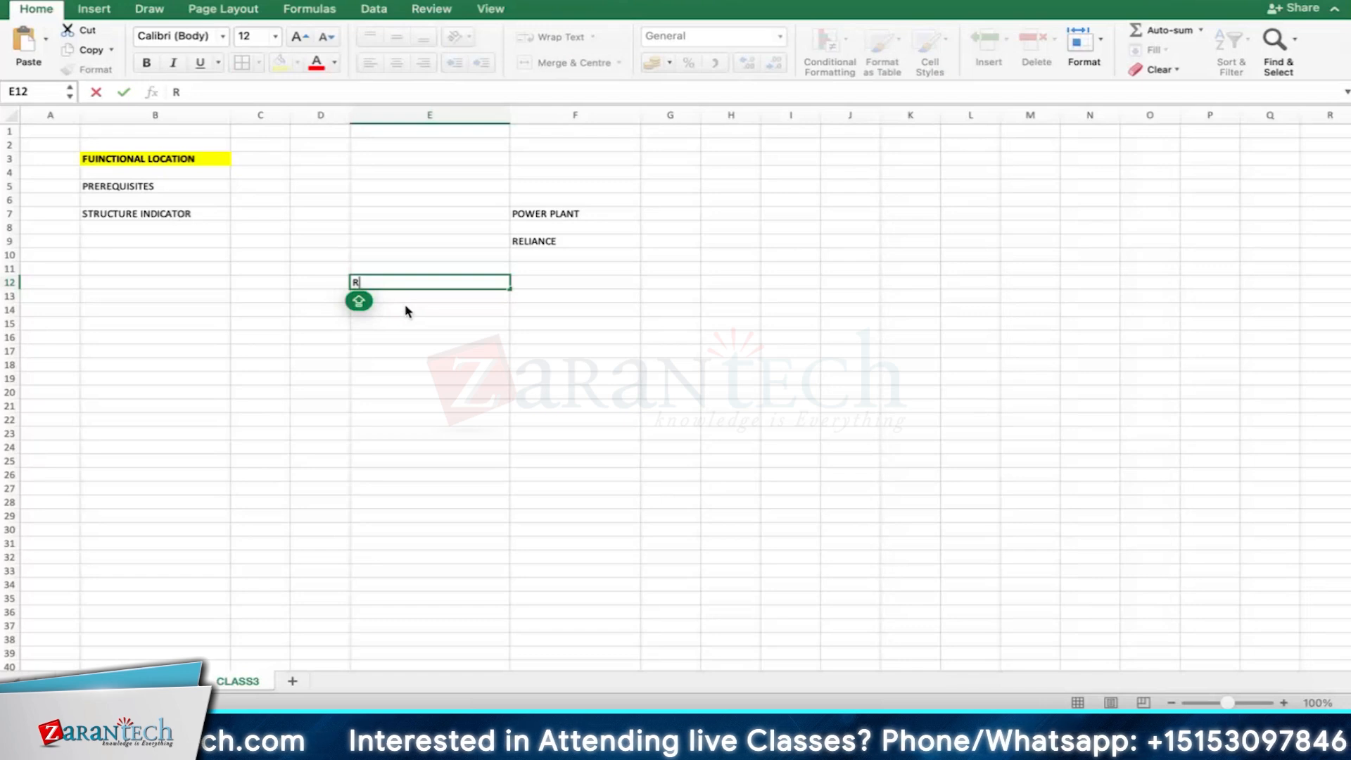
Step: Enter the code RI01 in cell E12
text(I01)
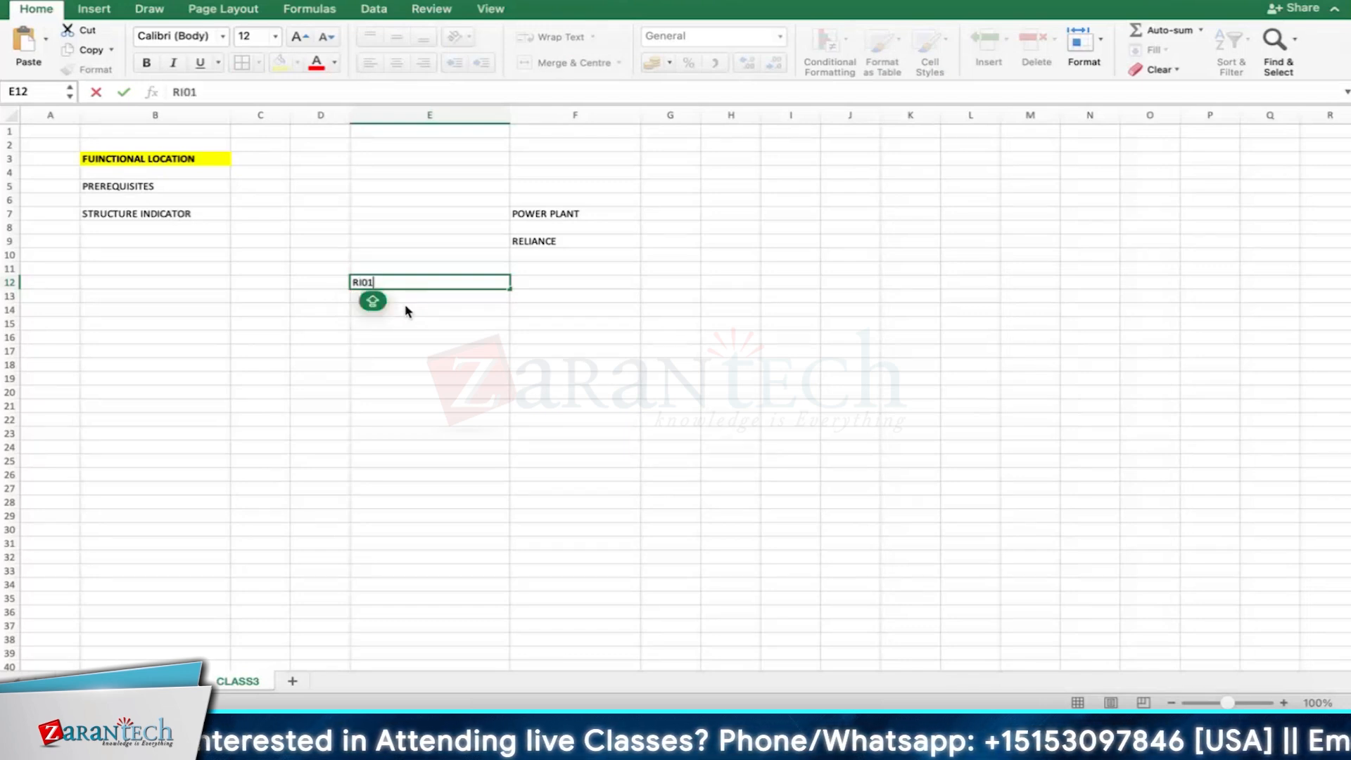
key(Return)
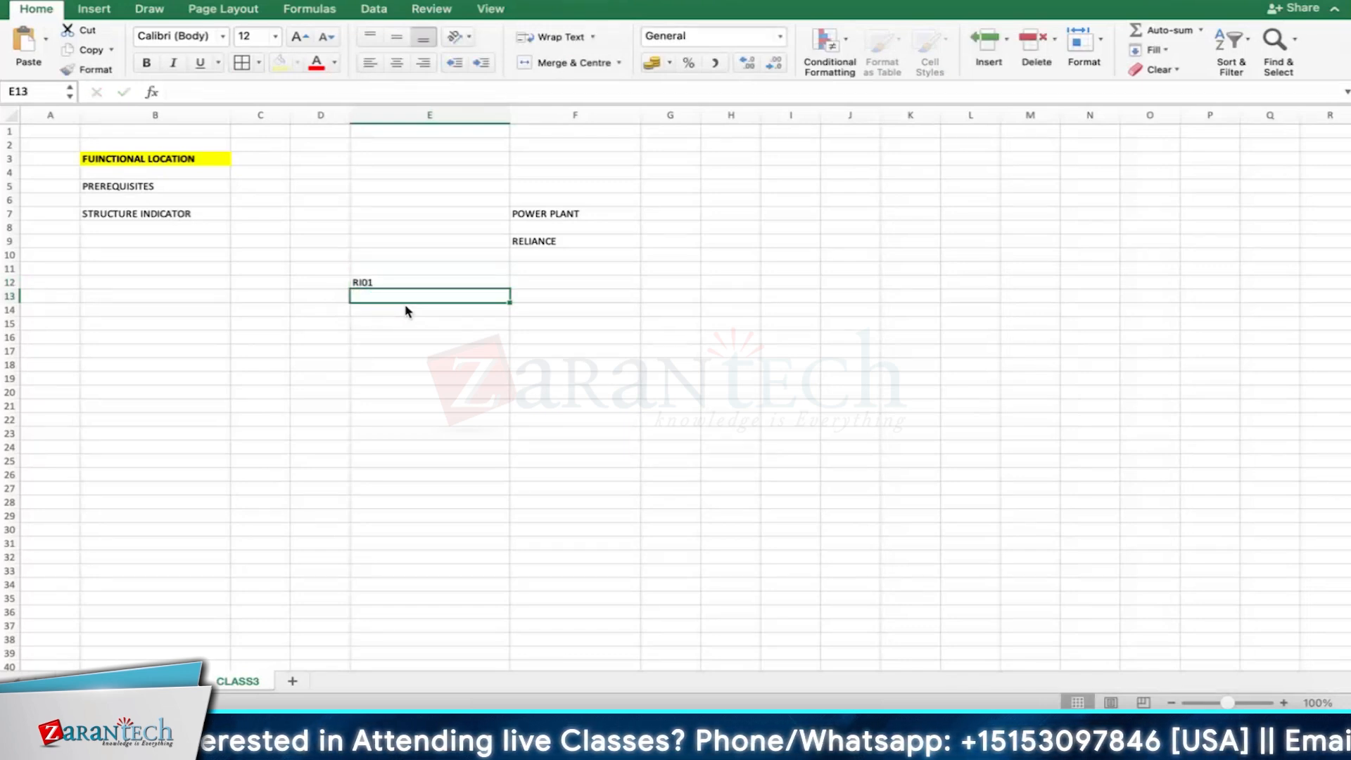
key(Up)
key(Right)
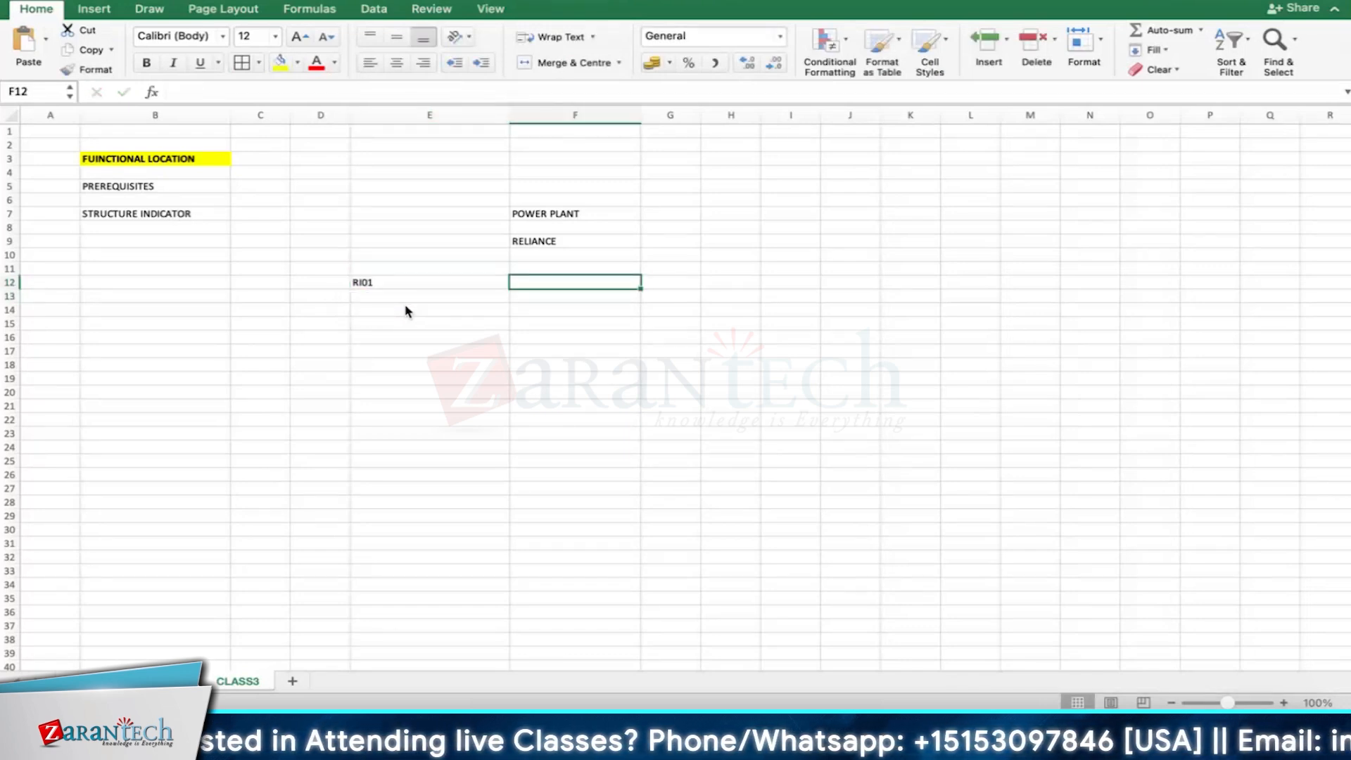
click(366, 281)
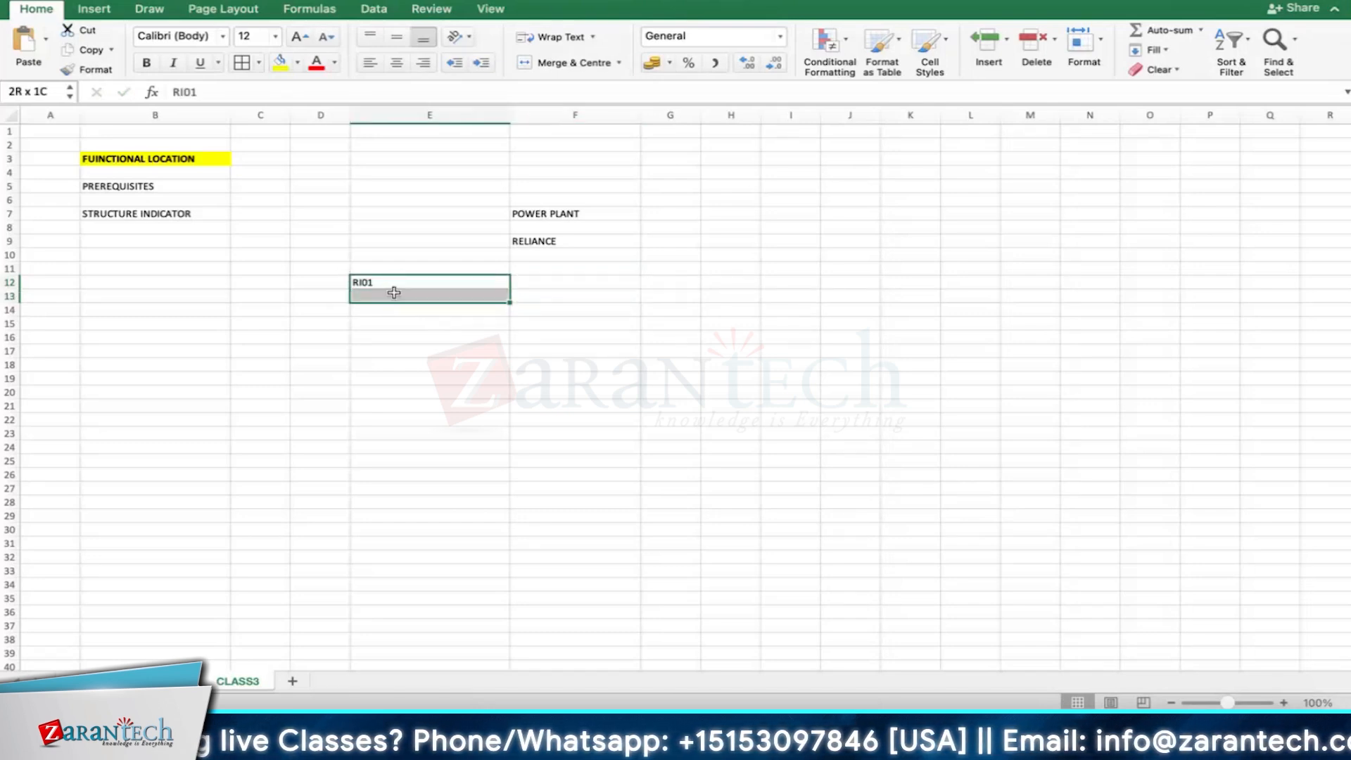
click(486, 307)
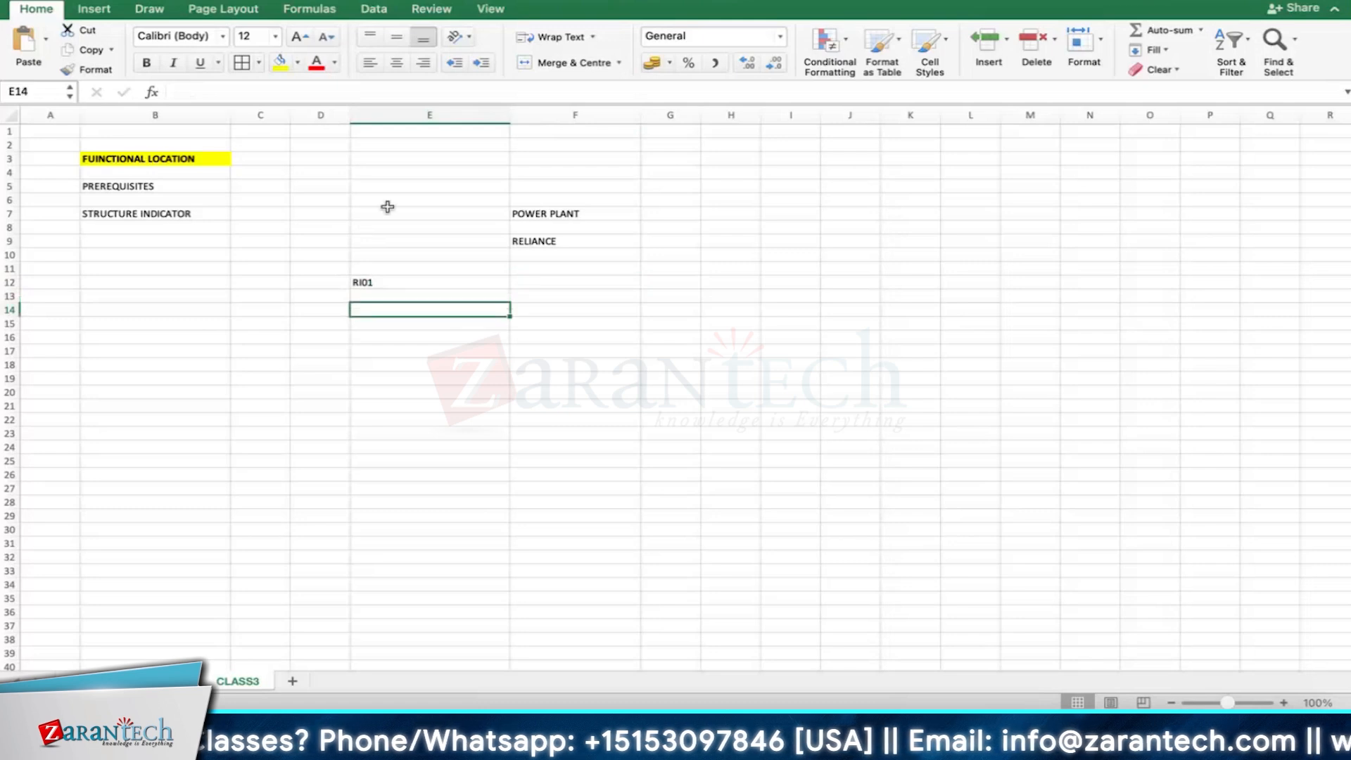
click(542, 280)
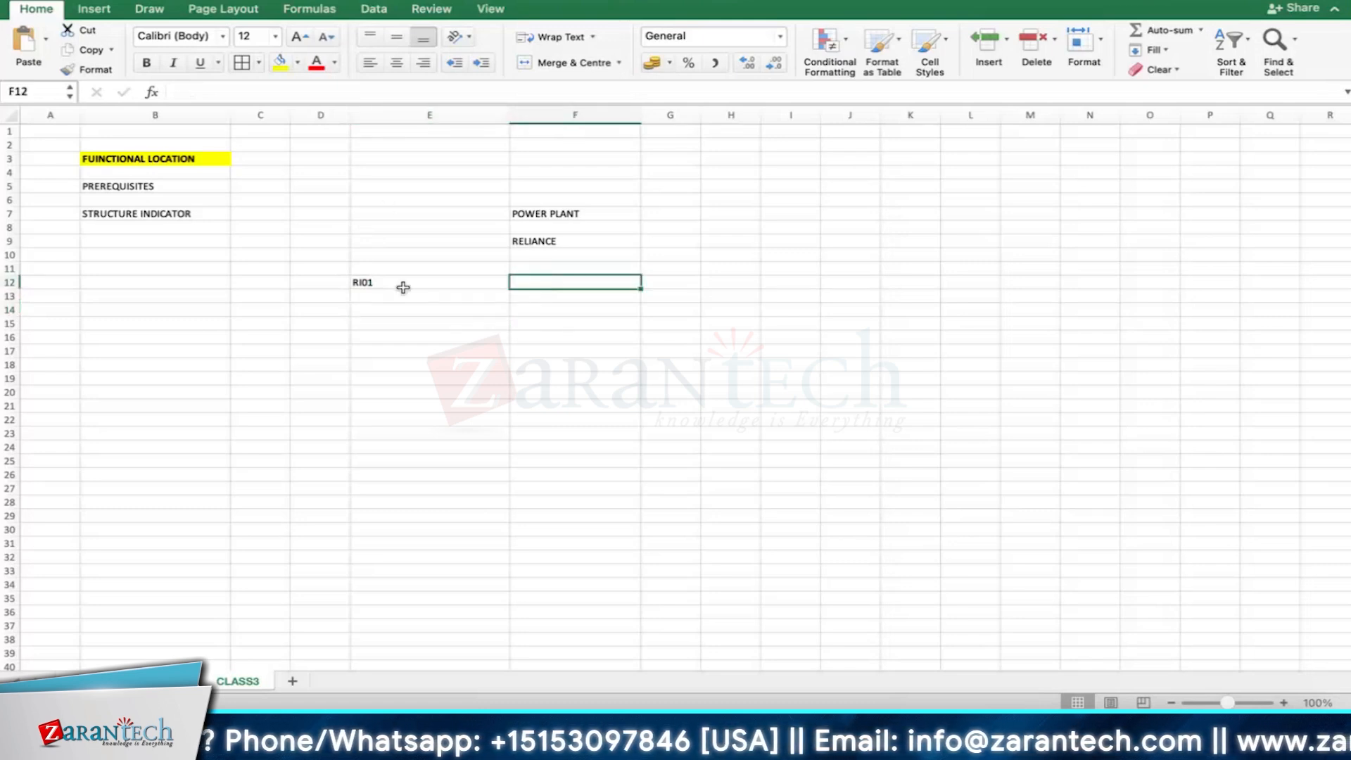
Step: Add the second code, RI02, in cell E13 directly below RI01
click(359, 282)
click(365, 296)
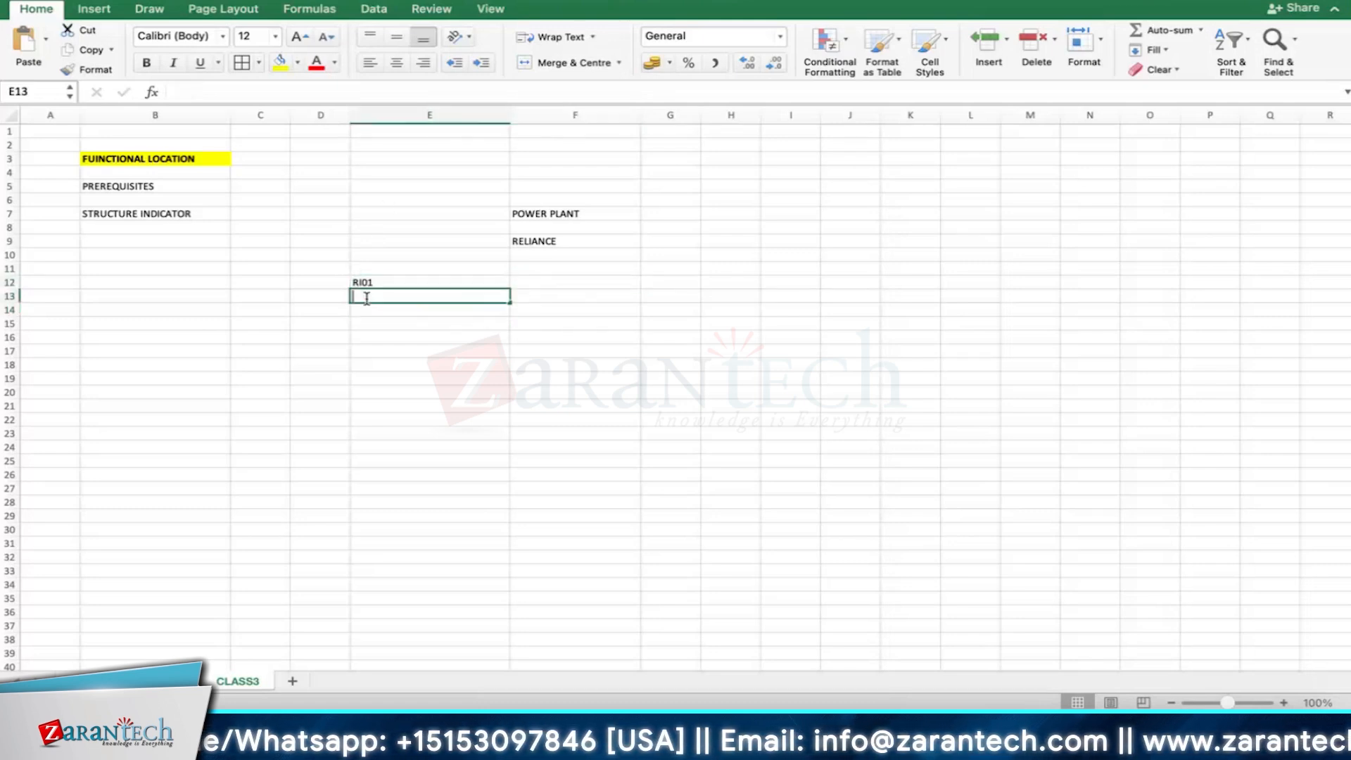
text(RI01)
key(BackSpace)
text(2)
click(377, 308)
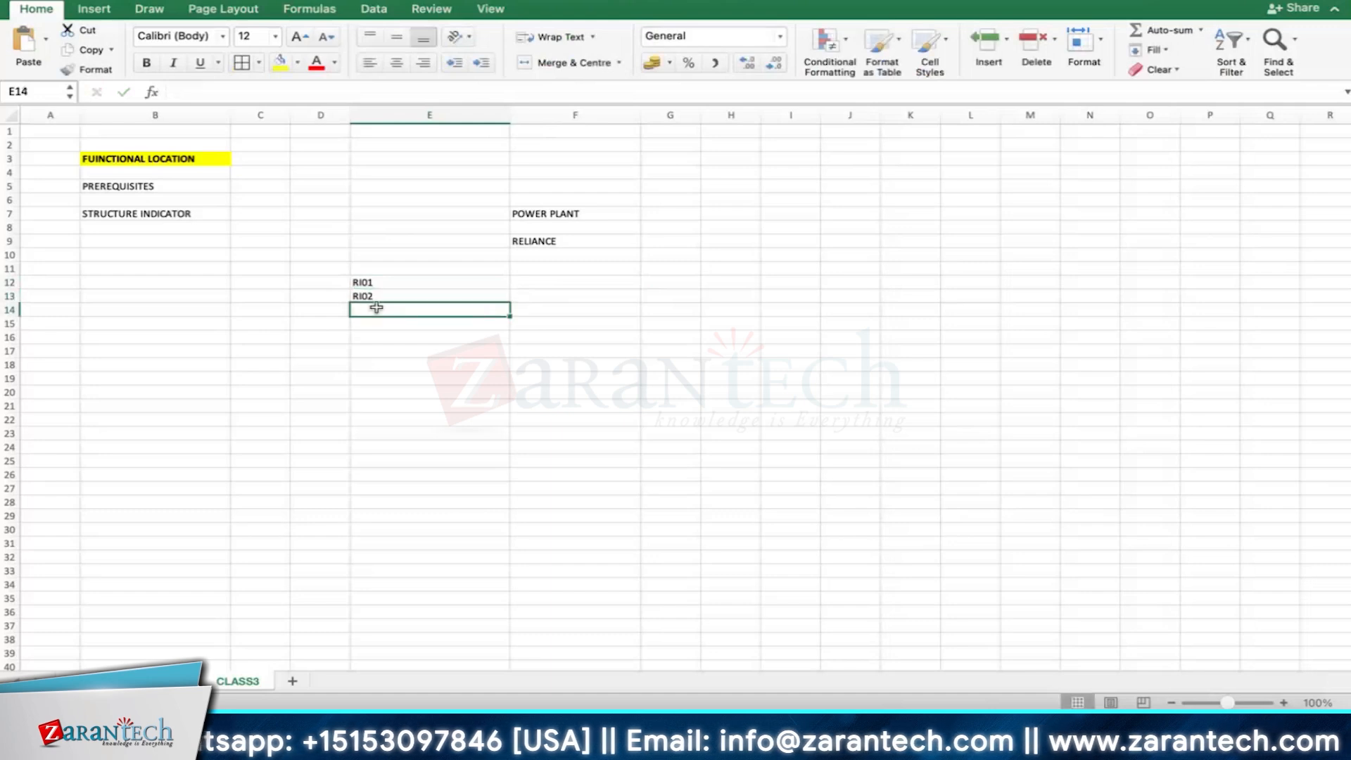
Step: Enter RIPL in cell E11, above the RI01 and RI02 codes
click(441, 283)
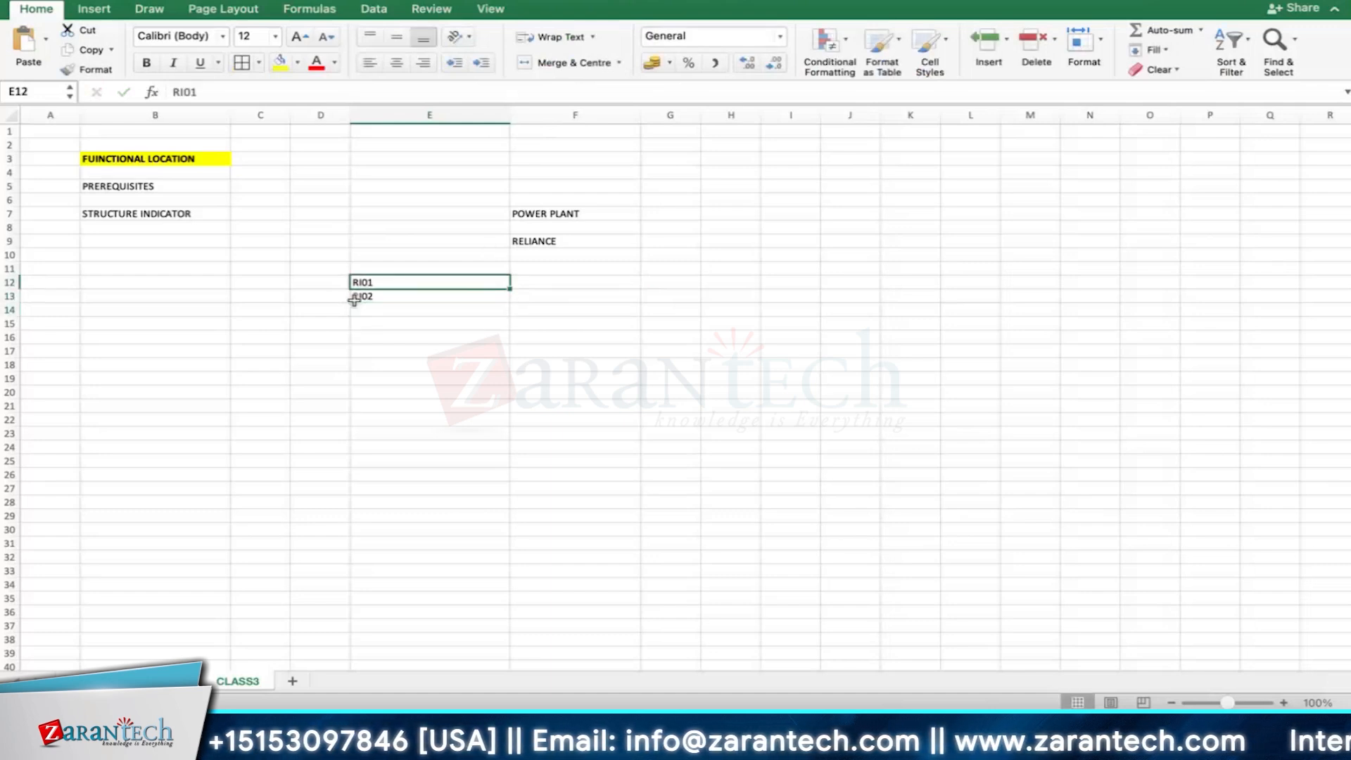
click(378, 272)
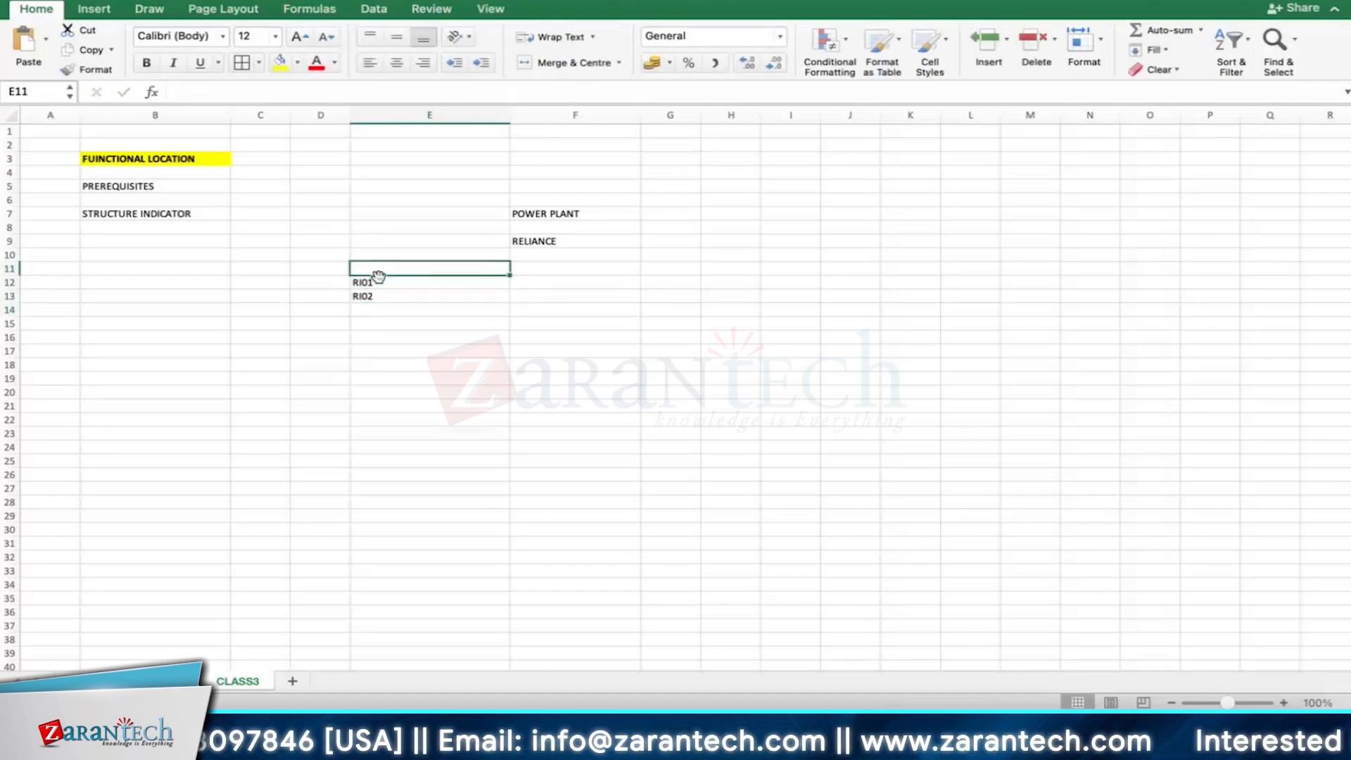
text(RIPL)
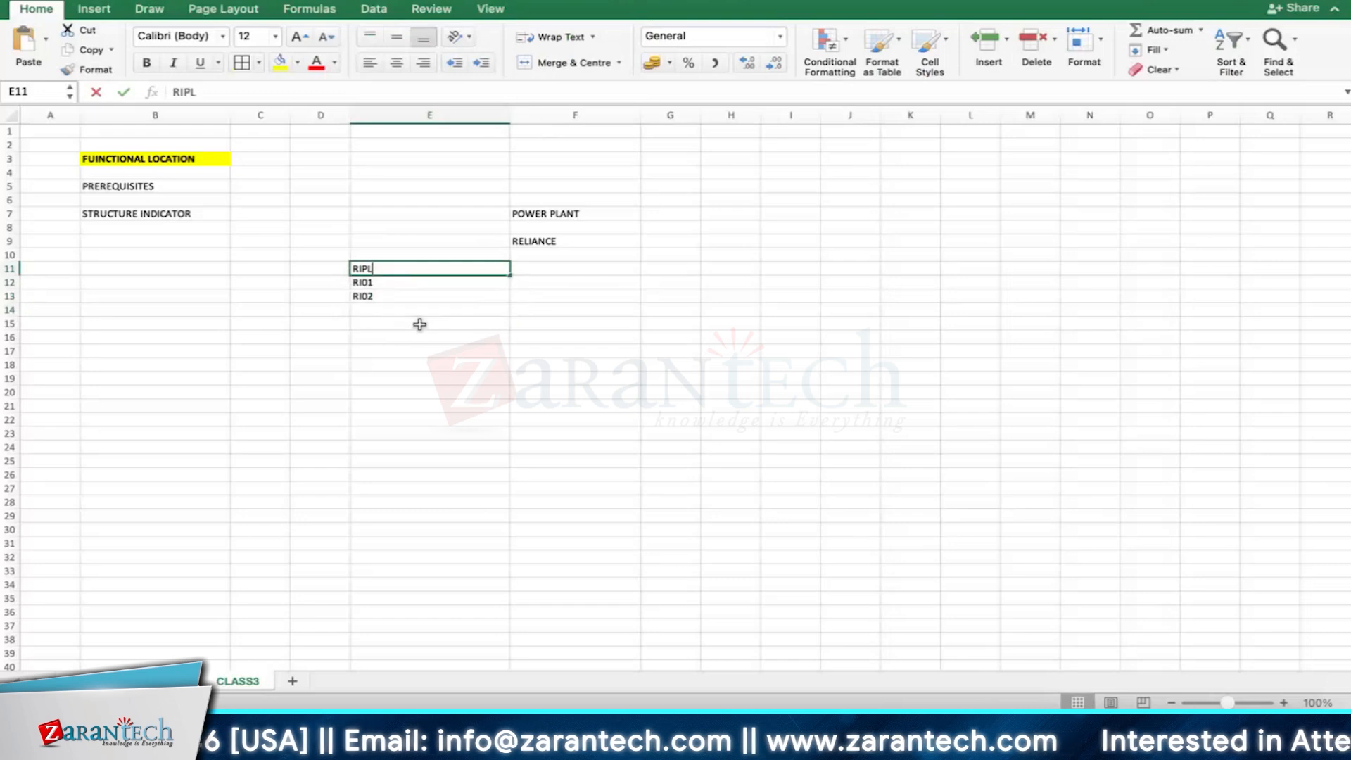
key(Return)
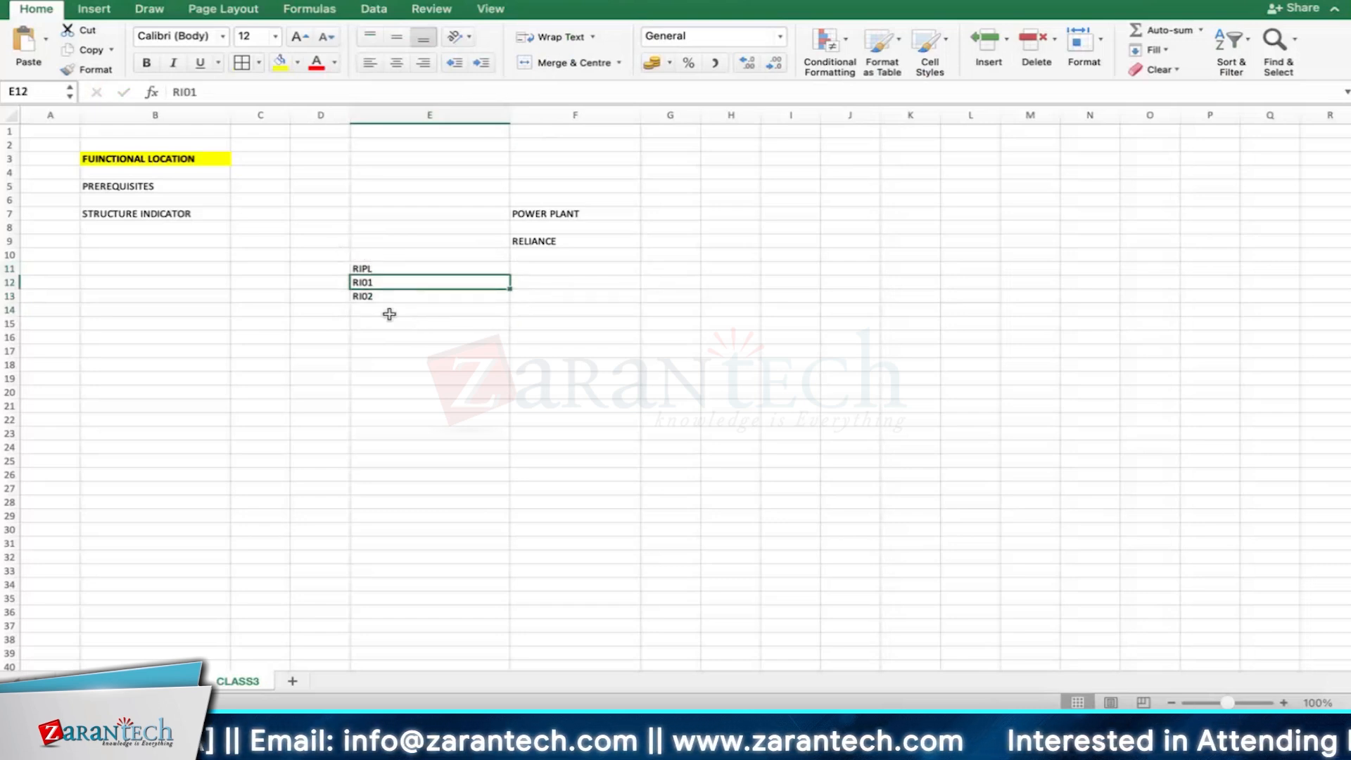
Step: List the structure indicator characters A, N, X and S one per row in cells B13 to B16
click(130, 298)
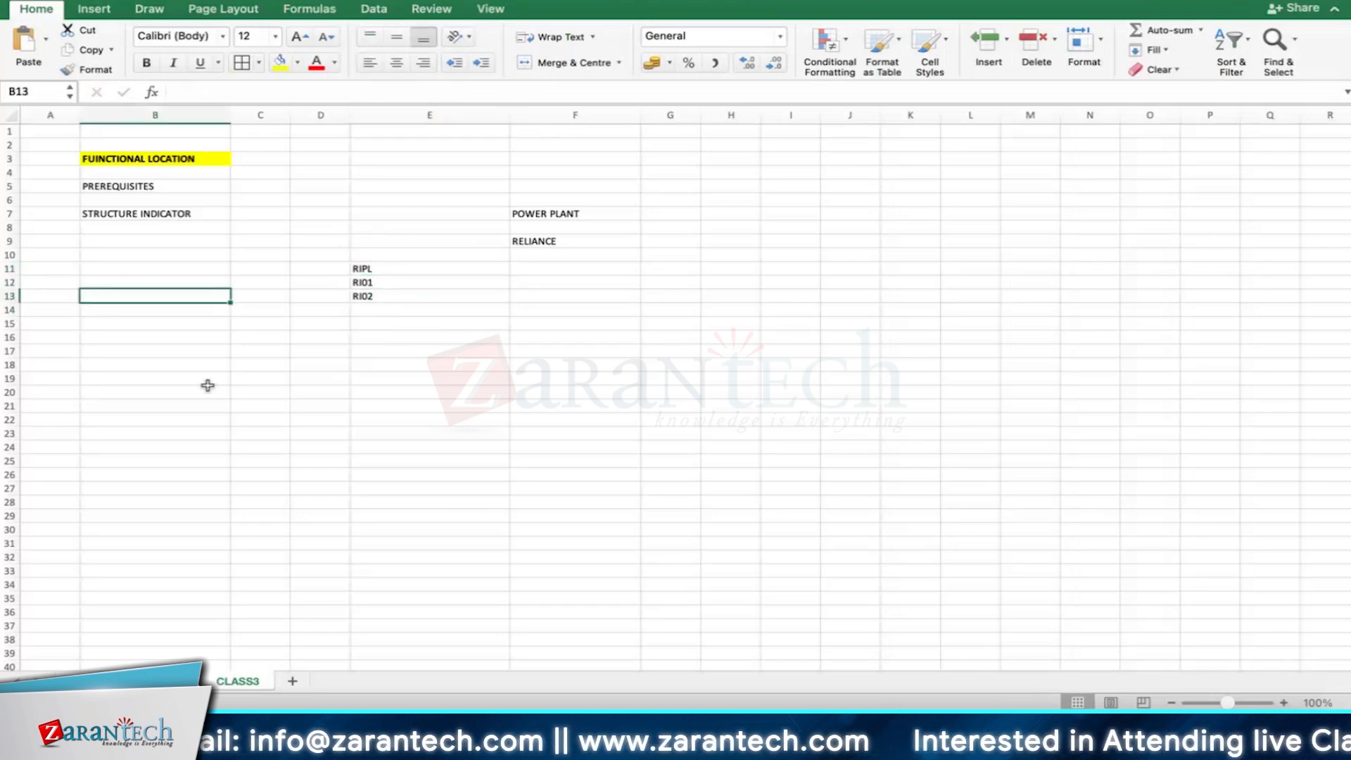
text(A)
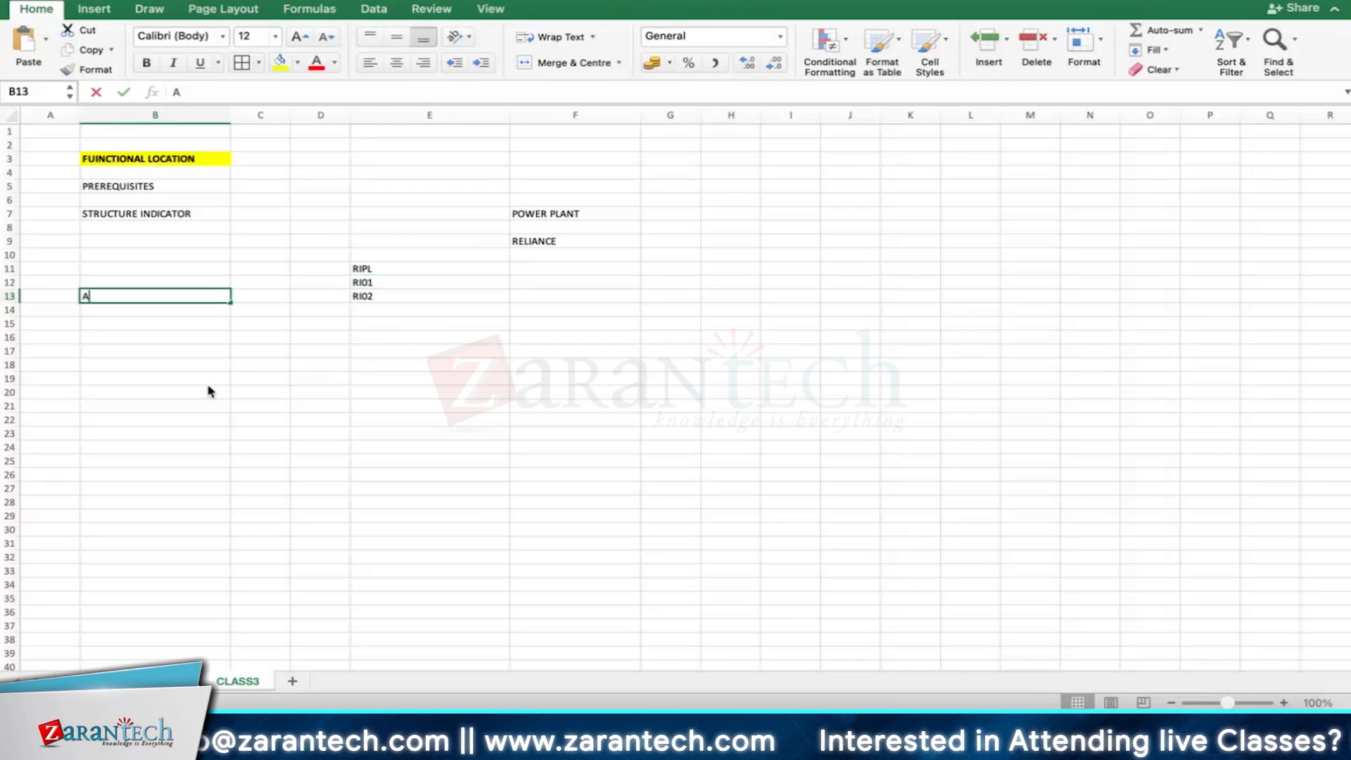
key(Return)
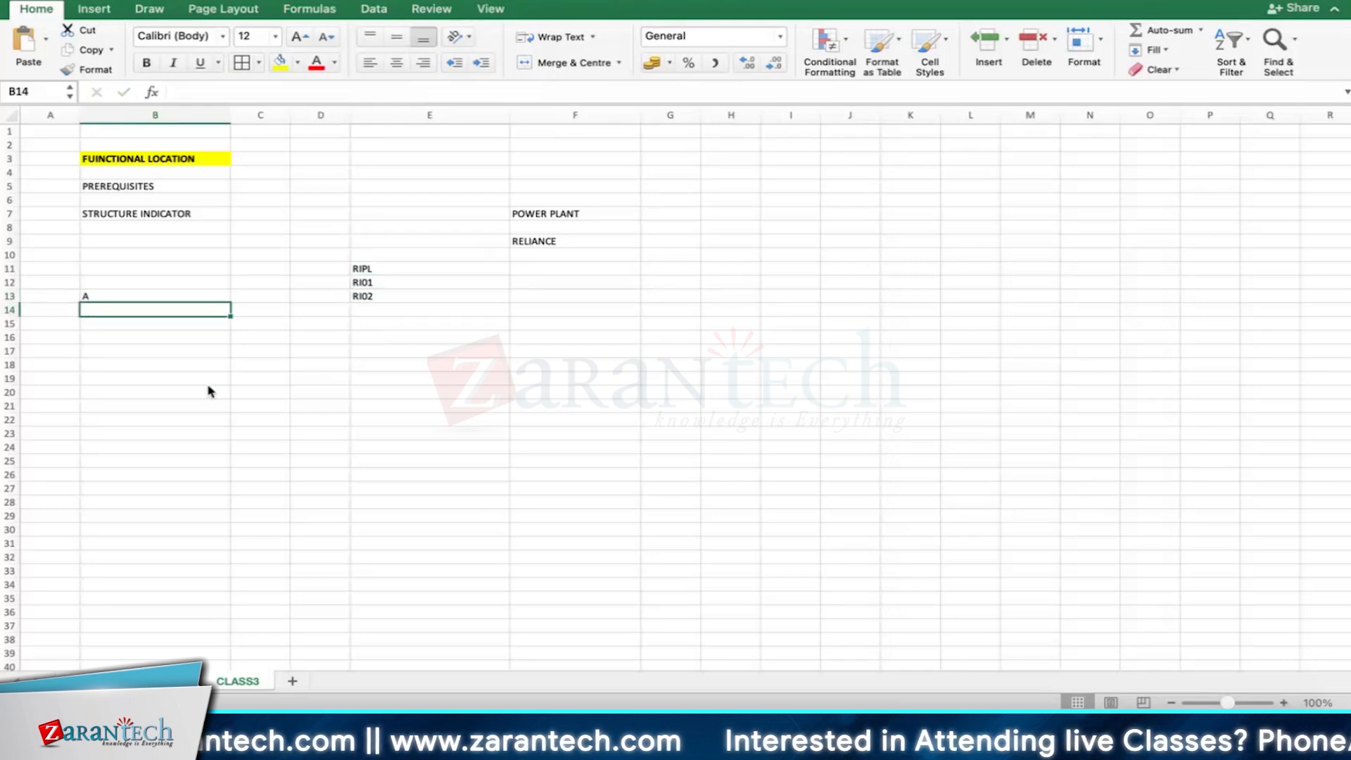
text(N)
key(Return)
text(X)
key(Return)
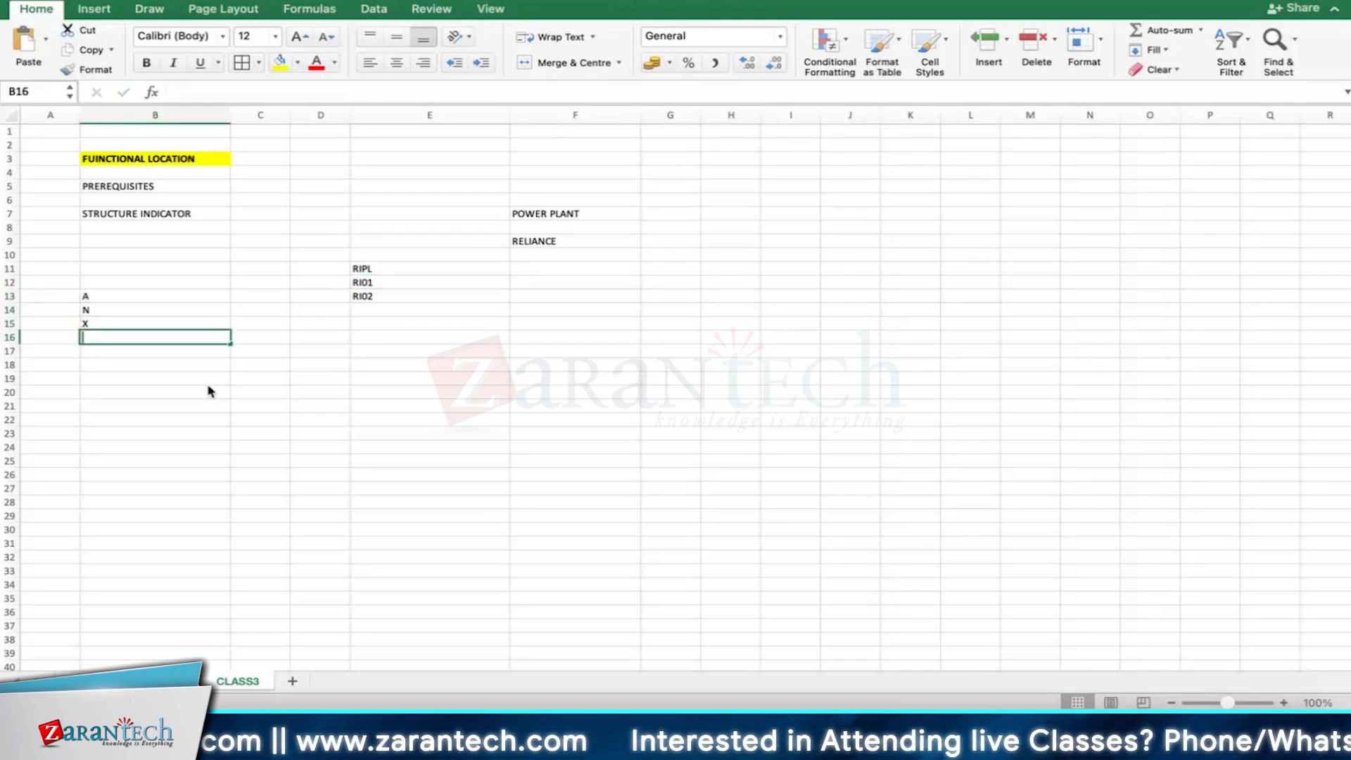
text(S)
key(Return)
Step: Describe the characters A and N by entering ALPHABETS in C13 and NUMERIC in C14
click(255, 294)
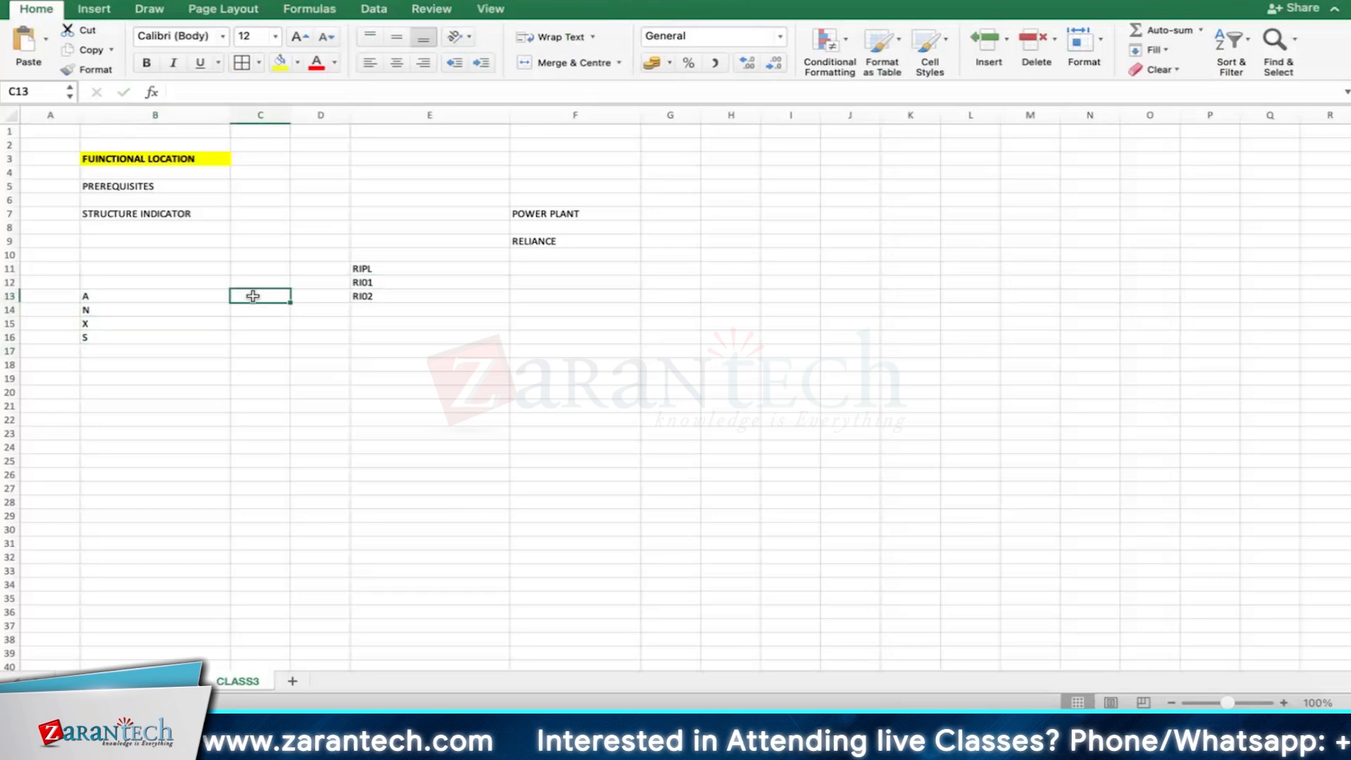
text(ALPHABETS)
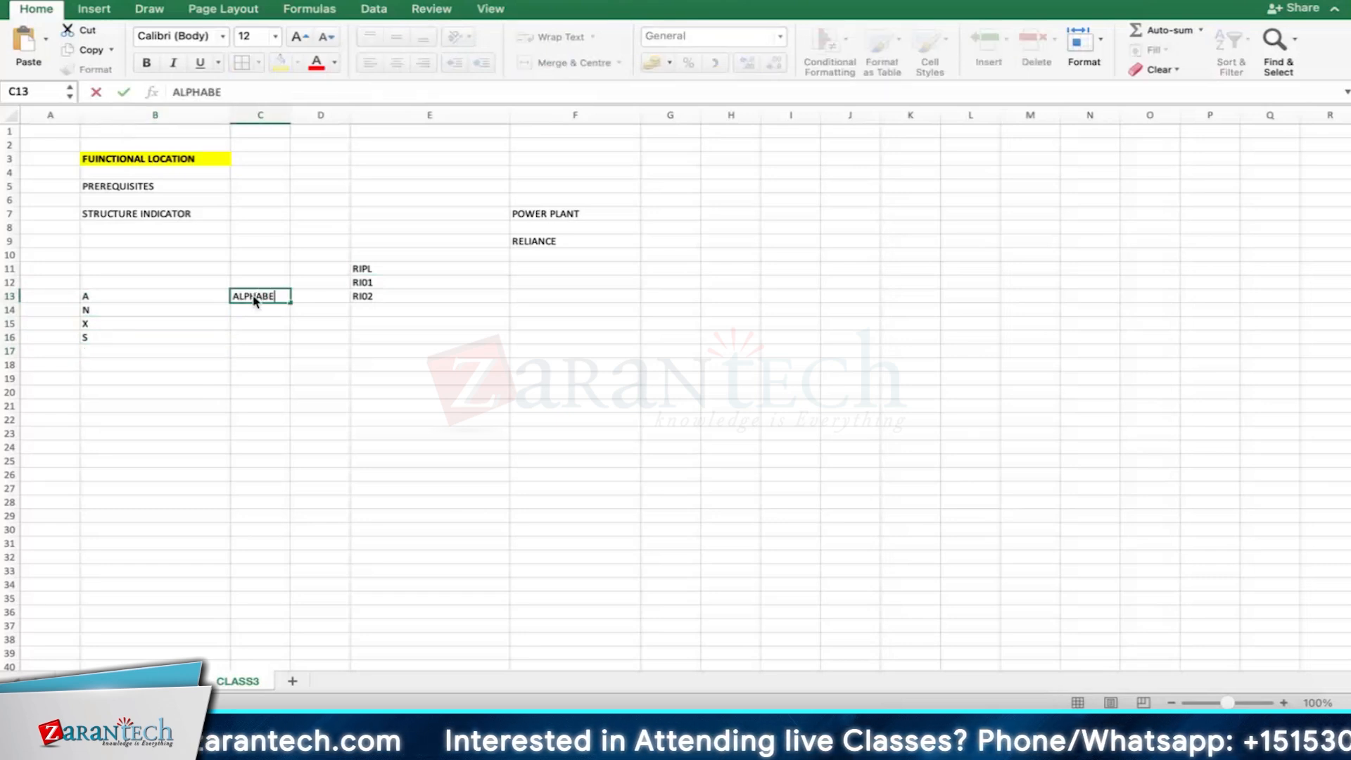
key(Return)
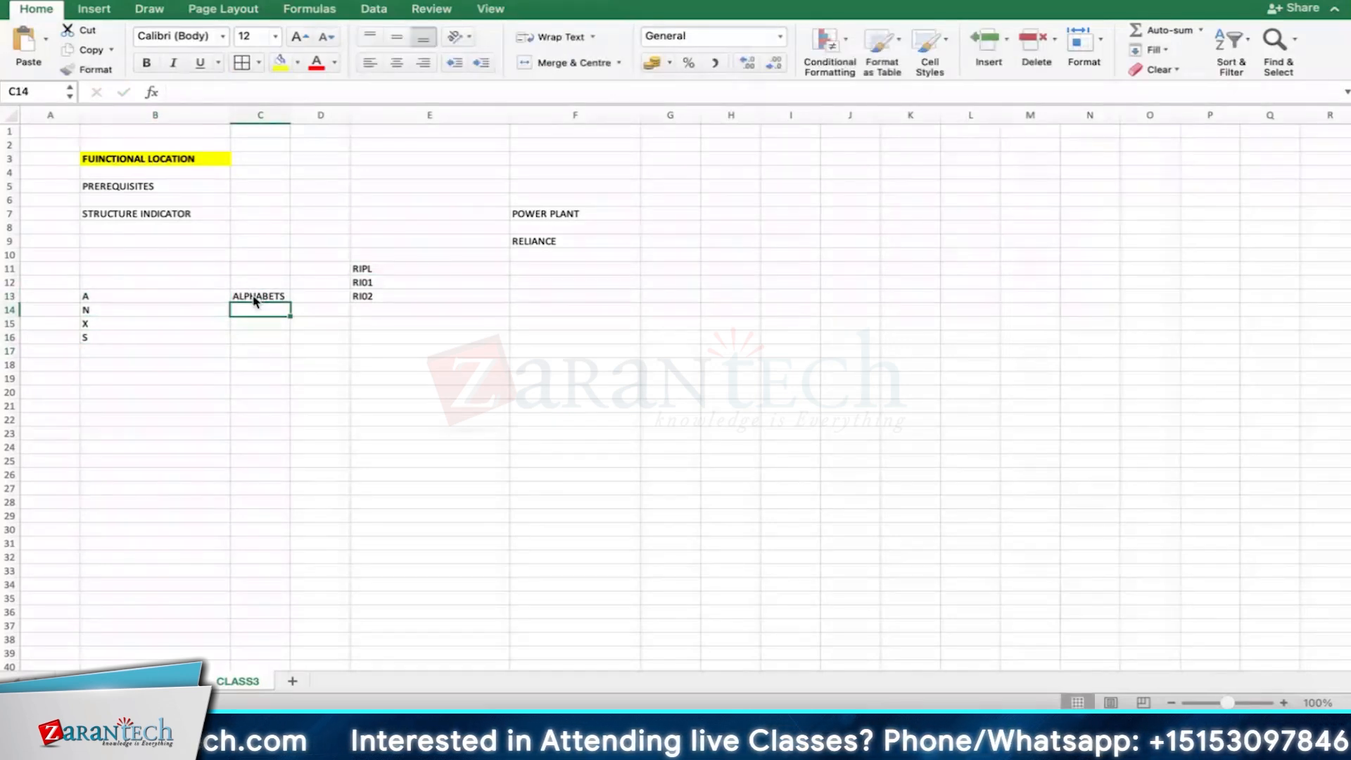
text(NUMERIC)
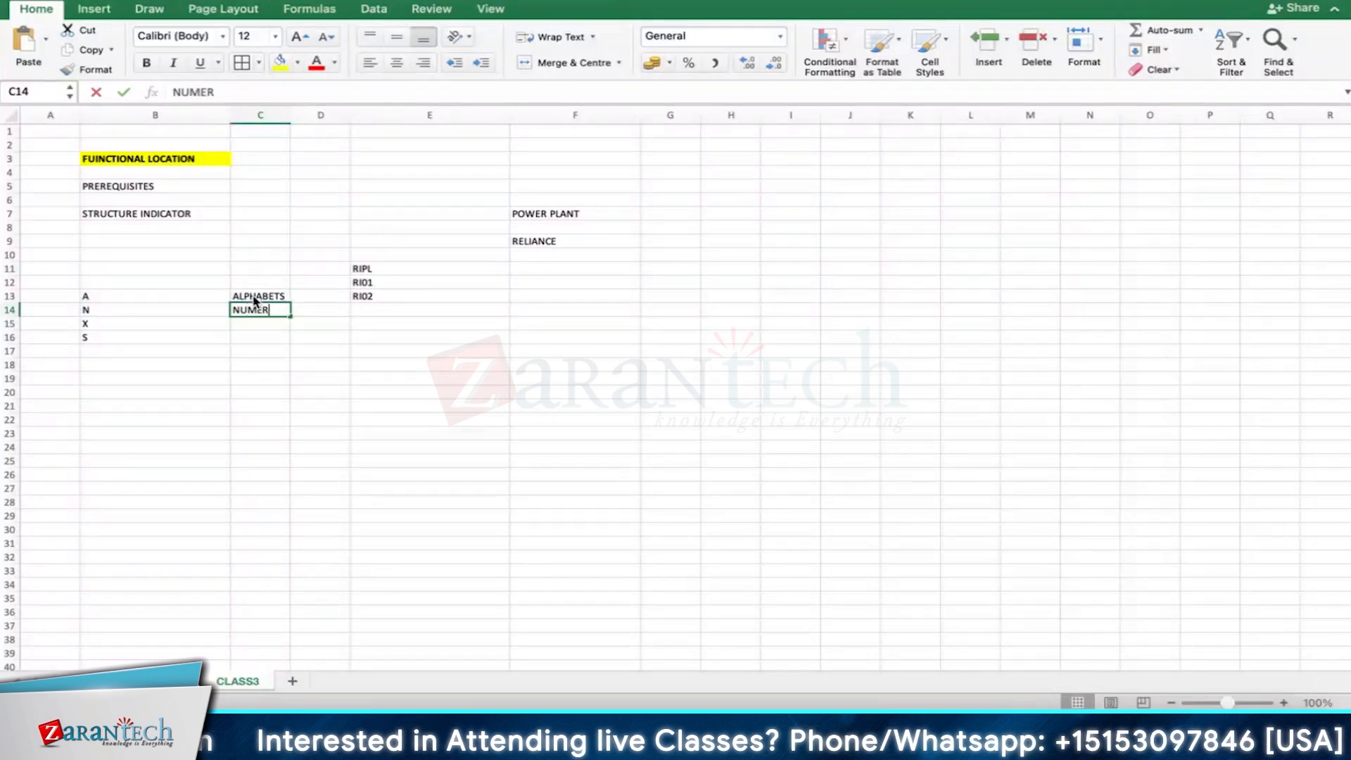
key(Return)
Step: Enter ALPHA NUMERIC in C15 as the description of X, correcting the spelling and spacing
text(ALPJH)
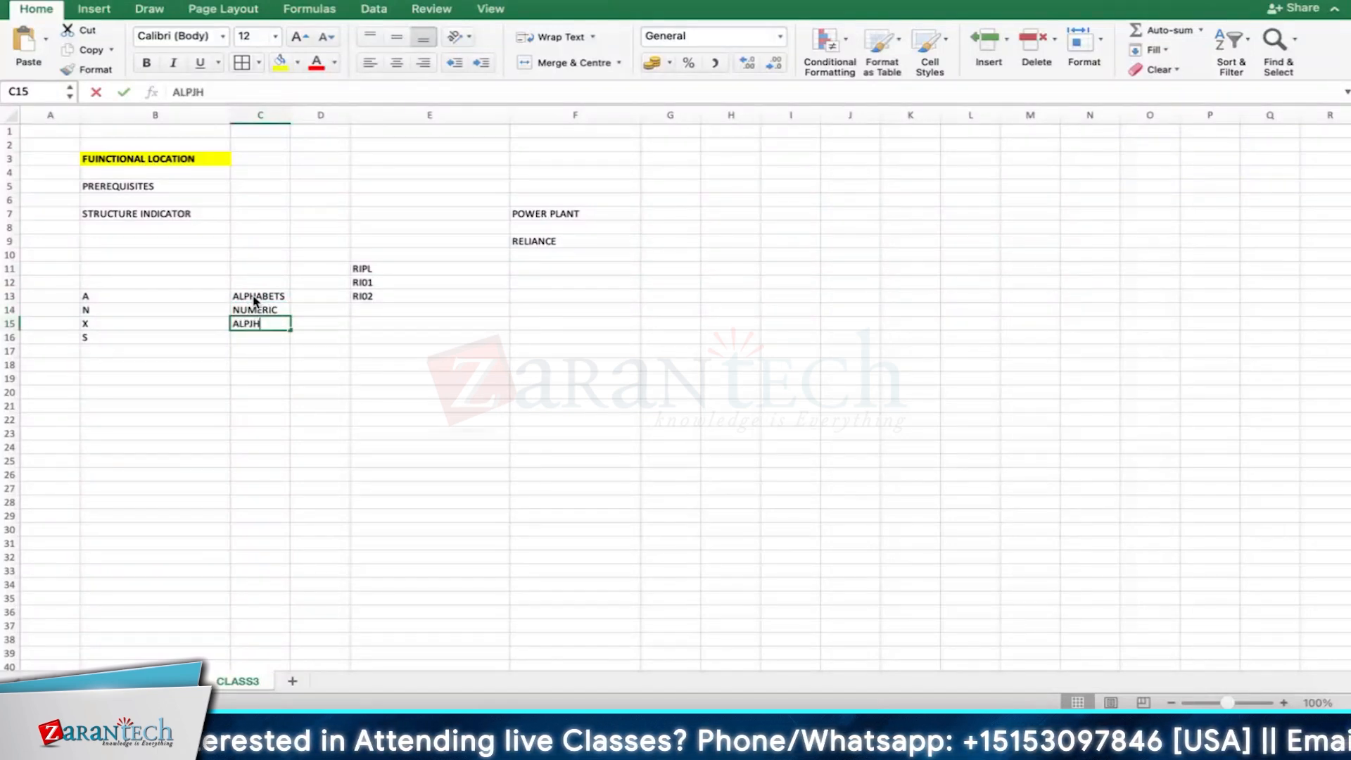
key(Caps_Lock)
key(BackSpace)
key(BackSpace)
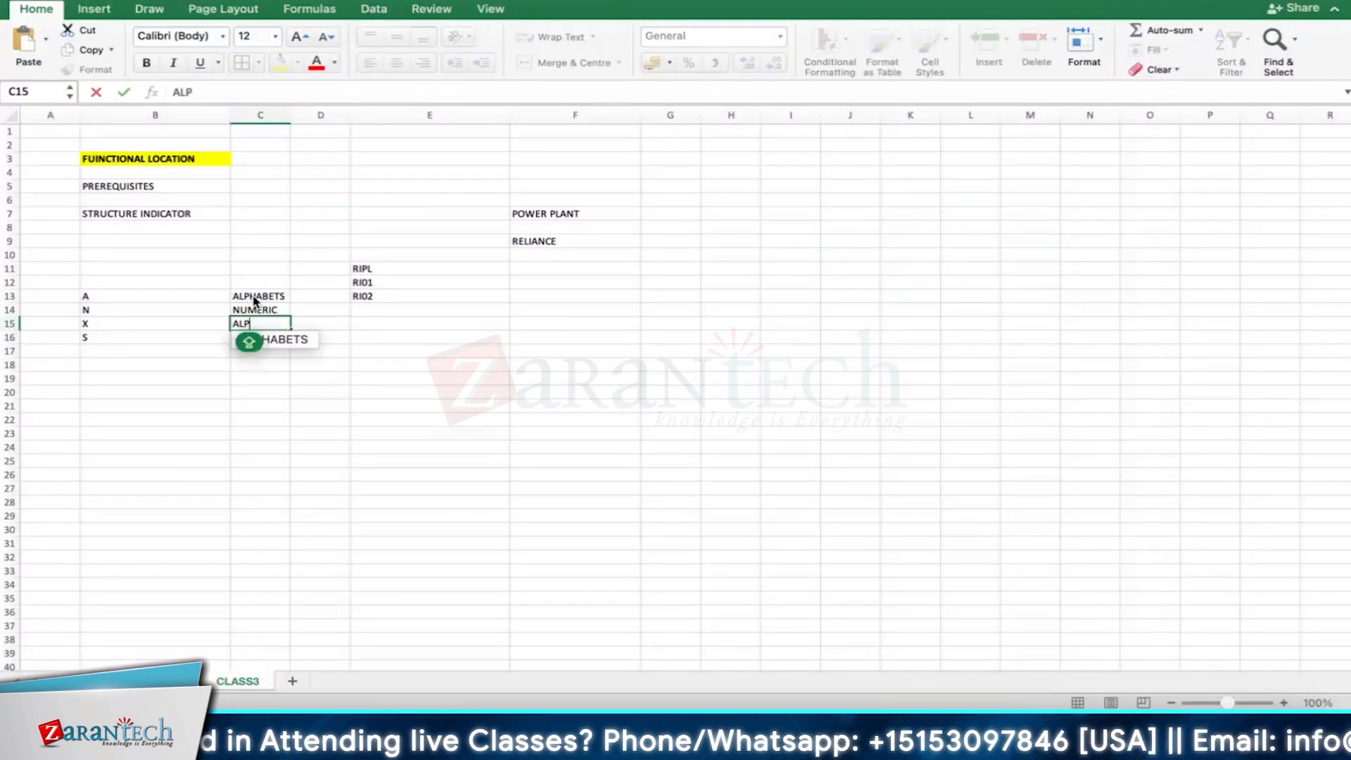
text(HAN UMERIC)
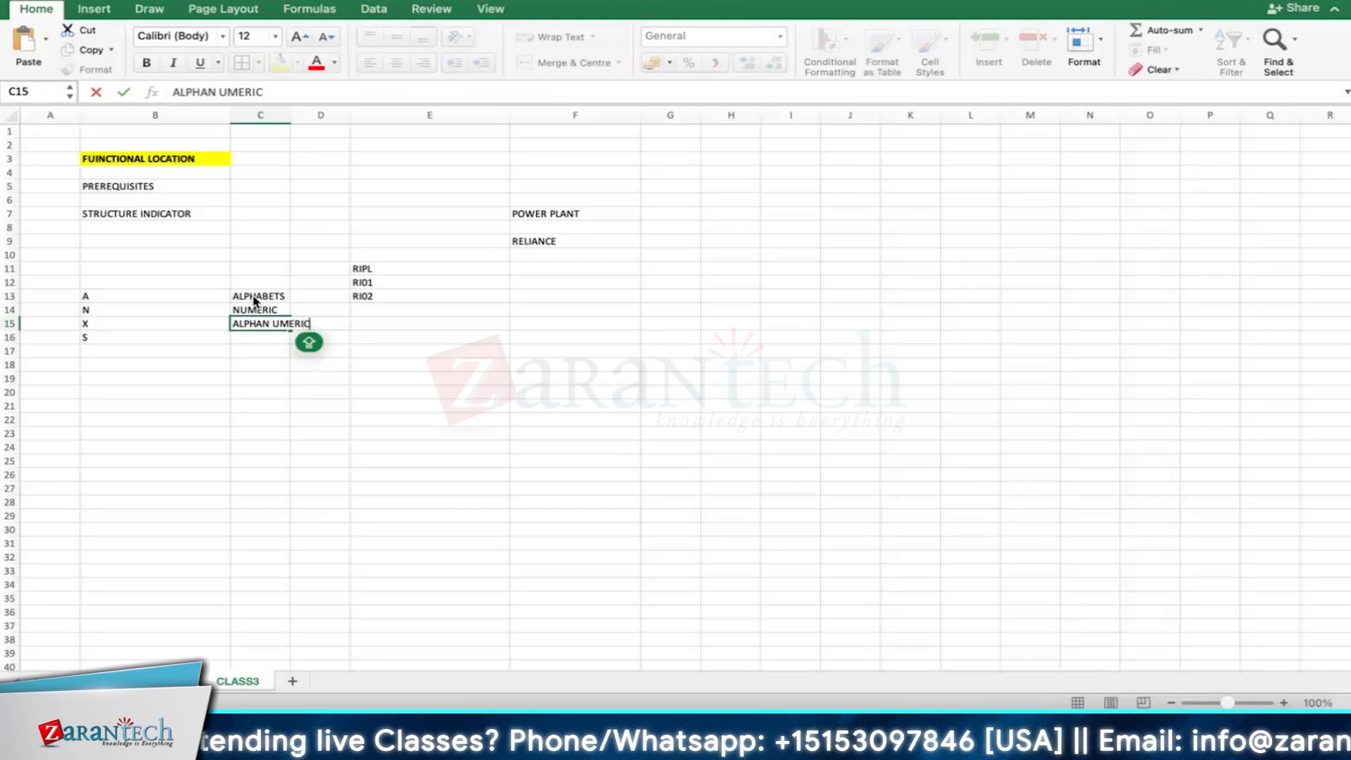
click(266, 326)
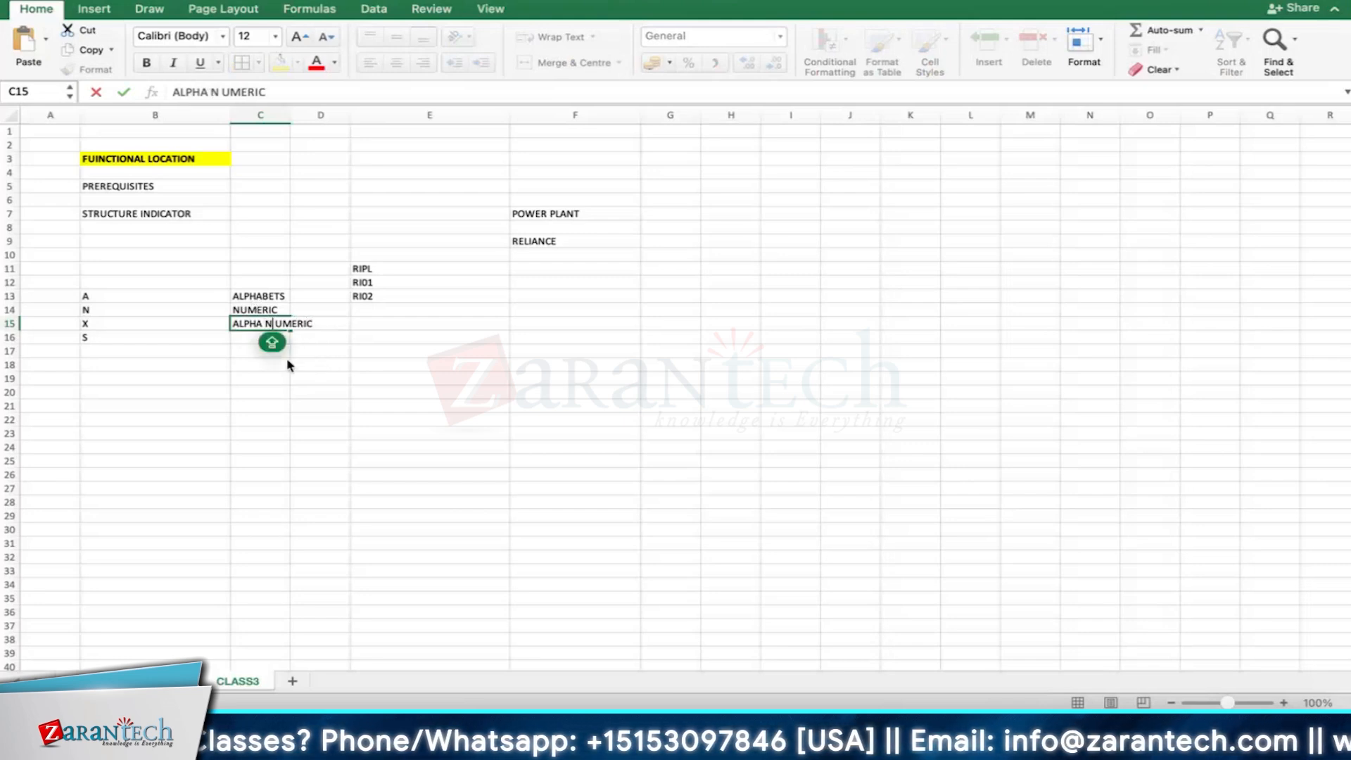
key(Right)
key(Delete)
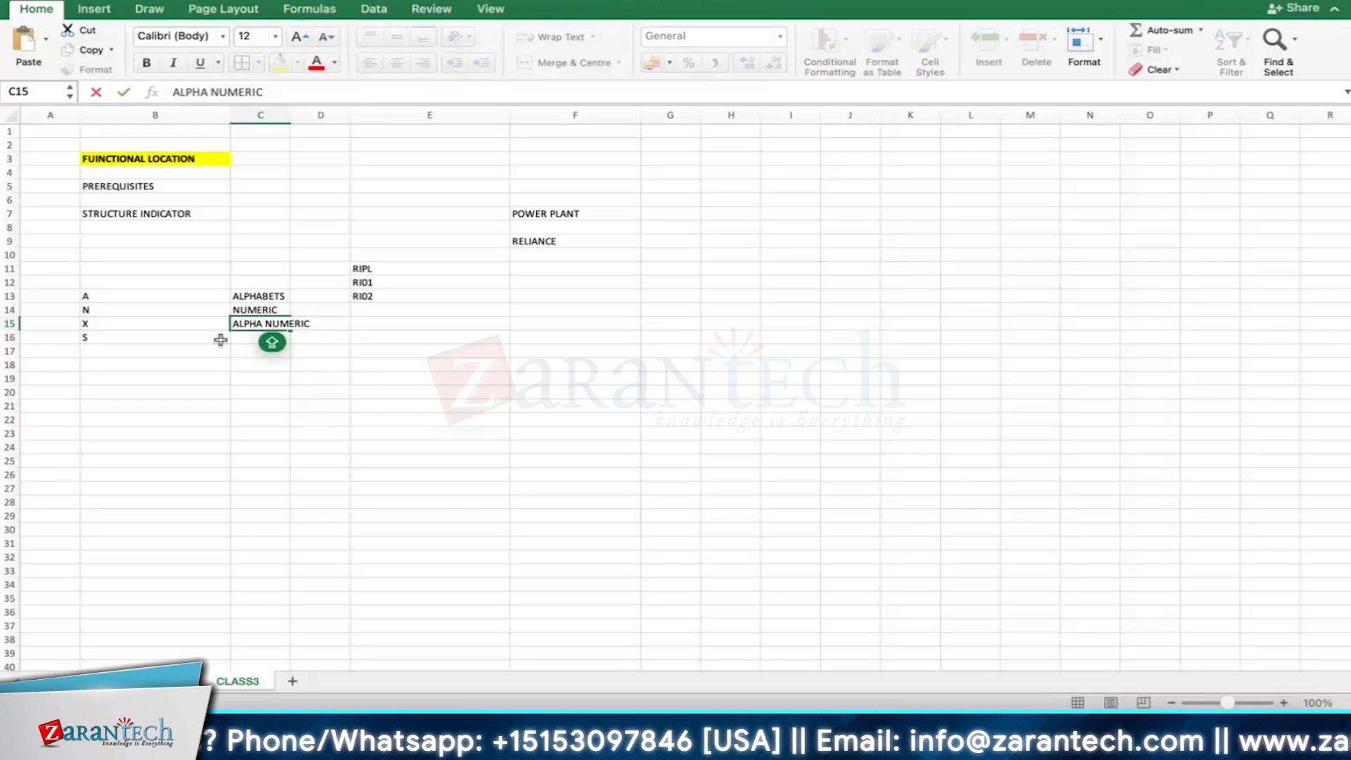
Step: Enter SPECIAL CHAR ' in C16 as the description of S
click(245, 340)
text(SPECIAL)
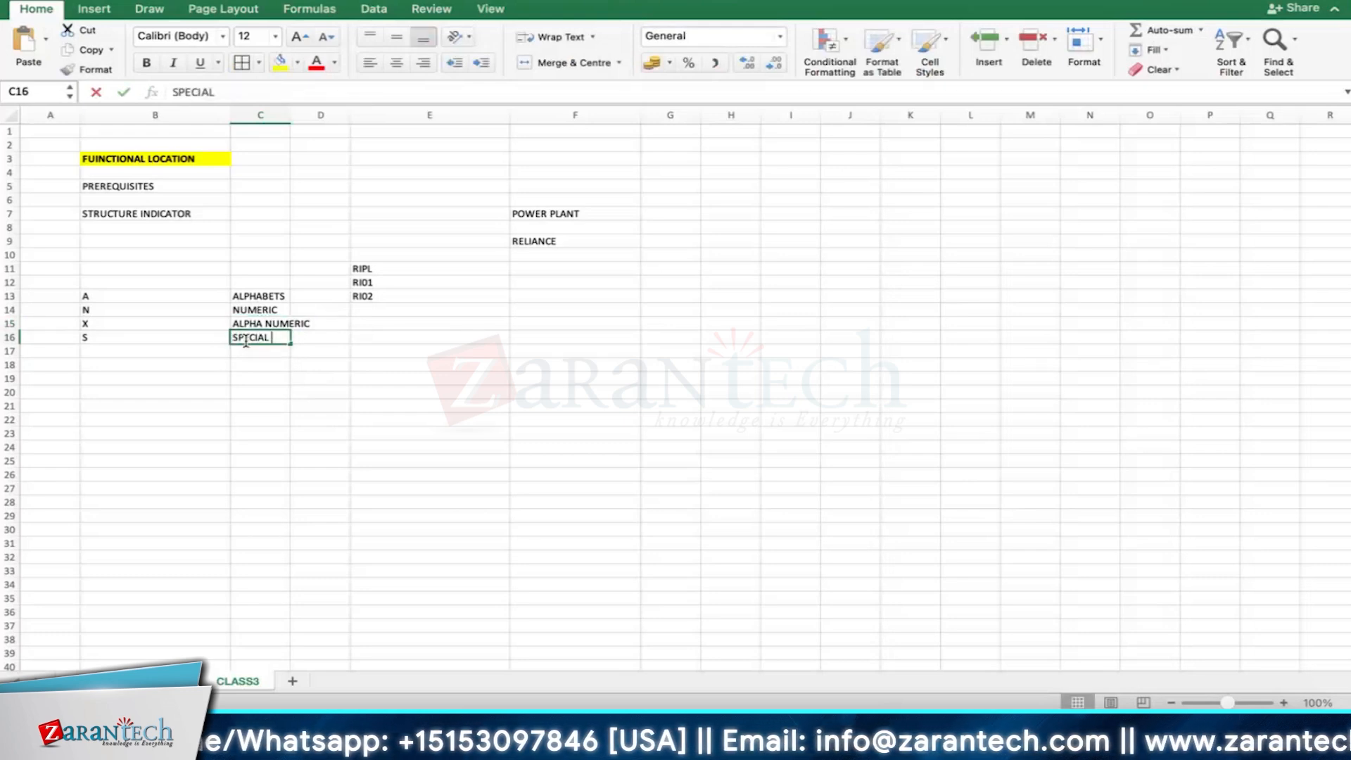
key(Return)
double_click(277, 338)
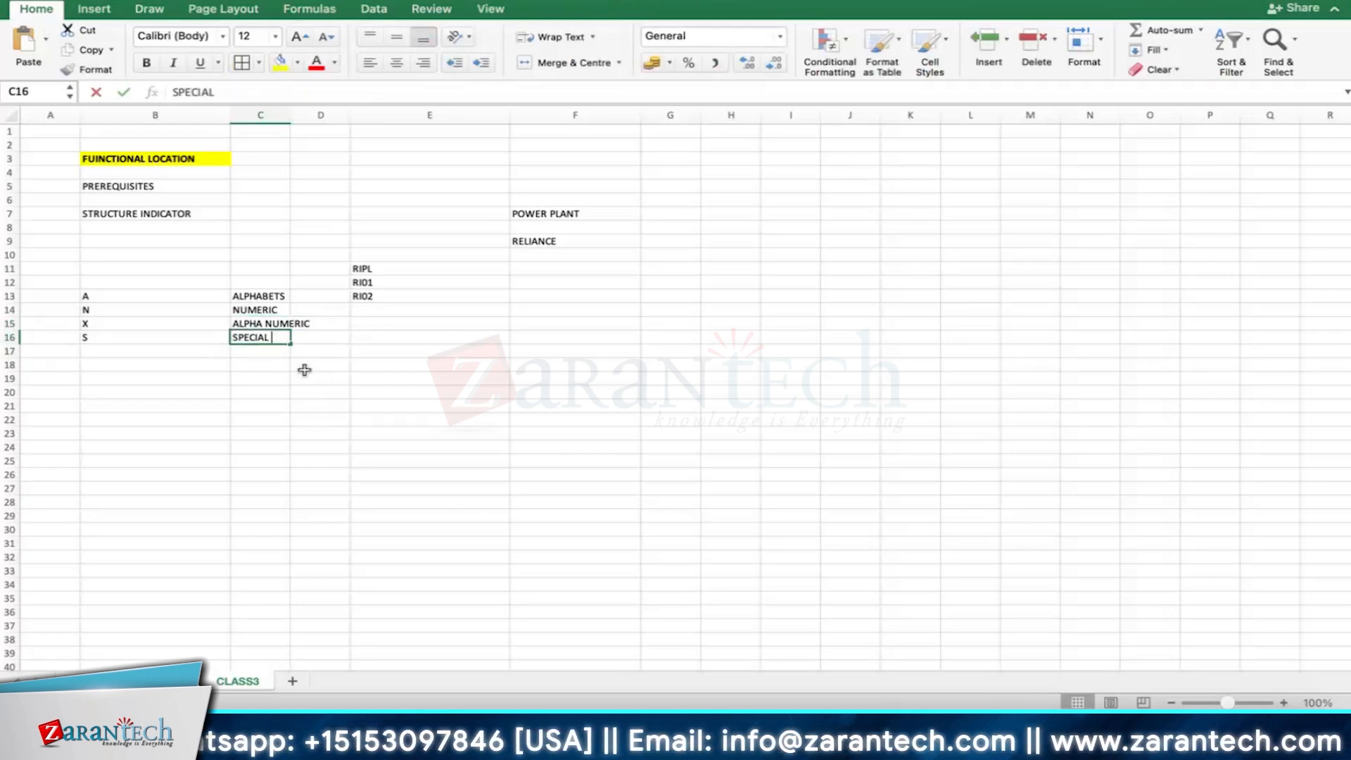
text(CHAR ')
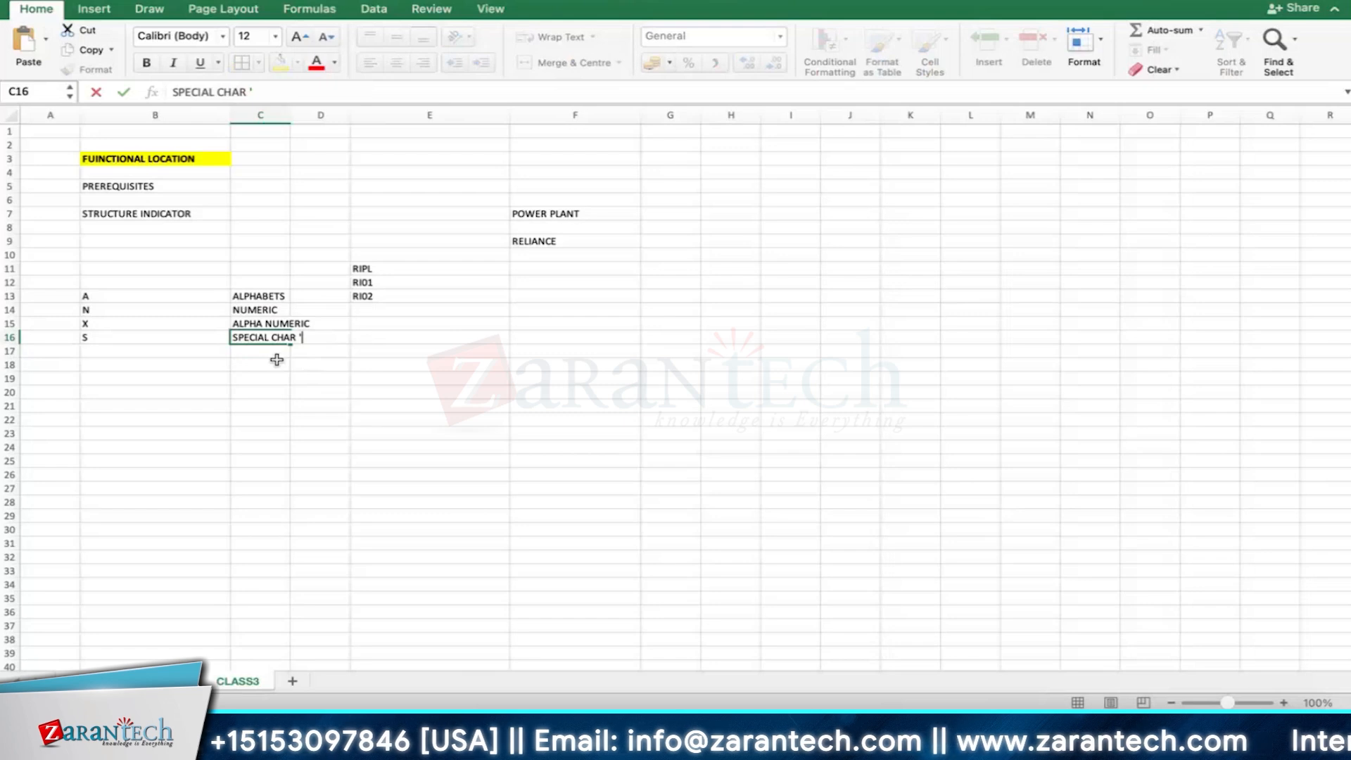
Step: Autofit the width of column C to its longest description
click(293, 114)
double_click(291, 115)
click(492, 364)
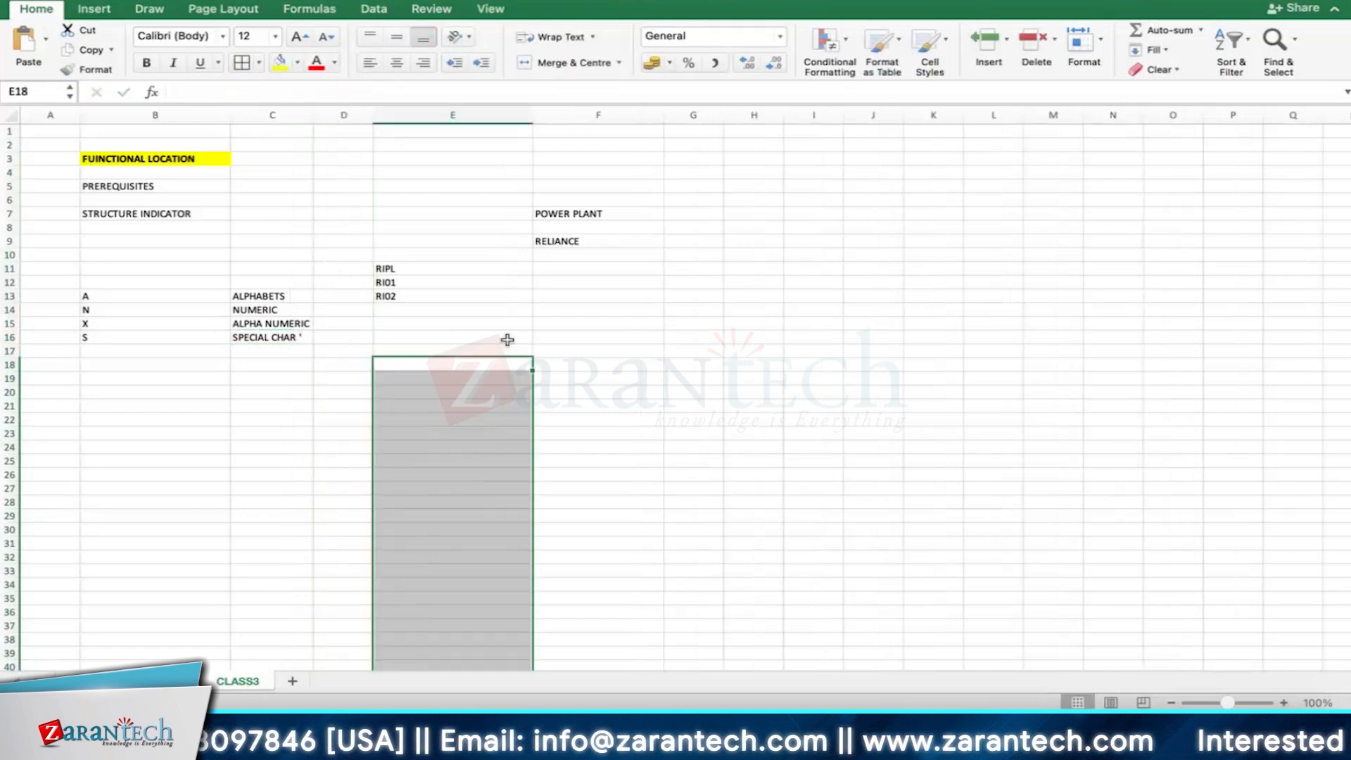
Step: Move the RIPL, RI01 and RI02 codes from E11:E13 to F14:F16
drag(447, 272, 571, 322)
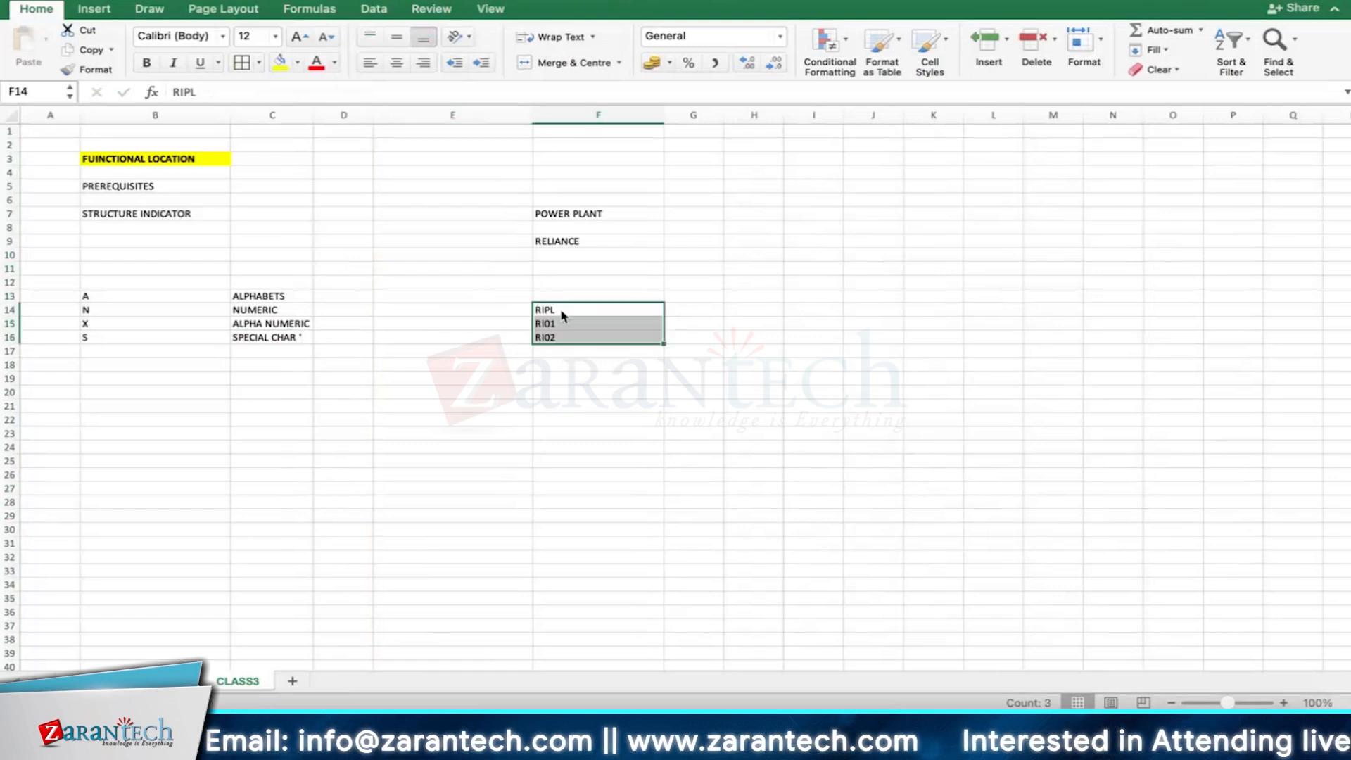
click(683, 354)
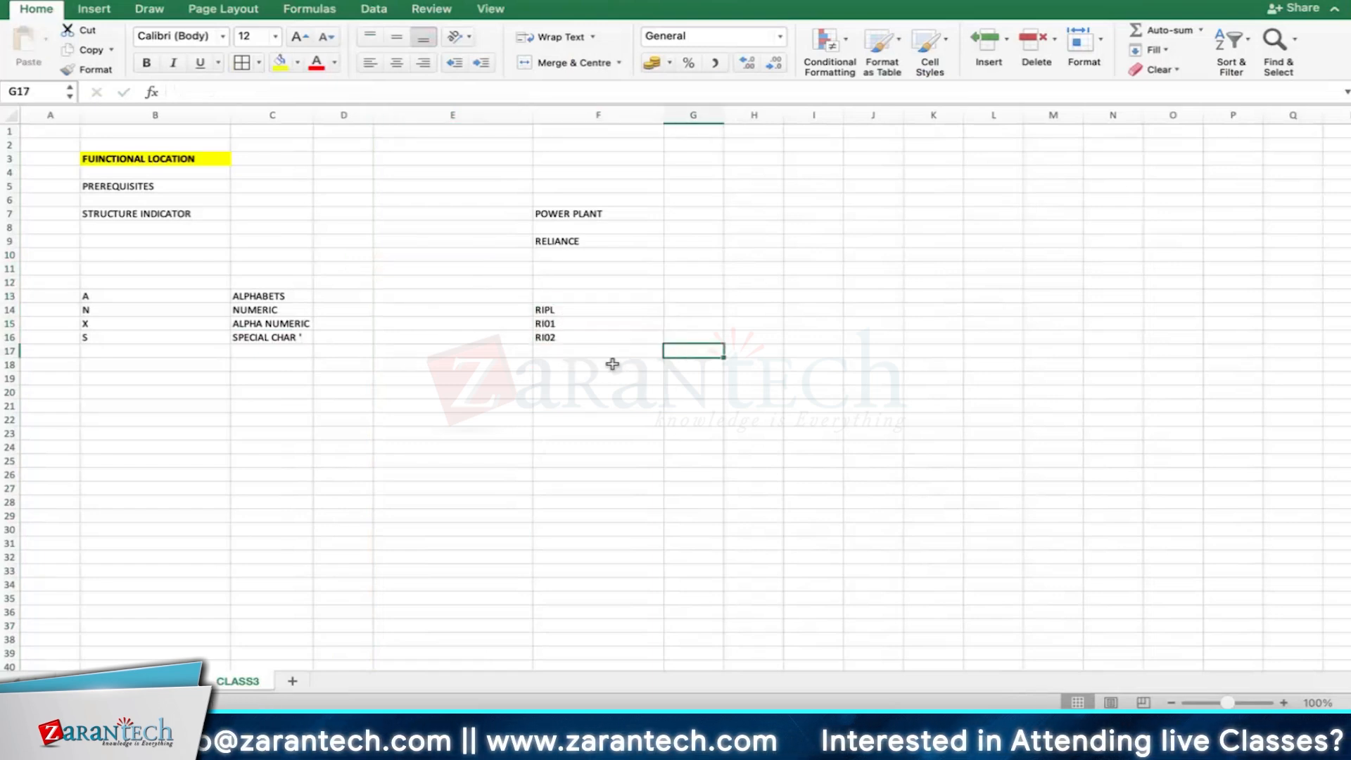
click(606, 309)
click(567, 326)
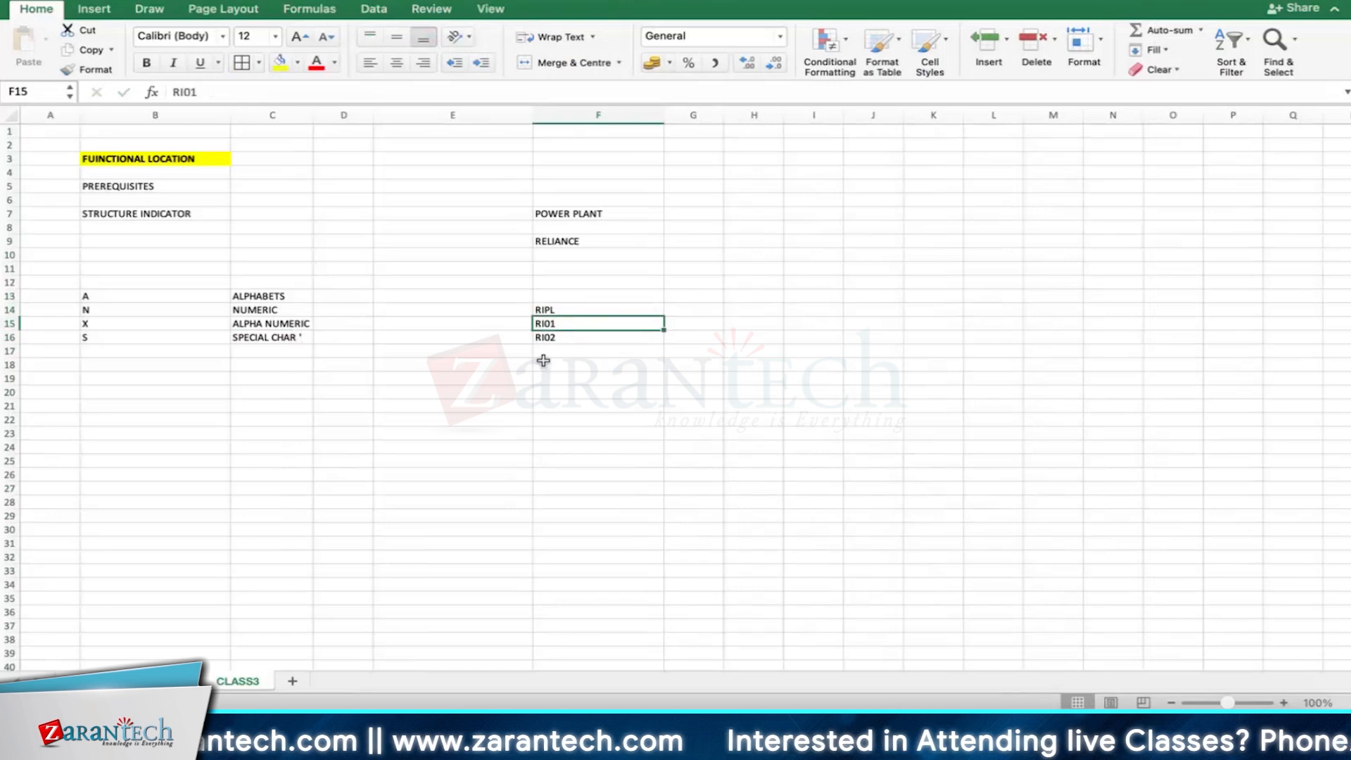
Step: Enter the hierarchical code RI01-UT01 in F18, dropping the trial UN and UNIT variants of the unit segment
click(543, 360)
text(RI01)
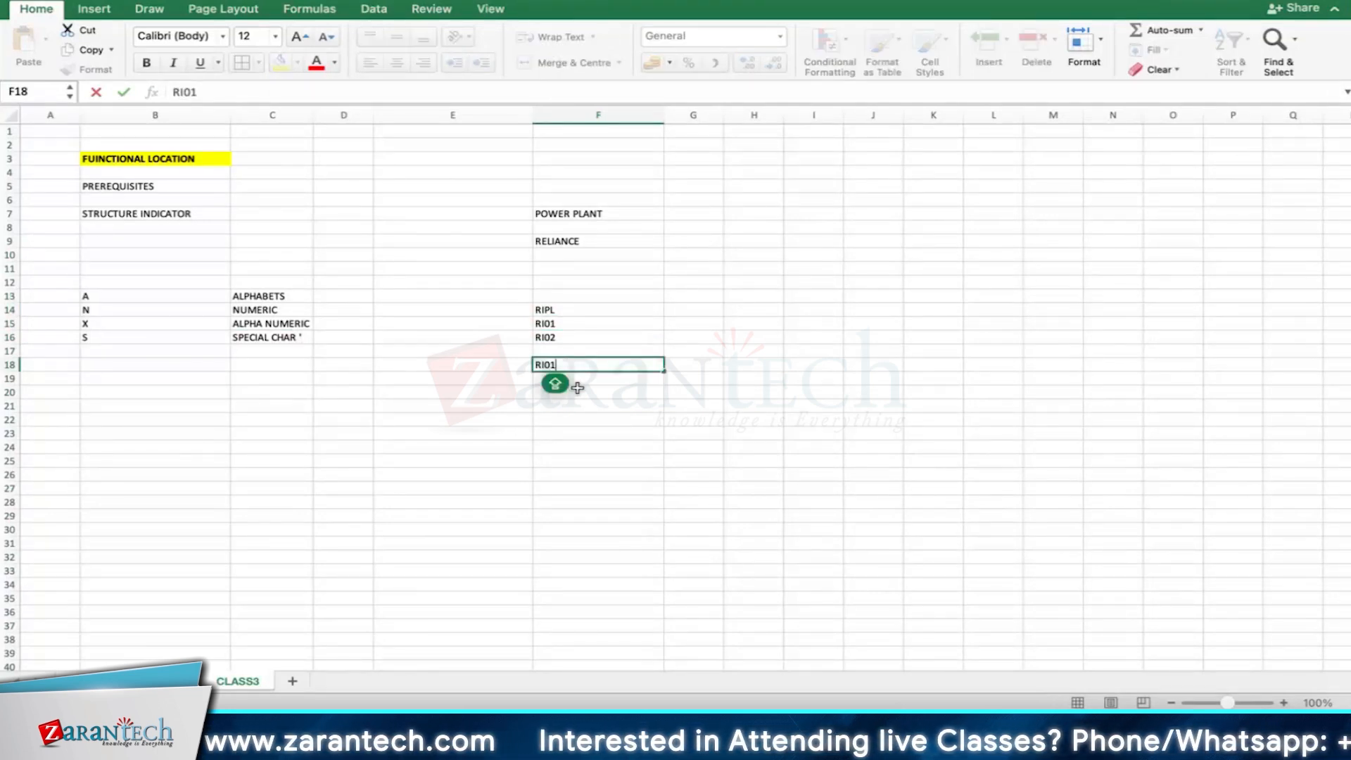
text(-)
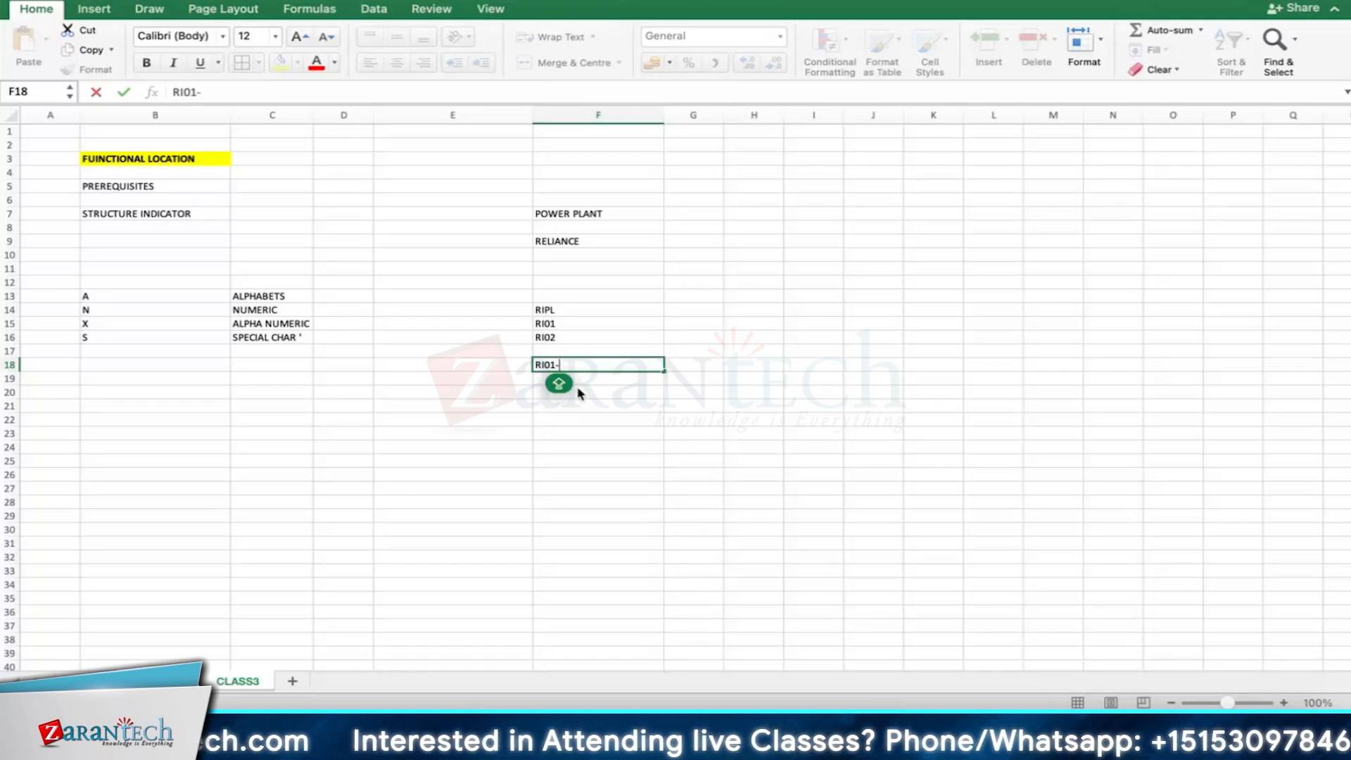
text(UN)
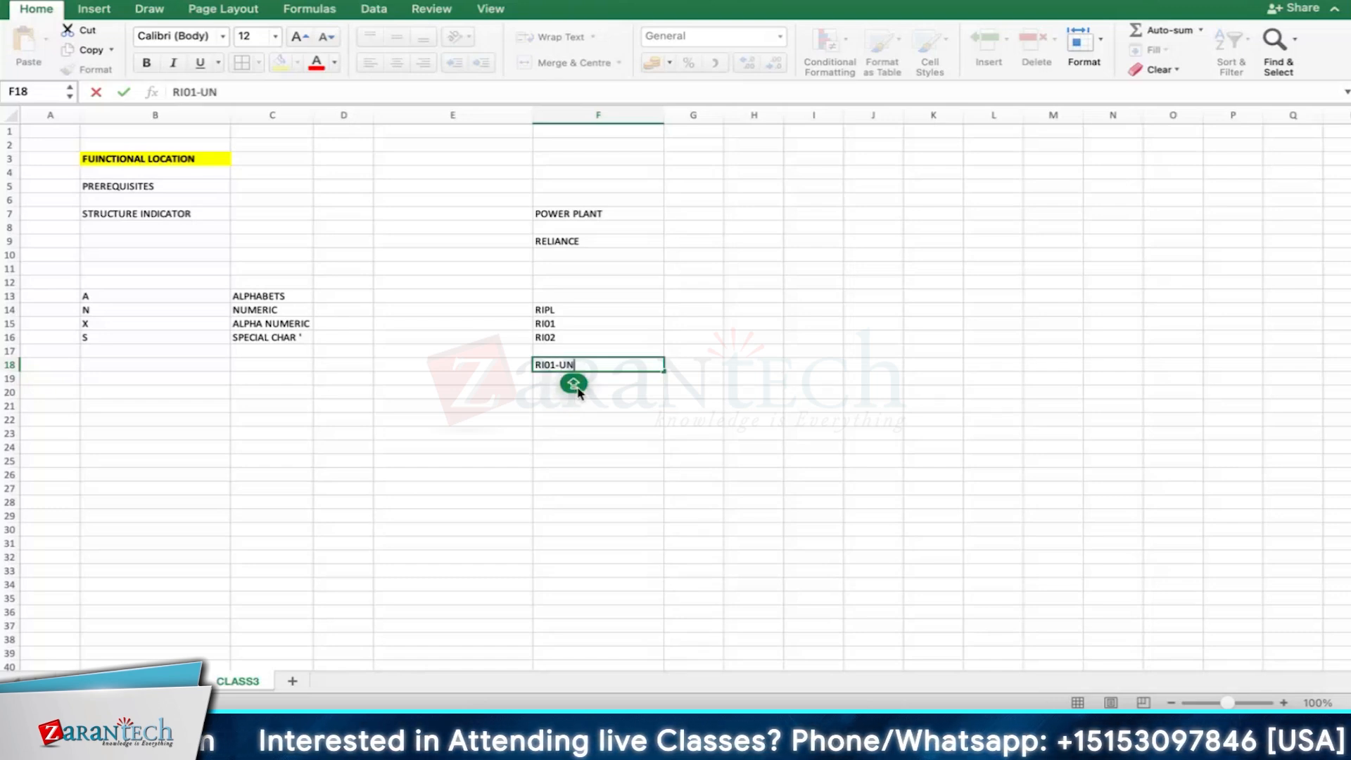
key(BackSpace)
text(T)
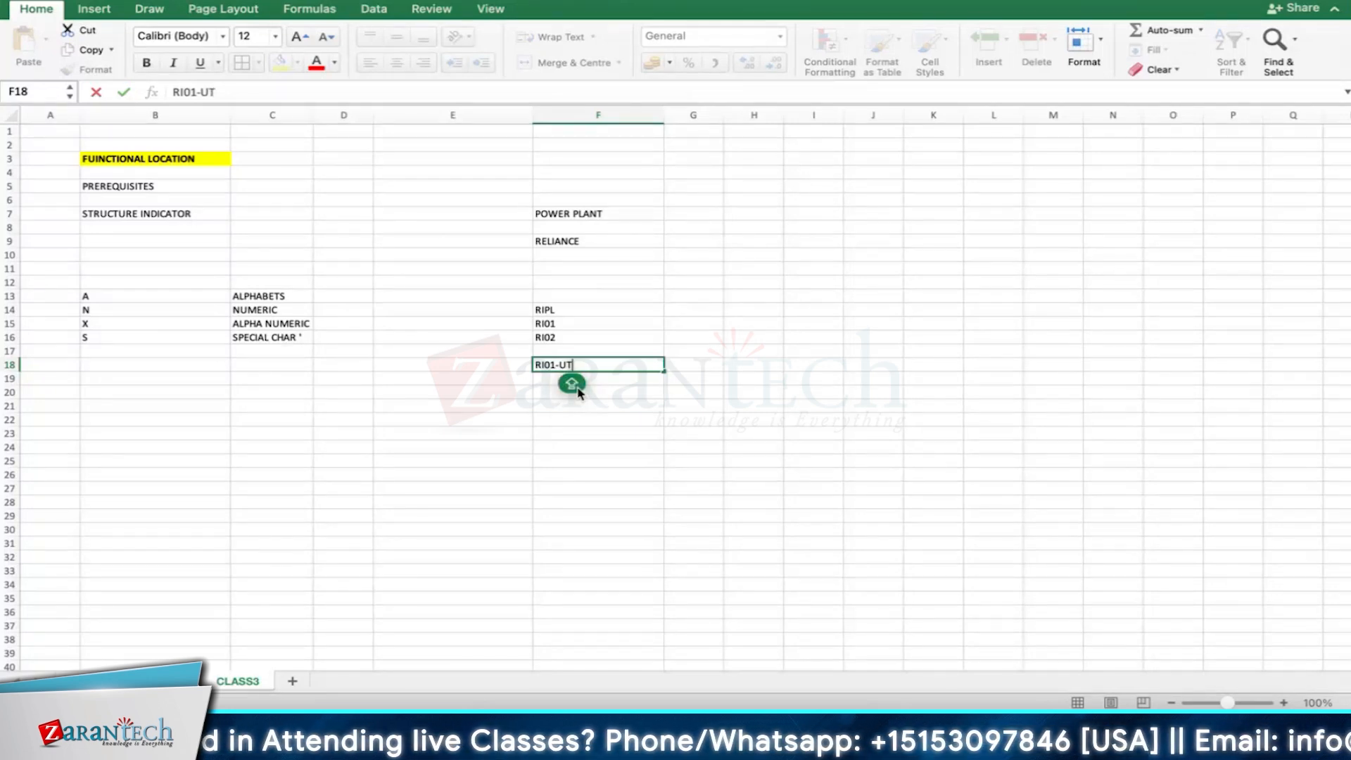
key(BackSpace)
text(NIT)
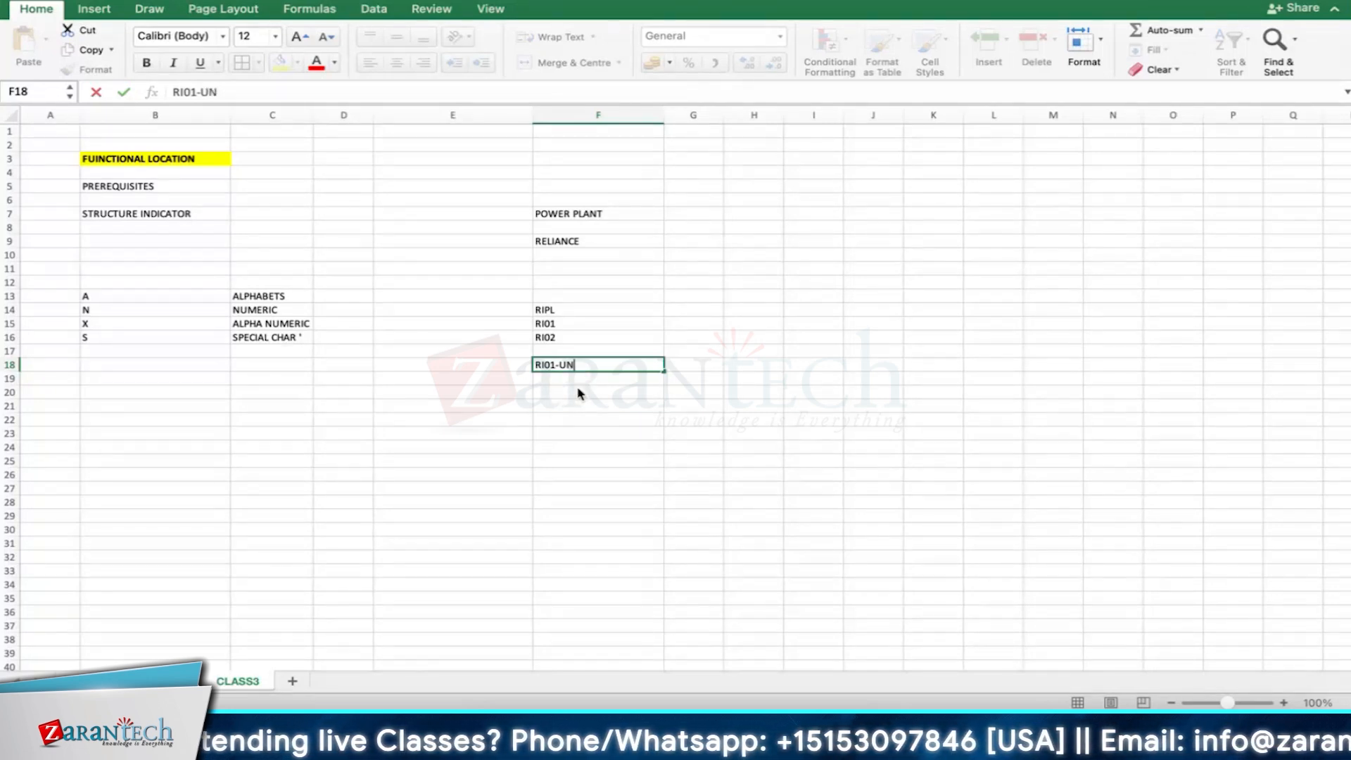
key(BackSpace)
key(BackSpace)
key(BackSpace)
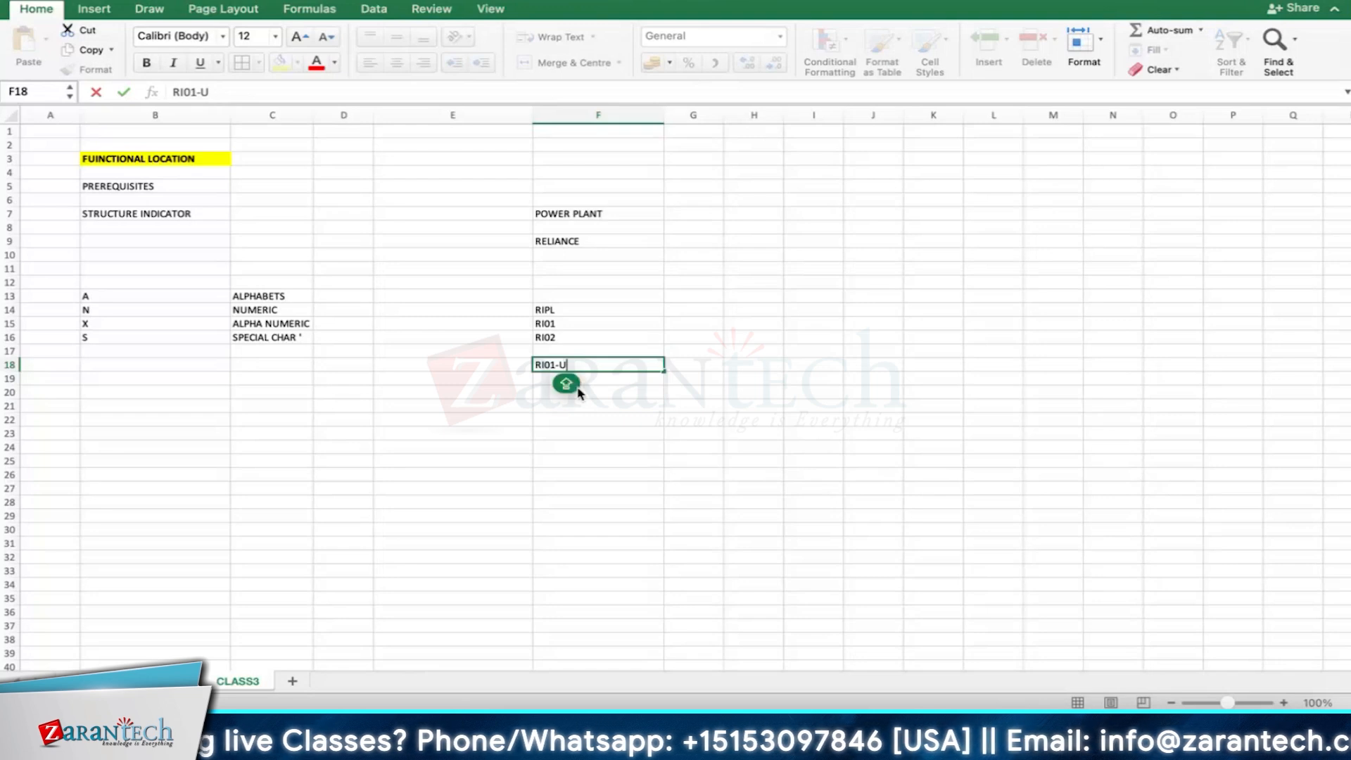
text(T0)
text(1)
key(Return)
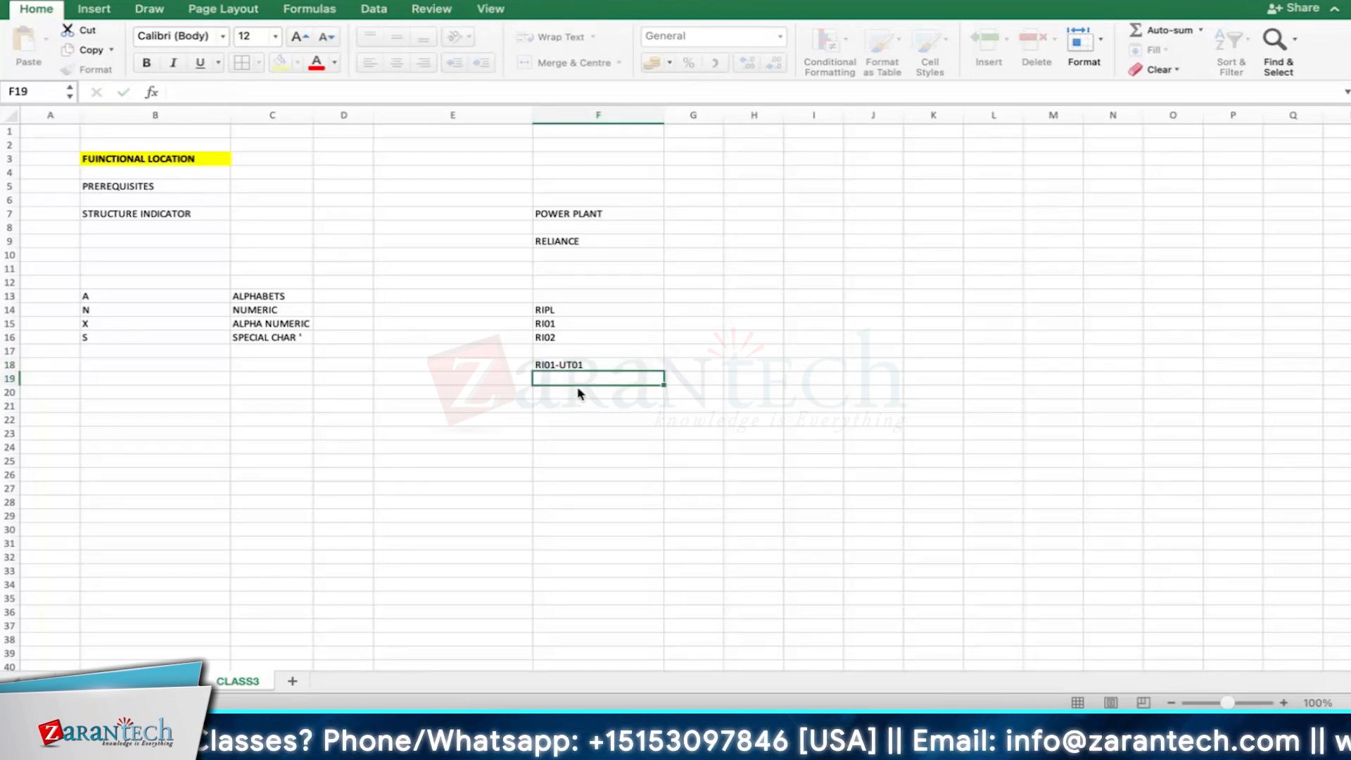
Step: Widen column F to give the RI01-UT01 code in F18 more room
click(593, 362)
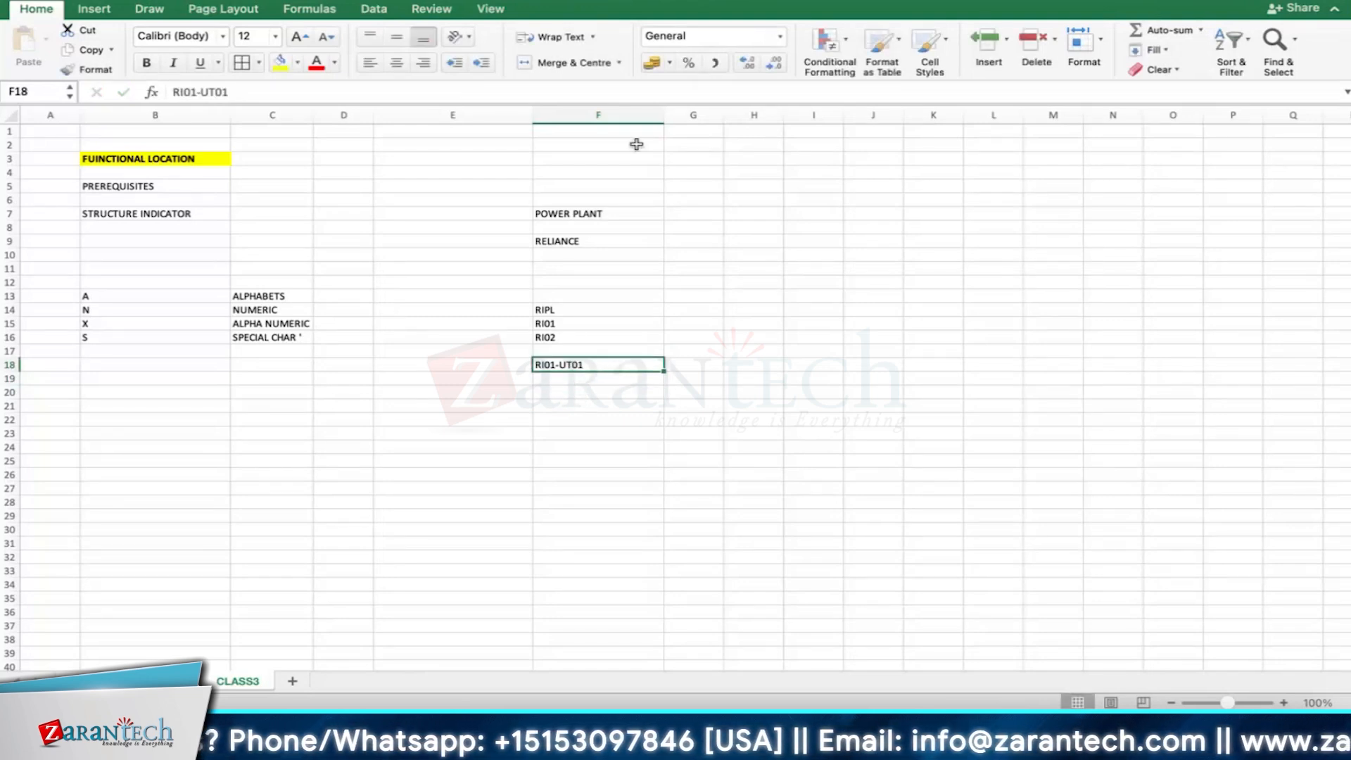
drag(664, 115, 725, 115)
click(593, 407)
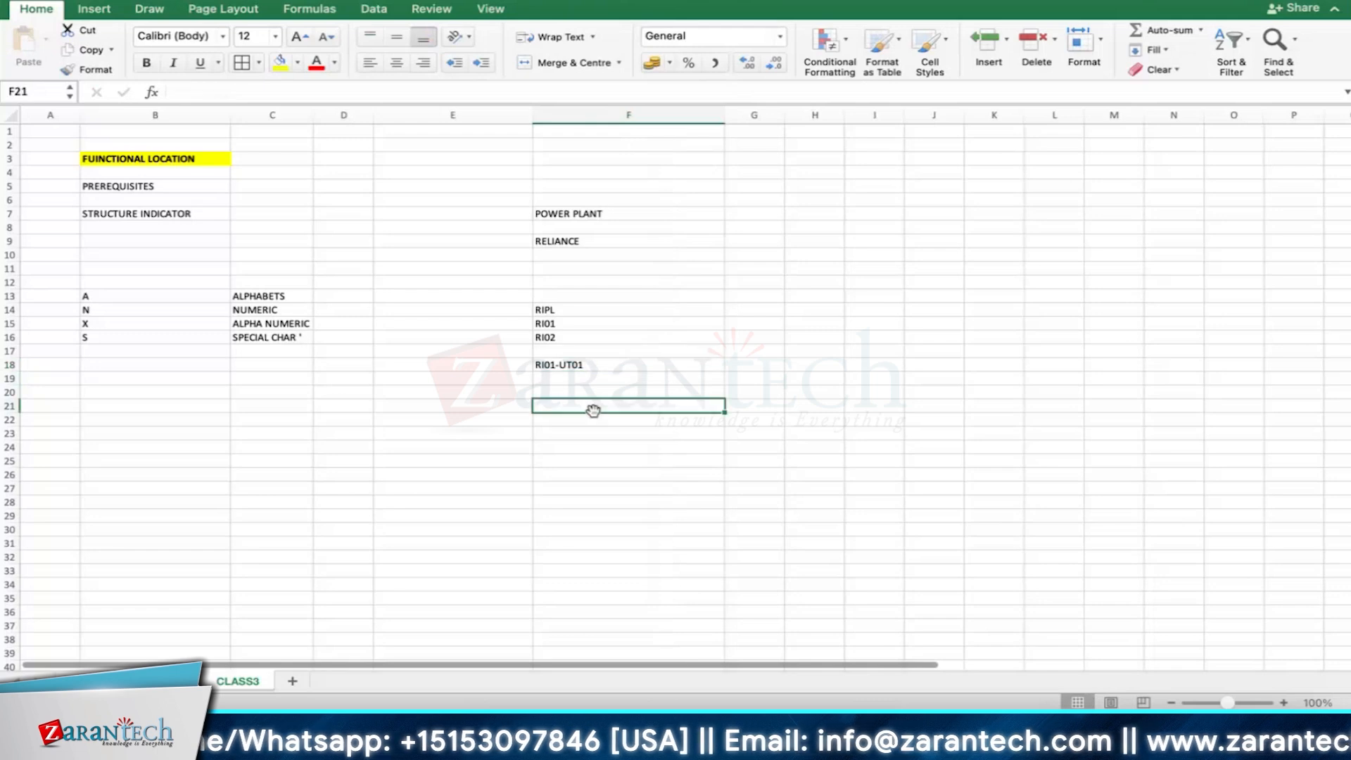
click(611, 366)
click(603, 378)
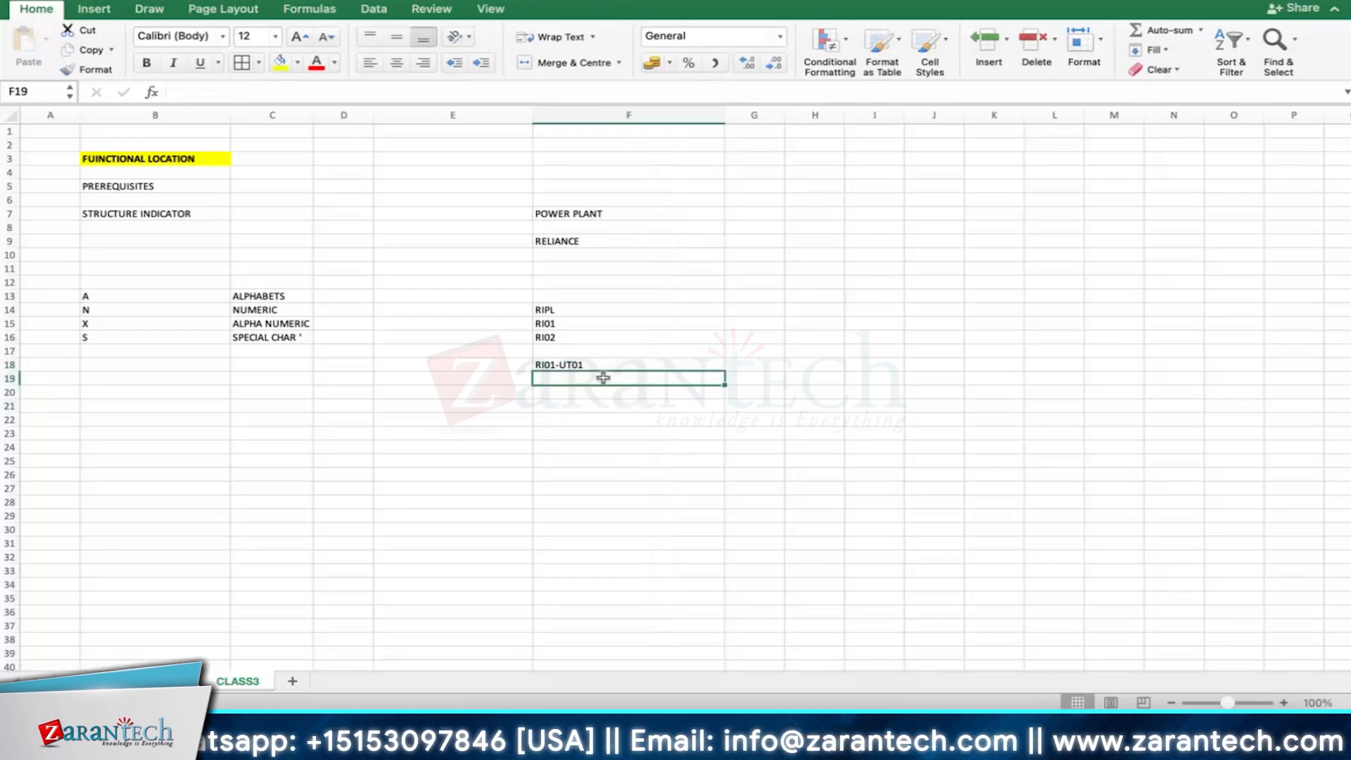
Step: Enter the second unit code UT02 in G15, in the same row as RI01
click(738, 318)
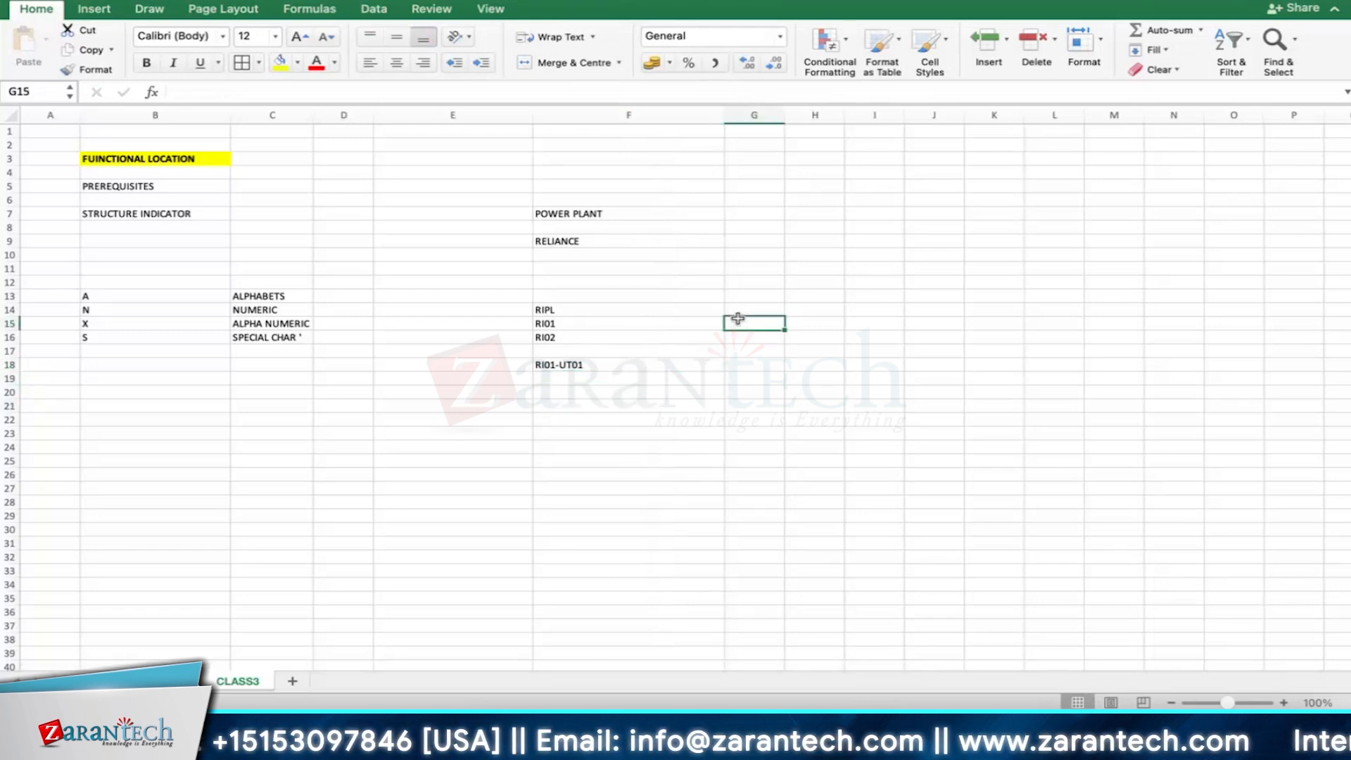
text(UT02)
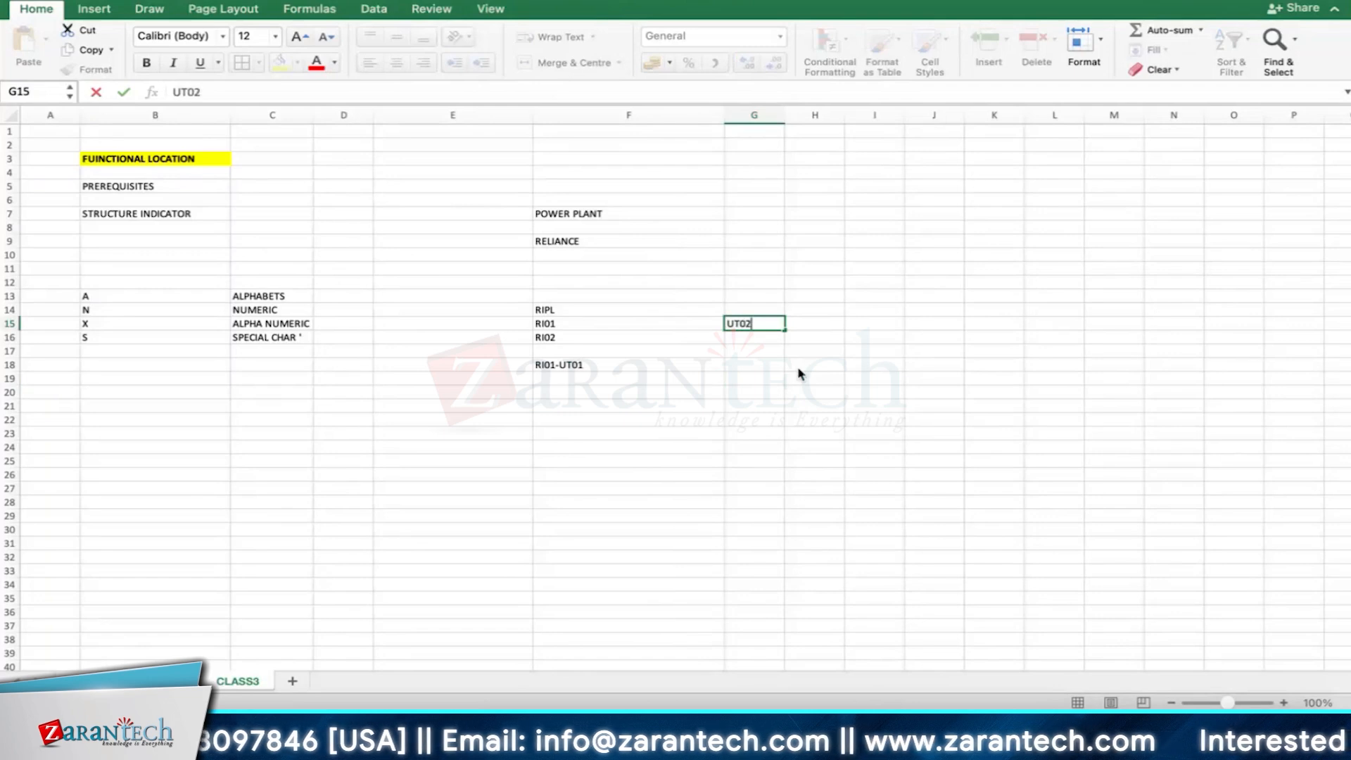
key(Return)
Step: Append a hyphen to the code in F18 so it reads RI01-UT01-, and widen column F further
double_click(590, 361)
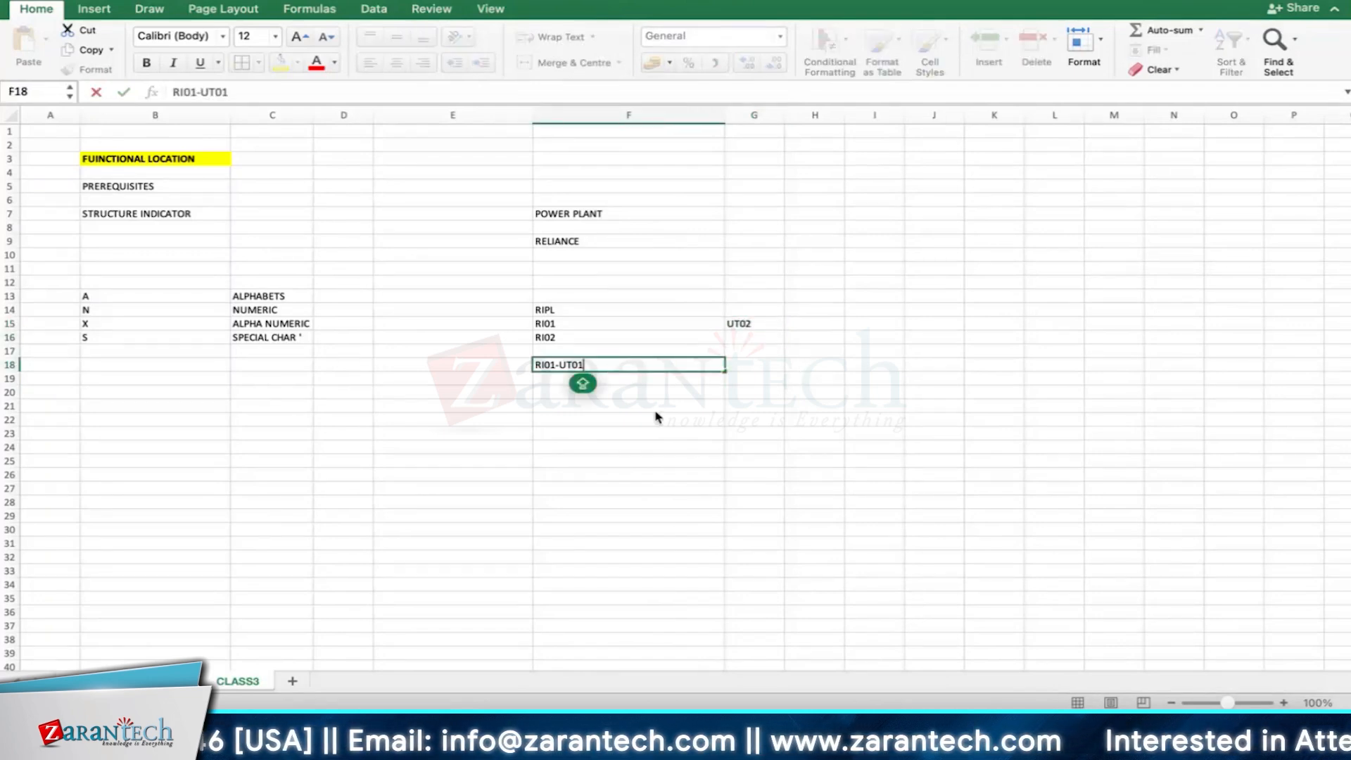
text(-)
key(Return)
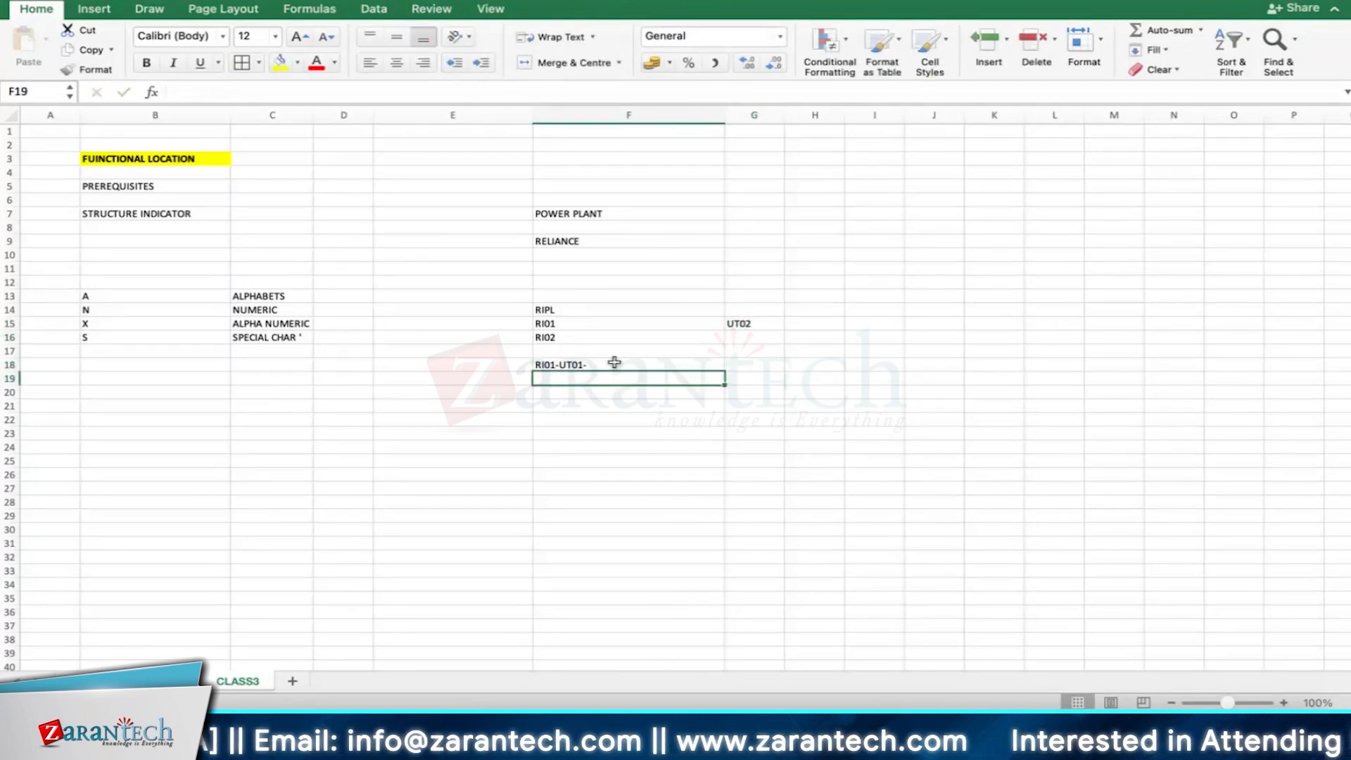
click(817, 432)
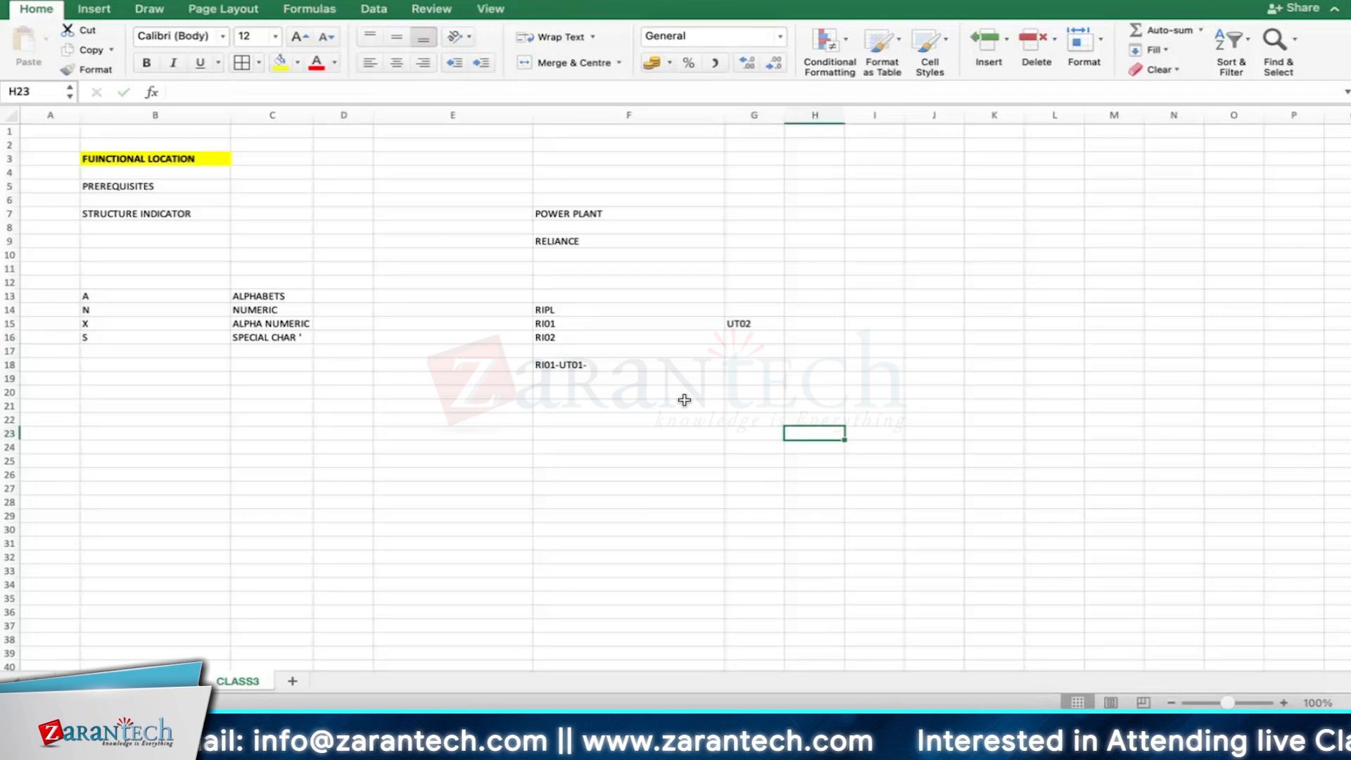
drag(725, 113, 854, 116)
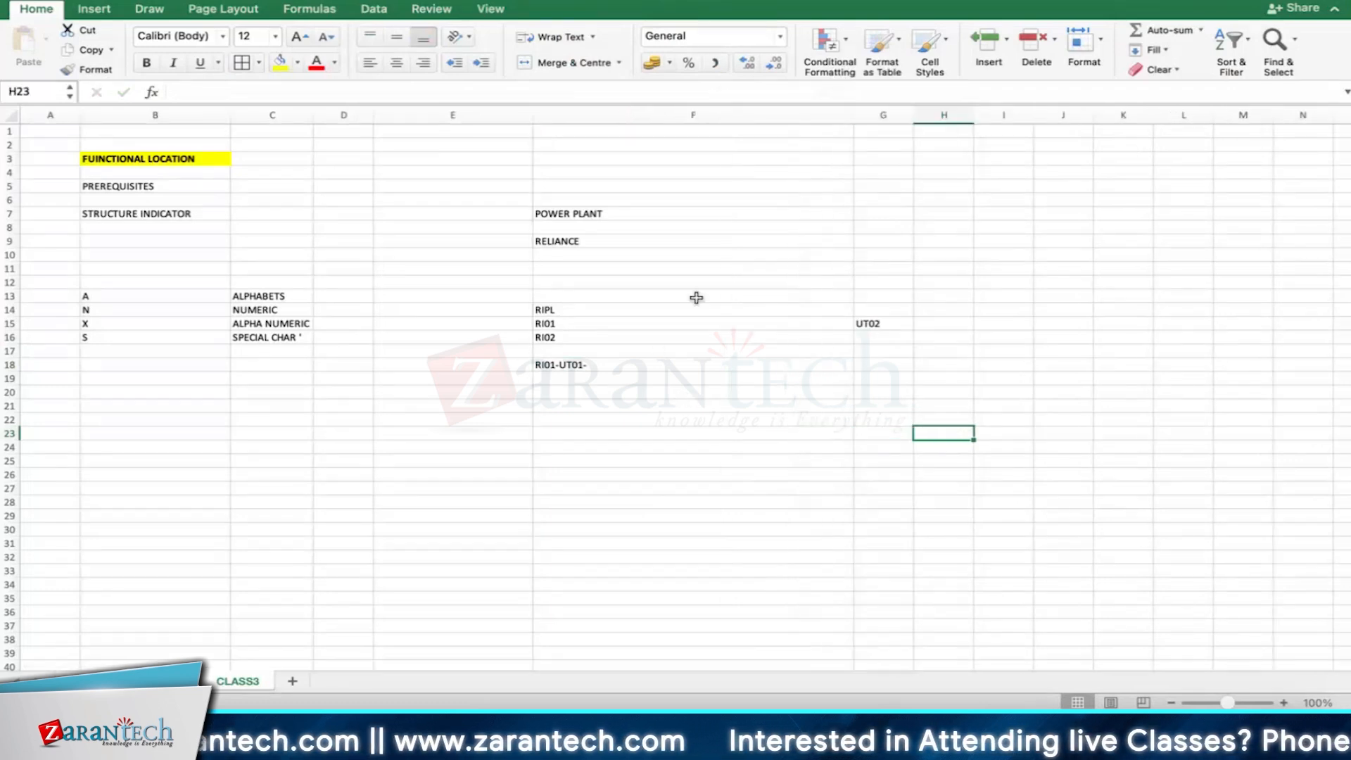
Step: Switch to the session presentation in Google Chrome and look through the slides before the Equipment slide
double_click(609, 364)
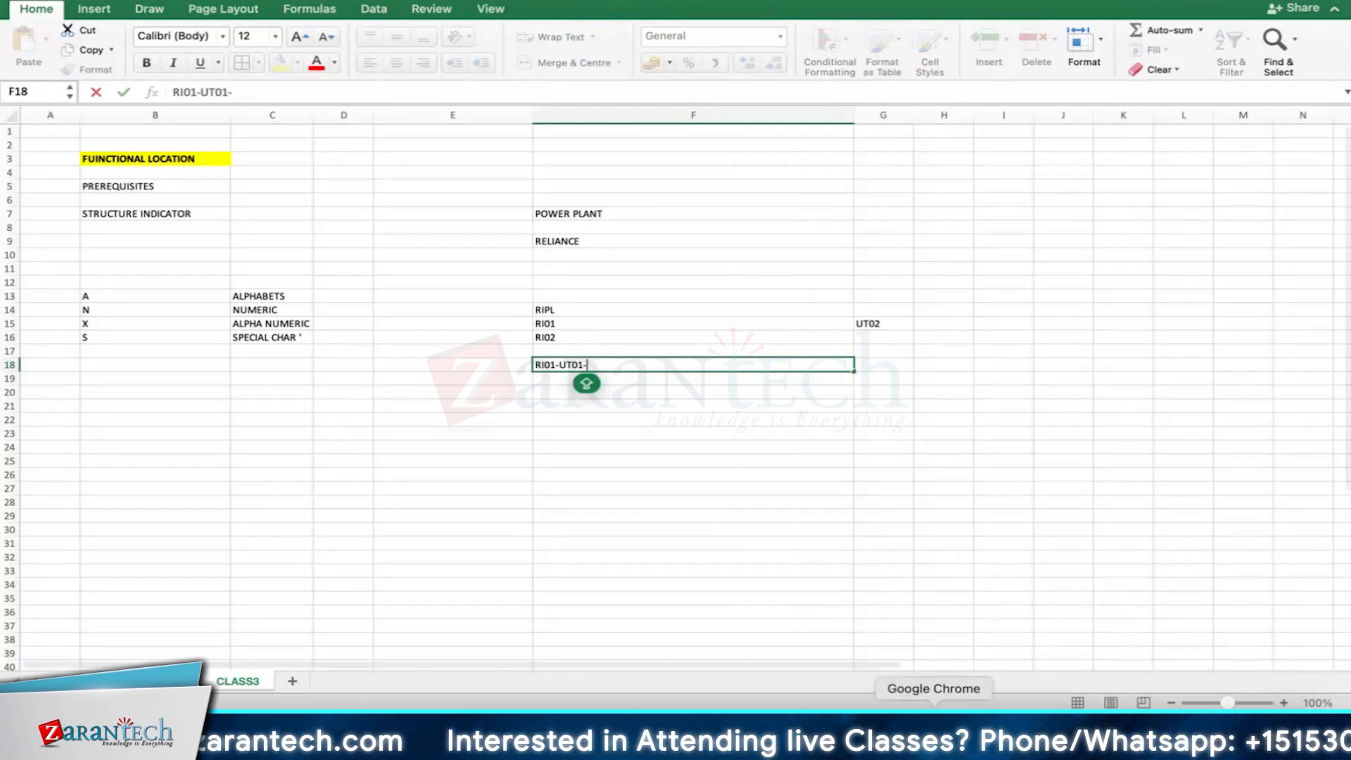
click(934, 732)
right_click(934, 731)
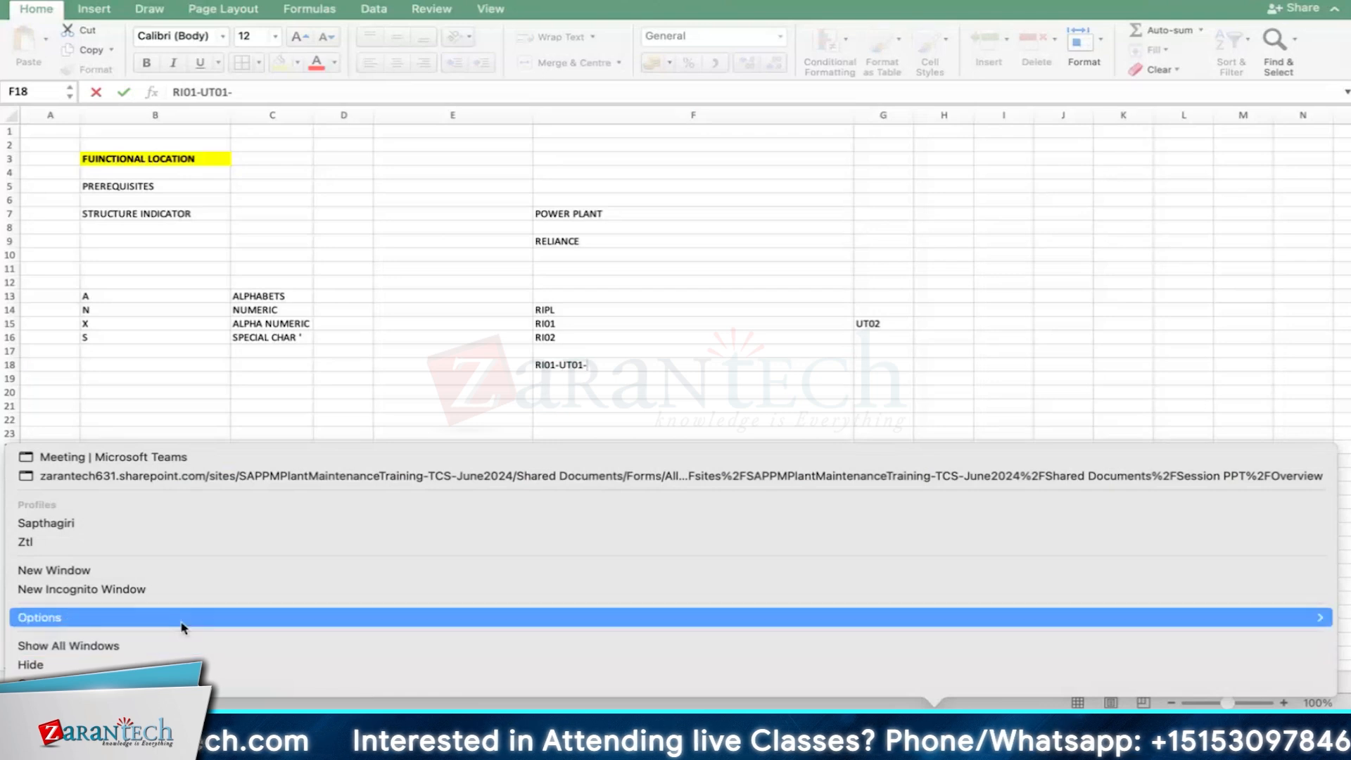
click(425, 475)
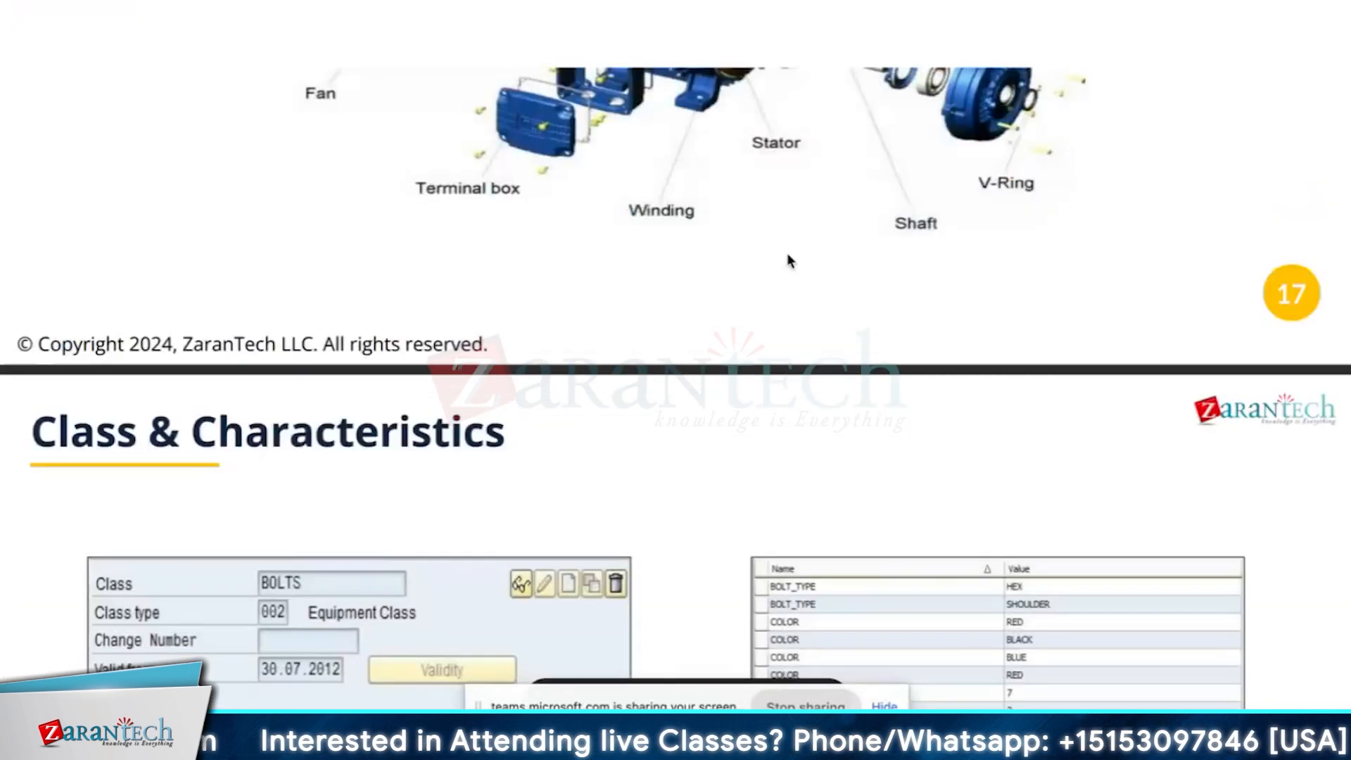
scroll(788, 259, down, 10)
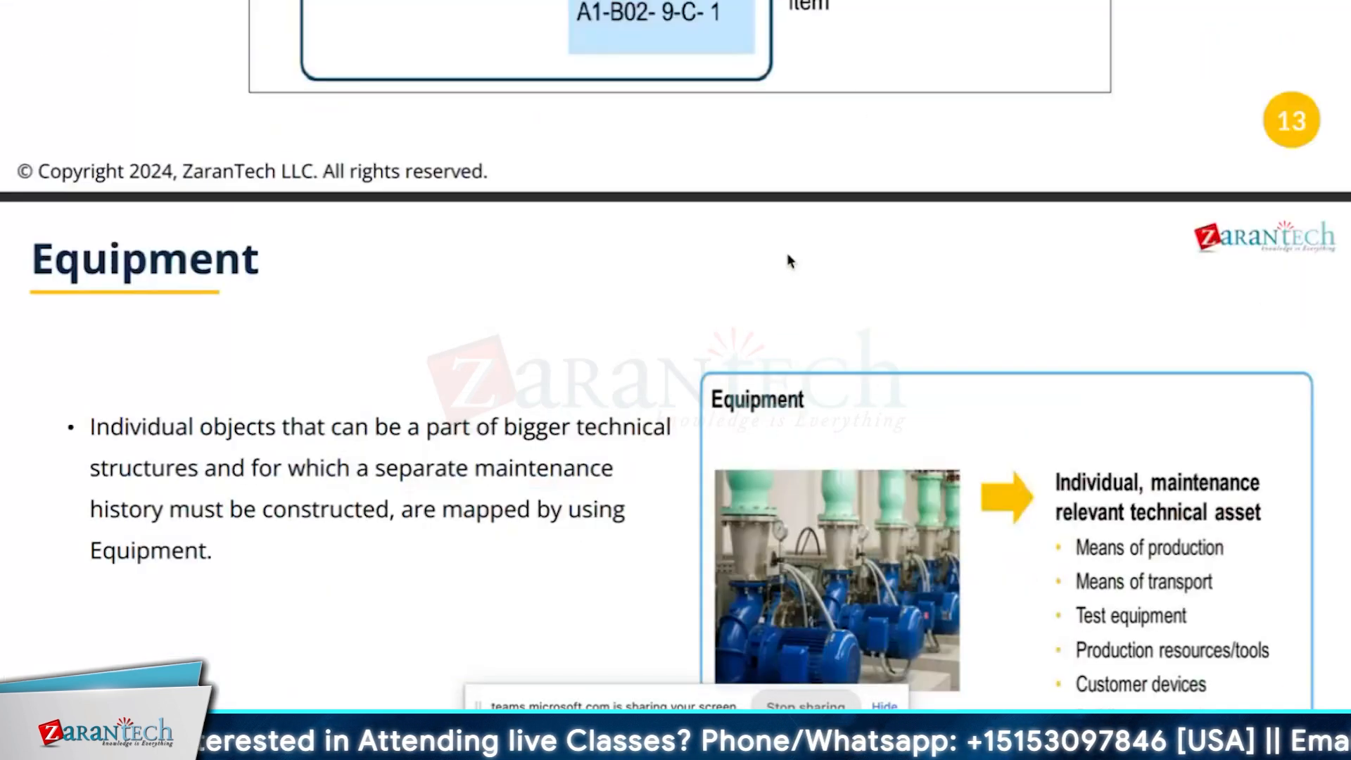
scroll(788, 260, up, 5)
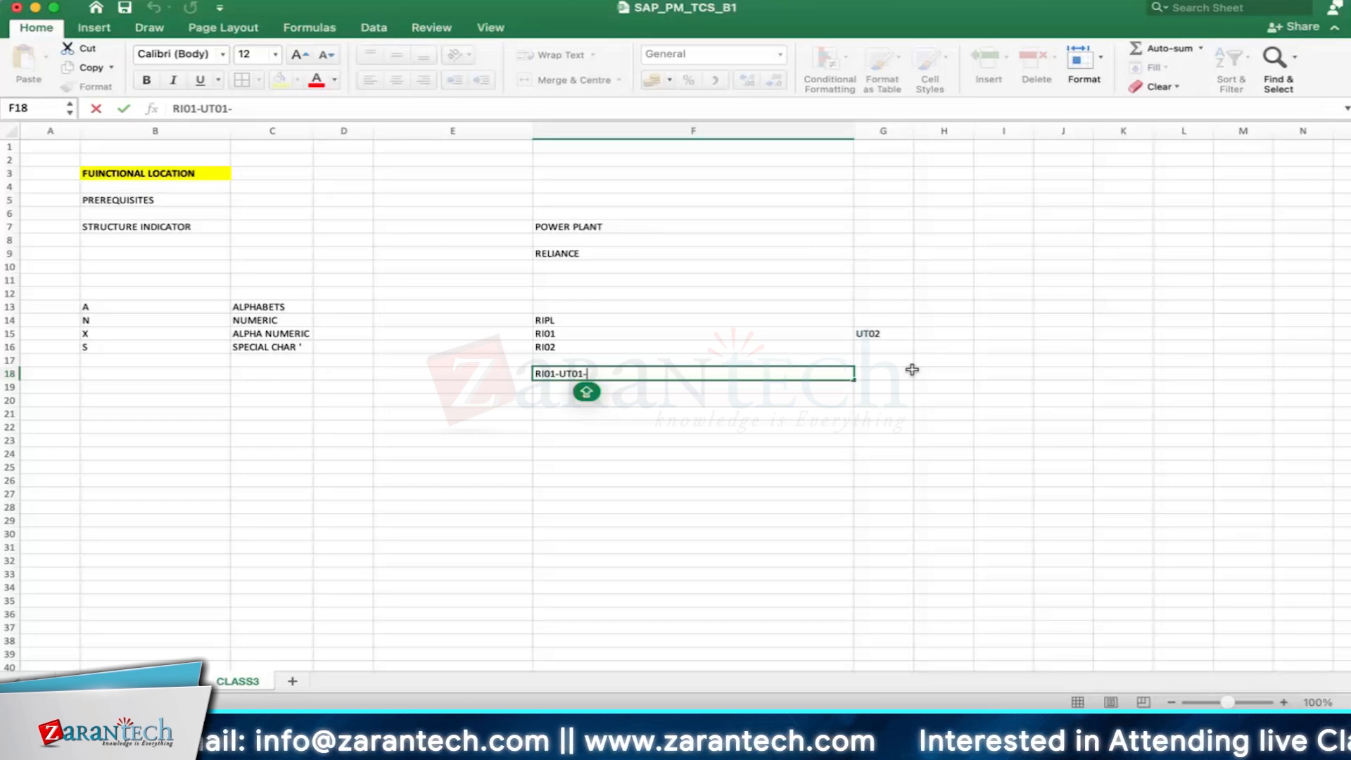
Step: Back in the Excel sheet, enter UNIT1 in H9 and its capacity 100 MW in I9
click(973, 253)
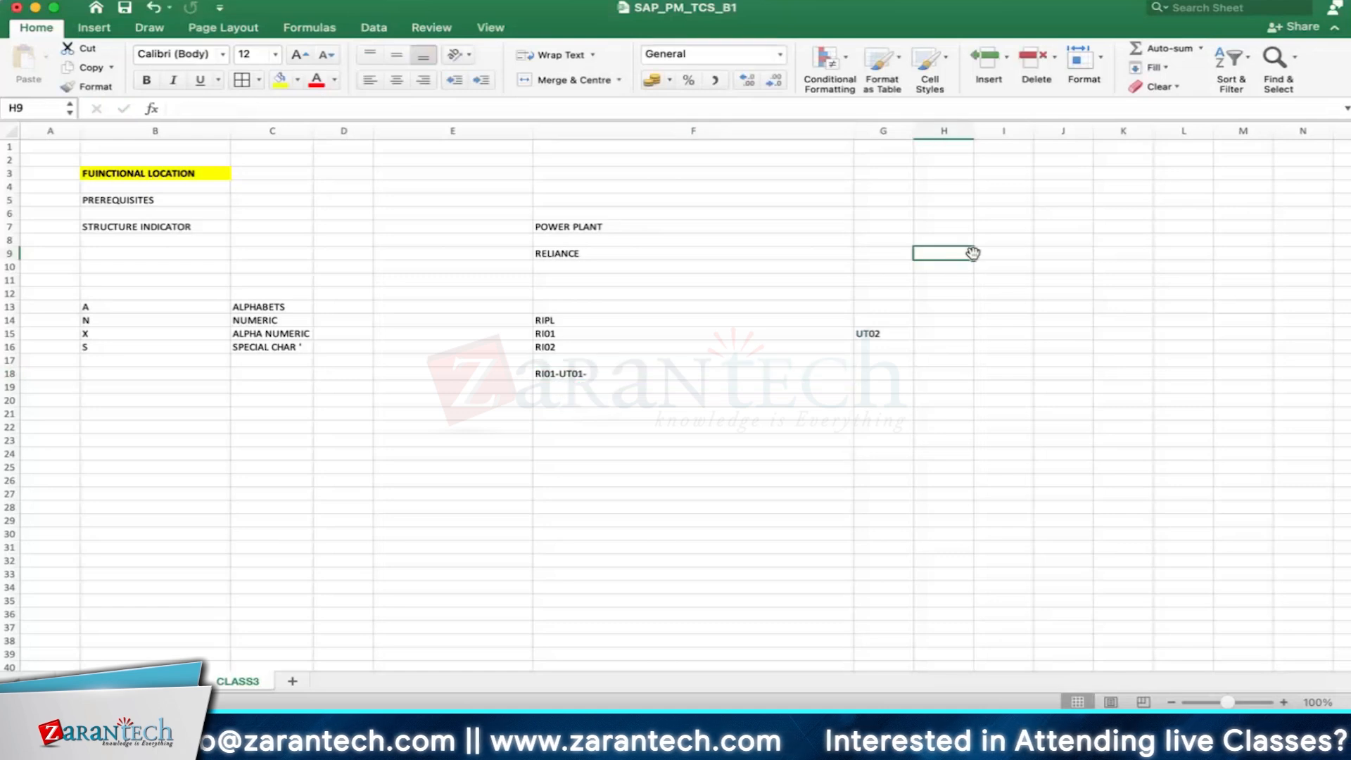
text(UNIT1)
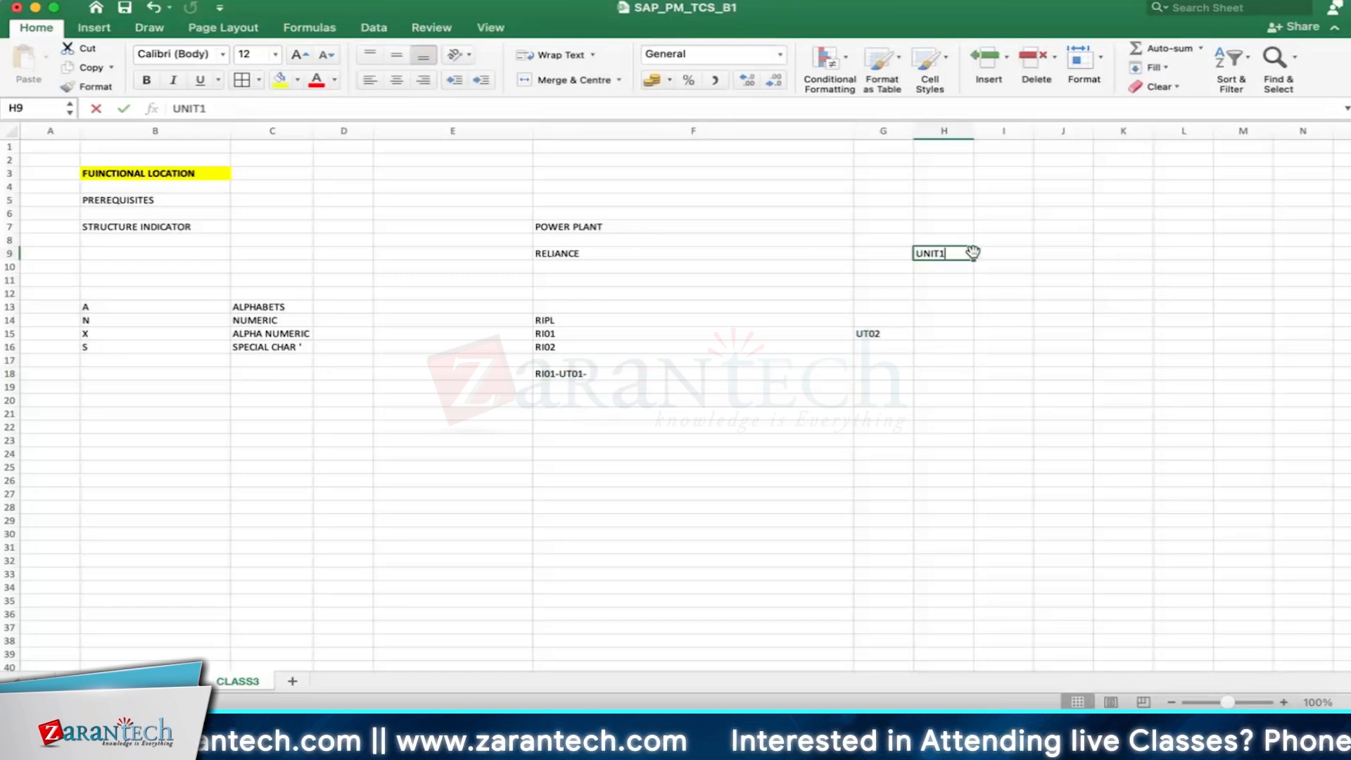
click(974, 256)
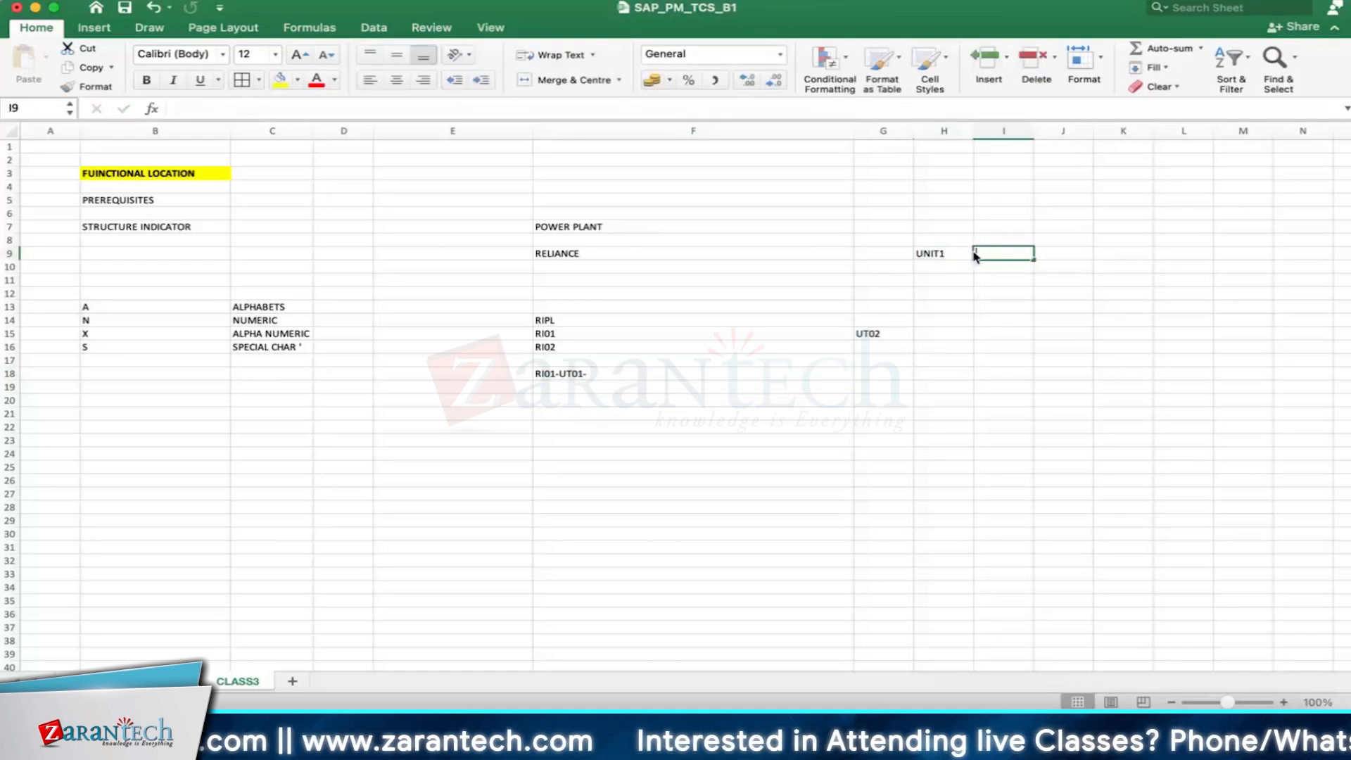
text(100 MW)
key(Return)
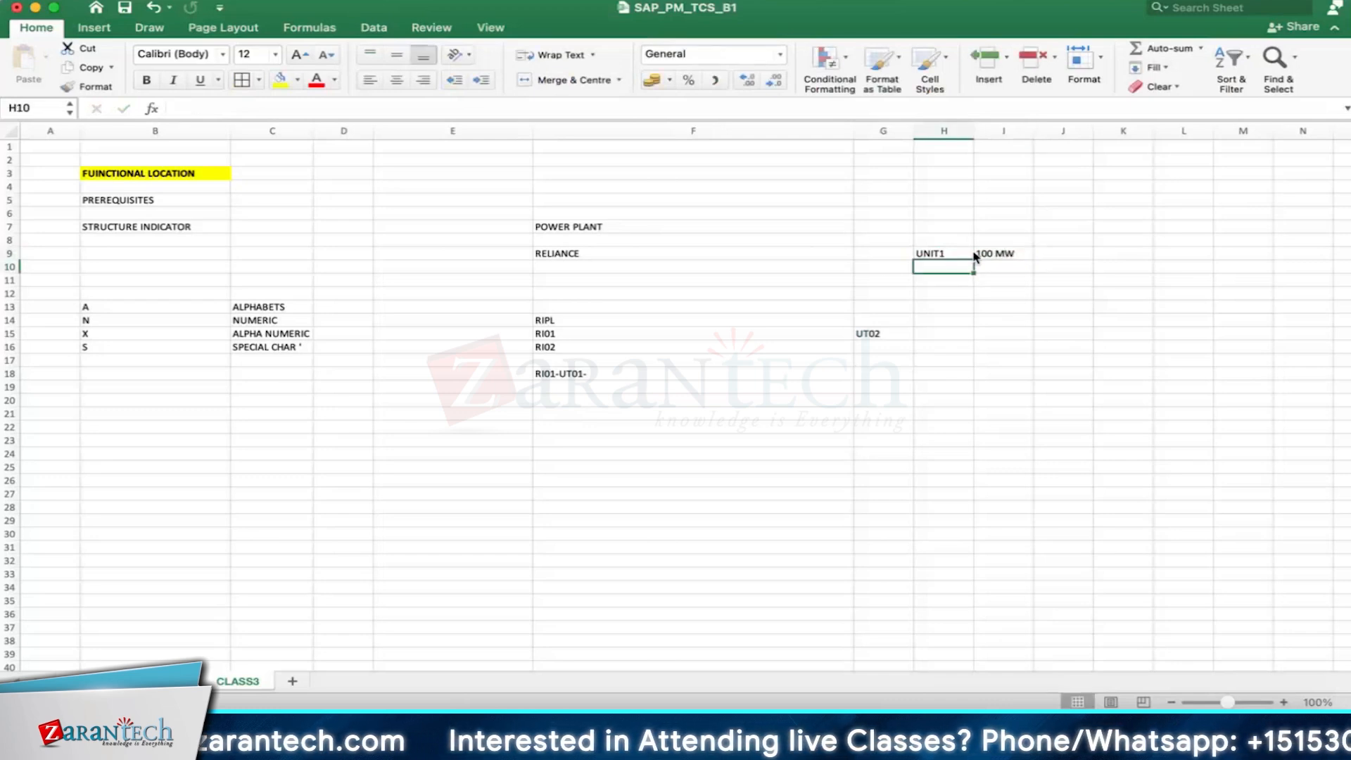
Step: Enter 200 mw in I10 as the second capacity, directly below 100 MW
click(1010, 277)
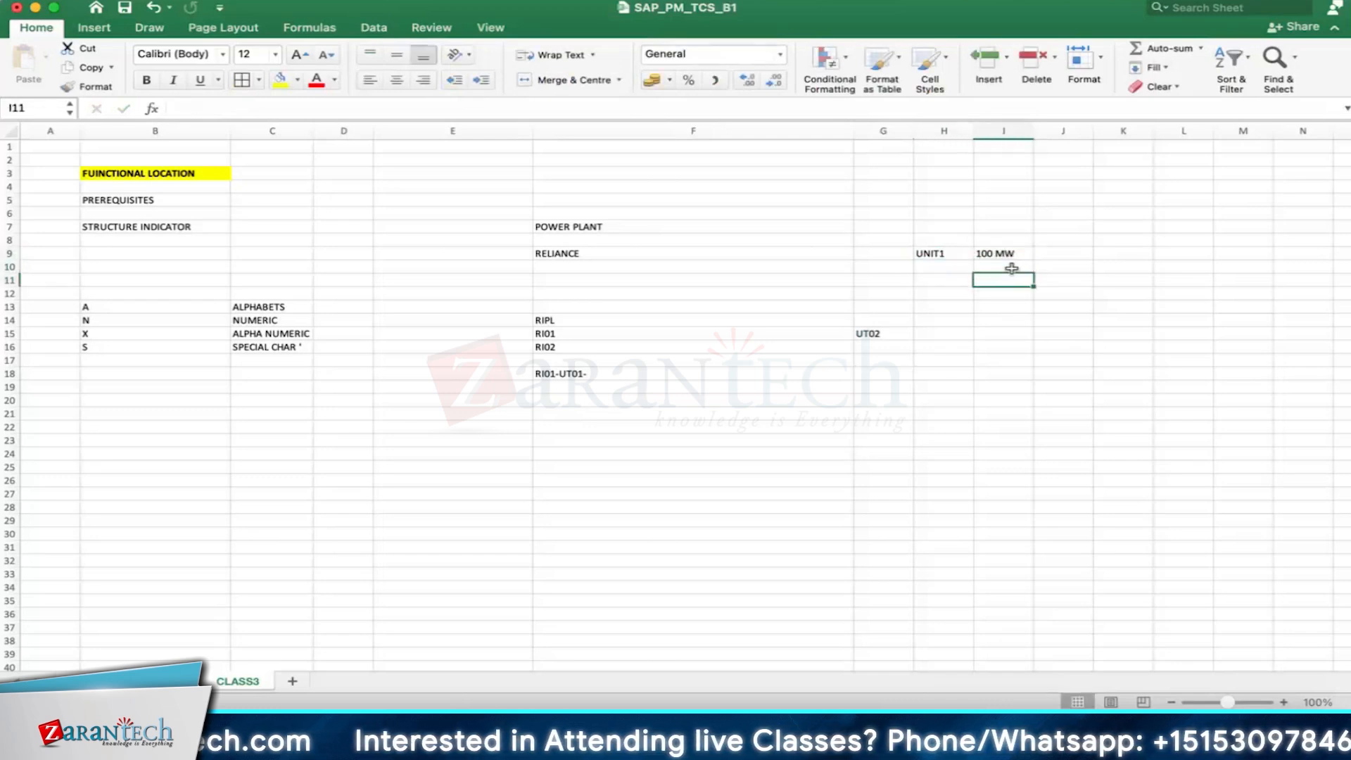
click(1012, 268)
text(200 mw)
key(Return)
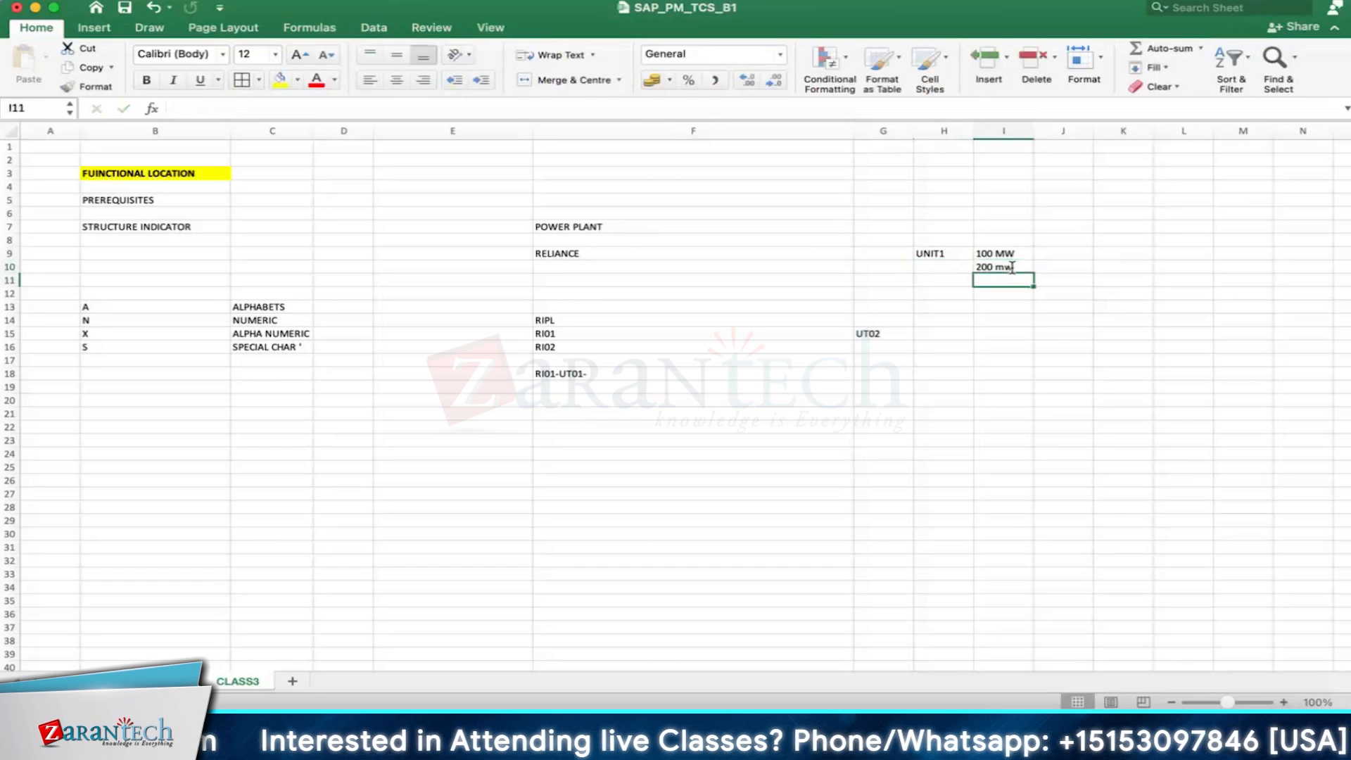
double_click(1018, 265)
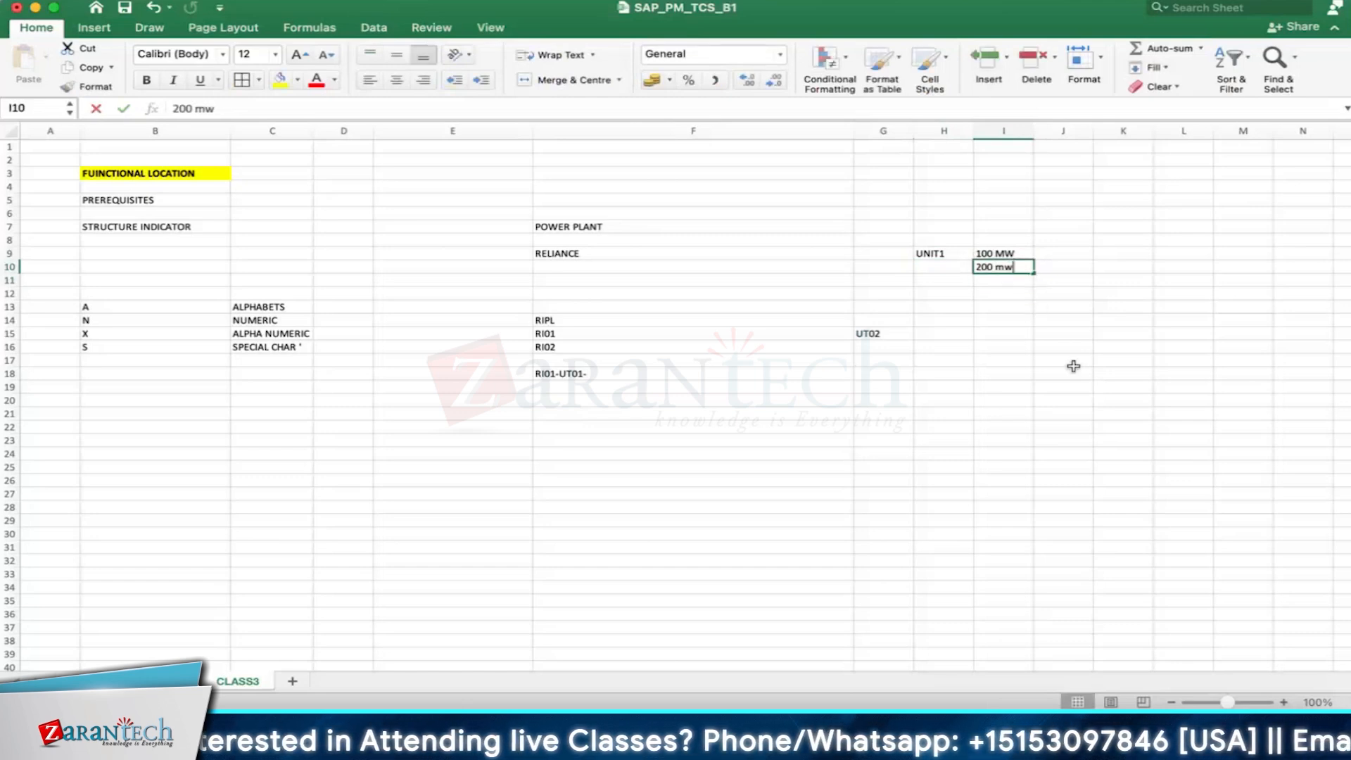
key(BackSpace)
key(BackSpace)
text(mw)
key(Return)
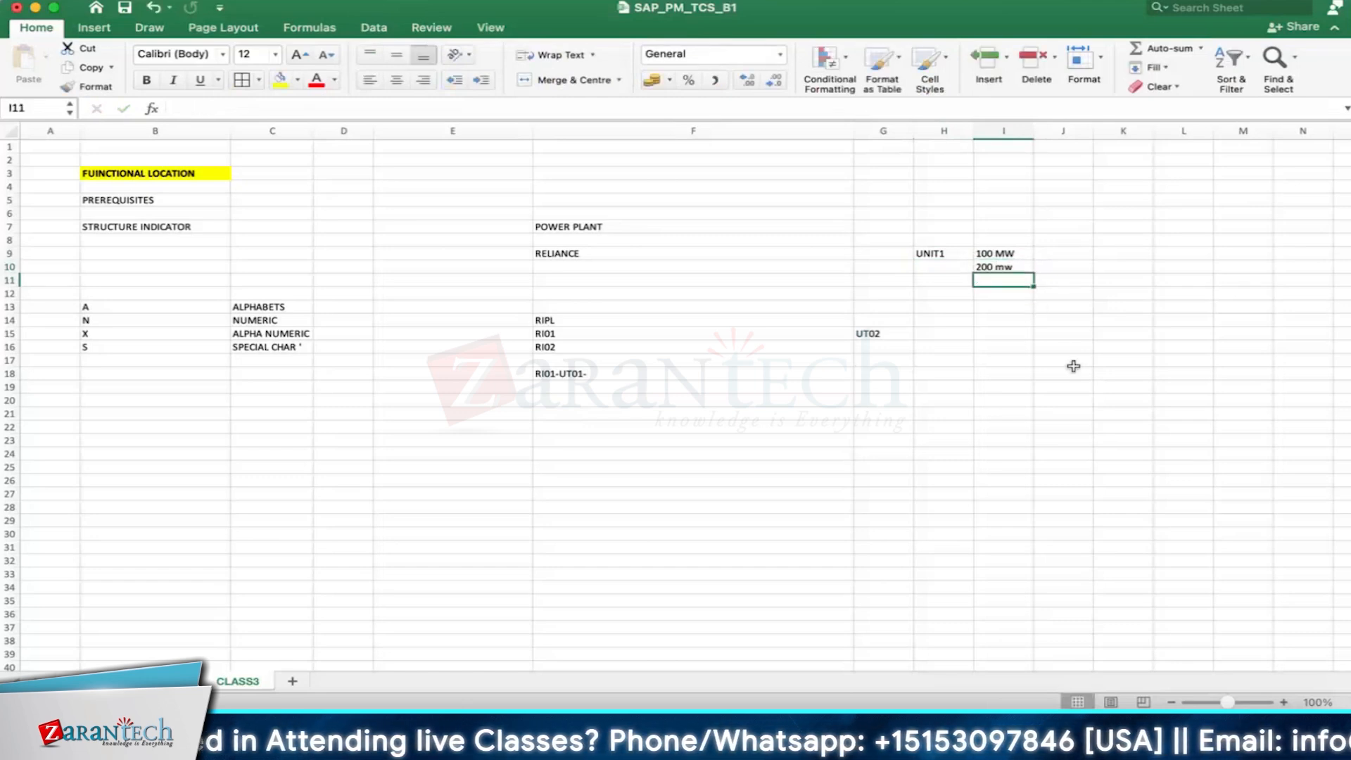
Step: Append the capacity level 100MW and a hyphen to the code in F18, making it RI01-UT01-100MW-
double_click(597, 373)
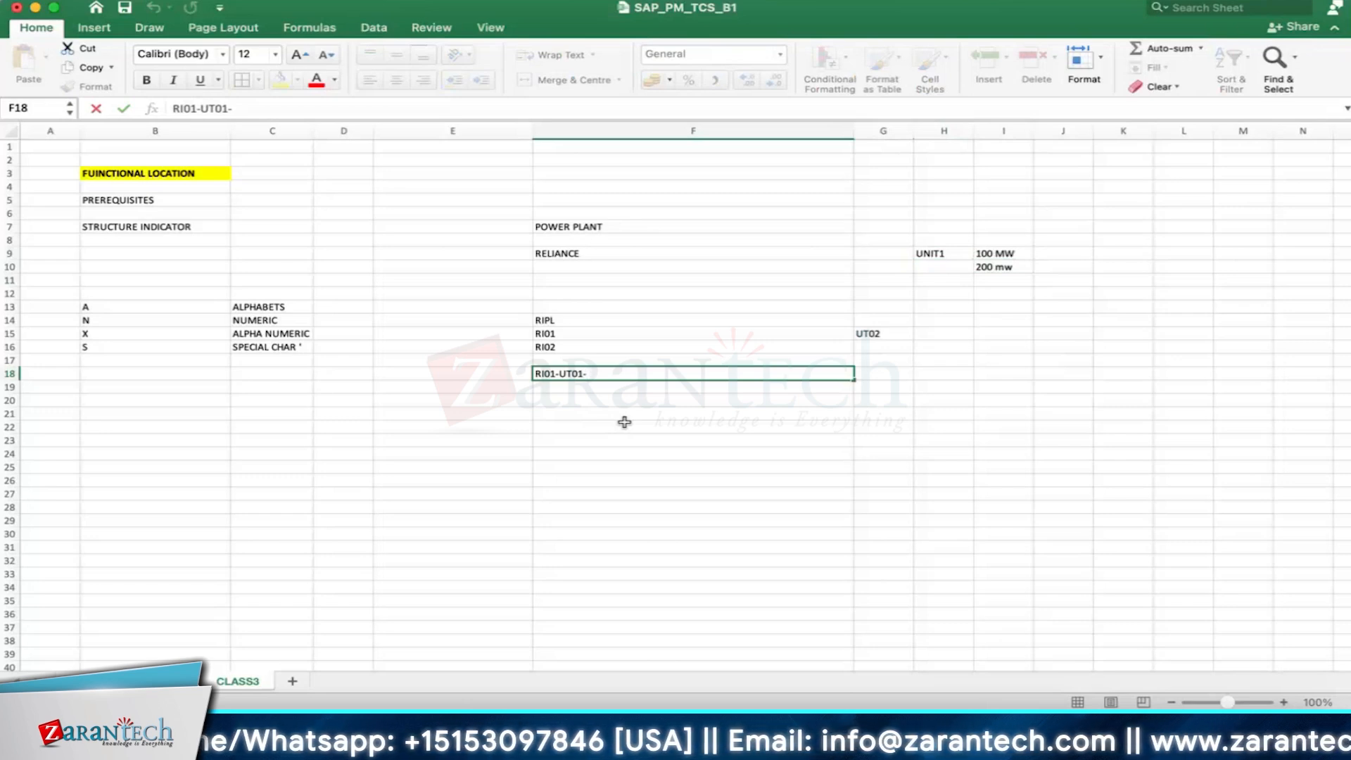
key(Caps_Lock)
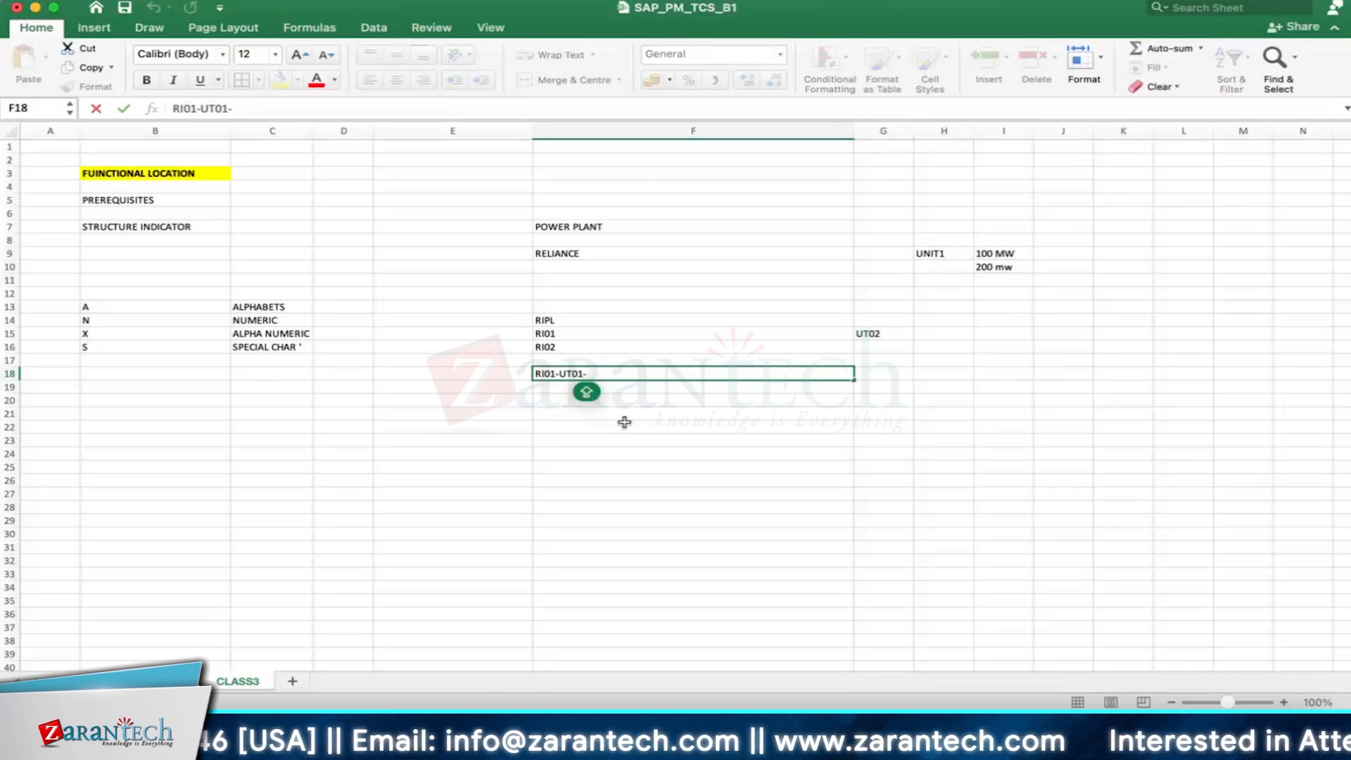
text(100)
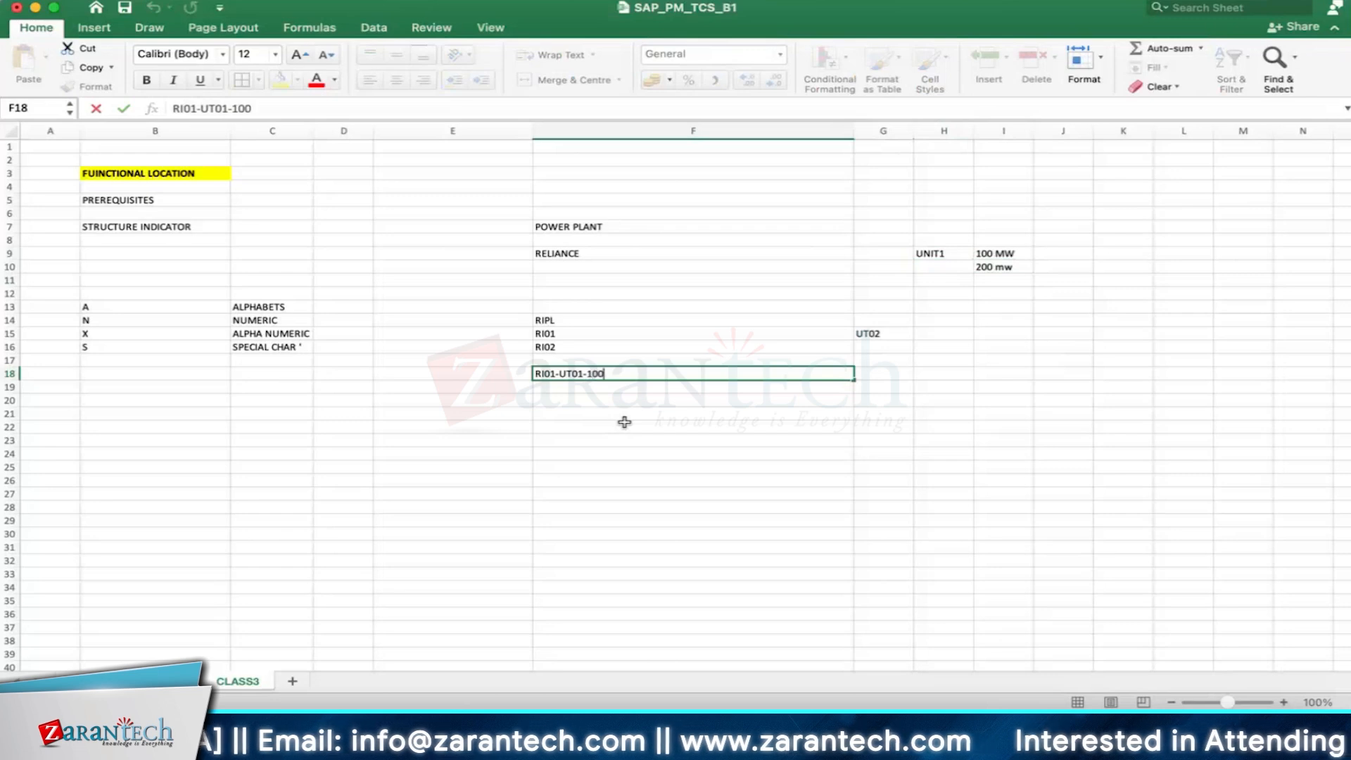
key(Caps_Lock)
text(M)
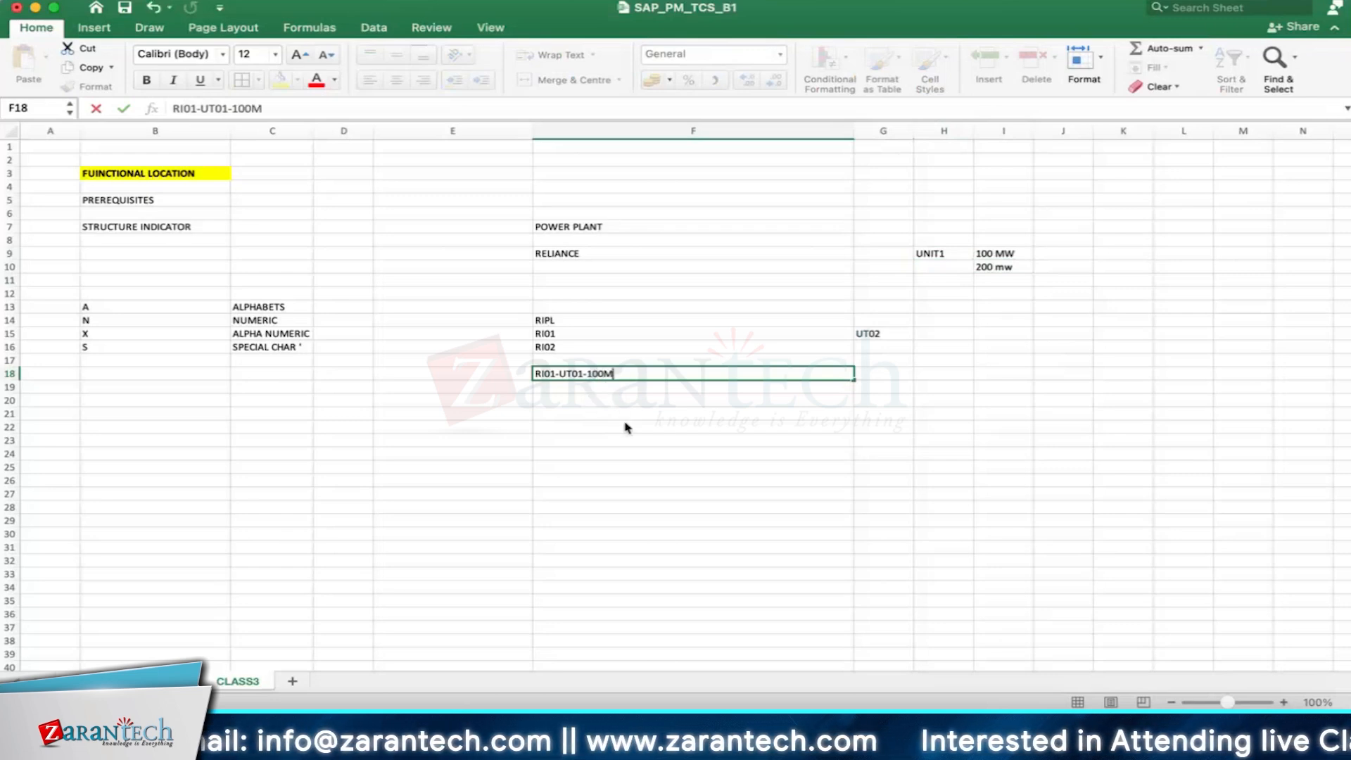
text(W)
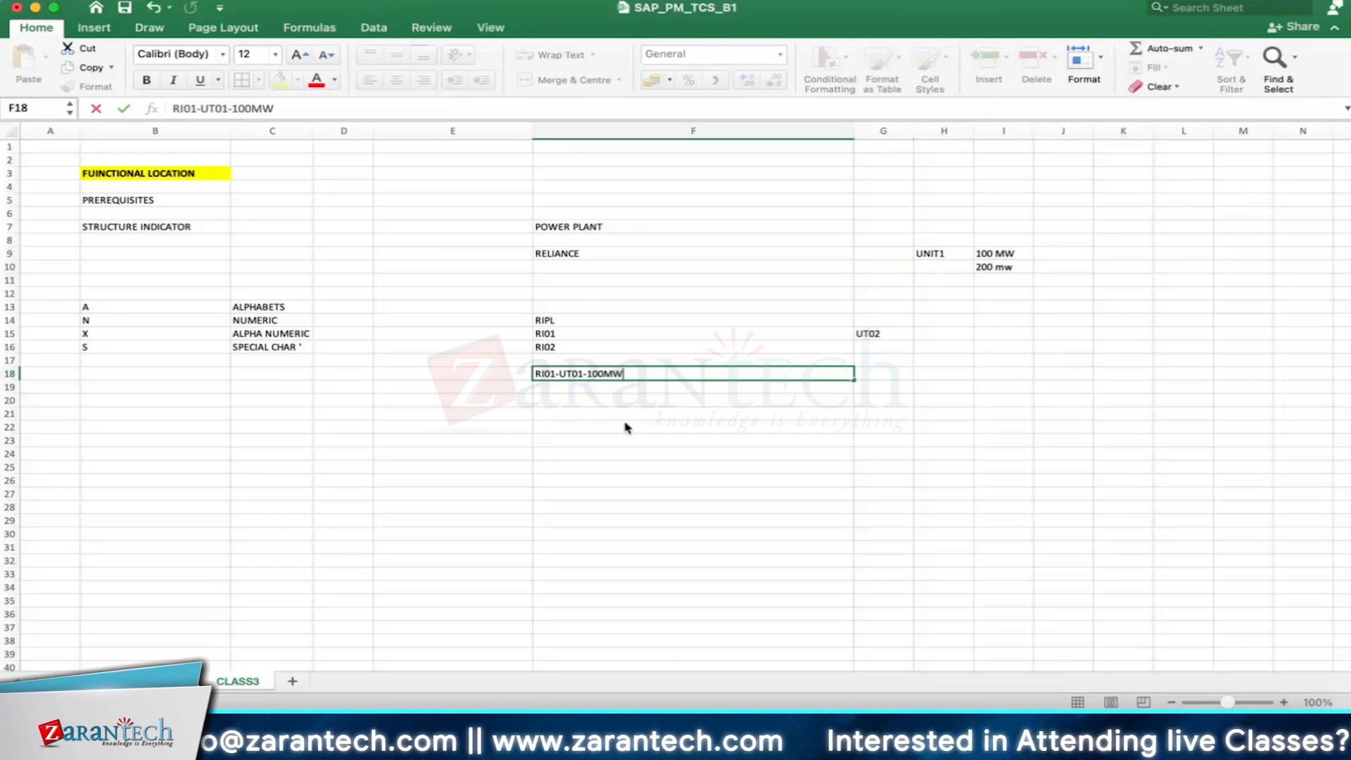
text(-)
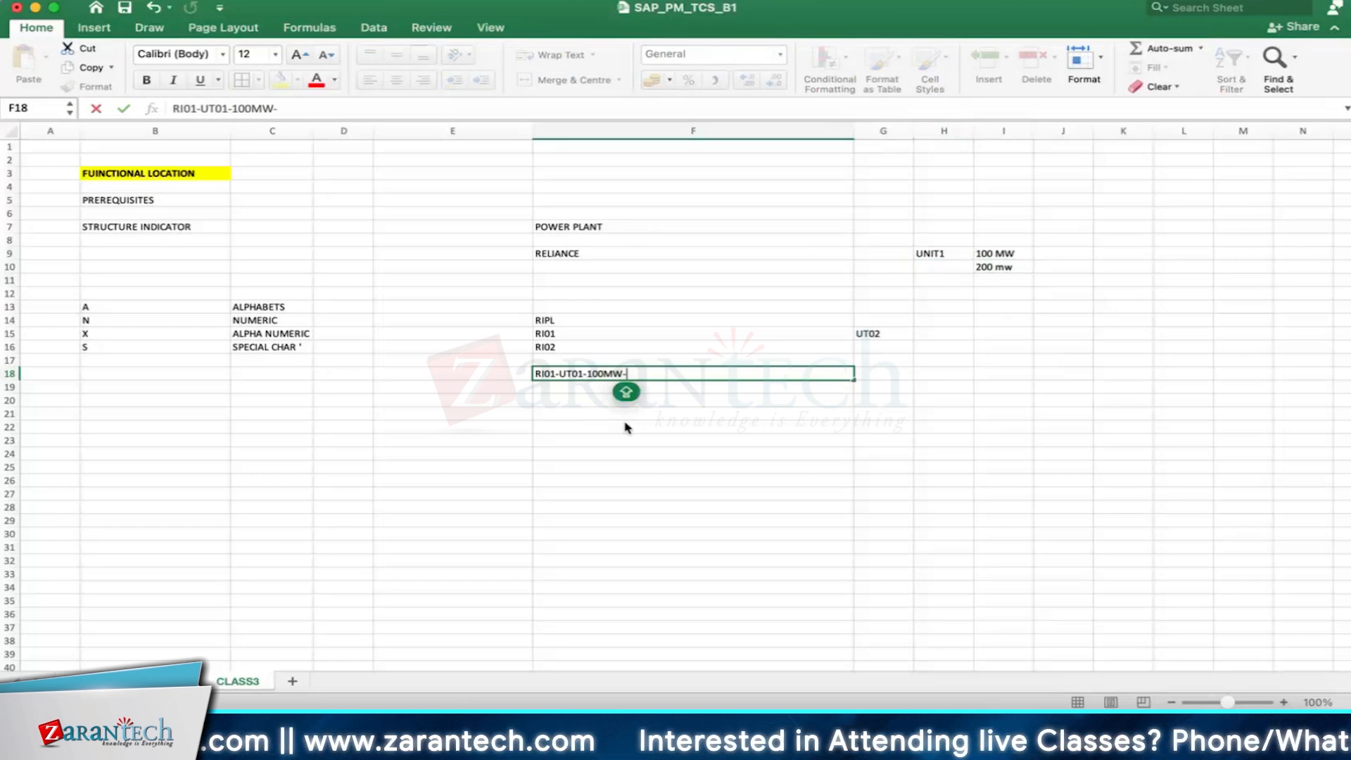
key(Return)
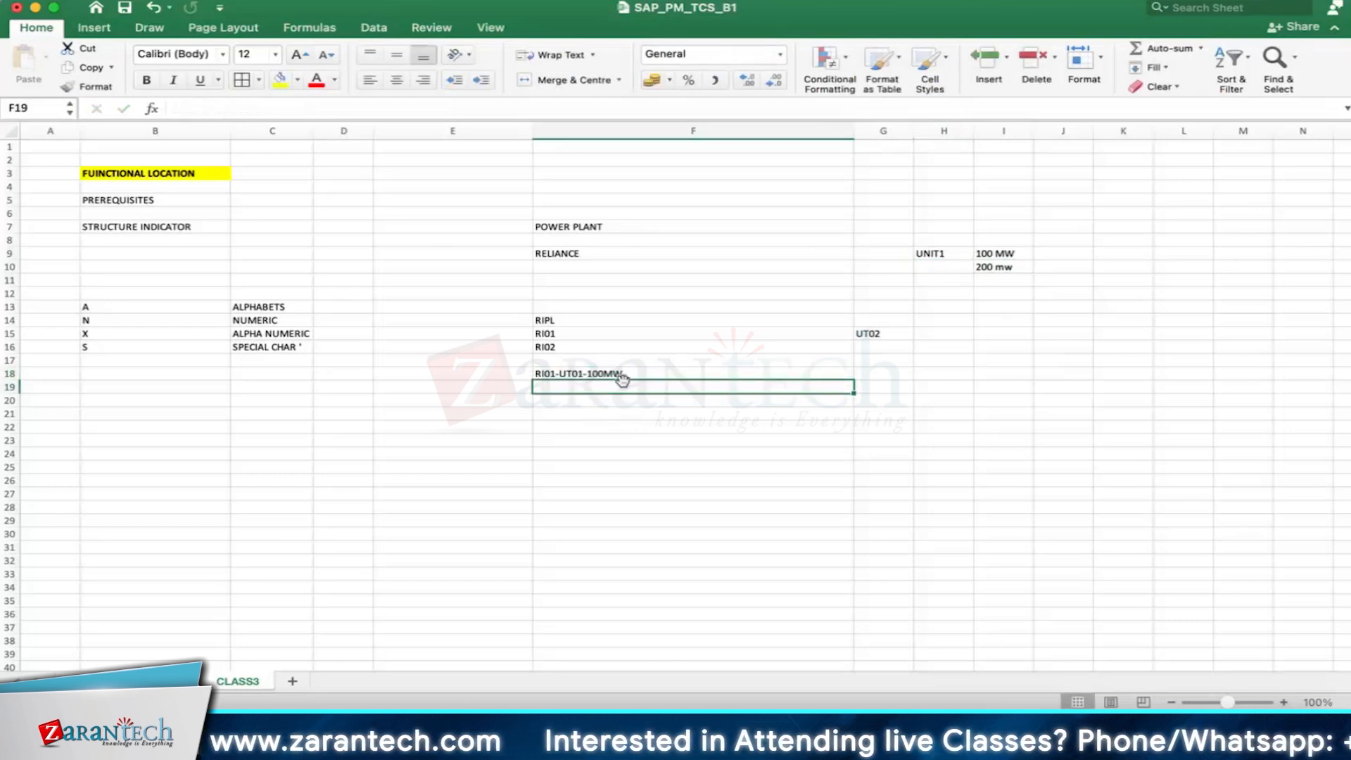
Step: Append BOILER01 to the code in F18, making it RI01-UT01-100MW-BOILER01
double_click(622, 374)
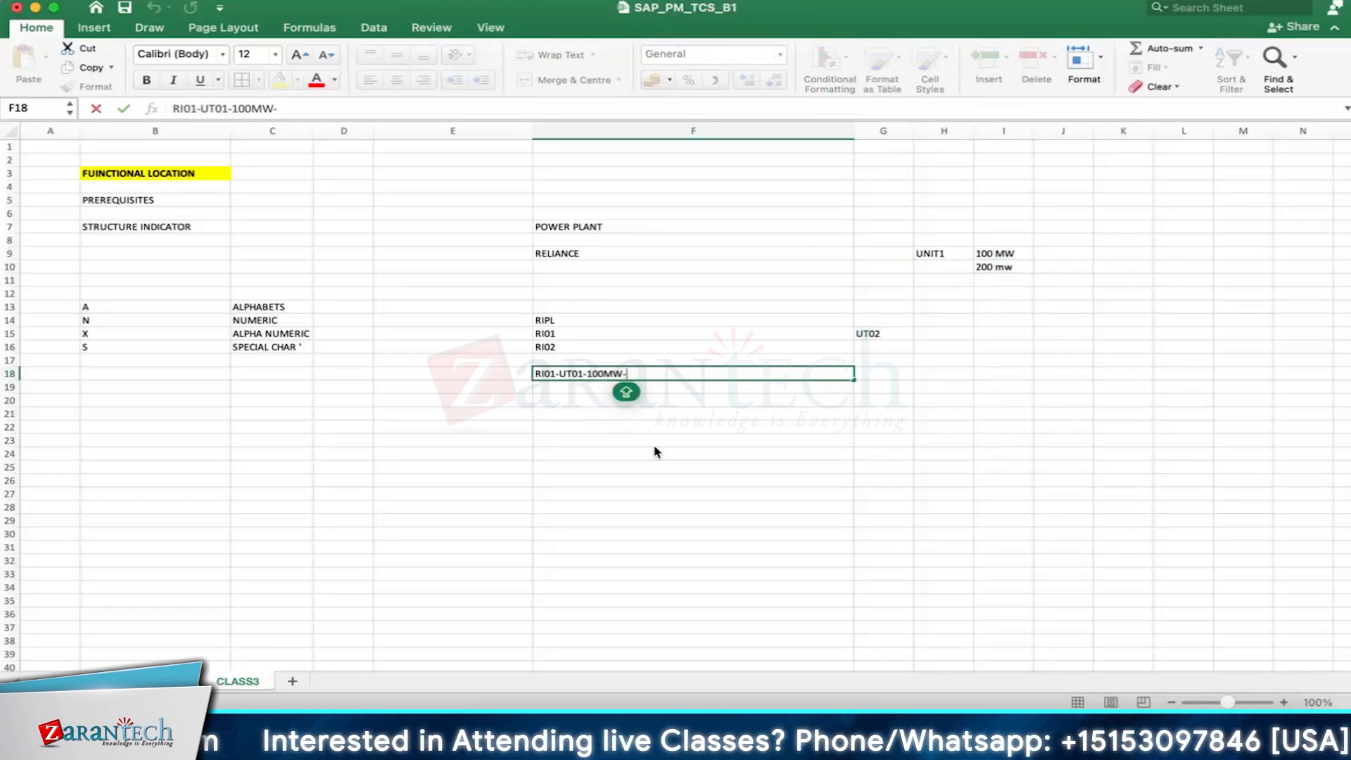
text(BOIL)
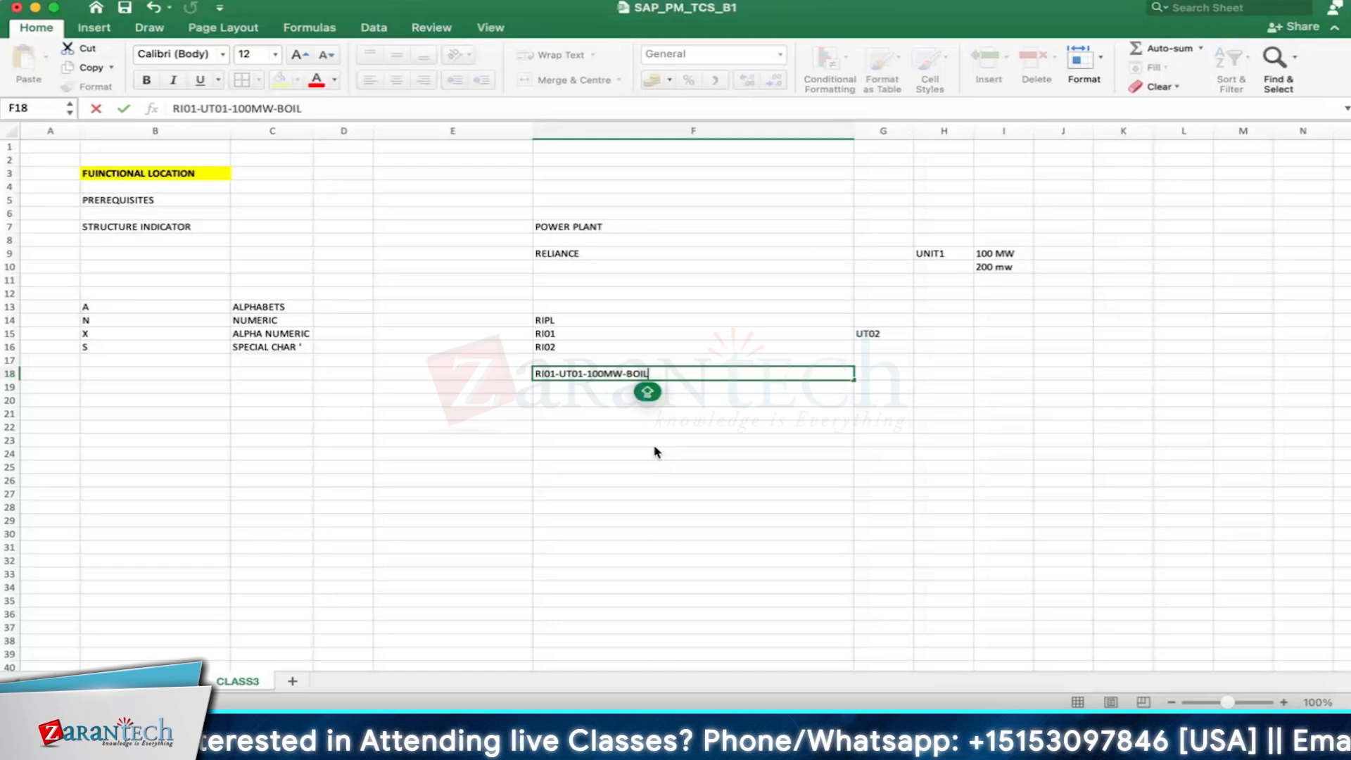
text(ER01)
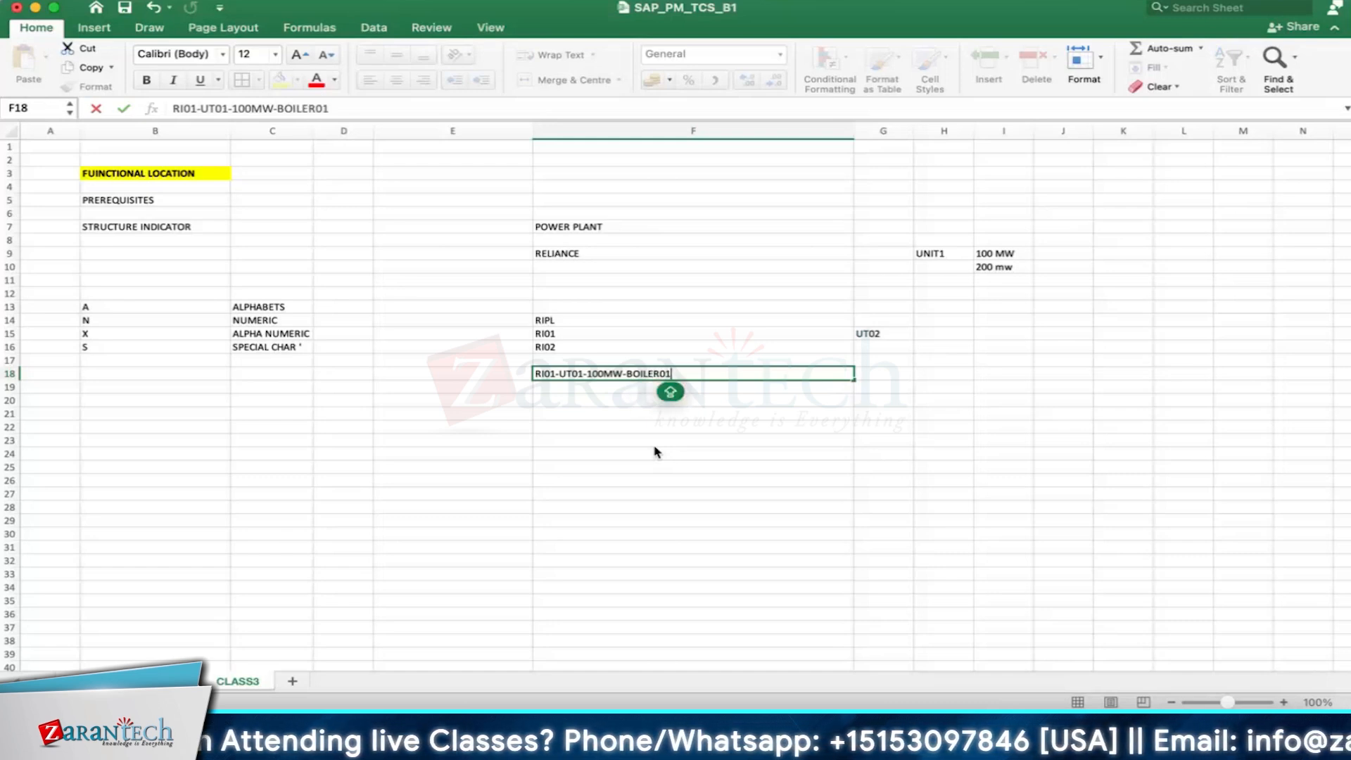
key(Return)
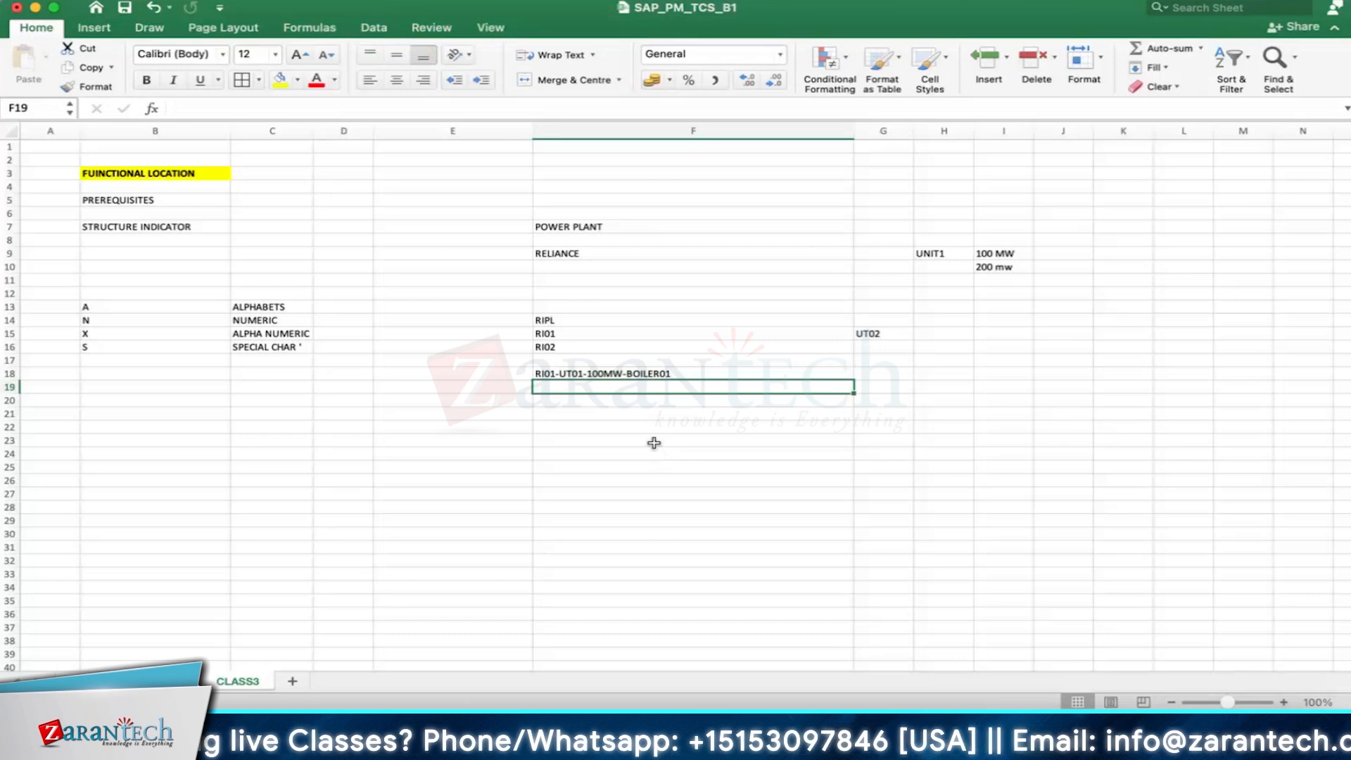
Step: Append a hyphen and the elevation level ELV10 to the code in F18, after BOILER01
double_click(688, 374)
text(-)
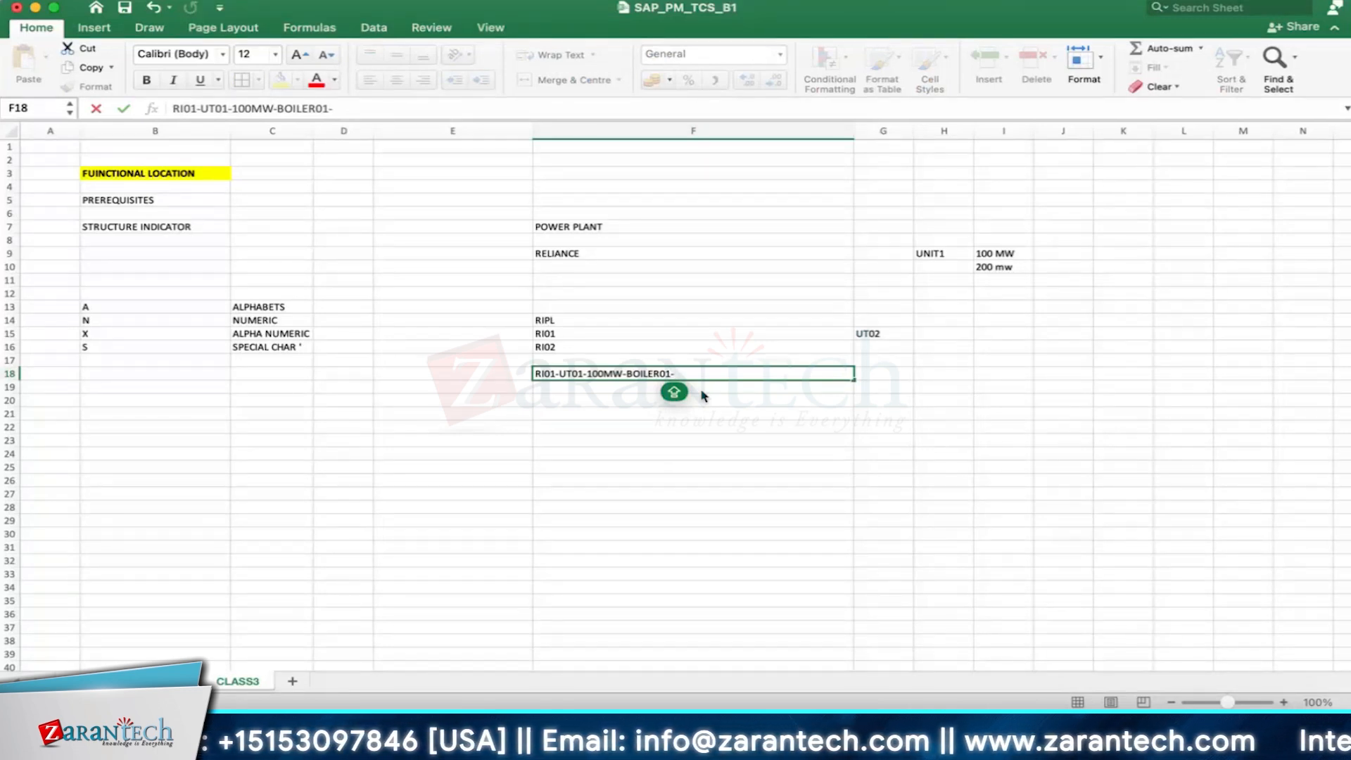
text(ELEC)
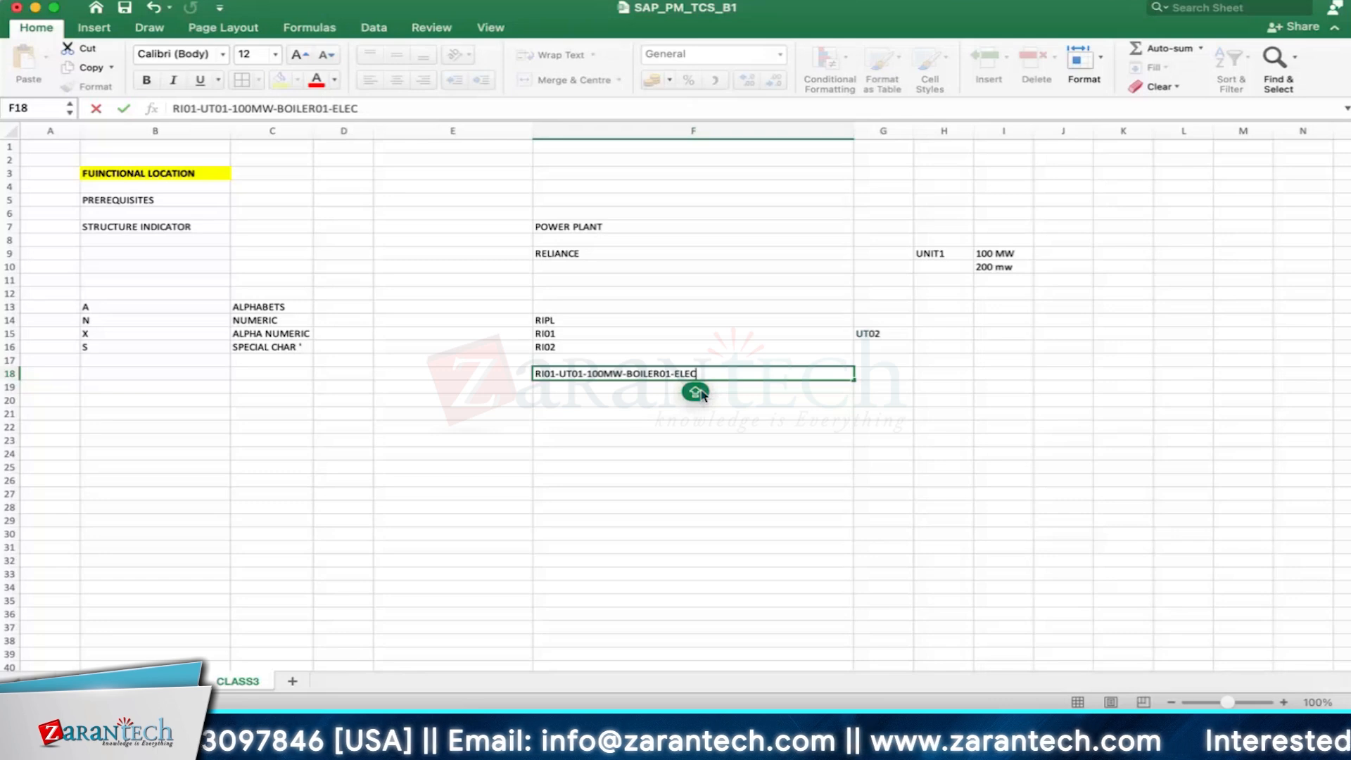
key(BackSpace)
key(BackSpace)
key(BackSpace)
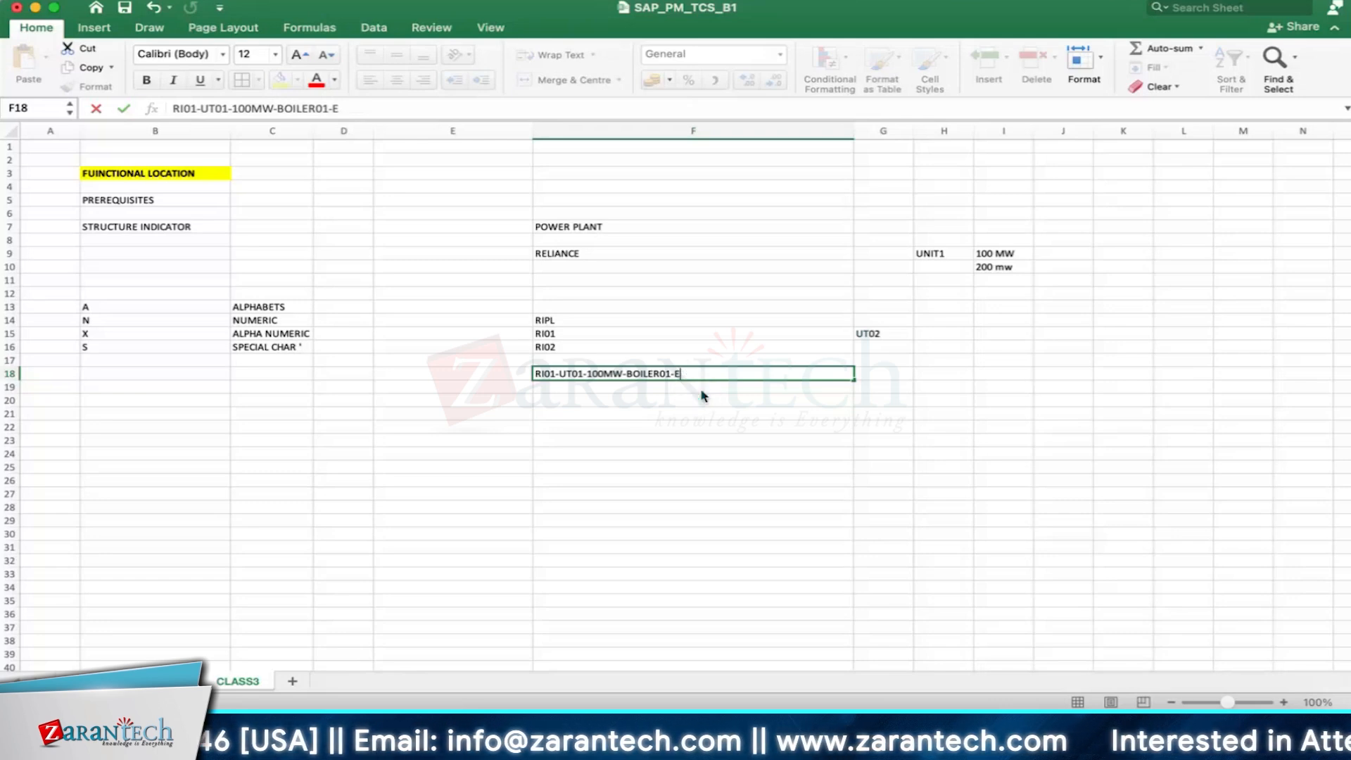
key(shift)
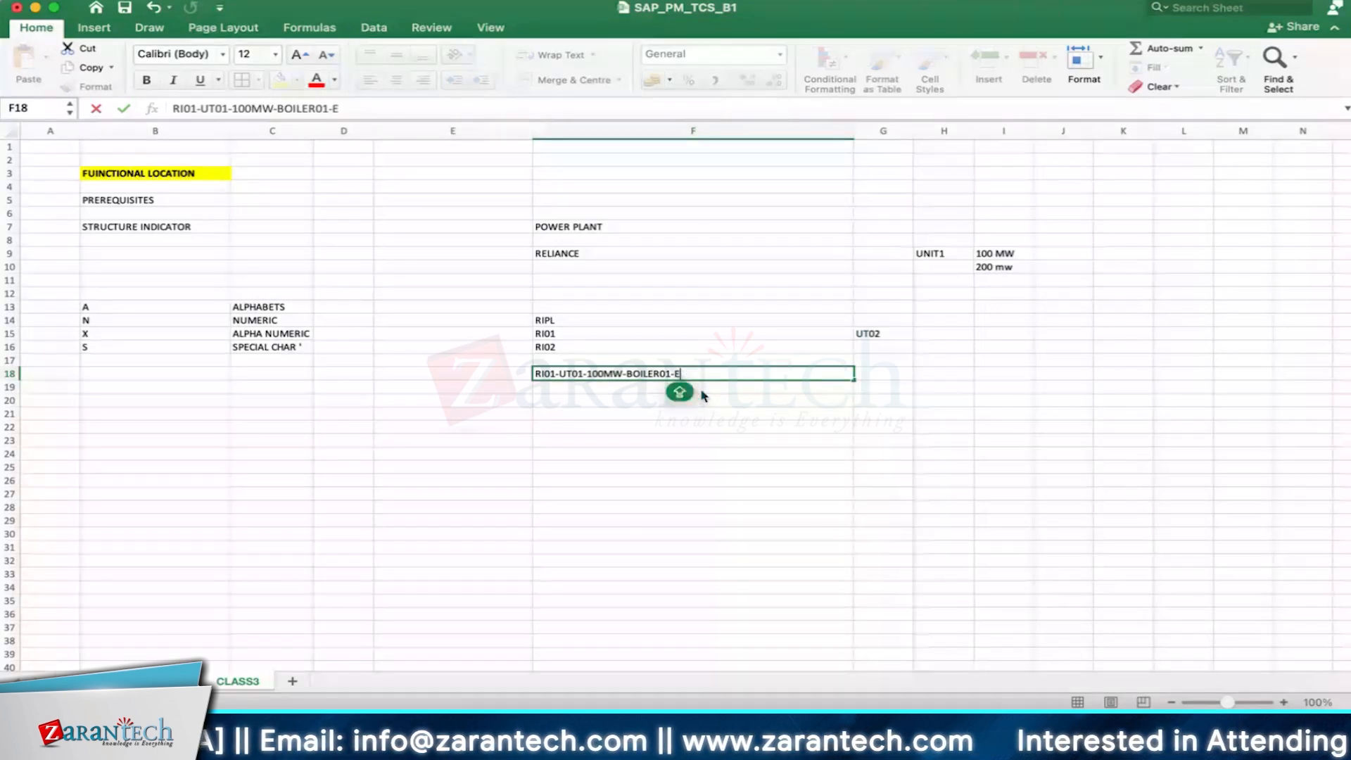
text(LE)
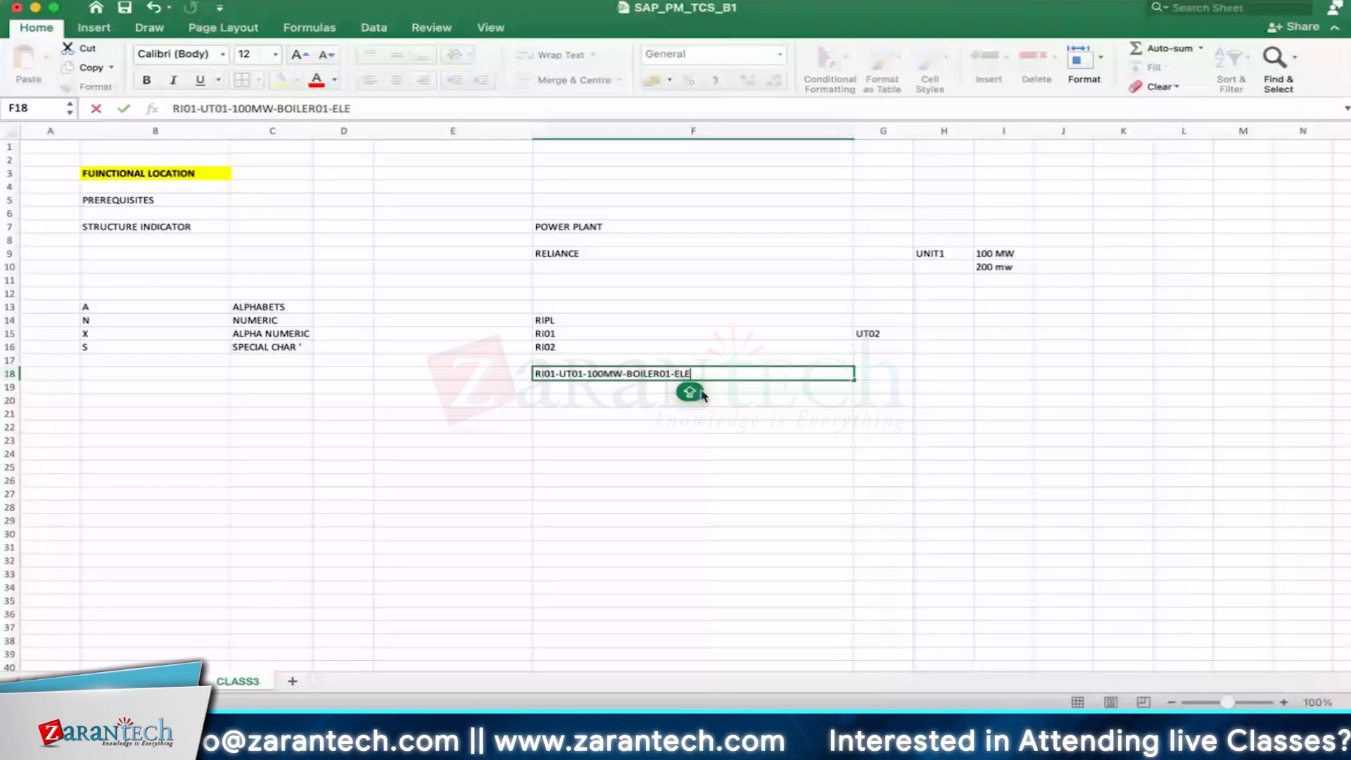
key(BackSpace)
text(V1)
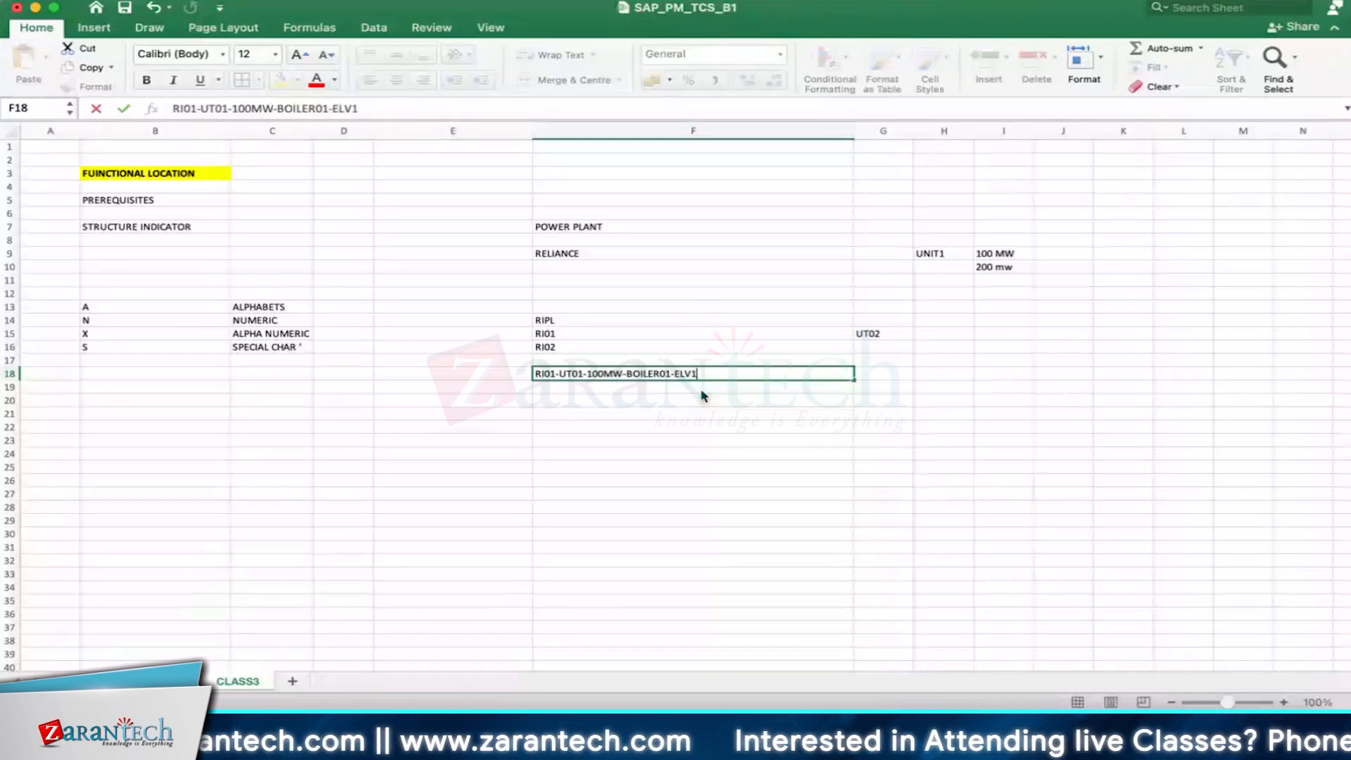
text(0)
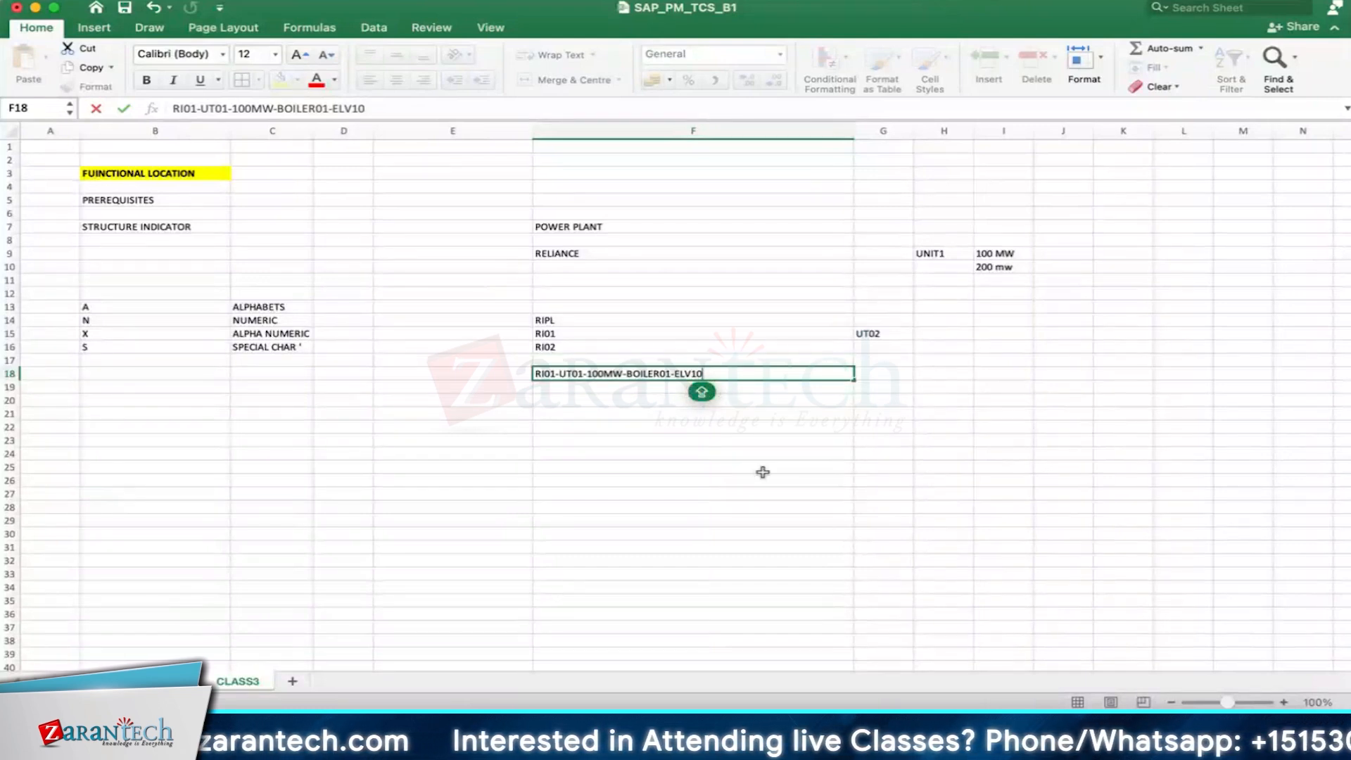
Step: Change the elevation level in F18 to ELV00 and end the code with a hyphen
key(BackSpace)
key(BackSpace)
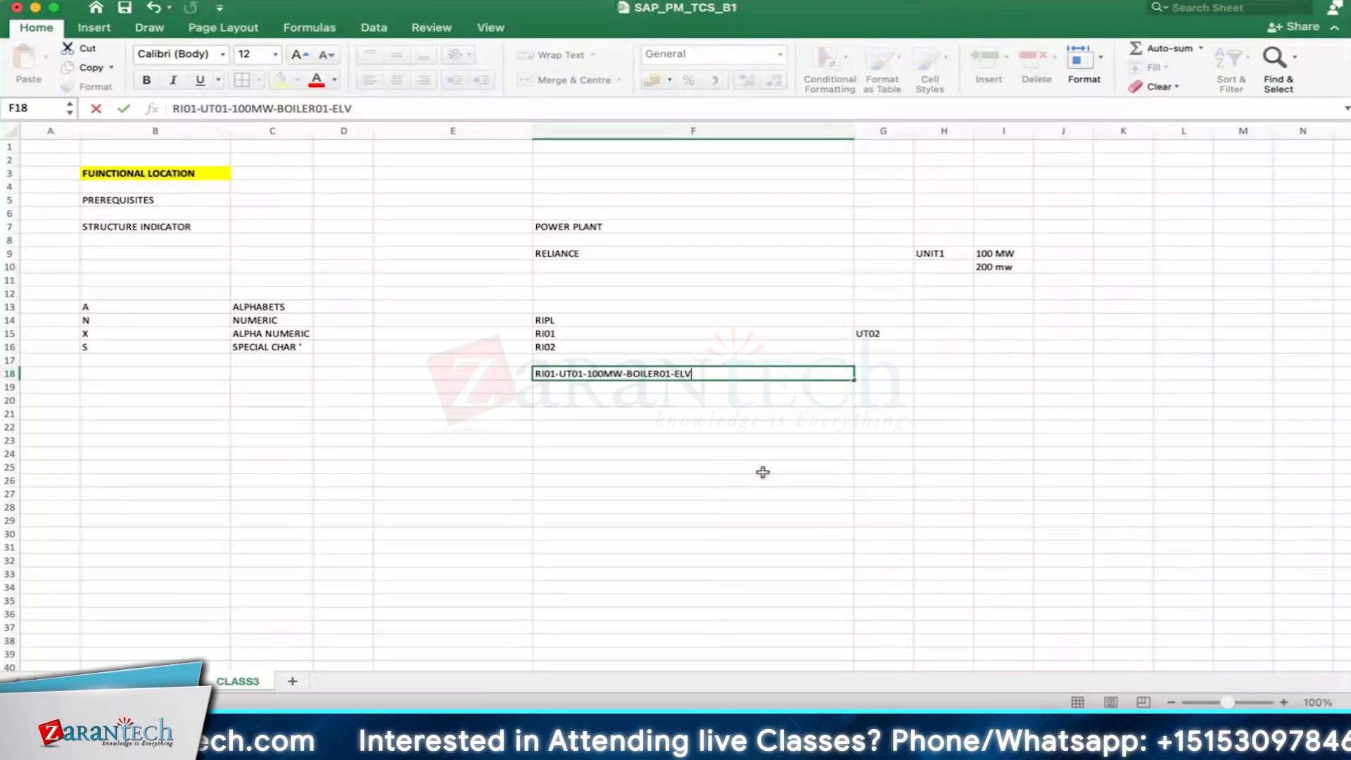
text(0M)
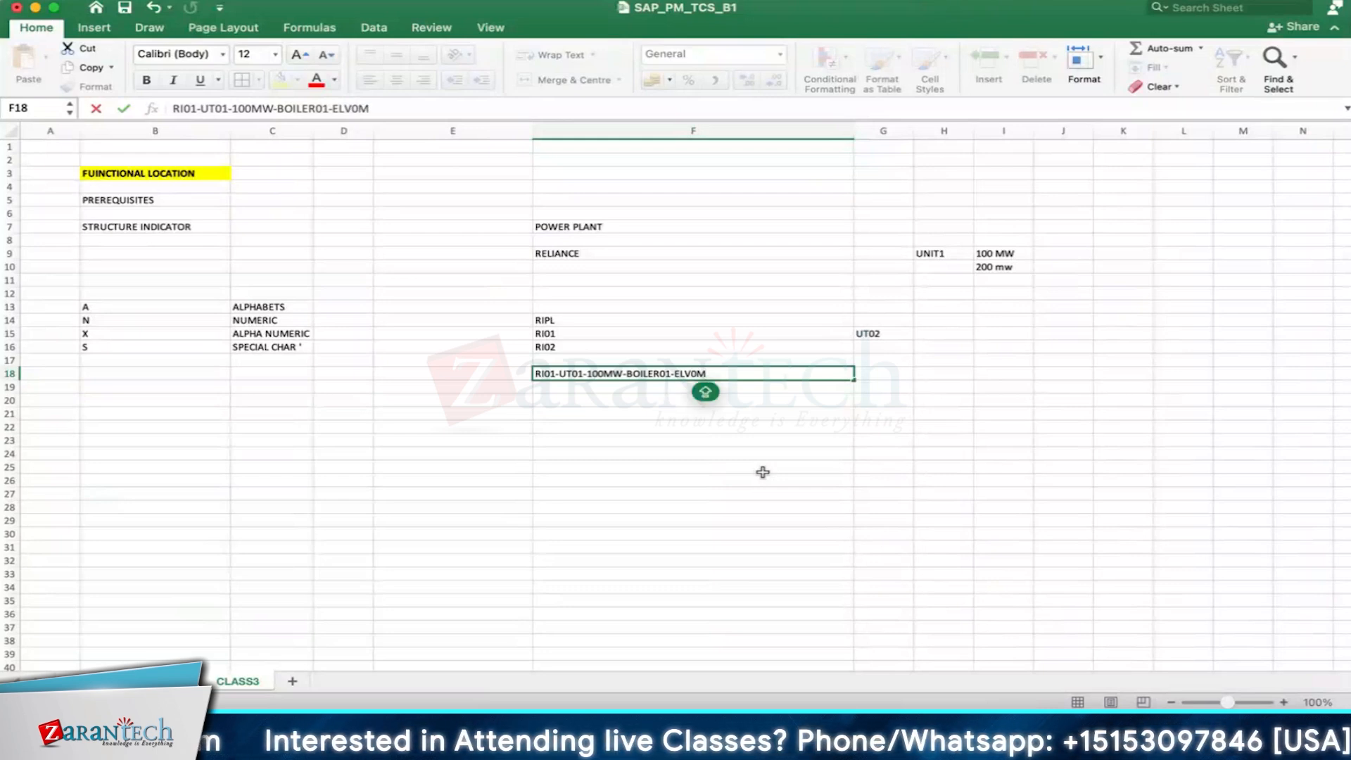
key(BackSpace)
text(10)
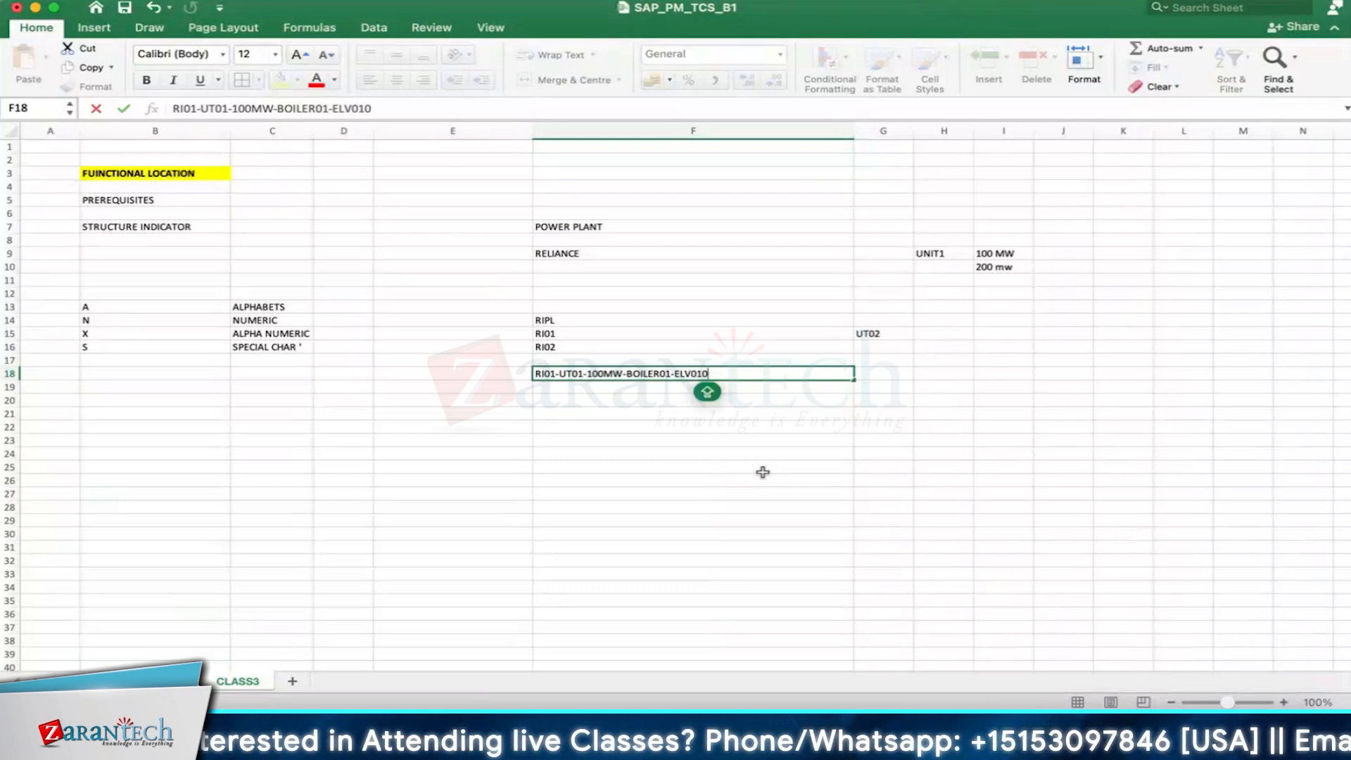
key(BackSpace)
key(BackSpace)
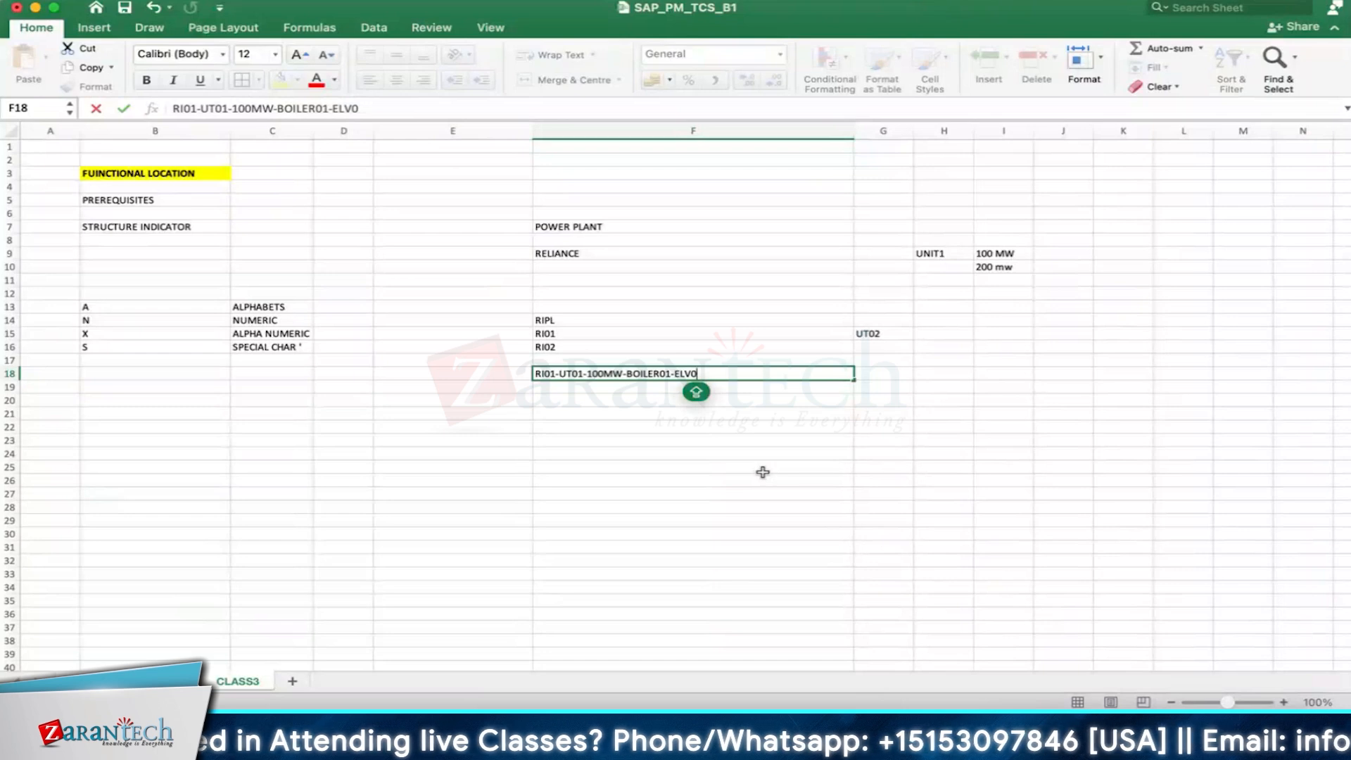
text(0-)
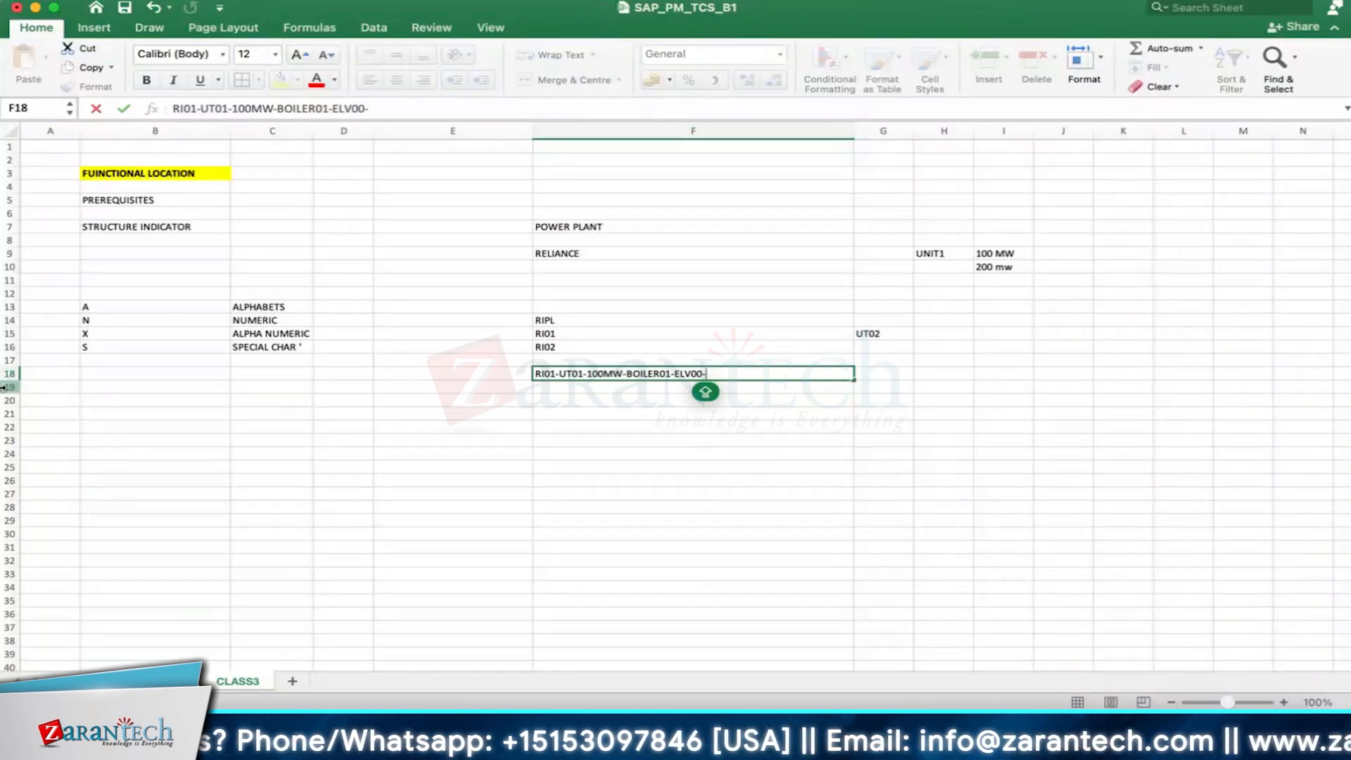
Step: Enter EDIT MASK in B9 and HIRERACHY LEVELS in B10, below the structure indicator heading
click(174, 252)
text(EDIT MASK)
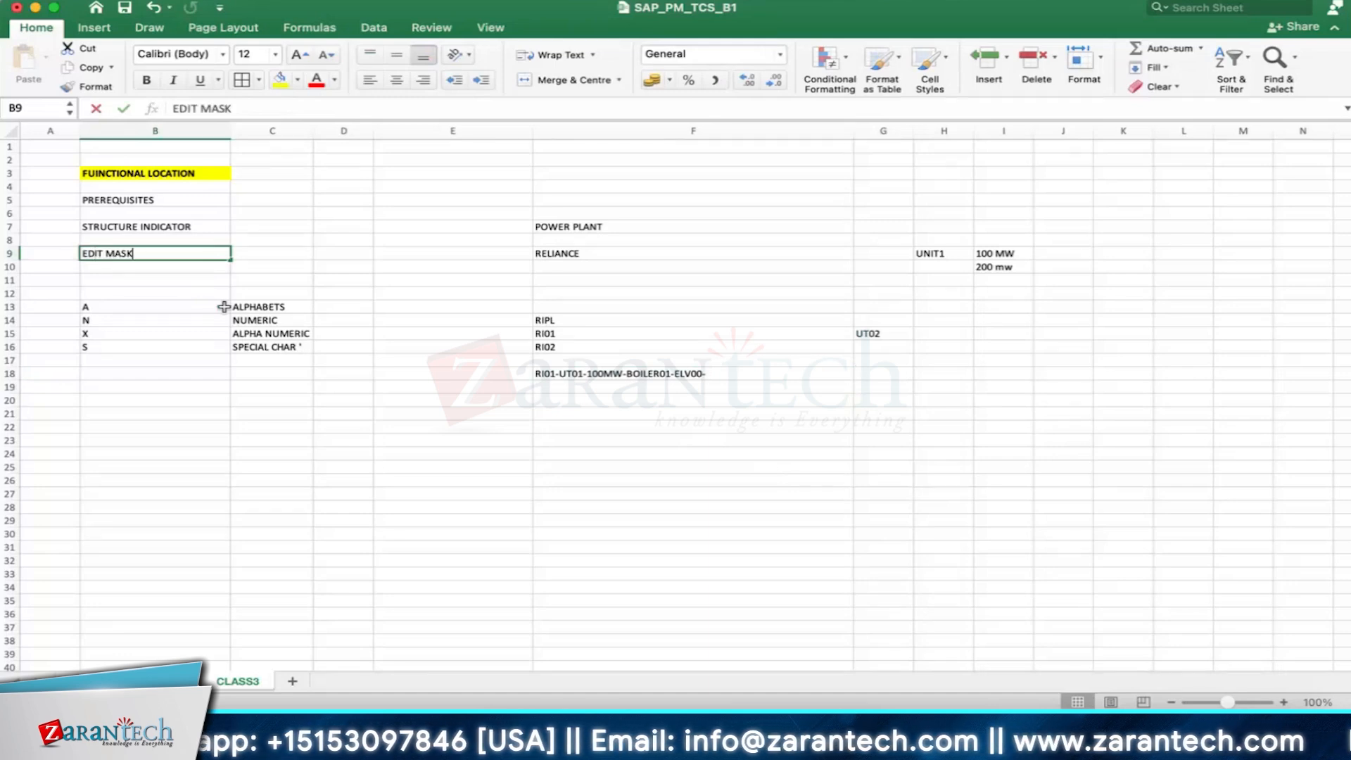
key(Return)
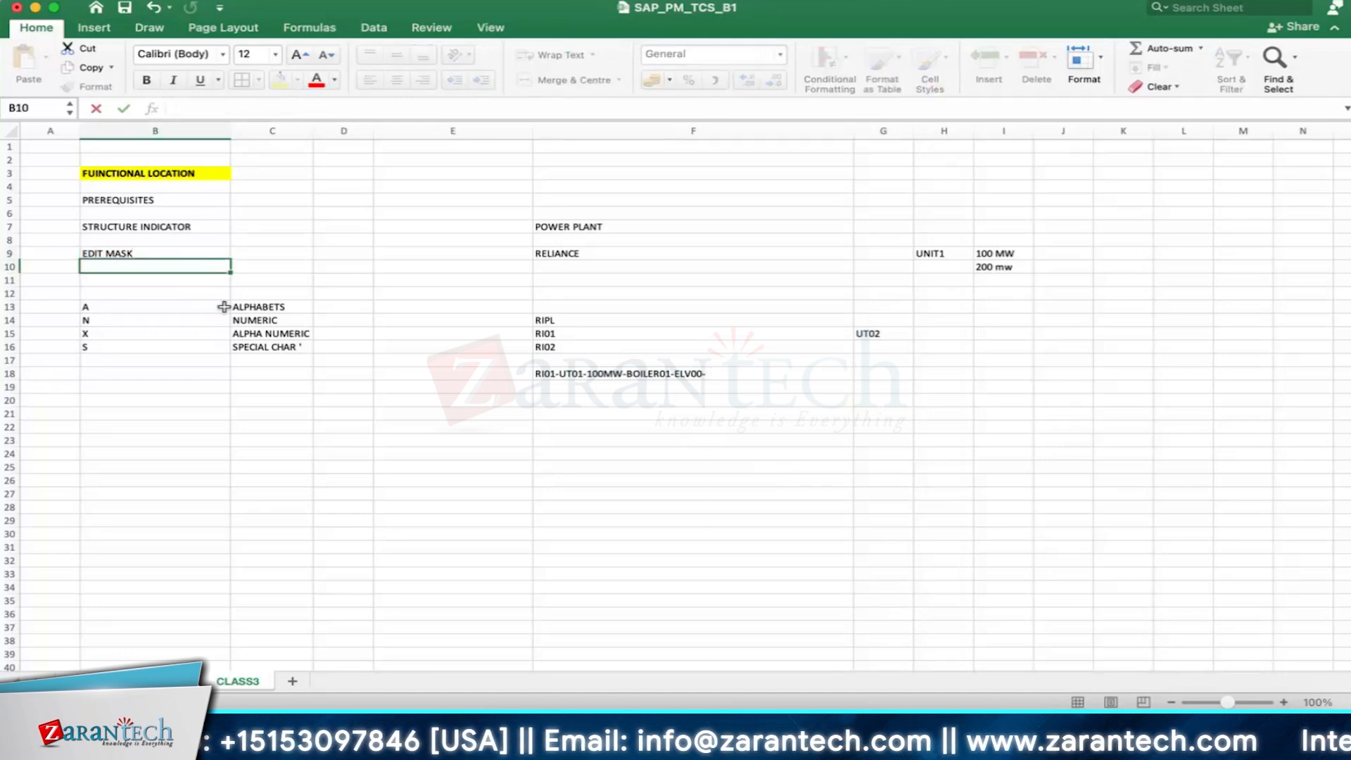
text(HIRERACH)
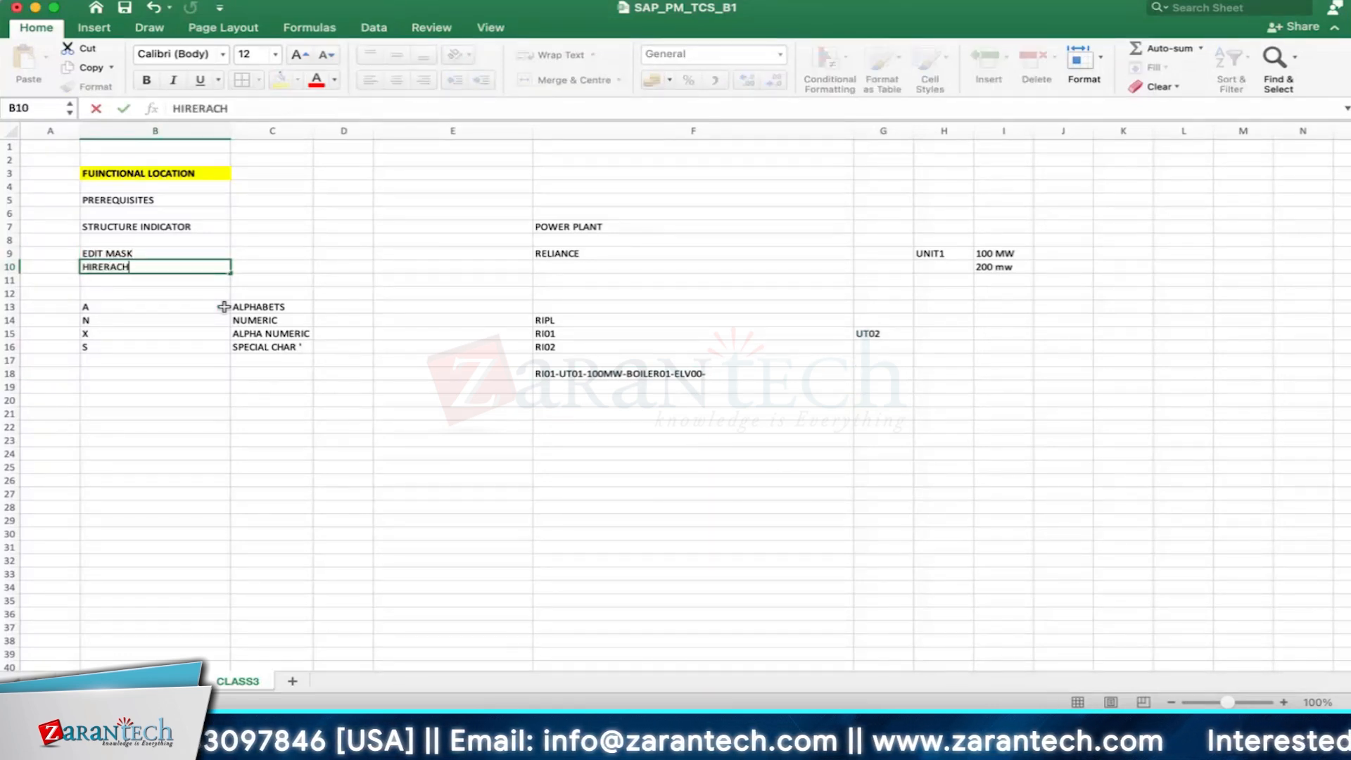
text(Y LEVELS)
key(Return)
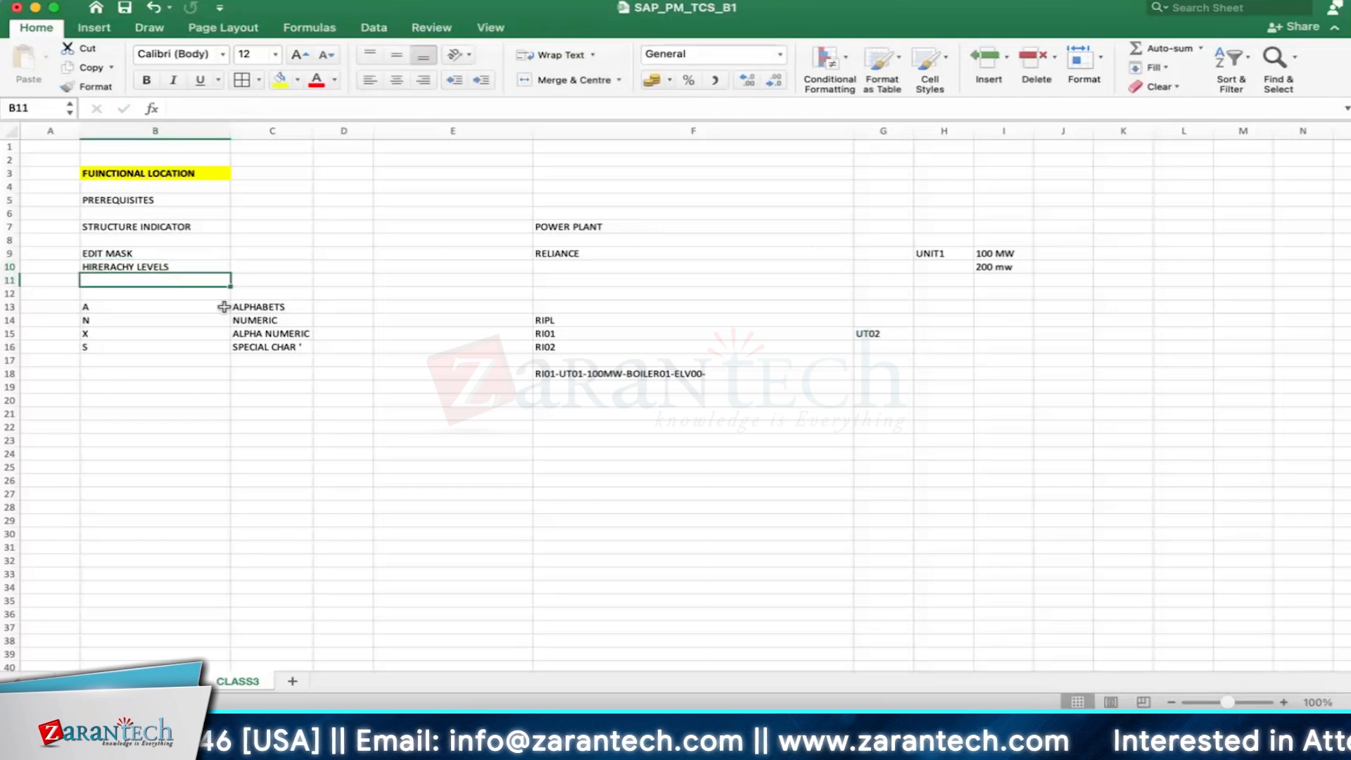
Step: Move the ELV00- segment ahead of BOILER01 in F18, so the code reads RI01-UT01-100MW-ELV00-BOILER01-
double_click(704, 373)
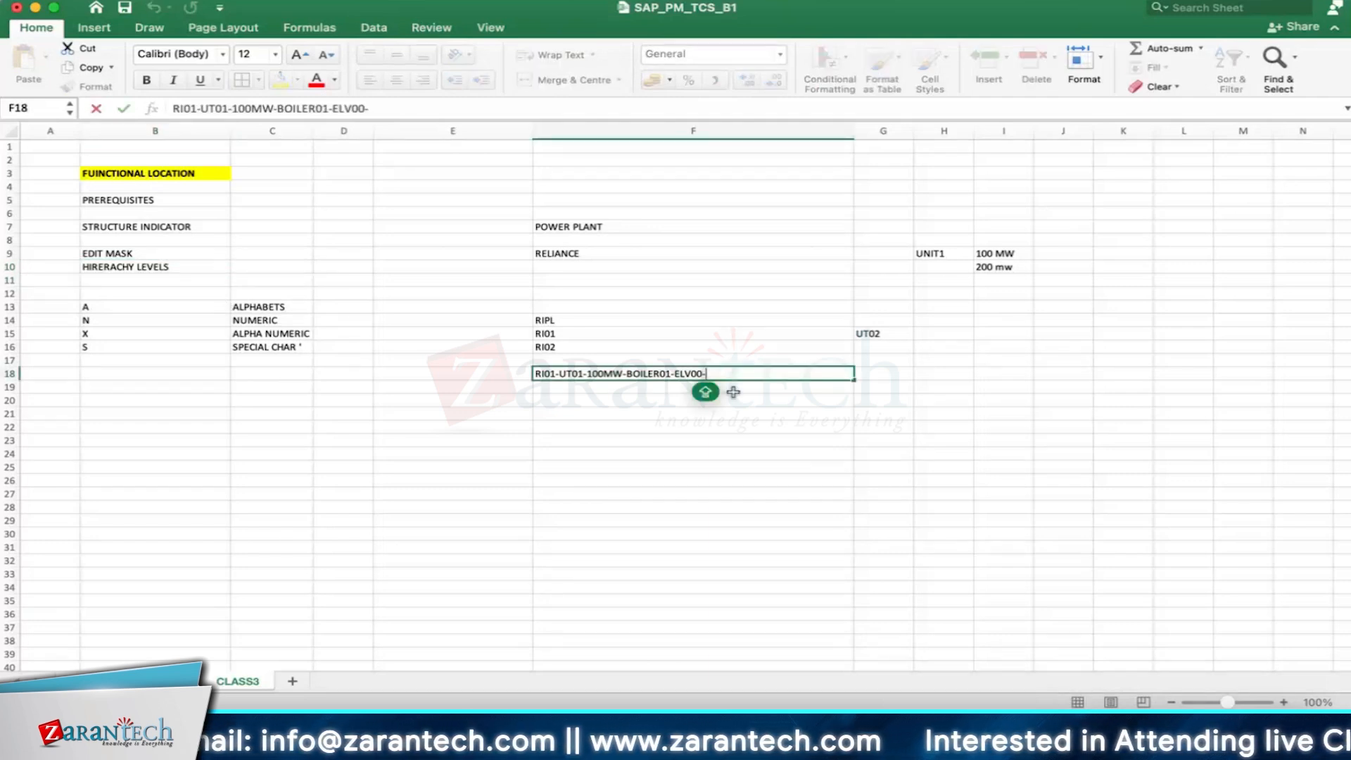
click(669, 401)
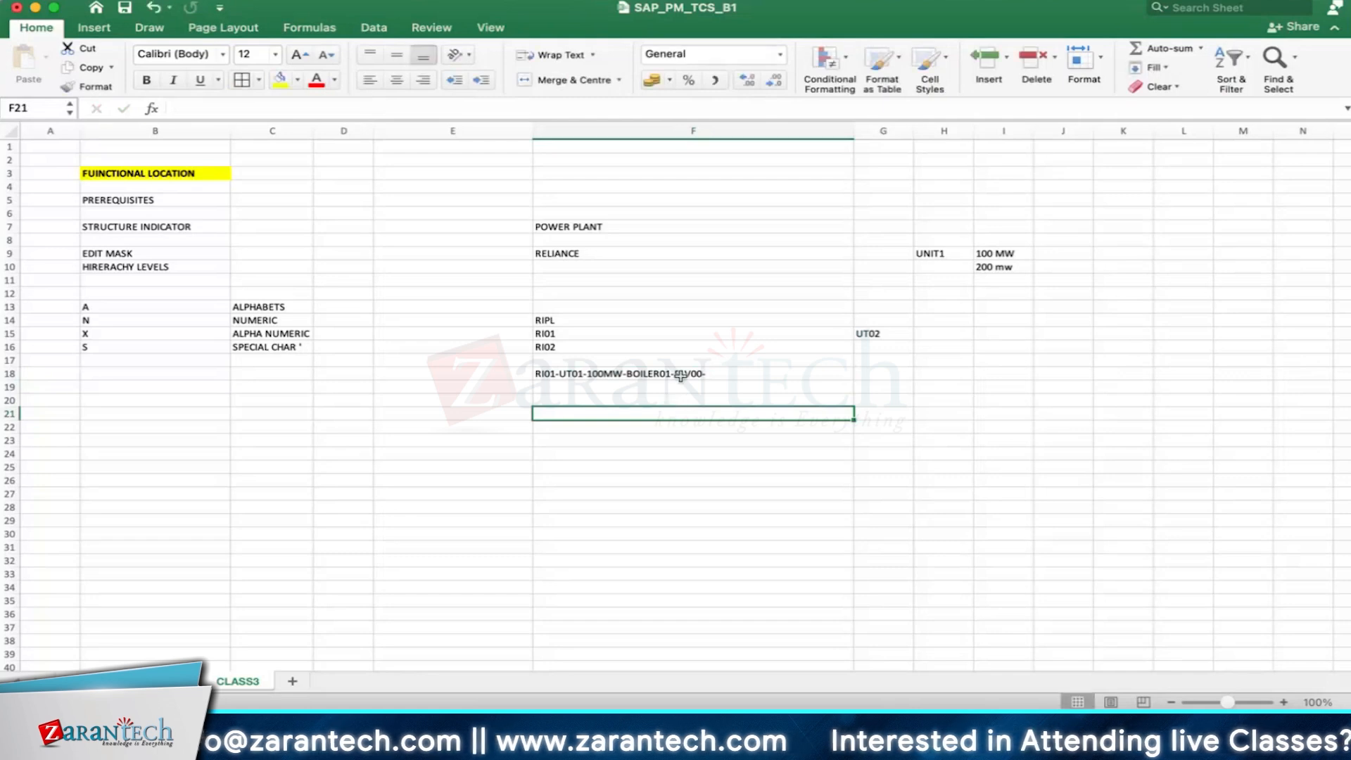
double_click(674, 391)
drag(674, 392, 715, 373)
key(super+c)
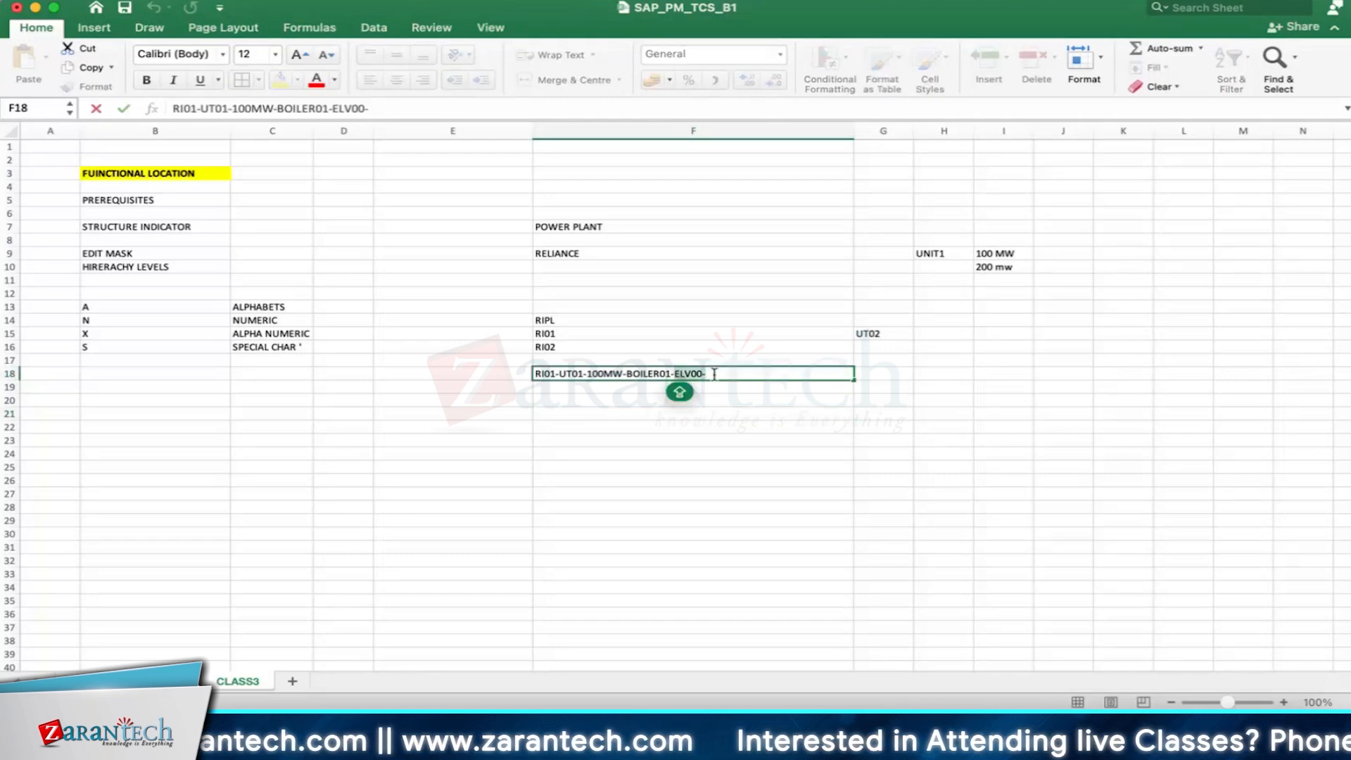
key(BackSpace)
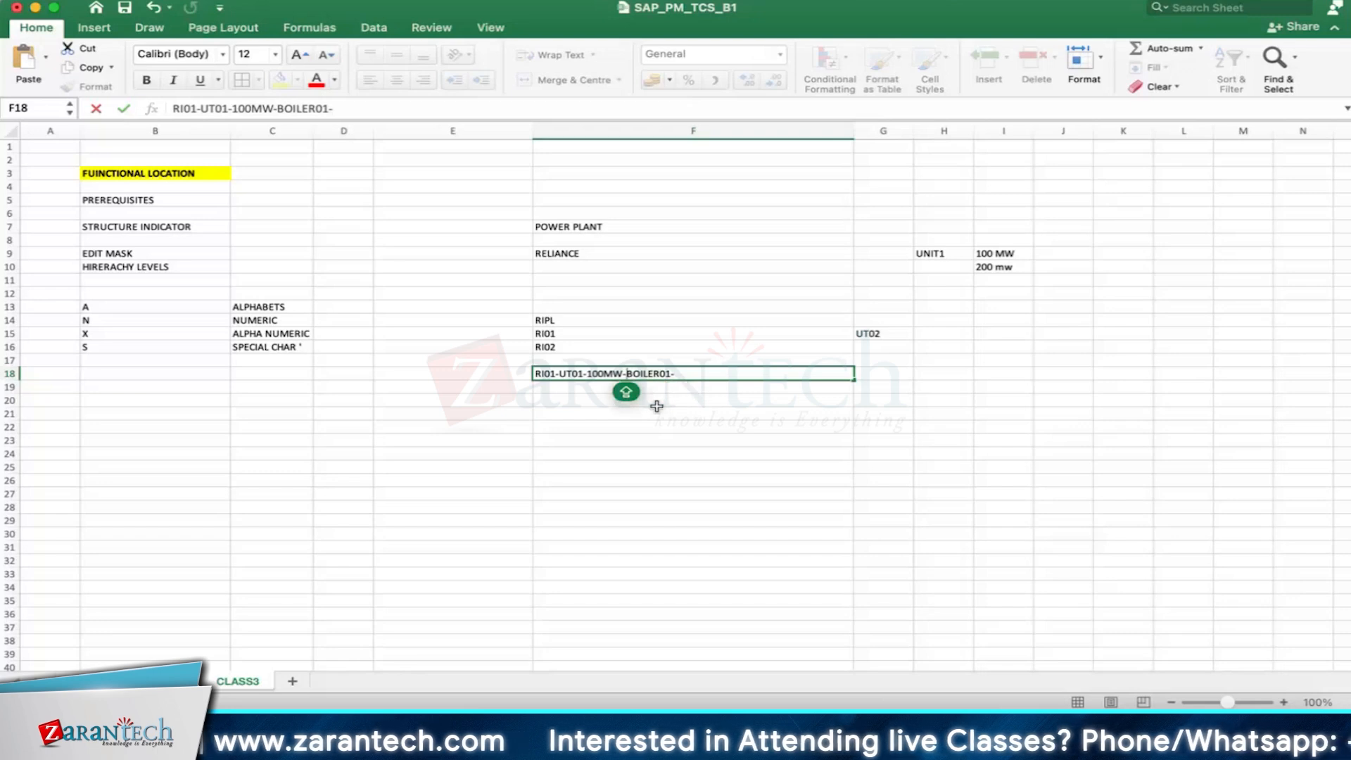
key(super+v)
key(Right)
key(Right)
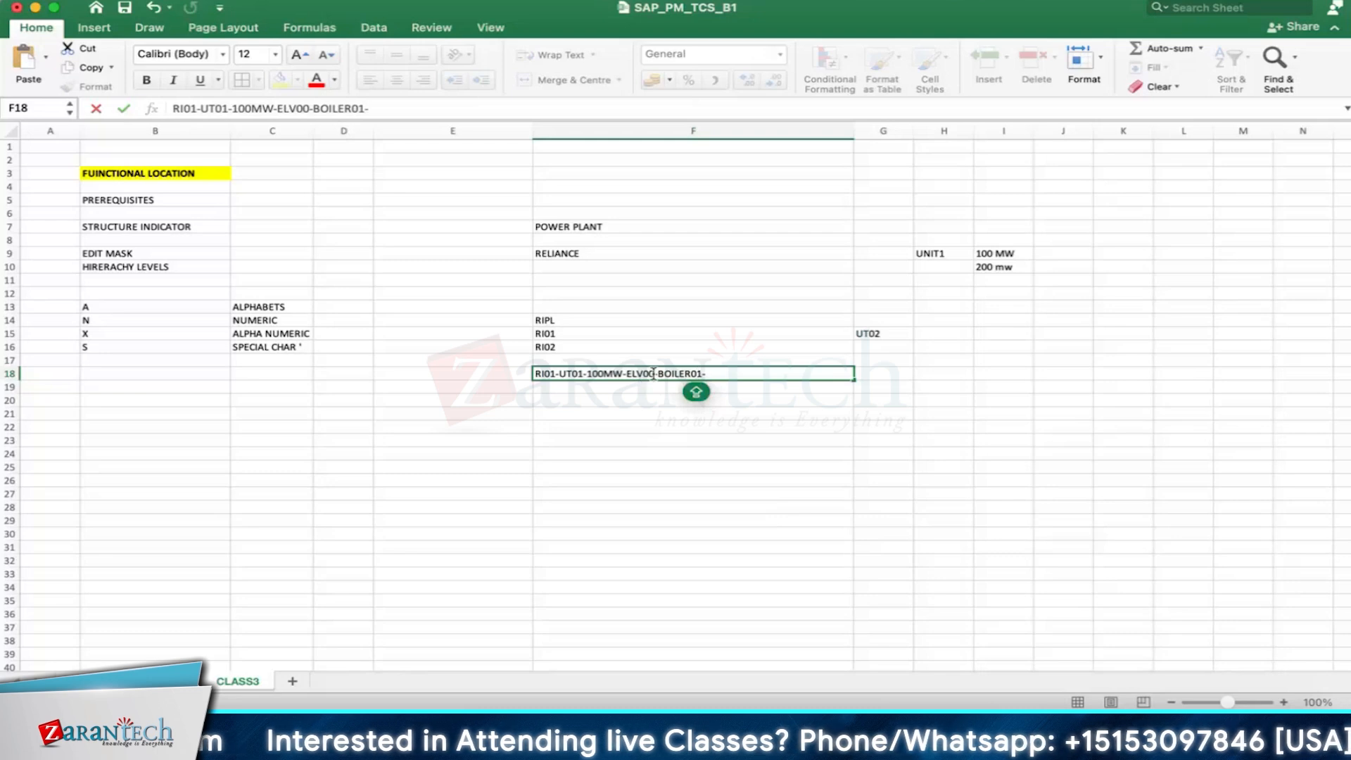
Step: Try ELV10 as the elevation segment of the code in F18, and restore it to ELV00
click(654, 373)
key(BackSpace)
key(BackSpace)
text(10)
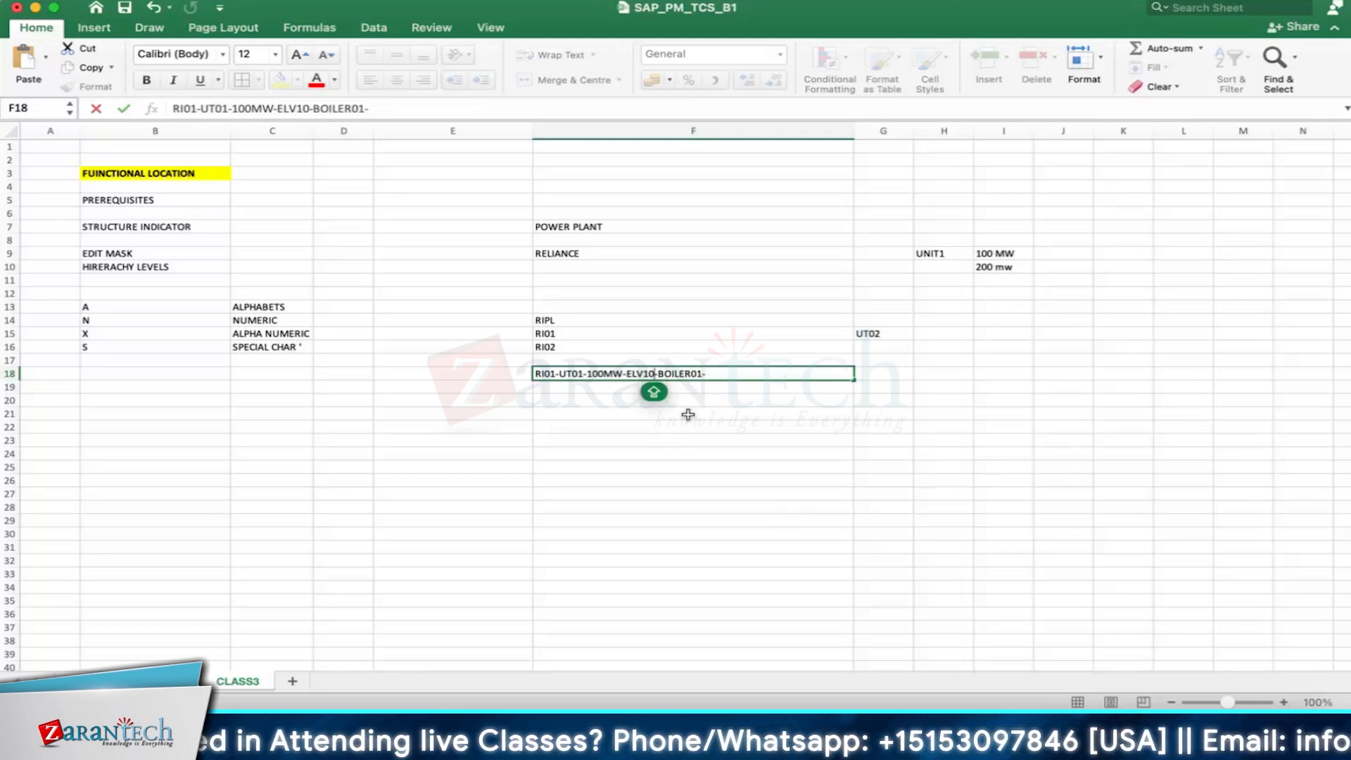
key(BackSpace)
key(BackSpace)
text(0-BOILER01-)
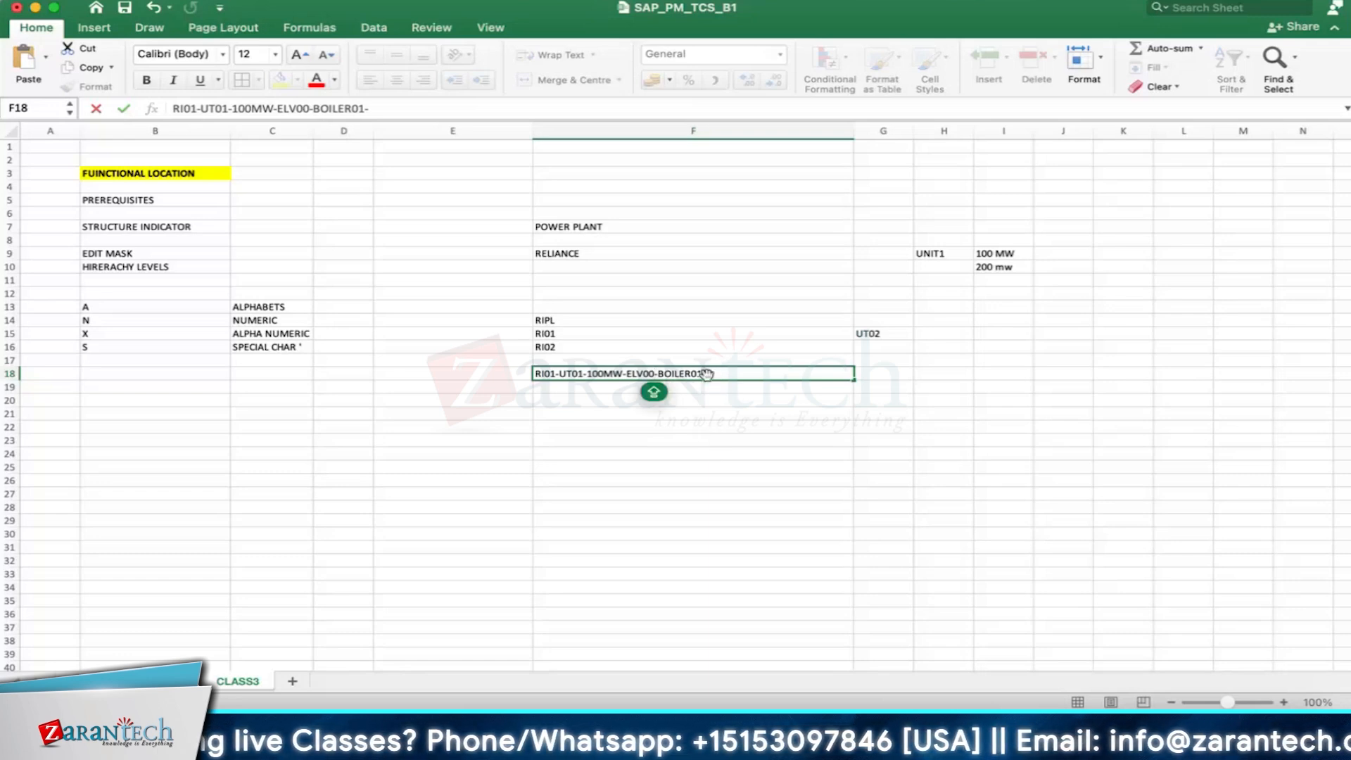
Step: Append BLRFDPMP01 to the end of the code in F18 and make row 18 slightly taller
text(B)
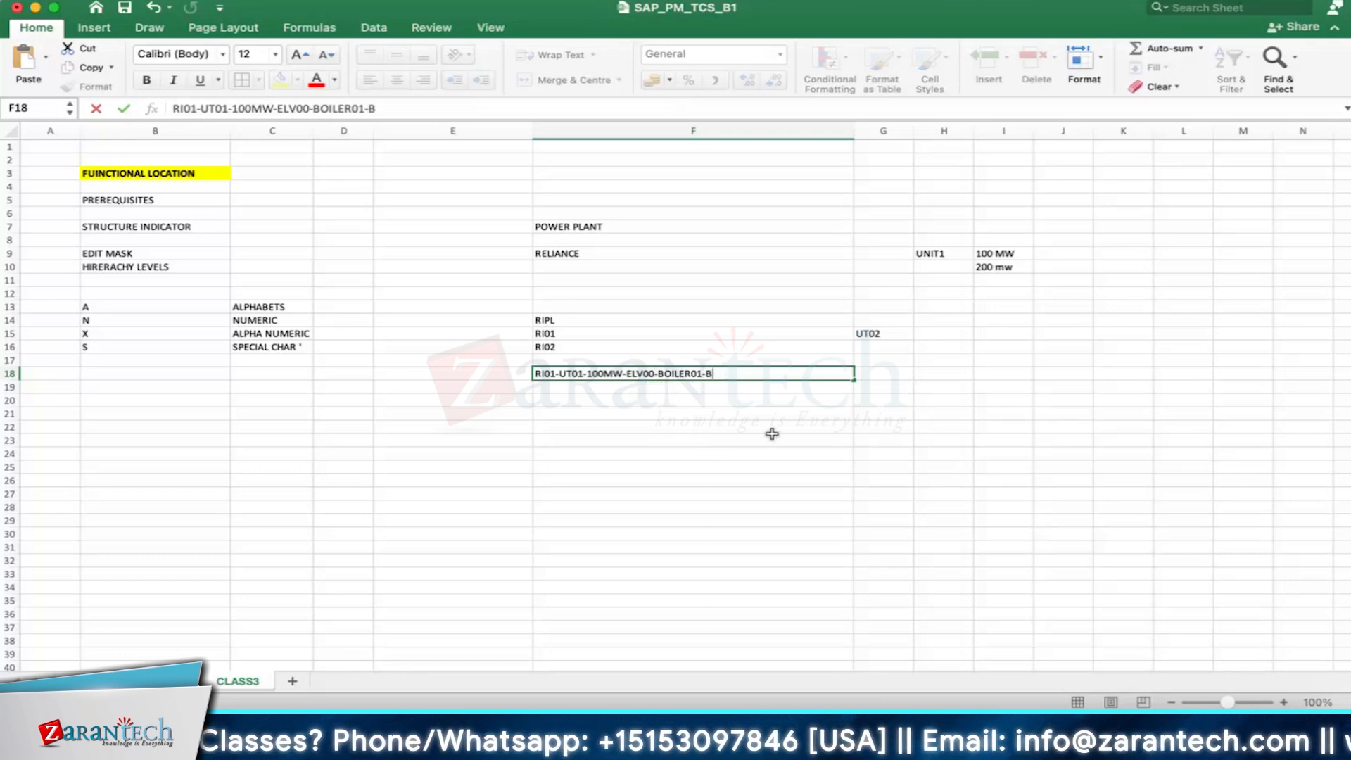
text(LRFD)
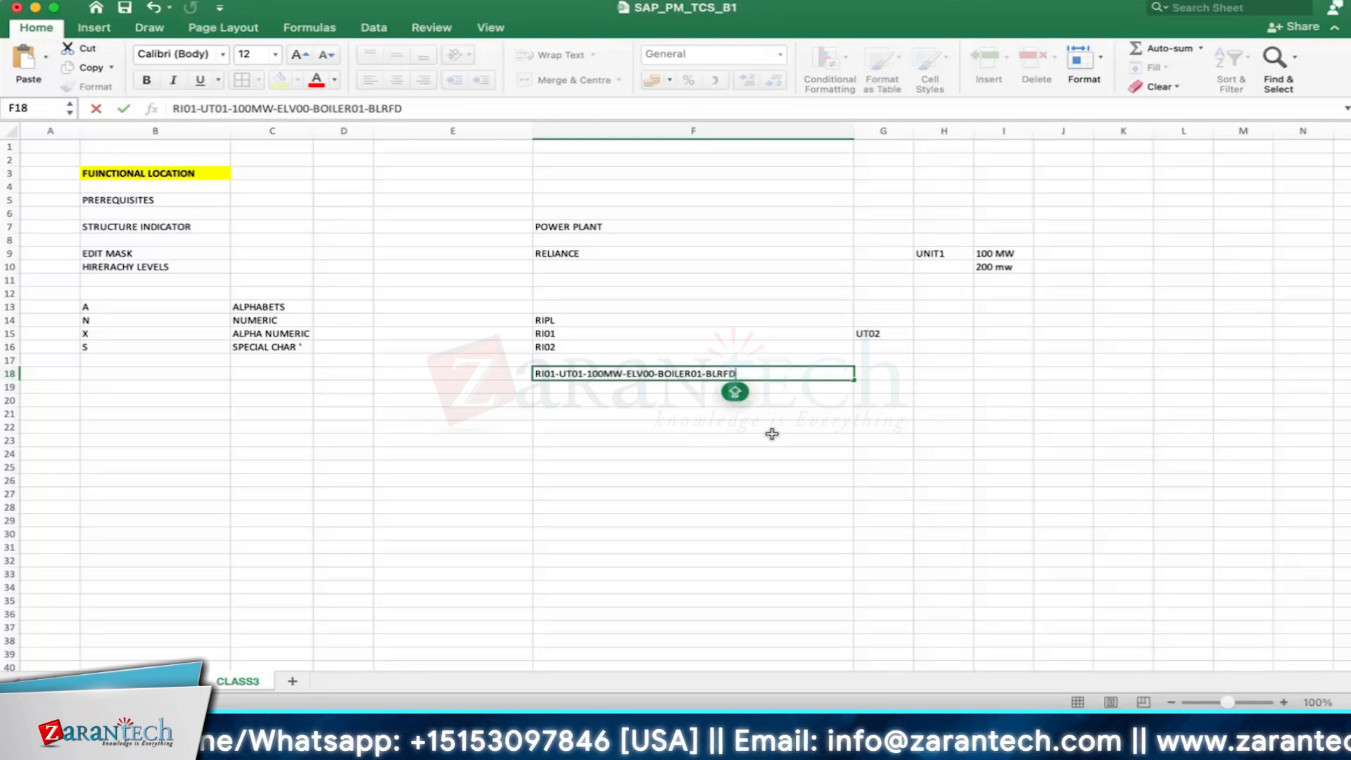
text(P)
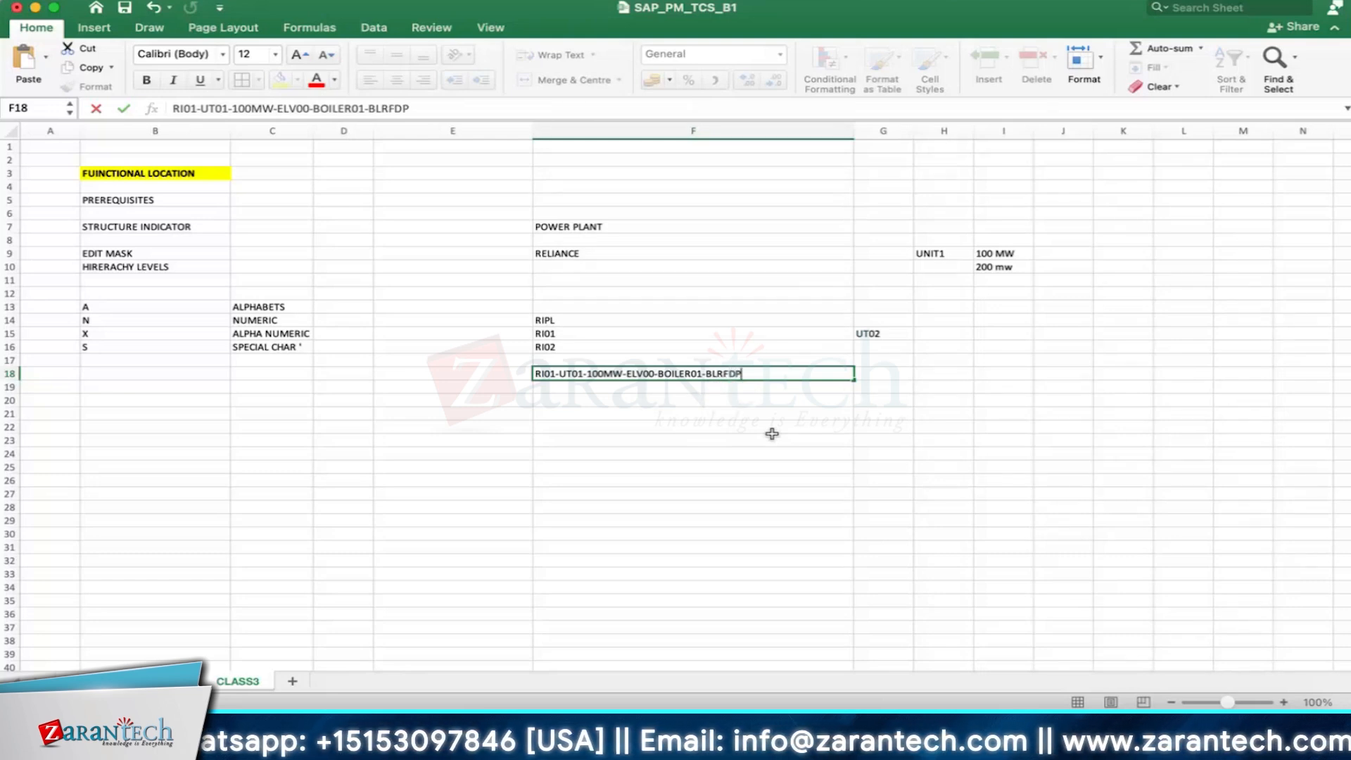
text(MP01)
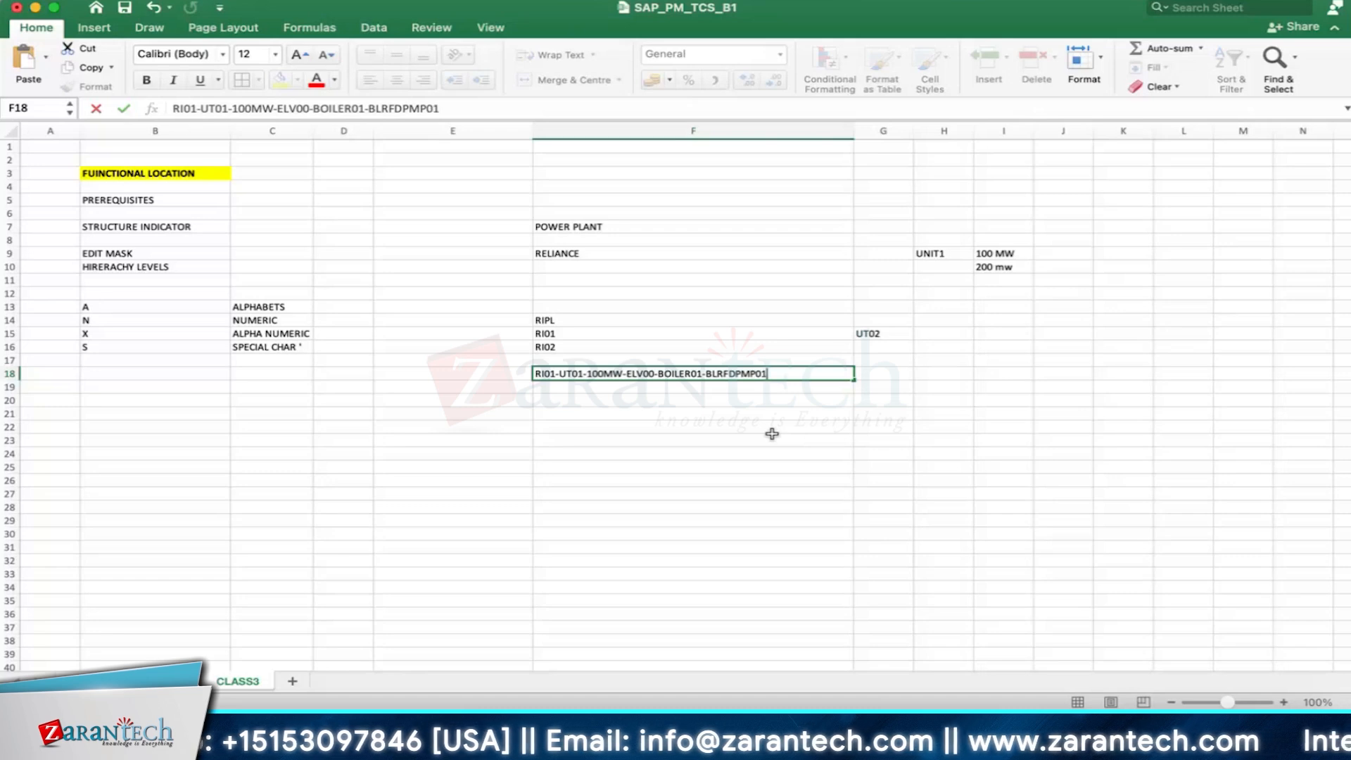
key(Return)
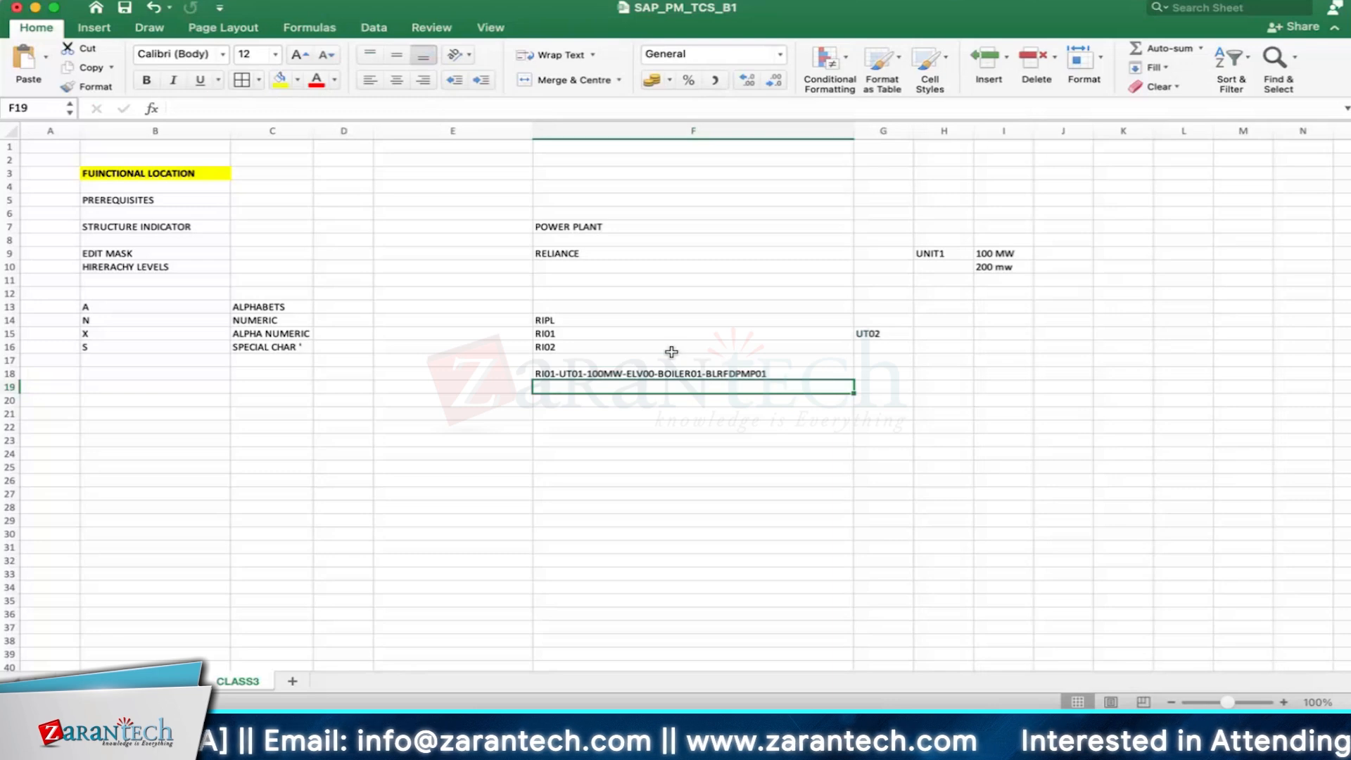
click(723, 373)
drag(12, 380, 12, 385)
click(573, 391)
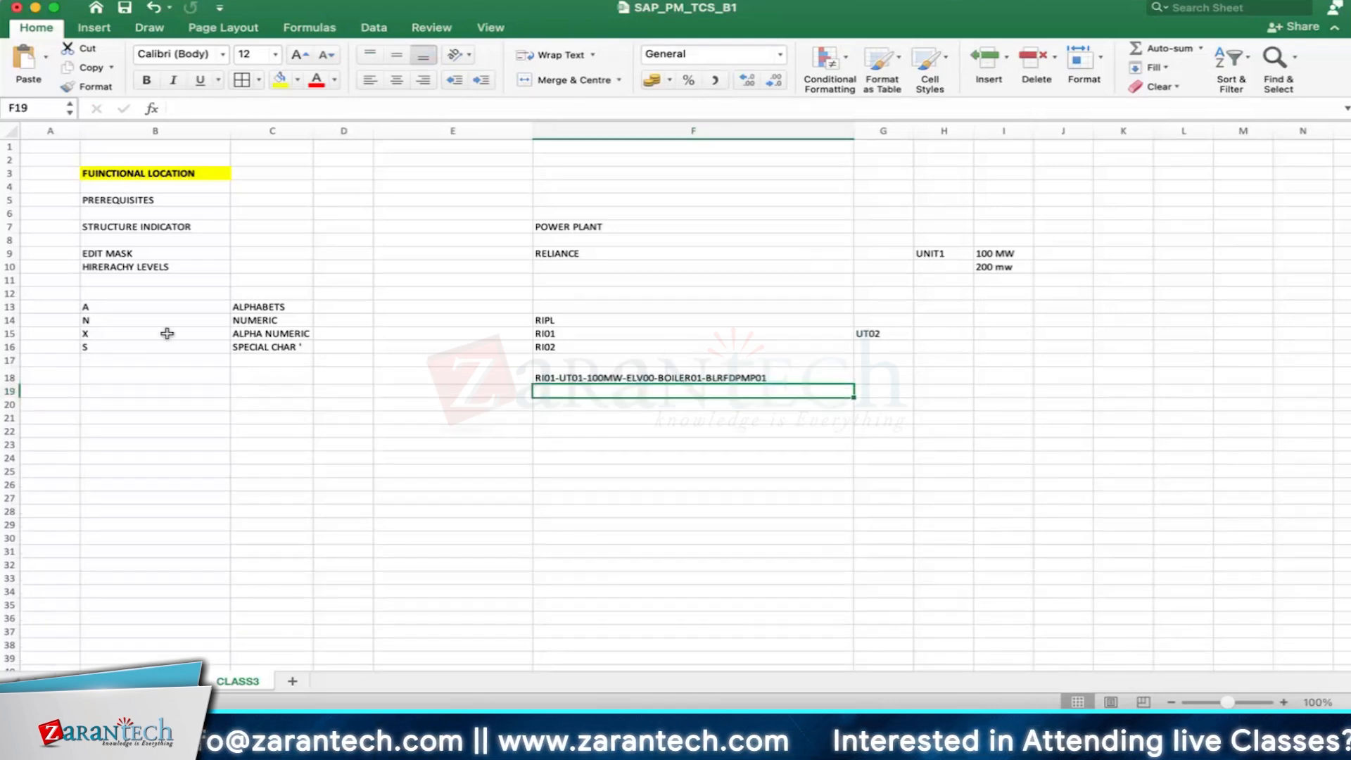
double_click(574, 394)
text(UNIT)
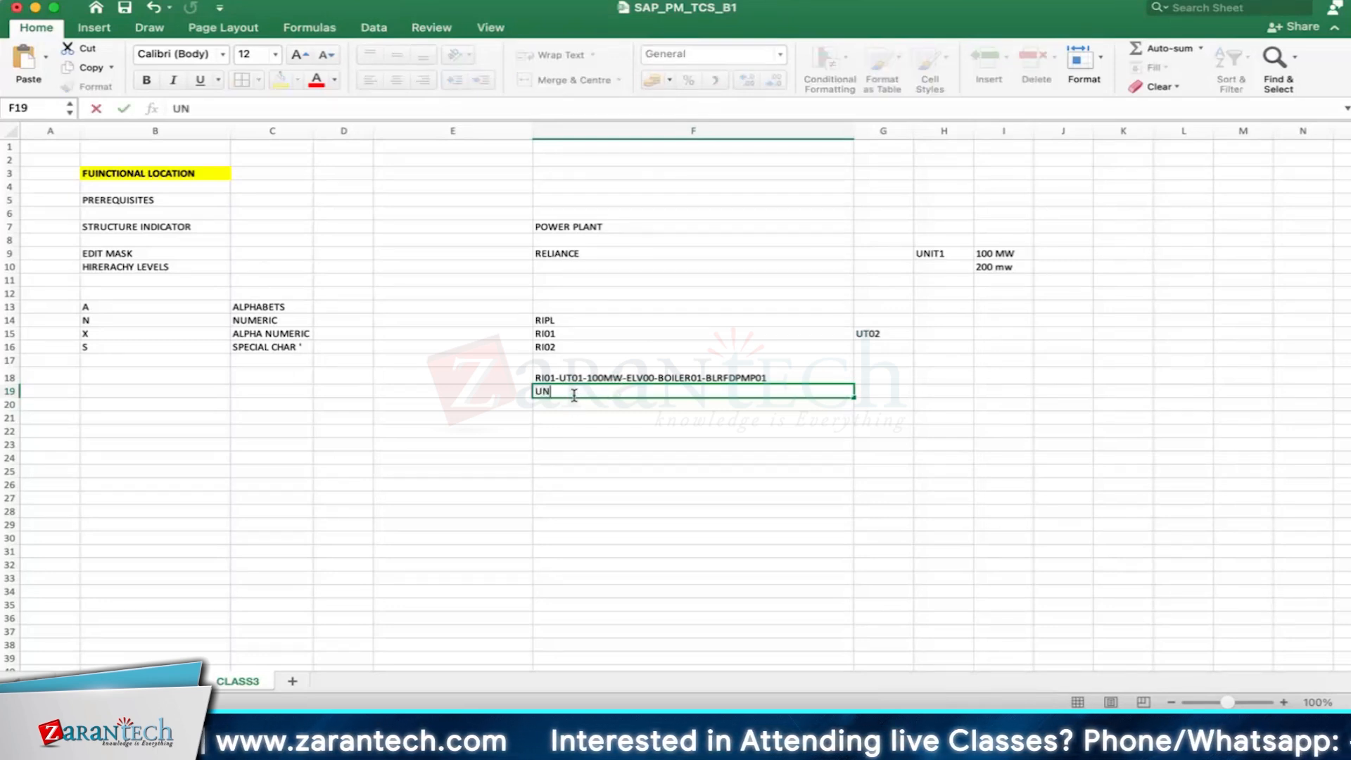
key(Return)
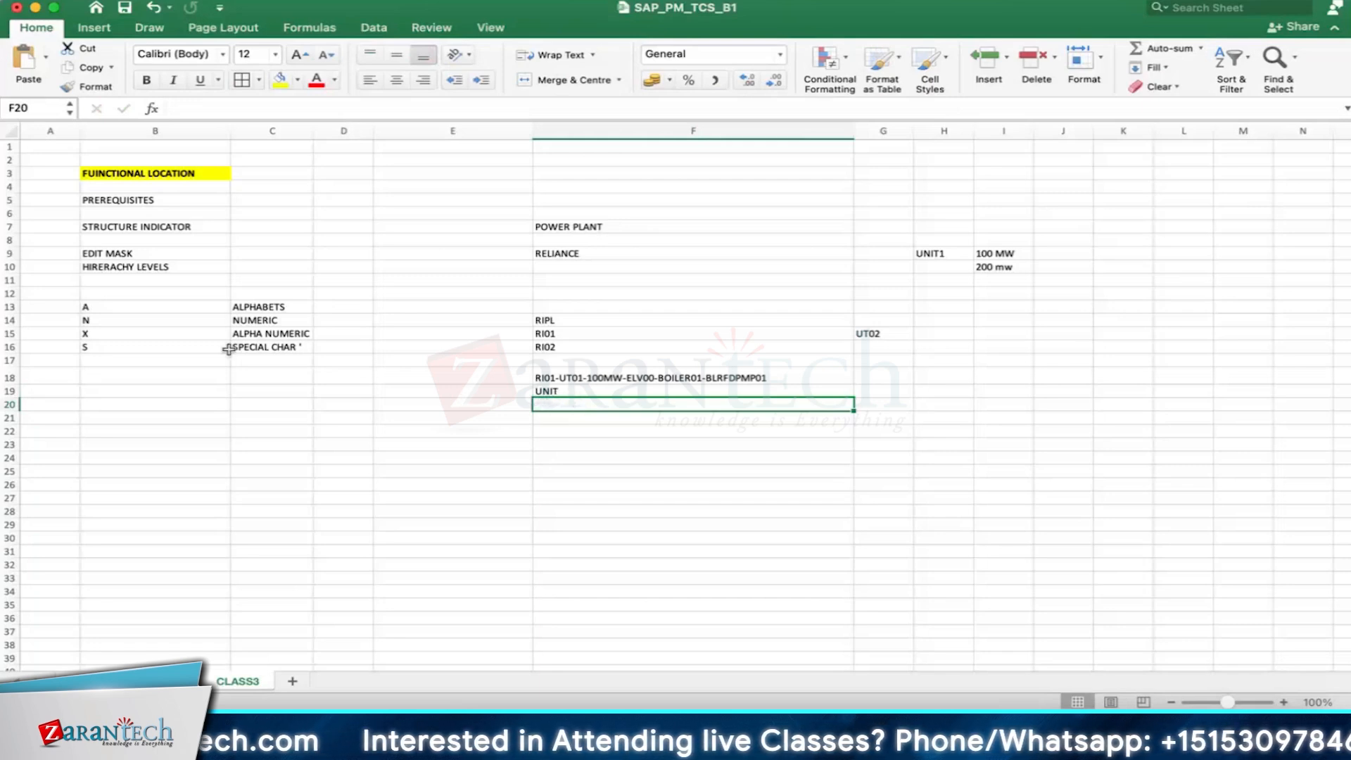
click(581, 394)
key(super+z)
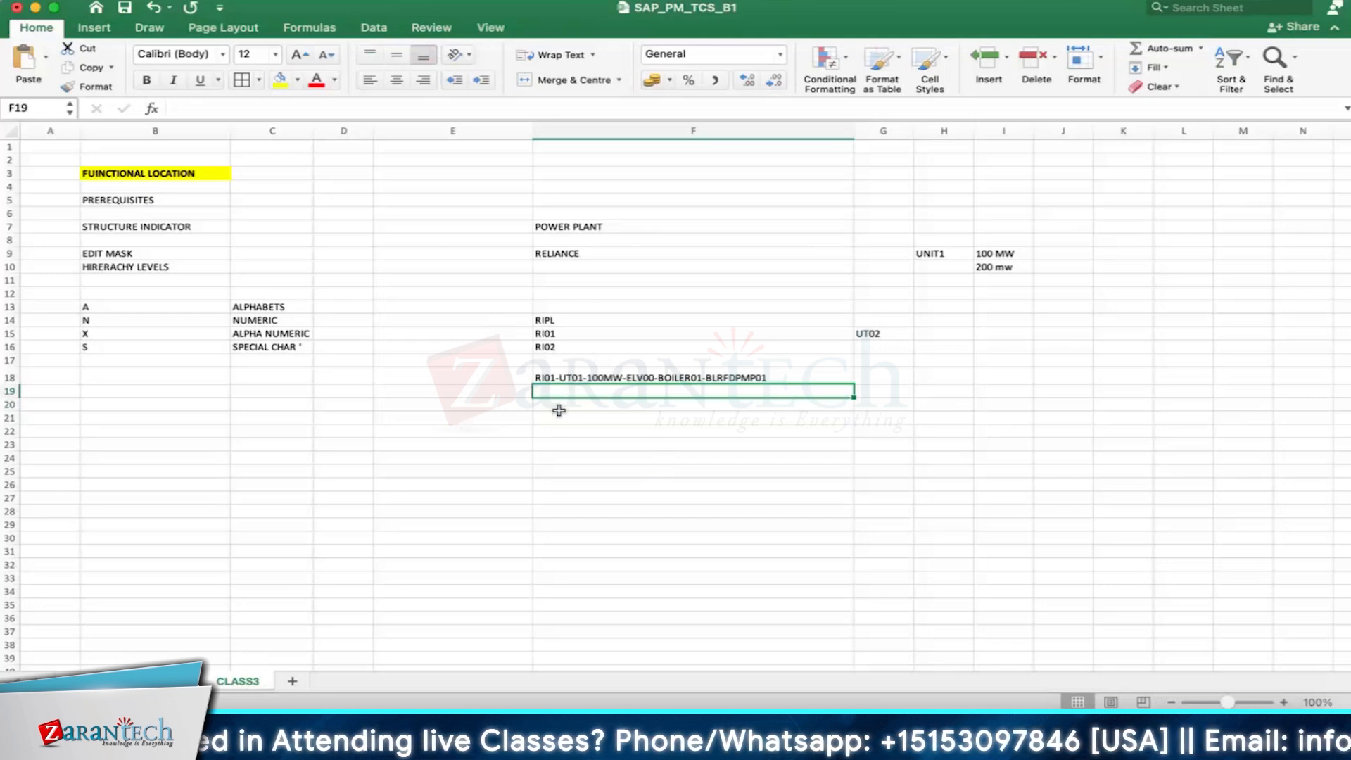
Step: Enter the label EDIT MASK in E20, two rows below the functional location code
click(559, 406)
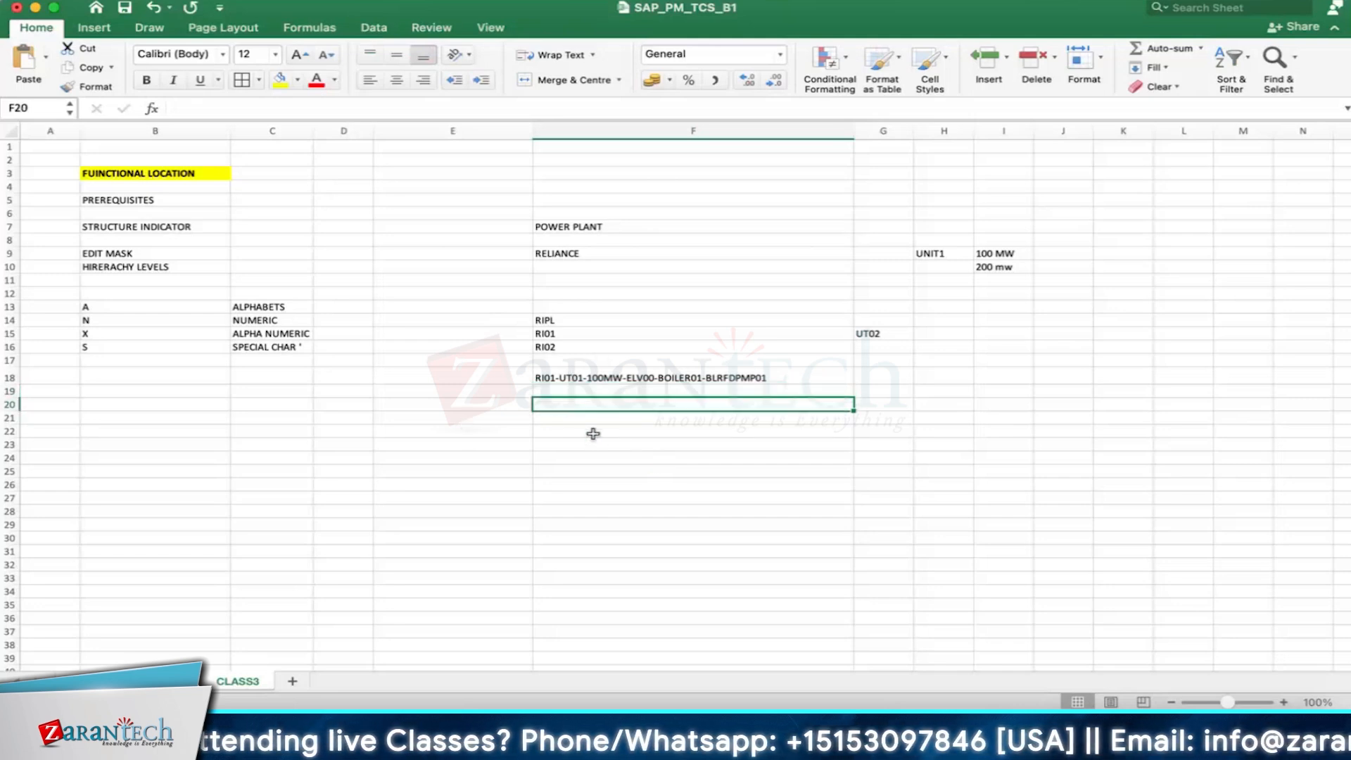
key(Left)
text(EDIT MASK)
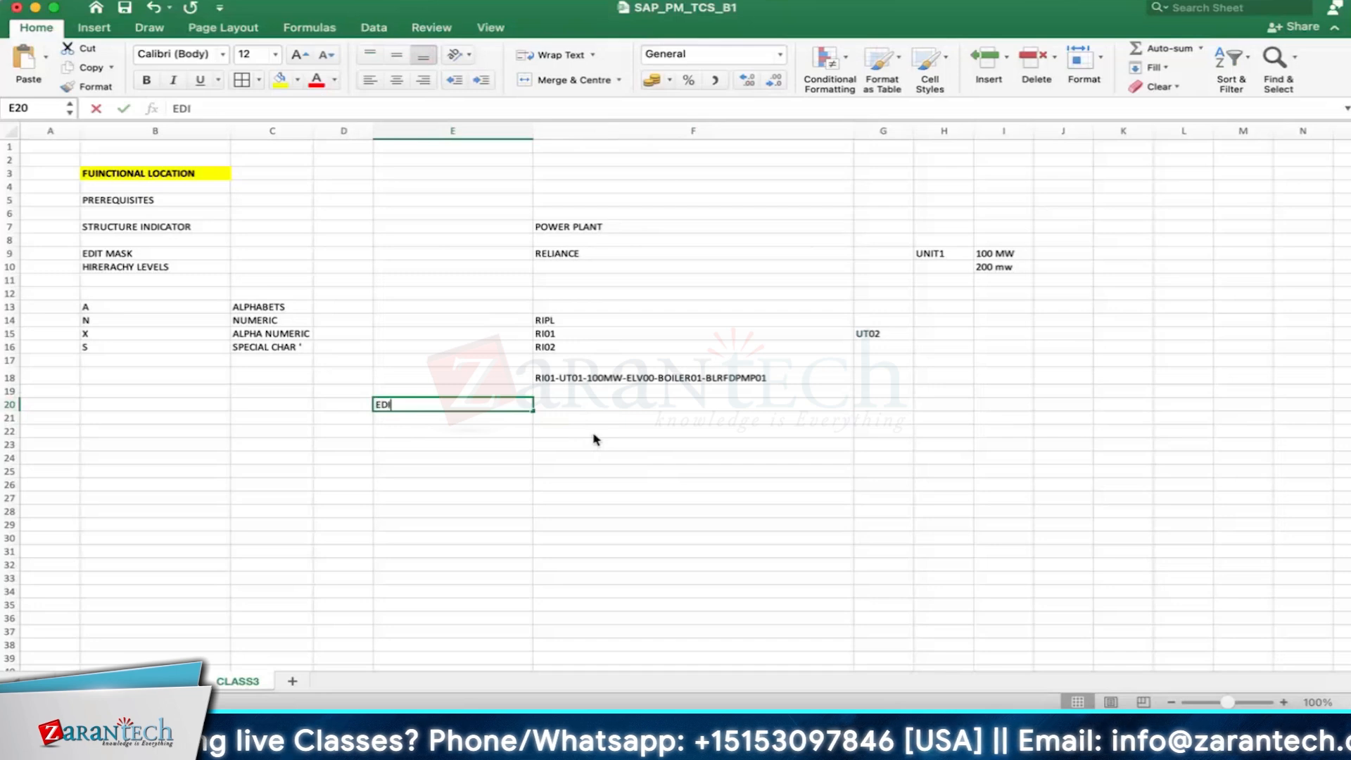
key(Return)
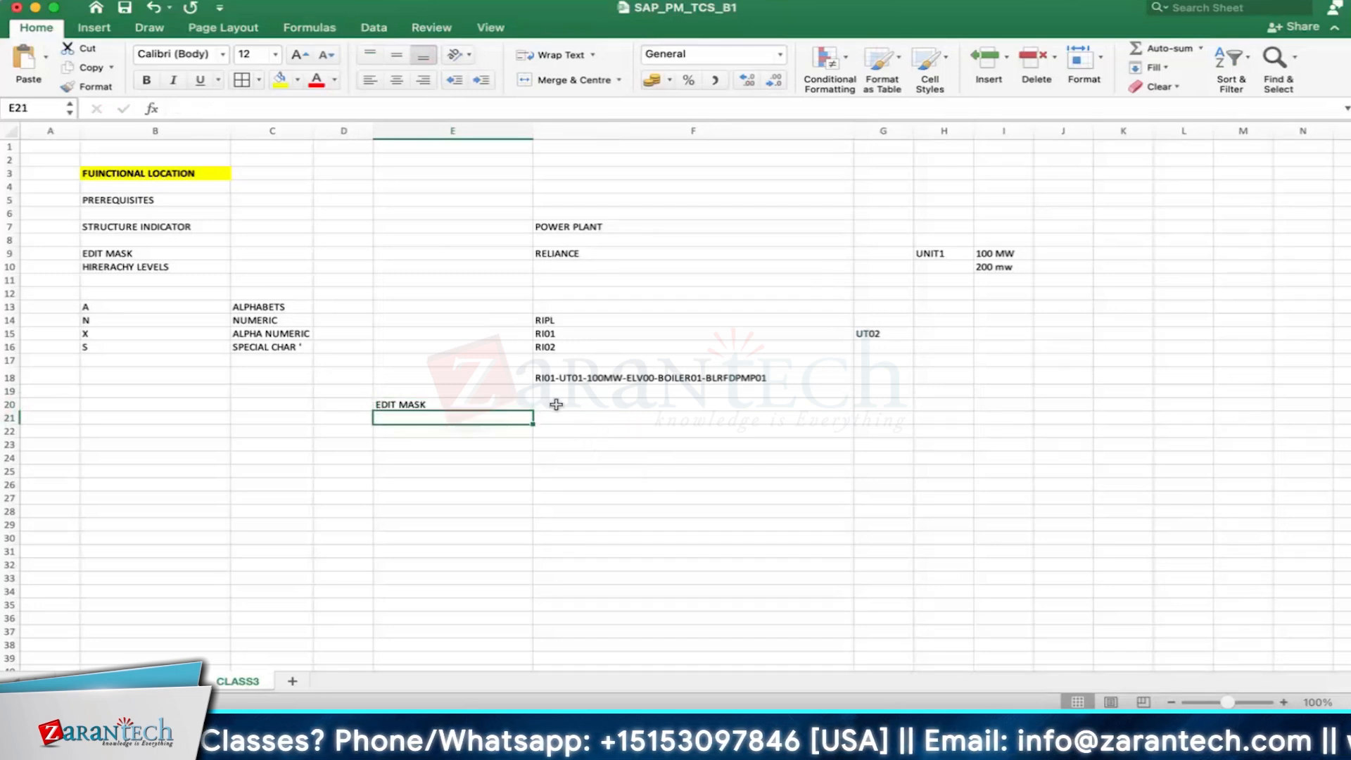
Step: Enter the first three edit mask segments, AANN-AANN-XXXXX, in F20 beside the EDIT MASK label
click(556, 405)
text(AA)
key(Caps_Lock)
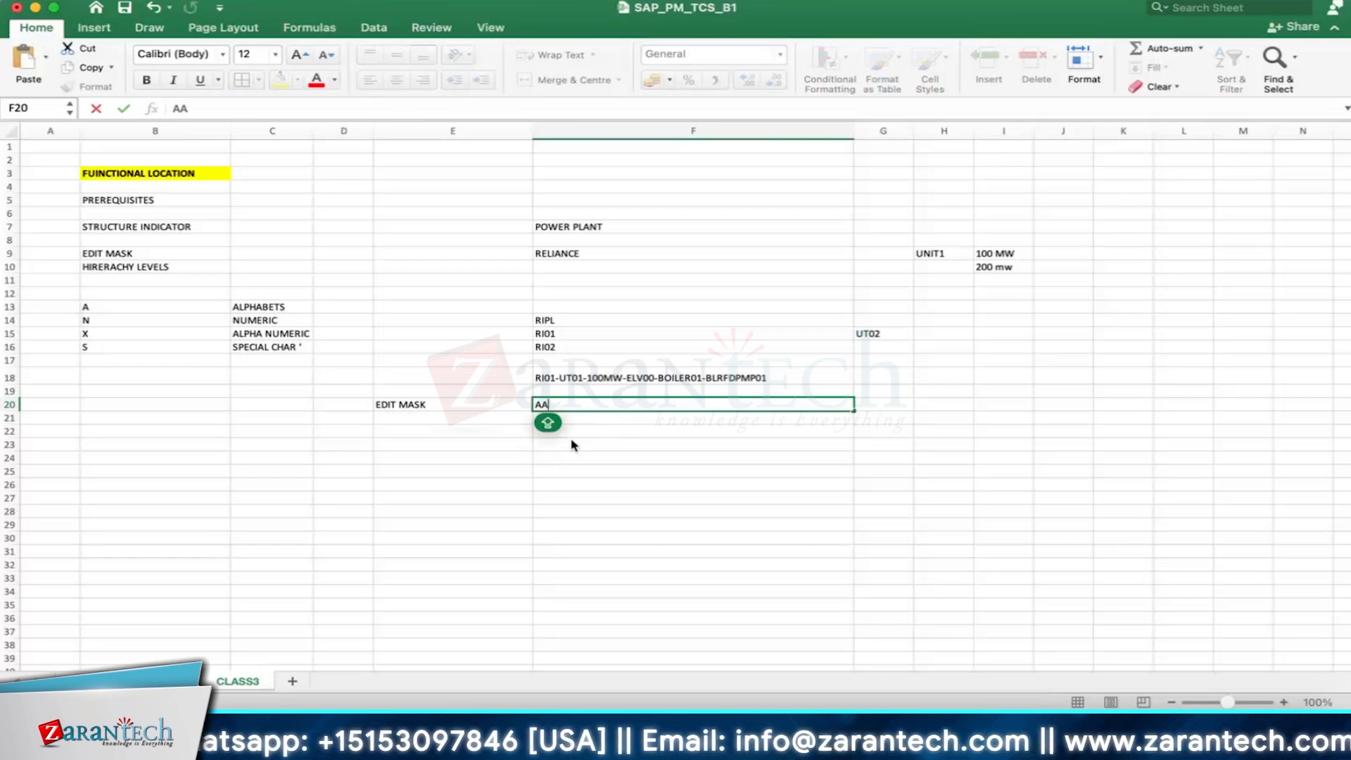
text(NN)
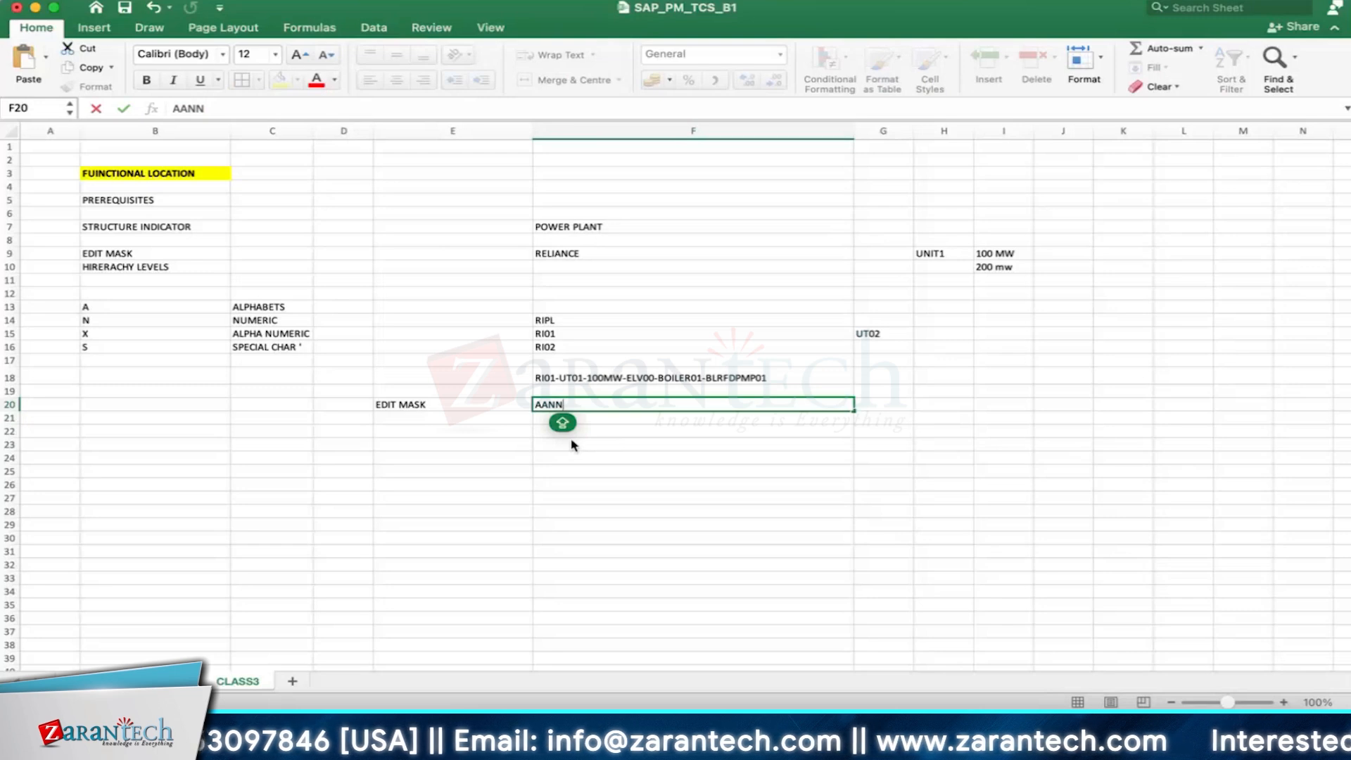
text(-)
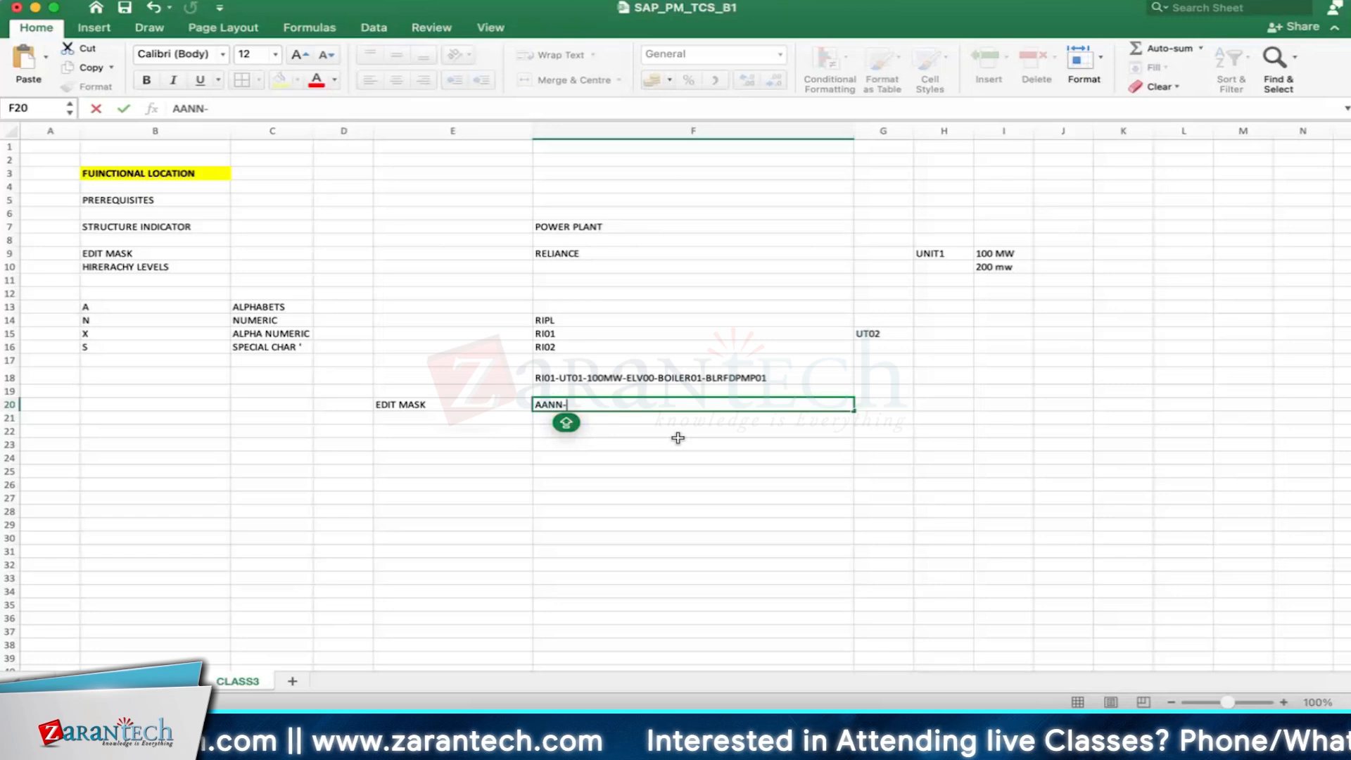
text(AA)
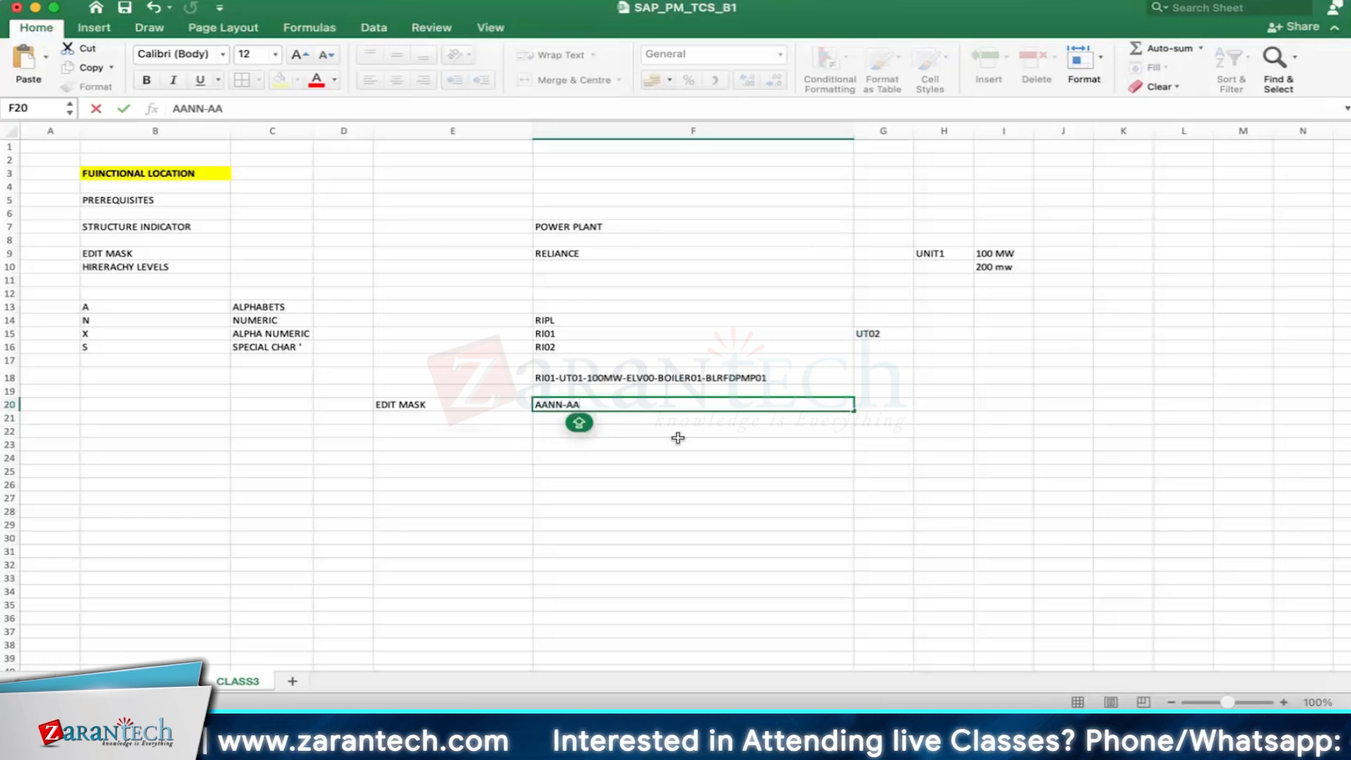
text(NN-)
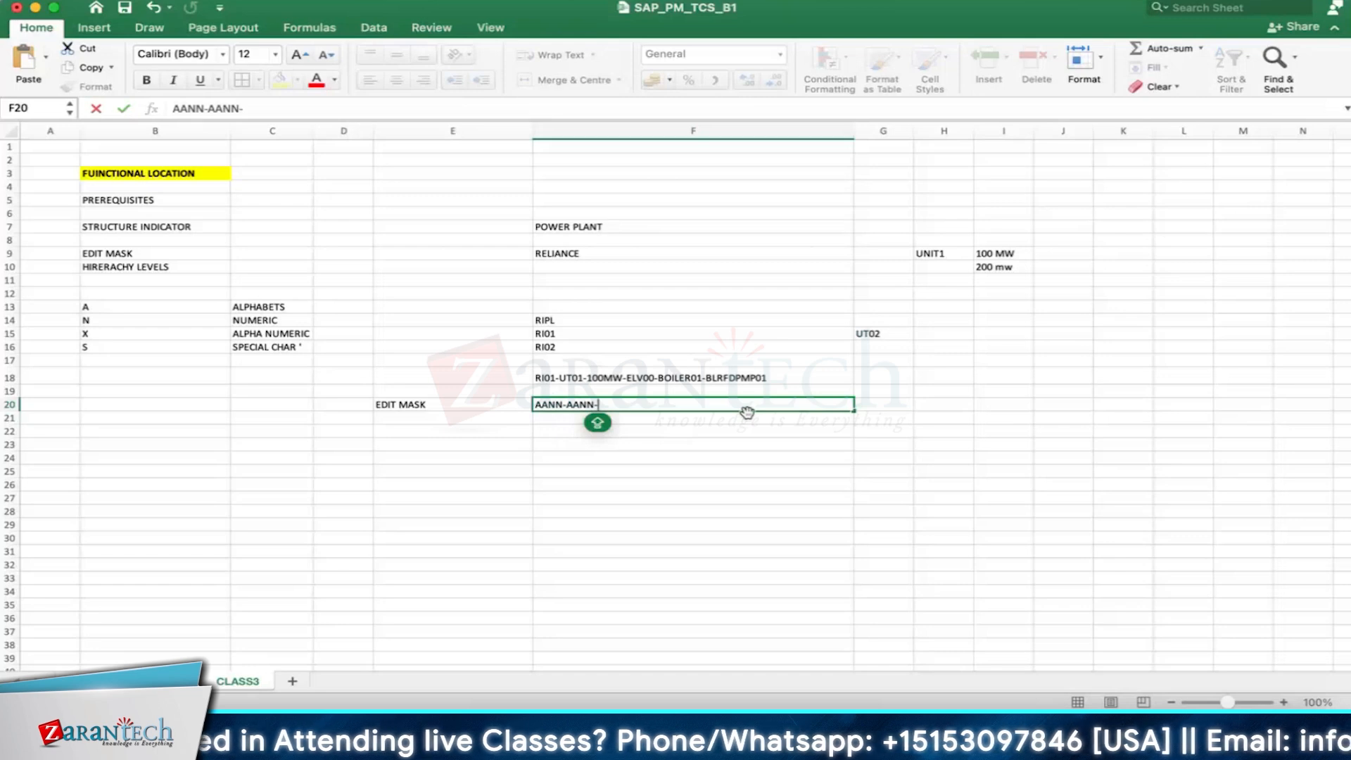
text(XXX)
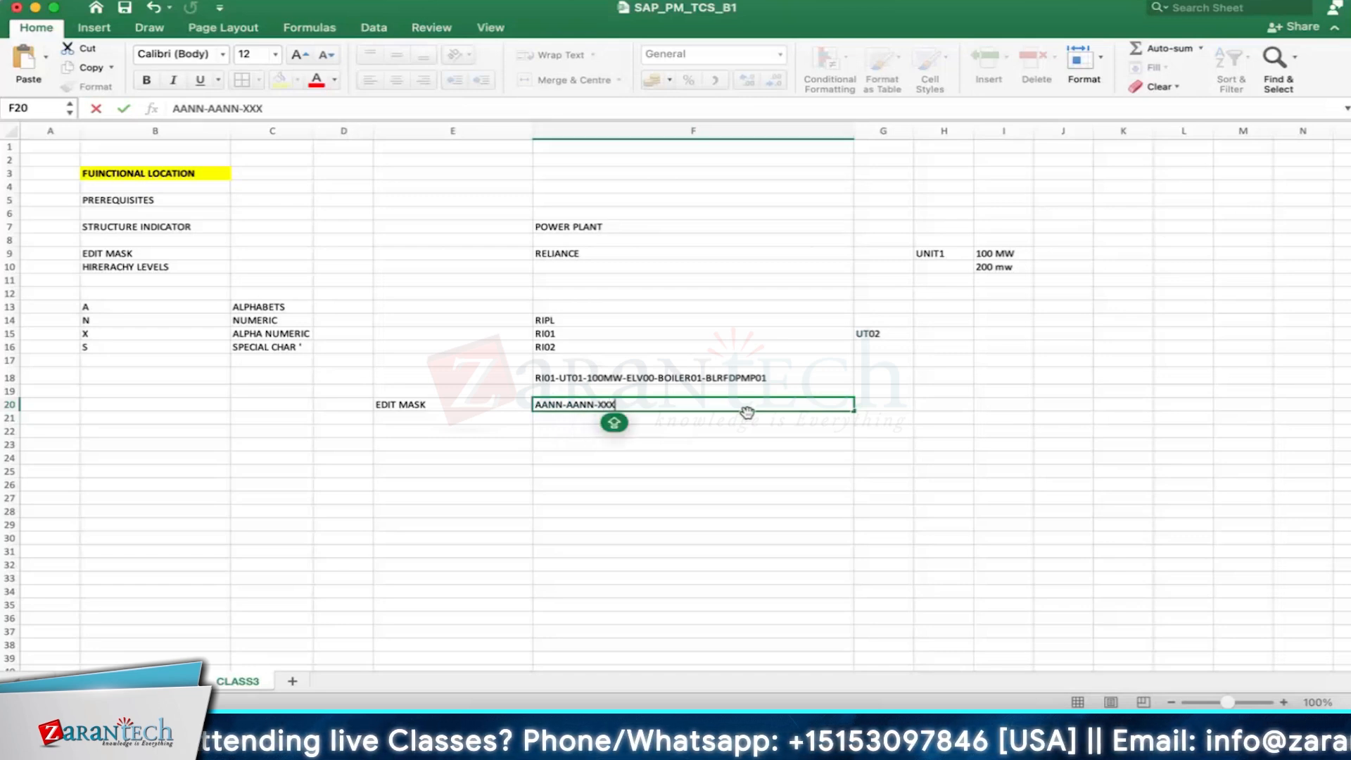
text(XX)
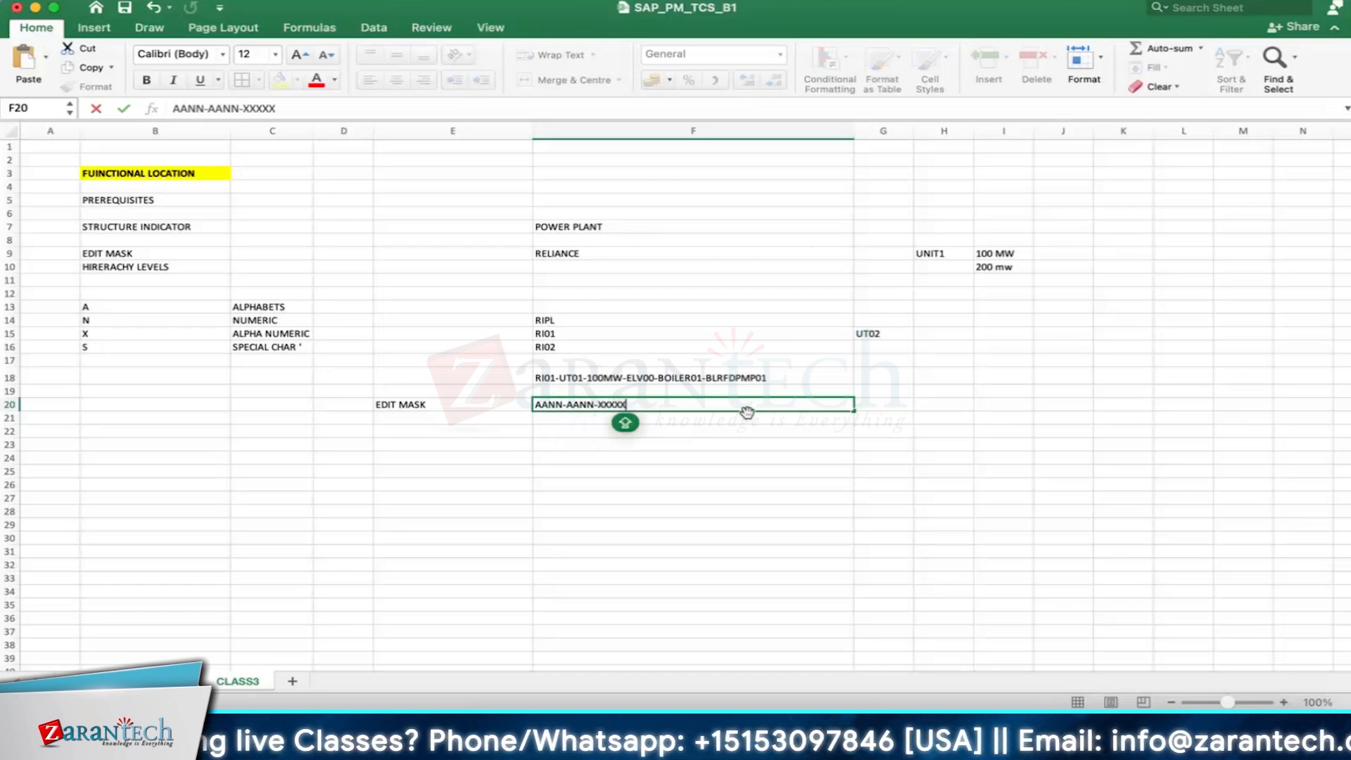
Step: List the character counts of the first three mask segments as 4, 4 and 5 in H20 to H22
click(963, 403)
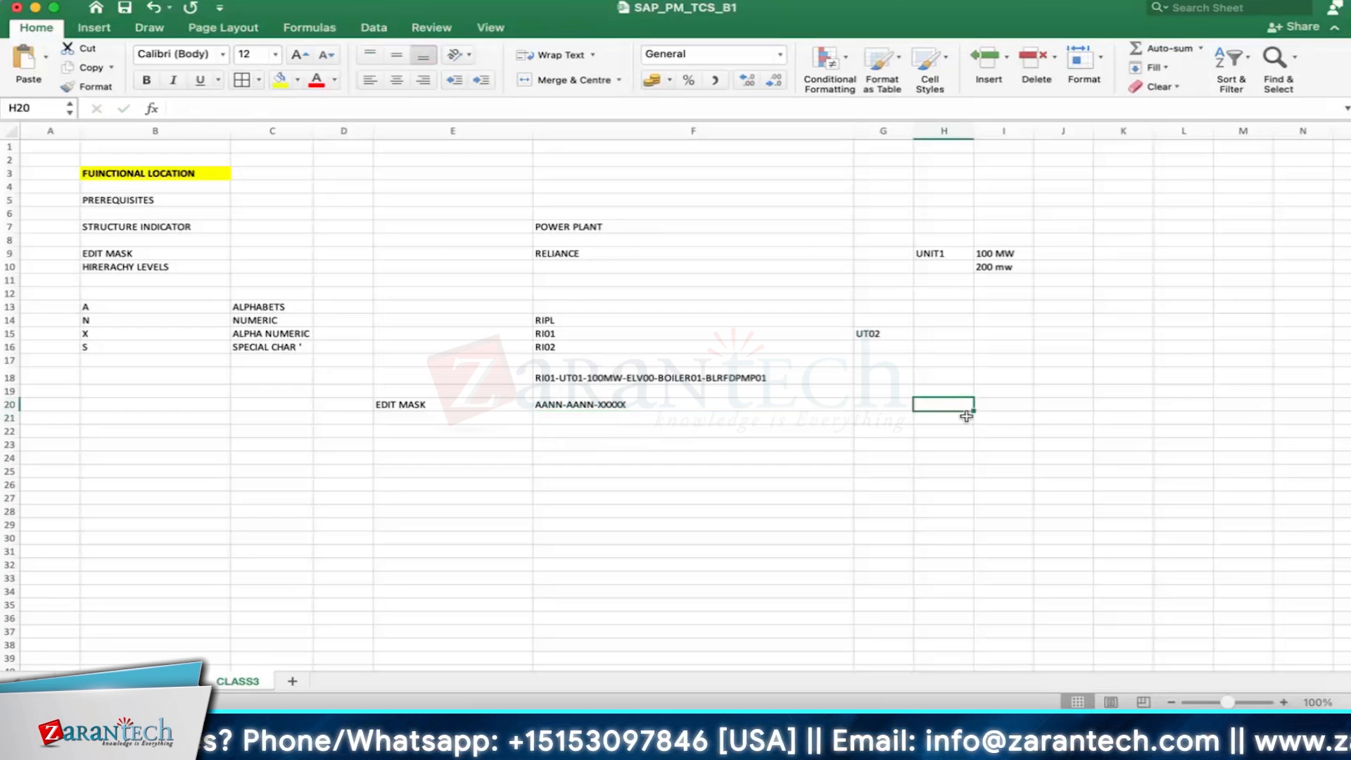
text(4)
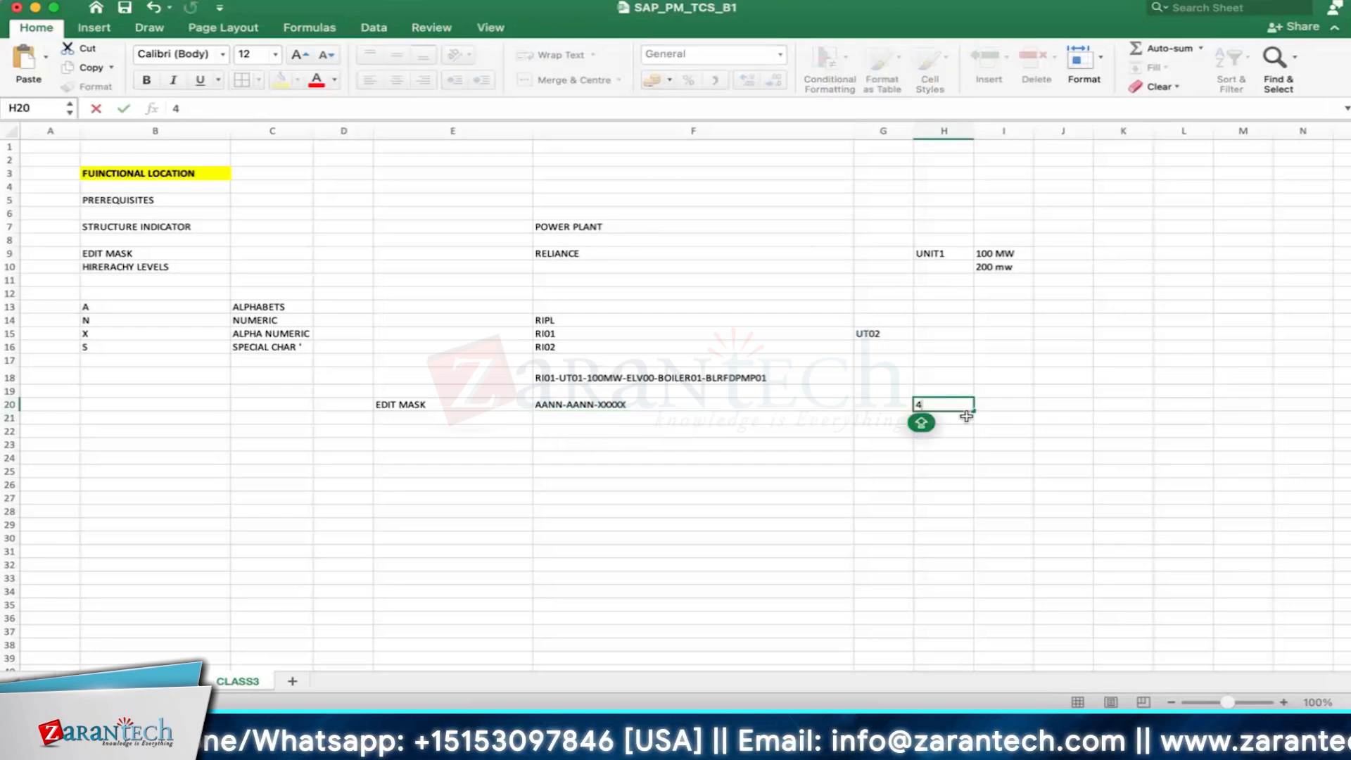
key(Return)
click(968, 422)
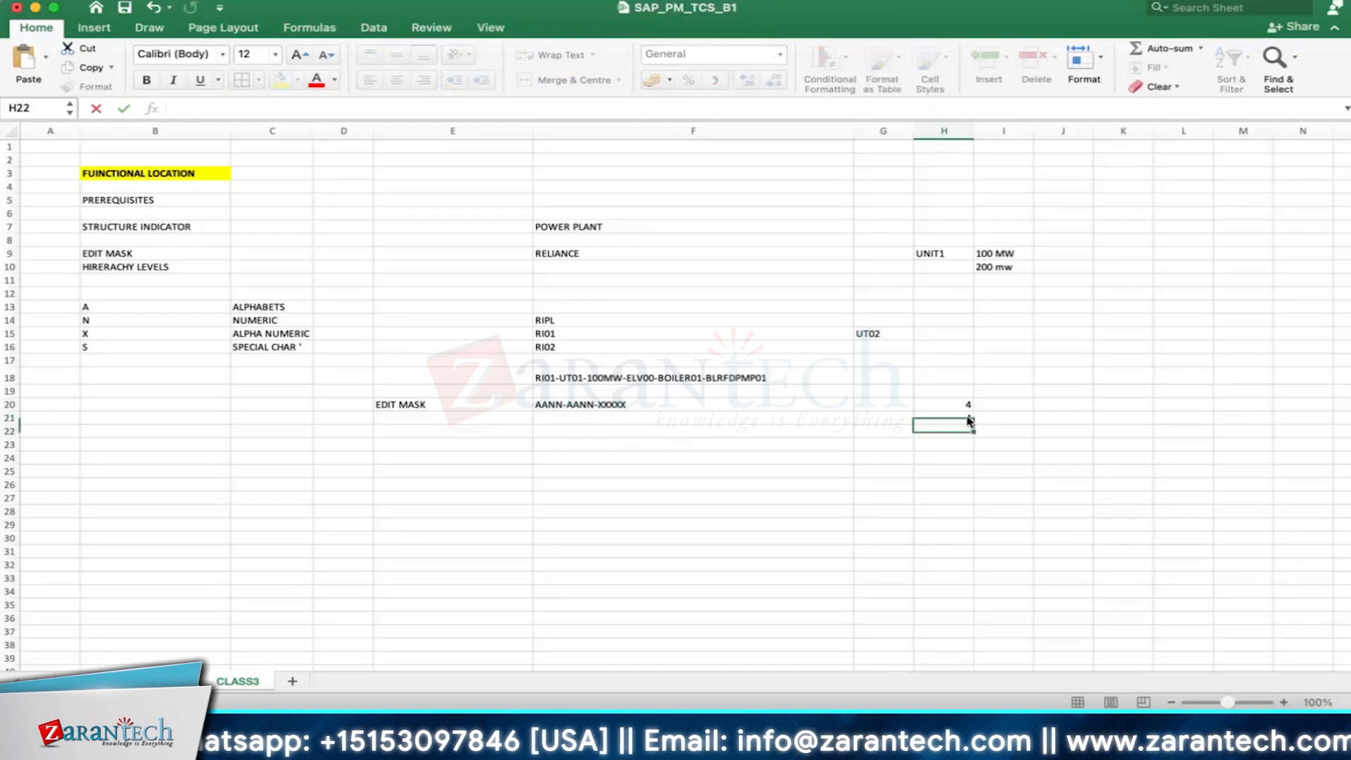
text(5)
key(Return)
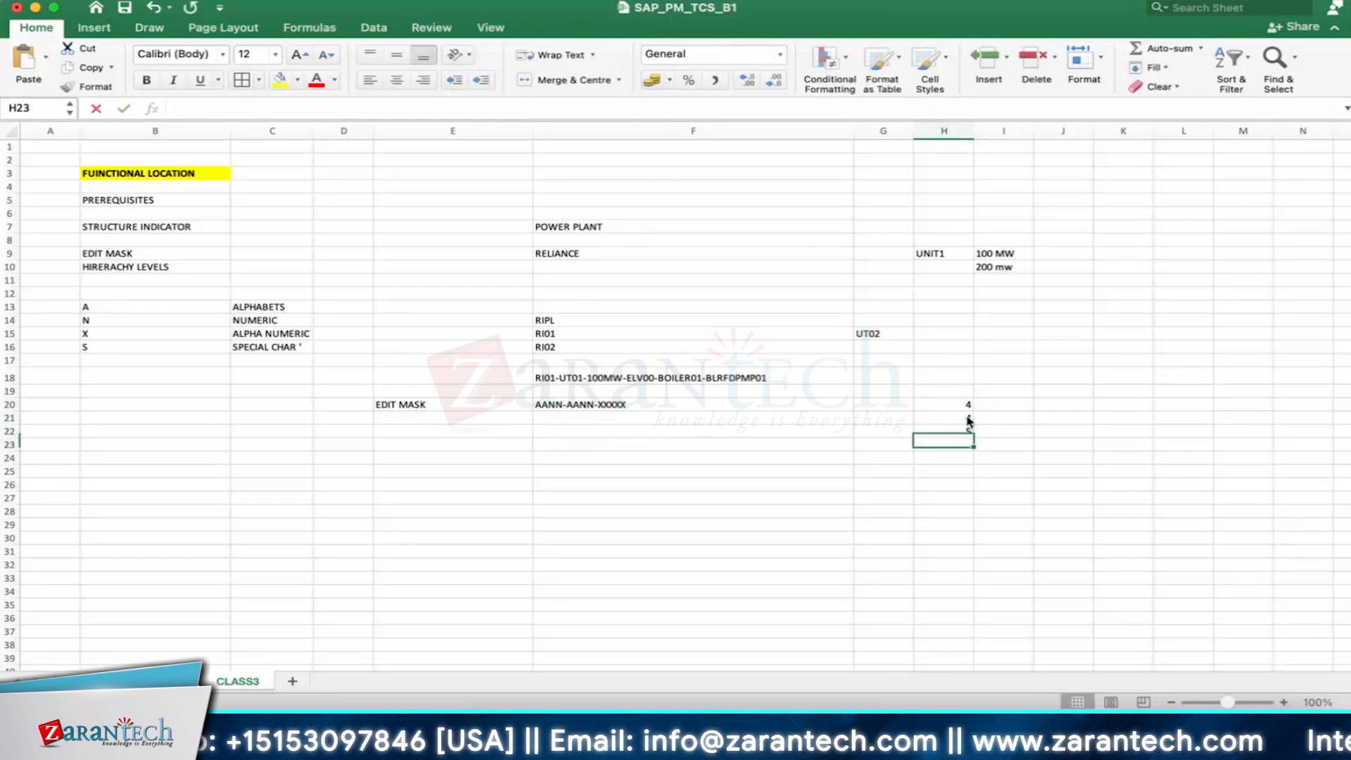
Step: Append the fourth segment -XXXXX to the edit mask in F20 and enter its length 5 in H23
double_click(639, 398)
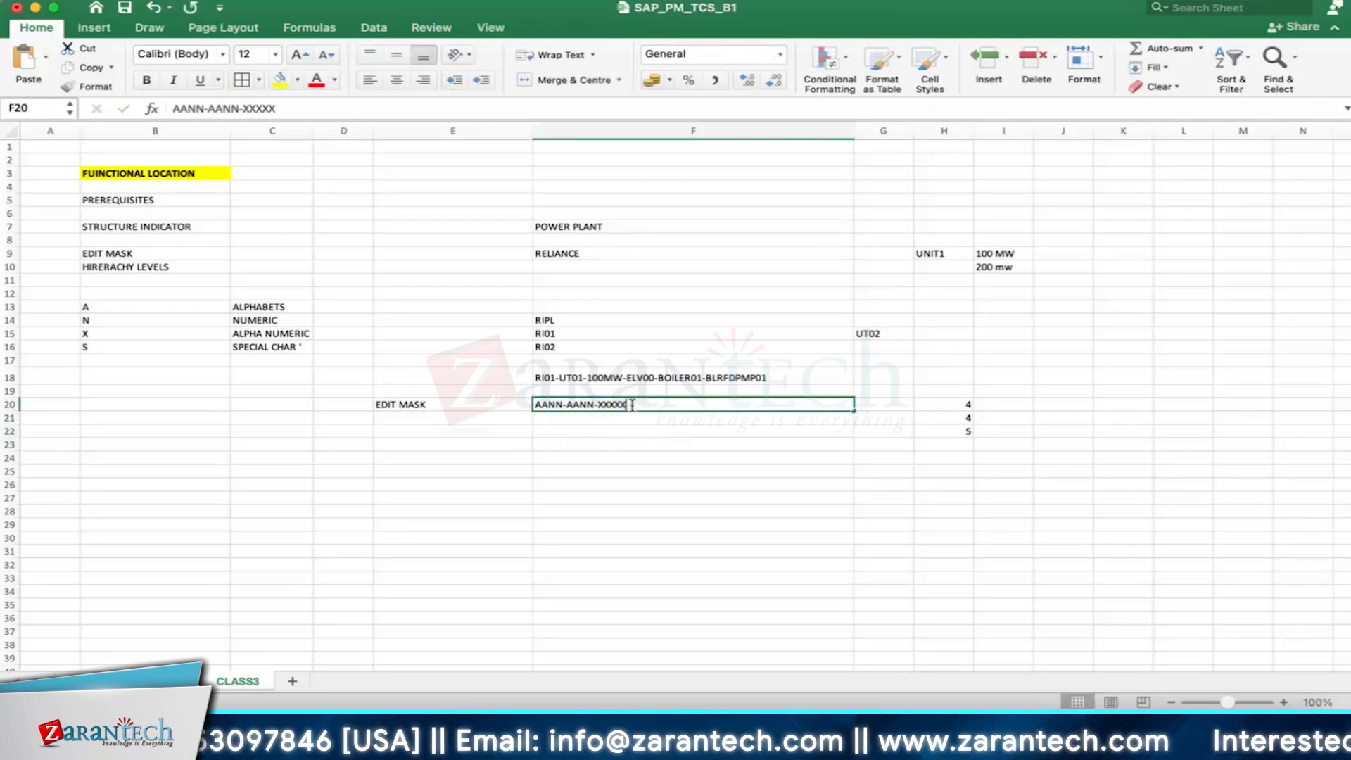
text(-)
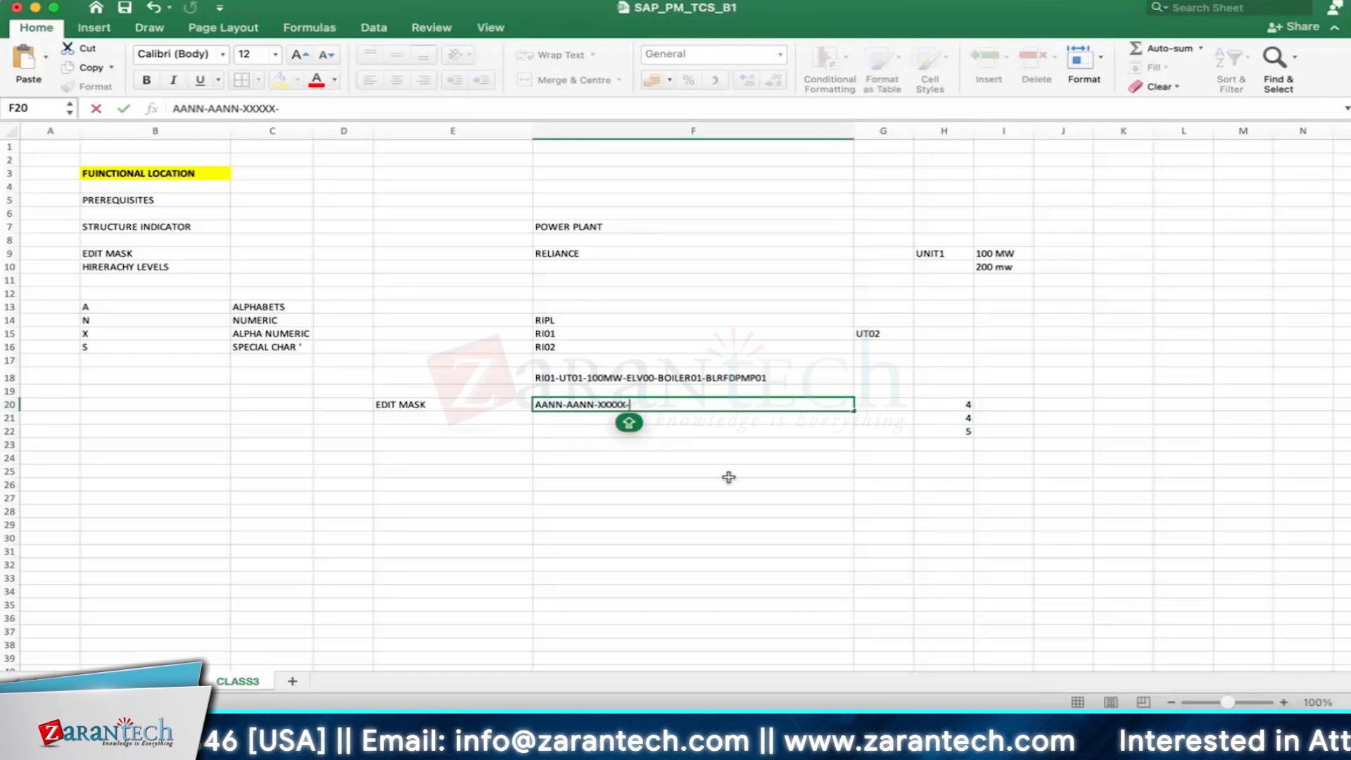
text(XXXX)
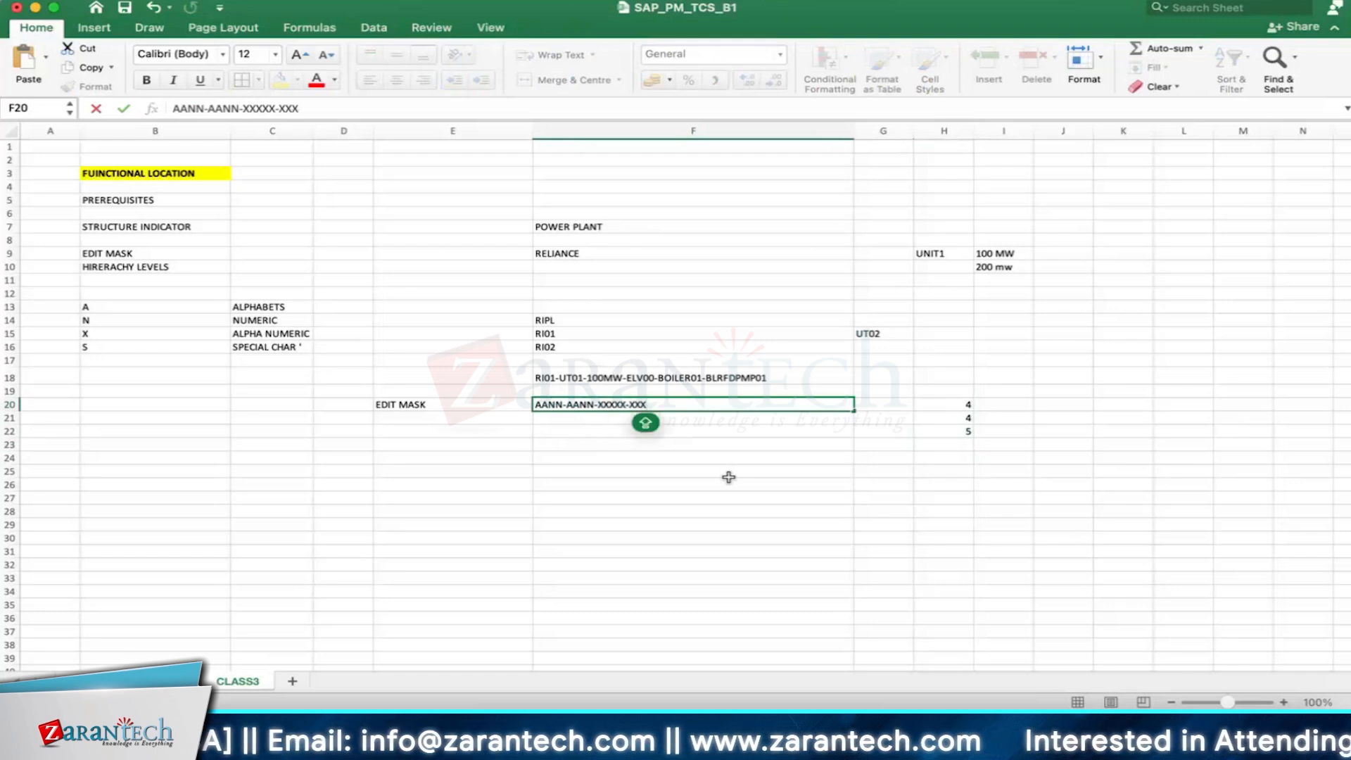
text(X)
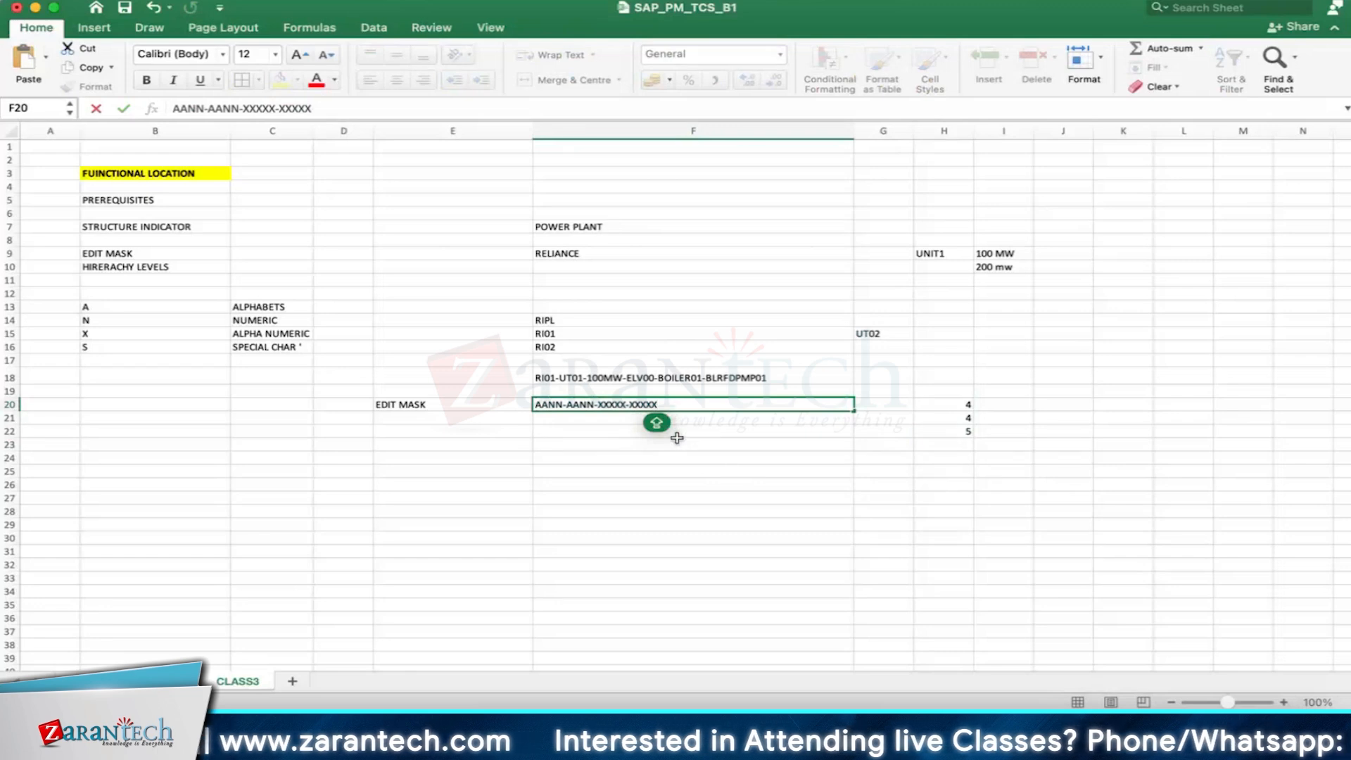
click(966, 444)
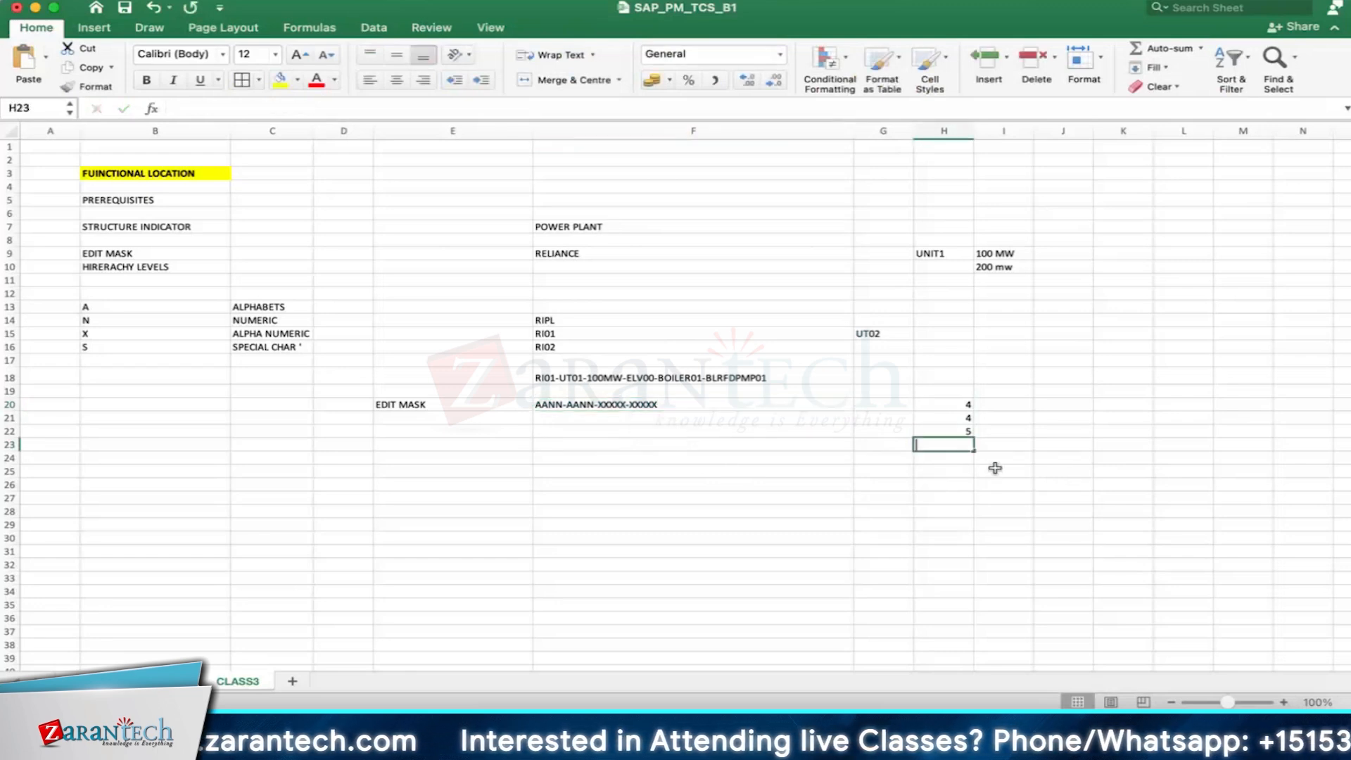
text(5)
key(Return)
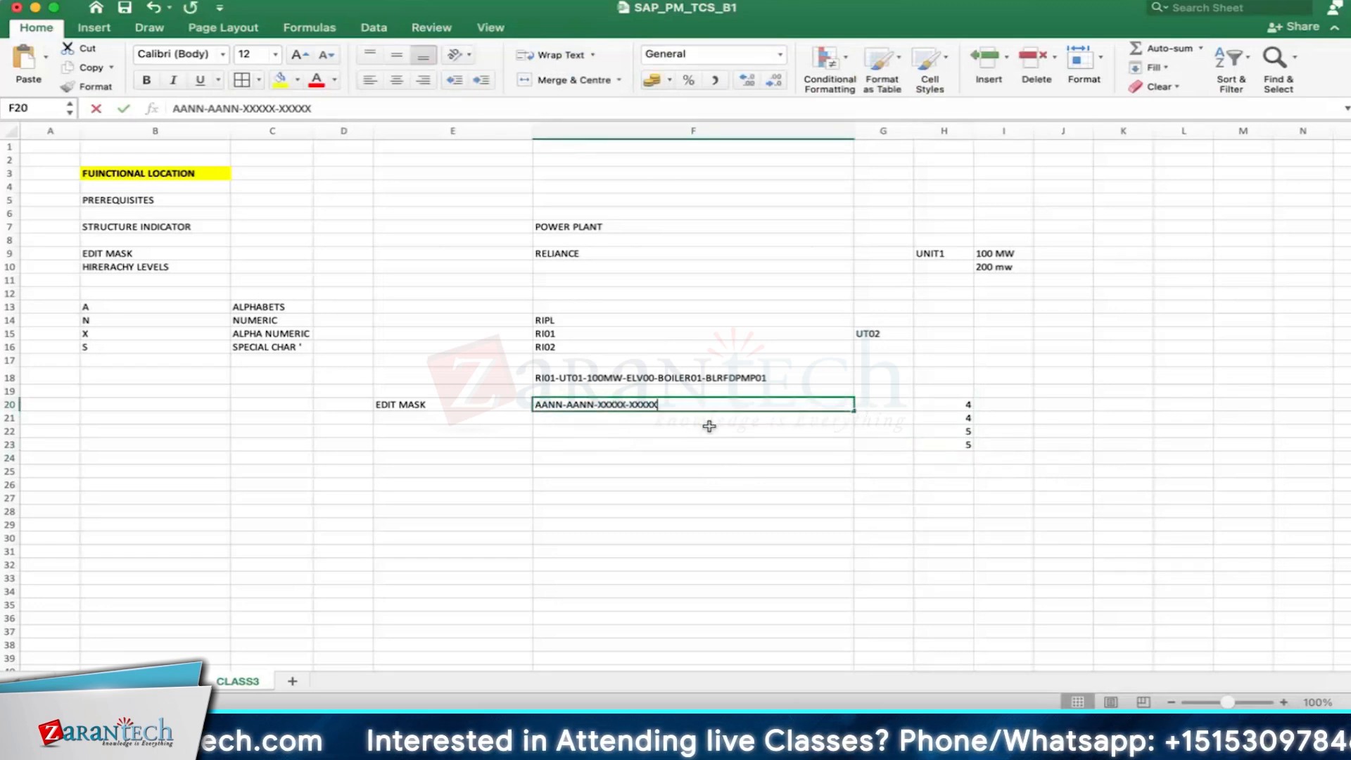
Step: Append the fifth segment -XXXXXXXX to the edit mask in F20 and enter its length 8 in H24
double_click(676, 404)
text(-)
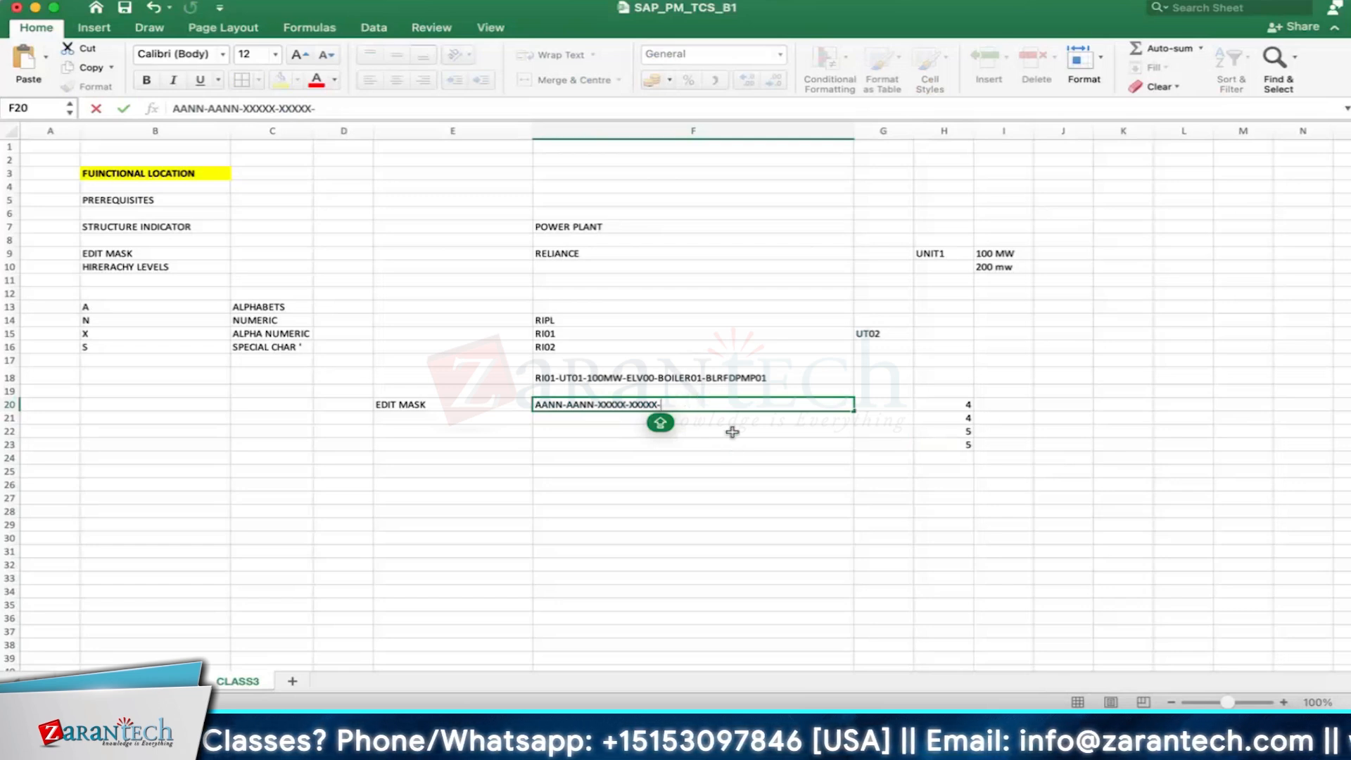
text(XXXX)
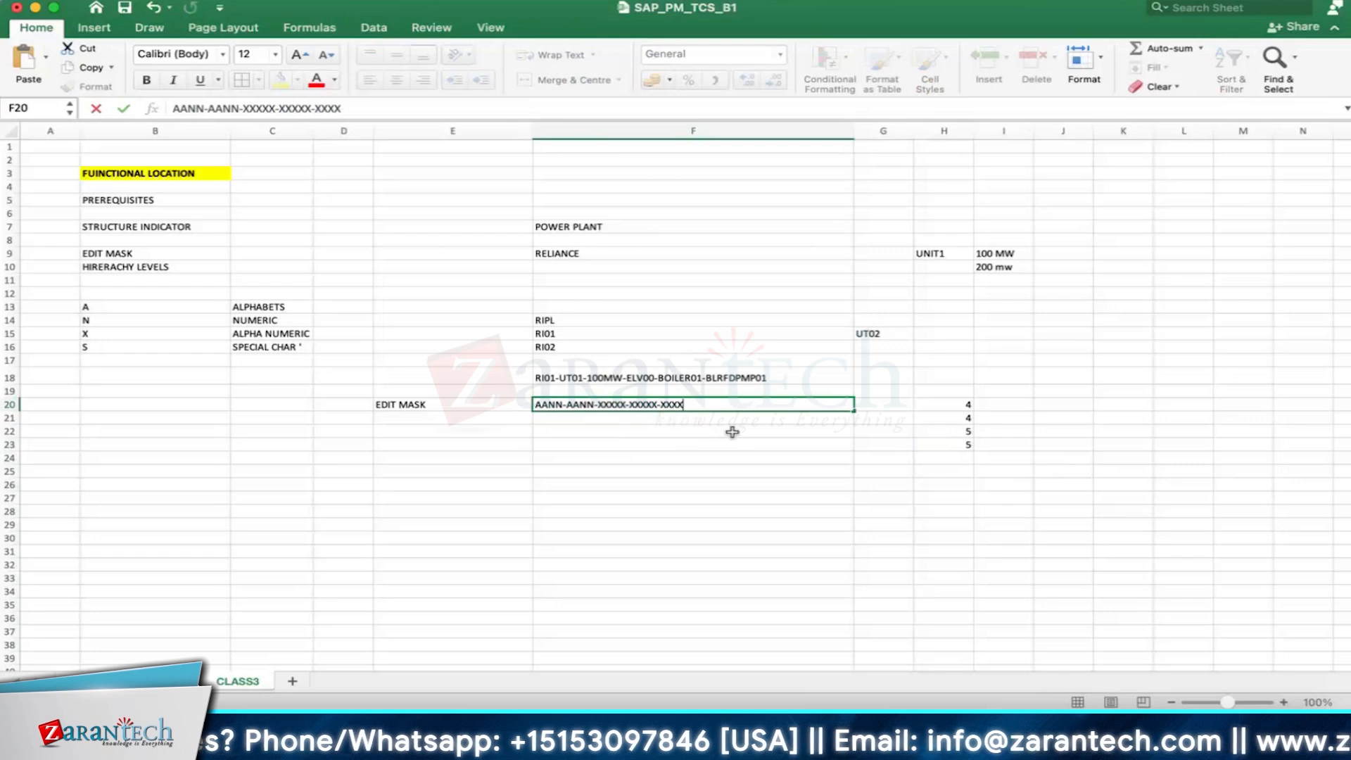
text(XXXX)
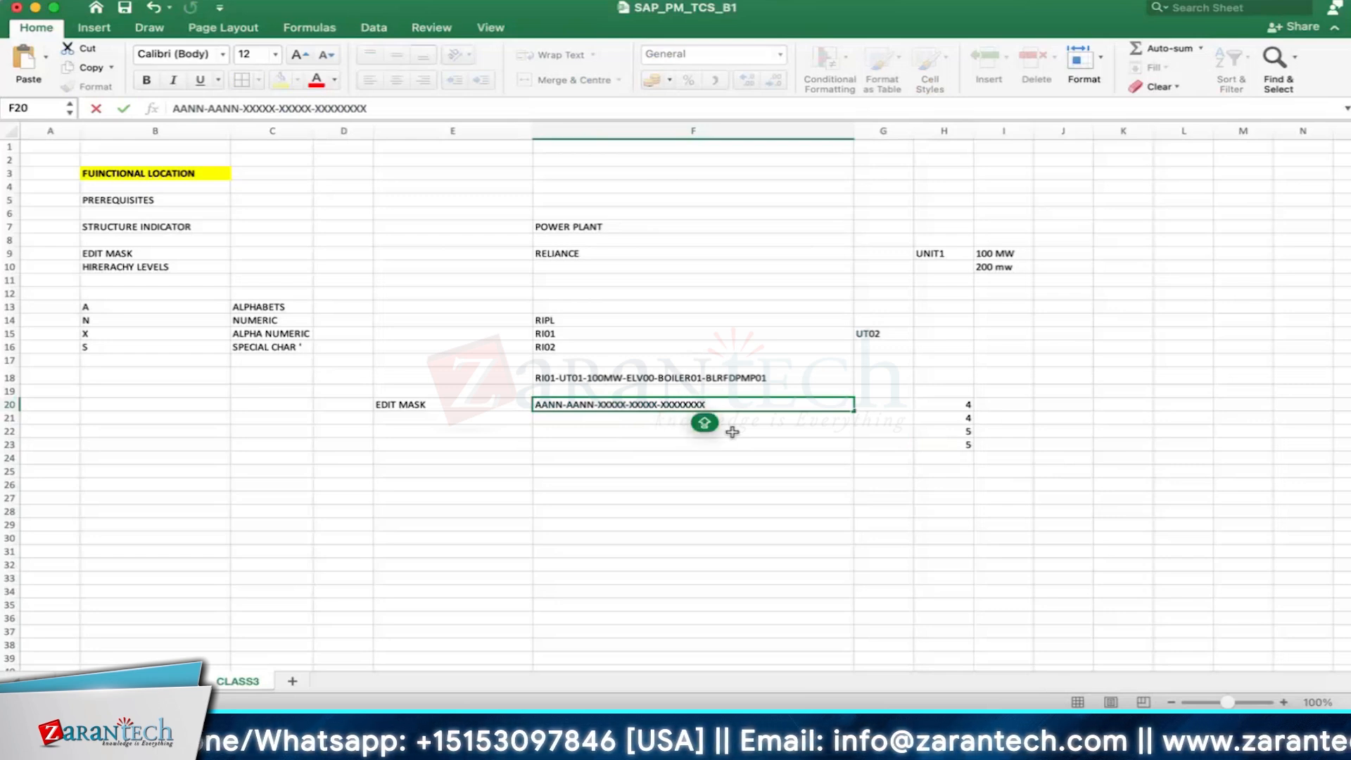
click(959, 454)
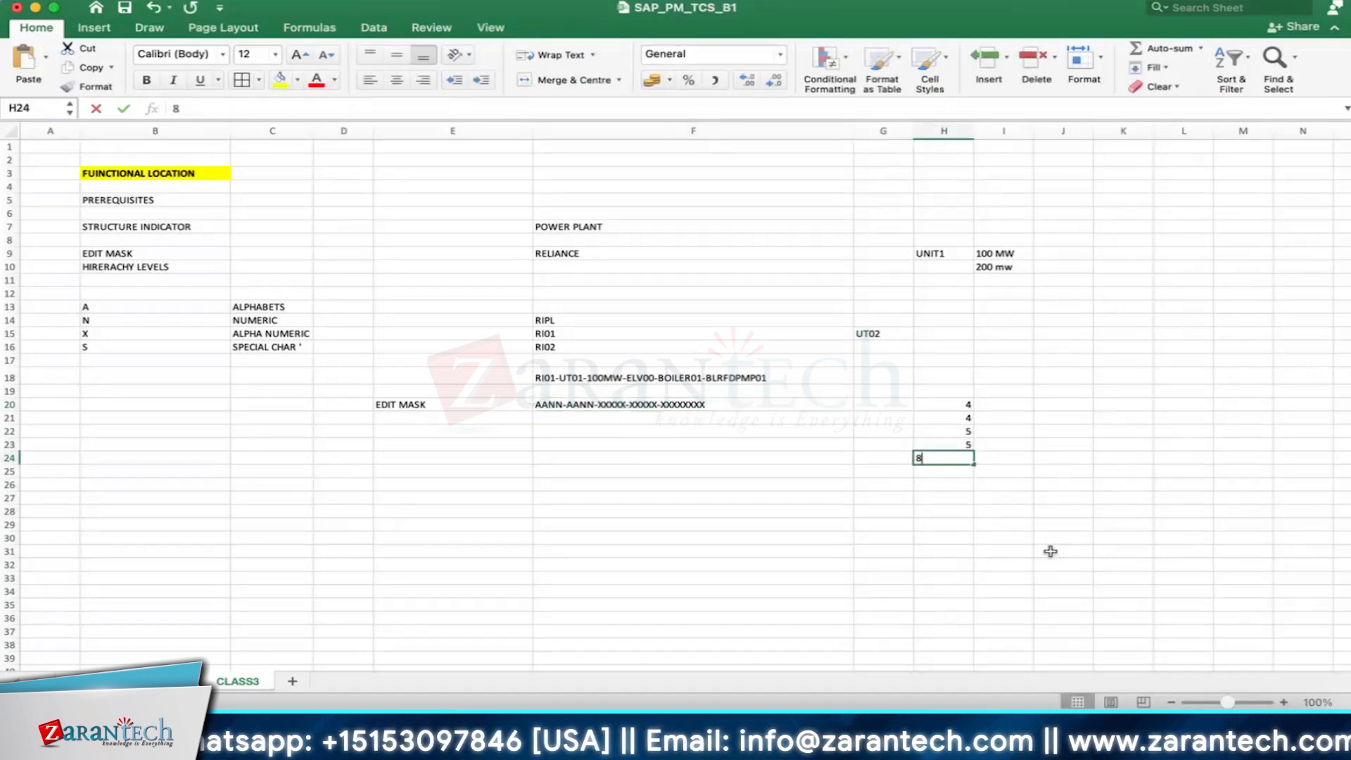
text(8)
key(Return)
Step: Append the sixth segment -SSSSSSSSSS to the edit mask in F20
click(728, 405)
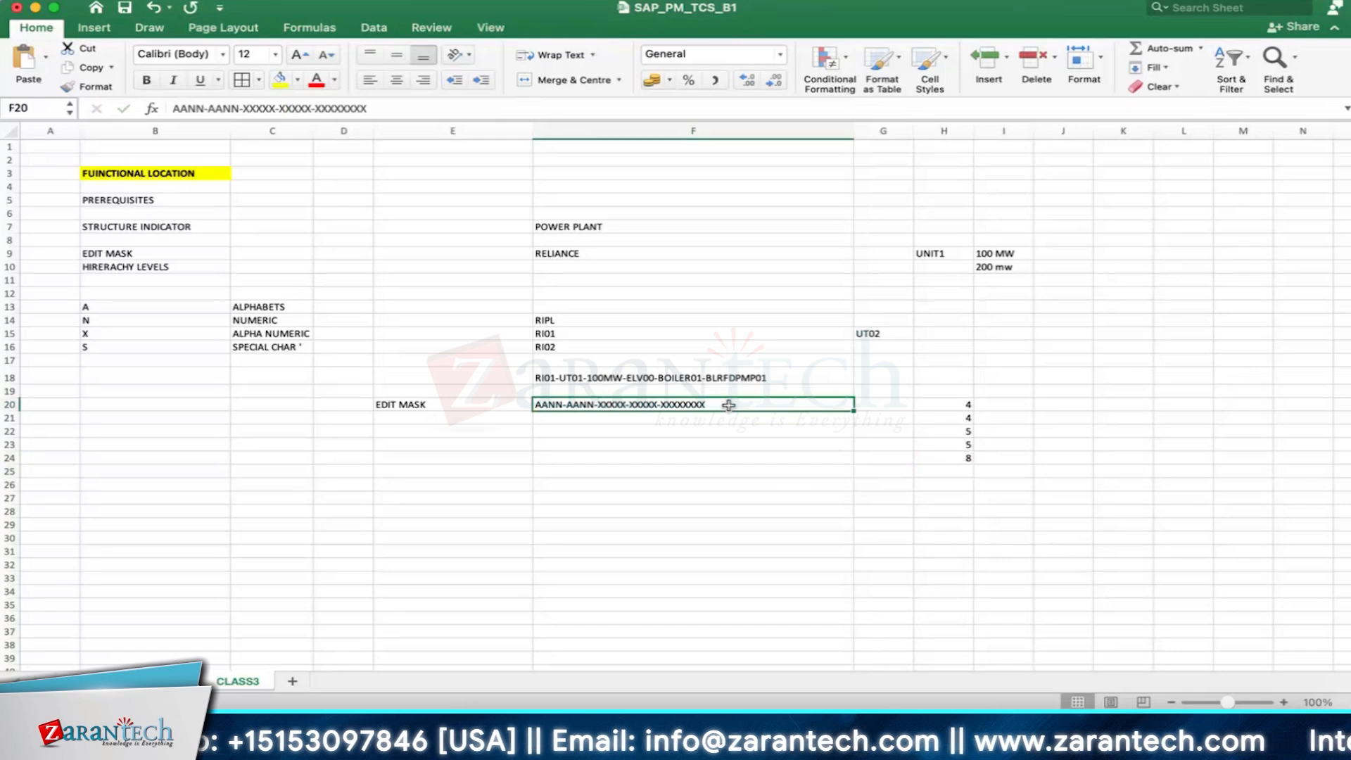
double_click(728, 404)
text(-S)
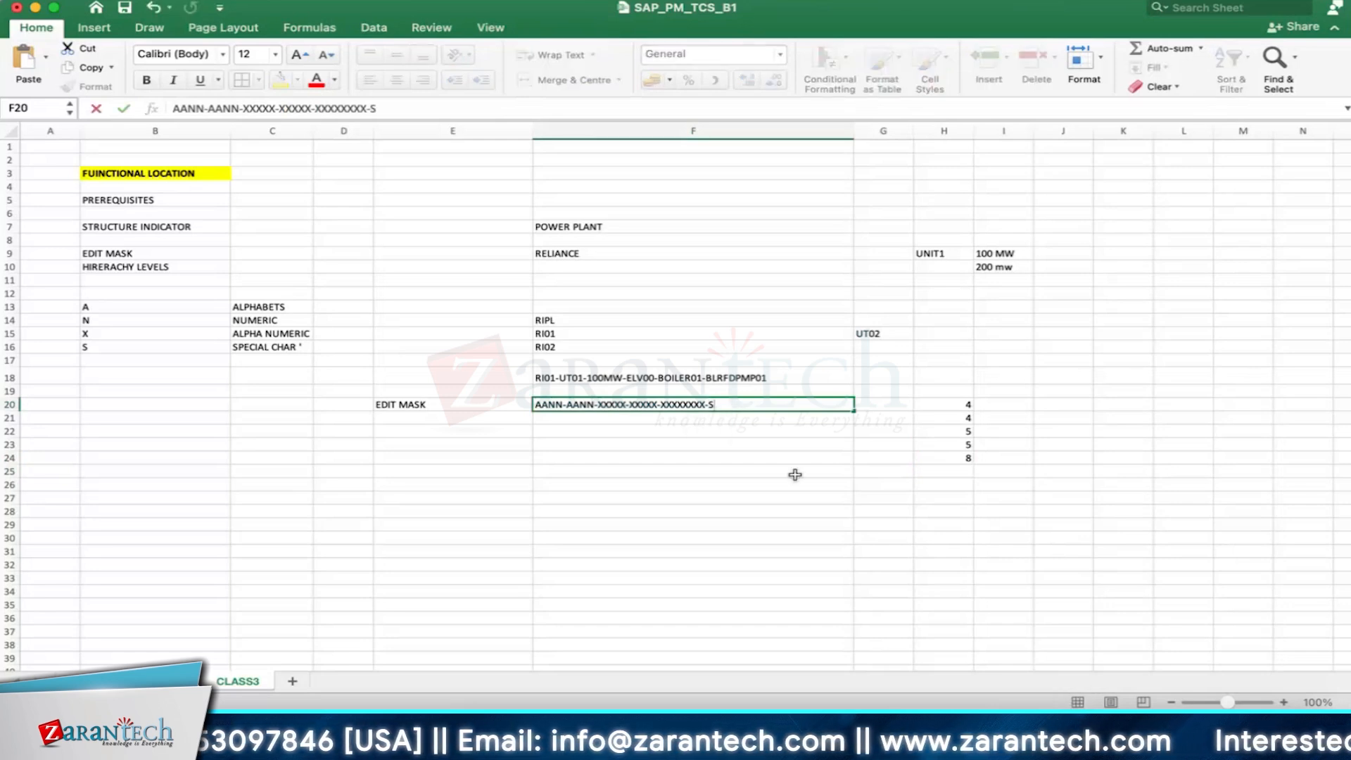
text(SSS)
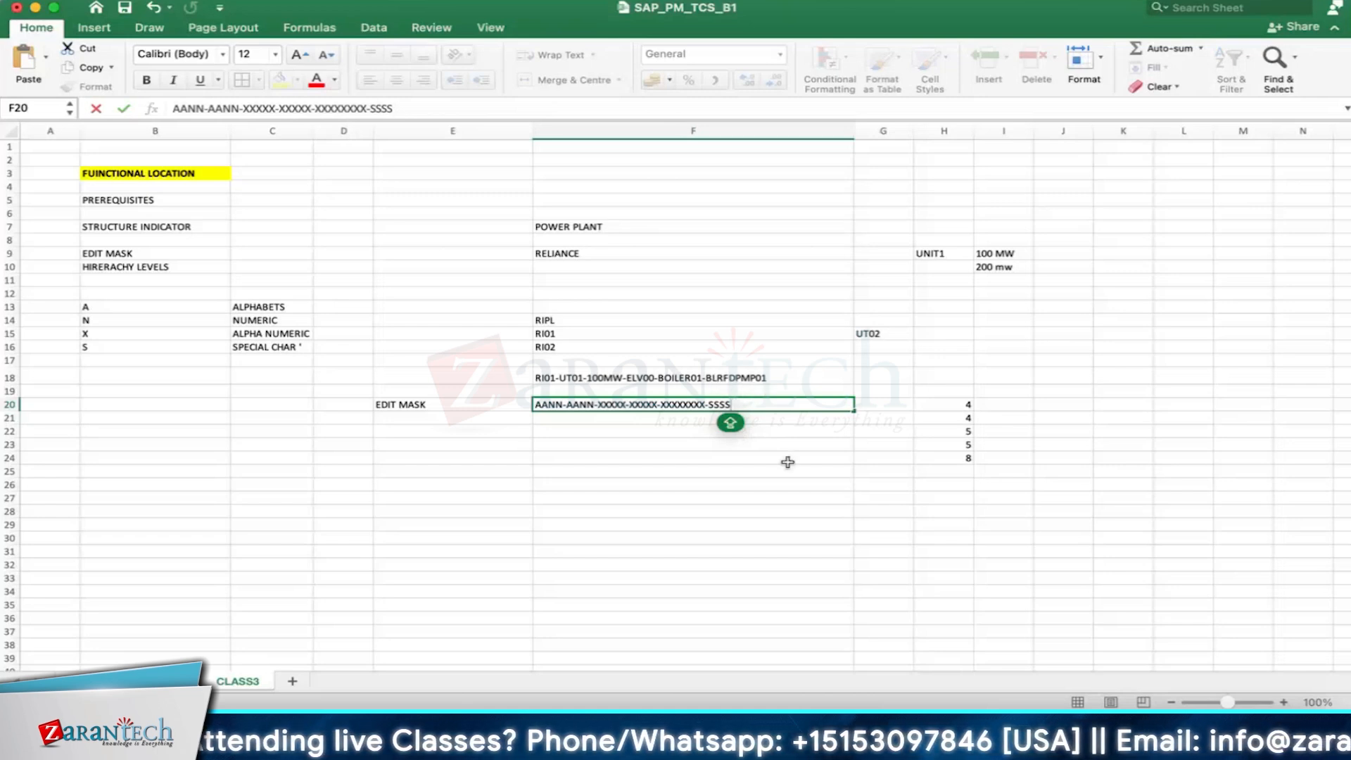
text(SSSSS)
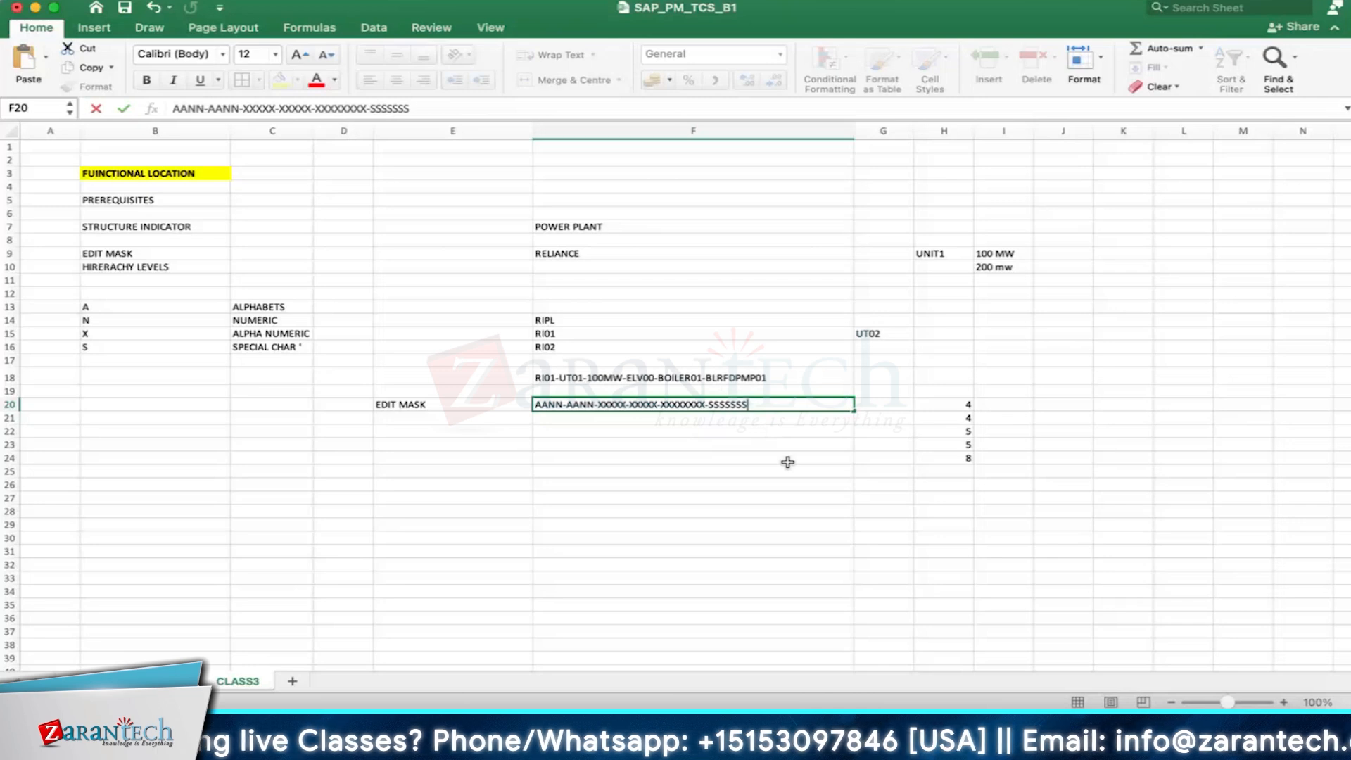
text(S)
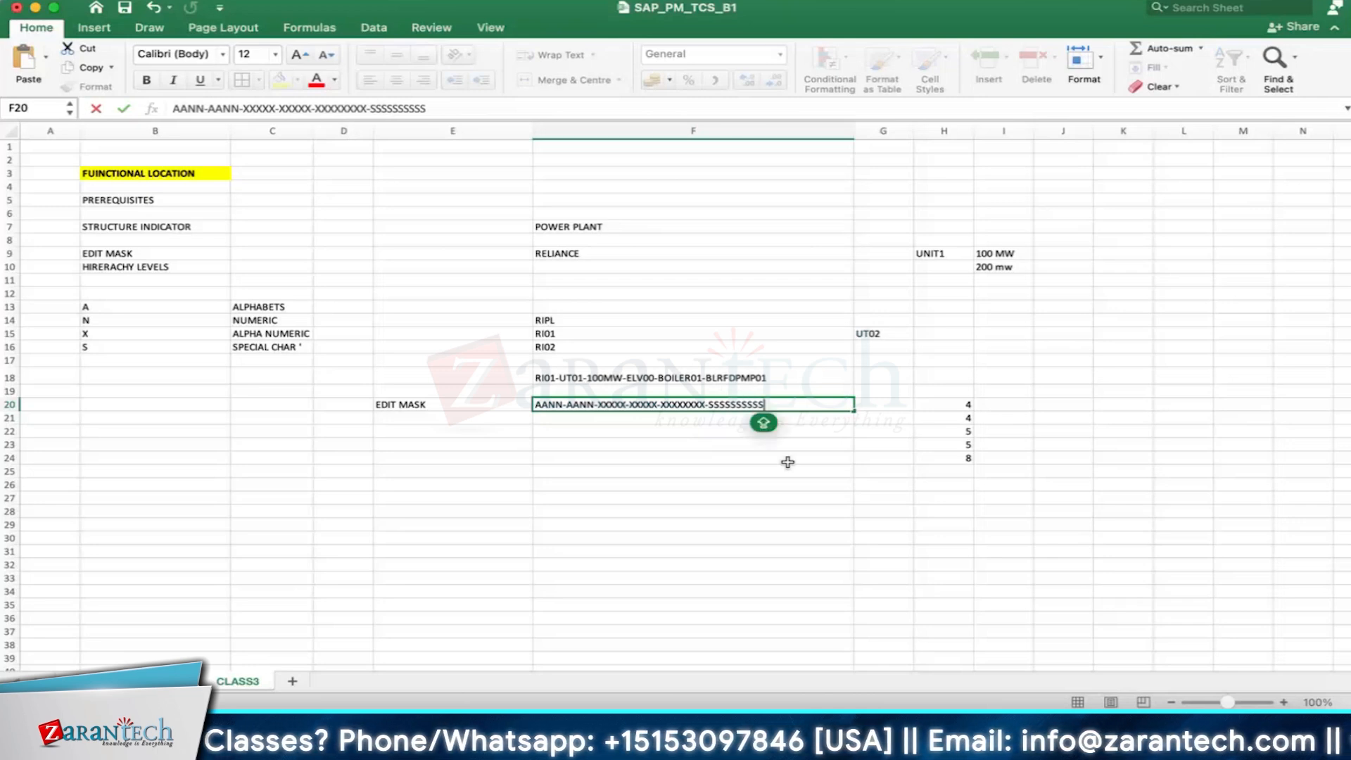
key(Return)
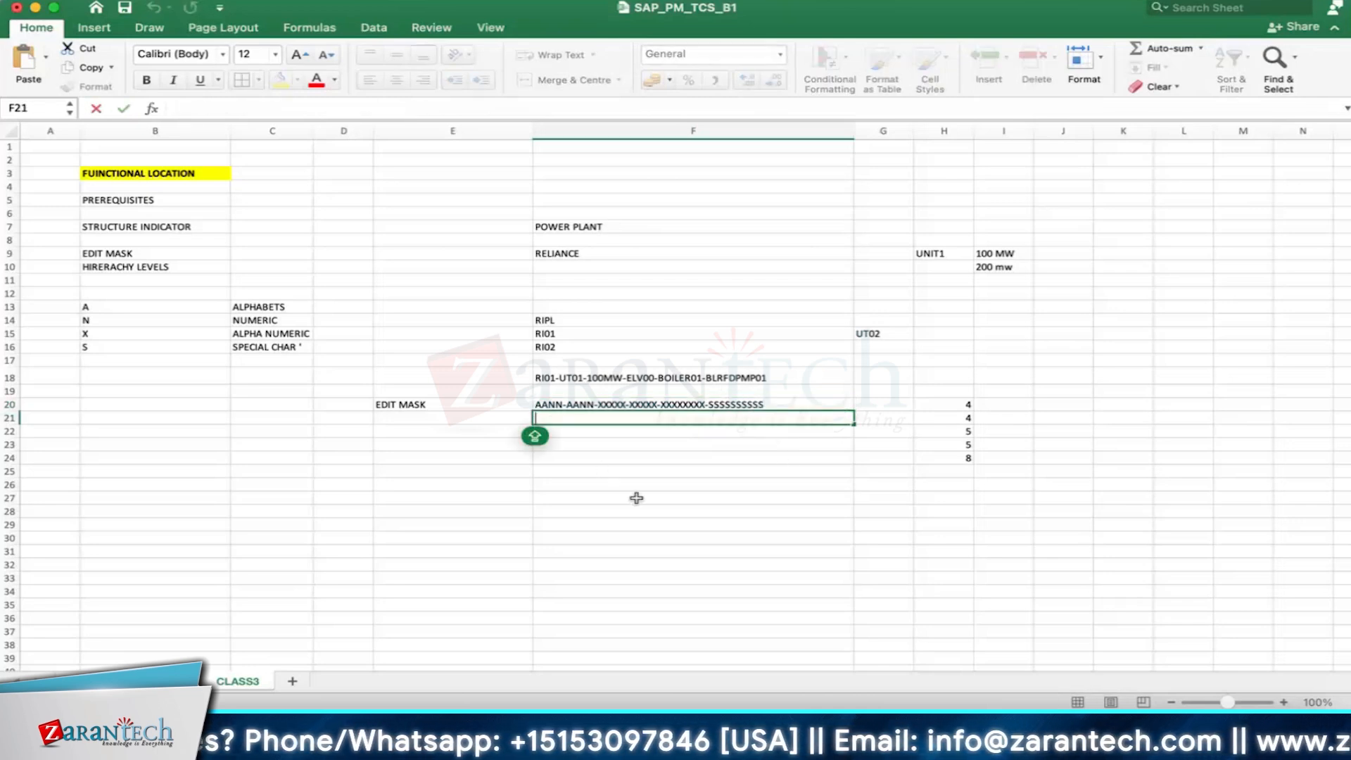
Step: Number the six hierarchy levels in F21 as 1. 2. 3. 4. 5. 6, spaced out beneath the mask segments
text(1)
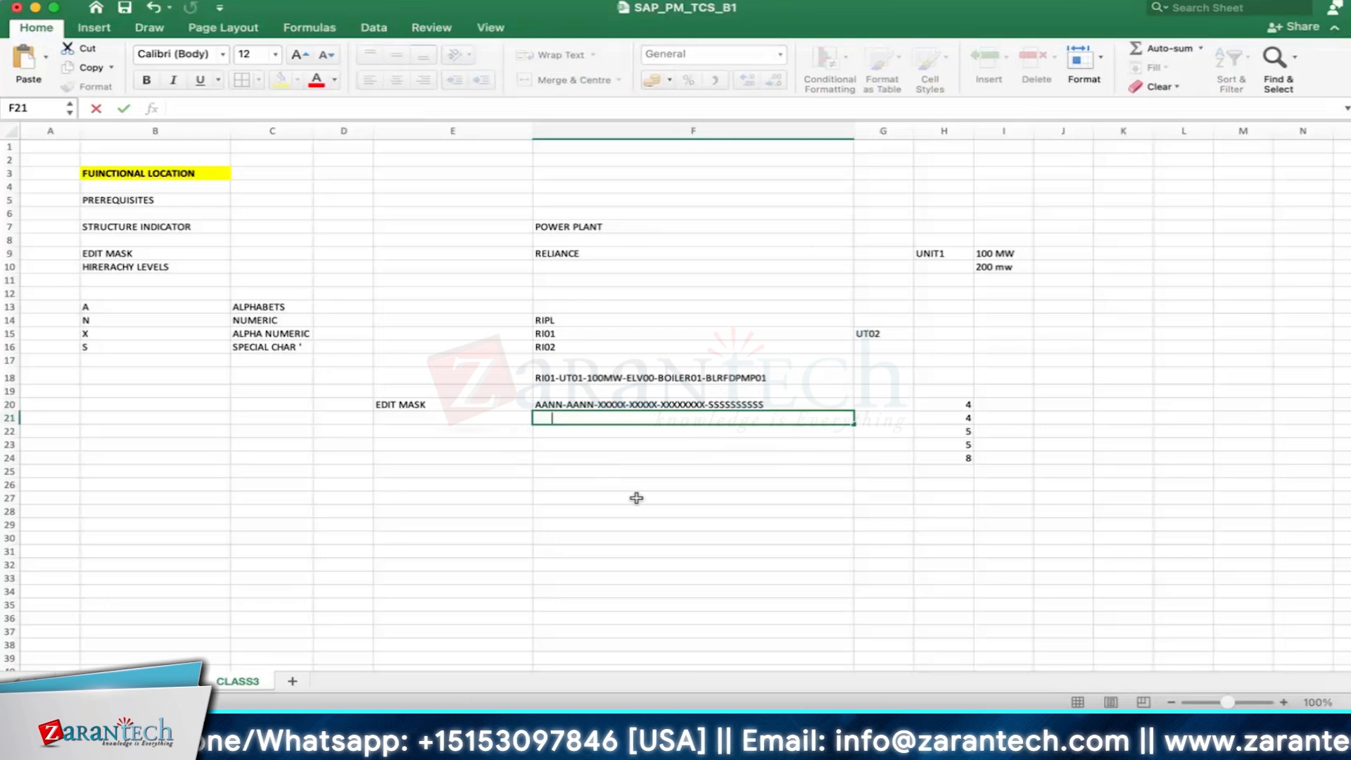
text(.)
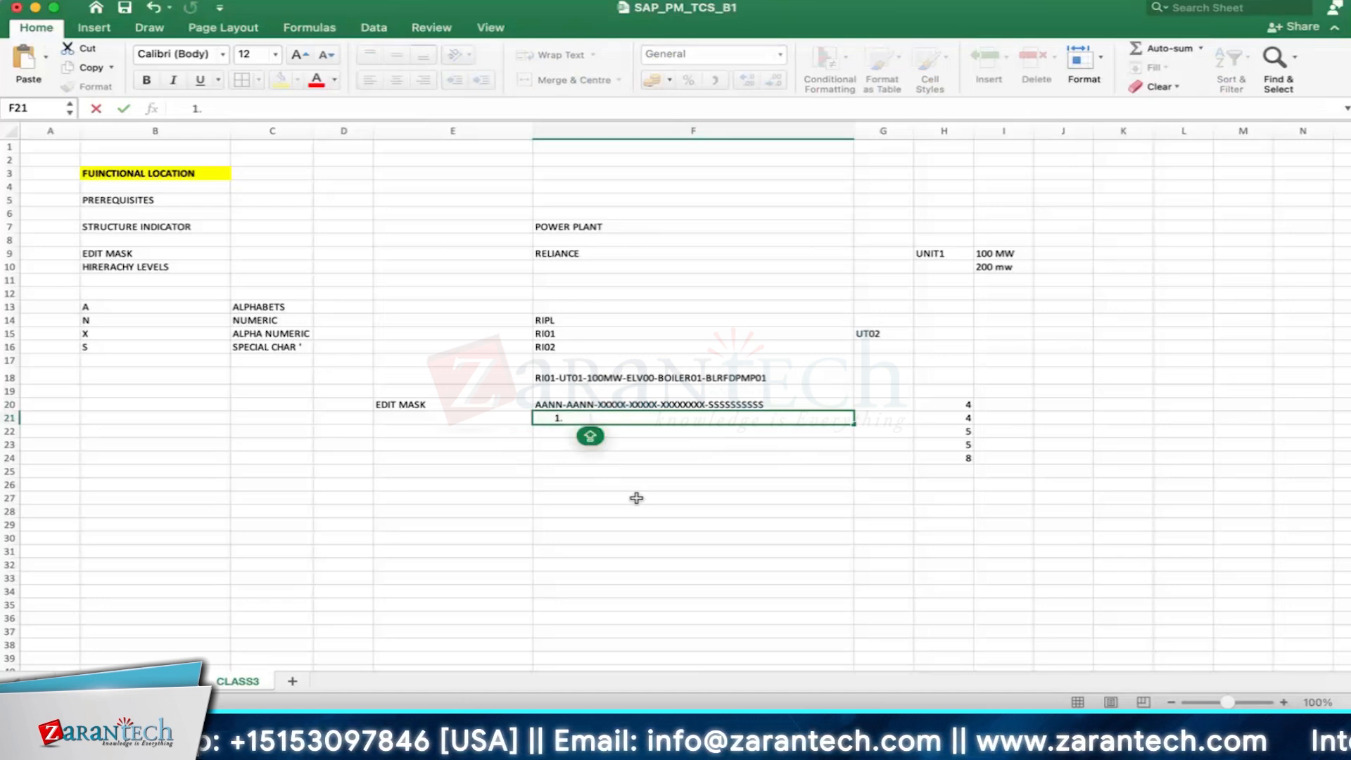
text(           2.         )
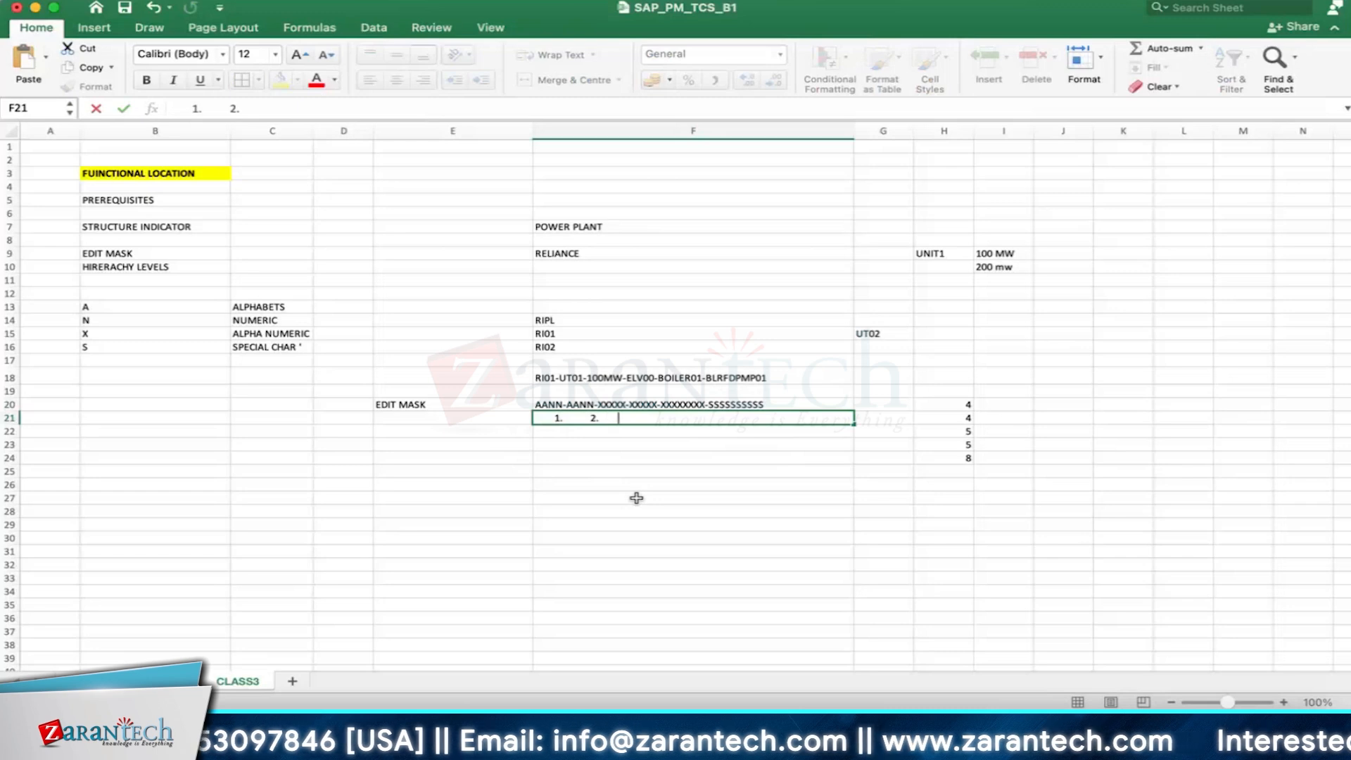
text(3.       )
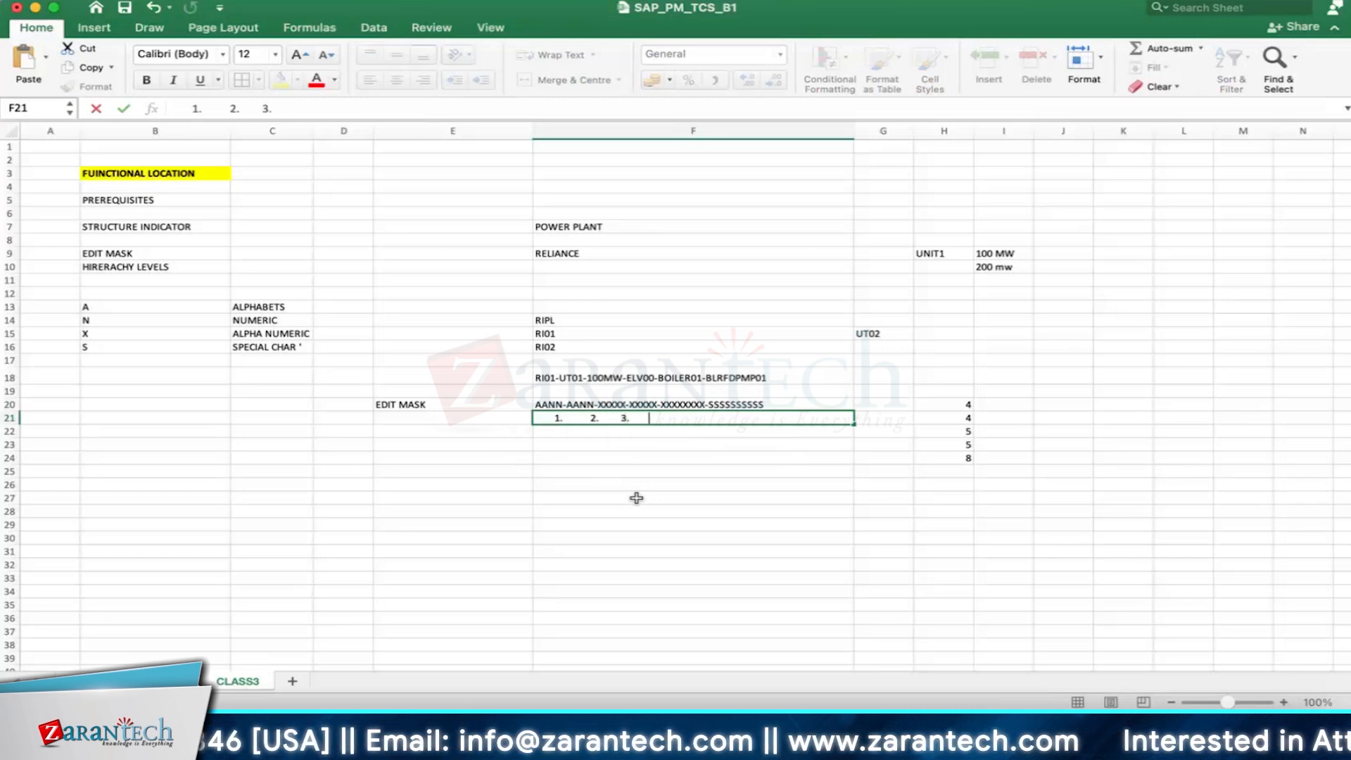
text(   4.)
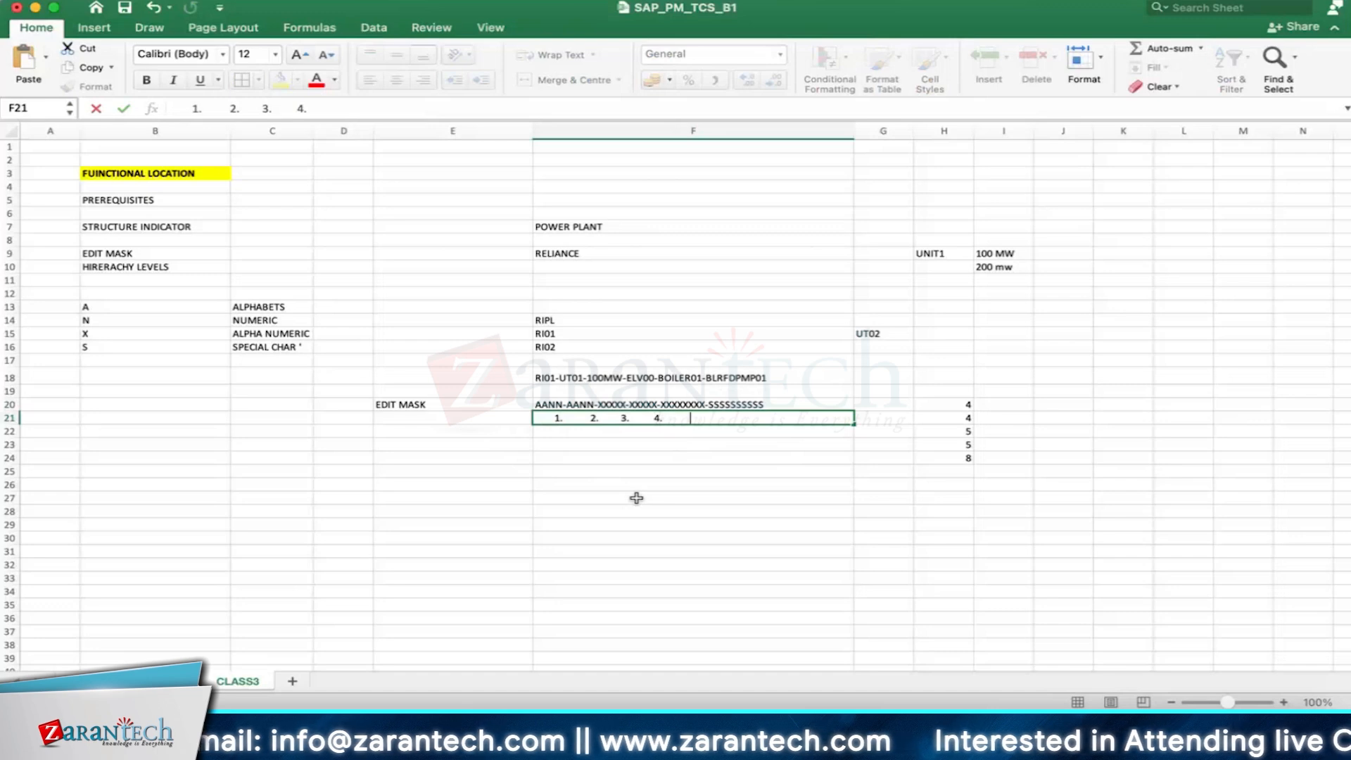
key(Caps_Lock)
text(5)
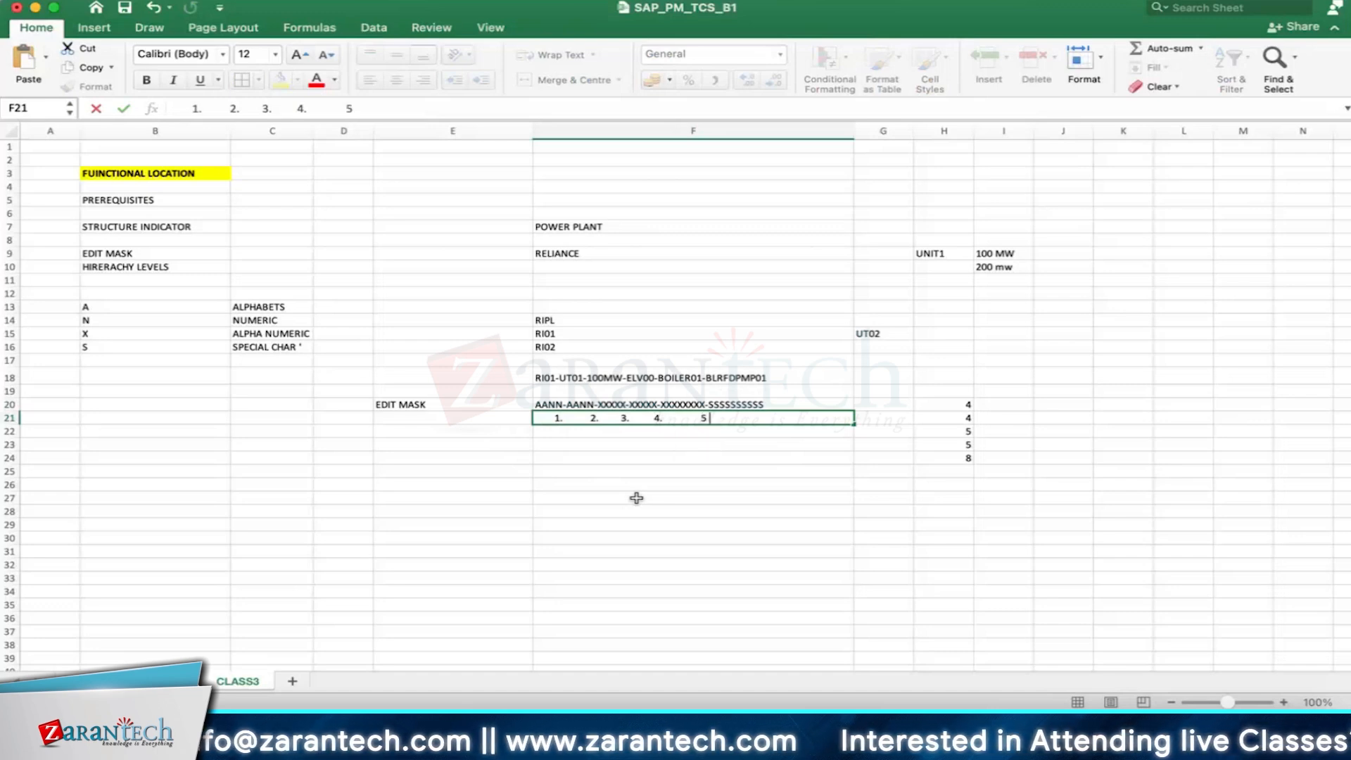
text(.)
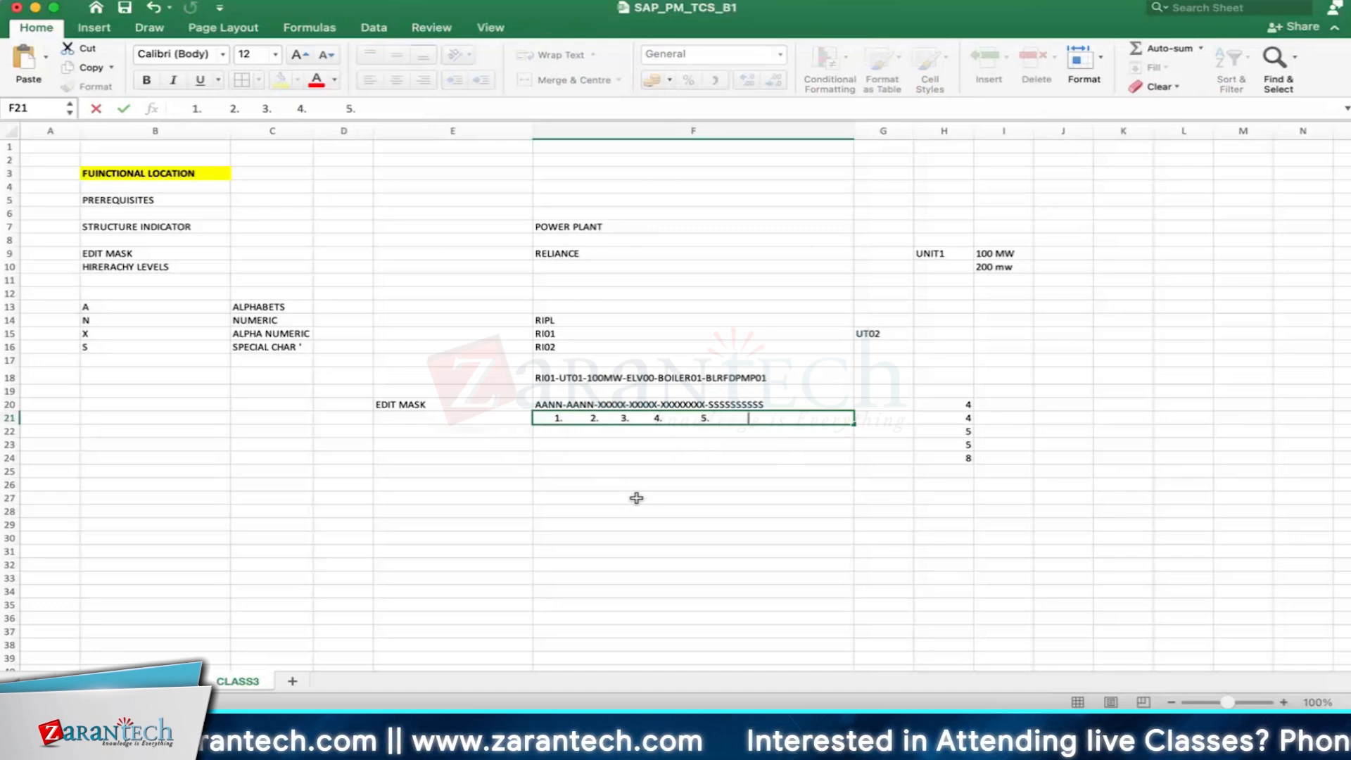
key(Caps_Lock)
text(6)
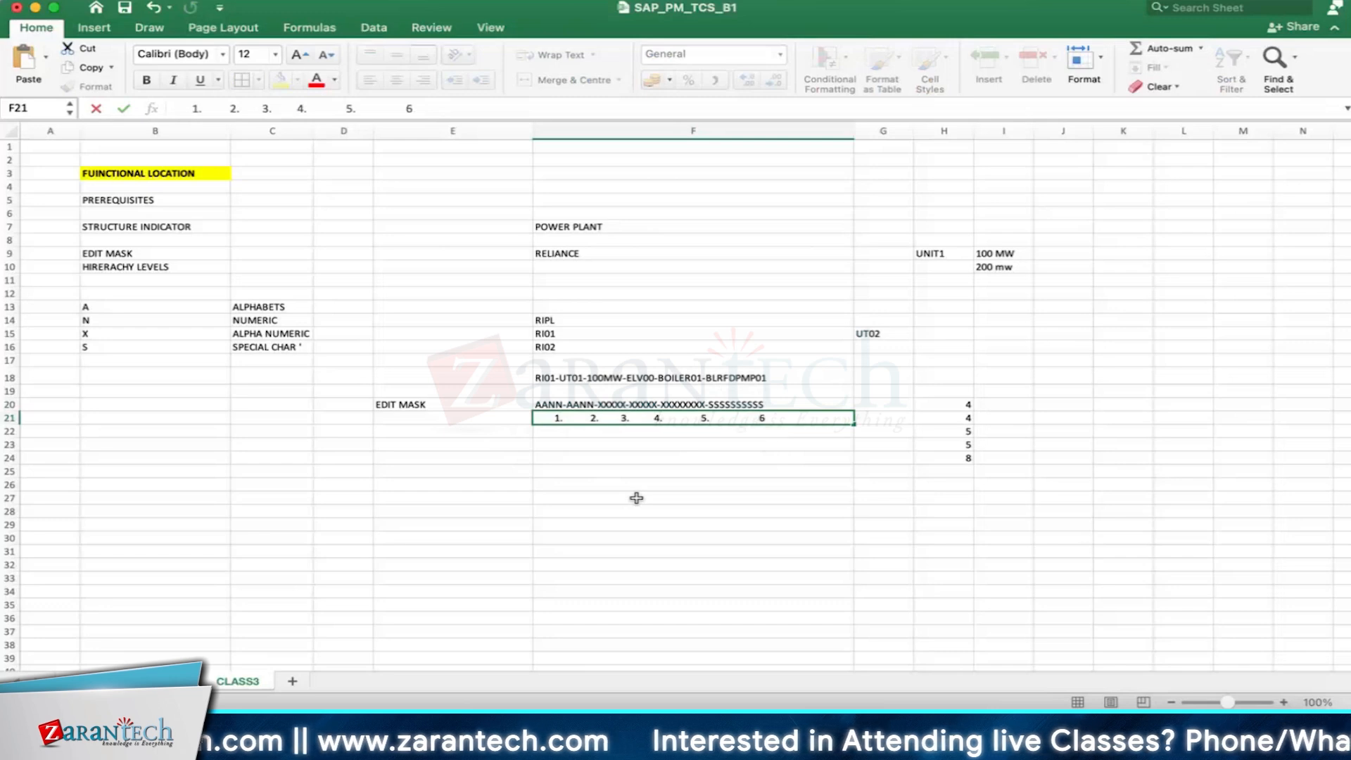
key(Caps_Lock)
key(Return)
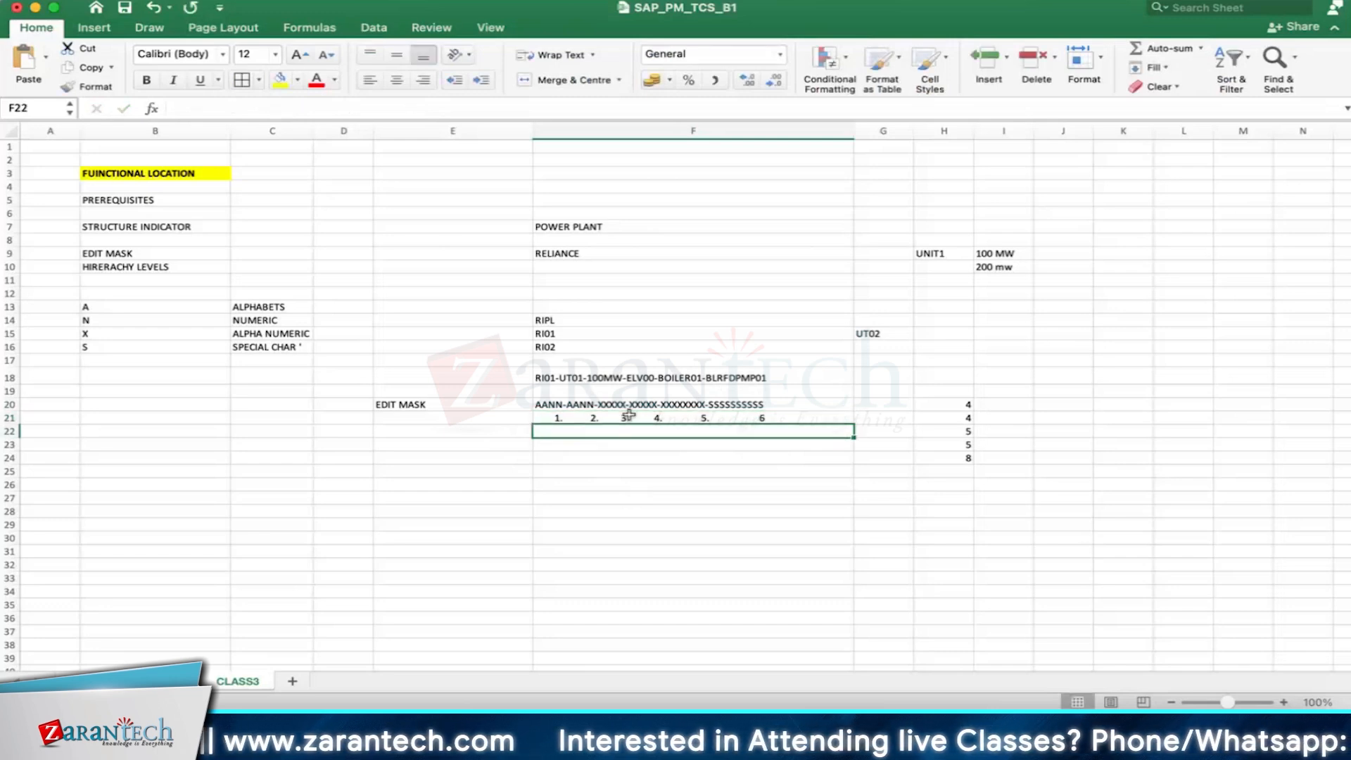
Step: Remove the periods after level numbers 1 to 5 in F21
double_click(560, 418)
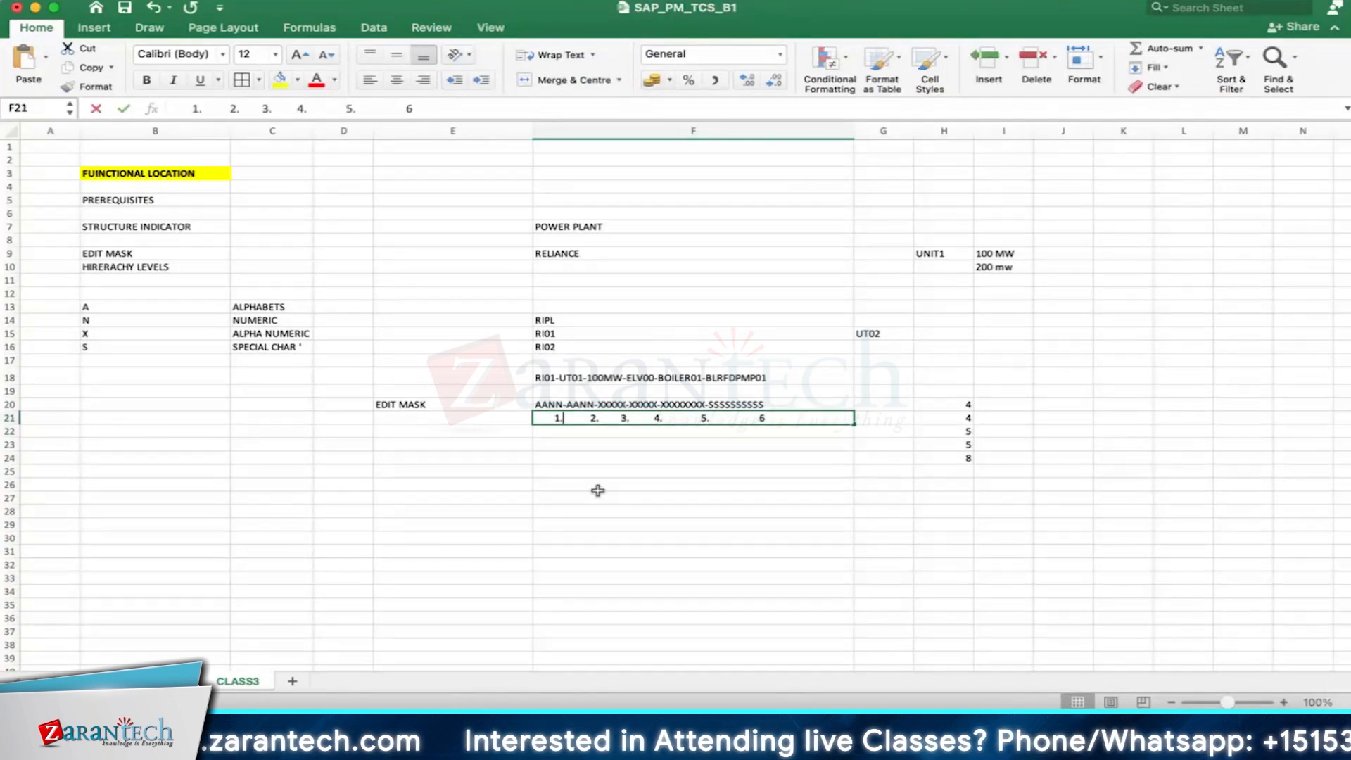
key(BackSpace)
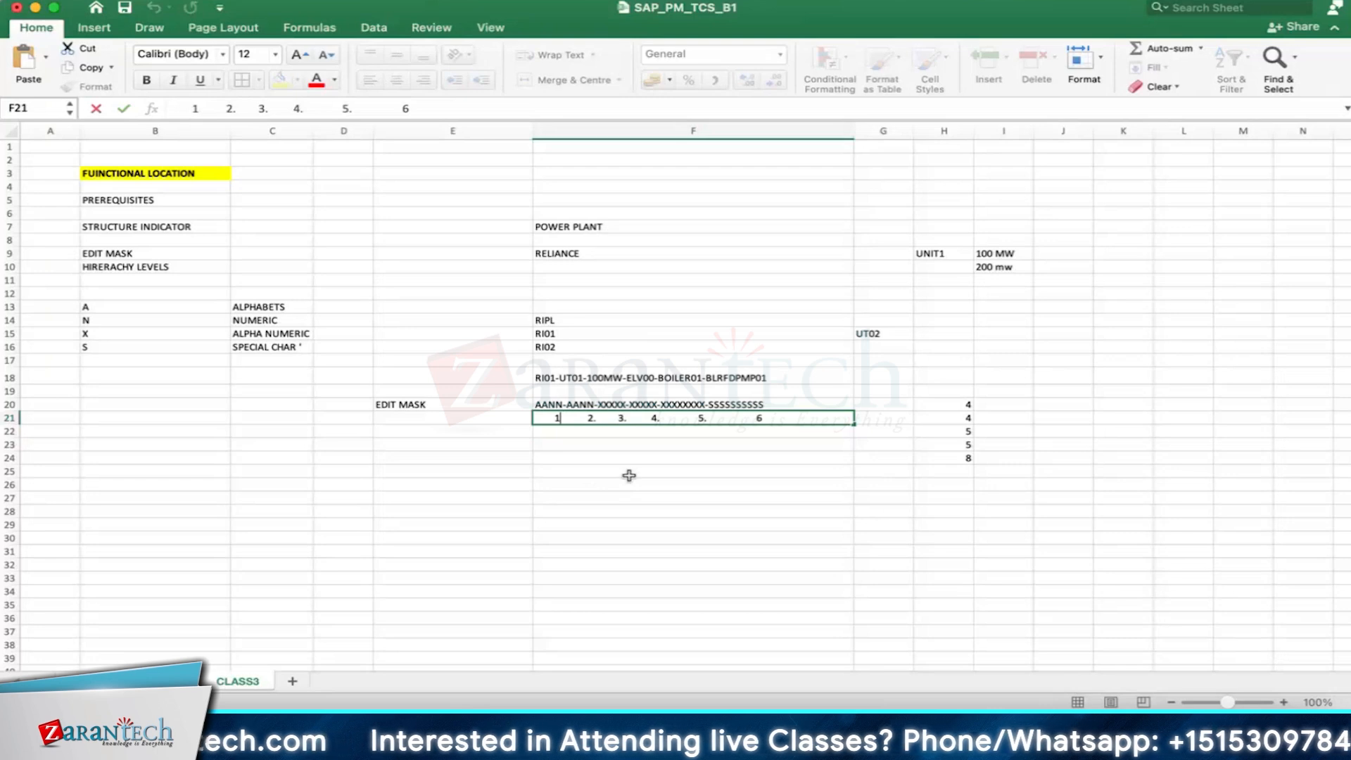
click(596, 418)
key(BackSpace)
click(626, 418)
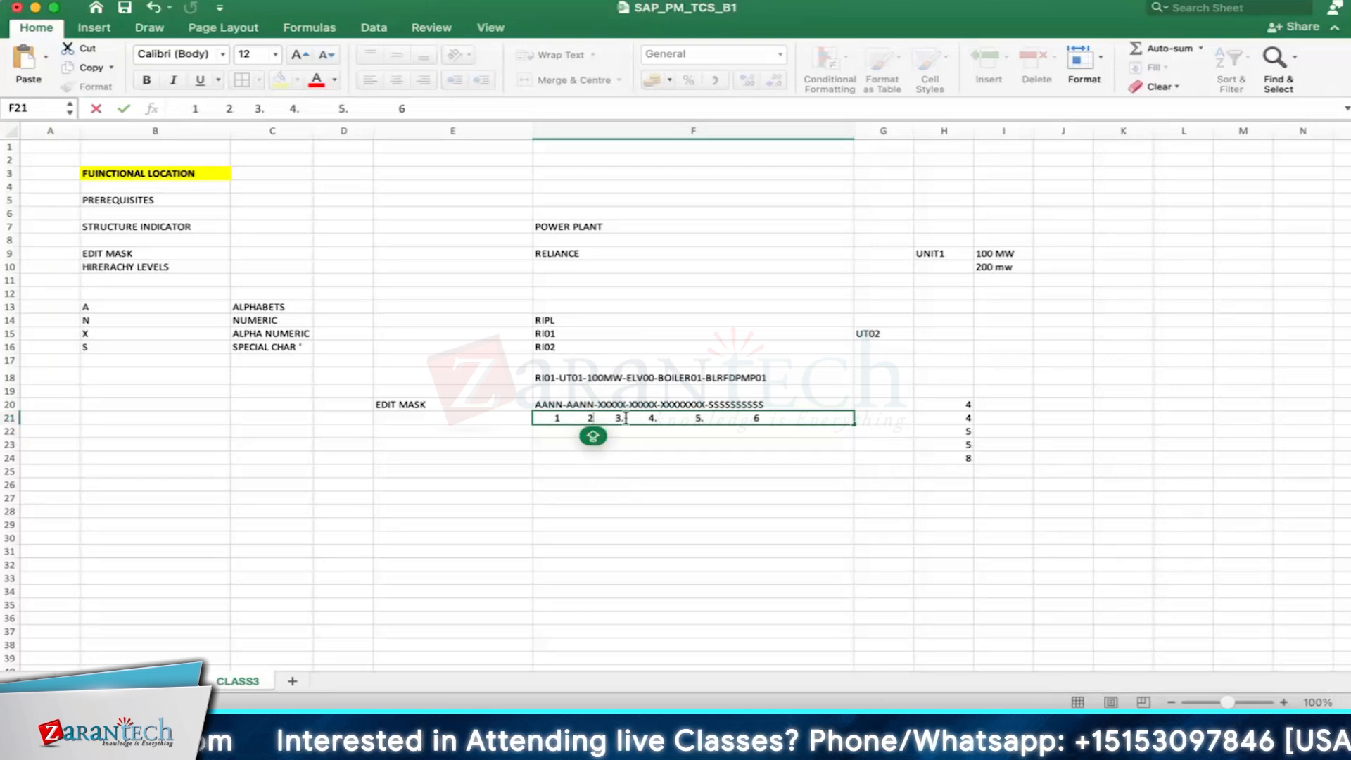
key(BackSpace)
click(653, 418)
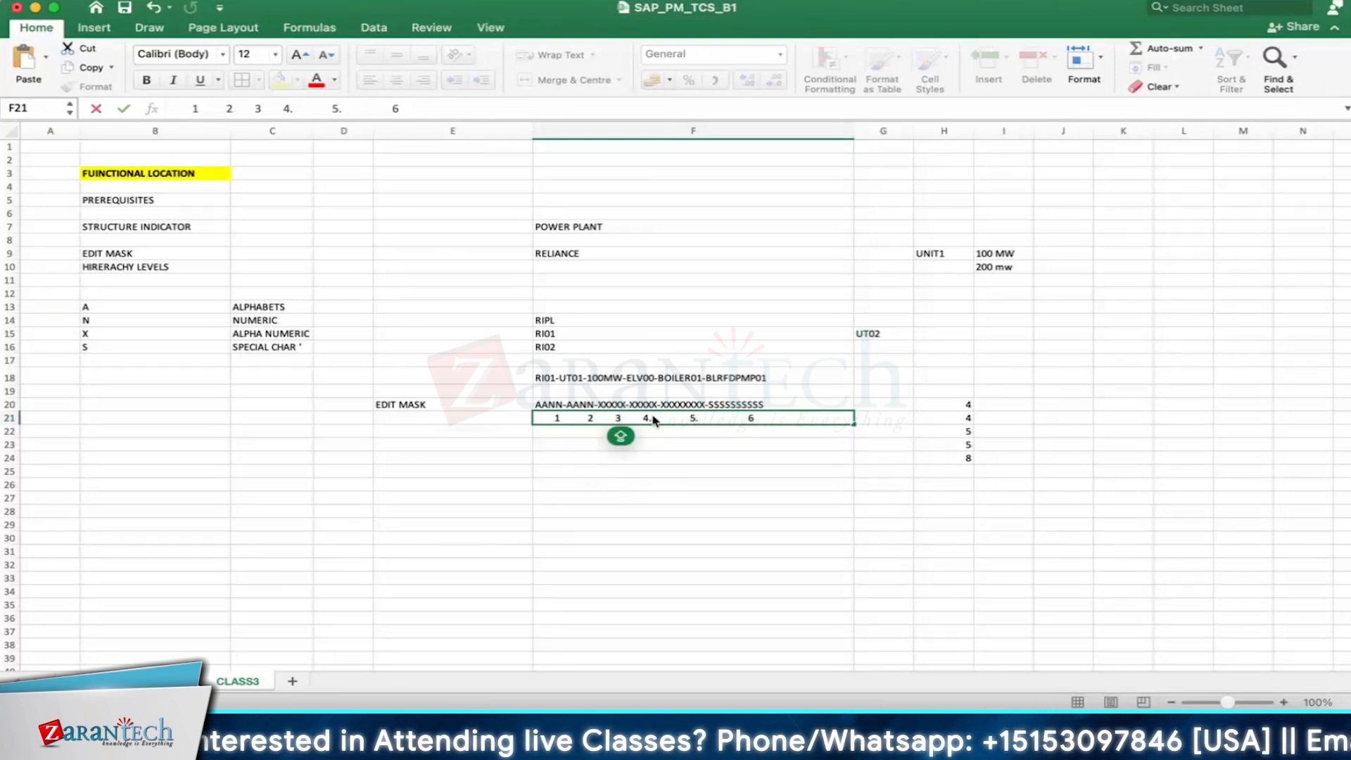
key(BackSpace)
click(694, 419)
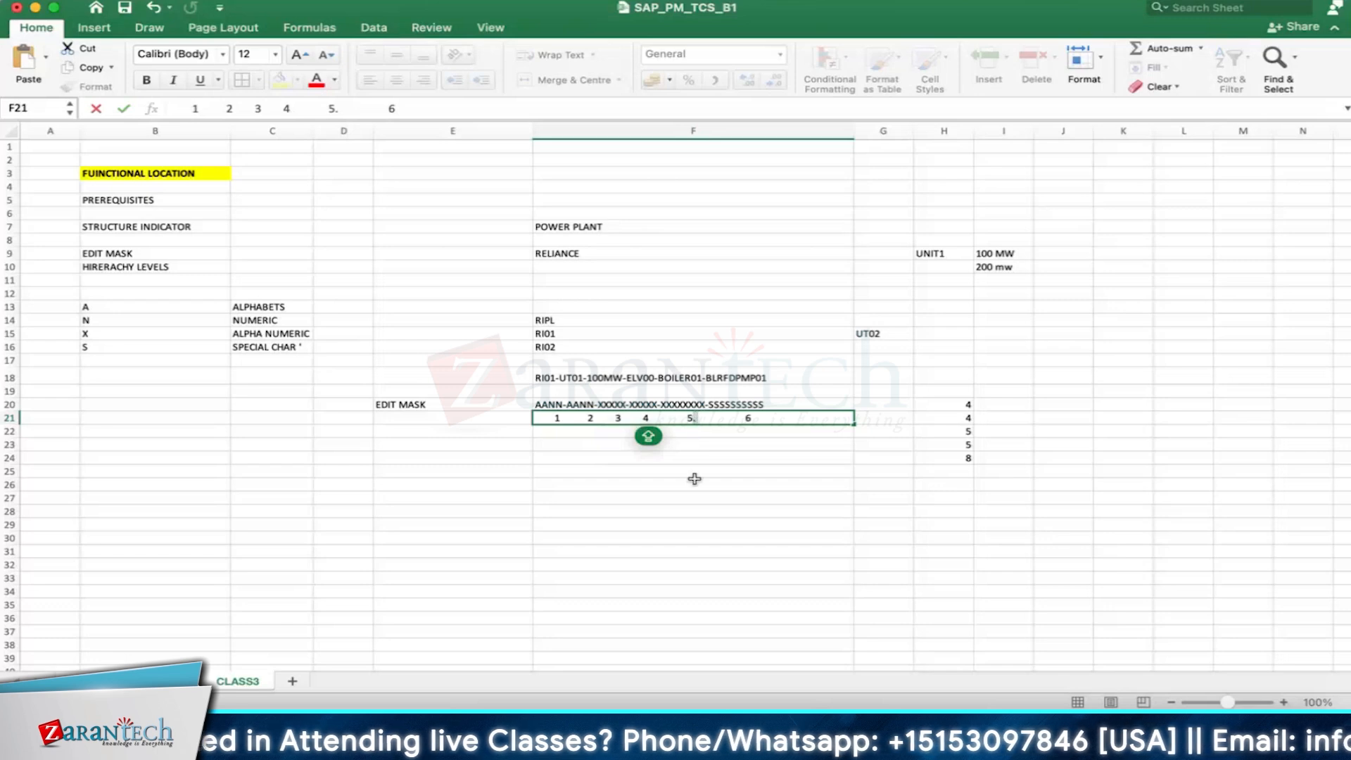
key(BackSpace)
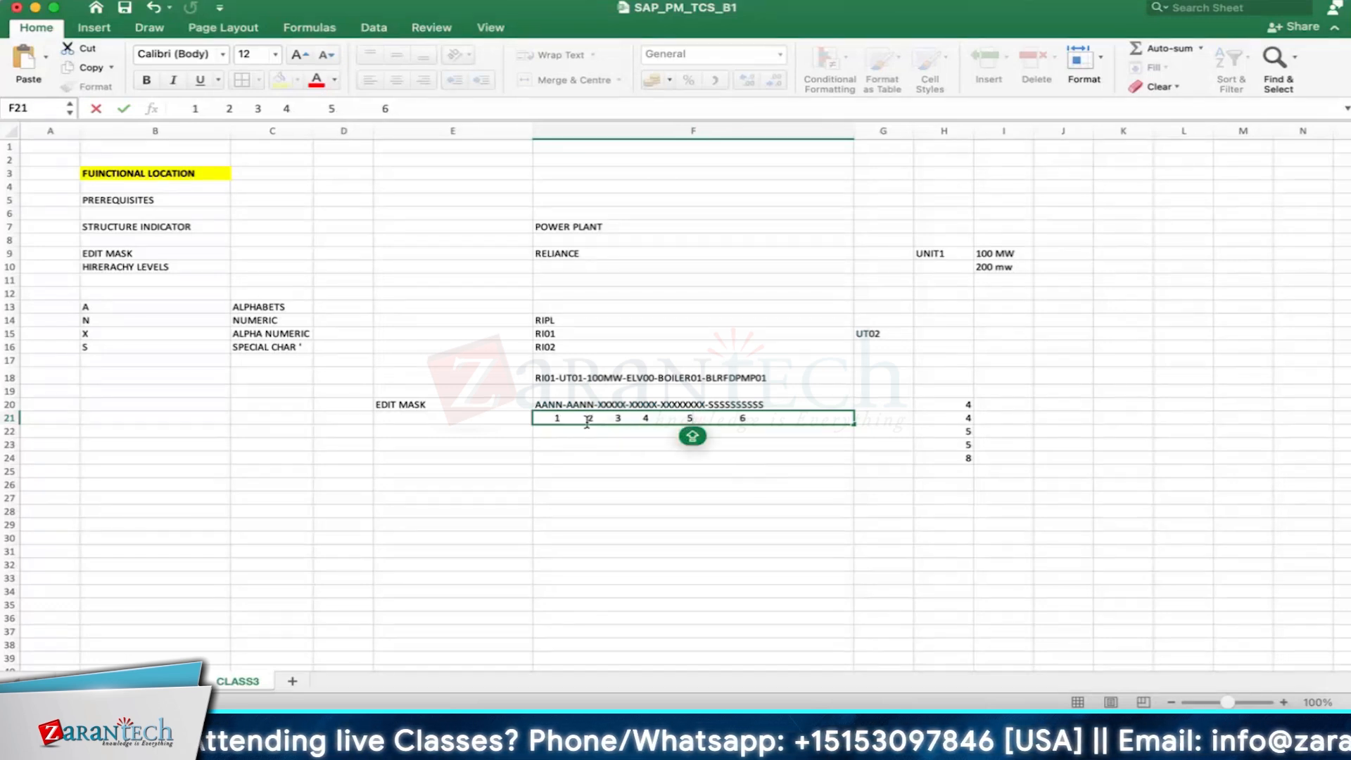
Step: Adjust the spacing between the level numbers in F21 so 3 to 6 line up under their edit mask segments
click(620, 419)
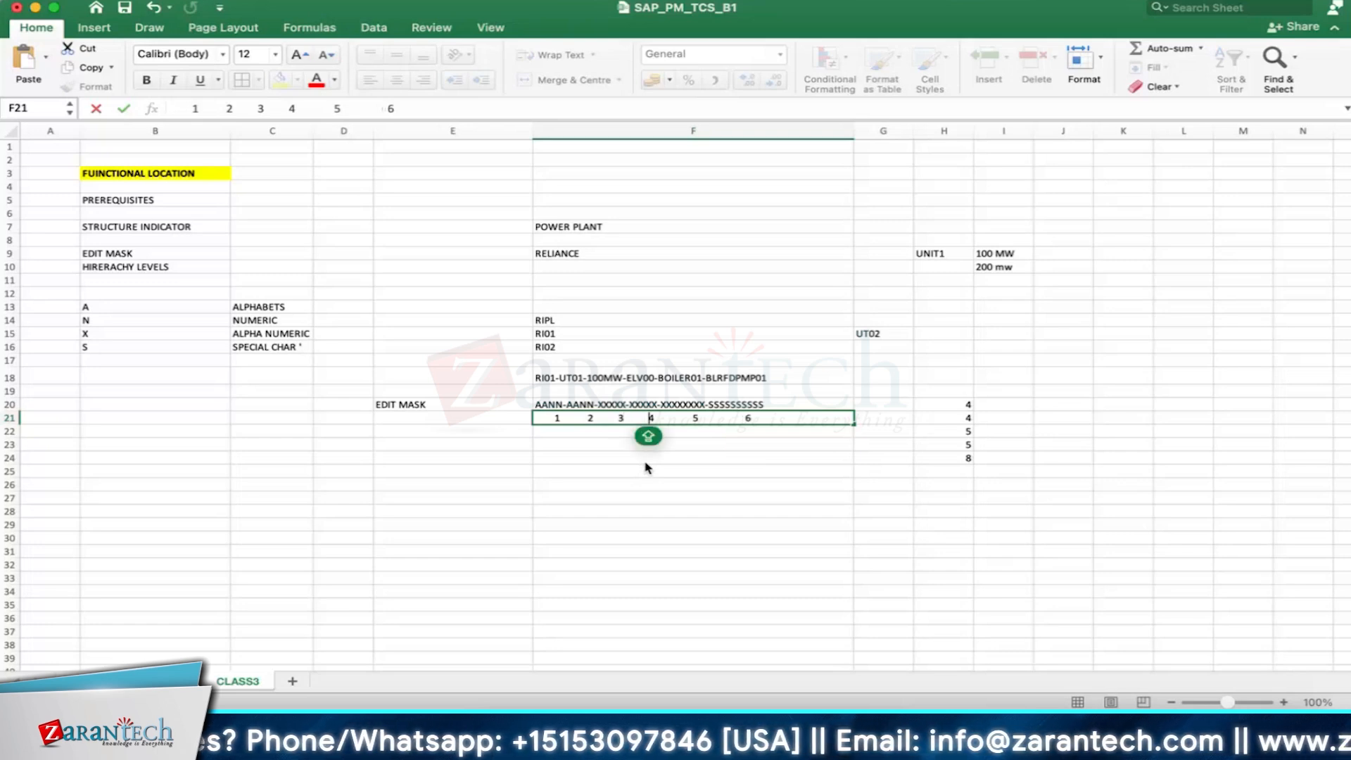
key(Right)
key(Right)
key(Right)
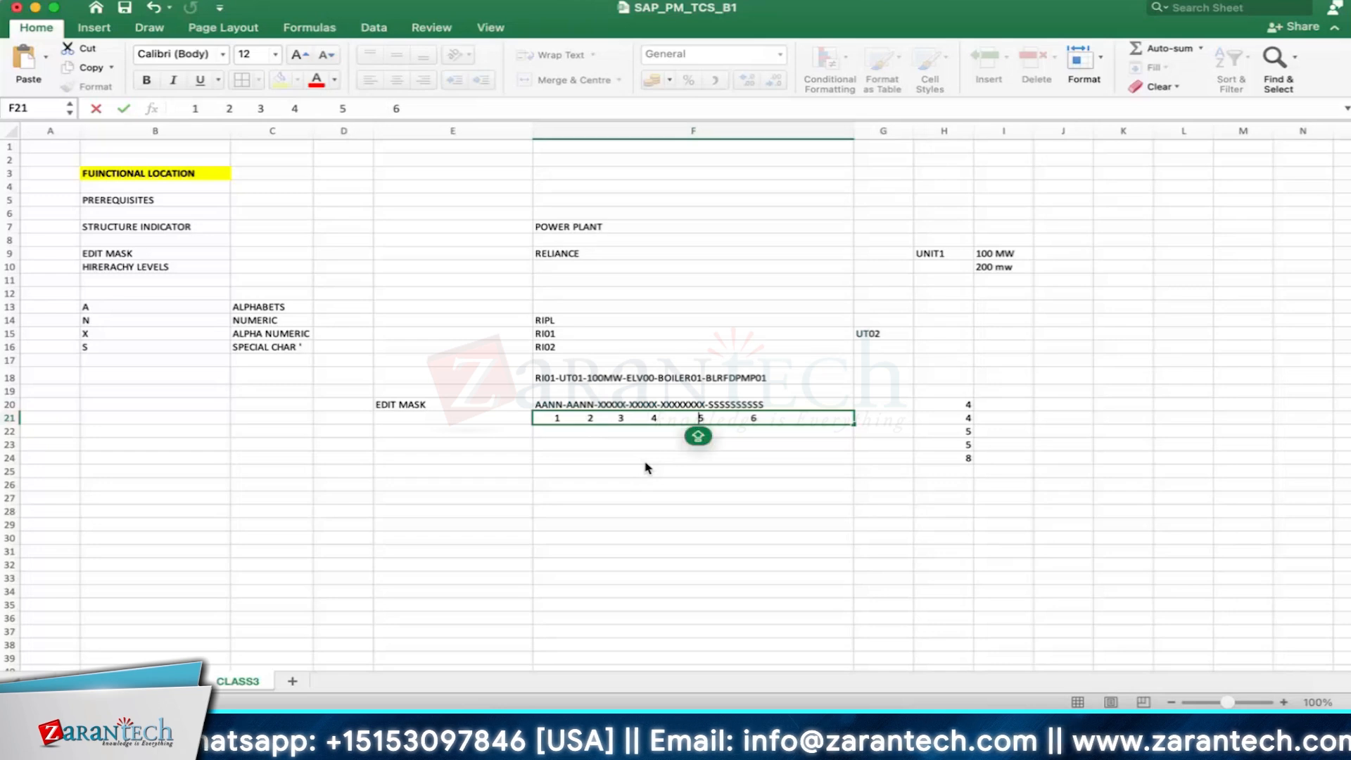
key(Right)
key(Right)
key(Right)
key(Right)
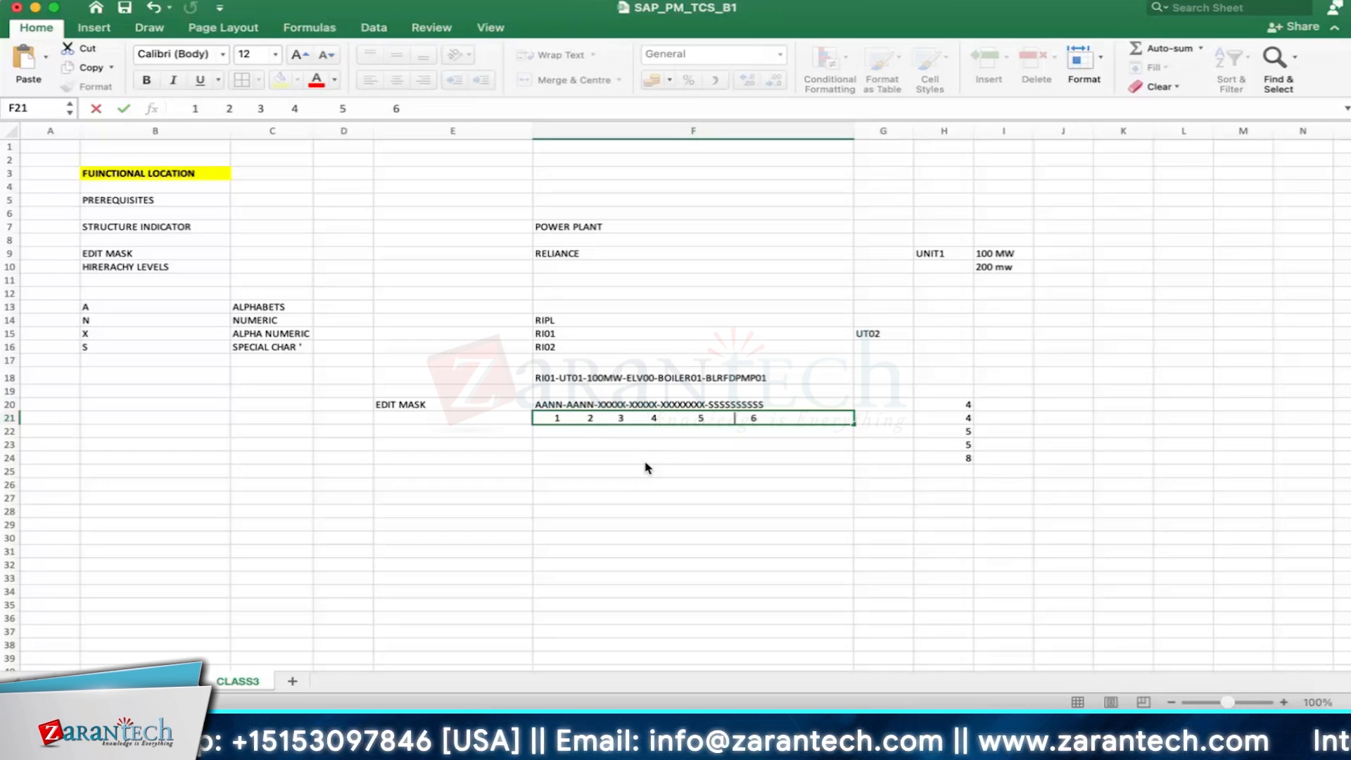
key(Right)
key(Right)
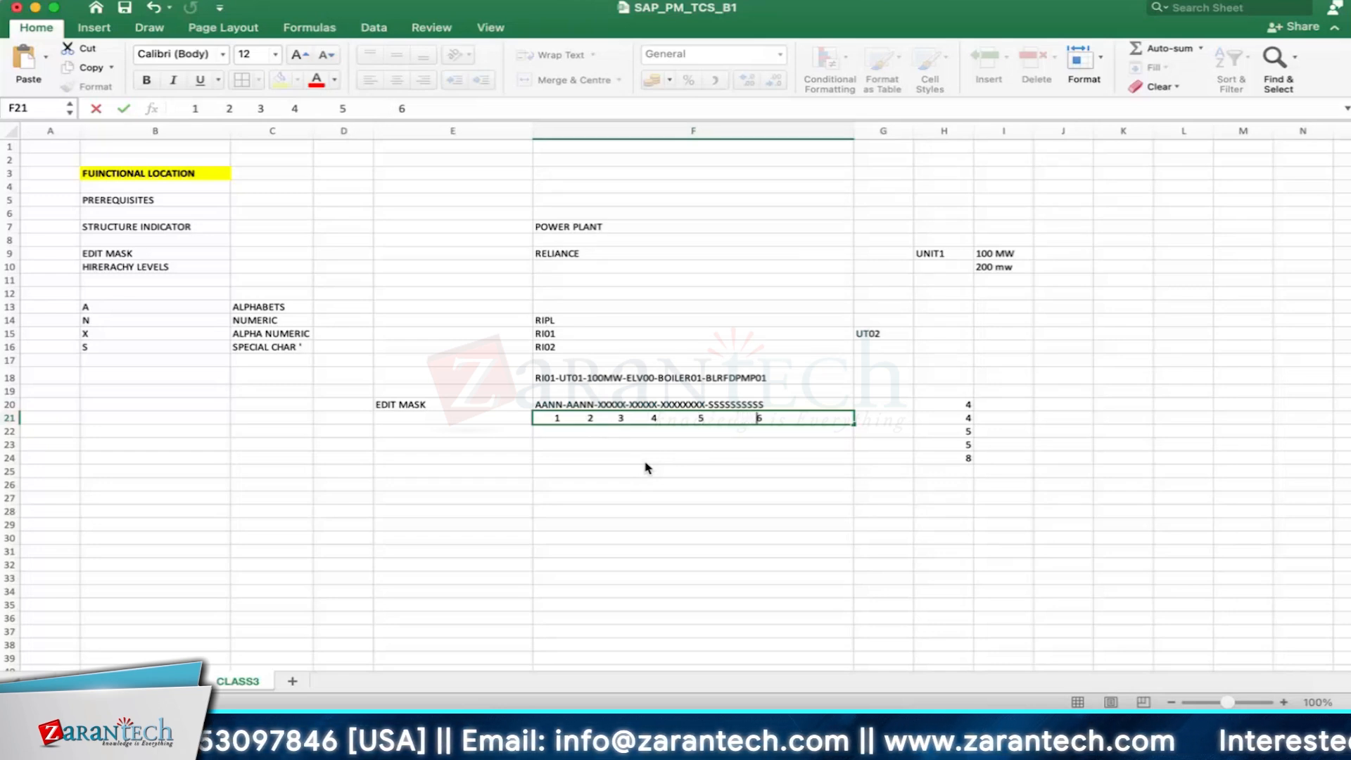
click(753, 432)
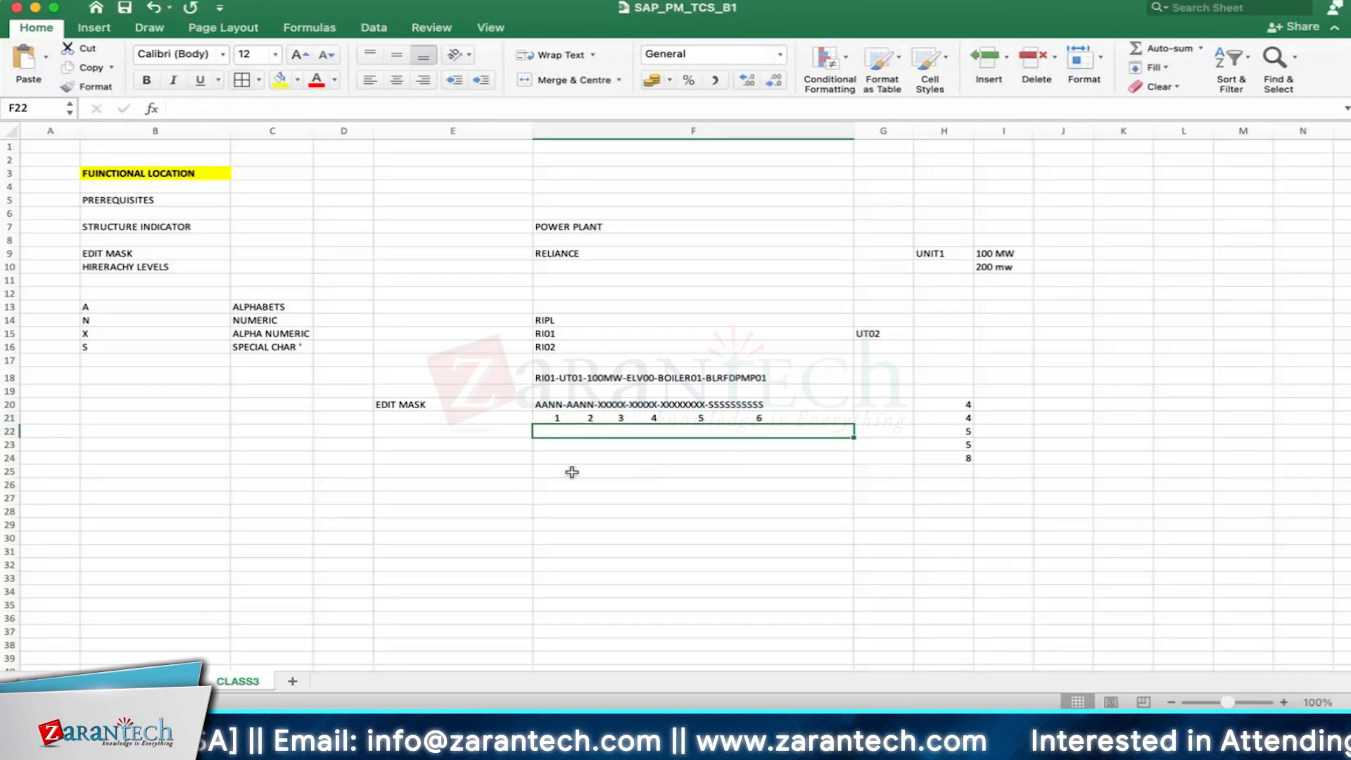
Step: Enter the sixth segment's length, 10, in H25 beneath the other segment lengths
click(1006, 470)
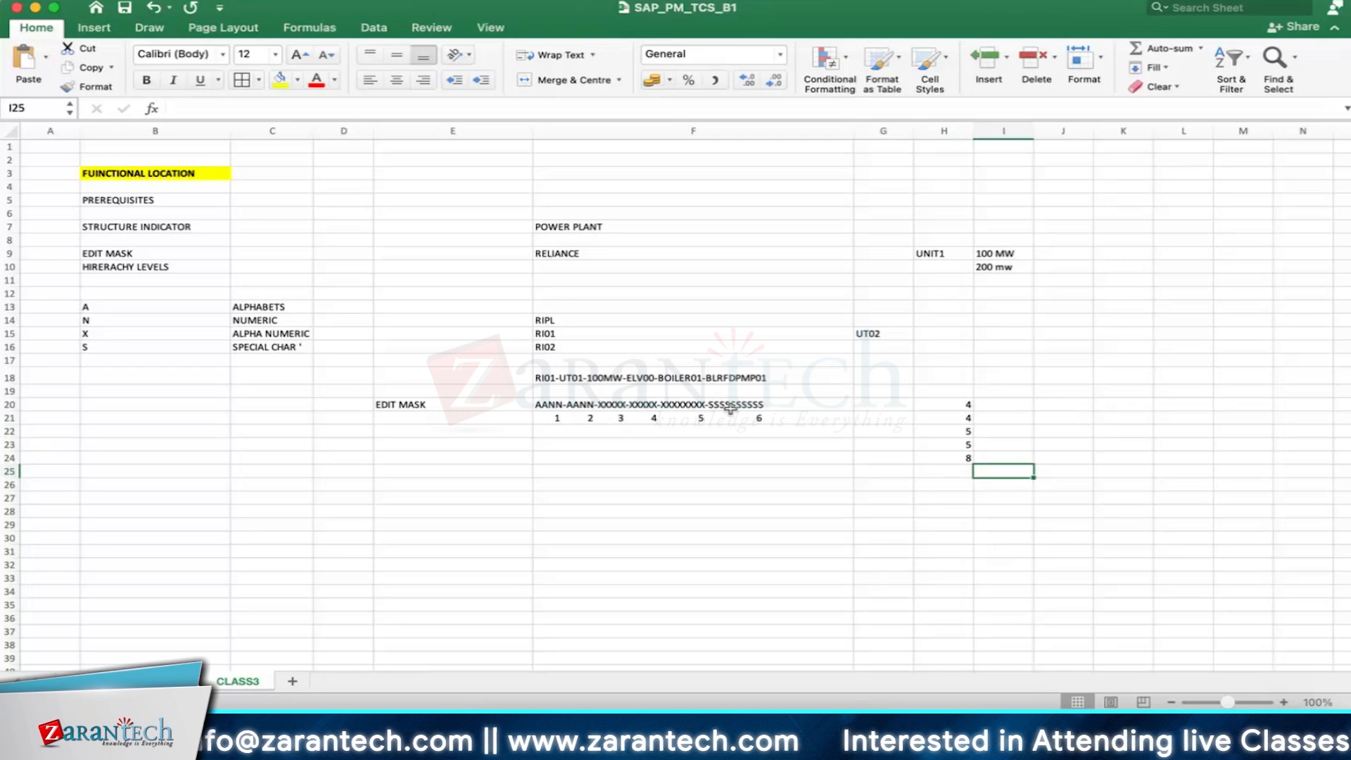
click(957, 459)
click(958, 467)
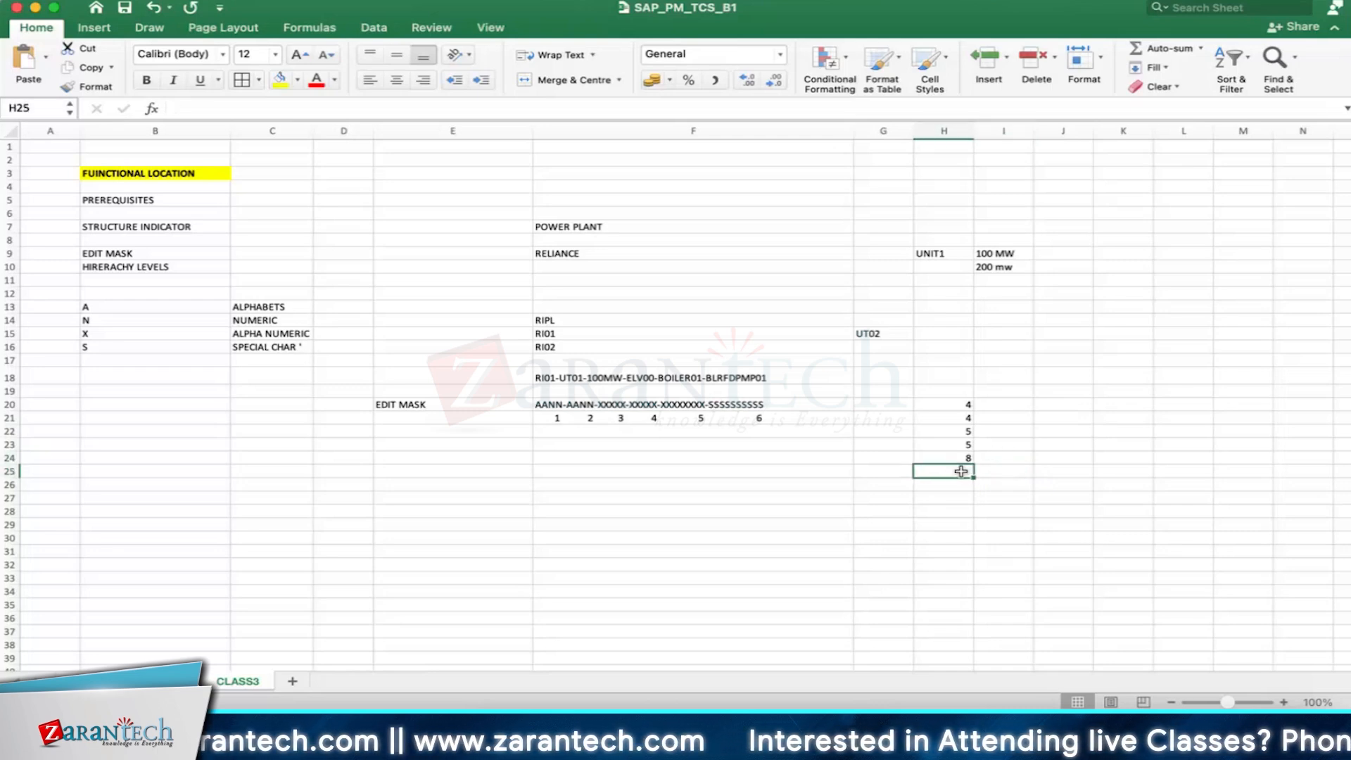
text(10)
key(Return)
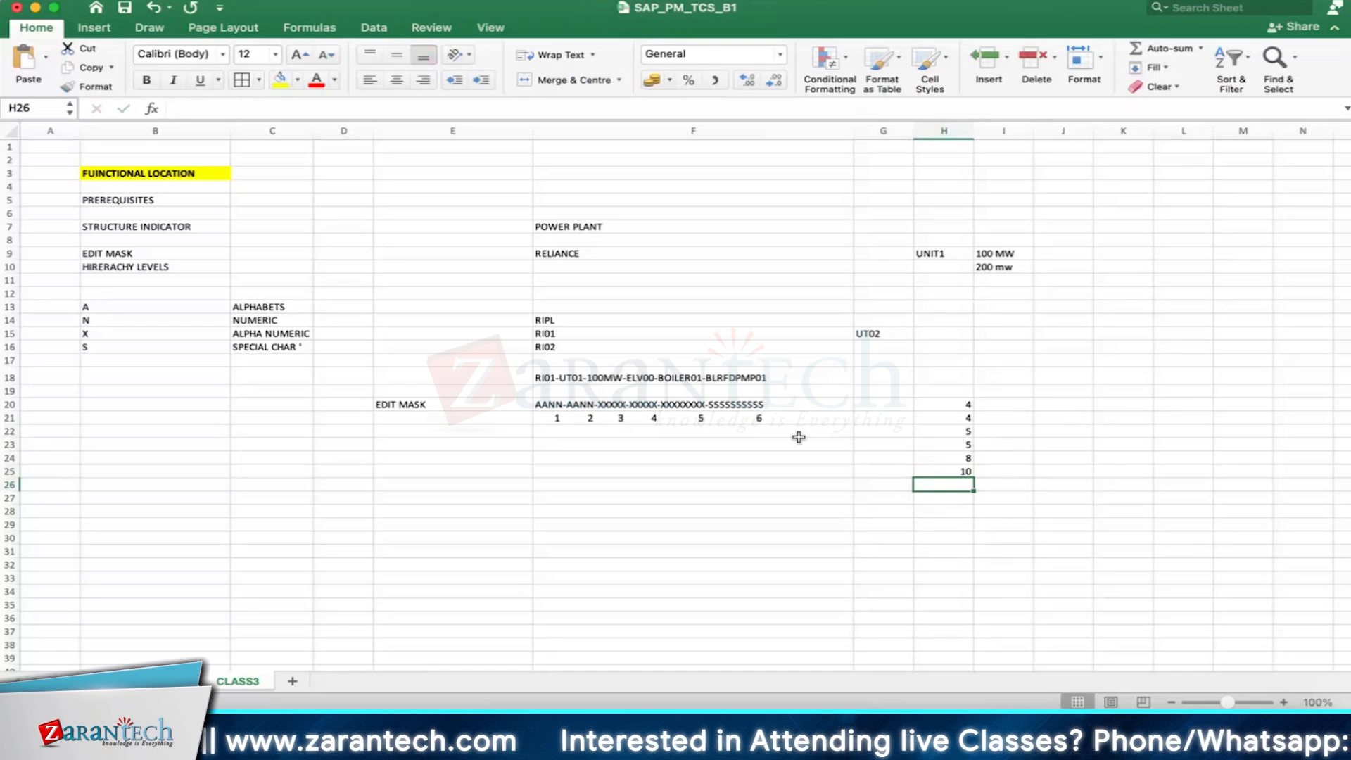
Step: Review the earlier sheet's structure indicator examples, including the 20 LEVEL, MAX and 8 LEVEL entries, and return to the CLASS3 sheet
click(814, 457)
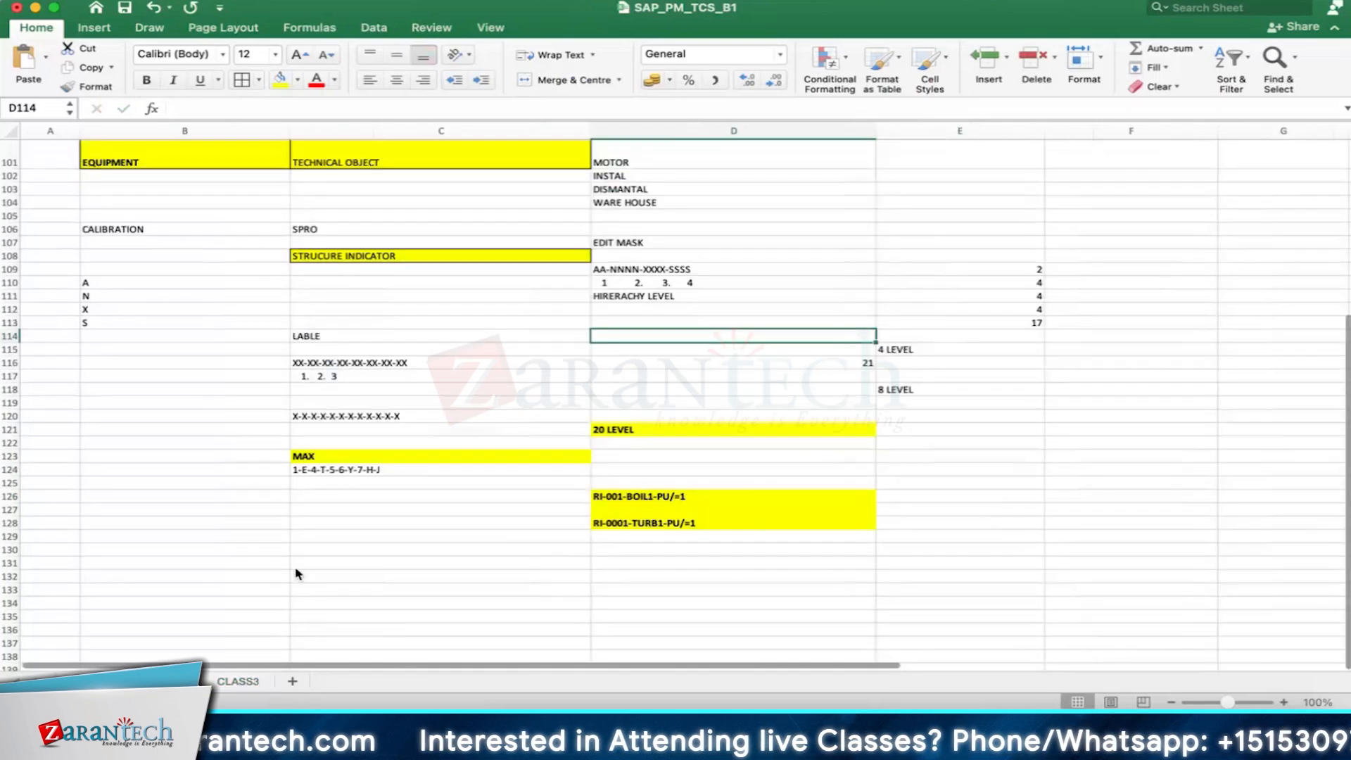
scroll(676, 492, down, 1)
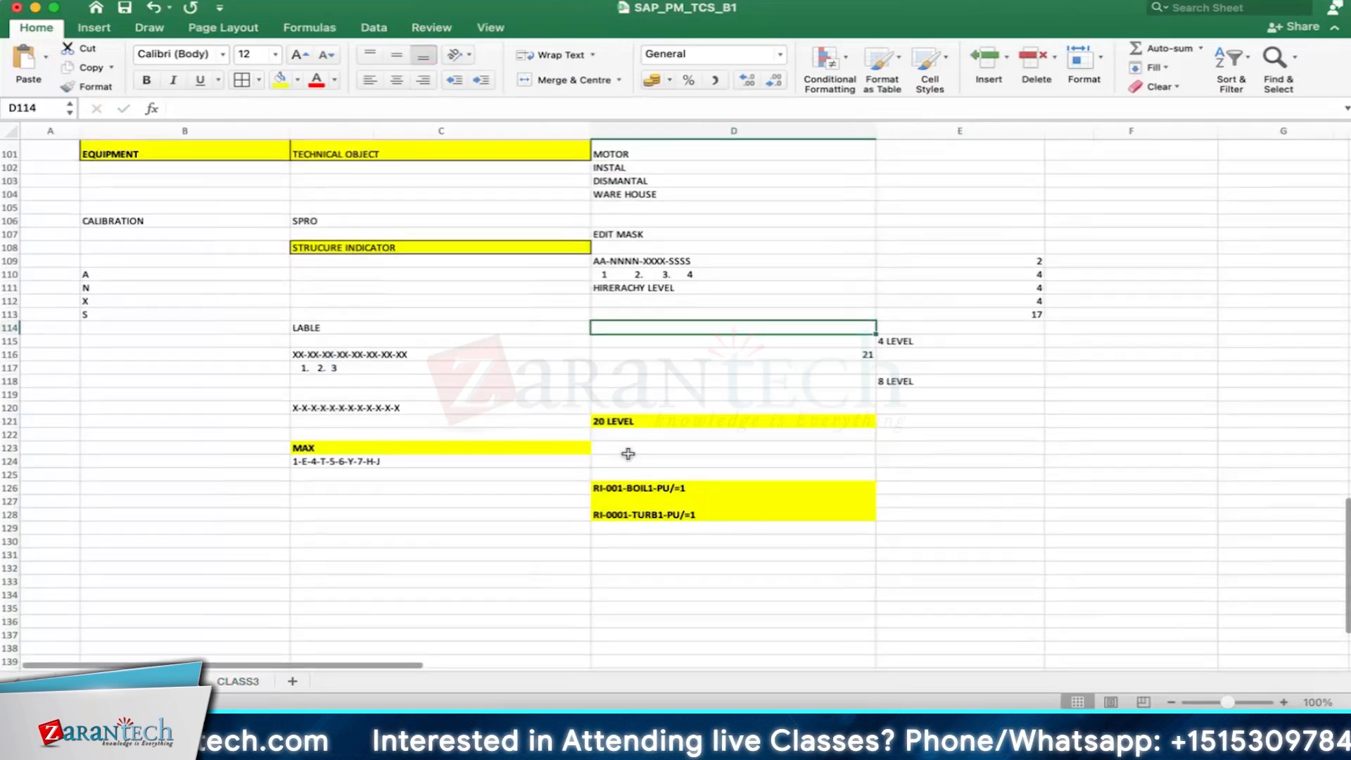
click(643, 422)
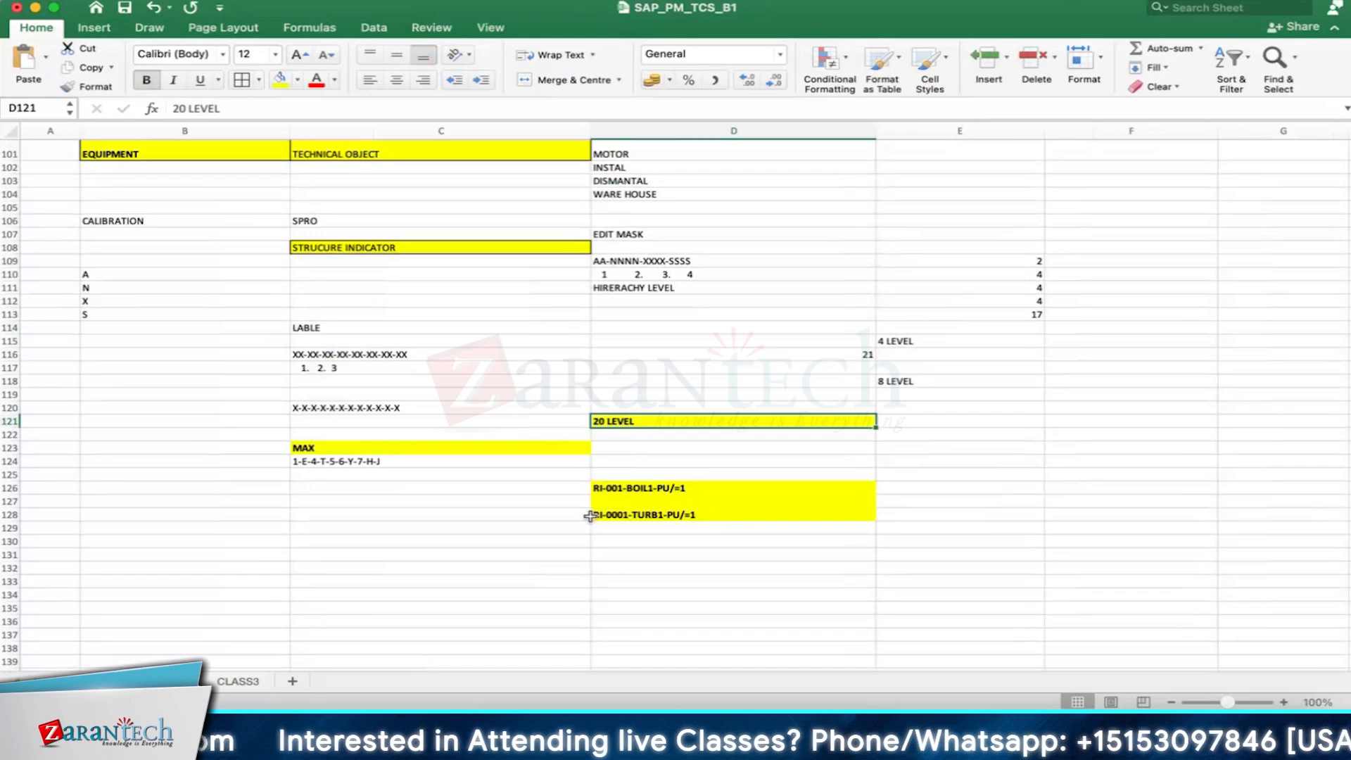
click(394, 408)
click(339, 466)
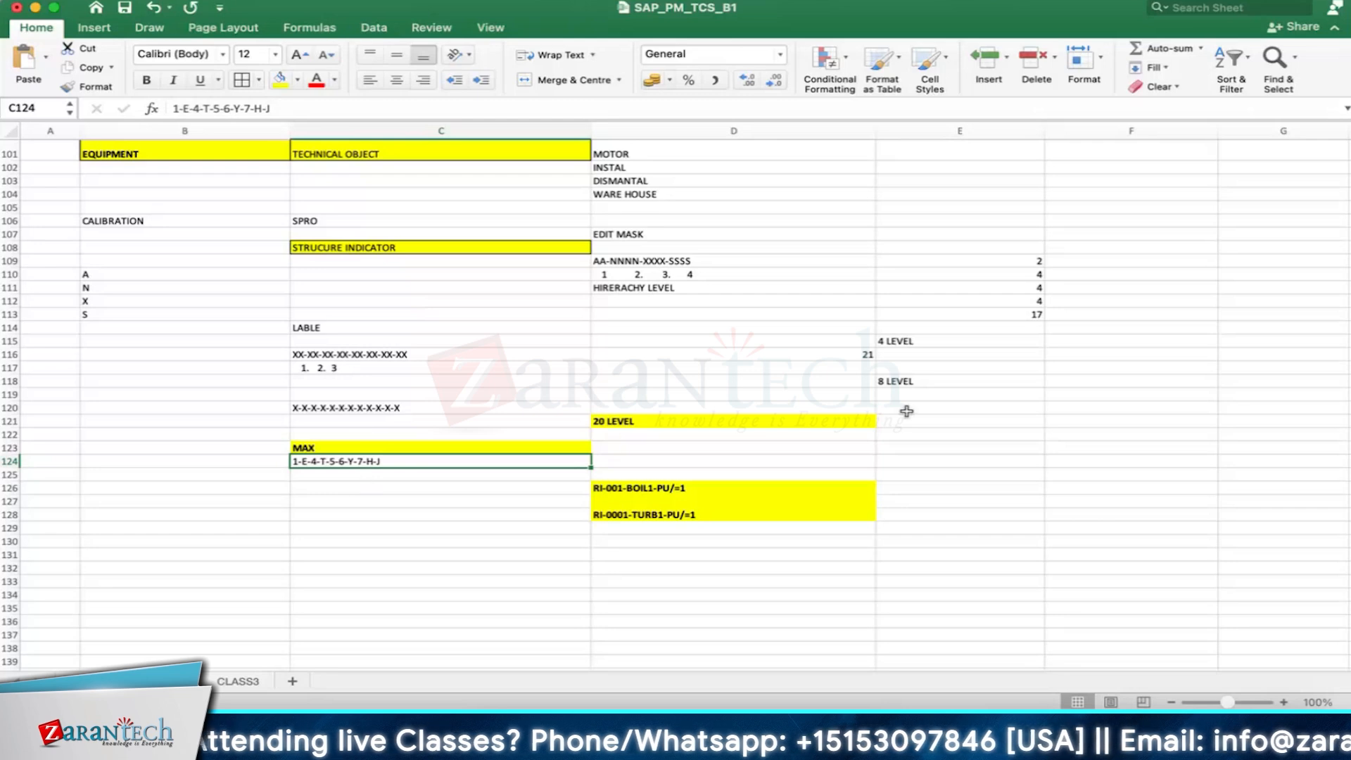
click(936, 422)
click(915, 382)
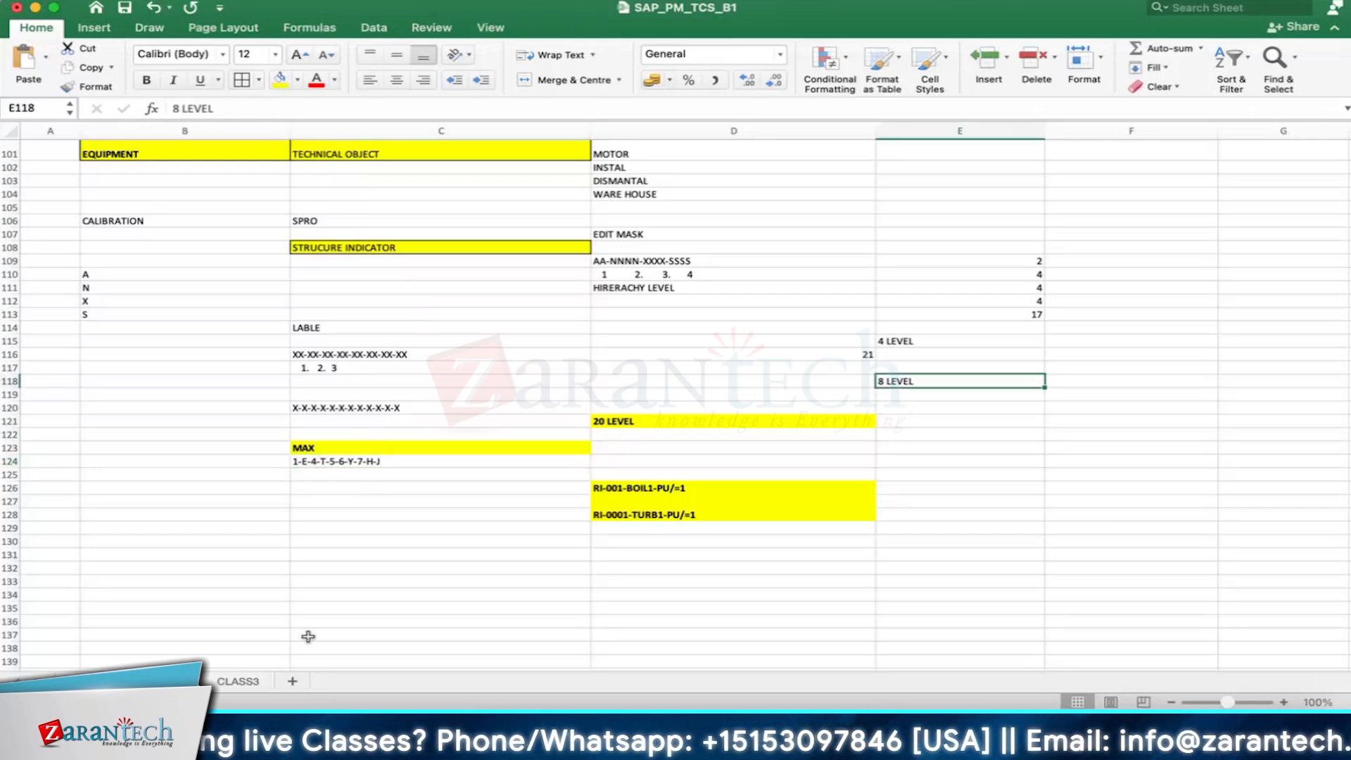
click(238, 681)
click(745, 495)
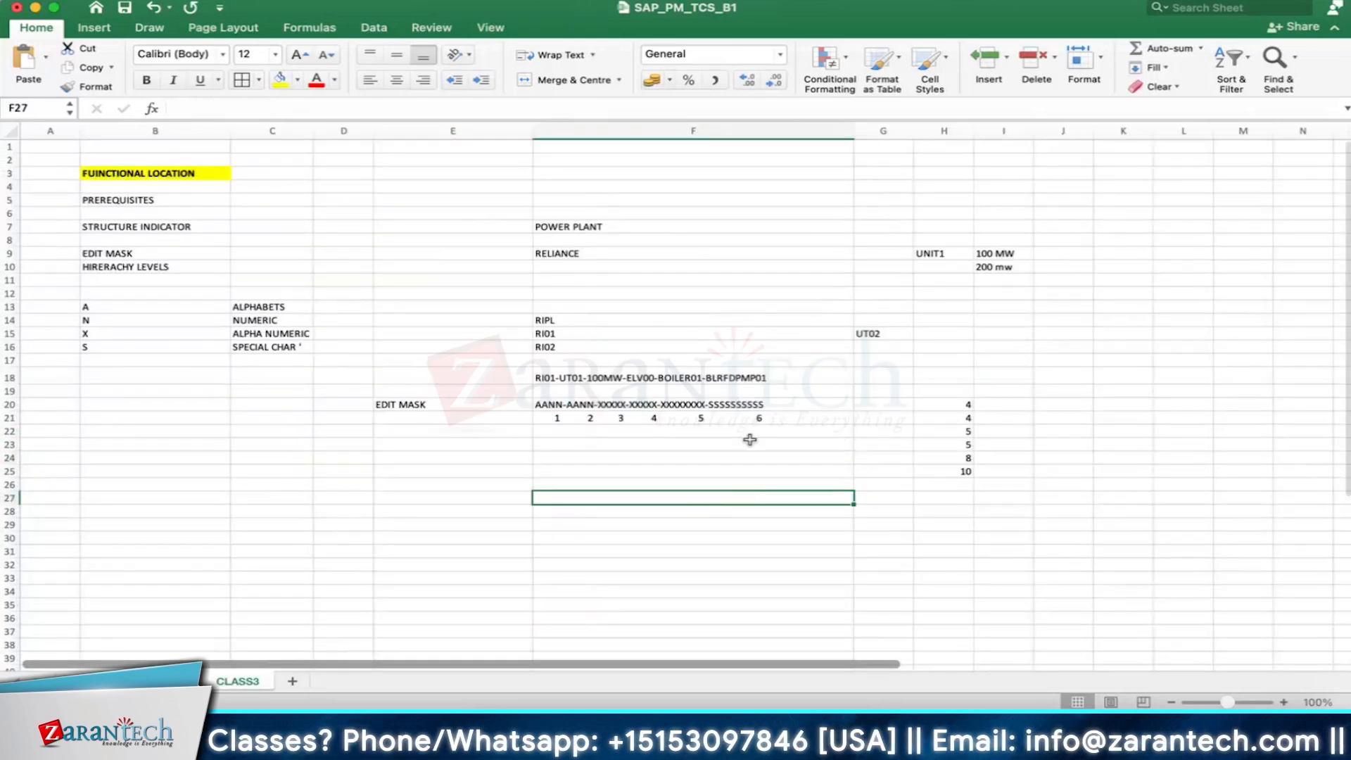
Step: Copy the HIRERACHY LEVELS label from B10 into E21 beneath EDIT MASK, and enter SPRO in D20
click(423, 403)
click(139, 270)
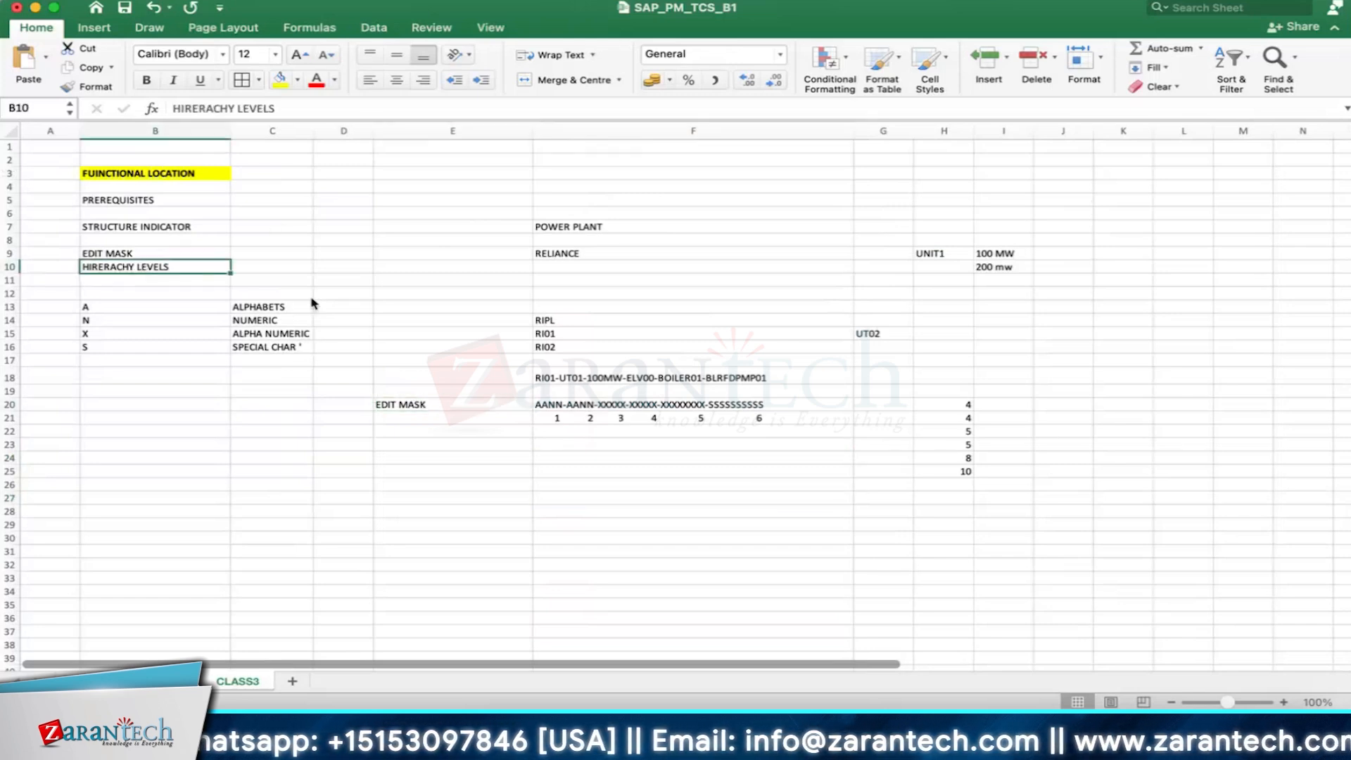
key(ctrl+c)
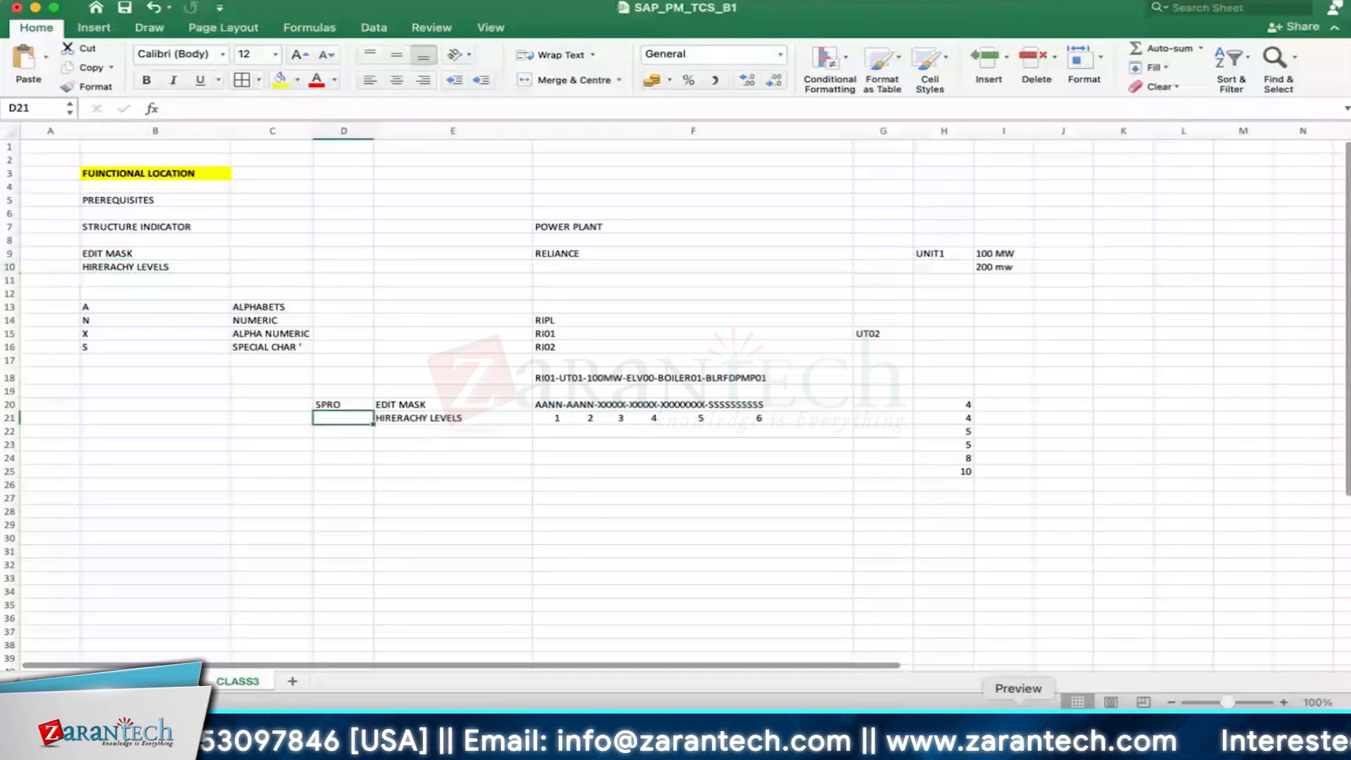
Step: Switch to the SAP remote session, bring up the ABAP Dictionary window and go back to SAP Easy Access
click(1190, 733)
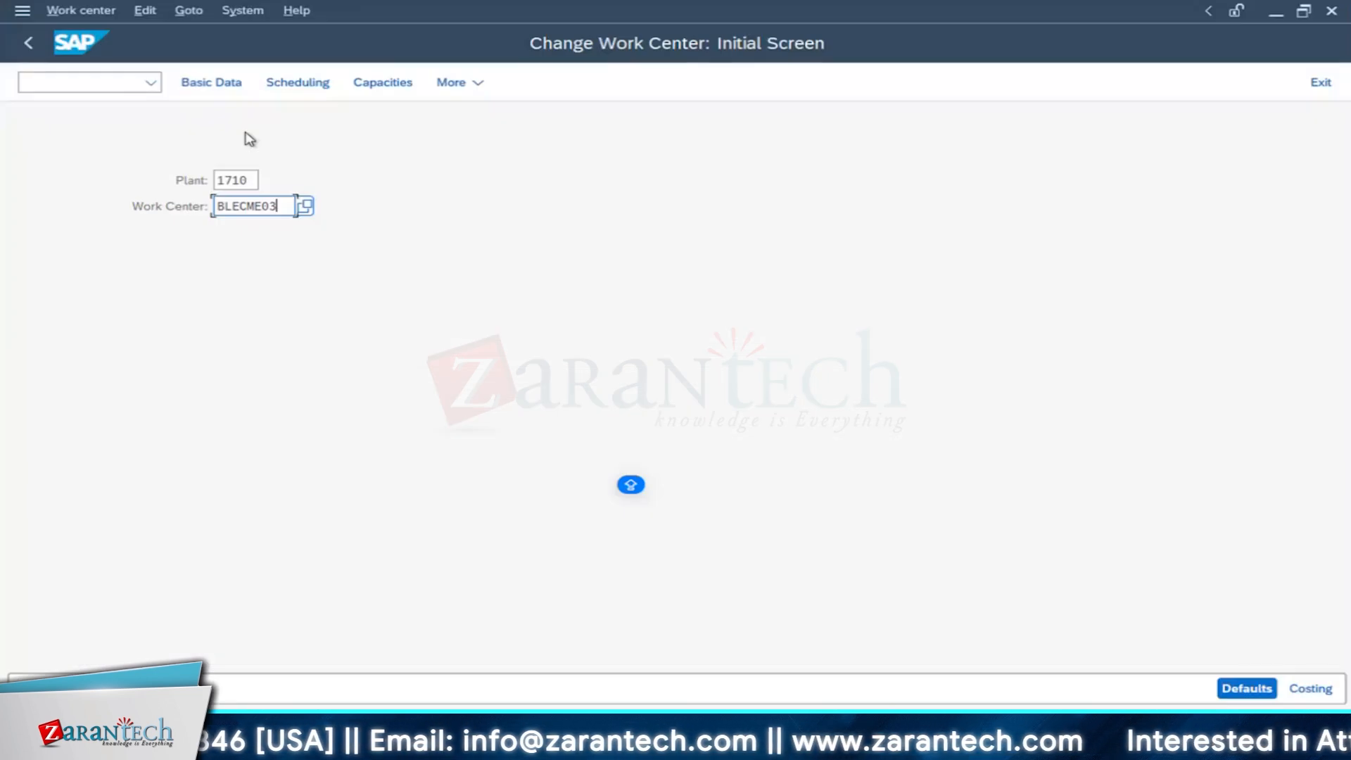
click(331, 734)
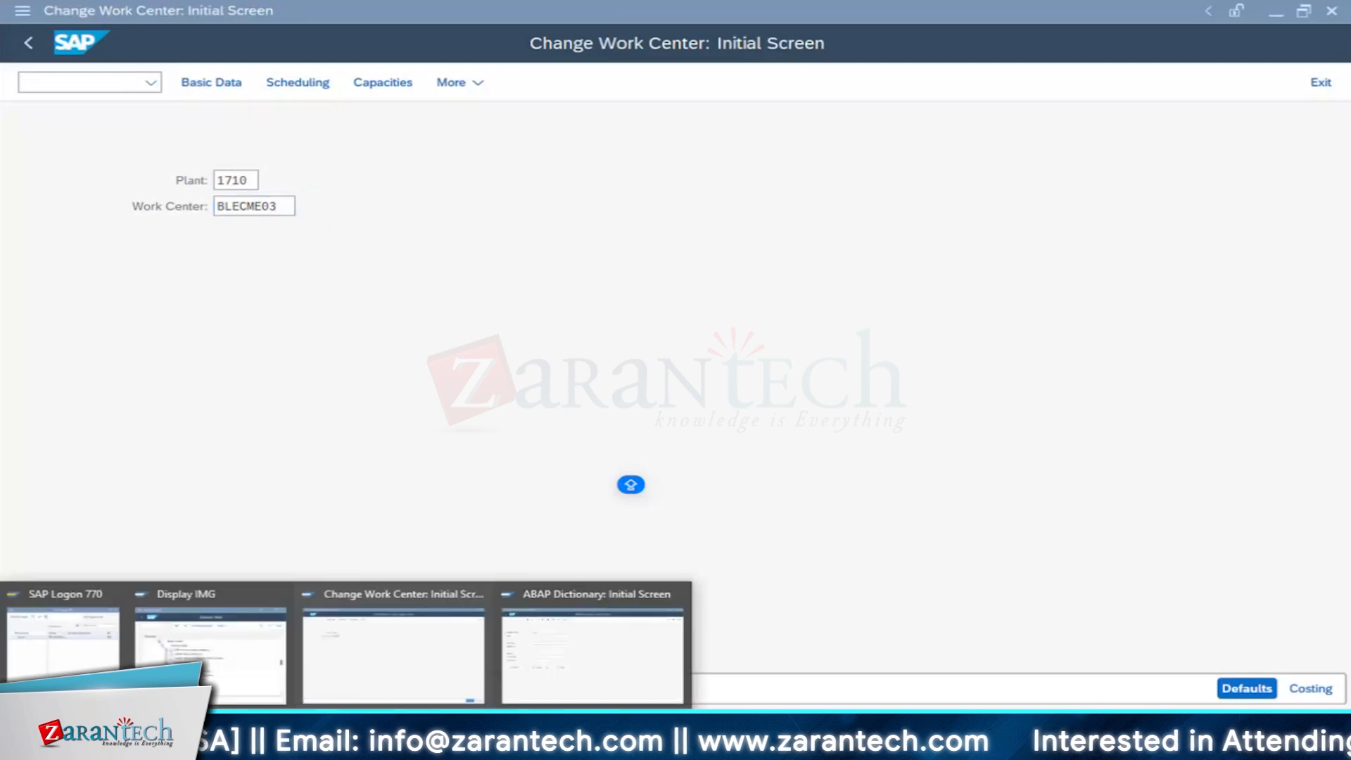
click(592, 648)
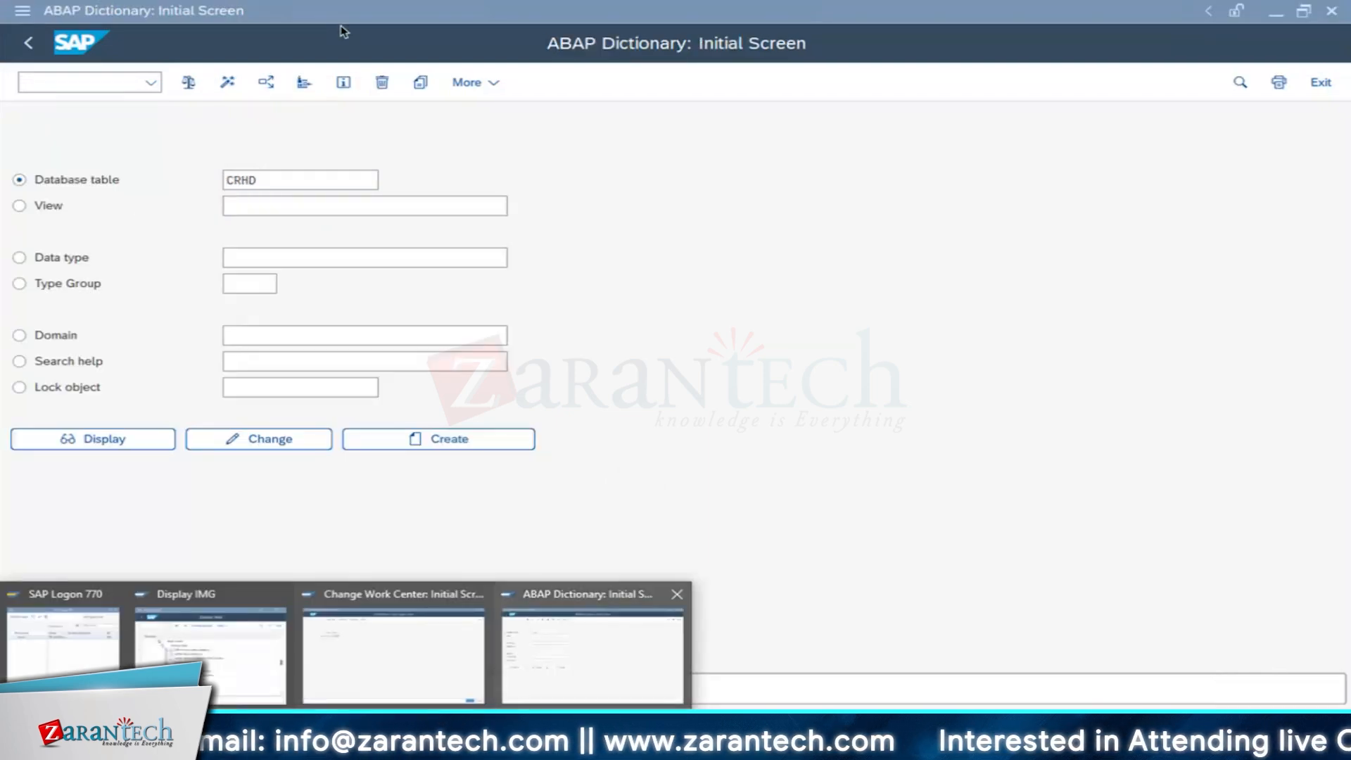
click(30, 44)
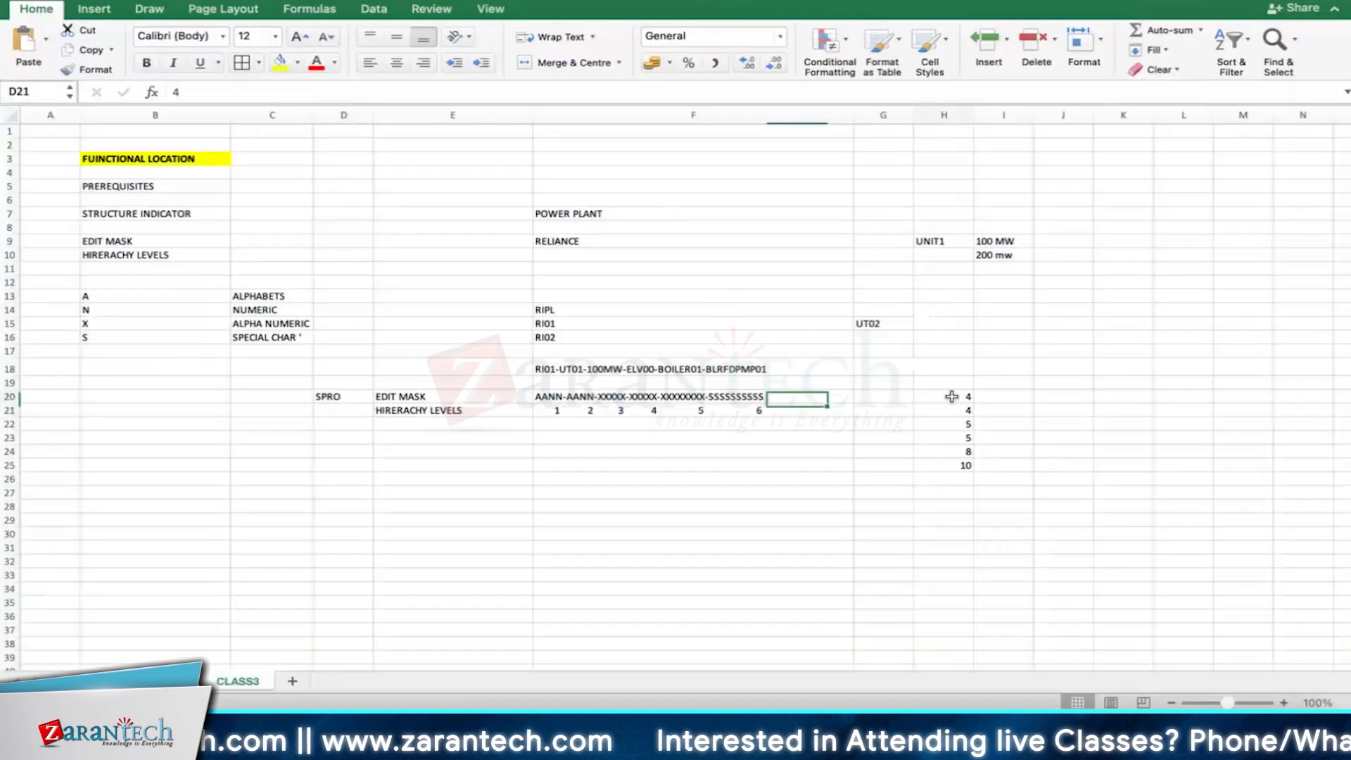
Step: In the Excel sheet, total the segment lengths in H20:H25 with a sum in H26 and widen column H slightly
drag(952, 397, 952, 465)
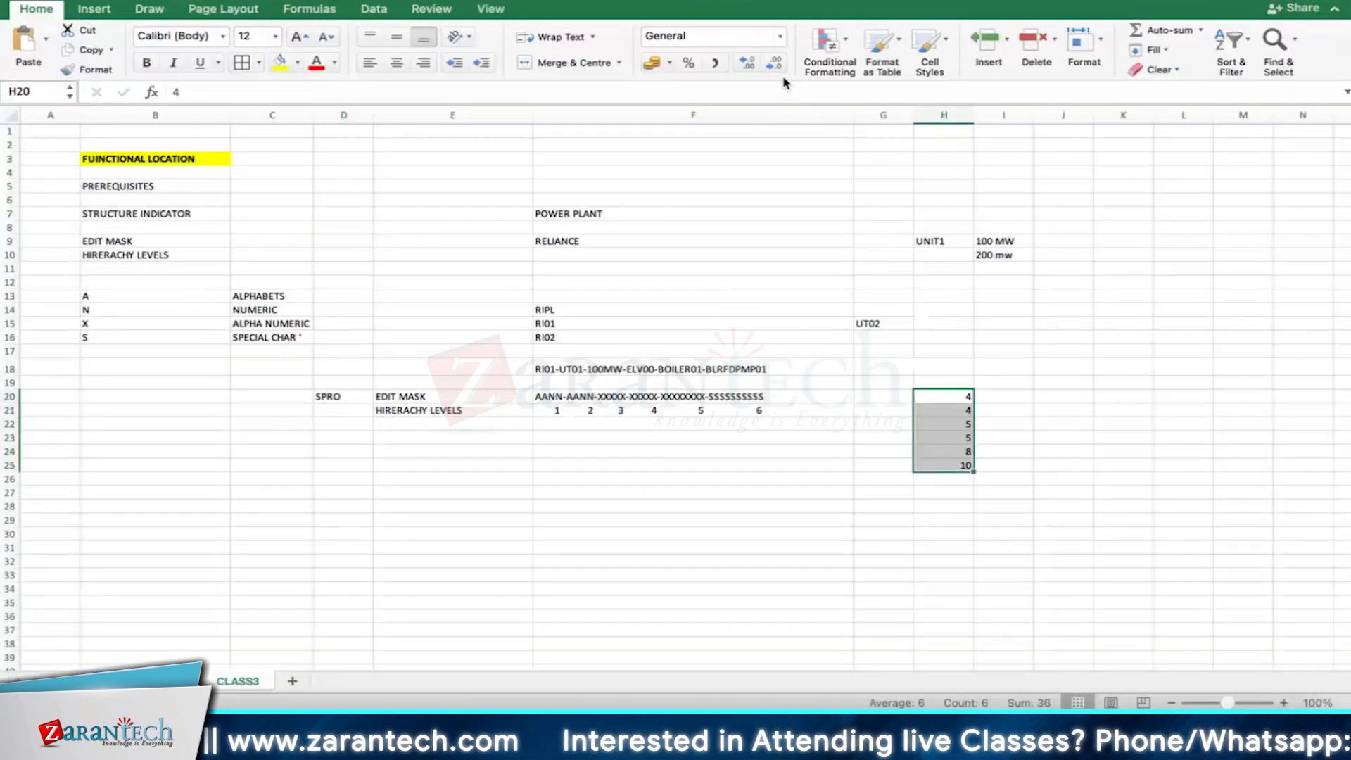
click(1162, 32)
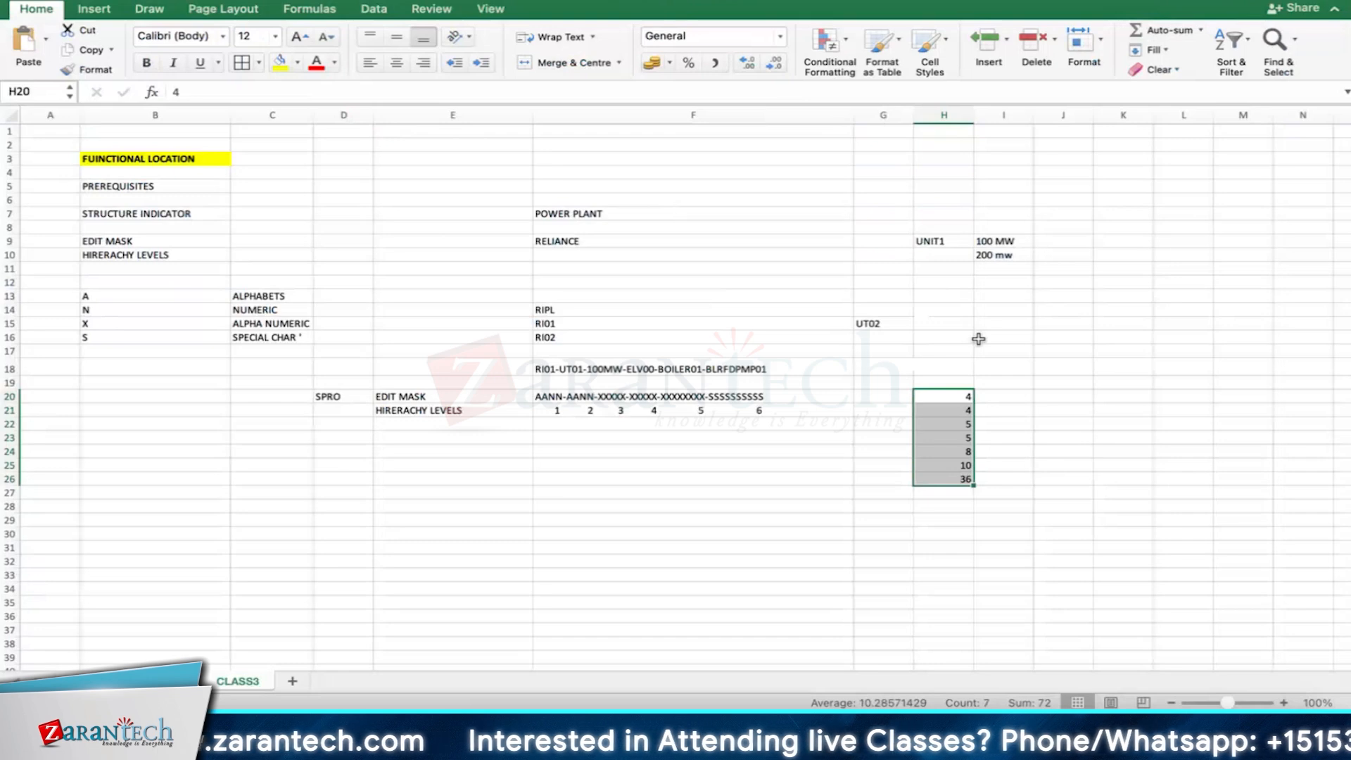
drag(973, 115, 989, 115)
click(1044, 561)
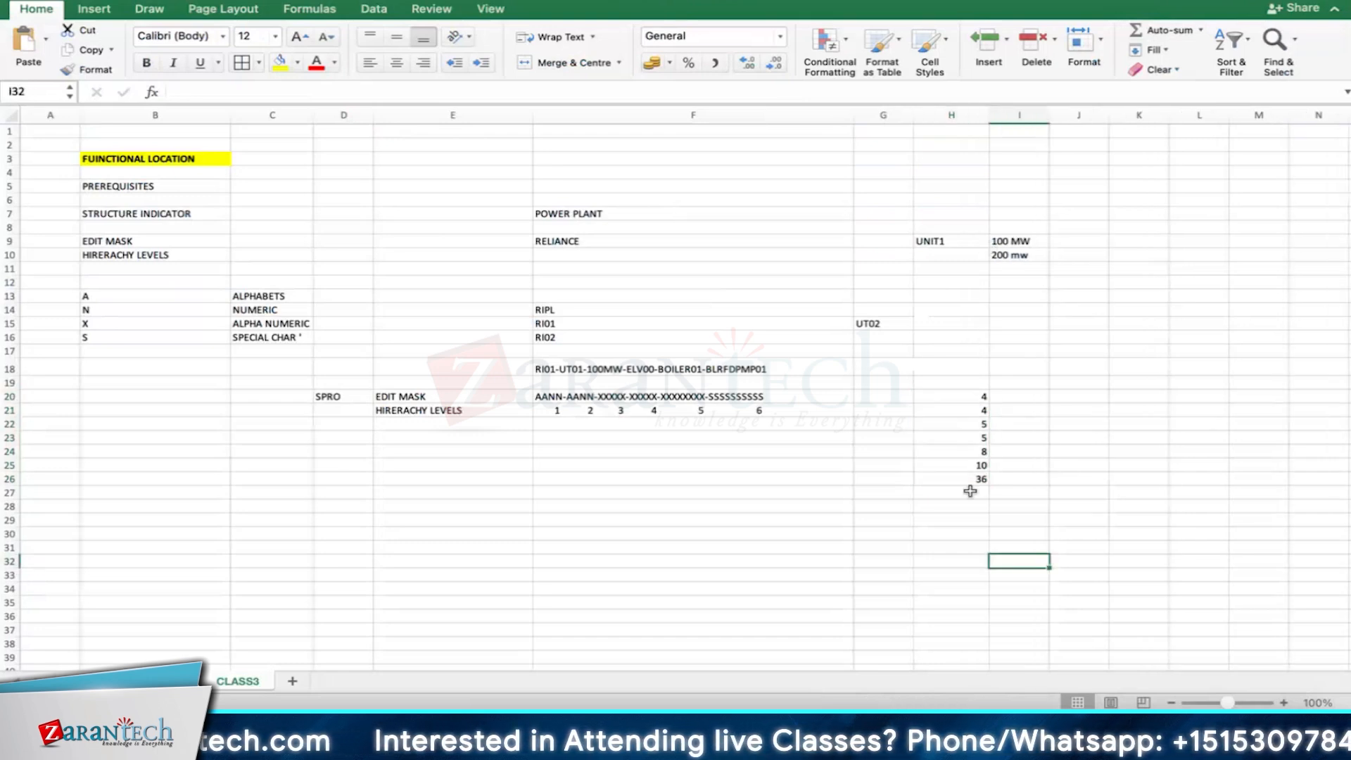
click(1013, 491)
click(1026, 480)
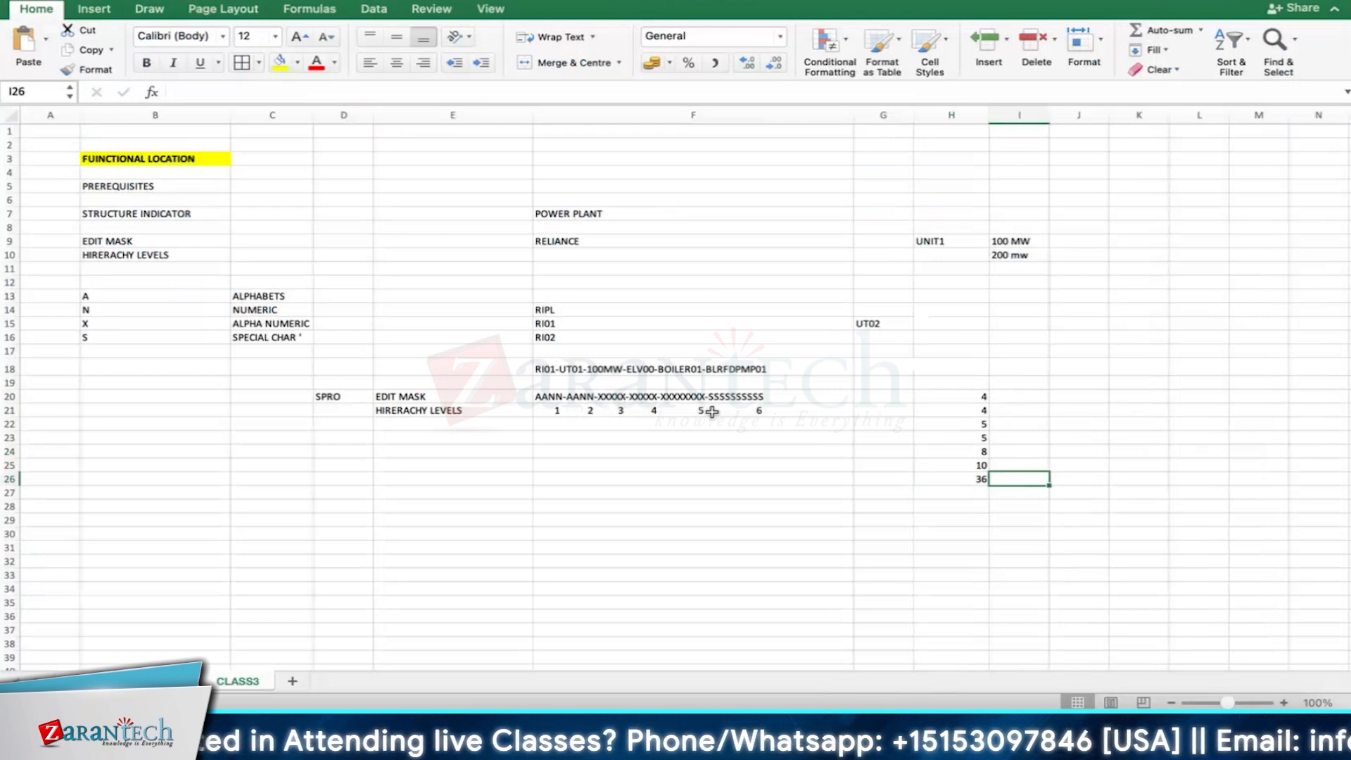
Step: Enter 5 in H27 below the segment total and add a sum of H26:H27 in H28
click(973, 492)
text(5)
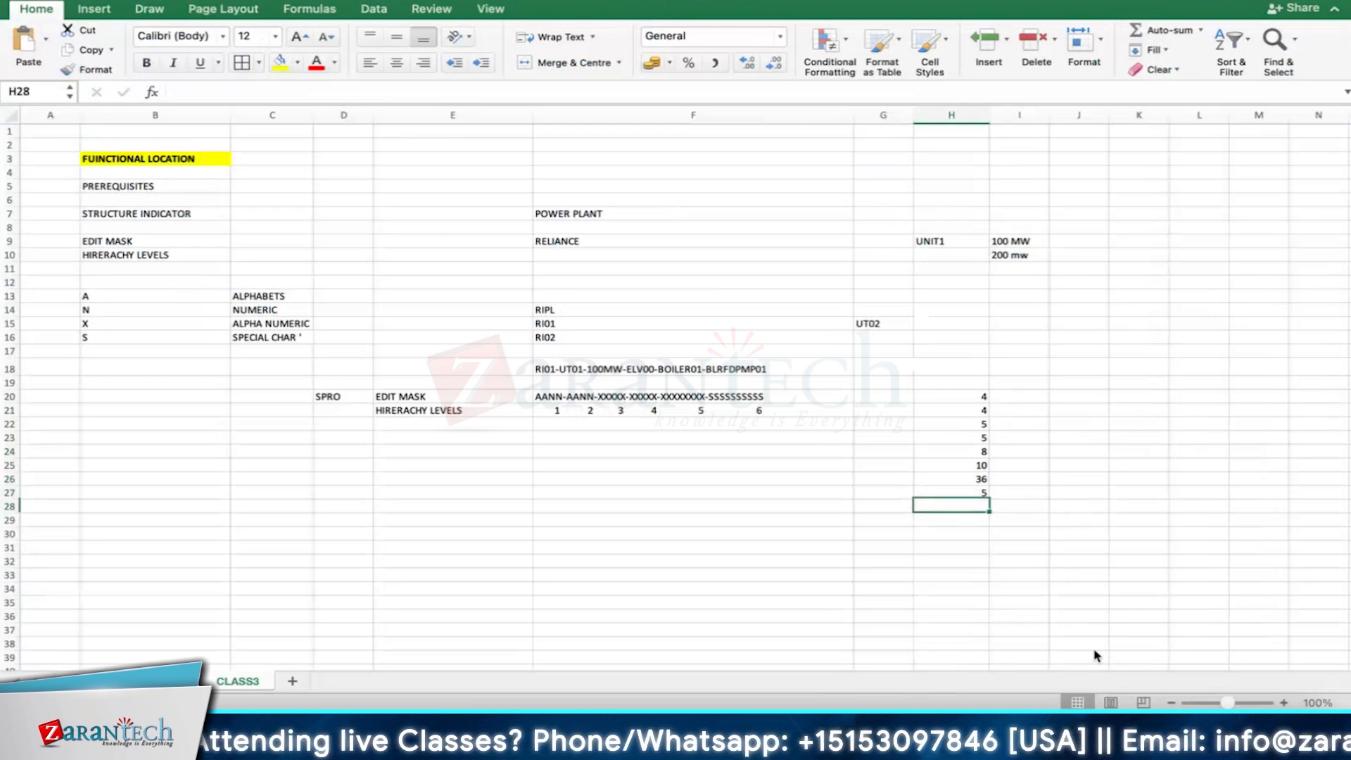
key(Return)
drag(977, 478, 978, 507)
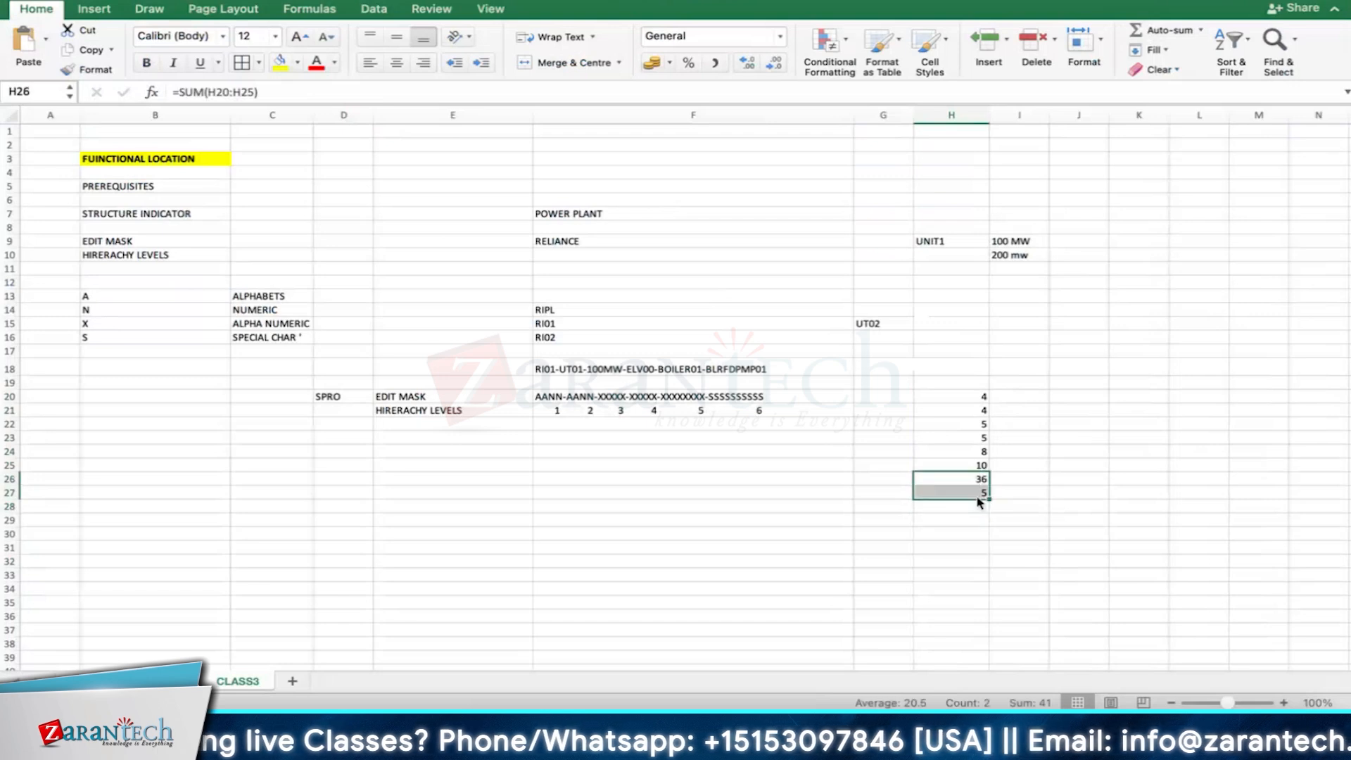
click(1144, 30)
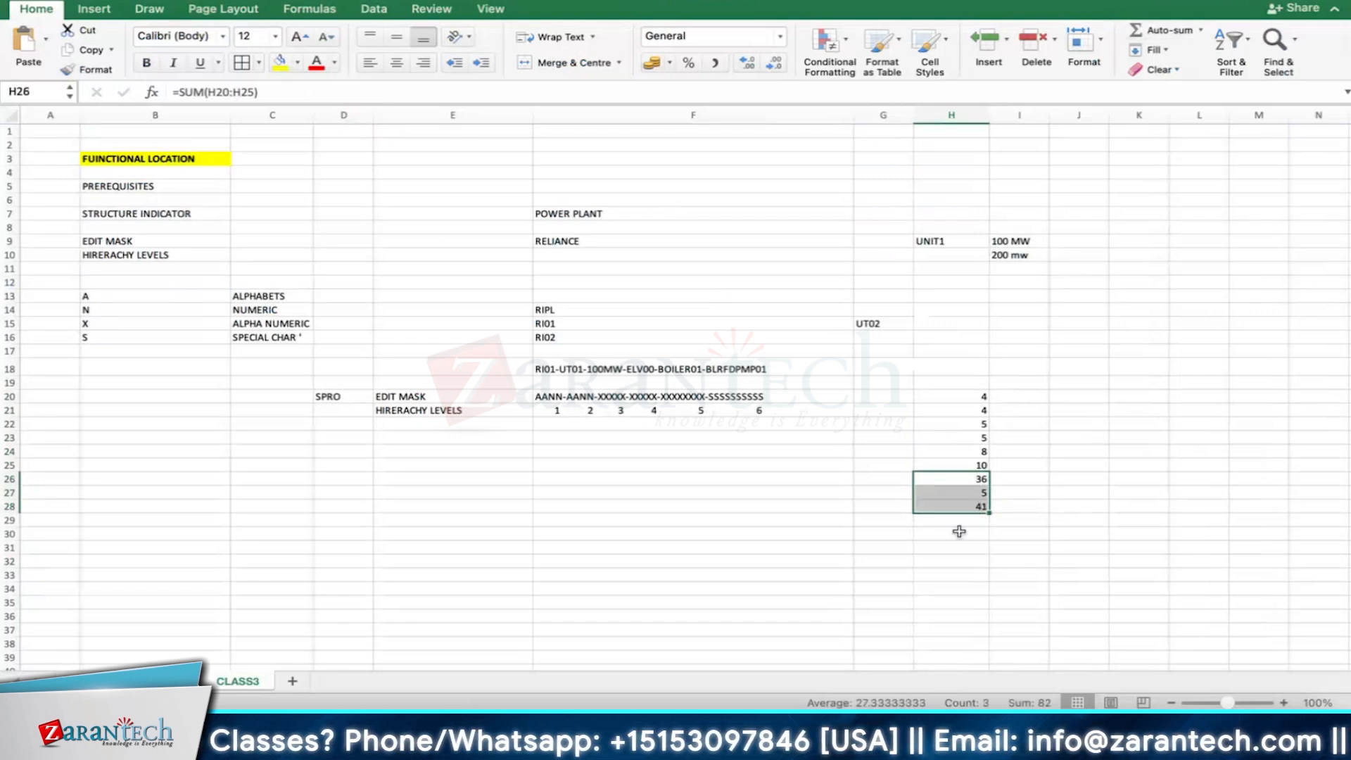
click(964, 506)
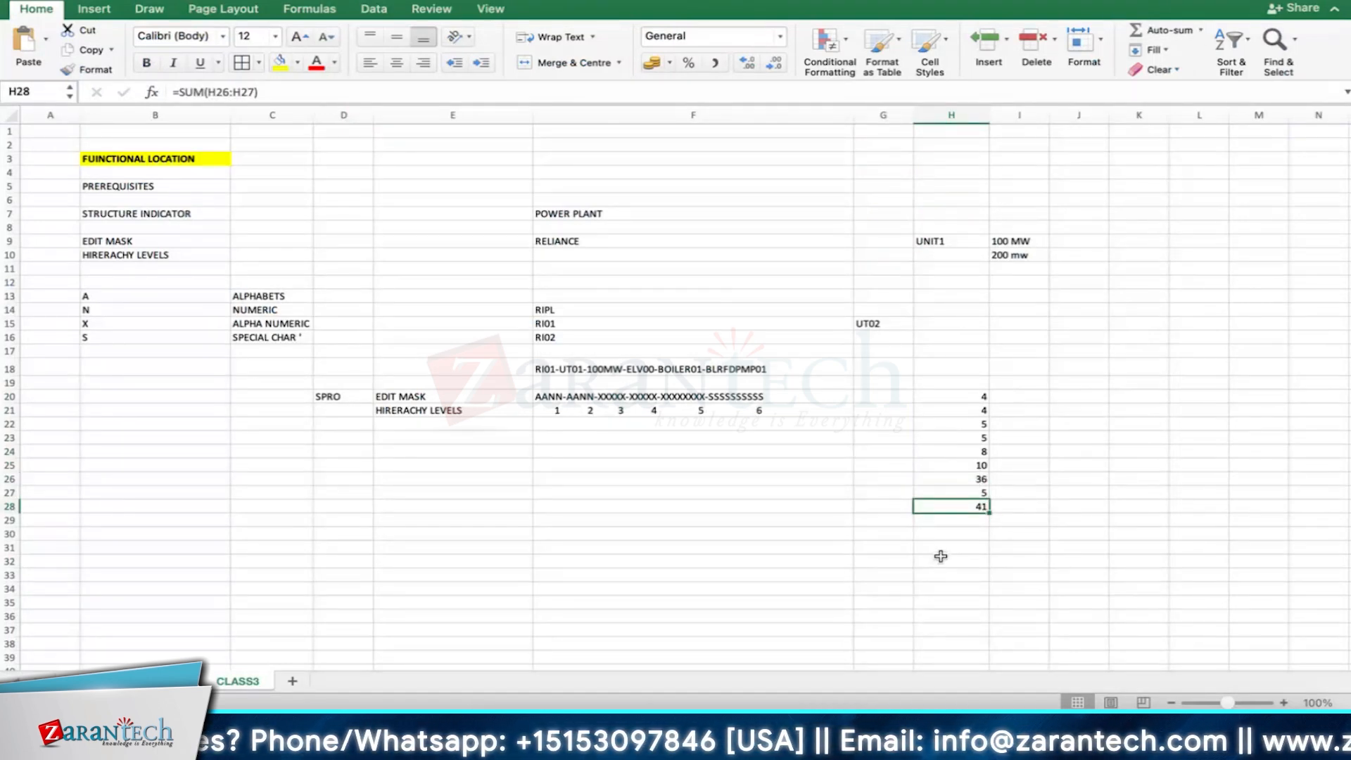
Step: Remove one S from the last segment of the edit mask in F20
click(763, 396)
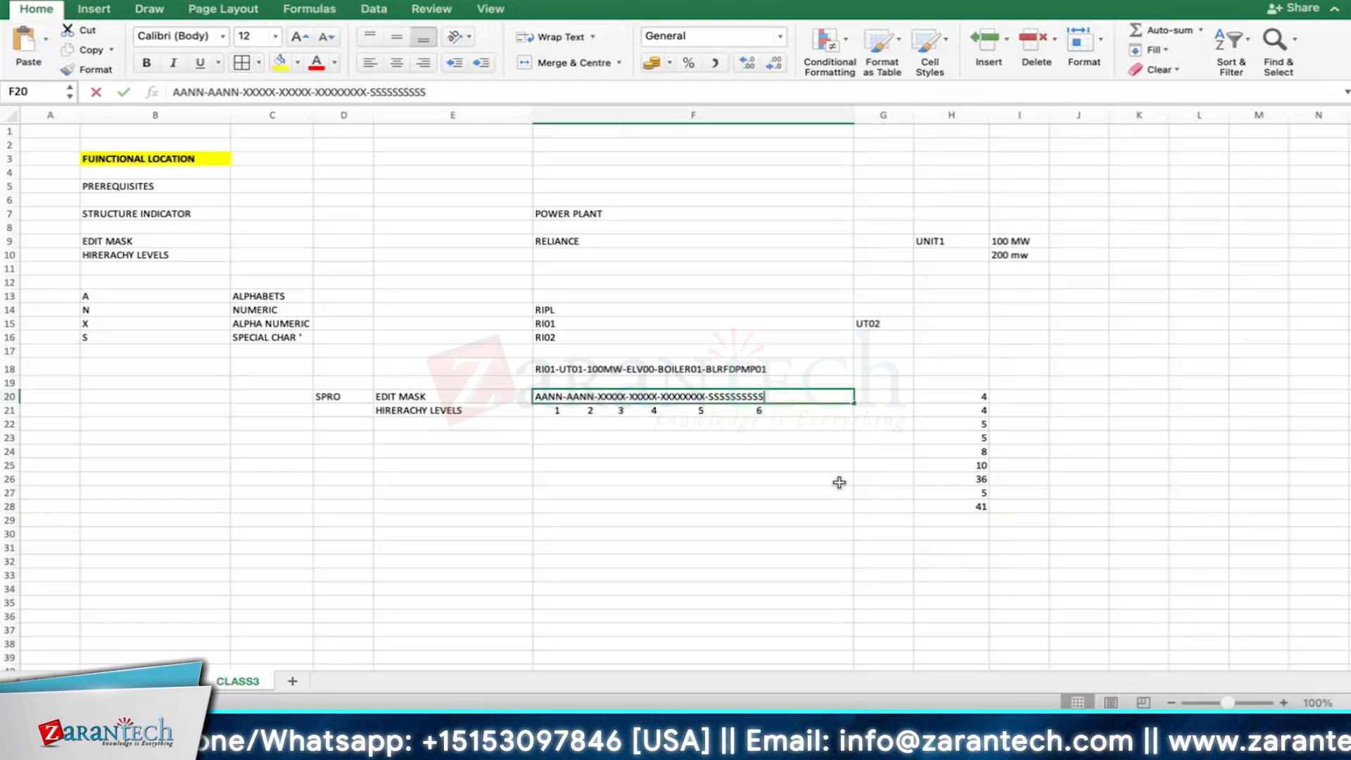
key(F2)
key(BackSpace)
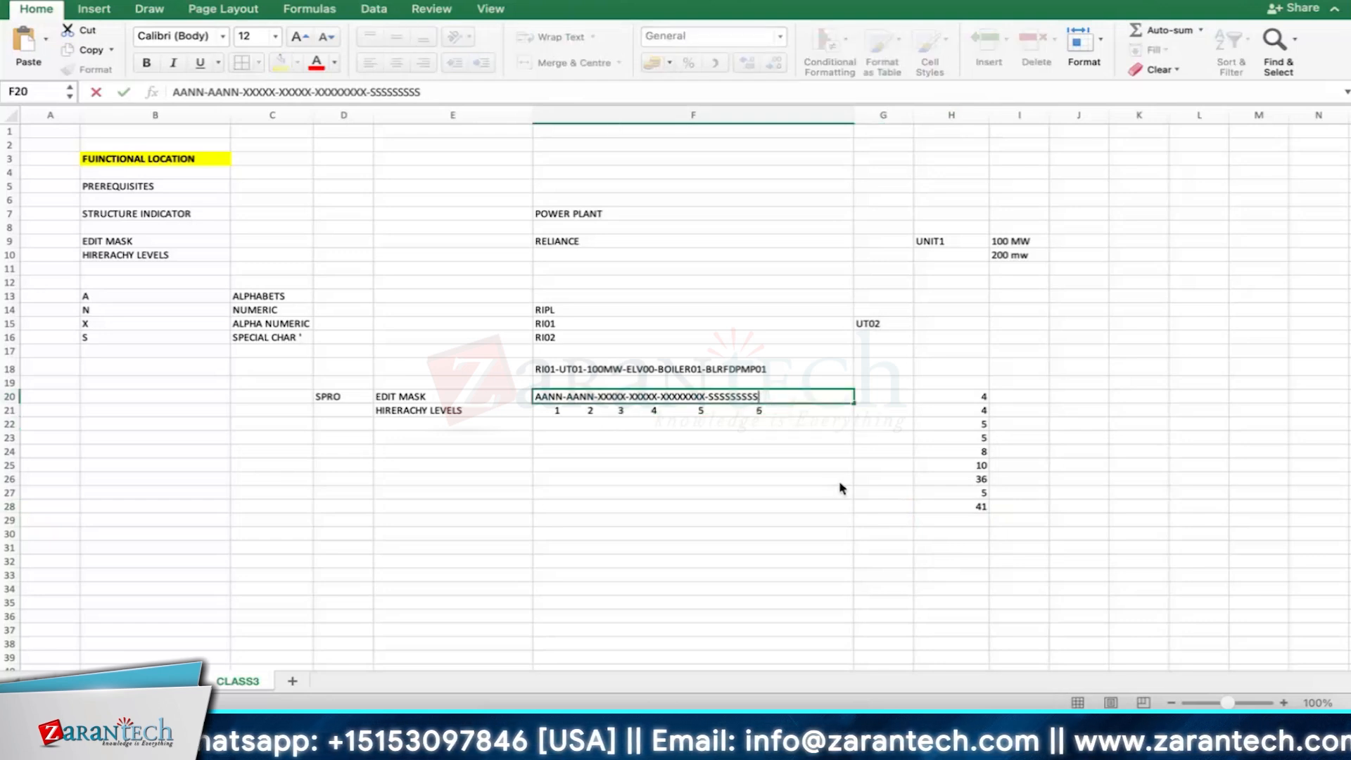
key(Return)
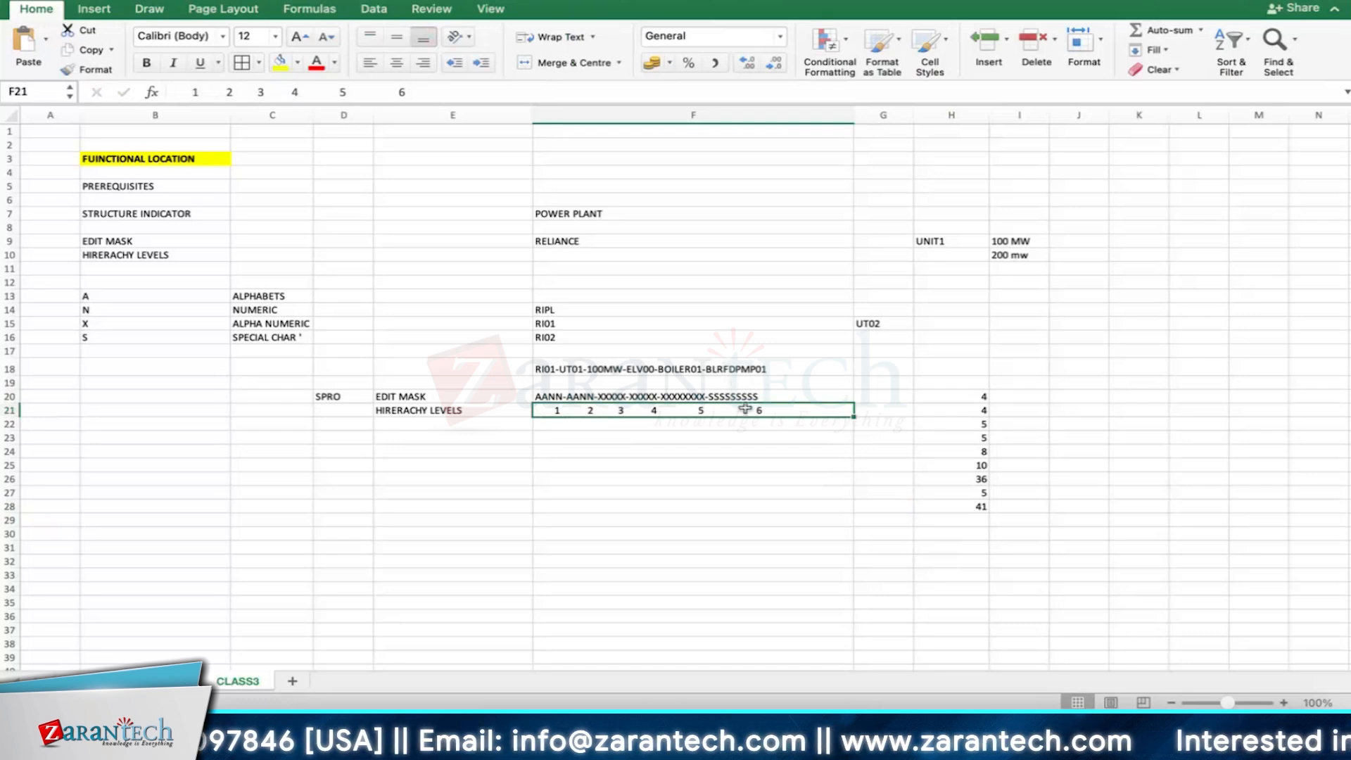
Step: Shorten the last segment of the functional location code in F18 to BLRFDPP01
click(750, 369)
double_click(751, 369)
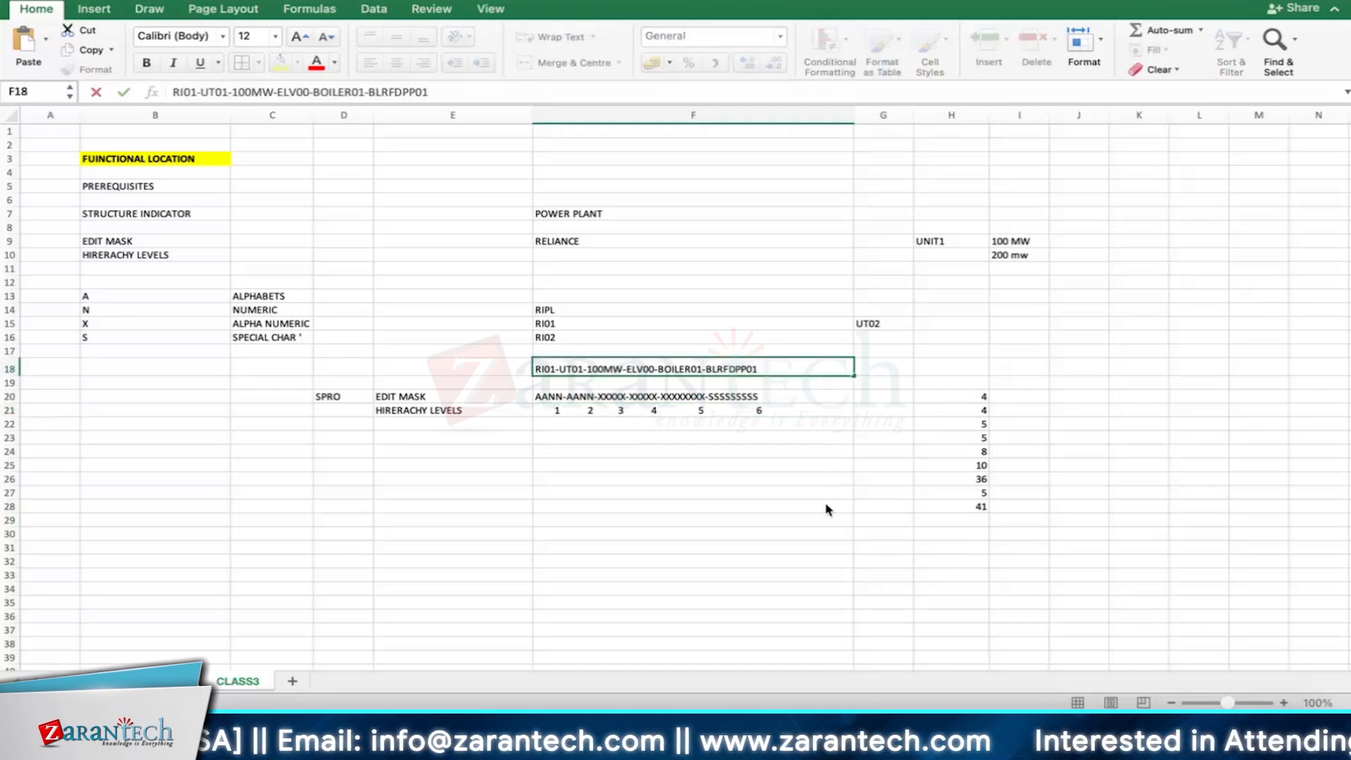
key(Left)
key(Return)
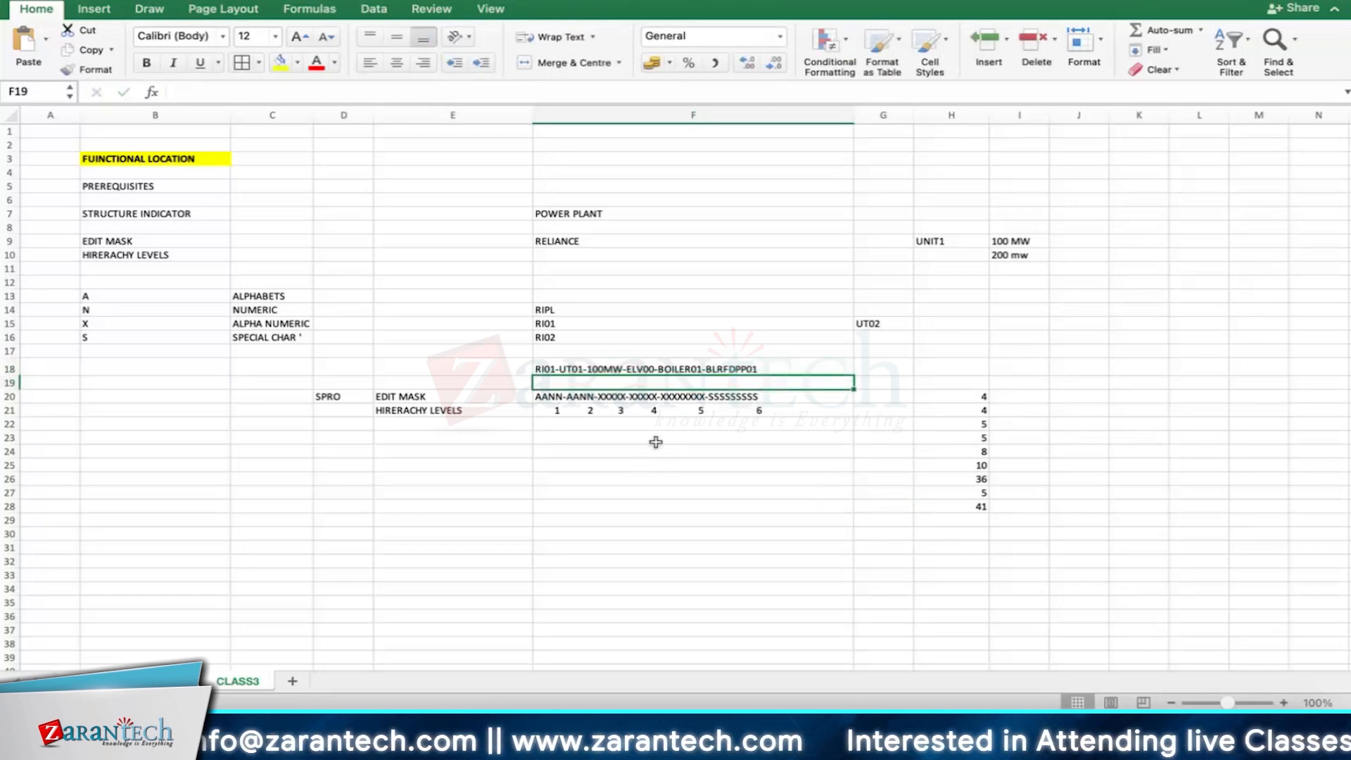
Step: Set the sixth segment's length in H25 to 9 and check the total in H28 against the code and edit mask
click(964, 494)
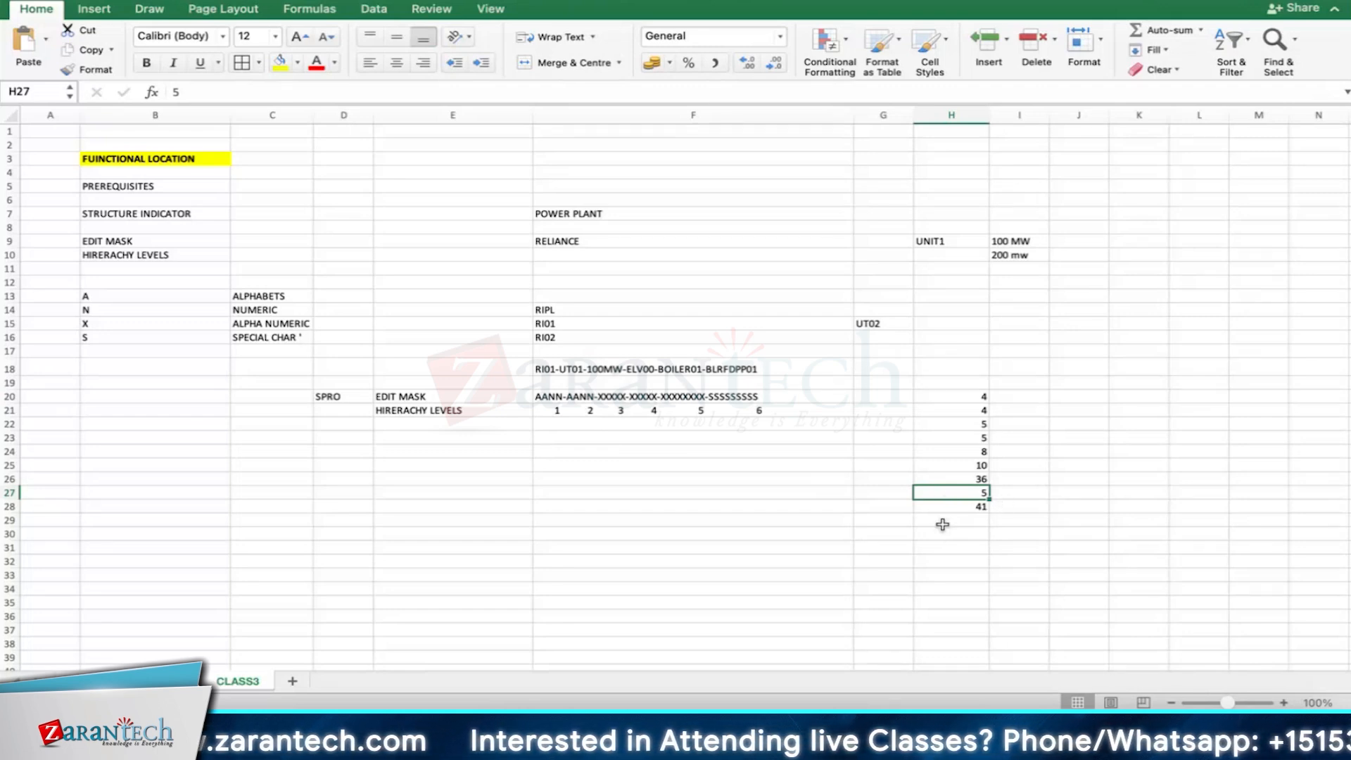
click(965, 477)
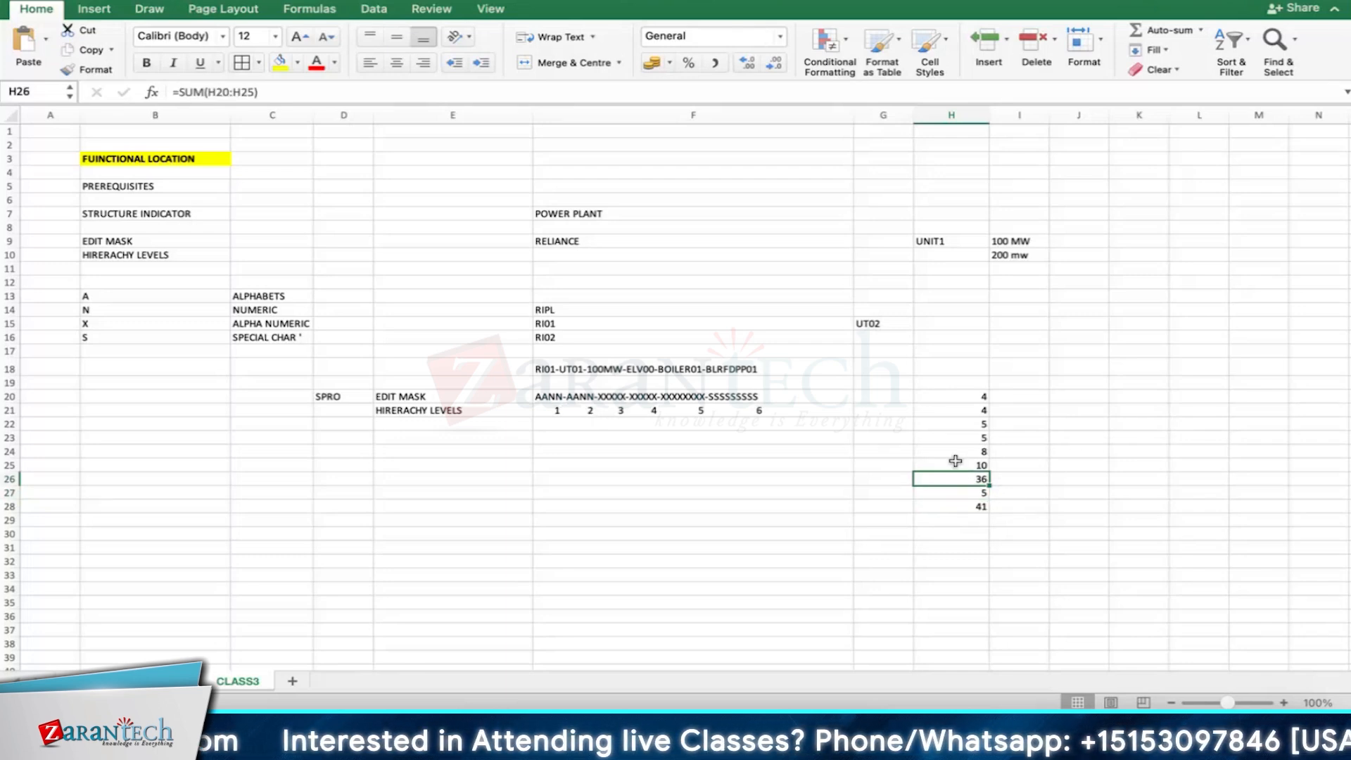
double_click(975, 479)
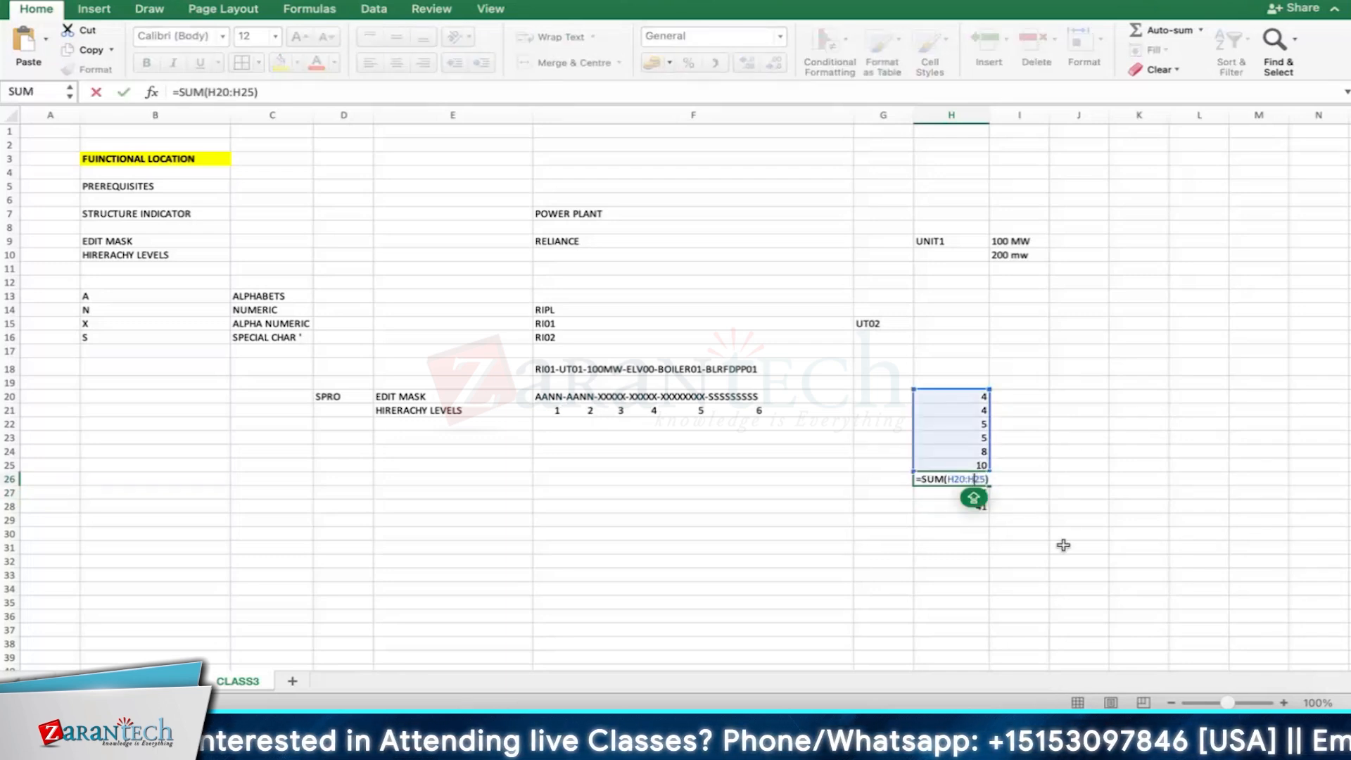
key(Return)
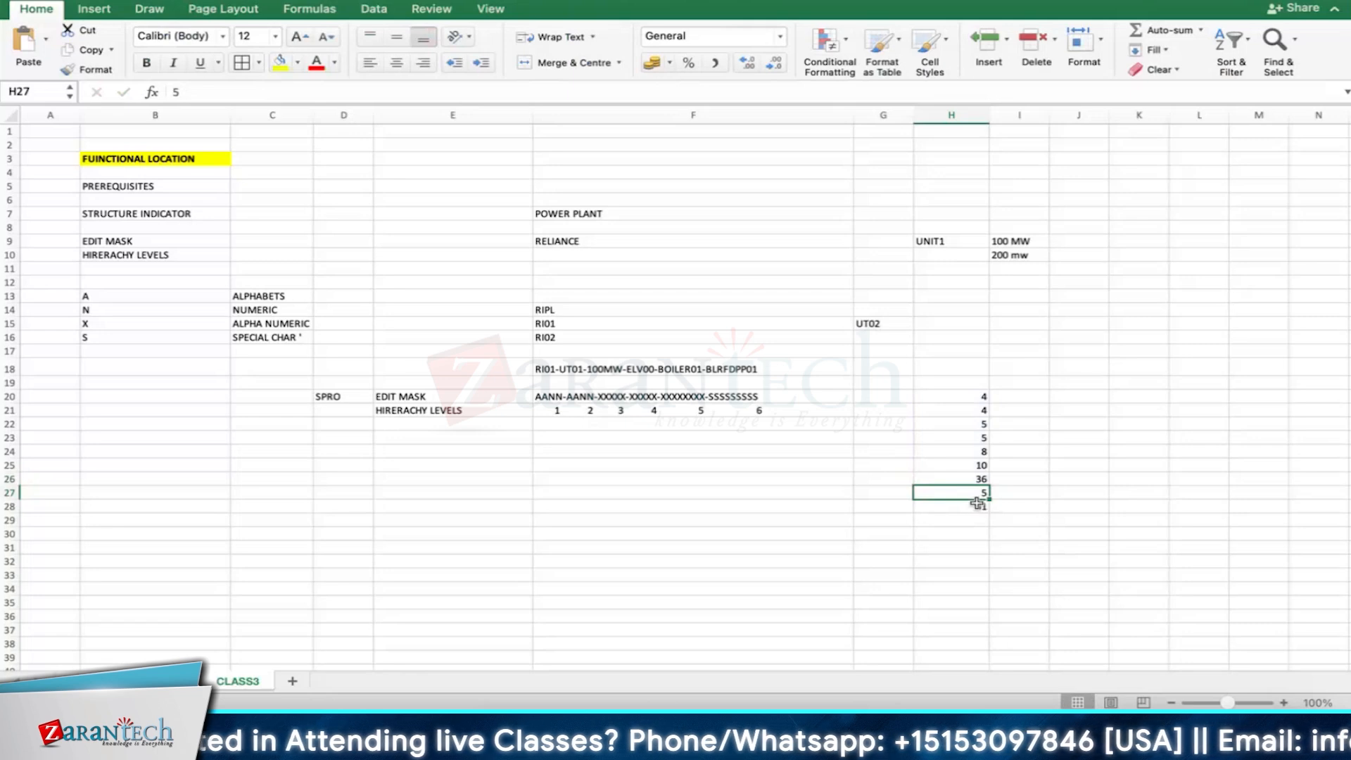
click(973, 480)
click(971, 467)
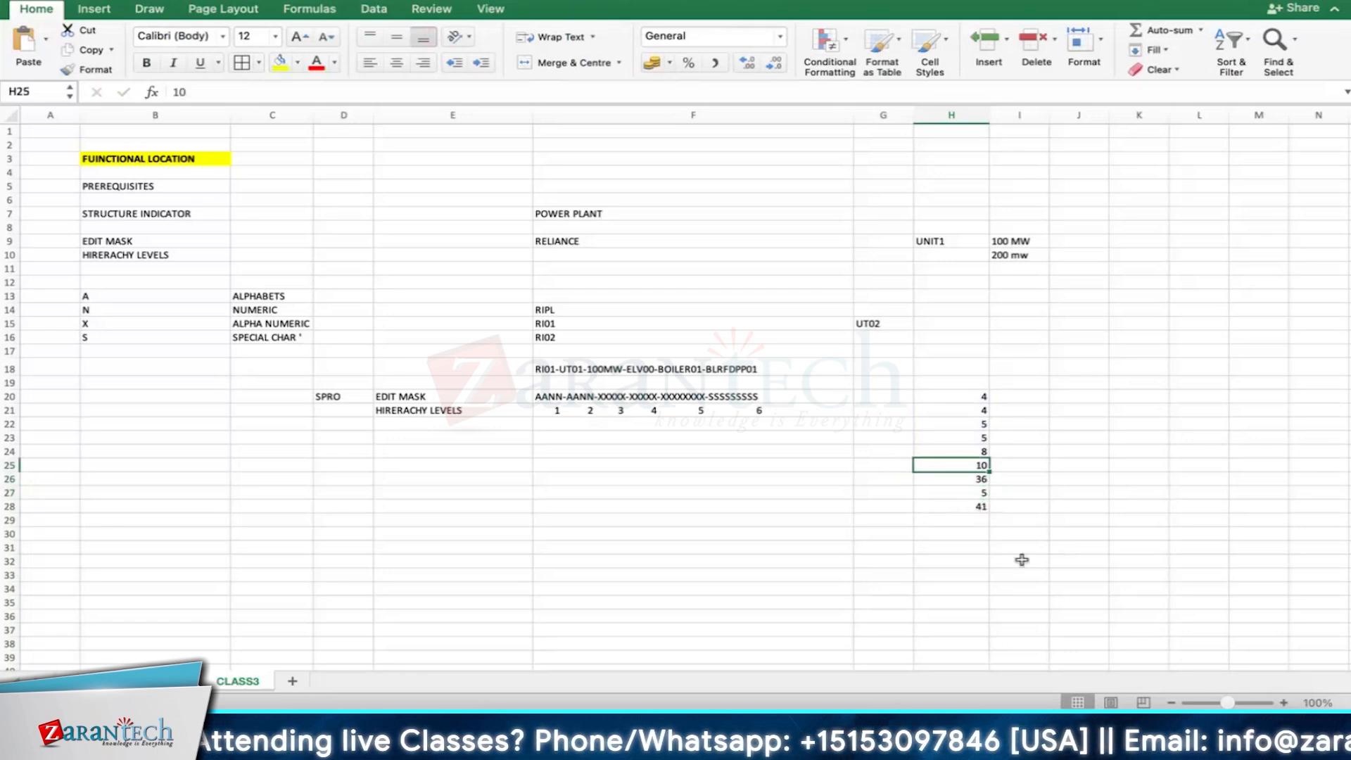
text(9)
key(Return)
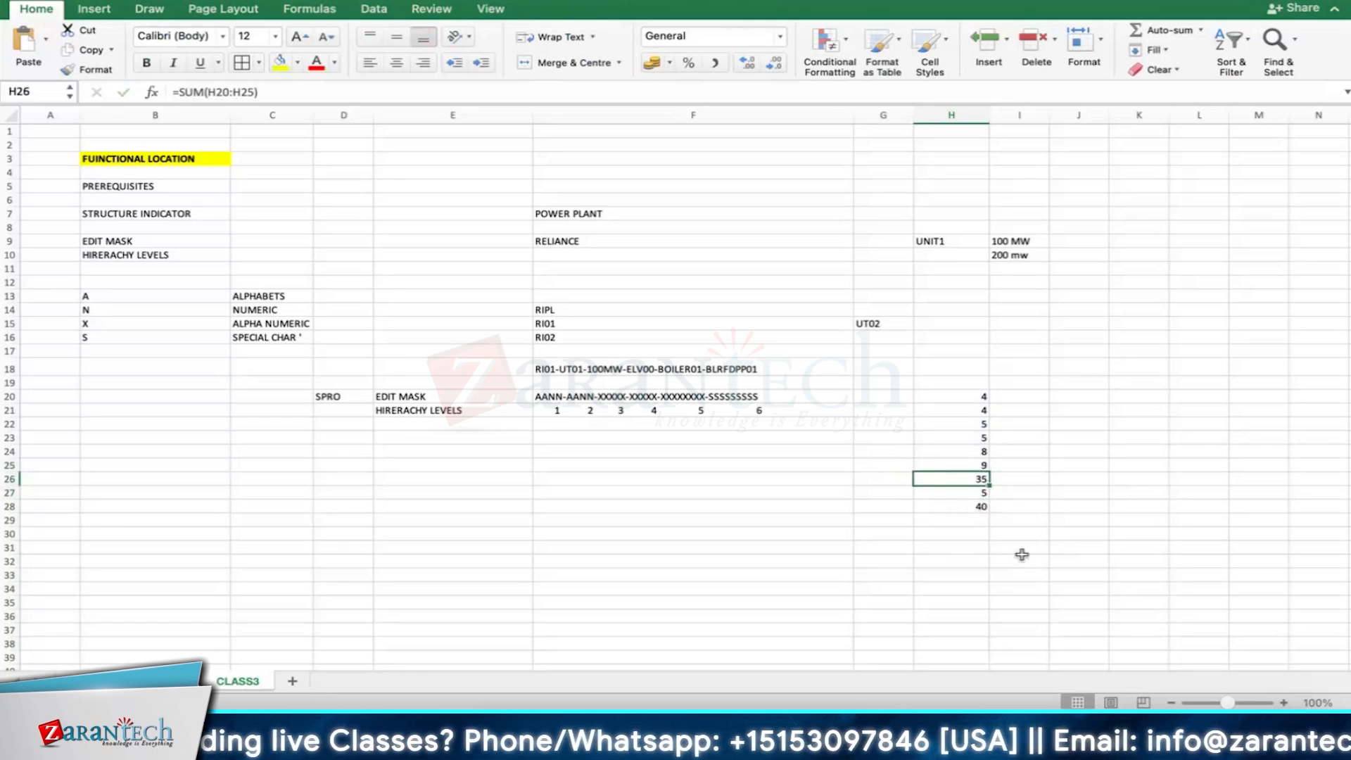
click(950, 506)
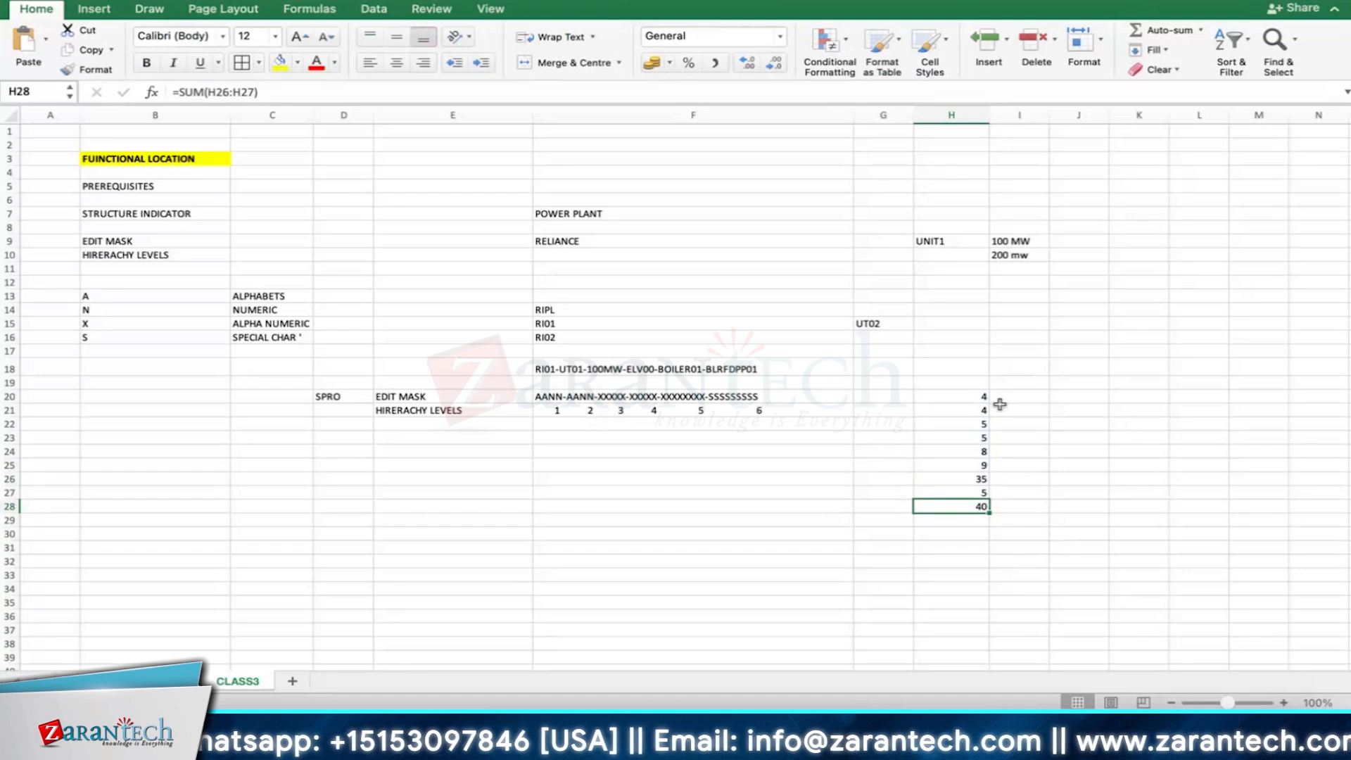
click(772, 372)
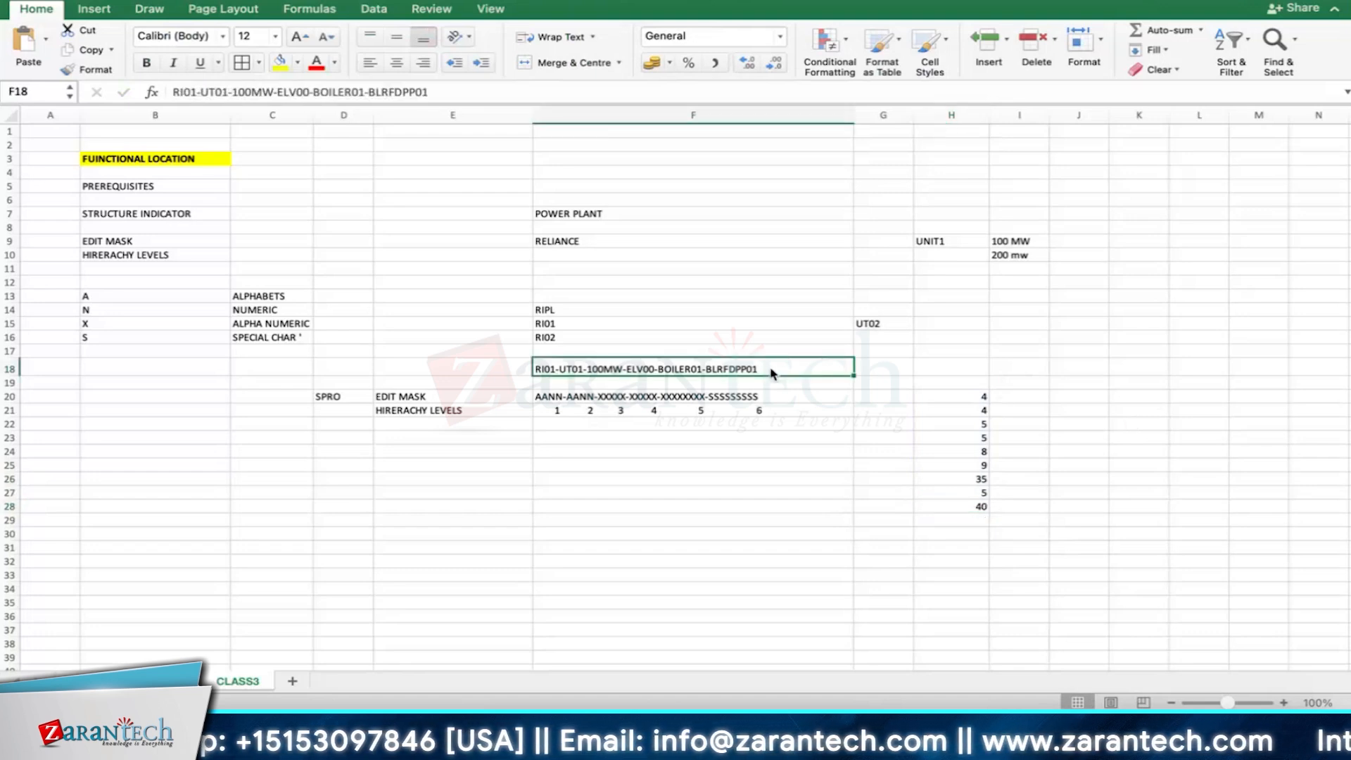
click(745, 398)
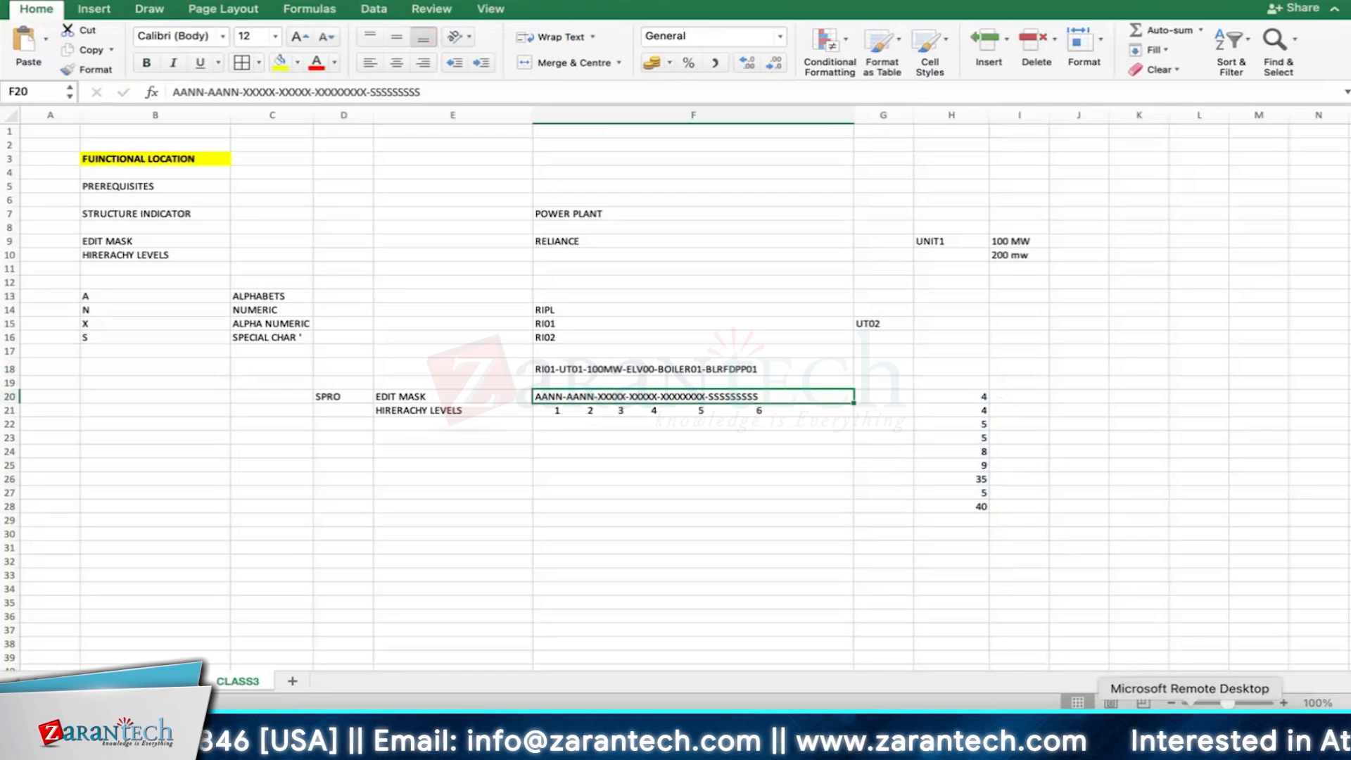
Step: Switch to the SAP remote session, run transaction SPRO and open the SAP Reference IMG
click(1197, 735)
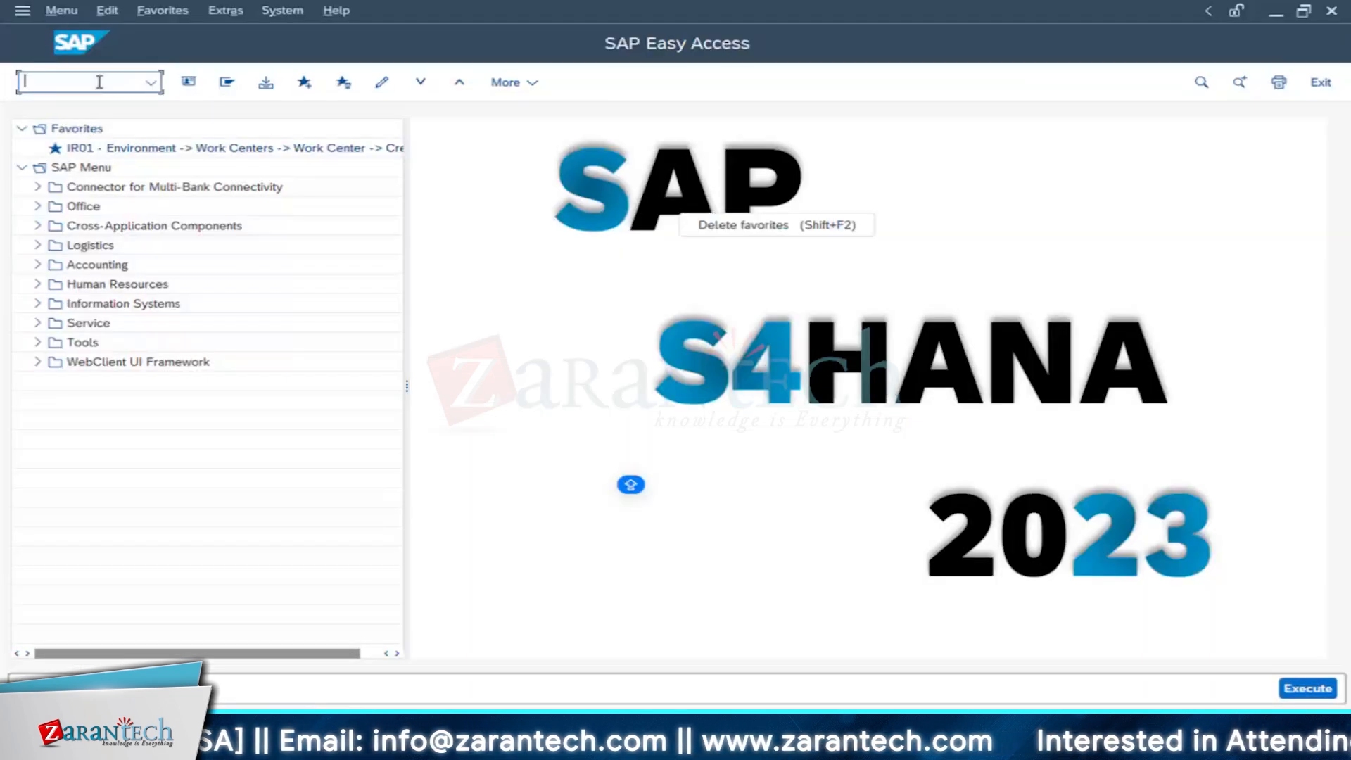
text(SPRO)
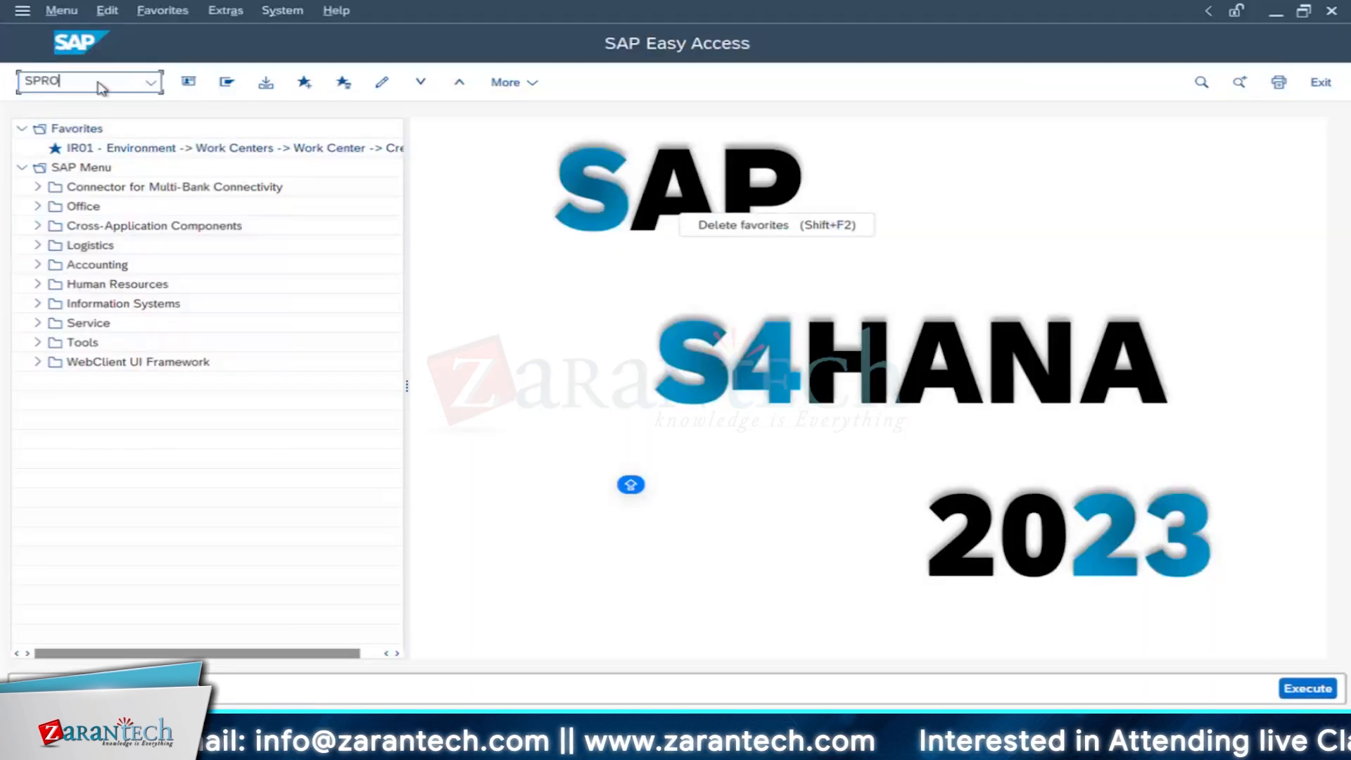
key(Return)
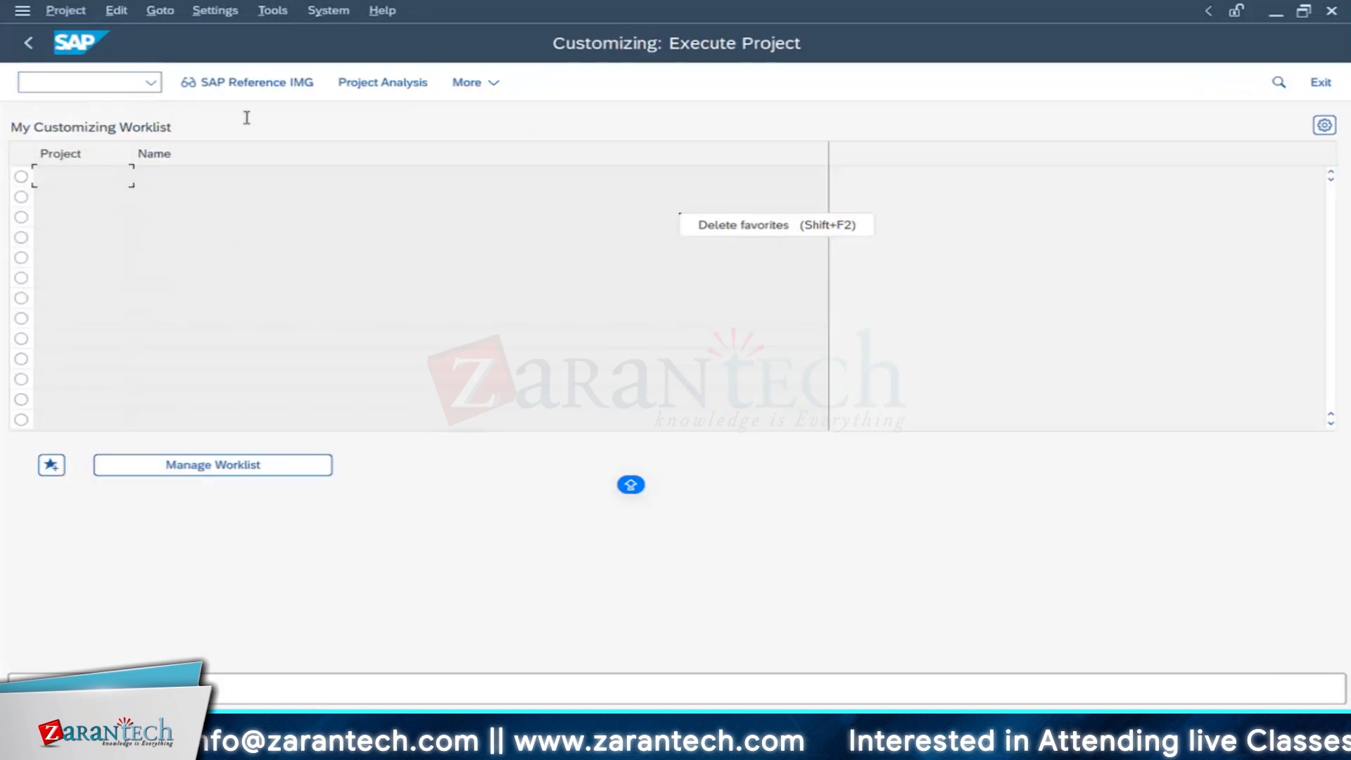
click(266, 84)
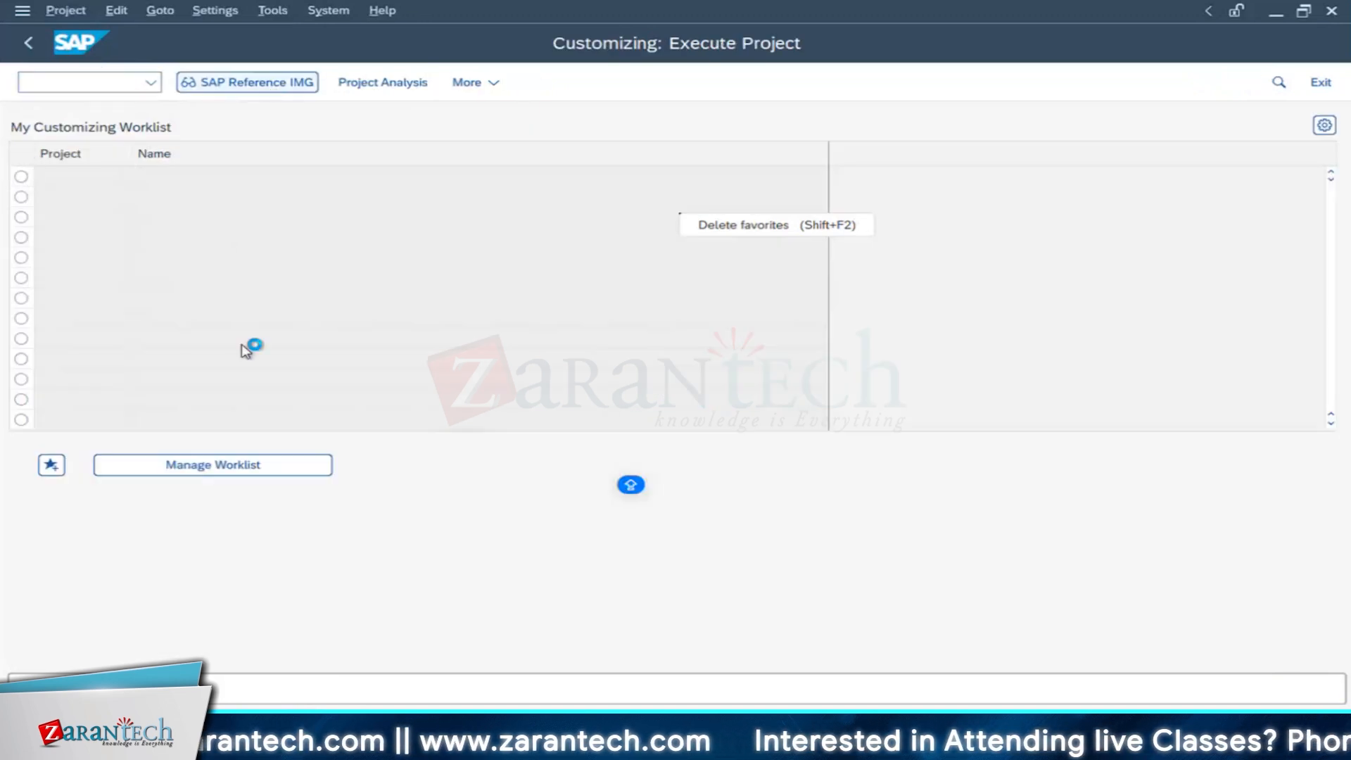
Step: Expand the IMG tree through Plant Maintenance and Customer Service, its Master Data and Technical Objects down to Functional Locations
scroll(191, 441, down, 7)
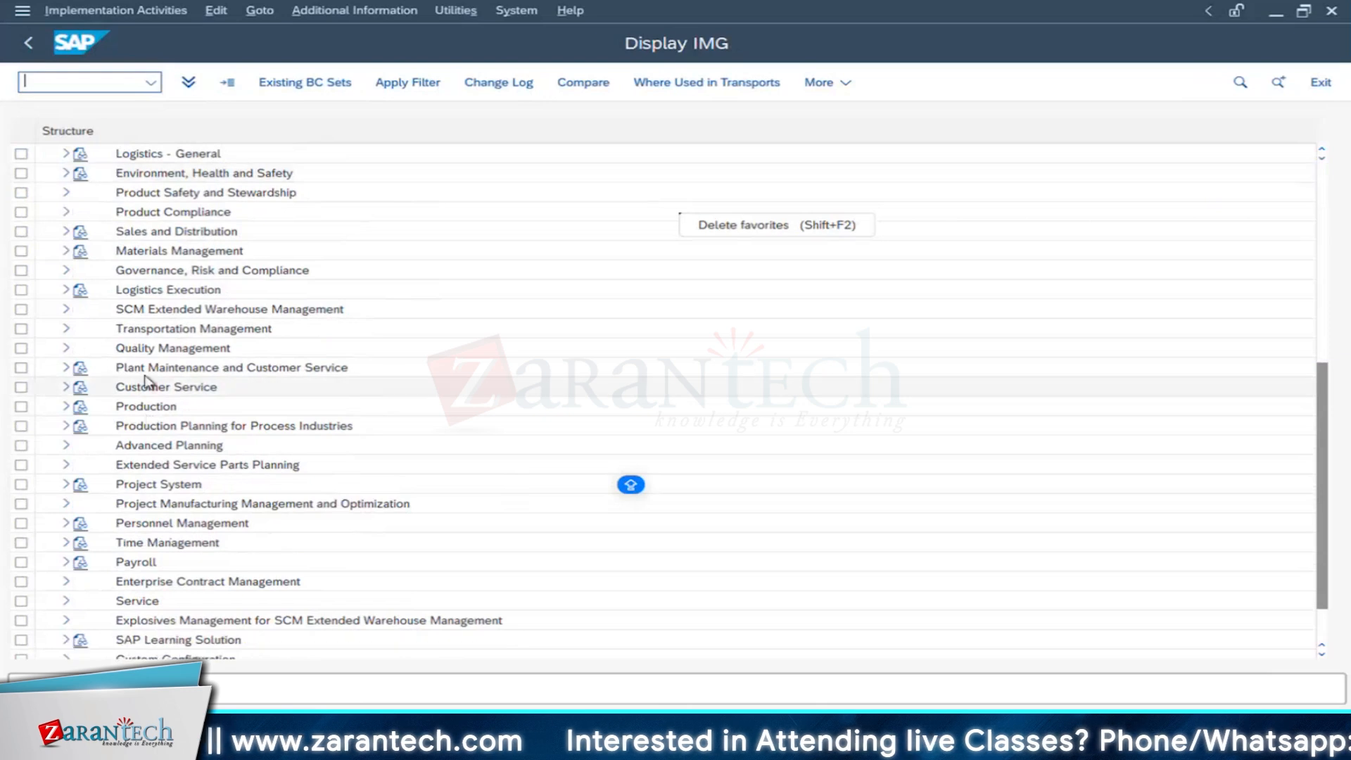
click(66, 367)
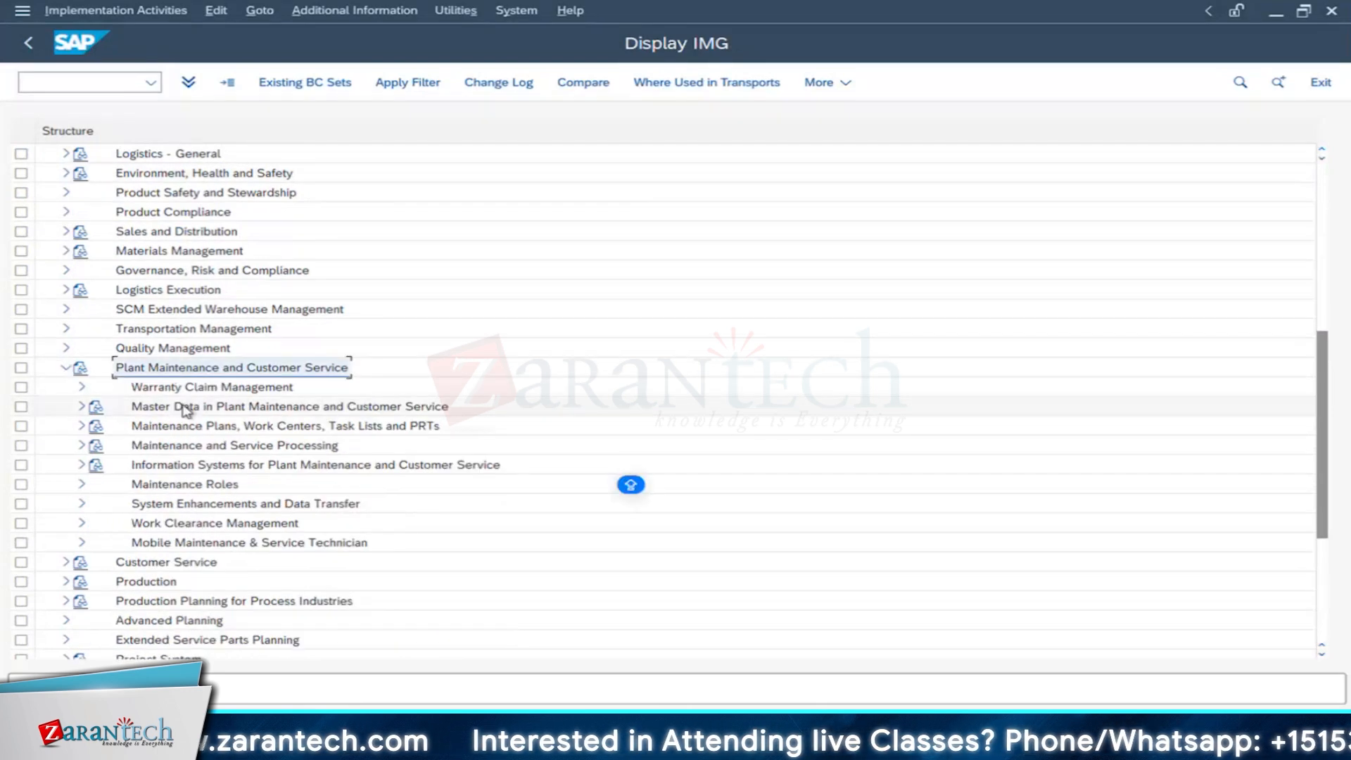
click(95, 407)
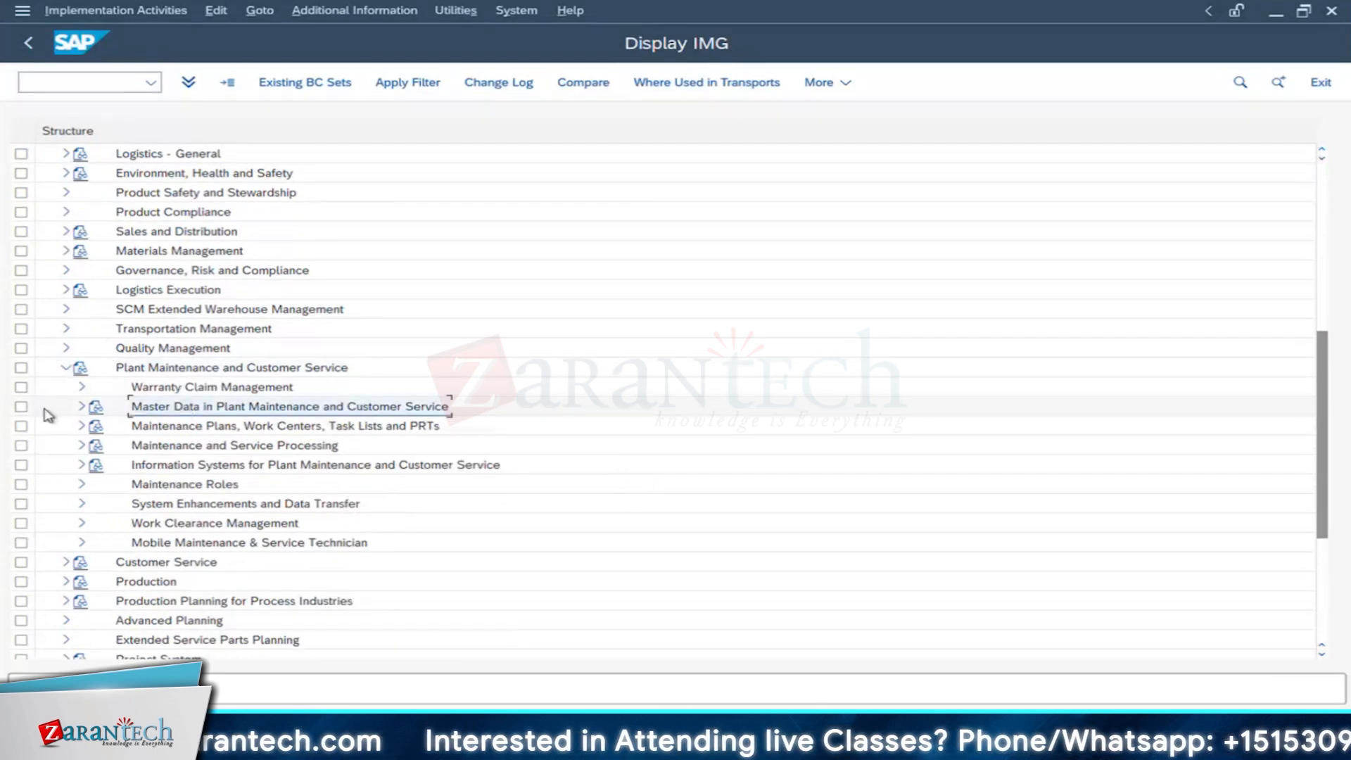
click(81, 407)
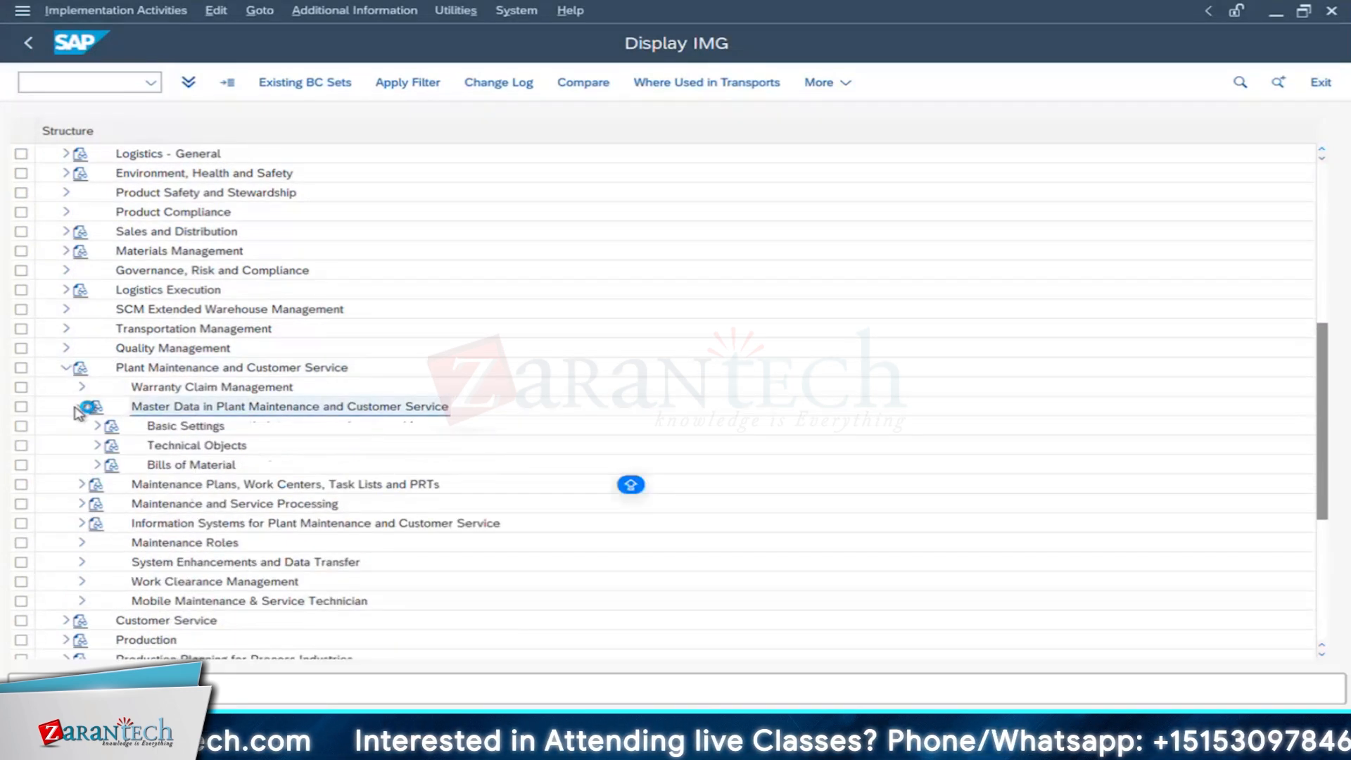
click(97, 445)
scroll(365, 473, down, 3)
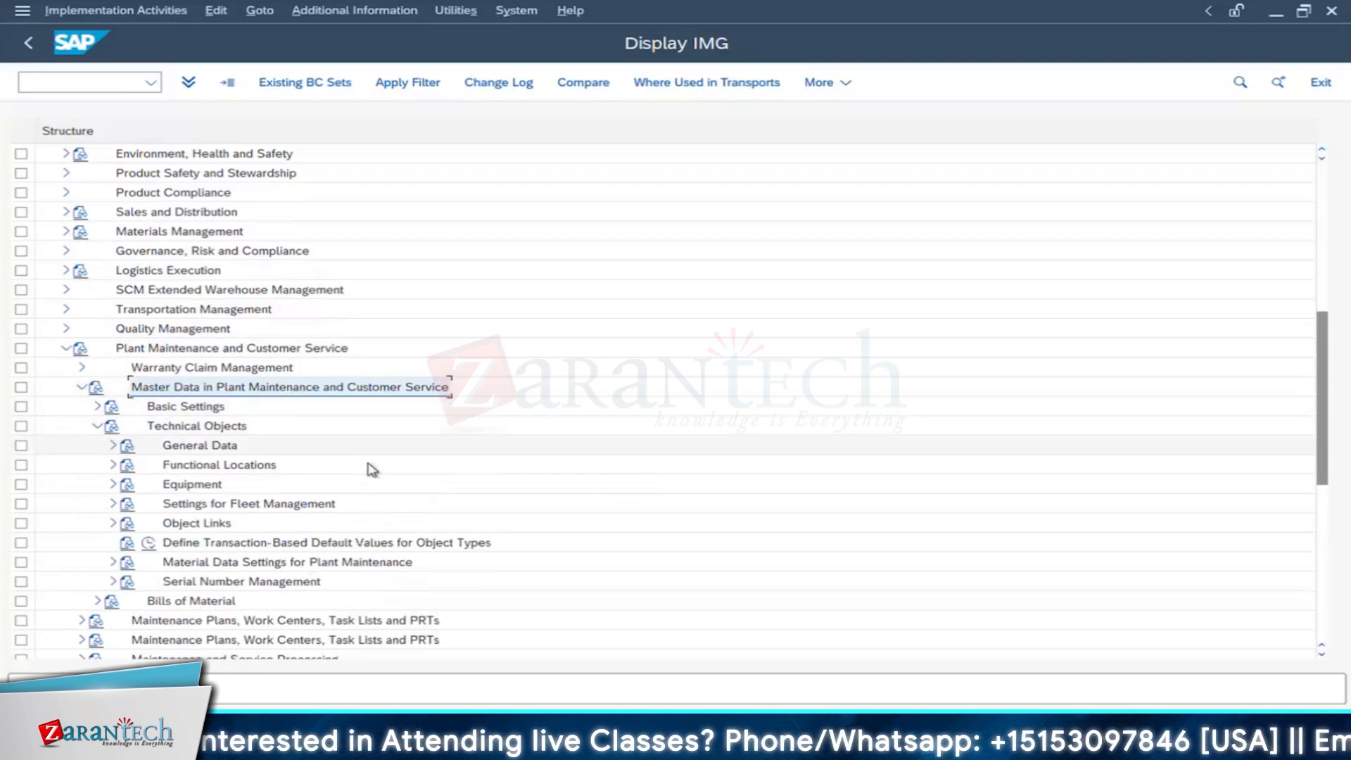
click(114, 427)
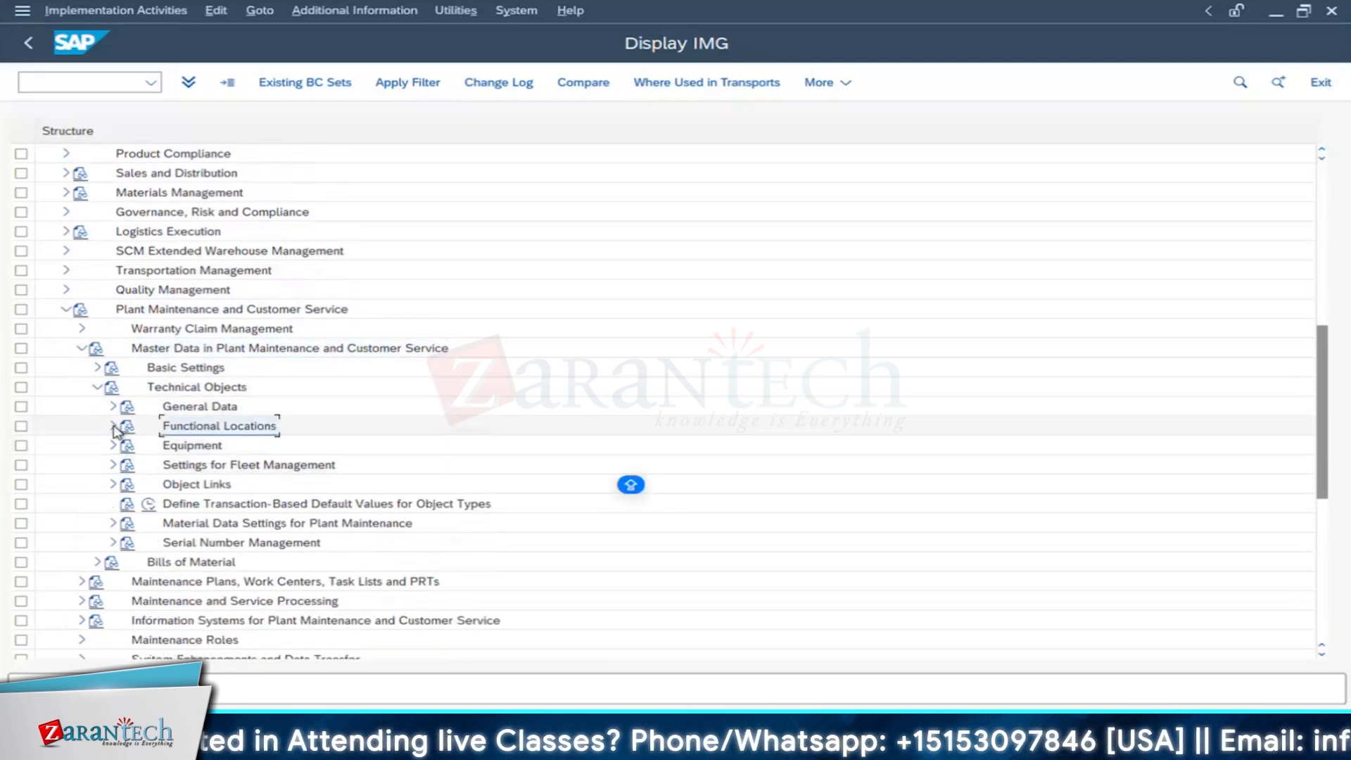
click(113, 427)
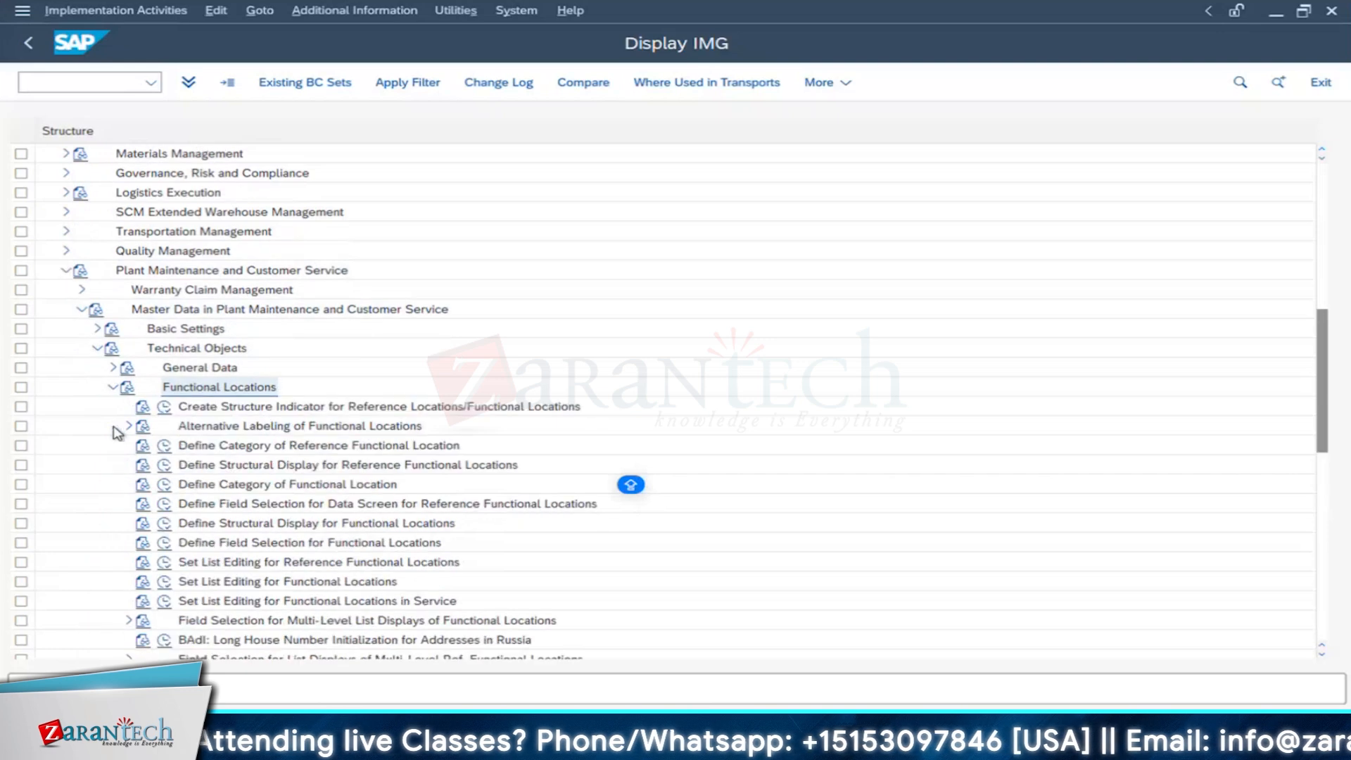
Step: Open the activity Create Structure Indicator for Reference Locations/Functional Locations and slightly widen the structure indicator column
scroll(411, 462, down, 2)
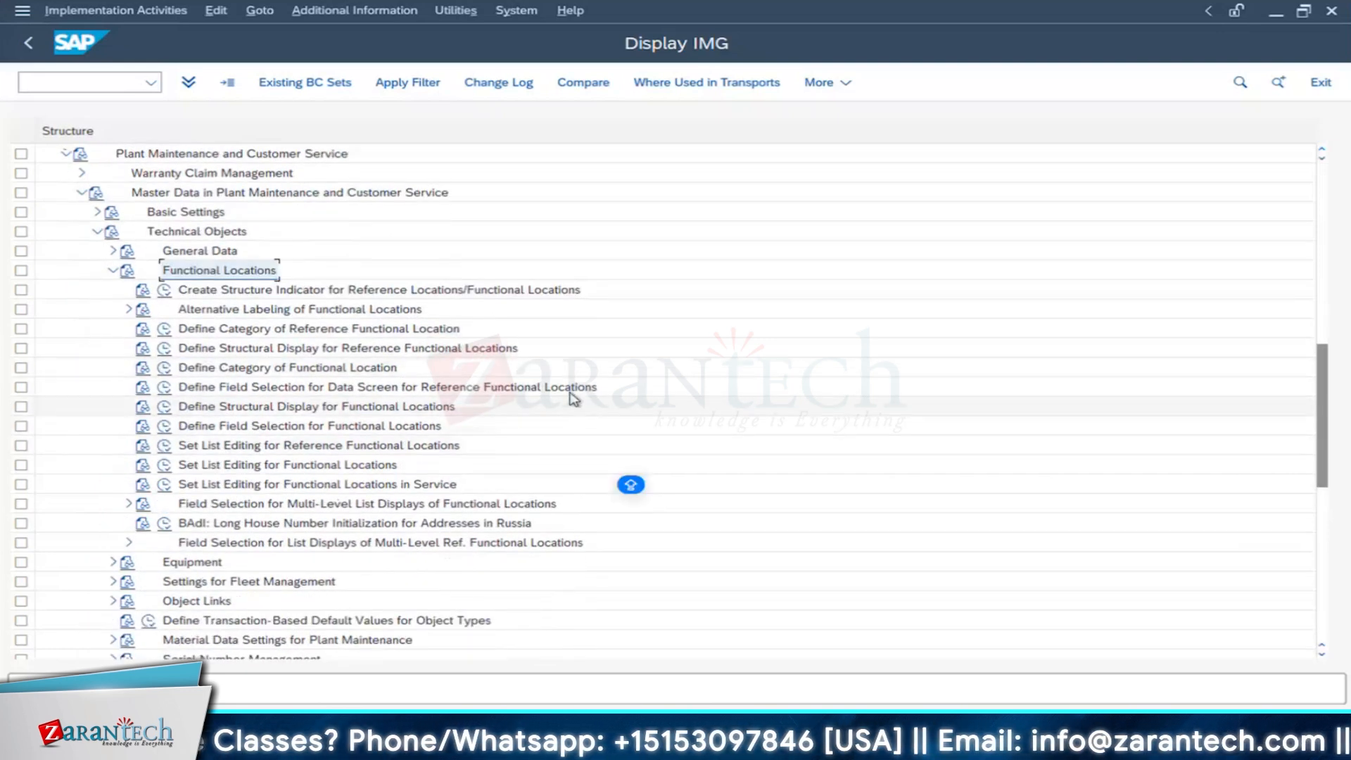
click(340, 293)
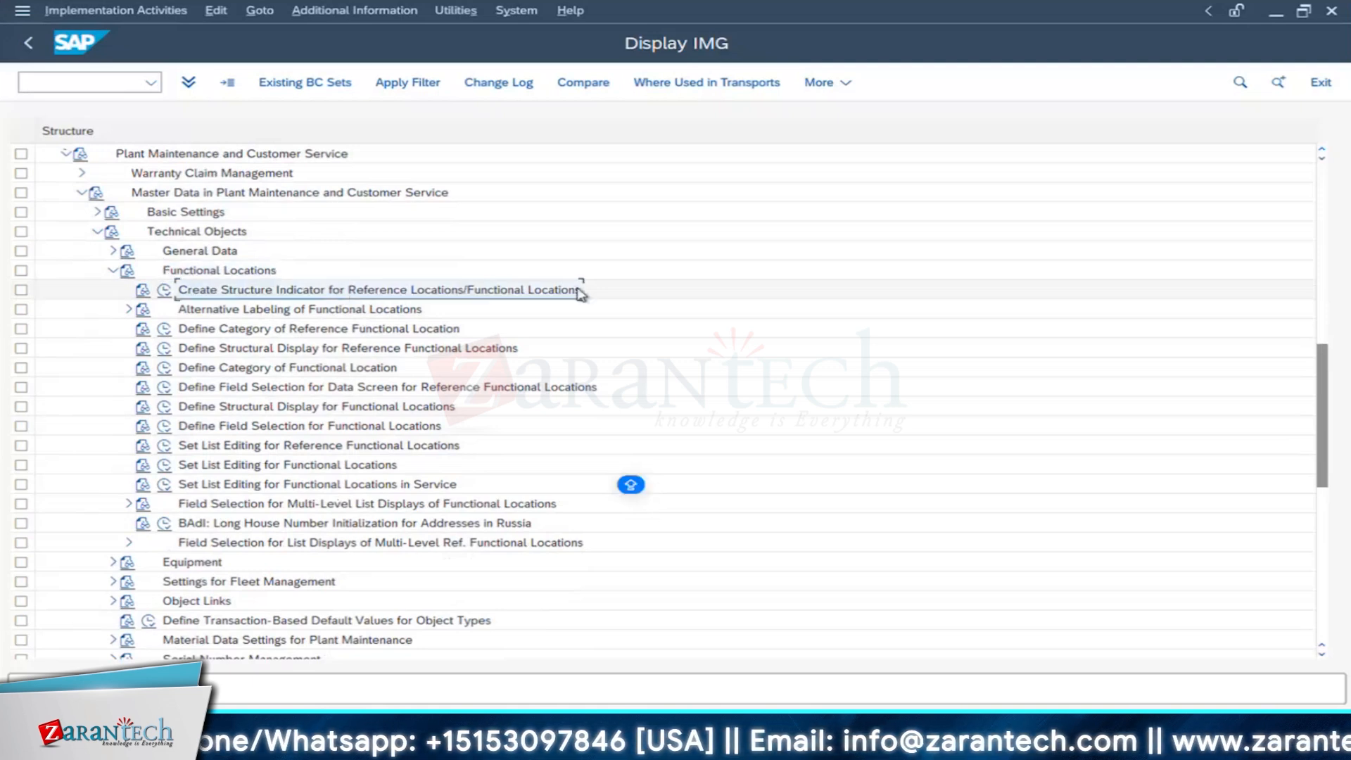
click(164, 291)
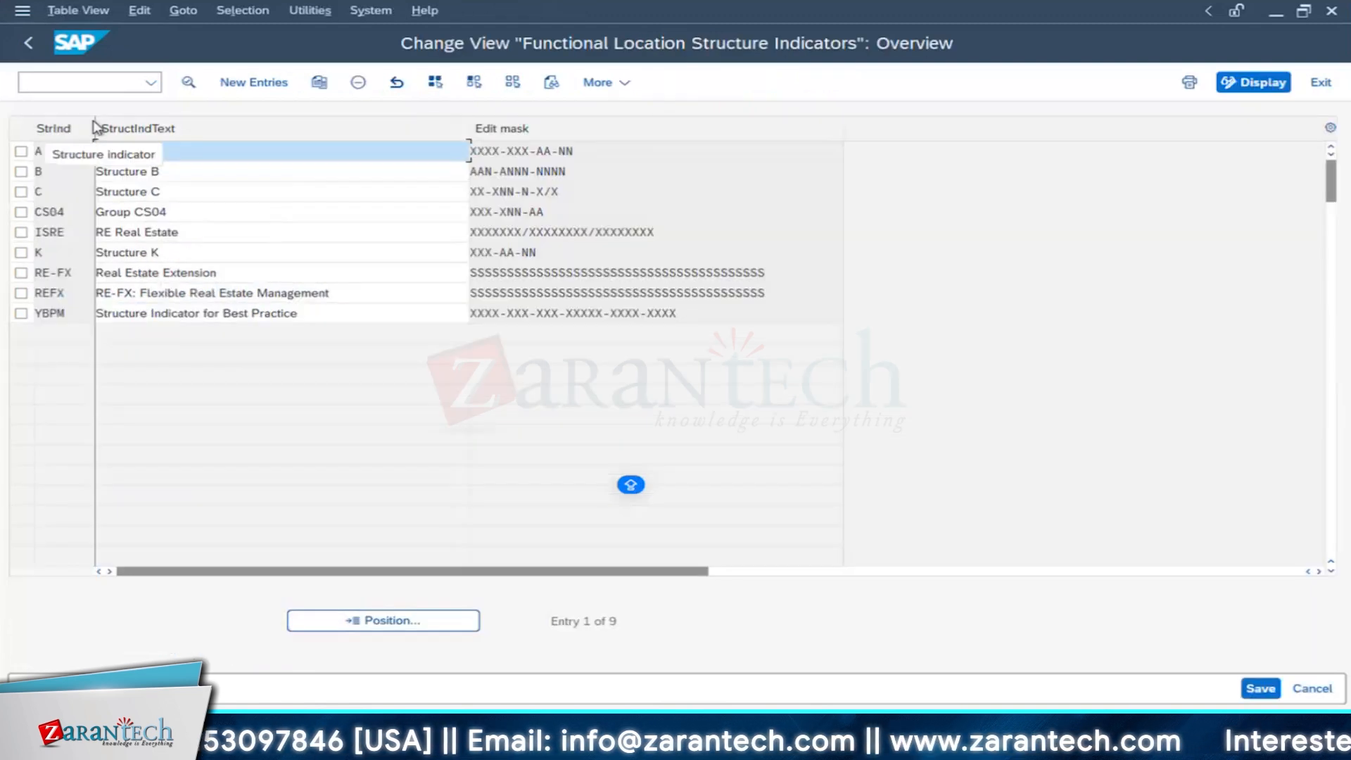
drag(95, 127, 104, 127)
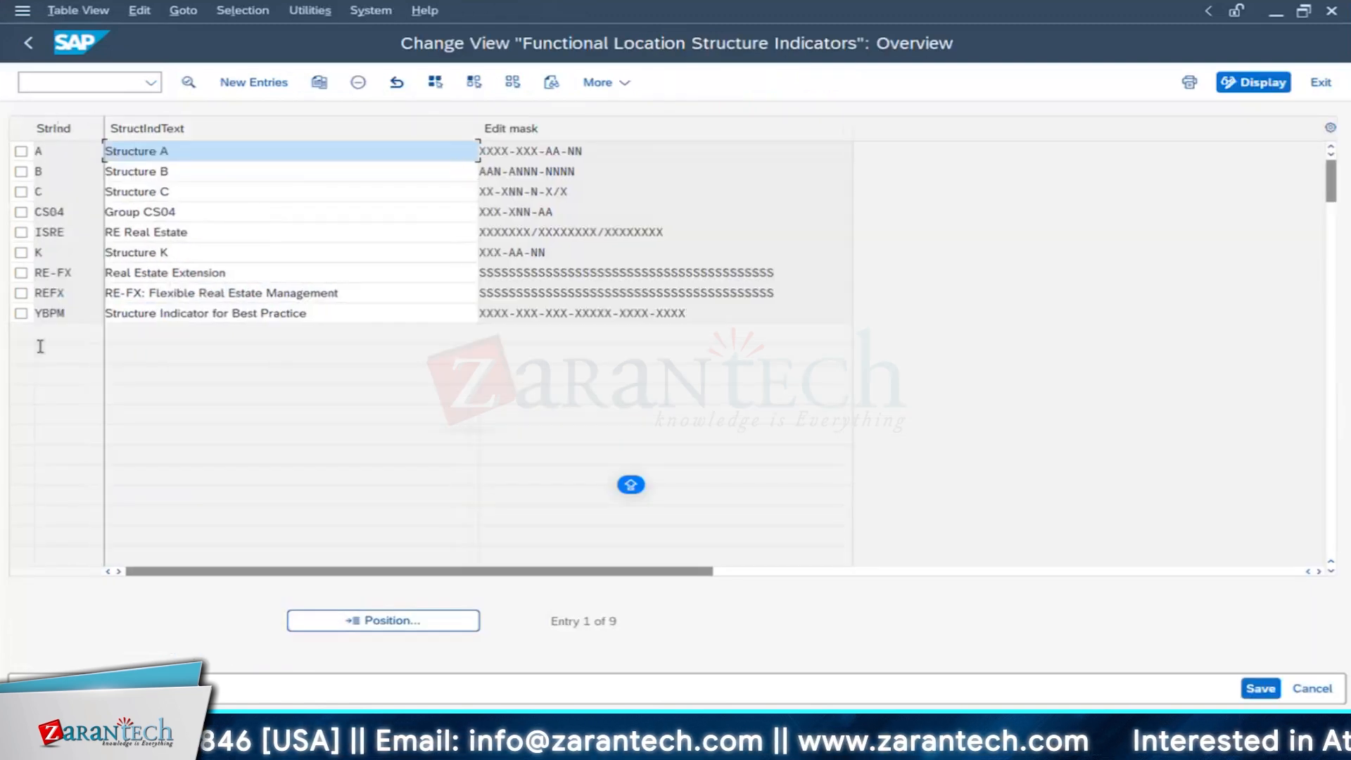
Step: Create a new structure indicator entry and enter RIL01 as its indicator
click(255, 83)
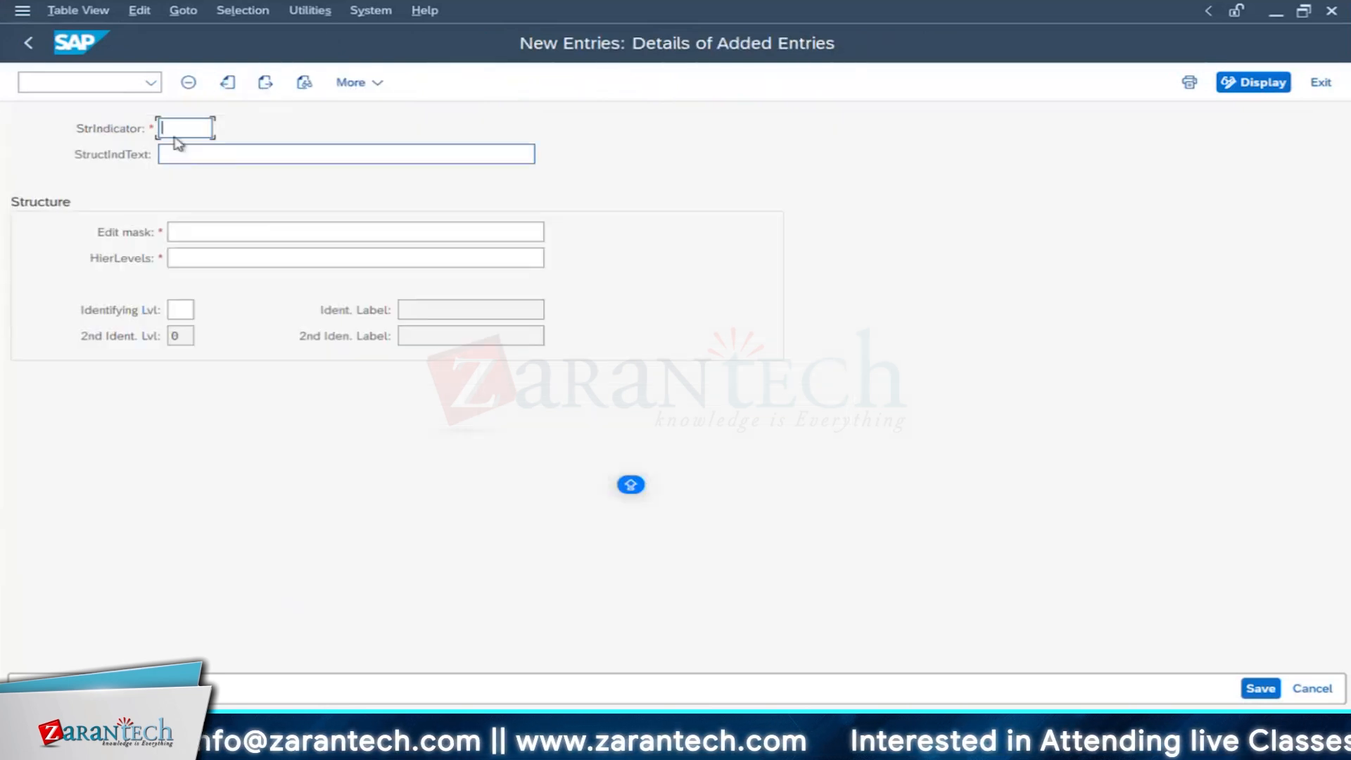
text(RIPL)
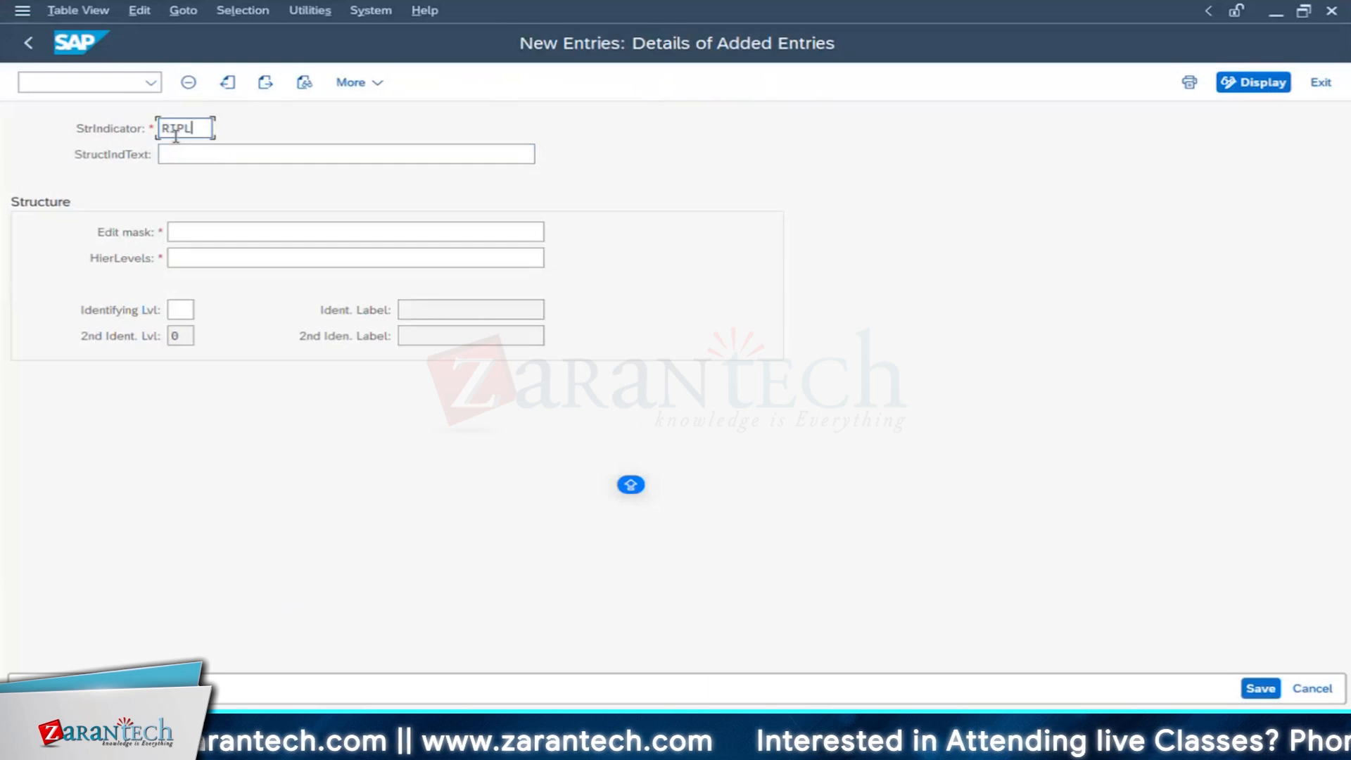
text(0)
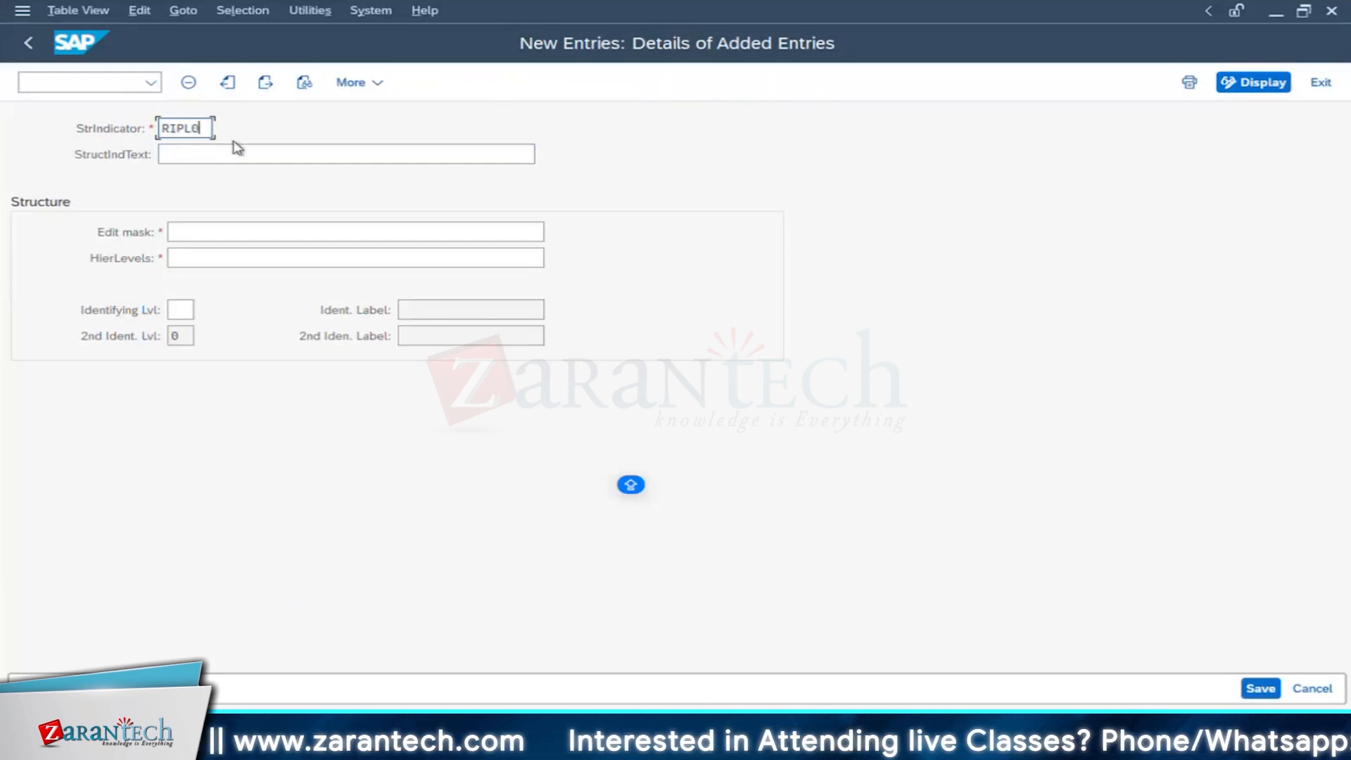
key(Left)
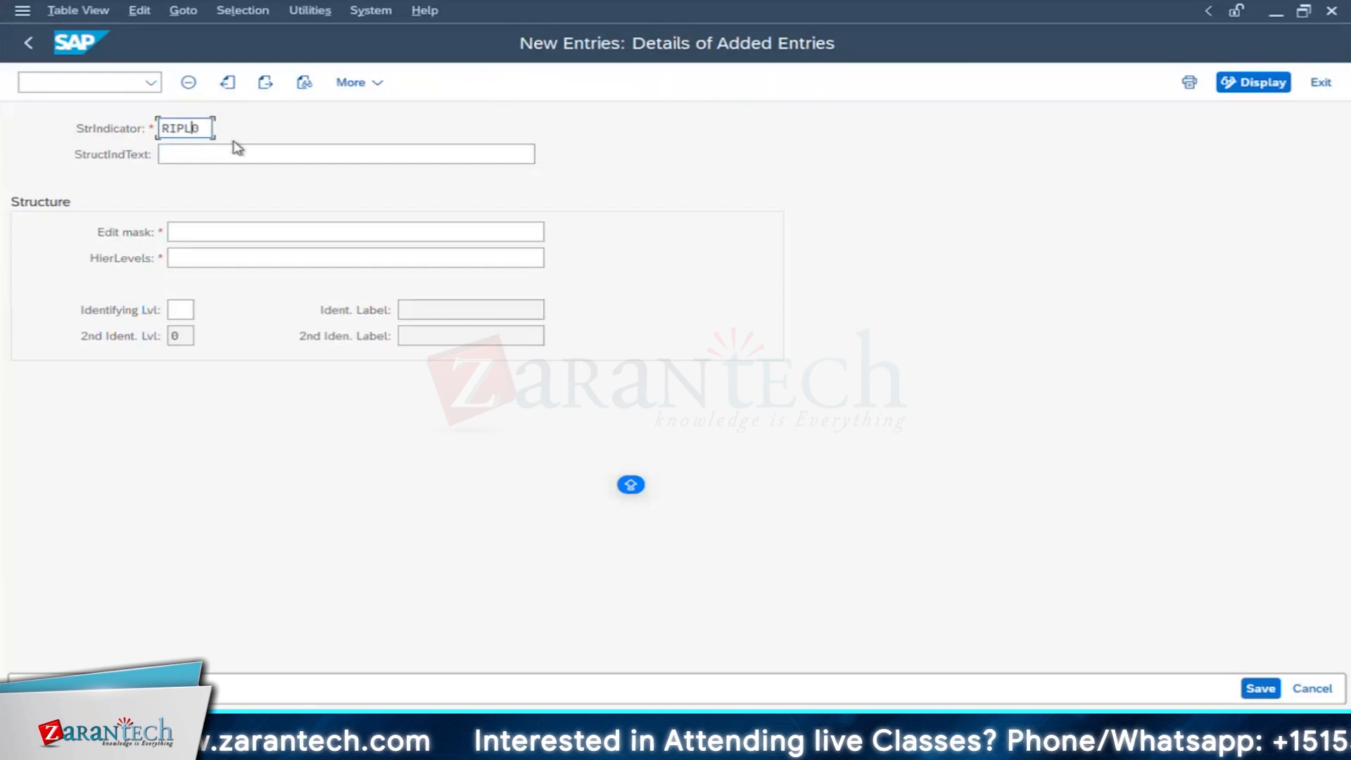
key(Left)
key(BackSpace)
key(End)
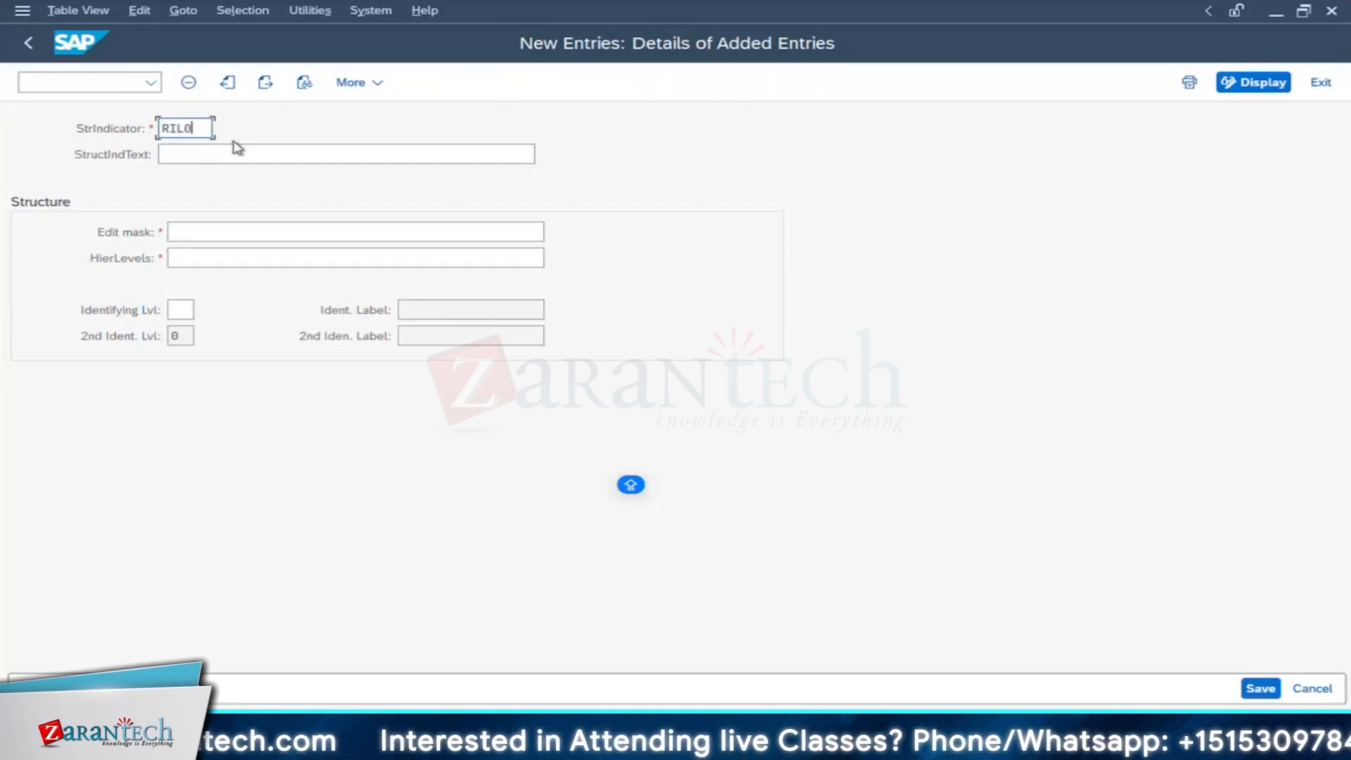
text(1)
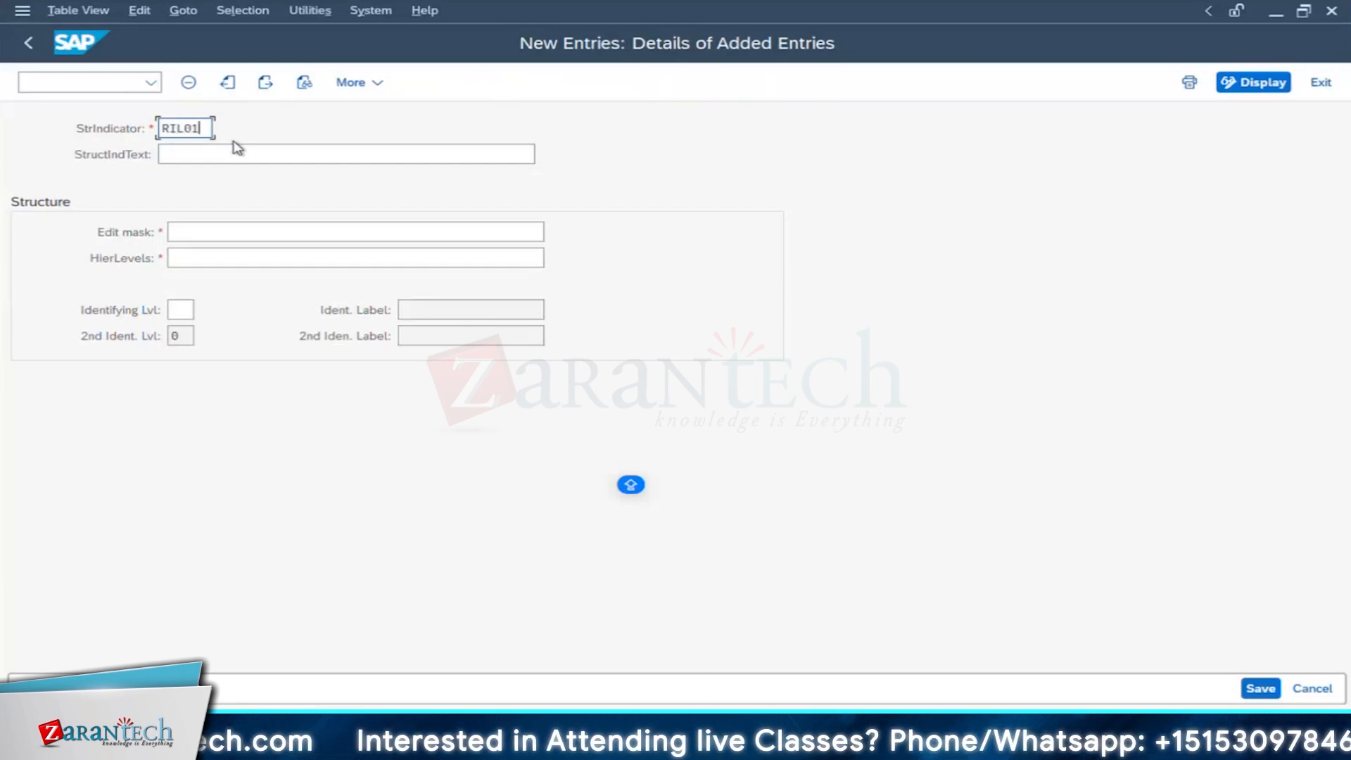
click(185, 156)
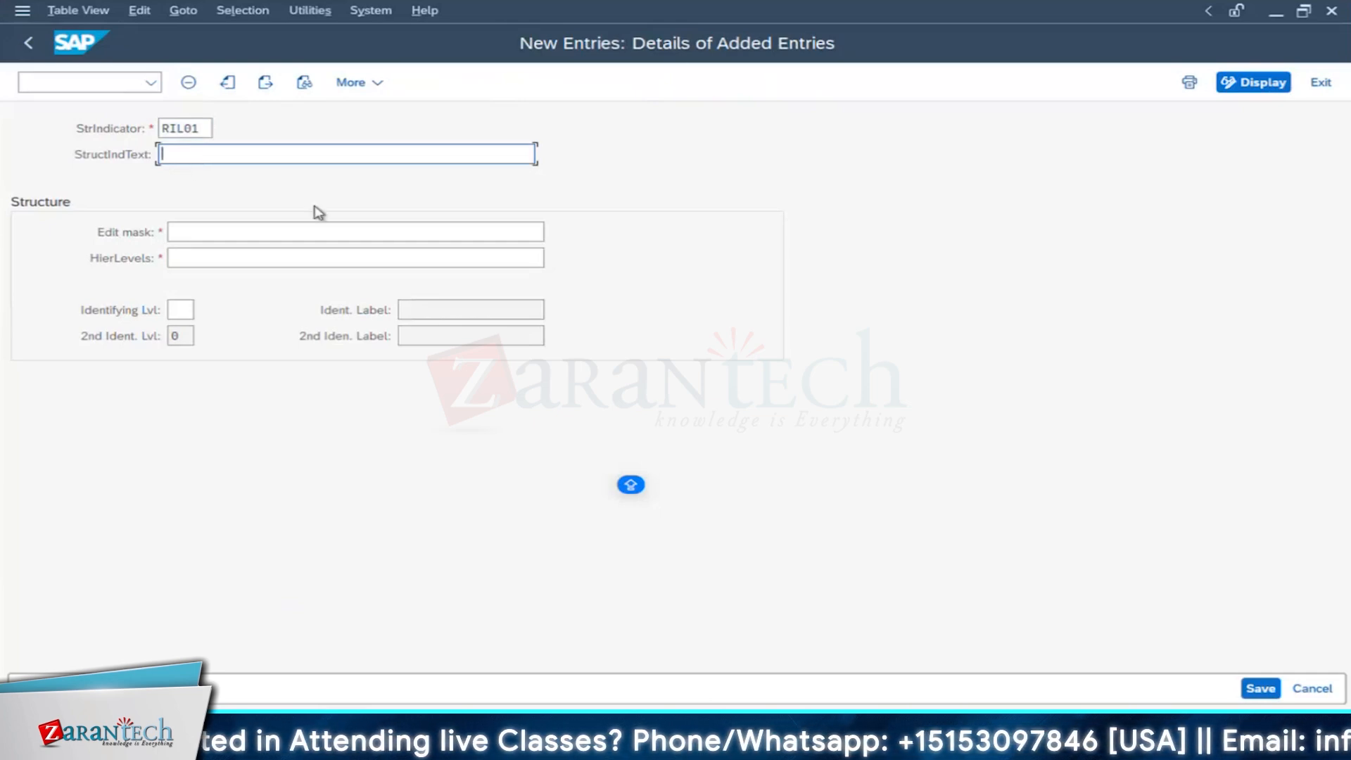
text(RELAINCE POW)
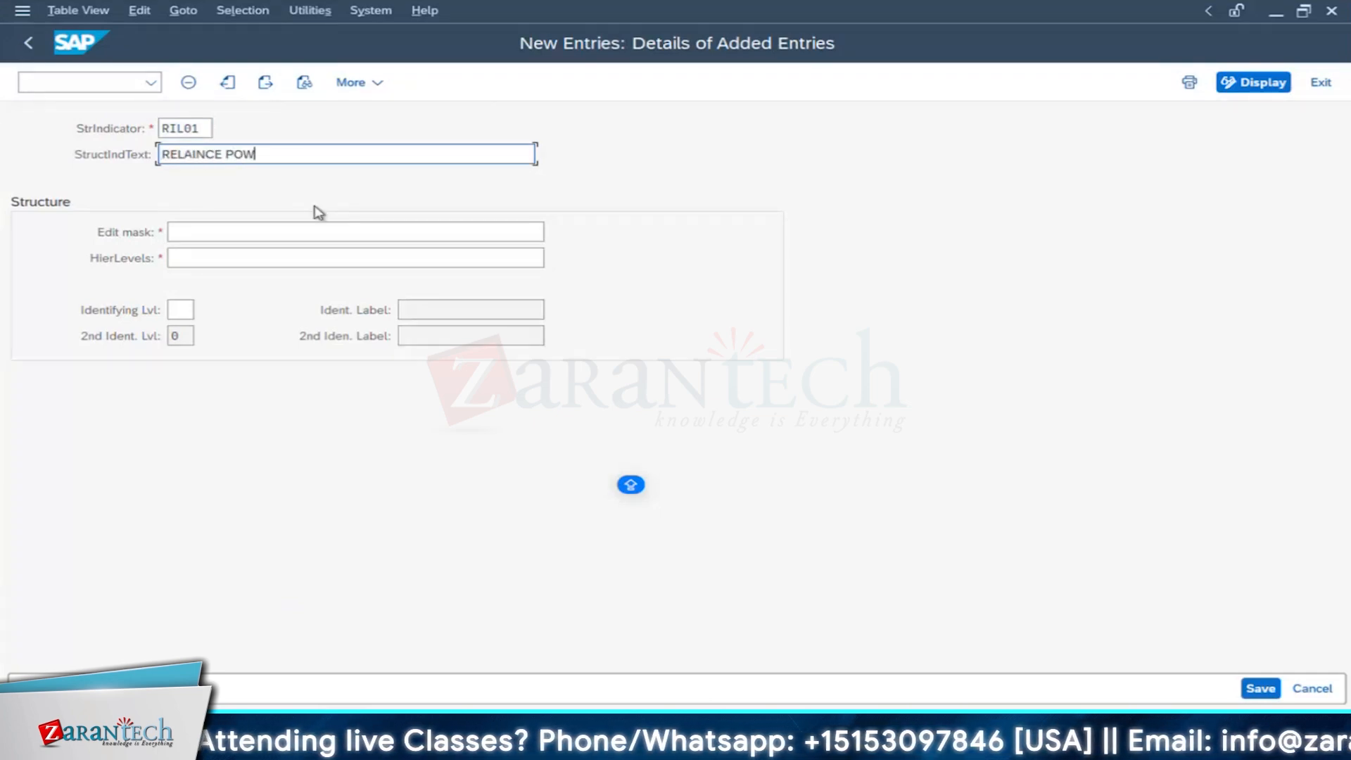
text(ER UNIT 1)
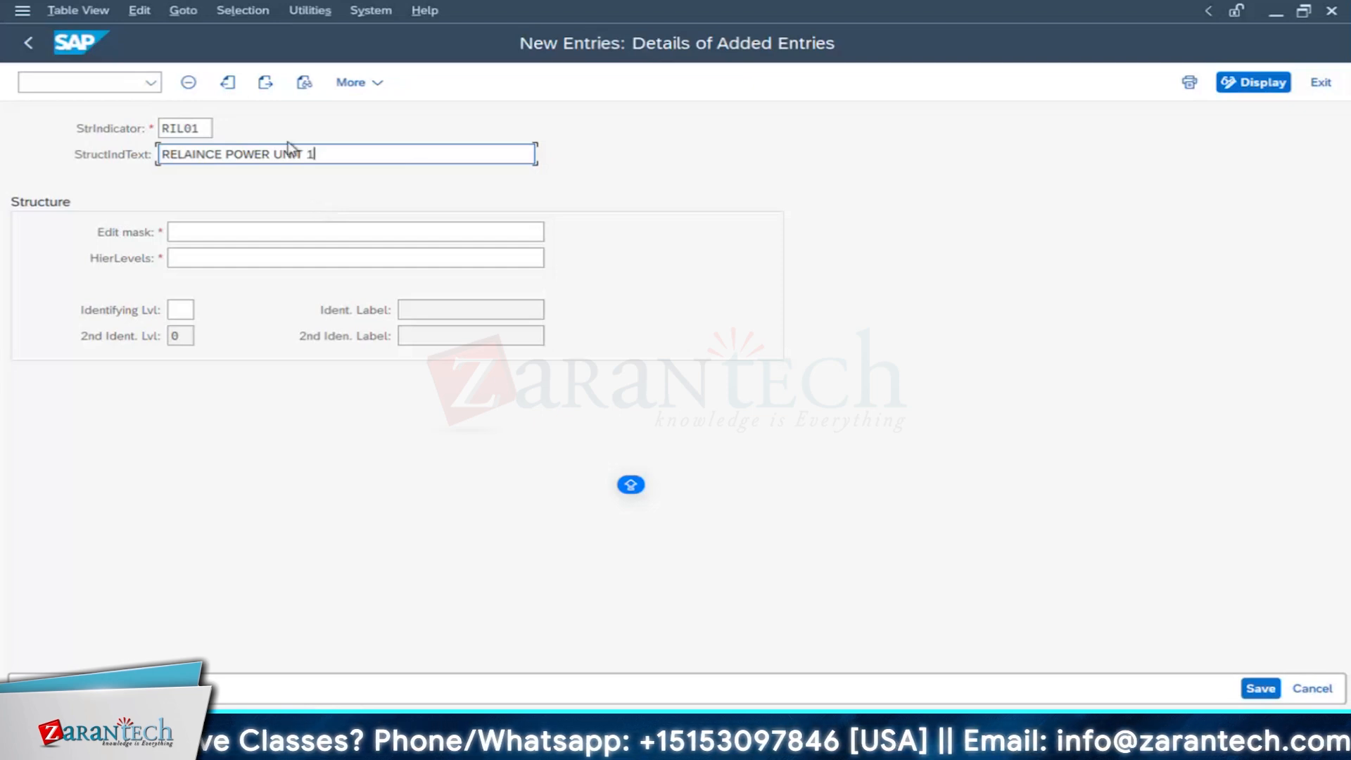
click(193, 155)
key(BackSpace)
text(IA)
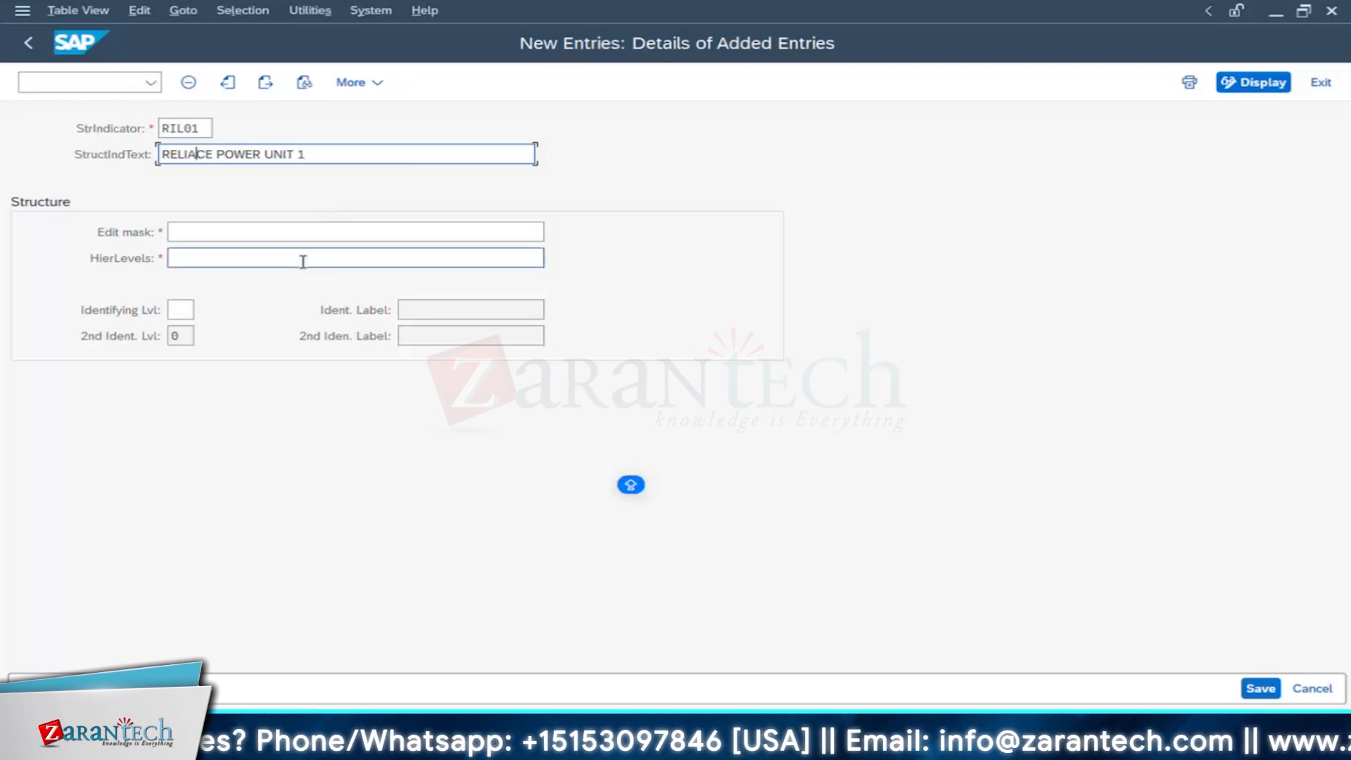
key(Right)
key(Right)
key(Right)
key(Right)
key(Right)
key(Right)
key(Right)
key(Right)
key(Right)
key(Right)
key(Right)
key(Right)
key(Right)
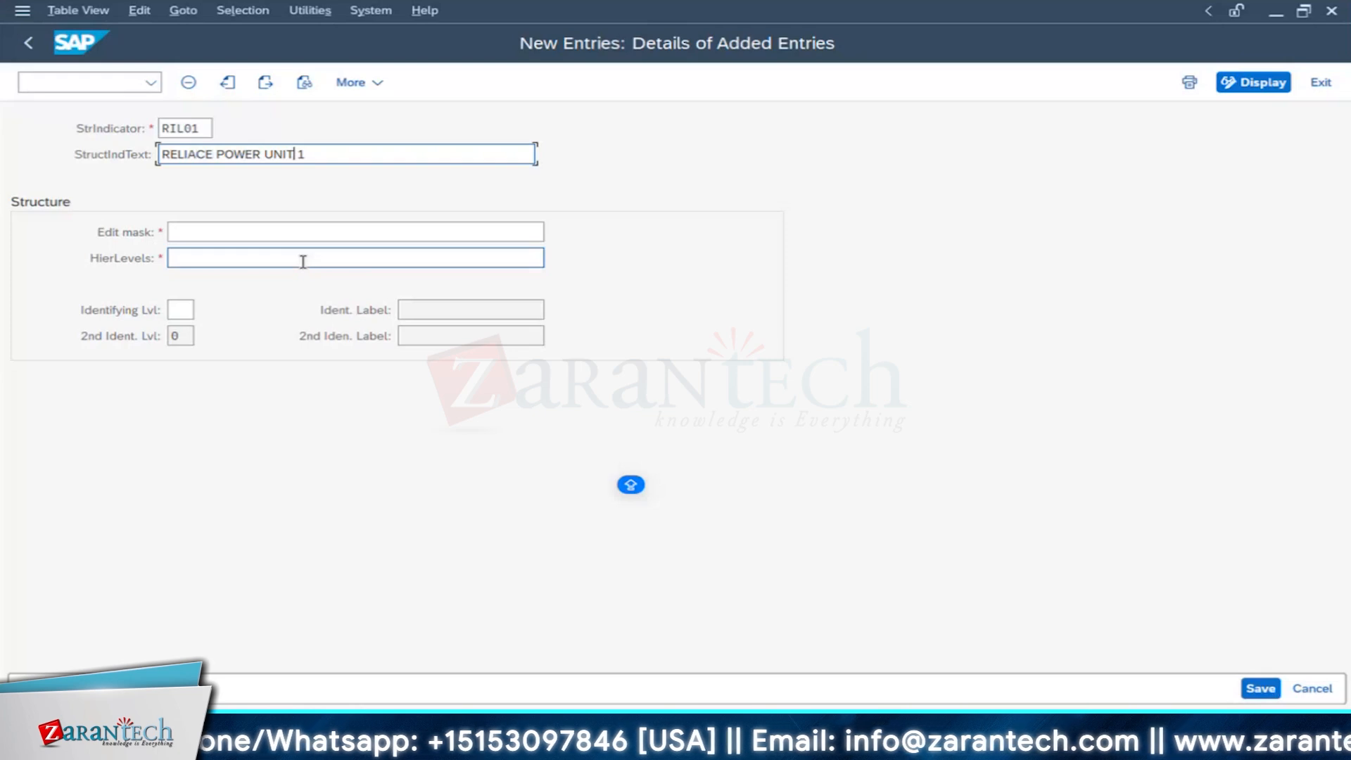
key(Right)
key(Right)
key(BackSpace)
key(BackSpace)
key(BackSpace)
key(BackSpace)
key(BackSpace)
key(BackSpace)
key(BackSpace)
key(BackSpace)
key(BackSpace)
key(BackSpace)
key(BackSpace)
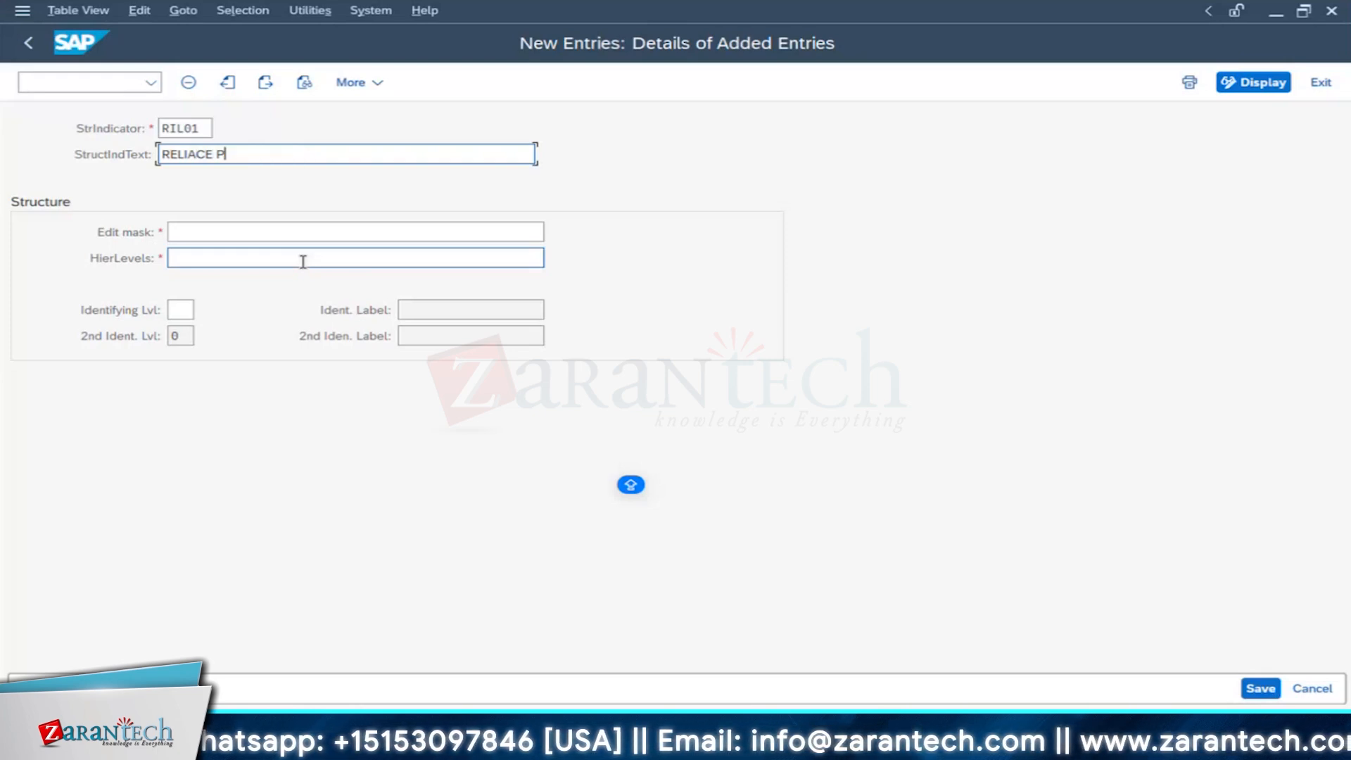
key(BackSpace)
key(BackSpace)
key(BackSpace)
key(BackSpace)
key(BackSpace)
key(BackSpace)
key(BackSpace)
key(BackSpace)
key(BackSpace)
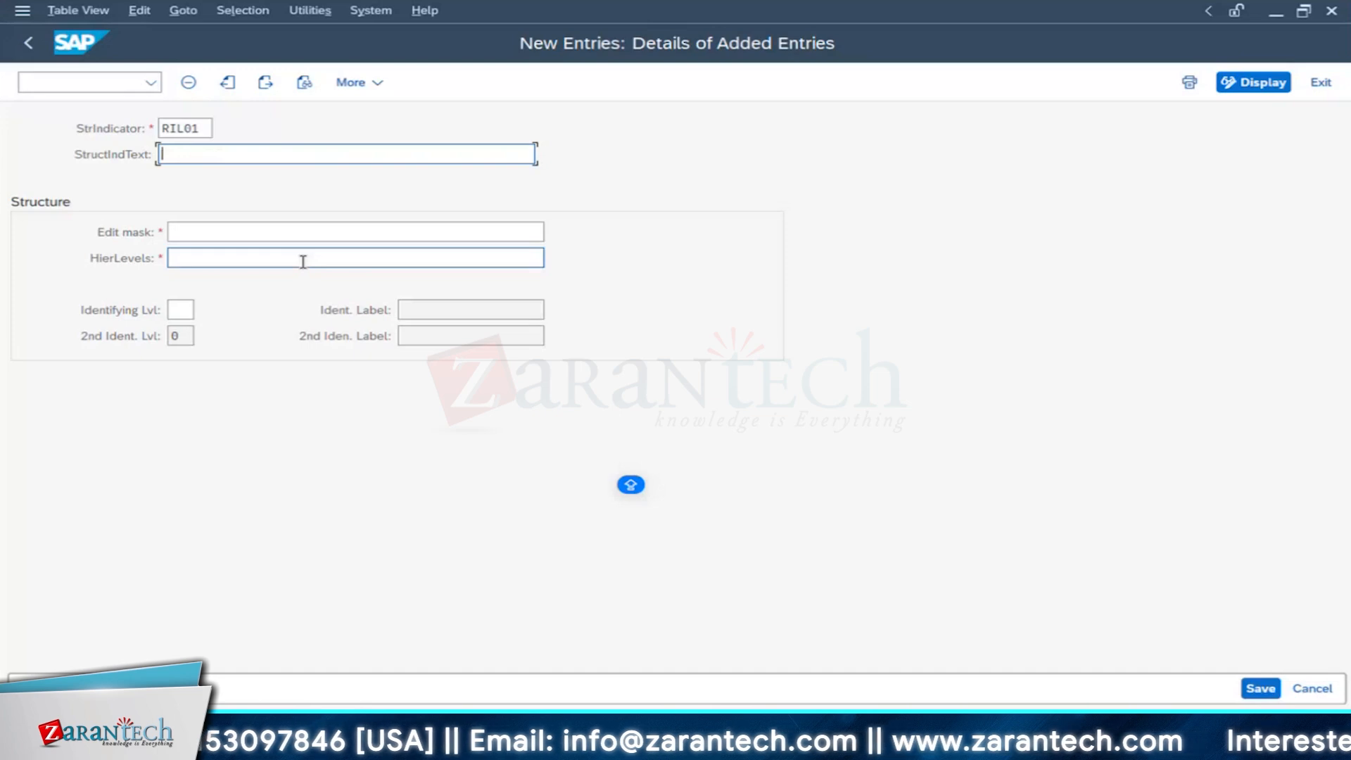
Step: Enter RELIANCE POWER UNIT 01 as the structure indicator text and AANN-AANN-XXXXX-XXXXX-XXXXXXXX-SSSSSSSSS as the edit mask
text(RE)
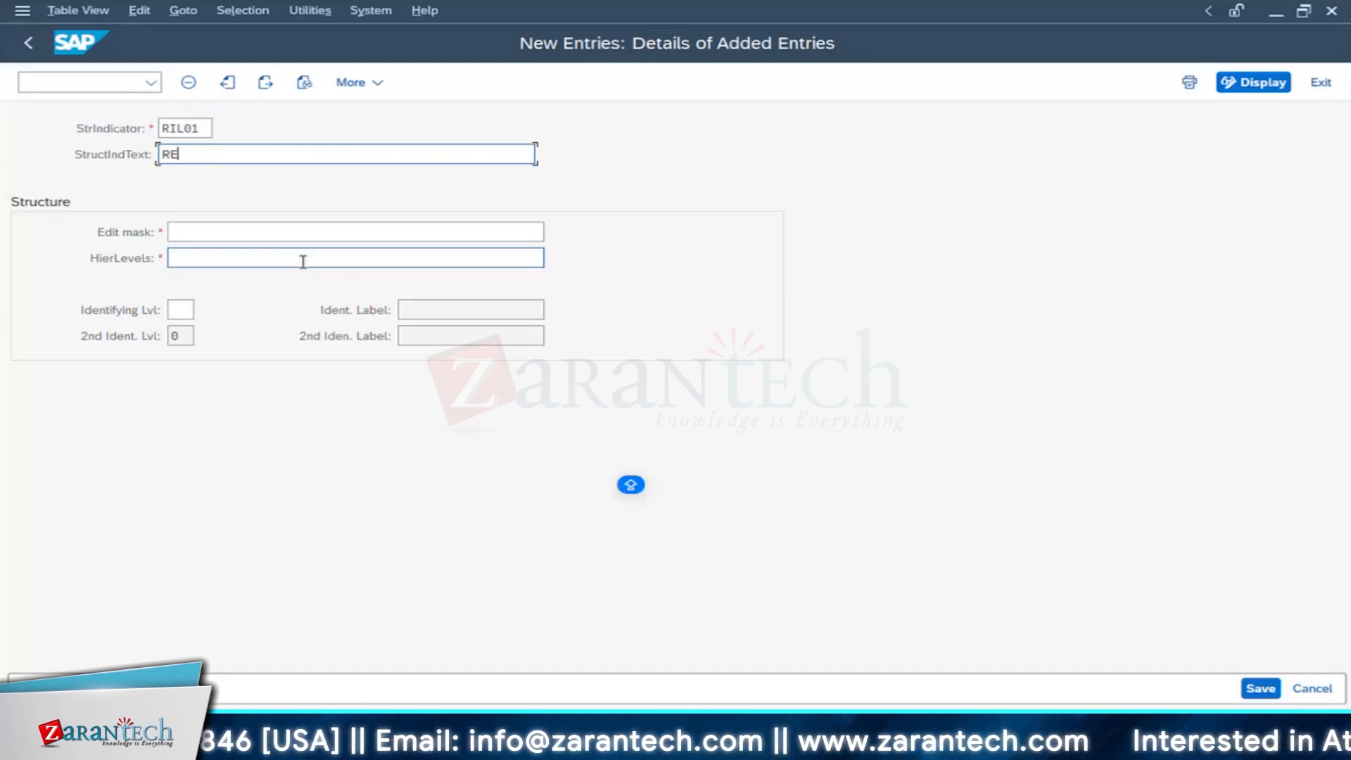
text(LIANCE)
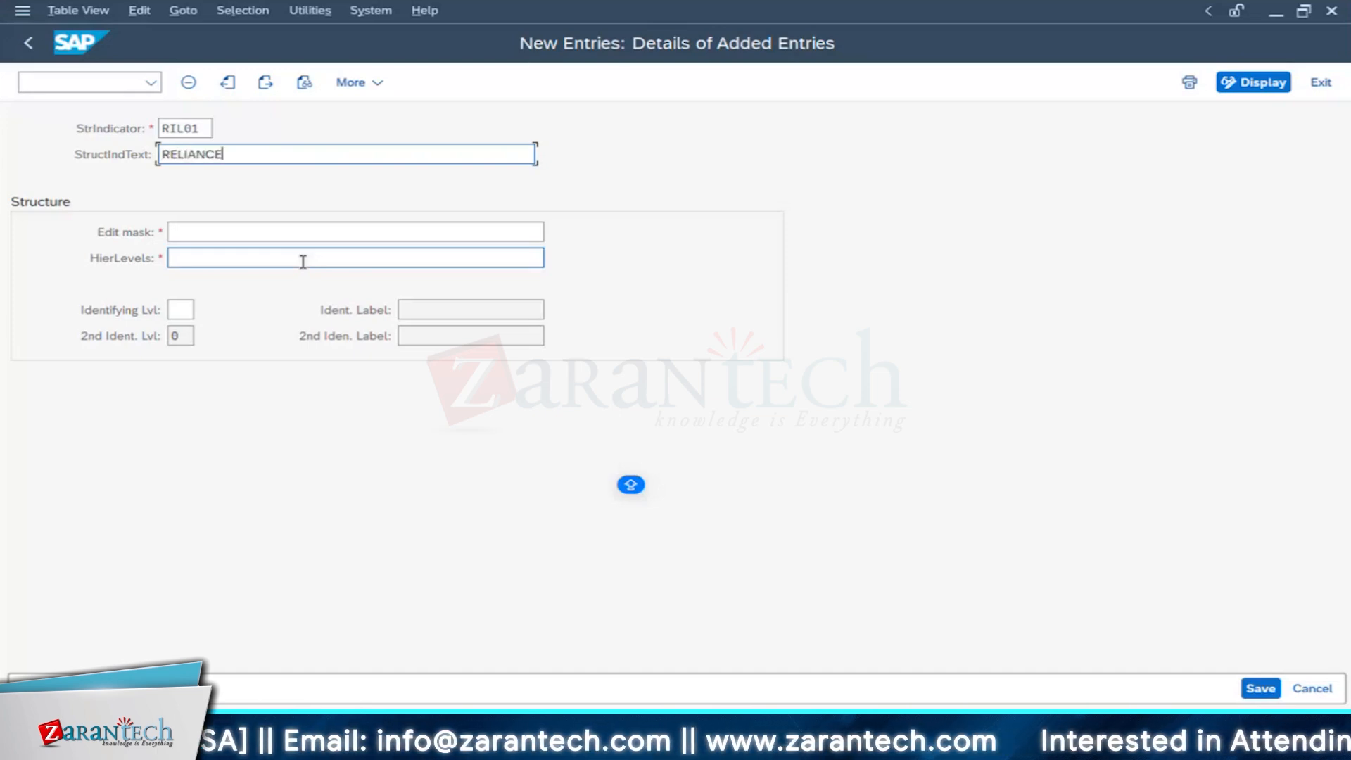
text( POWER )
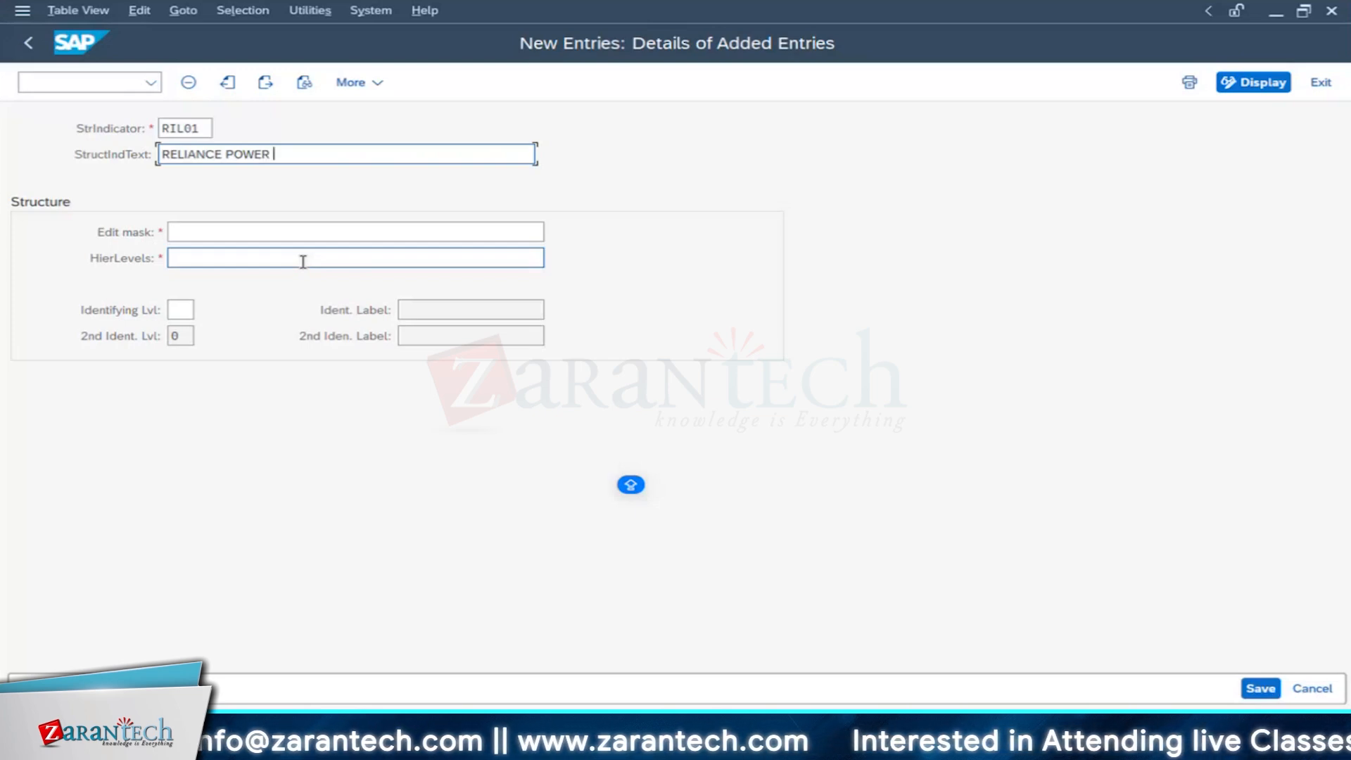
text(UNIT 01)
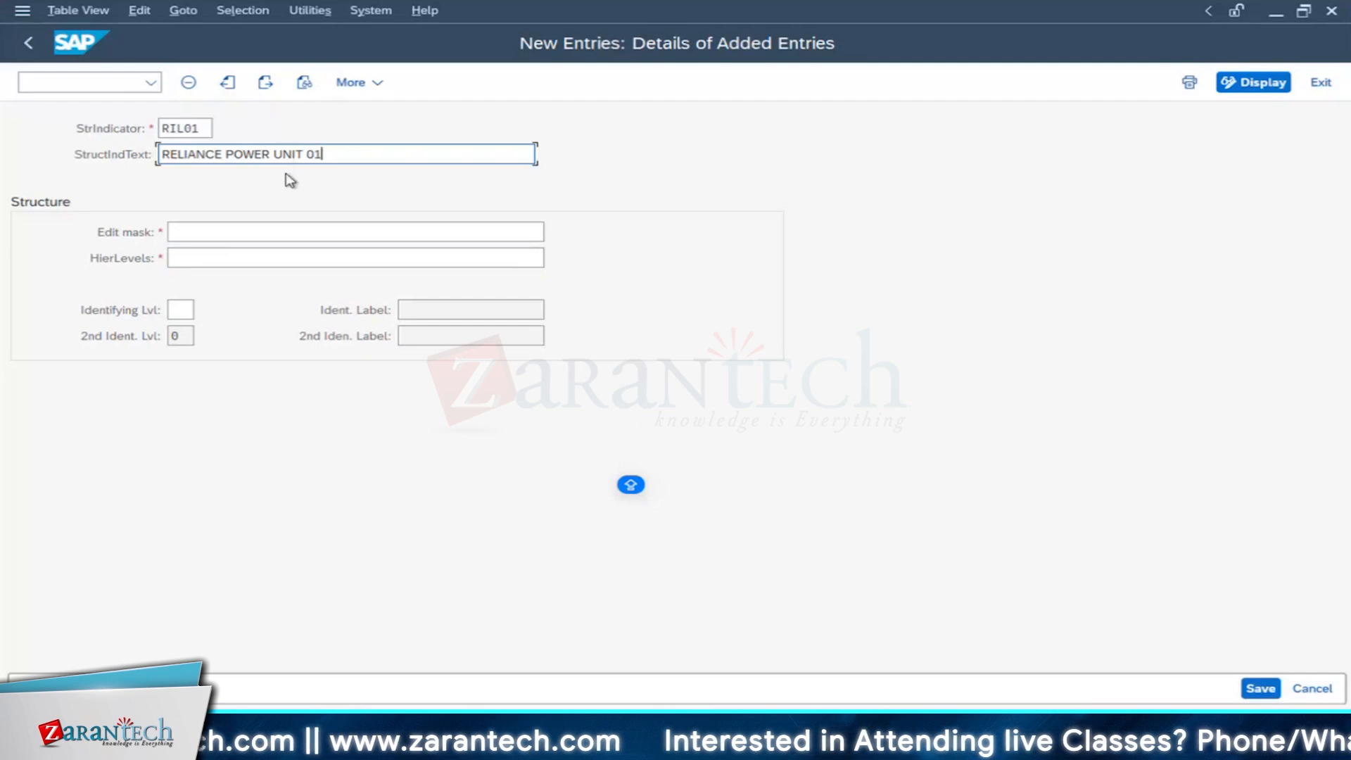
click(242, 234)
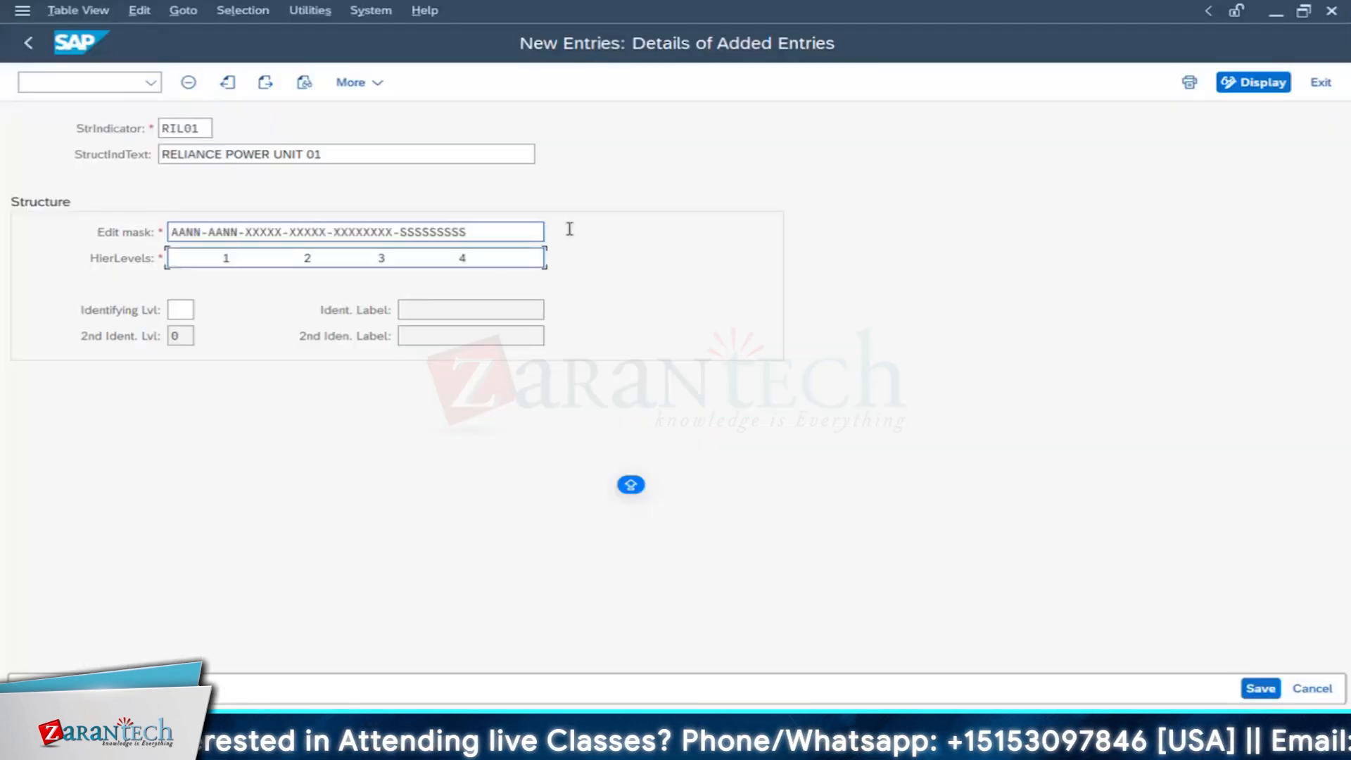
Step: Align hierarchy level 1 under the last character of the edit mask's first AANN block
click(181, 261)
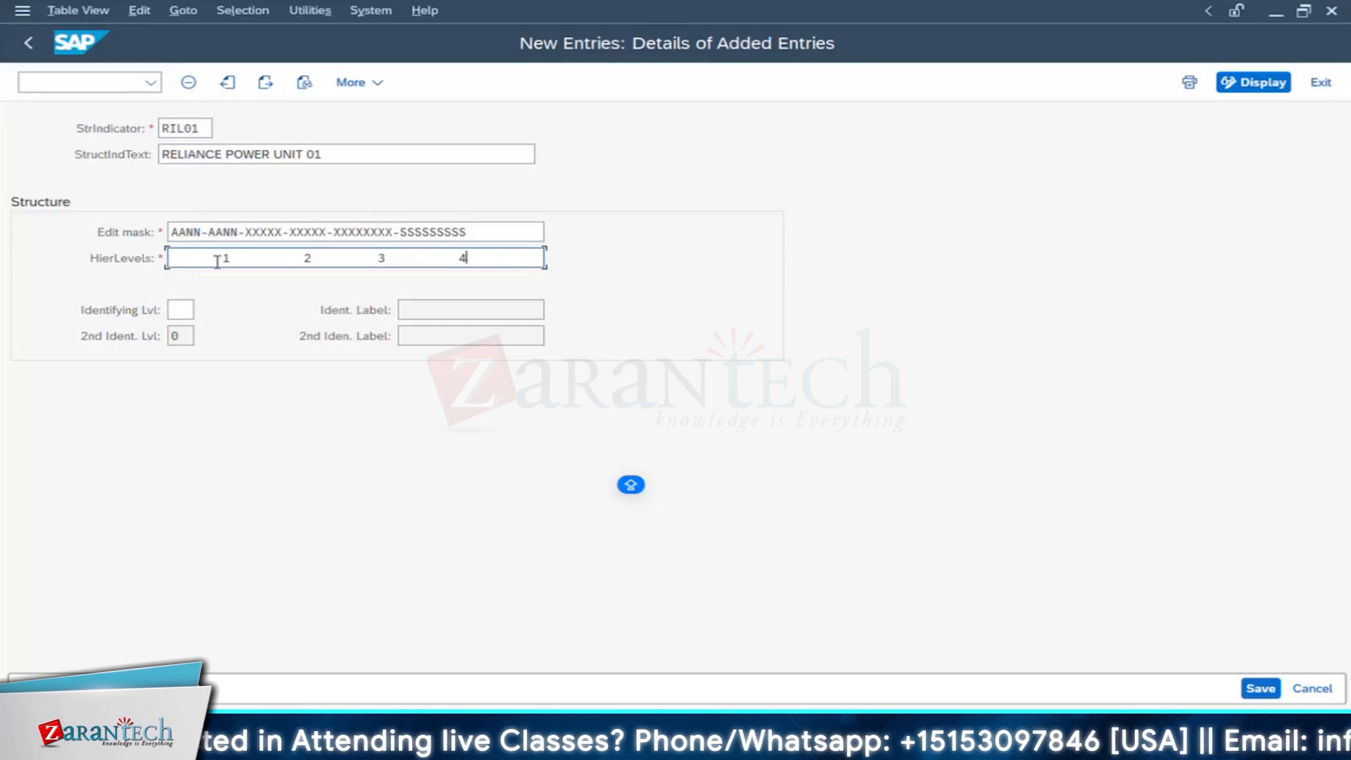
click(225, 258)
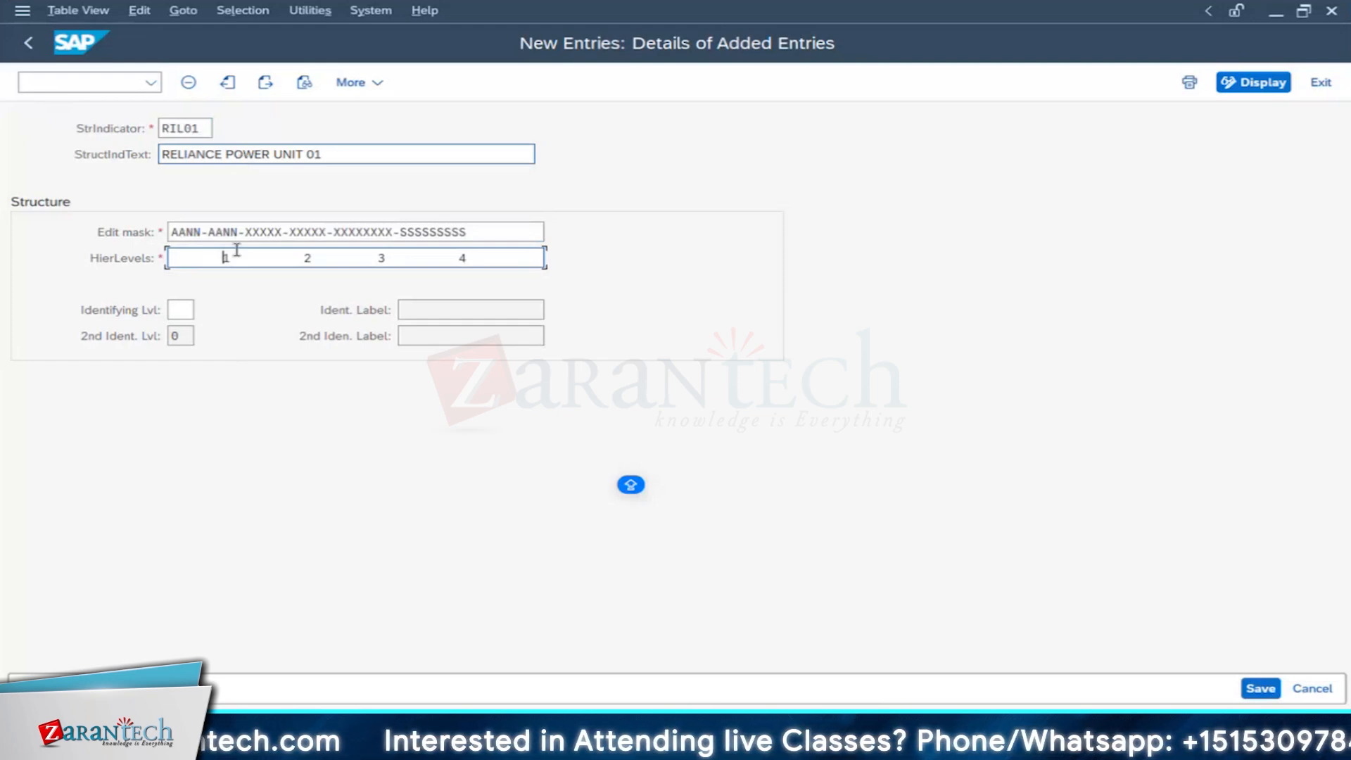
key(BackSpace)
key(BackSpace)
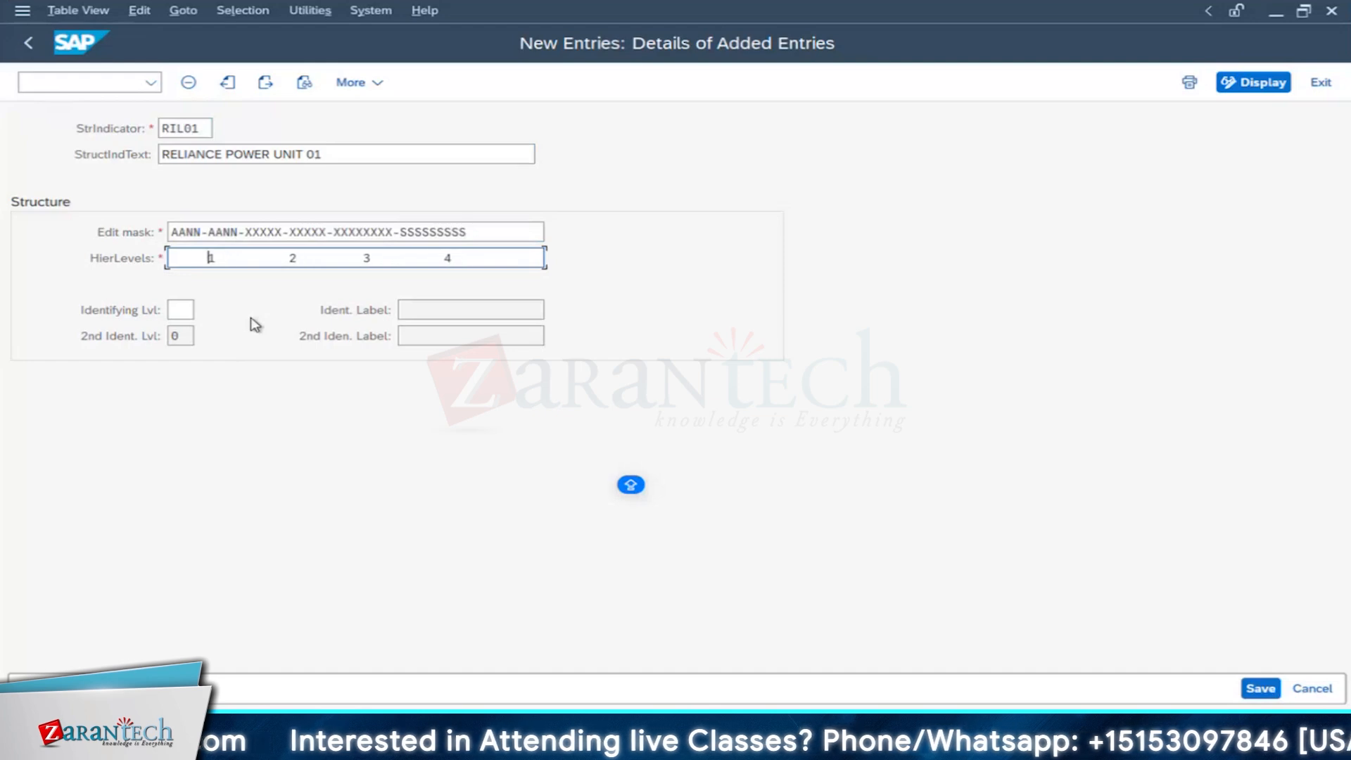
key(BackSpace)
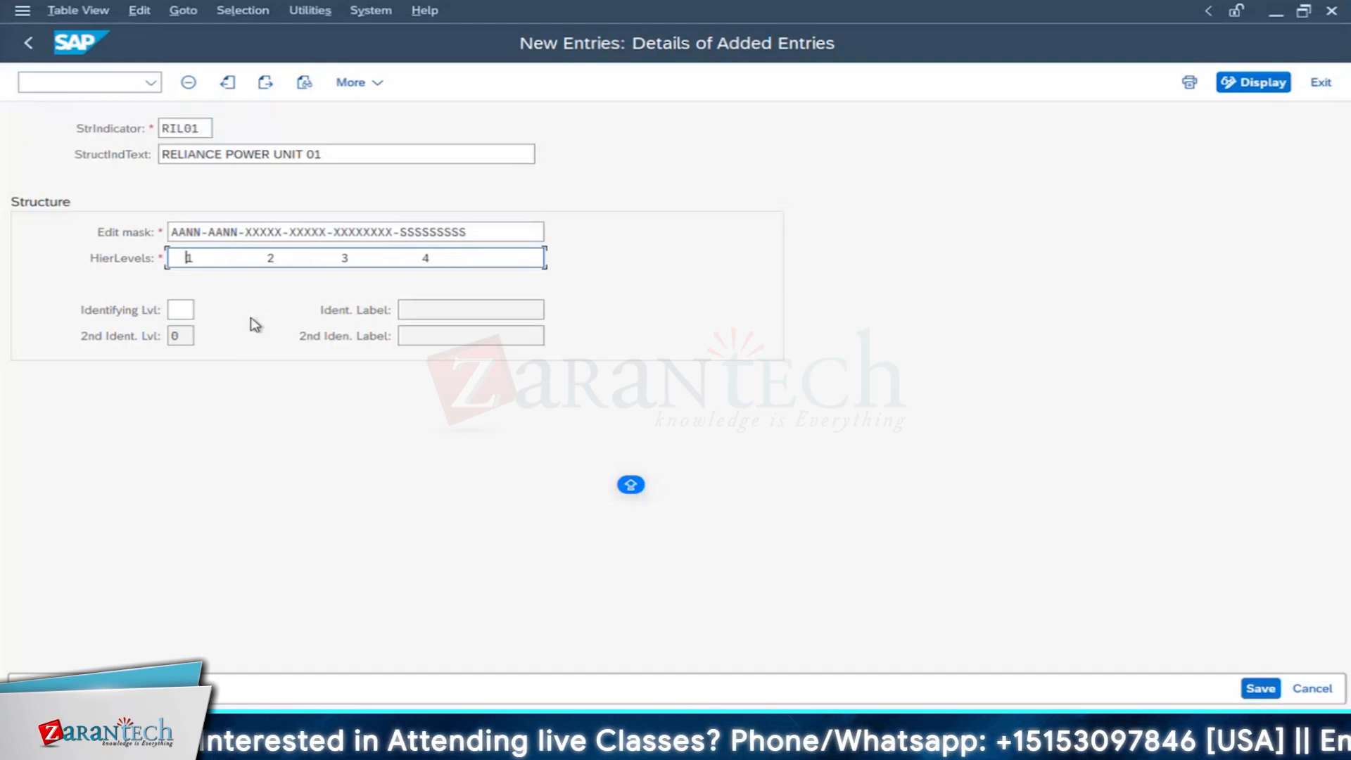
text(1)
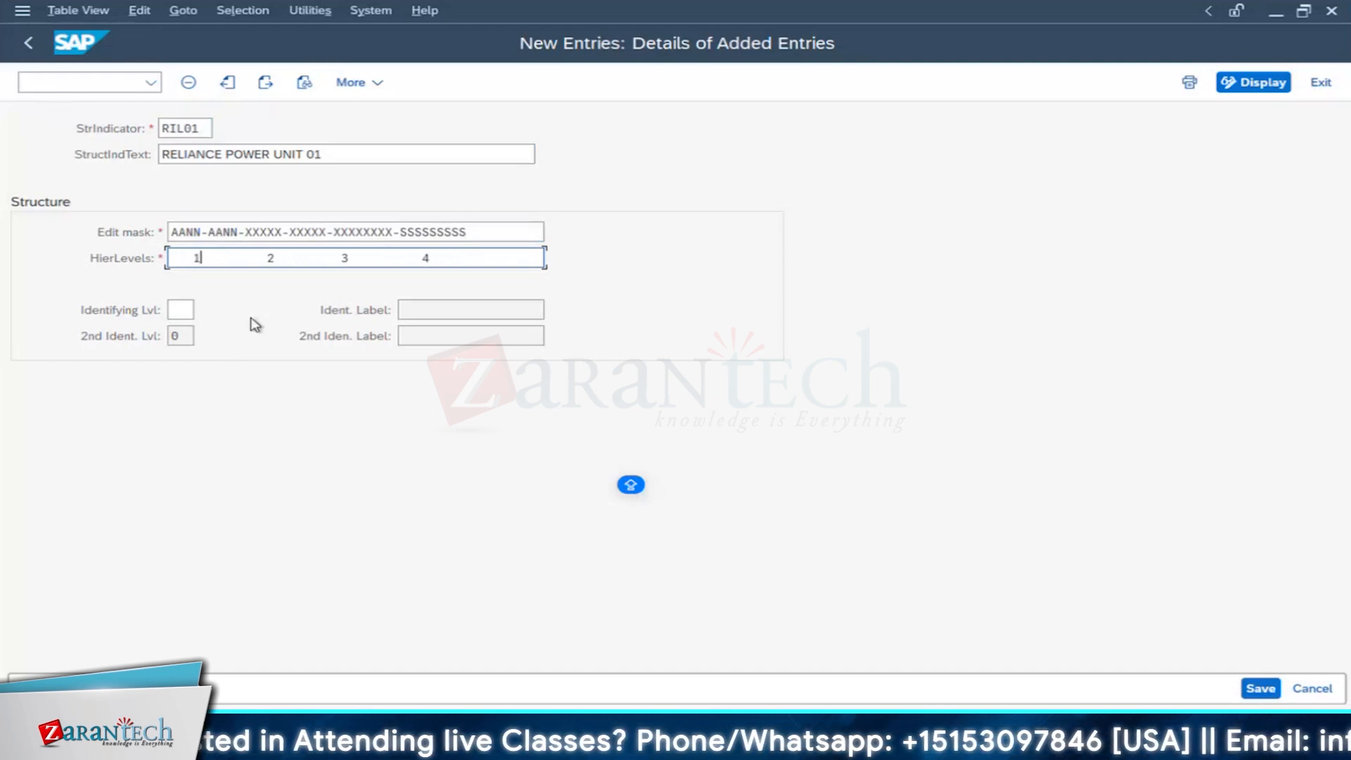
Step: Move hierarchy level 2 under the last character of the edit mask's second AANN block
key(Right)
key(Right)
key(Right)
key(Right)
key(Right)
key(Right)
key(Right)
key(Right)
key(Right)
key(Right)
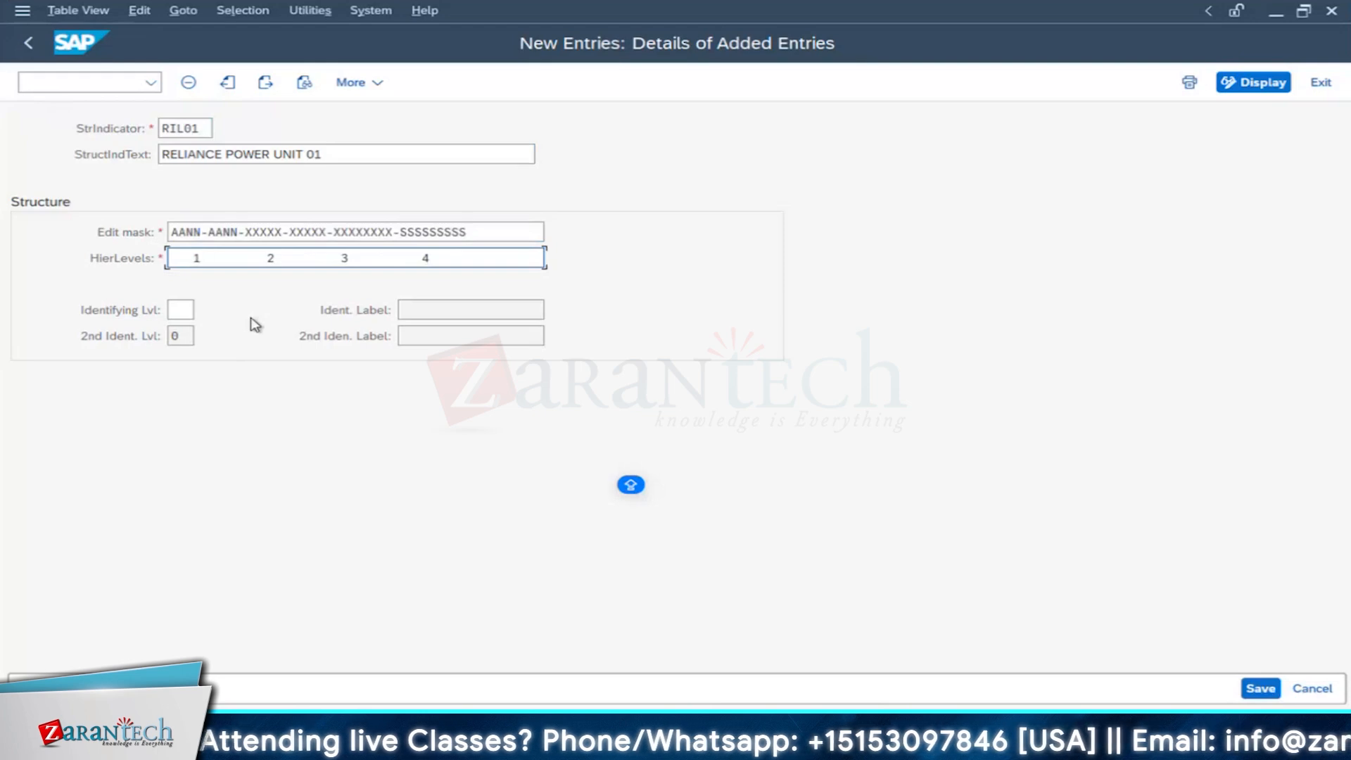
key(Left)
key(BackSpace)
key(BackSpace)
key(BackSpace)
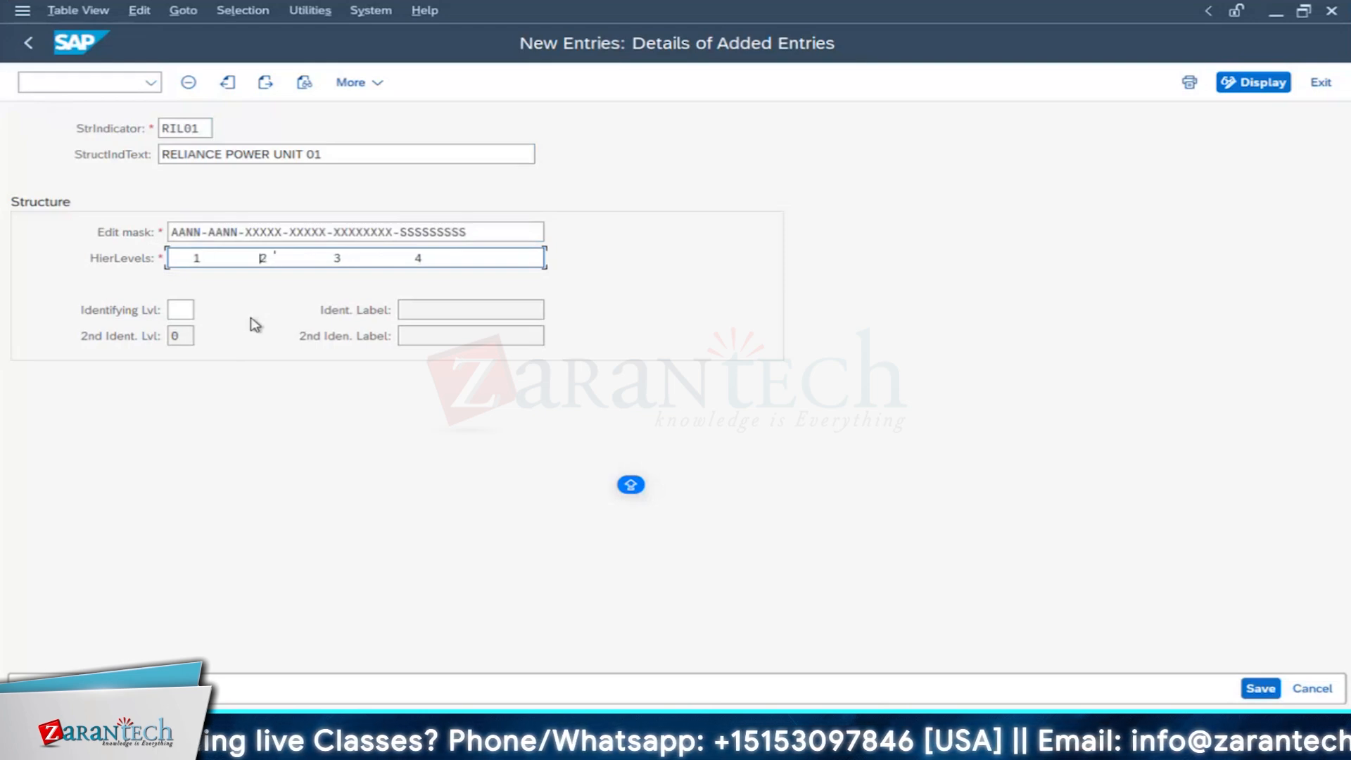
key(BackSpace)
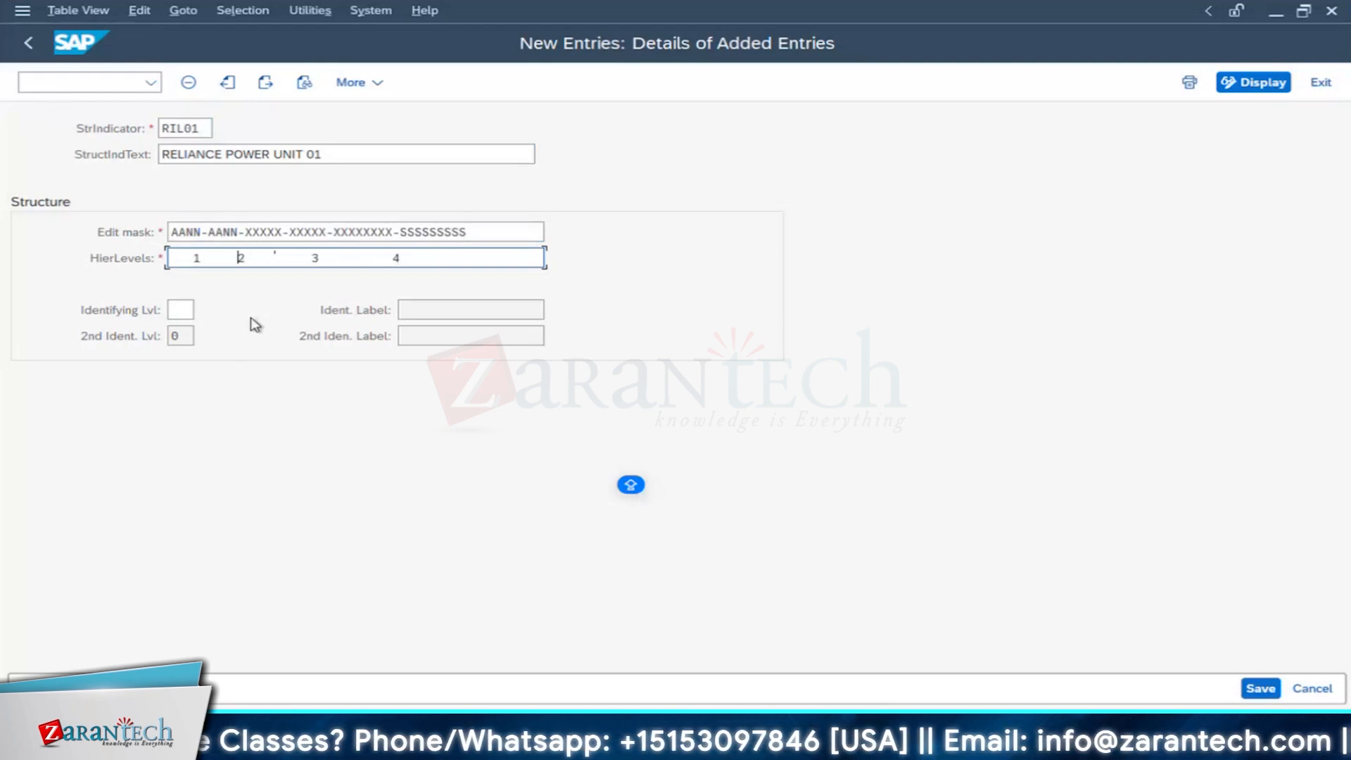
key(BackSpace)
Step: Remove the misplaced hierarchy level 3 and enter 4 under the last character of the edit mask's first XXXXX block
key(Right)
key(Right)
key(Right)
key(Right)
key(Right)
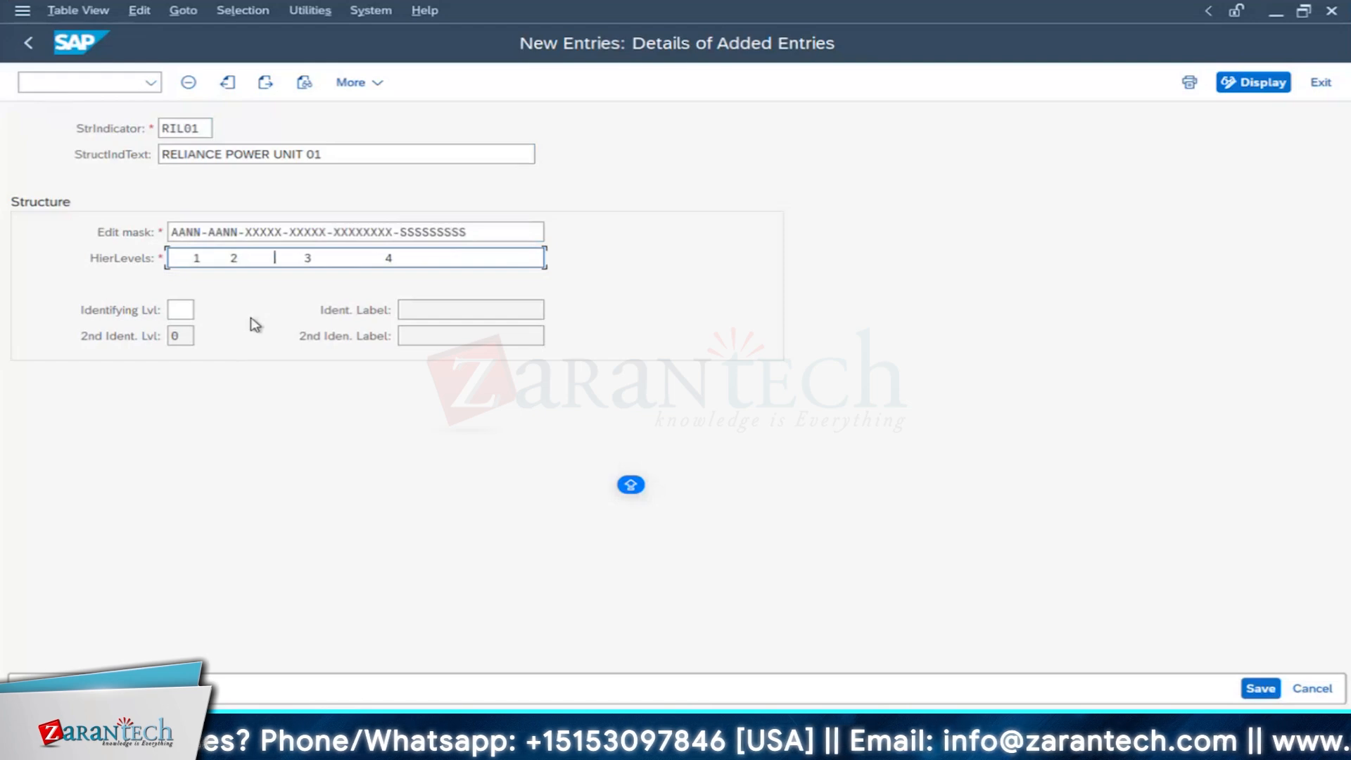
key(Right)
key(Right)
key(Right)
key(BackSpace)
key(BackSpace)
key(BackSpace)
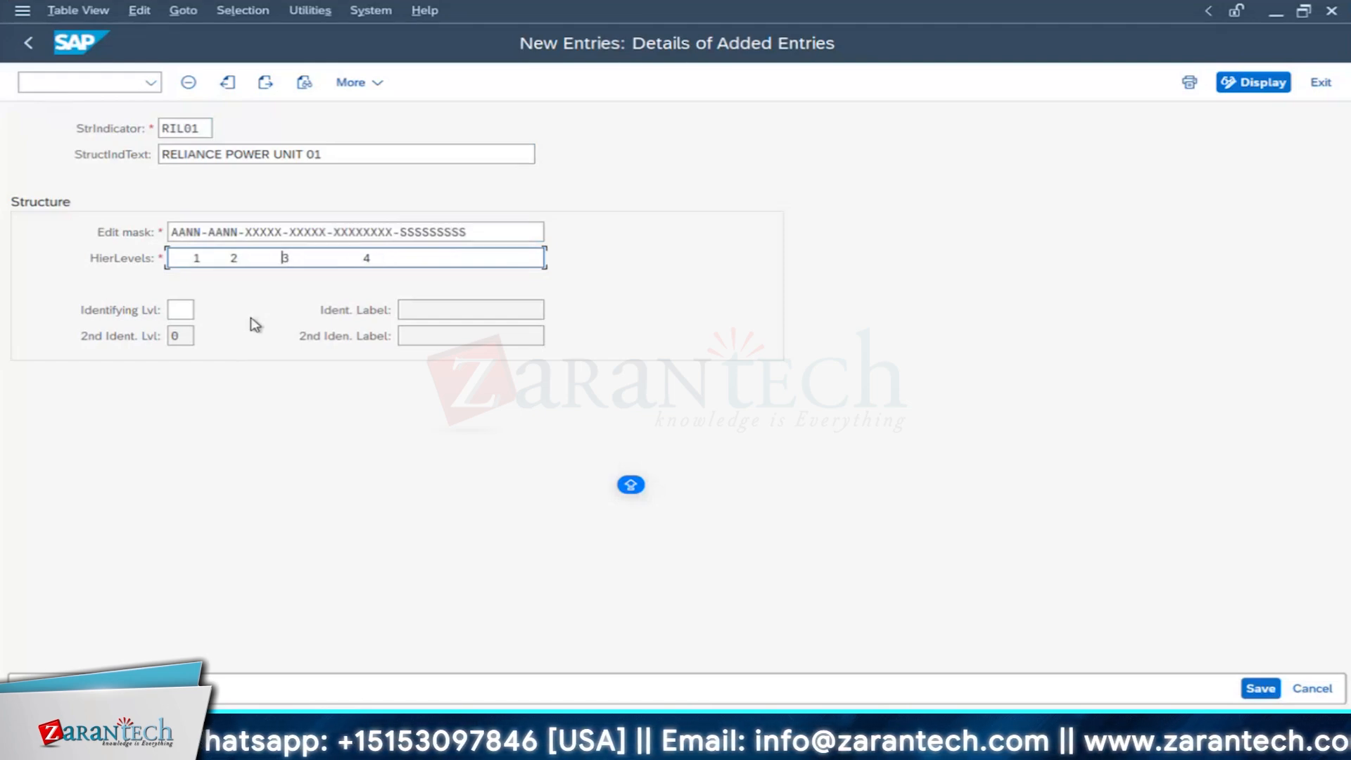
key(Delete)
key(BackSpace)
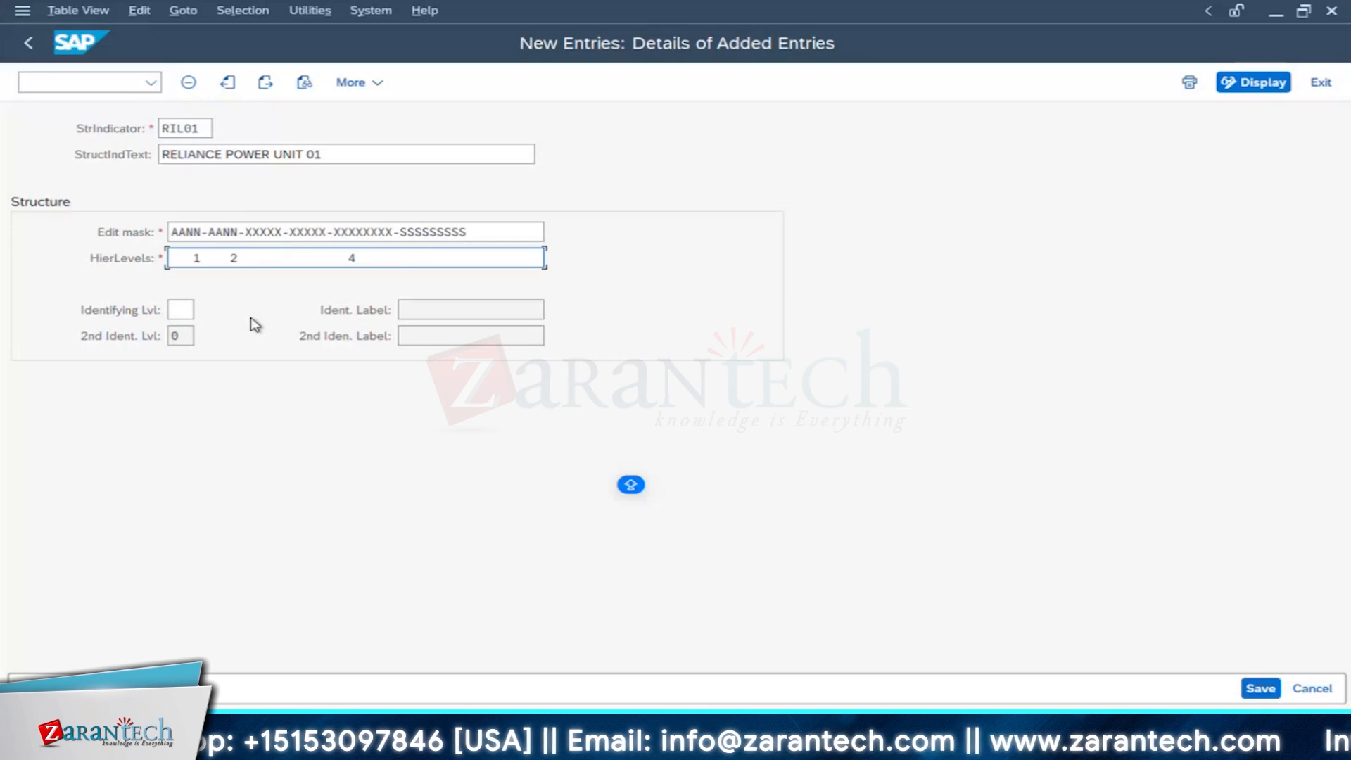
text(4    )
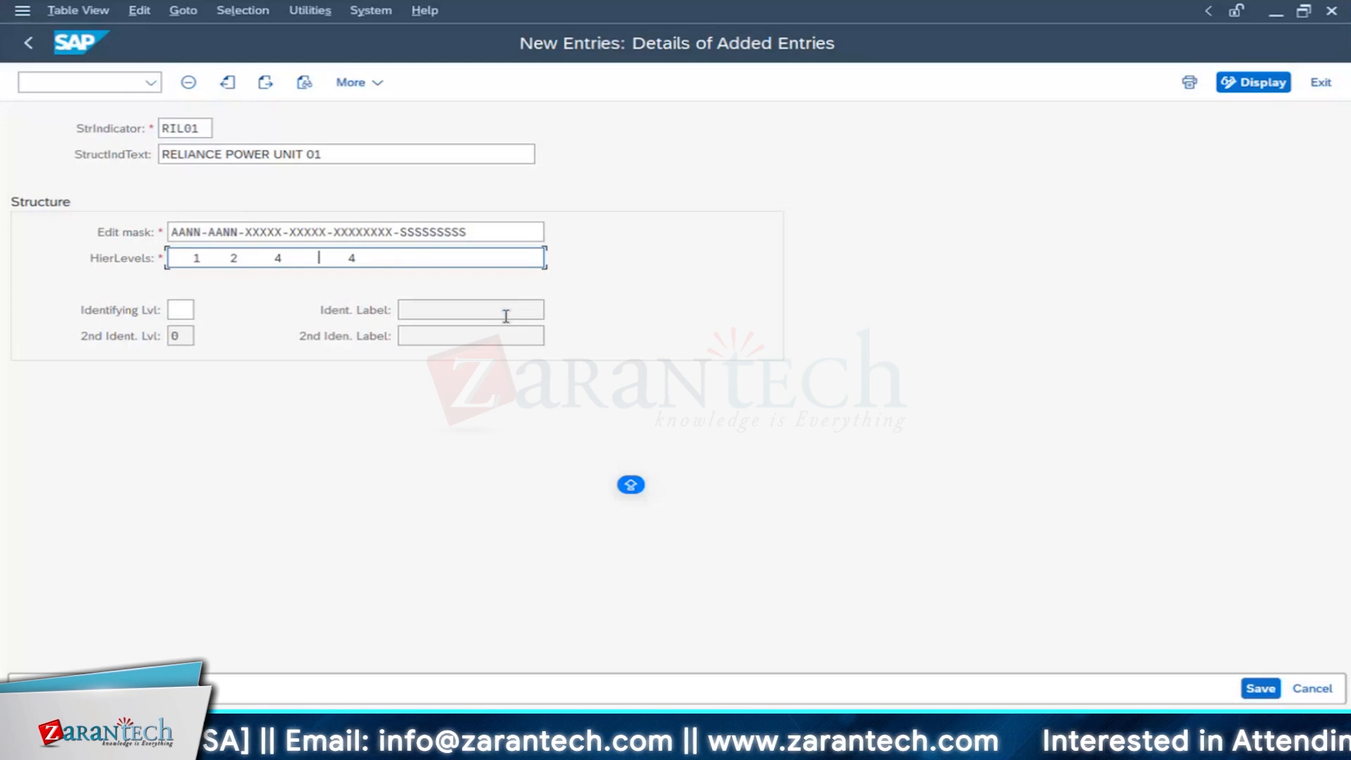
Step: Enter 5 under the end of the second XXXXX block, remove the old 4, and enter 6 under the end of the XXXXXXXX block
text( 5)
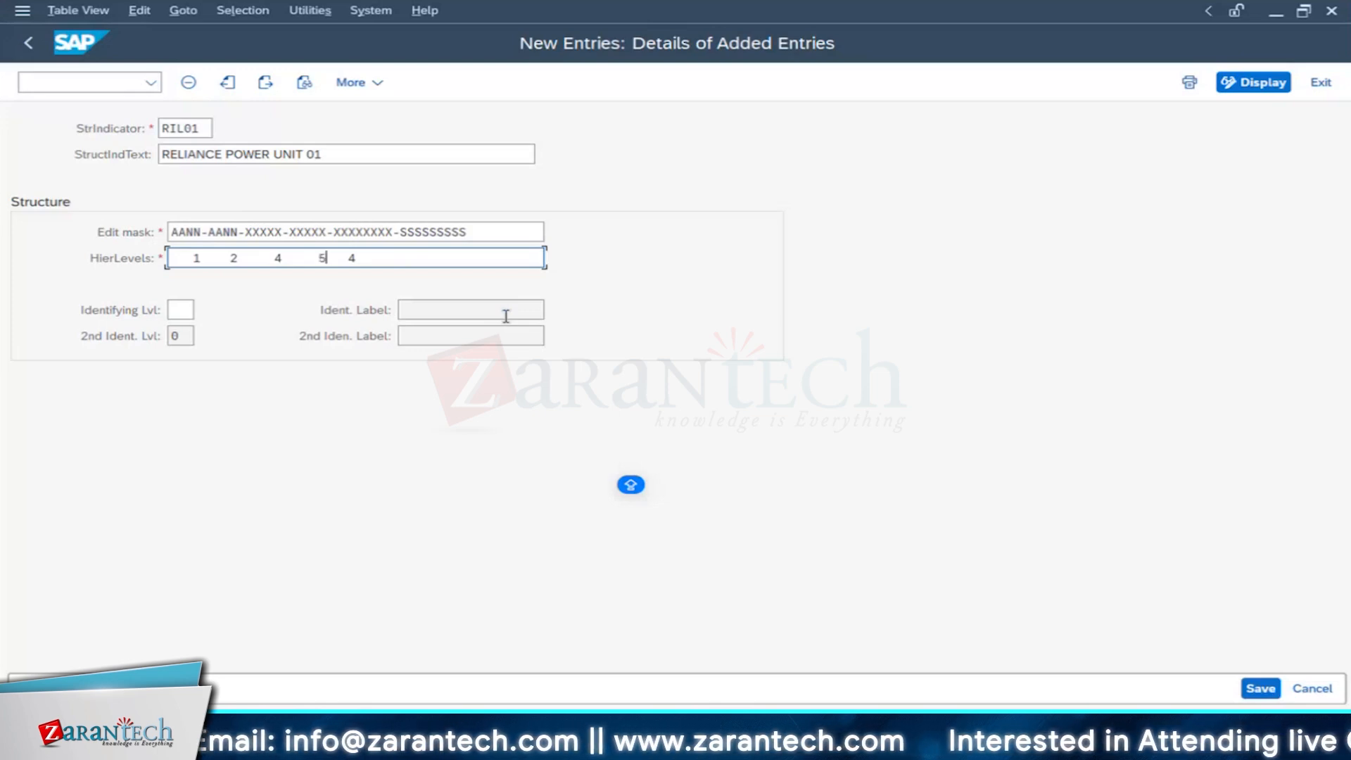
key(Right)
key(Right)
key(Right)
key(Right)
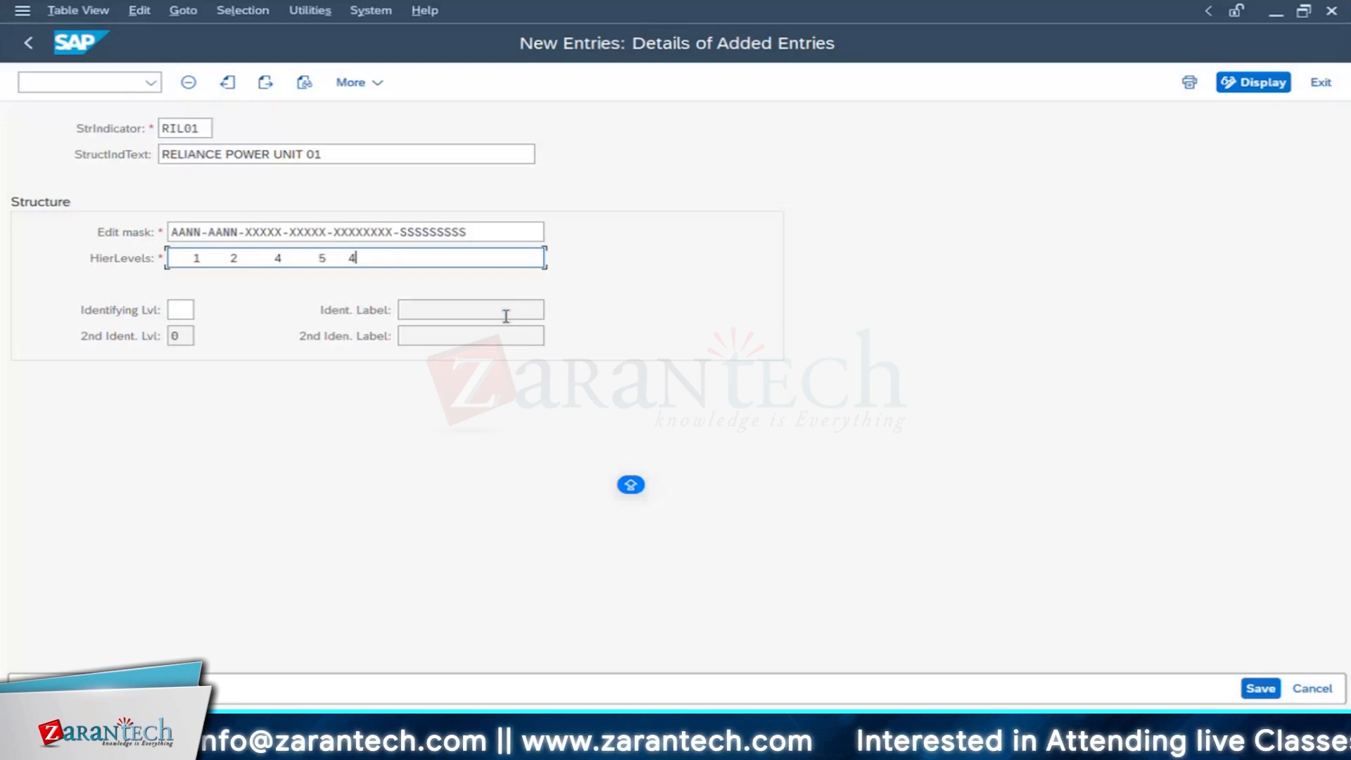
key(BackSpace)
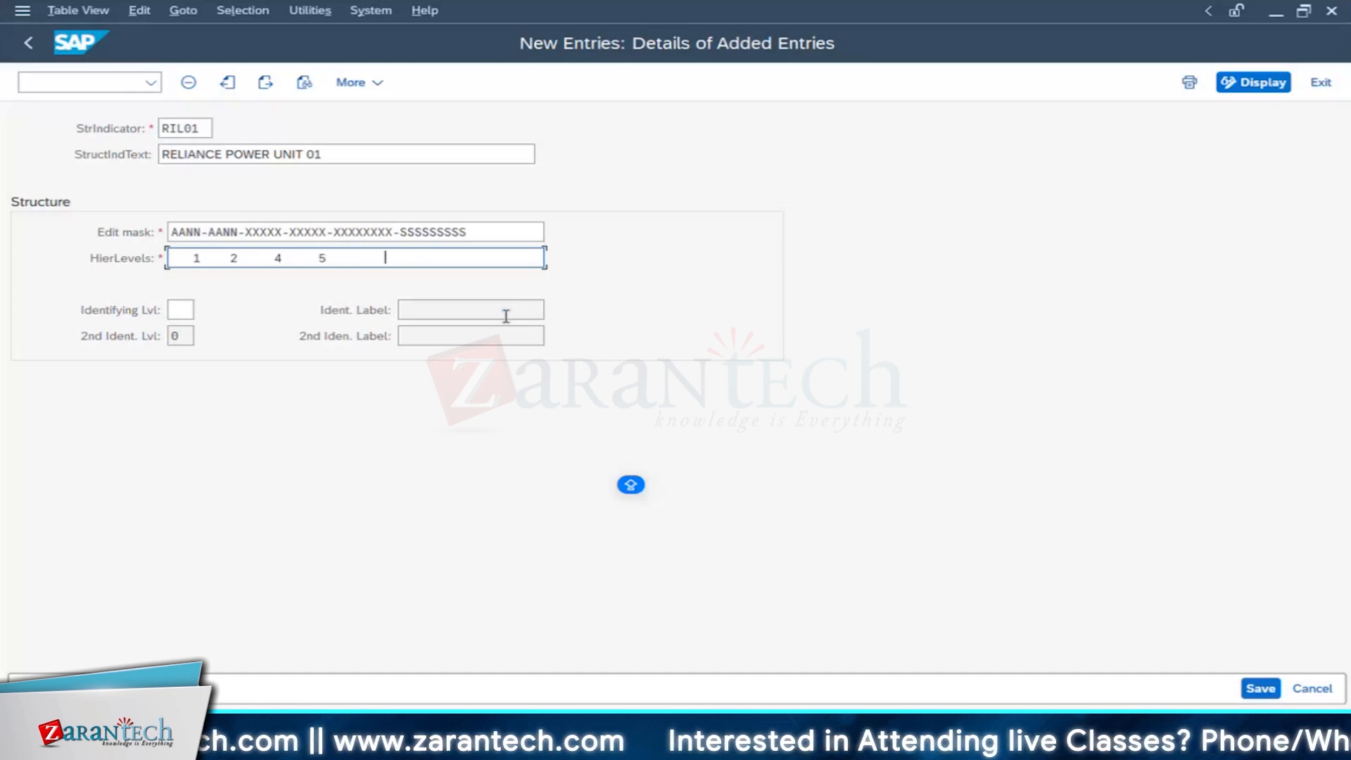
text(6)
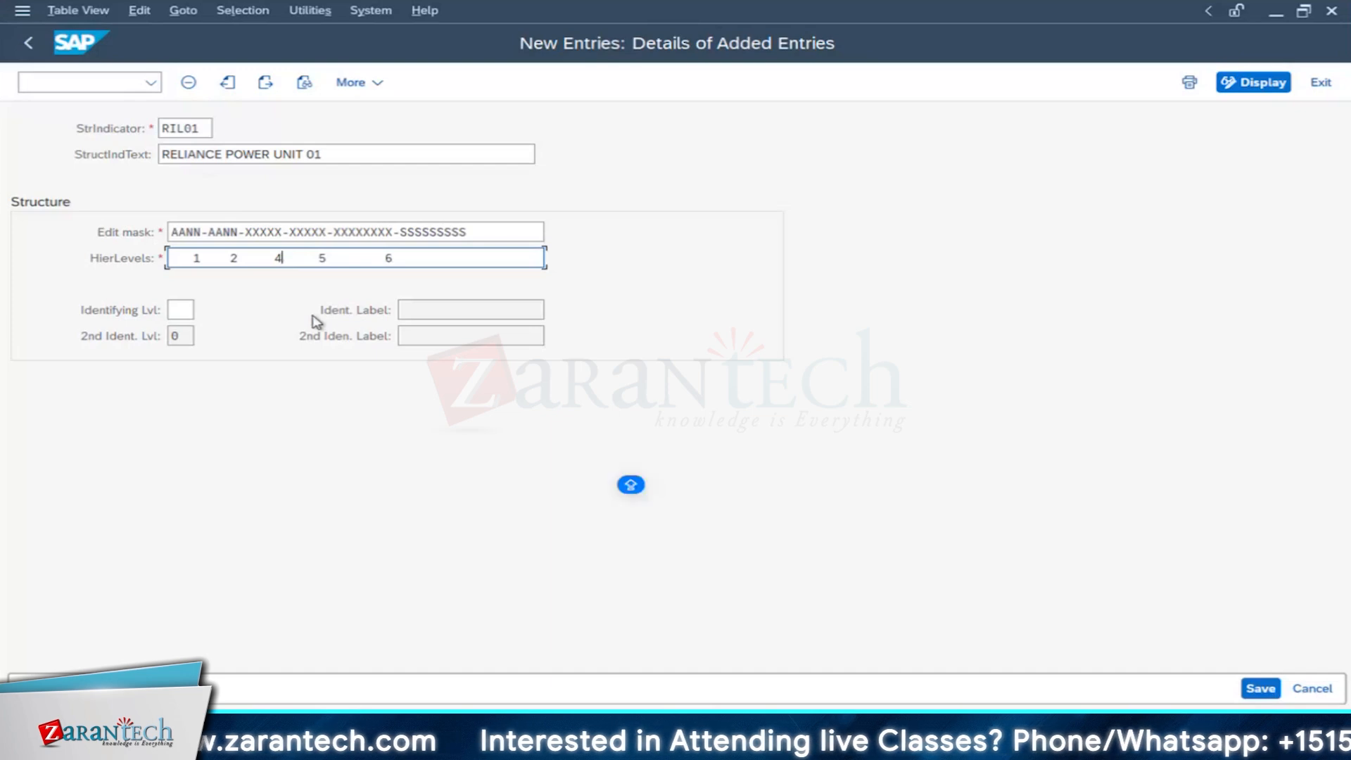
Step: Renumber the hierarchy levels under the ends of the two XXXXX blocks as 3 and 4
key(BackSpace)
text(3)
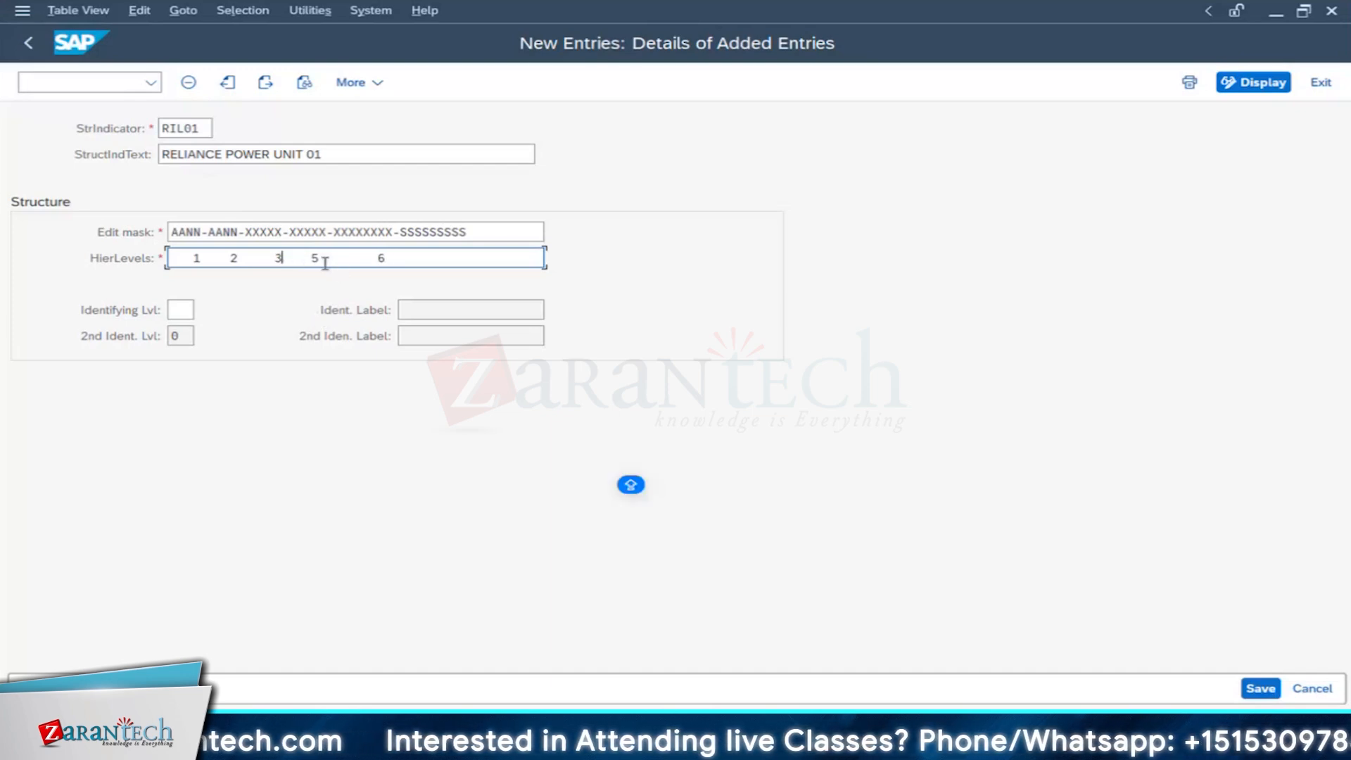
key(Right)
key(Right)
key(Right)
key(Right)
text(5)
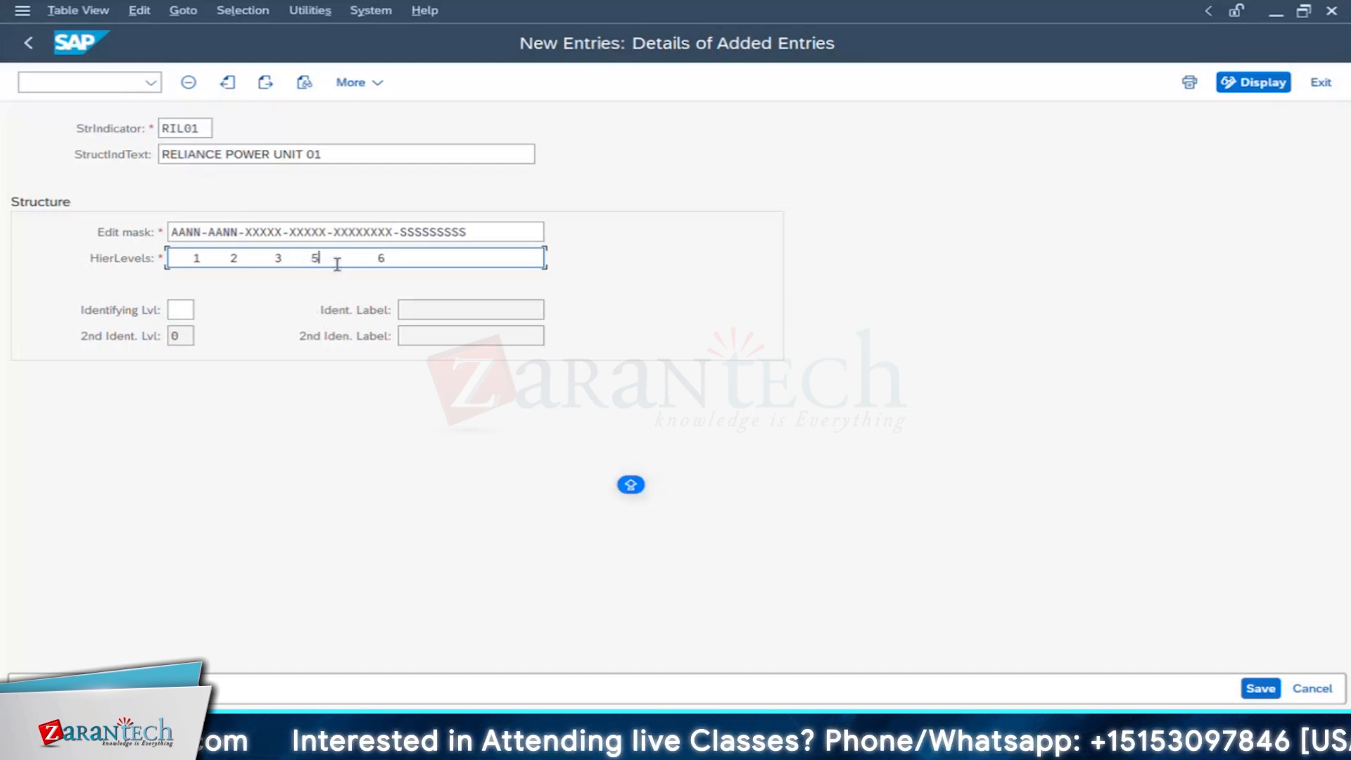
key(BackSpace)
text(4)
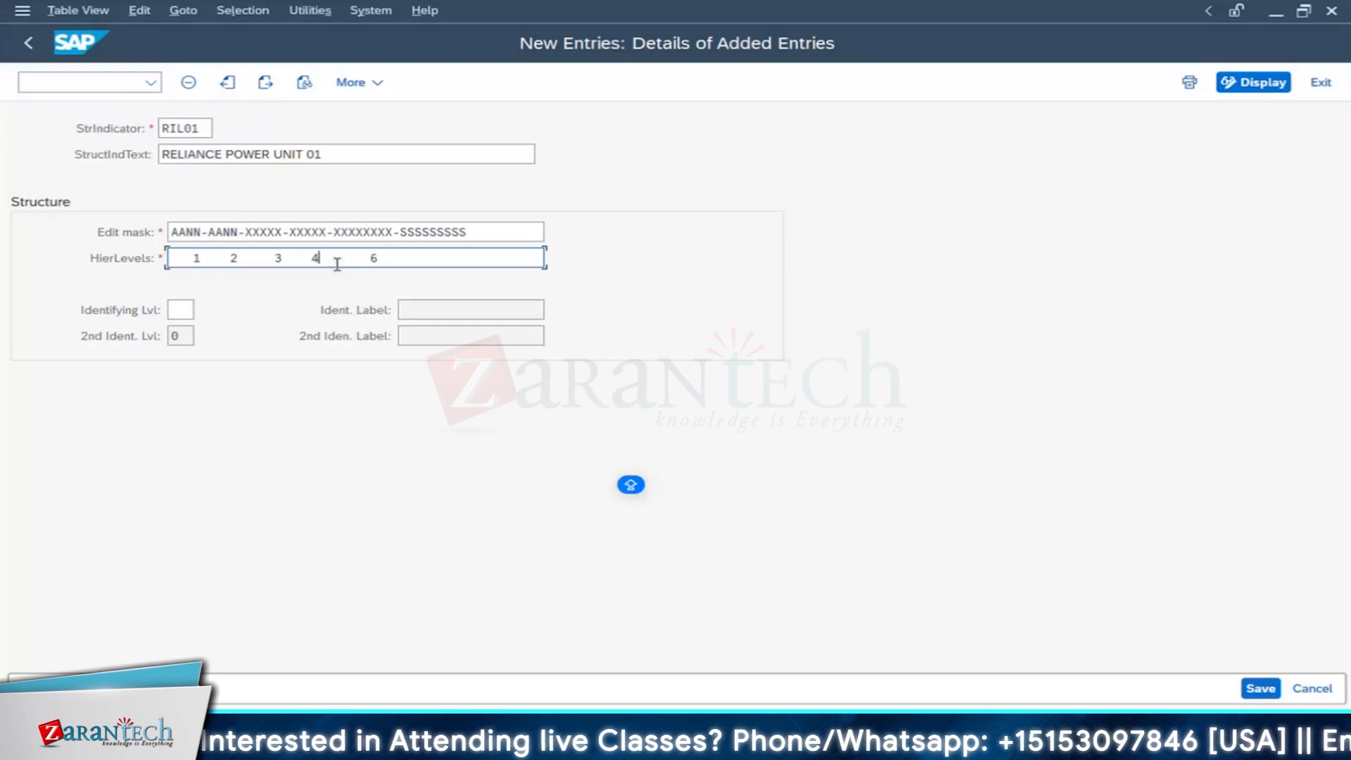
key(BackSpace)
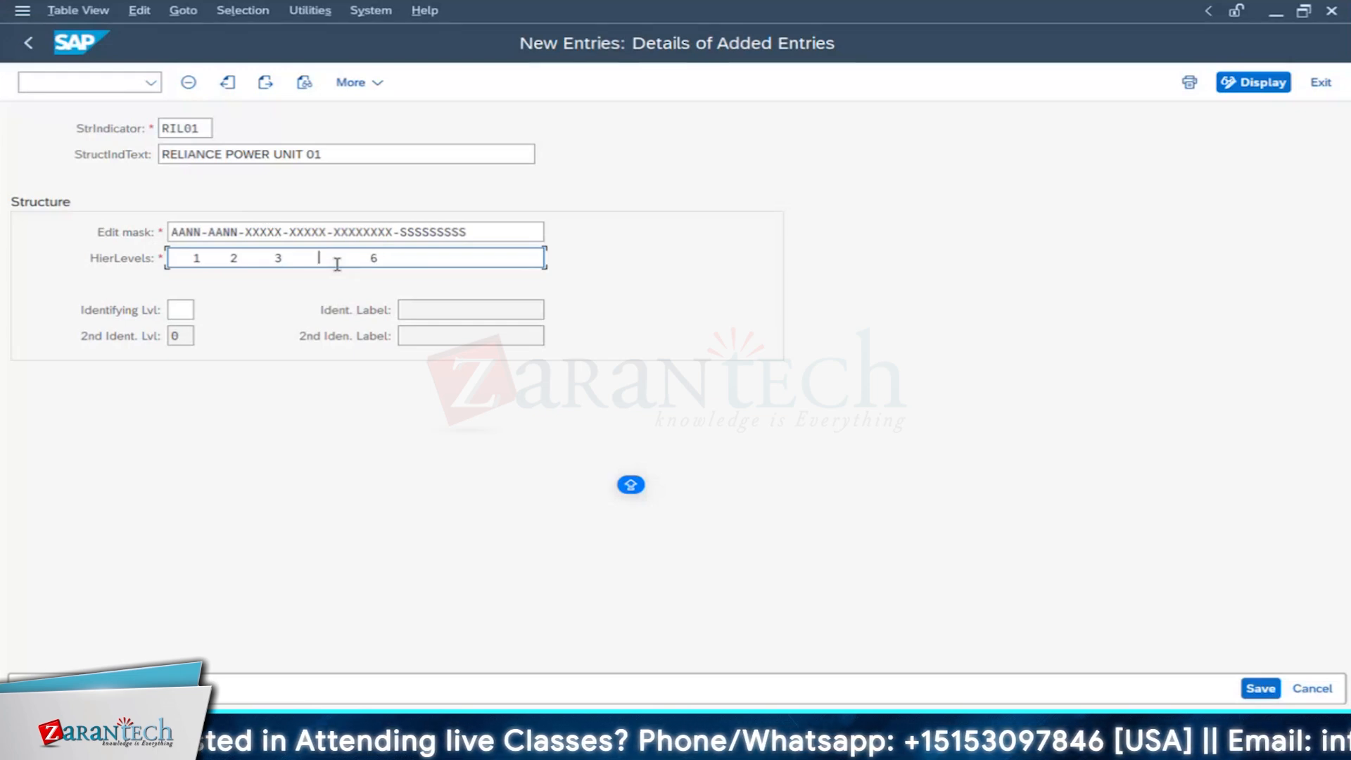
text(4)
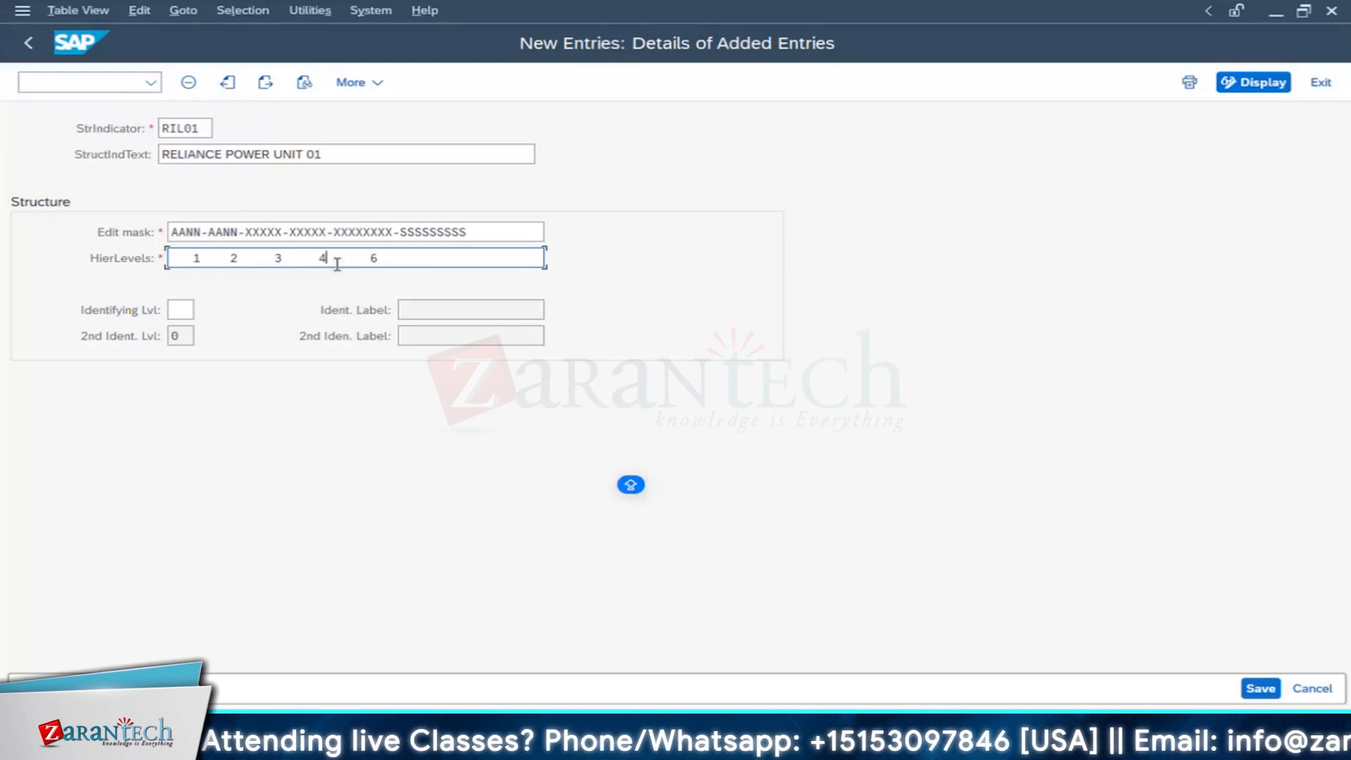
Step: Replace the remaining 6 with hierarchy level 5 under the last character of the XXXXXXXX block
key(Right)
key(Right)
key(Right)
key(Right)
key(Right)
key(Right)
key(Right)
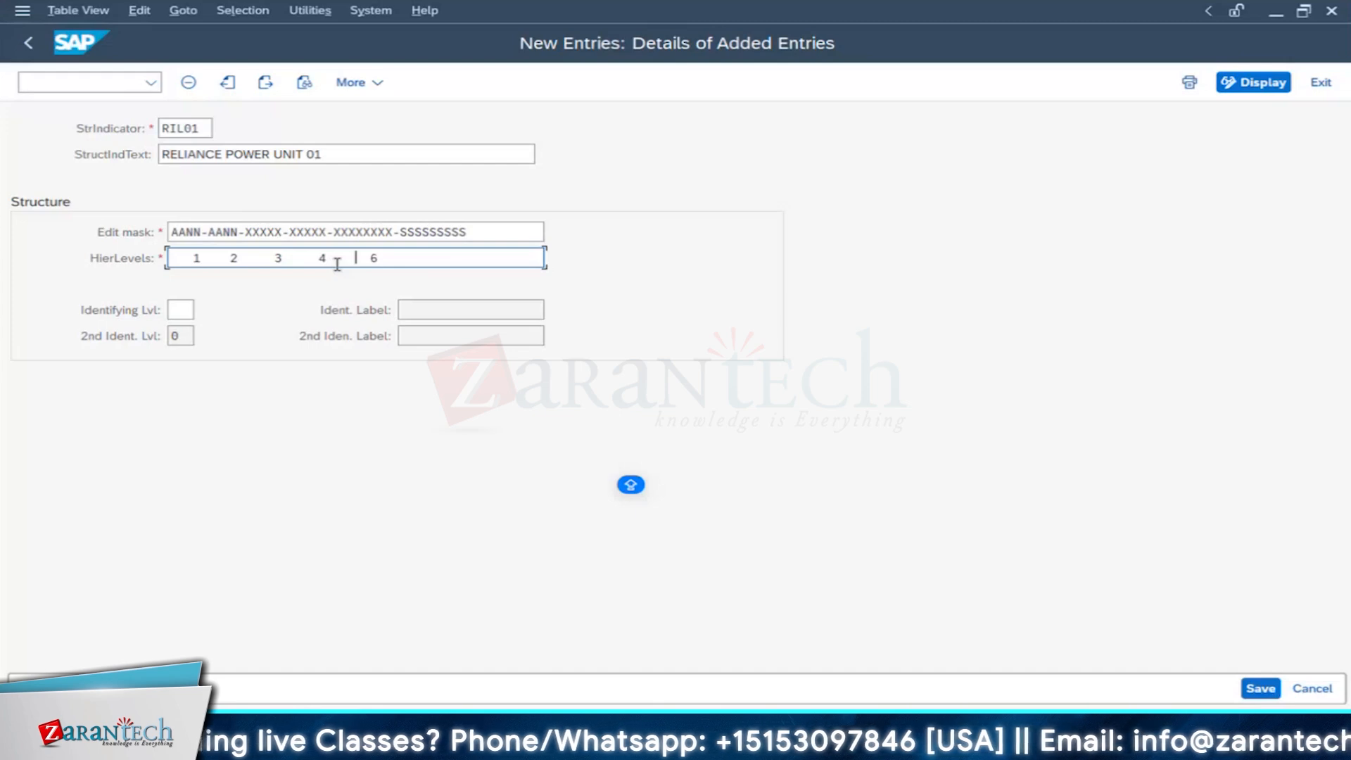
key(BackSpace)
key(Right)
key(Right)
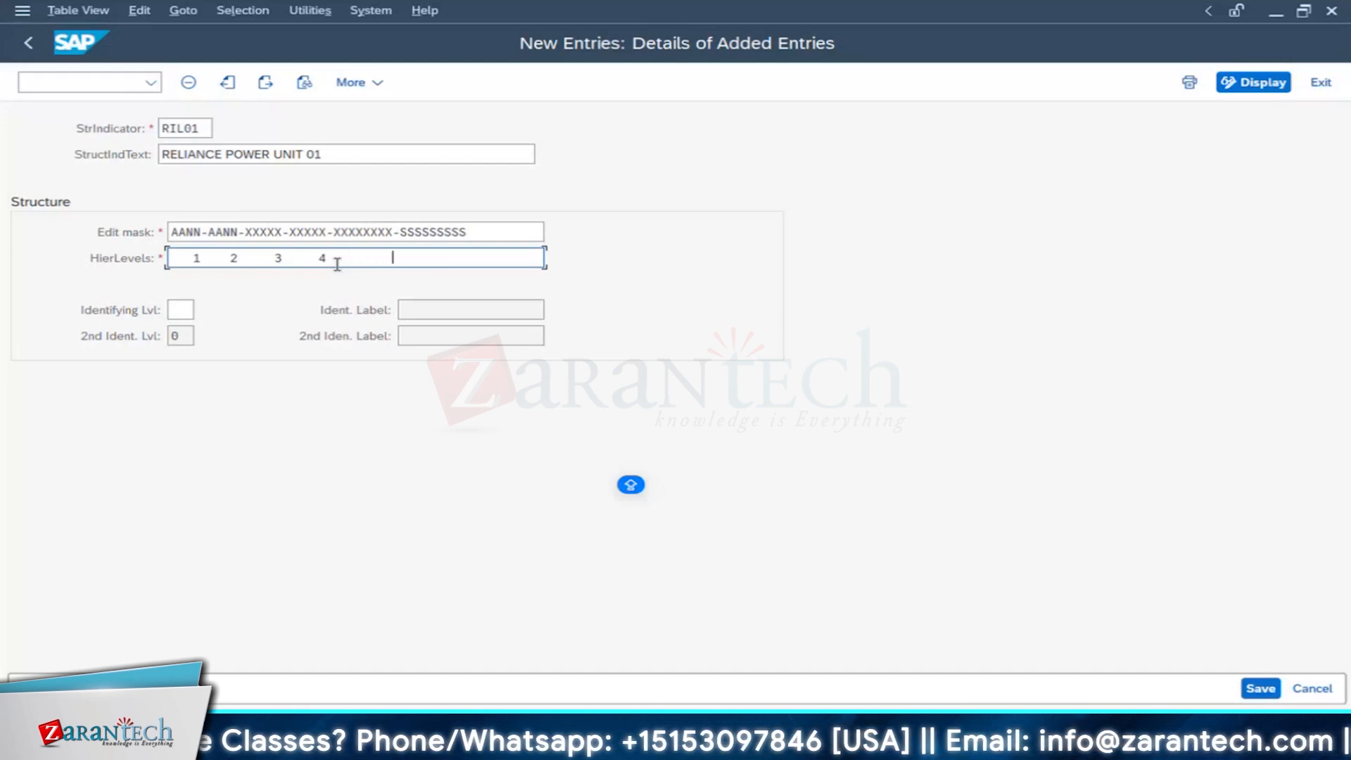
key(Left)
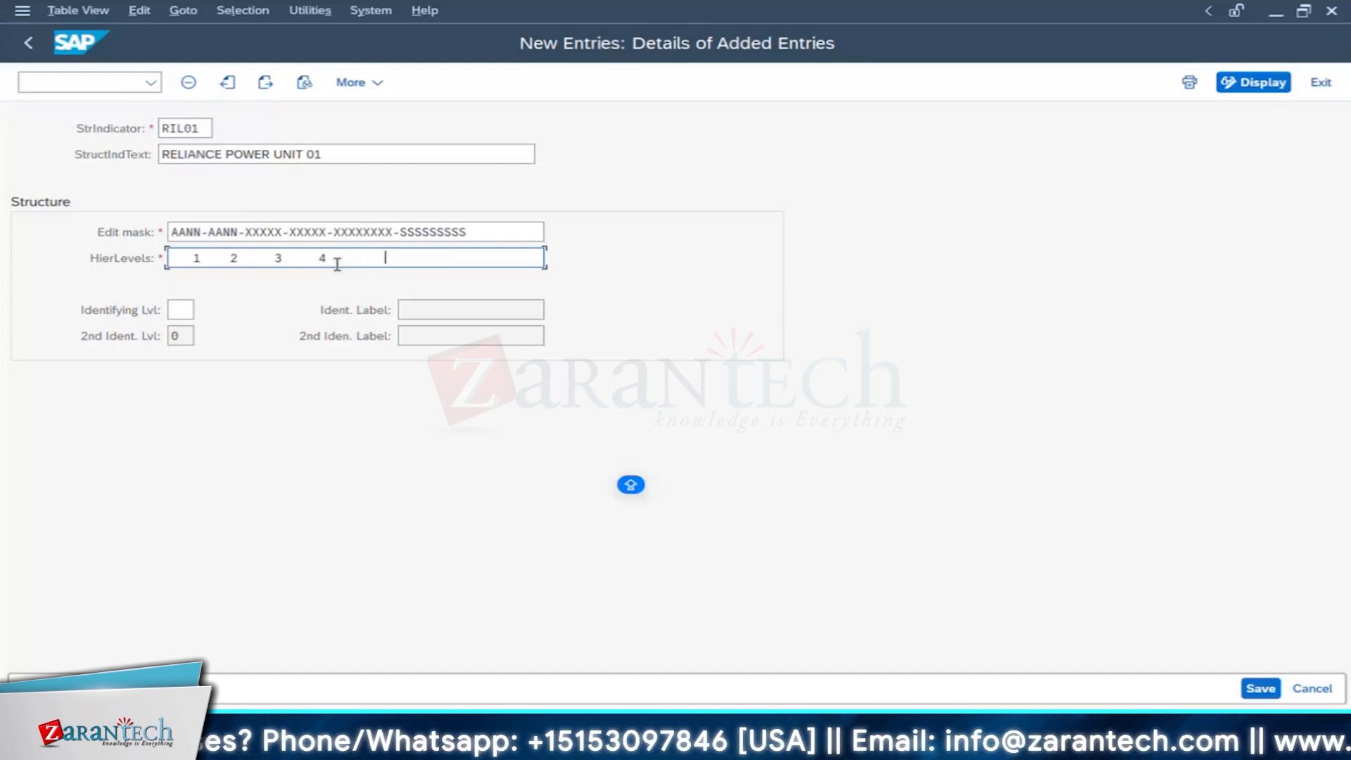
text(5)
Step: Enter hierarchy level 6 under the end of the SSSSSSSSS block and save the structure indicator with the proposed customizing request
key(Right)
key(Right)
key(Right)
key(Right)
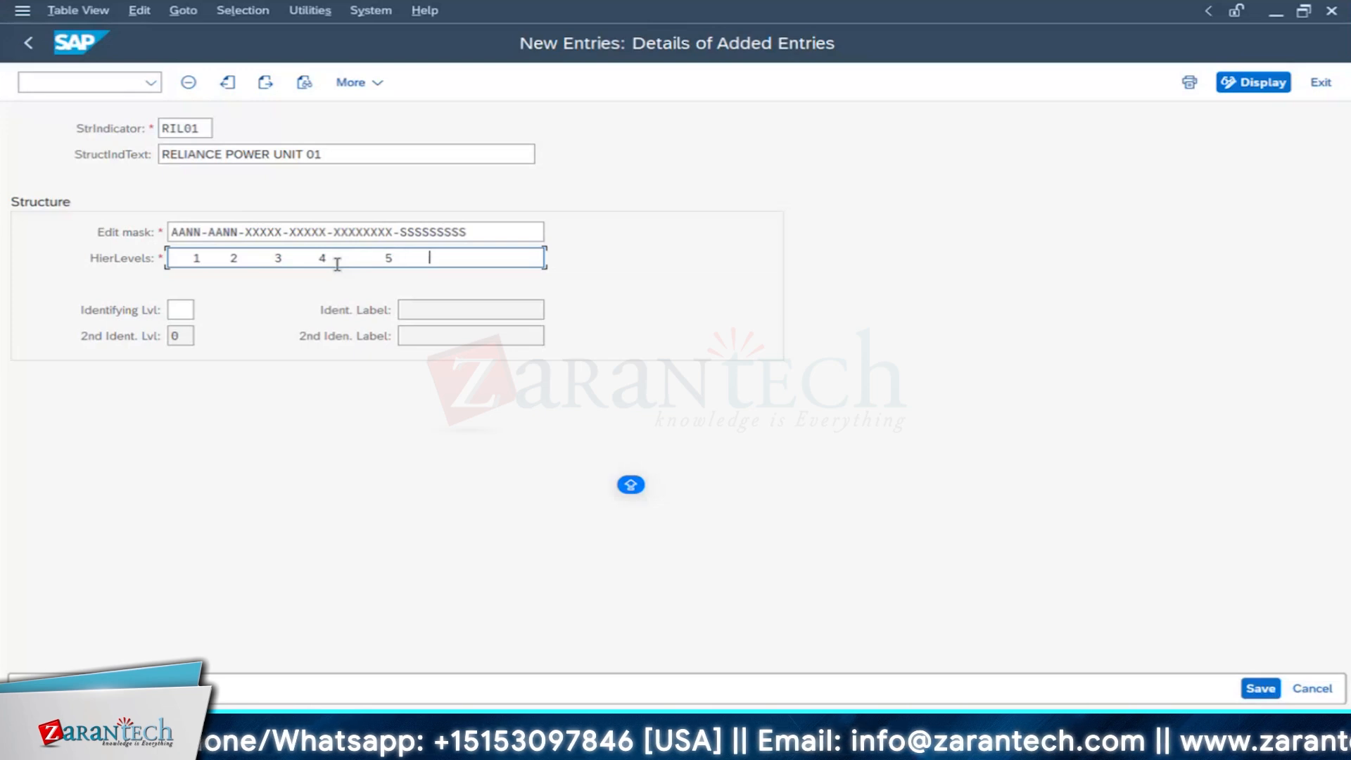
key(Right)
key(Right)
key(Right)
key(Right)
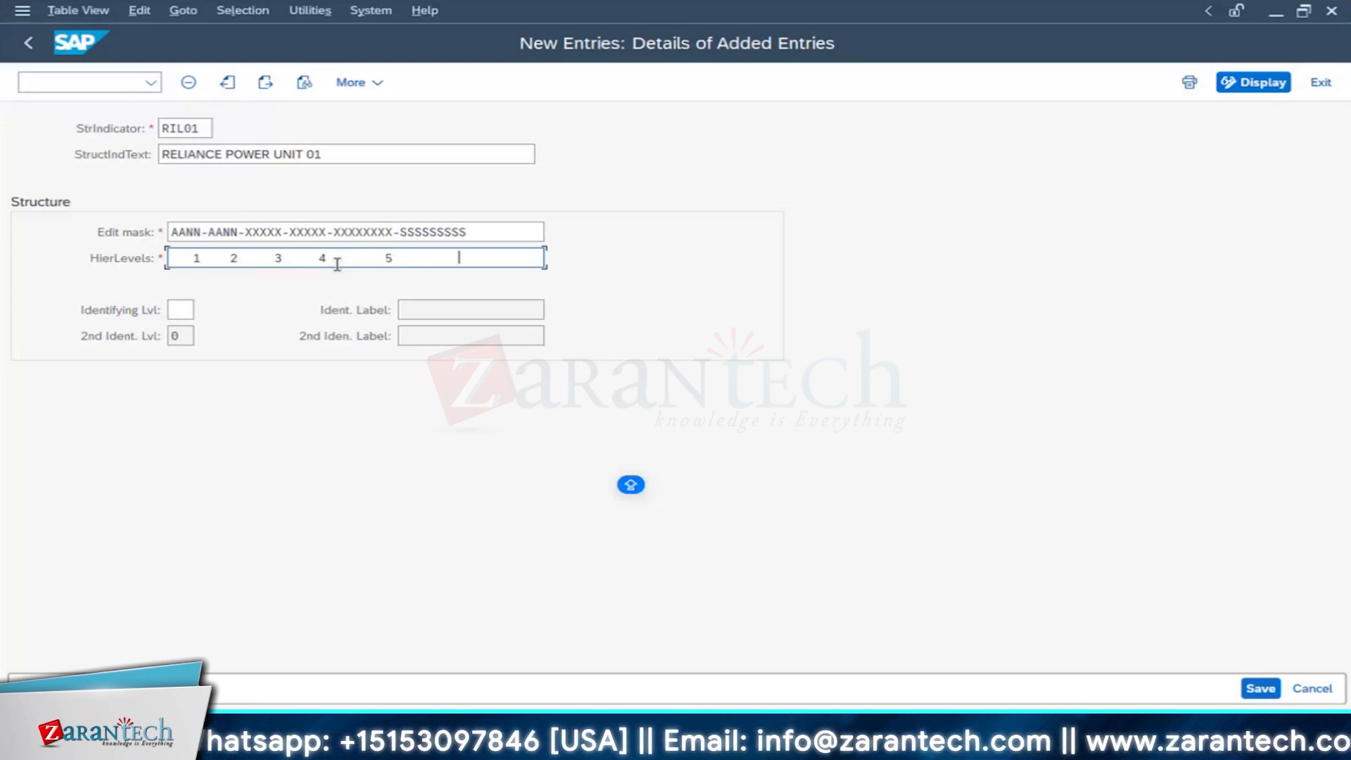
text(6)
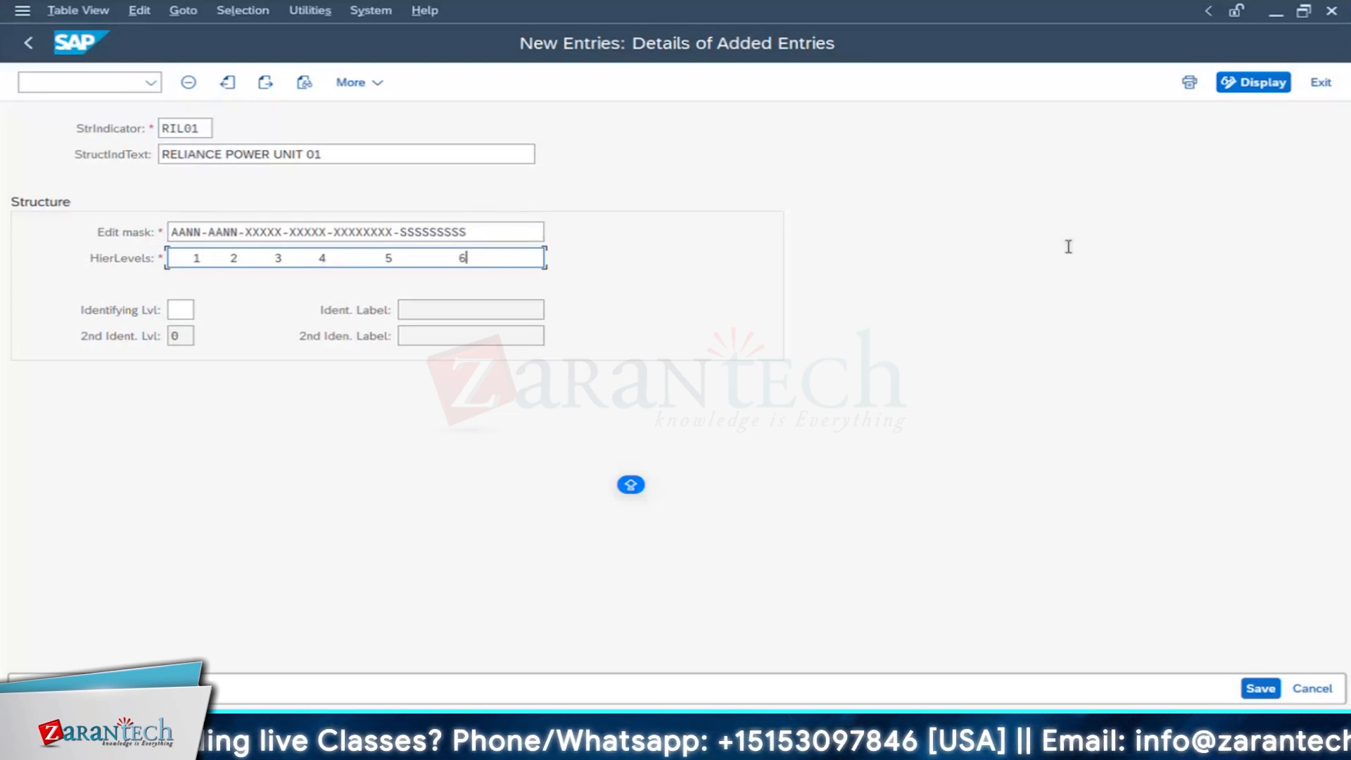
click(1259, 691)
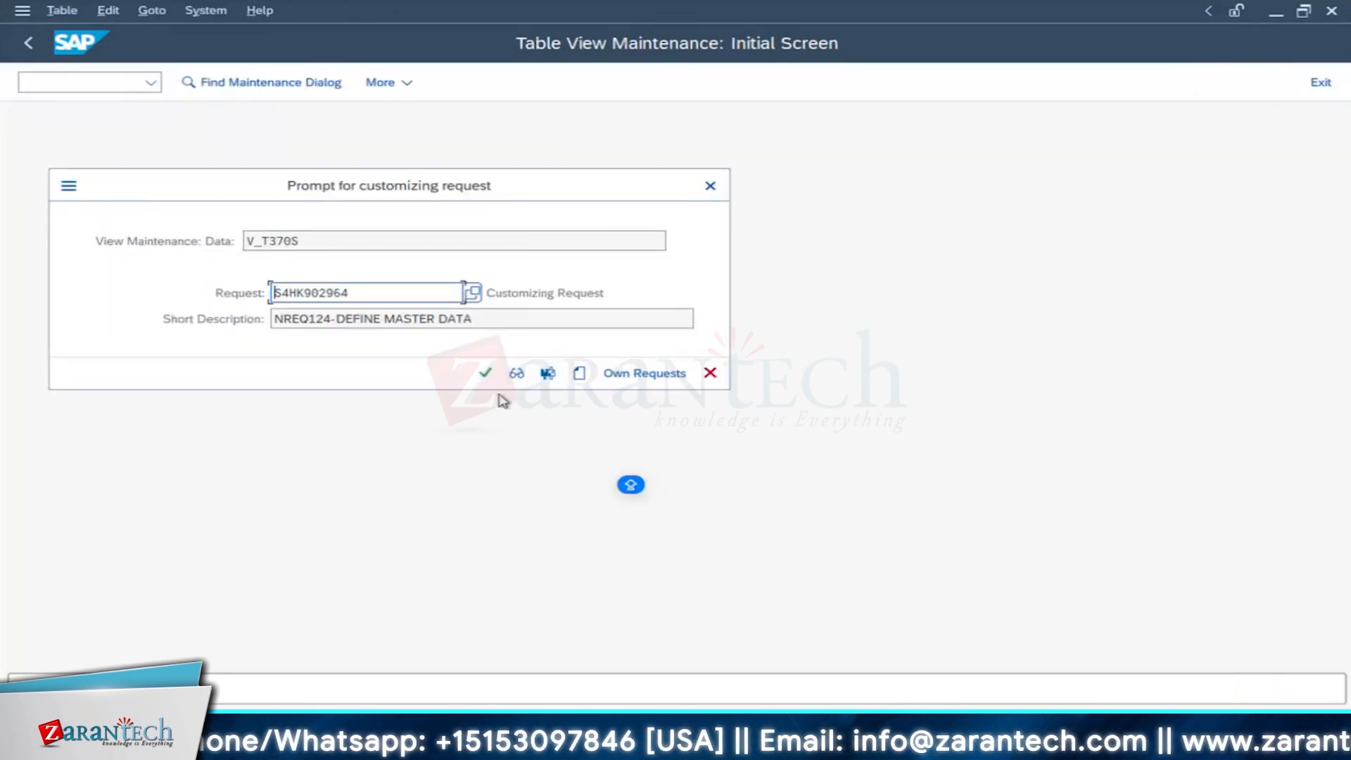
click(486, 374)
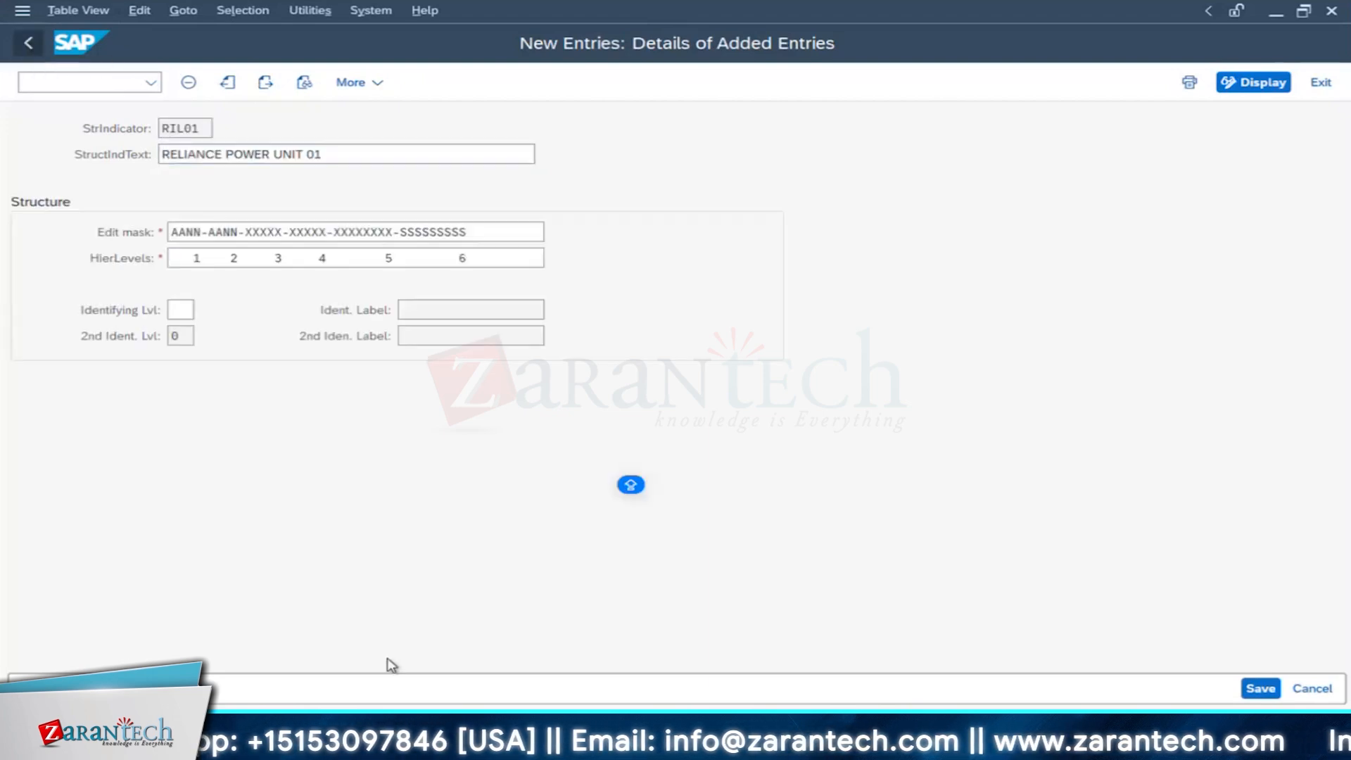
Step: Switch to the Change Work Center session and leave its initial screen
click(360, 740)
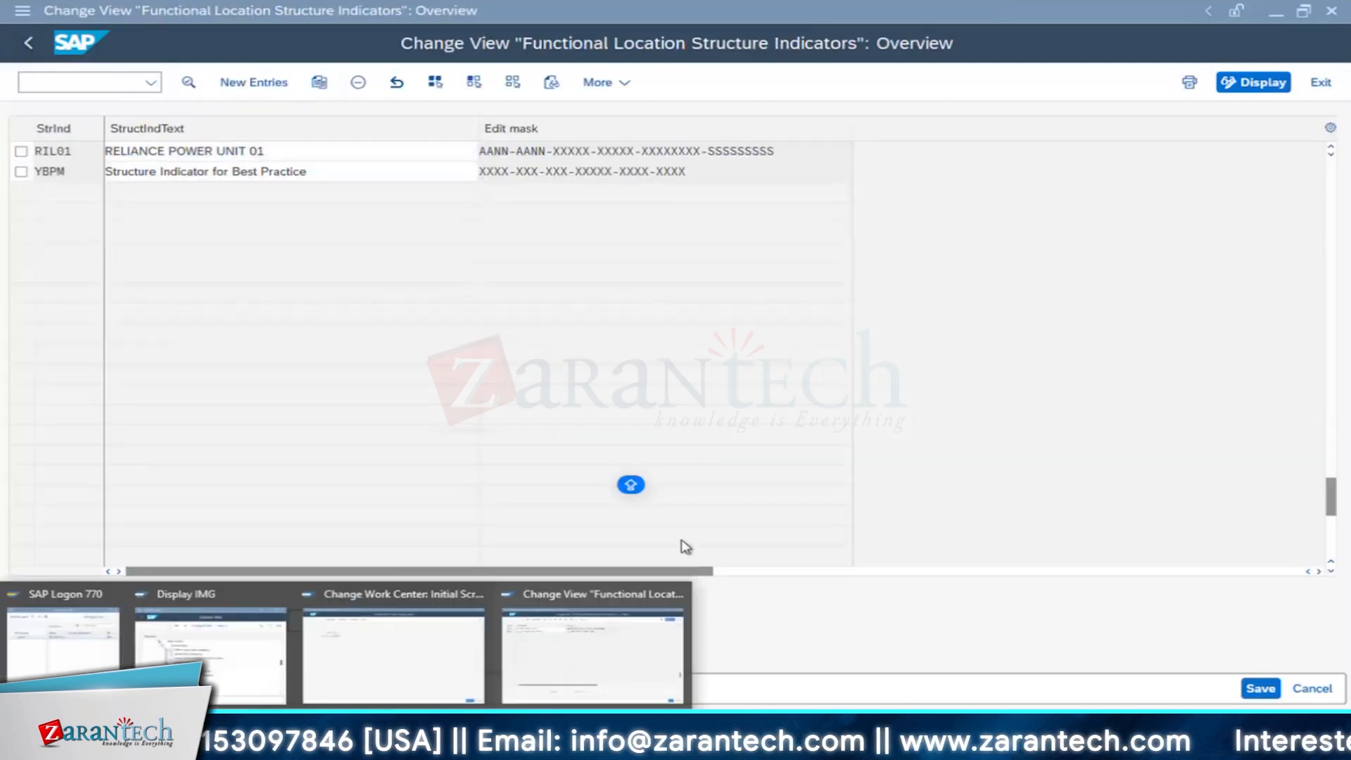
click(393, 655)
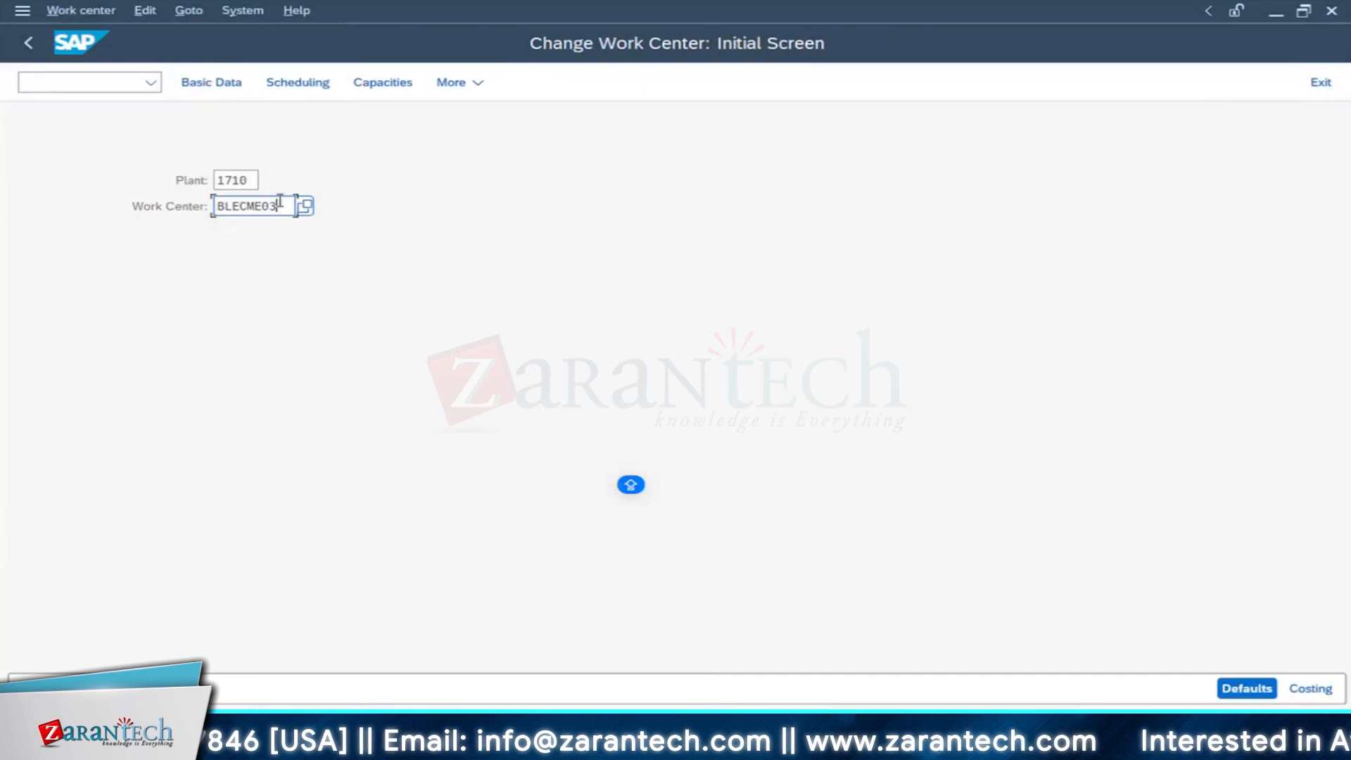
drag(280, 205, 40, 234)
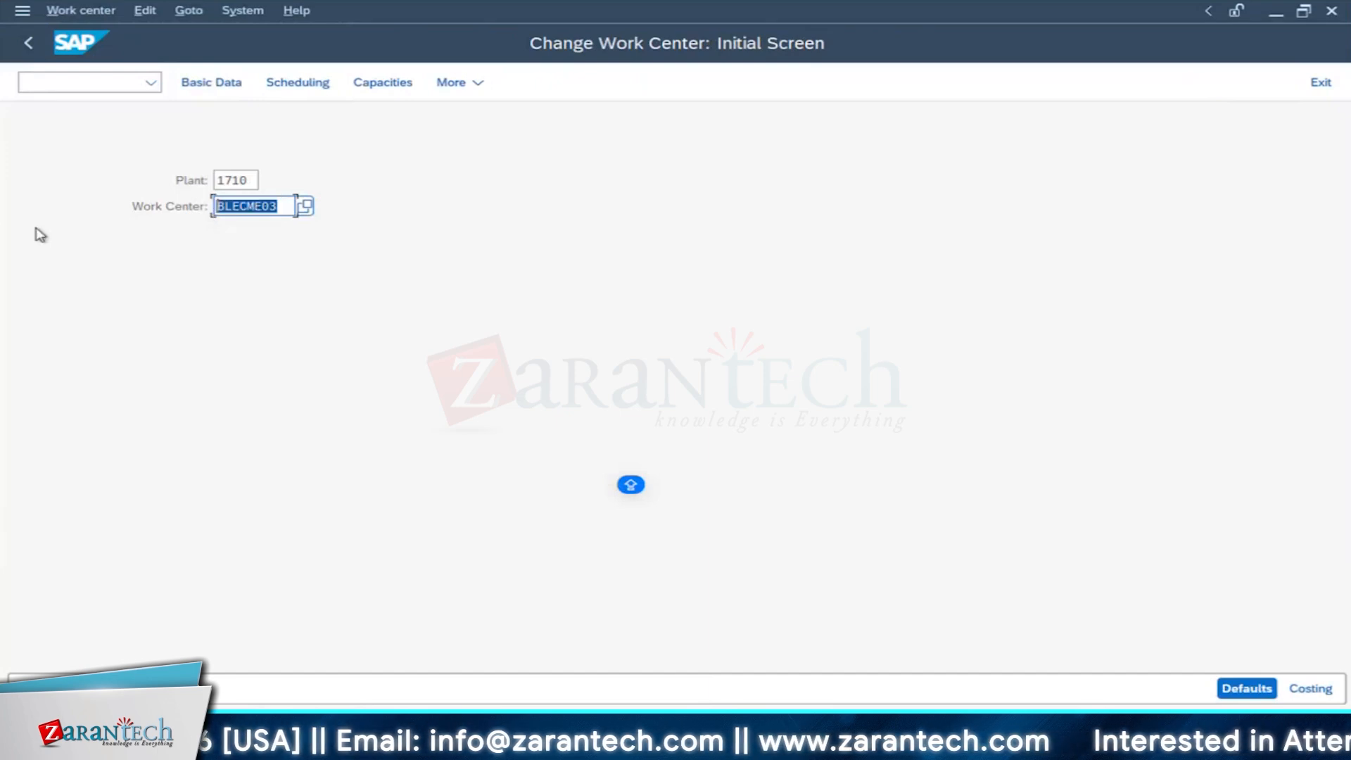
click(28, 42)
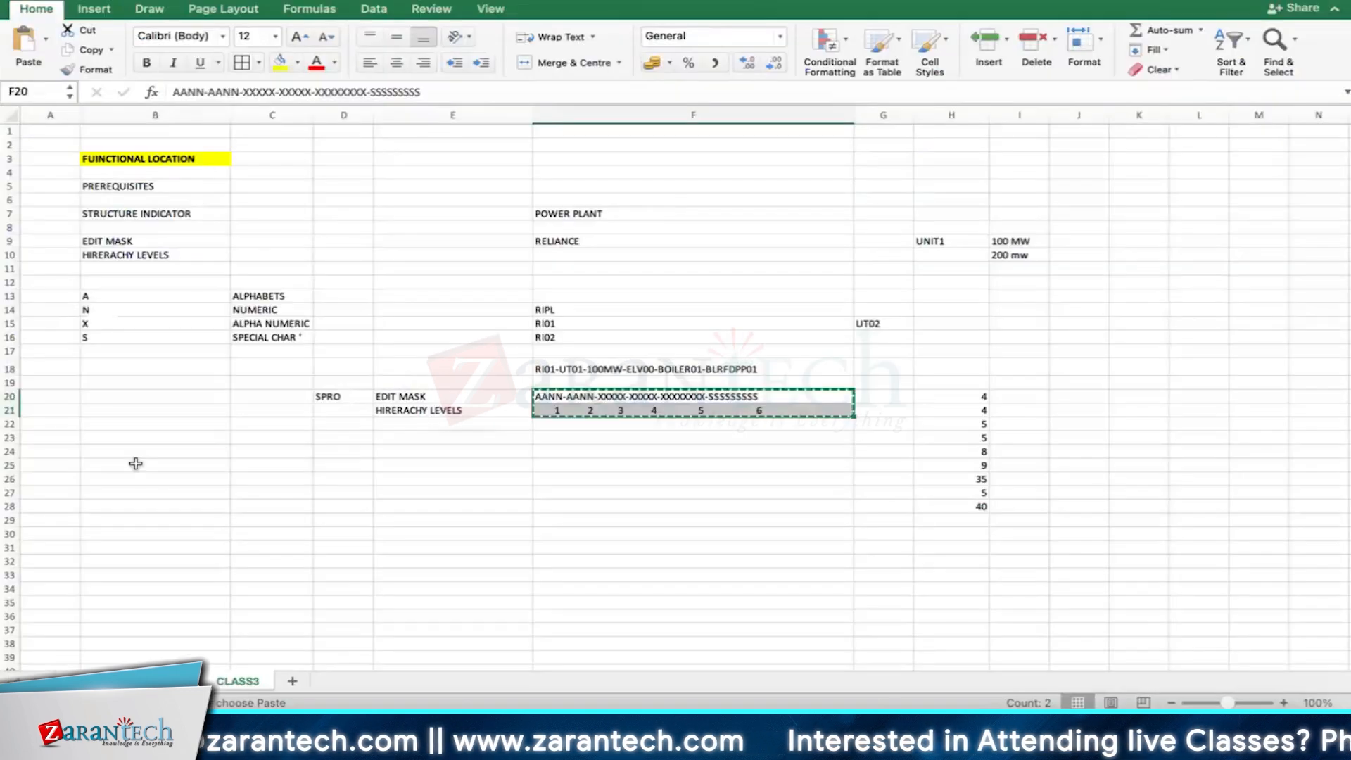
Step: Switch to the Excel sheet CLASS3 and enter the transaction code IL01 in cell B26
click(156, 466)
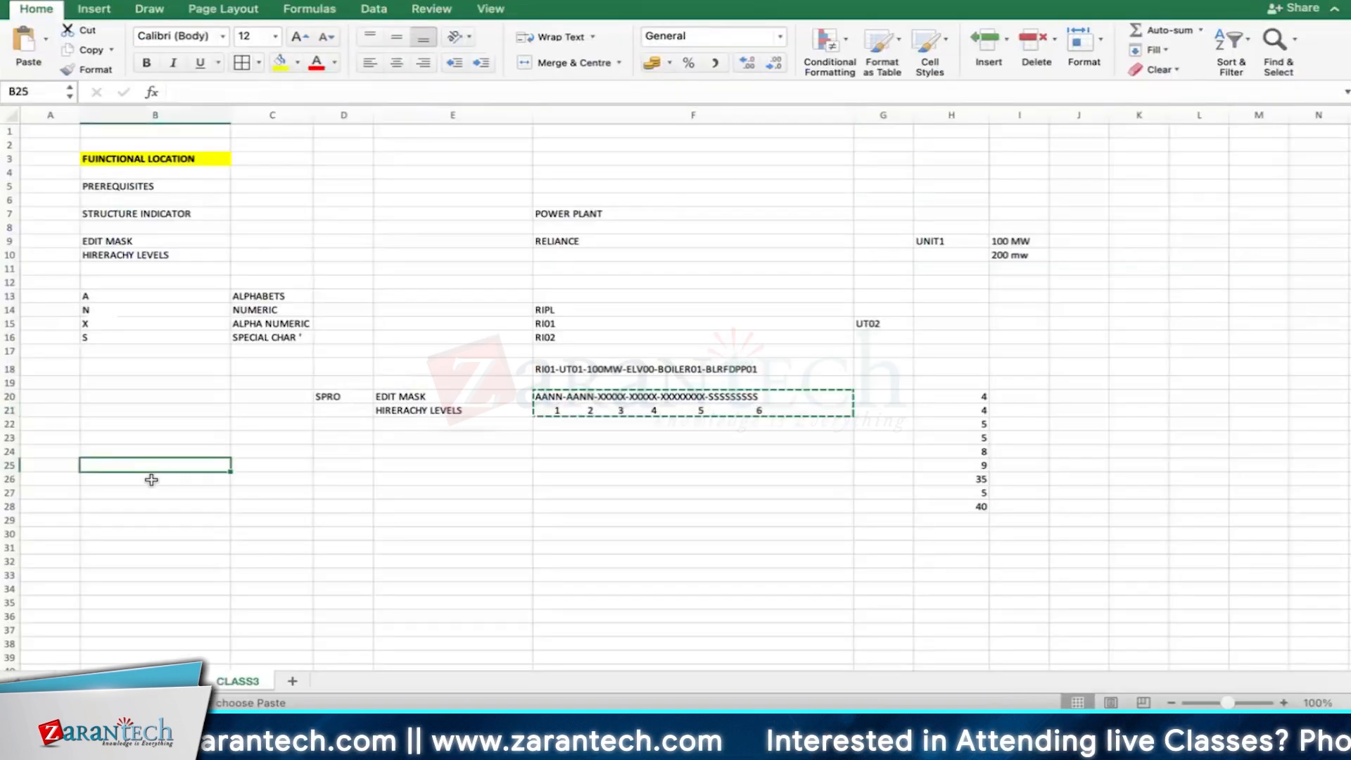
click(153, 485)
text(IL01)
key(Tab)
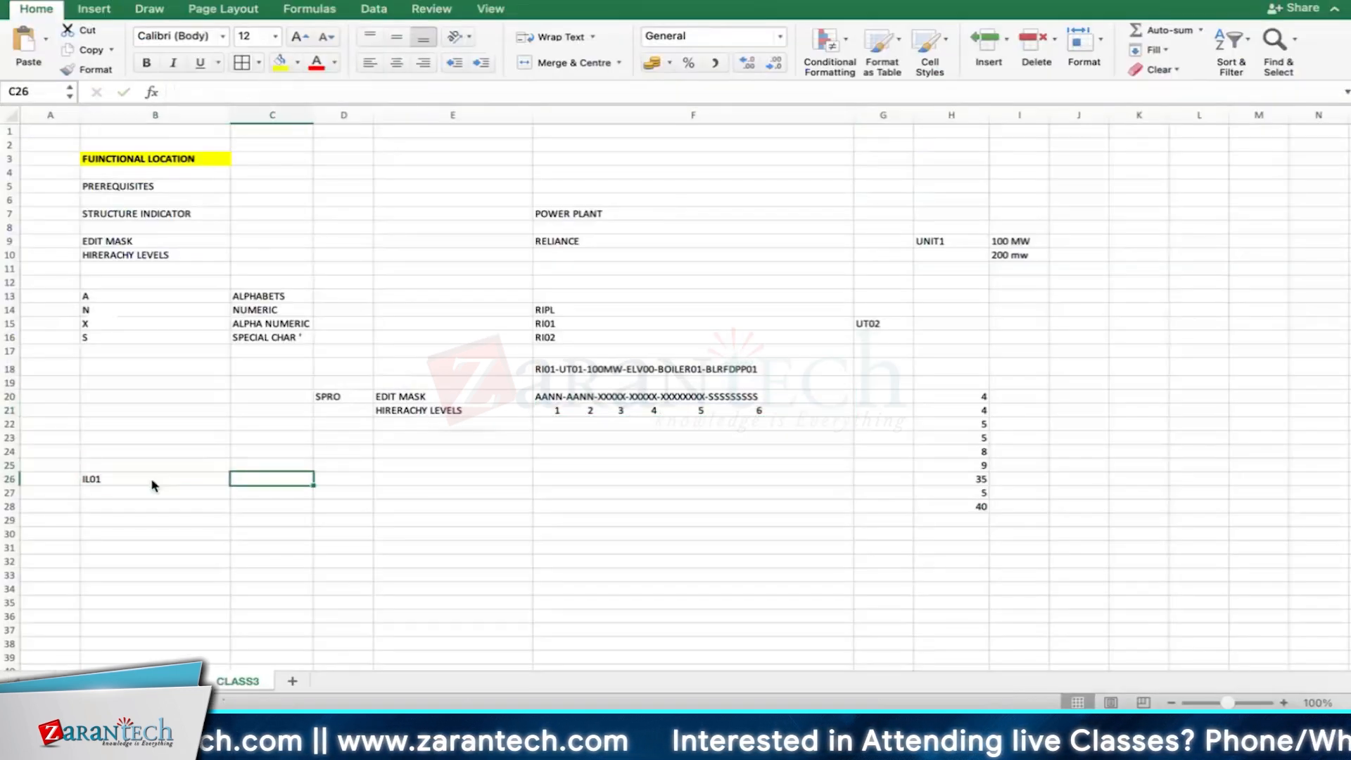
Step: Enter IL02 in C26 and IL03 in D26, and give cells B26:D26 borders and a yellow fill
text(IL02)
key(Tab)
text(IL03)
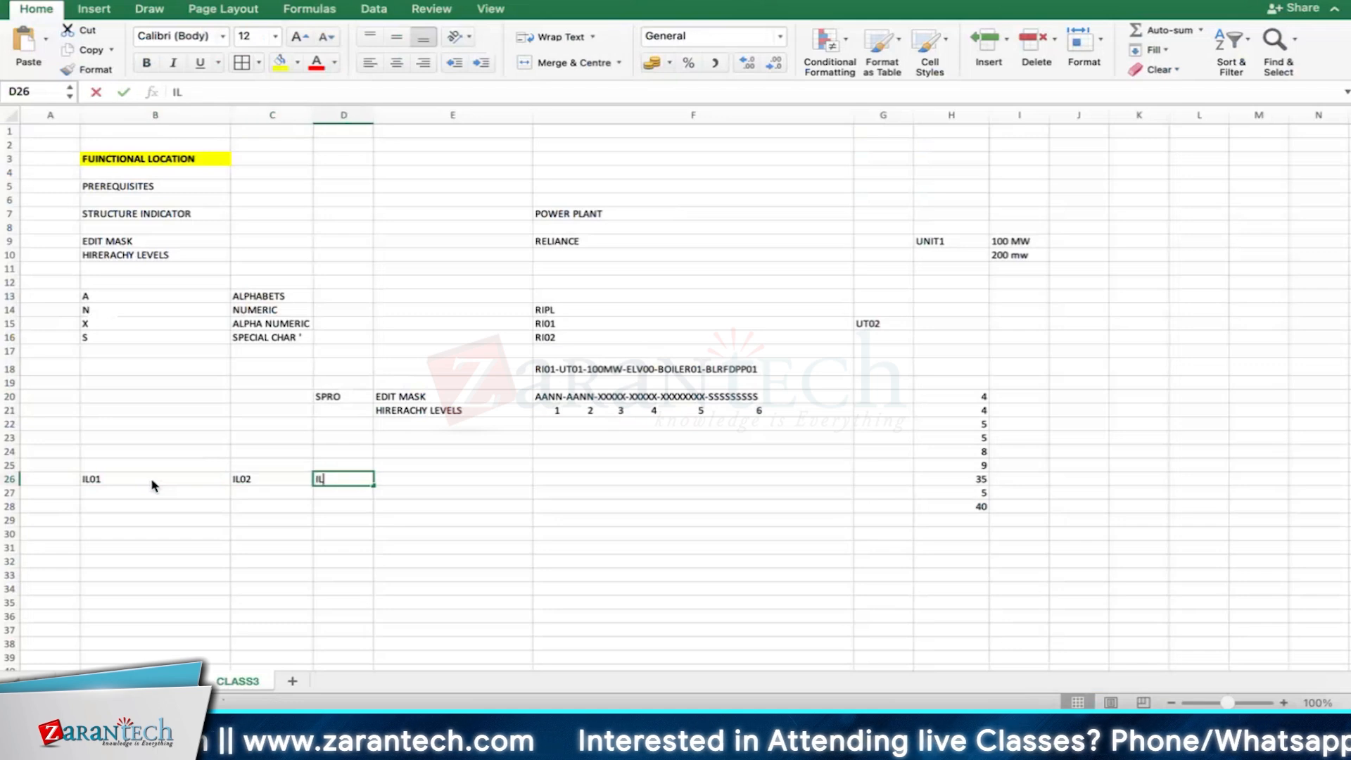
key(Return)
drag(155, 479, 338, 477)
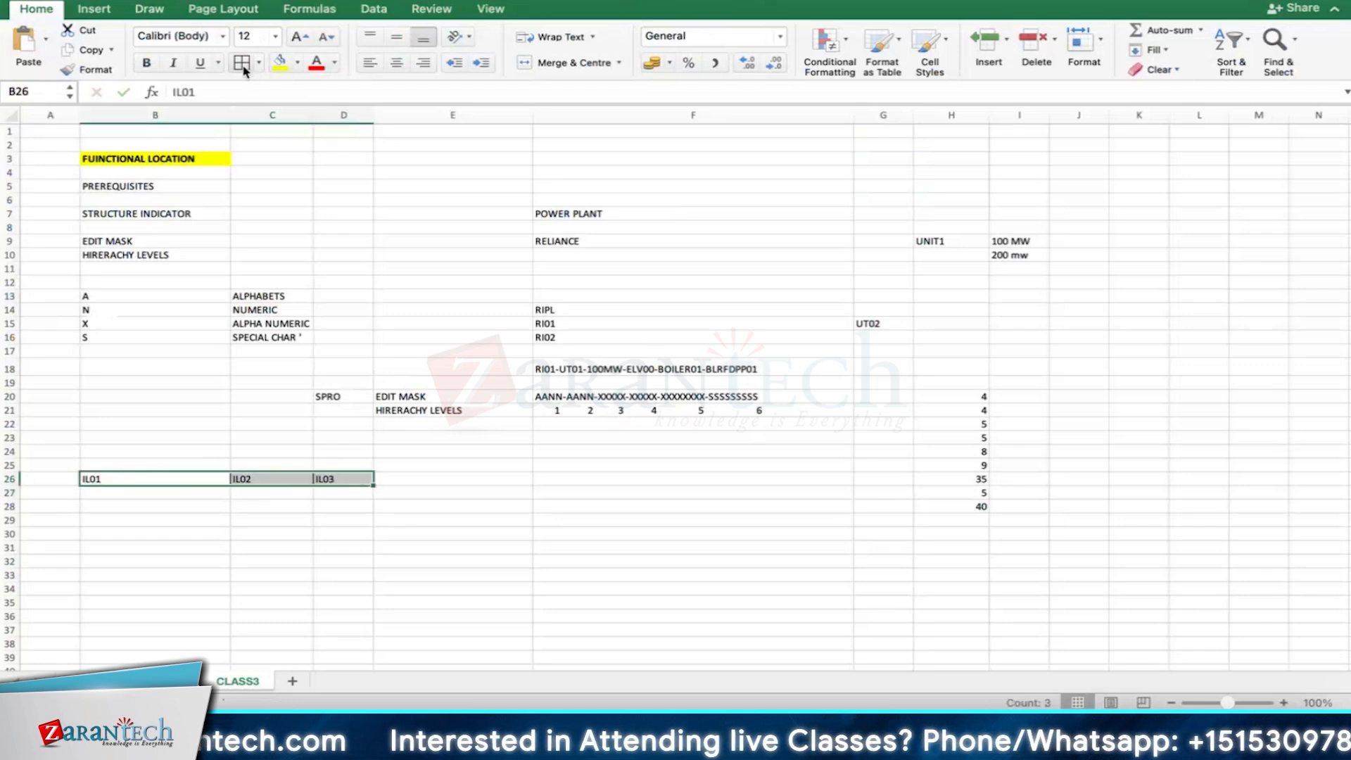
click(281, 63)
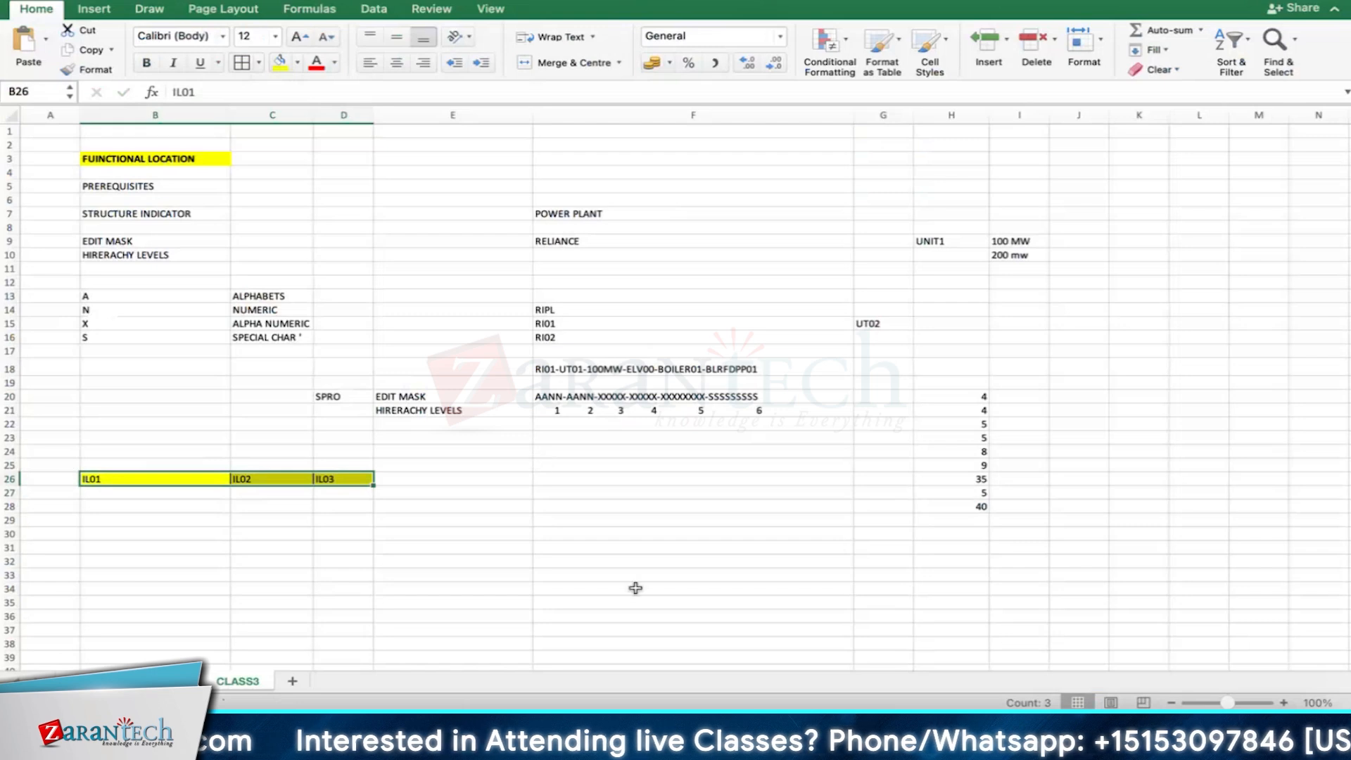
Step: Switch to the remote SAP session and expand Logistics, Plant Maintenance, Management of Technical Objects and Functional Location in the SAP menu tree
click(1189, 732)
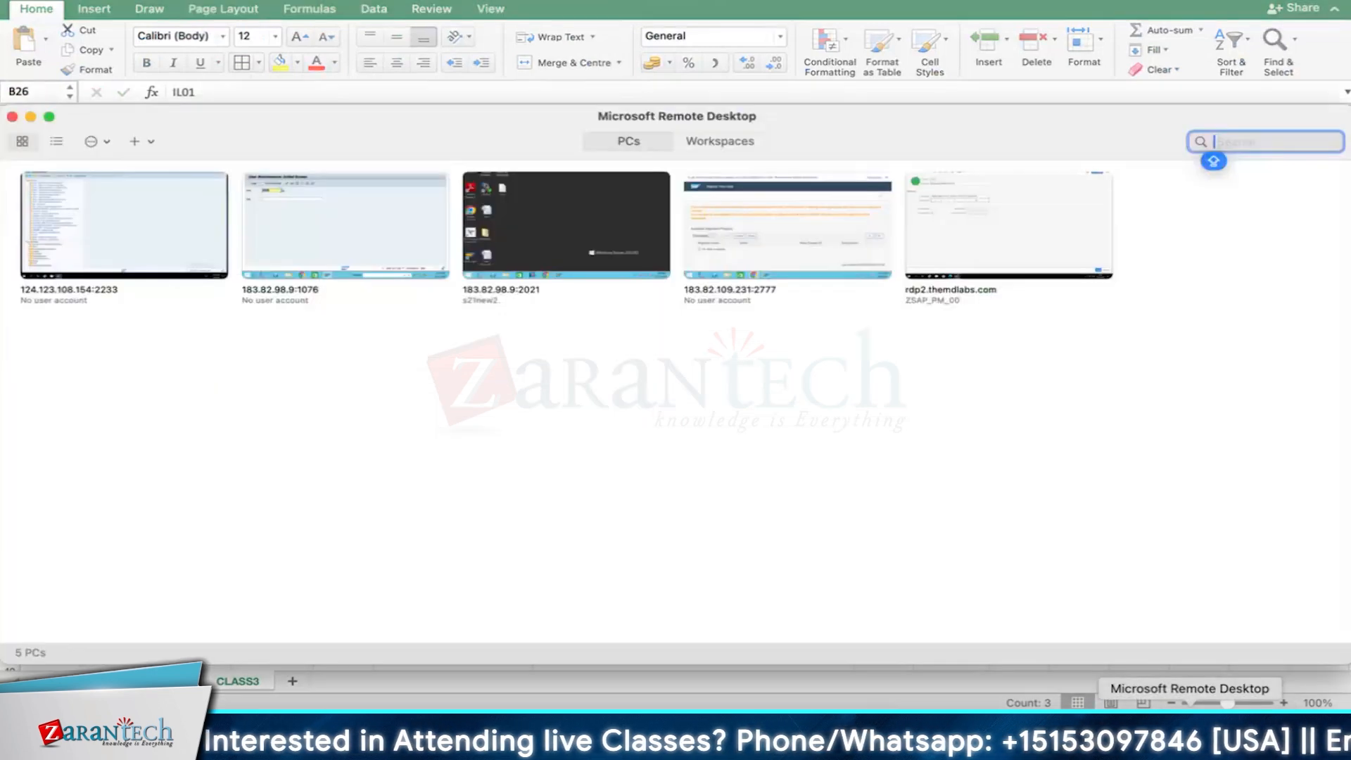
double_click(91, 245)
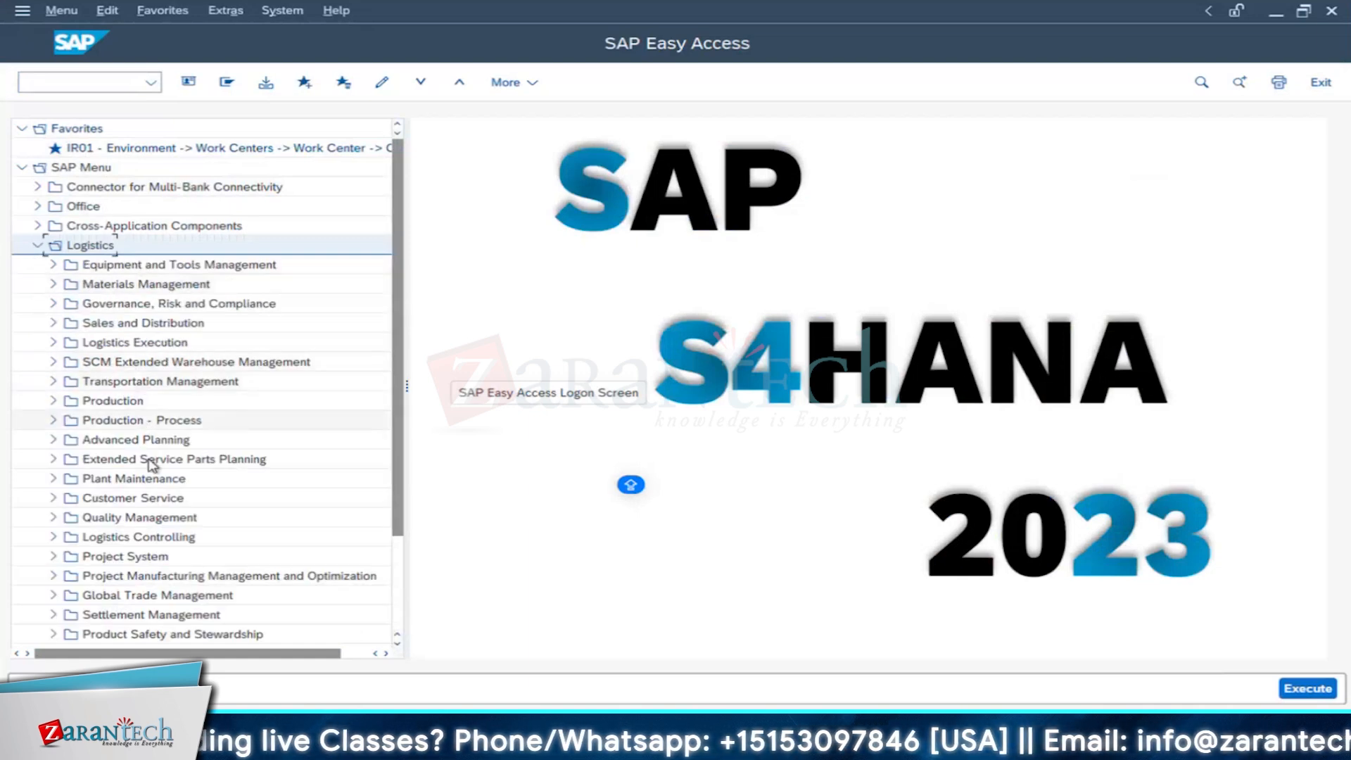
click(54, 479)
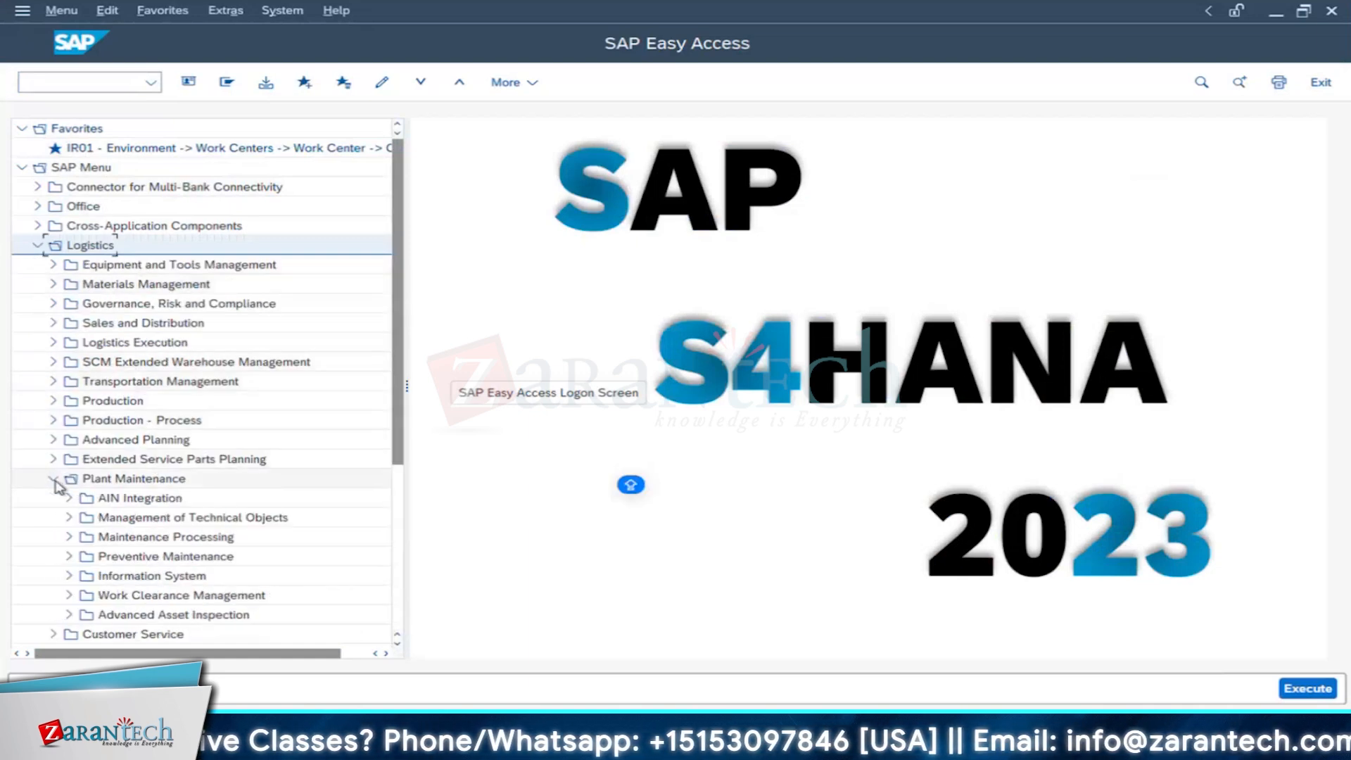
click(69, 518)
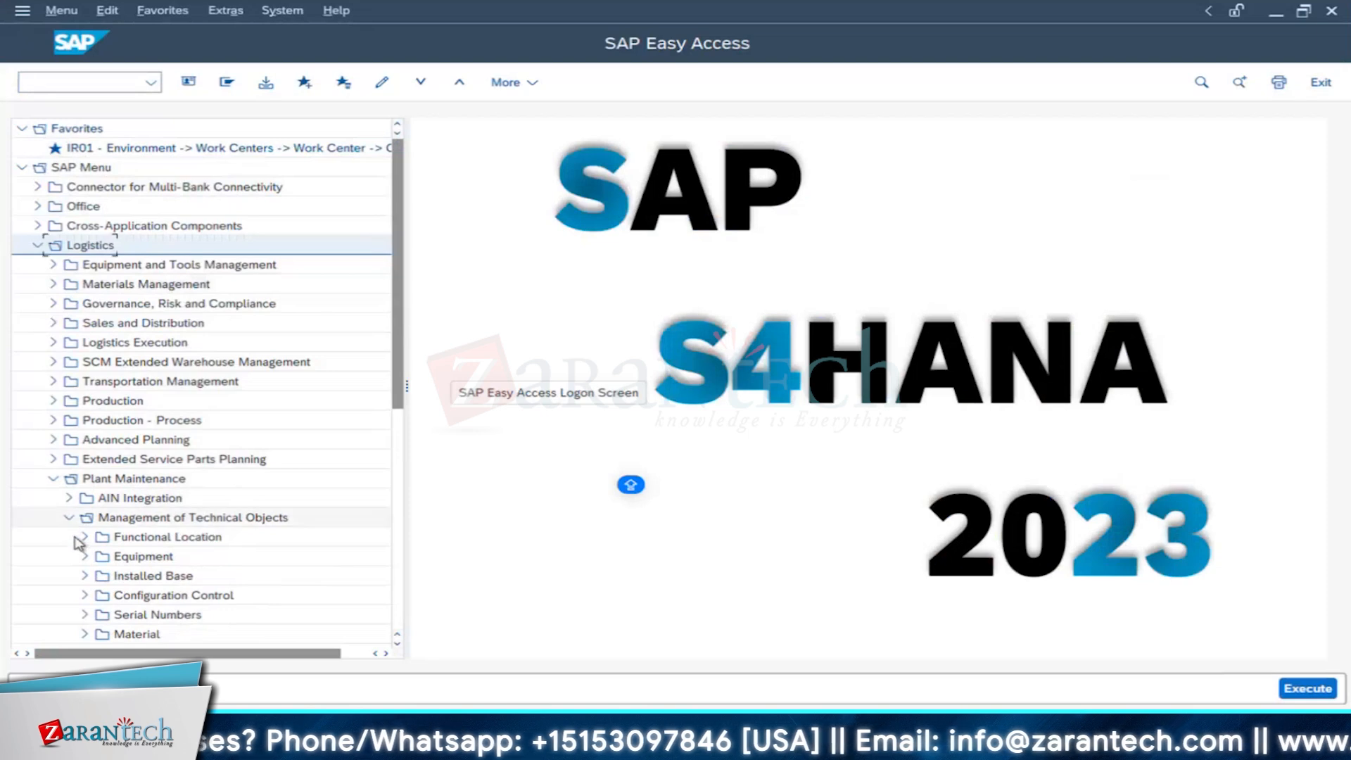
click(85, 537)
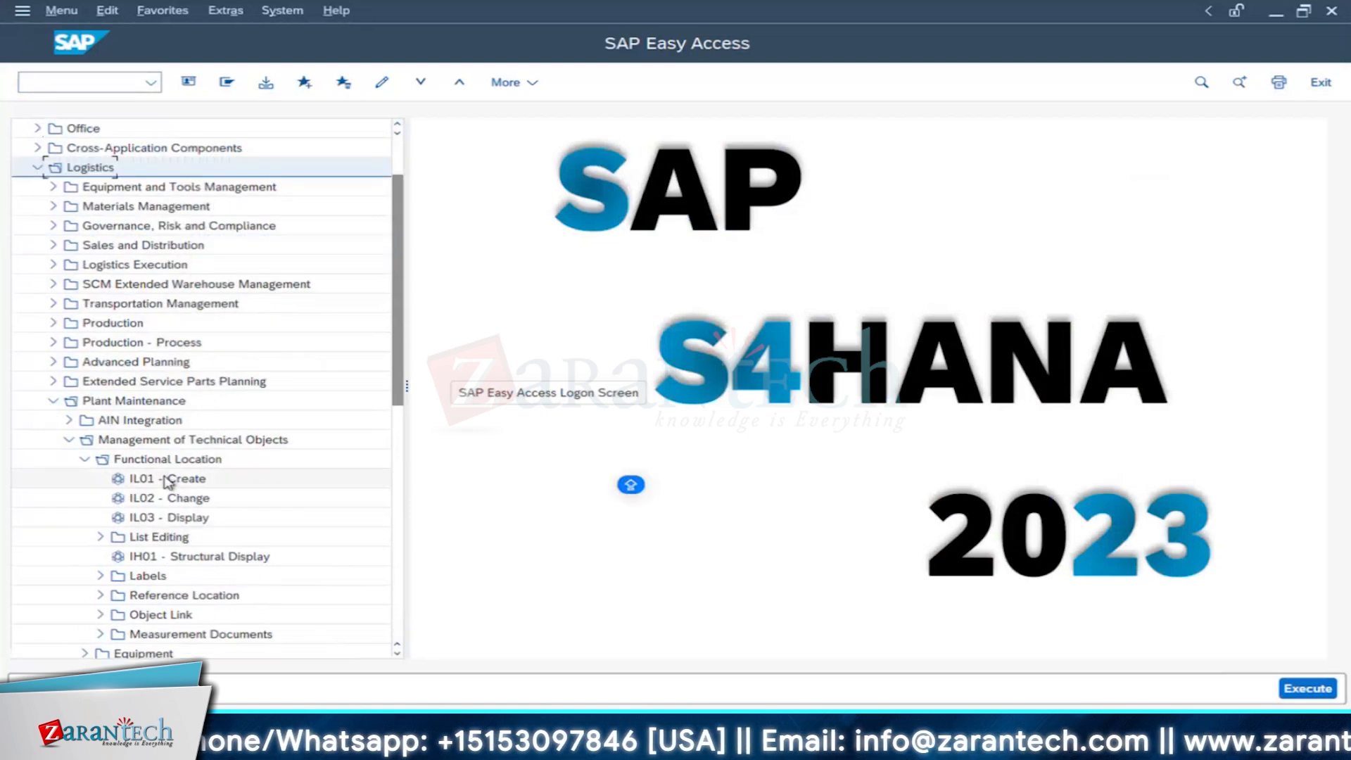
Step: Add the IL01 - Create functional location transaction to the favorites
click(172, 518)
click(172, 485)
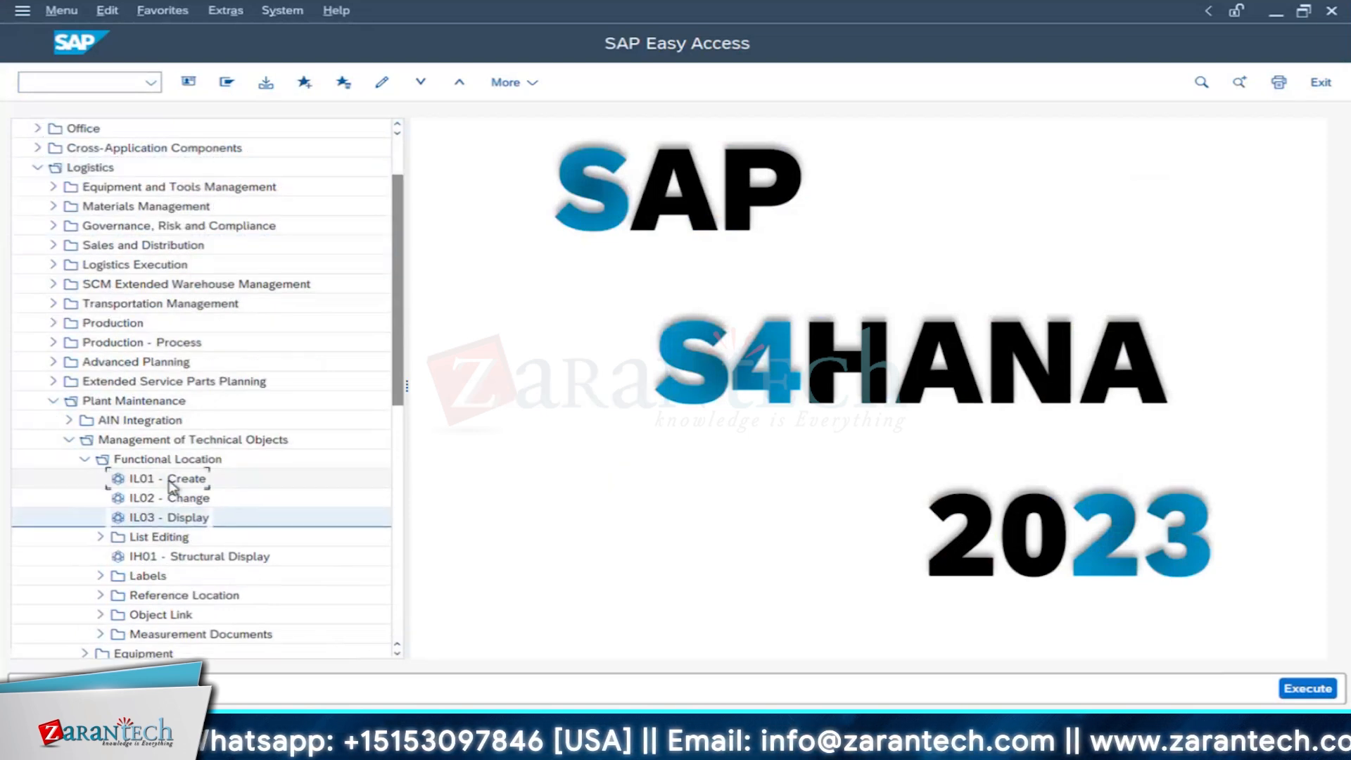
click(305, 83)
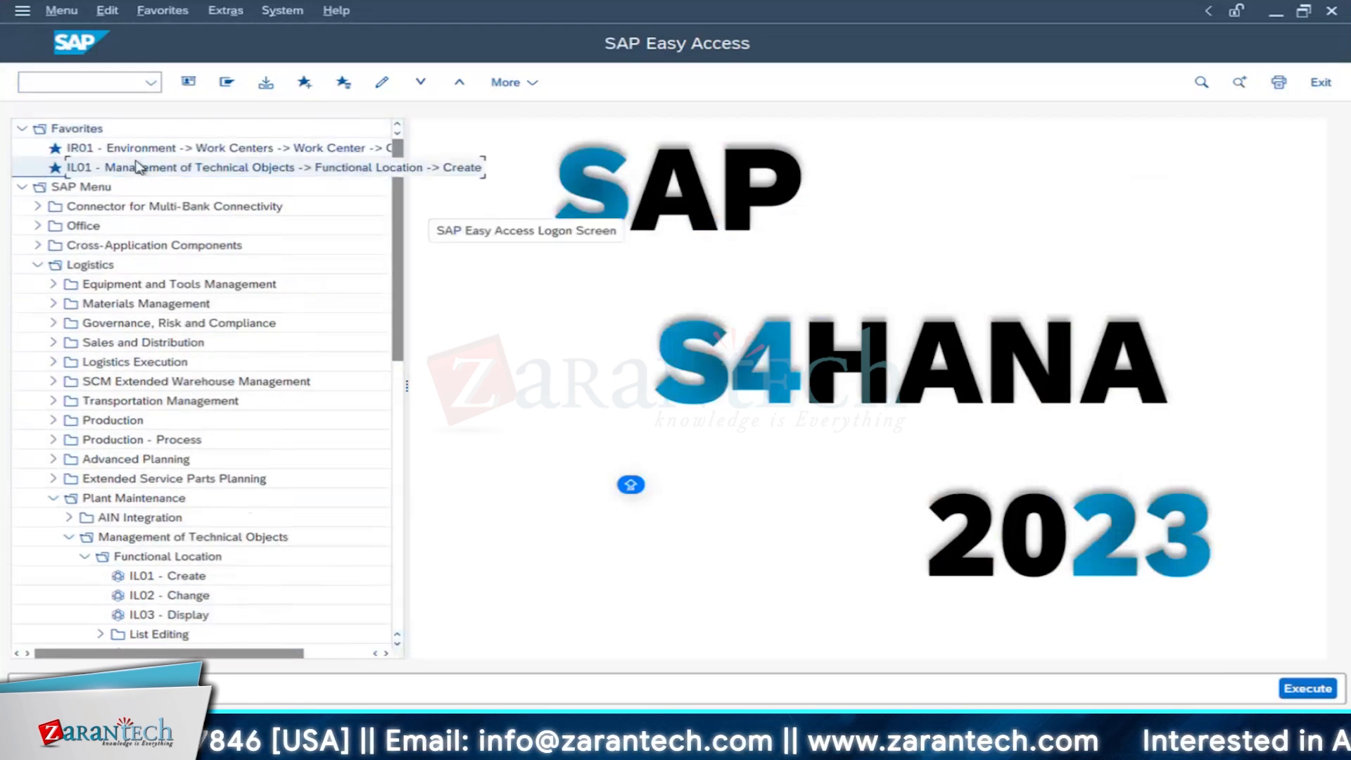
Step: Start transaction IL01 to create a functional location
click(82, 80)
text(IL01)
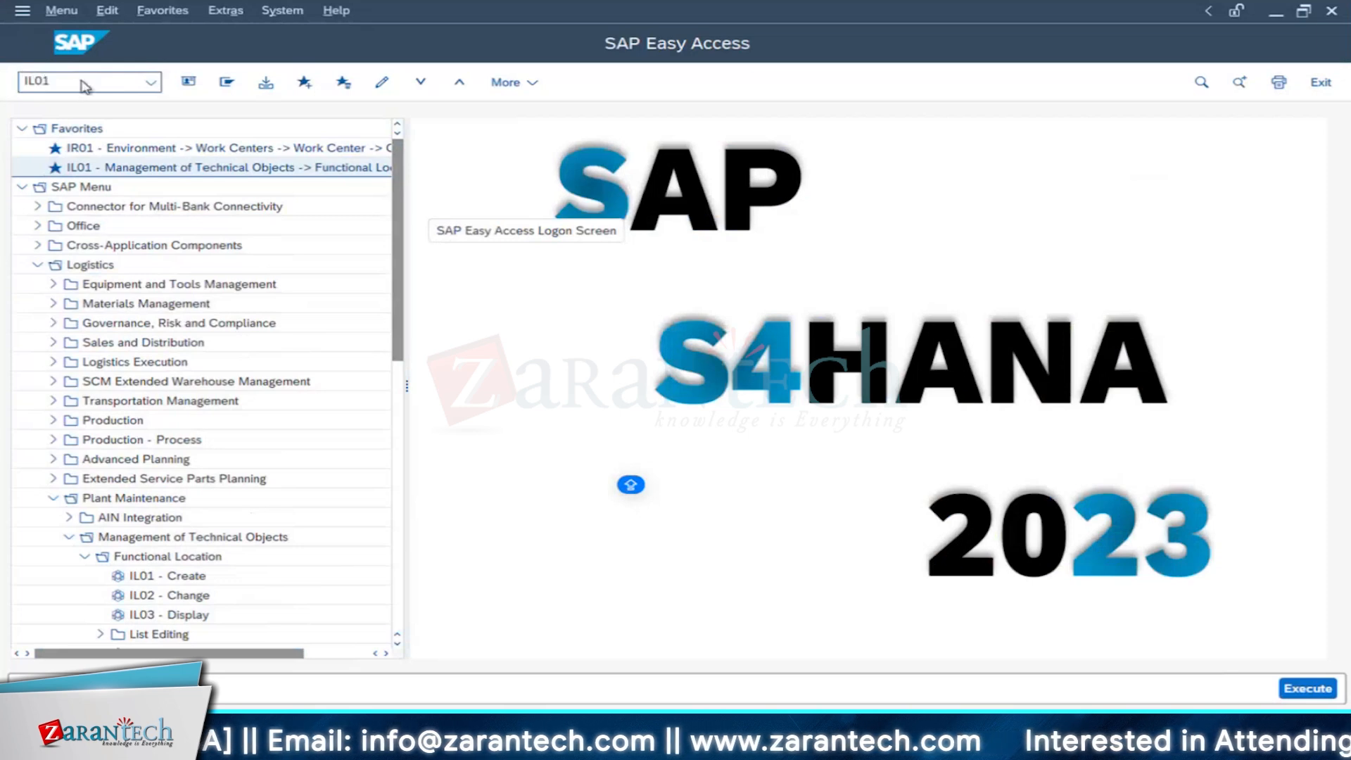
key(Return)
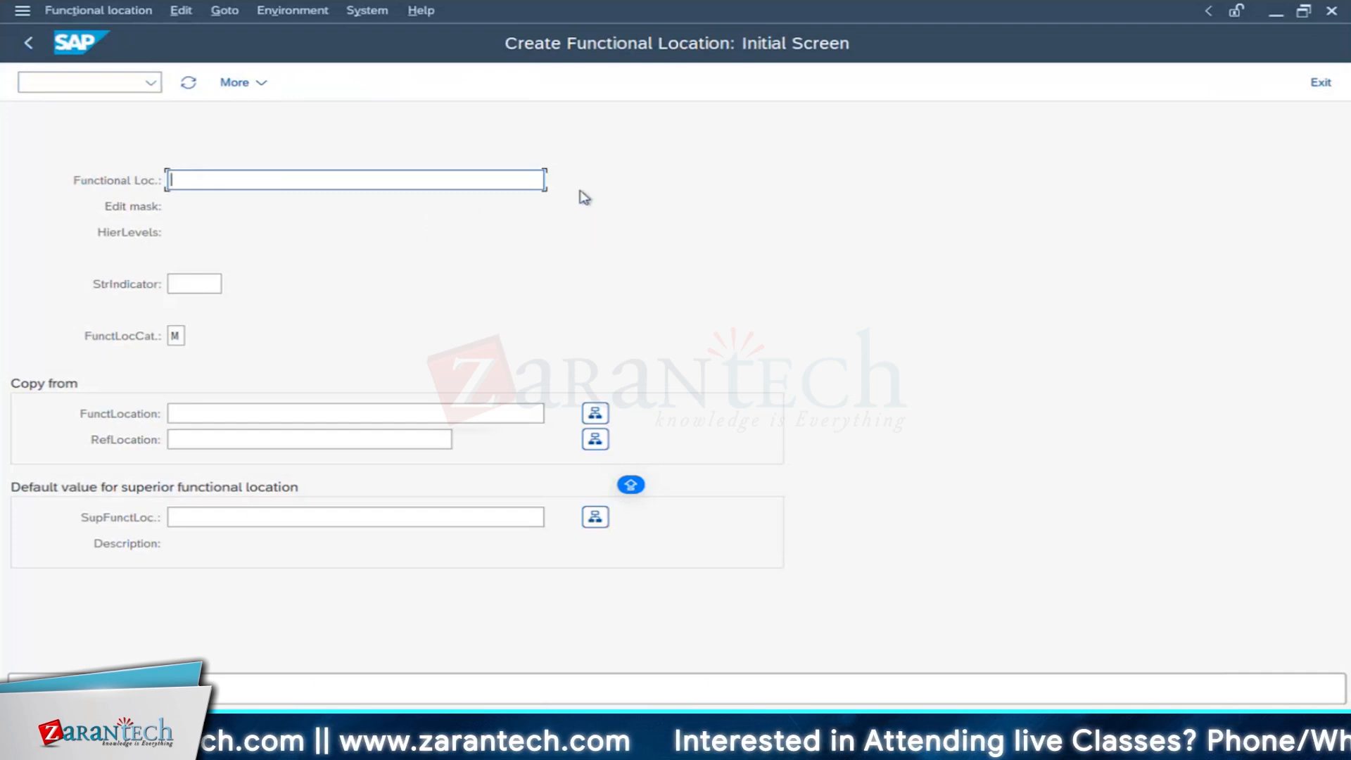
Step: Choose RIL01, RELIANCE POWER UNIT 01, as the structure indicator from the list of possible entries
click(186, 281)
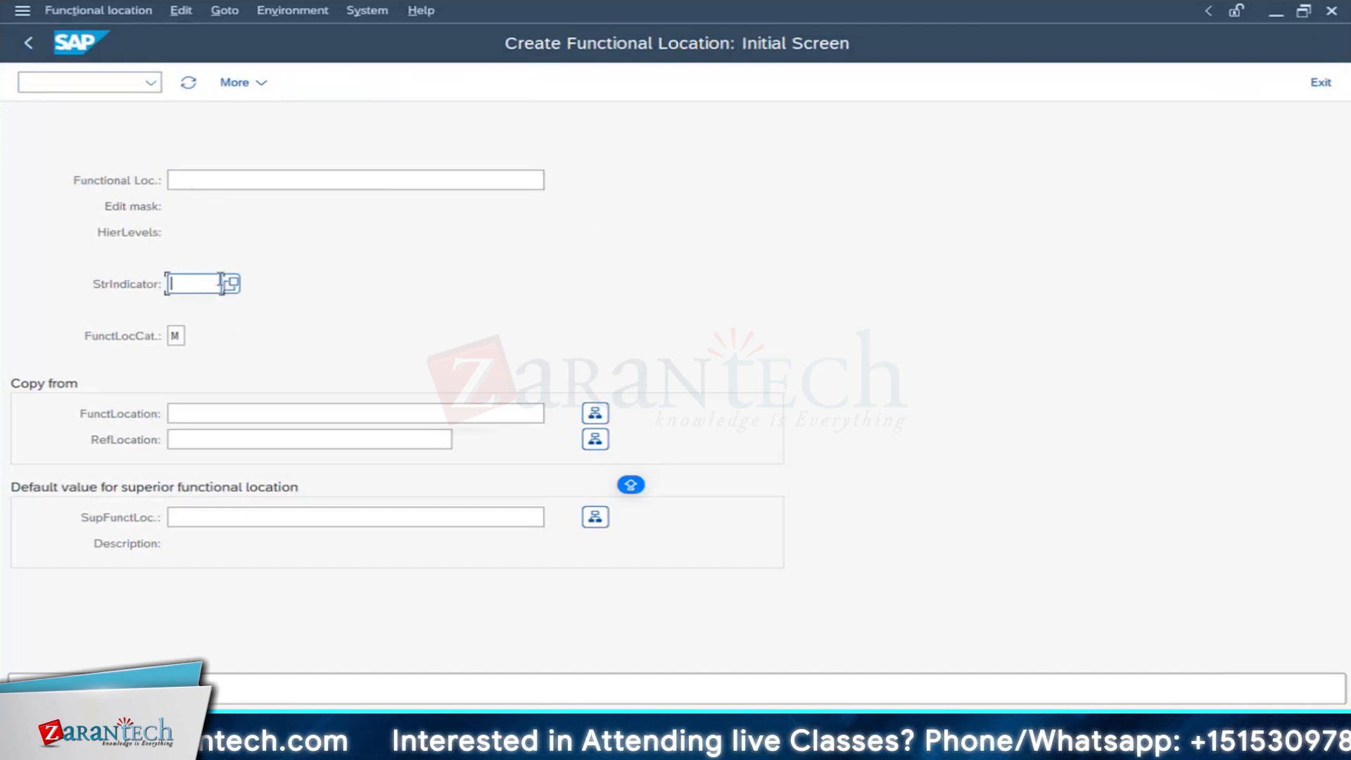
click(230, 284)
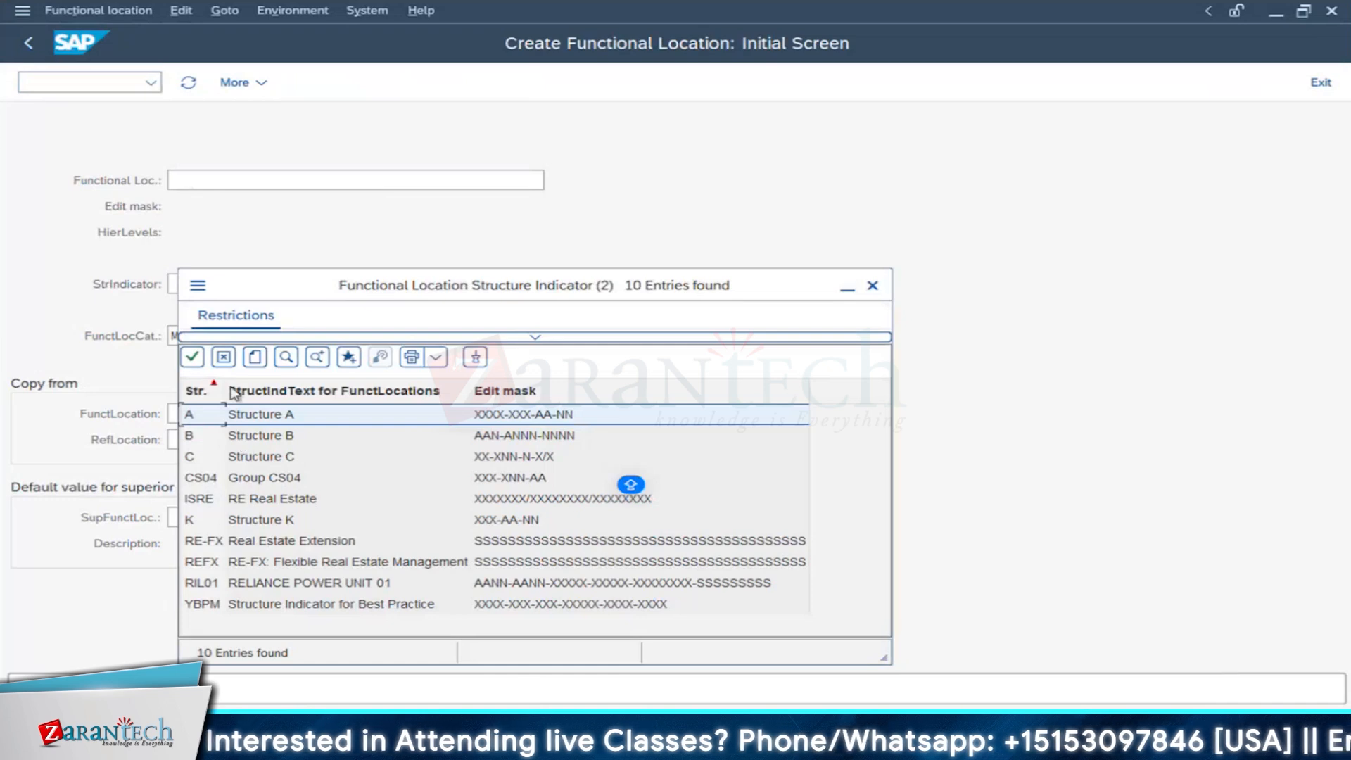
drag(232, 391, 268, 391)
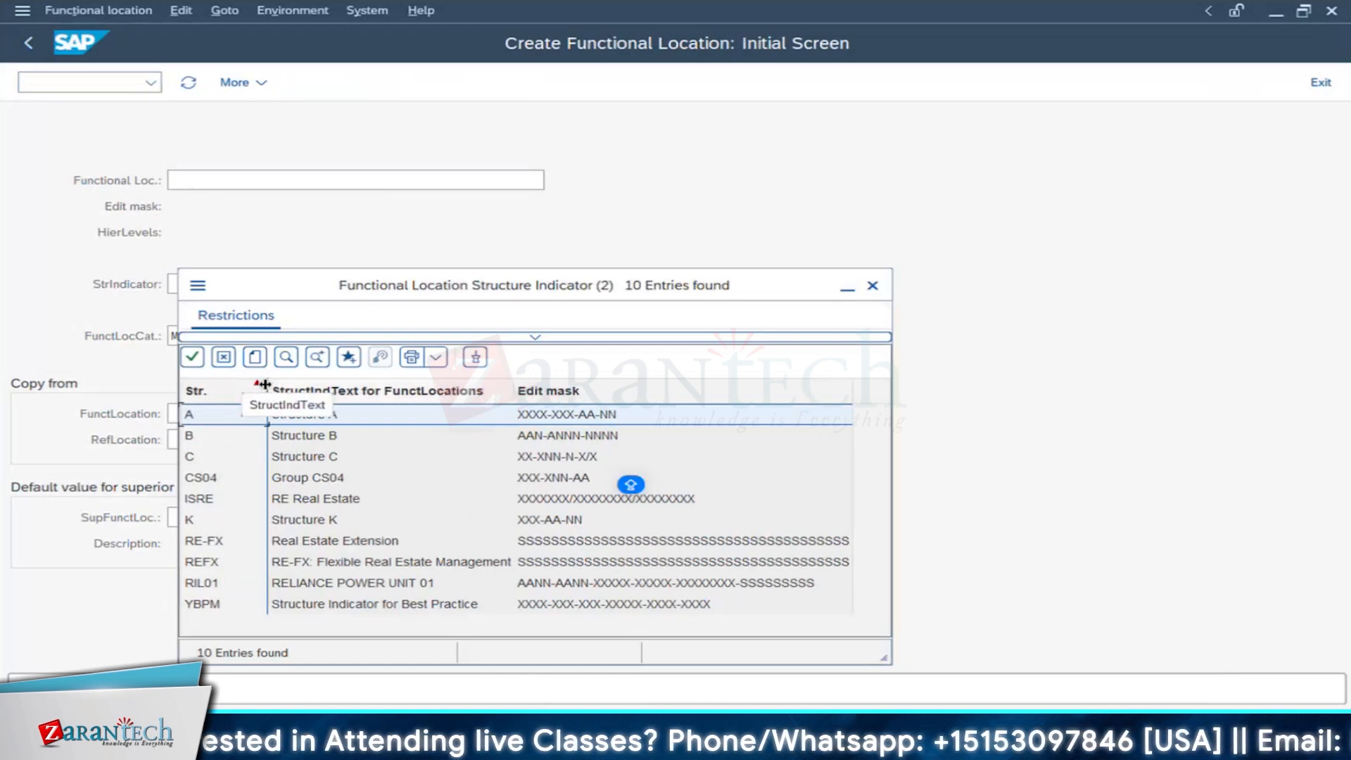
click(215, 585)
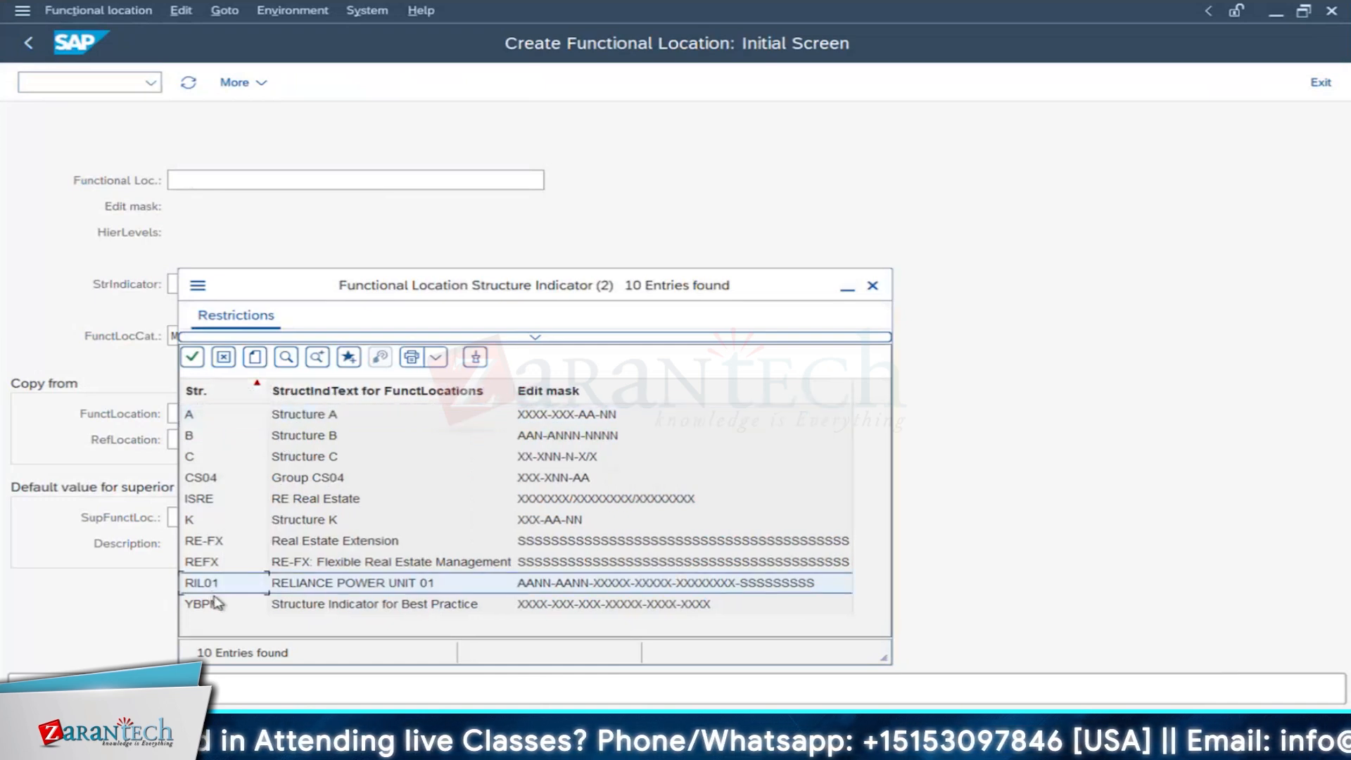
double_click(425, 589)
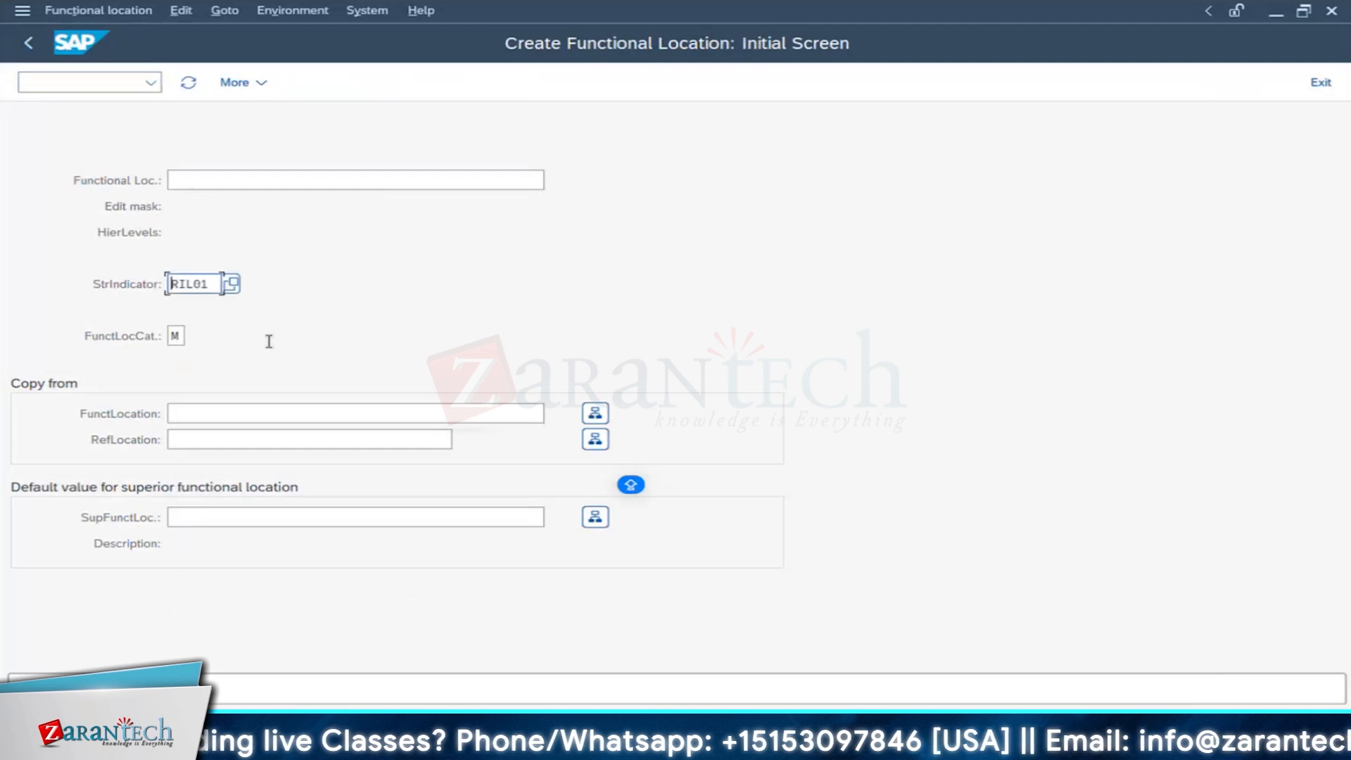
Step: Look through the possible functional location categories and choose category M
click(175, 336)
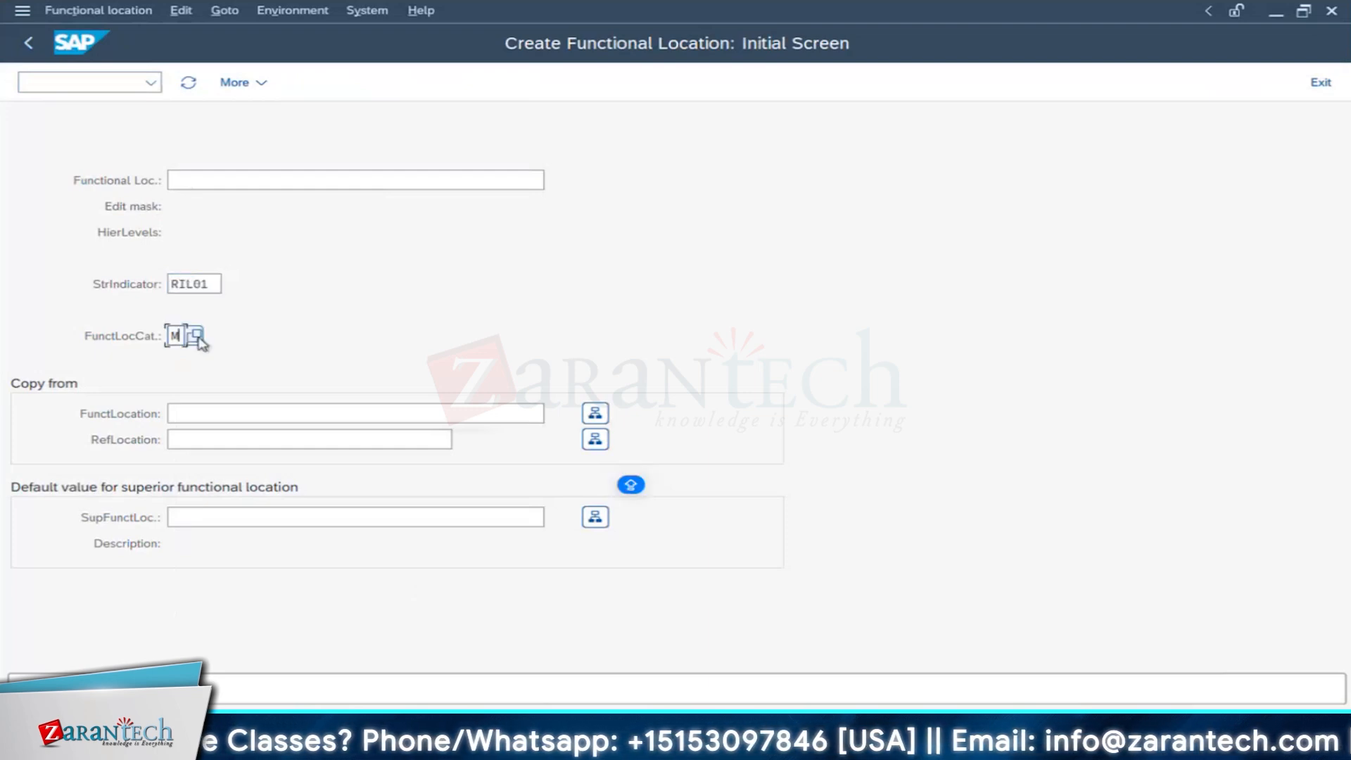
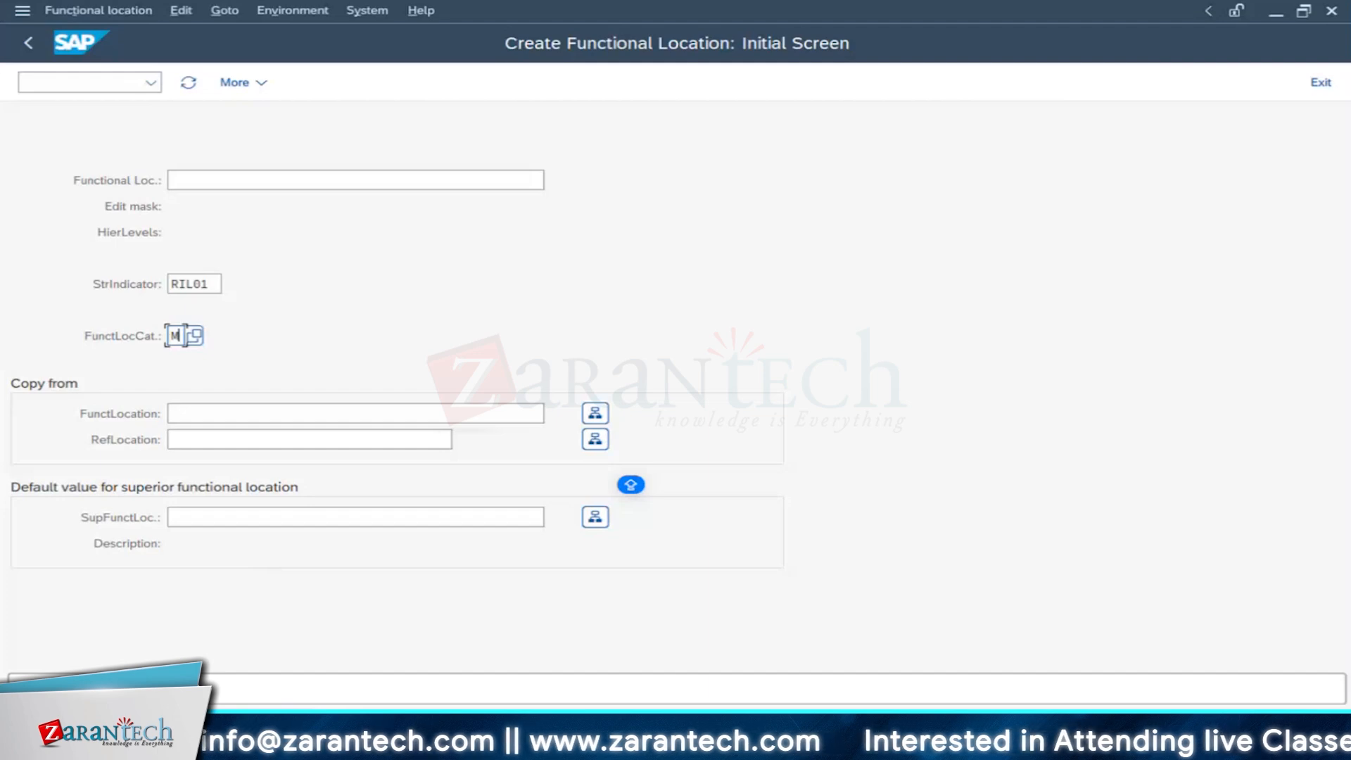
mouse_move(374, 627)
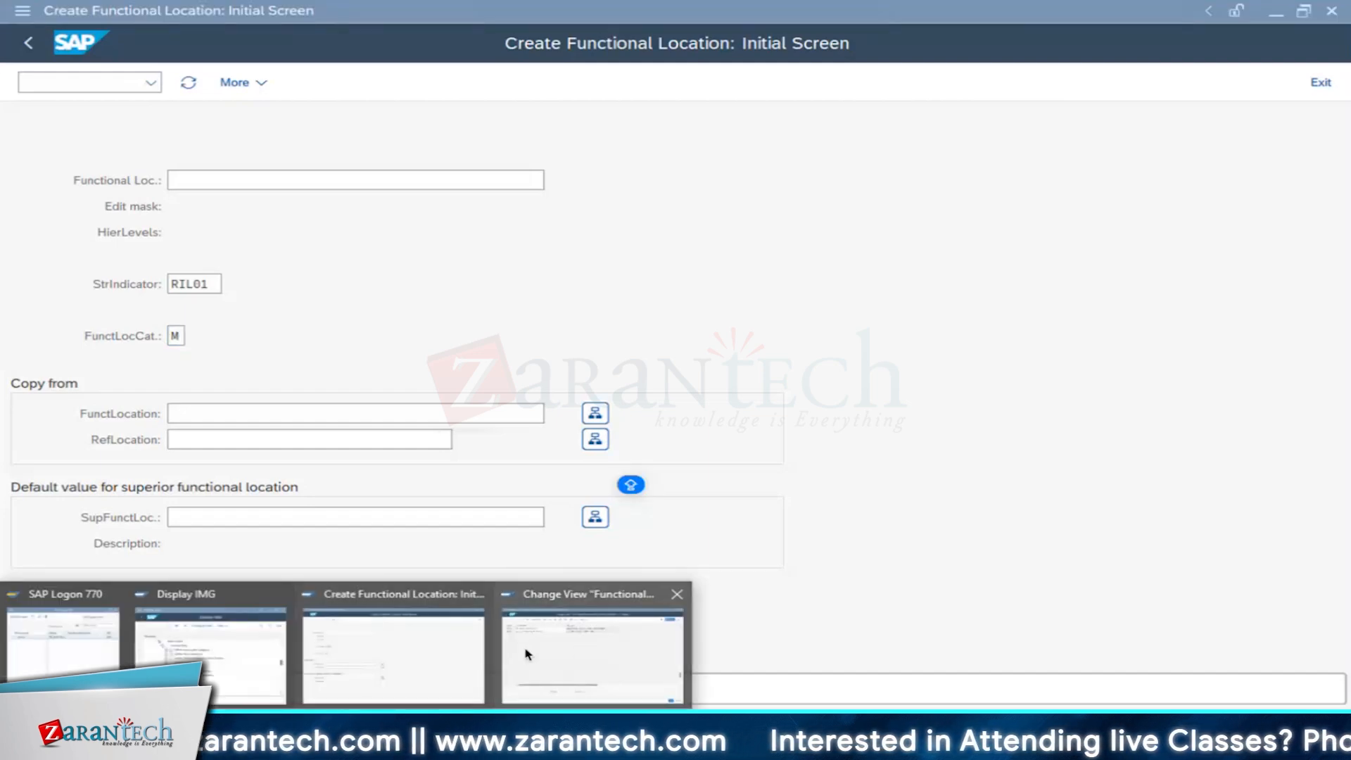
click(392, 669)
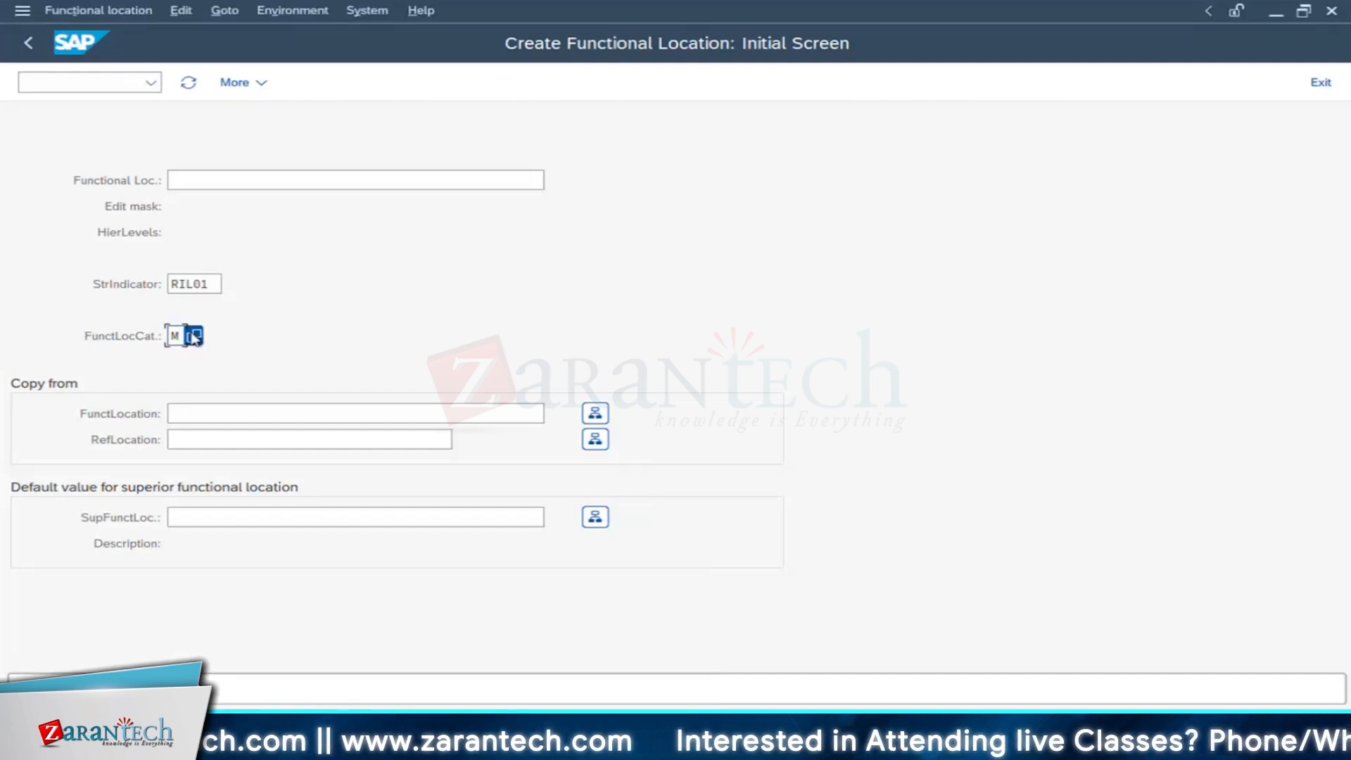
key(F4)
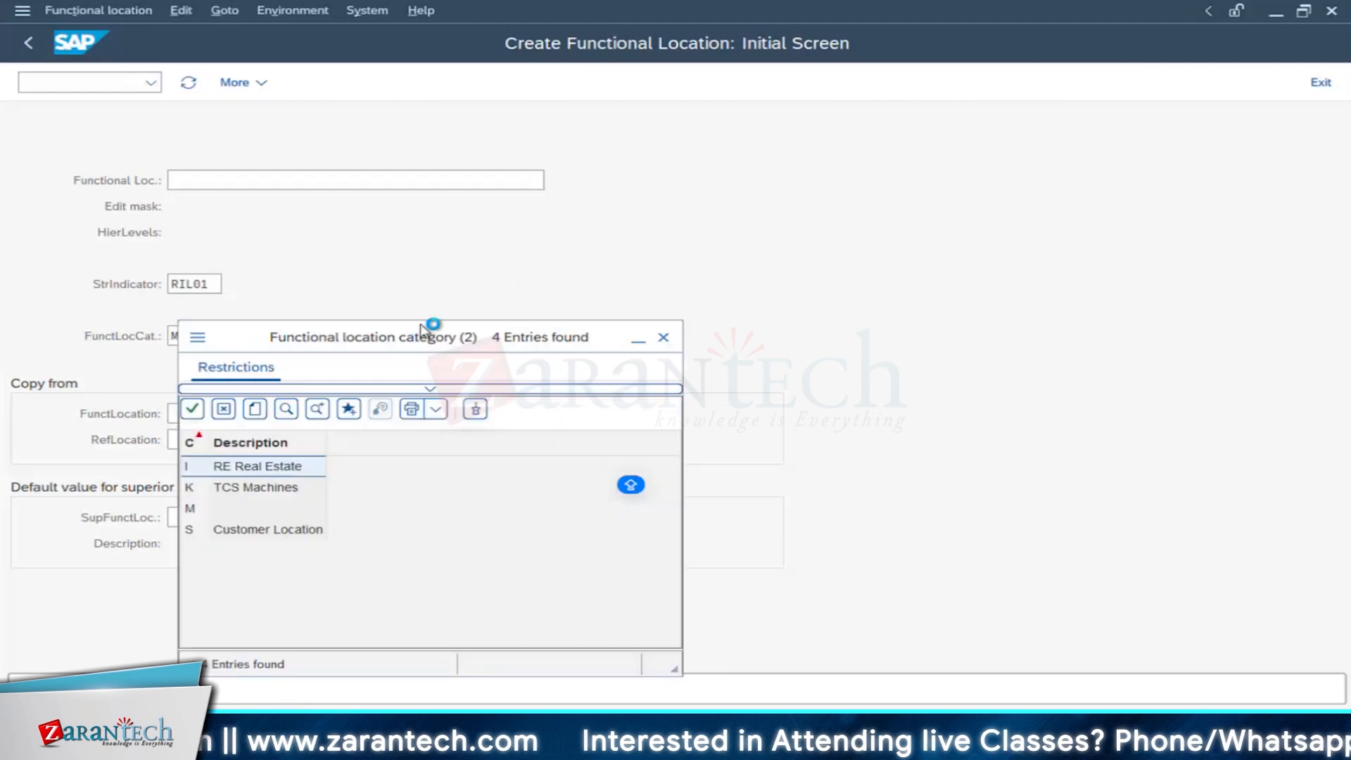
drag(384, 337, 639, 257)
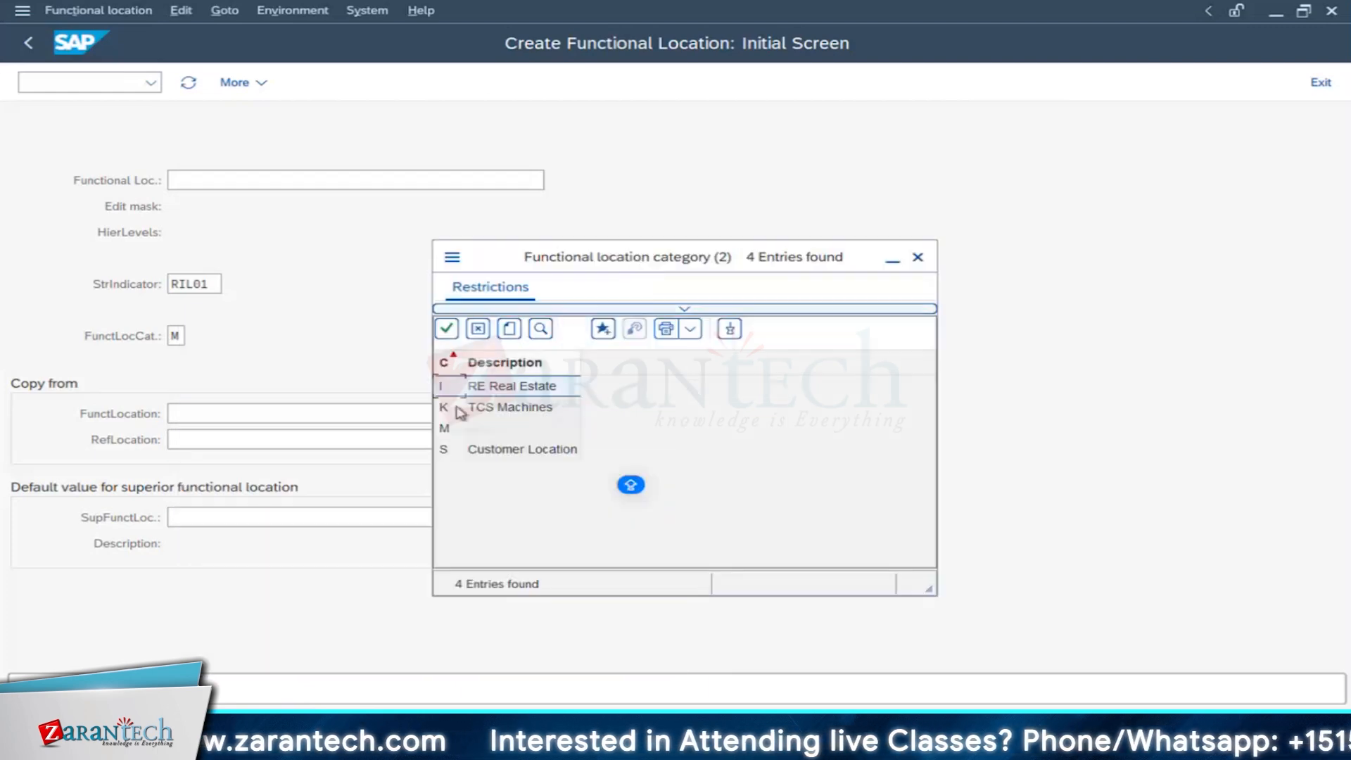
key(Down)
key(Down)
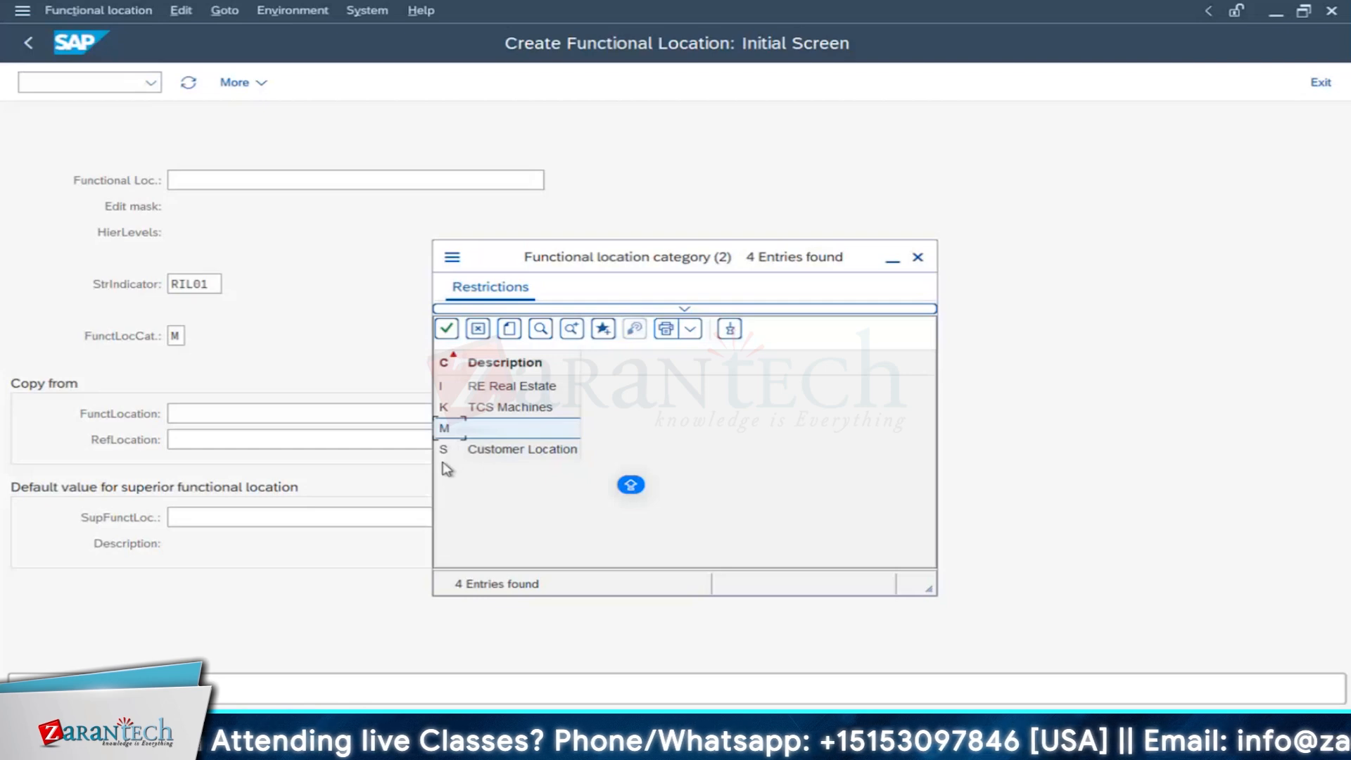
double_click(450, 428)
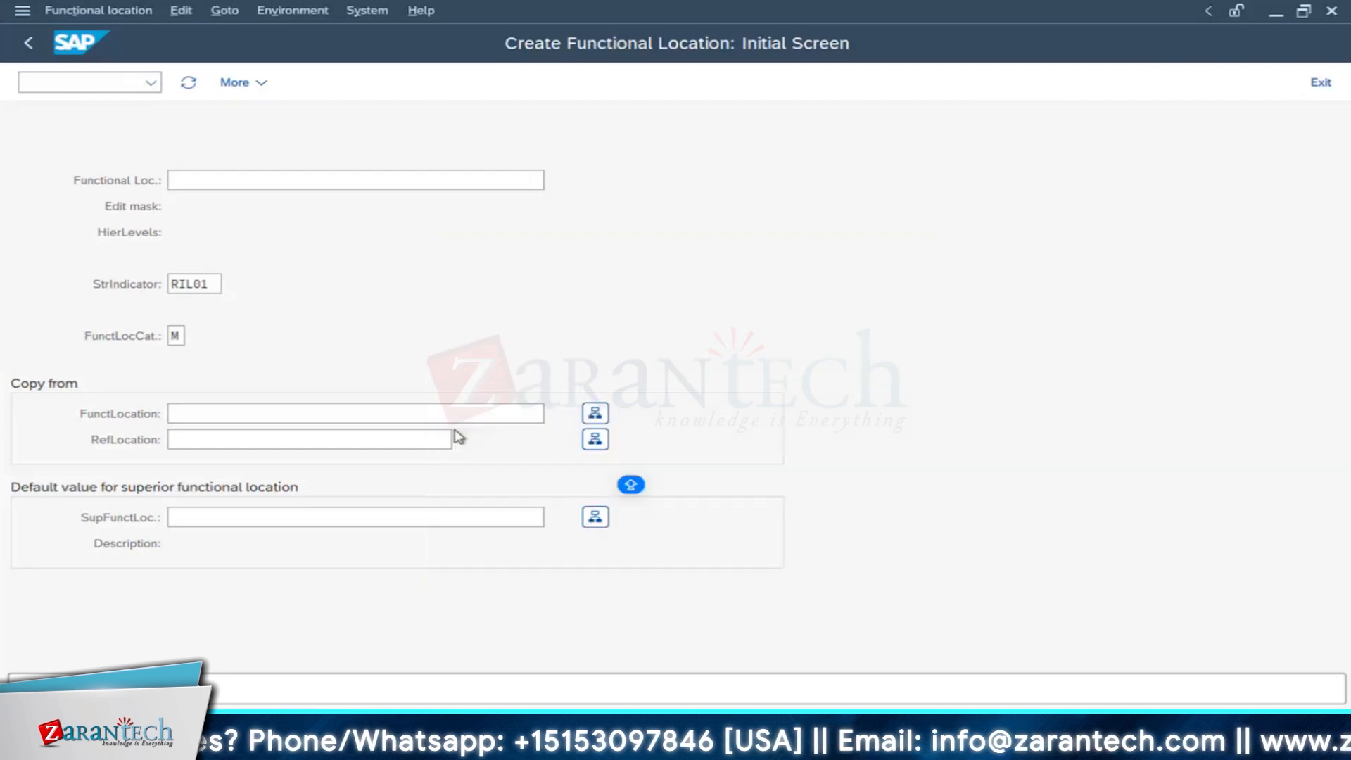
Step: Confirm structure indicator RIL01 to load its edit mask and hierarchy levels, and review the edit mask above the empty functional location
click(254, 179)
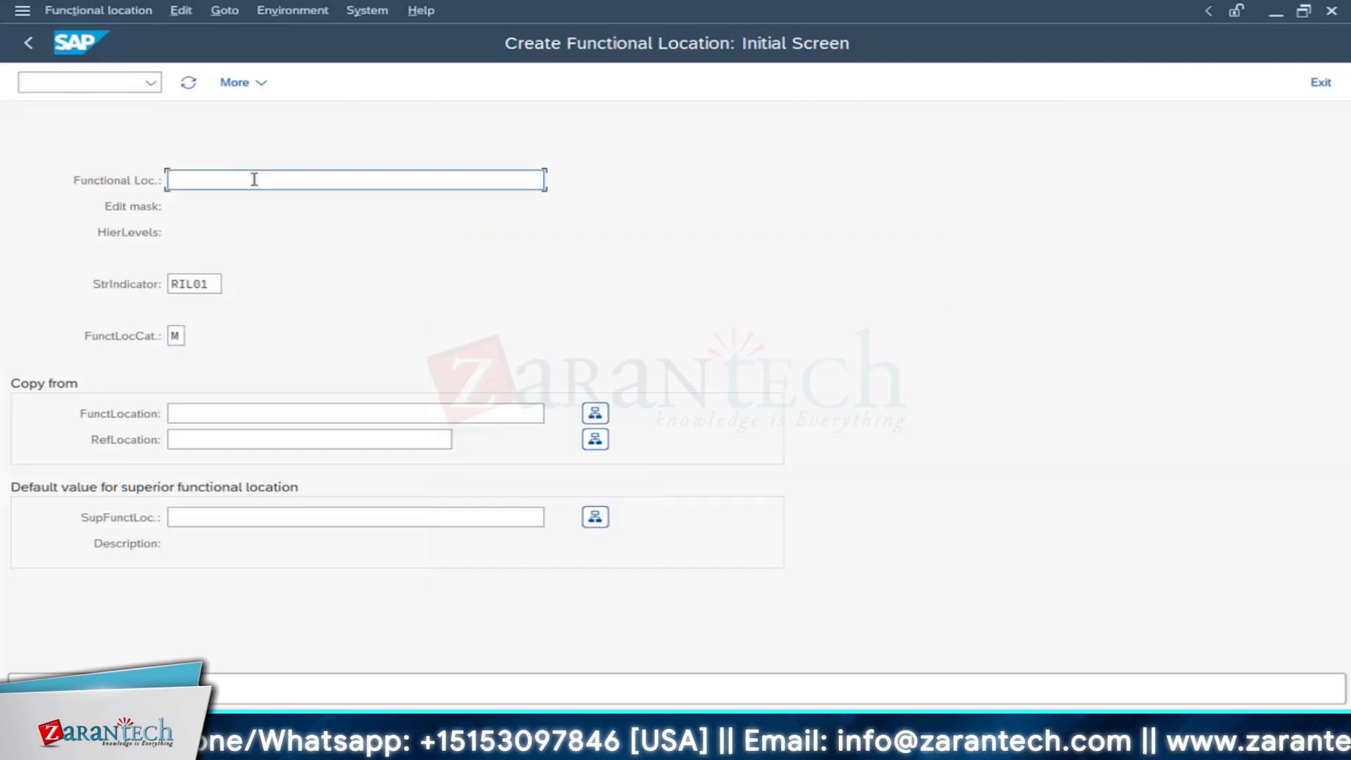
click(211, 283)
key(Return)
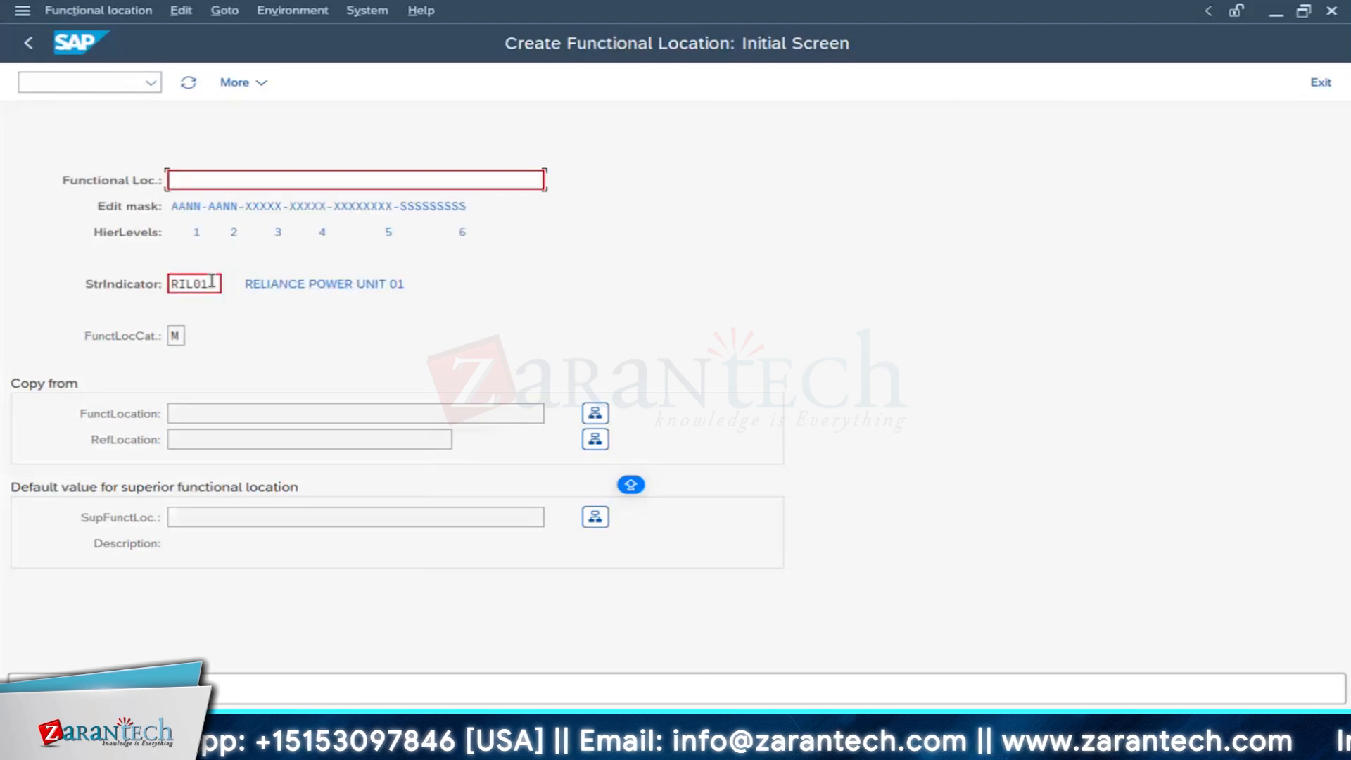
drag(171, 205, 415, 206)
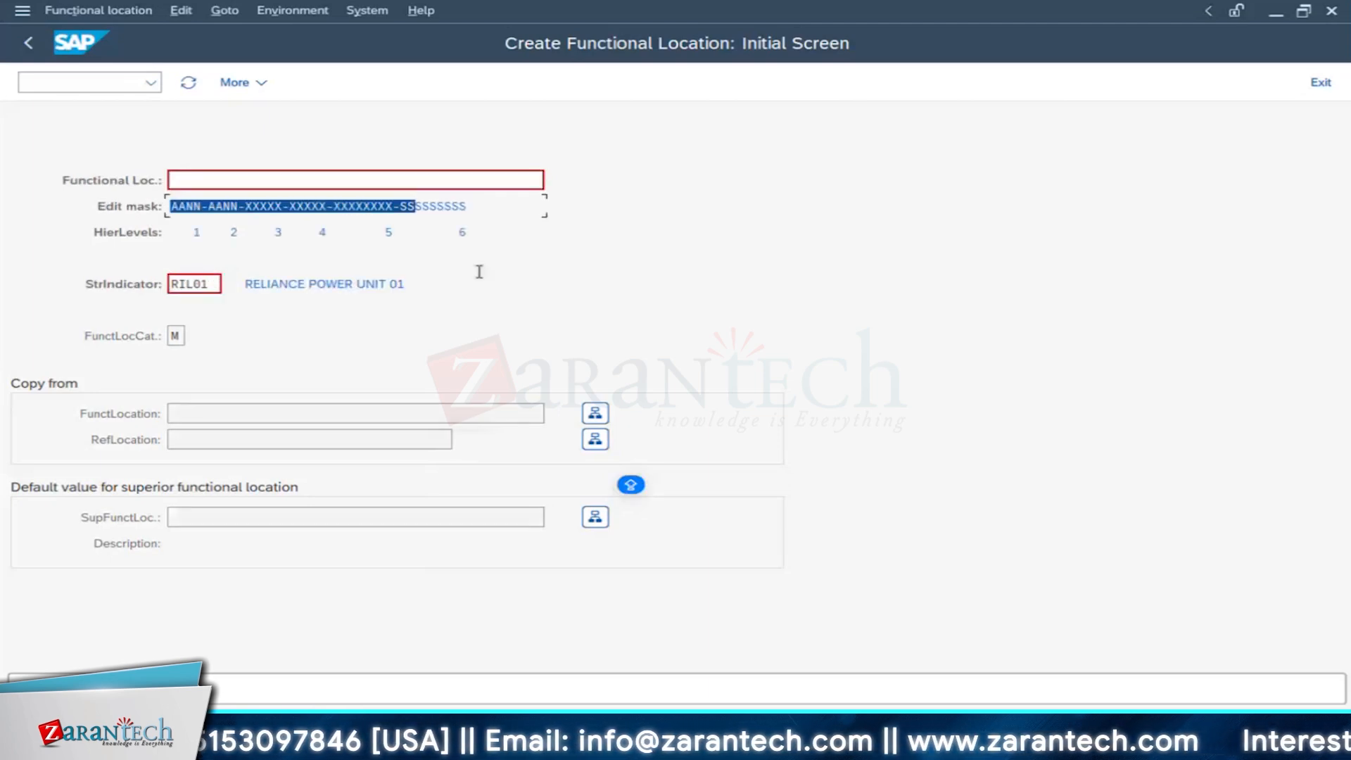
drag(479, 271, 483, 268)
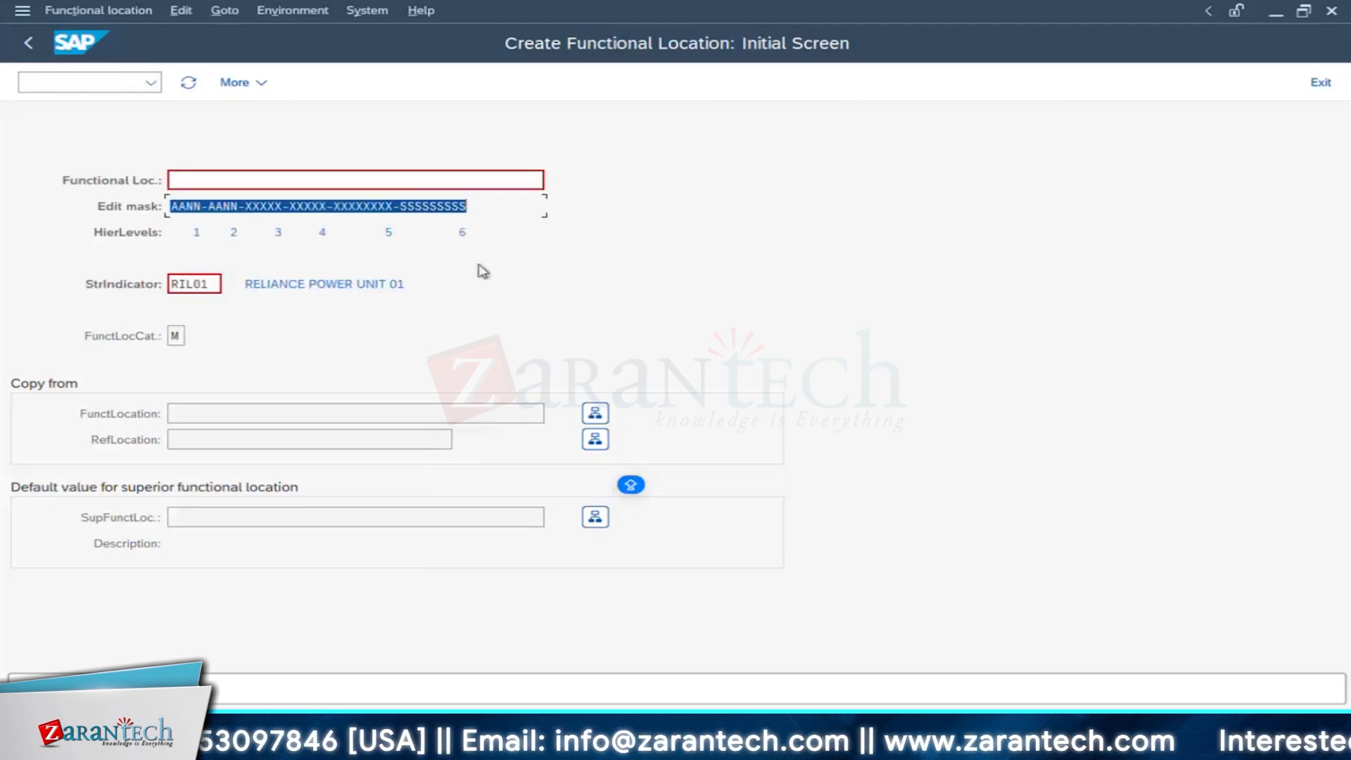
click(198, 181)
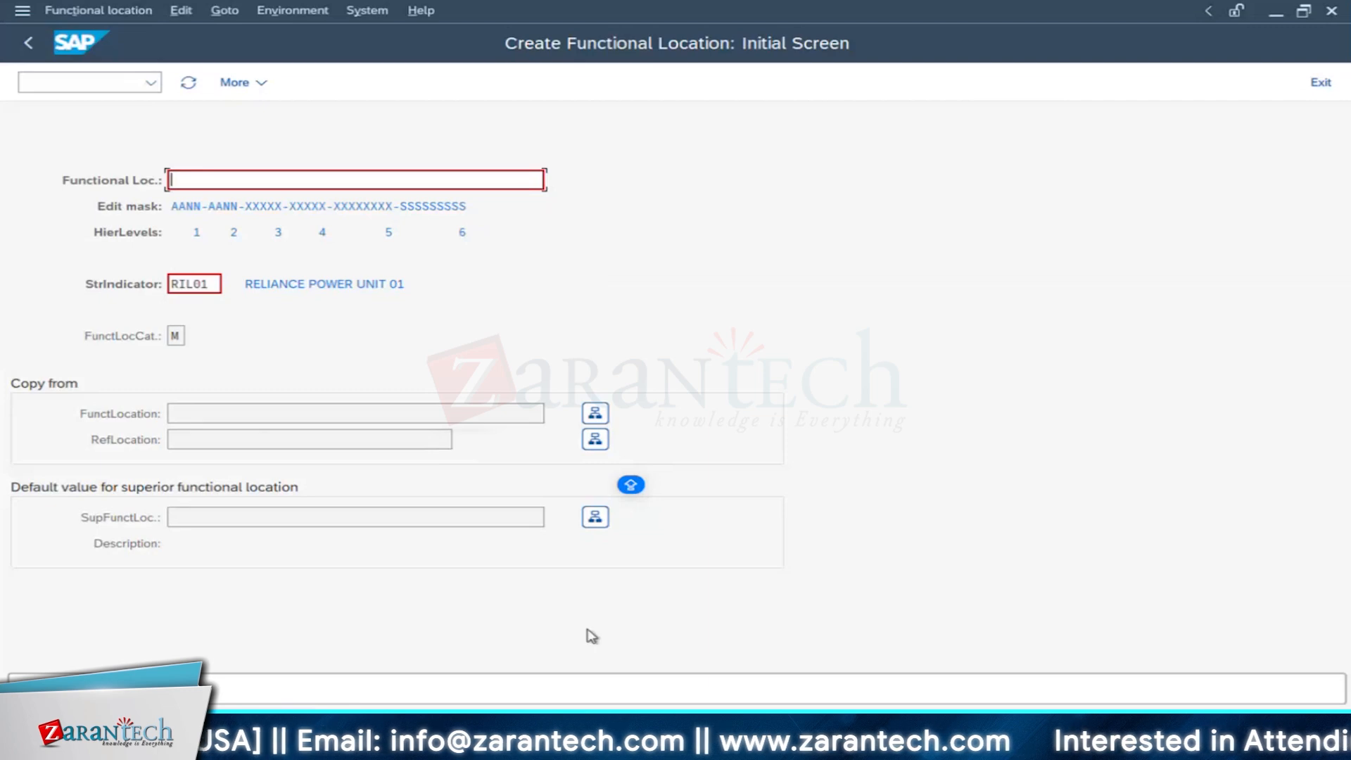
Step: Check the level 1 code RI01 in cell F18 of the Excel sheet CLASS3 and return to Microsoft Remote Desktop
mouse_move(443, 725)
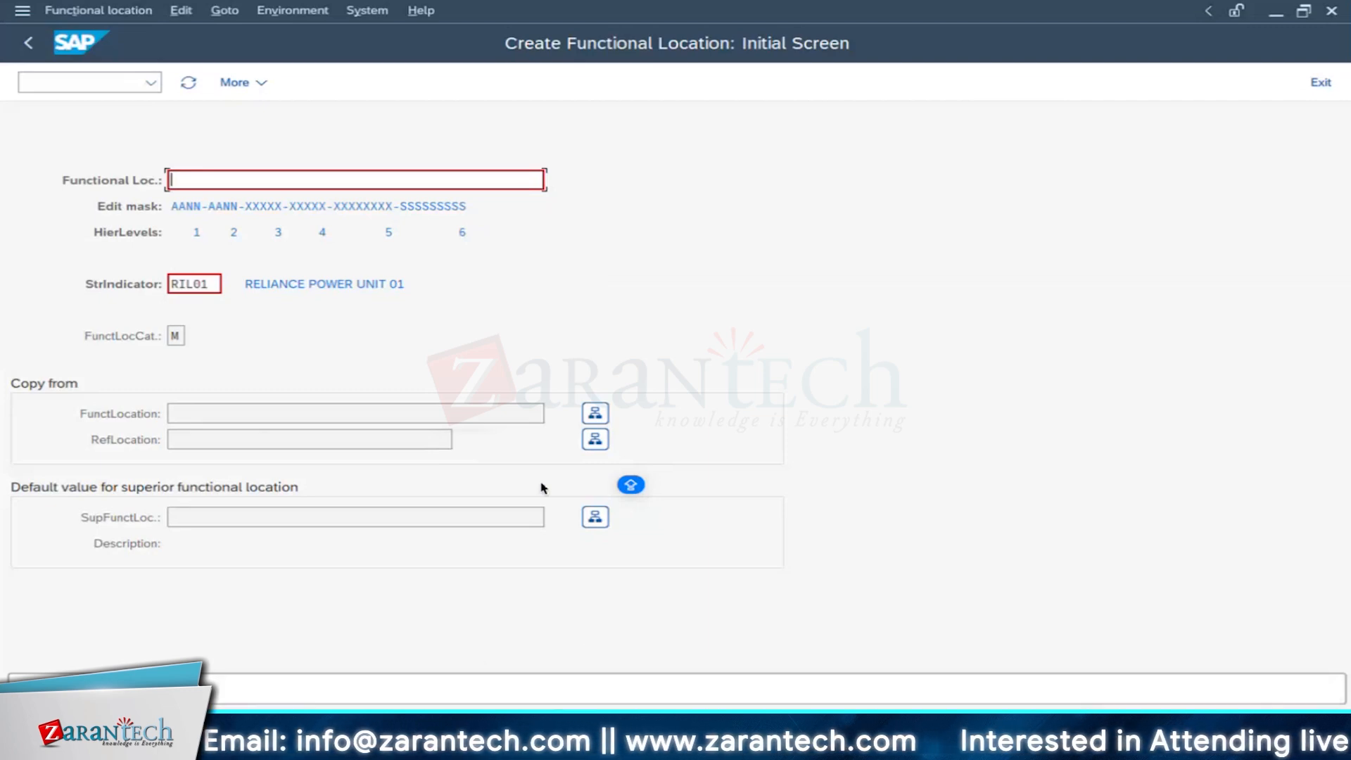
key(super+Tab)
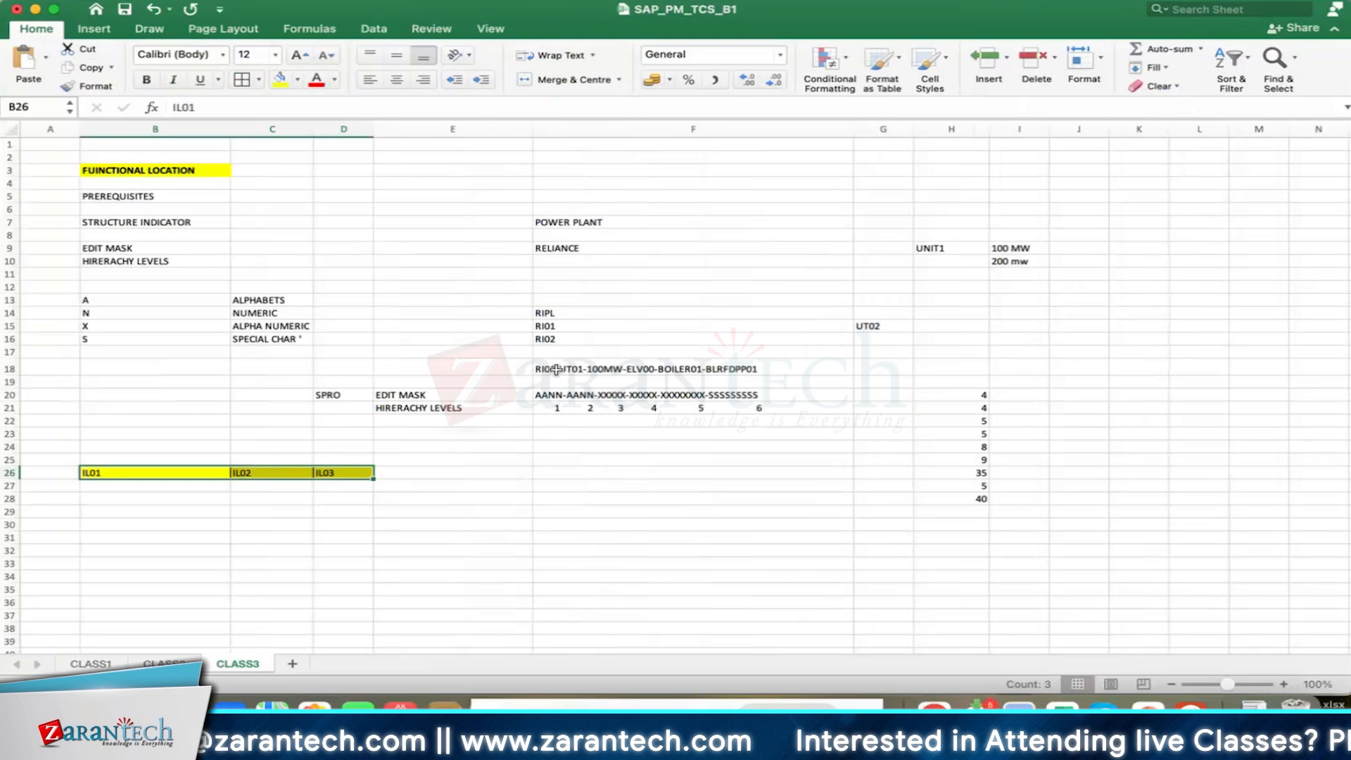
double_click(556, 370)
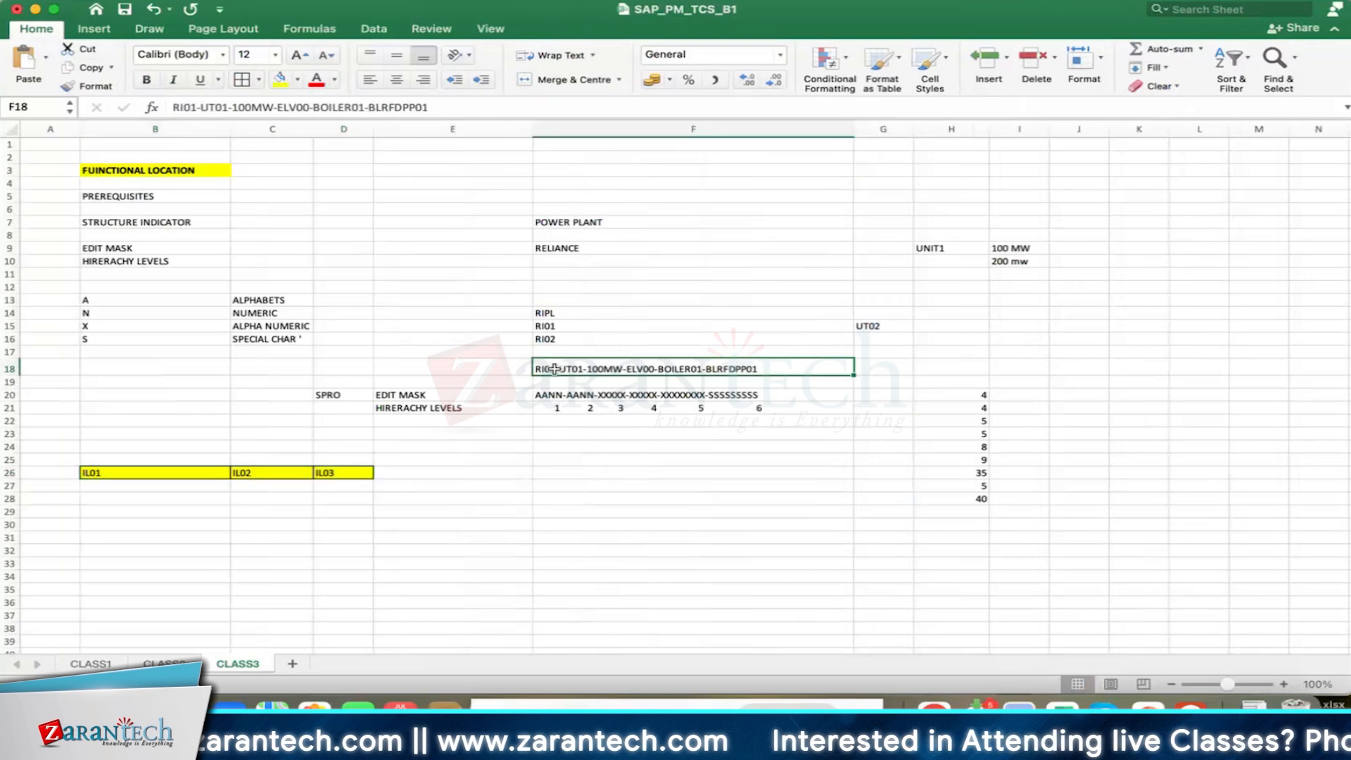
double_click(546, 369)
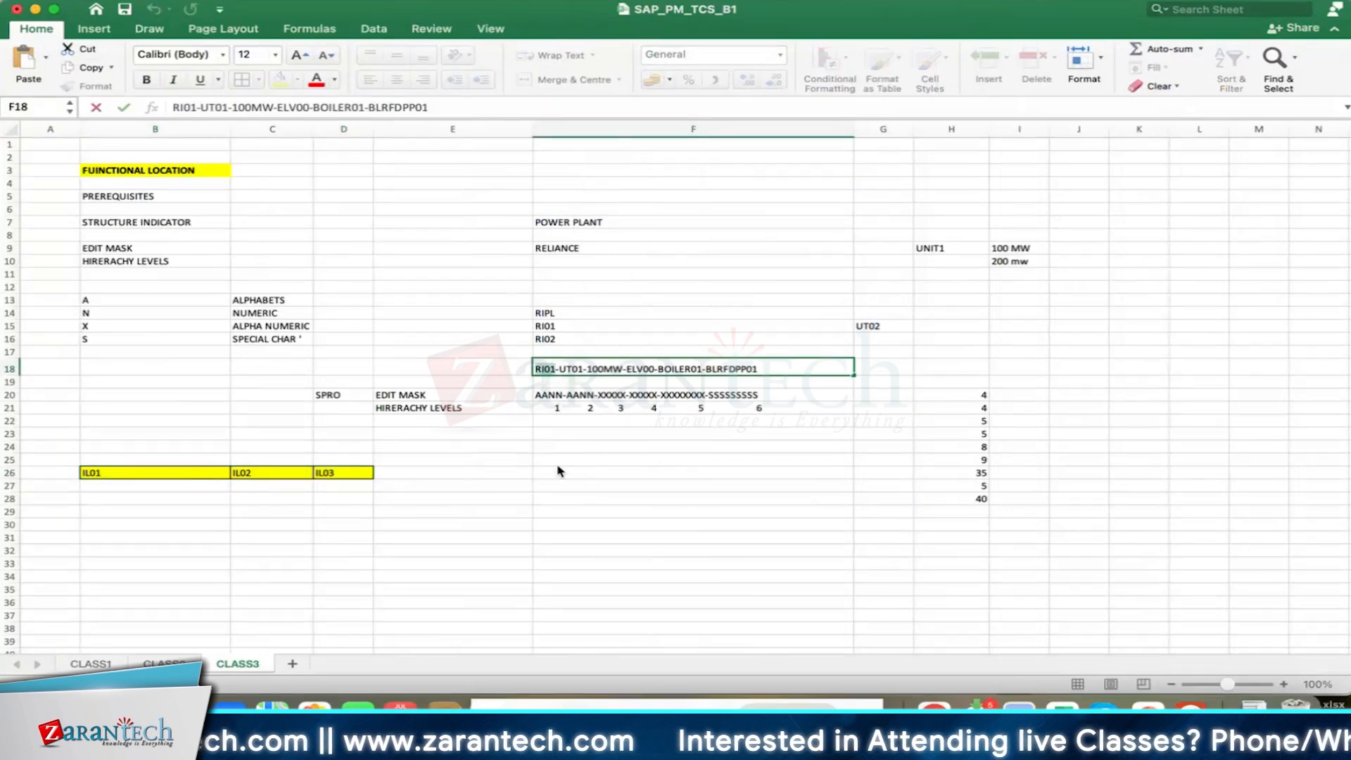
key(super+Tab)
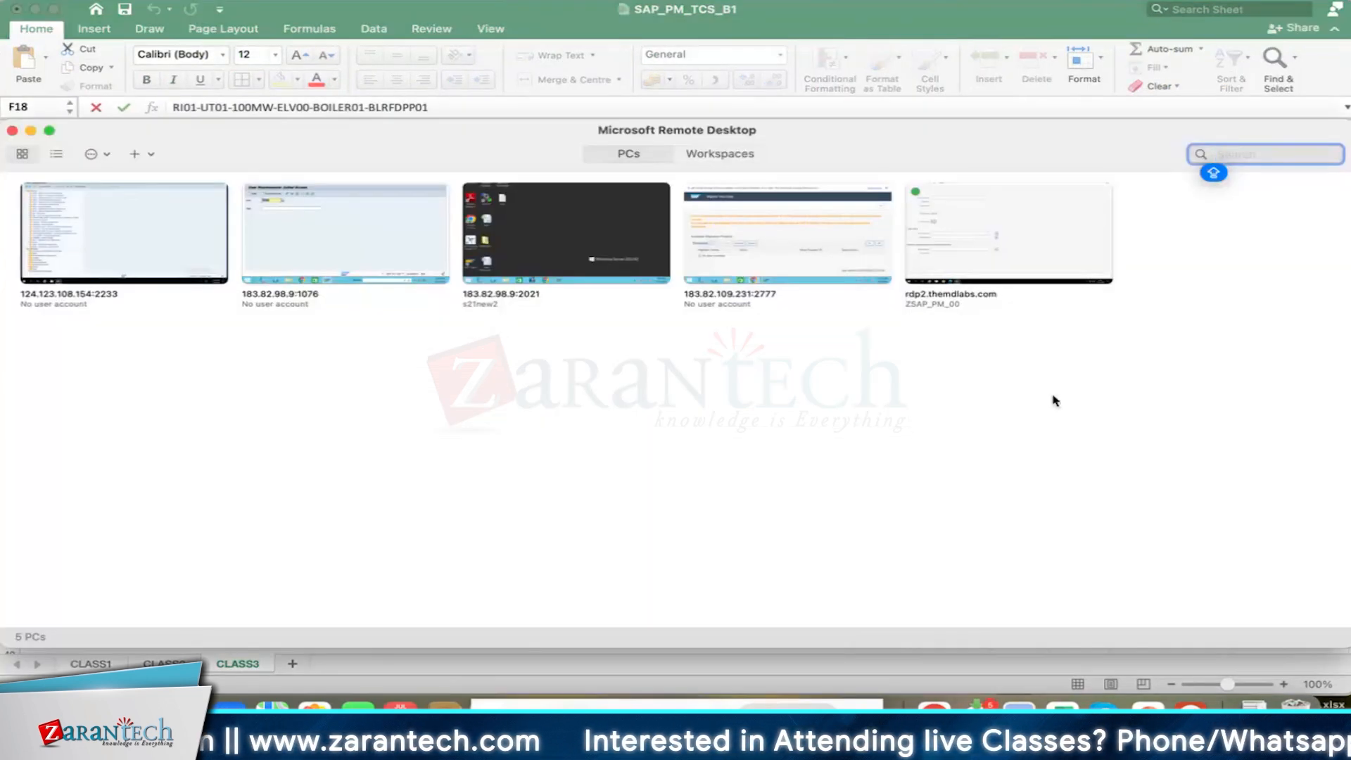
Step: Switch back to SAP and enter RI01 as the functional location code to open its master data
key(super+Tab)
key(super+Tab)
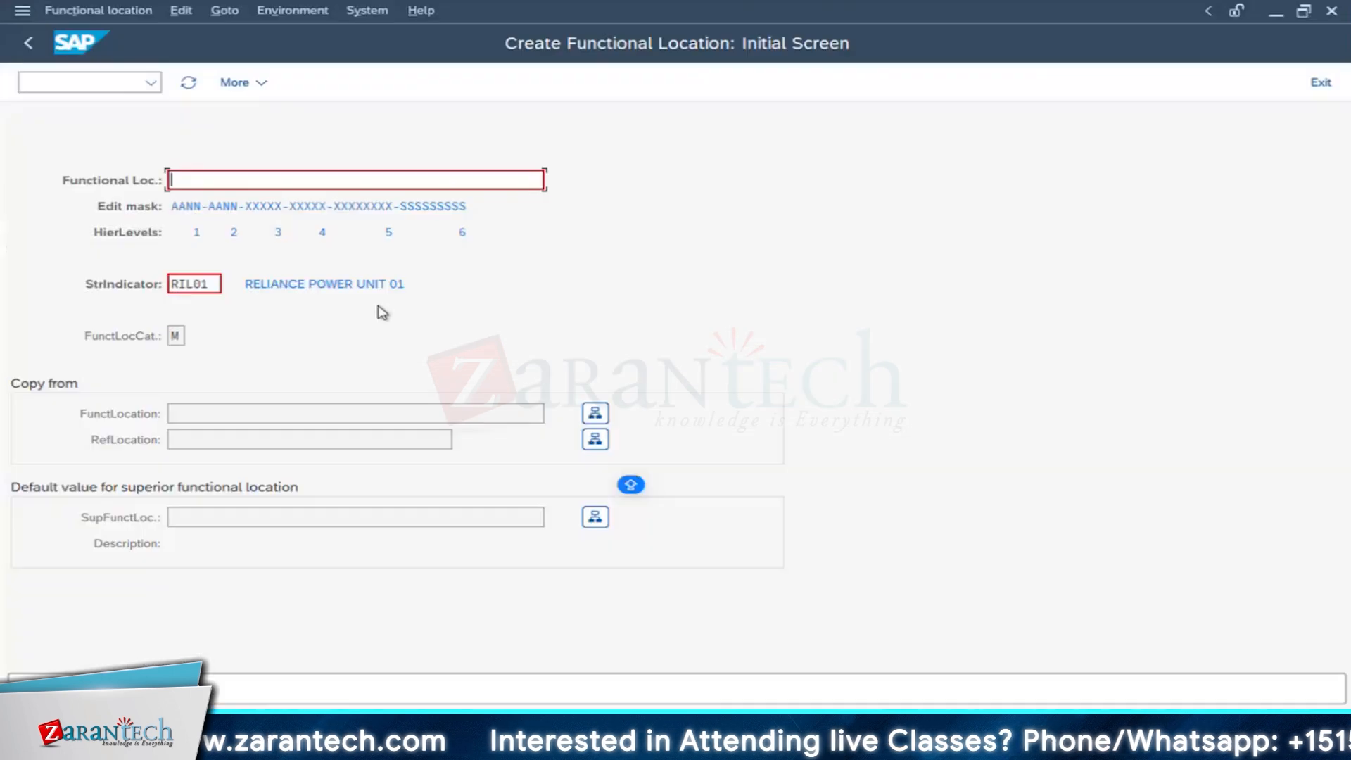
text(RI01)
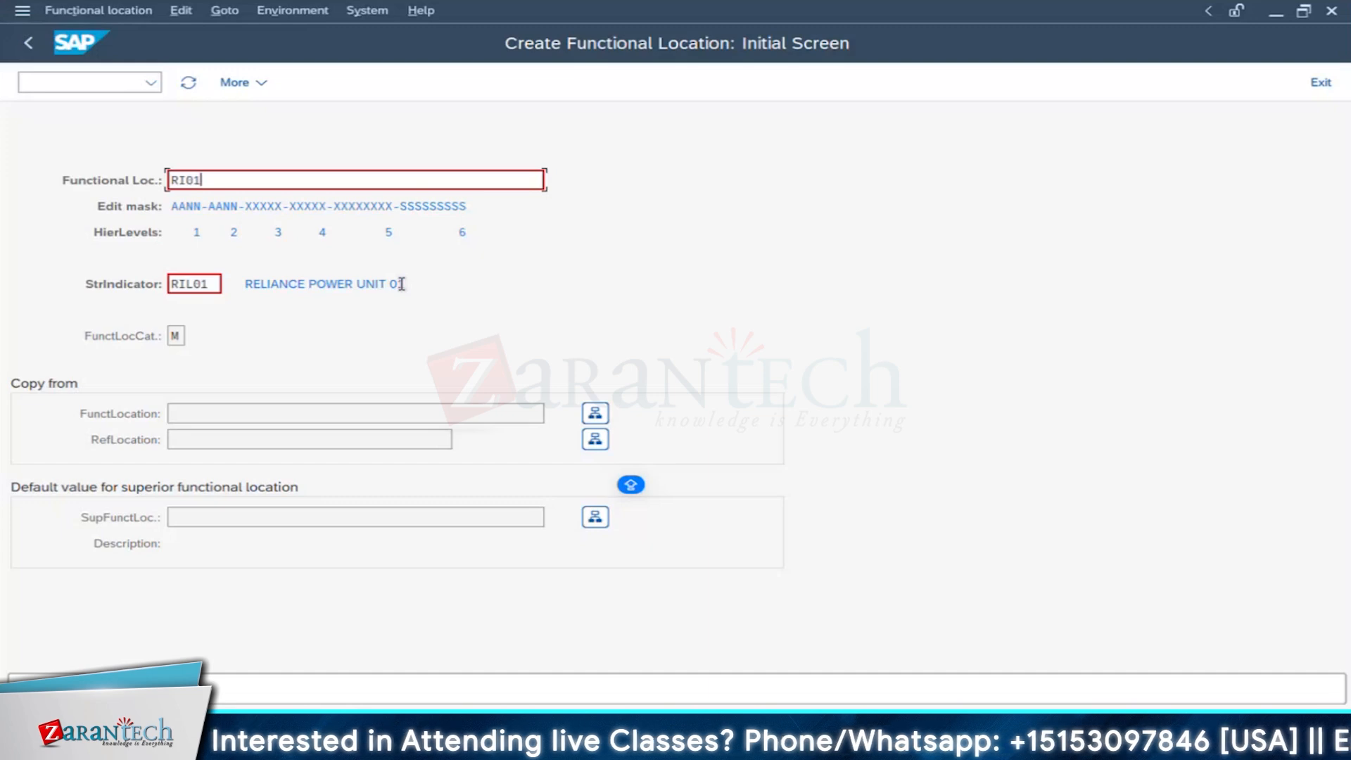
key(Return)
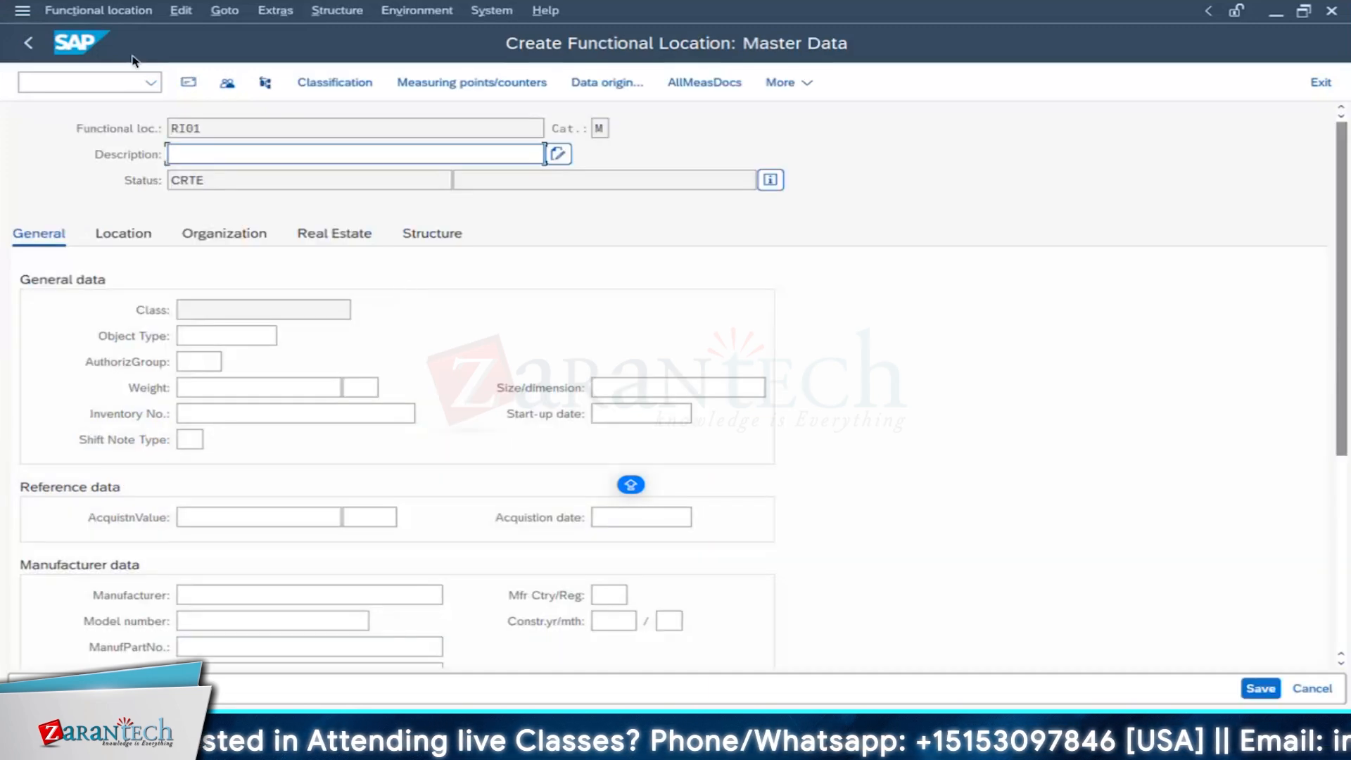
Step: Return to the initial screen without saving and try 011 as the functional location code against the edit mask
click(29, 44)
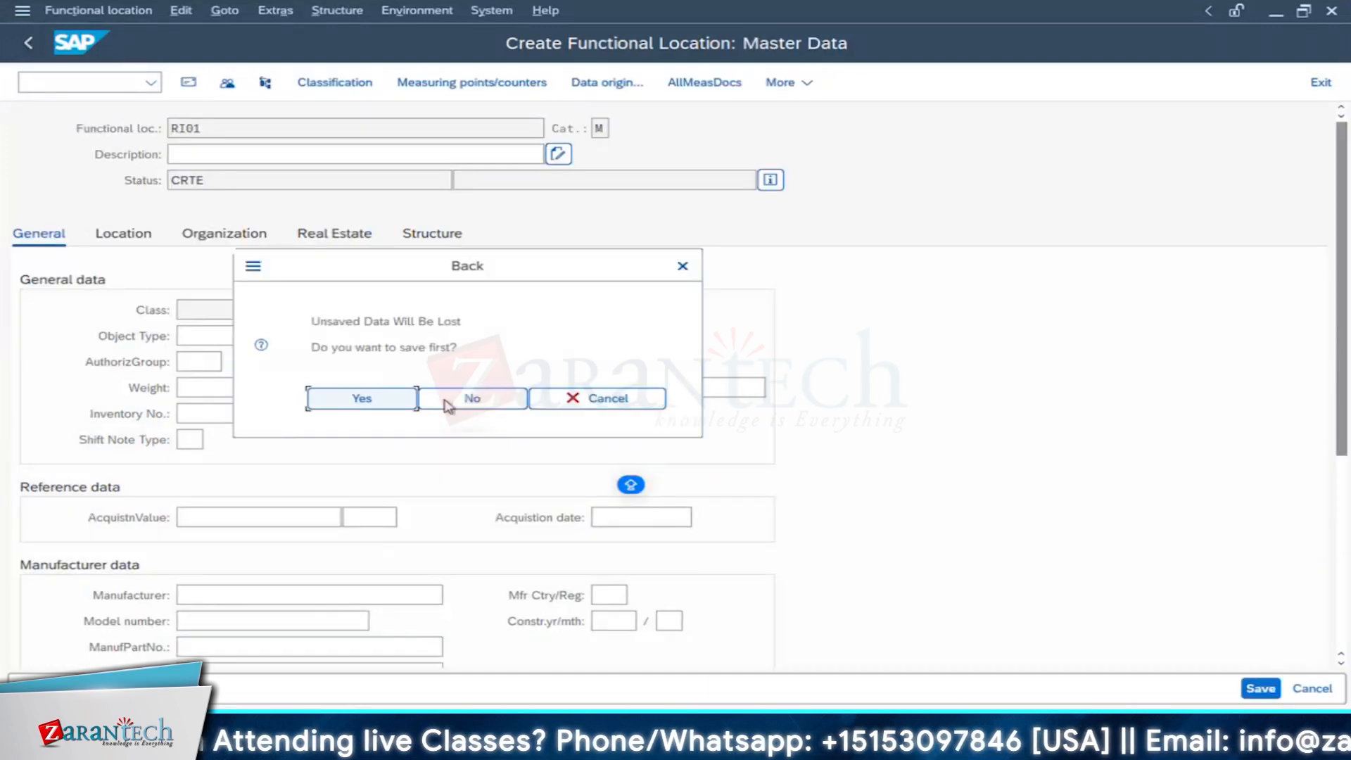
click(466, 397)
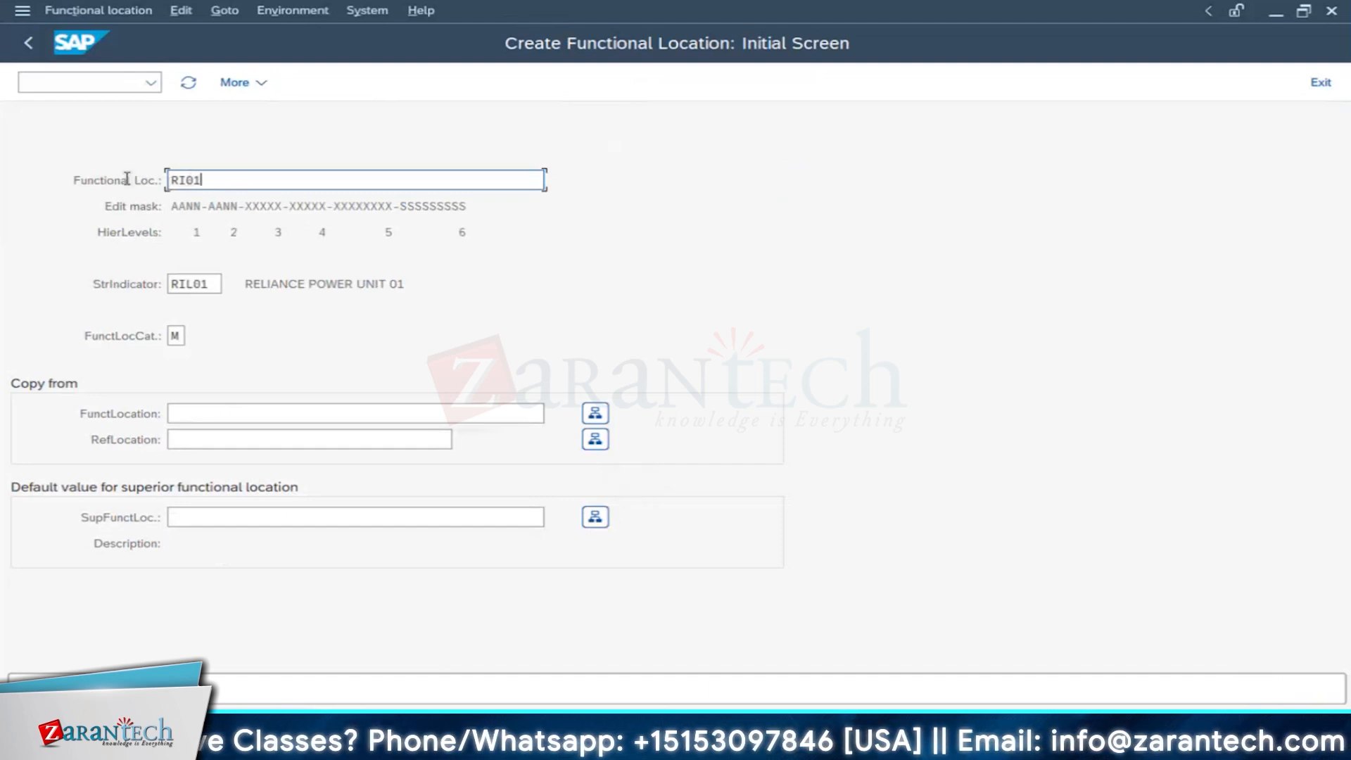
drag(188, 180, 127, 179)
text(01)
key(Return)
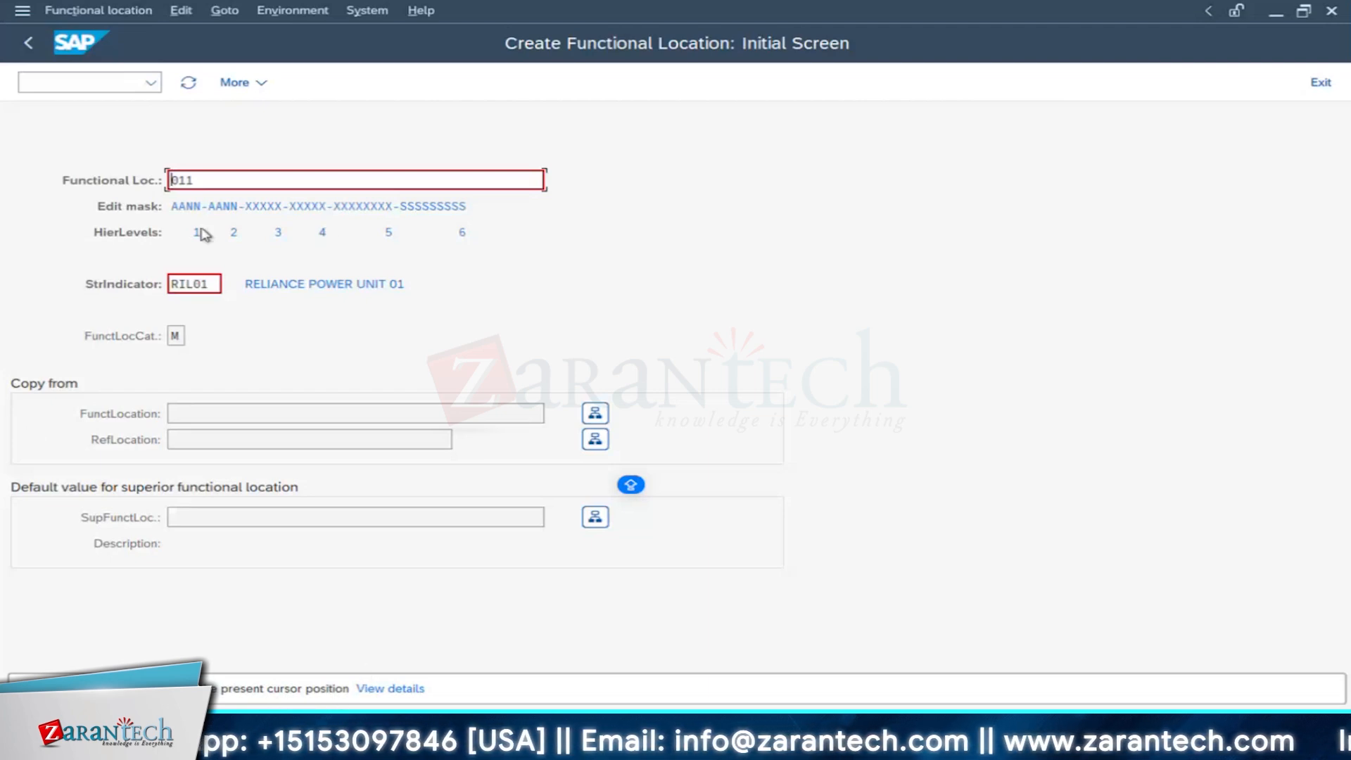
Step: Replace the invalid functional location code with RI01 and open its master data
double_click(166, 180)
text(RI)
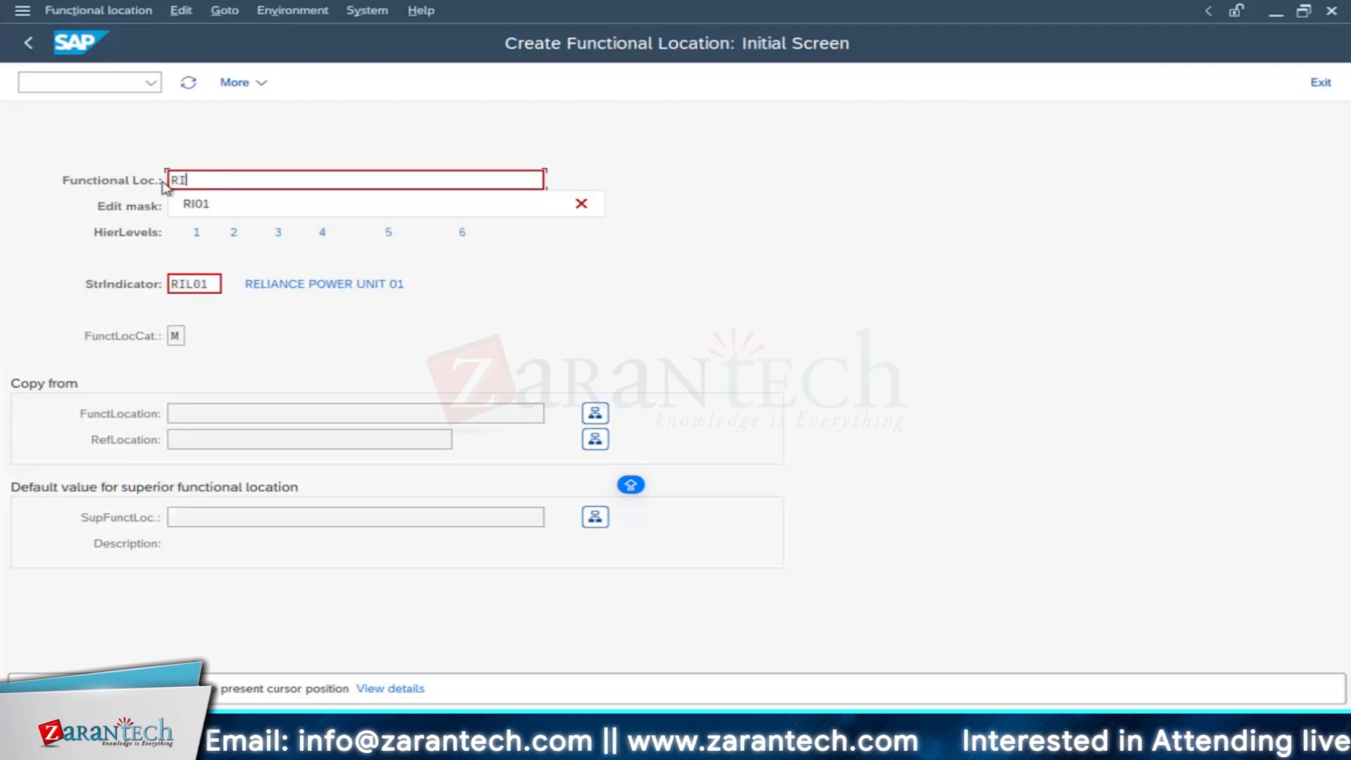
text(R0)
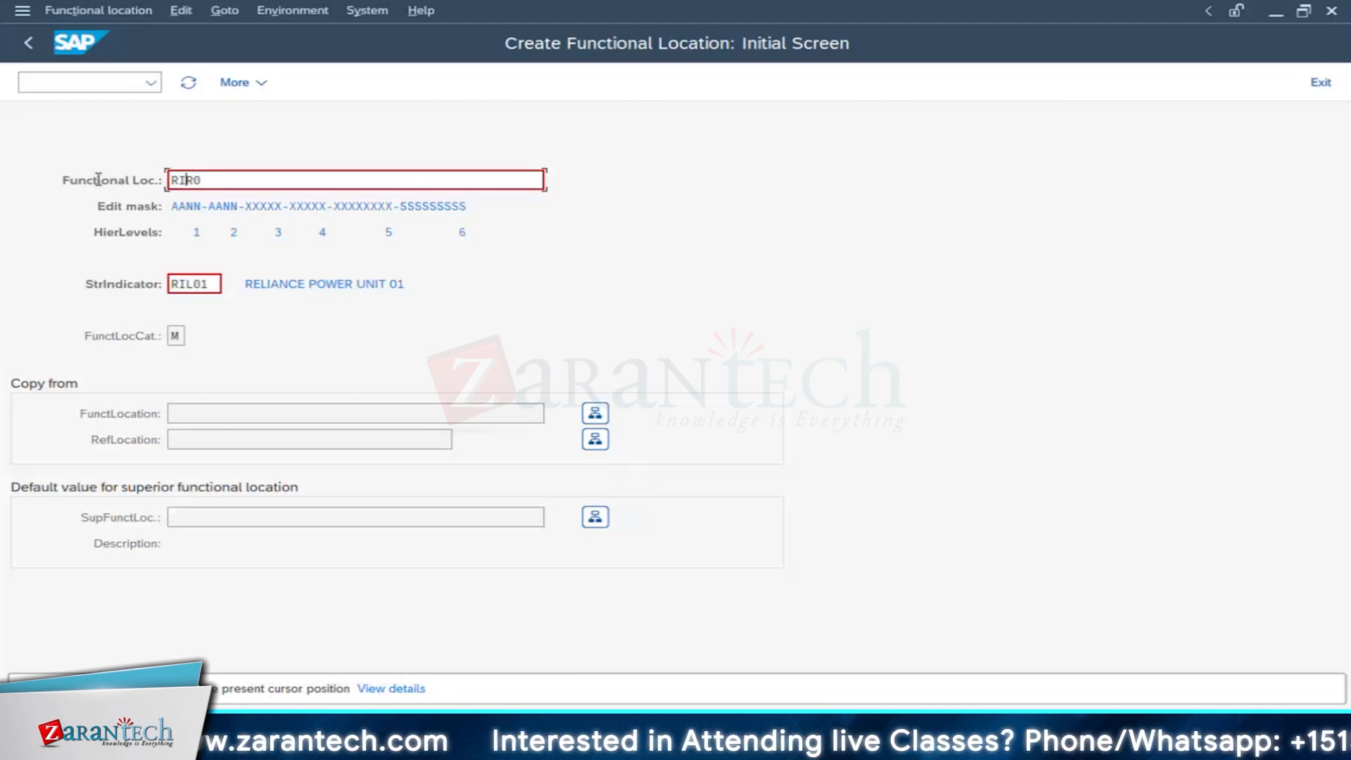
key(ctrl+a)
text(RI01)
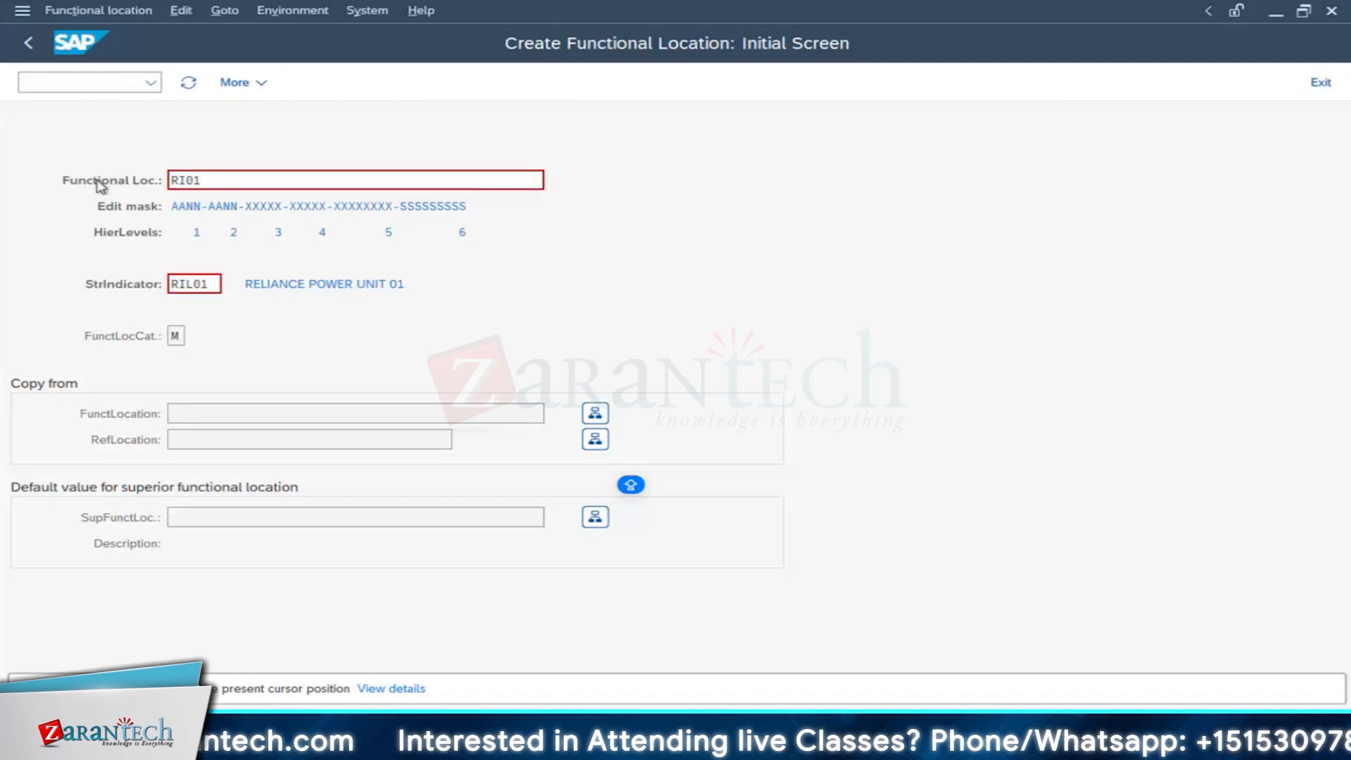
key(Return)
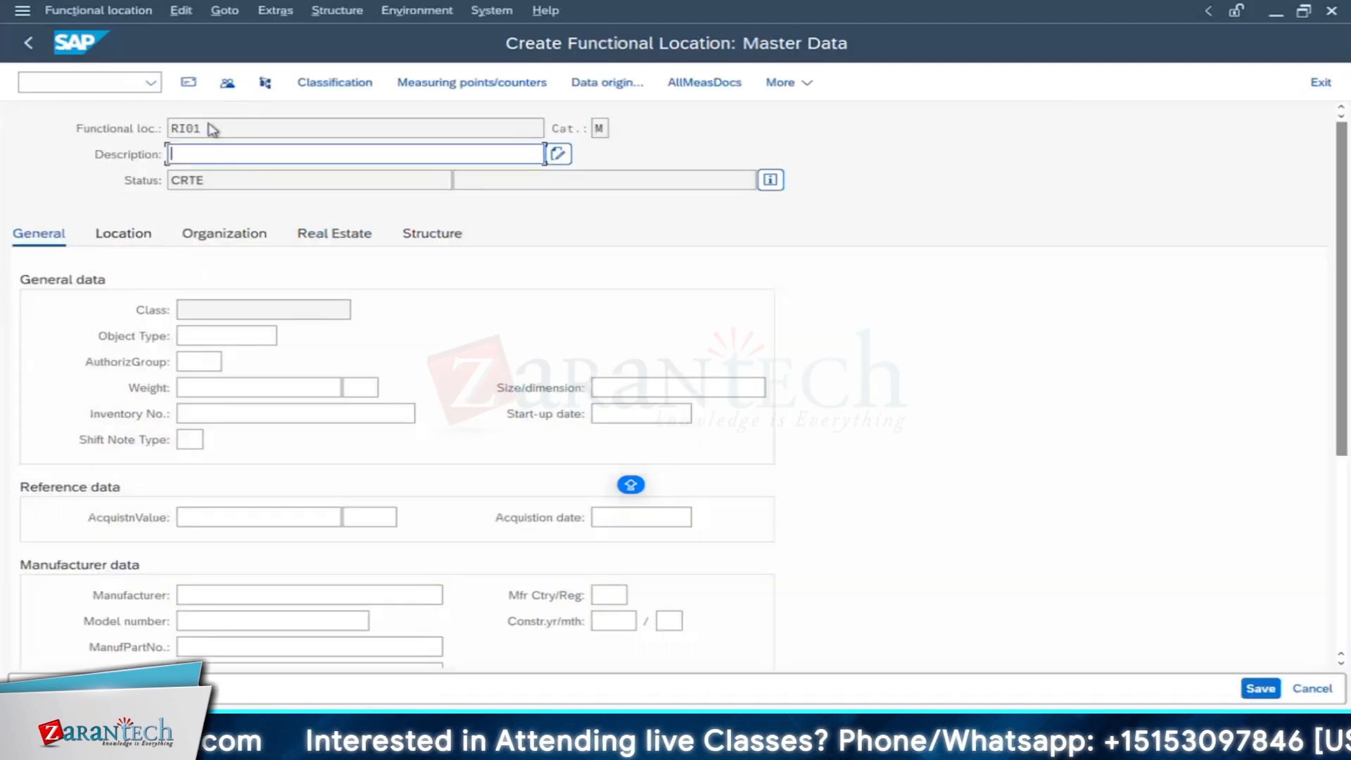
Step: Set the description of functional location RI01 to RELIANCE POWER
double_click(184, 128)
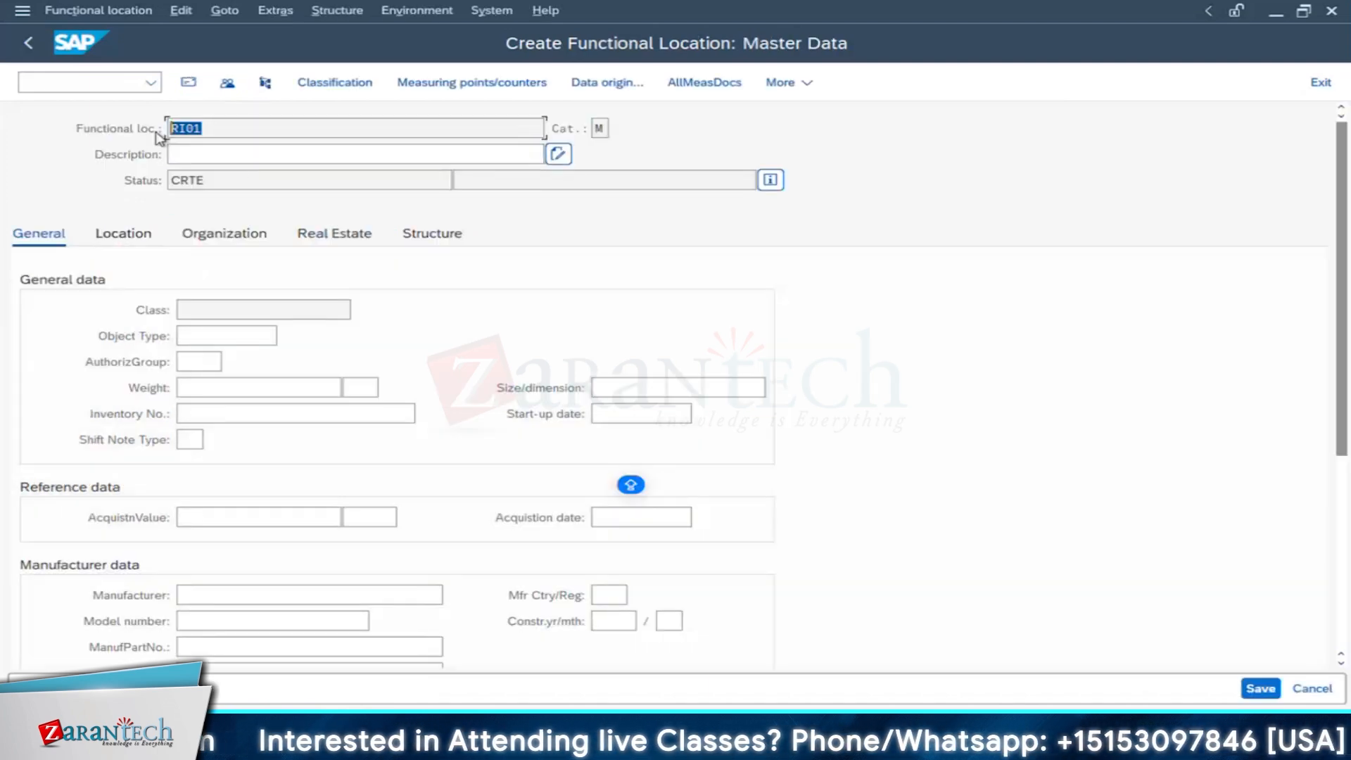
click(230, 151)
text(RELIAN)
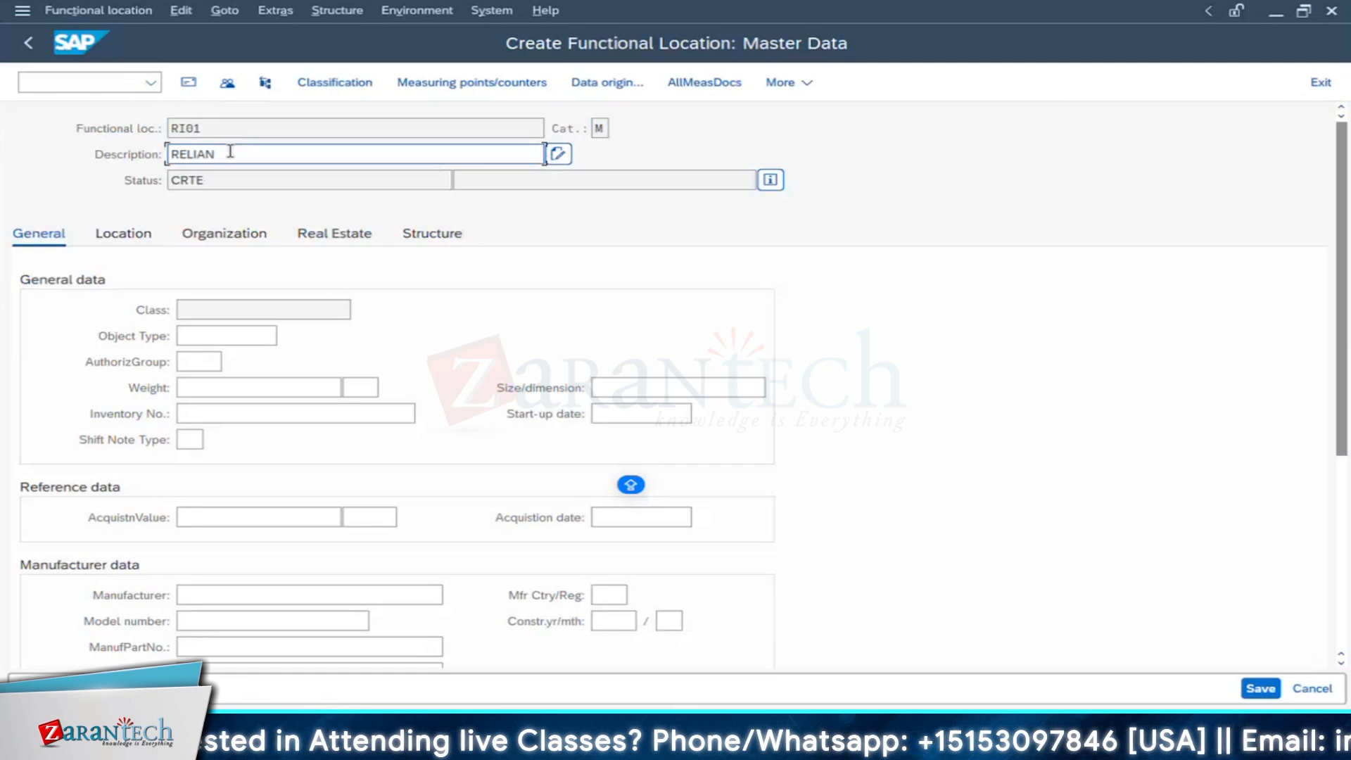
text(CE POWER)
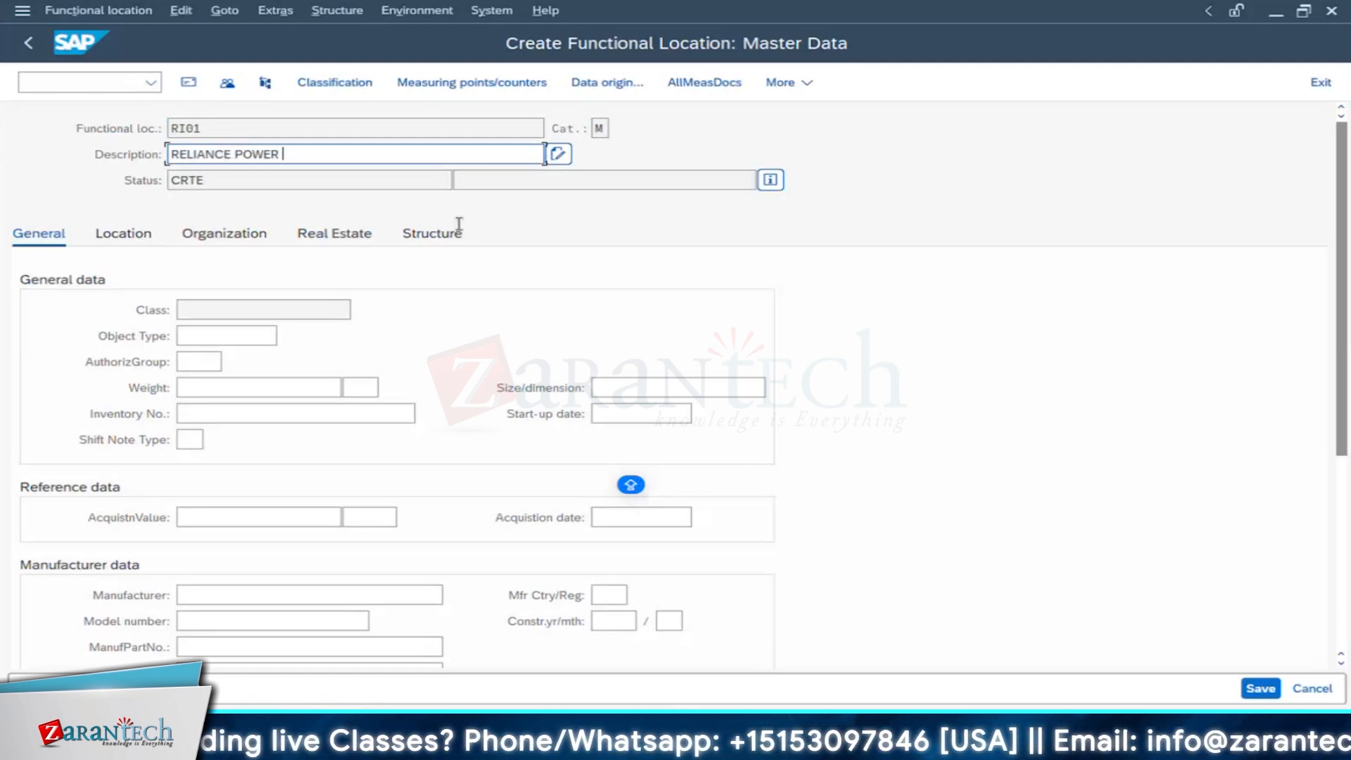
Step: View the status details of functional location RI01 and return to its master data
click(314, 183)
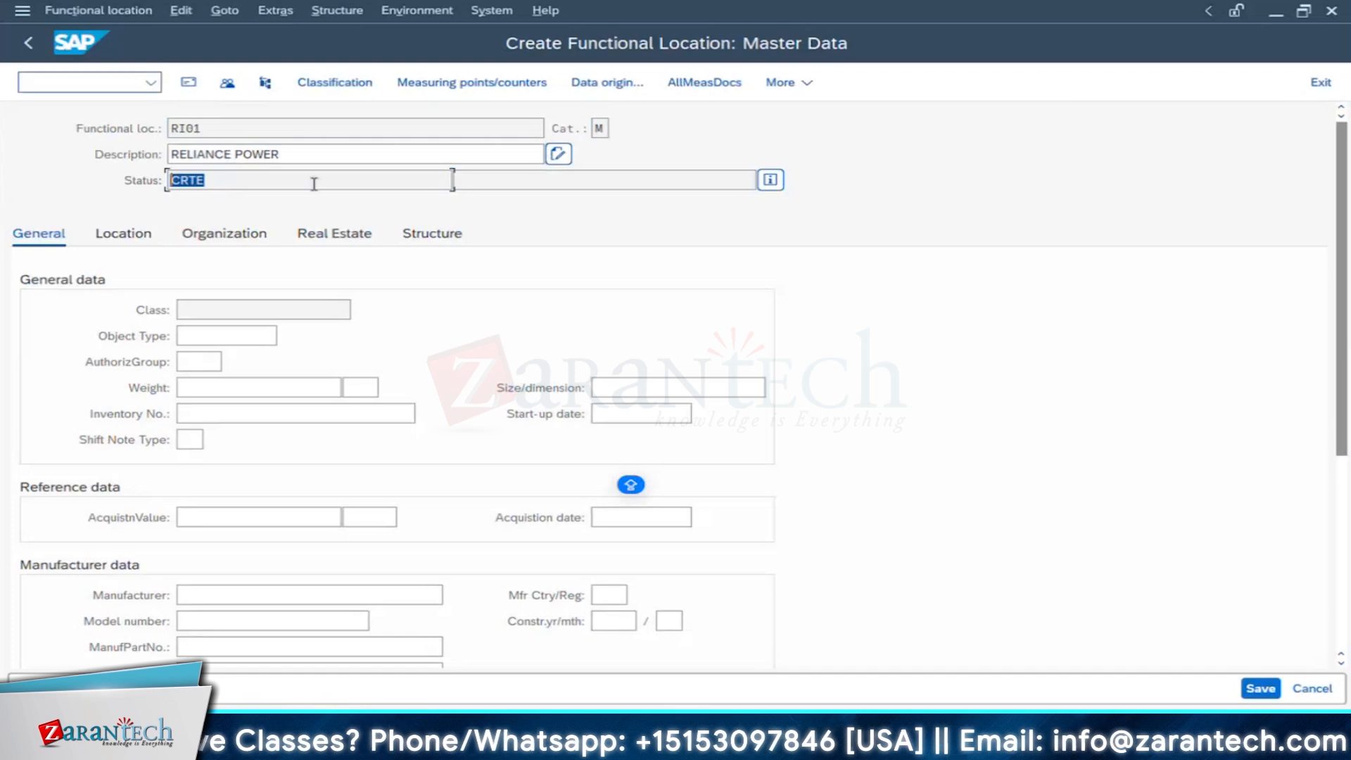
click(770, 180)
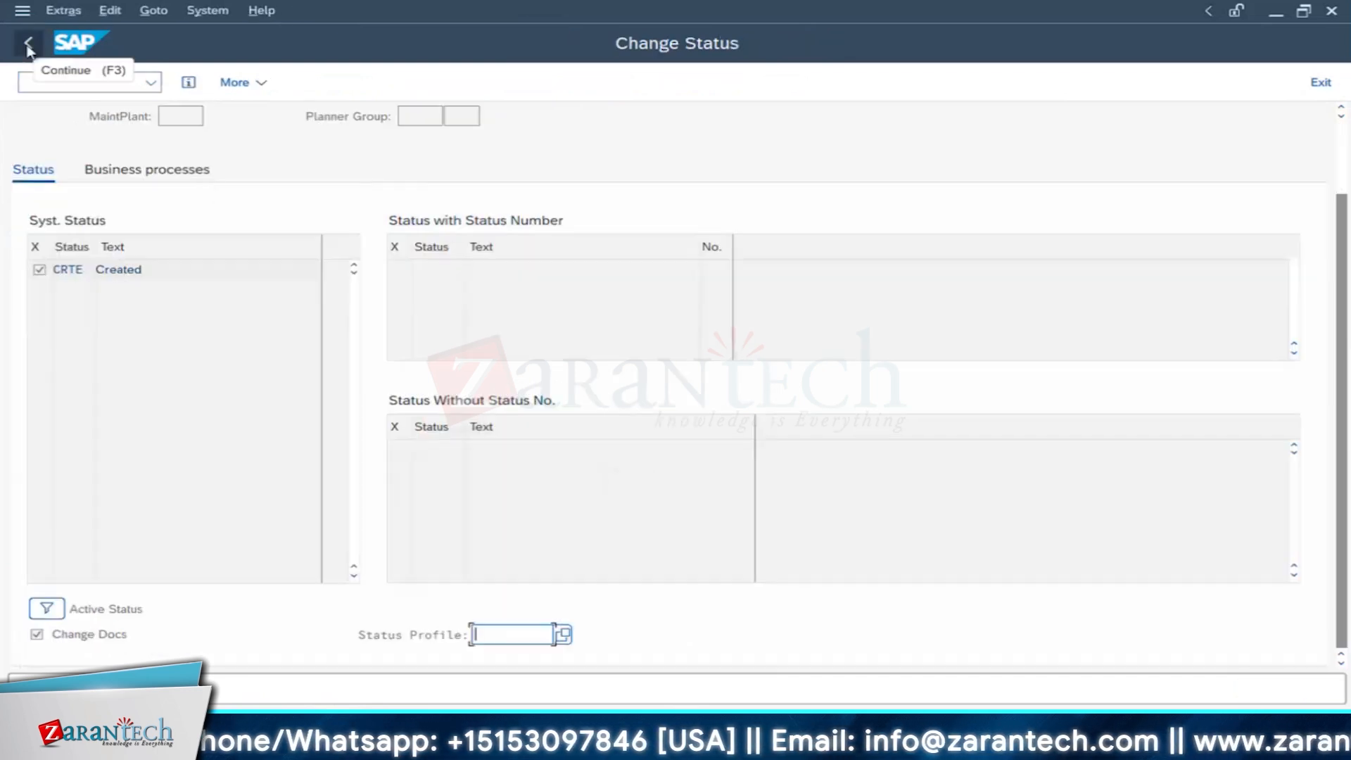
key(F3)
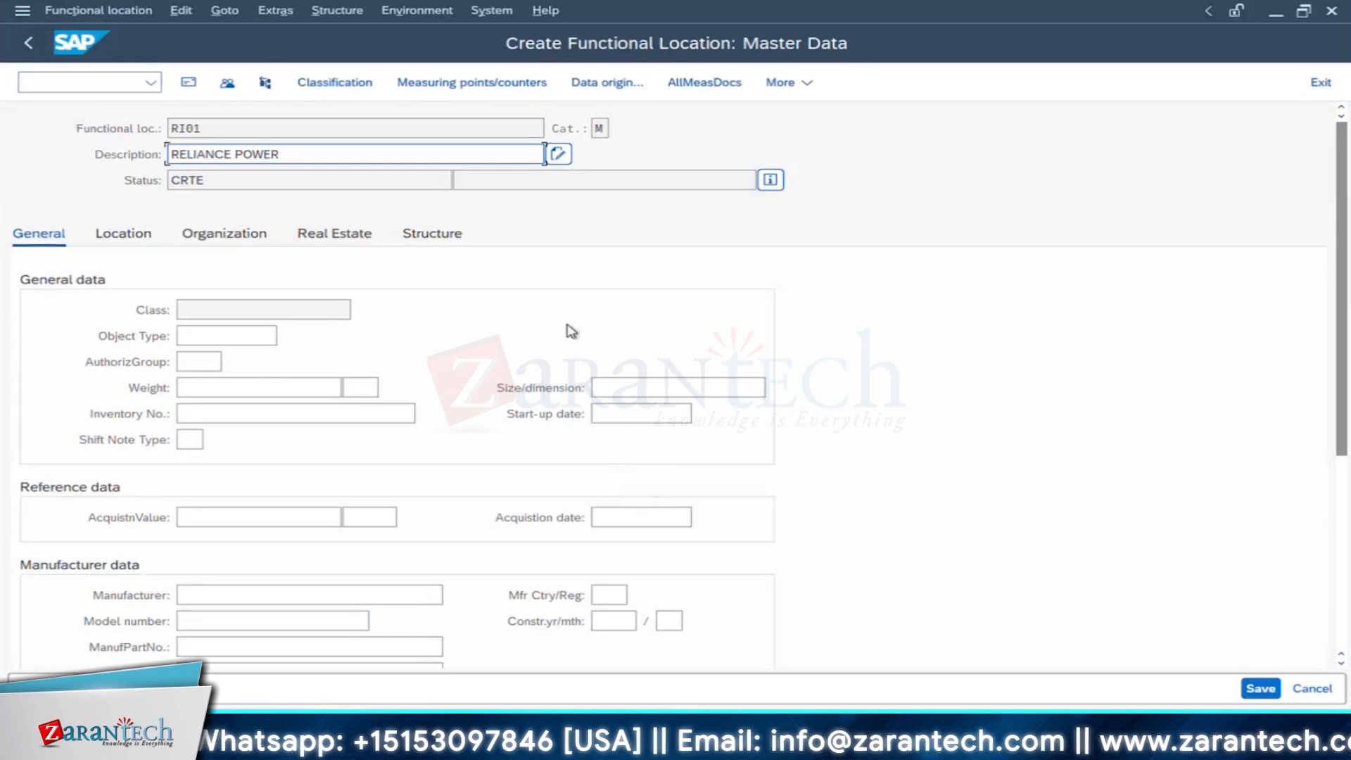
Step: Look through the possible object types in the general data and close the list without choosing one
click(209, 318)
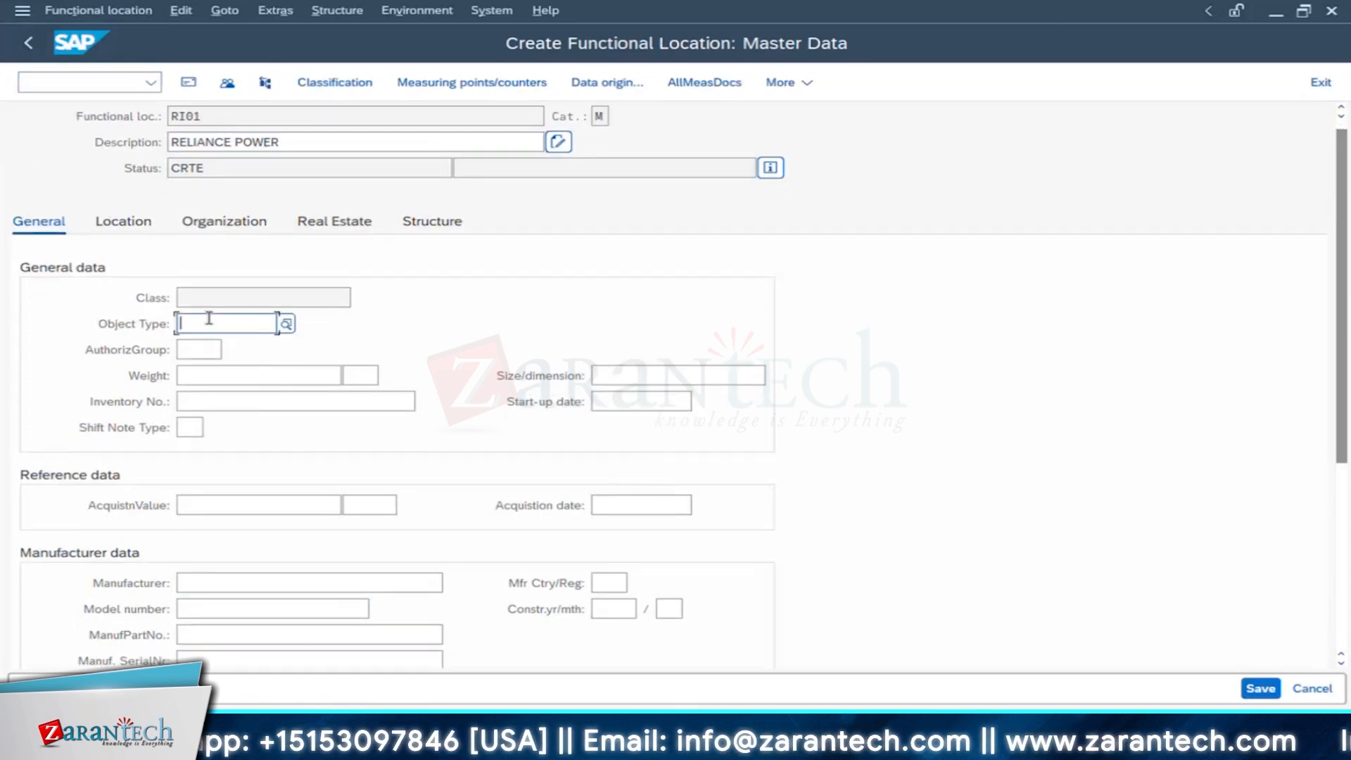
click(286, 324)
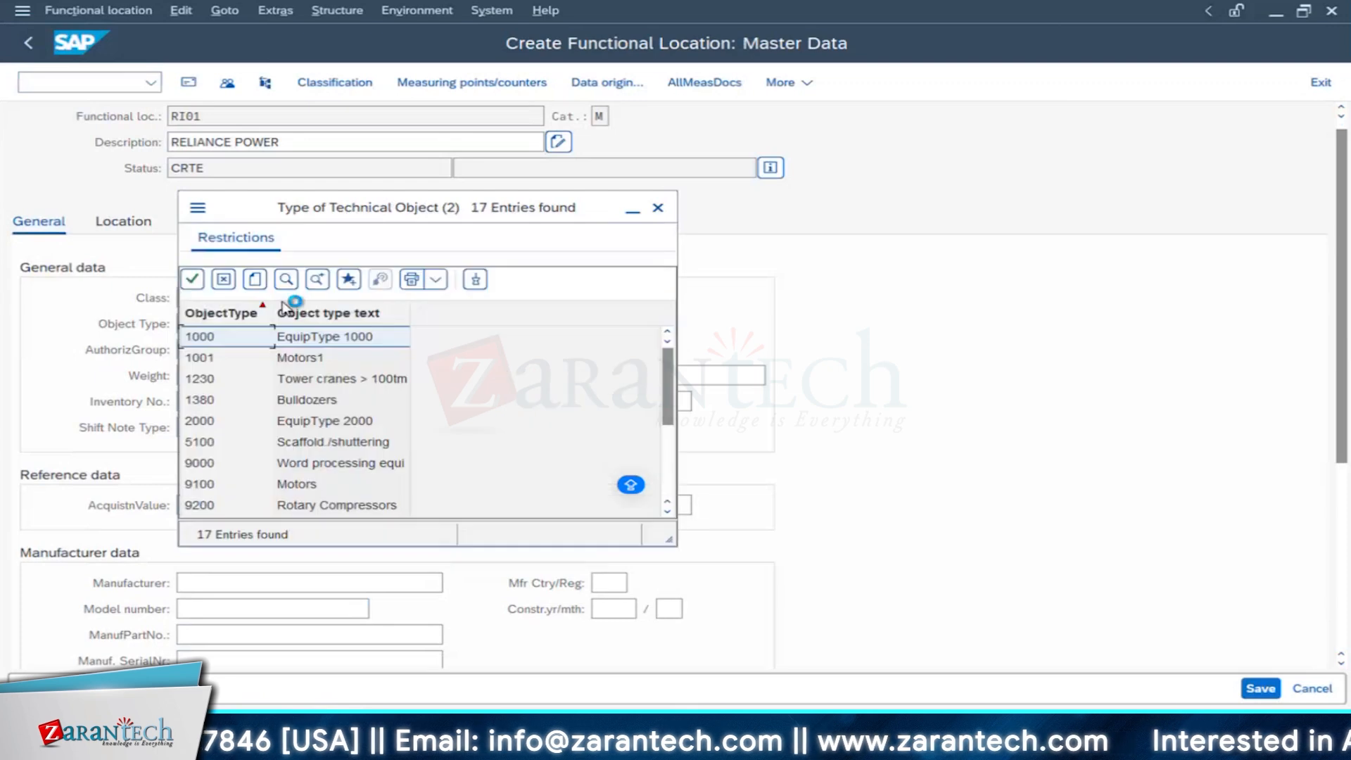
drag(310, 213, 558, 209)
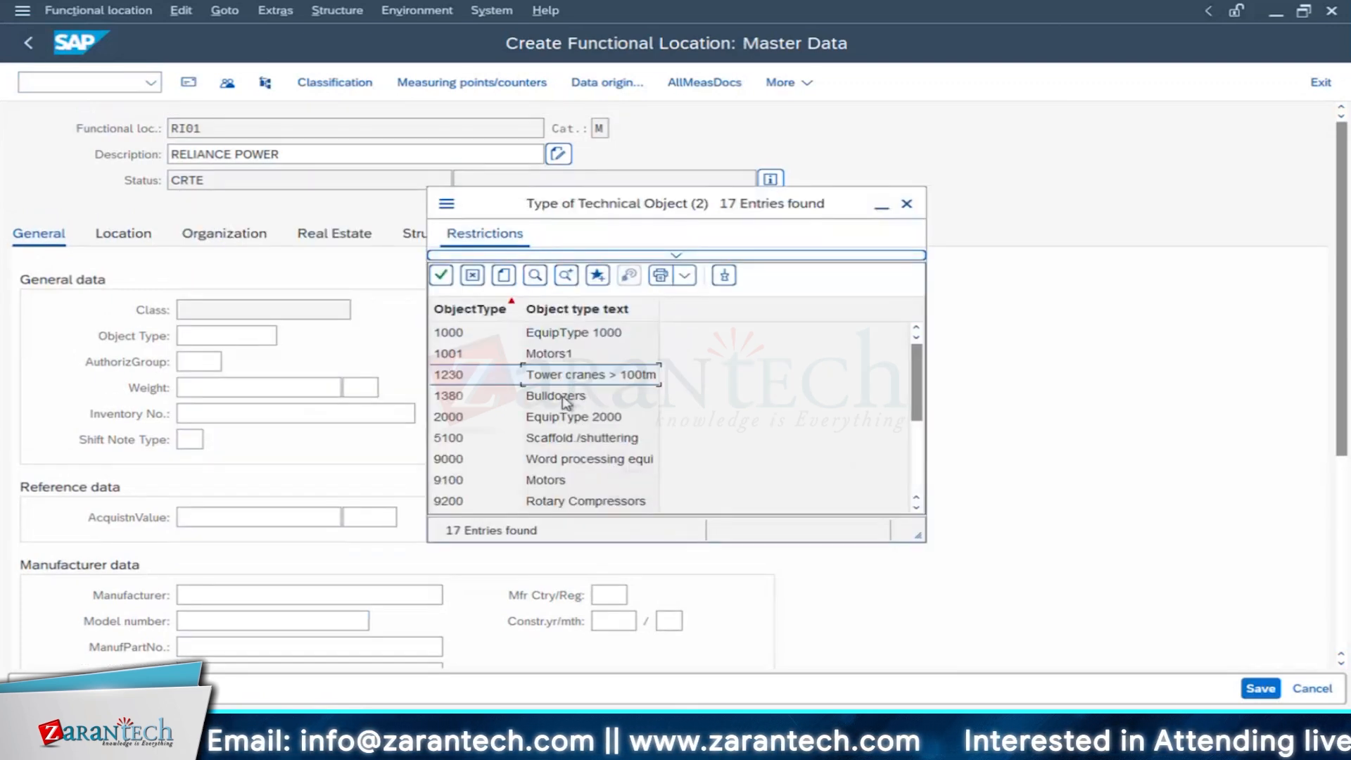
click(567, 397)
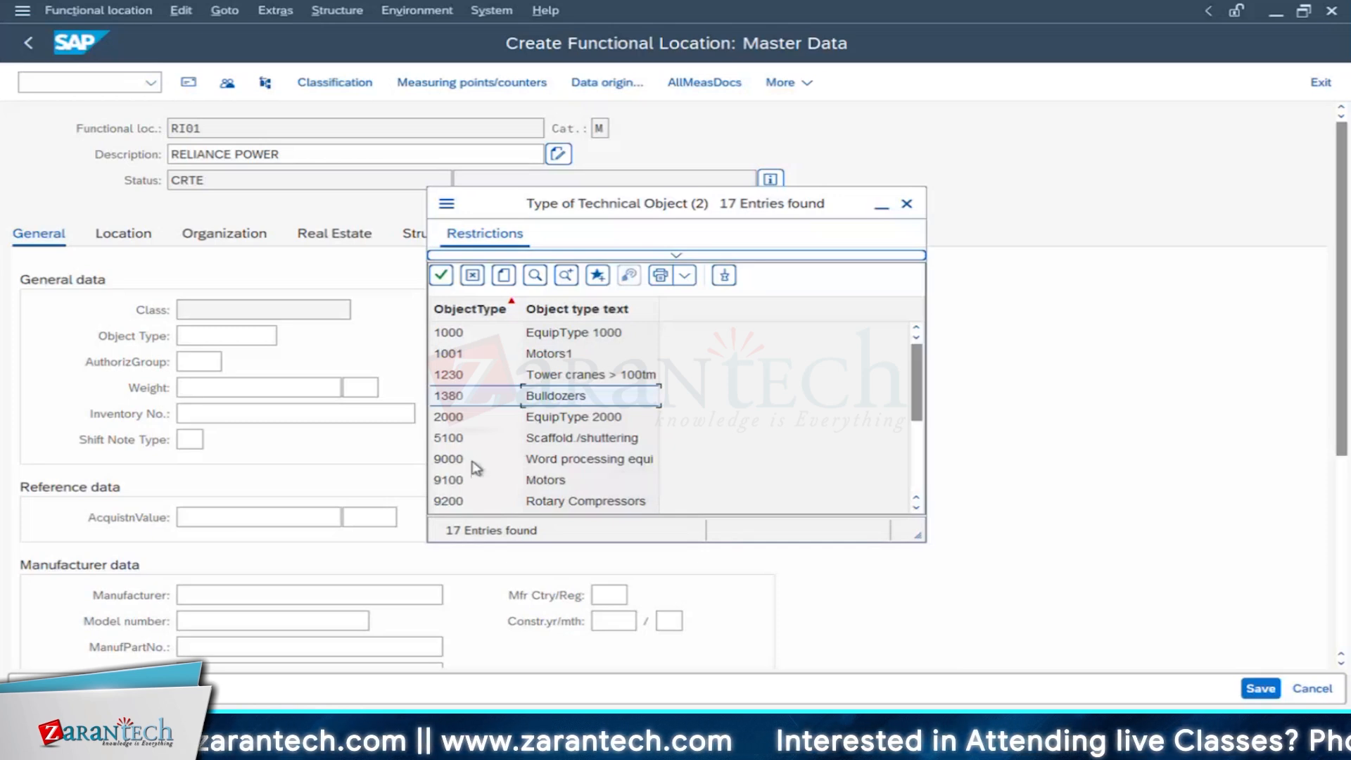
scroll(467, 464, down, 3)
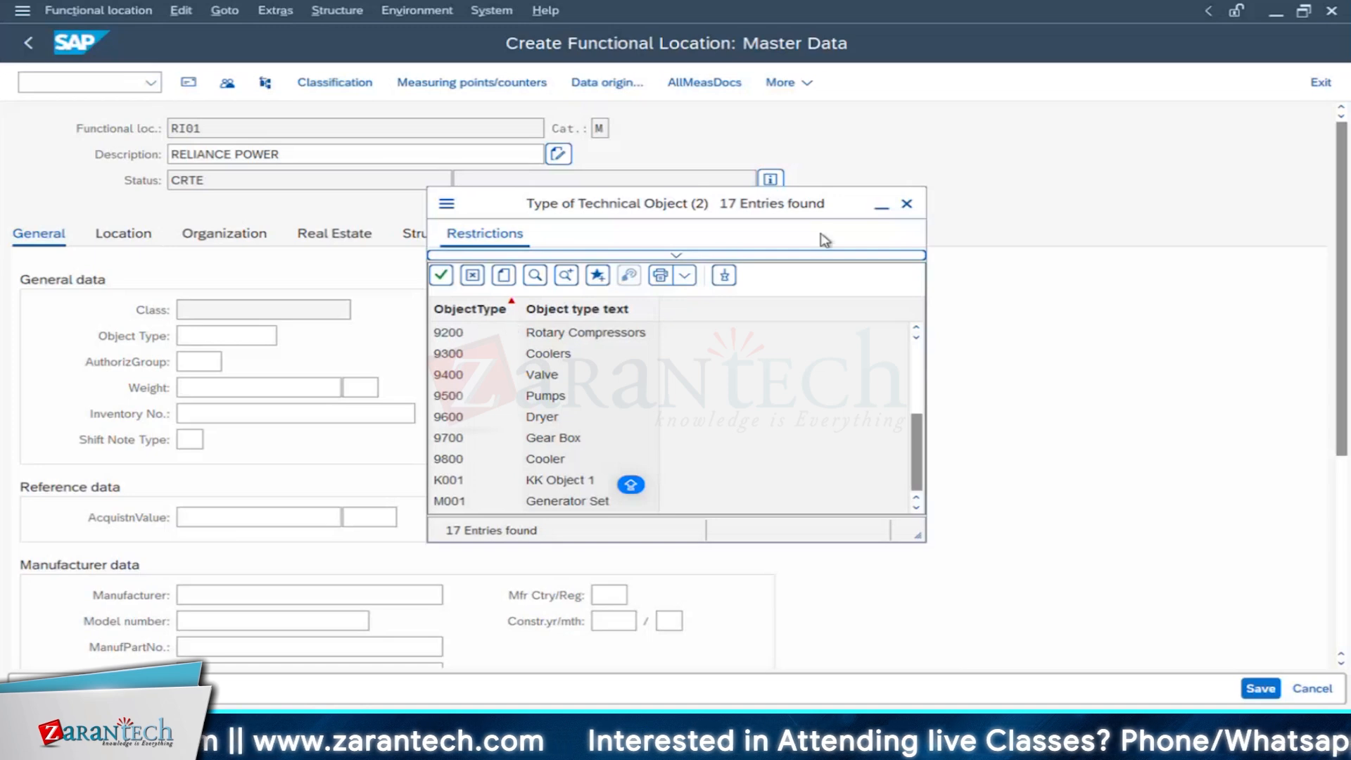
key(Escape)
click(270, 335)
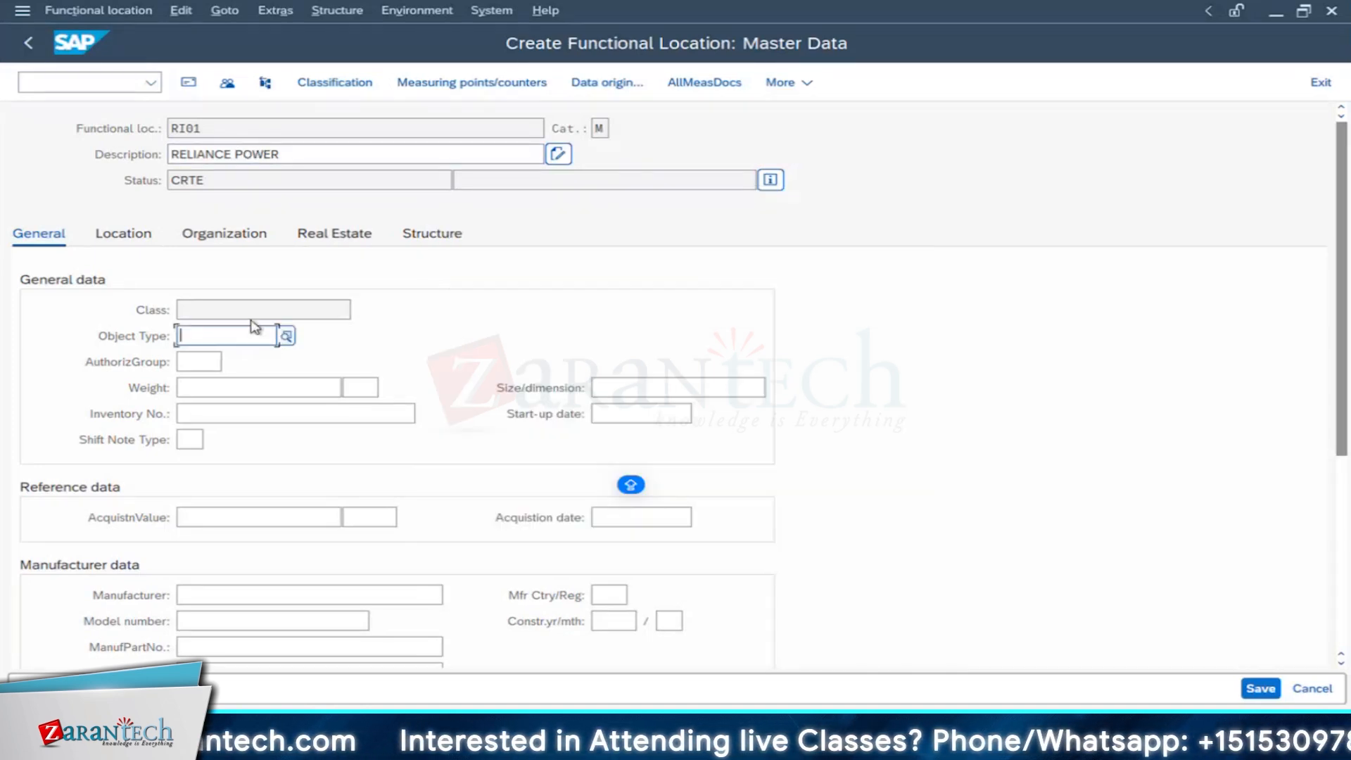
Step: View the available authorization groups and close the list without choosing one
click(209, 361)
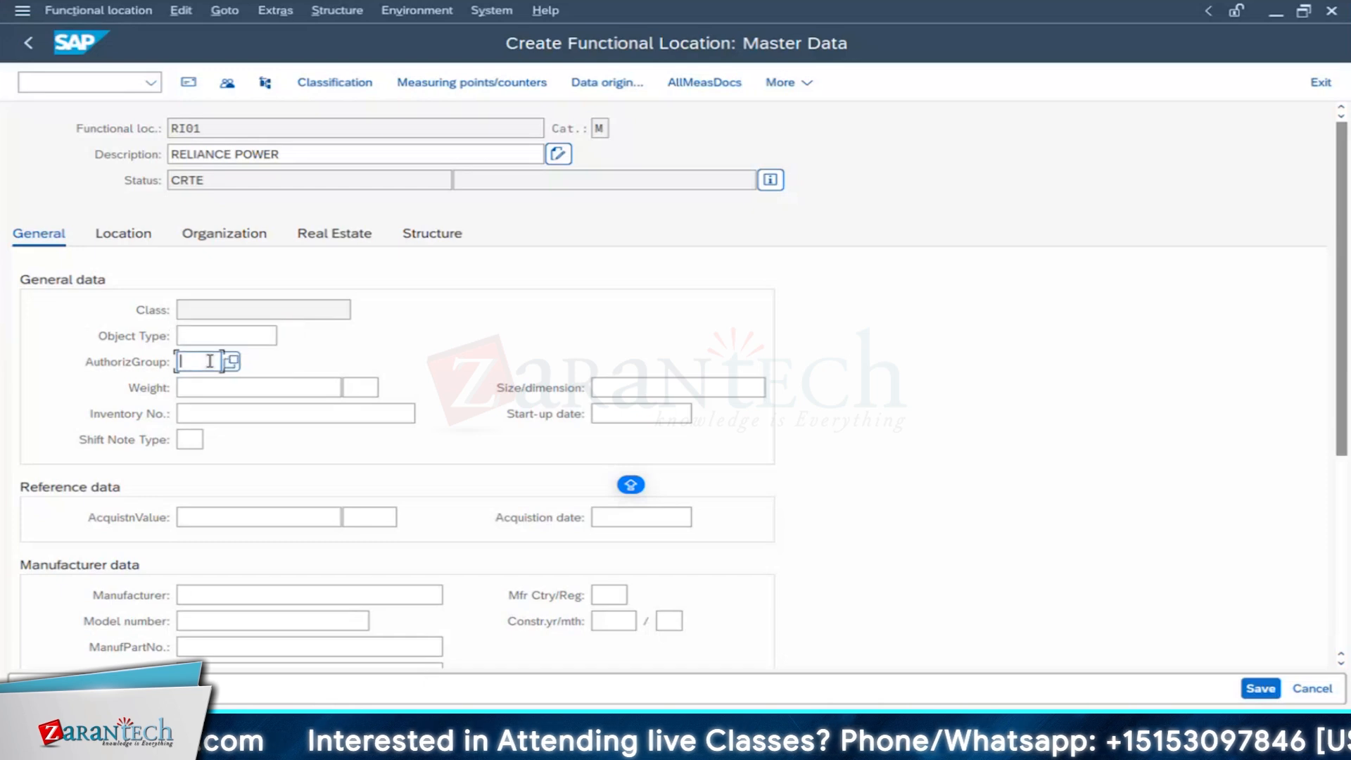
click(231, 362)
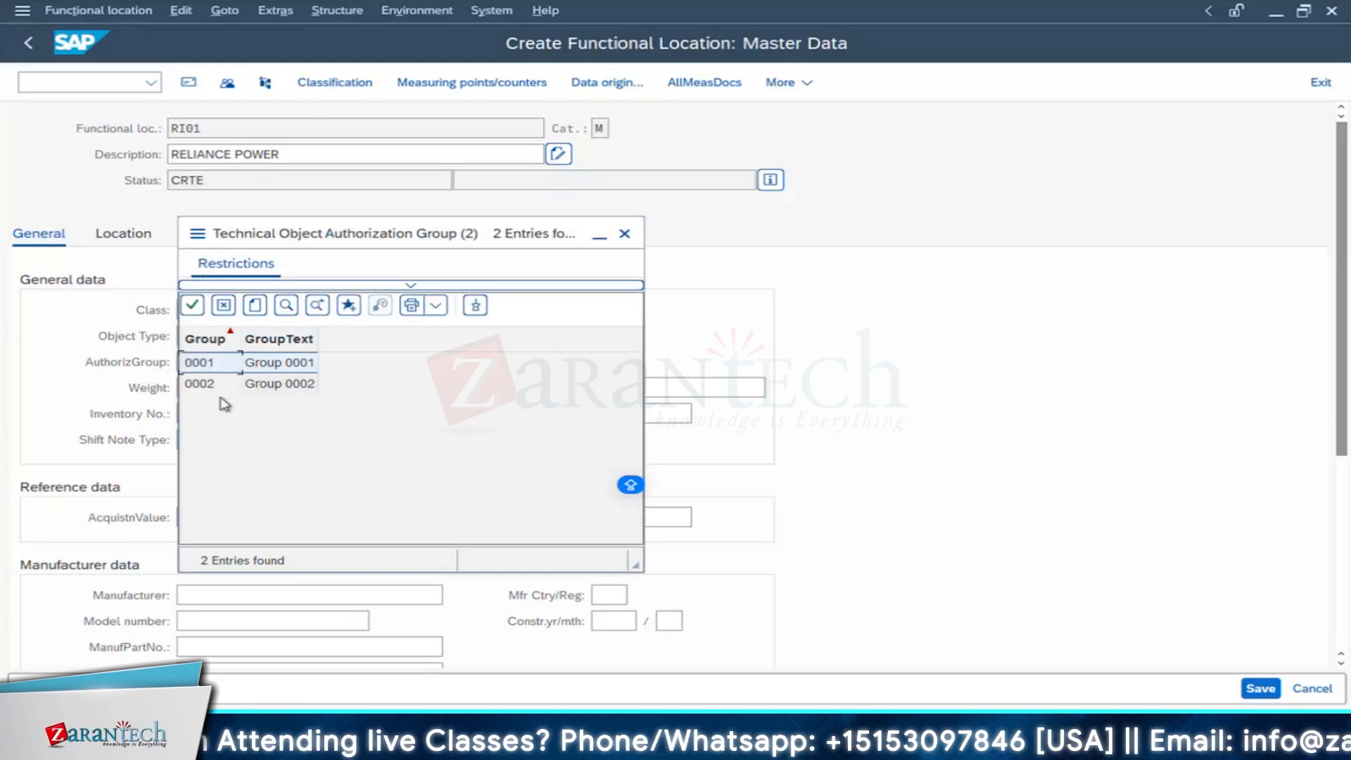
click(625, 234)
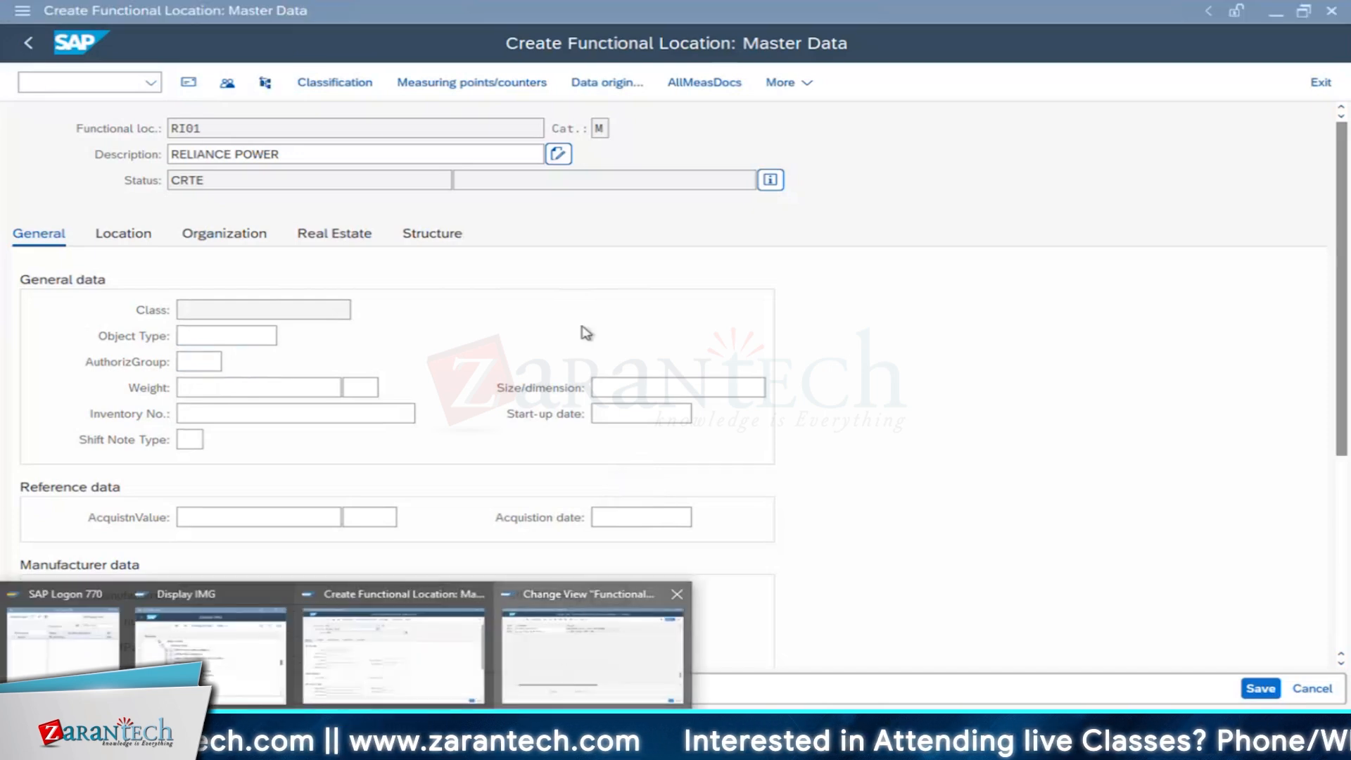
Step: Leave the functional location structure indicator view for the IMG, collapse Functional Locations and select Equipment under Technical Objects
click(563, 648)
click(29, 44)
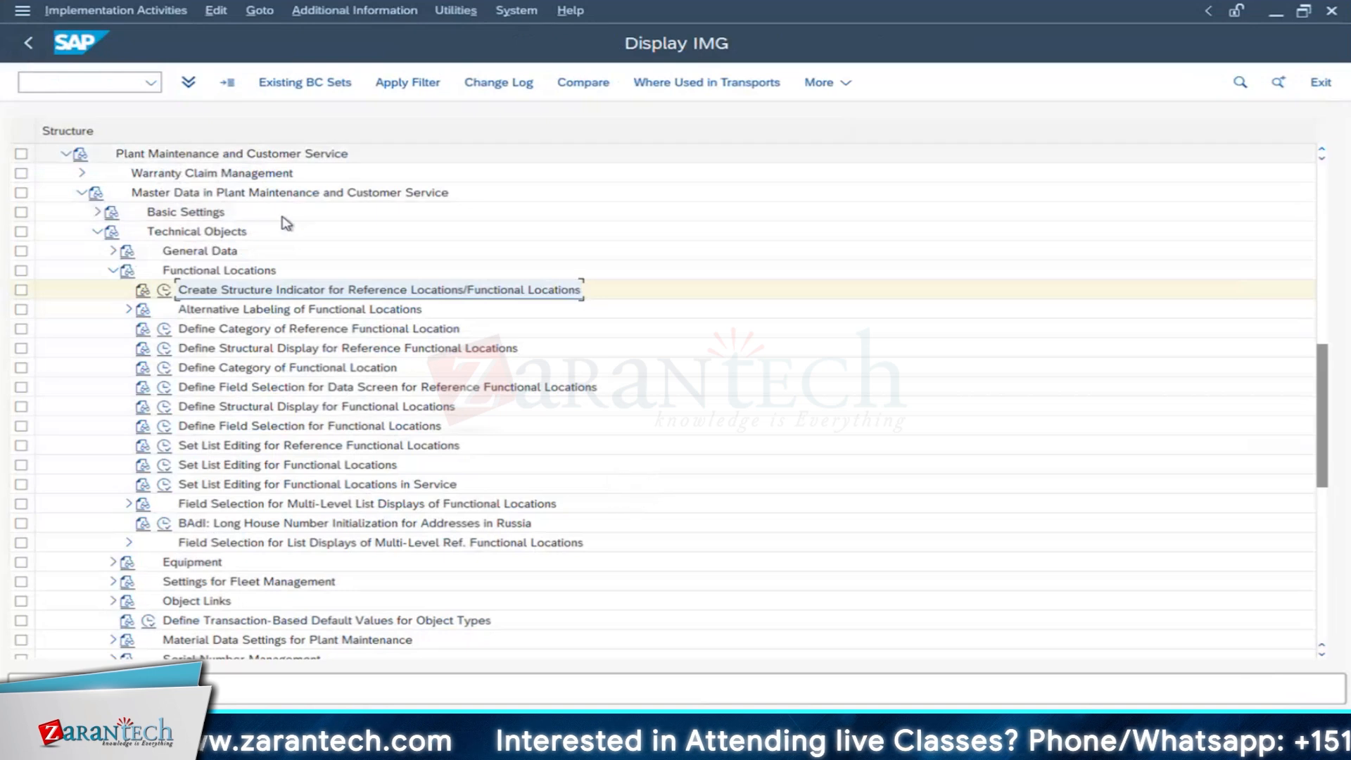
scroll(287, 223, down, 1)
scroll(282, 219, up, 3)
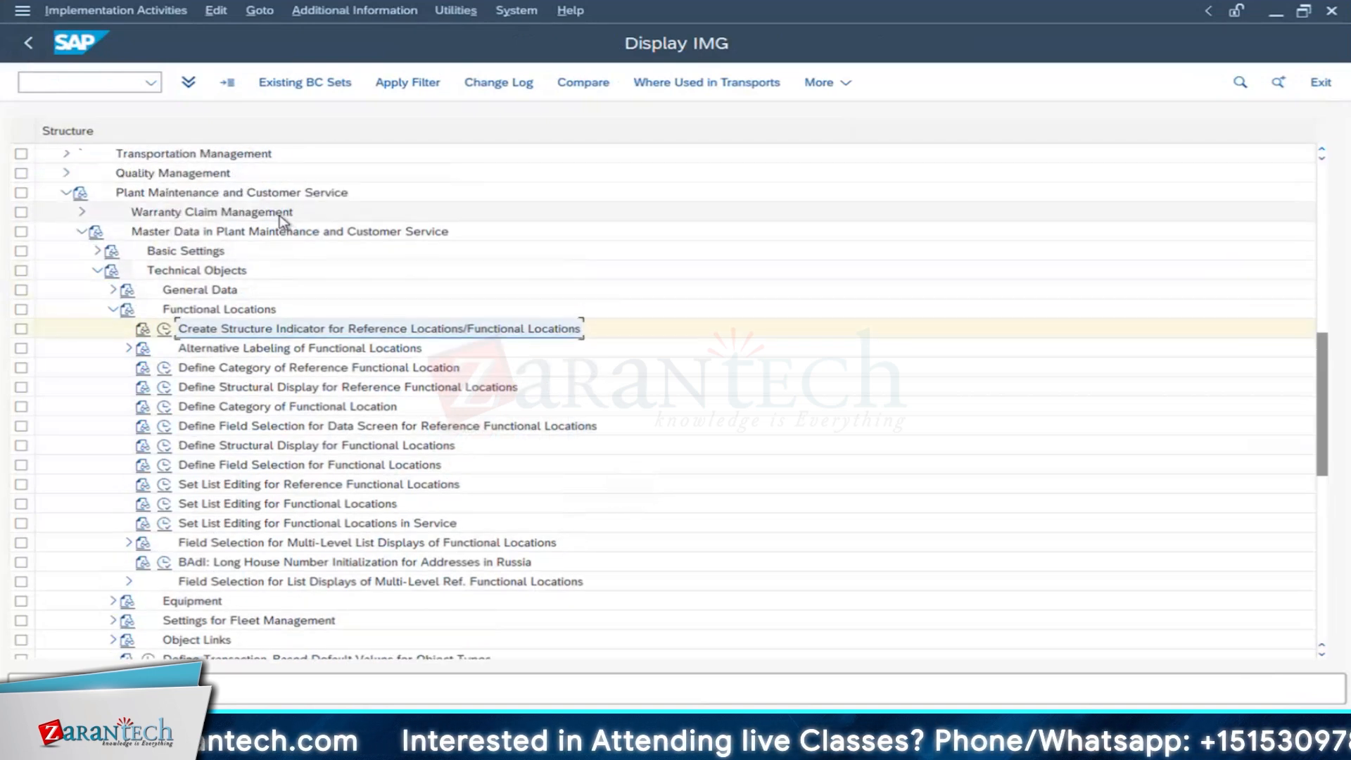
click(113, 328)
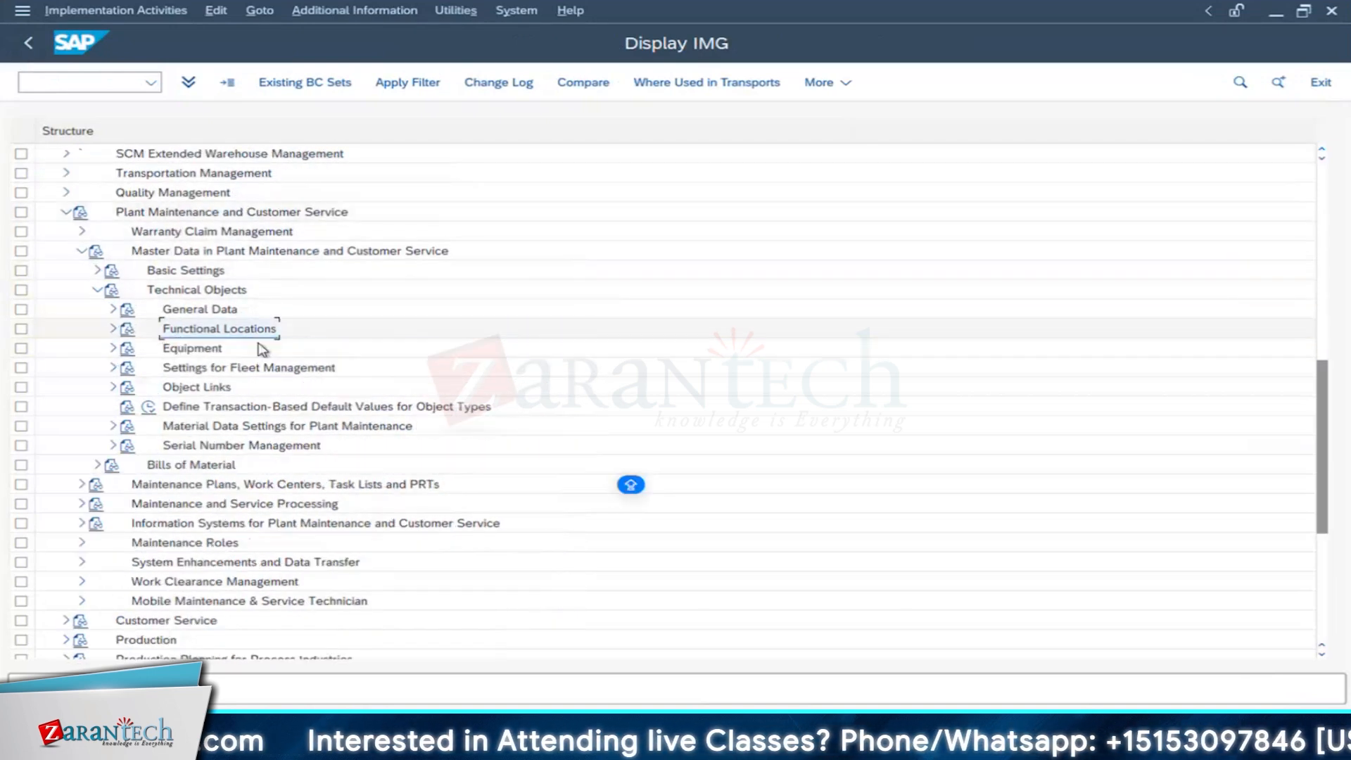
click(214, 349)
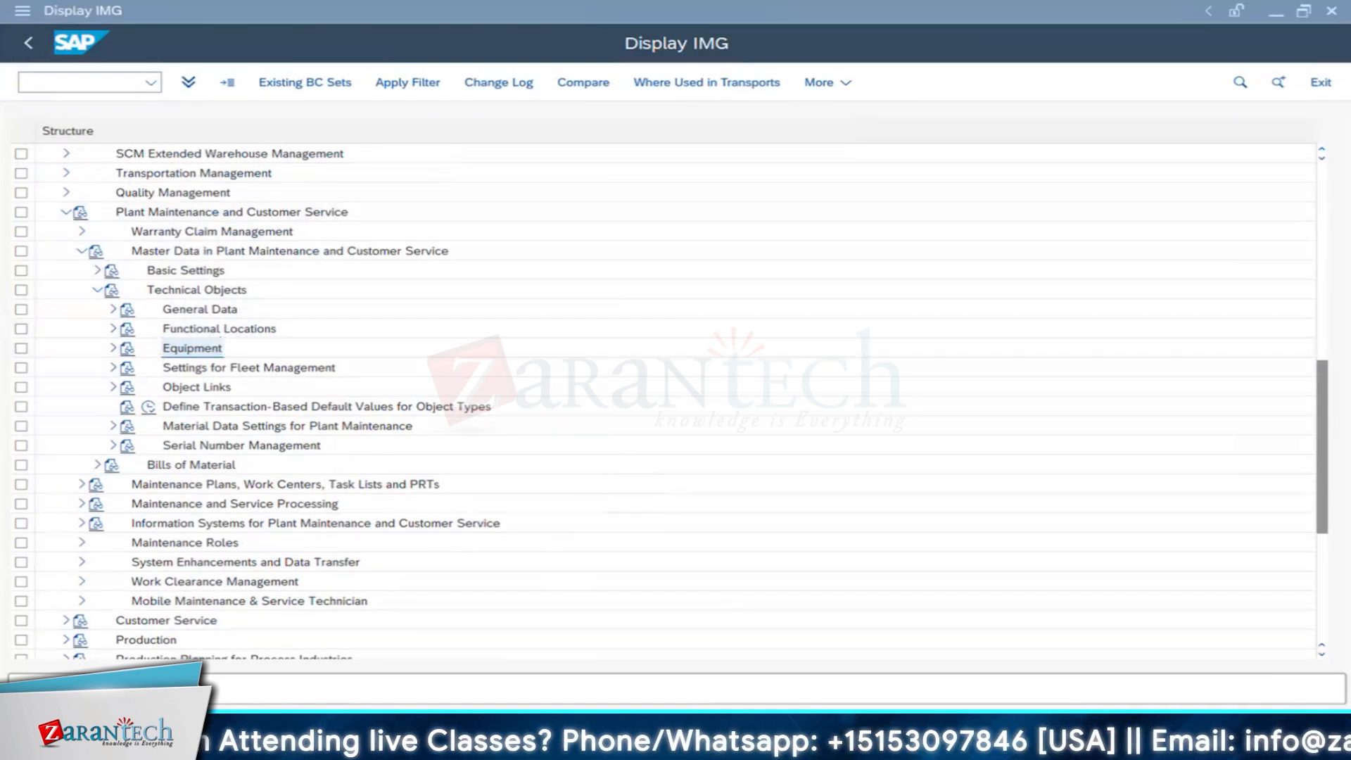
Step: Check the object type and authorization group fields in the functional location master data and return to the IMG
click(392, 637)
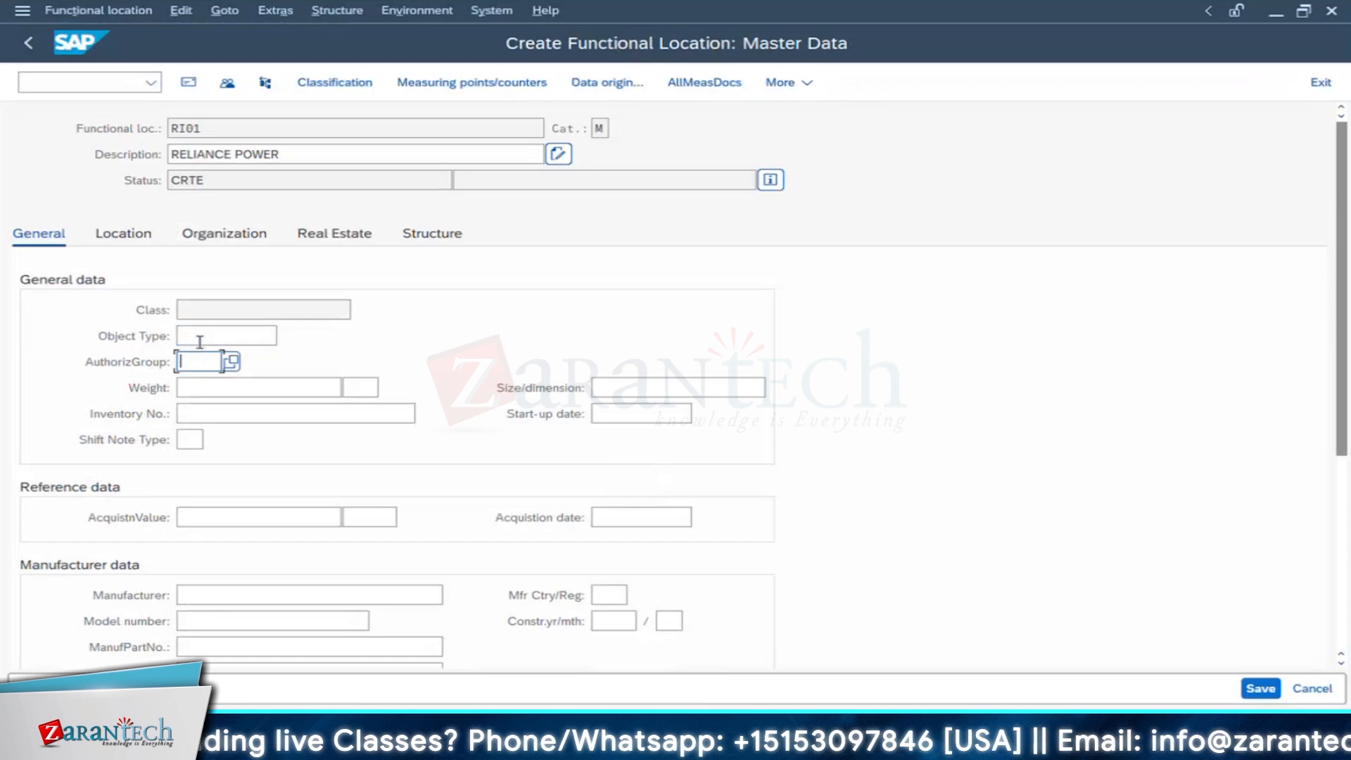
key(shift+Tab)
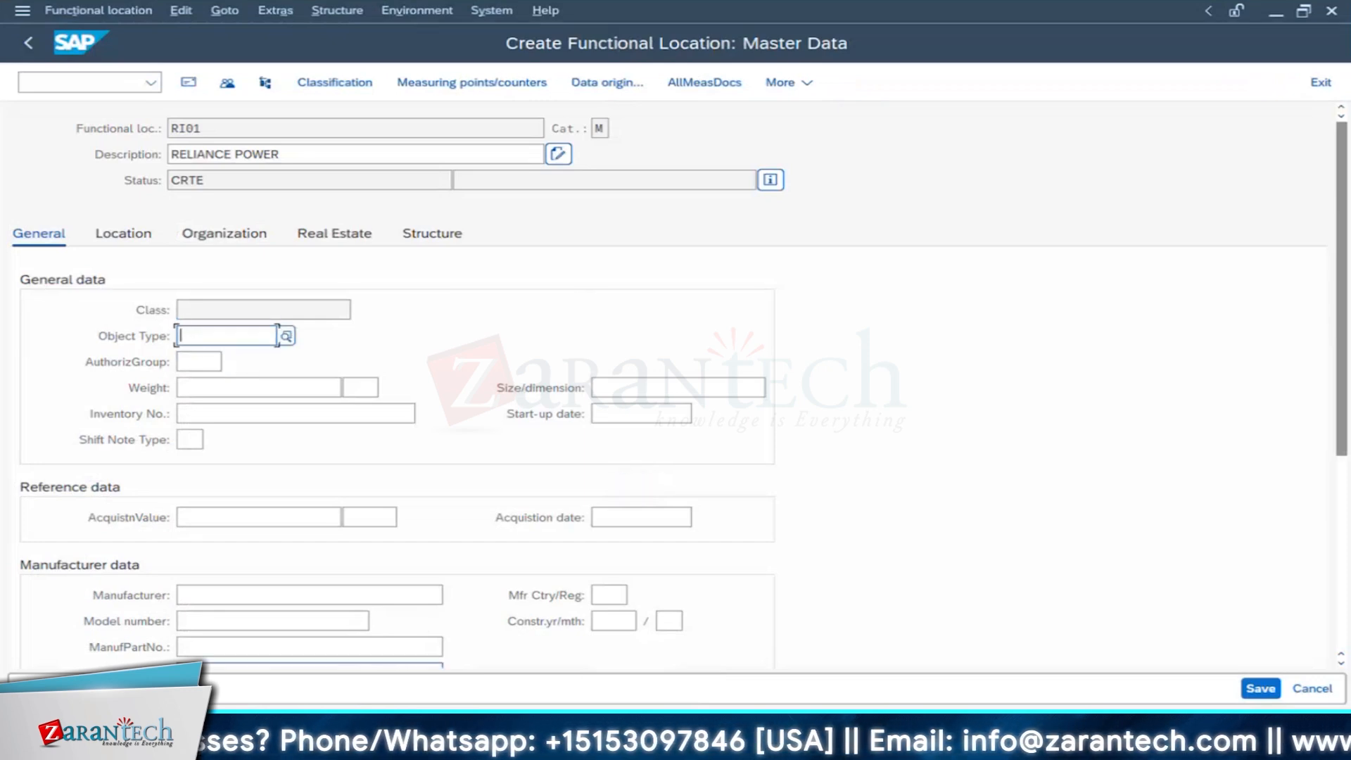
click(341, 733)
click(593, 660)
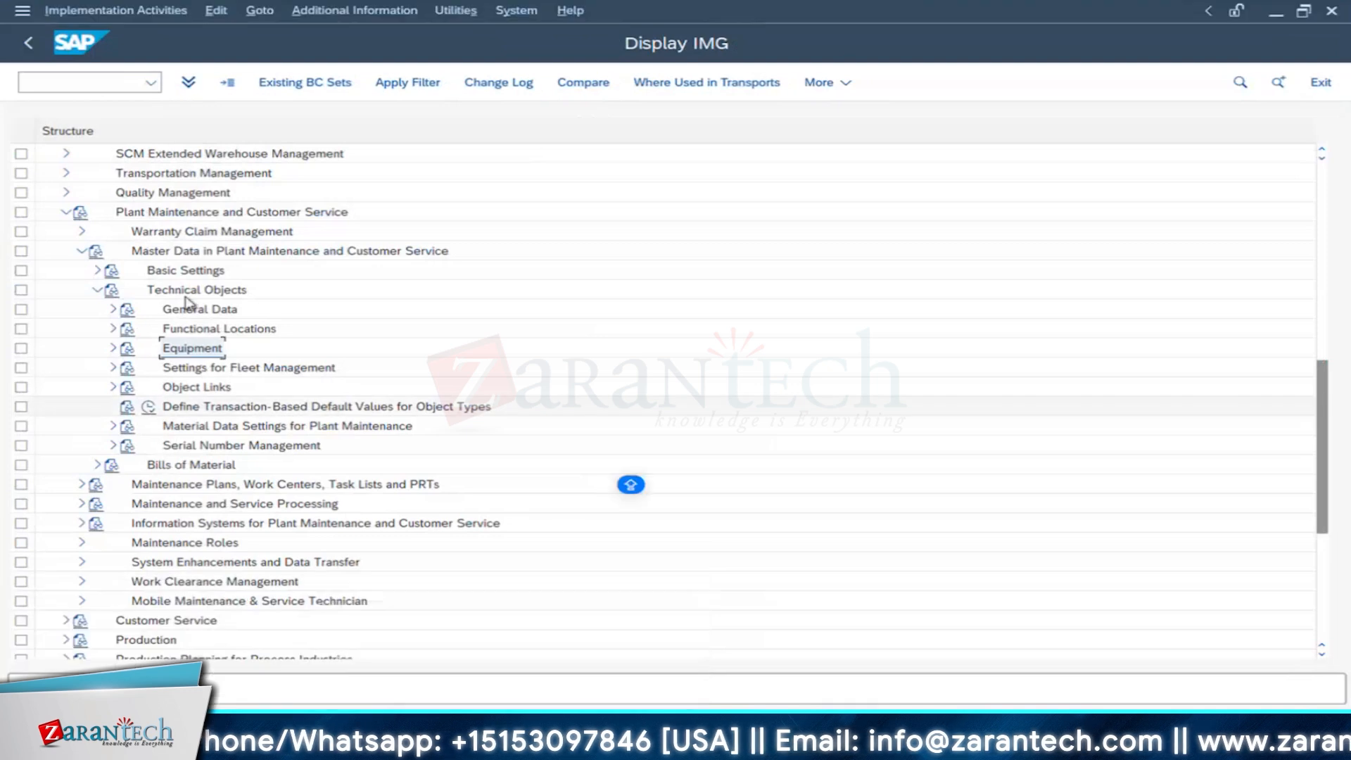
Step: Look through the customizing activities under Functional Locations and collapse the node again
click(180, 311)
click(210, 334)
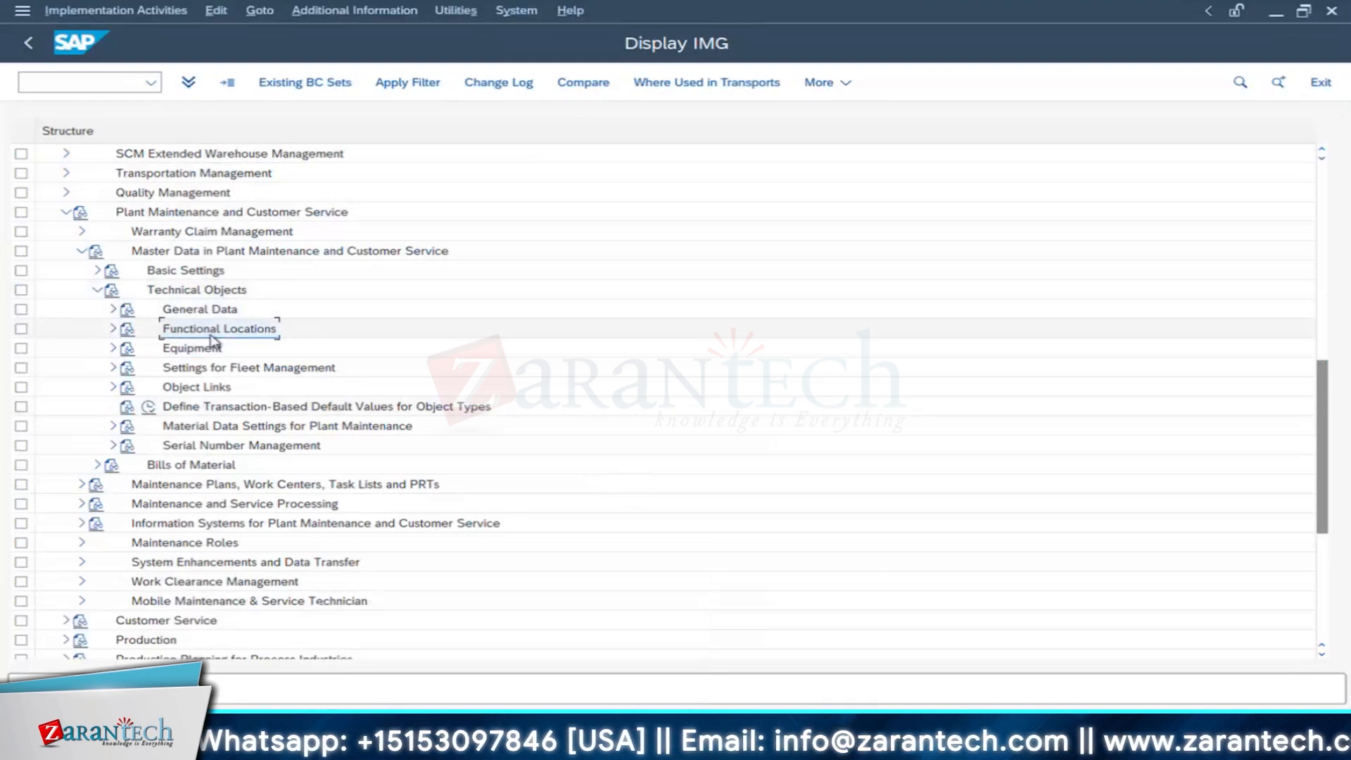
click(113, 330)
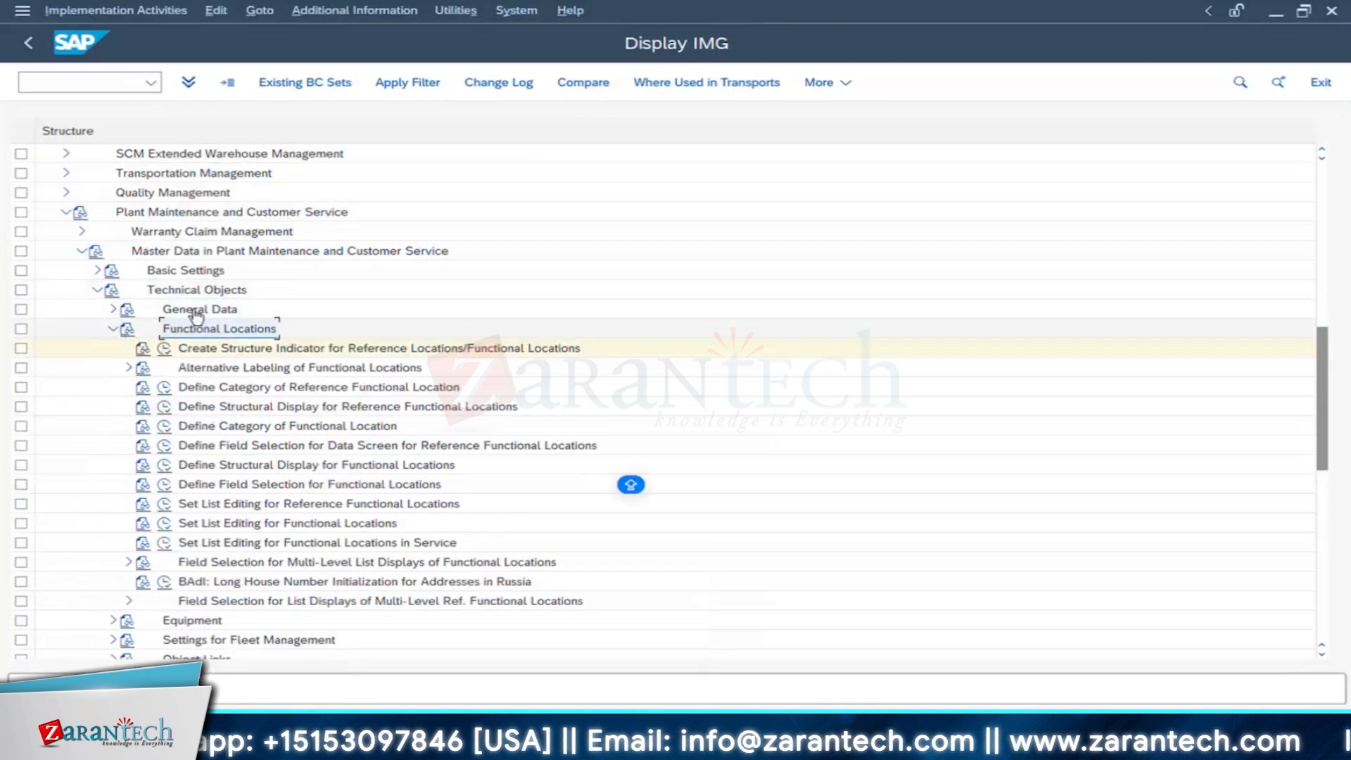
click(114, 329)
Step: Expand General Data under Technical Objects and open the activity Define Authorization Groups for Technical Objects
click(190, 311)
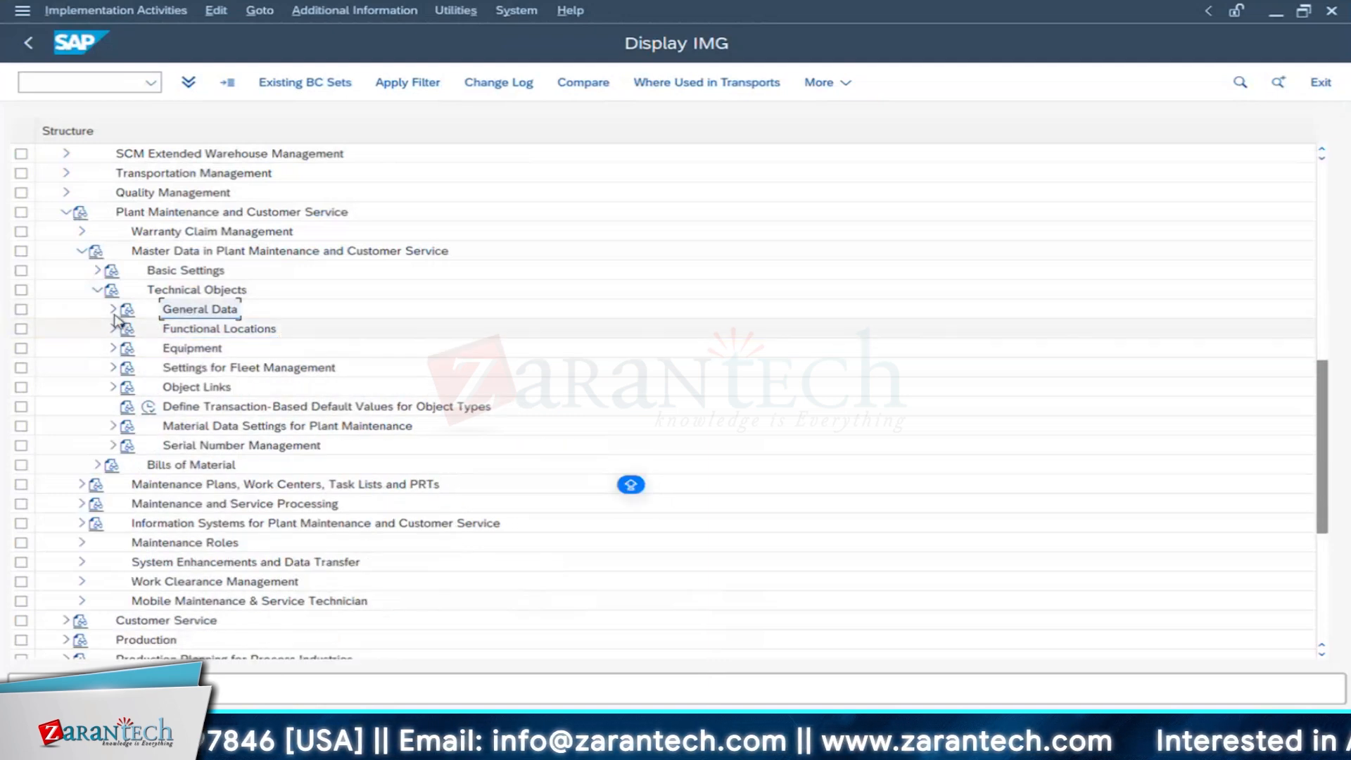
double_click(234, 313)
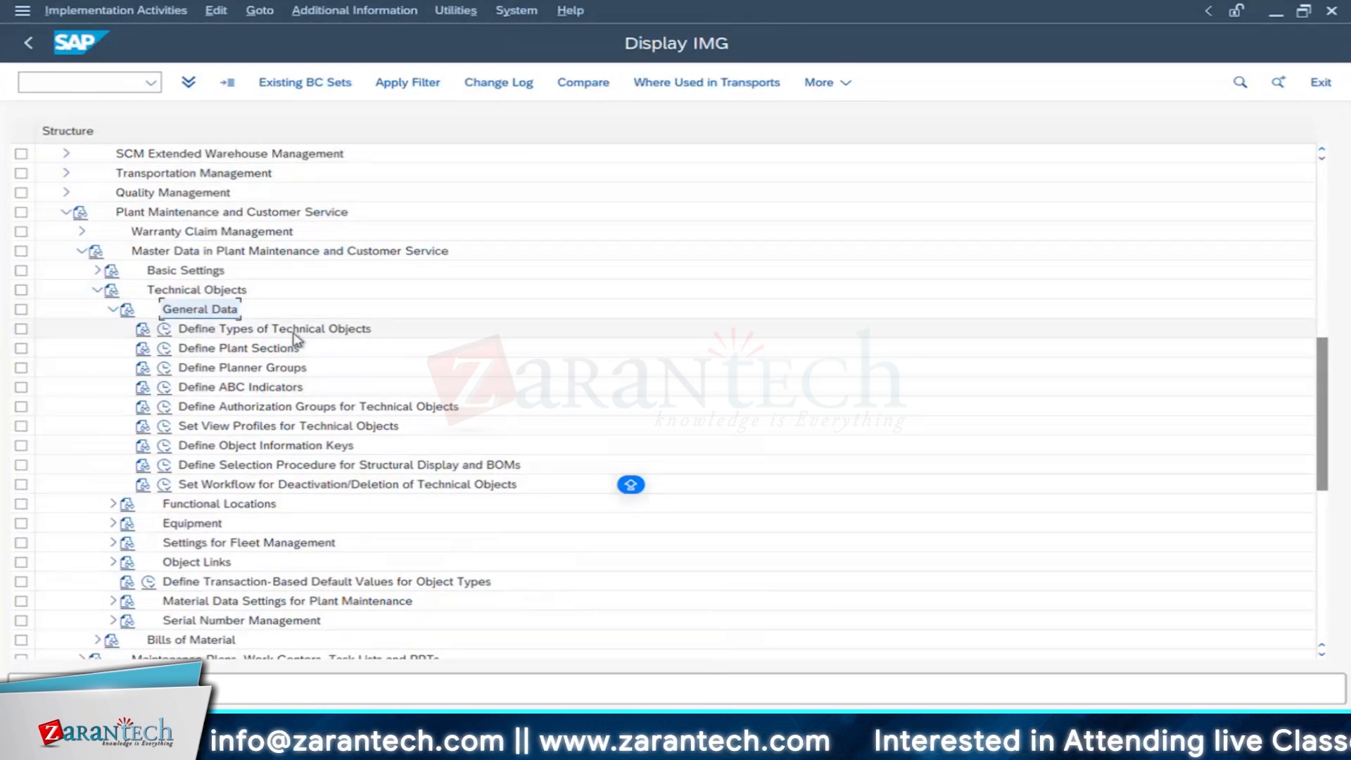
click(294, 408)
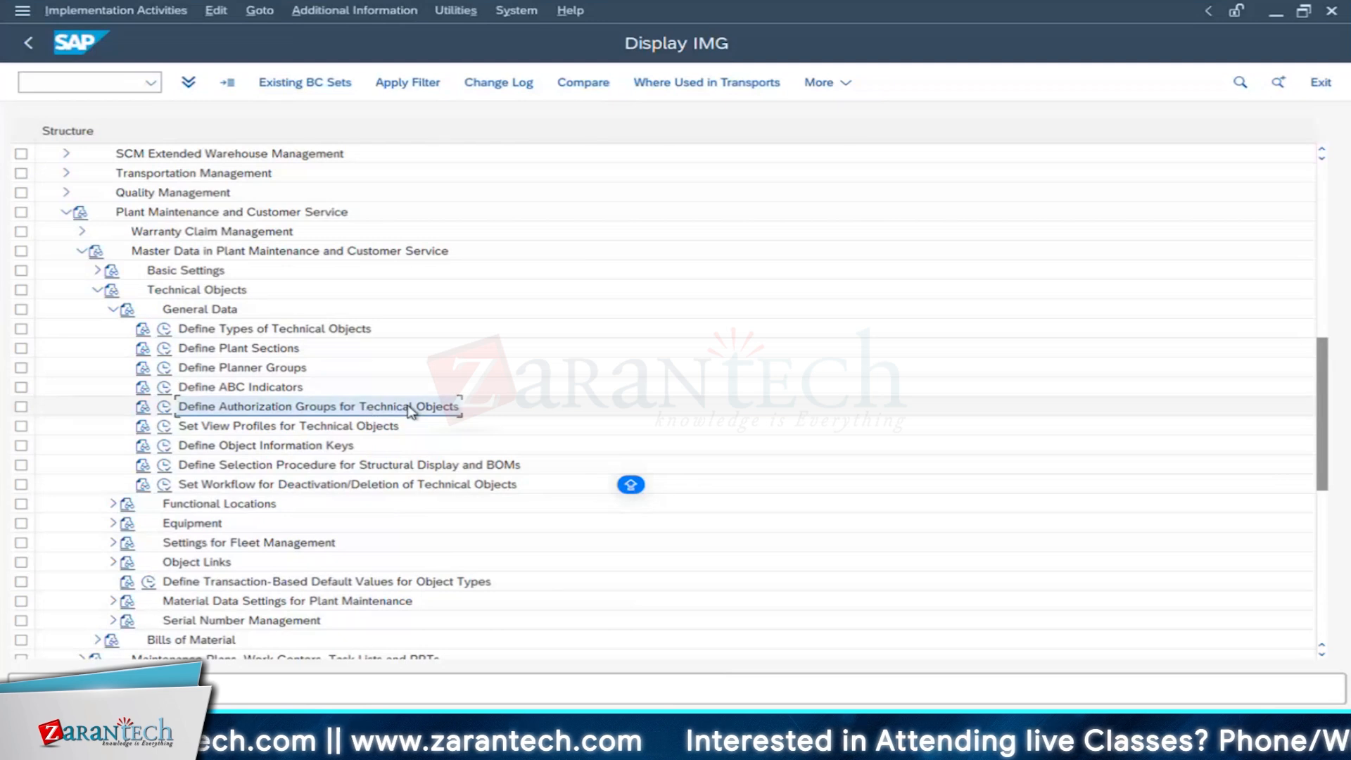
click(165, 408)
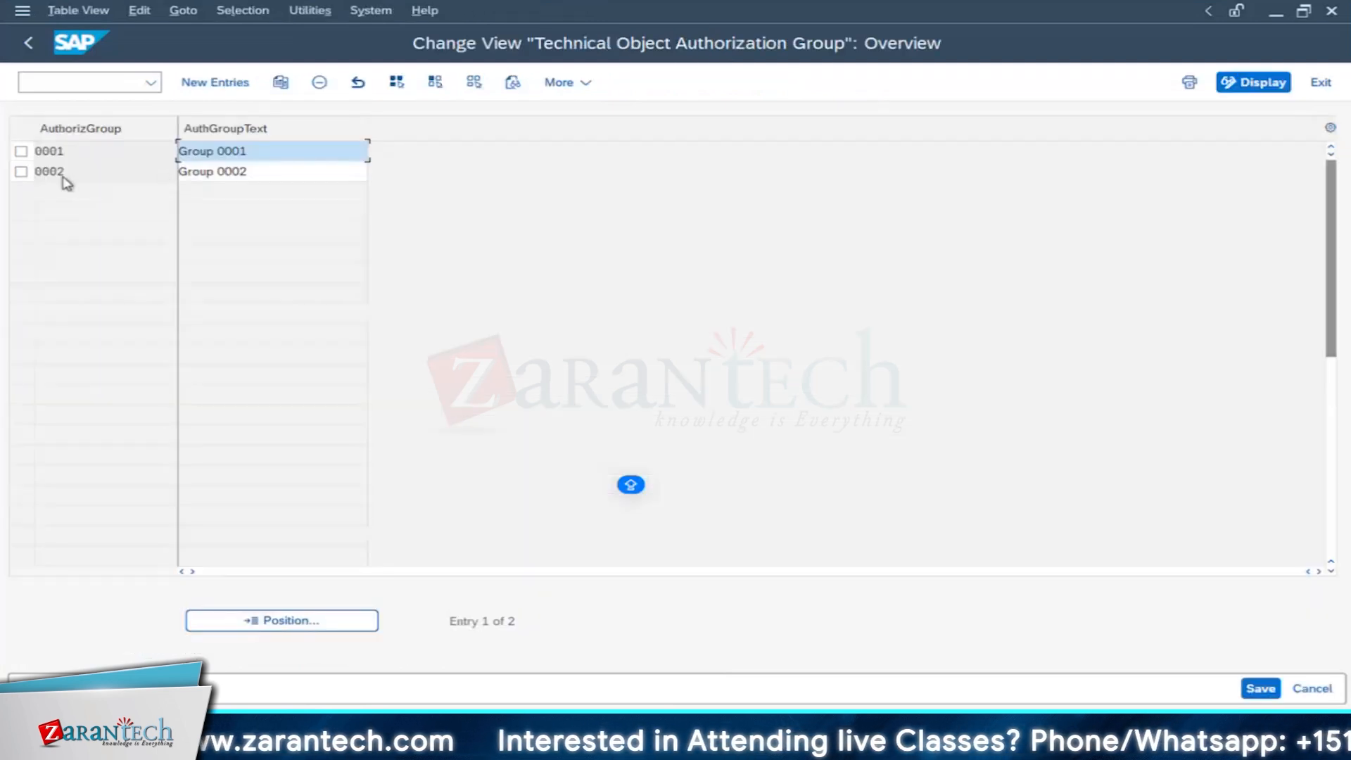
Step: Add authorization group 3000 with the text PLANT MAINTENANCE and save it under customizing request S4HK902964
click(282, 87)
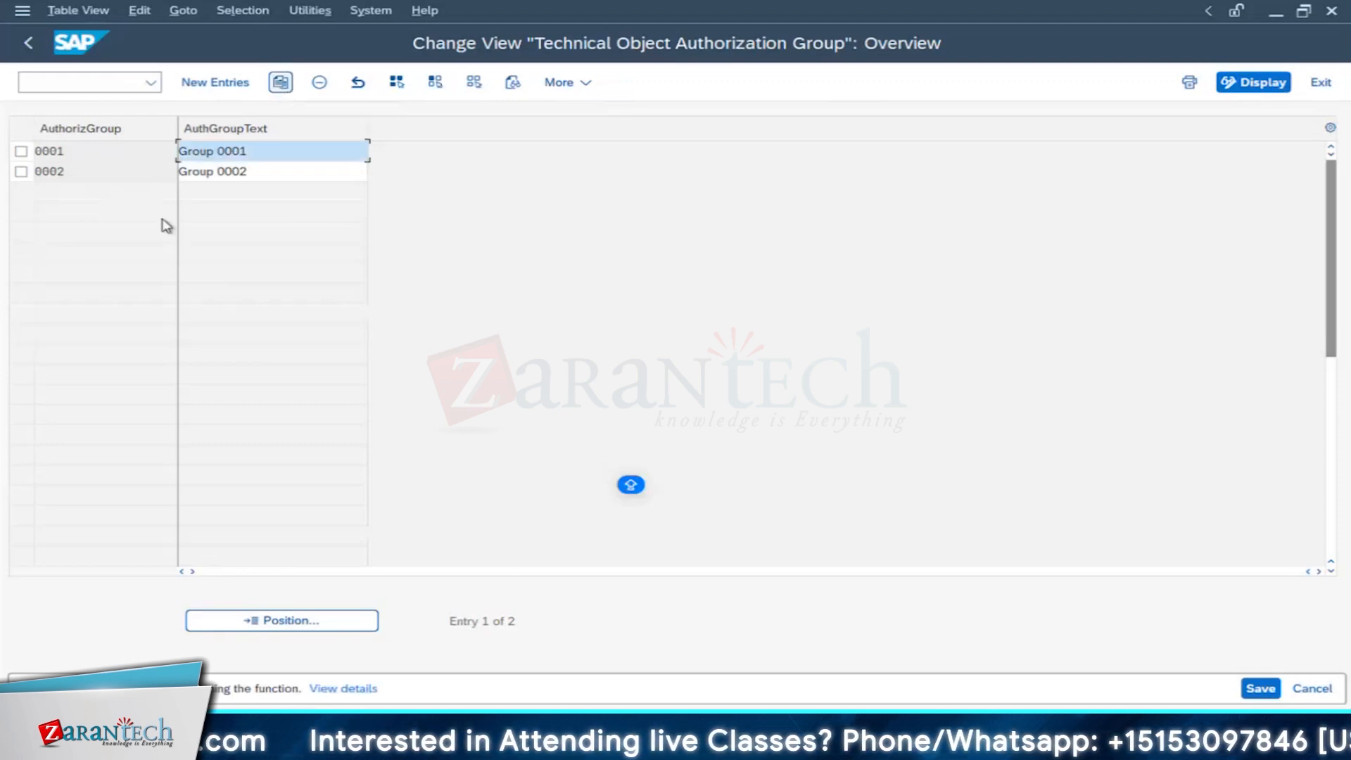
click(213, 84)
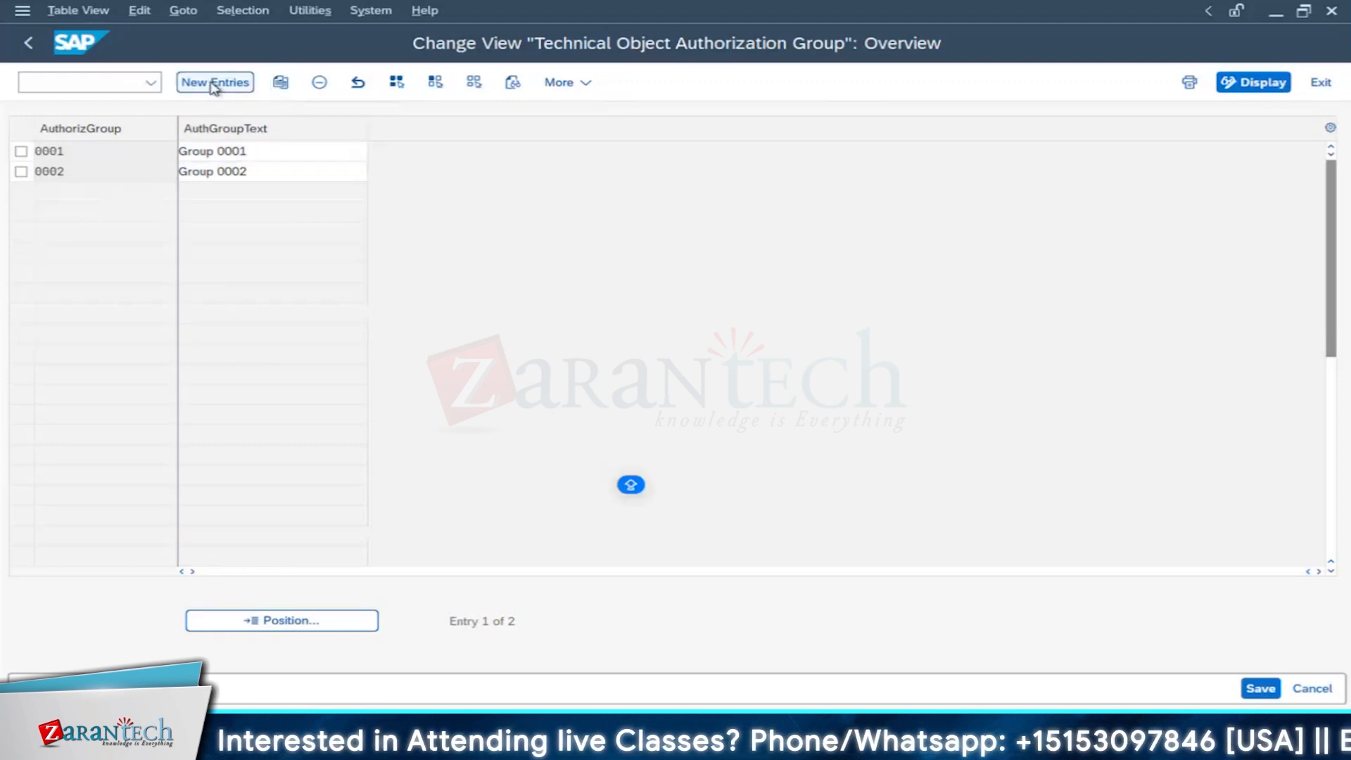
text(300)
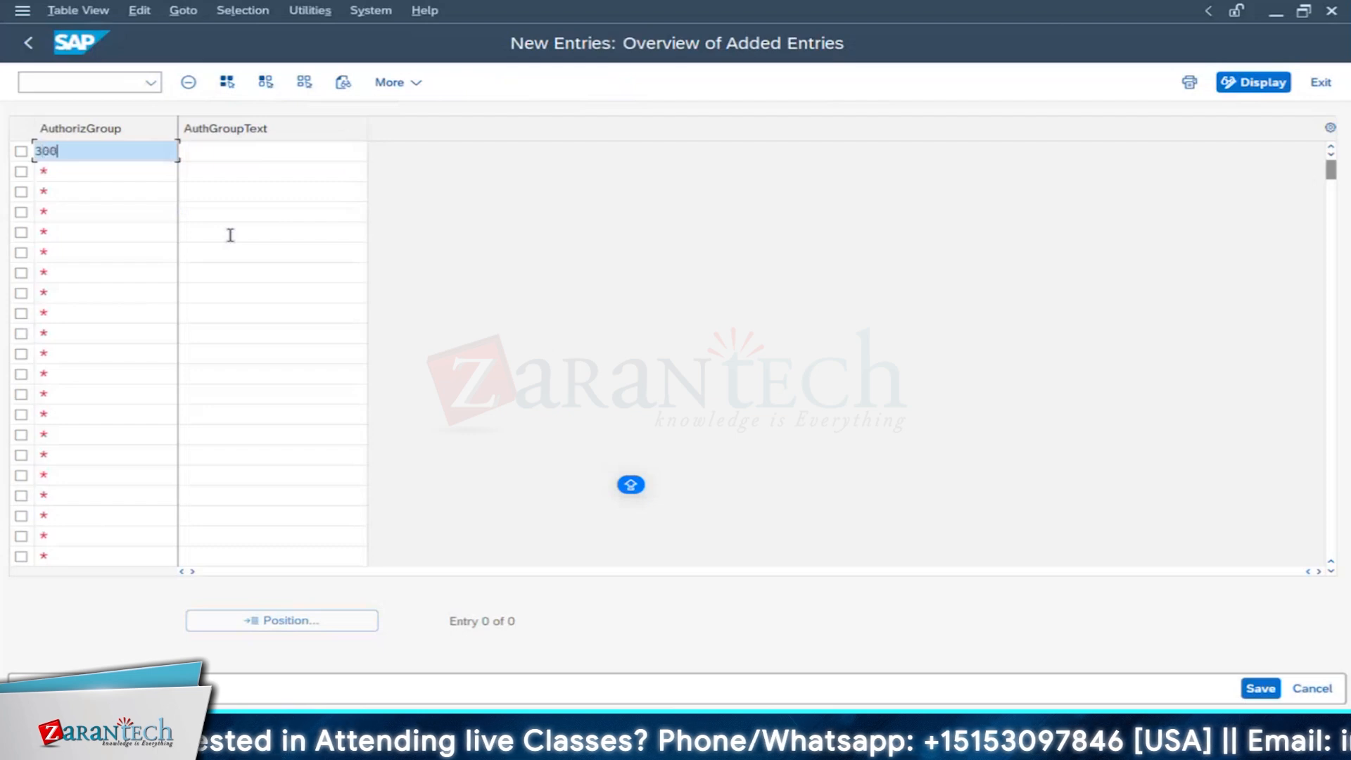
text(0)
key(Tab)
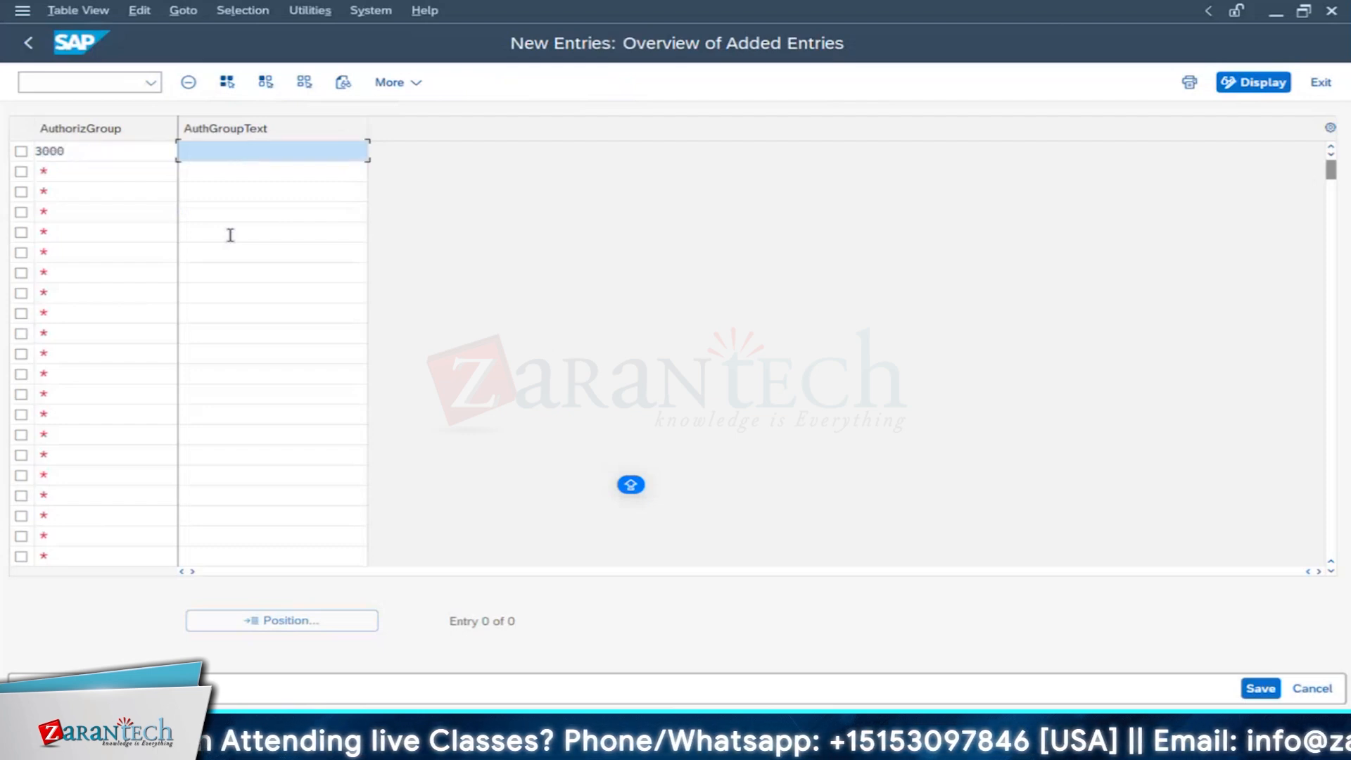
text(PLANT M)
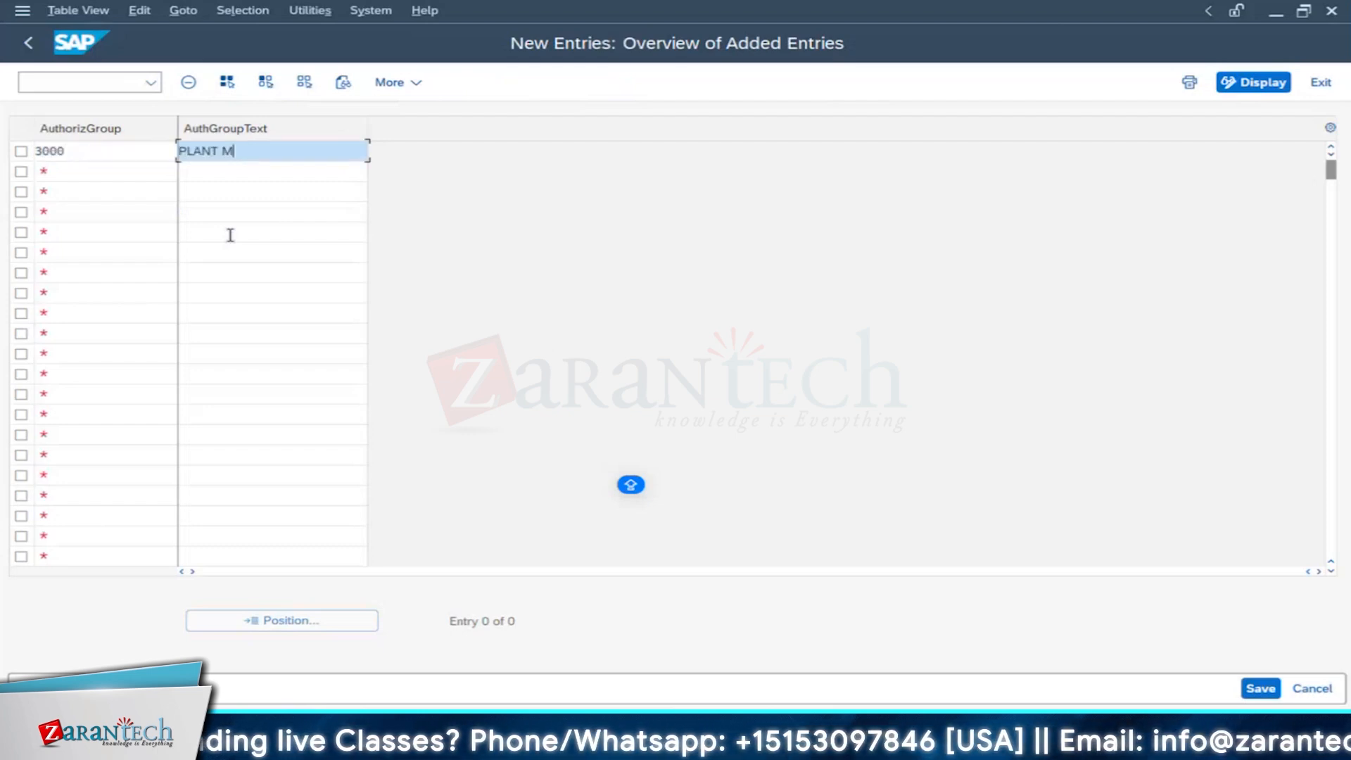
text(AIMNT)
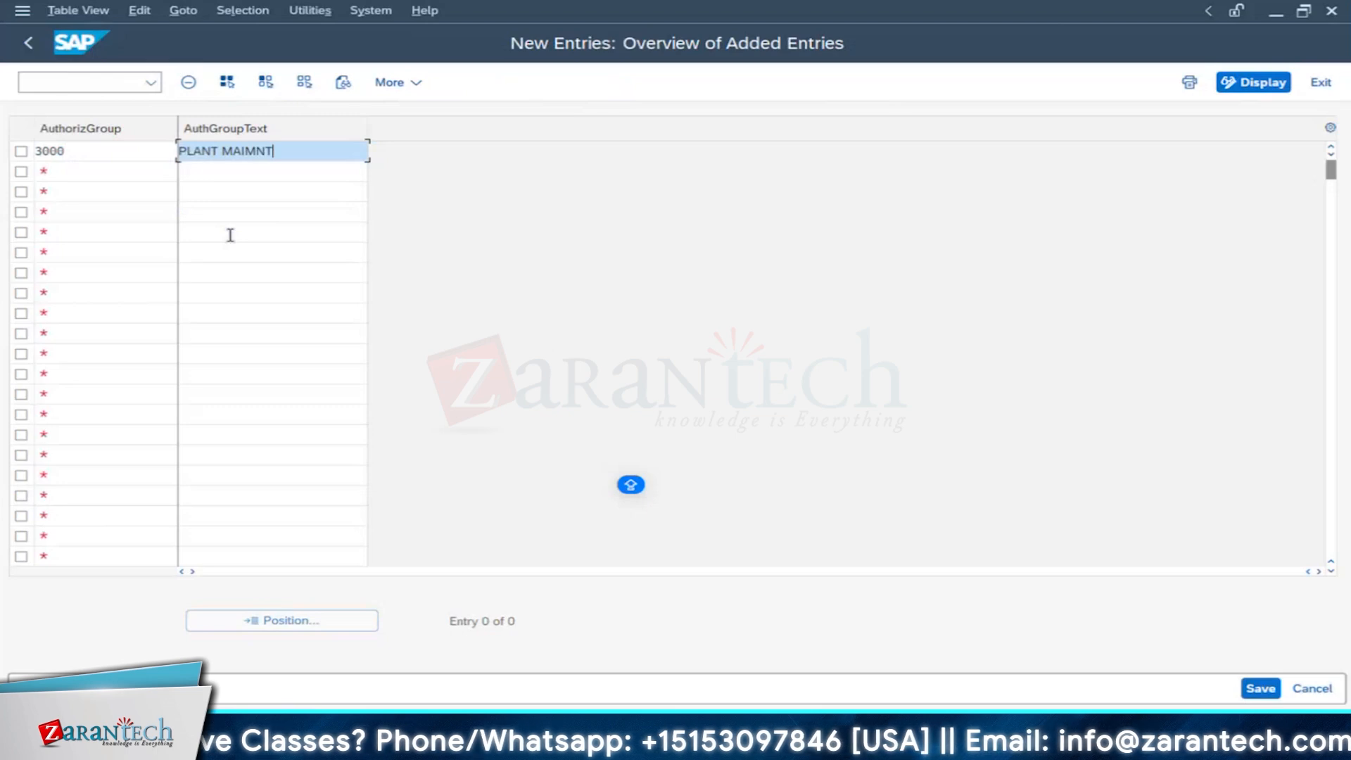
key(BackSpace)
key(BackSpace)
key(BackSpace)
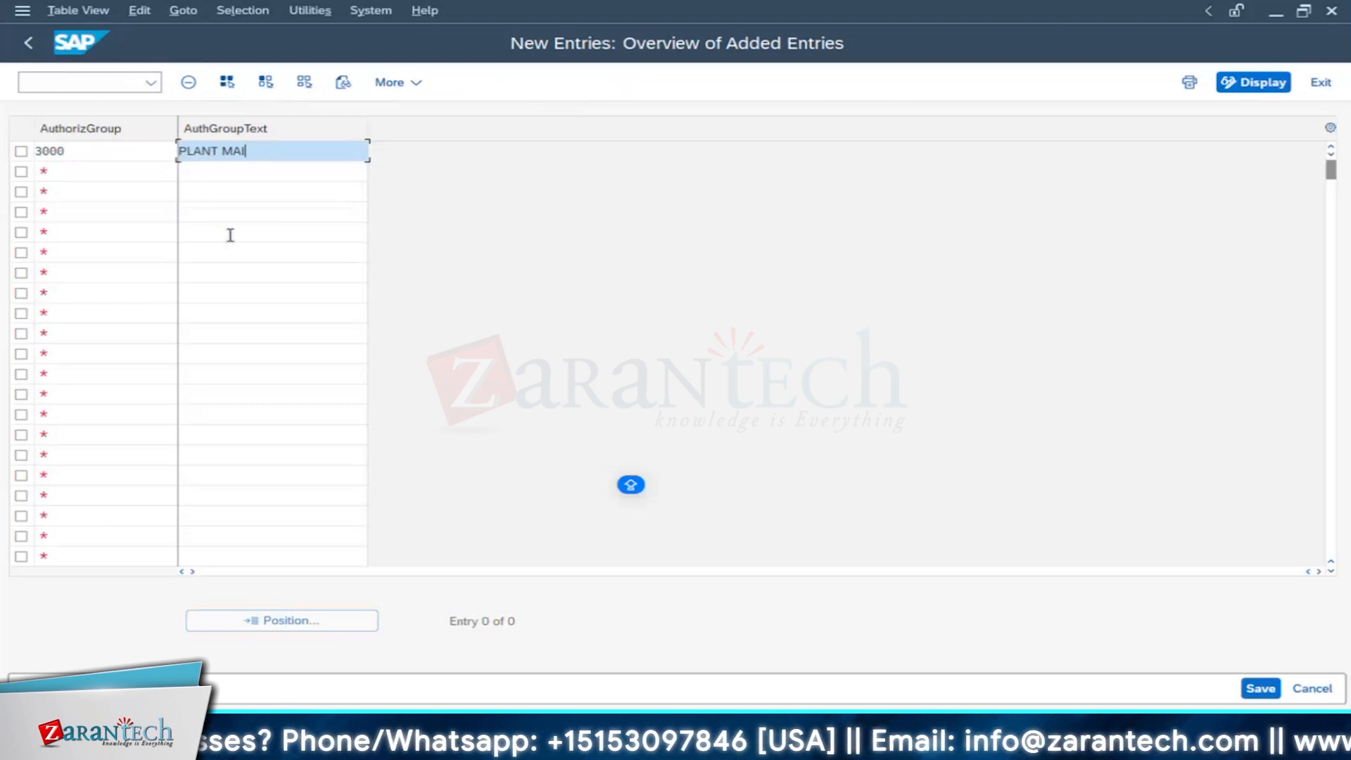
text(NTENANC)
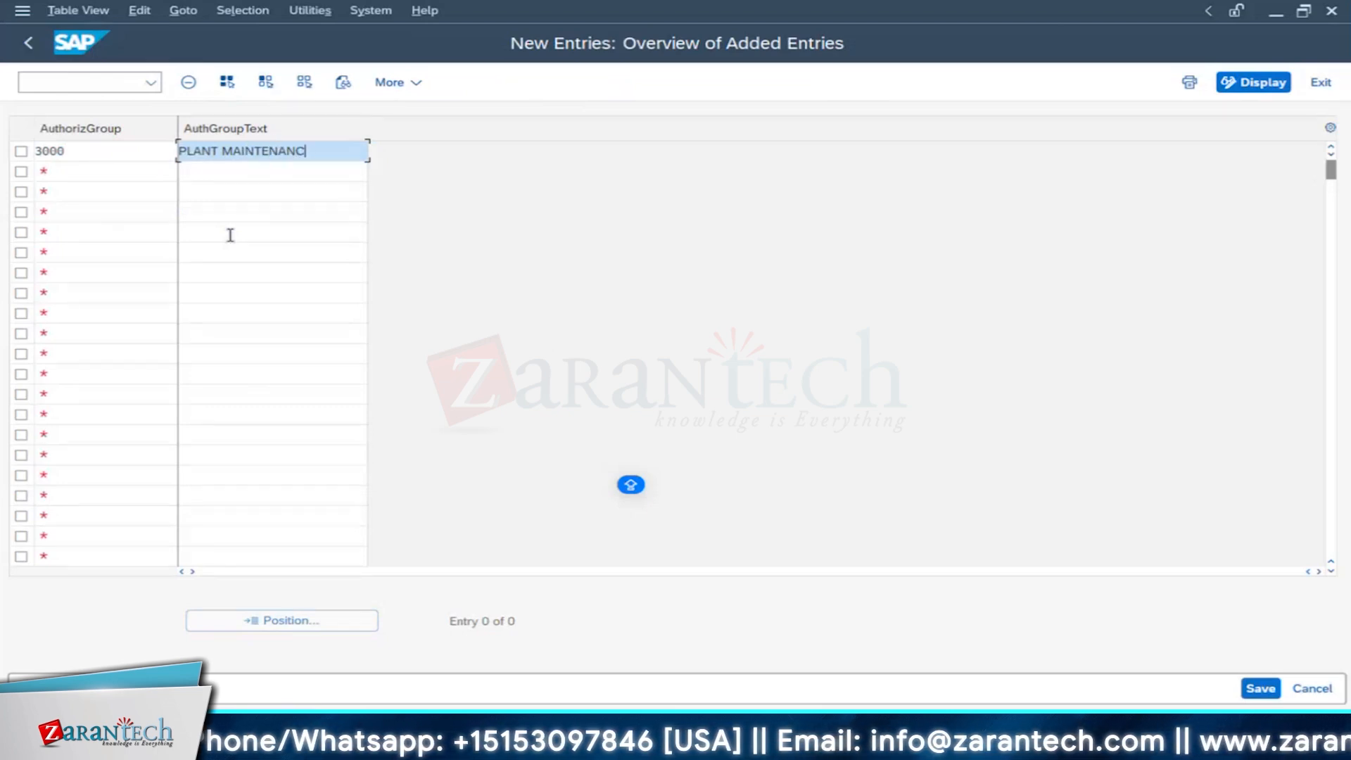
text(E)
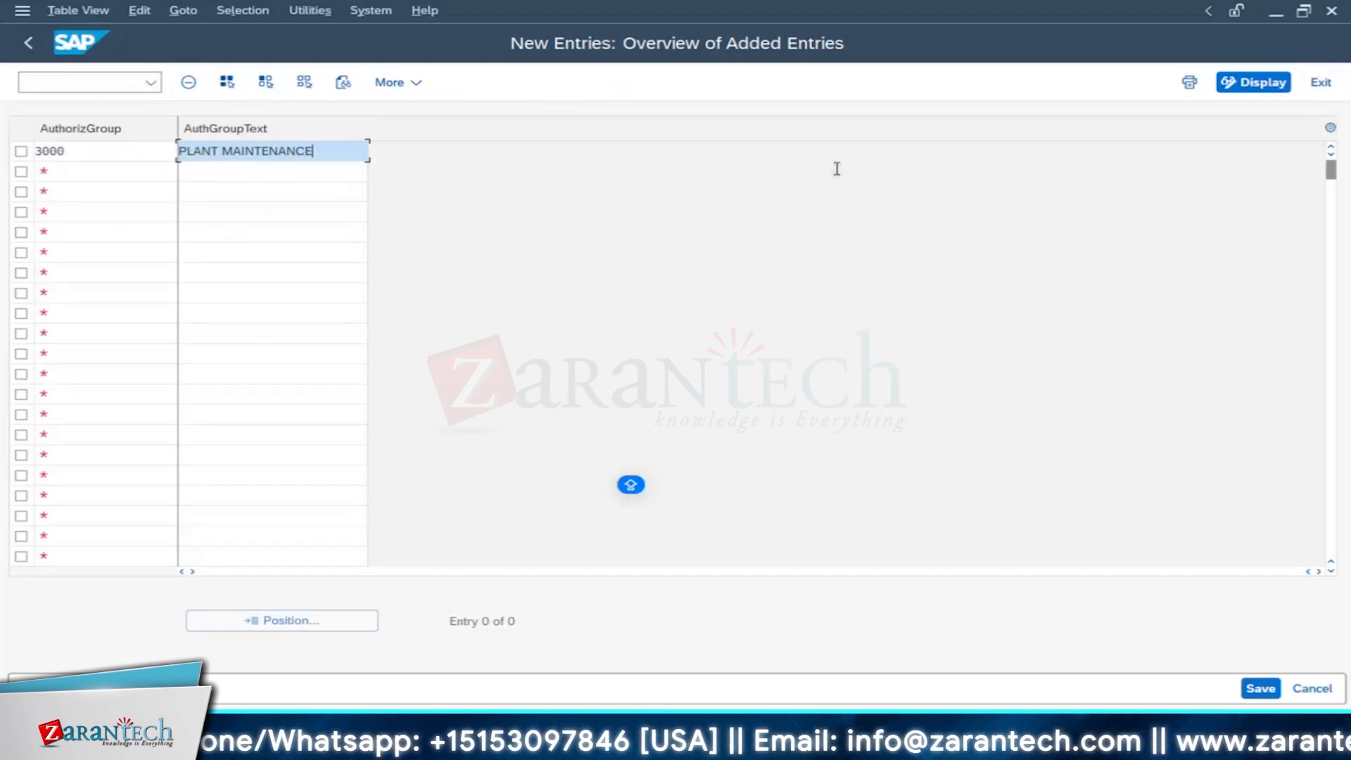
click(1260, 688)
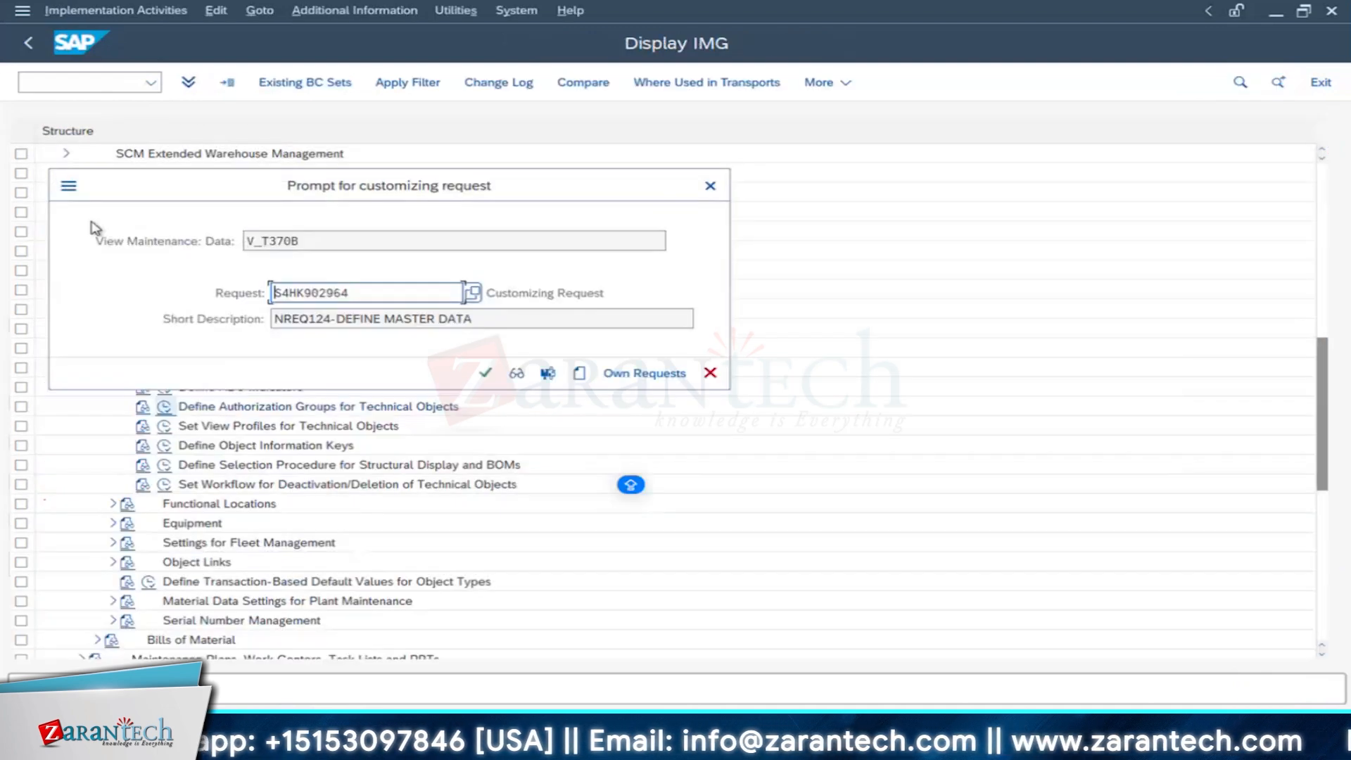
click(485, 374)
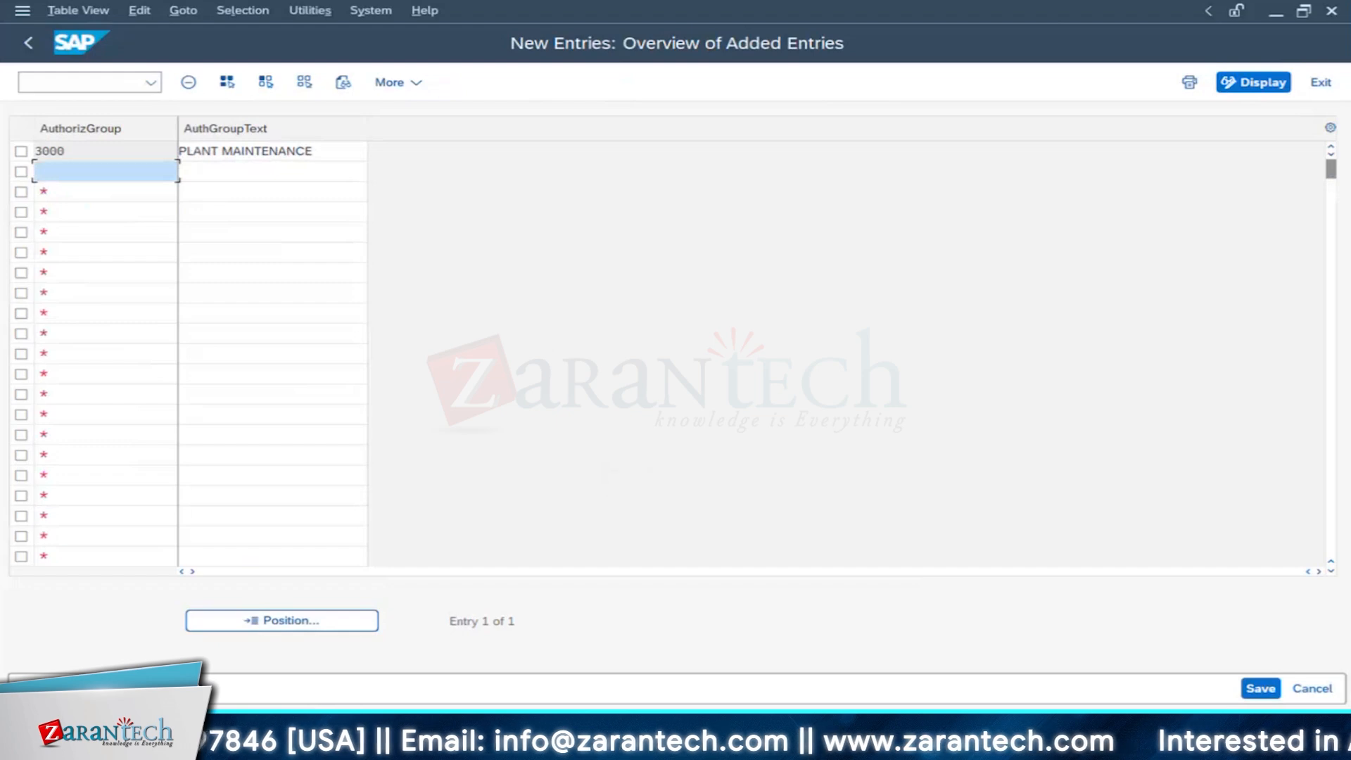
Step: Return to the master data of functional location RI01 and set its authorization group to 3000
click(342, 735)
click(396, 648)
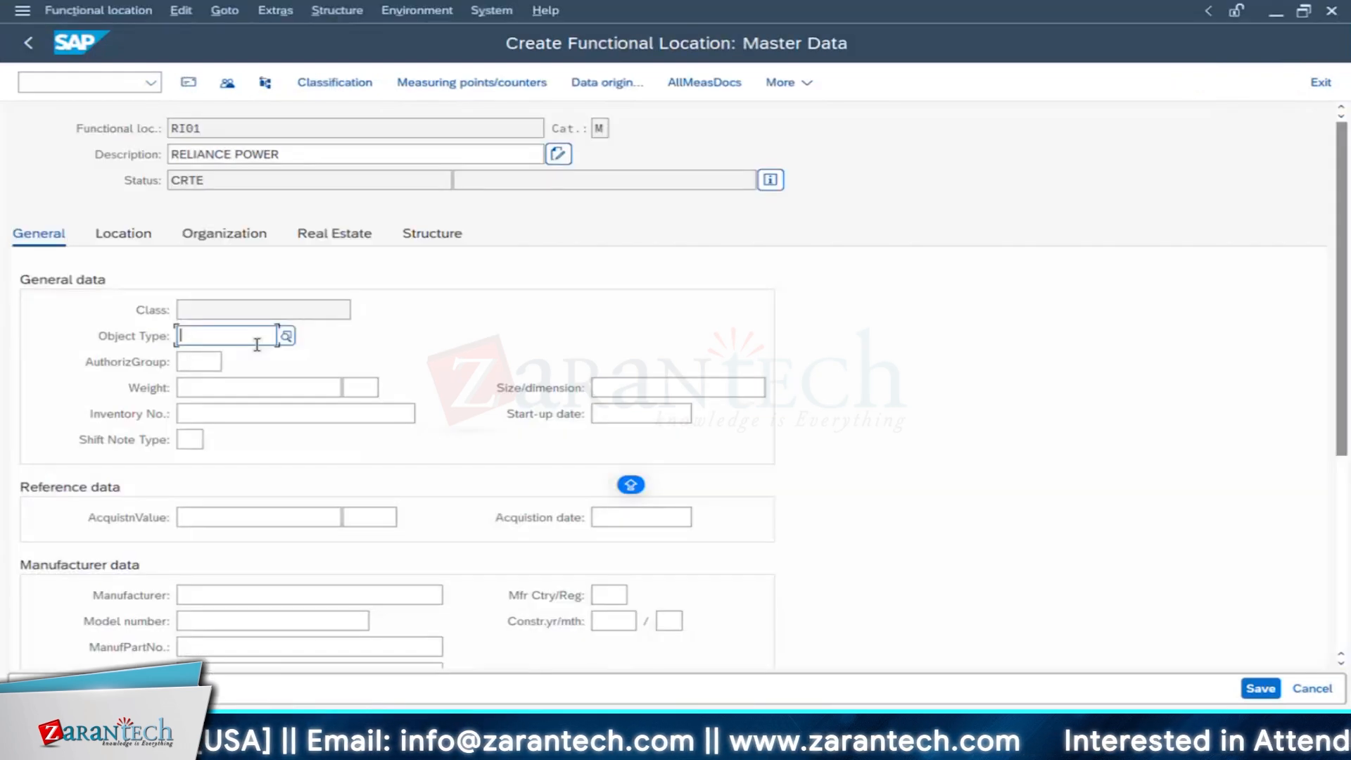
click(212, 361)
text(30)
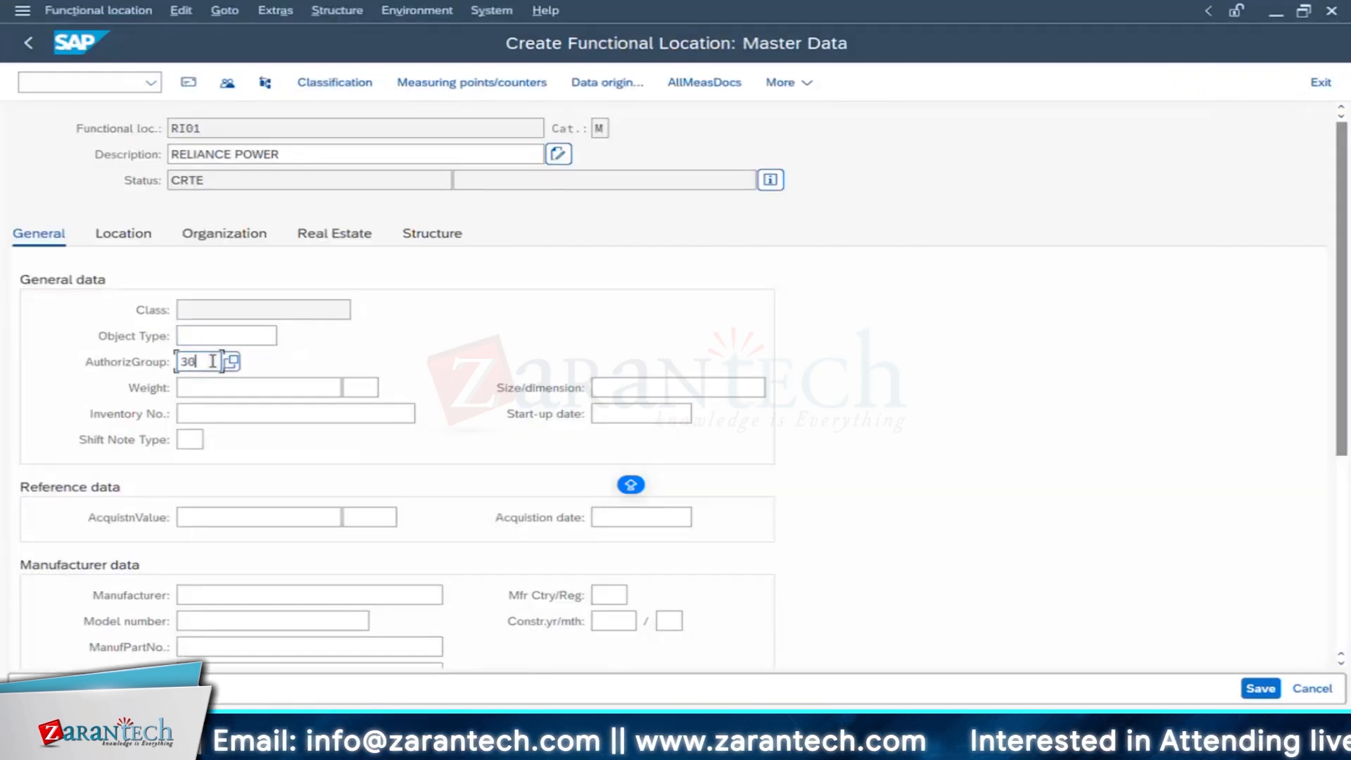
text(00)
key(Return)
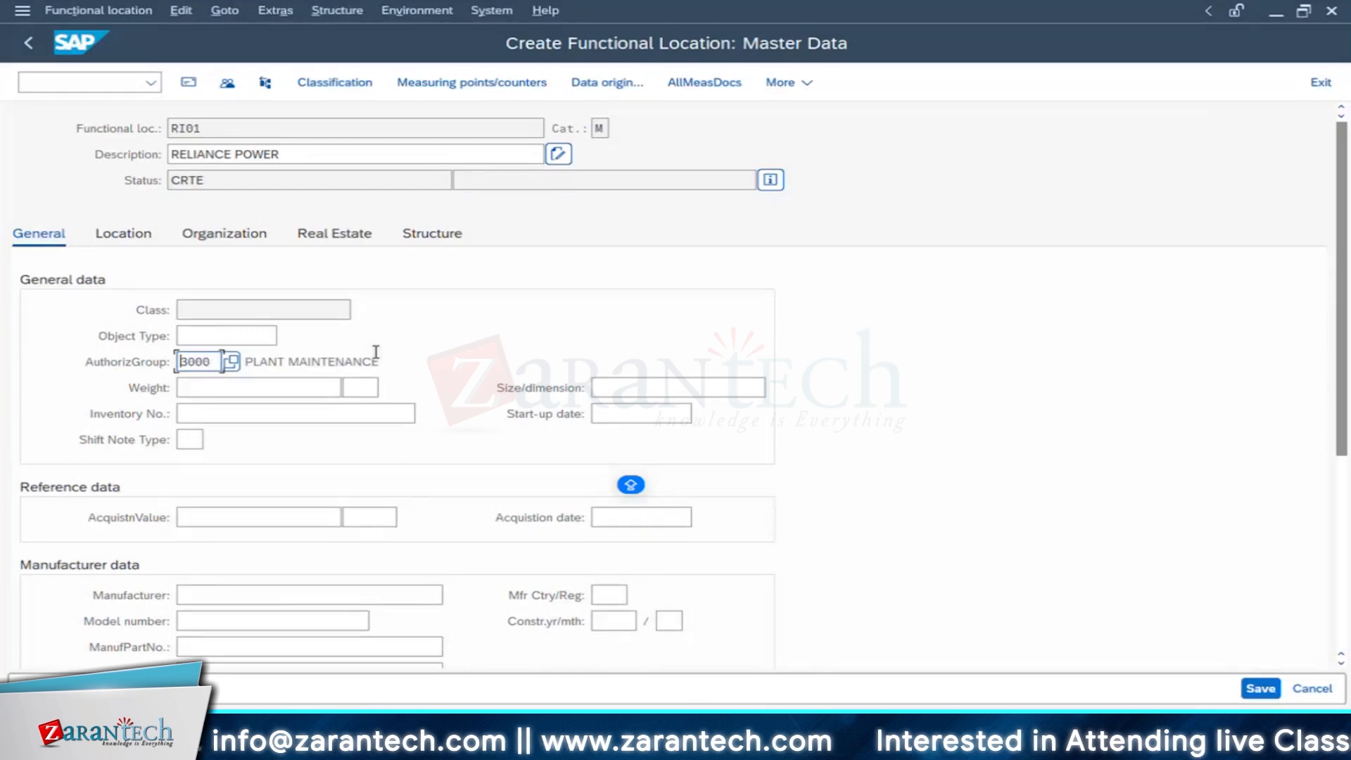
Step: Check the authorization group's description and the list of available groups, closing the list without choosing another
drag(394, 365, 248, 372)
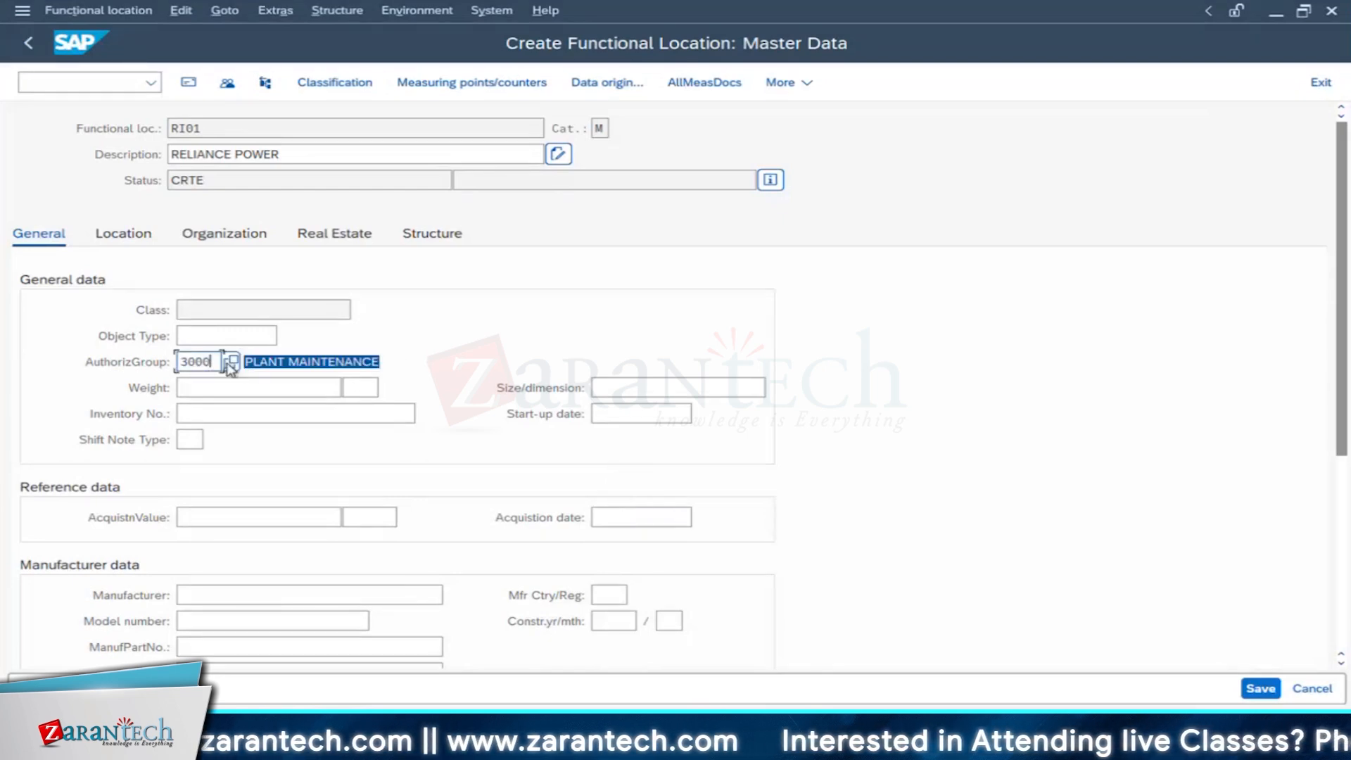
click(233, 365)
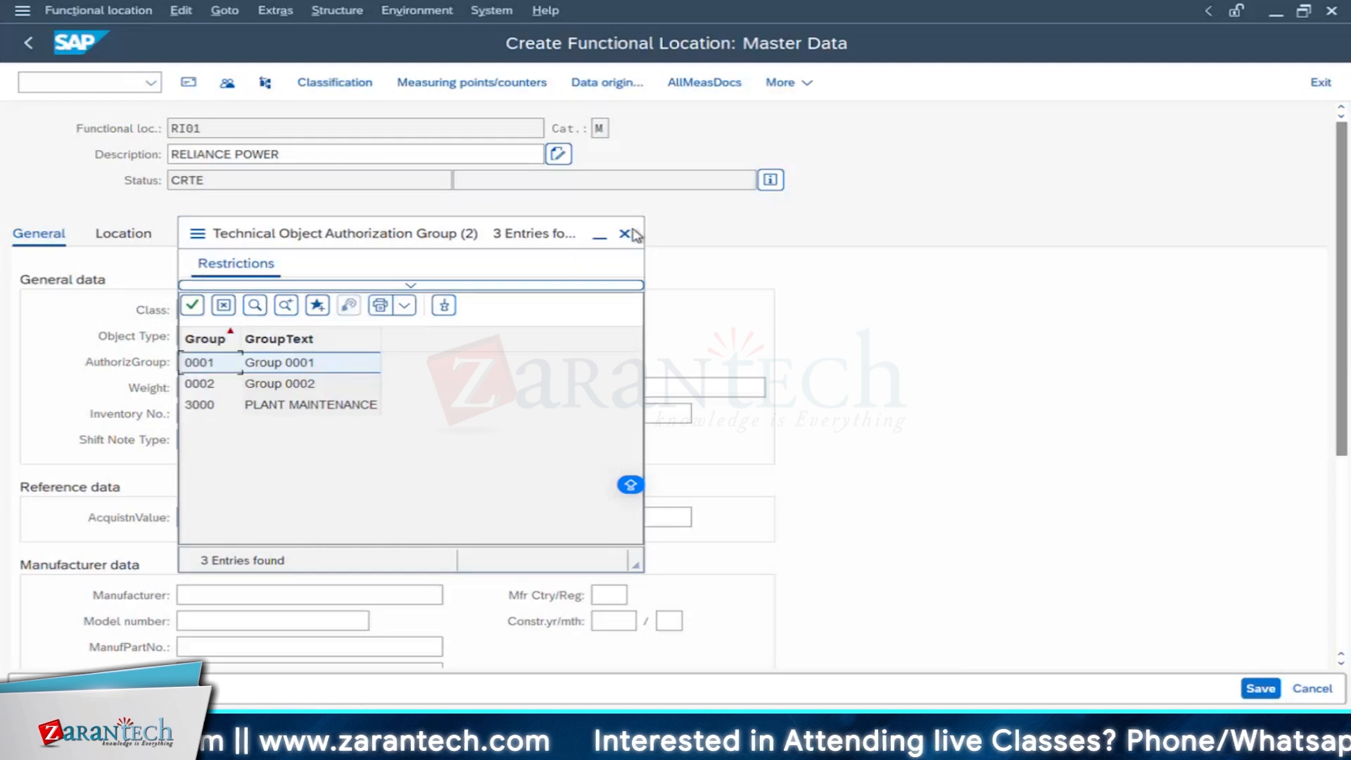
click(629, 234)
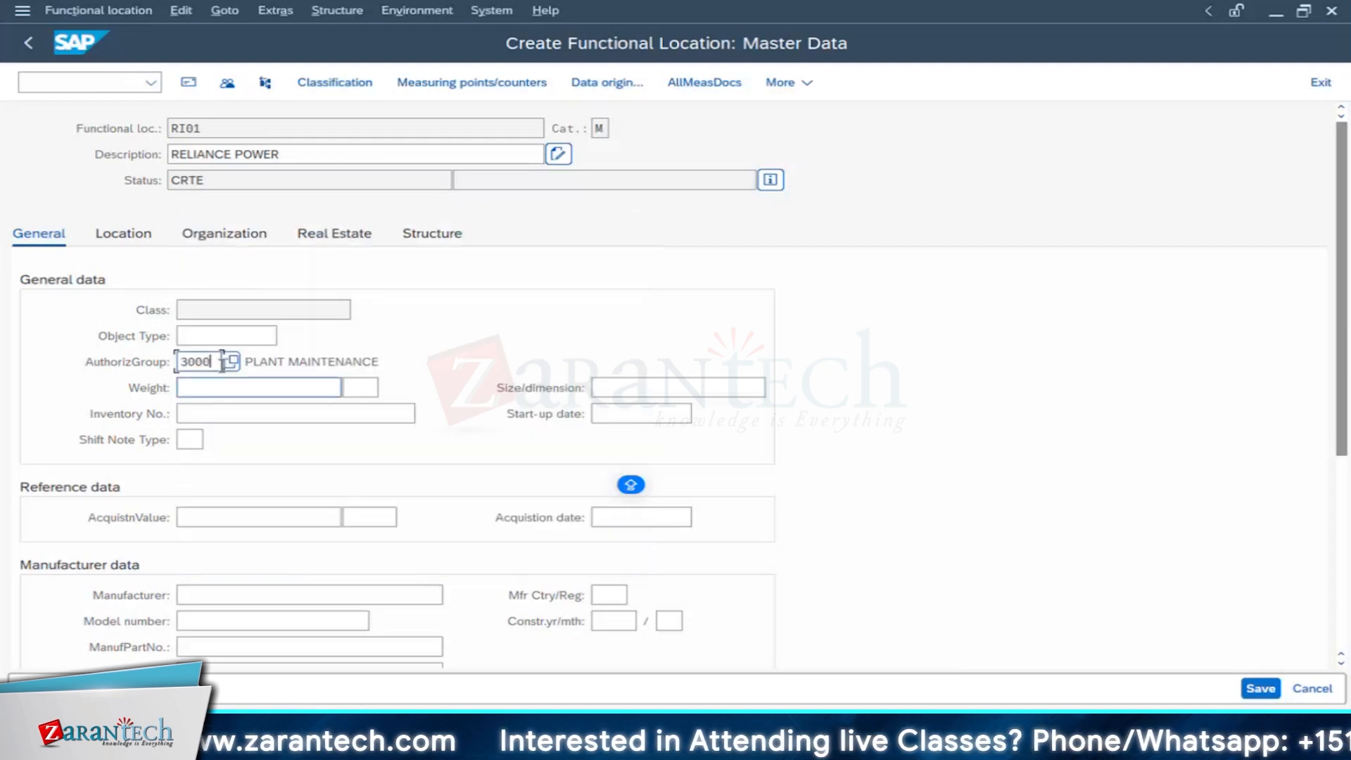
Step: Enter the start-up date in the general data, beginning with 01.01
click(609, 387)
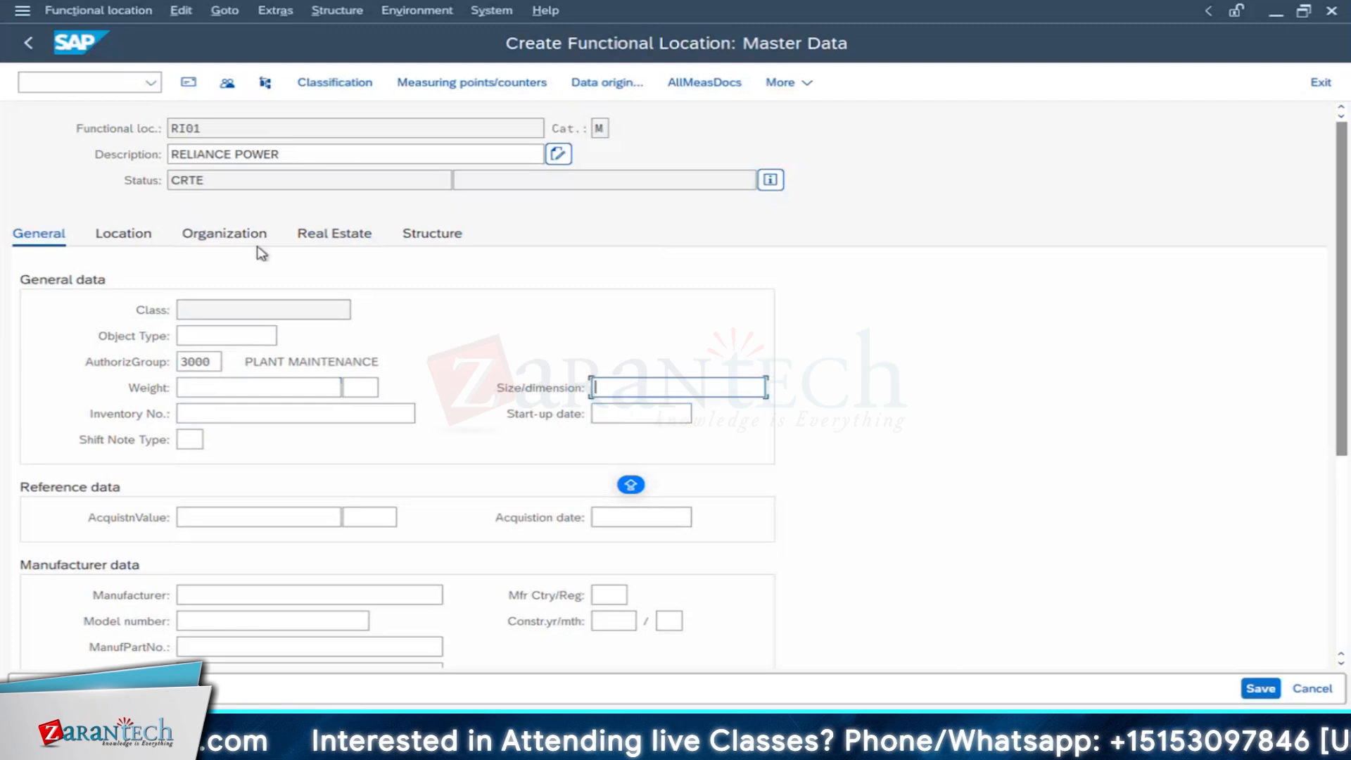
scroll(732, 348, down, 1)
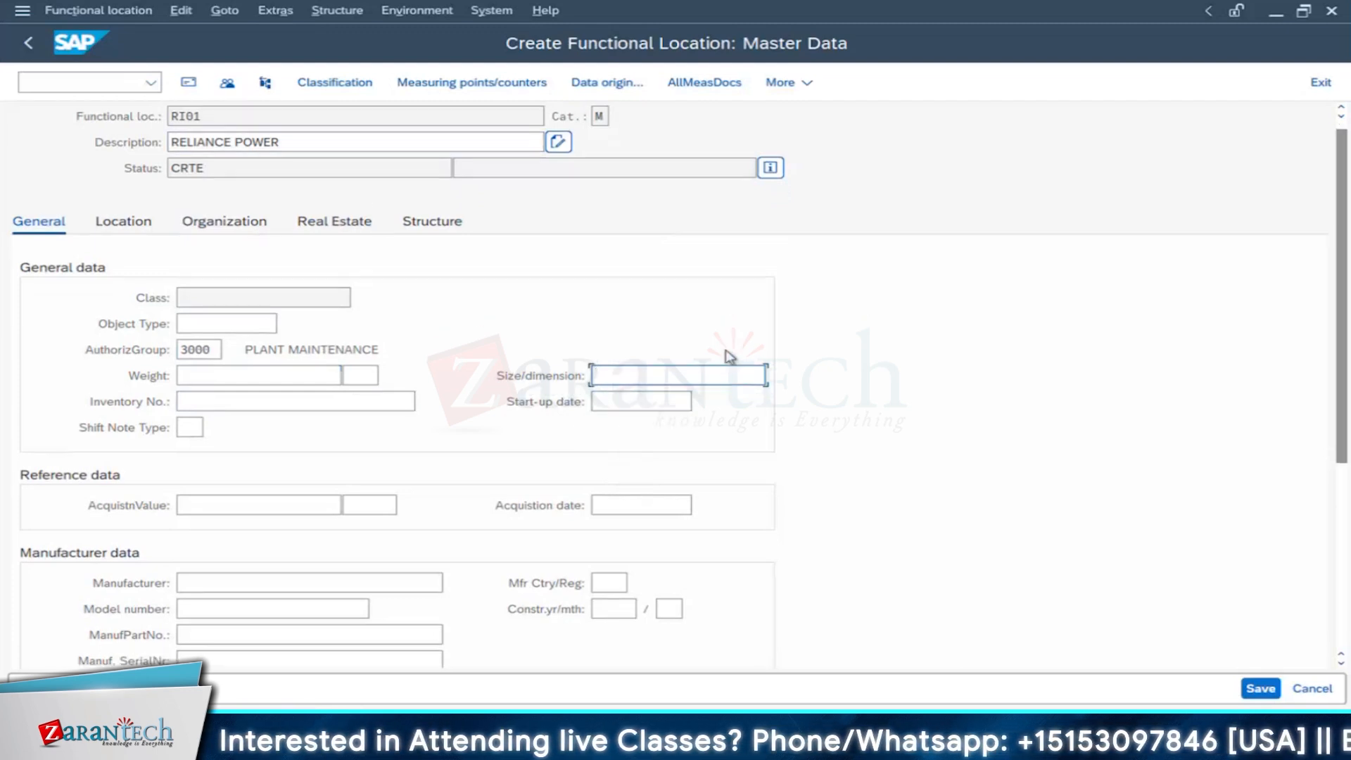
click(628, 398)
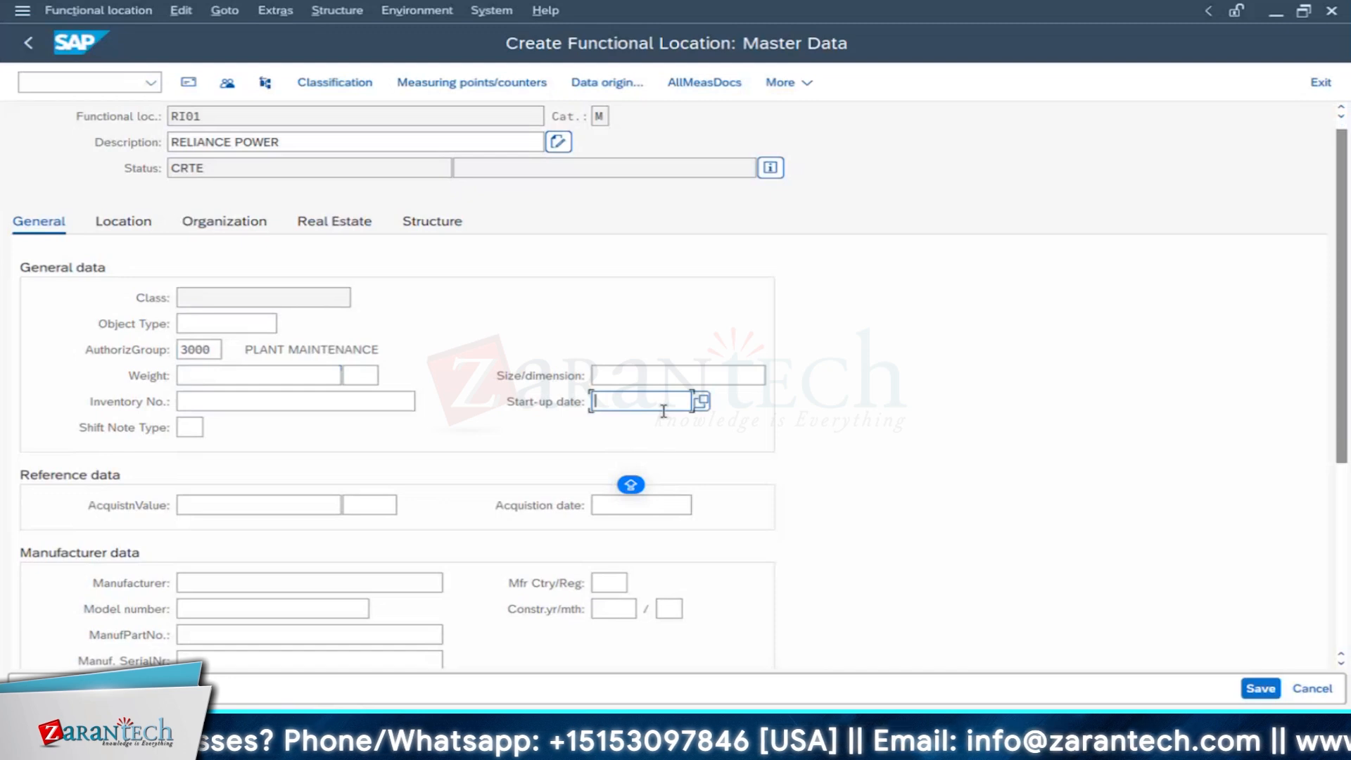
text(01.01)
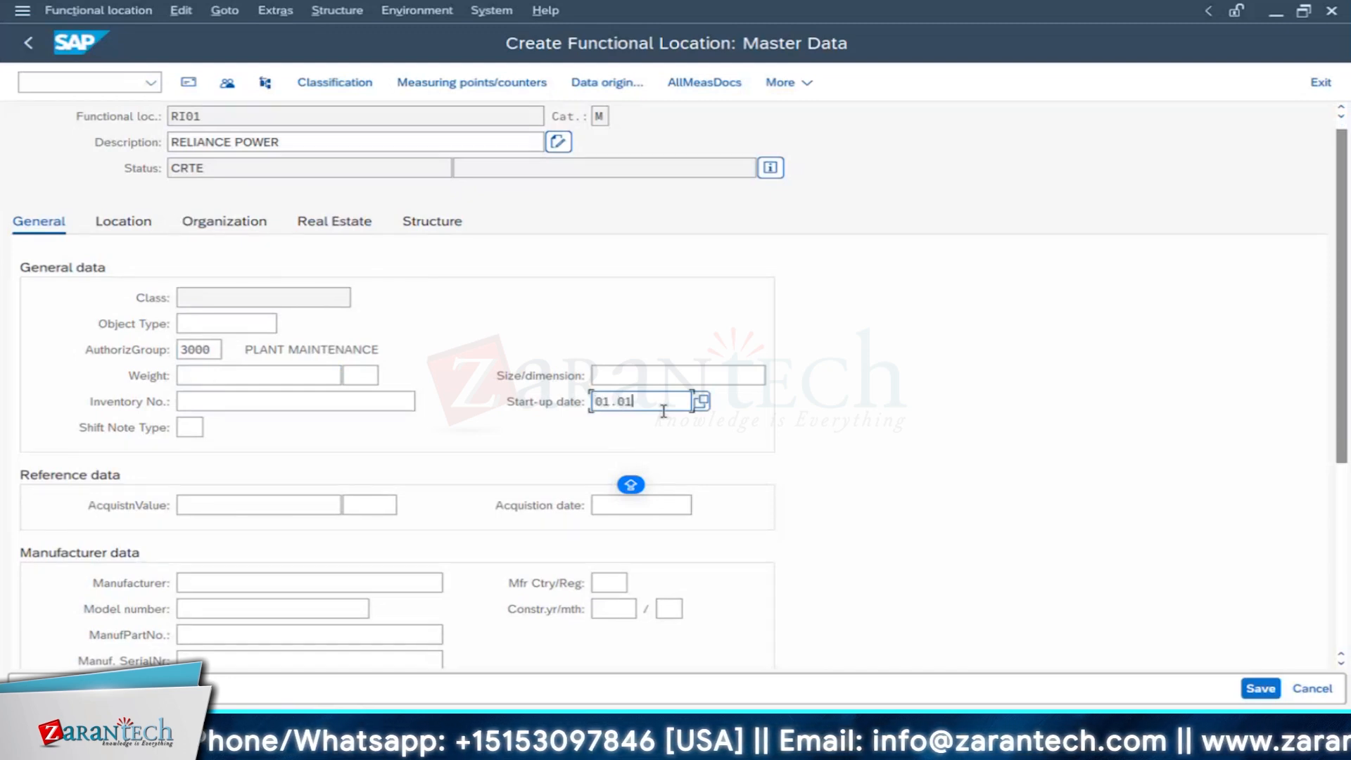
Step: Complete the functional location's start-up date as 01.01.1900
text(.1)
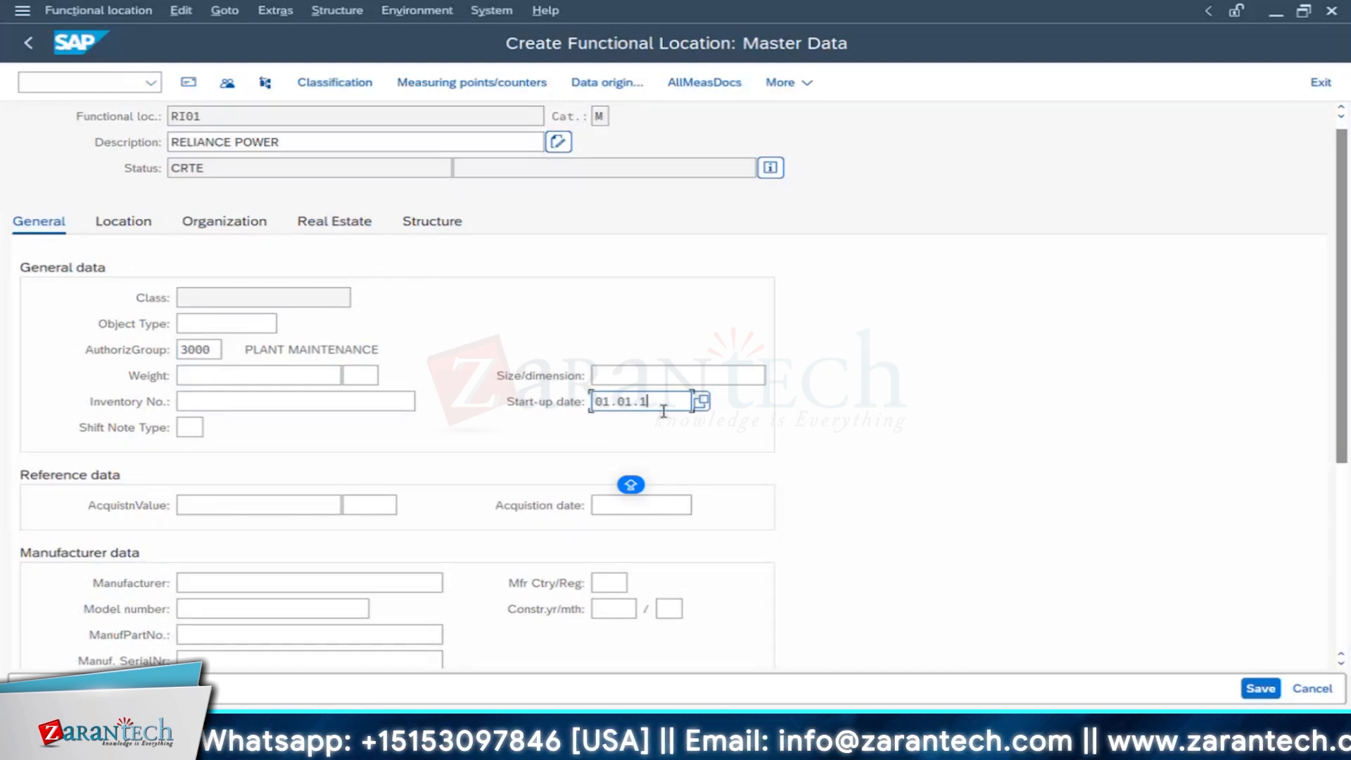
text(900)
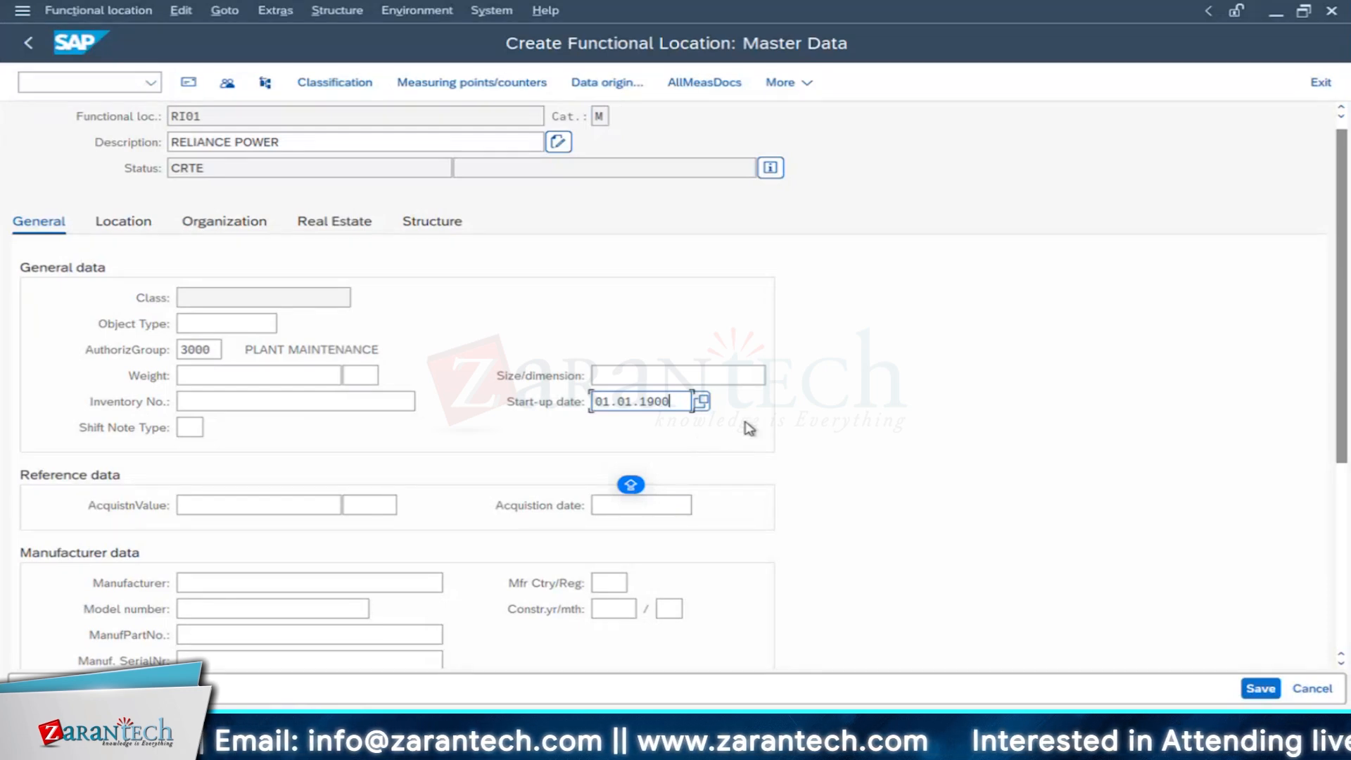
Step: Review the acquisition value, acquisition date and manufacturer fields of the functional location and switch to its location data
scroll(559, 422, down, 3)
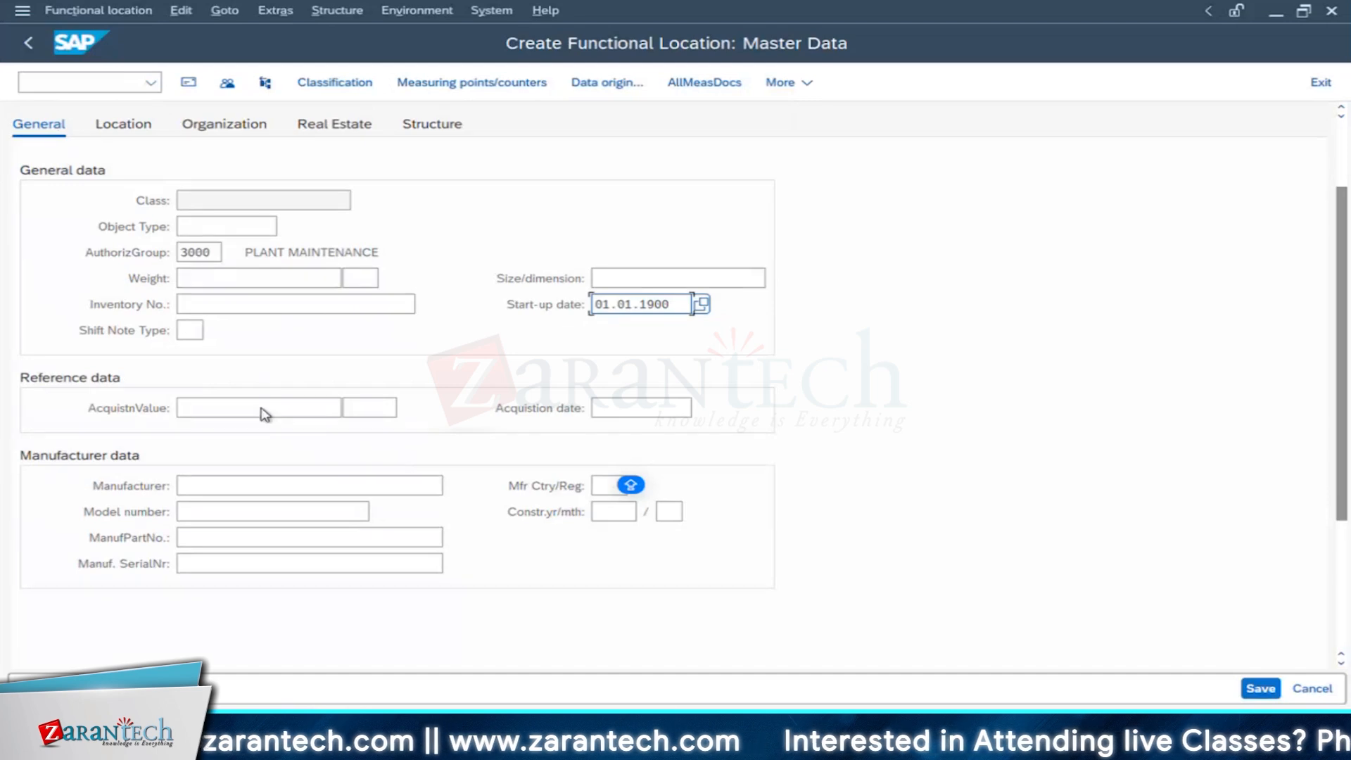
click(281, 409)
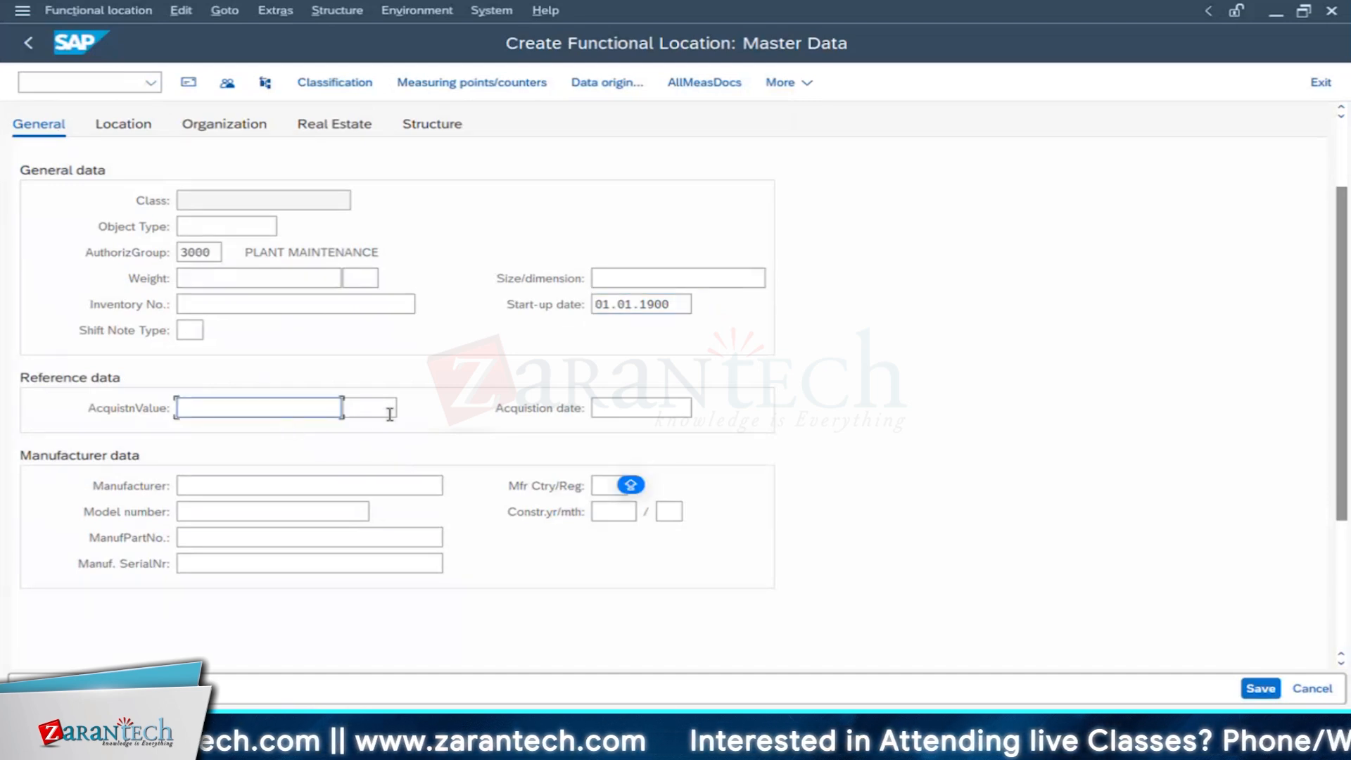
click(390, 411)
click(641, 411)
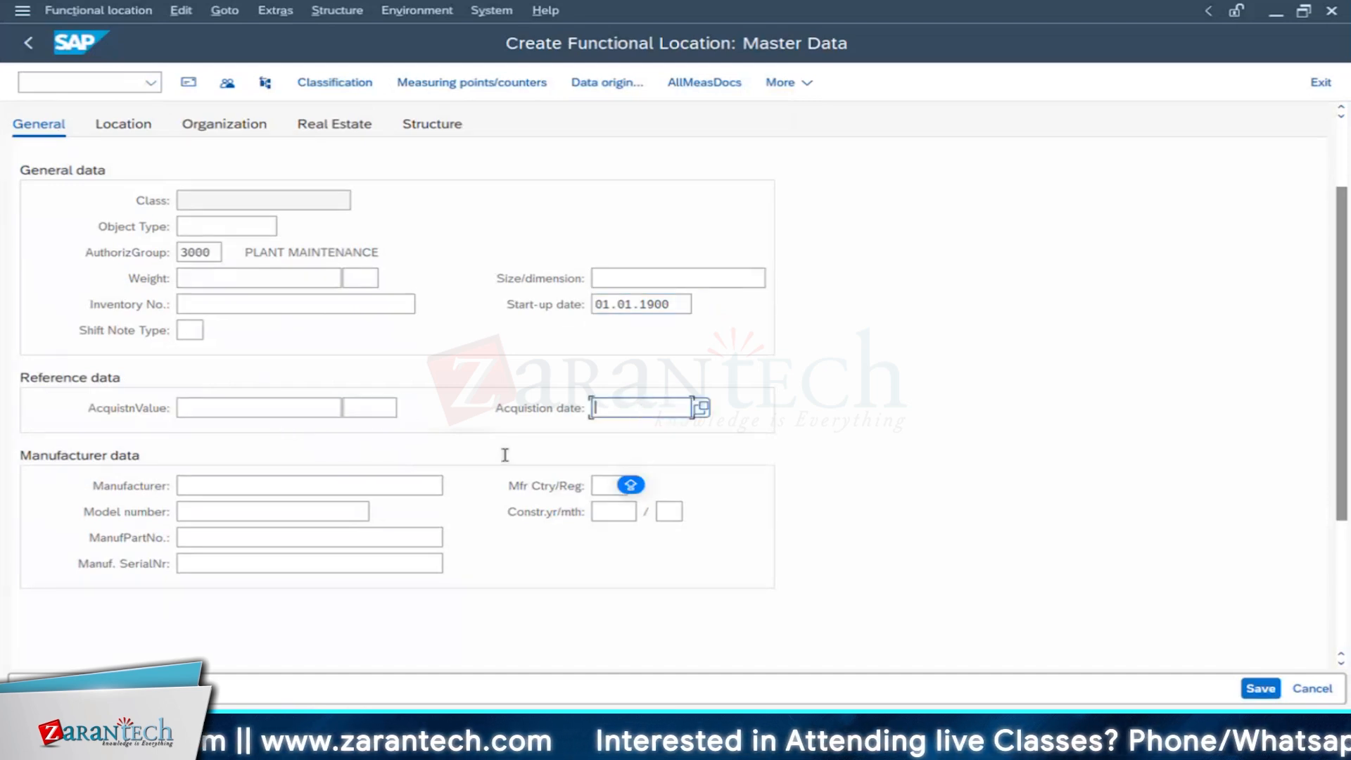
scroll(505, 455, down, 2)
click(289, 437)
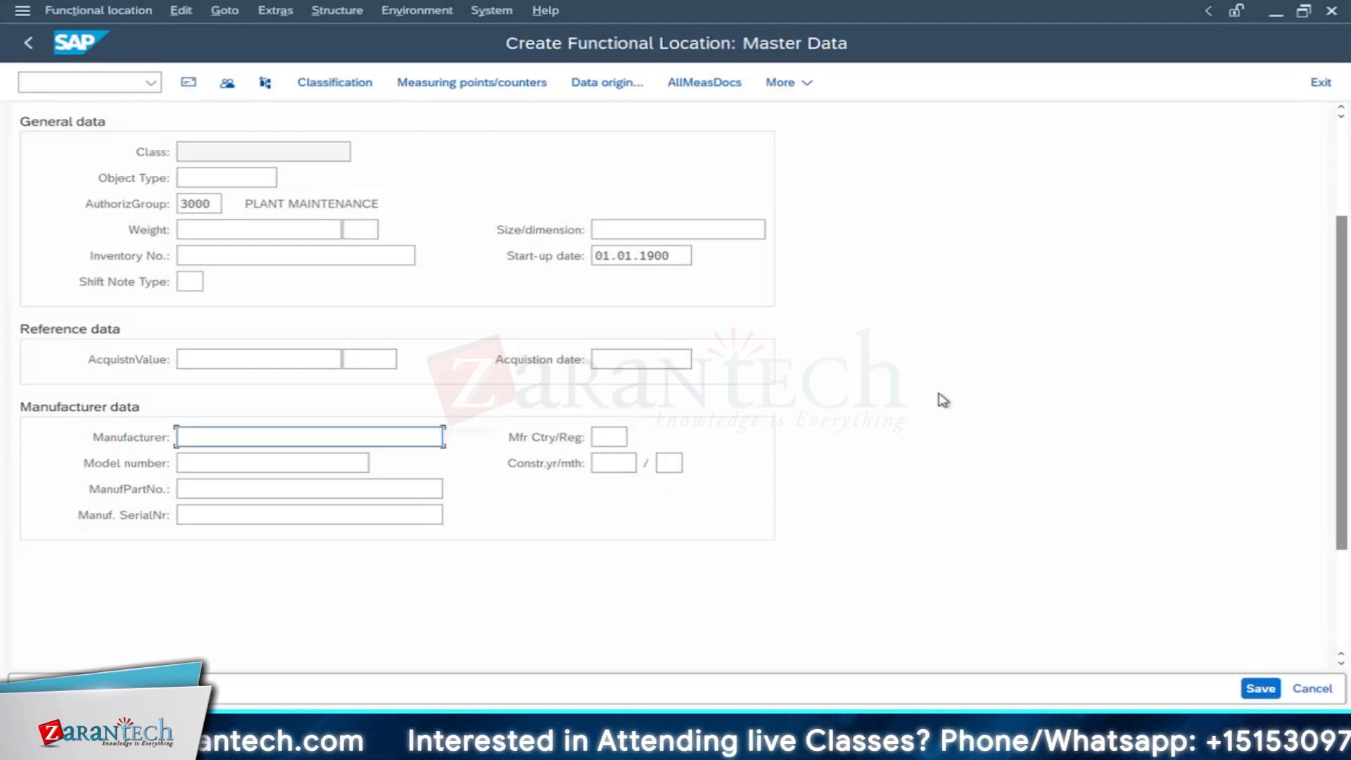
scroll(943, 400, up, 6)
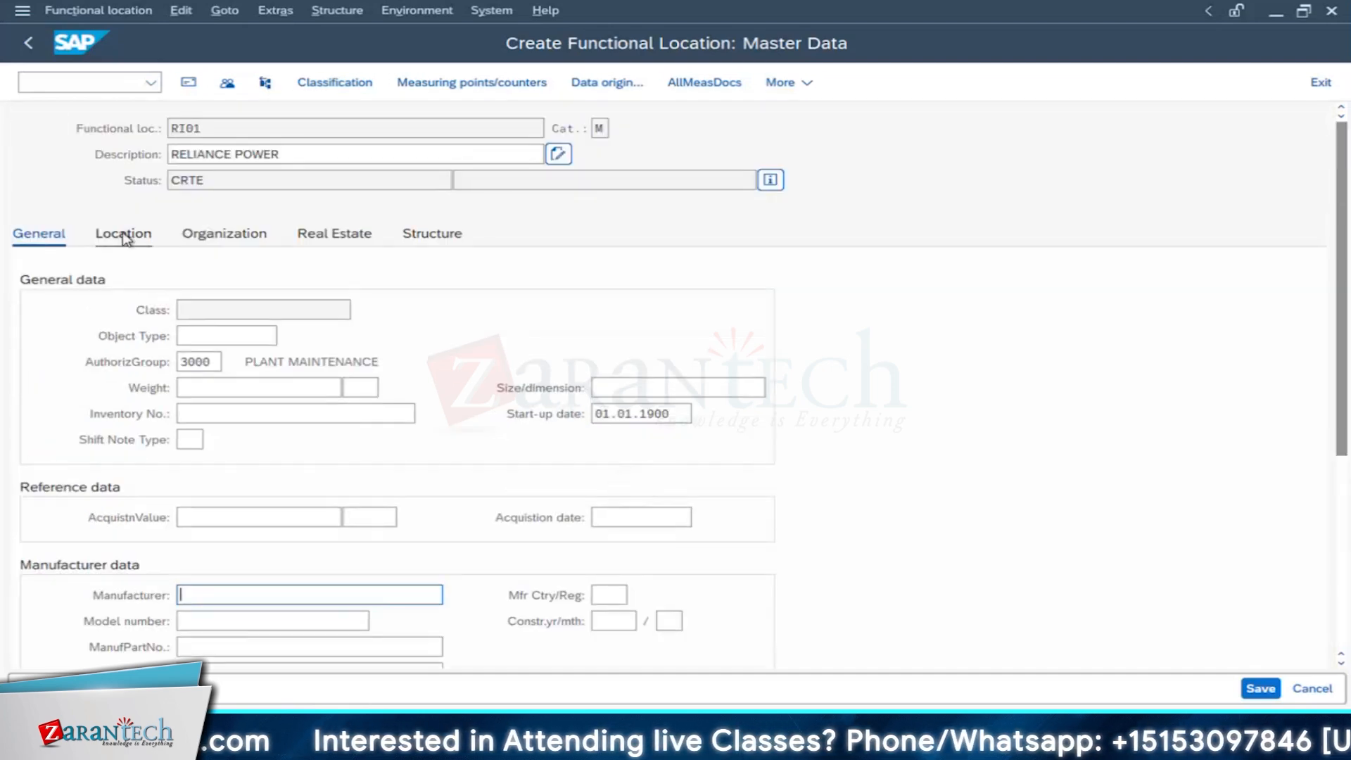
click(124, 238)
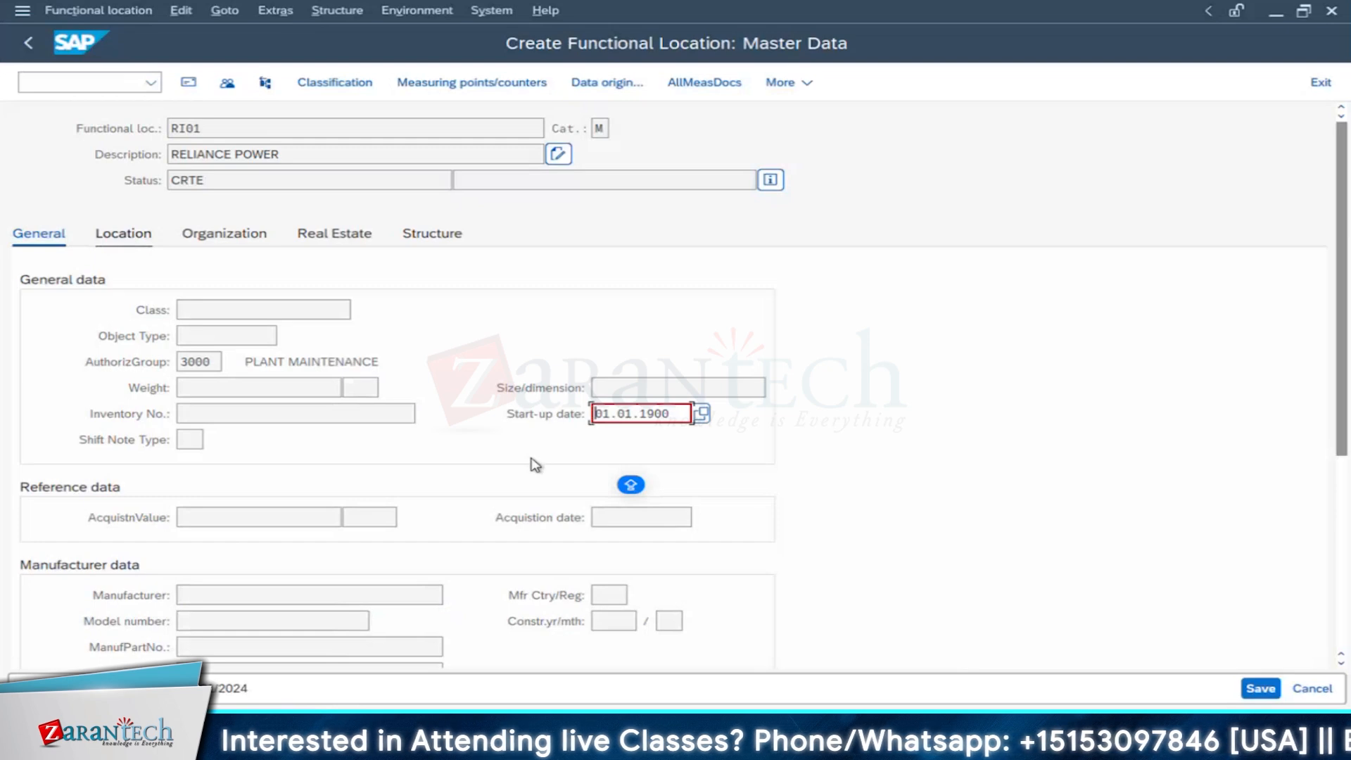
Step: Re-enter the start-up date with slashes as 01/01/1900 and confirm it
click(619, 414)
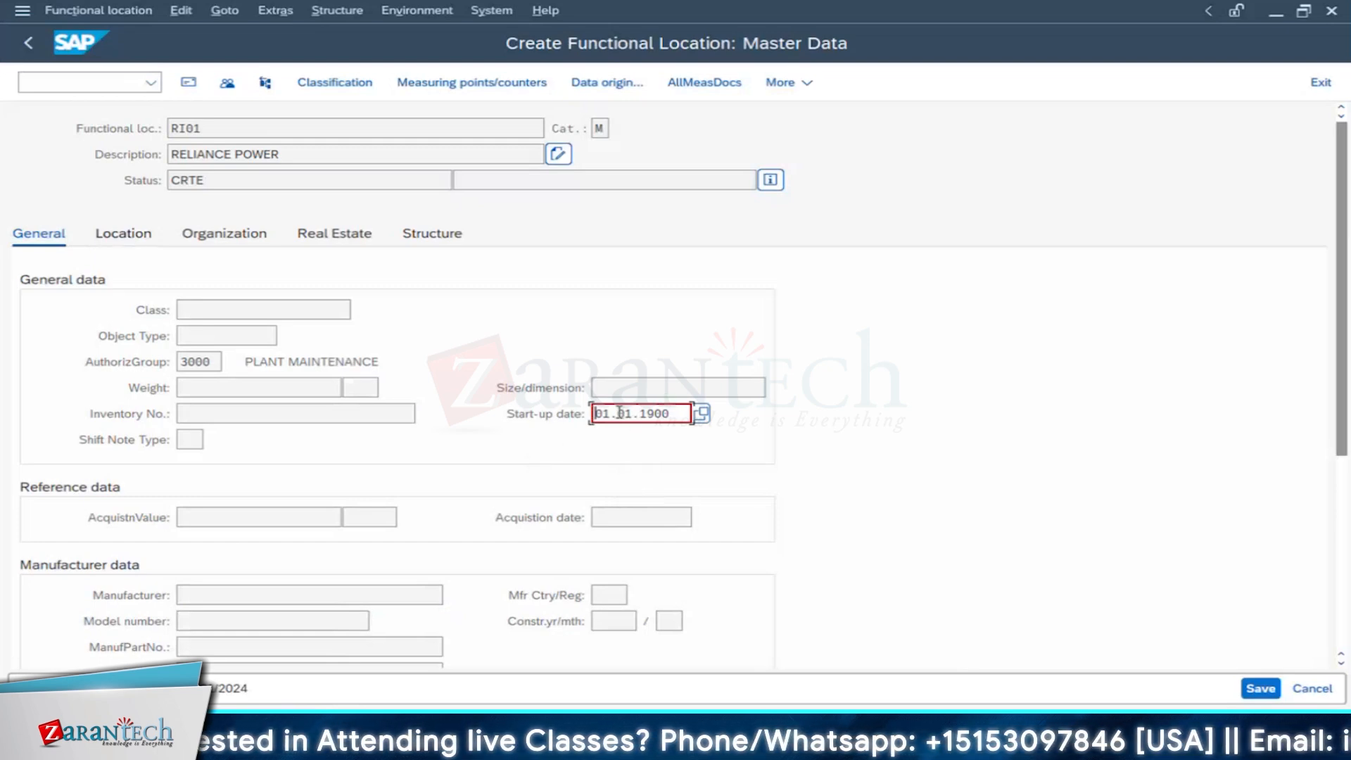
key(BackSpace)
key(Delete)
key(Delete)
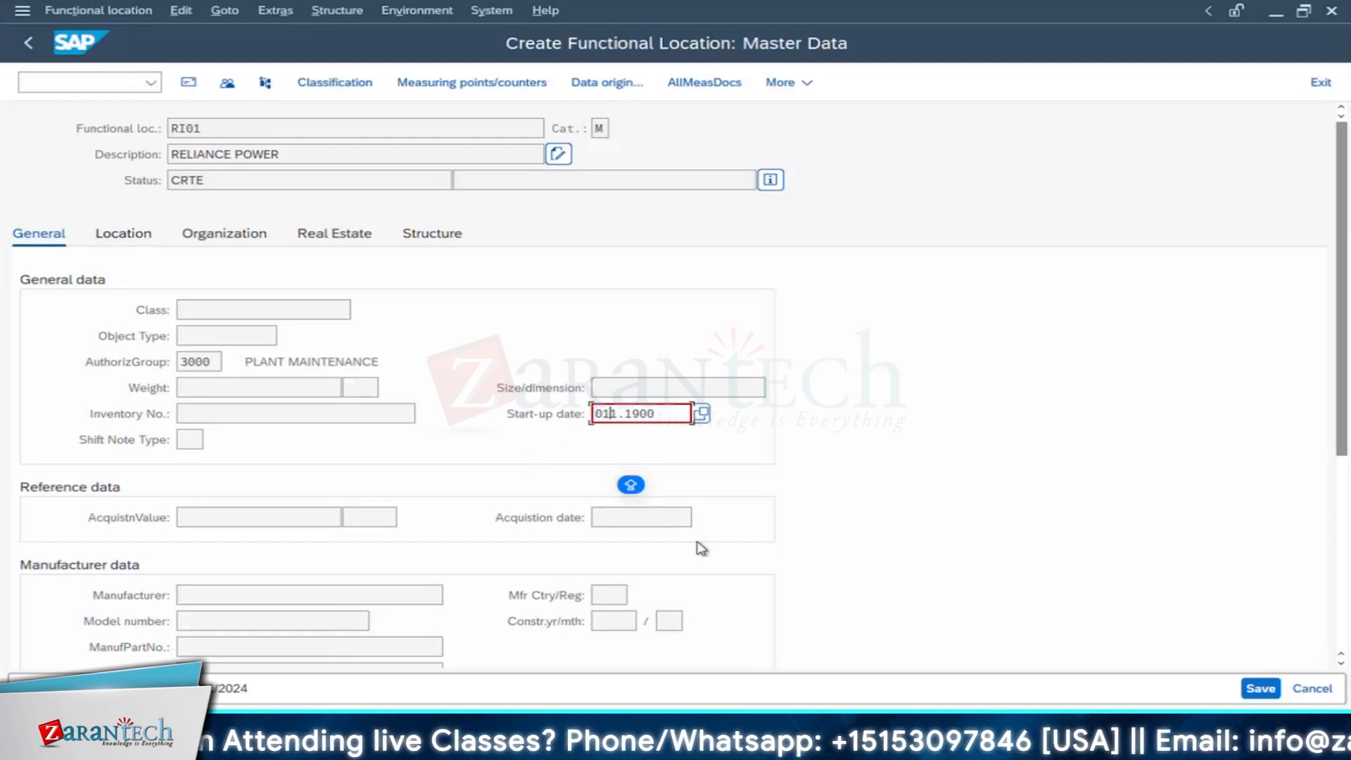
text(/)
key(Right)
key(Right)
key(Right)
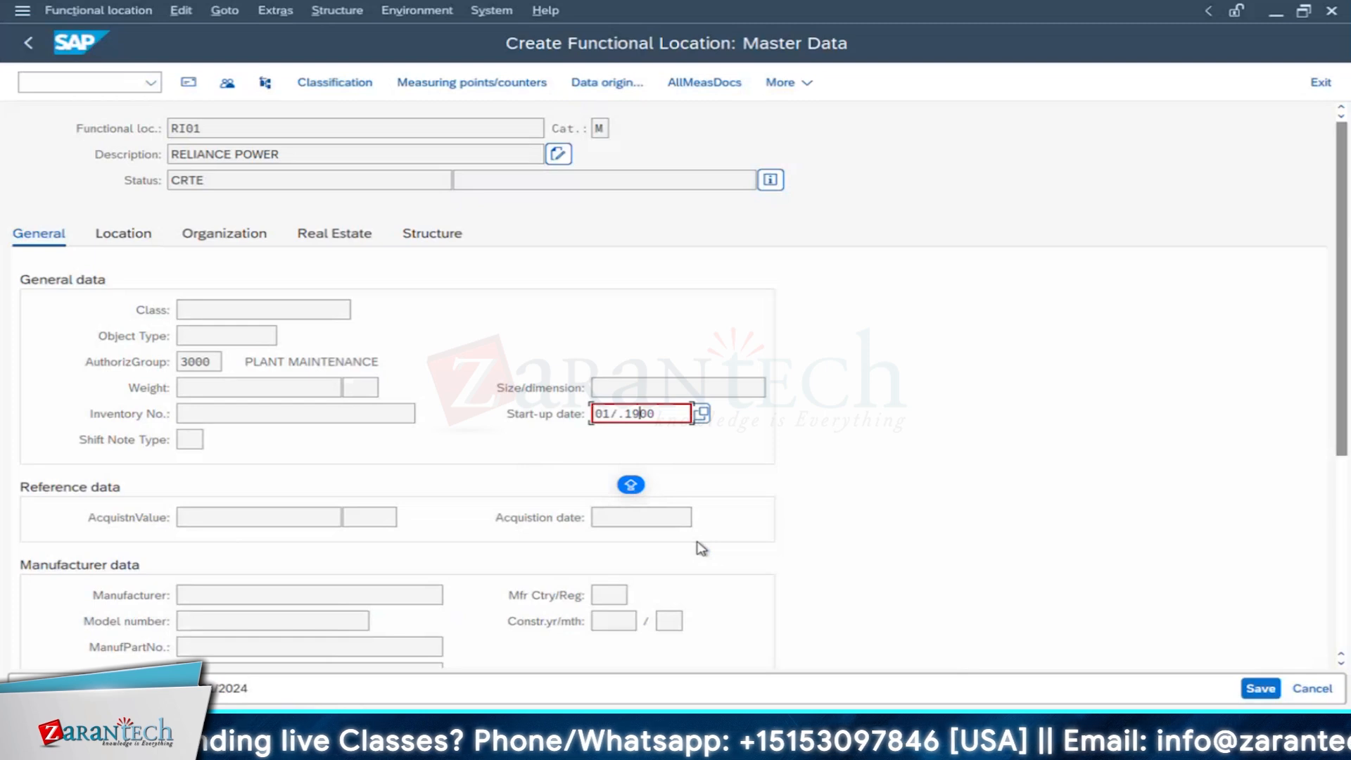
key(Delete)
key(Delete)
key(BackSpace)
key(BackSpace)
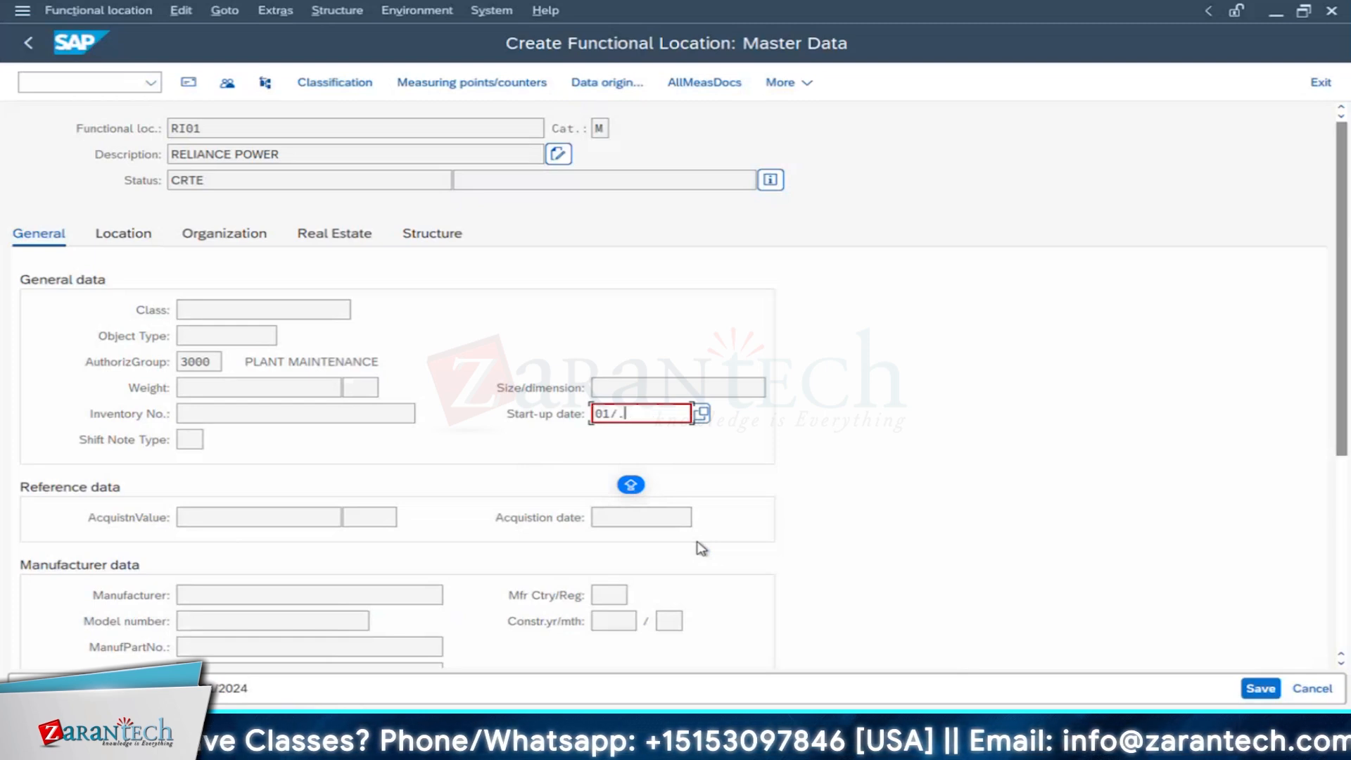
key(BackSpace)
text(01/190)
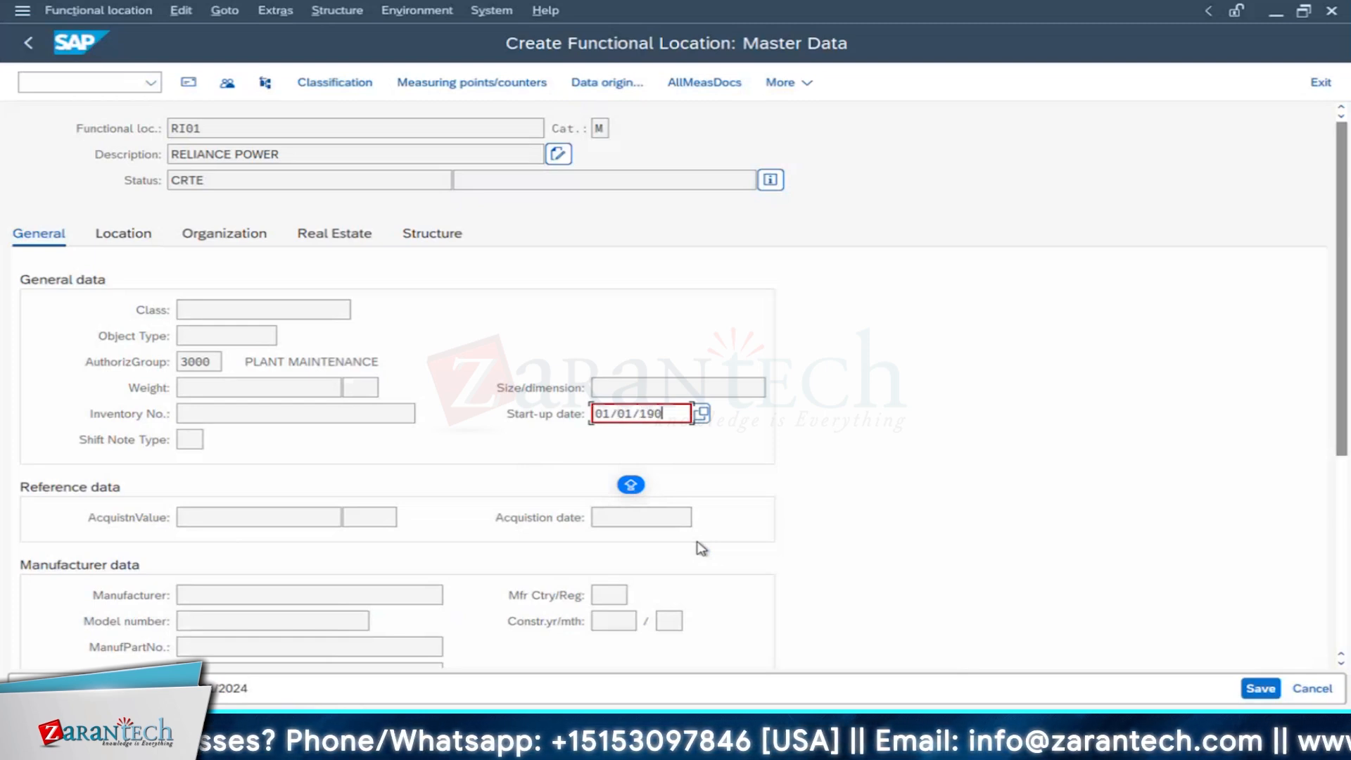
text(0)
key(Return)
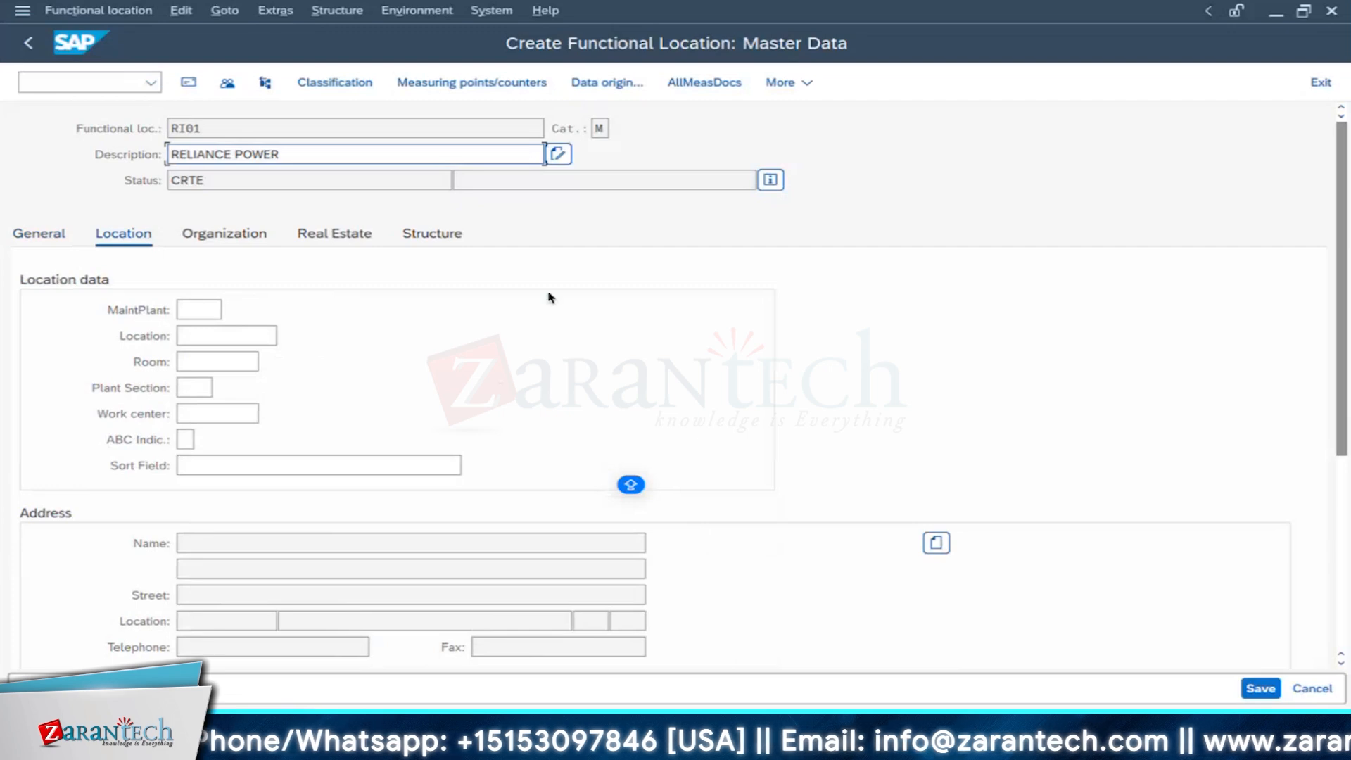
Step: Search all maintenance plants without restrictions and assign plant 1710 as the functional location's maintenance plant
click(199, 307)
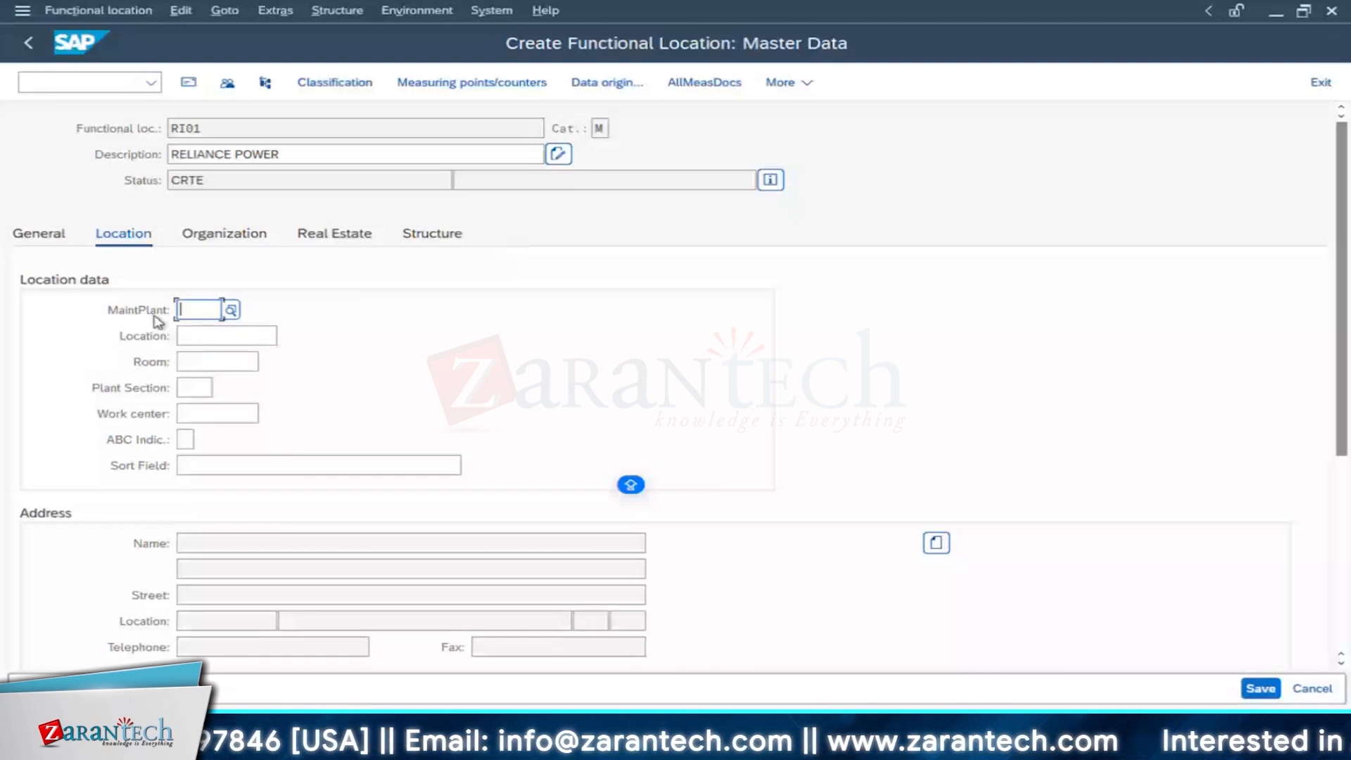
click(232, 310)
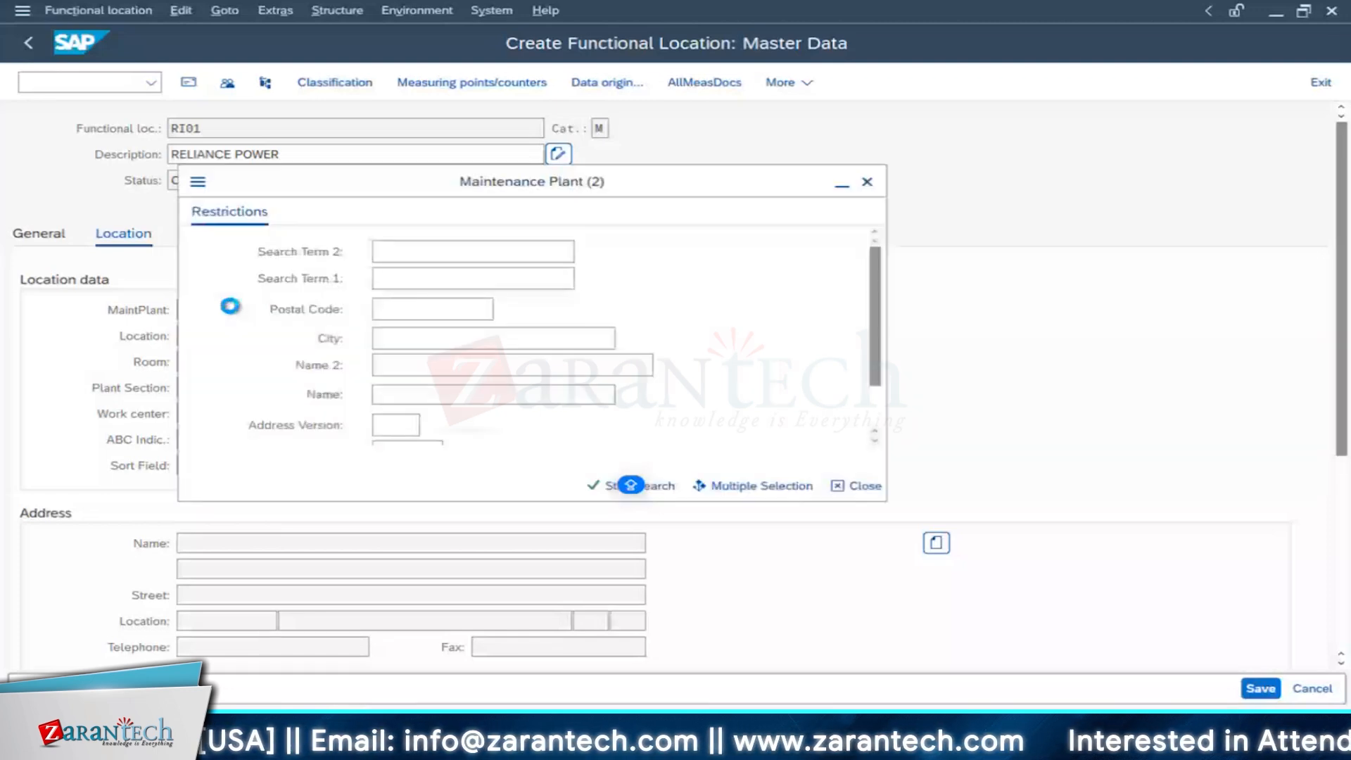
click(665, 486)
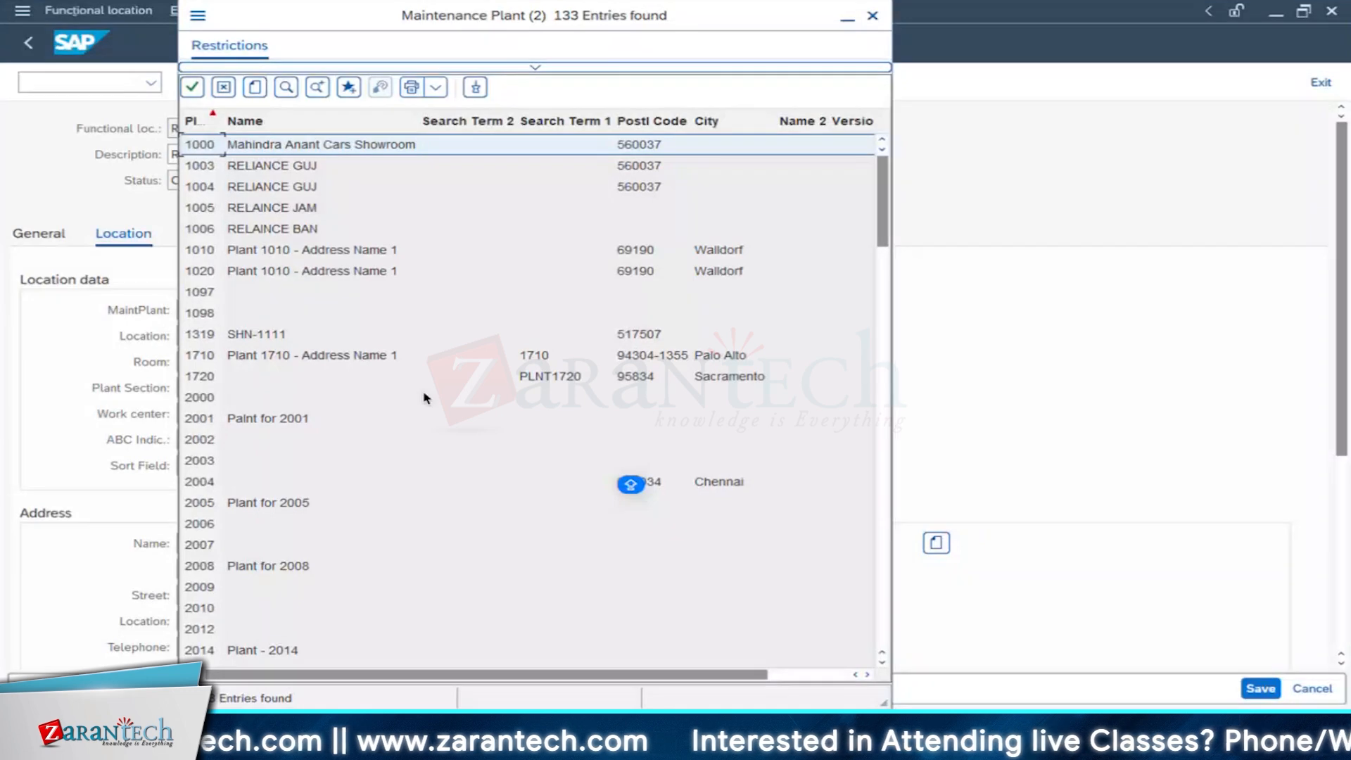
double_click(224, 125)
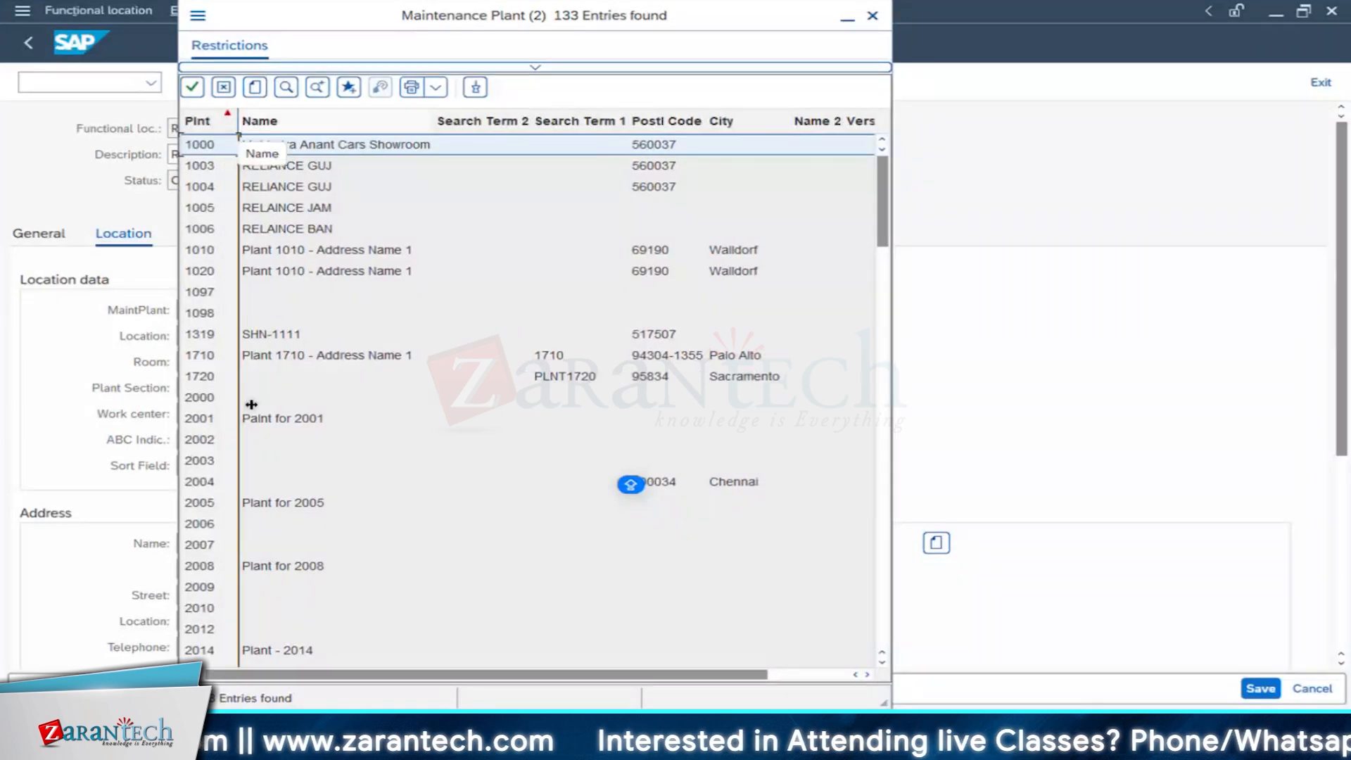
click(212, 362)
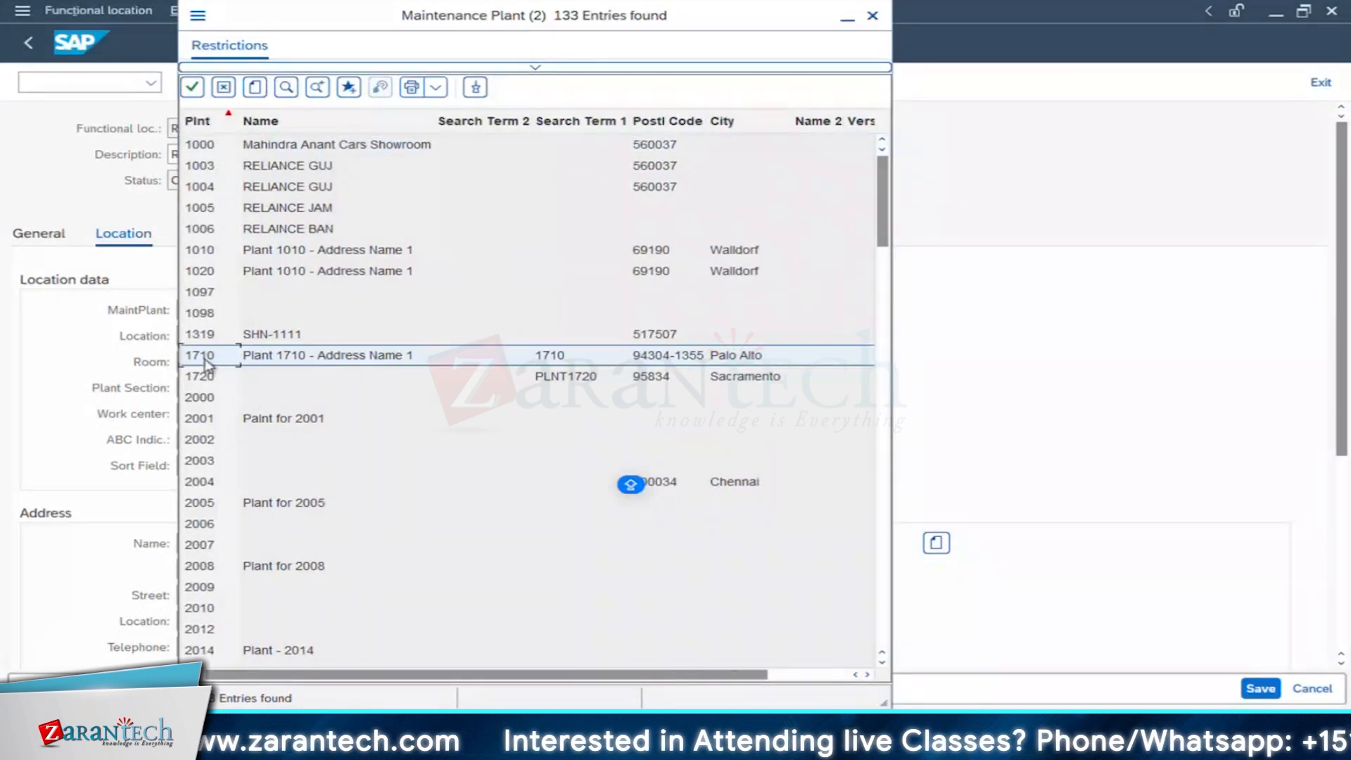
double_click(204, 362)
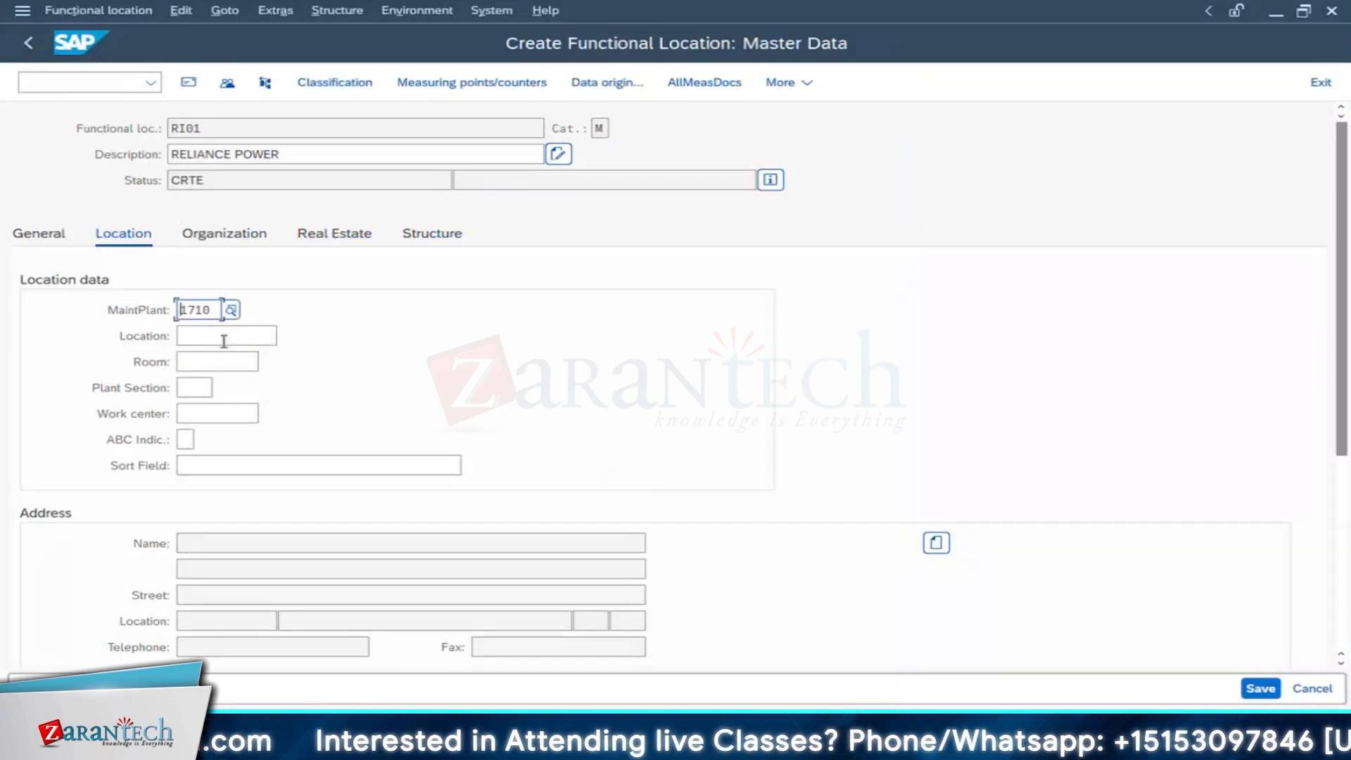
Step: Look through the locations available for plant 1710 and close the list without choosing one
click(224, 338)
click(286, 337)
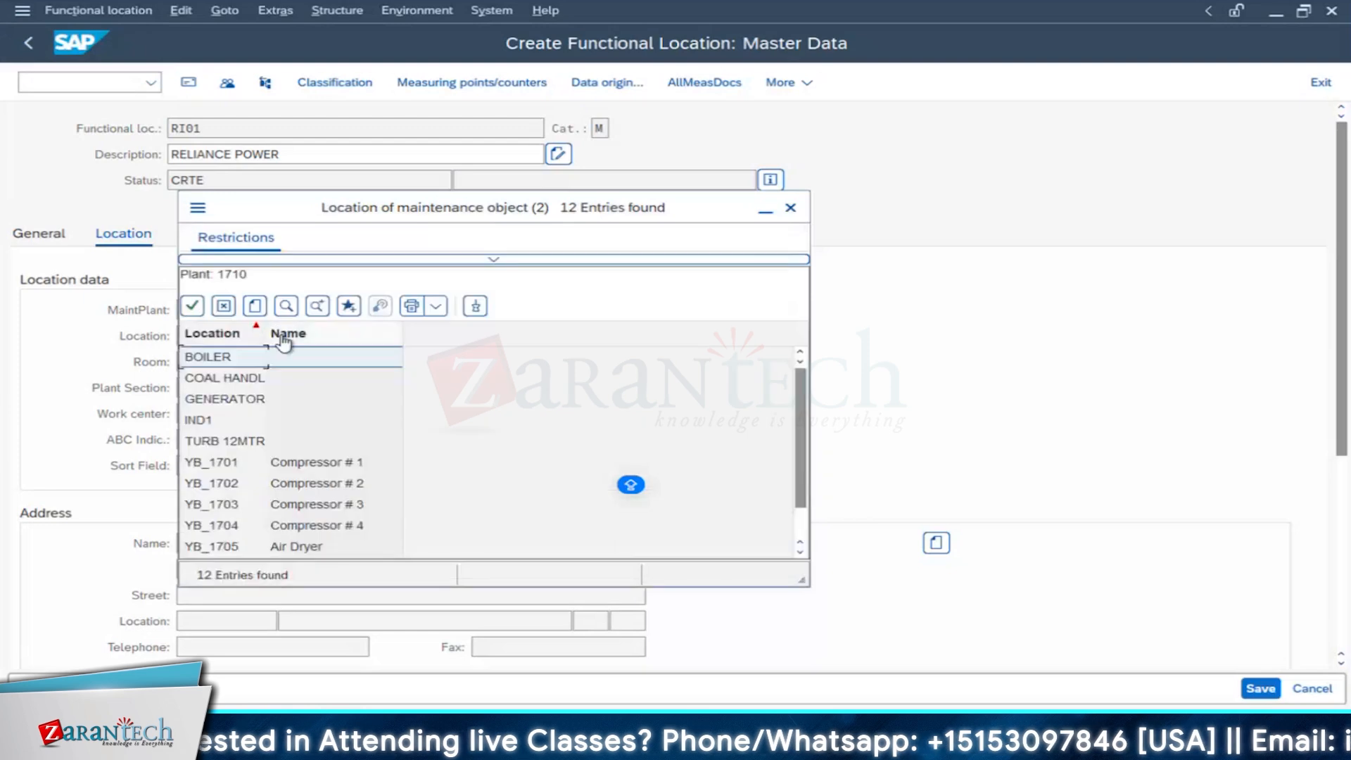
drag(414, 216, 672, 159)
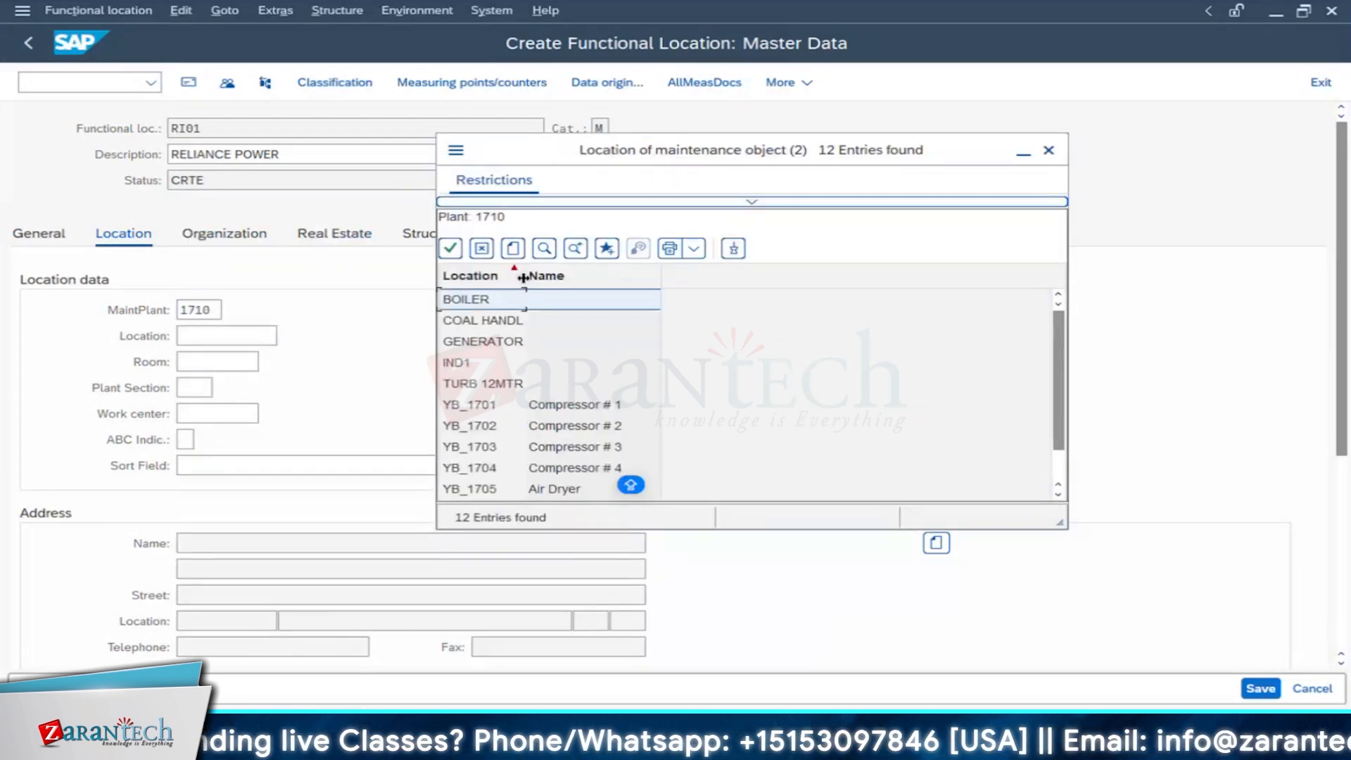
drag(524, 275, 535, 275)
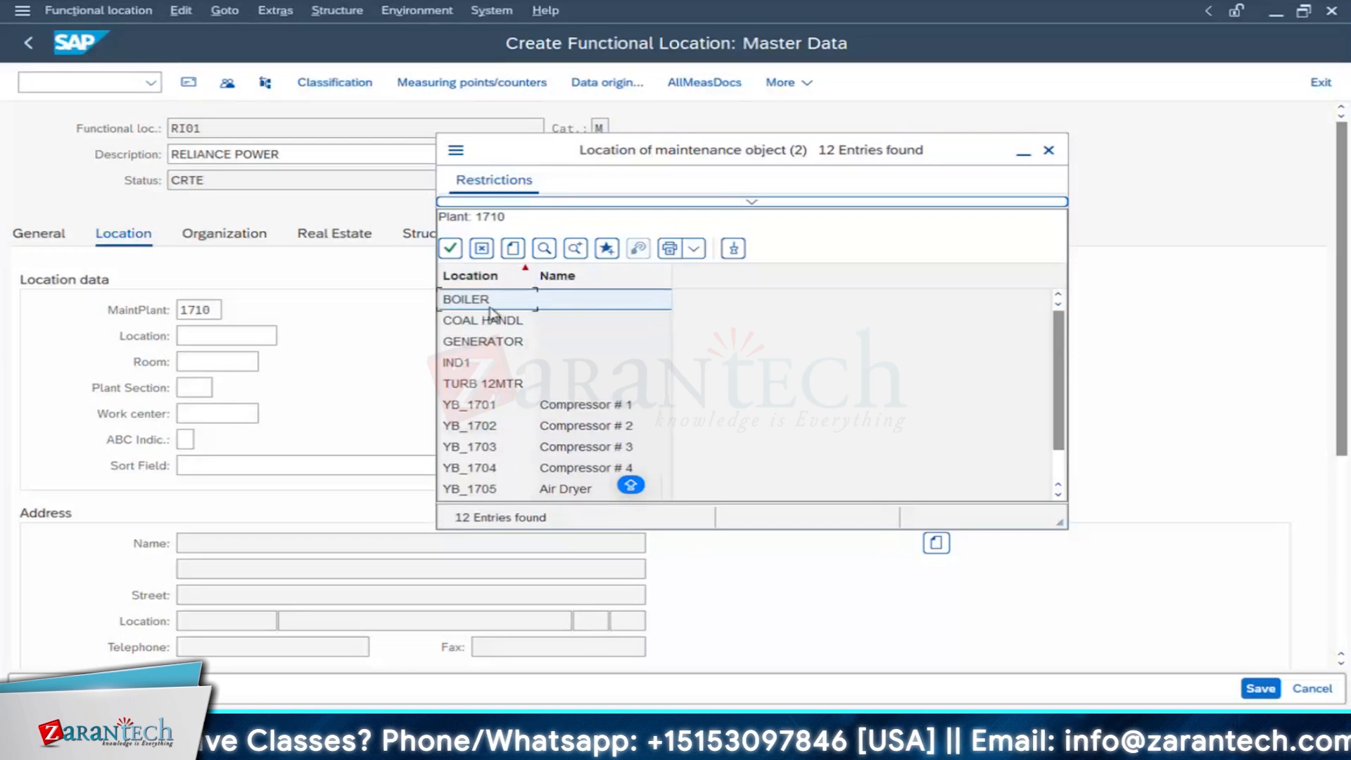
scroll(482, 461, down, 1)
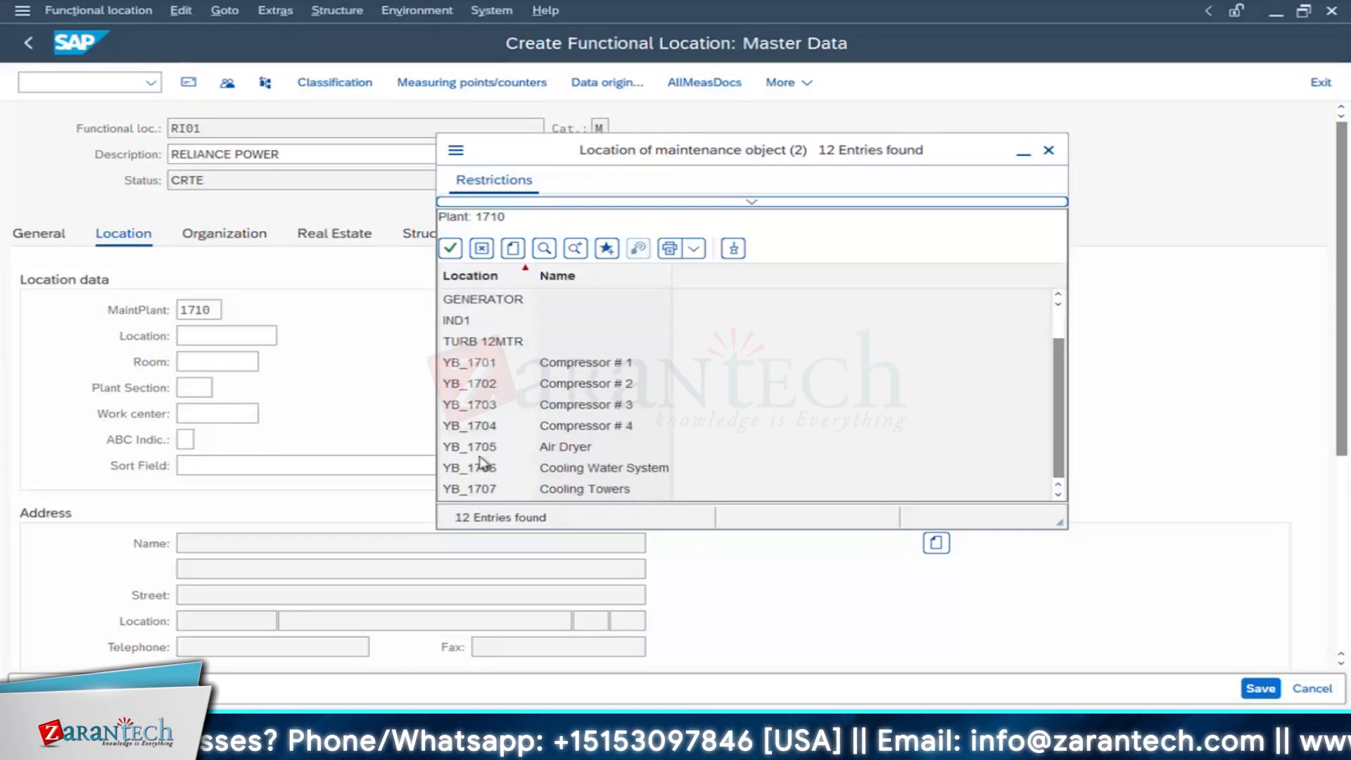
scroll(482, 464, up, 1)
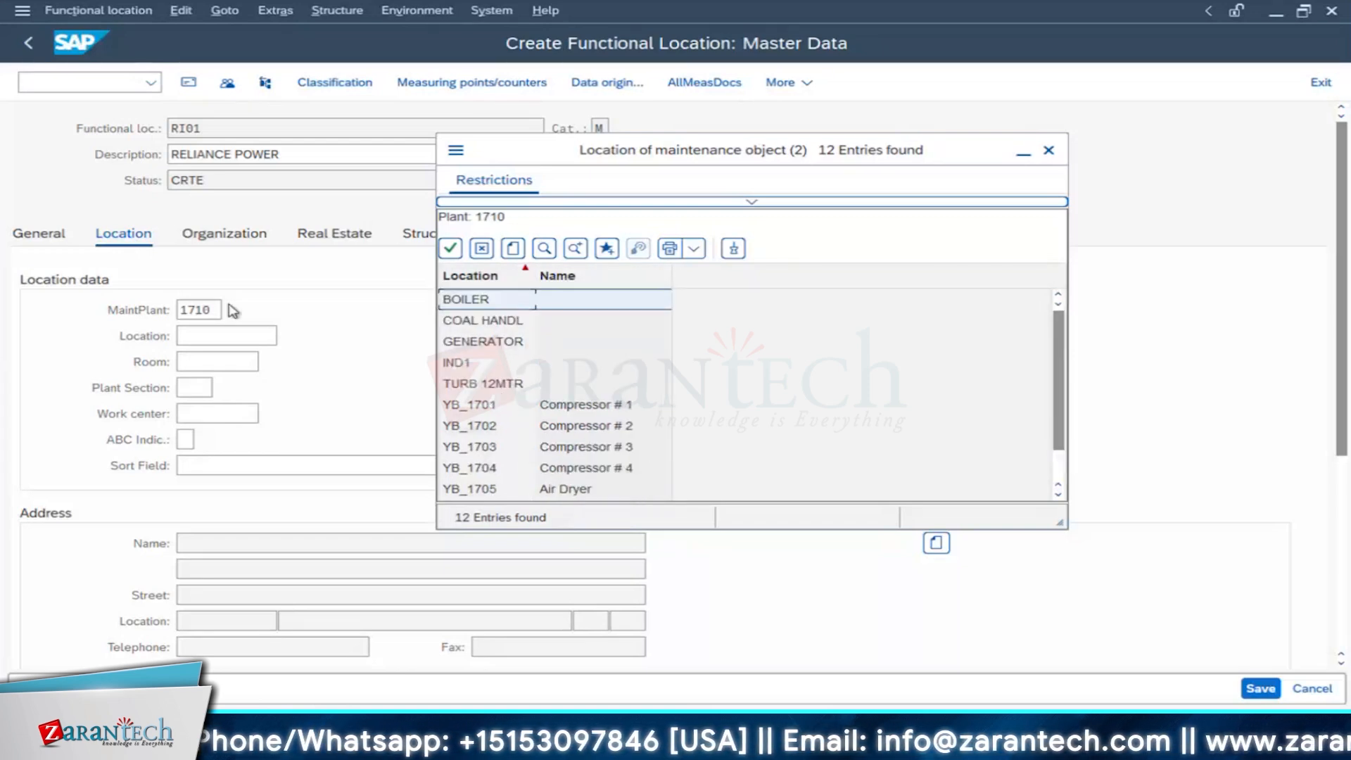
click(1048, 151)
click(275, 336)
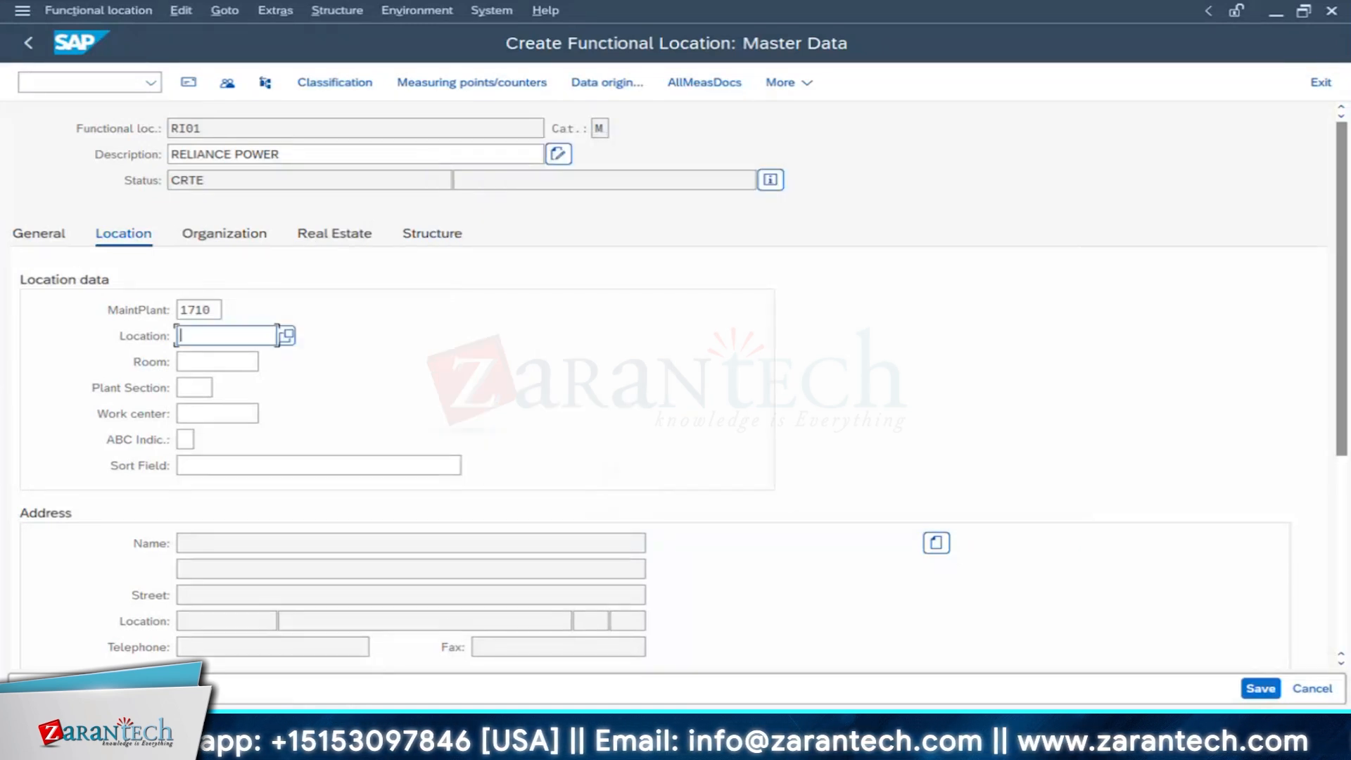
Step: Switch to the session with the new authorization group entries and go back to the customizing guide
mouse_move(344, 747)
click(602, 656)
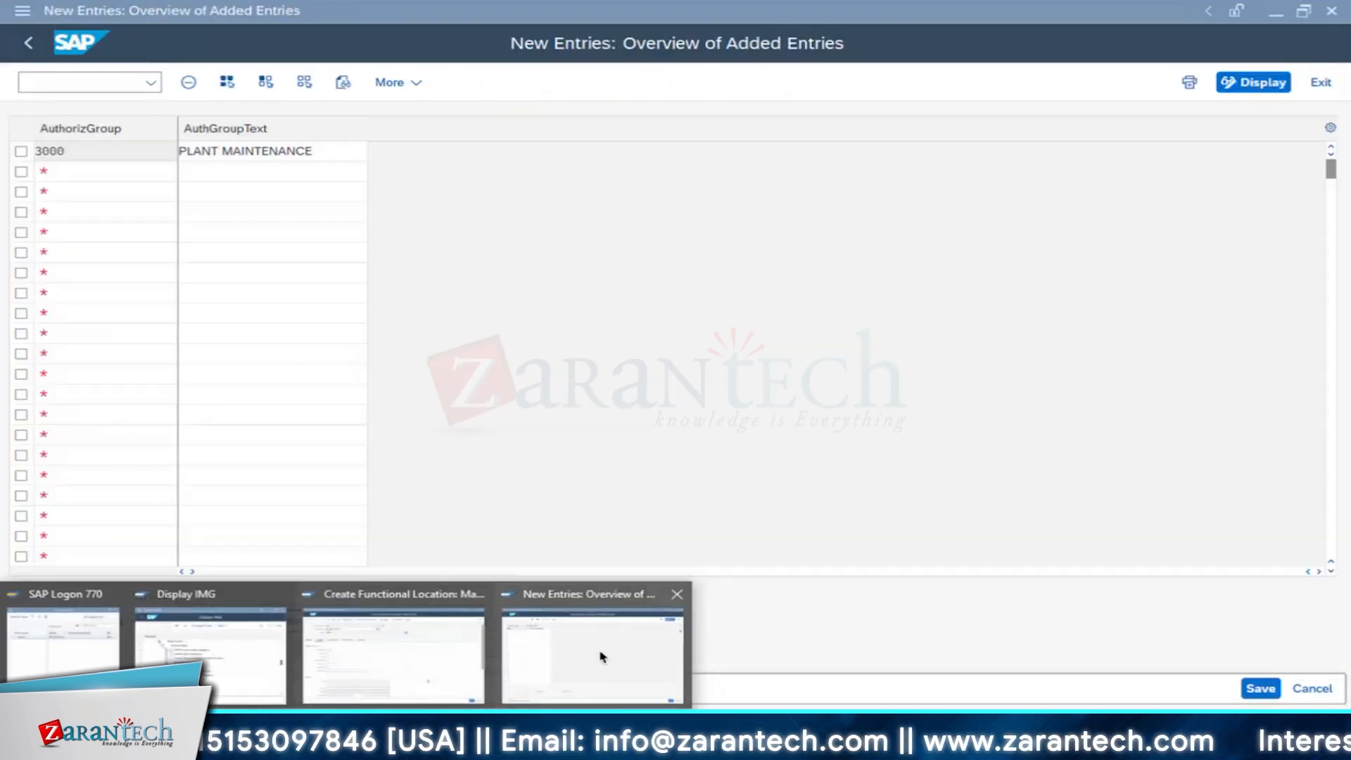
click(28, 43)
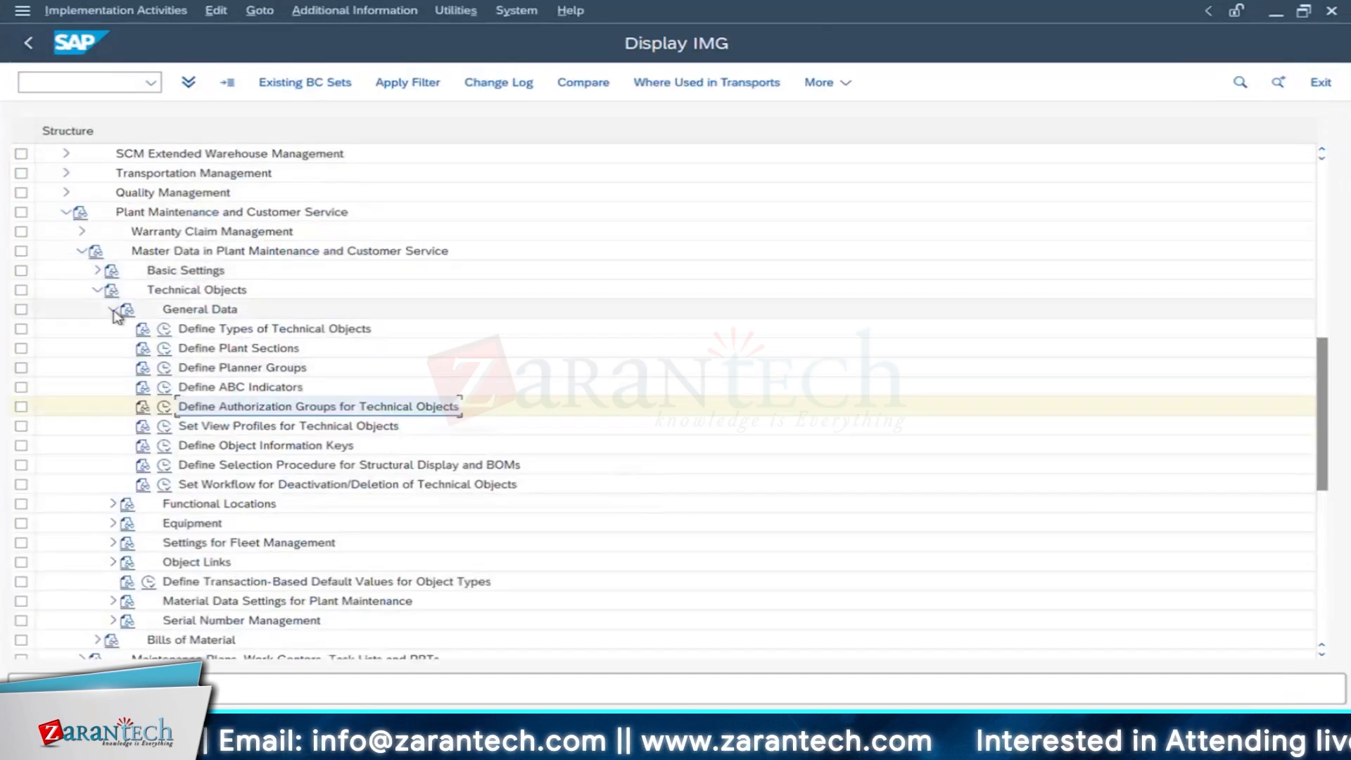
Step: Collapse the General Data and Master Data in Plant Maintenance and Customer Service nodes of the customizing guide
click(114, 311)
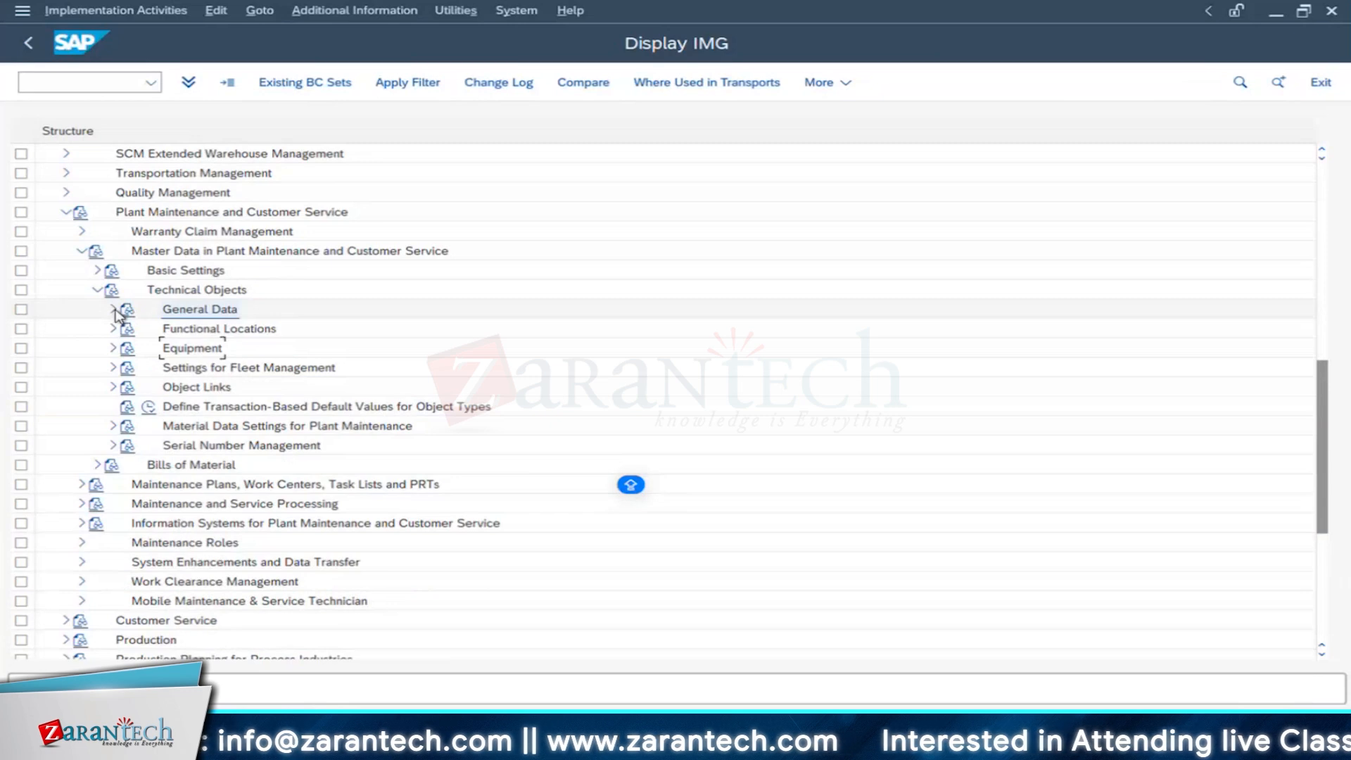
scroll(397, 350, down, 1)
scroll(136, 299, up, 3)
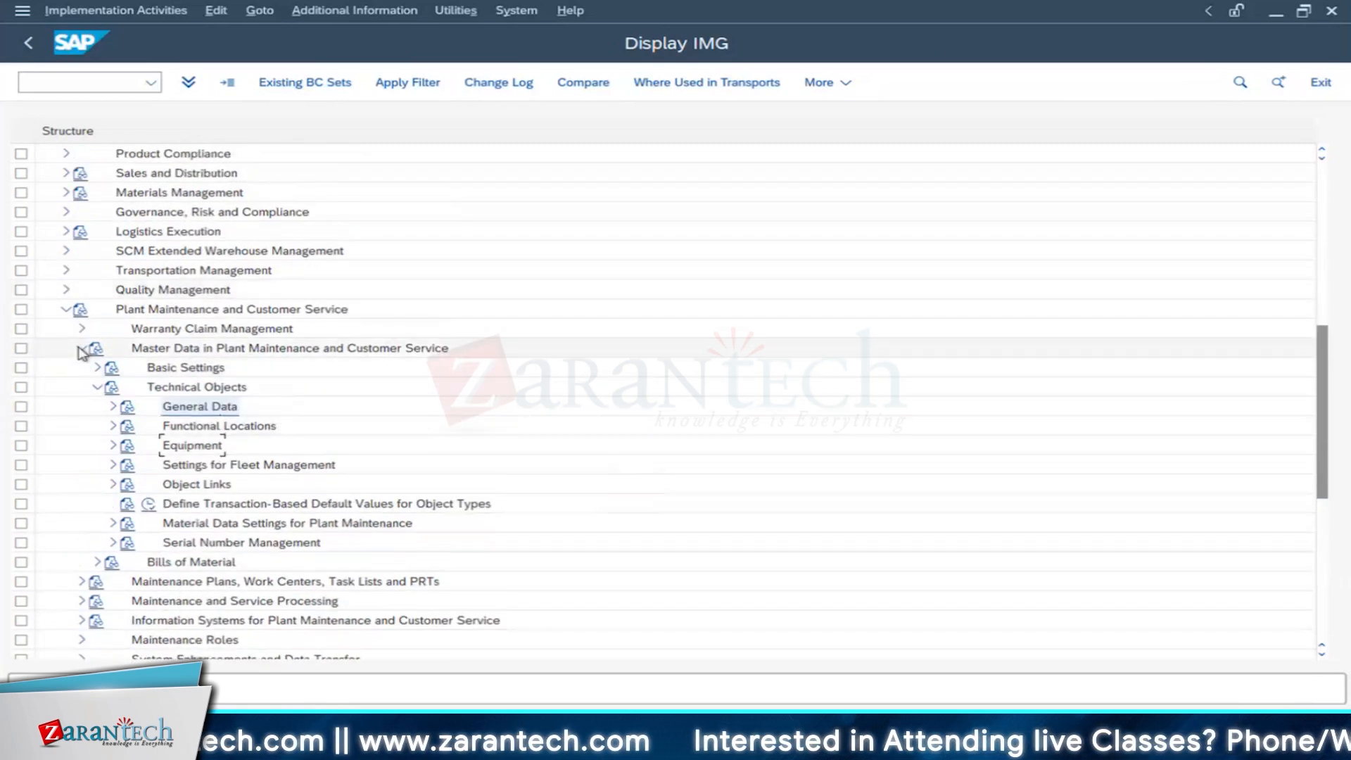
click(82, 349)
scroll(440, 418, up, 1)
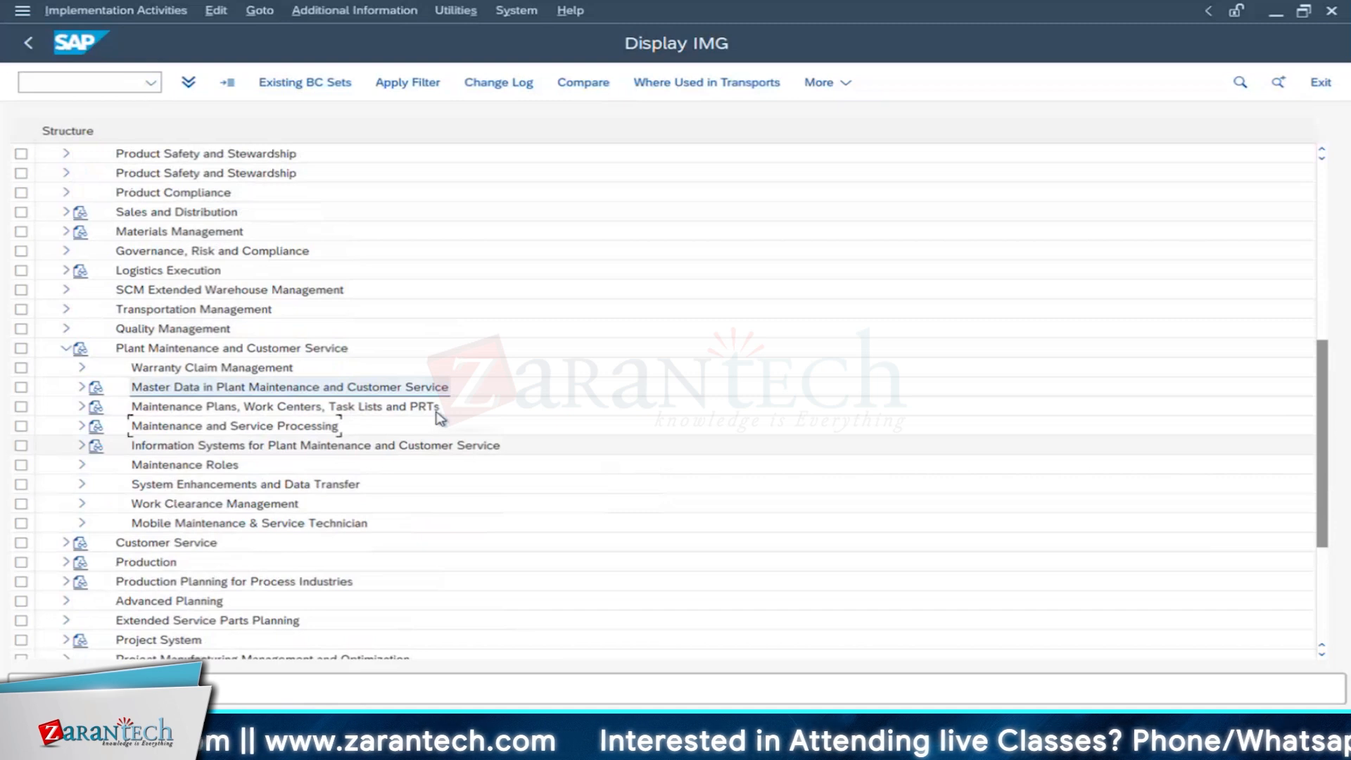
Step: Find the Enterprise Structure node in the customizing guide and expand it
scroll(440, 418, up, 1)
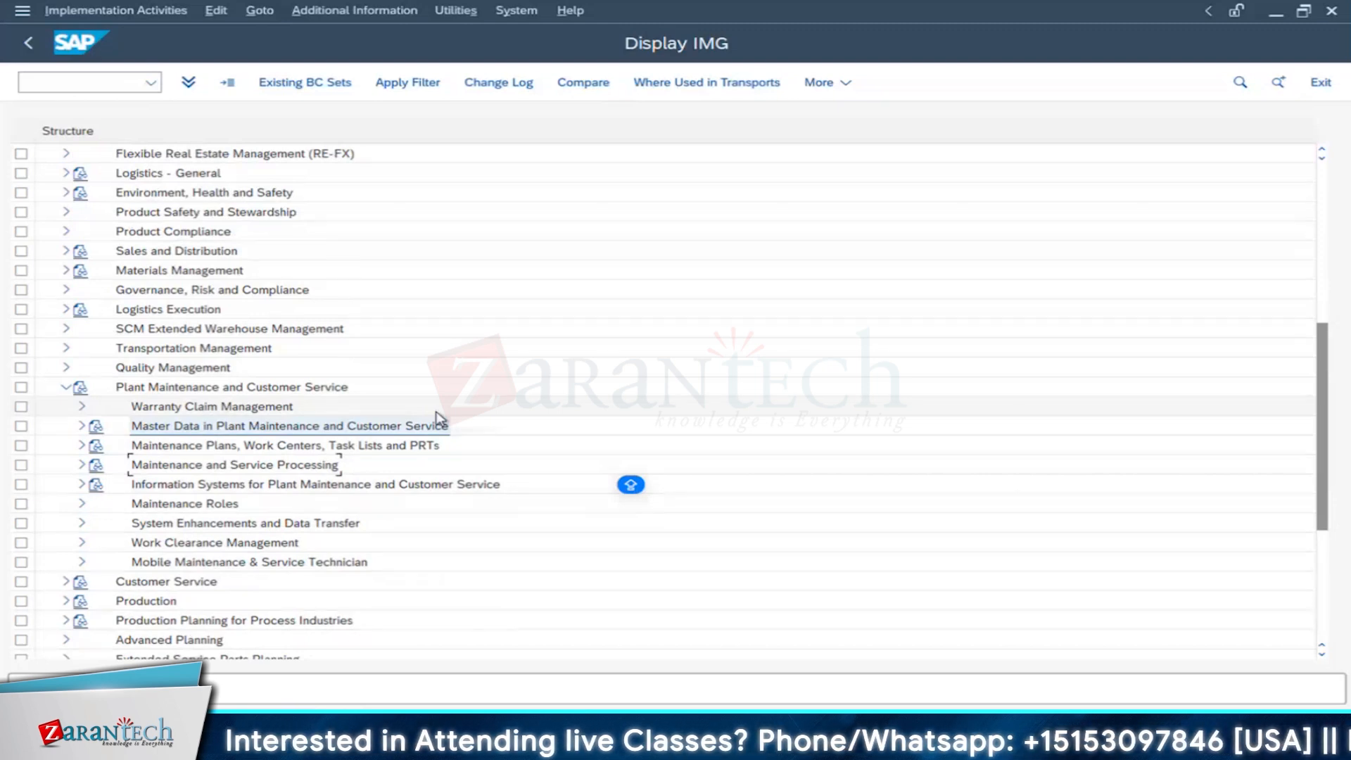
scroll(263, 296, up, 5)
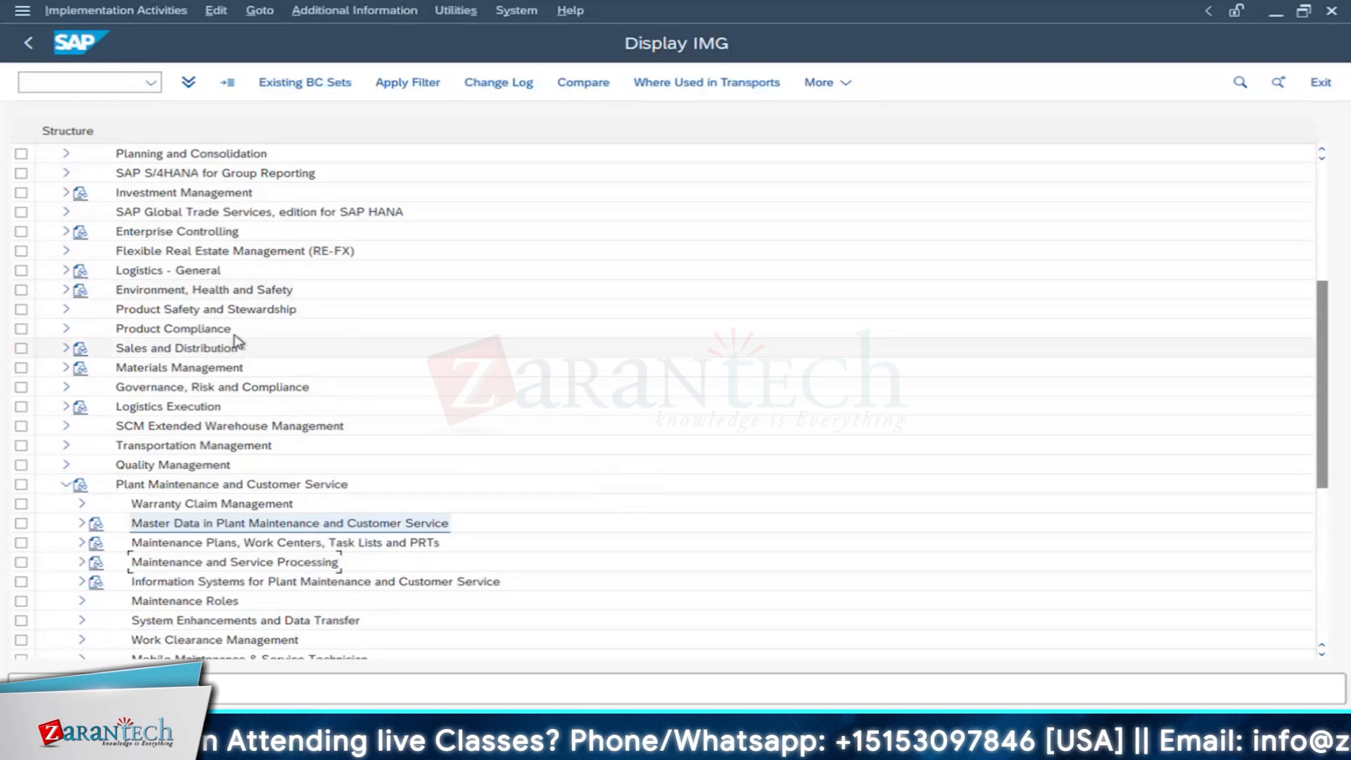
scroll(237, 343, up, 5)
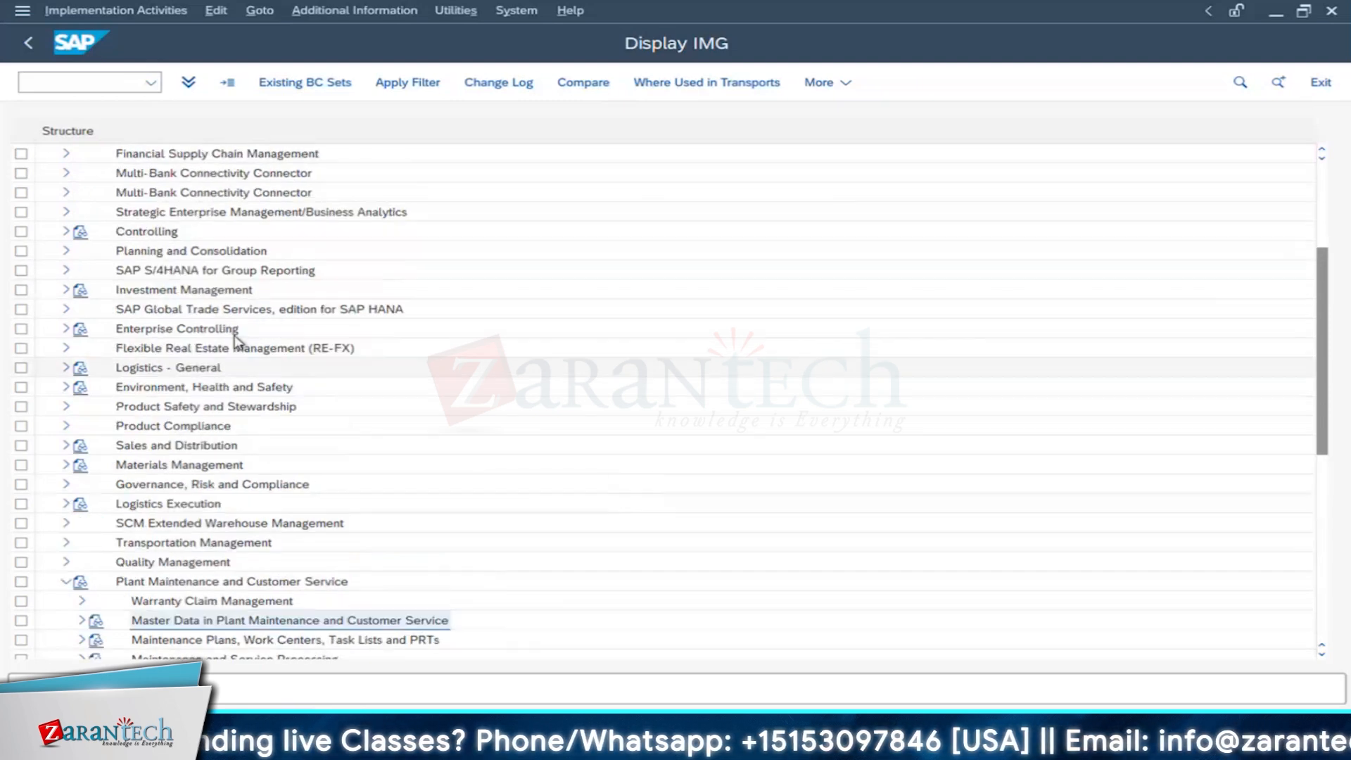
scroll(237, 342, up, 5)
click(200, 252)
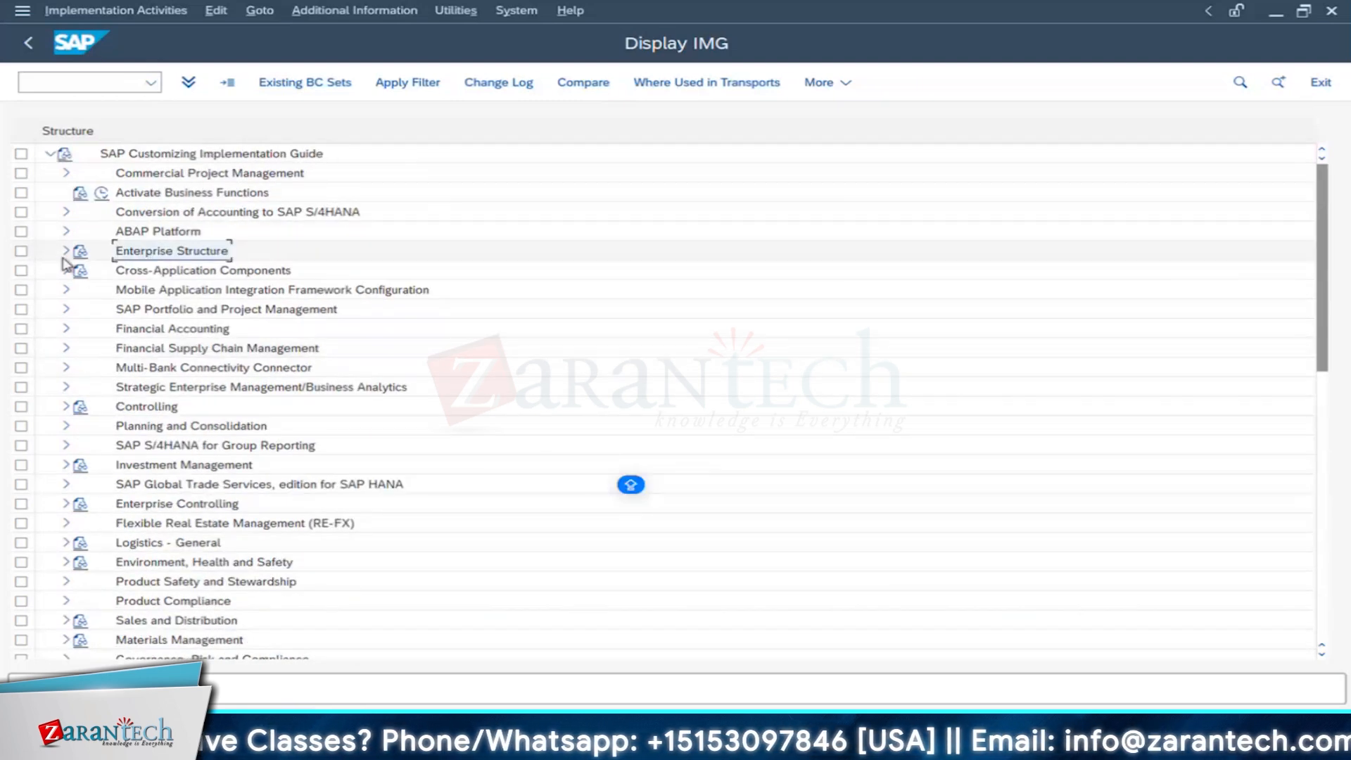
click(64, 251)
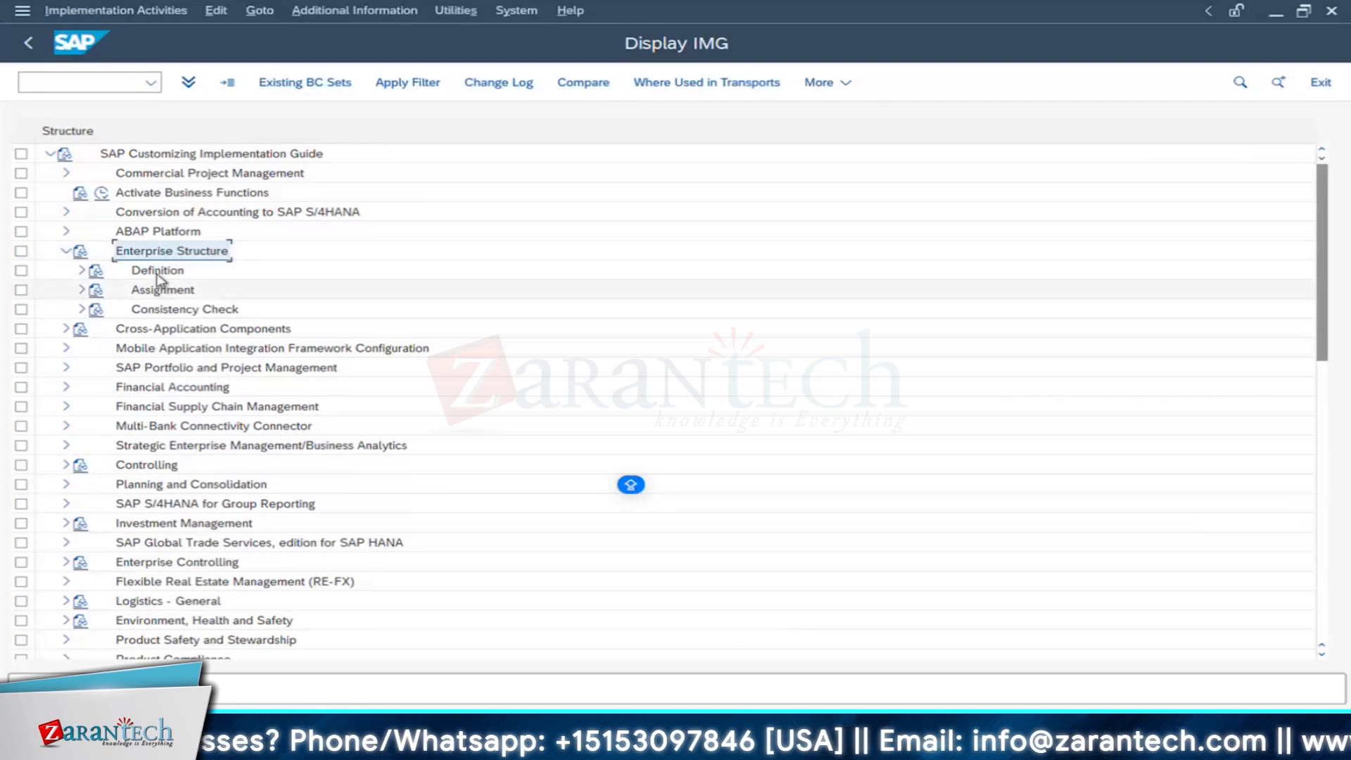
Step: Expand Definition and Logistics - General under Enterprise Structure and run the Define Location activity
click(104, 278)
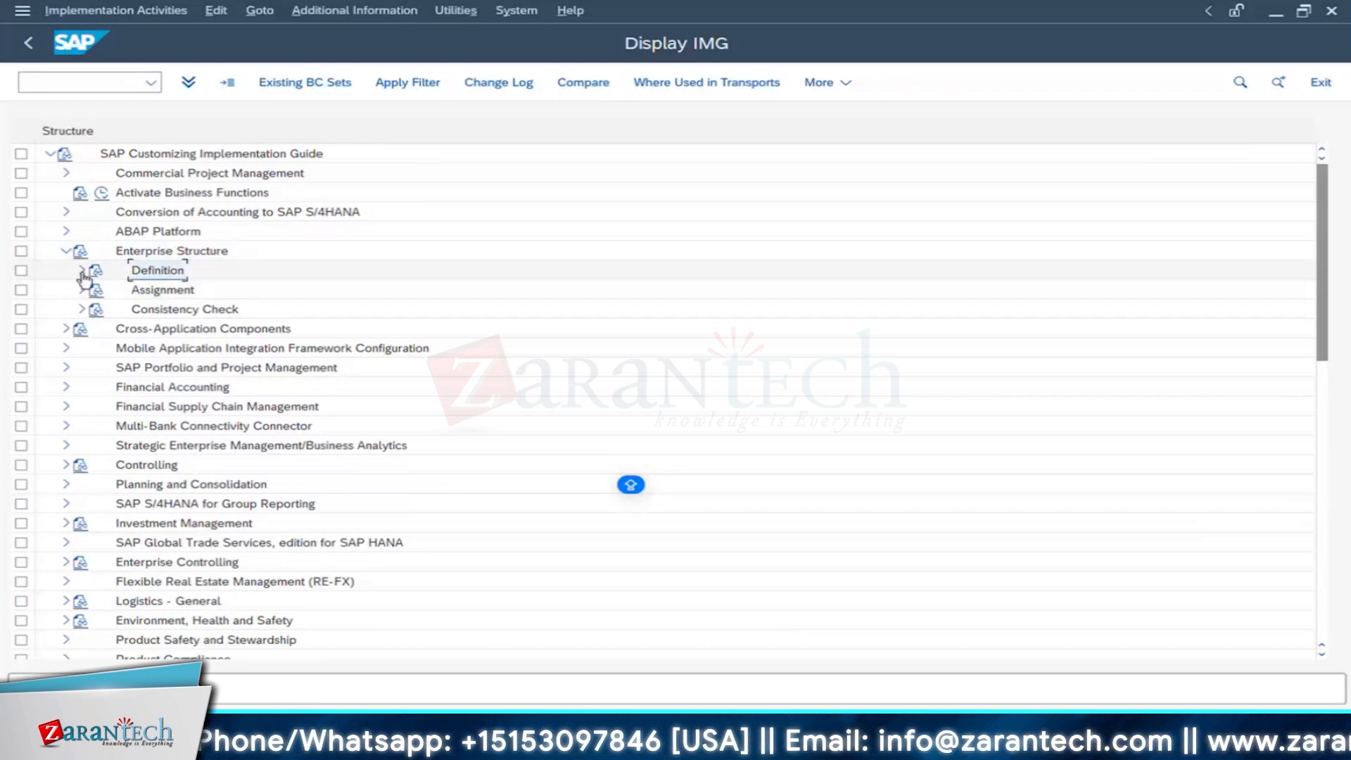
click(82, 272)
click(187, 330)
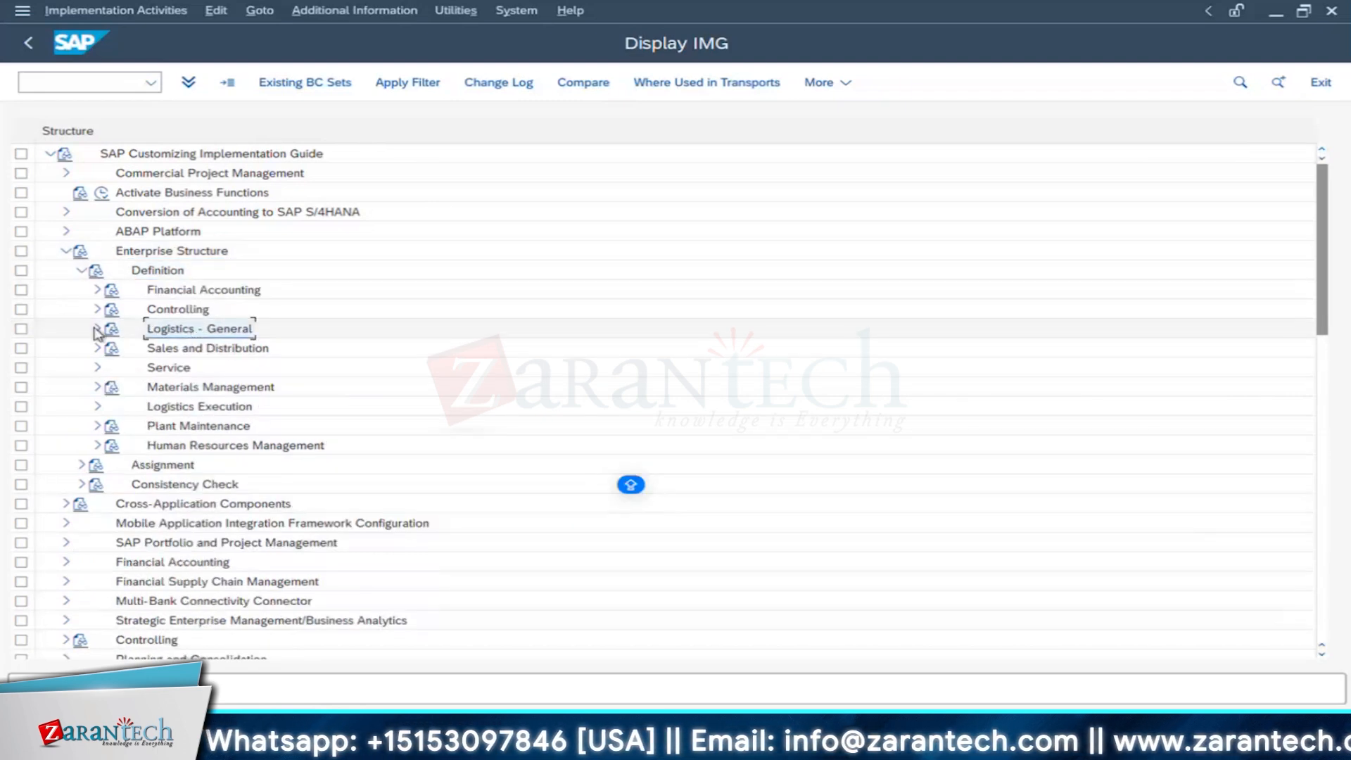
click(97, 328)
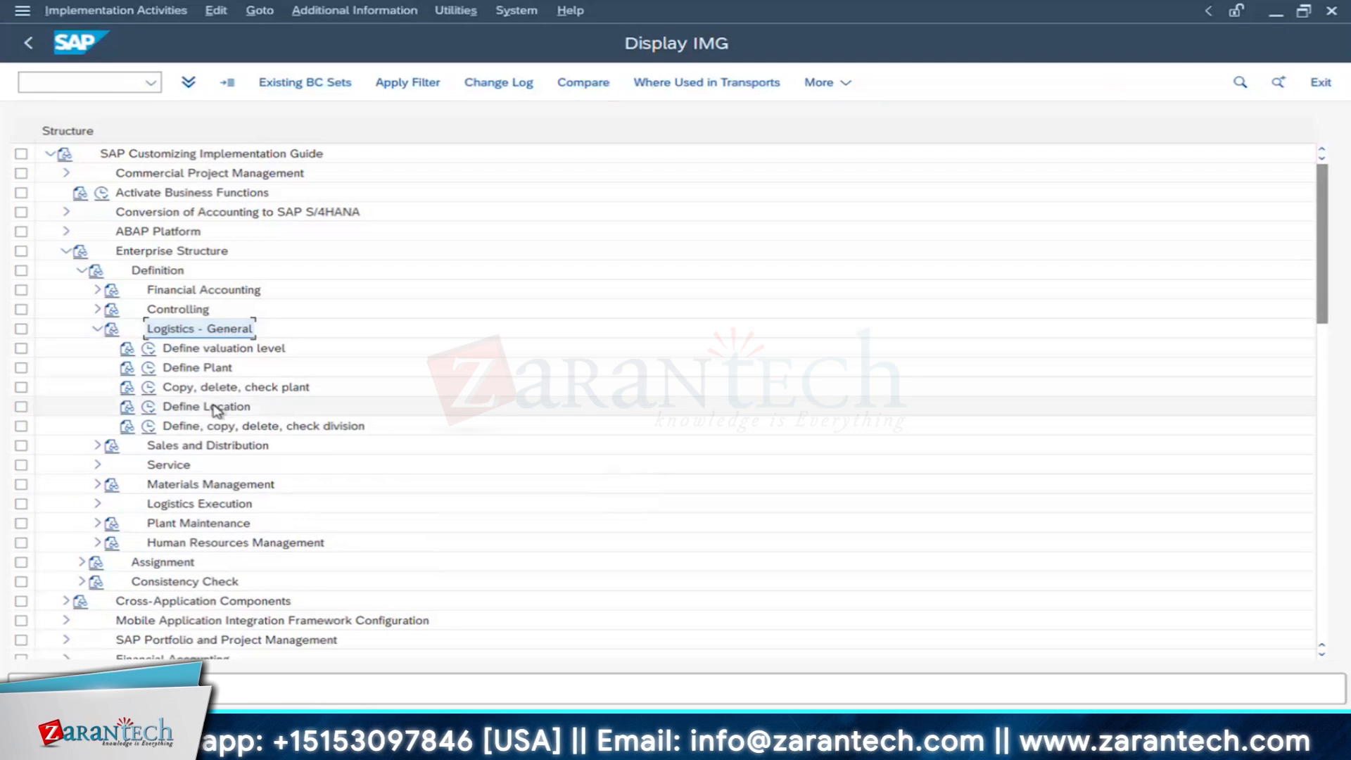
click(217, 408)
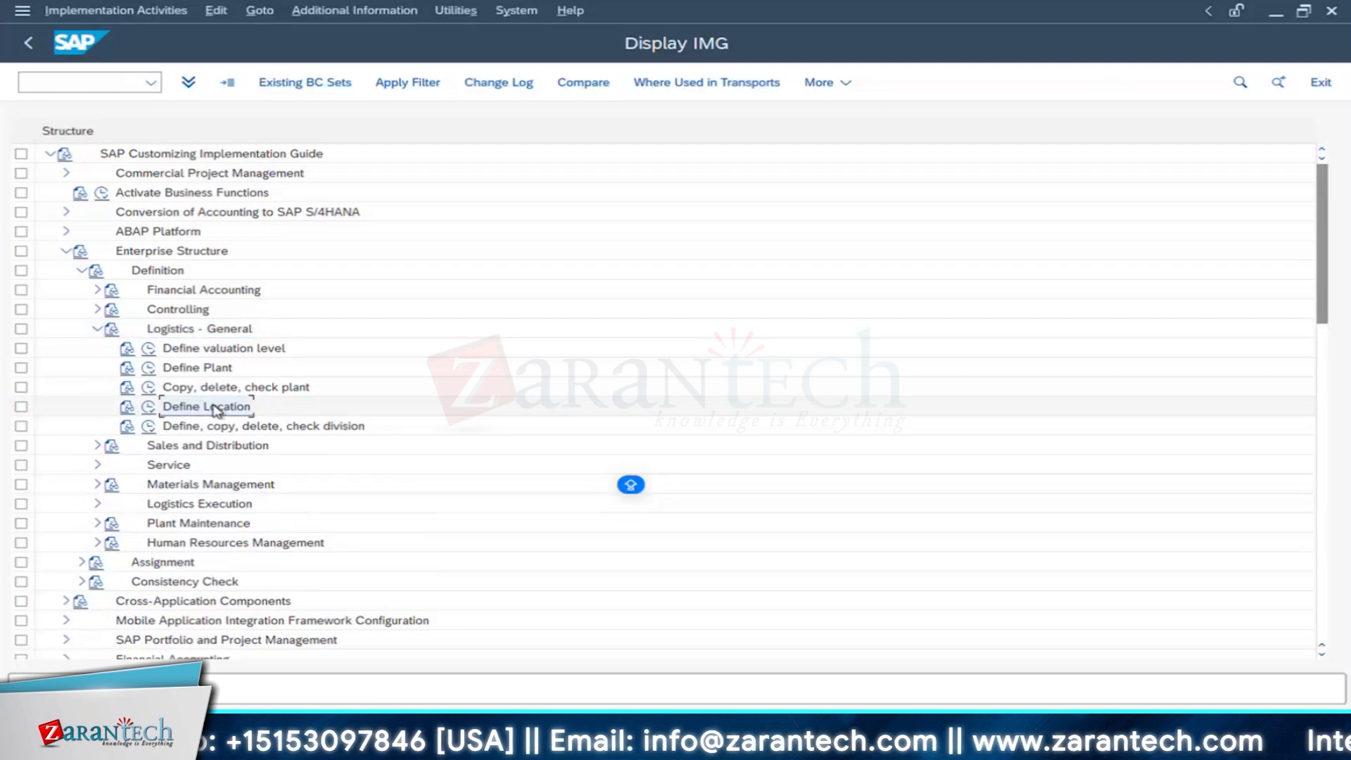
click(148, 409)
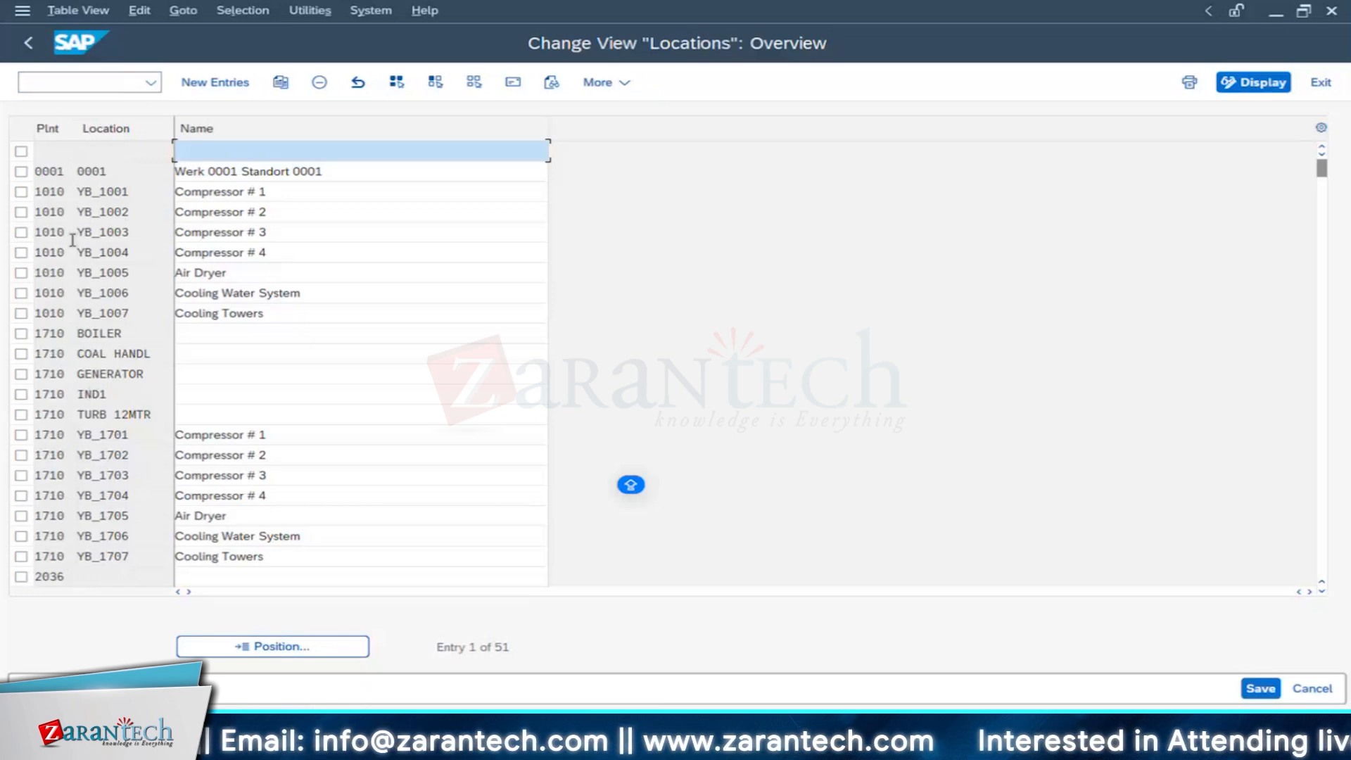
Step: Start a new entry in the Locations table for plant 1710 with location JAMNAGAR
click(220, 85)
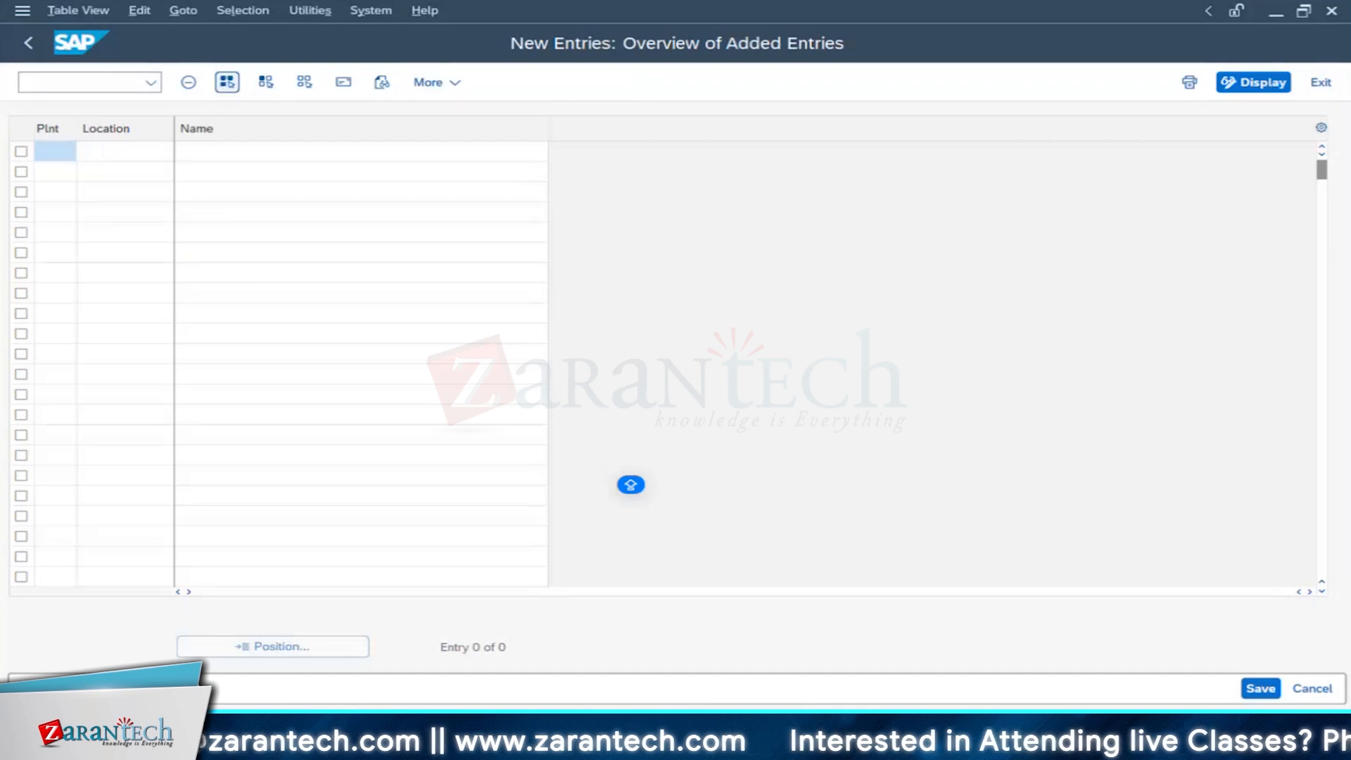
text(1710)
key(Tab)
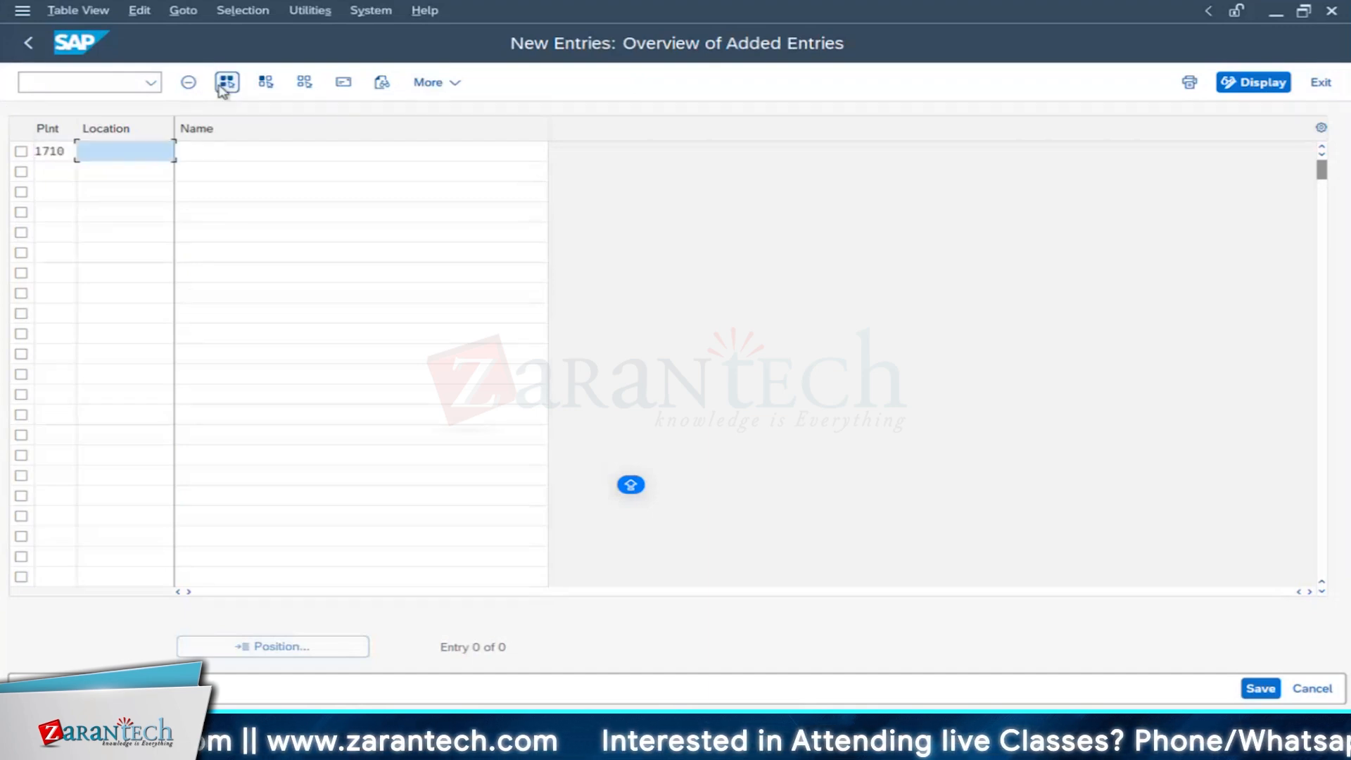
text(JAMN)
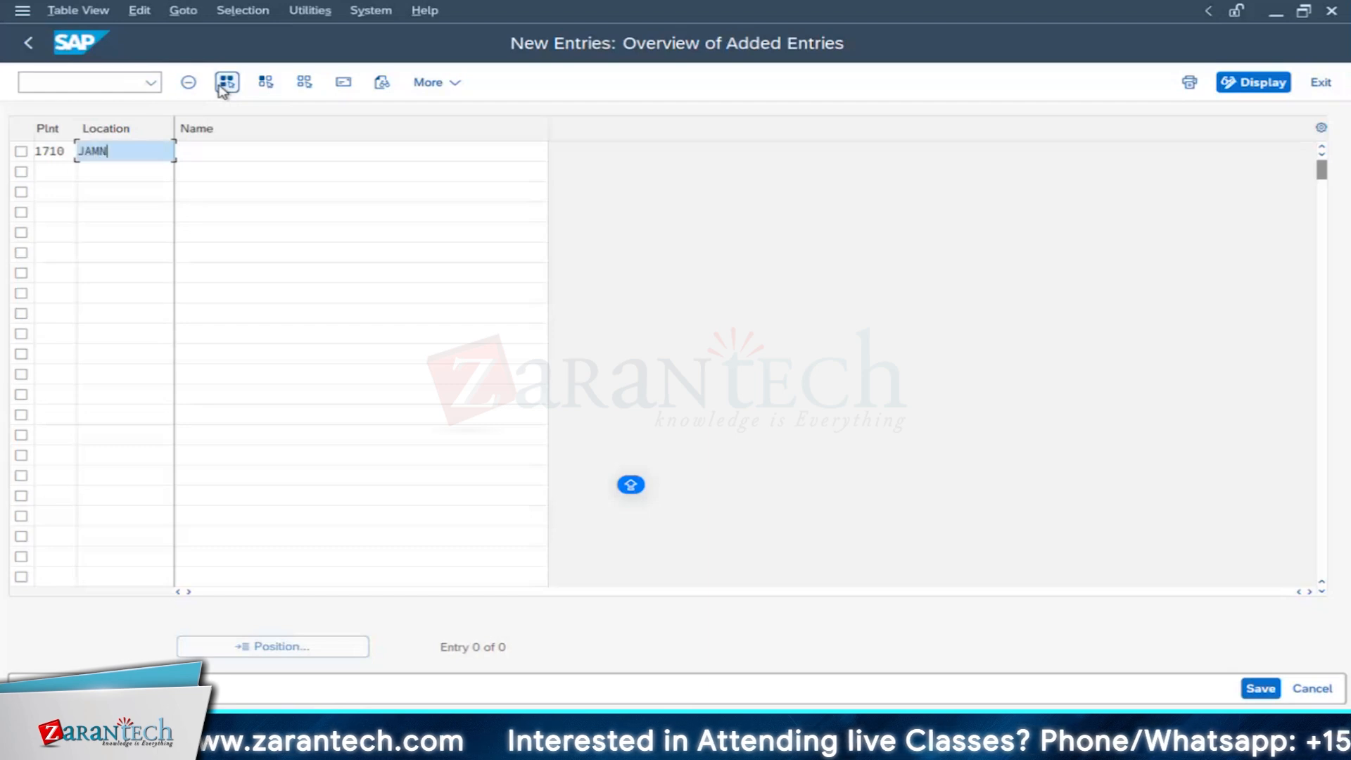
text(AG)
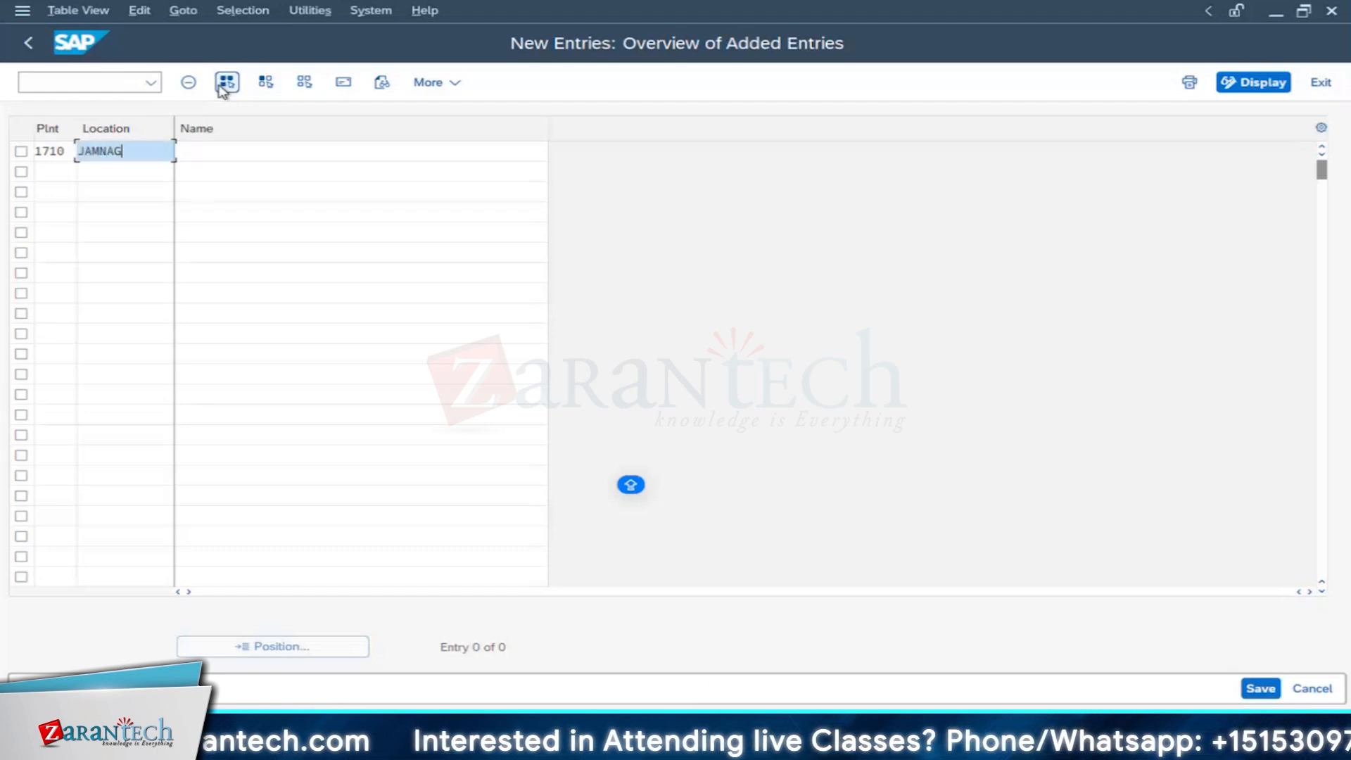
text(AR)
Step: Name the new JAMNAGAR location RELIANCE POWER
key(Tab)
text(REL)
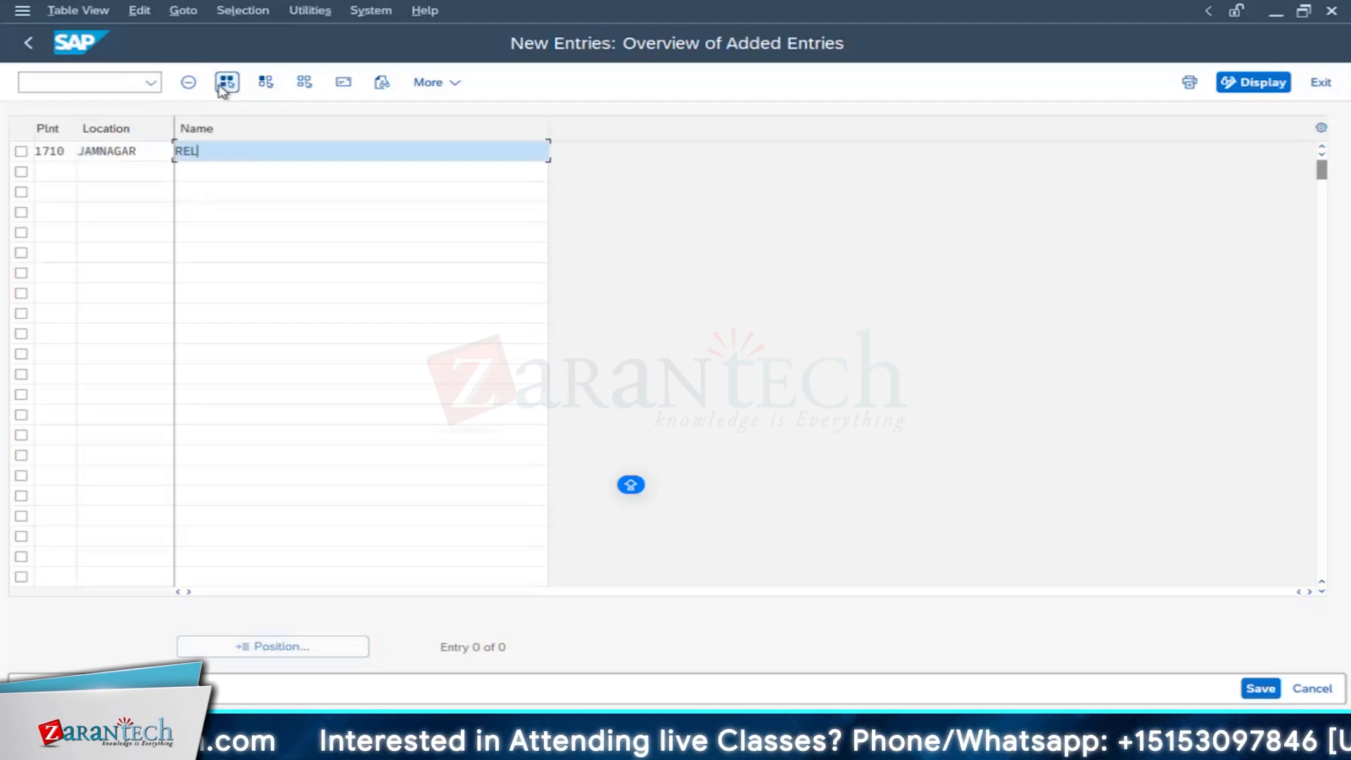
text(AINE)
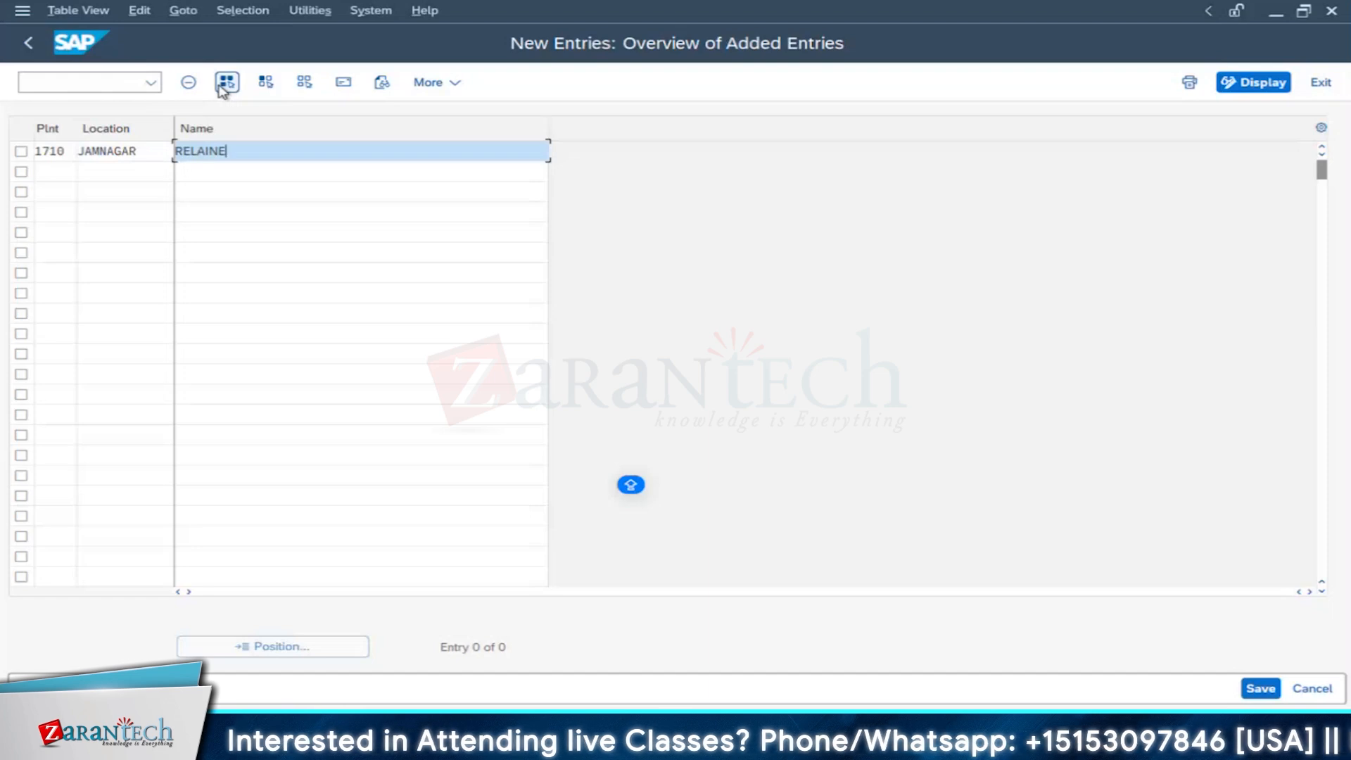
key(BackSpace)
key(BackSpace)
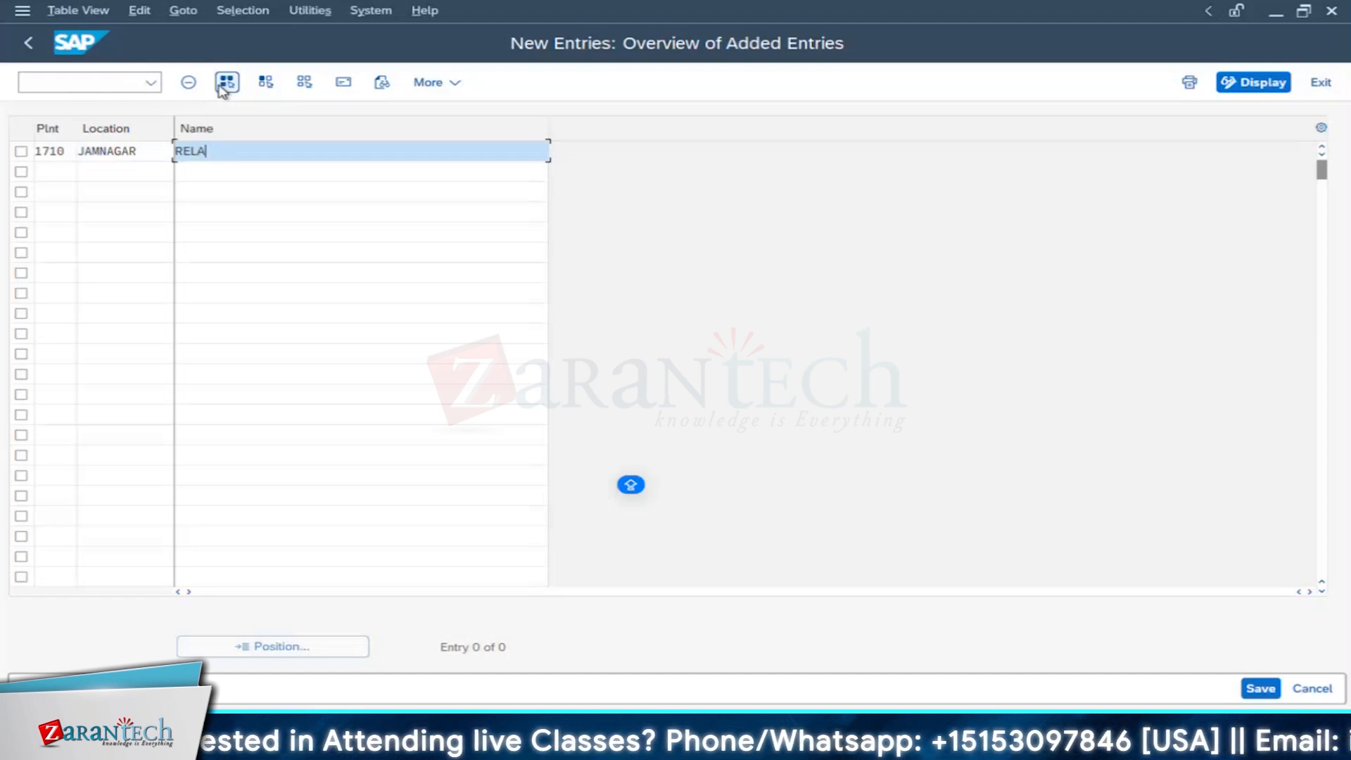
key(BackSpace)
text(IANCE P)
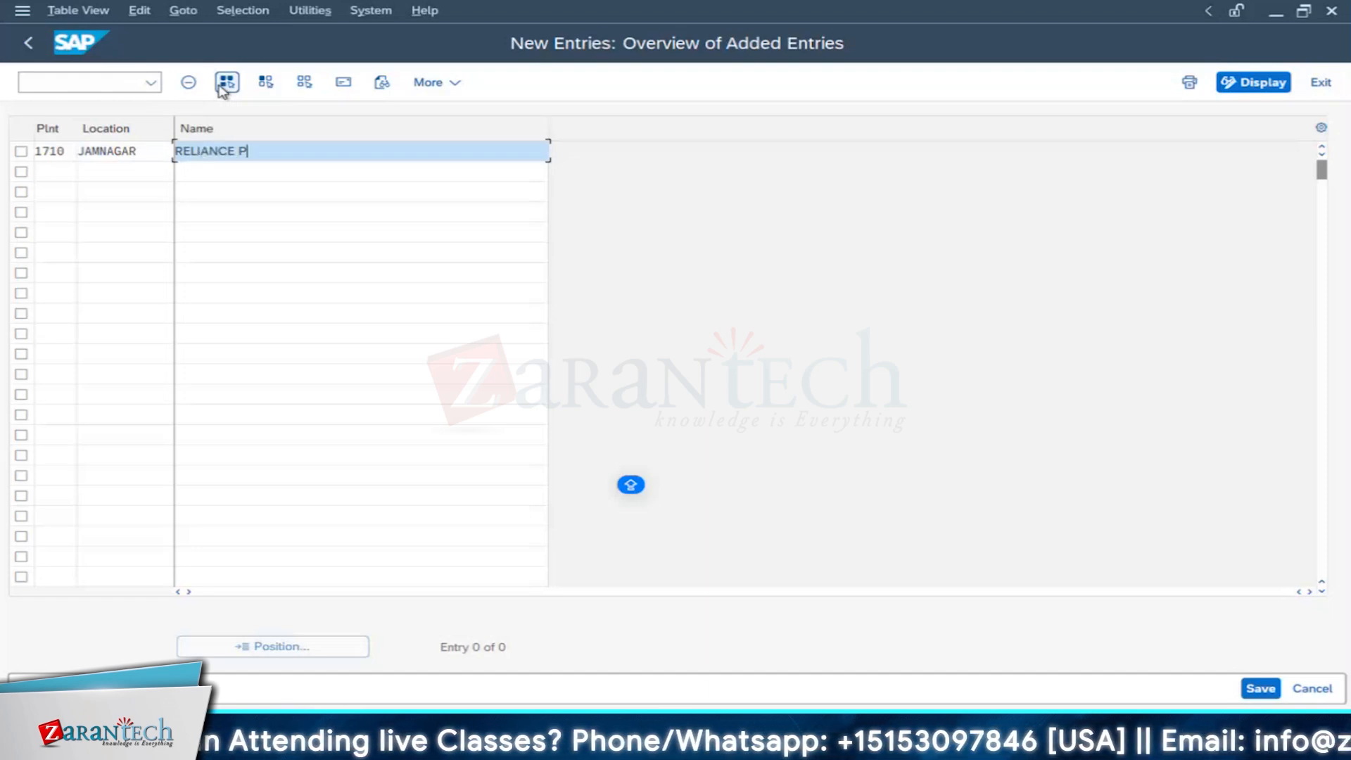
text(OWER)
Step: Open the JAMNAGAR location's address data, set the title to Company and enter the name RELAINCE JAM
click(225, 83)
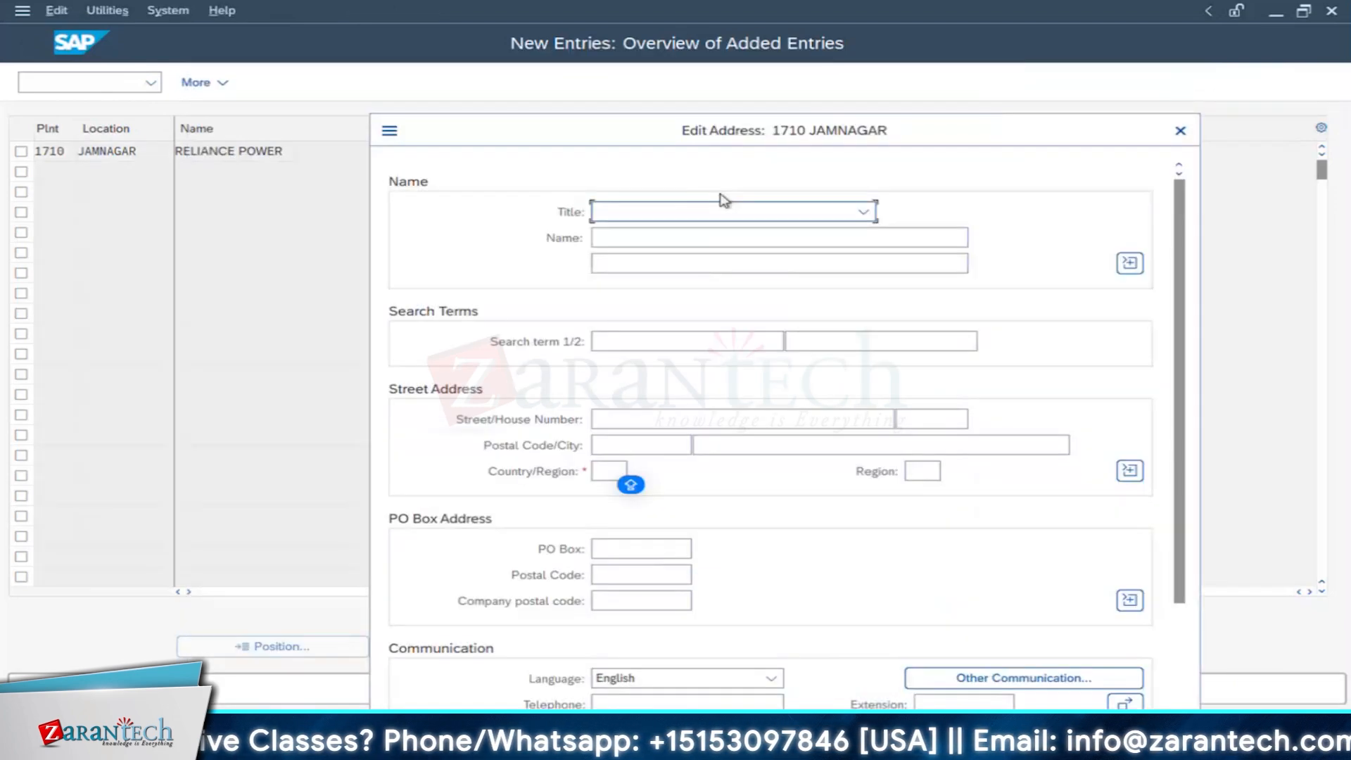
click(870, 217)
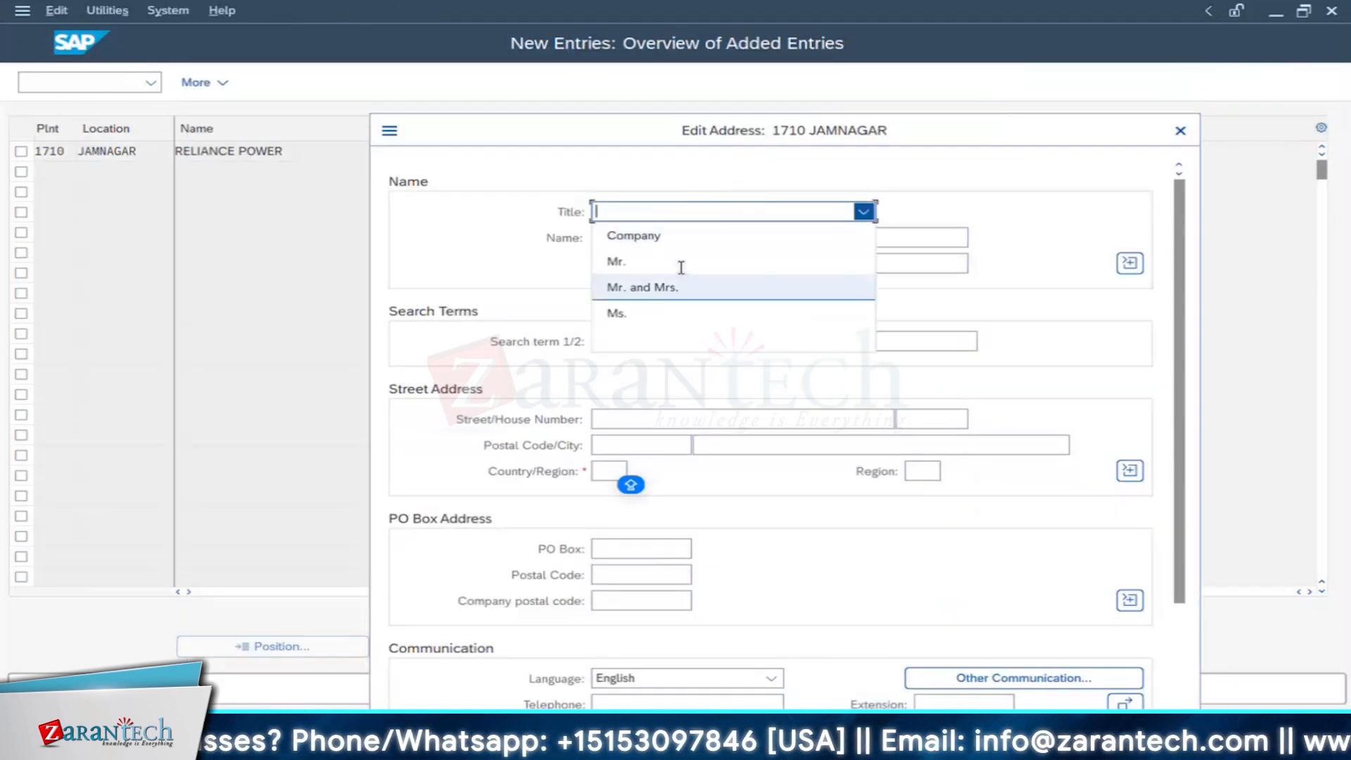
click(646, 237)
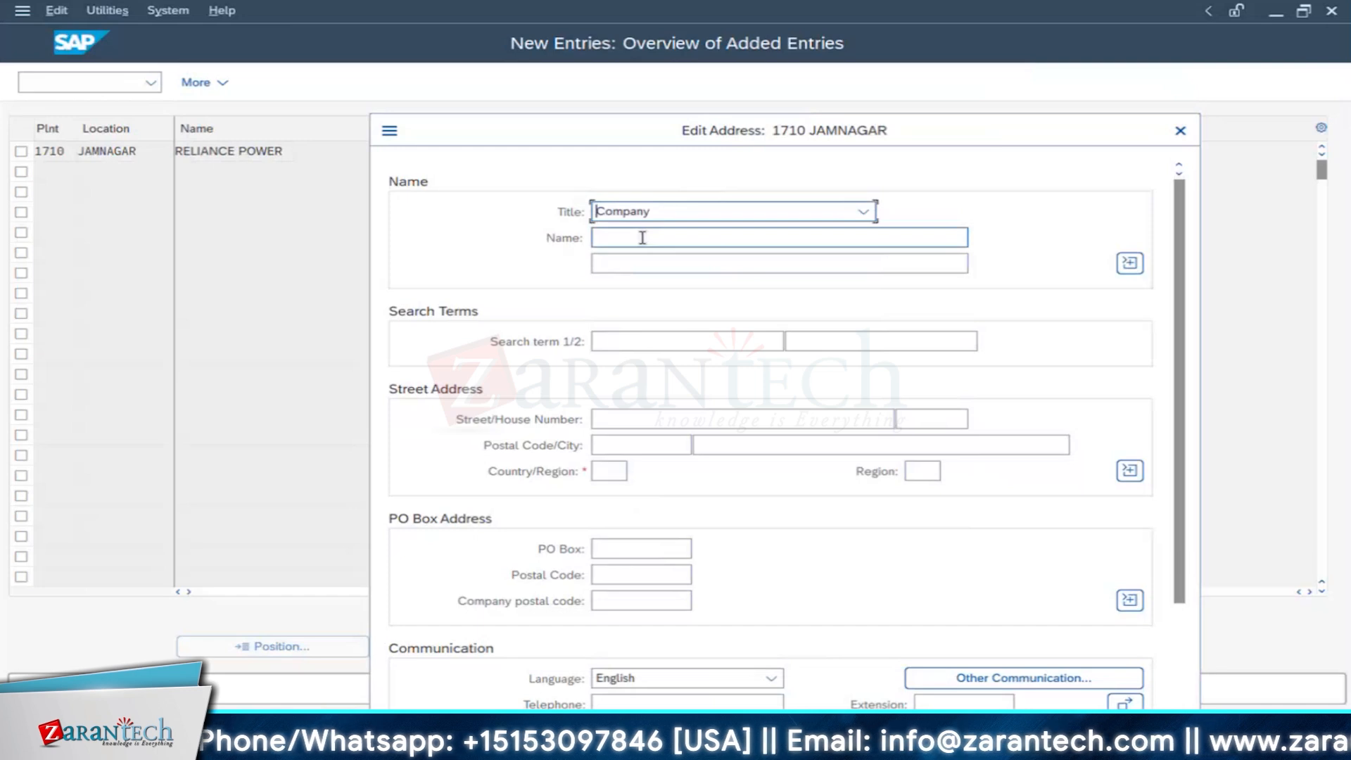
click(642, 238)
text(RELAINCE)
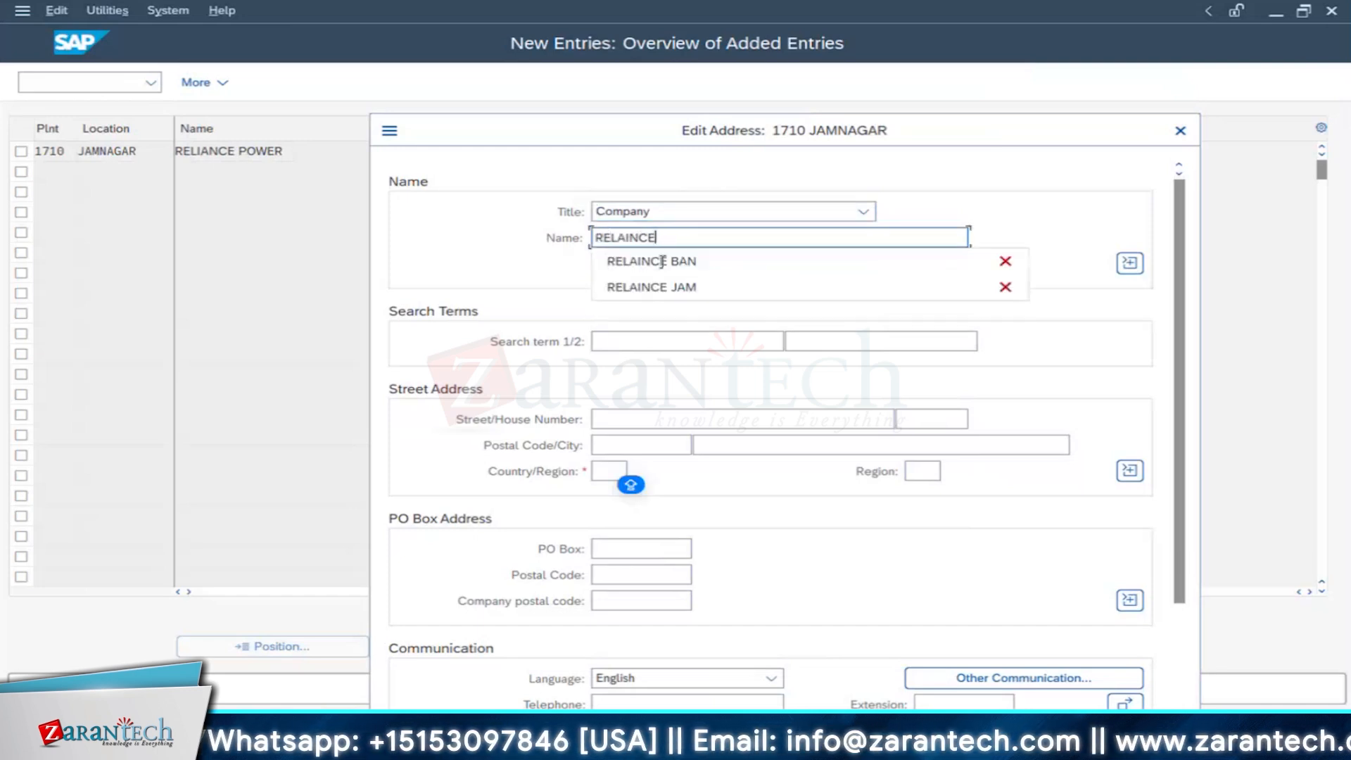
click(619, 287)
Step: Complete the address with search term RIPL and country IN, and save the location in the proposed customizing request
click(651, 348)
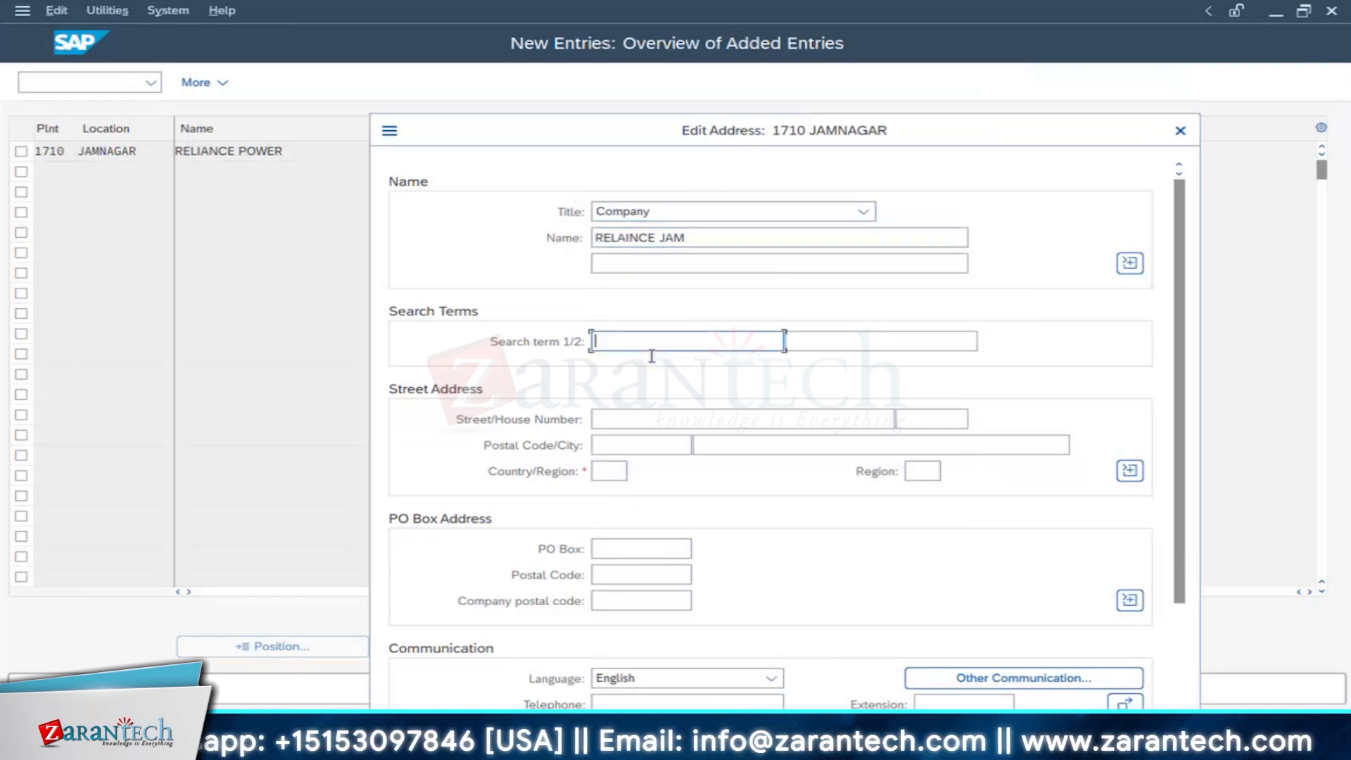
text(RIPL)
click(612, 473)
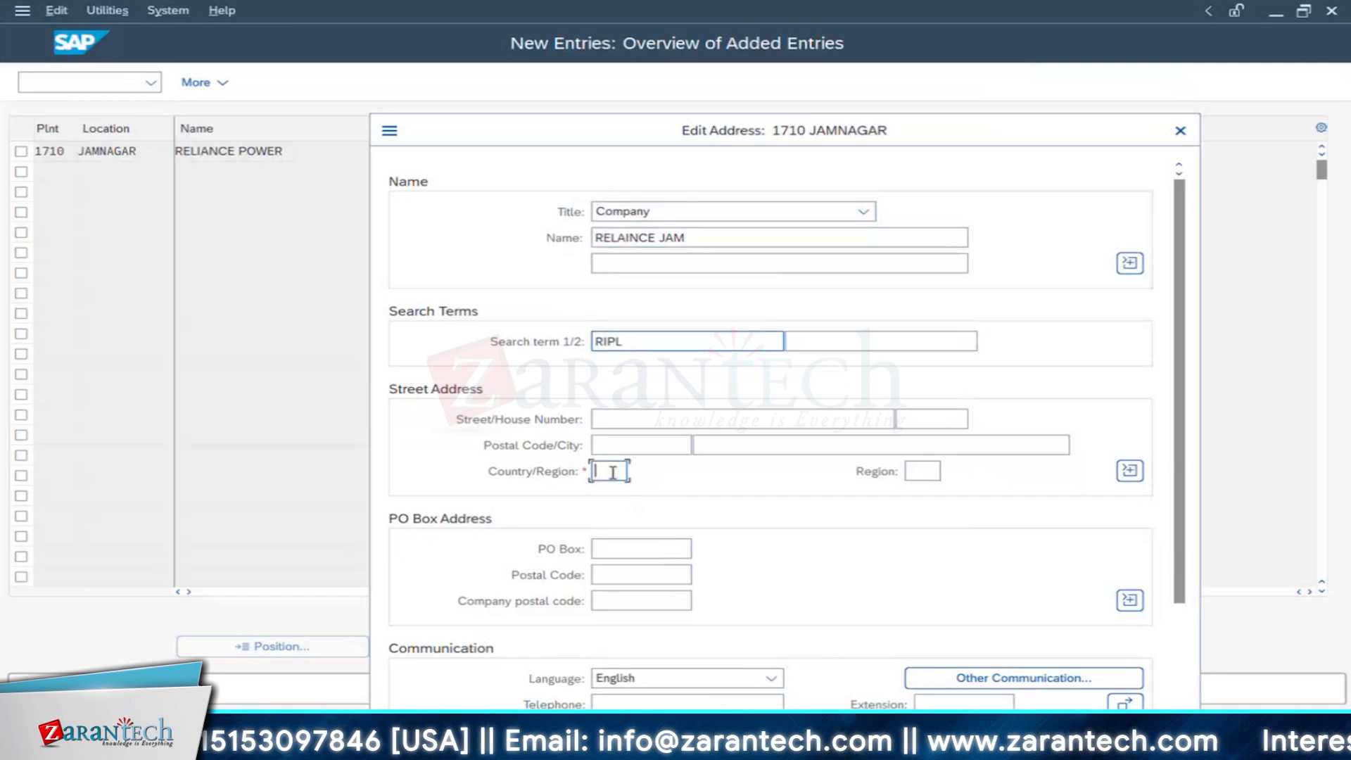
click(615, 495)
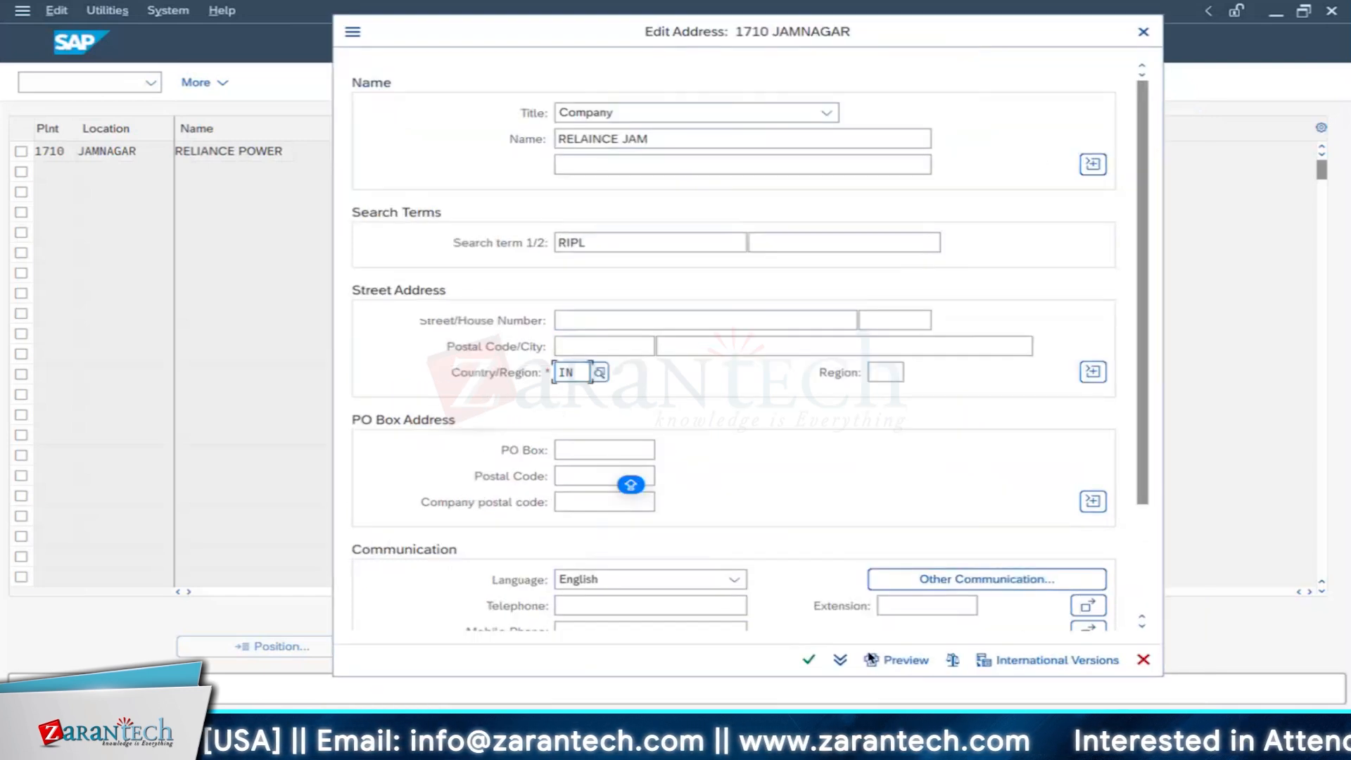
click(808, 659)
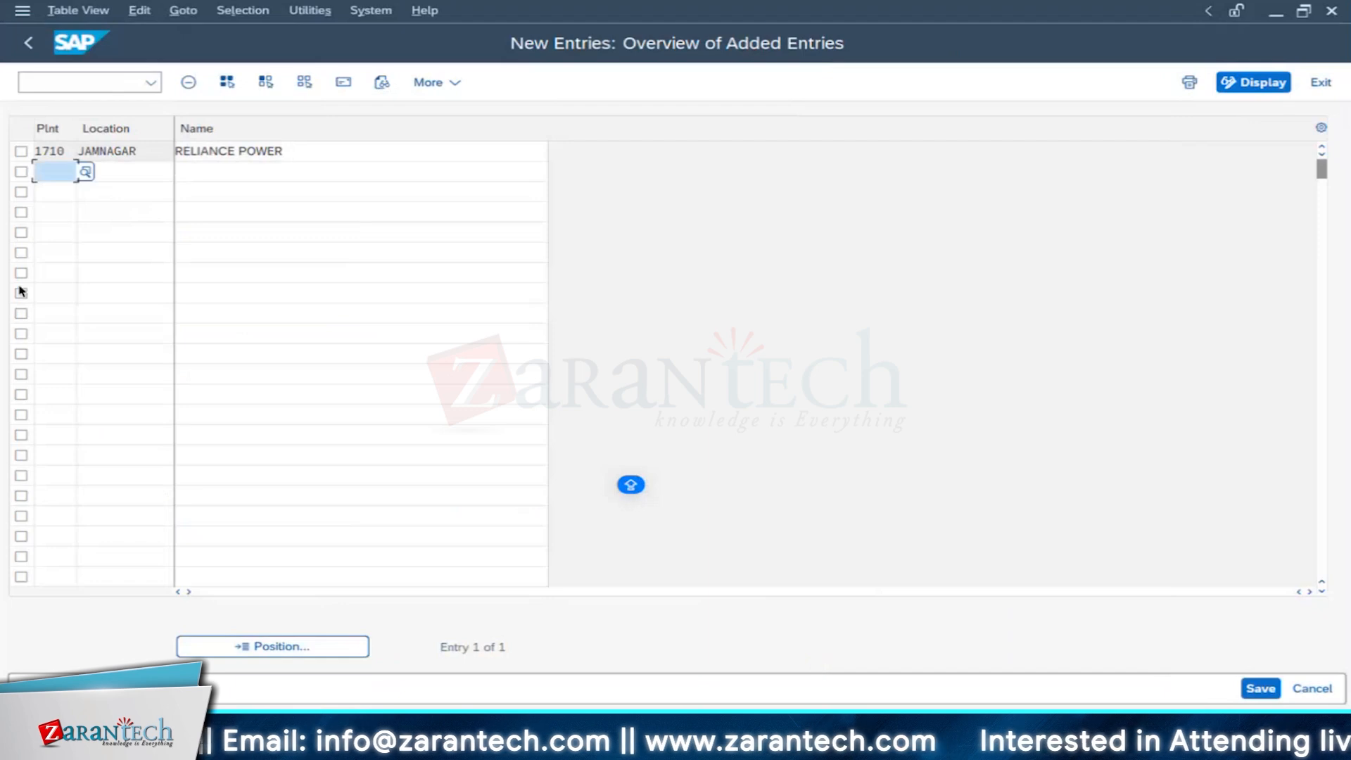
click(1259, 688)
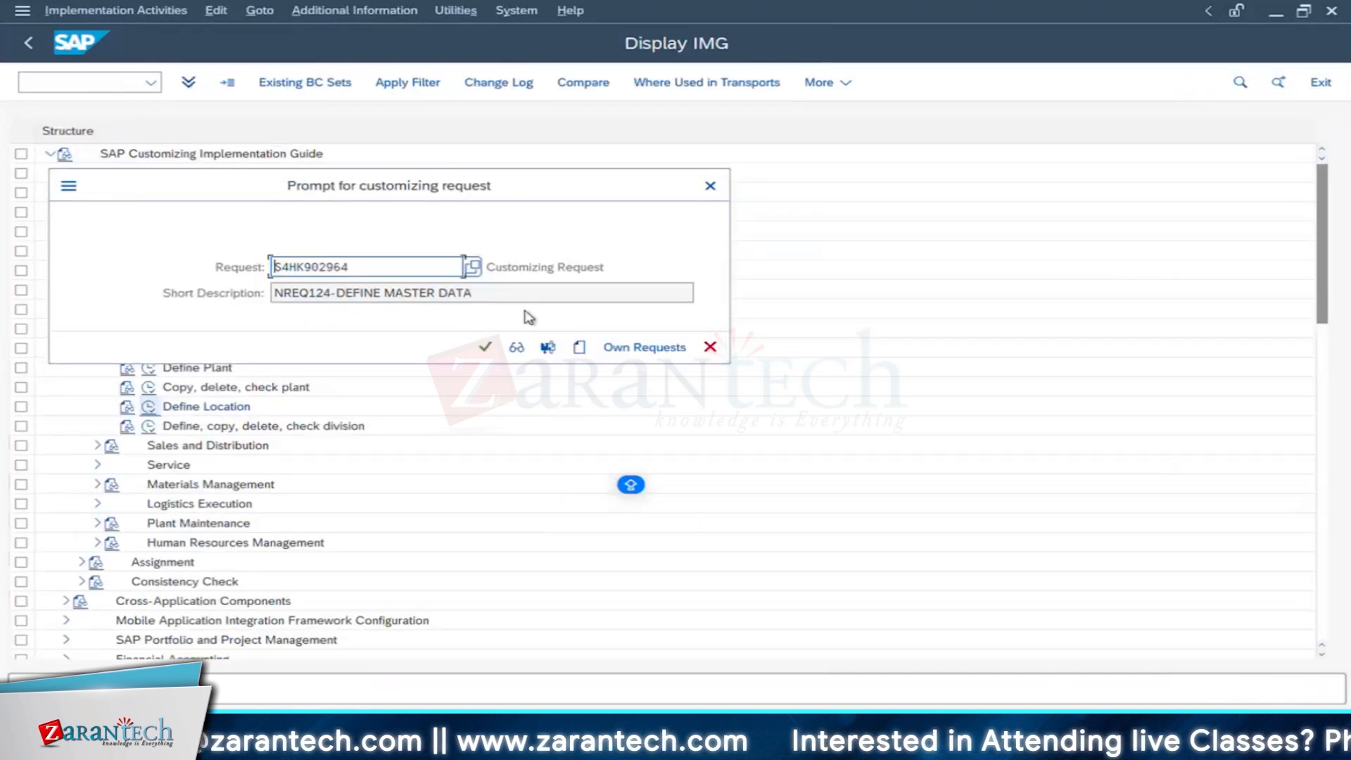
click(484, 347)
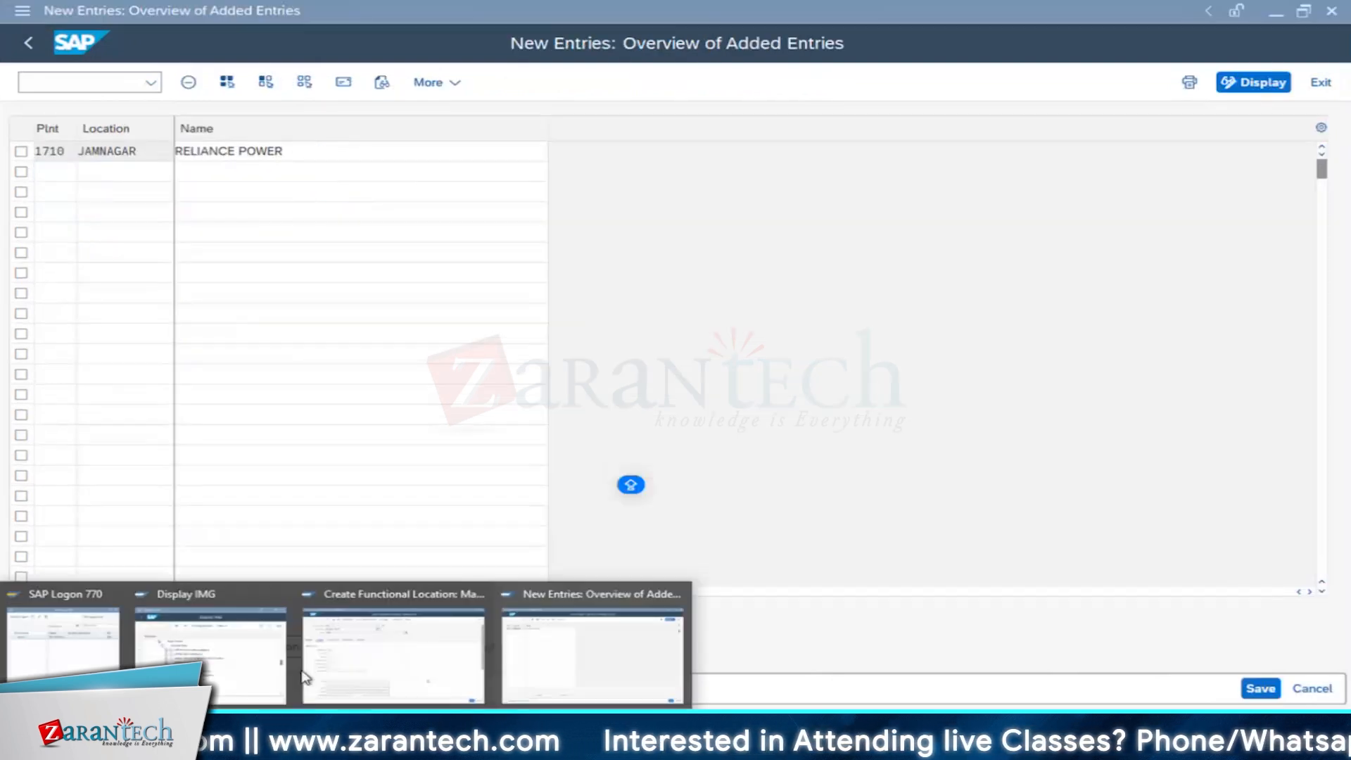
Step: Return to the functional location RI01 session and assign JAMNAGAR from the plant's locations as its location
click(395, 661)
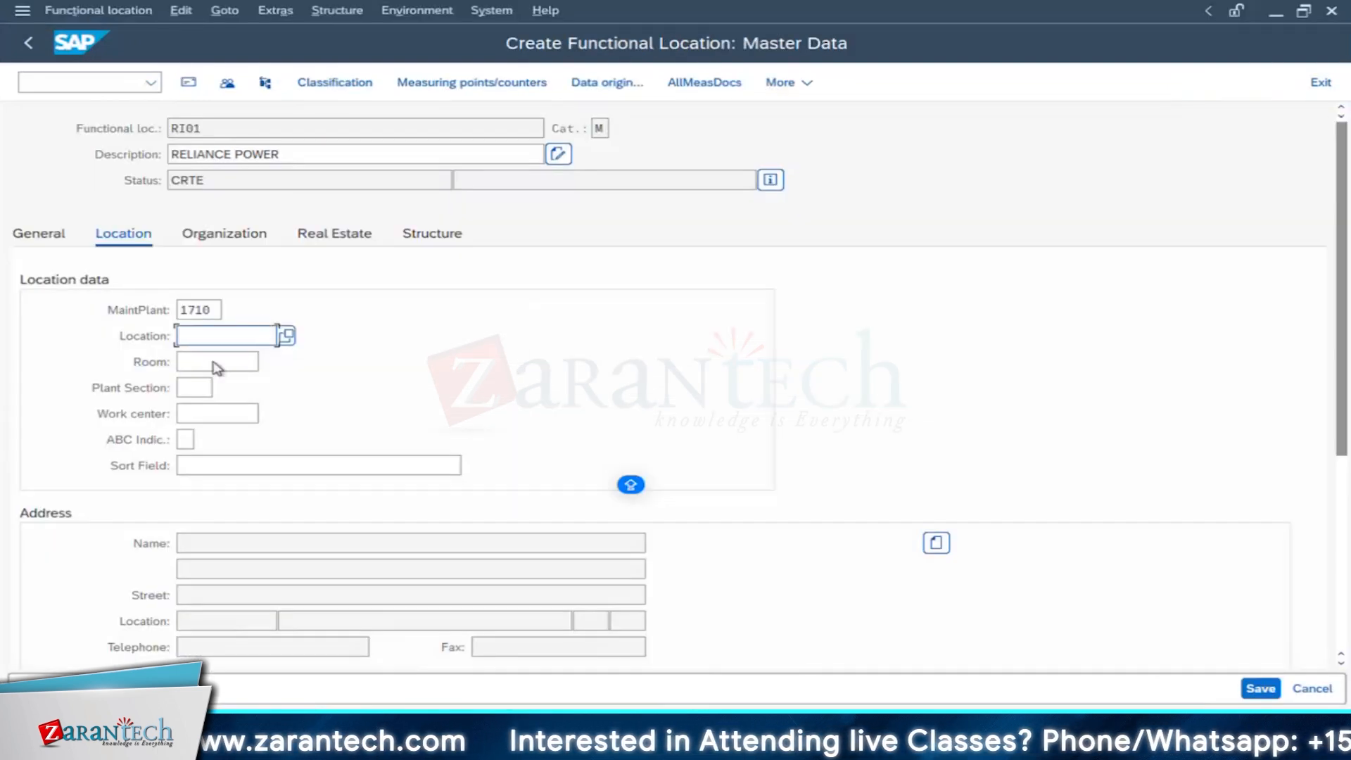
click(286, 337)
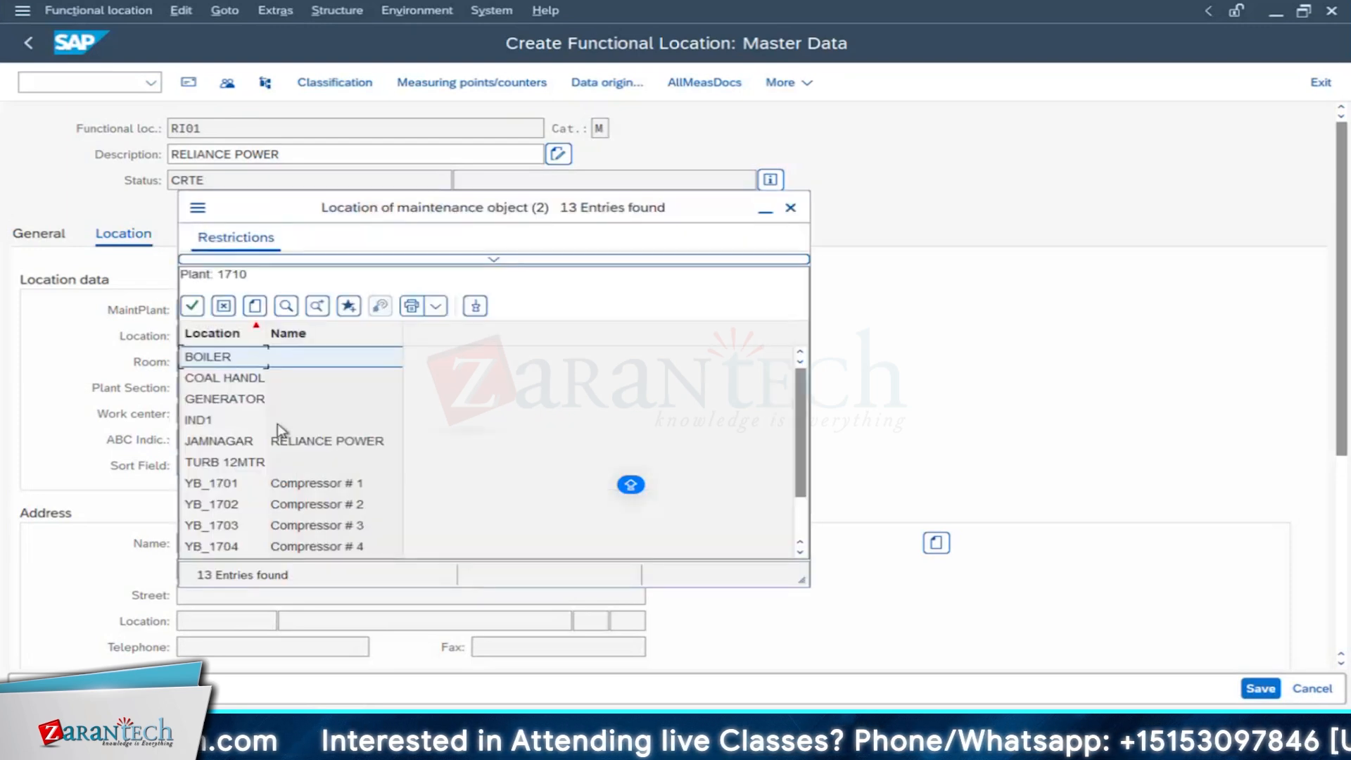
scroll(232, 401, down, 1)
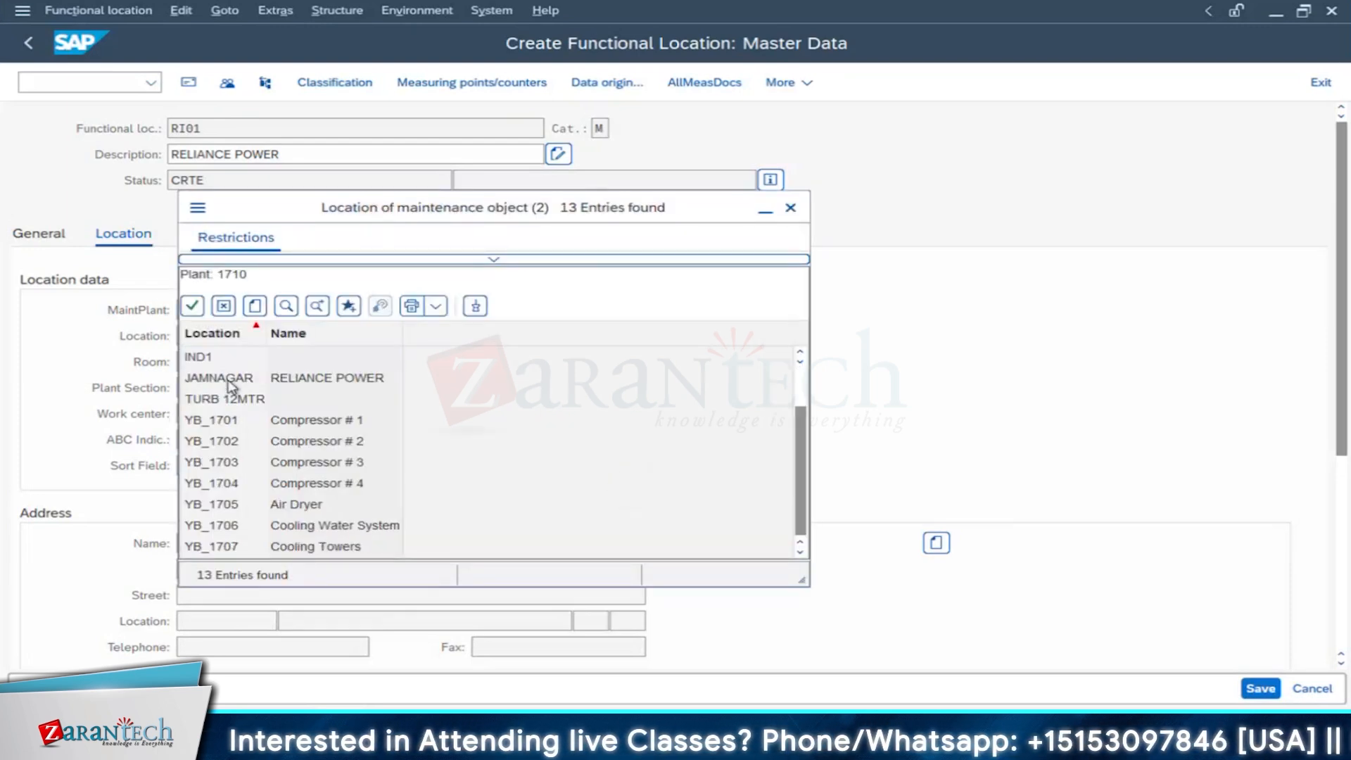
click(227, 379)
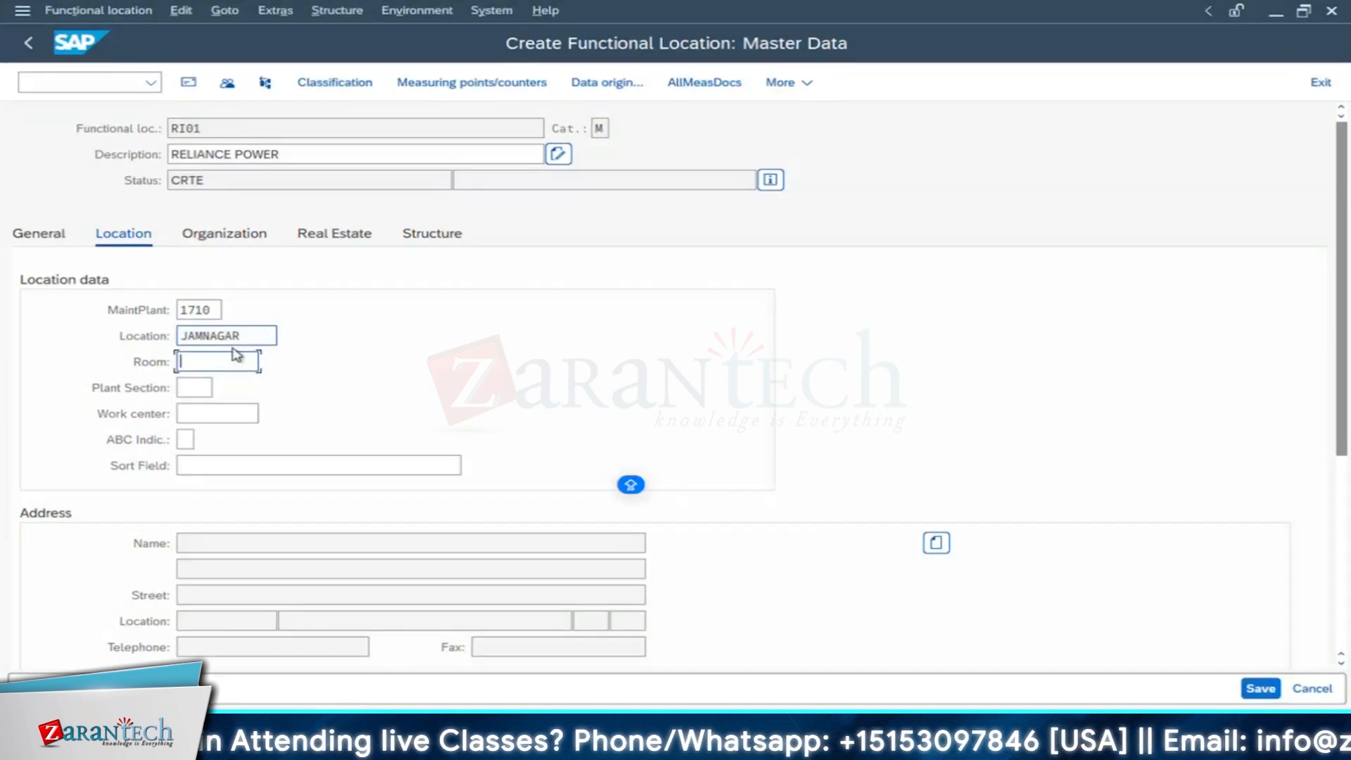
Step: Review the plant sections available for maintenance plant 1710 and close the list without choosing one
click(236, 363)
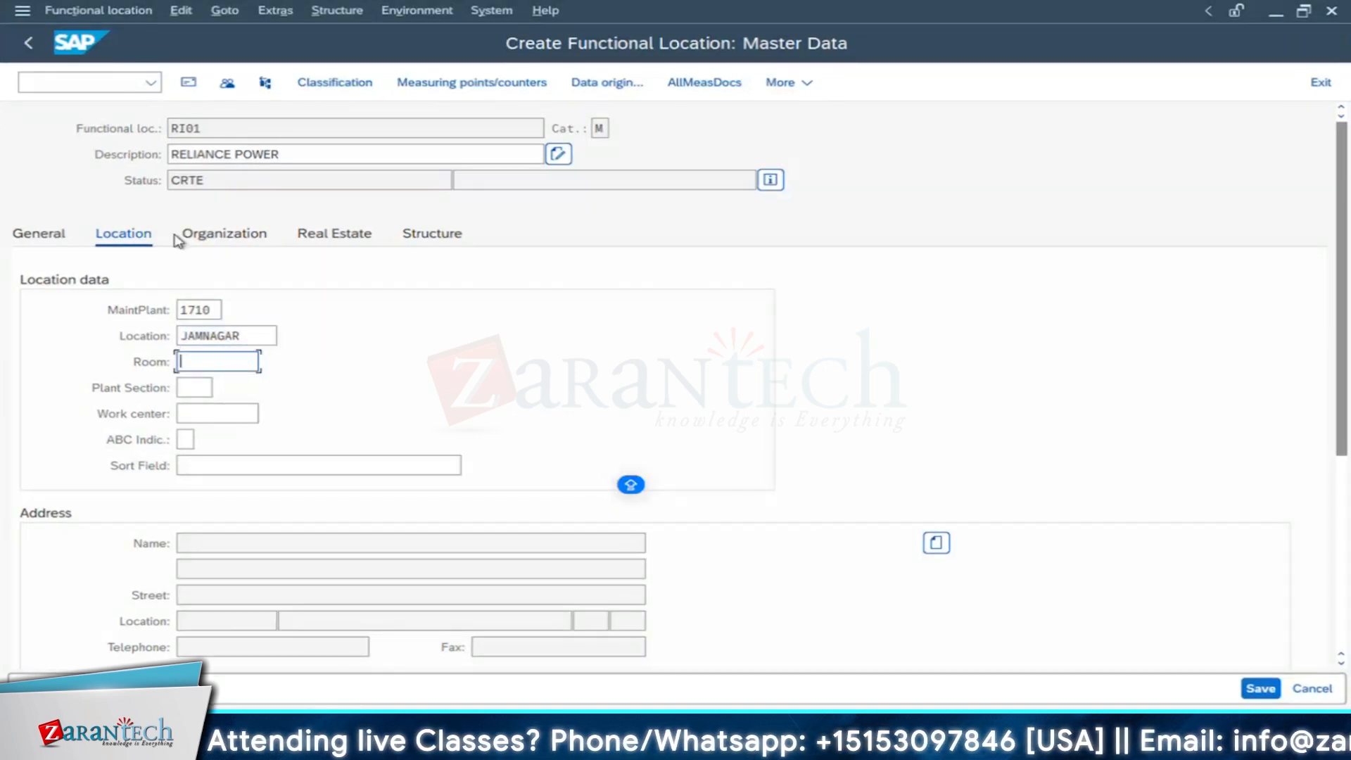
click(203, 388)
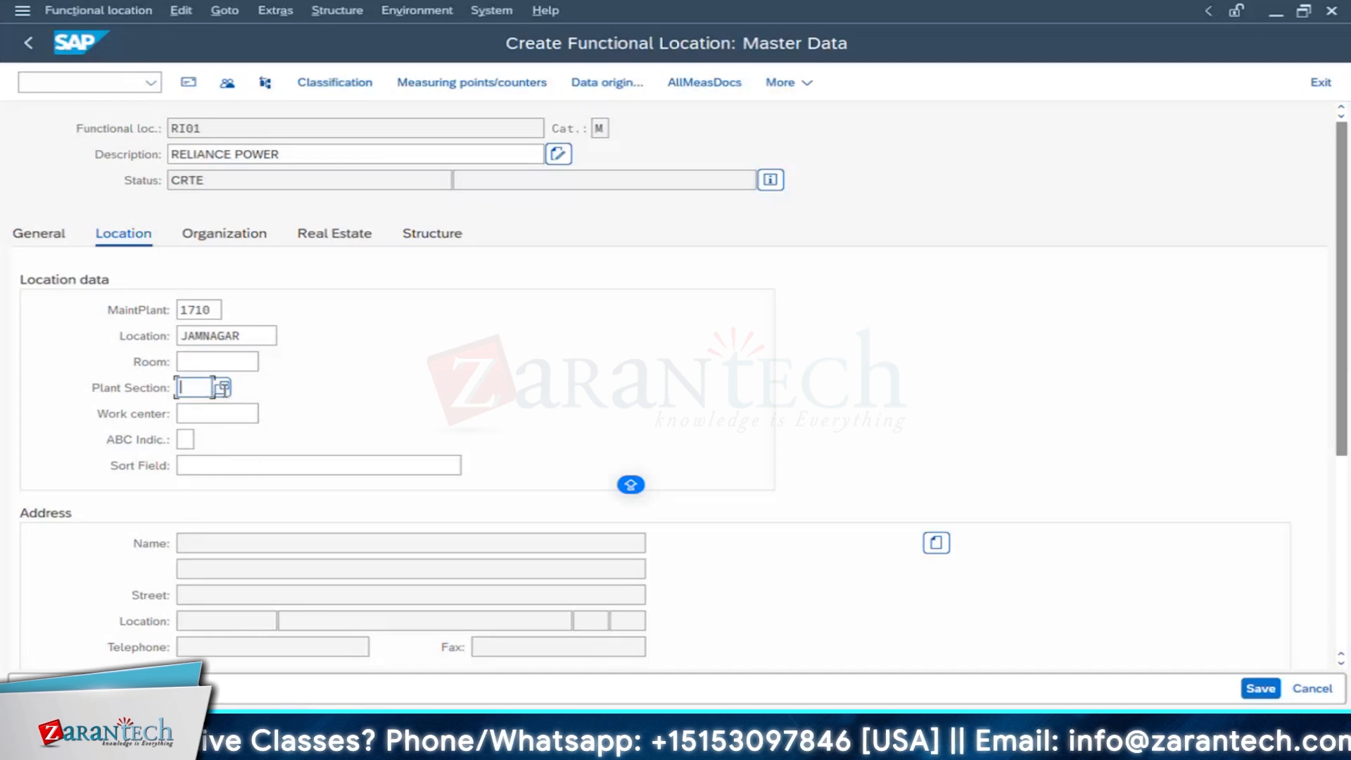
click(222, 387)
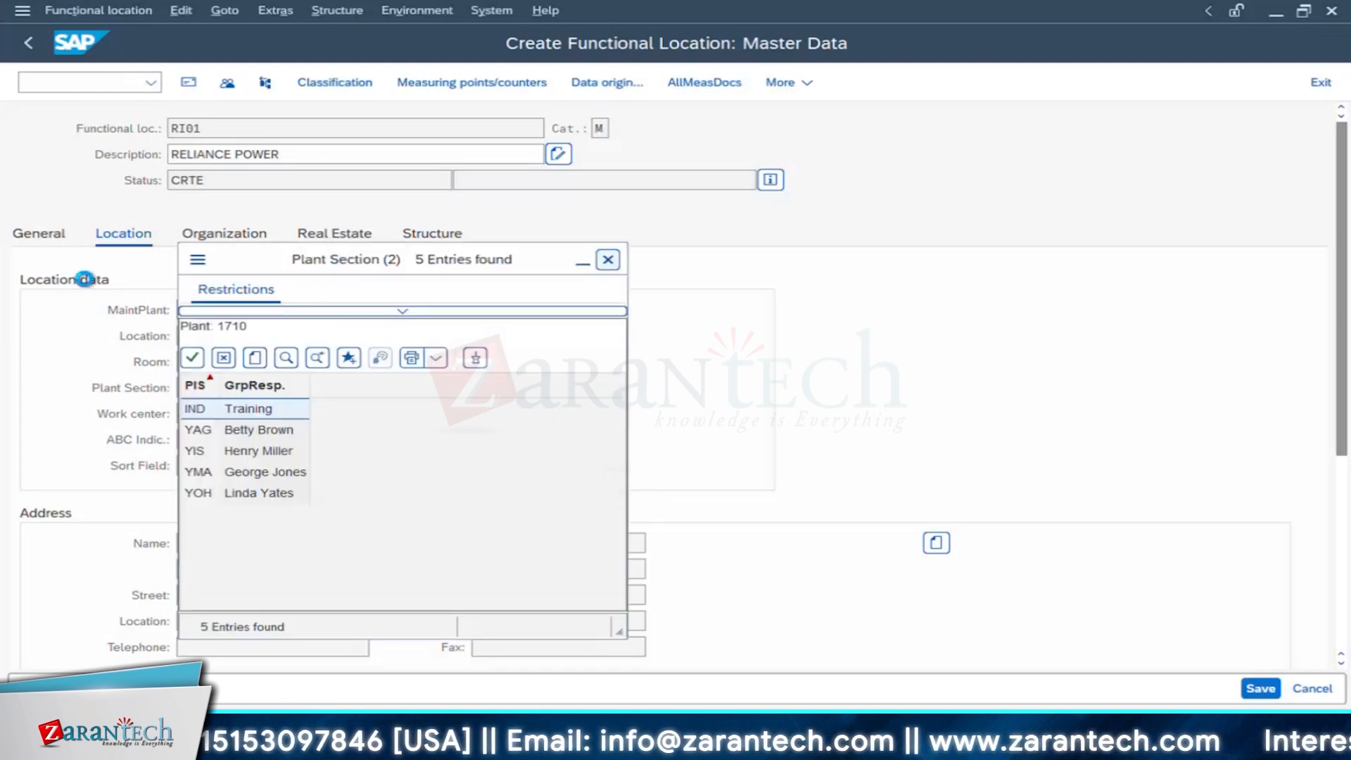
click(608, 259)
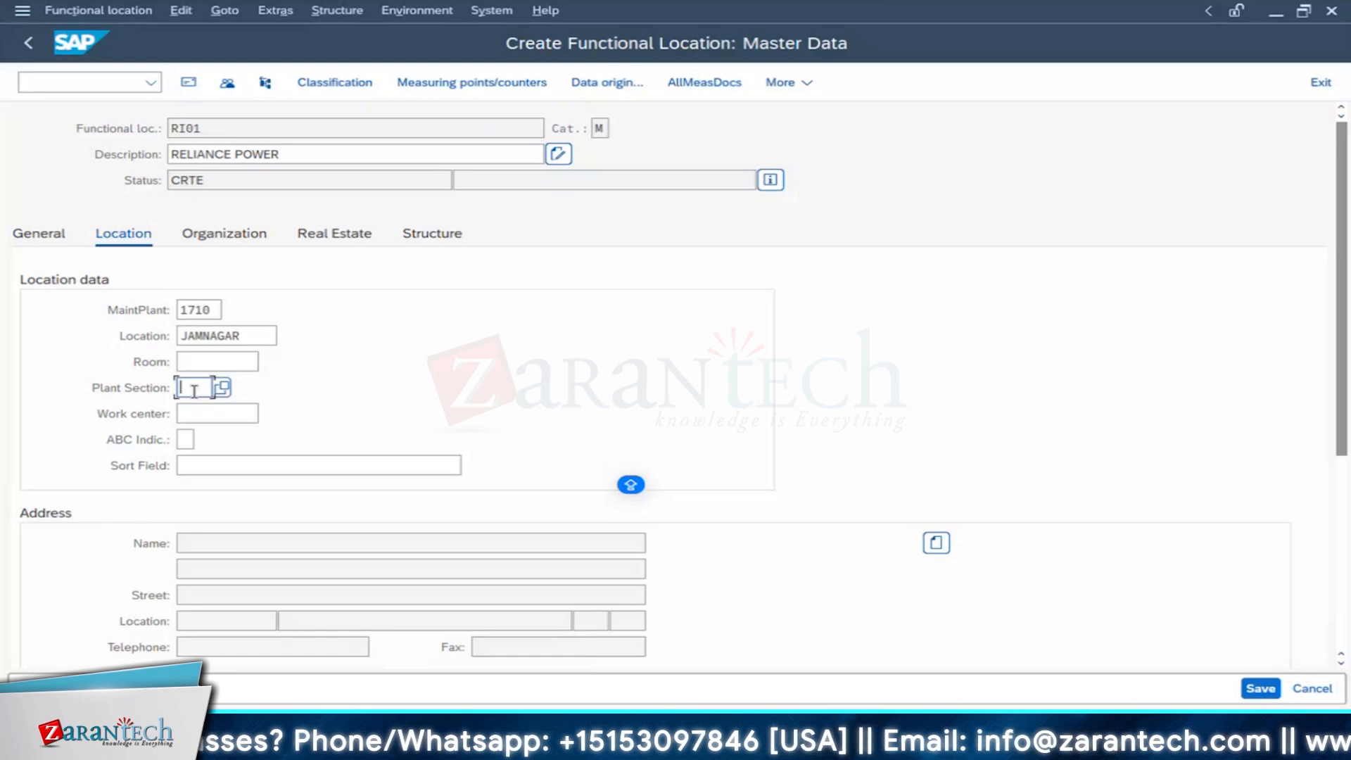
Step: Read the field help for Plant Section, including the linked definition of the term, and close it
key(F4)
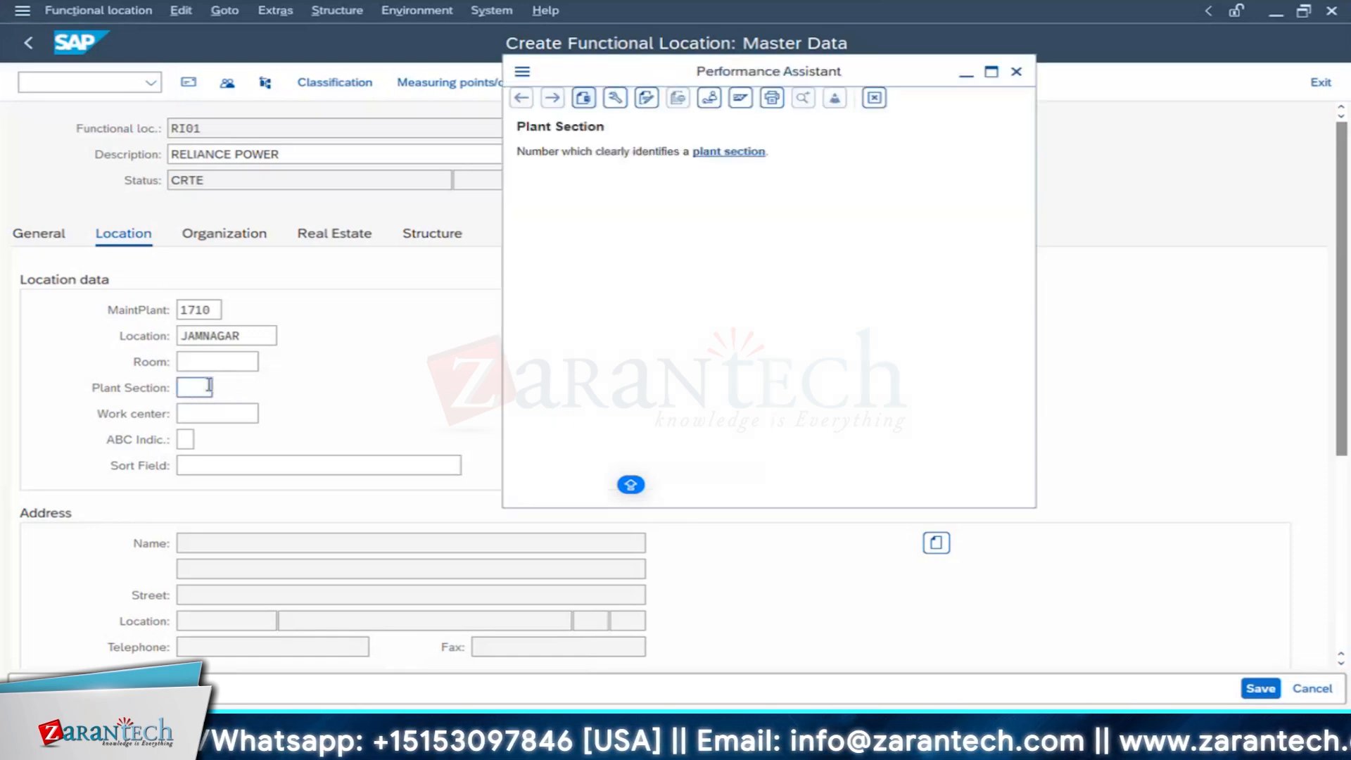
click(739, 153)
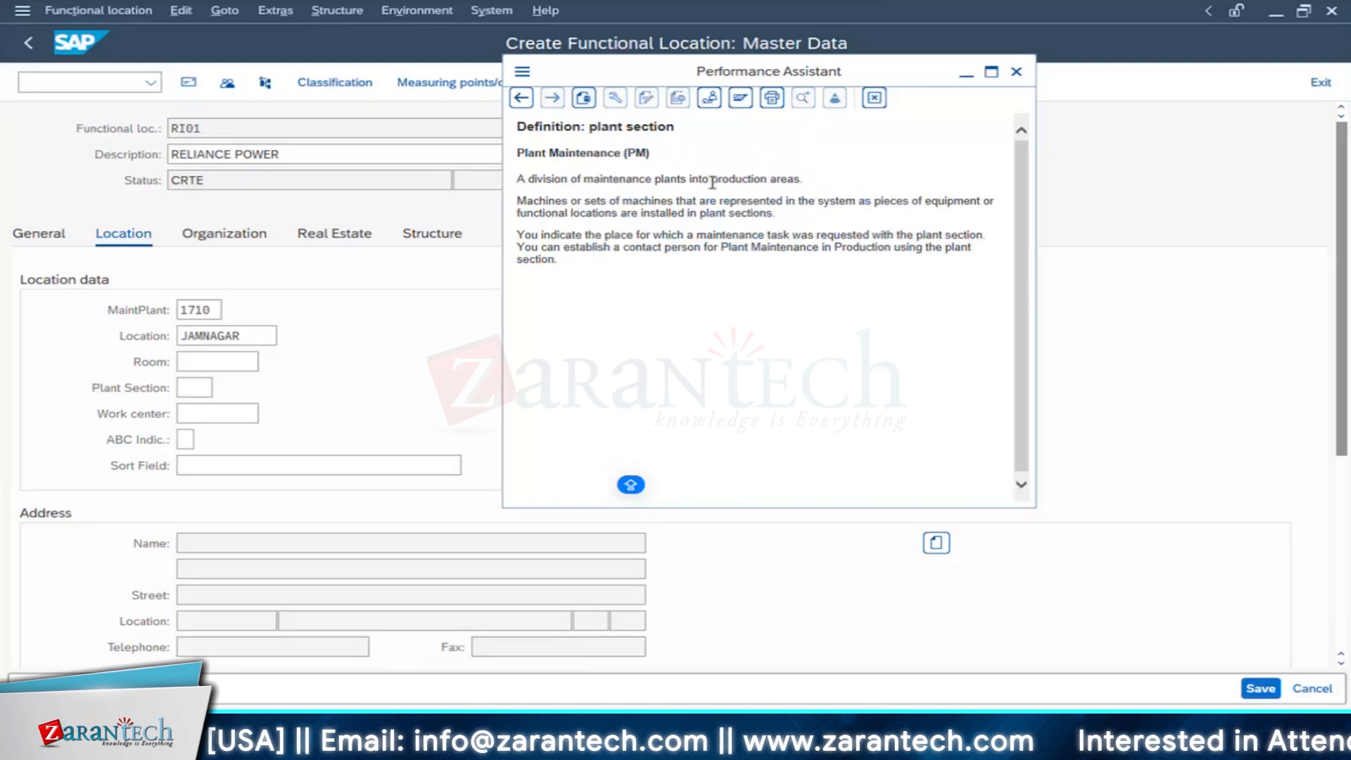
drag(710, 180, 803, 182)
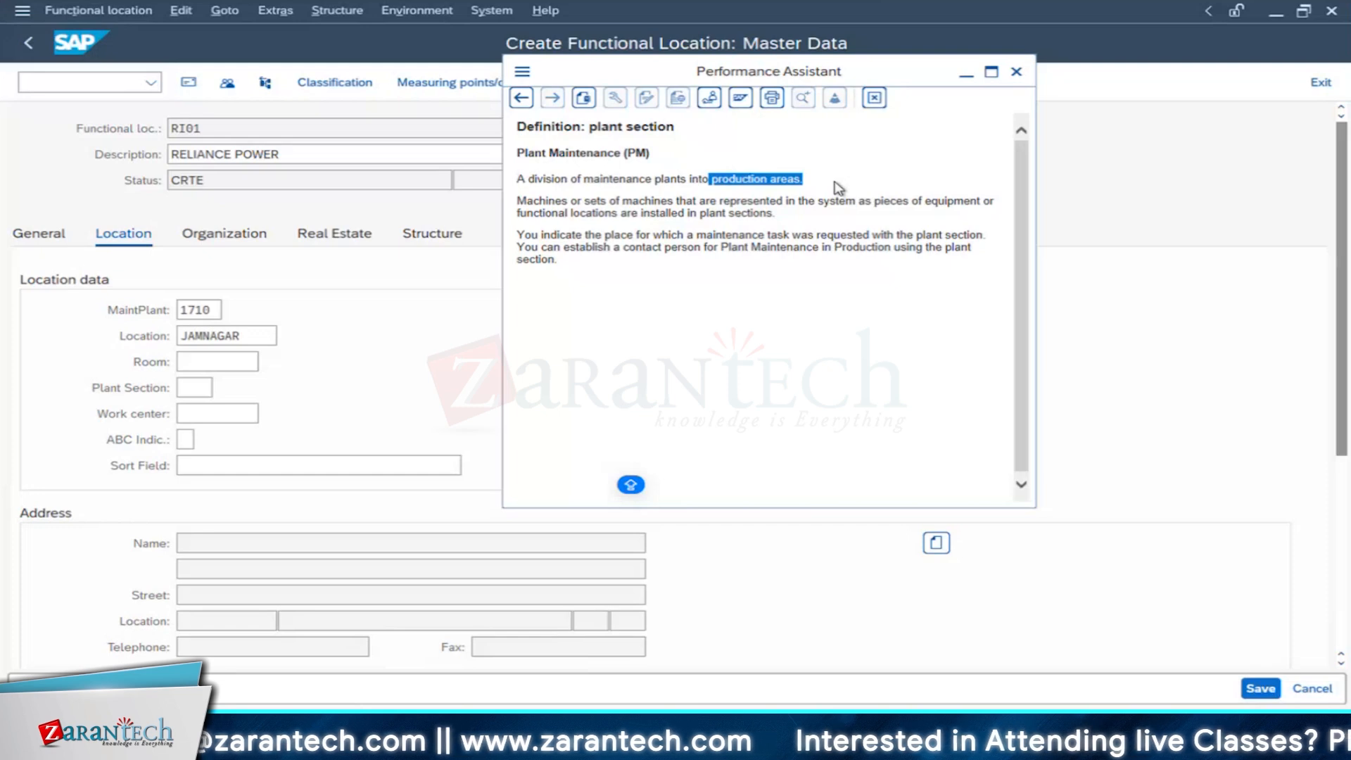
click(795, 225)
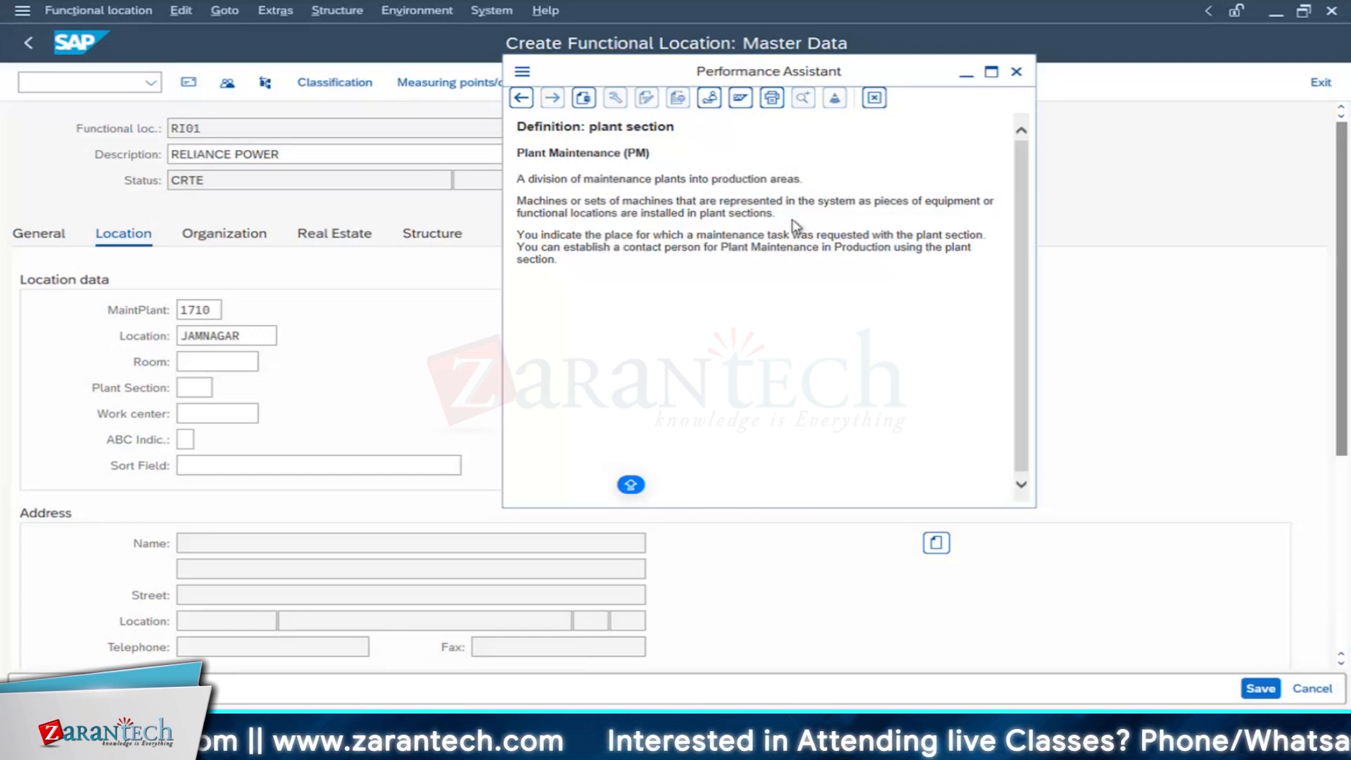
click(1016, 71)
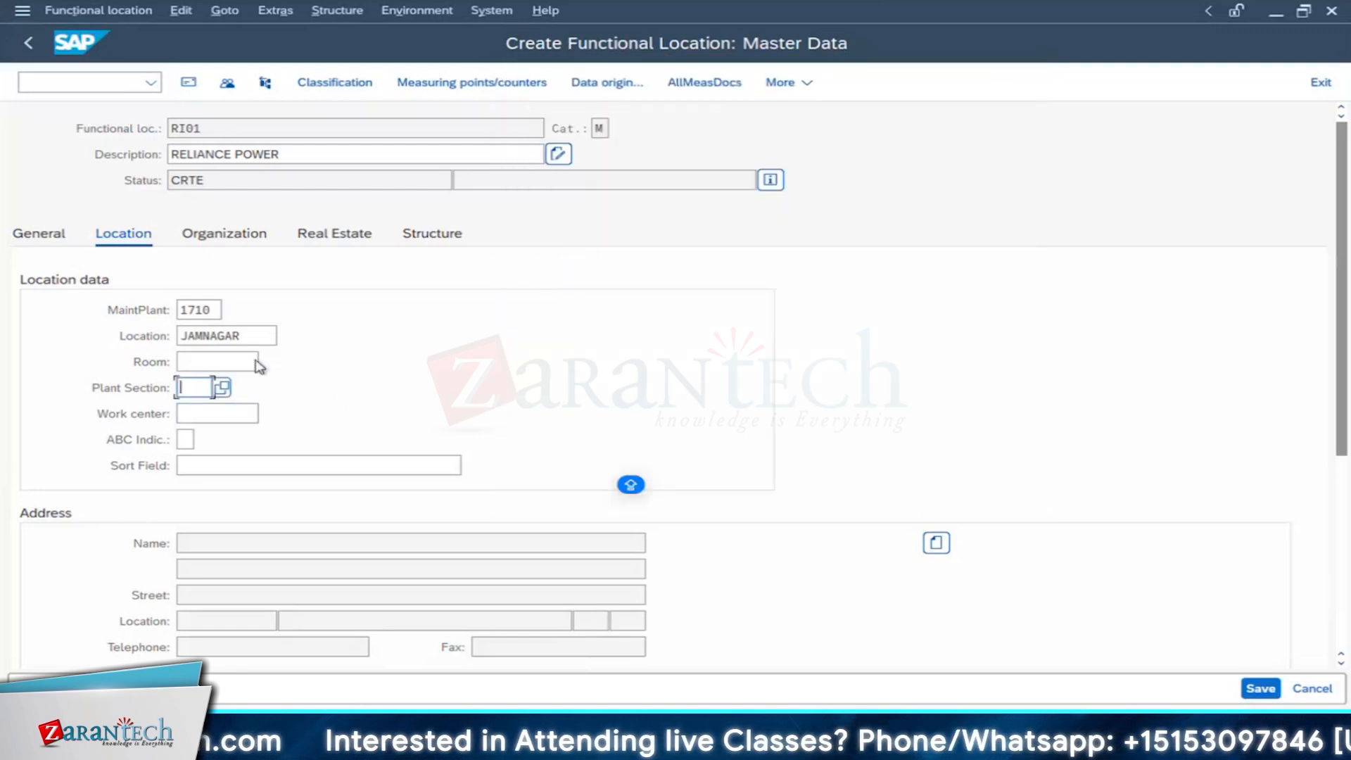
click(194, 414)
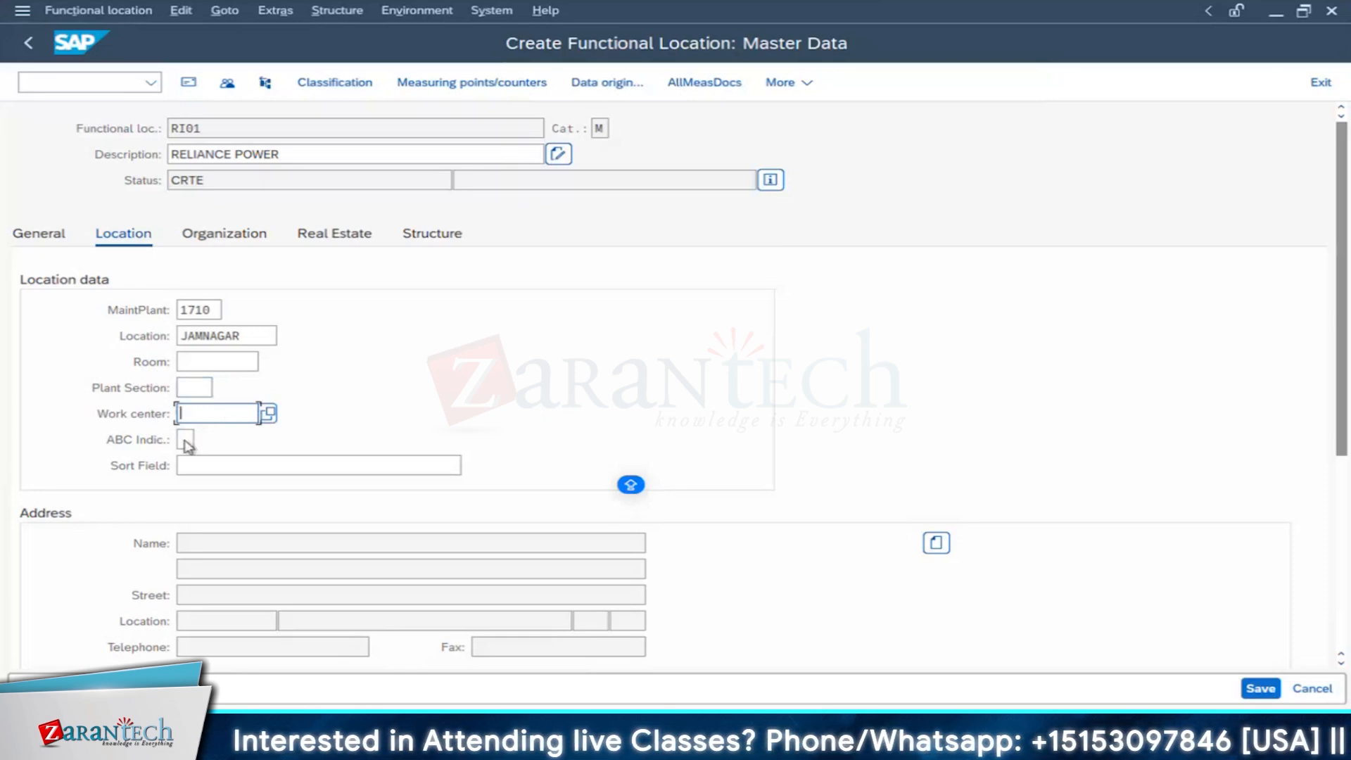
Step: Open the functional location's organization data and browse the available business areas without assigning one
click(209, 236)
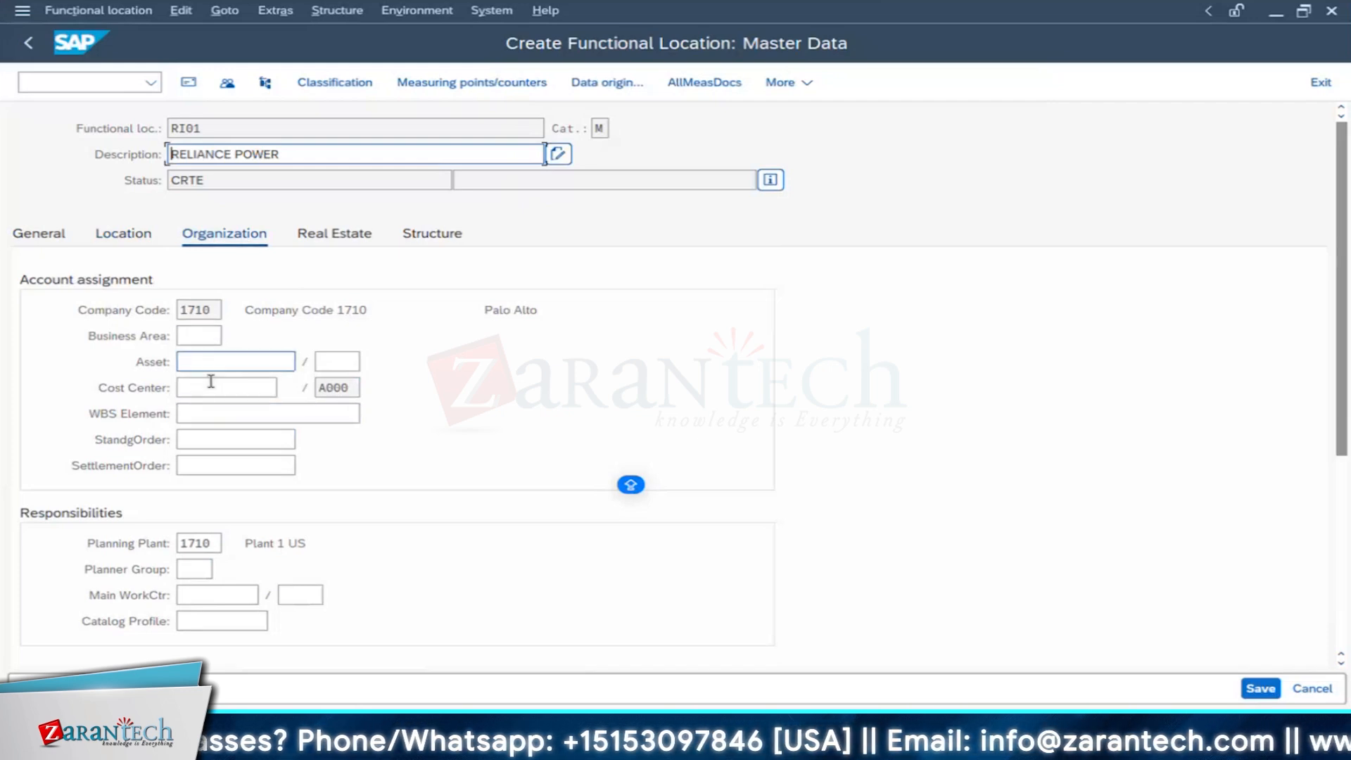
click(204, 336)
click(231, 337)
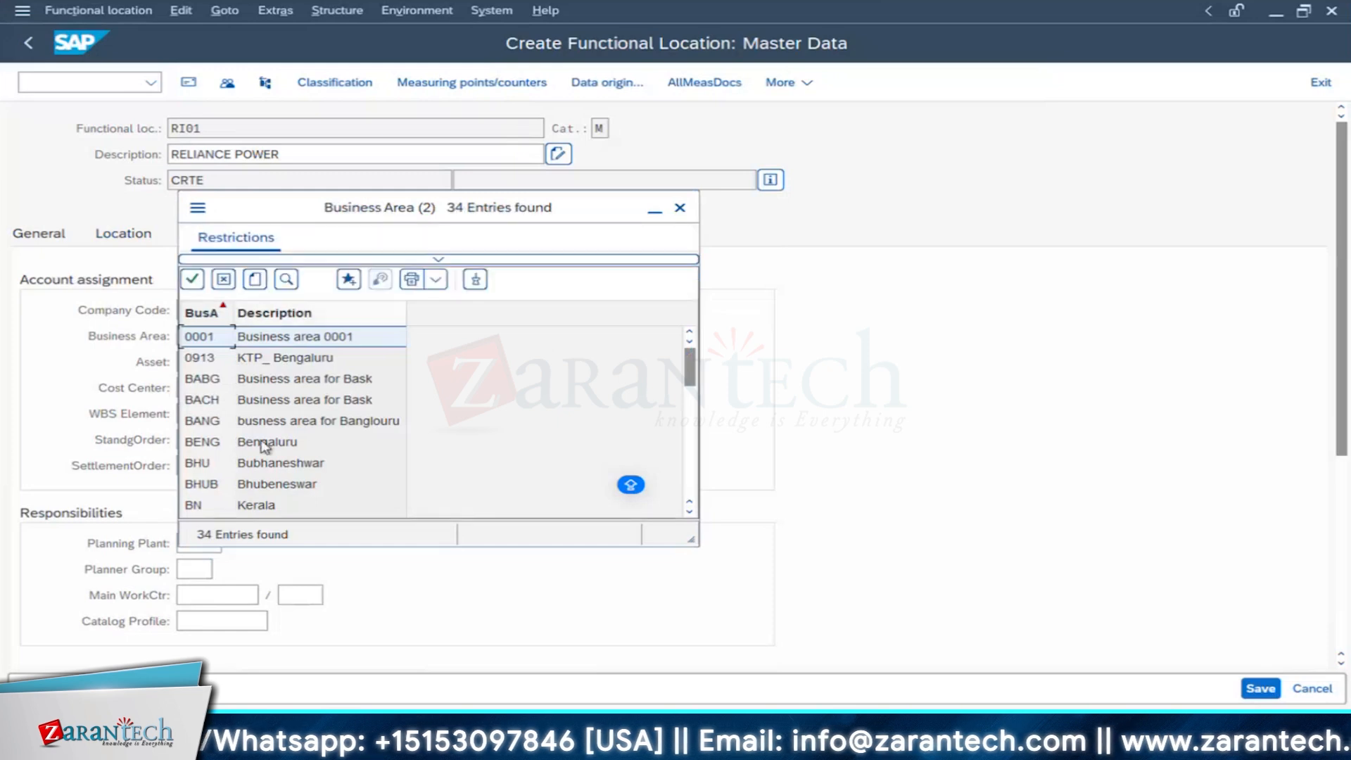
scroll(281, 457, down, 1)
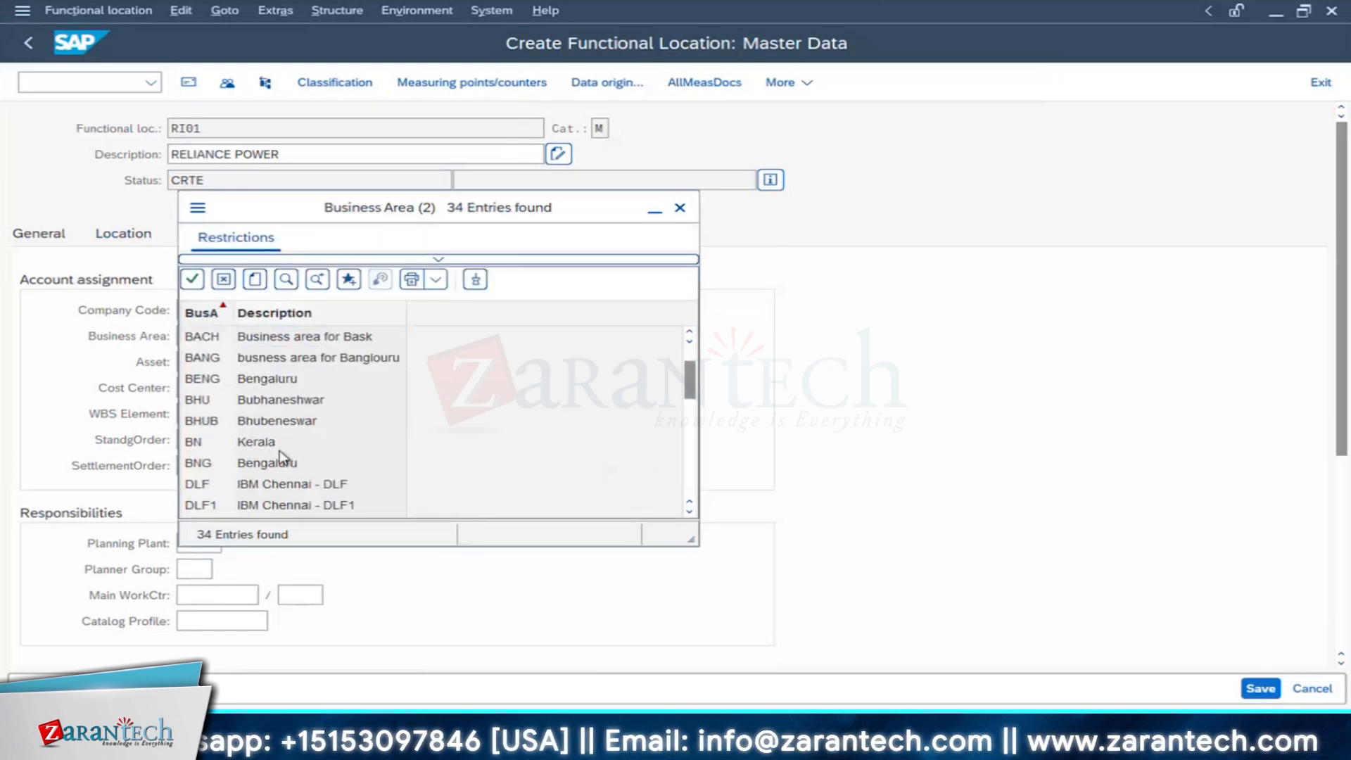
scroll(281, 457, down, 1)
scroll(278, 408, up, 1)
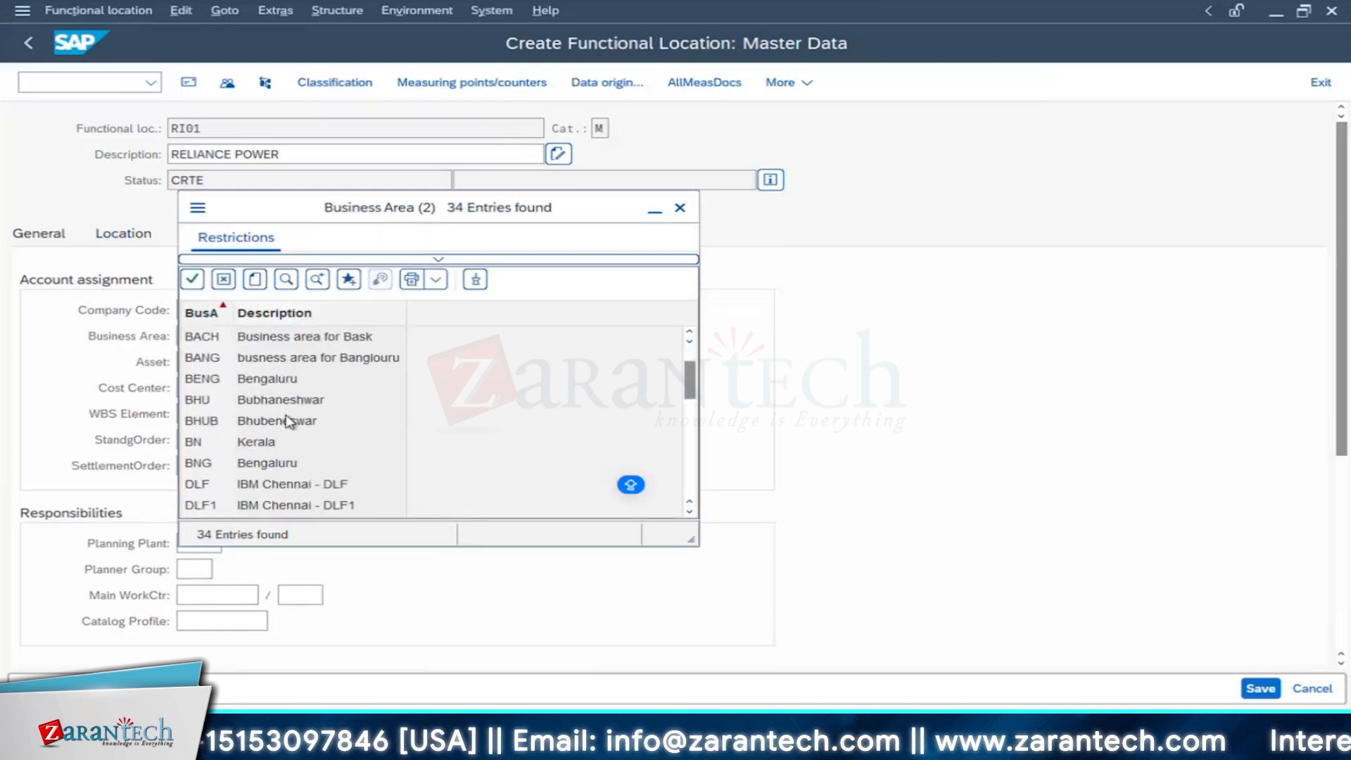
scroll(331, 387, down, 2)
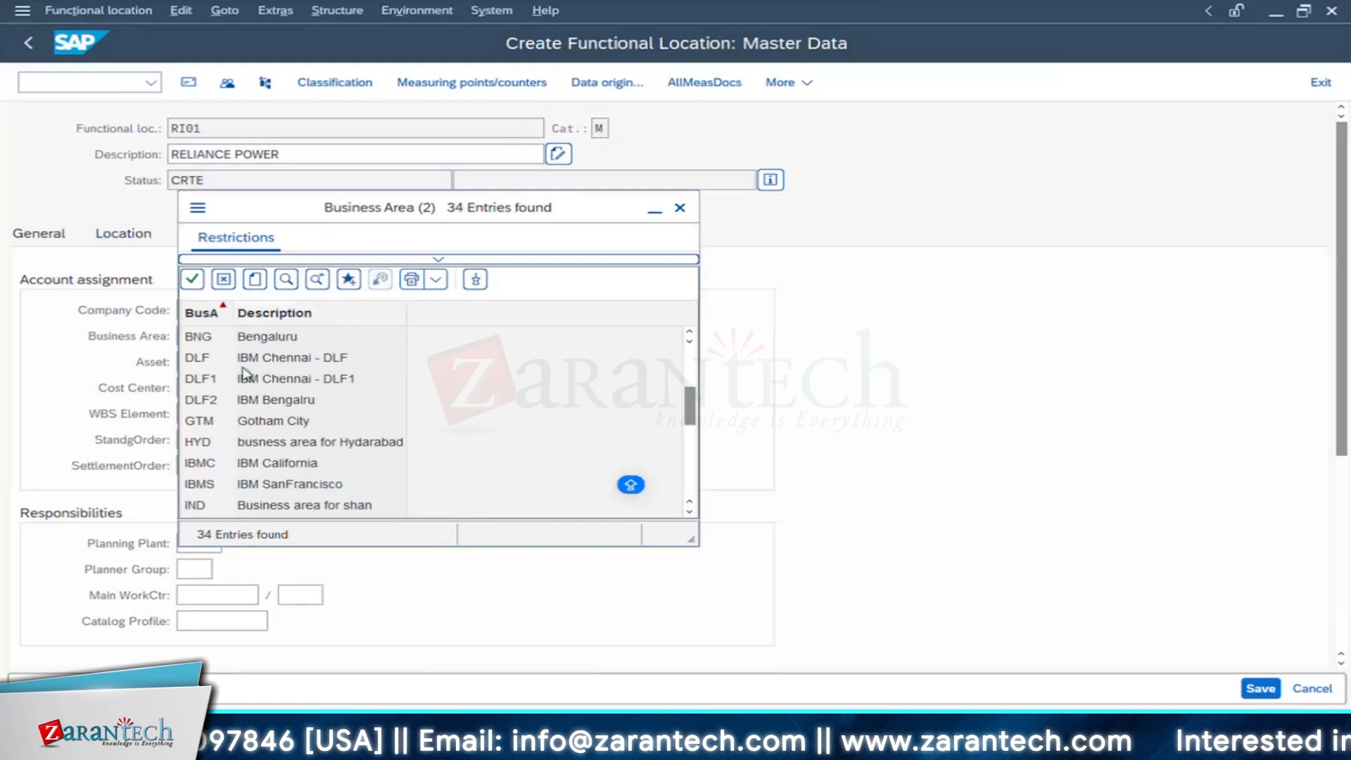
scroll(325, 366, down, 2)
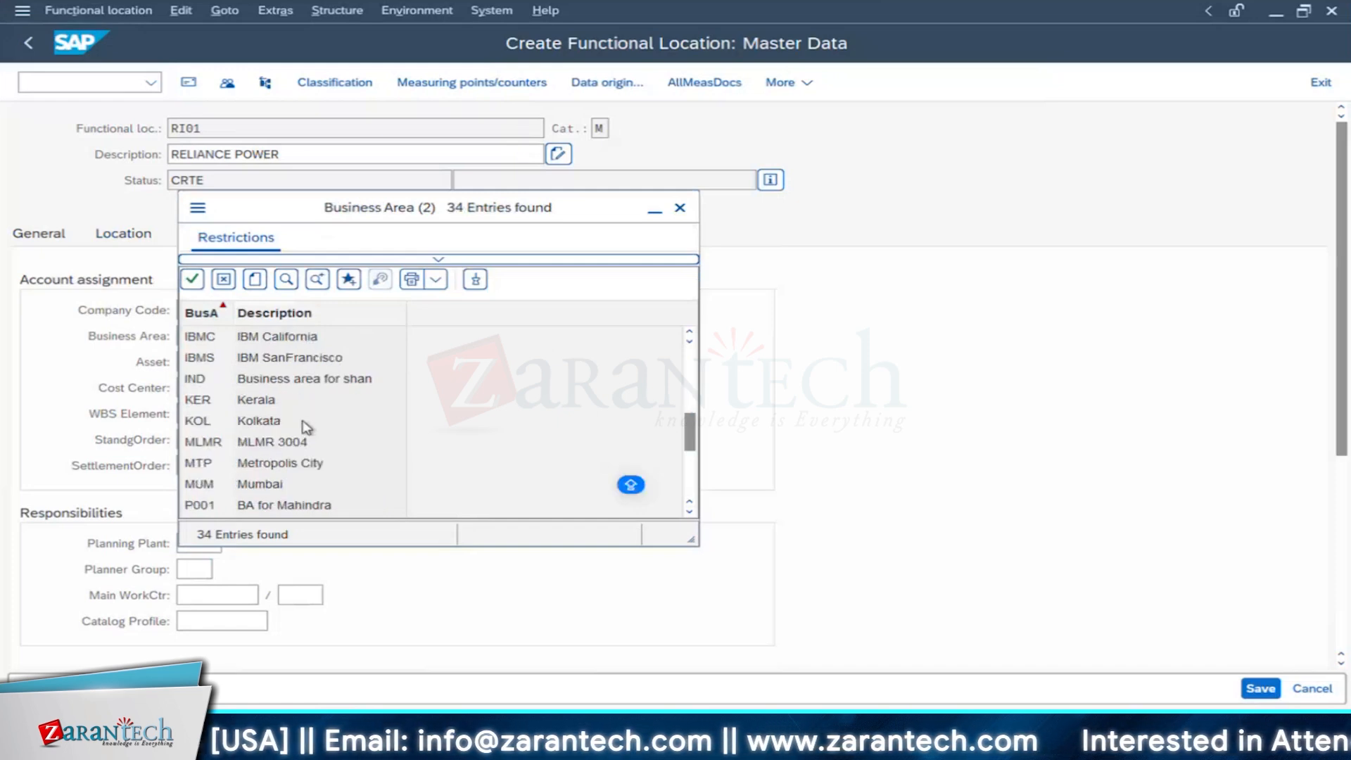
scroll(305, 424, up, 2)
scroll(306, 425, up, 2)
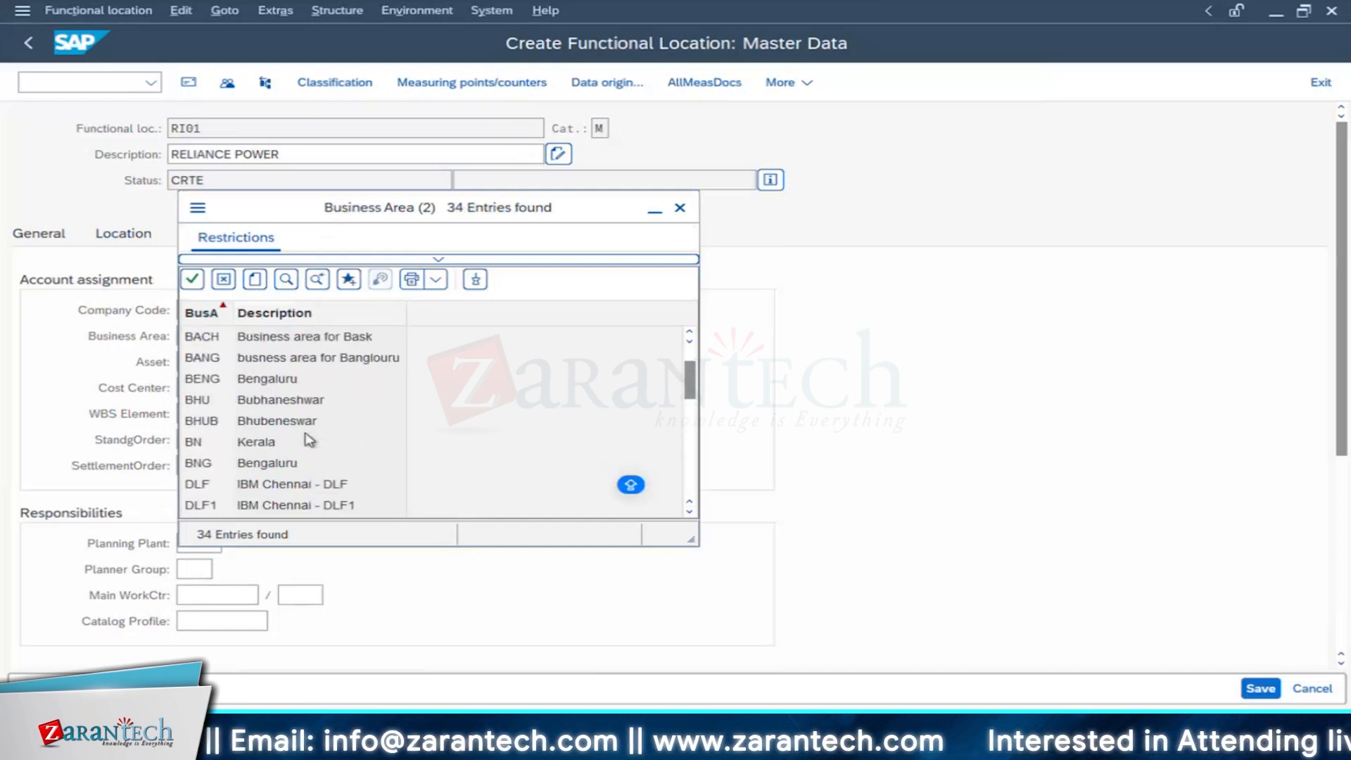
scroll(318, 468, up, 1)
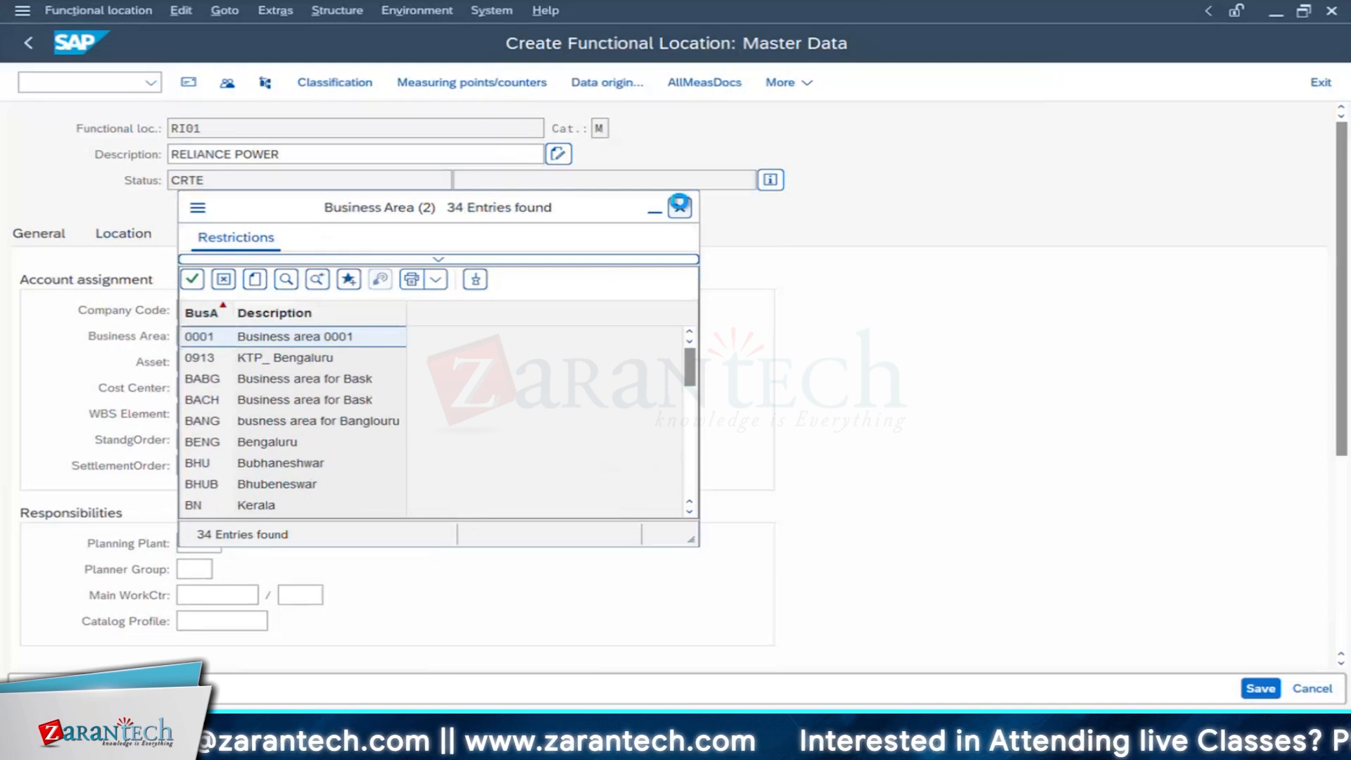
click(680, 206)
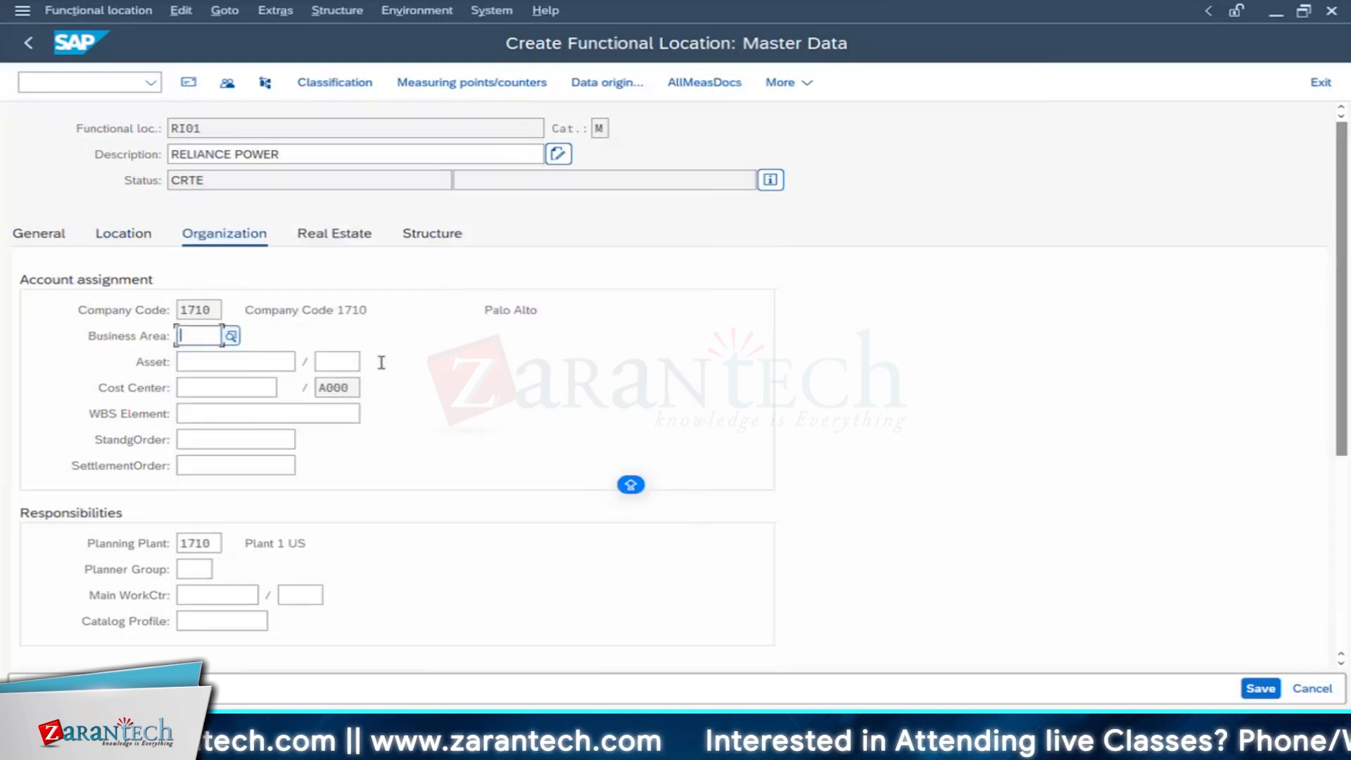
Step: Search the cost centers of company code 1710 and assign US10_PM (Plant Maintenance) to the functional location
click(248, 379)
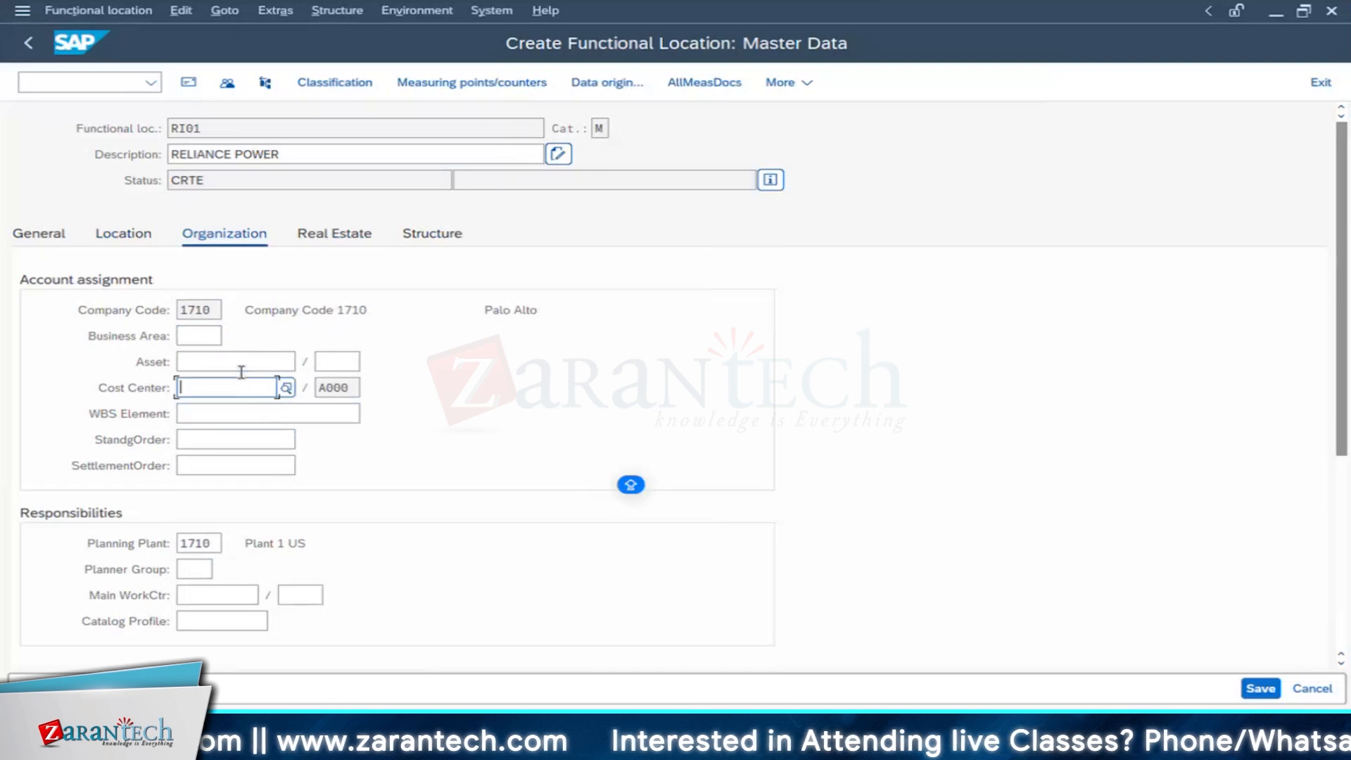
click(287, 388)
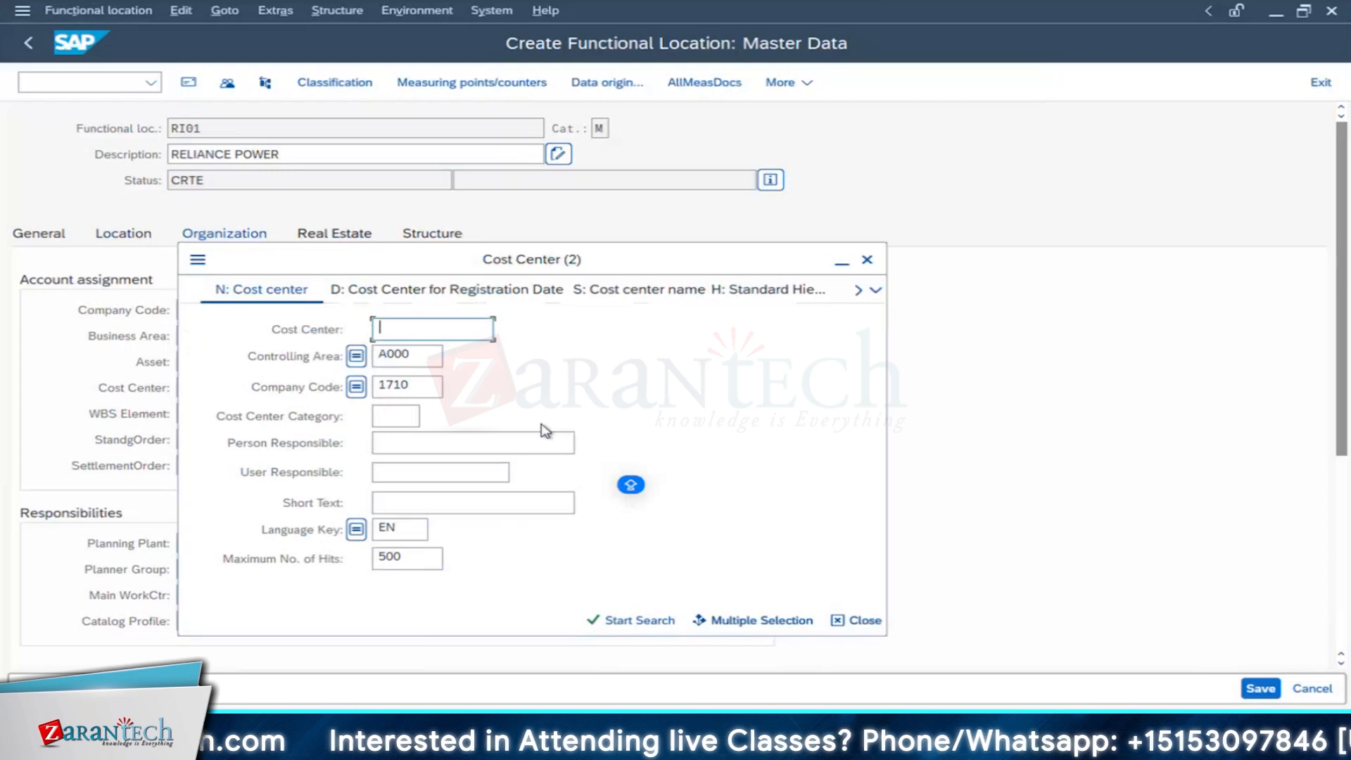
click(653, 617)
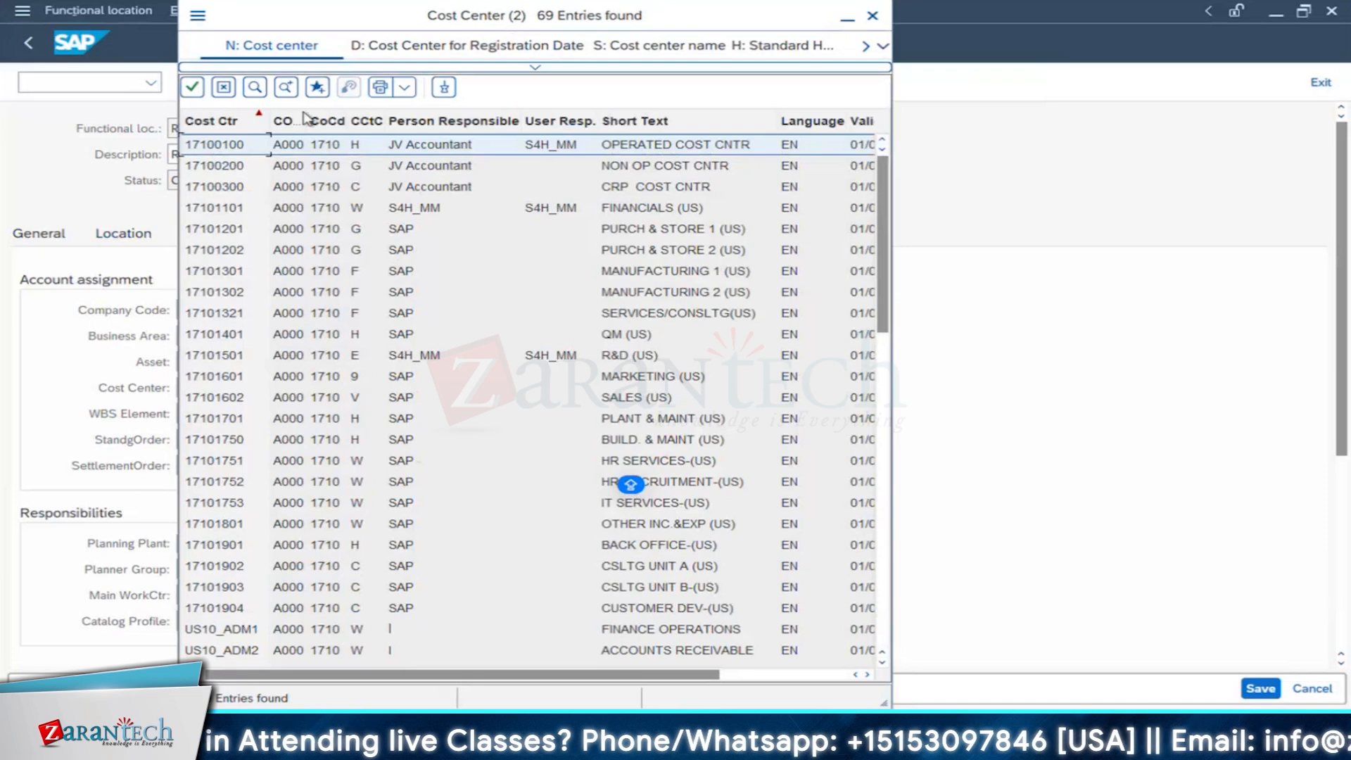
drag(306, 118, 346, 113)
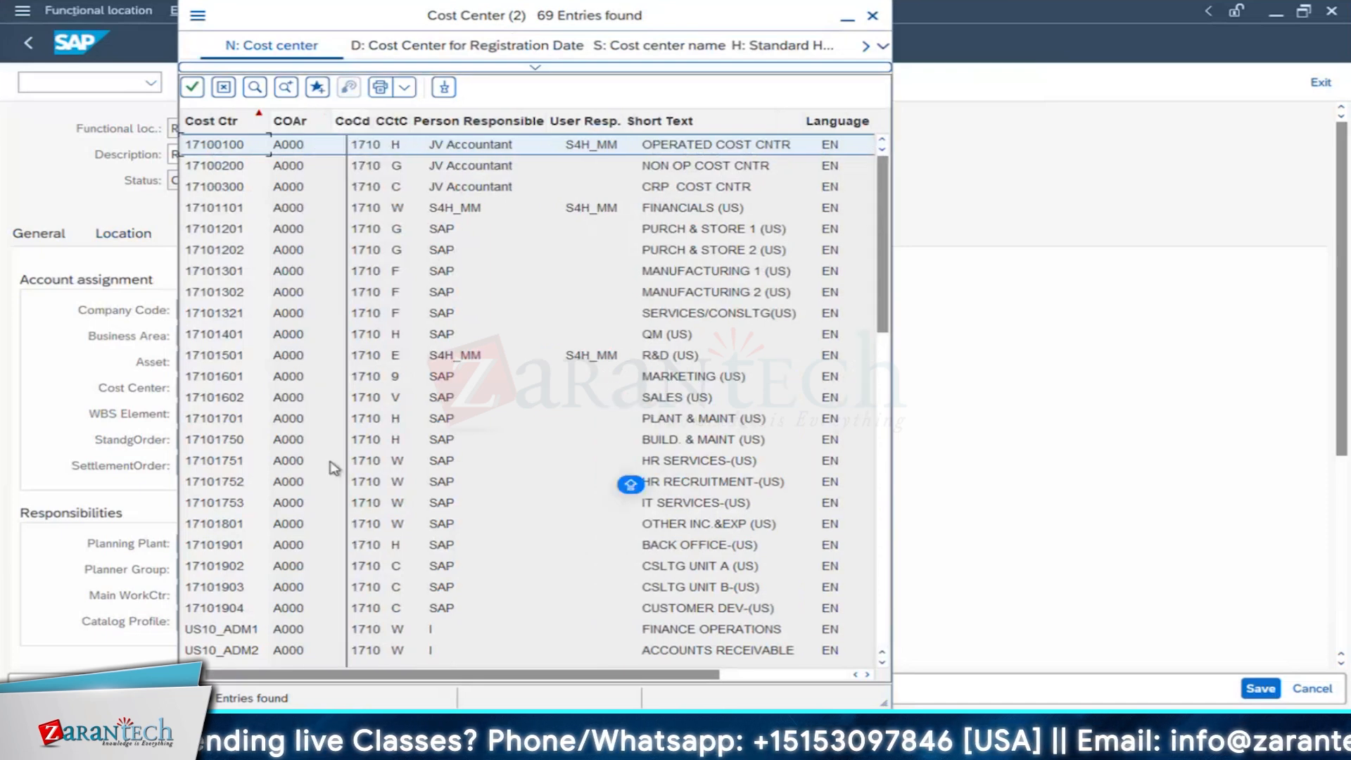
scroll(334, 468, down, 8)
scroll(333, 468, down, 1)
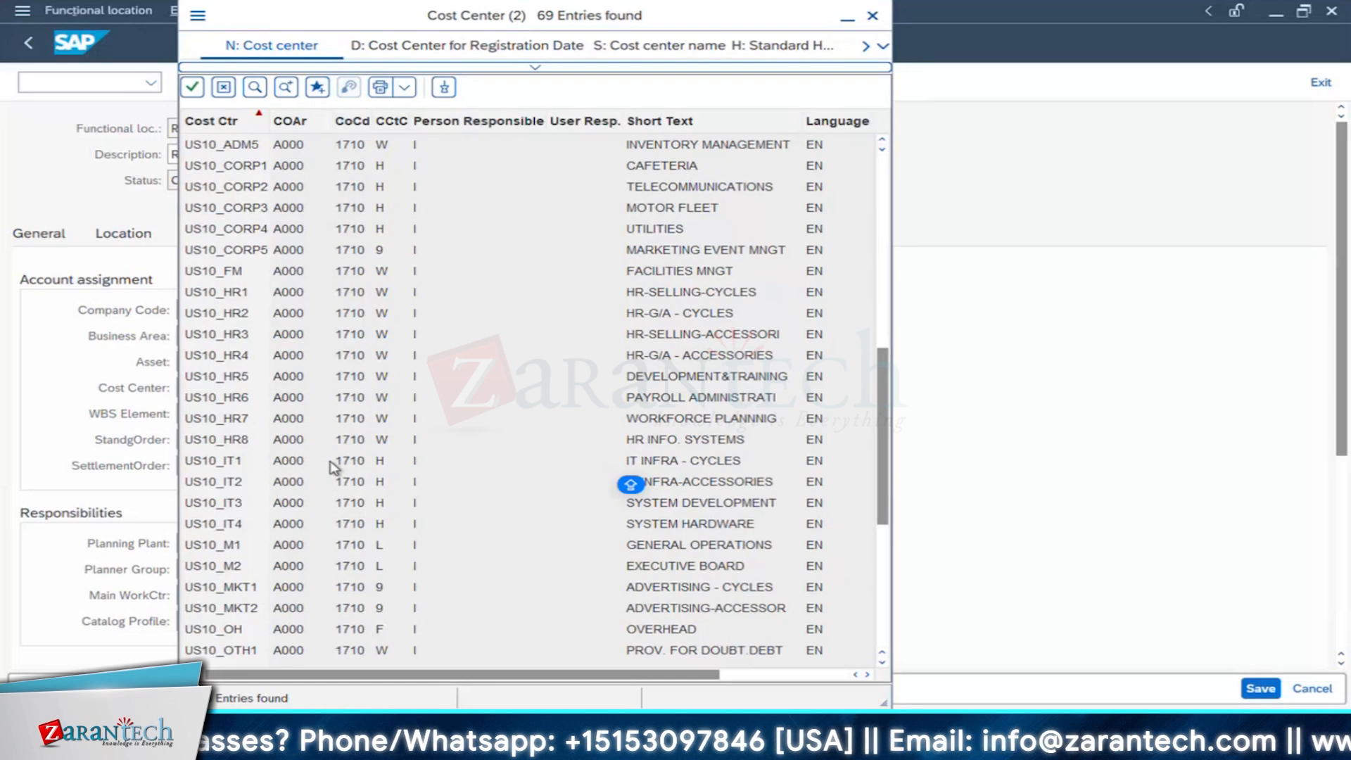
scroll(334, 468, down, 1)
scroll(334, 467, down, 2)
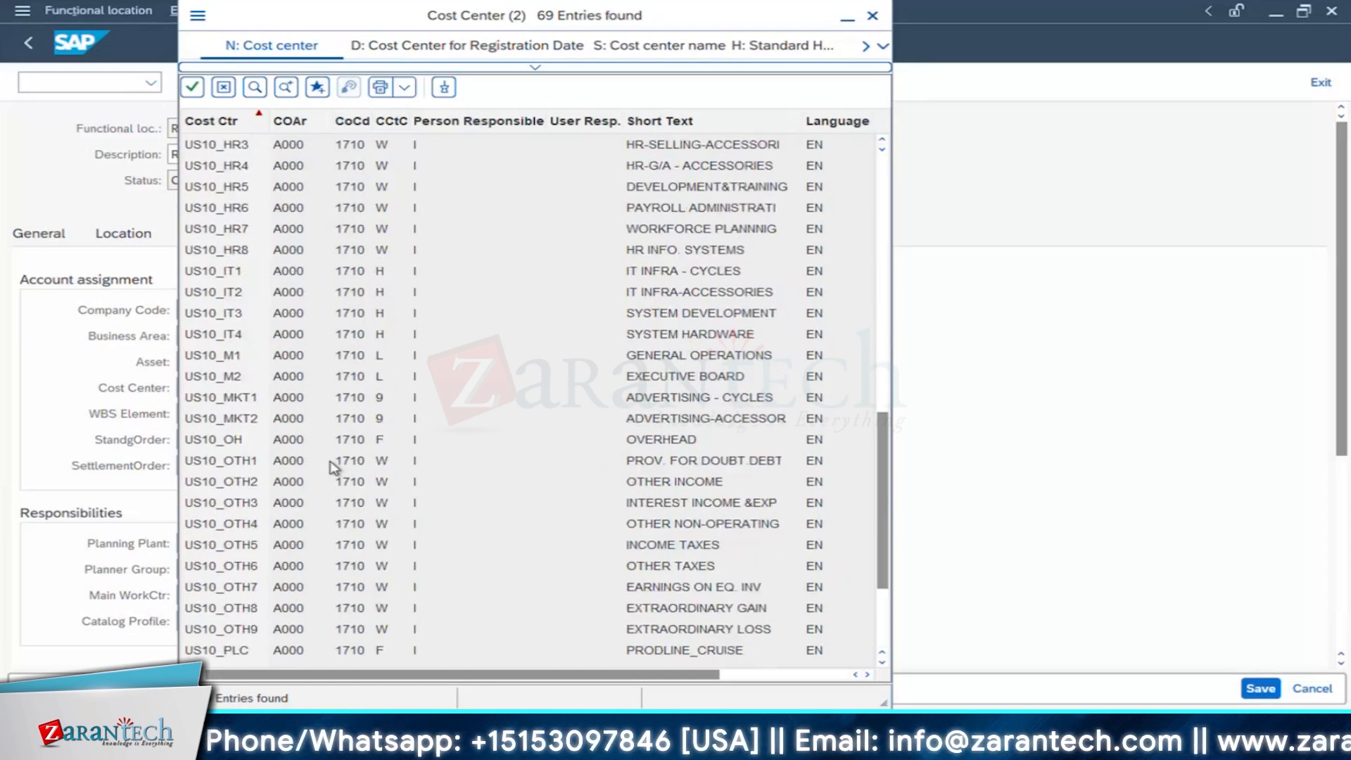
scroll(333, 468, down, 3)
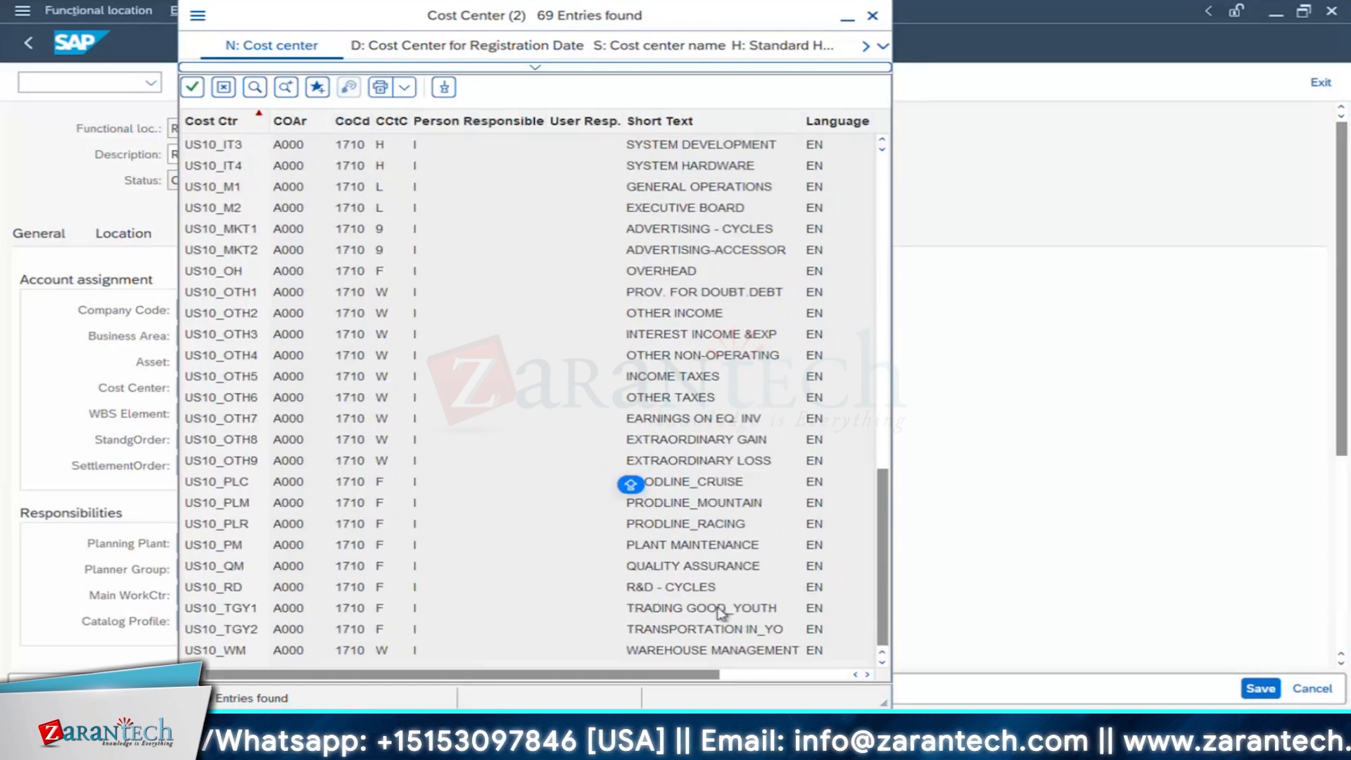
click(665, 546)
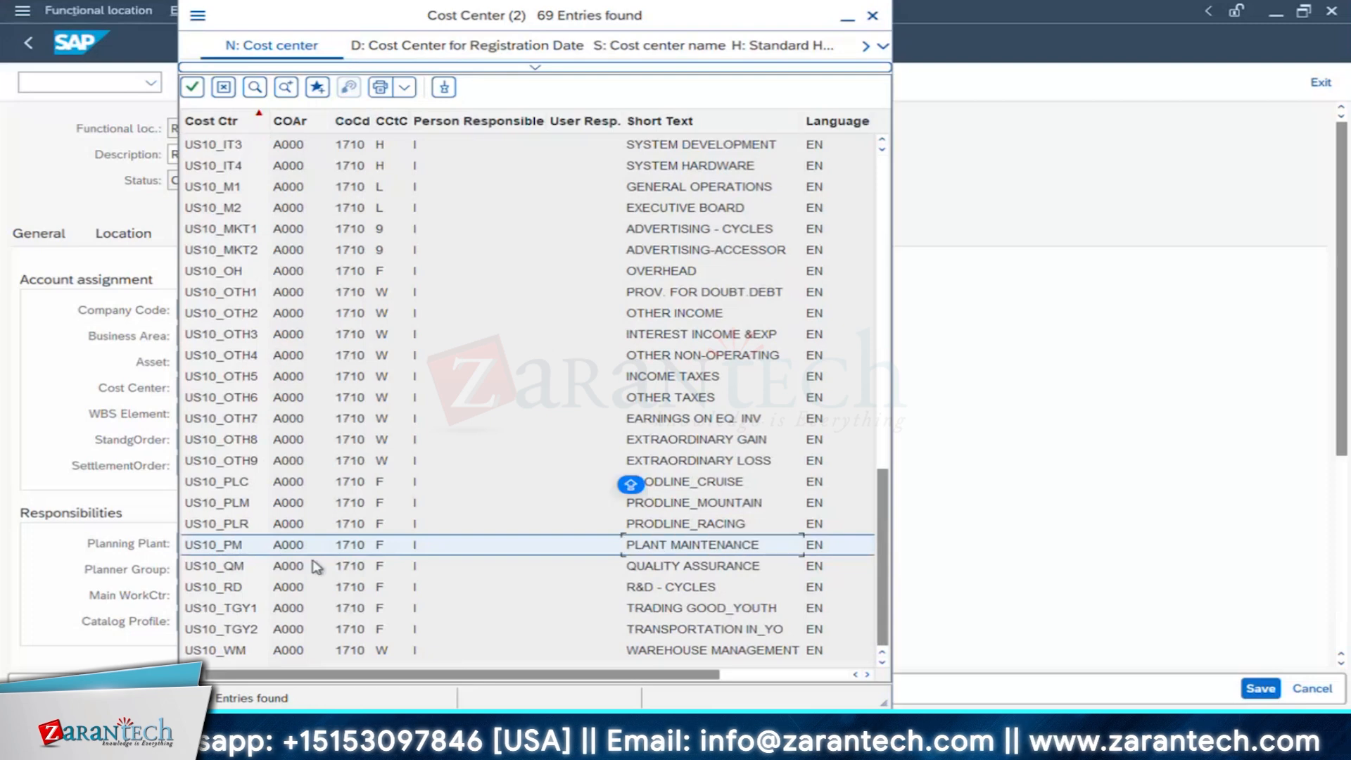
click(195, 547)
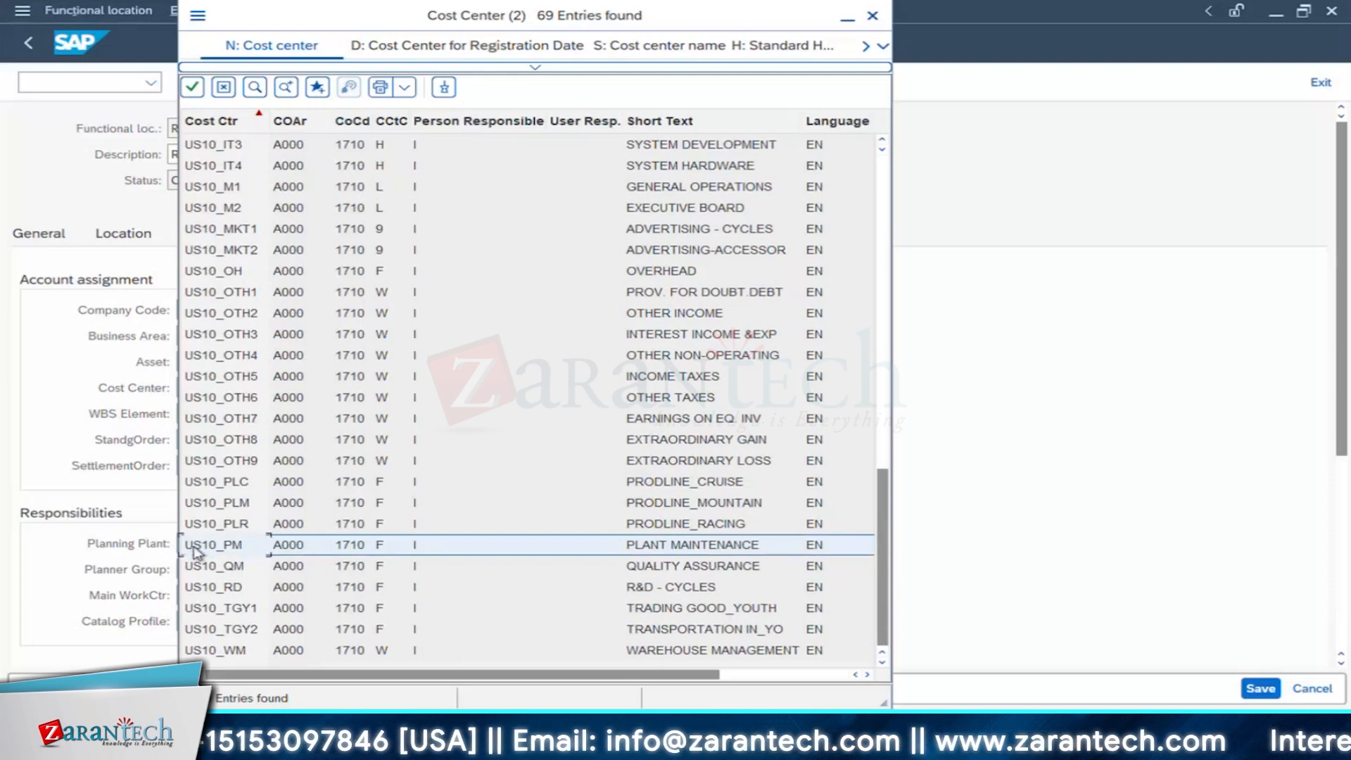
double_click(195, 547)
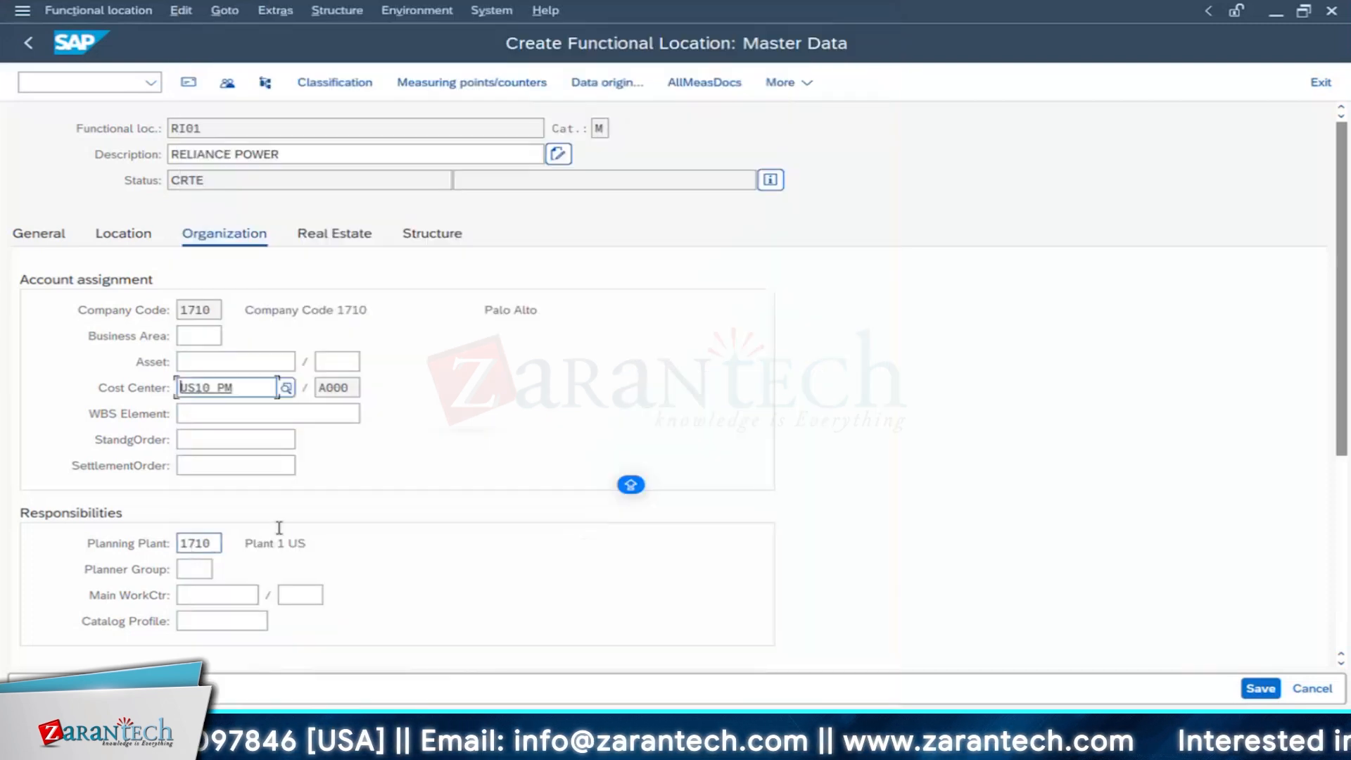
key(Return)
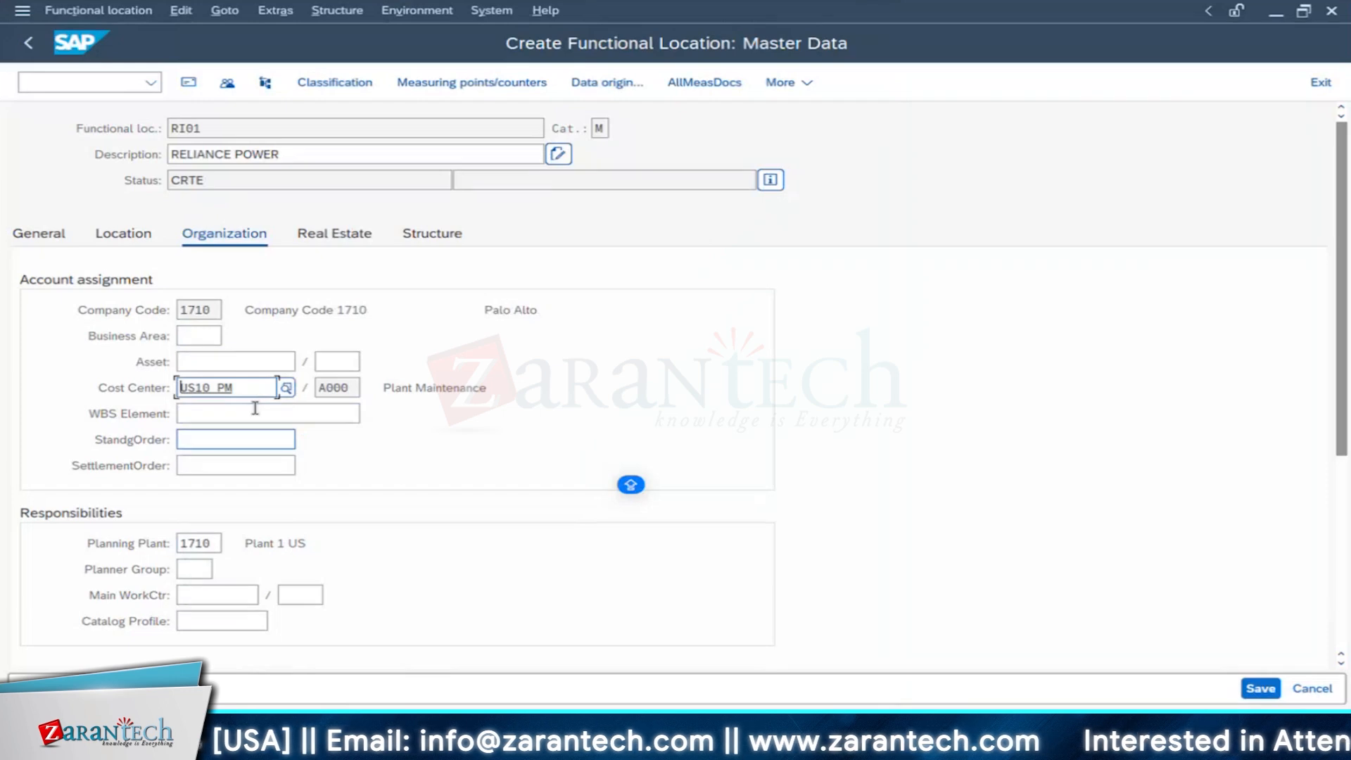
Step: Review the planner groups available for planning plant 1710 and close the list without choosing one
scroll(485, 478, down, 2)
scroll(486, 479, down, 2)
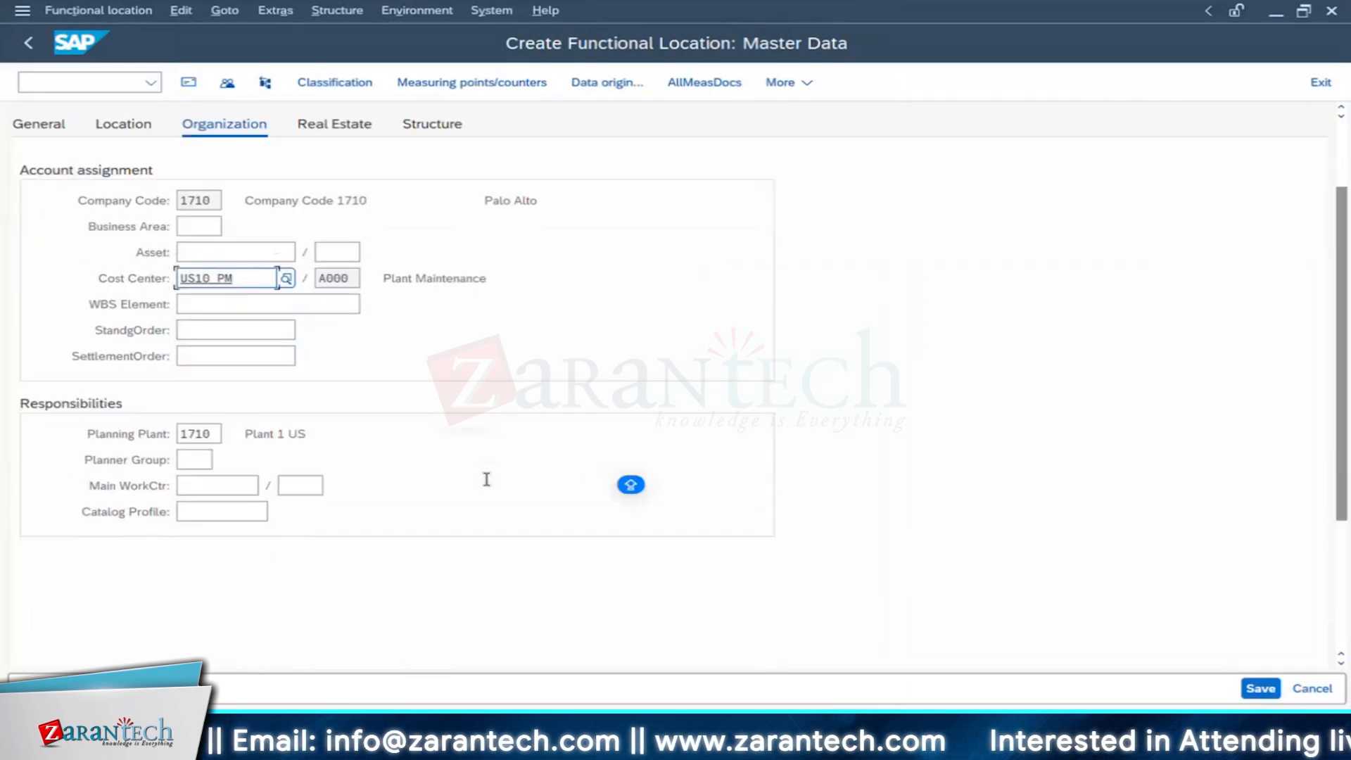
click(193, 461)
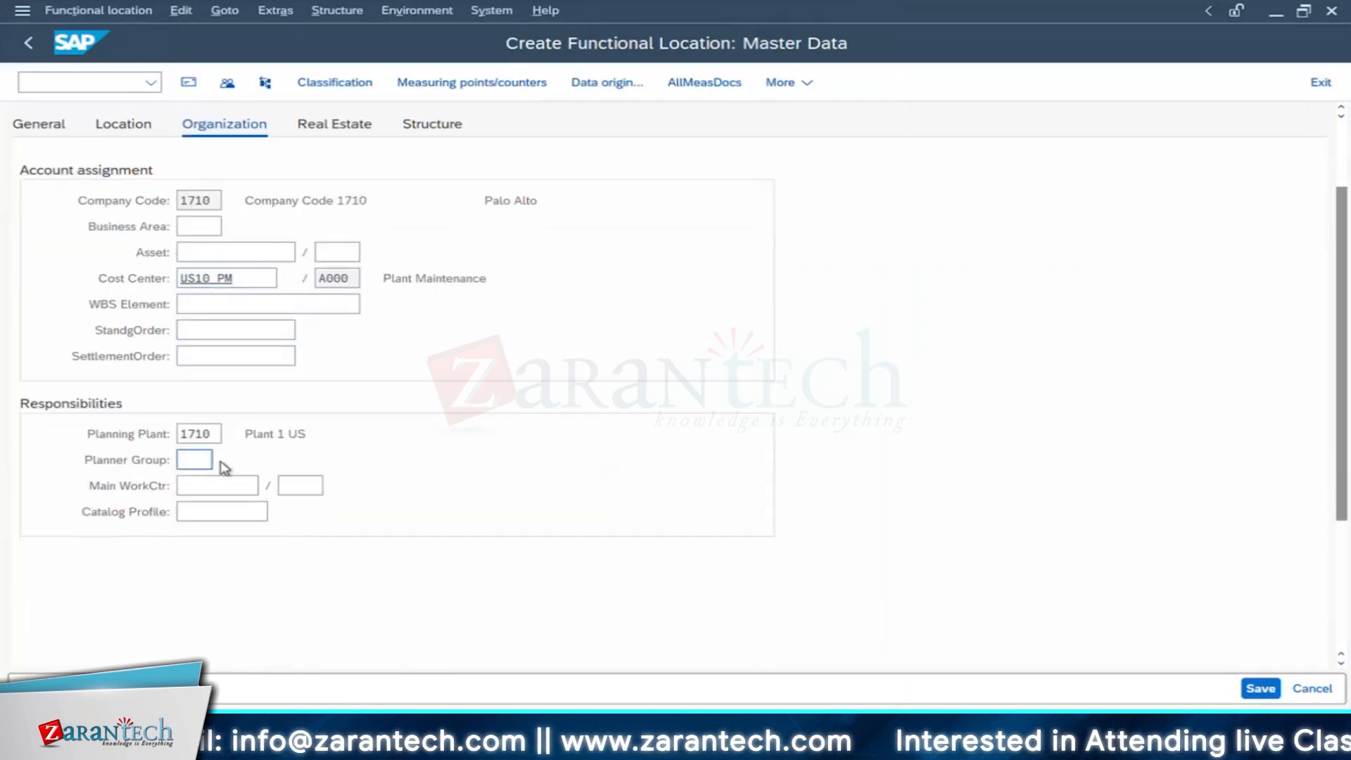
click(220, 462)
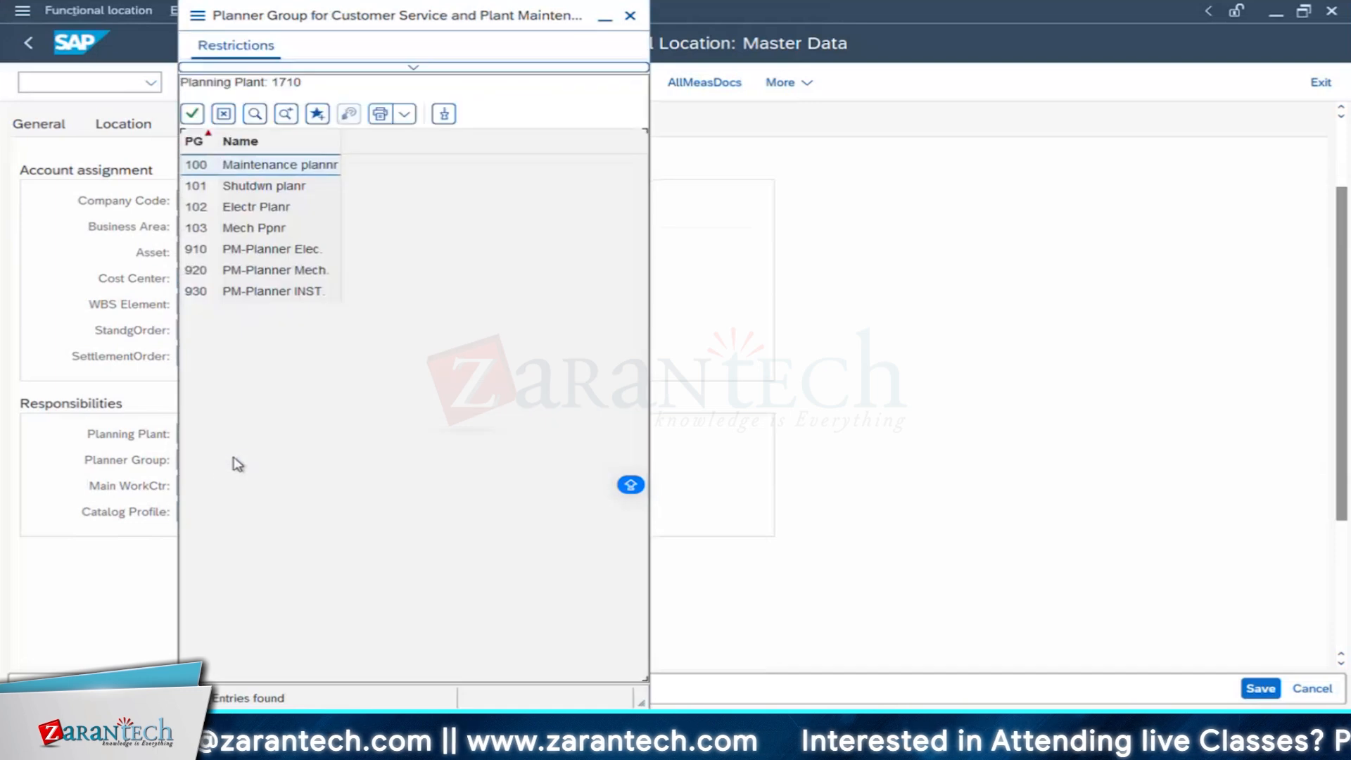
click(311, 170)
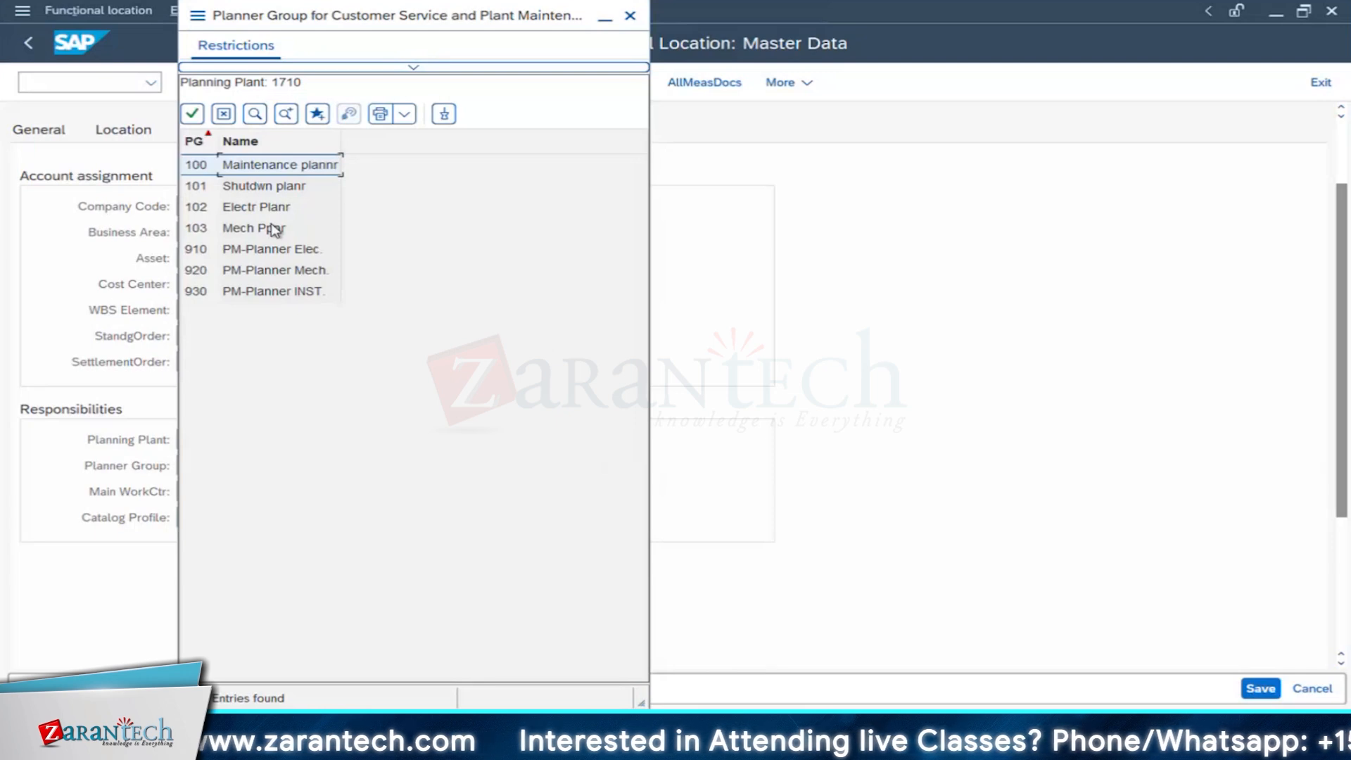
click(254, 189)
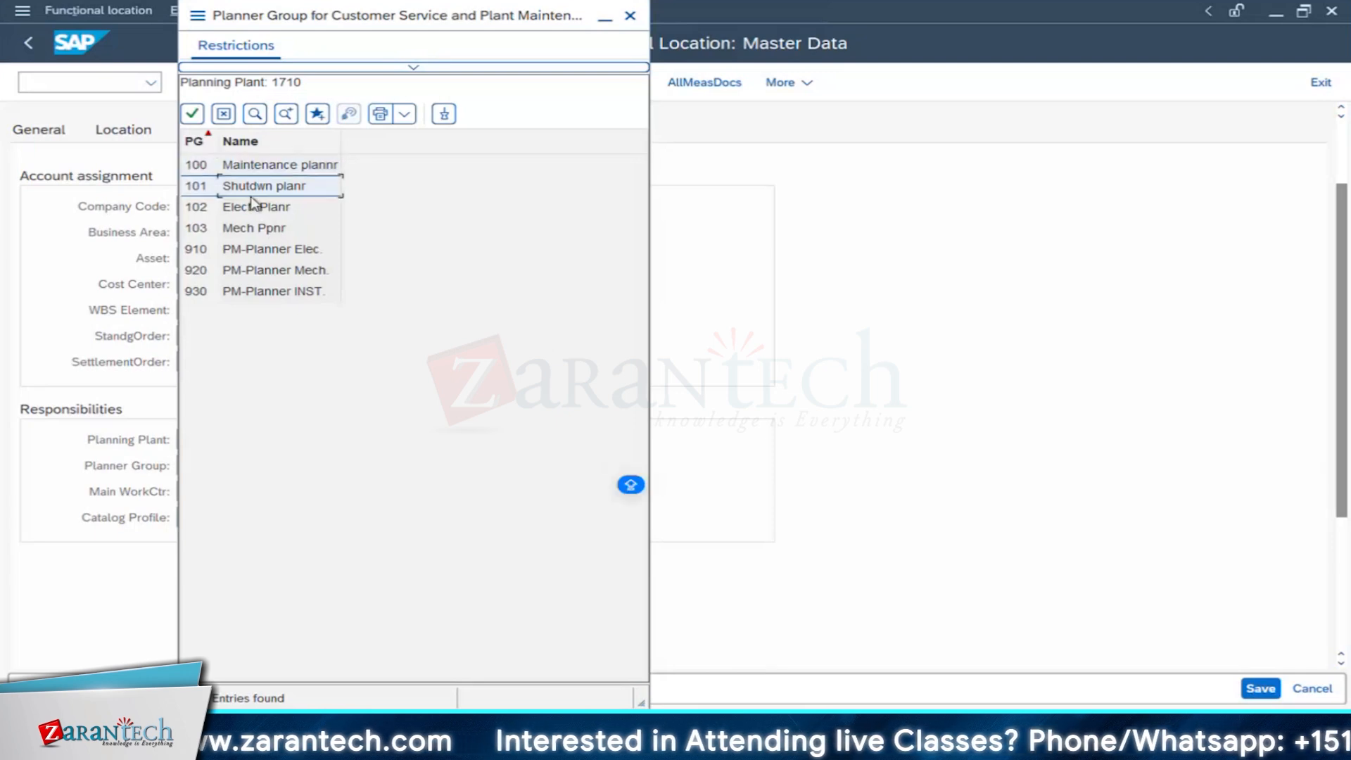
click(219, 166)
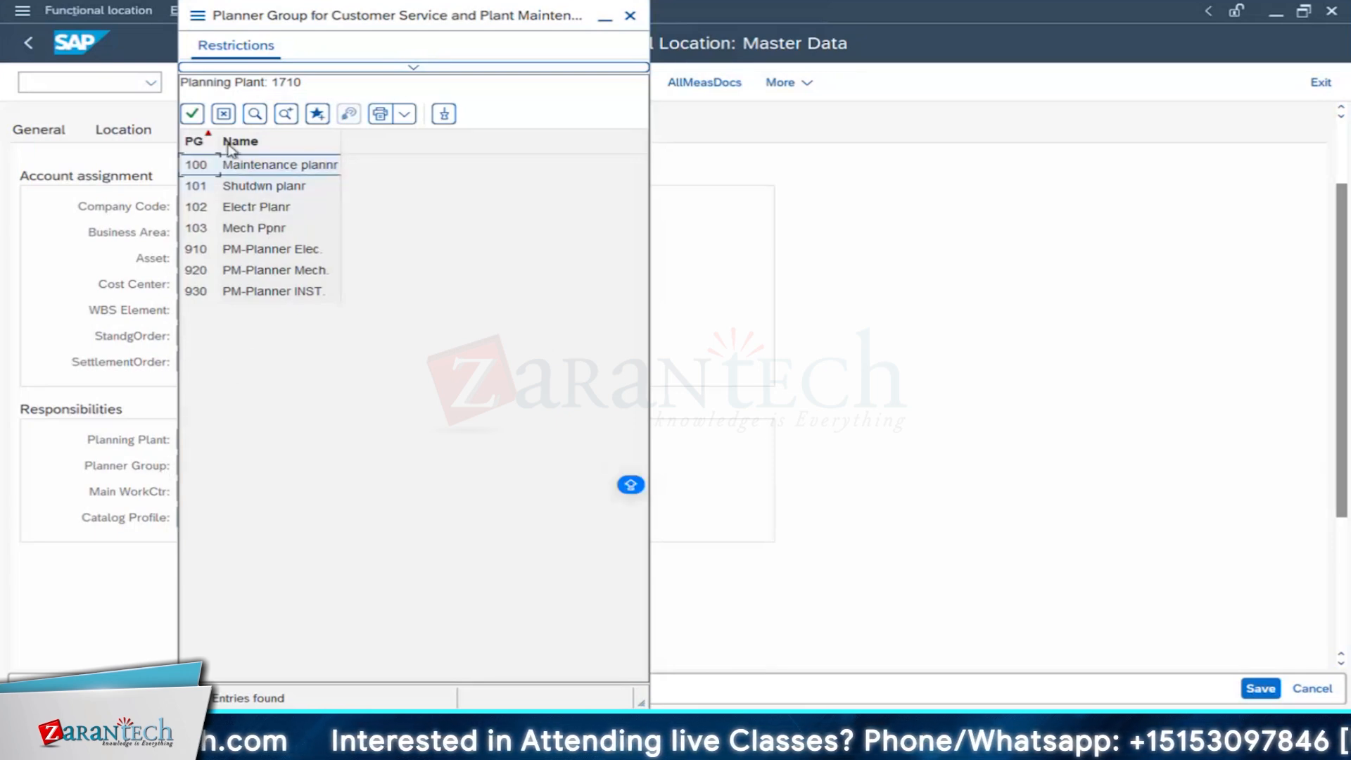
drag(220, 141, 270, 142)
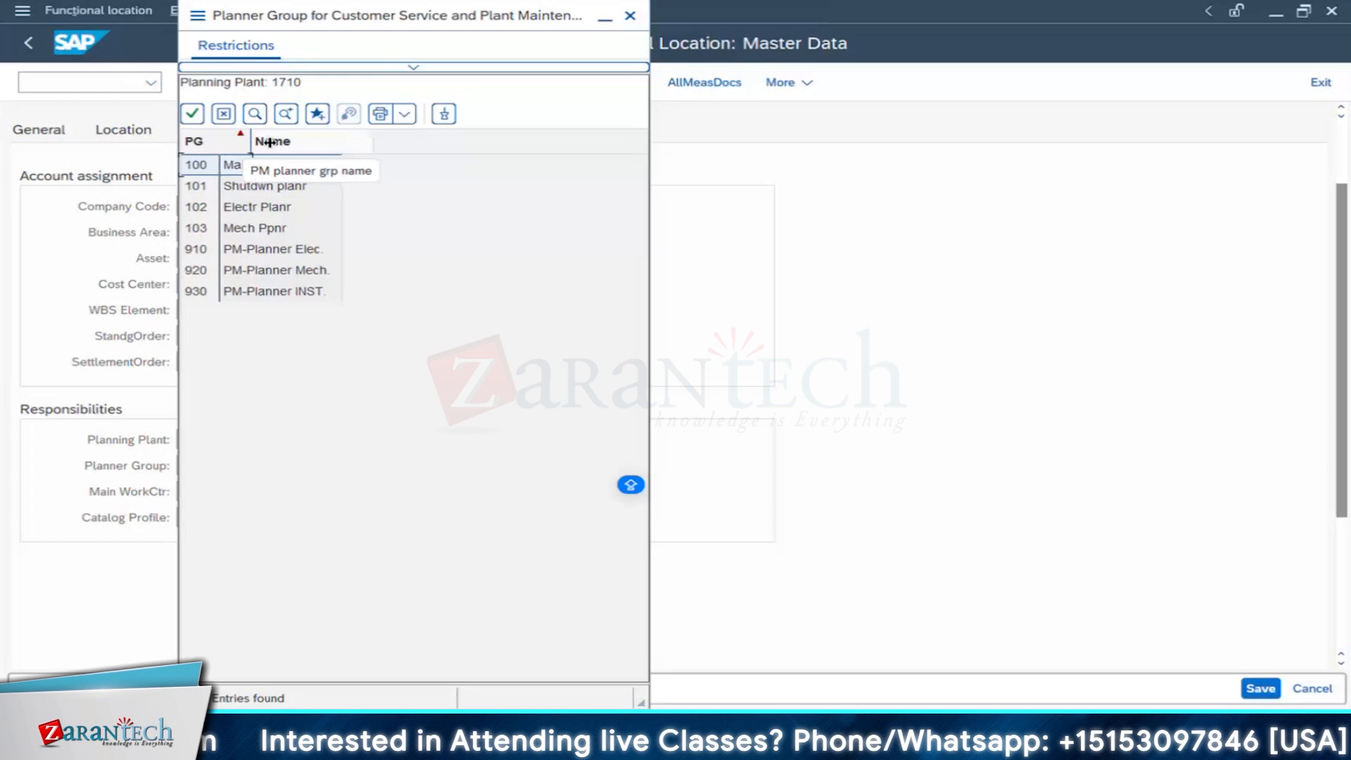
click(387, 143)
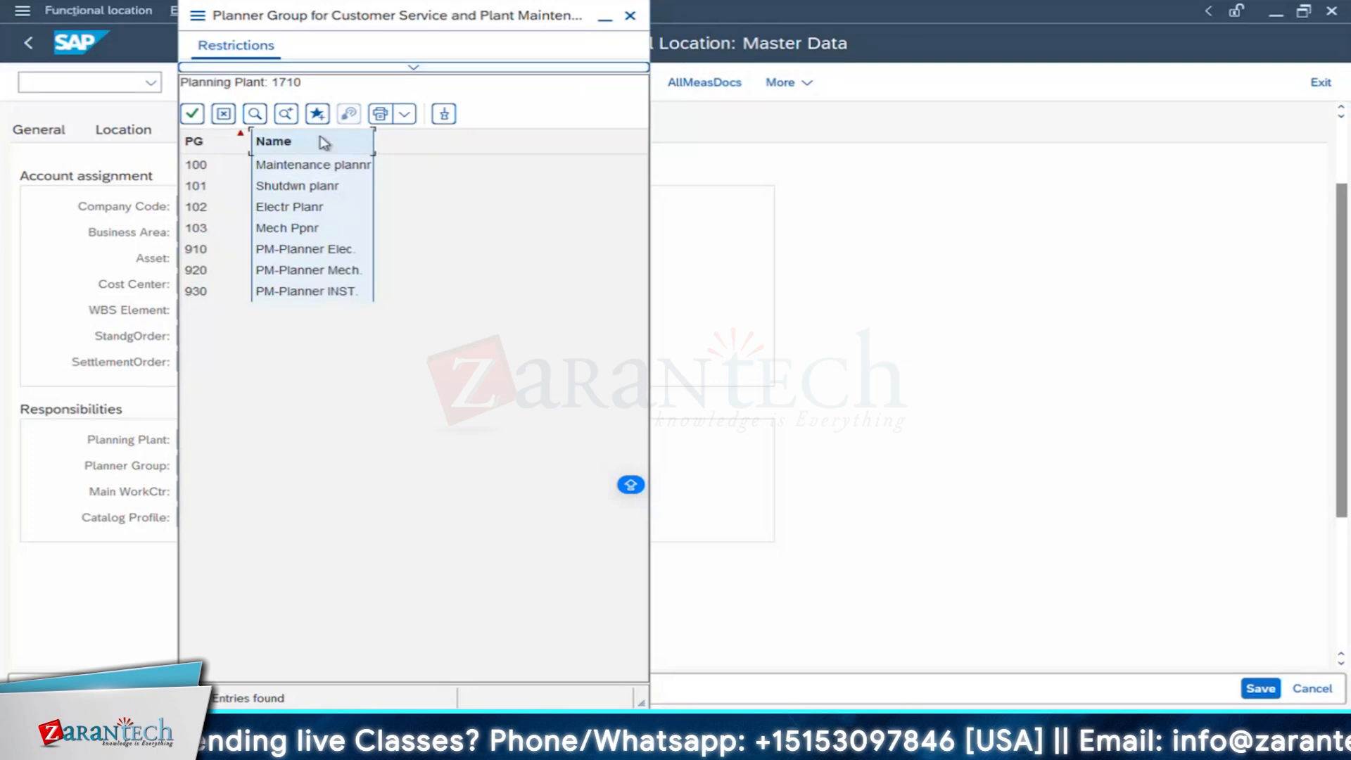
click(630, 15)
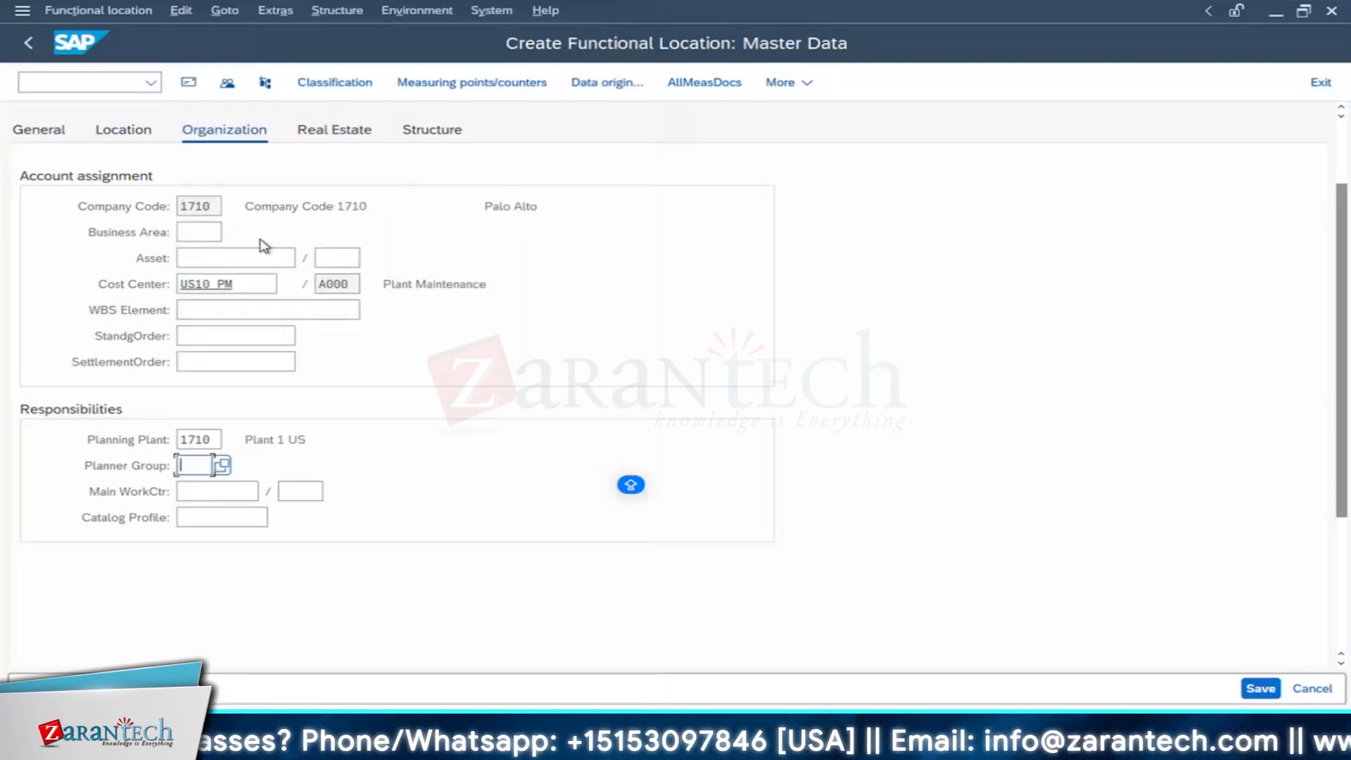
Step: Search the main work centers of category 0005, review the list, and close it without assigning one
click(197, 490)
click(273, 494)
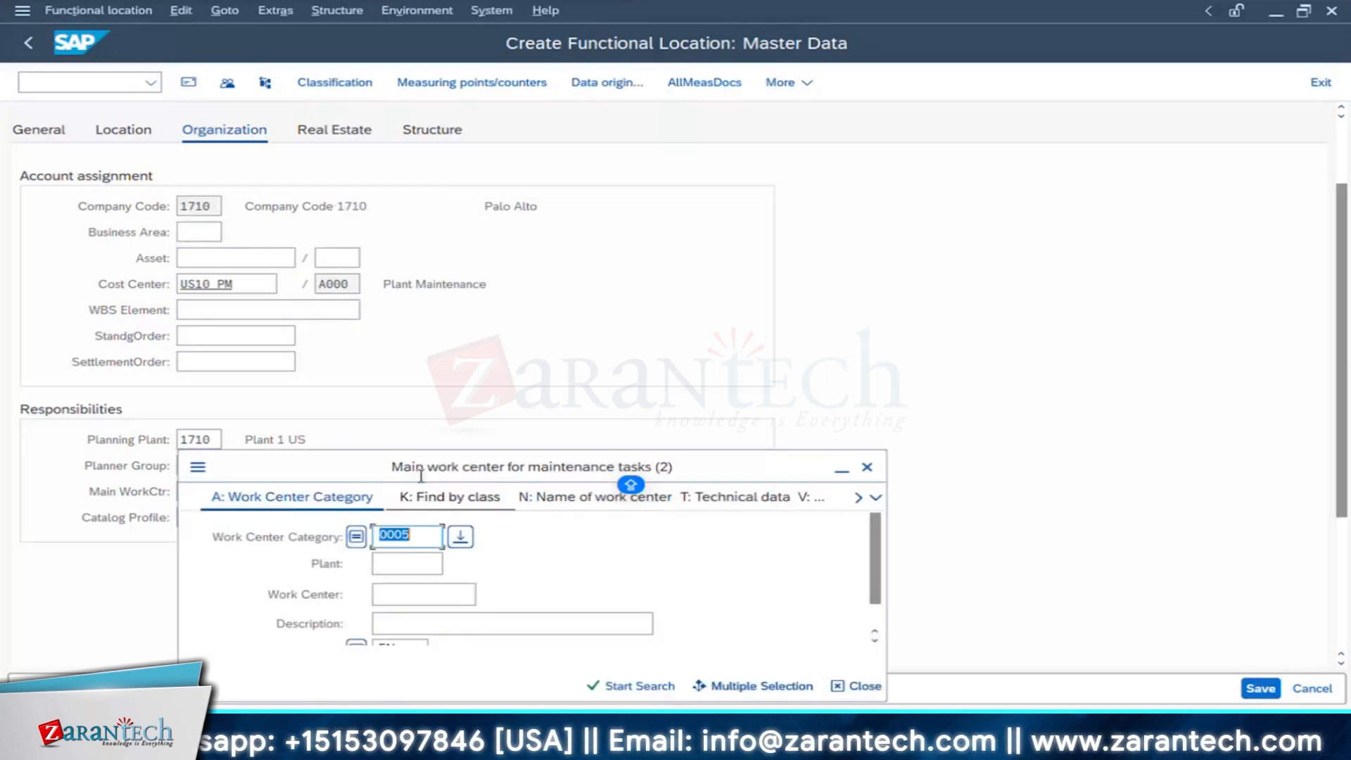
drag(427, 468, 585, 209)
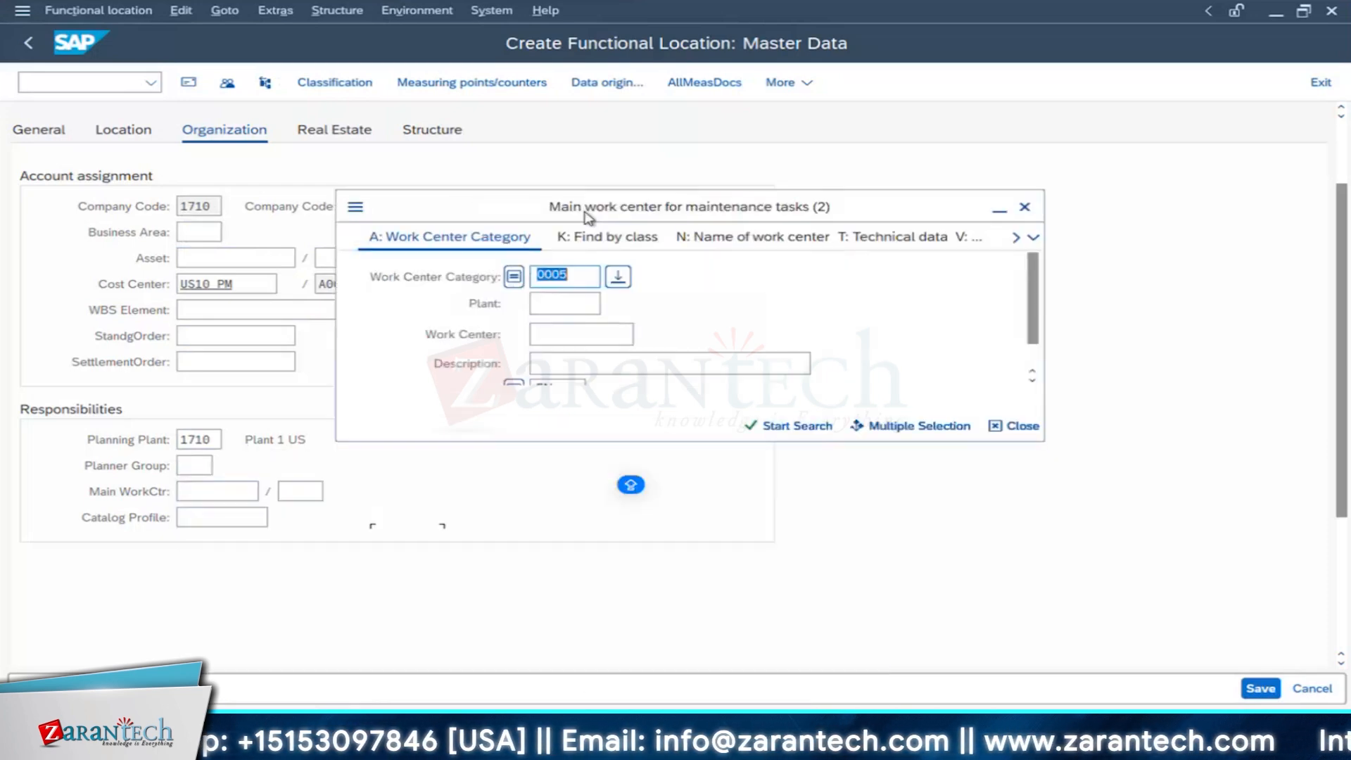
click(791, 424)
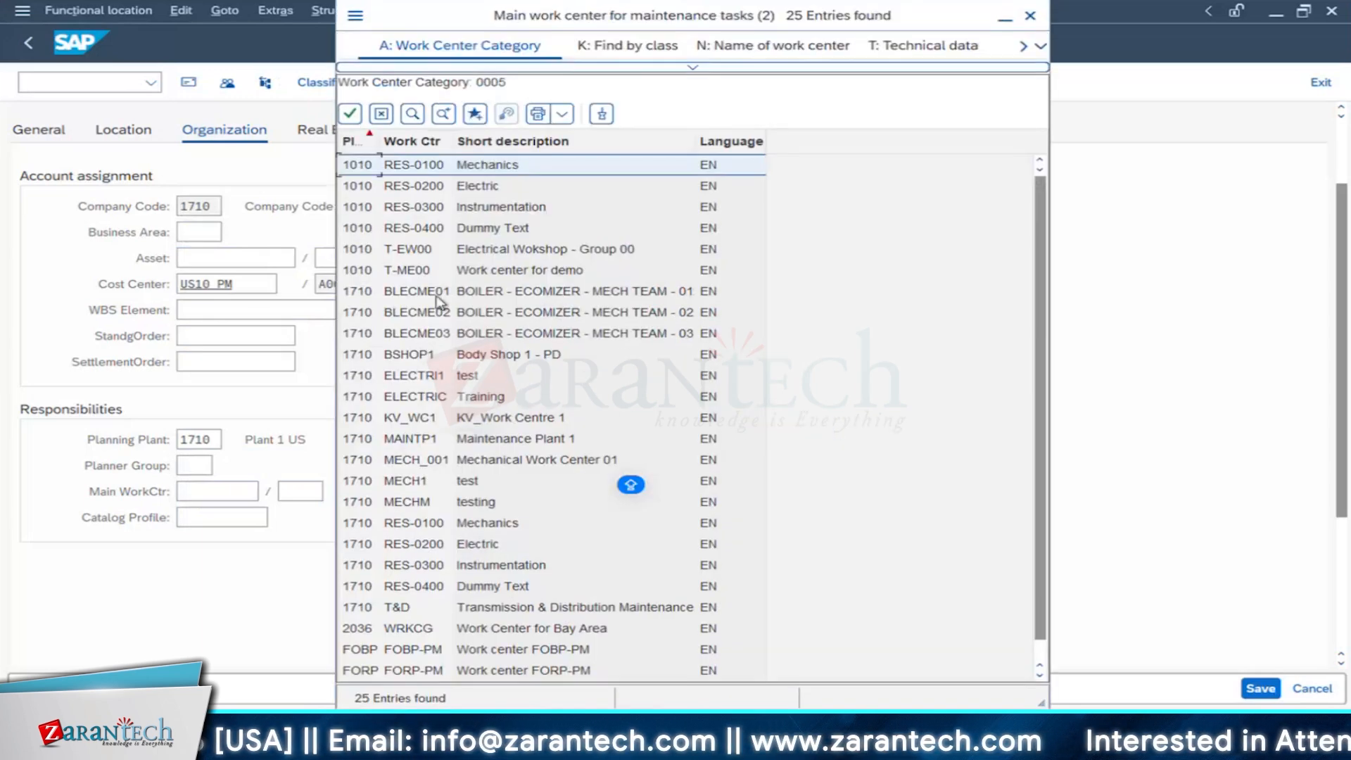
click(437, 295)
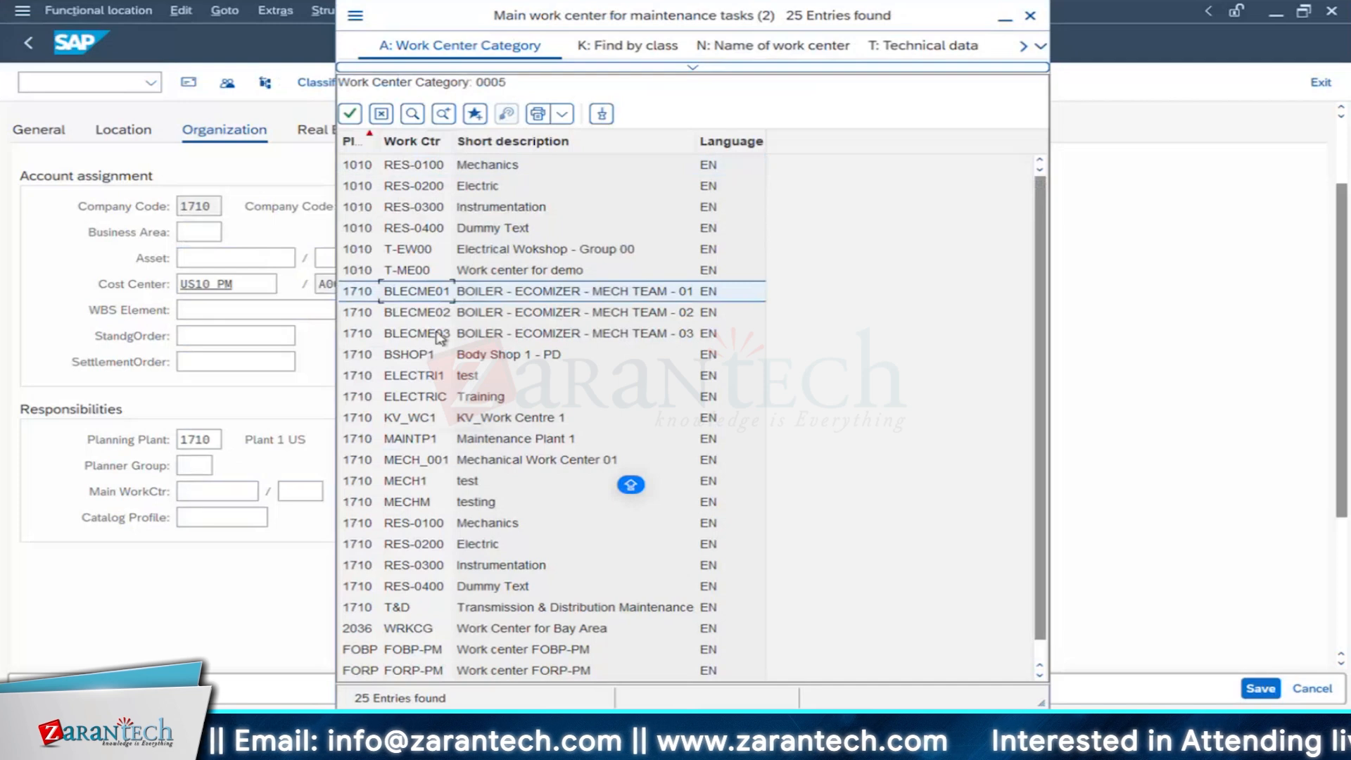
click(1030, 15)
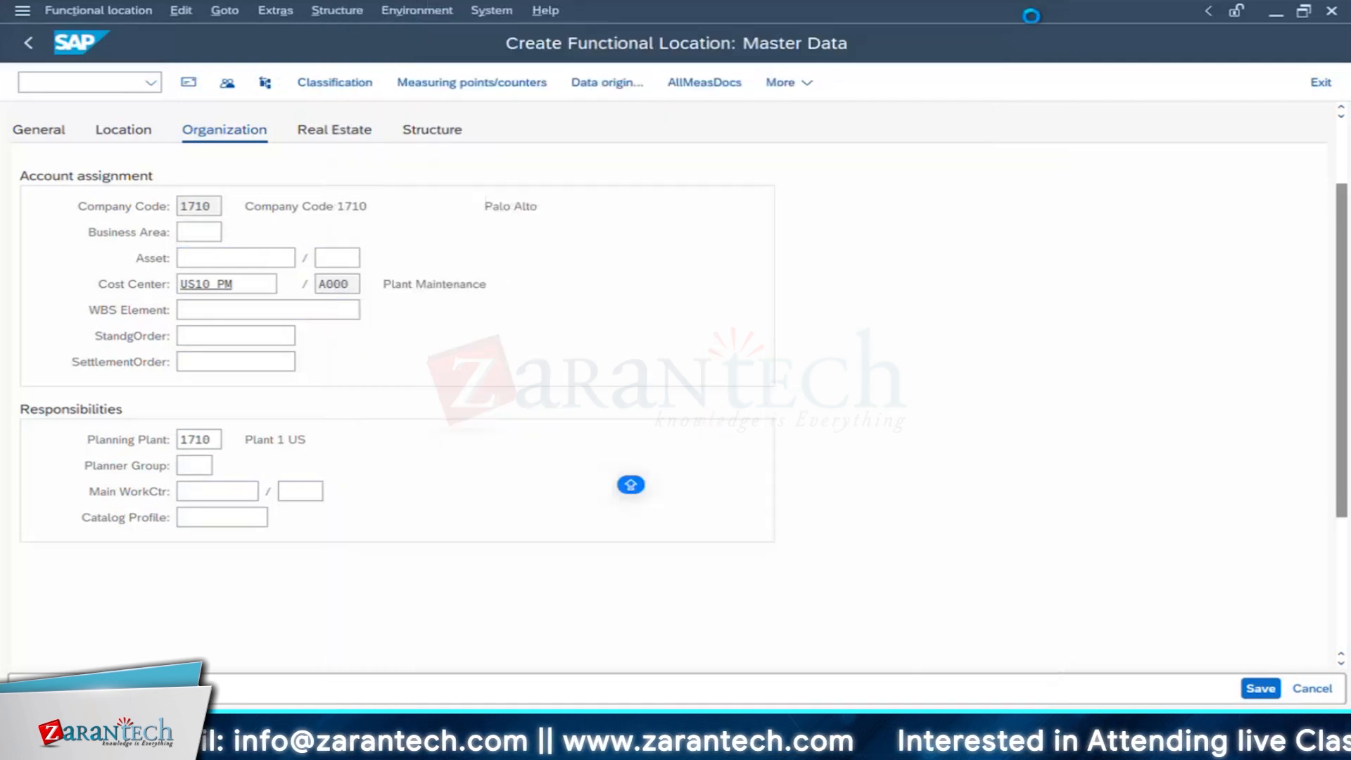
click(202, 517)
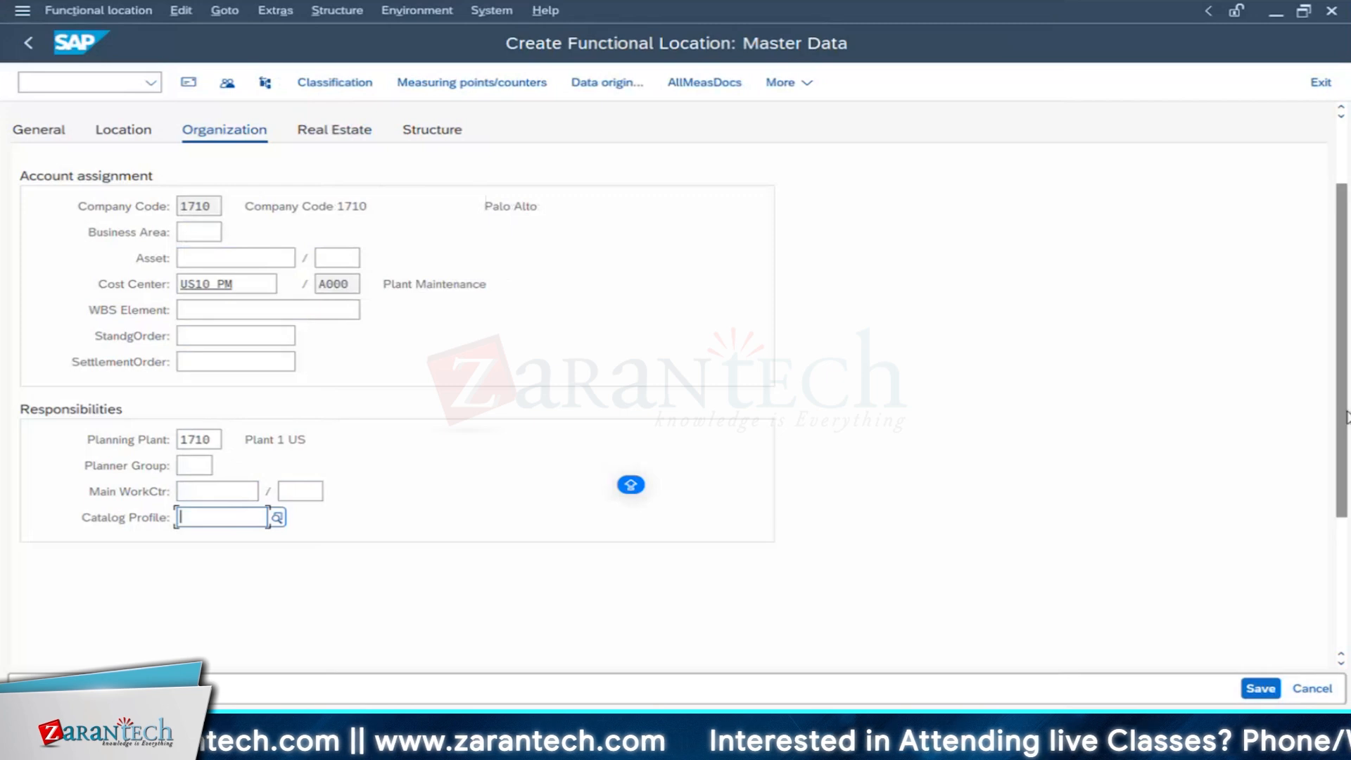
drag(1341, 411, 1343, 302)
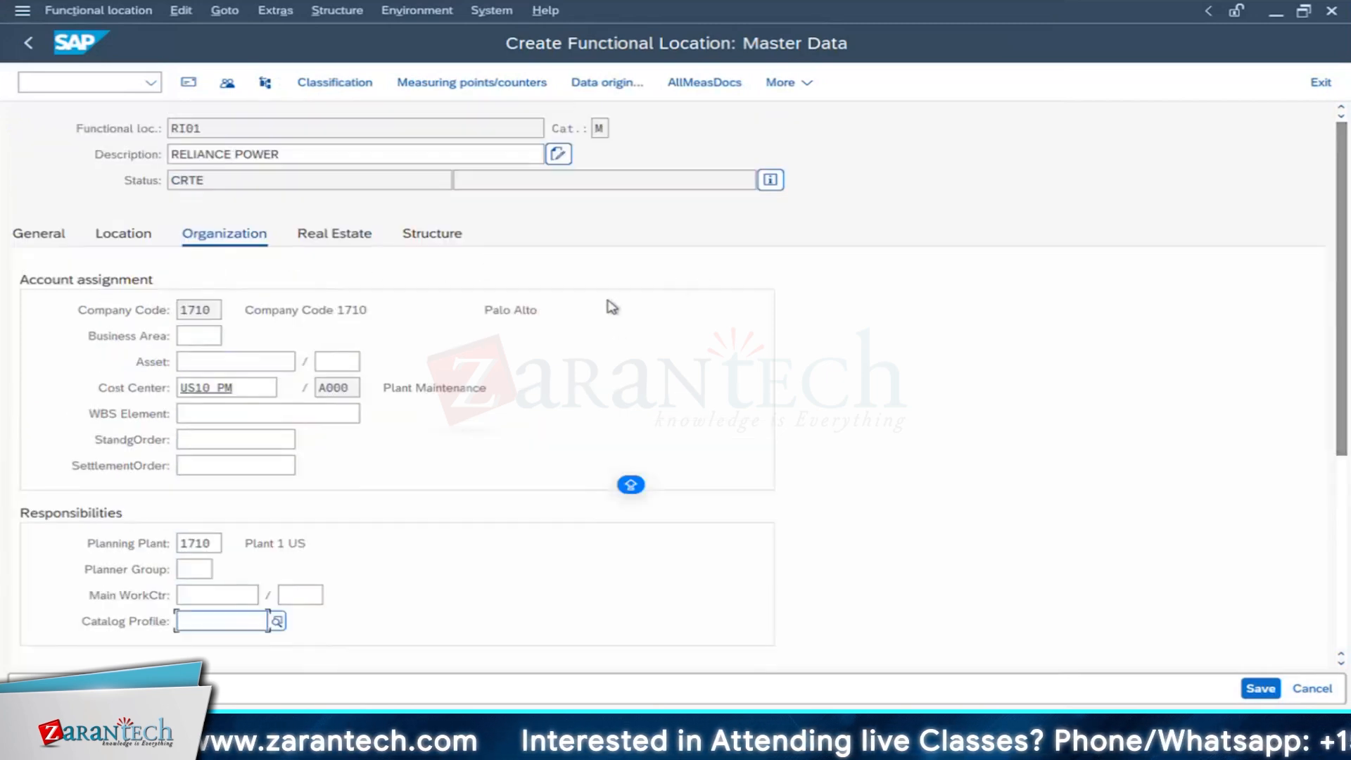
Step: Open the functional location's structure data and view the superior functional location entry dialog, closing it without an assignment
click(438, 242)
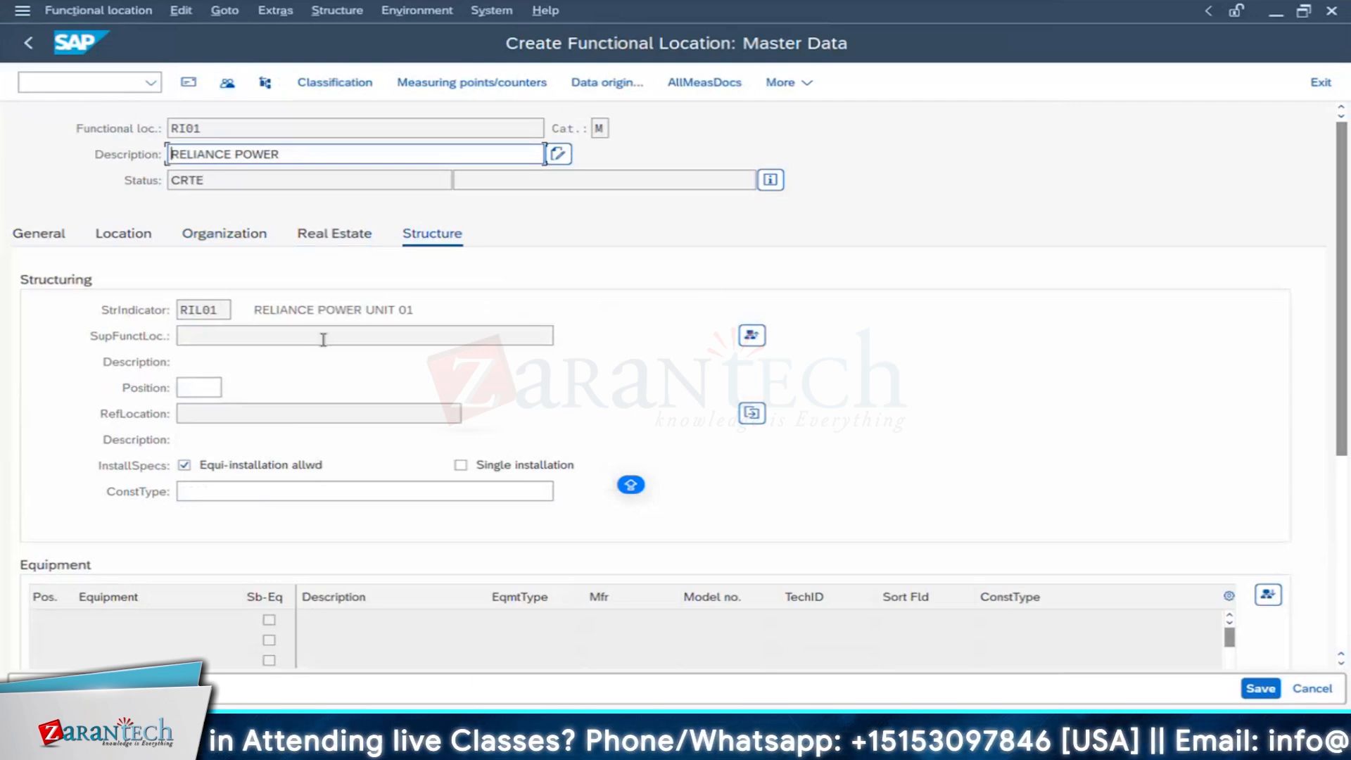
click(752, 336)
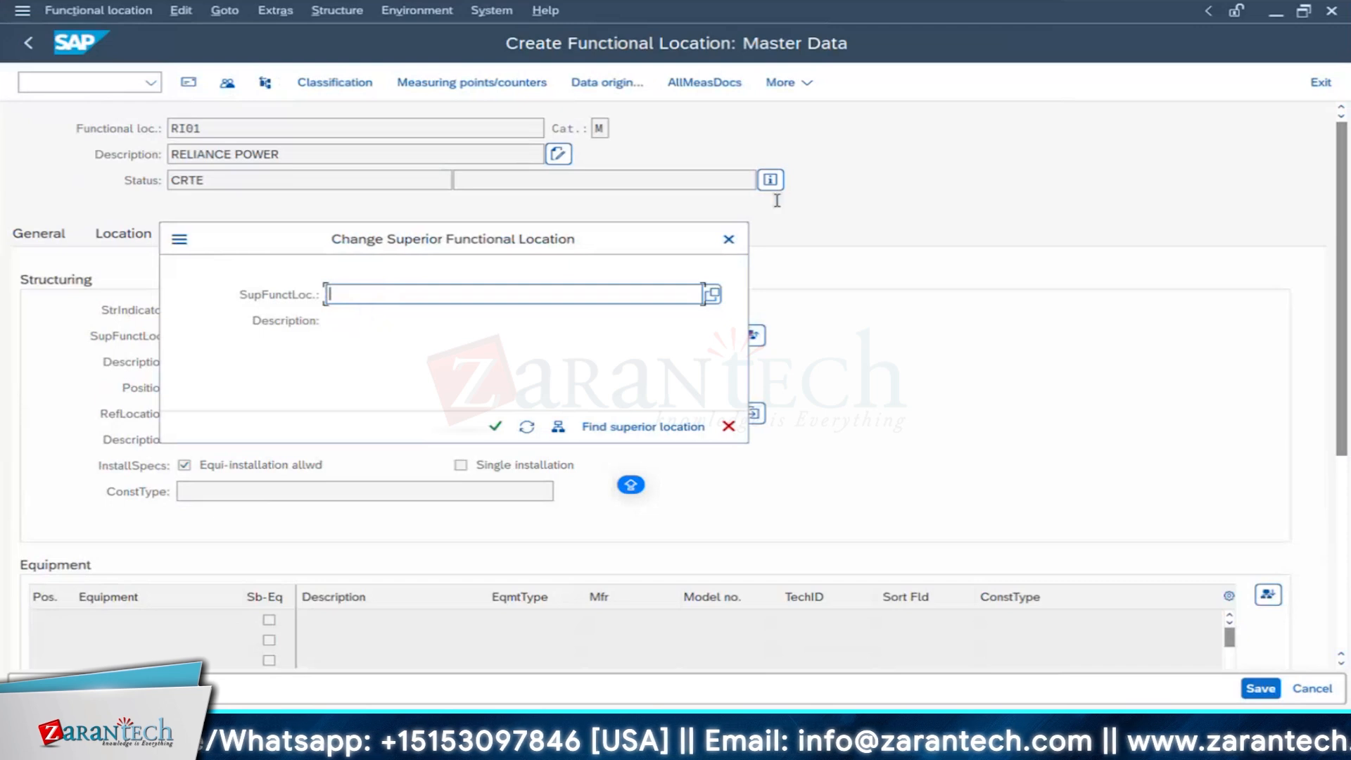
click(730, 240)
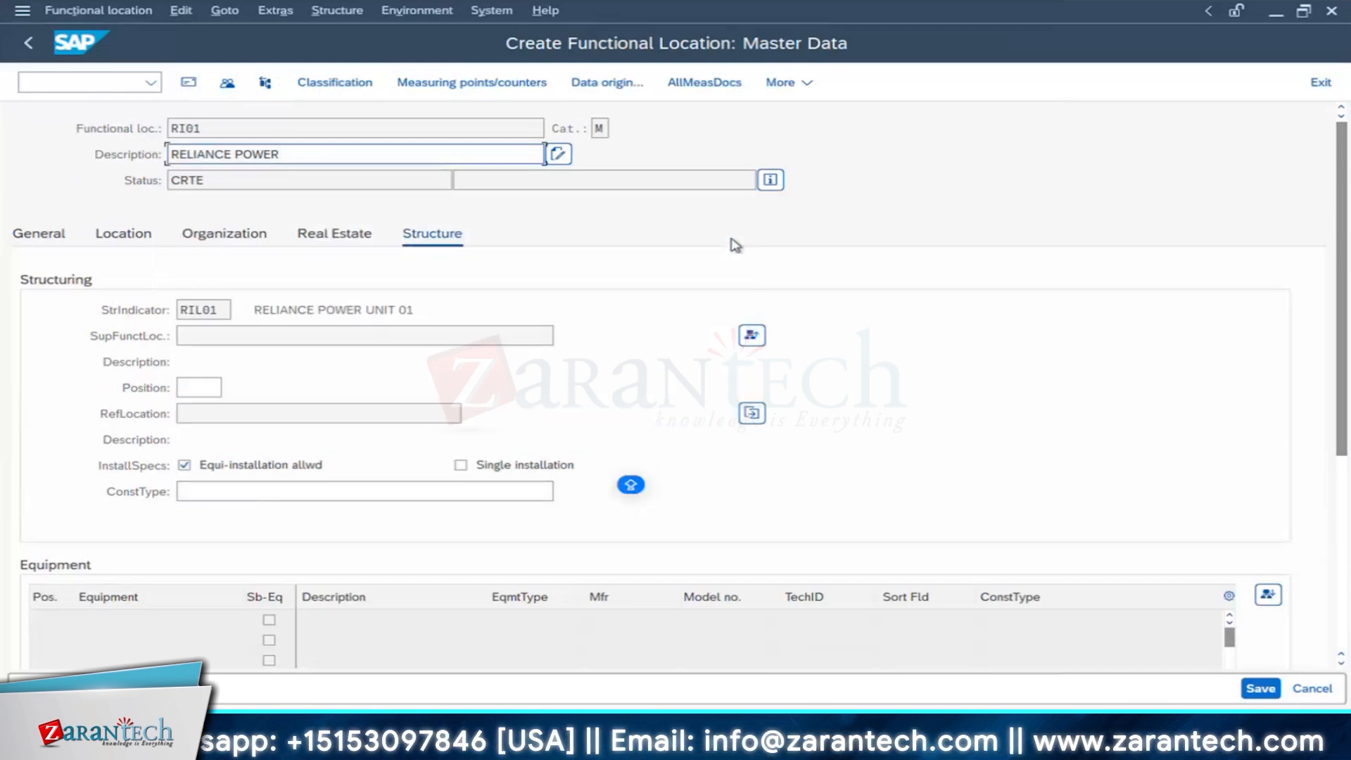
Step: Set the structure position to 1, disallow equipment installation, and save the functional location
click(215, 392)
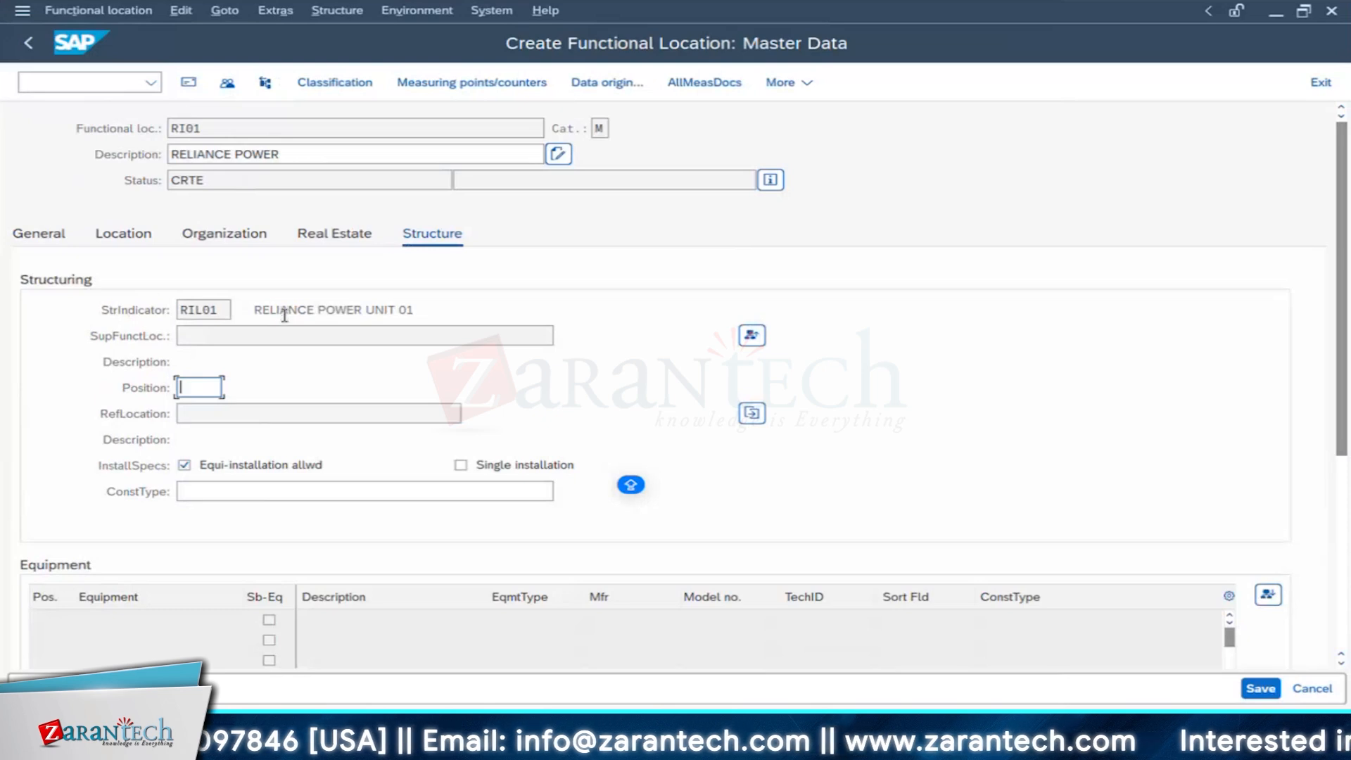
text(1)
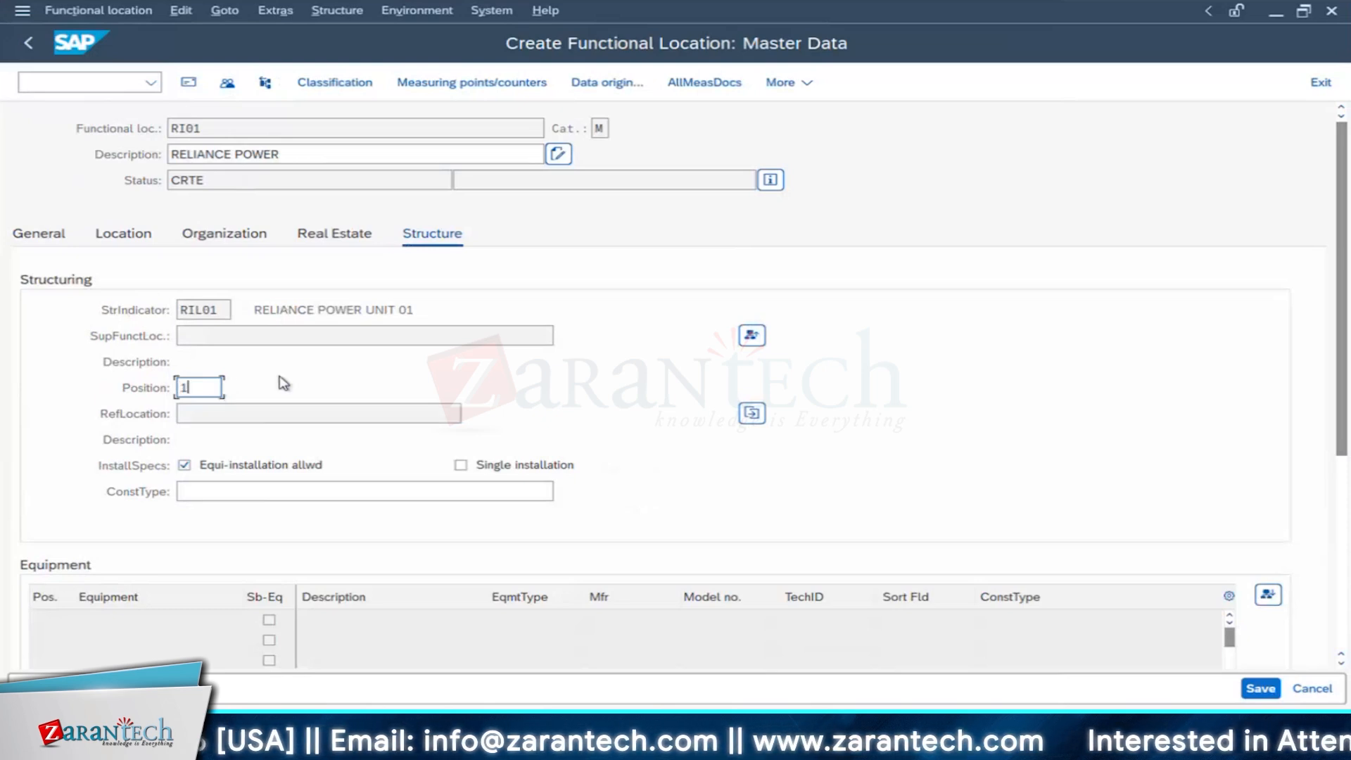
double_click(185, 387)
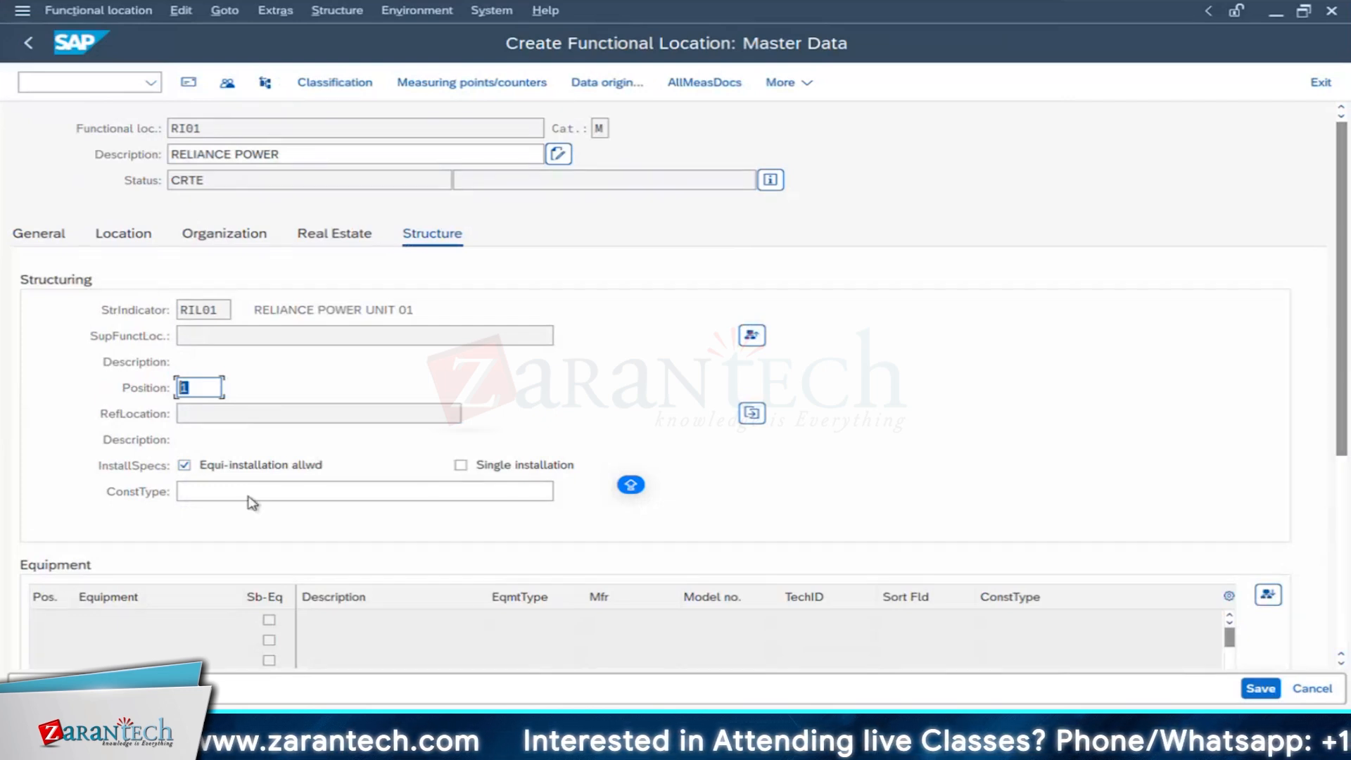
click(208, 464)
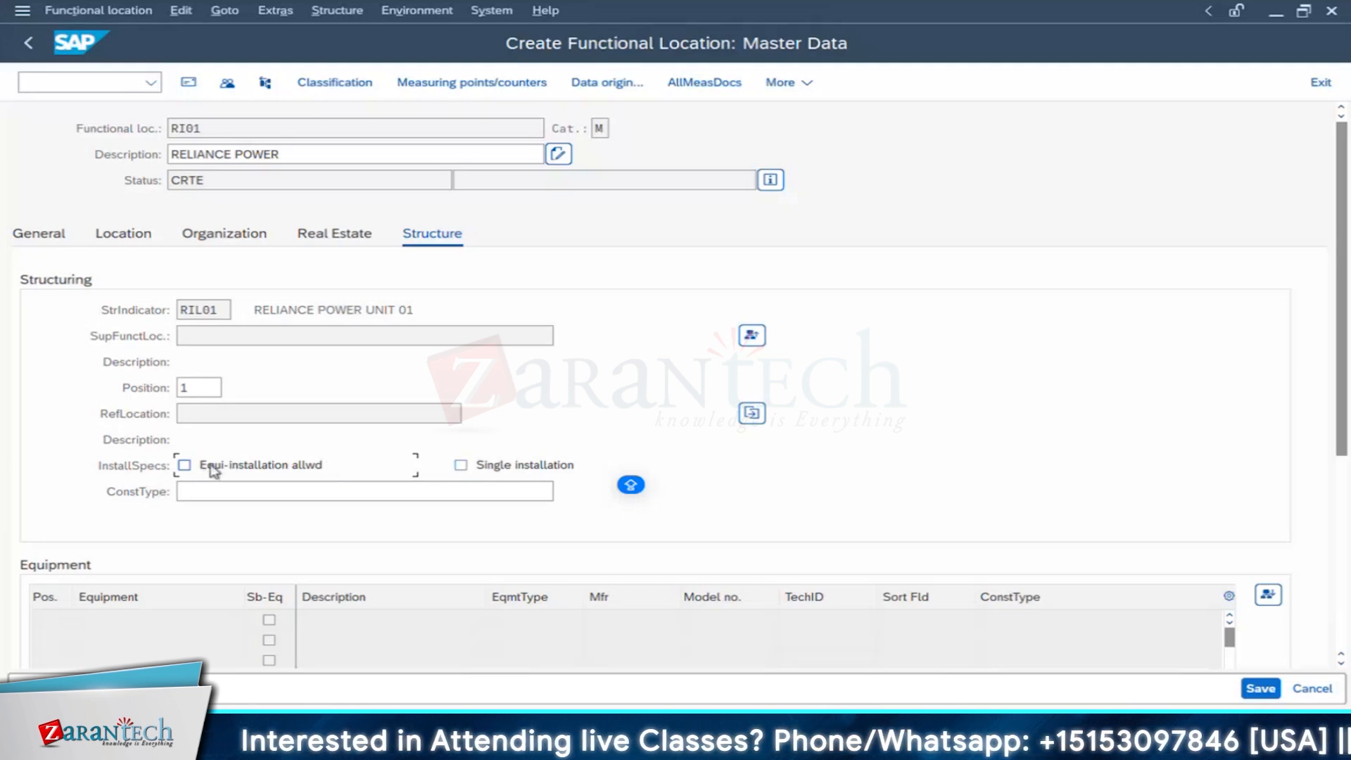
scroll(522, 483, down, 1)
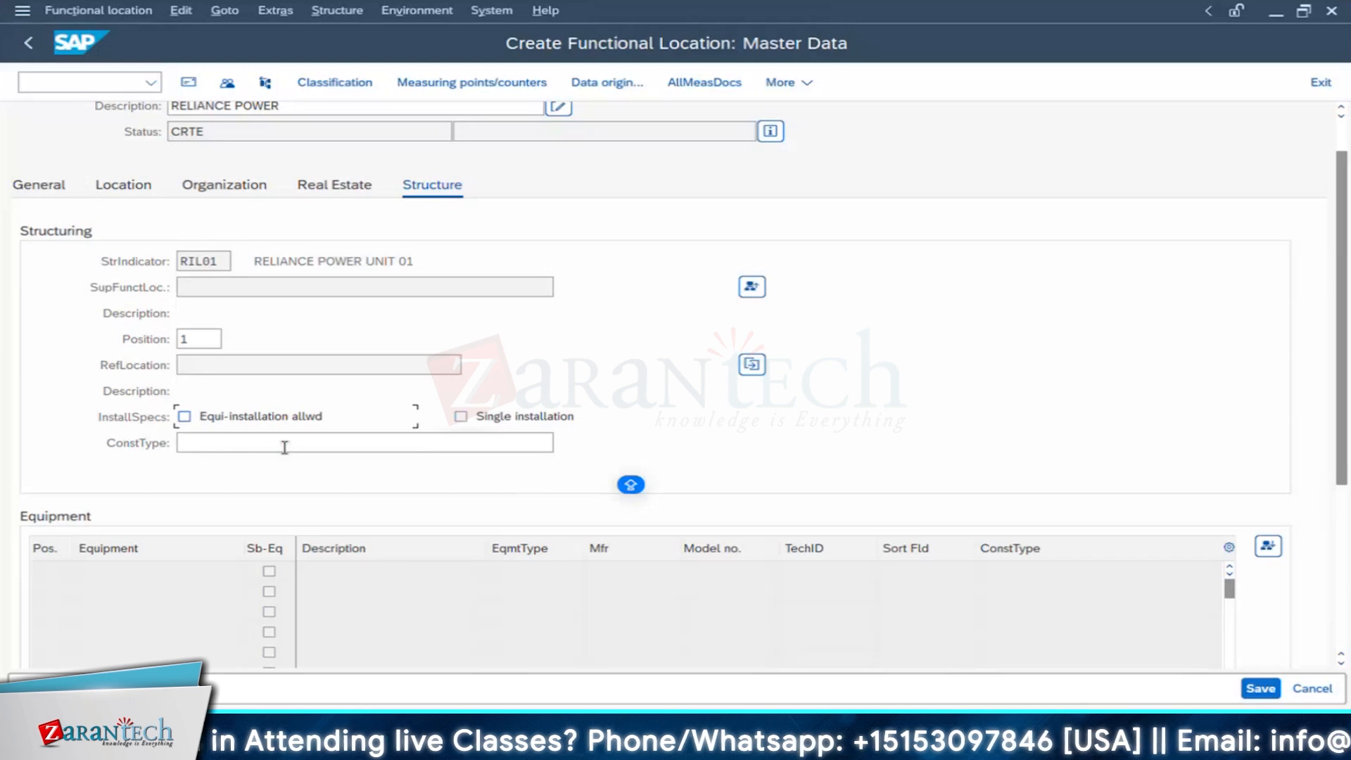
scroll(1048, 417, down, 1)
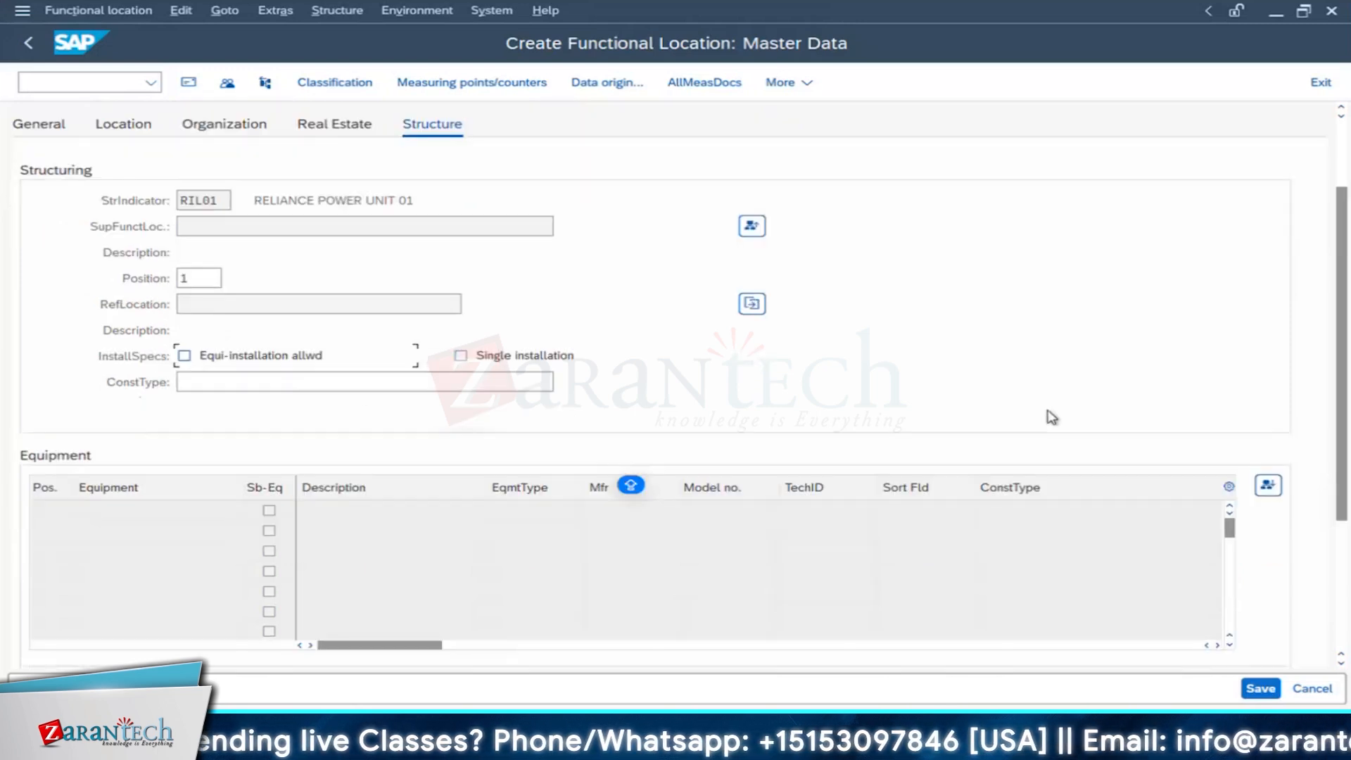
scroll(1004, 398, up, 2)
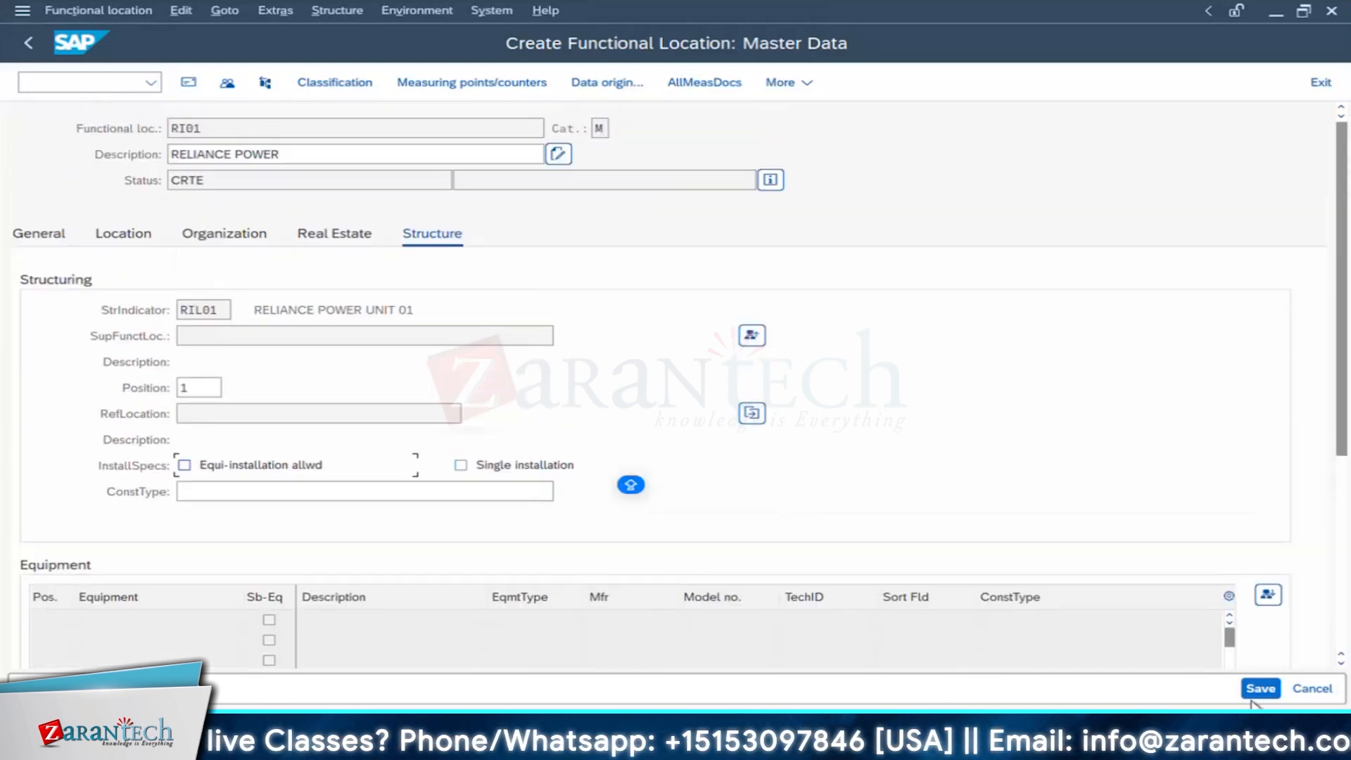
click(1260, 690)
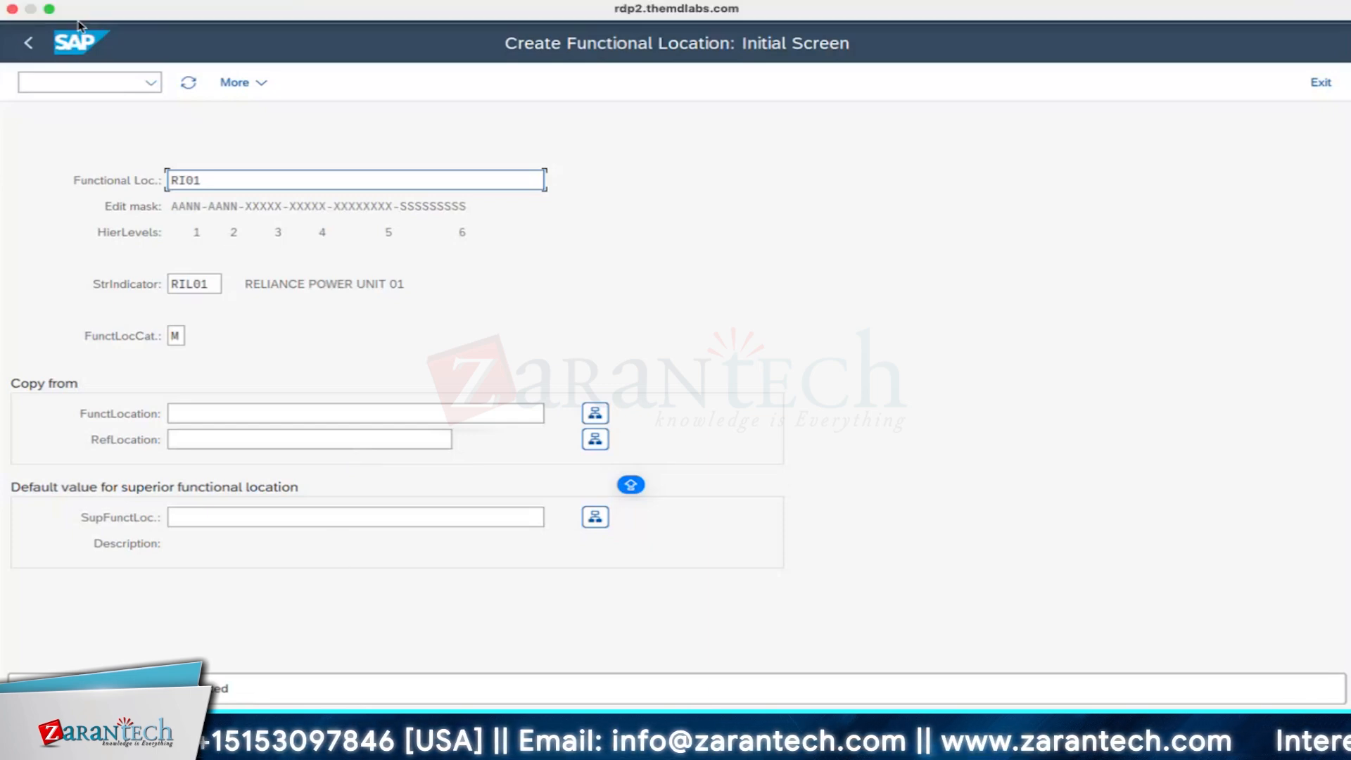
Step: Reopen functional location RI01 in change mode and check the position in its structure data
click(96, 13)
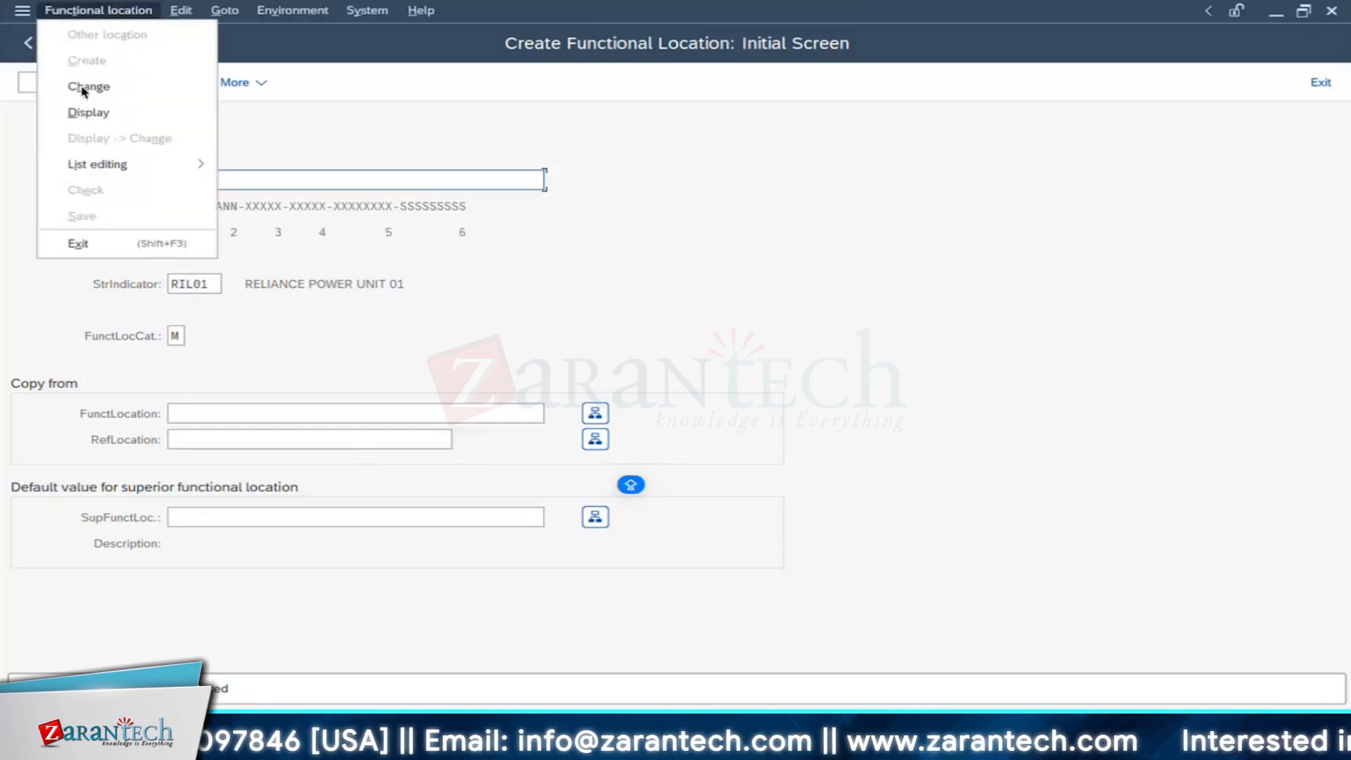
click(88, 86)
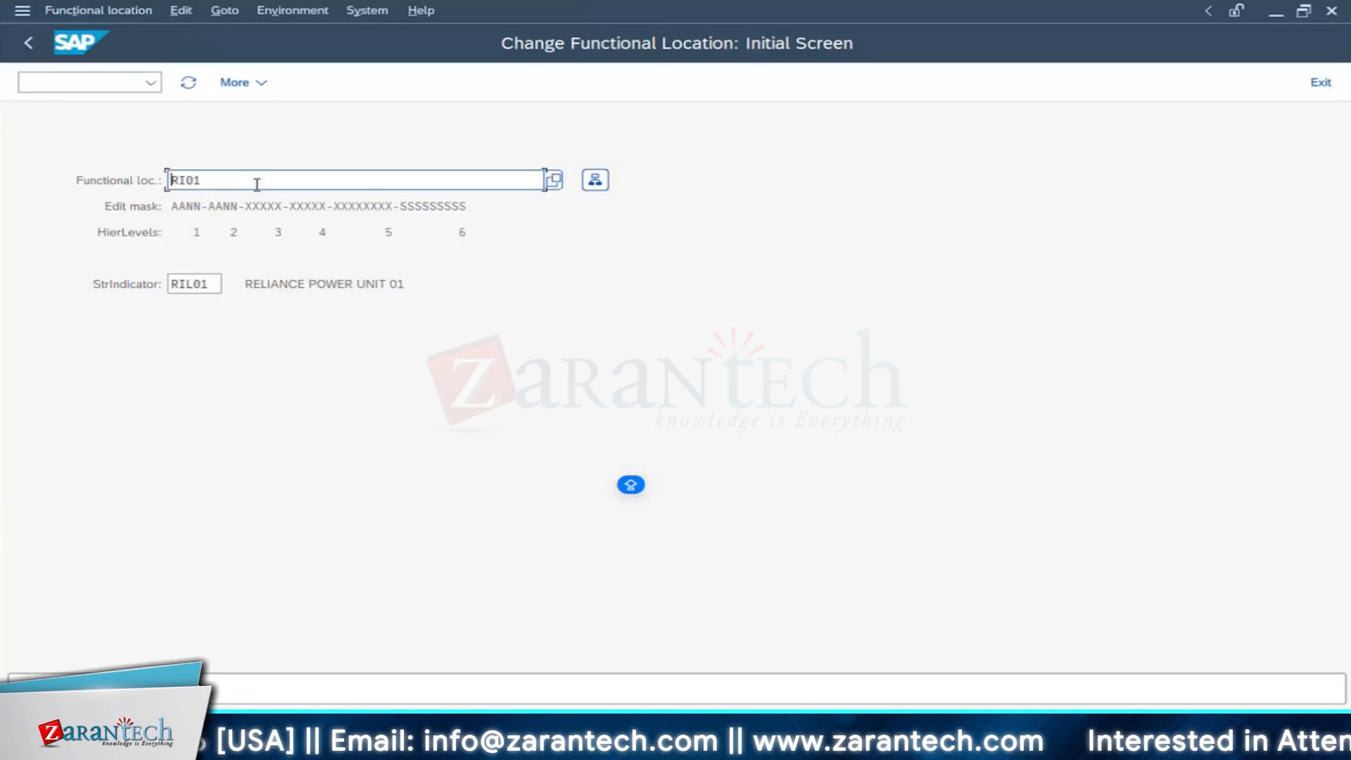
key(Return)
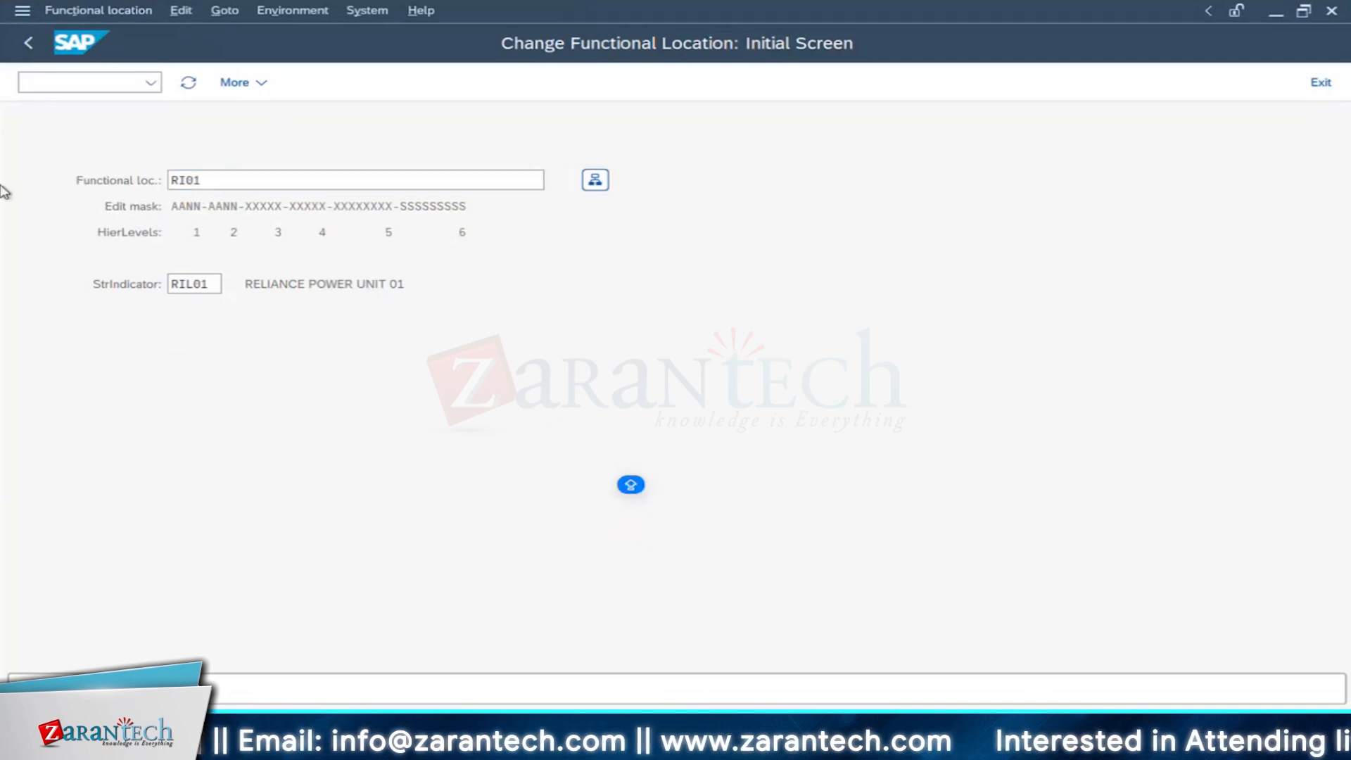
click(431, 239)
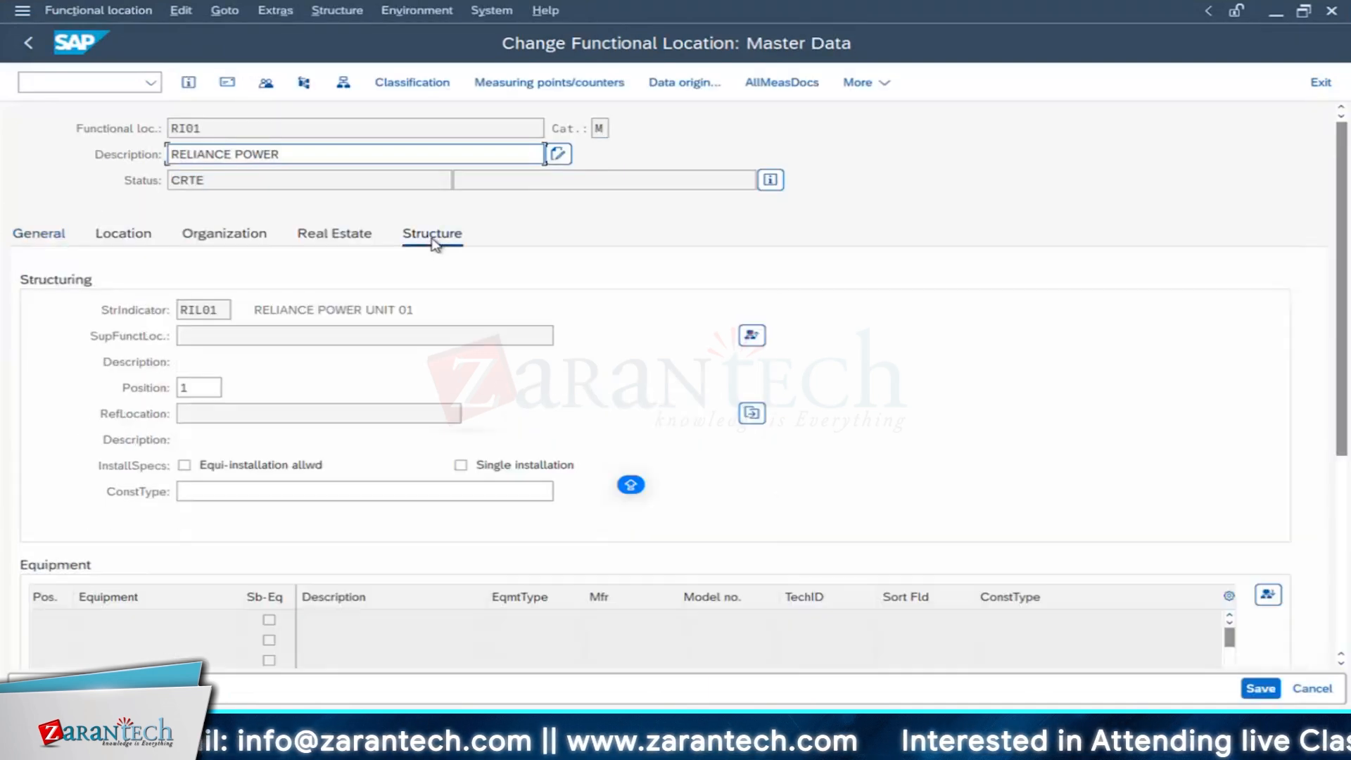
click(200, 389)
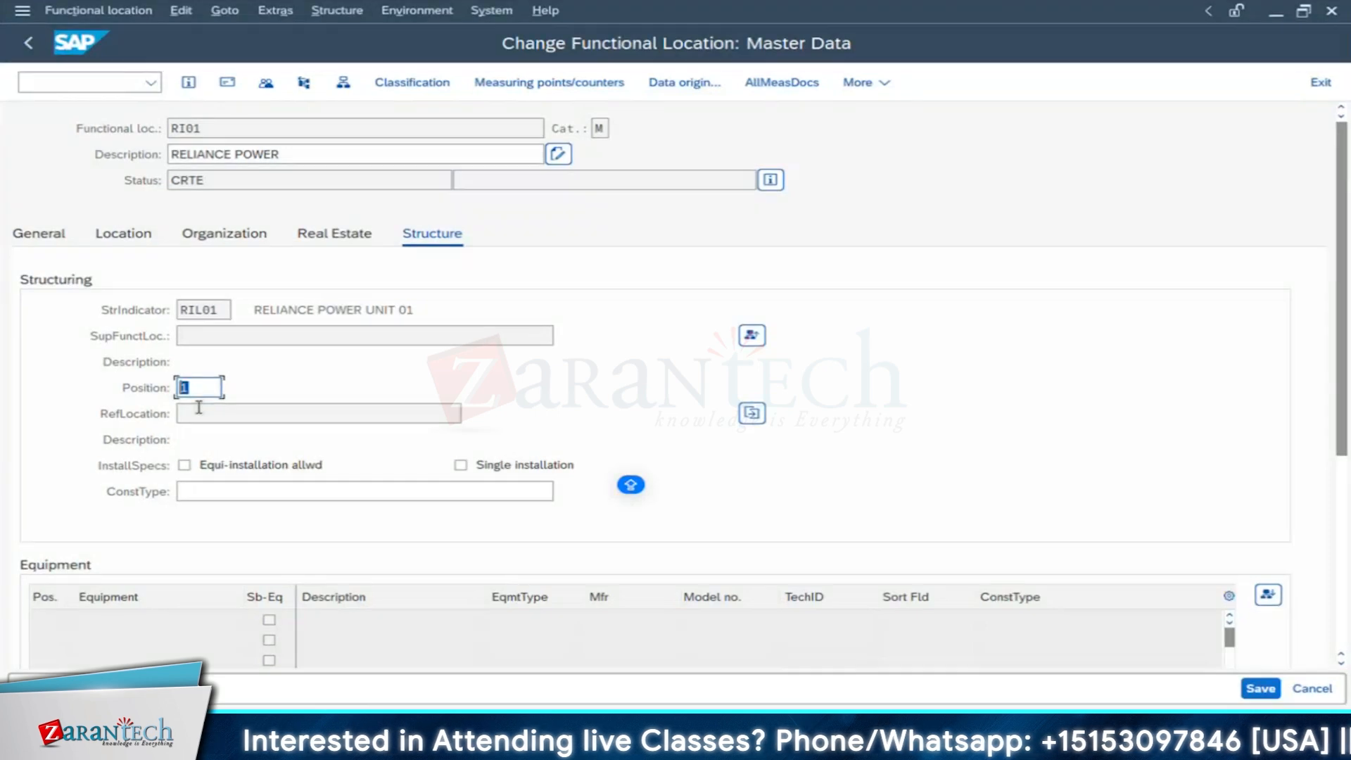
Step: Leave the master data of RI01, saving it first, and return to the SAP Easy Access screen
click(27, 48)
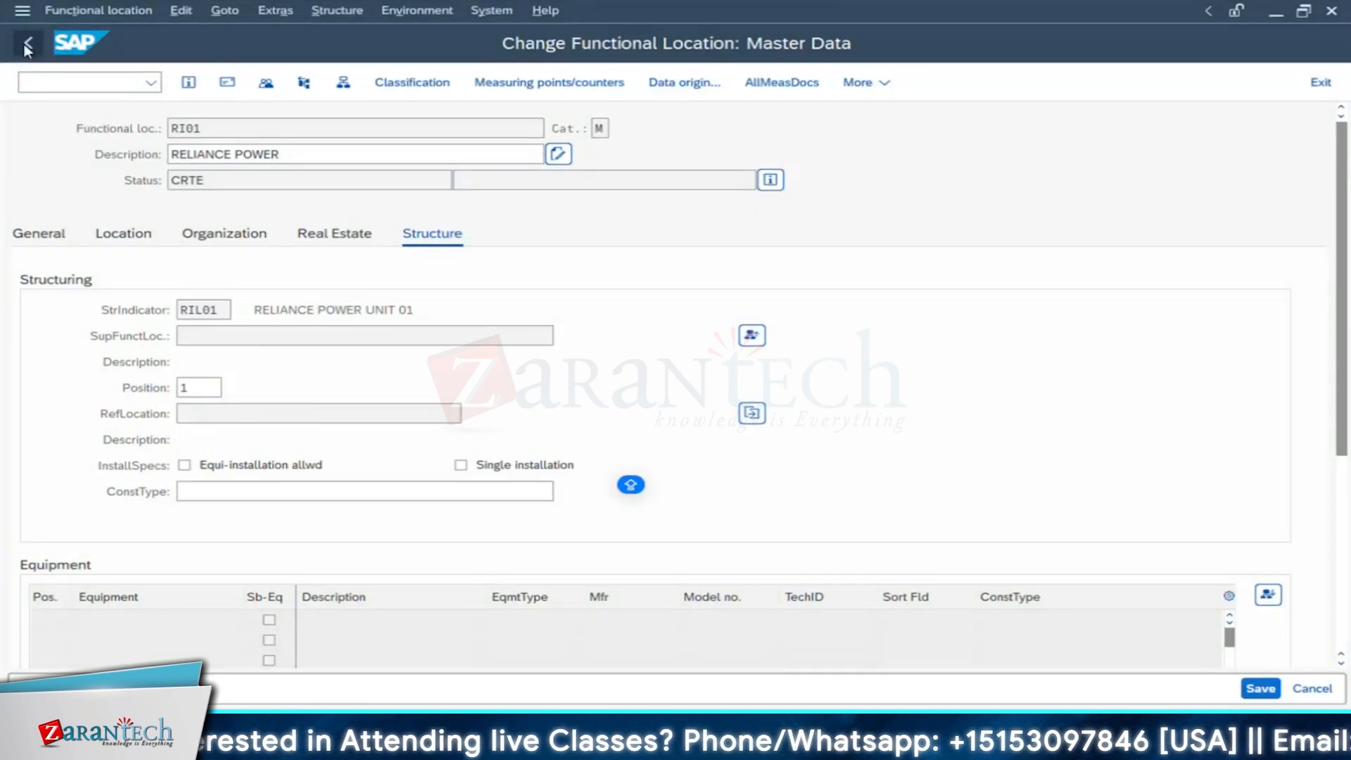
click(359, 398)
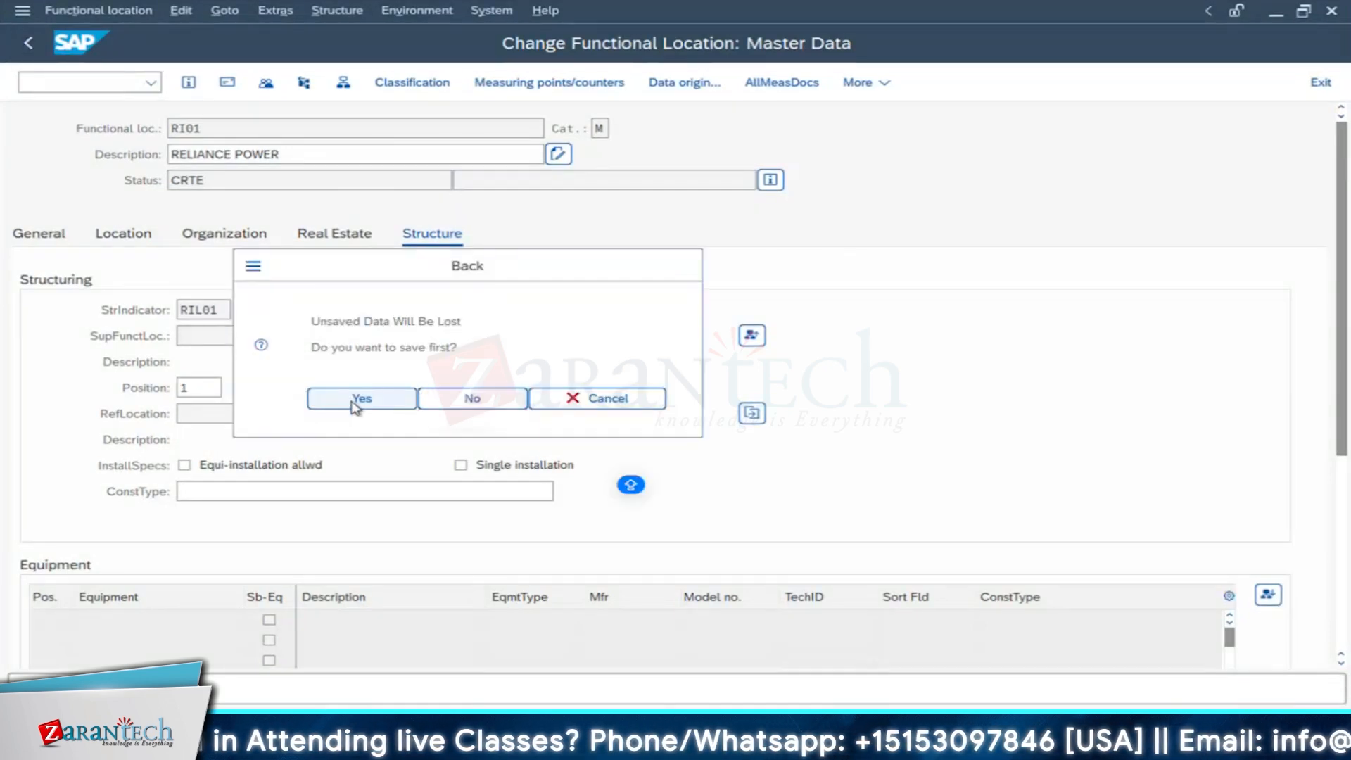
click(27, 48)
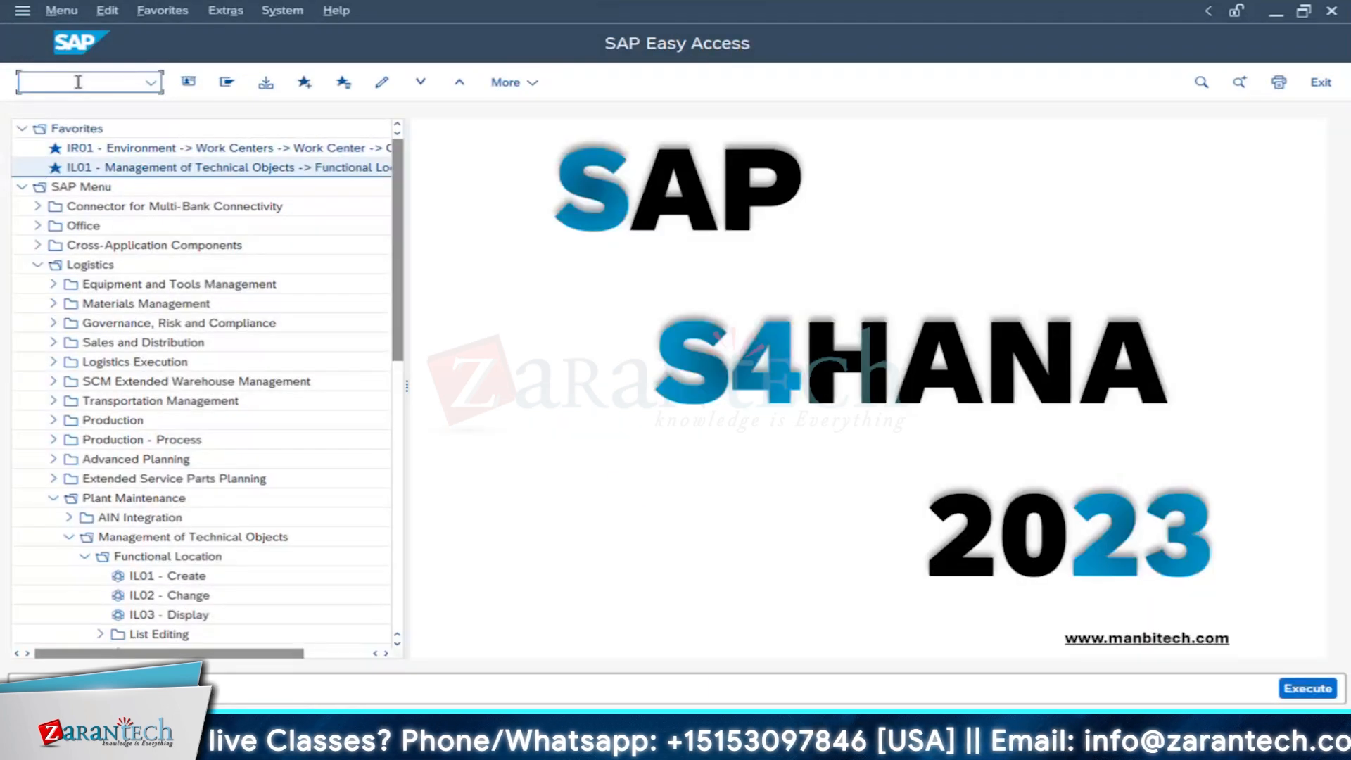
Step: Start transaction IL01 and enter RI01-UT01 as the functional location to create
text(IL01)
key(Return)
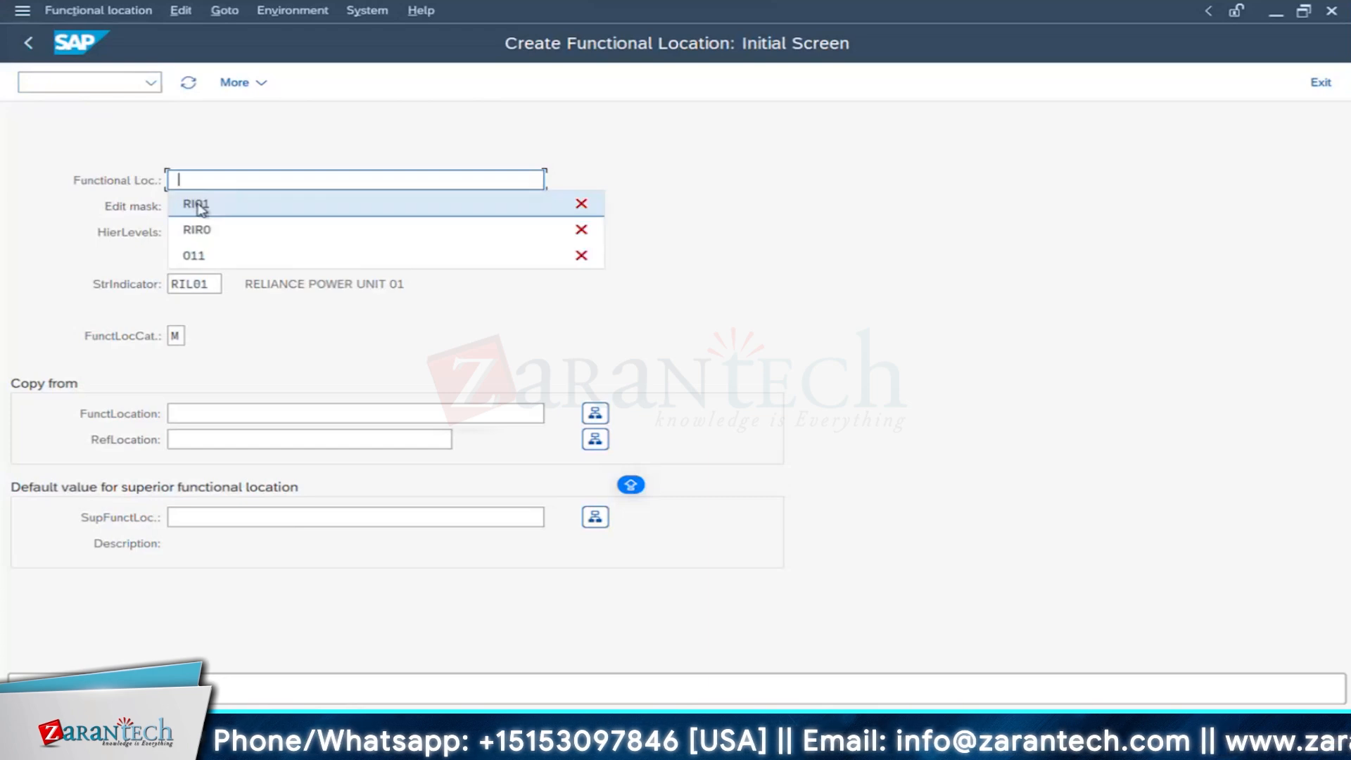
click(205, 207)
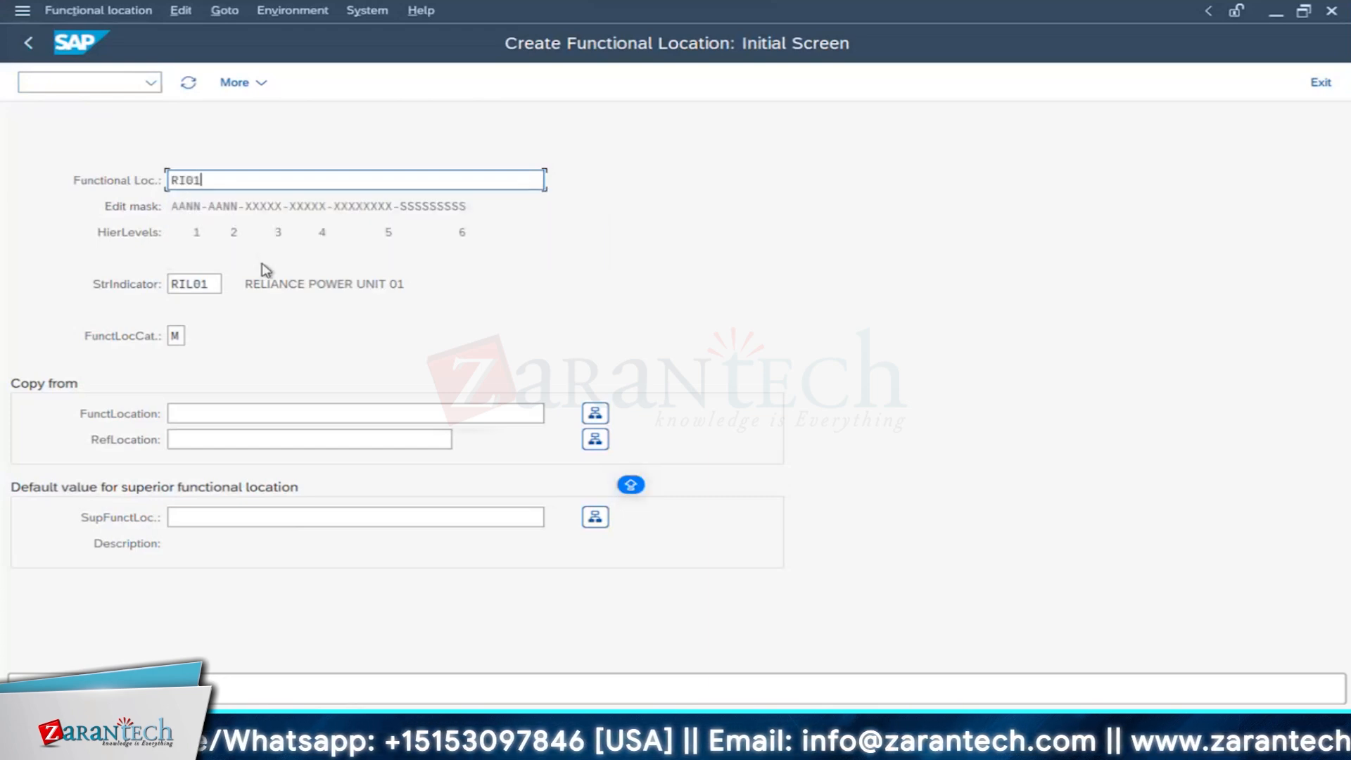
text(-)
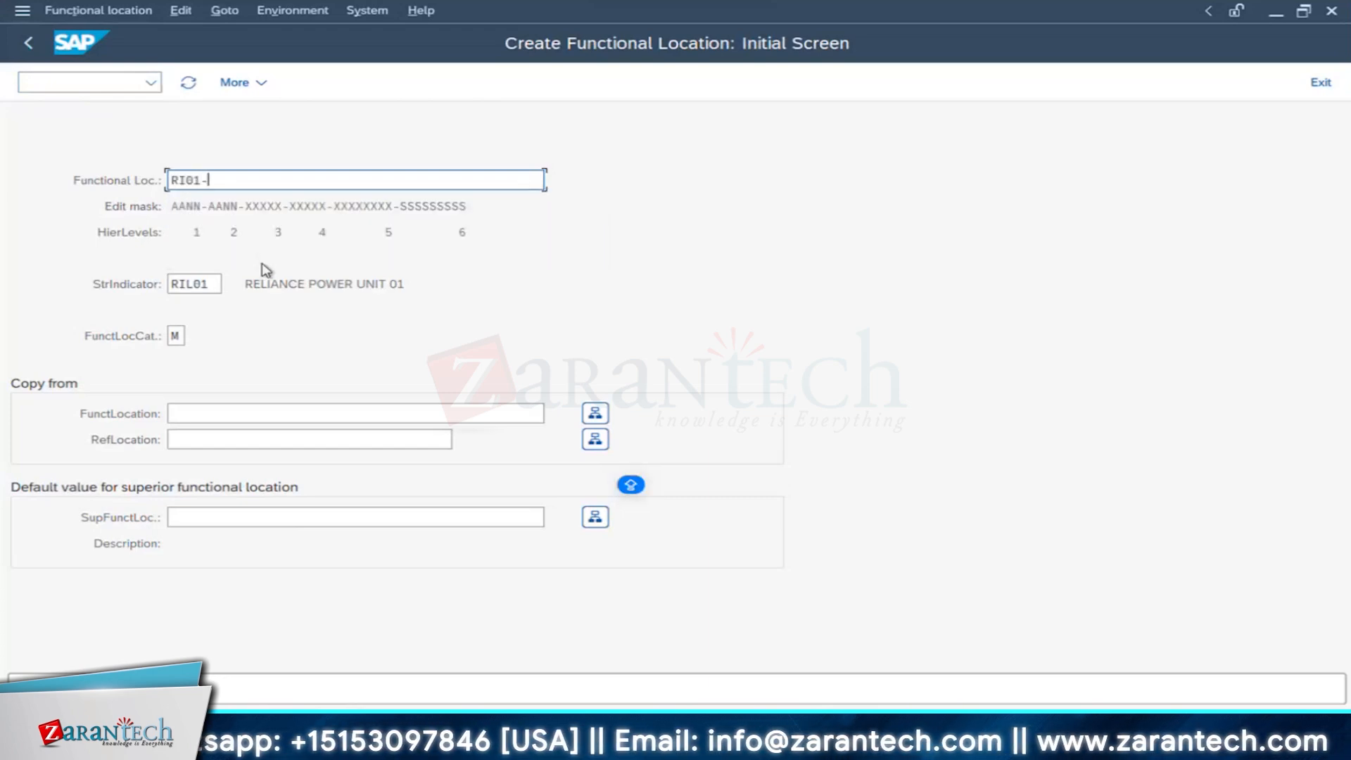
text(UT01)
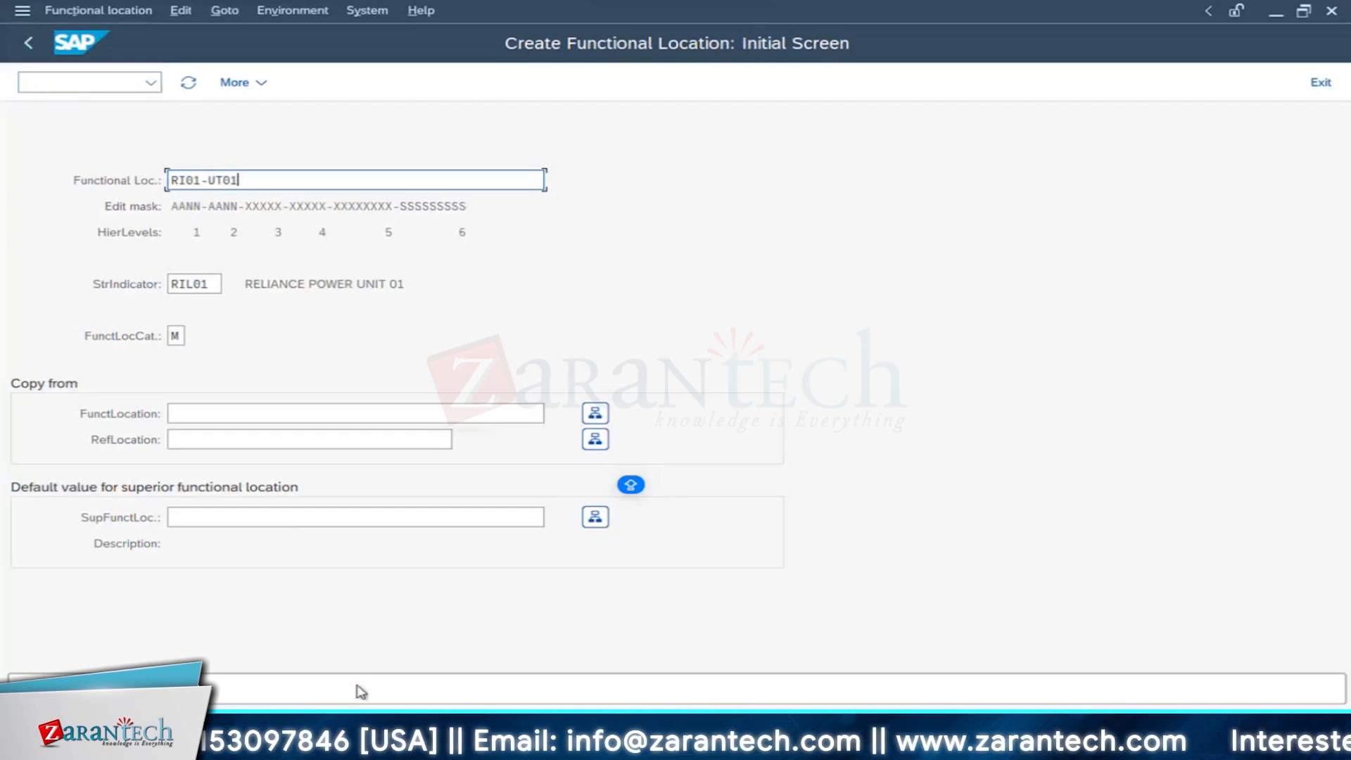
Step: Switch to the Excel worksheet, check the full functional location example in cell F18, and return to SAP
click(366, 735)
click(655, 493)
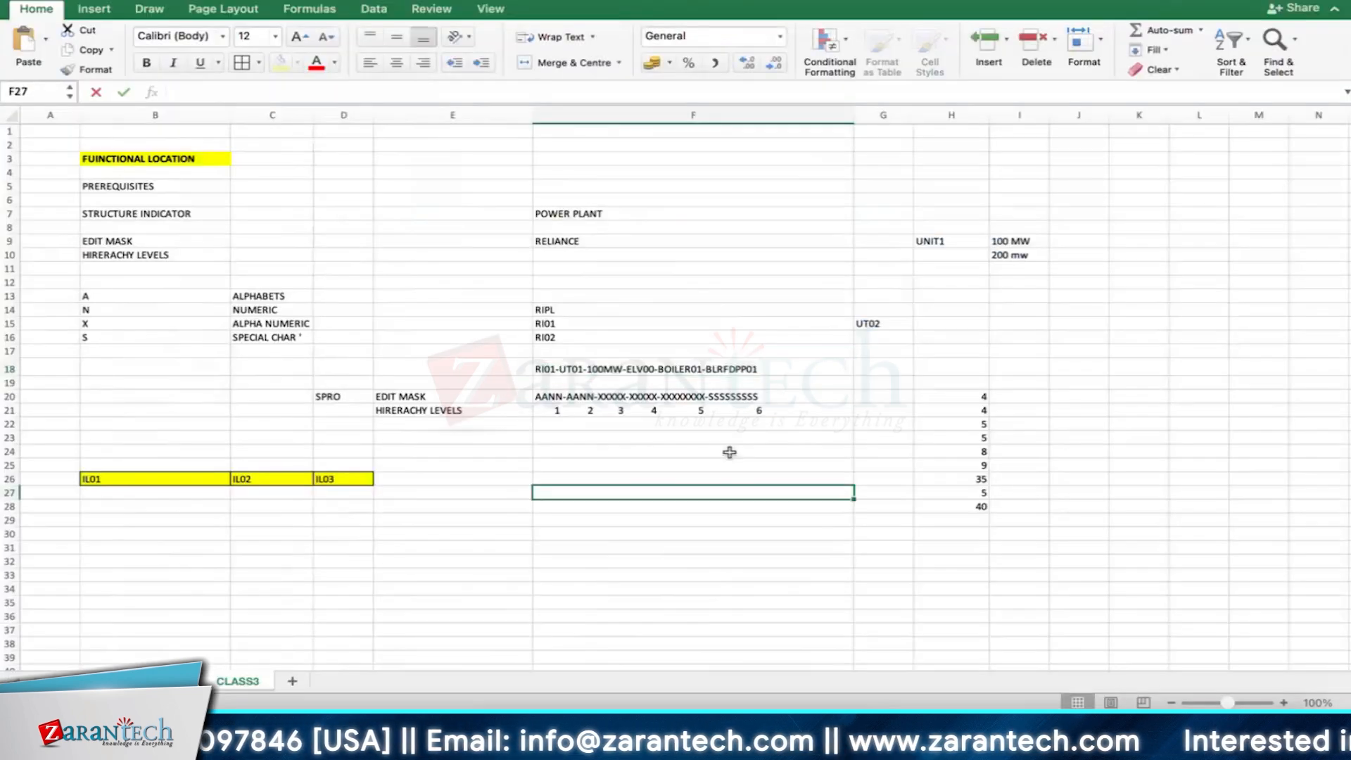
click(597, 362)
key(super+Tab)
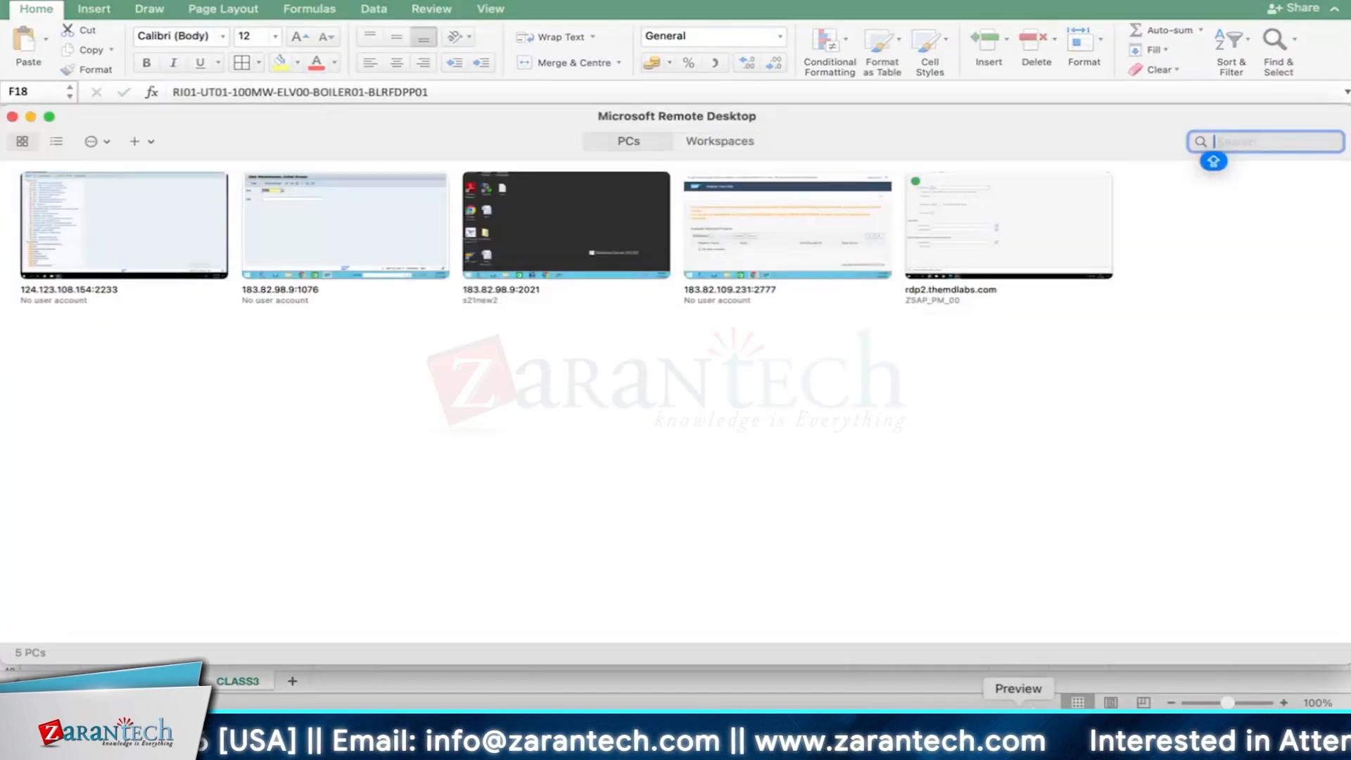
click(1189, 735)
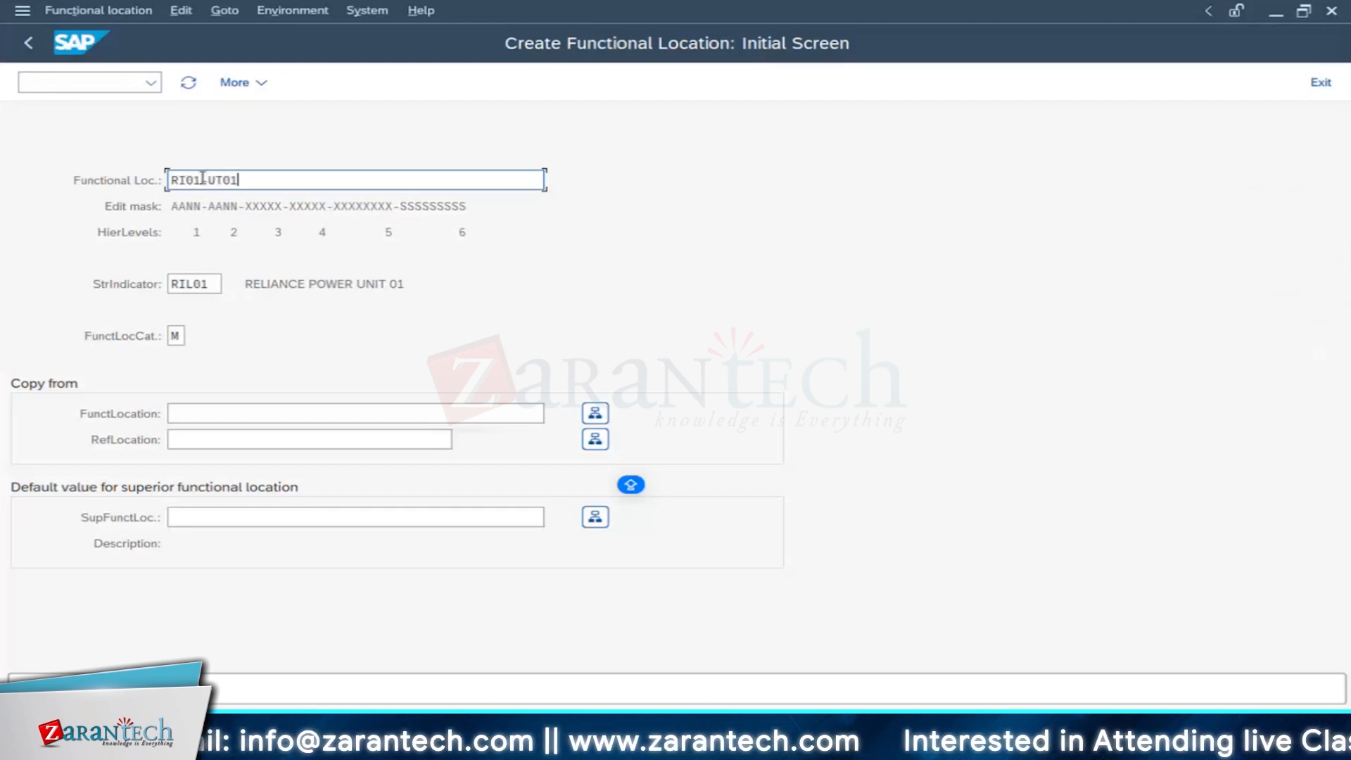
Step: Open the master data of RI01-UT01 and set its description to RELIANCE POWER - UNIT 01
double_click(210, 182)
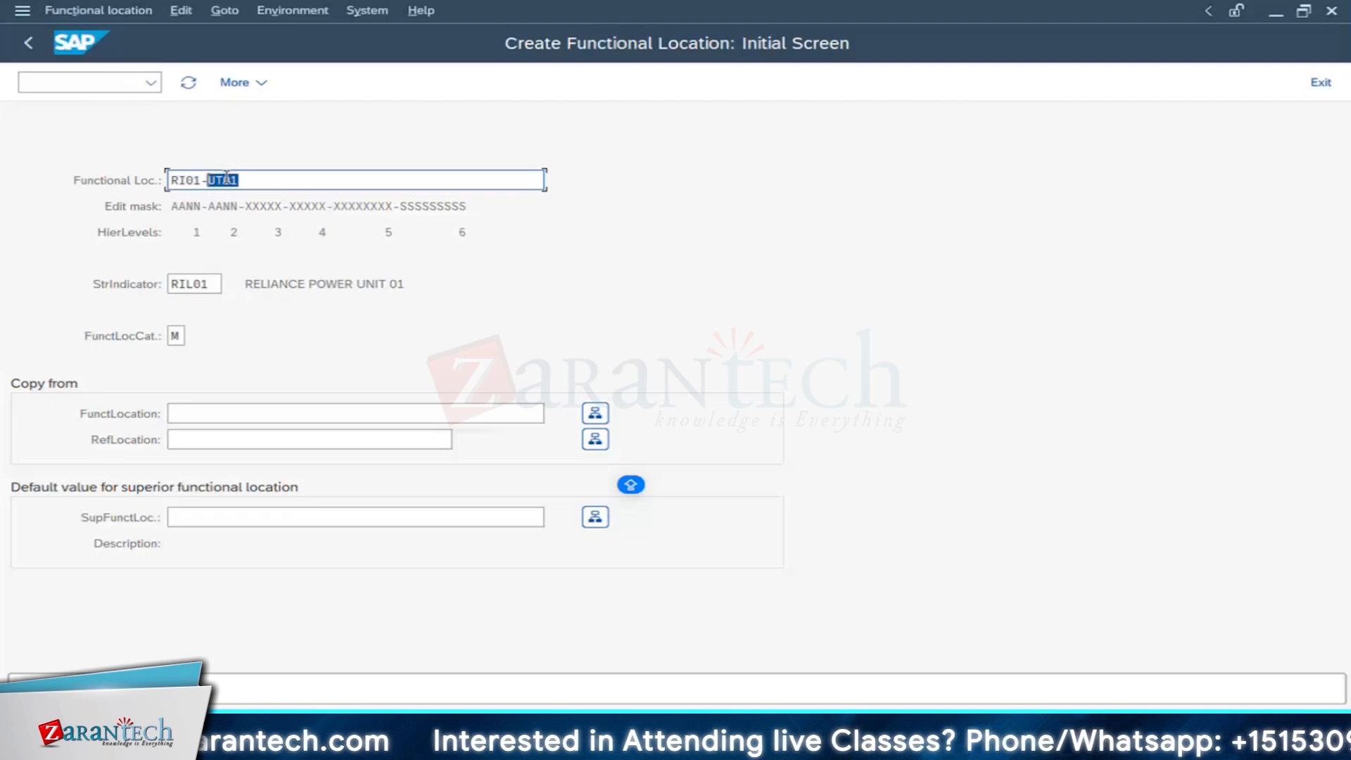
drag(240, 180, 208, 182)
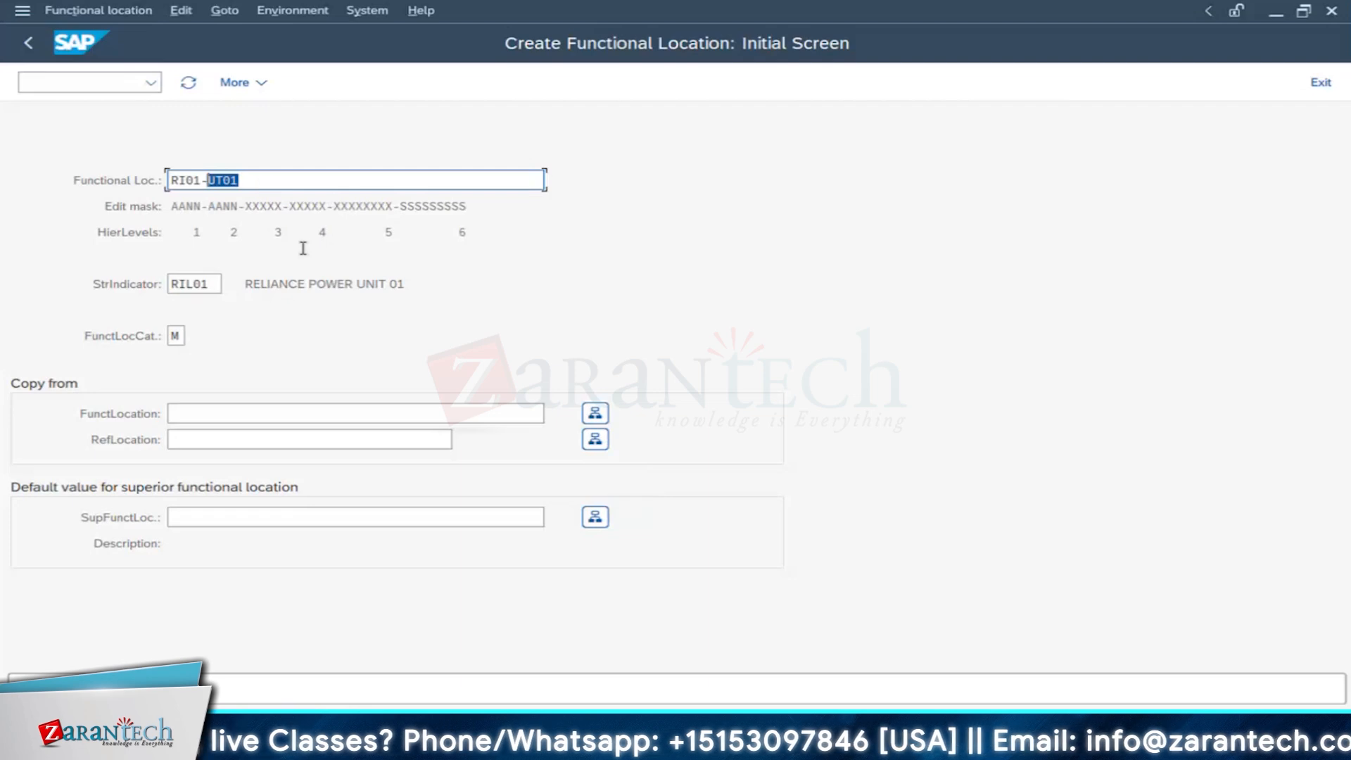
key(Return)
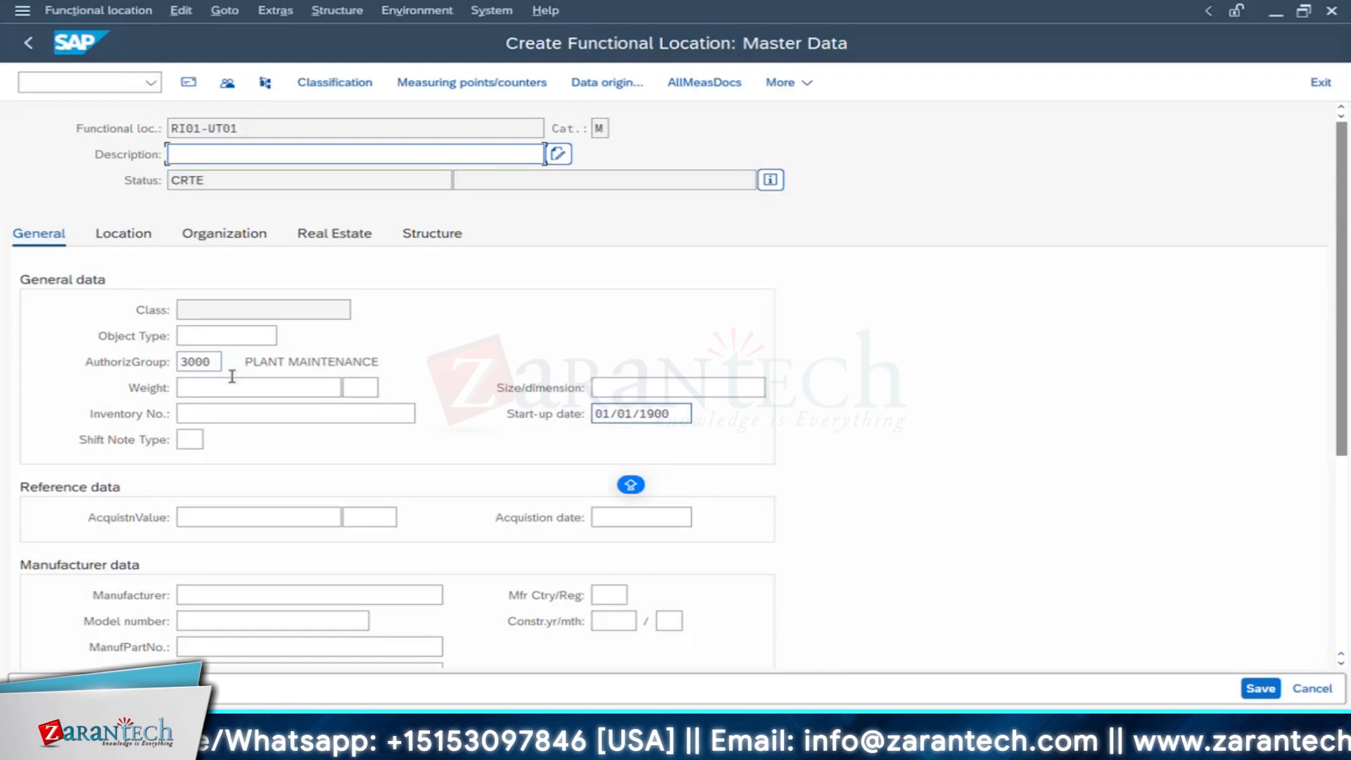
click(203, 362)
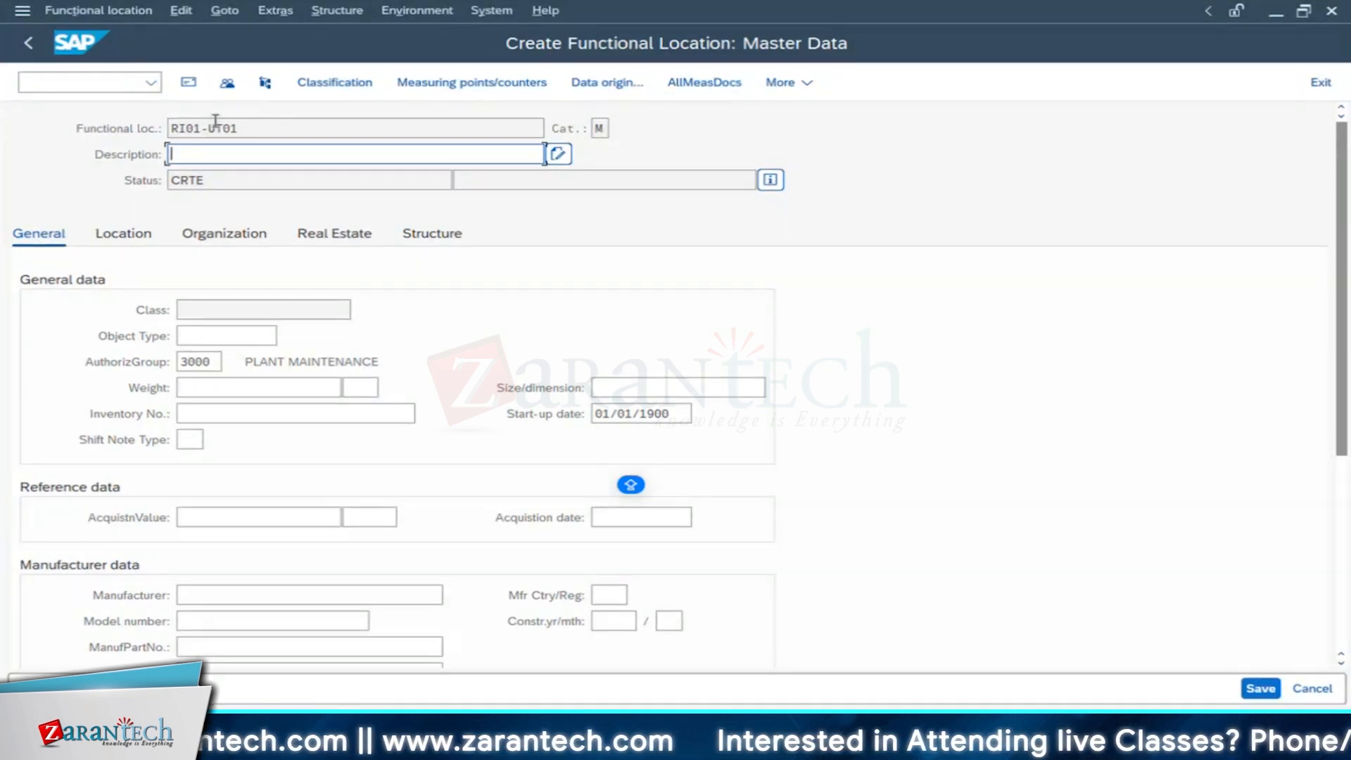
click(235, 130)
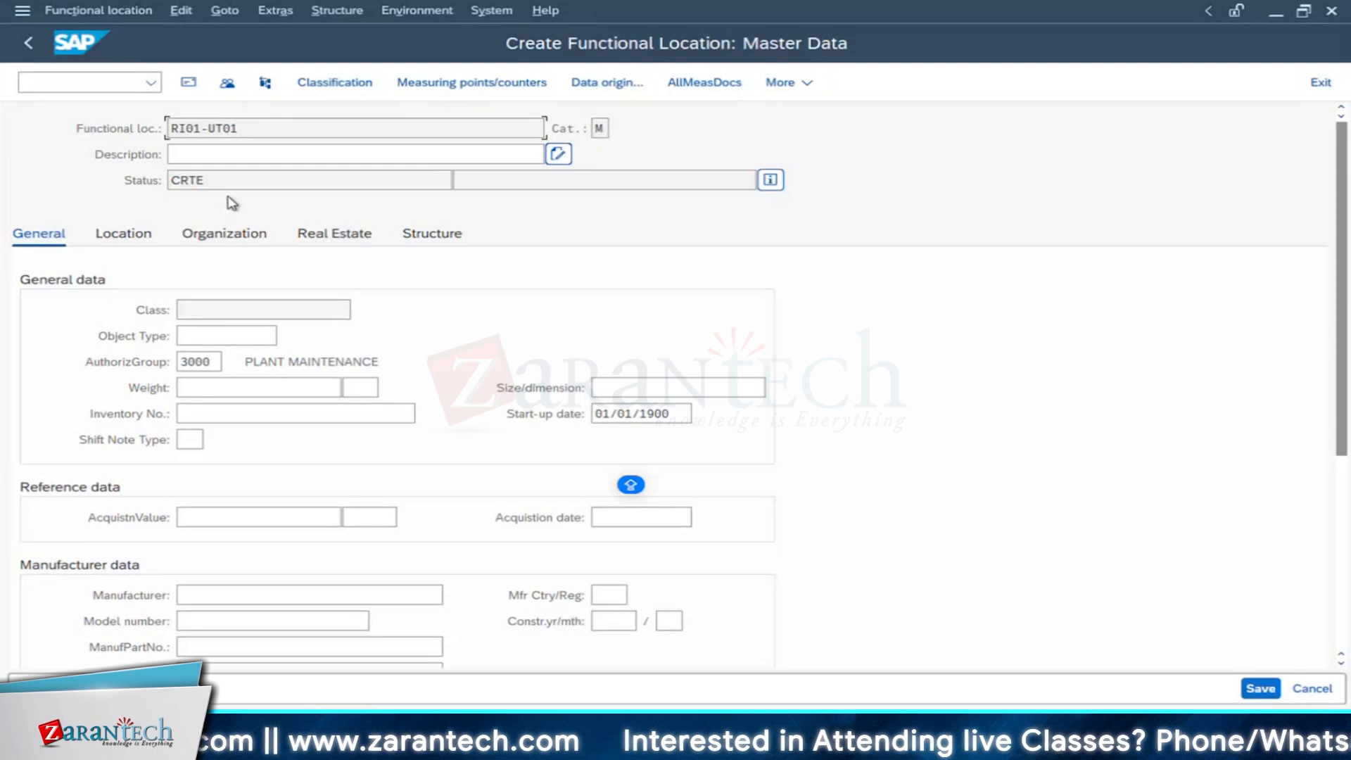
click(206, 159)
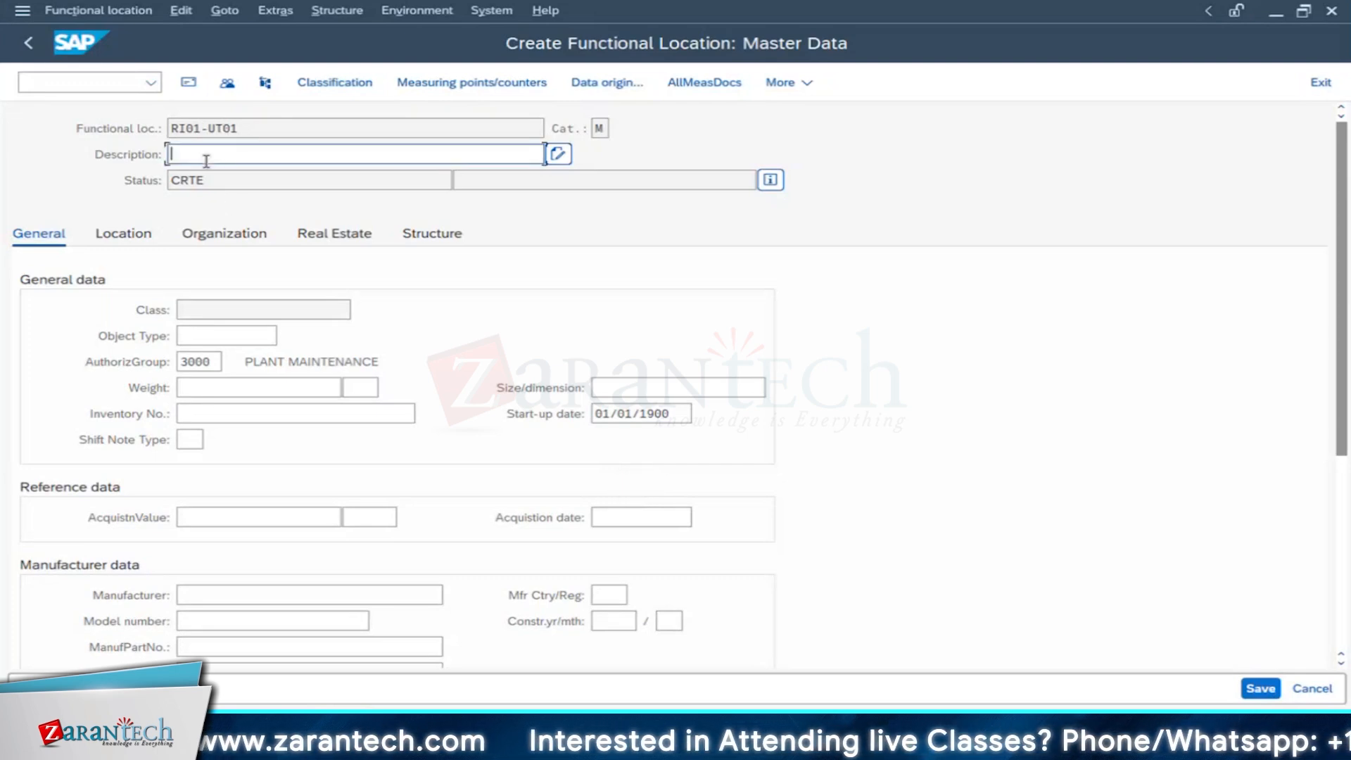
key(space)
click(231, 183)
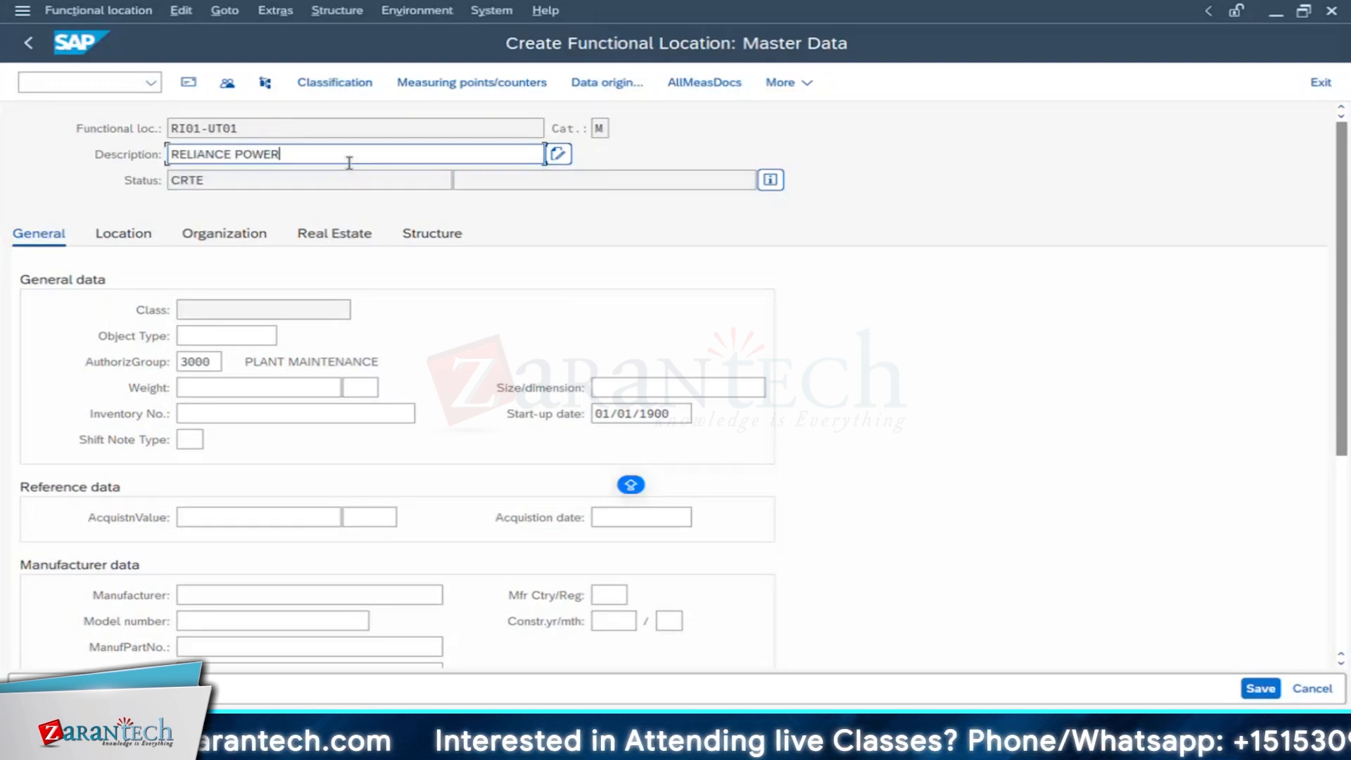
text(- UNI)
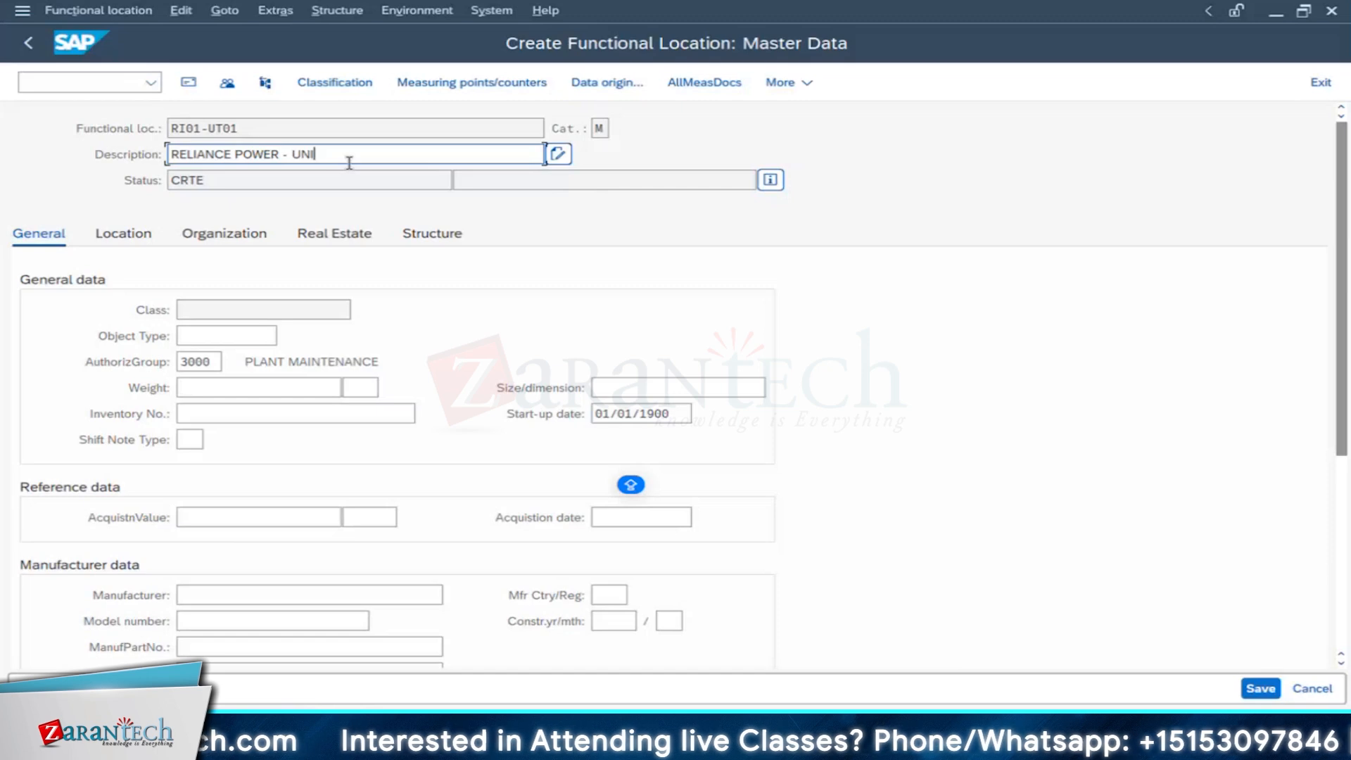
text(T 01)
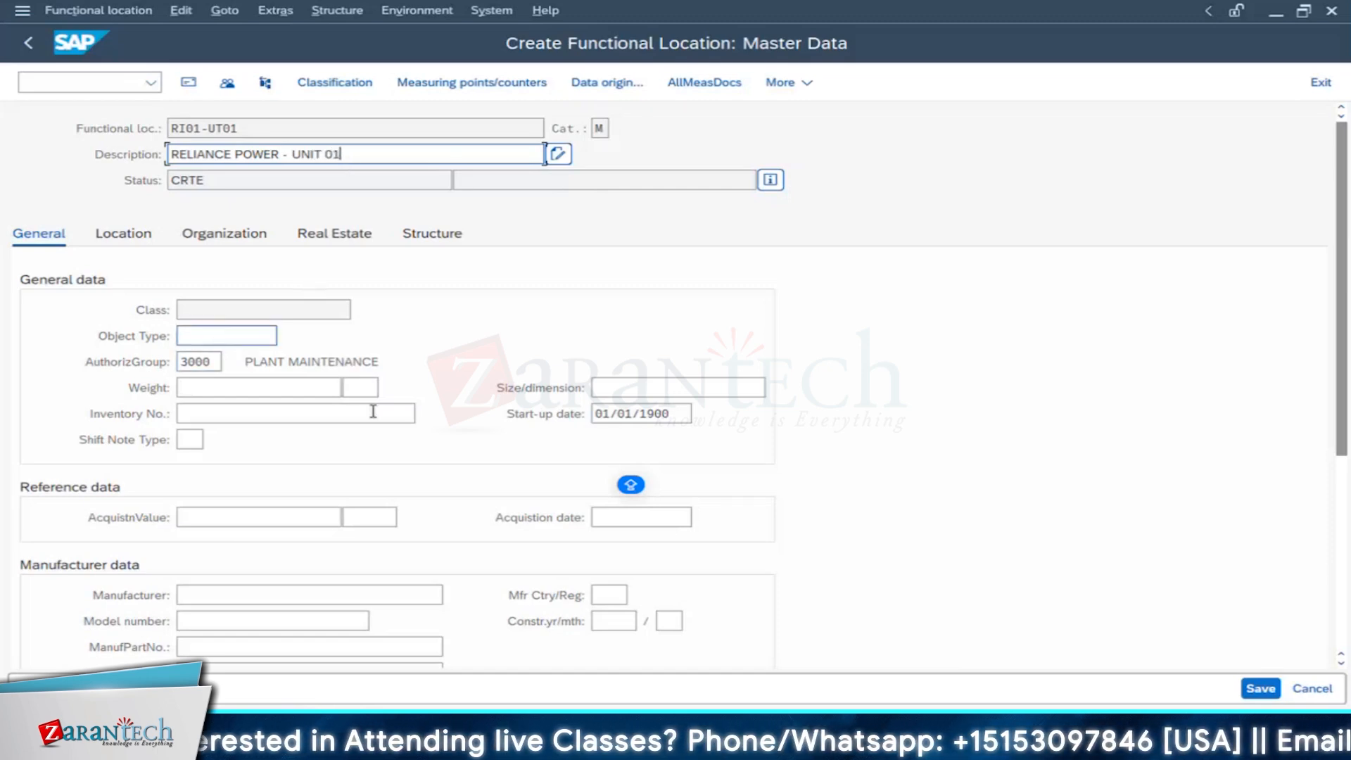
Step: Review the general, location and organization data inherited by RI01-UT01, including its planning plant
scroll(292, 465, down, 2)
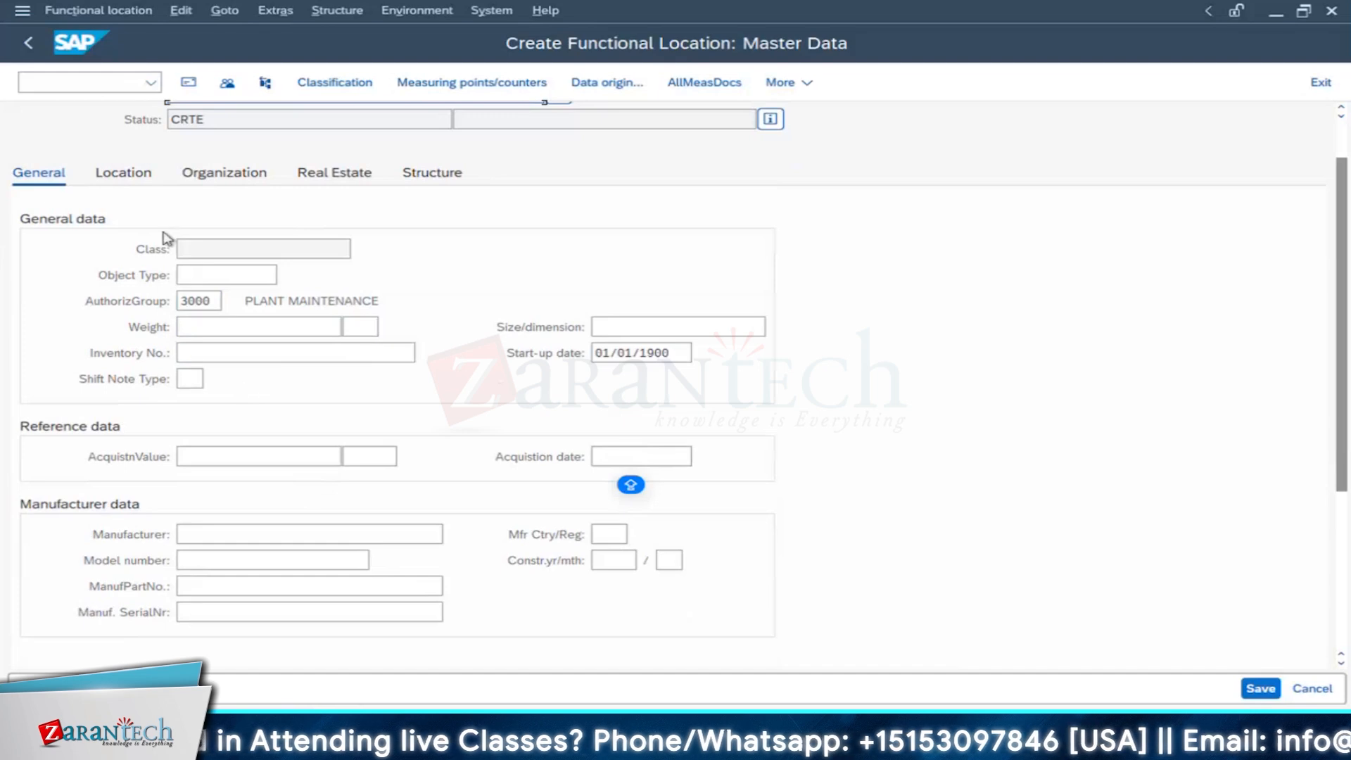
click(120, 175)
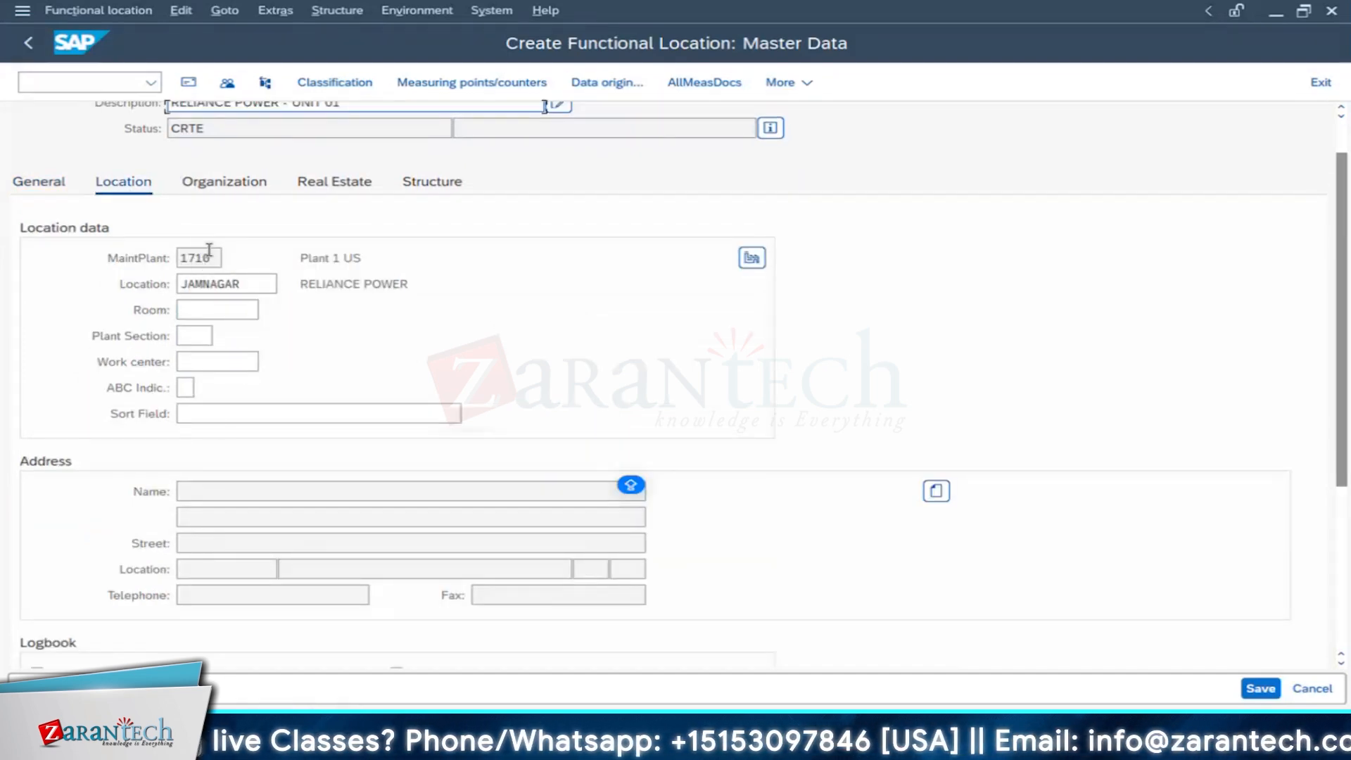
scroll(554, 360, down, 1)
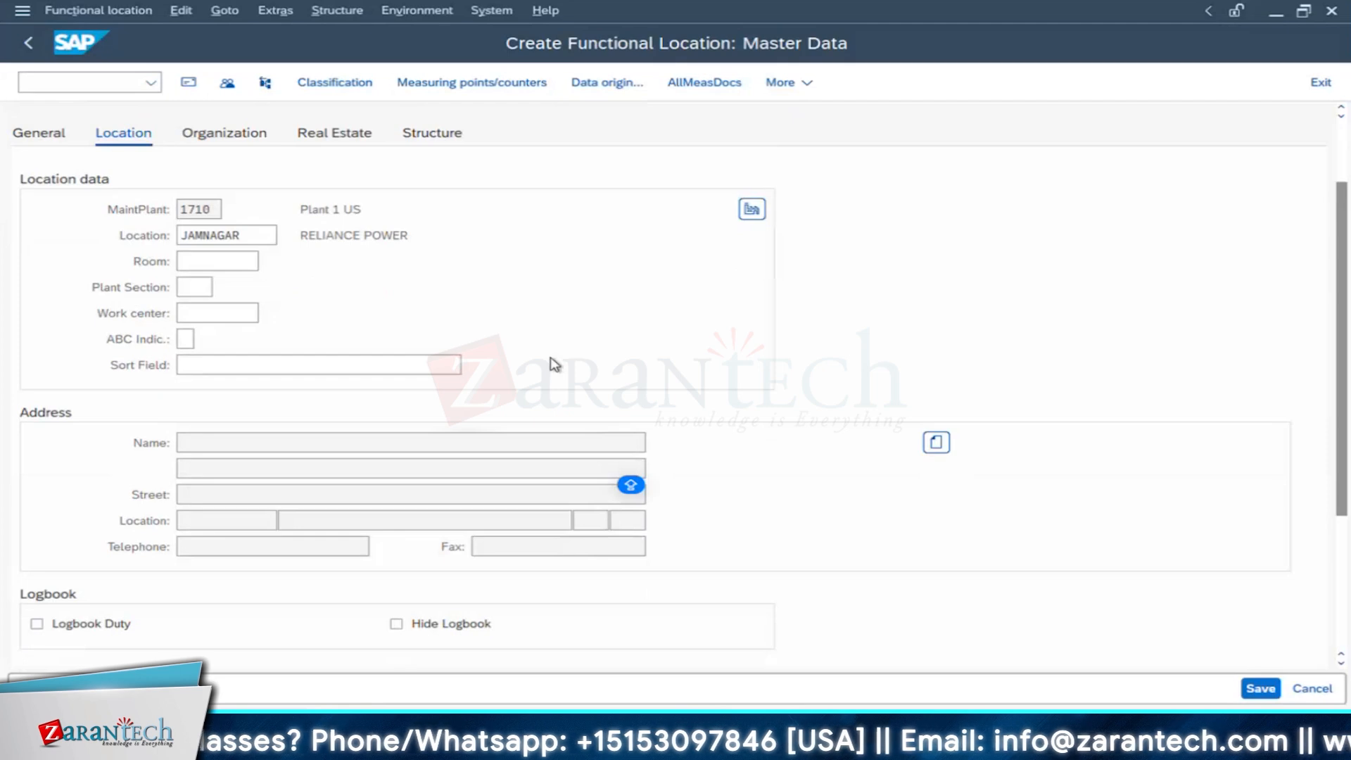
click(200, 139)
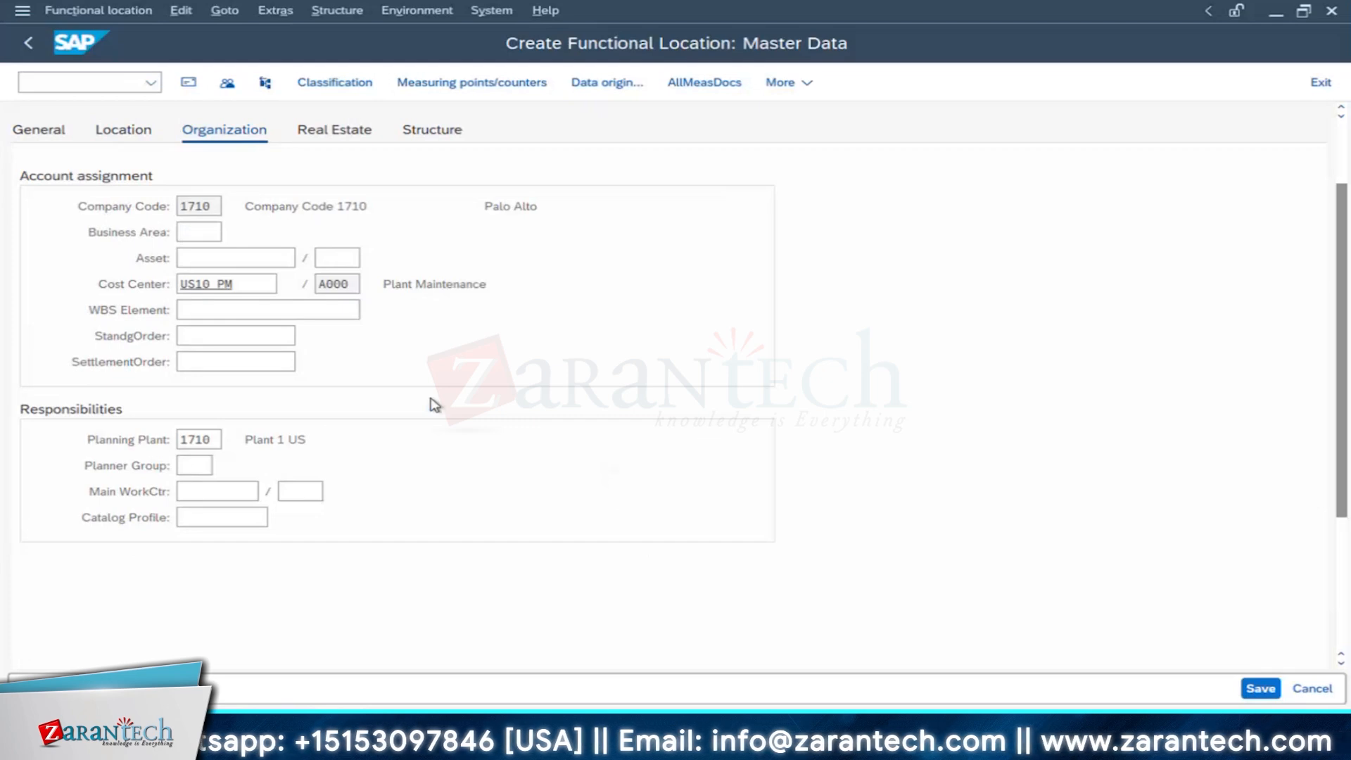
scroll(431, 401, up, 1)
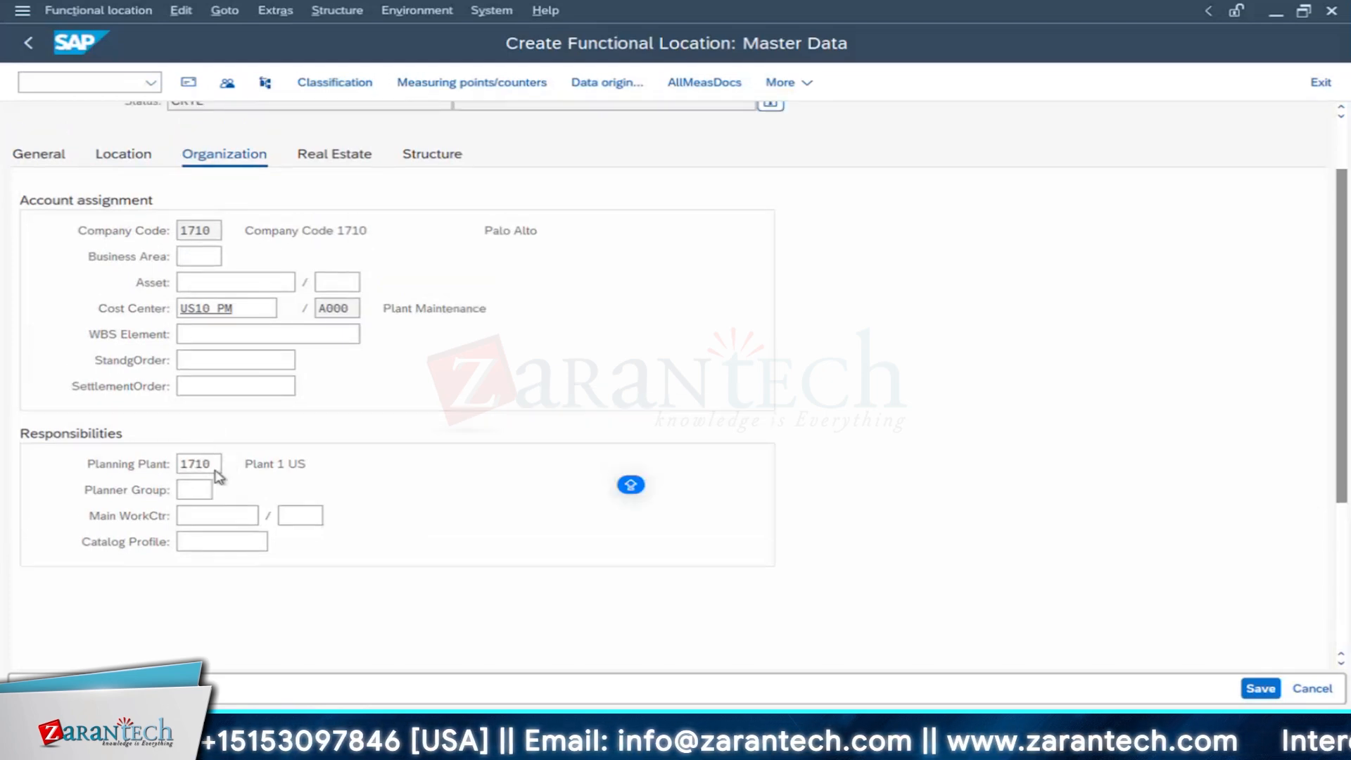
drag(214, 468, 67, 504)
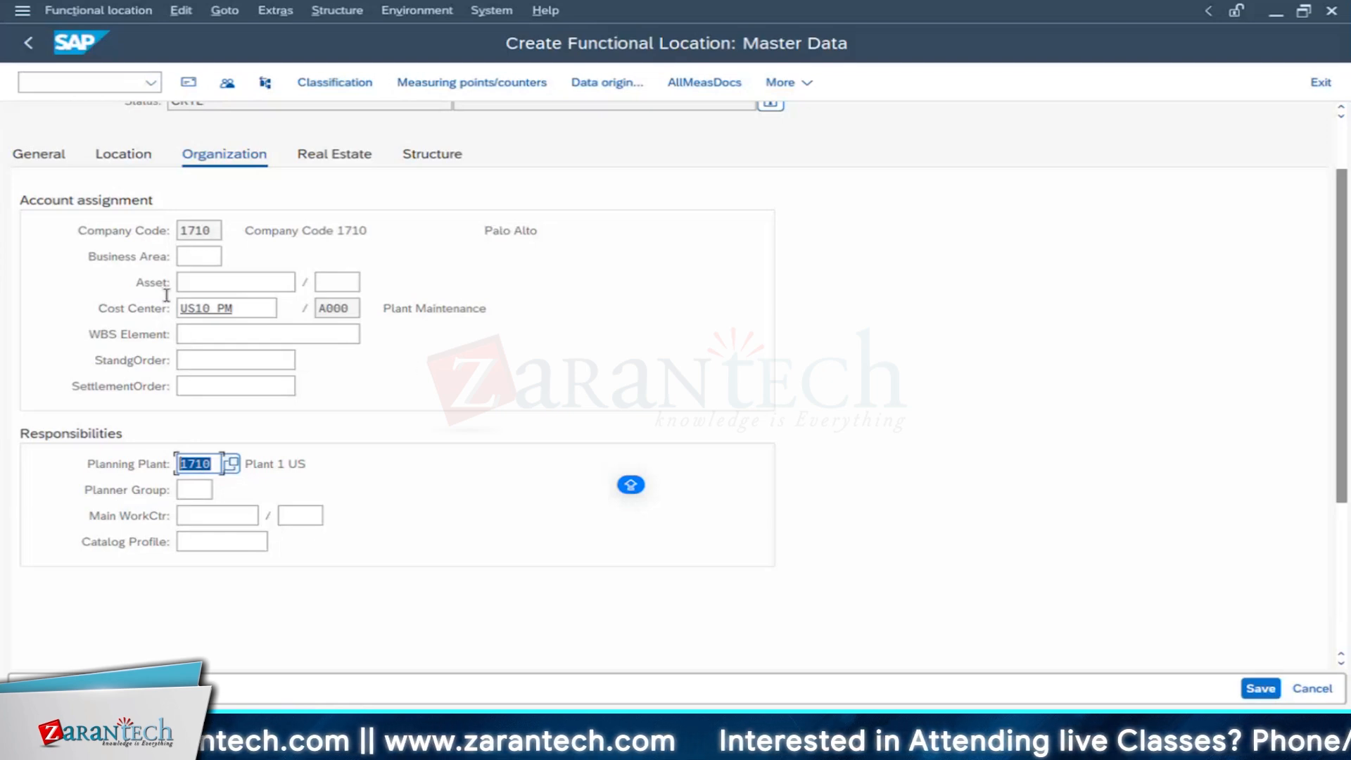
scroll(493, 241, down, 1)
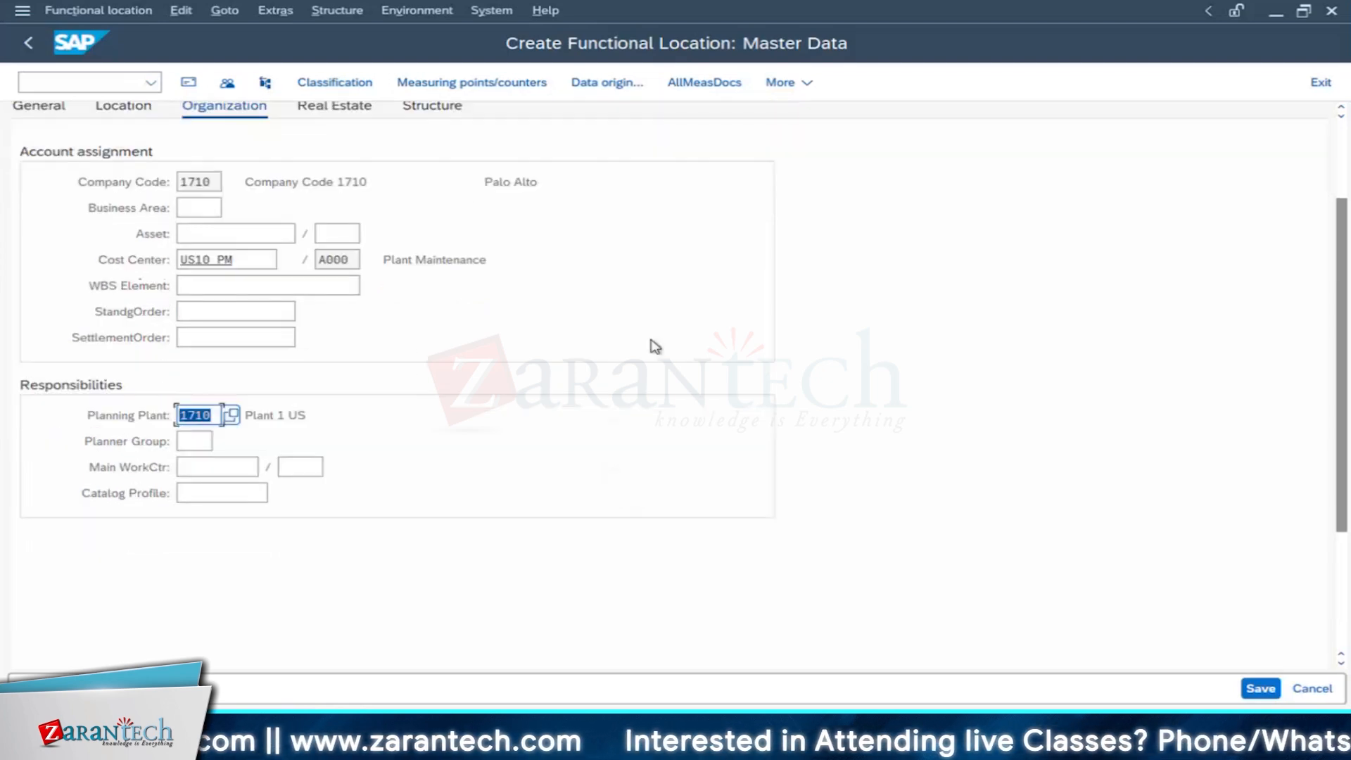
scroll(289, 226, up, 3)
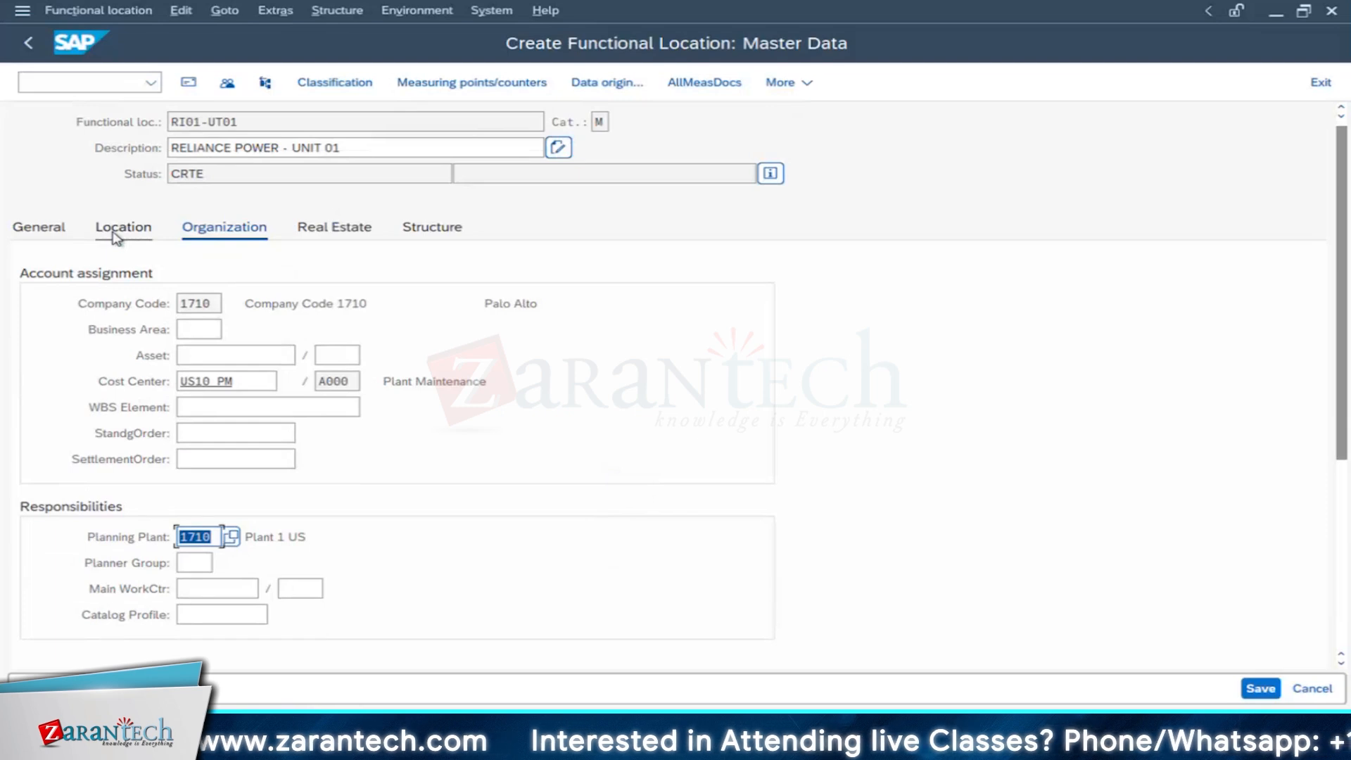
click(118, 234)
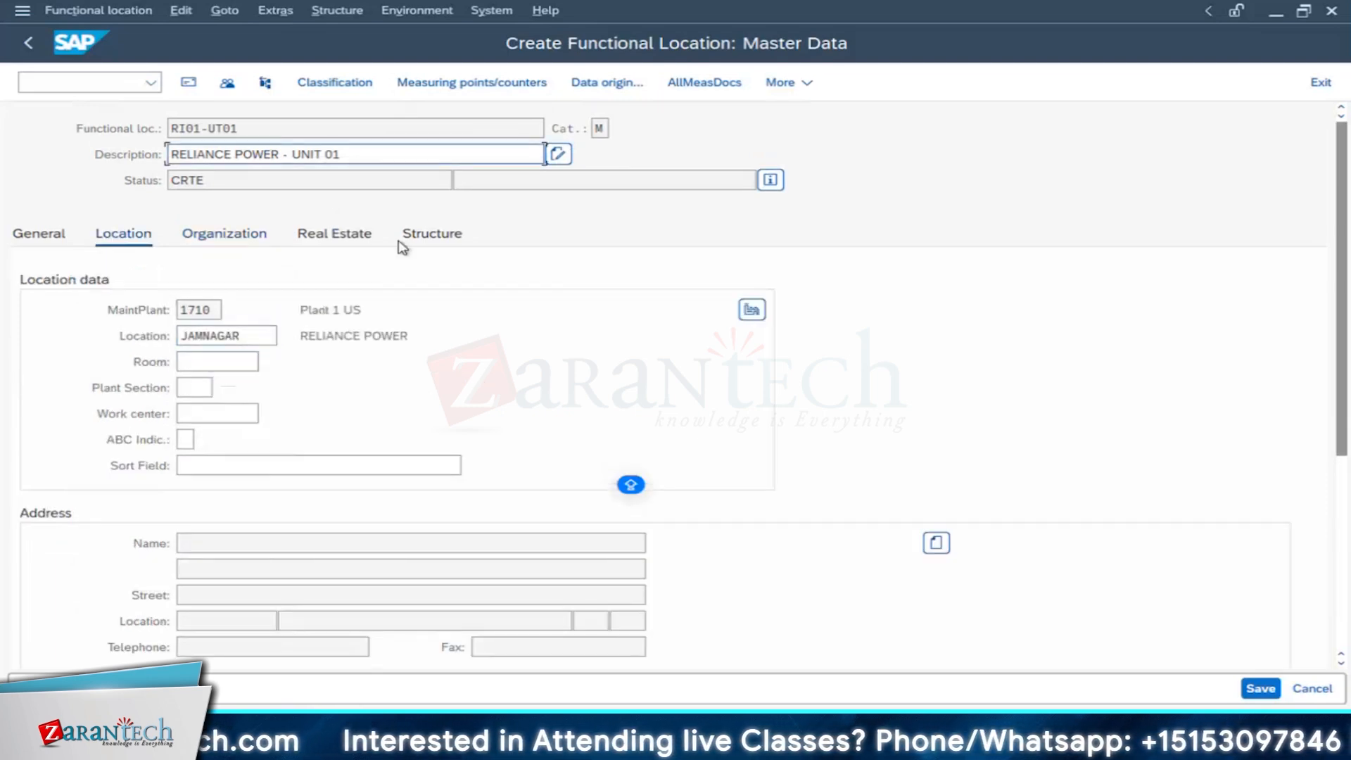
Step: Set the structure position of RI01-UT01 to 2, disallow equipment installation, and save the functional location
click(445, 239)
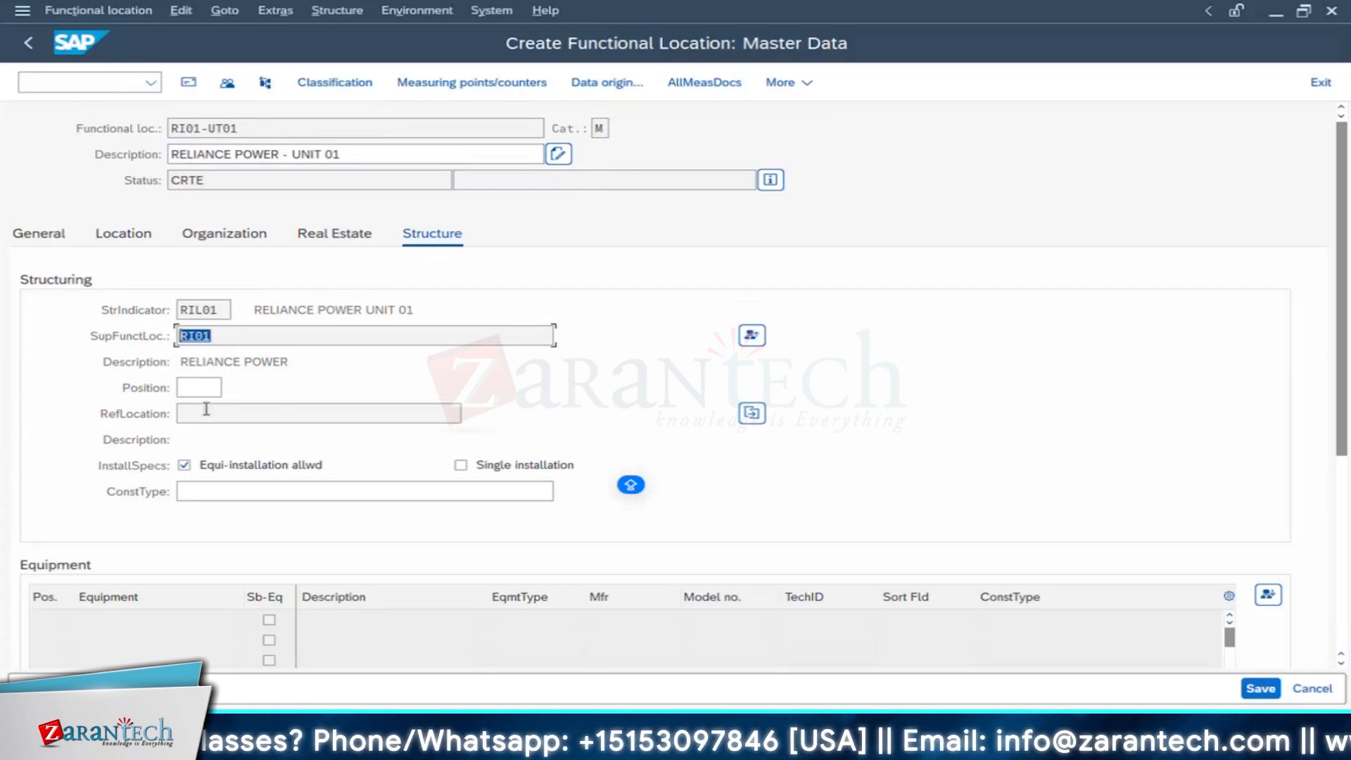
click(216, 389)
text(2)
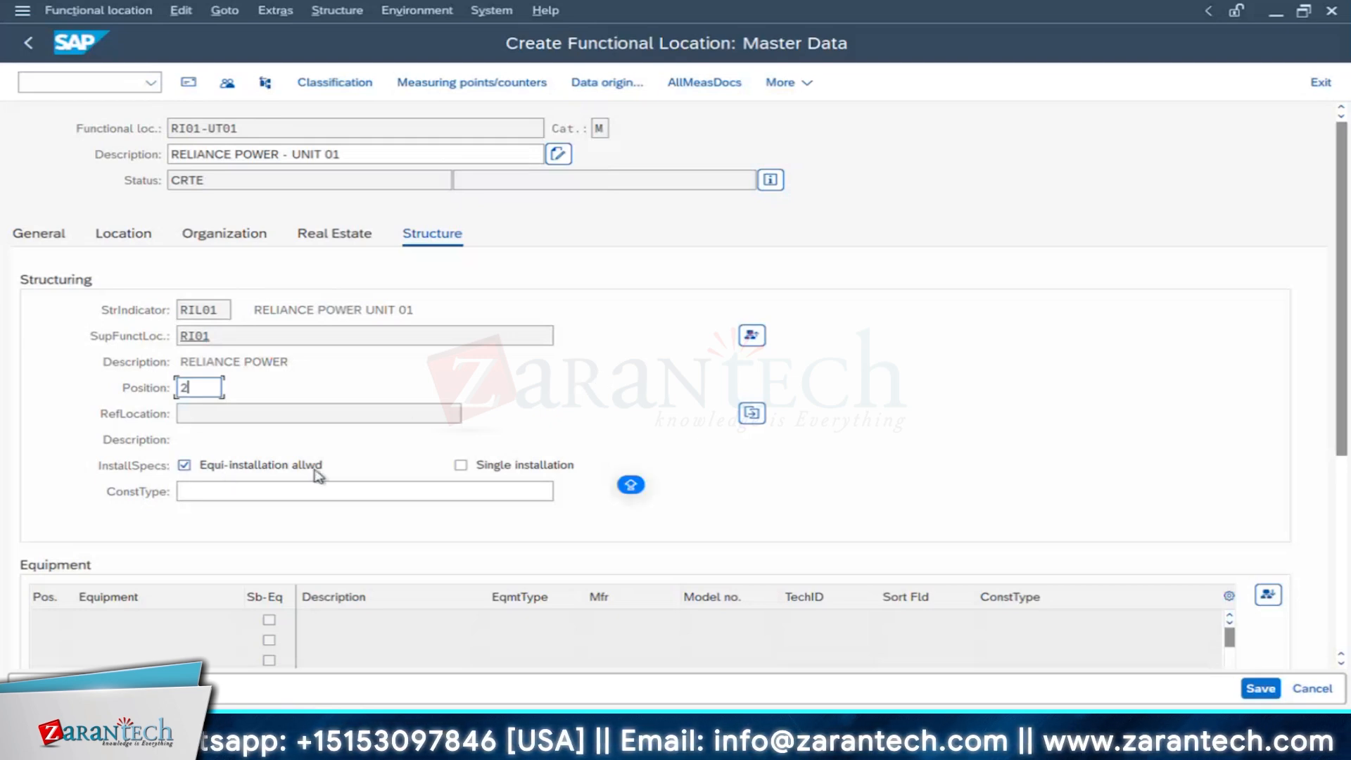
click(202, 467)
click(1251, 689)
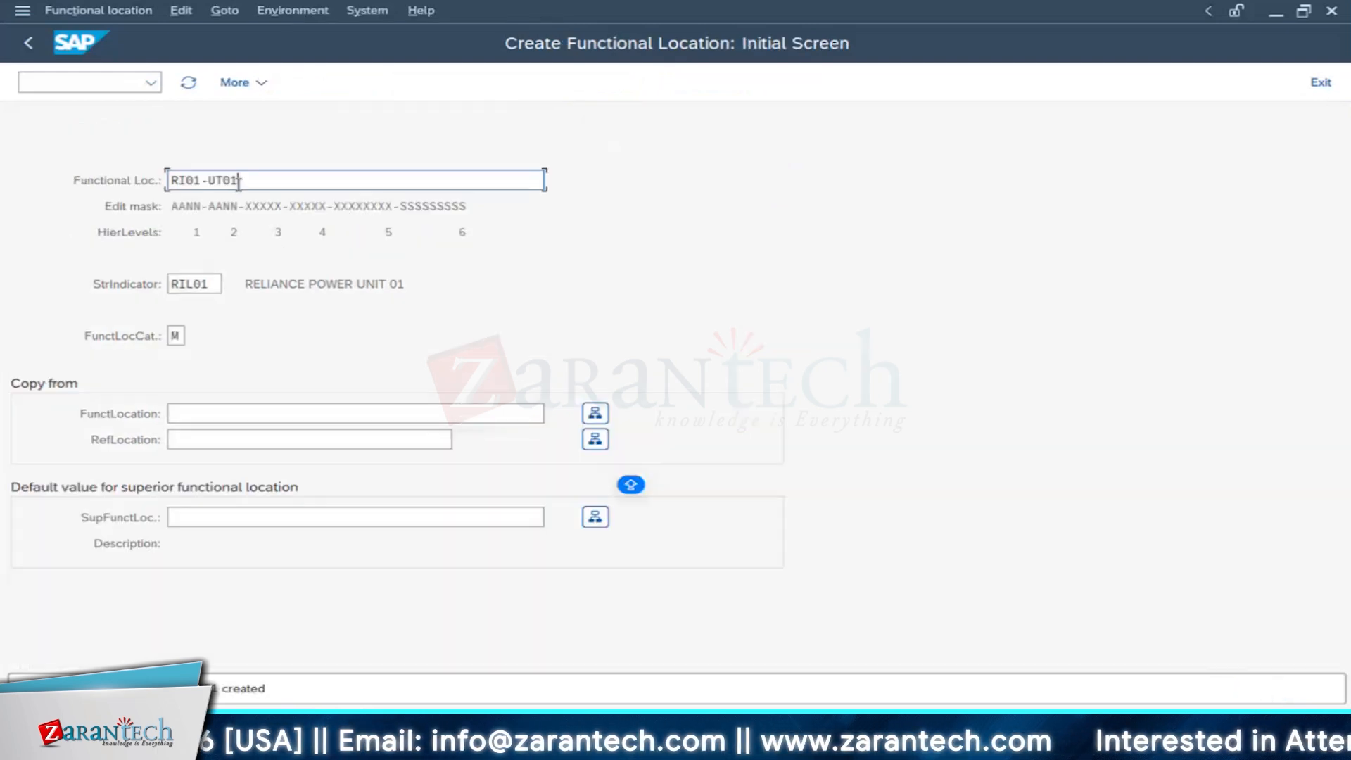
Step: Switch to the Excel worksheet and copy RI01-UT01-100MW from the functional location example in cell F18
click(246, 183)
text(-)
key(super+Tab)
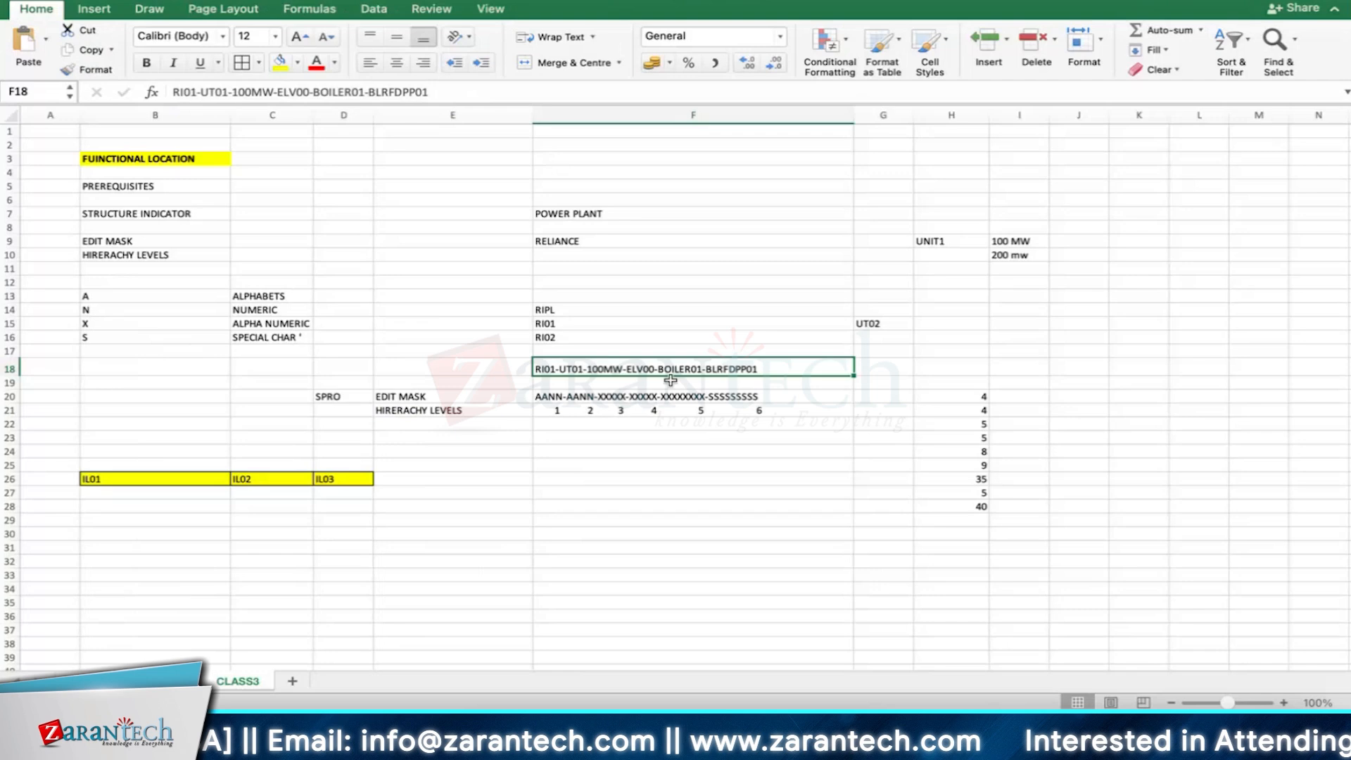
double_click(622, 369)
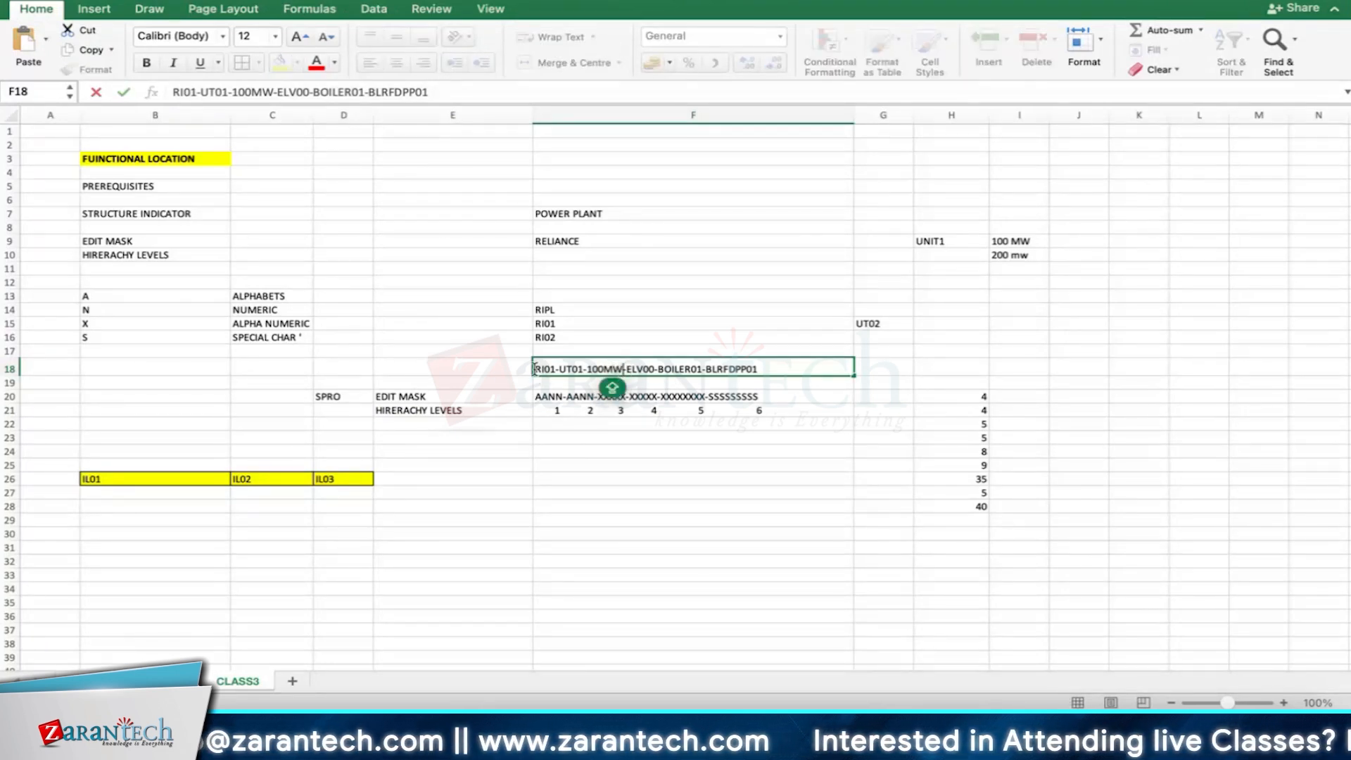
drag(535, 368, 621, 364)
key(ctrl+c)
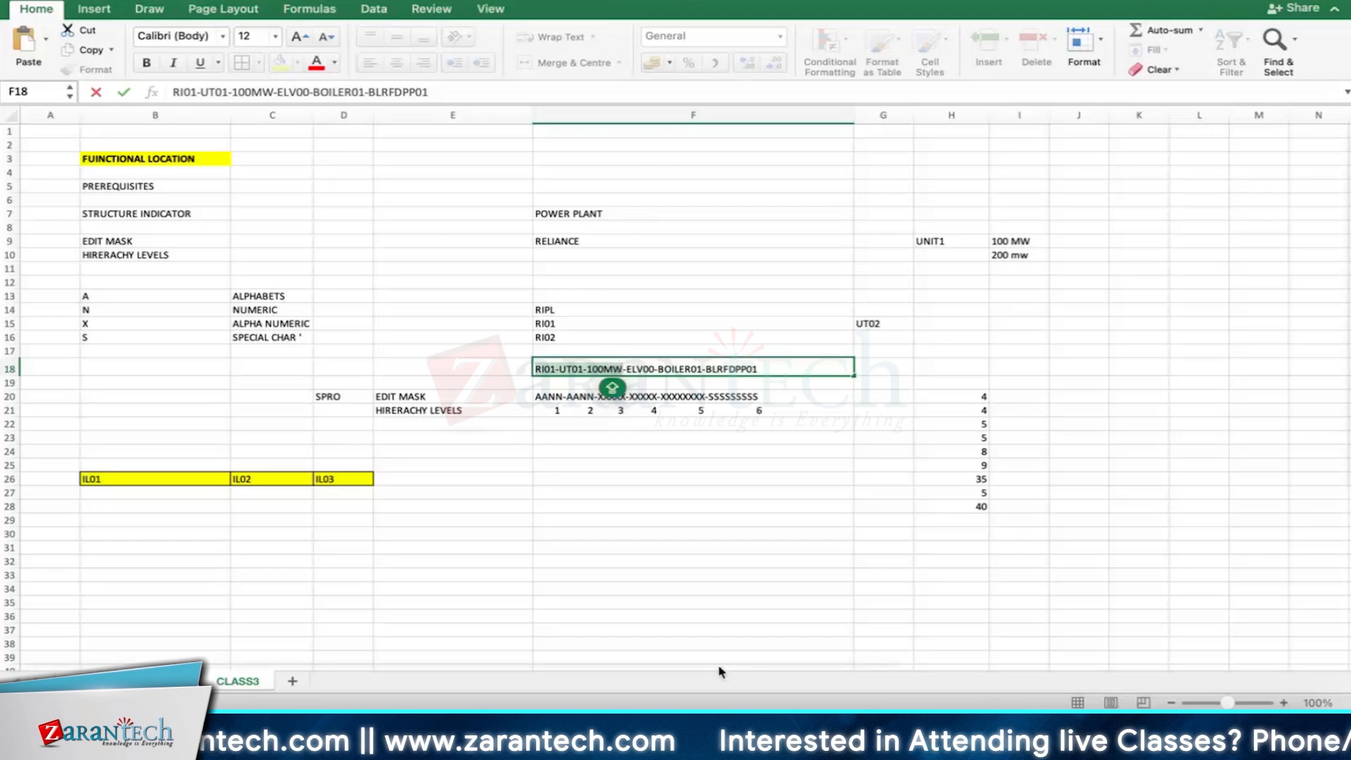
Step: Return to SAP, replace the functional location with the copied RI01-UT01-100MW, and open its master data
click(1059, 732)
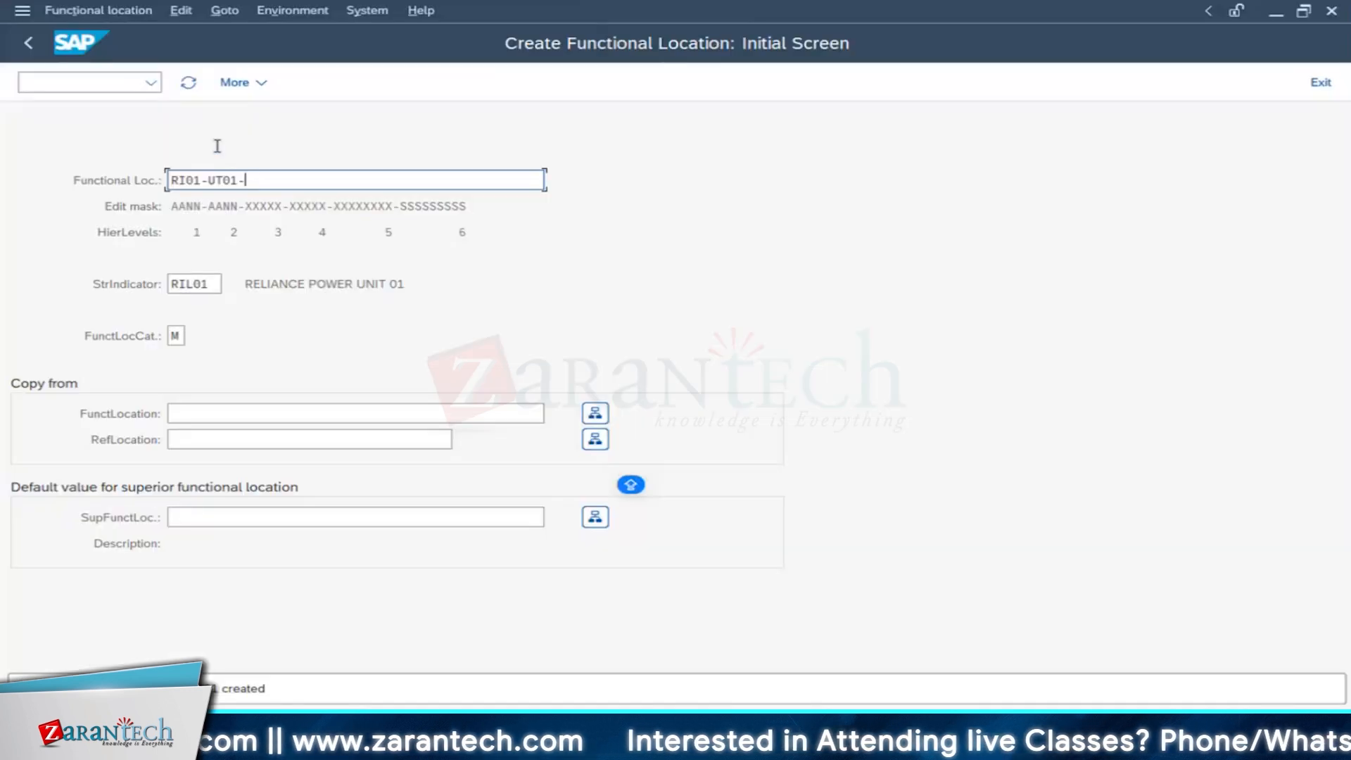
drag(252, 179, 89, 181)
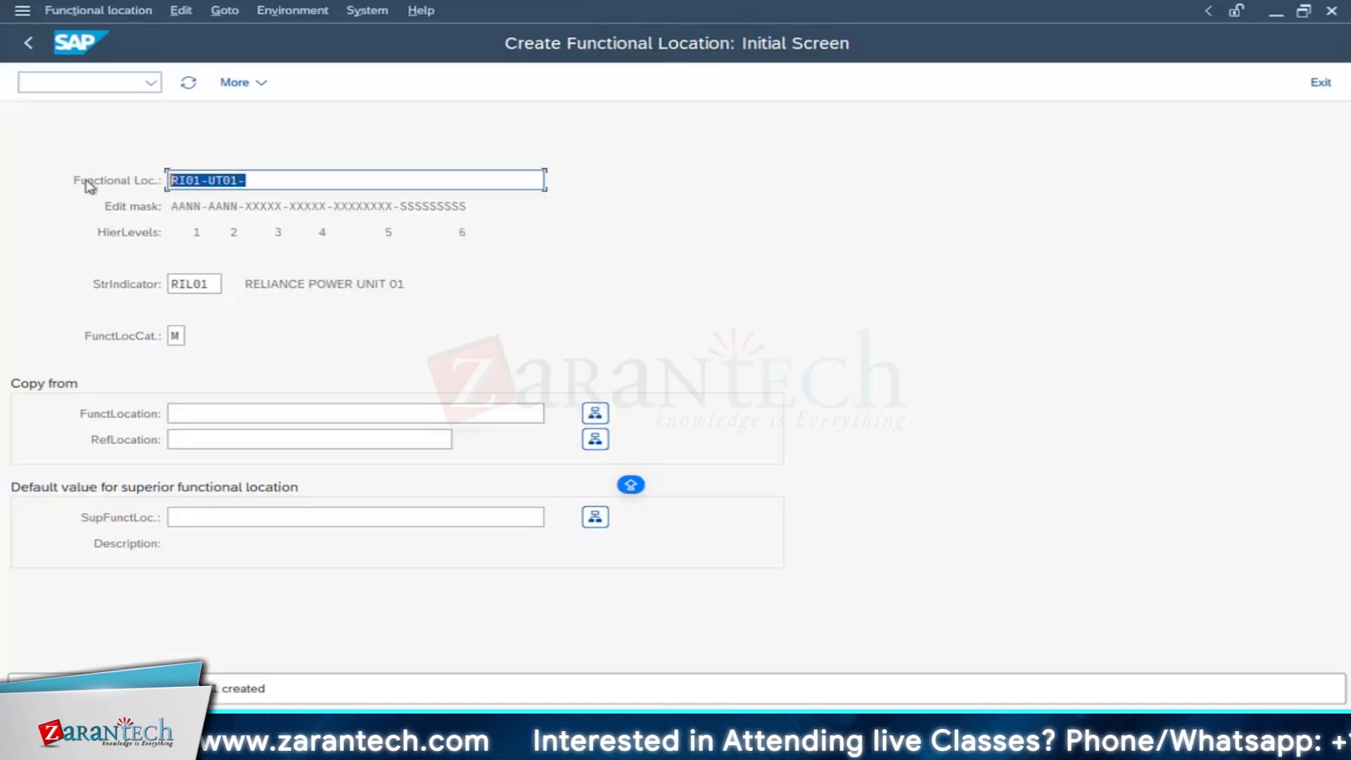
key(ctrl+v)
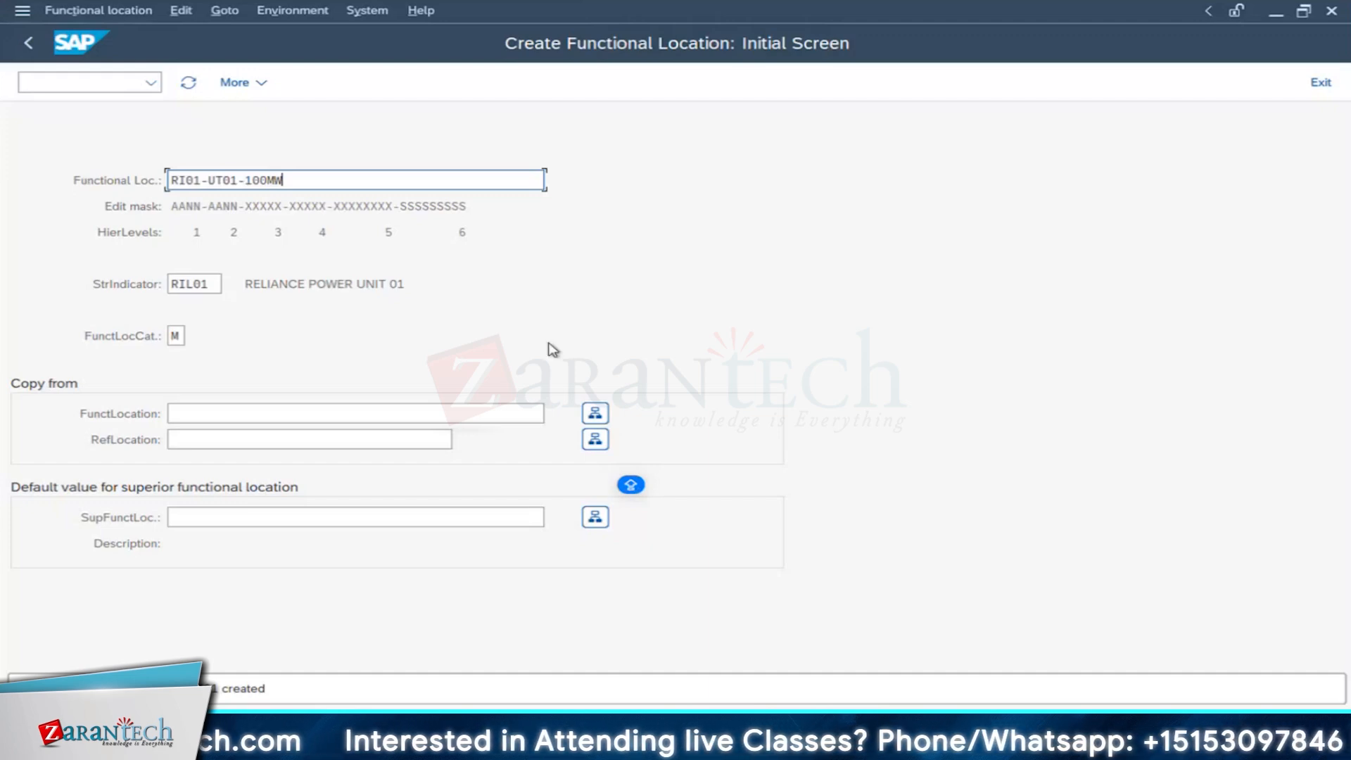
key(Return)
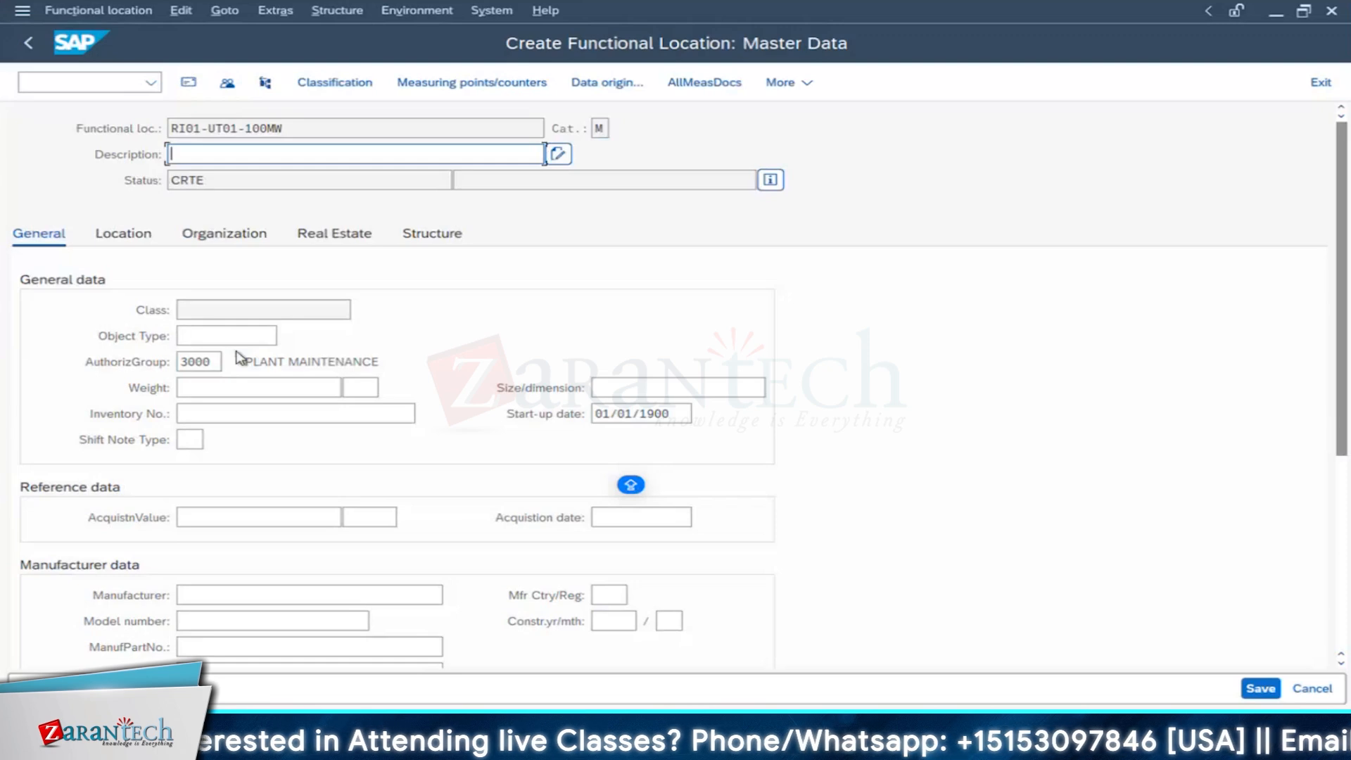
Step: Review the general, location, organization, real estate and structure data inherited by RI01-UT01-100MW
click(179, 336)
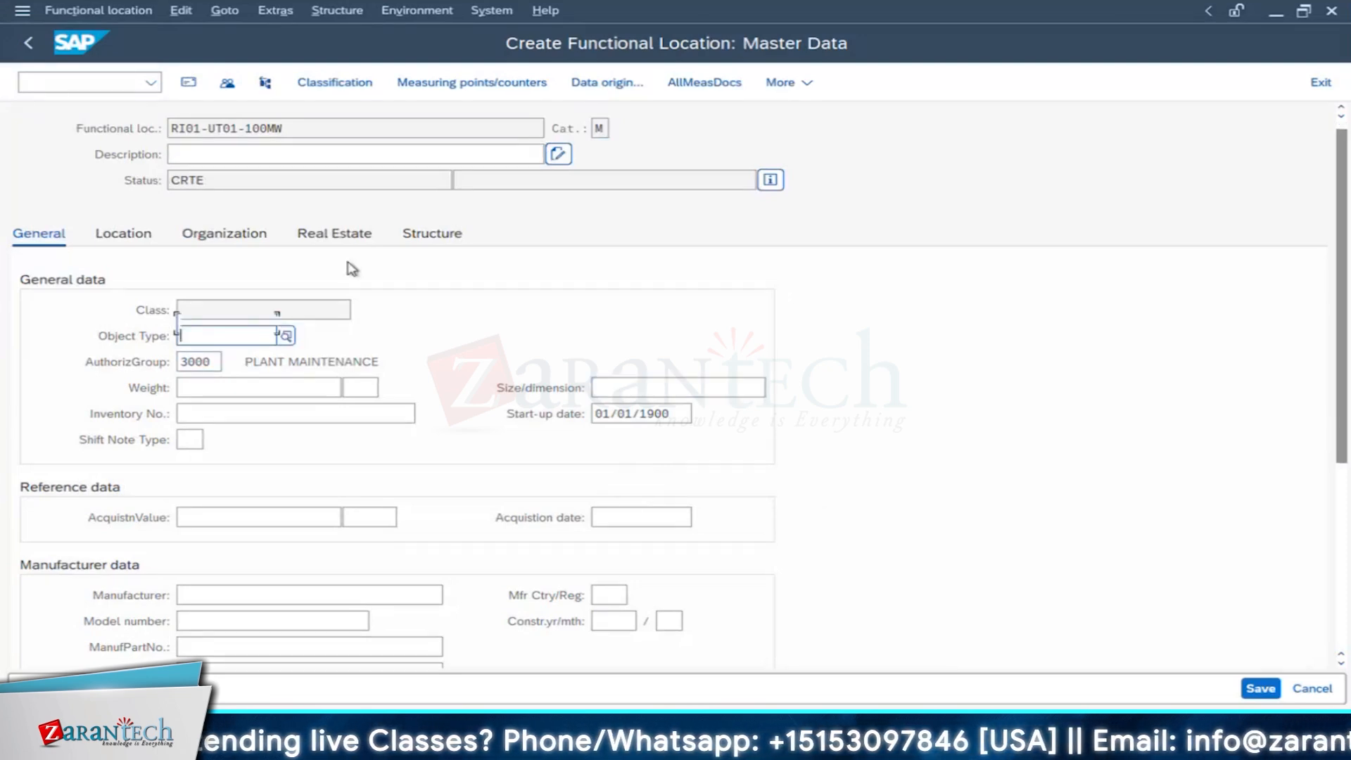
scroll(317, 254, down, 1)
click(109, 188)
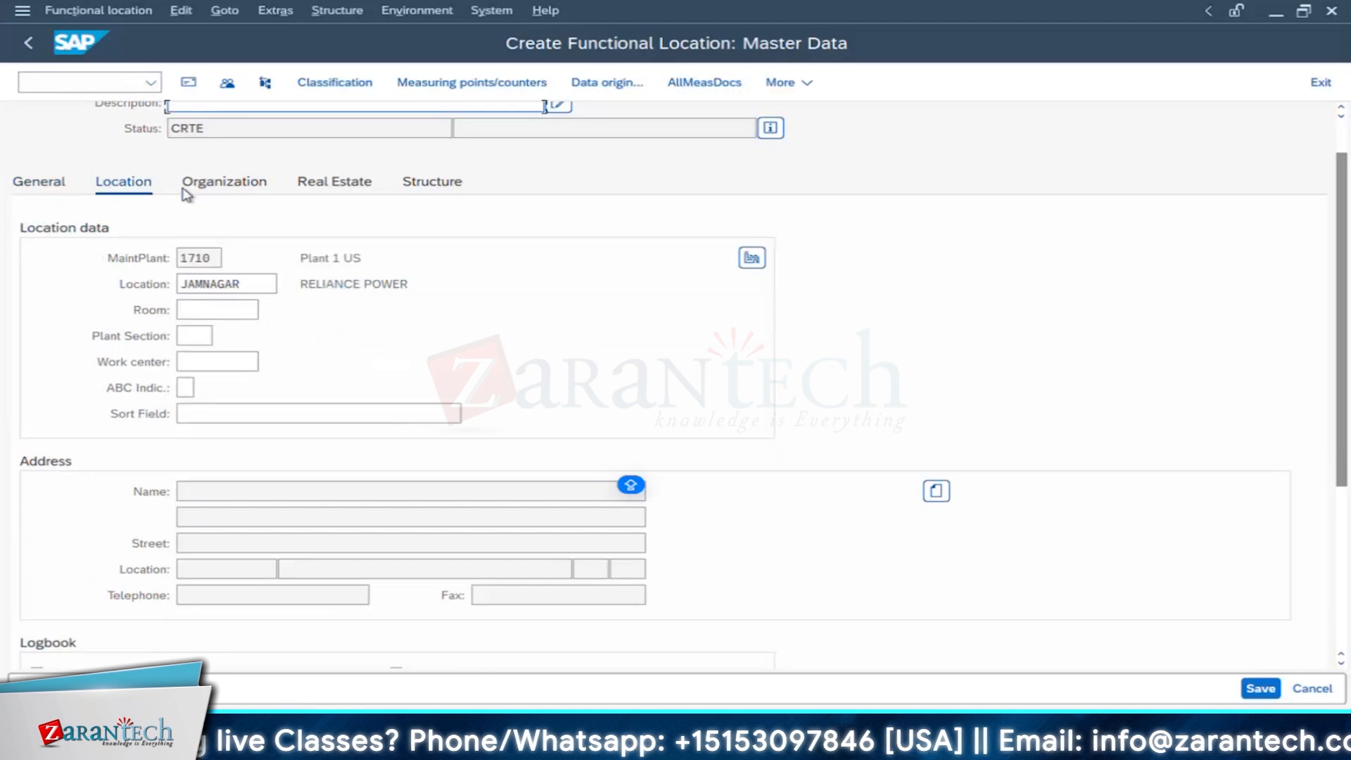
click(203, 187)
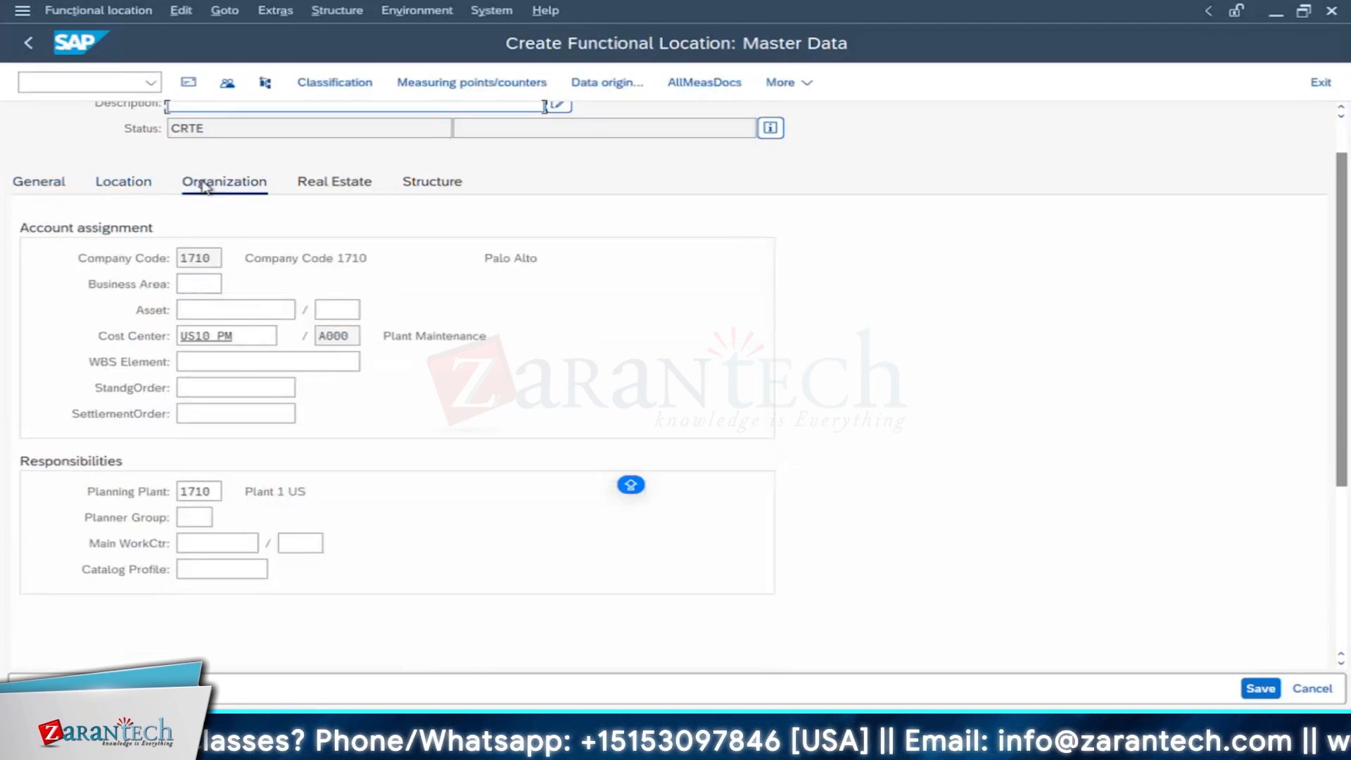
click(331, 188)
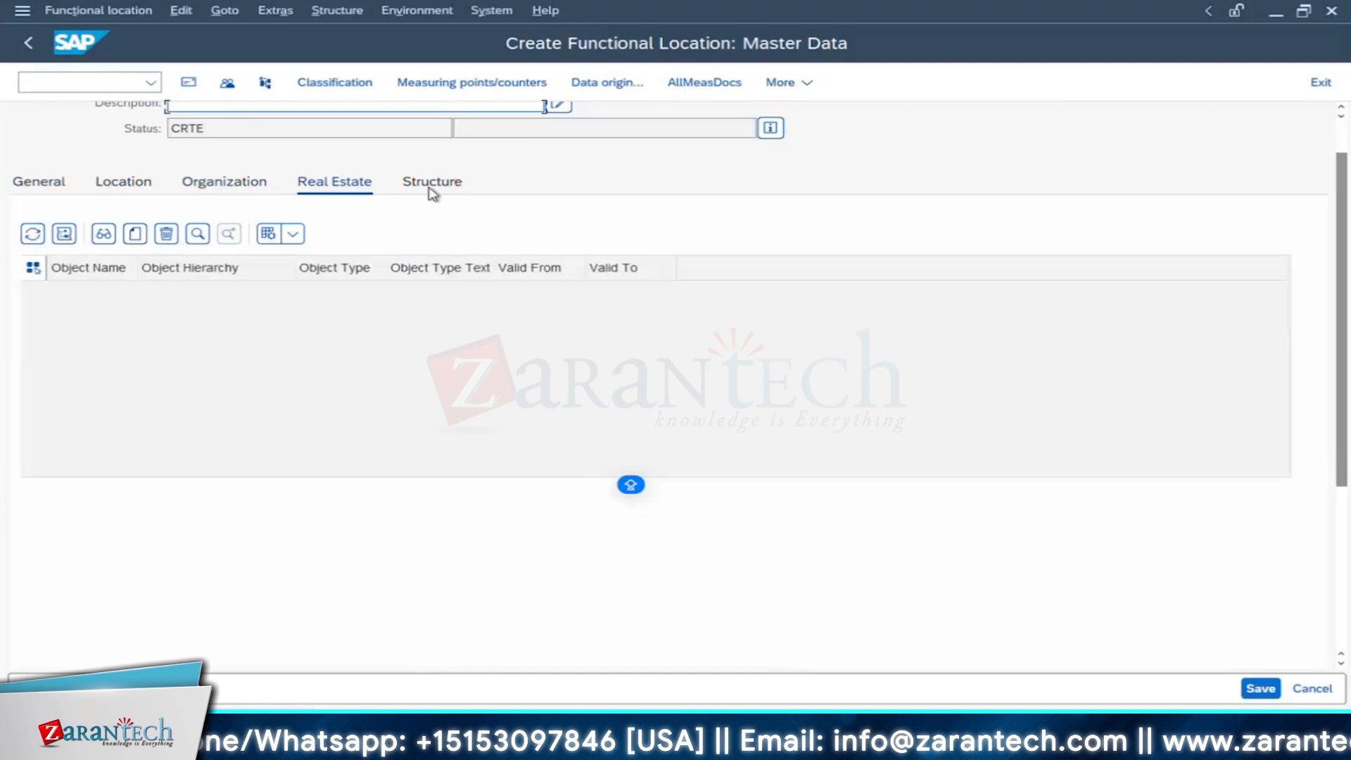
click(431, 185)
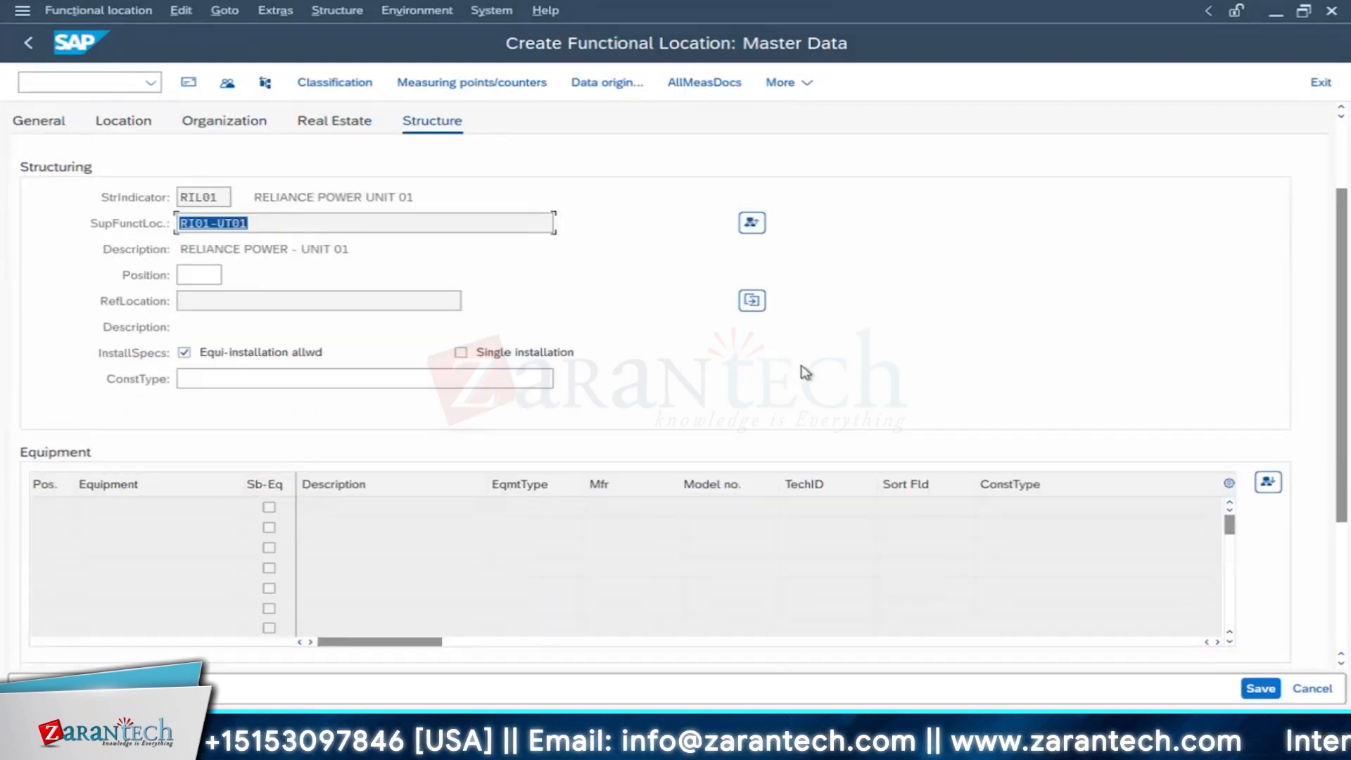
scroll(806, 372, up, 2)
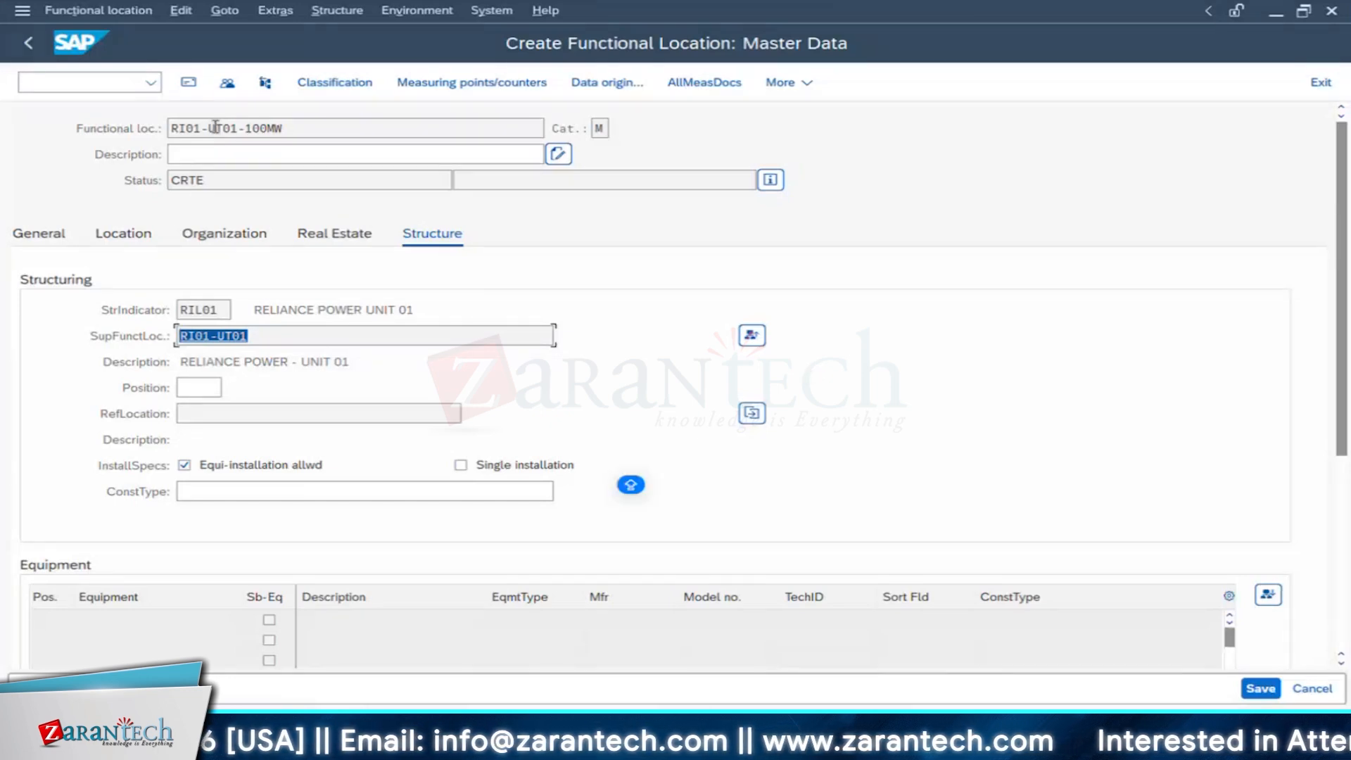
Step: Enter UNIT 01 - 100MW as the description of functional location RI01-UT01-100MW
click(211, 154)
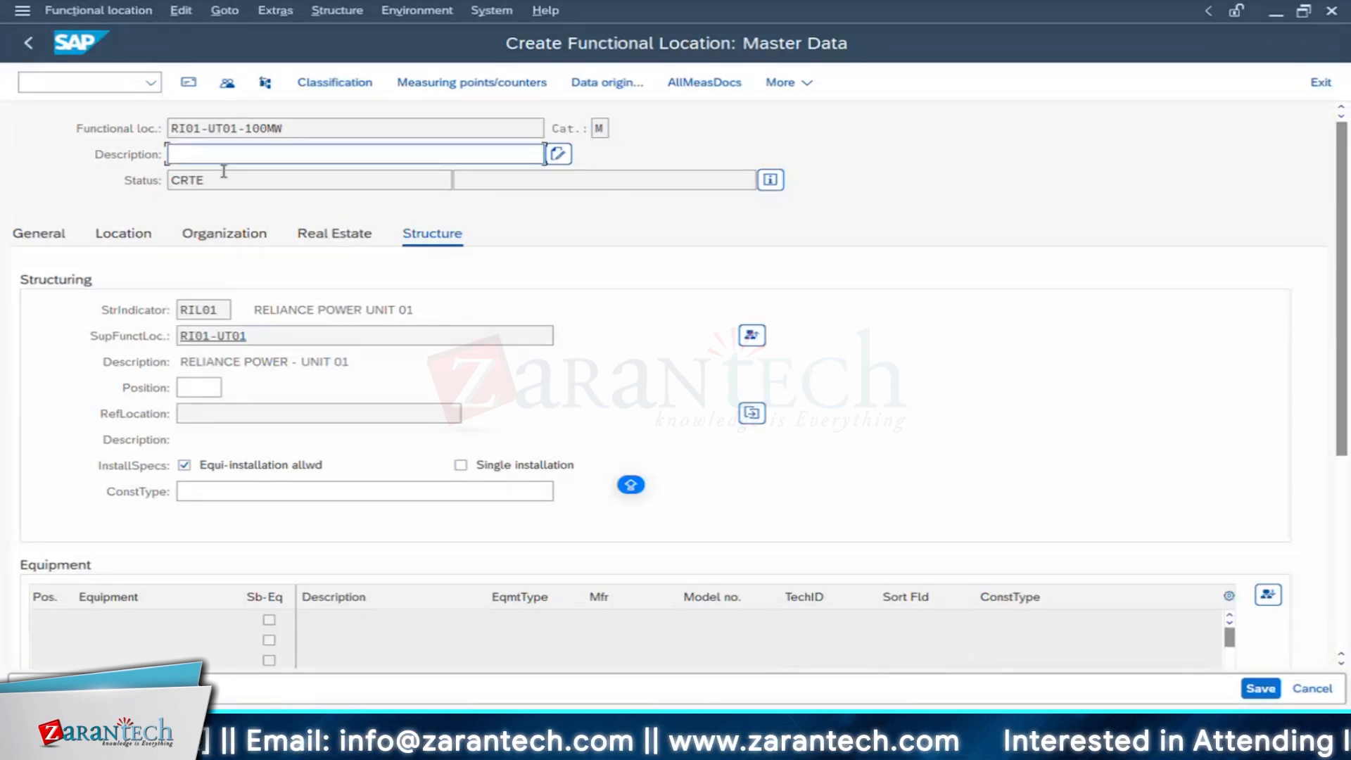
key(space)
click(256, 180)
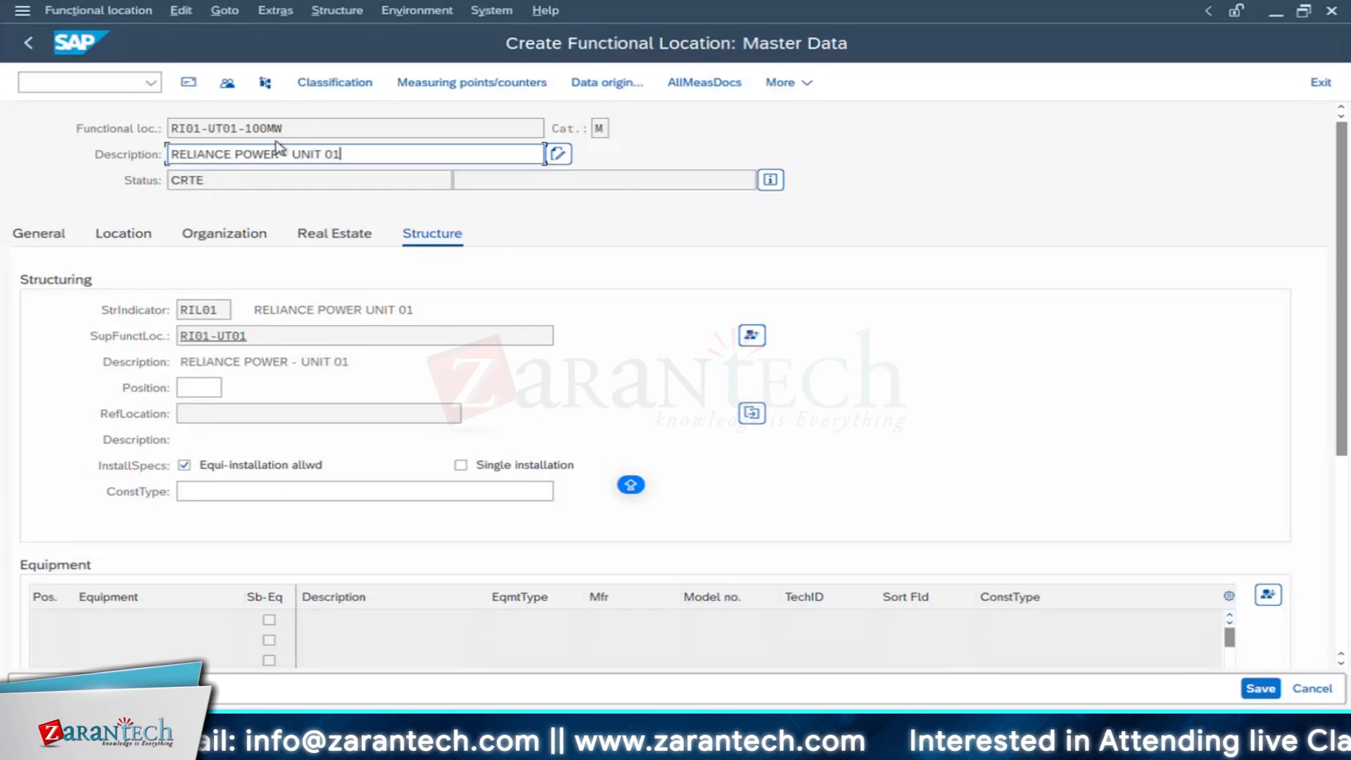
key(BackSpace)
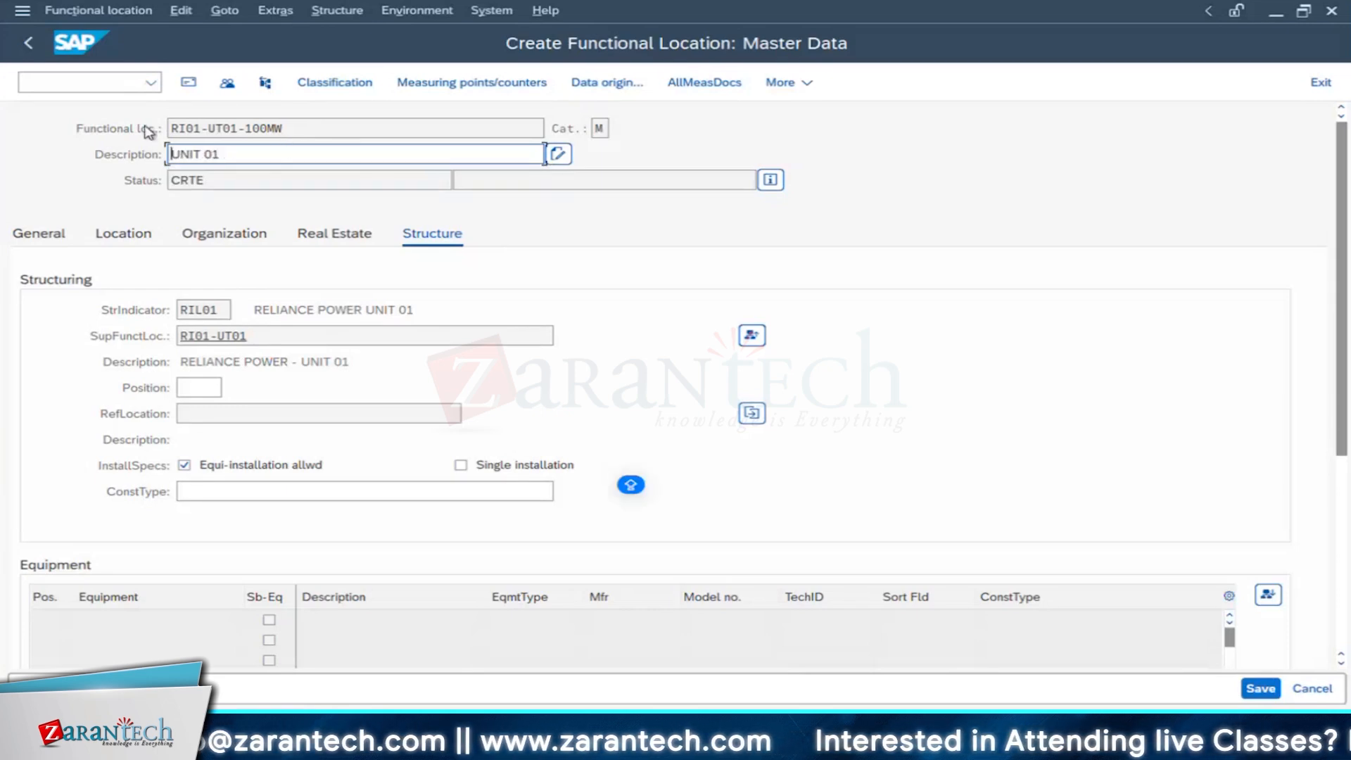
text(- 1)
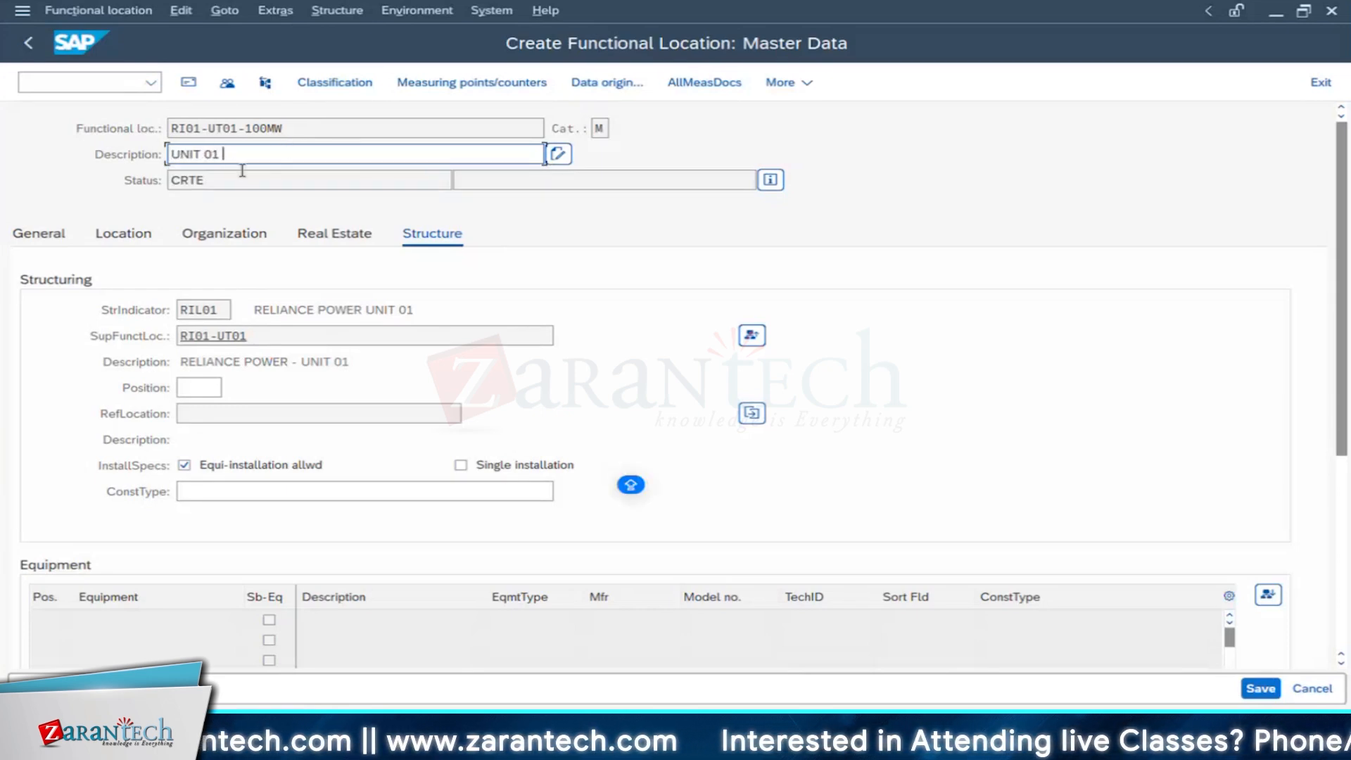
text(00M)
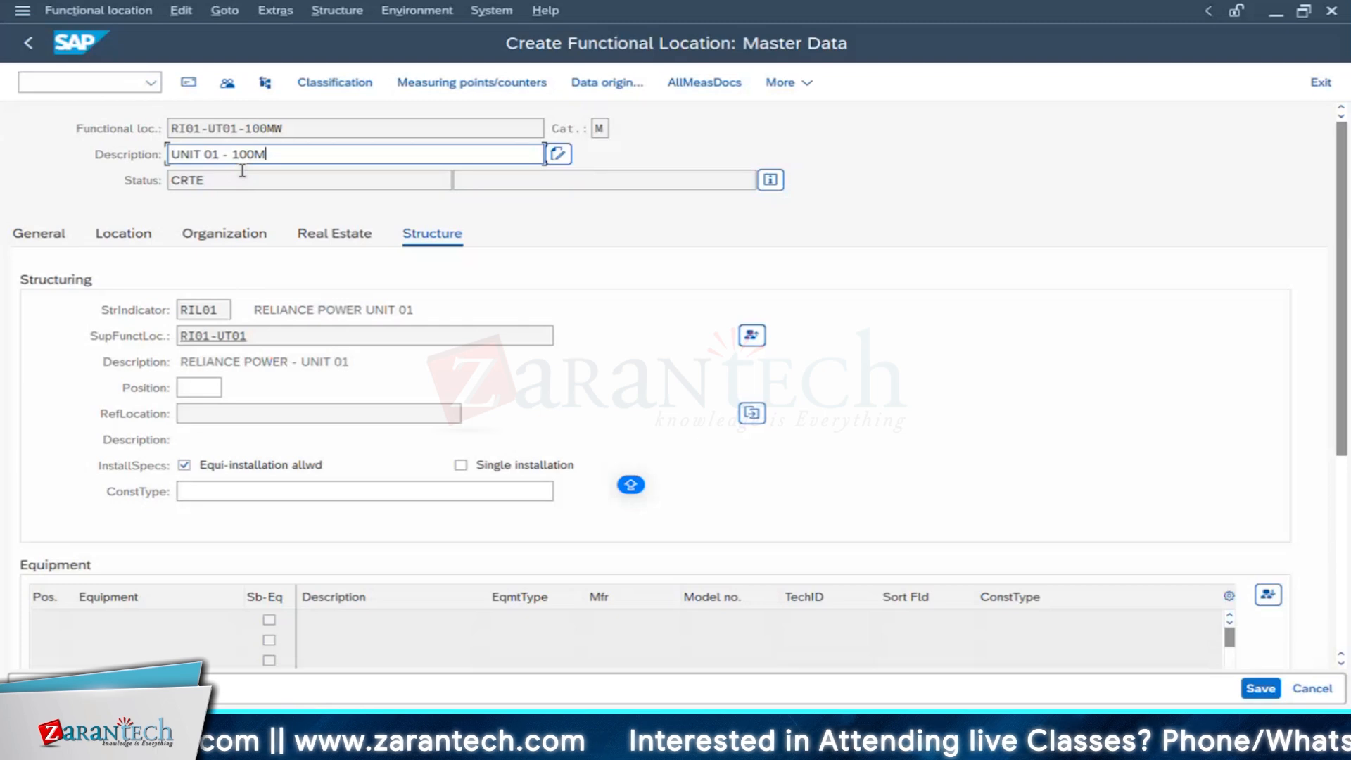
text(W)
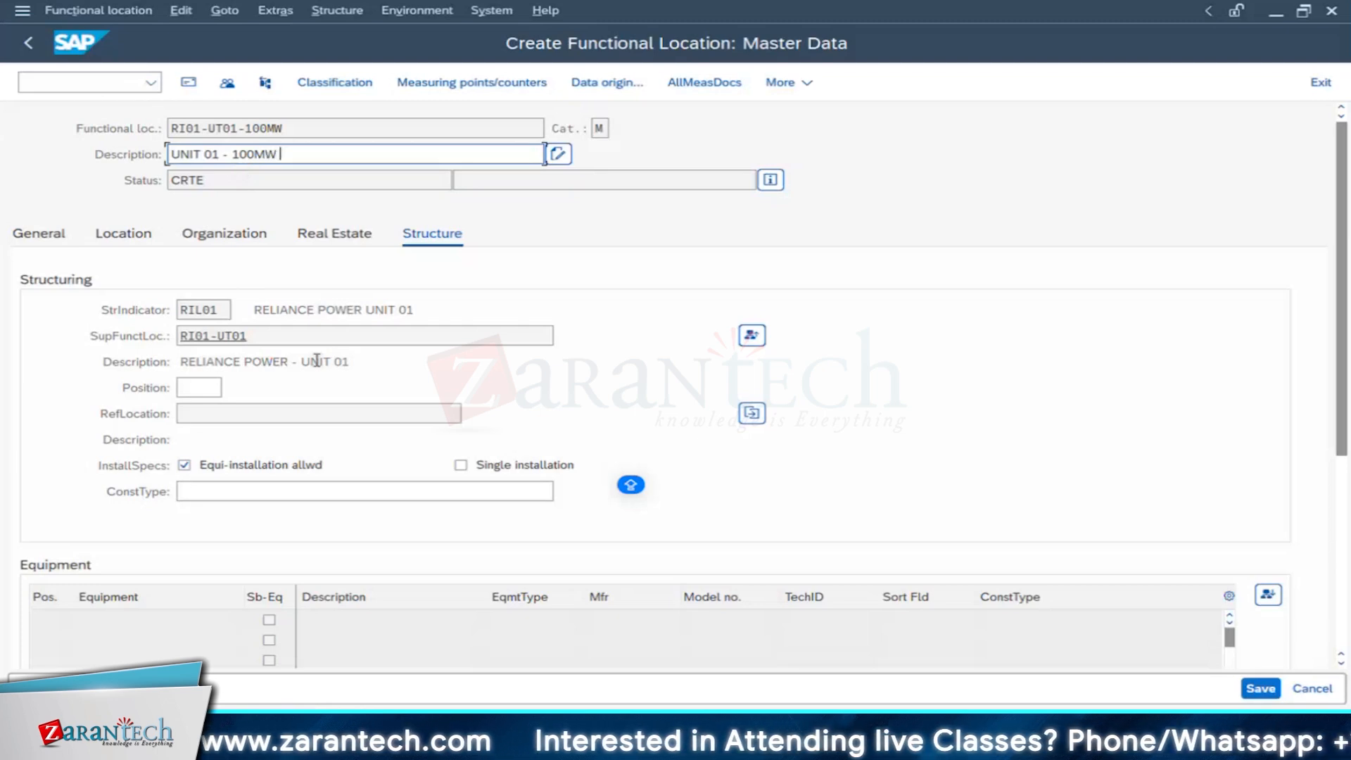
Step: Set the structure position of RI01-UT01-100MW to 3, keep equipment installation allowed, and save the functional location
click(204, 388)
text(3)
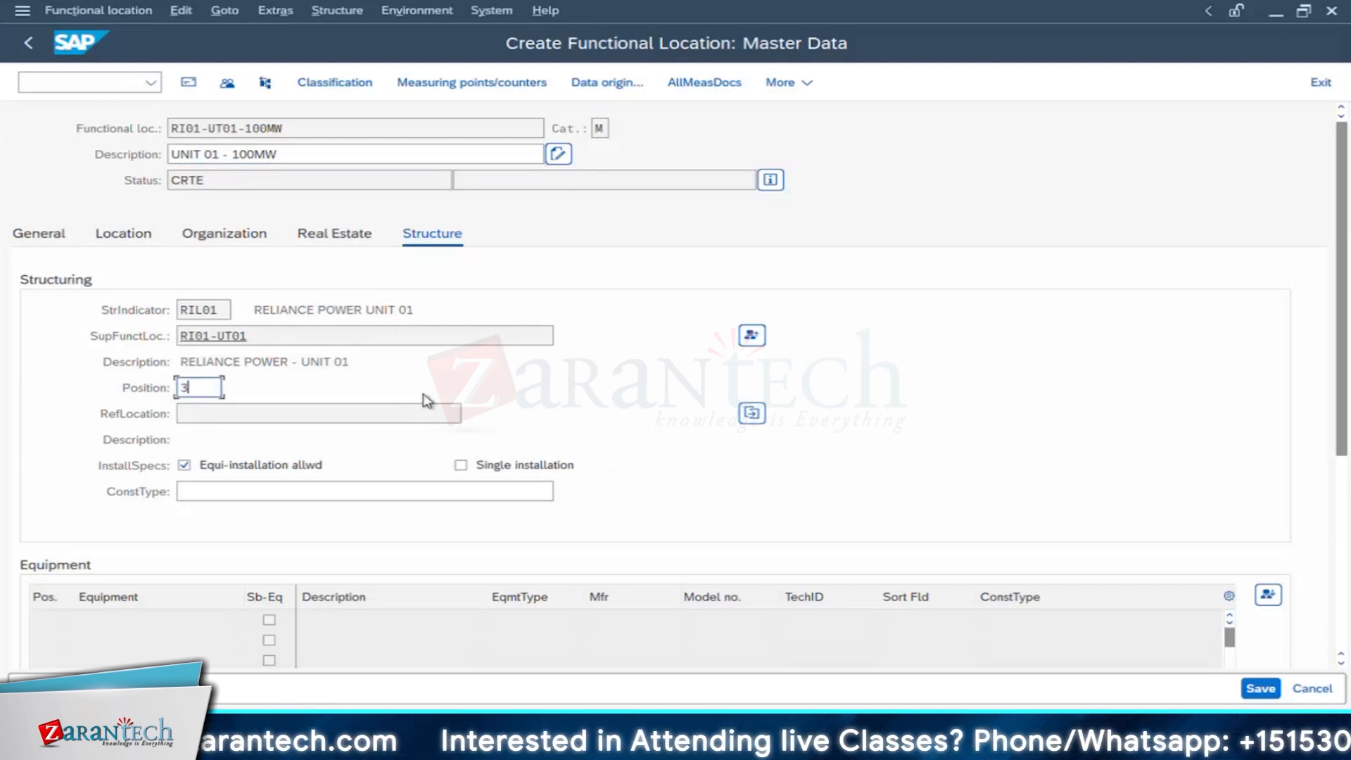
click(233, 467)
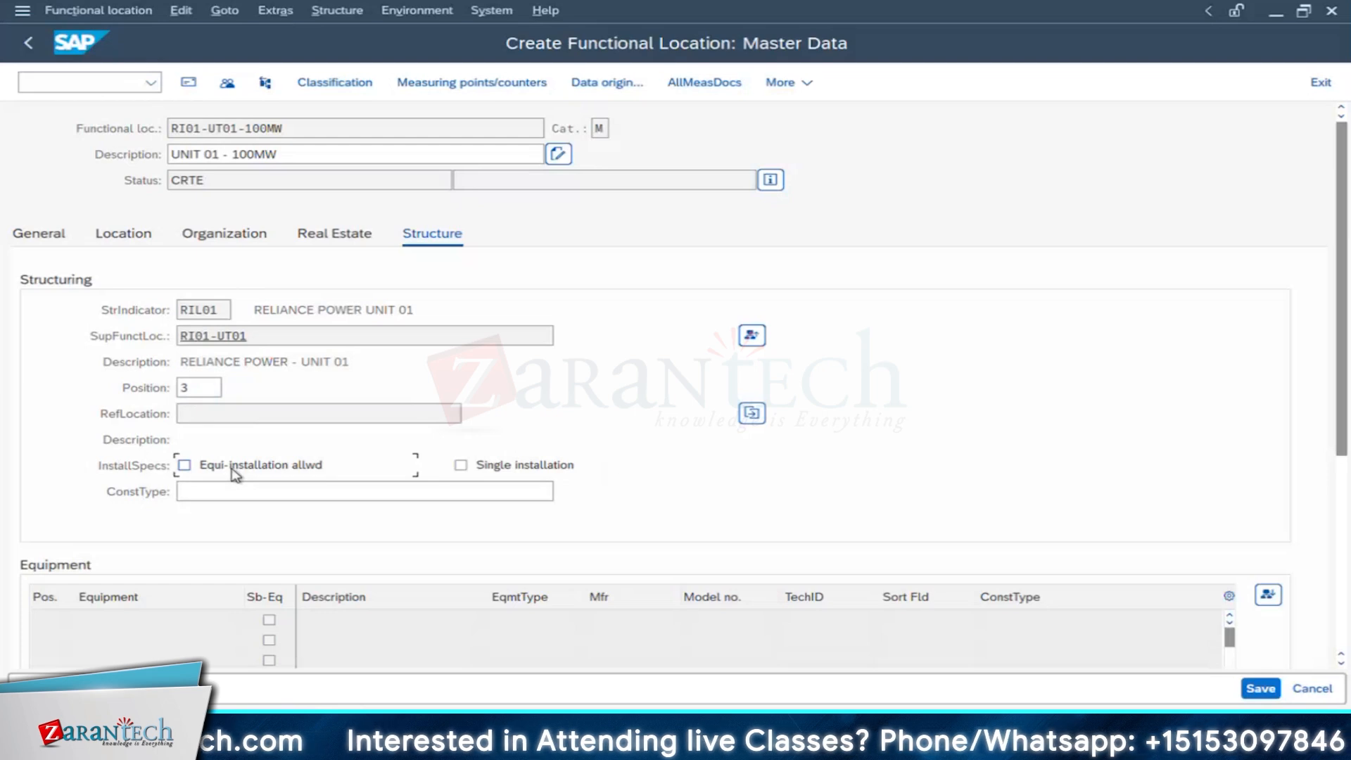
click(234, 468)
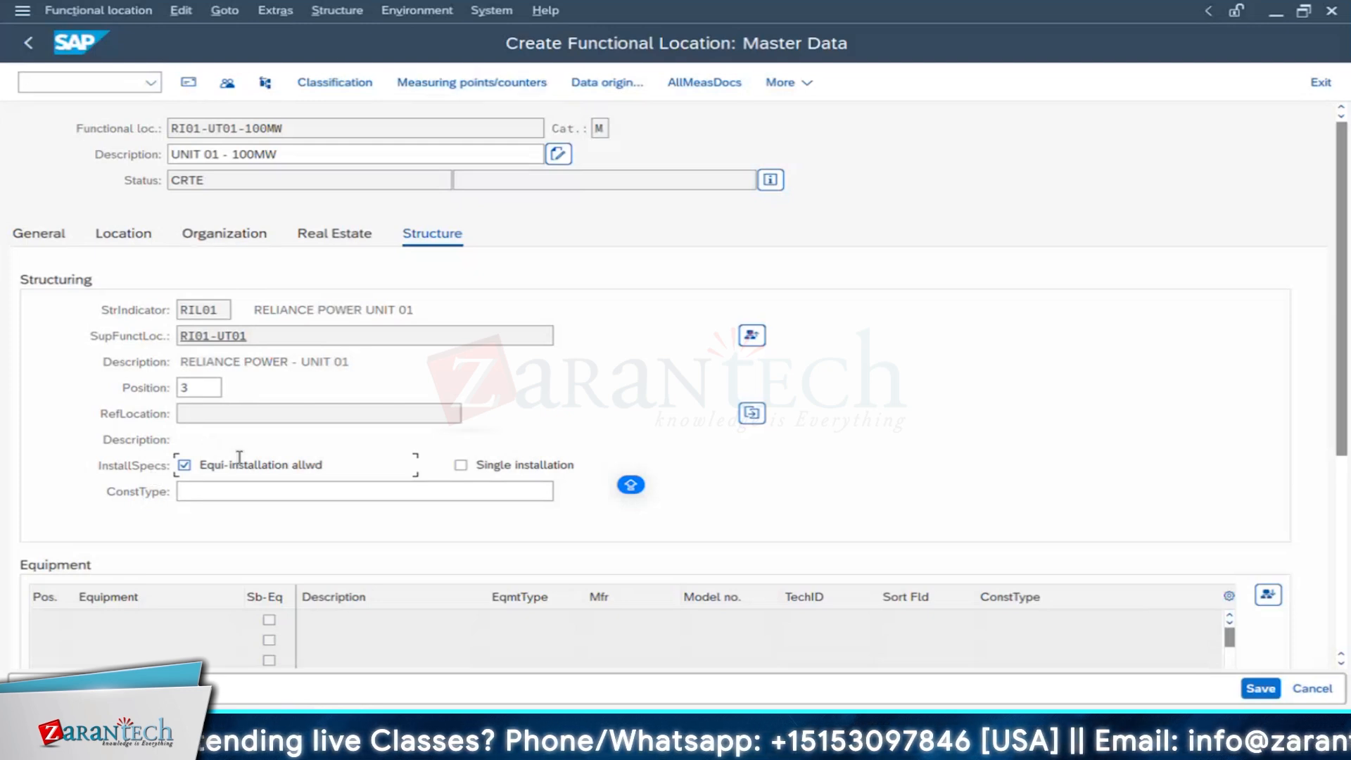
click(1259, 688)
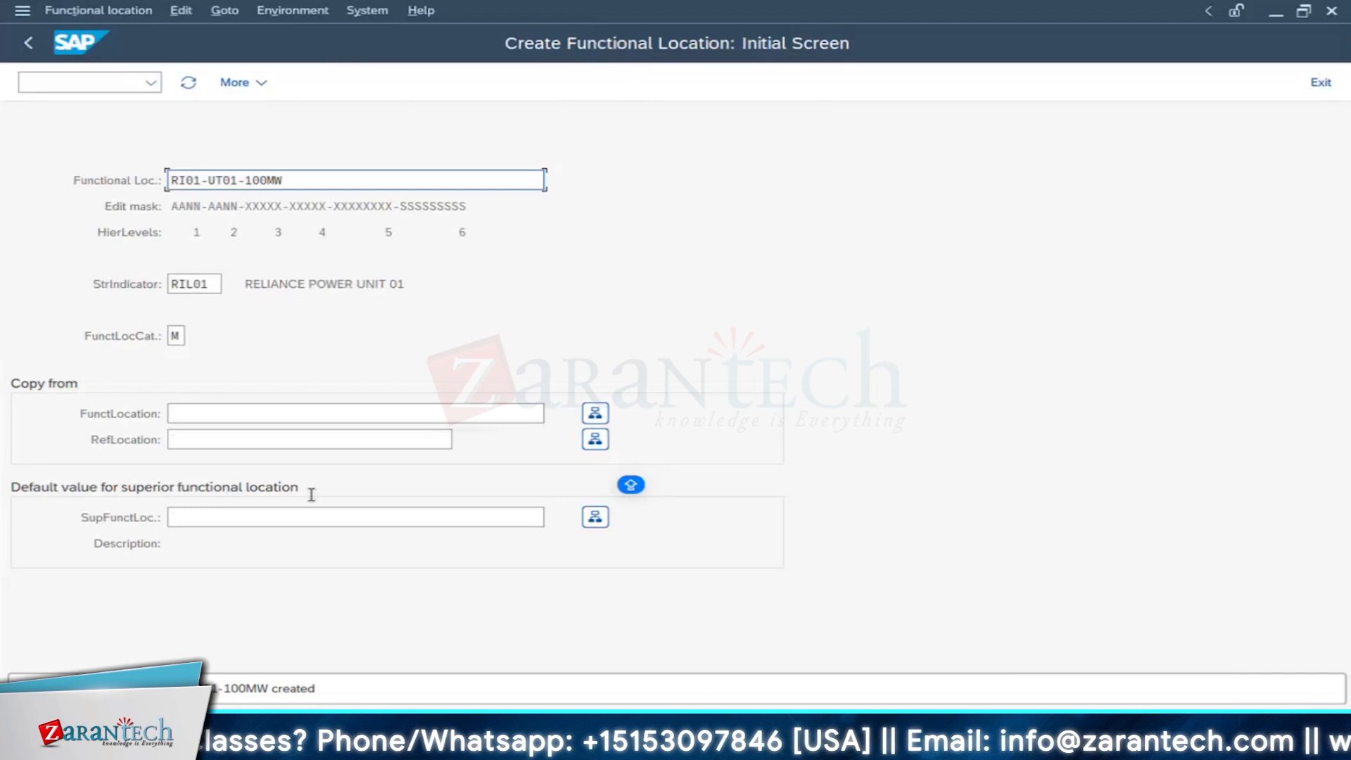
Step: Copy RI01-UT01-100MW-ELV00 from cell F18 of the Excel worksheet and open master data for it in SAP as the new functional location
key(super+Tab)
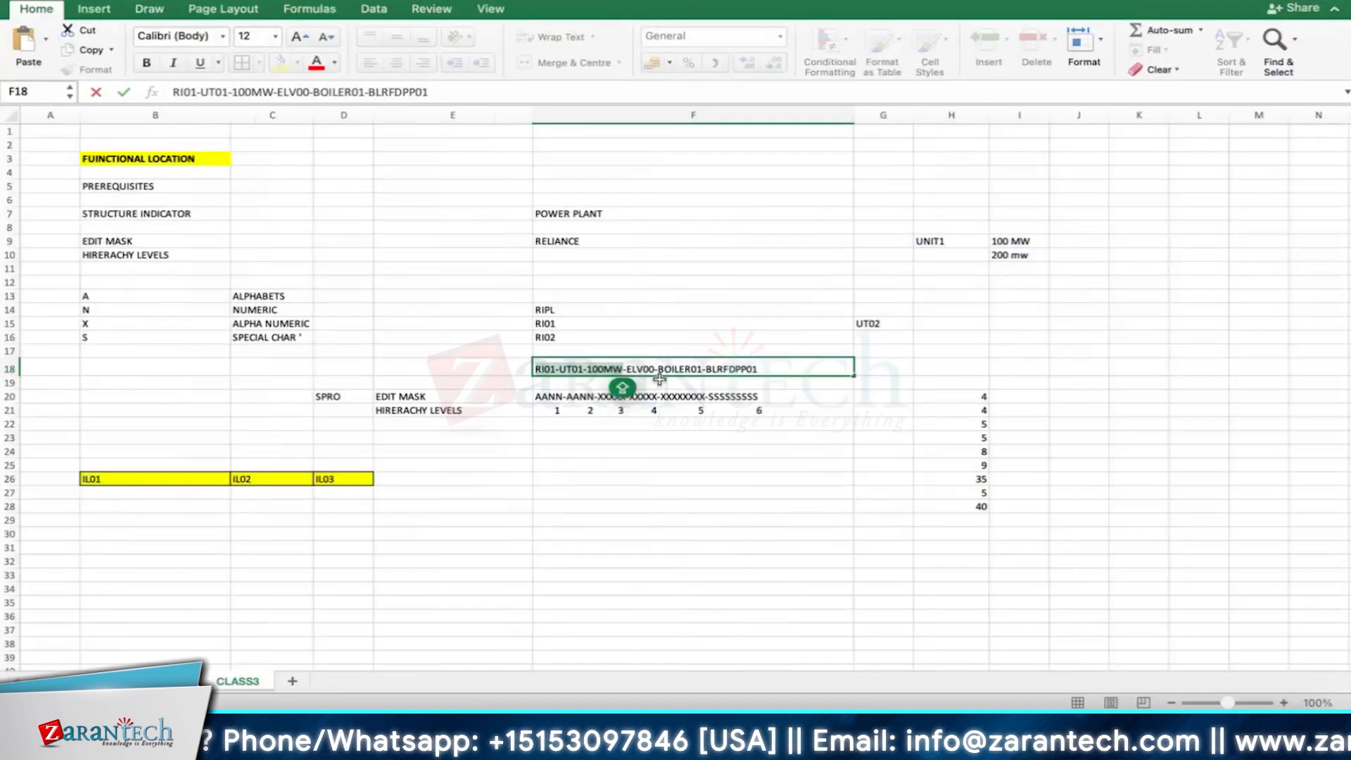
click(655, 370)
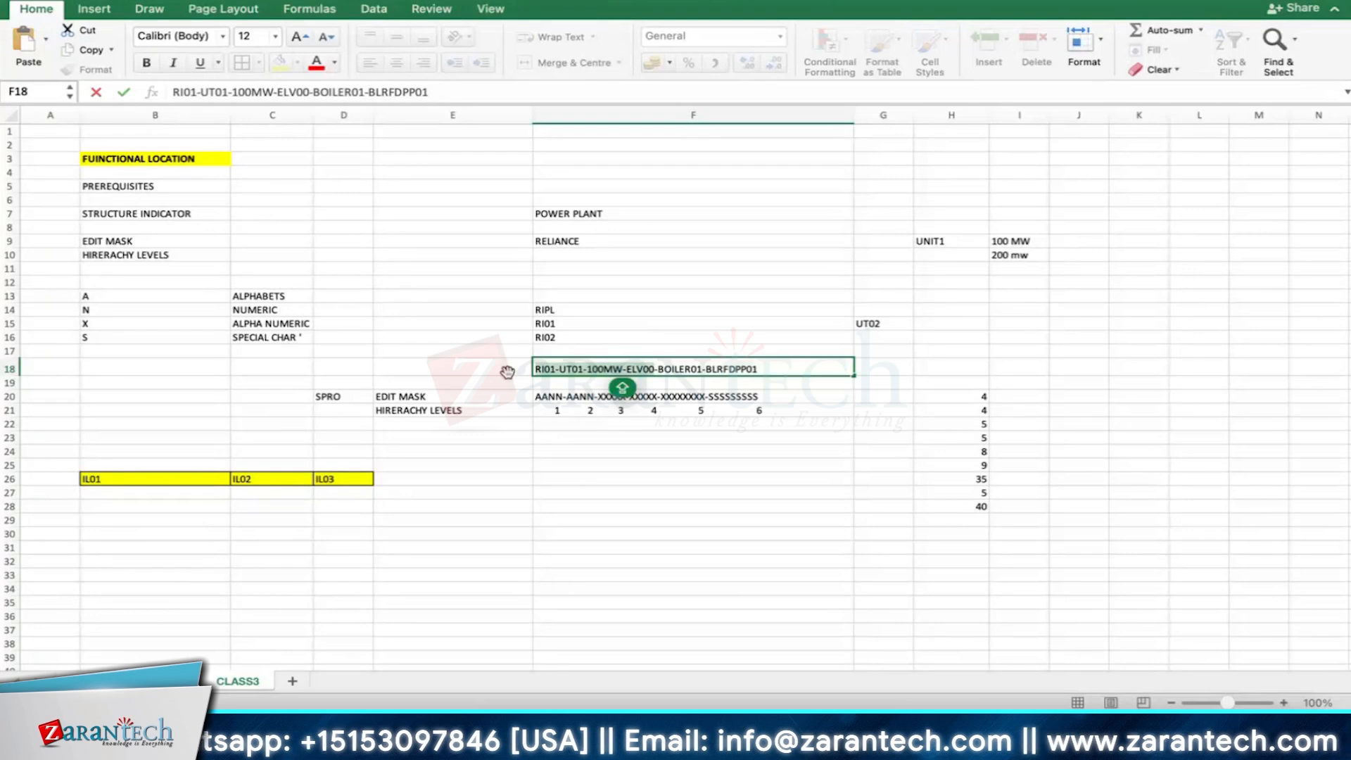
key(super+Tab)
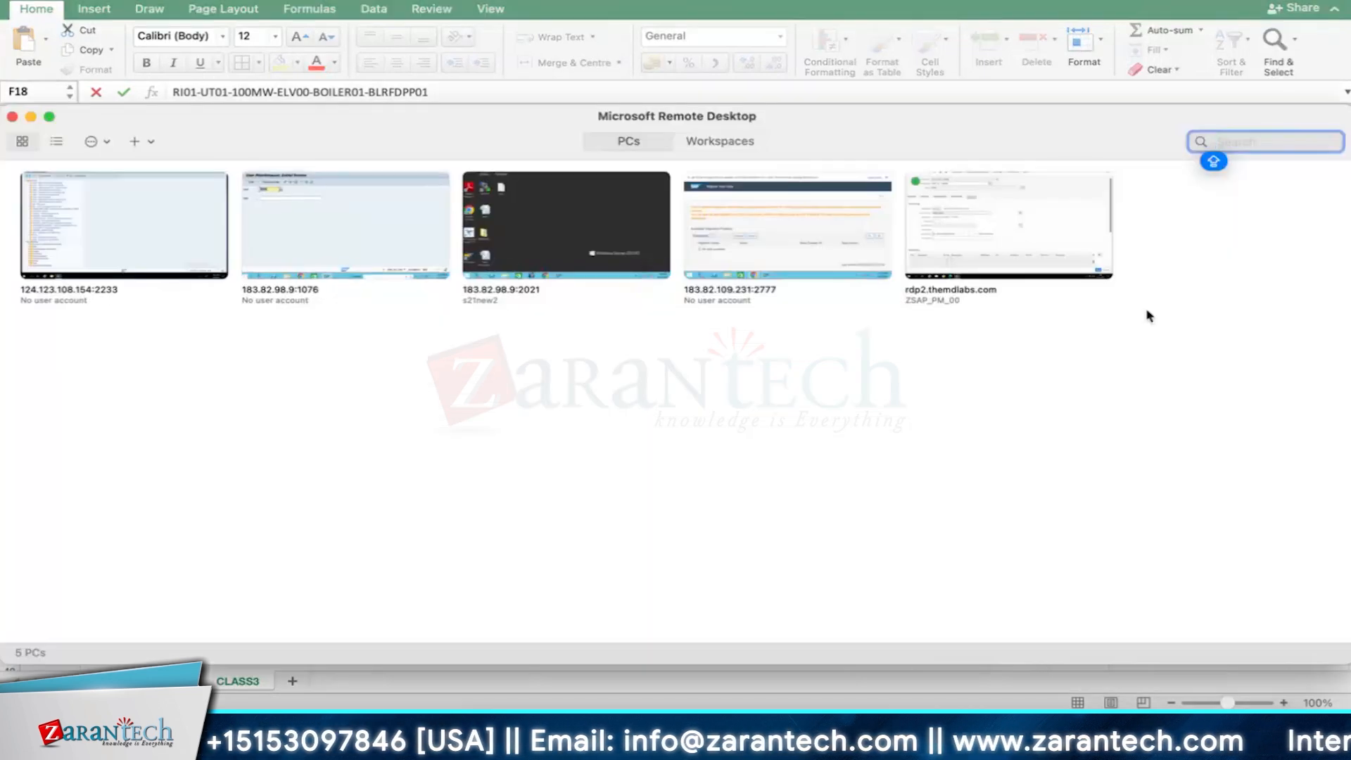
click(1273, 728)
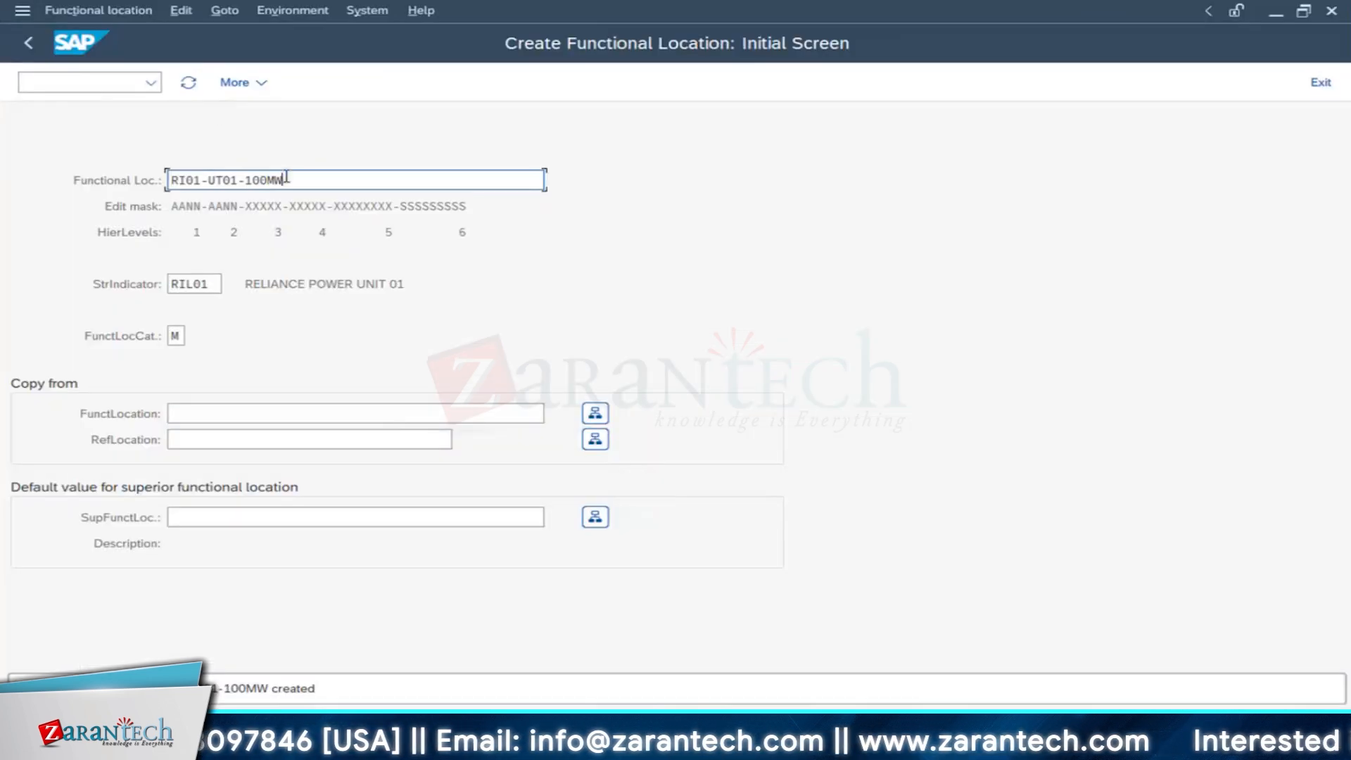
drag(284, 178, 6, 178)
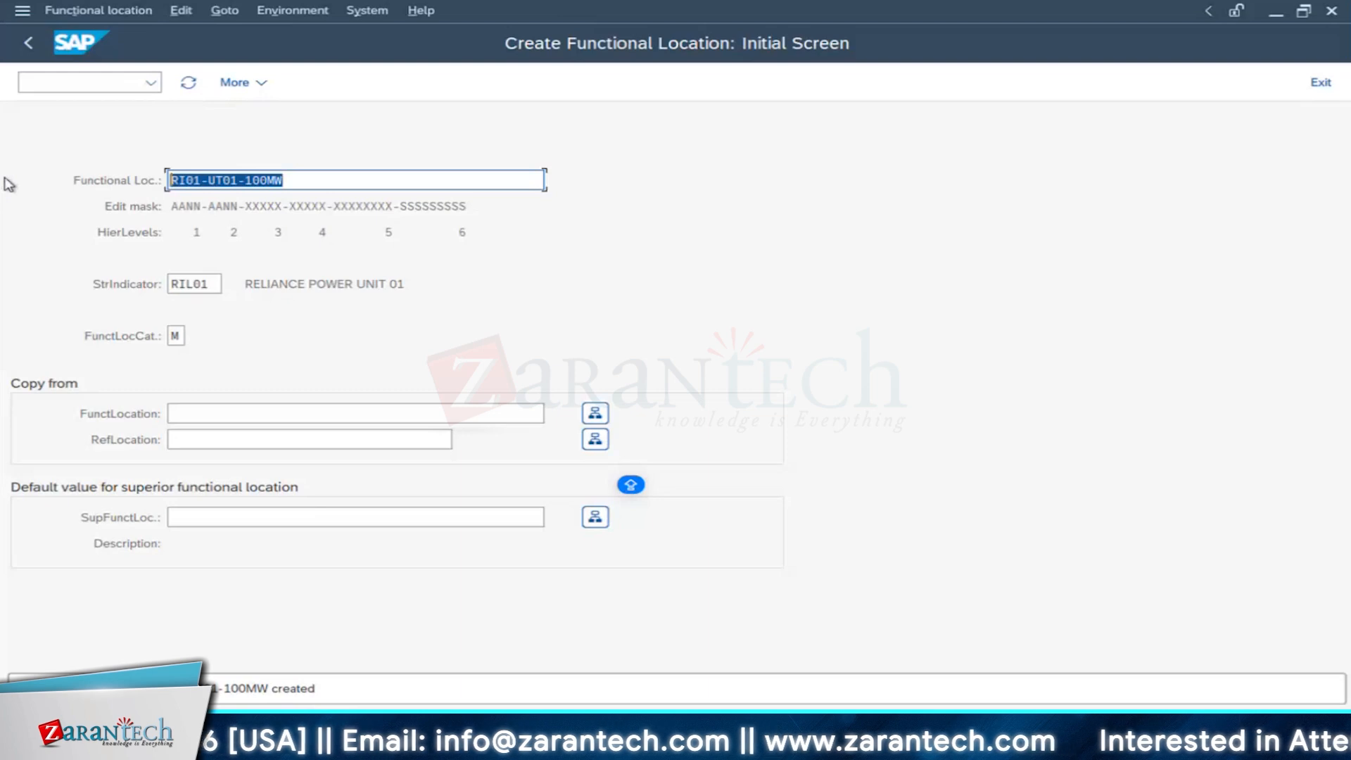
text(RI01-UT01-100MW-ELV00)
key(Return)
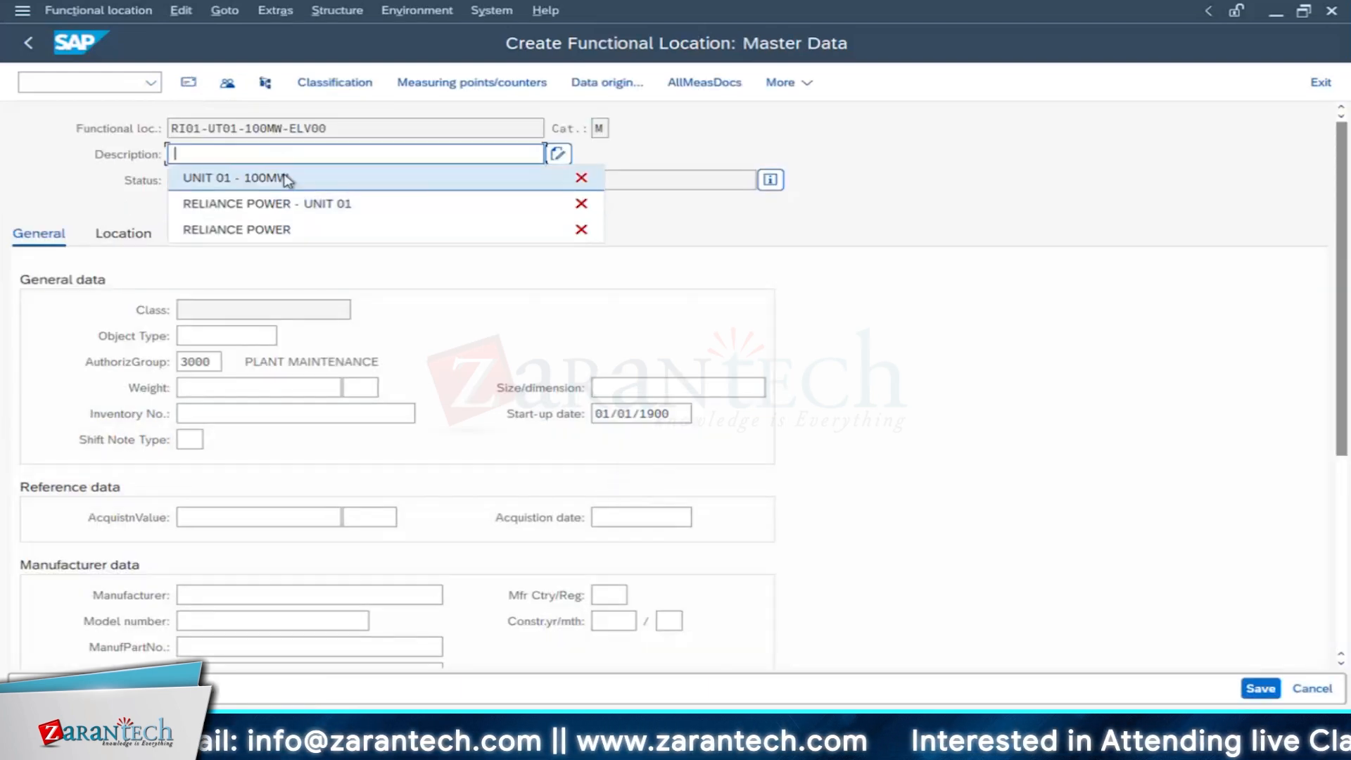
Step: Enter UNIT 01 - 100MW - 0MTR as the description of RI01-UT01-100MW-ELV00 and check its organization data
click(286, 180)
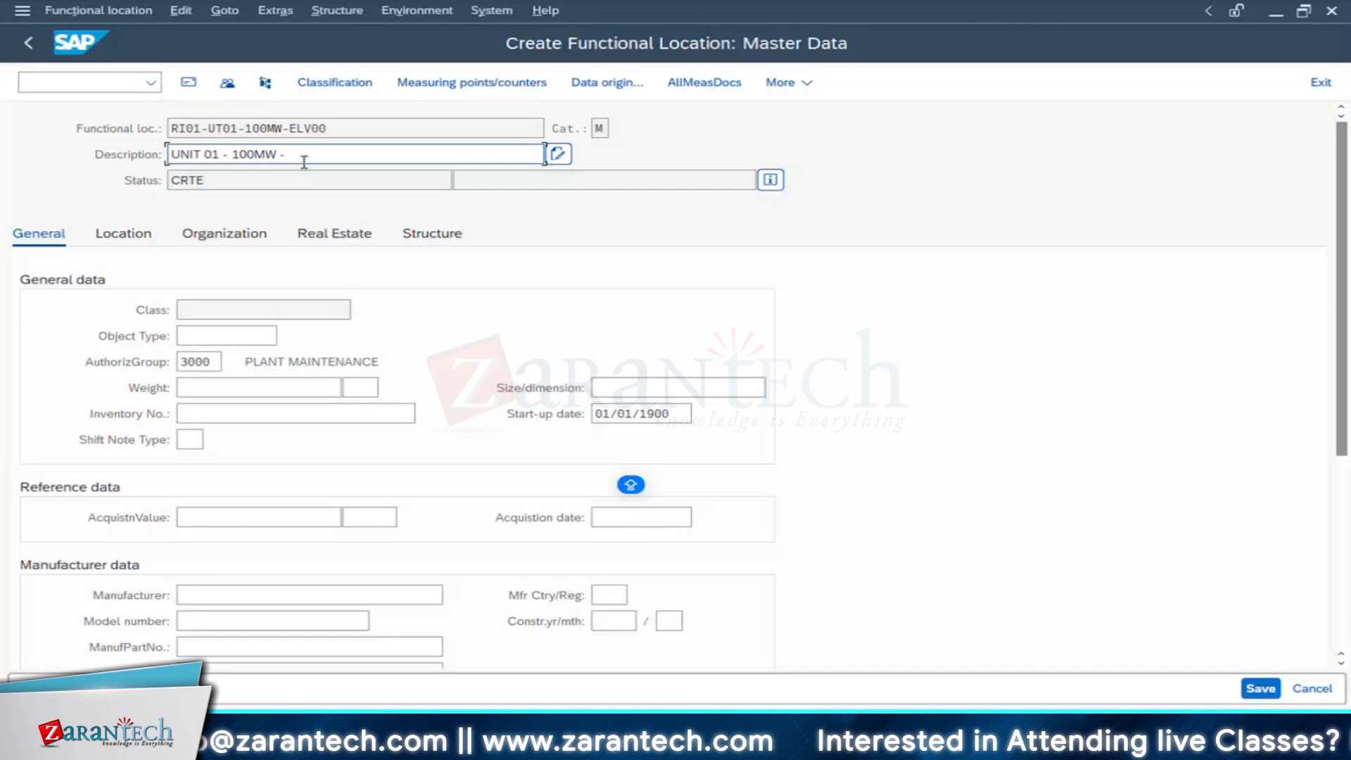
text(0MTR)
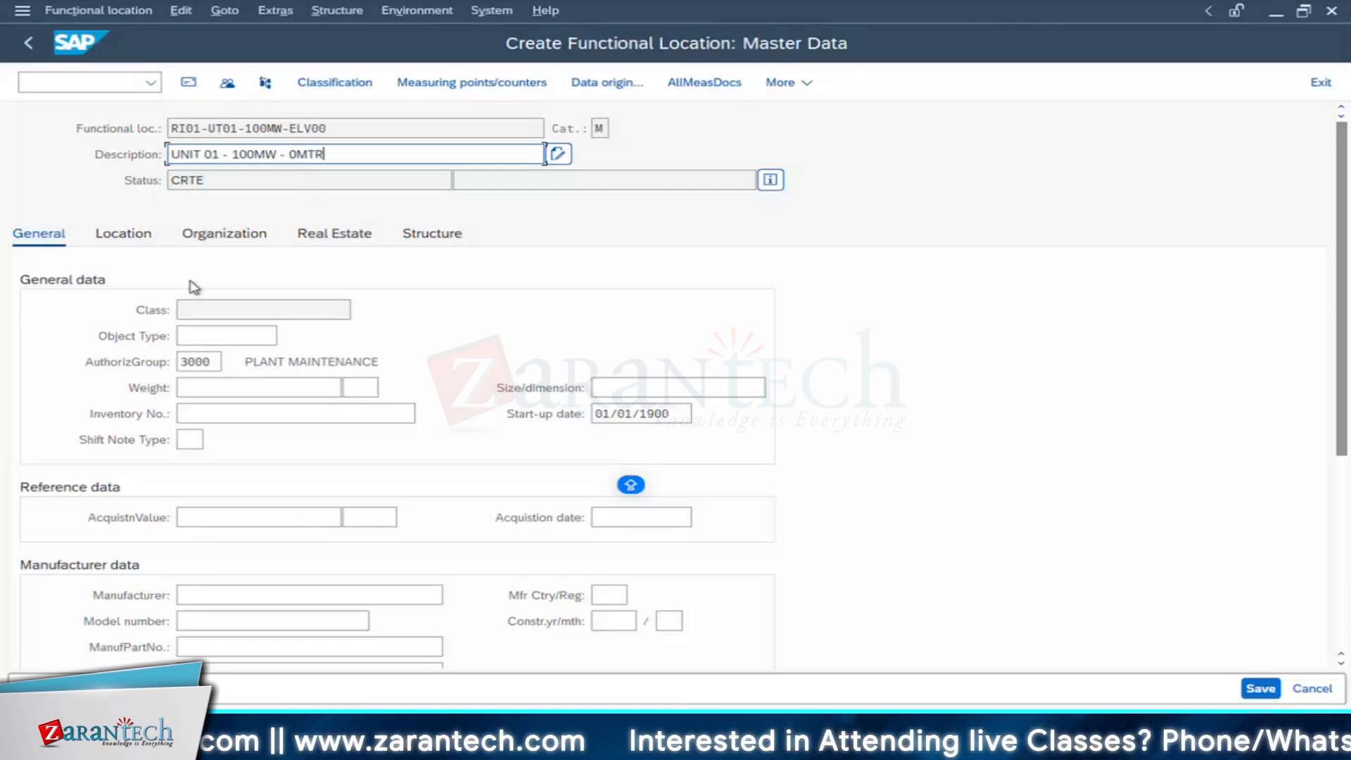
click(256, 232)
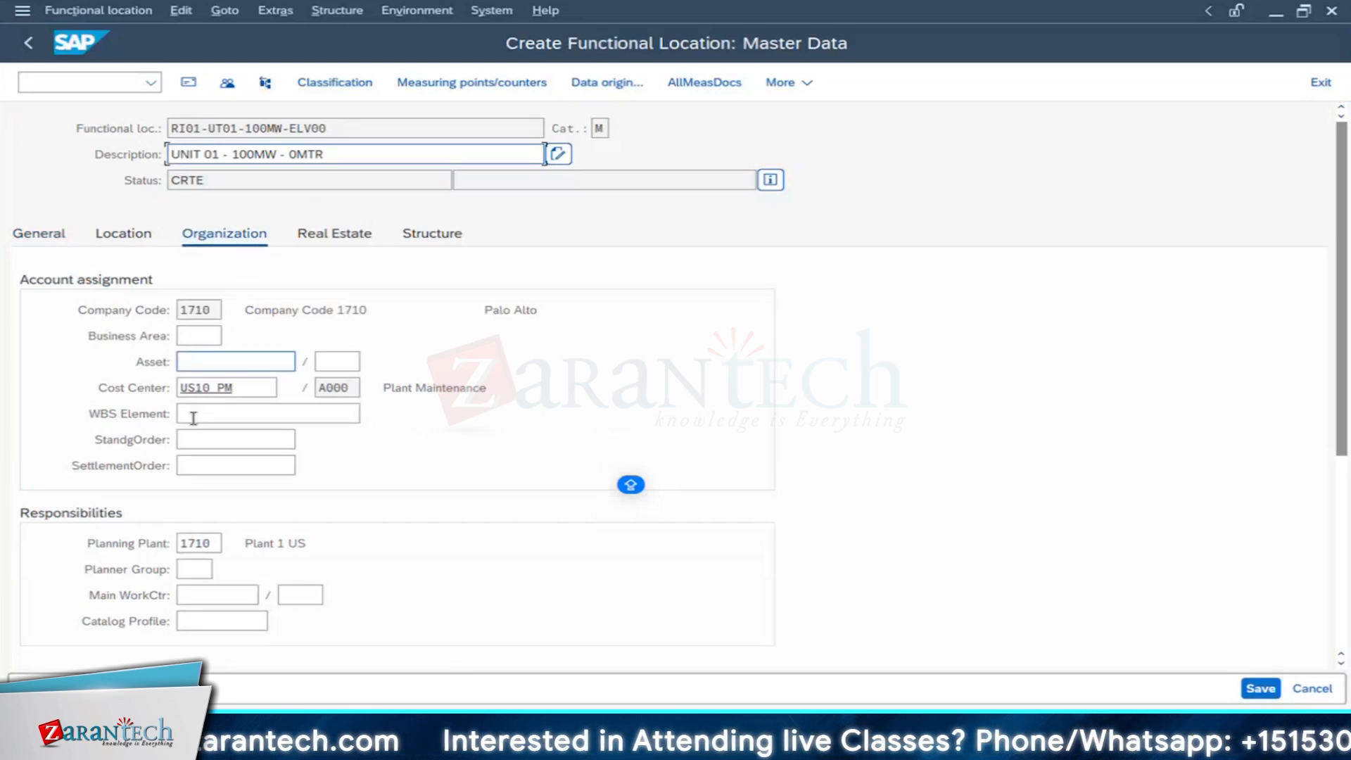
Step: Set the structure position of RI01-UT01-100MW-ELV00 to 4 and save the functional location
click(436, 237)
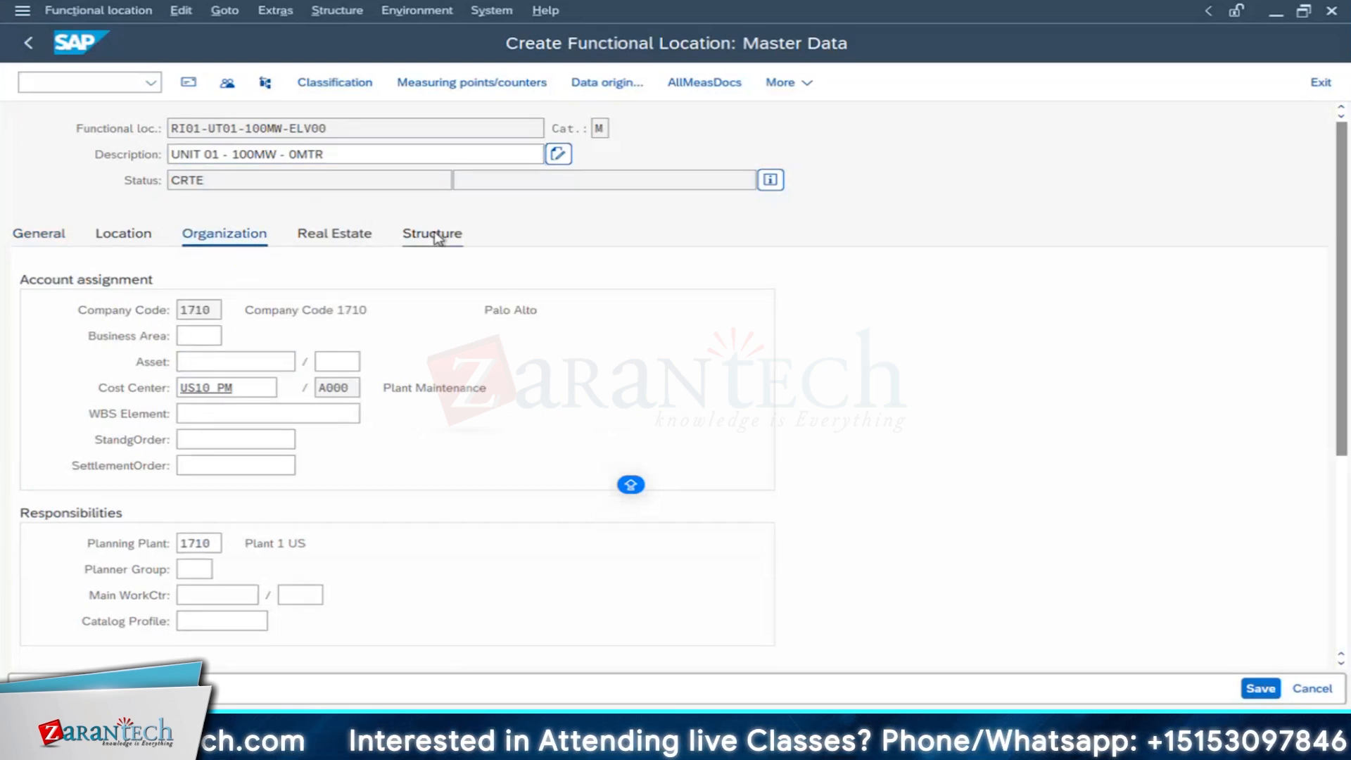
click(206, 387)
text(4)
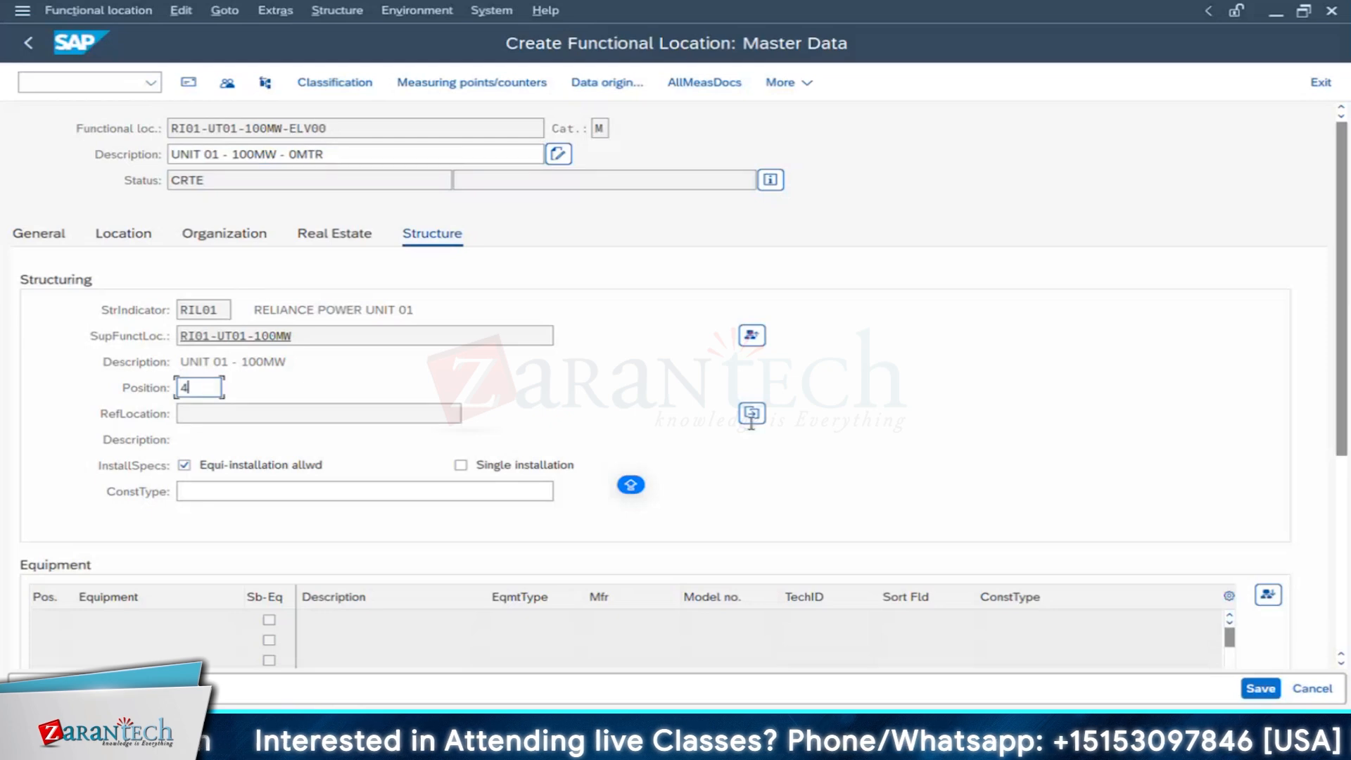
click(1260, 689)
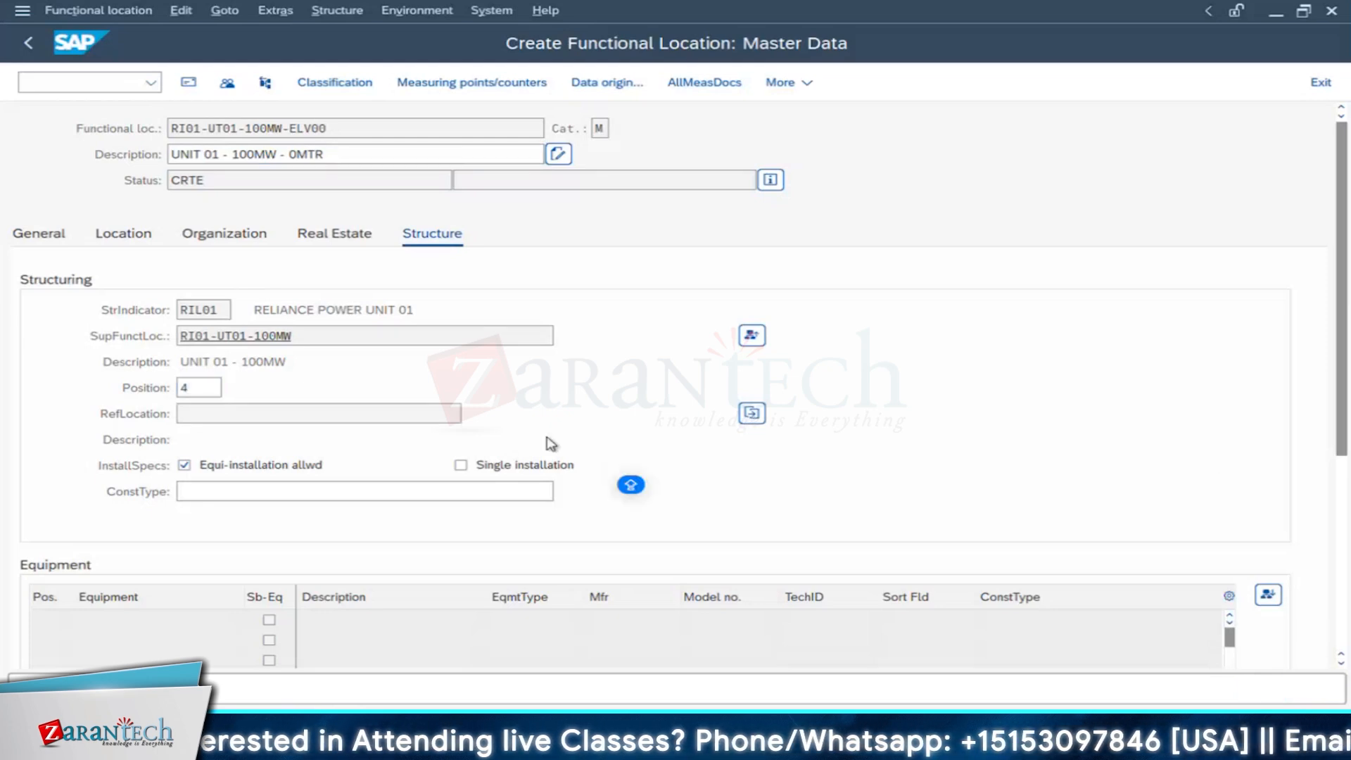
Step: Switch to the Excel worksheet, copy RI01-UT01-100MW-ELV00-BOILER01 from cell F18, and switch back to the remote desktop
key(super+Tab)
click(704, 369)
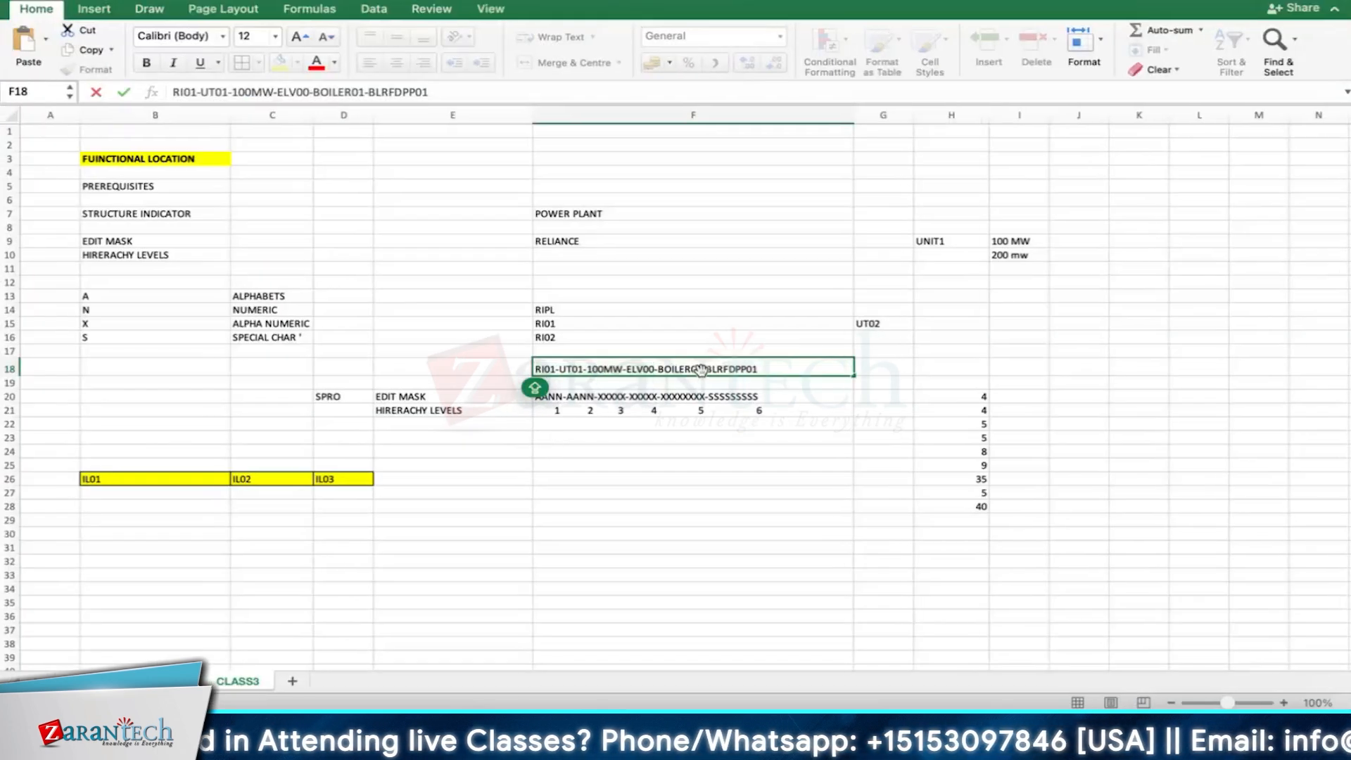
drag(702, 370, 537, 373)
key(super+Tab)
key(Caps_Lock)
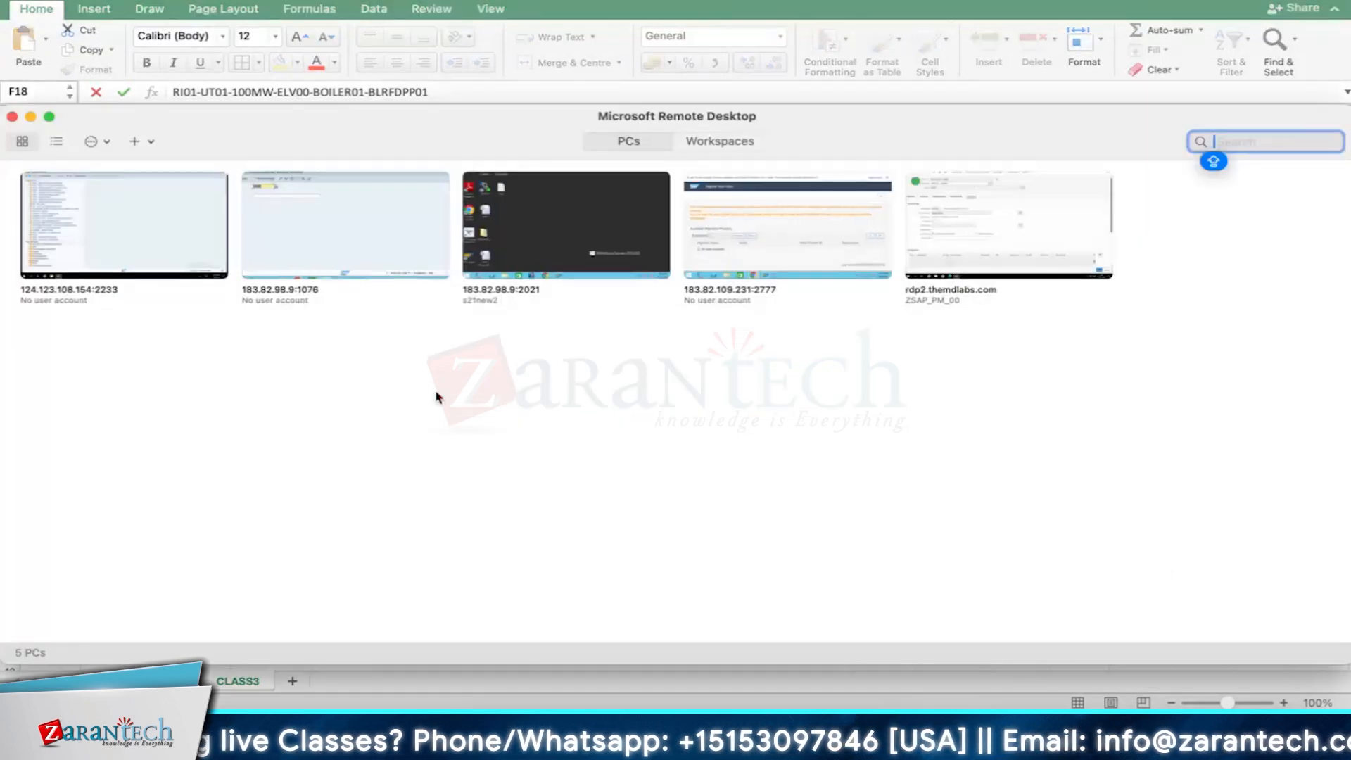
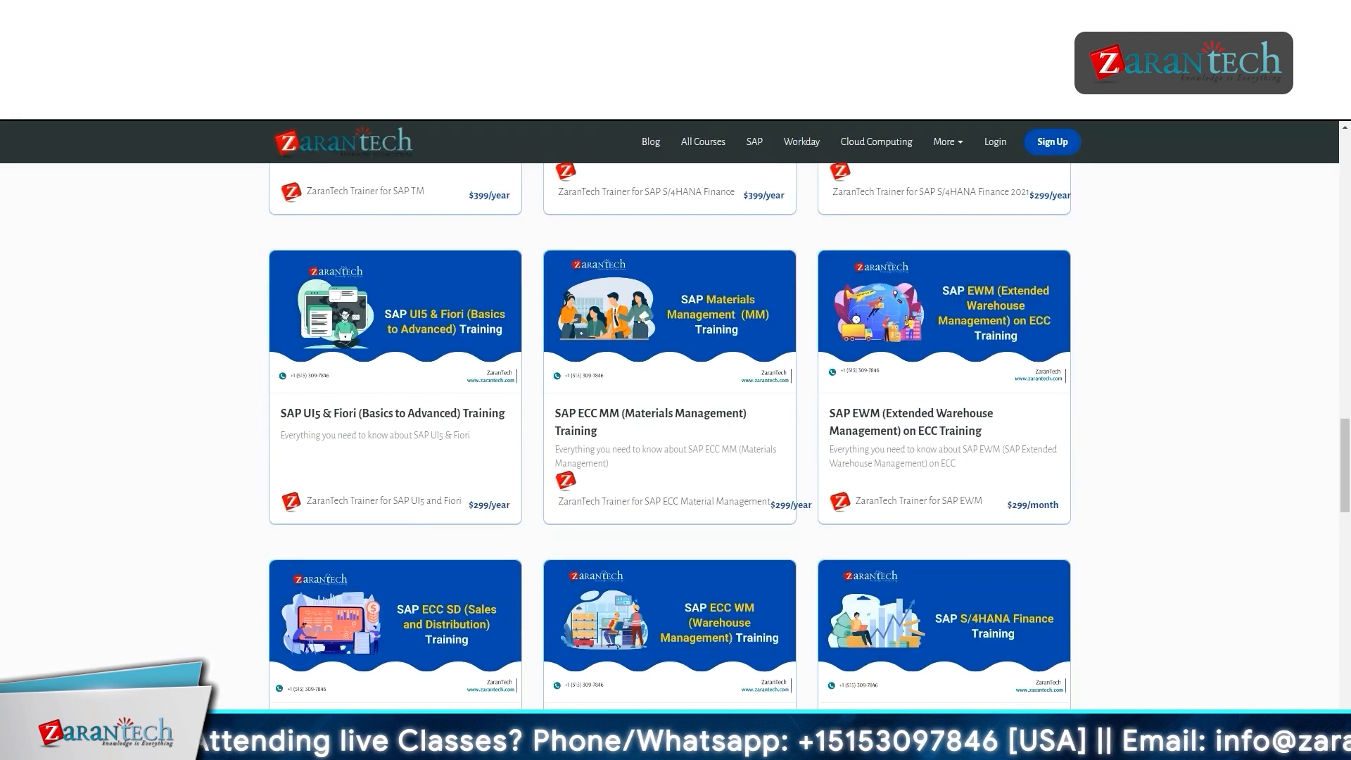
scroll(669, 423, down, 5)
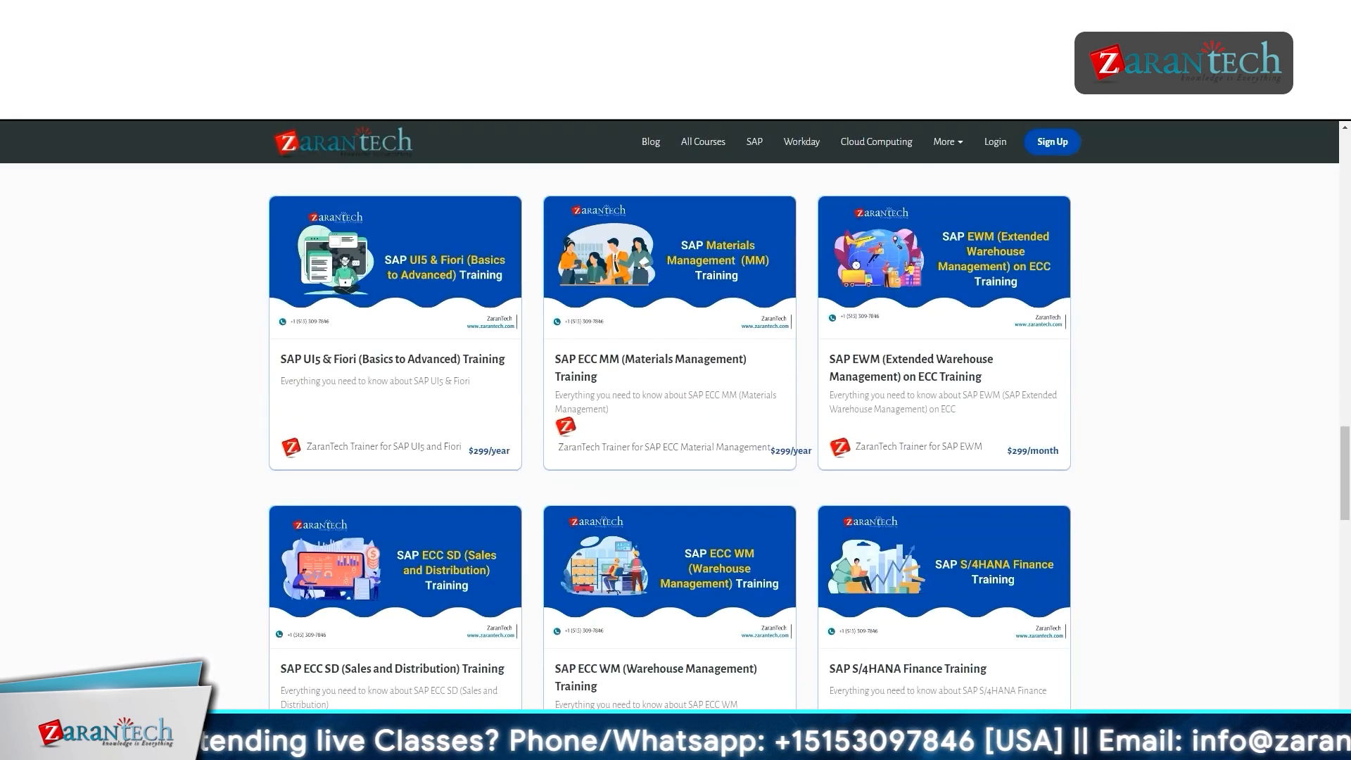
scroll(668, 422, down, 3)
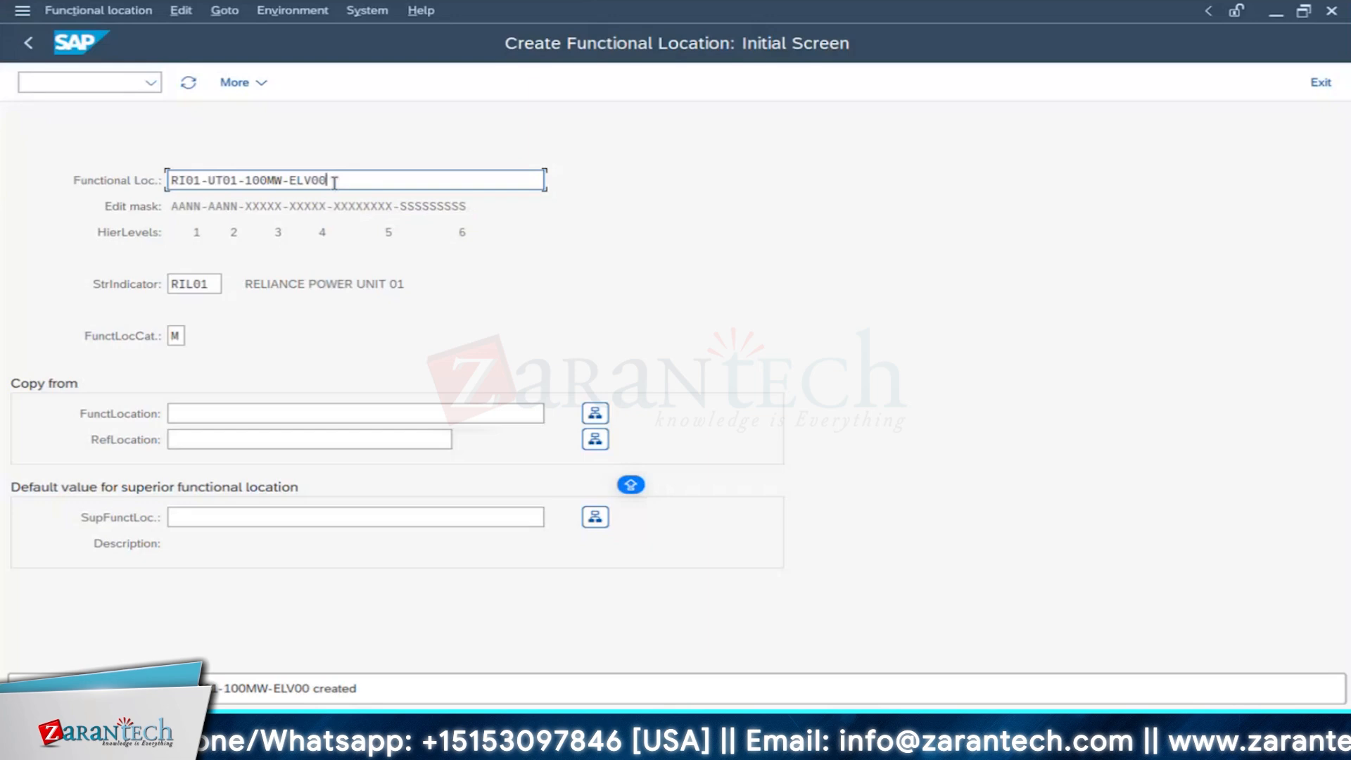
Step: Enter RI01-UT01-100MW-ELV00-BOILER01 as the new functional location and open its master data
drag(334, 183, 2, 186)
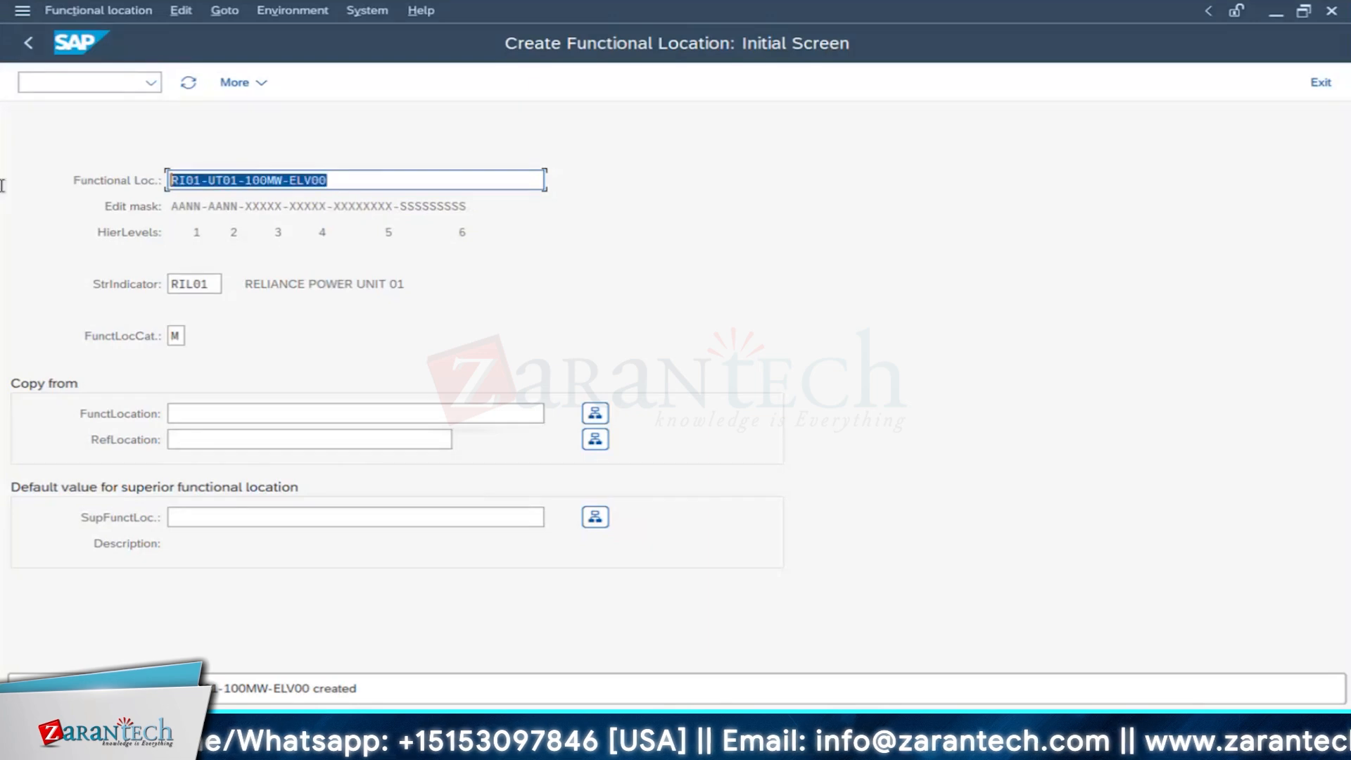
text(RI01-UT01-100MW-ELV00-BOILER01)
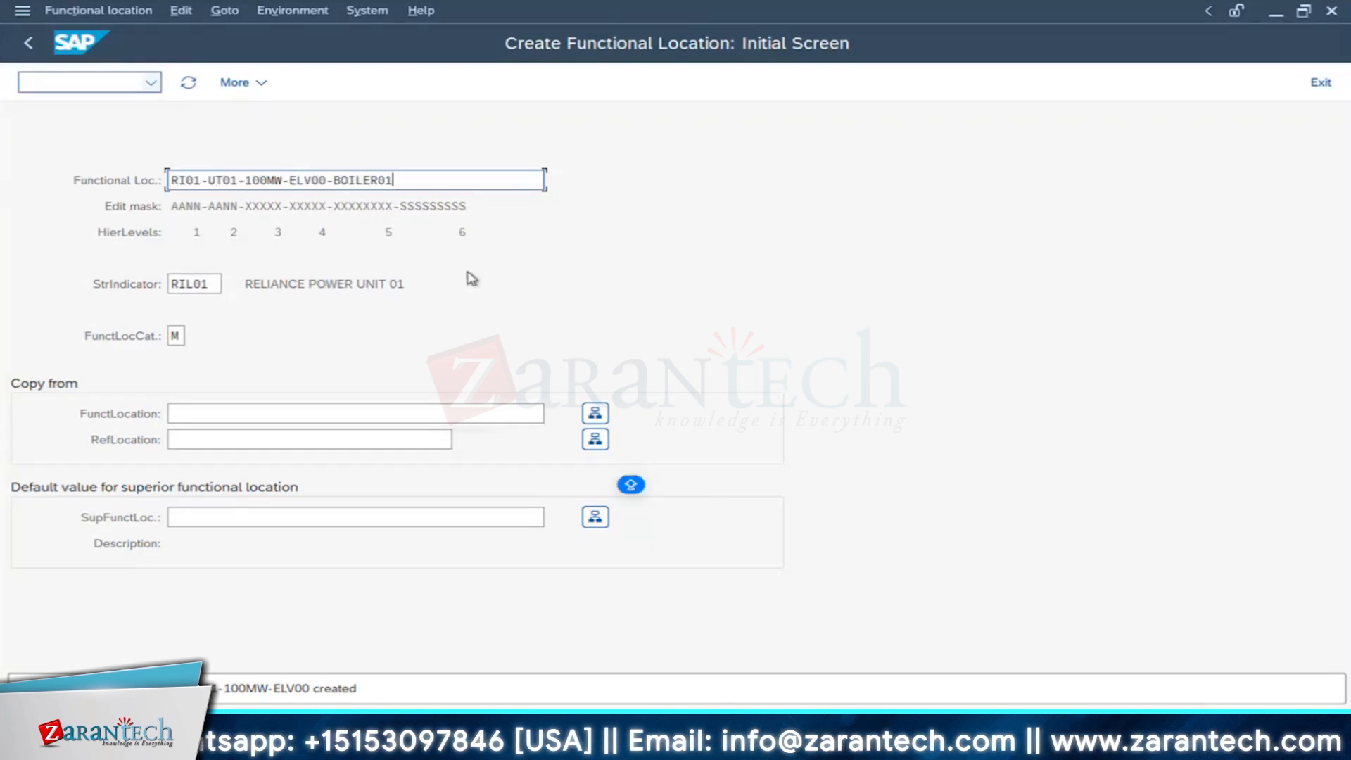
key(Return)
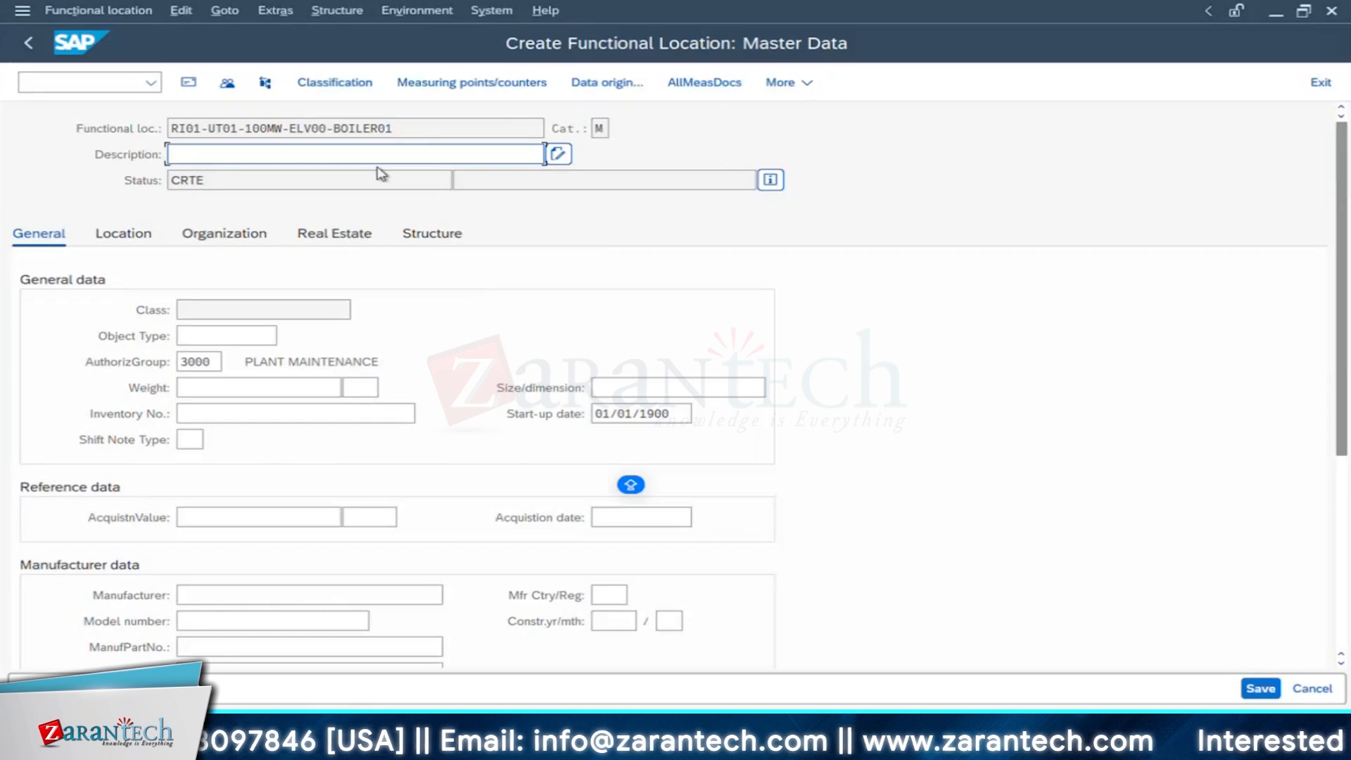
Step: Enter UNIT 01 - 100MW -BOILER 01 as the description of the BOILER01 functional location
click(235, 155)
click(221, 180)
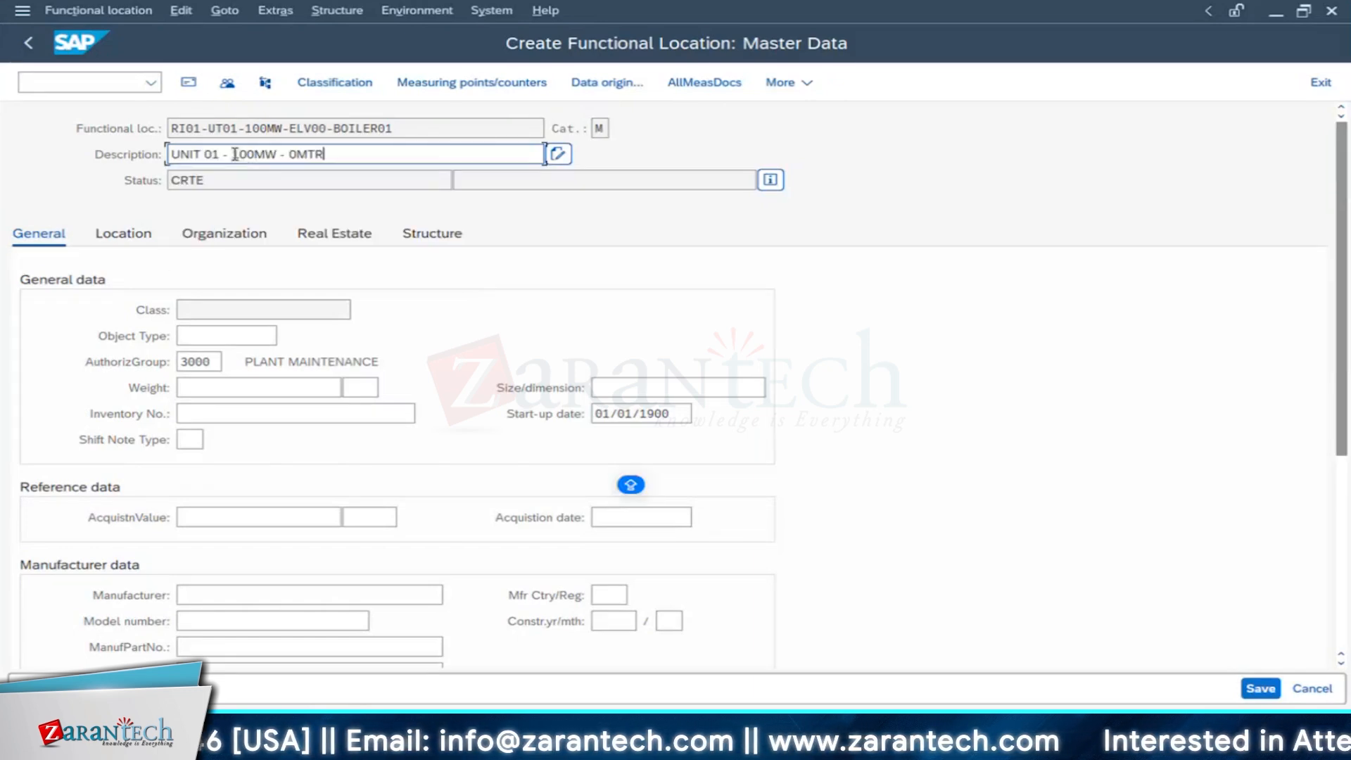
double_click(360, 155)
text(BOILER)
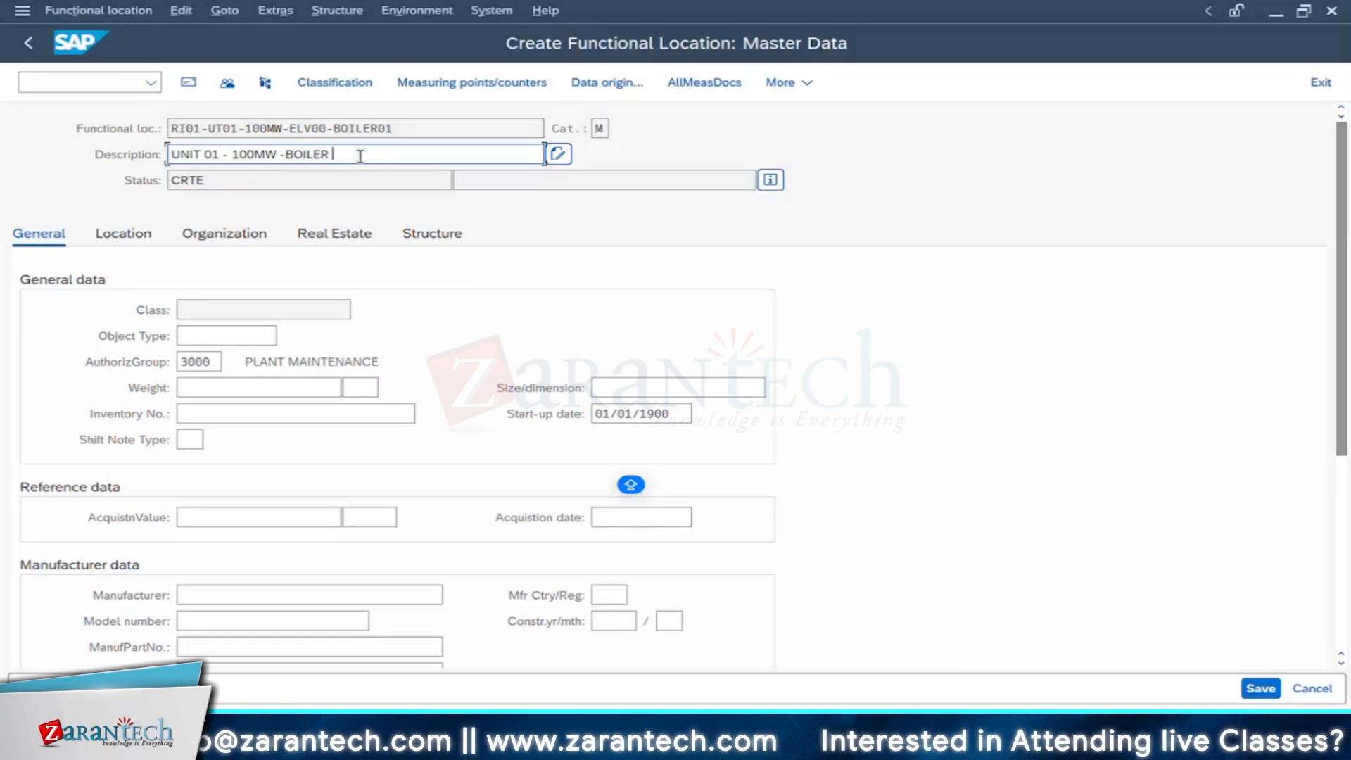
text( 01)
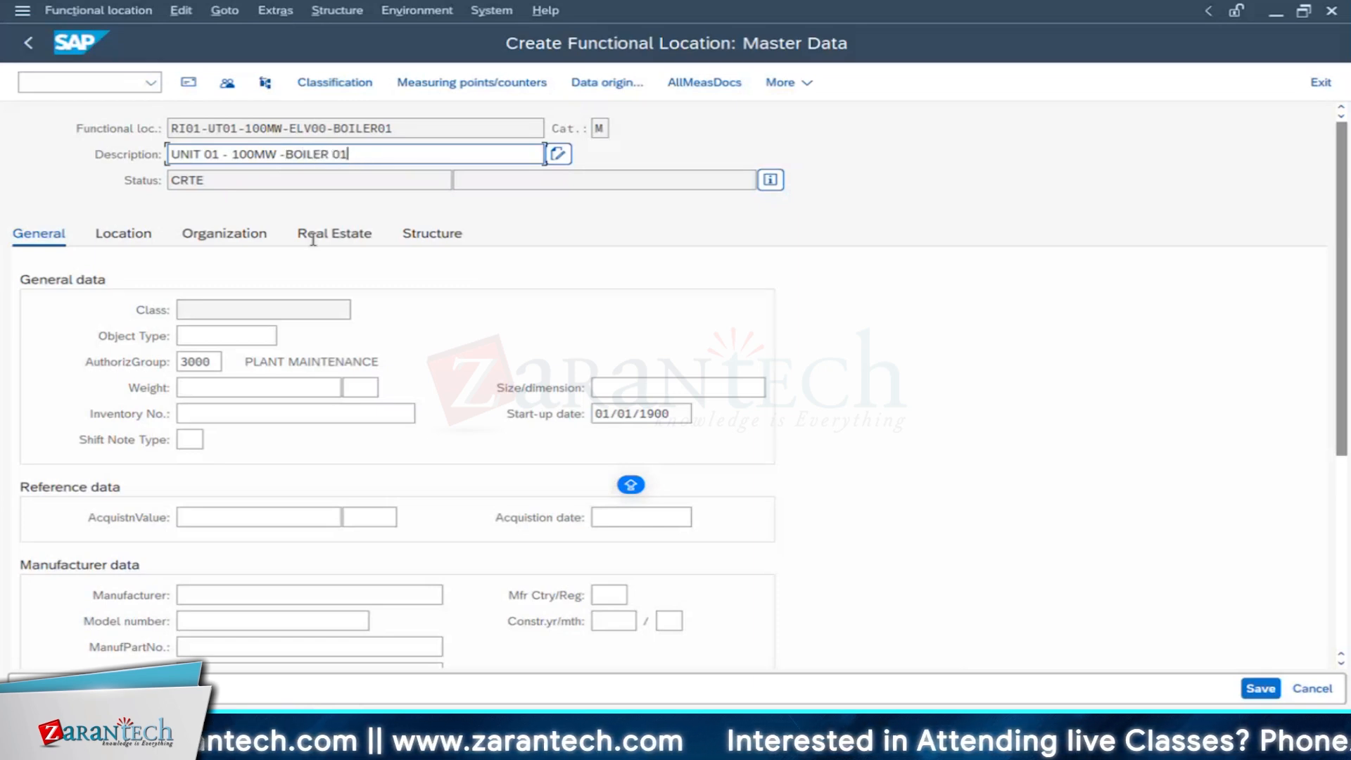
Step: Look through the available object types for the boiler functional location and close the list without choosing one
click(238, 342)
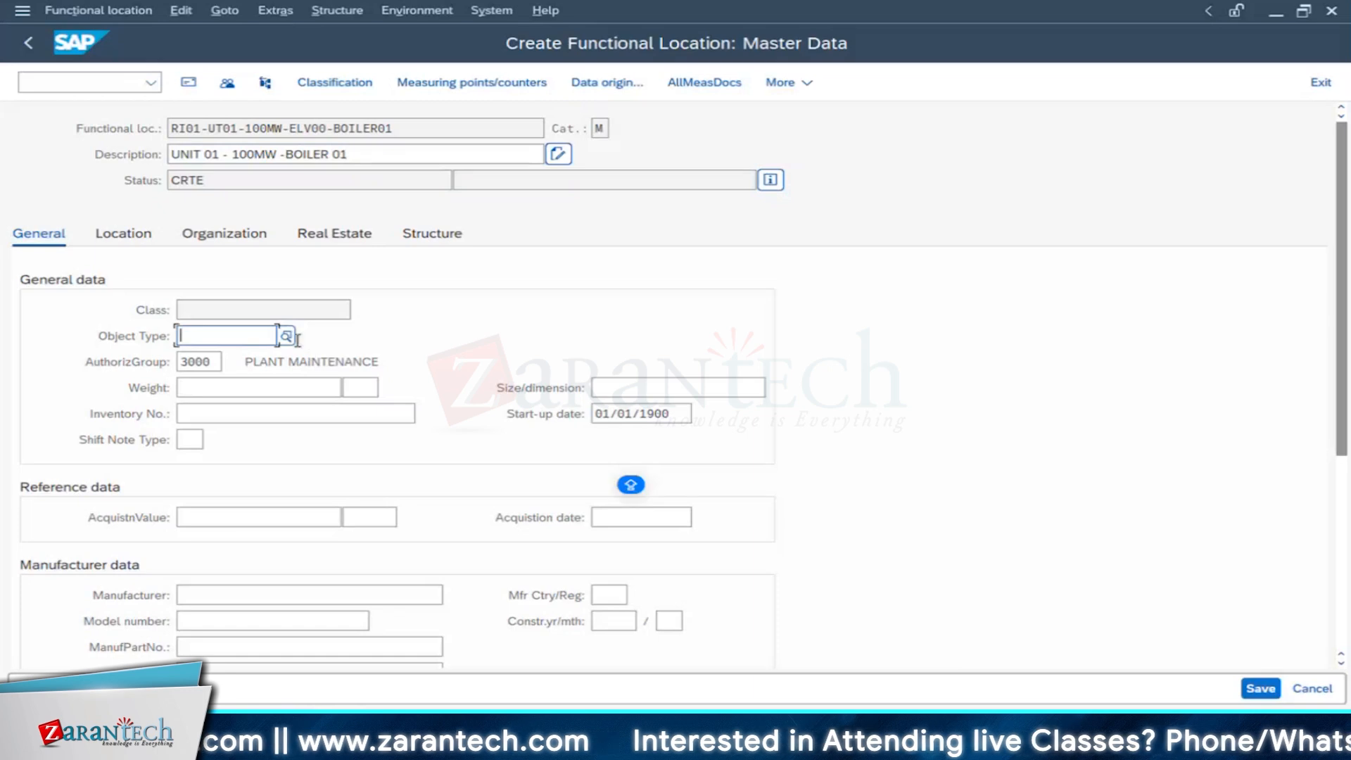
click(287, 337)
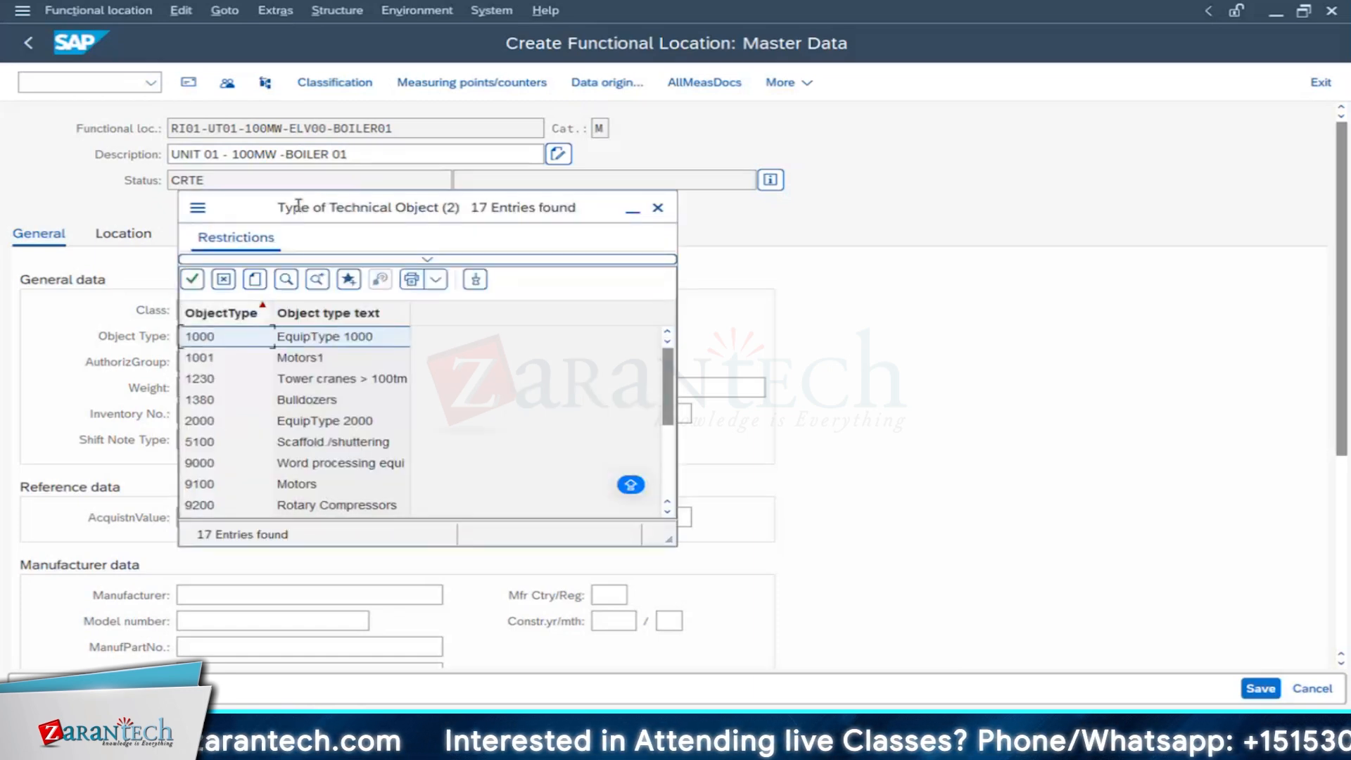
drag(330, 206, 671, 191)
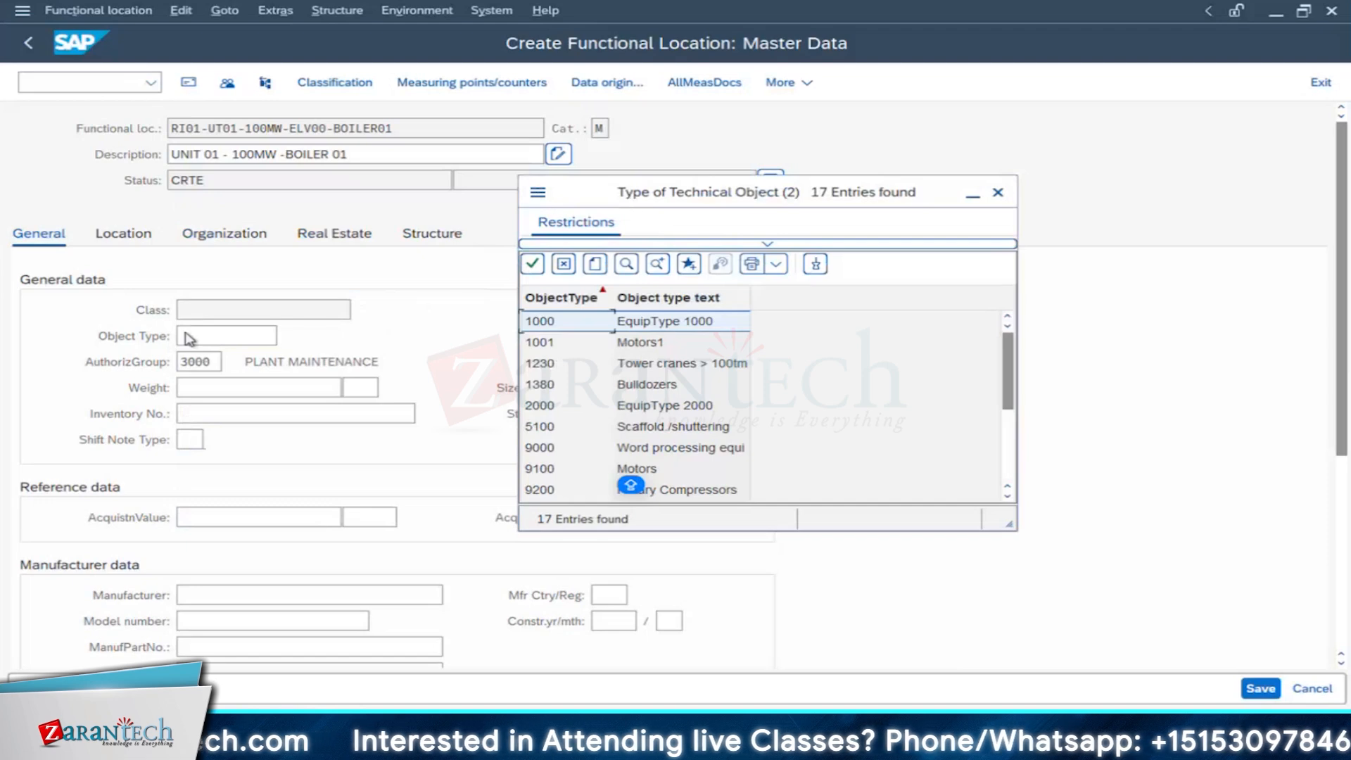
scroll(641, 405, down, 3)
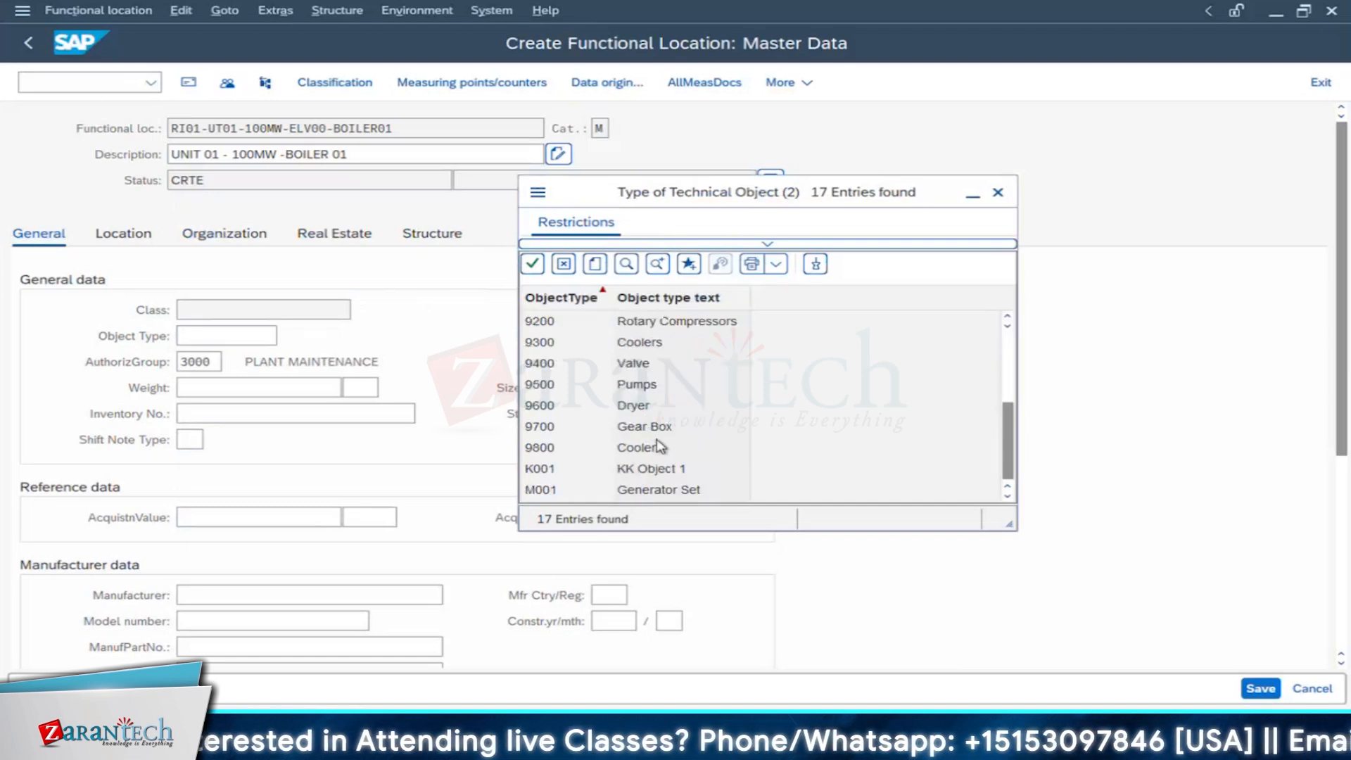
scroll(660, 445, up, 3)
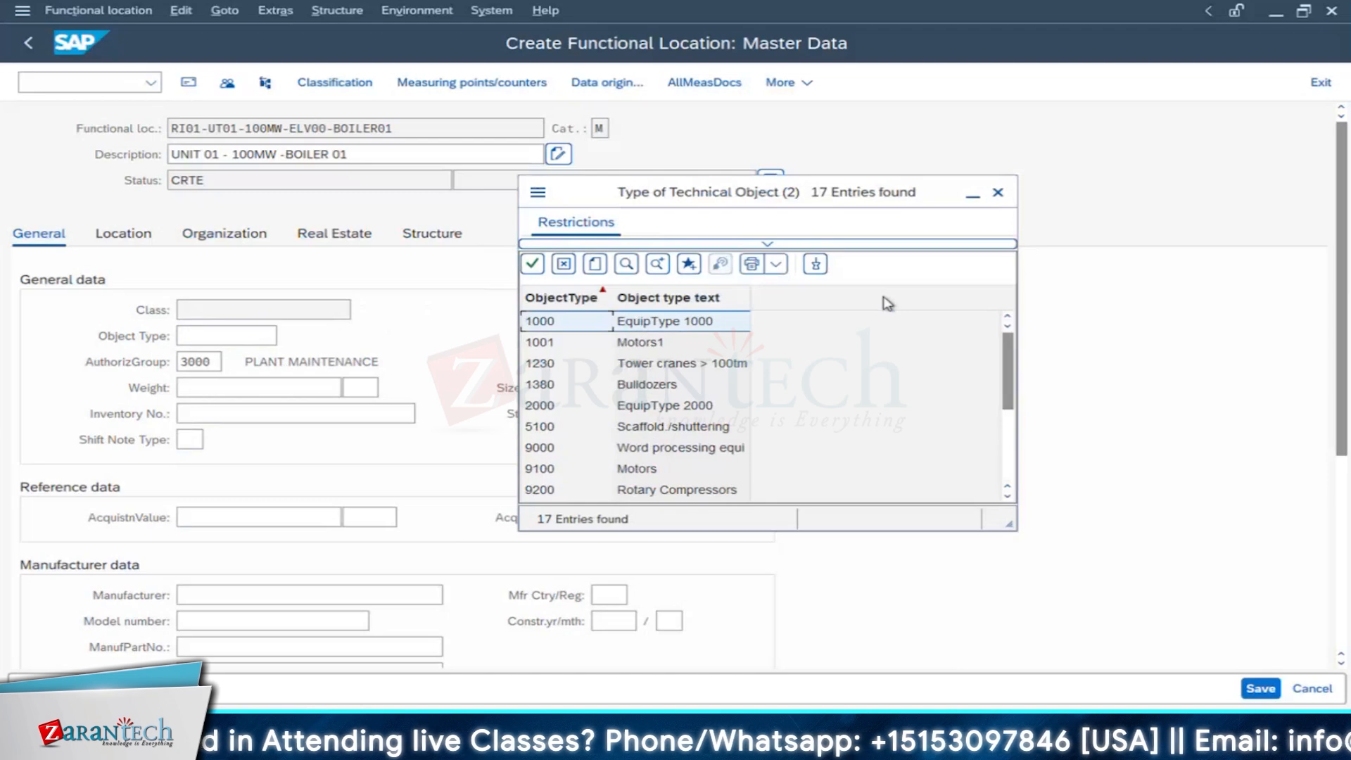
click(998, 192)
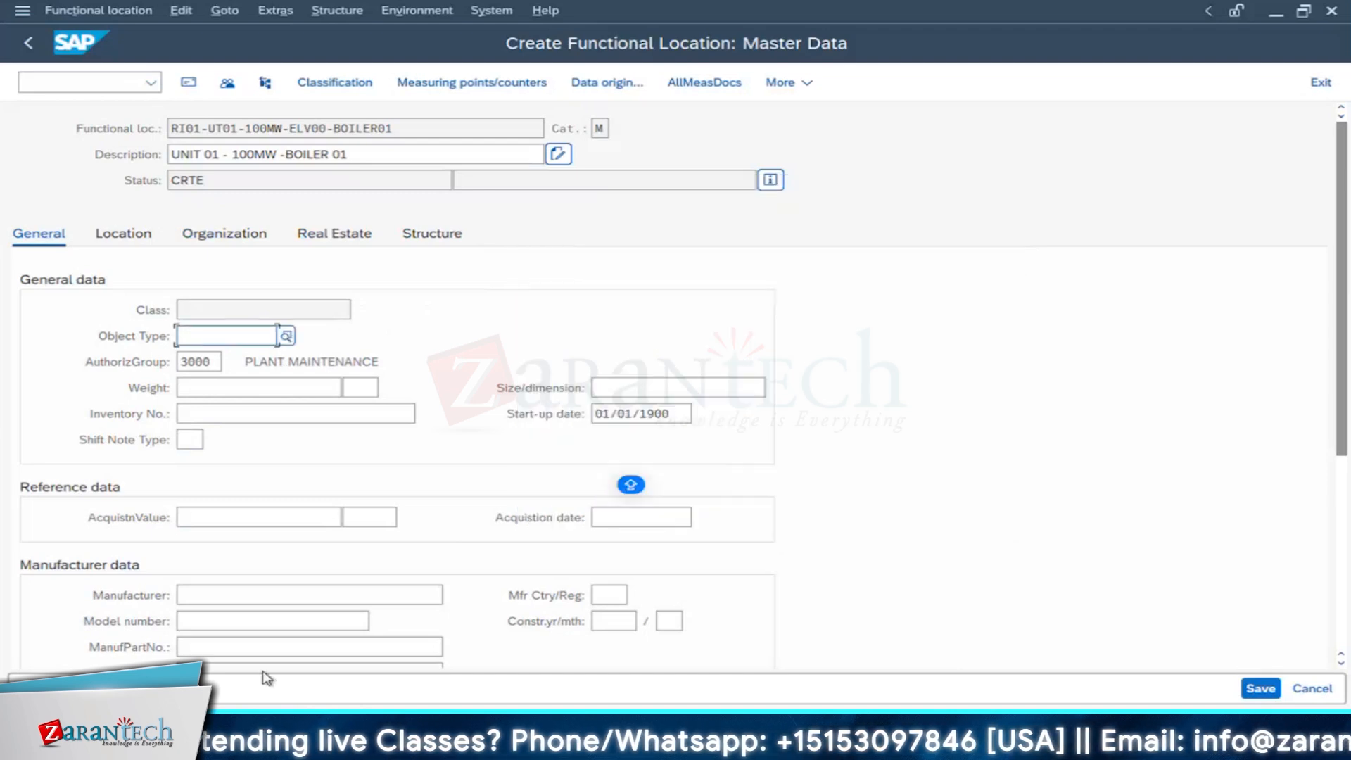
Step: Switch to the session with the new location entries and return from it to the customizing structure
click(274, 735)
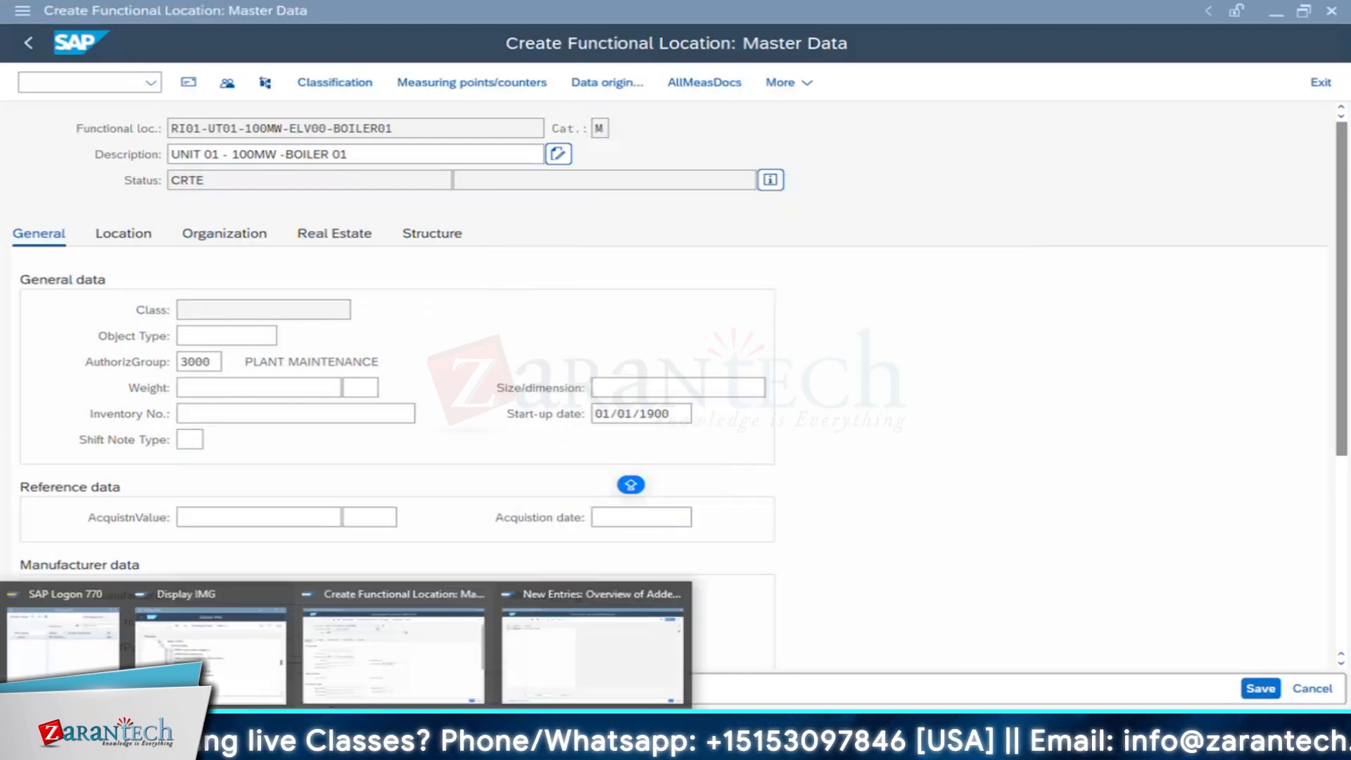
click(577, 662)
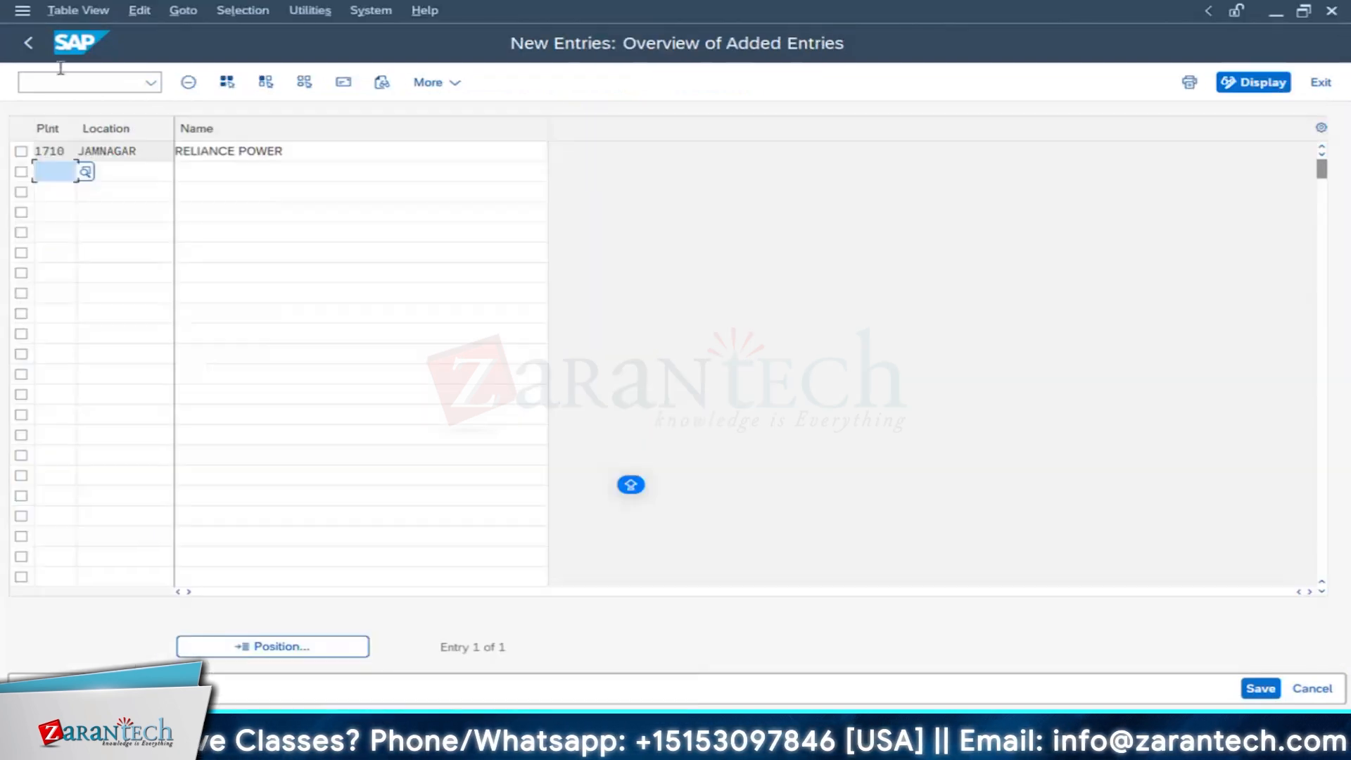
click(30, 44)
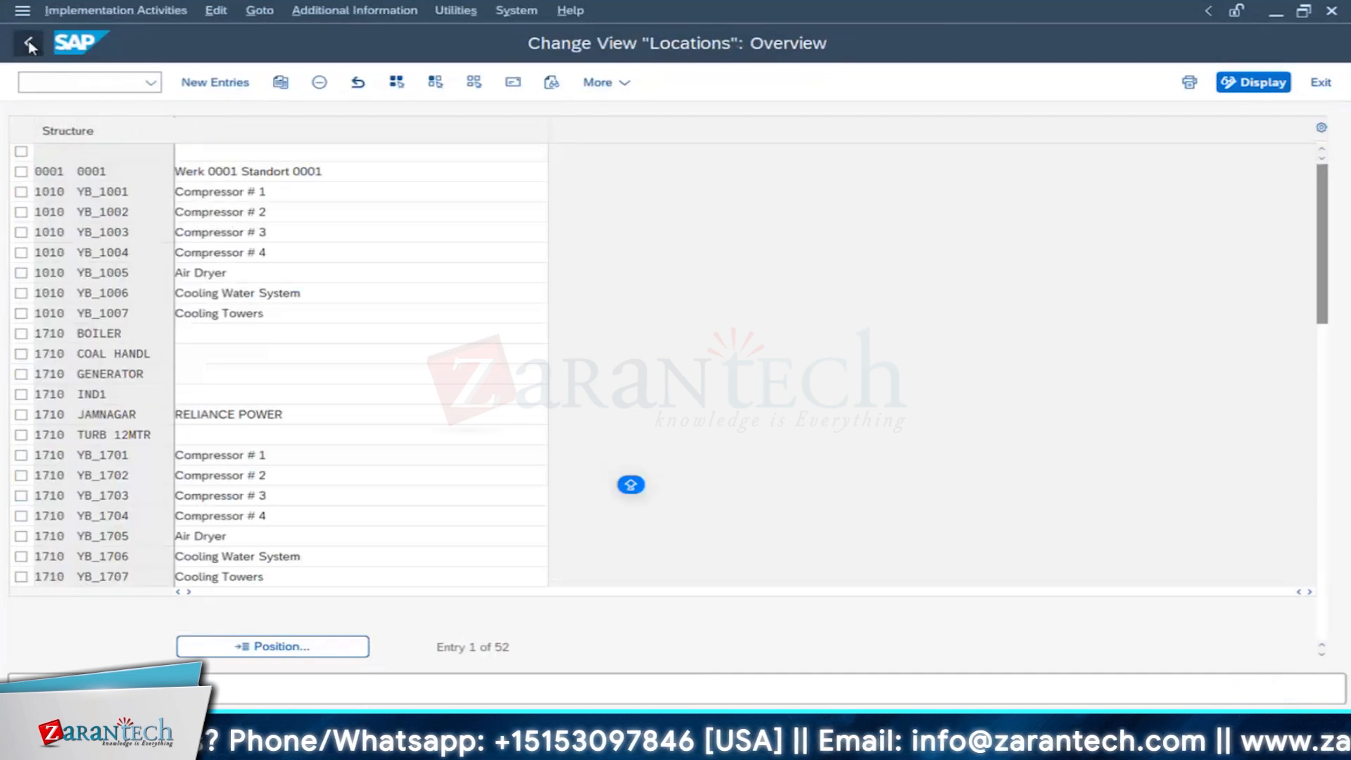
click(30, 44)
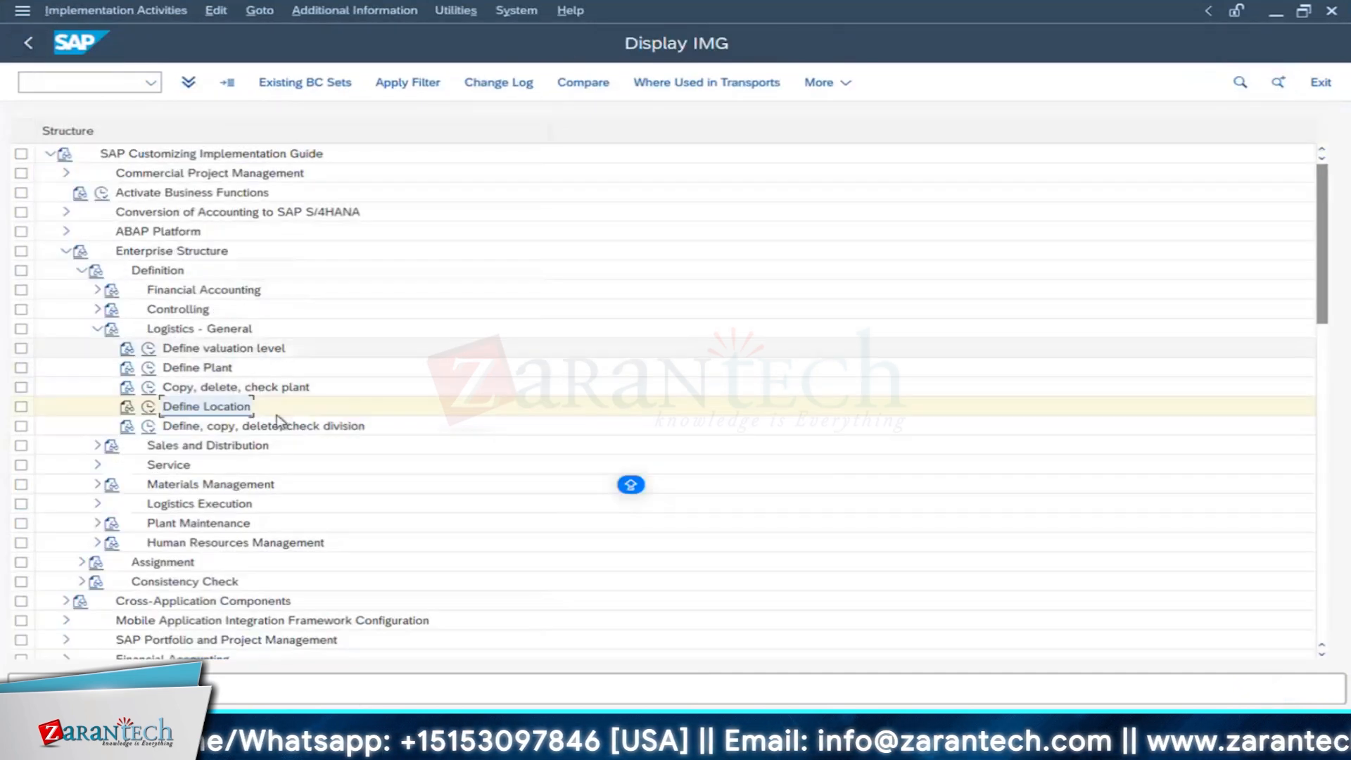
Step: Open Define Types of Technical Objects in the general data of technical objects under Plant Maintenance and Customer Service master data
scroll(281, 423, down, 4)
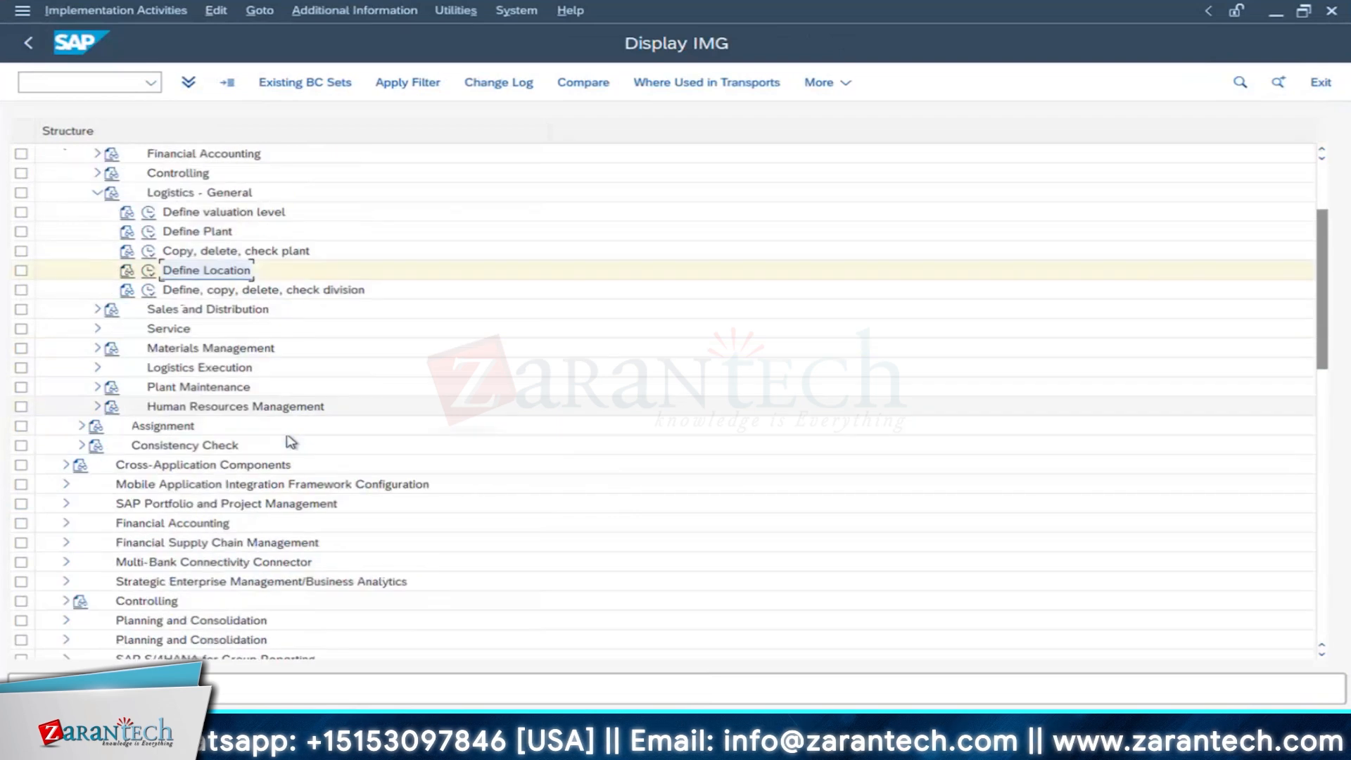
scroll(286, 439, down, 7)
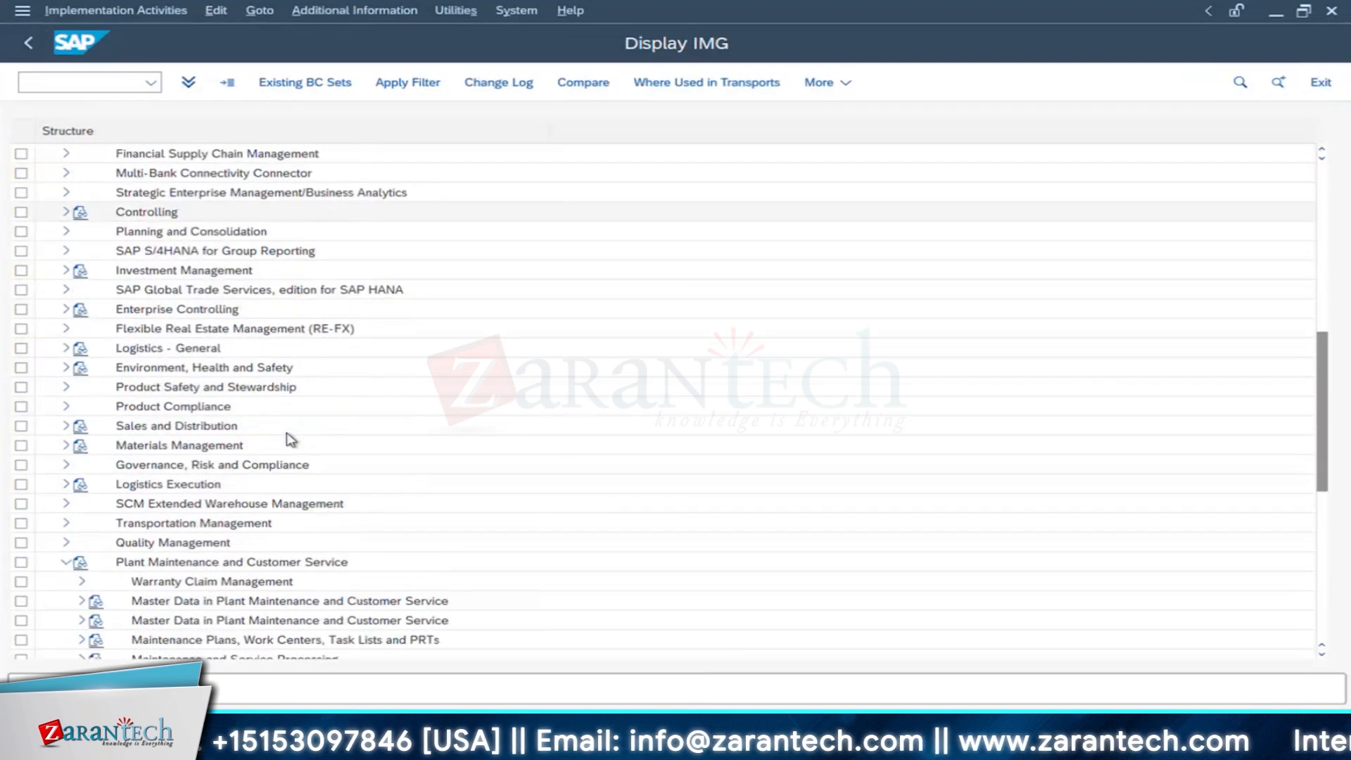
scroll(279, 428, down, 6)
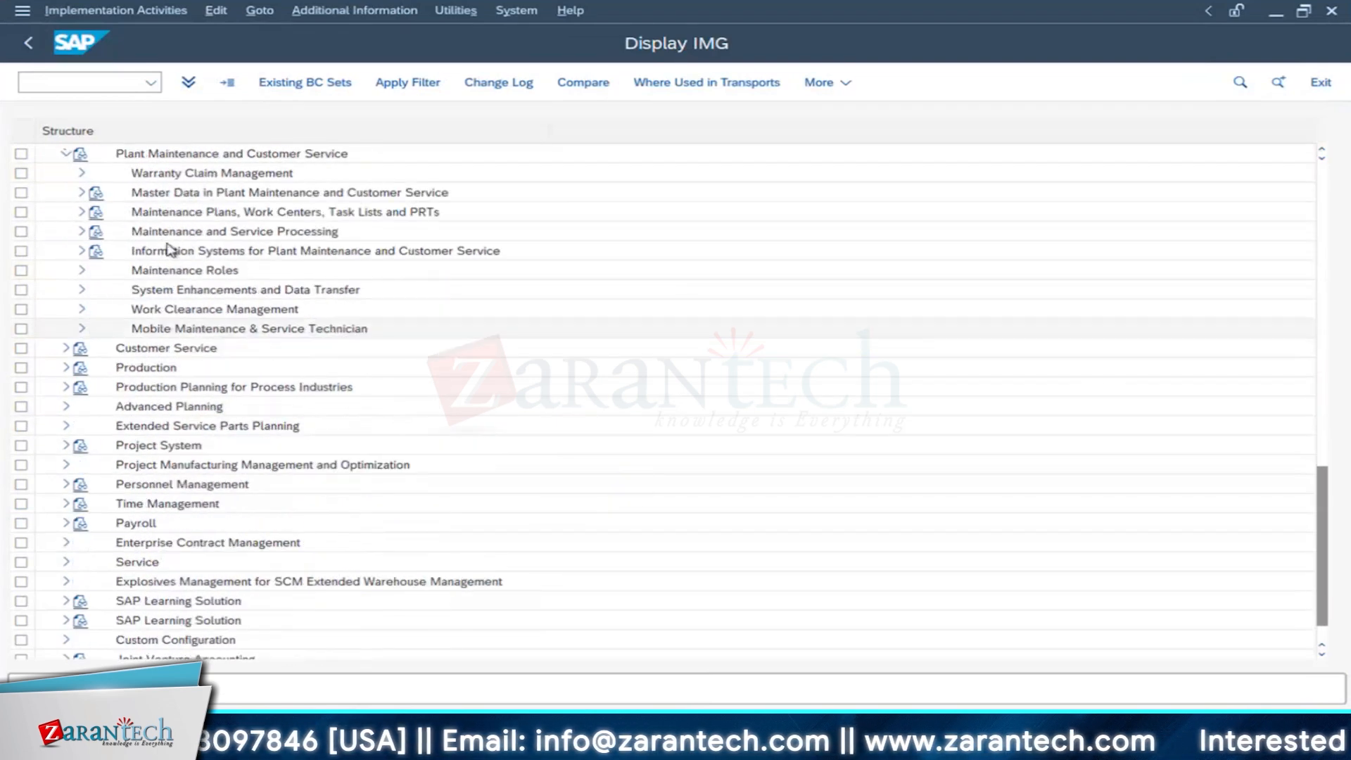
scroll(488, 377, up, 1)
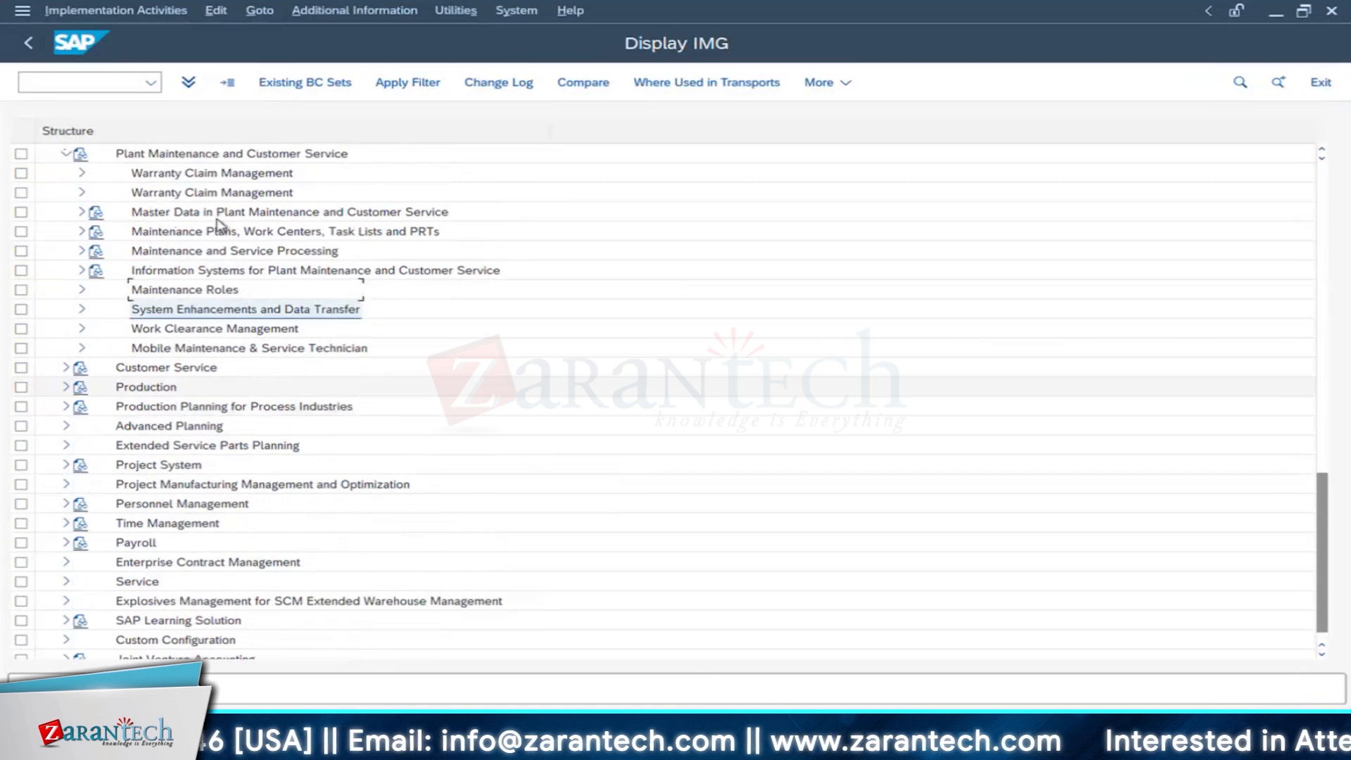
scroll(218, 224, up, 1)
click(81, 212)
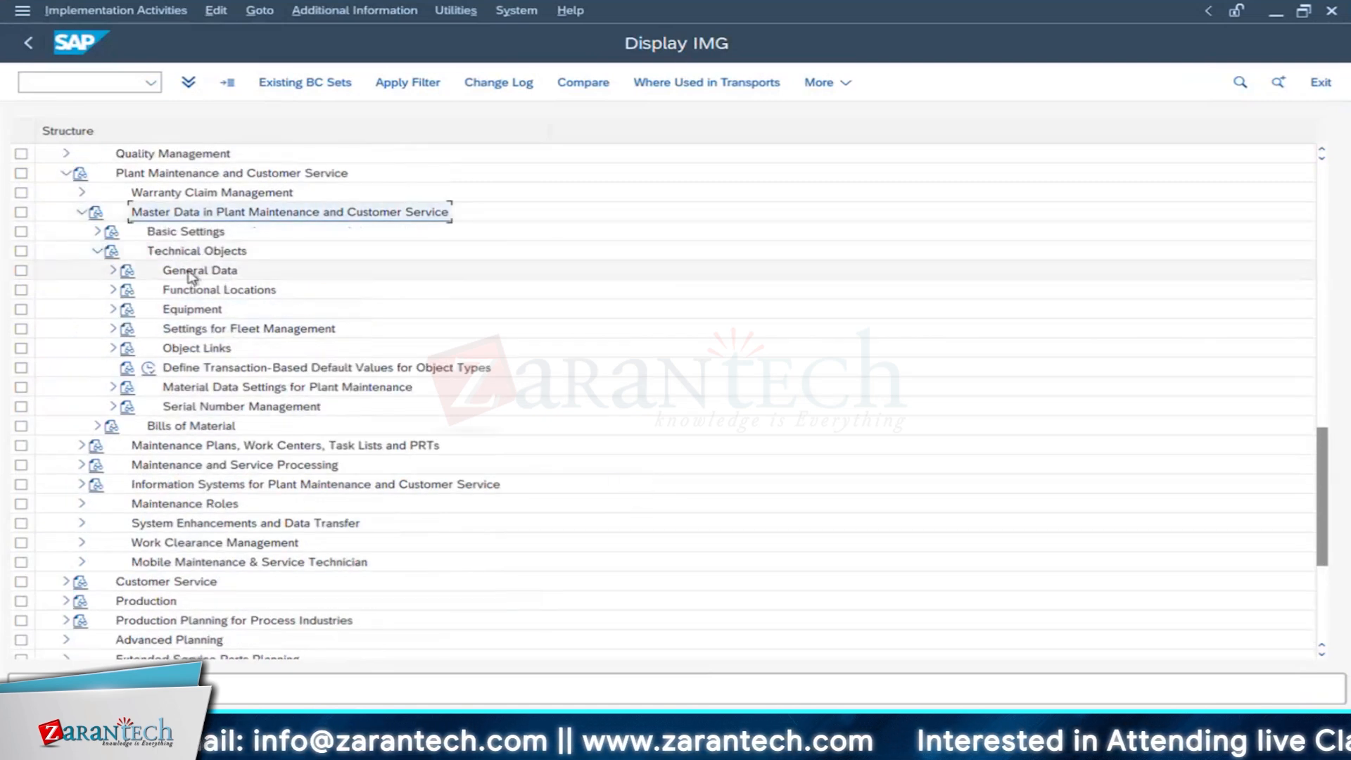
click(111, 276)
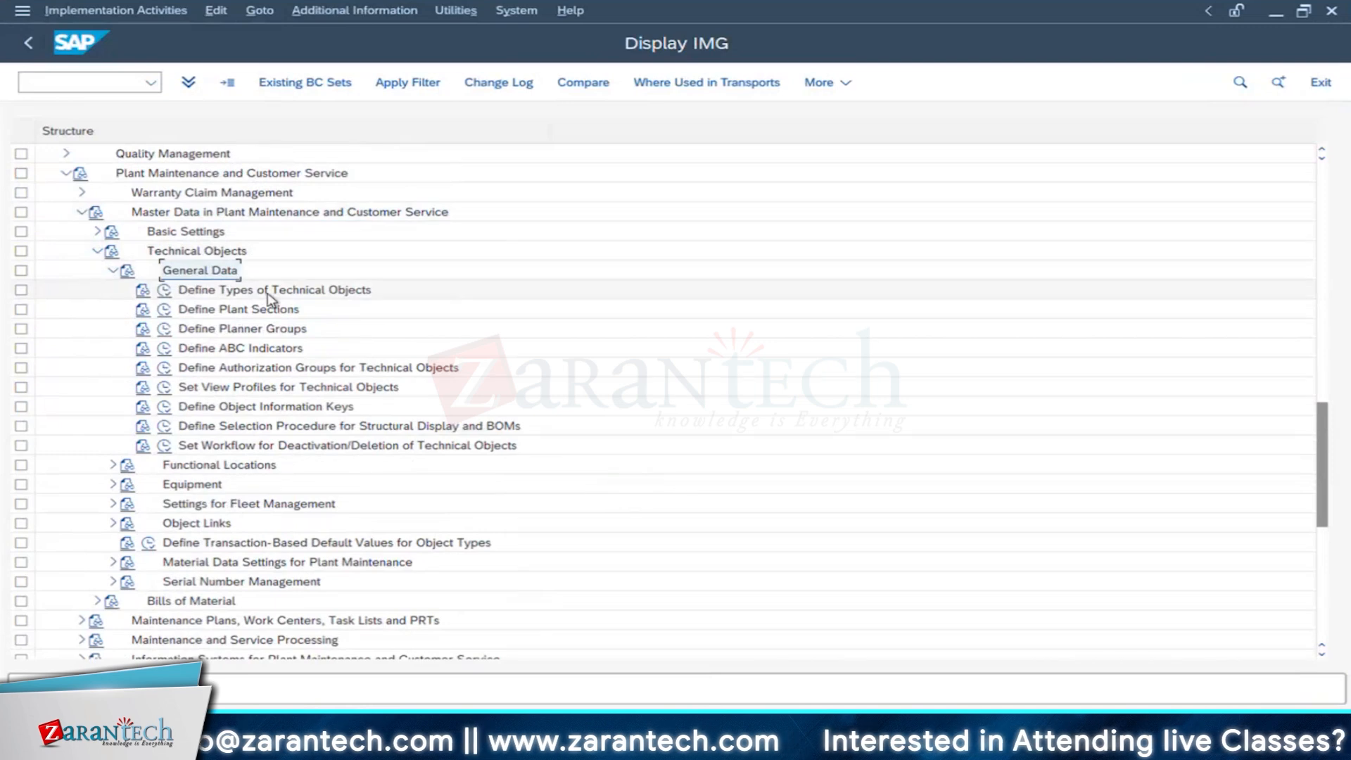
click(270, 292)
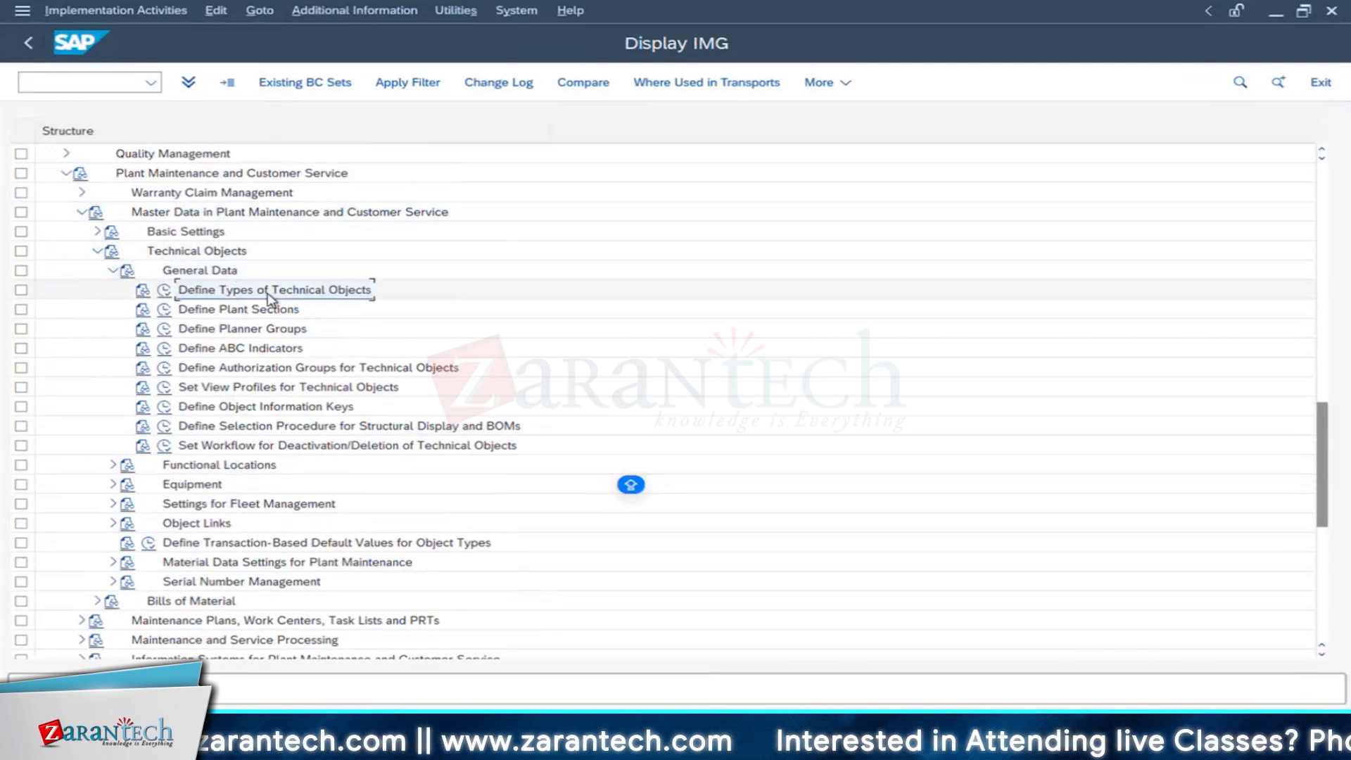
click(164, 291)
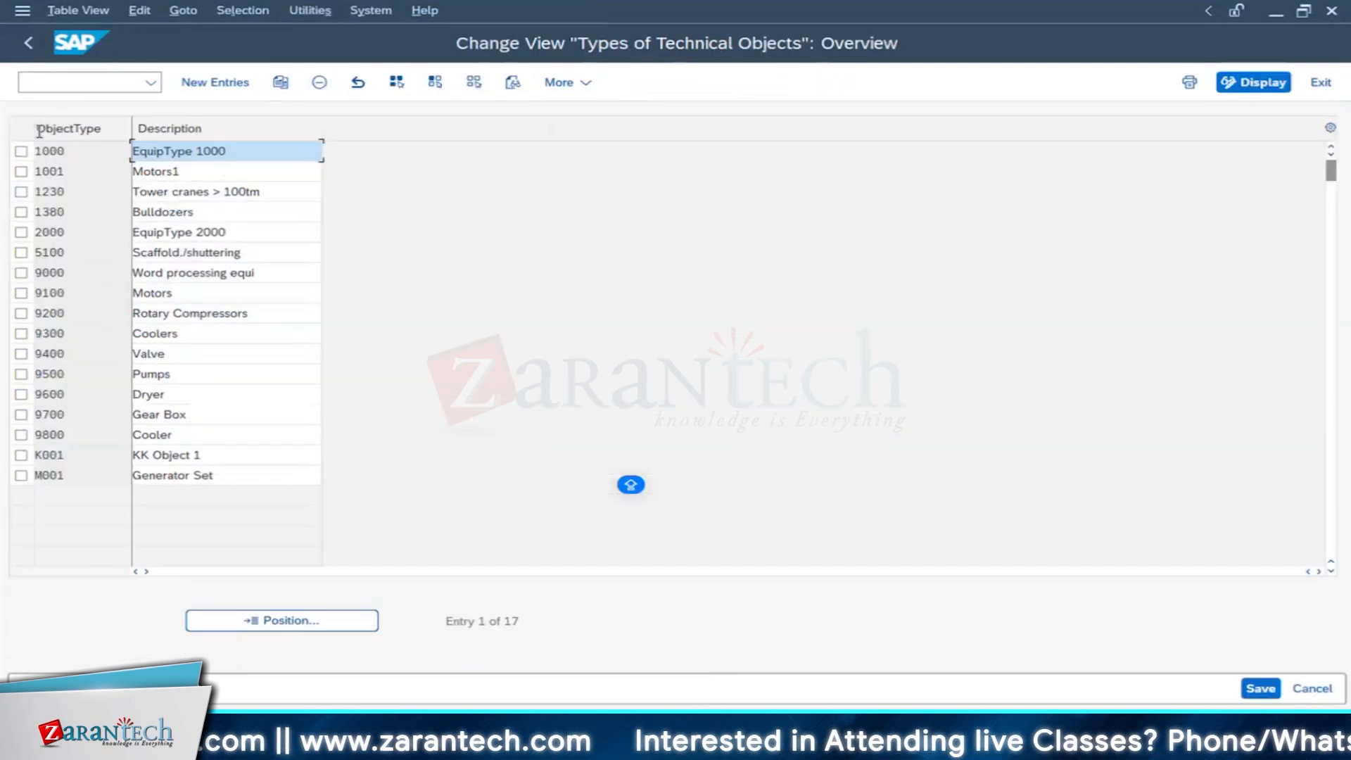
Step: Start new entries for technical object types and add object type 1002 with the description BOILER
click(227, 86)
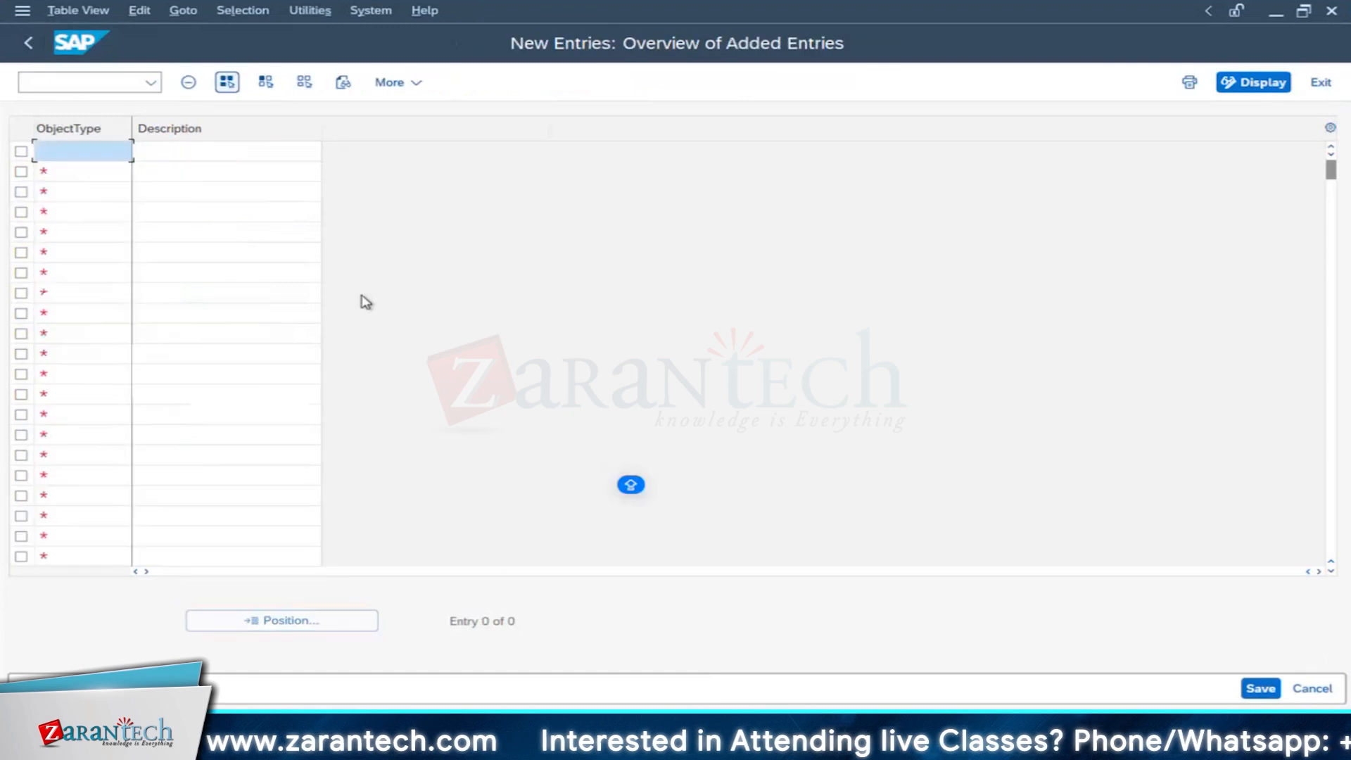
click(24, 54)
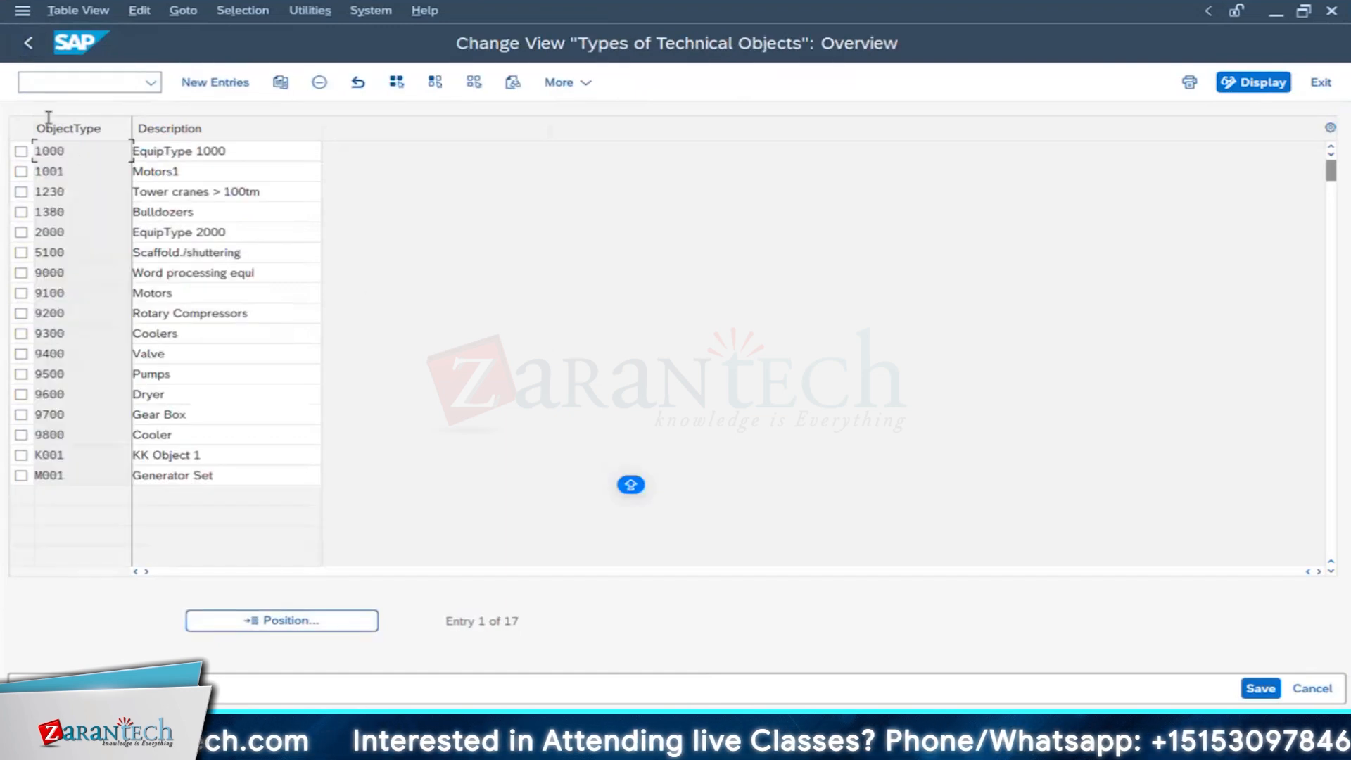
click(194, 84)
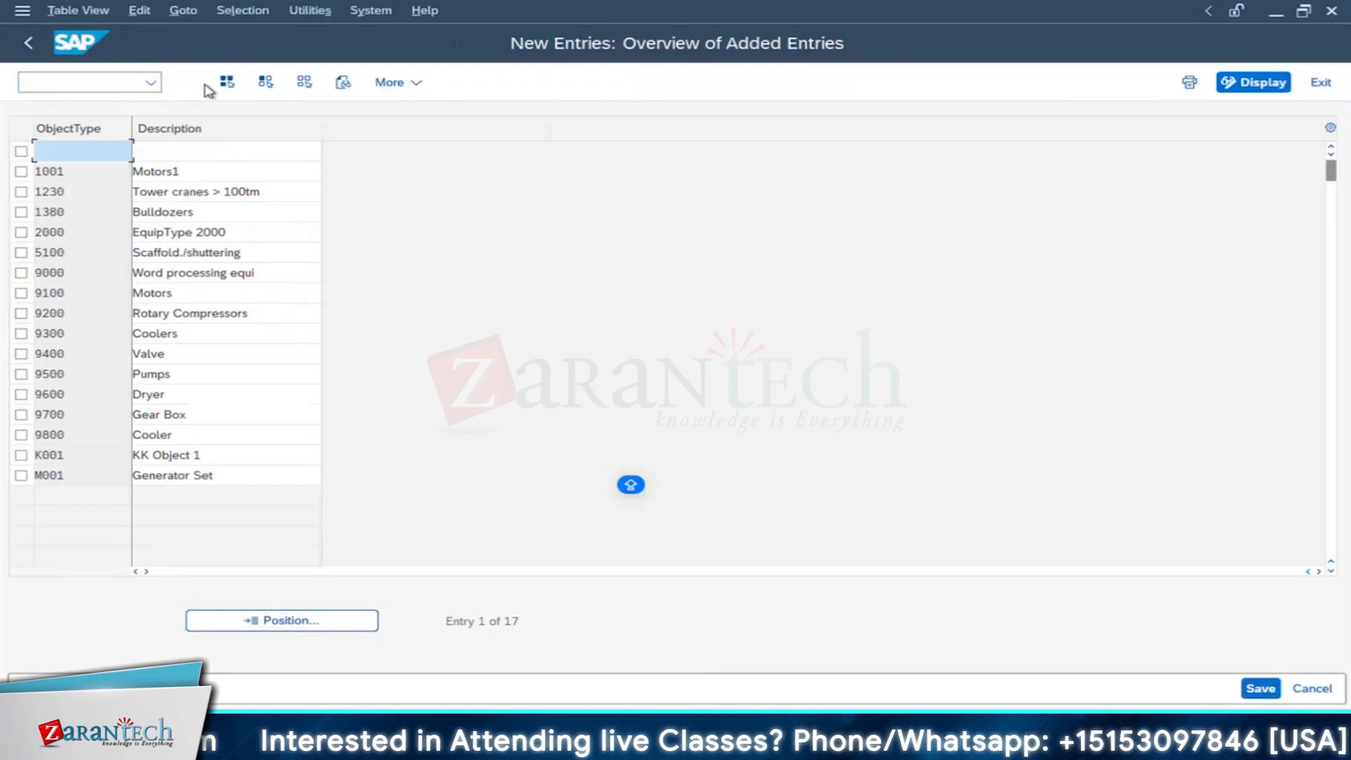
text(1003)
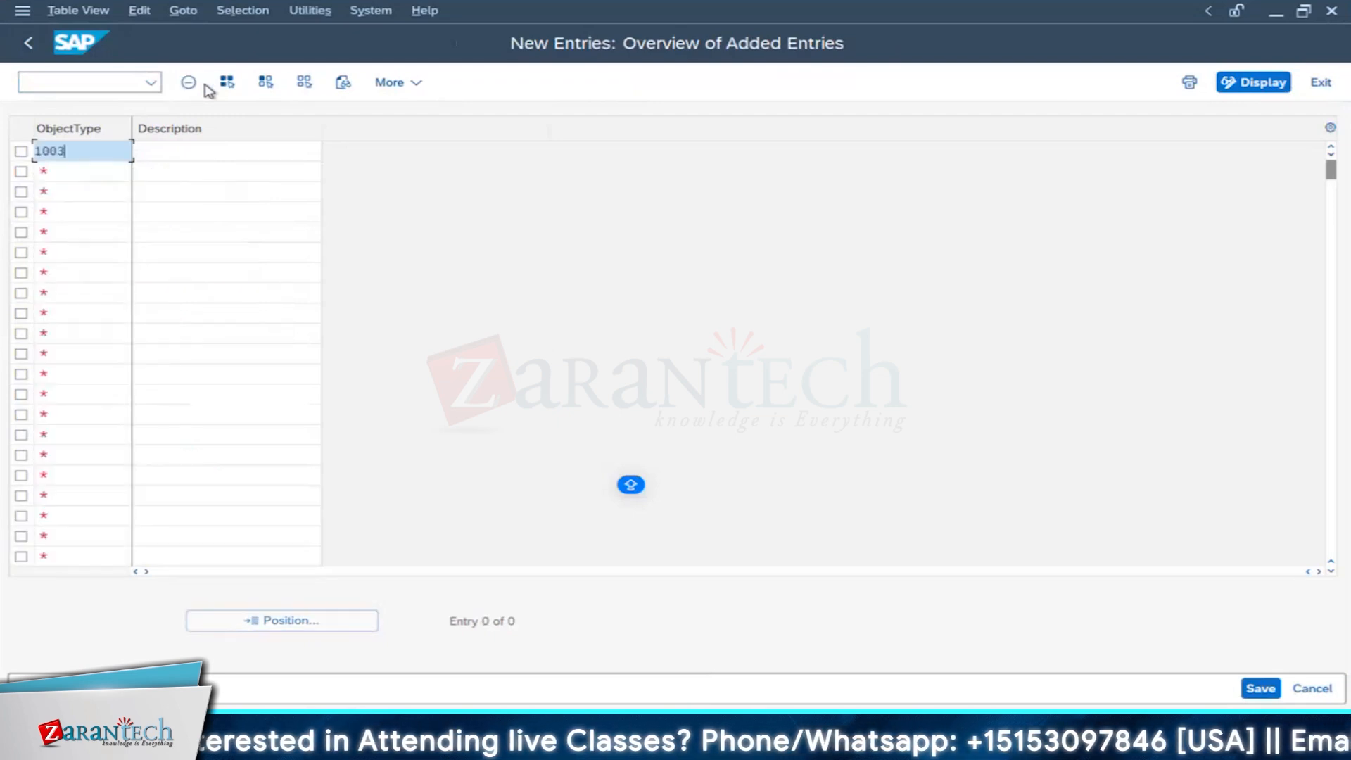
key(BackSpace)
text(2)
key(Tab)
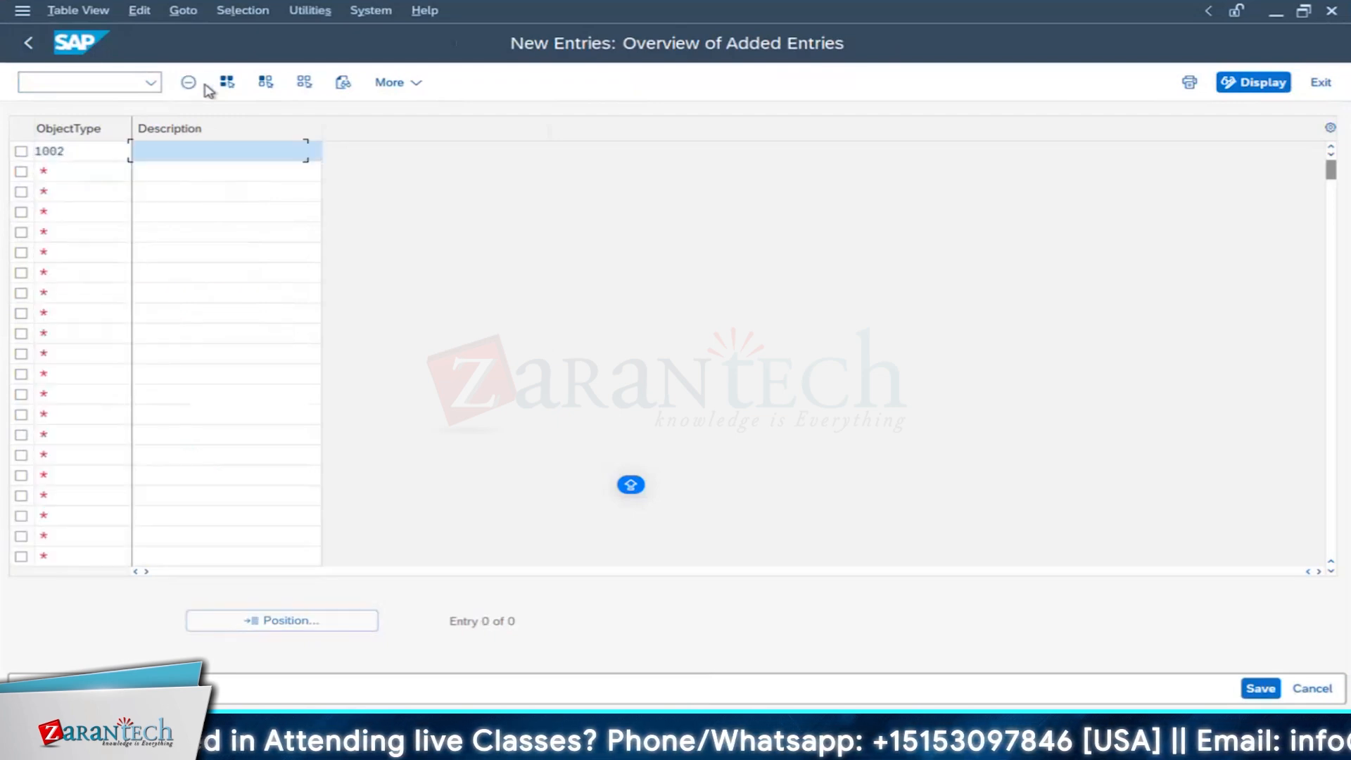
text(BOILER)
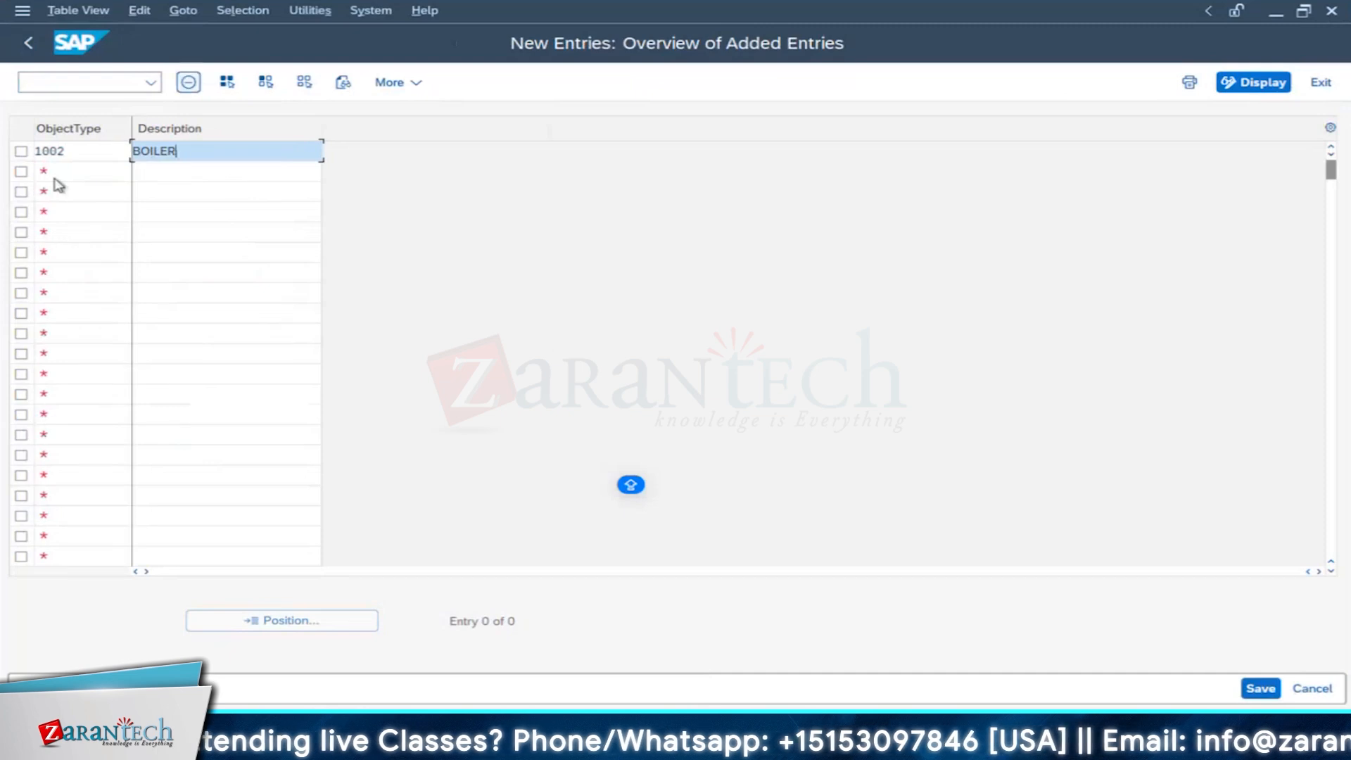
Step: Add object type 1003 with the description BOILER FEED PMP in the second row
click(60, 174)
text(1003)
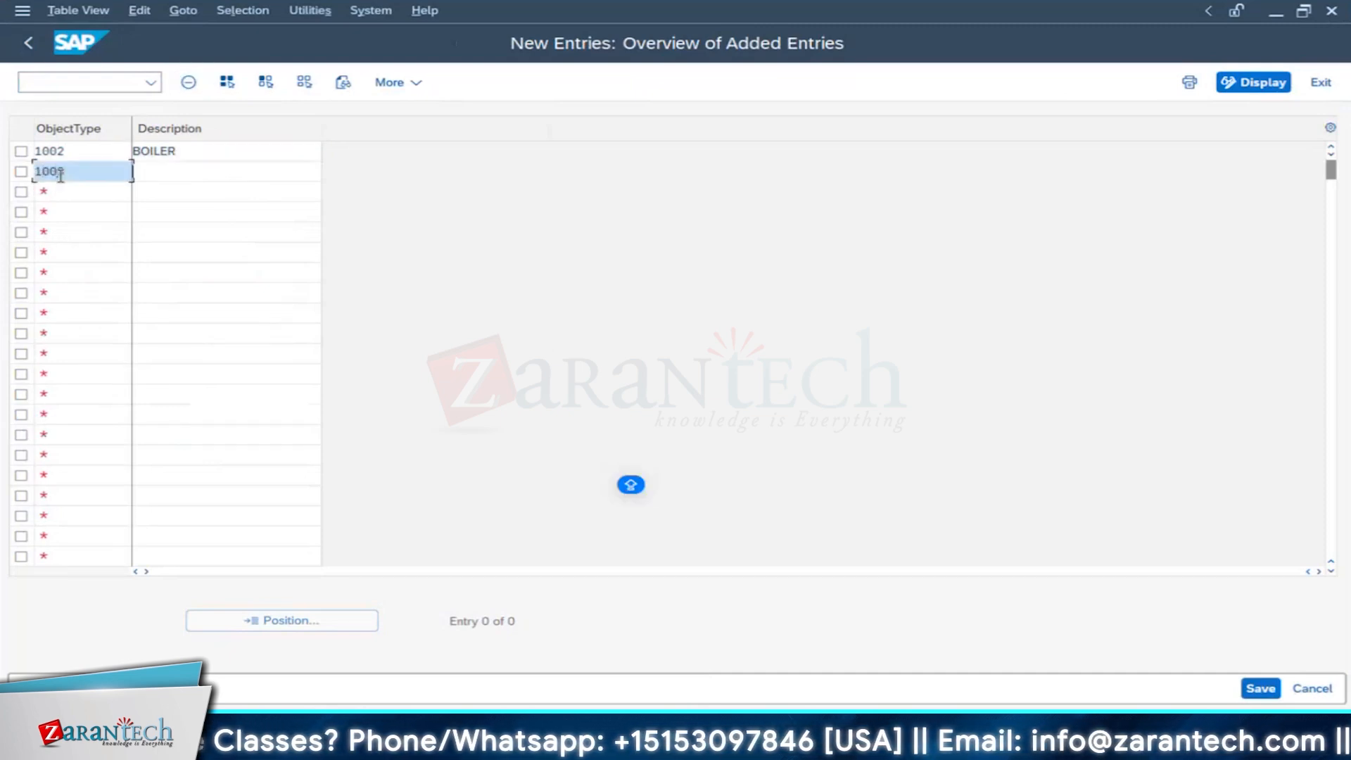
key(Tab)
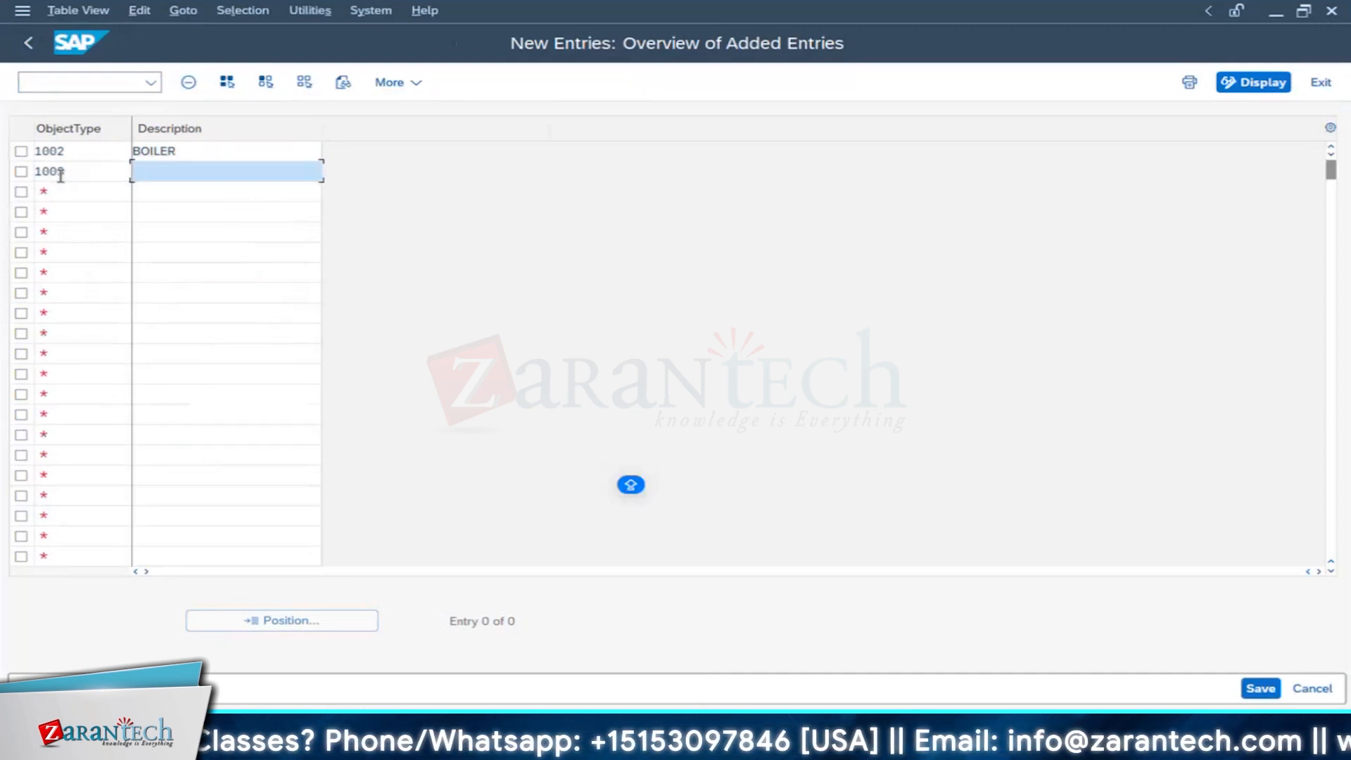
text(PUMP)
key(BackSpace)
key(BackSpace)
key(BackSpace)
key(BackSpace)
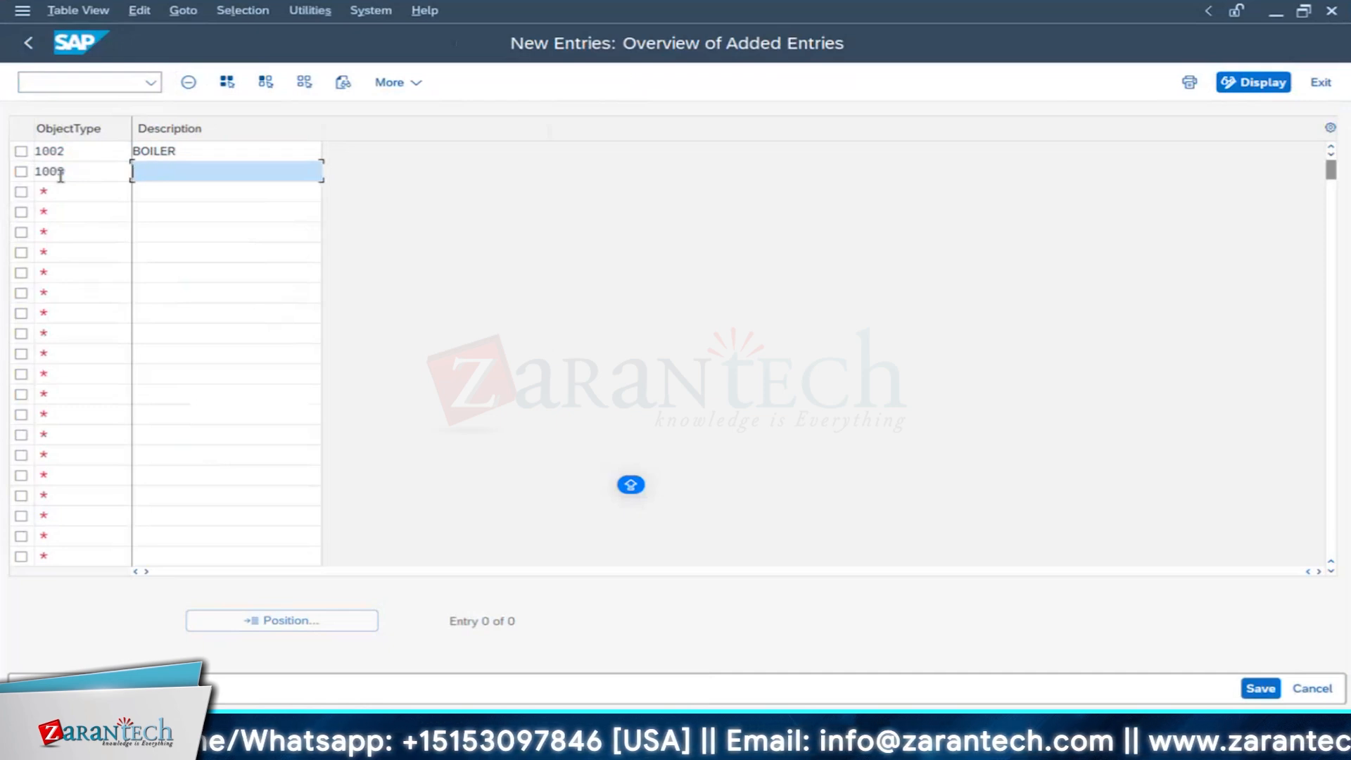
text(BOILER FEED P)
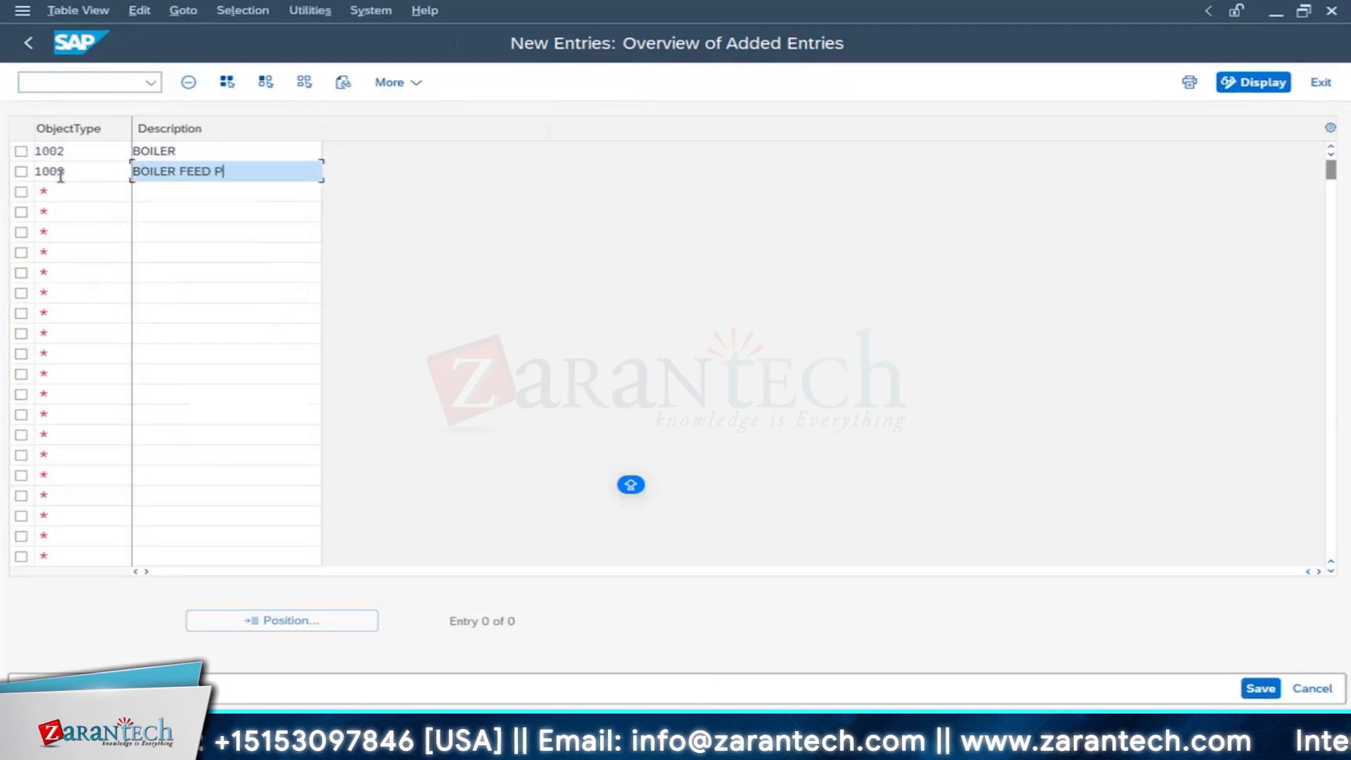
text(MP)
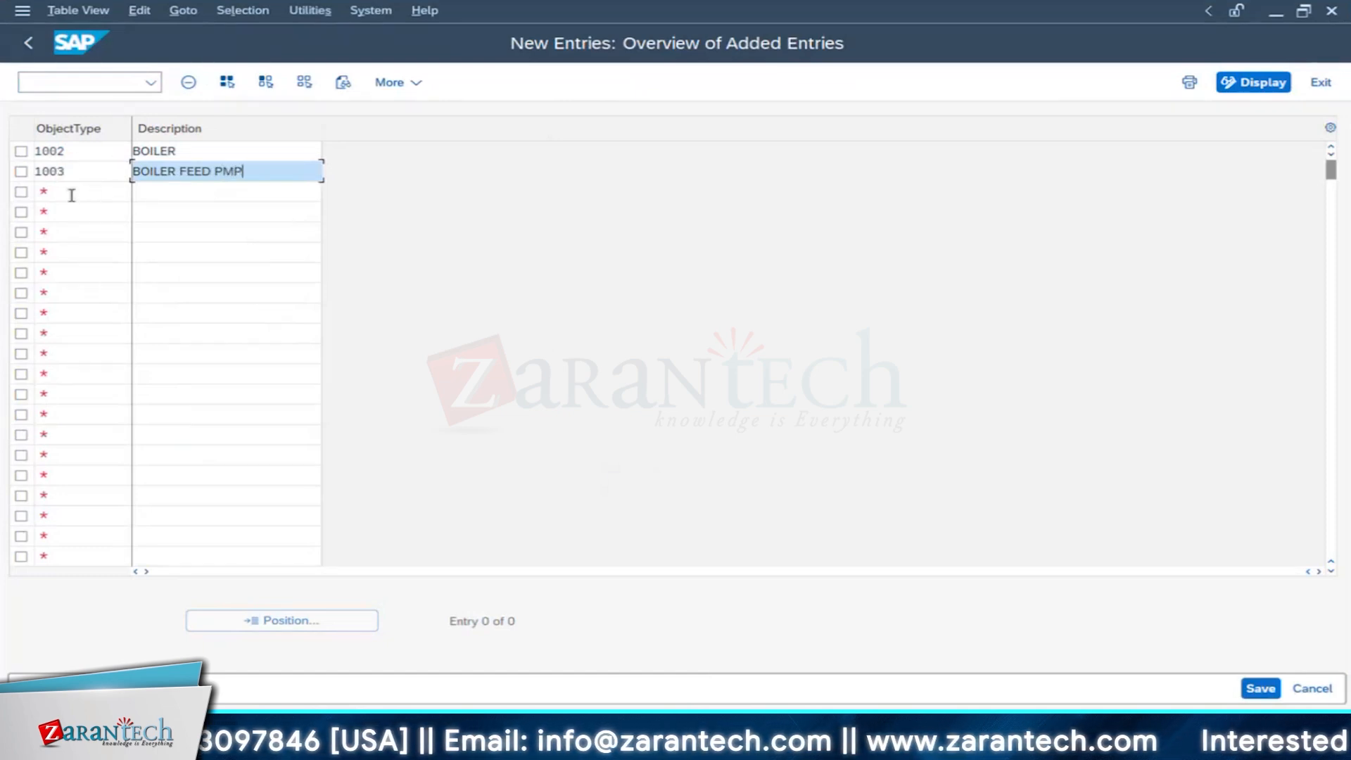
Step: Add object type 1004 with the description COMPRESSOR in the third row
click(71, 195)
text(1004)
key(Tab)
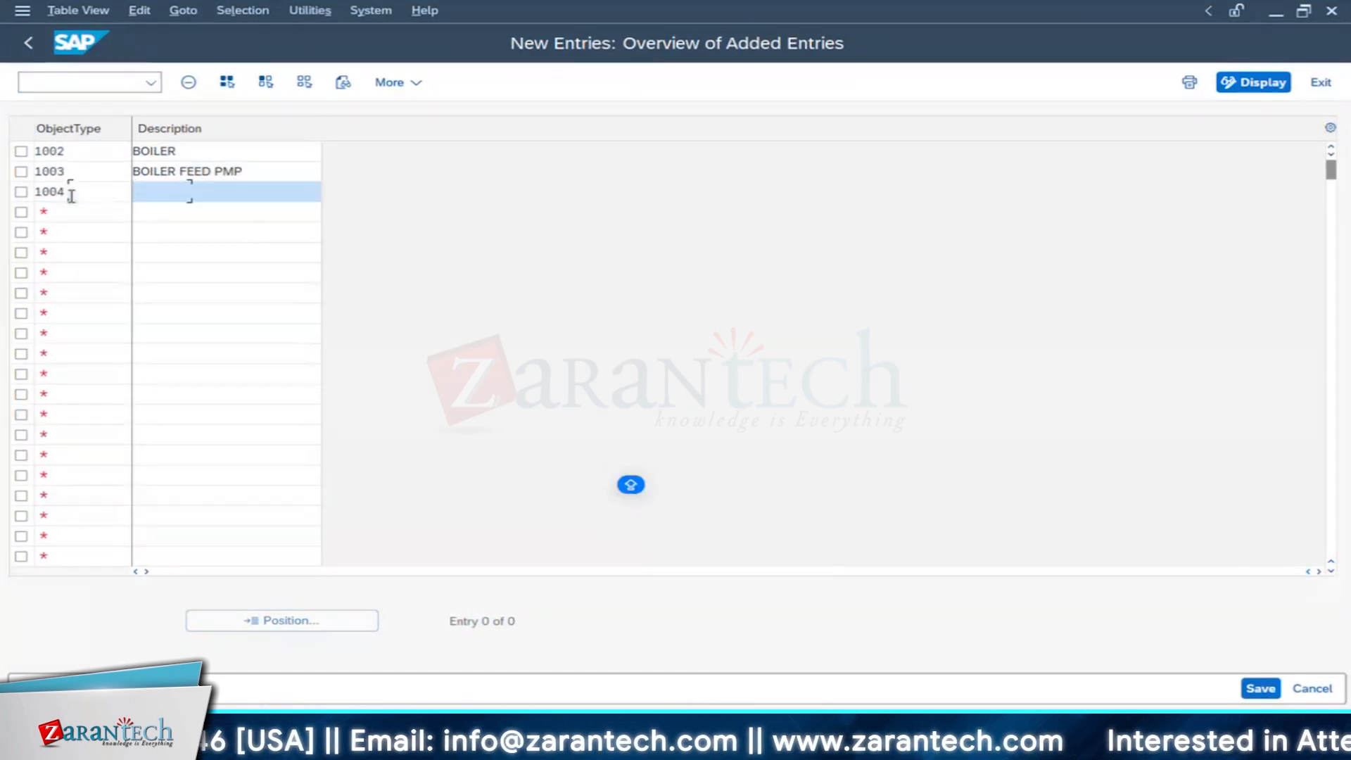
text(CO)
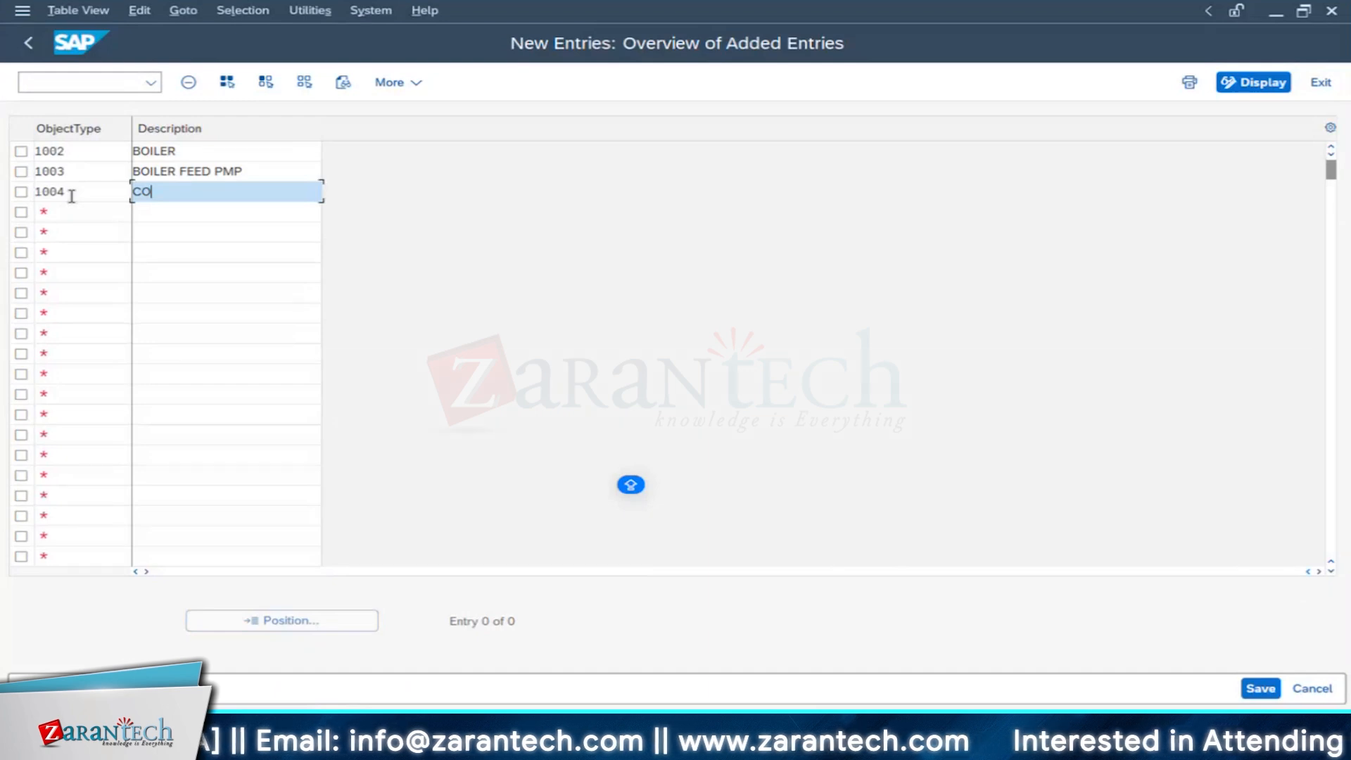
text(MPRESSOR)
Step: Add object type 1005 with the description DIESEL GENERATOR in the fourth row
click(53, 211)
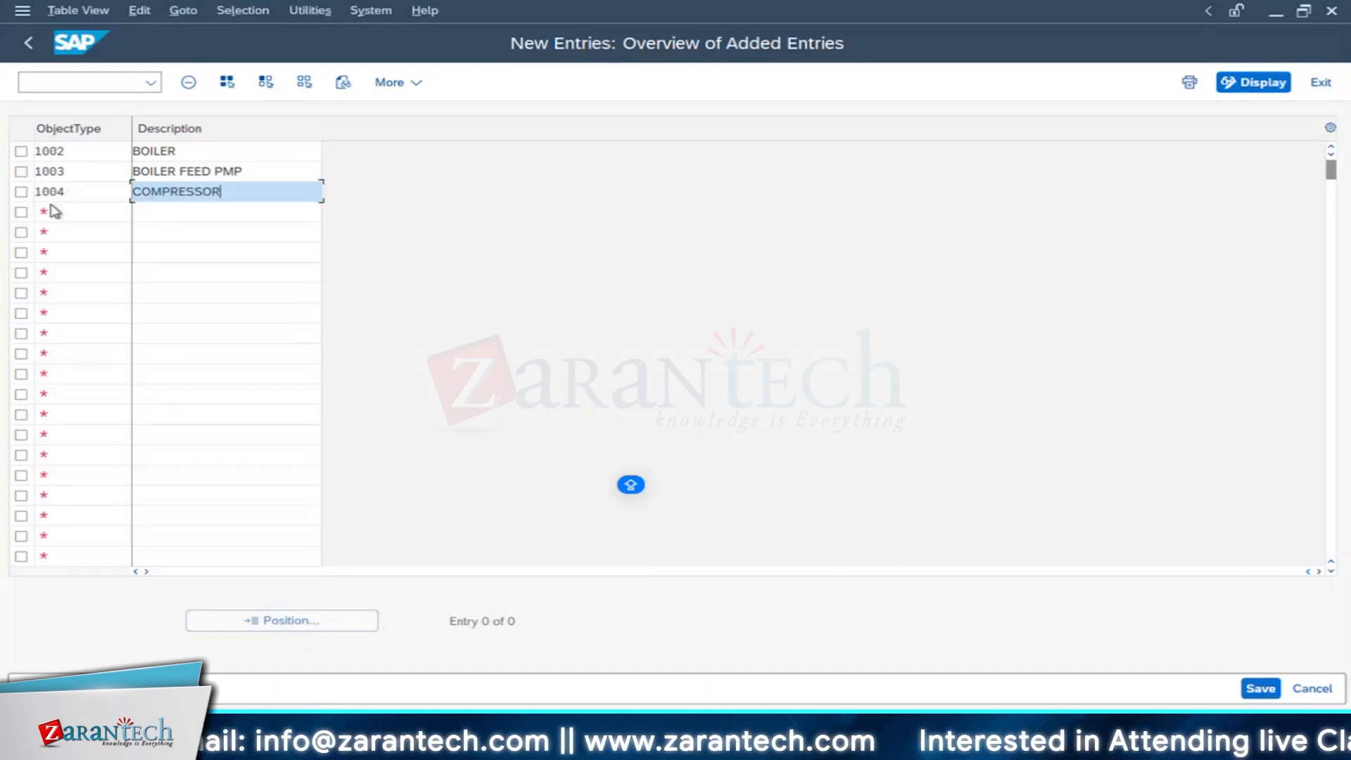
text(1005)
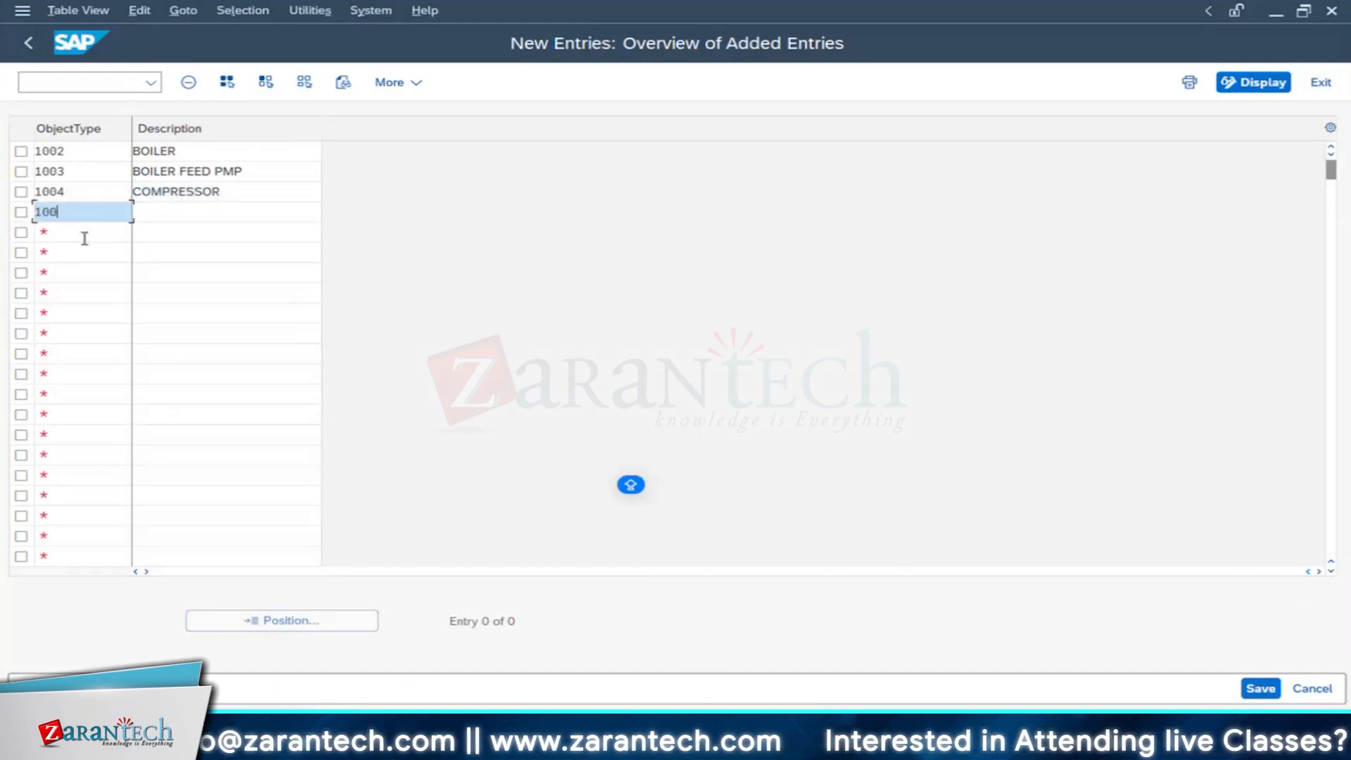
key(Tab)
text(DIESEL)
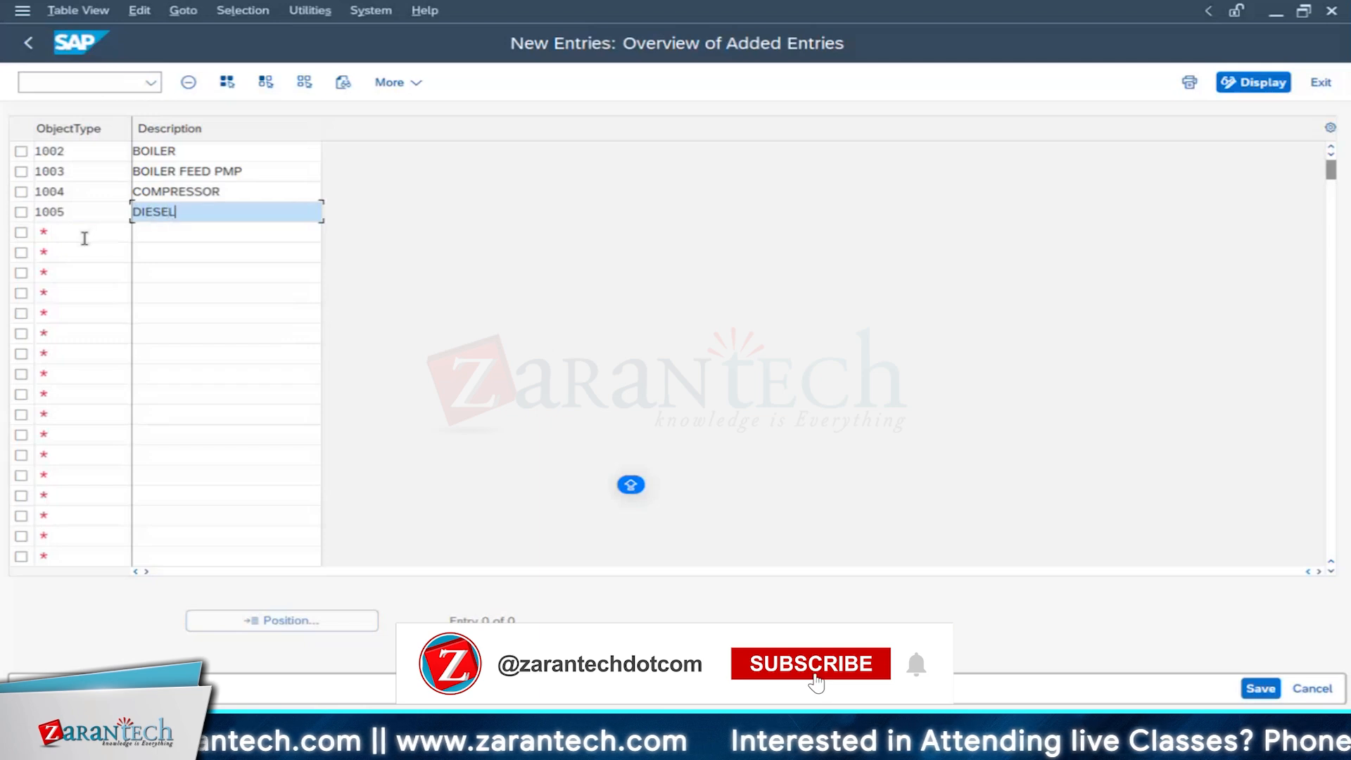
text( GENERATOR)
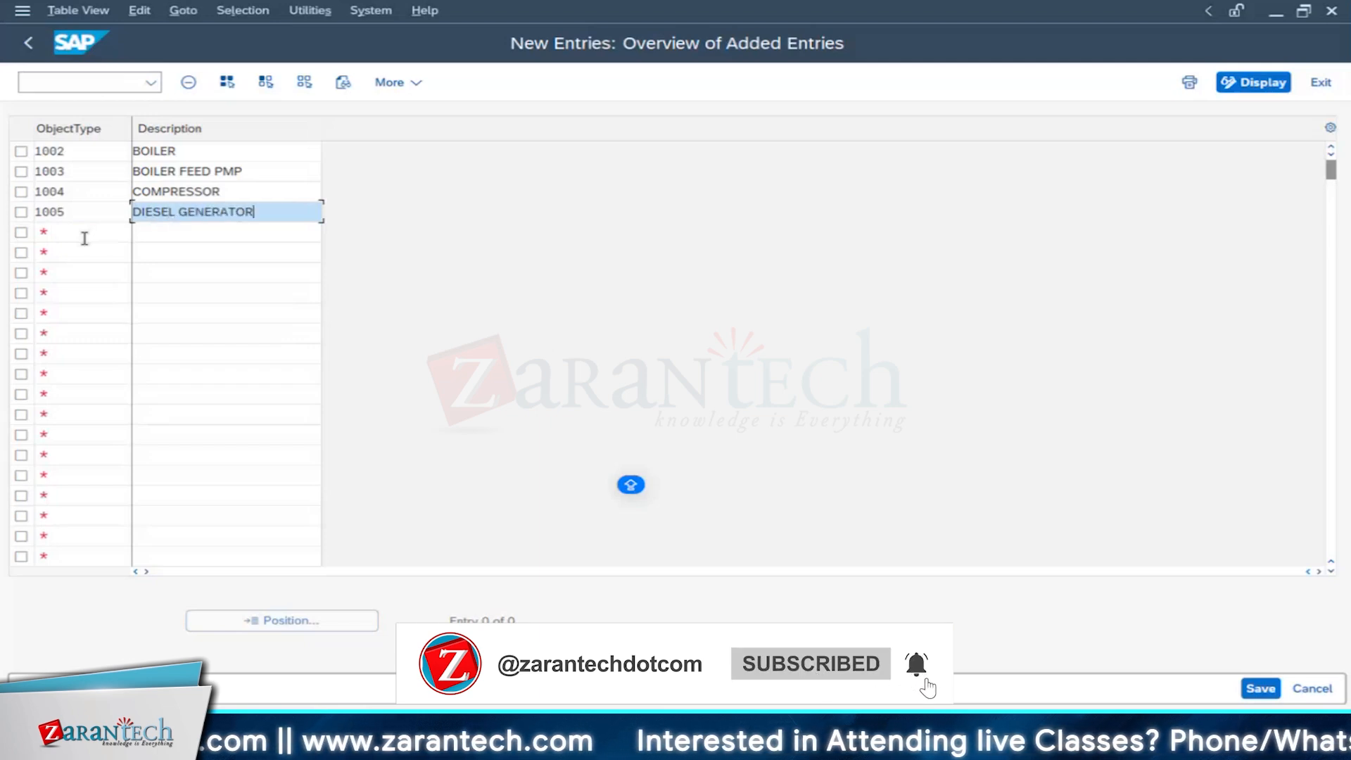
Step: Add object type 1006 with the description TURBINE in the fifth row
click(83, 231)
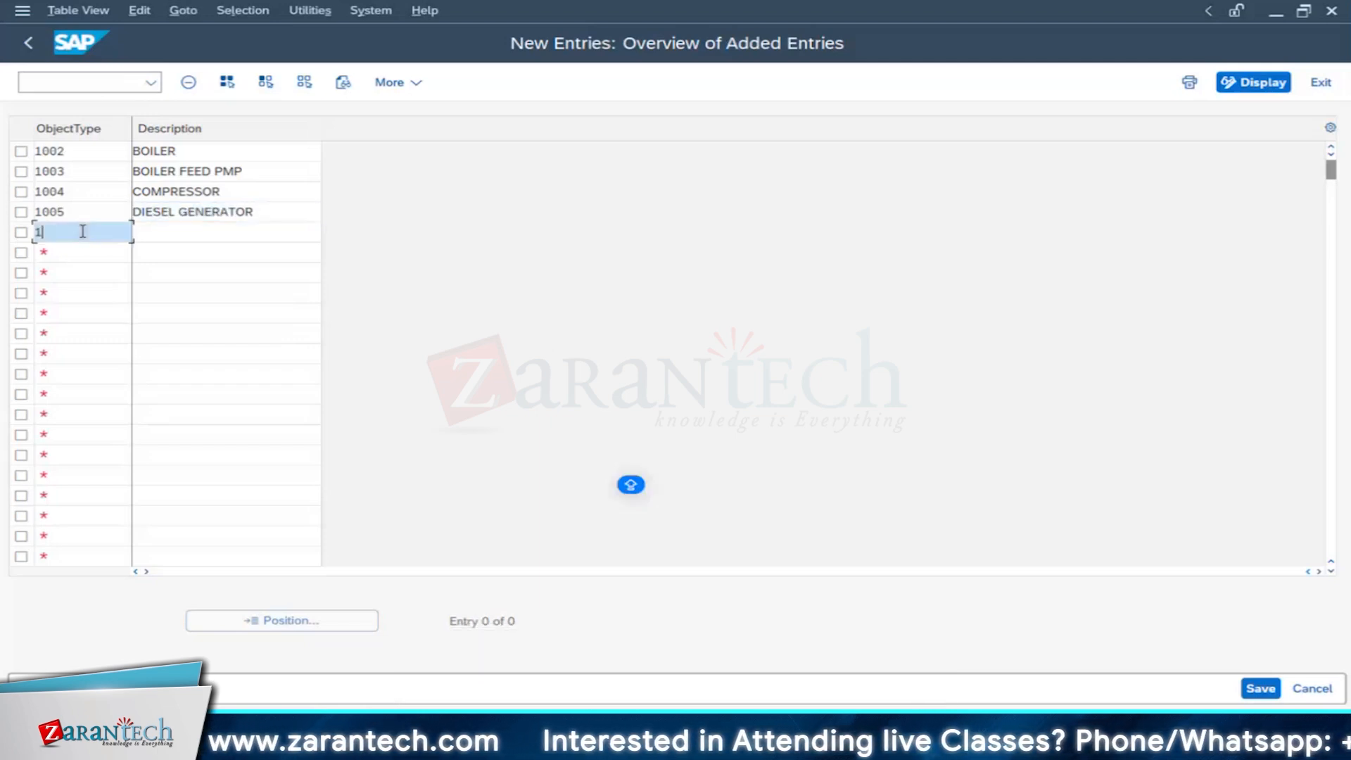
text(1006)
key(Tab)
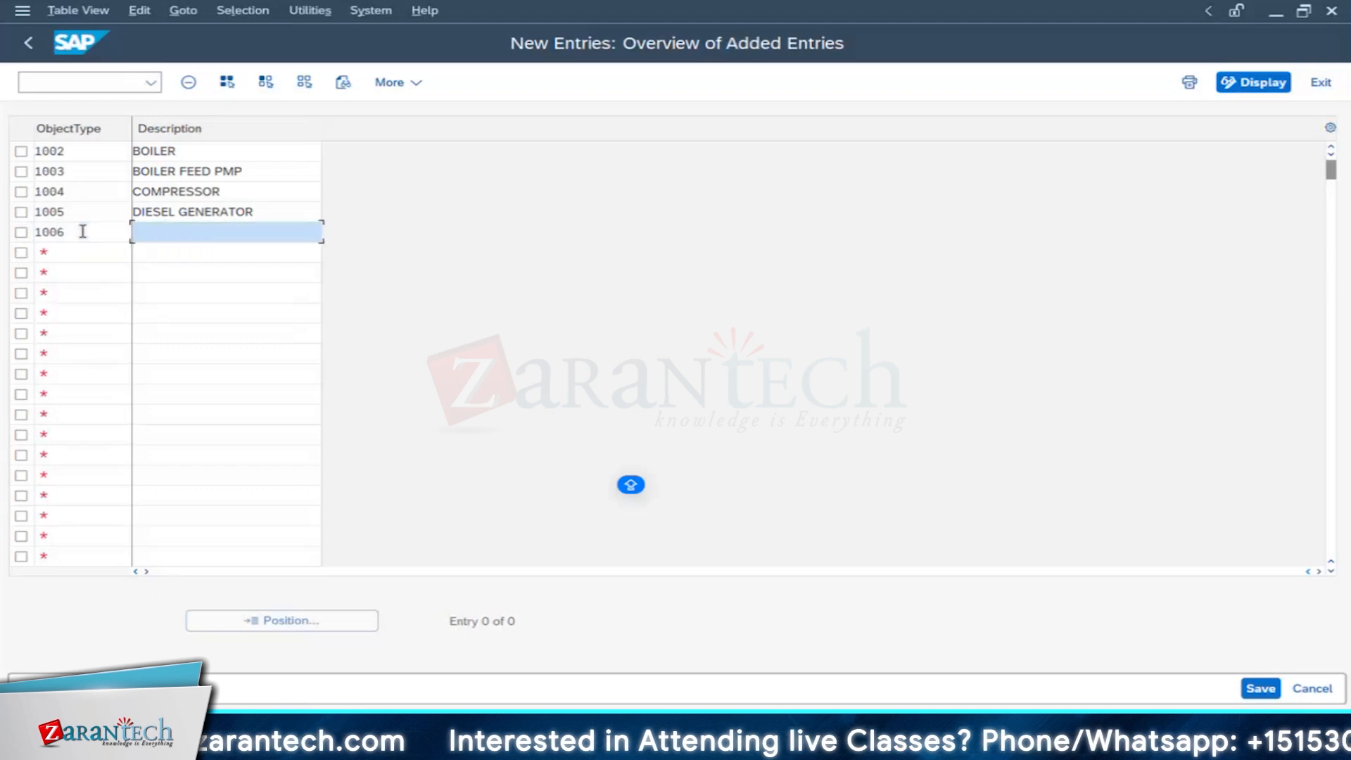
text(TURBINE)
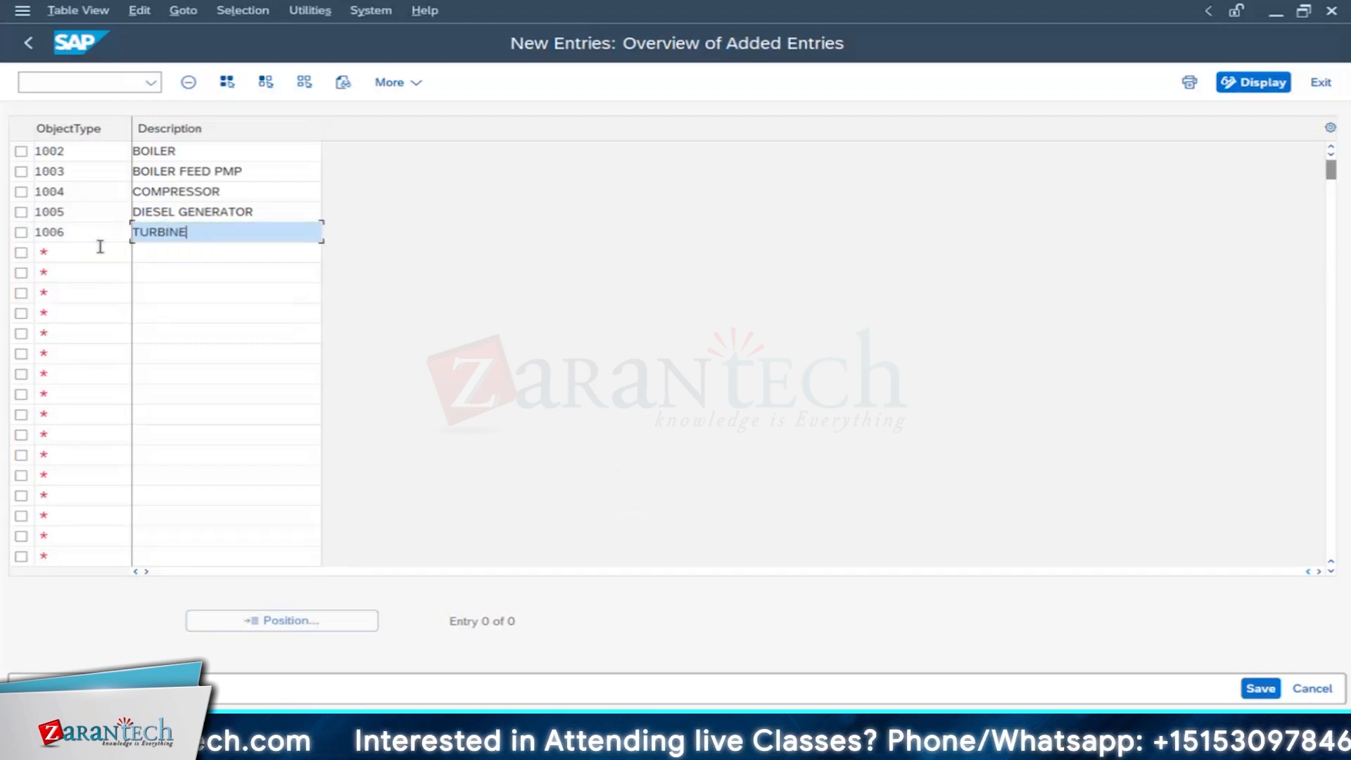
Step: Save the new object types to the customizing request NREQ124-DEFINE MASTER DATA
click(100, 247)
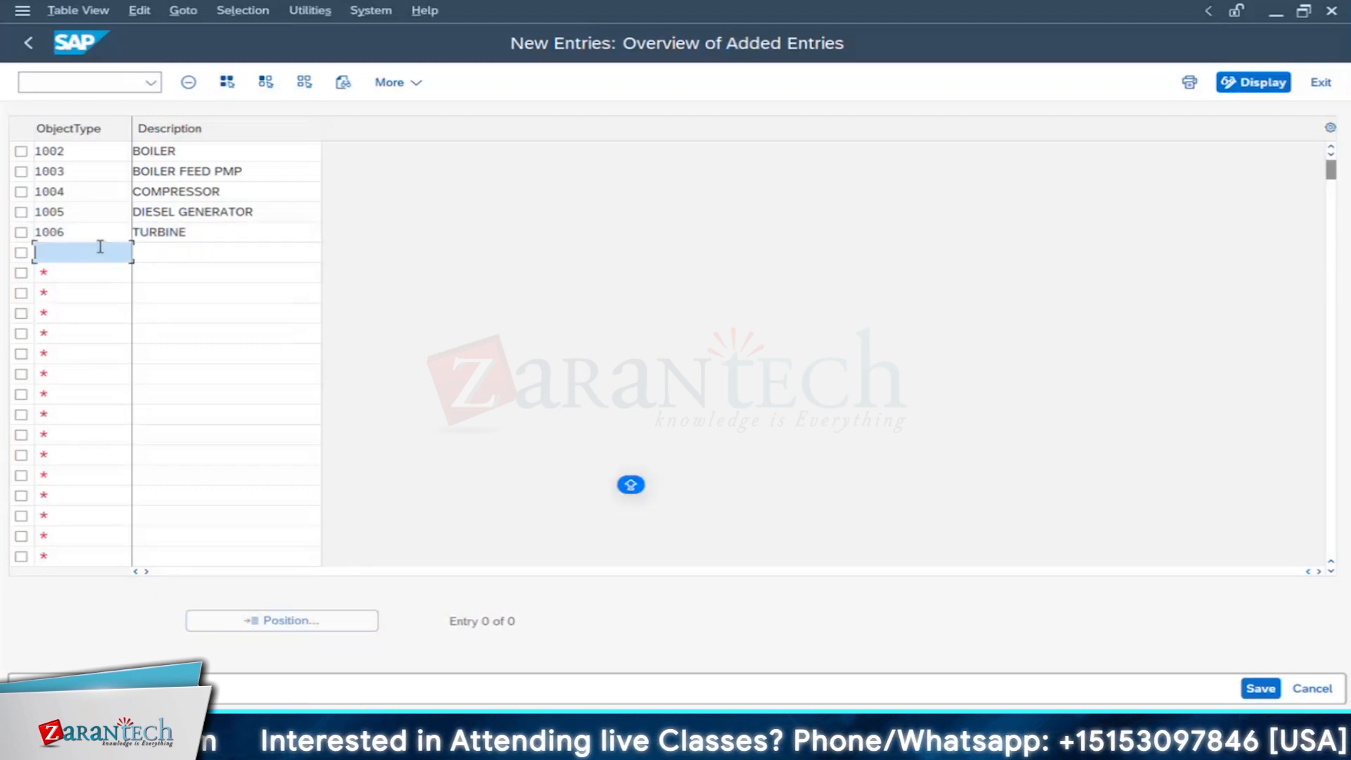
click(1260, 689)
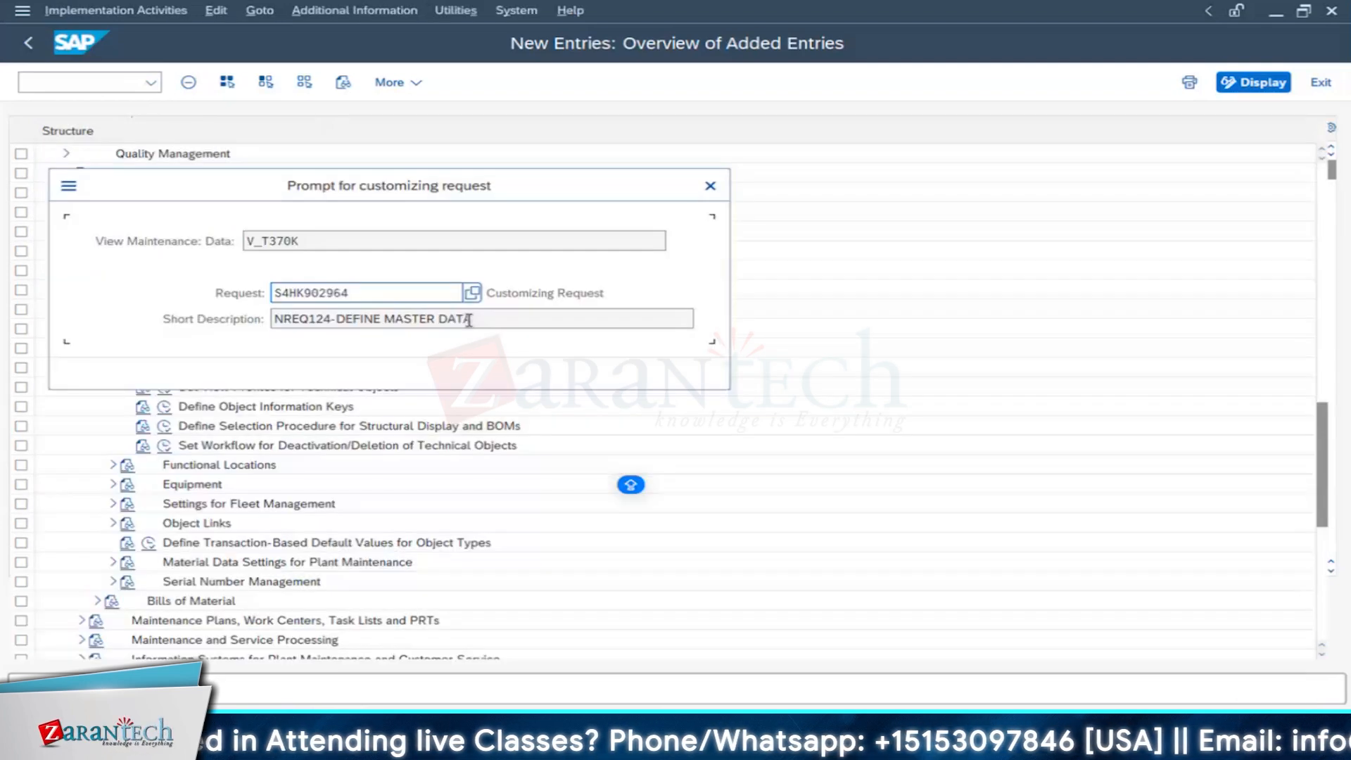
click(483, 372)
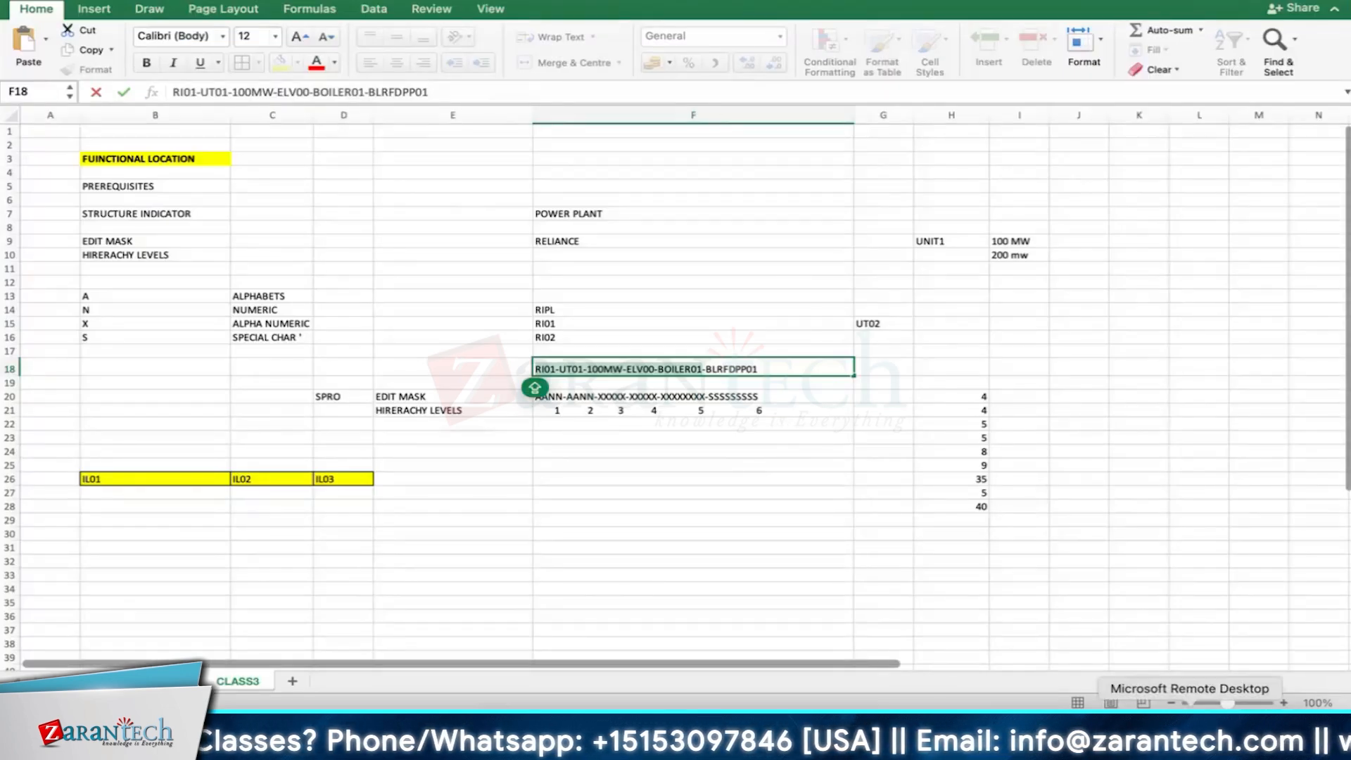
Step: Switch from the Excel sheet to the remote desktop and bring up the SAP session with the Create Functional Location master data
click(1189, 732)
key(super+Tab)
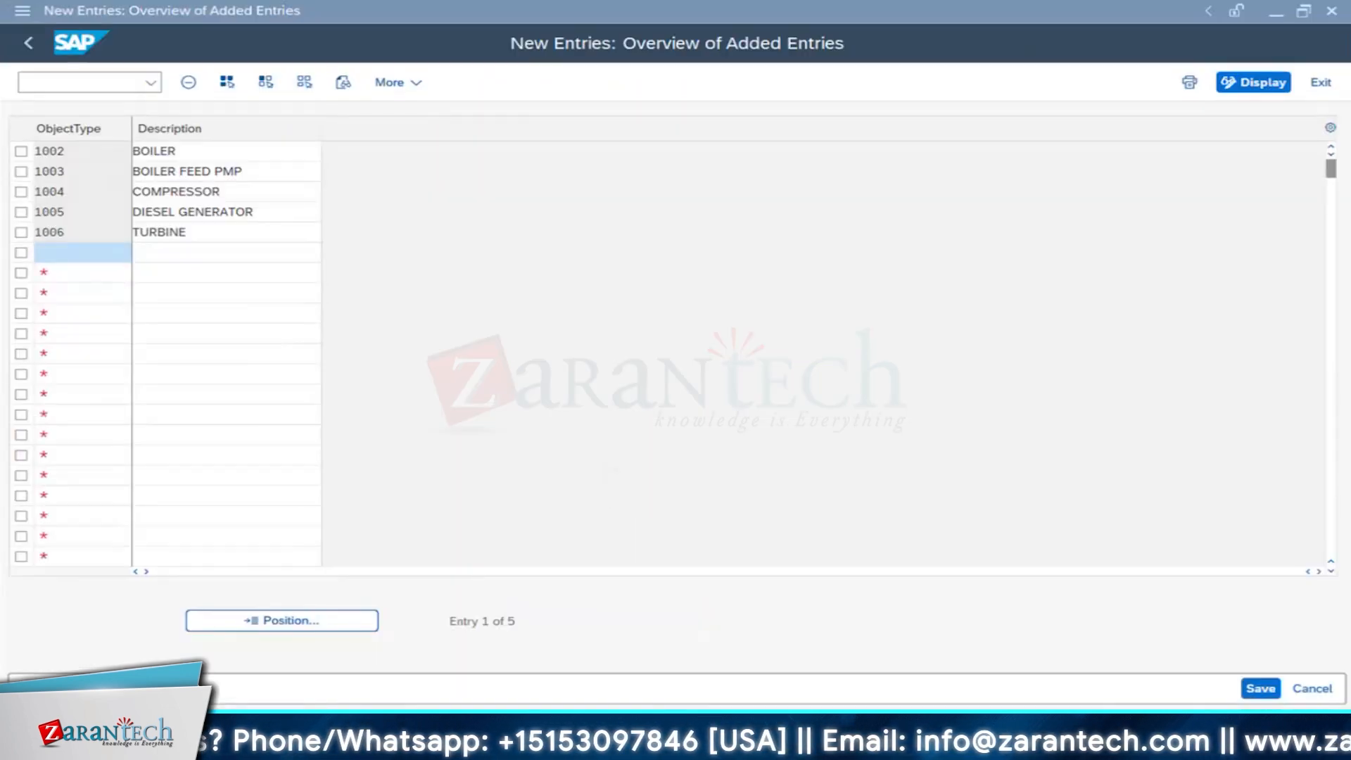
click(346, 735)
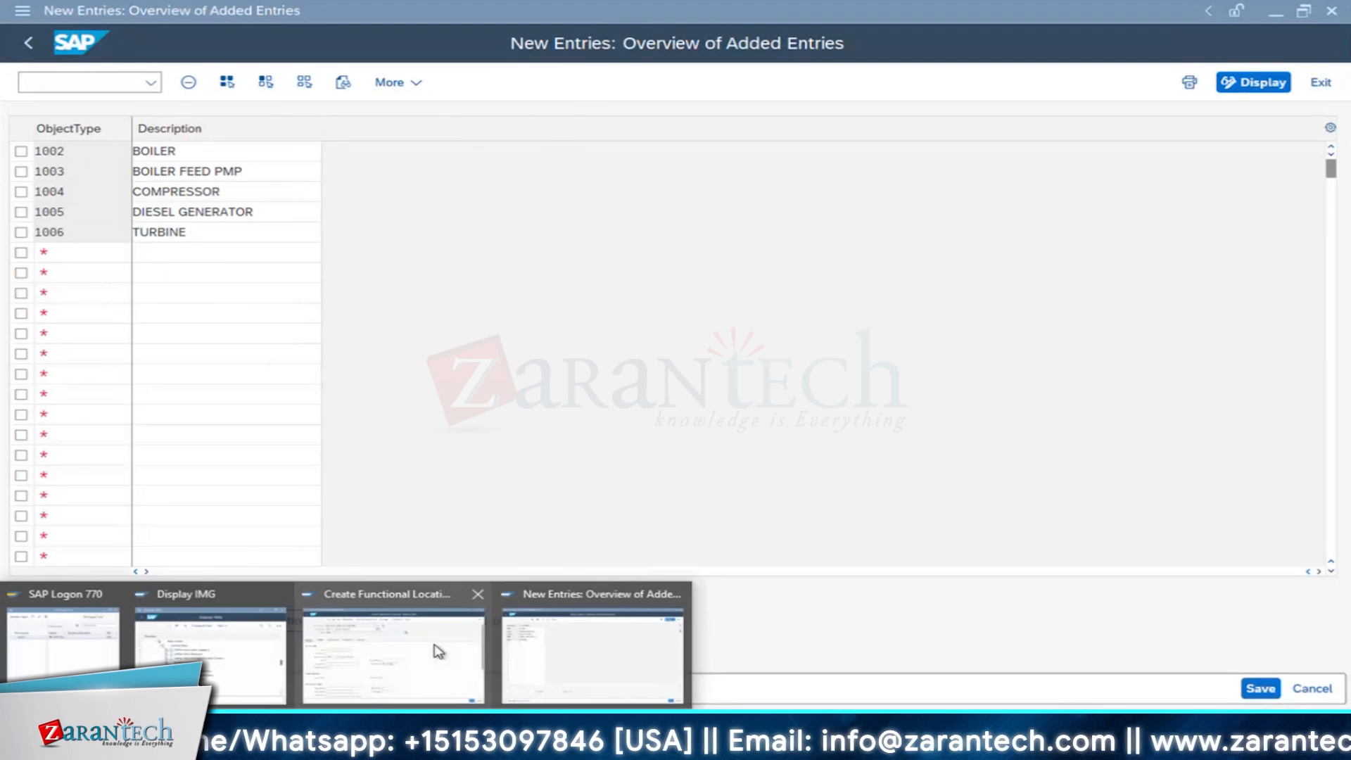
click(439, 652)
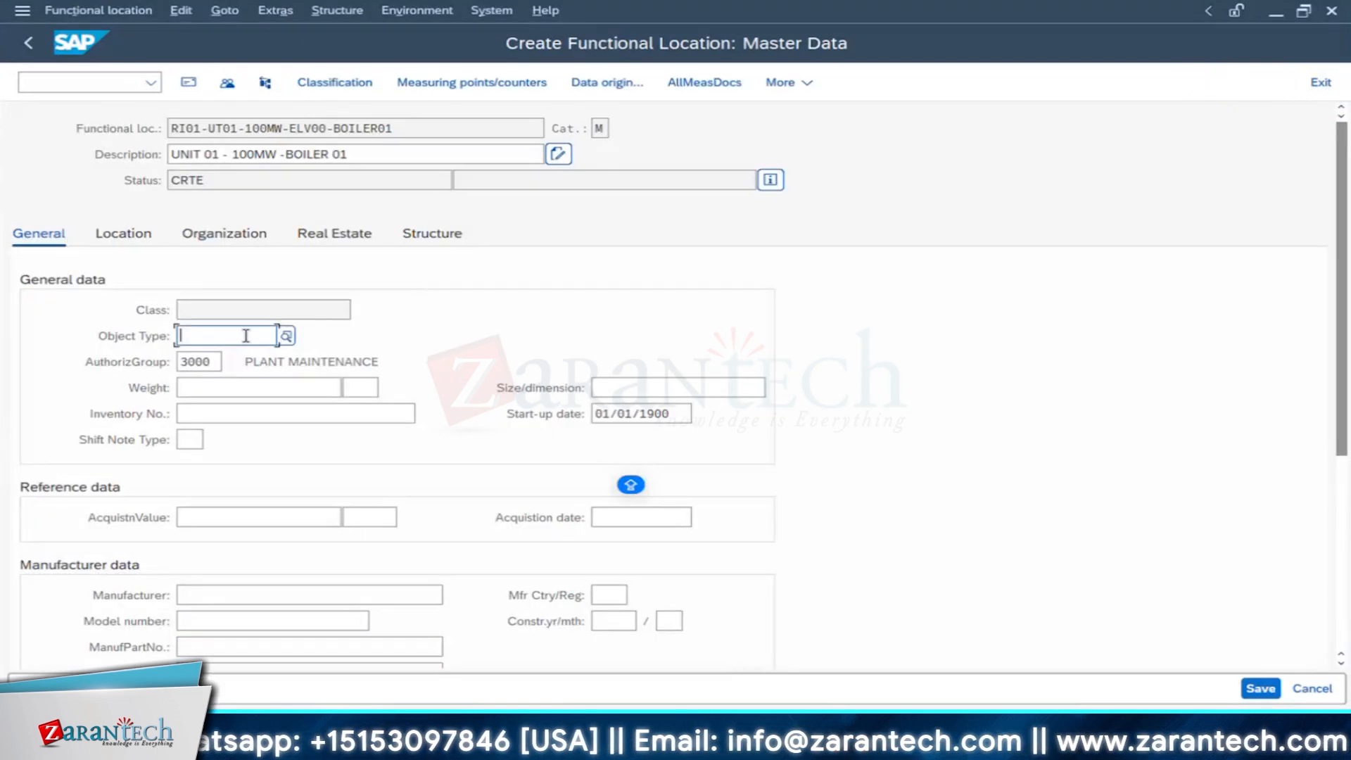
Step: Set the object type of functional location RI01-UT01-100MW-ELV00-BOILER01 to 1002
text(1002)
key(Return)
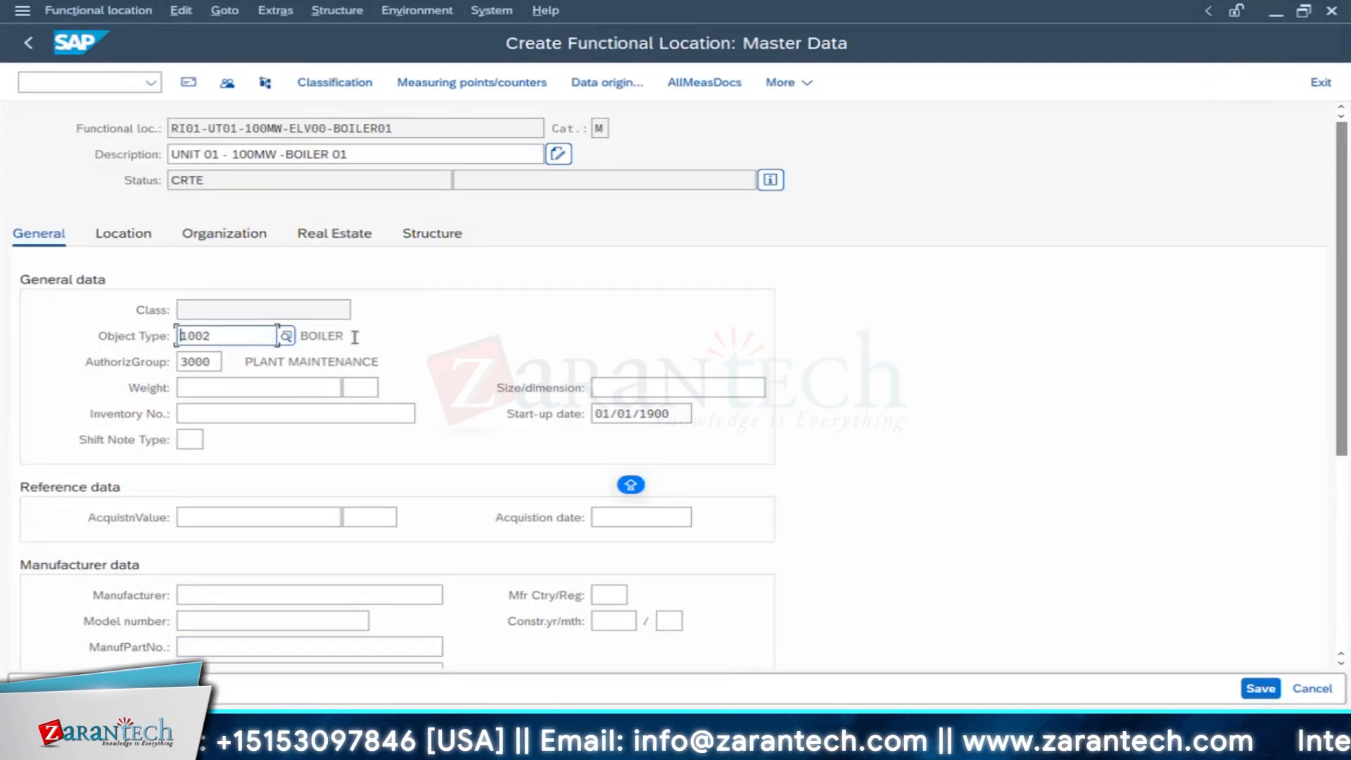
drag(356, 337, 298, 338)
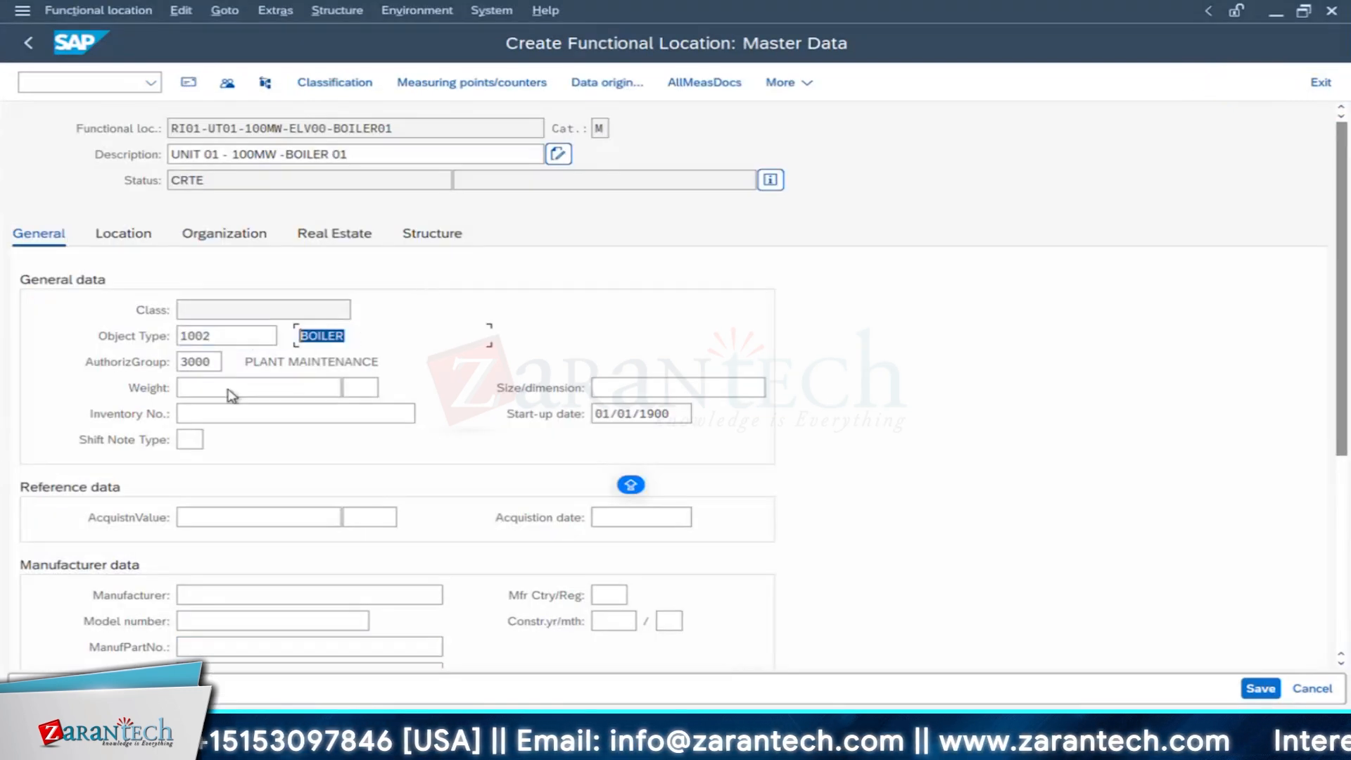
Step: Set the boiler location's weight to 100 TON in the general data
click(273, 390)
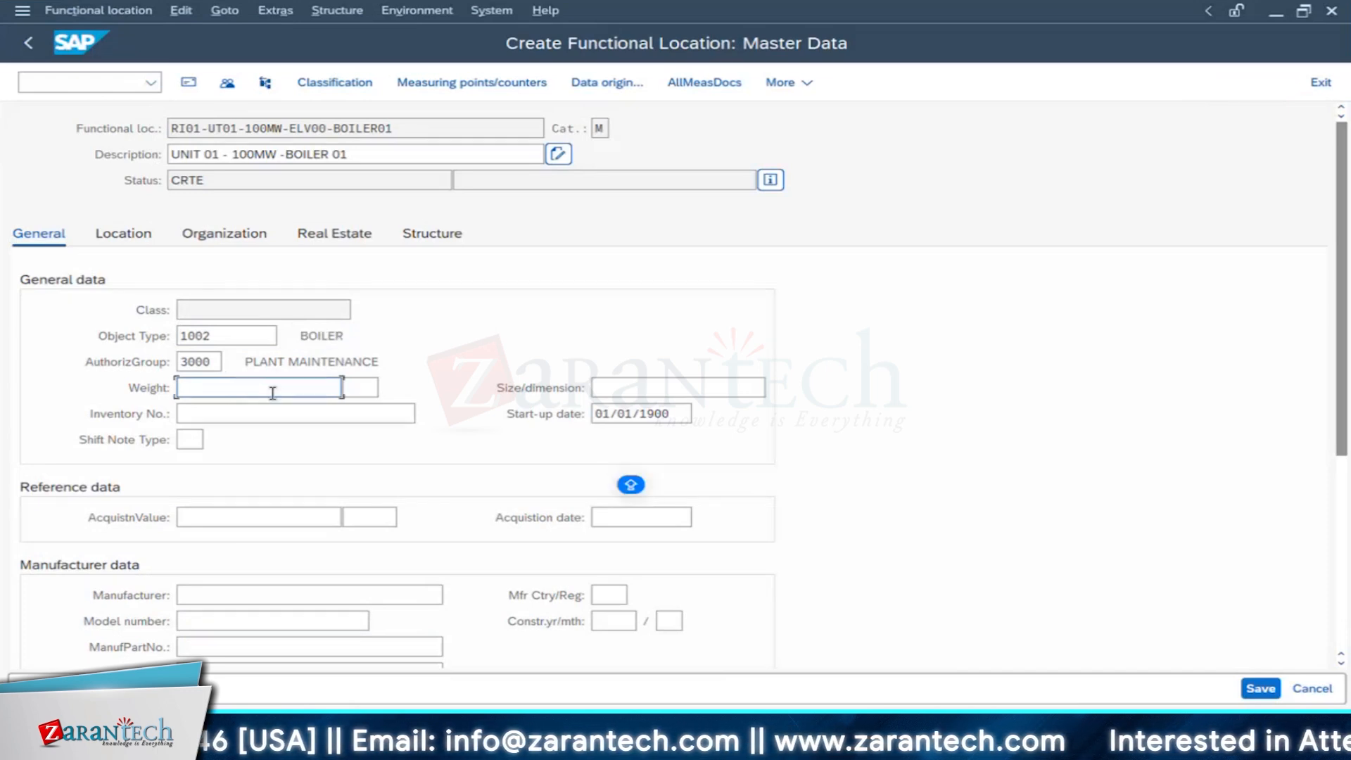
text(100)
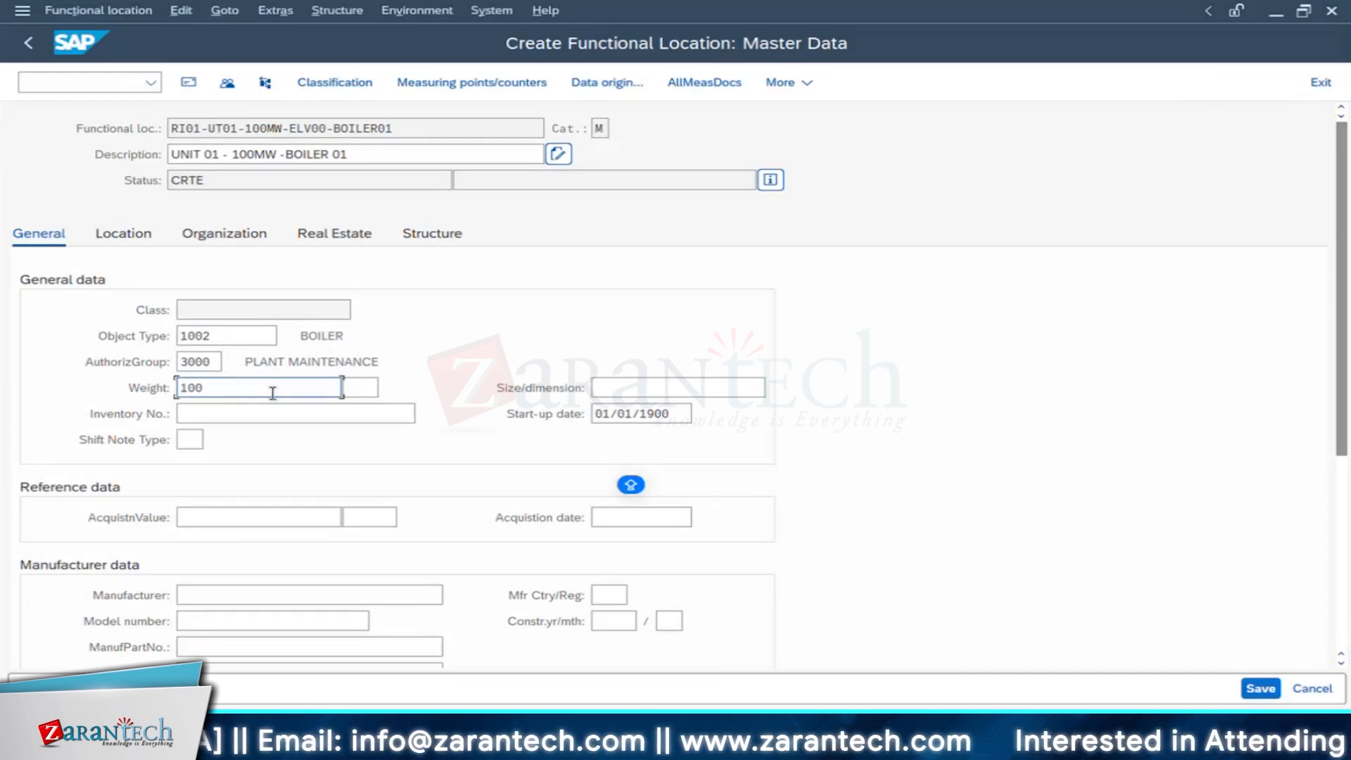
key(Tab)
text(TON)
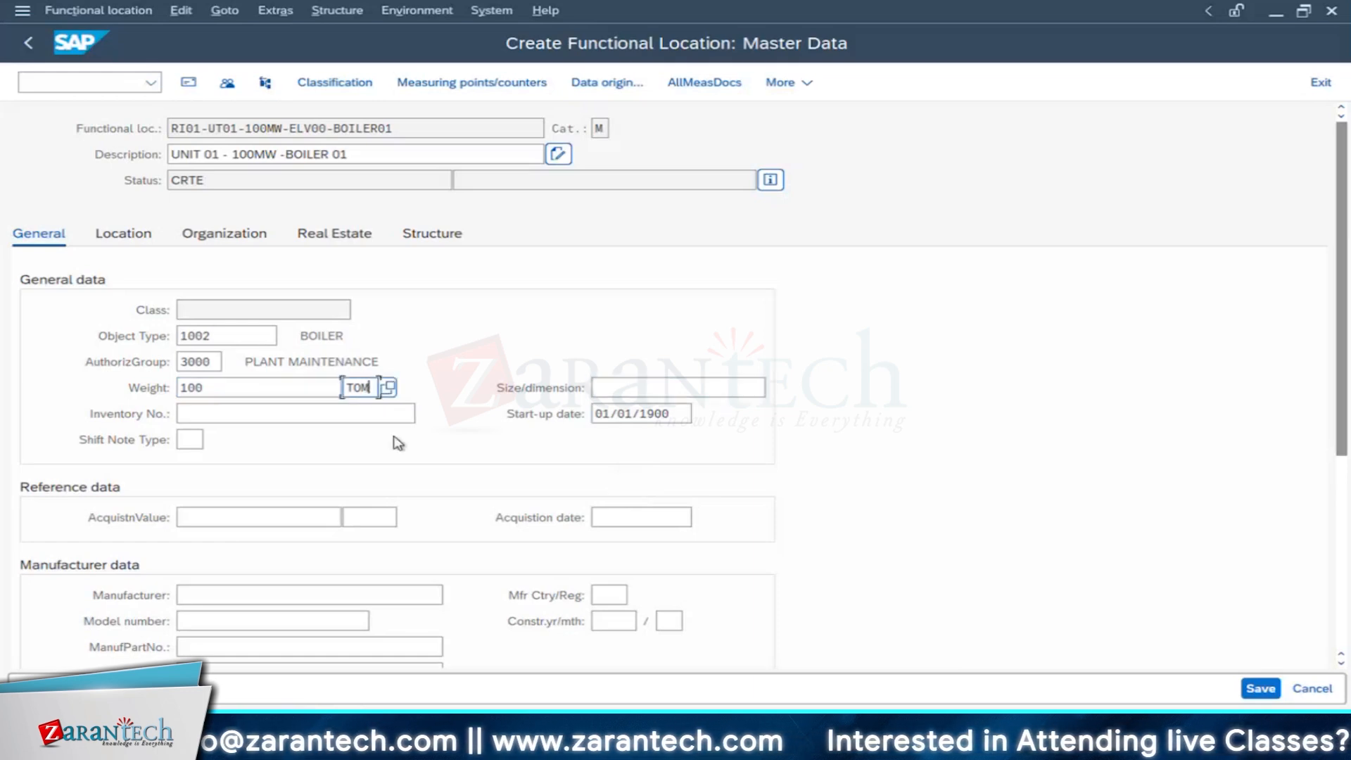
key(Tab)
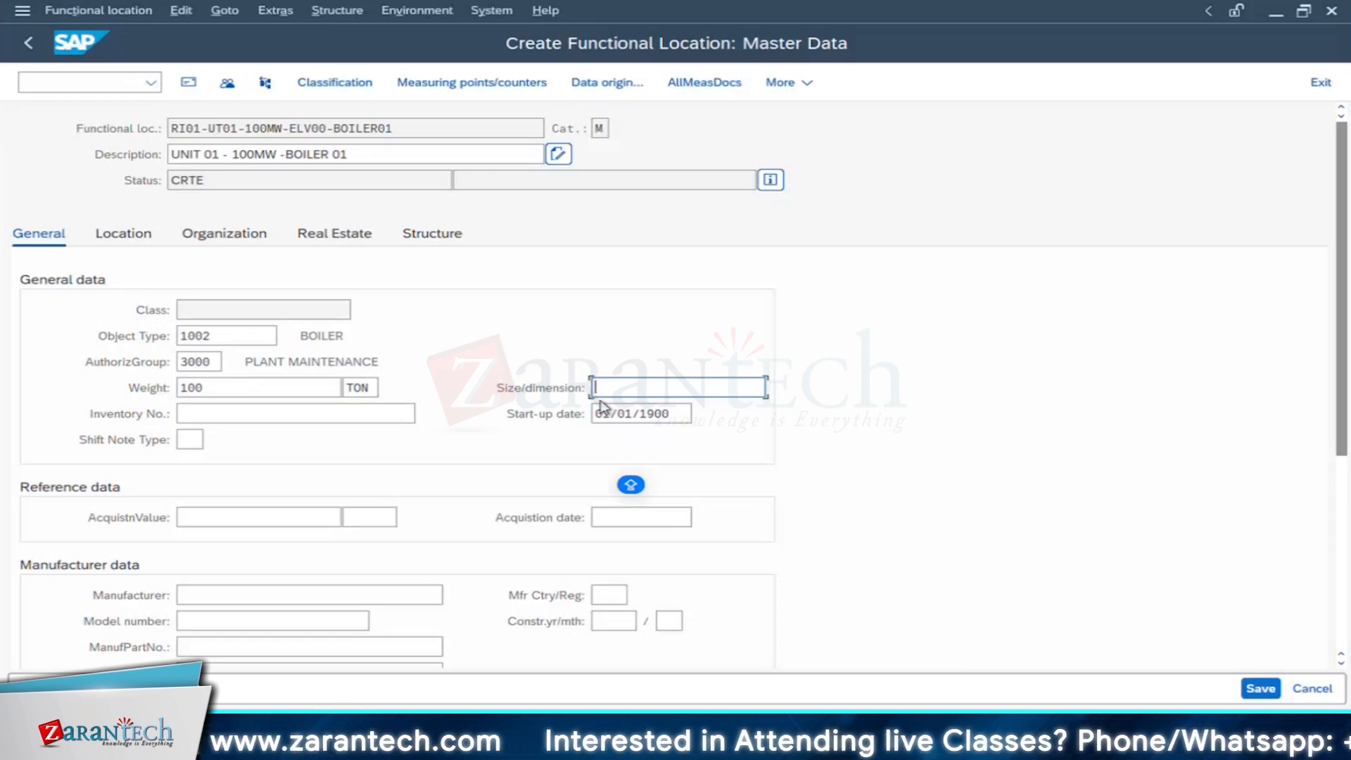
Step: Enter 1000X1000X1000 as the boiler location's size/dimension
text(100)
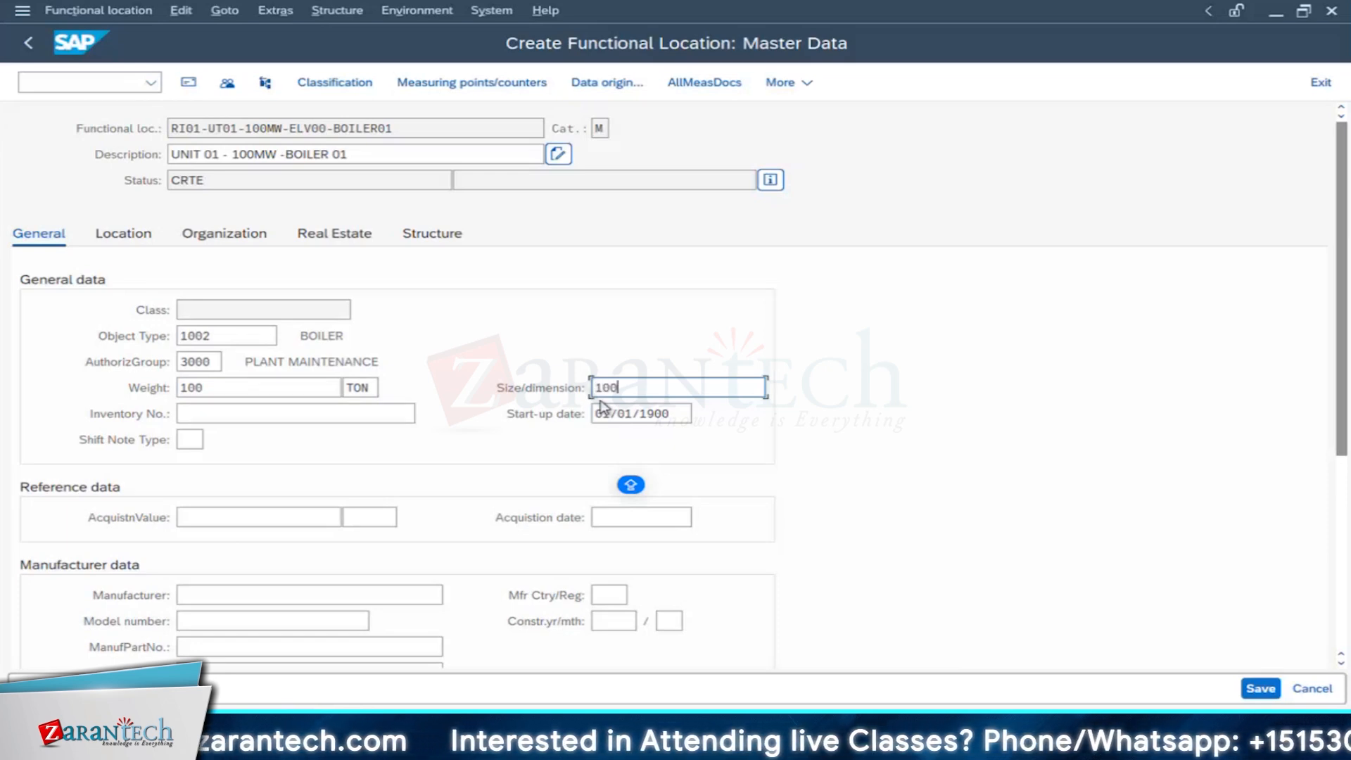
text(0X1)
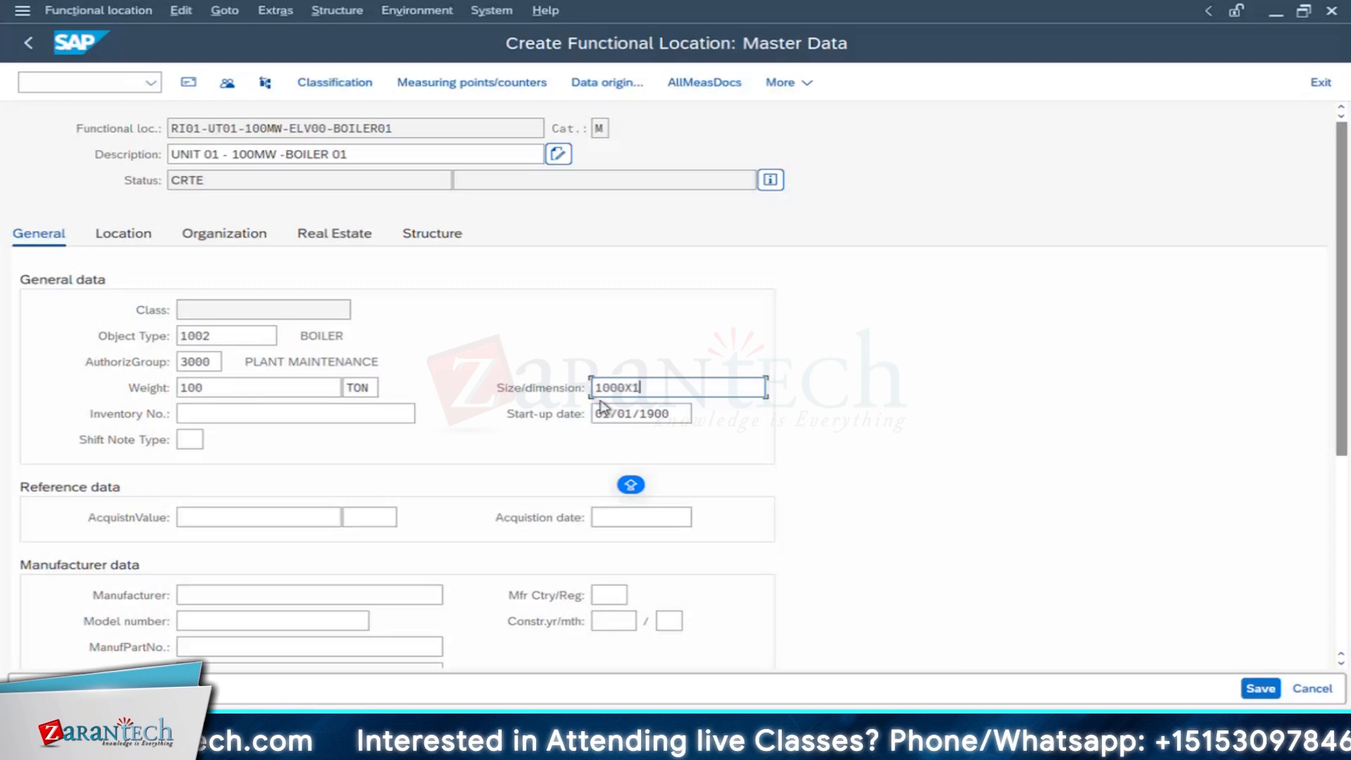
text(000)
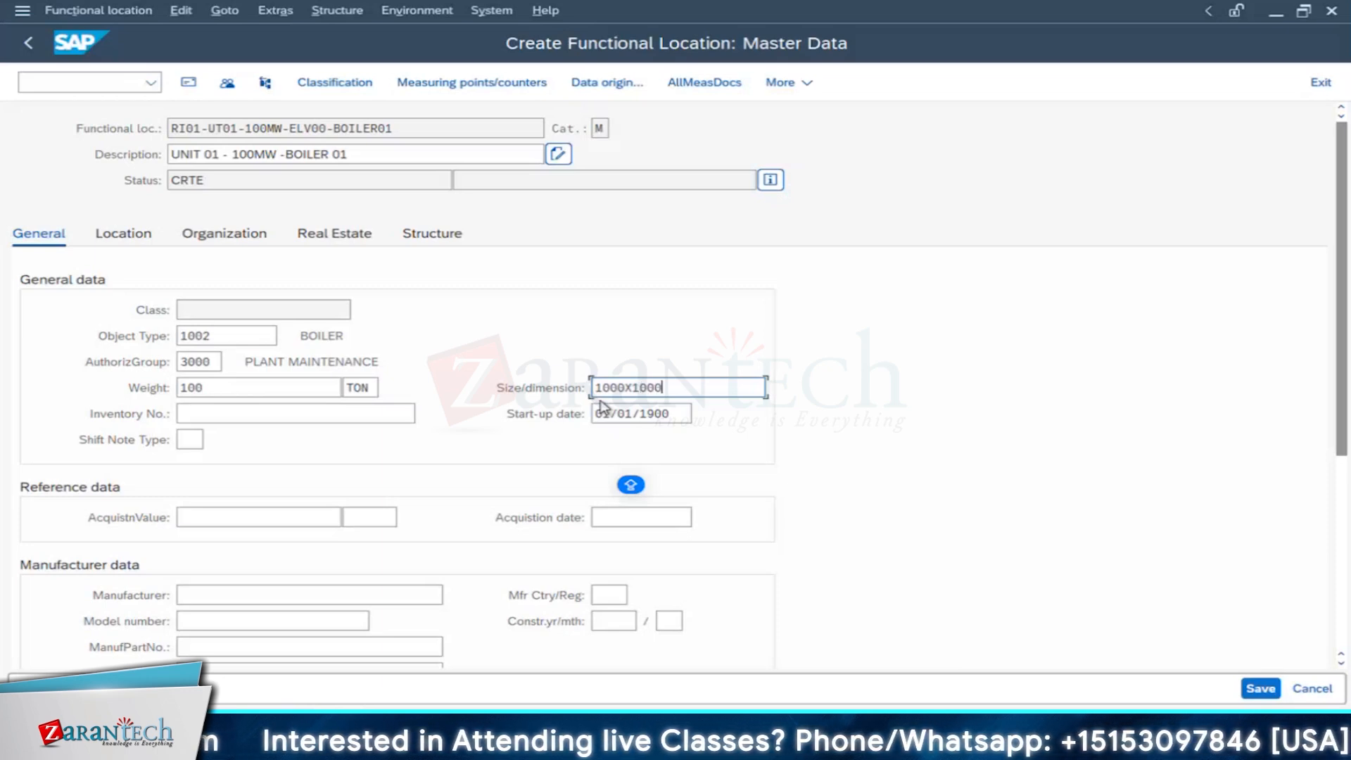
text(X1000)
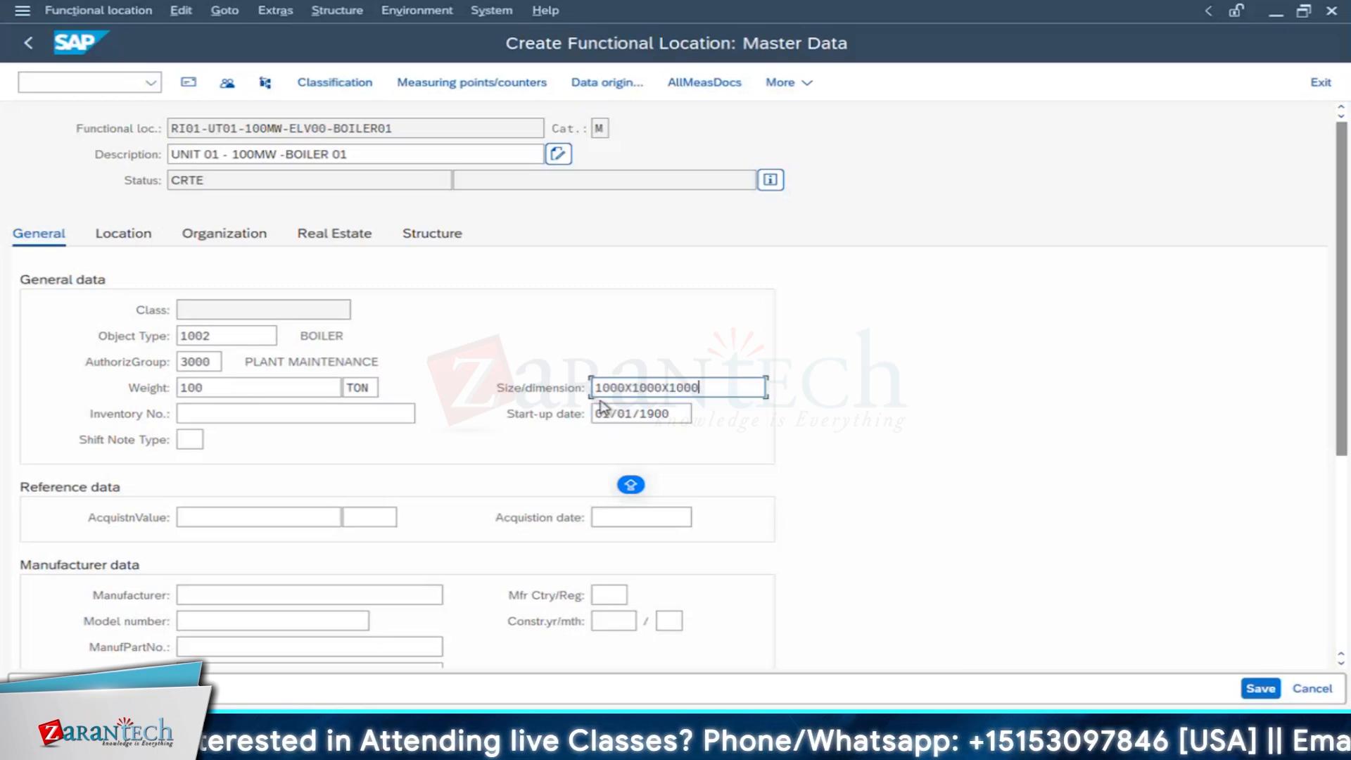
Step: Fill in the reference data with an acquisition value of 10000000 EUR and the acquisition date 01/01/1900
scroll(458, 447, down, 2)
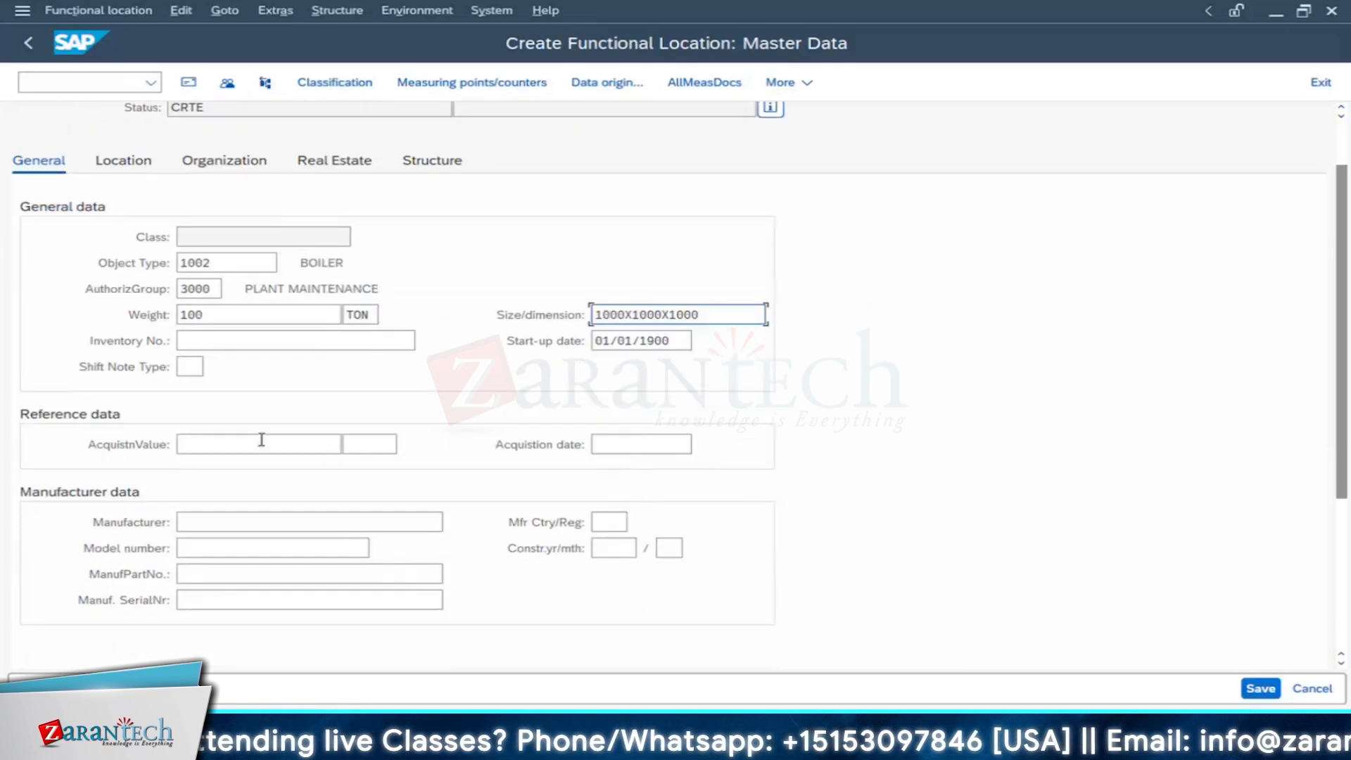
click(261, 442)
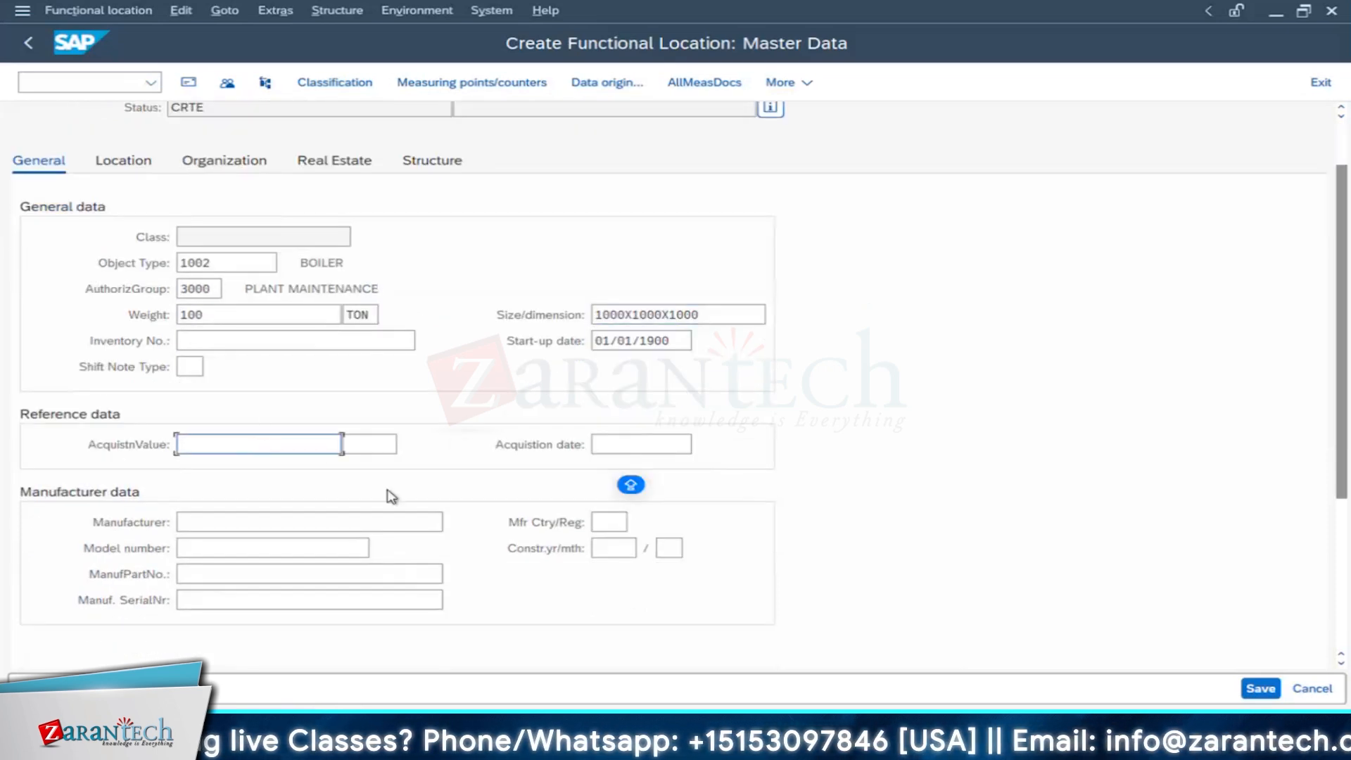
text(10000000)
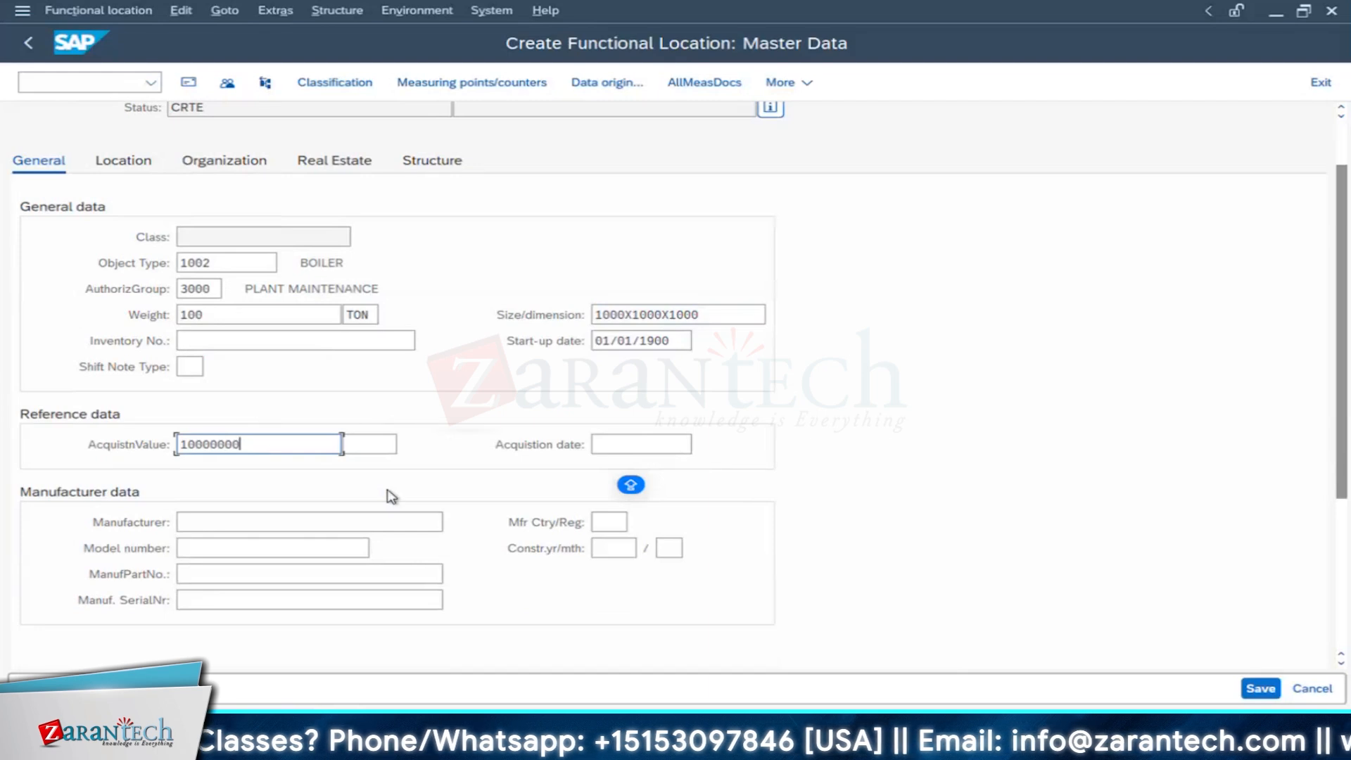
key(Tab)
text(EUR)
key(Tab)
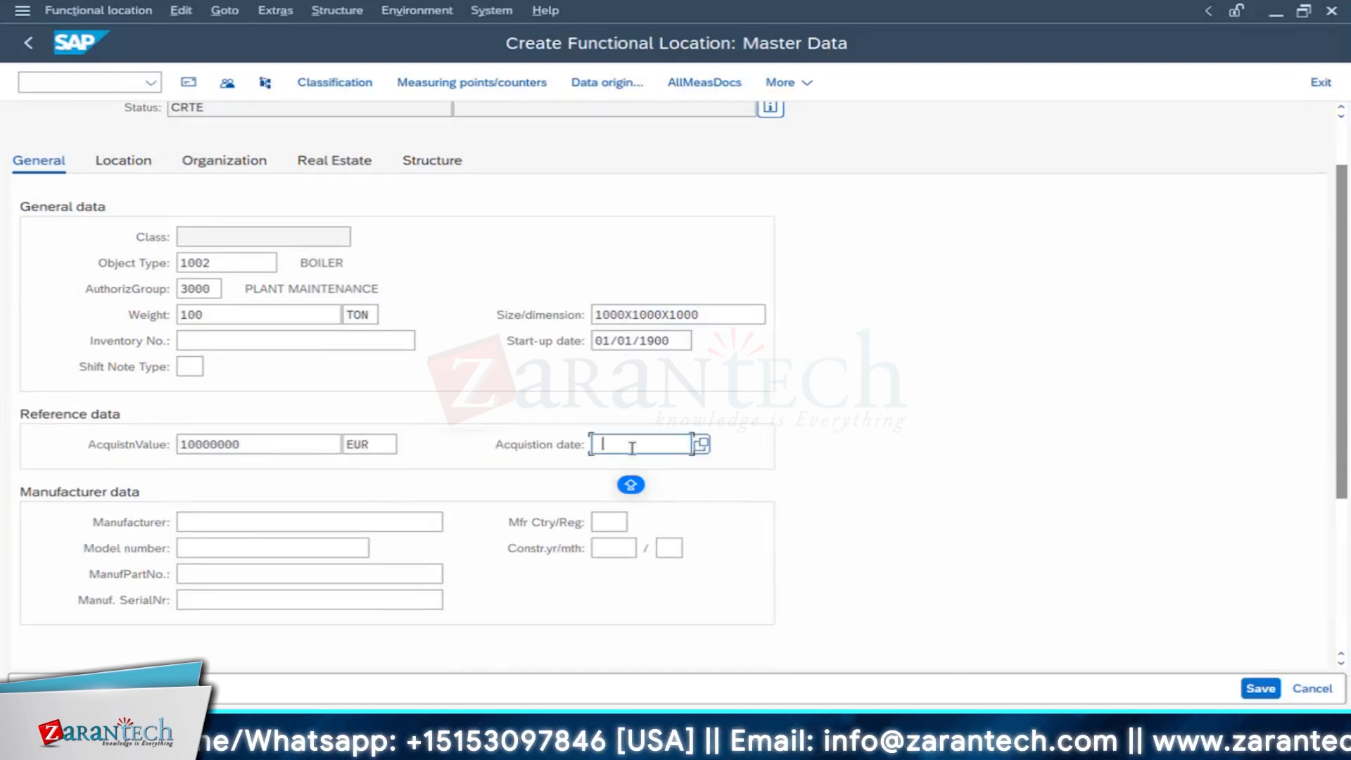
text(01/)
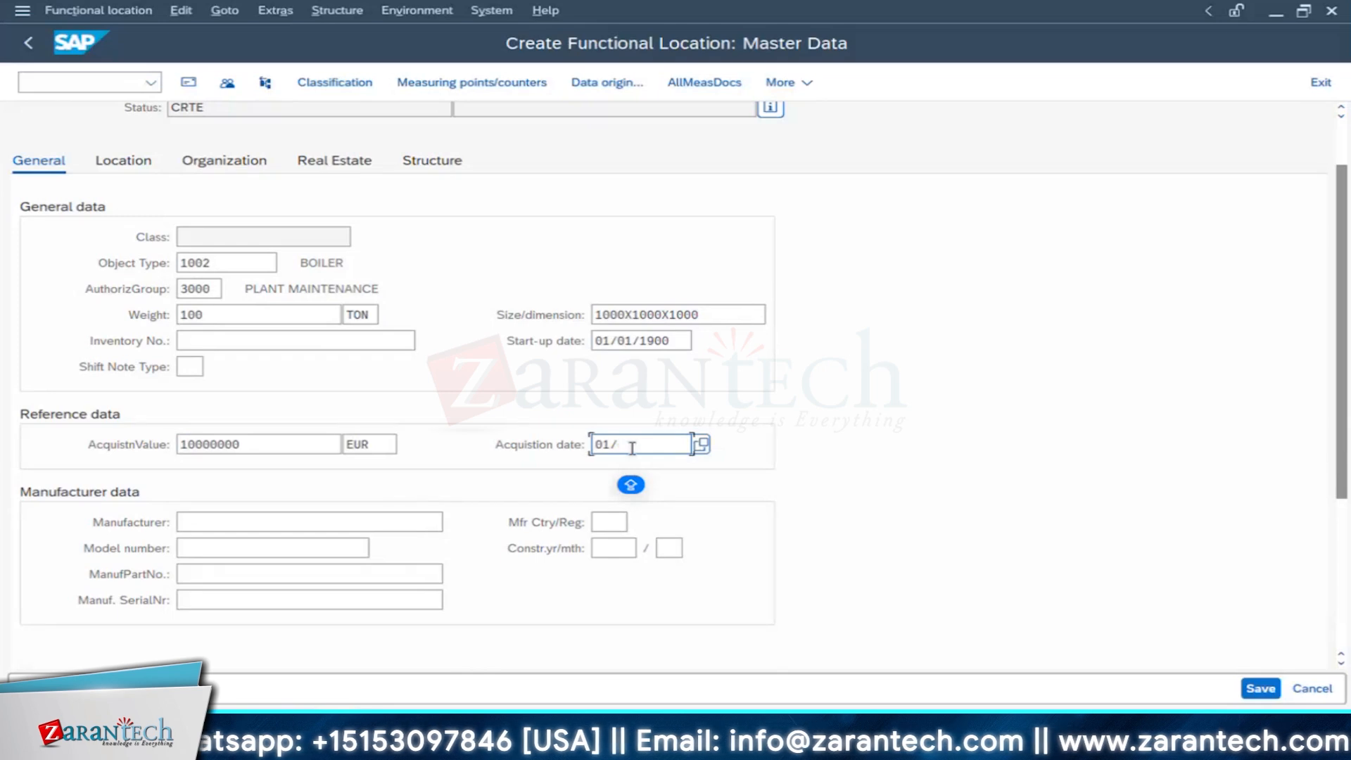
text(01/1900)
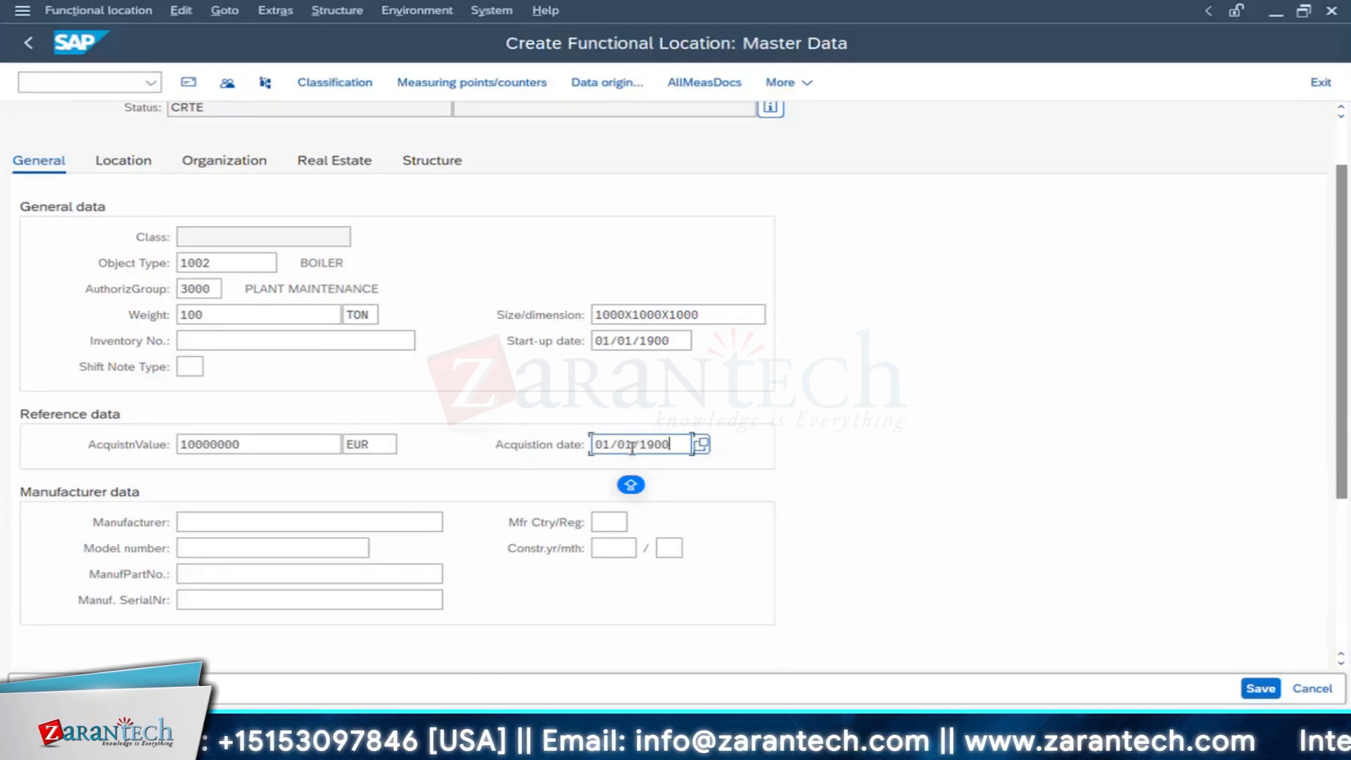
Step: Enter SIEMENS as the manufacturer in the boiler location's manufacturer data
click(233, 527)
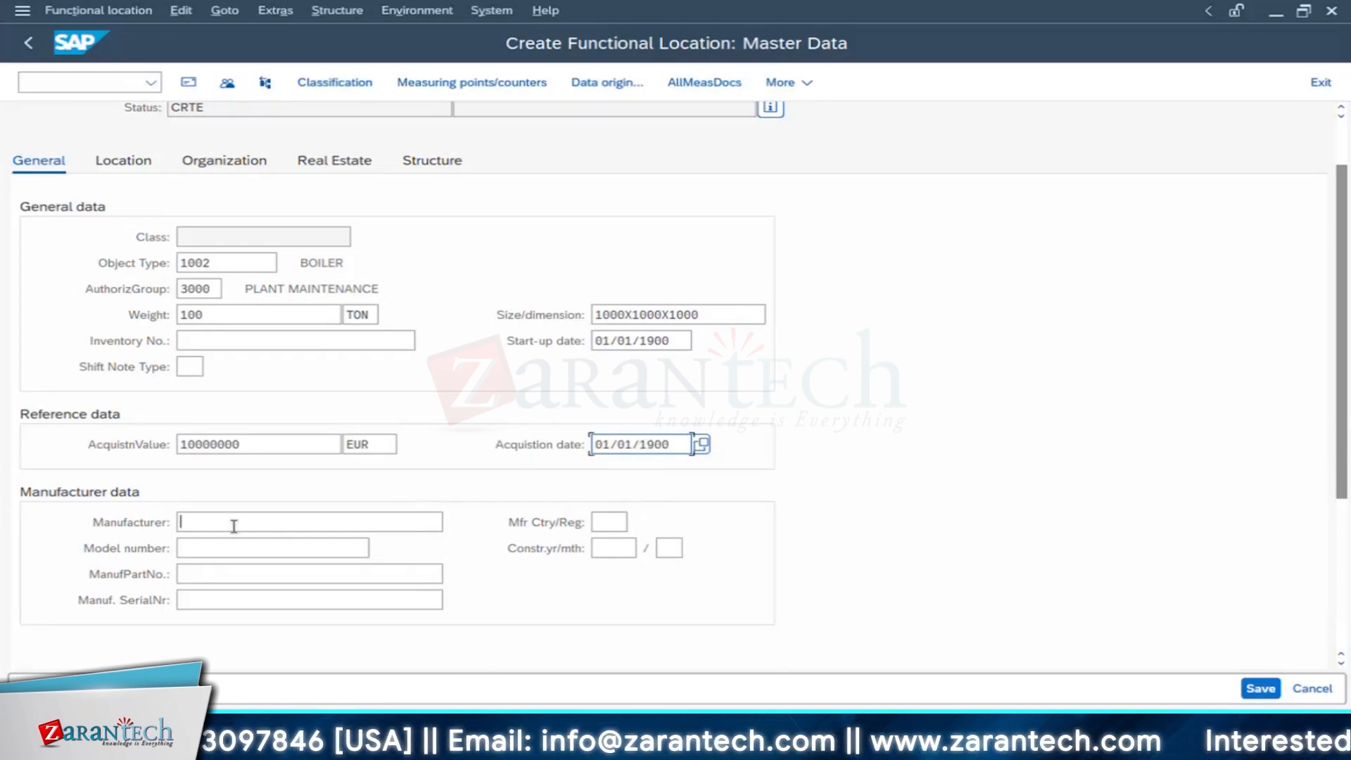
text(SIEM)
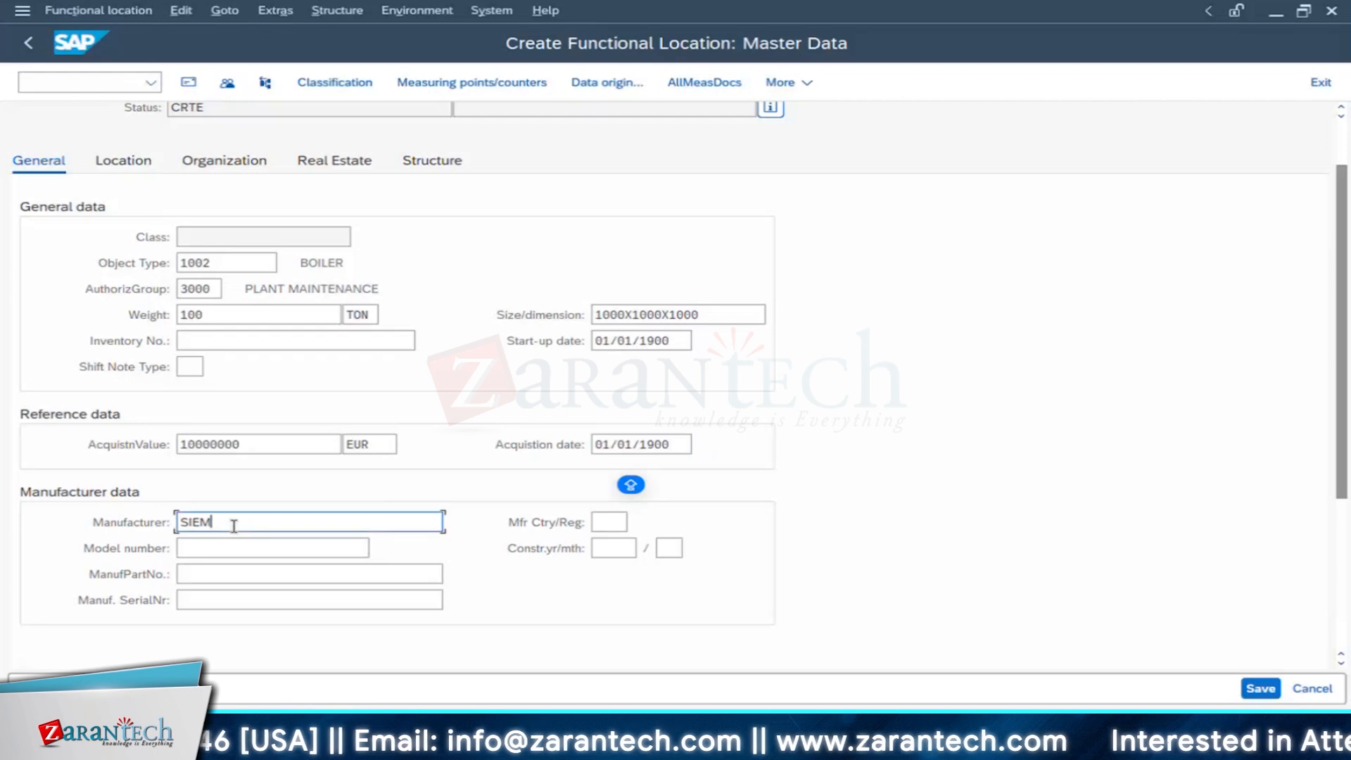
text(ENS)
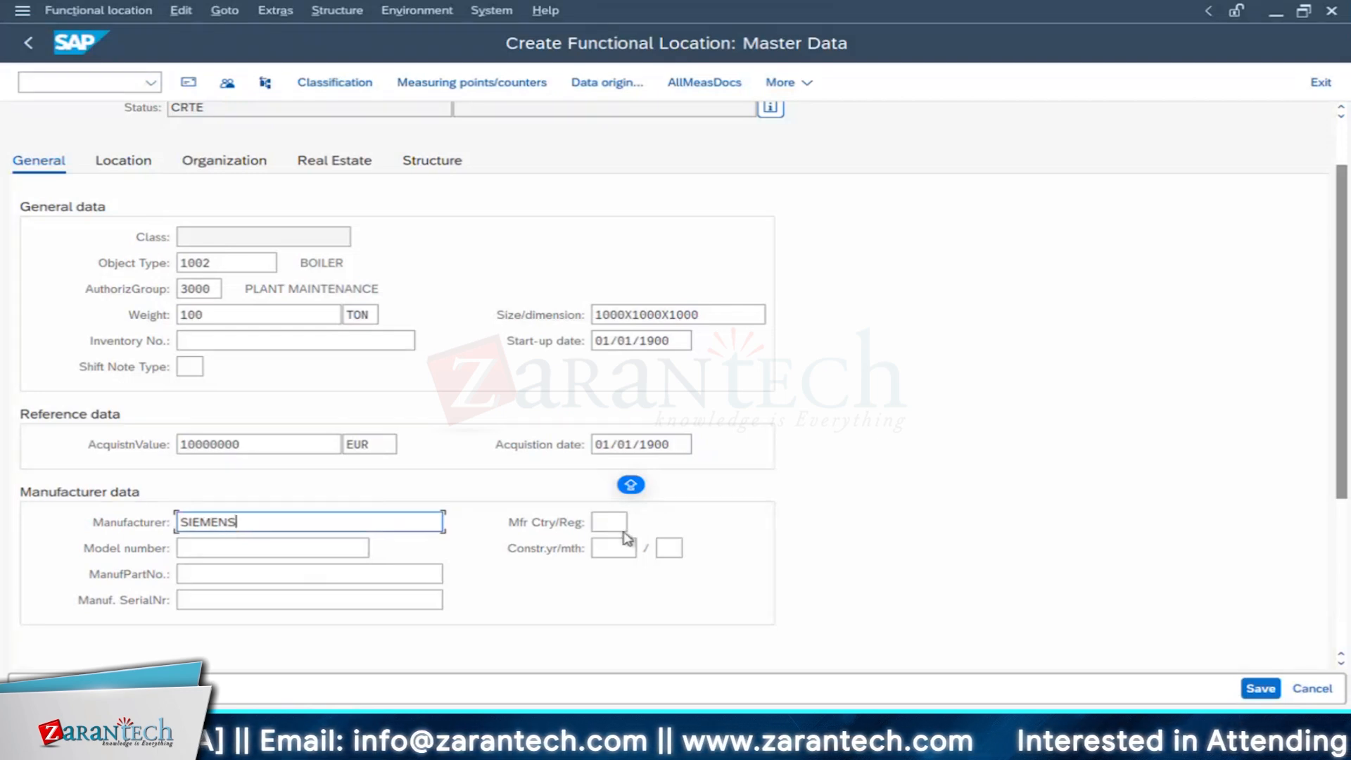
click(609, 524)
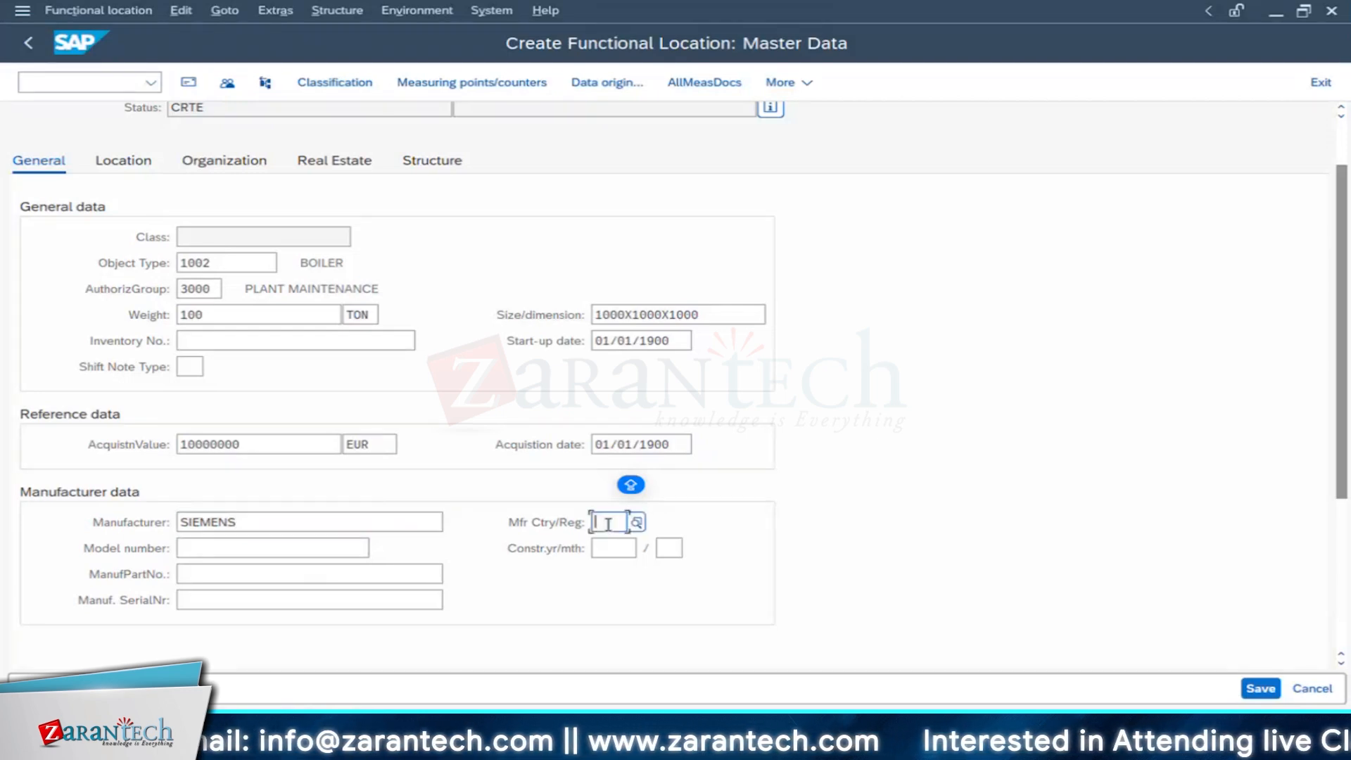
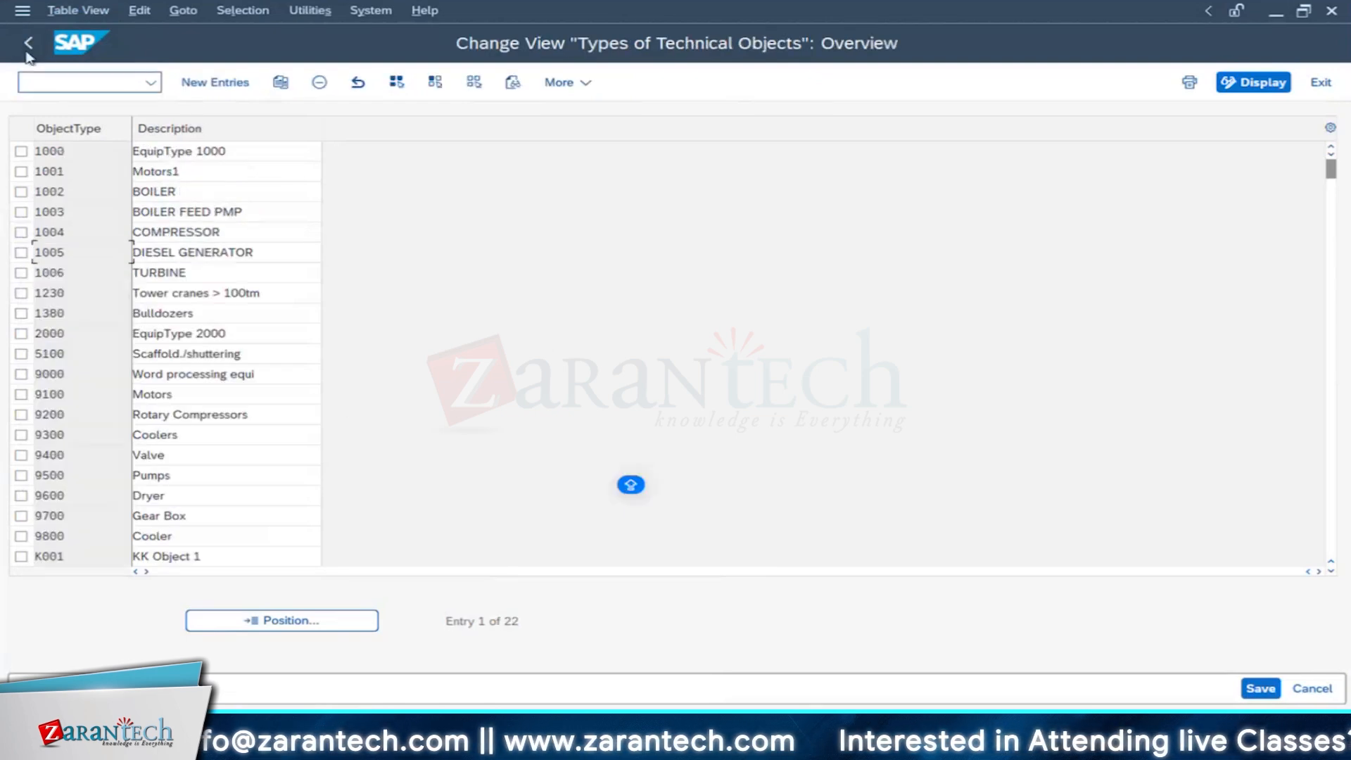
Step: Examine the existing maintenance planner groups under Define Planner Groups, especially those of plant 1710, and return to the IMG structure
click(28, 45)
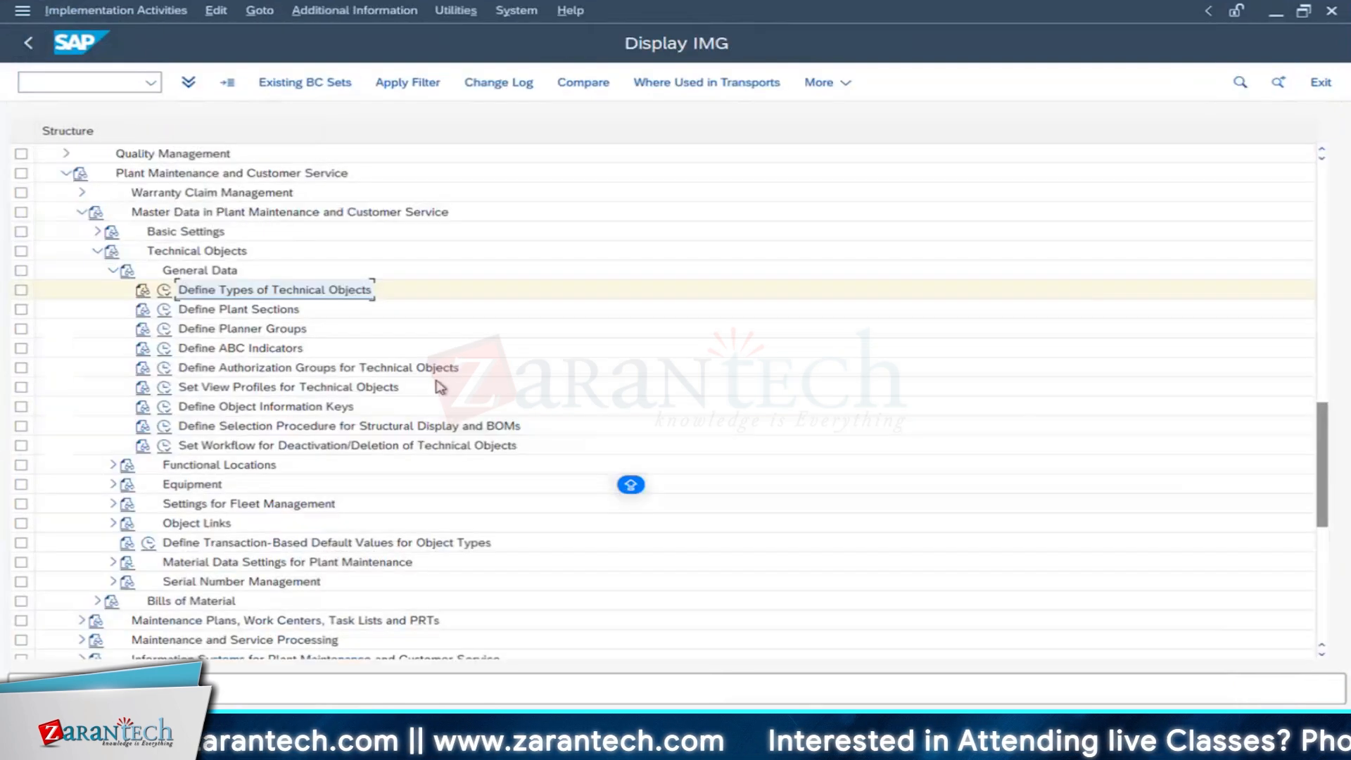
click(260, 330)
click(268, 313)
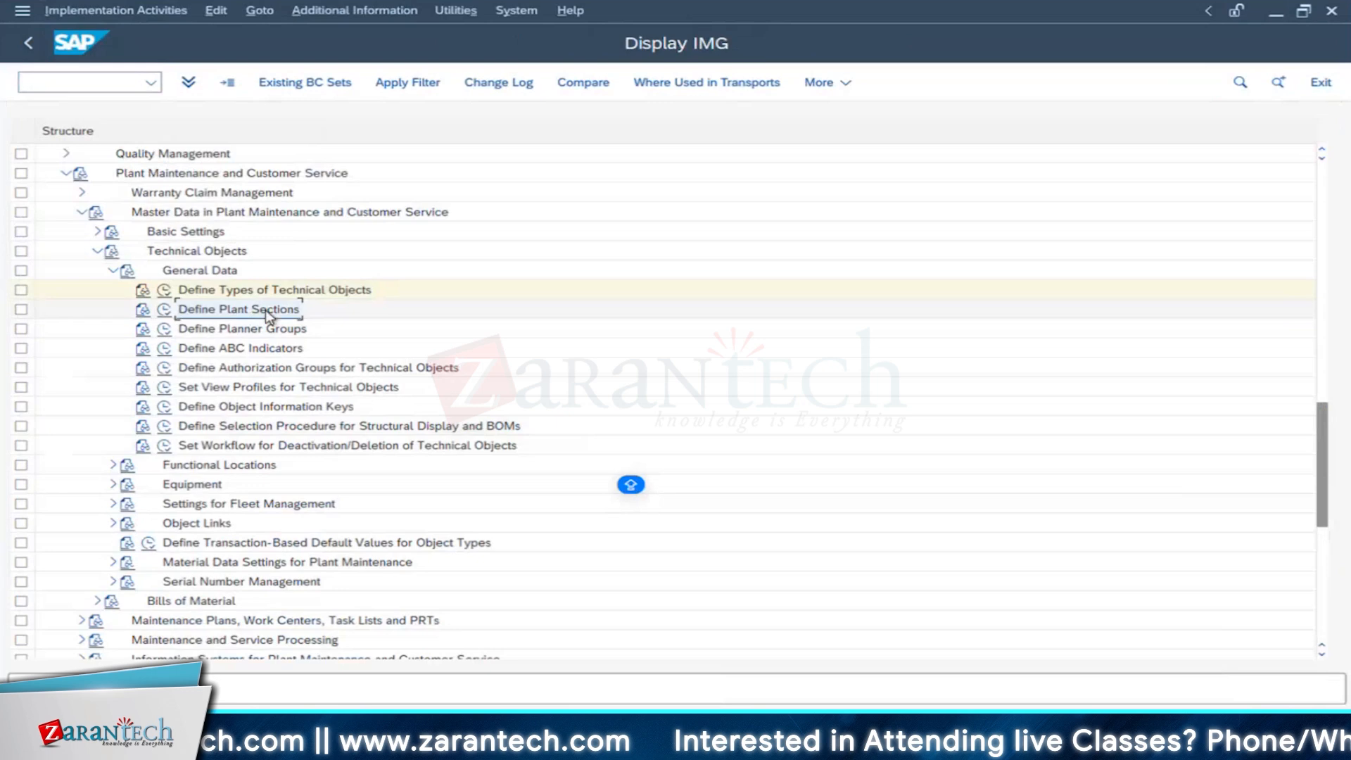
click(221, 334)
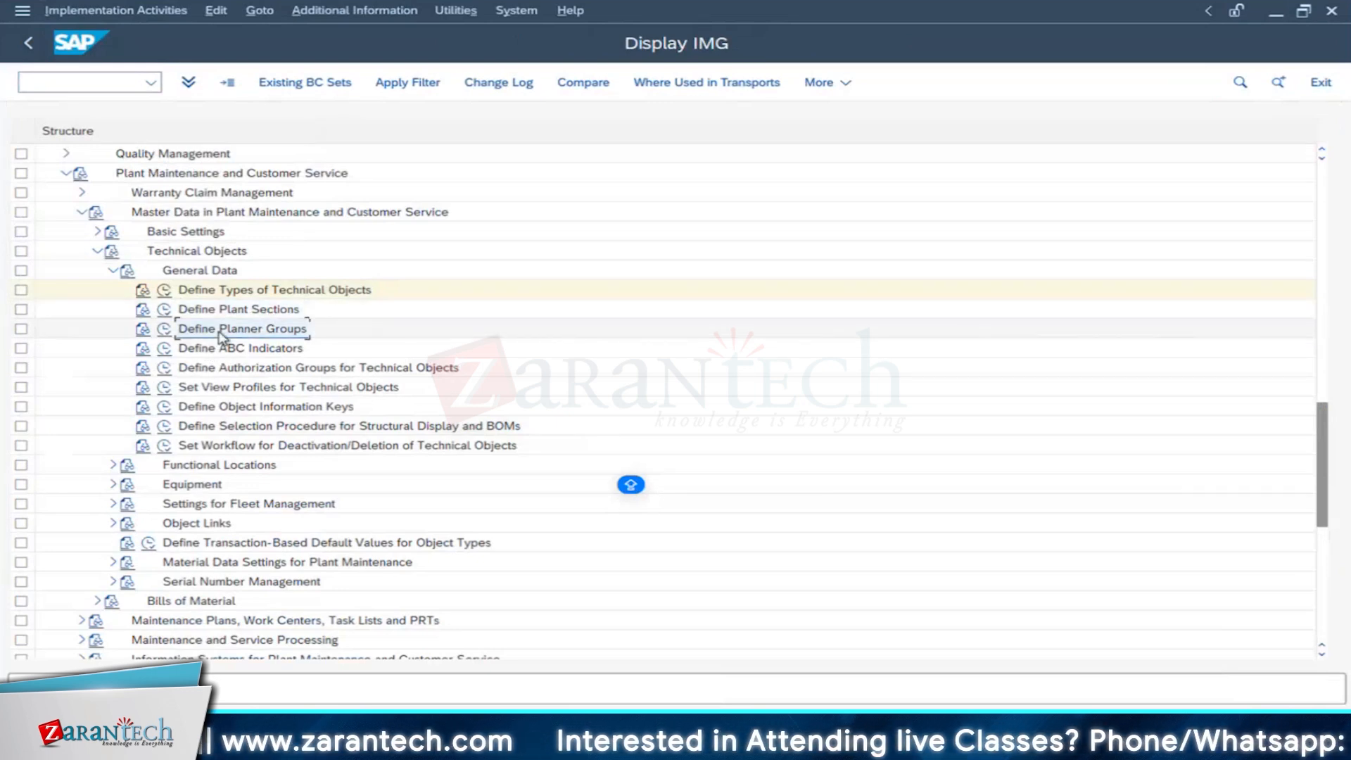
click(163, 330)
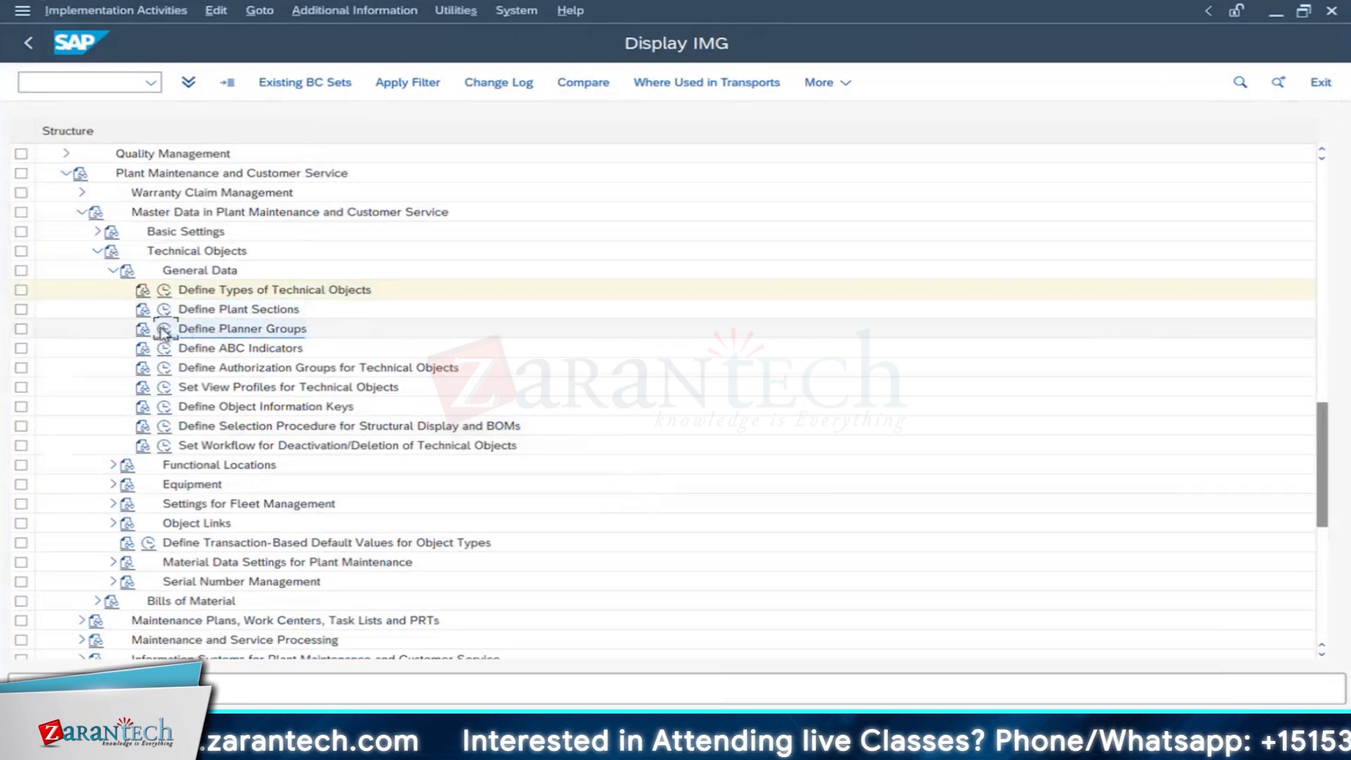
click(163, 330)
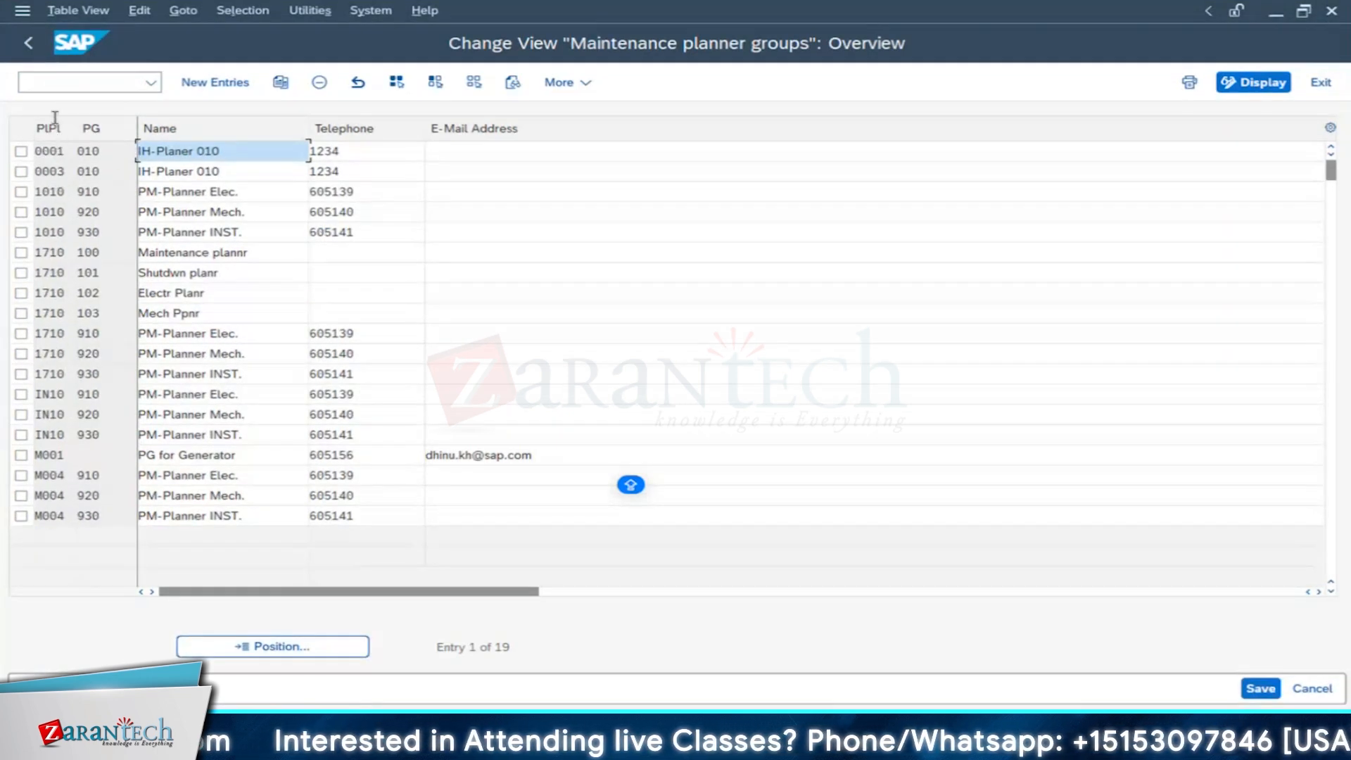
click(52, 274)
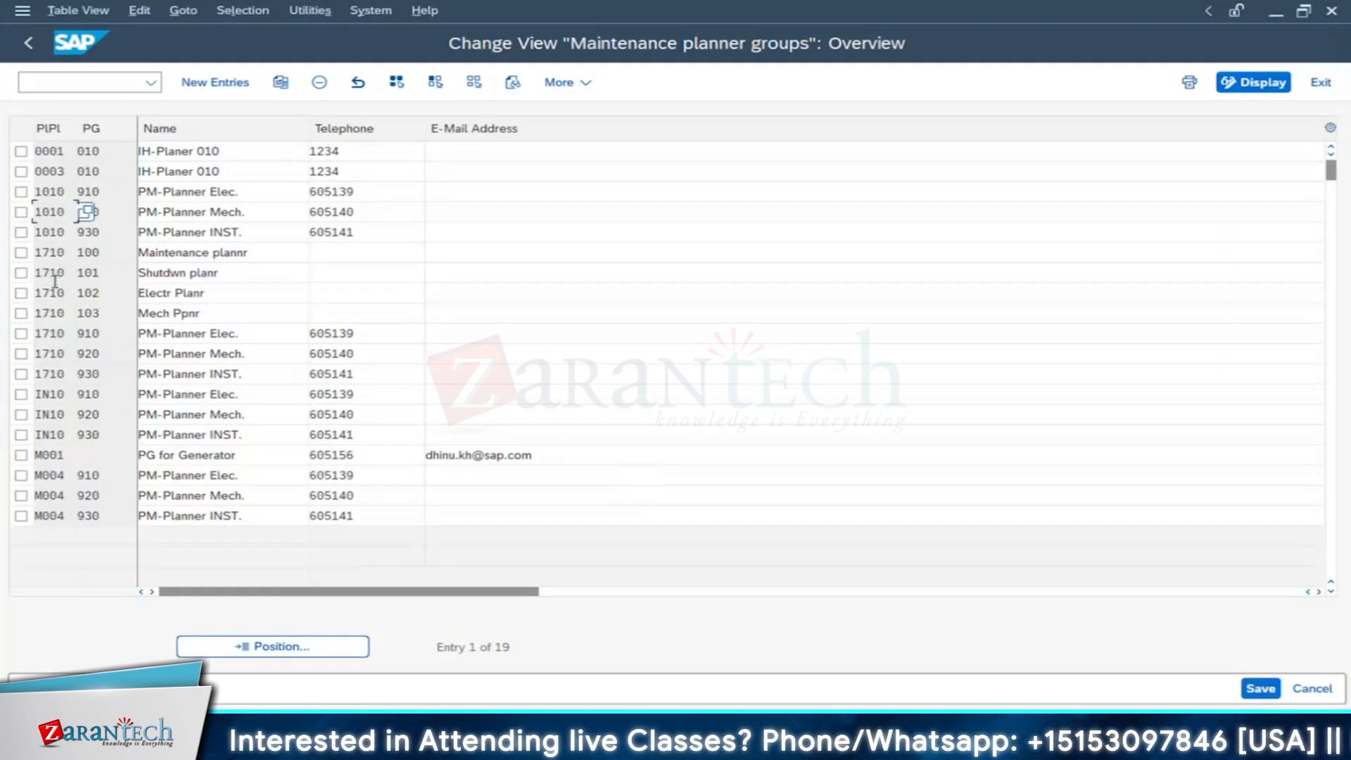
click(30, 53)
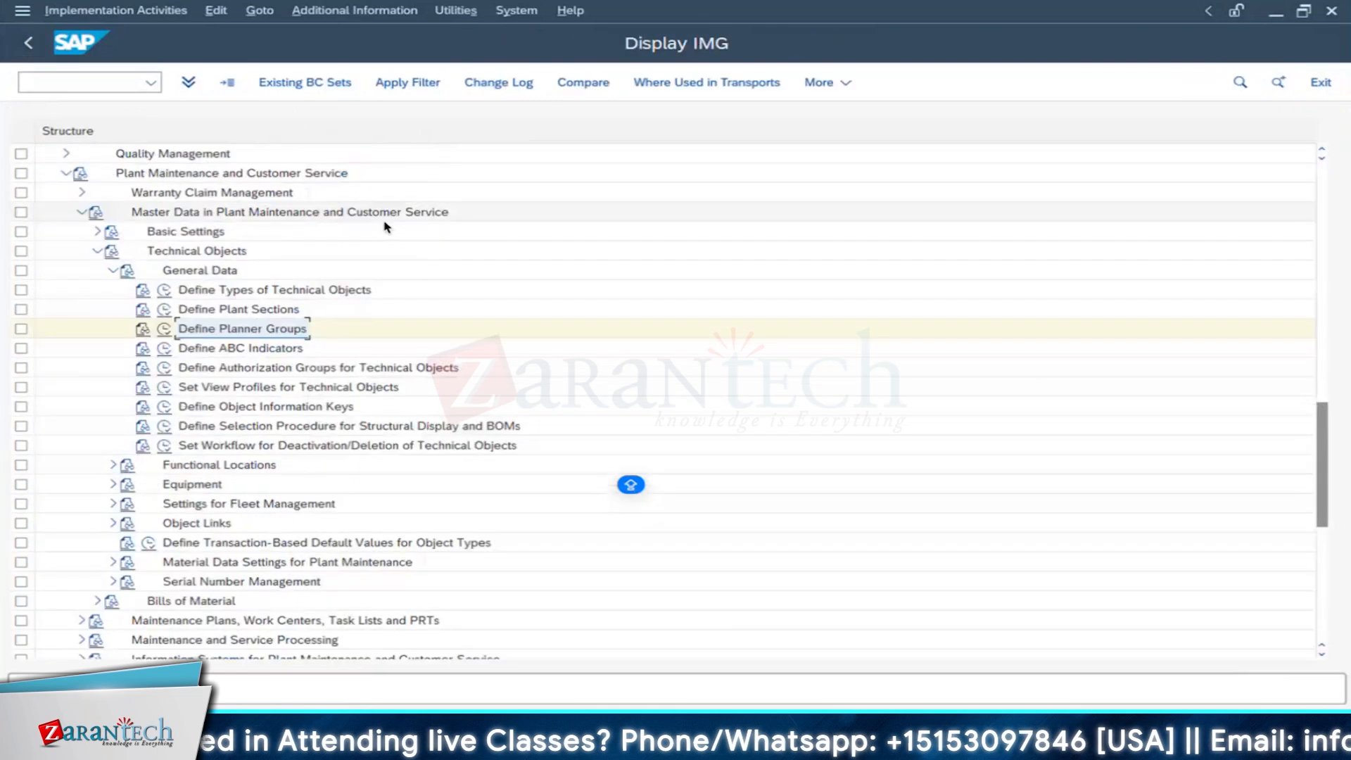
Step: Open the Define Plant Sections customizing table and widen its plant column
click(258, 317)
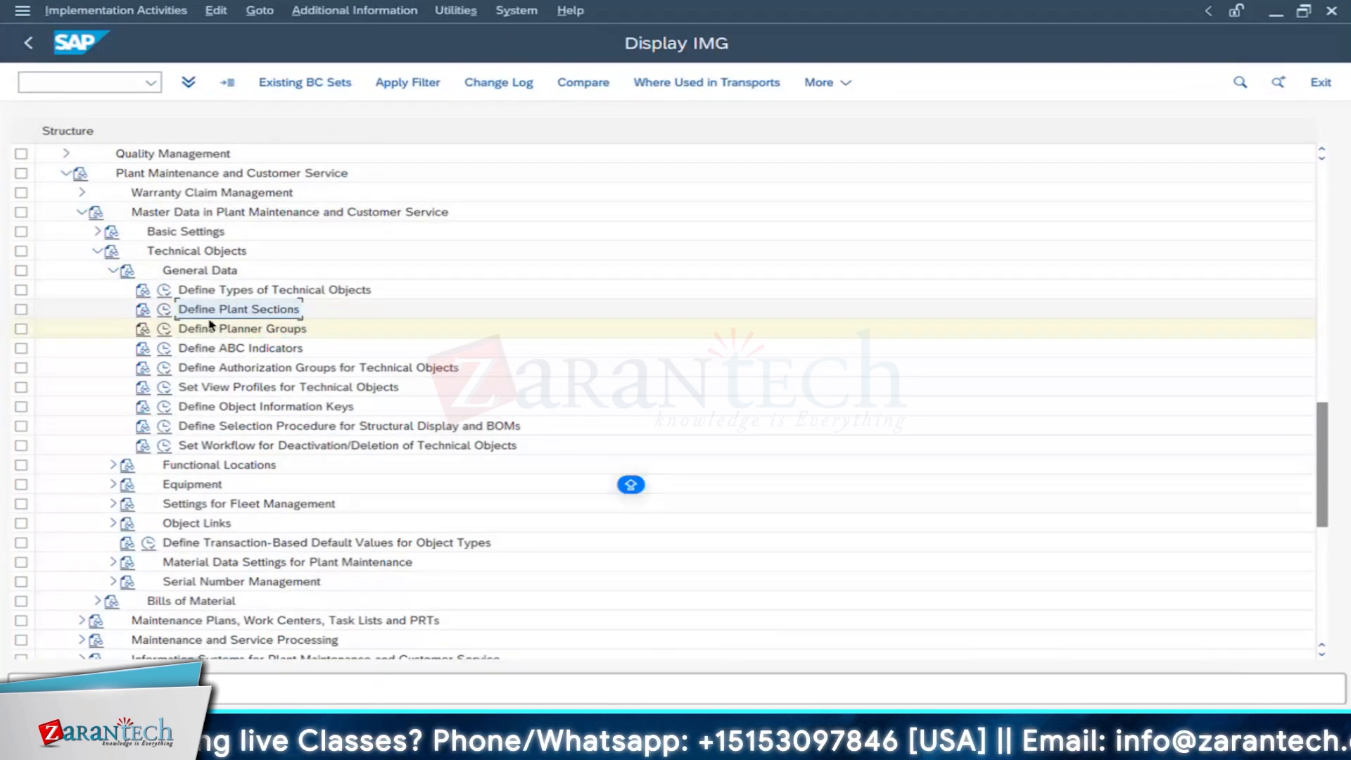
click(164, 311)
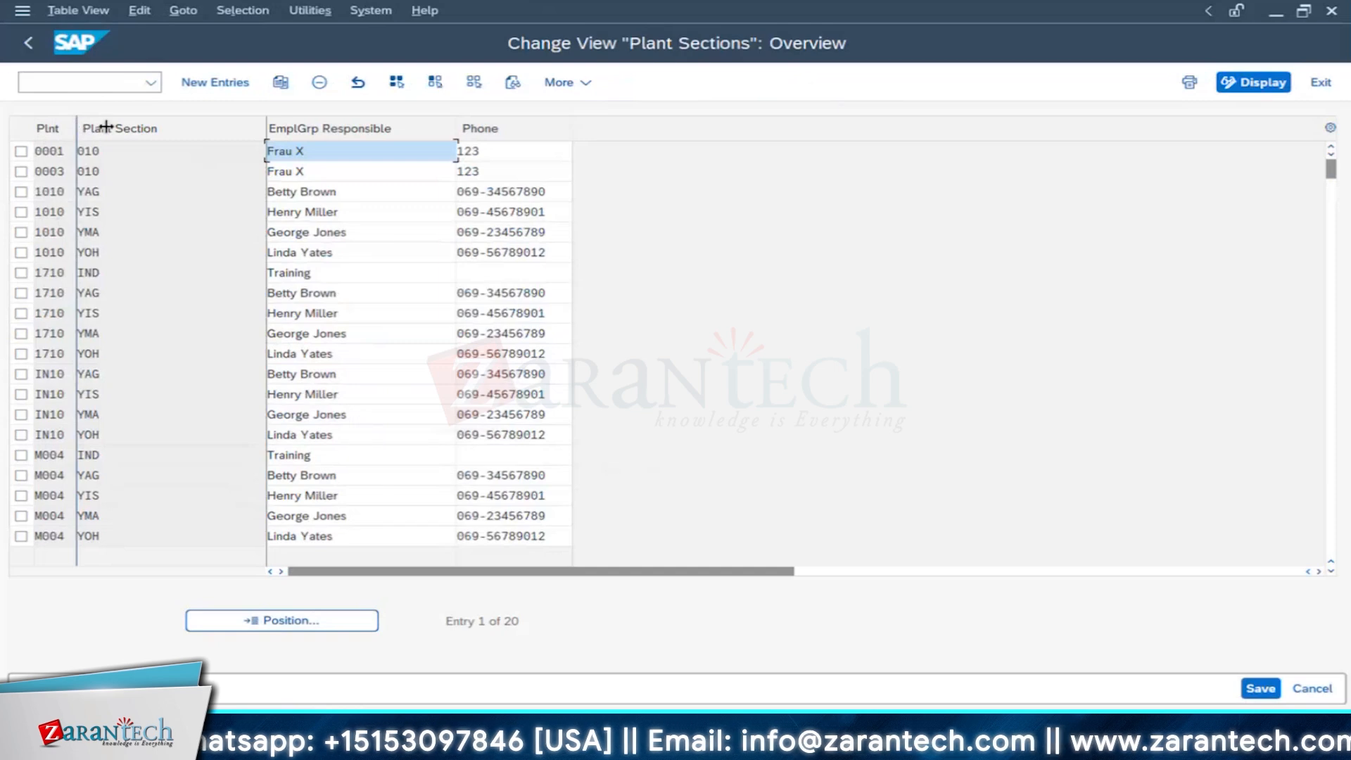
drag(105, 126, 104, 126)
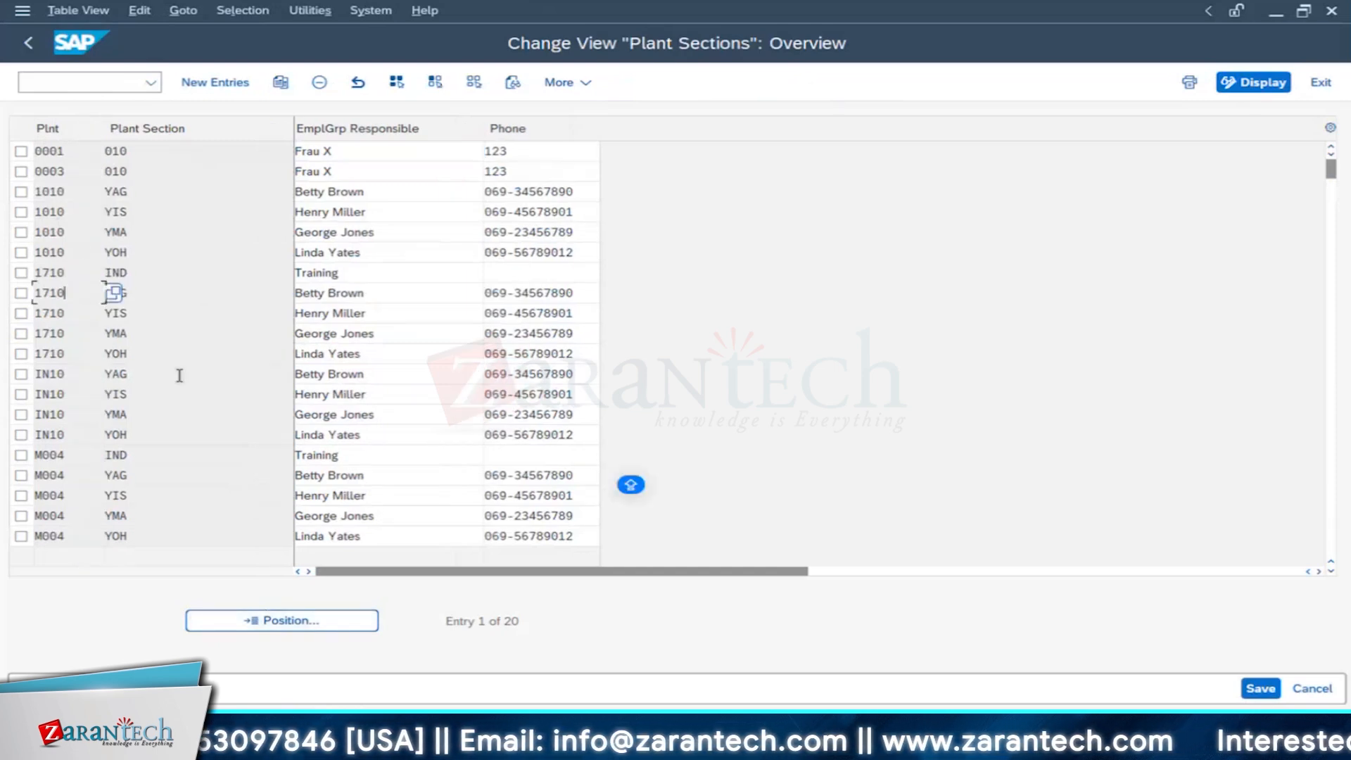
Step: Create a new plant section entry with plant 1710 and plant section 100
click(218, 84)
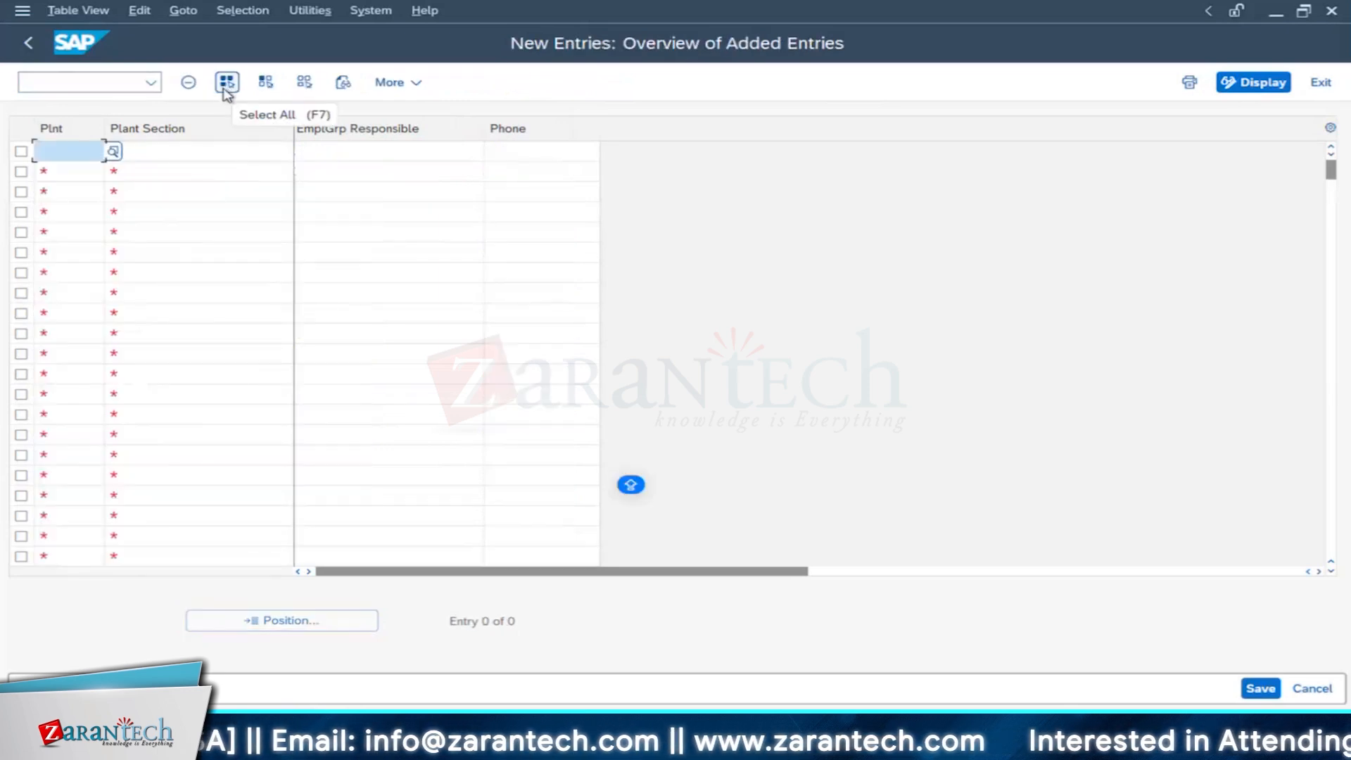
text(1710)
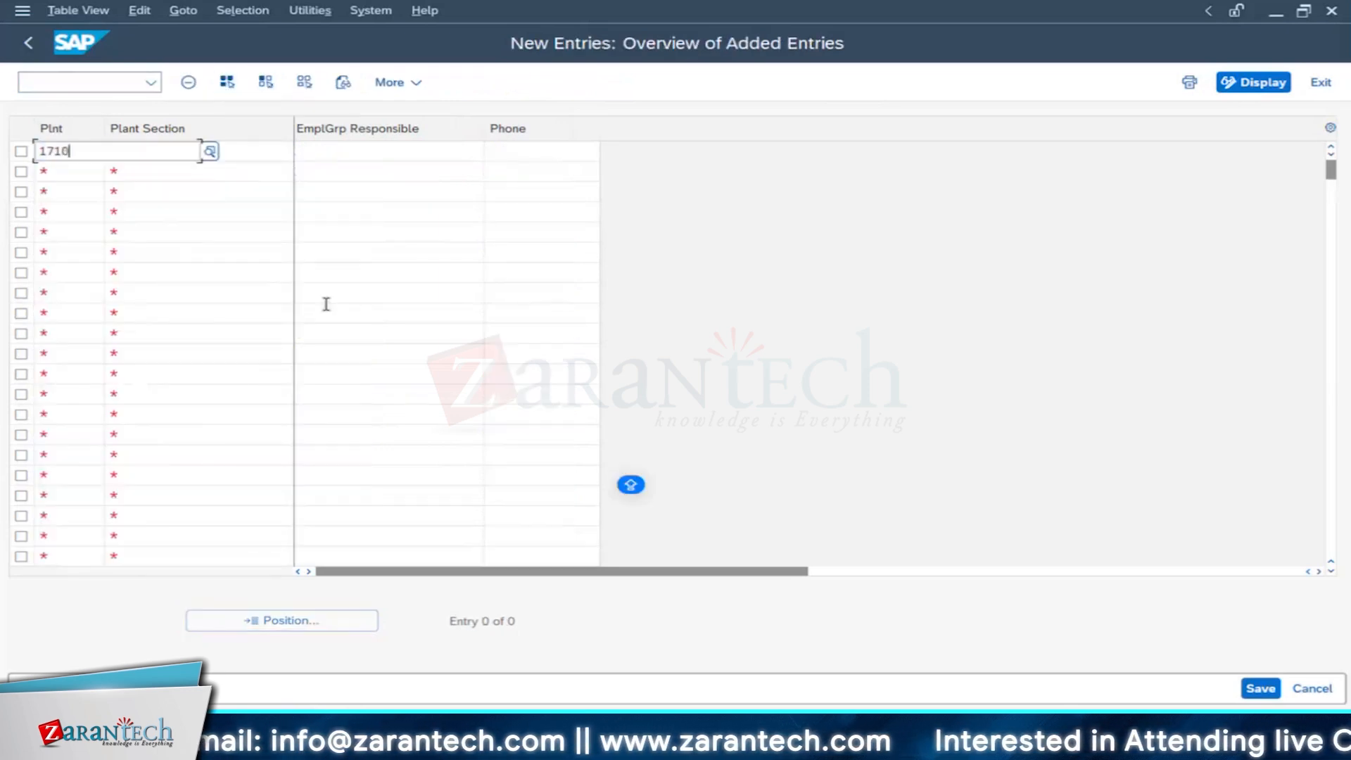
key(Tab)
text(1)
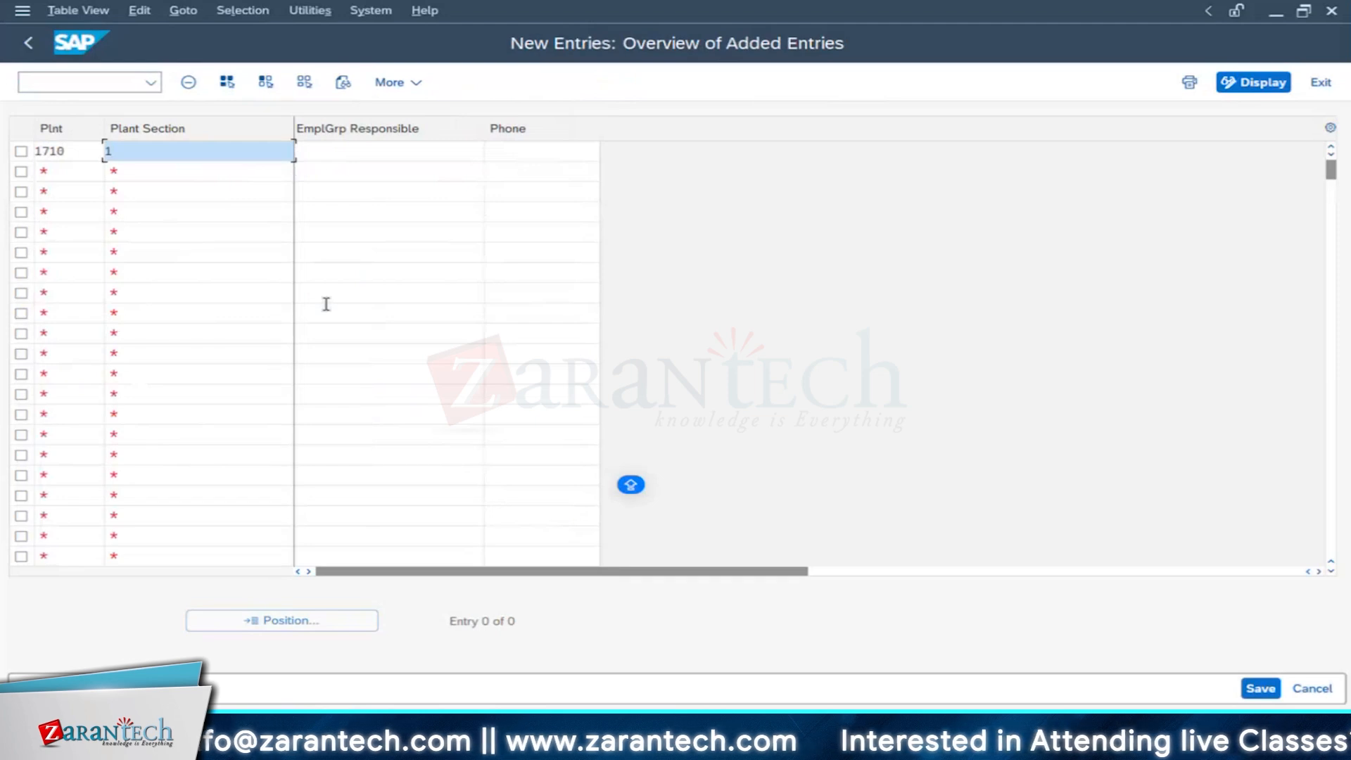
text(00)
key(Tab)
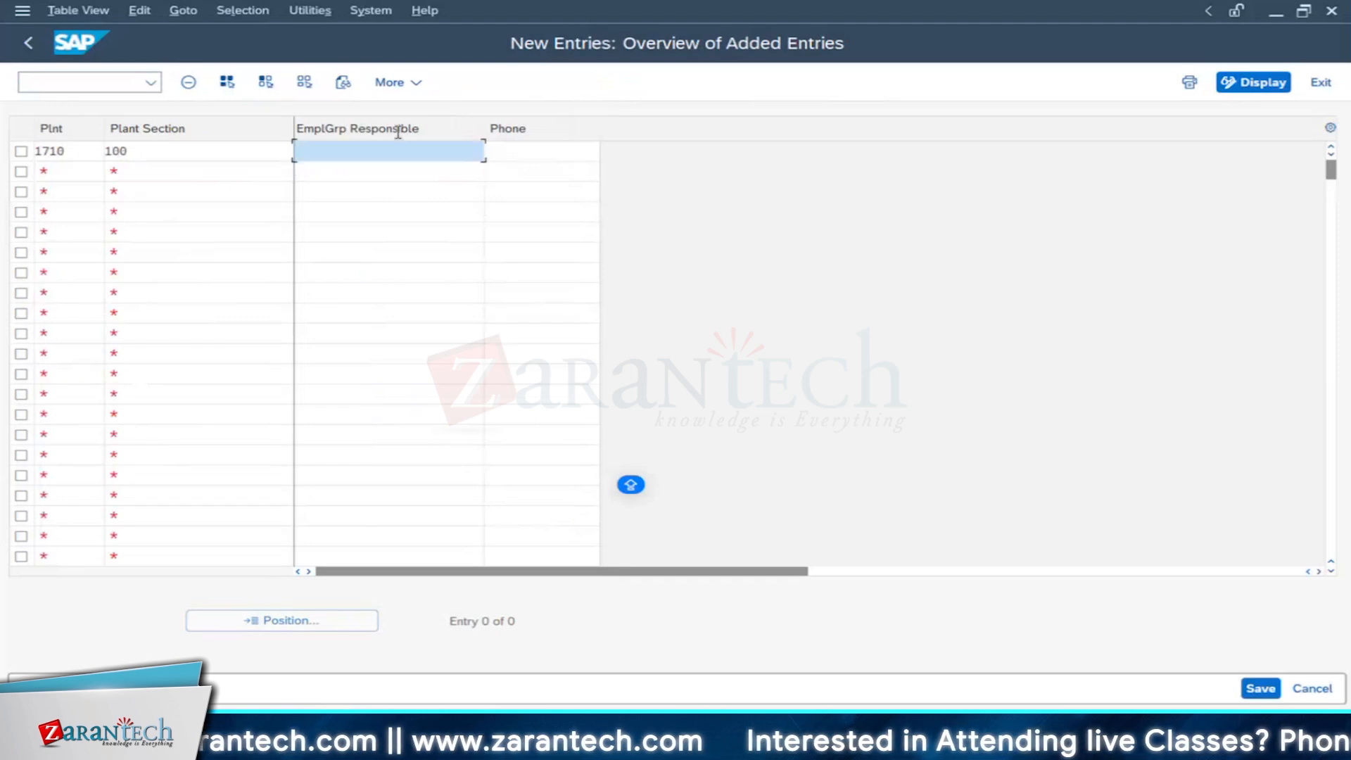
Step: Set the responsible employee group of plant section 100 to BOILER ENGG and save it to customizing request S4HK902964
text(MECH ENGG)
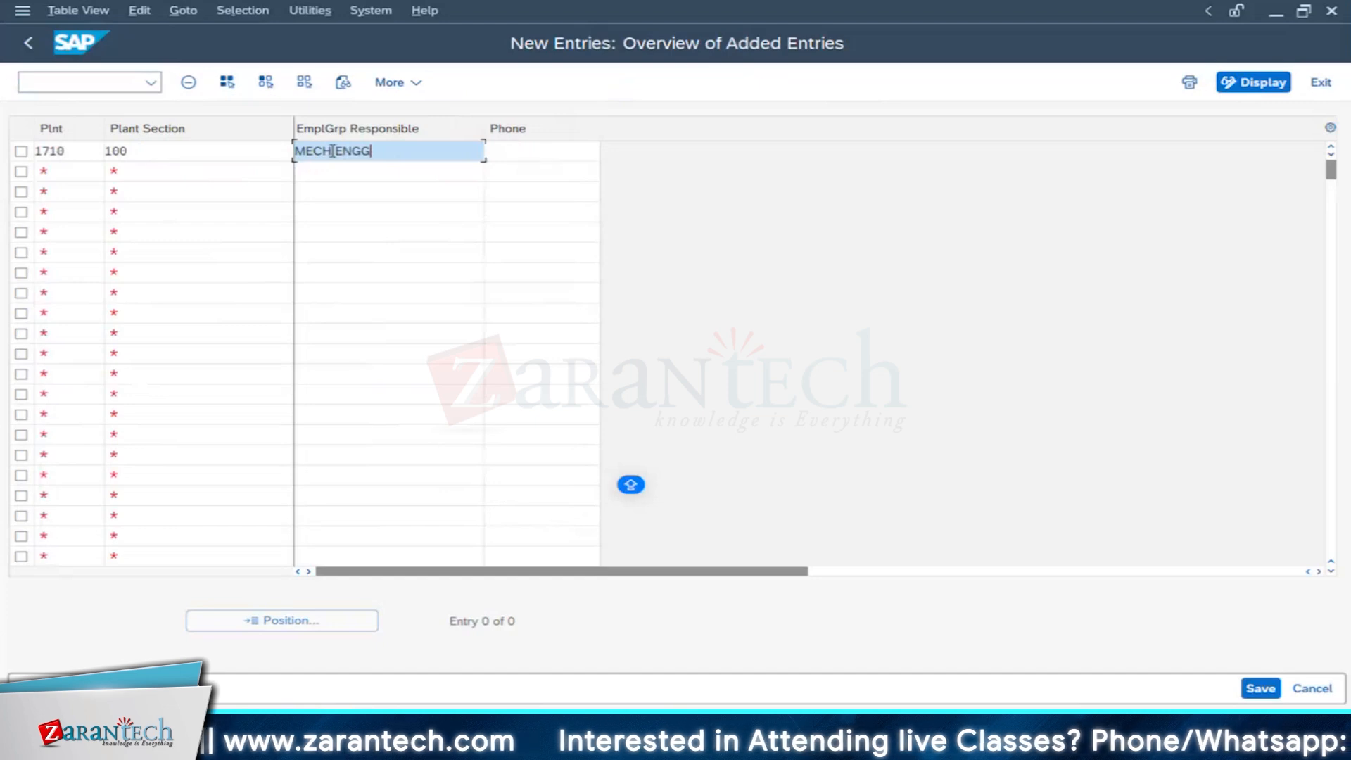
drag(332, 151, 173, 142)
text(BOILE)
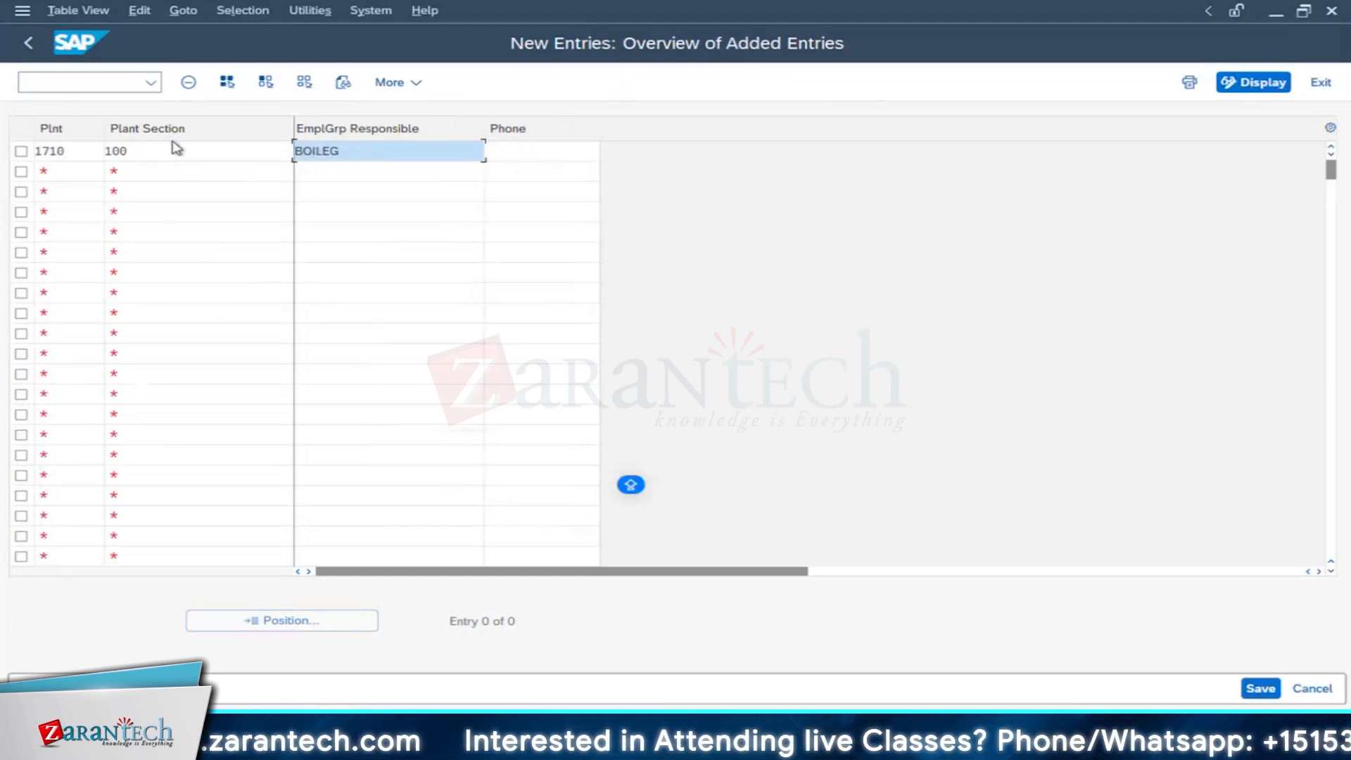
text(R EN)
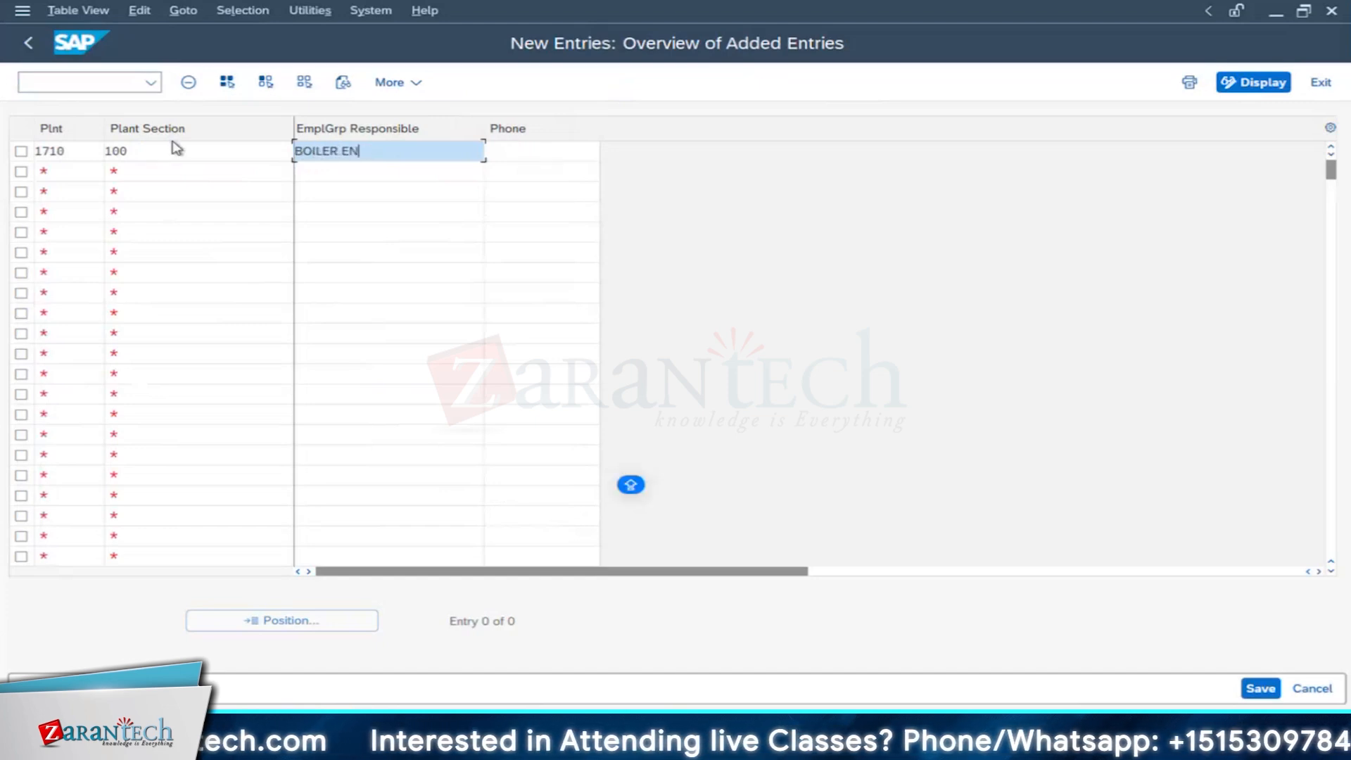
text(GG)
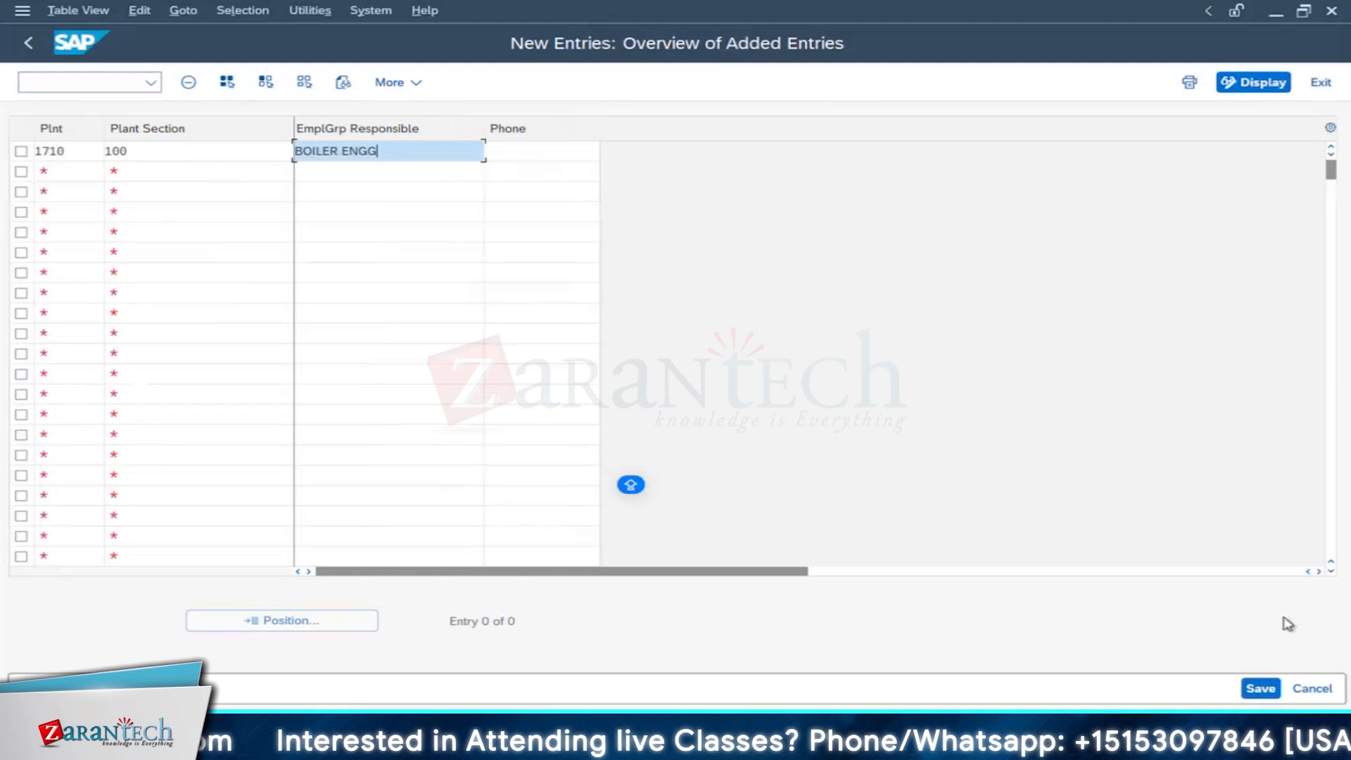
click(1262, 688)
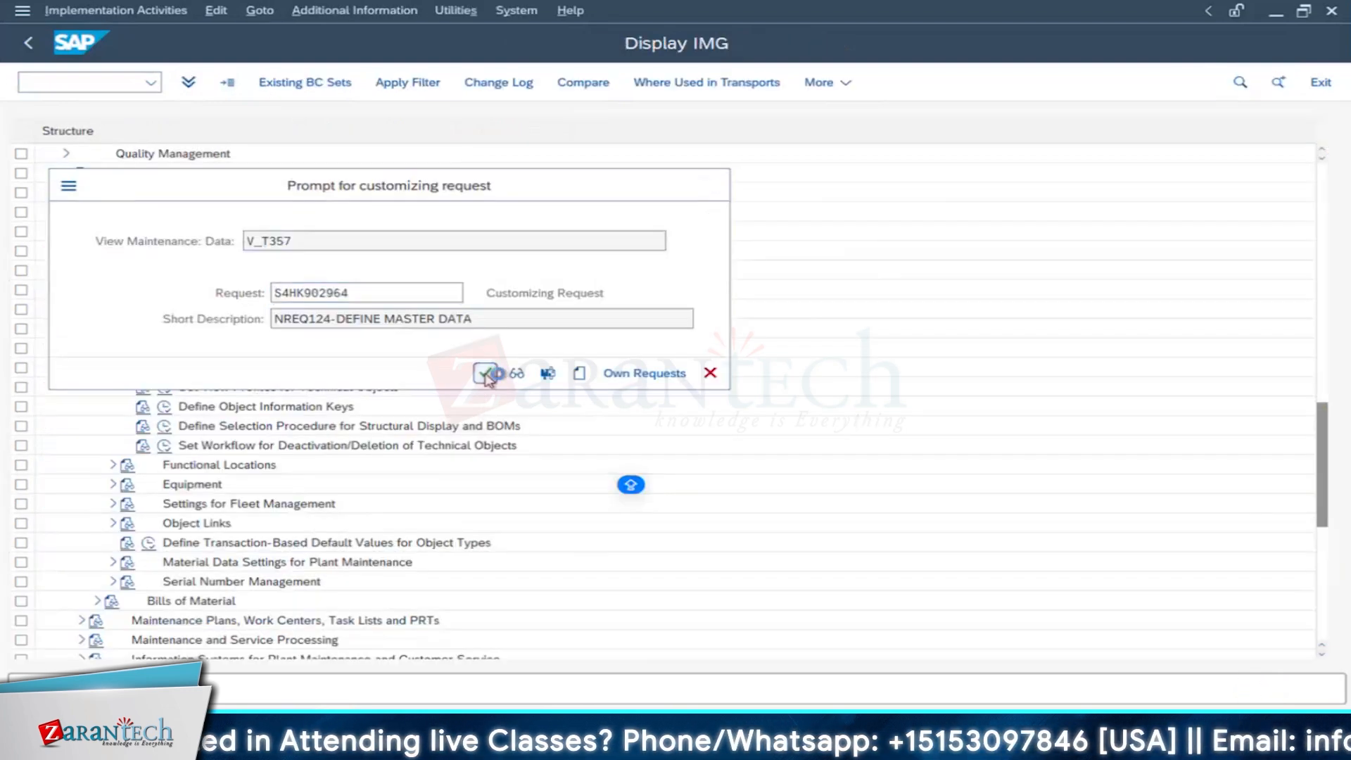
click(486, 374)
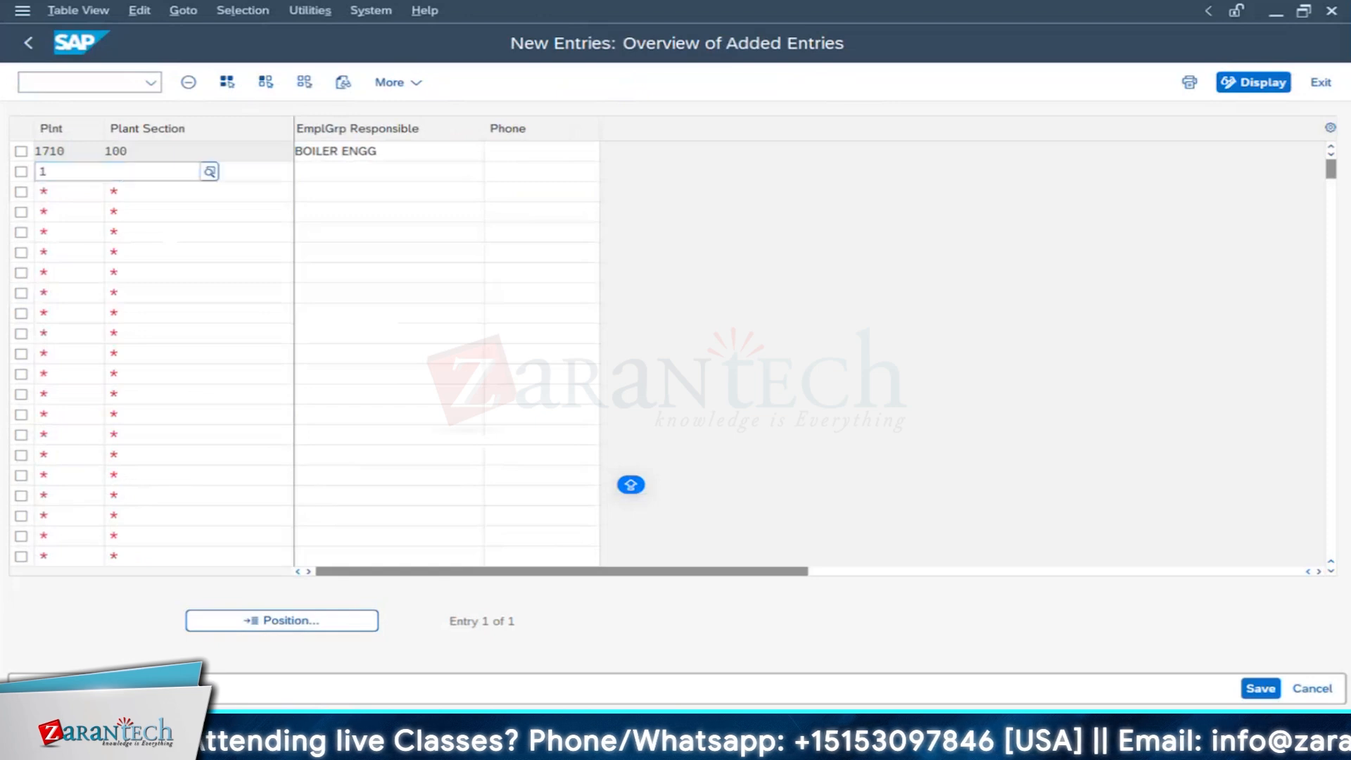
Step: Add plant section 101 for plant 1710 with MECH ENGG as the responsible employee group
text(1710)
key(Tab)
text(1)
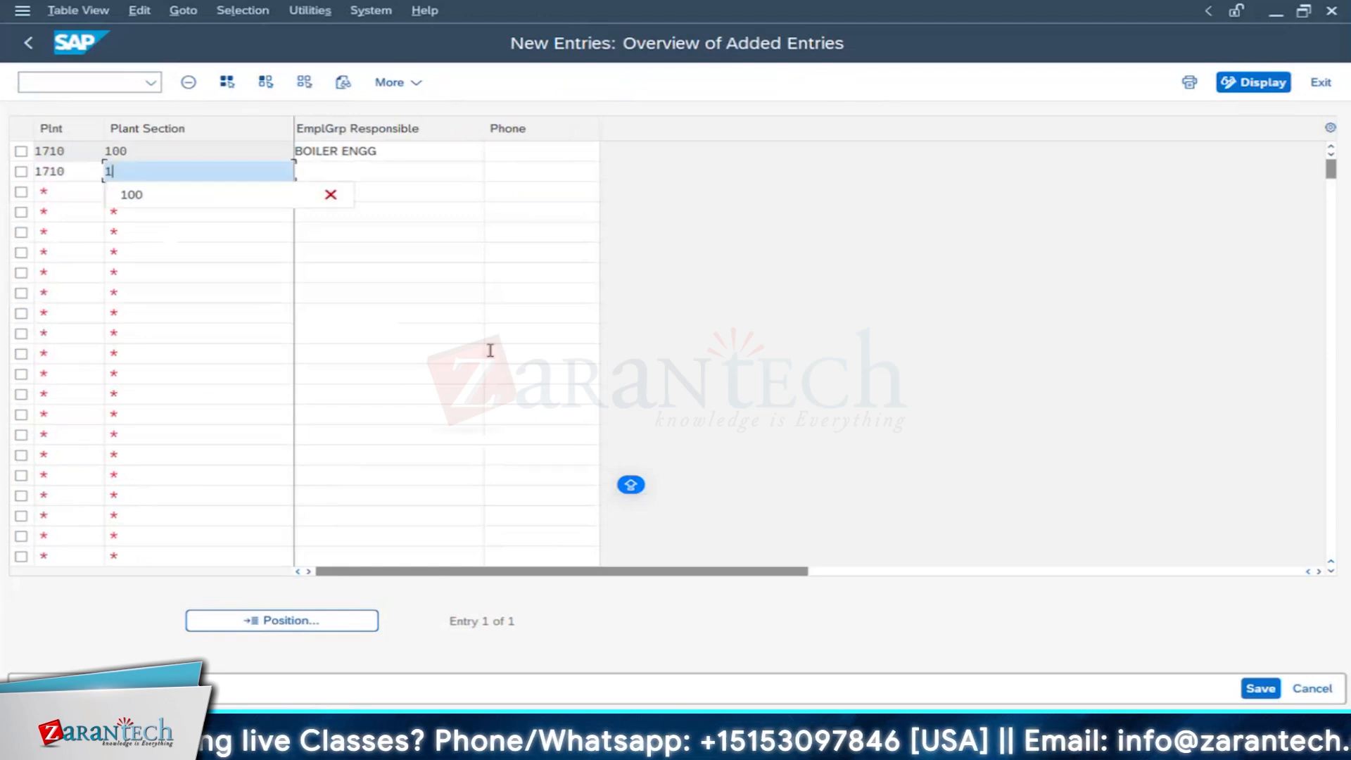
text(01)
key(Tab)
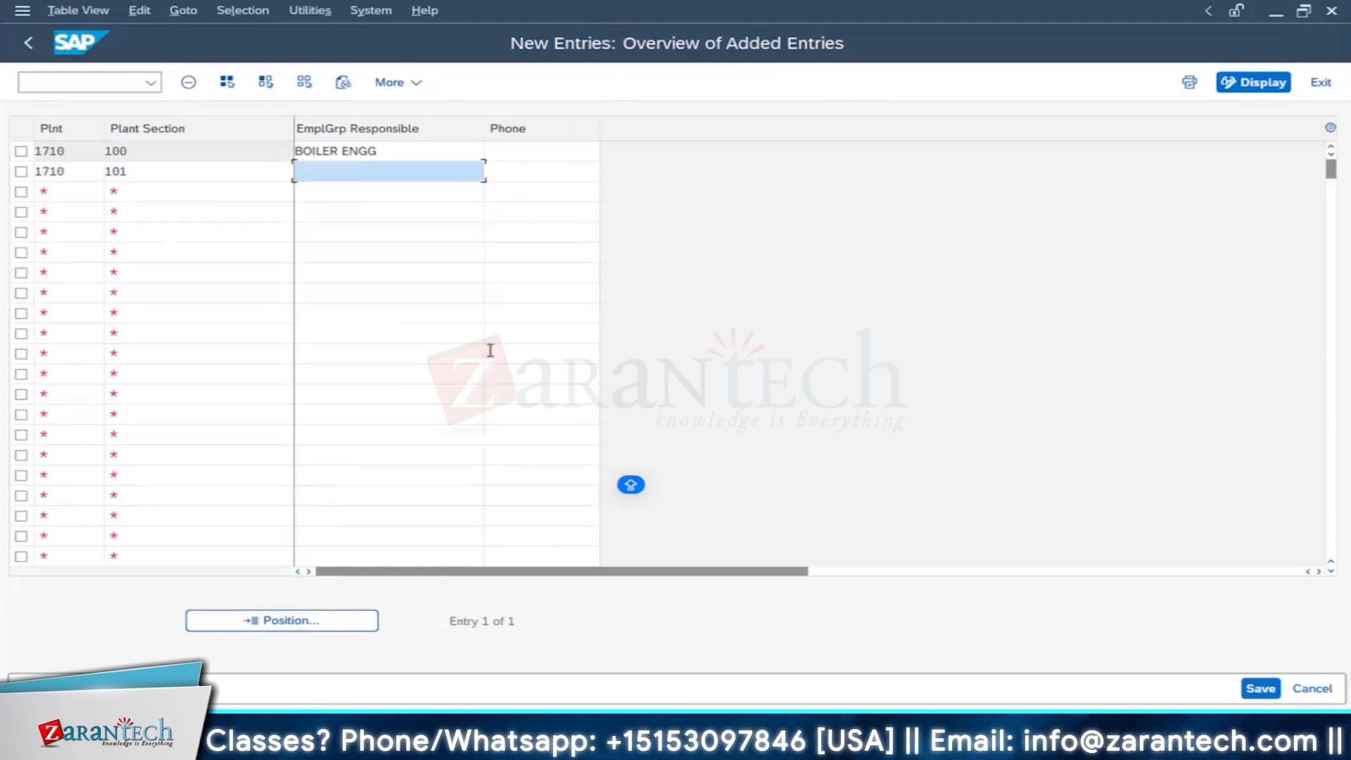
text(MEC)
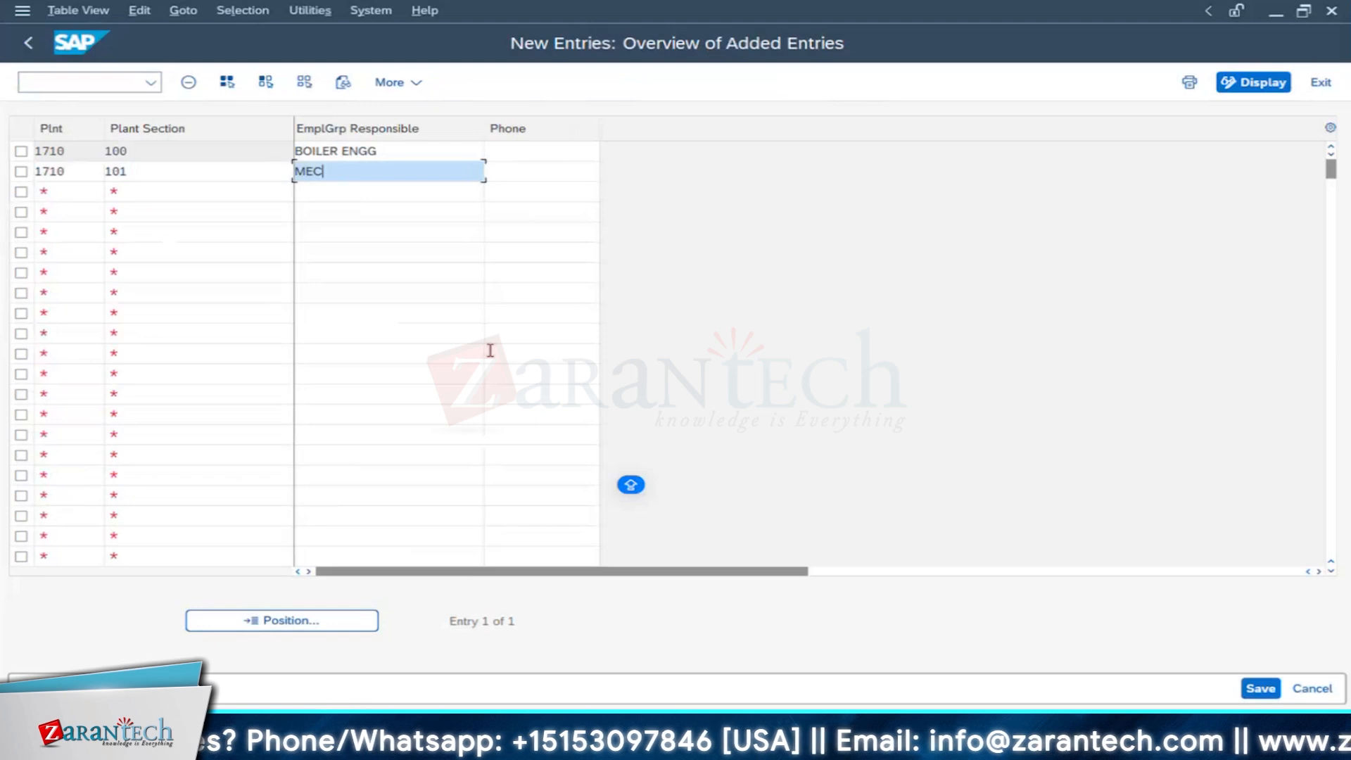
text(H ENGG)
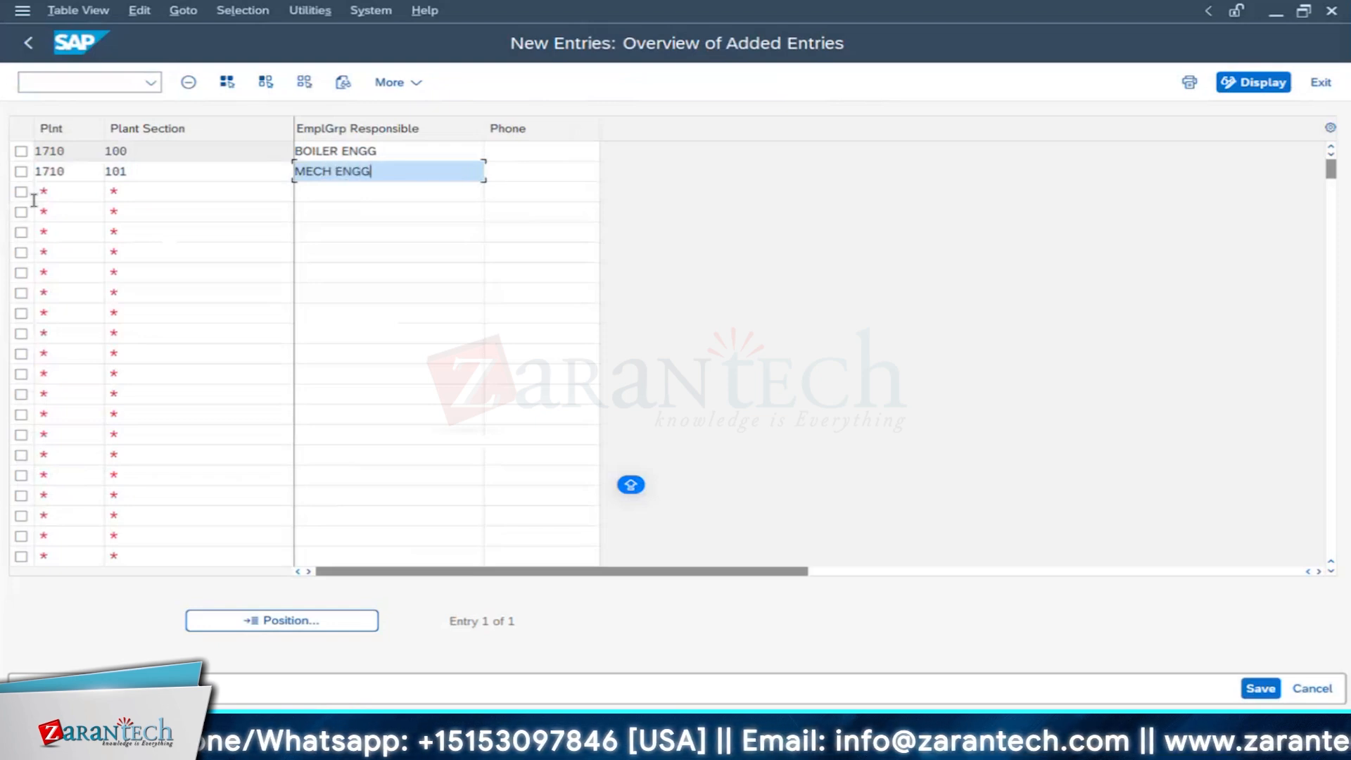
Step: Add plant section 102 for plant 1710 with TURBINE ENGG as the responsible employee group
click(38, 197)
text(17)
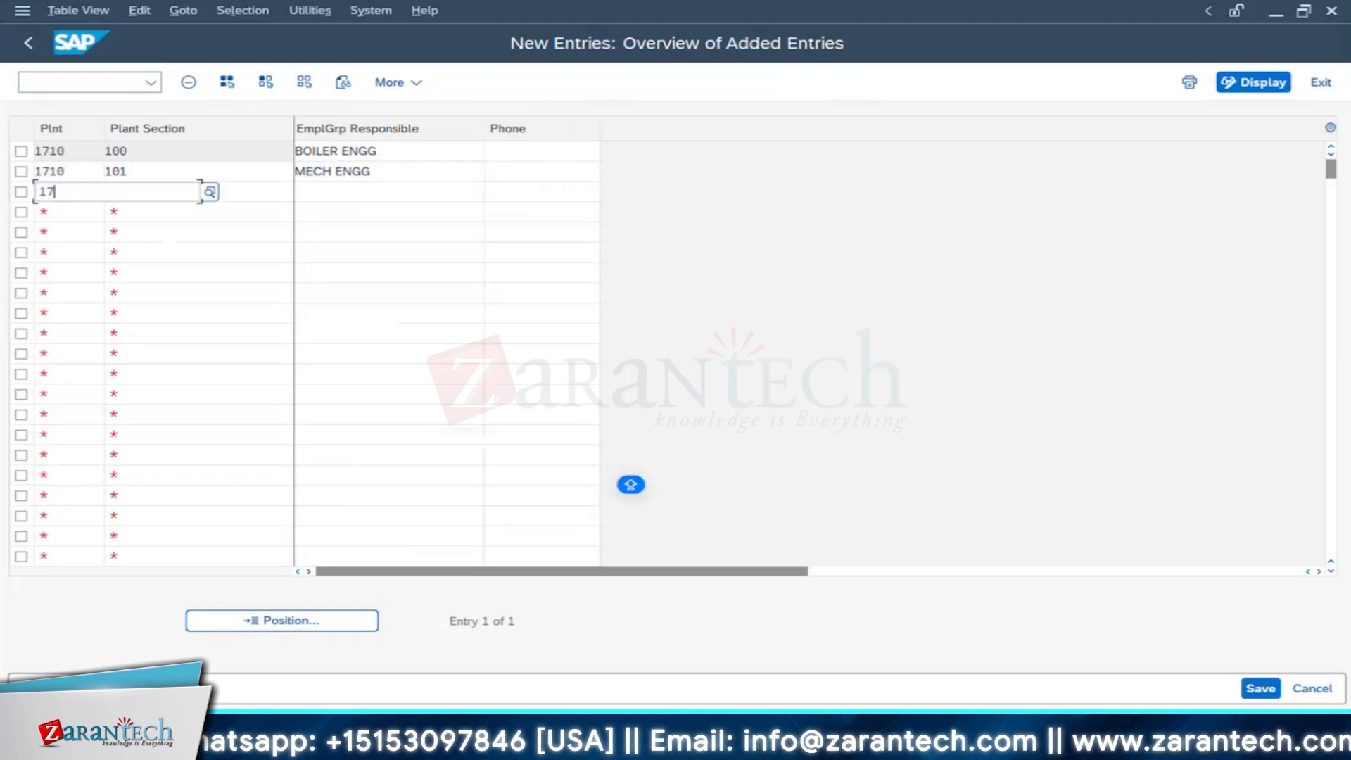
text(10)
key(Tab)
text(102)
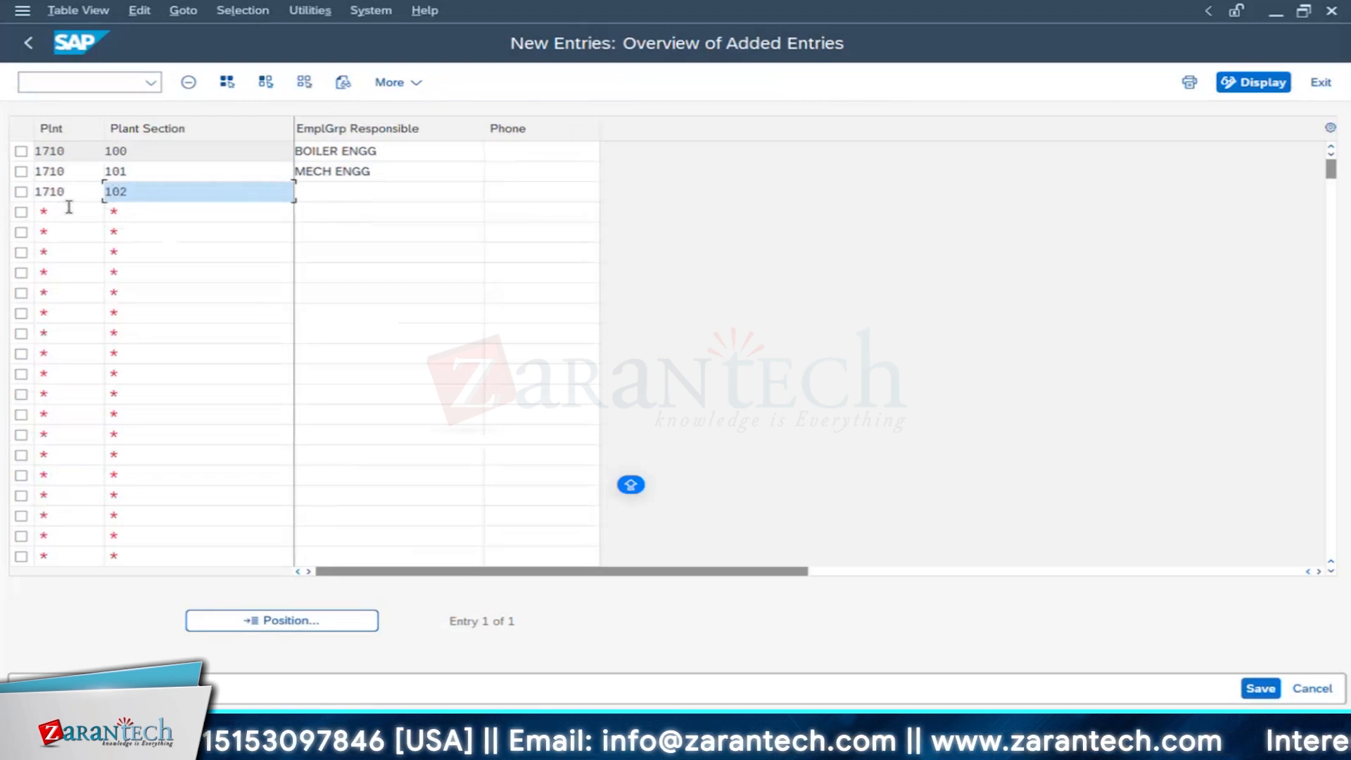
key(Tab)
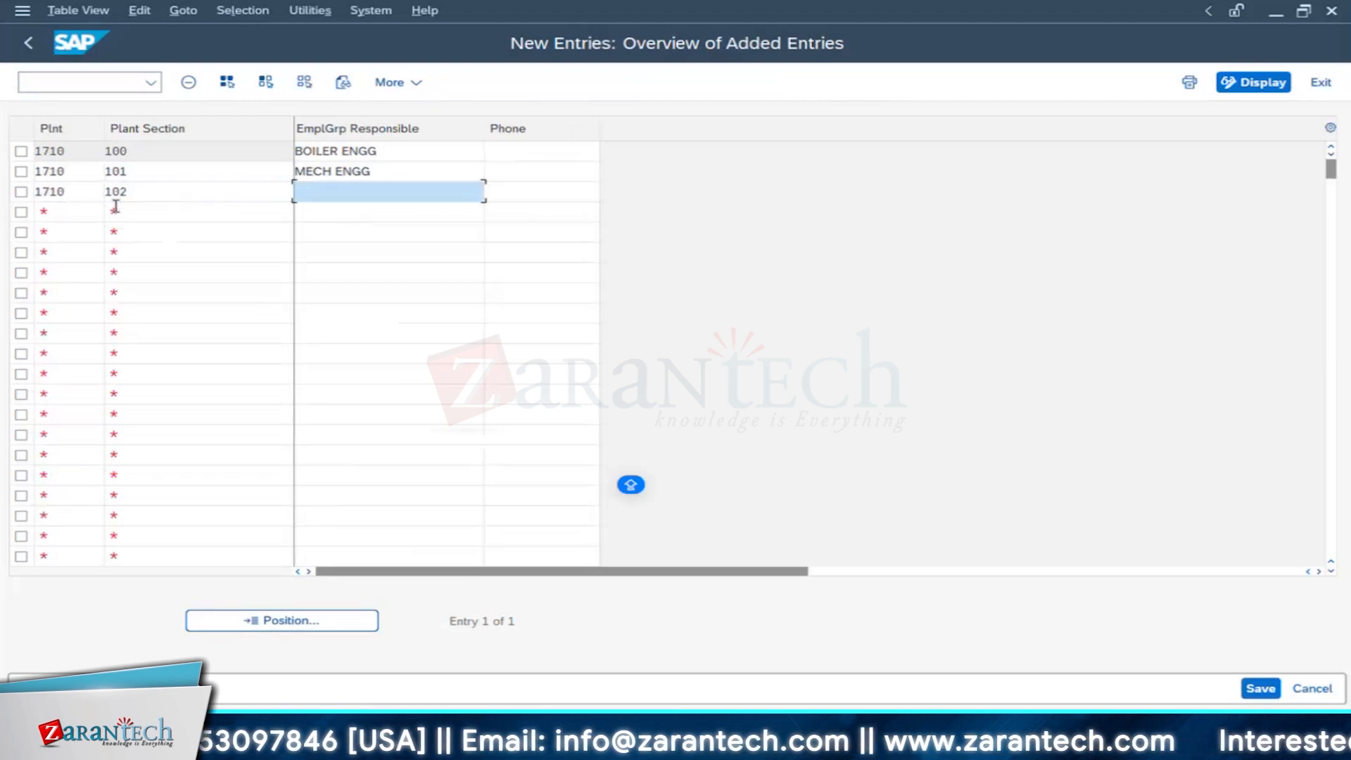
text(TU)
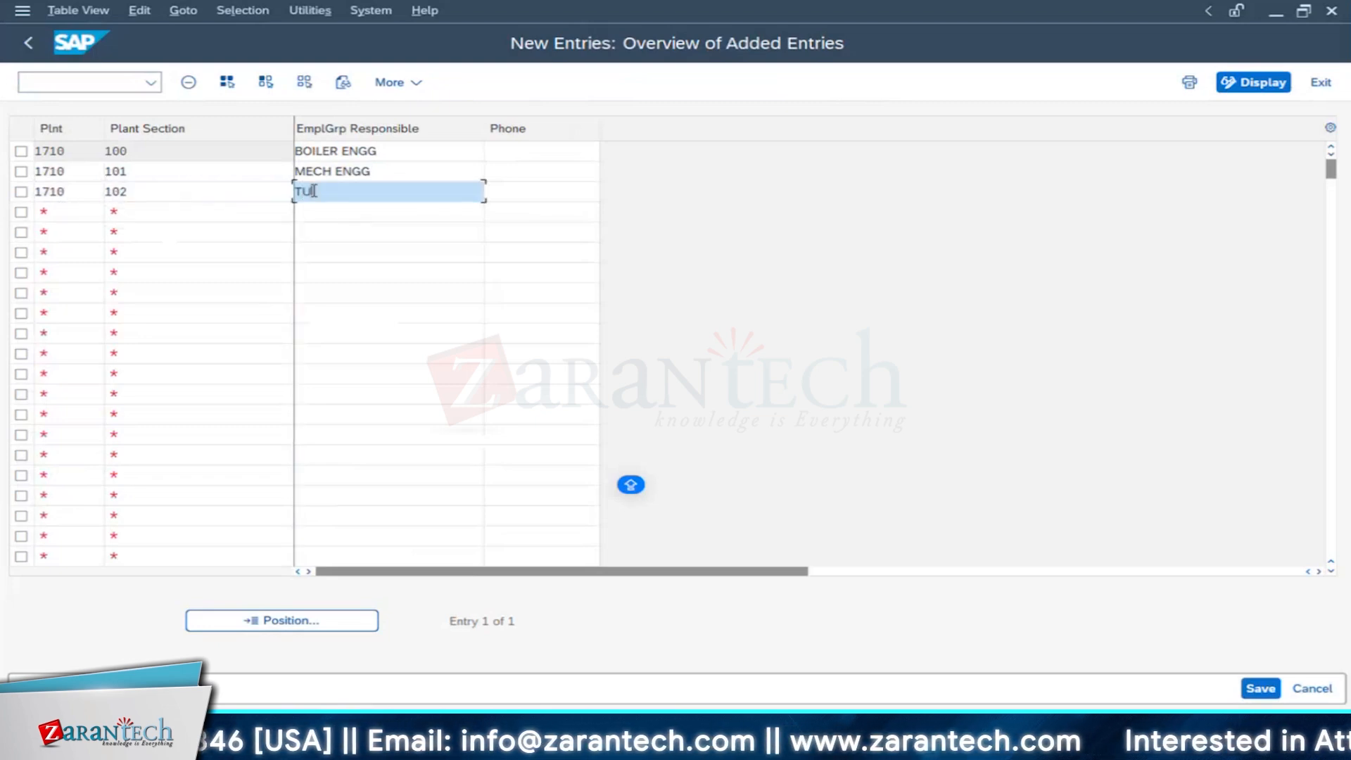
text(RBINE )
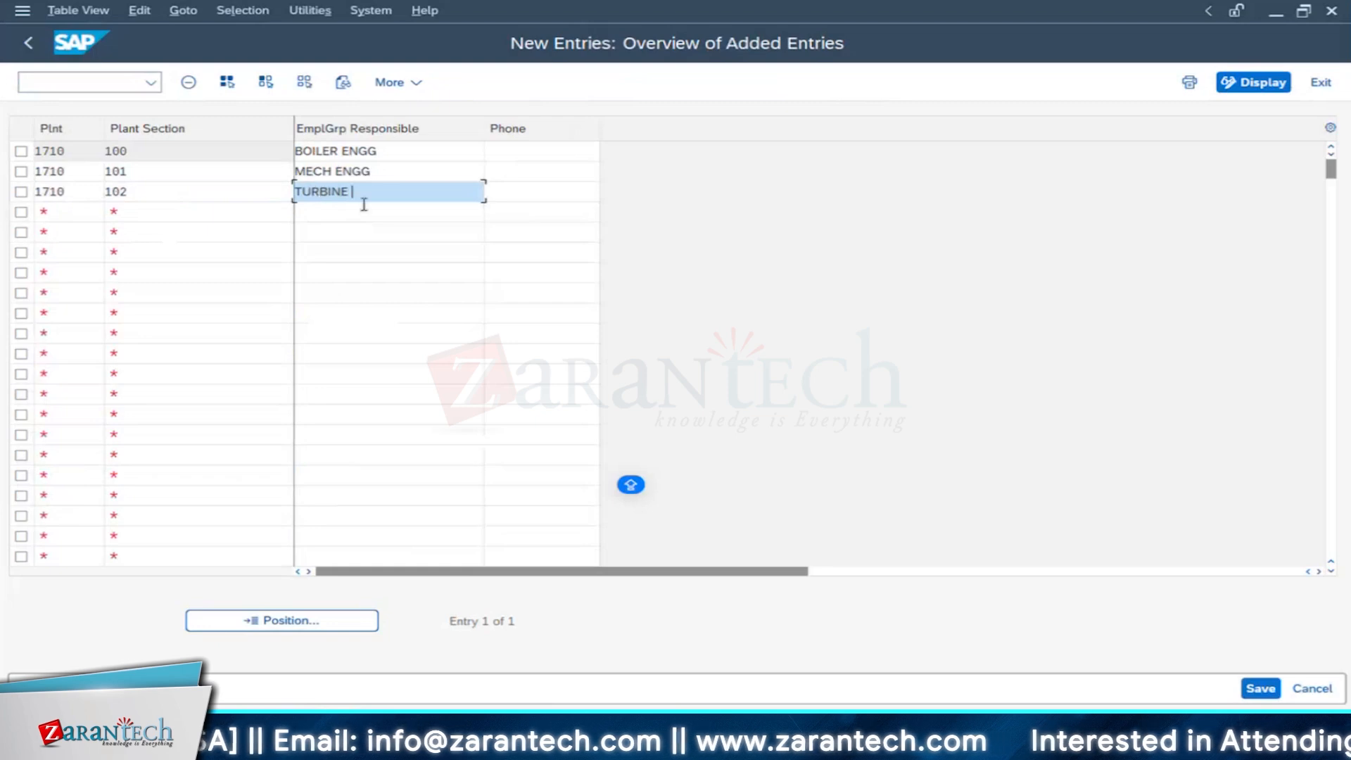
text(ENGG)
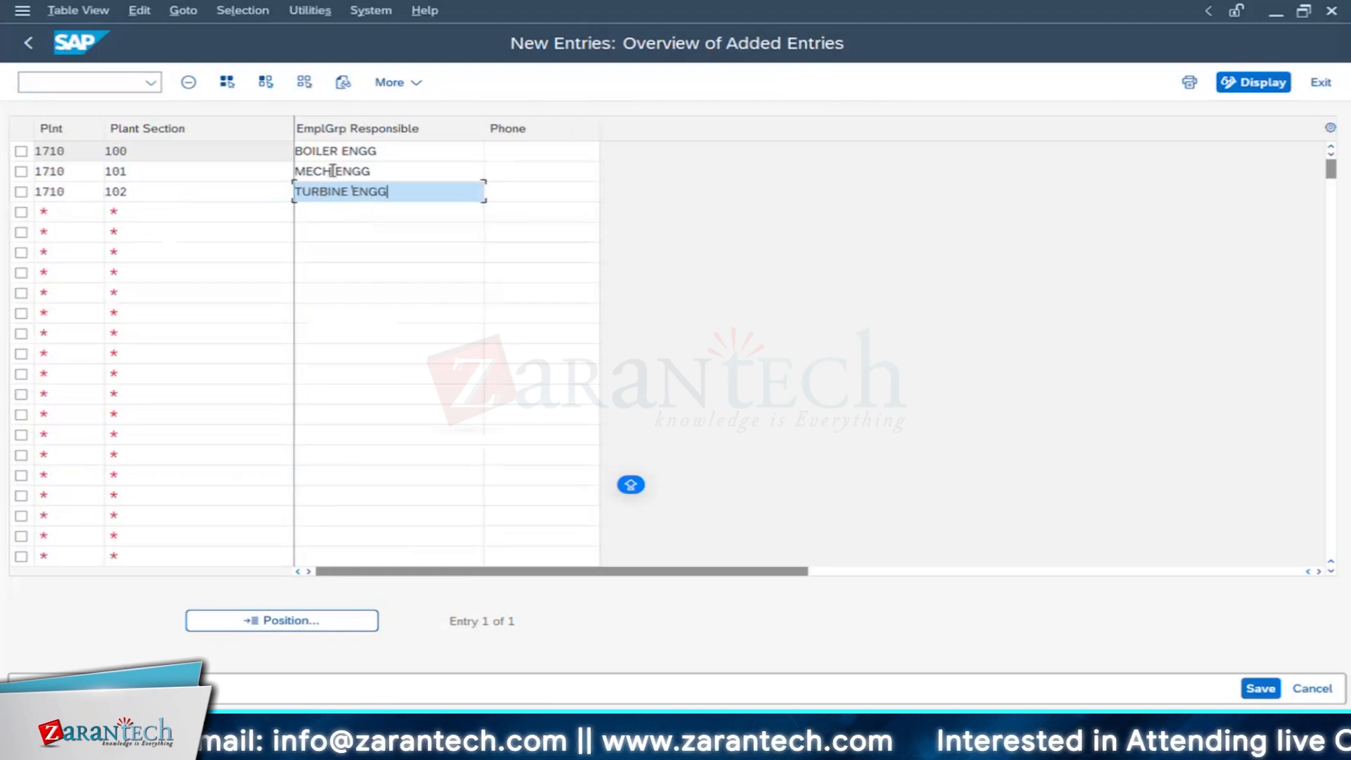
Step: Change the responsible employee group of plant section 101 to UTL MNG, save the plant sections and leave the new entries
drag(332, 172, 250, 174)
text(U)
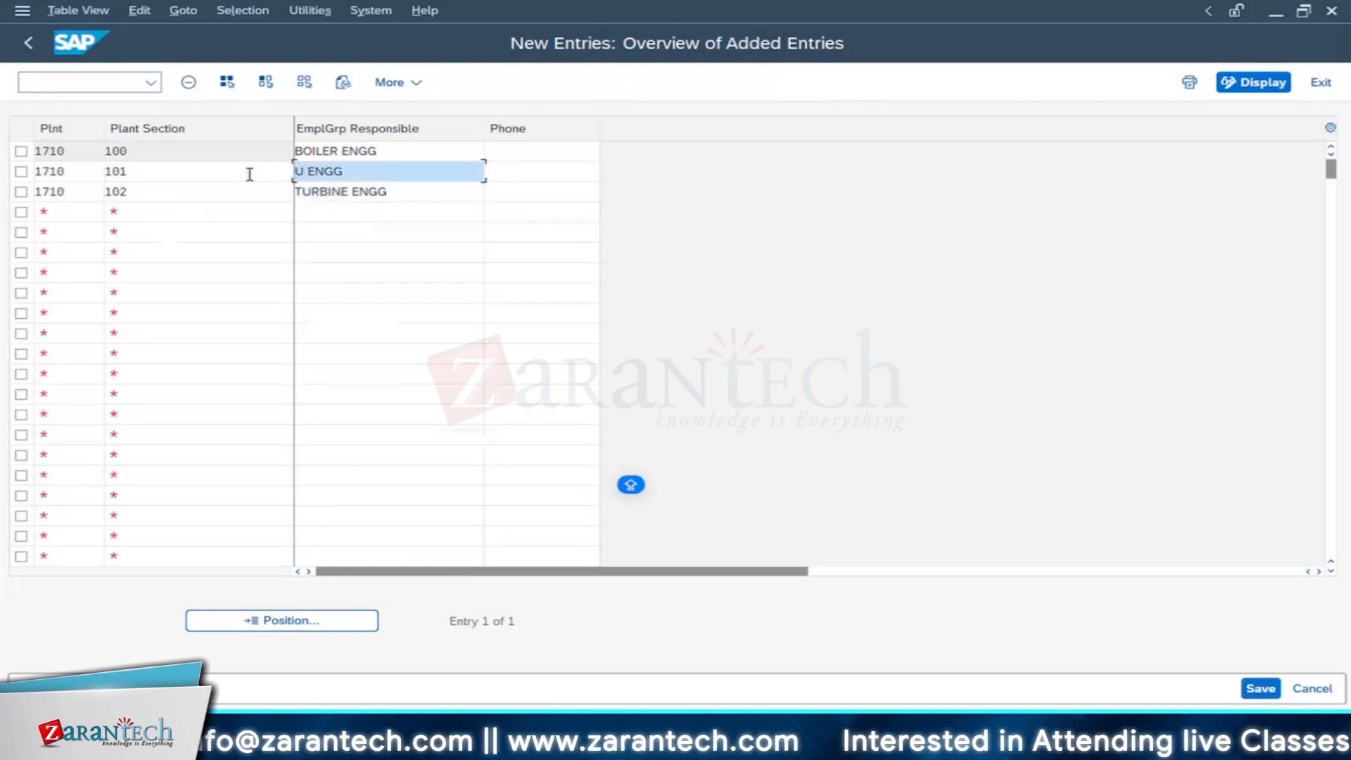
text(T)
text(L EN)
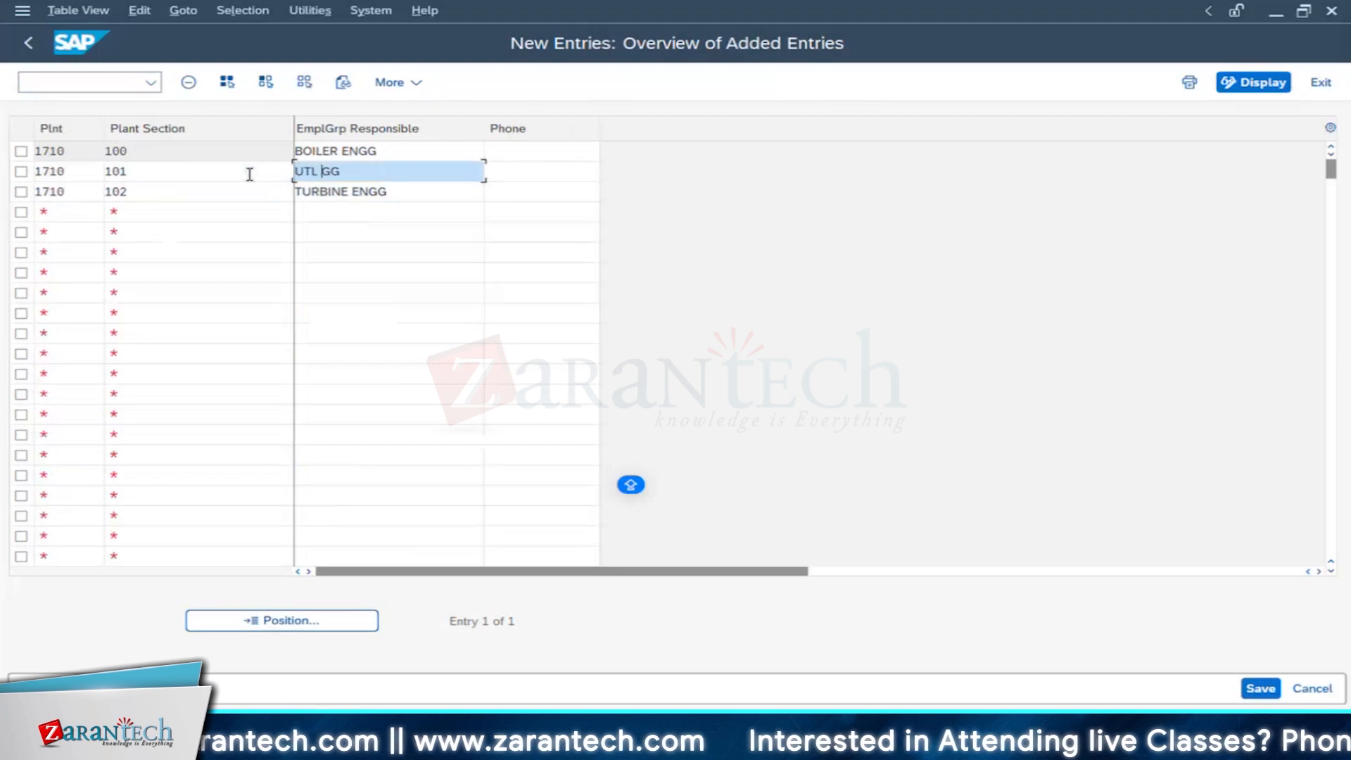
key(BackSpace)
key(BackSpace)
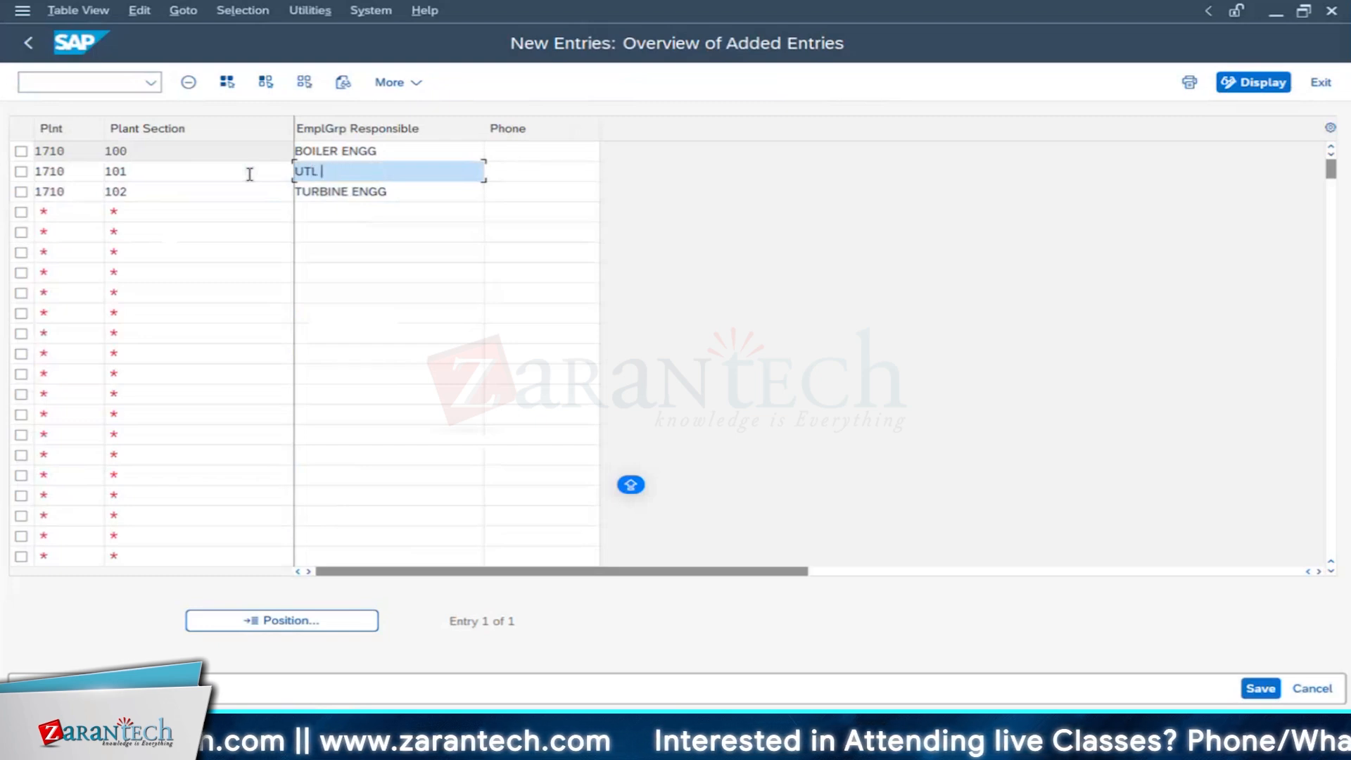
text(MNG)
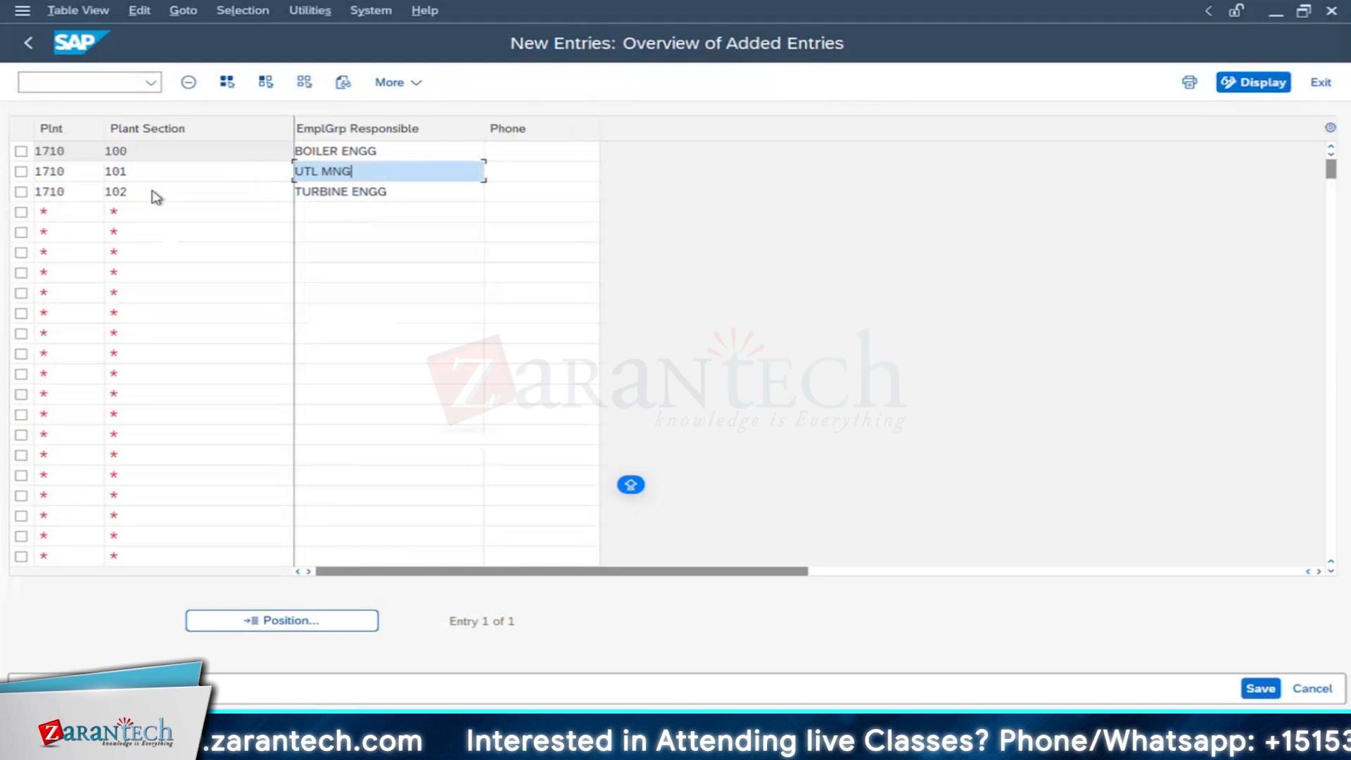
click(1256, 689)
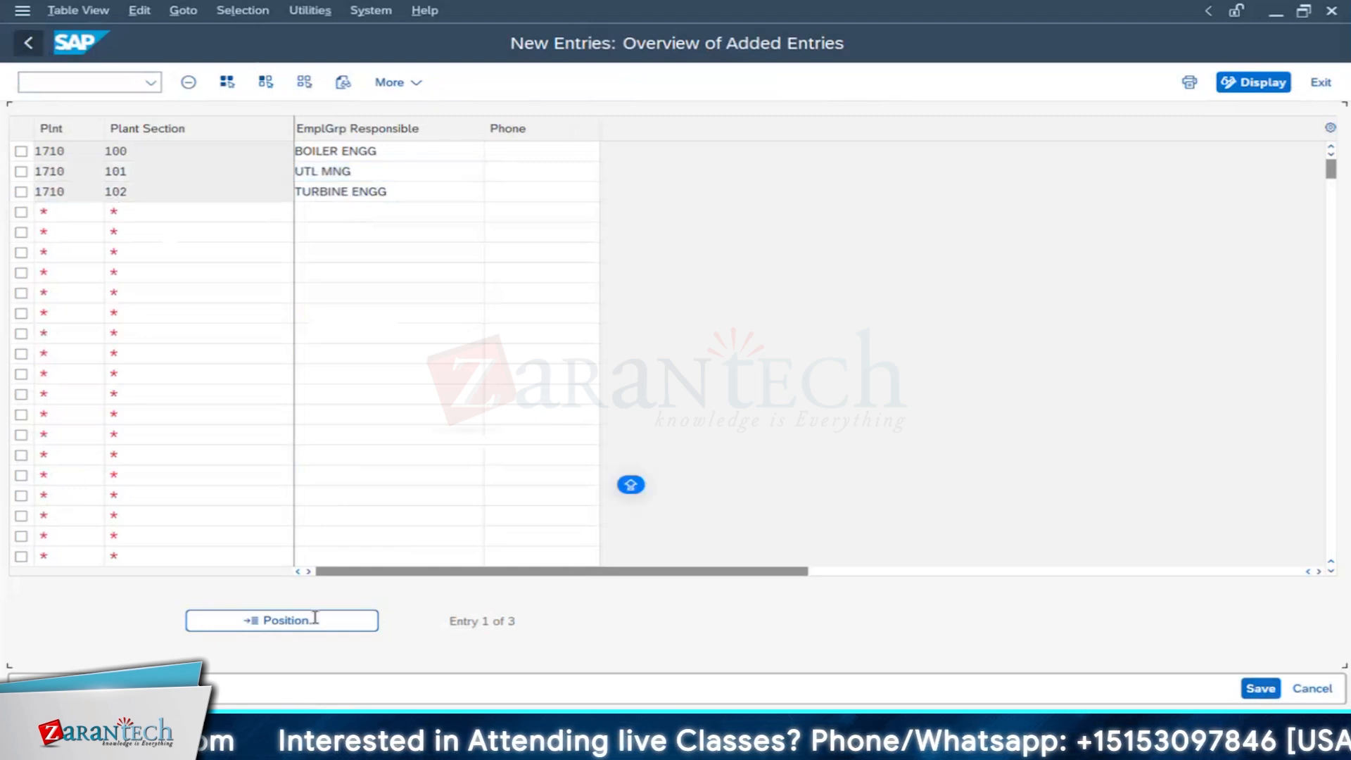
click(28, 43)
Step: Switch to the functional location being created and assign plant section 100 in its location data
click(341, 733)
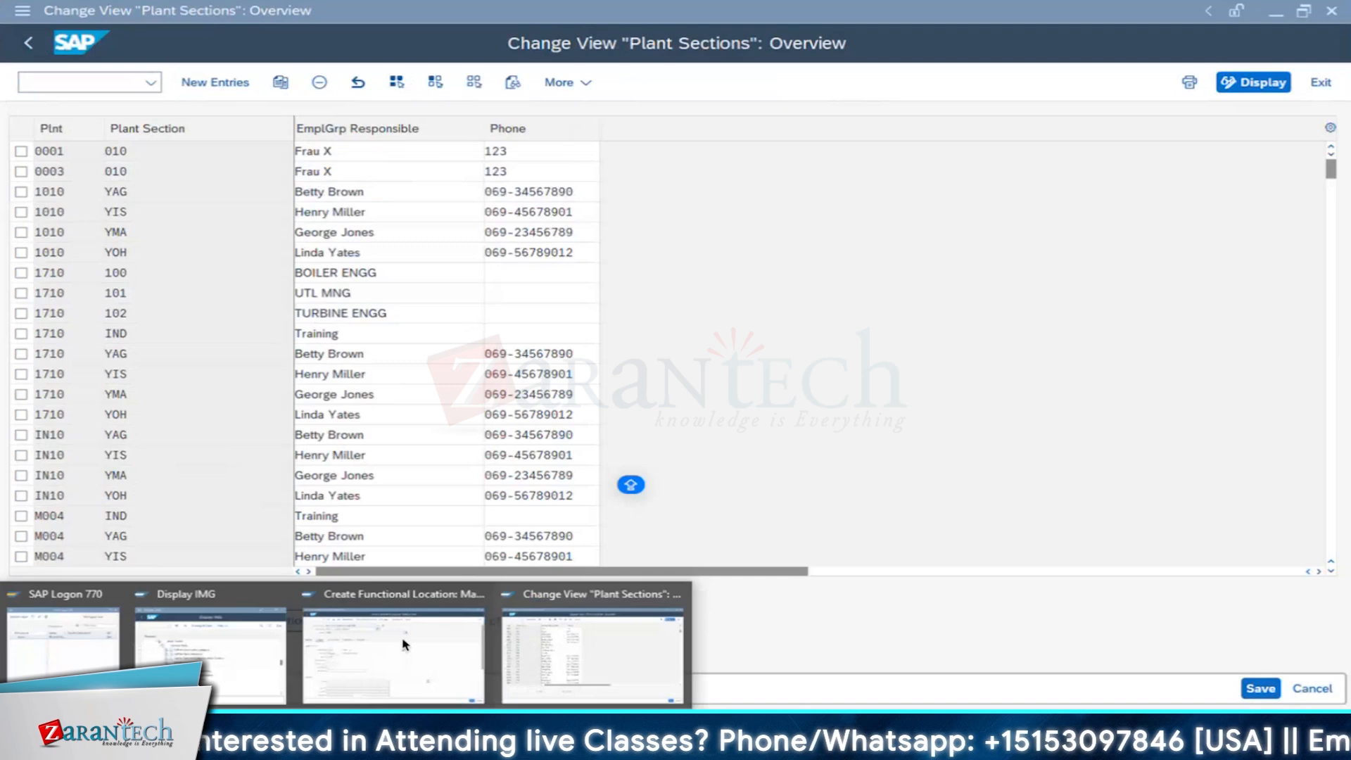
click(405, 644)
text(100)
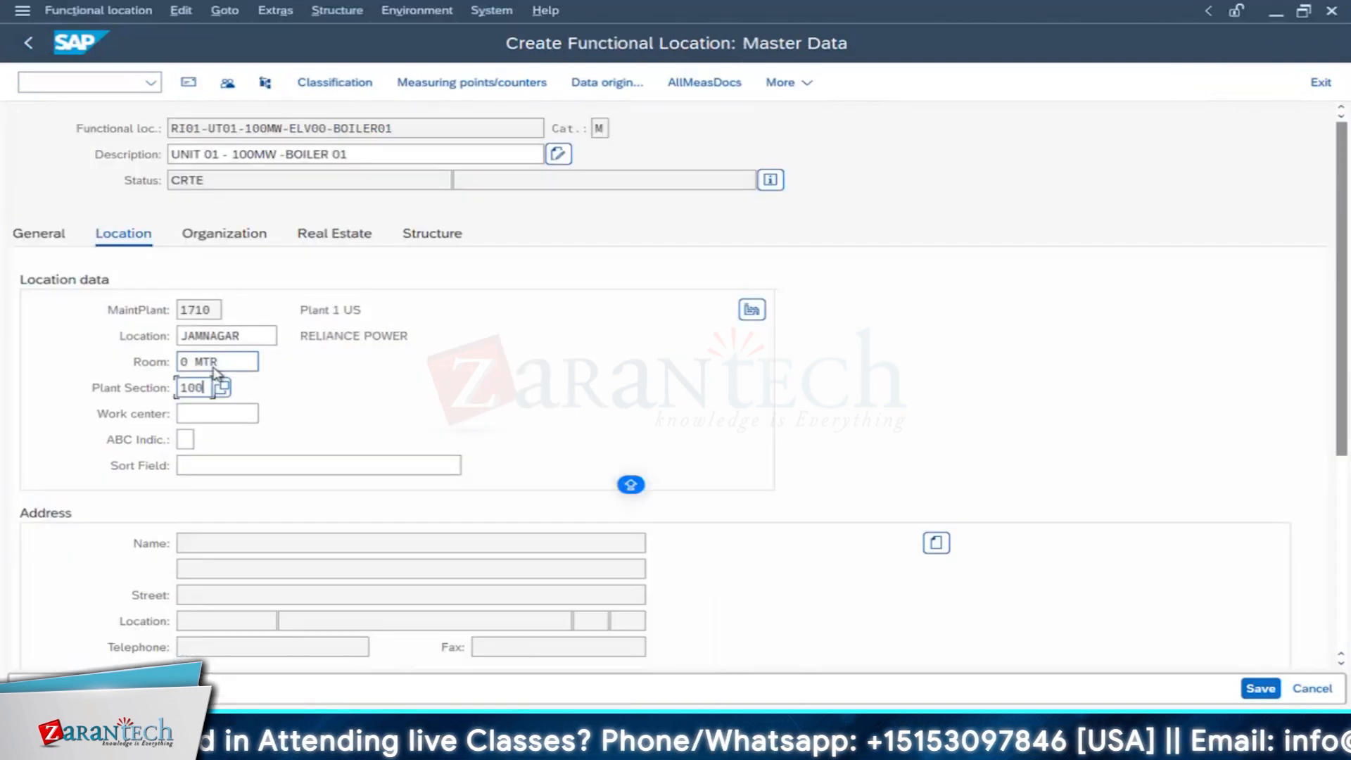
key(Return)
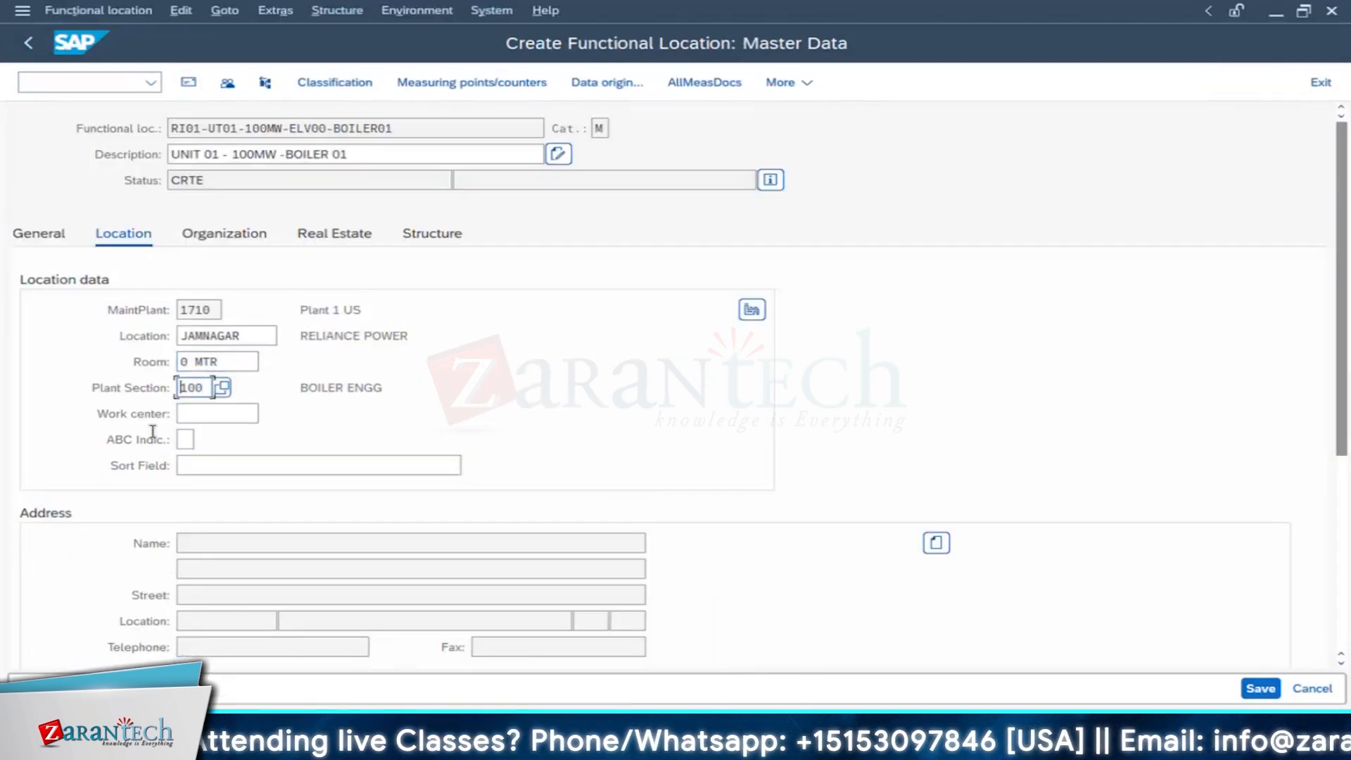
click(410, 393)
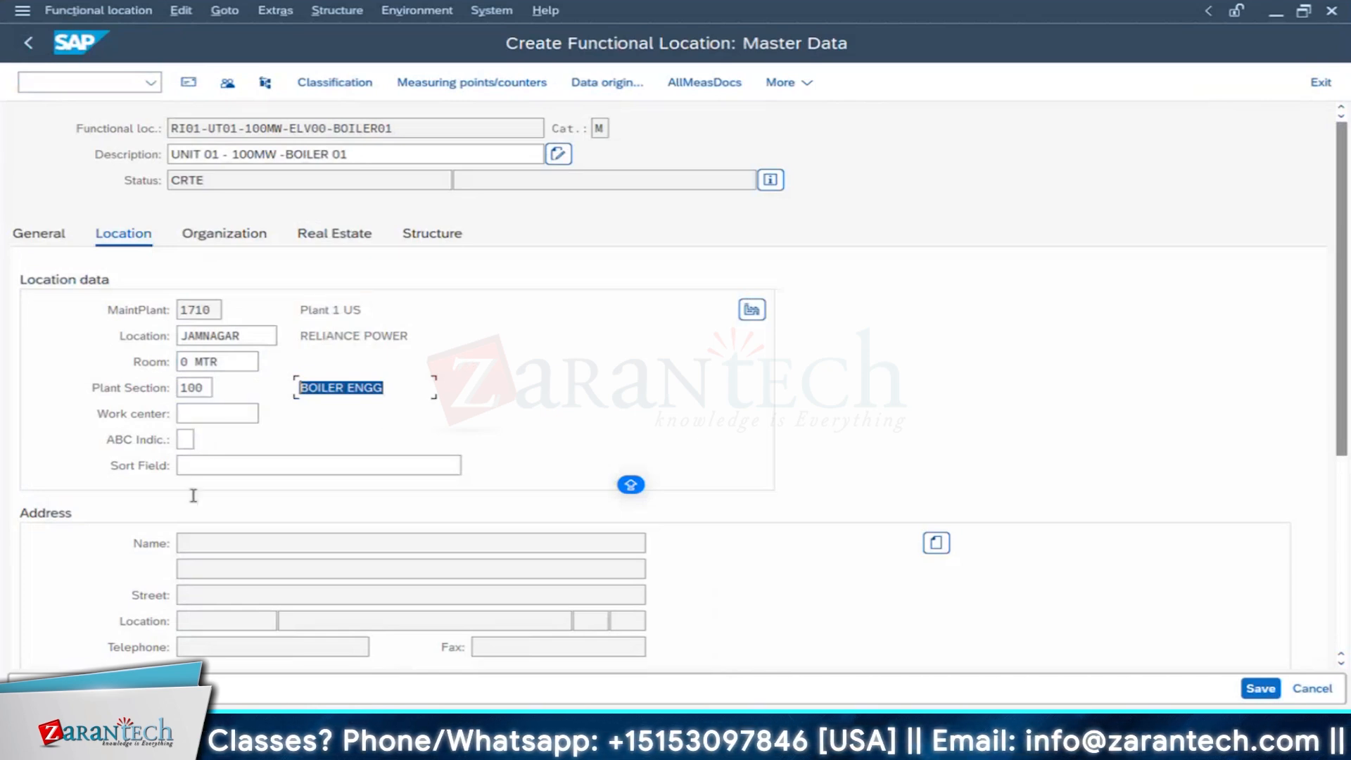
click(194, 442)
click(204, 441)
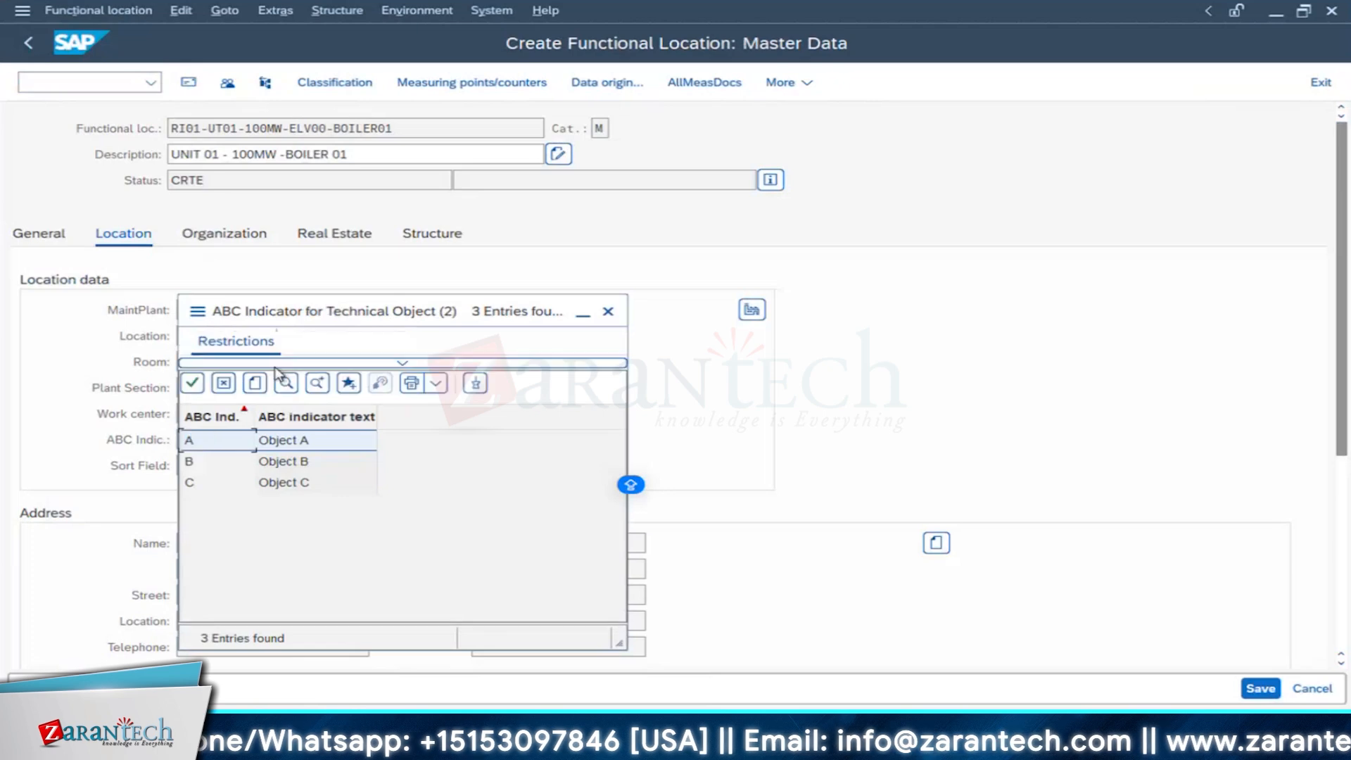
drag(271, 314, 651, 199)
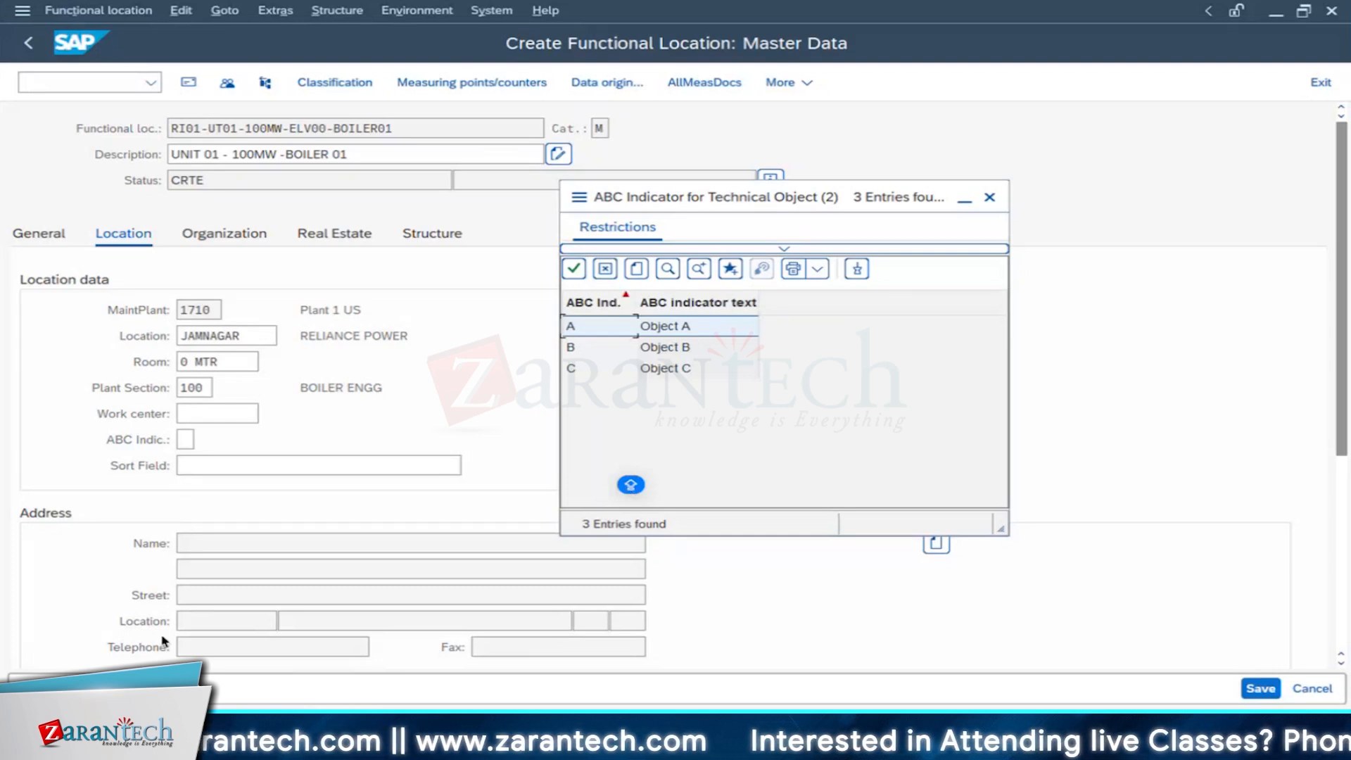
click(992, 198)
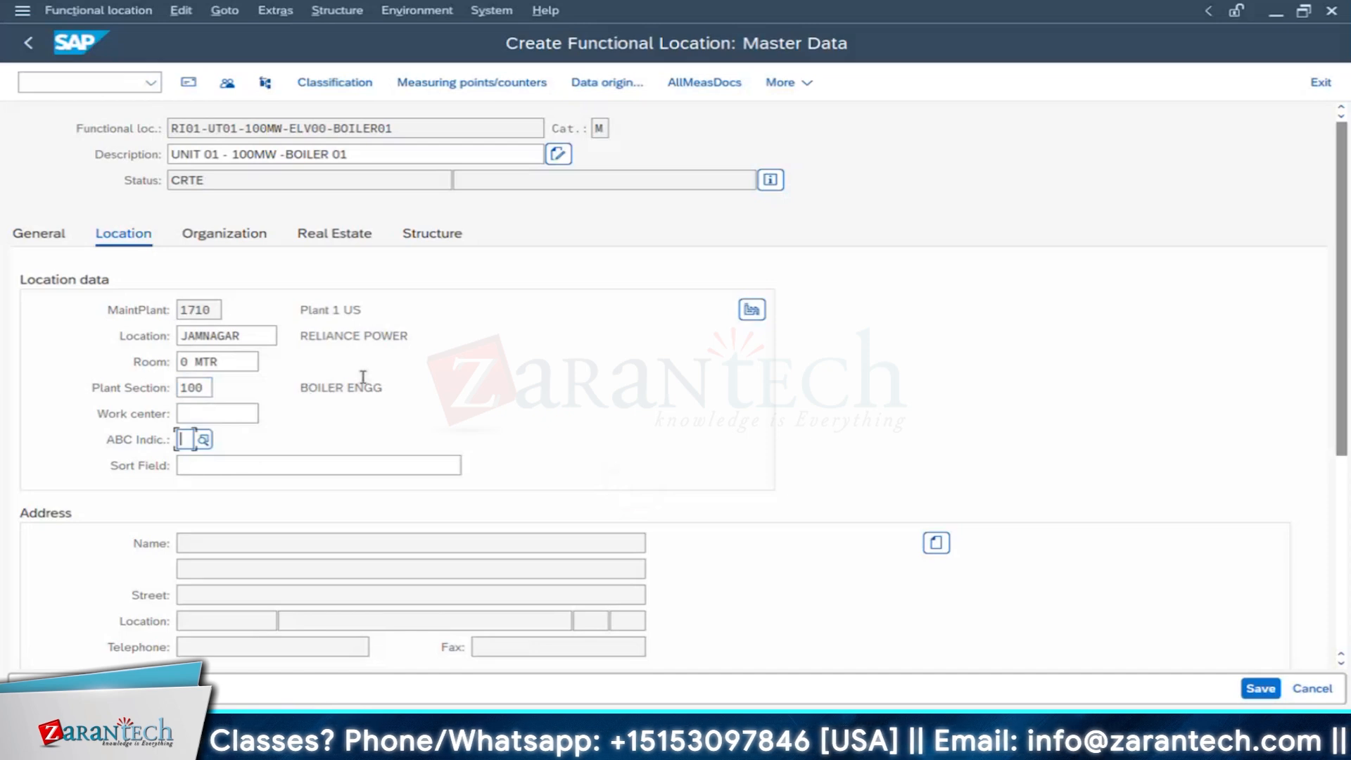
drag(300, 388, 387, 383)
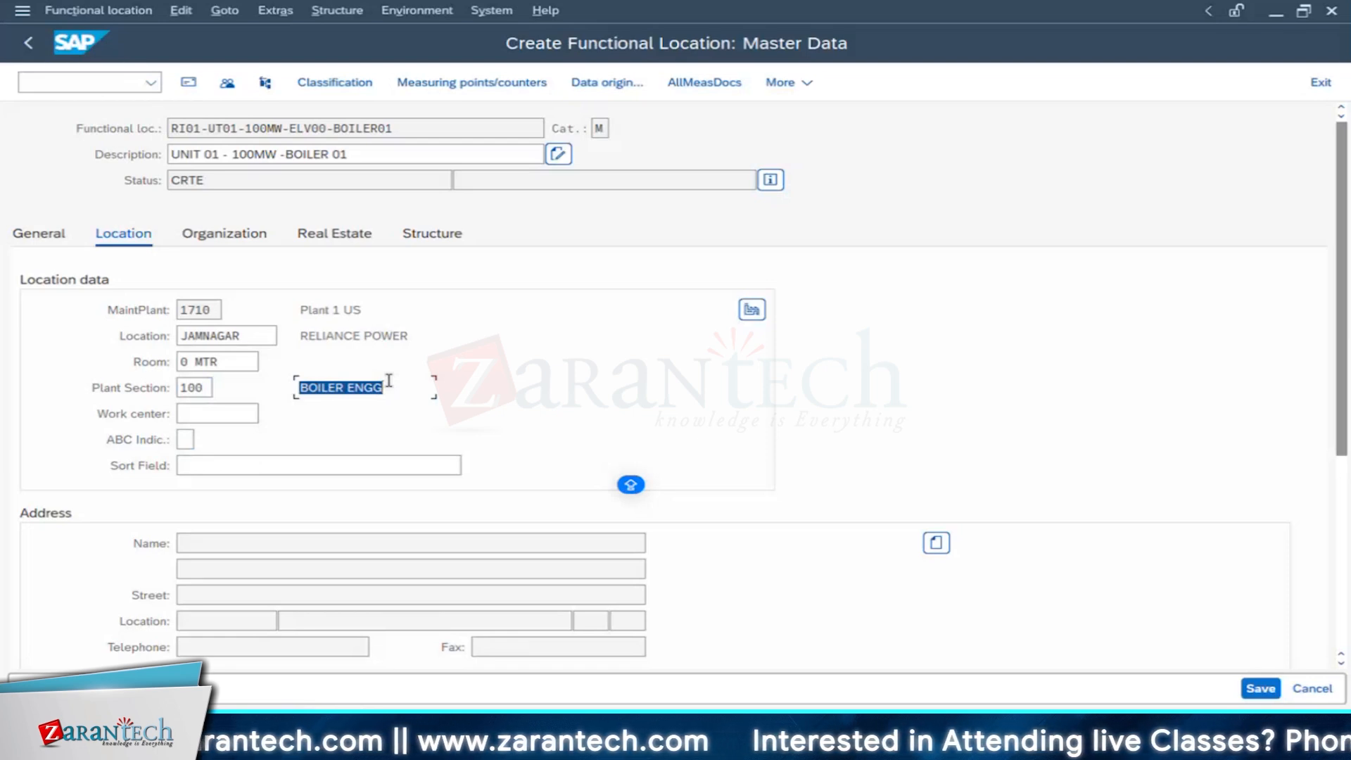
click(207, 418)
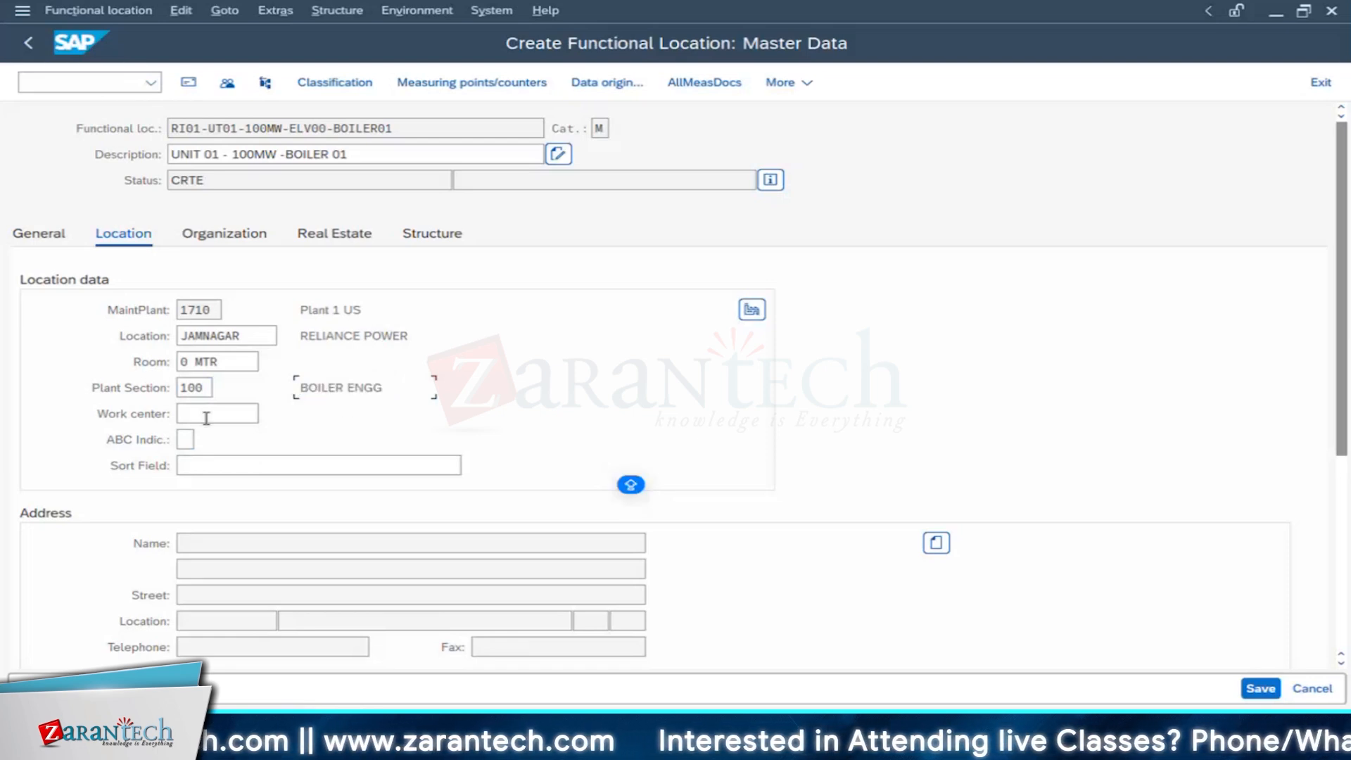
click(188, 459)
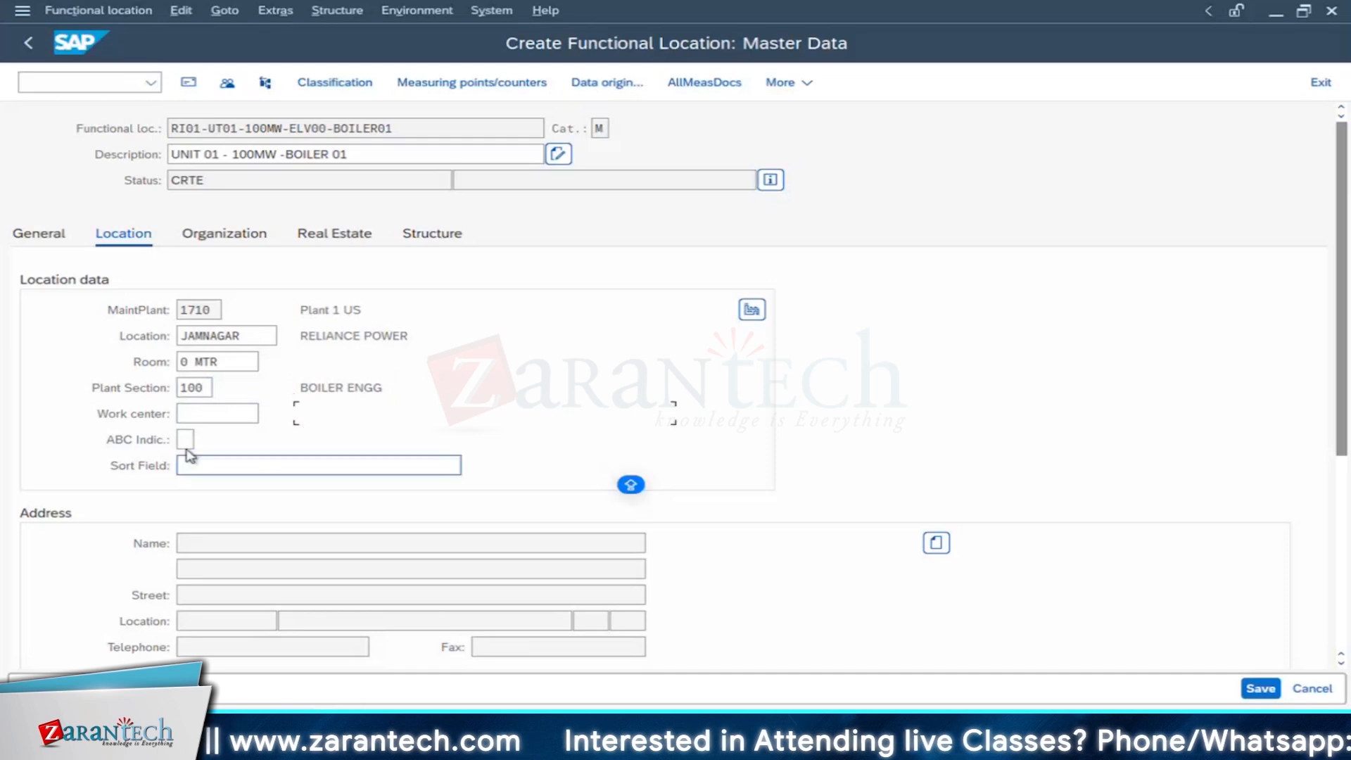
Step: Set the functional location's ABC indicator to A (Object A) from the list of possible values
click(187, 441)
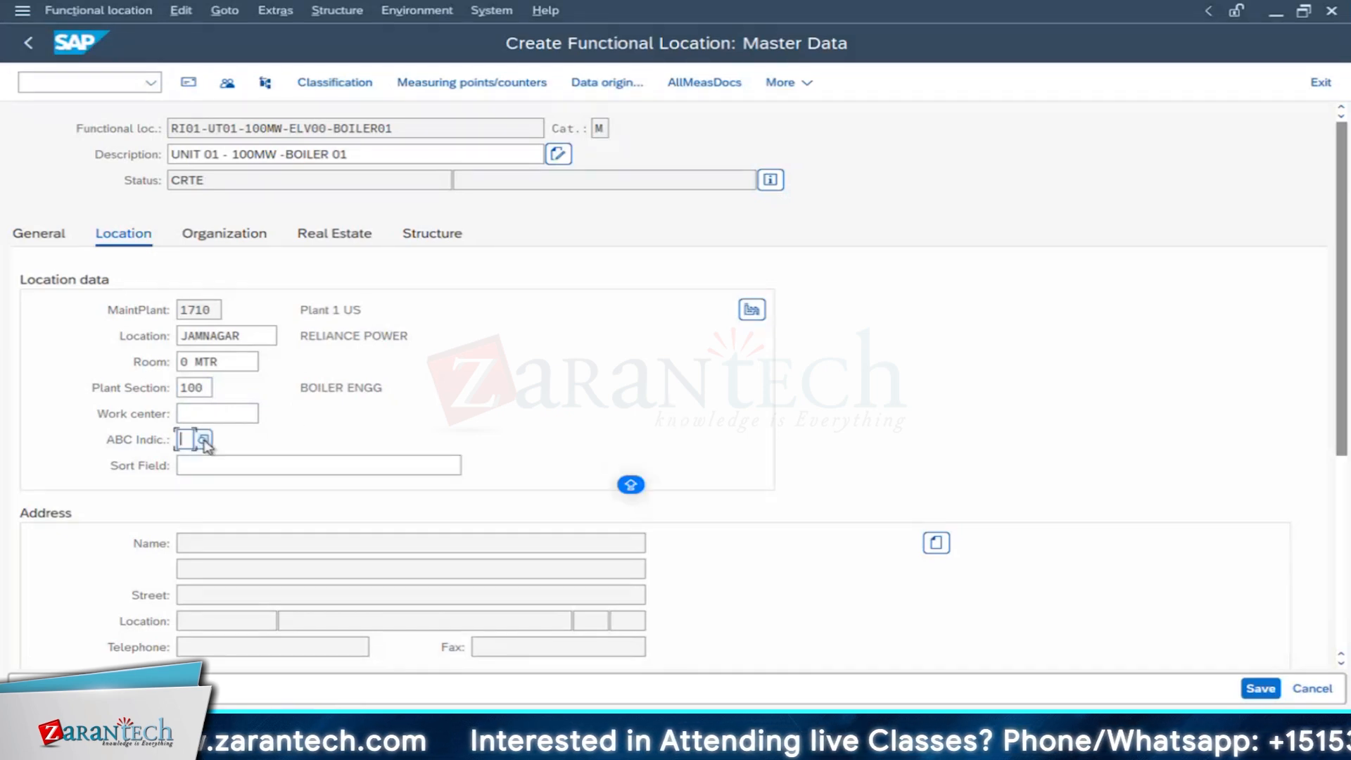
click(213, 442)
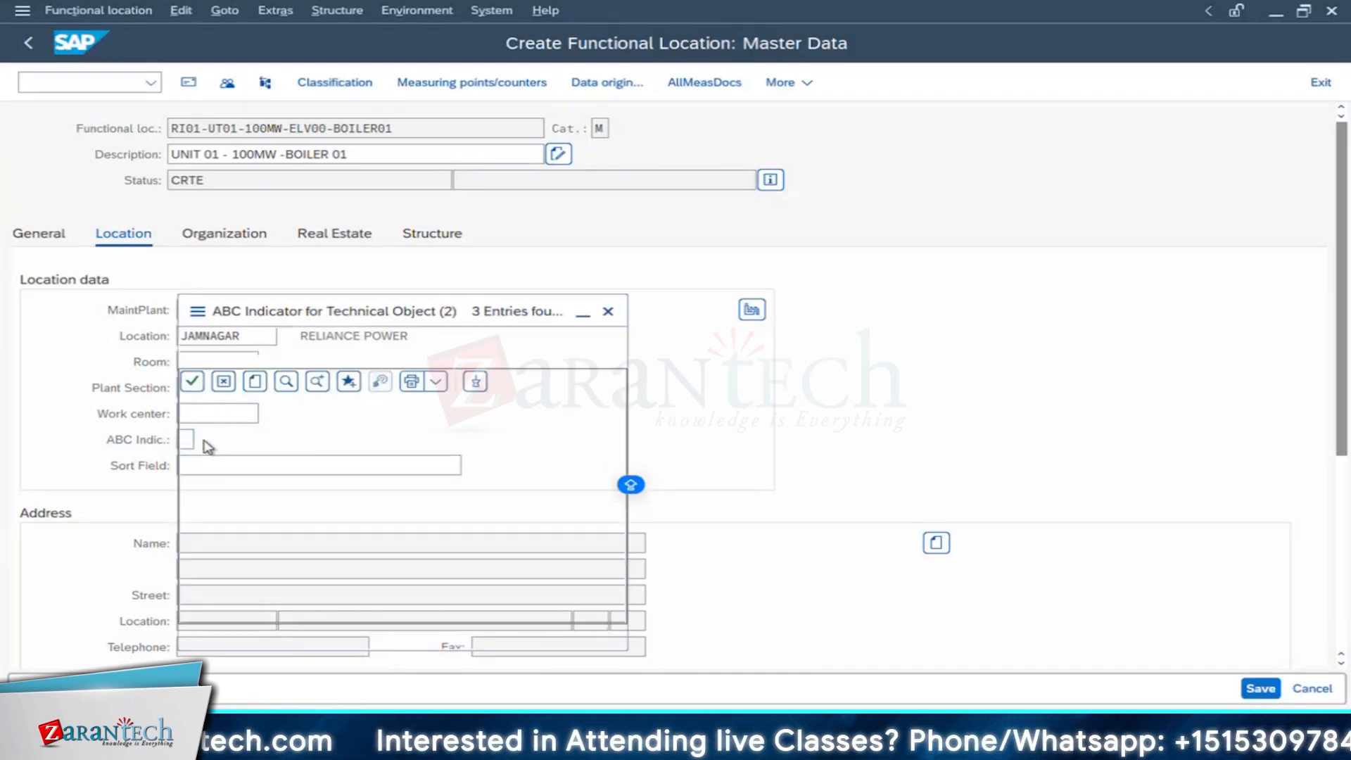
drag(320, 316, 554, 282)
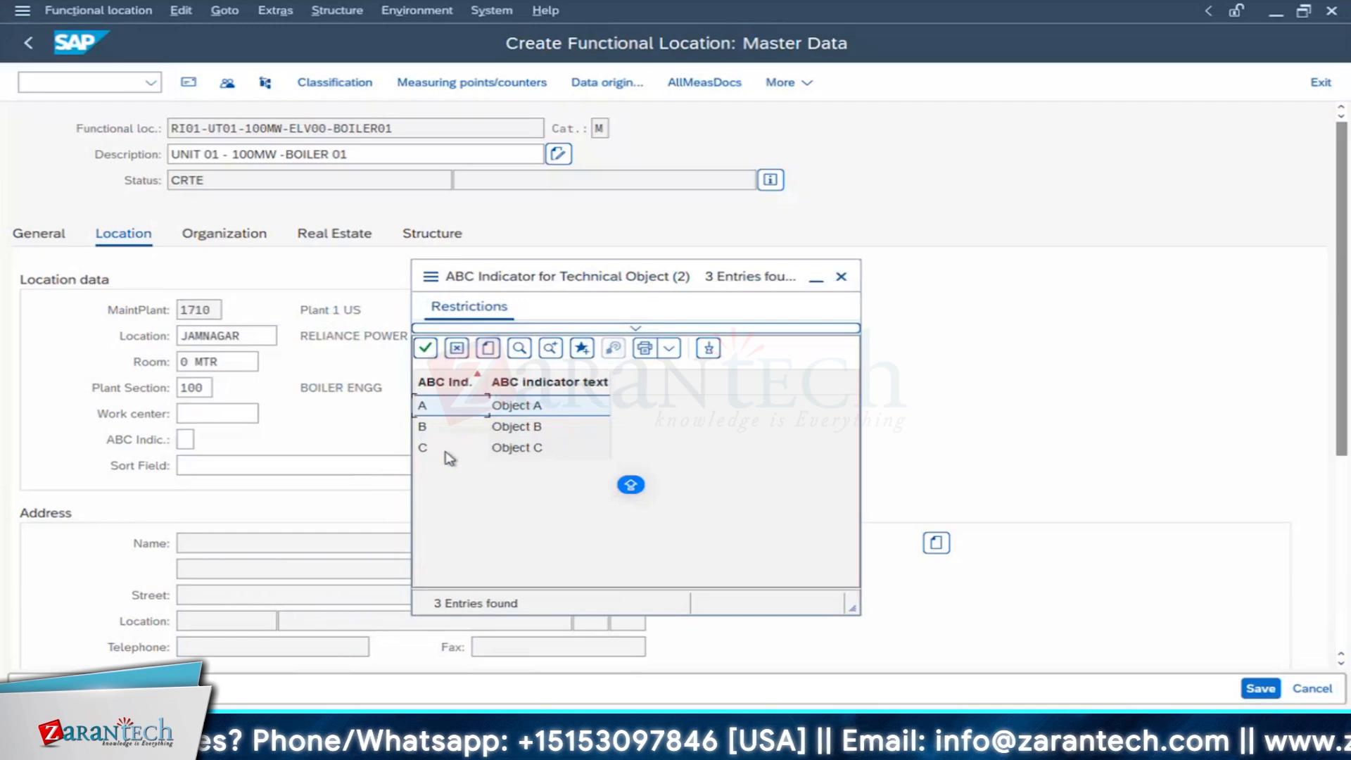
click(515, 413)
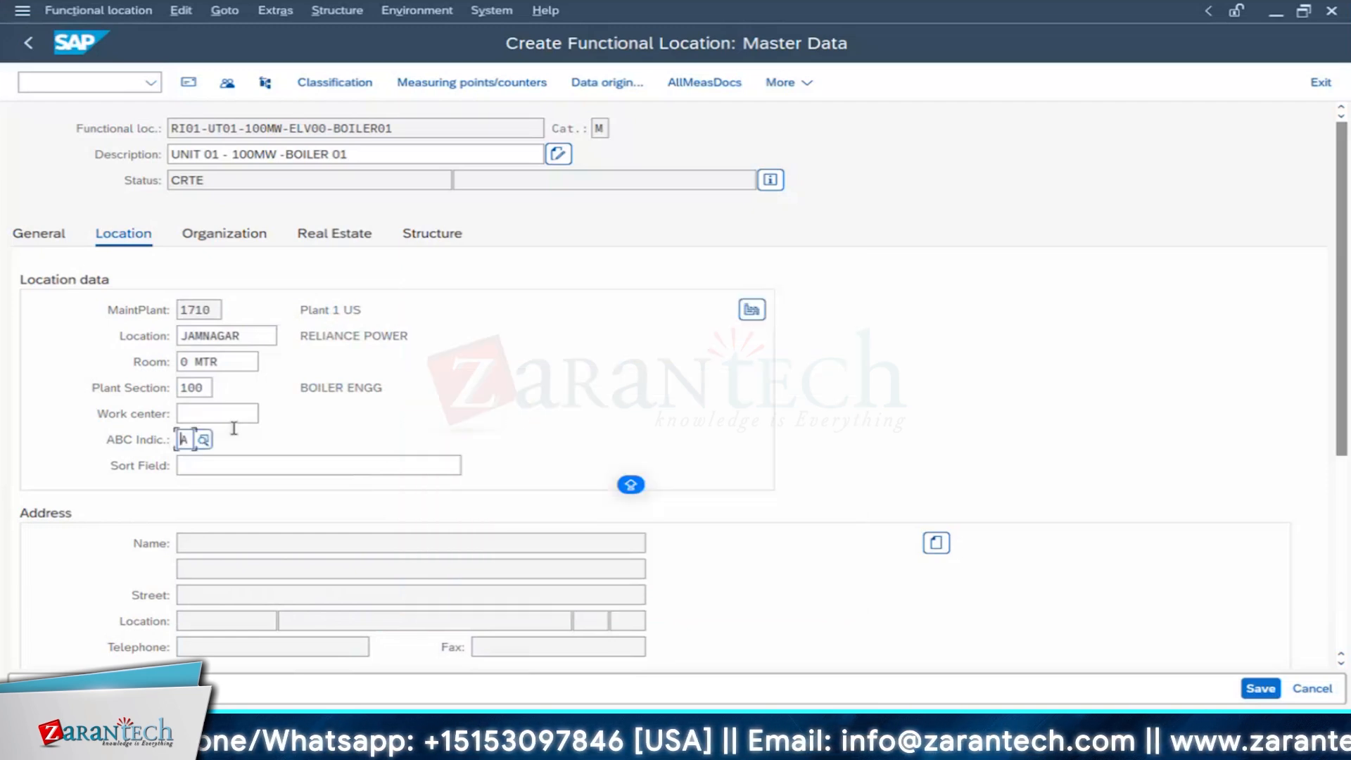
Step: Enter RIBLR as the sort field in the functional location's location data
click(249, 463)
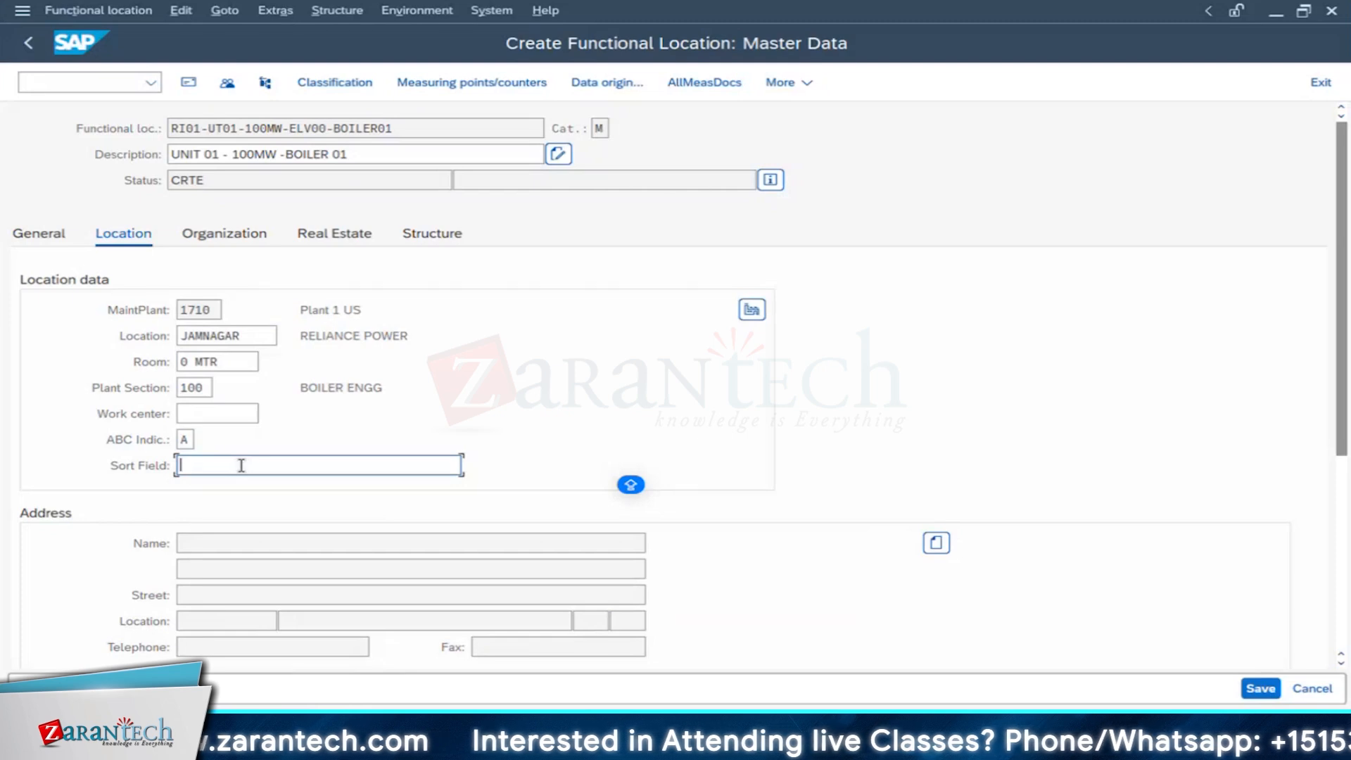
text(RI)
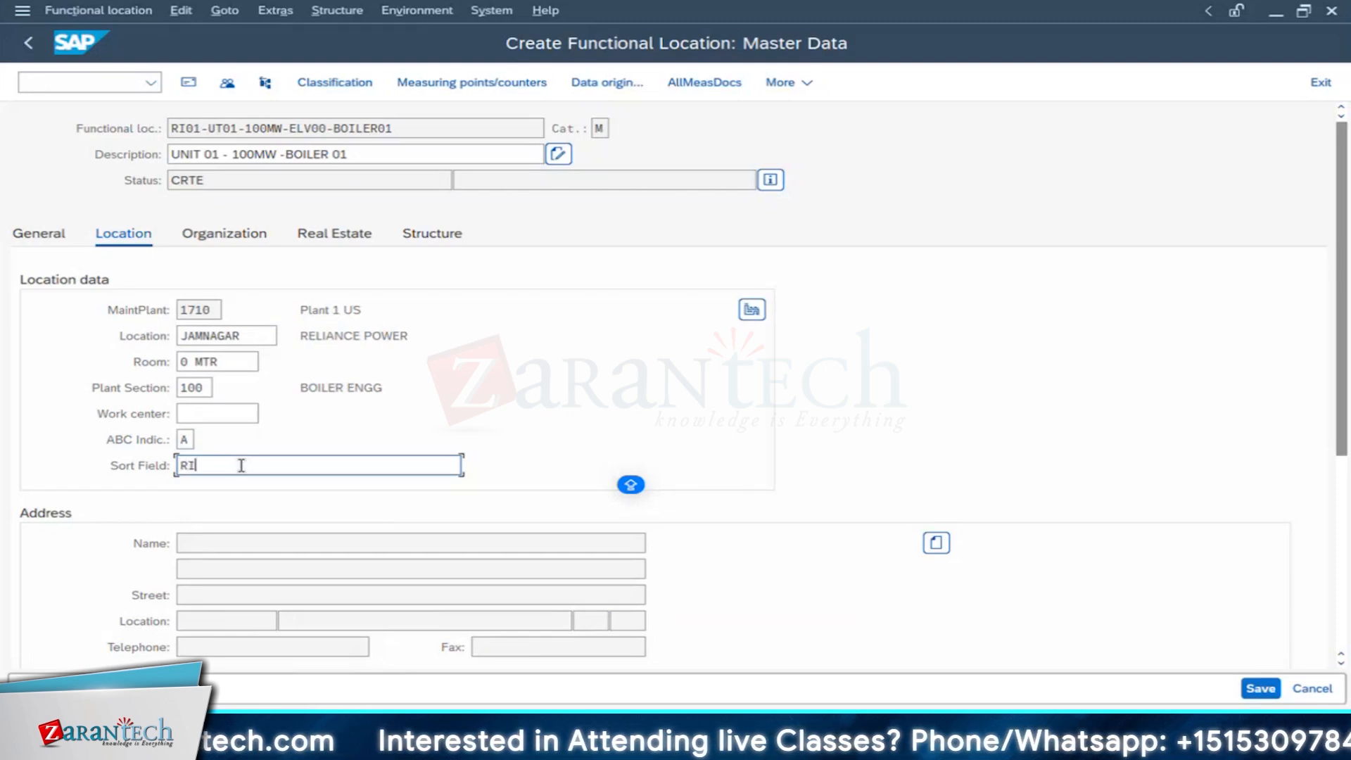
text(BLR)
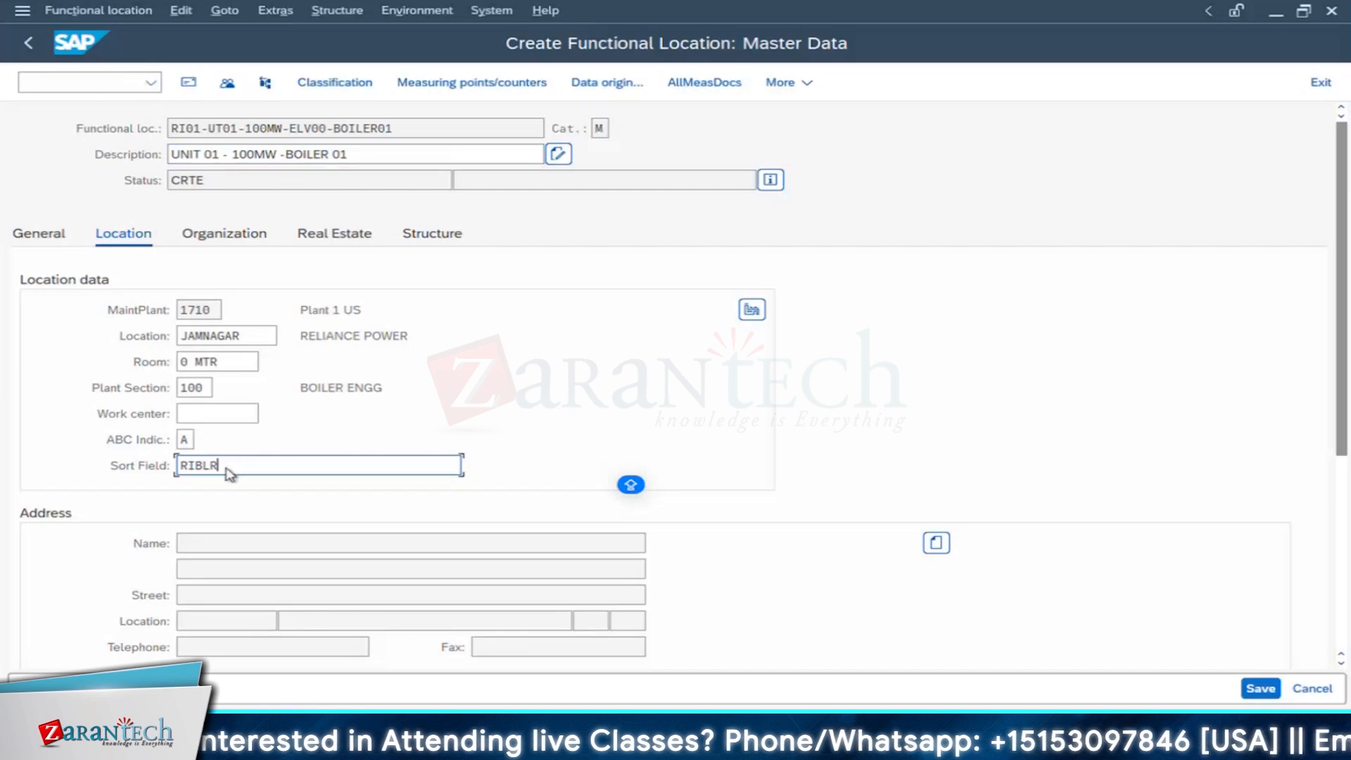
drag(221, 466, 3, 483)
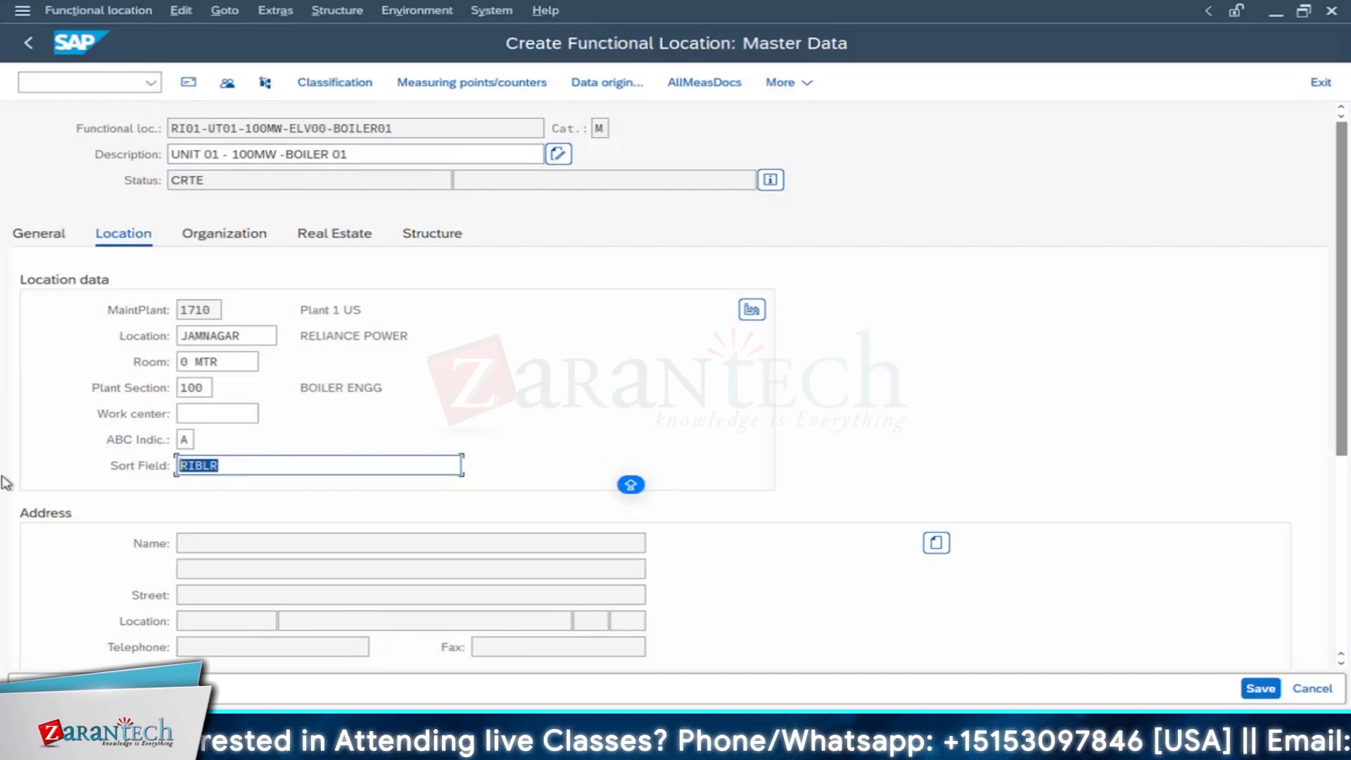
click(224, 470)
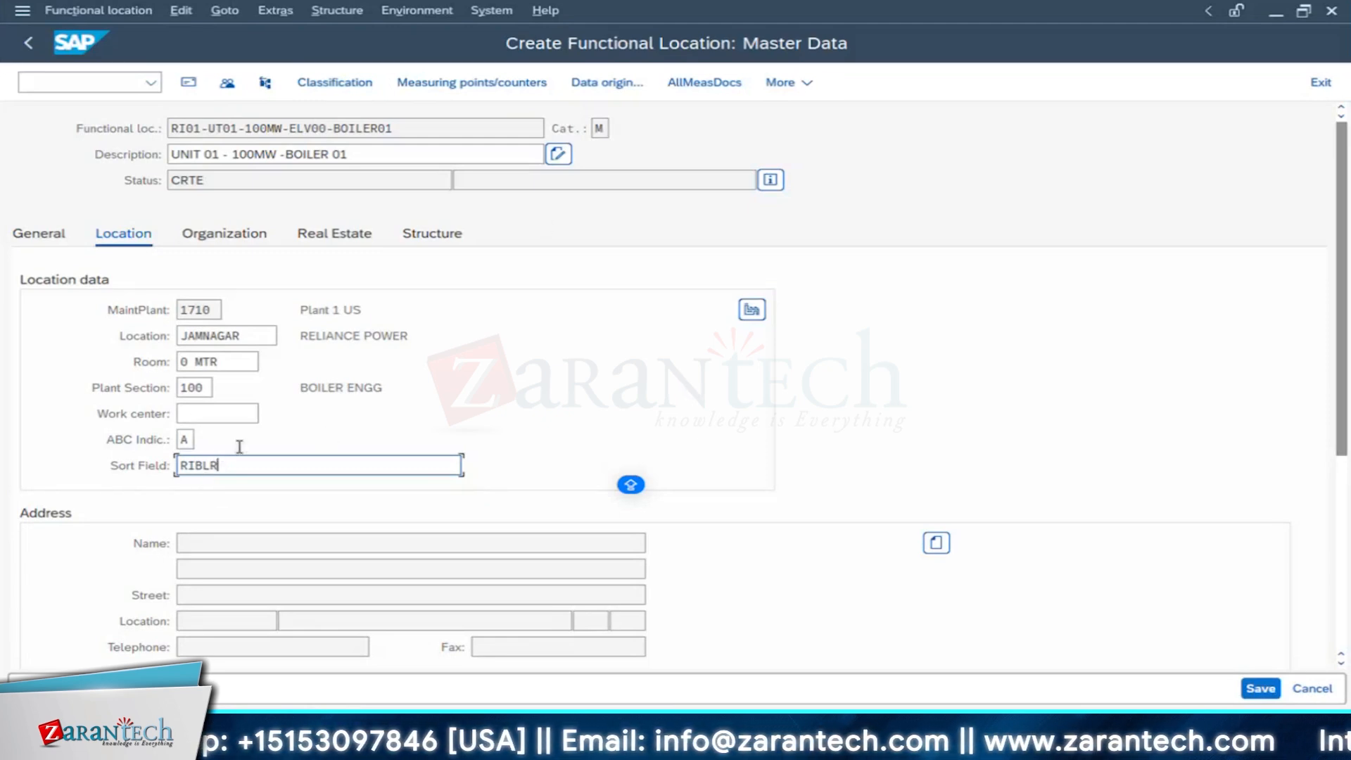
Step: Assign planner group 103 (Mech Ppnr) in the responsibilities of the functional location's organization data
click(242, 238)
click(232, 387)
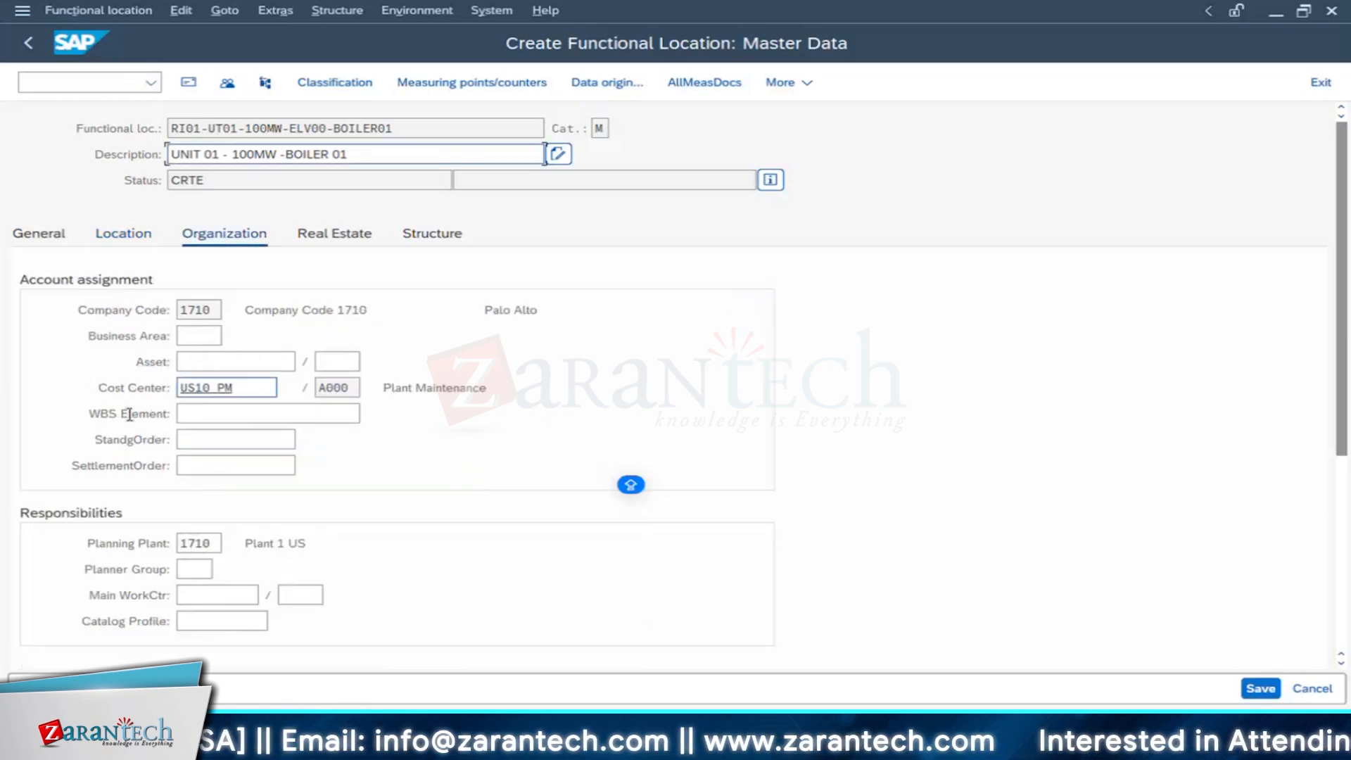
scroll(217, 487, down, 1)
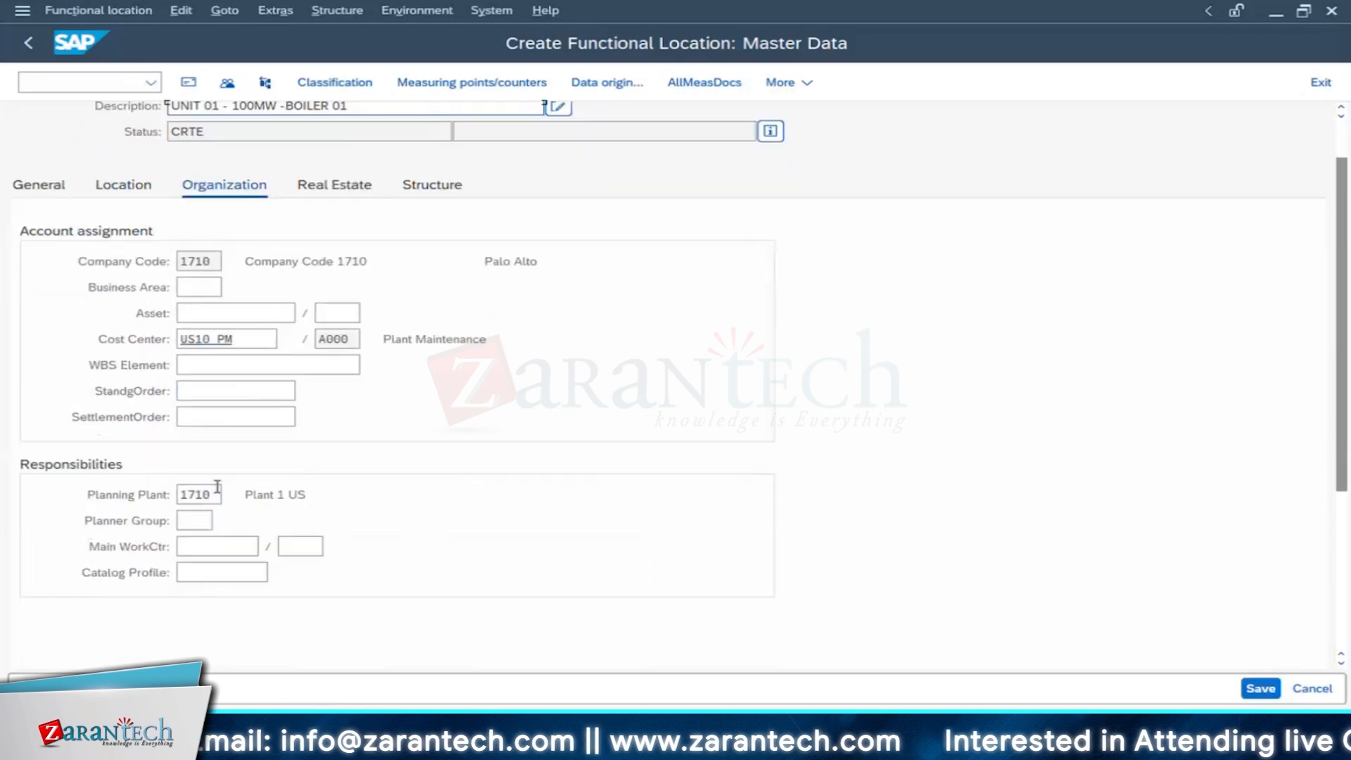
scroll(217, 487, down, 1)
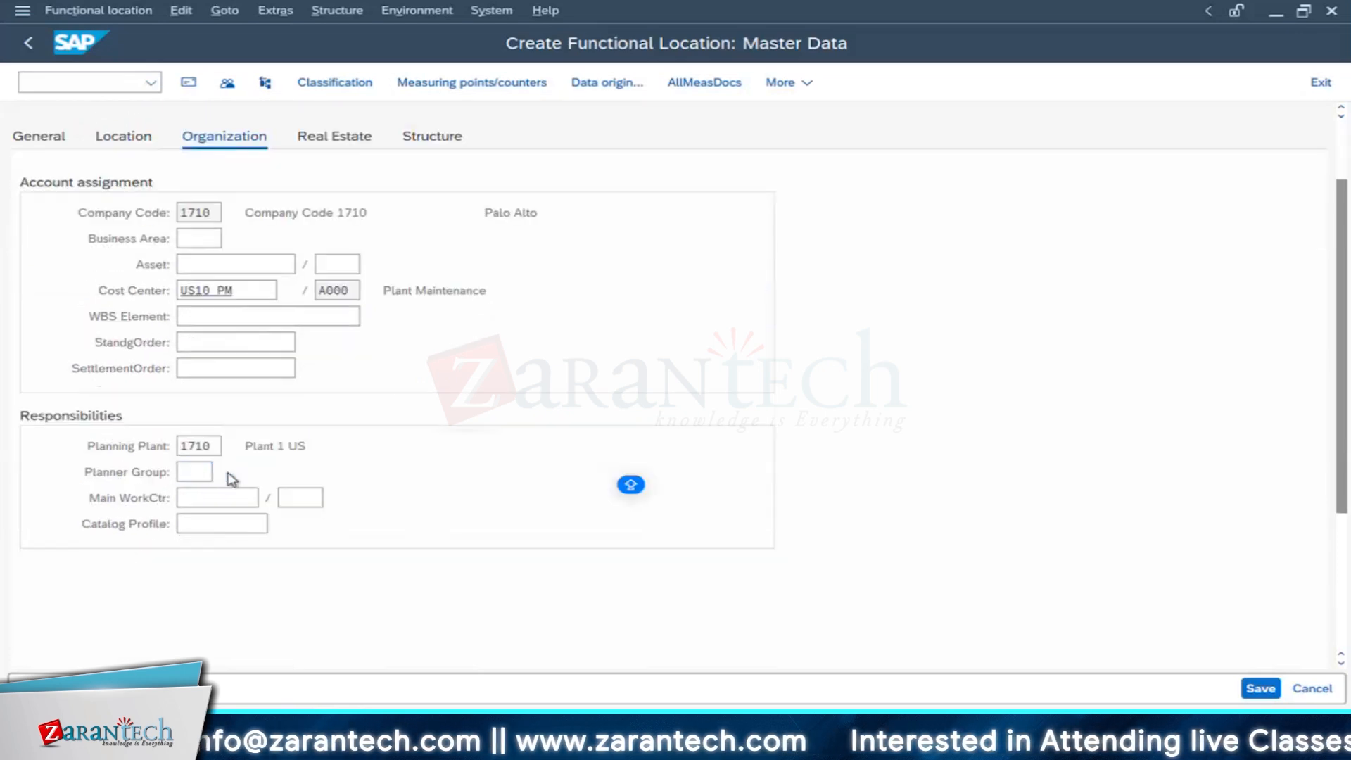
key(F4)
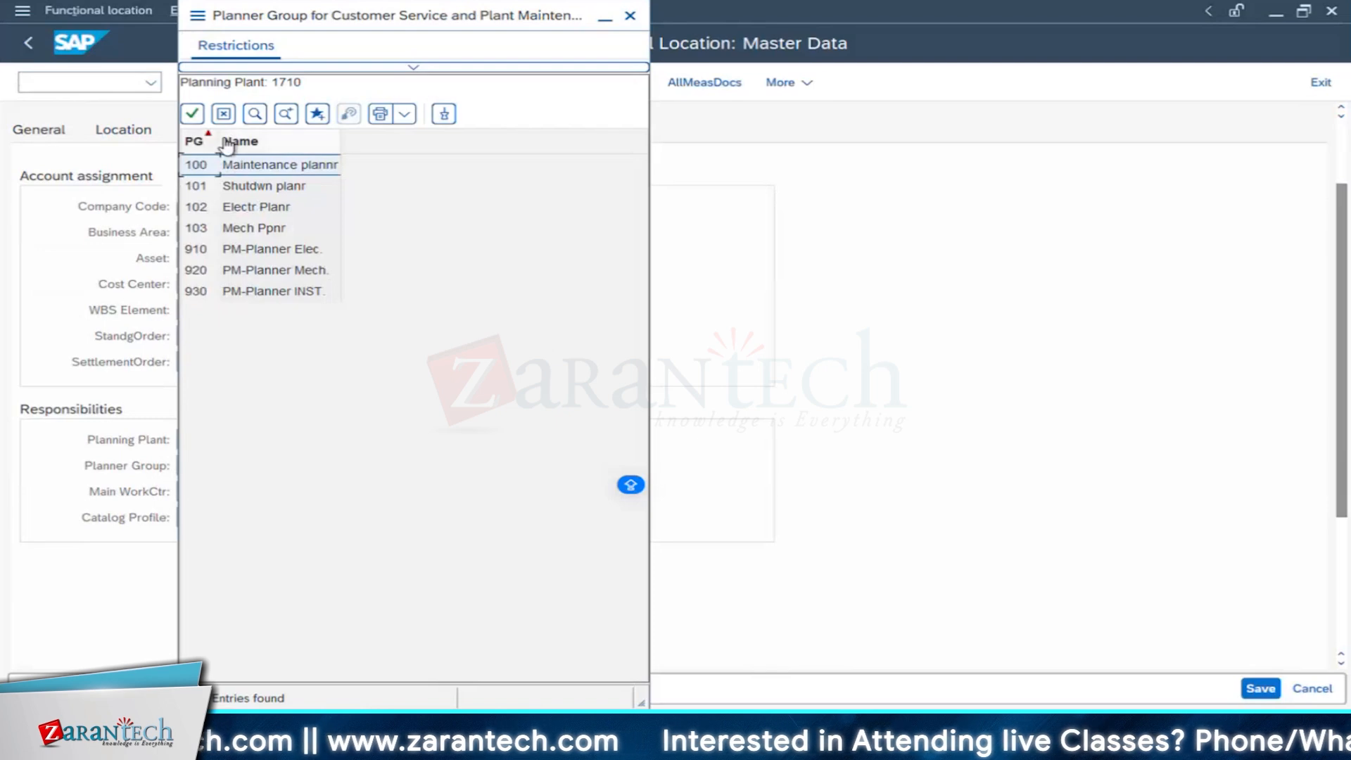
drag(220, 137, 233, 142)
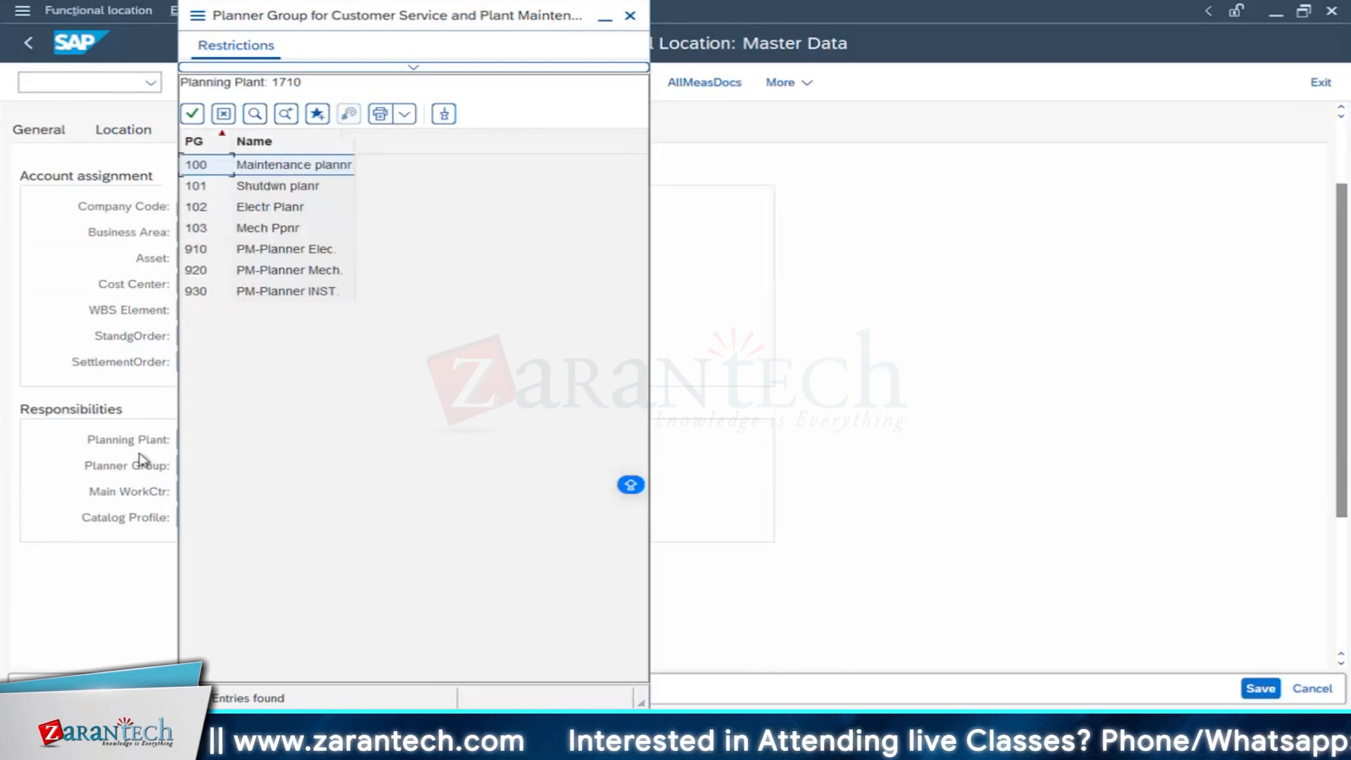
drag(317, 24, 519, 63)
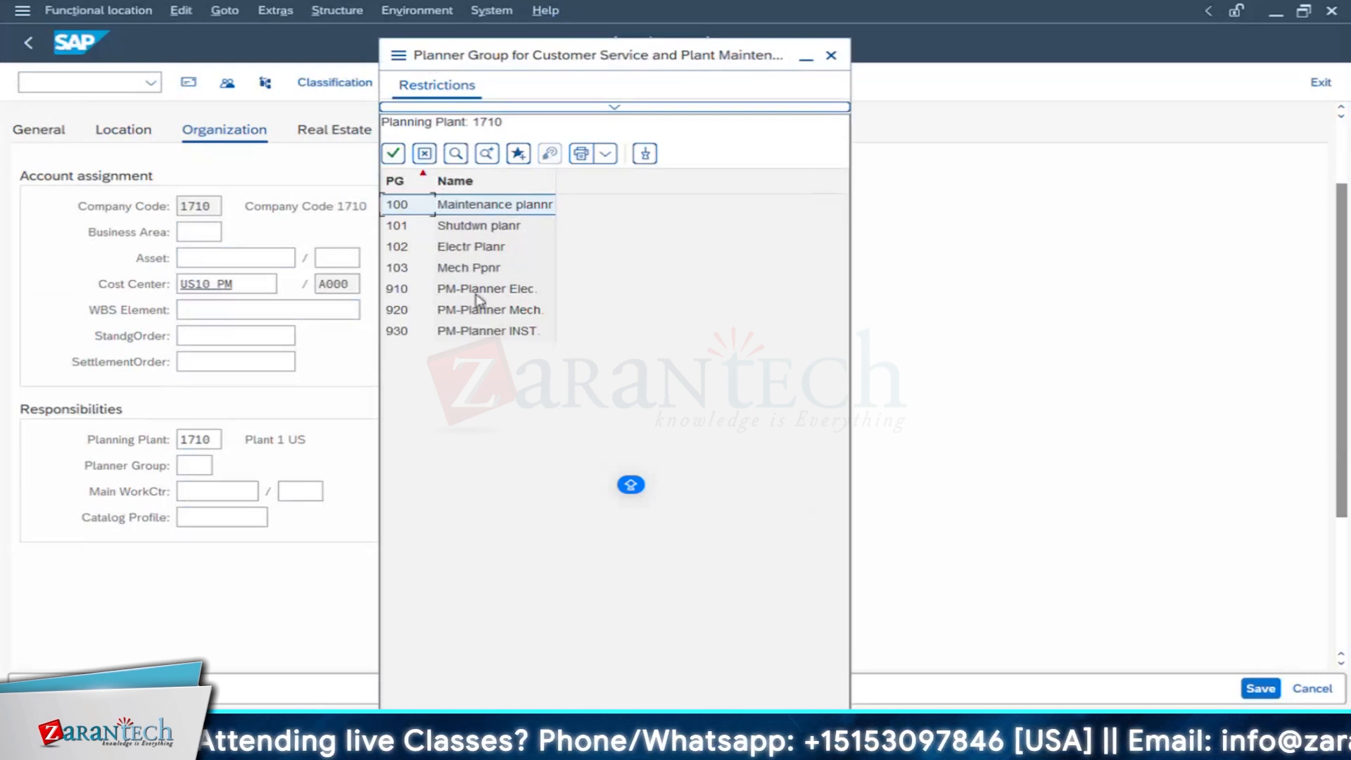
click(486, 270)
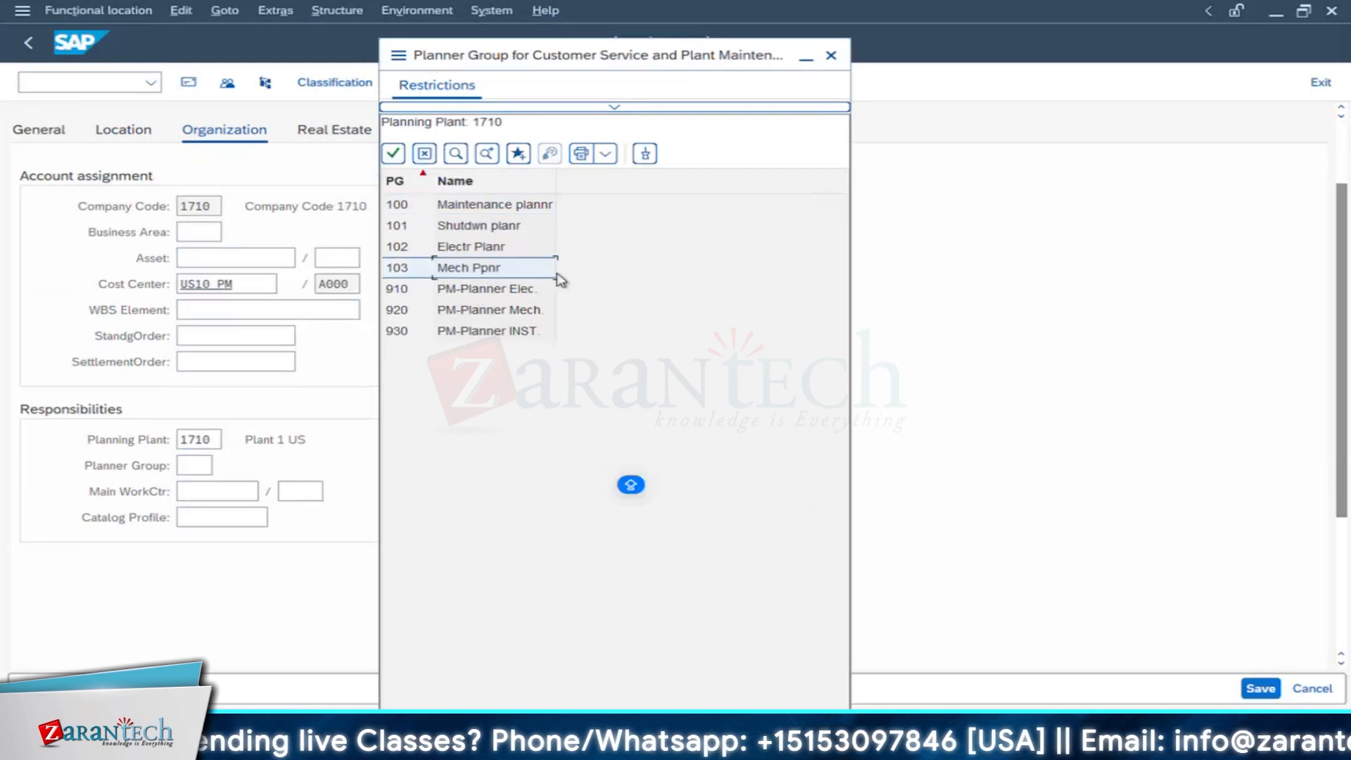
double_click(484, 268)
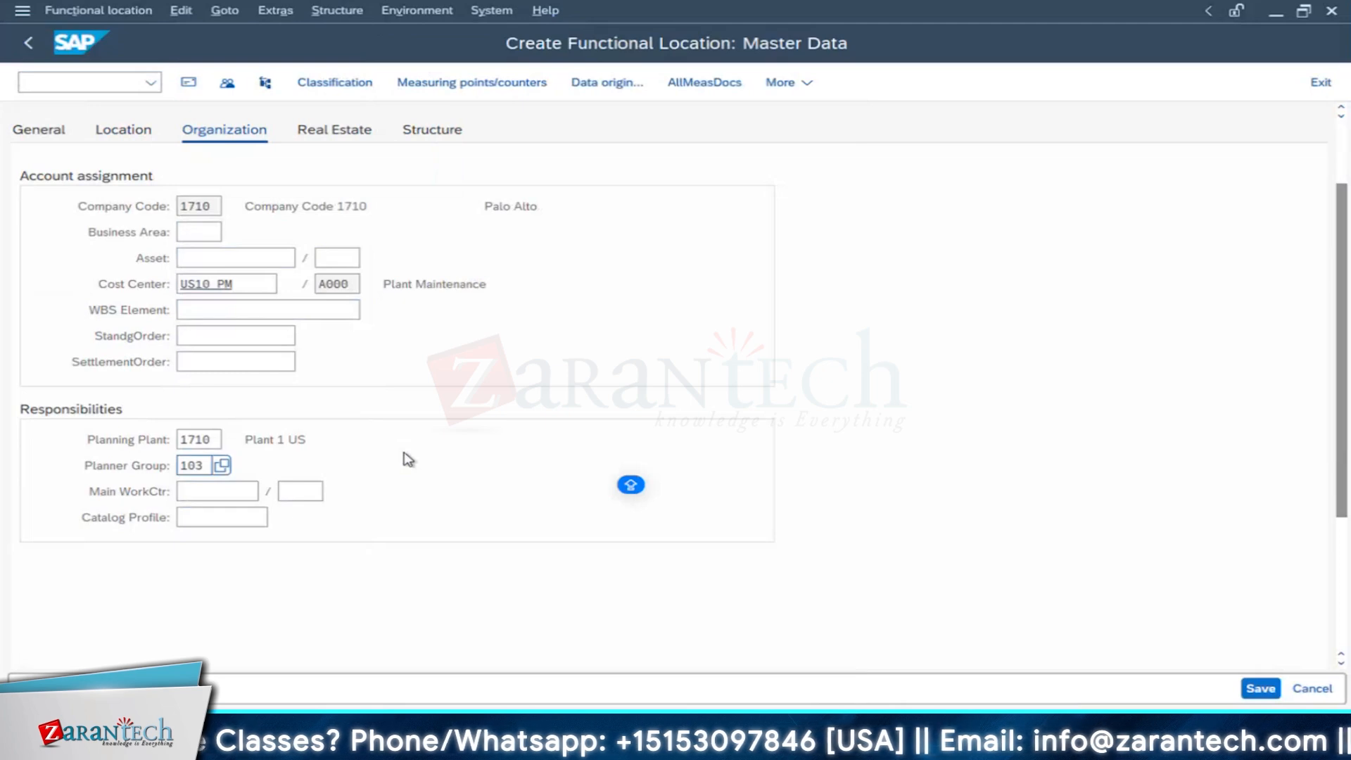
key(Return)
Step: Assign main work center BLECME01 from plant 1710, work center category 0005, in the responsibilities of the functional location's organization data
click(218, 492)
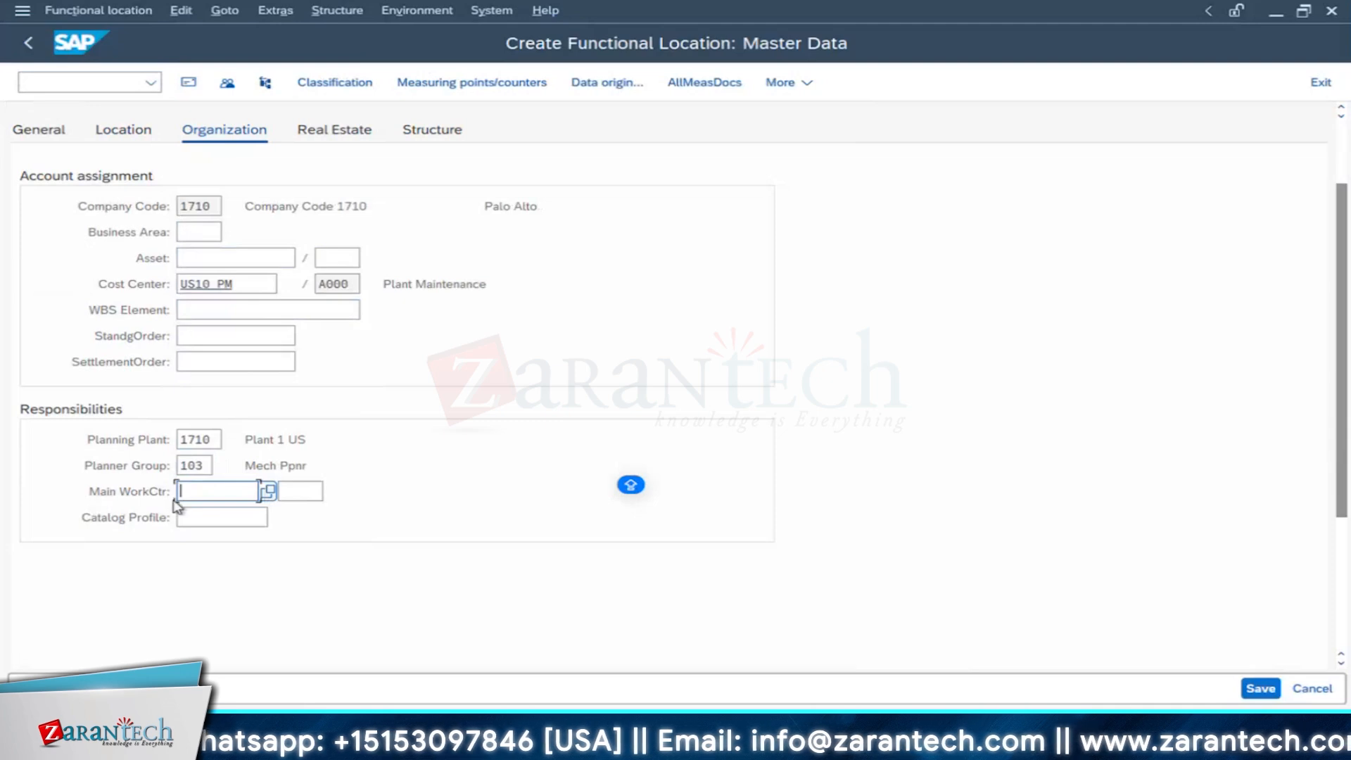
click(267, 490)
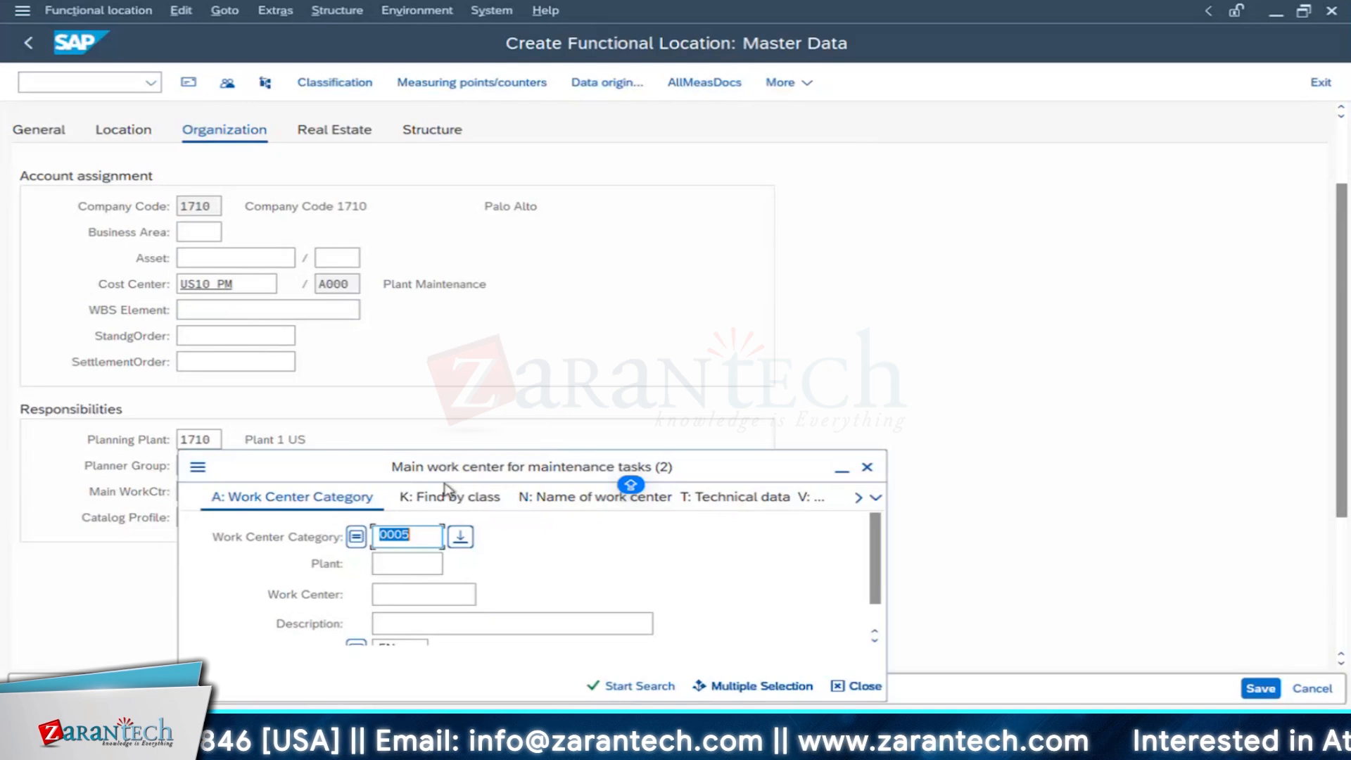
drag(450, 455, 459, 336)
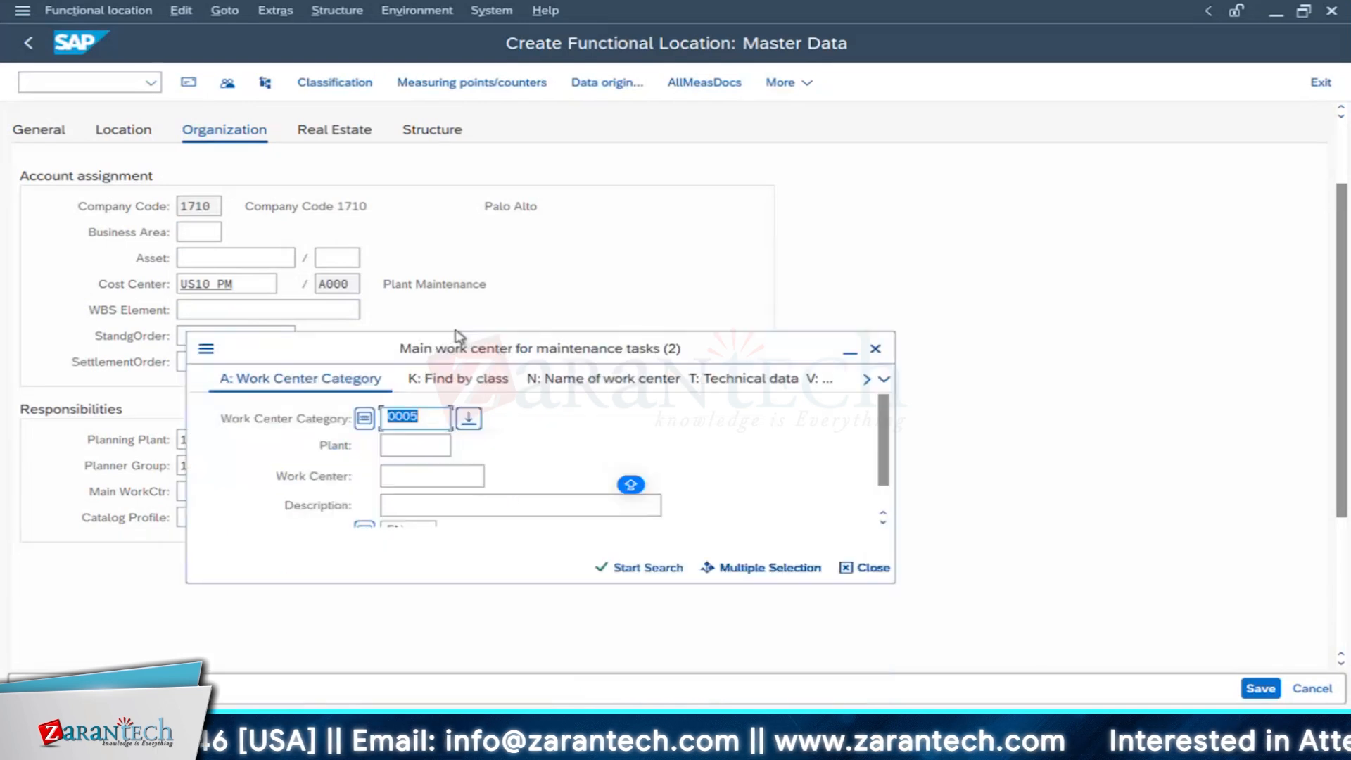
click(422, 451)
text(1719)
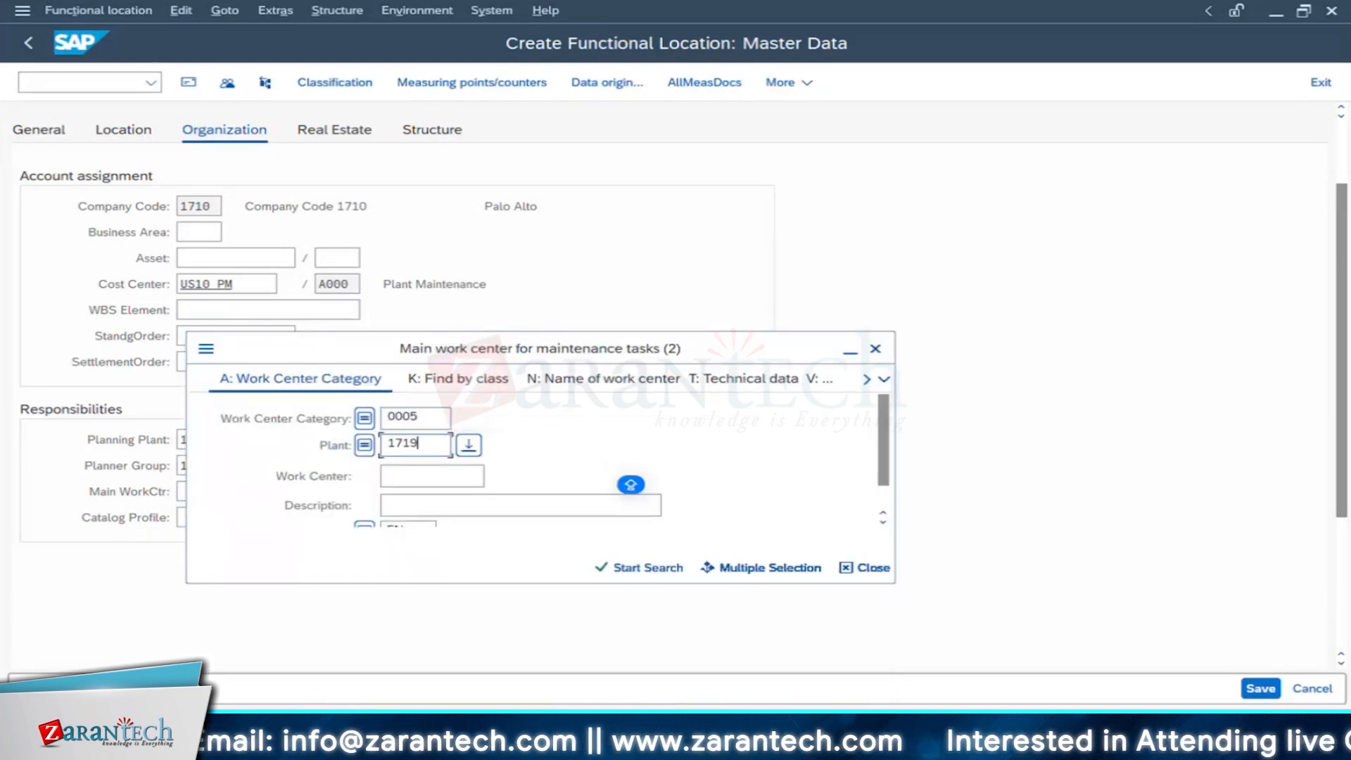
key(BackSpace)
text(0)
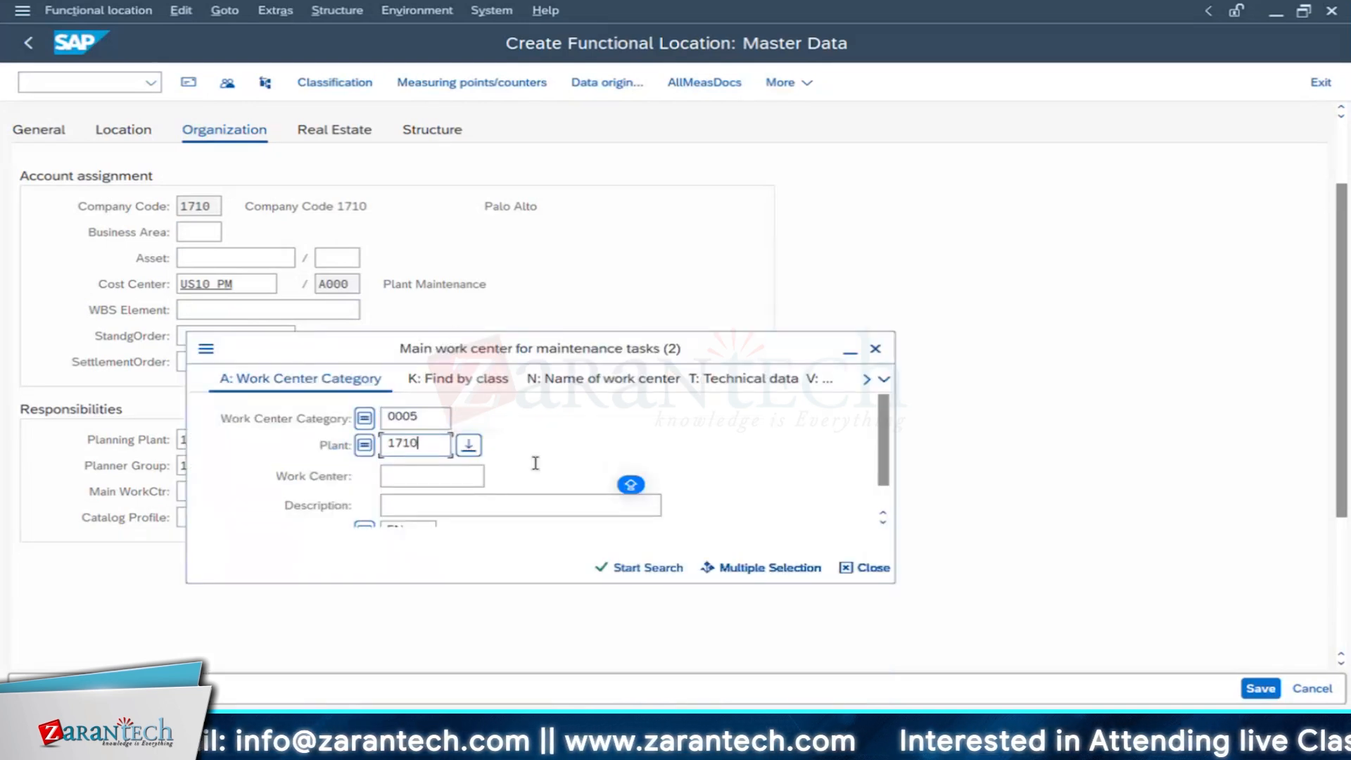
click(625, 566)
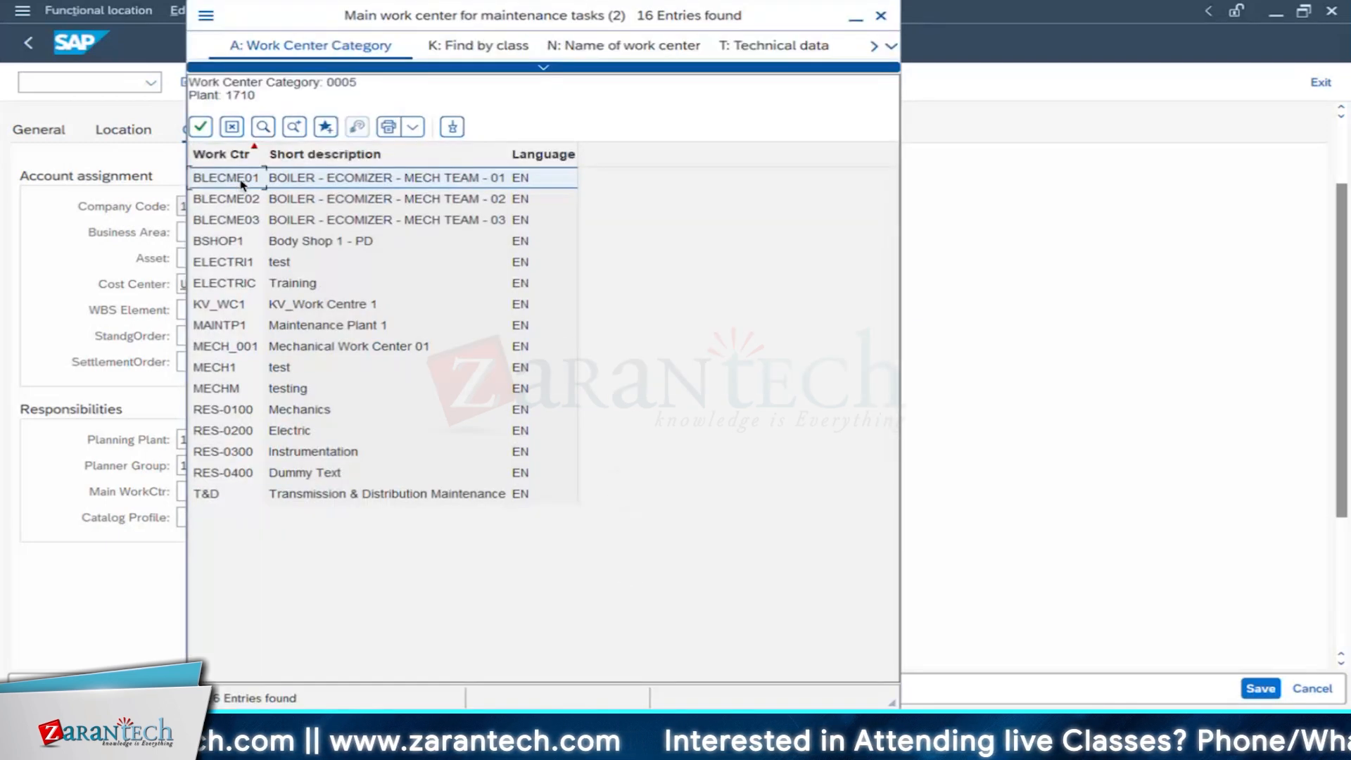
double_click(241, 180)
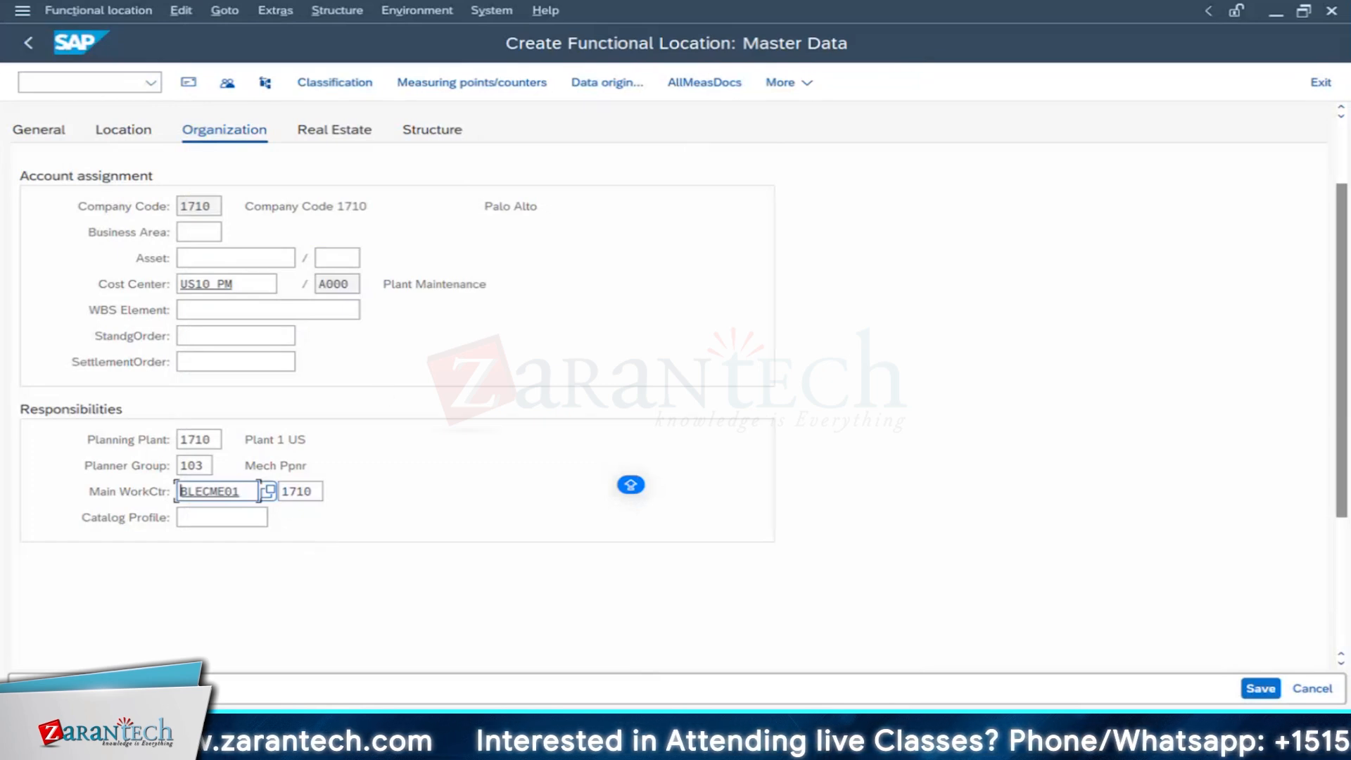
Step: Set position 4 and allow only single installation in the functional location's structure data, and save it
drag(1342, 314, 1342, 252)
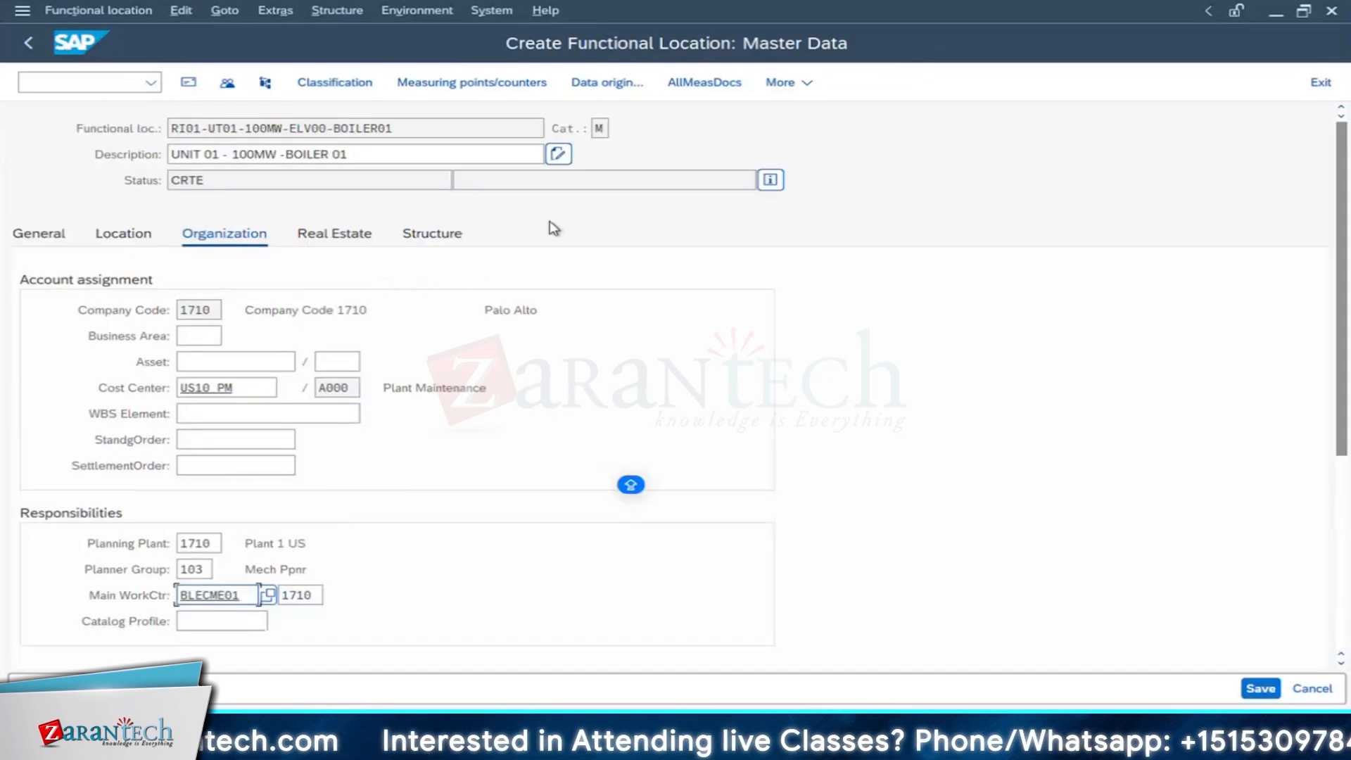
click(423, 241)
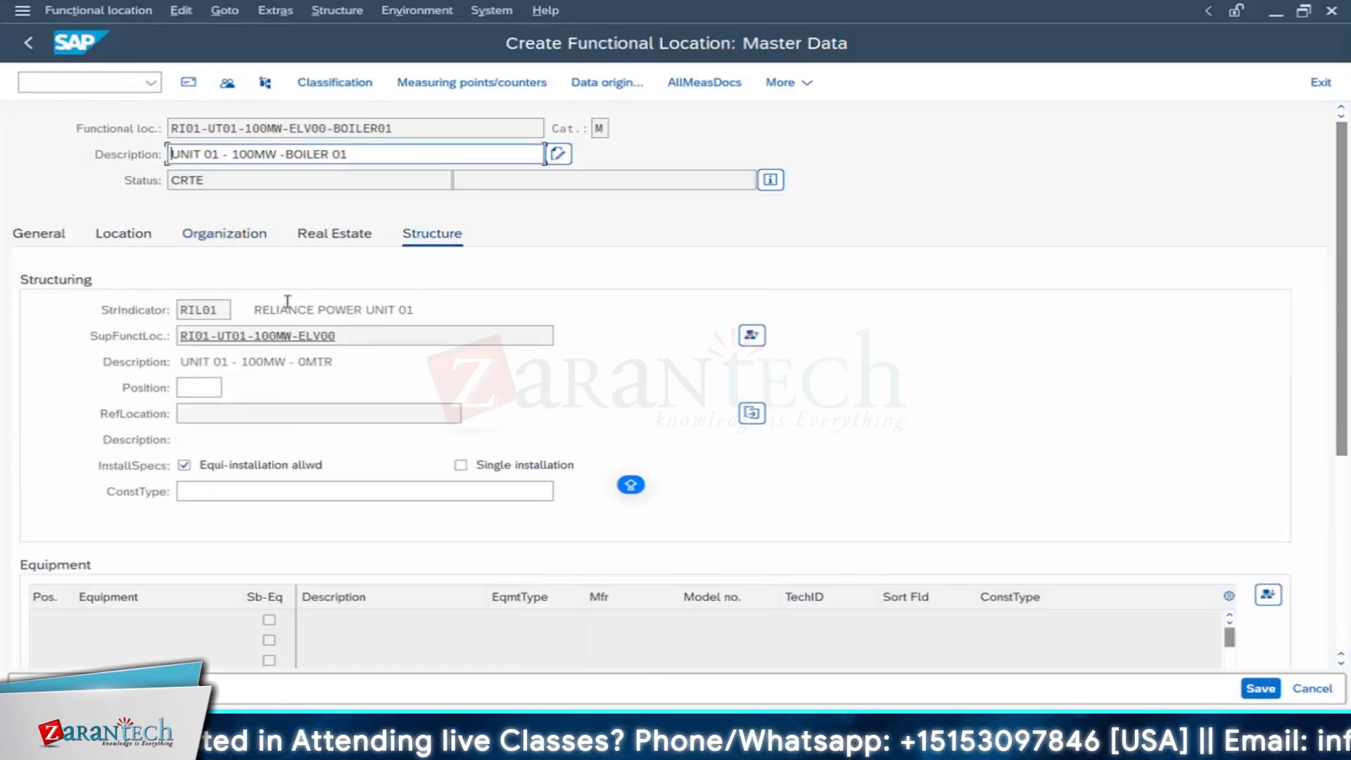
click(189, 387)
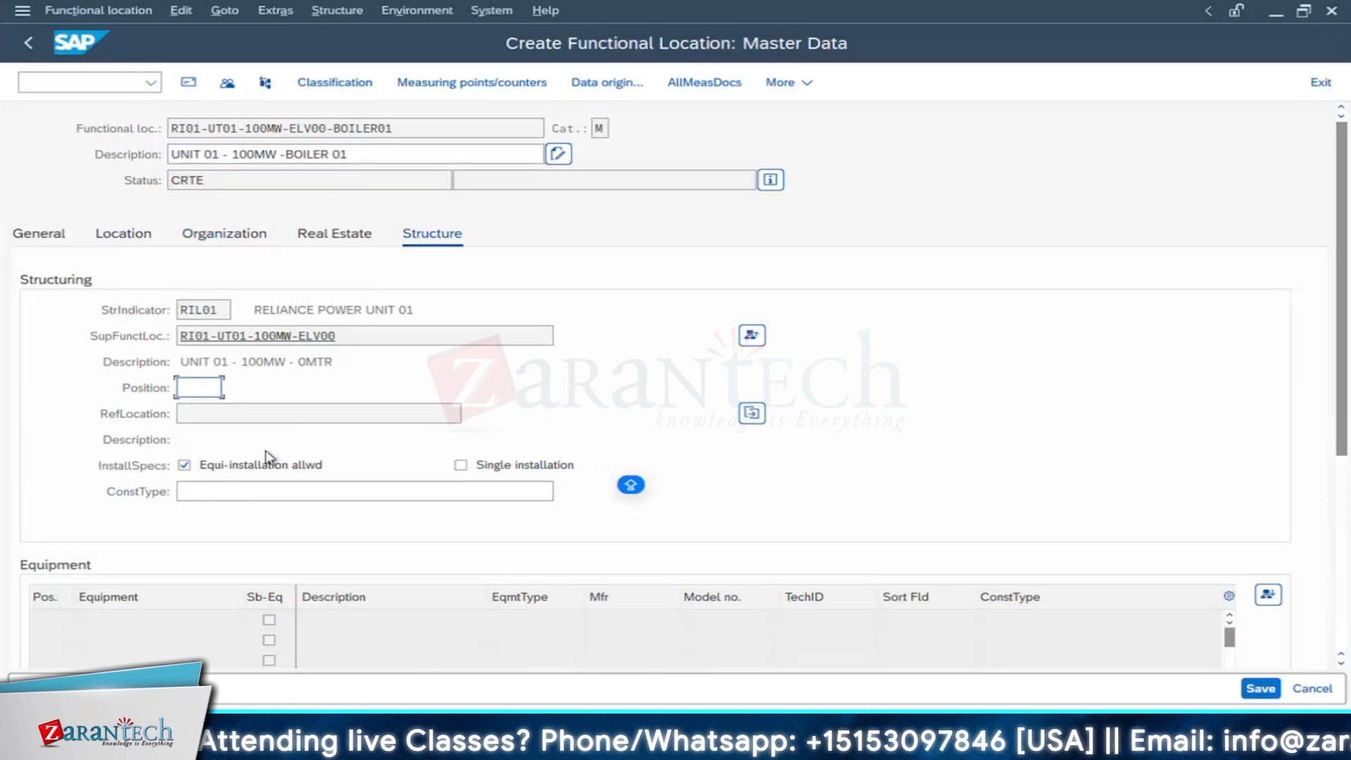
text(4)
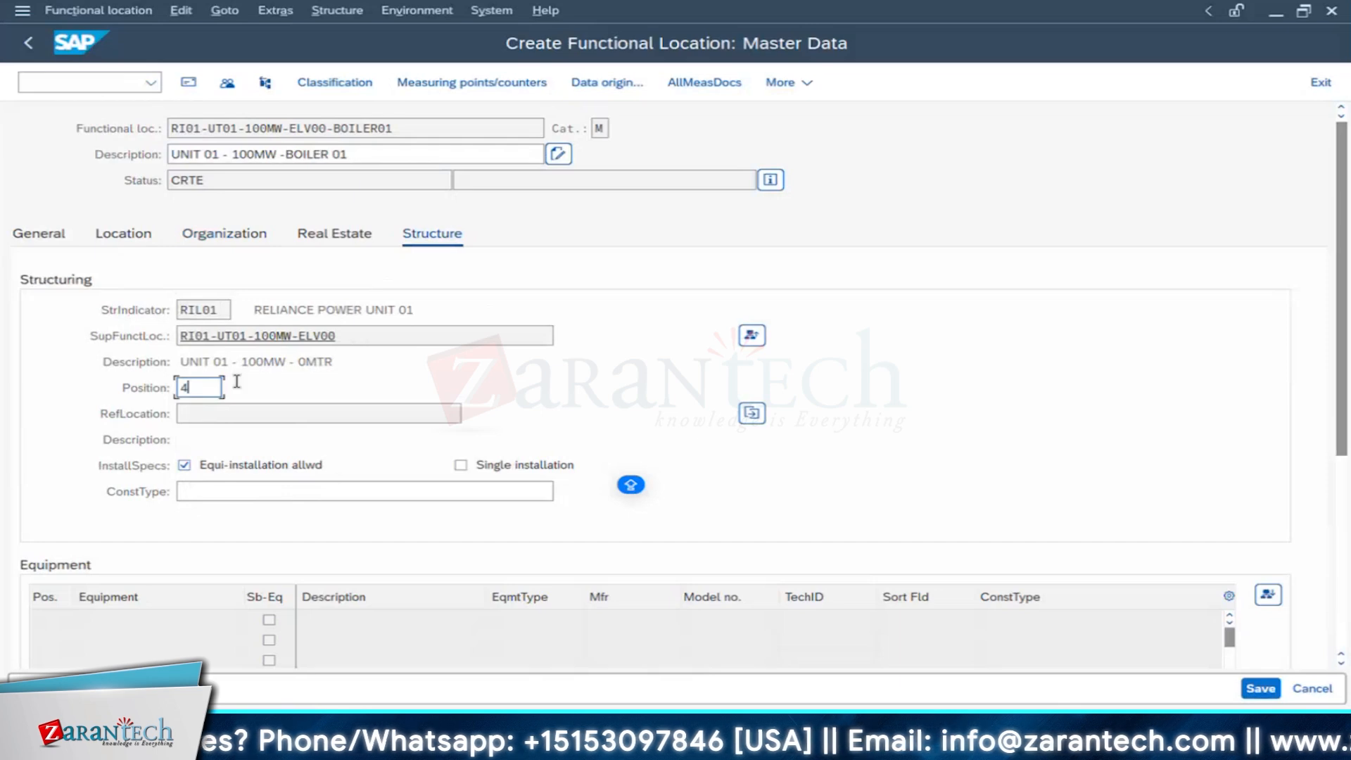
click(307, 361)
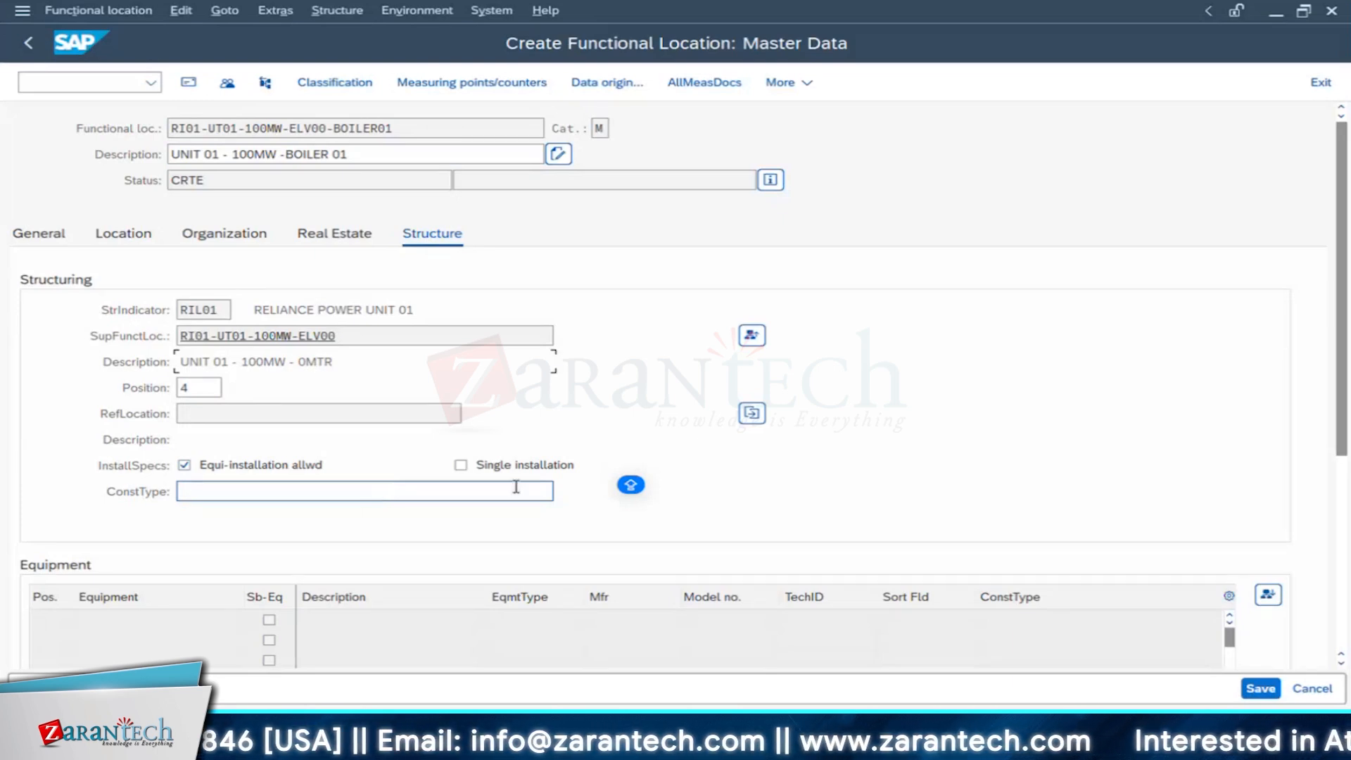
click(461, 465)
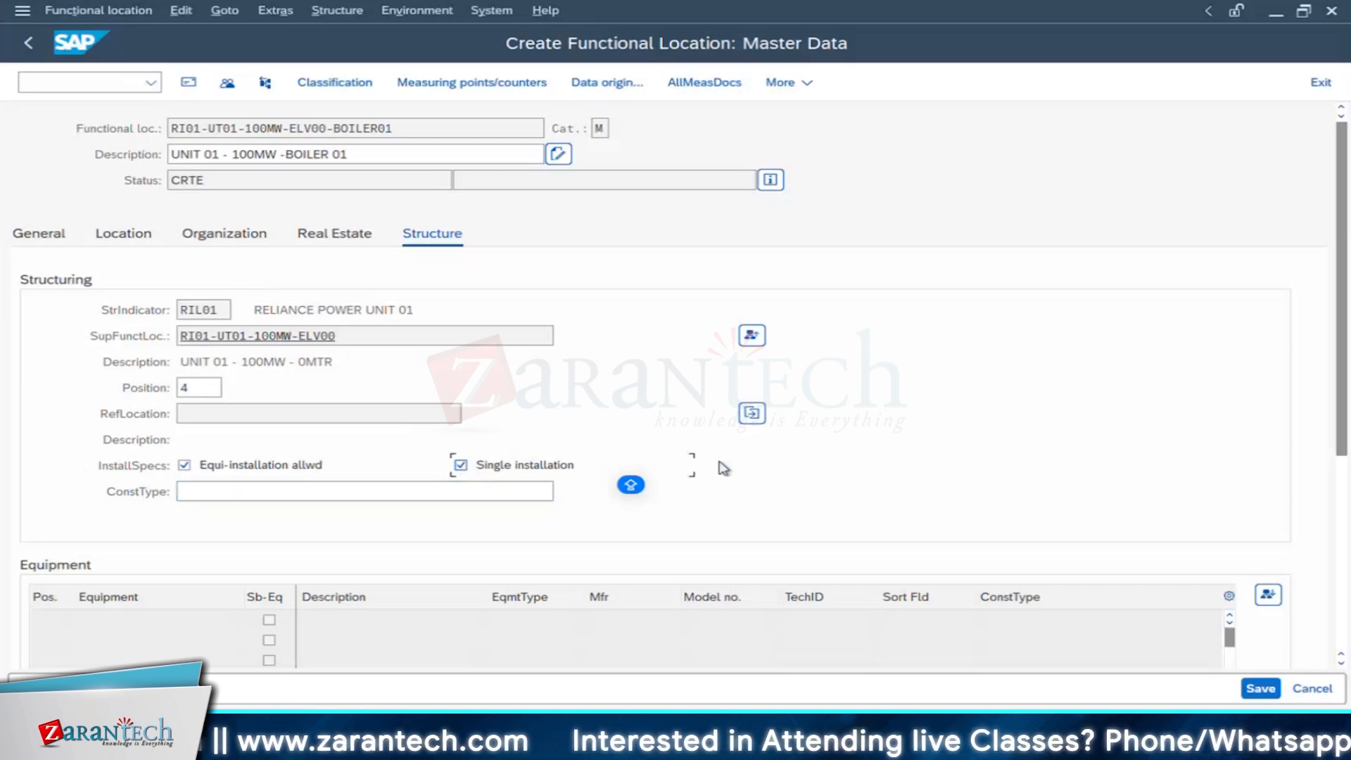
click(1261, 690)
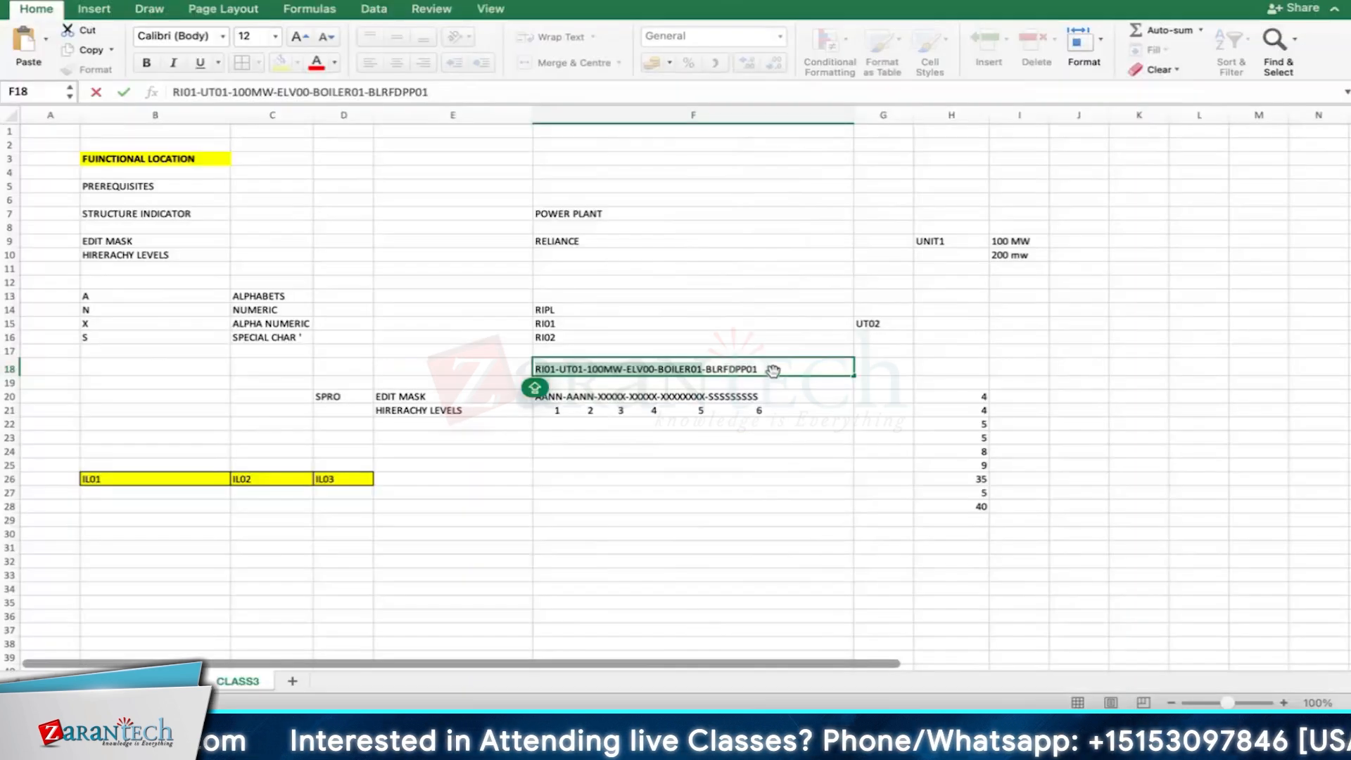
Step: Try to start creating level-6 functional location RI01-UT01-100MW-ELV00-BOILER01-BLRFDPP01, using the label from cell F18 of the planning spreadsheet
drag(706, 370, 488, 364)
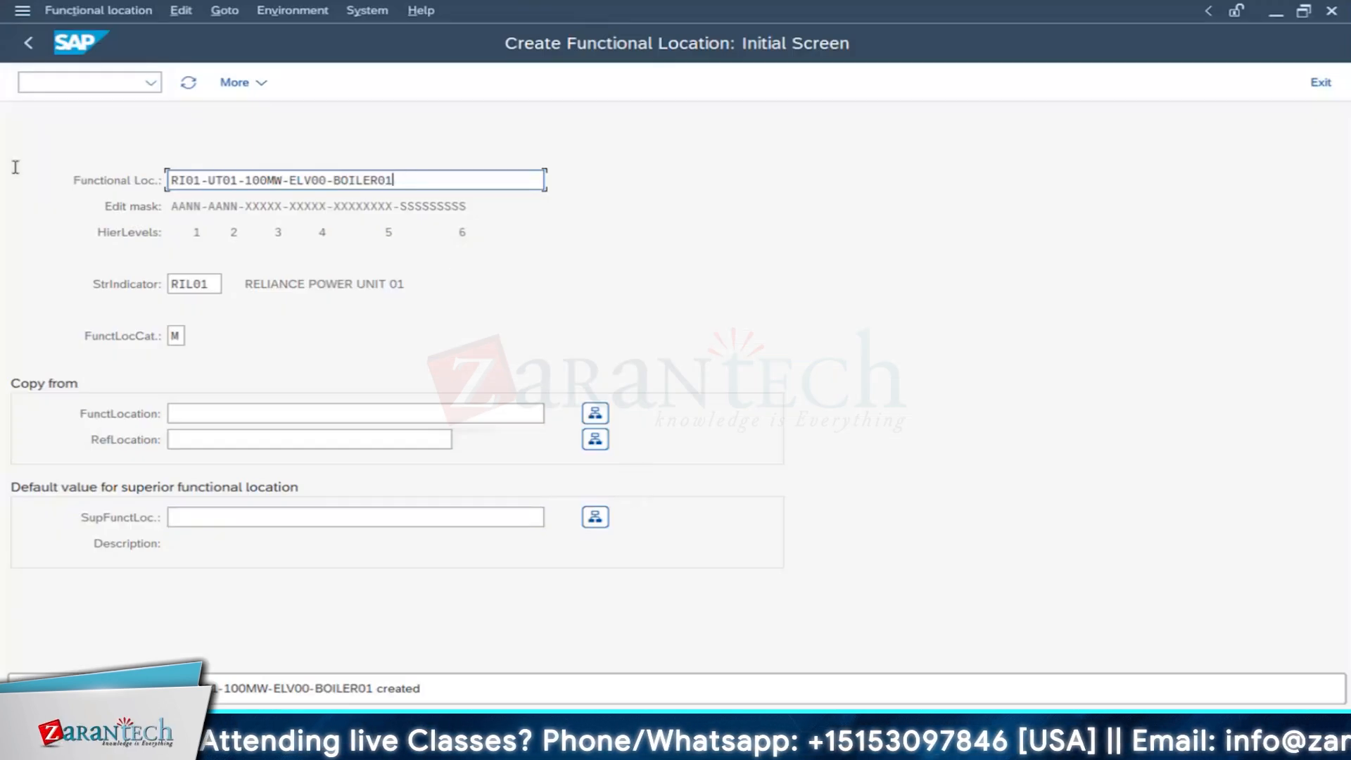
key(ctrl+a)
text(RI01-UT01-100MW-ELV00-BOILER01-BLRFDPP01)
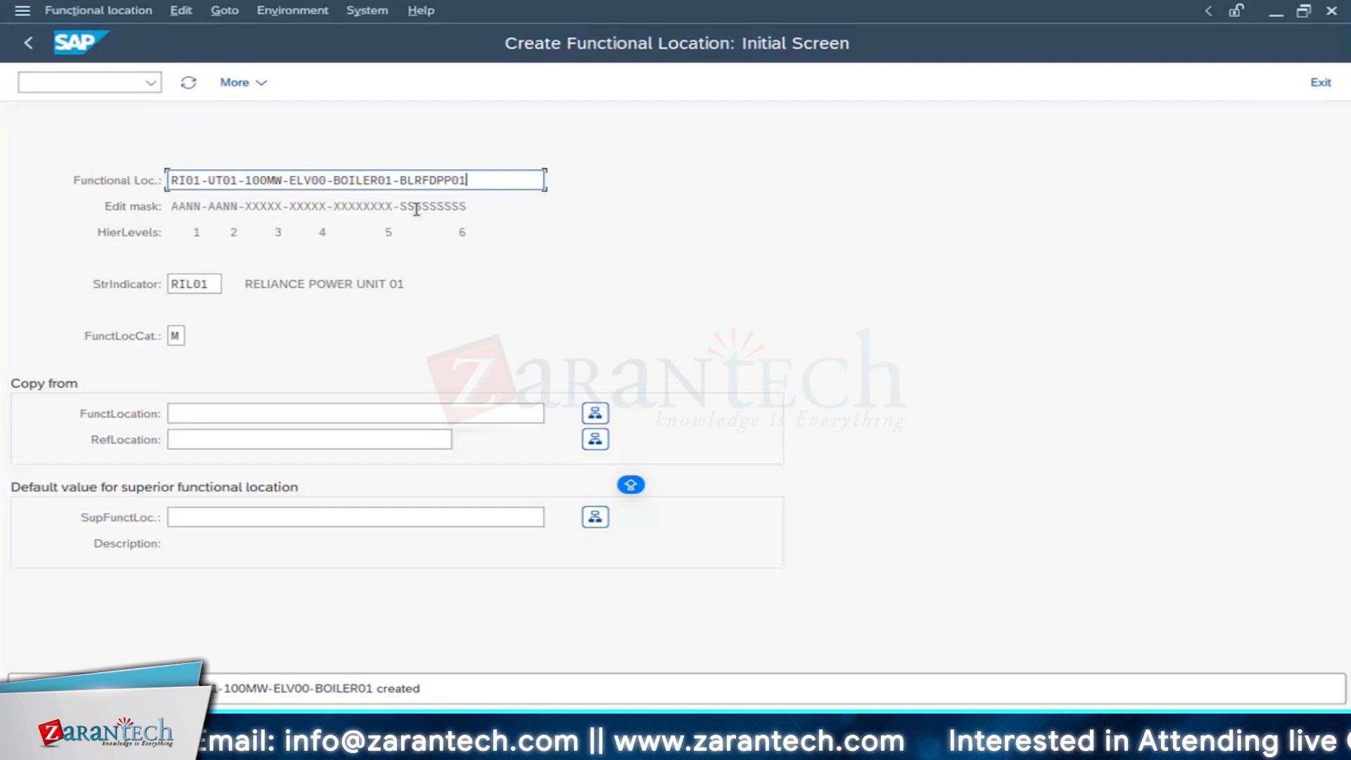
key(Return)
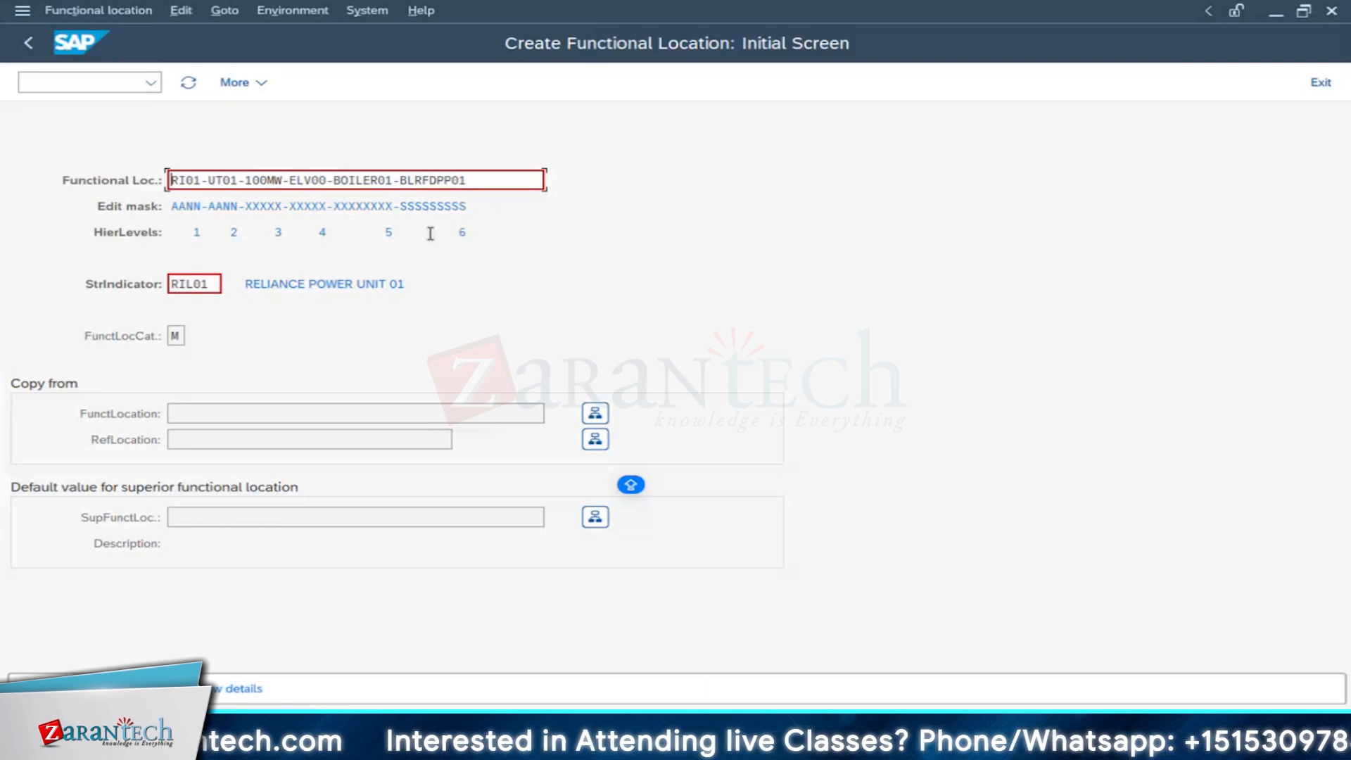
Step: Clear the functional location label and try again with RI01-UT01-100MW-ELV00-BOILER01-BLRFDPP01 under structure indicator RIL01
click(423, 208)
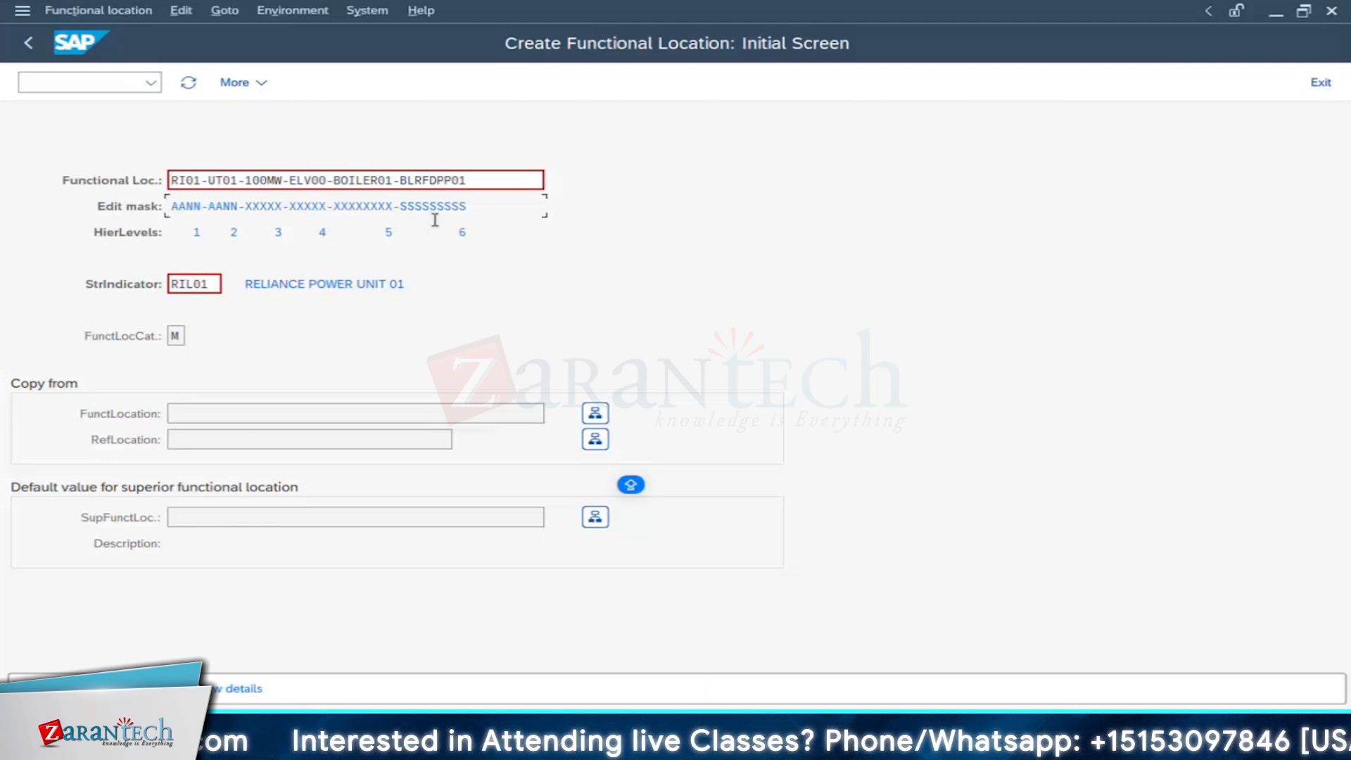
click(444, 181)
drag(470, 181, 404, 185)
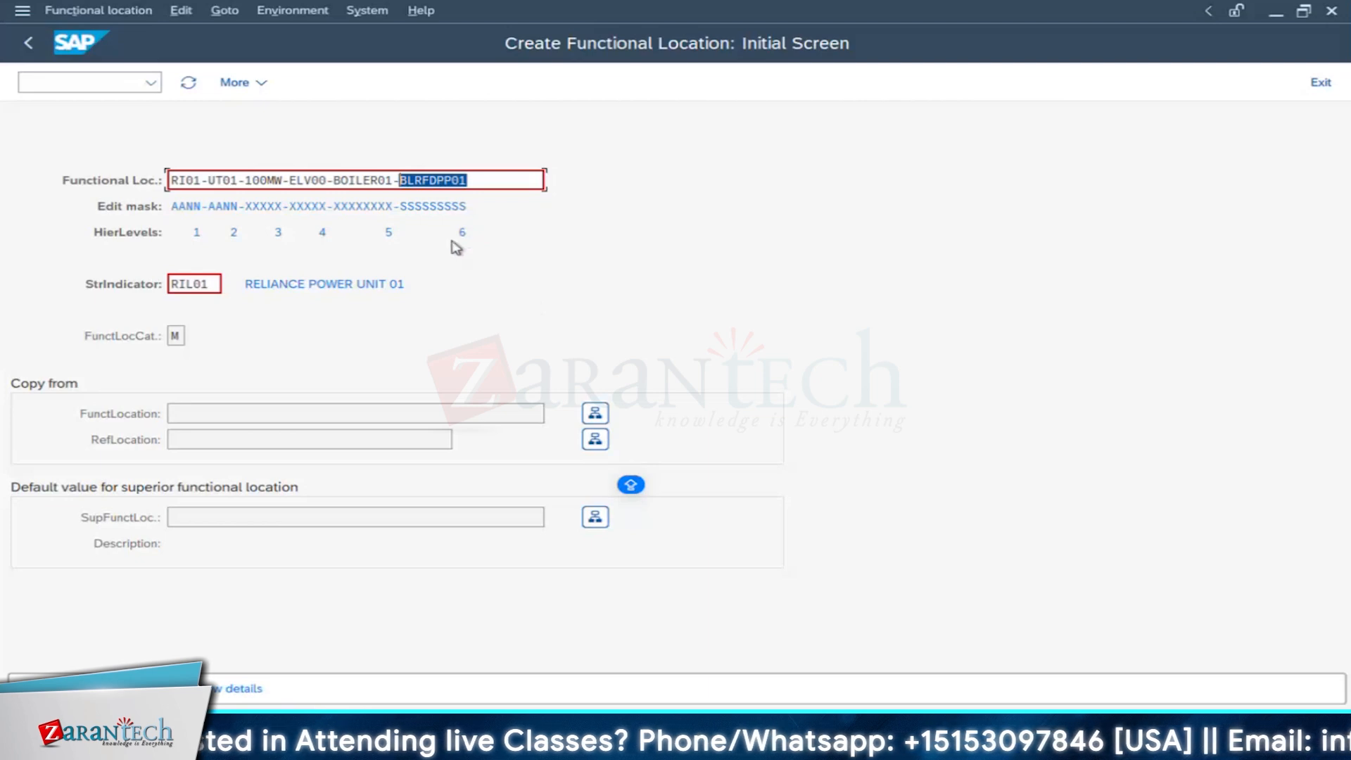
click(451, 182)
key(BackSpace)
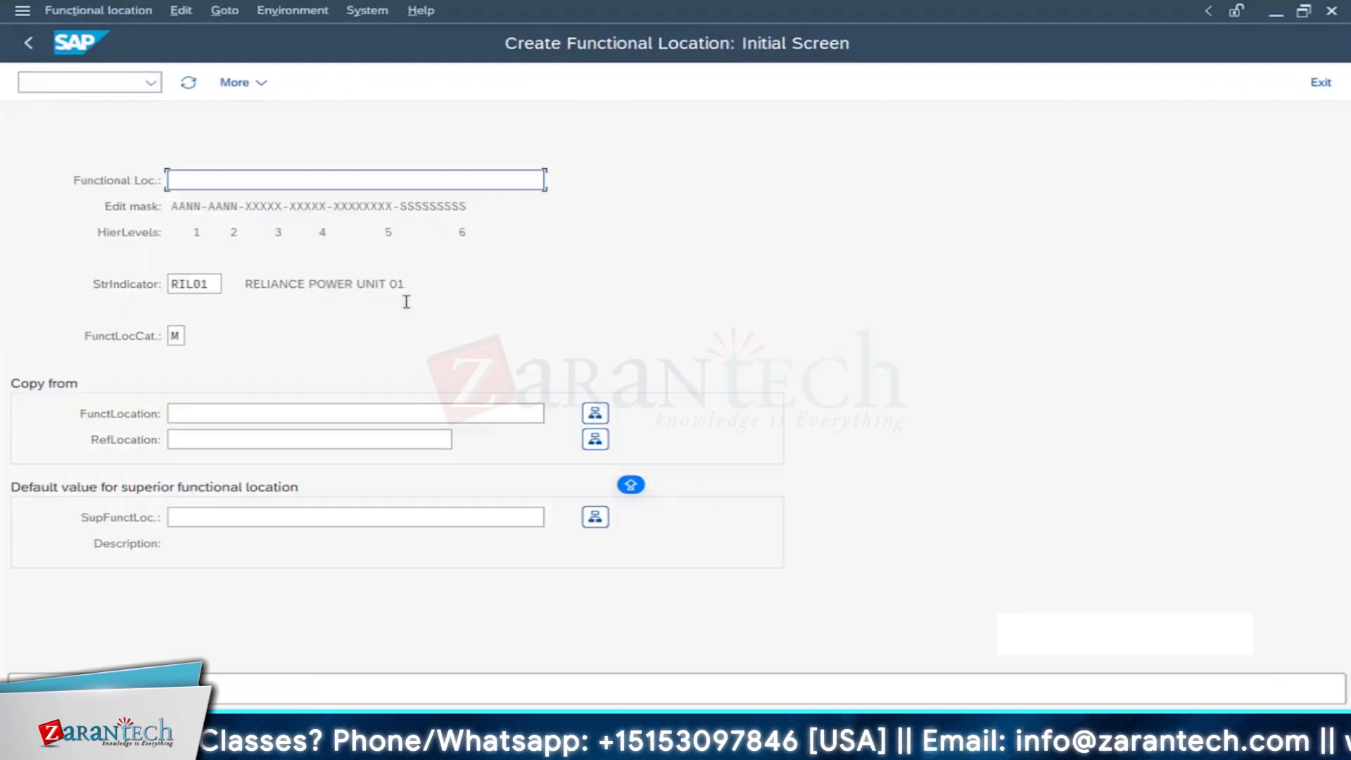
text(RI01-UT01-100MW-ELV00-BOILER01-BLRFDPP01)
key(Return)
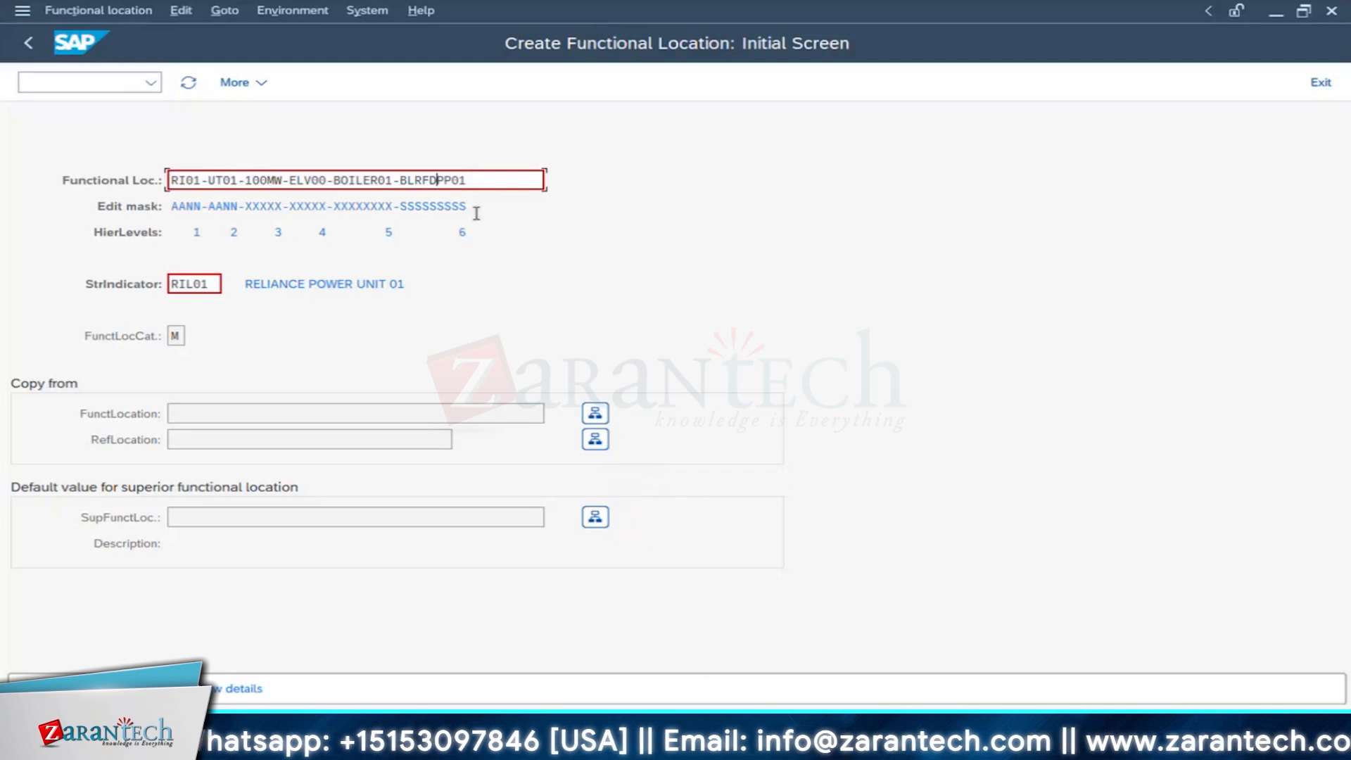
Step: Shorten the label's last segment to BLRFDPP1 and try to create RI01-UT01-100MW-ELV00-BOILER01-BLRFDPP1
click(481, 181)
key(BackSpace)
key(BackSpace)
text(1)
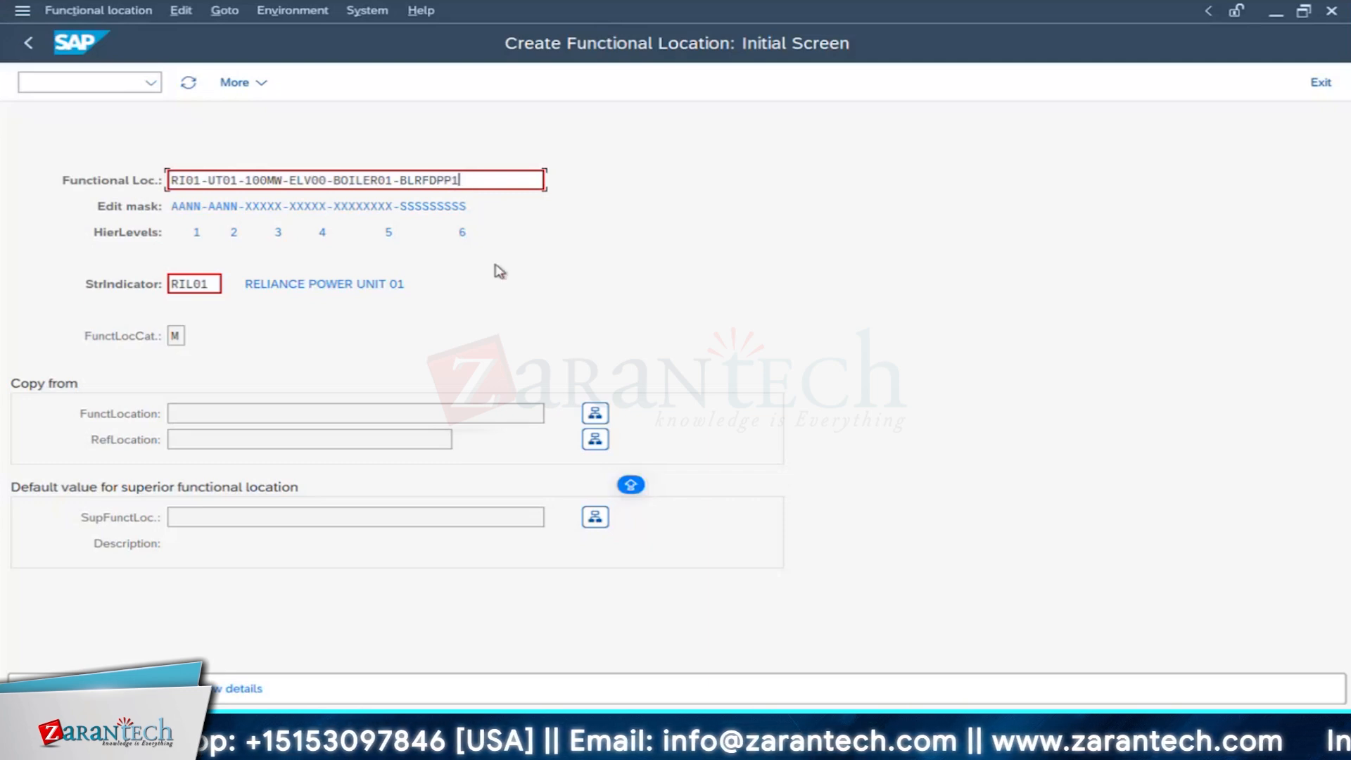
key(Return)
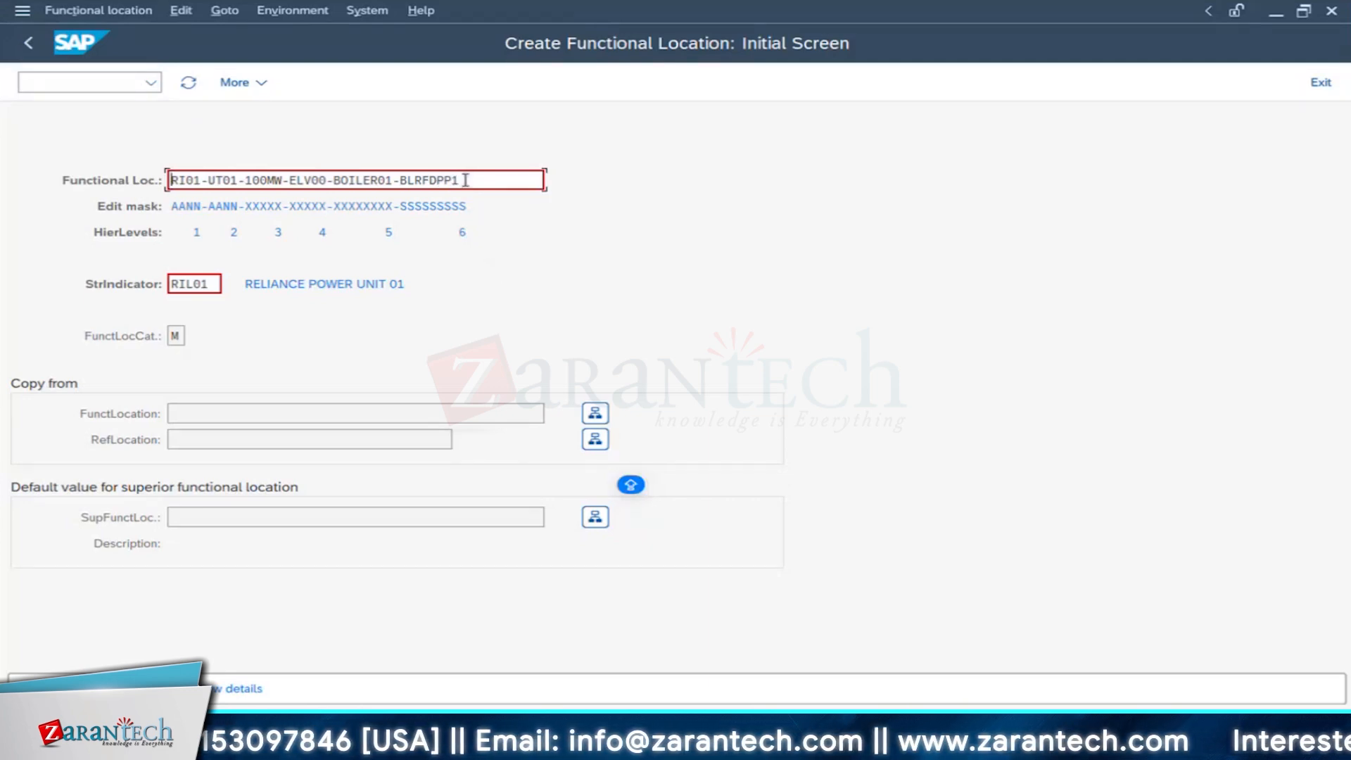
drag(460, 180, 399, 181)
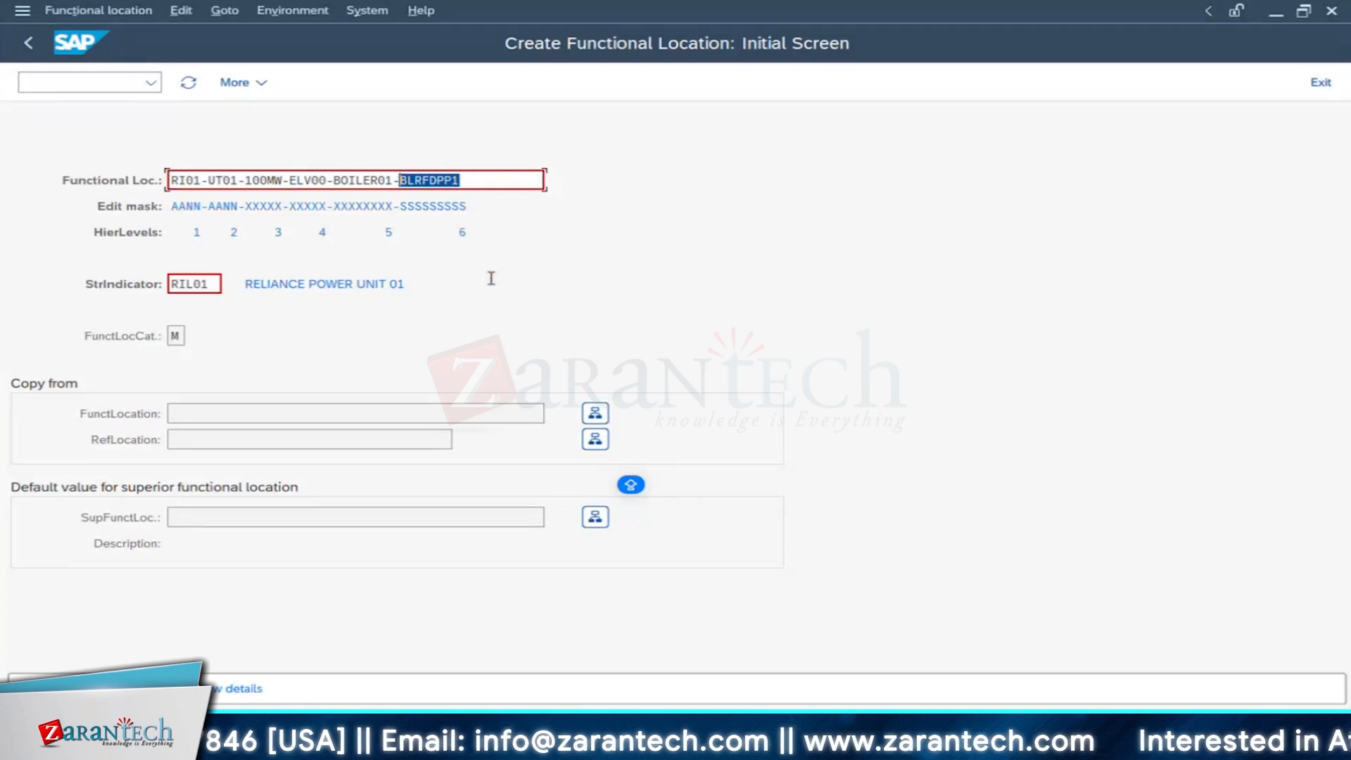
Step: Try to create the functional location RI01-UT01-100MW-ELV00-BOILER01-FDP01
text(B)
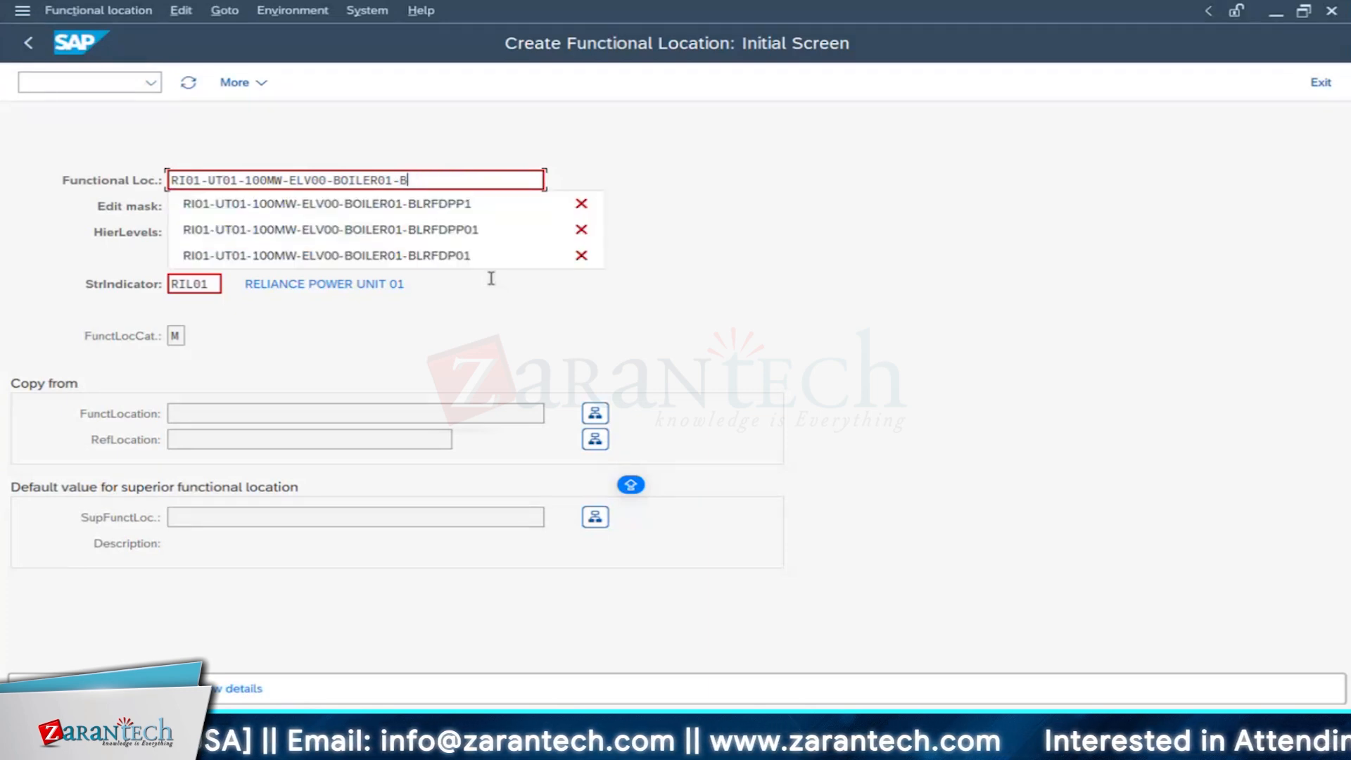
key(BackSpace)
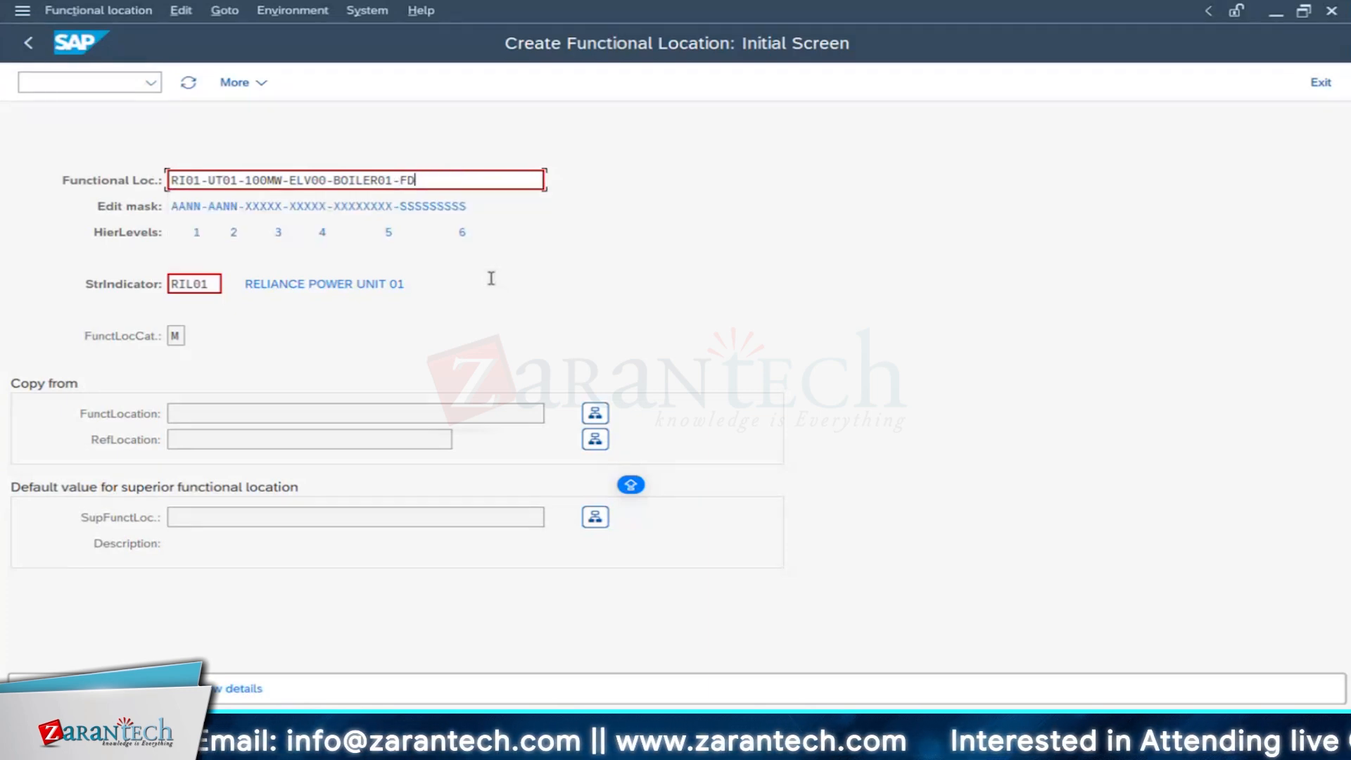
text(P01)
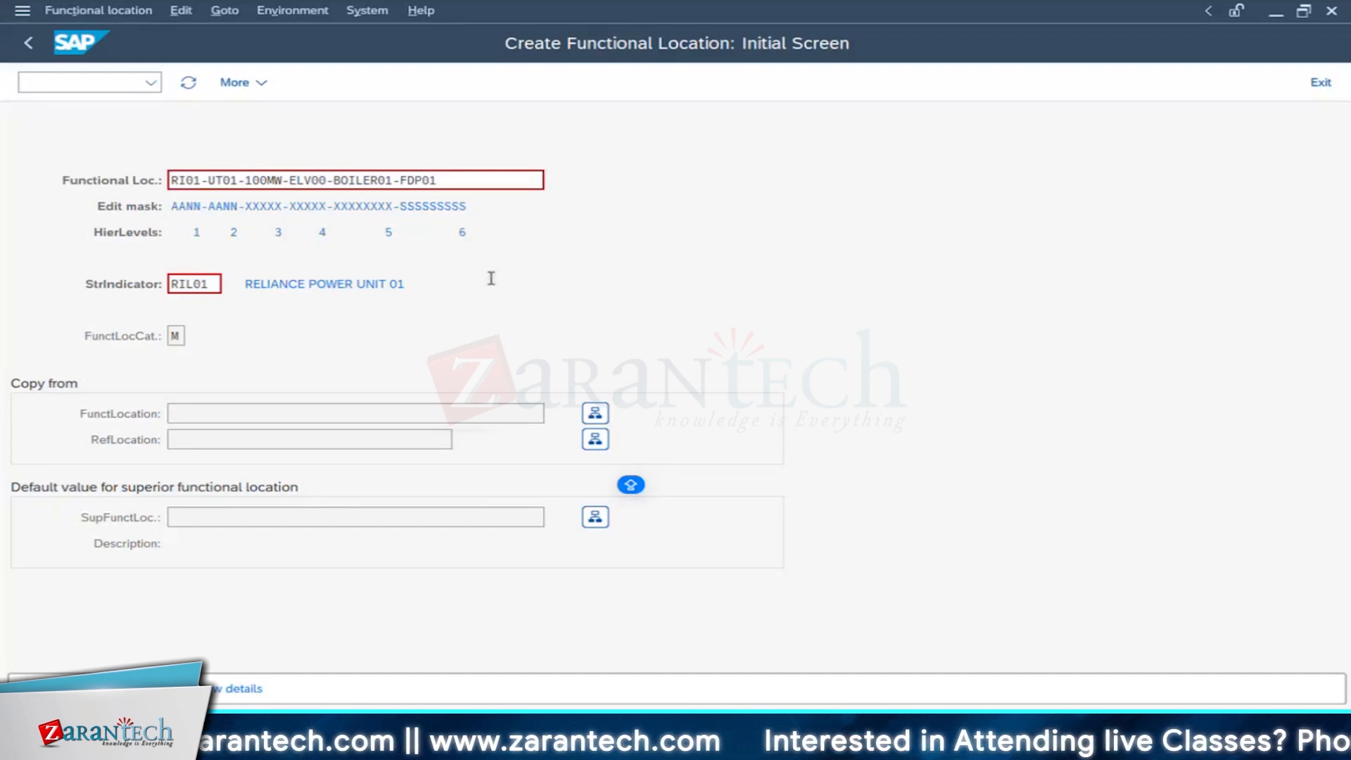
click(446, 207)
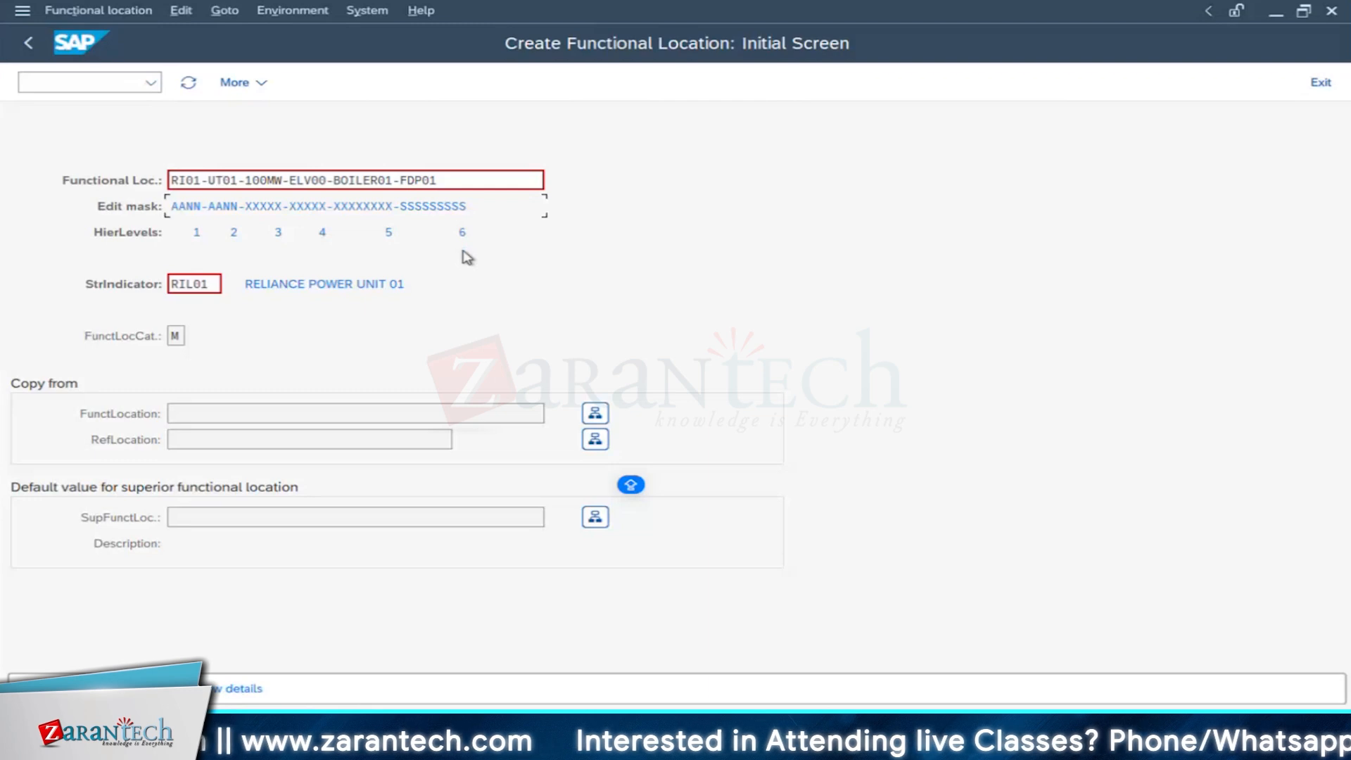
Step: Open the details of the location label error, read the diagnosis of the length limit and close the help window
click(231, 692)
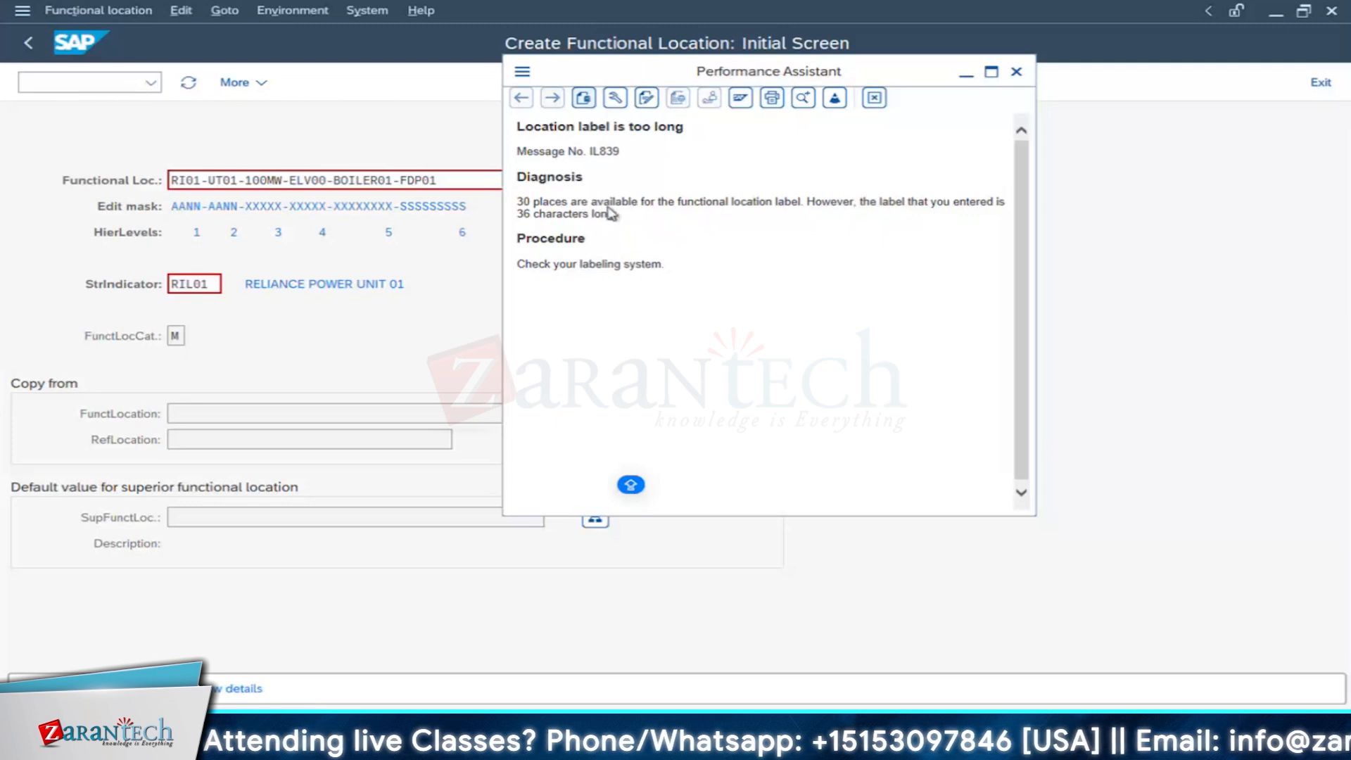
drag(613, 215, 519, 202)
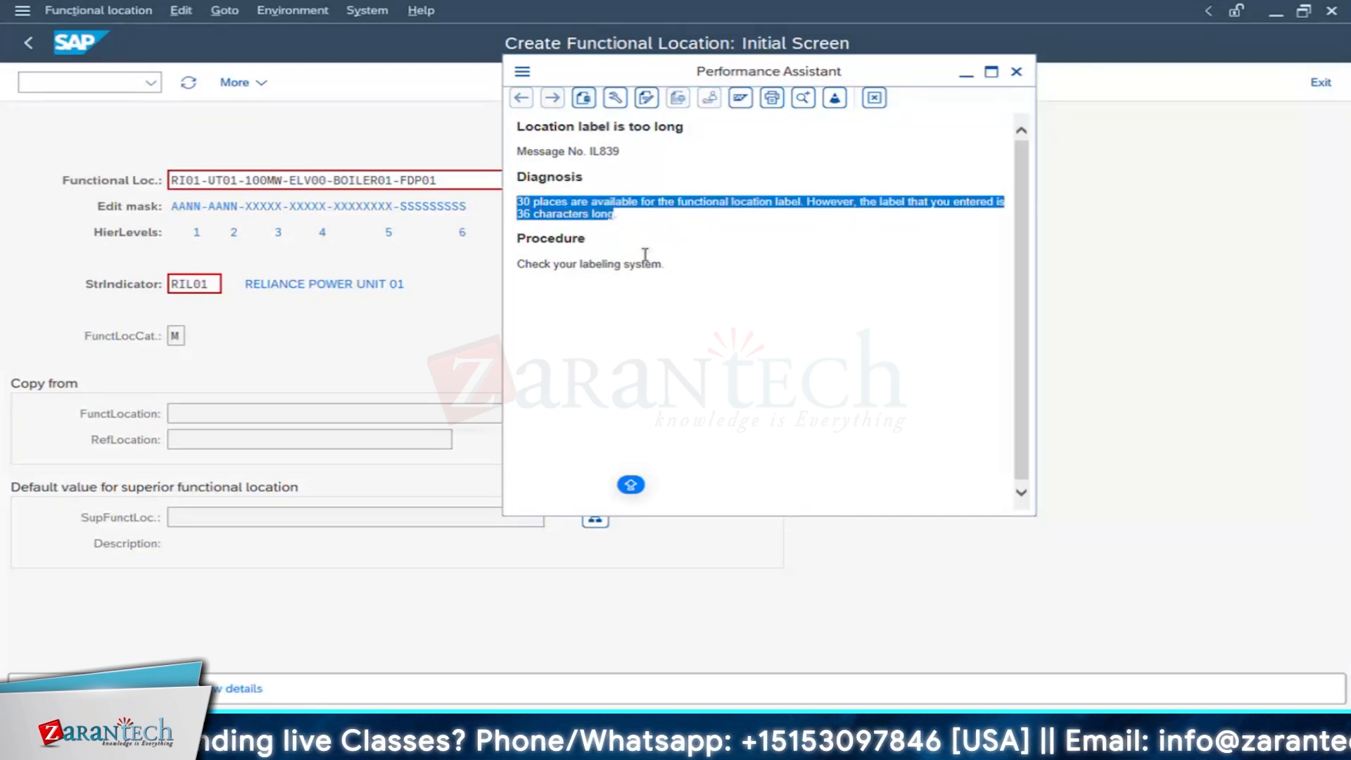
click(828, 275)
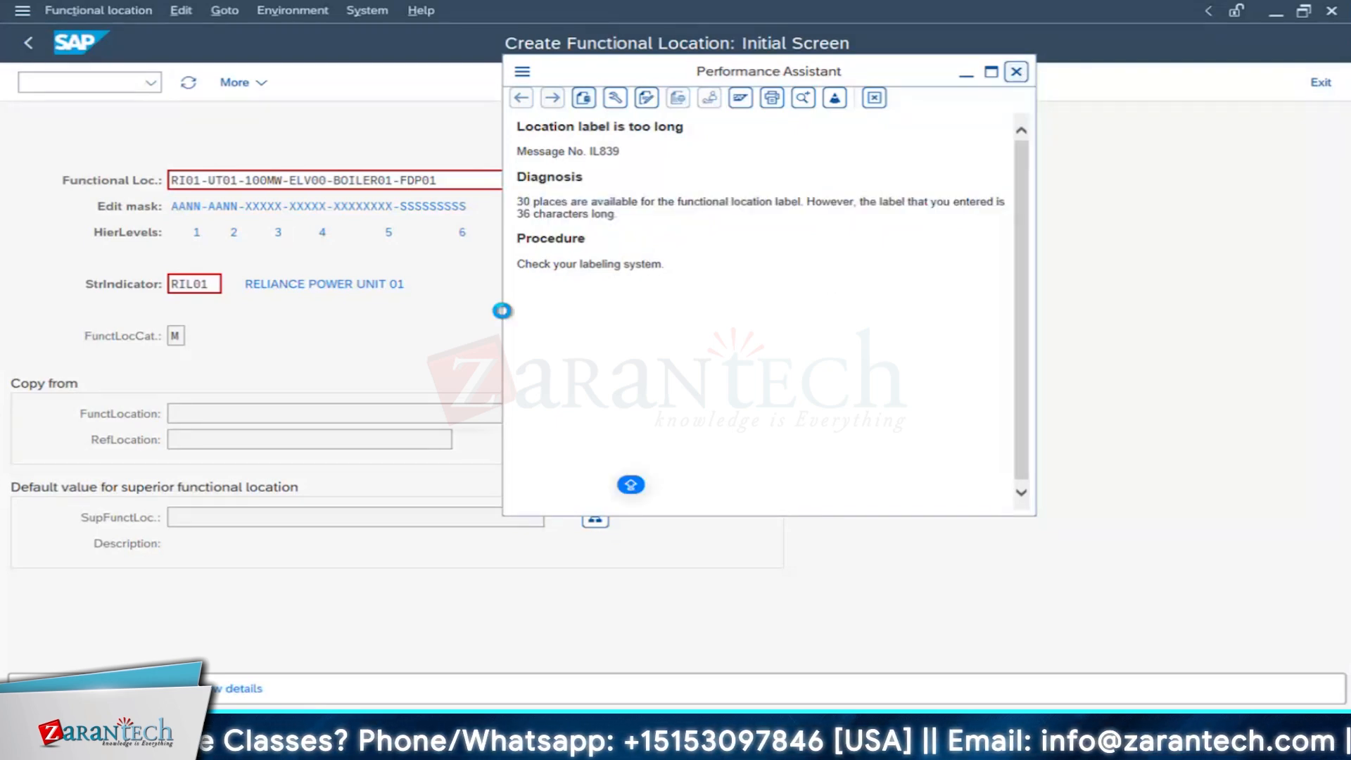
Step: Remove the sixth-level segment from the functional location label and try creating RI01-UT01-100MW-ELV00-BOILER01
click(412, 181)
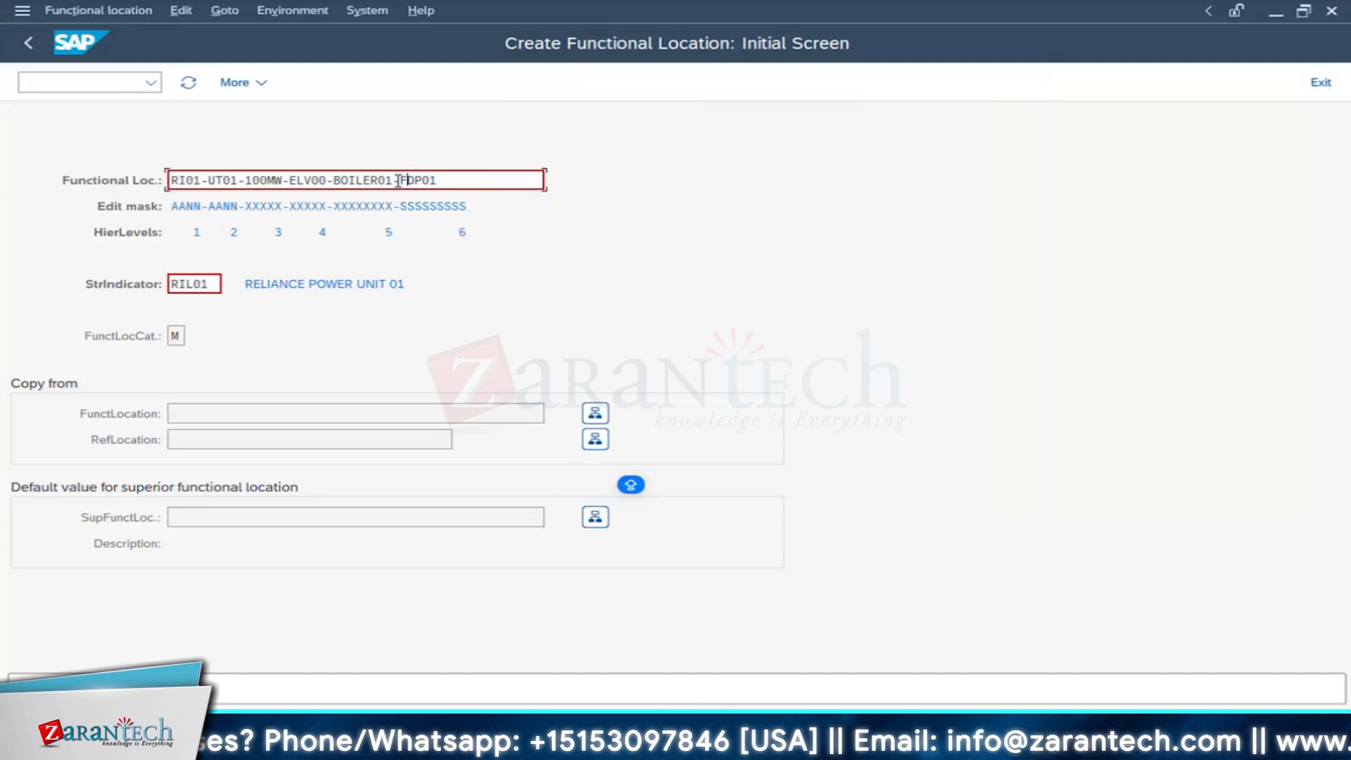
drag(393, 181, 492, 181)
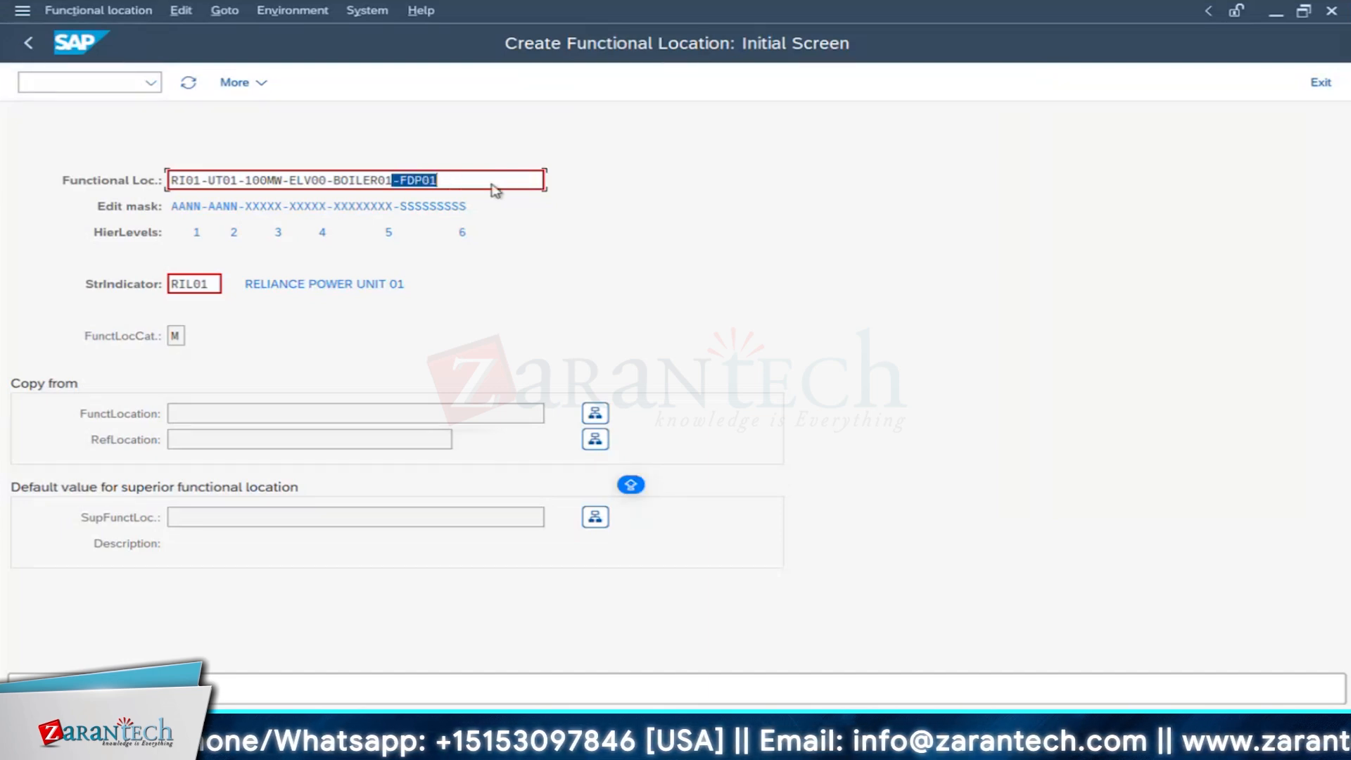
key(BackSpace)
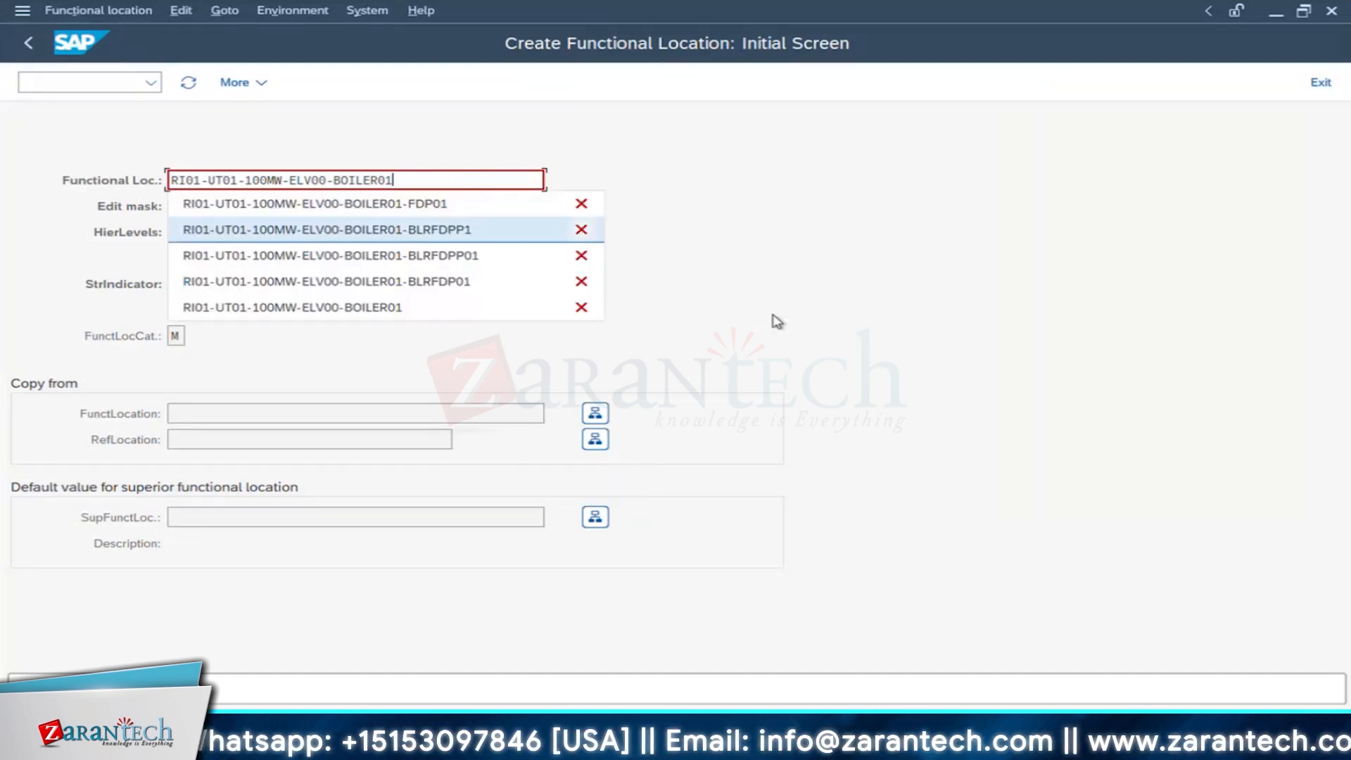
key(Return)
key(Return)
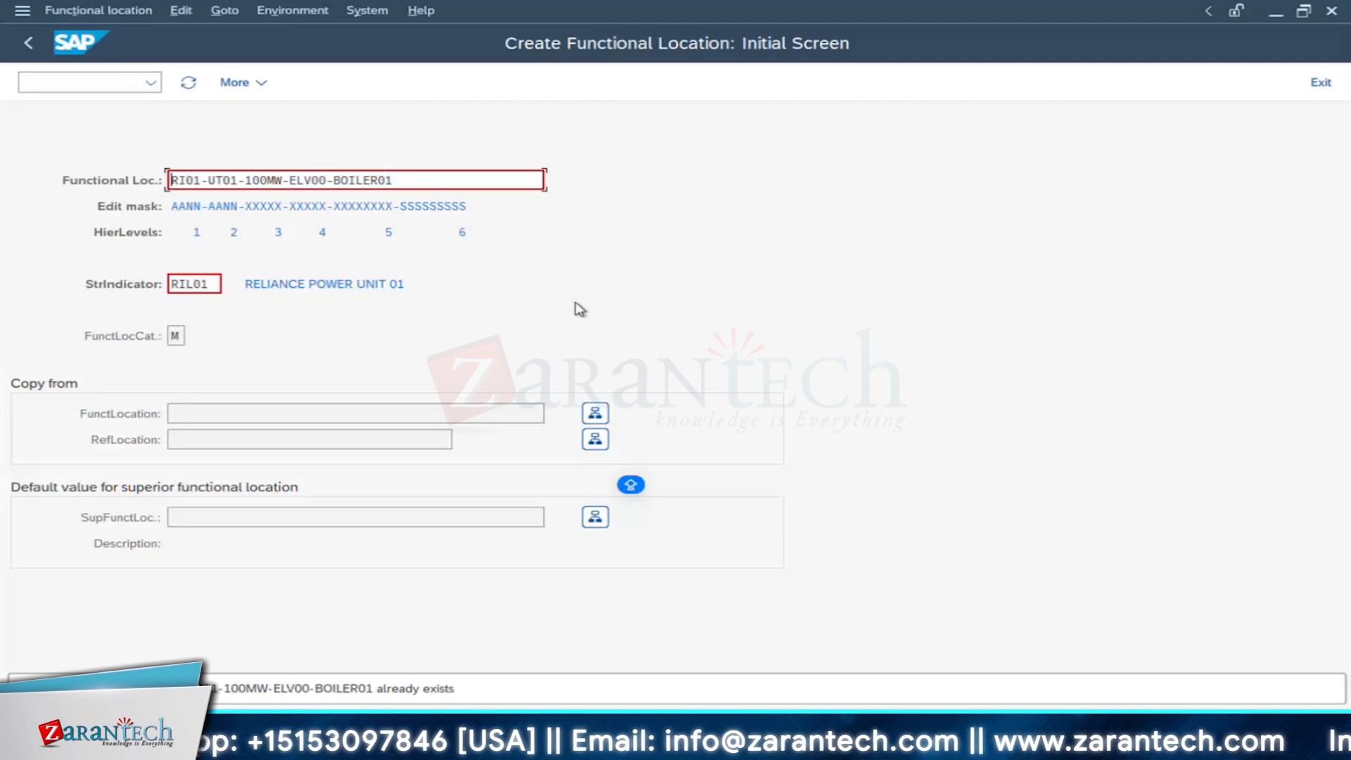
Step: Shorten the functional location label to RI01-UT01-100MW-ELV00-BOILER1 and proceed to its master data
click(395, 181)
key(BackSpace)
key(BackSpace)
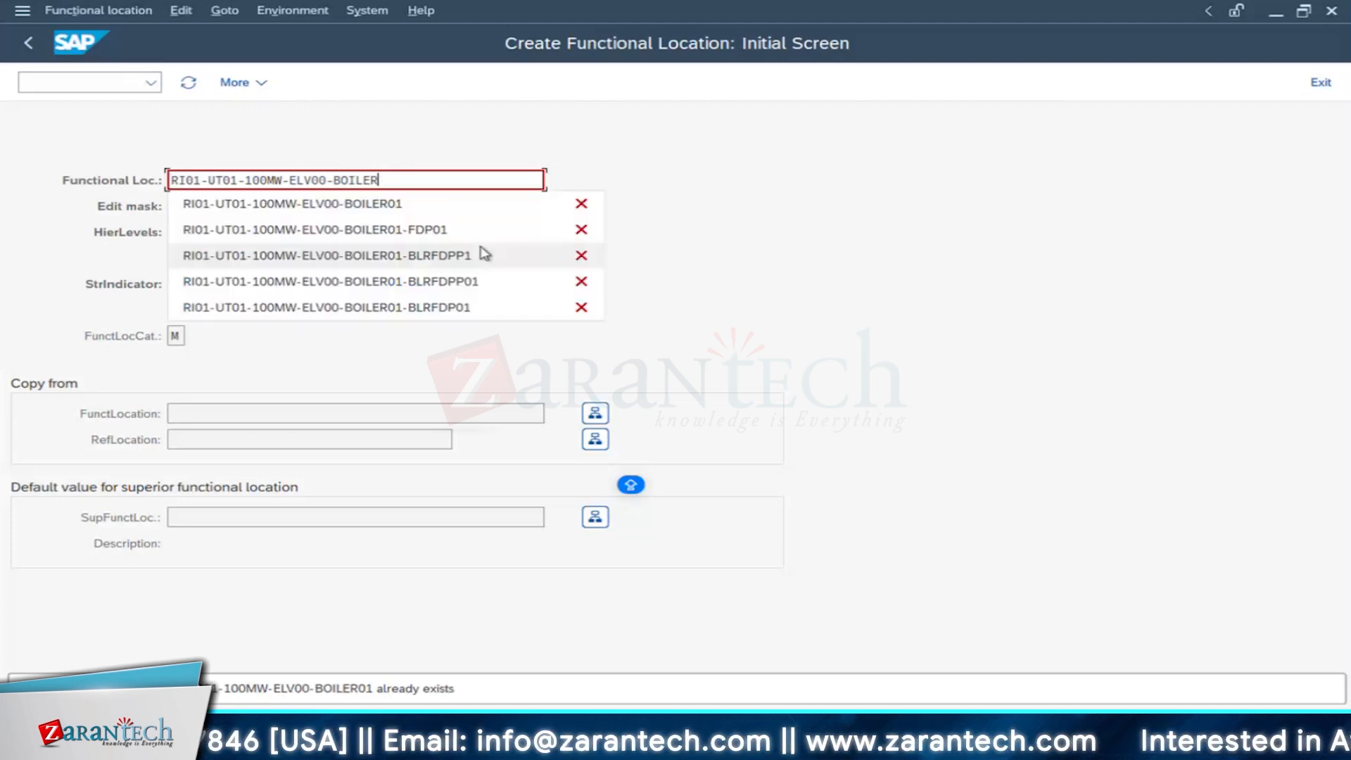
text(1)
key(Return)
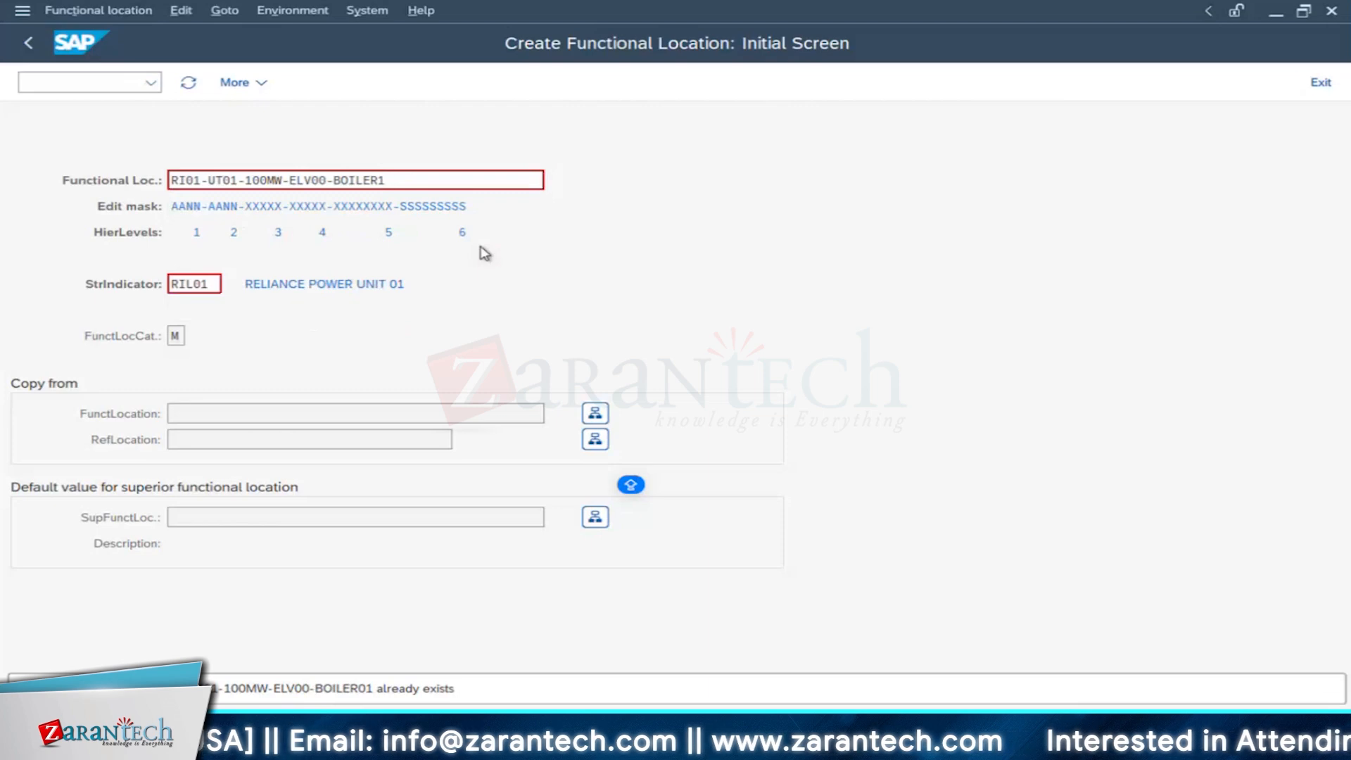
key(Return)
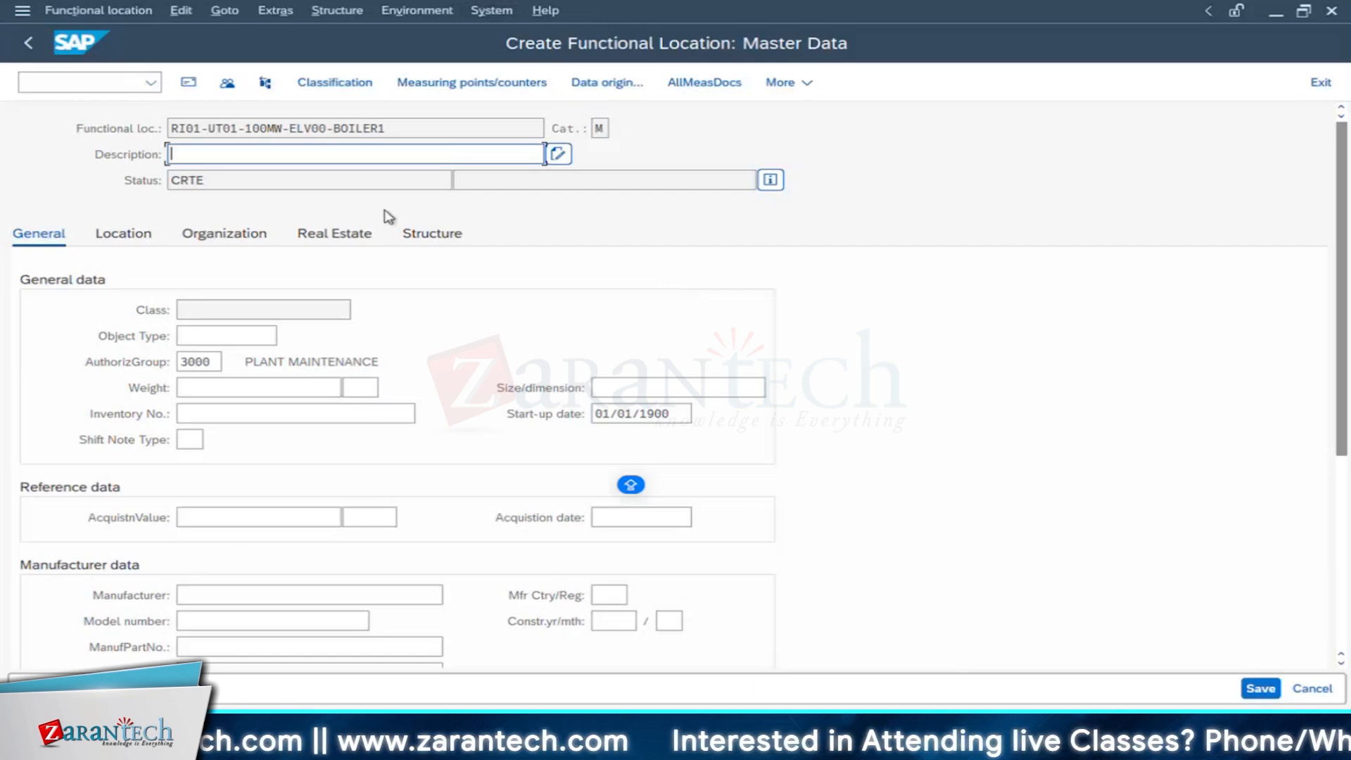
Step: Open the ABAP Dictionary in a new GUI window and display the database table IFLOT
click(491, 10)
click(517, 35)
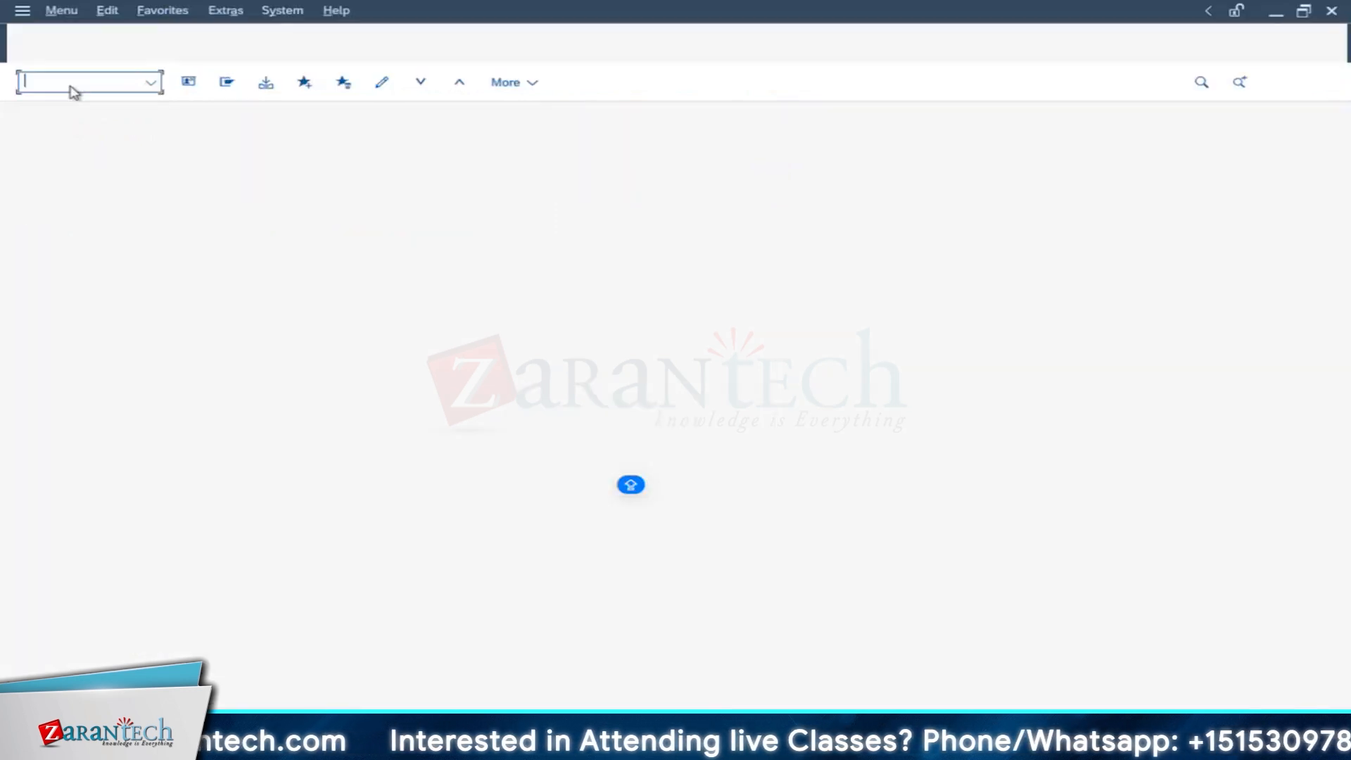
text(SPRO)
key(Return)
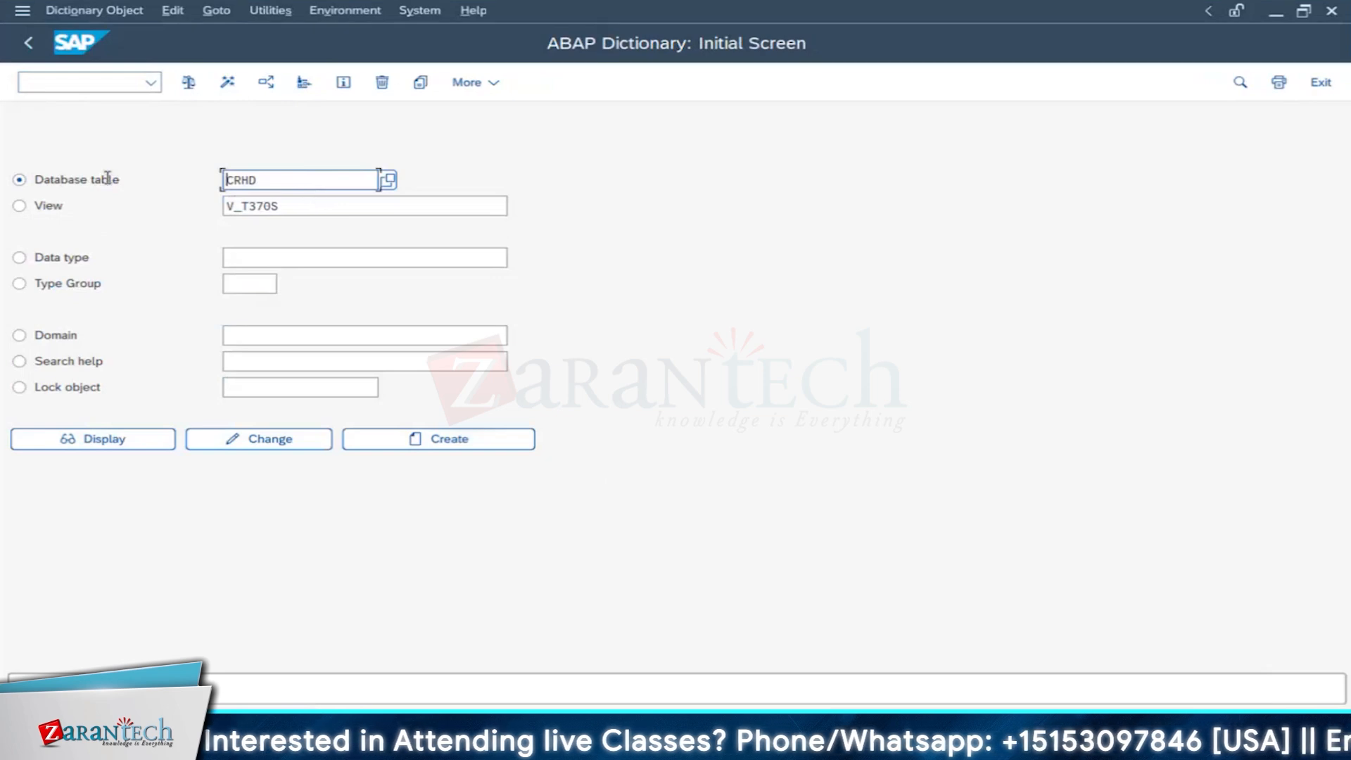
key(ctrl+a)
text(IFLOT)
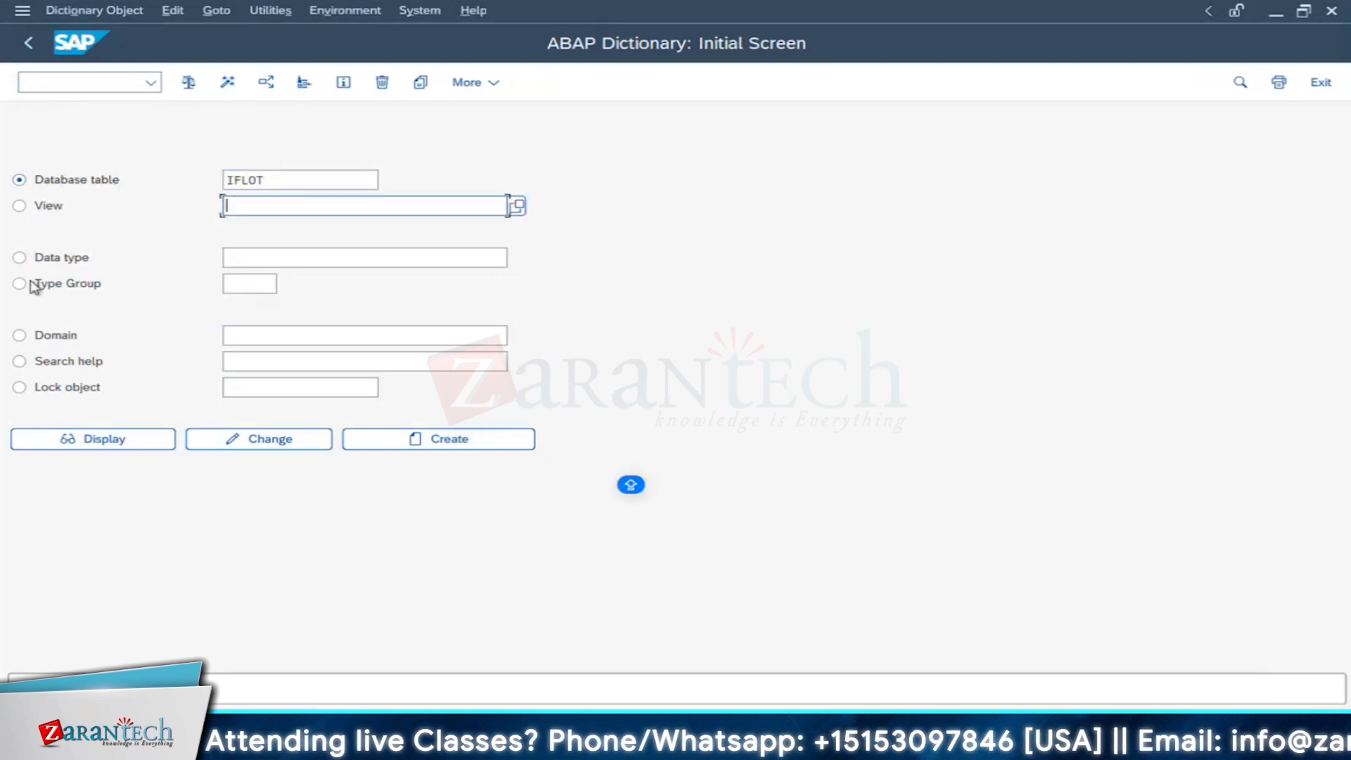
click(76, 445)
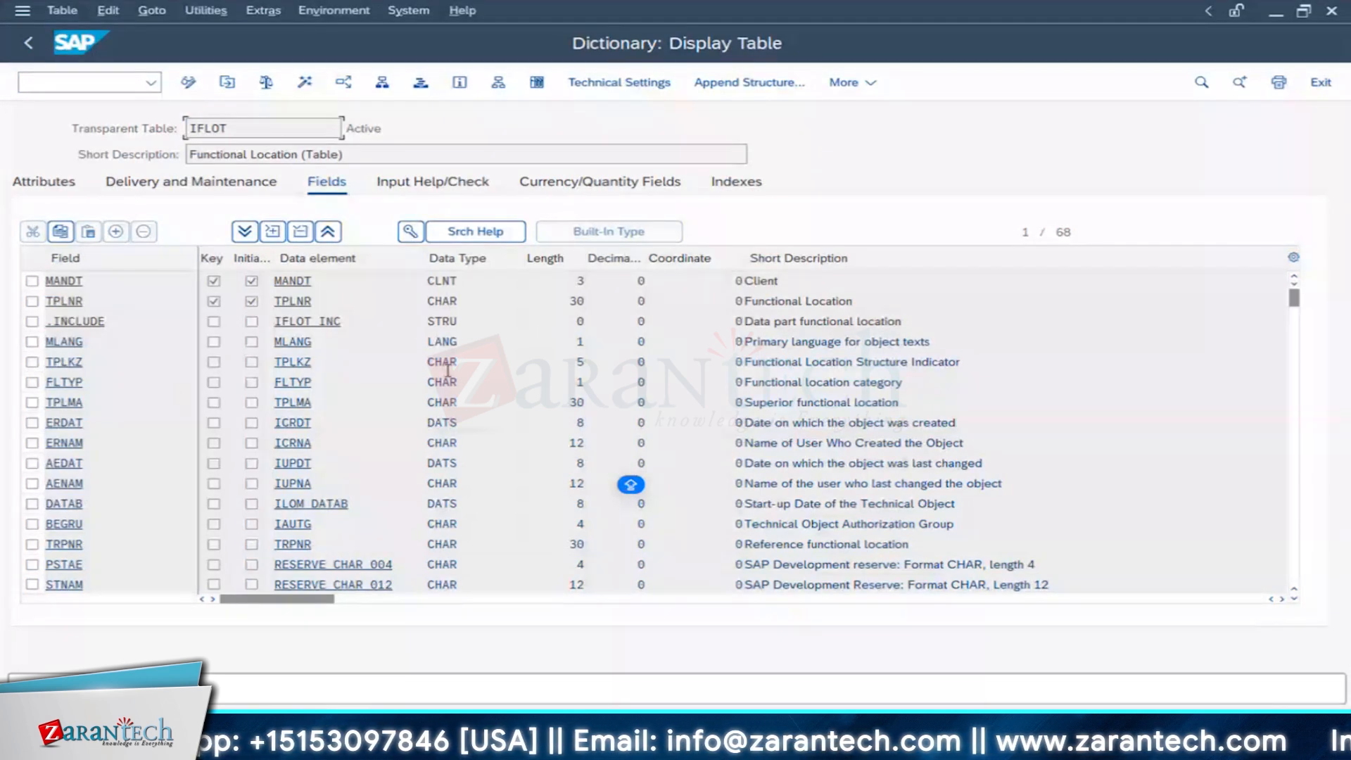
Step: Examine the defined lengths of the superior functional location (TPLMA) and functional location (TPLNR) fields
click(572, 402)
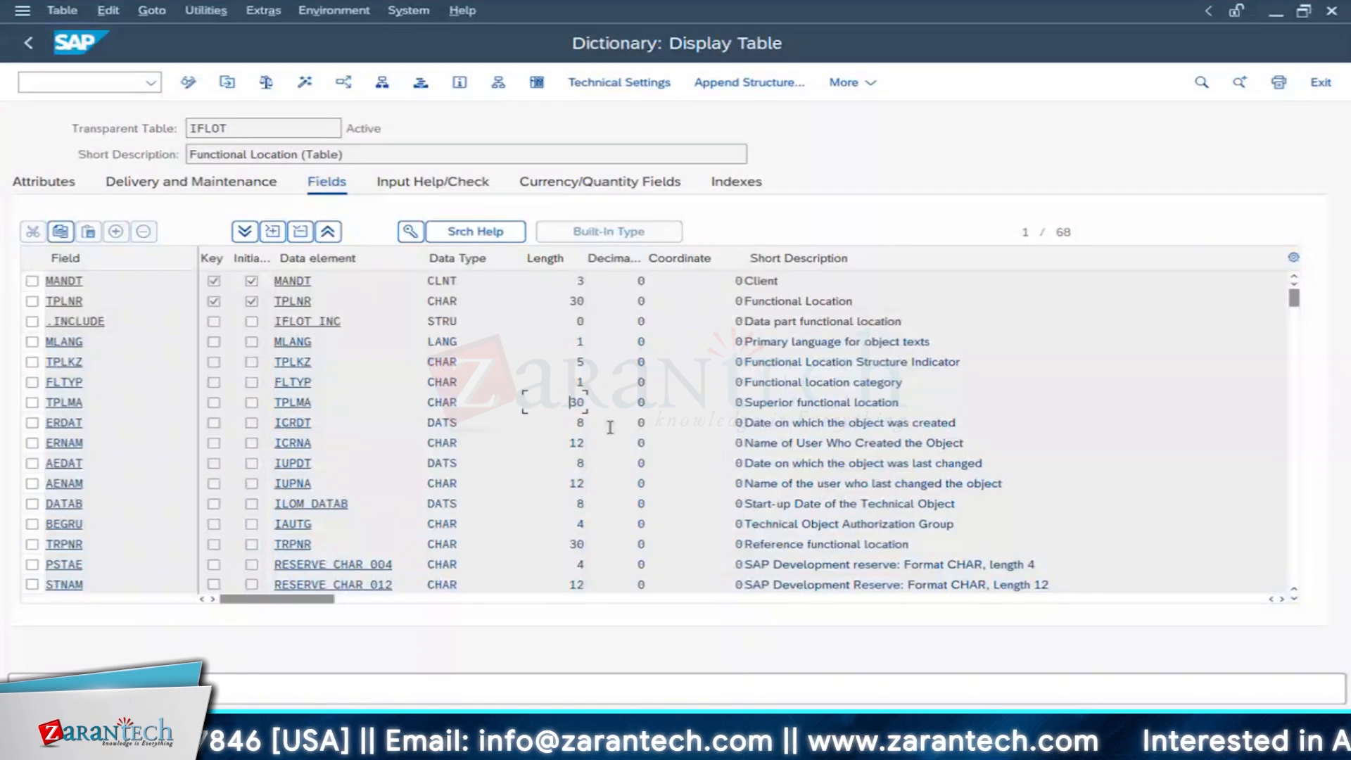
double_click(571, 303)
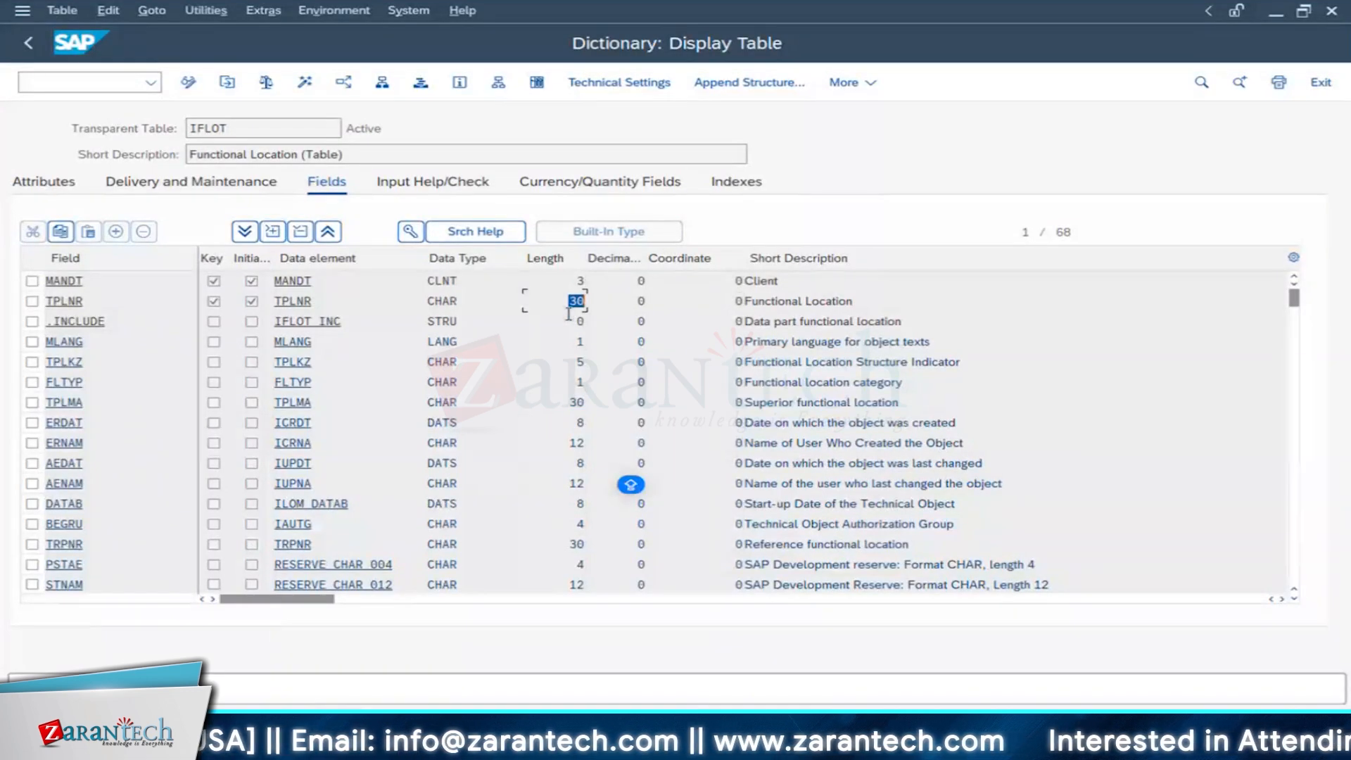
click(563, 310)
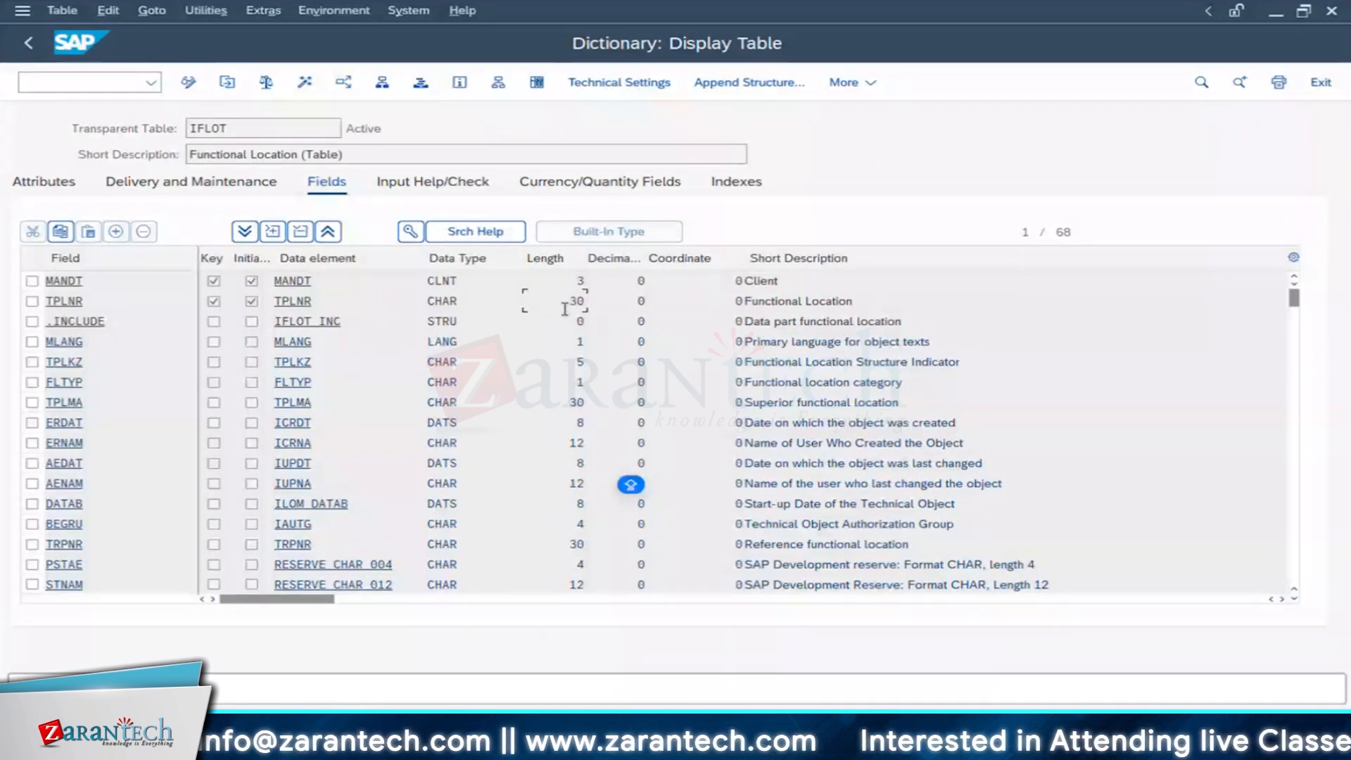
double_click(564, 309)
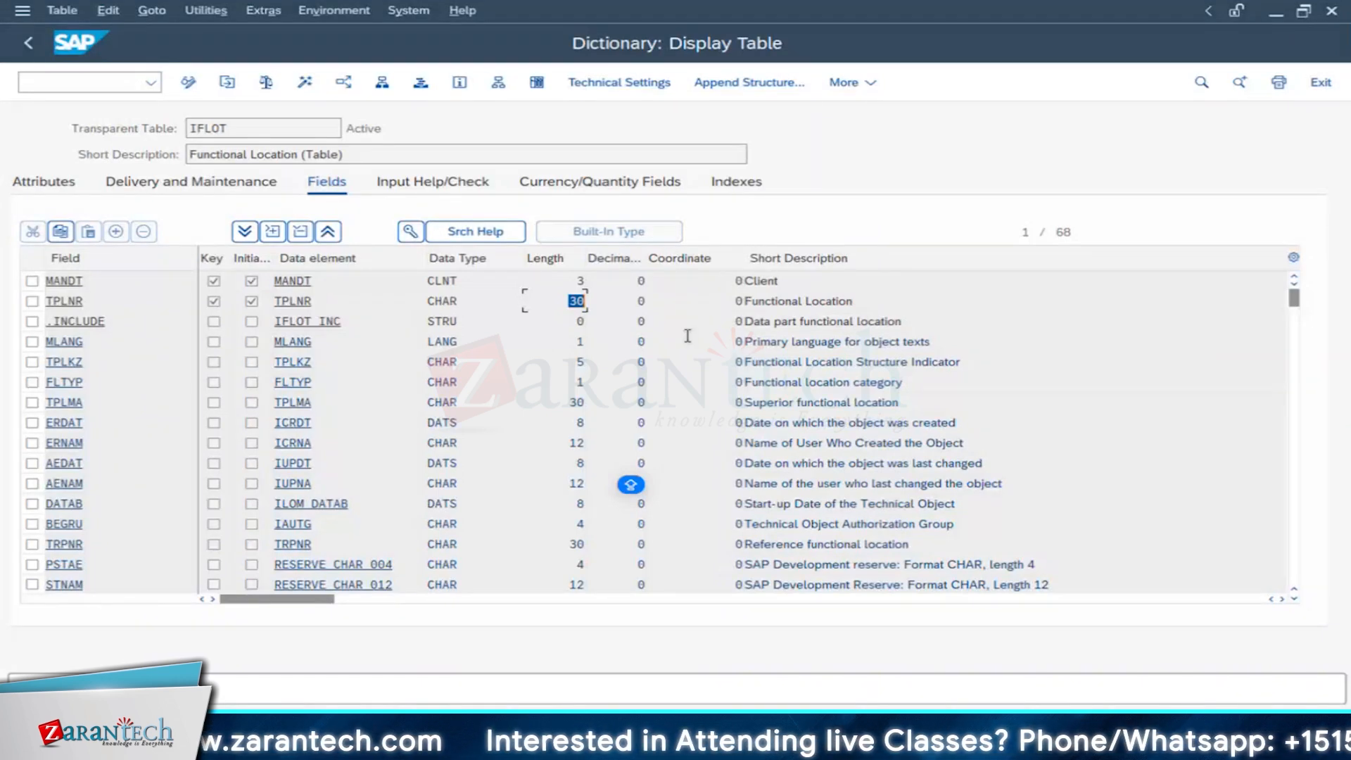
drag(856, 303, 384, 294)
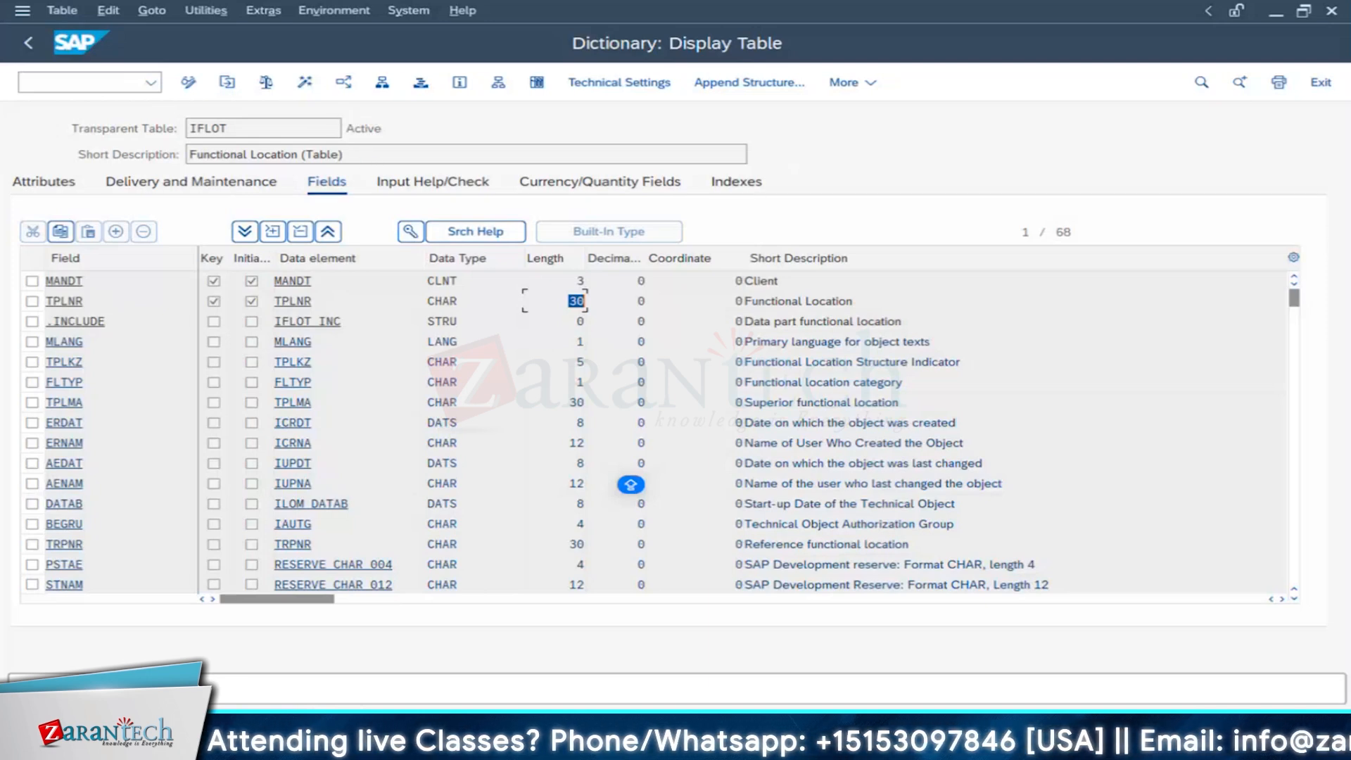
Step: Return to the functional location master data window and leave the new BOILER1 record without saving
mouse_move(571, 635)
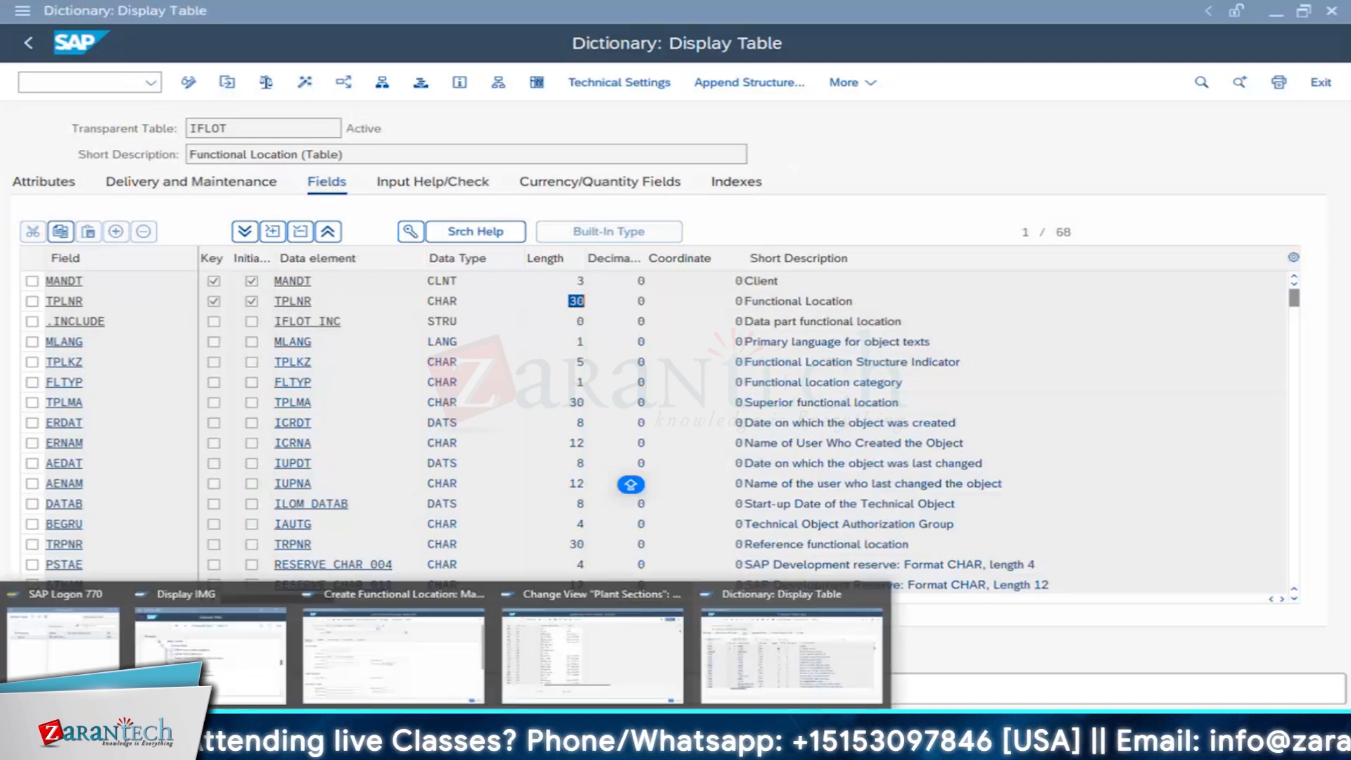
click(435, 657)
click(268, 154)
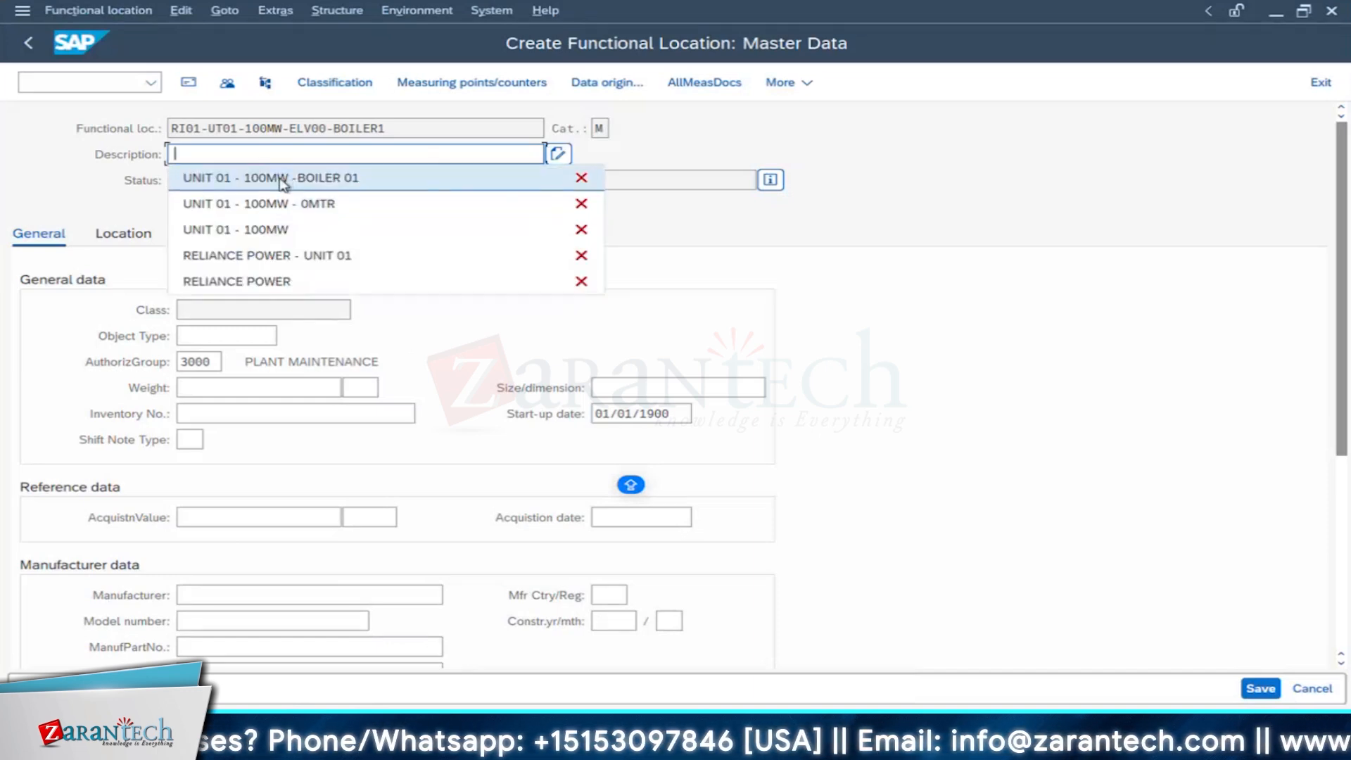
click(28, 42)
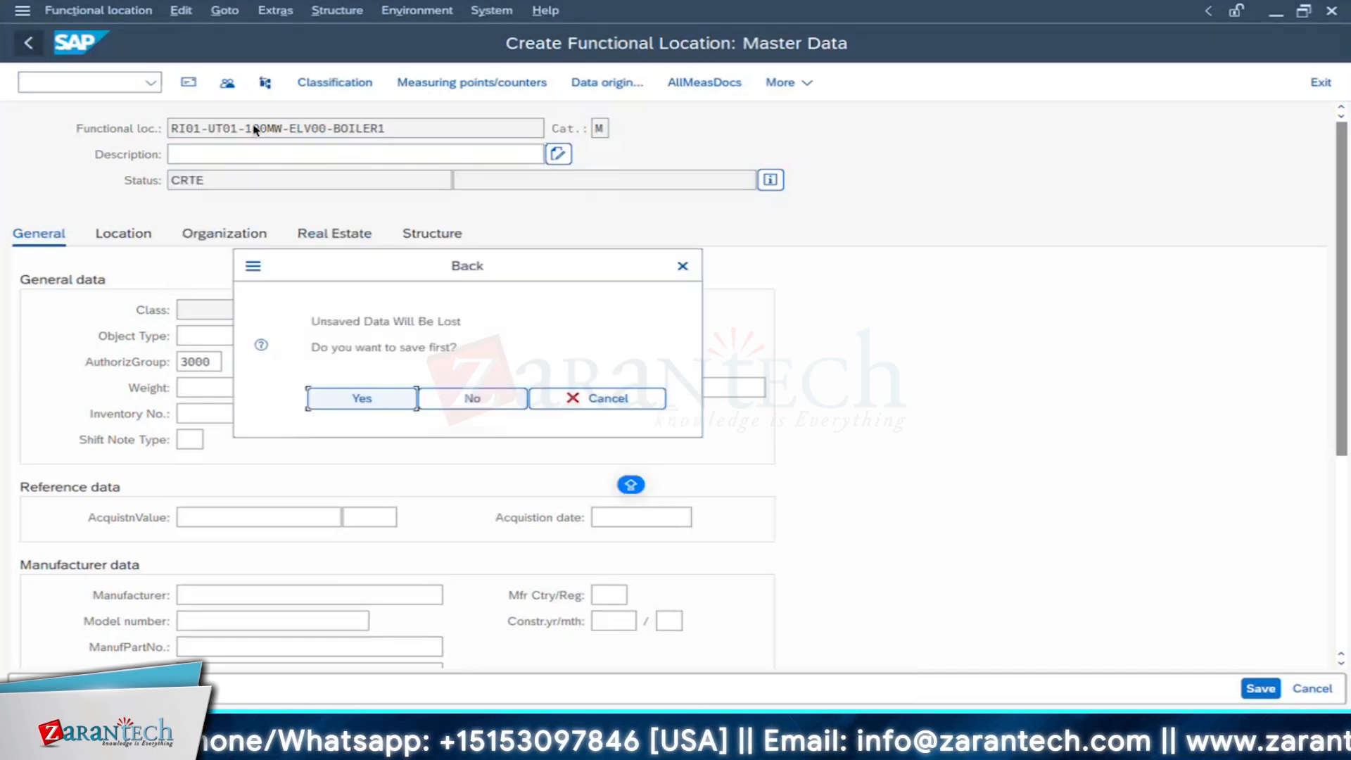
click(501, 410)
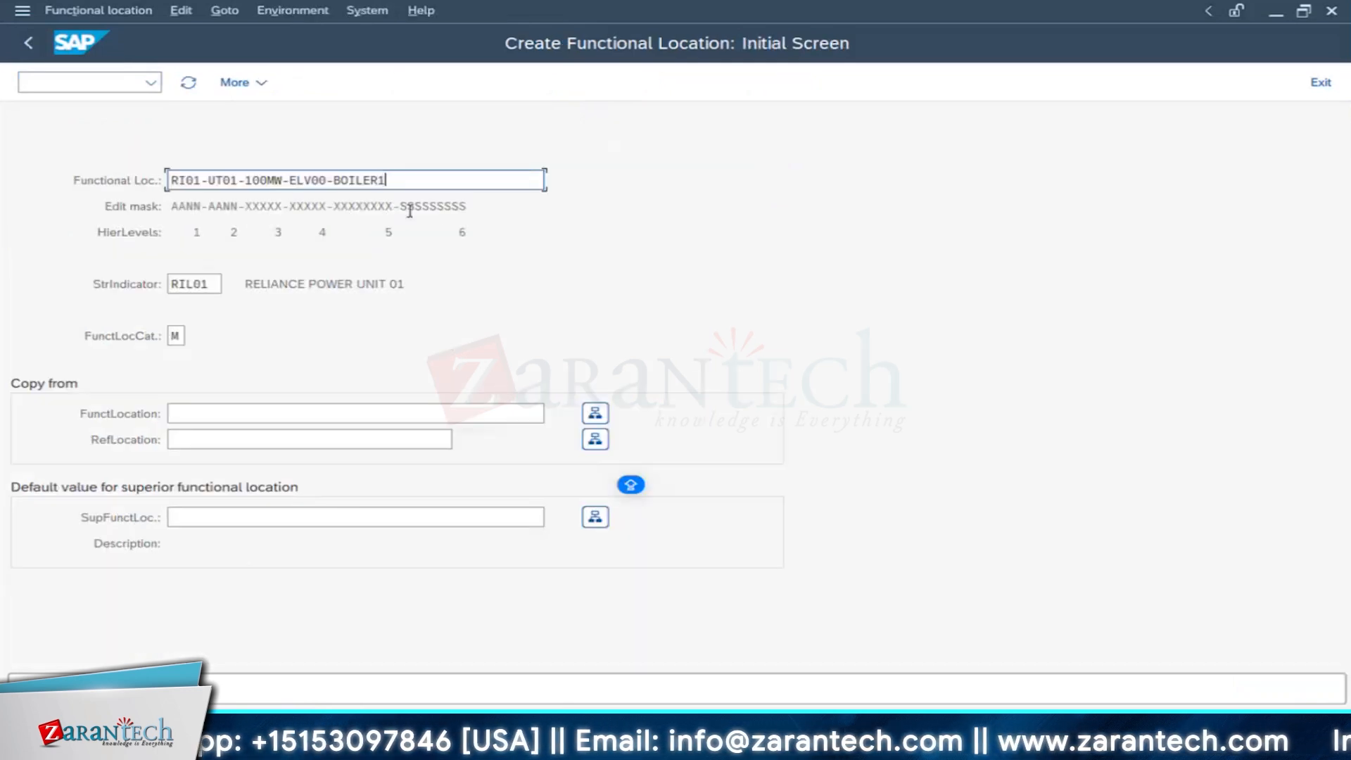
Step: Change the functional location label to RI01-UT01-100MW-ELV00-BOILER2 and proceed to its master data
key(BackSpace)
text(2)
key(Return)
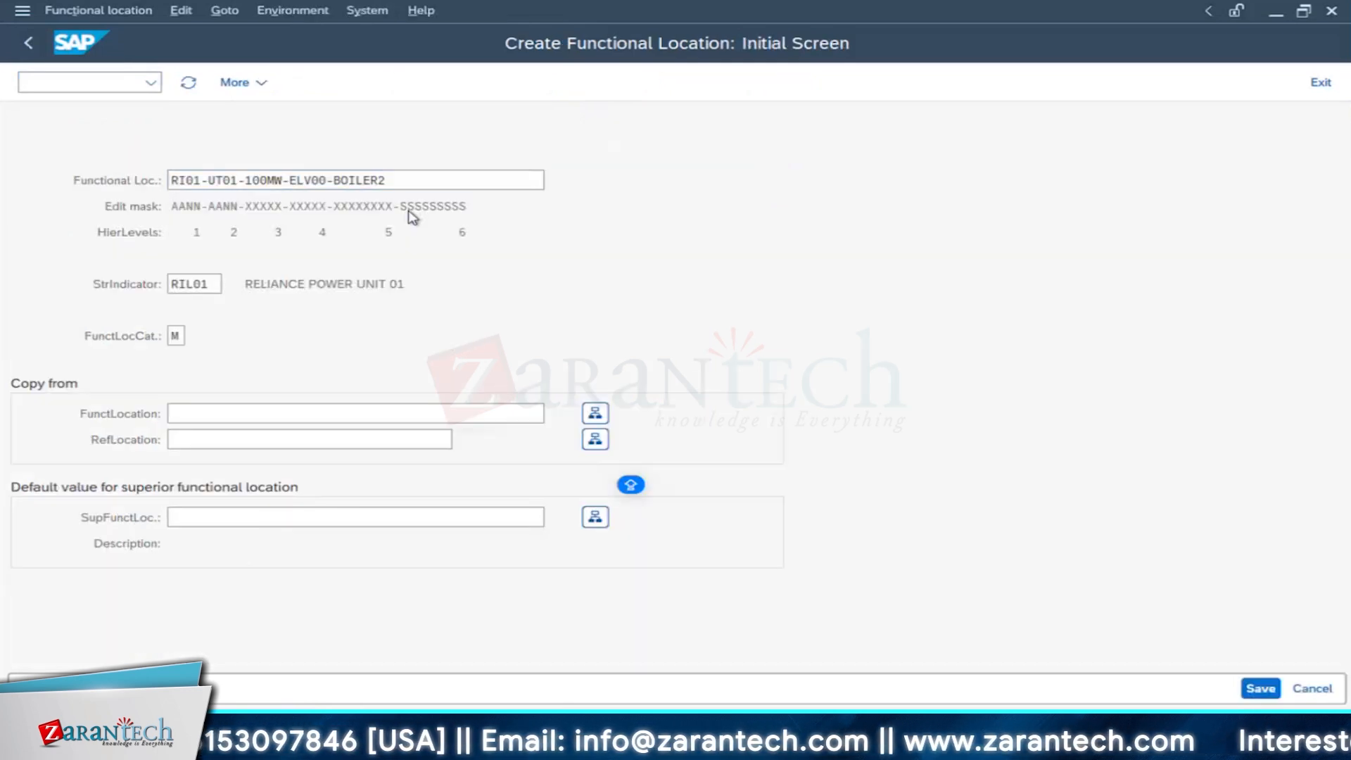
key(BackSpace)
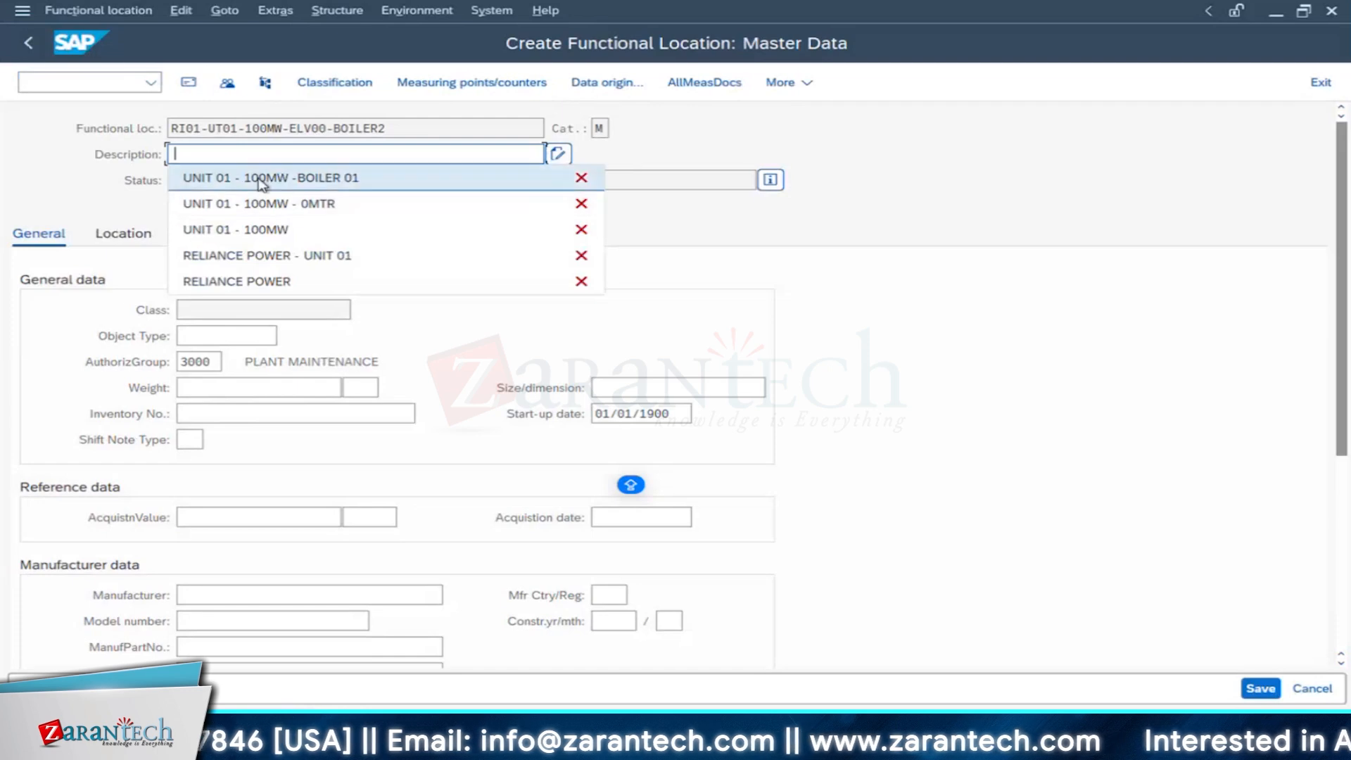
Step: Set the description to "UNIT 01 - 100MW -BOILER 02" and save the new functional location
click(266, 176)
key(BackSpace)
text(2)
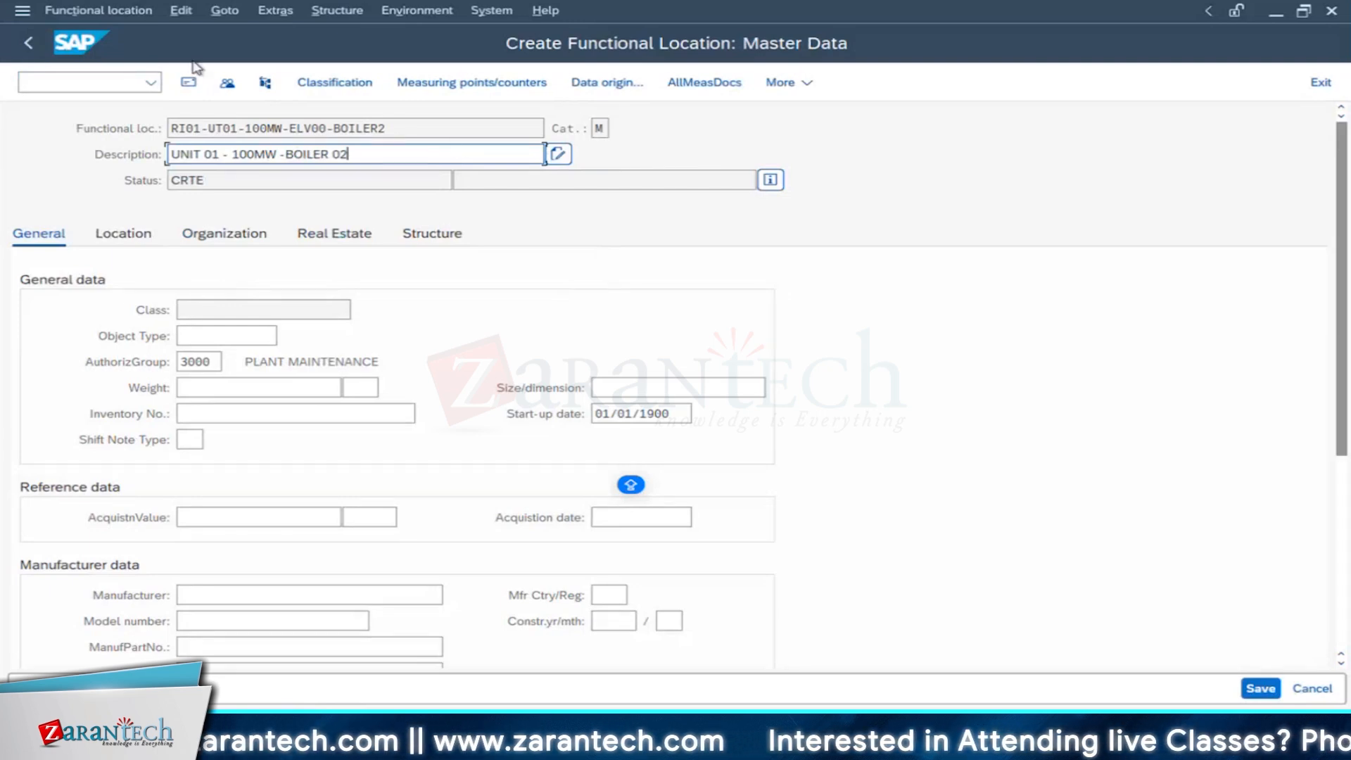
click(1260, 688)
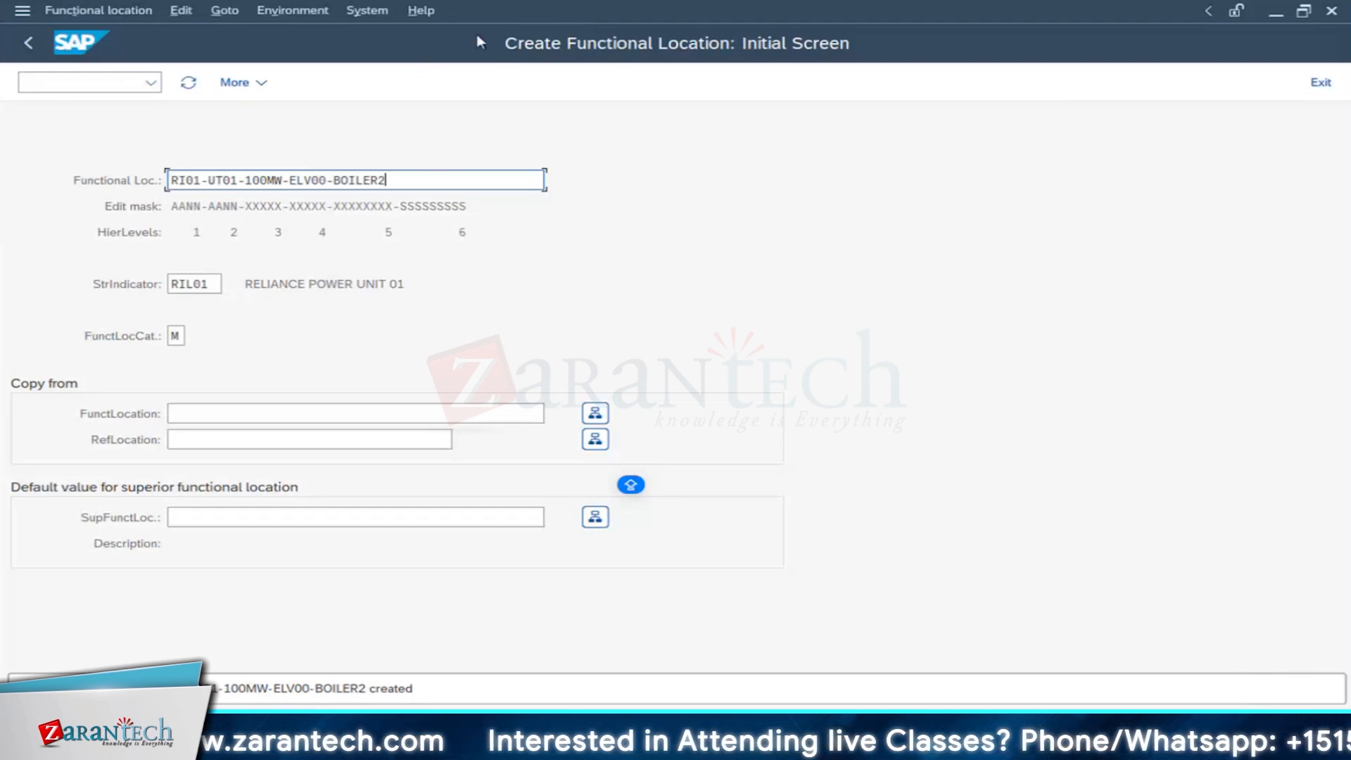
Step: Open a new GUI window and start transaction IH01 for the functional location structure
click(365, 16)
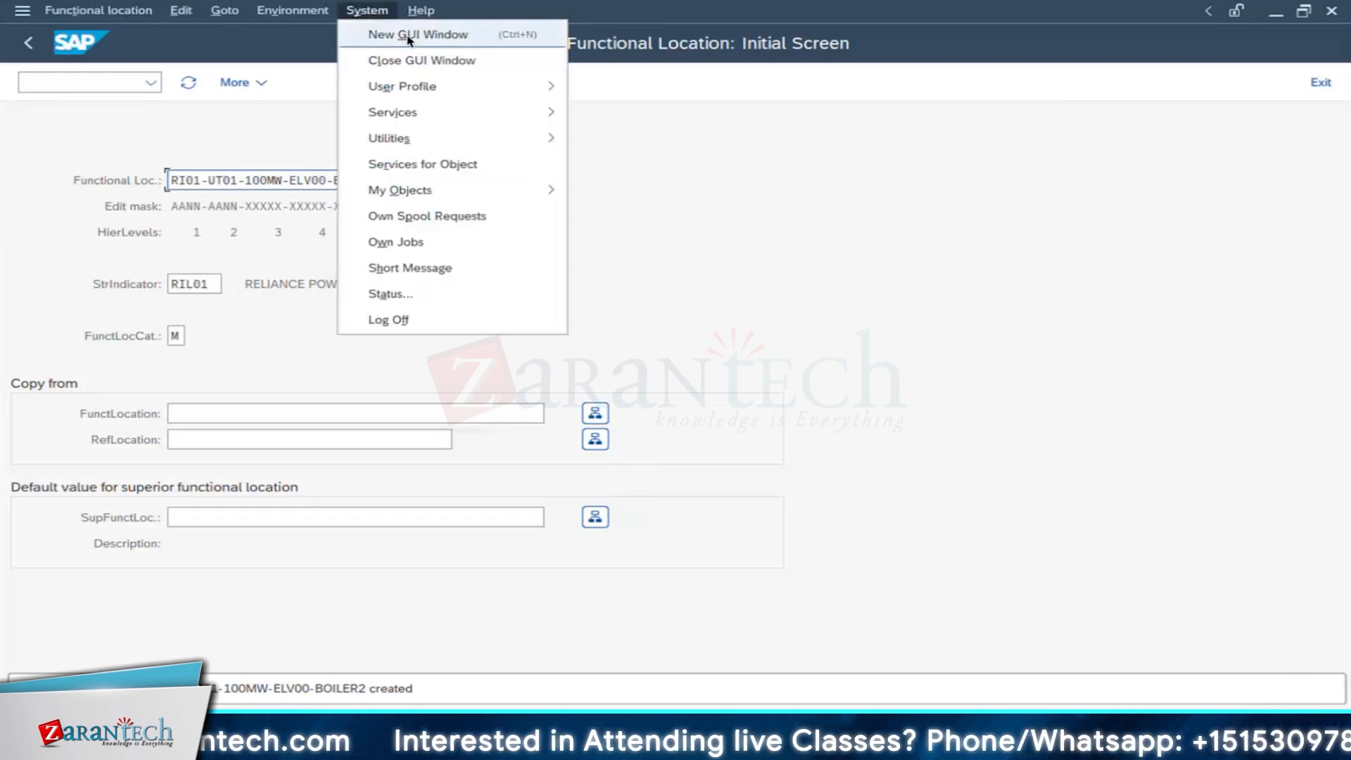
click(408, 35)
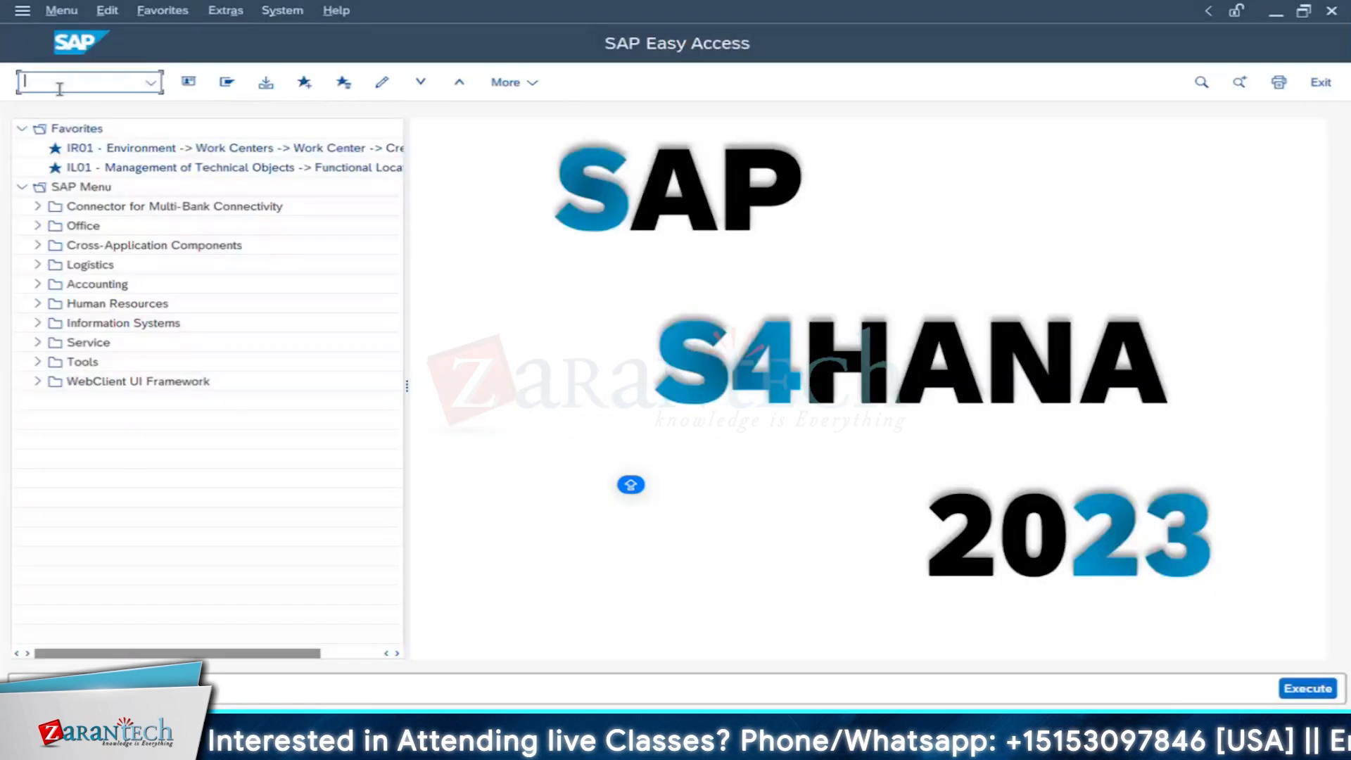
text(IH01)
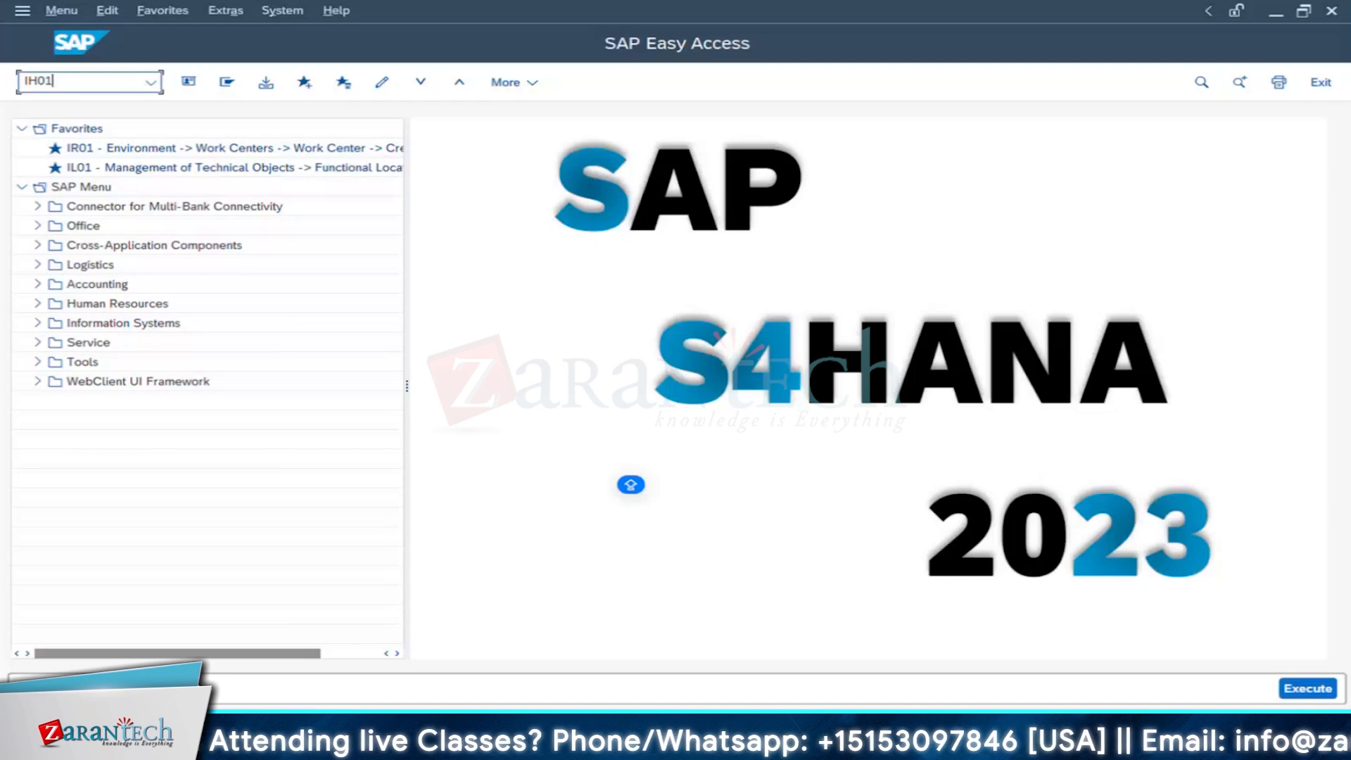
key(Return)
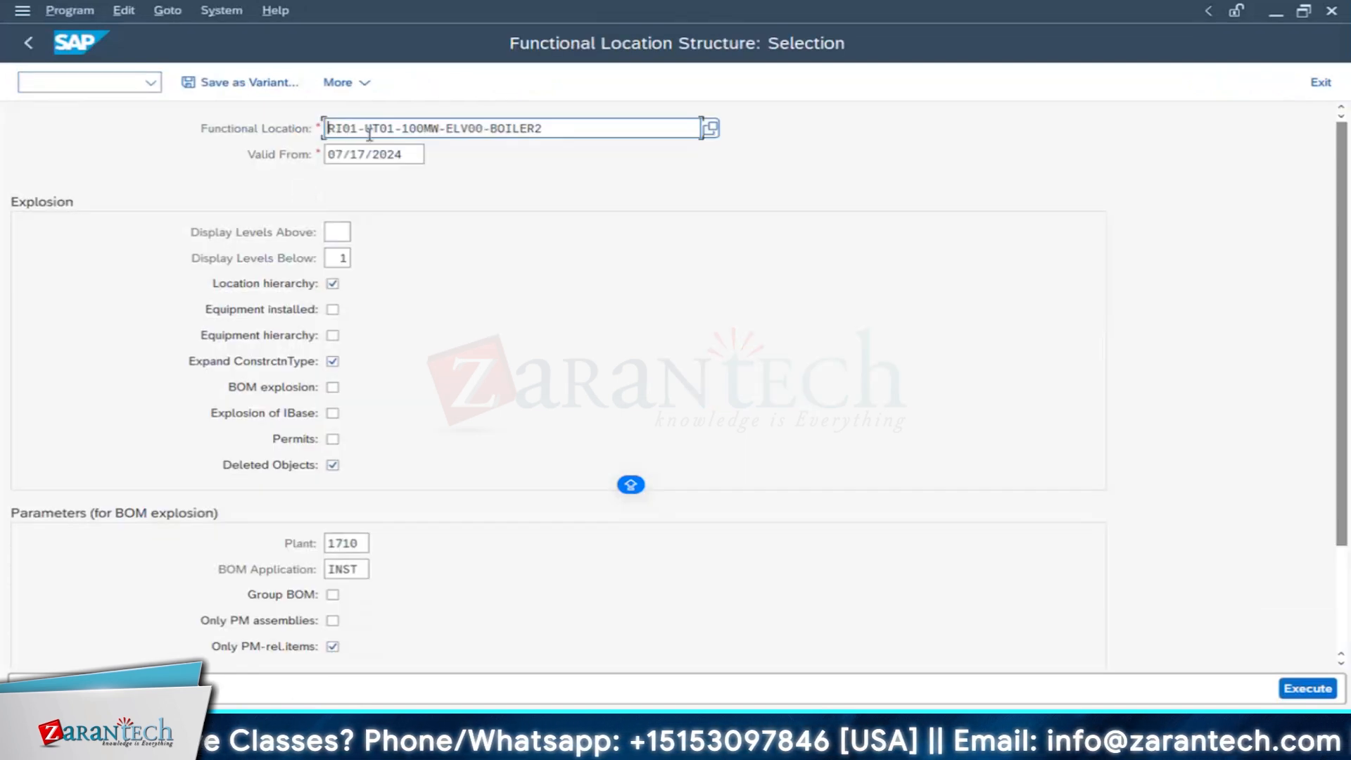
Step: Shorten the functional location to RI01, turn off expansion of the construction type, and execute the structure selection
drag(363, 128, 673, 125)
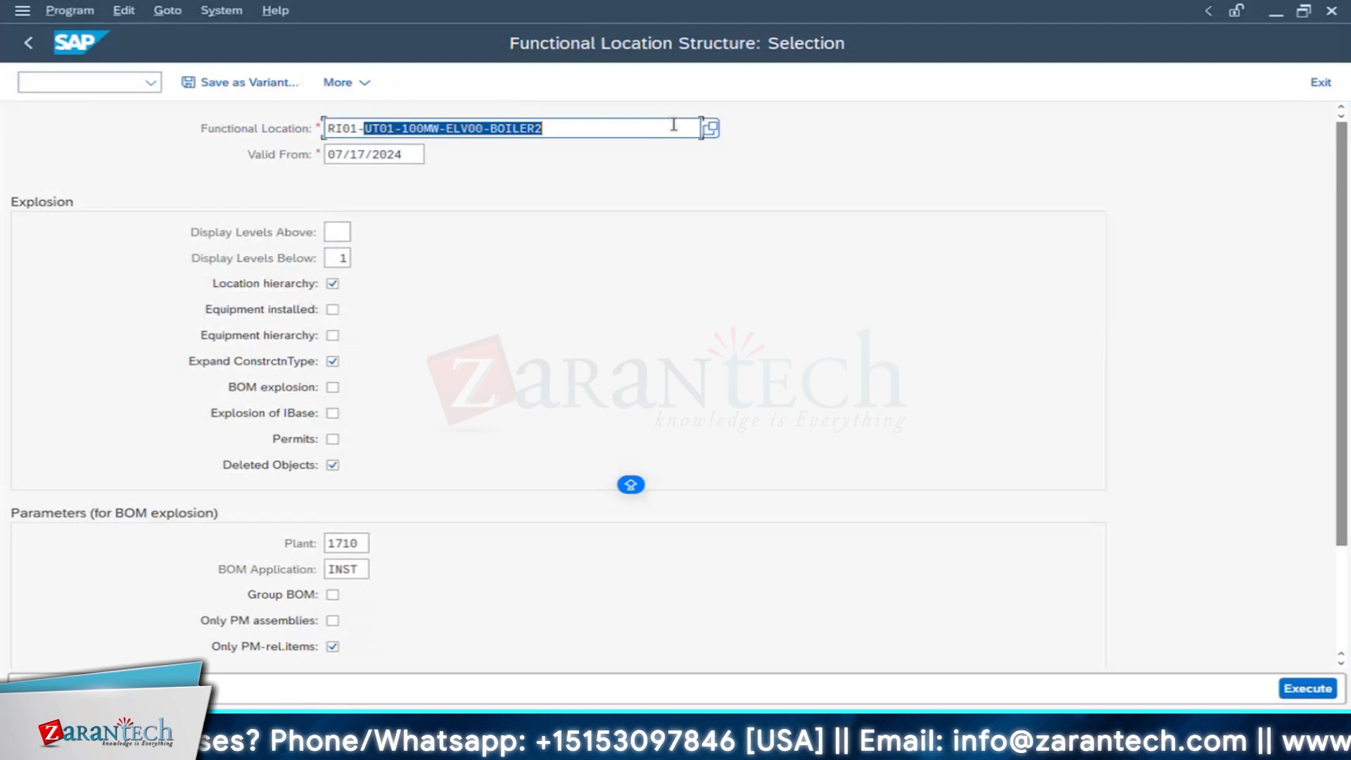
key(BackSpace)
key(BackSpace)
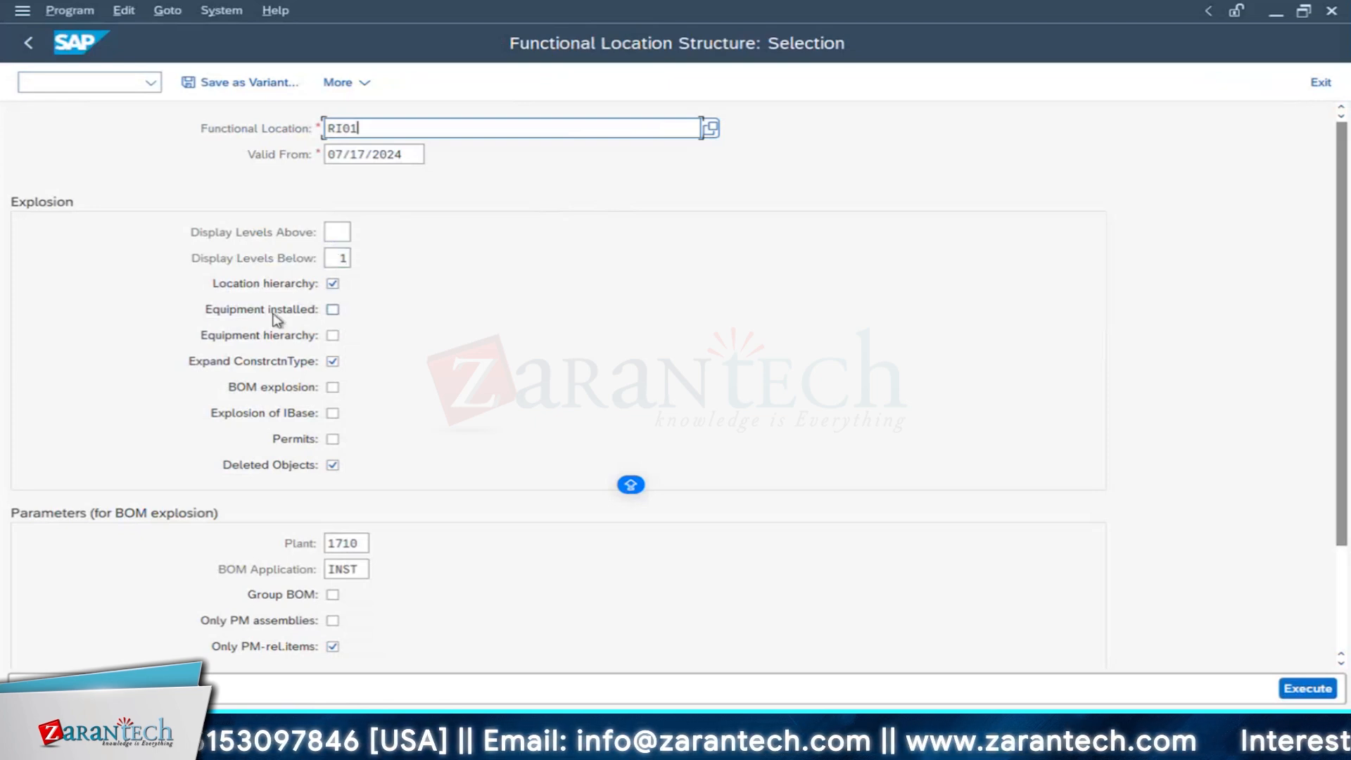
click(333, 361)
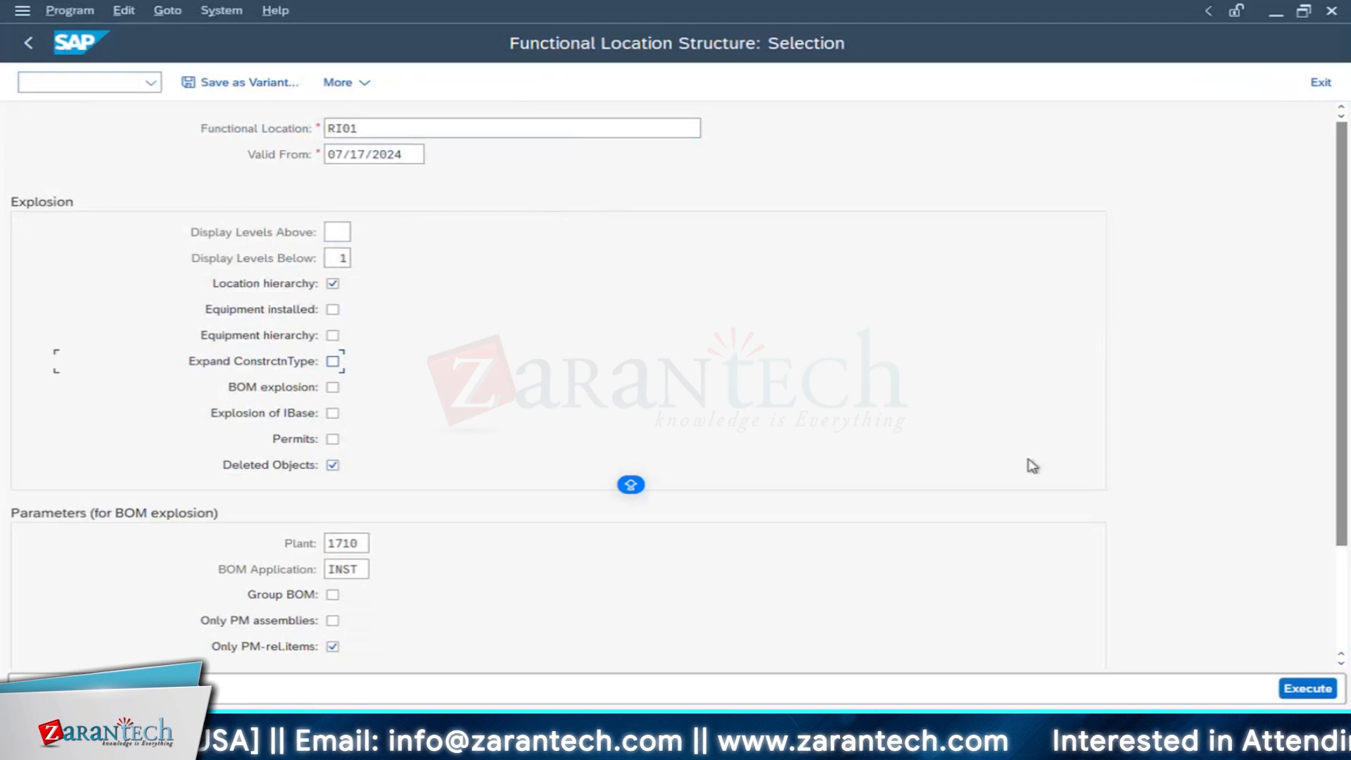
click(1293, 691)
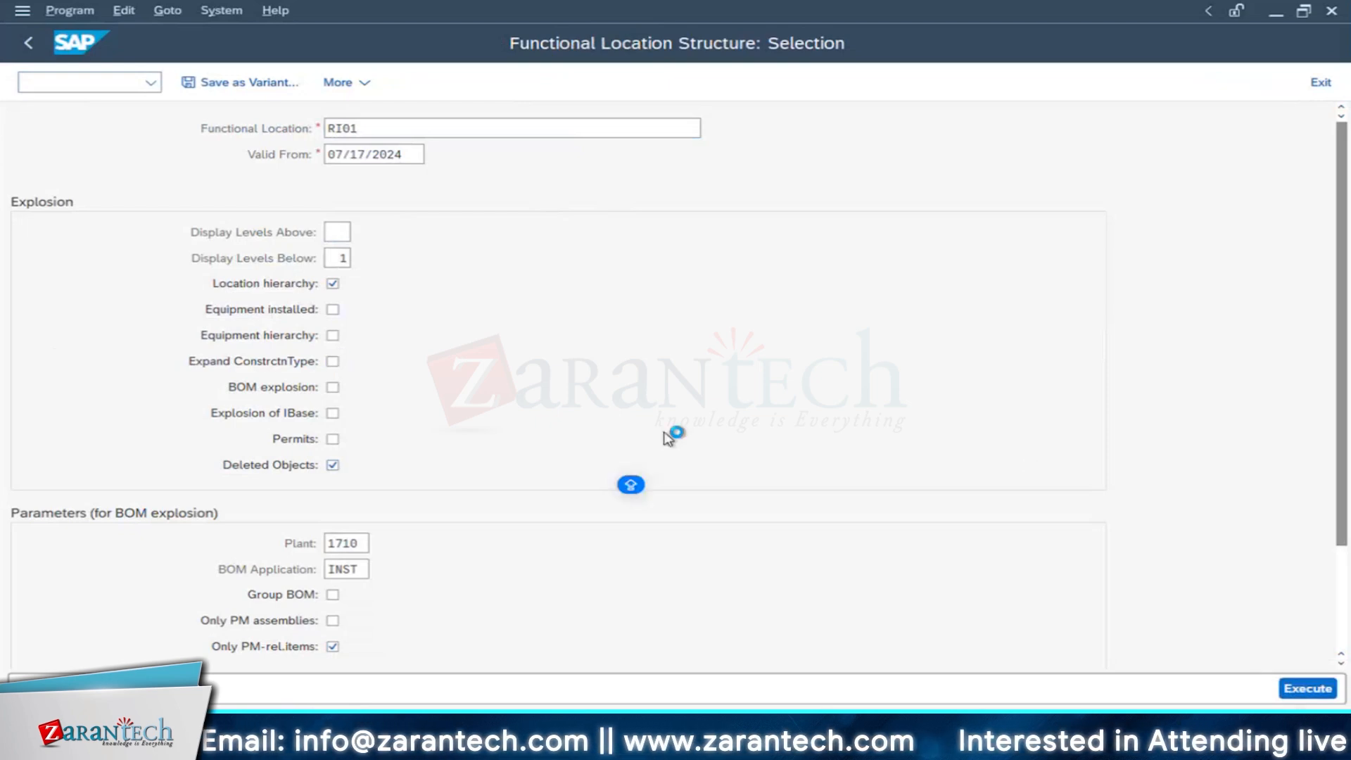
Step: Expand the RI01 hierarchy level by level down to the boilers under RI01-UT01-100MW-ELV00 and examine both boilers' labels and descriptions
click(49, 183)
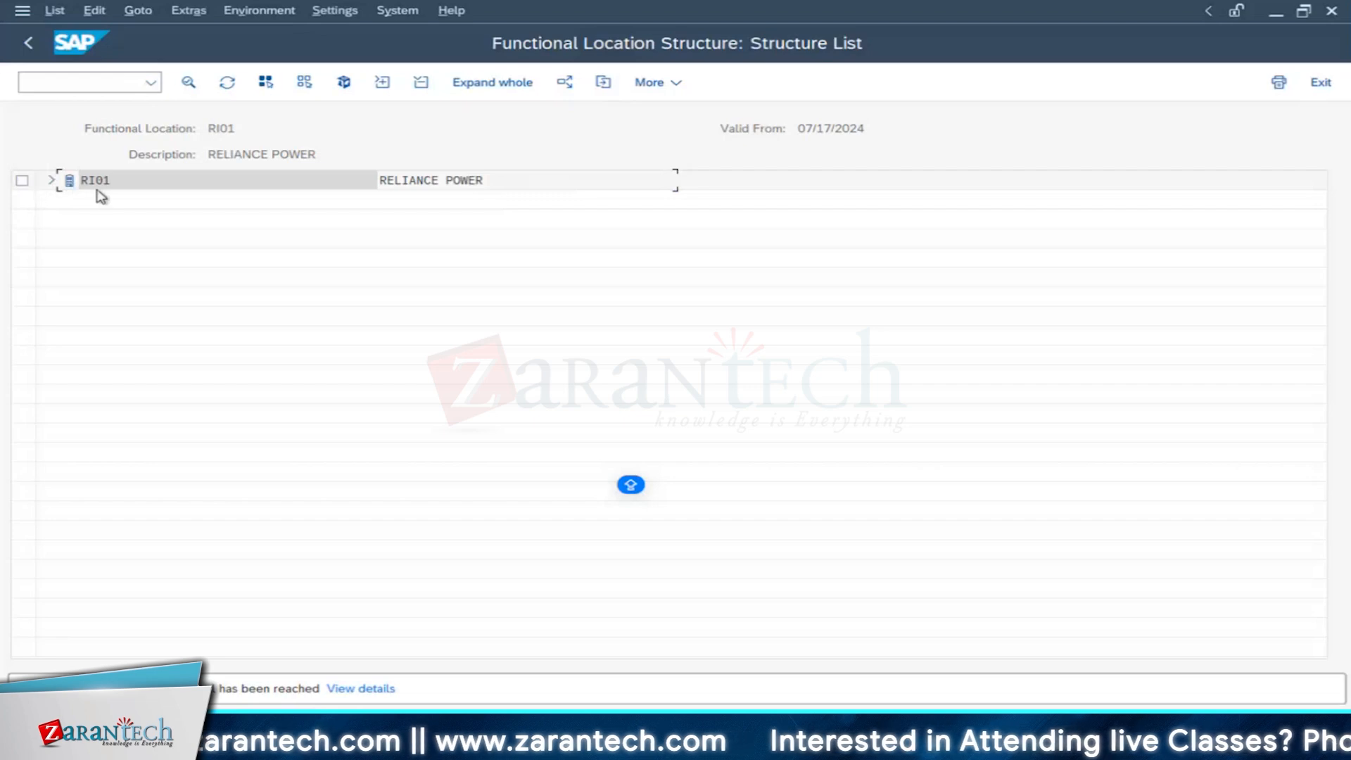
click(51, 184)
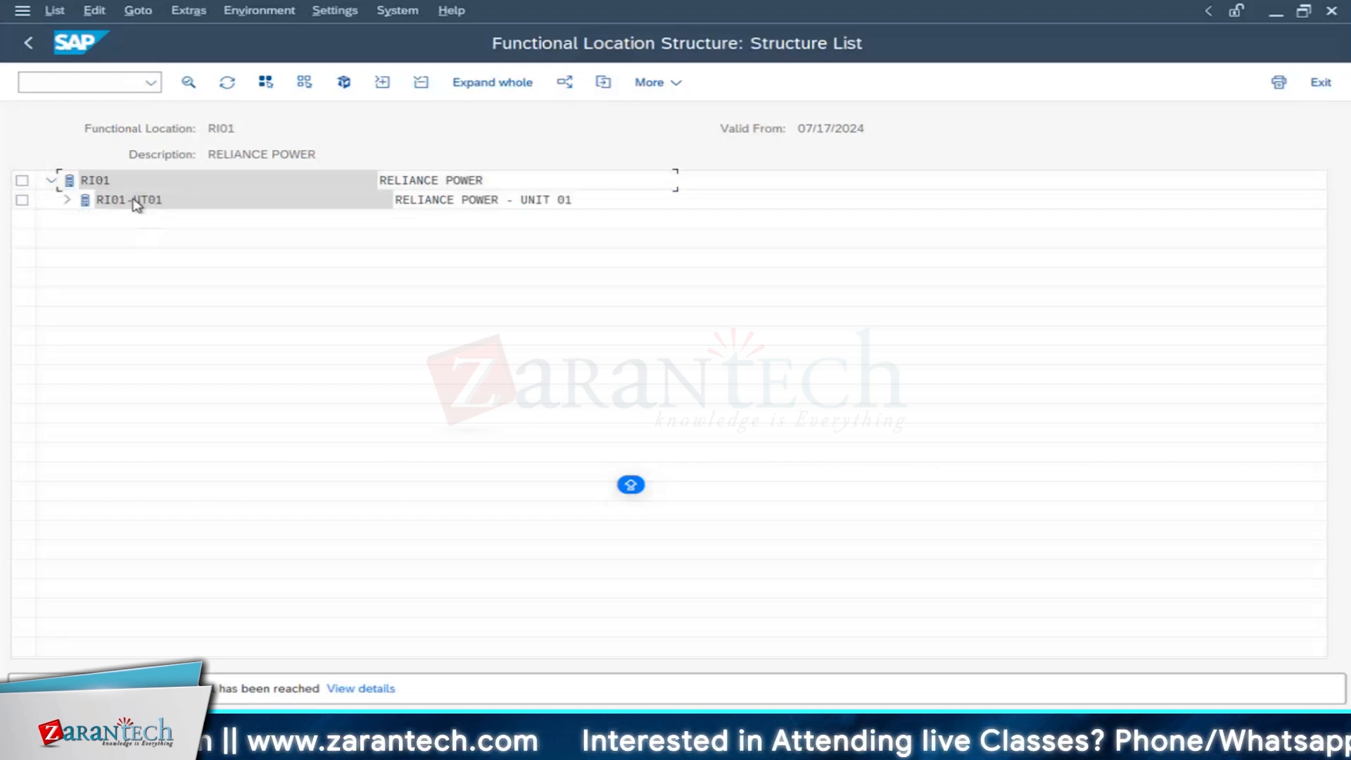
click(66, 203)
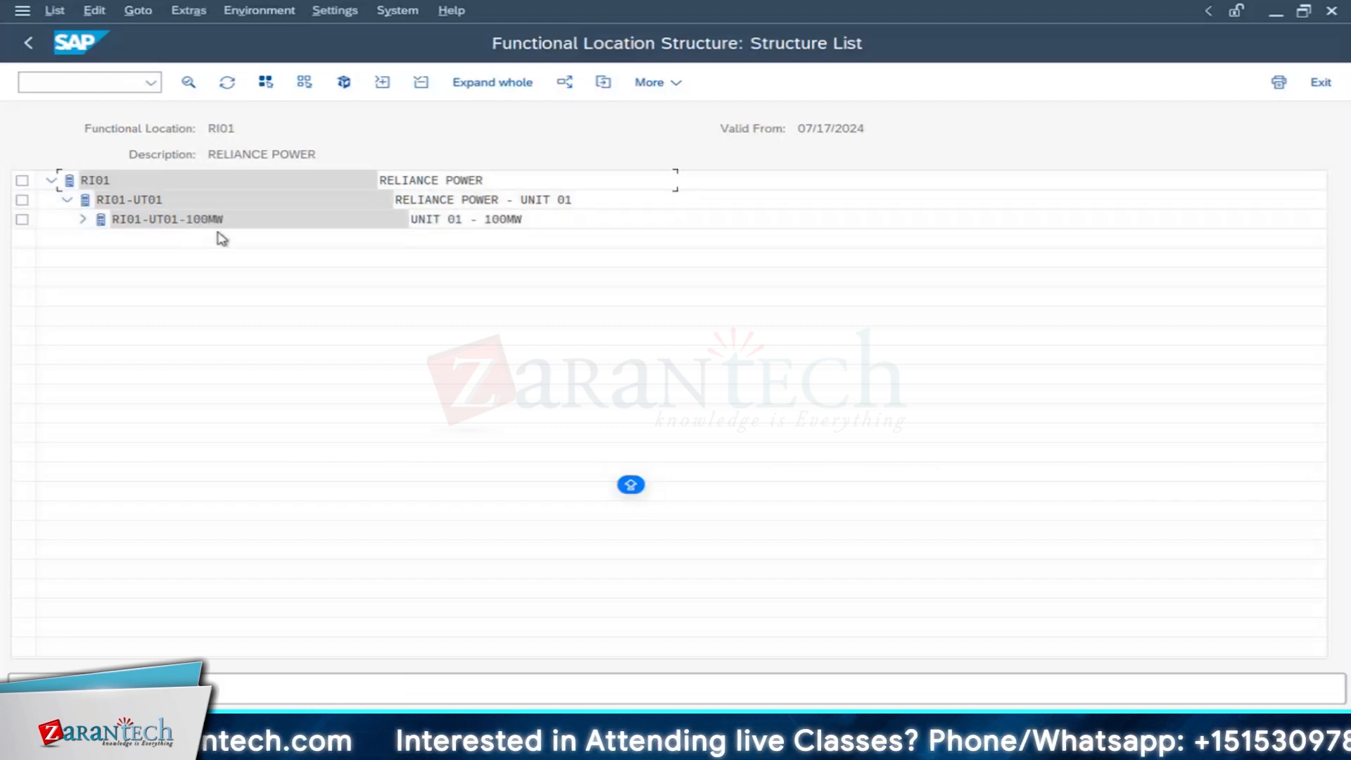
click(82, 219)
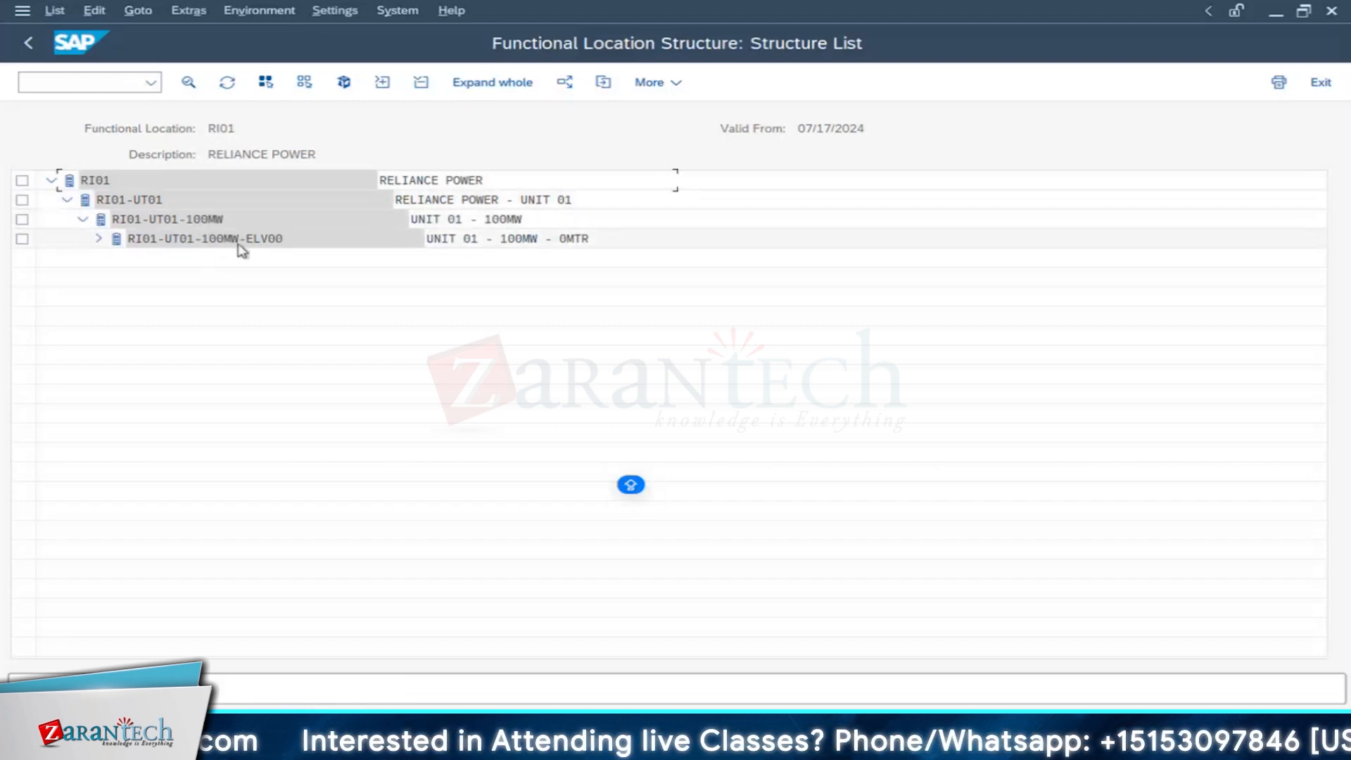
click(239, 241)
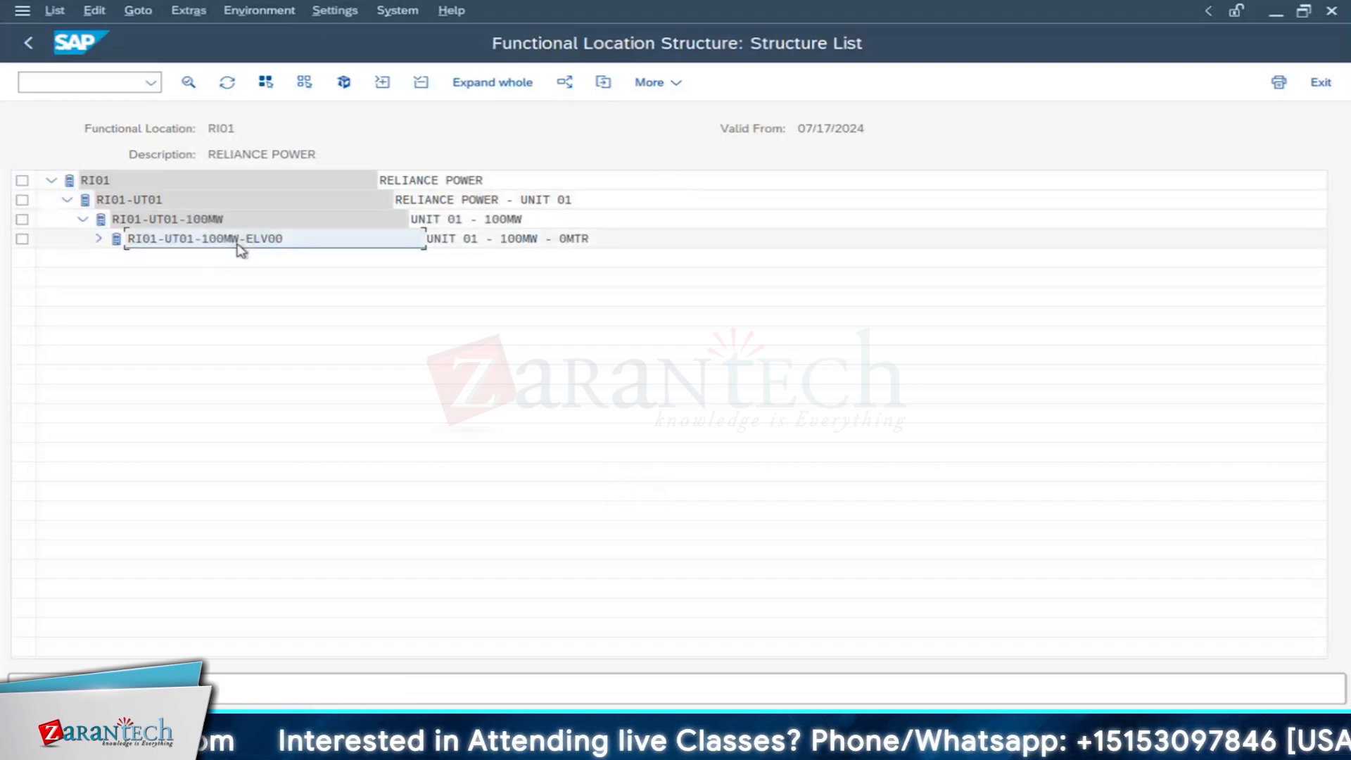
click(97, 240)
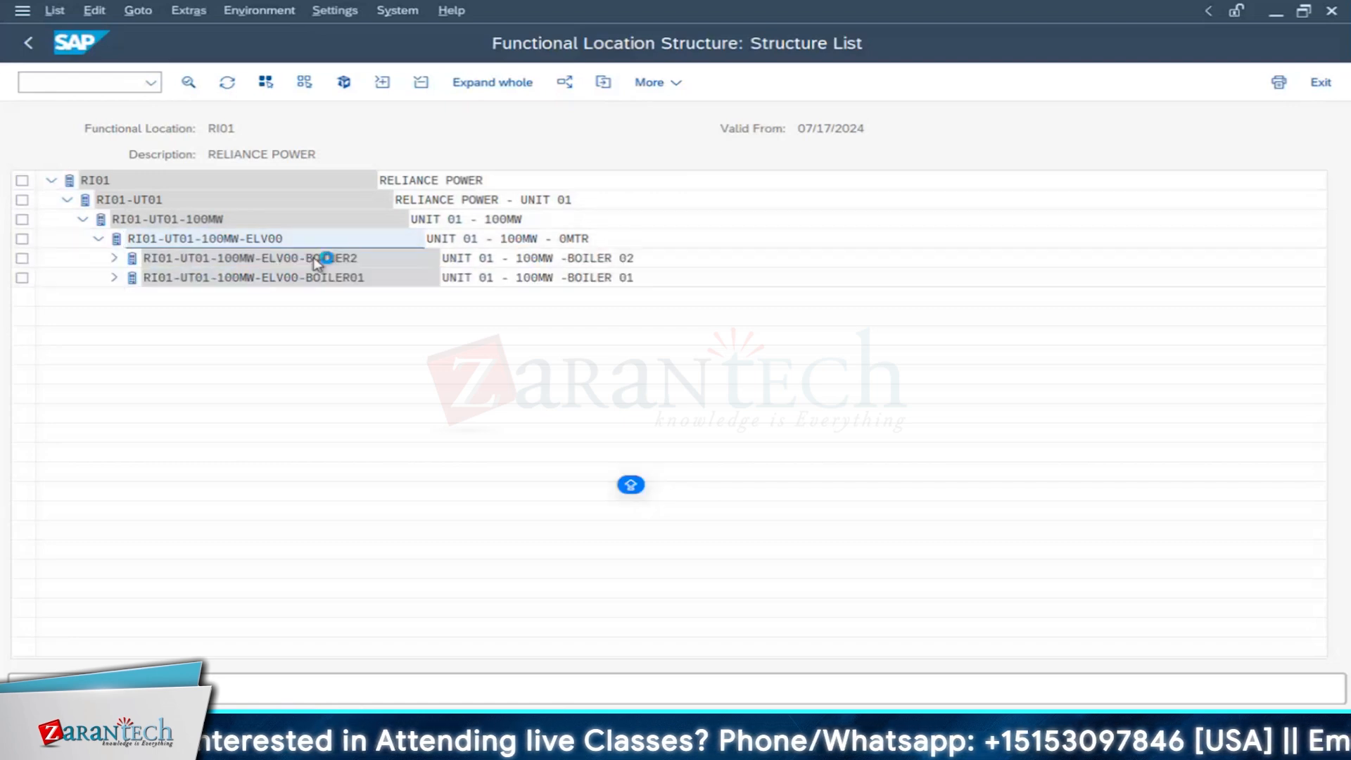
click(347, 278)
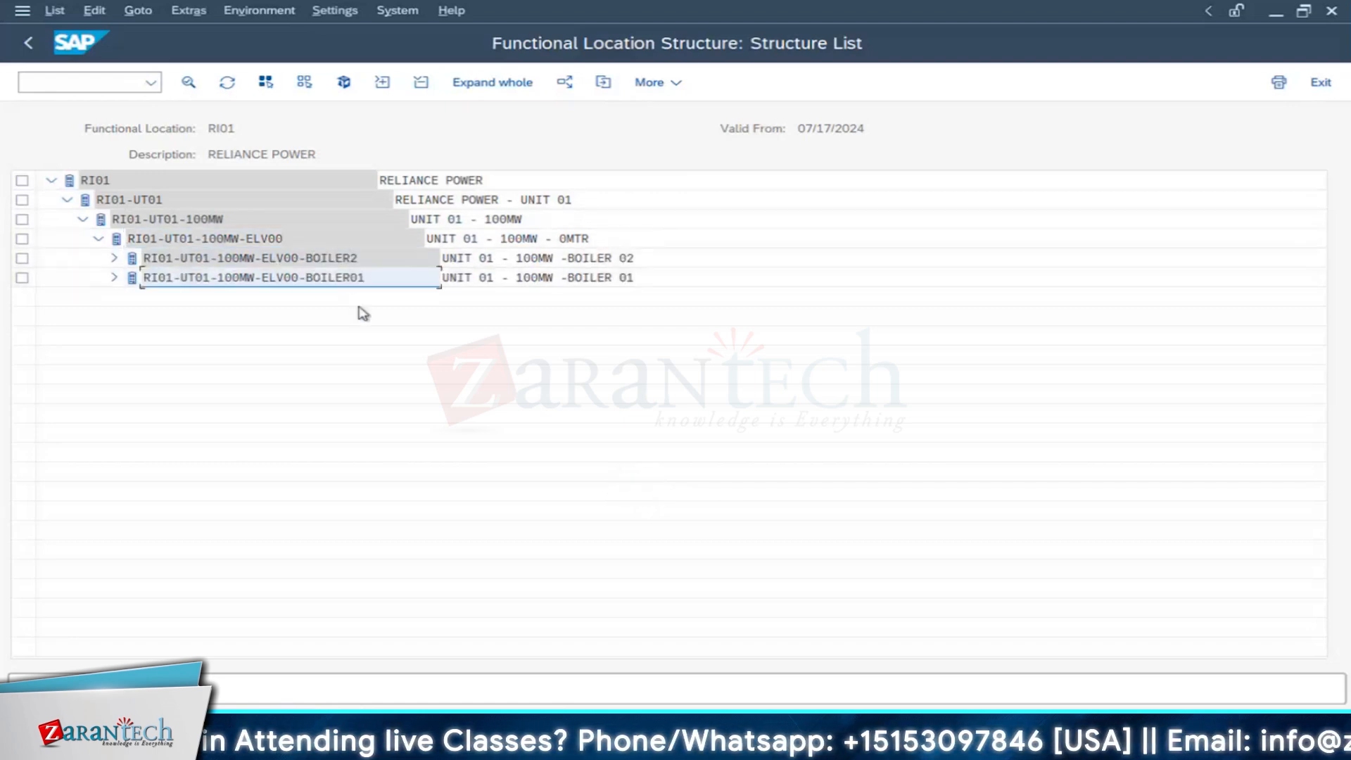
click(341, 260)
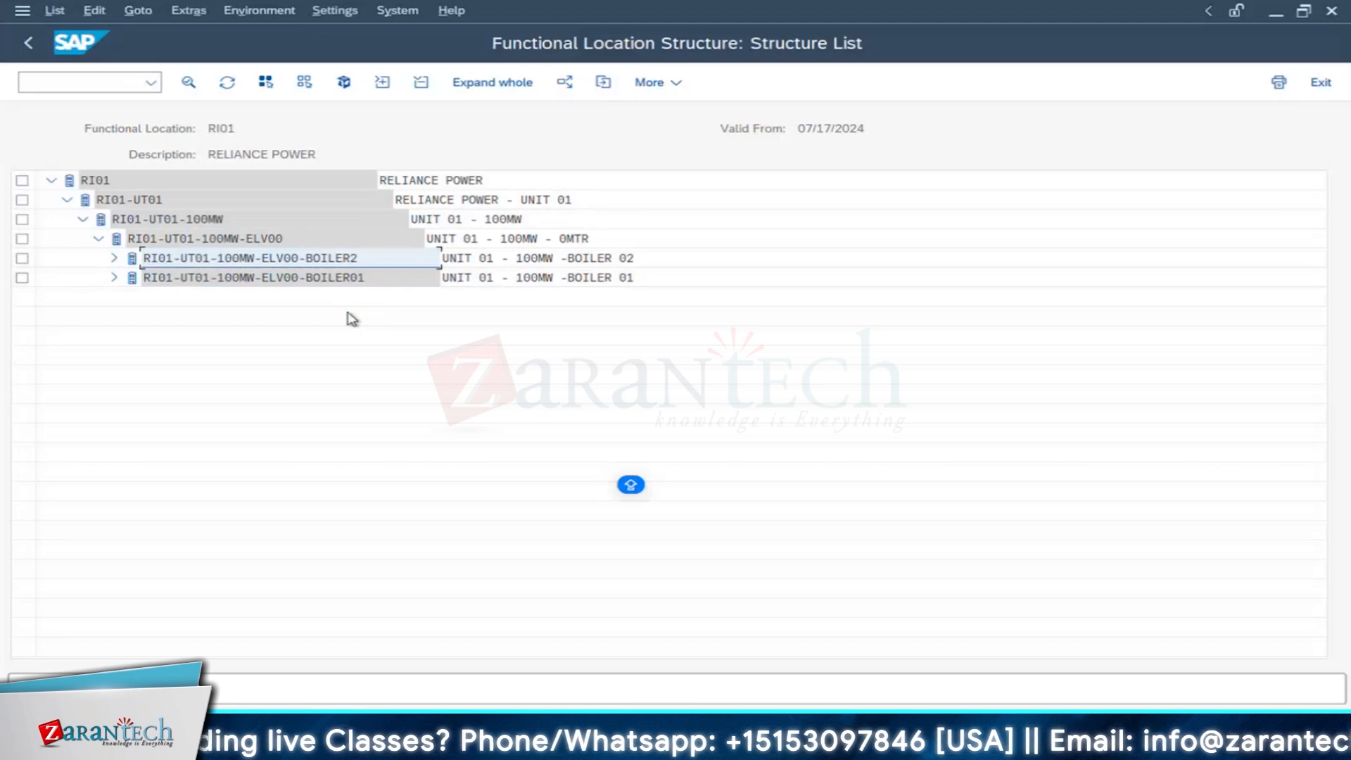
click(534, 260)
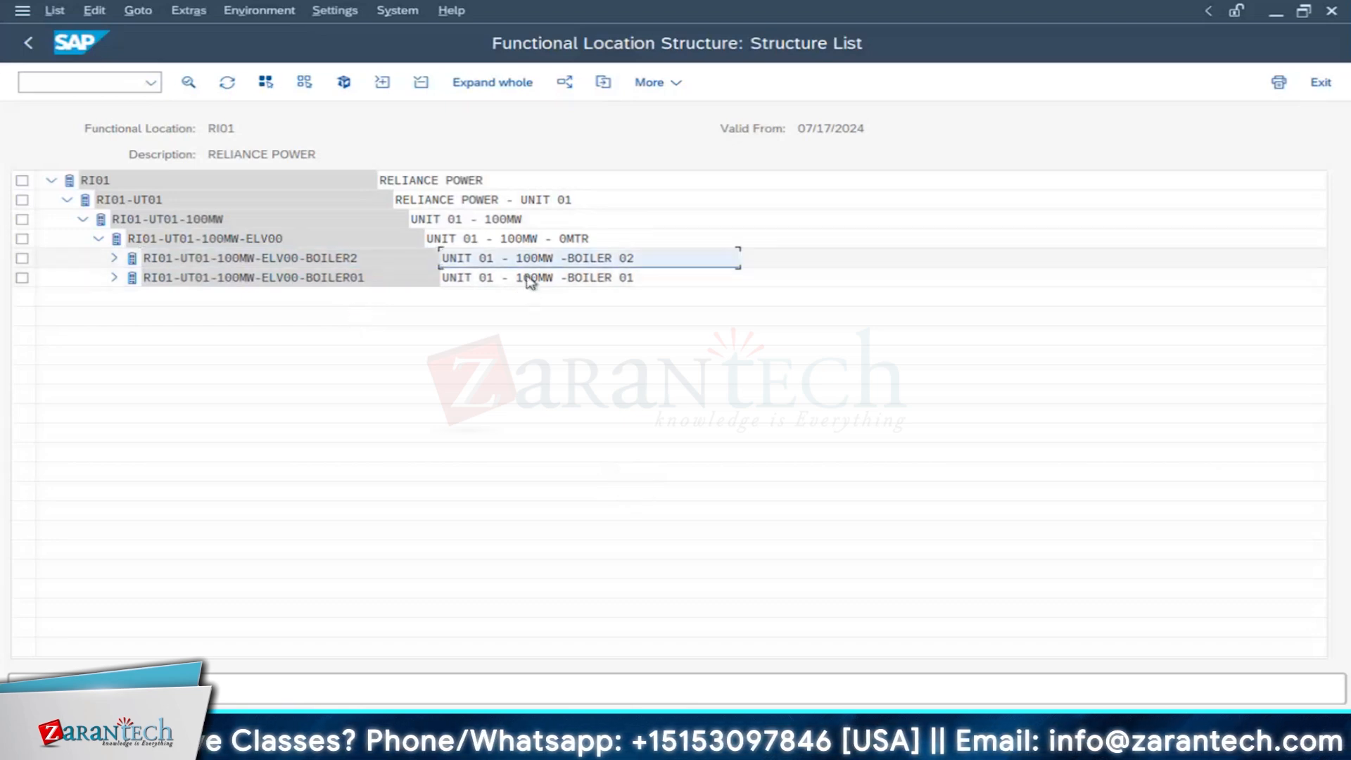
click(538, 278)
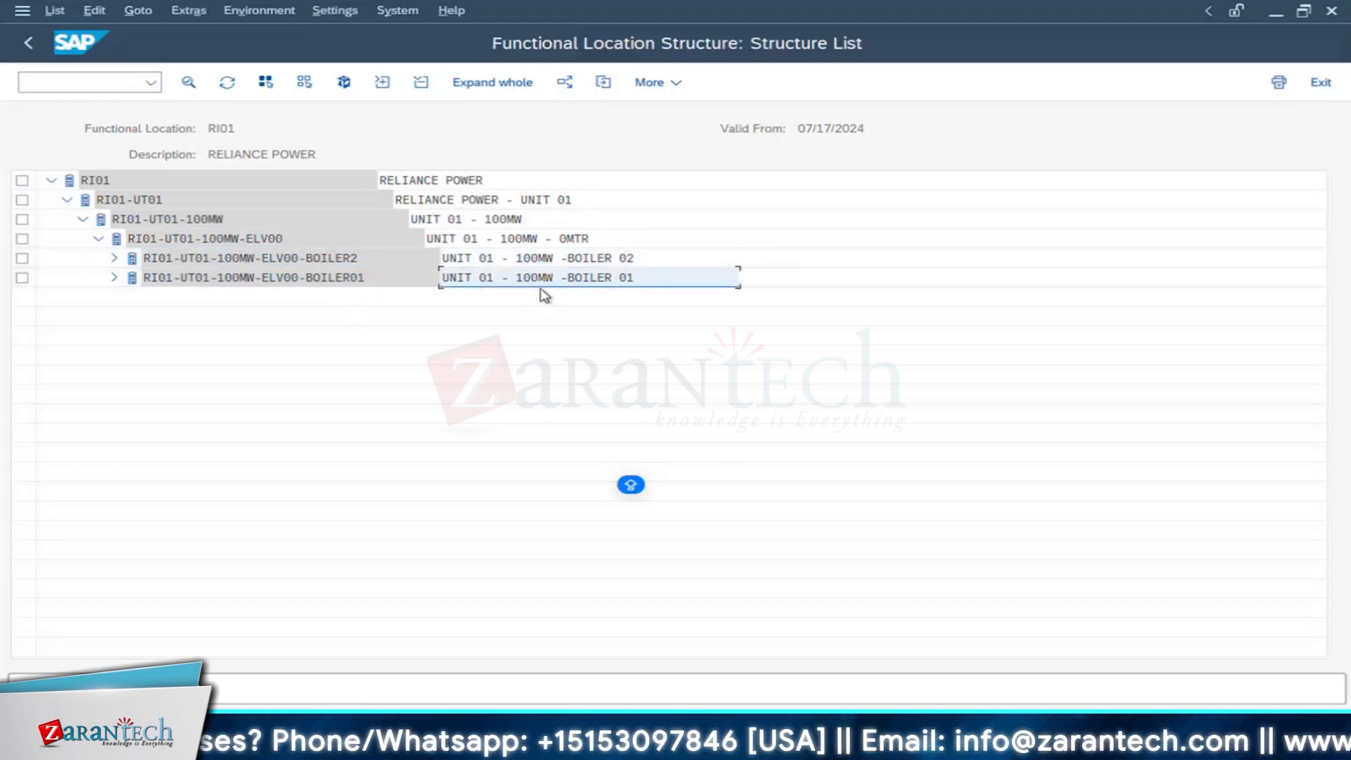
Step: Open the master data of RI01-UT01-100MW-ELV00-BOILER2 from the structure list and switch it to change mode
click(292, 259)
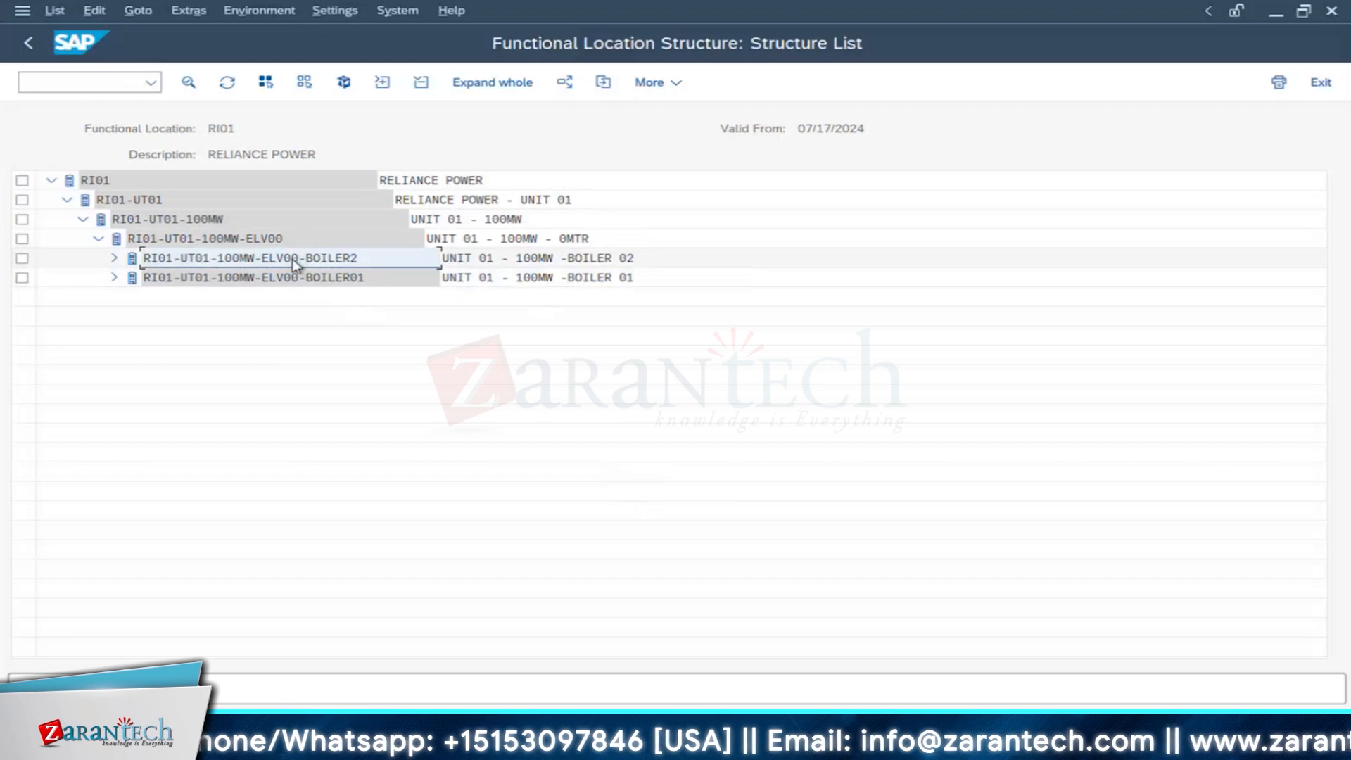
double_click(292, 259)
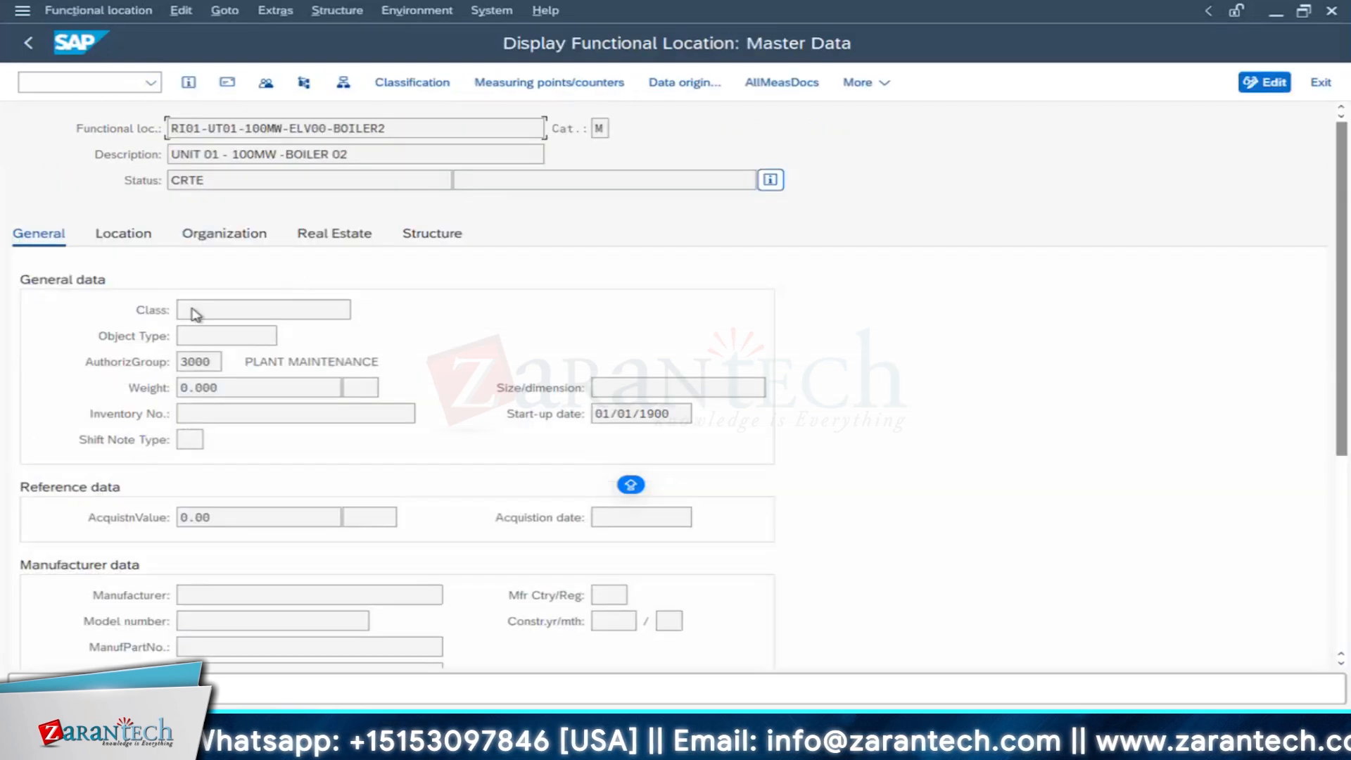
click(112, 13)
click(122, 139)
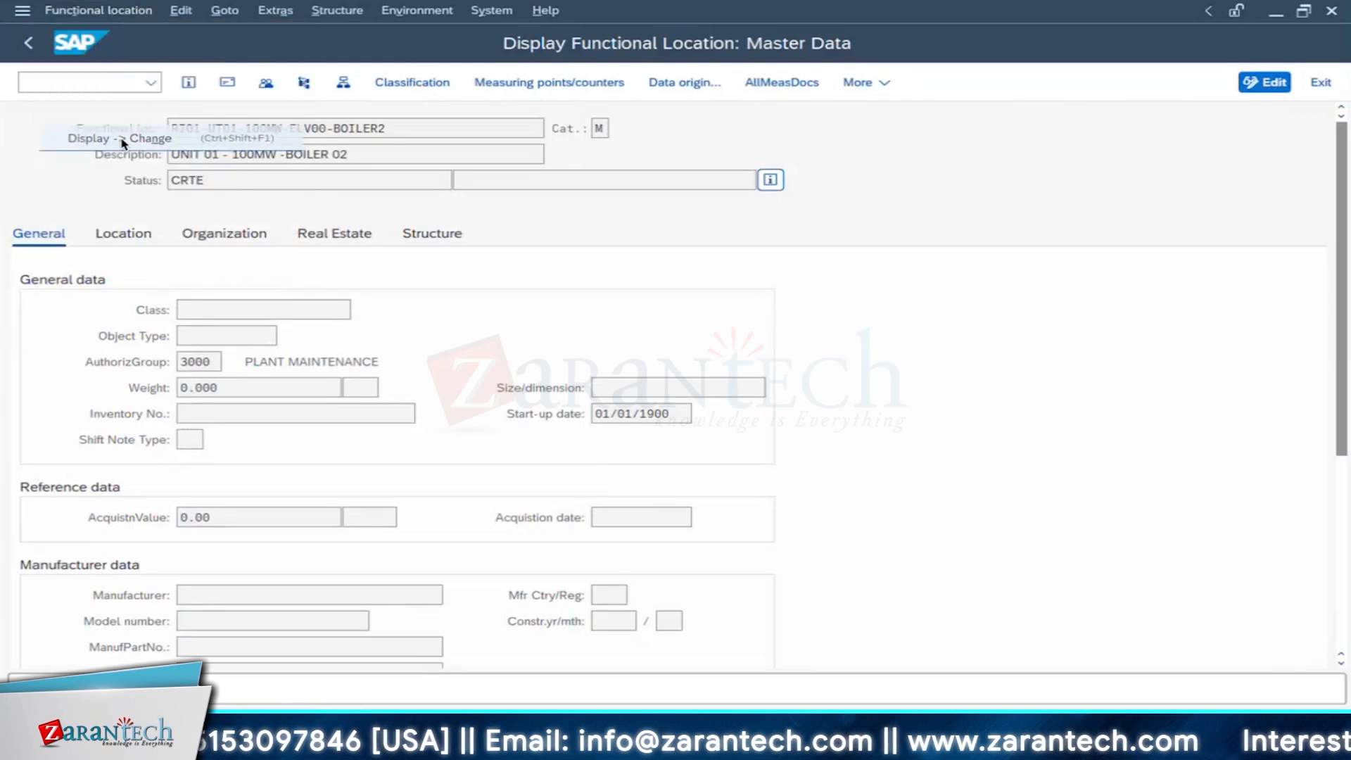
Step: Set the description to "UNIT 01 - 200MW-BOILER 02", save the functional location, and refresh the structure list
click(246, 154)
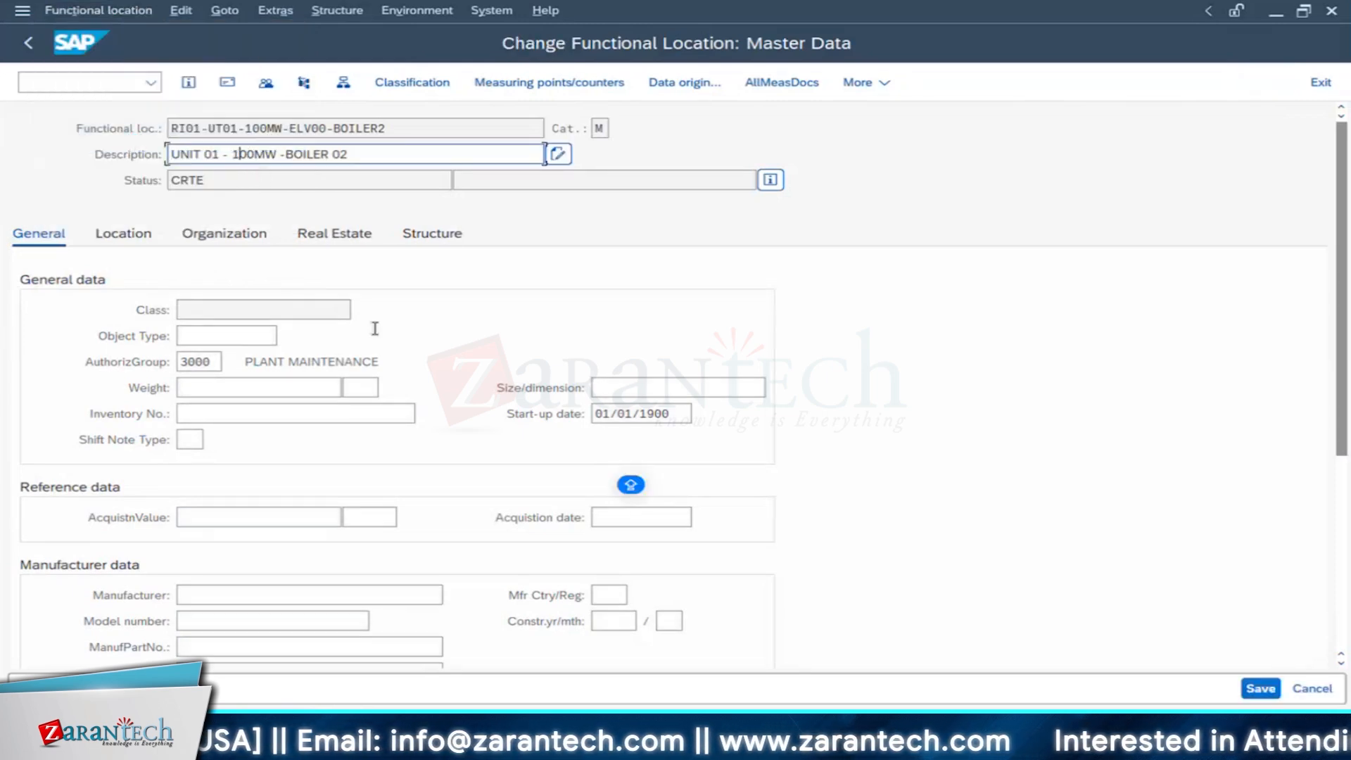
key(BackSpace)
key(BackSpace)
text(2)
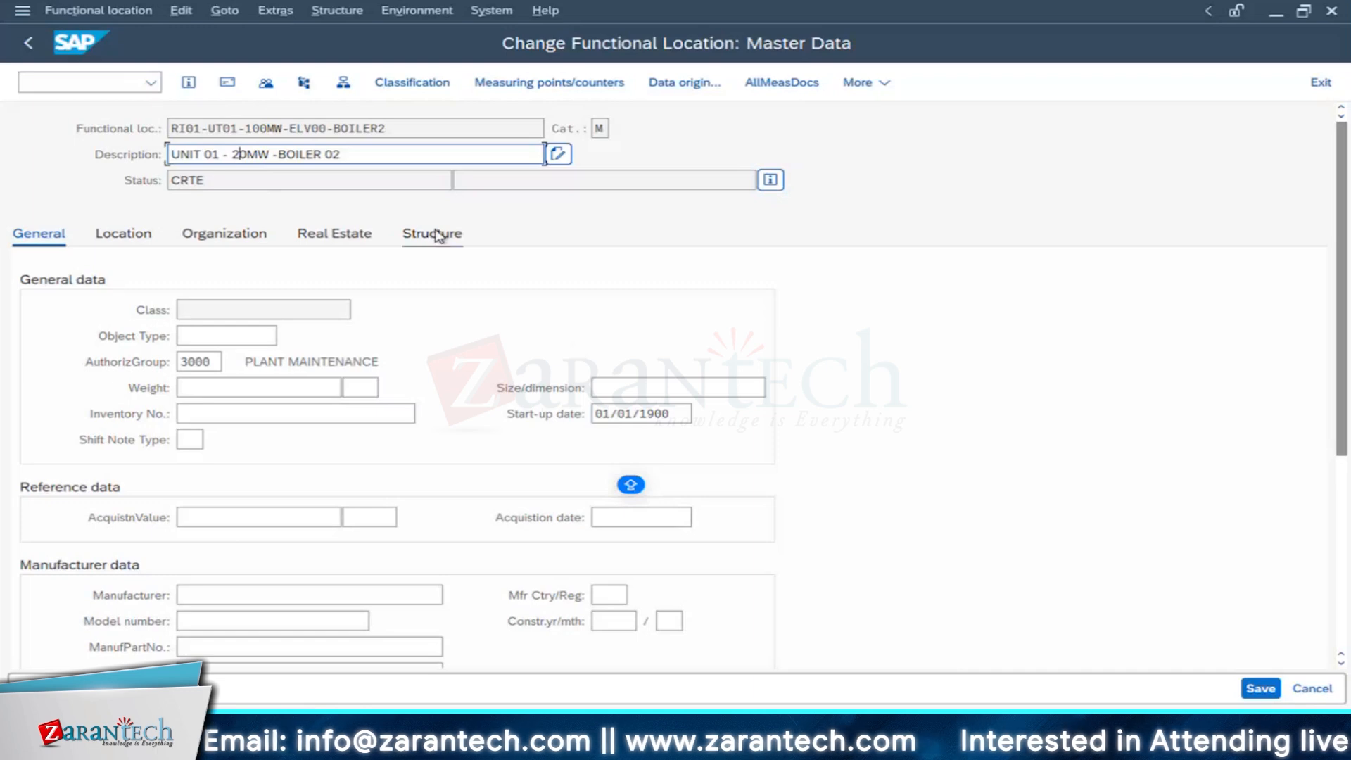
text(0M)
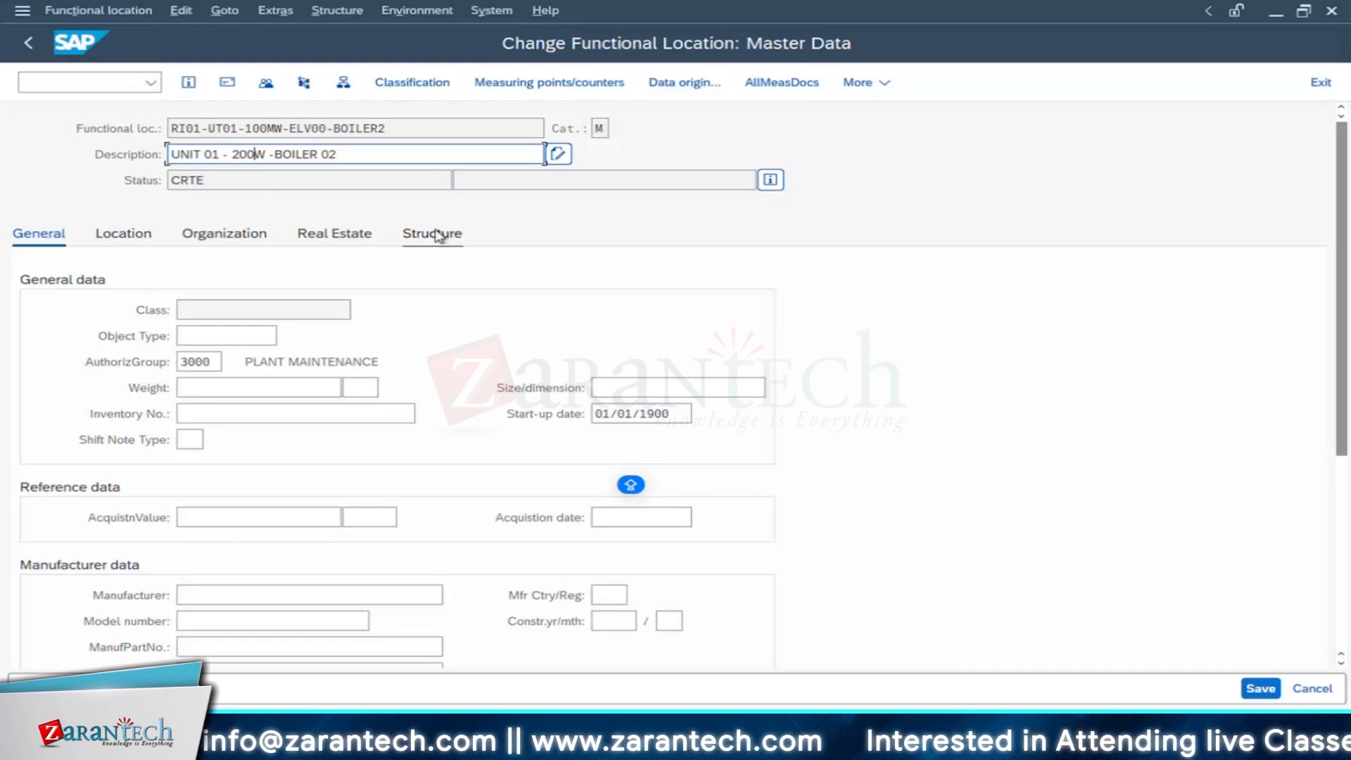
text(W)
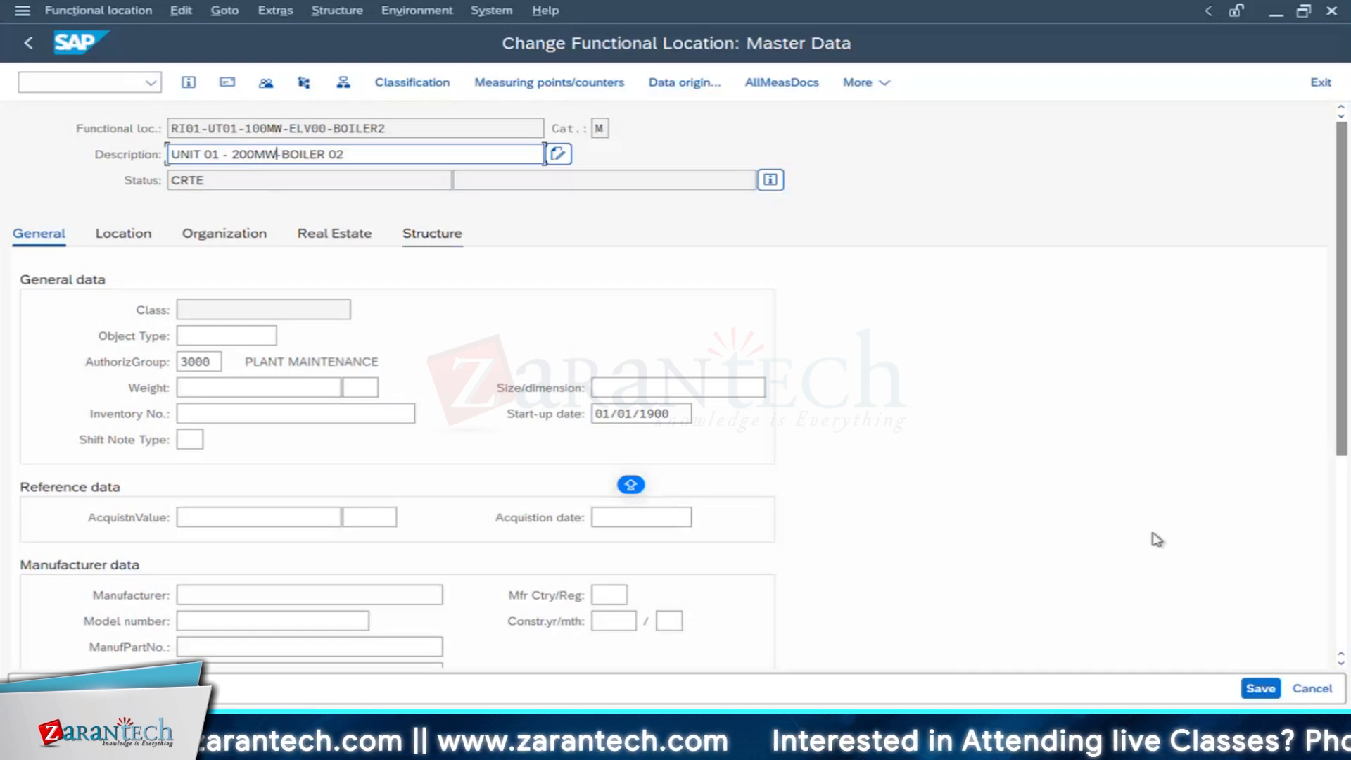
click(1260, 689)
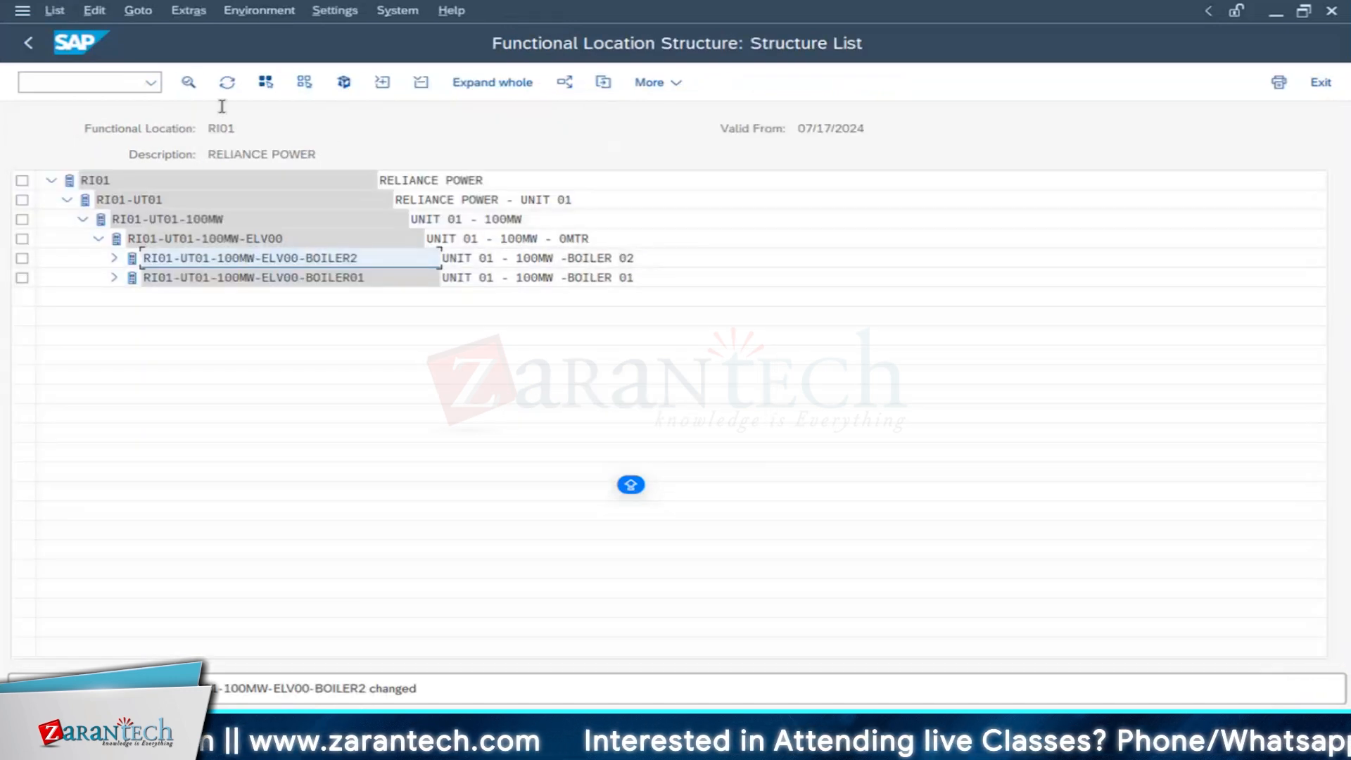
click(229, 86)
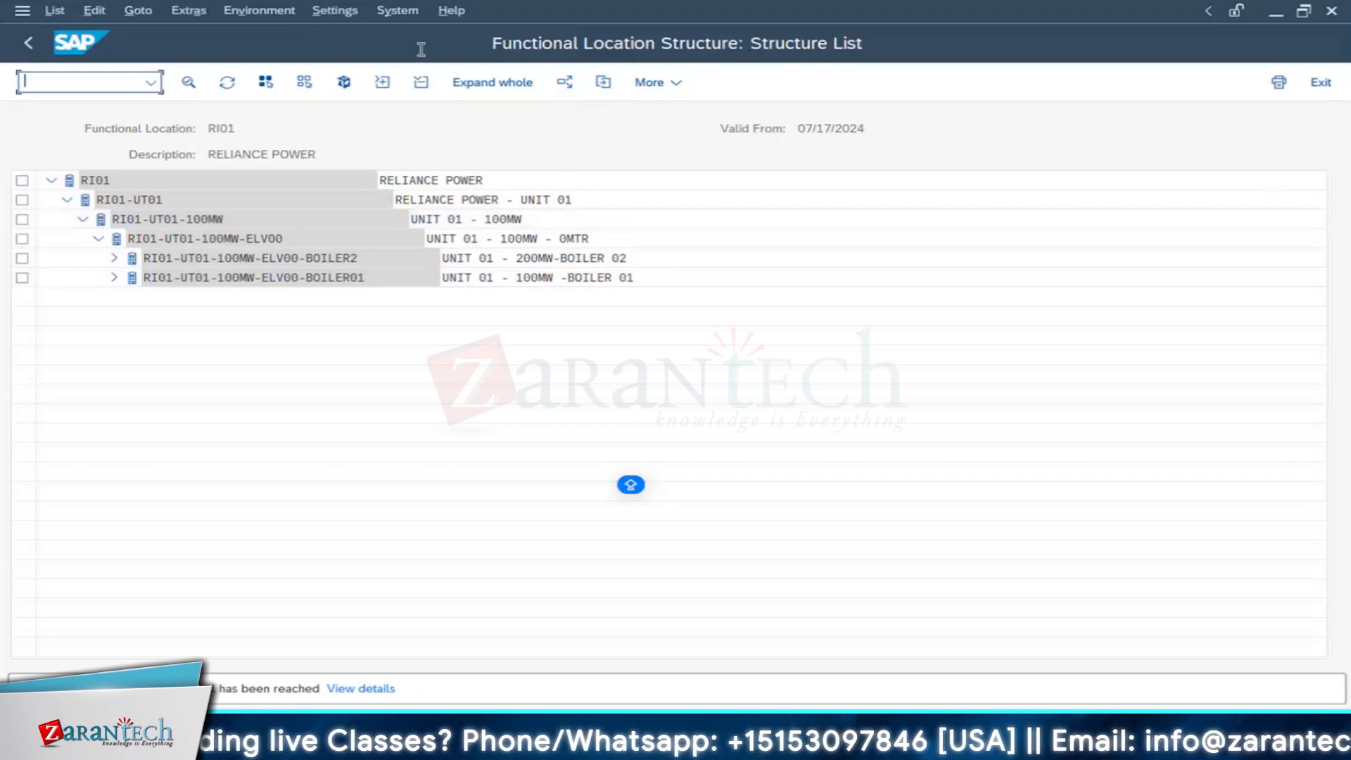
Step: Try to display alternative labels for the functional locations in the structure list
click(333, 12)
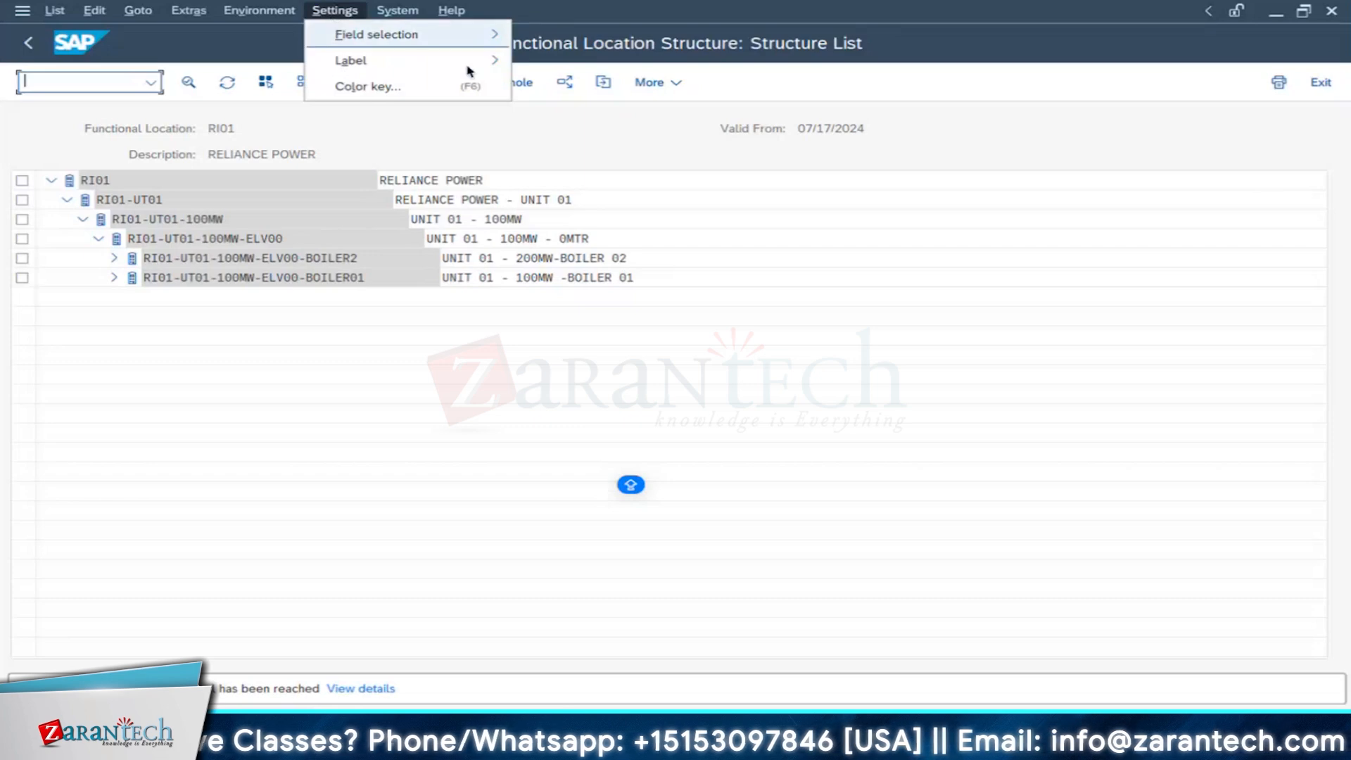
mouse_move(486, 62)
click(579, 61)
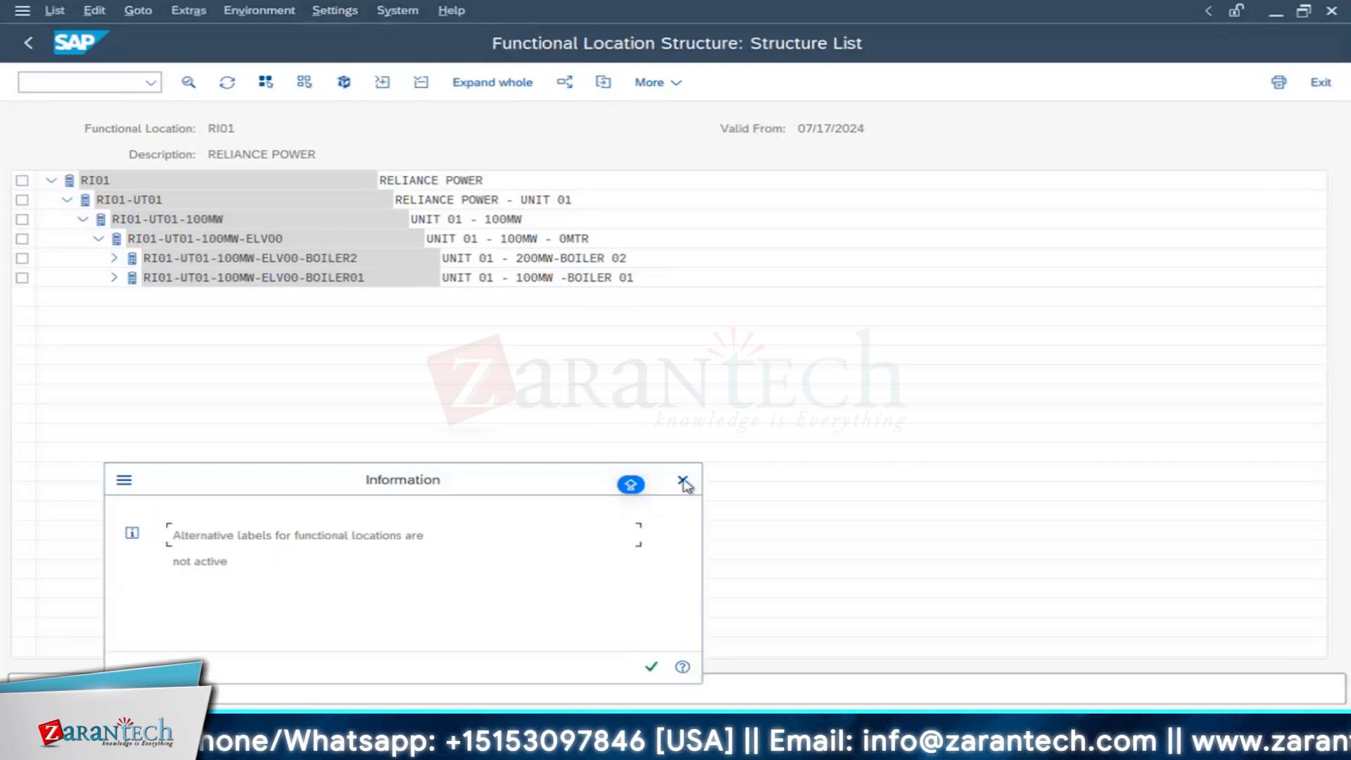
click(682, 483)
Step: Open the field selection for functional locations and add ABC Indicator and Main Work Center to the selected fields
click(324, 15)
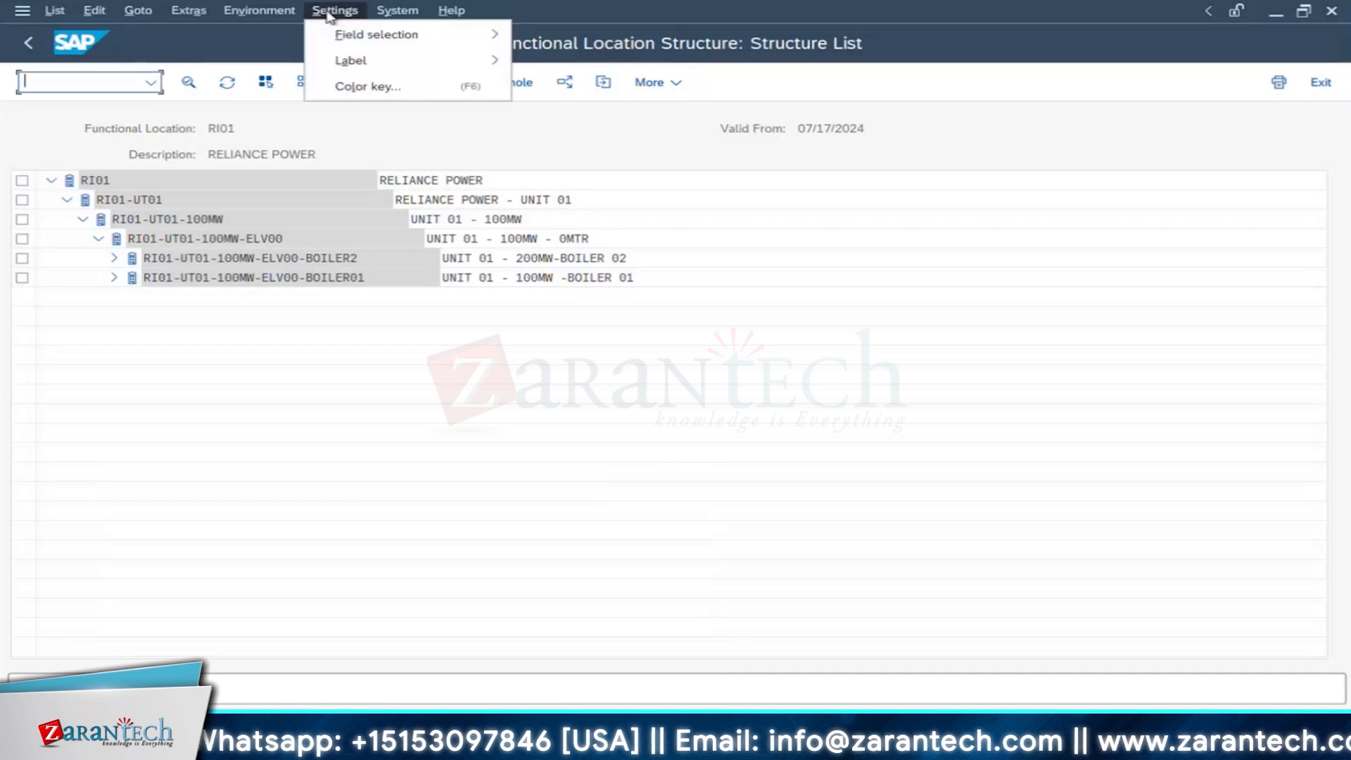
mouse_move(394, 34)
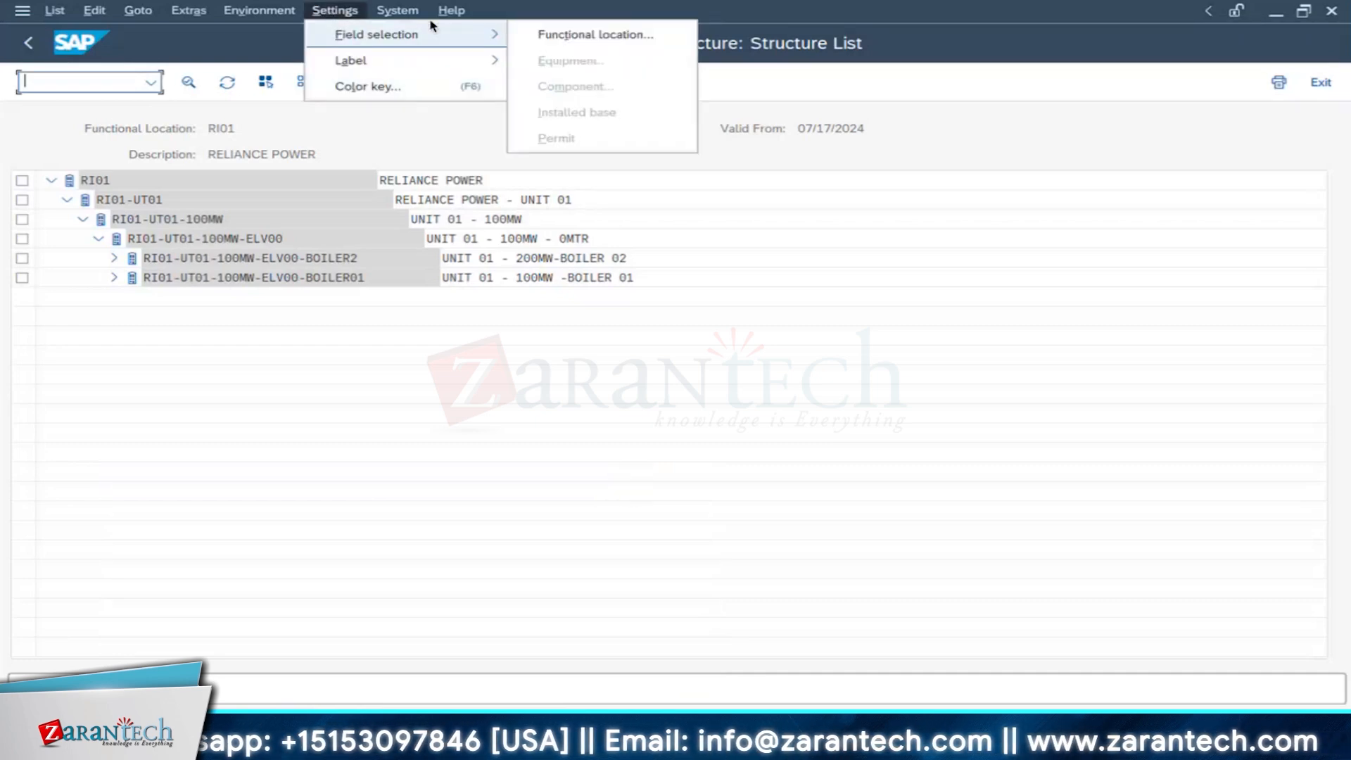
click(619, 36)
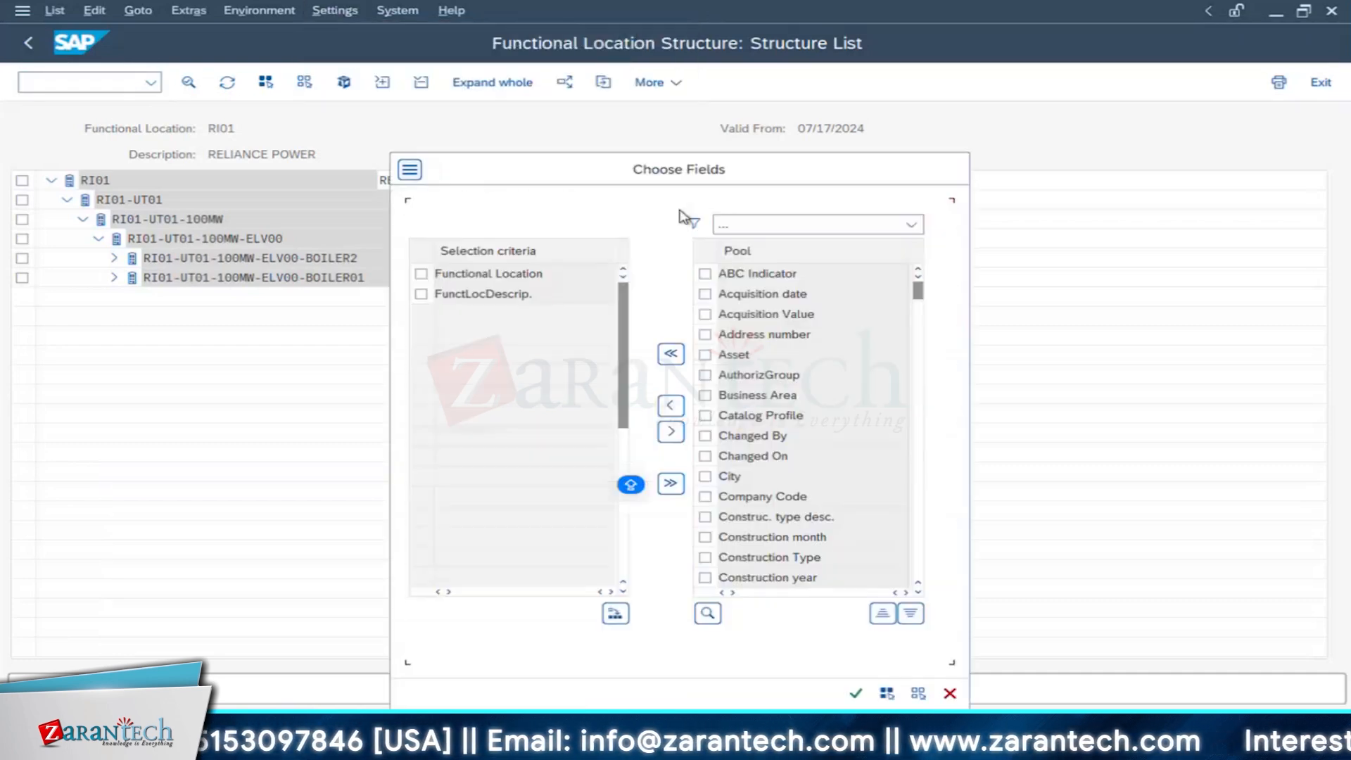
drag(635, 175, 902, 333)
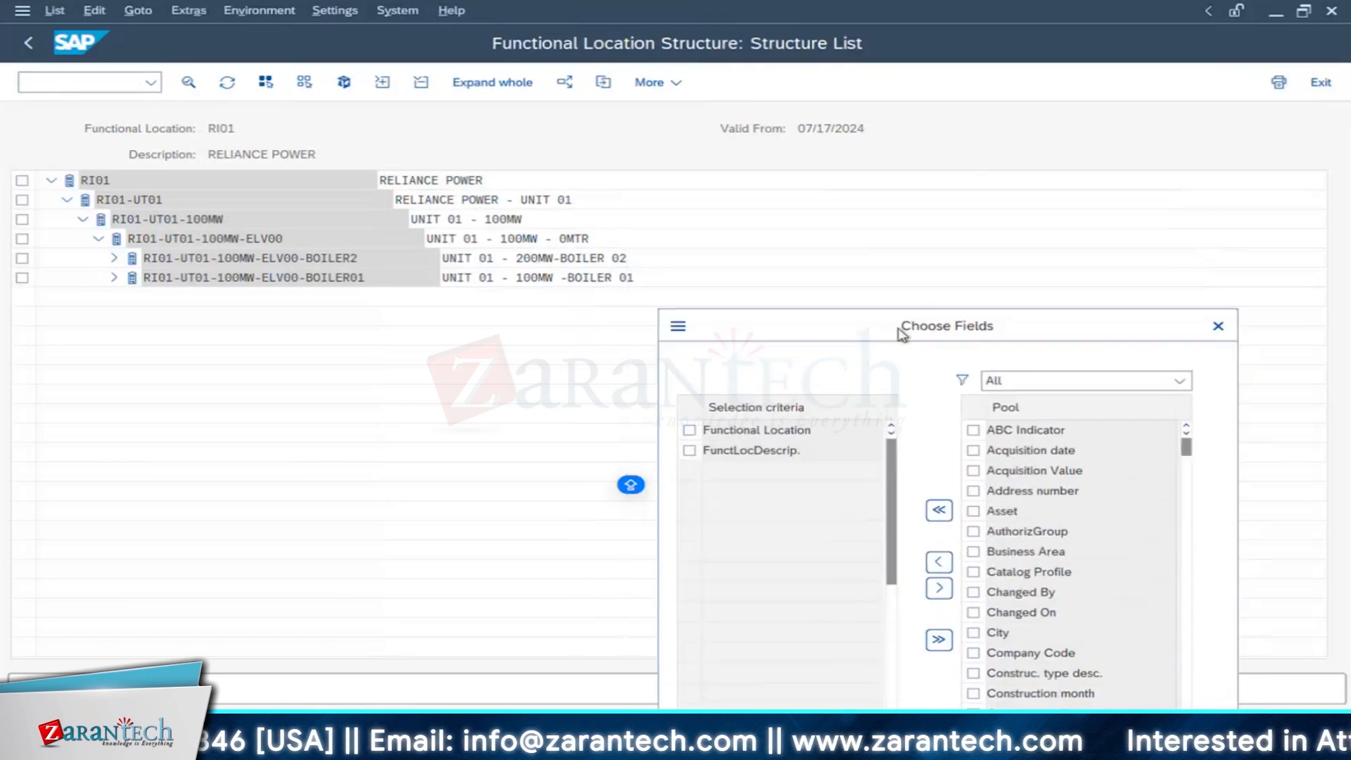
click(974, 432)
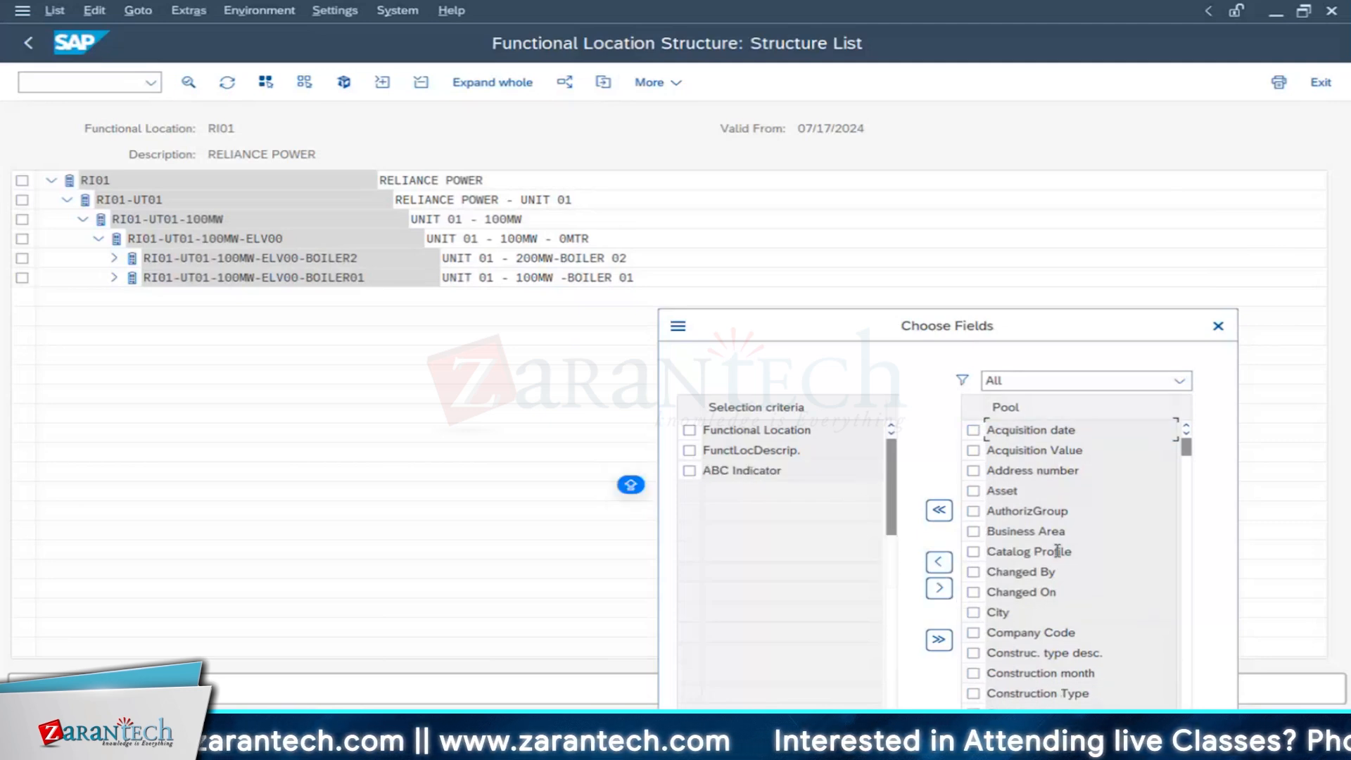
scroll(1059, 556, down, 4)
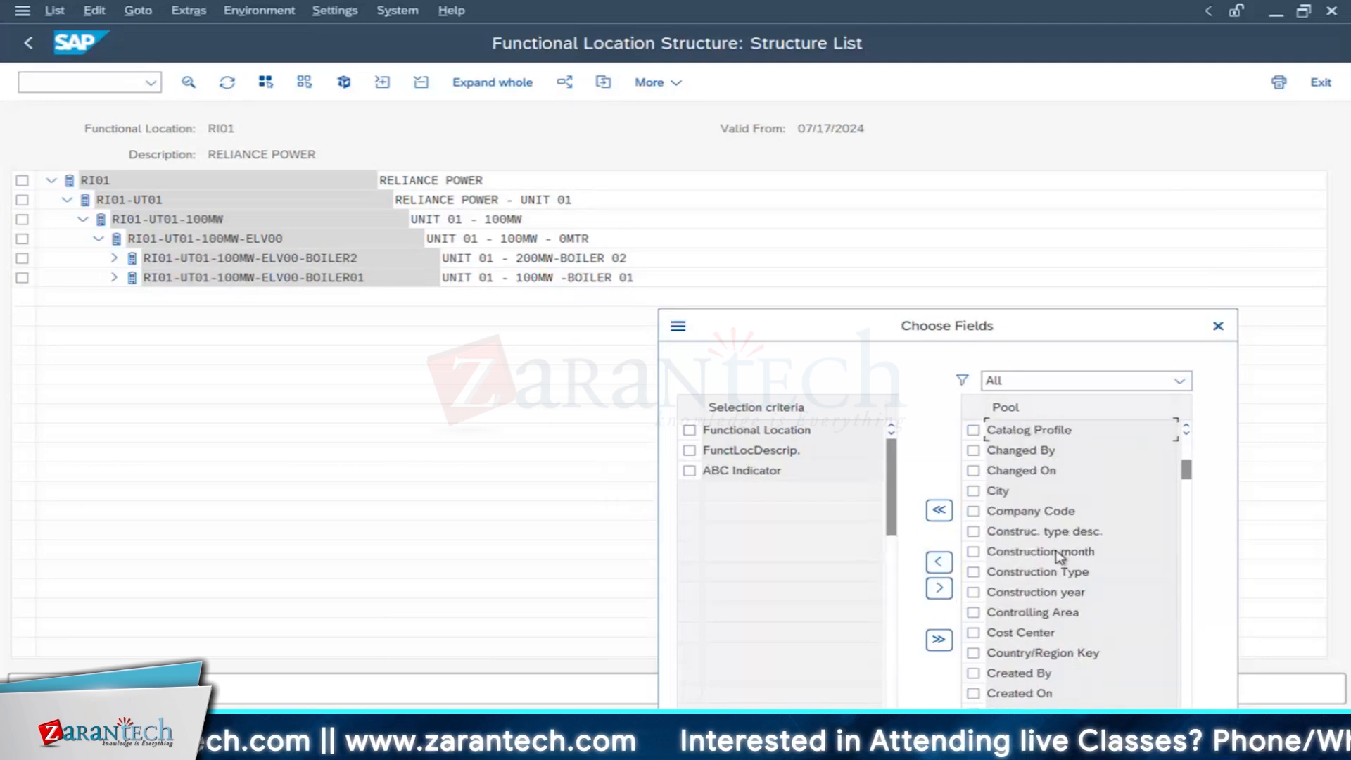
scroll(1059, 555, down, 5)
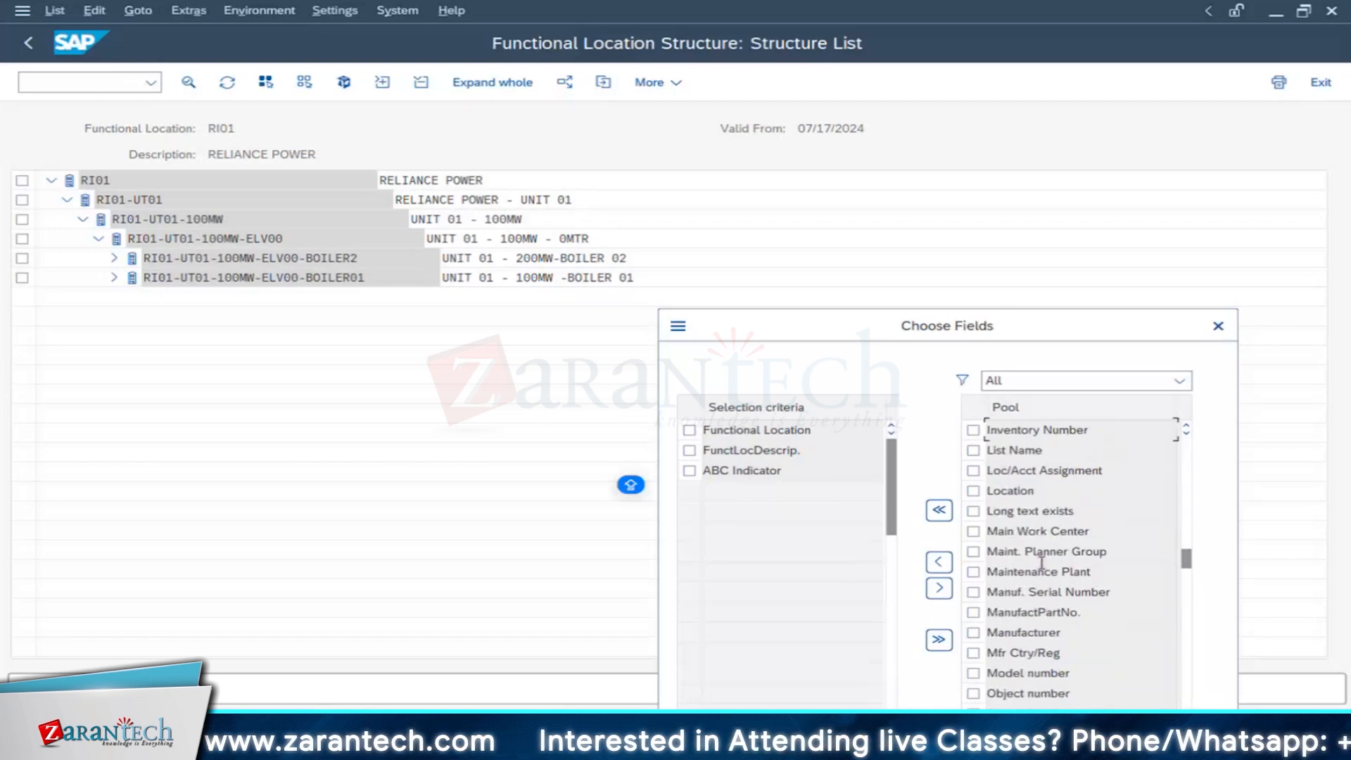
click(974, 532)
click(940, 563)
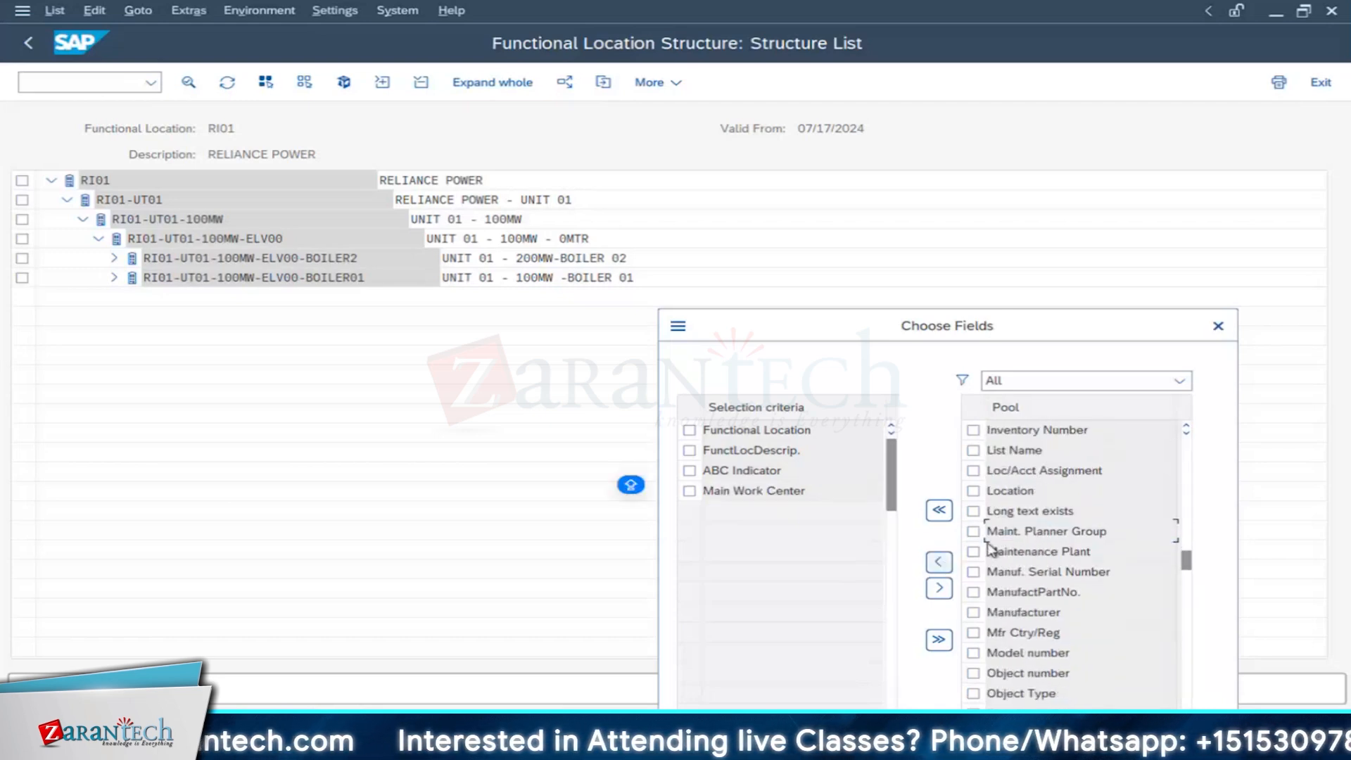
Step: Add Planning Plant and Plant Section from the field pool to the selected display fields
scroll(1059, 570, down, 4)
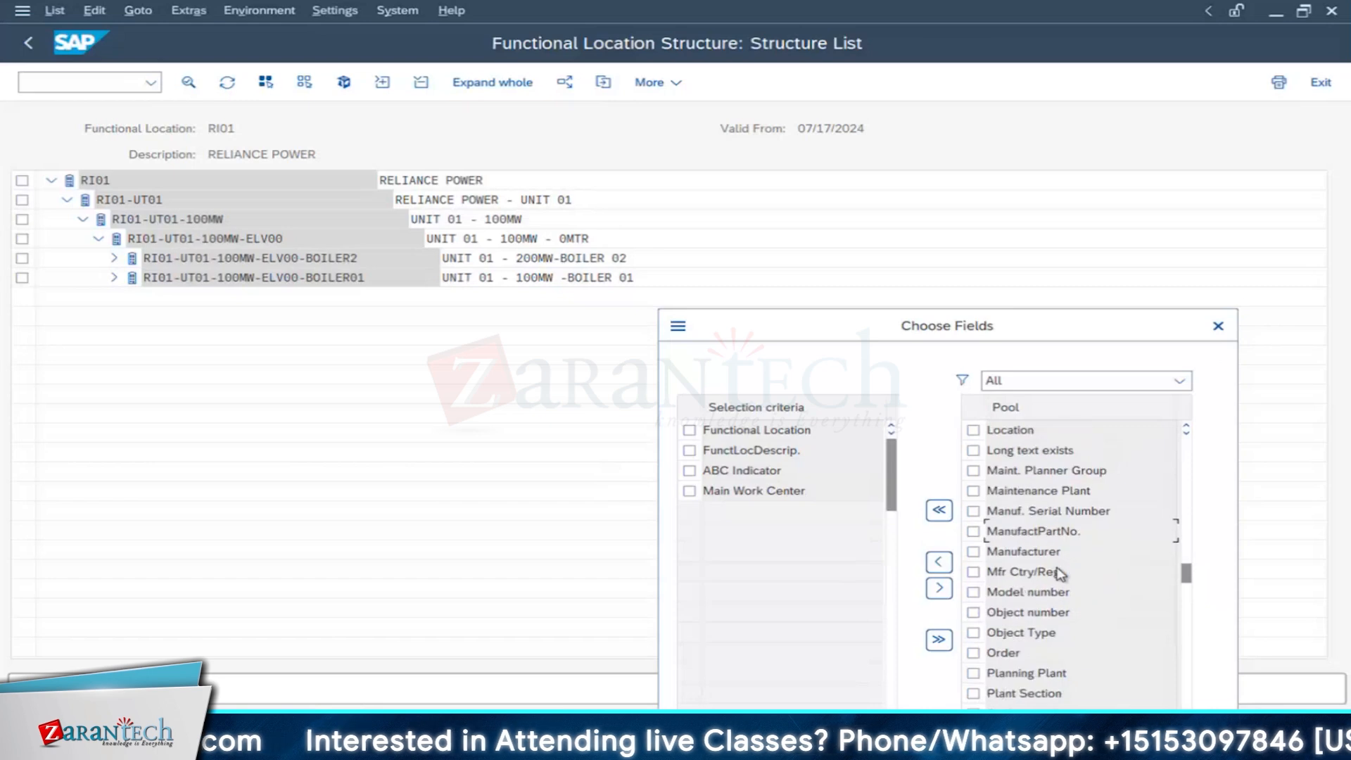
scroll(1061, 492, down, 1)
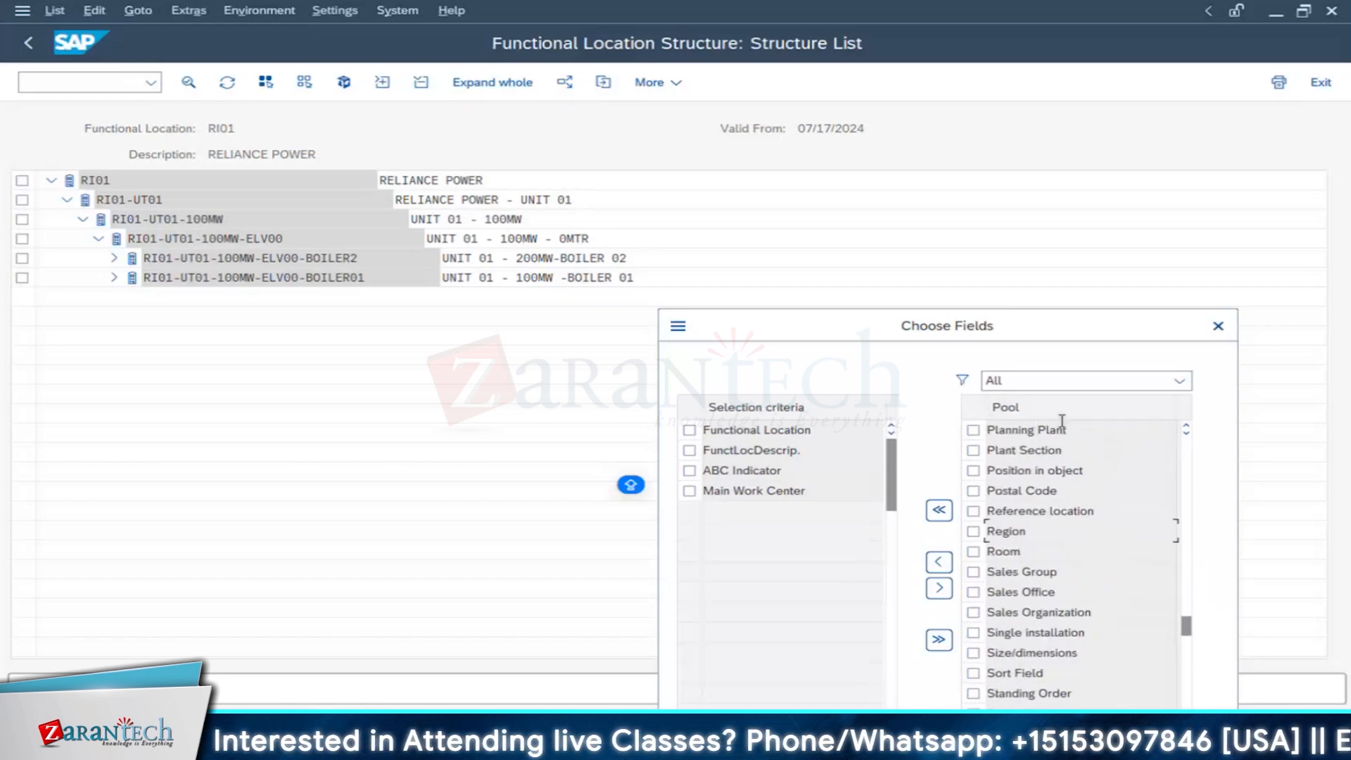
click(975, 430)
click(972, 450)
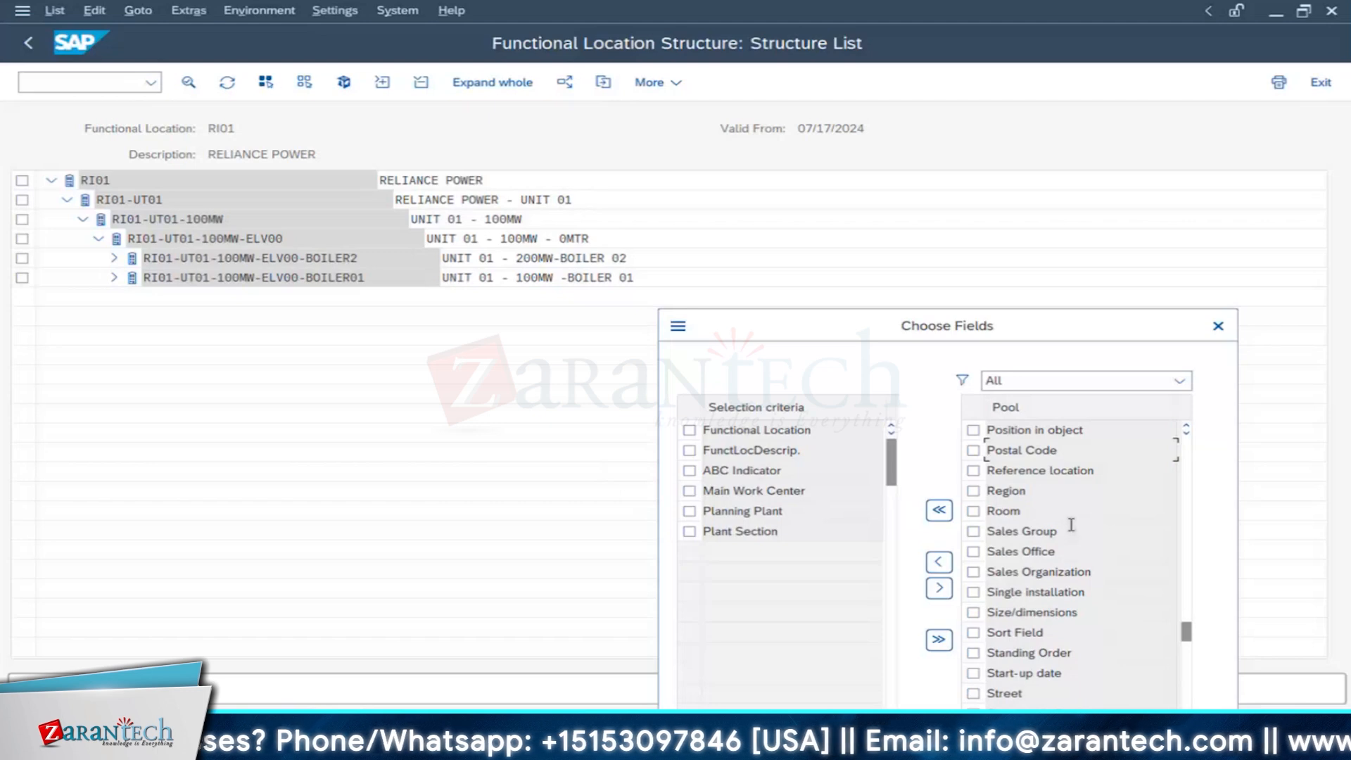
Step: Look through the remaining fields in the pool for a functional location category field
scroll(1071, 524, up, 1)
scroll(1071, 529, up, 15)
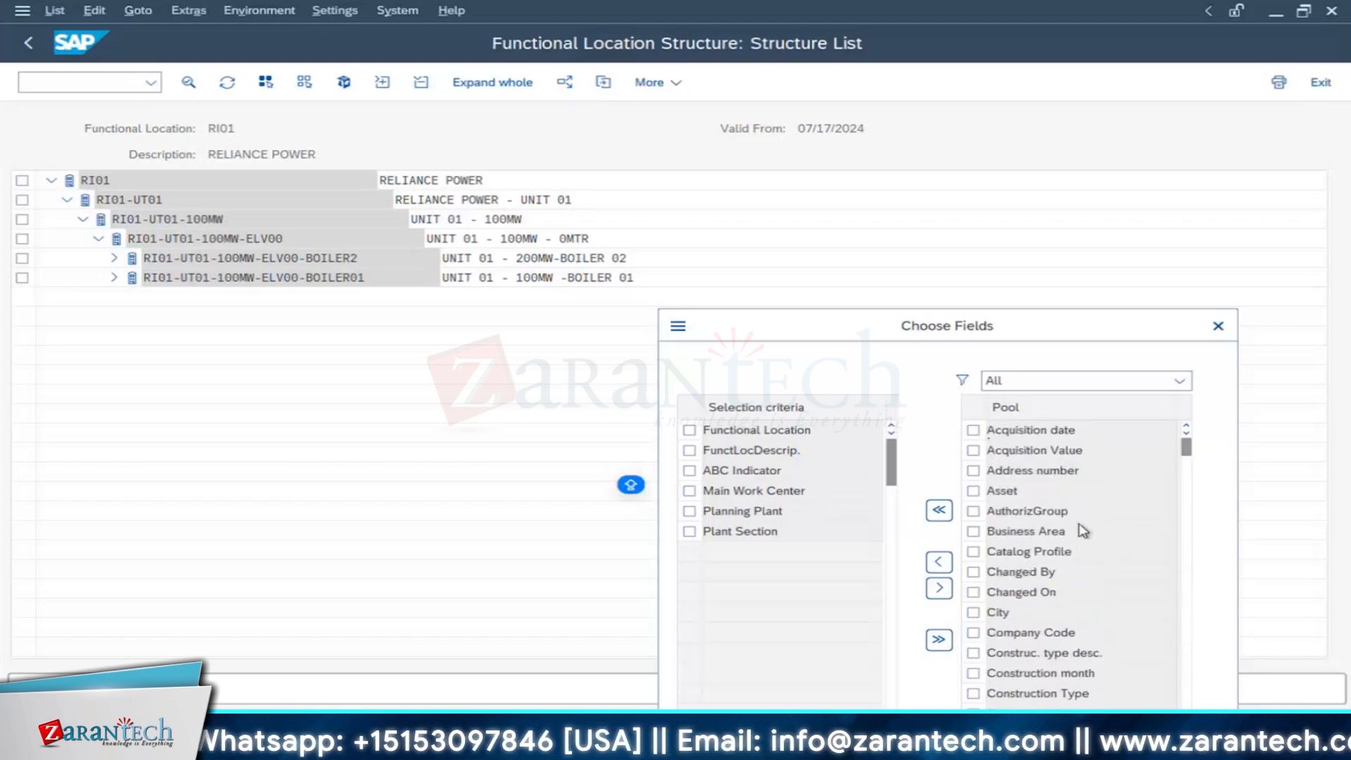
scroll(1082, 531, down, 1)
scroll(1082, 532, down, 1)
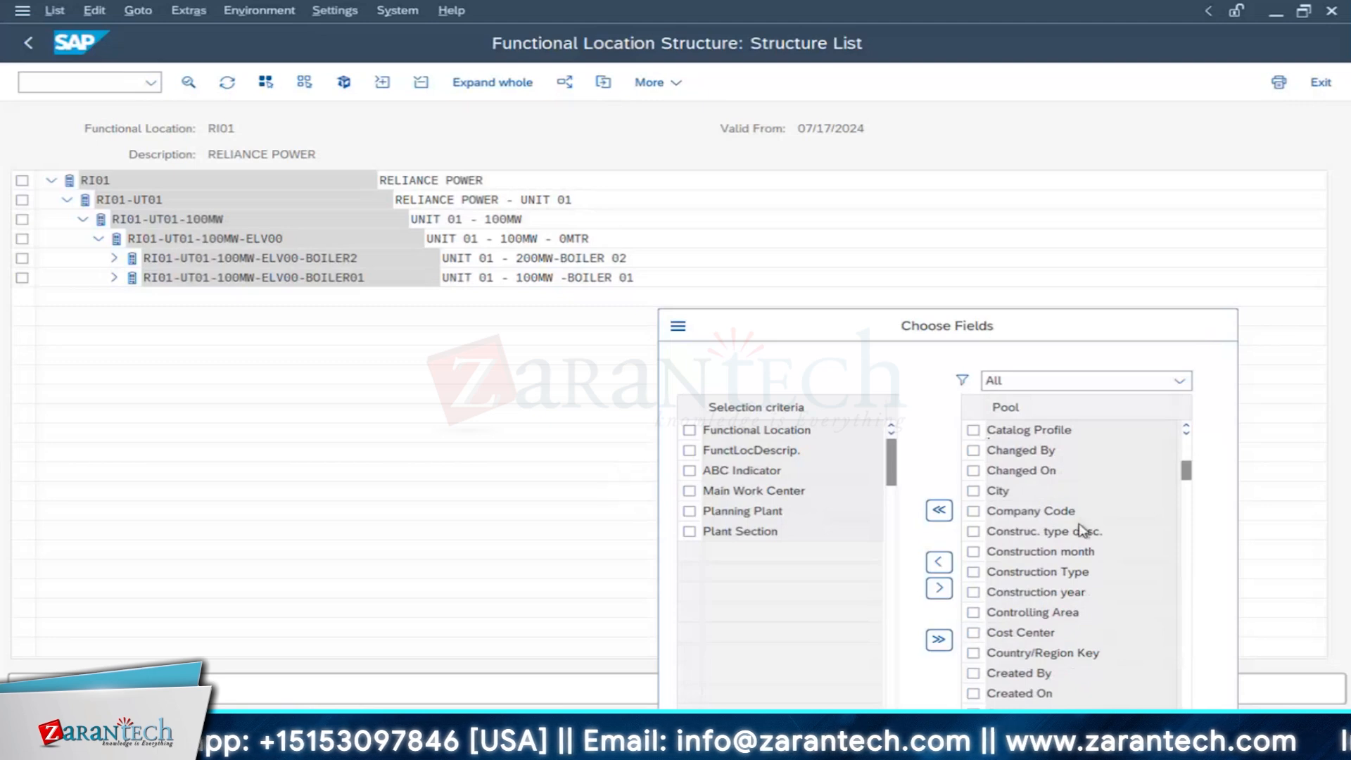
scroll(1082, 531, up, 1)
scroll(1080, 525, up, 1)
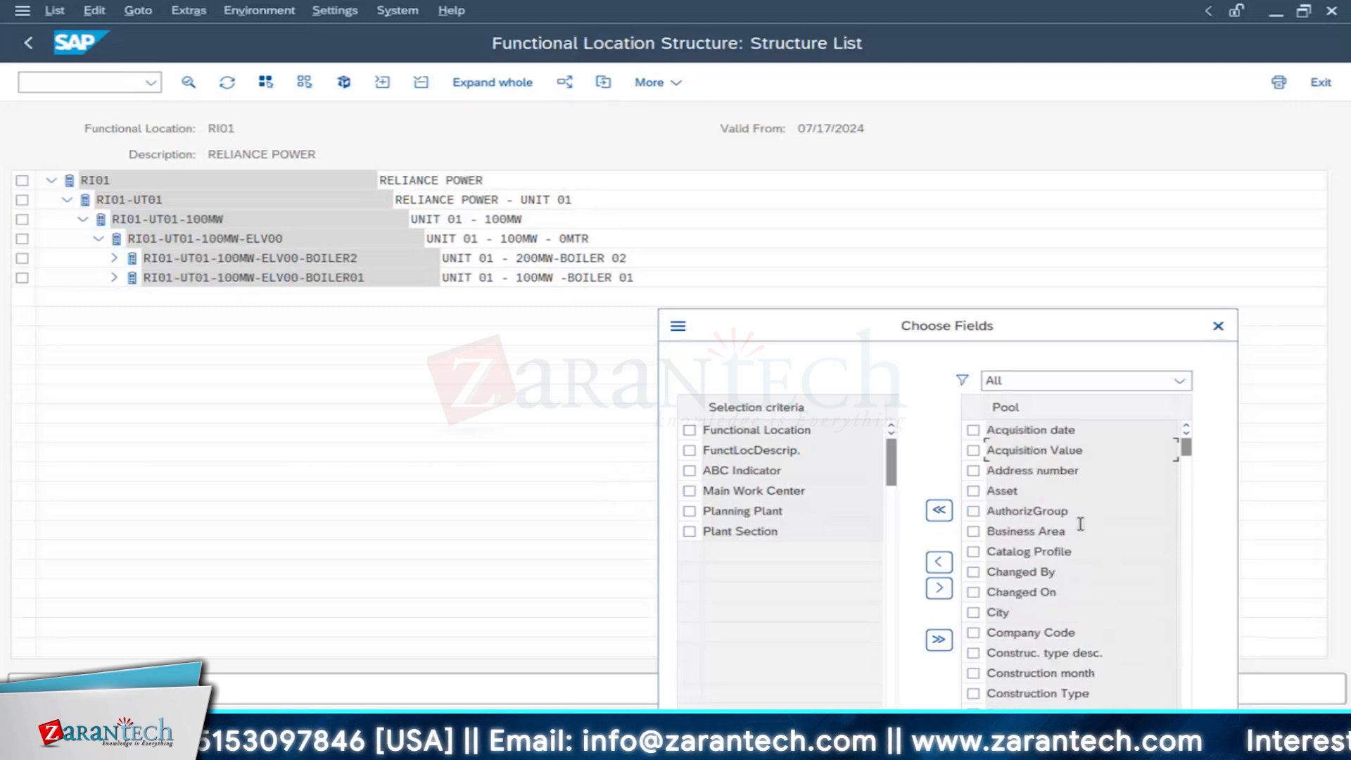
scroll(1082, 528, down, 1)
scroll(1082, 532, down, 10)
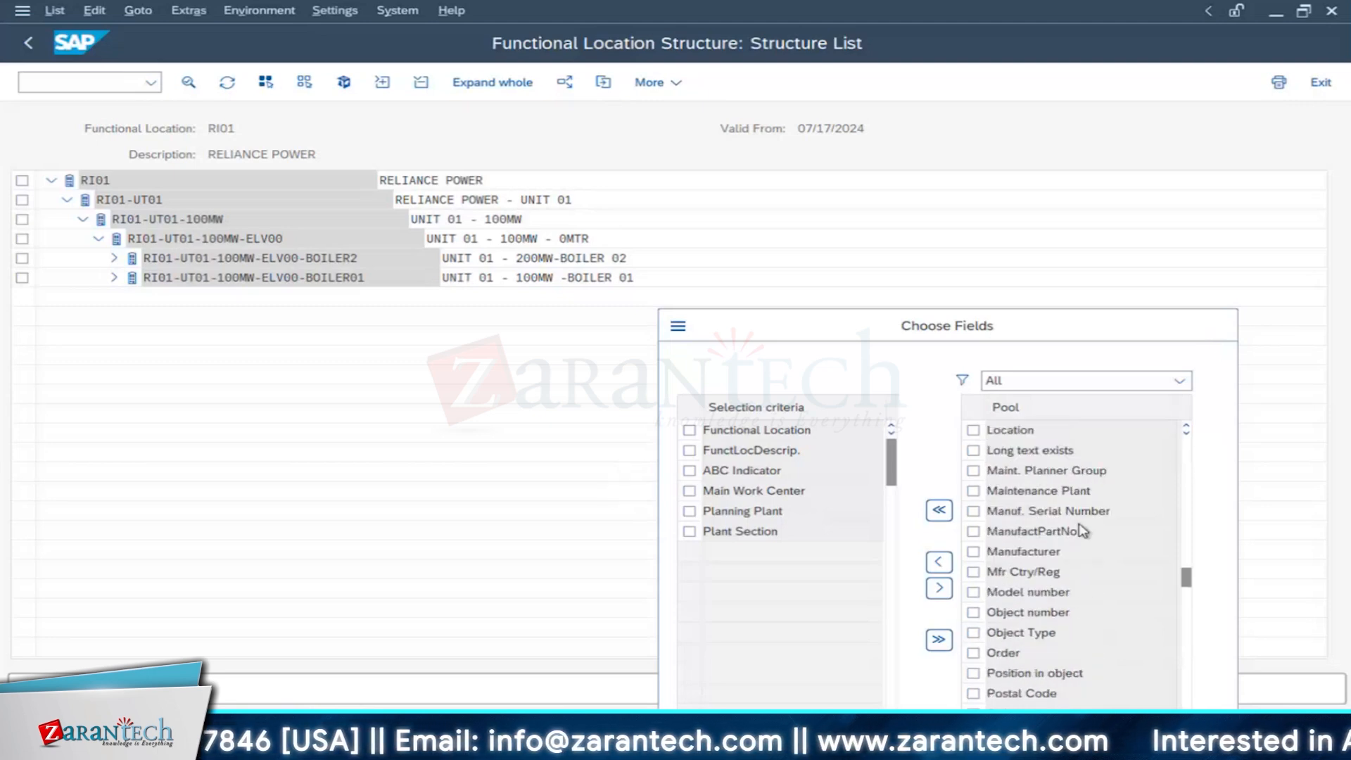
scroll(1080, 526, down, 1)
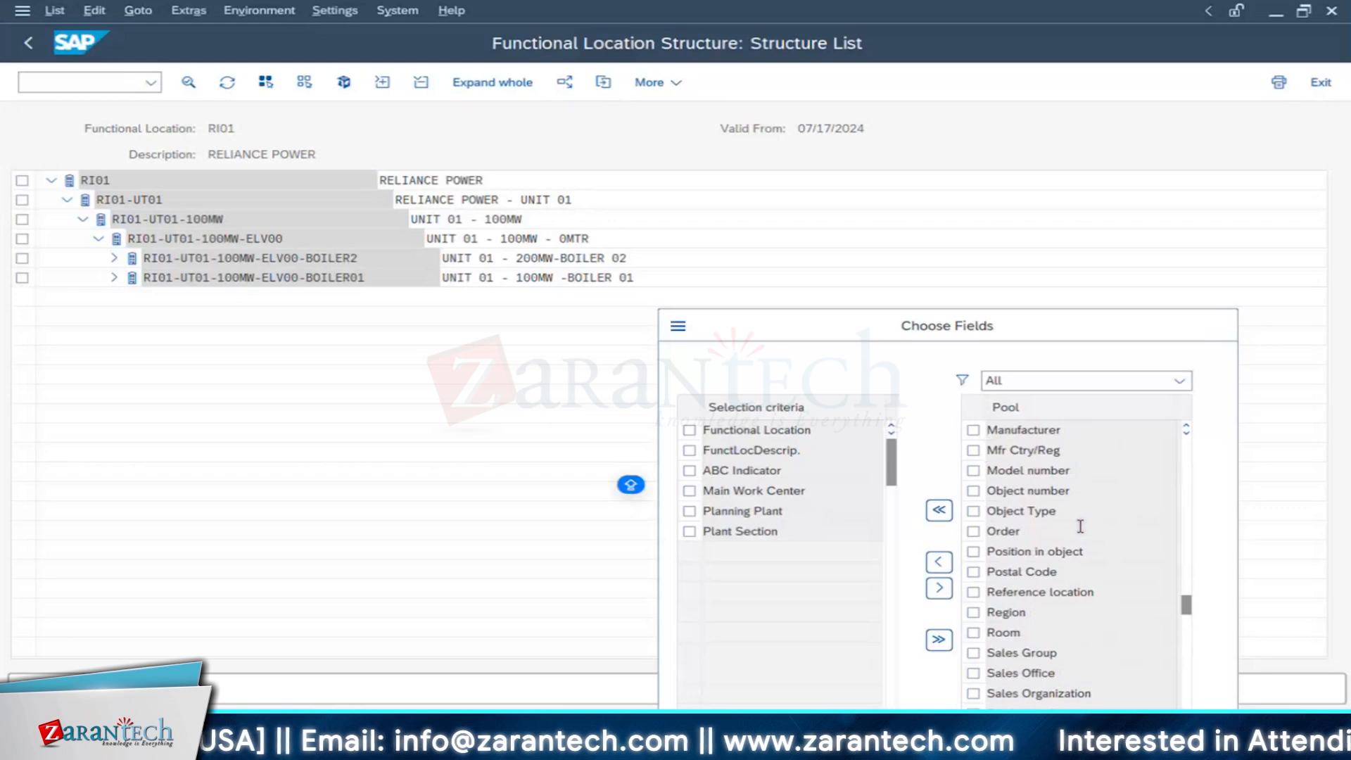
scroll(1048, 436, up, 1)
click(1036, 404)
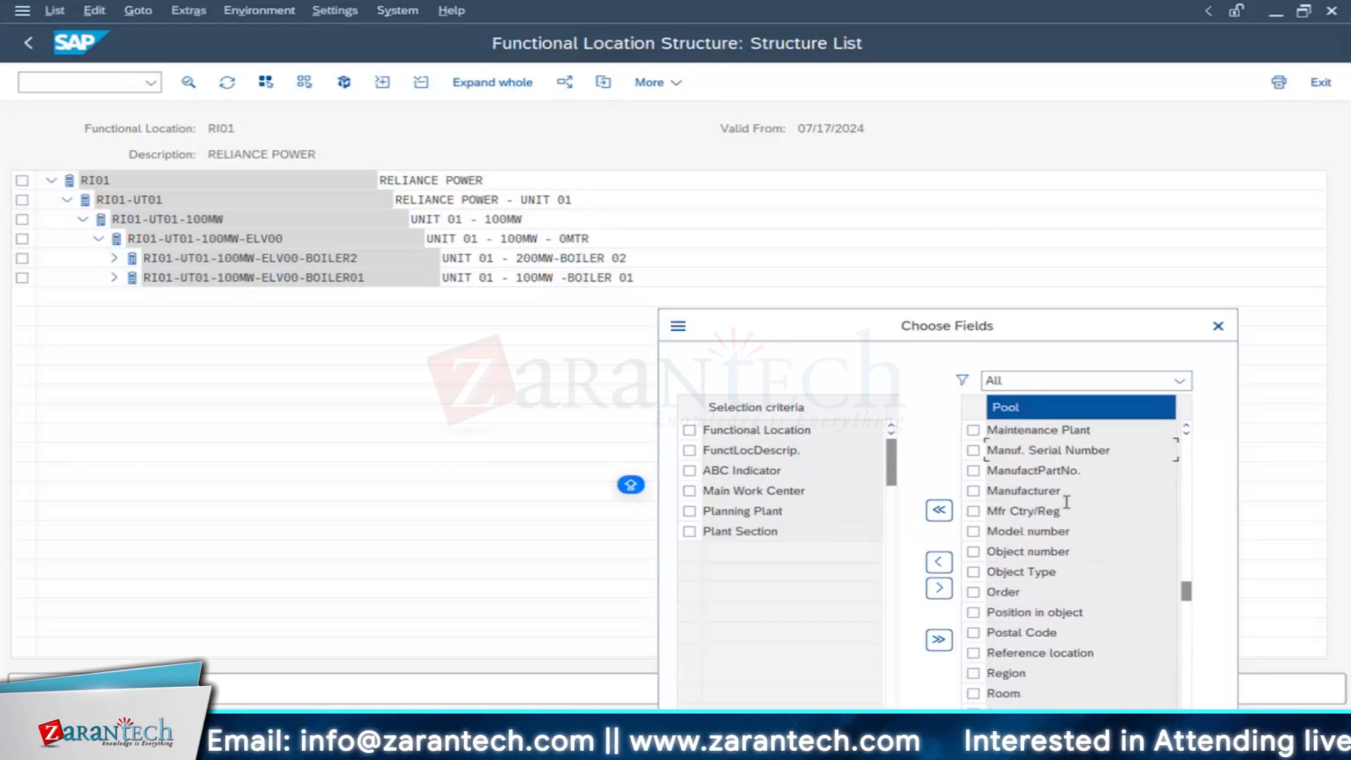
scroll(1063, 510, down, 1)
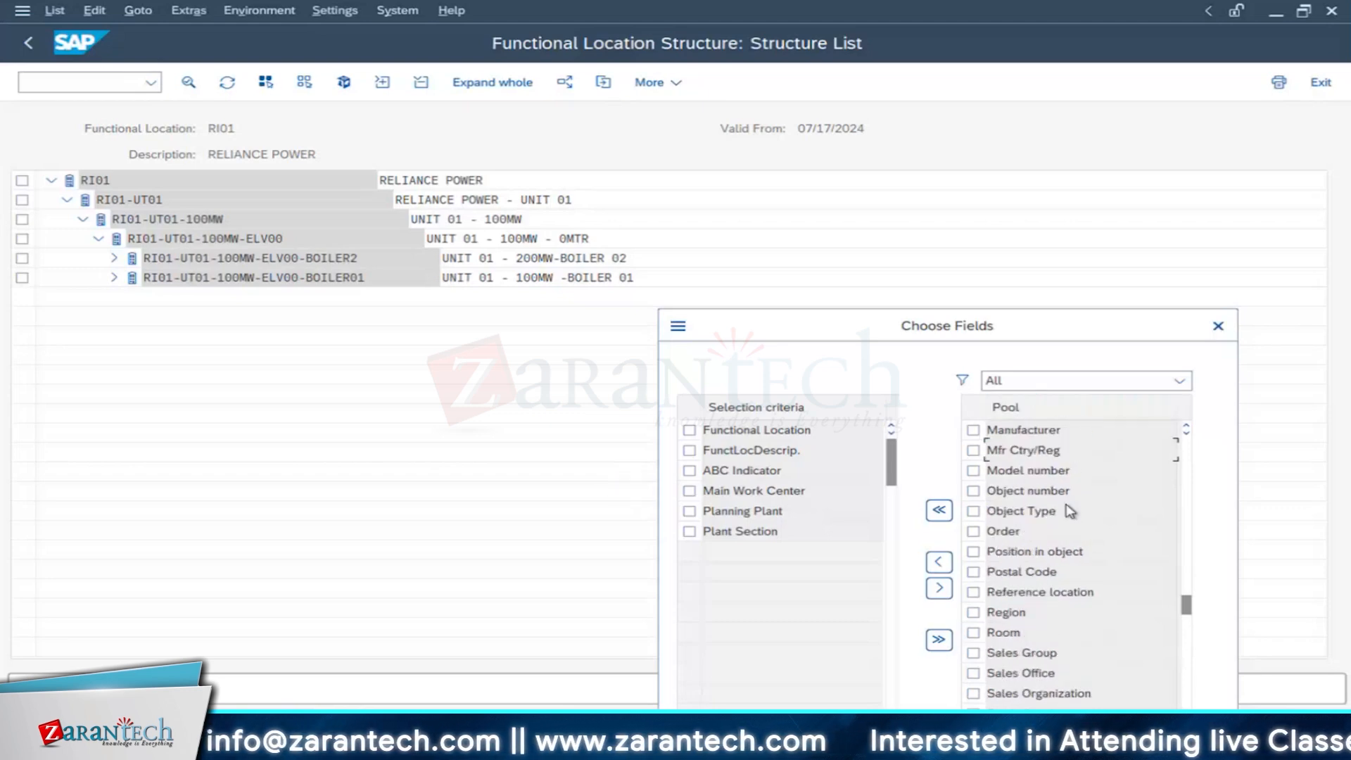
scroll(1066, 503, up, 1)
scroll(1056, 457, up, 1)
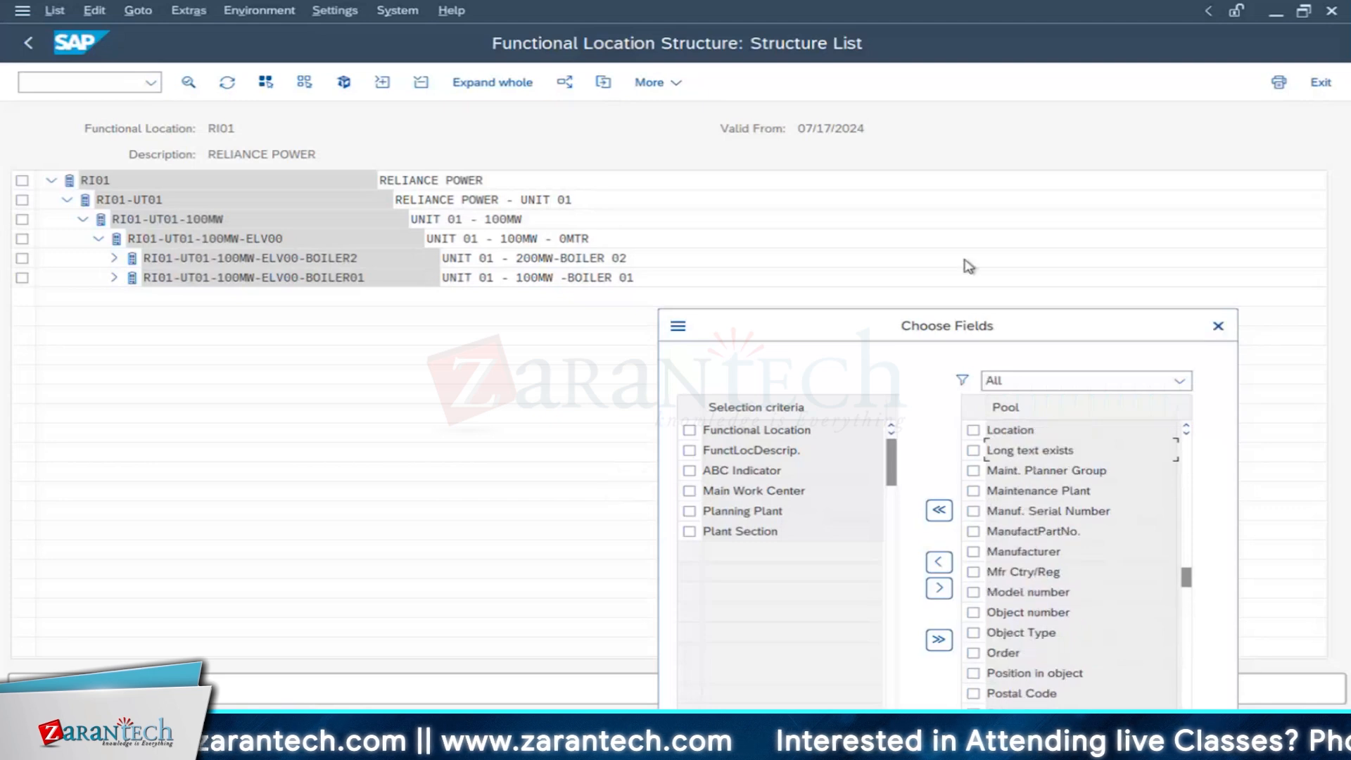
Step: Move the Choose Fields dialog clear of the screen edge and search the field pool for CATEGORY
drag(967, 324, 940, 143)
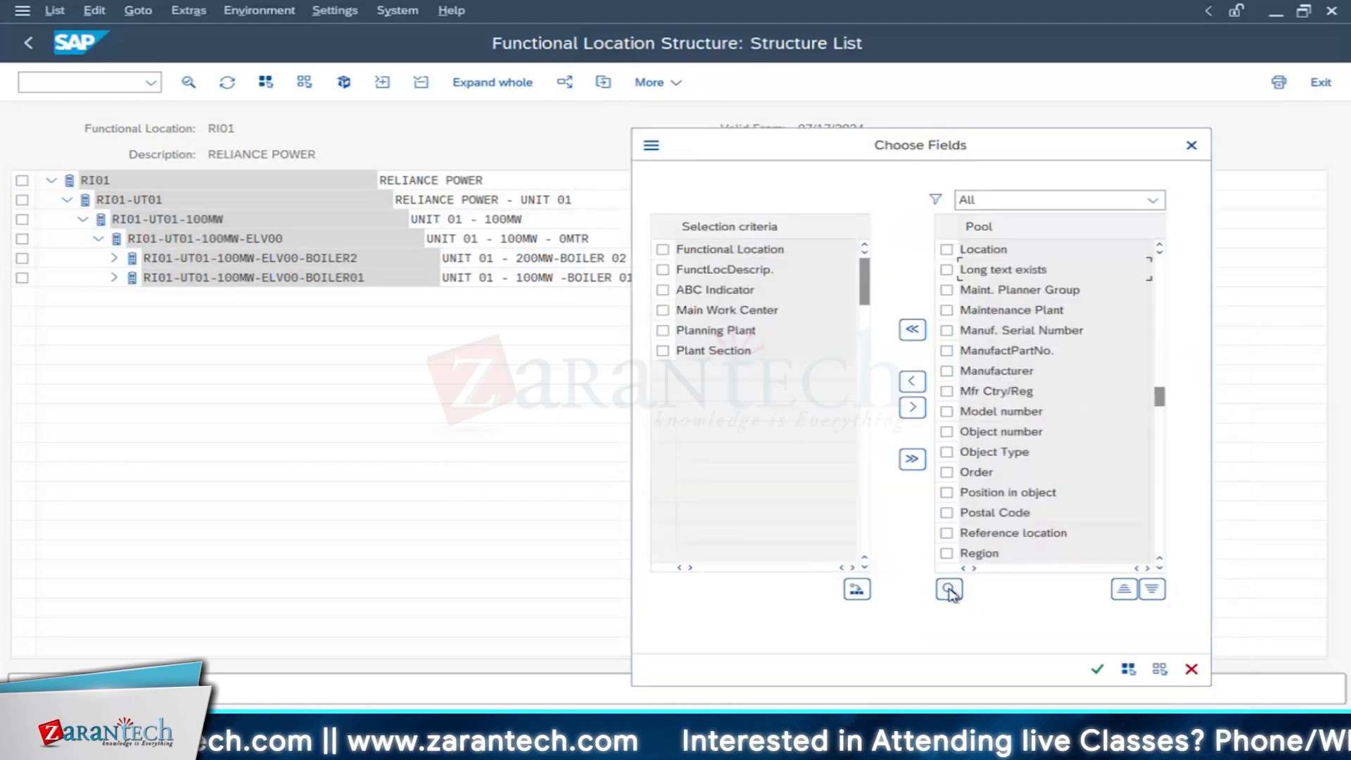
key(ctrl+f)
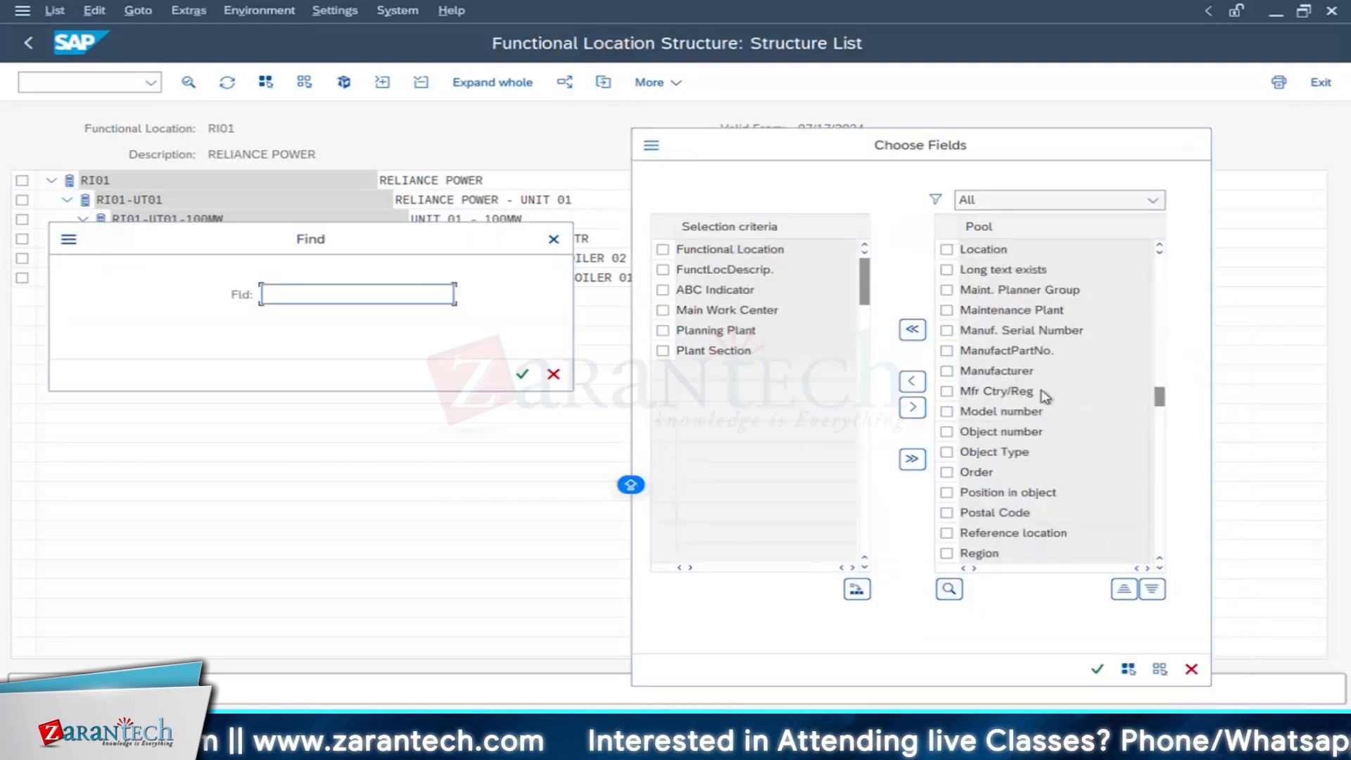
text(CATEGORY)
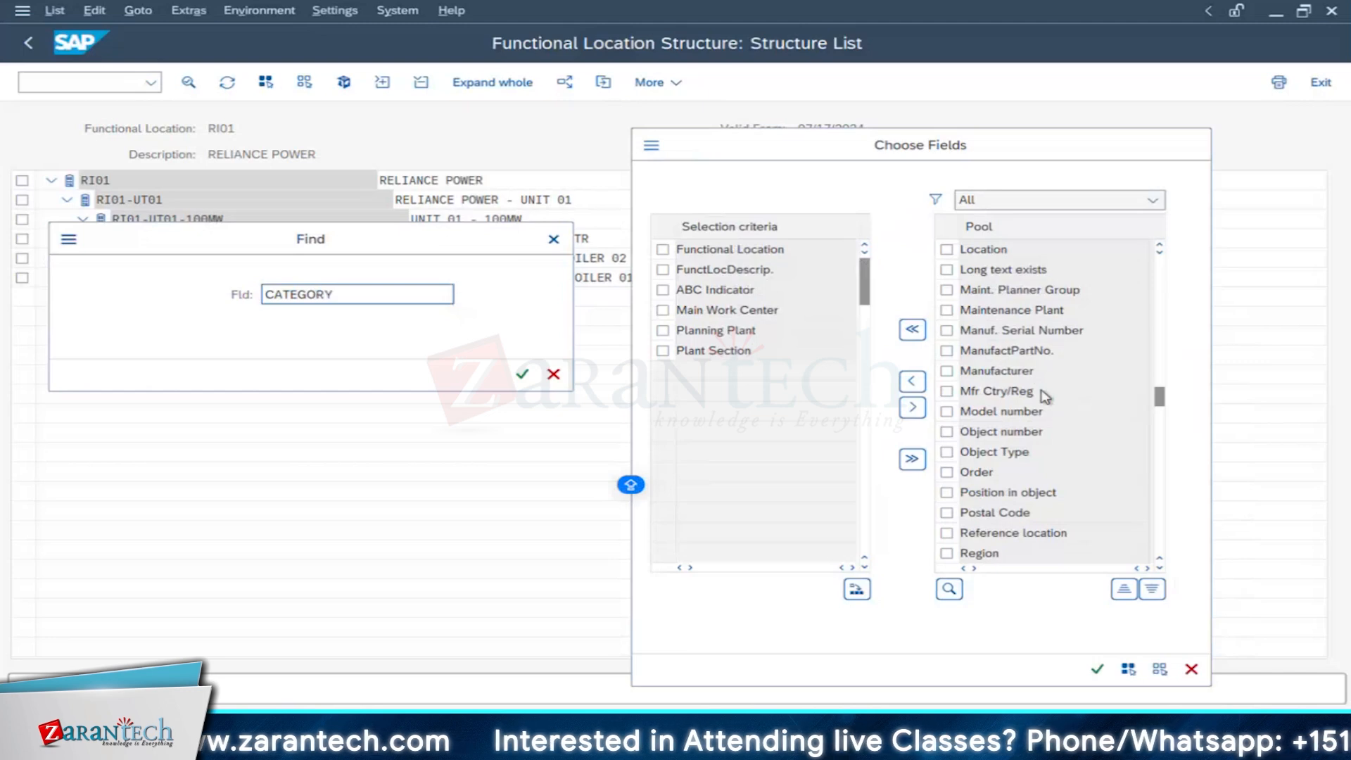
key(Return)
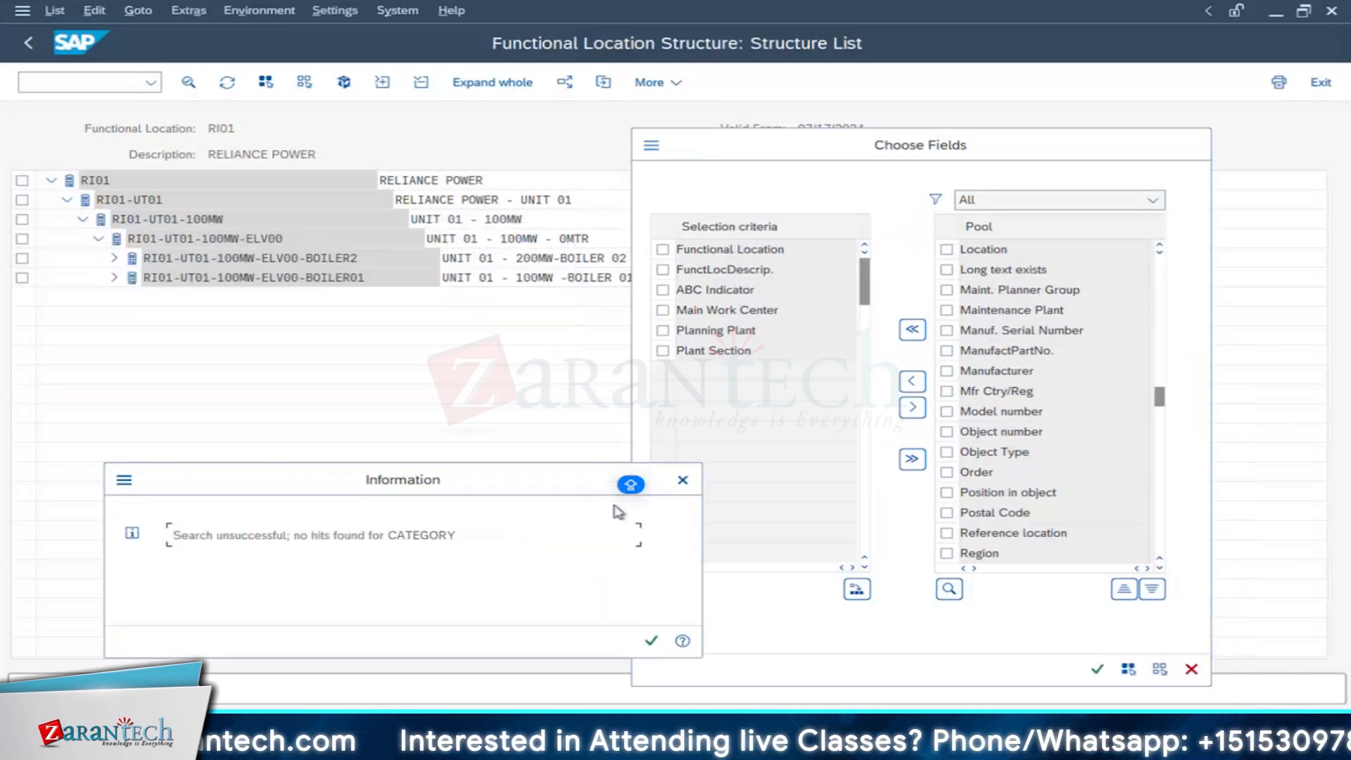
click(683, 480)
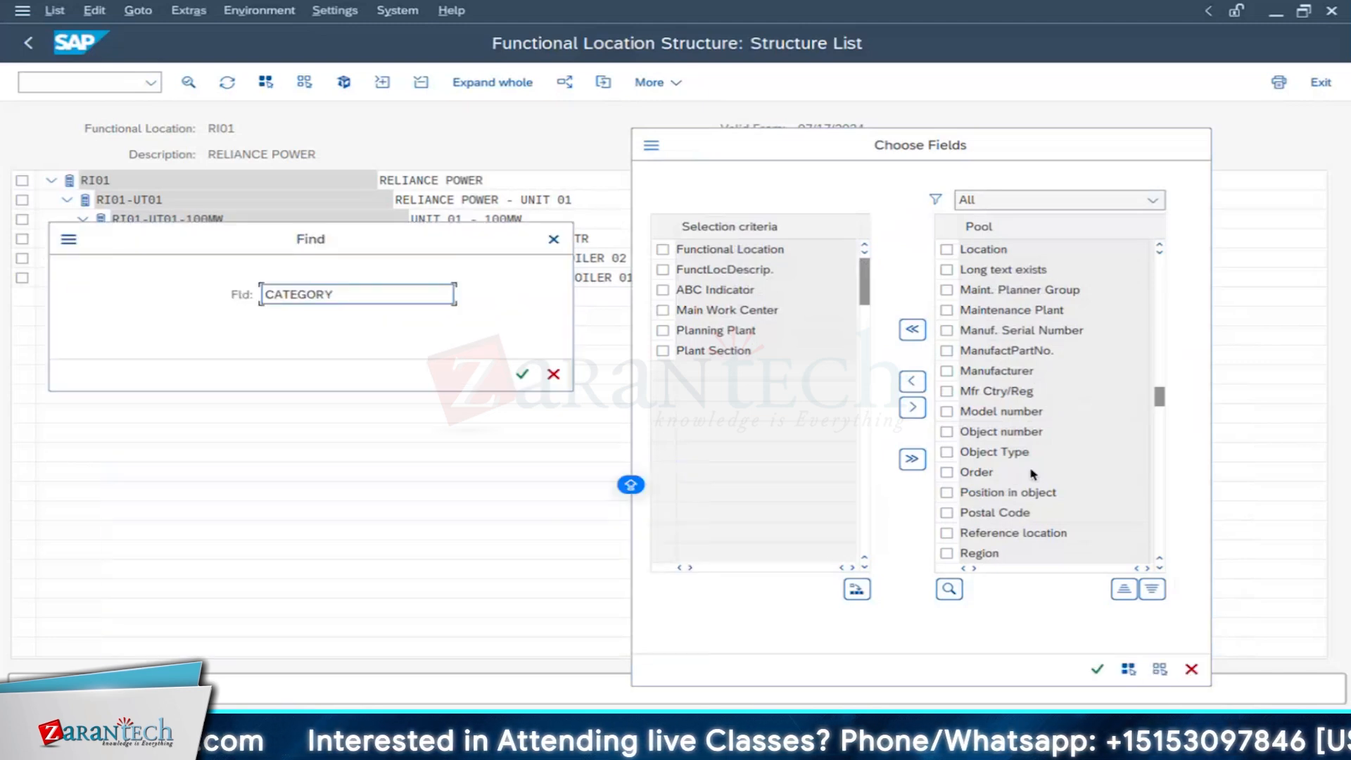
click(554, 241)
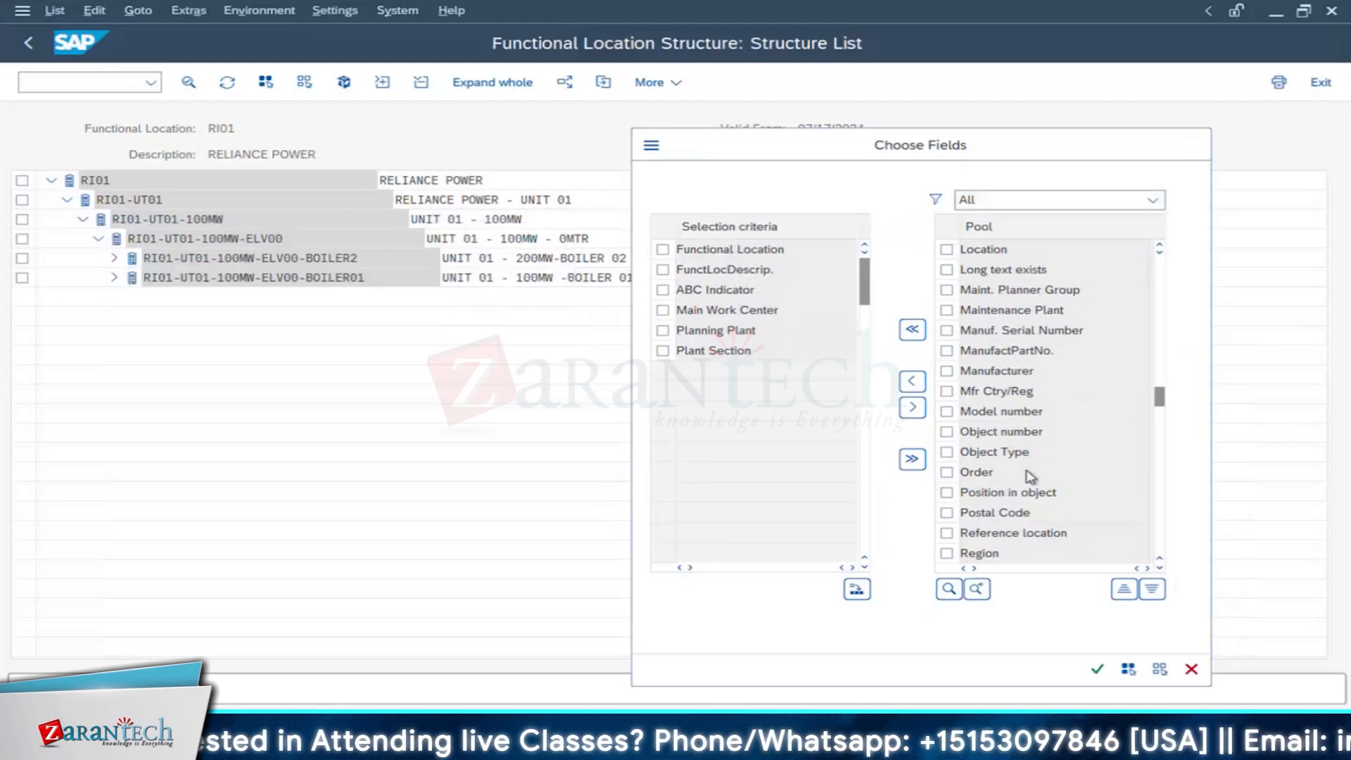
Step: Add FunctLocCategory to the selected fields and apply the field selection to the structure list
scroll(1030, 477, down, 1)
scroll(1030, 477, down, 5)
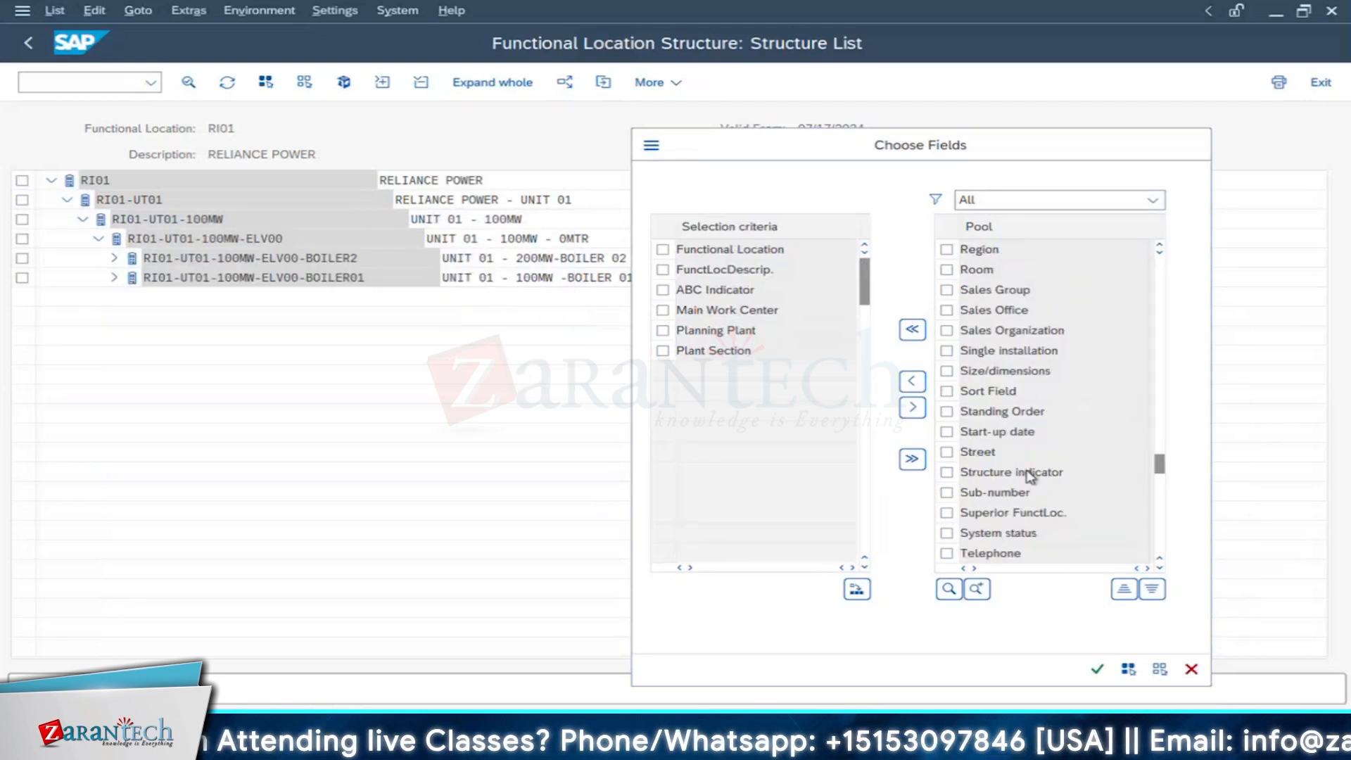
scroll(1030, 477, down, 5)
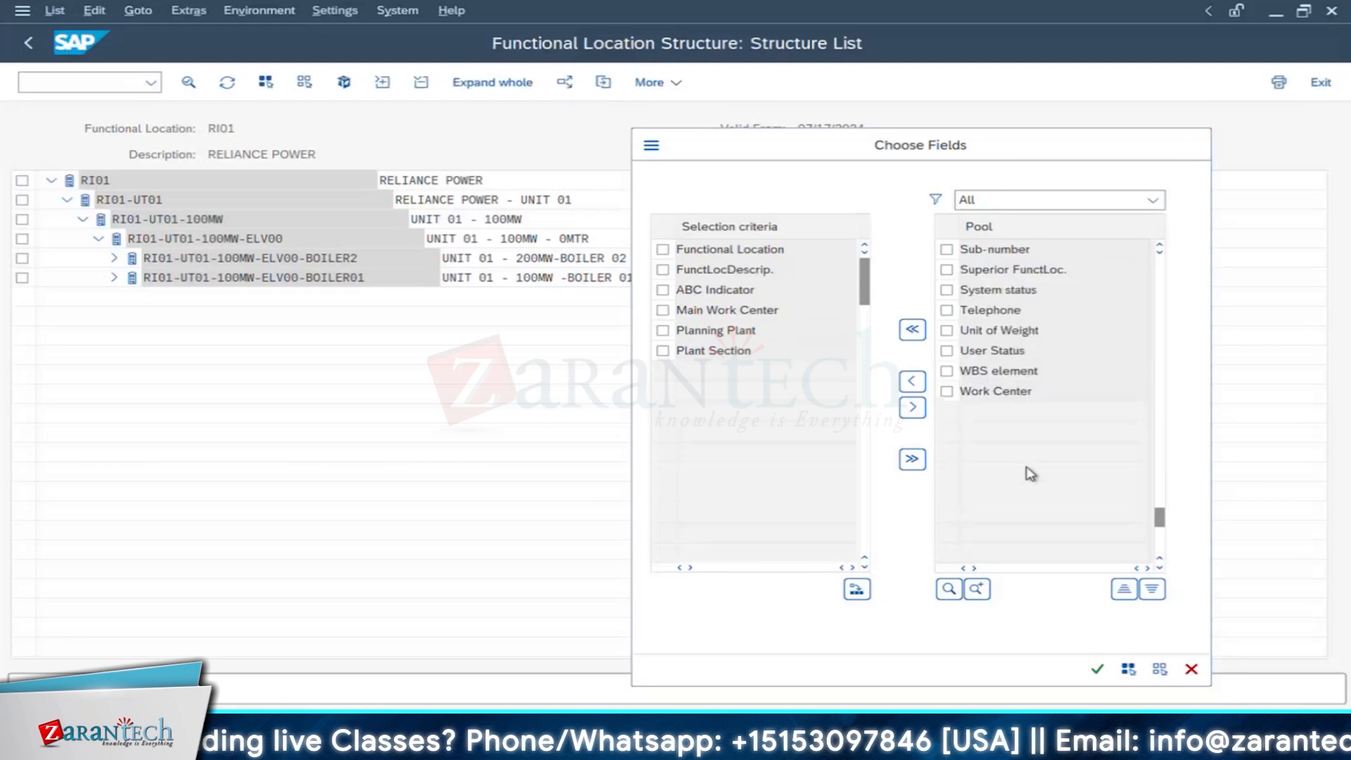
scroll(1030, 473, up, 9)
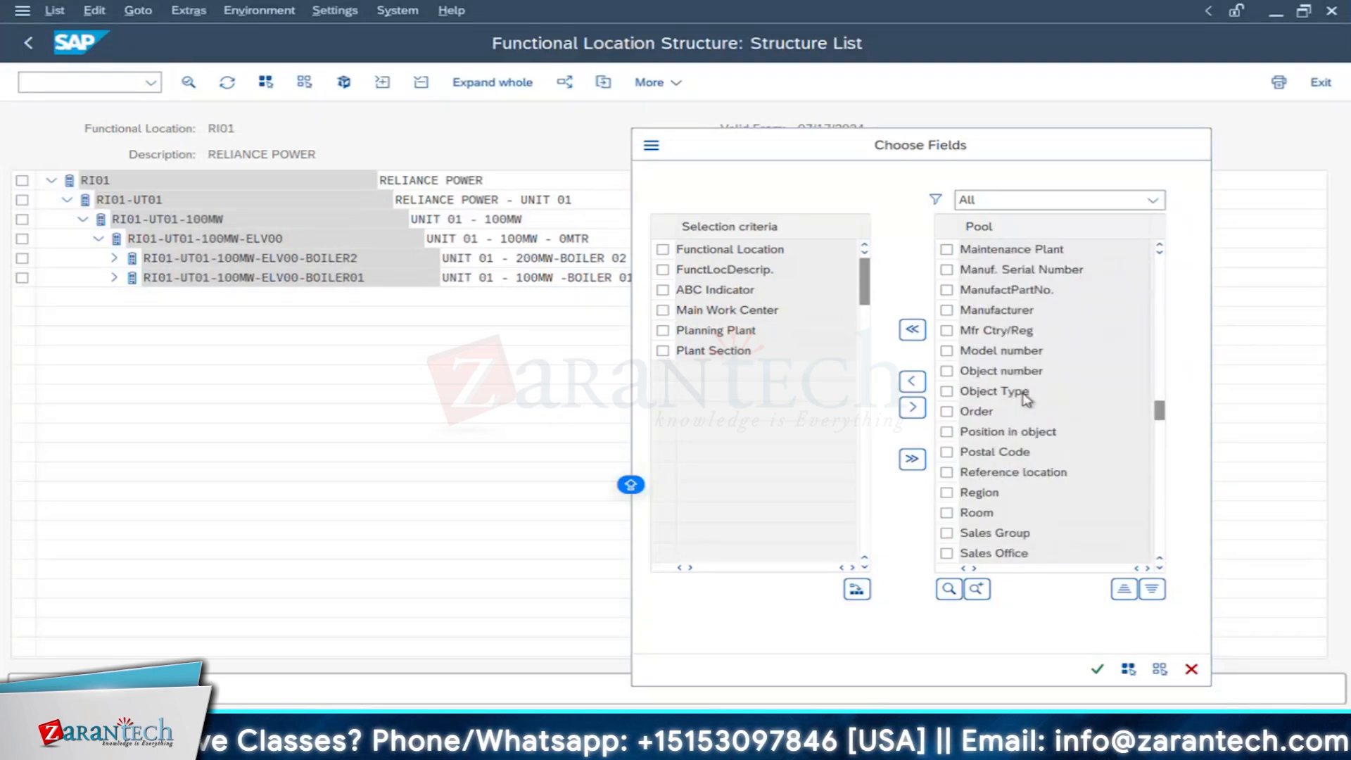
scroll(1026, 399, up, 1)
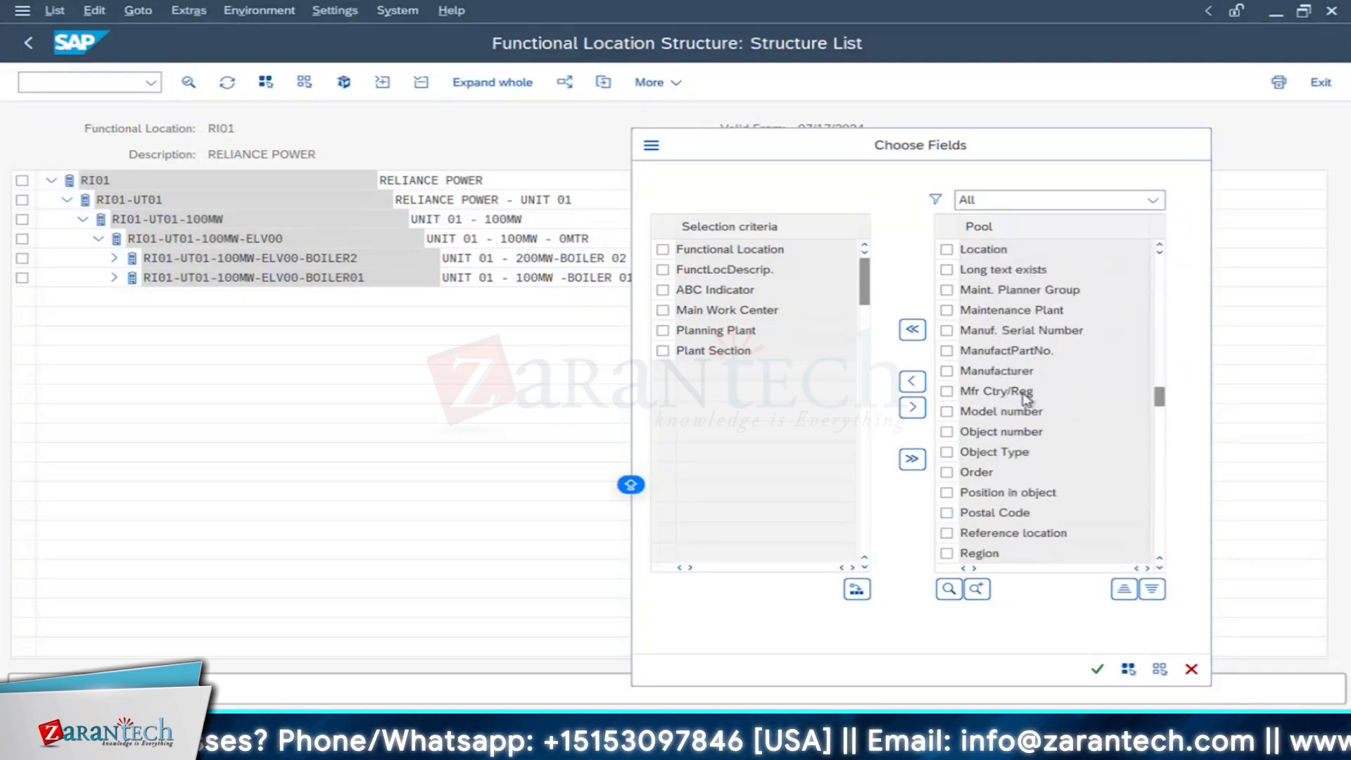
scroll(1026, 398, up, 1)
scroll(1024, 393, up, 1)
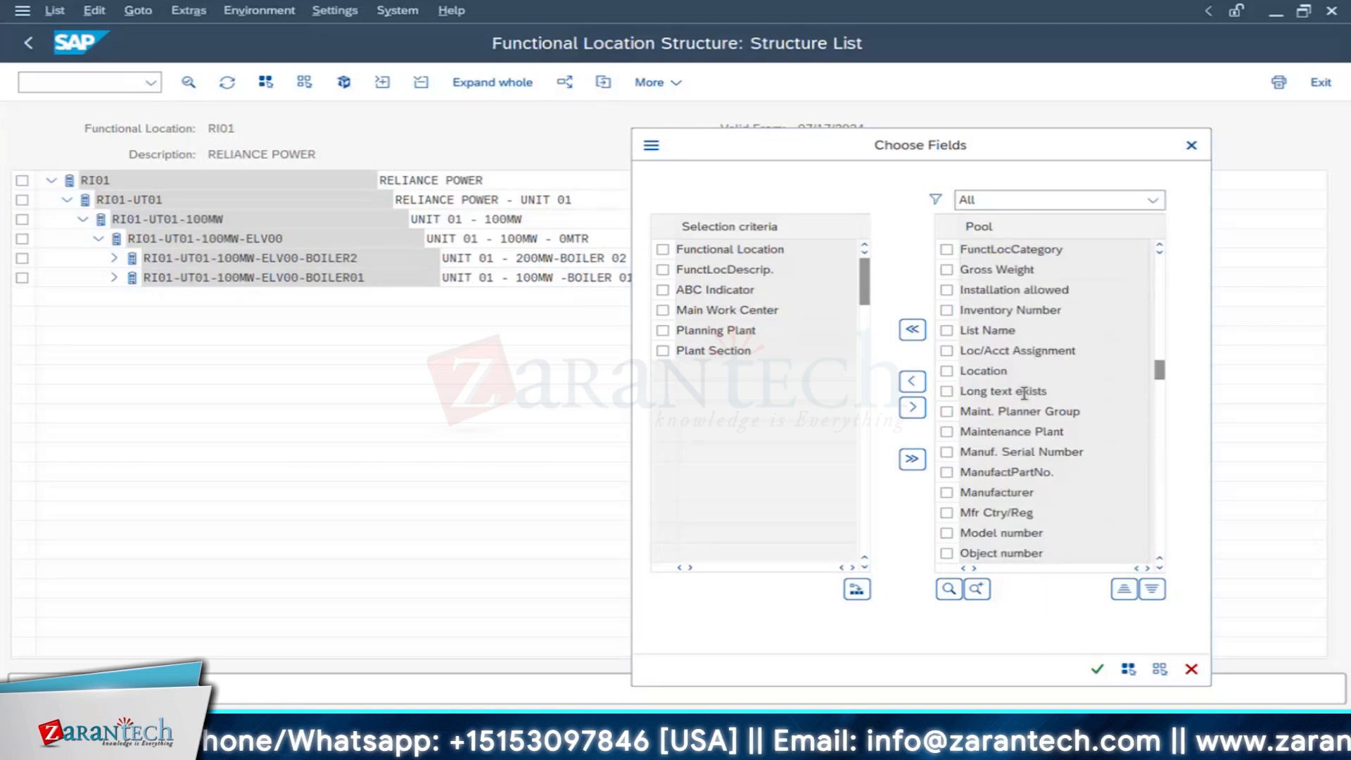
scroll(1023, 392, up, 2)
click(947, 371)
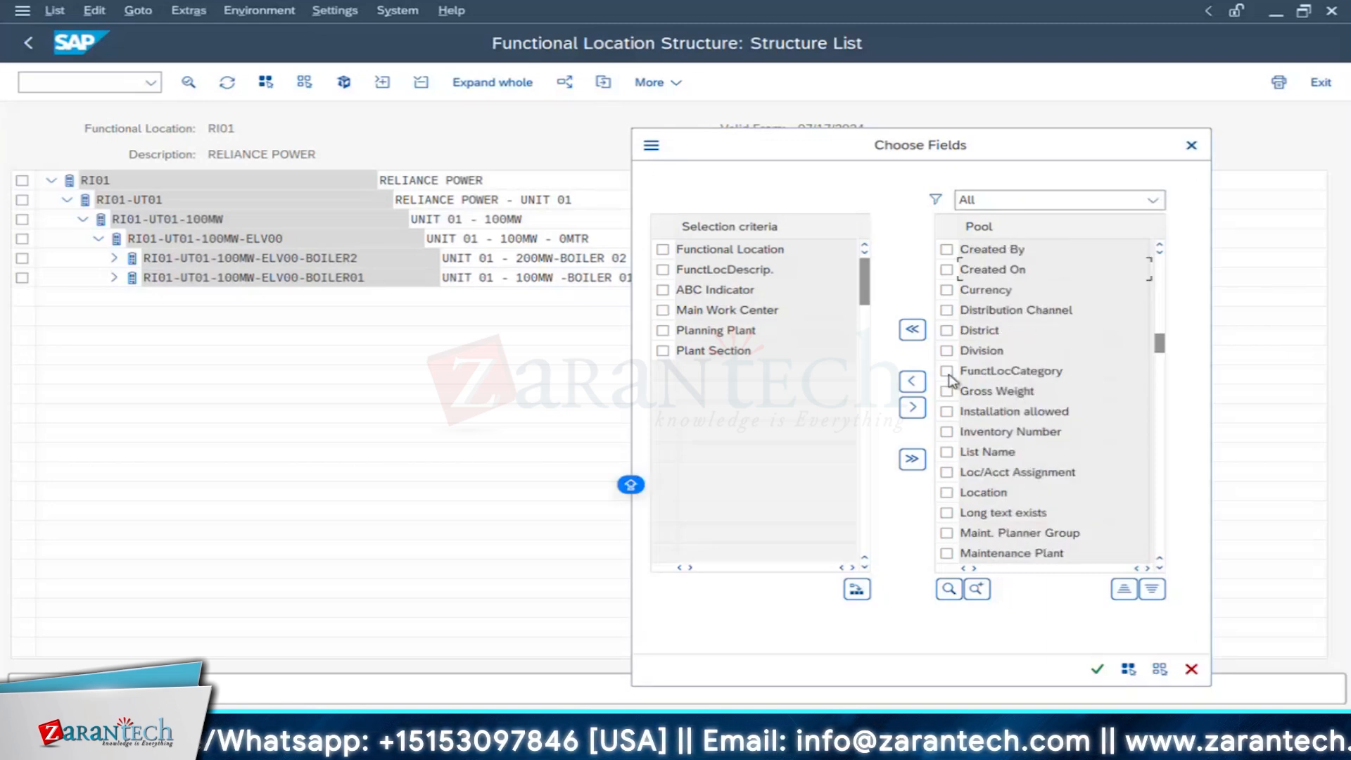
click(912, 382)
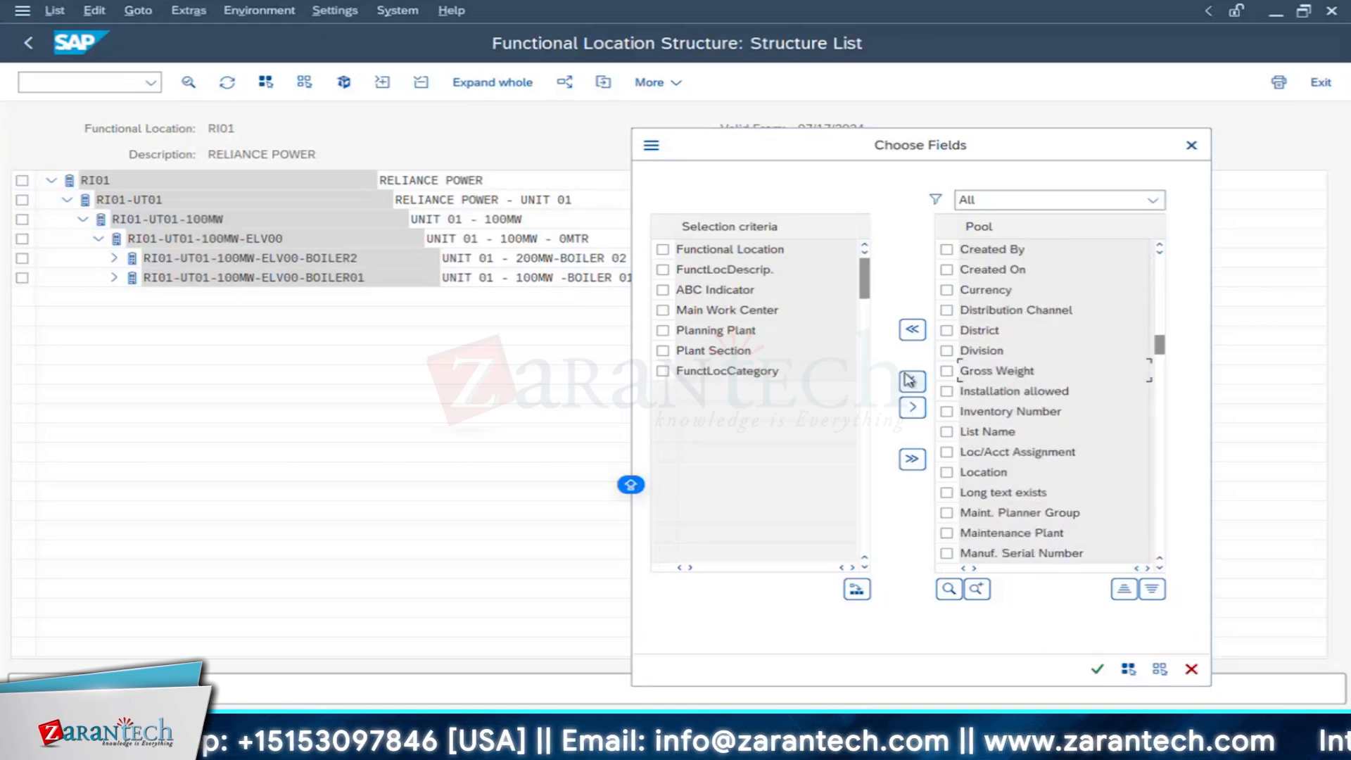
click(1098, 667)
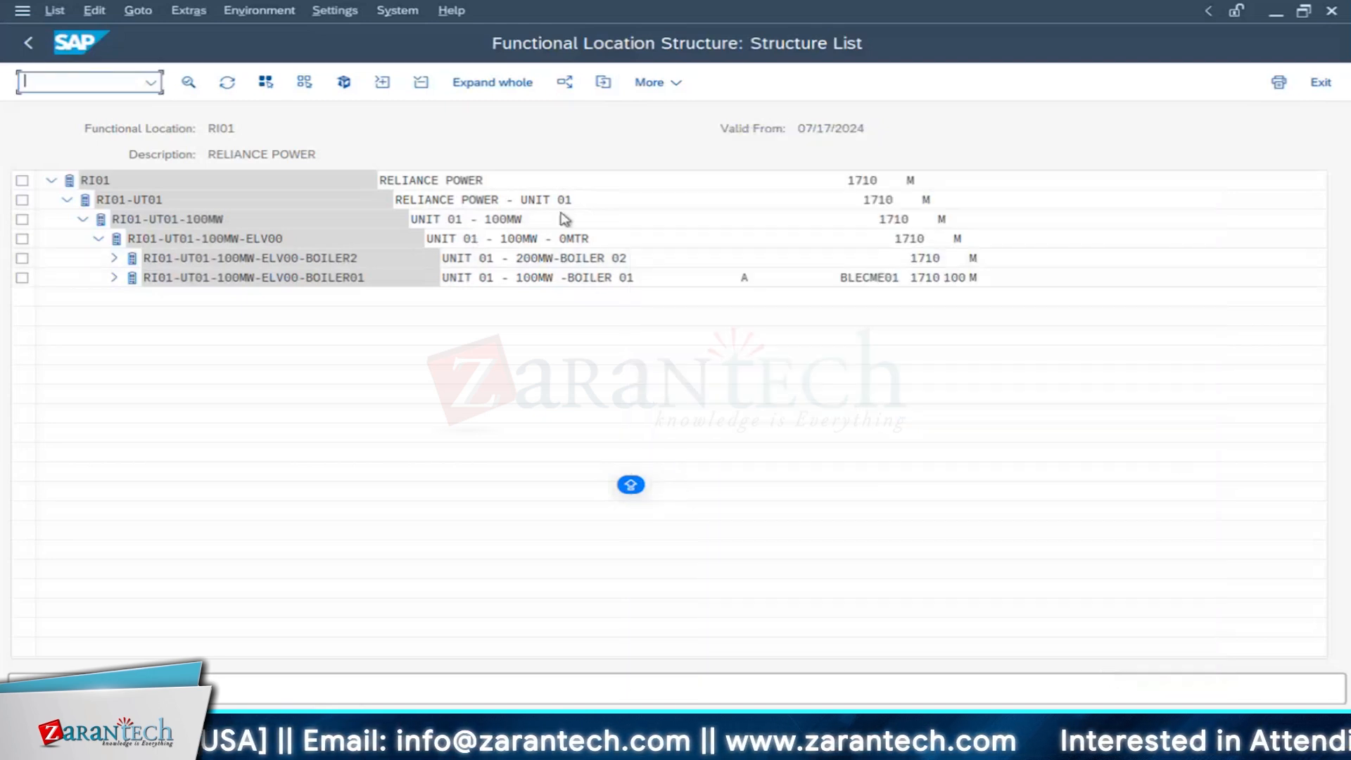
Step: Examine the ABC indicator and main work center of RI01-UT01-100MW-ELV00-BOILER01 in the structure list
click(740, 278)
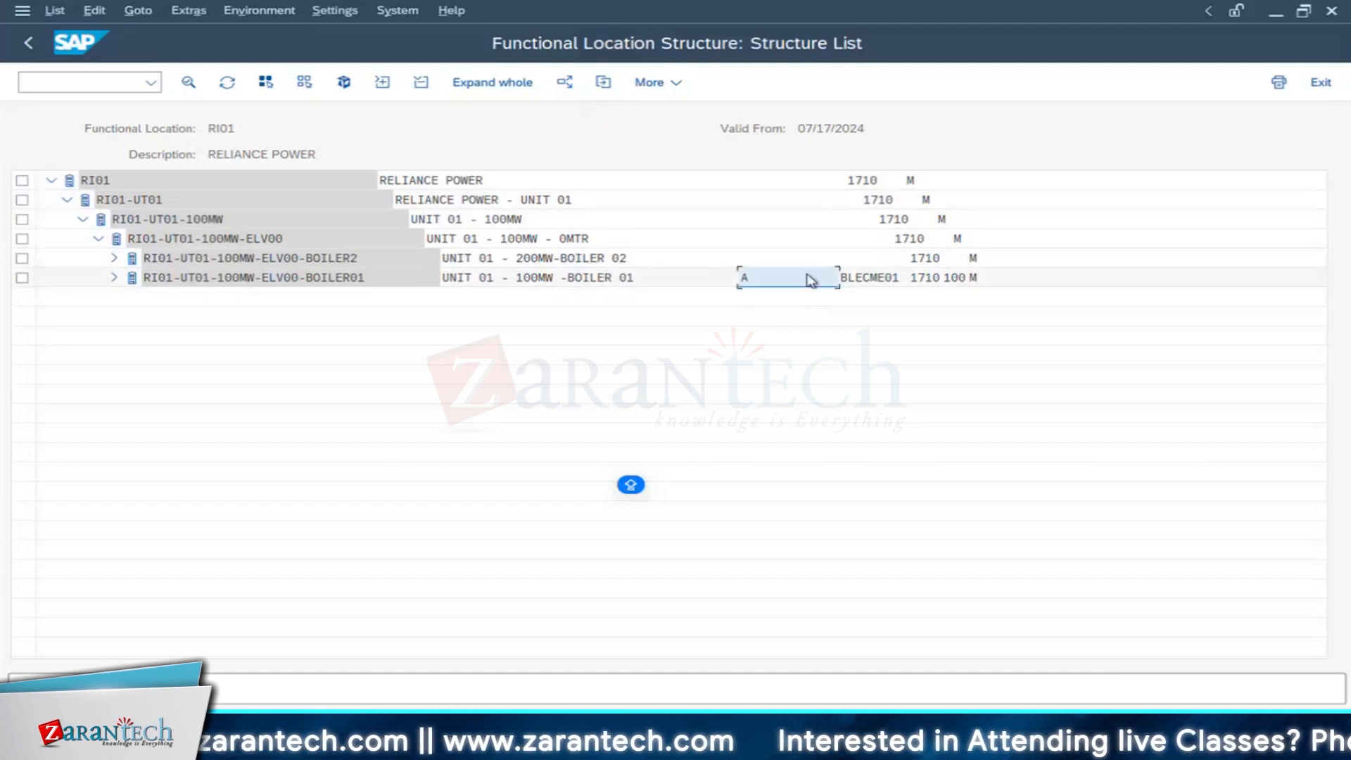
click(871, 288)
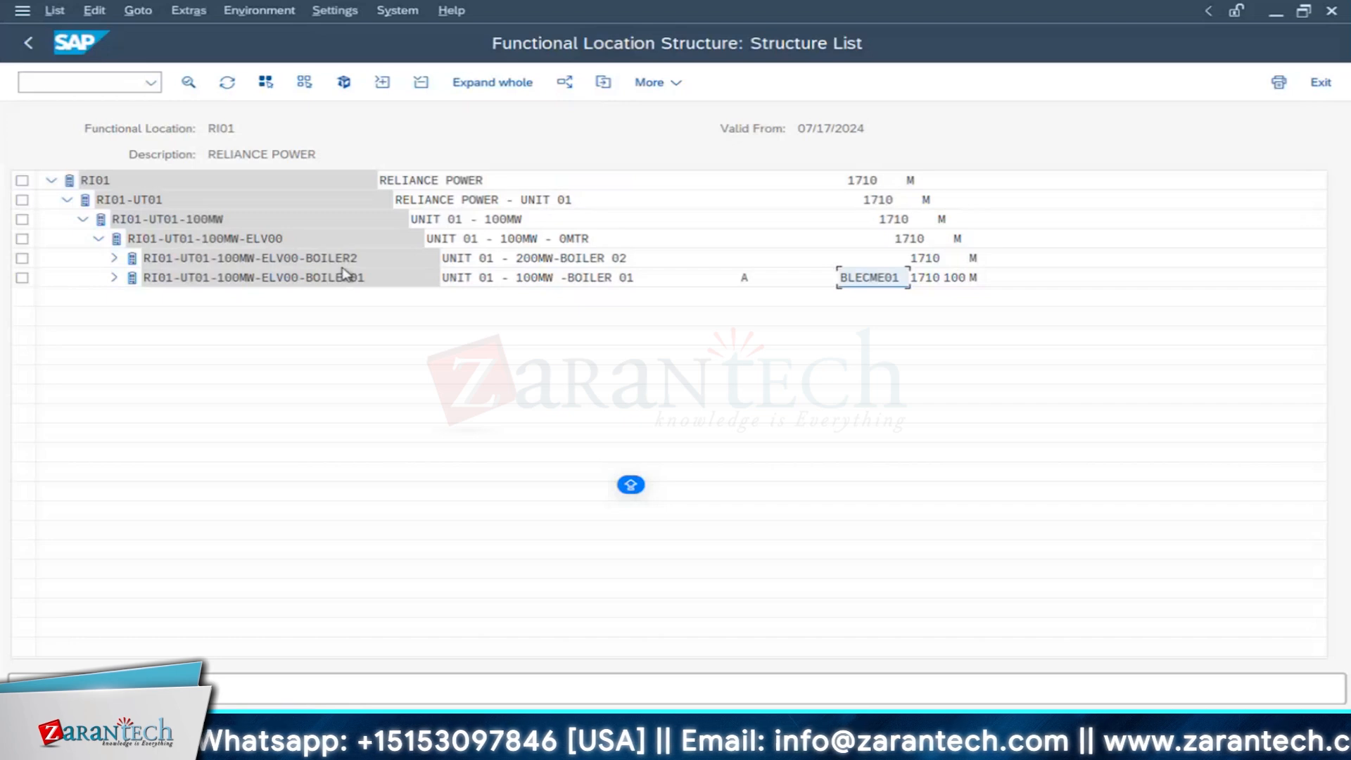
click(227, 280)
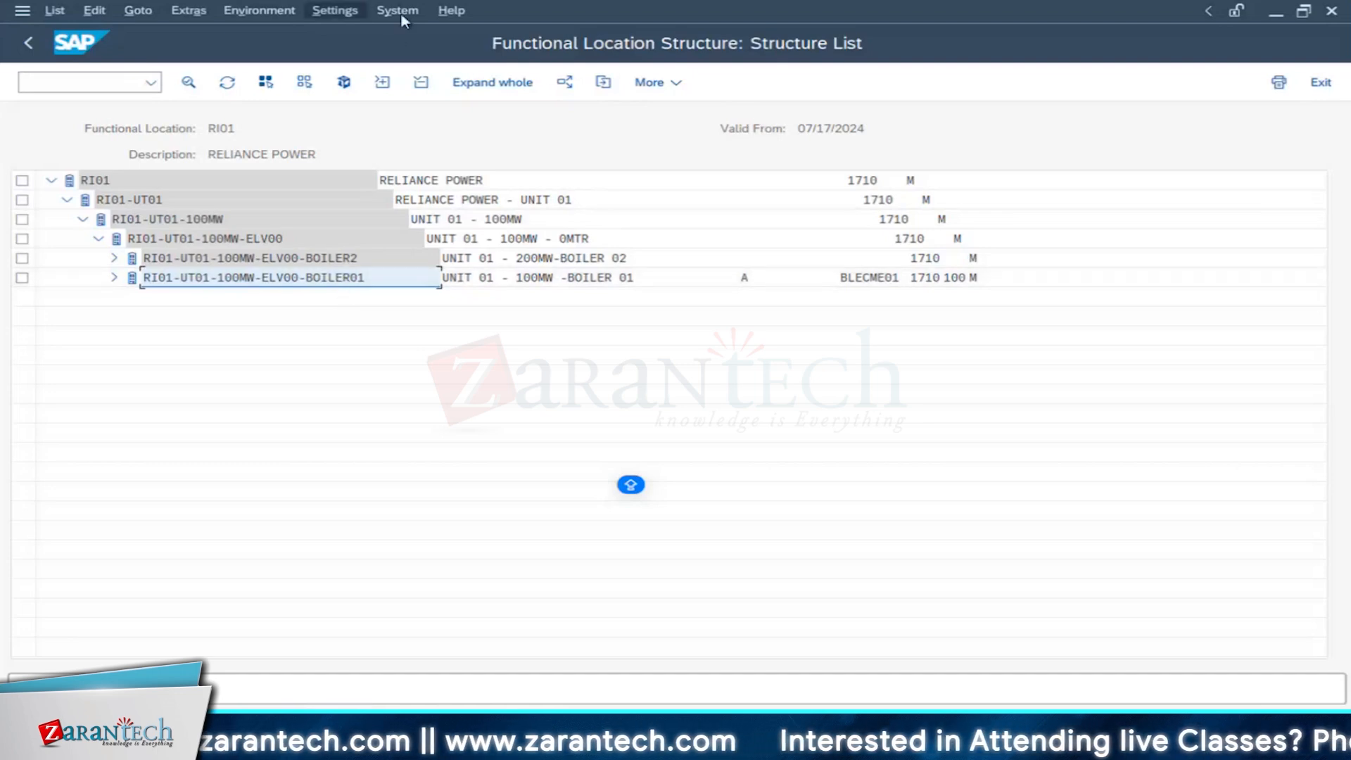
Step: Switch to the Create Functional Location session, exit to the start screen, start transaction IE01 and go to the equipment category
click(415, 742)
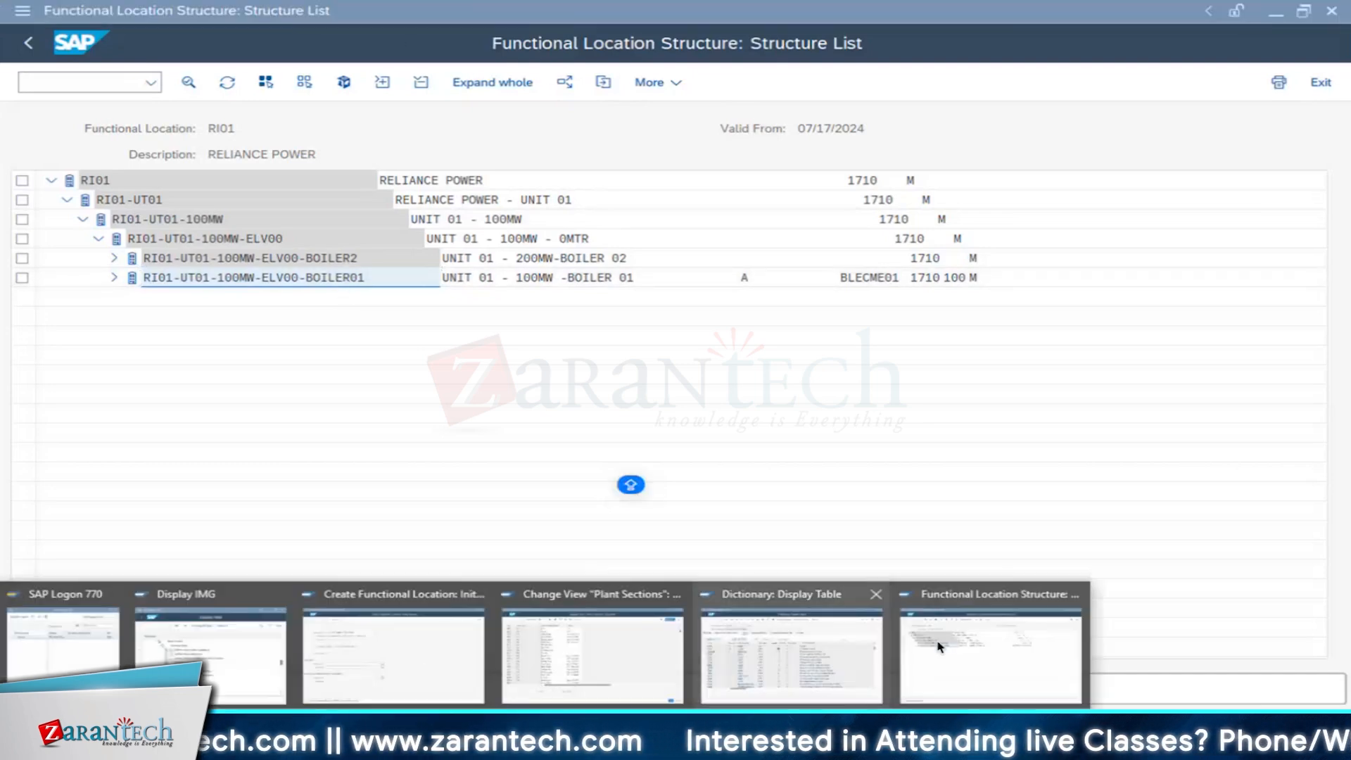
click(394, 651)
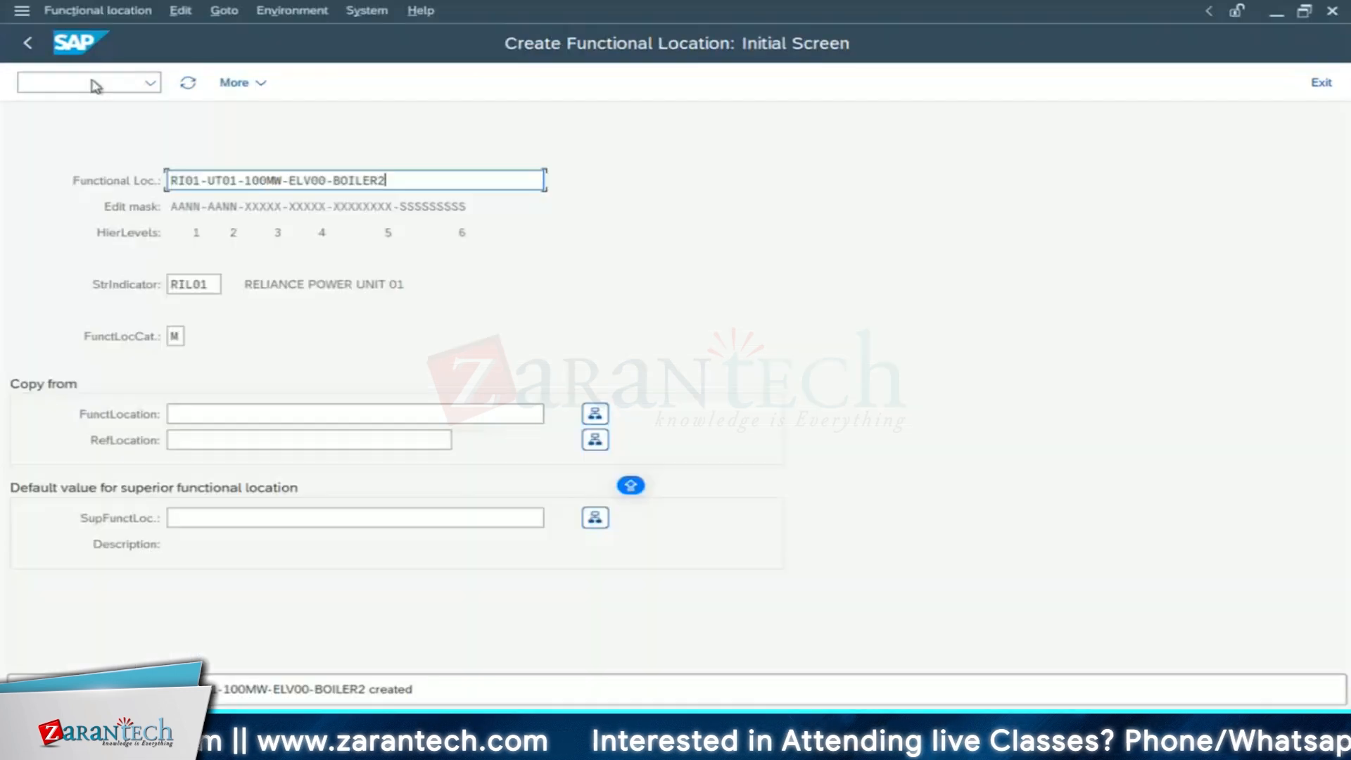
click(27, 44)
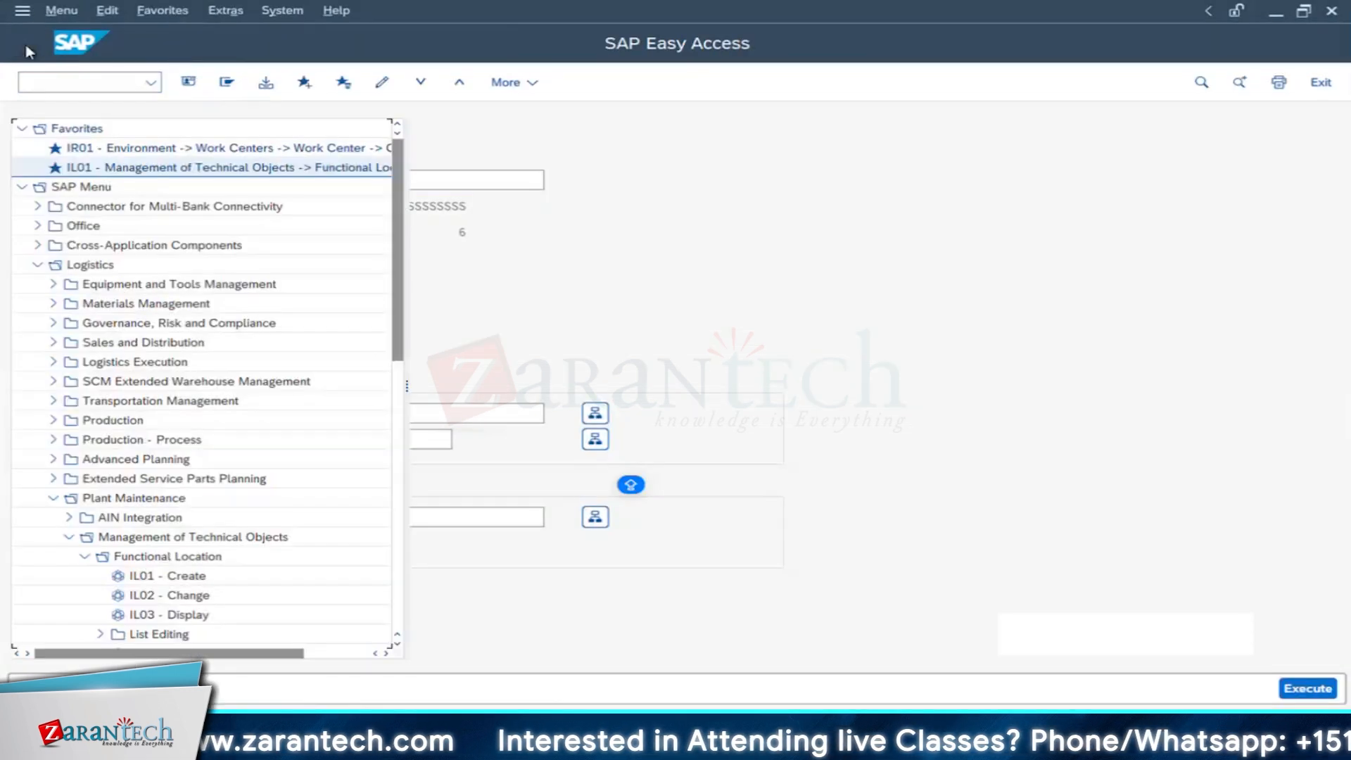
click(52, 82)
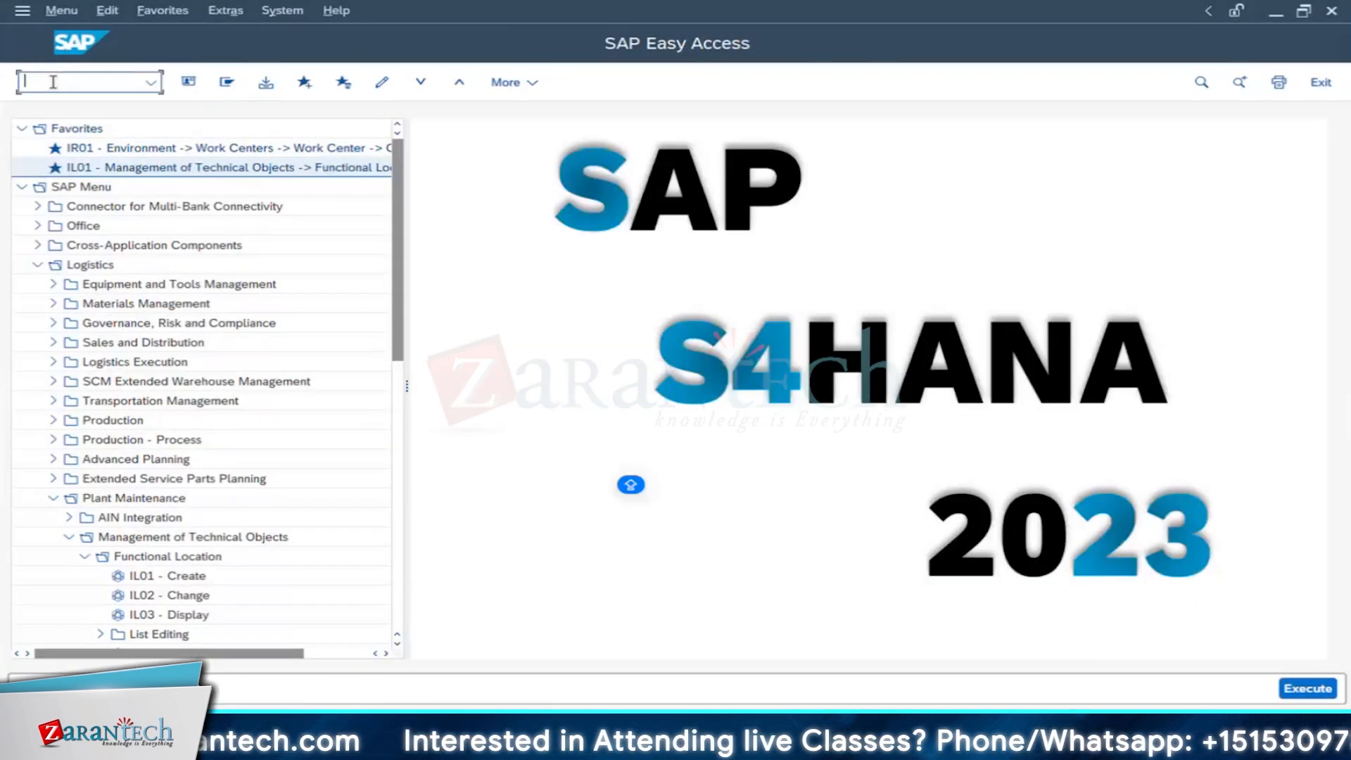
text(IE01)
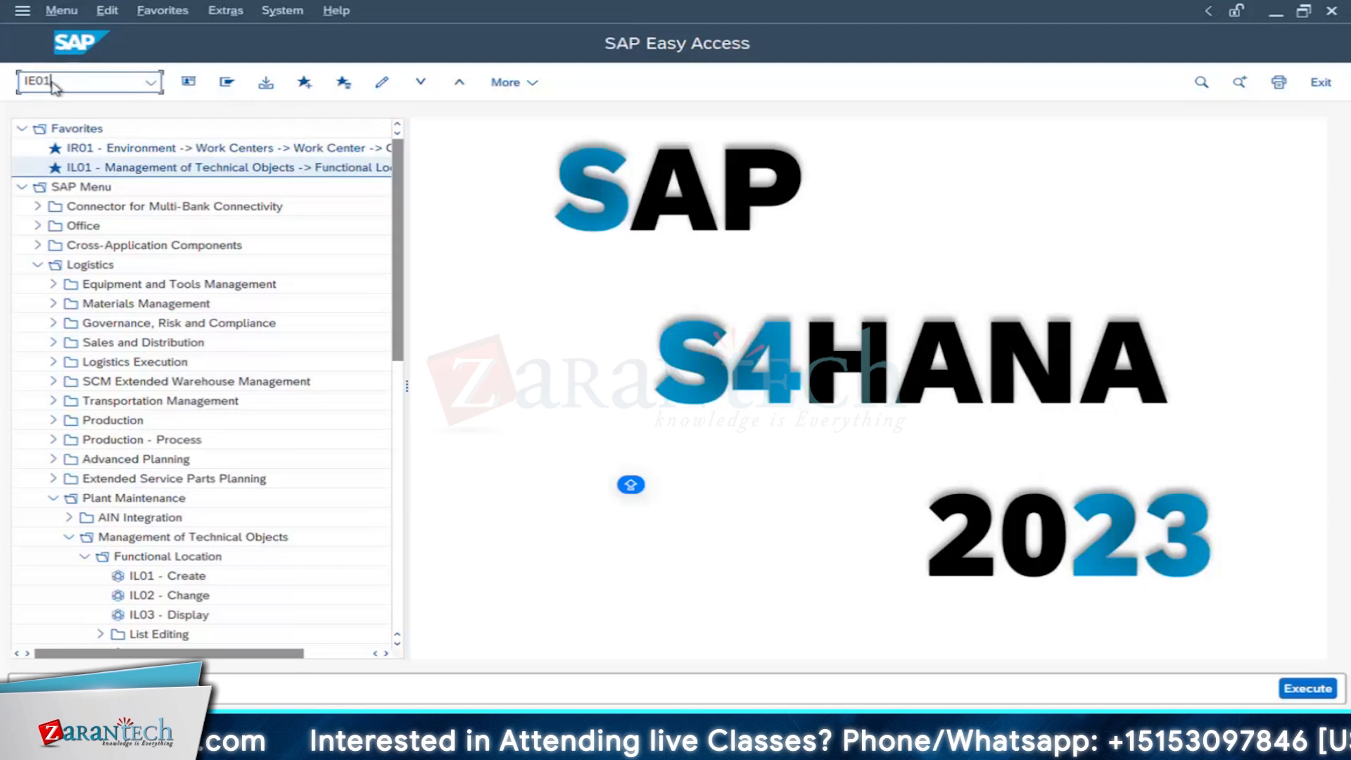
key(Return)
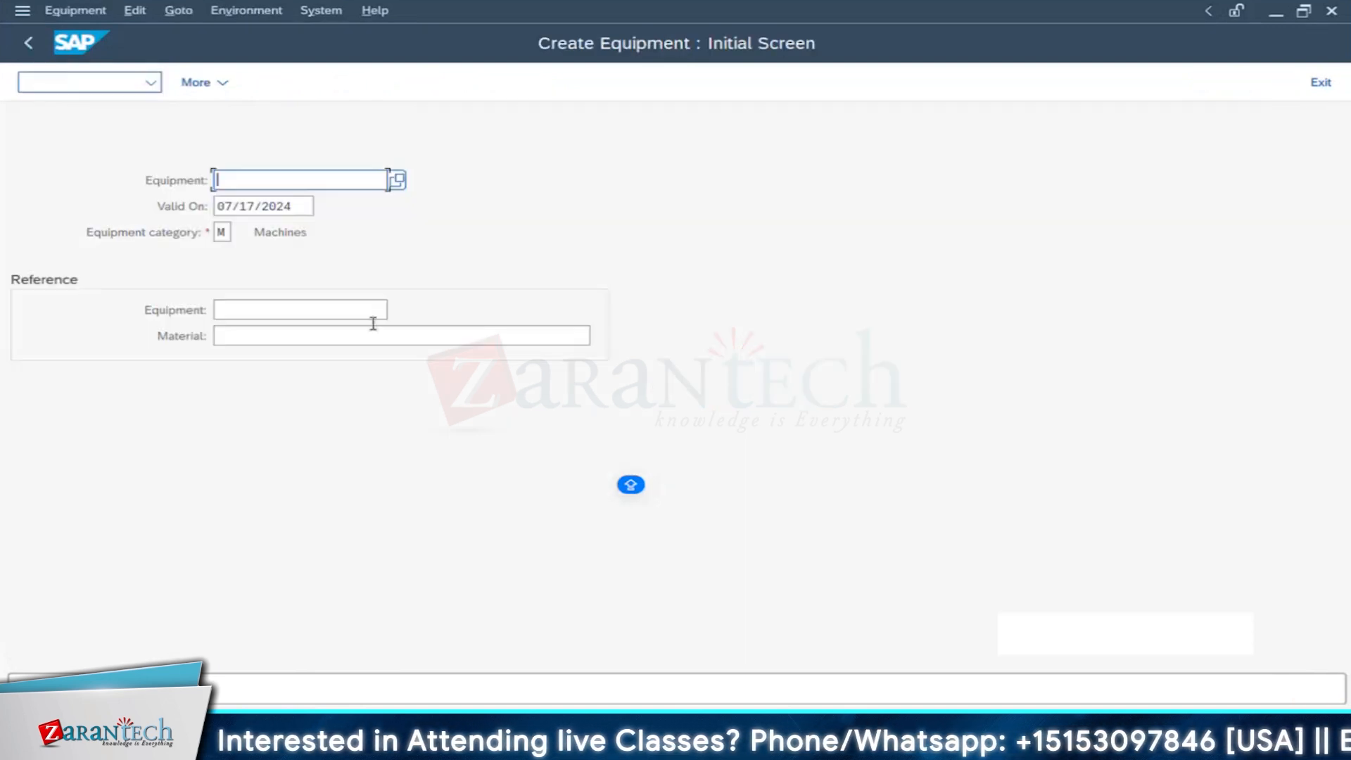
click(221, 232)
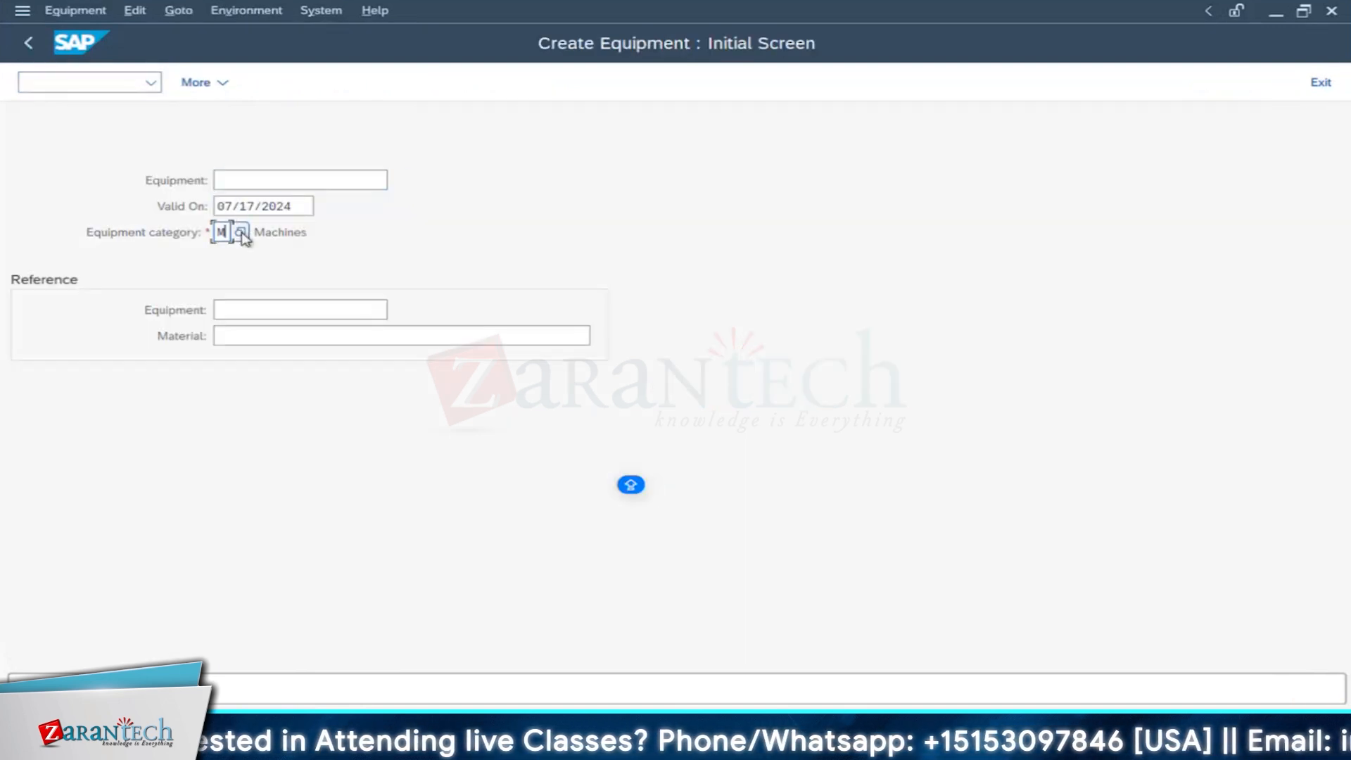
Step: Choose category M (Machines) from the list of possible equipment categories
click(244, 233)
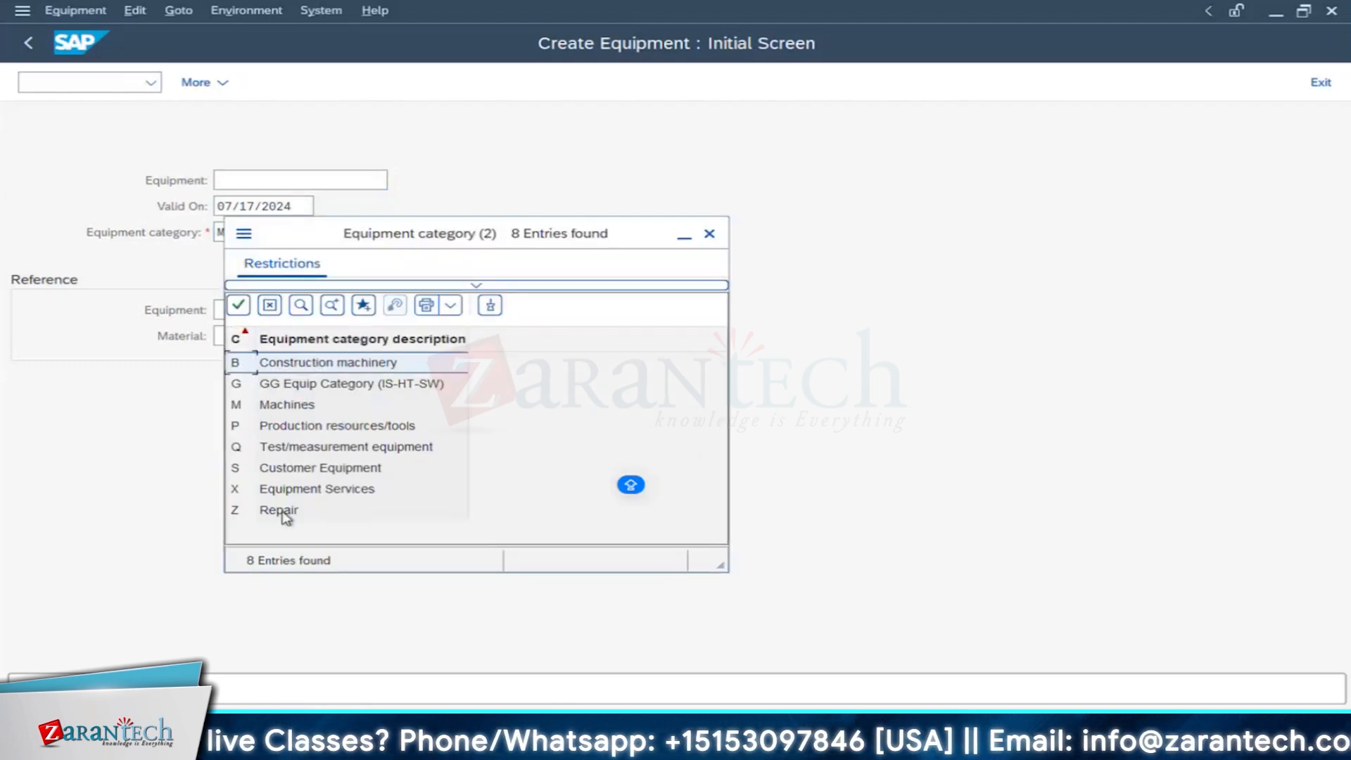
click(279, 407)
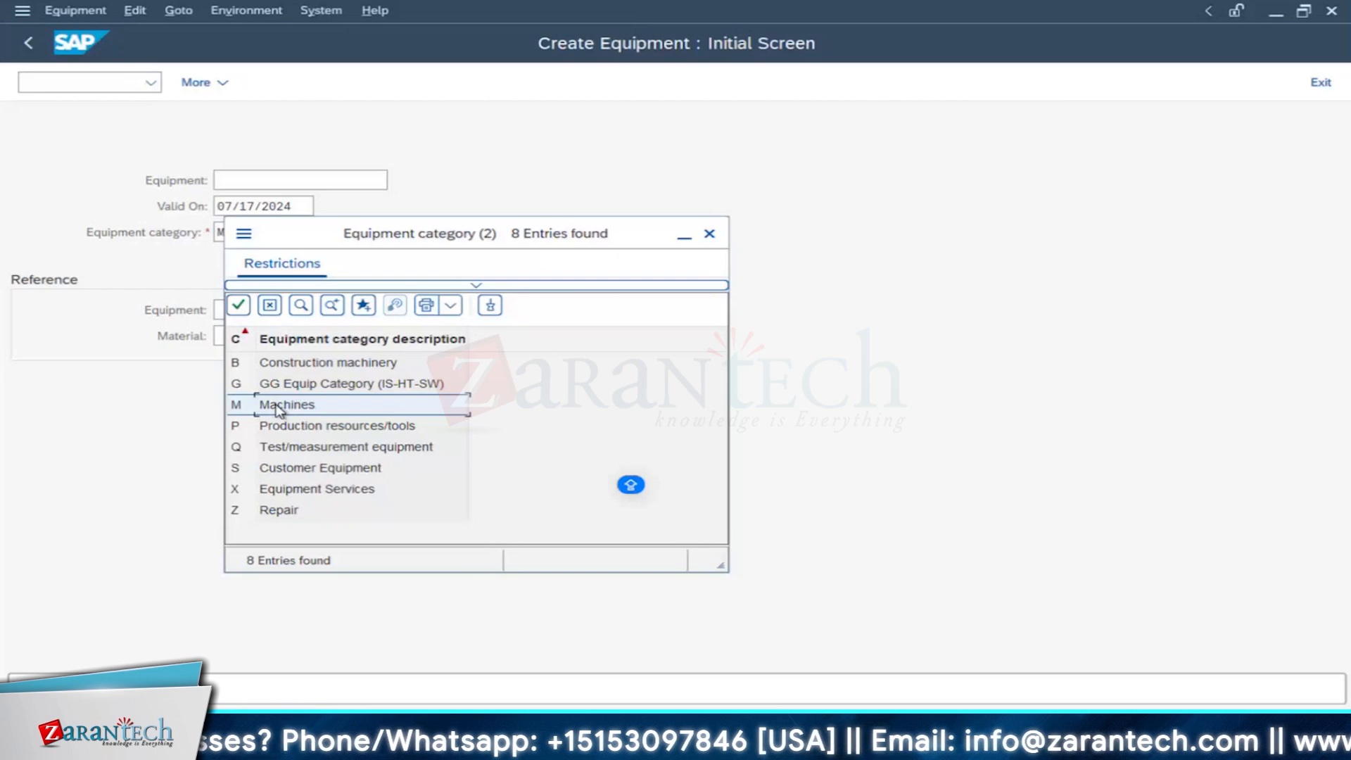
double_click(278, 407)
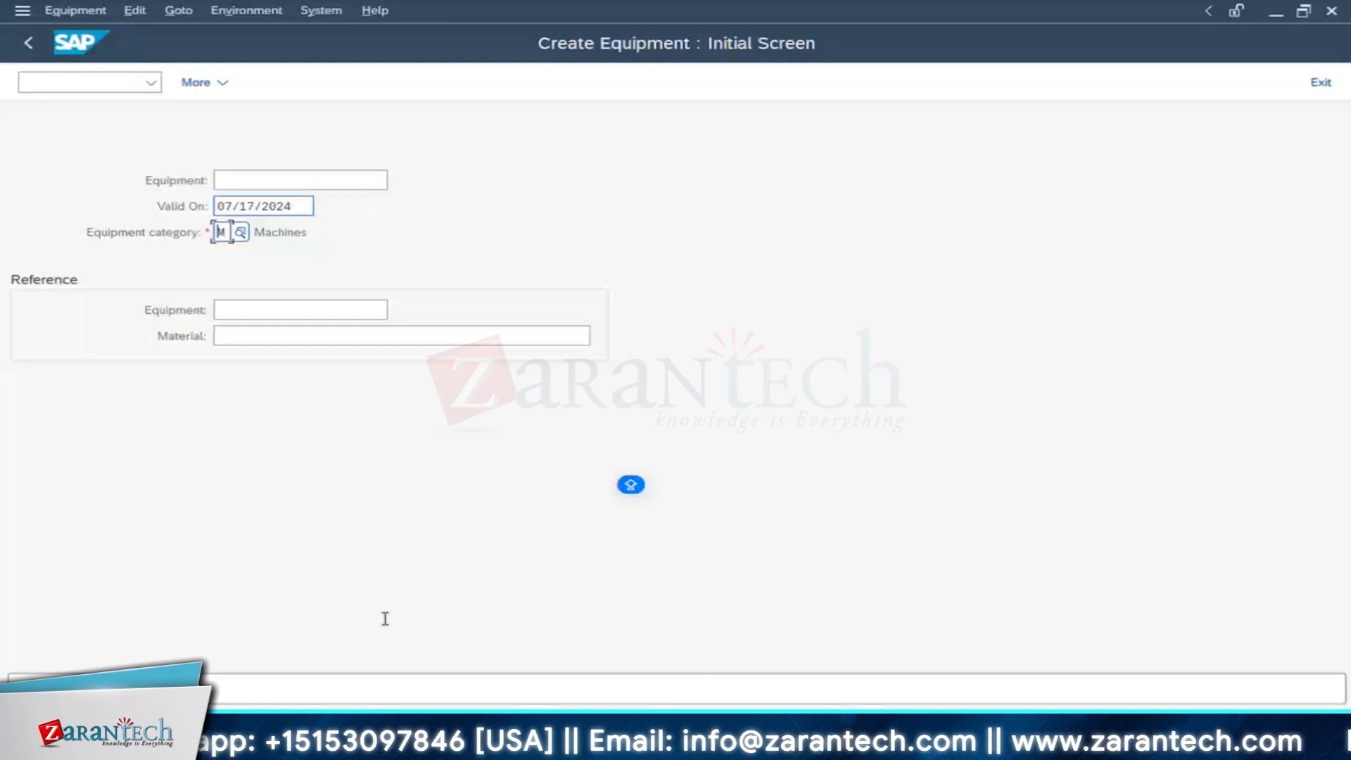
Step: Switch to the CLASS3 worksheet in Excel and enter the heading EQUIPMENT in cell B33
key(super+Tab)
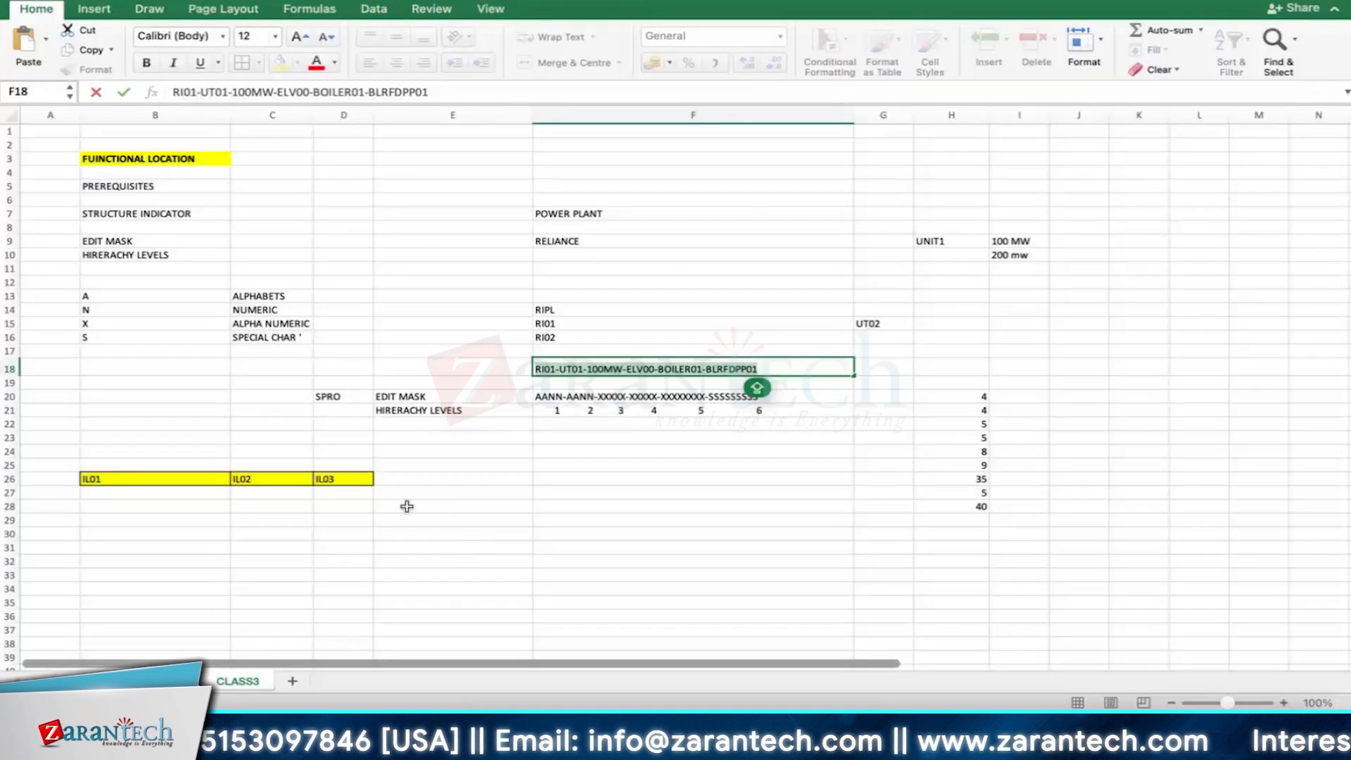
scroll(407, 507, down, 4)
click(127, 429)
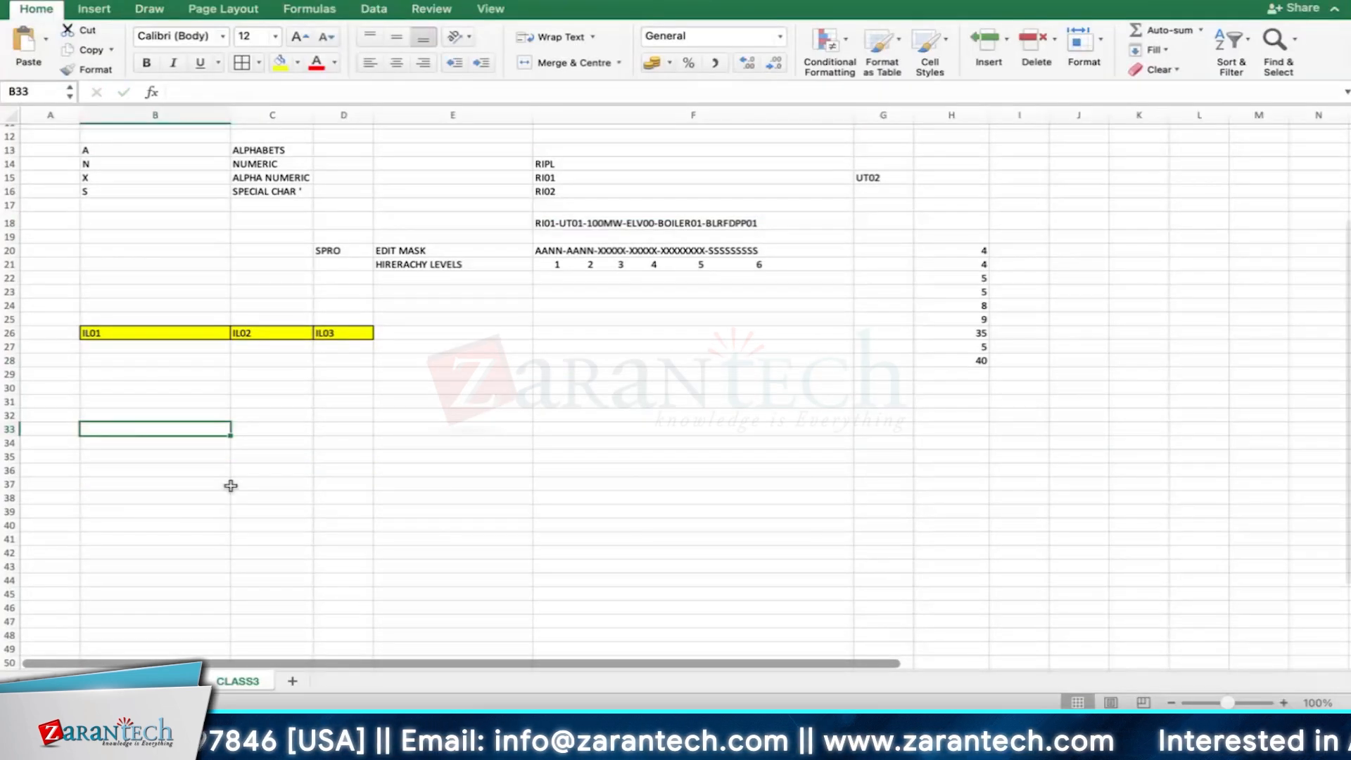
text(EQUIPMENT)
key(Return)
key(Return)
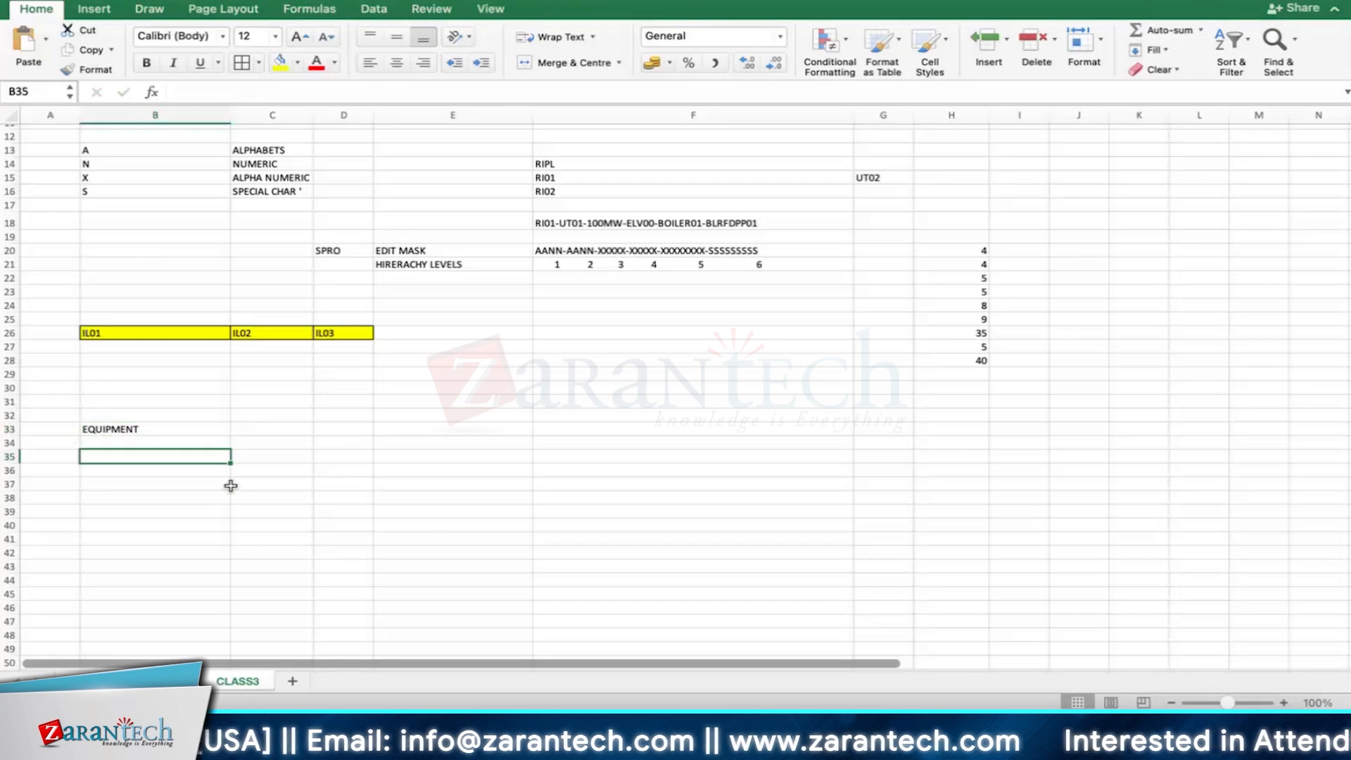
Step: Enter INTERNAL ASSIGNMENT in cell B35, two rows below the EQUIPMENT heading
text(INTERNA;)
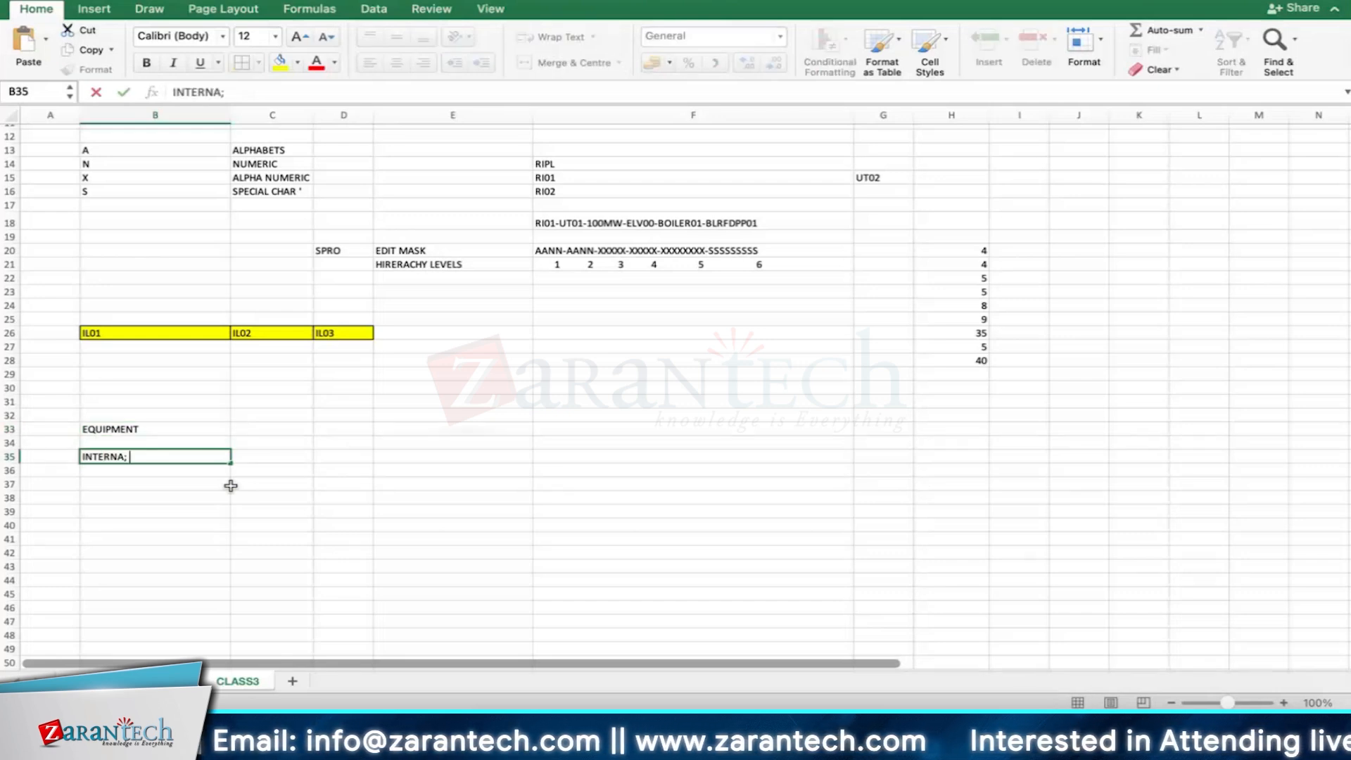
key(BackSpace)
key(BackSpace)
text(L AS)
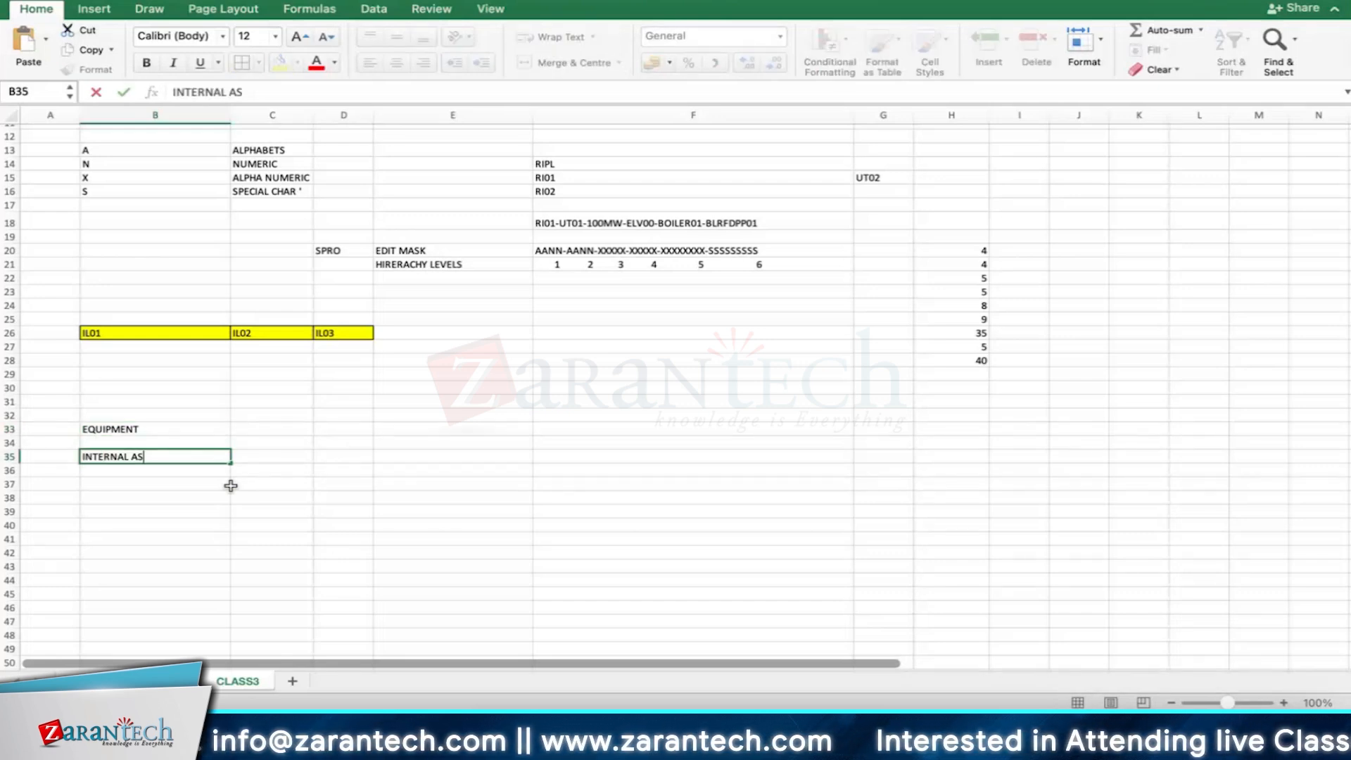
text(SIGNMENT)
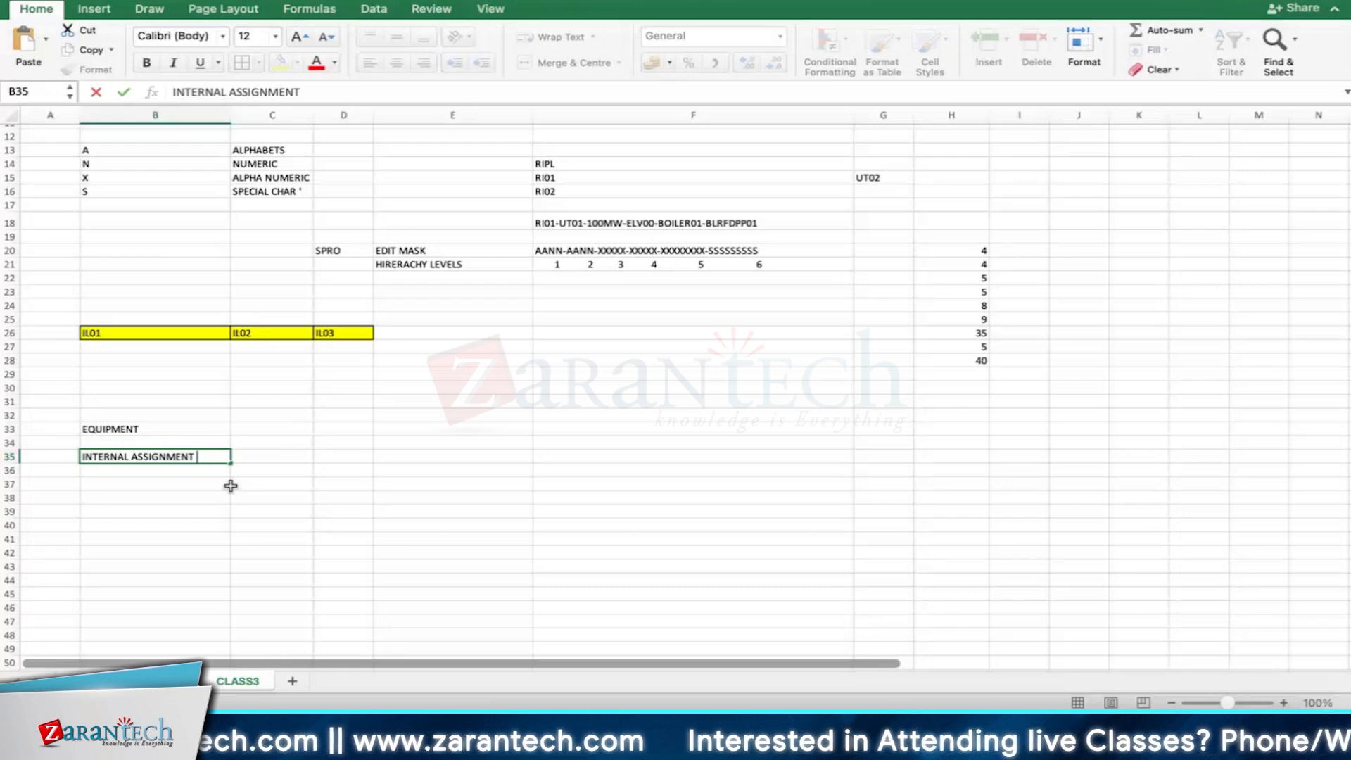
key(Return)
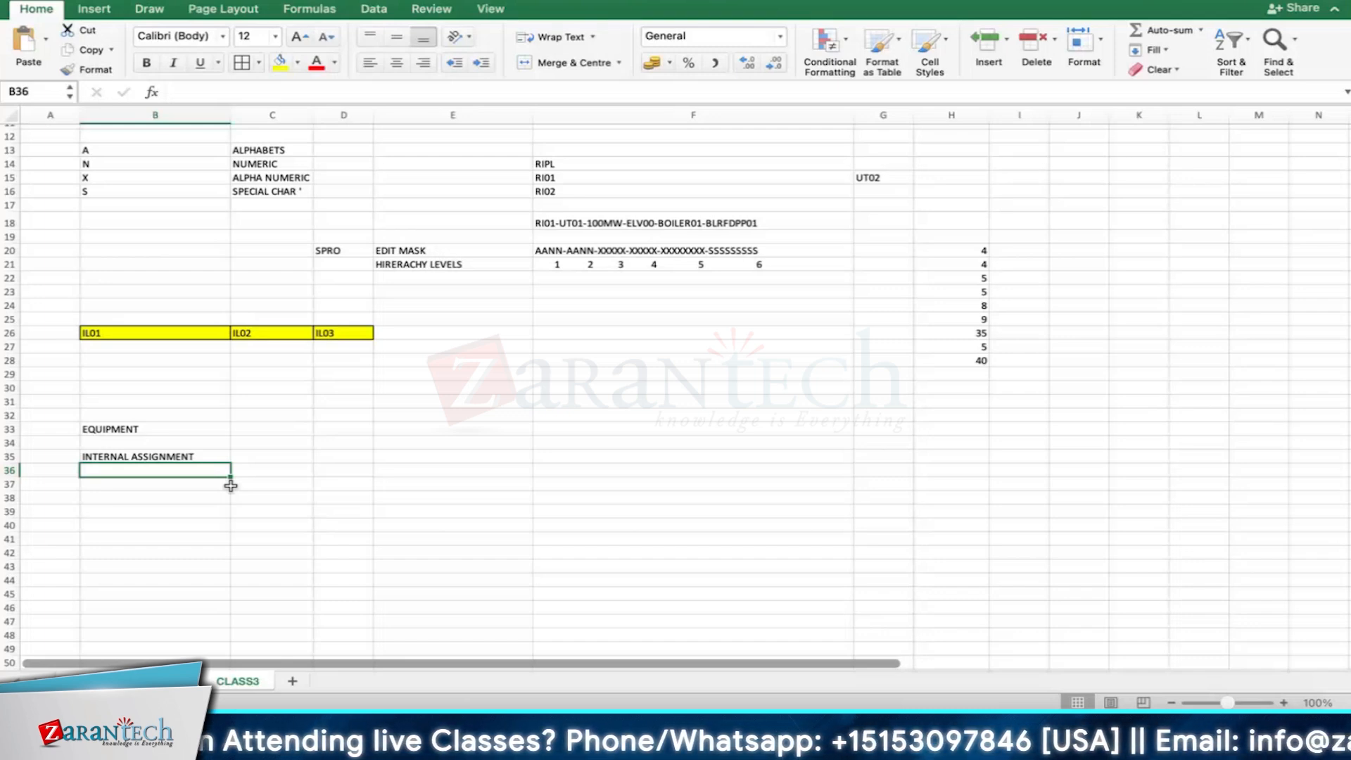
Step: Enter NUMBER RANGE in cell C35, beside INTERNAL ASSIGNMENT
click(281, 449)
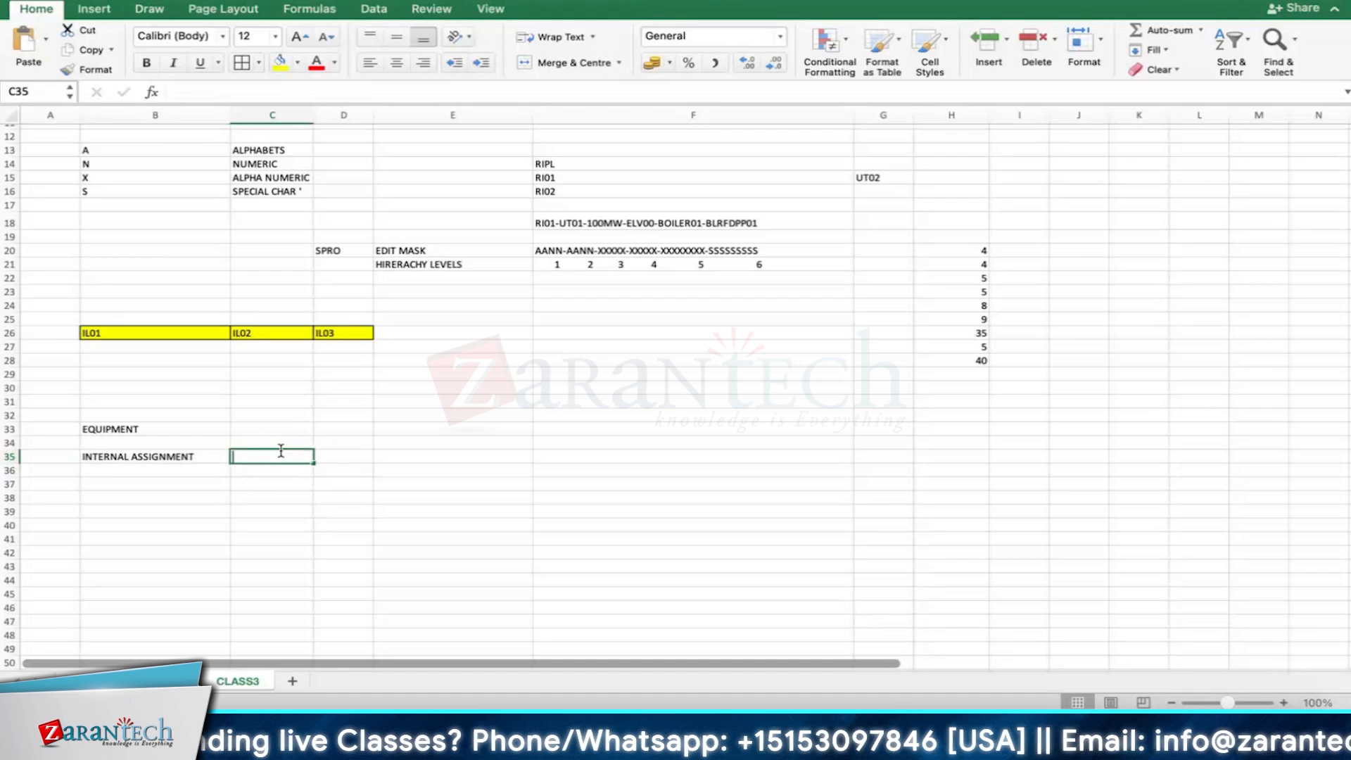
text(NUMBER RANGE)
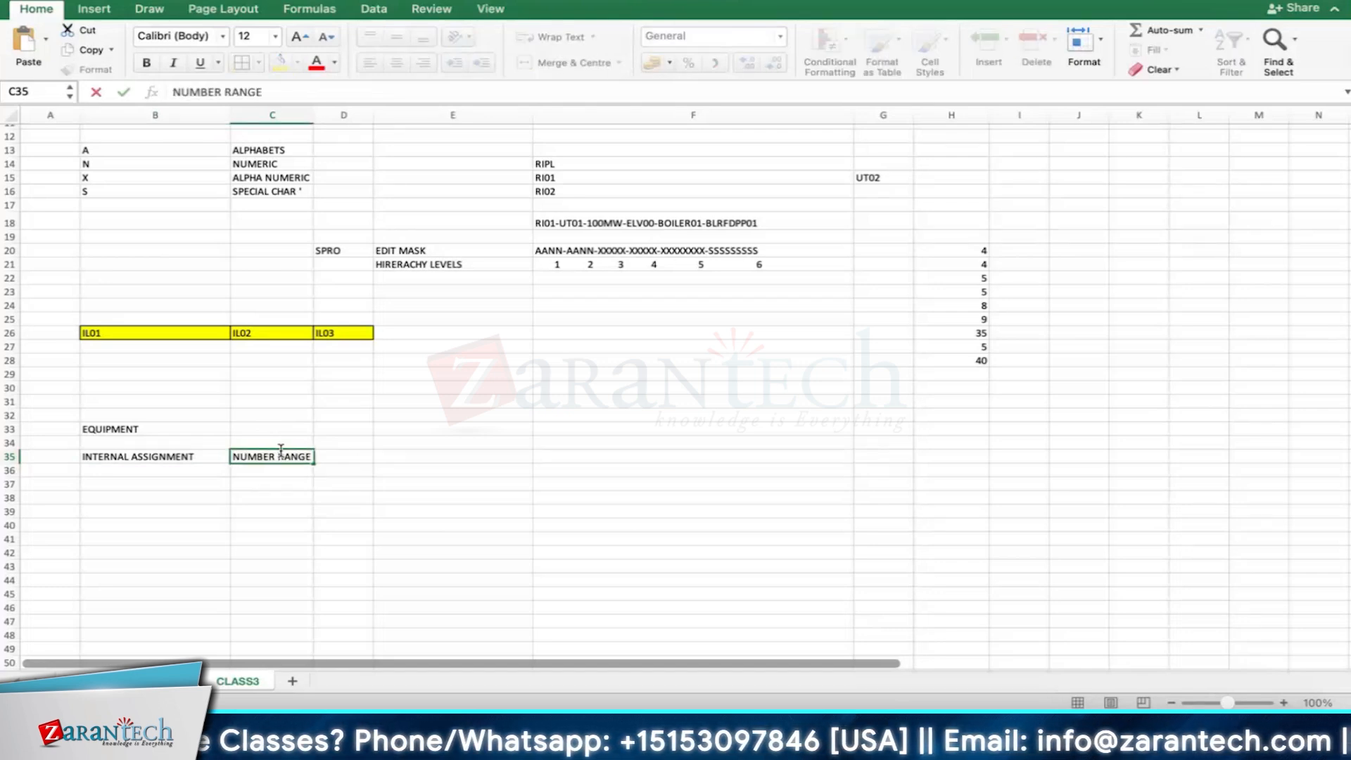
key(Return)
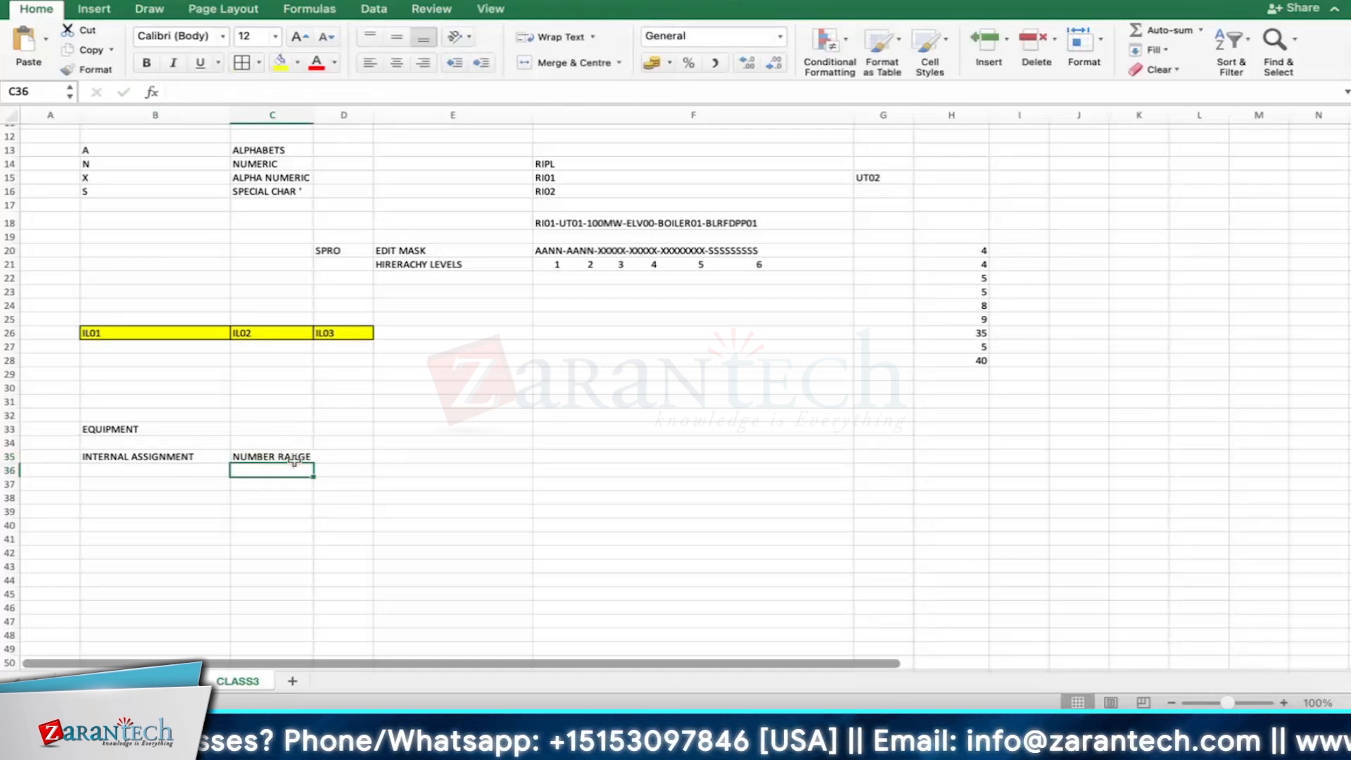
click(281, 450)
Step: Enter EXTERNAL ASSIGNMENT in cell B36, below INTERNAL ASSIGNMENT
click(131, 475)
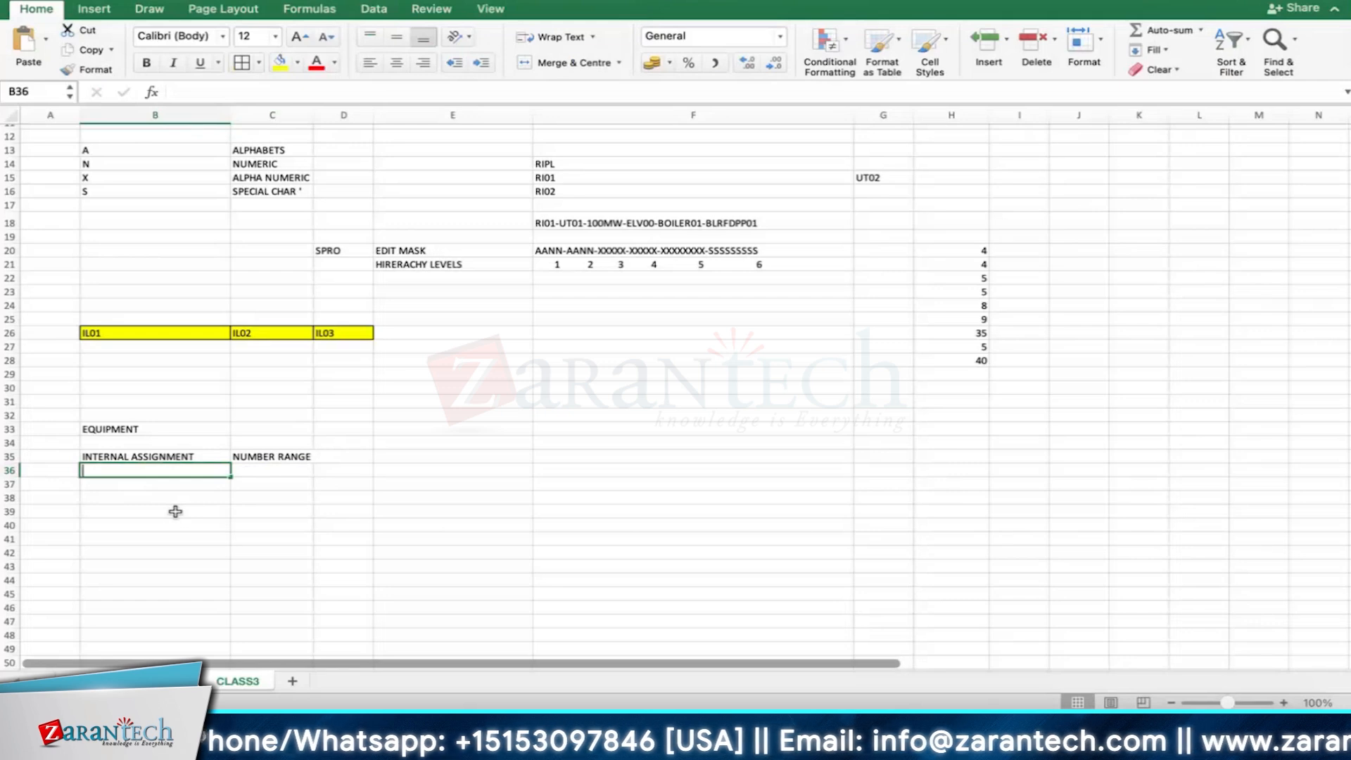
text(EXTERNAL )
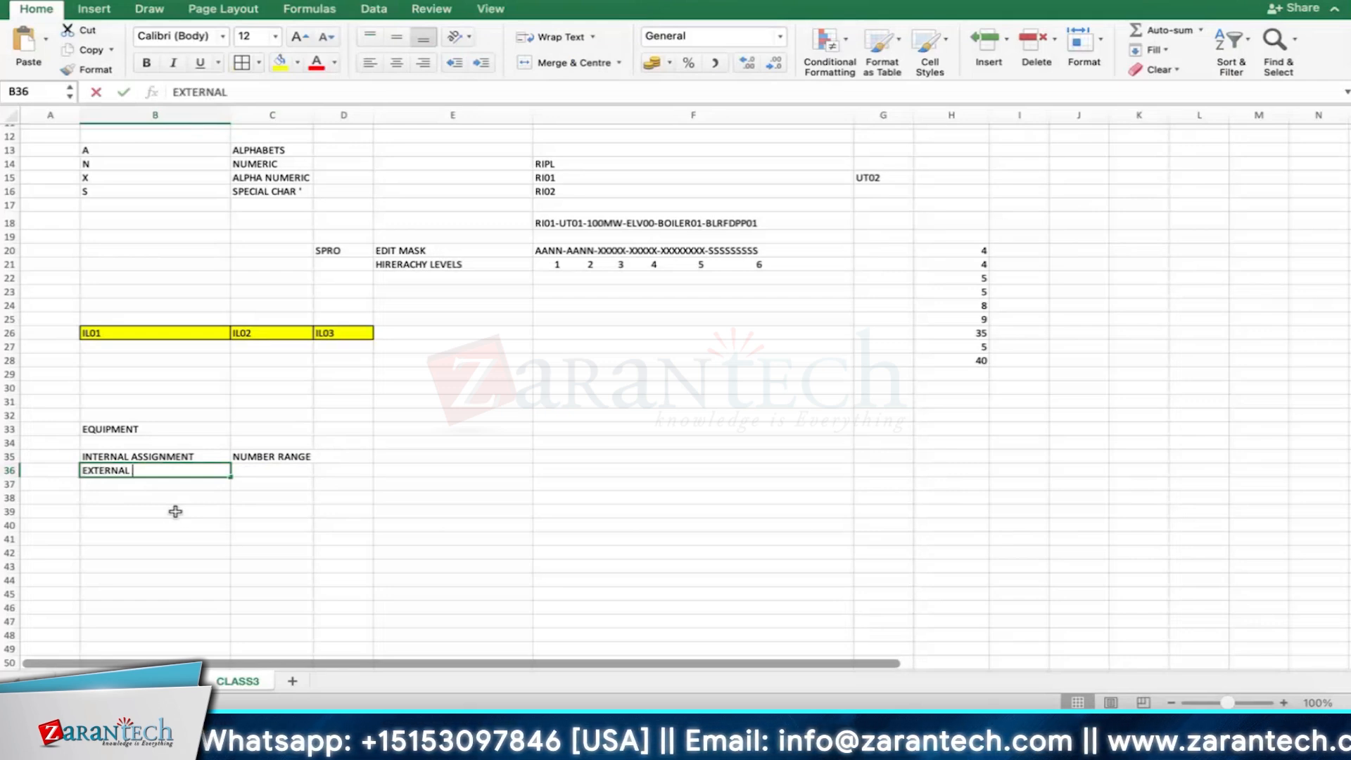
text(ASSIGNMENT)
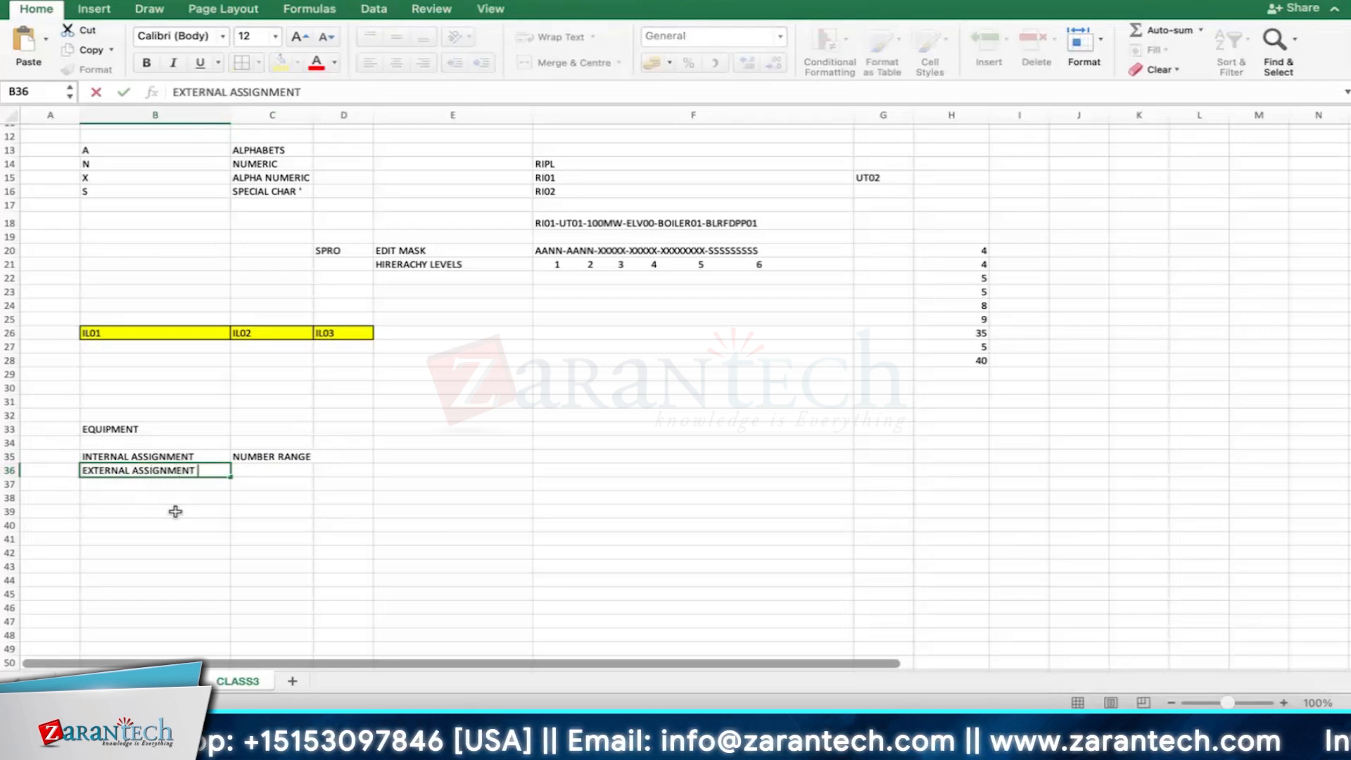
key(Return)
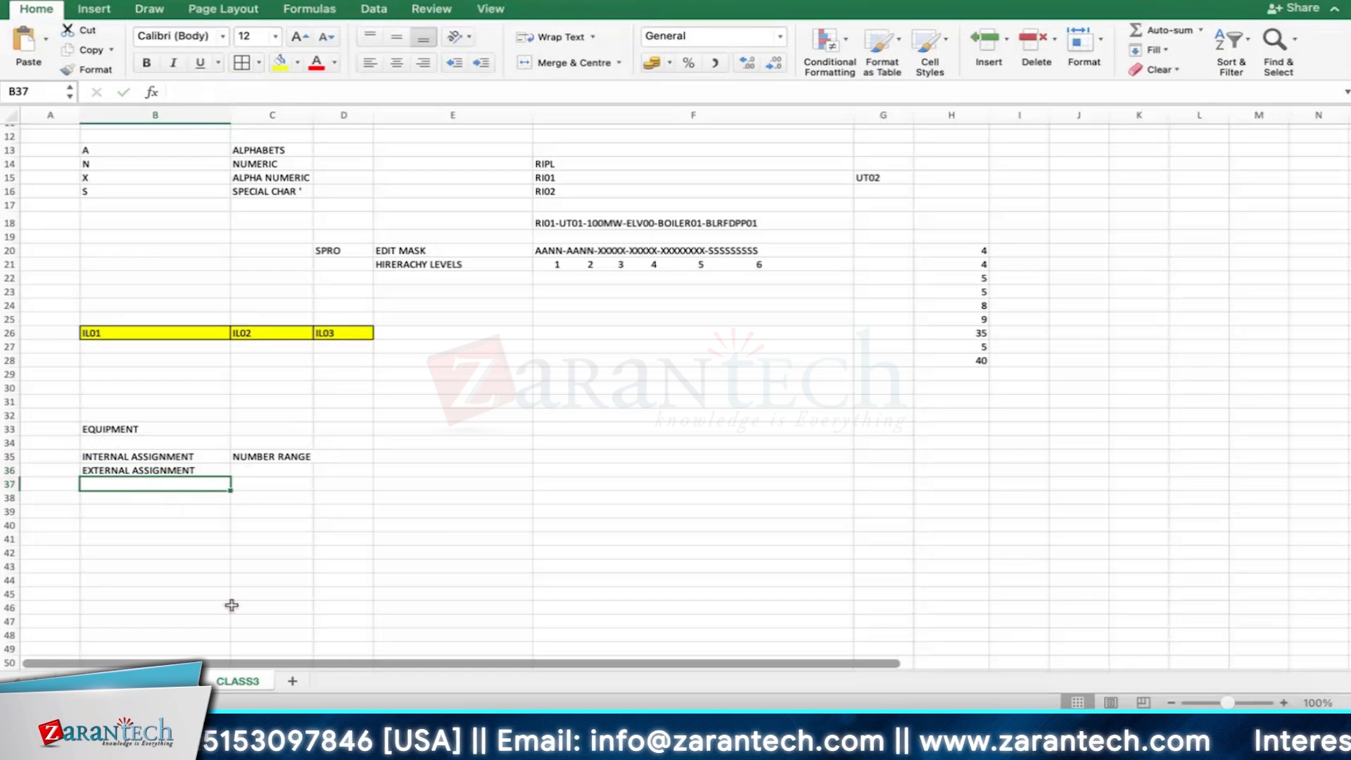
click(595, 223)
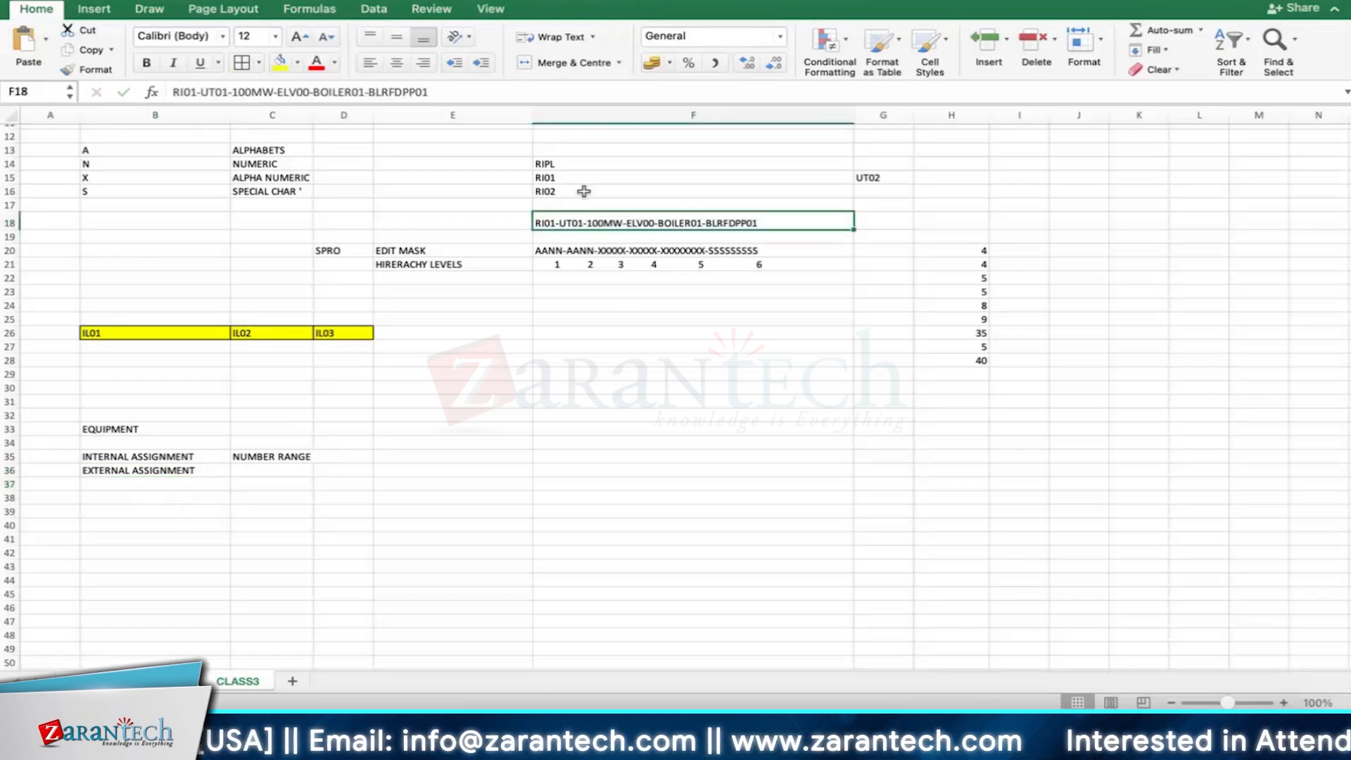
click(514, 347)
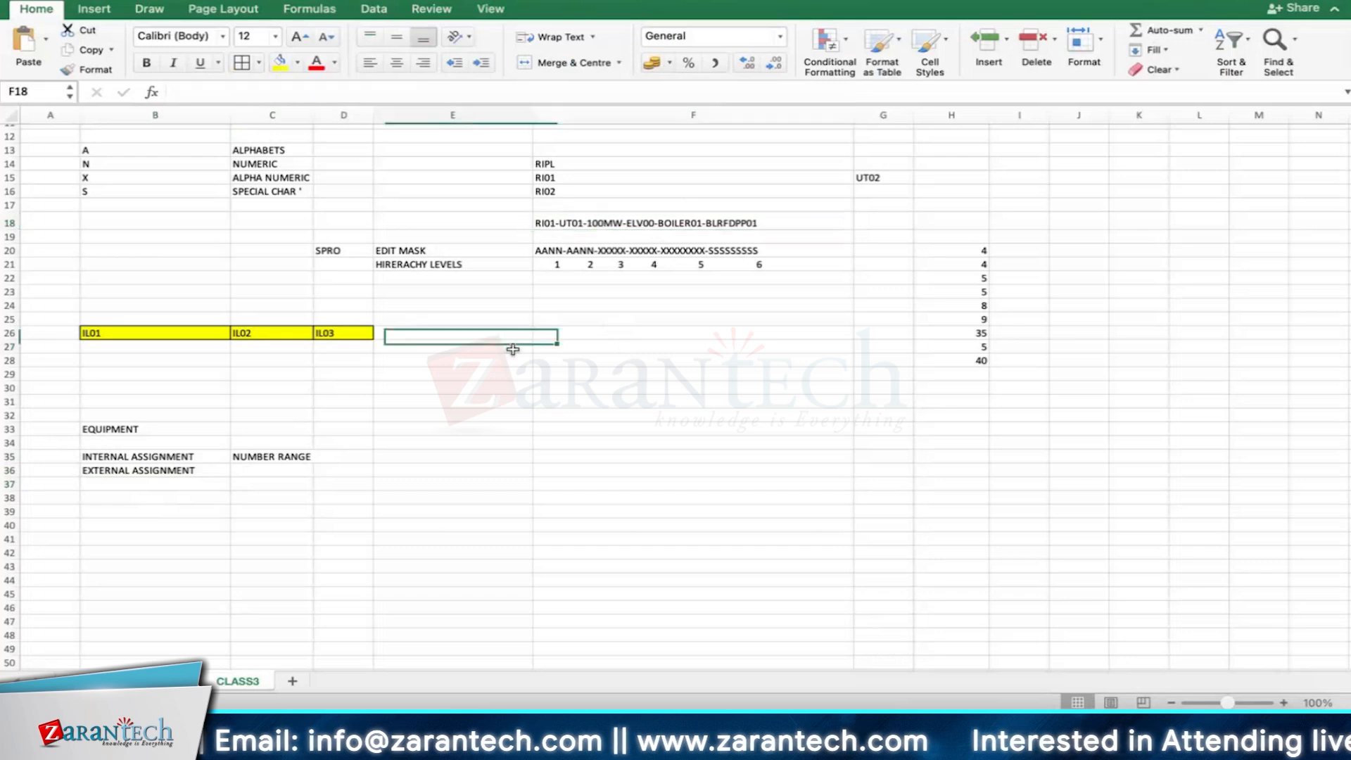
click(123, 477)
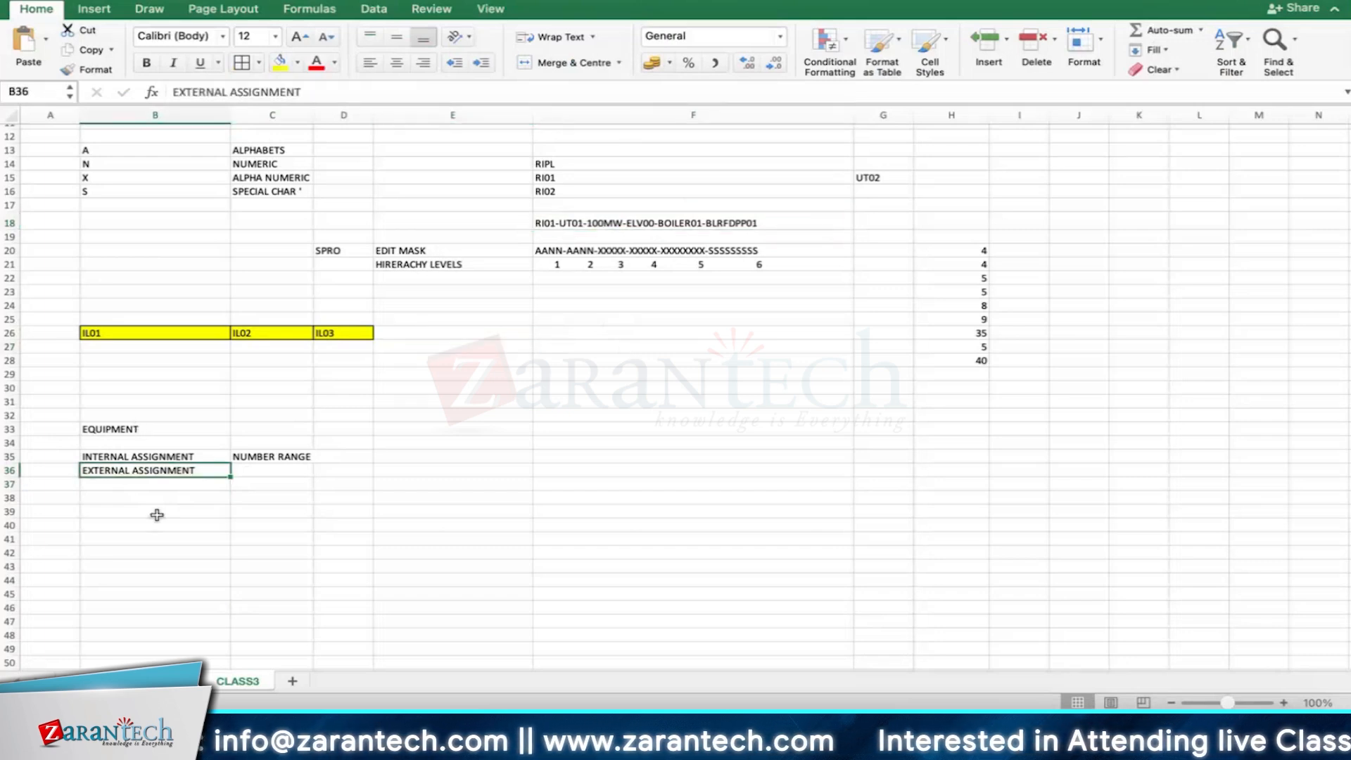
Step: Format the INTERNAL ASSIGNMENT and NUMBER RANGE cells (B35:C35) with a yellow fill and bold text
drag(154, 456, 287, 457)
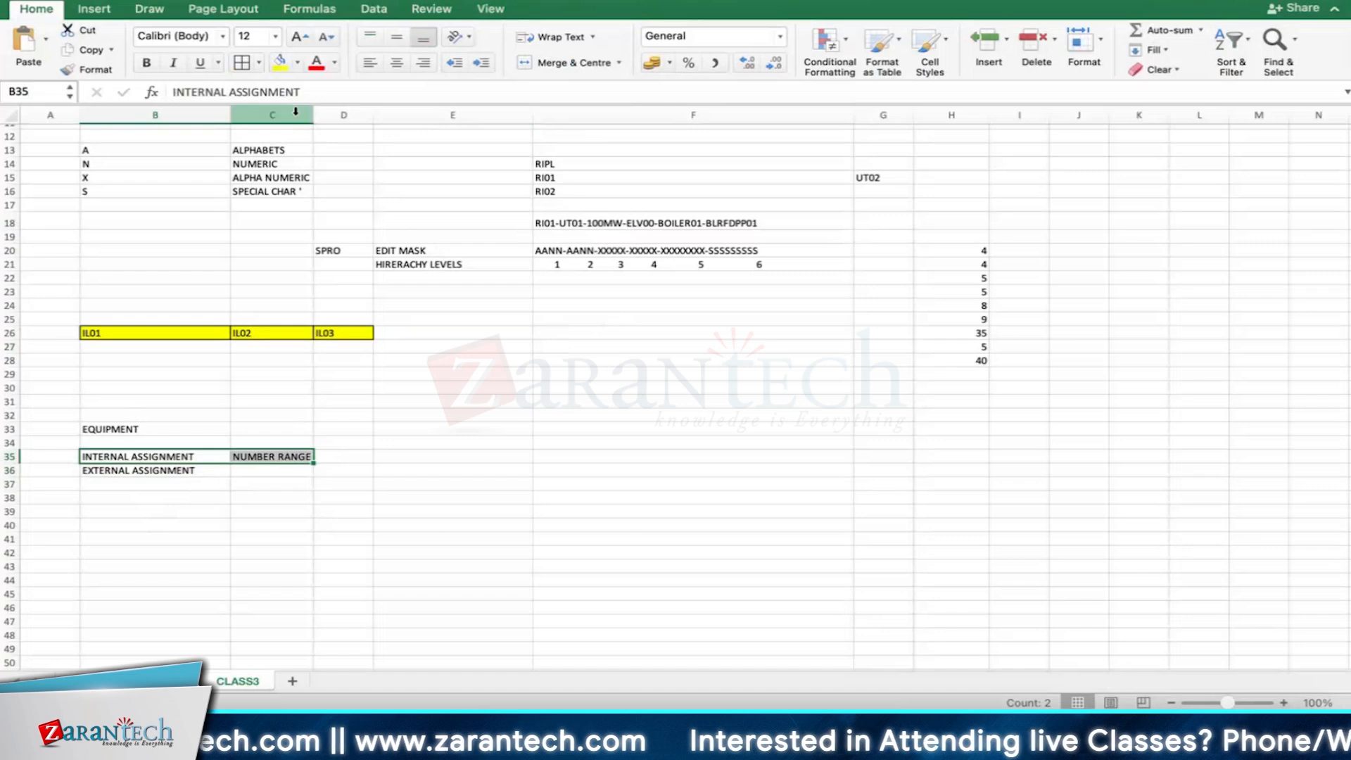
click(282, 67)
click(146, 63)
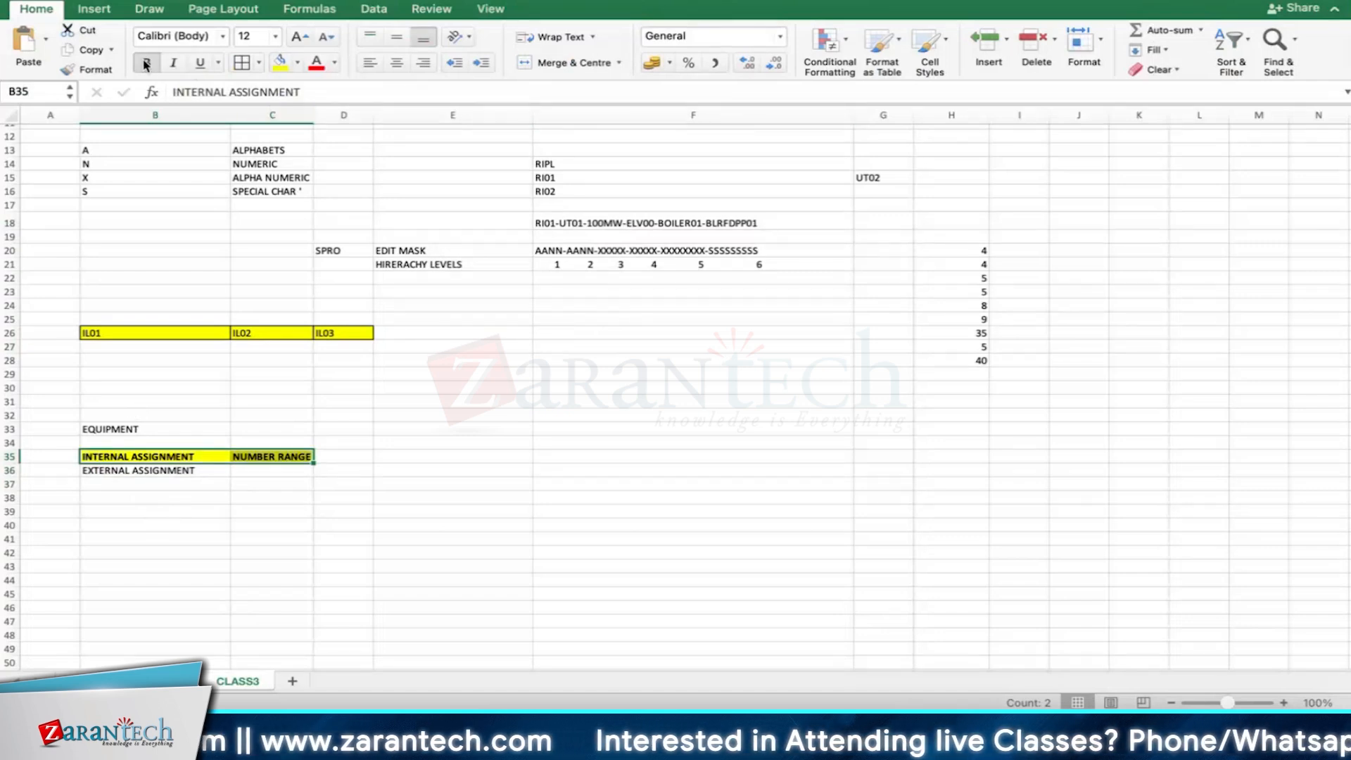
click(624, 519)
Step: Switch back to SAP, continue to the general data of the new machine equipment and highlight its equipment number
click(280, 452)
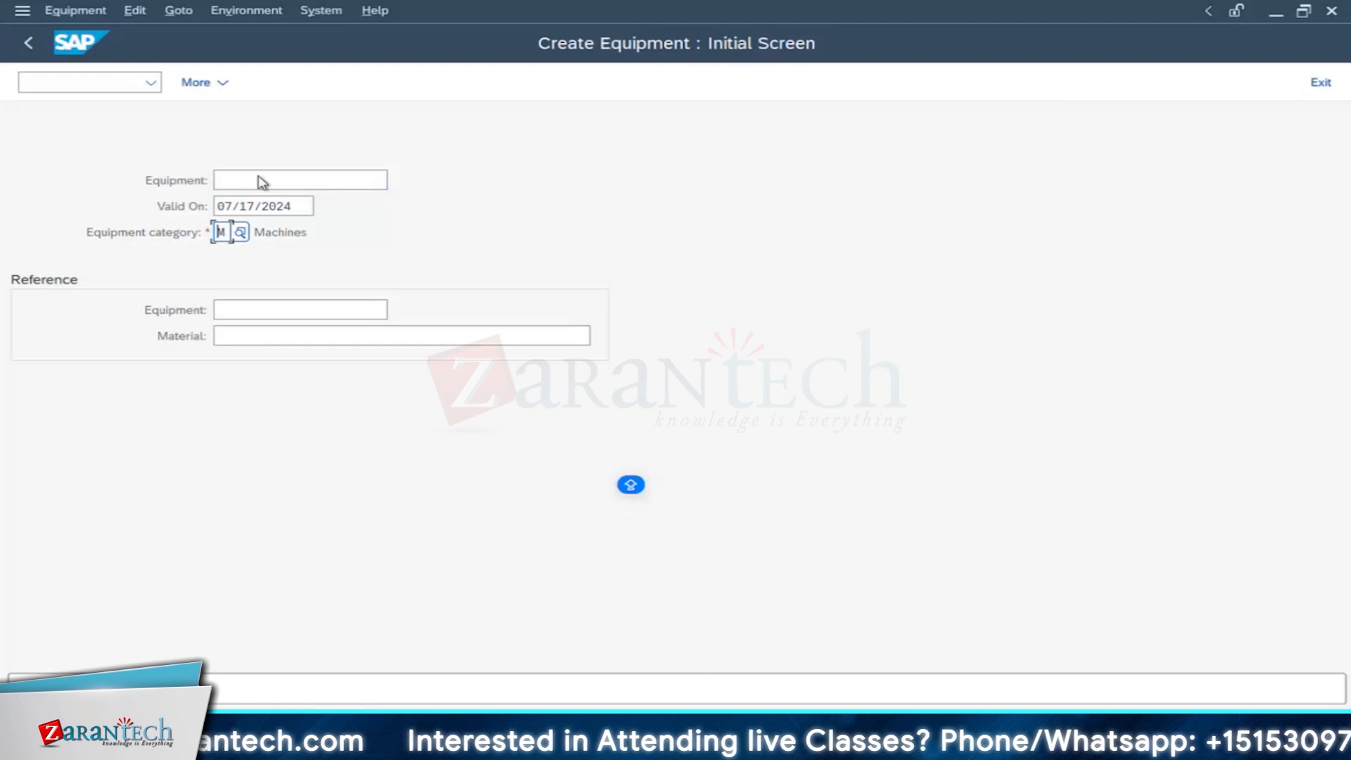
key(Return)
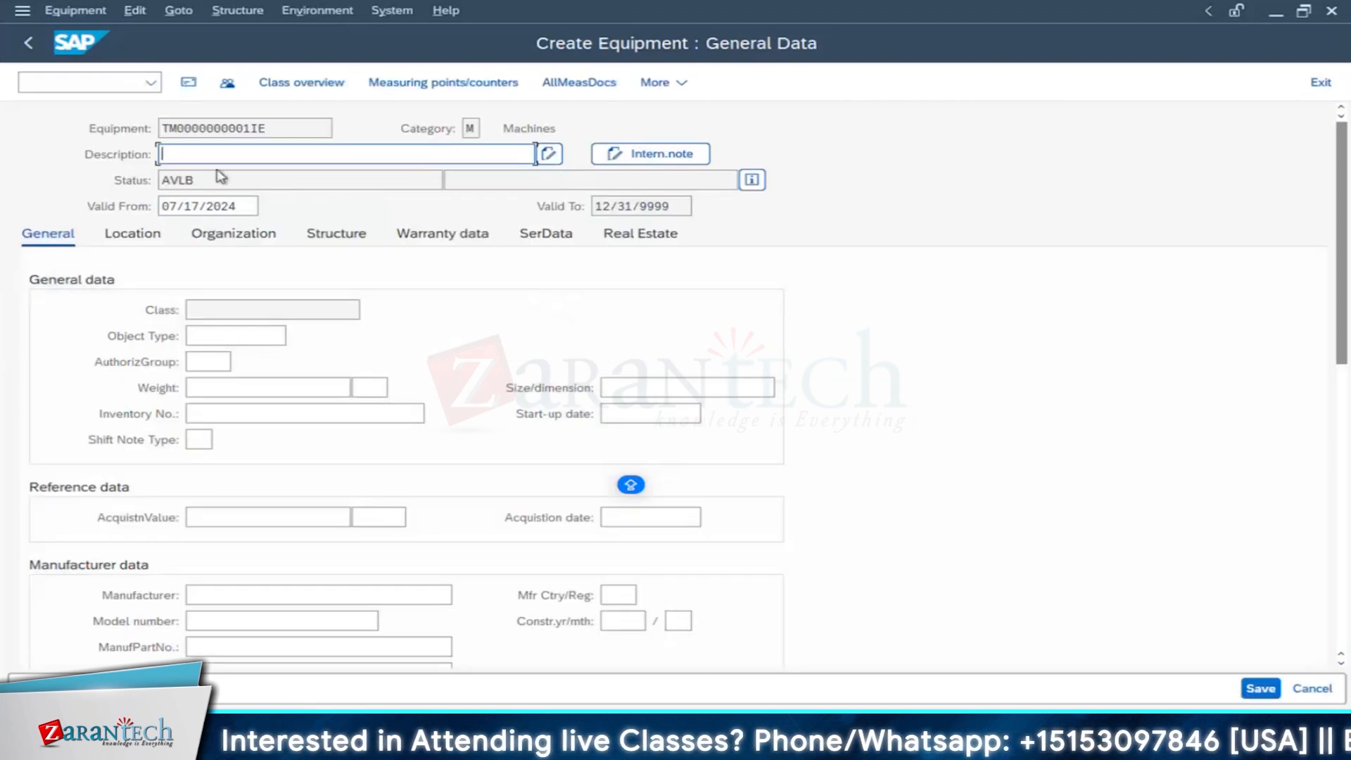
double_click(261, 129)
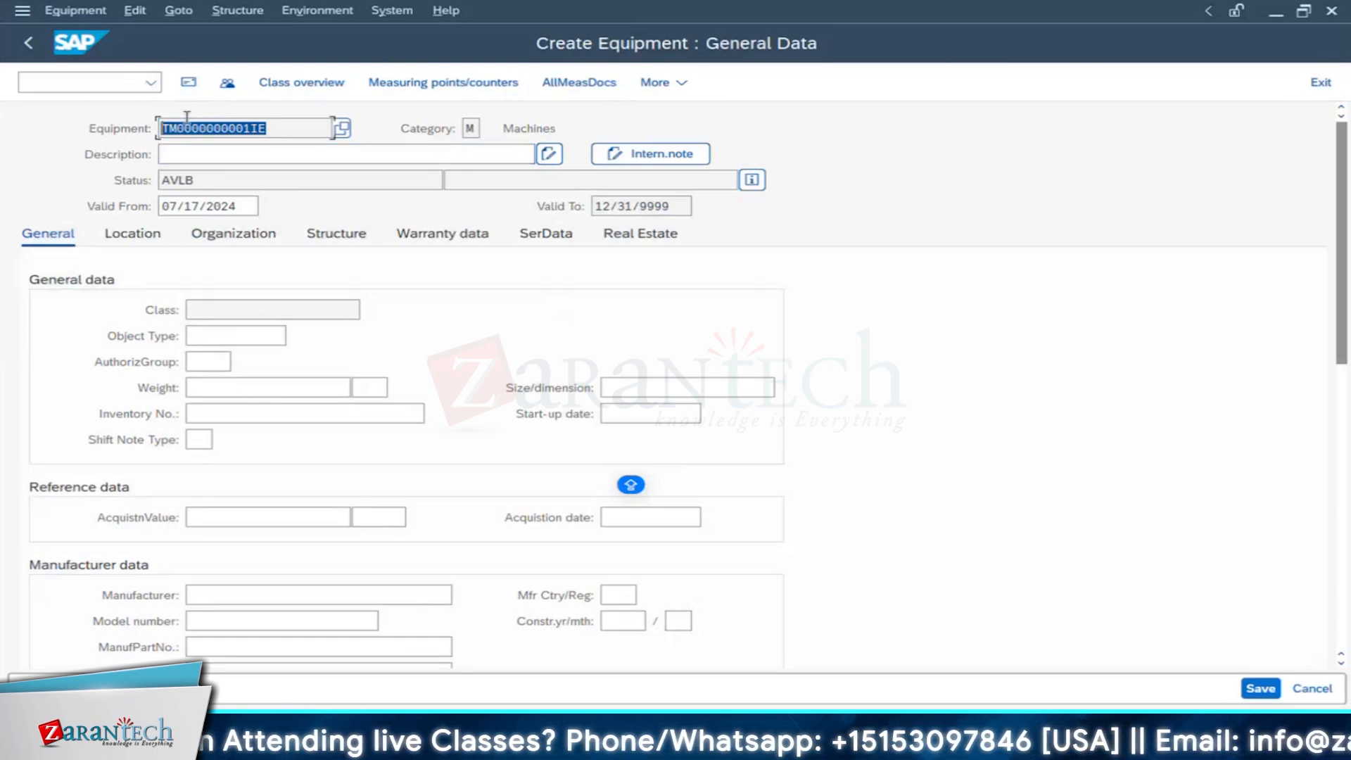
Step: Enter BOILER FEED PUMP - 01 as the equipment's description
click(257, 154)
text(BOIL)
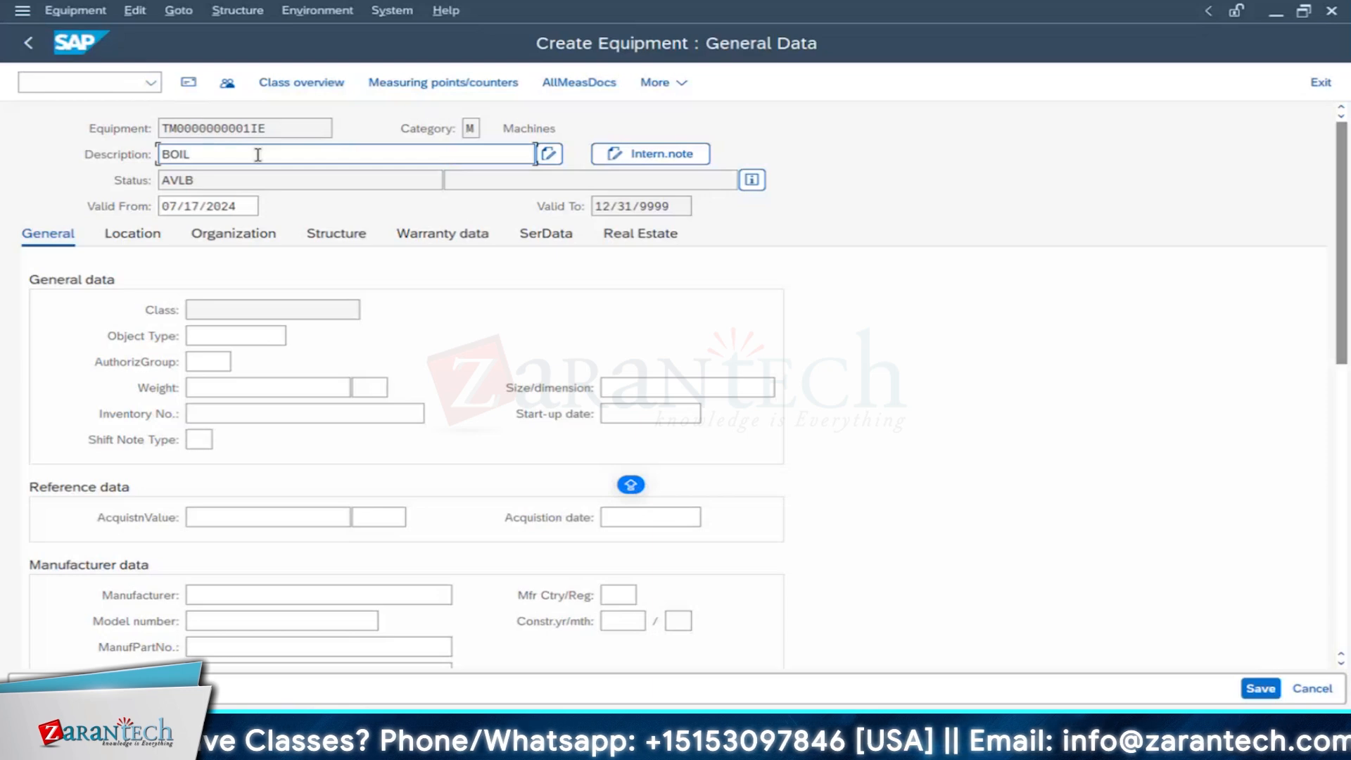
text(ER DFEE)
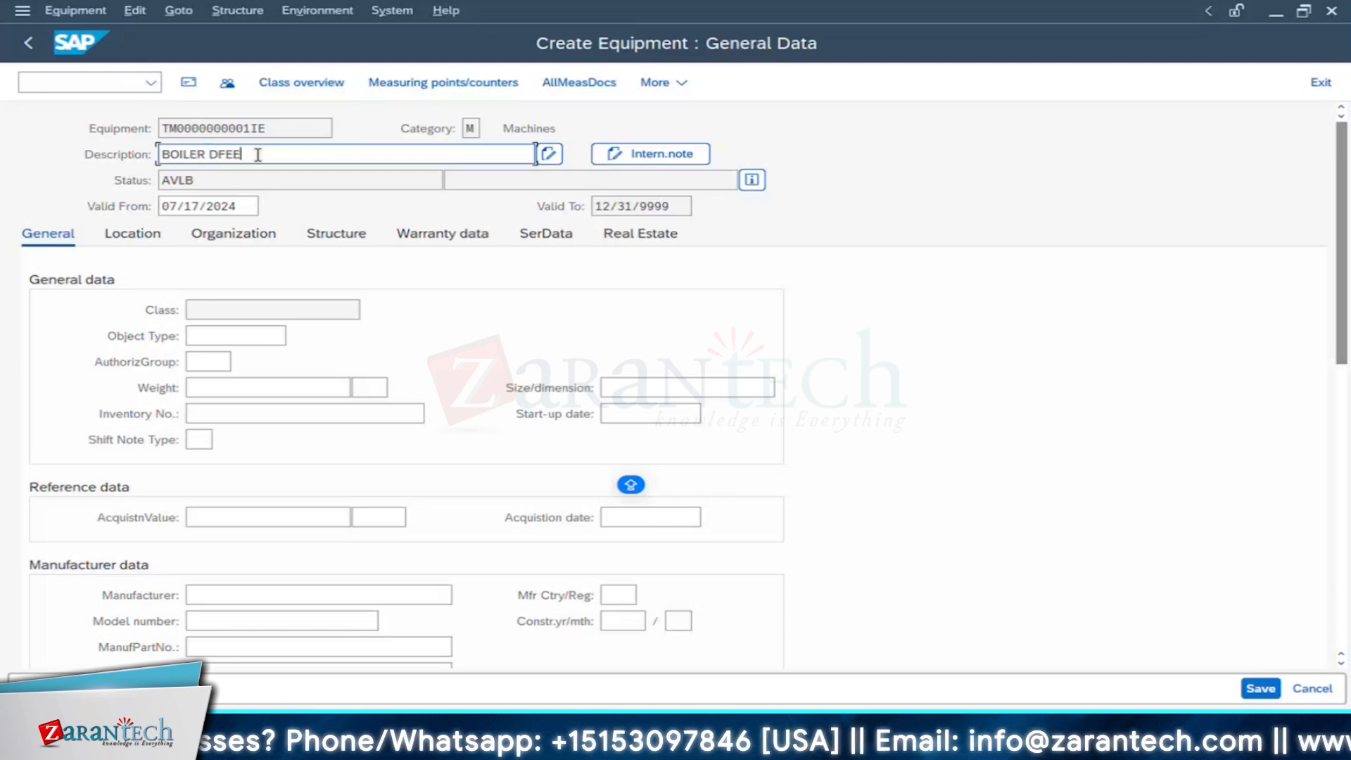
key(BackSpace)
key(BackSpace)
key(BackSpace)
key(BackSpace)
text(F)
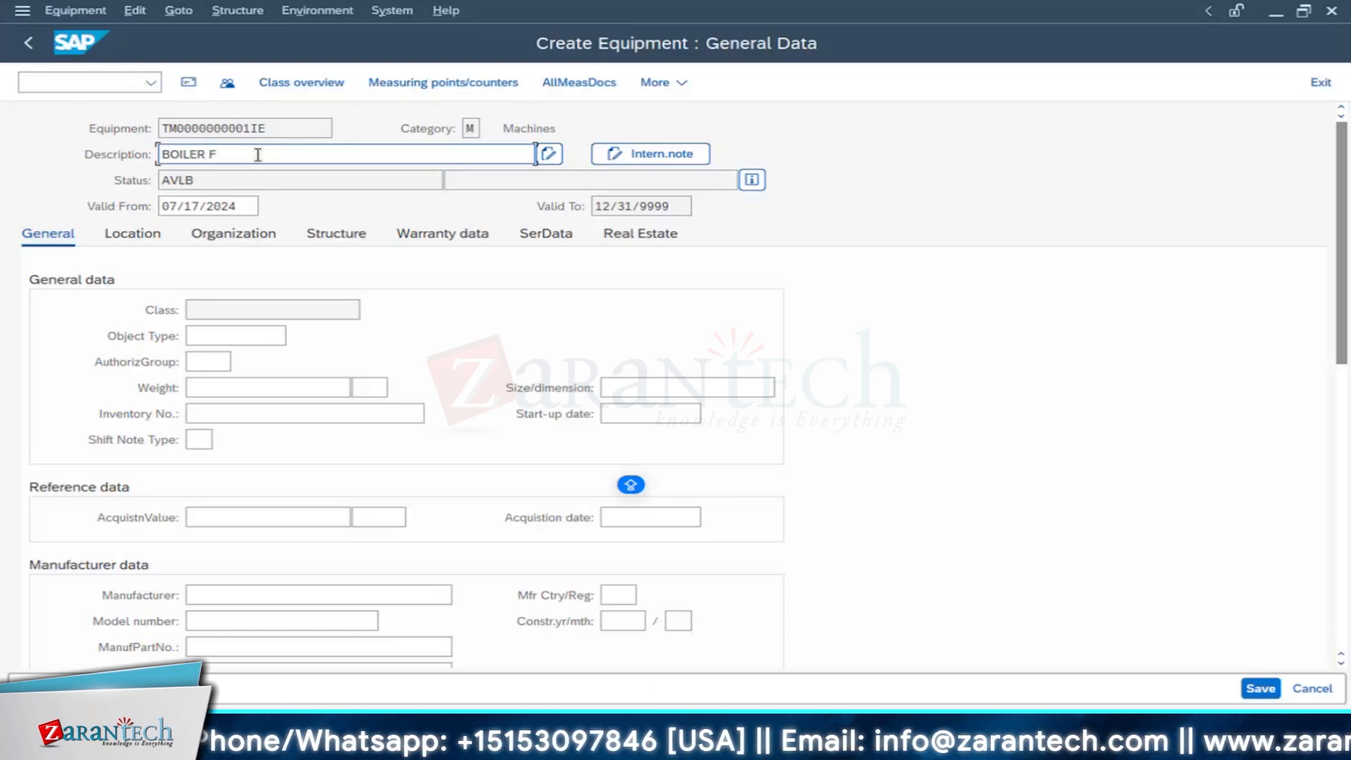
text(EED PUMP)
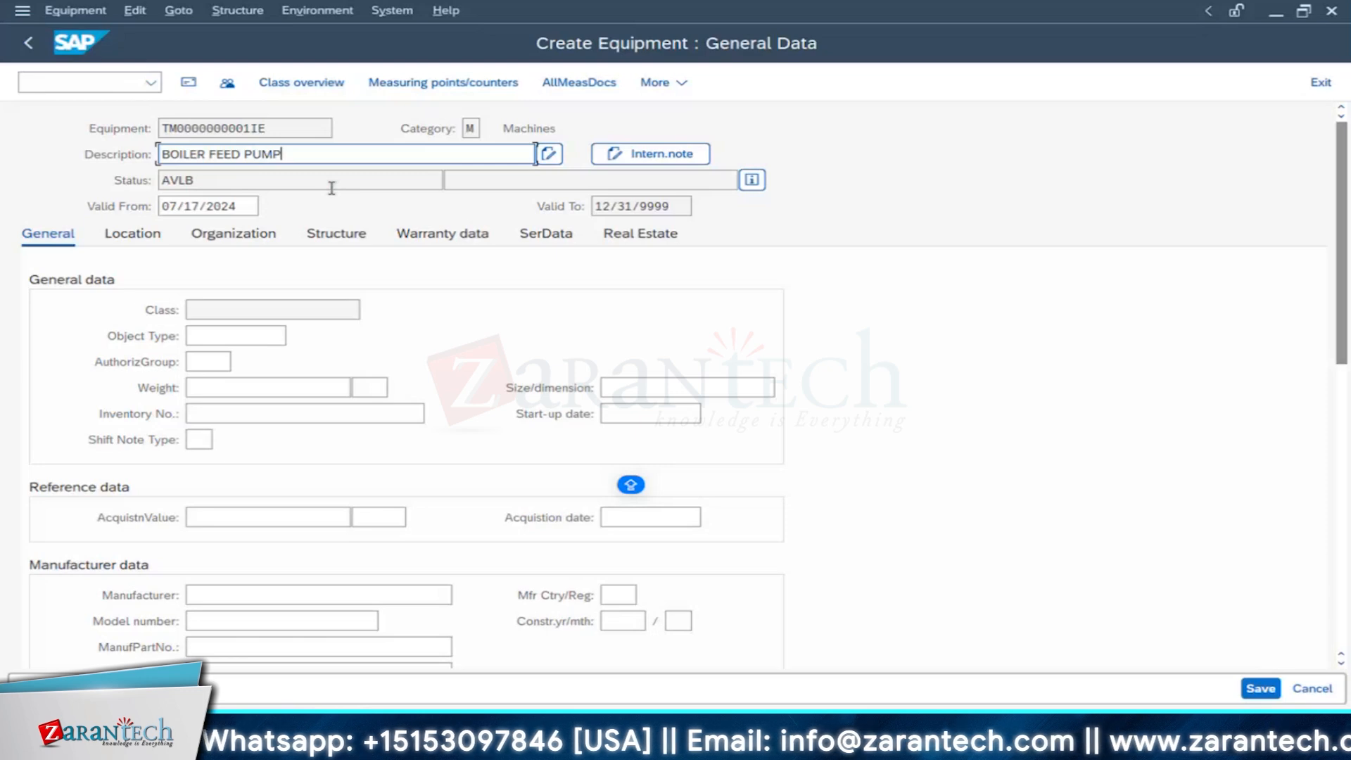
text( - 01)
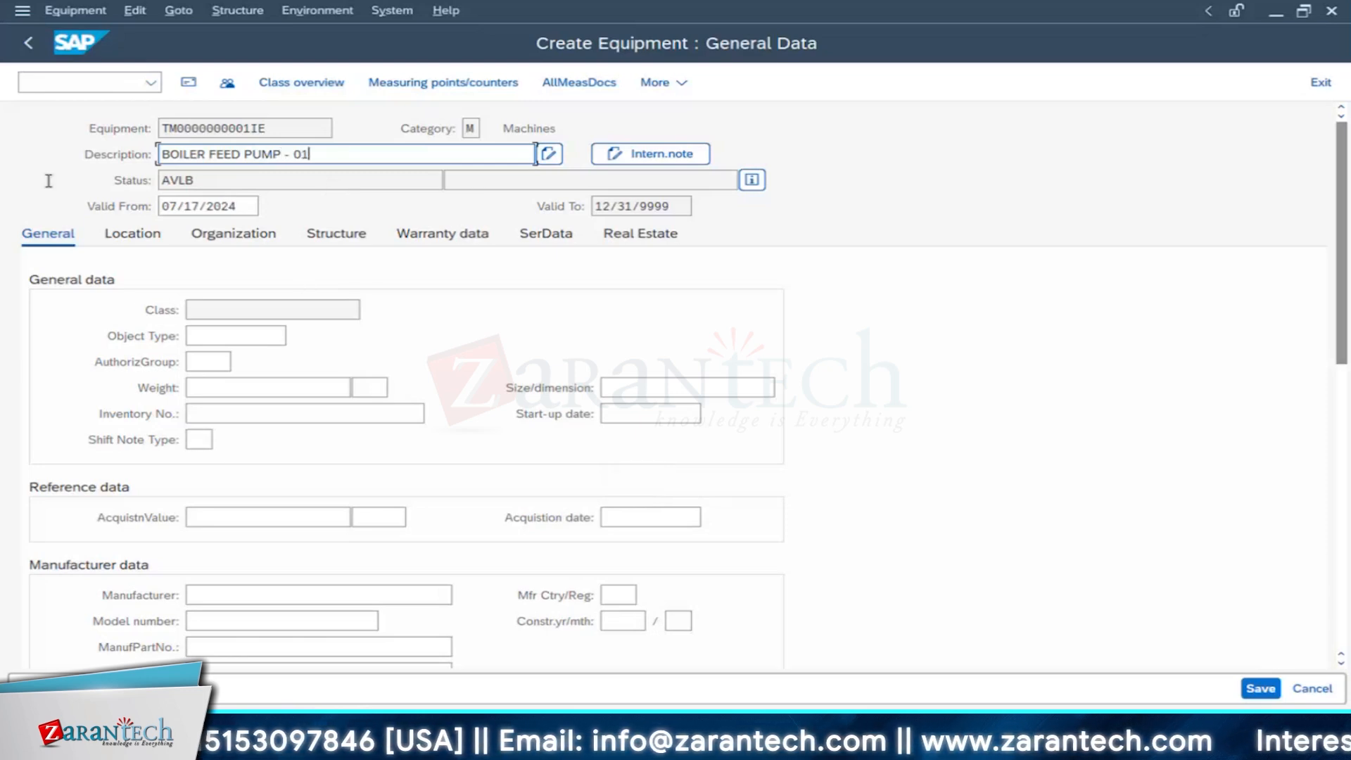
Step: View the equipment's system status details and return to its general data
key(Tab)
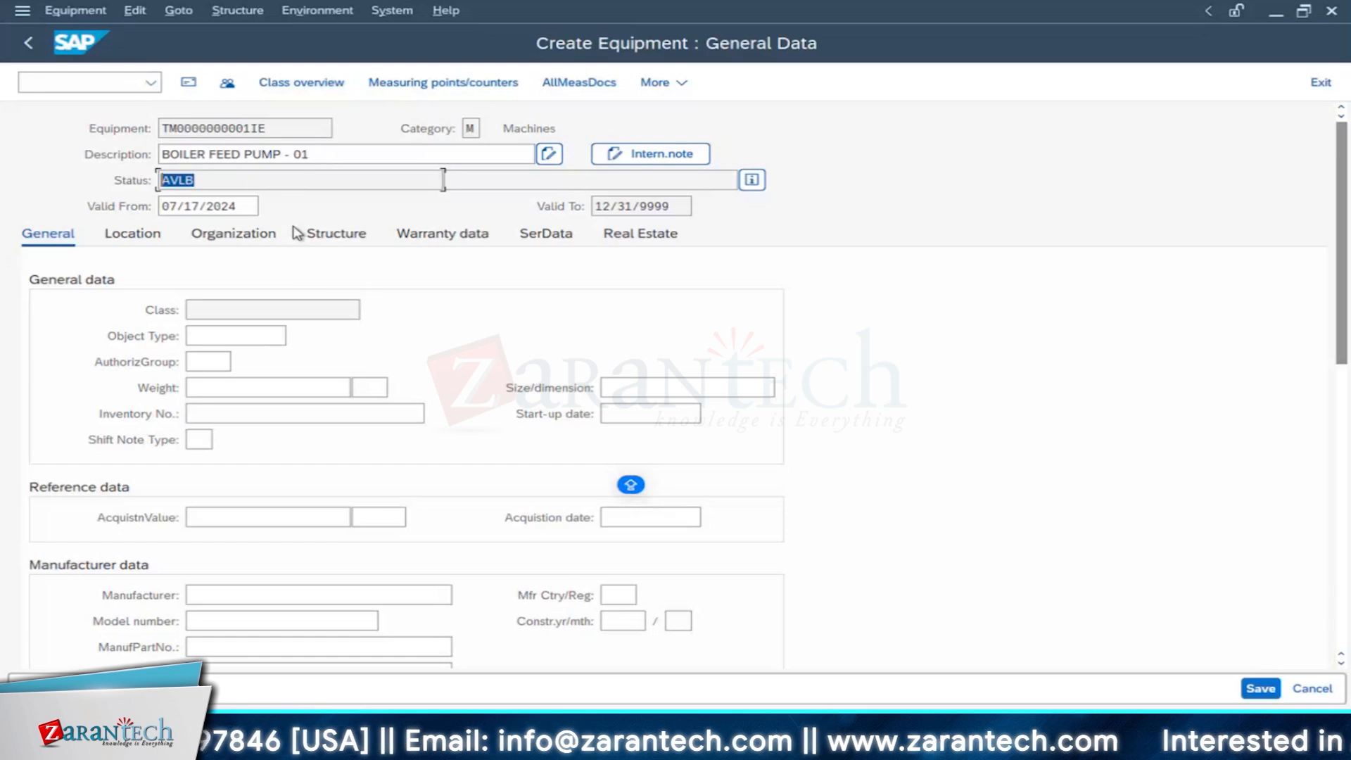
click(752, 180)
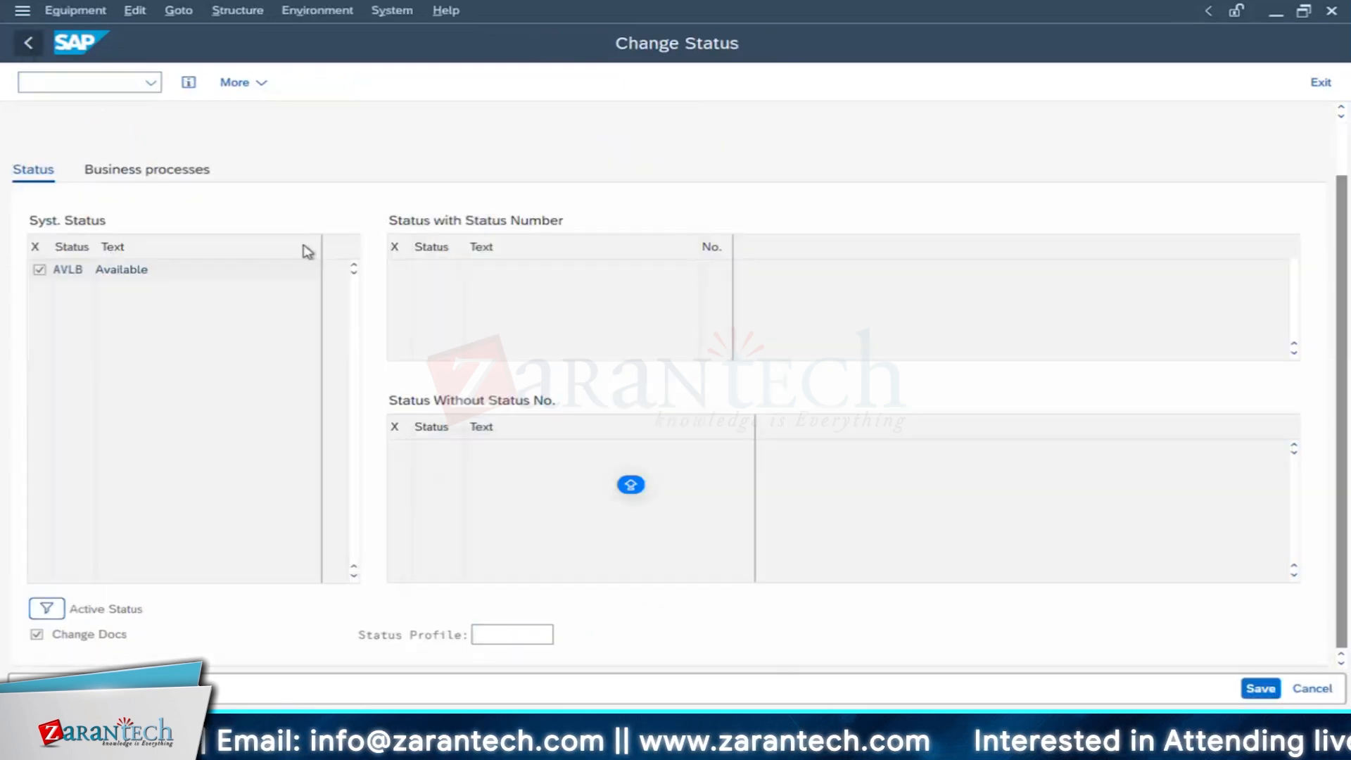
key(F3)
Step: Assign object type 1003 (BOILER FEED PMP) and authorization group 3000 in the equipment's general data
click(233, 336)
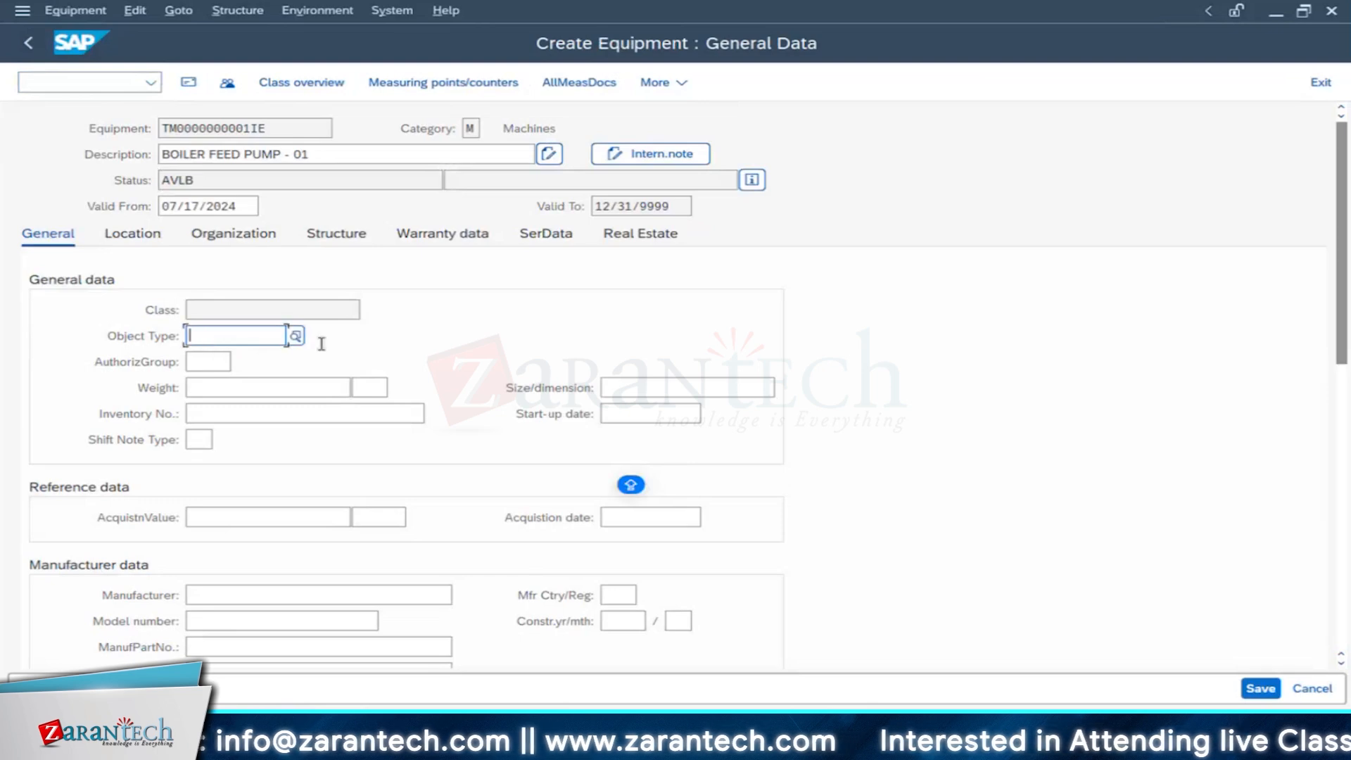
click(296, 338)
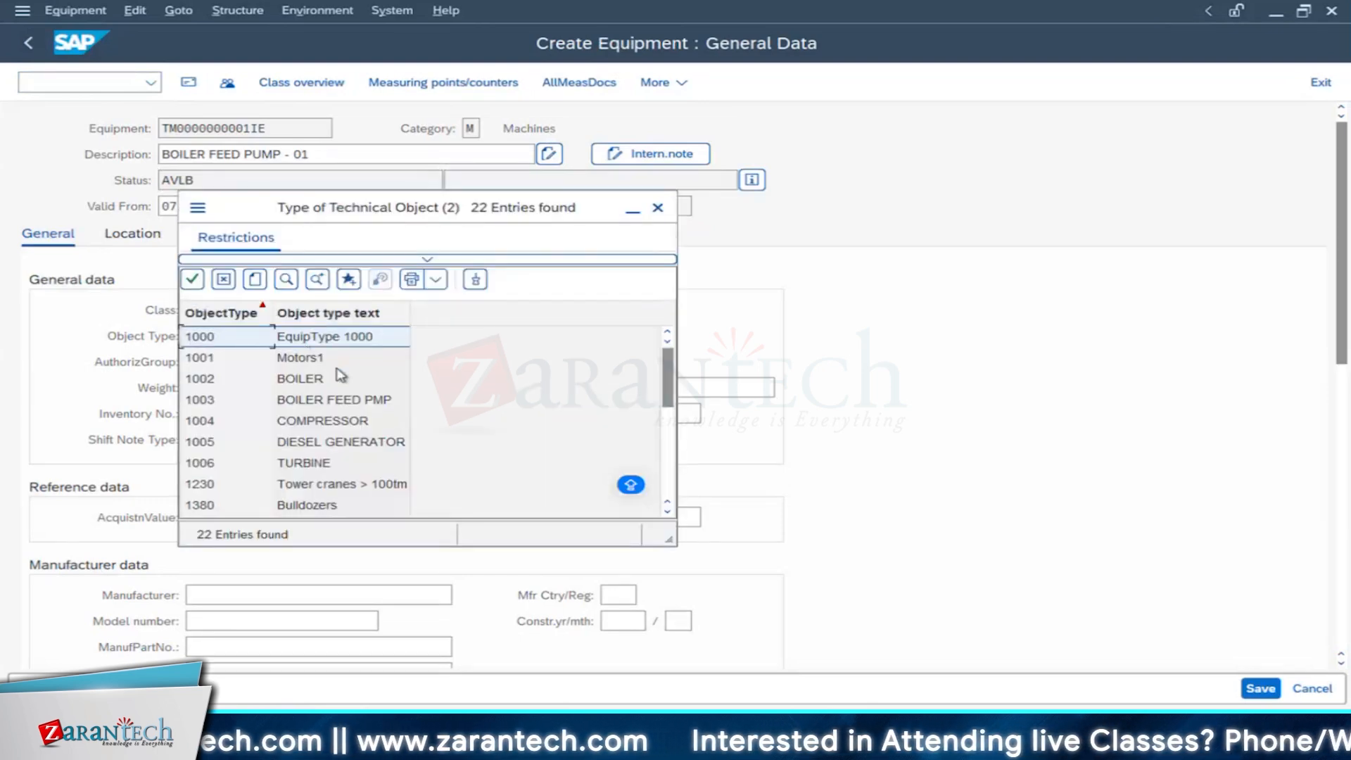
click(339, 401)
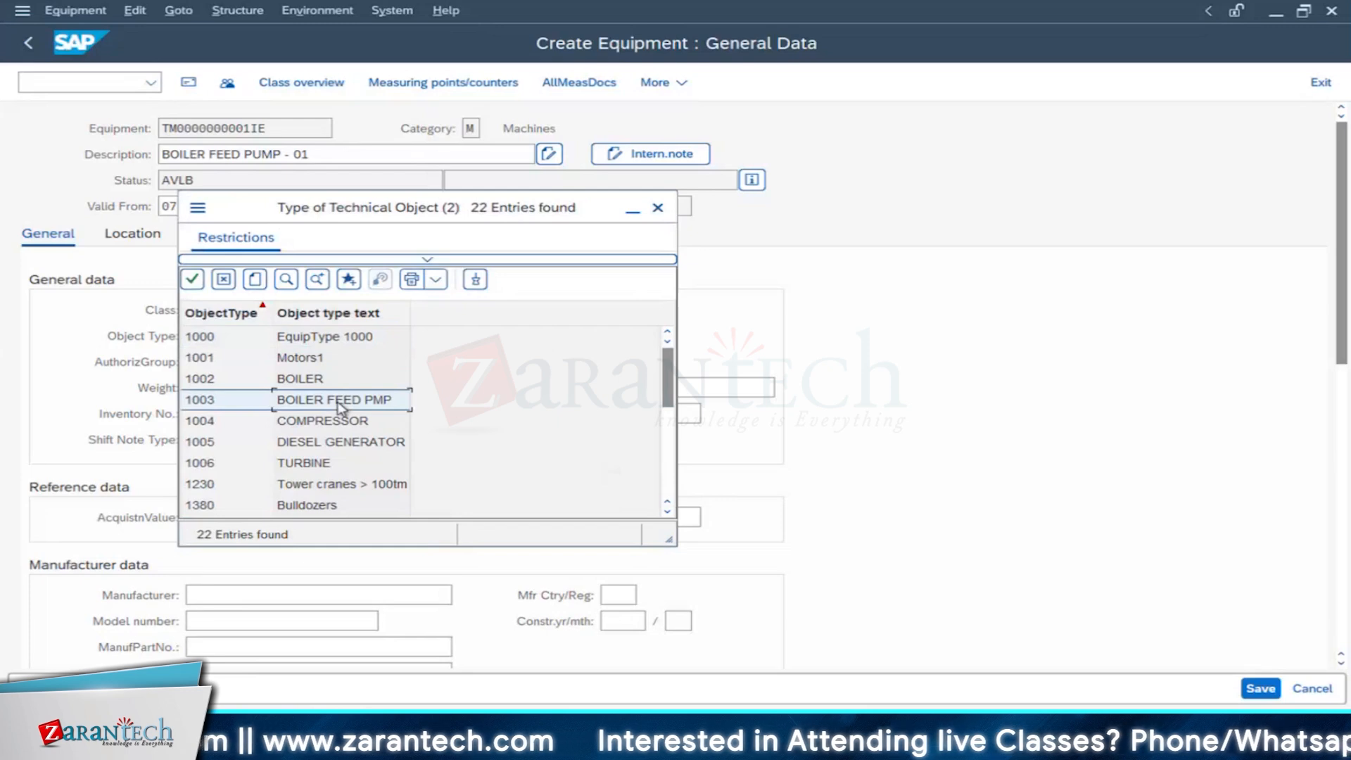
double_click(340, 401)
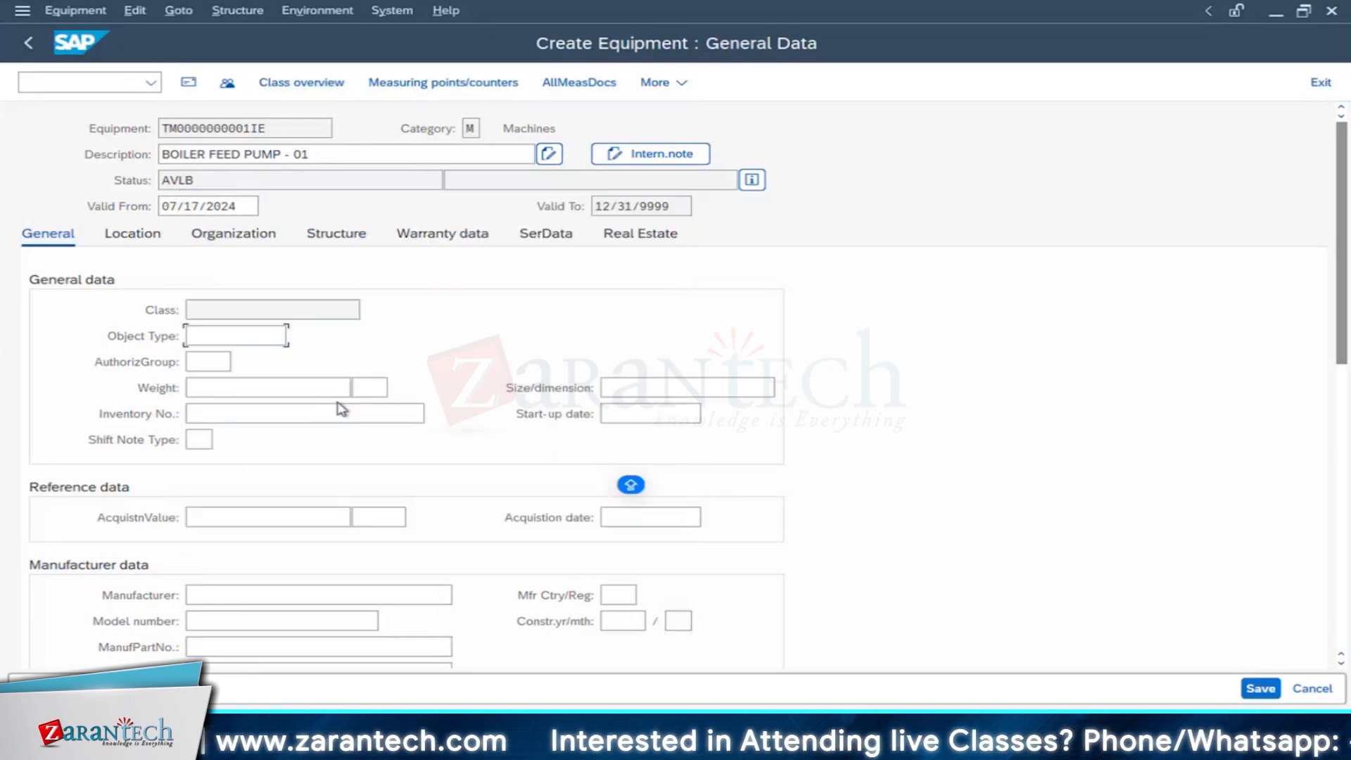
click(211, 363)
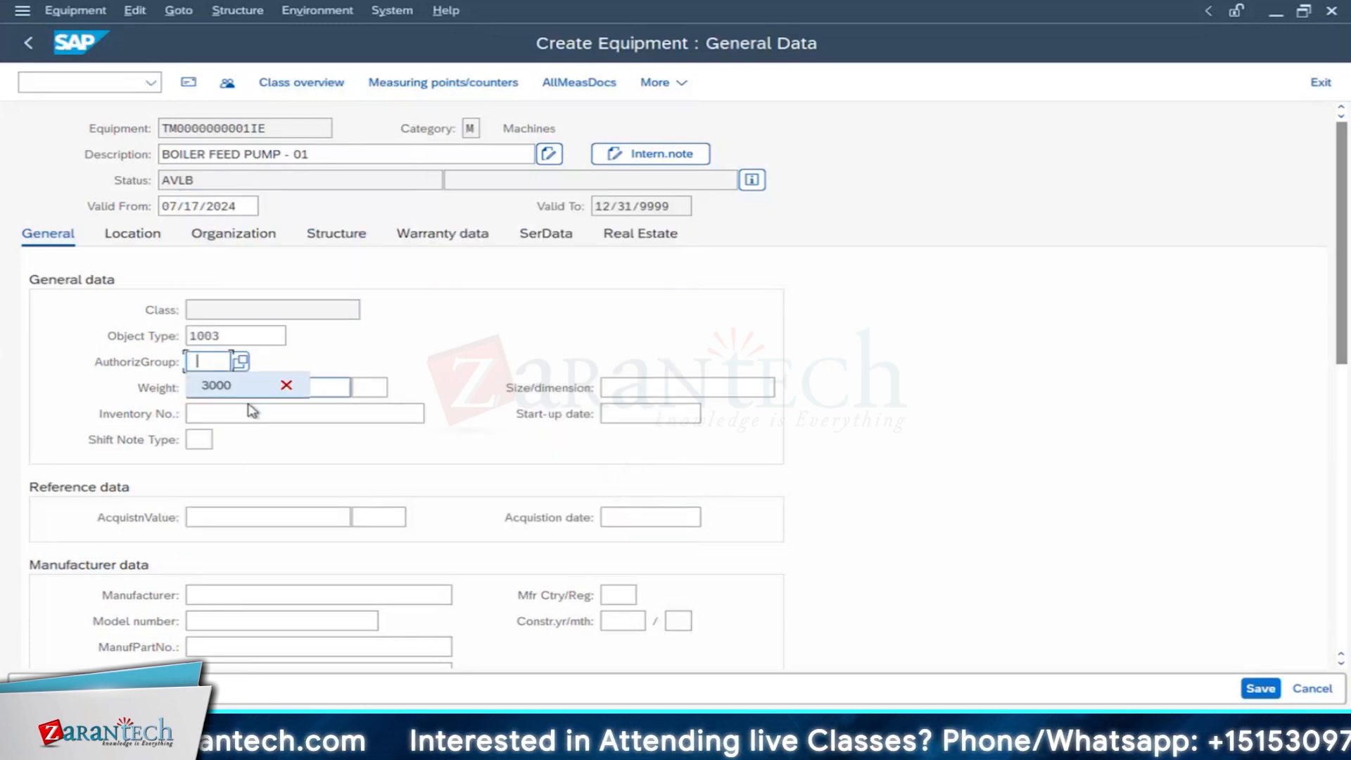
click(243, 387)
Step: Enter a weight of 100 KG, size/dimension 20X20X20 and start-up date 01/01/1900 for the equipment
click(257, 388)
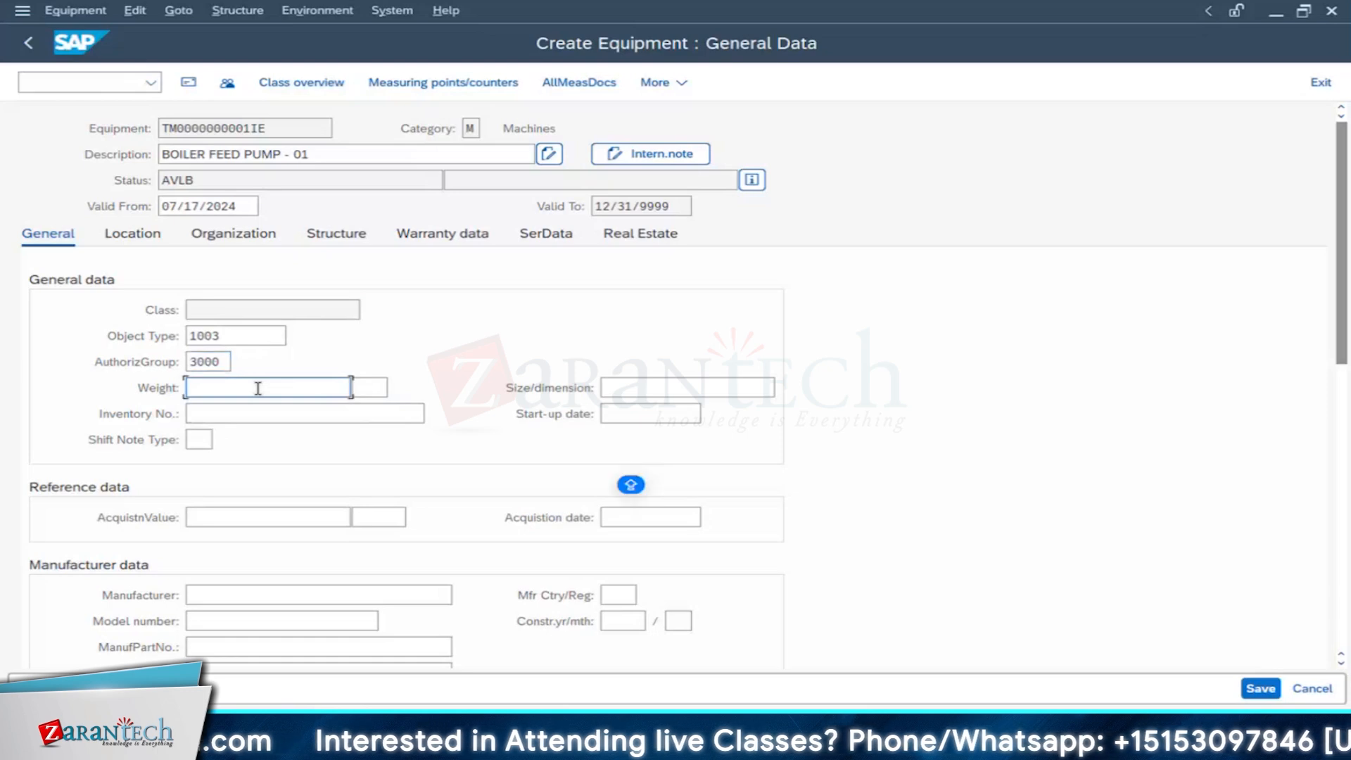
text(100)
key(Tab)
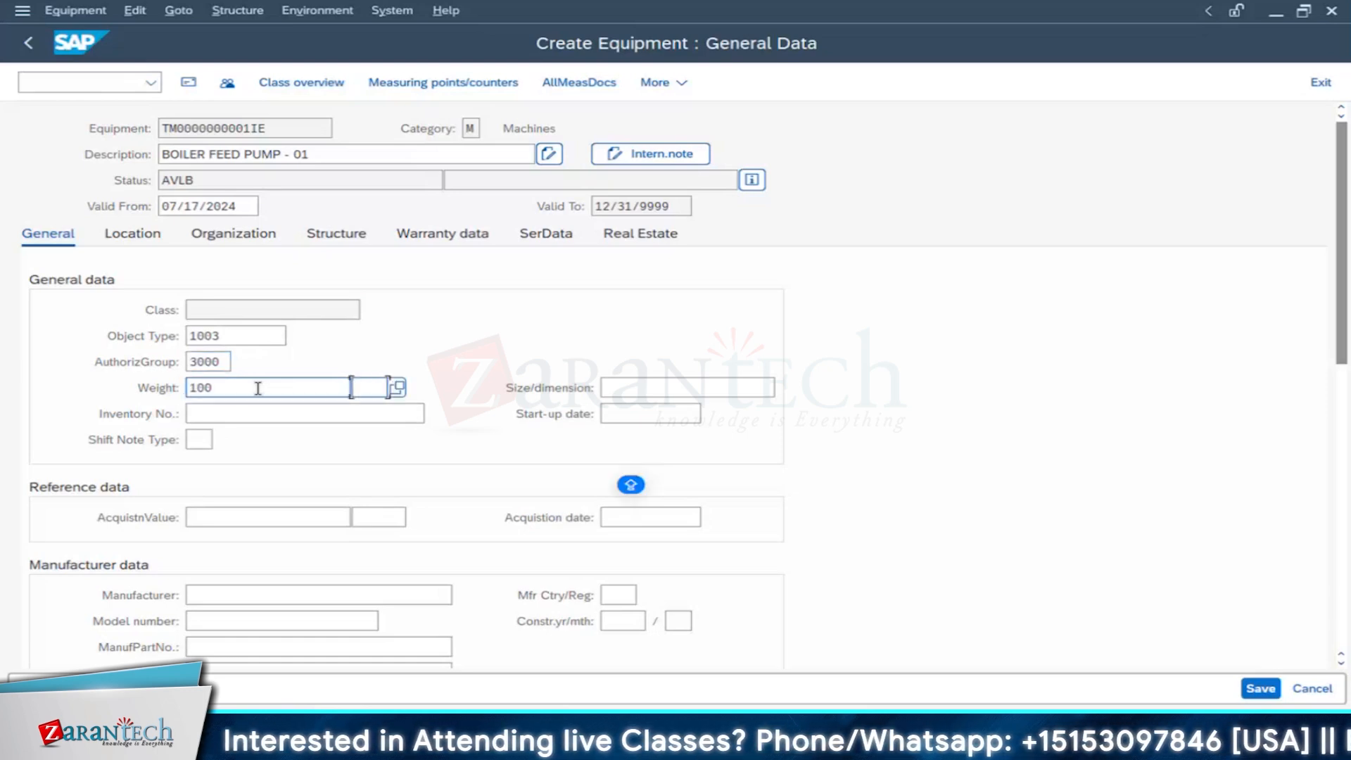
text(KG)
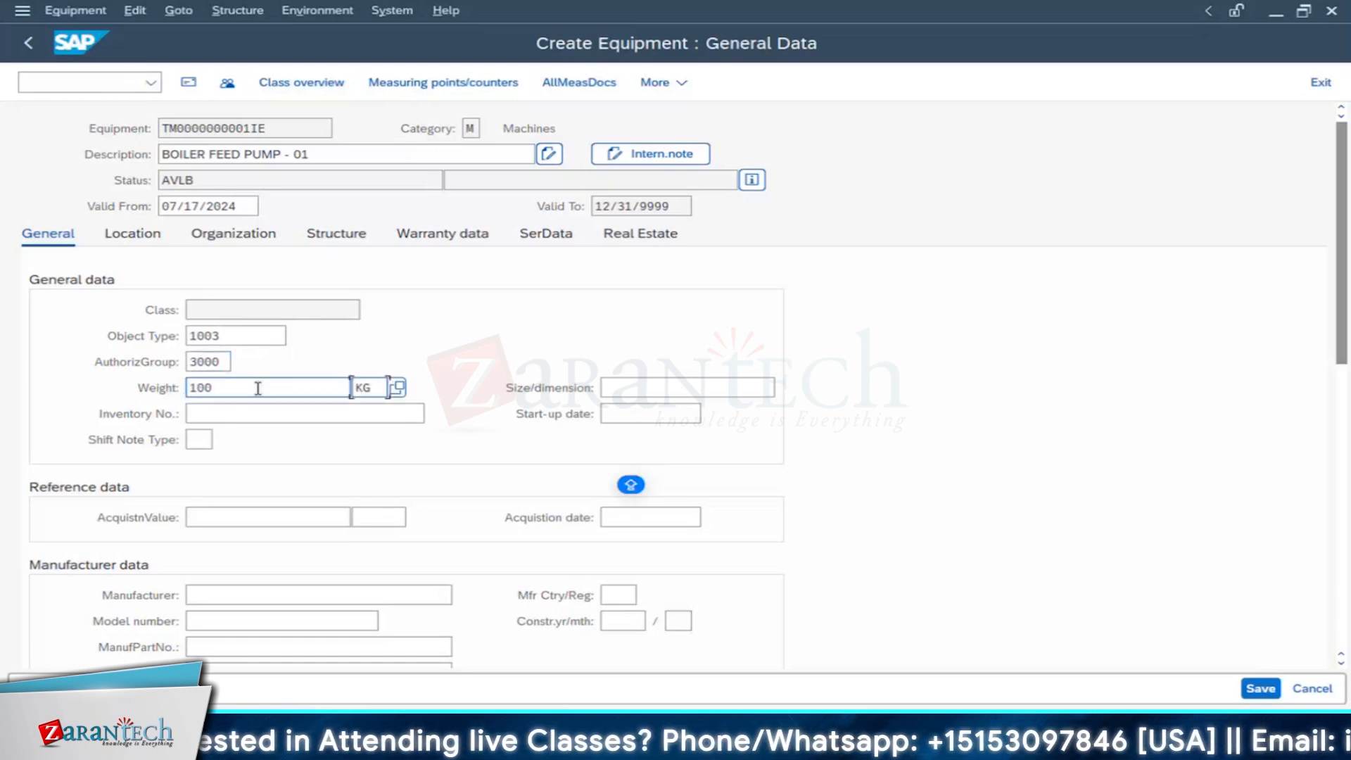
key(Tab)
text(20)
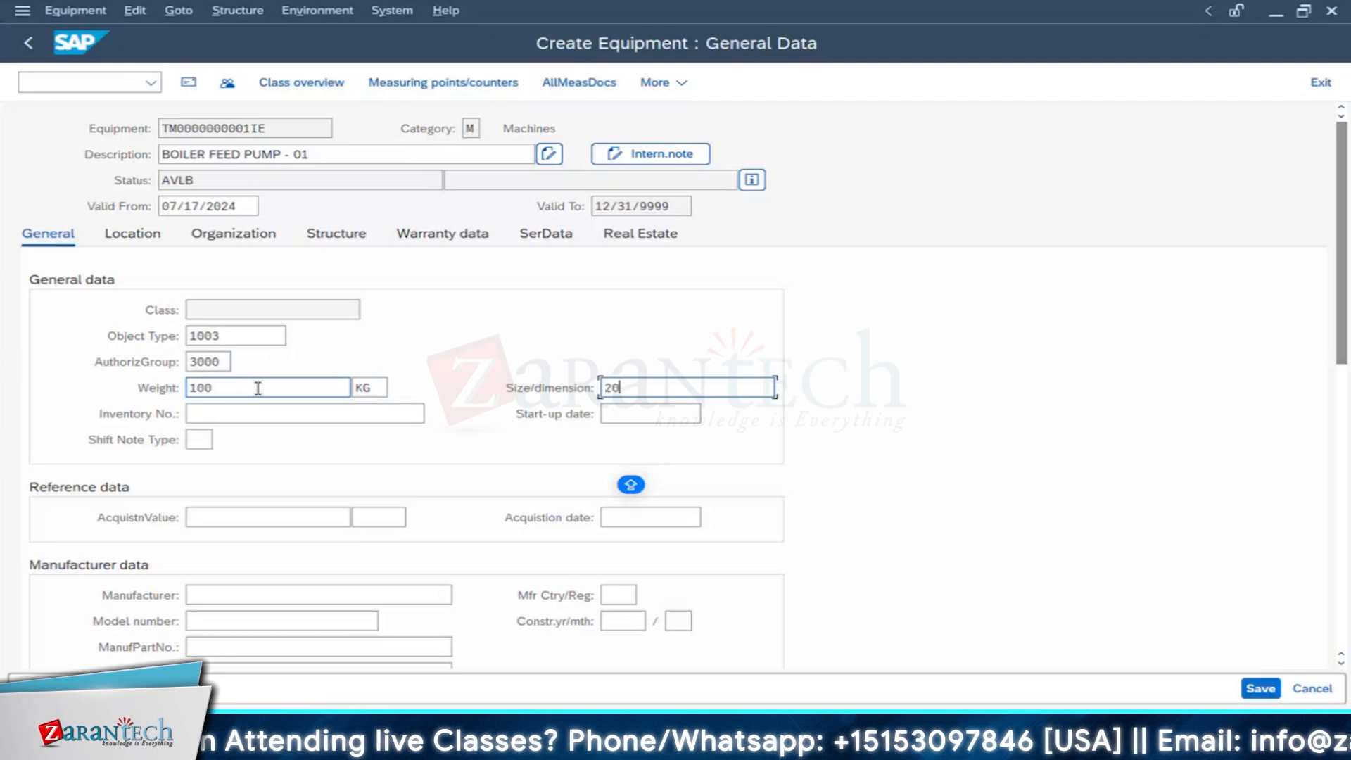
text(X20)
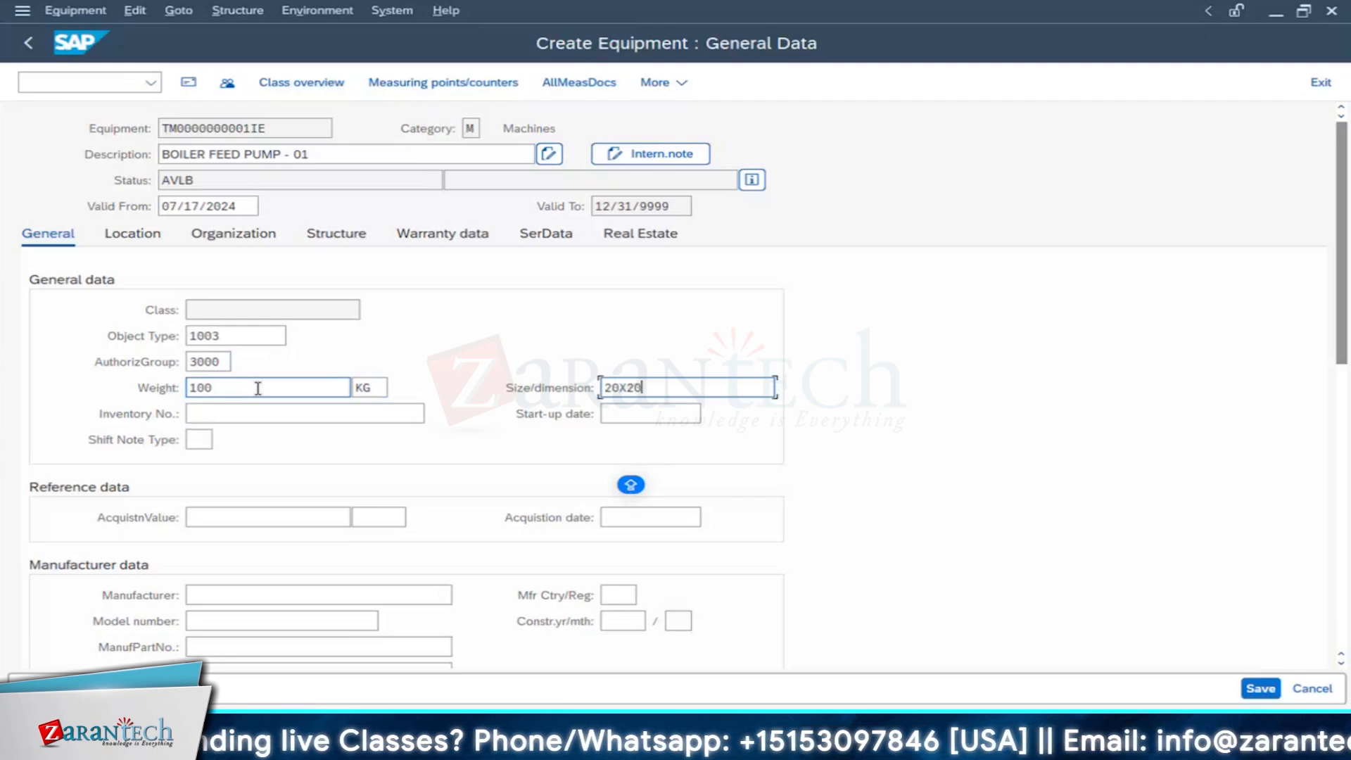
text(X20)
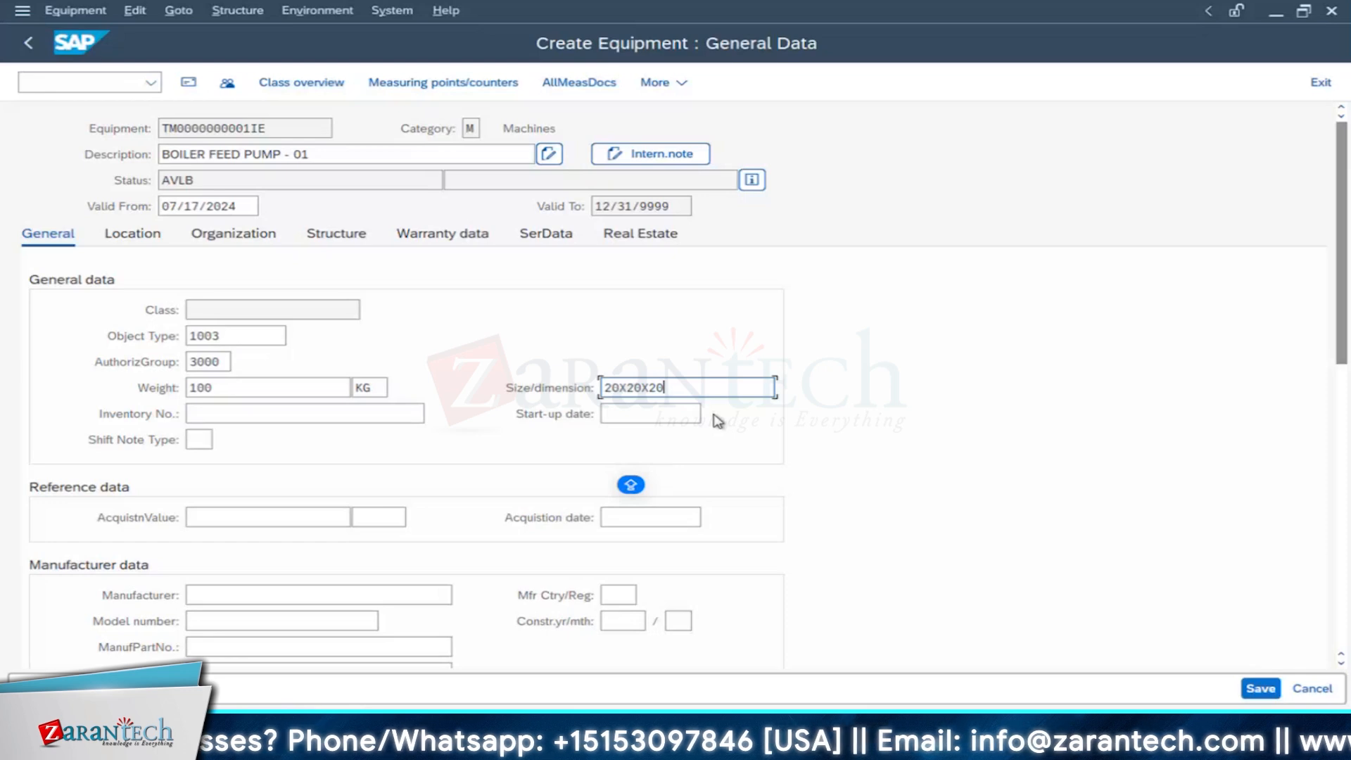
click(611, 415)
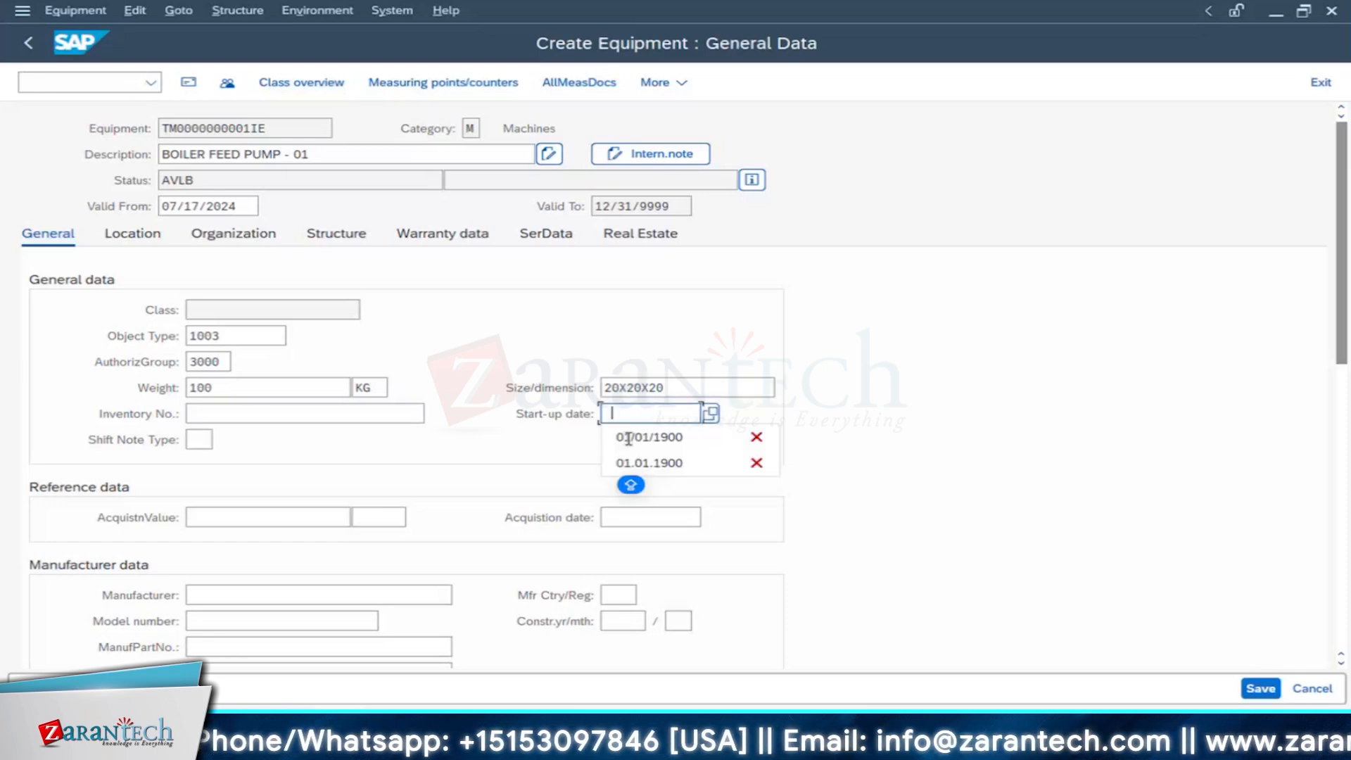
click(628, 438)
Step: Set the equipment's acquisition value to 1000 EUR and its acquisition date to 01/01/1900 in the reference data
scroll(361, 500, down, 1)
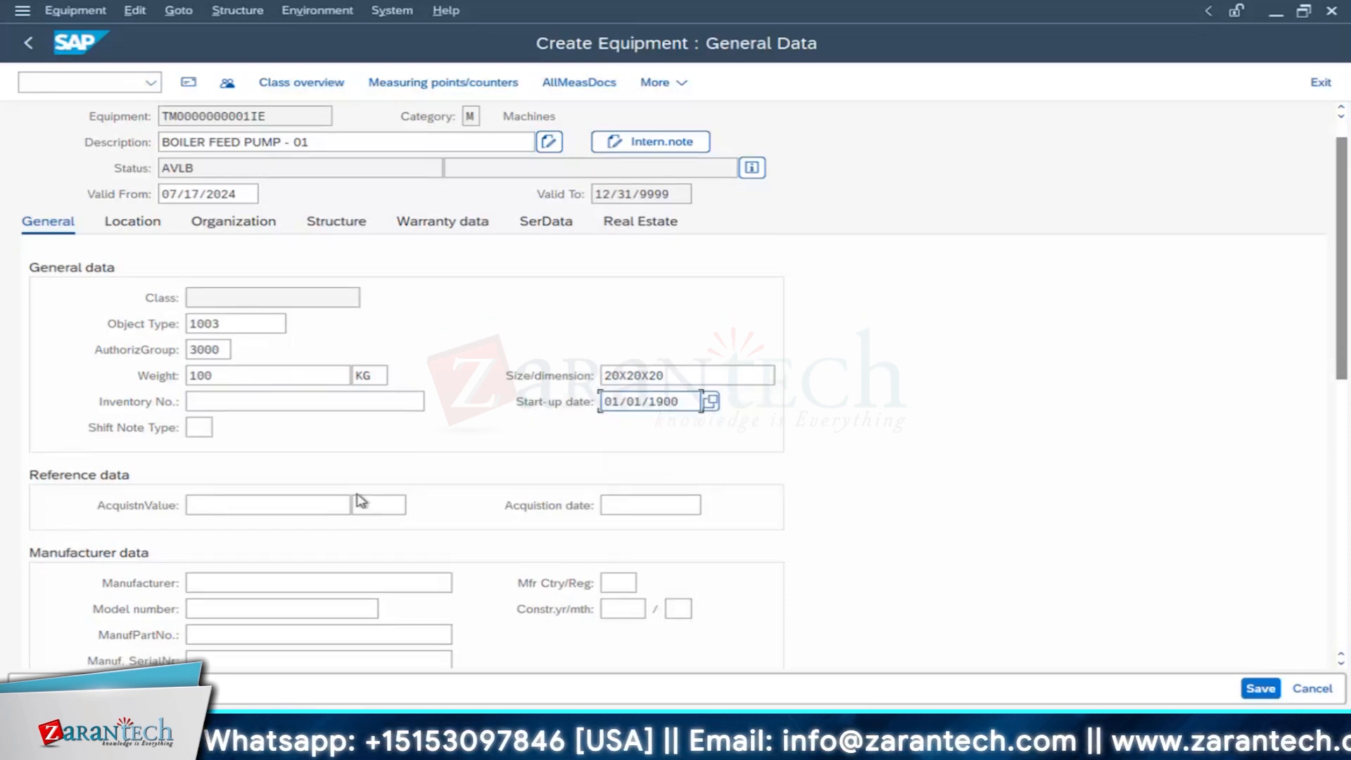
scroll(361, 501, down, 1)
click(254, 481)
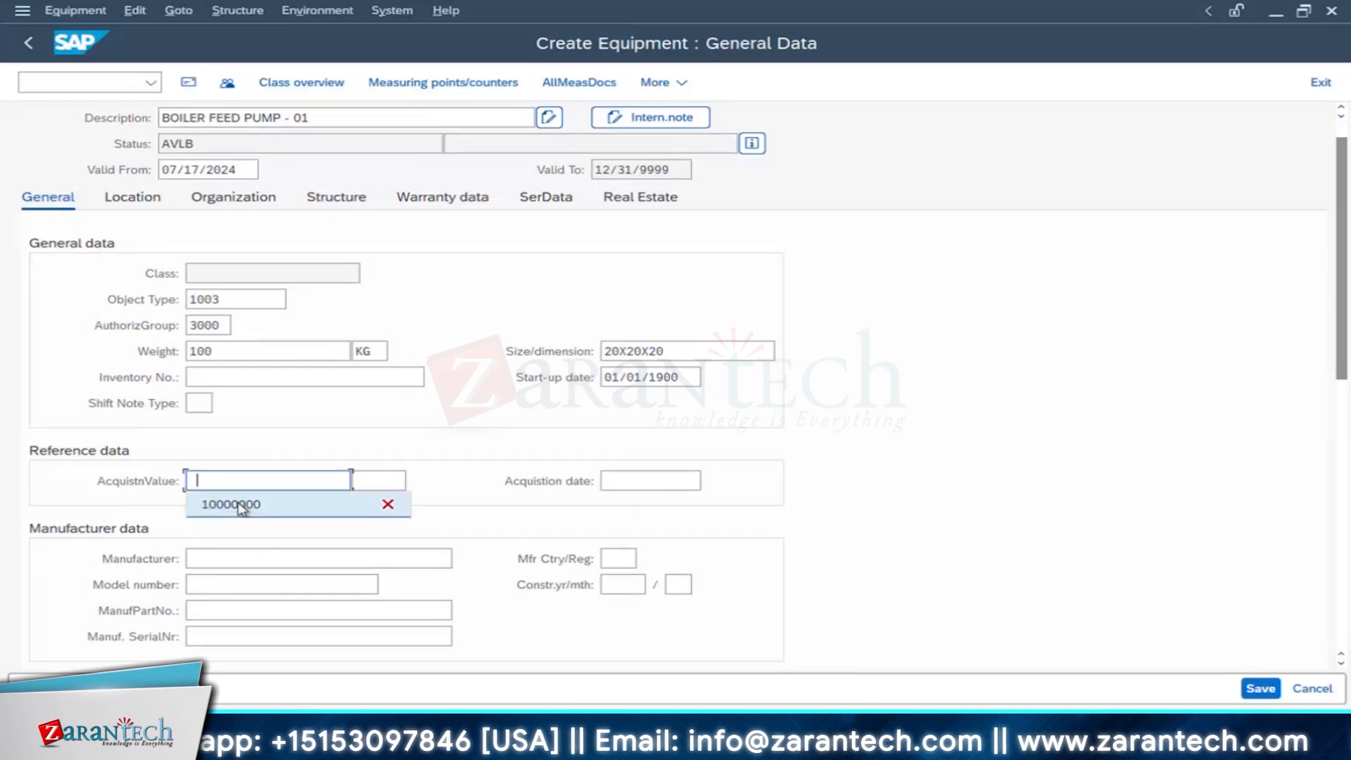
click(242, 508)
key(Left)
key(Left)
key(Left)
key(Left)
key(shift+End)
key(BackSpace)
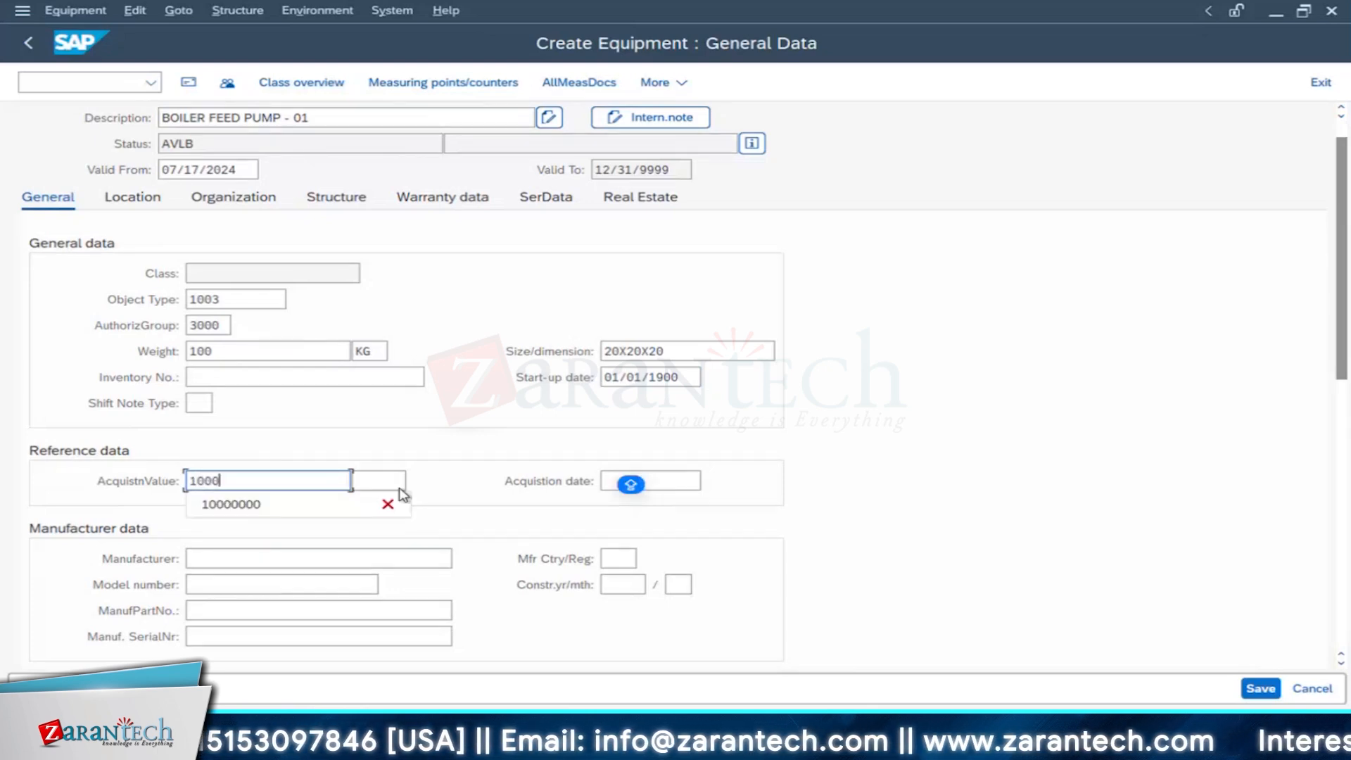
click(373, 483)
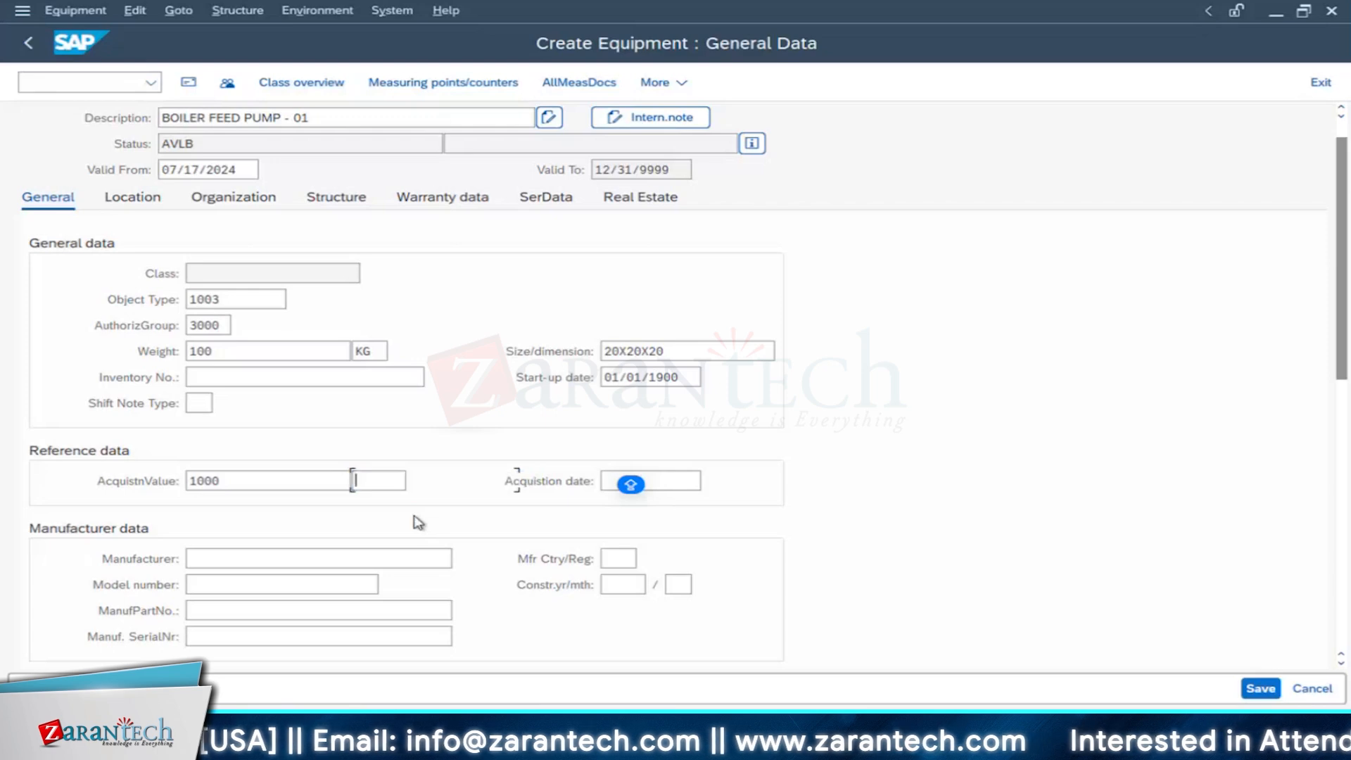
text(EUR)
key(Tab)
click(665, 504)
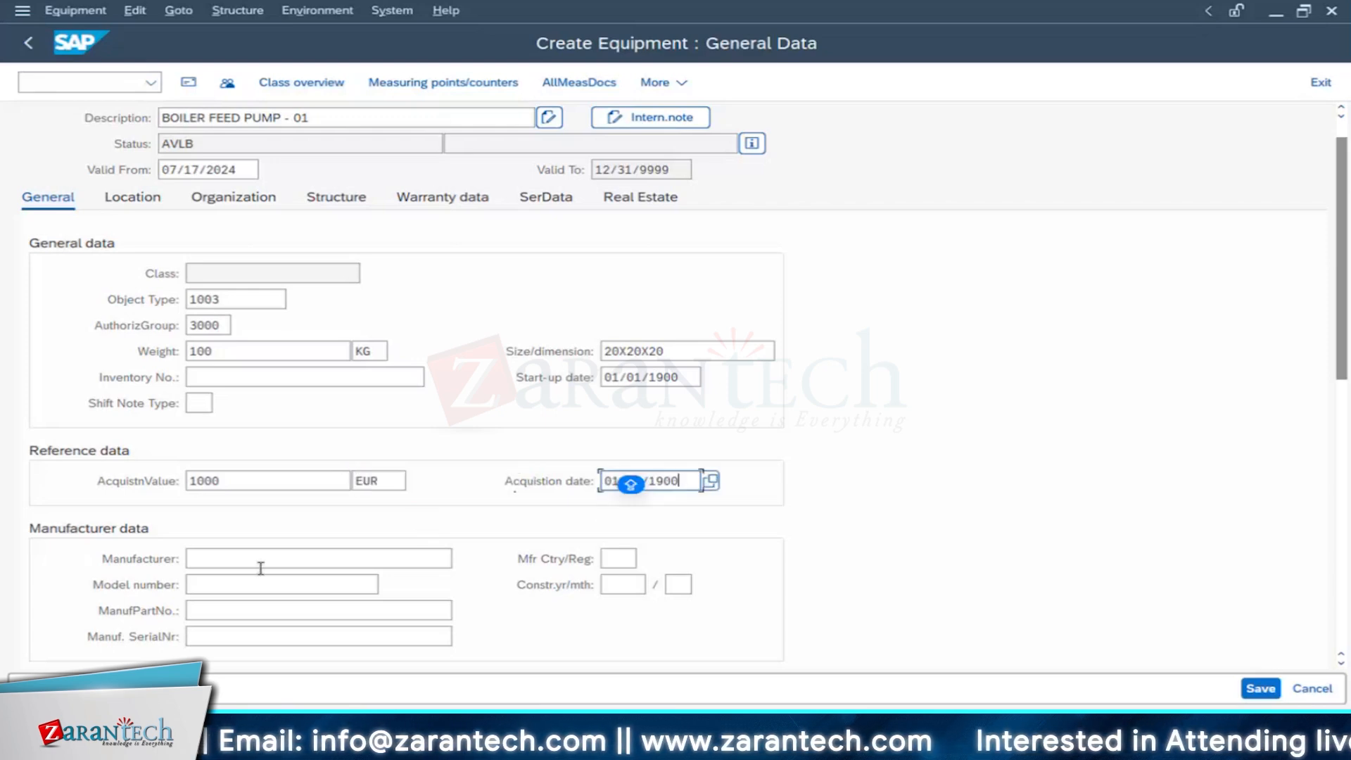
Step: Enter SIEMENS as the manufacturer and 12345 as the model number in the manufacturer data
click(248, 562)
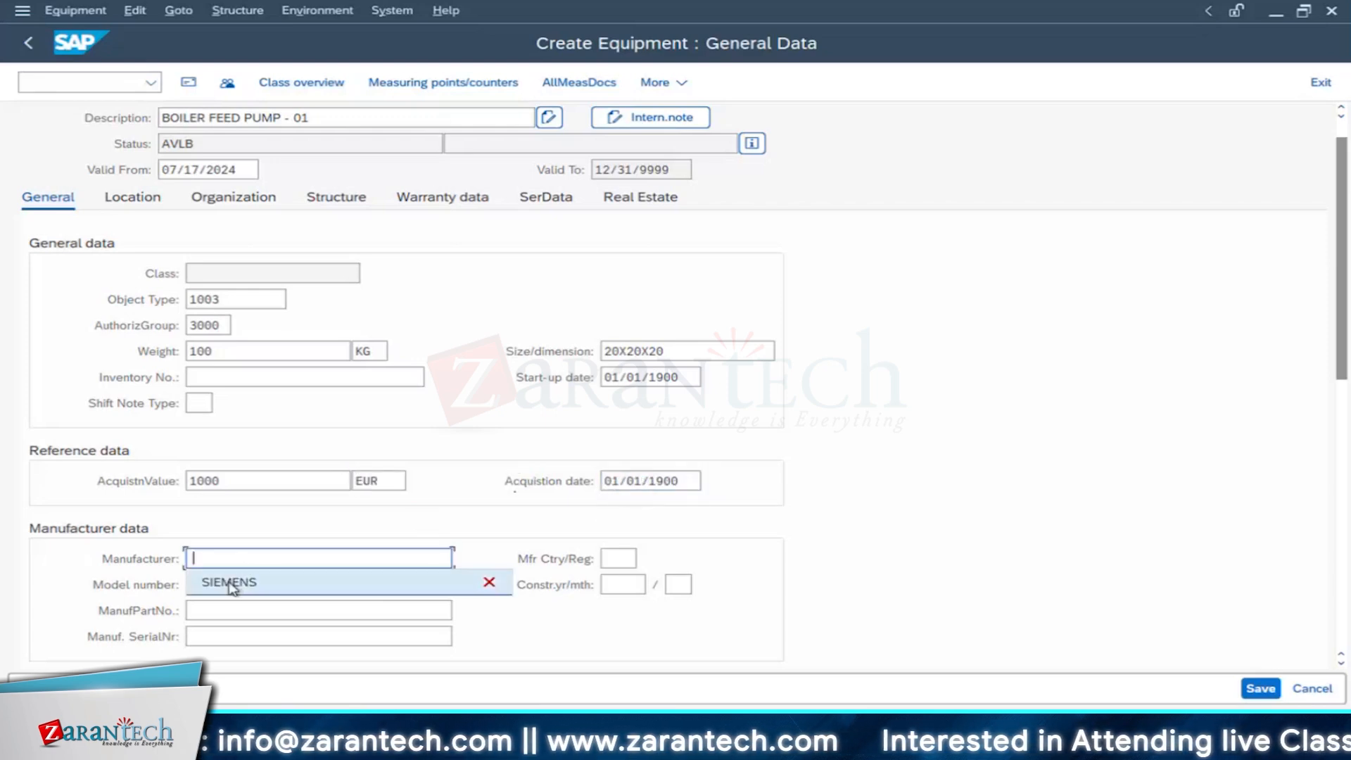
click(232, 582)
click(232, 585)
click(225, 611)
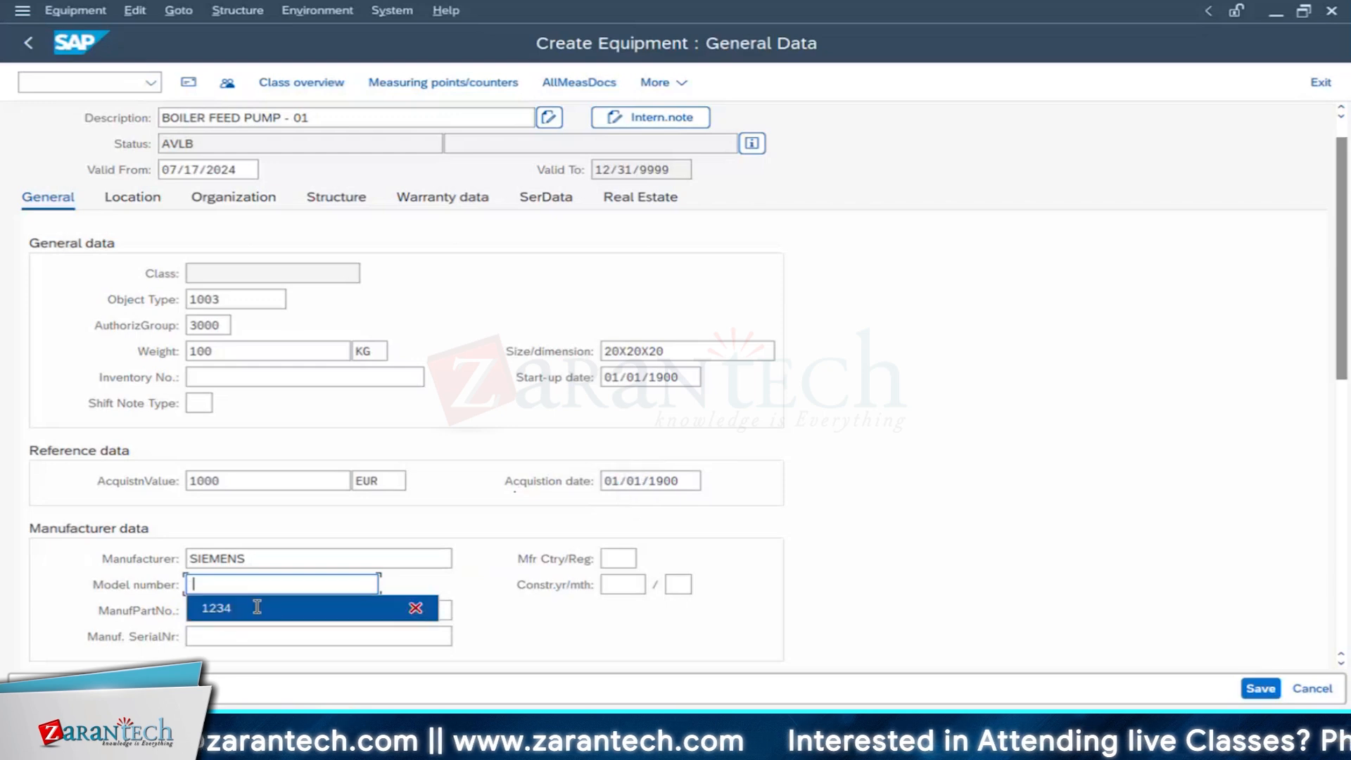
text(5)
Step: Enter PUMP1234 as the manufacturer part number and 57890 as the manufacturer serial number
click(234, 612)
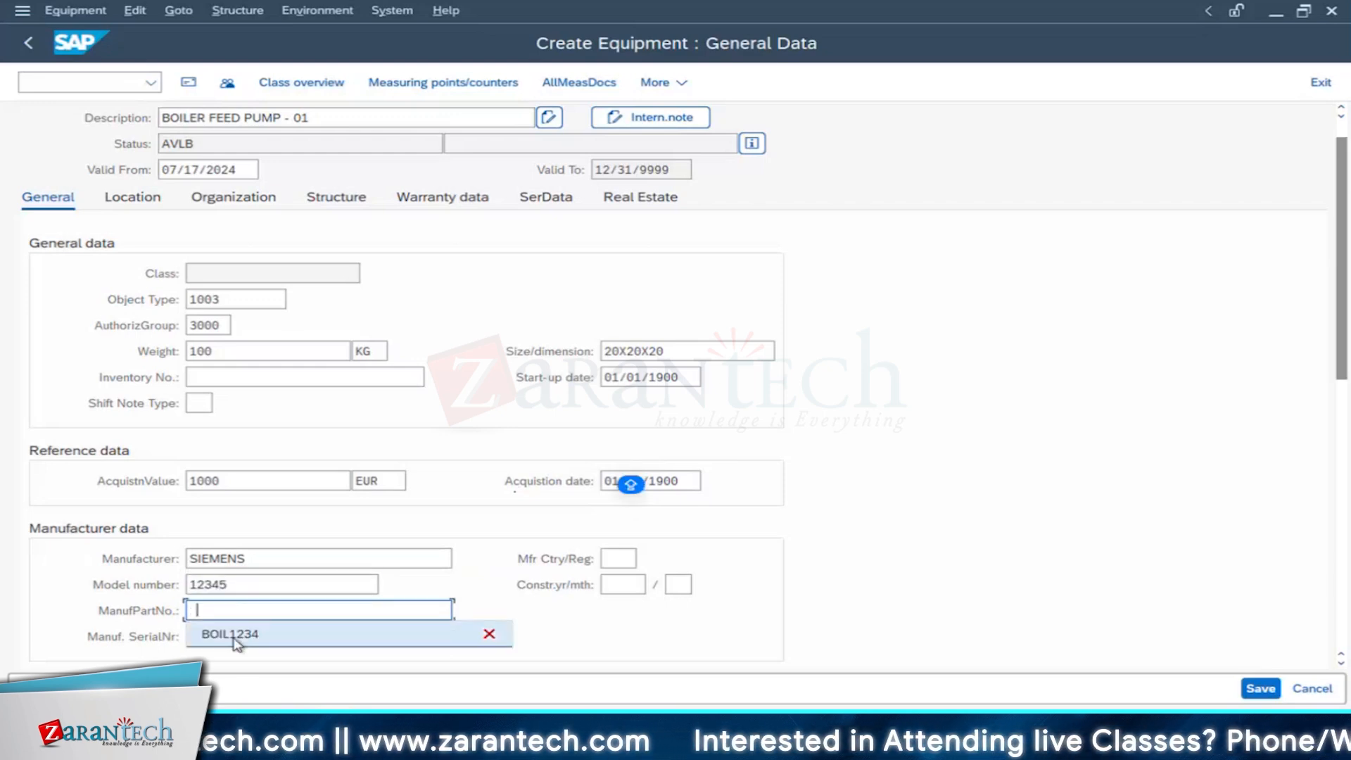
click(232, 635)
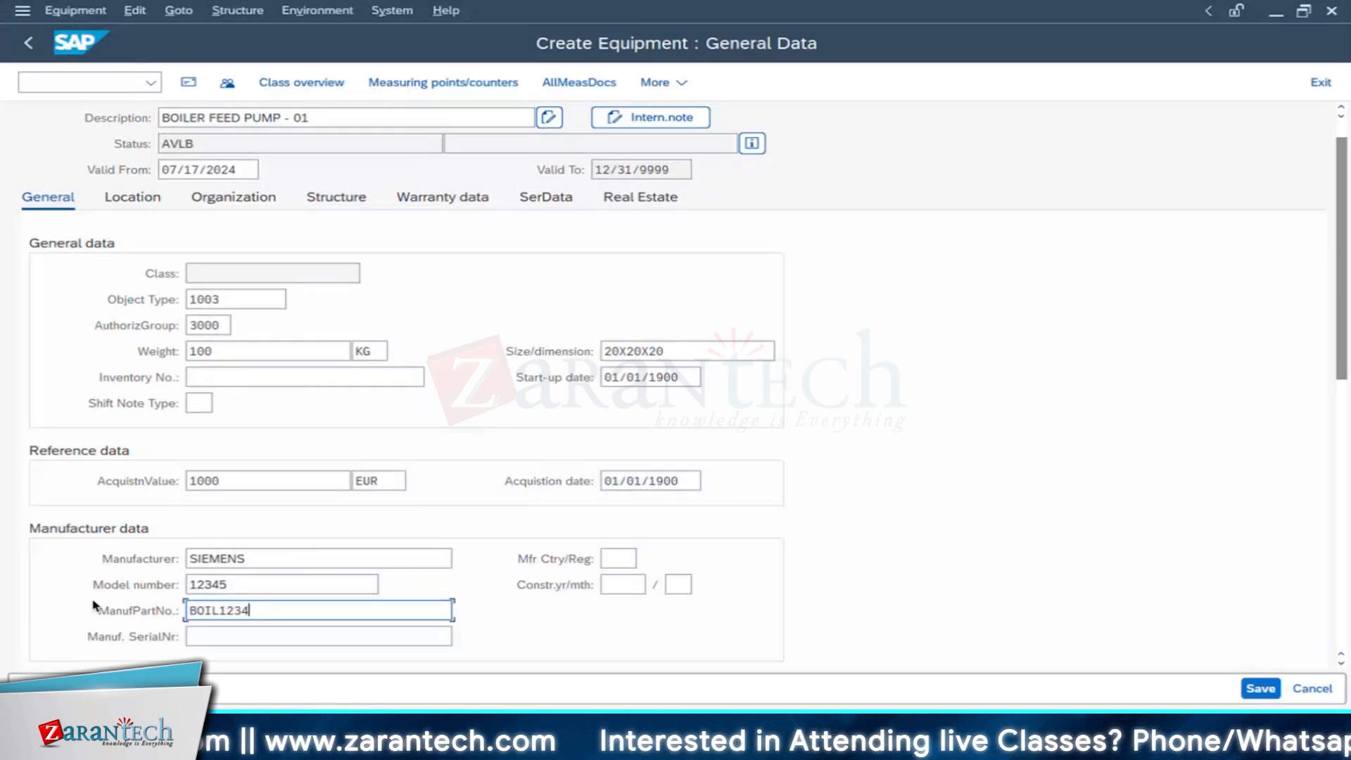
text(PUMP123)
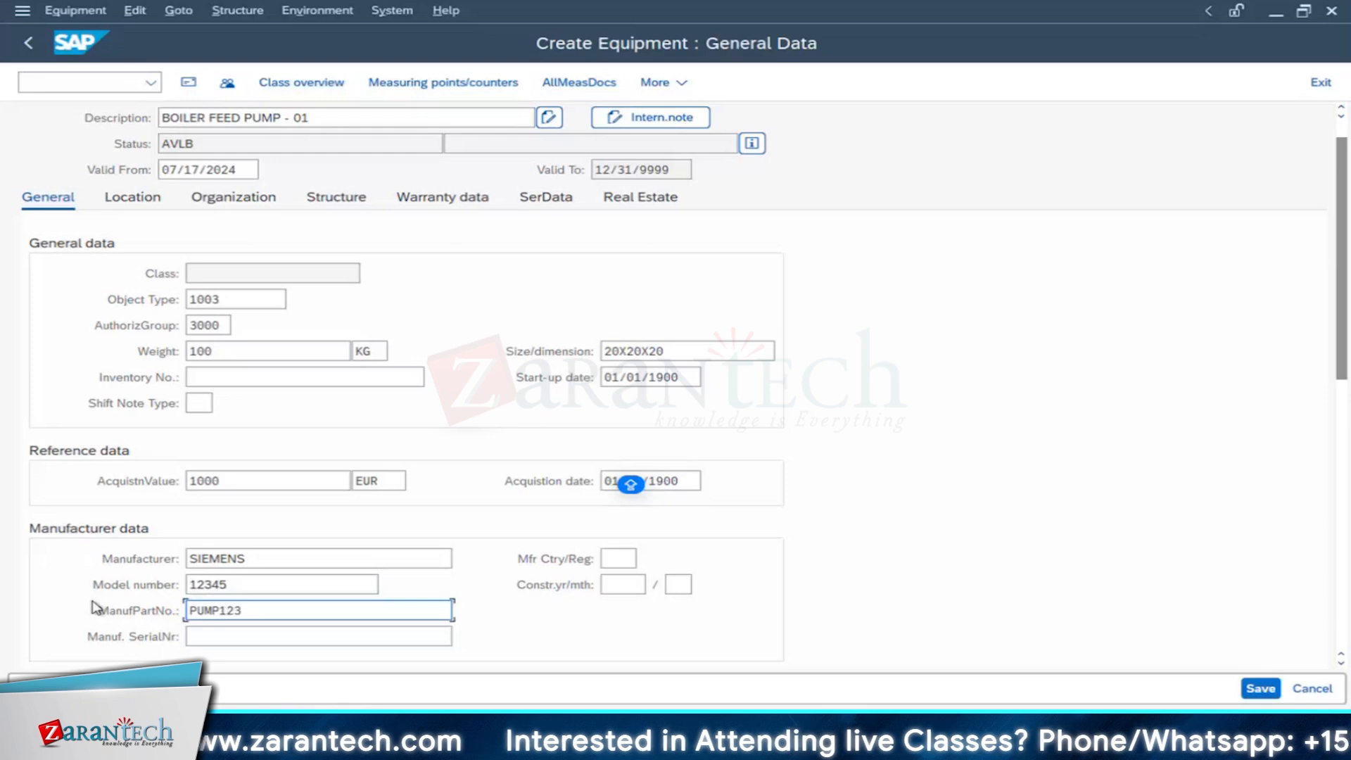
text(4)
click(207, 638)
text(57890)
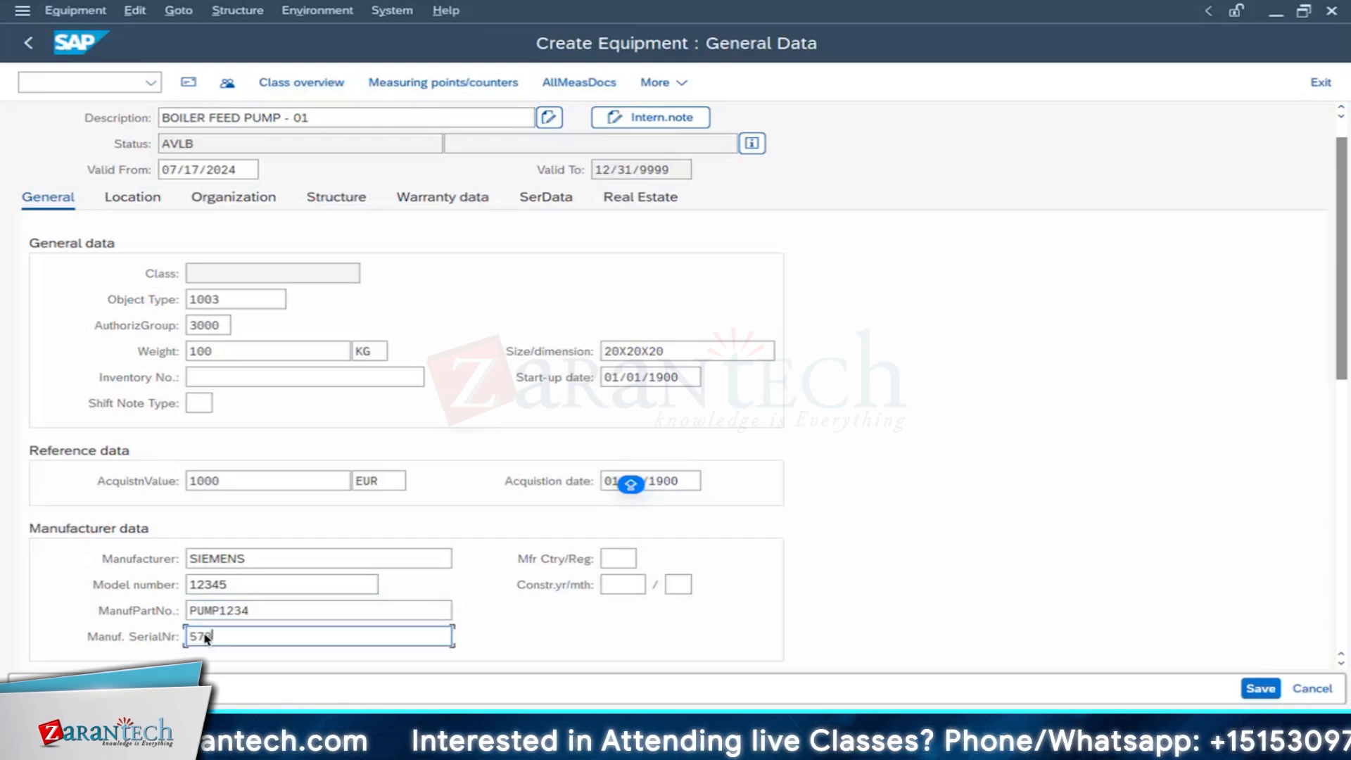
Step: Set the manufacturer country to IN and the construction year and month to 1900 / 12
click(605, 557)
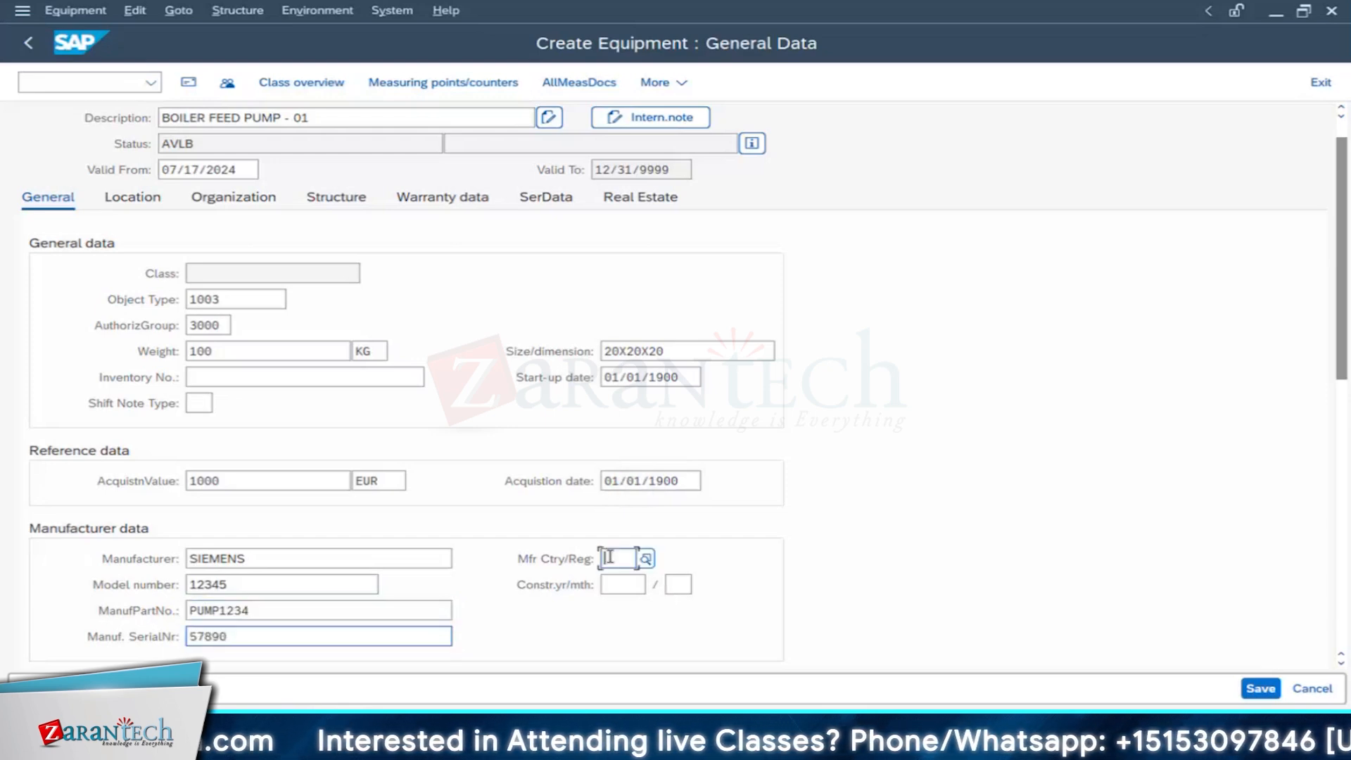
click(624, 585)
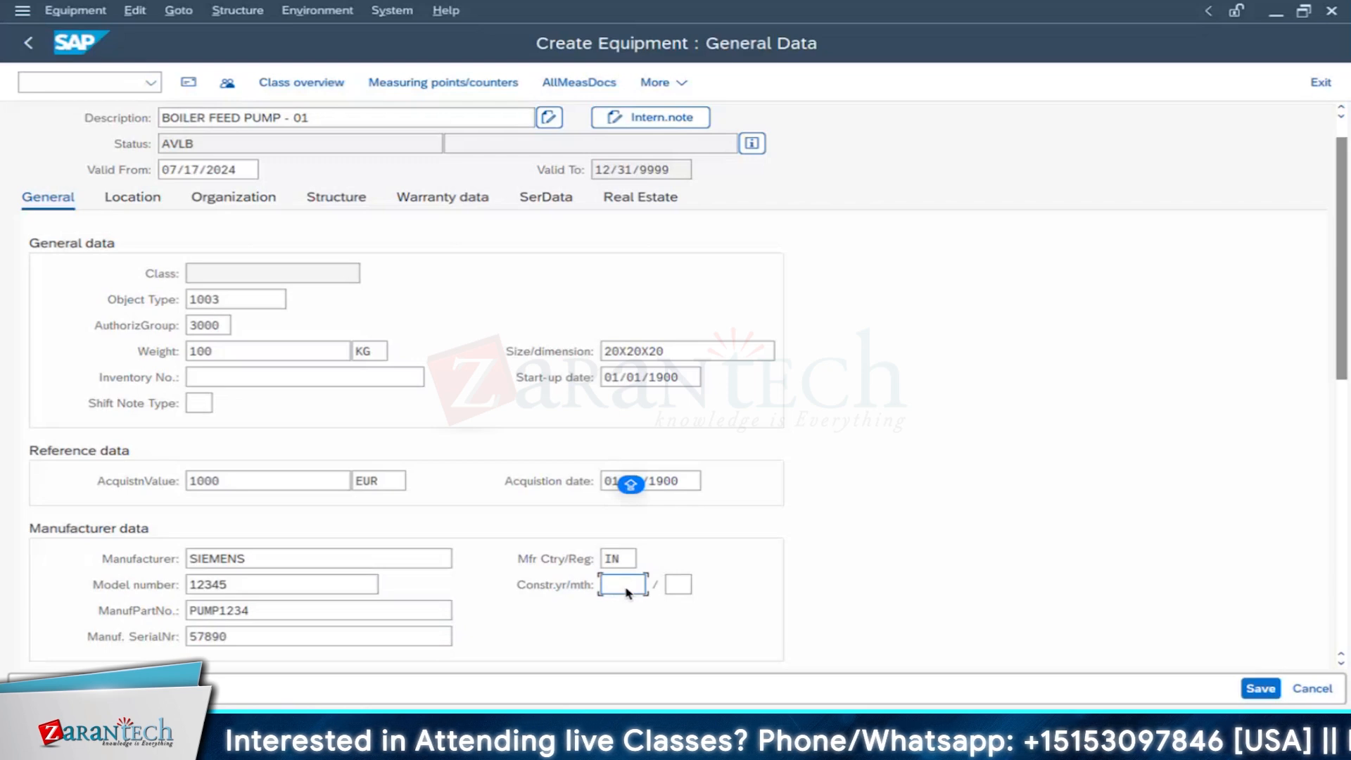
click(628, 609)
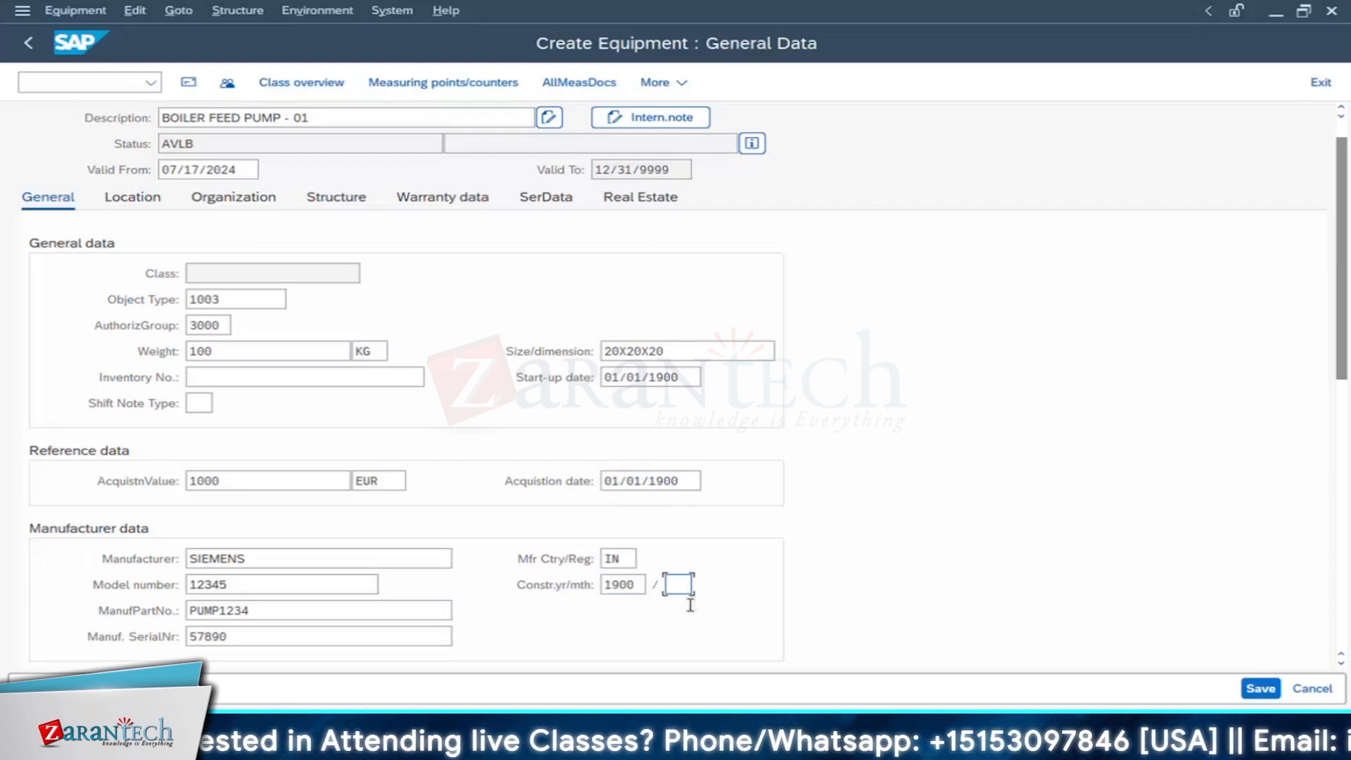
click(688, 616)
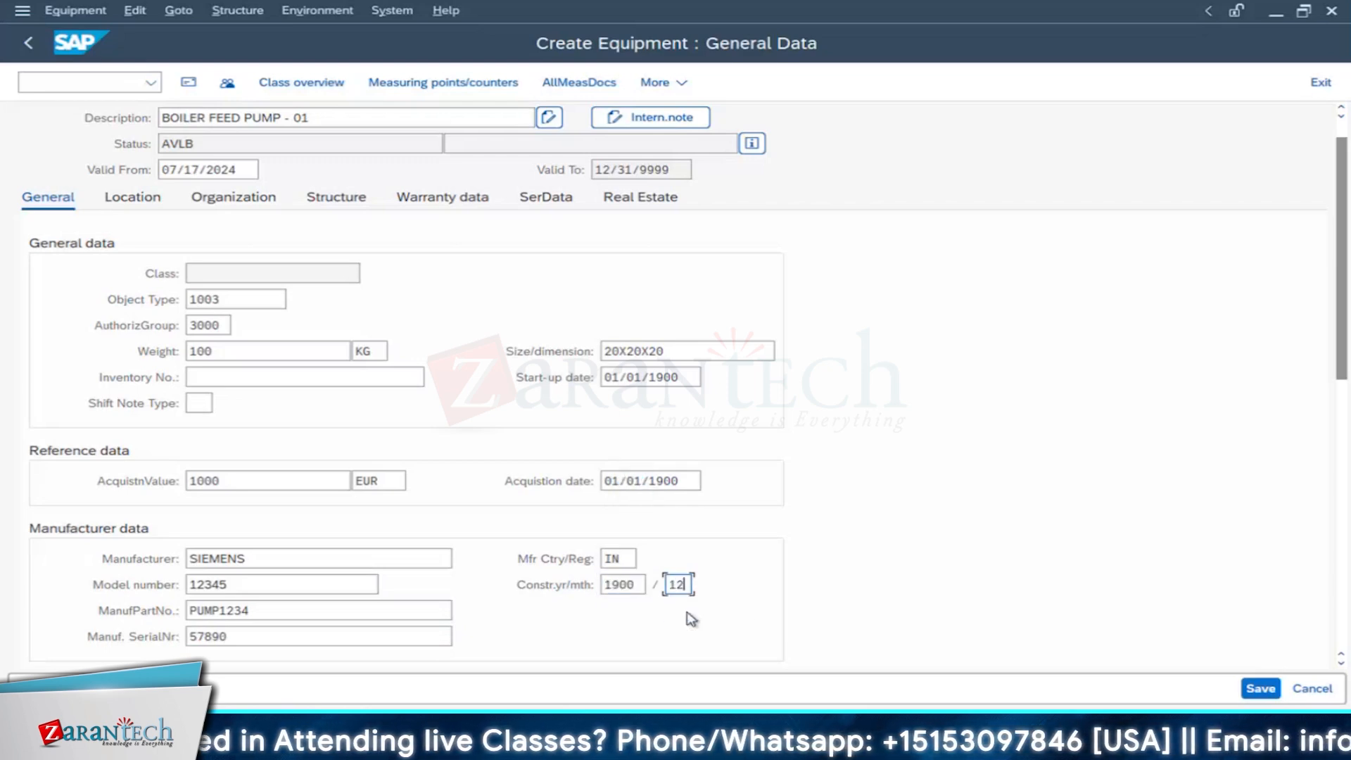
Step: In the equipment's location data, set the maintenance plant to 1710 and the location to BOILER
click(149, 199)
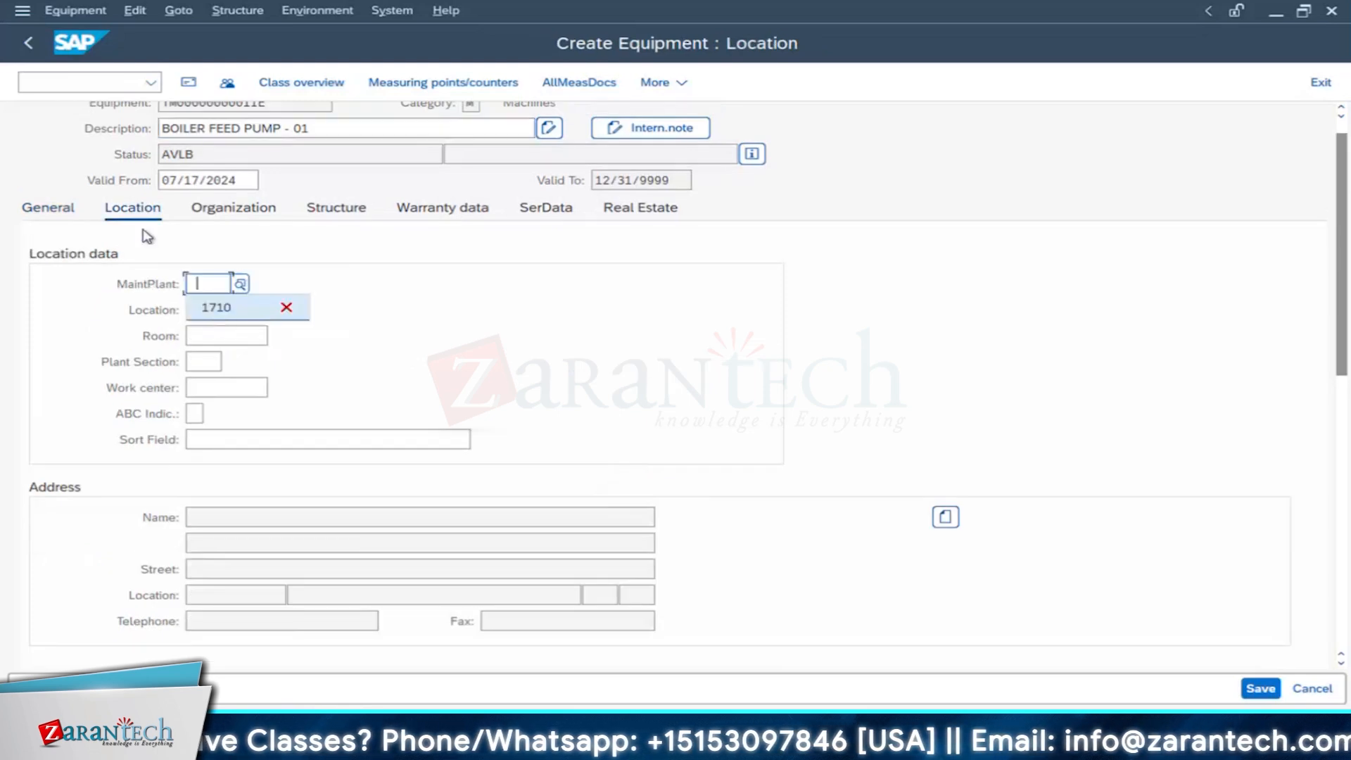
click(211, 307)
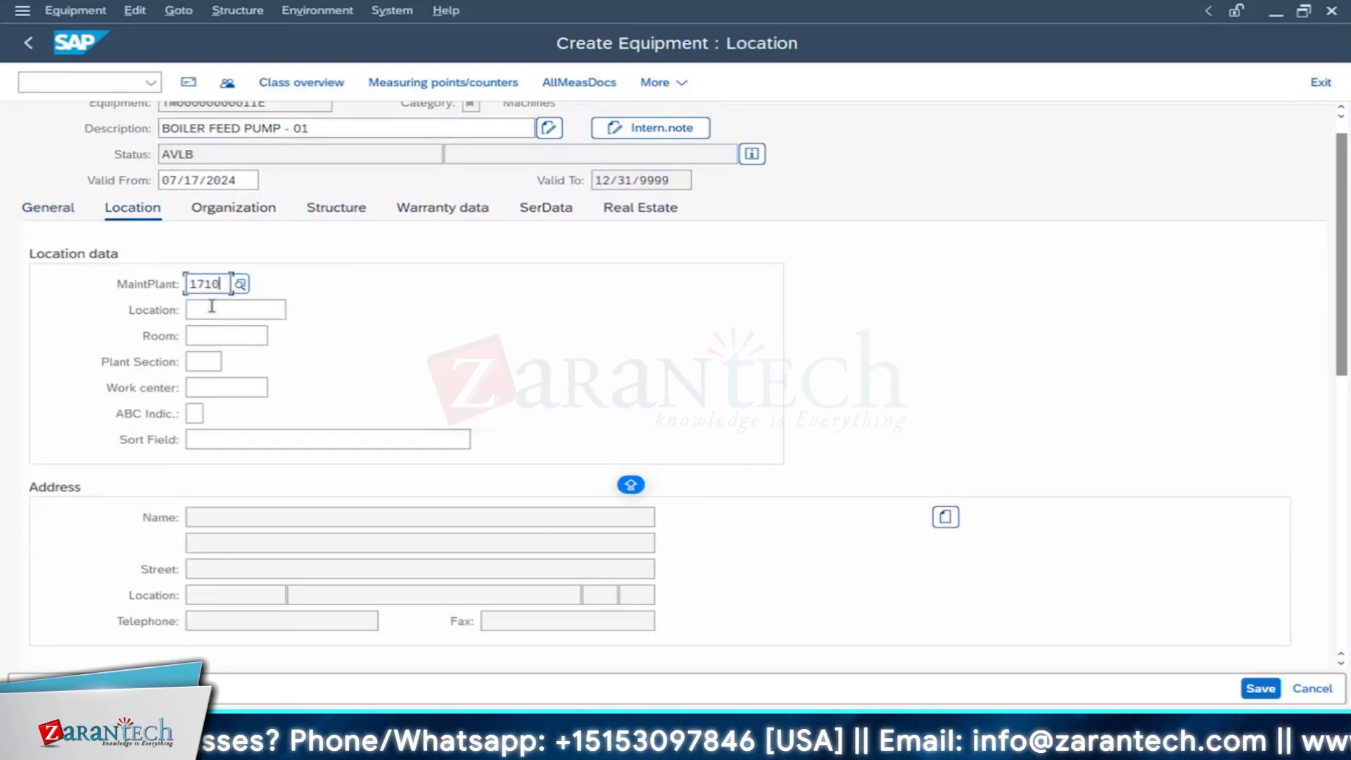
click(210, 309)
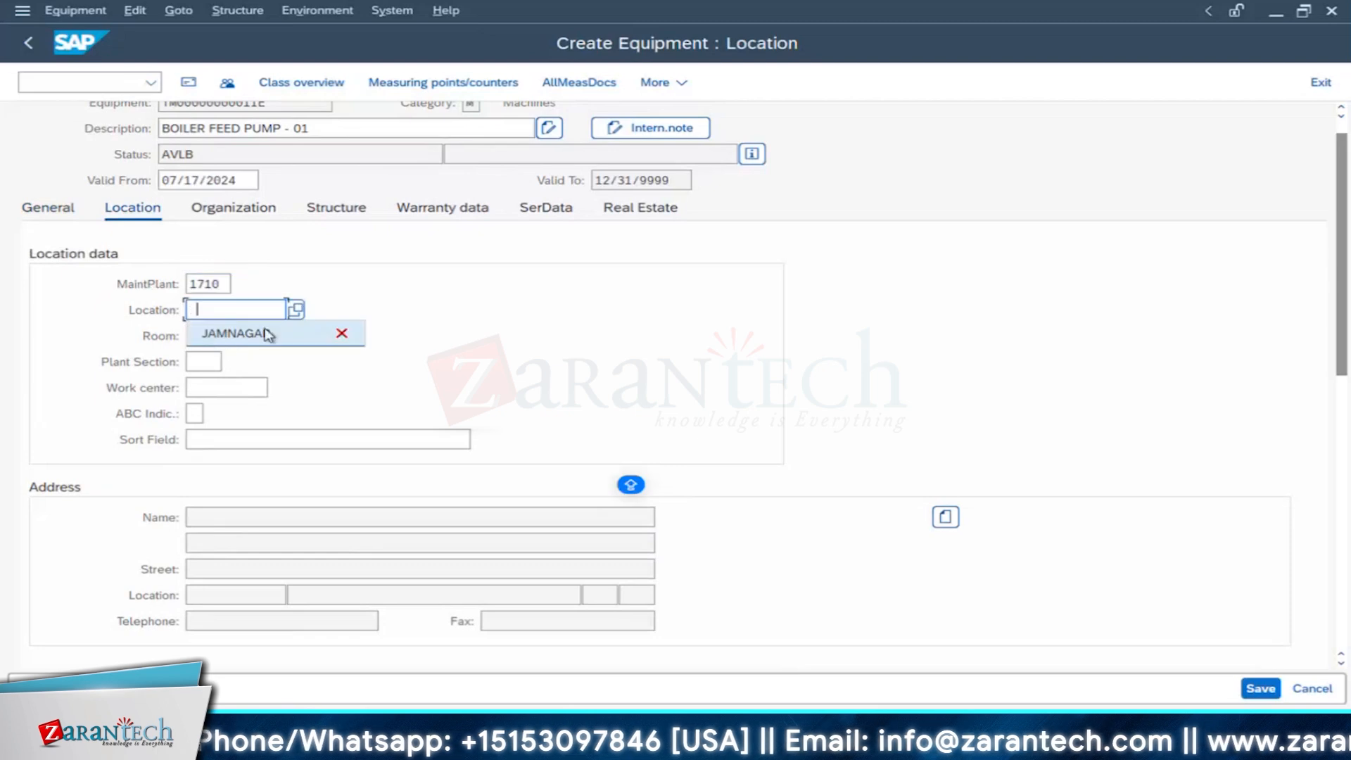
click(296, 309)
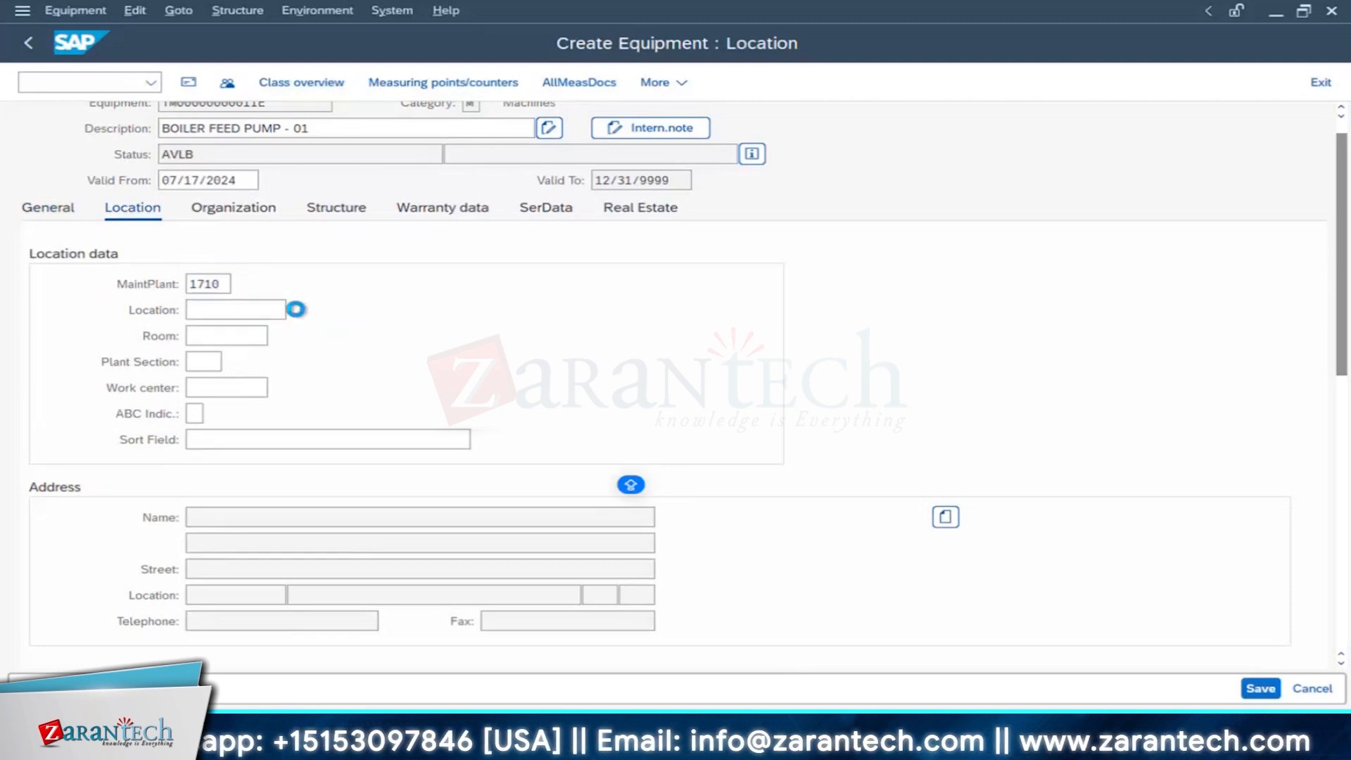
double_click(224, 356)
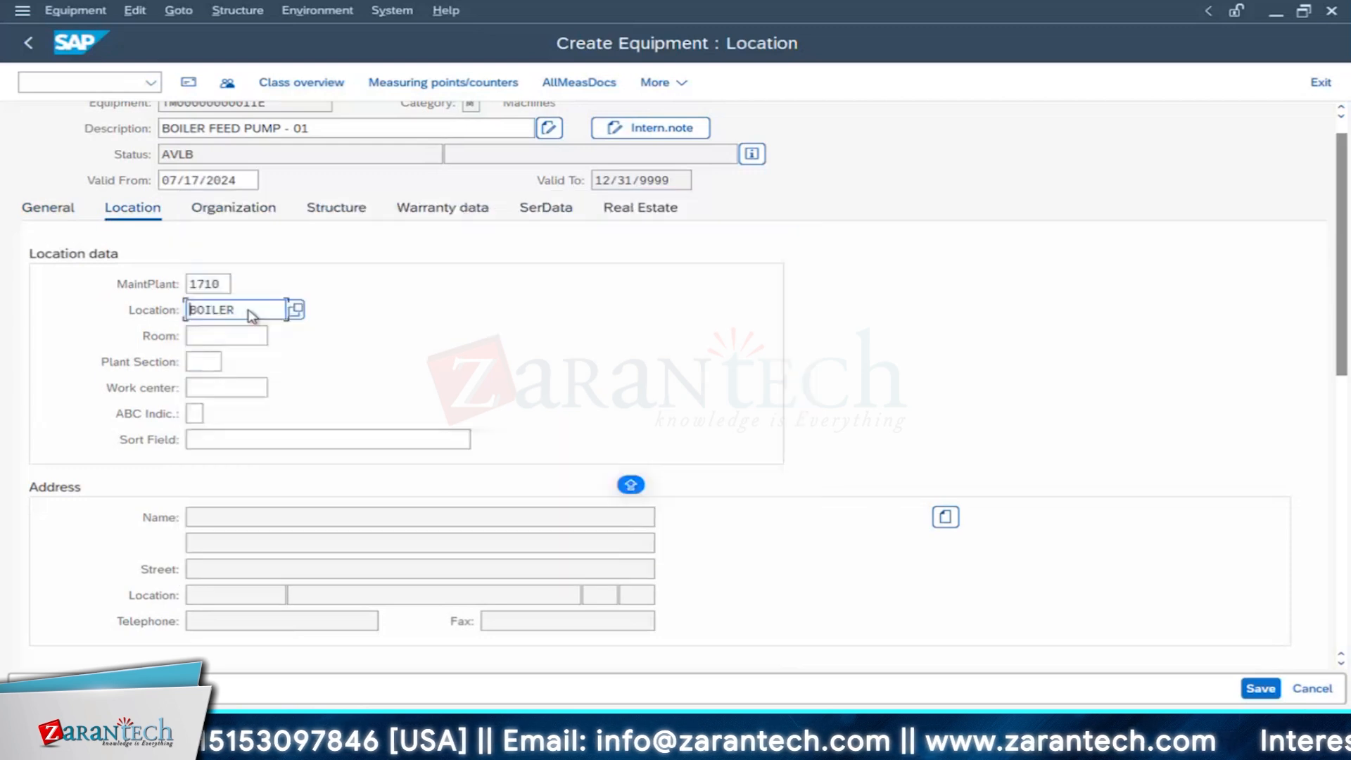
Step: In the equipment's location data, set the room to 0 MTR and the plant section to 100 (BOILER ENGG)
click(218, 336)
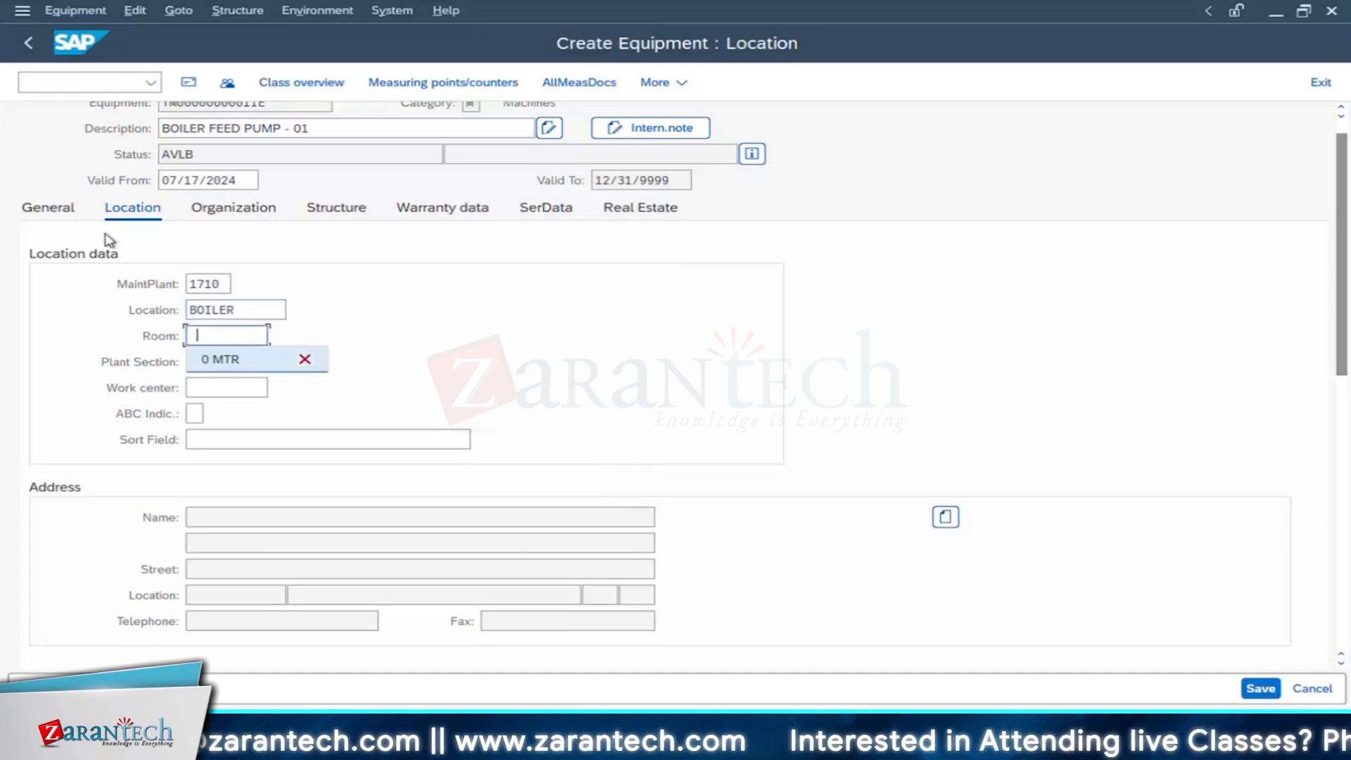
click(219, 359)
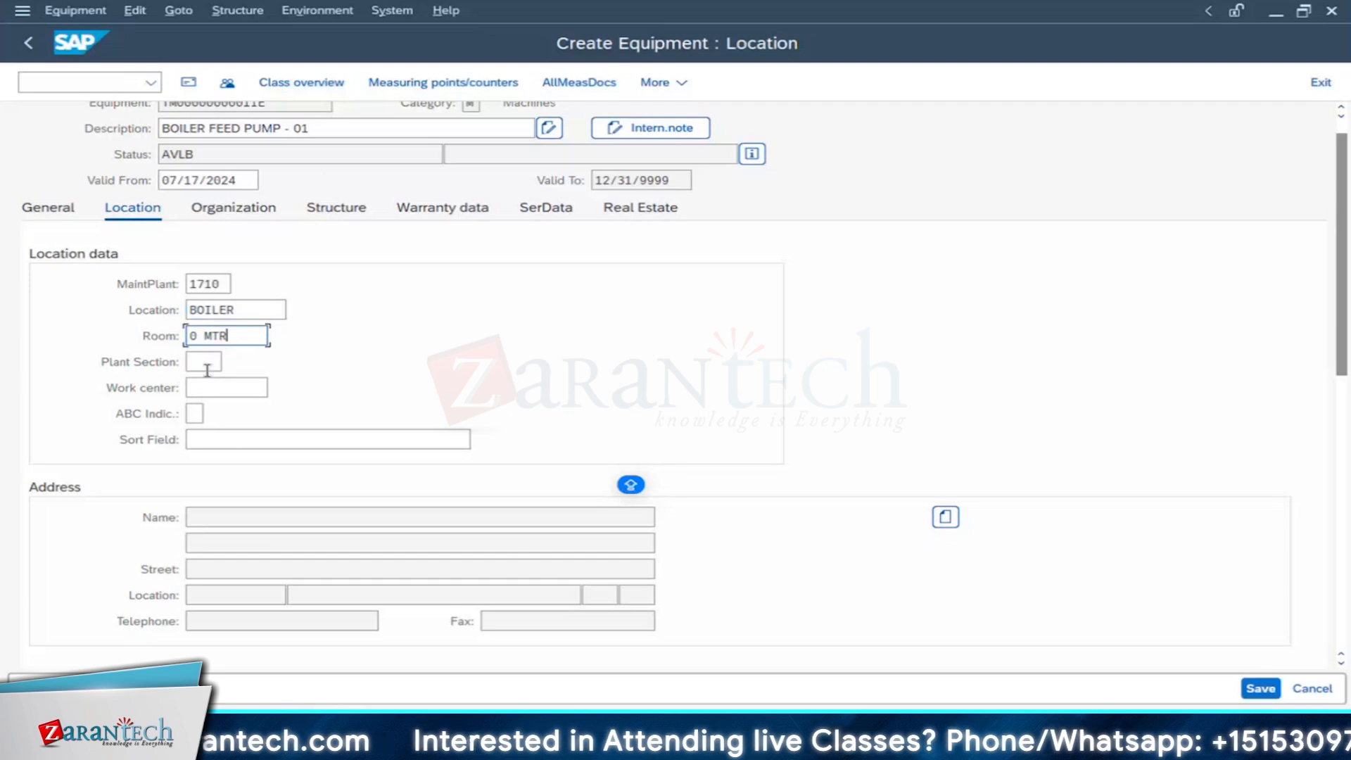
click(209, 364)
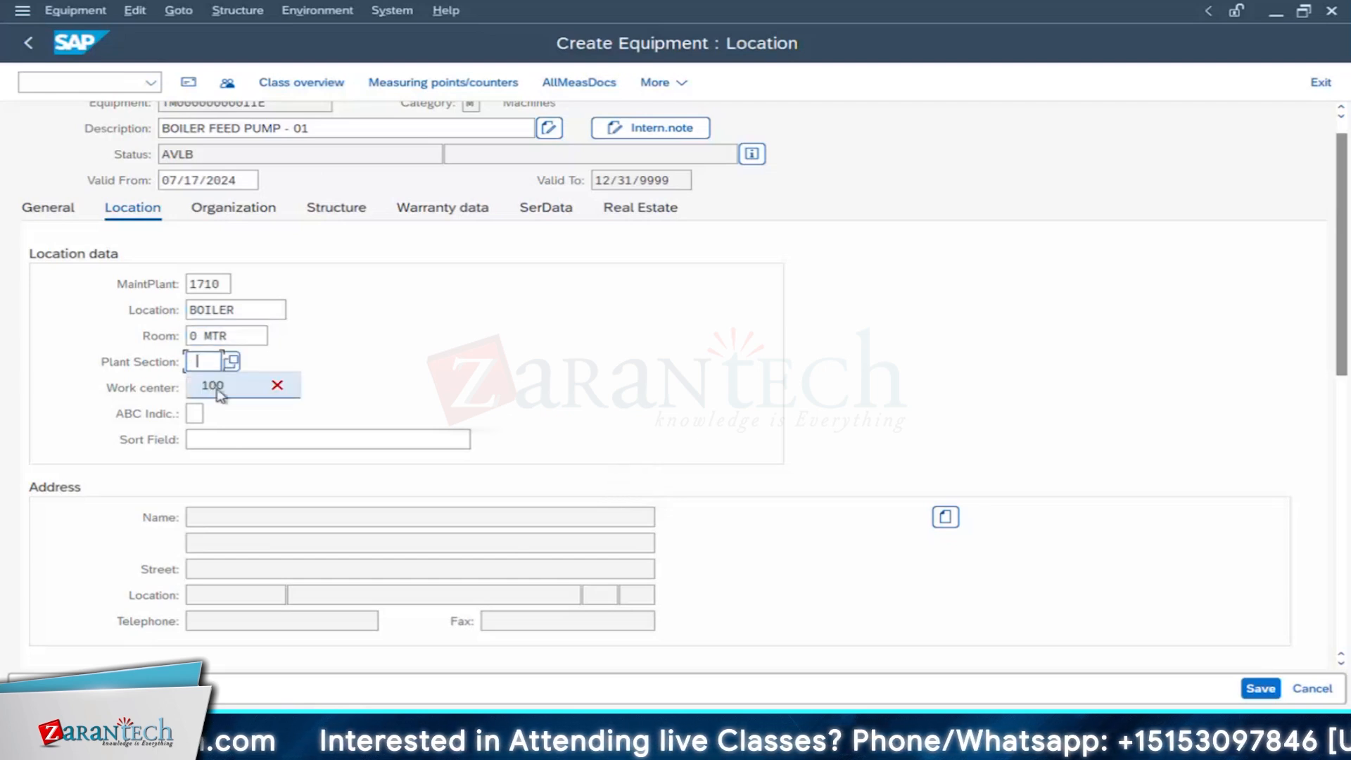
click(215, 386)
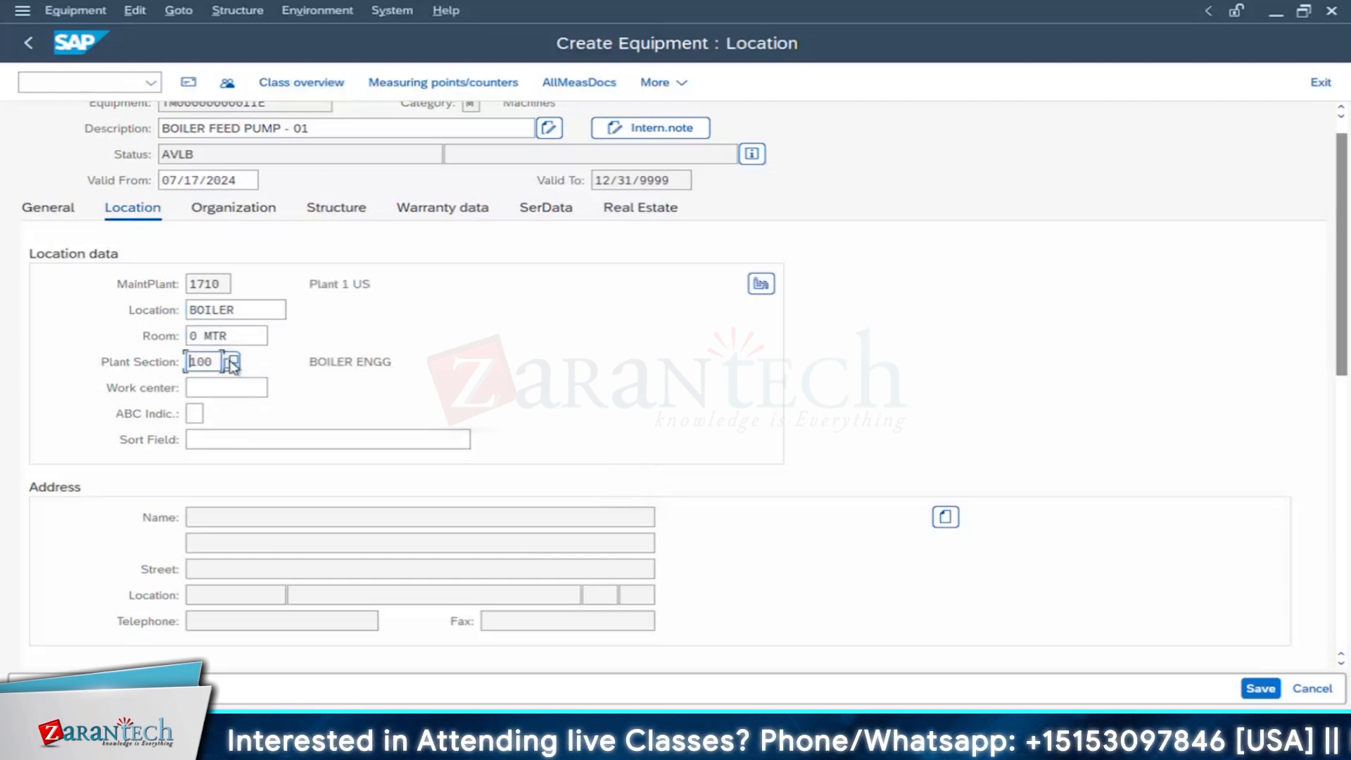
click(231, 362)
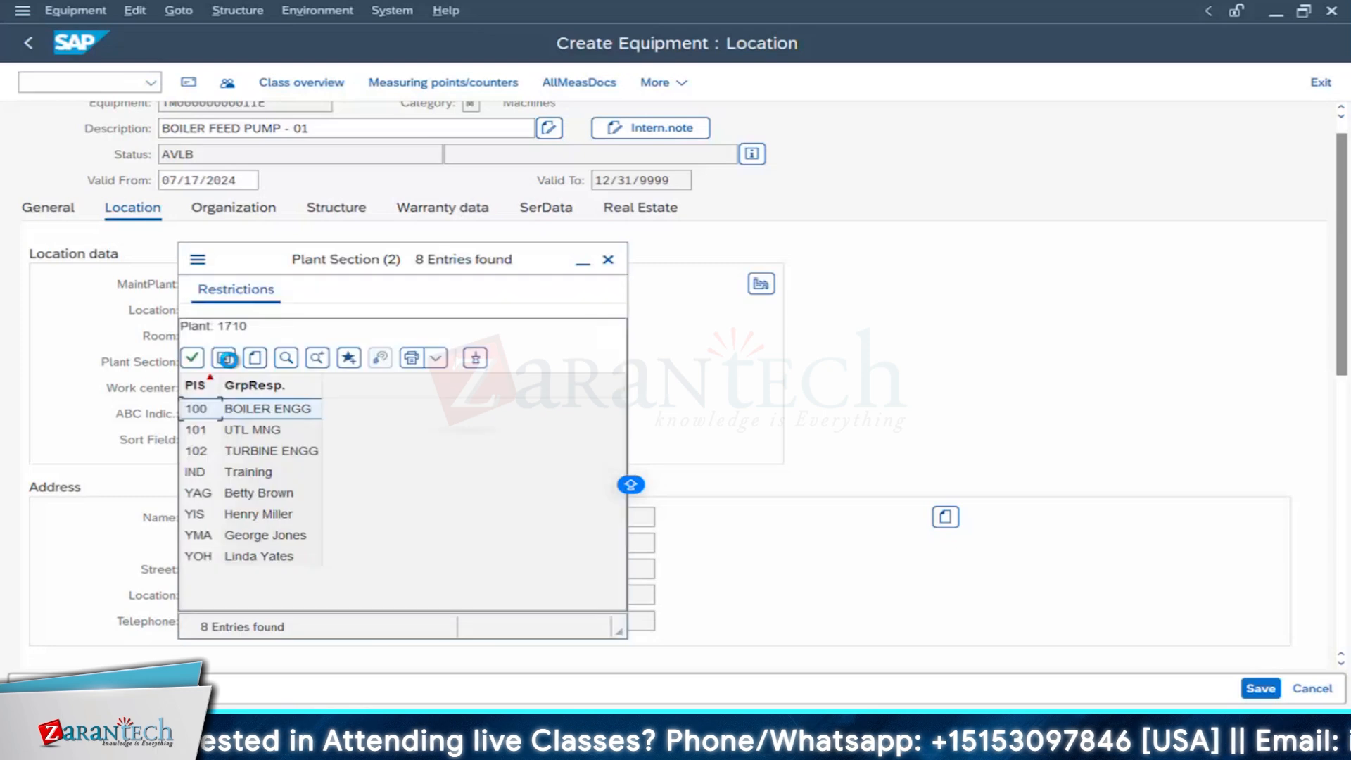
double_click(274, 409)
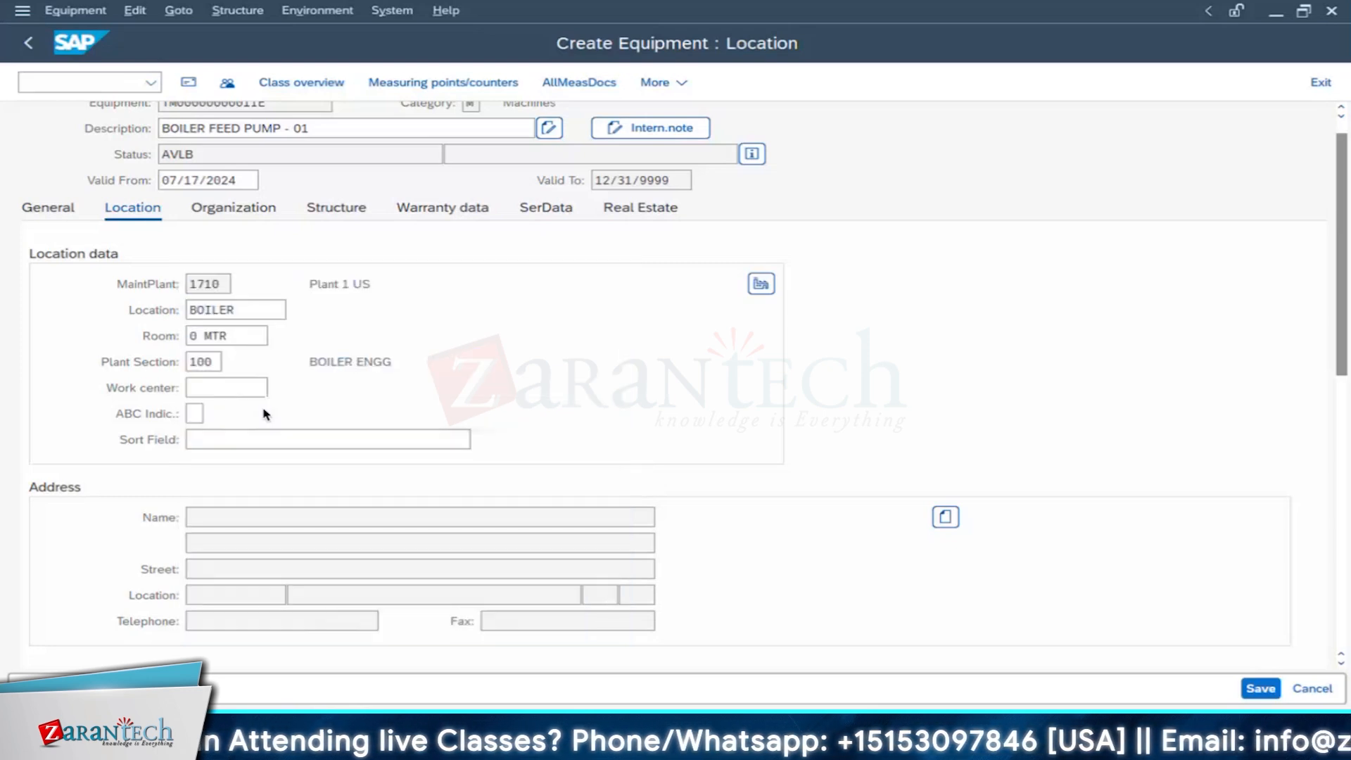
Step: Set the ABC indicator to A and enter BLRFD as the sort field in the location data
click(195, 413)
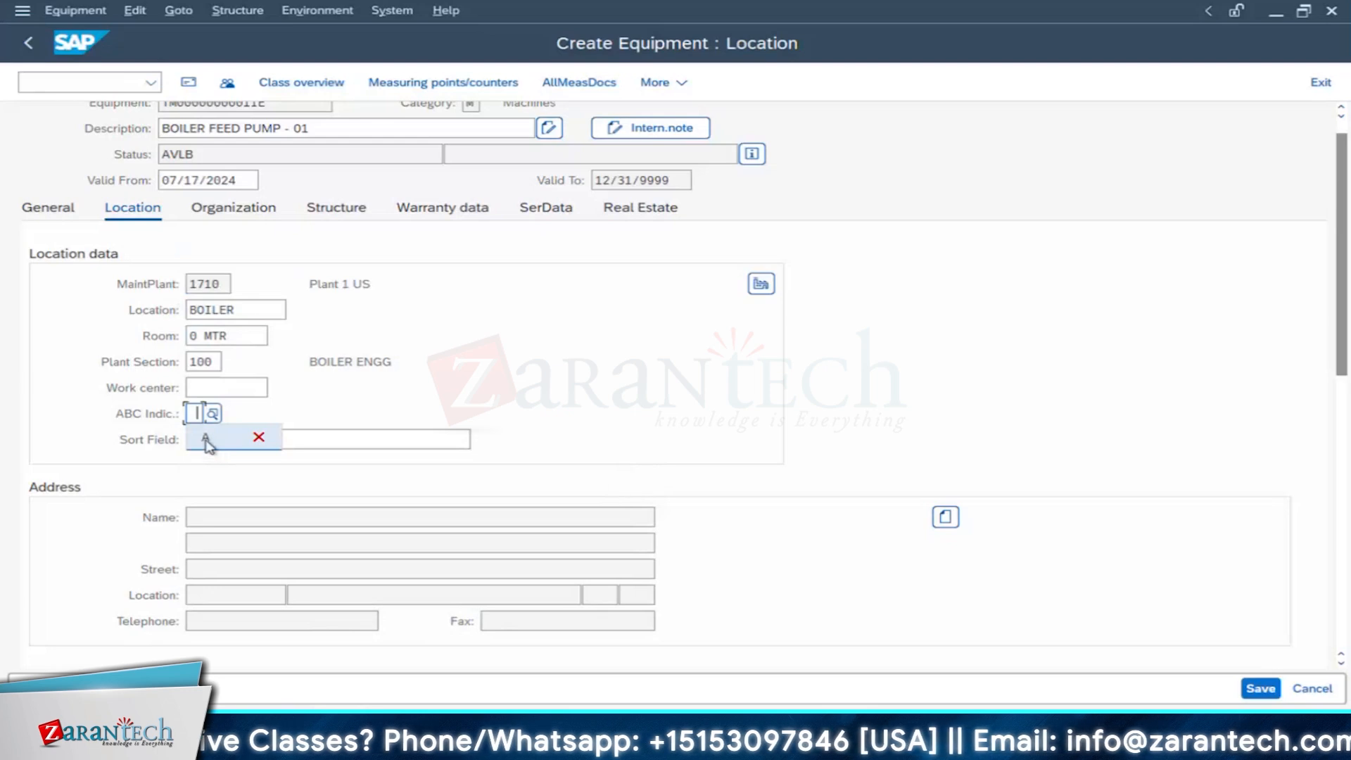
click(207, 441)
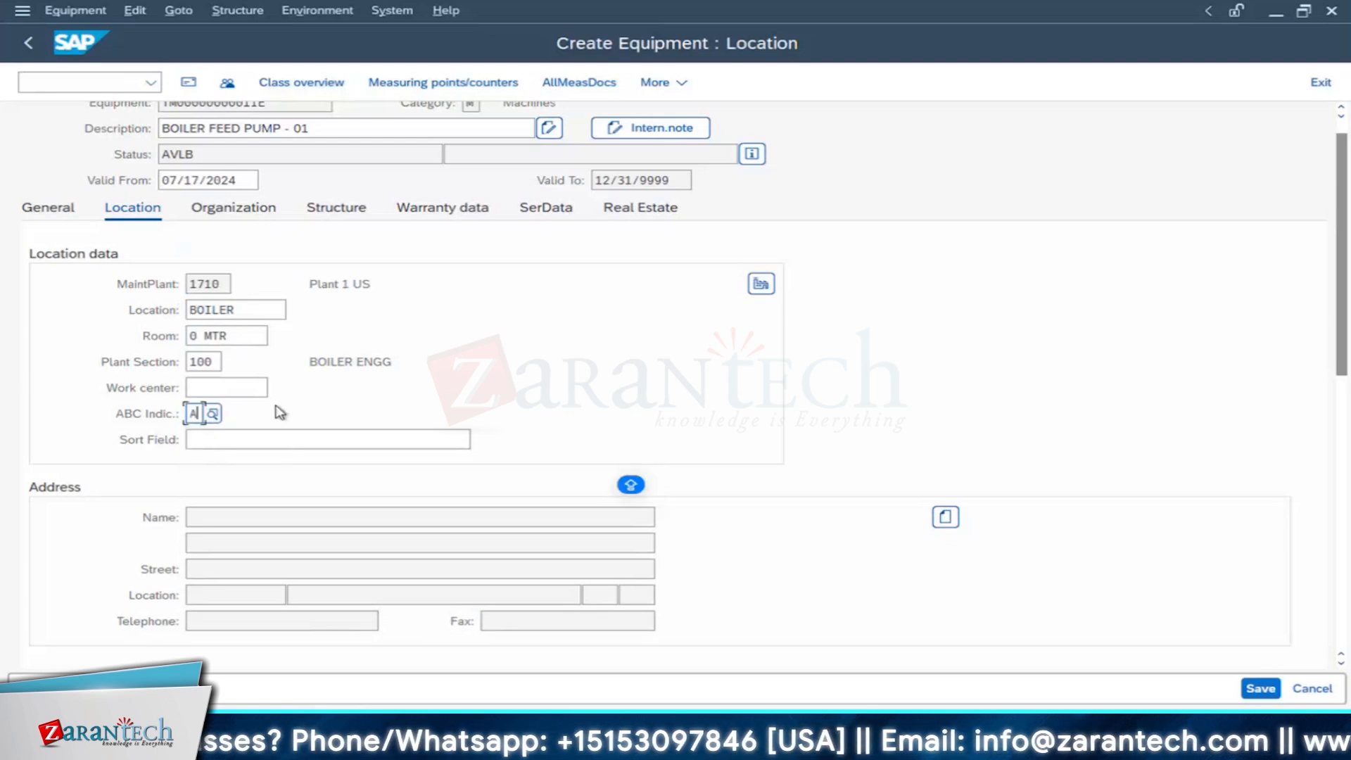
click(227, 442)
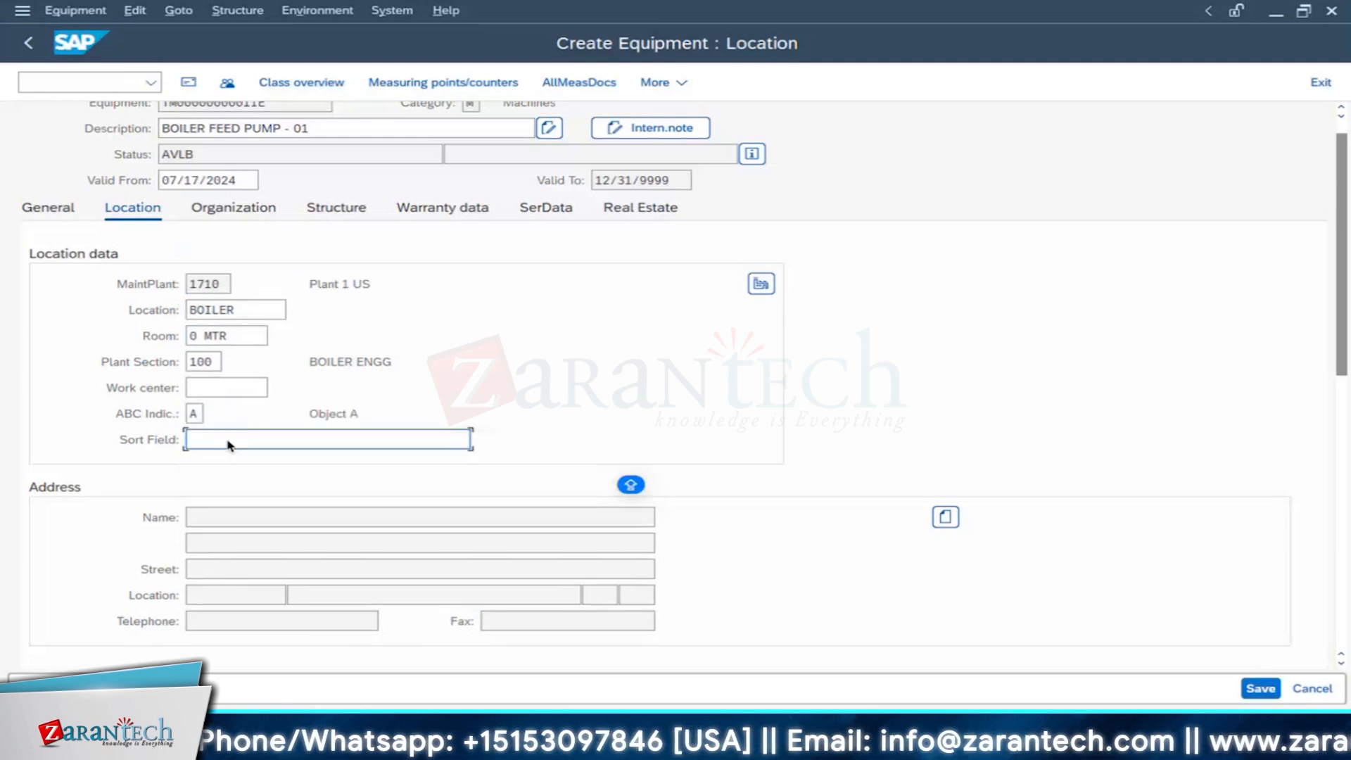
text(BL)
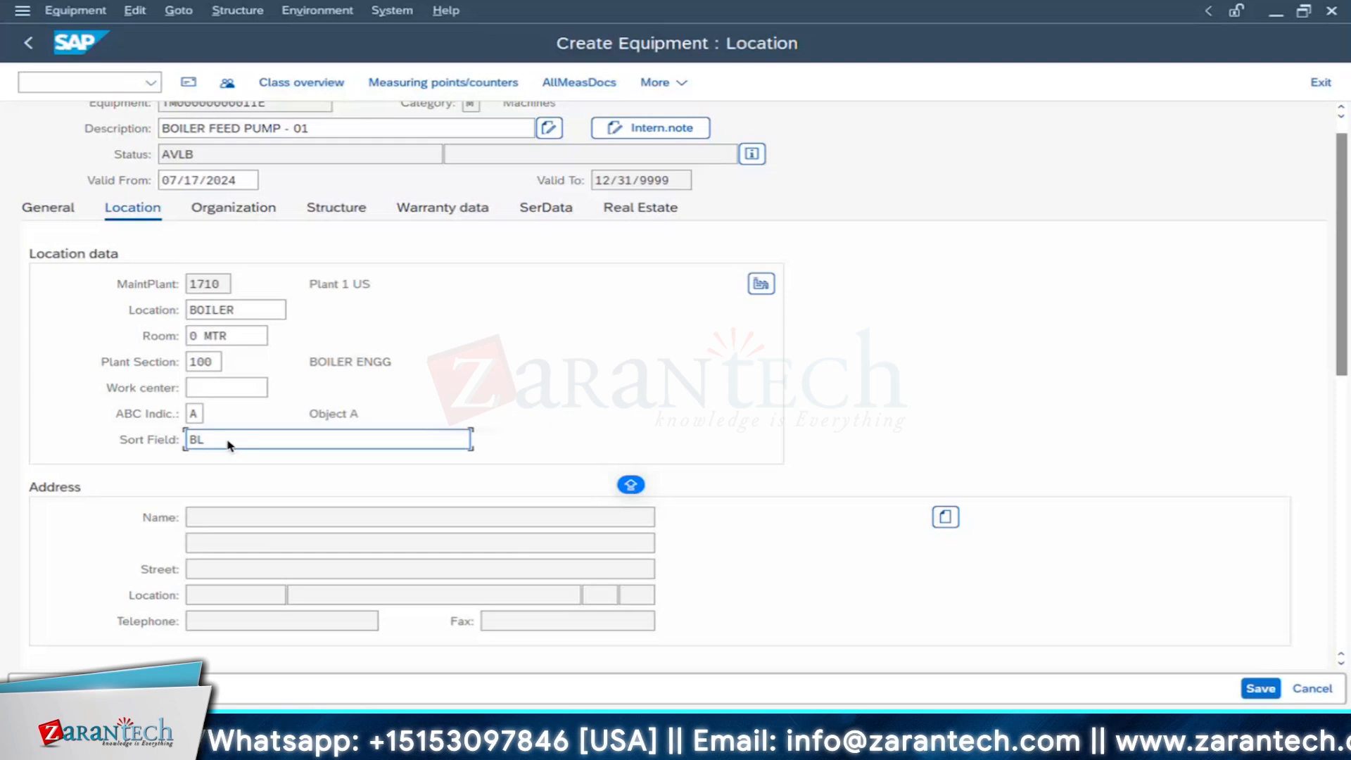
text(RFD)
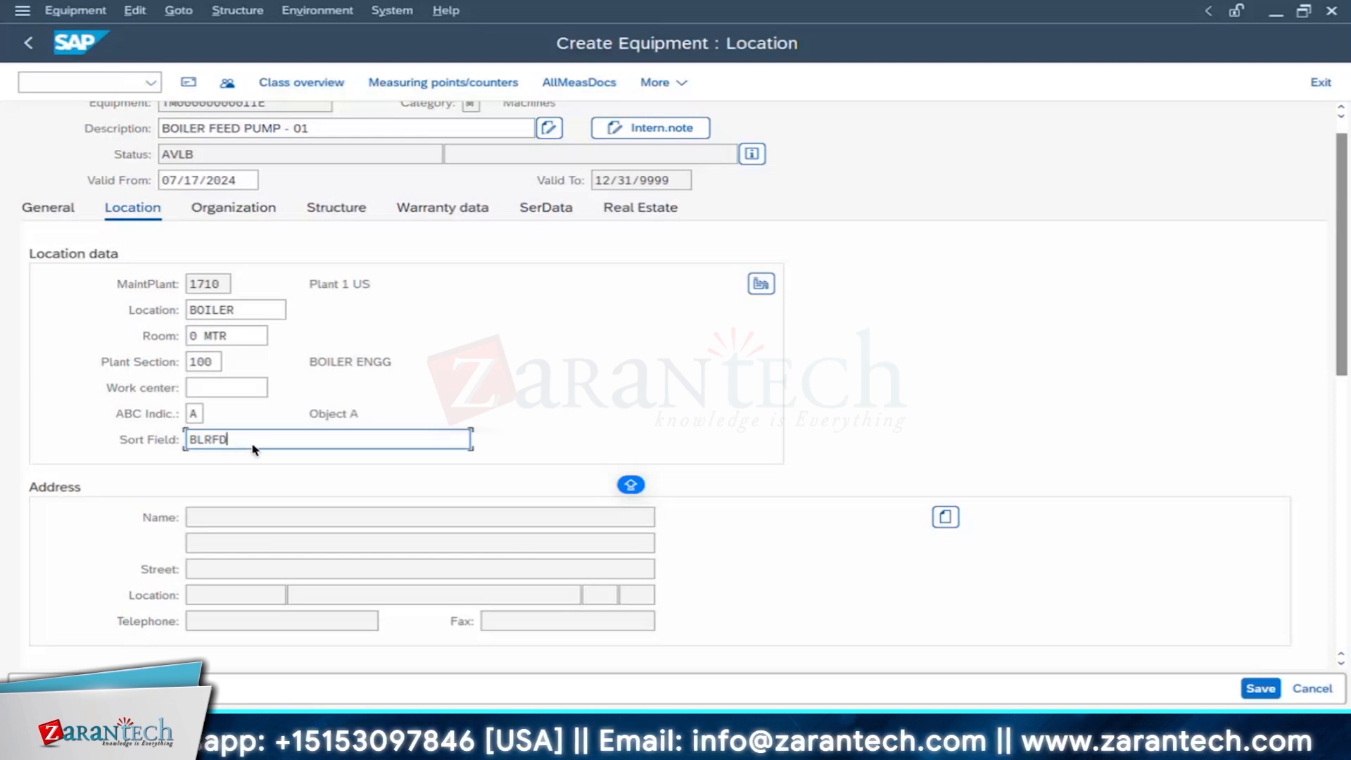
Step: In the equipment's organization data, assign cost center US10_PM and planner group 103
click(222, 211)
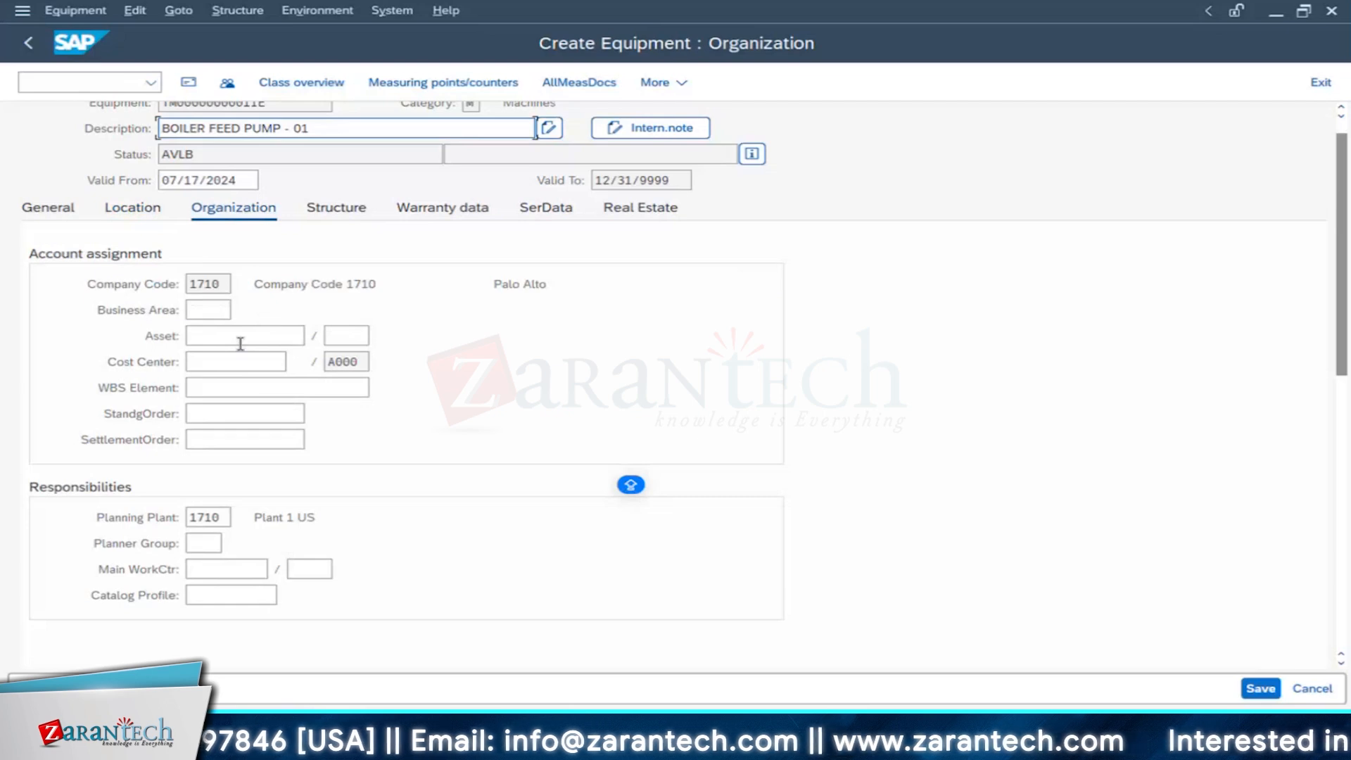
click(229, 363)
click(225, 384)
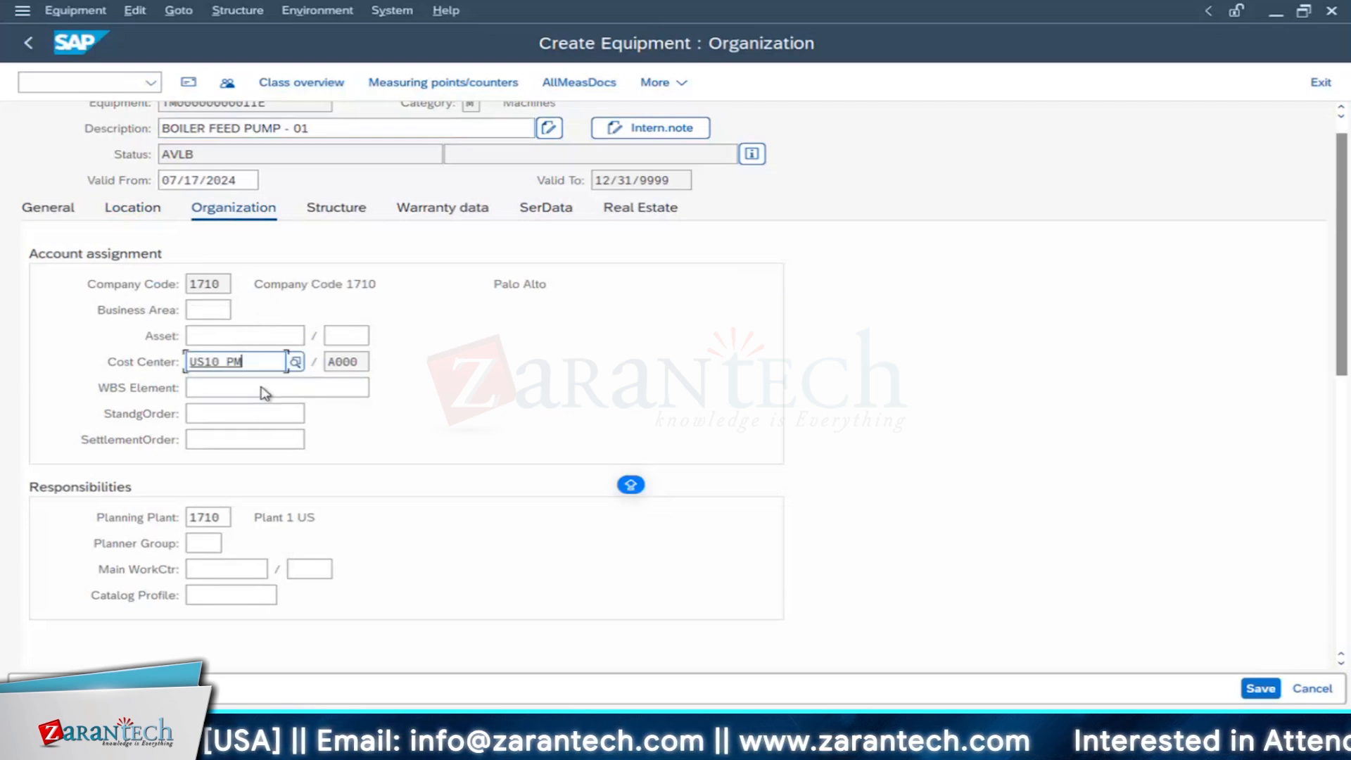
click(211, 544)
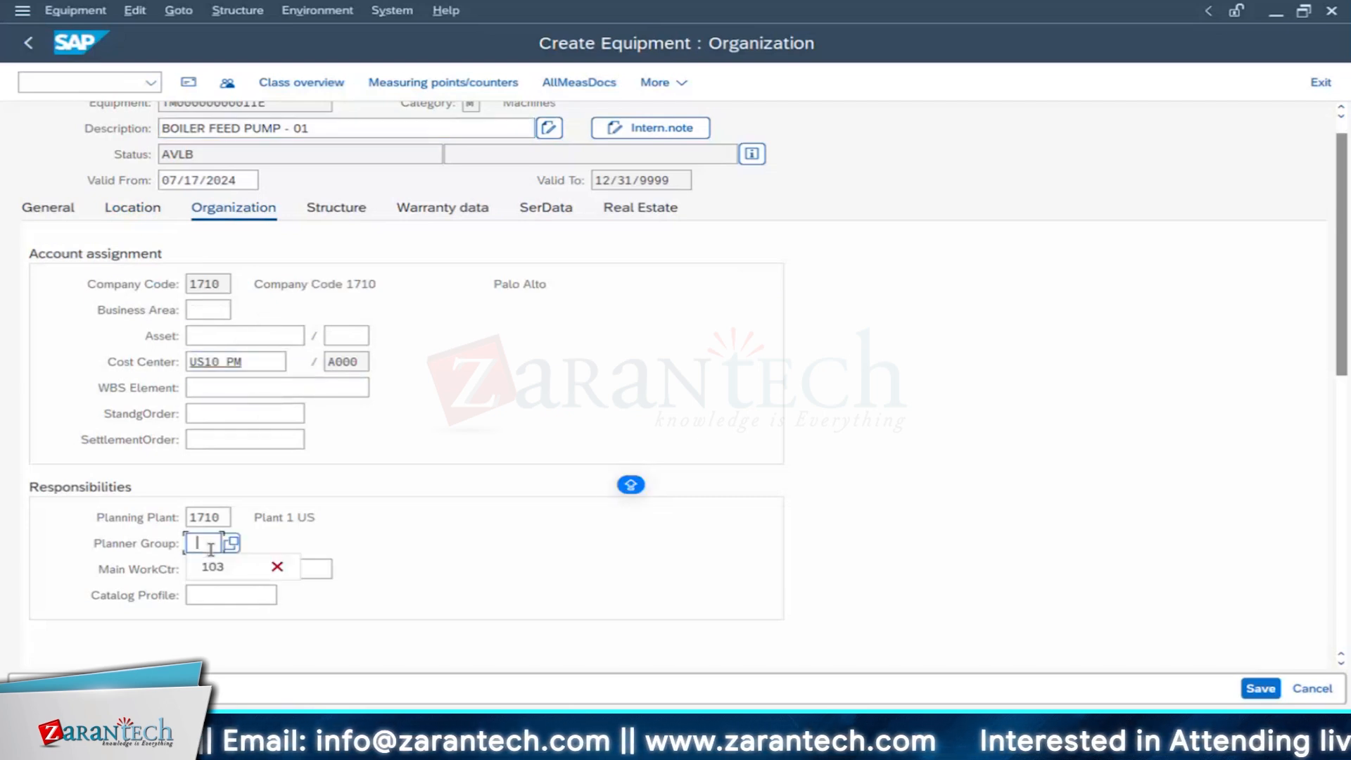
click(212, 561)
Step: Set the main work center to BLECME01 in plant 1710 for the equipment's responsibilities
click(219, 570)
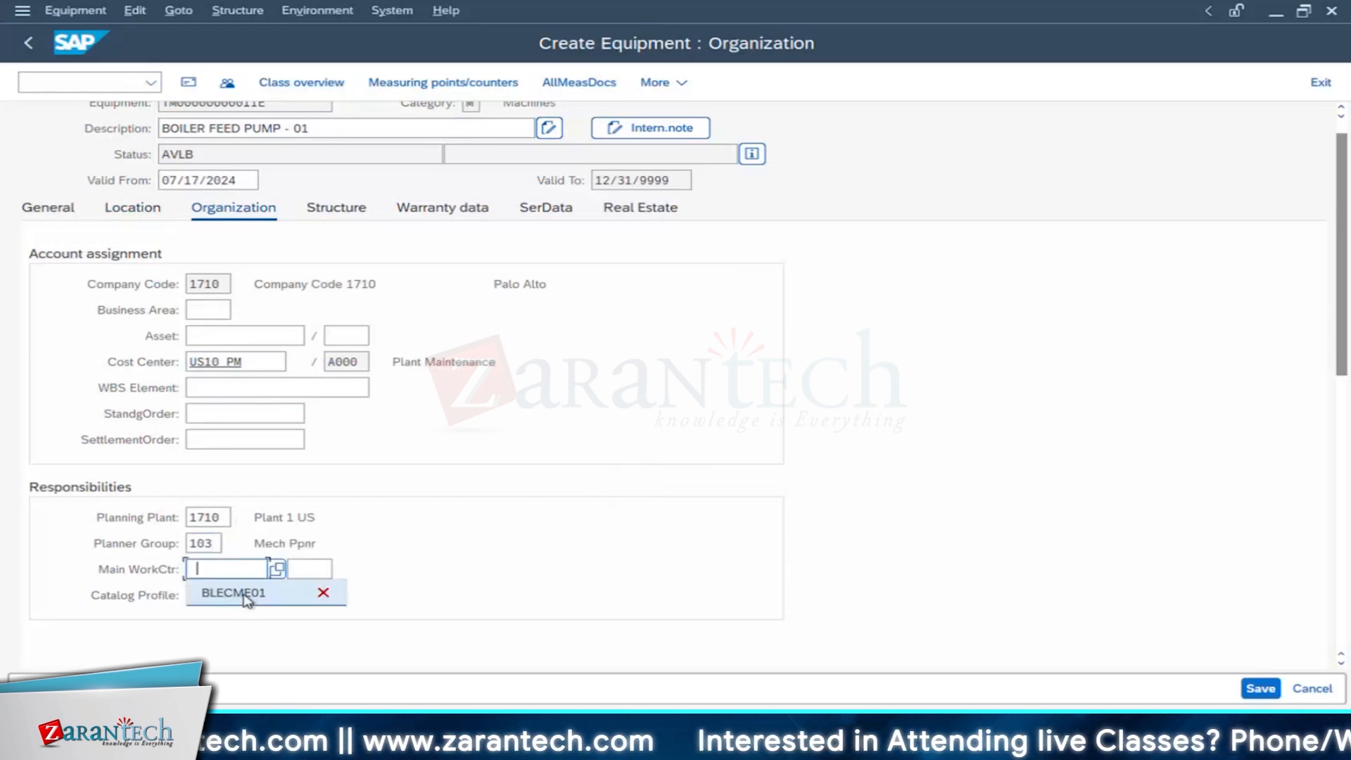
click(246, 600)
key(Tab)
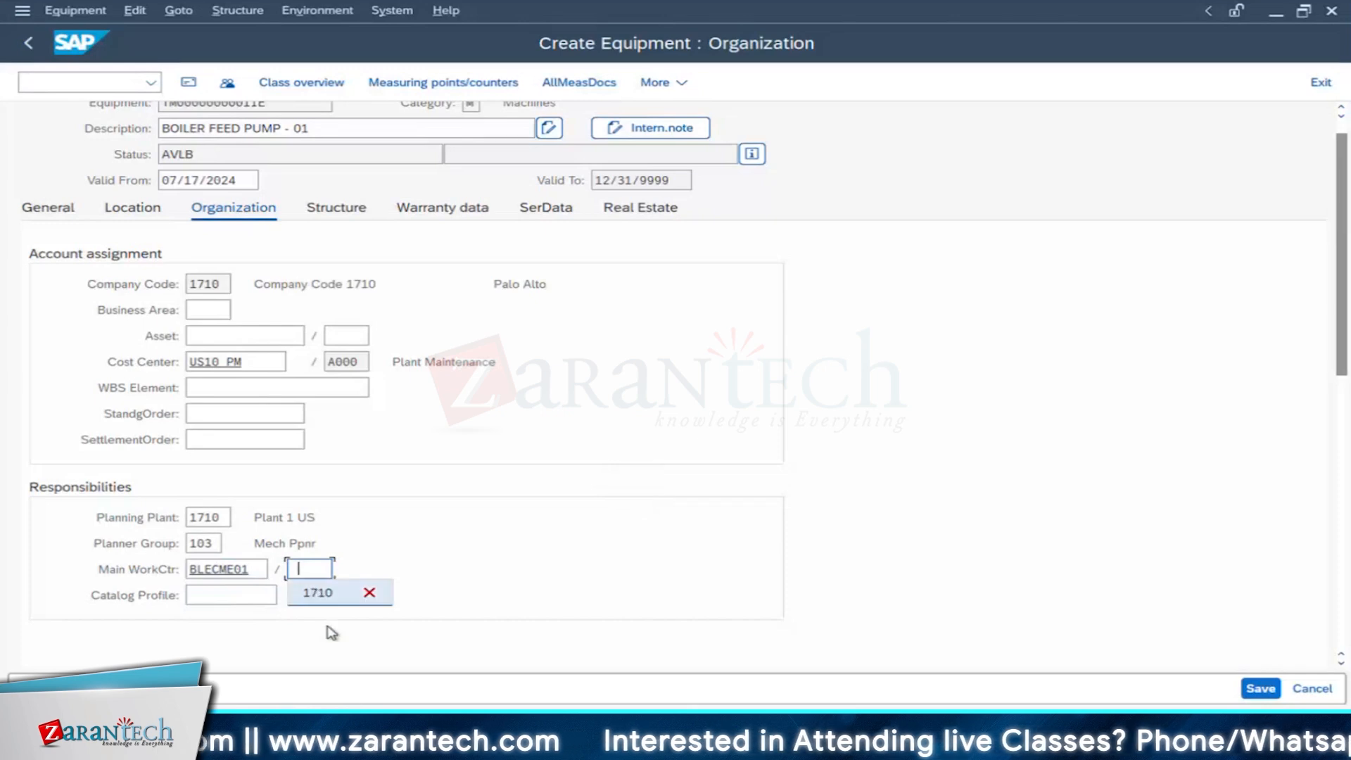
click(292, 595)
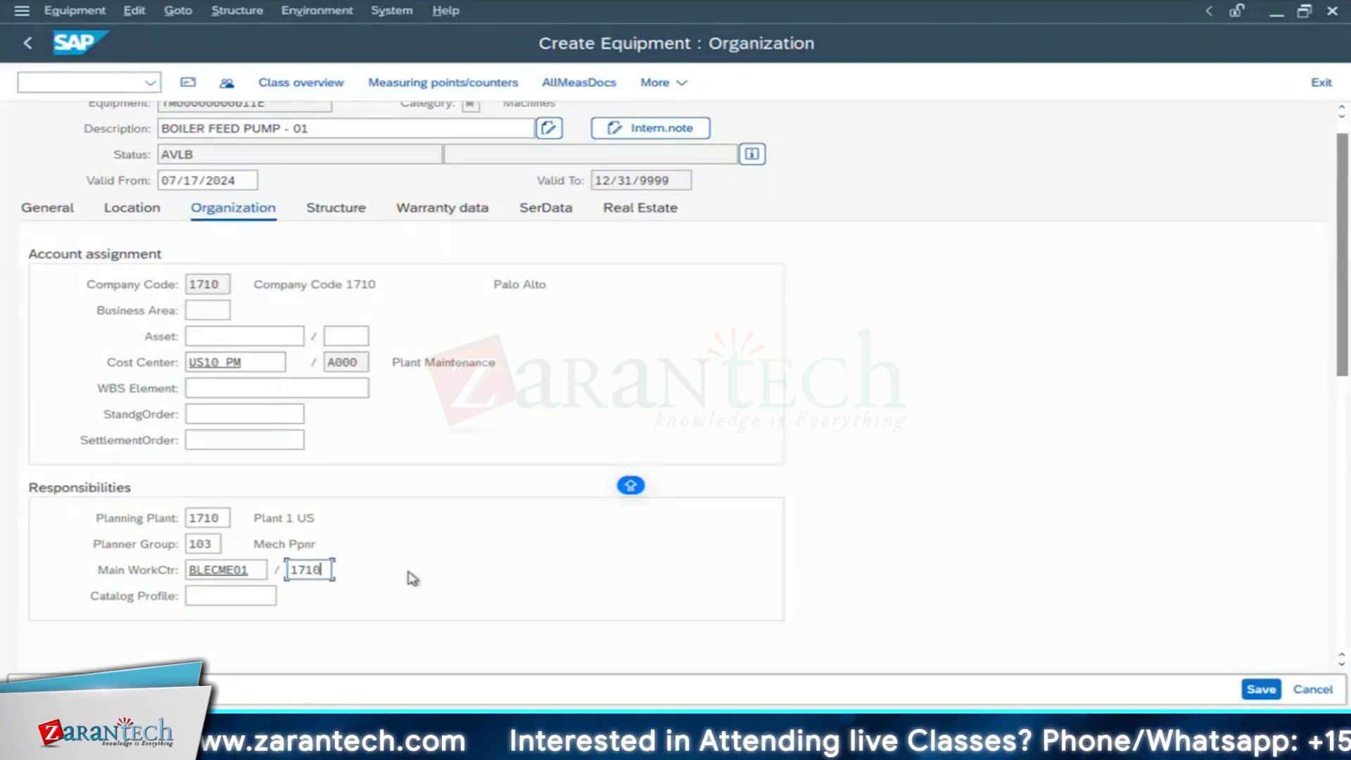
key(Return)
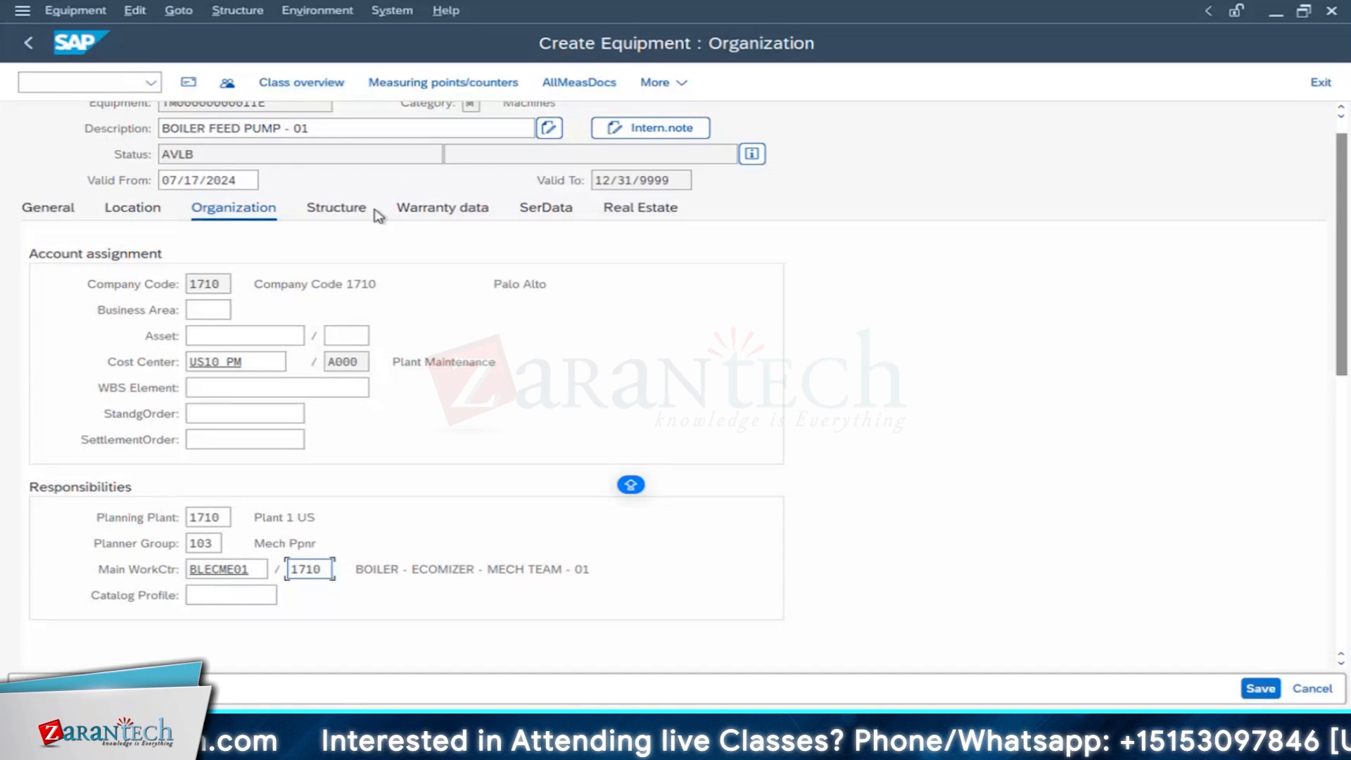
Step: In the equipment's structure data, install it at functional location RI01-UT01-100MW-ELV00-BOILER01 using the functional location search
click(341, 213)
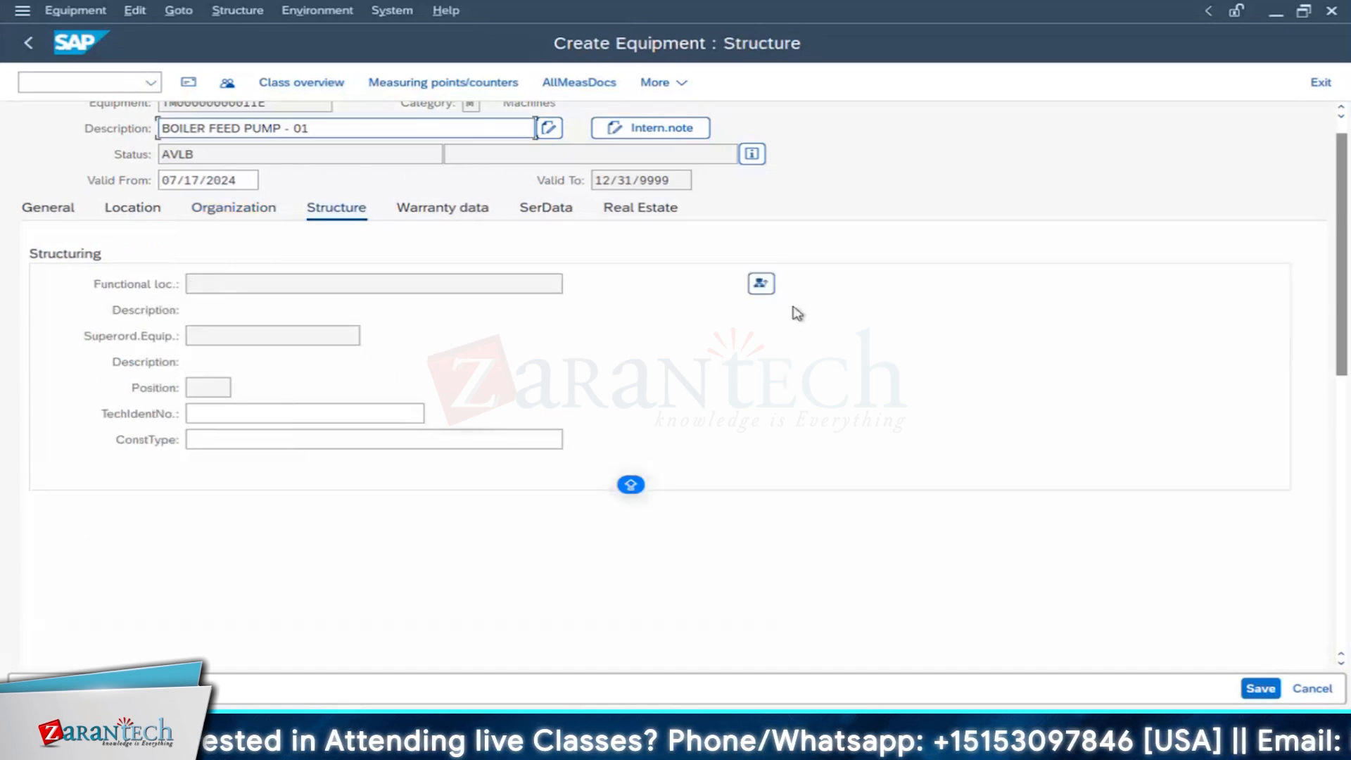
scroll(1183, 380, down, 1)
scroll(1182, 380, down, 1)
scroll(1182, 380, up, 3)
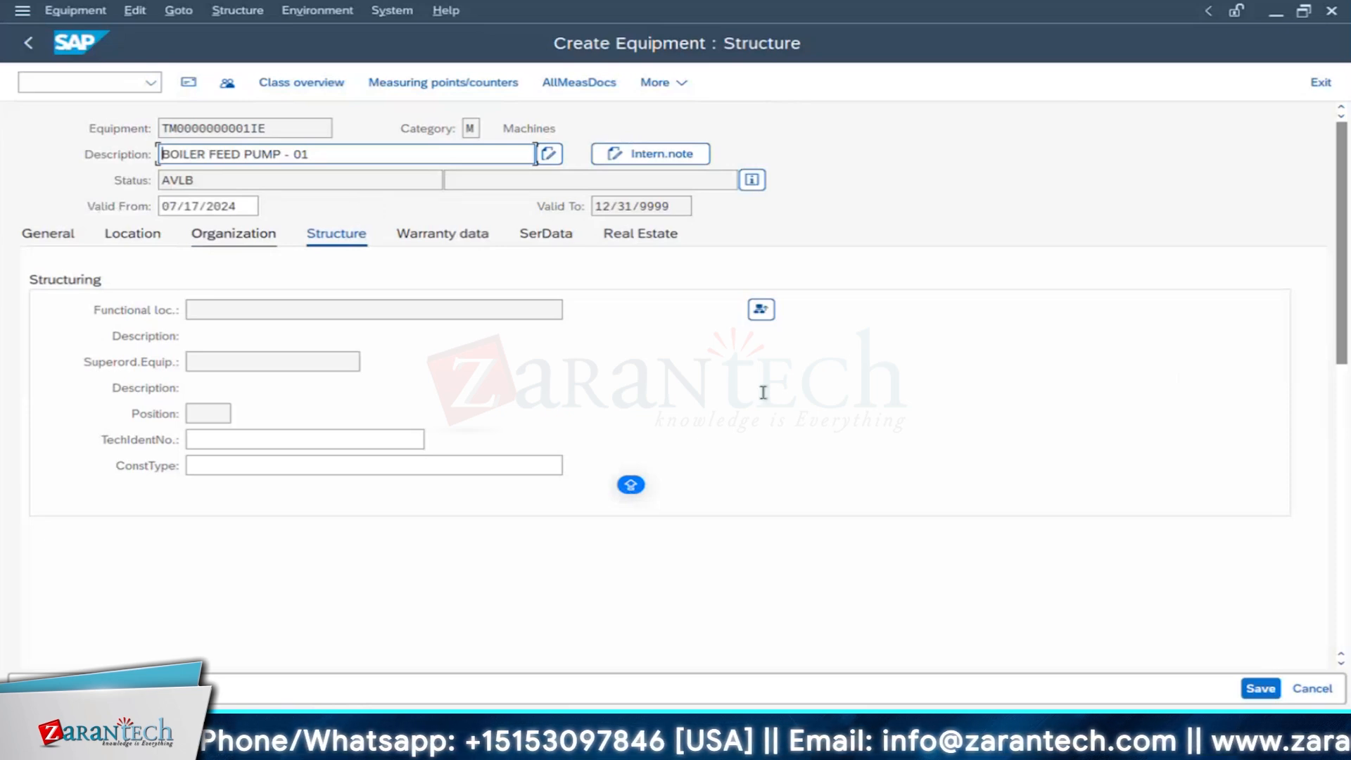
double_click(207, 185)
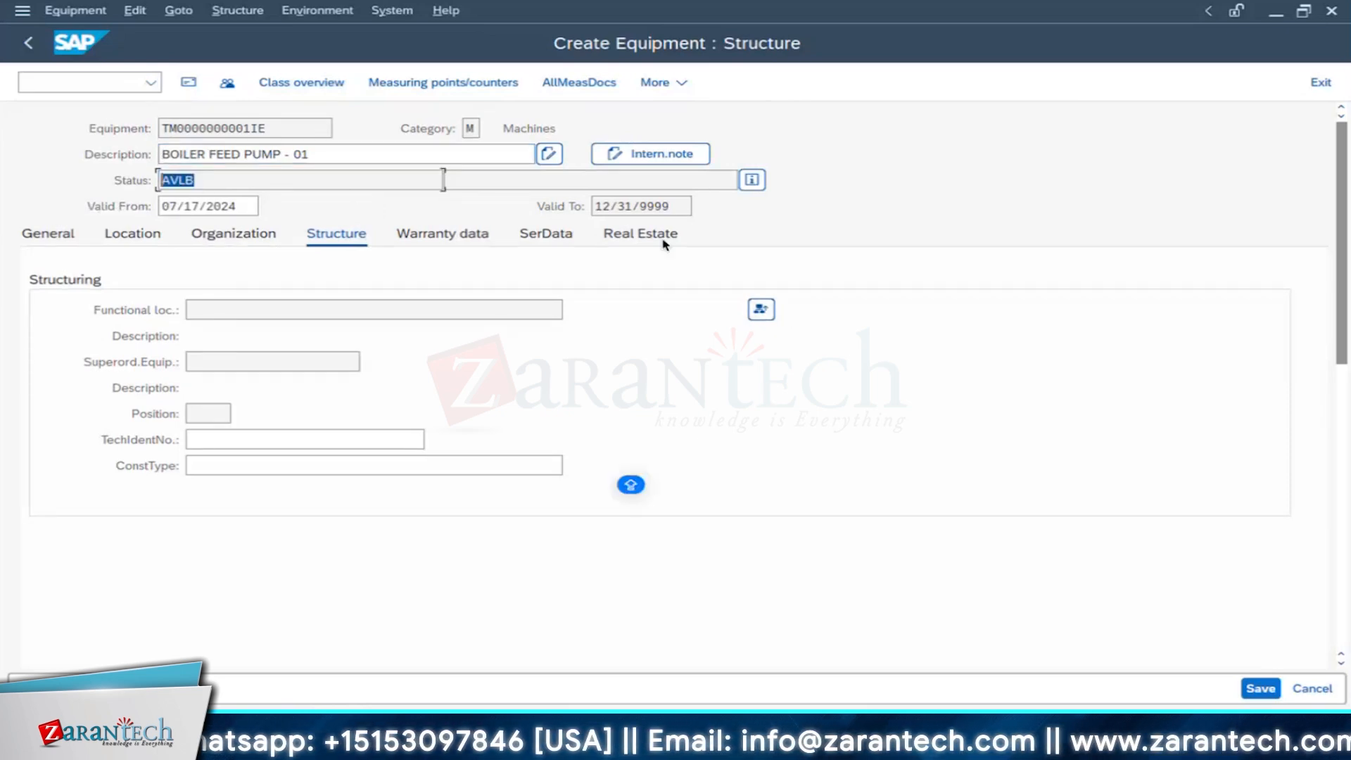
click(757, 311)
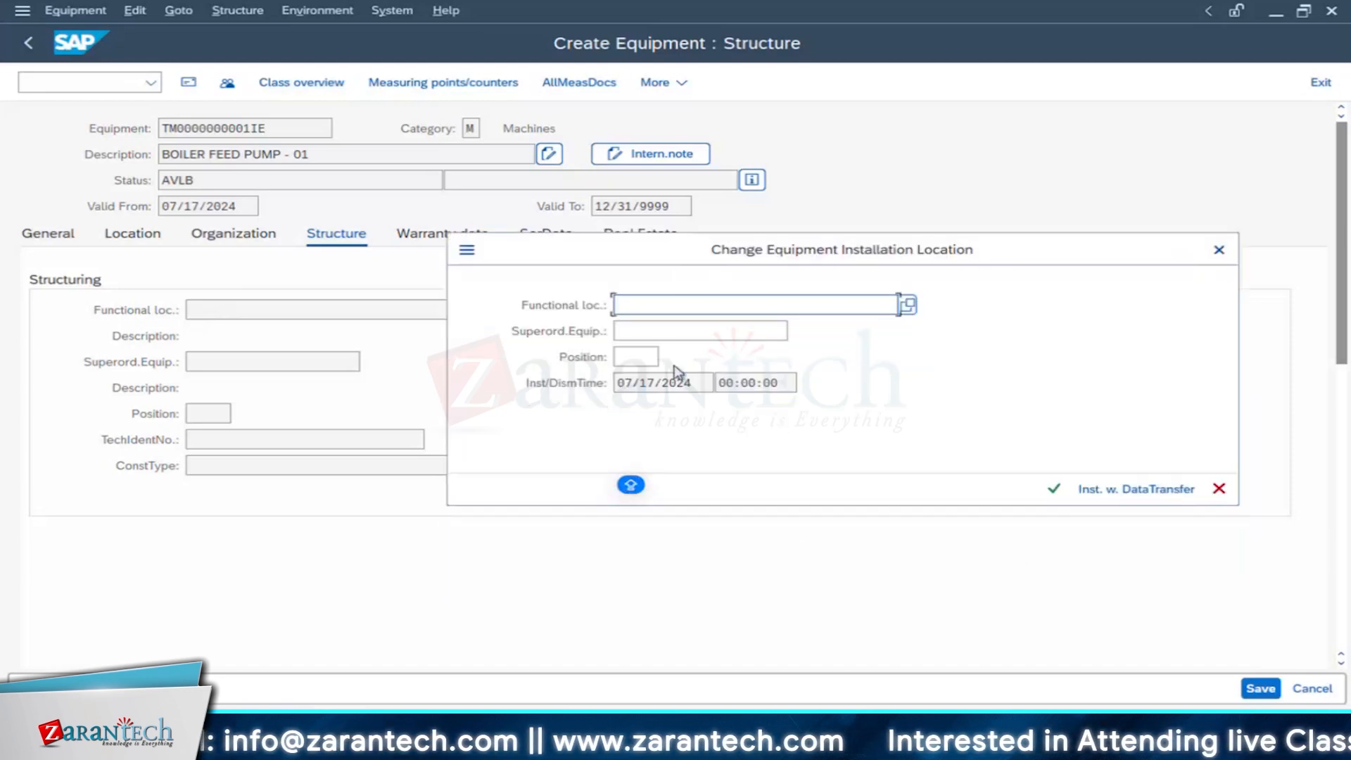
click(908, 305)
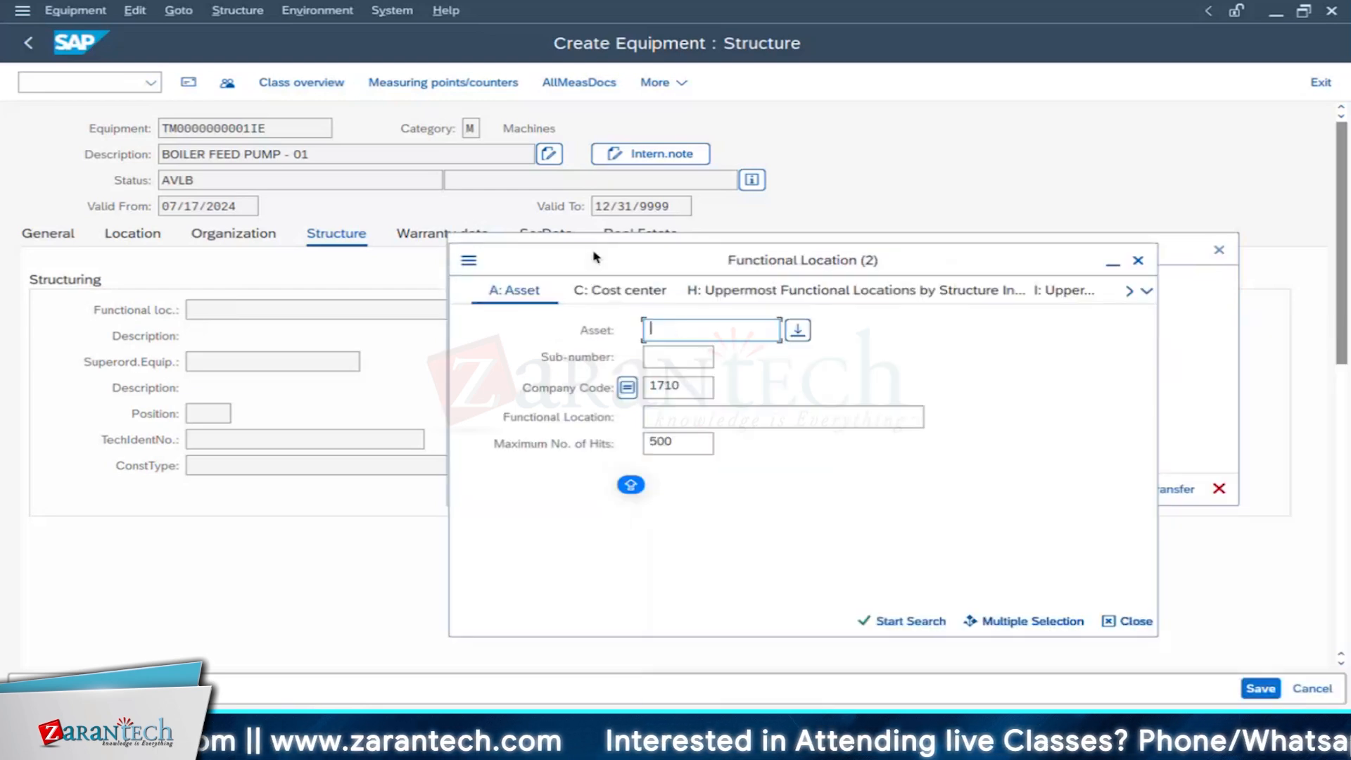
click(900, 620)
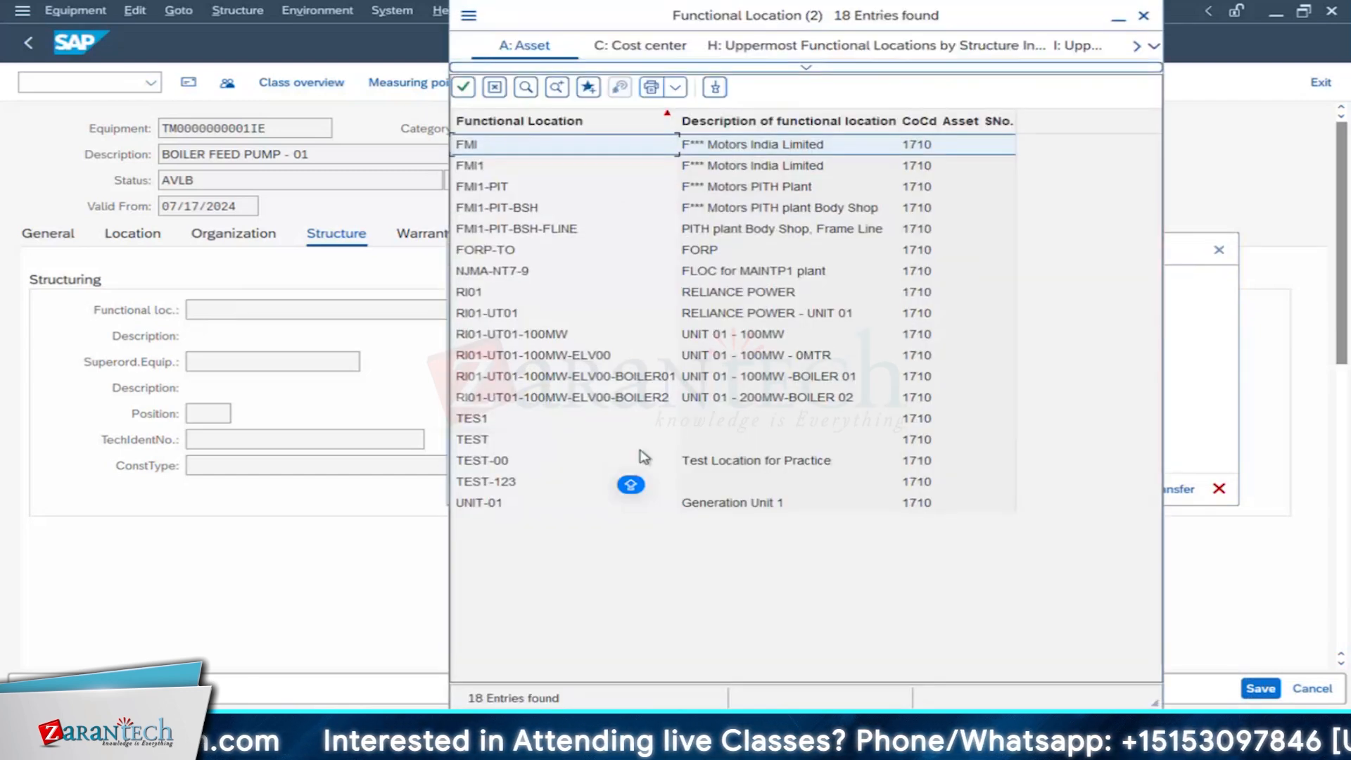
click(634, 378)
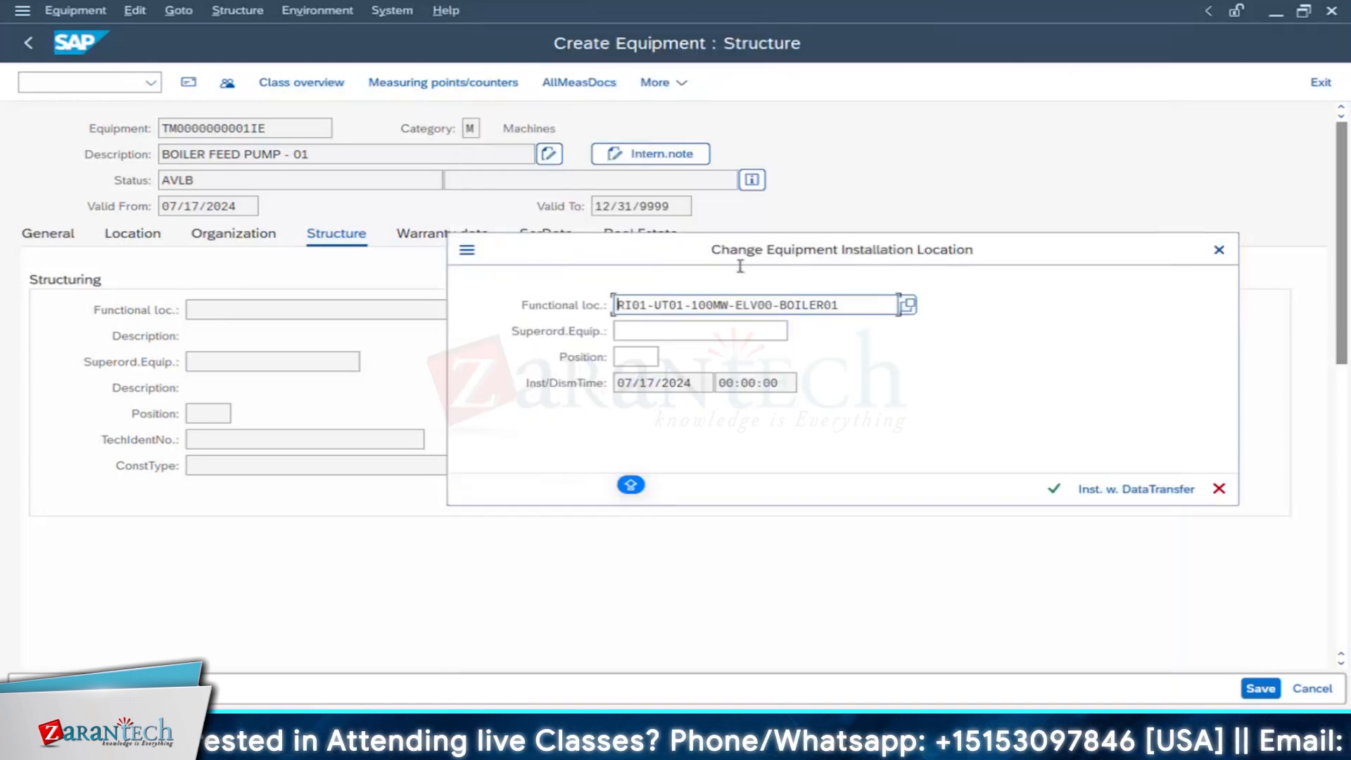
click(1055, 491)
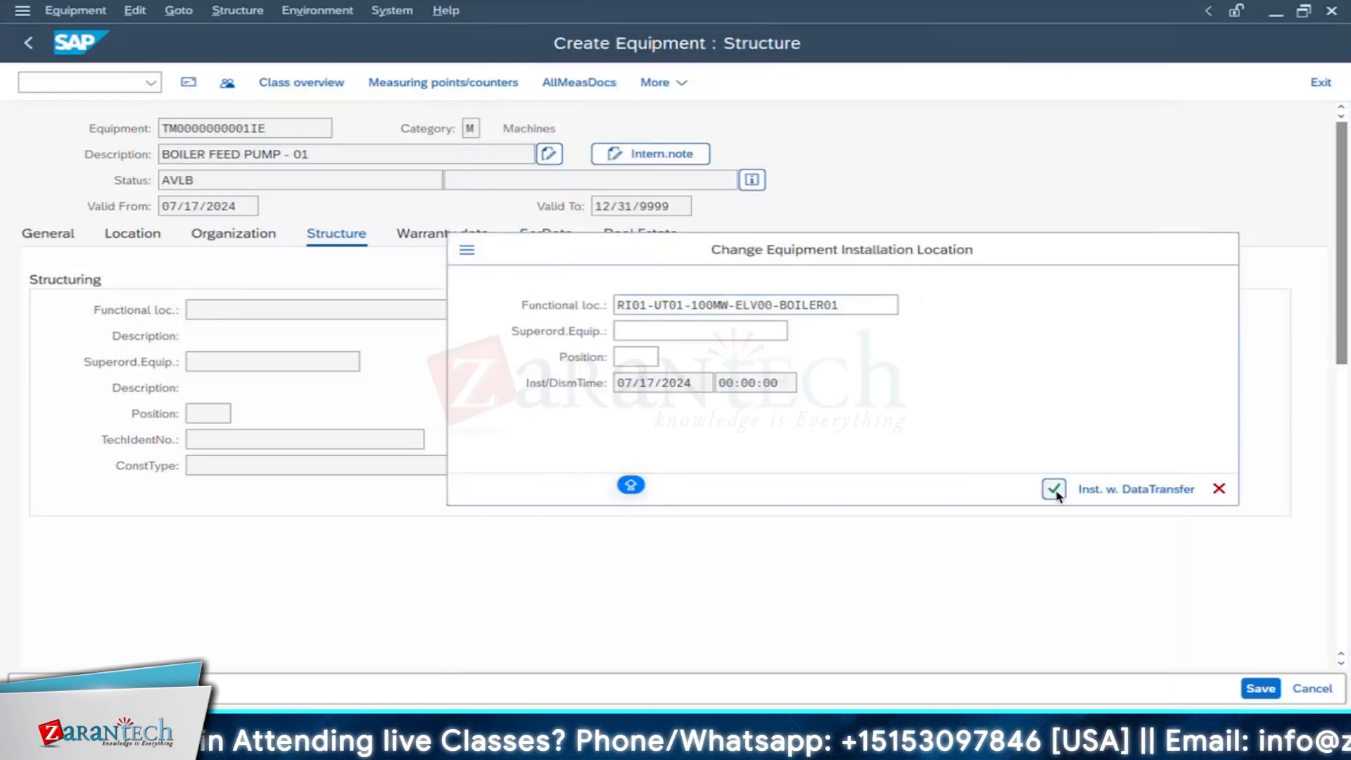
Step: Set the installation position to 1 and the technical identification number to BFP01
click(189, 413)
text(1)
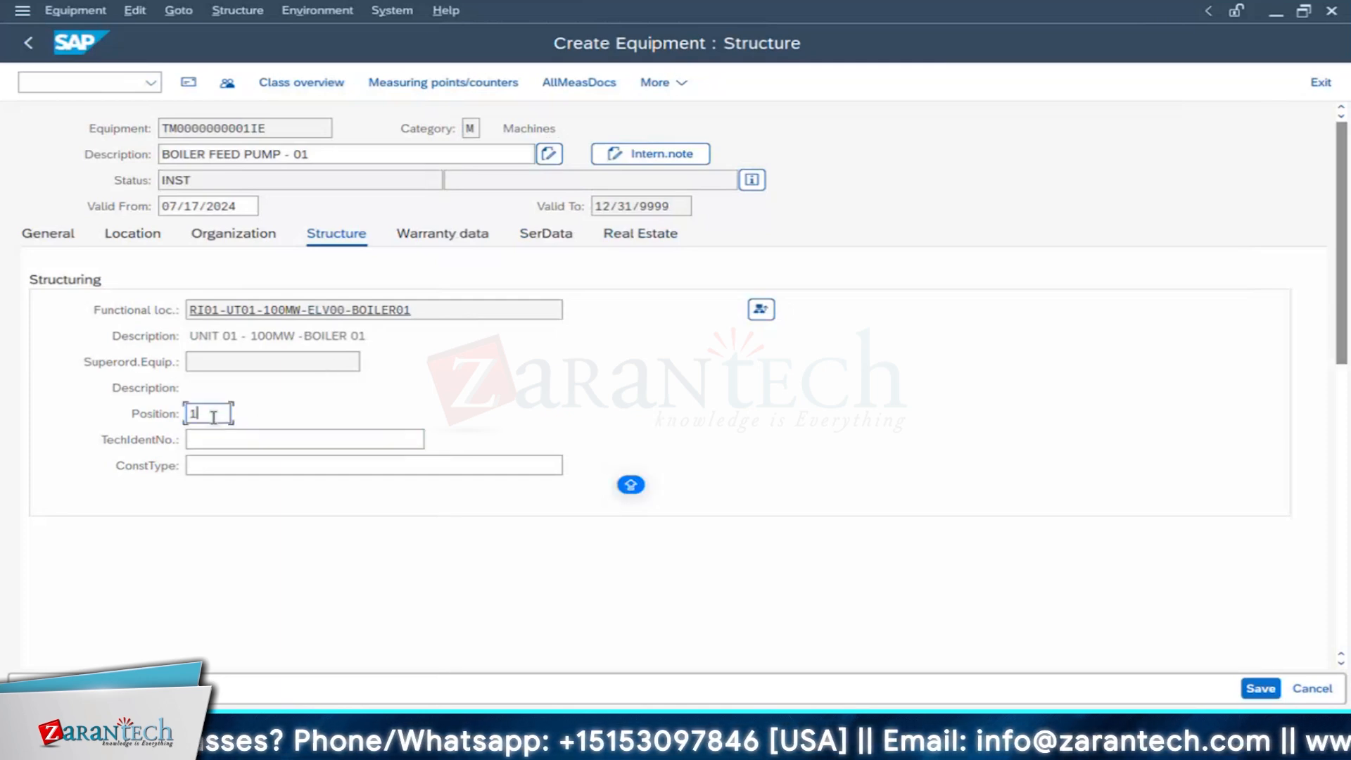
click(211, 440)
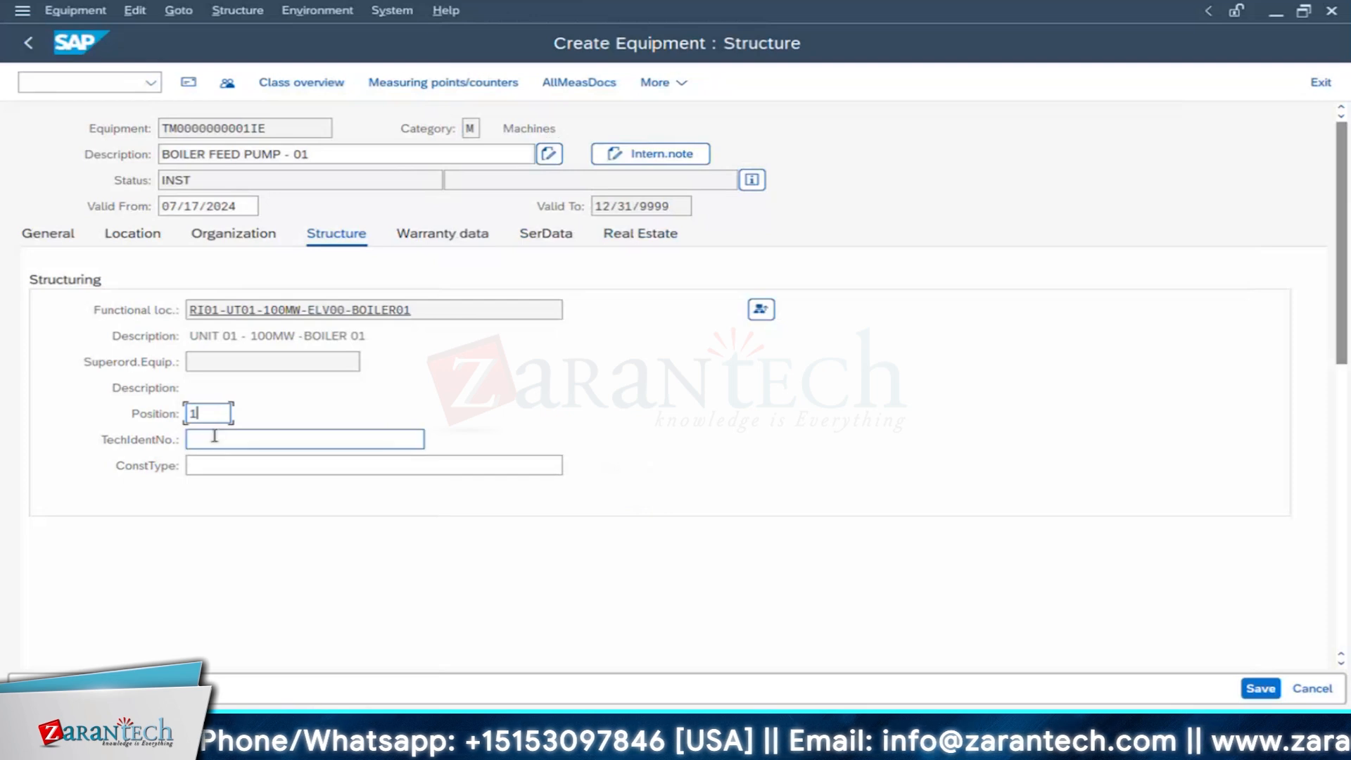
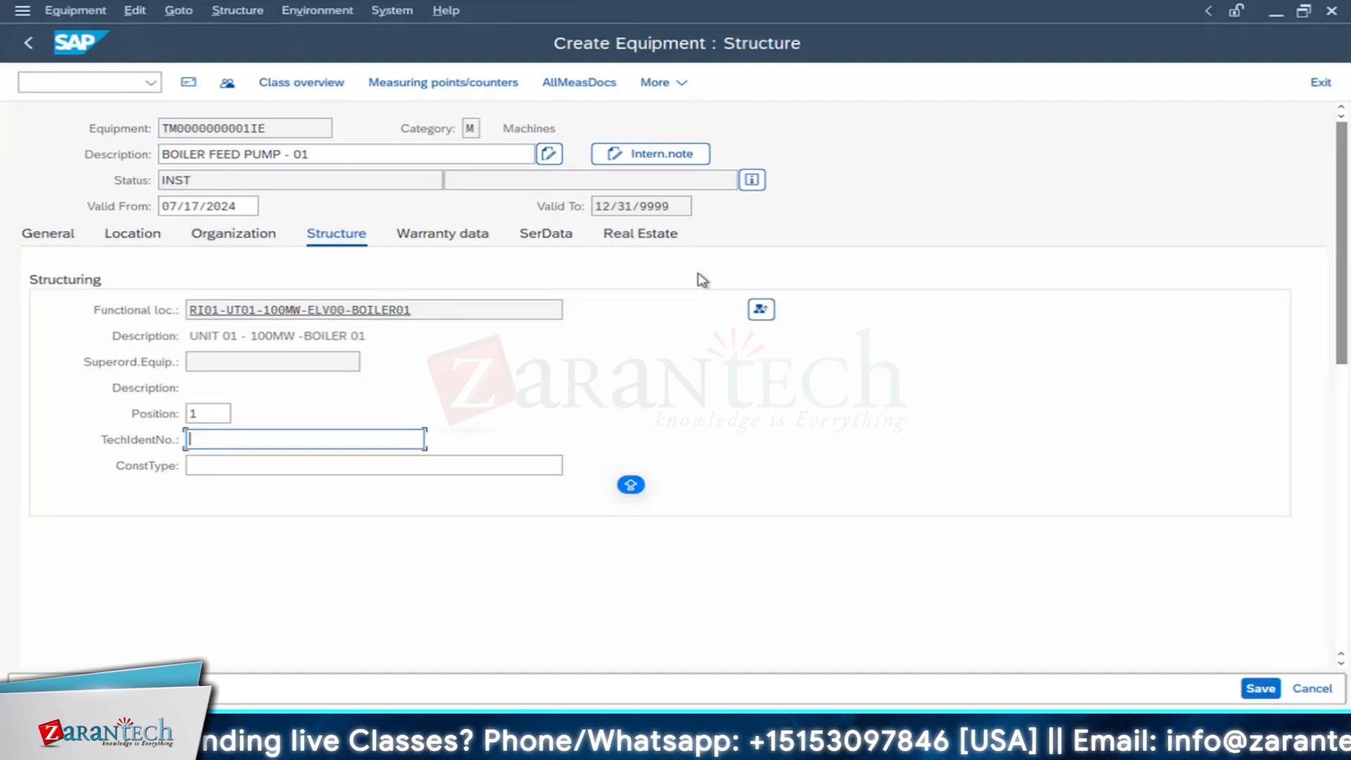
text(BFP)
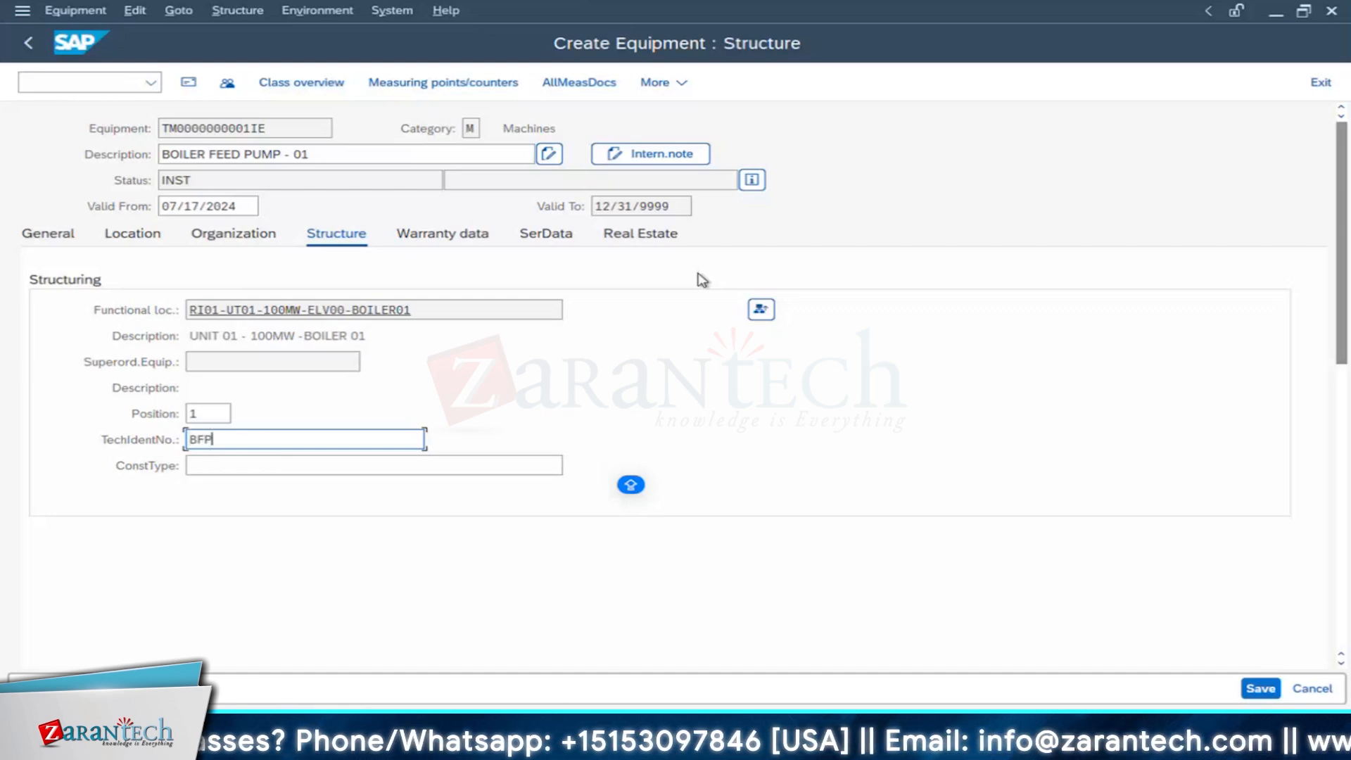
text(01)
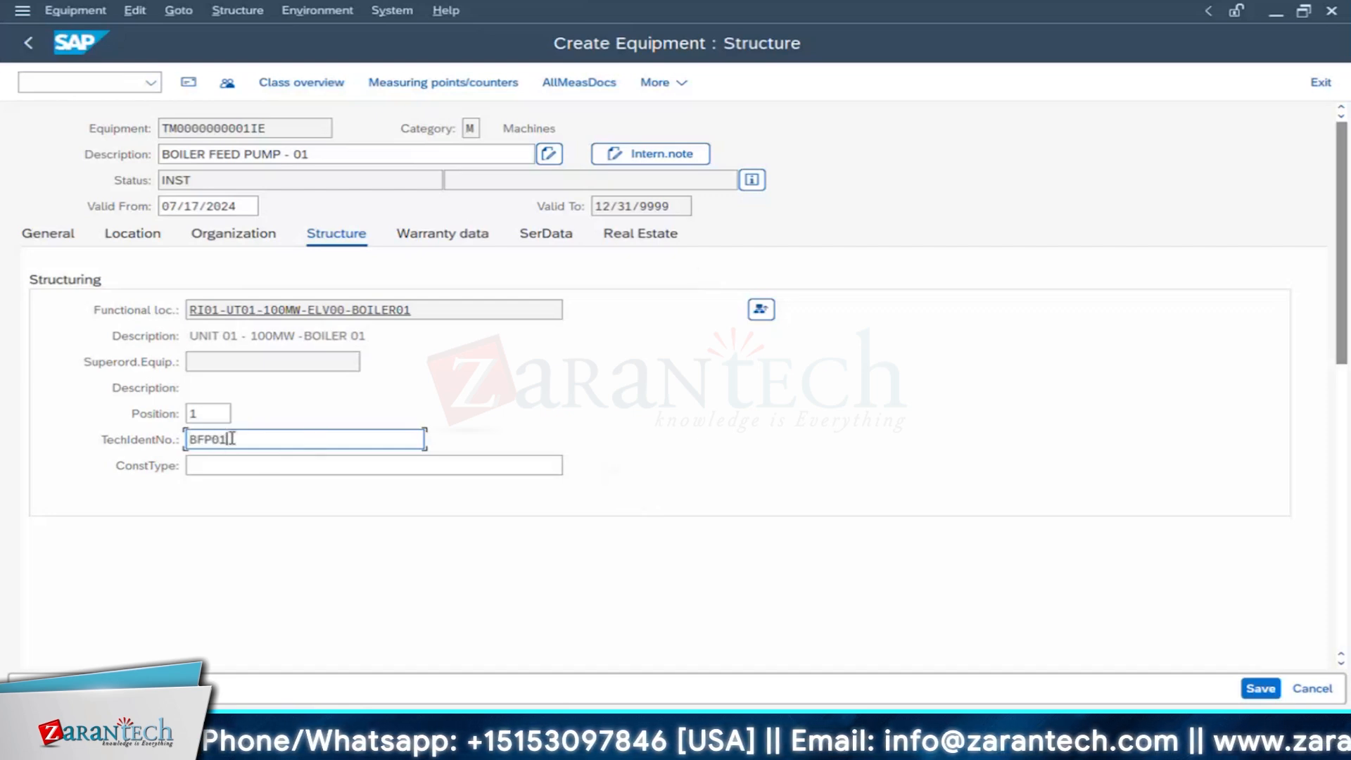
drag(232, 438, 100, 498)
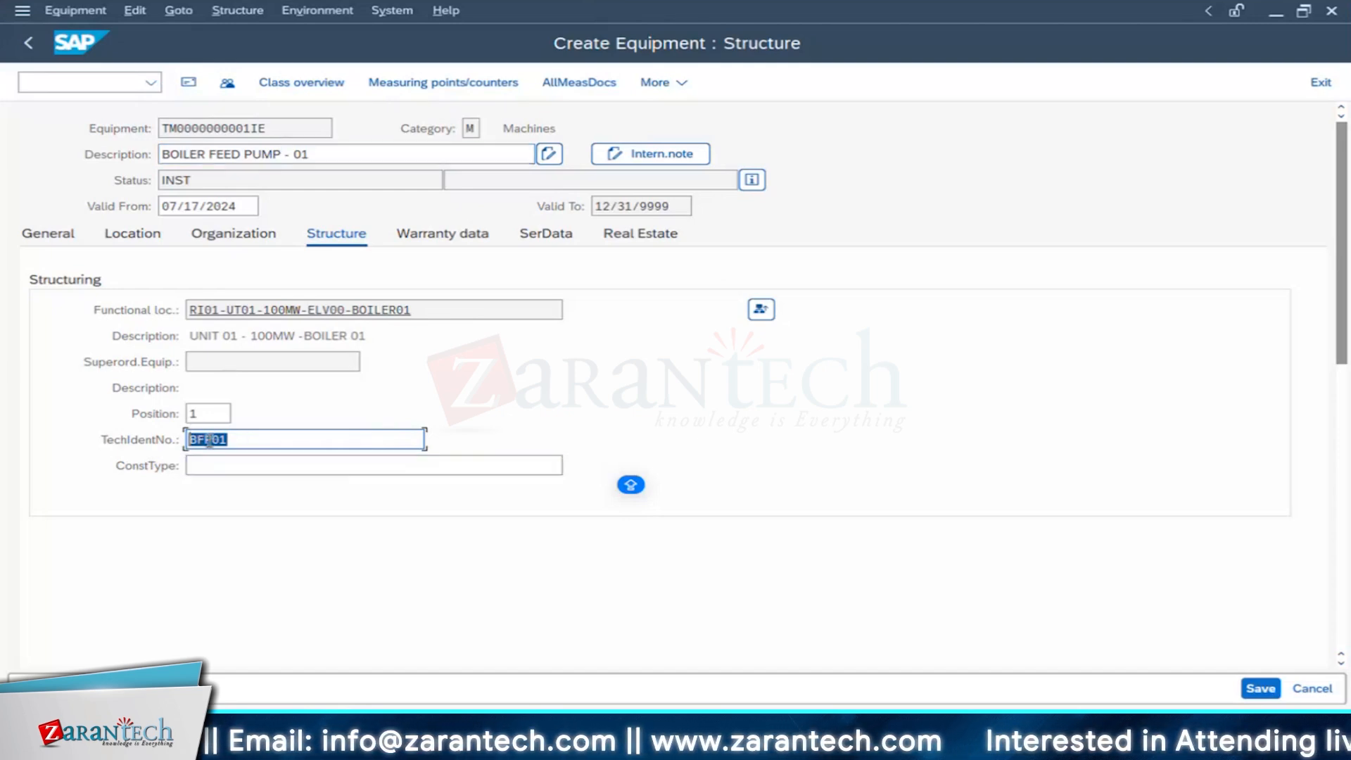
click(184, 441)
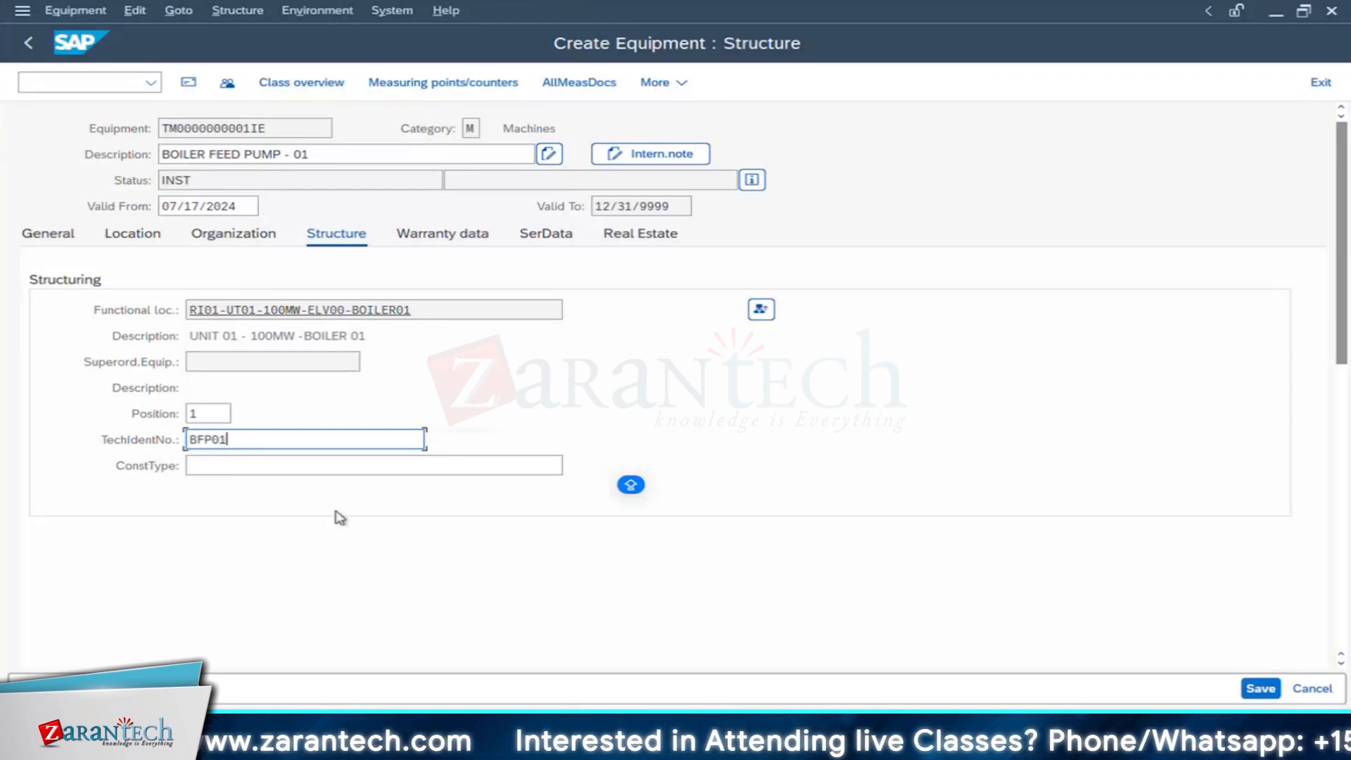
Step: In the equipment's warranty data, set the customer warranty start to 07/17/2024
click(442, 237)
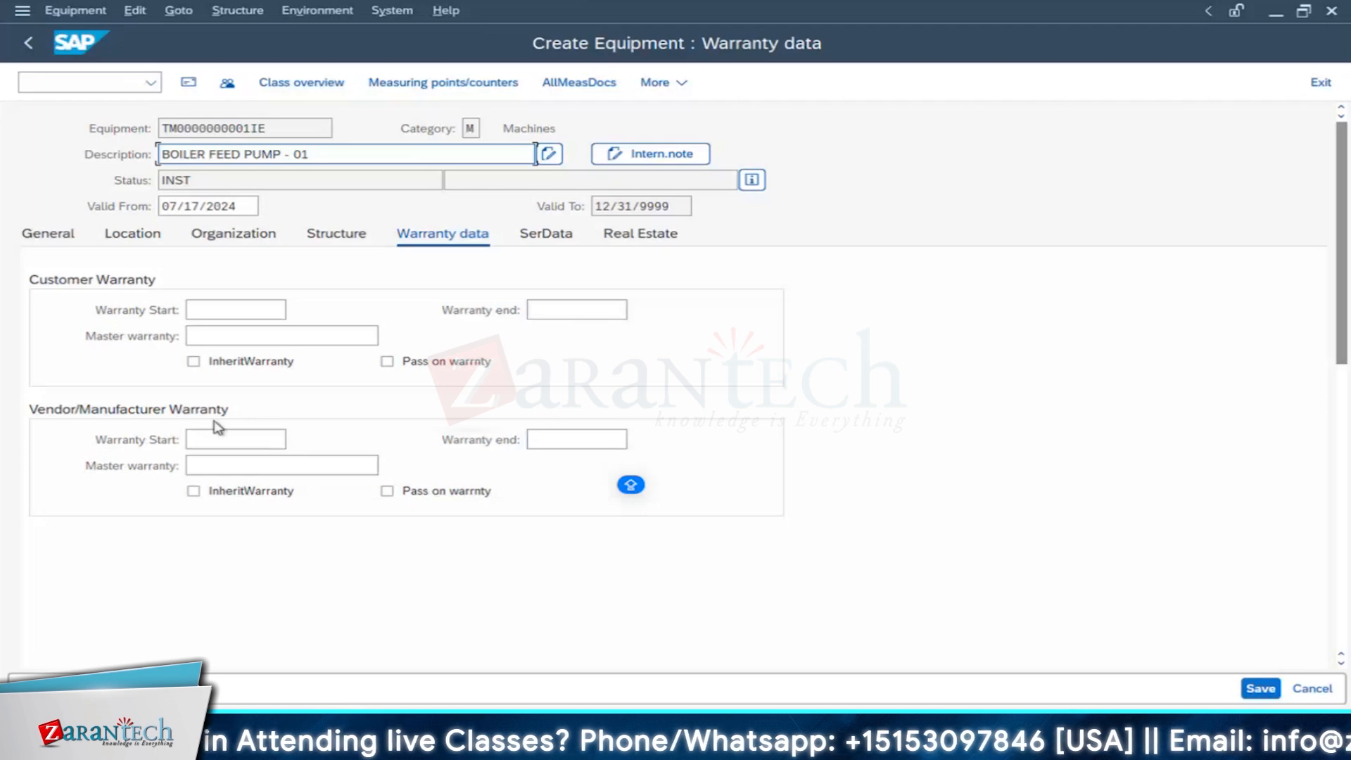
click(207, 311)
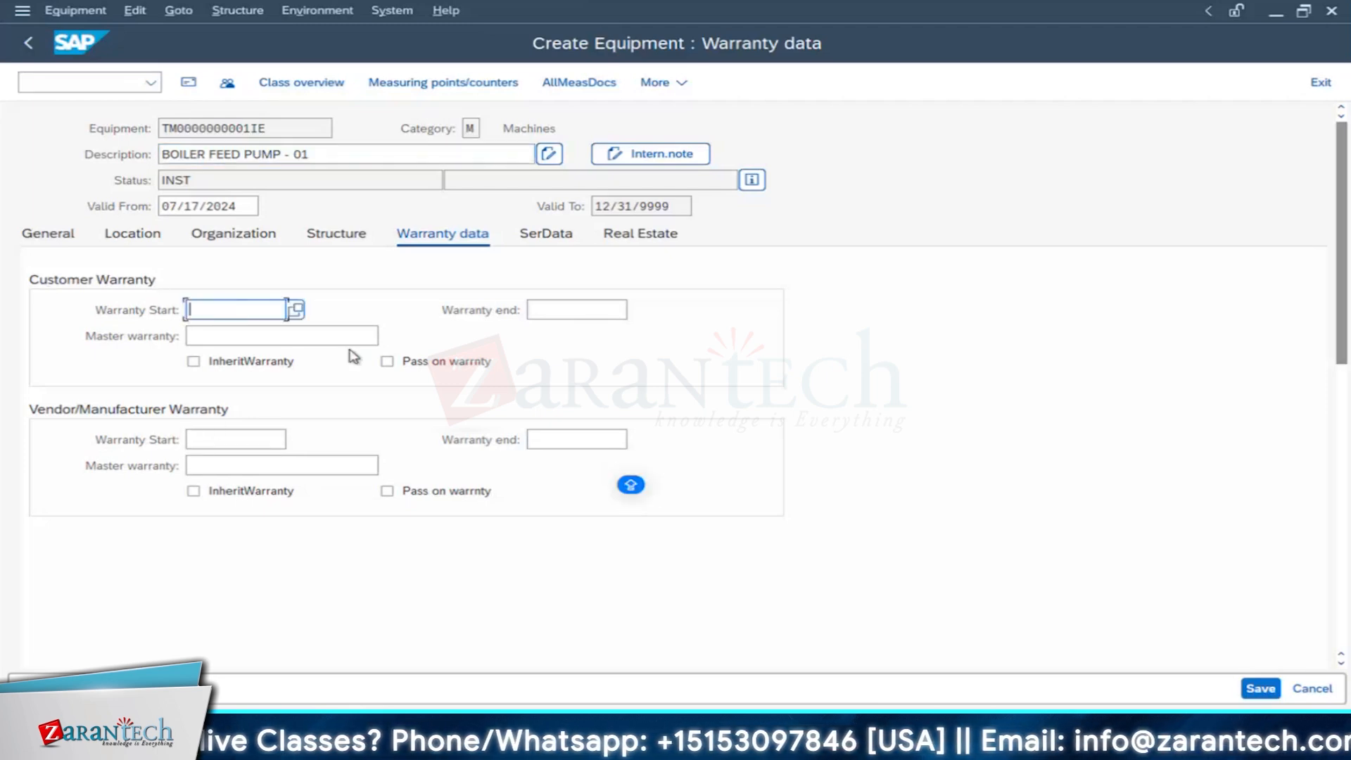
click(296, 311)
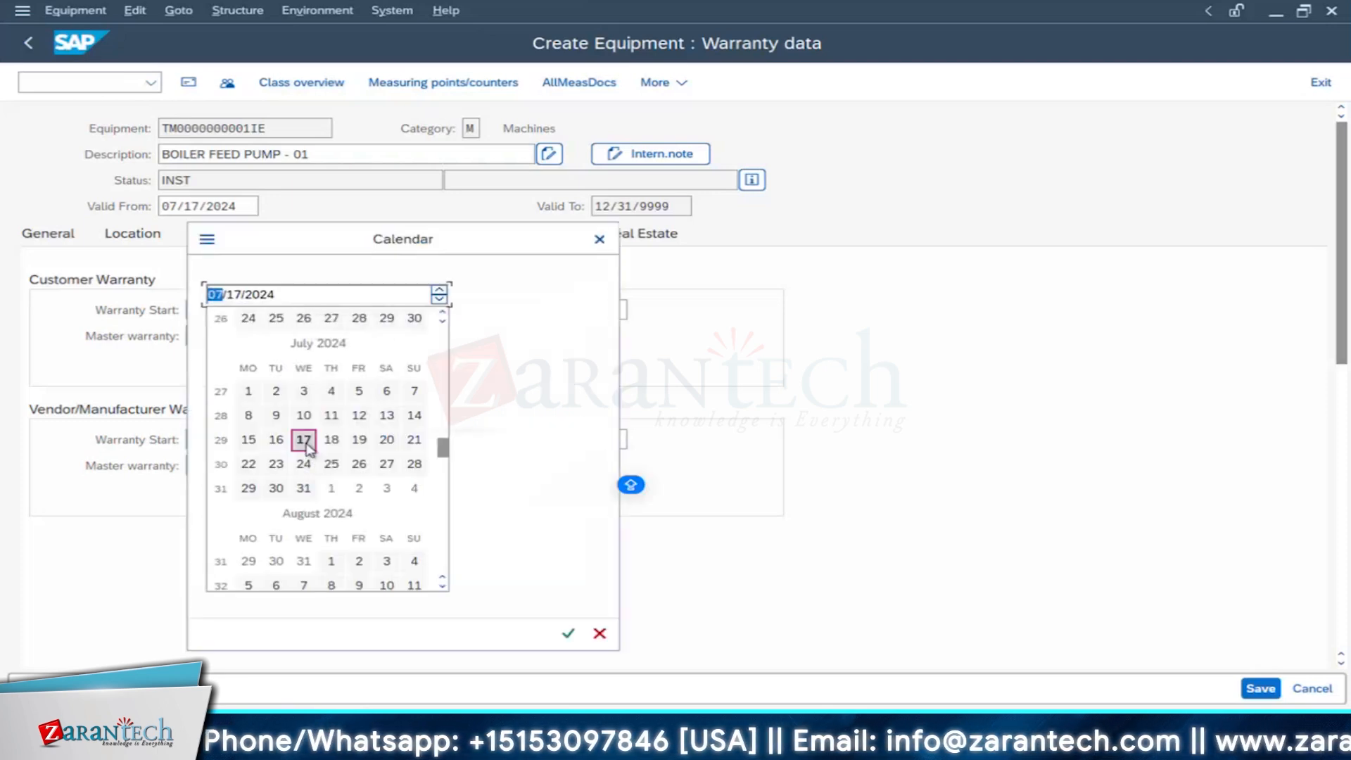
click(304, 440)
Step: Set the customer warranty end to 07/16/2025 and save the new equipment
click(567, 308)
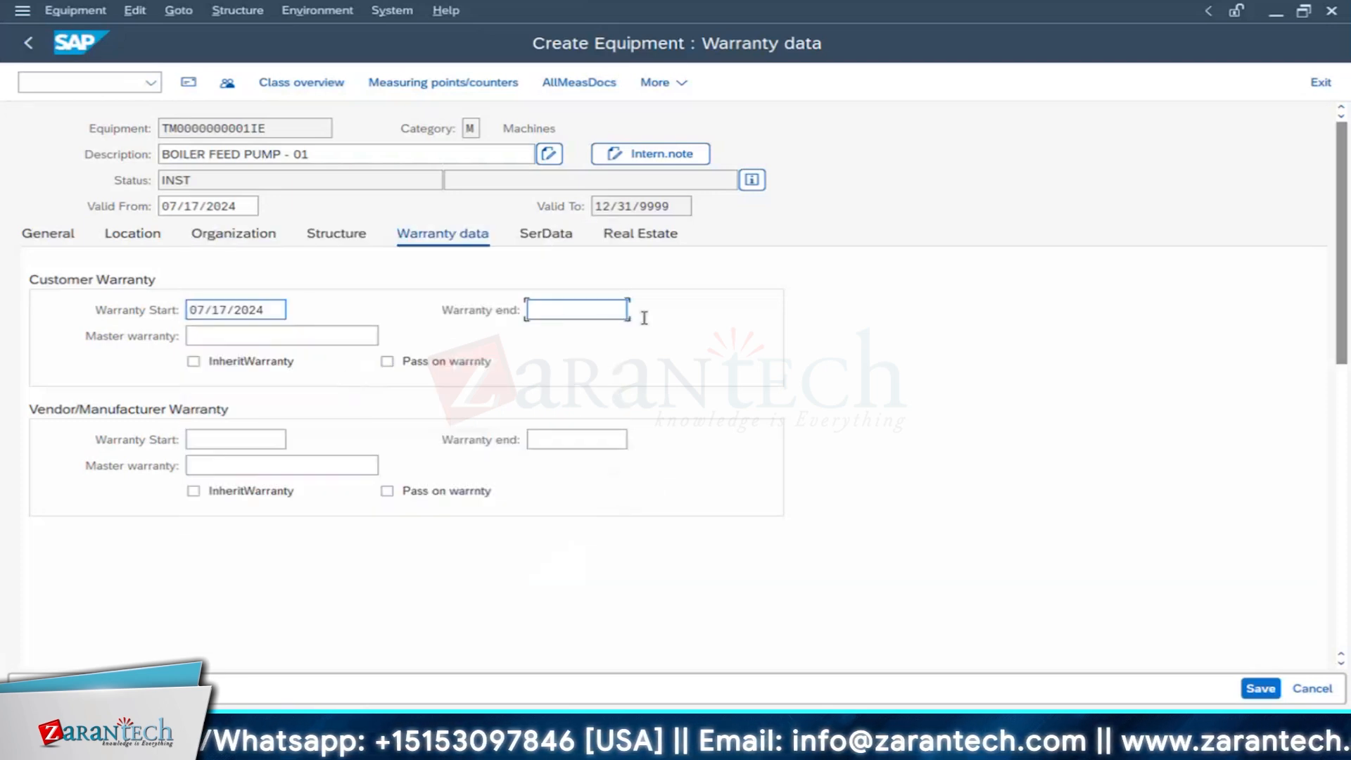
click(637, 312)
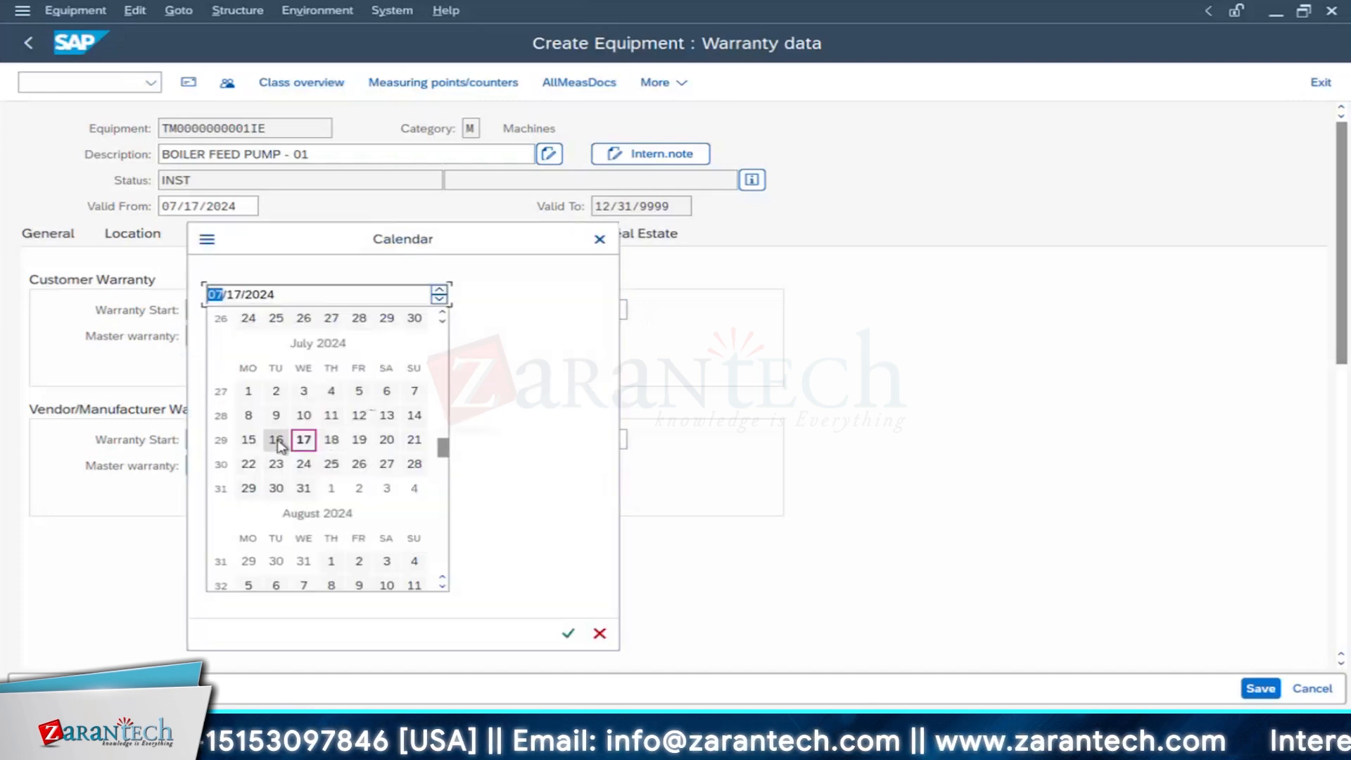
click(276, 439)
click(613, 315)
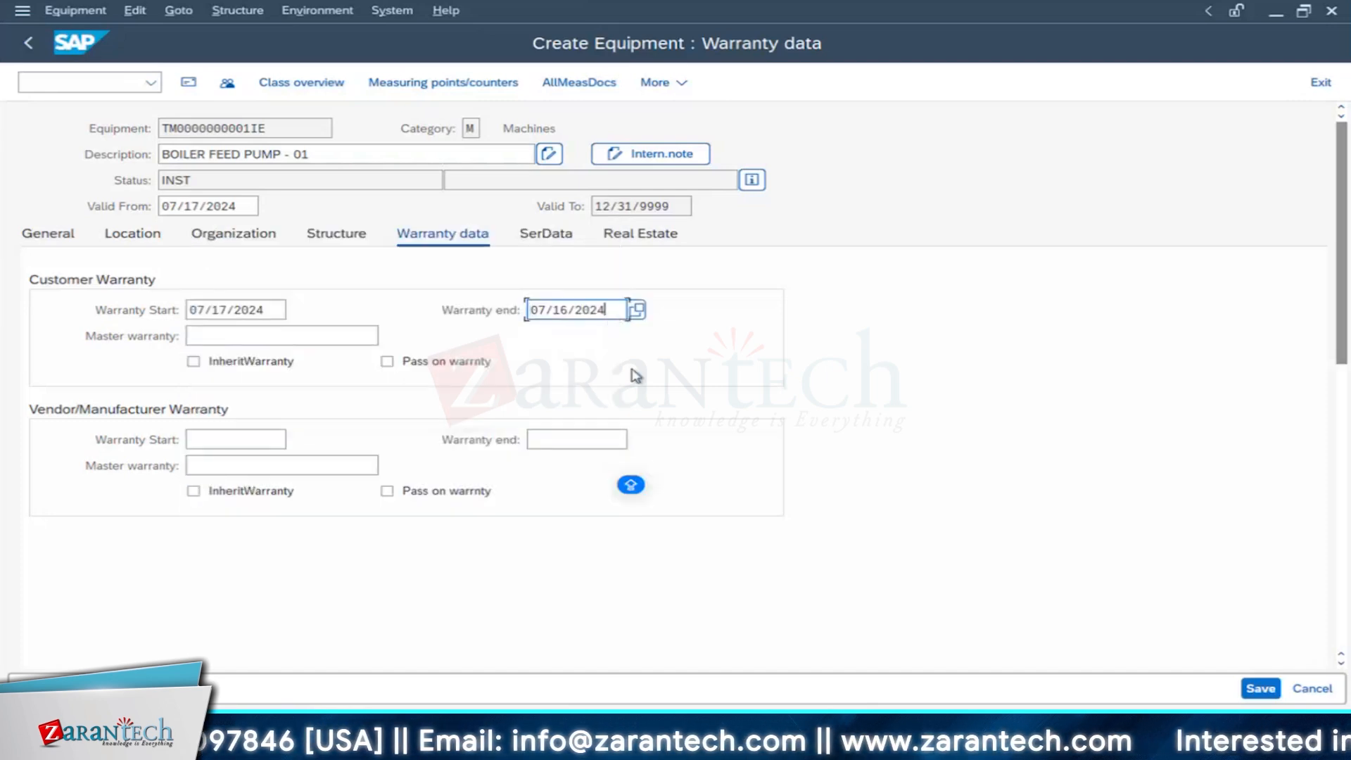
key(BackSpace)
text(5)
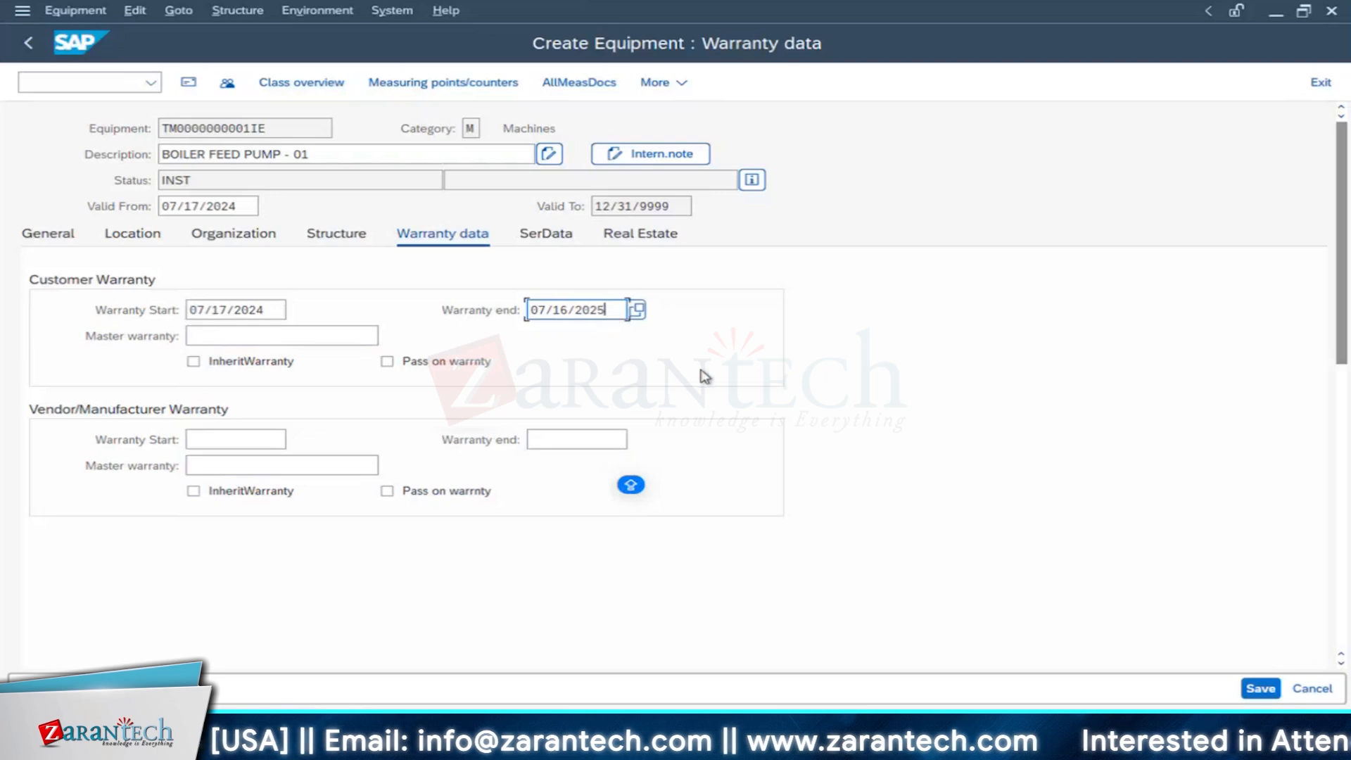
key(Return)
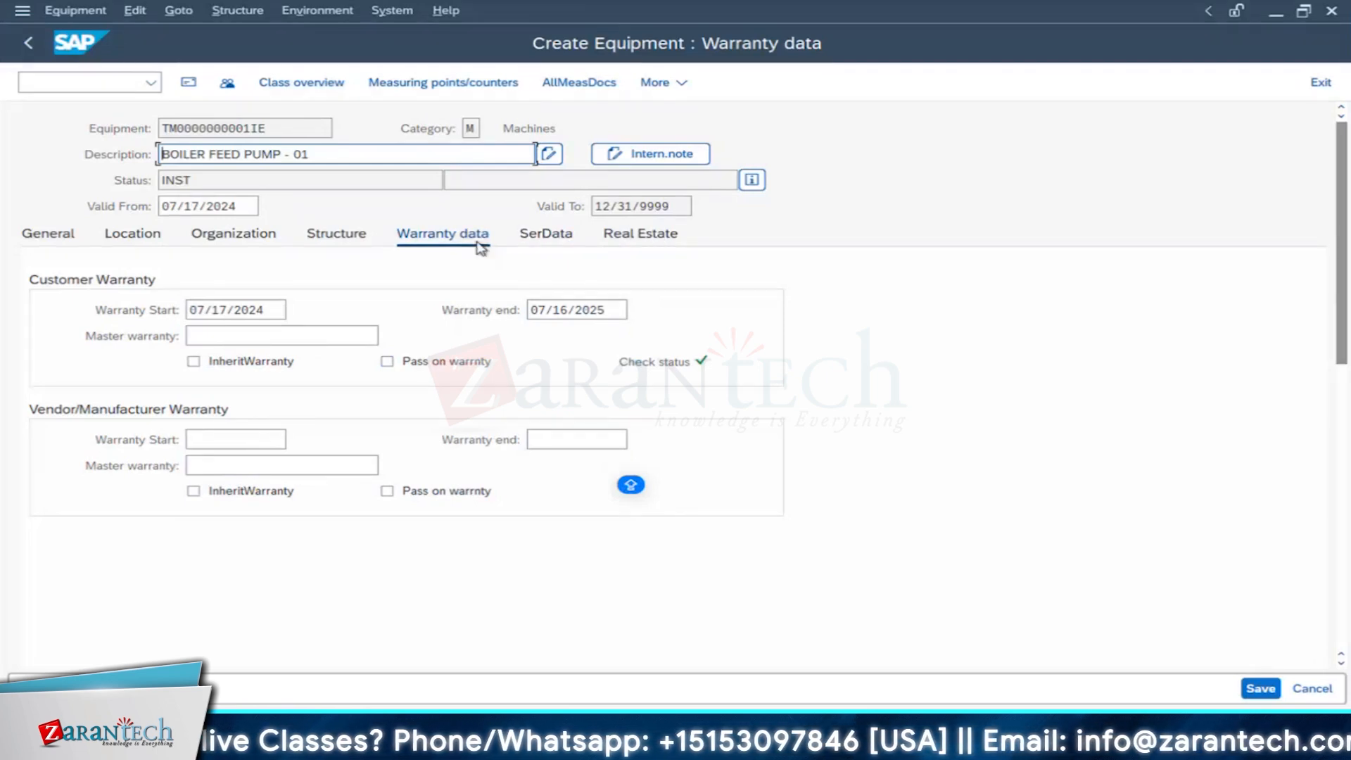
click(1260, 691)
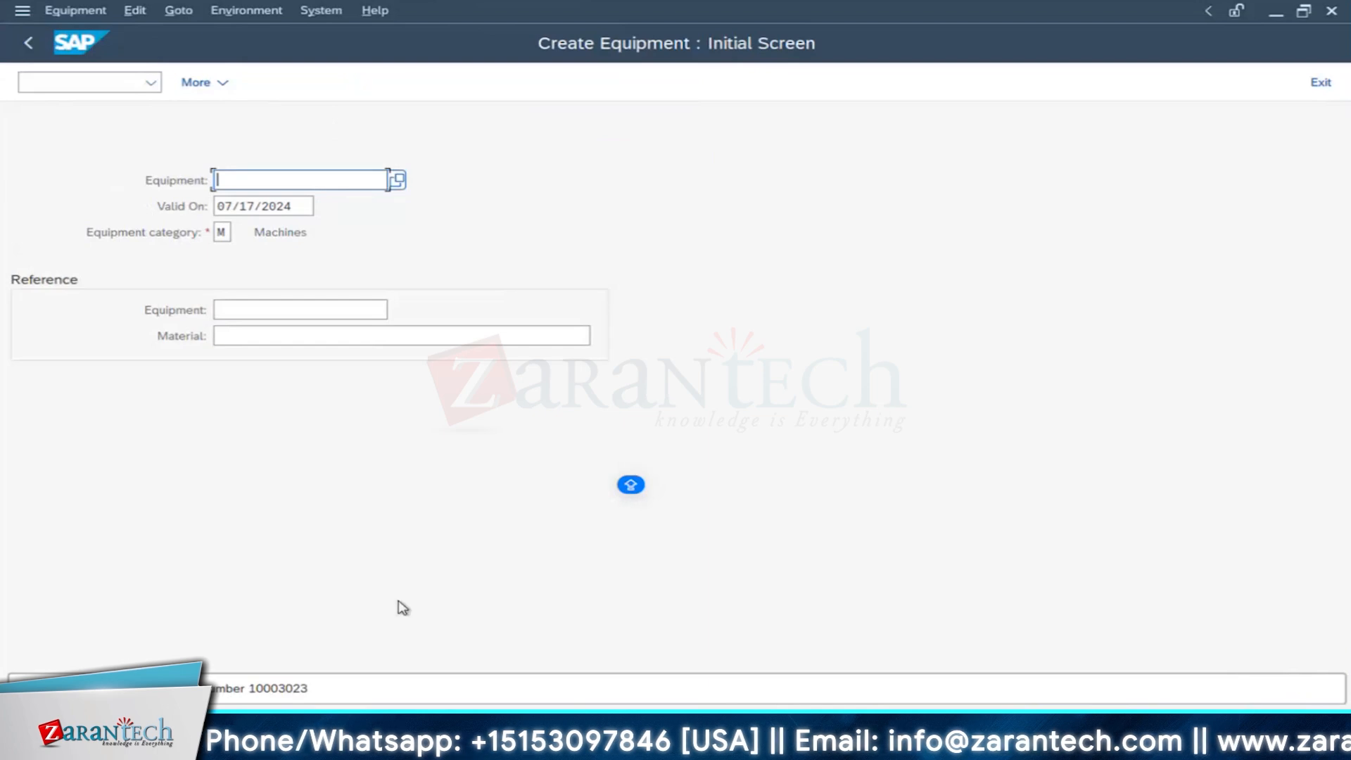
Step: Switch to the functional location structure window and rerun the list for RI01 with the equipment hierarchy included
mouse_move(379, 743)
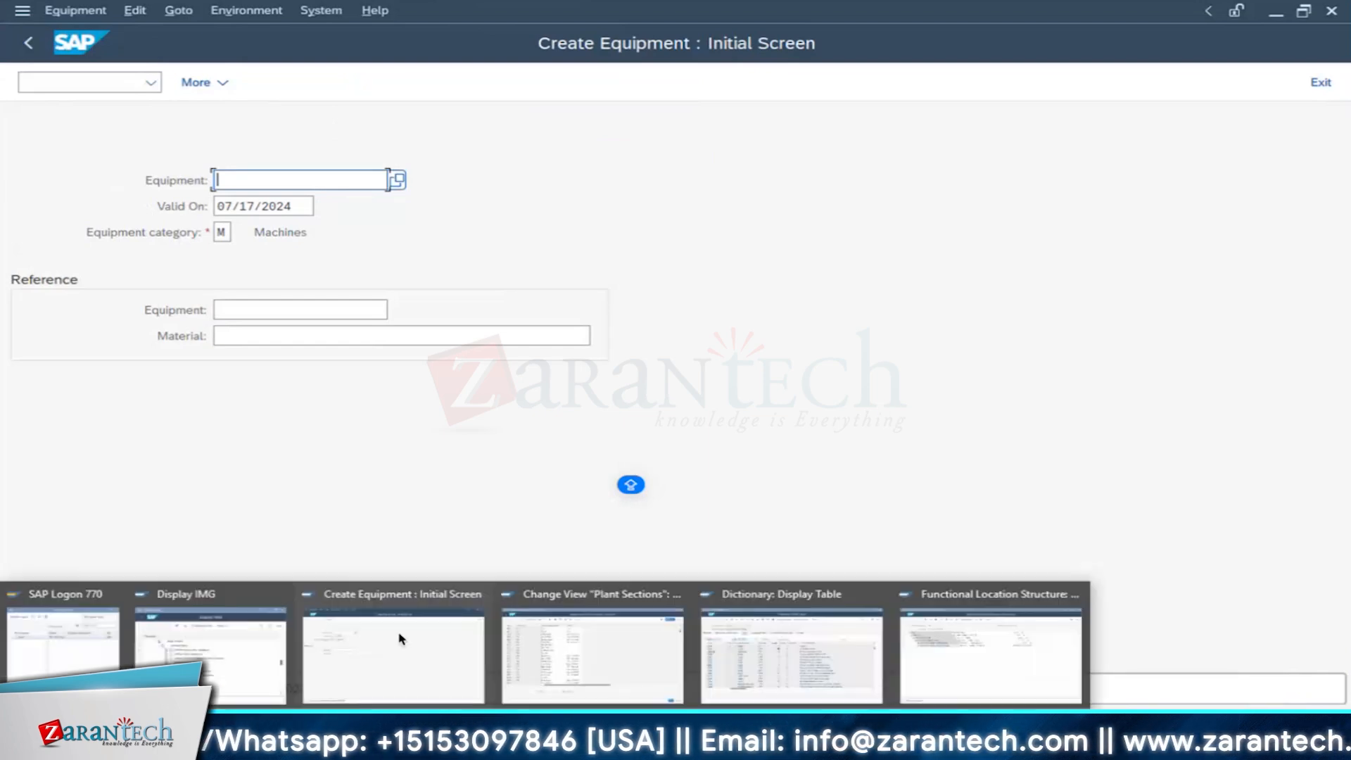
click(980, 676)
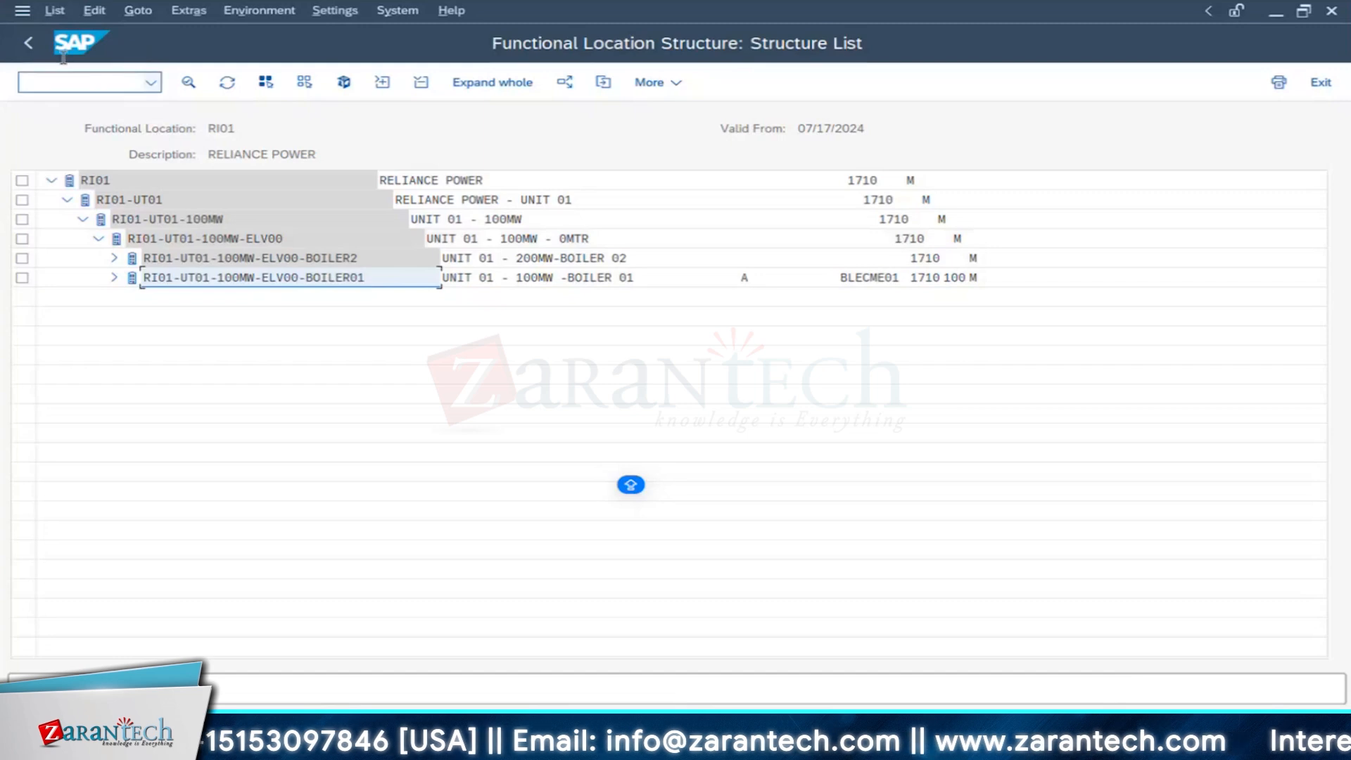
click(28, 42)
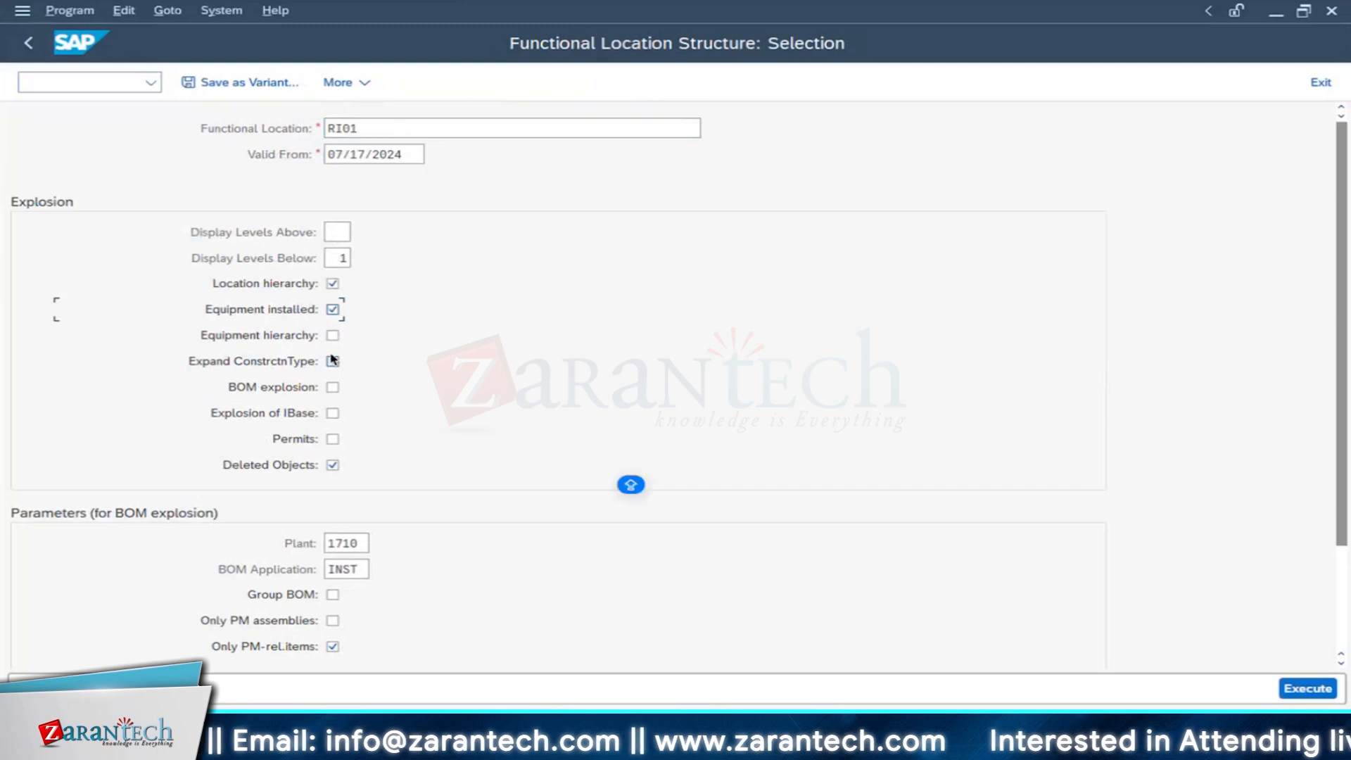
click(332, 335)
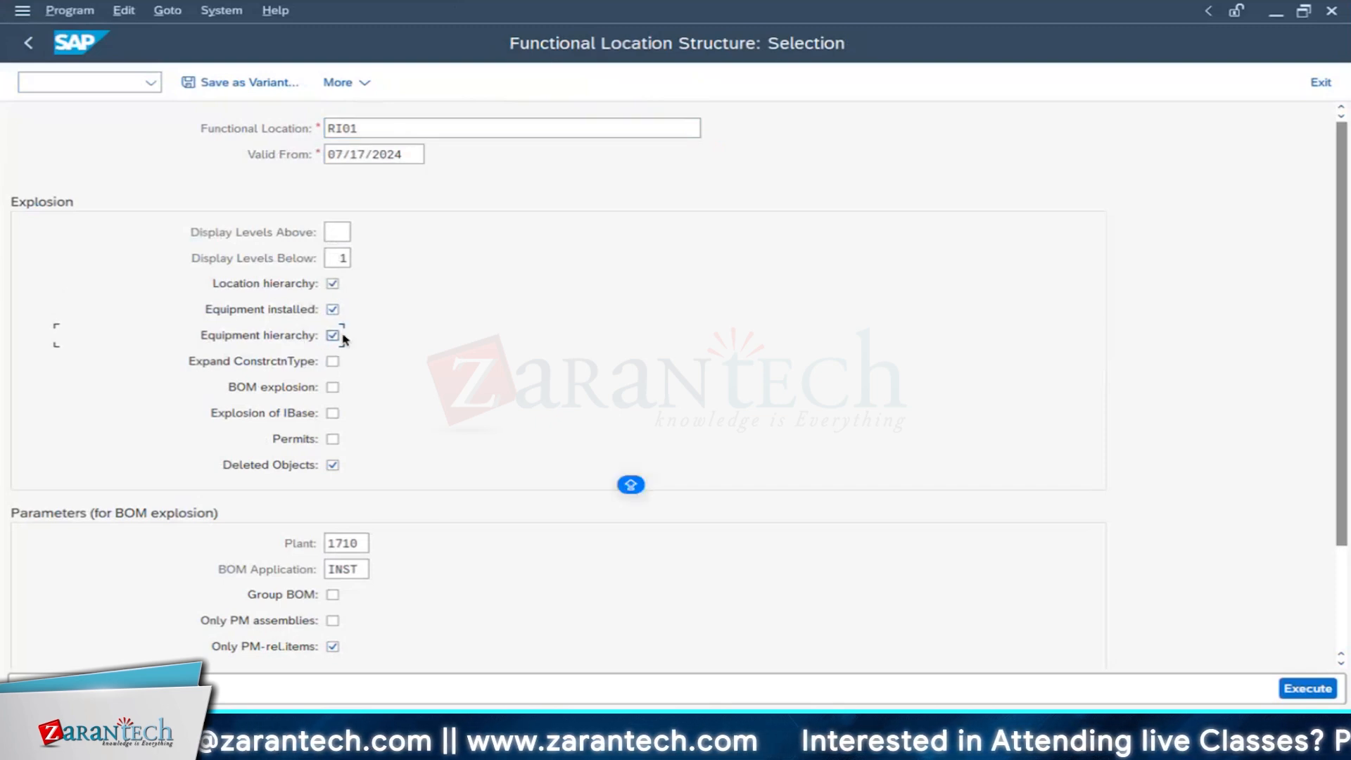
click(1313, 689)
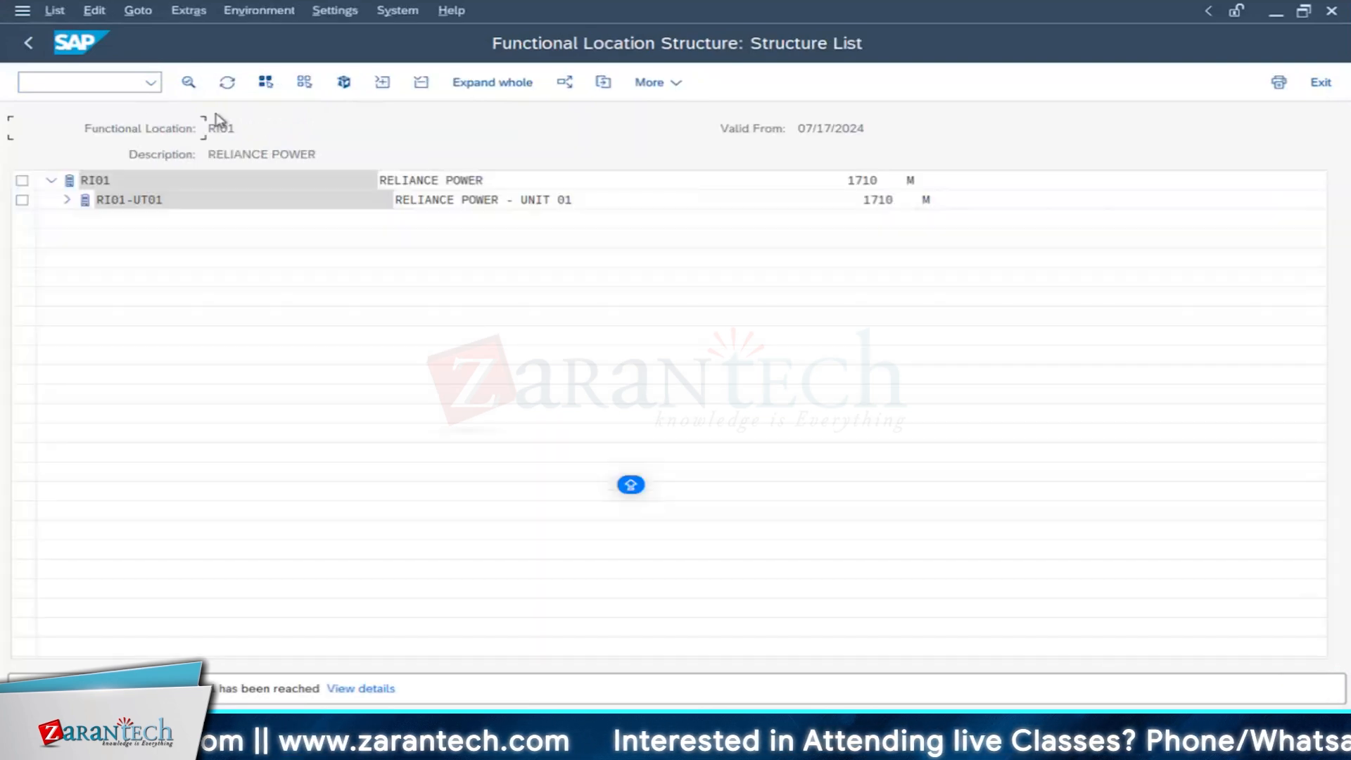
Step: Expand the whole RI01 structure and open the BOILER FEED PUMP - 01 equipment installed under RI01-UT01-100MW-ELV00-BOILER01
click(489, 83)
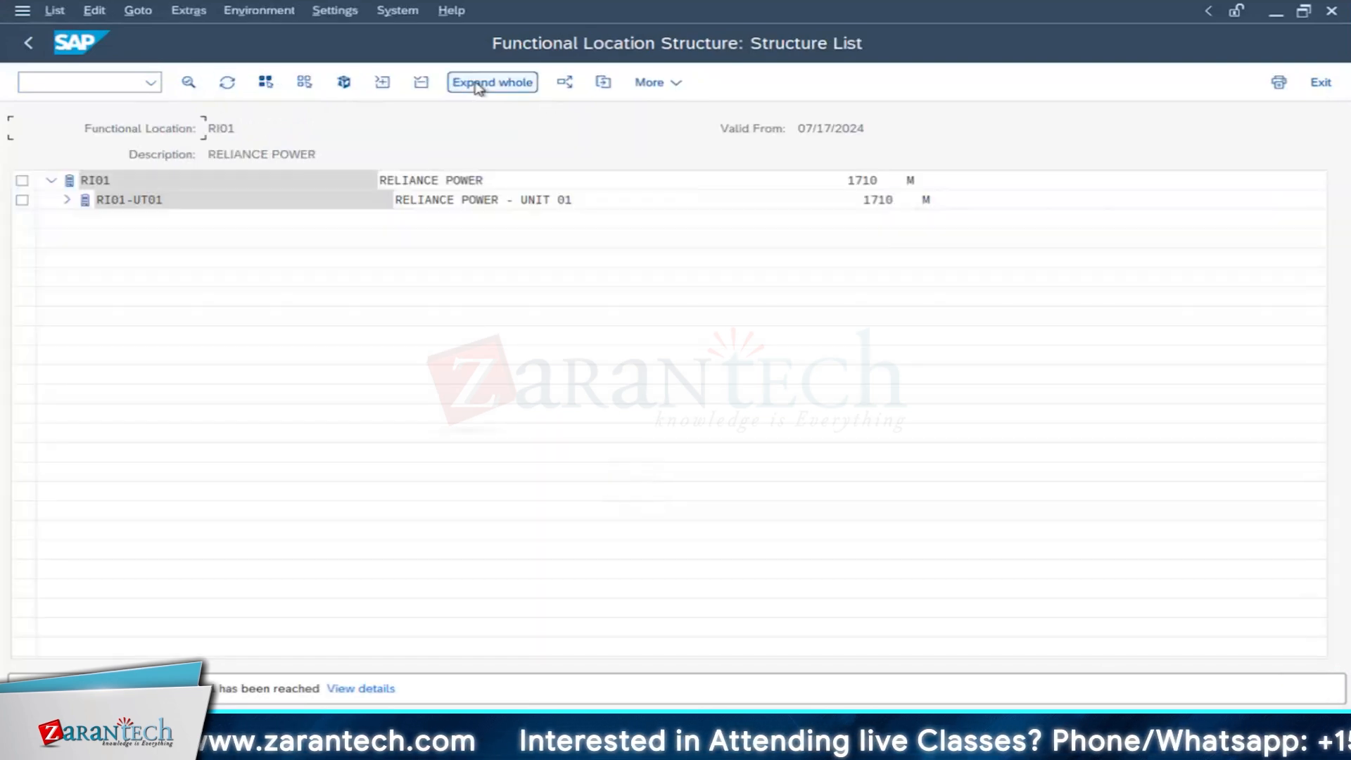
click(193, 299)
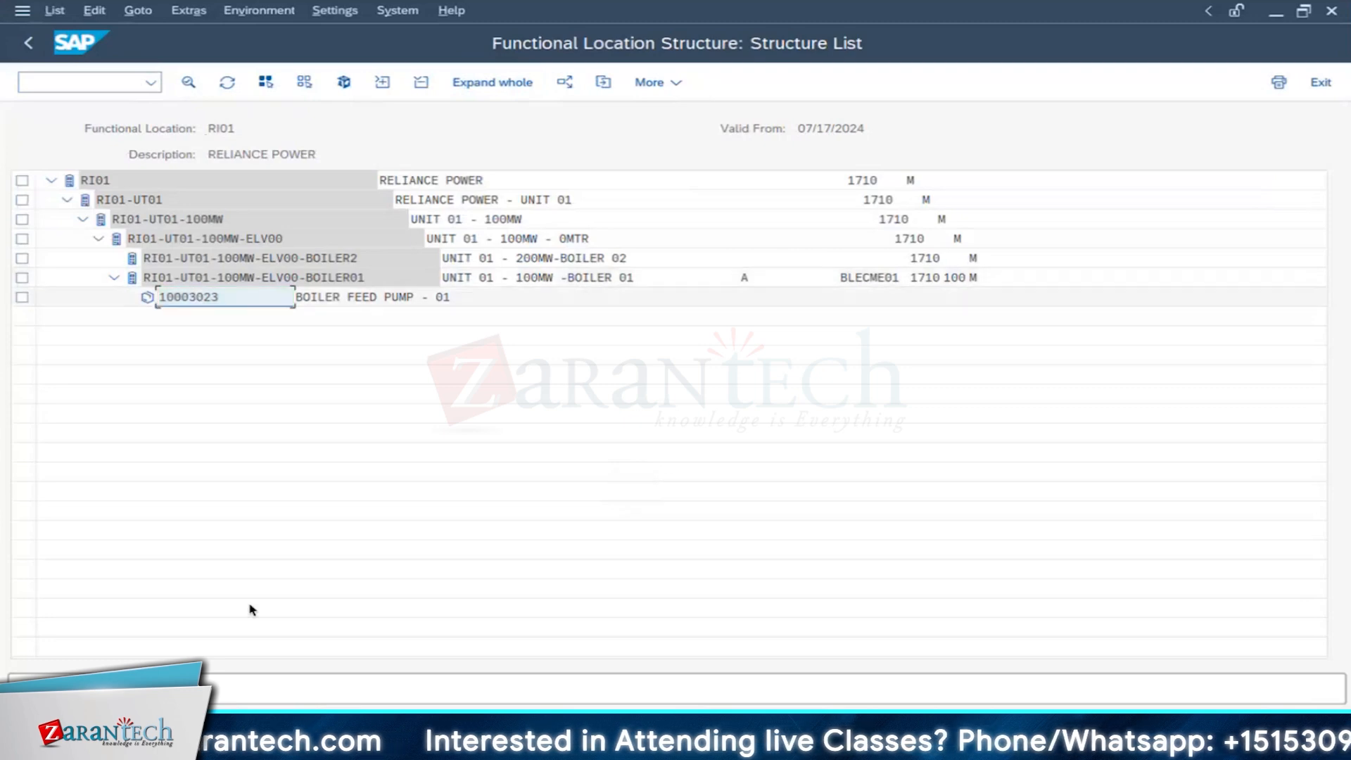
key(Up)
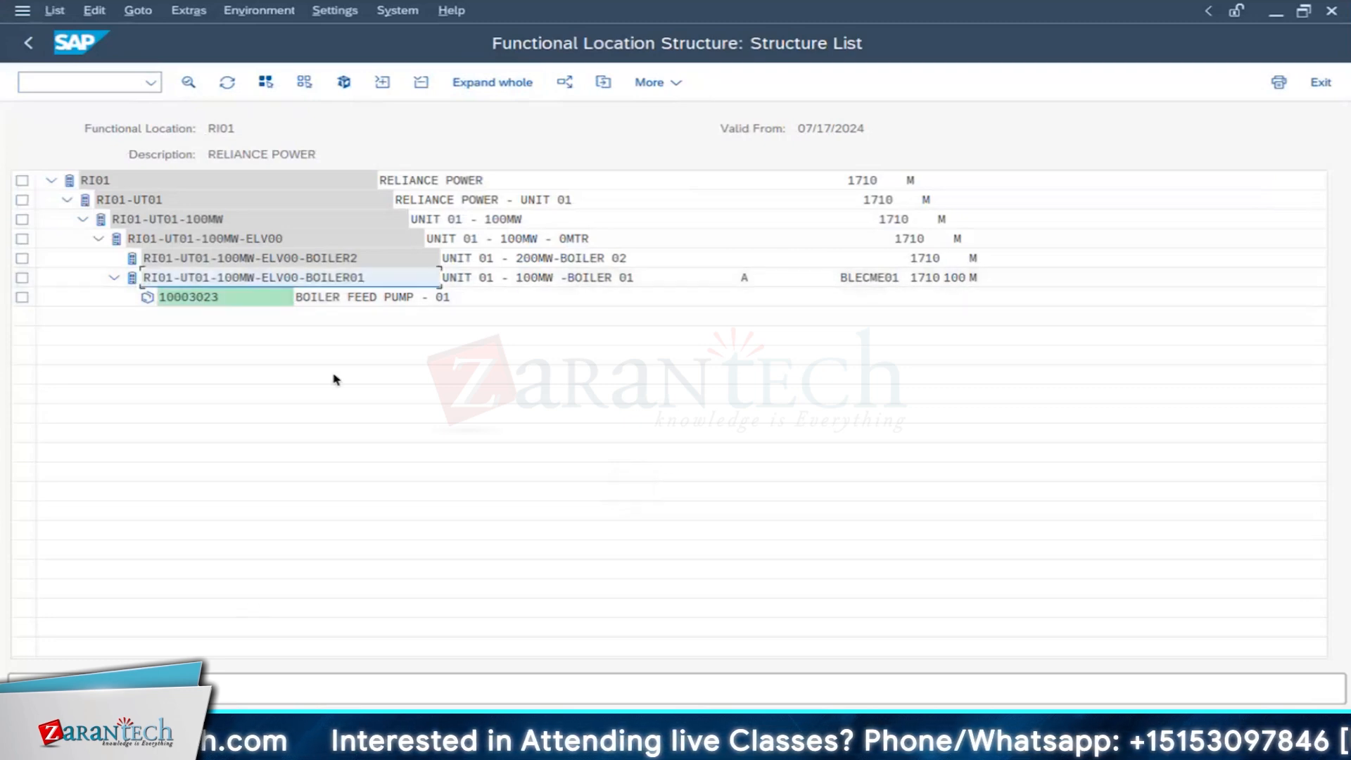
click(203, 307)
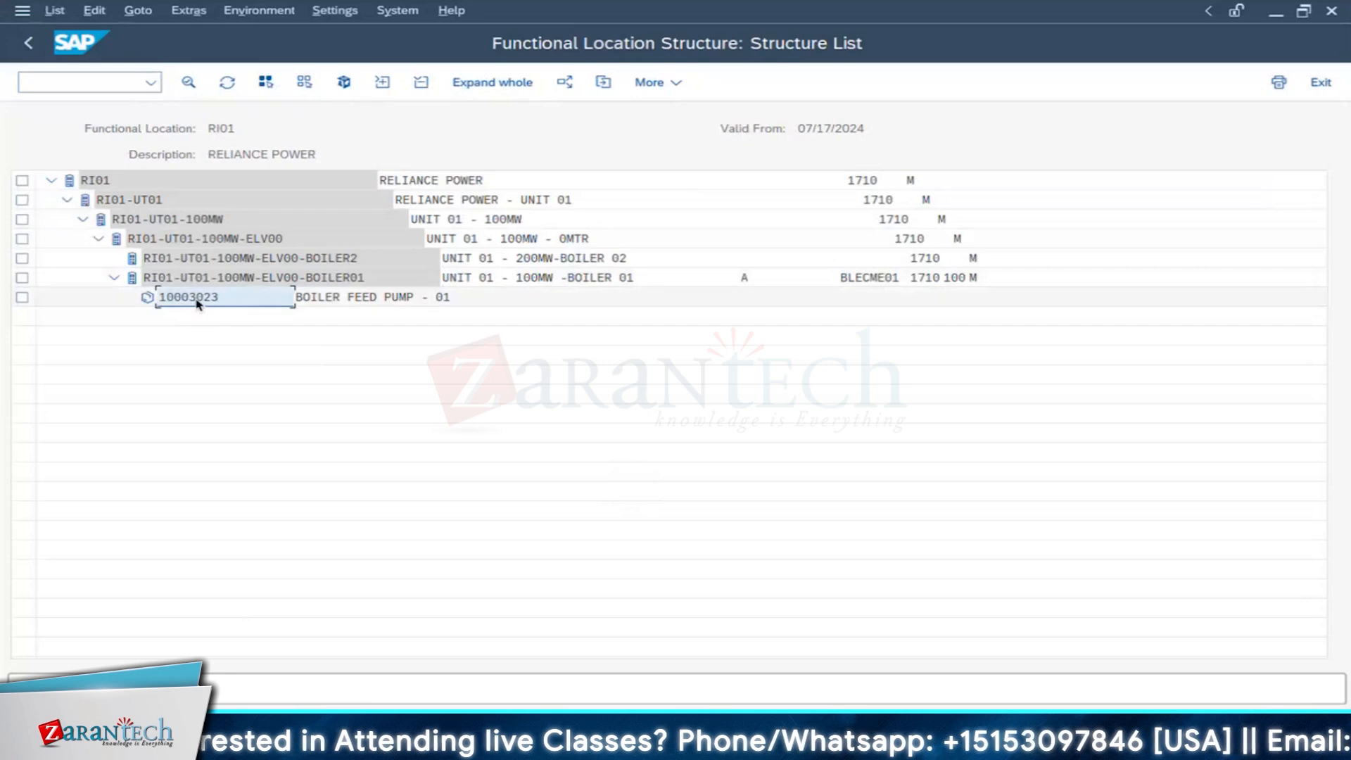
double_click(197, 301)
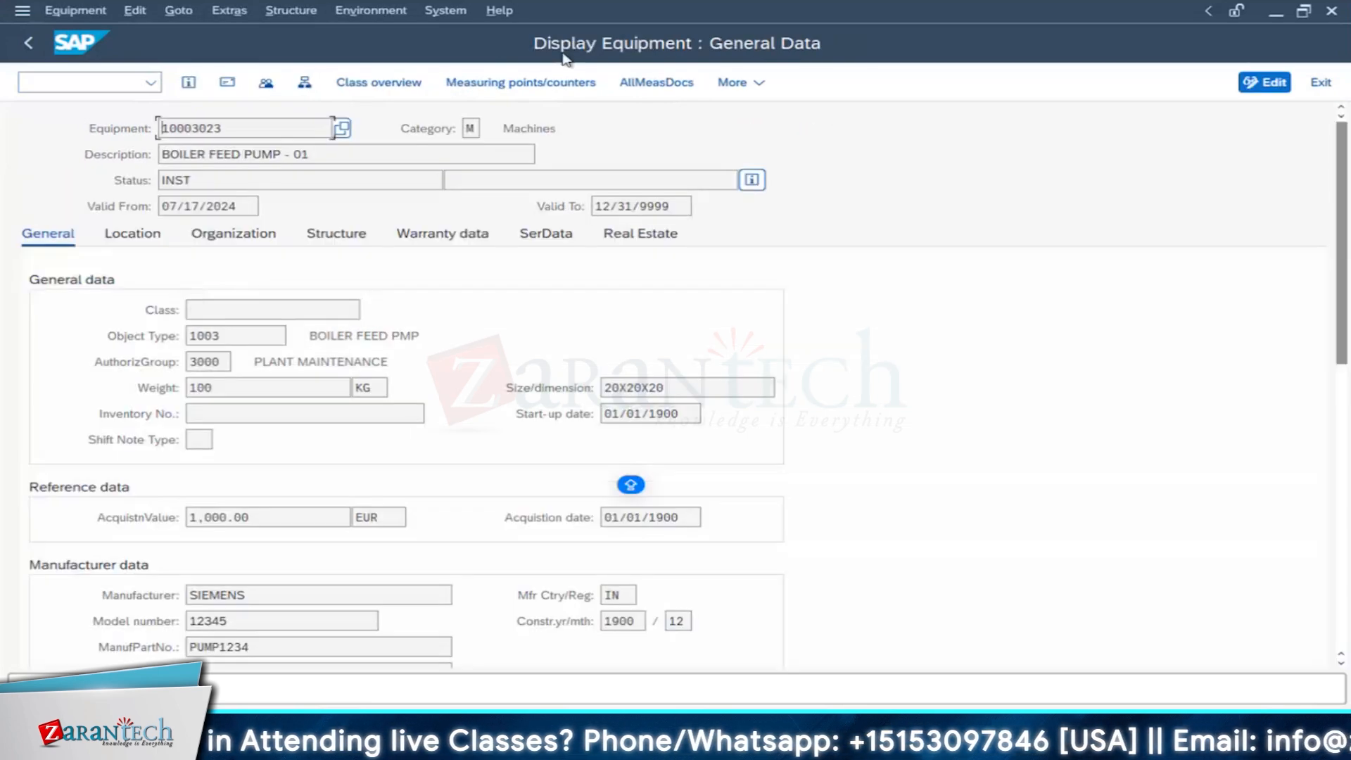
Step: Examine the system status details of BOILER FEED PUMP - 01 and return to its general data
drag(189, 186, 160, 183)
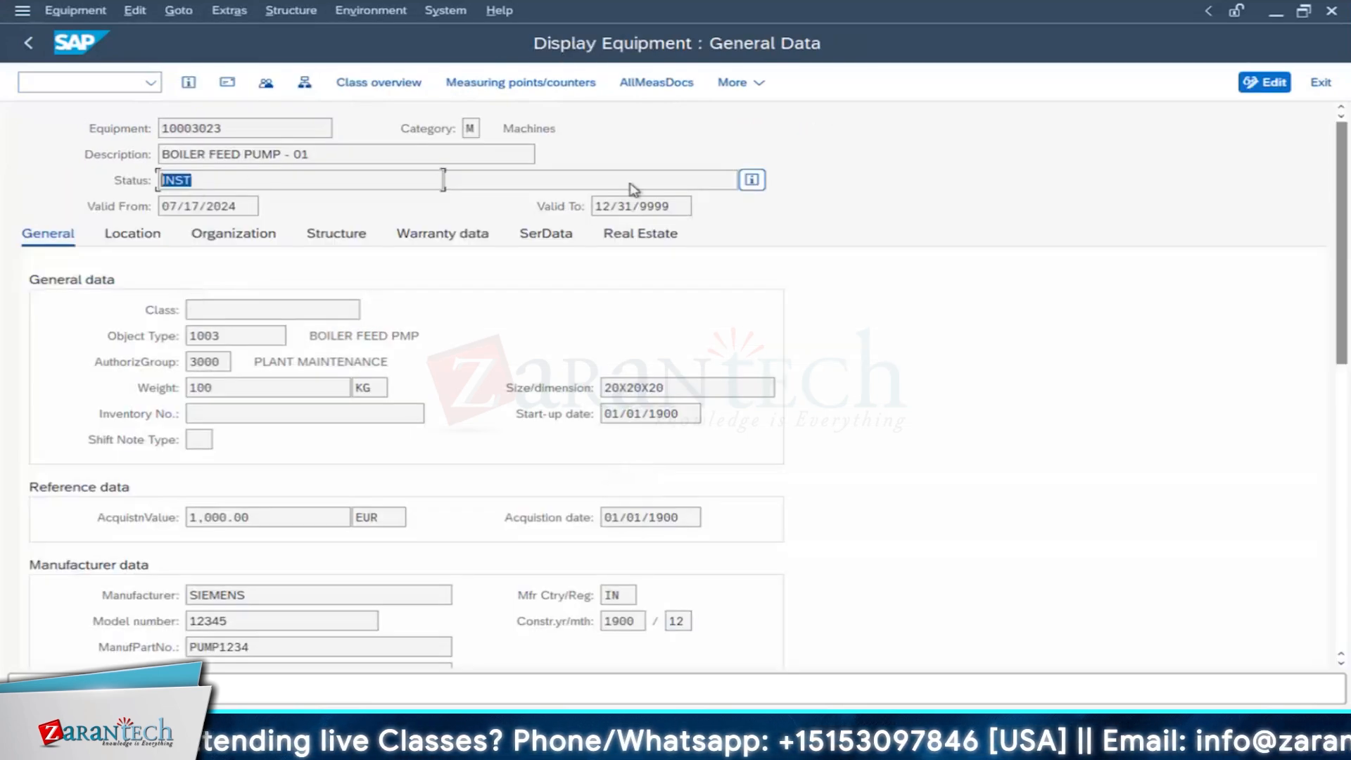
click(752, 179)
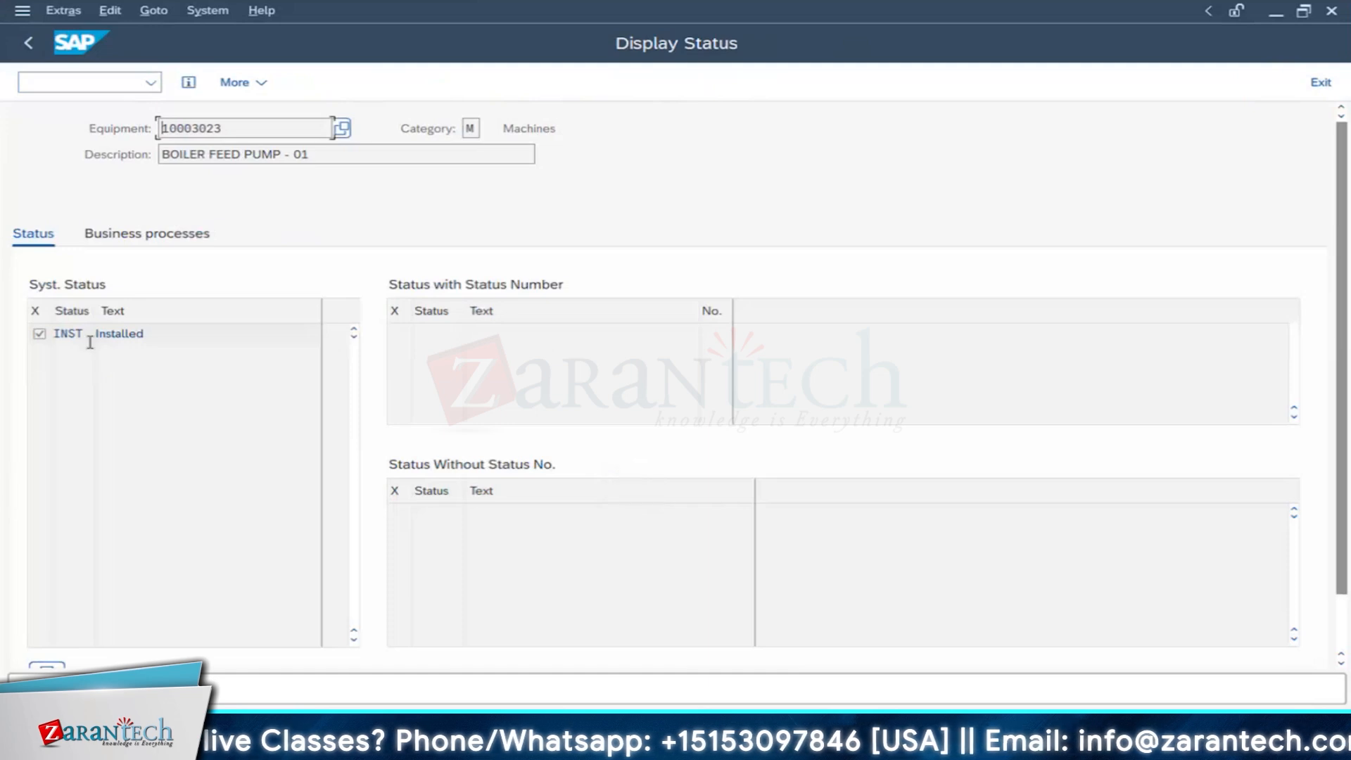
double_click(116, 334)
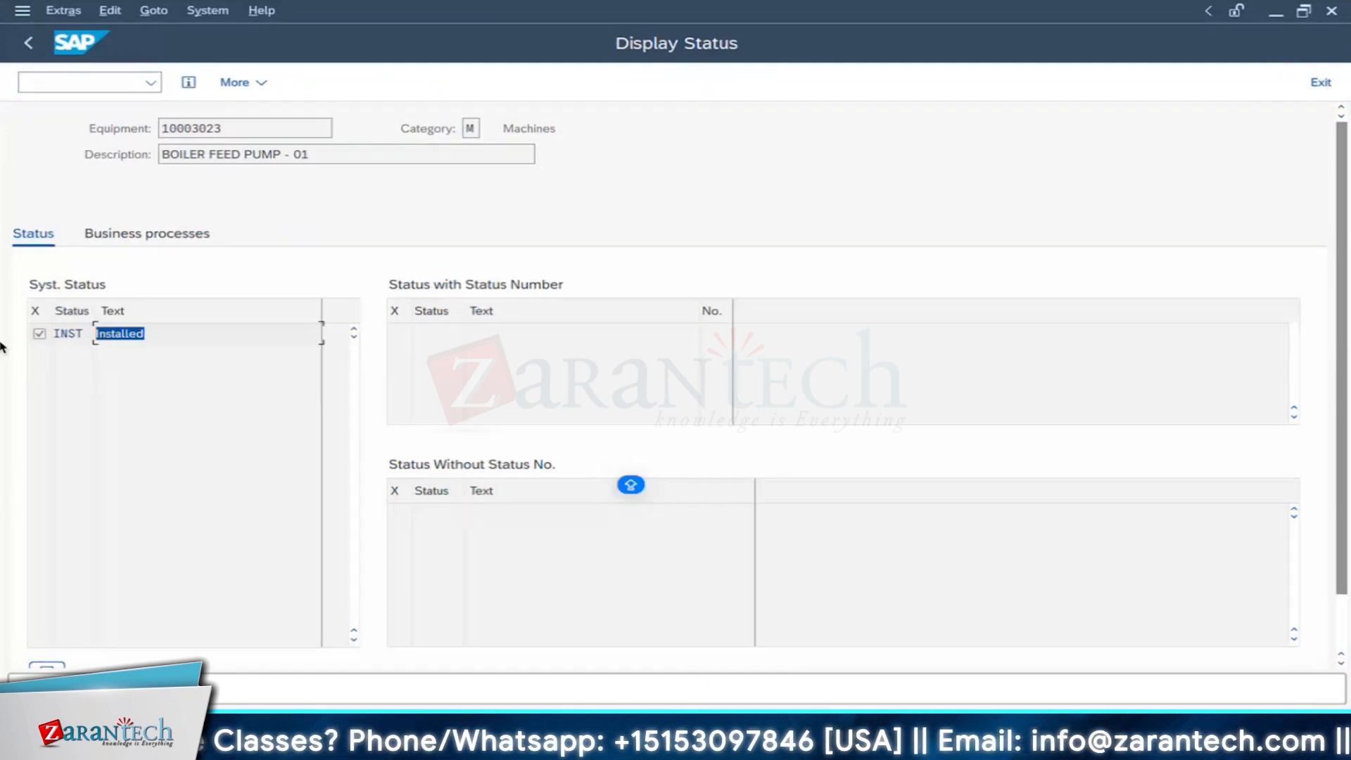
click(145, 336)
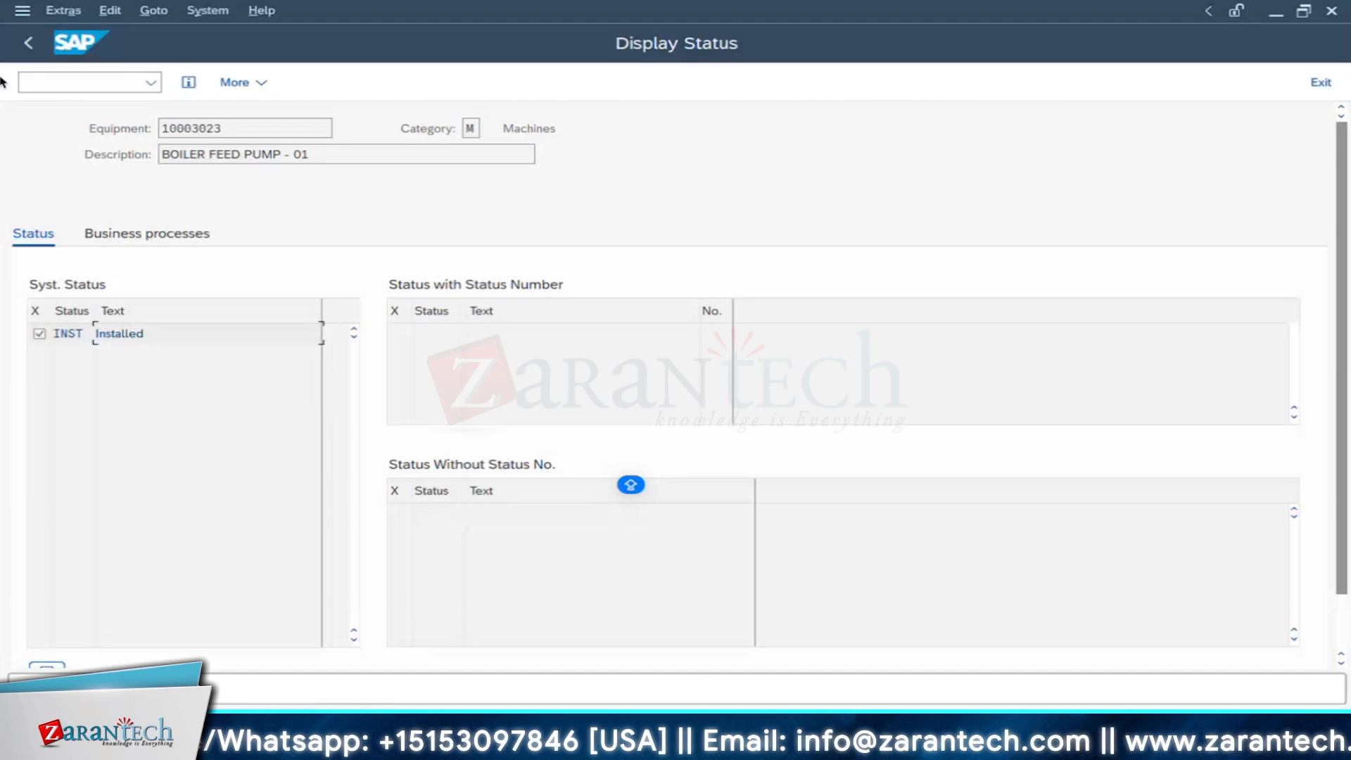
click(28, 42)
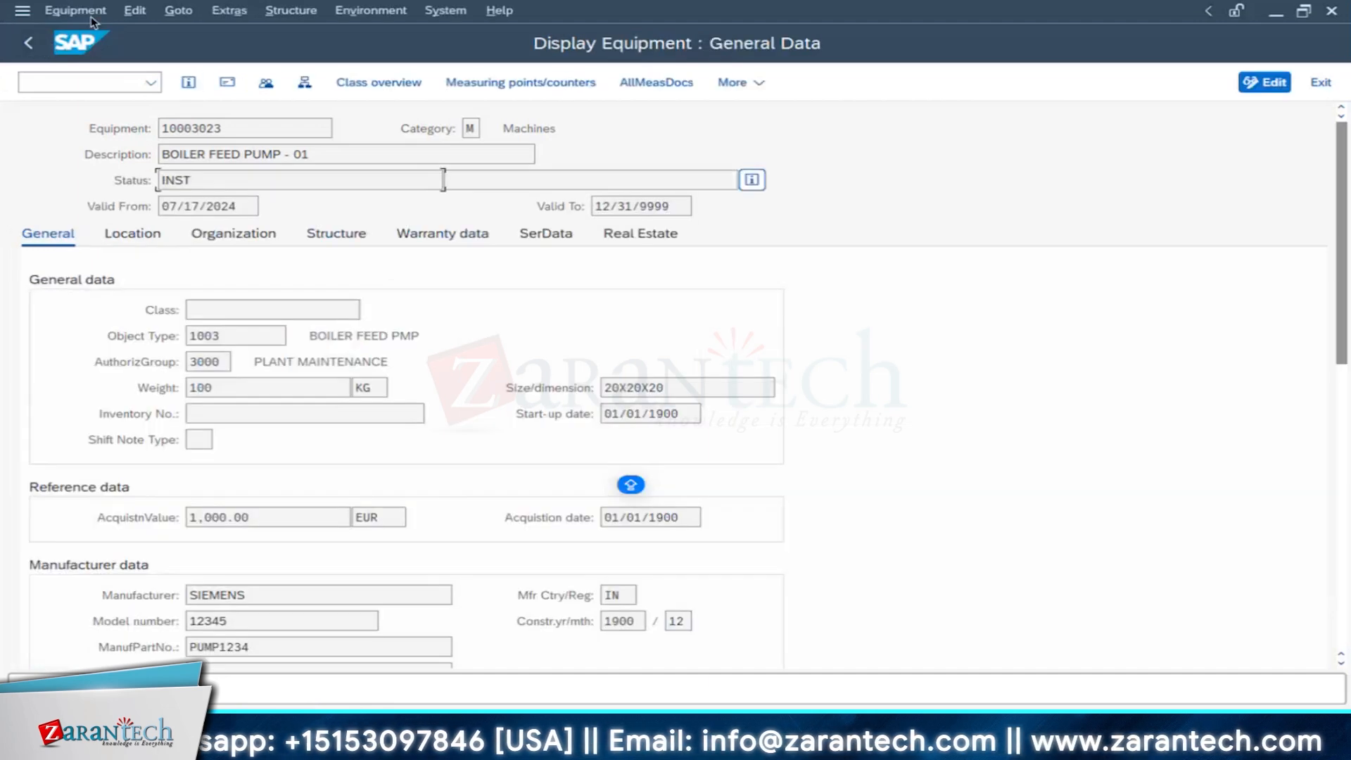
Step: Switch BOILER FEED PUMP - 01 from display to change mode and open its warranty data
click(75, 10)
click(101, 144)
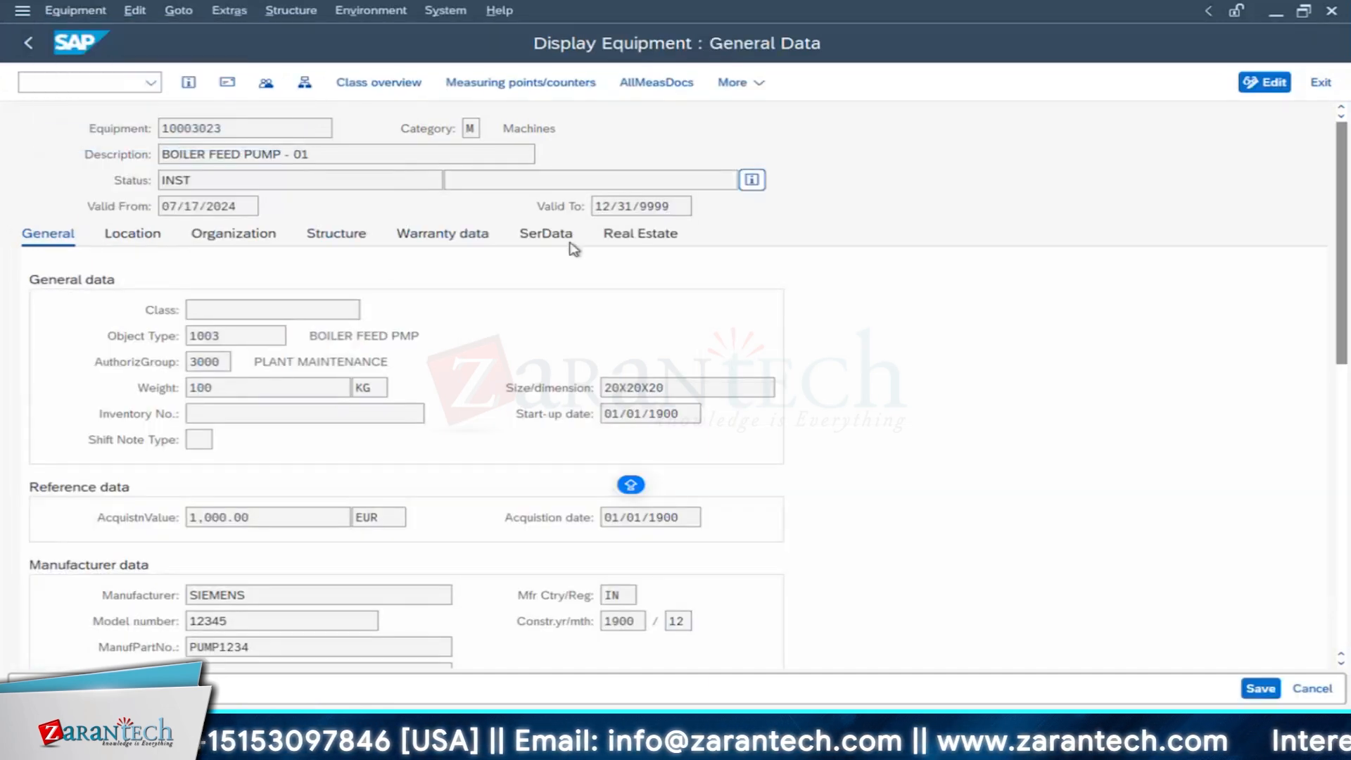
click(438, 233)
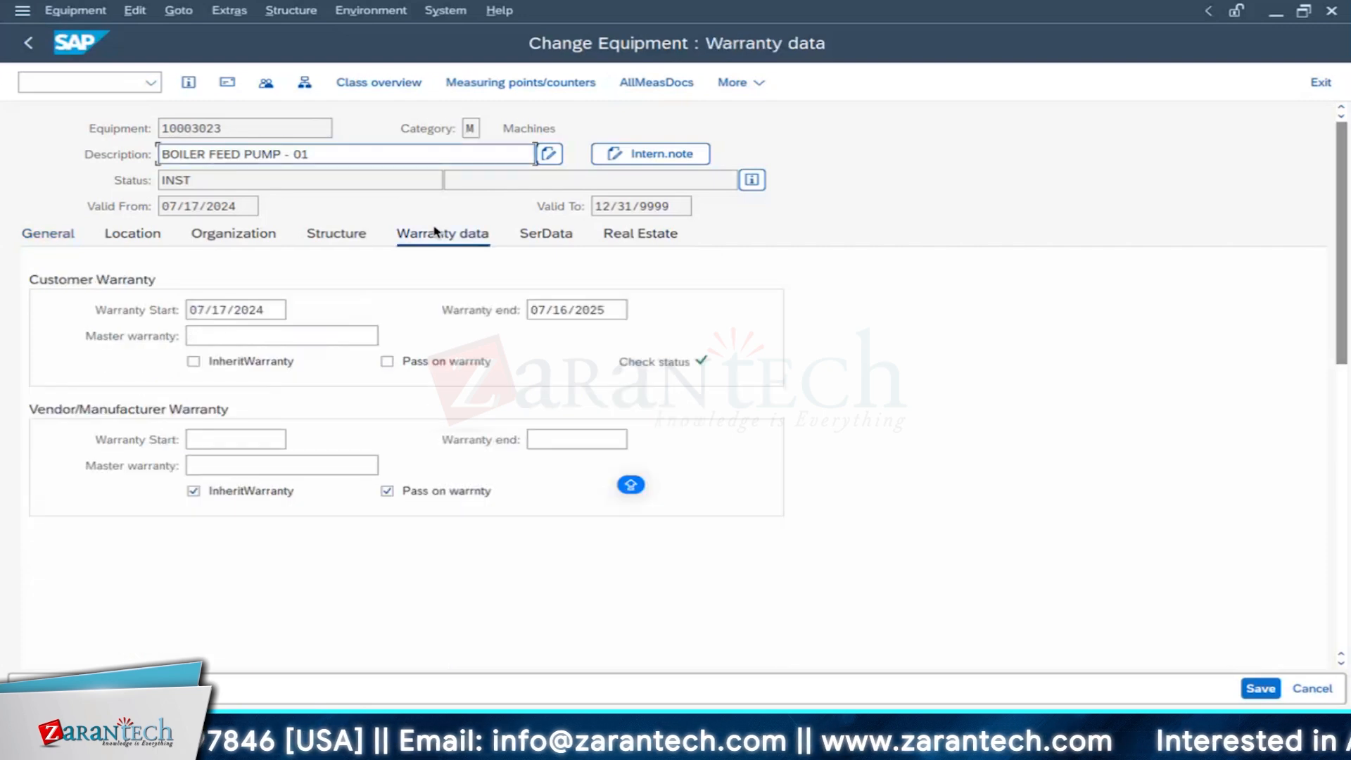
Step: Try the inherit and pass-on options of the customer warranty, clearing both again
click(278, 312)
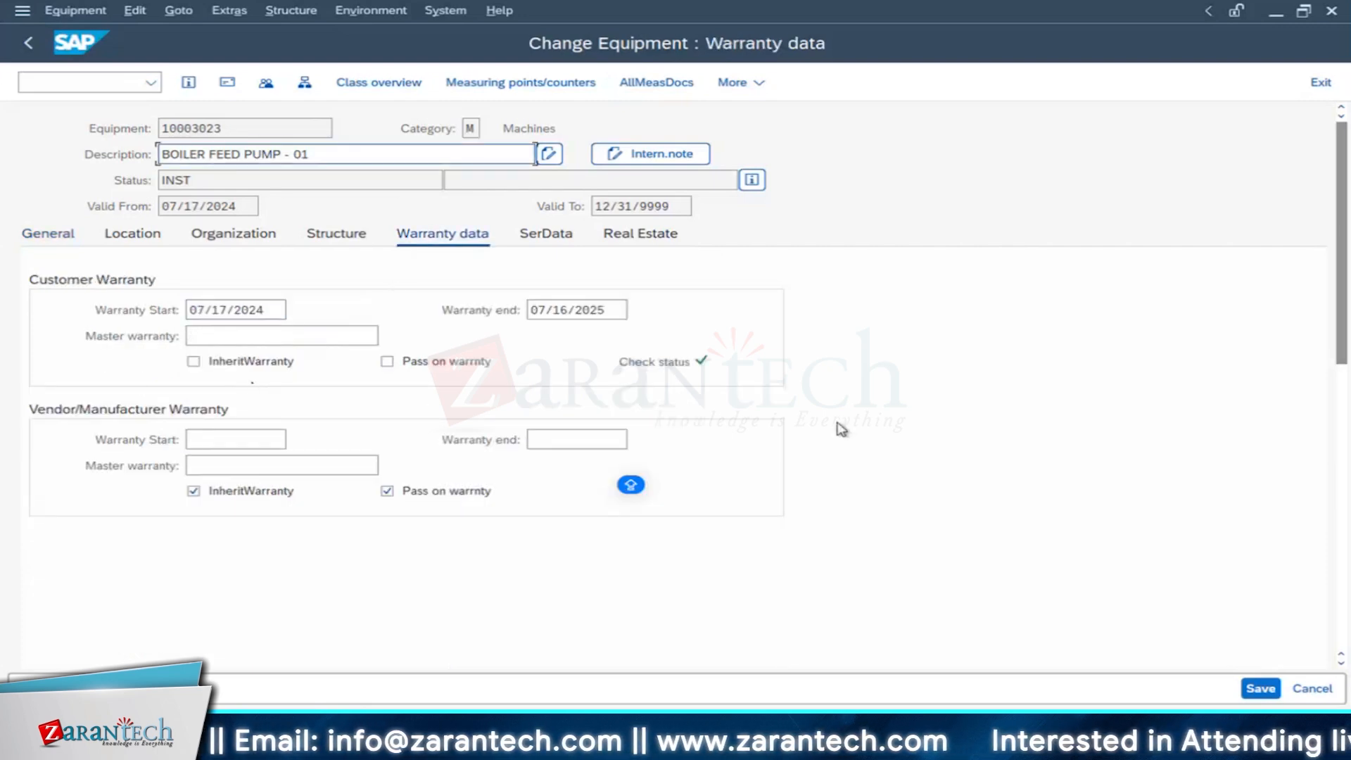
click(216, 364)
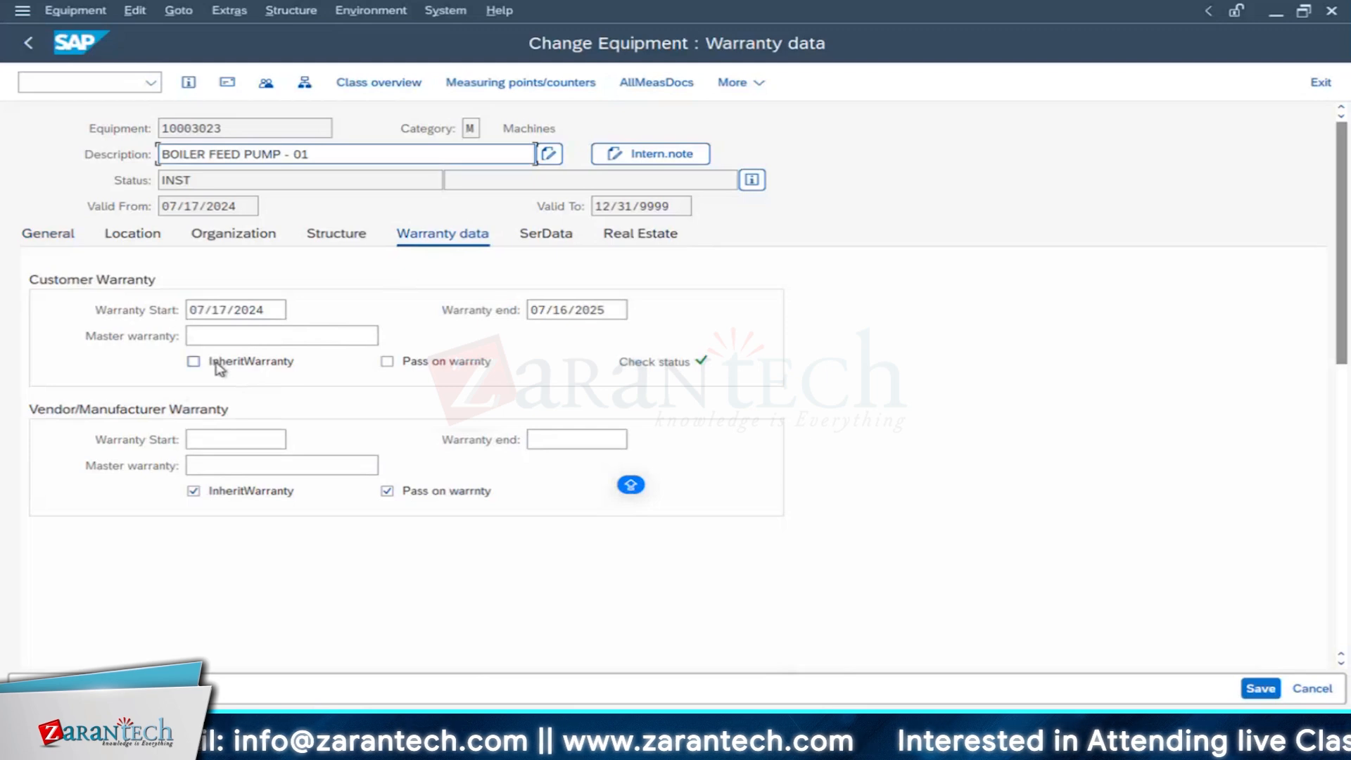
click(215, 365)
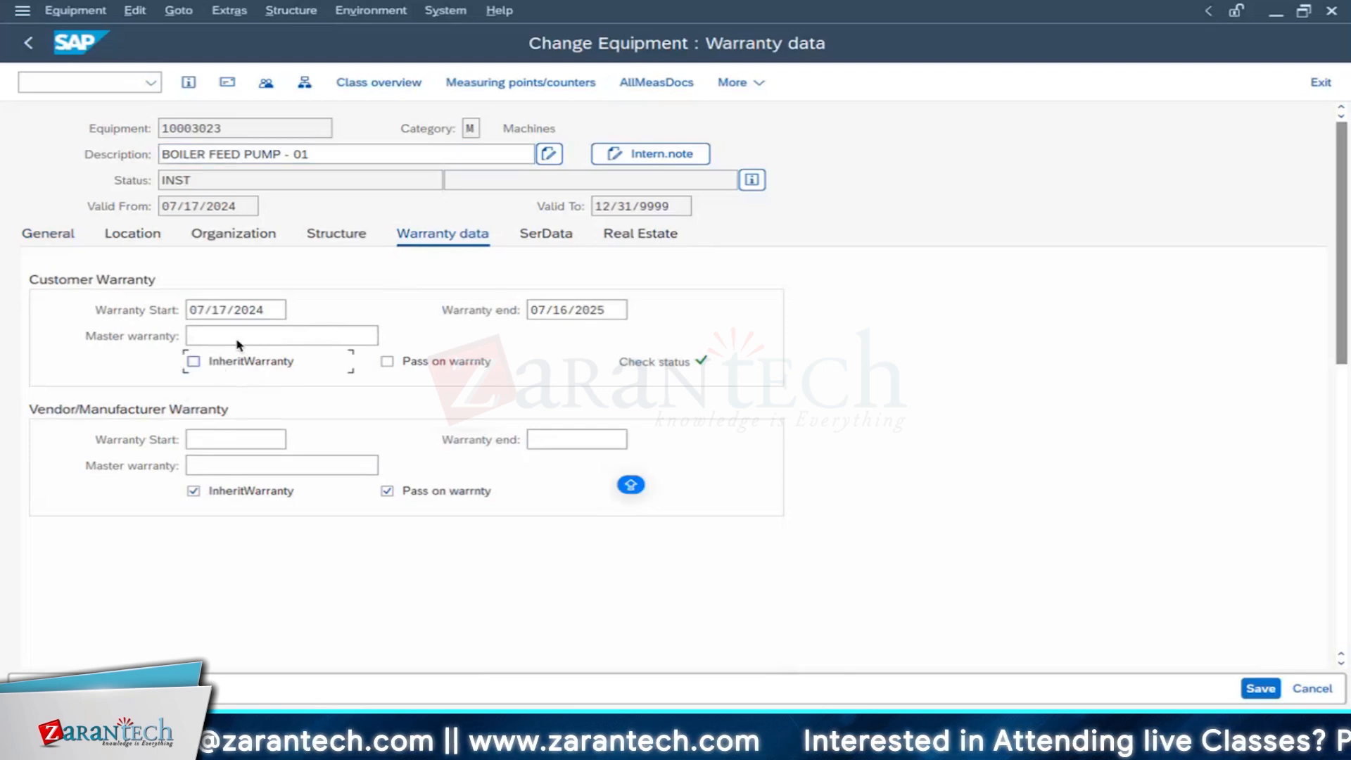
click(413, 367)
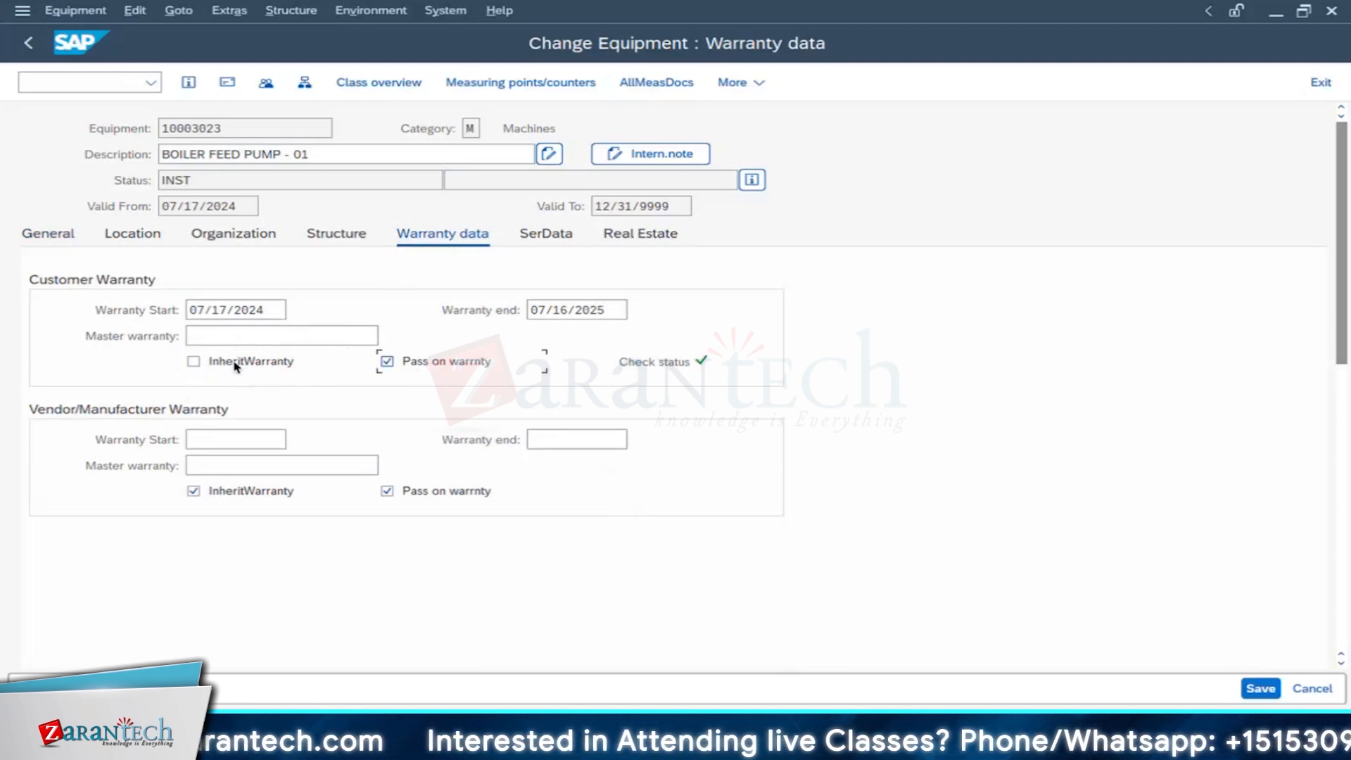
click(274, 369)
click(436, 366)
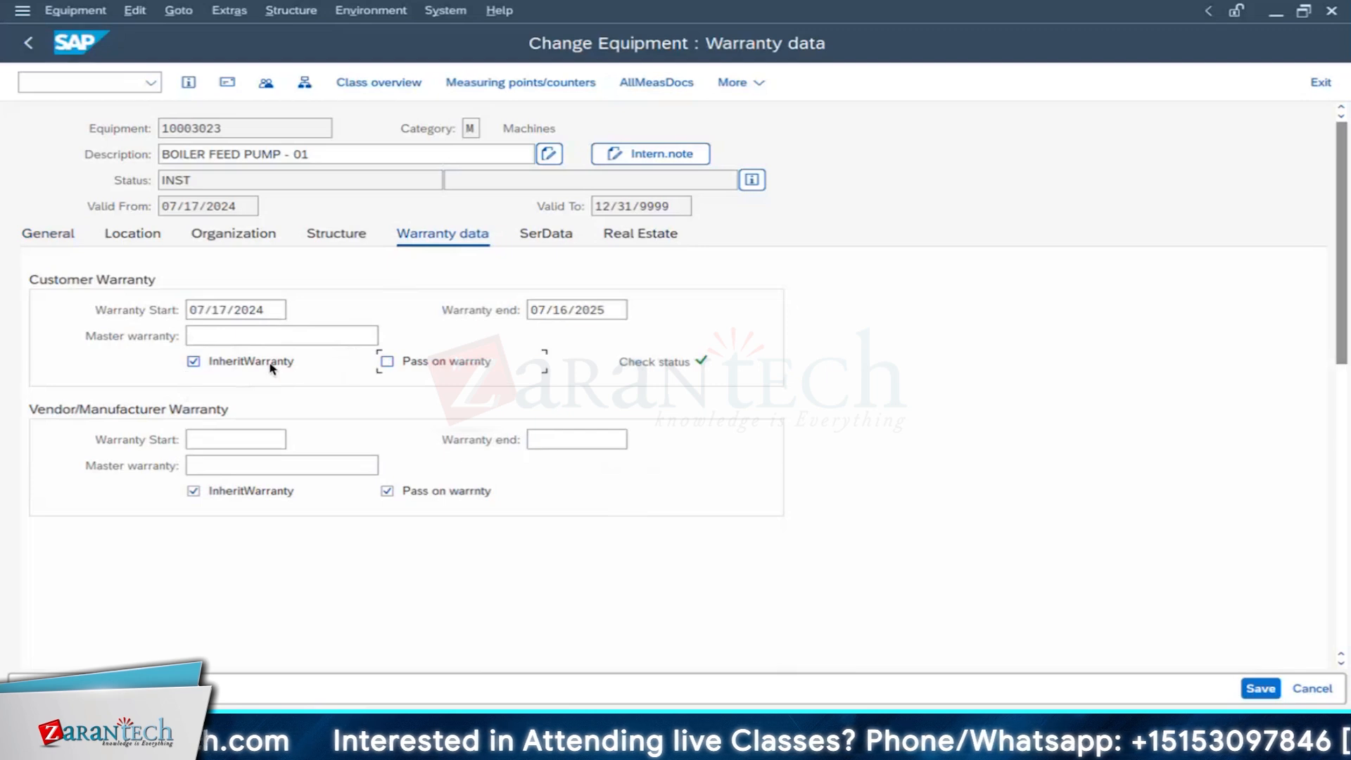
click(272, 366)
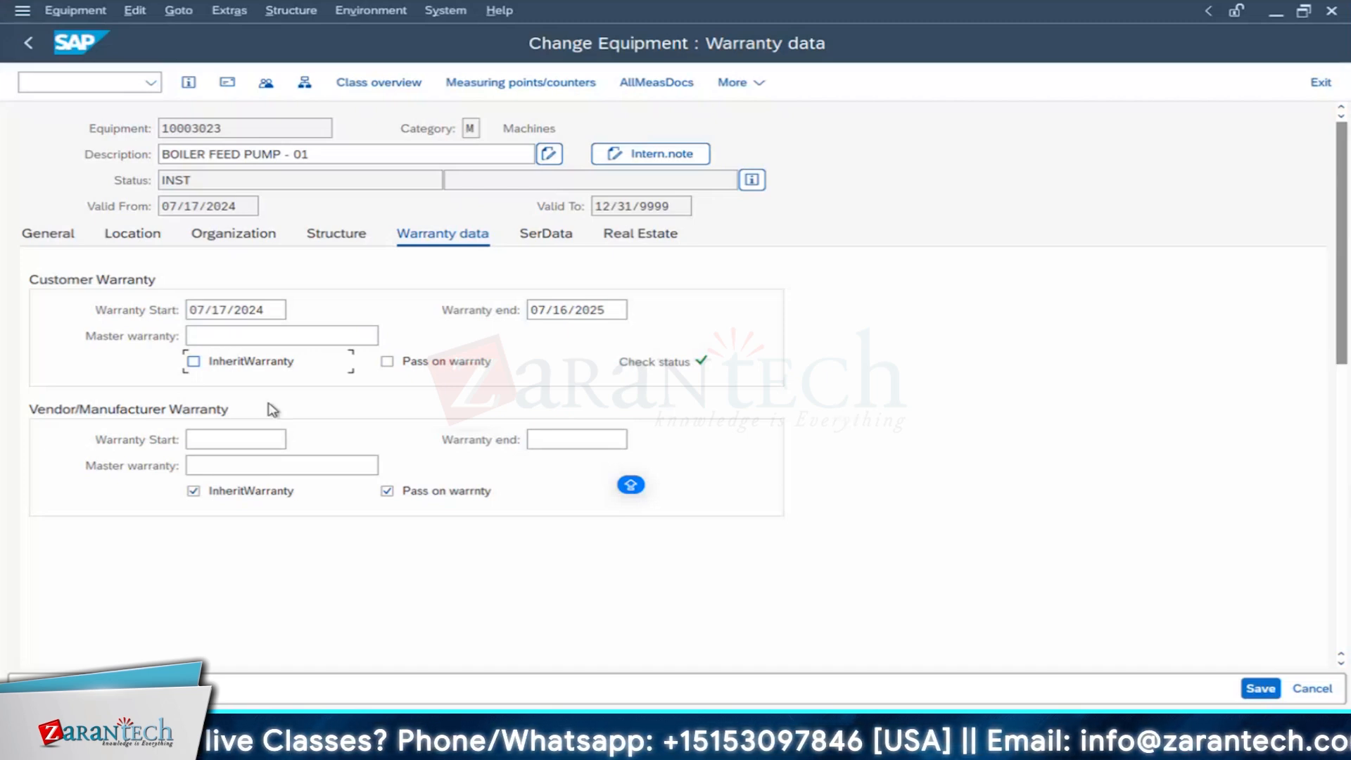
Step: Enable warranty inheritance for the customer warranty and keep passing on the warranty disabled
click(193, 362)
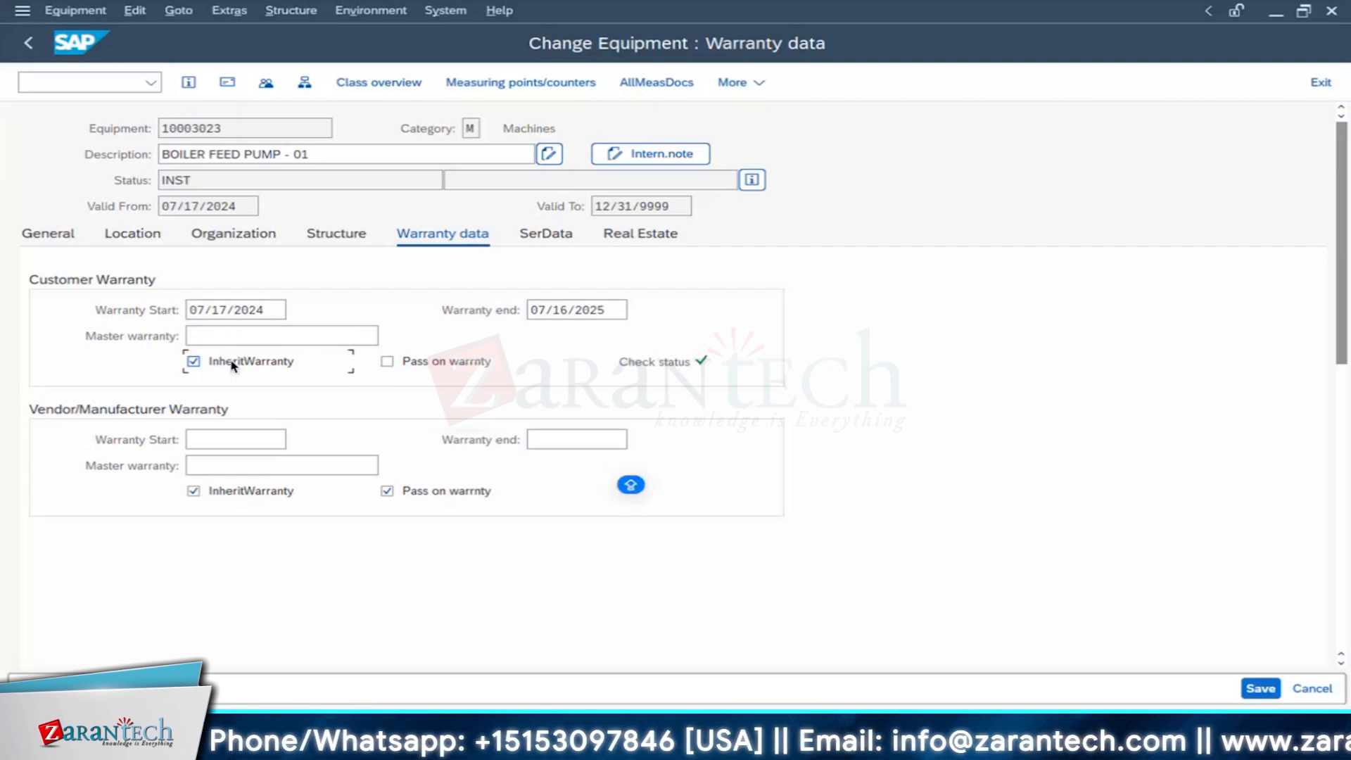
click(438, 364)
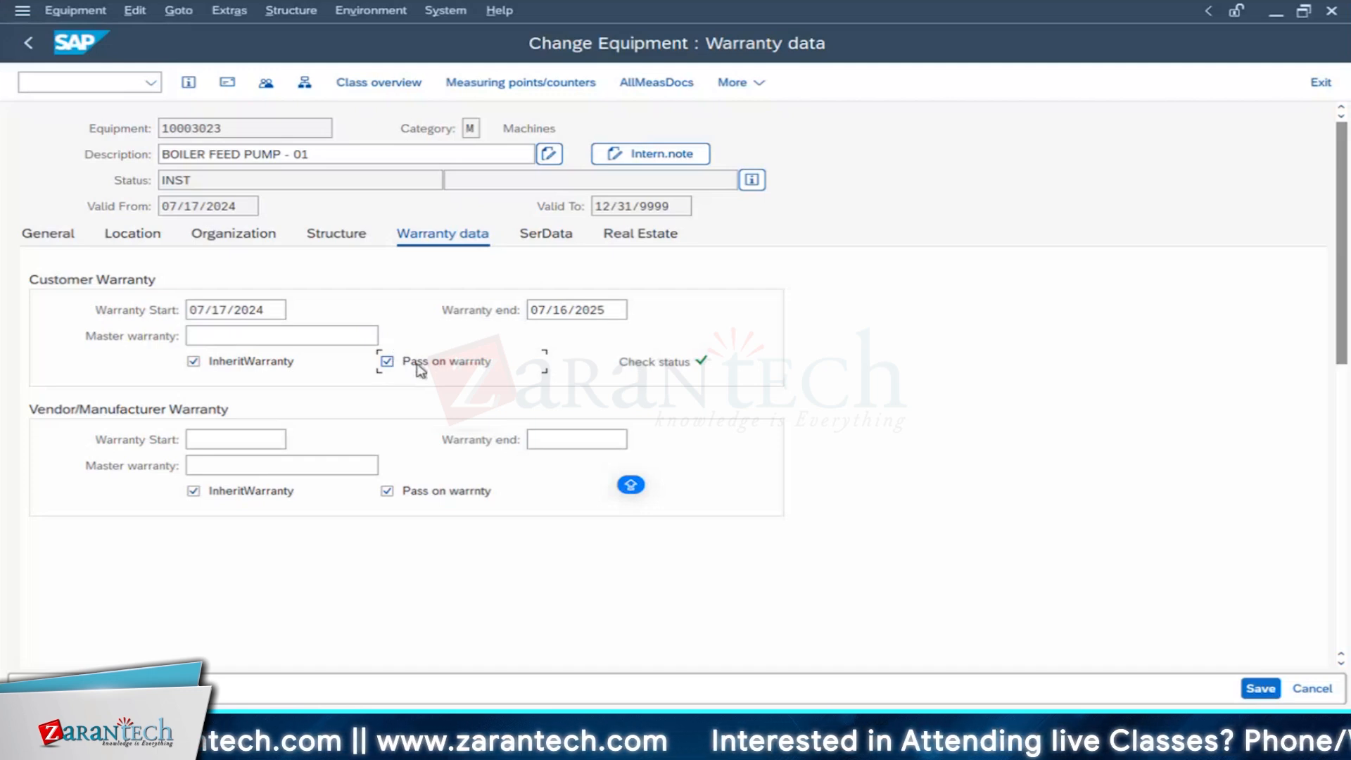
click(247, 362)
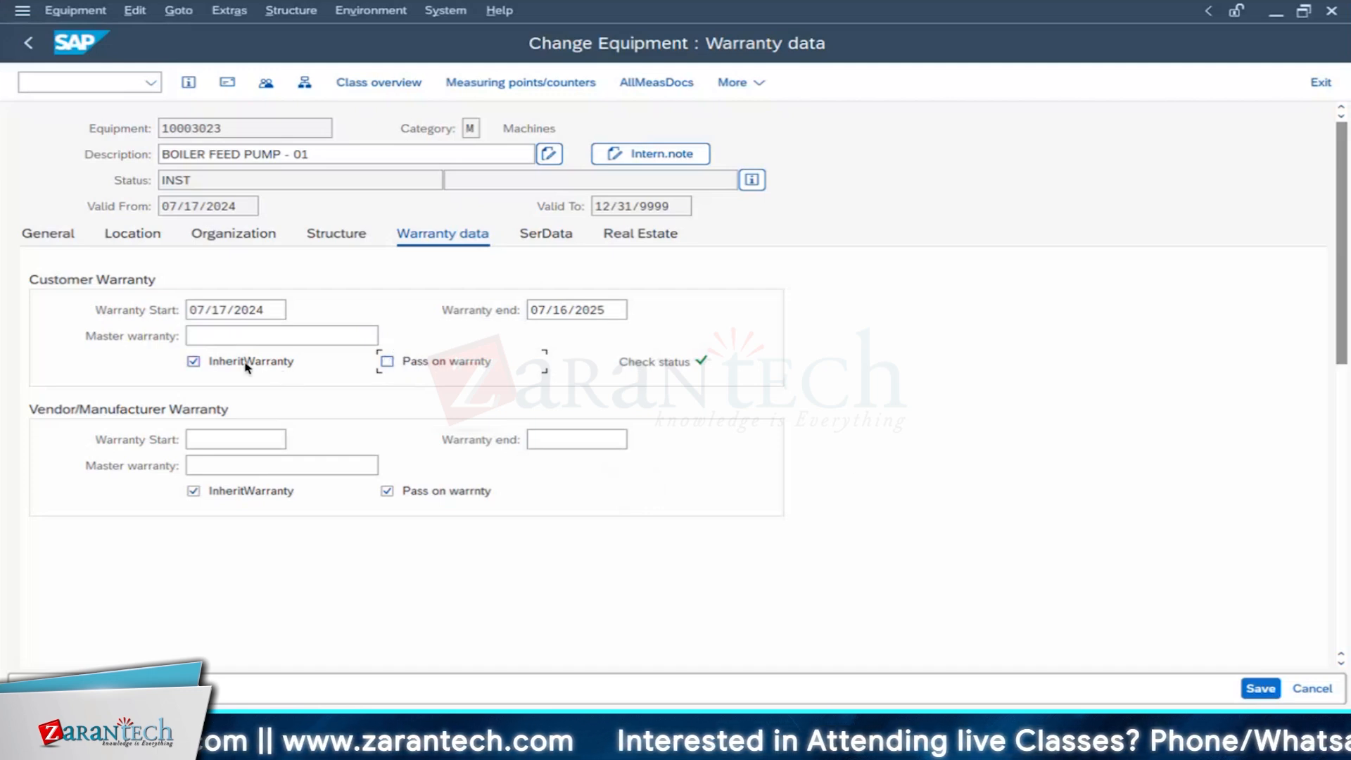
Step: Save the customer warranty changes and reopen the warranty data of BOILER FEED PUMP - 01 in change mode
click(1271, 692)
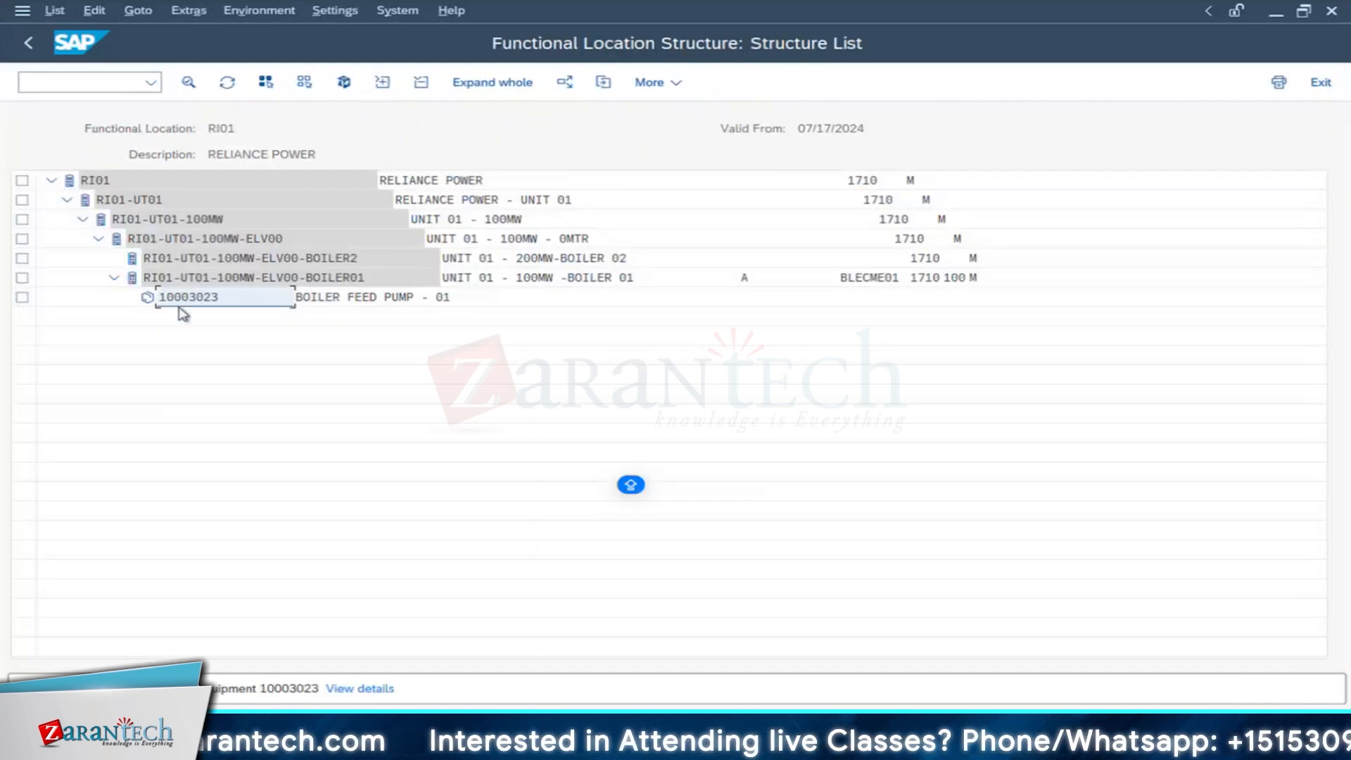
click(184, 299)
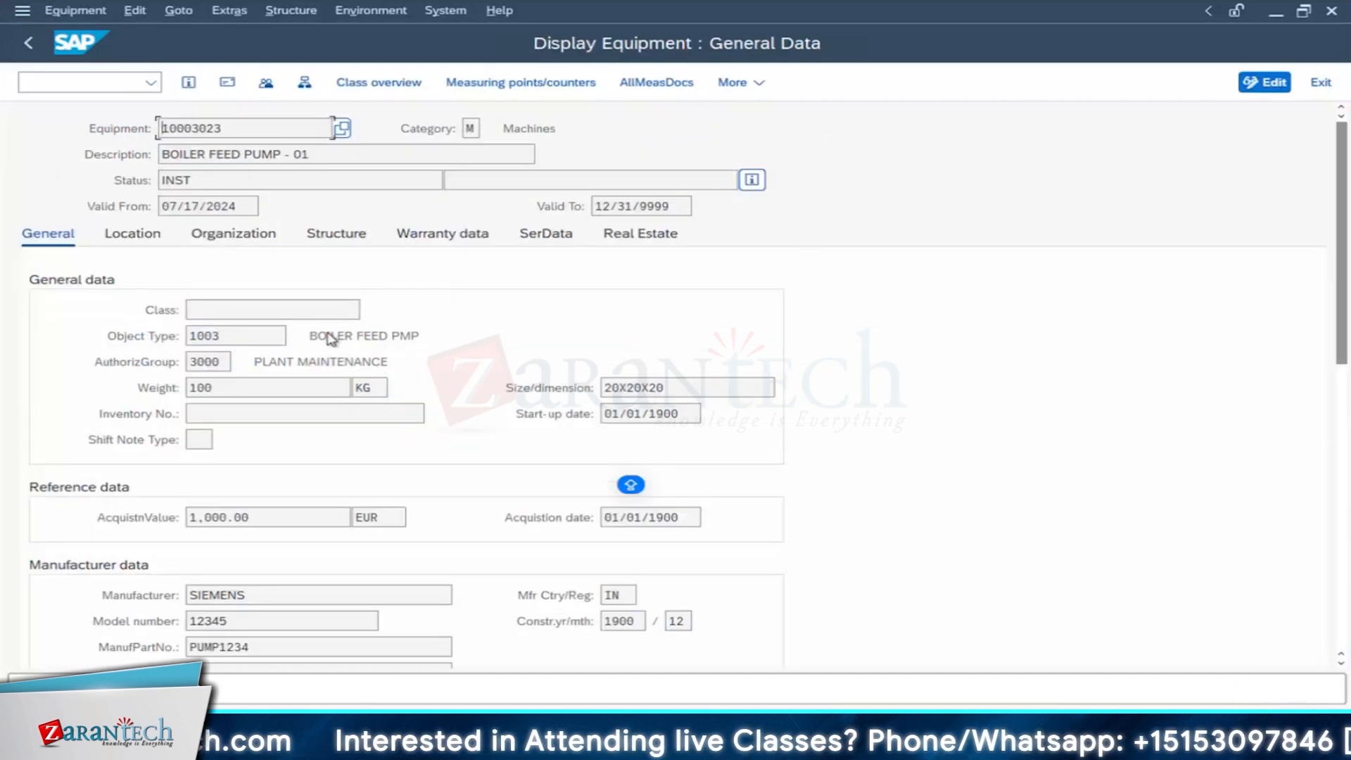
click(440, 234)
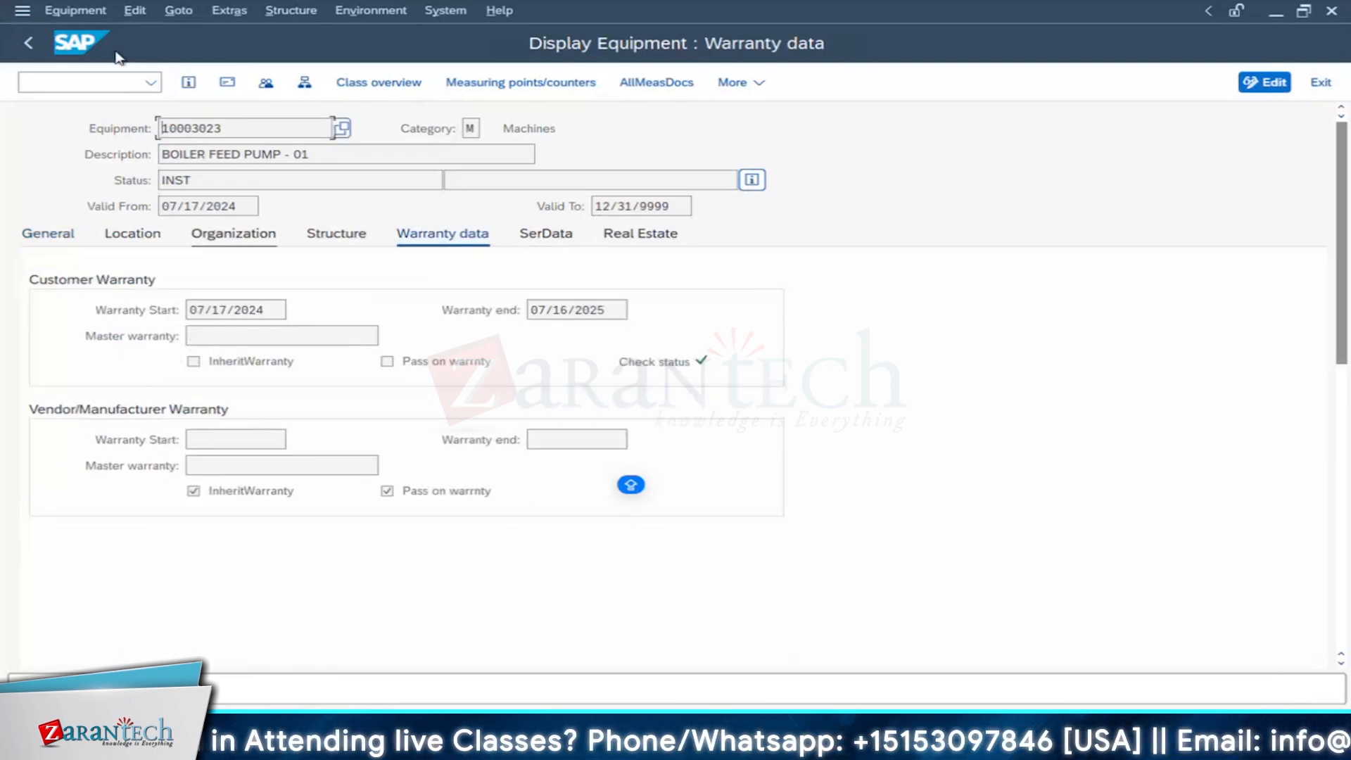
click(75, 10)
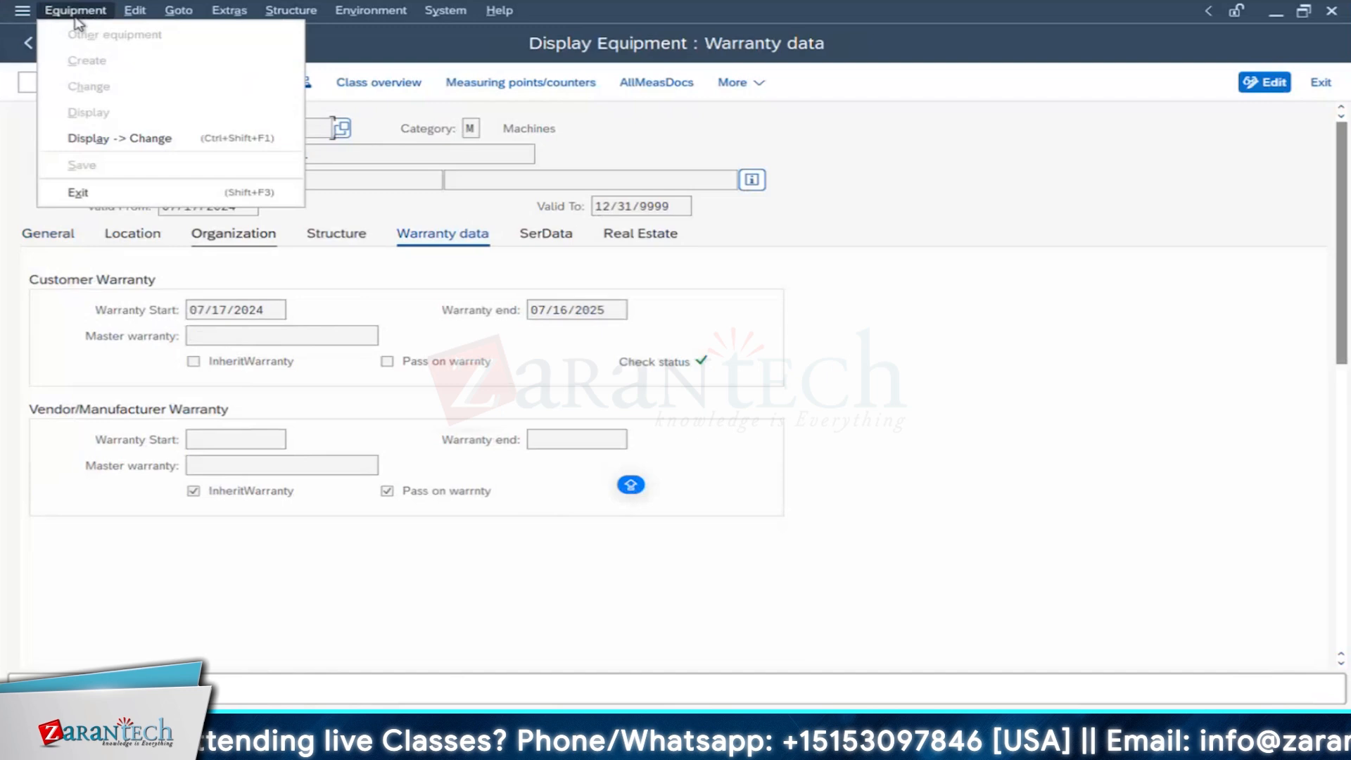
click(125, 140)
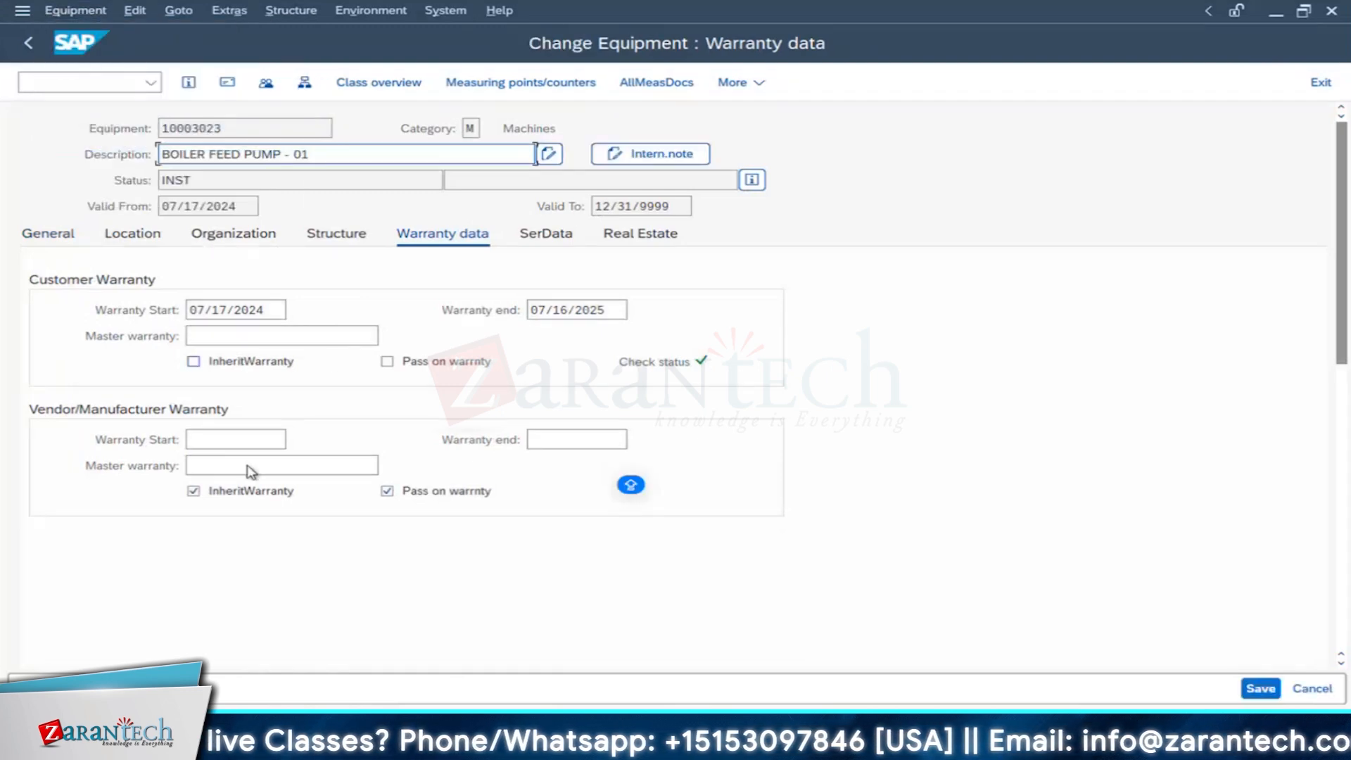
Step: Look up available master warranties for the vendor/manufacturer warranty and close the search without selecting one
click(228, 466)
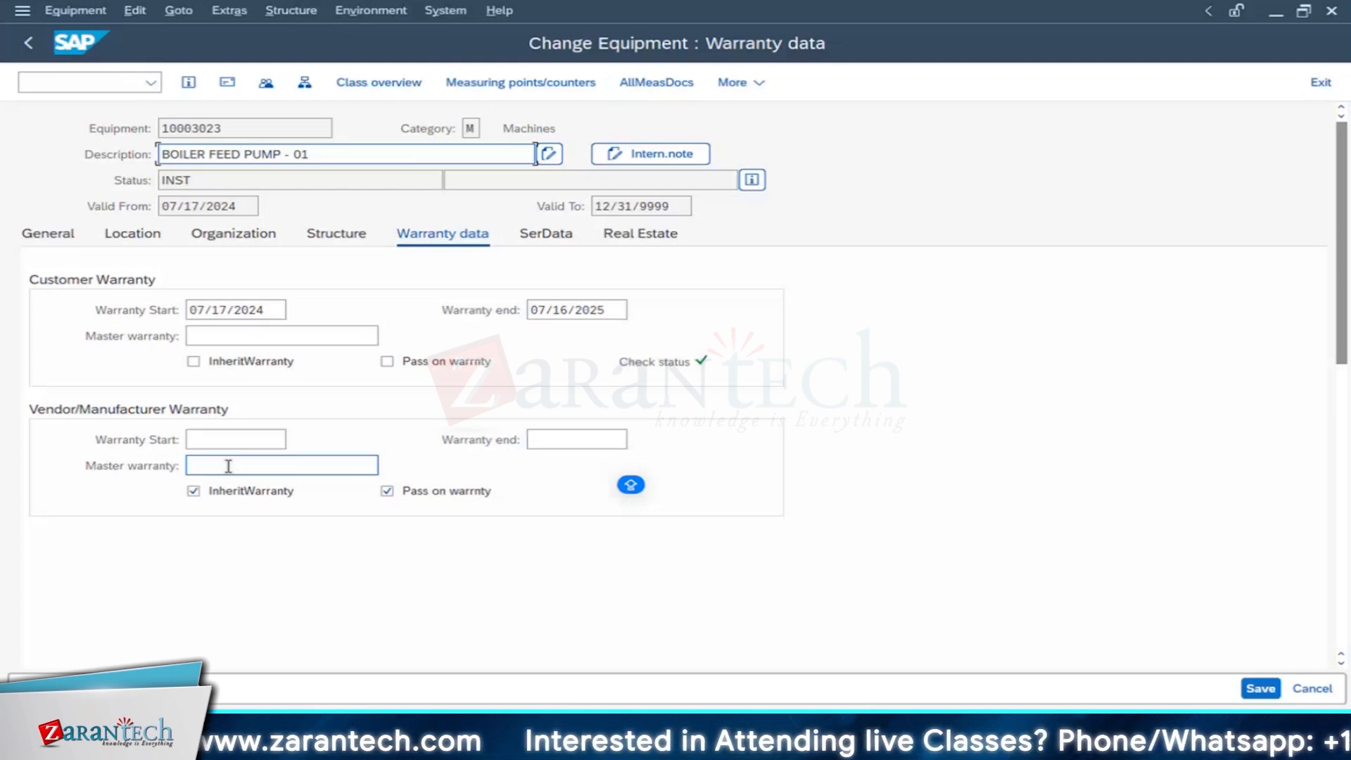
click(228, 465)
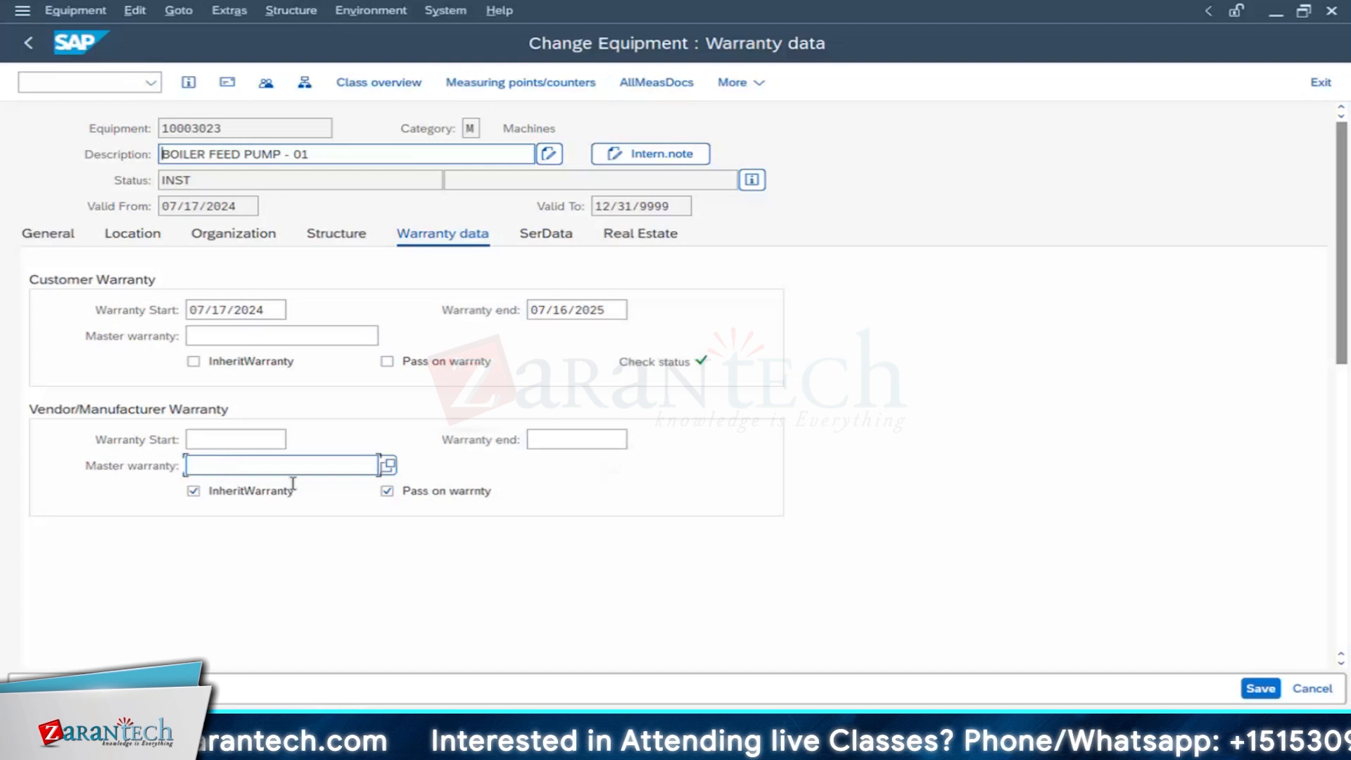
click(388, 465)
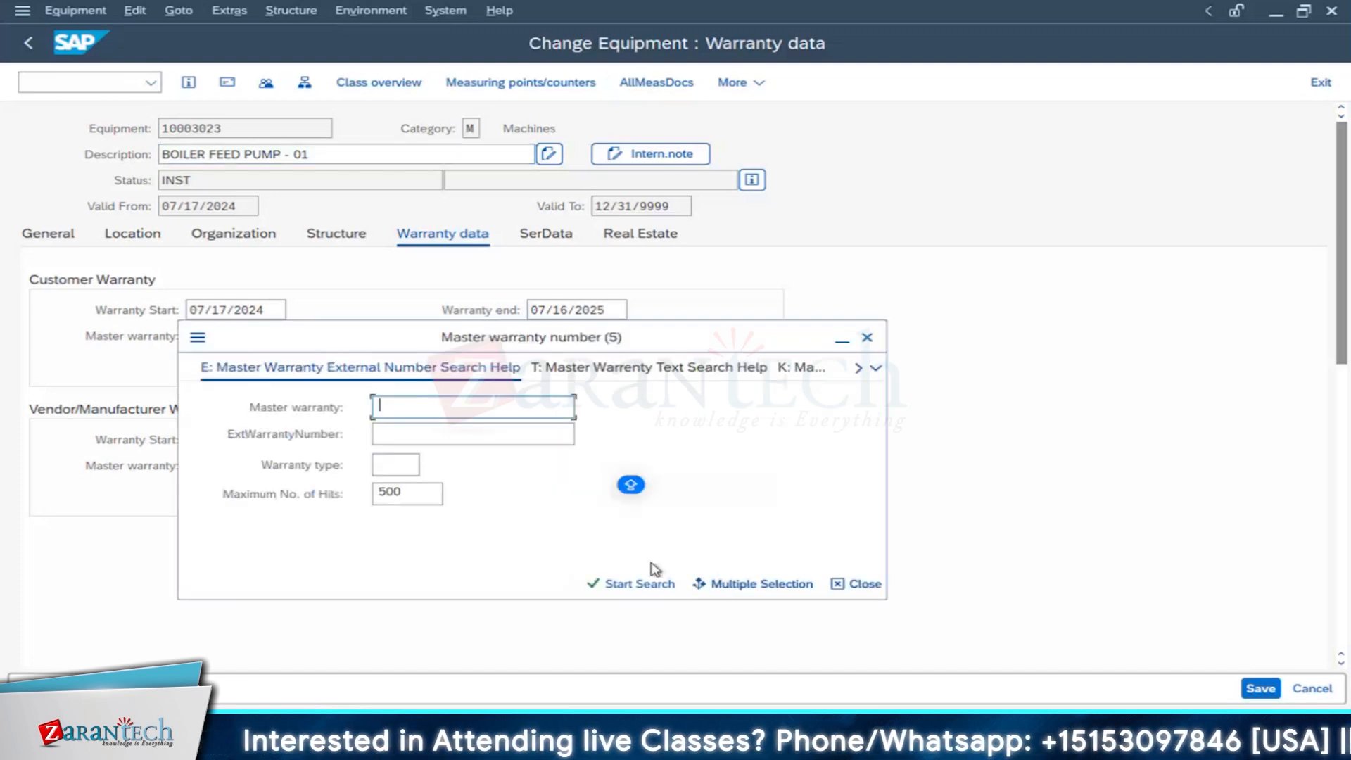
click(630, 588)
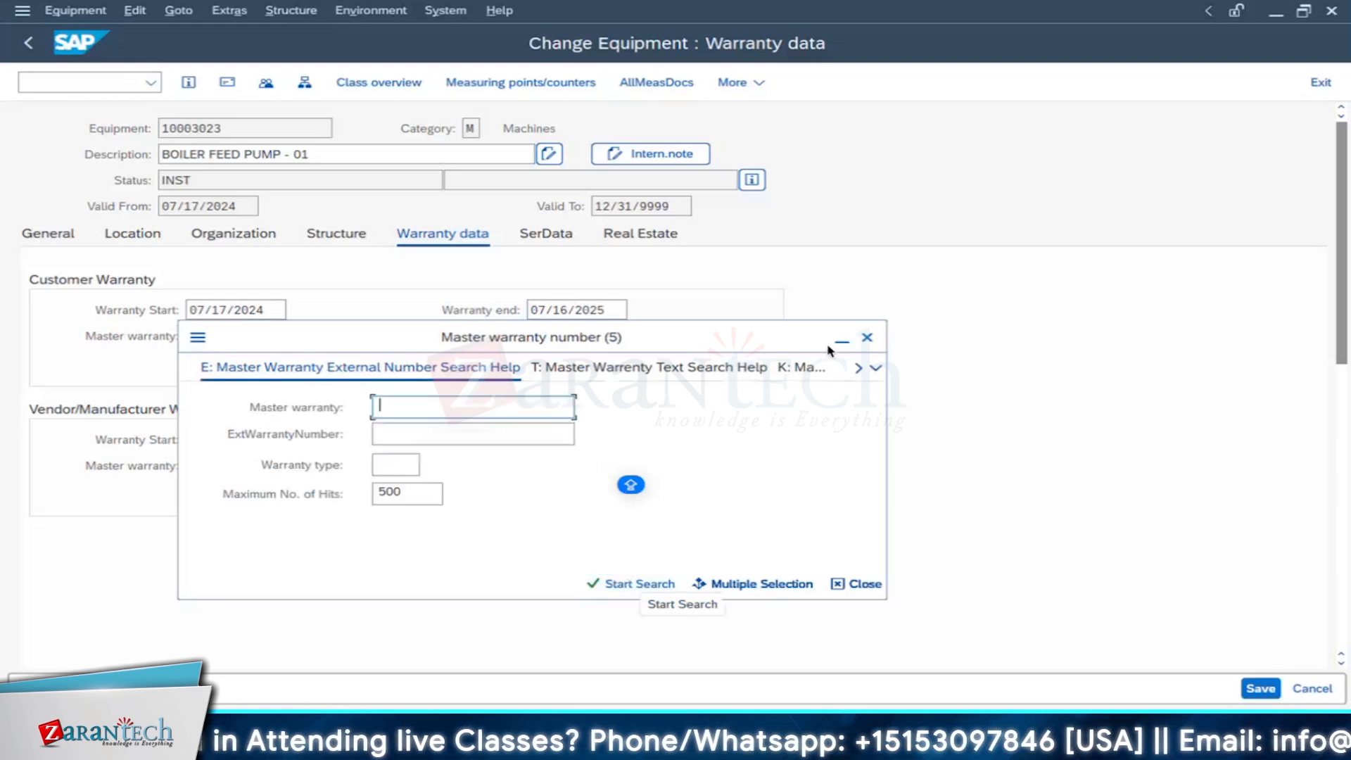
click(866, 338)
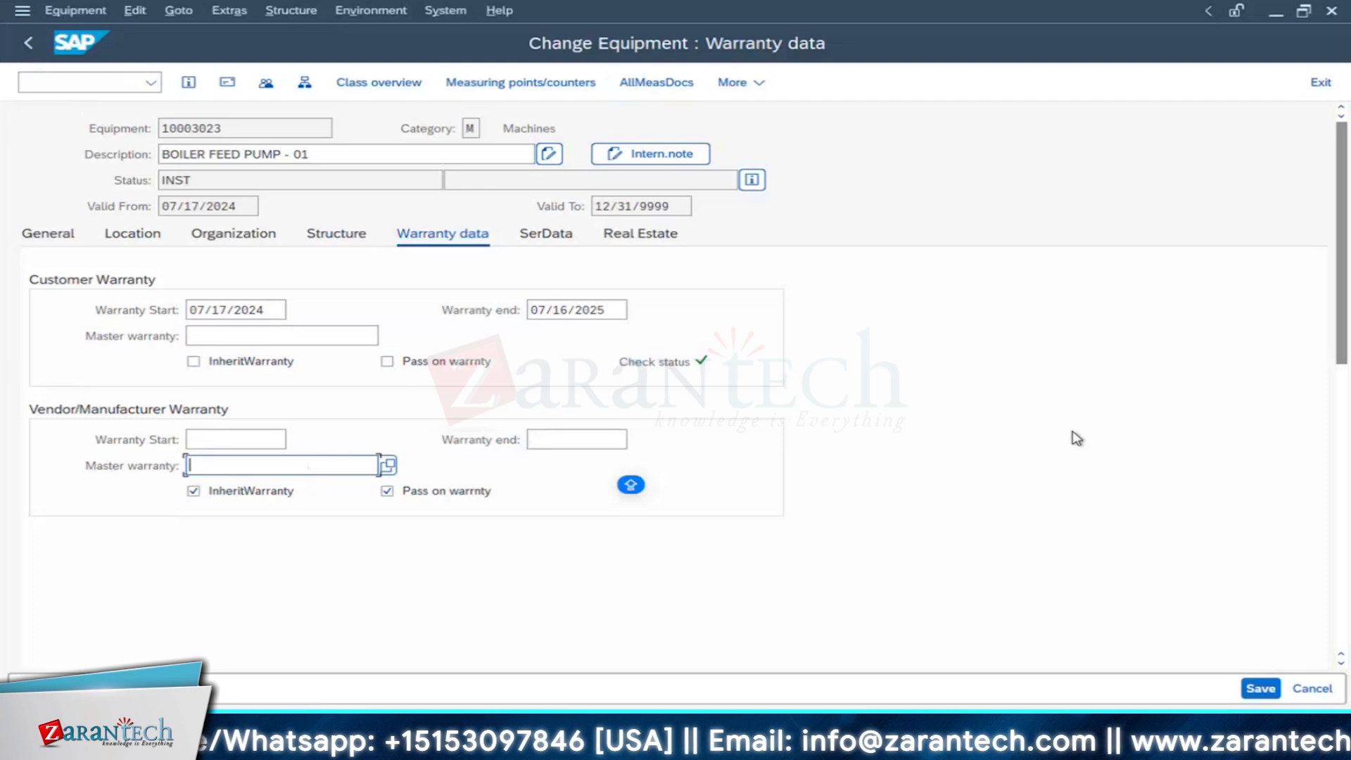
Step: Save the equipment and start the Create Equipment transaction IE01 in a new session
click(1259, 690)
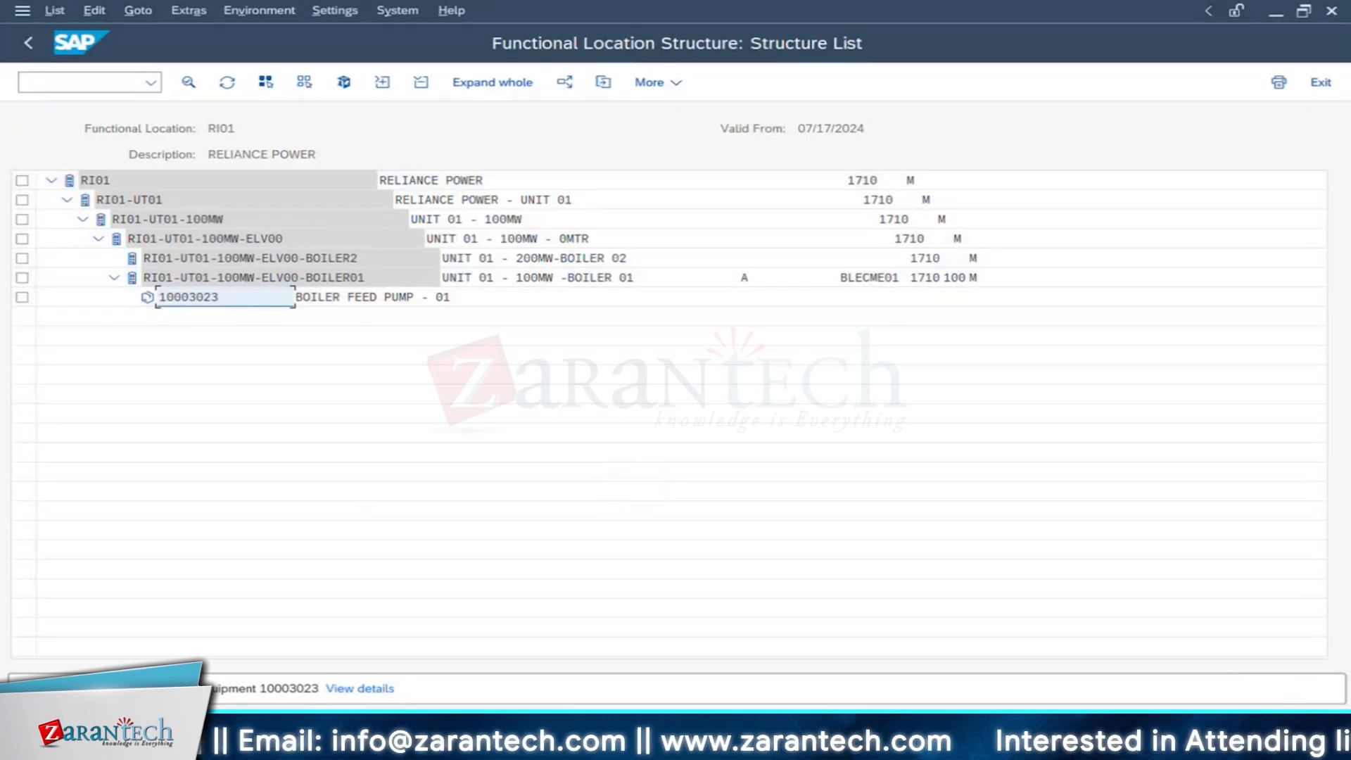
click(545, 735)
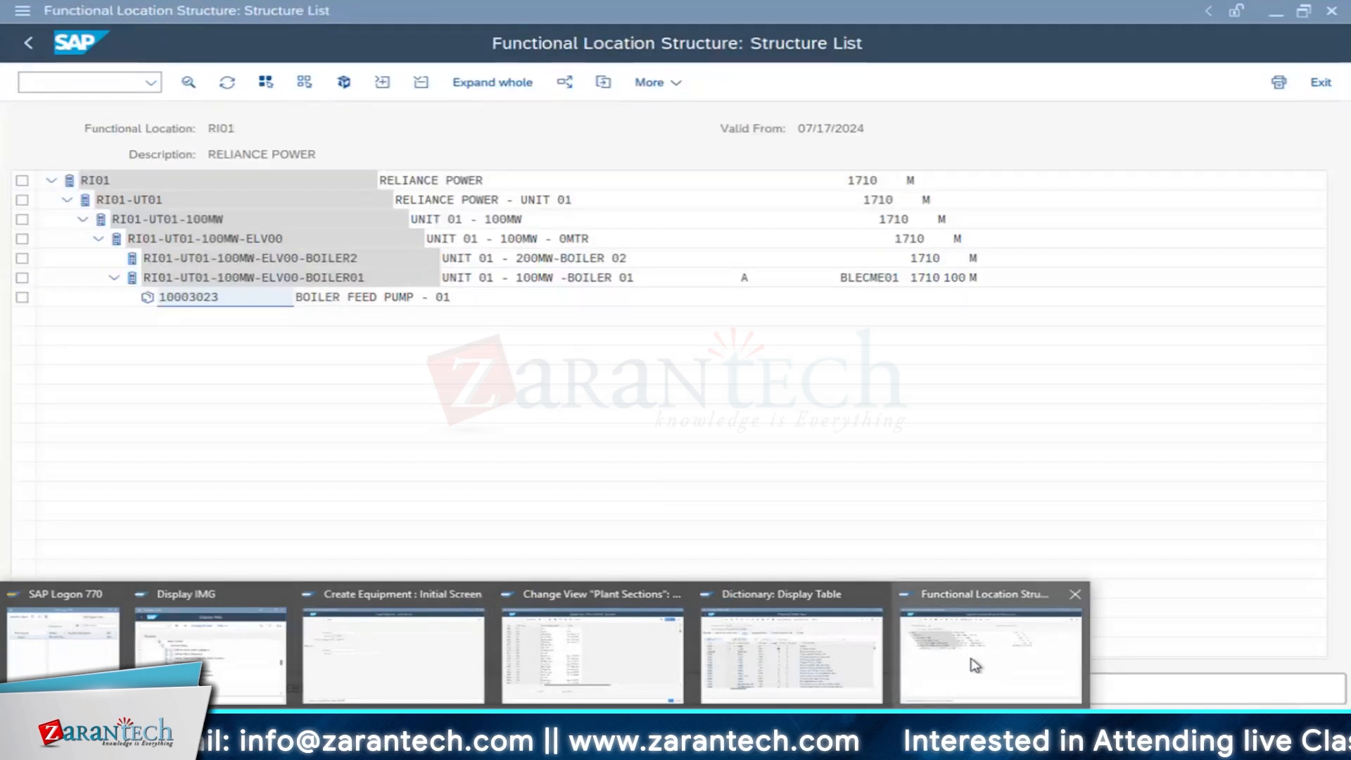
click(987, 660)
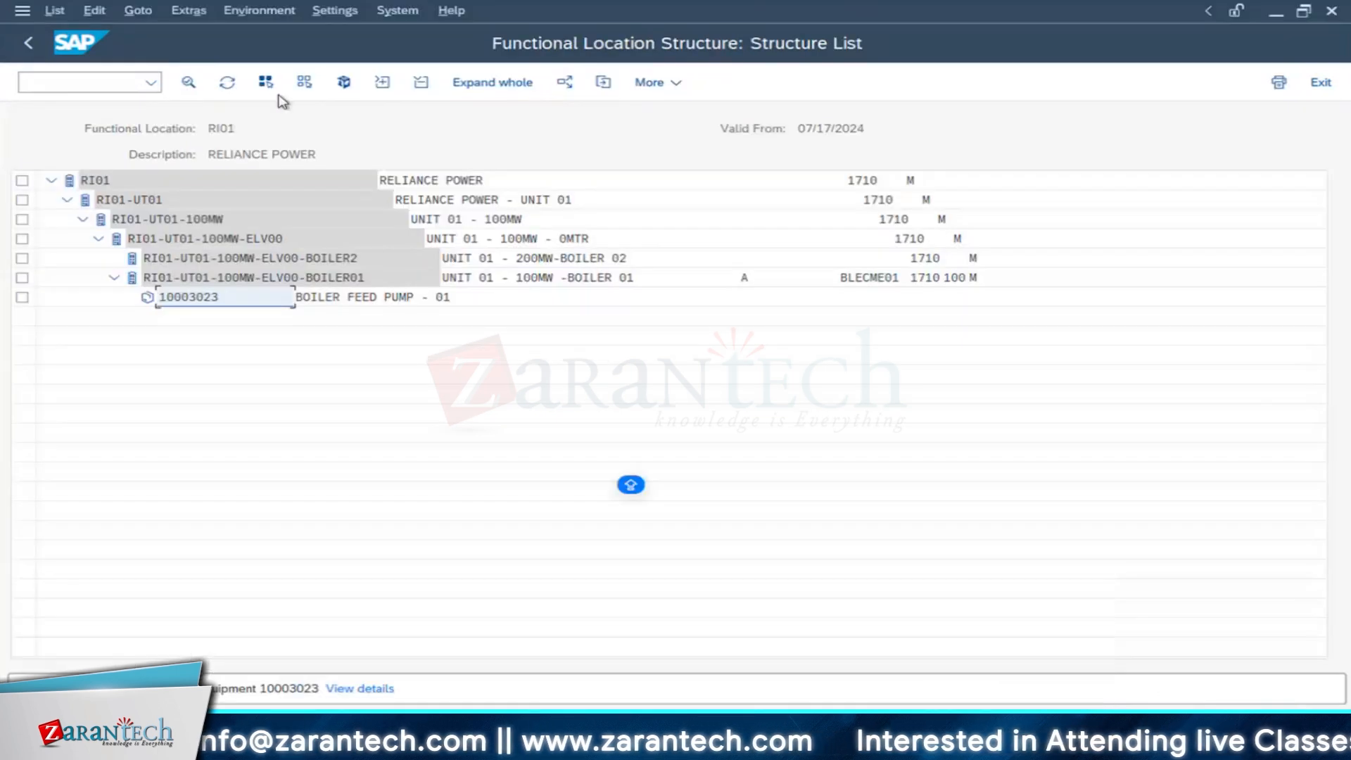
click(396, 10)
click(364, 256)
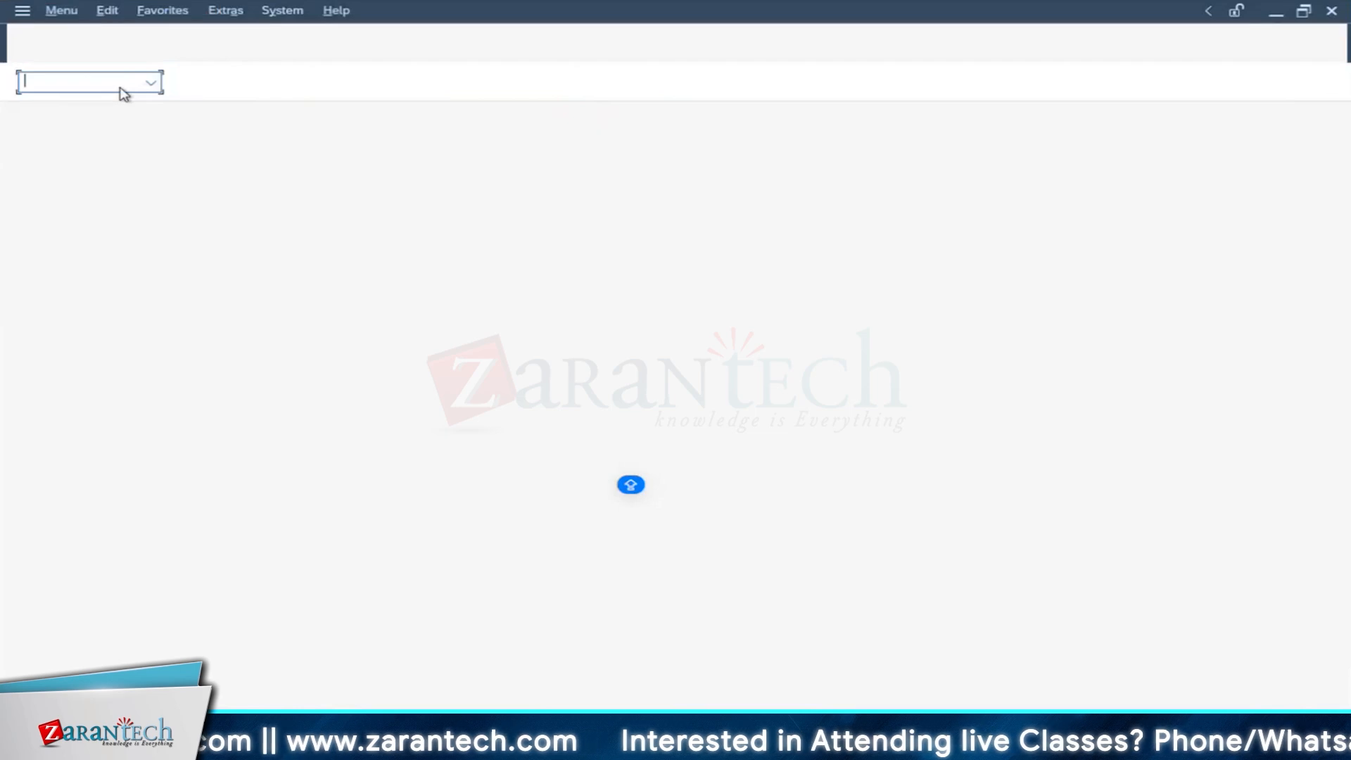
text(IE01)
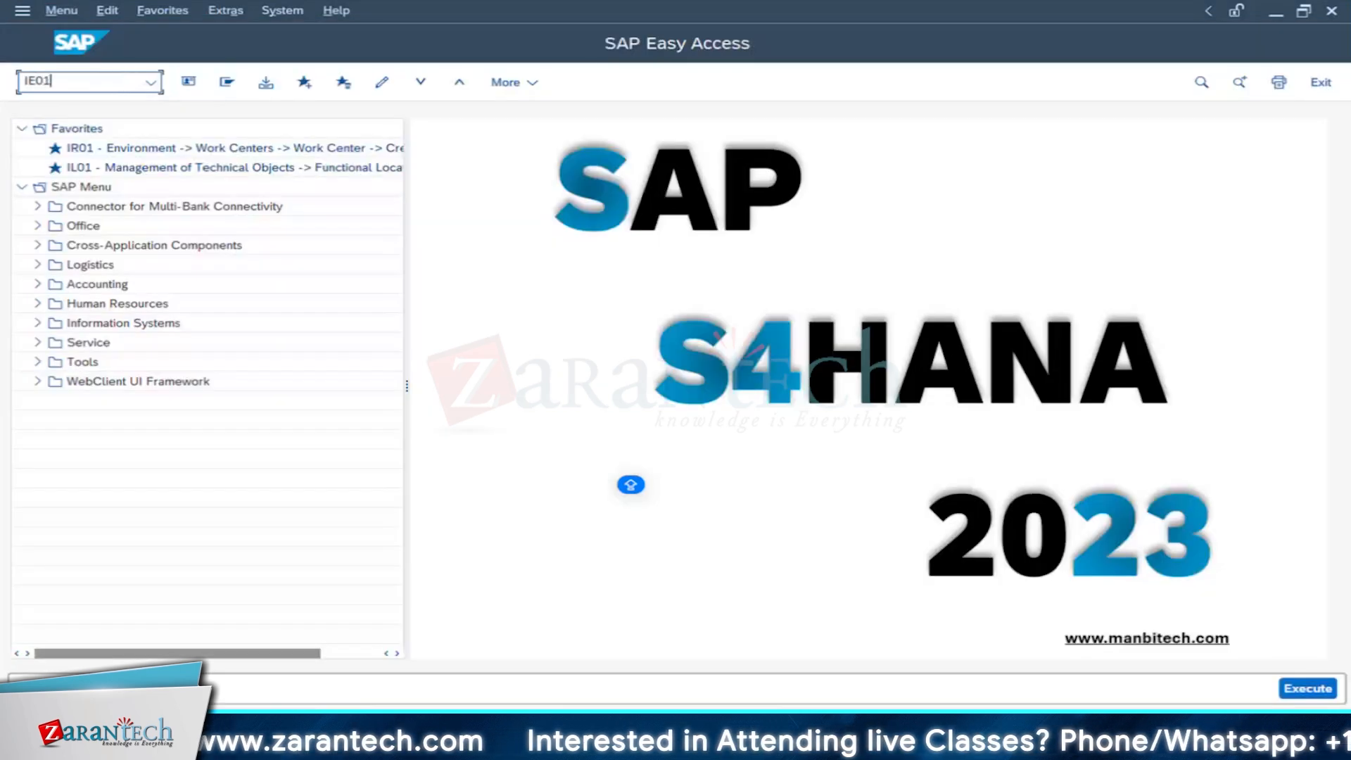
key(Return)
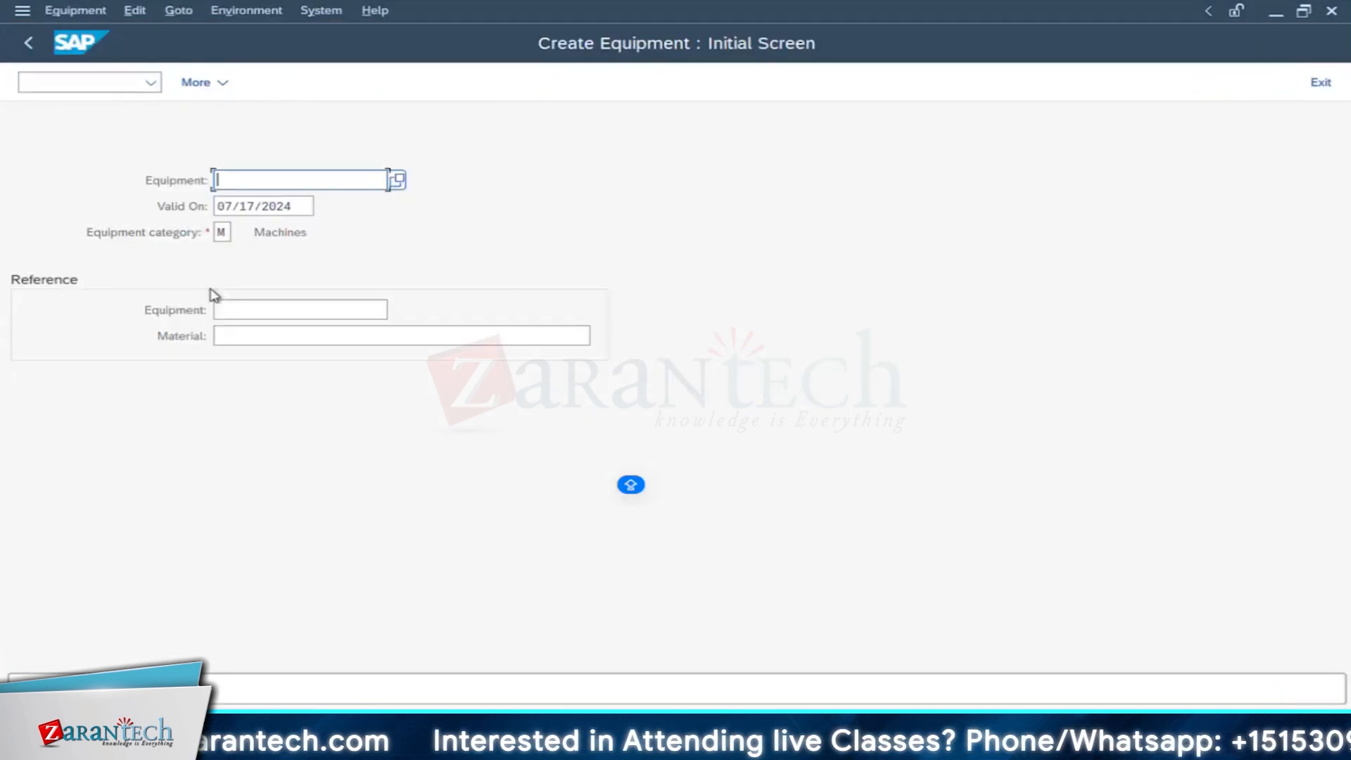
Step: Create a new equipment from reference equipment 10003023, copying all sub-objects, and open its structure data
click(239, 308)
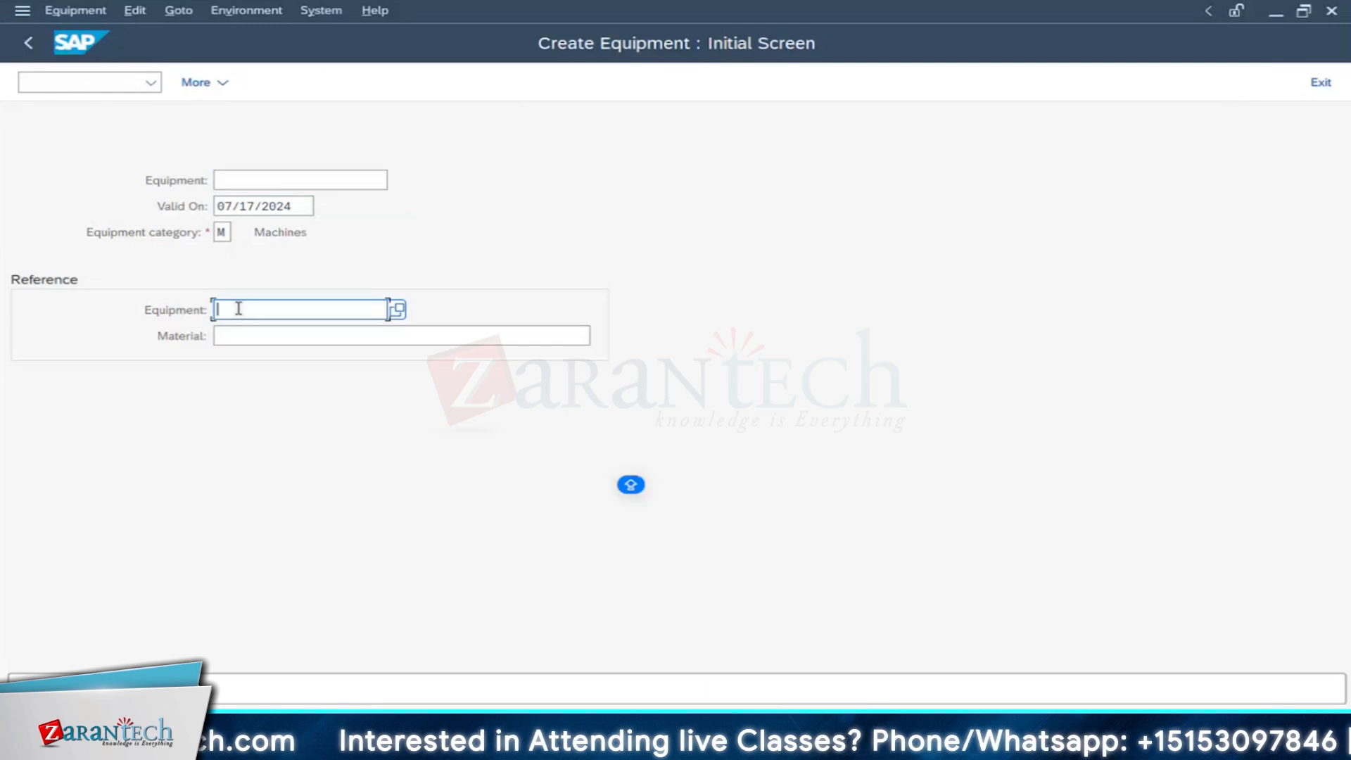
text(10003023)
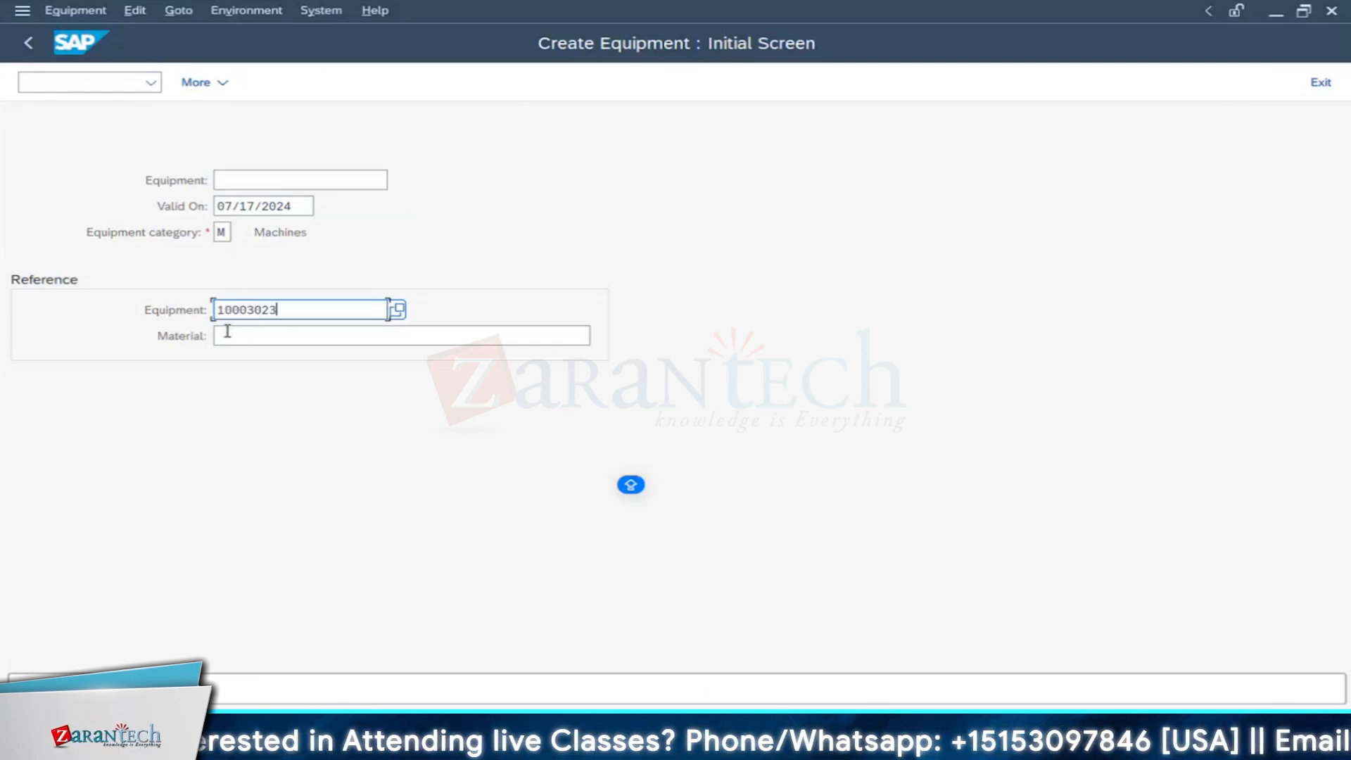
double_click(283, 310)
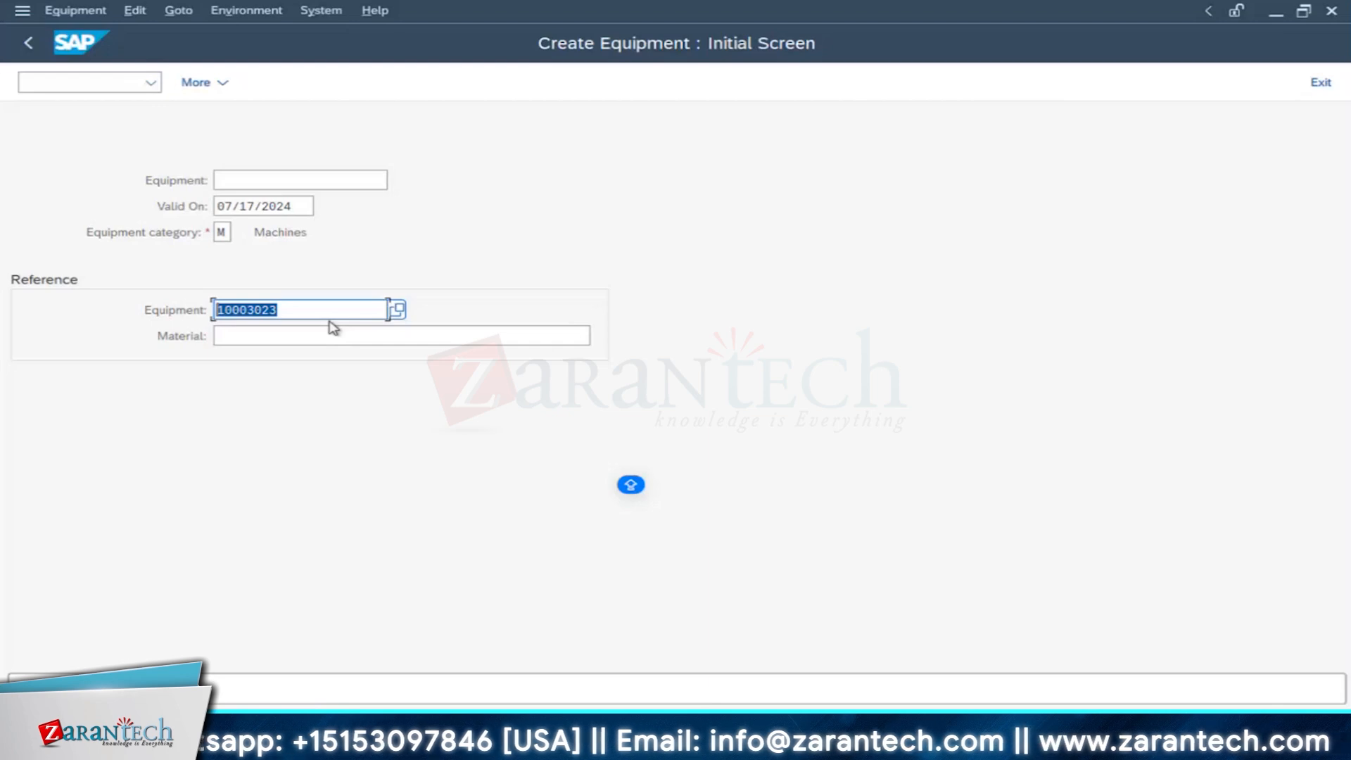
key(Return)
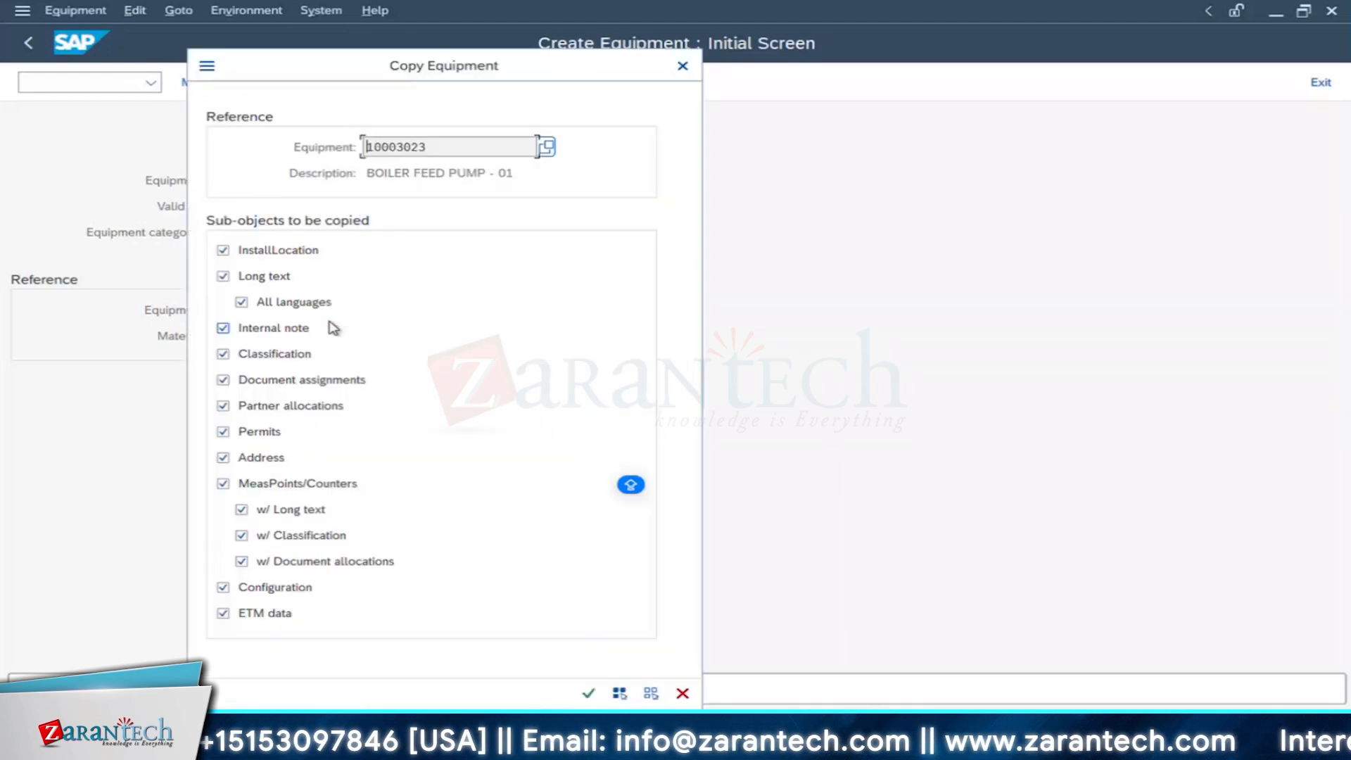
click(590, 695)
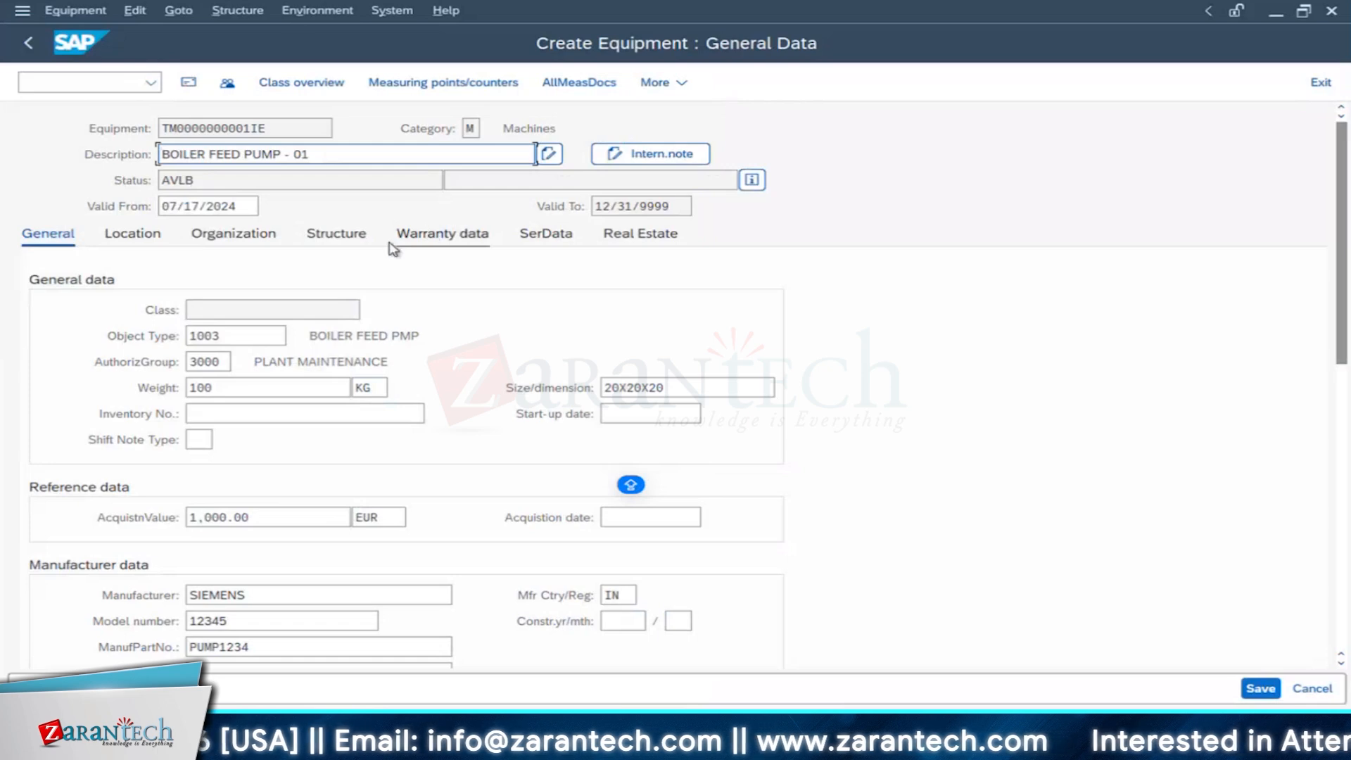
click(337, 236)
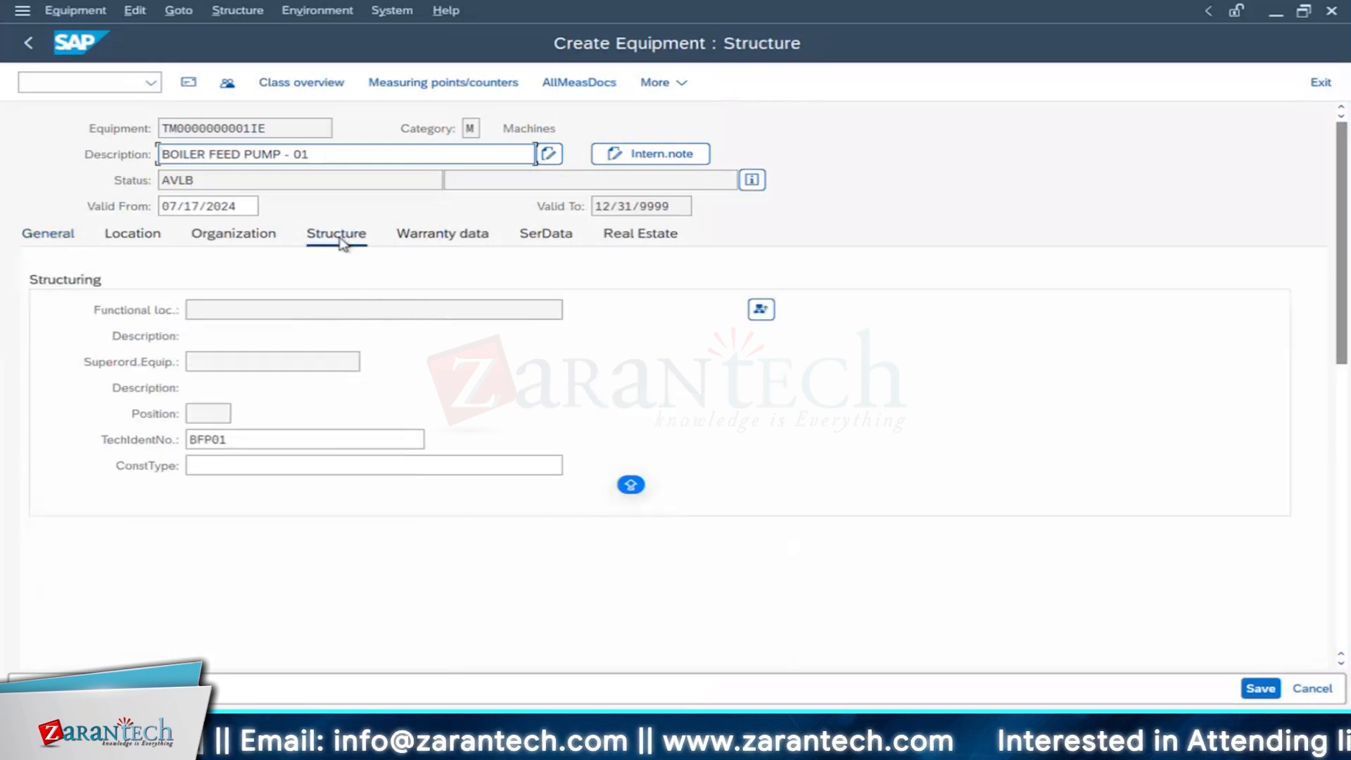
Step: Try to install the new equipment at functional location RI01-UT01-100MW-ELV00-BOILER01 and cancel the installation dialog
click(762, 312)
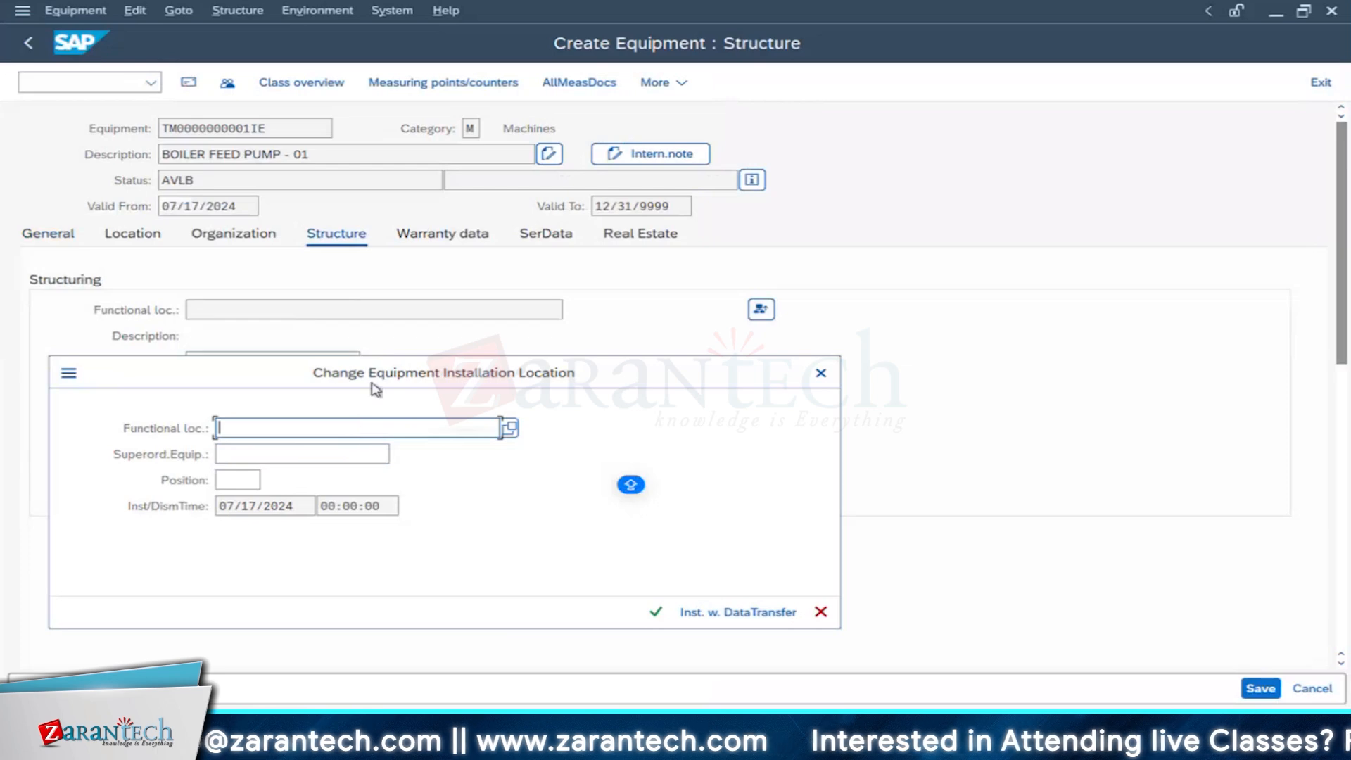
drag(371, 383, 557, 367)
click(695, 413)
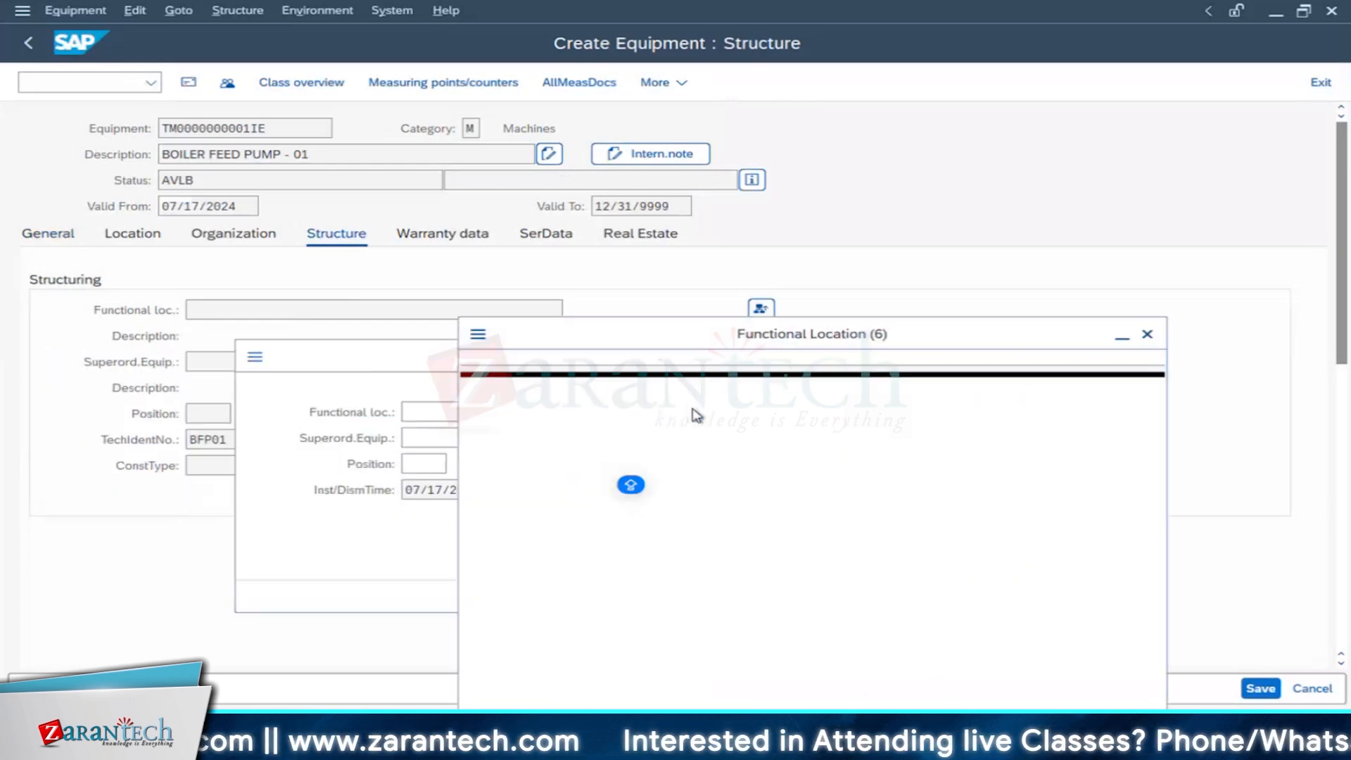
click(888, 697)
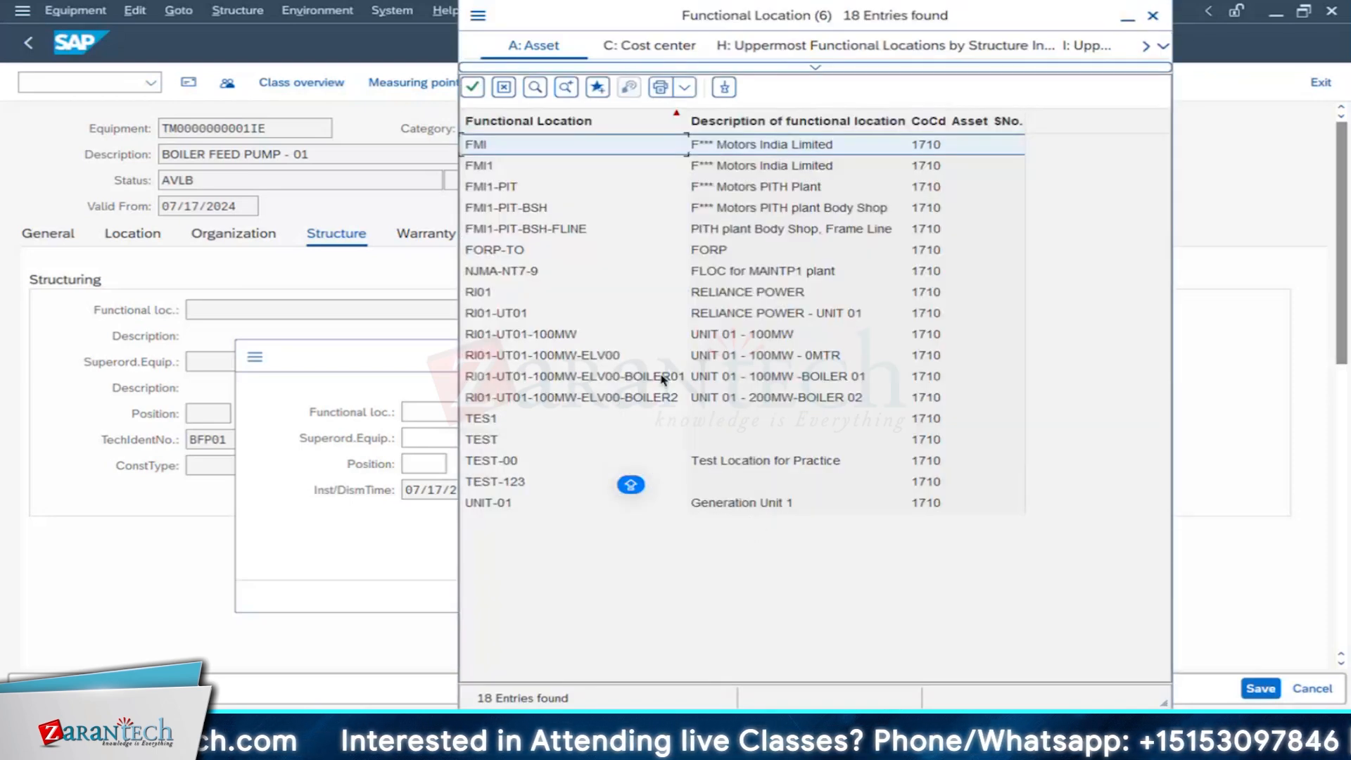
double_click(661, 378)
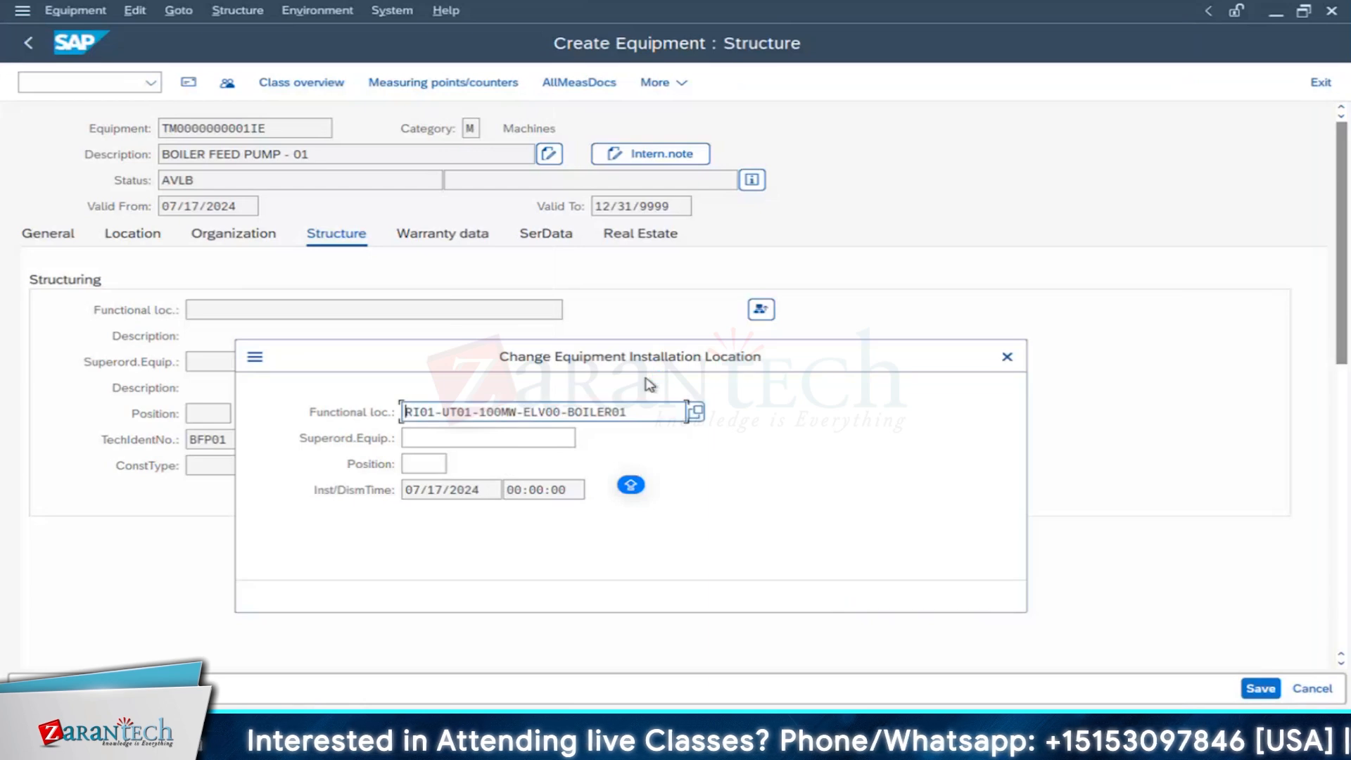
click(843, 596)
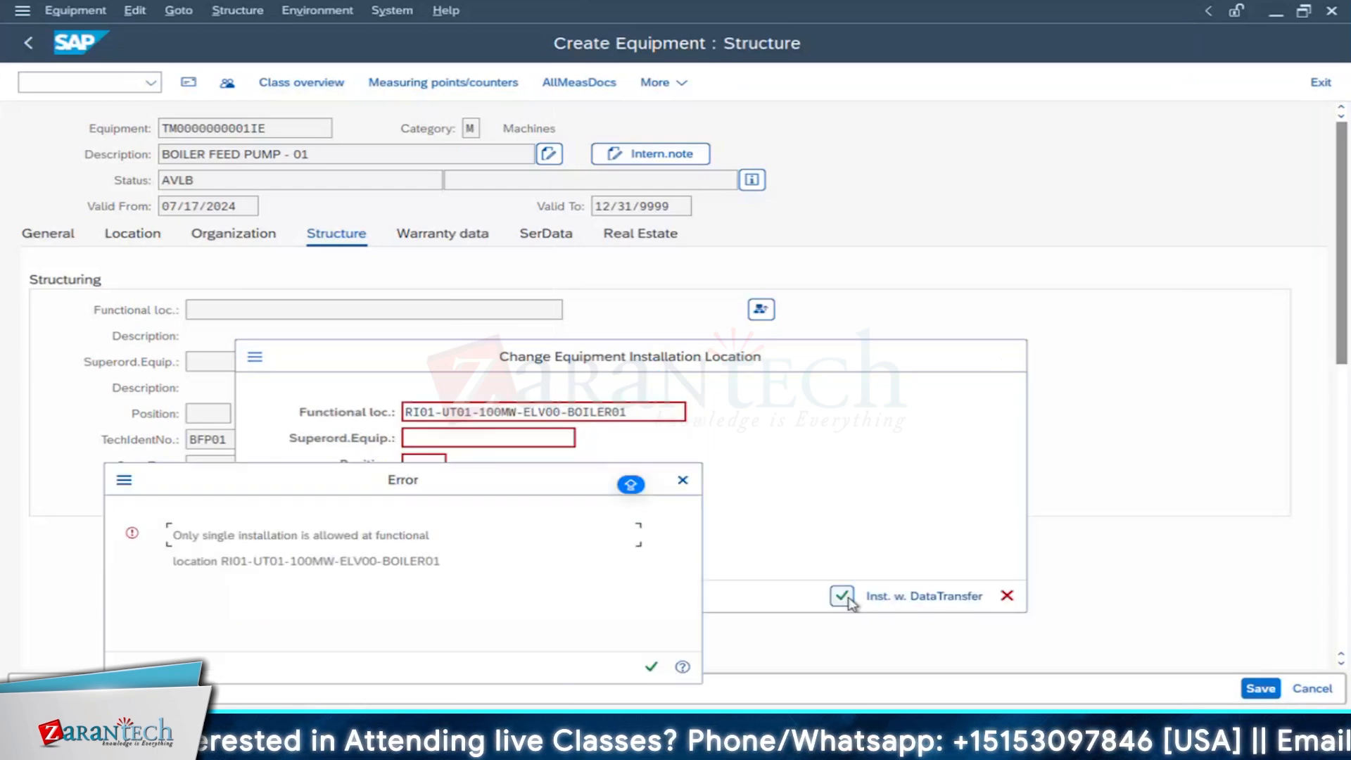
drag(179, 536, 454, 610)
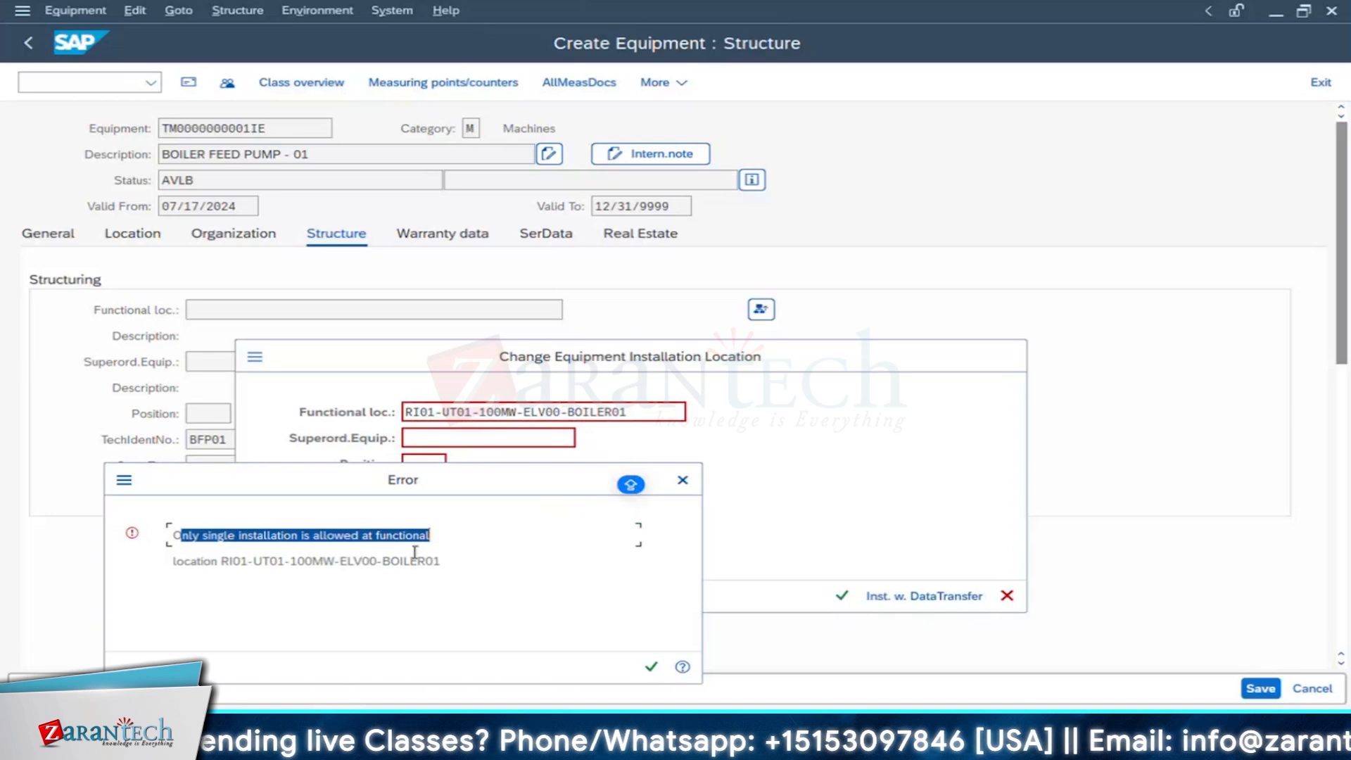
click(653, 667)
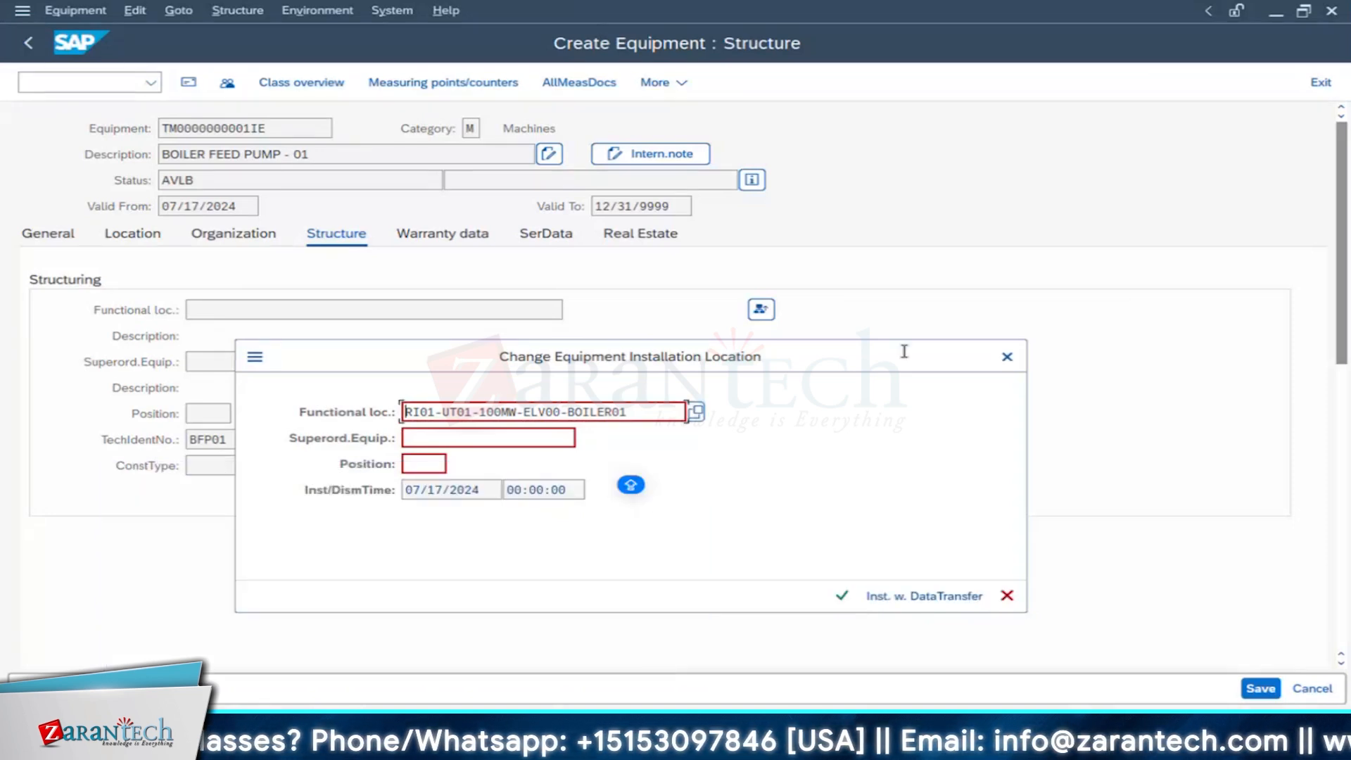
click(1007, 357)
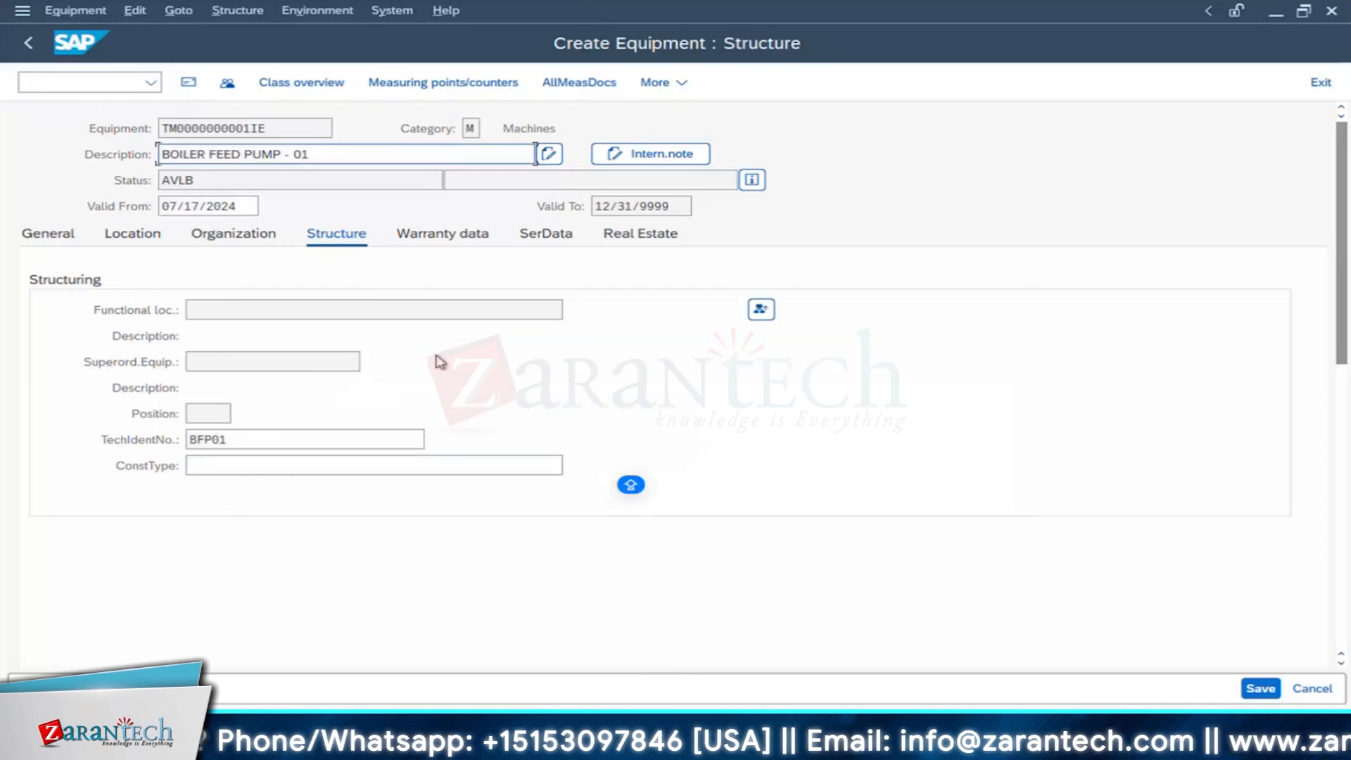
Step: Install the new equipment at functional location RI01-UT01-100MW-ELV00-BOILER2
click(761, 309)
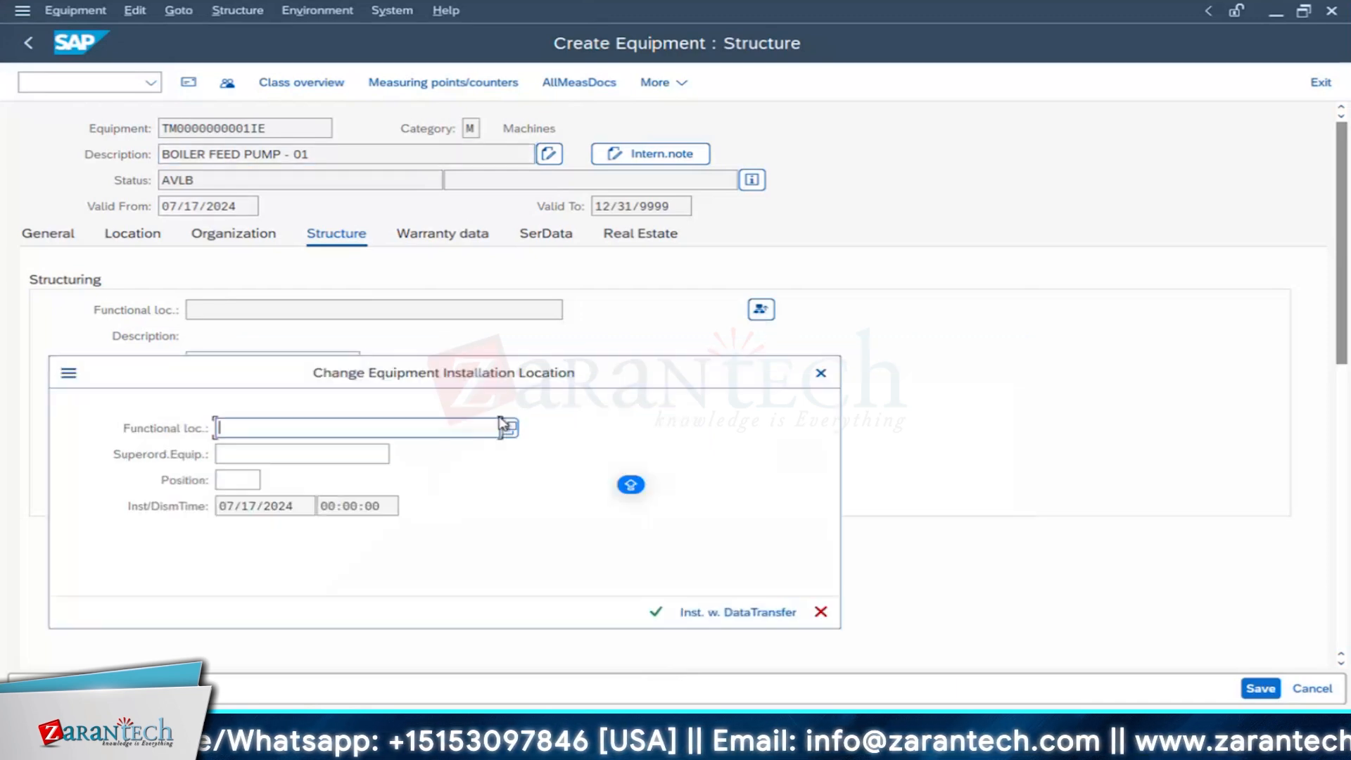
click(390, 424)
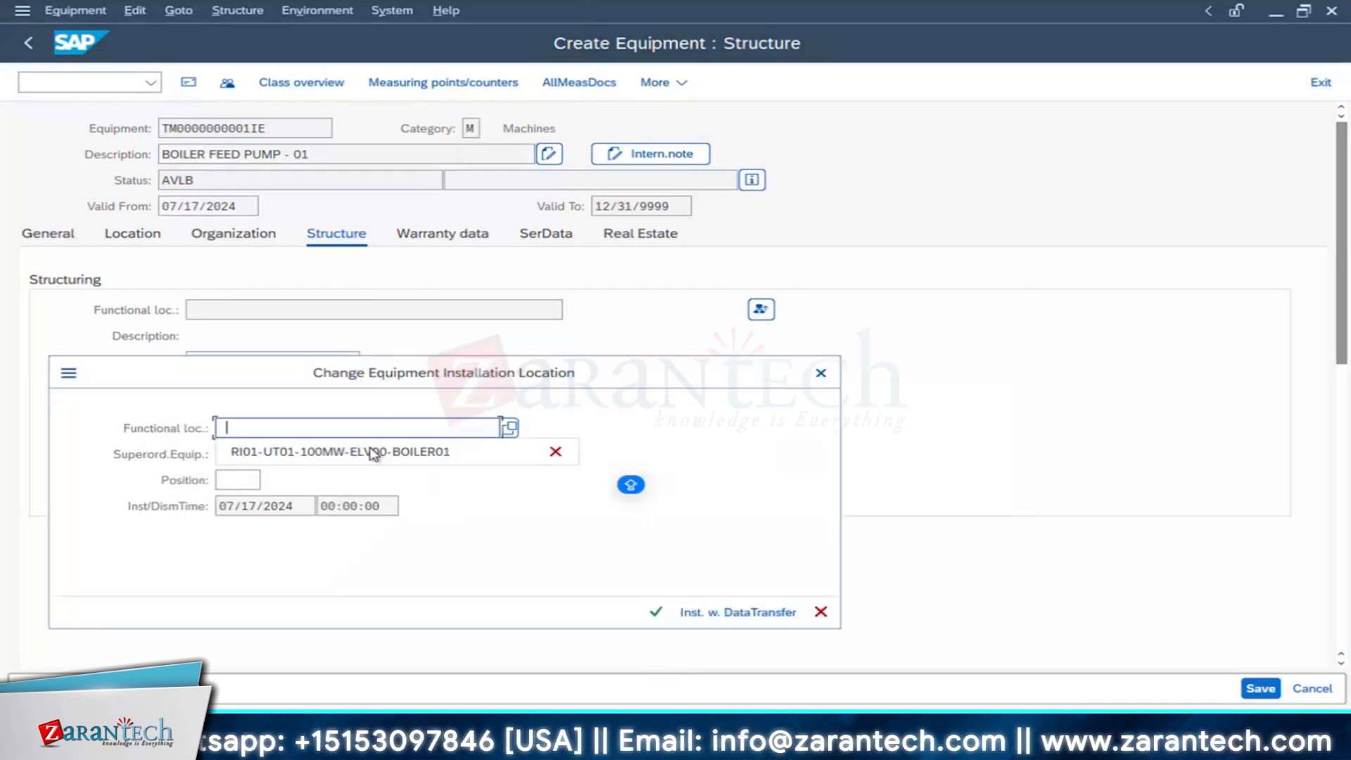
click(326, 452)
text(2)
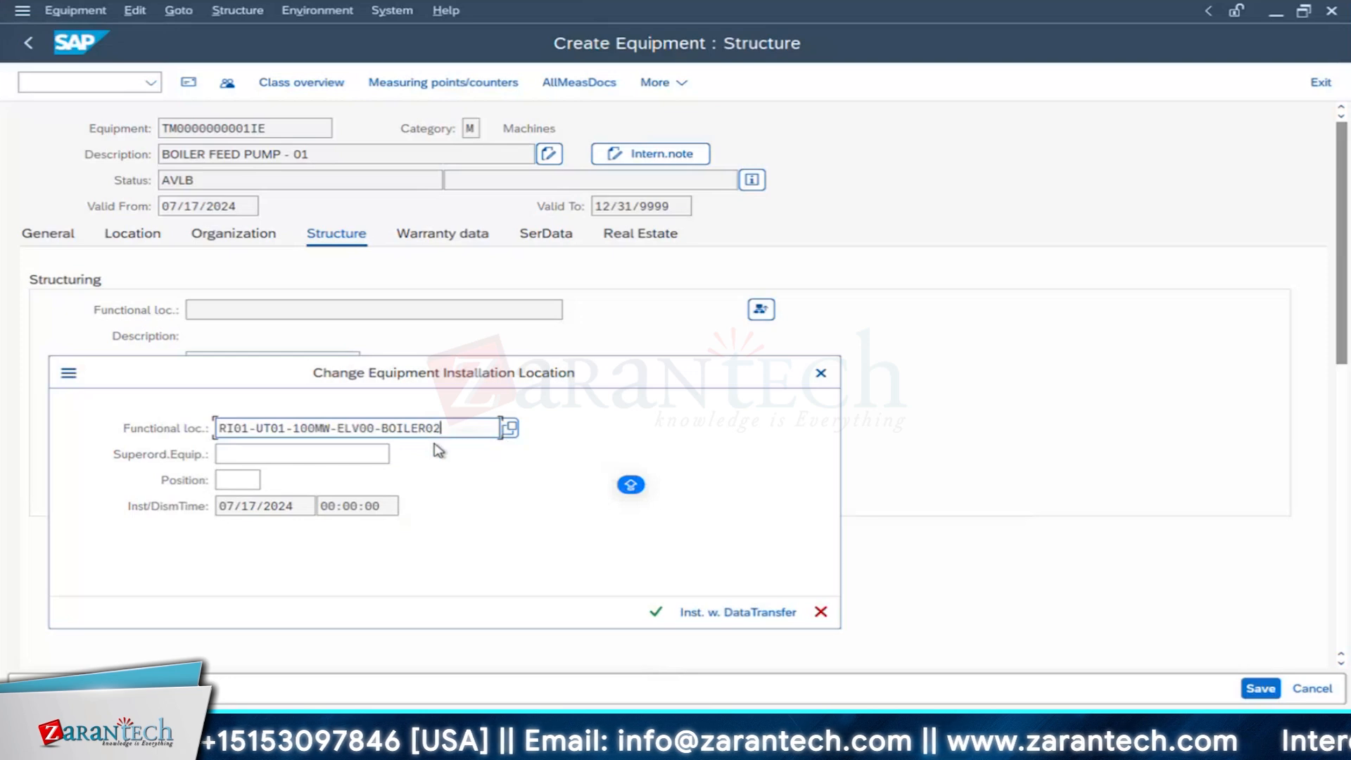
click(657, 612)
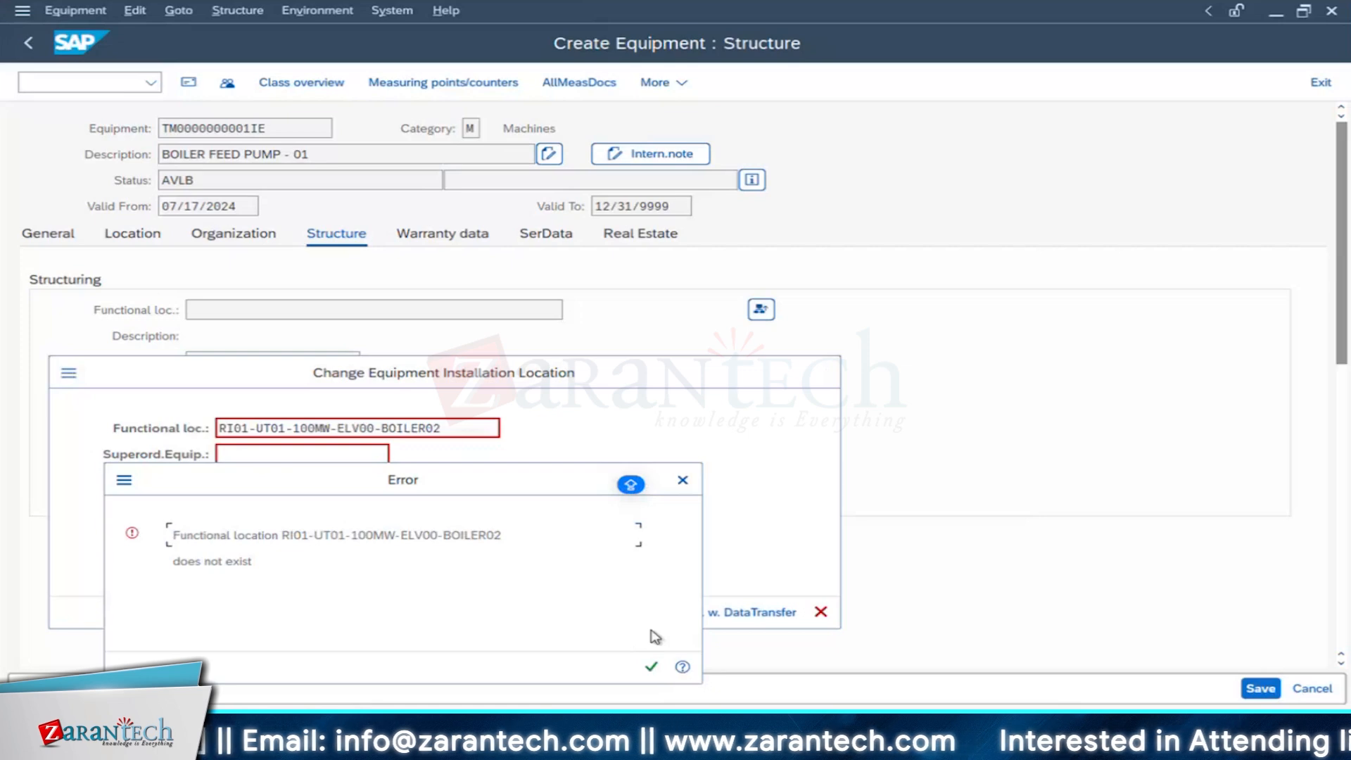
click(651, 666)
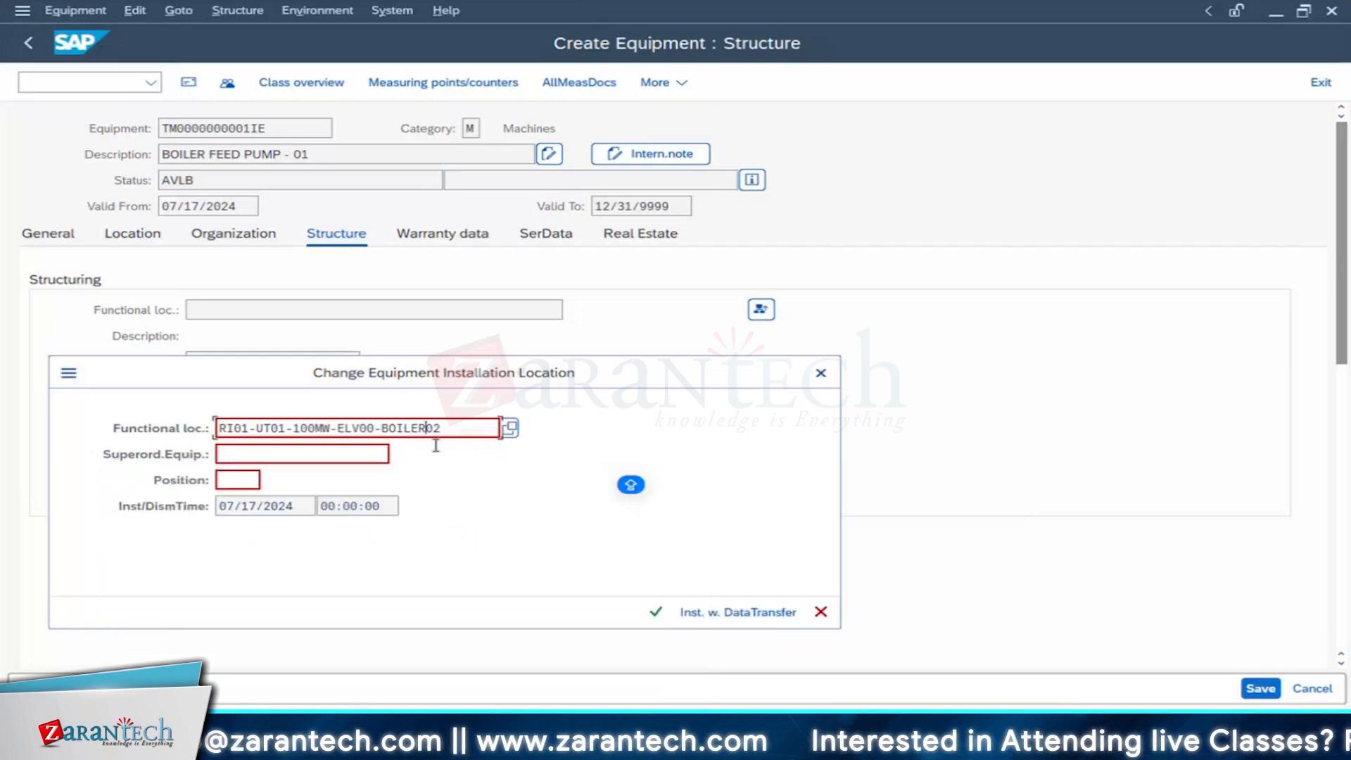
key(BackSpace)
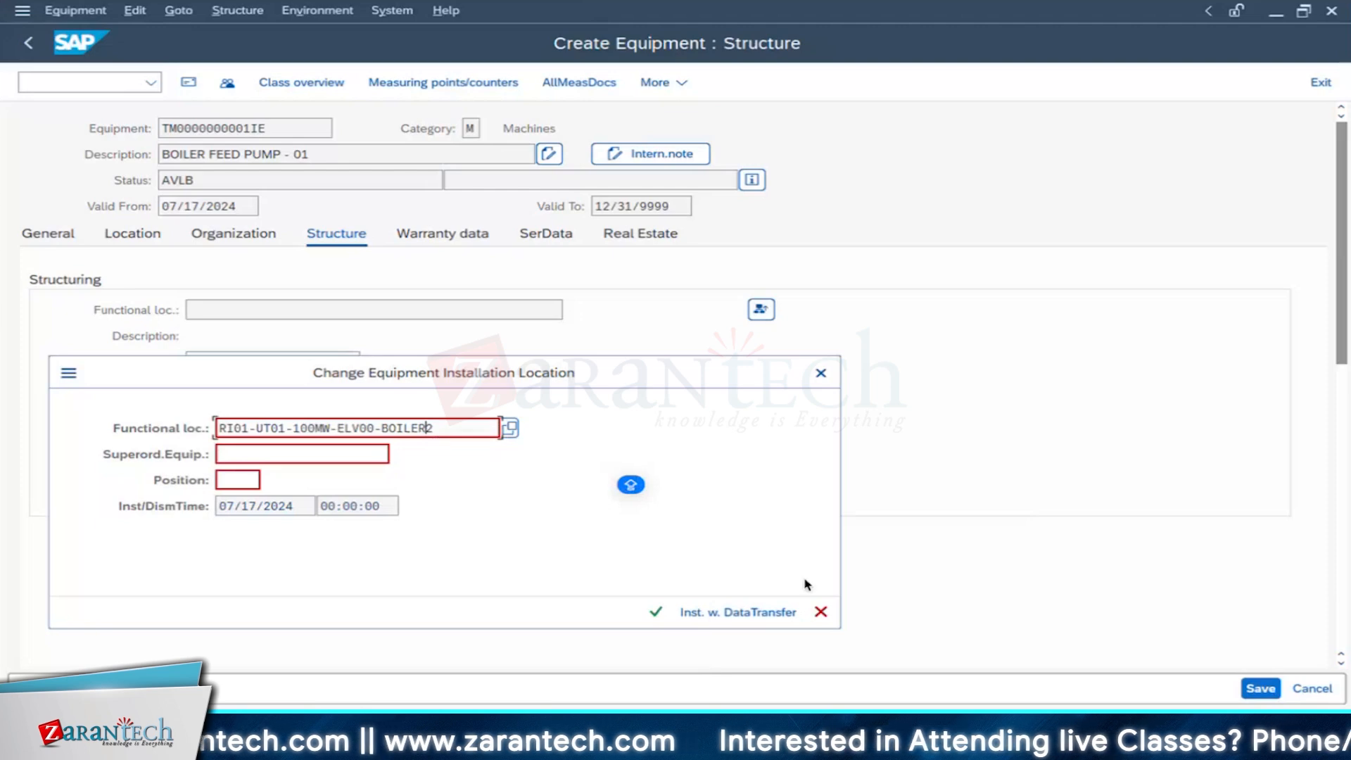
click(656, 612)
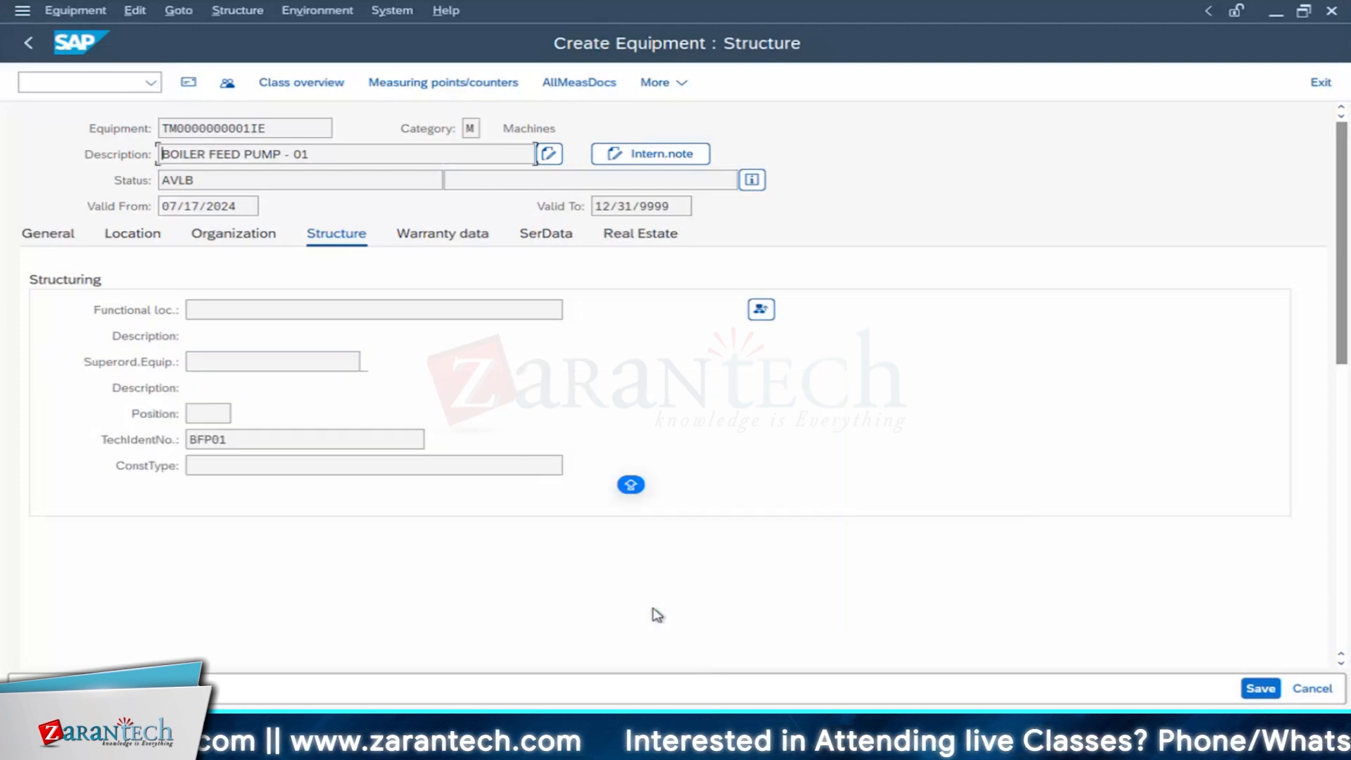
click(266, 443)
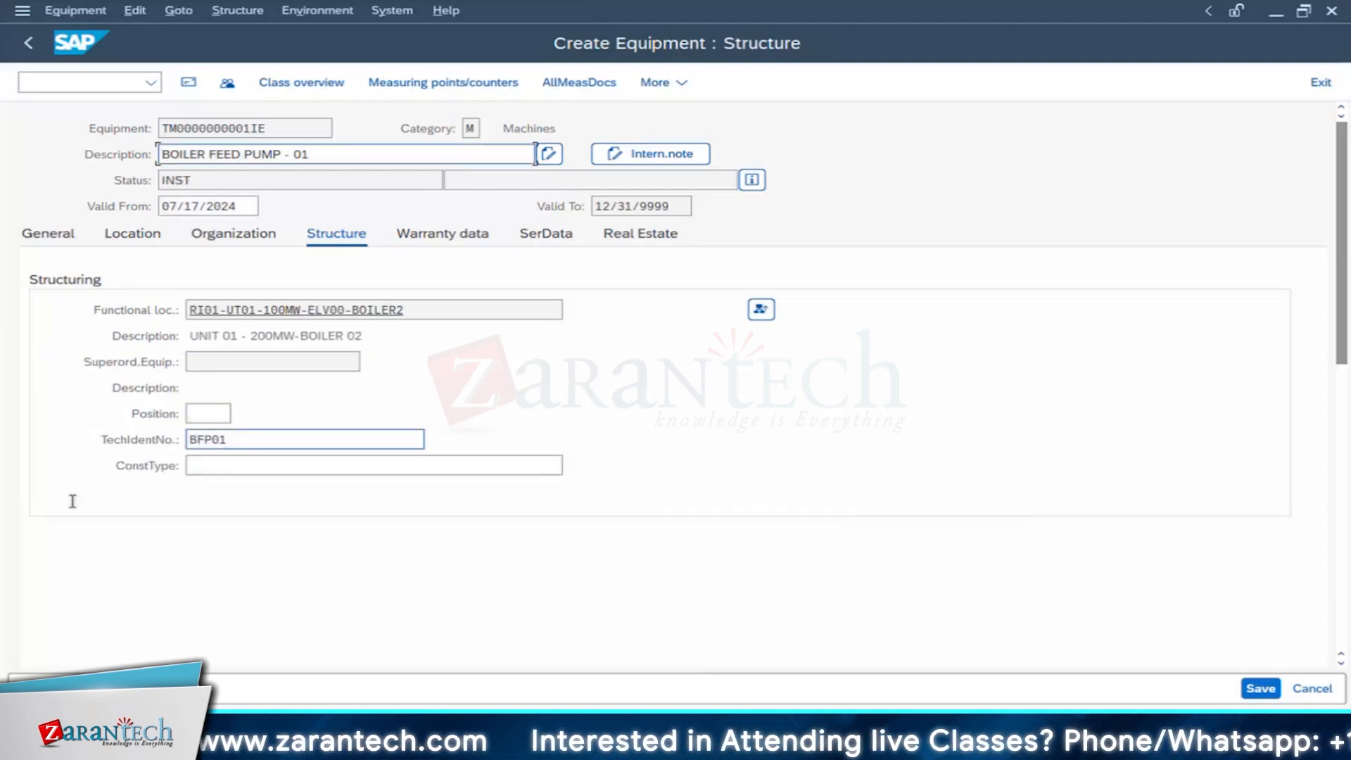
drag(265, 444, 72, 501)
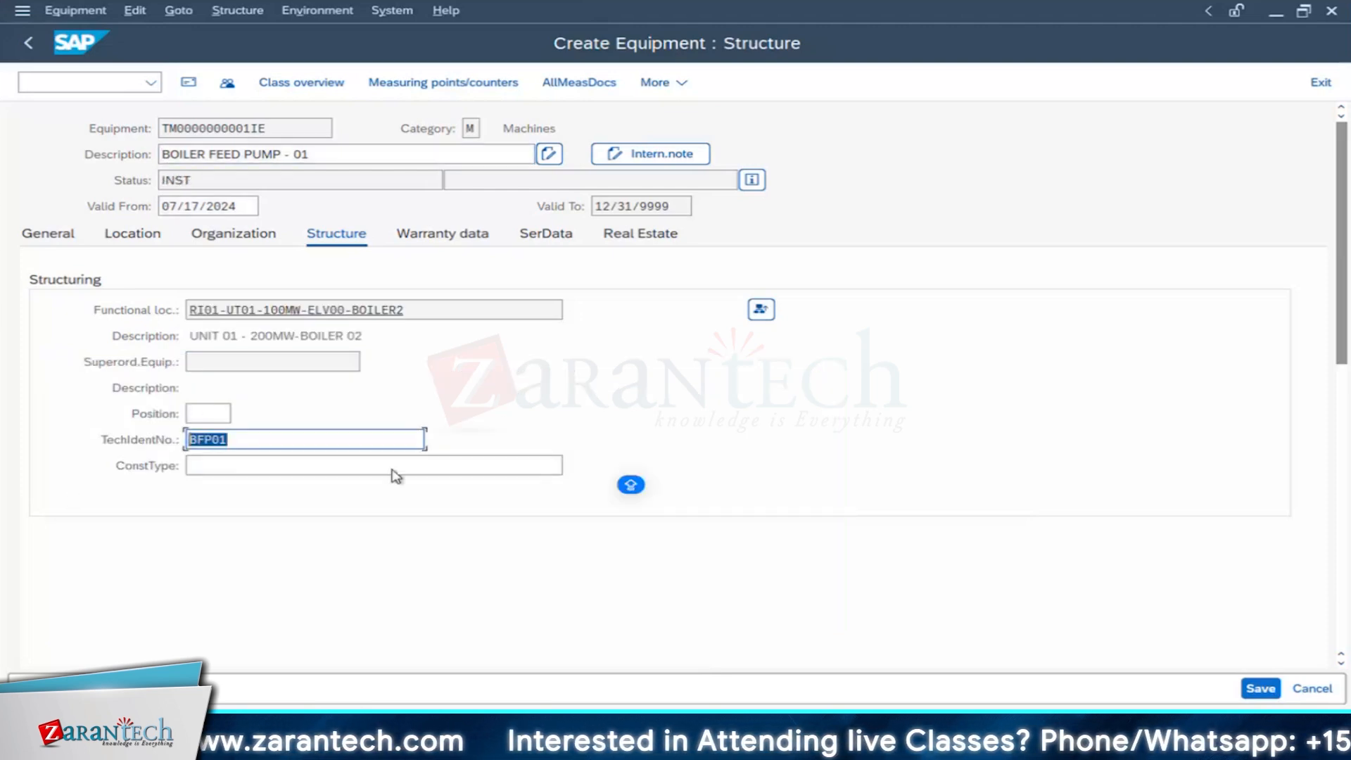
Step: Set the new equipment's customer warranty to start on 07/17/2024 and end on 07/16/2025
click(437, 239)
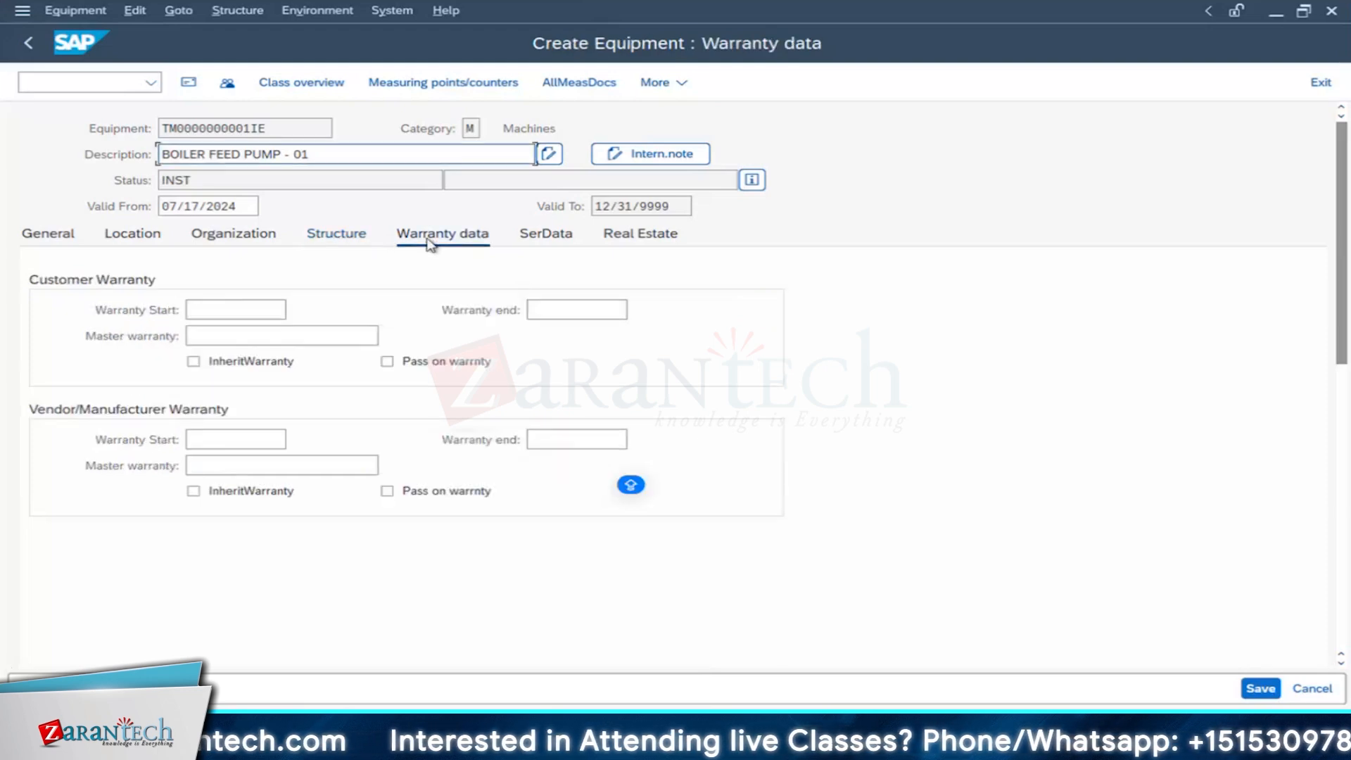
click(235, 310)
click(282, 329)
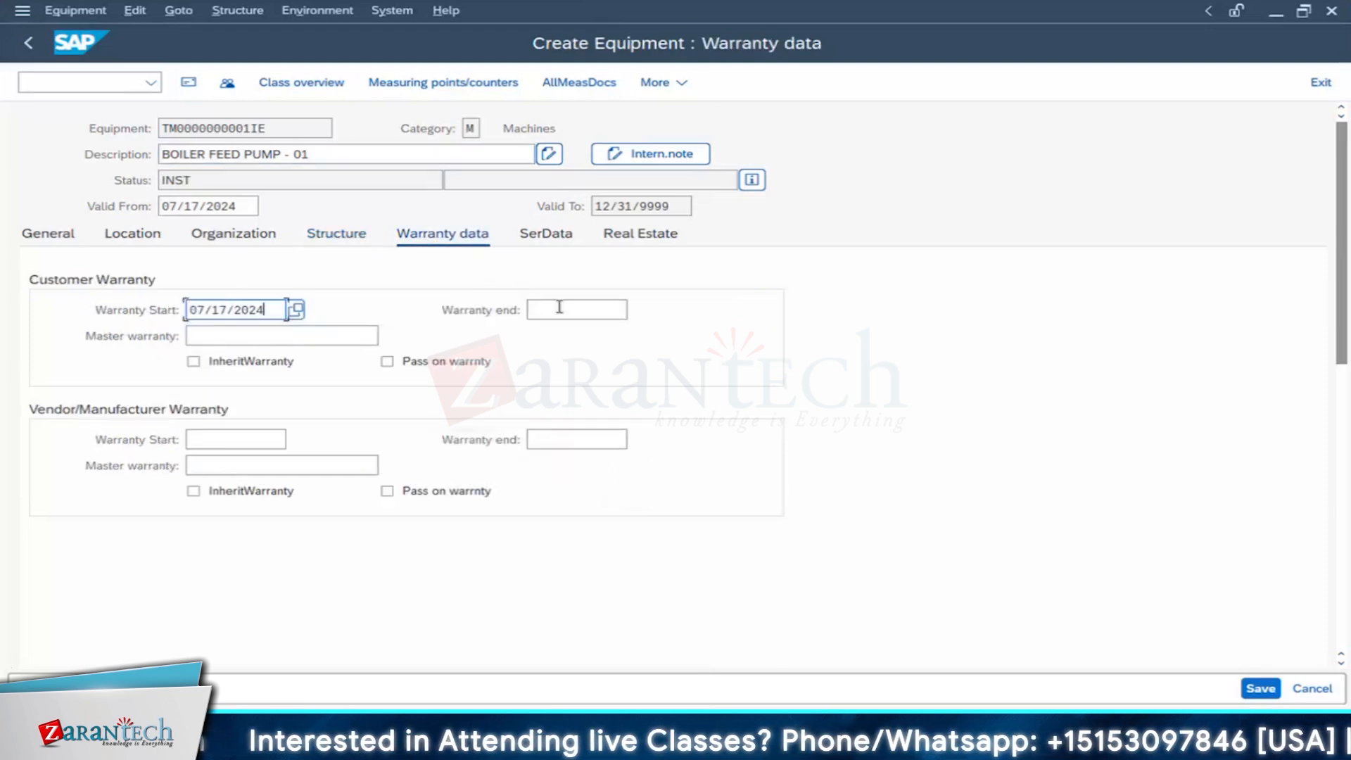
click(559, 308)
click(561, 332)
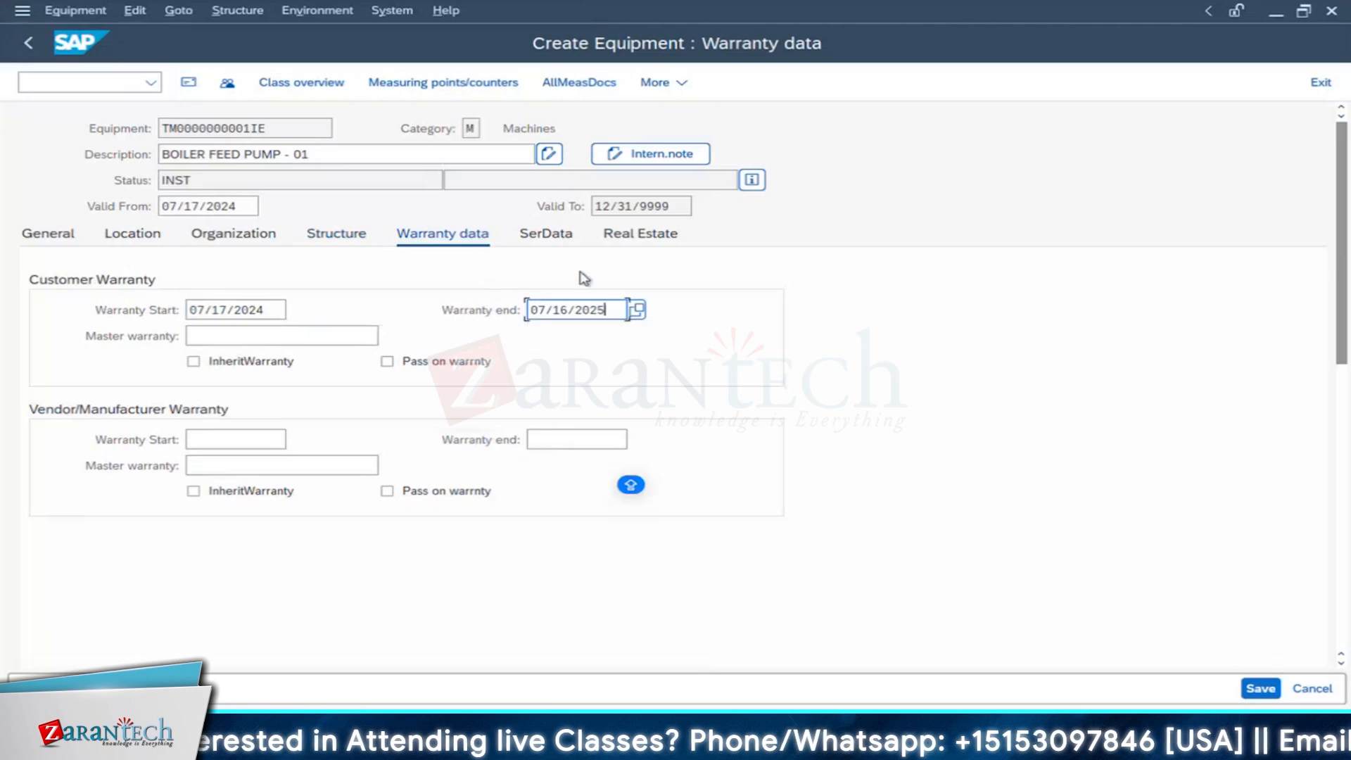
Step: In the general data, set the manufacturer serial number to 57891 and the construction year and month to 1900/12
click(48, 234)
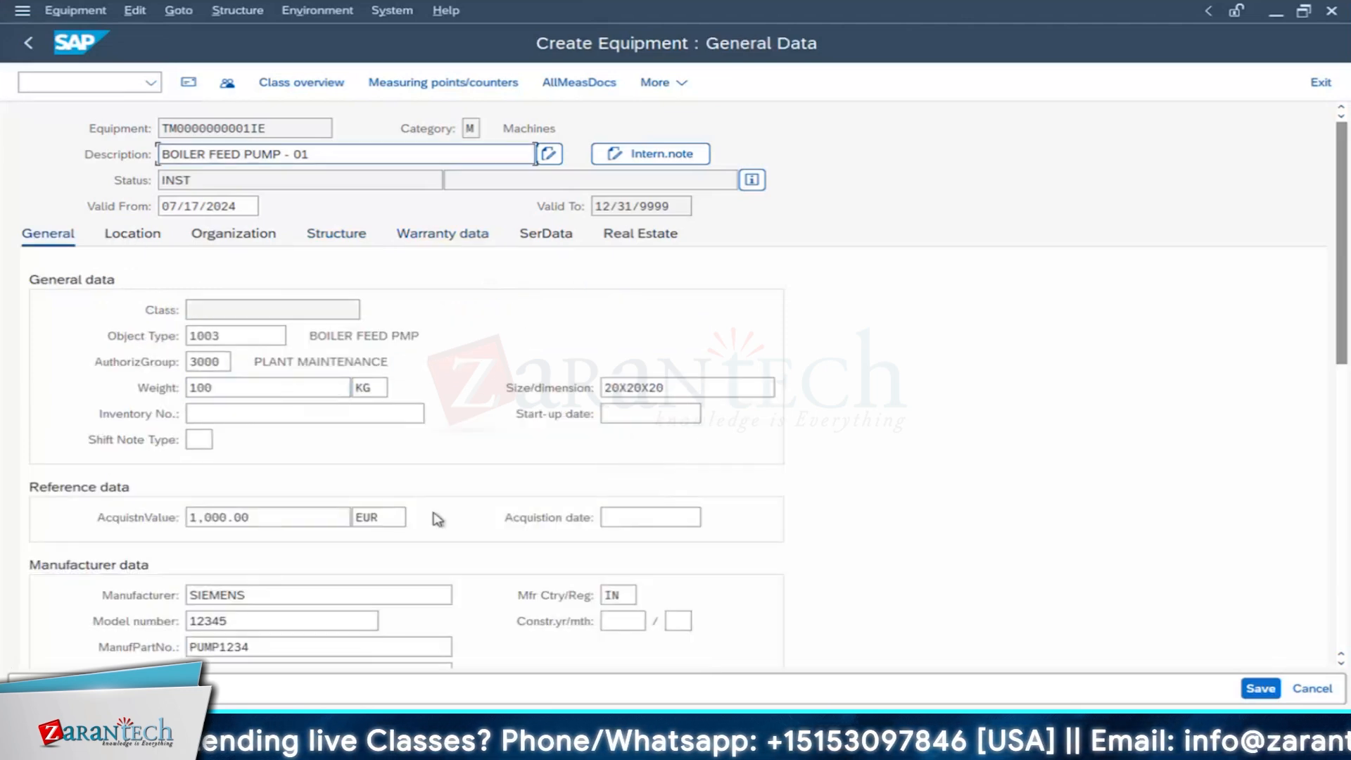
scroll(438, 518, down, 3)
click(204, 549)
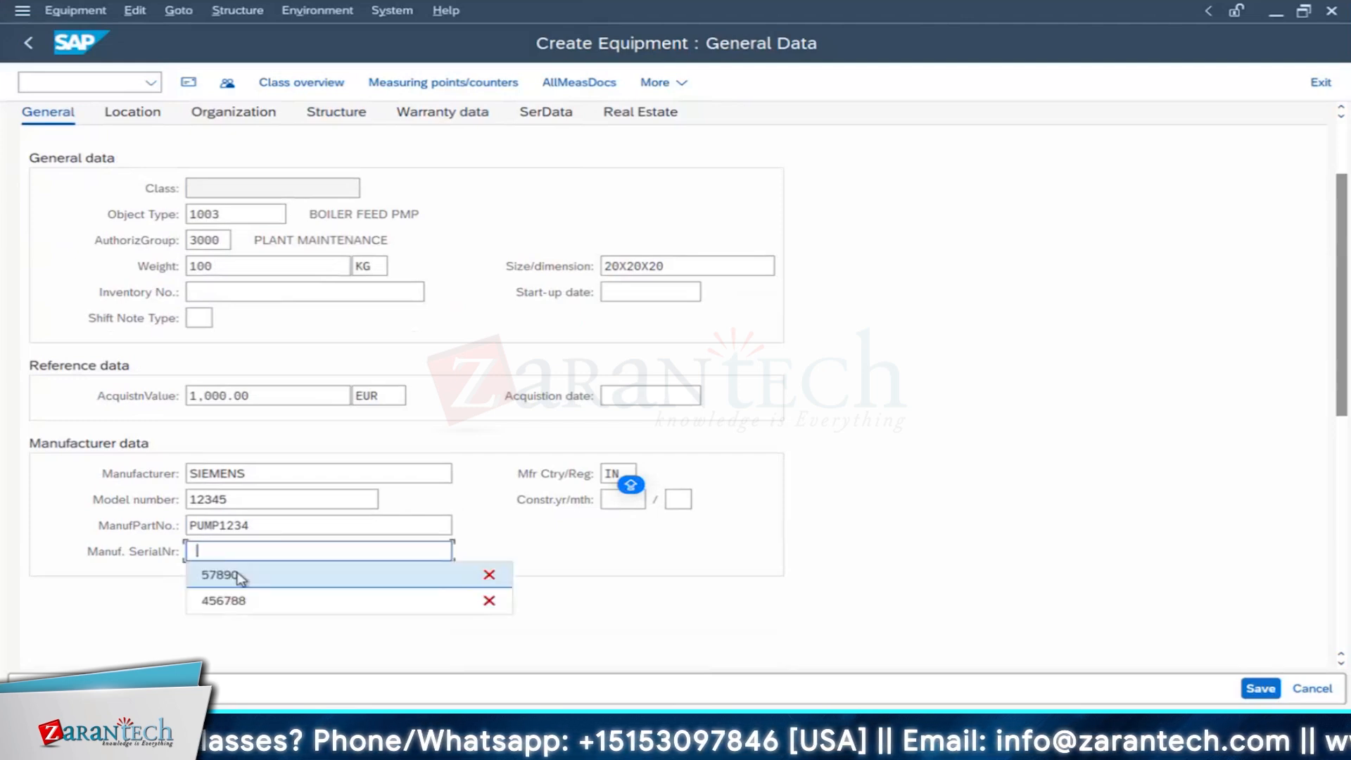
click(235, 574)
key(BackSpace)
text(1)
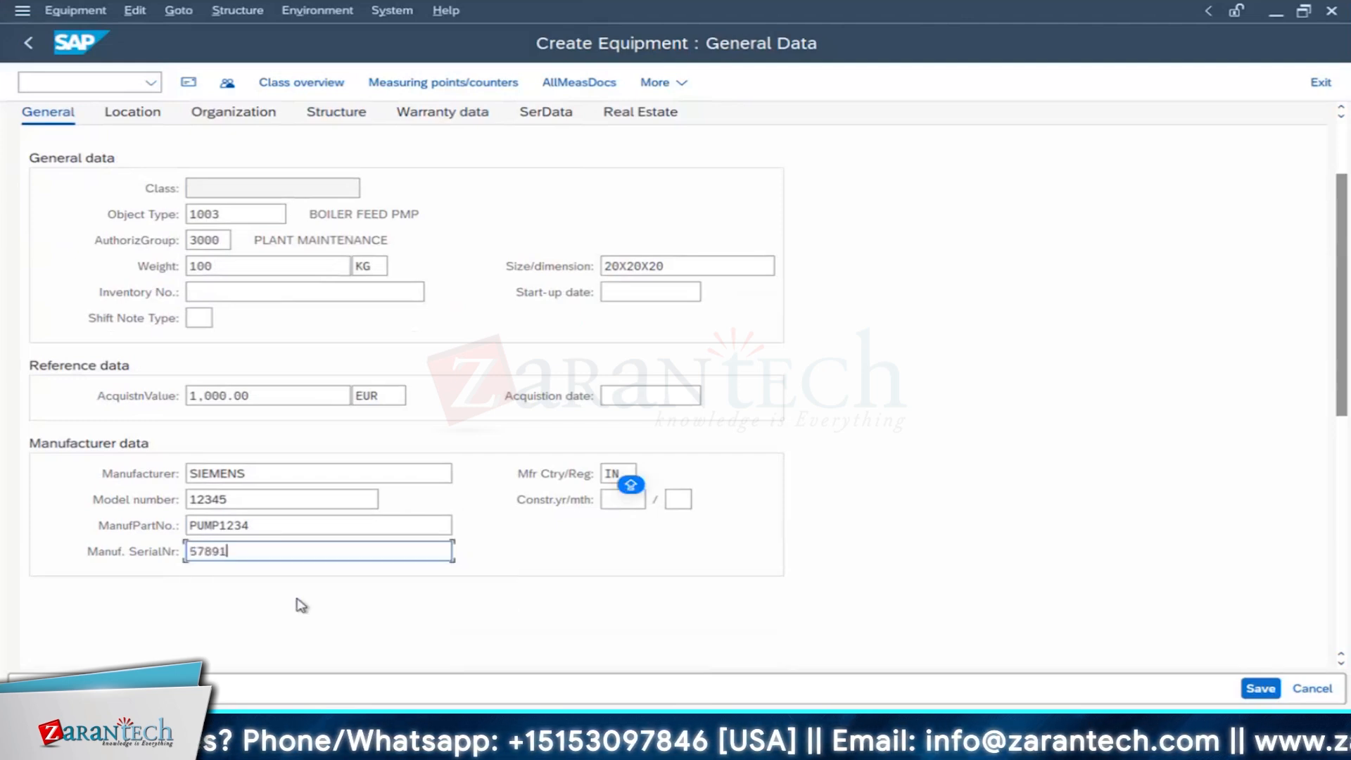
click(622, 503)
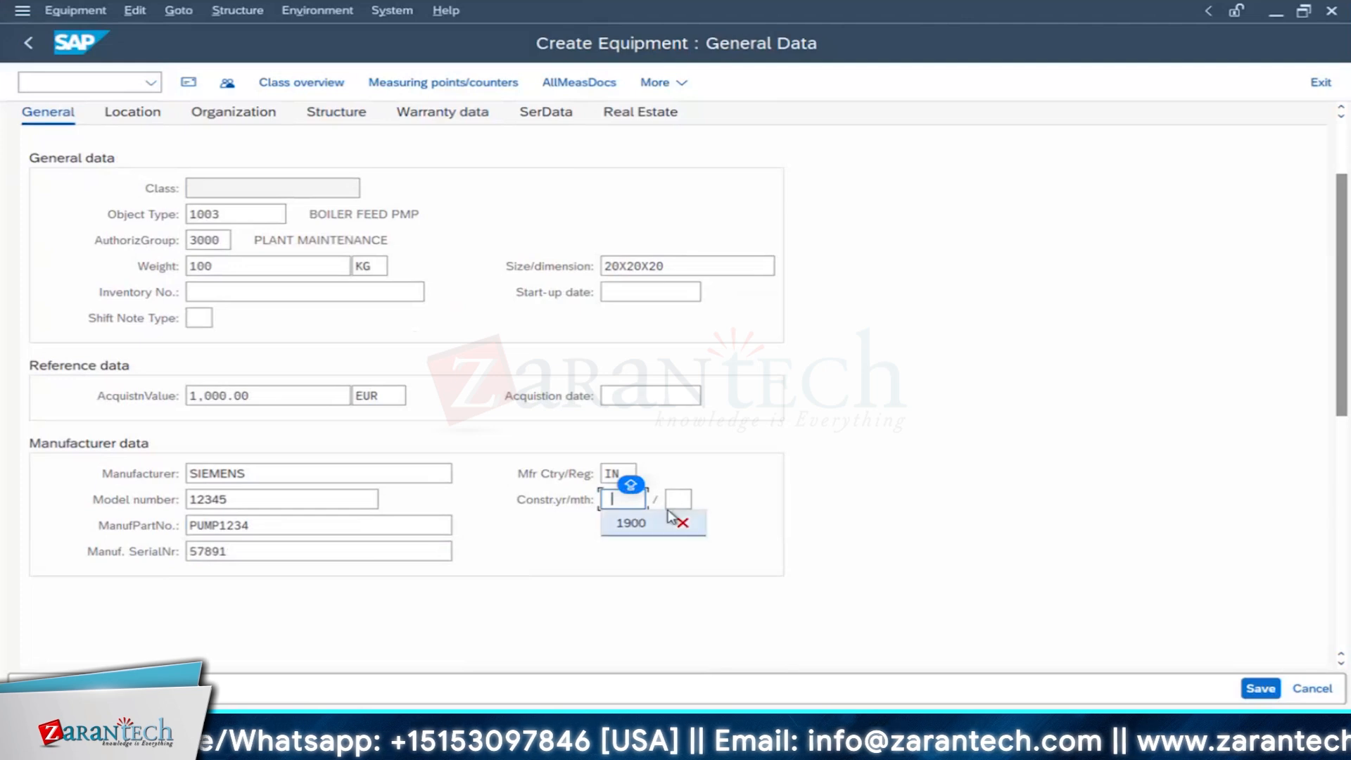
click(649, 521)
click(681, 502)
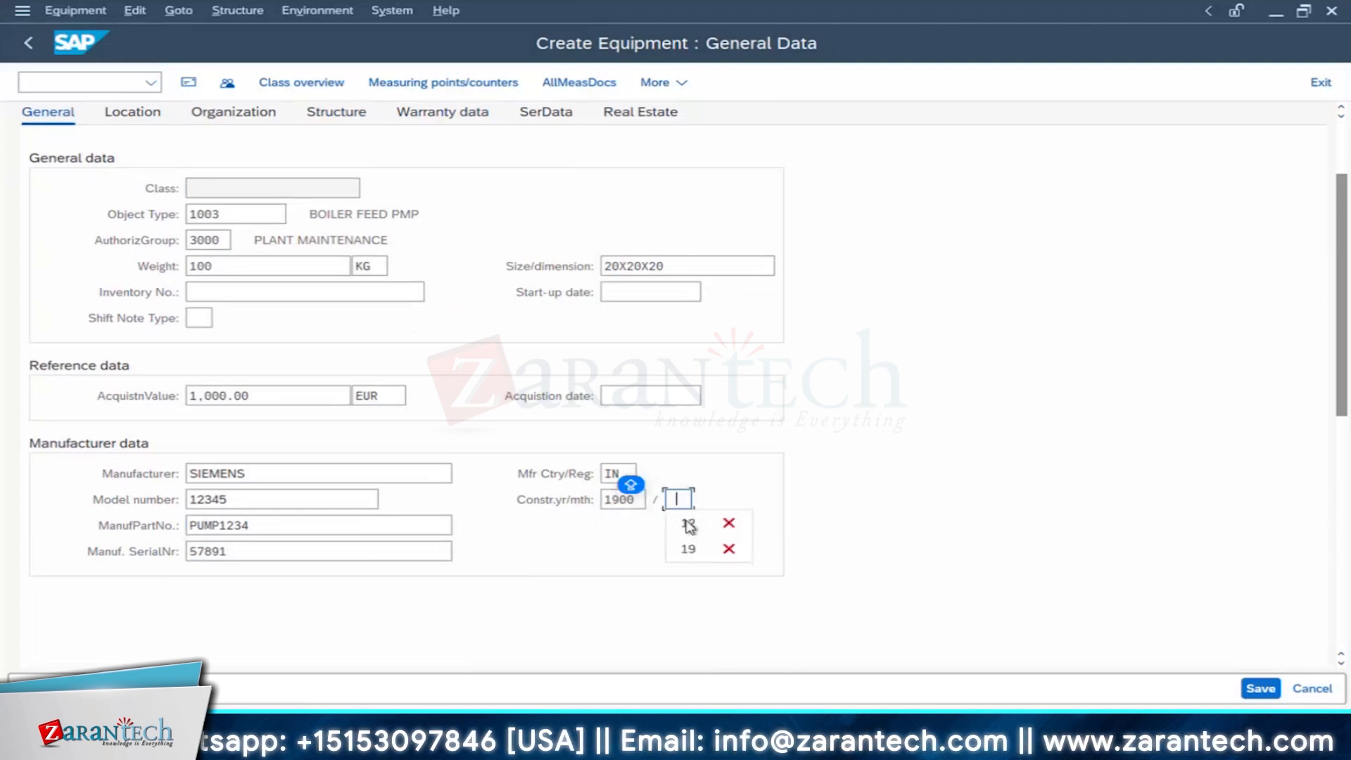
click(689, 526)
Step: Review the equipment's location, organization and structure data, and save the equipment
click(150, 122)
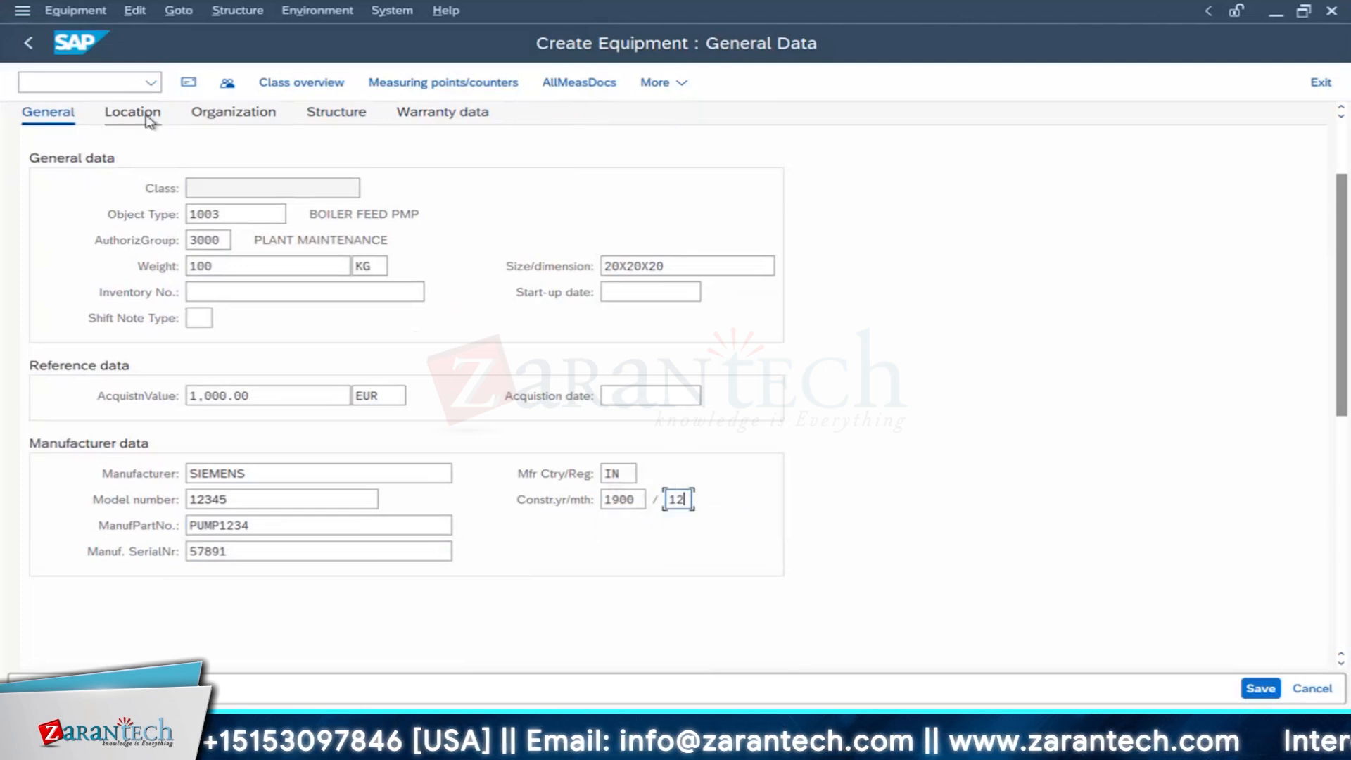
scroll(400, 211, down, 1)
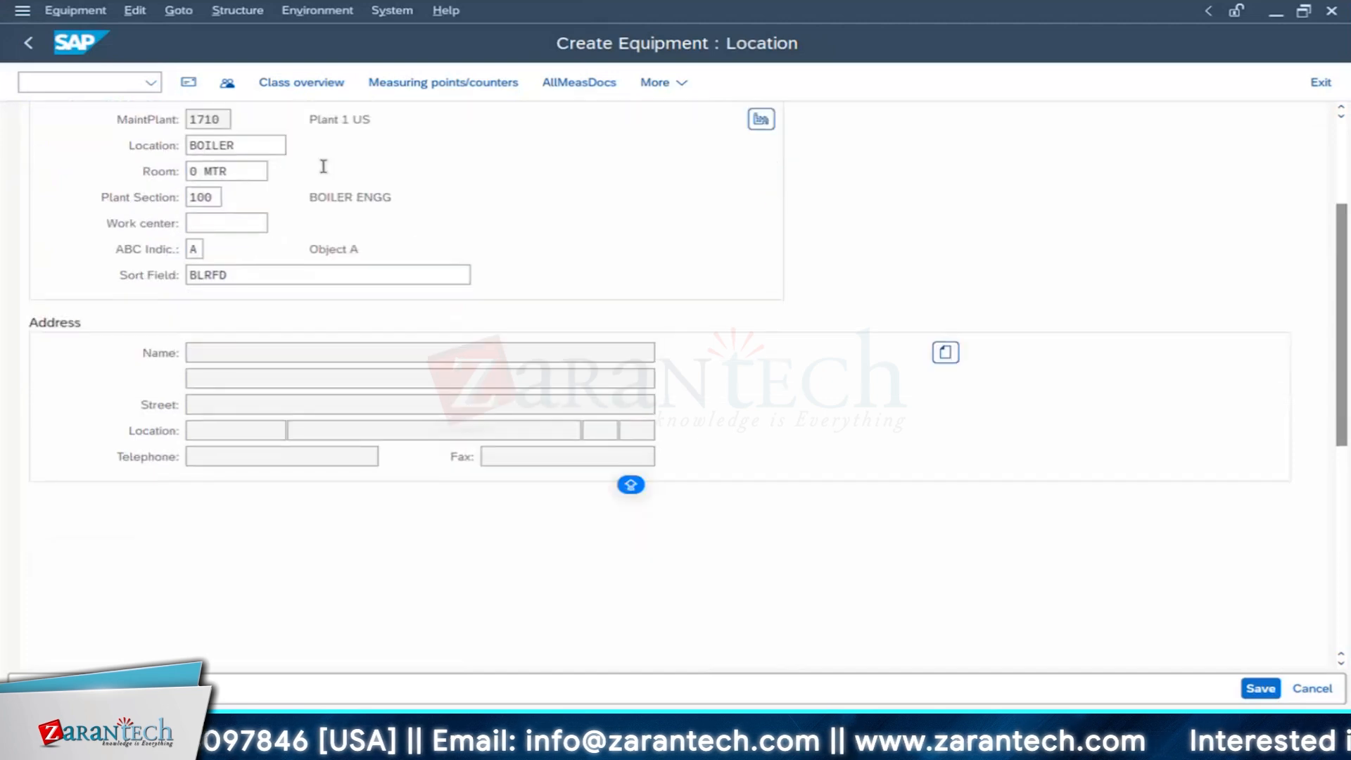
scroll(397, 202, up, 2)
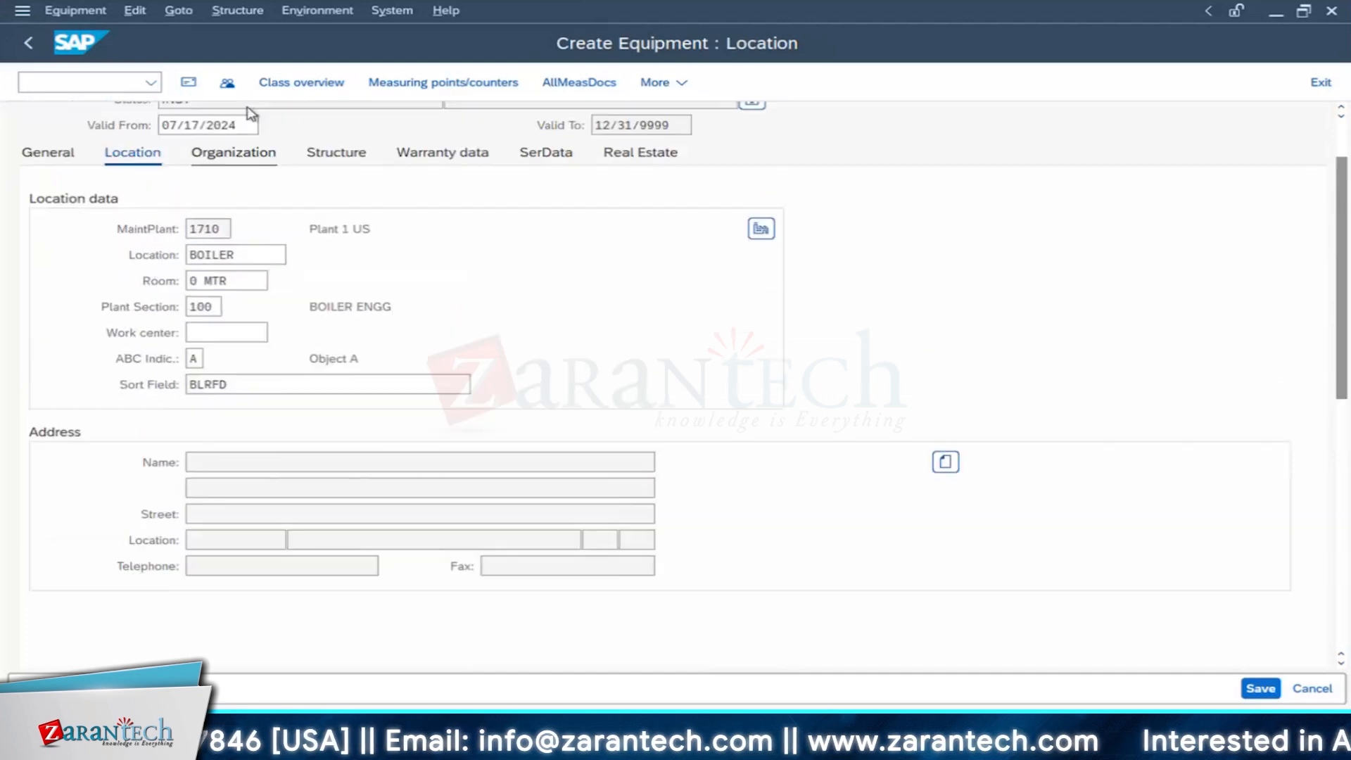
click(237, 159)
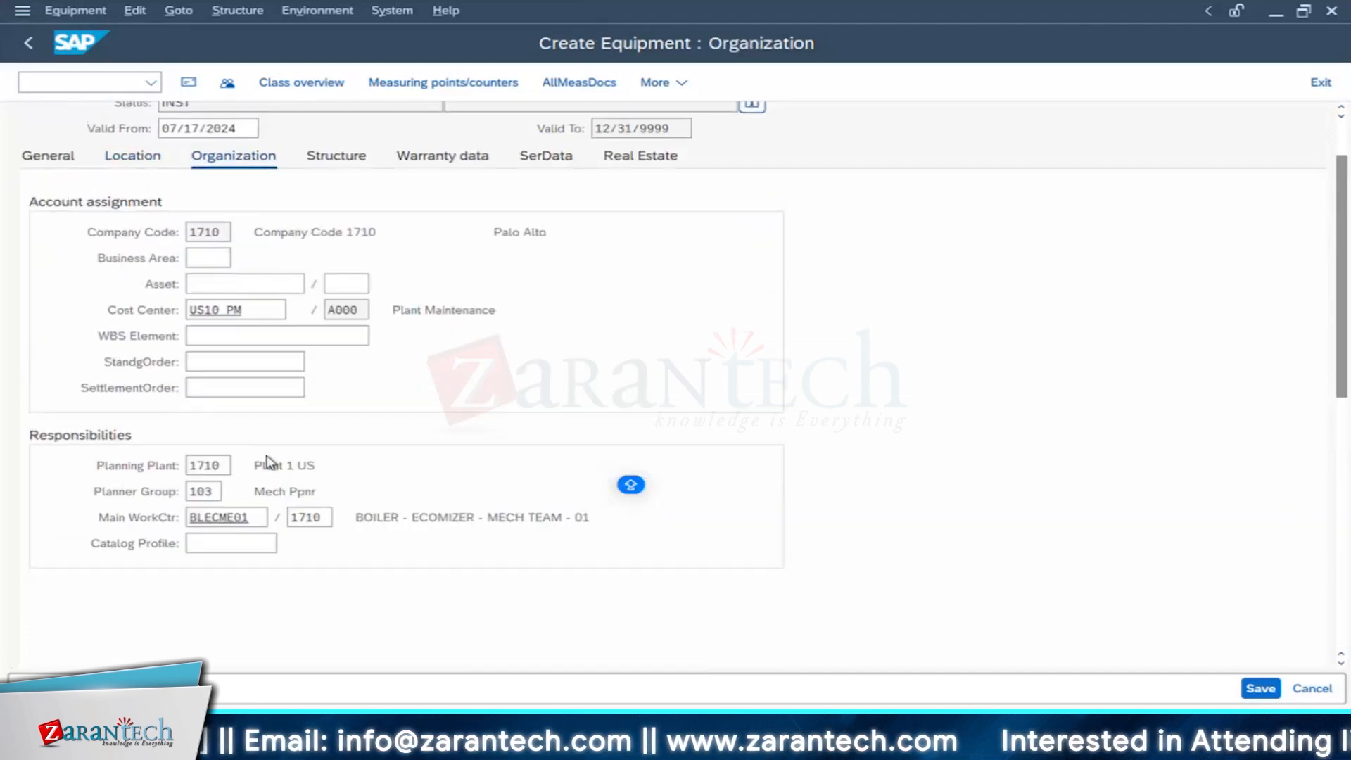
click(336, 158)
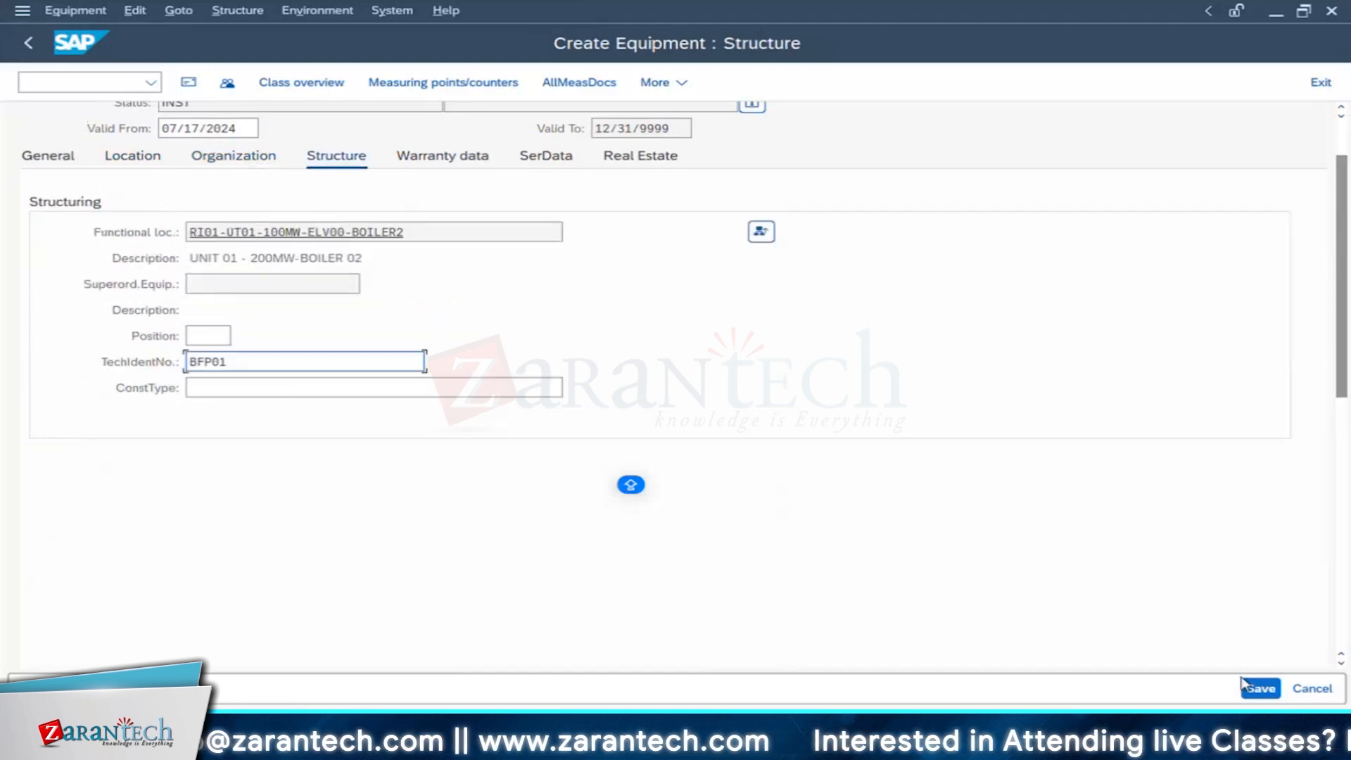
click(1259, 689)
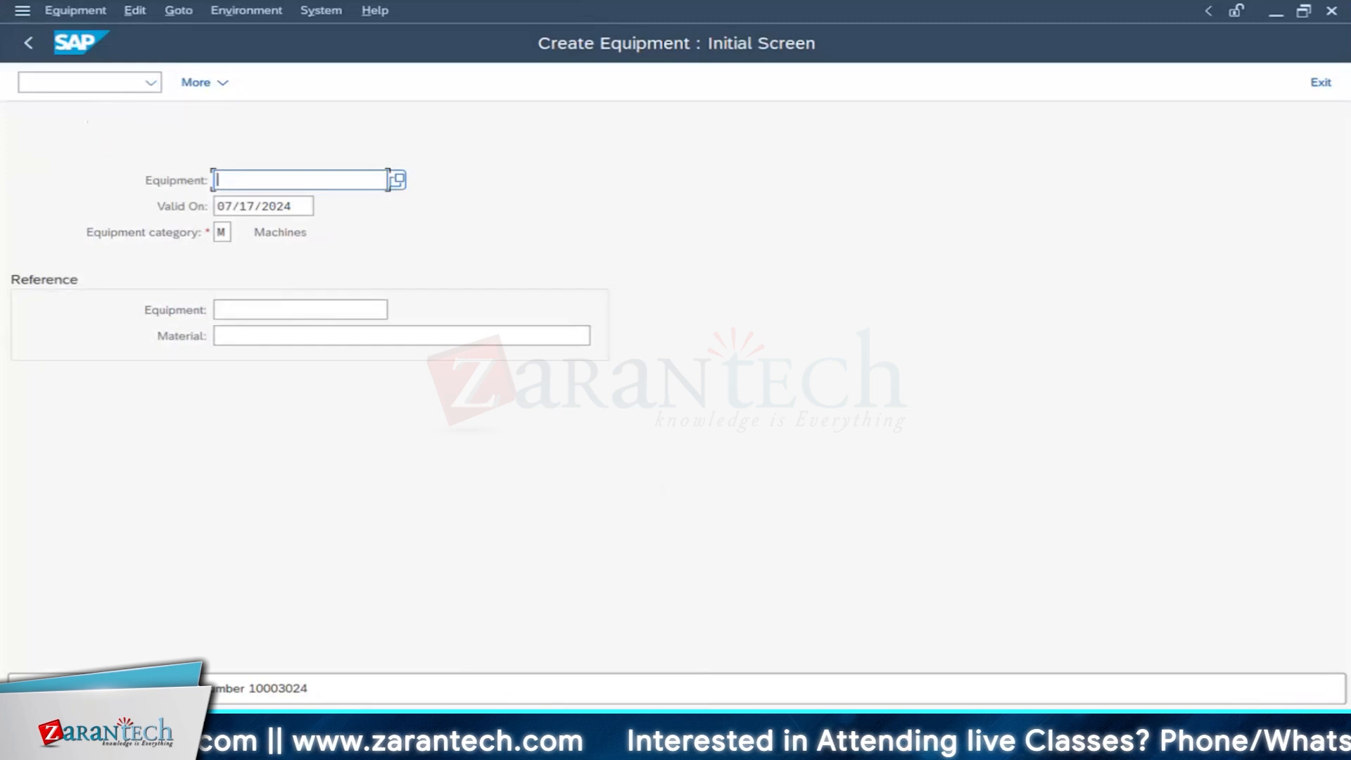
Step: Switch to the functional location structure list of RI01, refresh it and expand BOILER2 to check its installed equipment
click(497, 739)
click(807, 658)
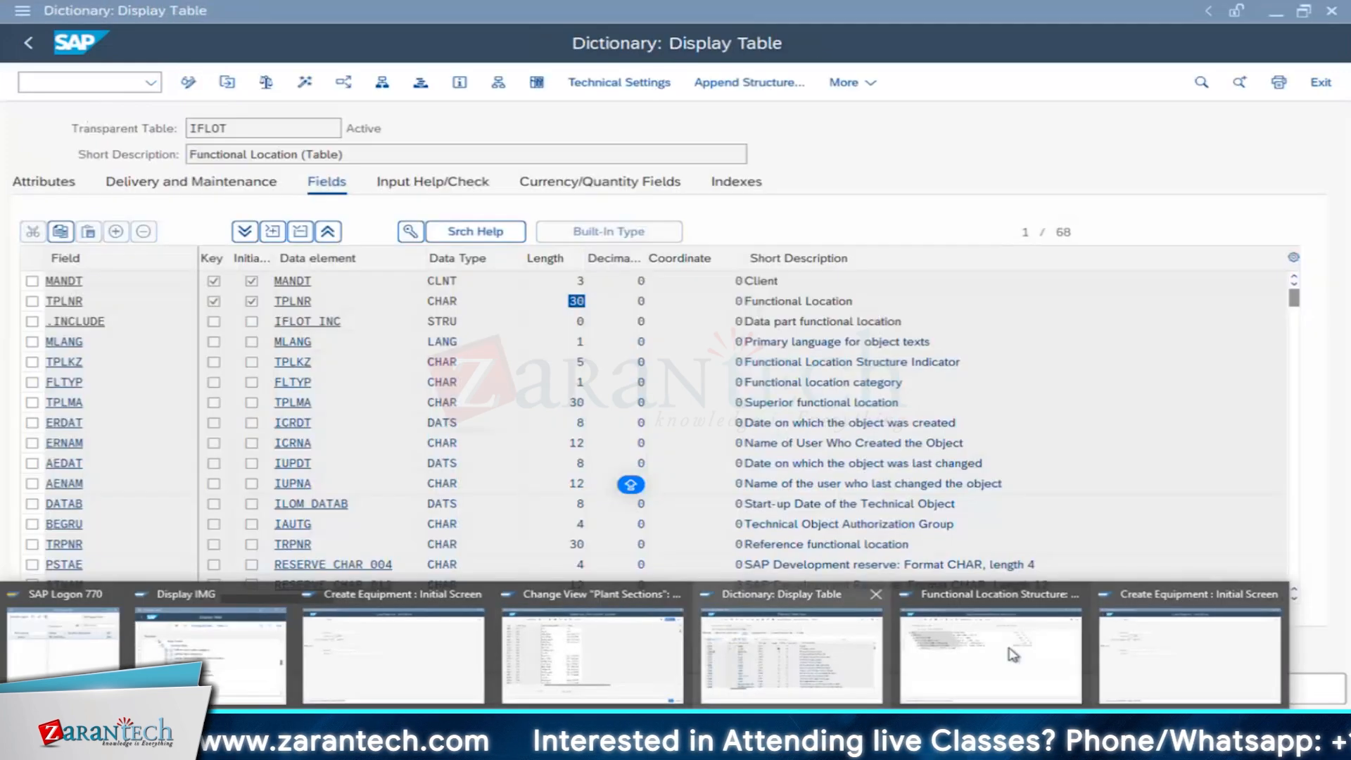
click(991, 656)
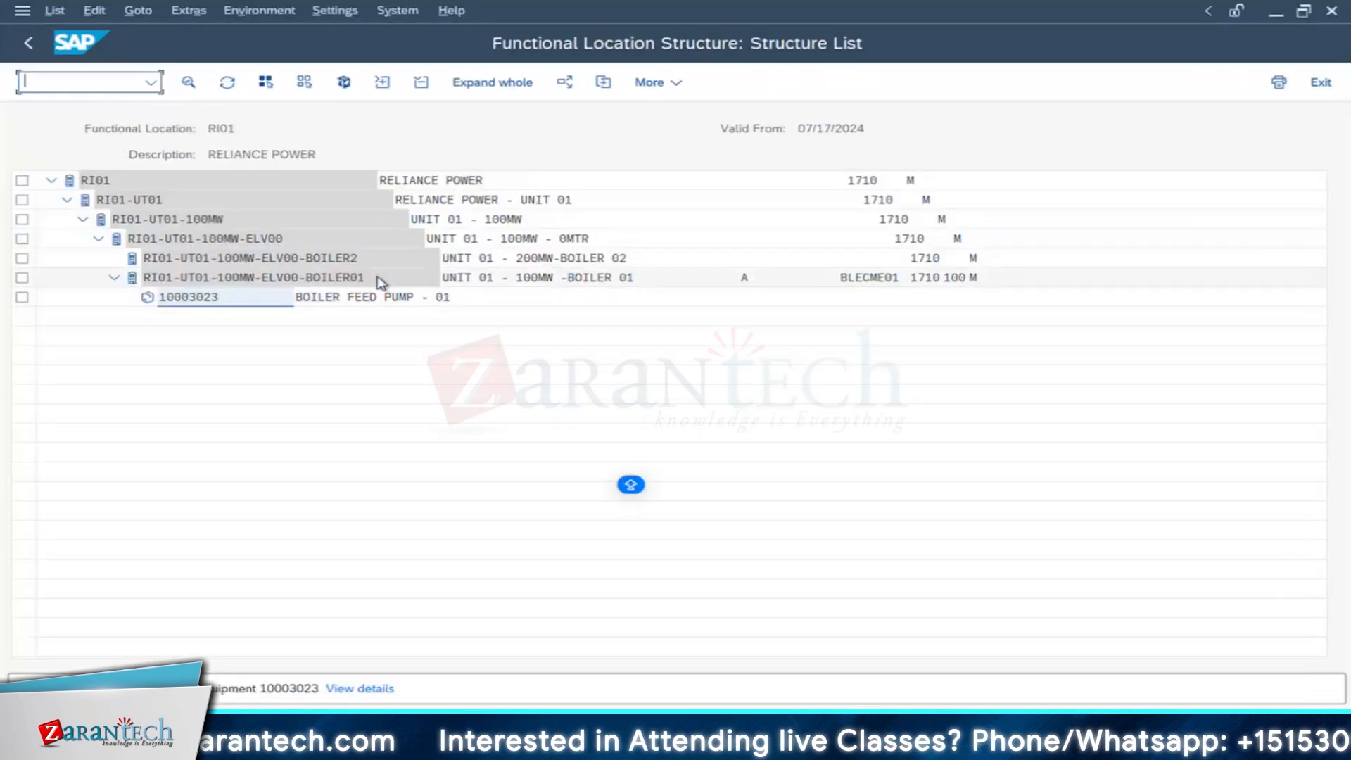
click(228, 83)
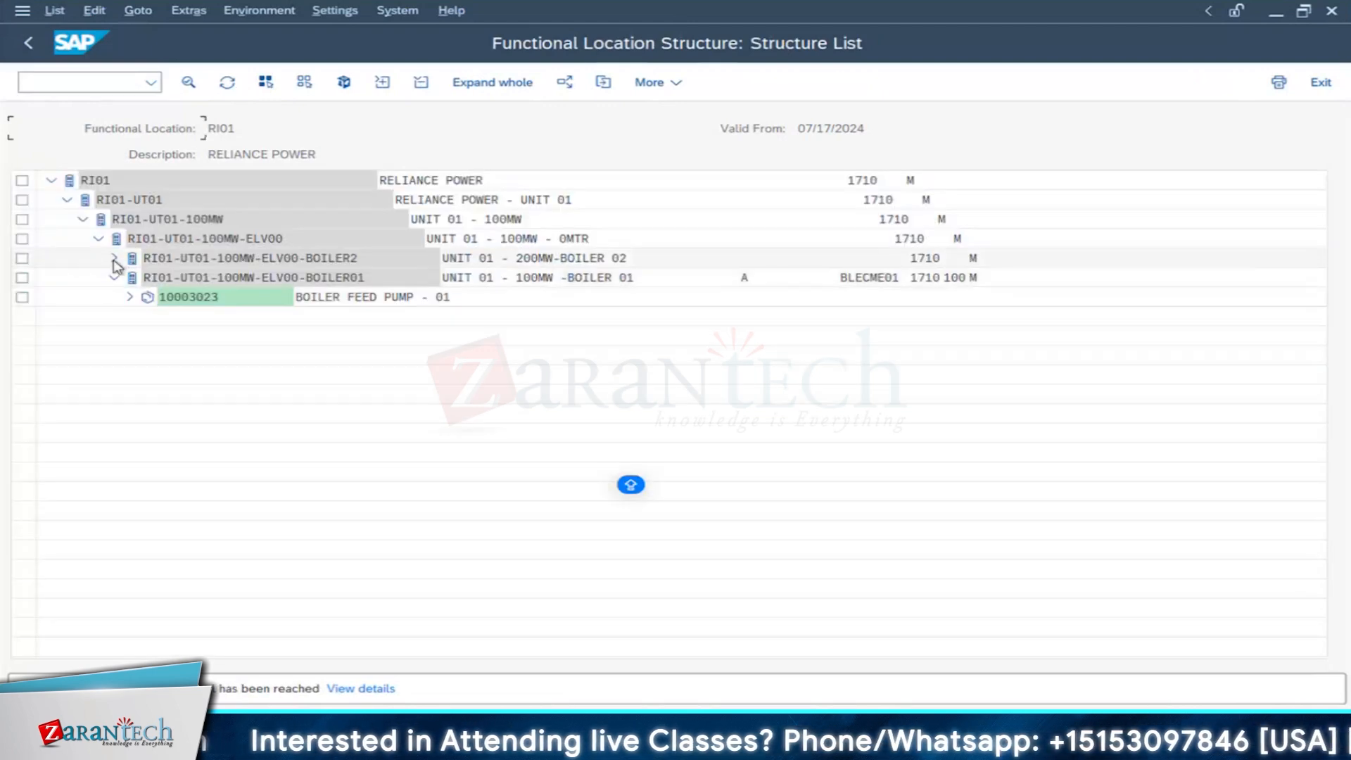
click(211, 278)
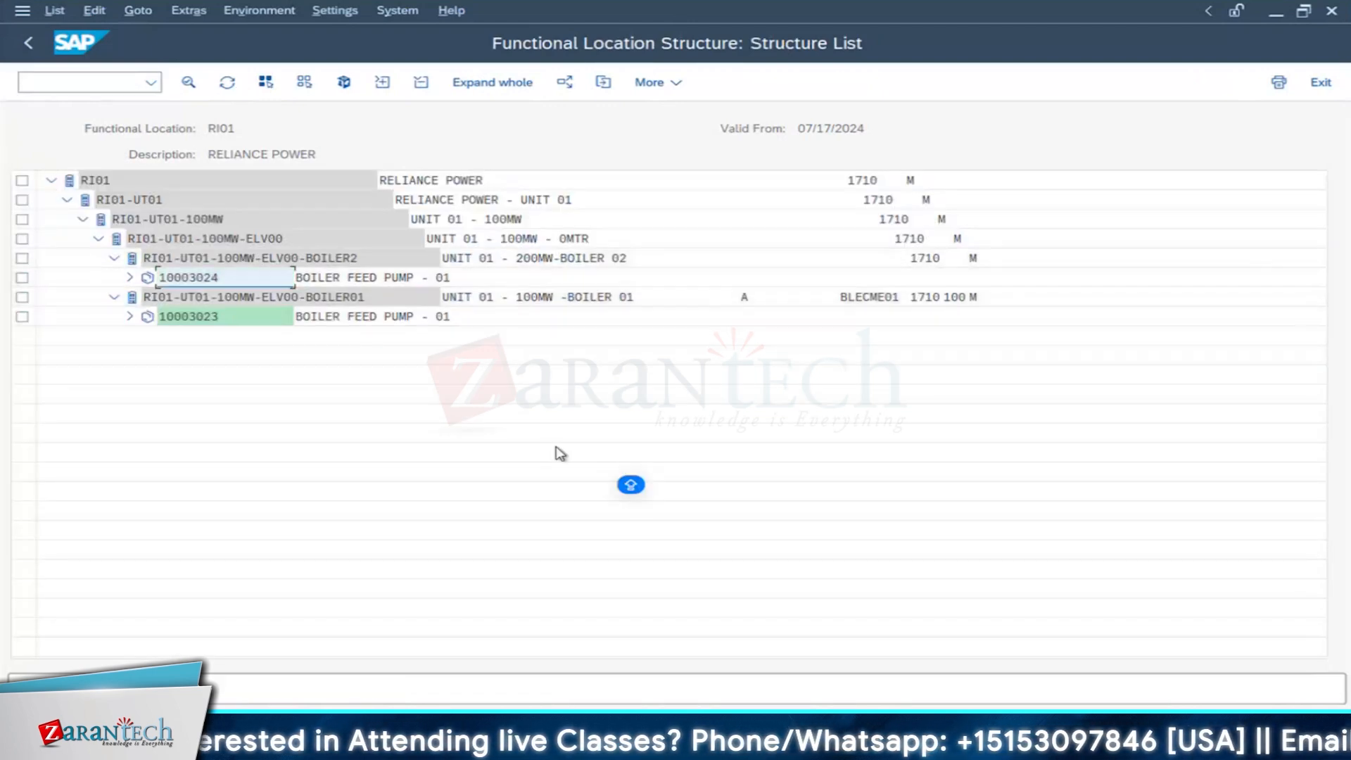
click(405, 280)
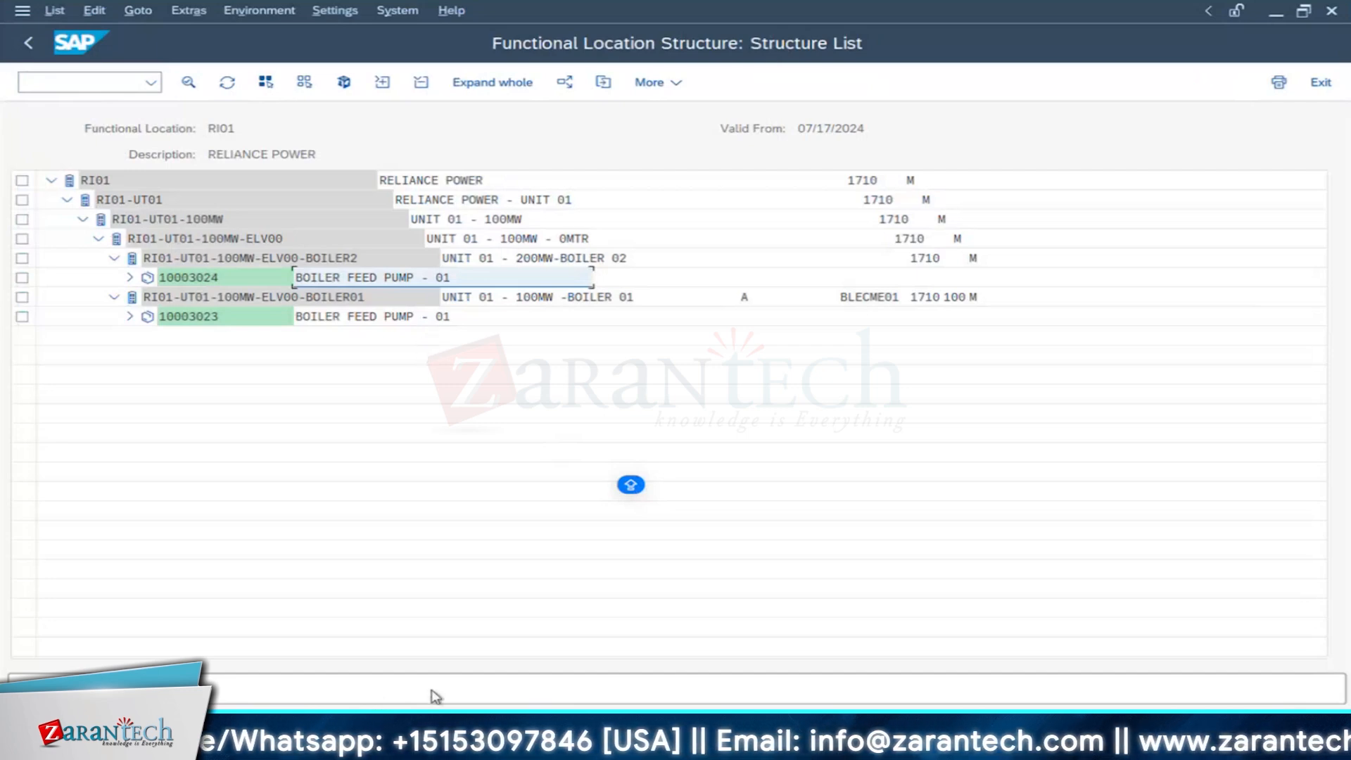
Step: Switch to the CLASS3 sheet in Excel and enter CATEGORY in C41, M in C43 and P in C44
click(150, 515)
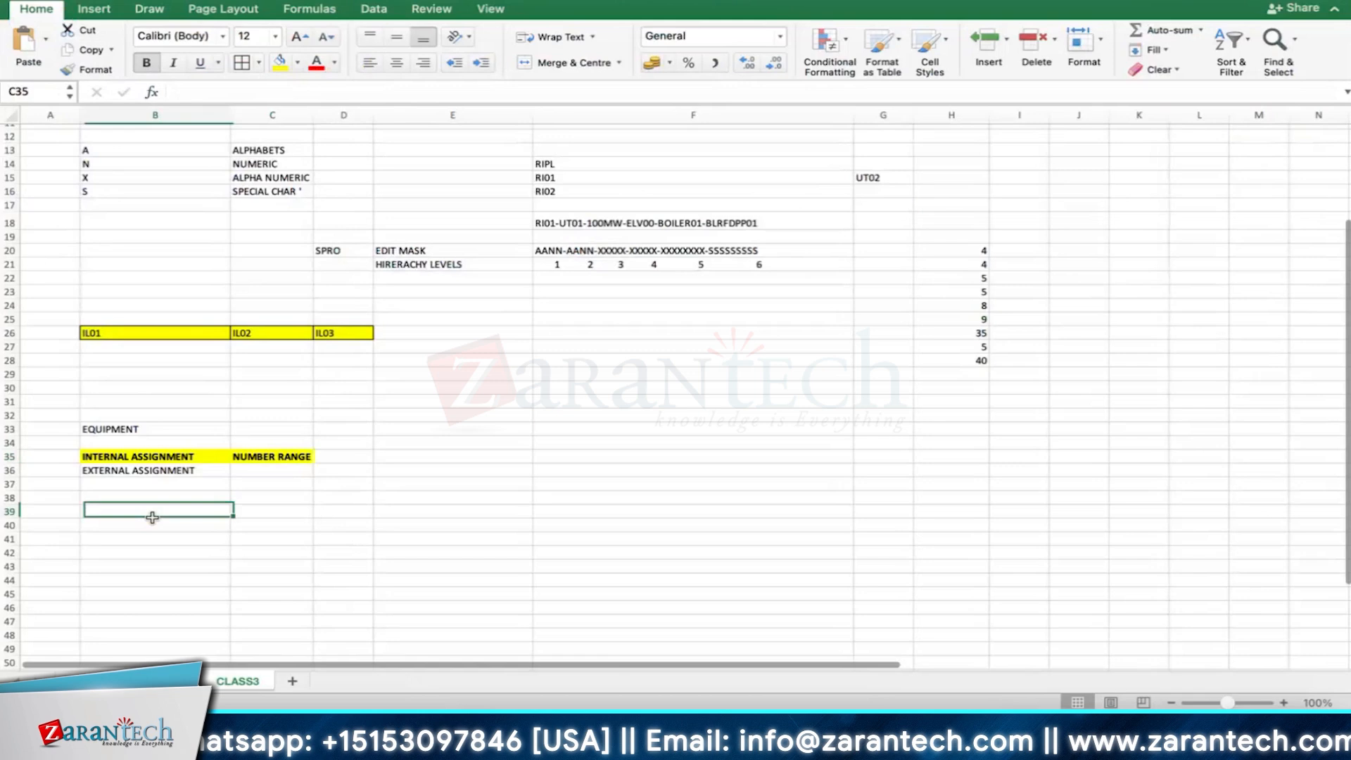
scroll(380, 507, down, 3)
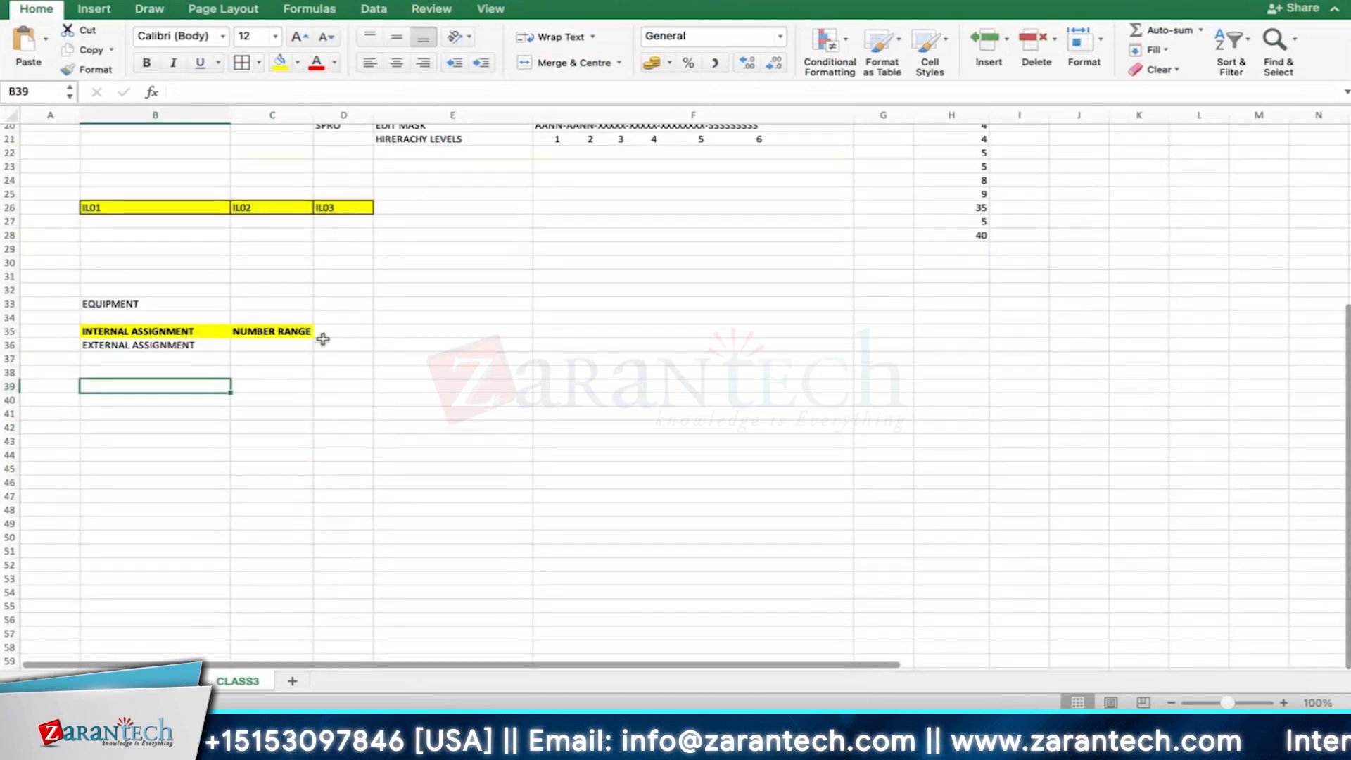
scroll(259, 366, down, 1)
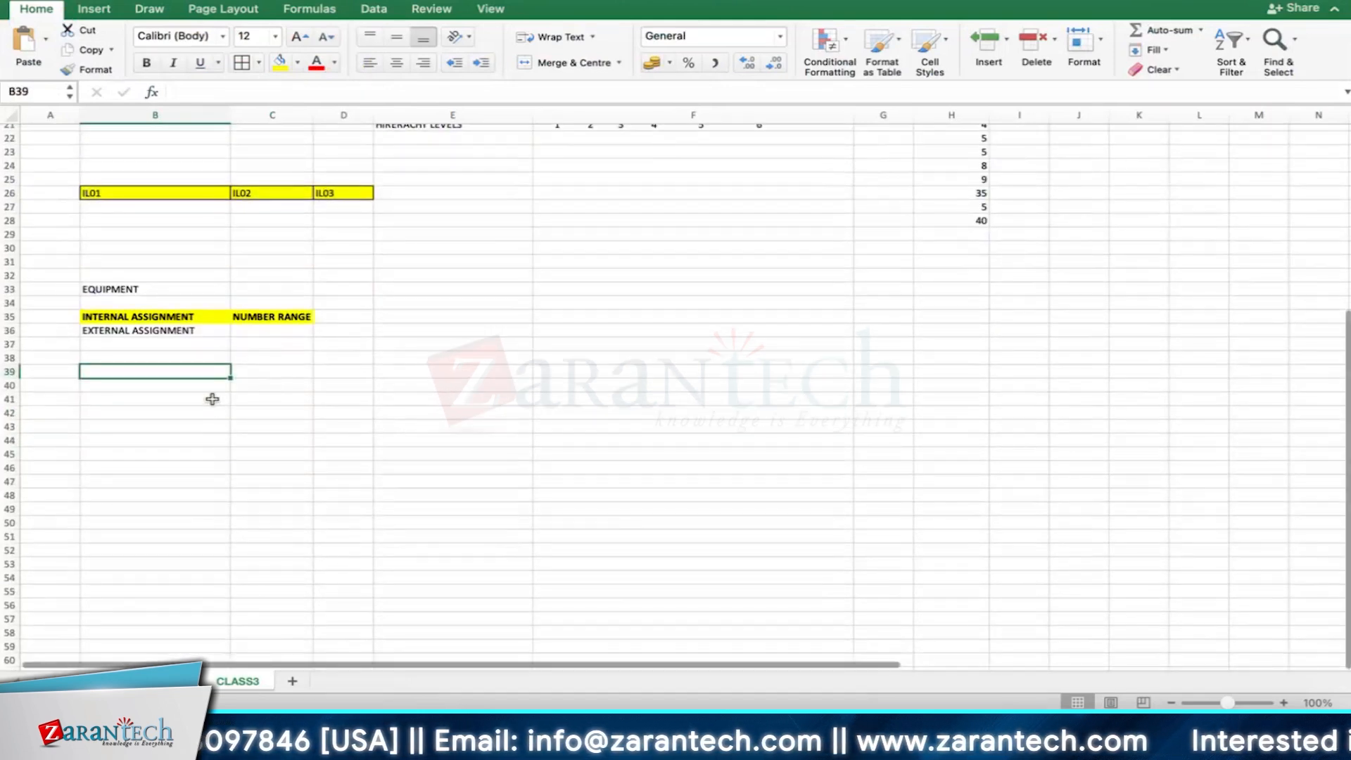
click(273, 395)
text(CA)
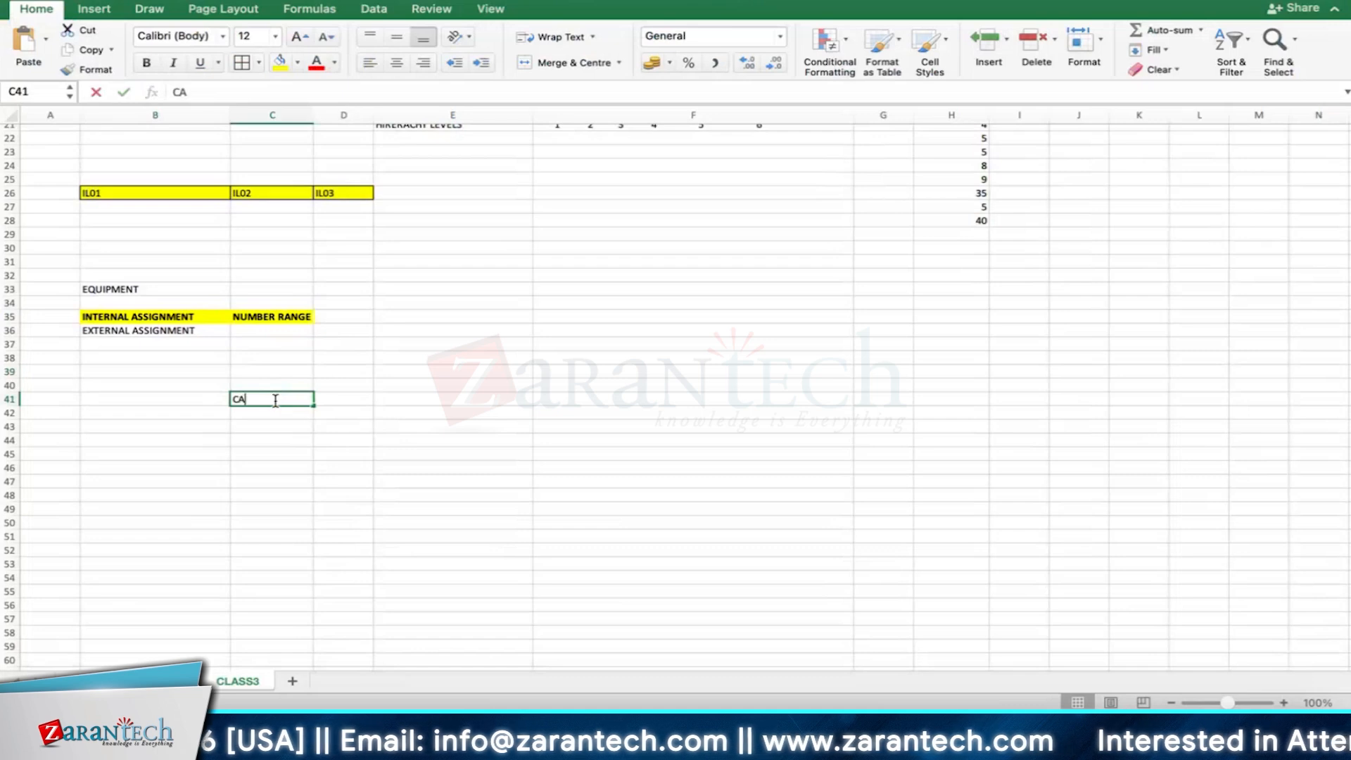
text(TEGORY)
key(Return)
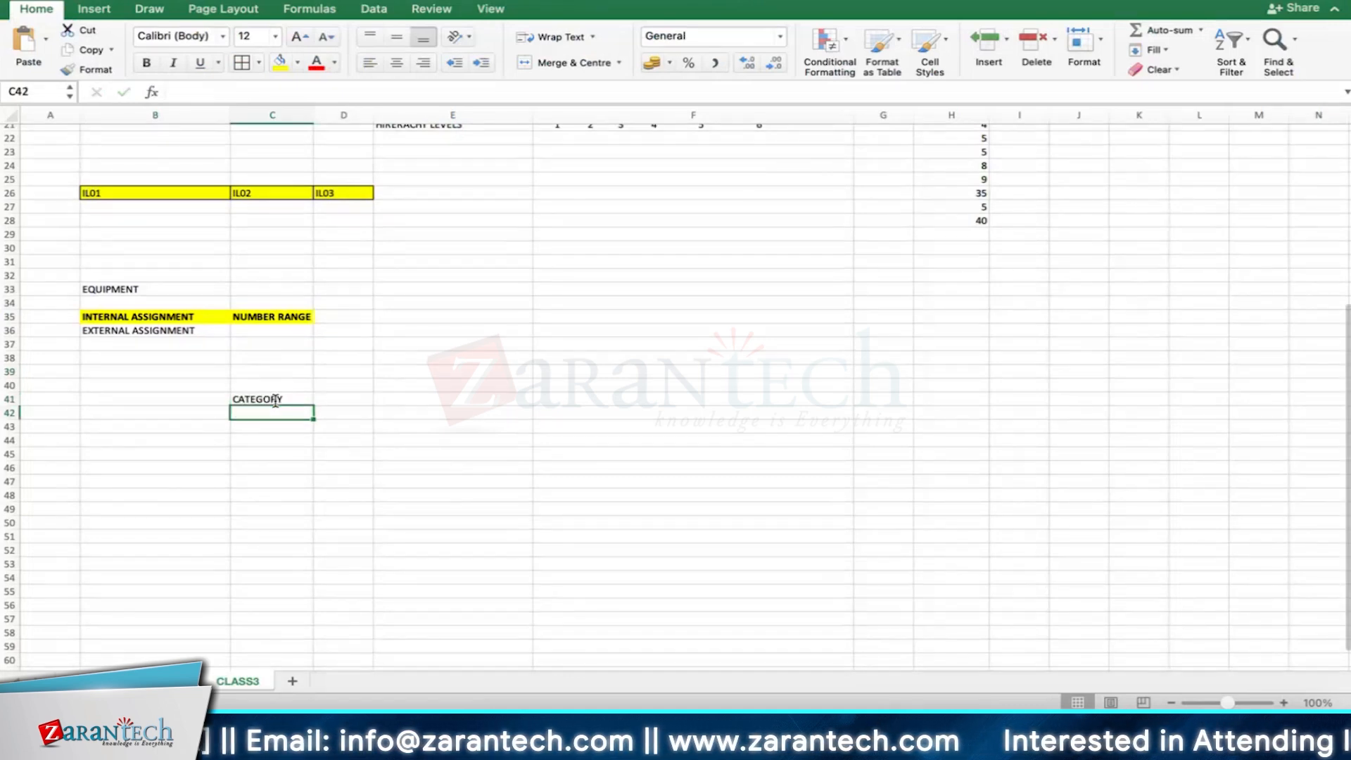
key(Return)
text(M)
key(Return)
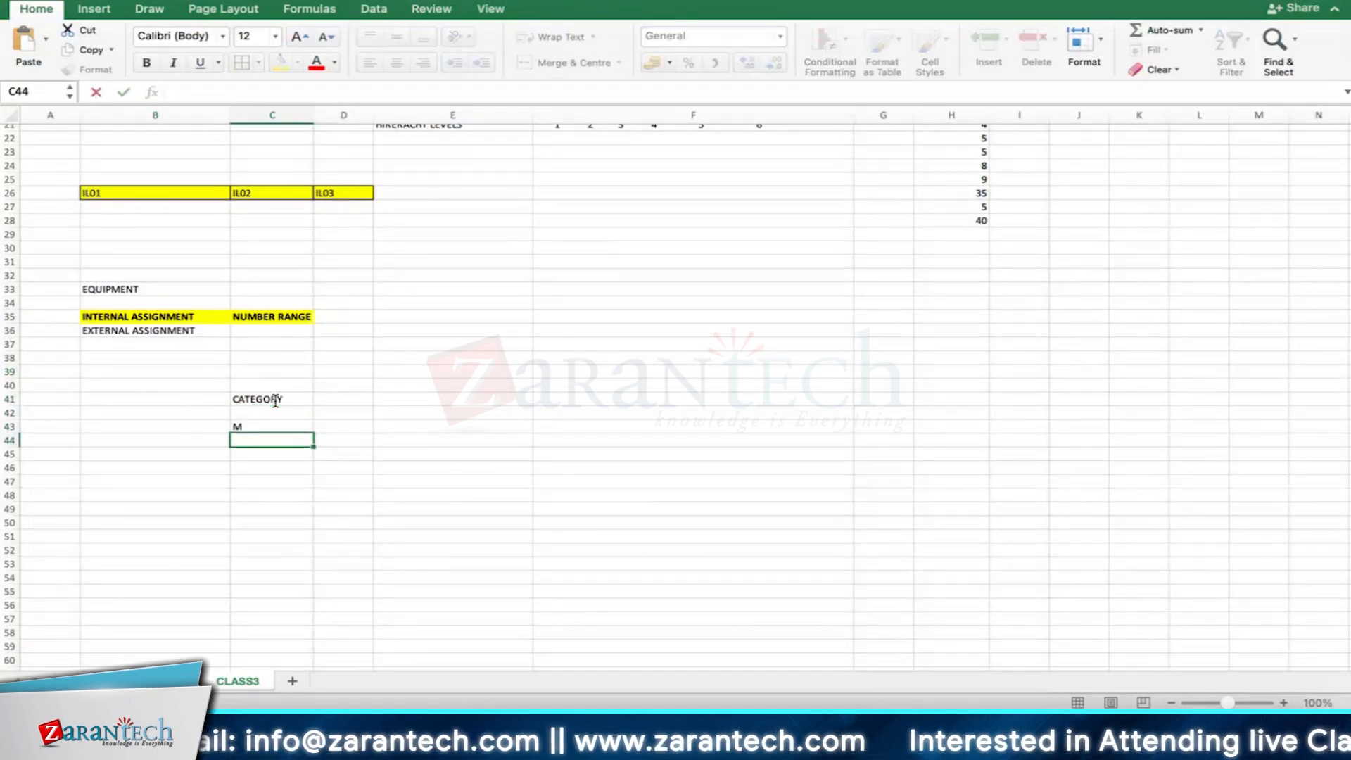
text(P)
key(Return)
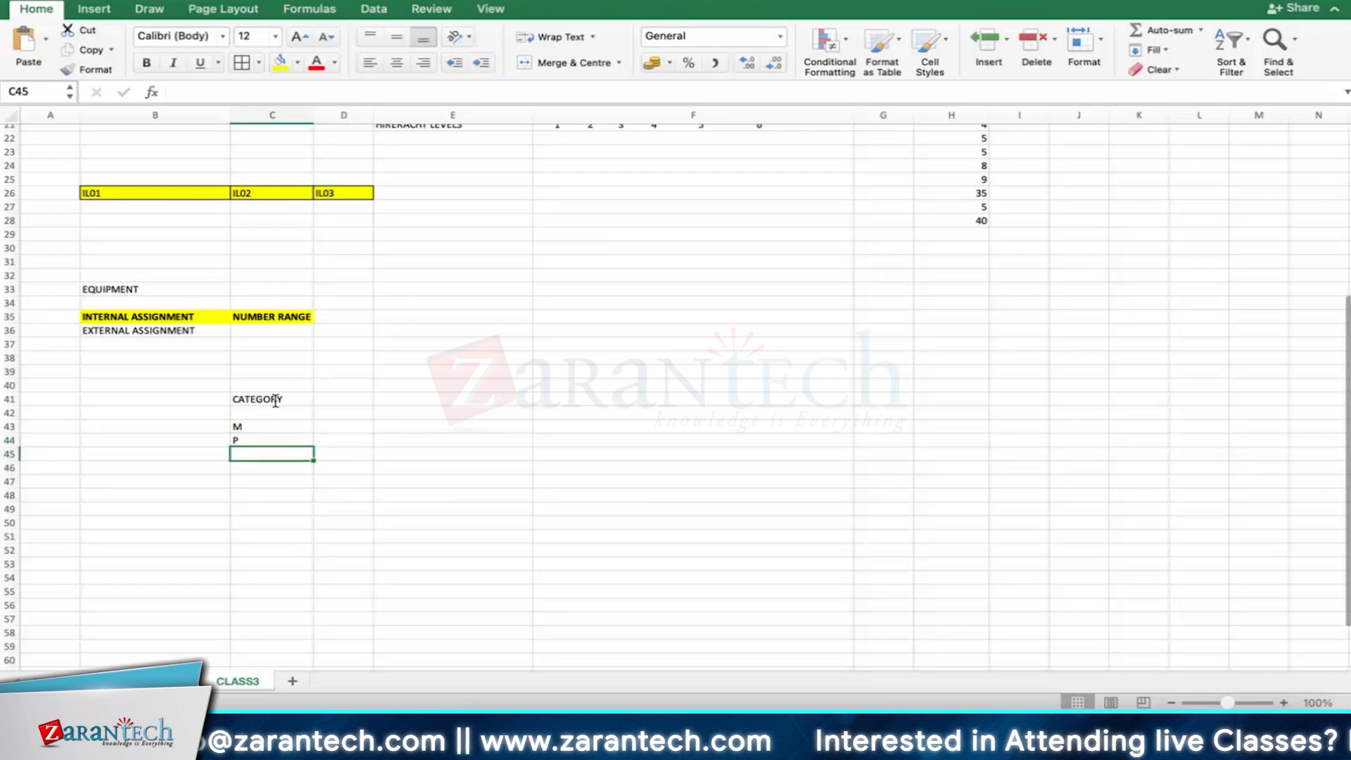
Step: Enter F in C45 and the description MACHINES for category M in D43
text(F)
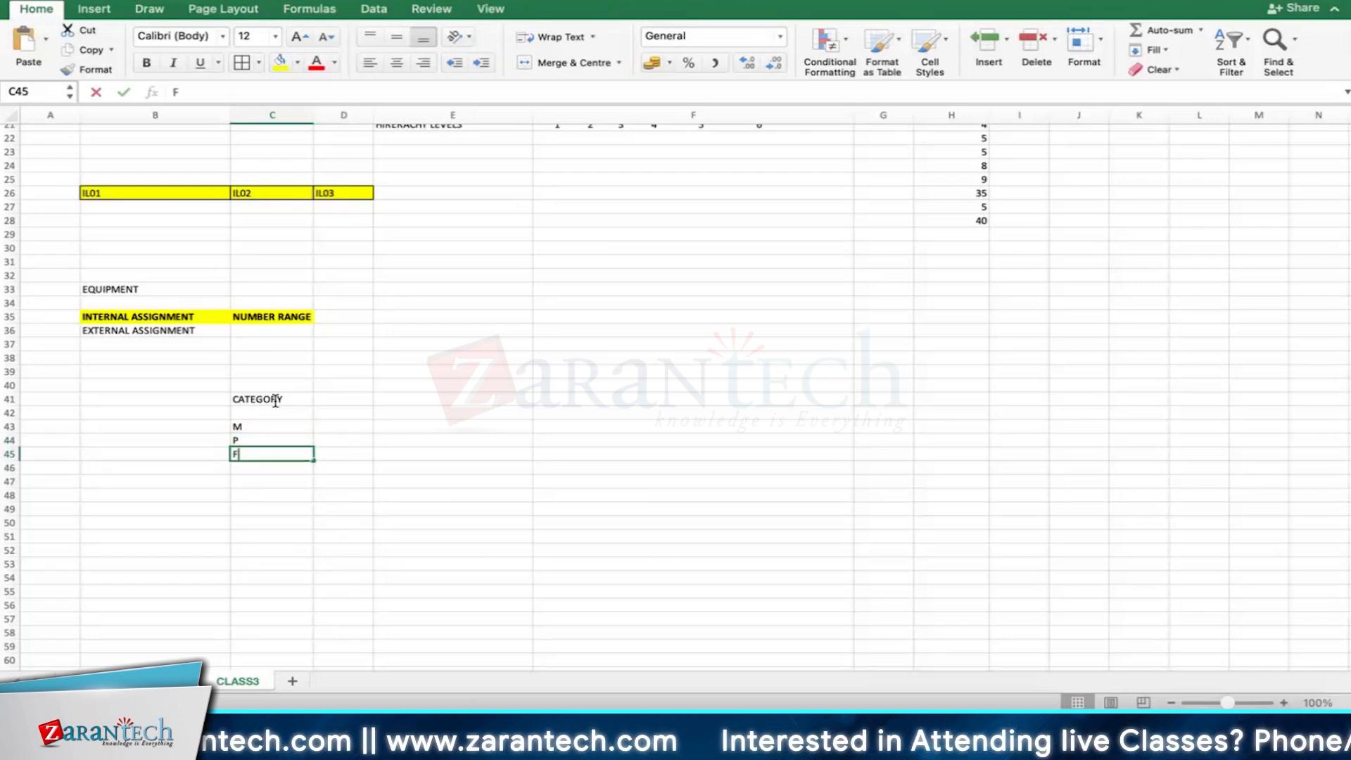
key(Up)
key(Up)
key(Right)
text(MA)
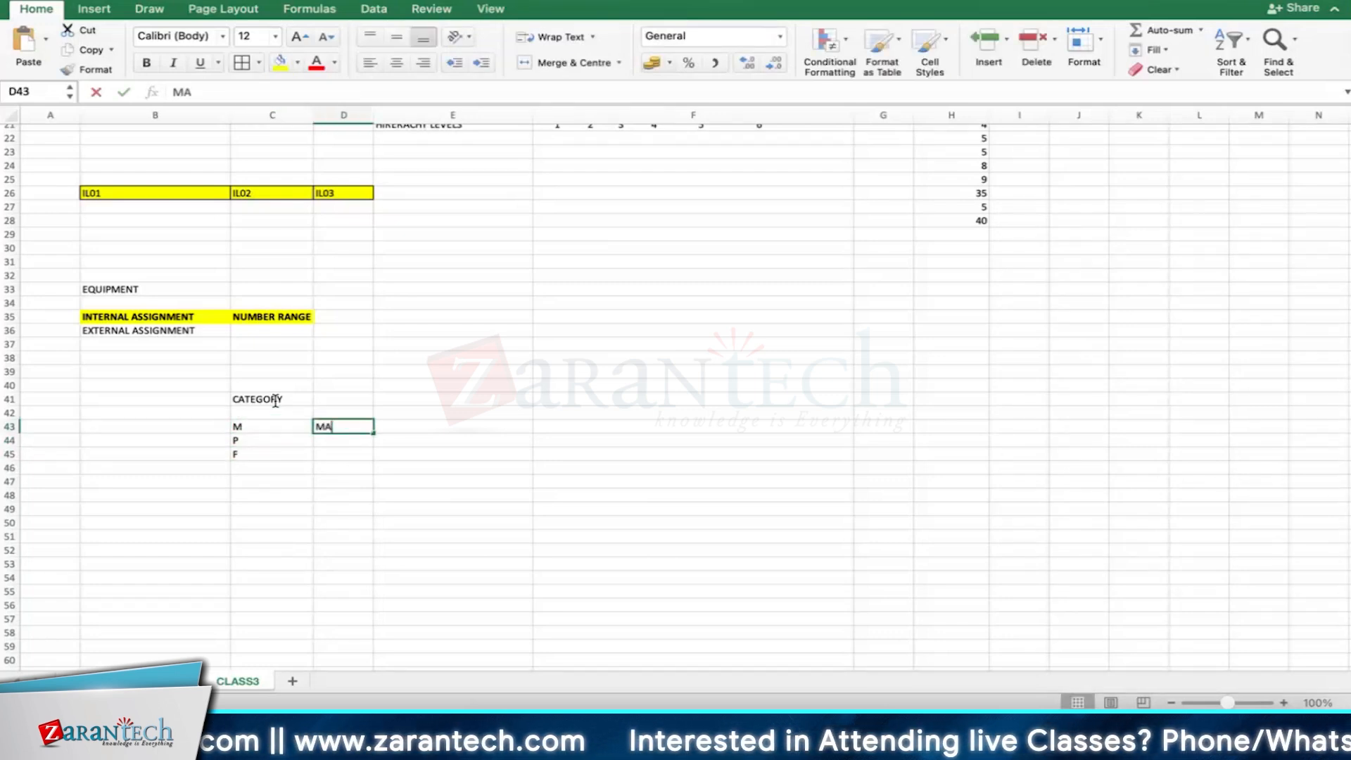
text(CHINES)
key(Return)
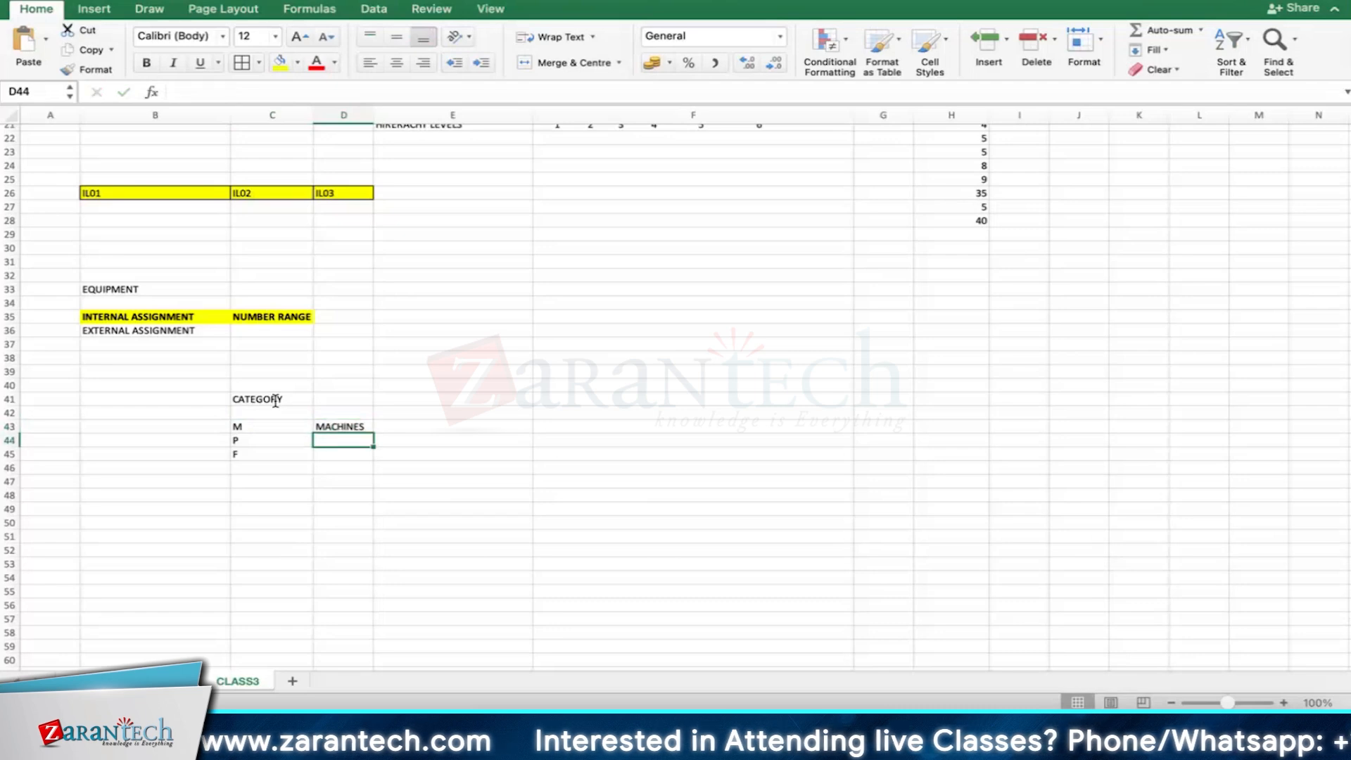
Step: Enter PRODUCTION RESOURCE TOOLS in D44 and FLEET OBJECT in D45, and widen column D to fit the descriptions
text(PRODUCTIO)
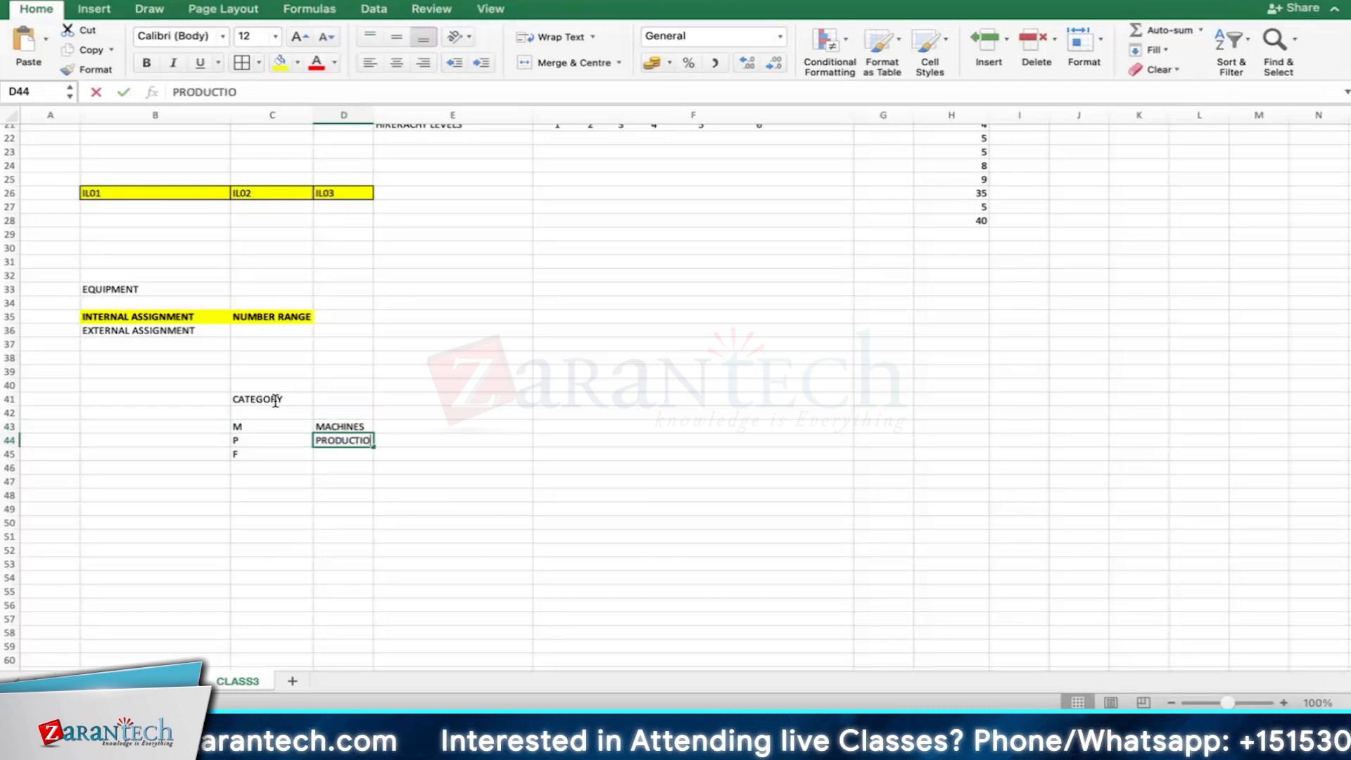
text(N RESOURCE TOOLS)
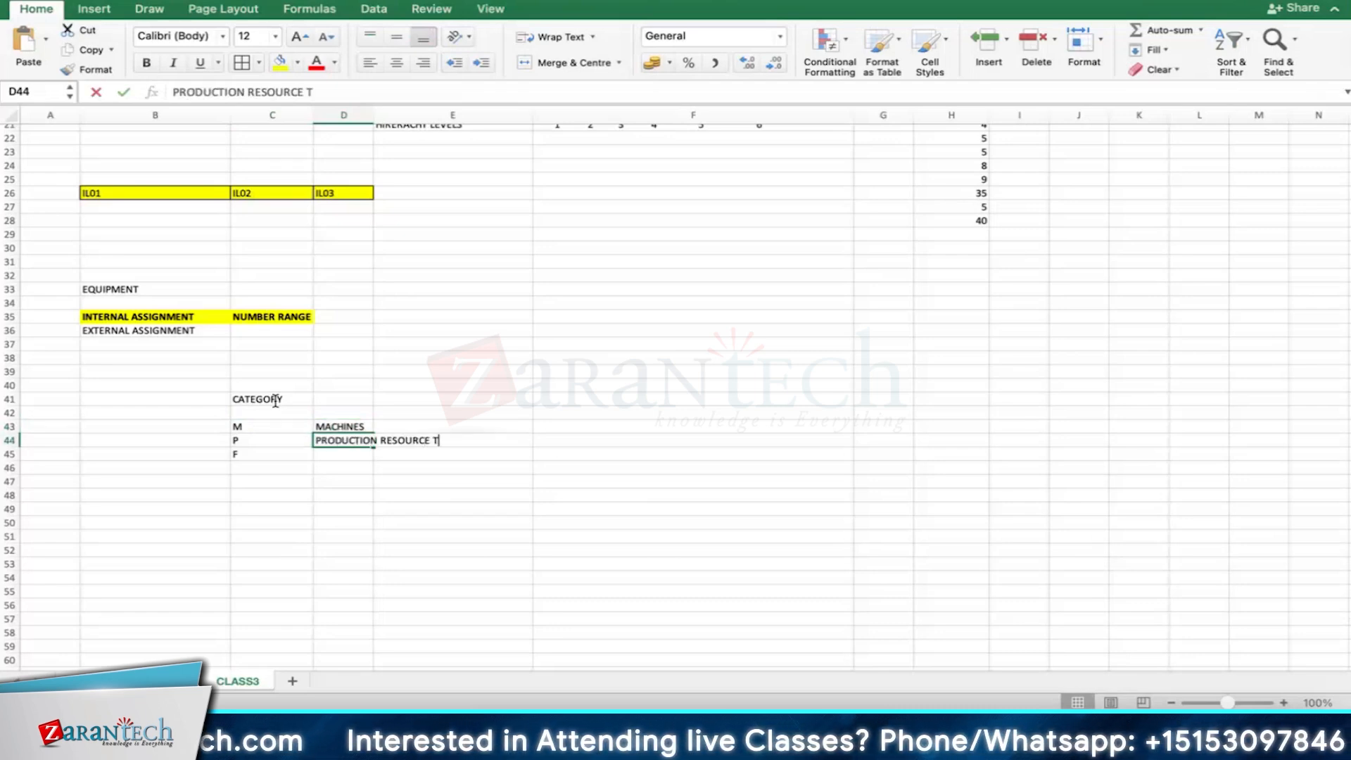
key(Return)
text(F)
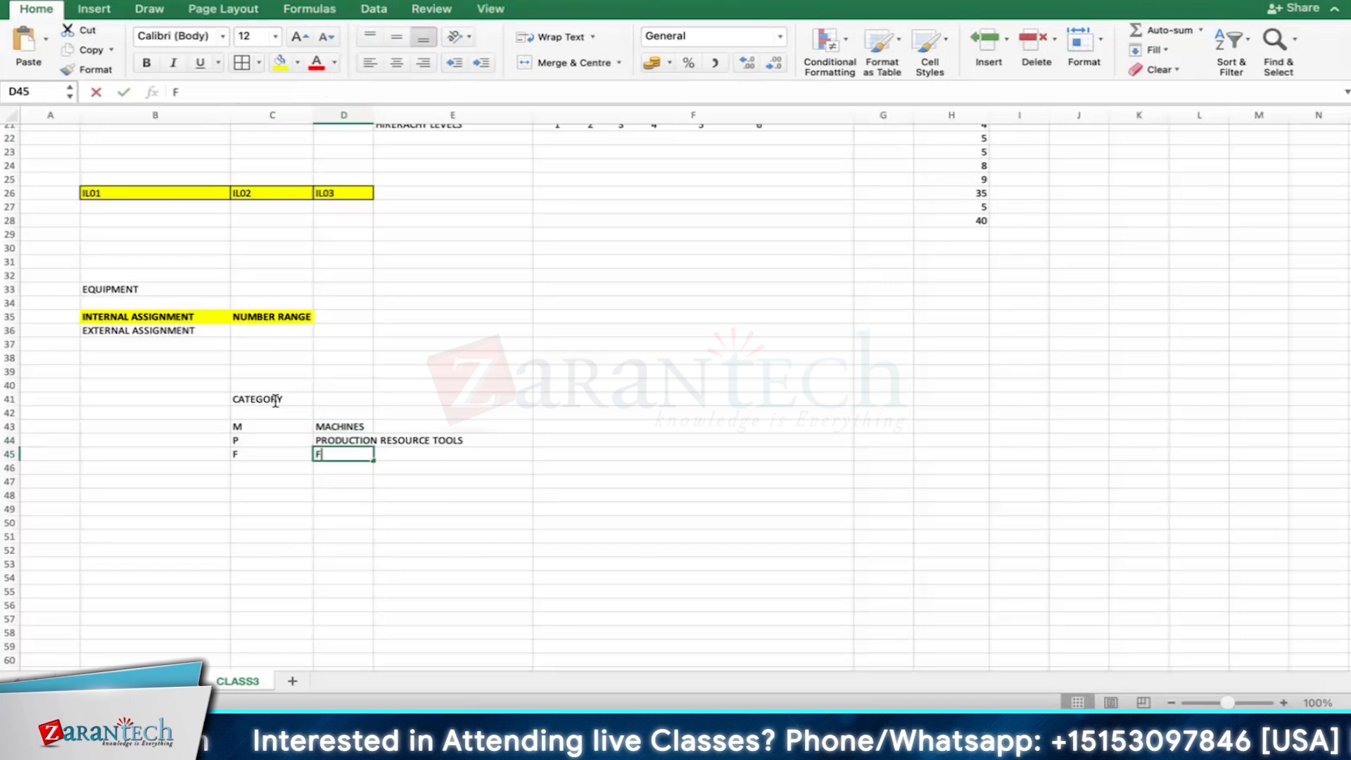
text(LEET OBJECT)
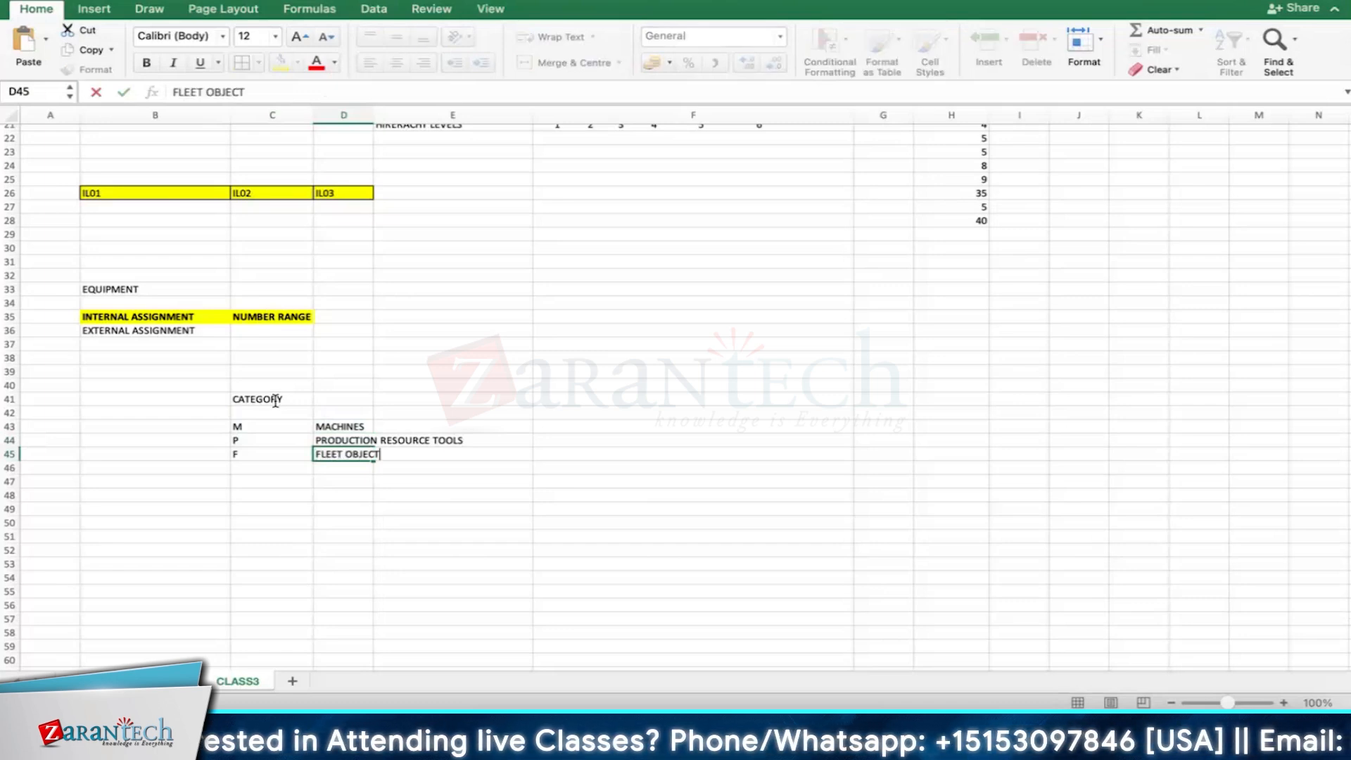
key(Return)
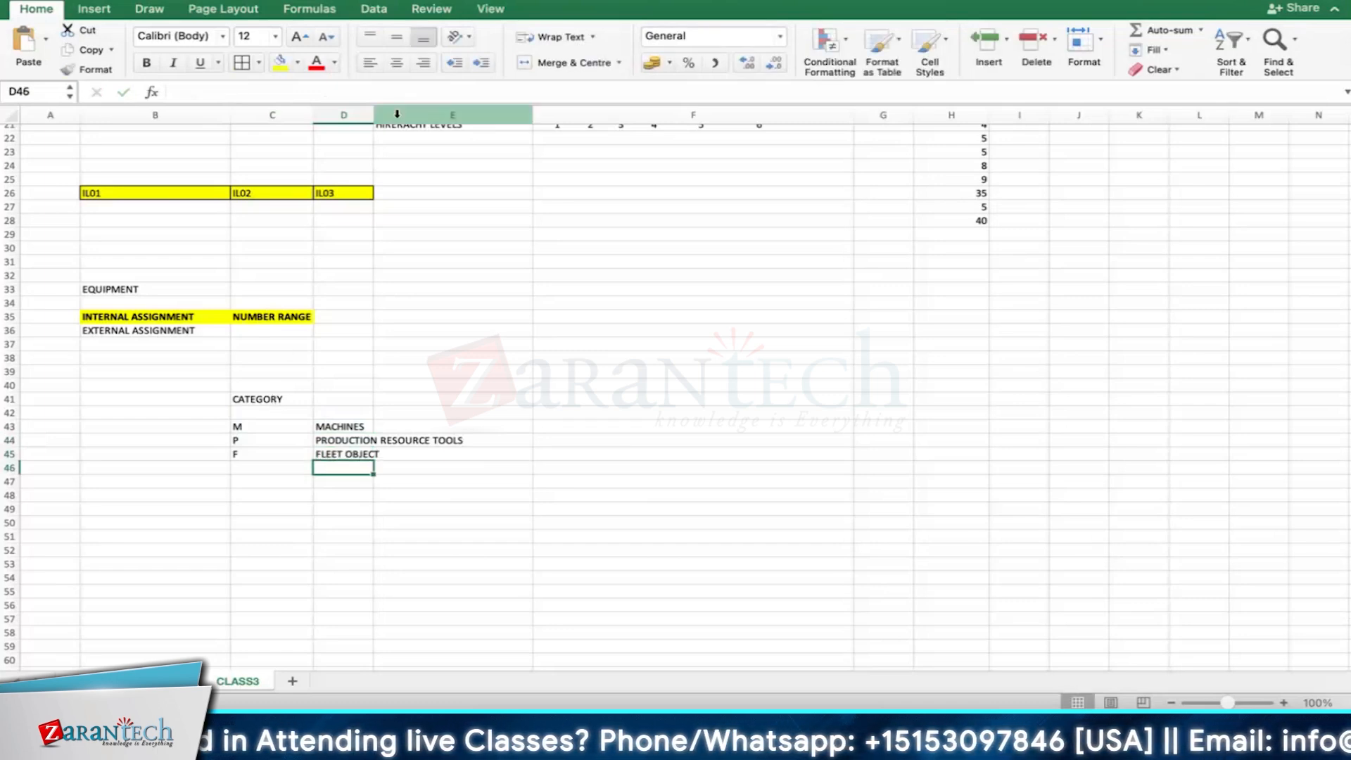
drag(376, 108, 508, 113)
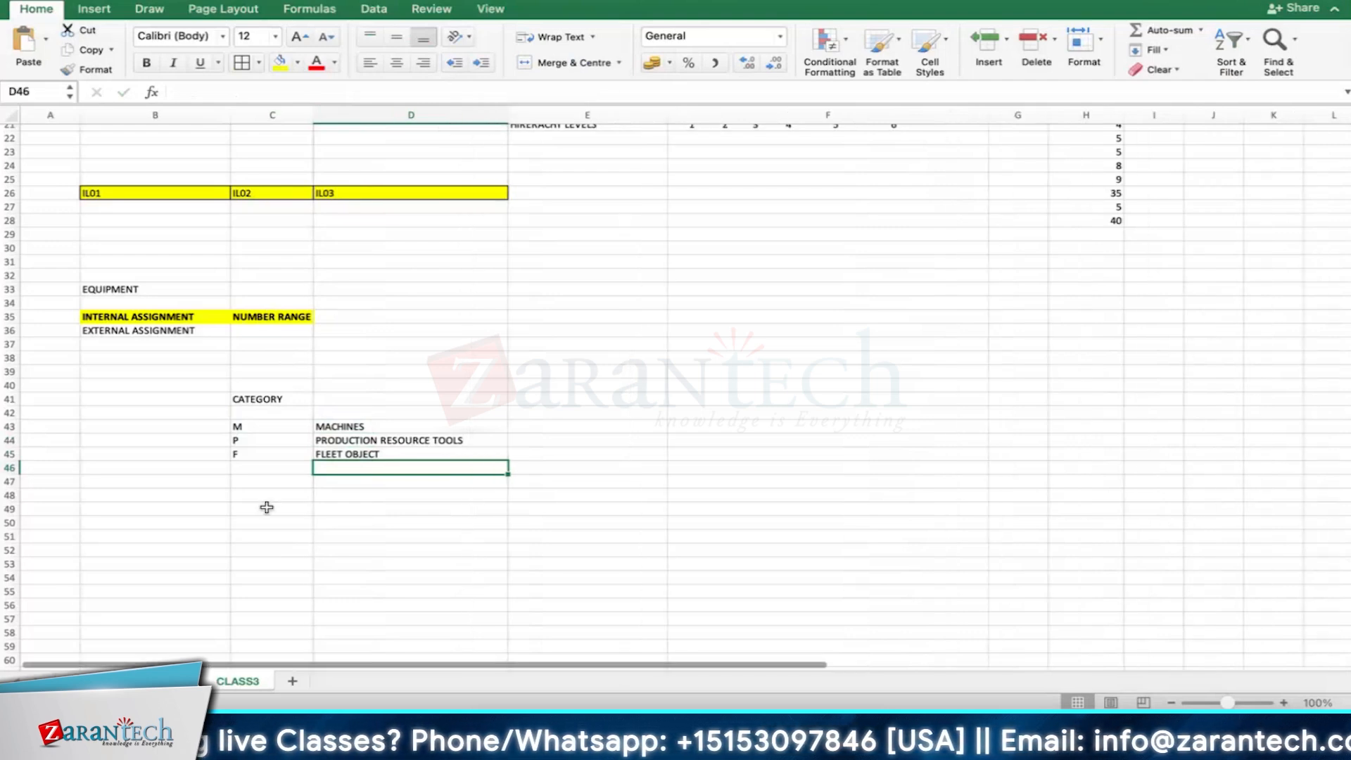
Step: List a second group of category codes L, E, M, Q and K in cells C47 to C51
click(279, 483)
text(L)
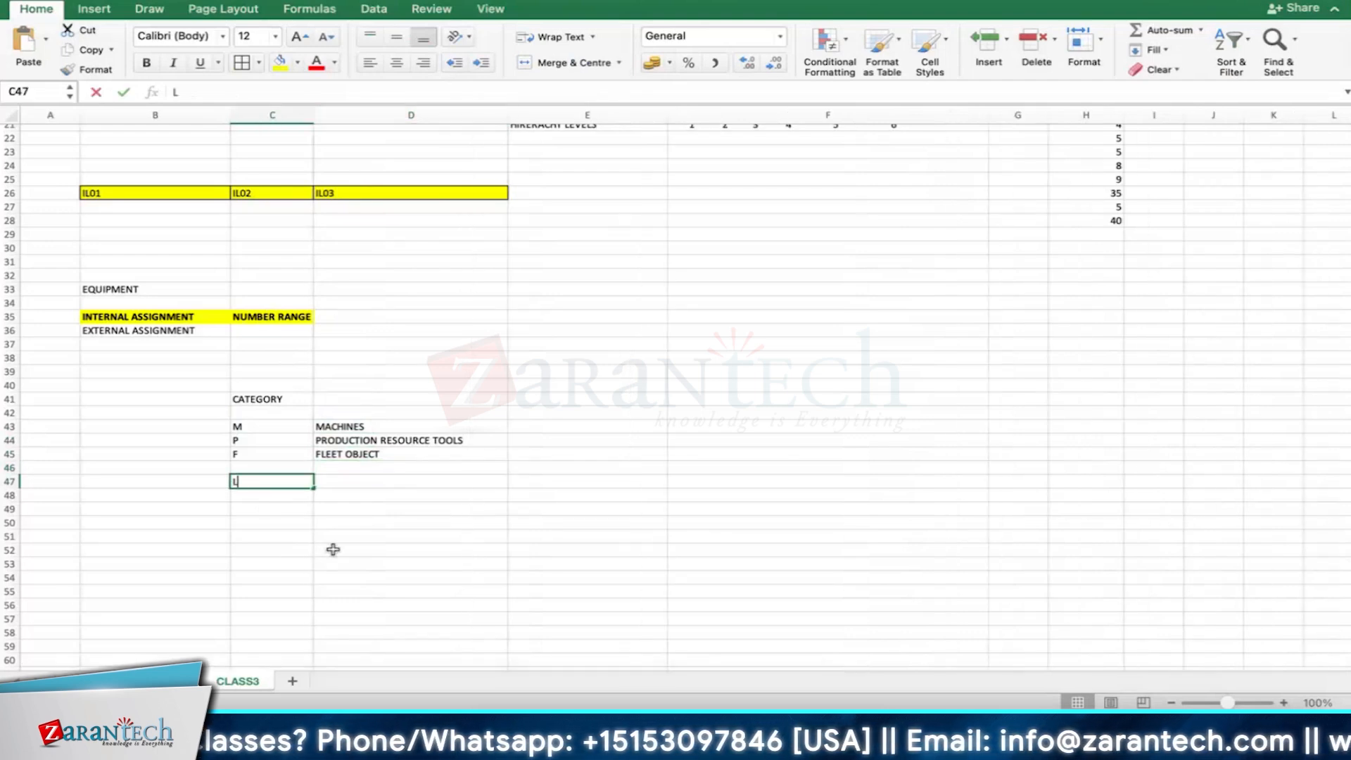
key(Return)
key(Up)
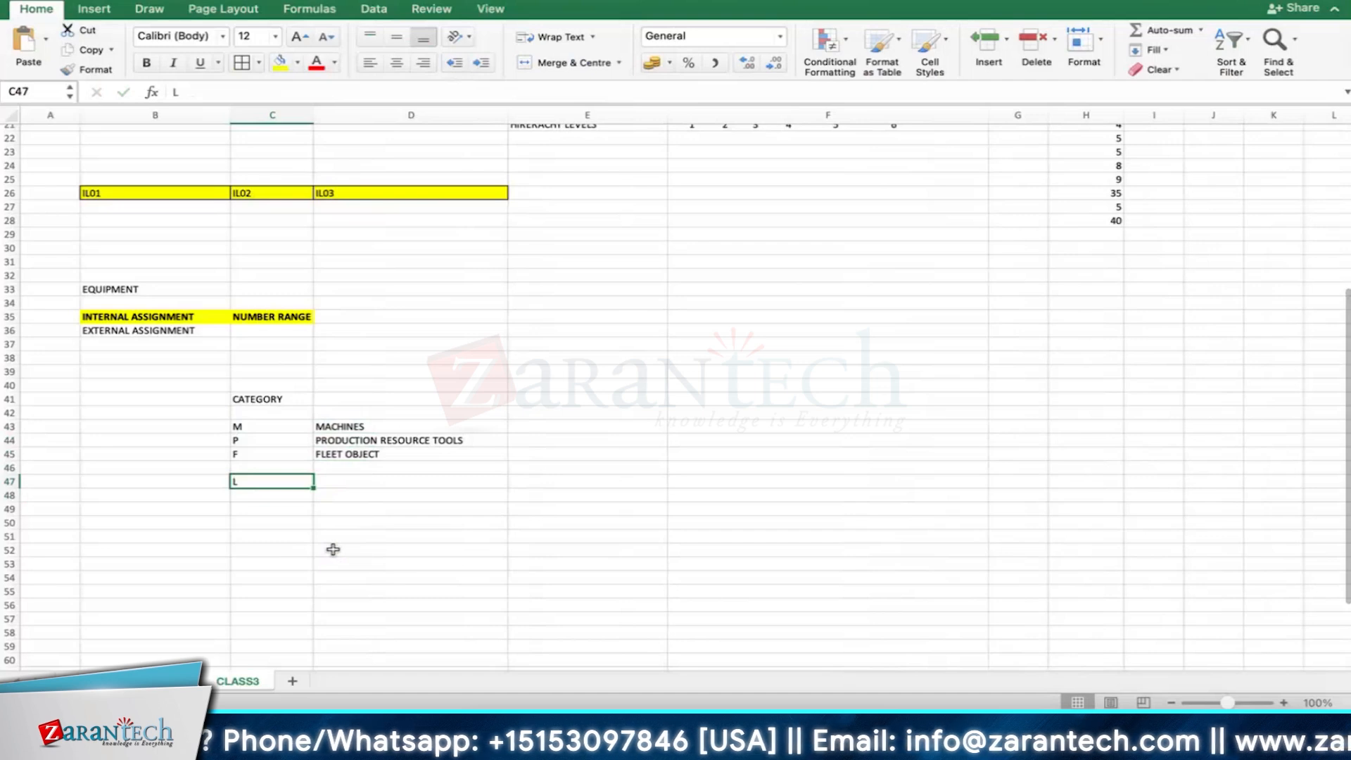
key(Return)
text(F)
key(Return)
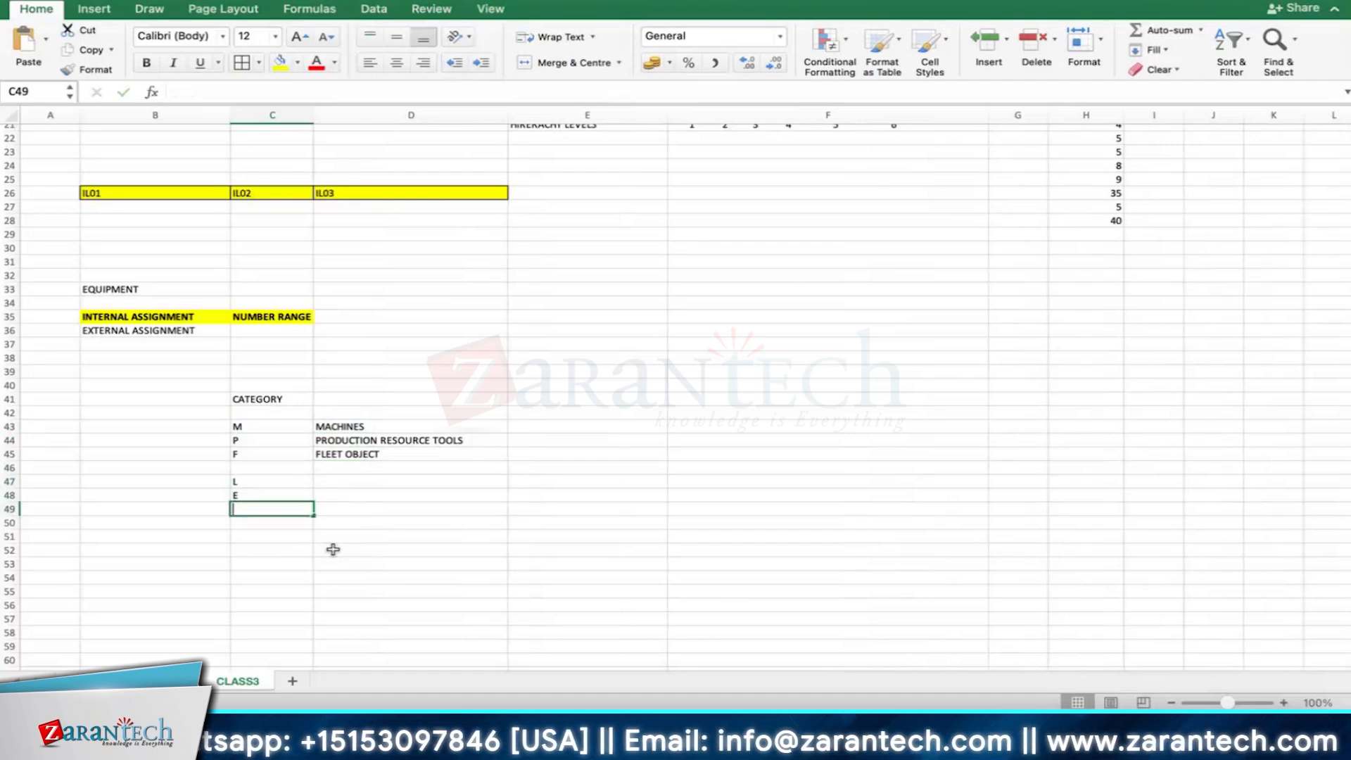
text(M)
key(Return)
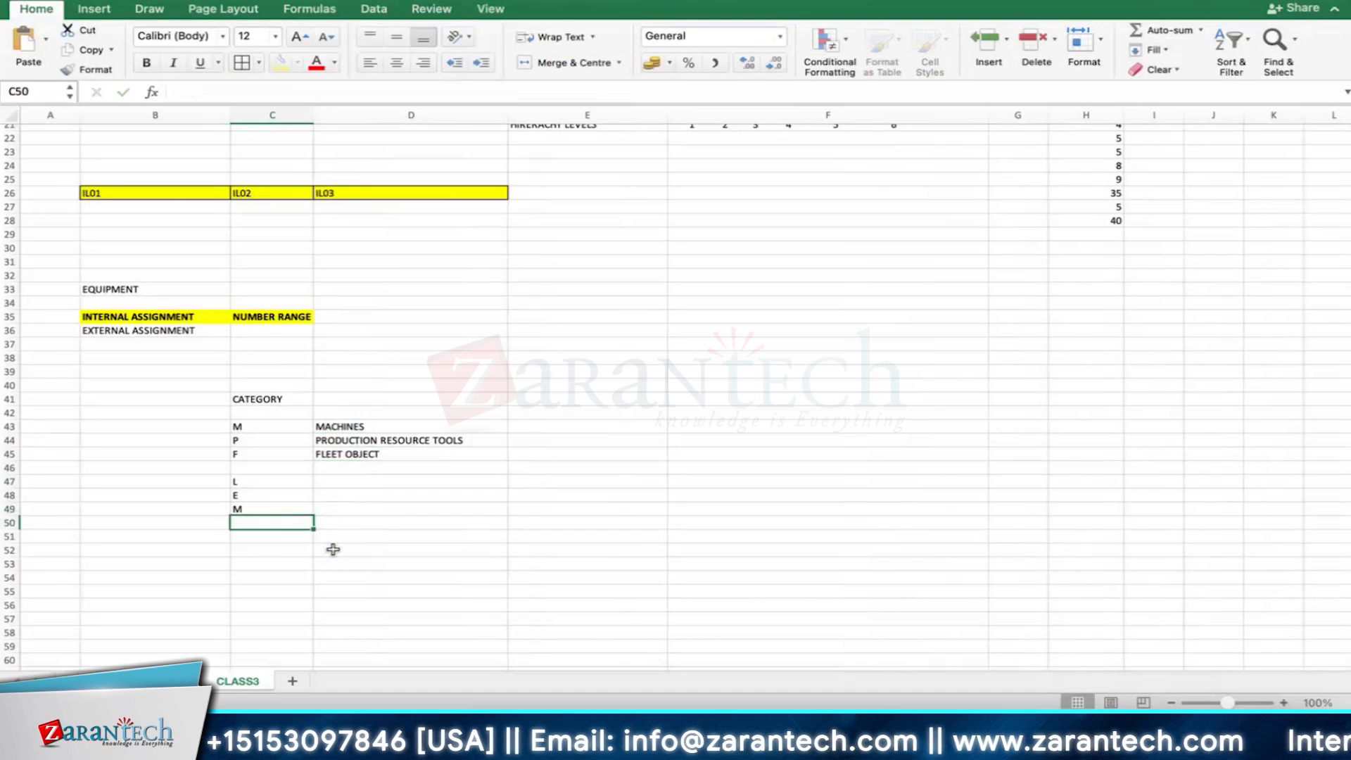
text(O)
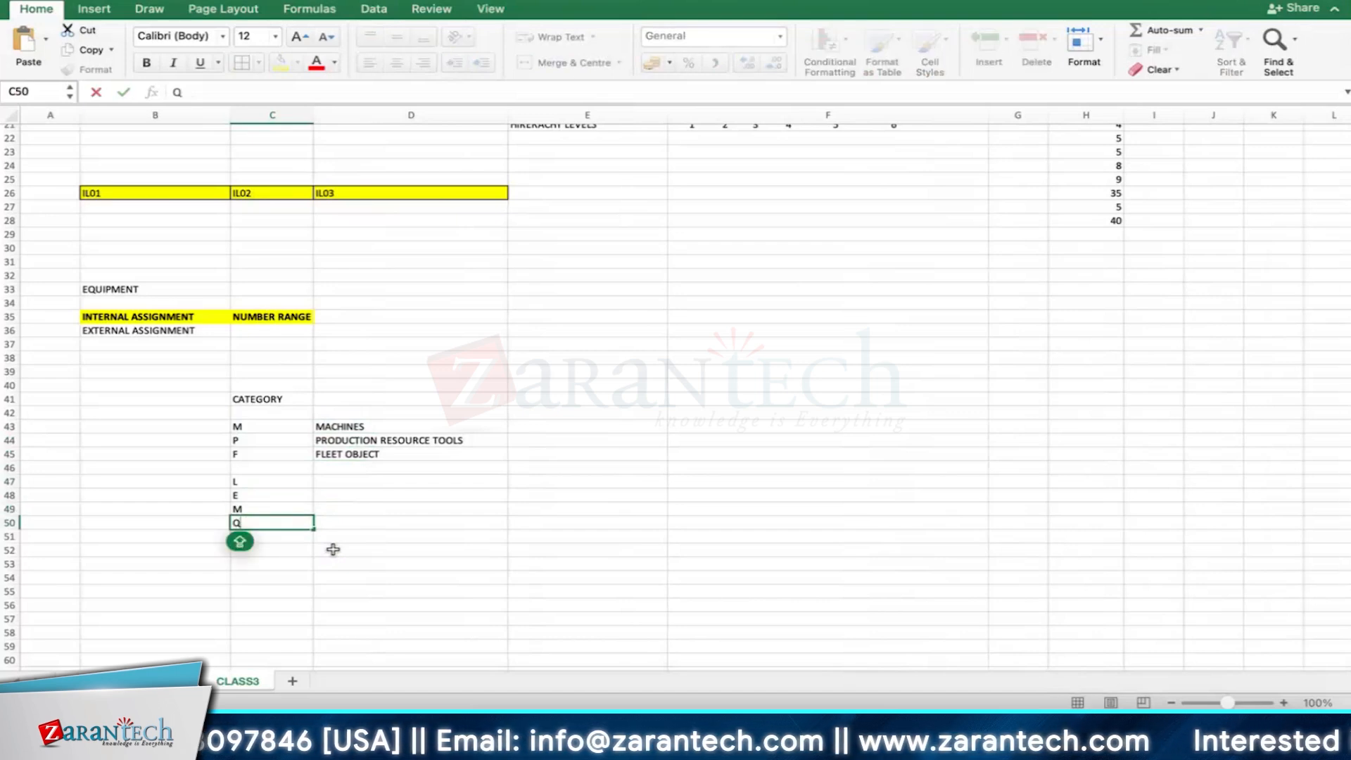
key(Return)
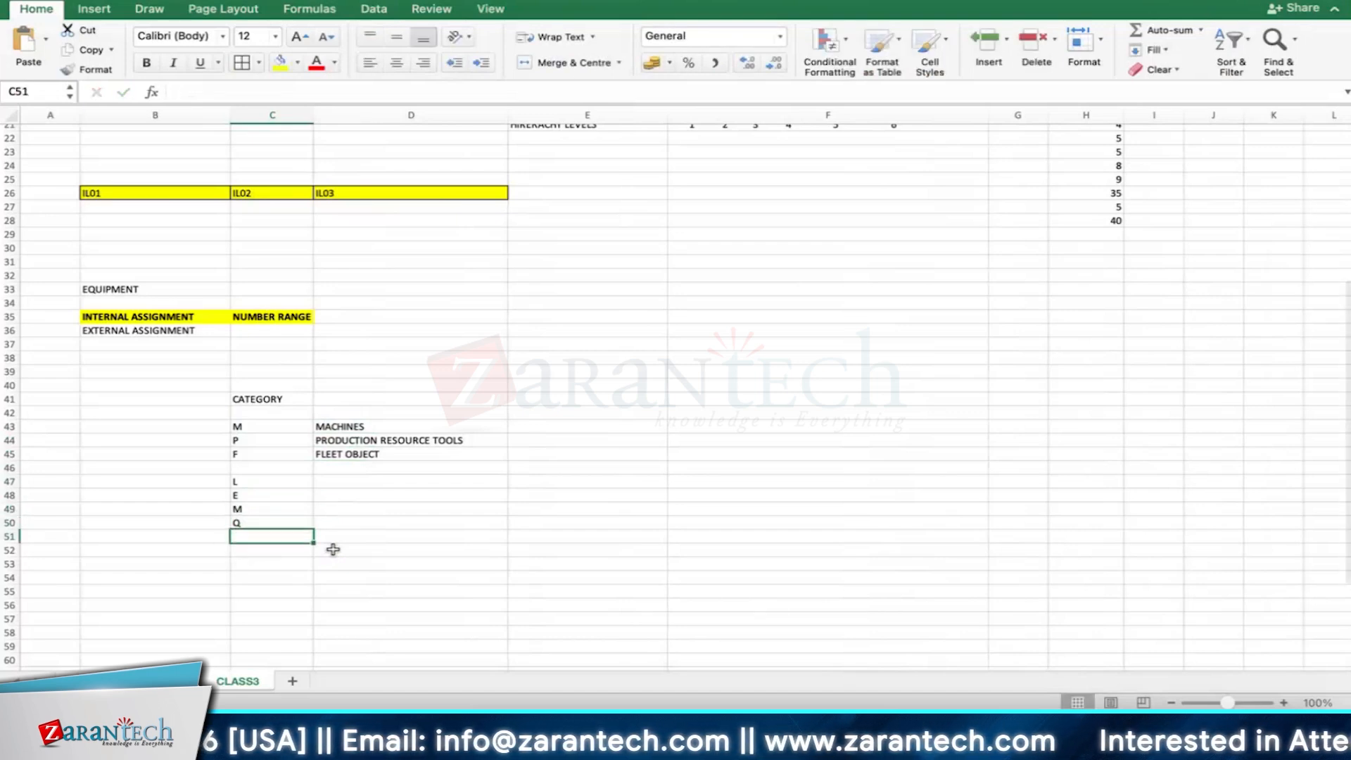
text(K)
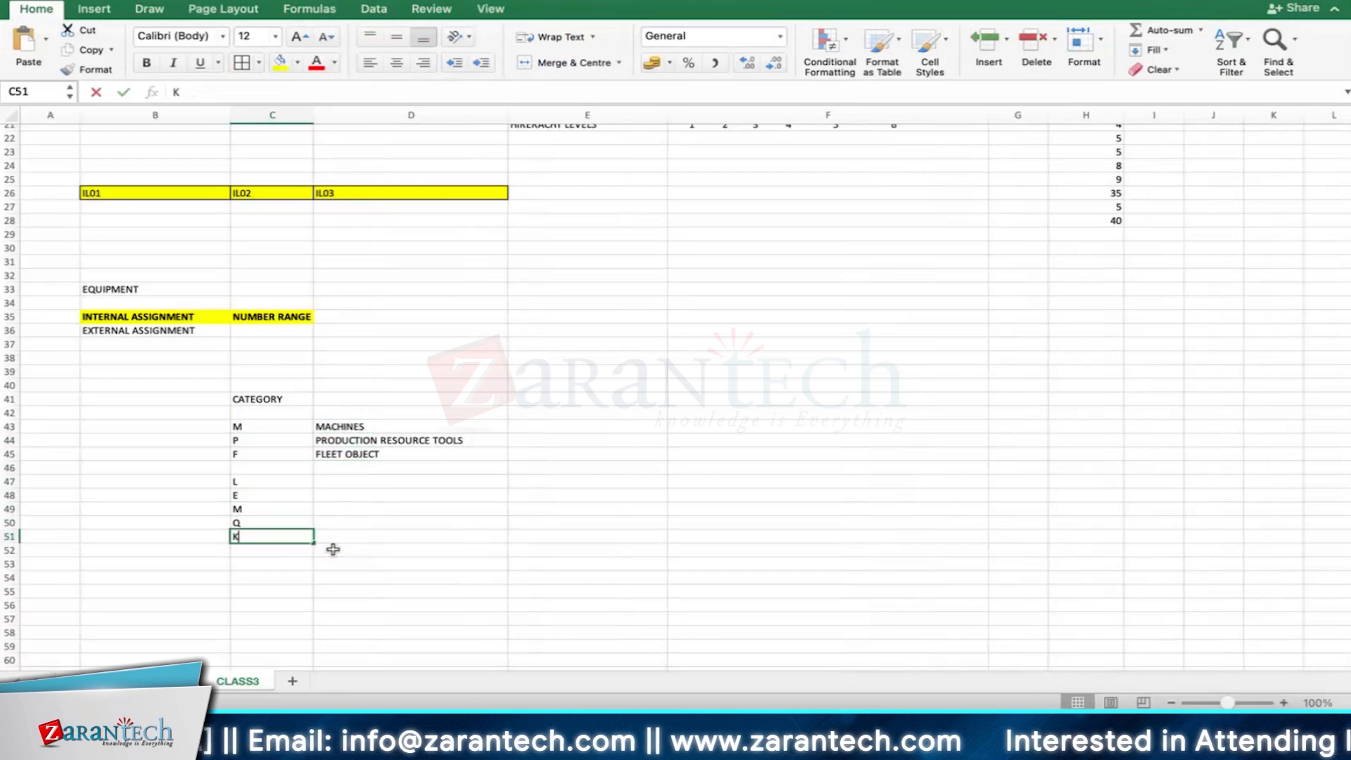
key(Return)
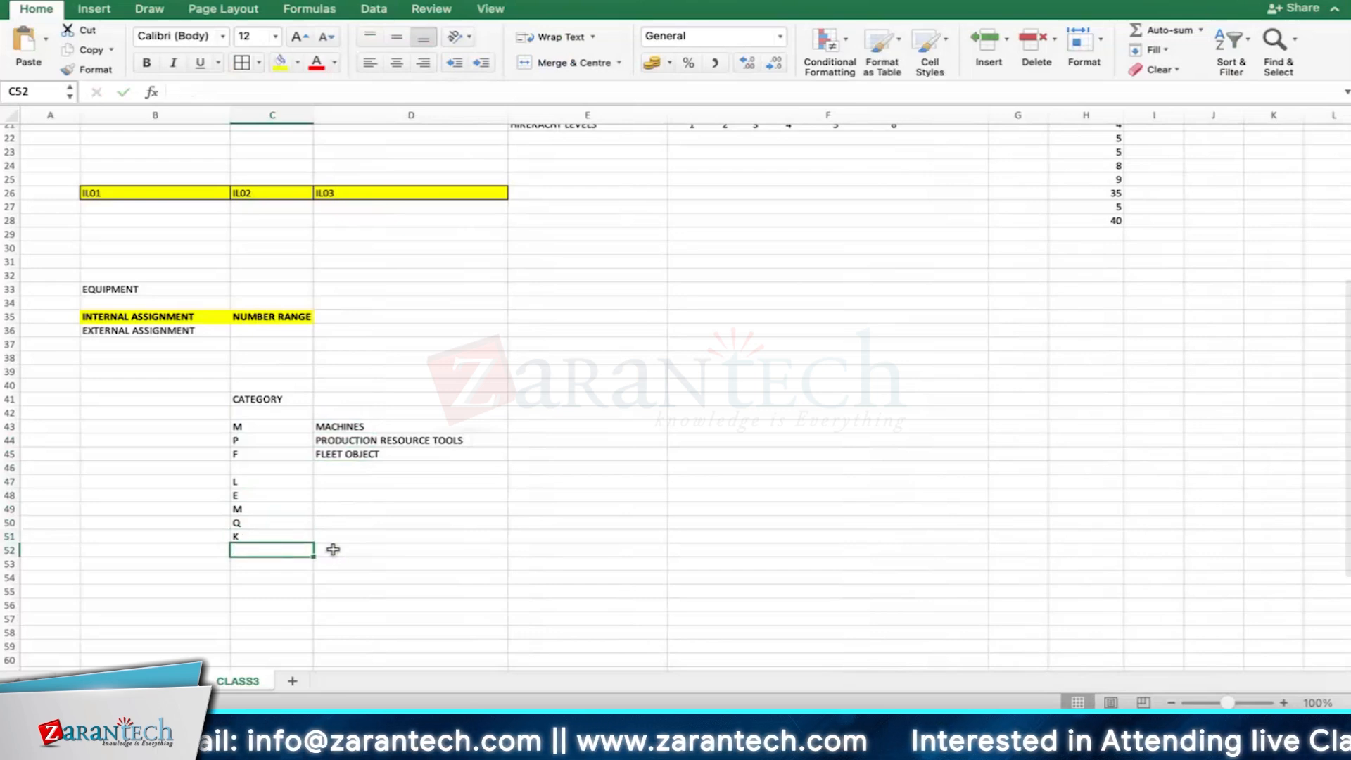
key(Up)
key(Up)
key(Up)
key(Up)
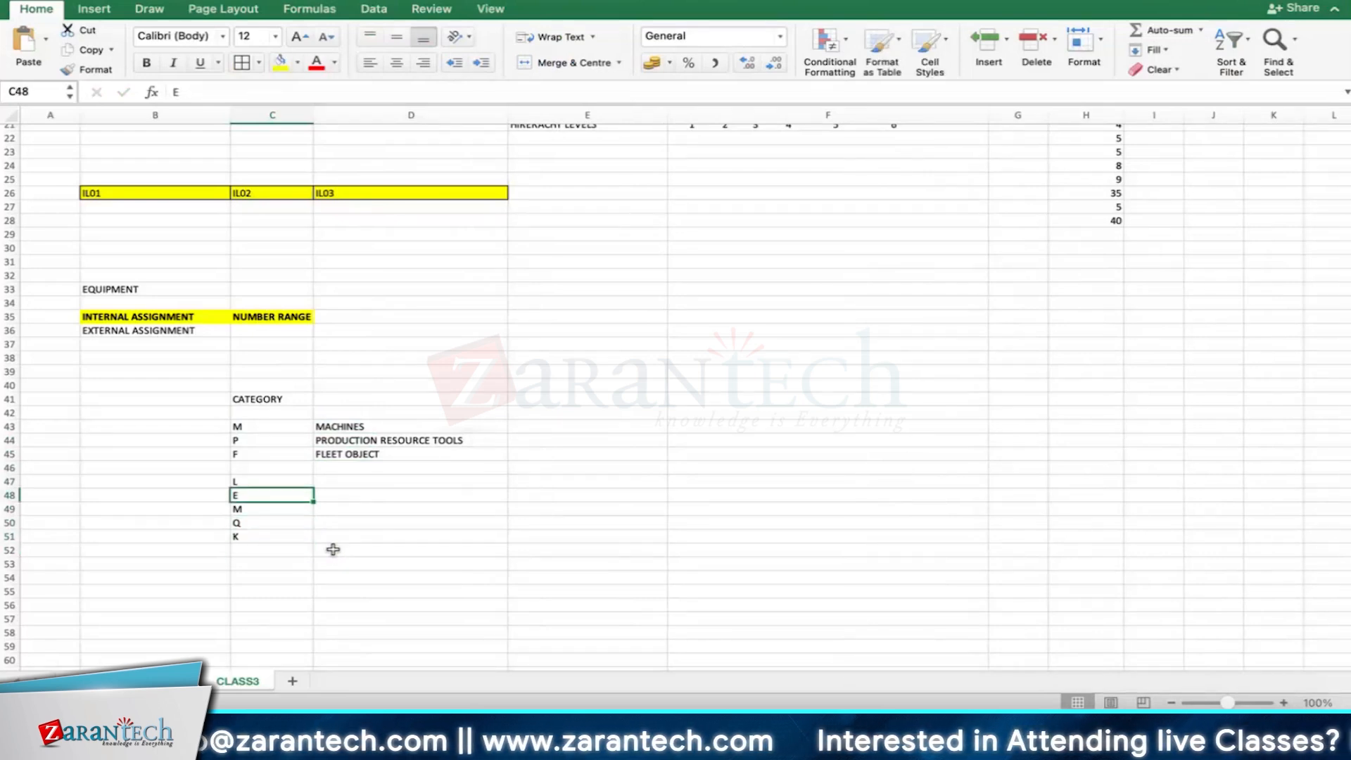
key(Up)
key(Right)
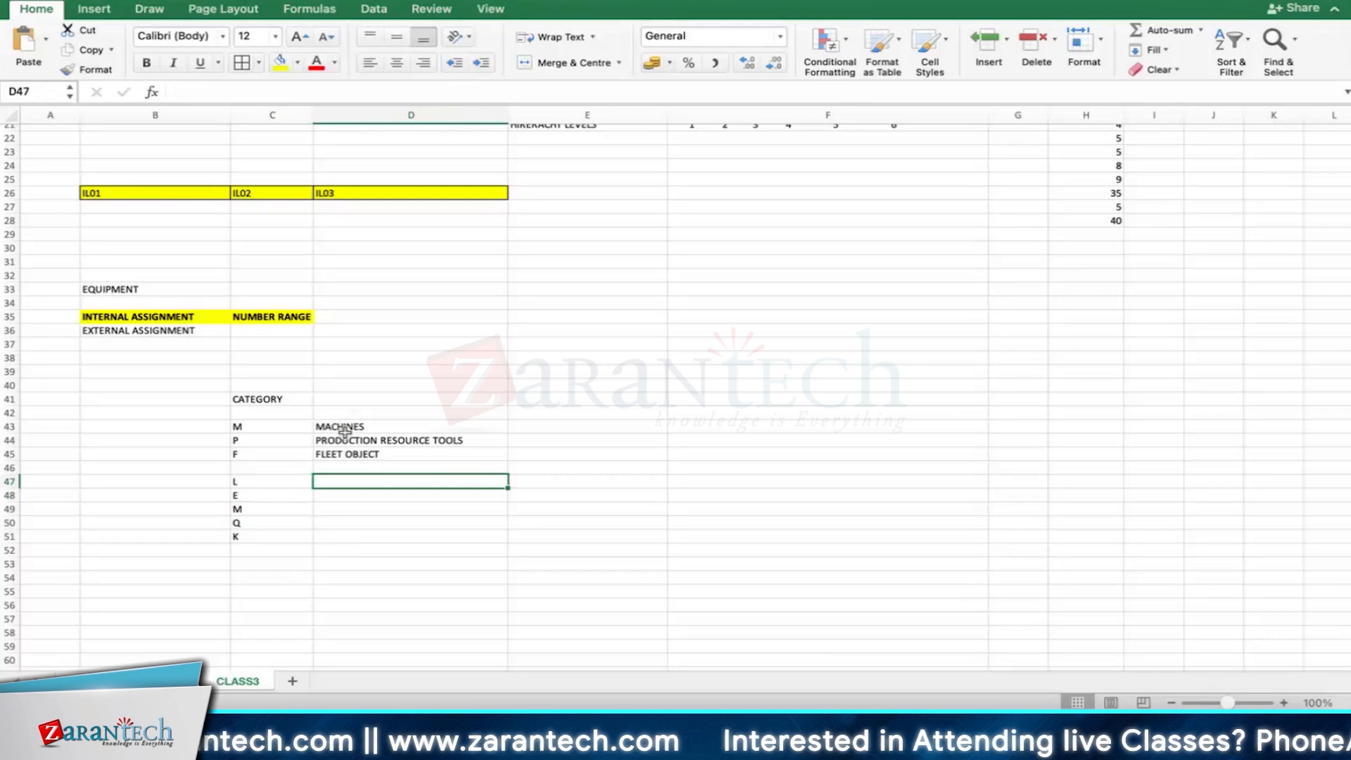
click(345, 429)
Step: Widen column E and enter PRODUCTION EQUIPMENT in E43 beside MACHINES
click(552, 425)
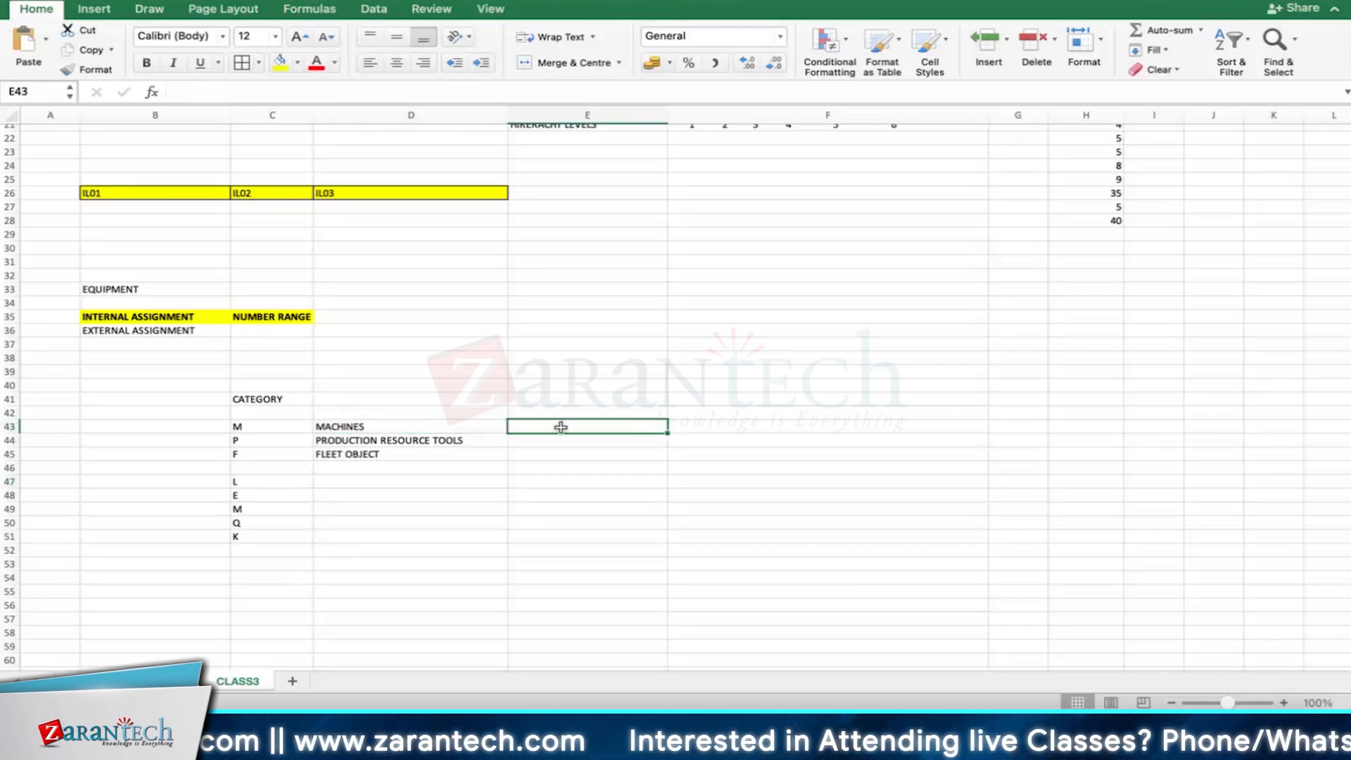
drag(665, 116, 730, 116)
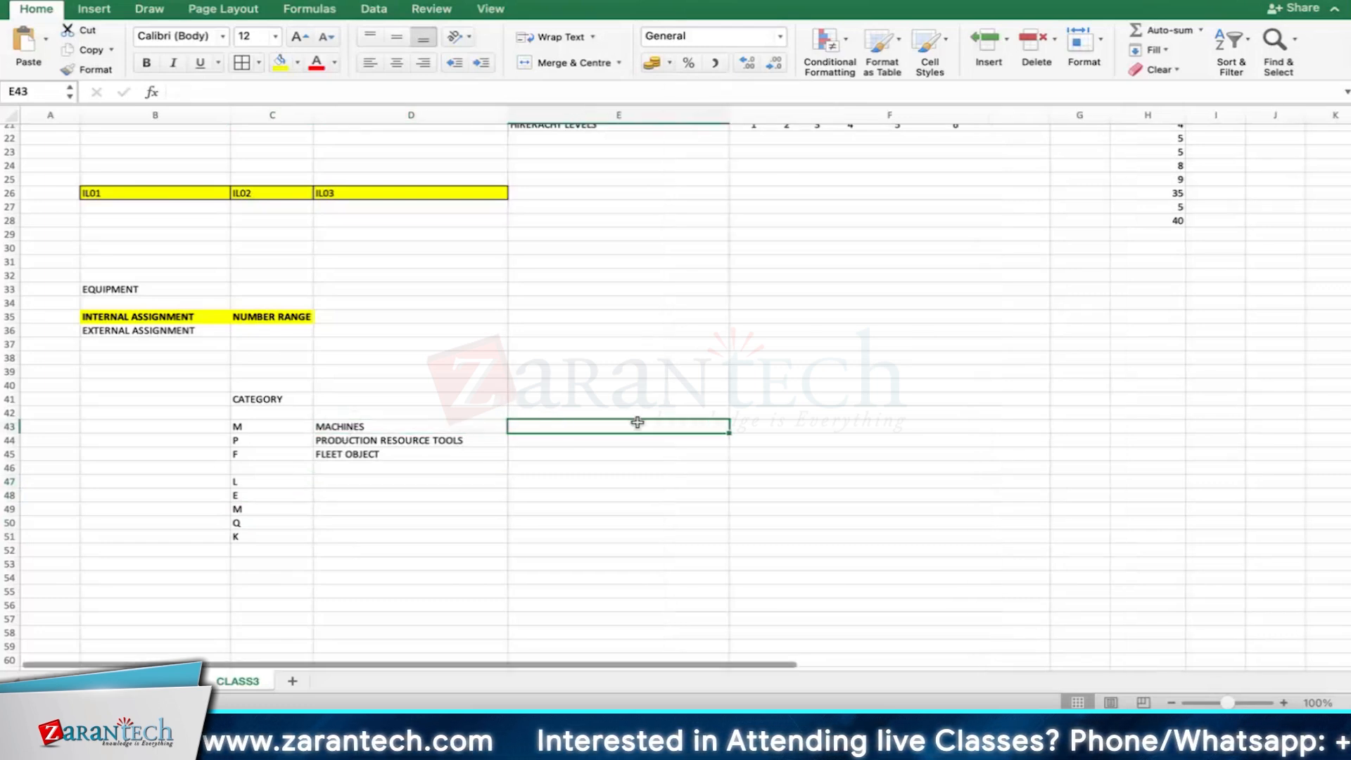
text(PRODUCTION )
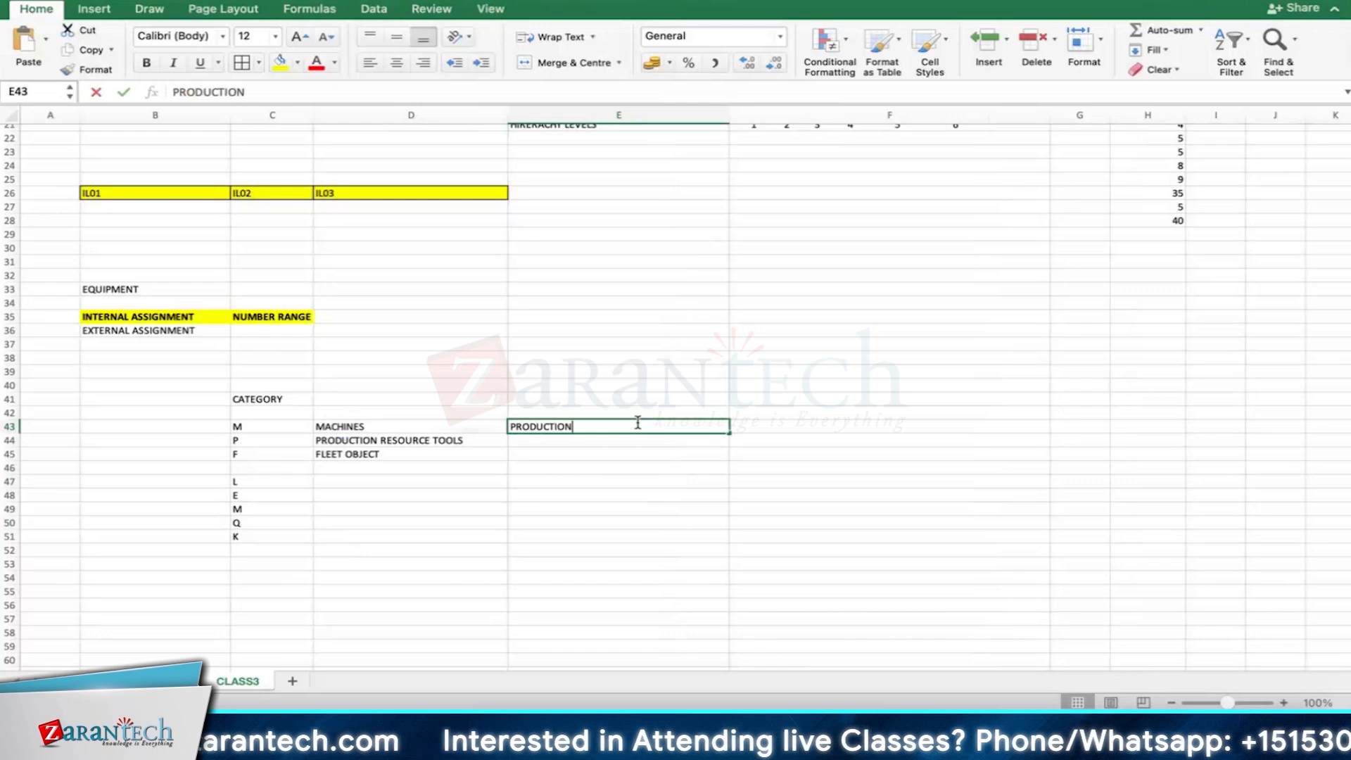
text(EQ)
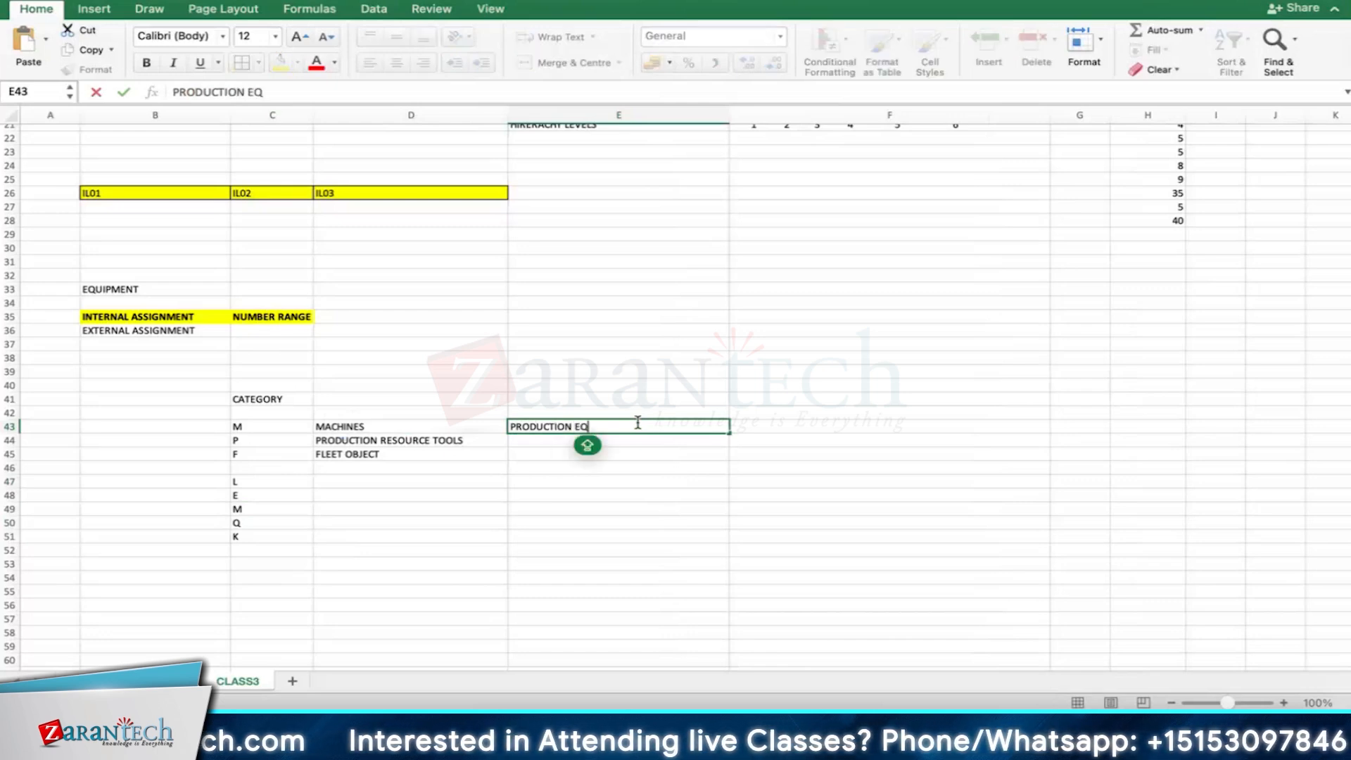
text(UIPMEN)
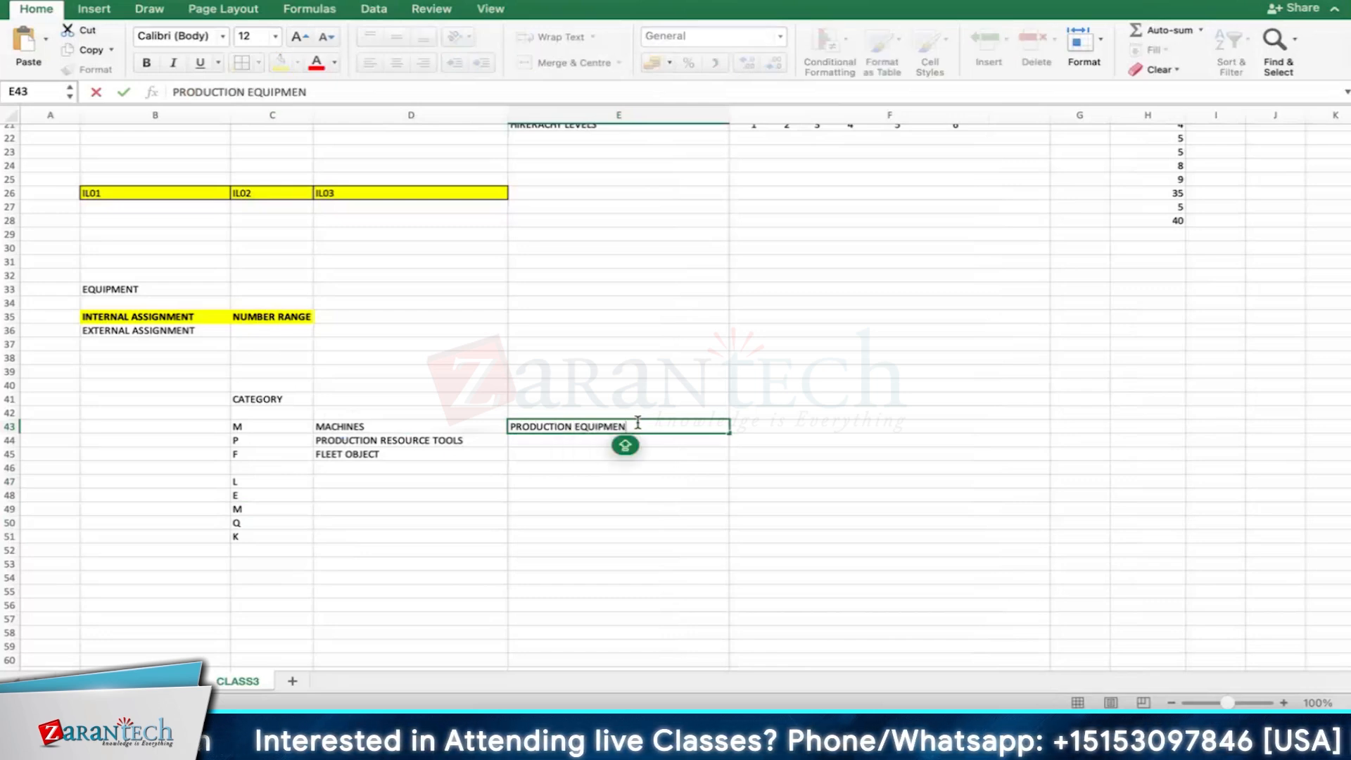
text(T)
key(Return)
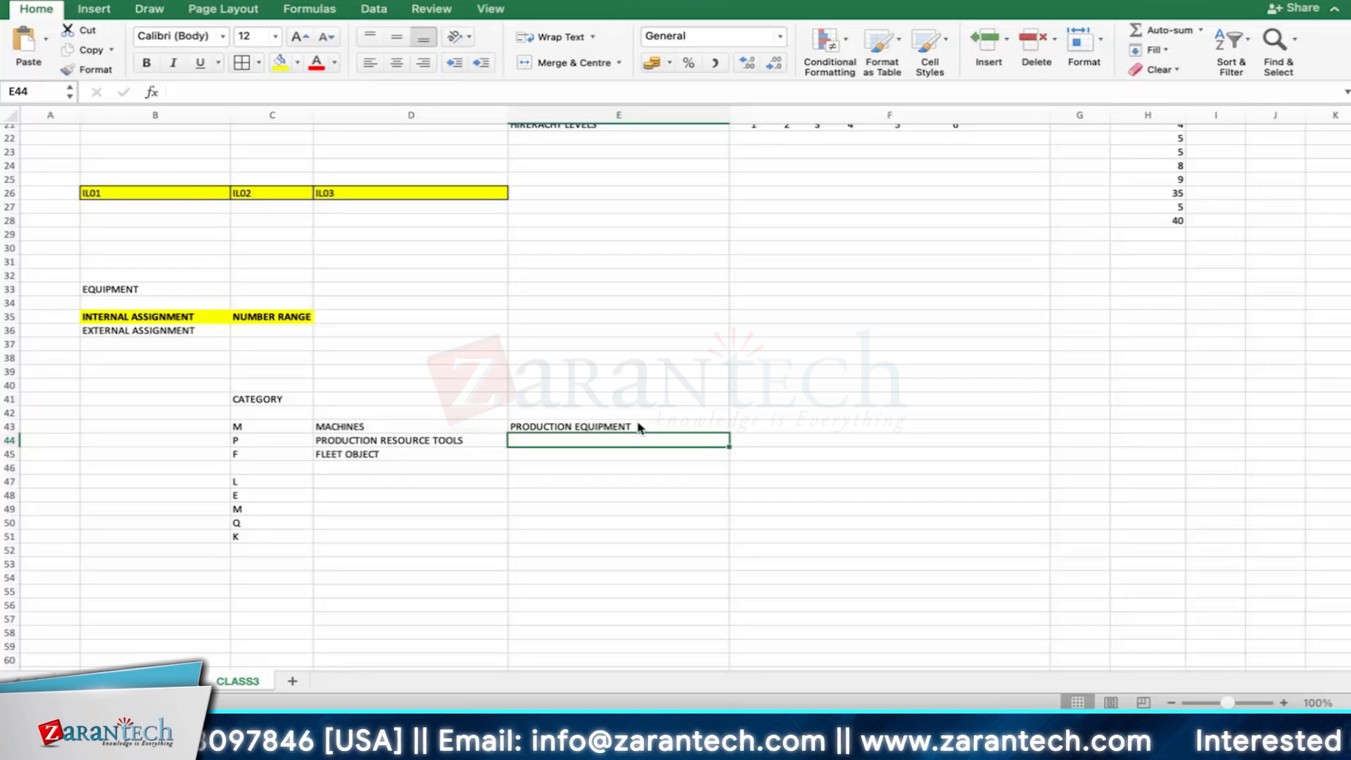
Step: Enter the examples "MEGGER, TRENCH , VERNIER" in E44 beside PRODUCTION RESOURCE TOOLS
text(MEGGER,)
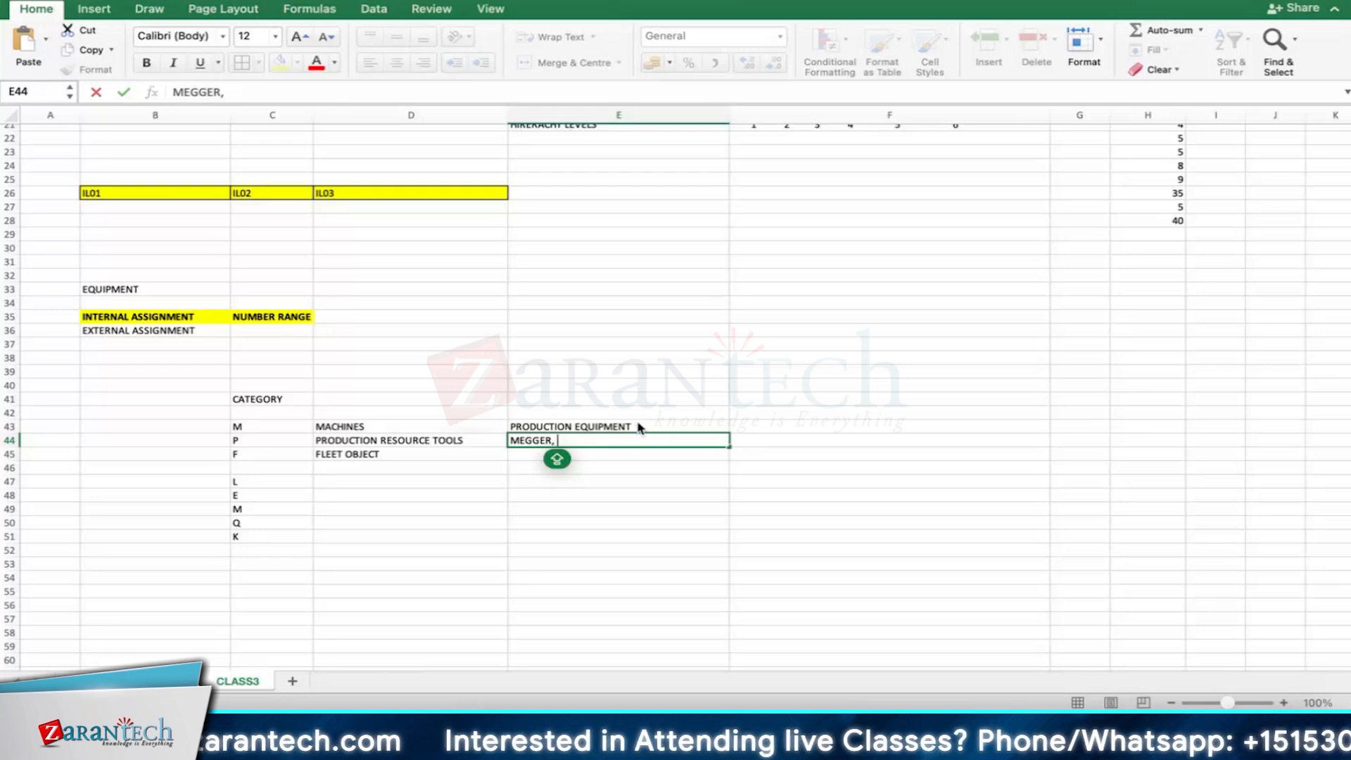
text(TRE)
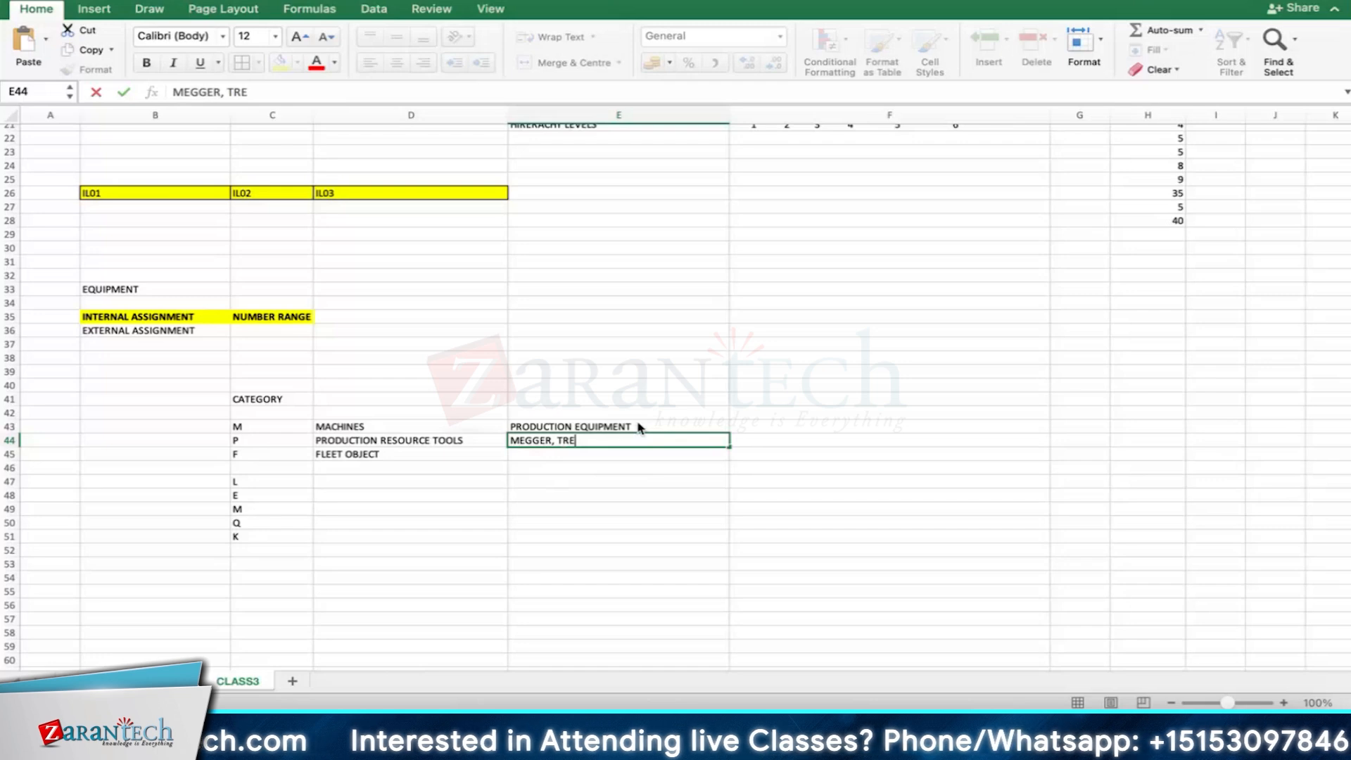
text(NCH)
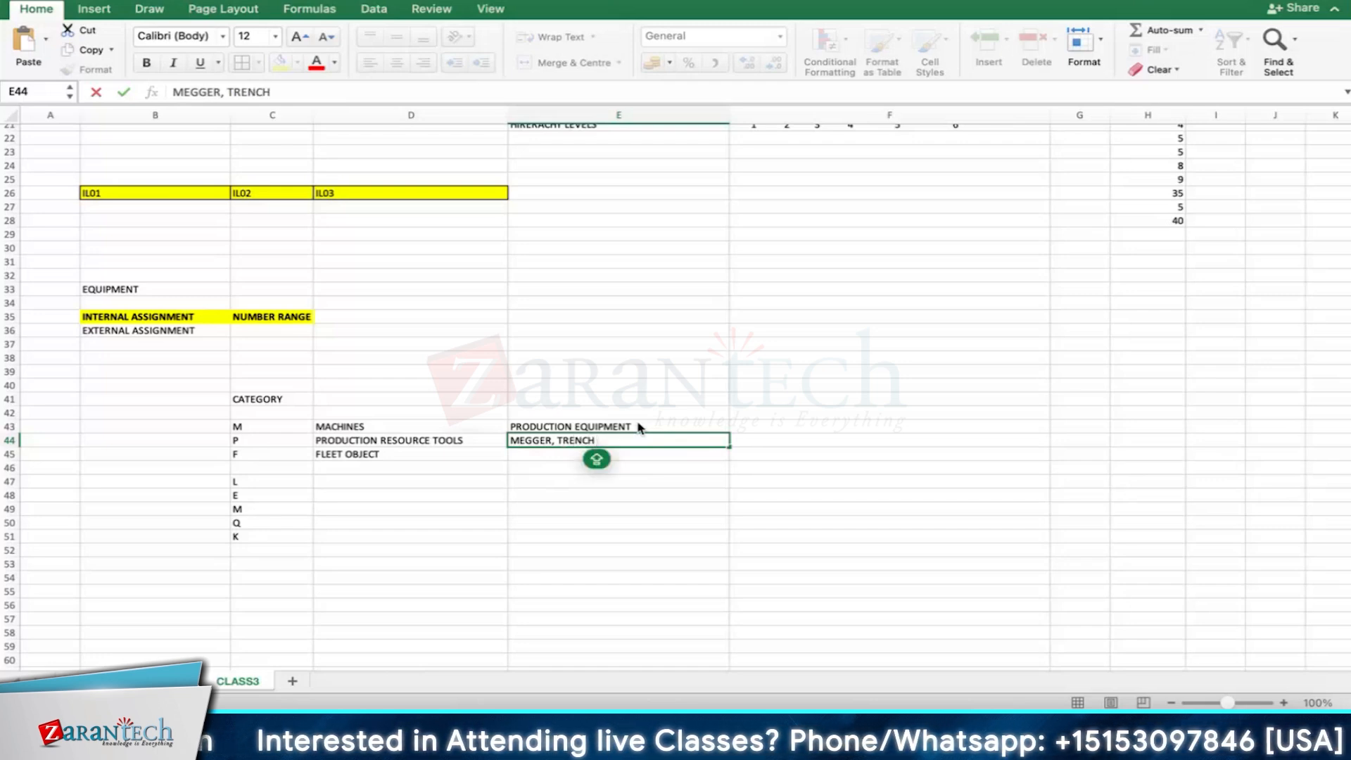
text( ,)
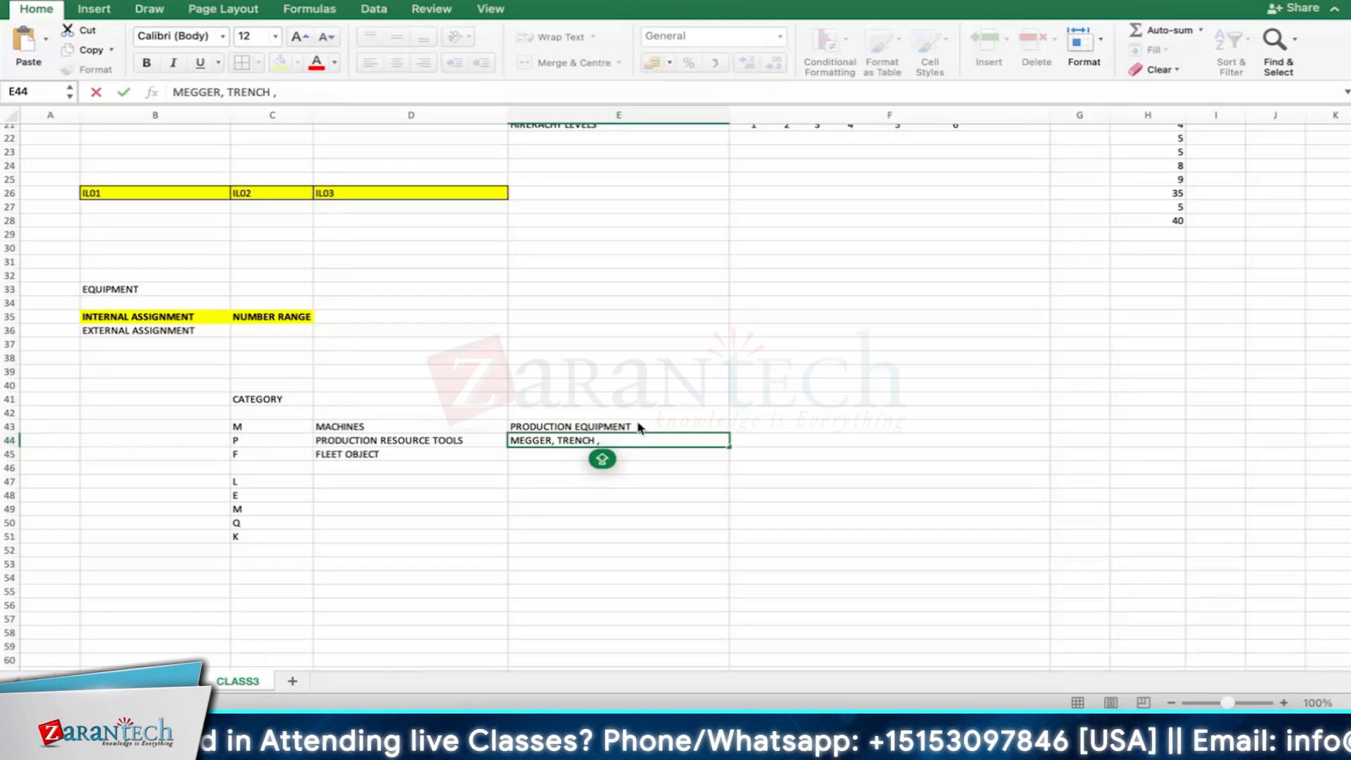
text( VERN)
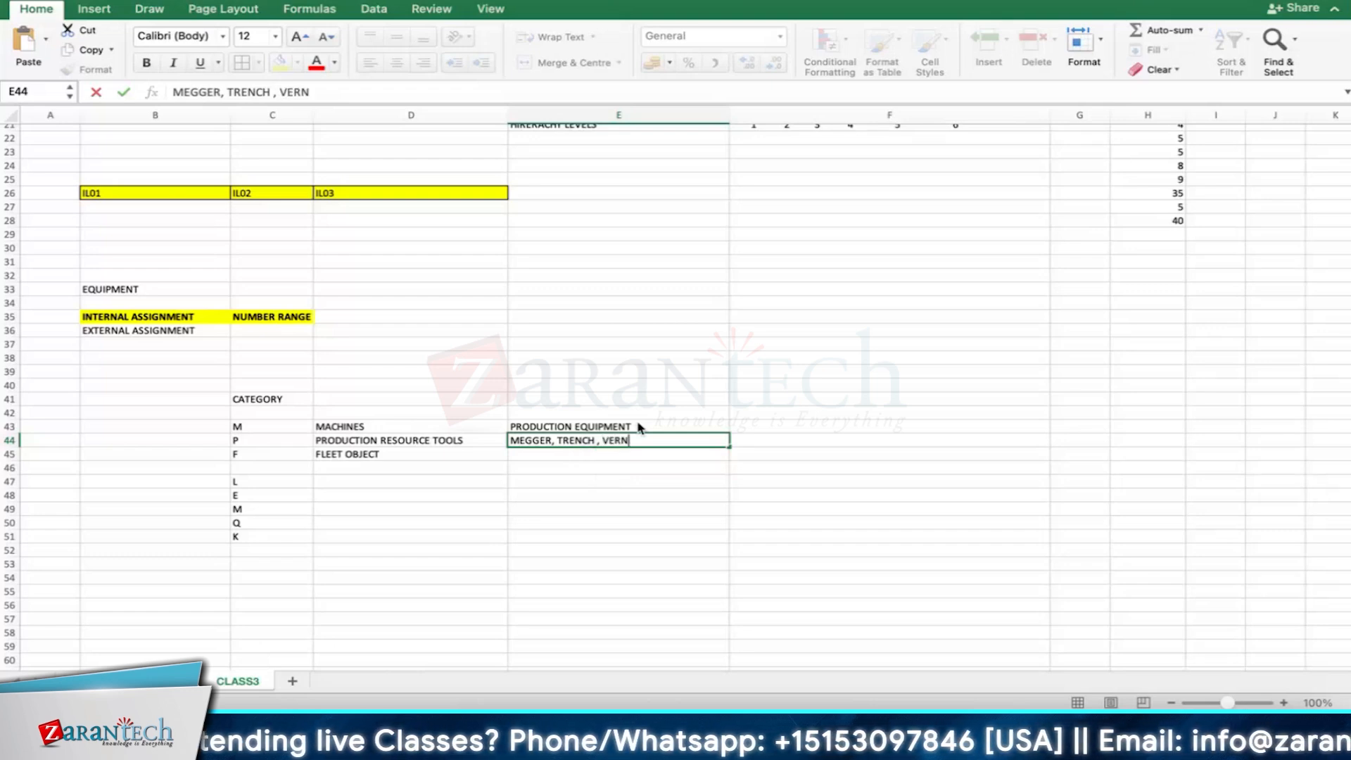
text(IER)
key(Return)
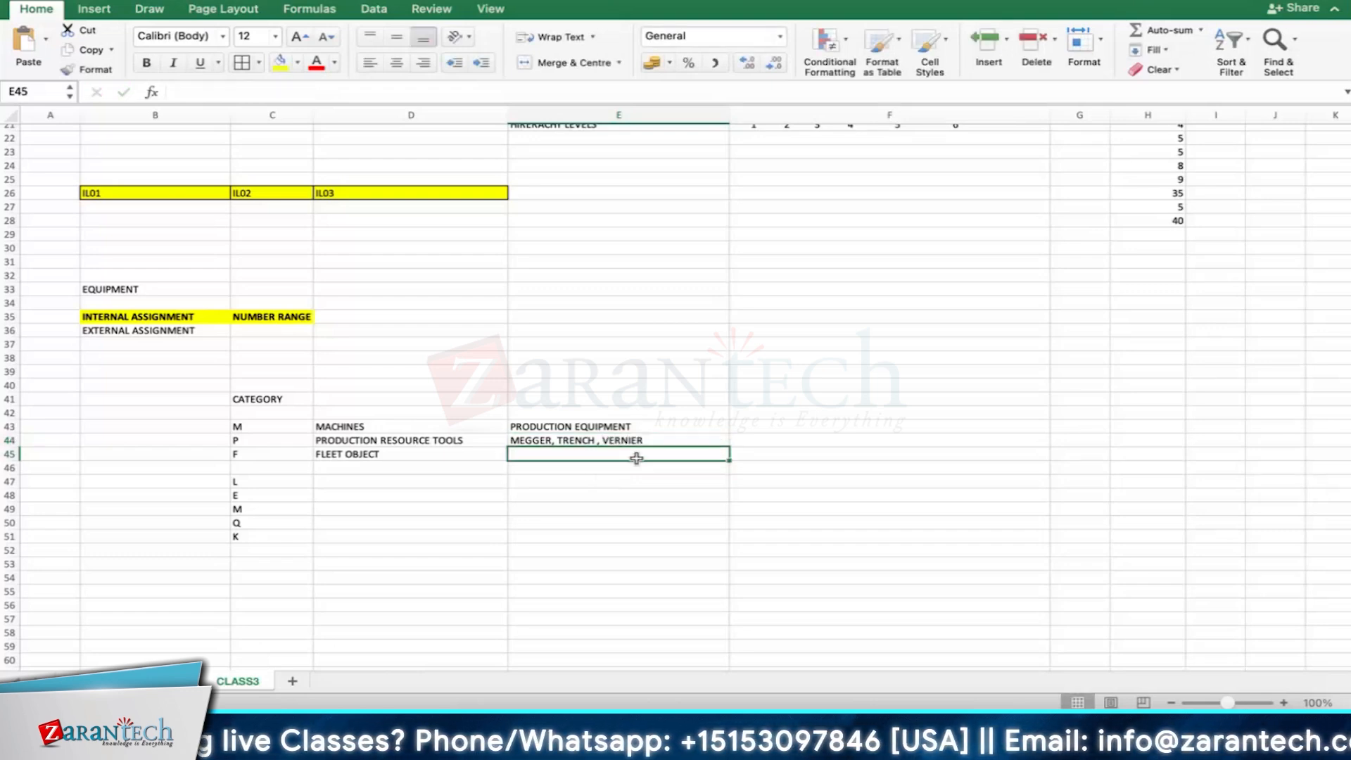
Step: Make row 45 slightly taller and select E45 beside FLEET OBJECT
click(545, 468)
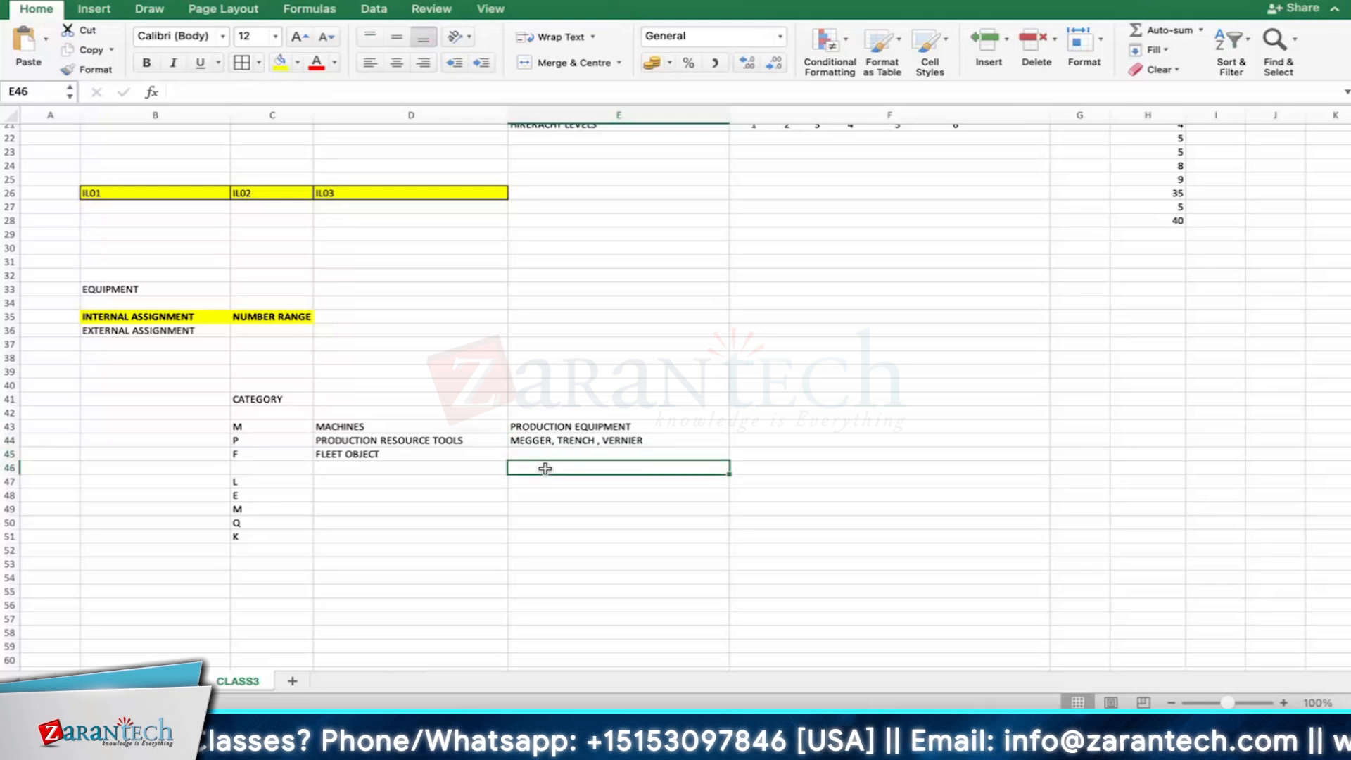
click(546, 459)
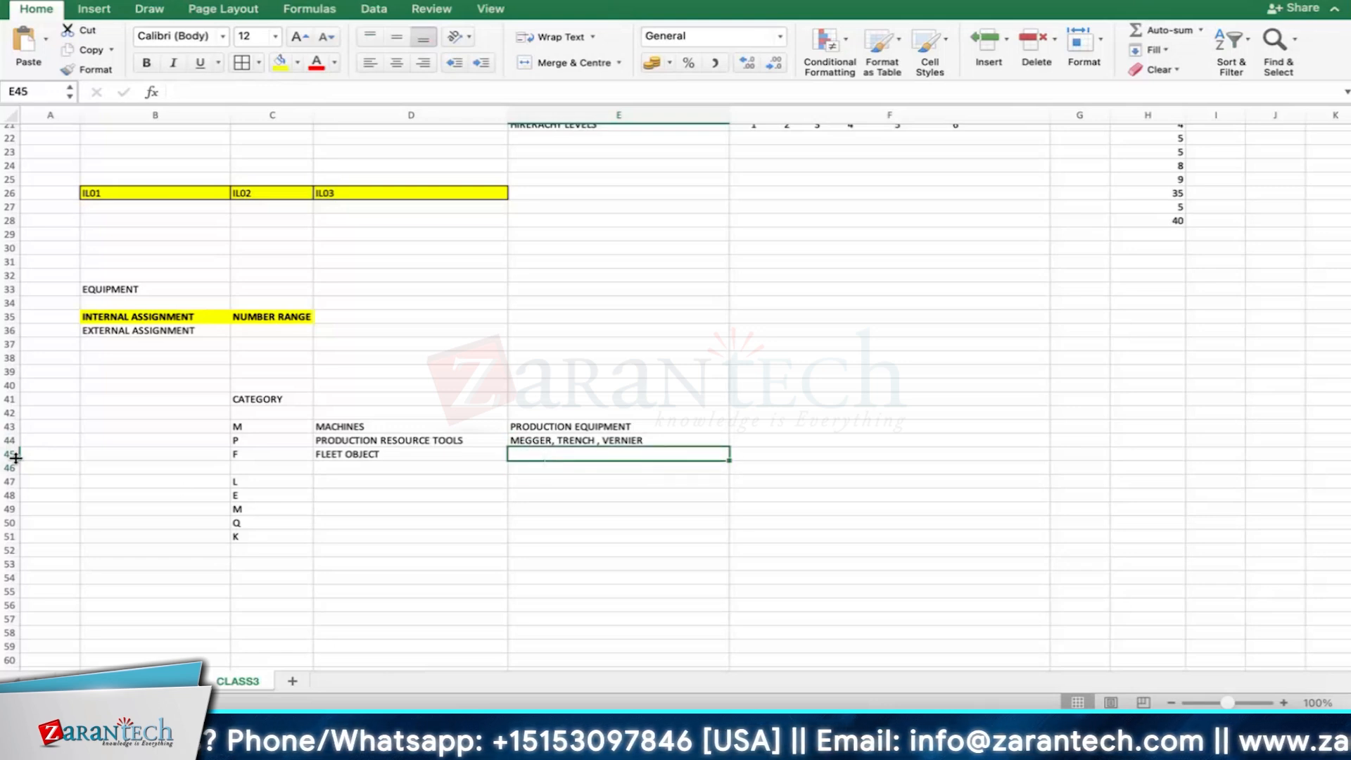
drag(10, 461, 10, 469)
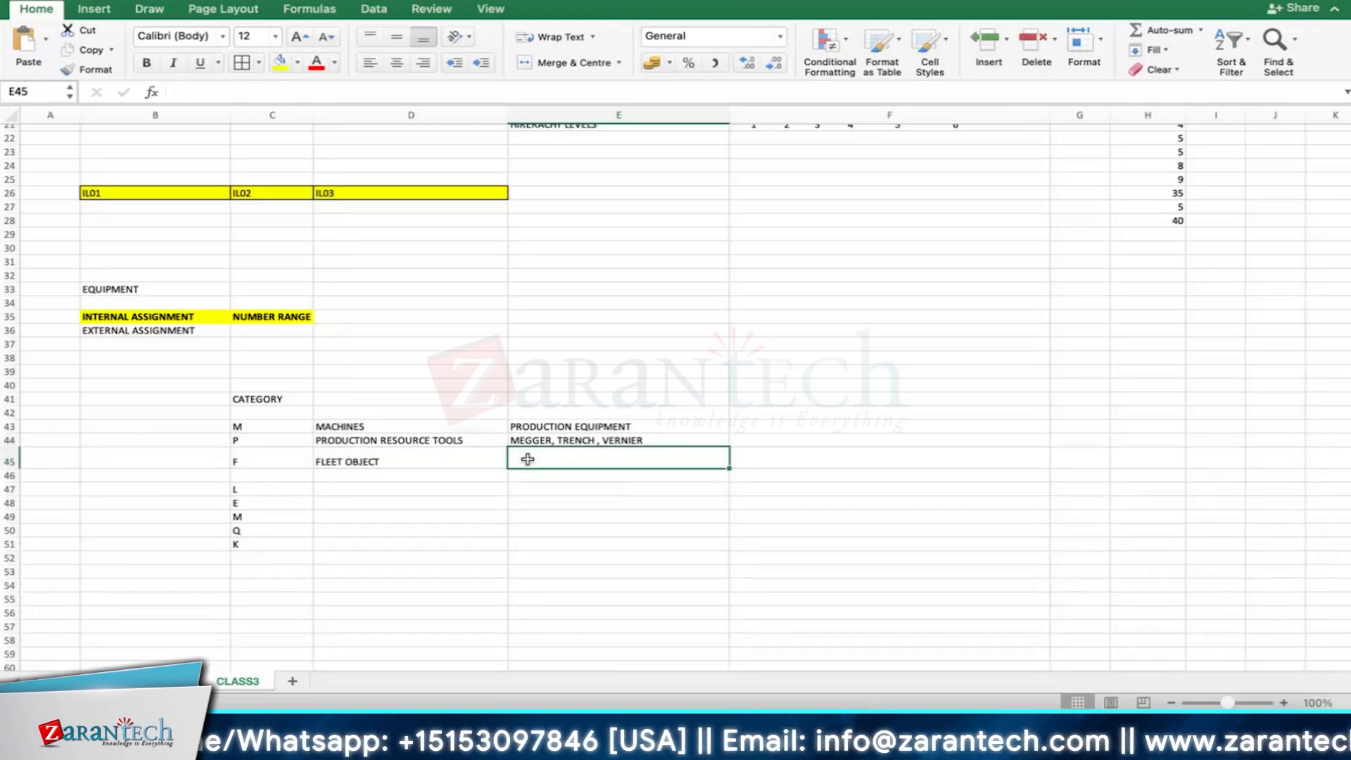
click(384, 460)
click(548, 461)
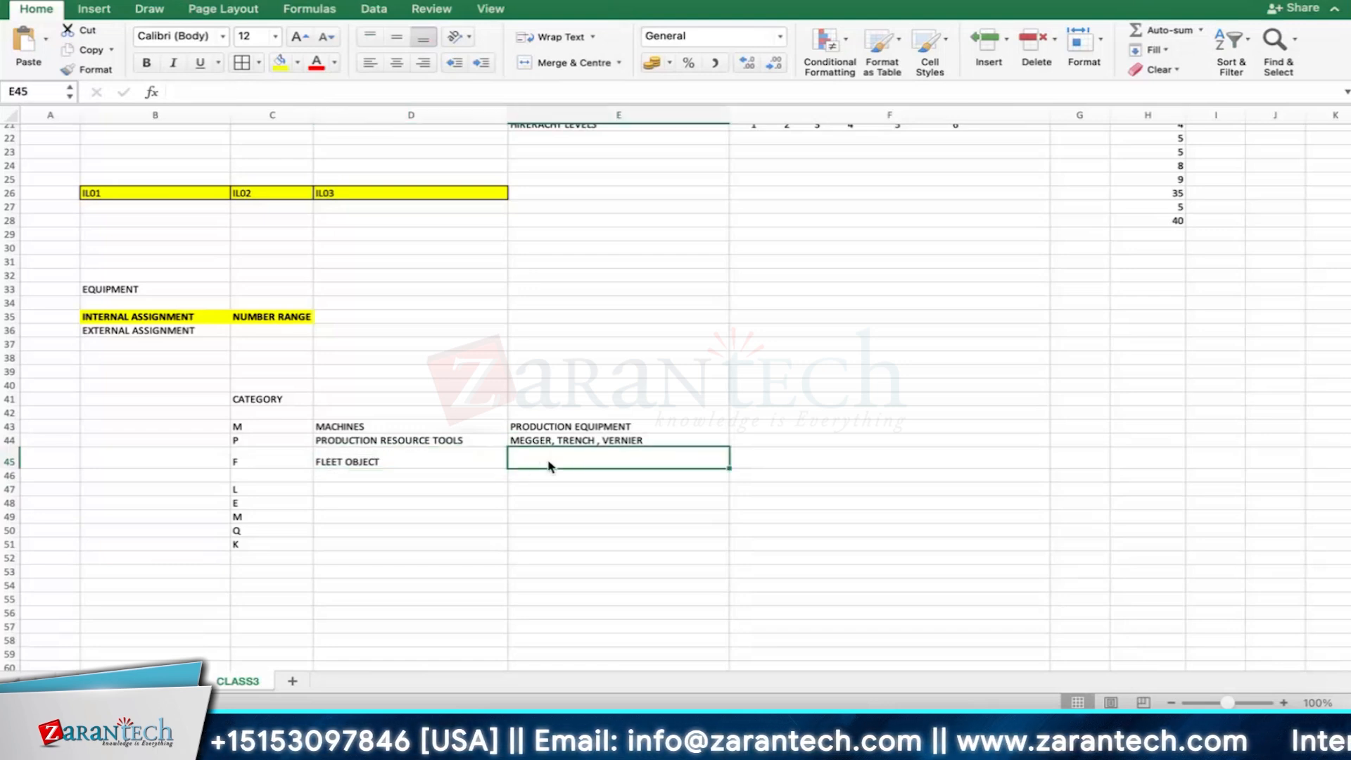
Step: Enter the examples "TRUCK, CRANE, FORK LIFT" in E45 beside FLEET OBJECT
text(TRUC)
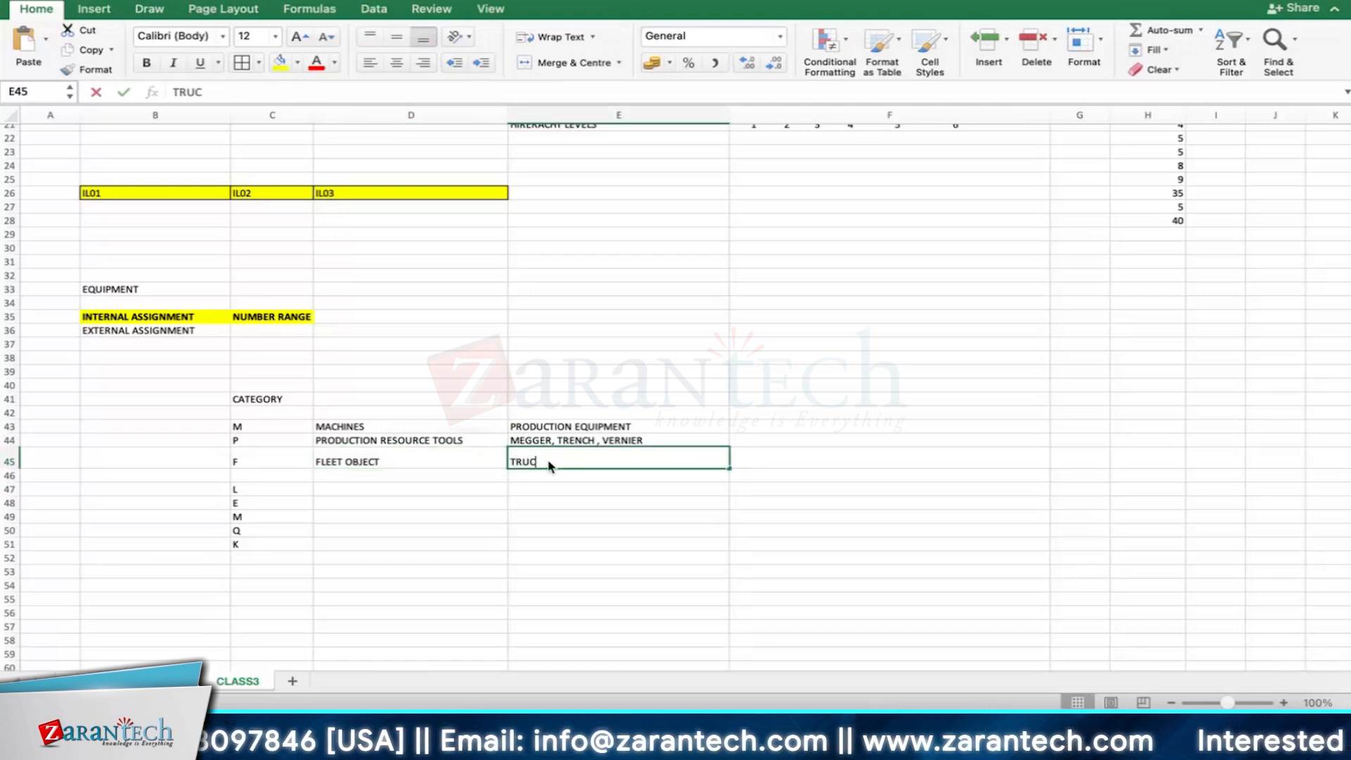
text(K,)
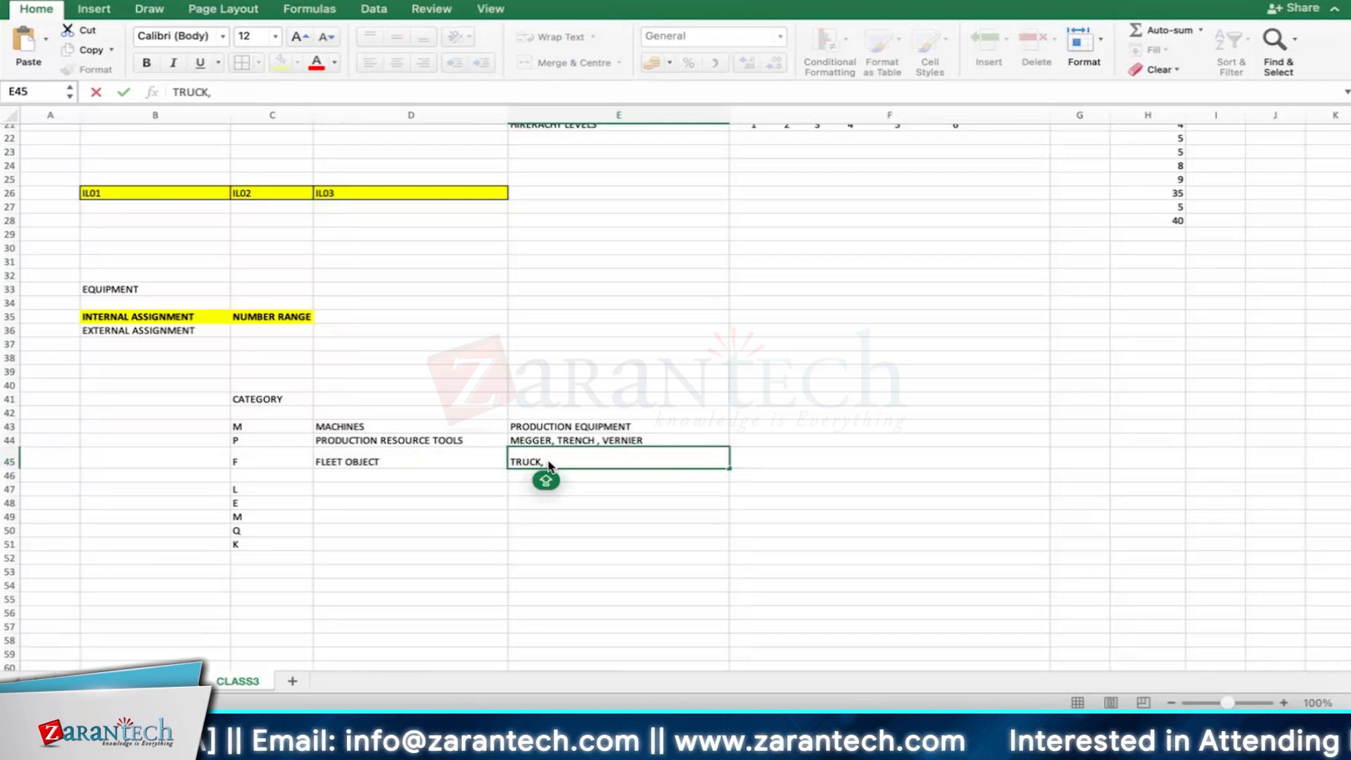
text( CRANE)
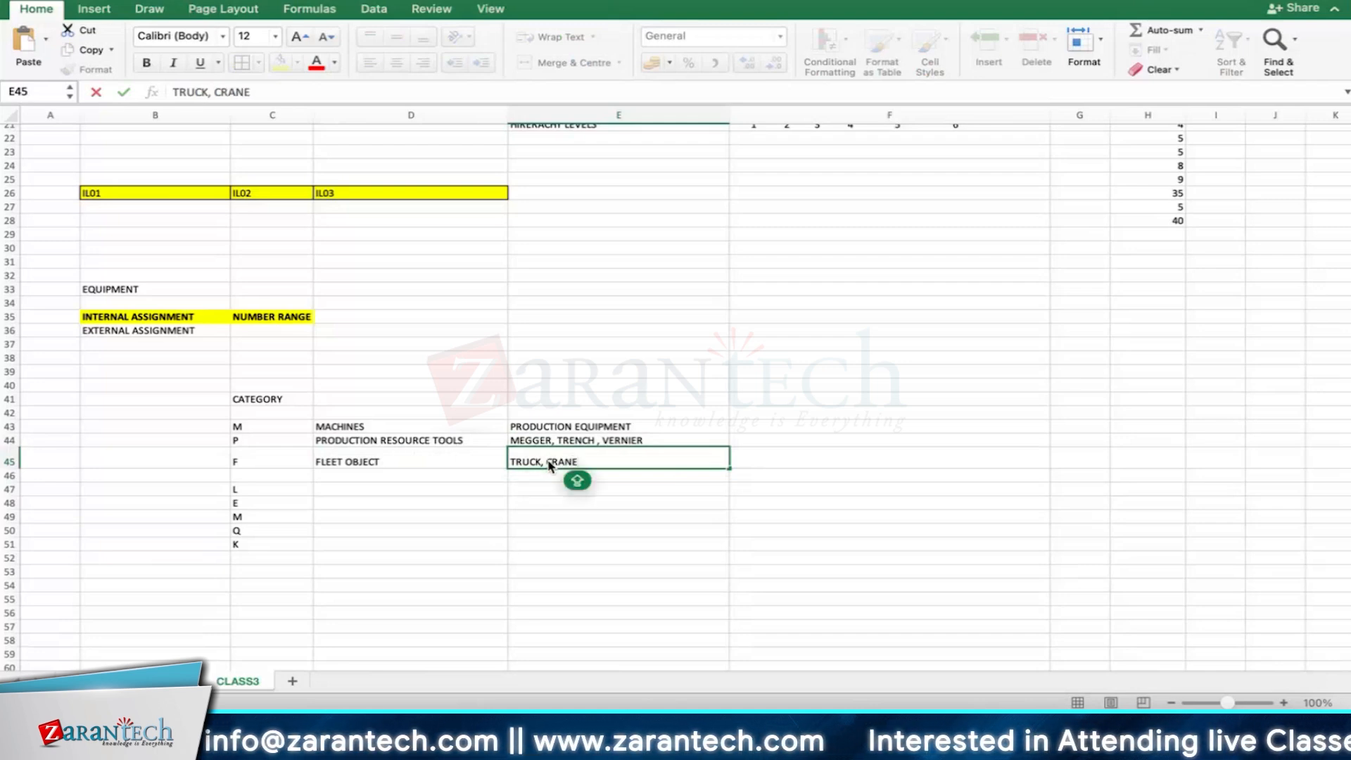
key(Return)
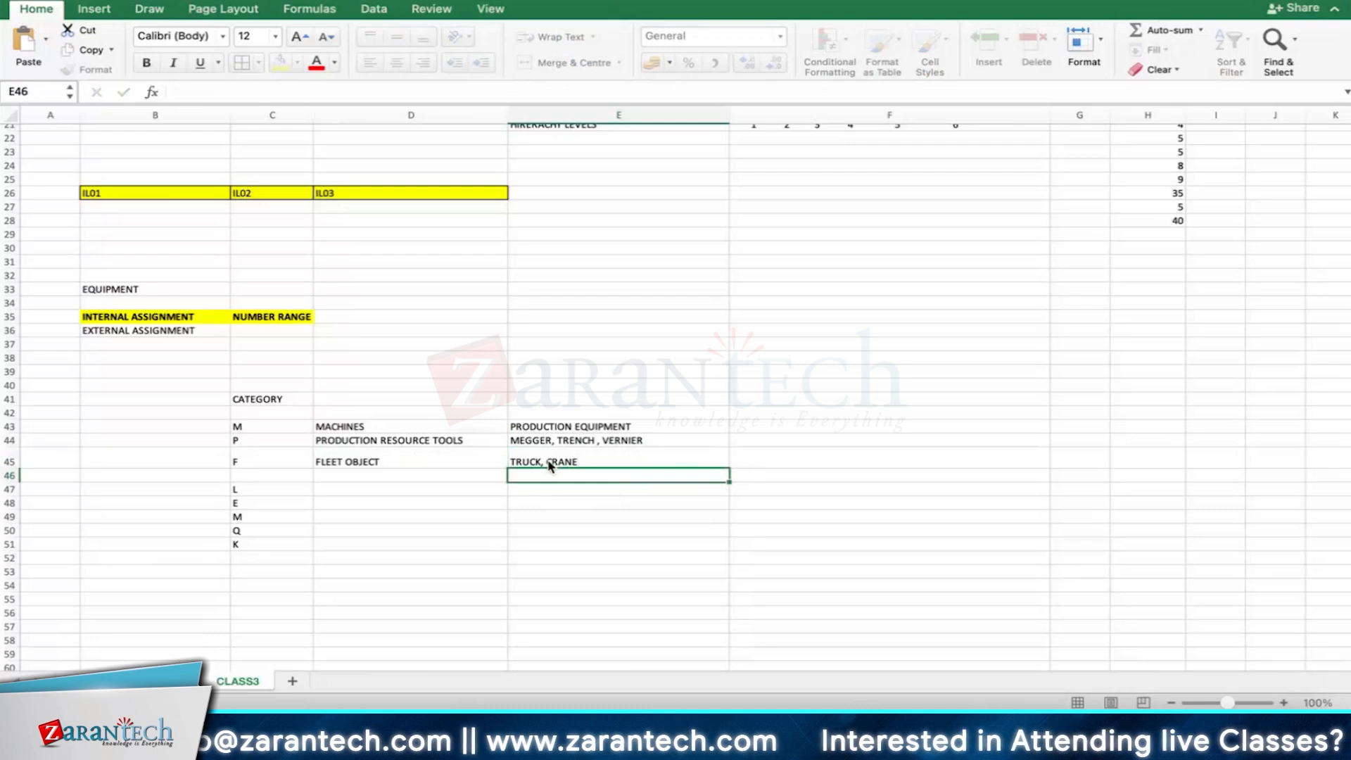
double_click(588, 458)
text(, )
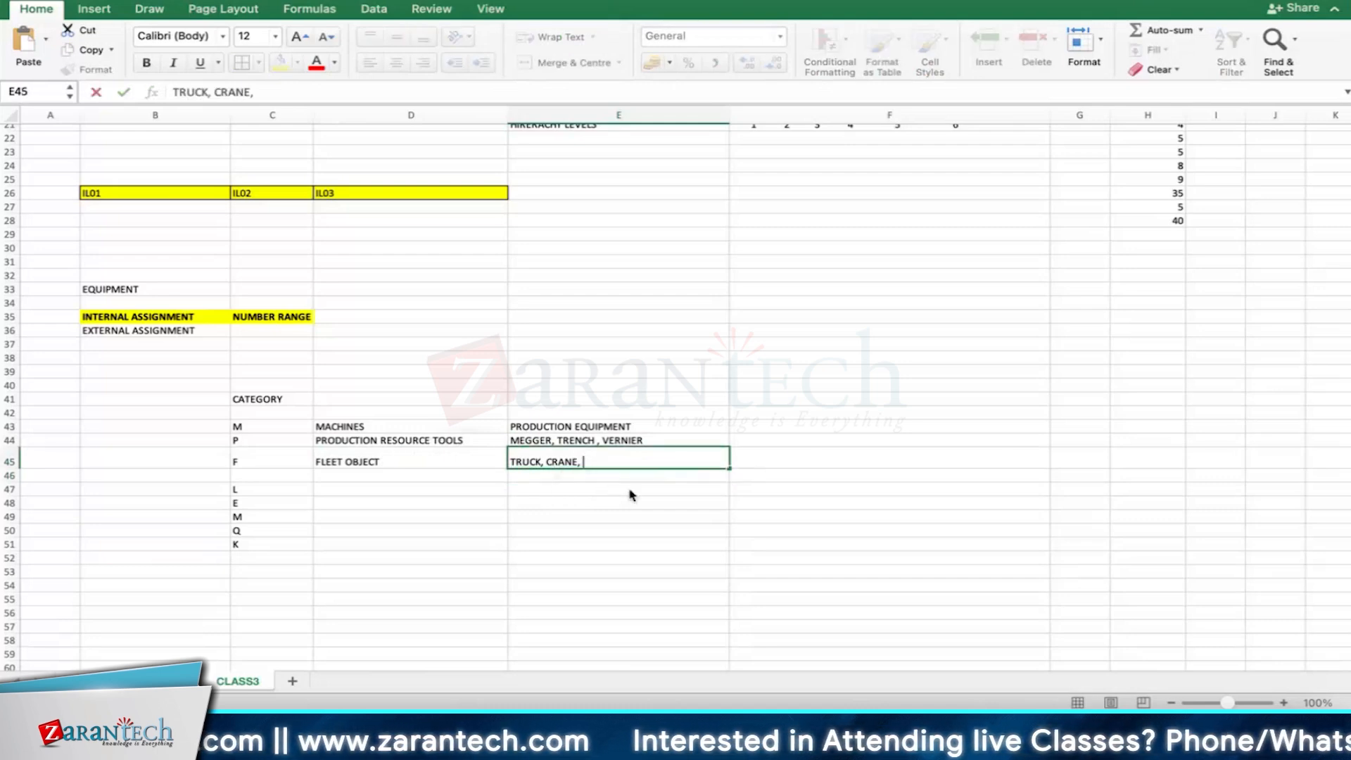
text(FORK LIFT)
key(Return)
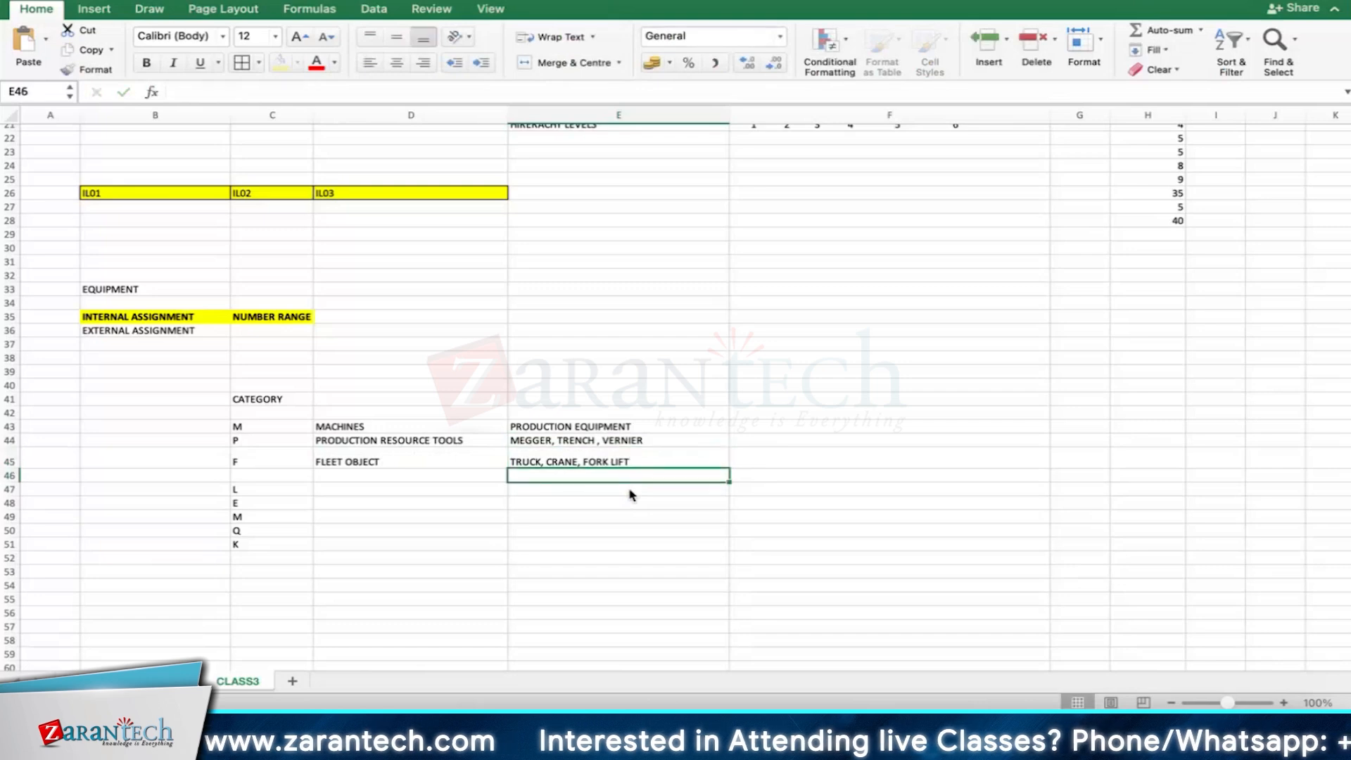
Step: Append ", PELLET TRUCK" to the fleet object examples in E45
key(Down)
key(Down)
click(563, 460)
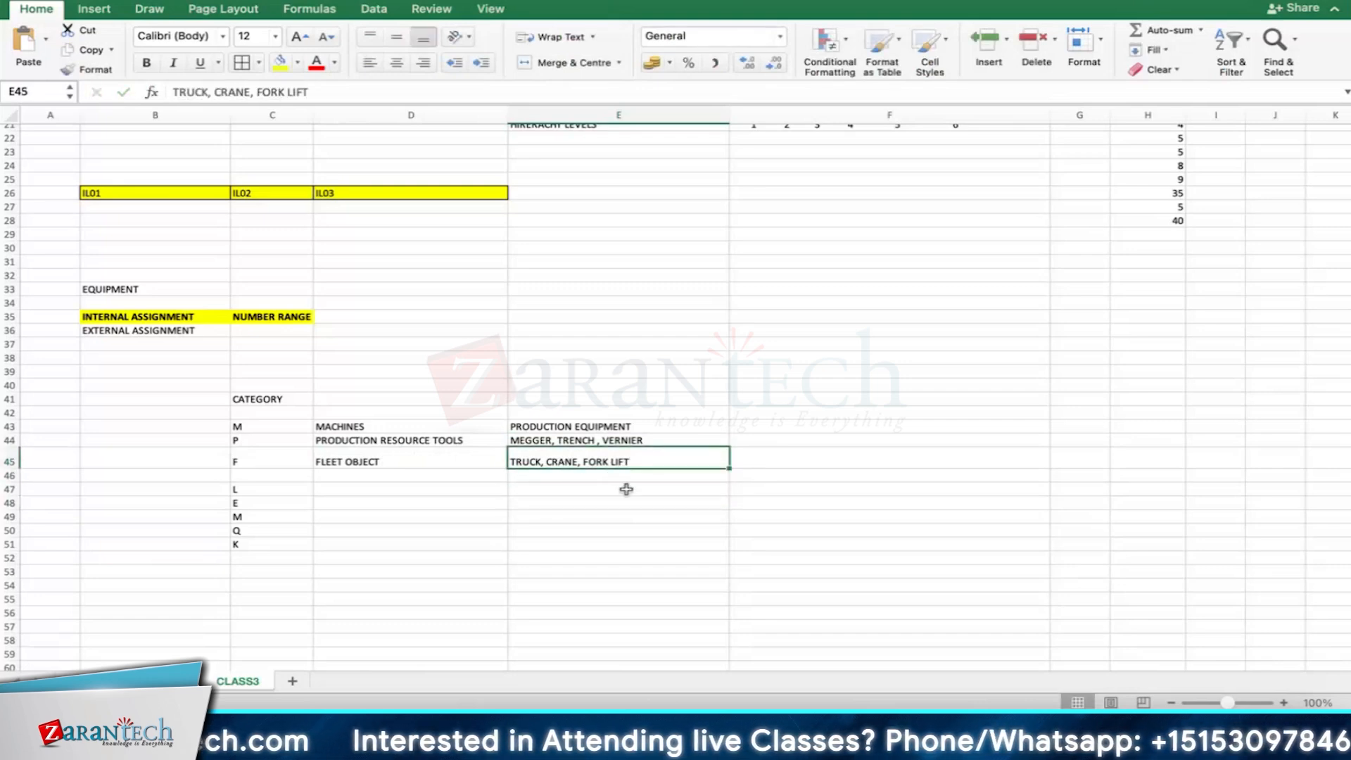
double_click(648, 458)
text(, )
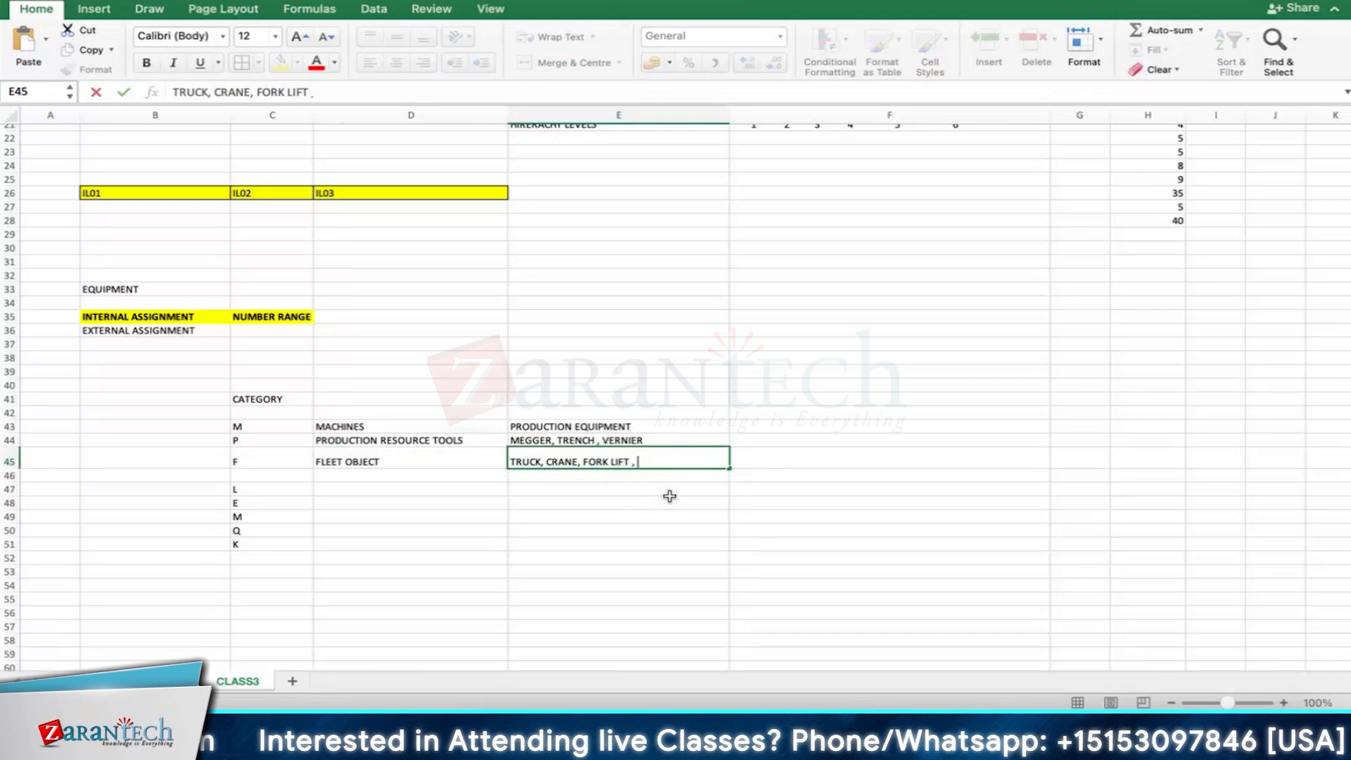
text(PELLET TRUC)
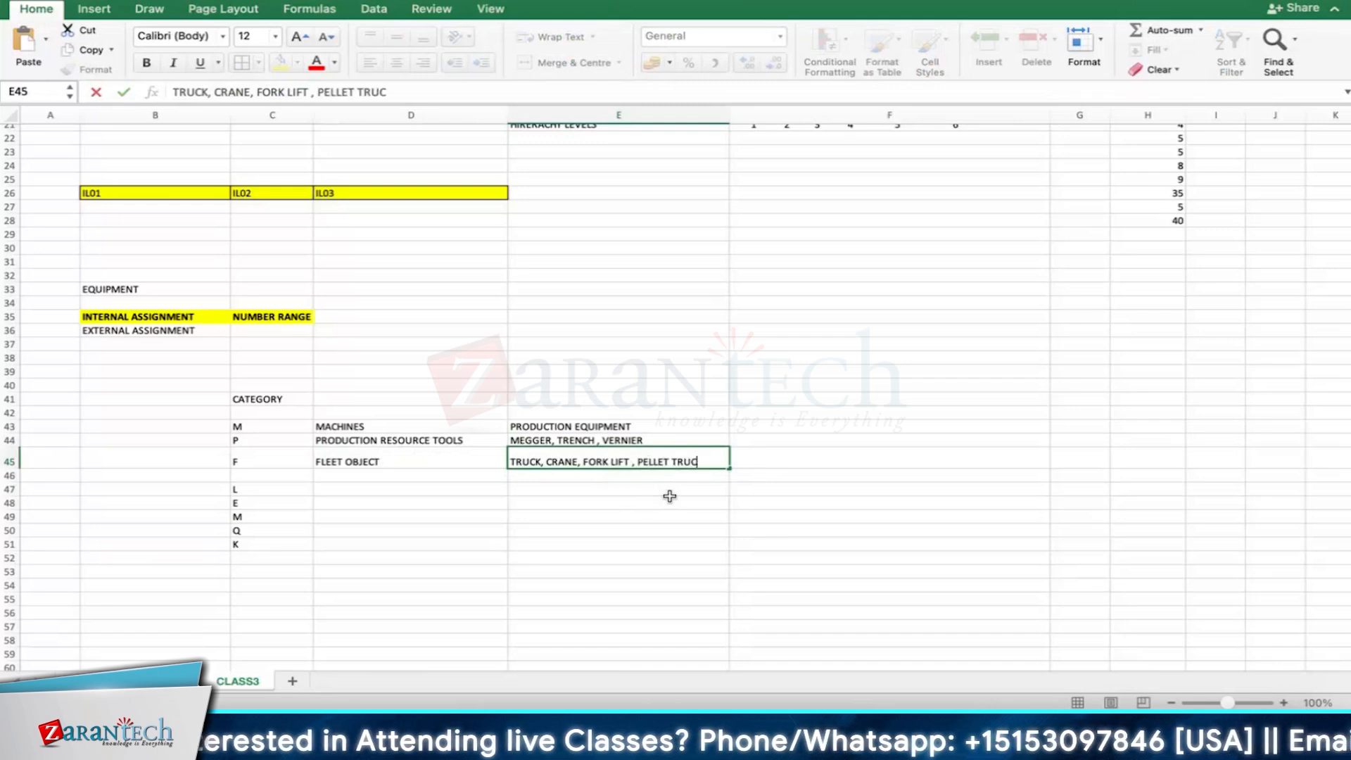
text(K)
key(Return)
Step: Apply all borders to the category table in C43:E45
click(436, 516)
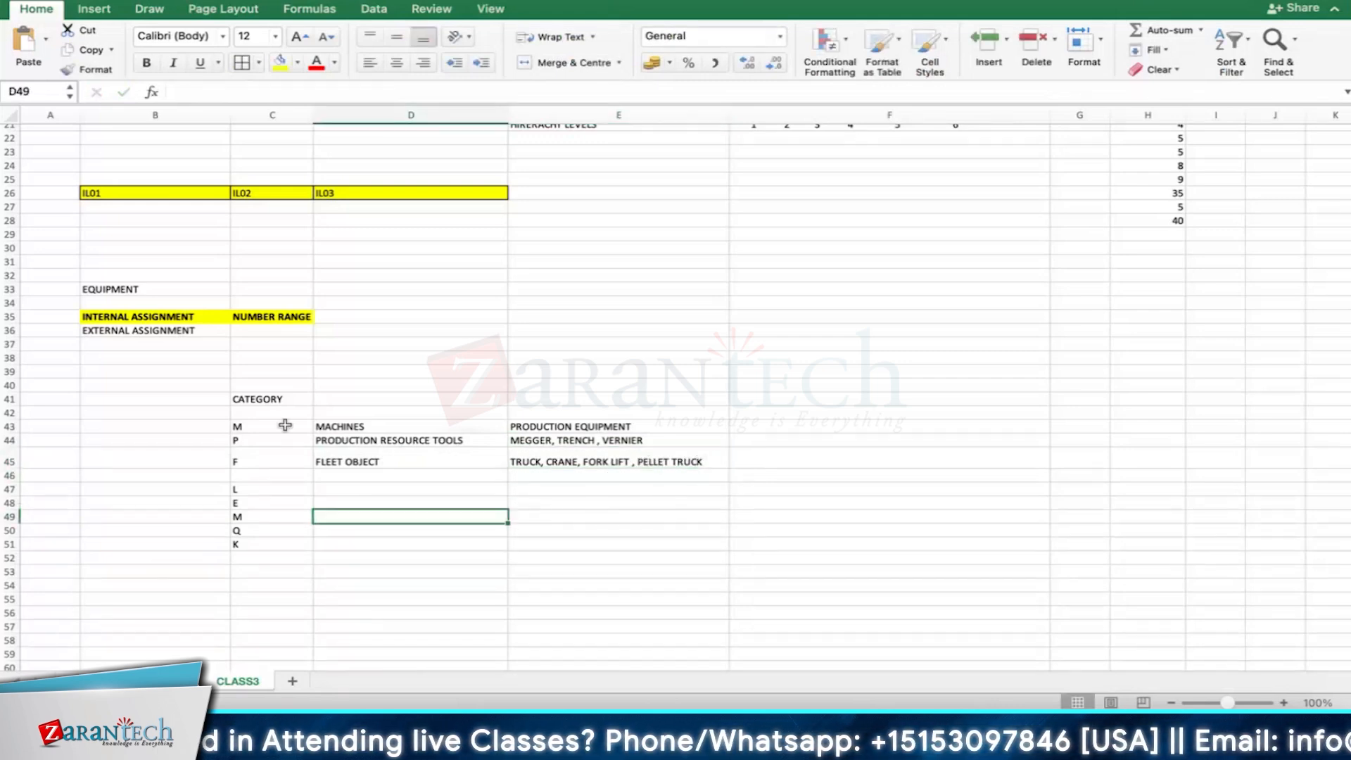
drag(285, 425, 634, 462)
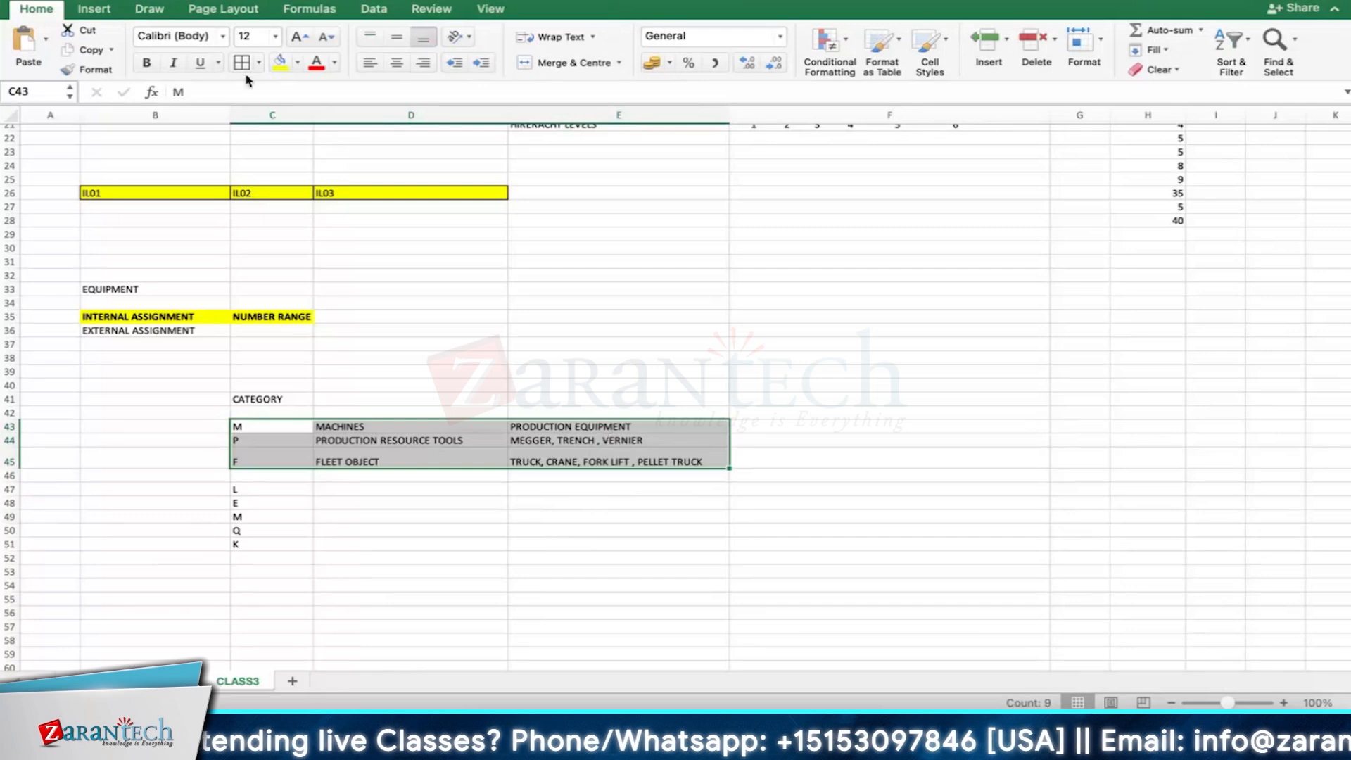
click(816, 489)
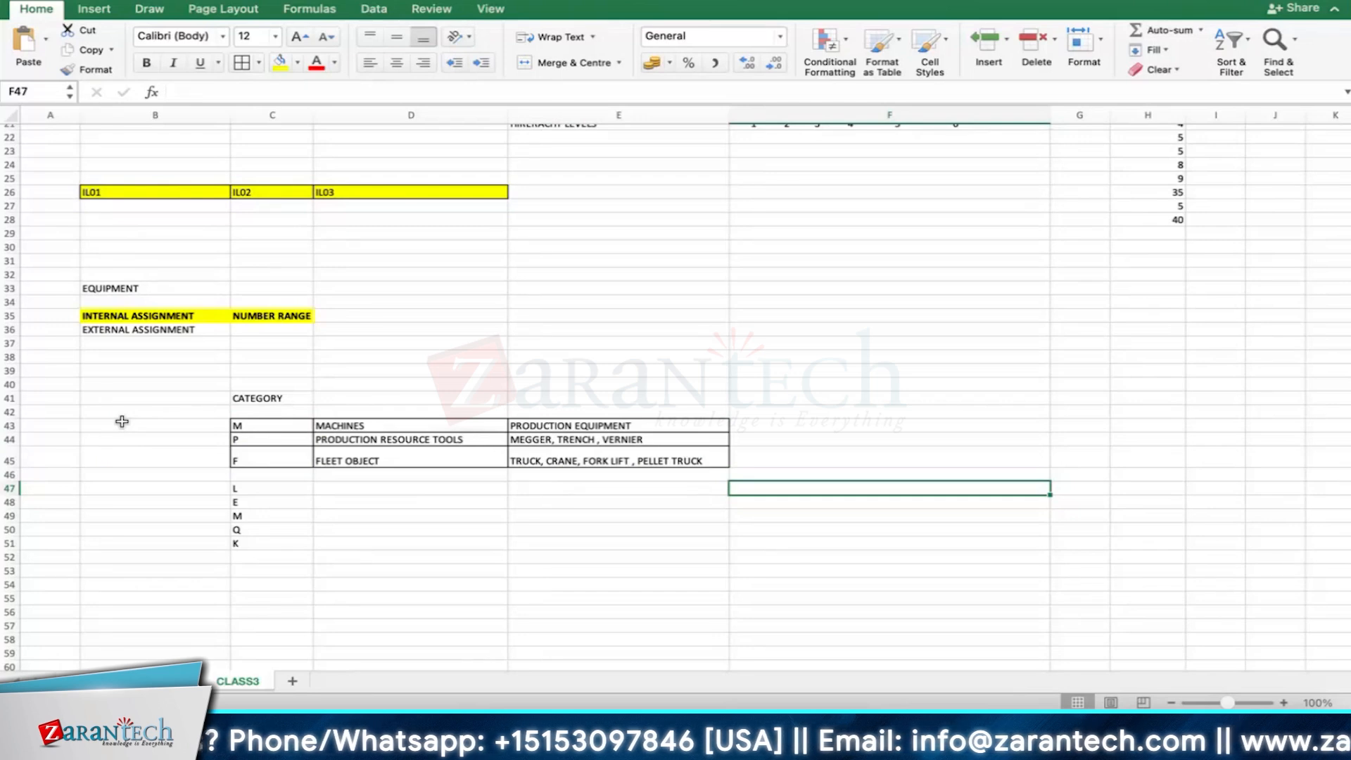
Step: Enter the equipment transaction codes IE01, IE02 and IE03 across cells E38 to G38
click(633, 356)
text(IE01)
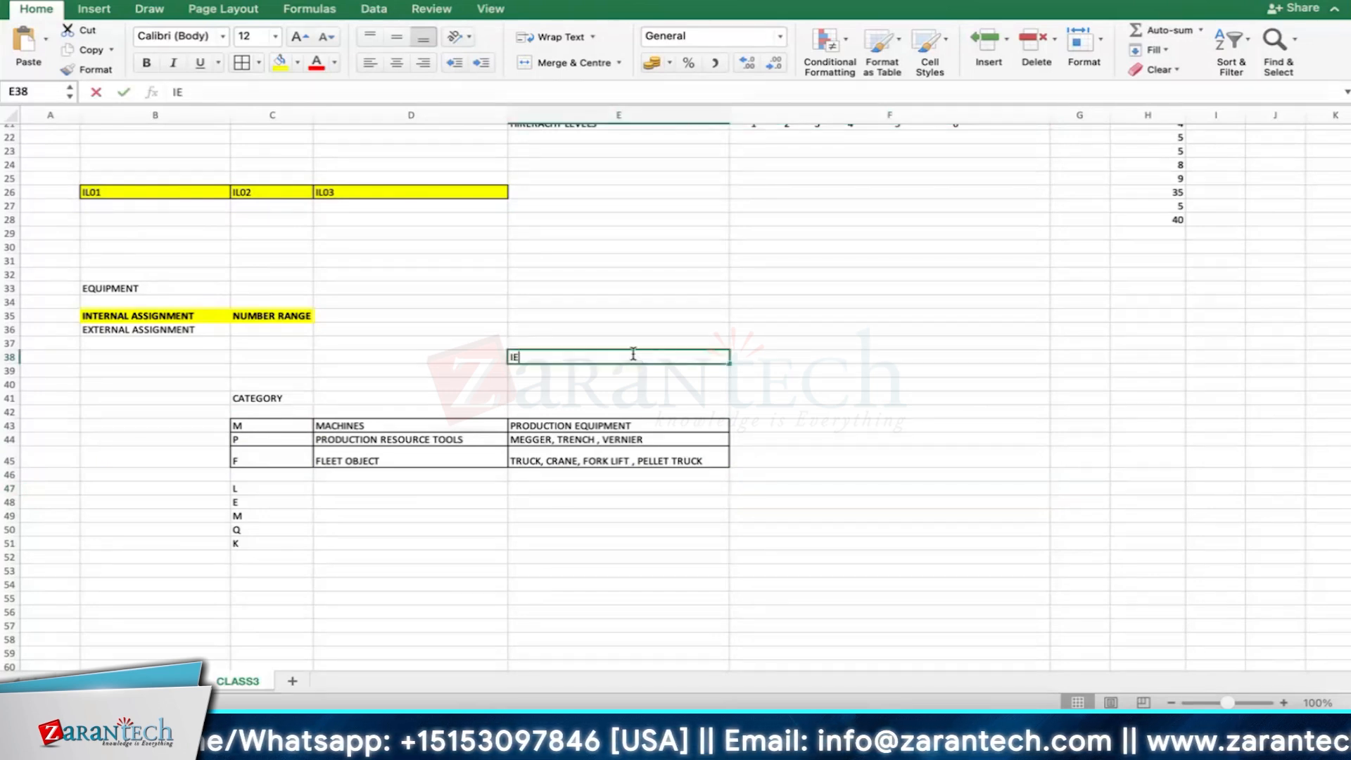
key(Return)
click(634, 357)
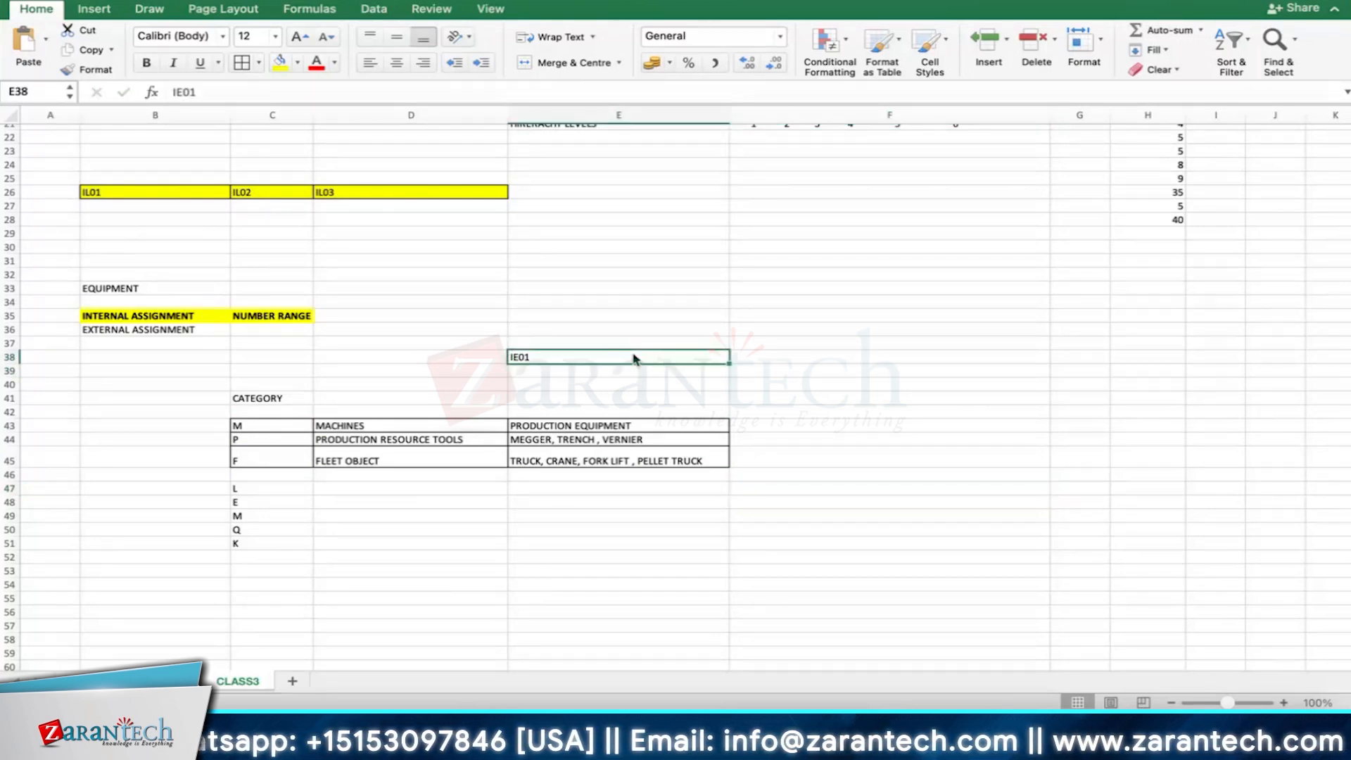
key(Tab)
text(IE0)
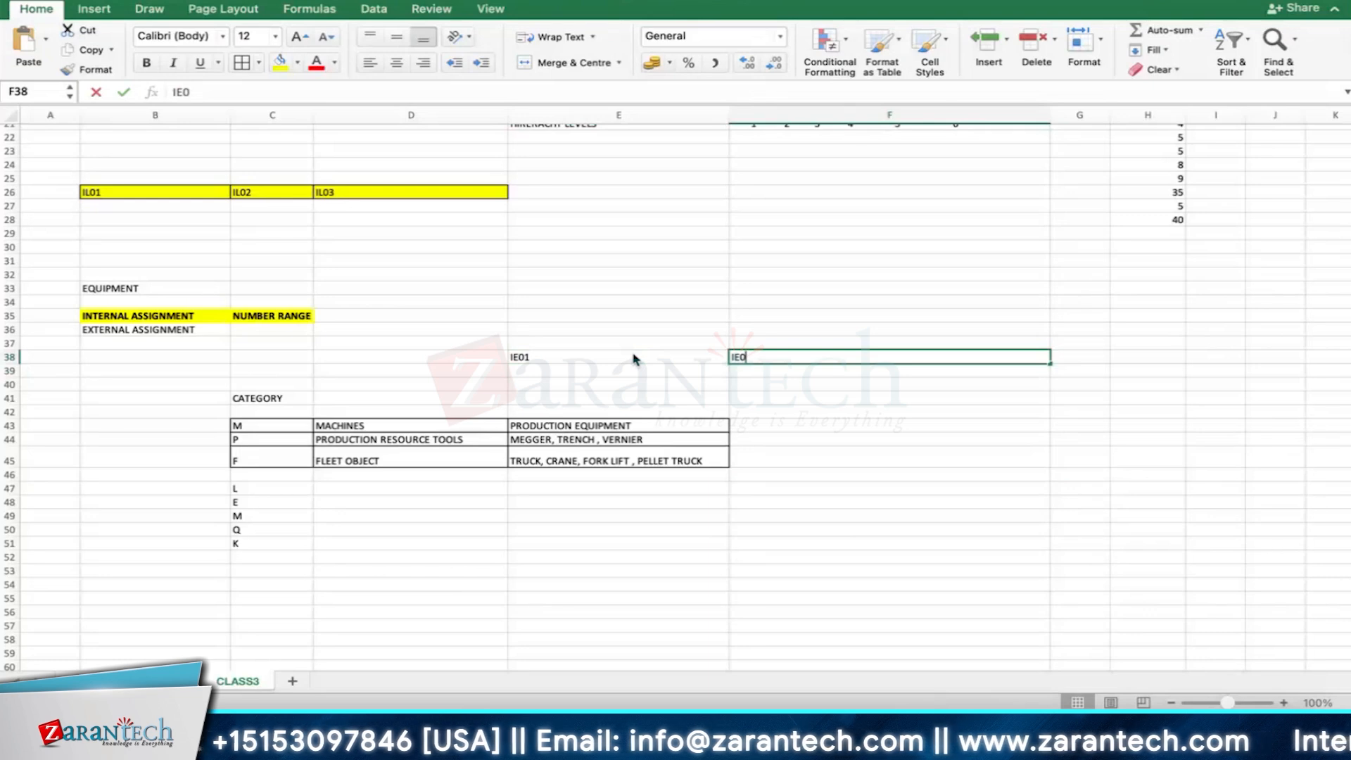
text(2)
key(Tab)
text(IE)
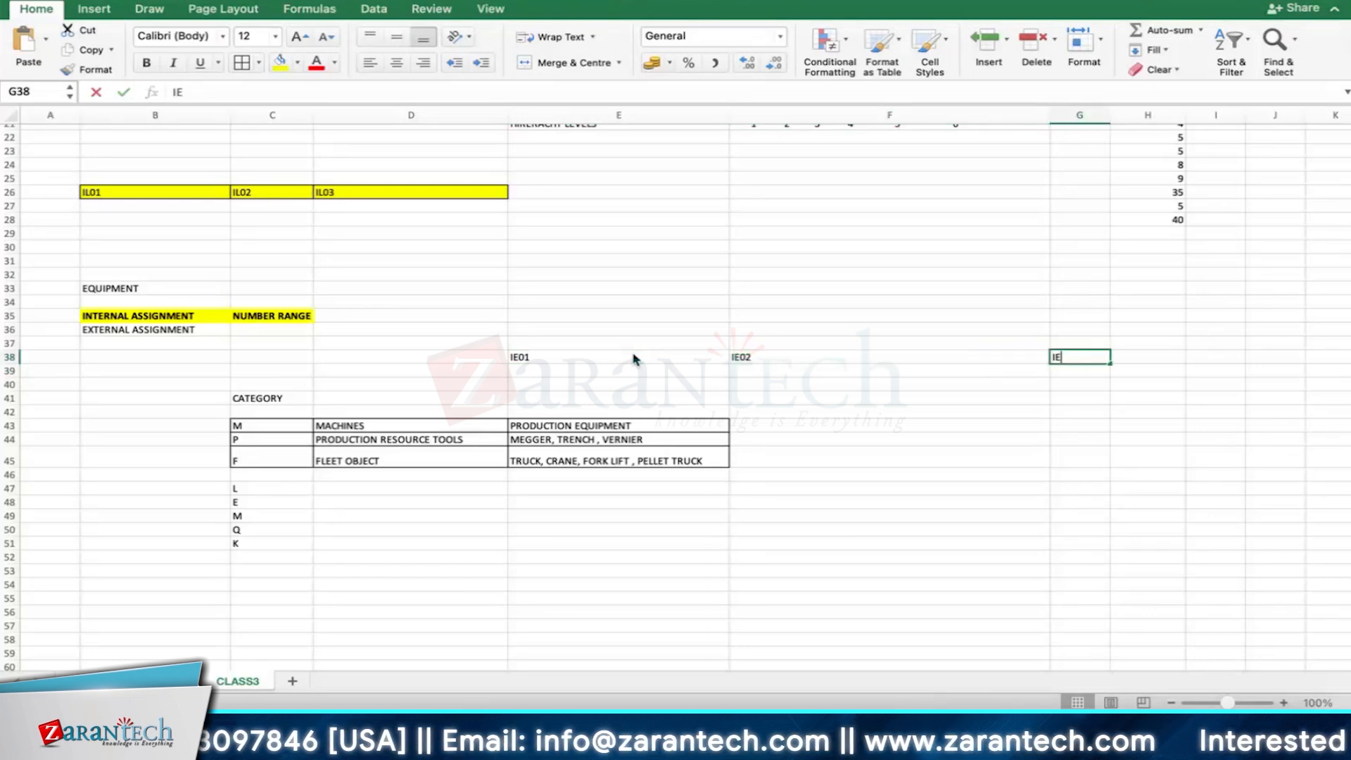
text(03)
key(Return)
Step: Label the transaction code row with category M in D38, and select category P in C44
click(460, 355)
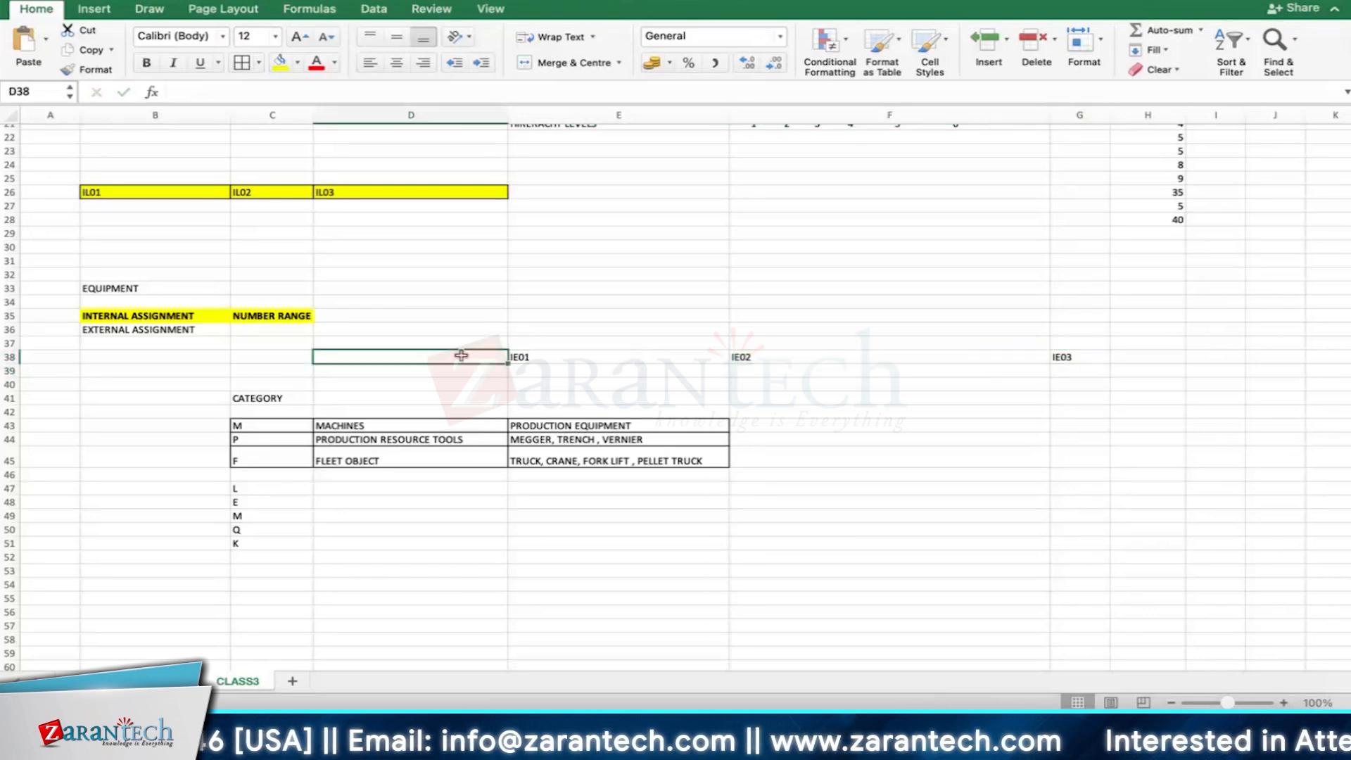
text(M)
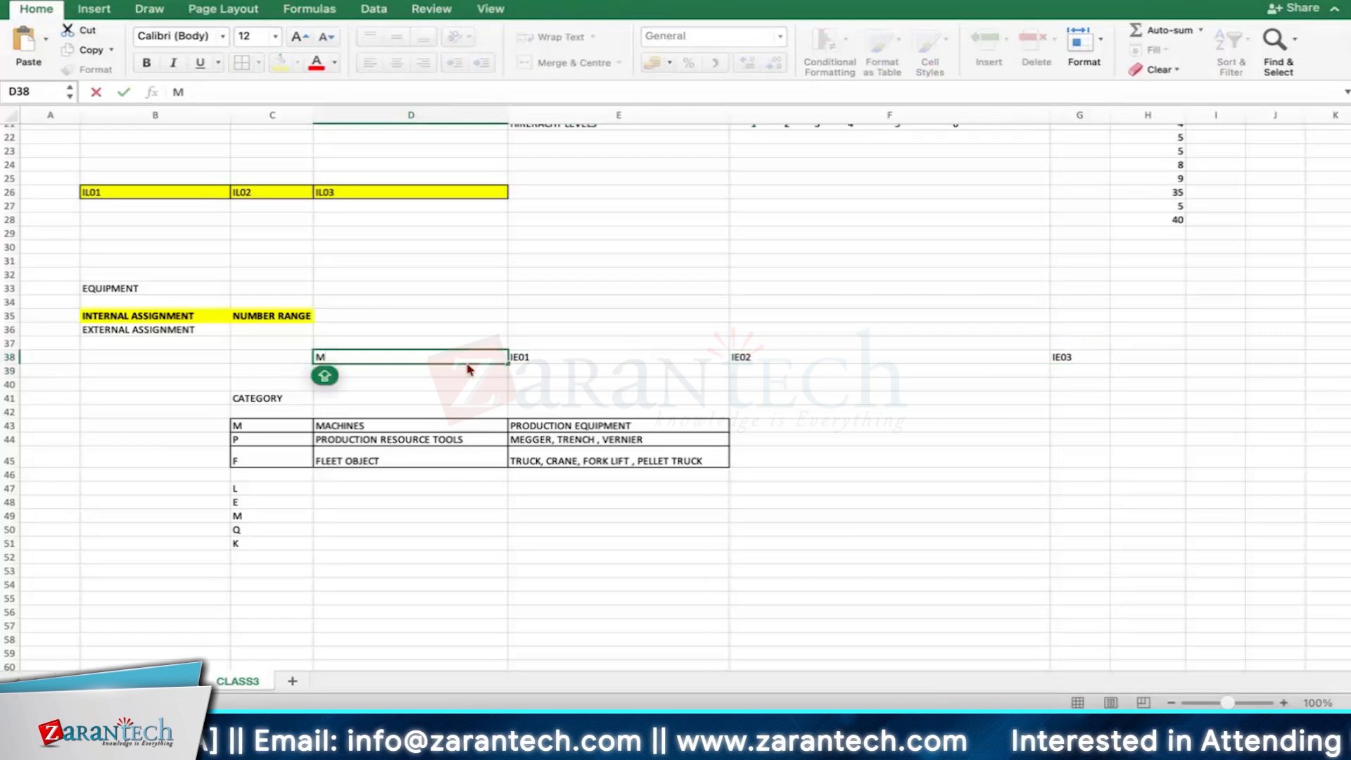
key(Return)
click(259, 439)
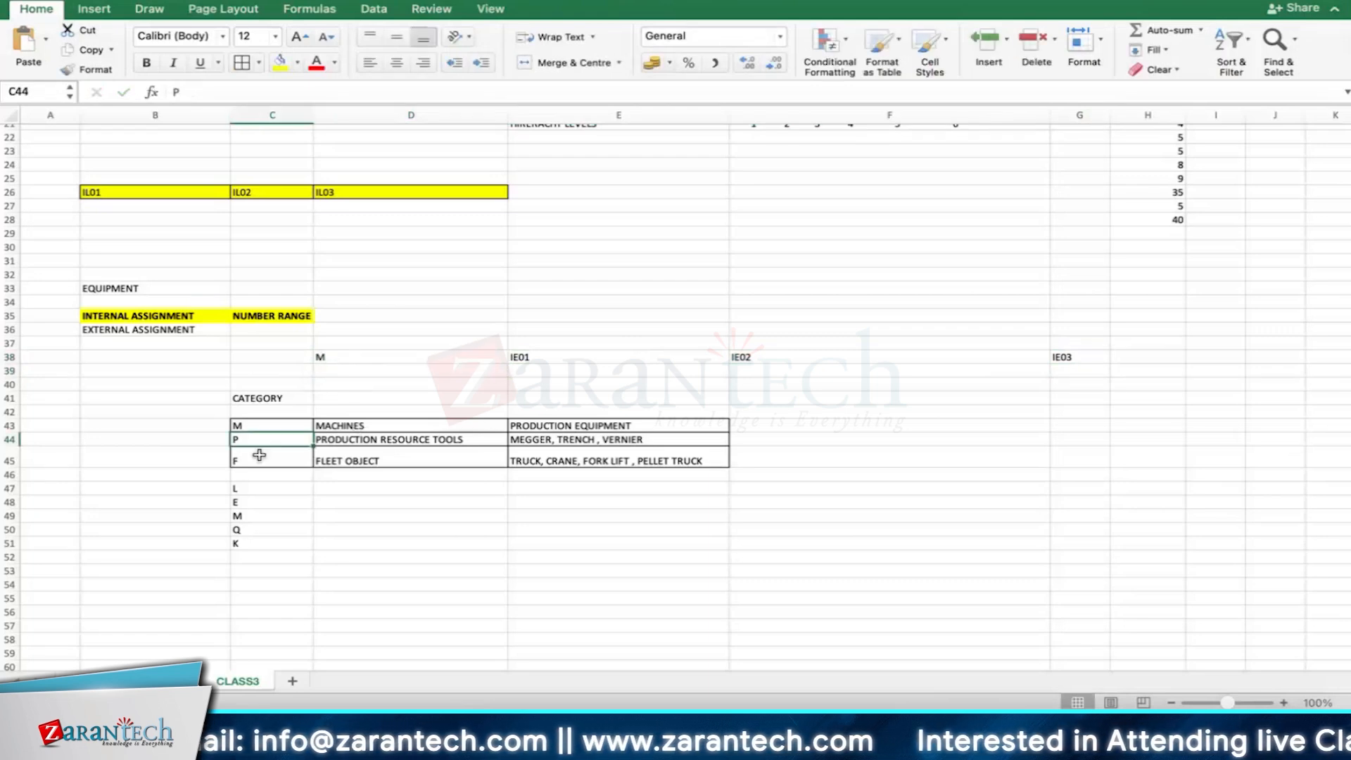
Step: Add category P with transaction code IE25 in D39 and E39, below the M row
click(258, 455)
click(359, 369)
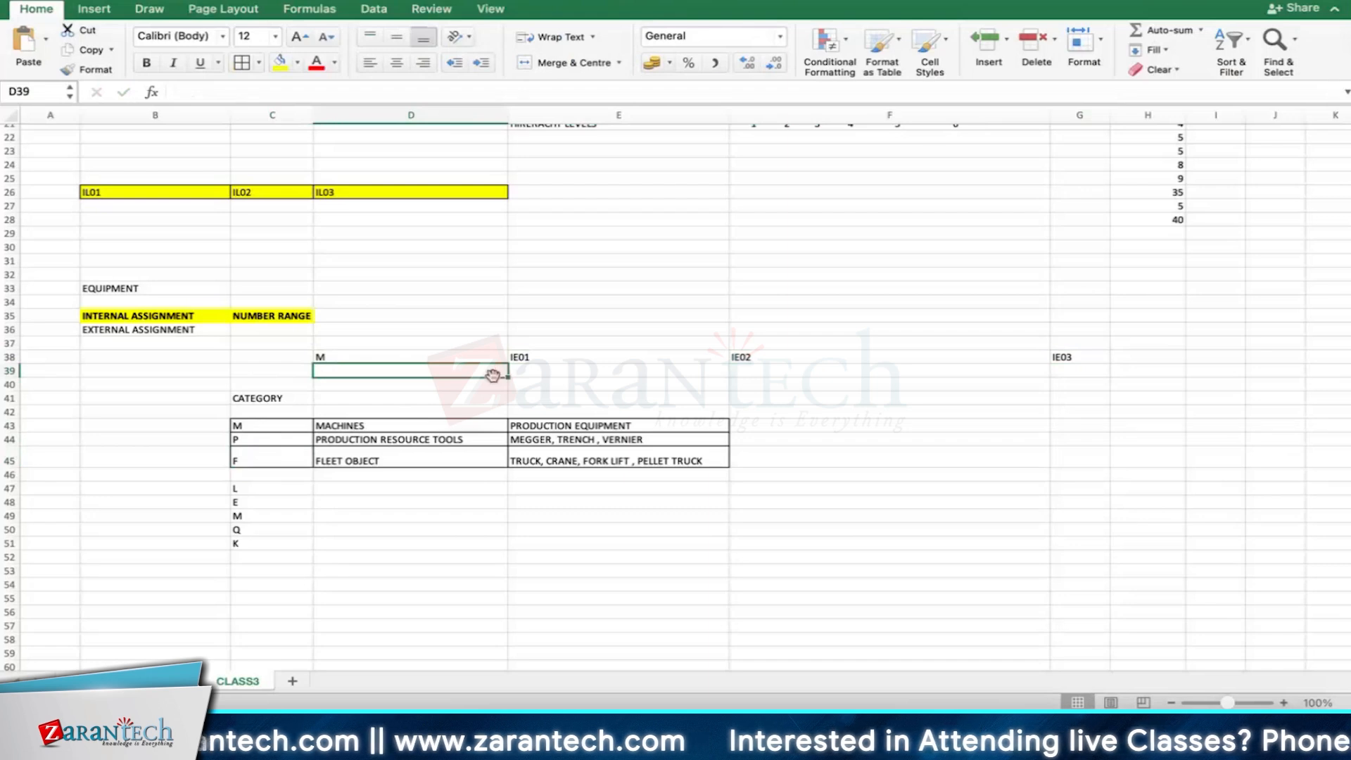
text(P)
key(Tab)
text(IE25)
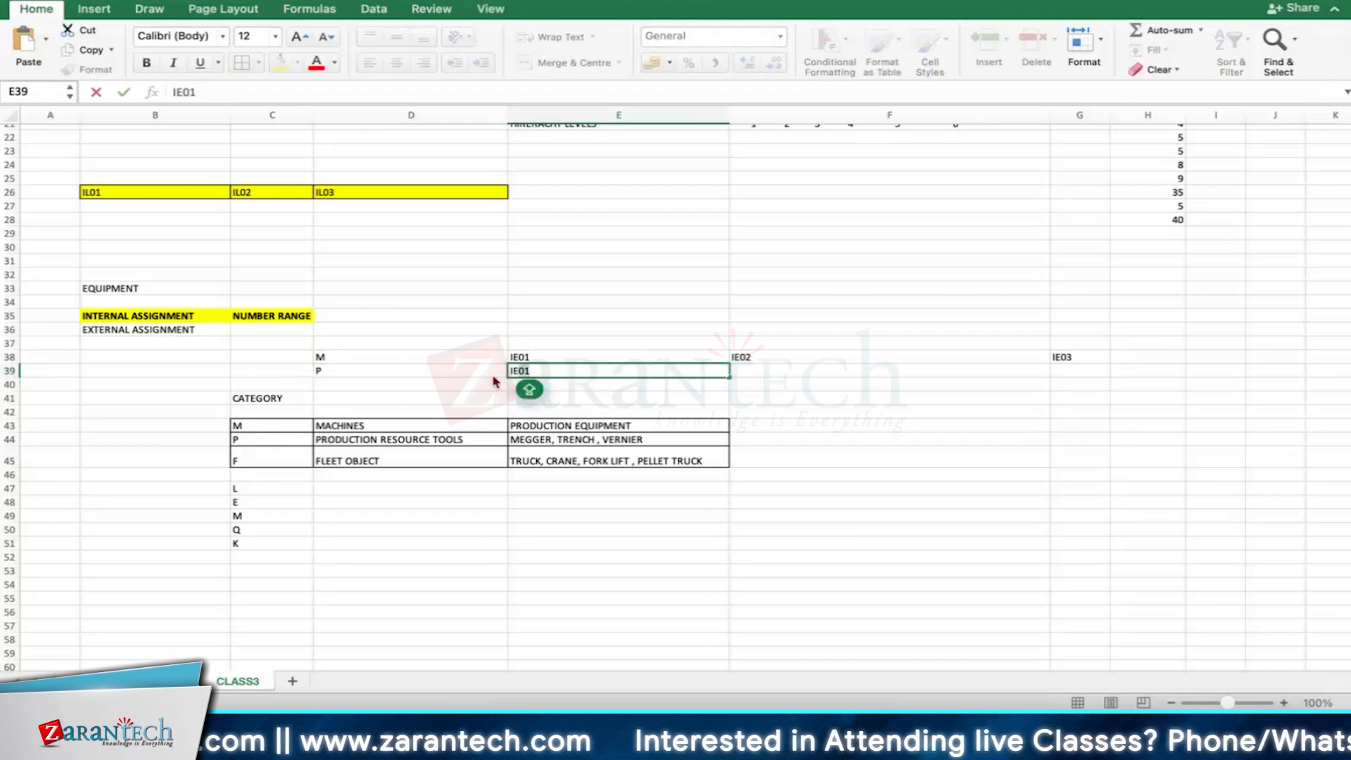
key(Tab)
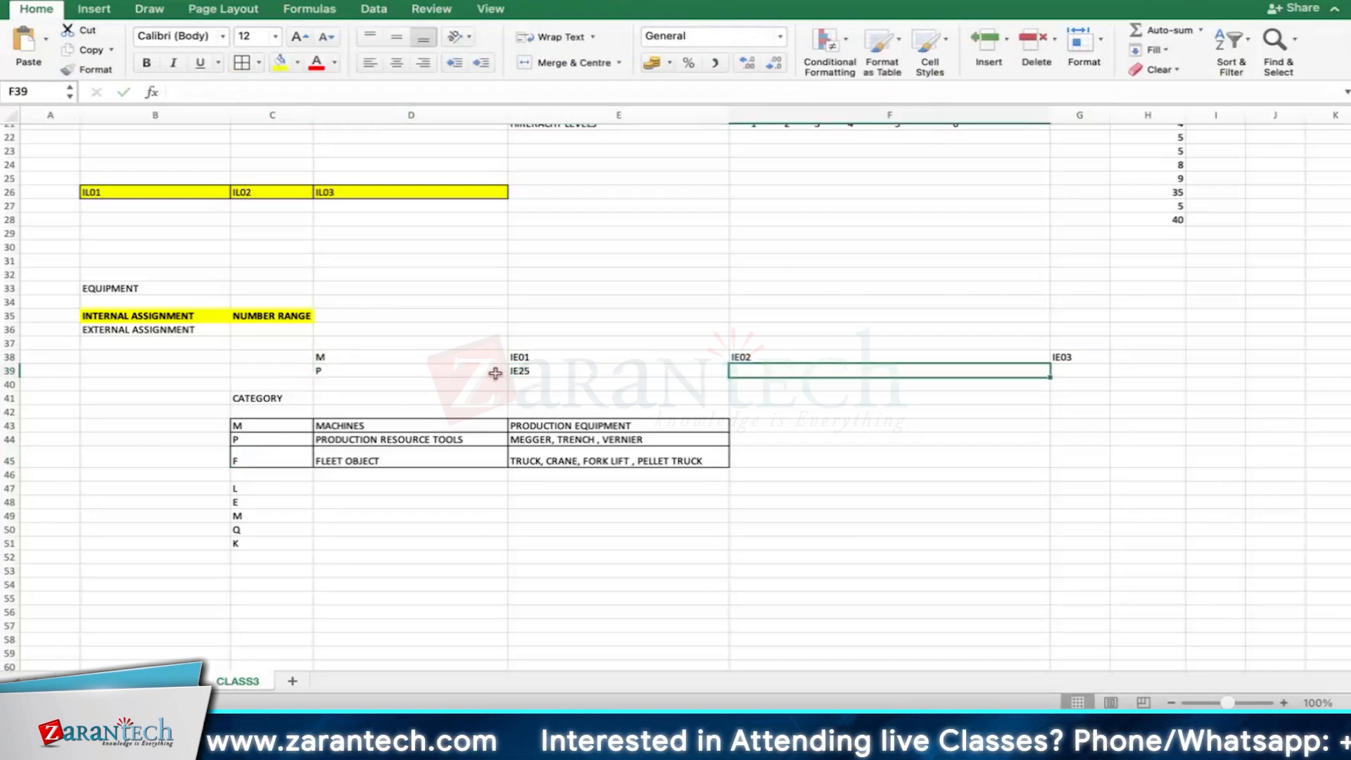
Step: Copy the IE02 and IE03 codes from the M row into F39:G39 of the P row
drag(781, 356, 1086, 359)
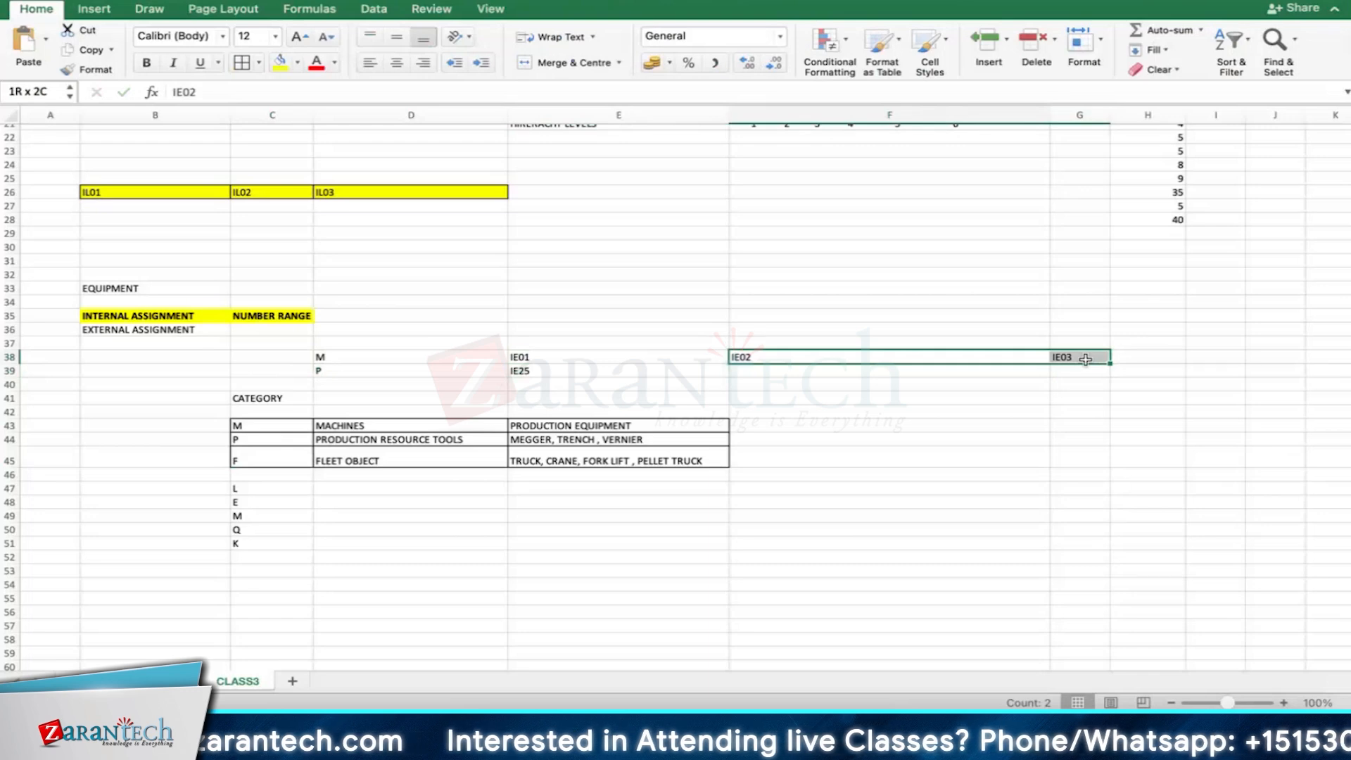
key(ctrl+c)
click(811, 371)
key(ctrl+v)
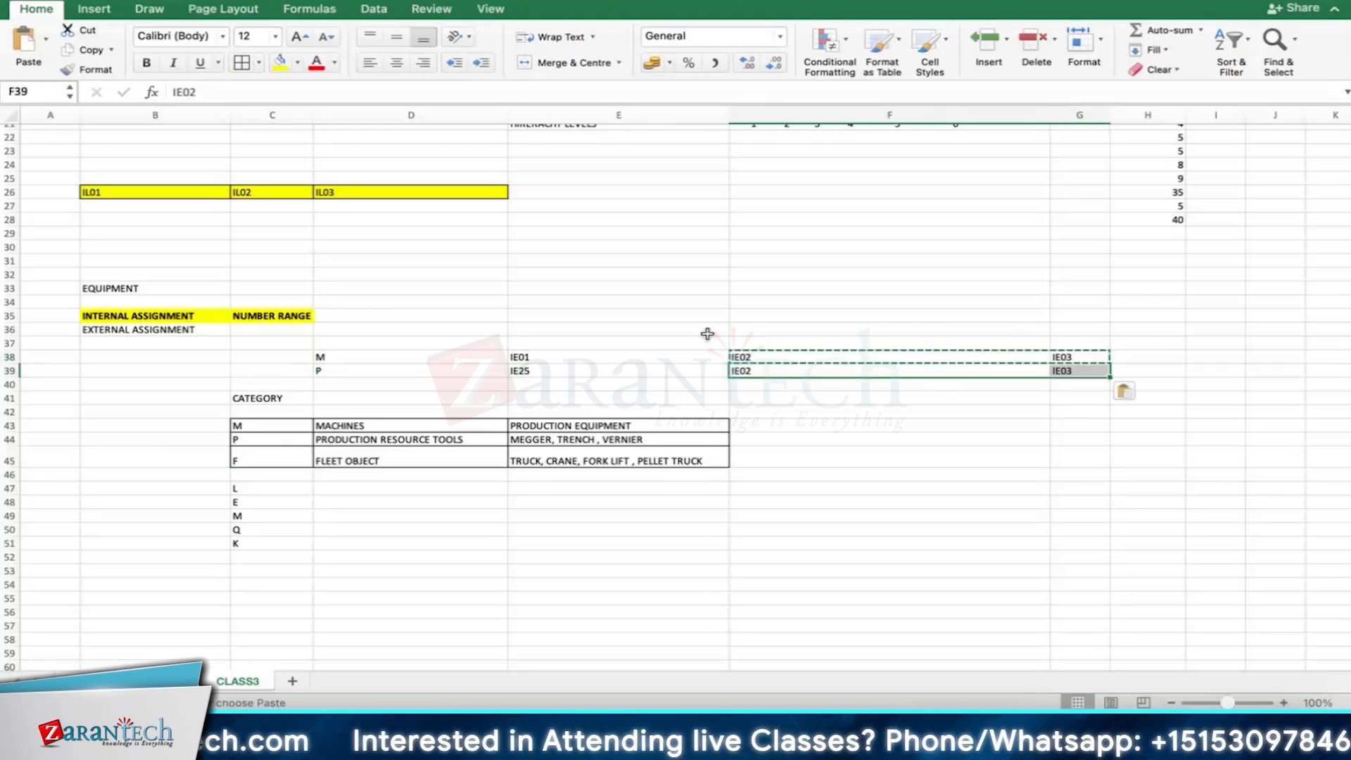
Step: Fill row 40 from column D with category F and the codes IE31, IE02 and IE03
click(353, 382)
text(F)
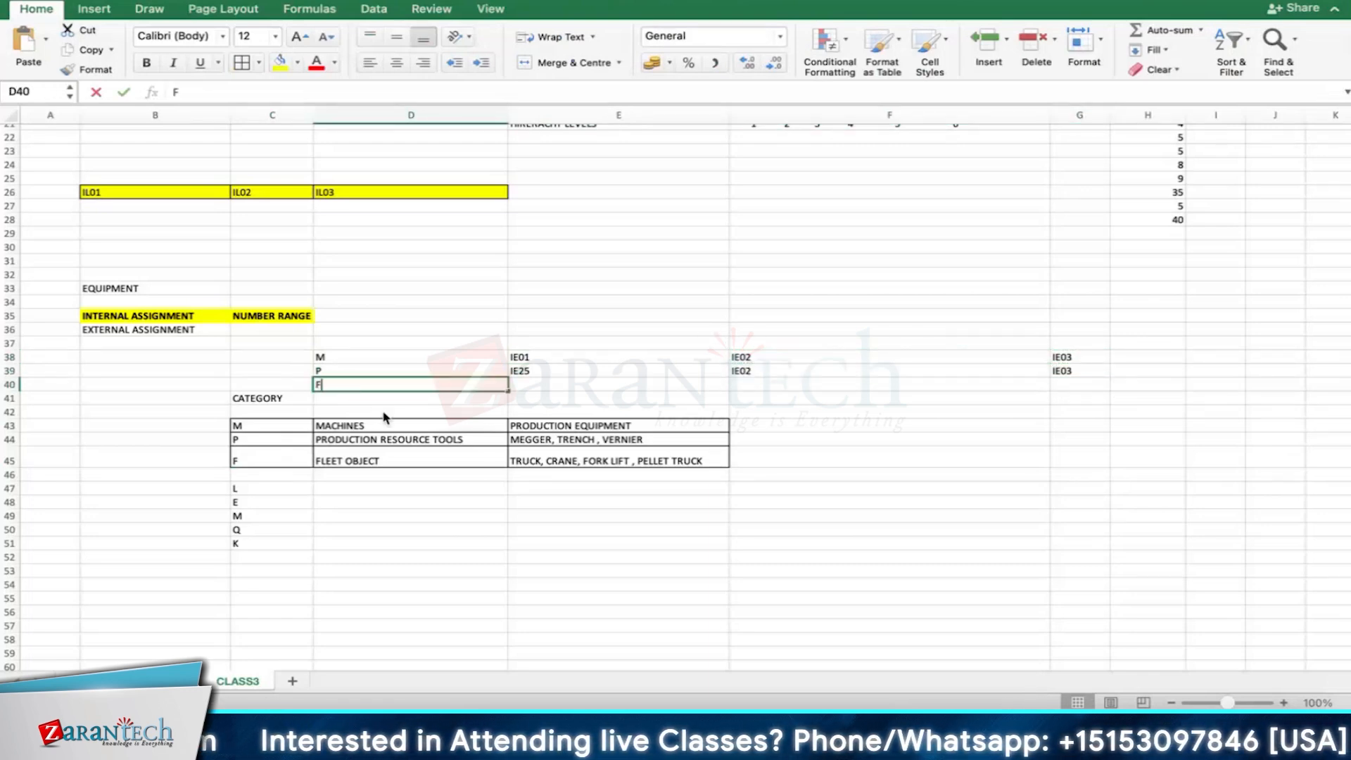
key(Tab)
text(IE31)
key(Tab)
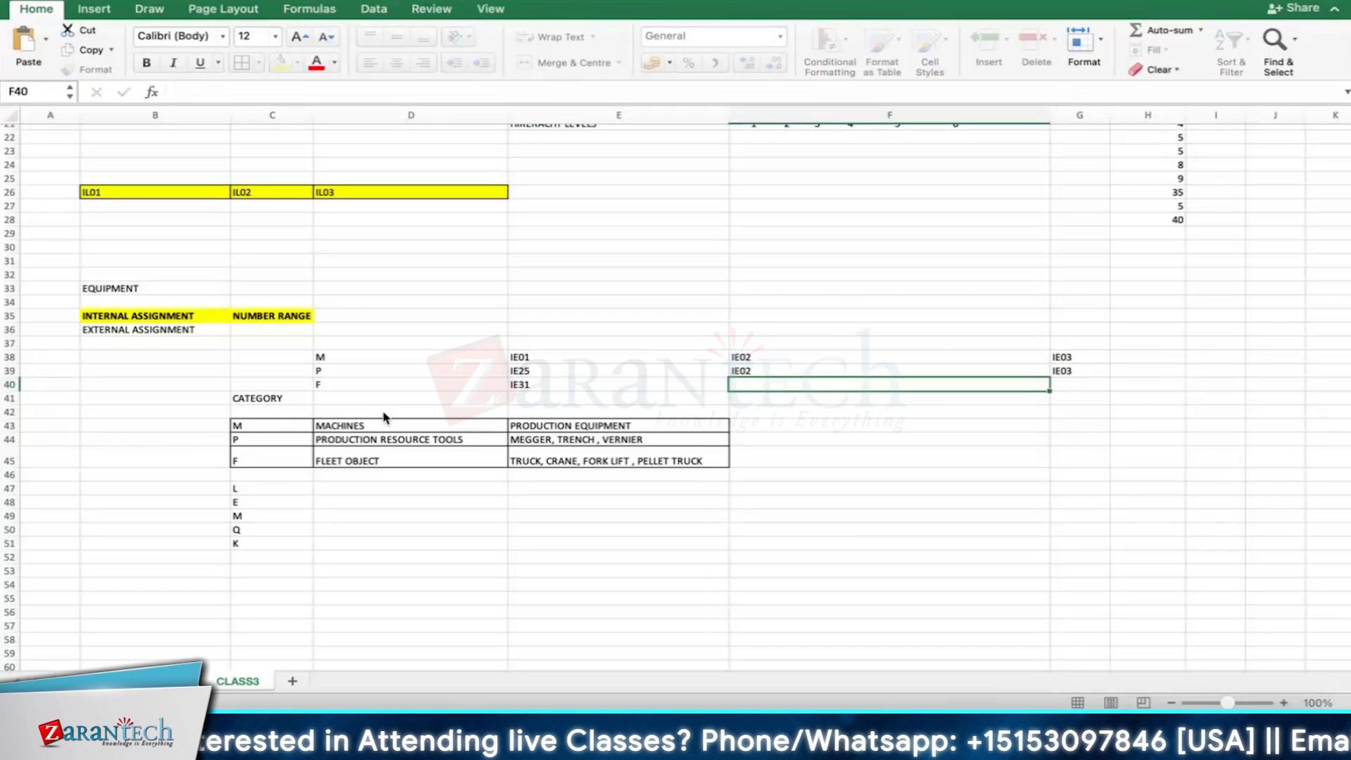
text(IE02)
key(Tab)
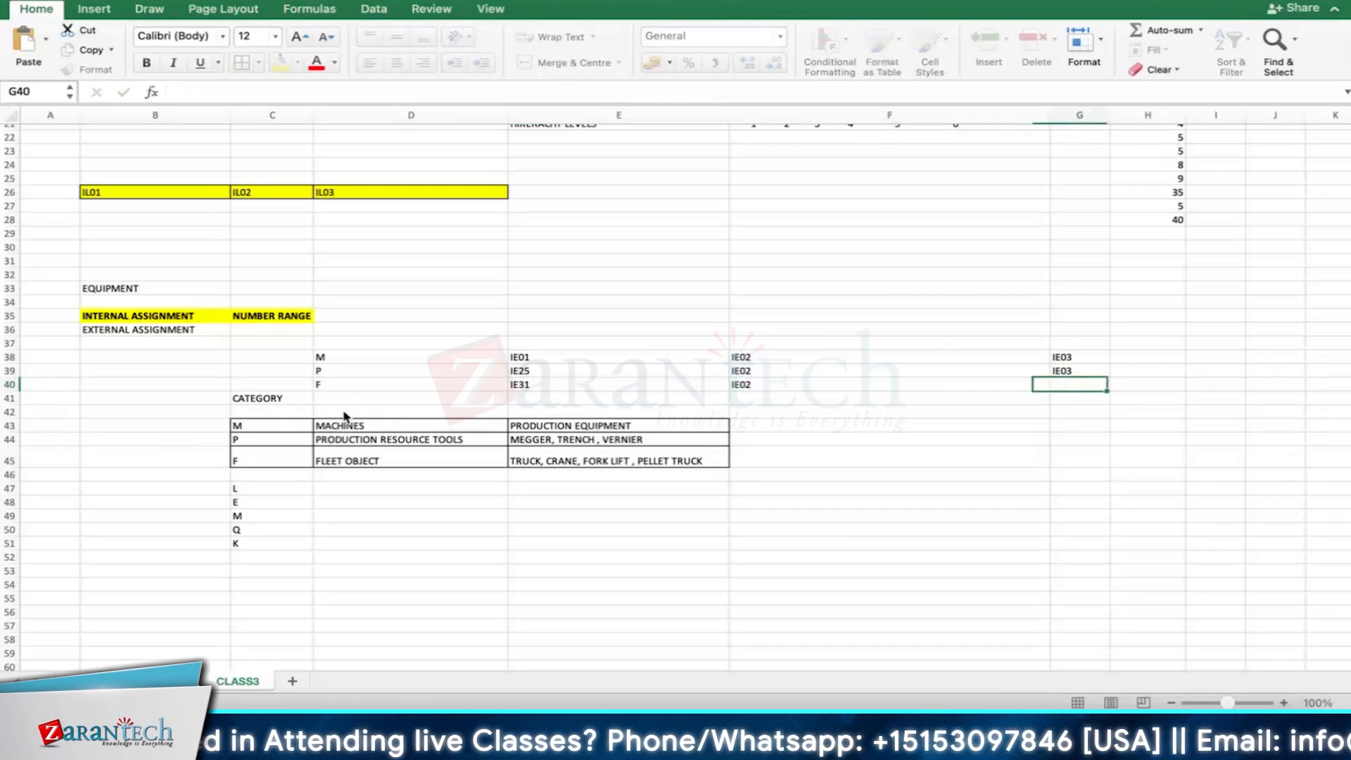
text(IE03)
key(Return)
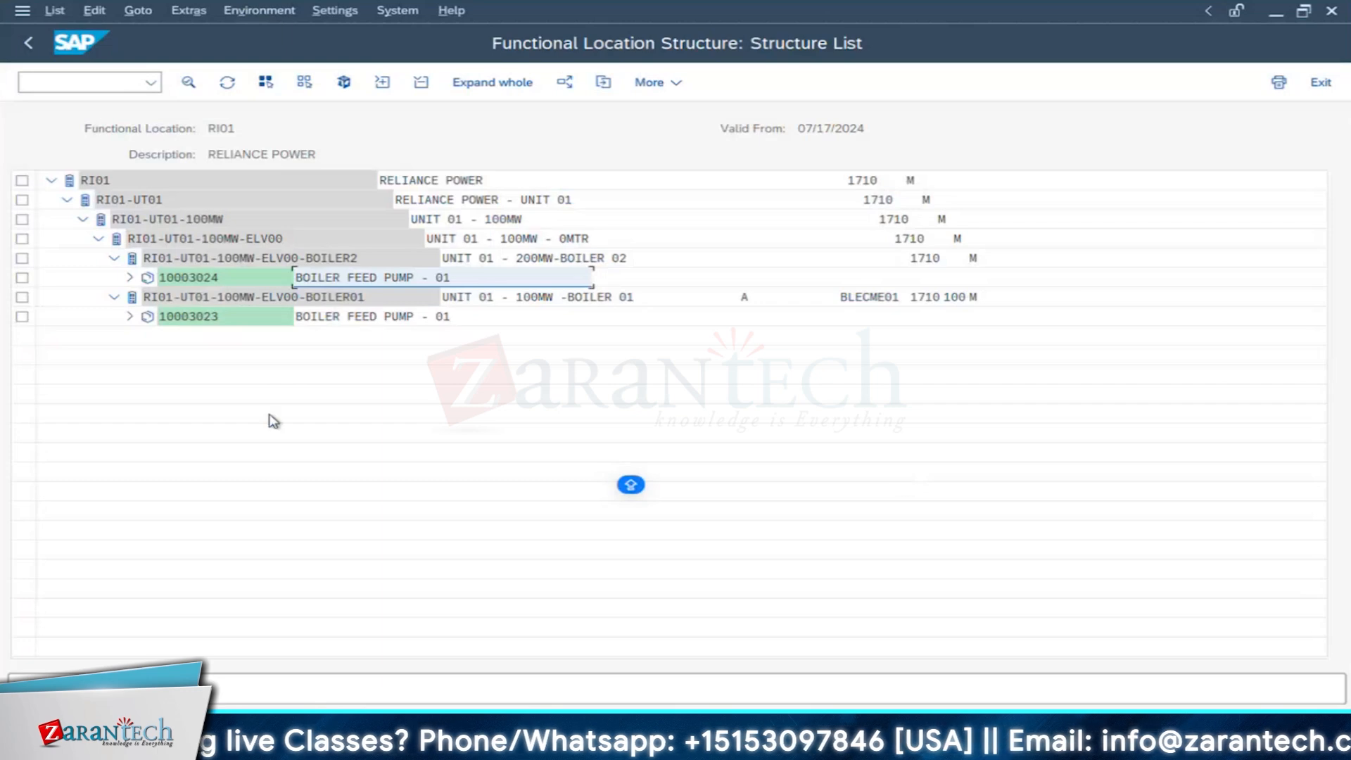
Step: Switch to the SAP session showing the Create Equipment initial screen and go back to SAP Easy Access
click(408, 741)
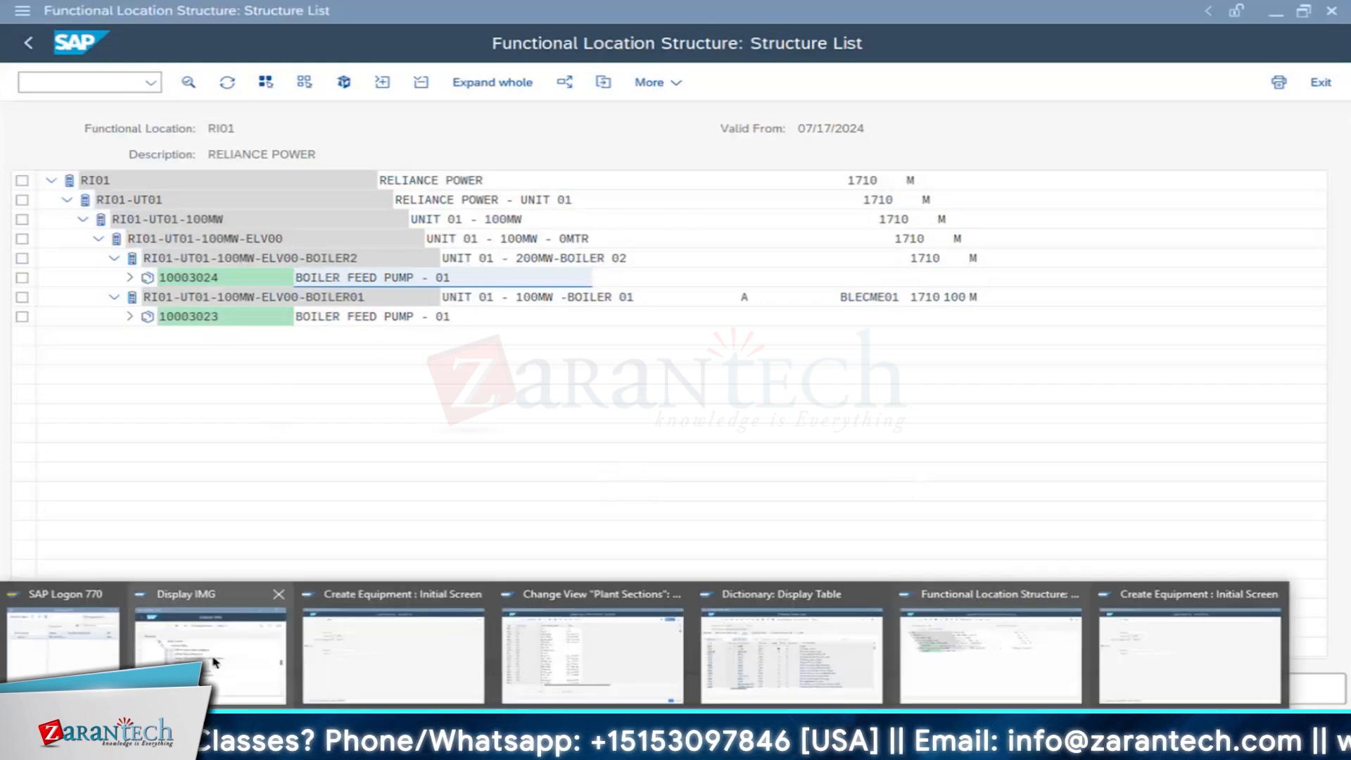
click(216, 662)
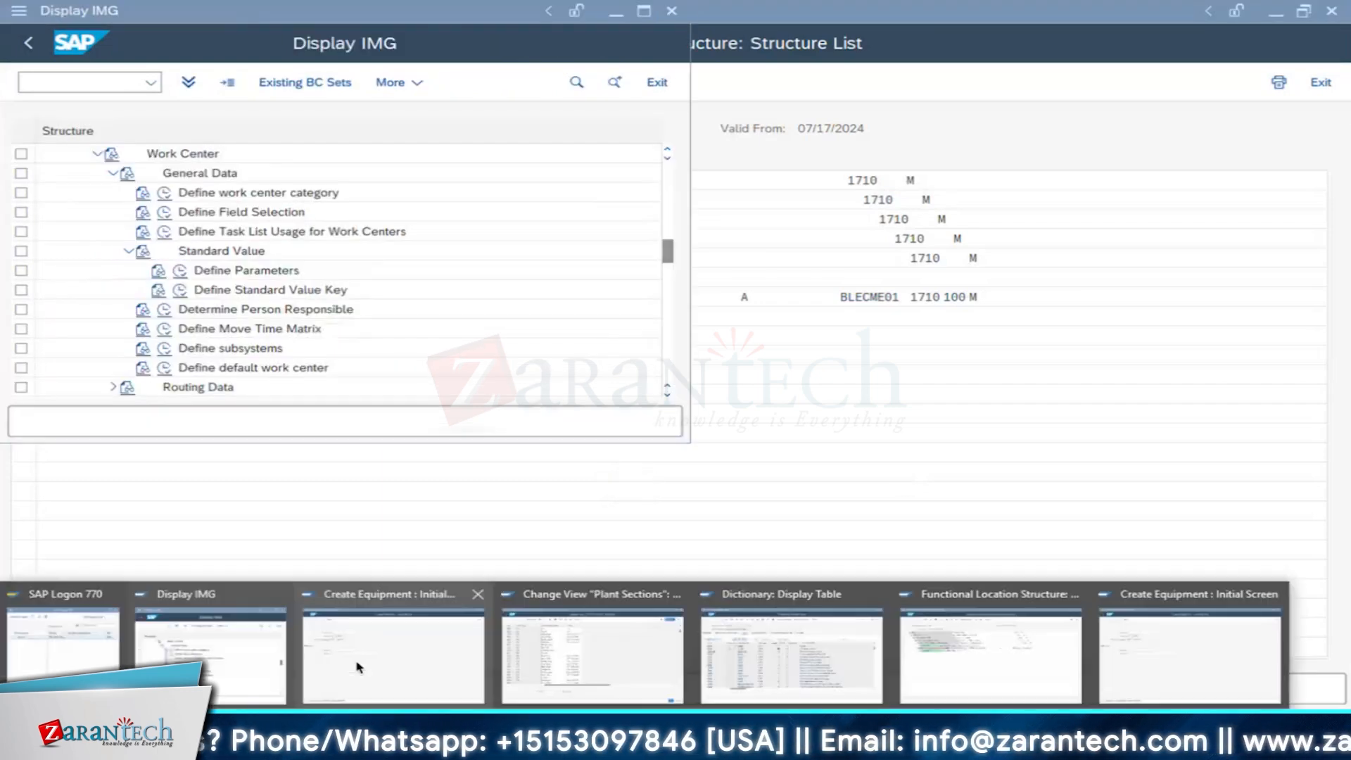
click(358, 667)
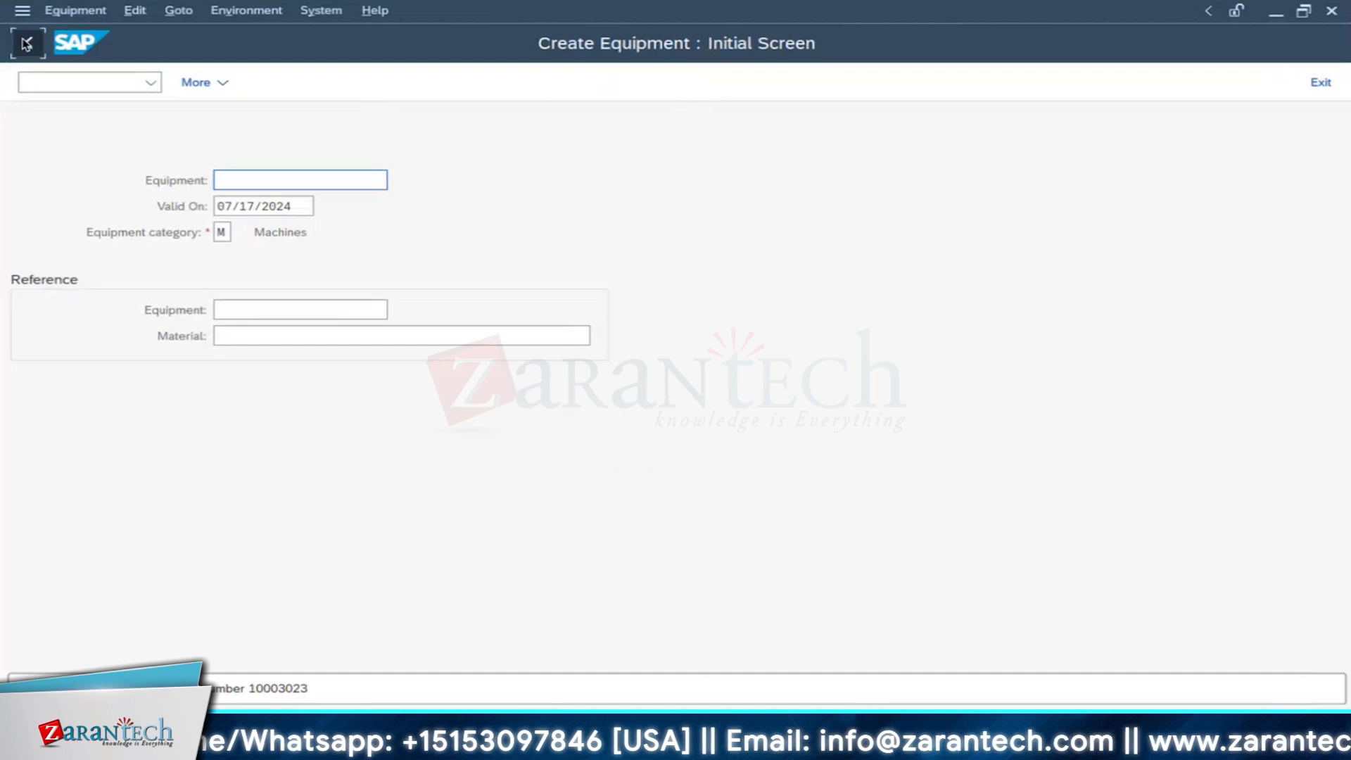
click(26, 44)
Step: Collapse Functional Location, expand Equipment under Management of Technical Objects, and point out IE01, IE02 and IE03
scroll(190, 410, down, 1)
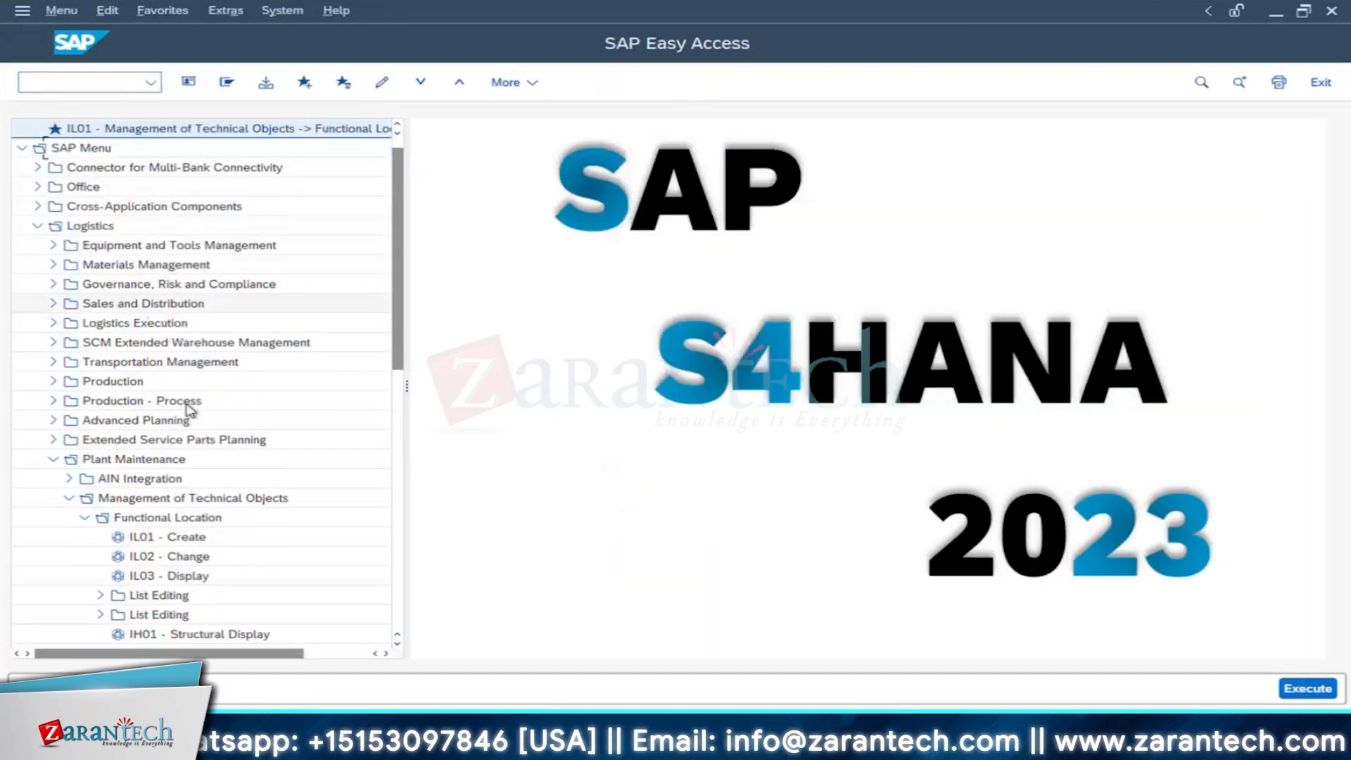
scroll(190, 410, down, 5)
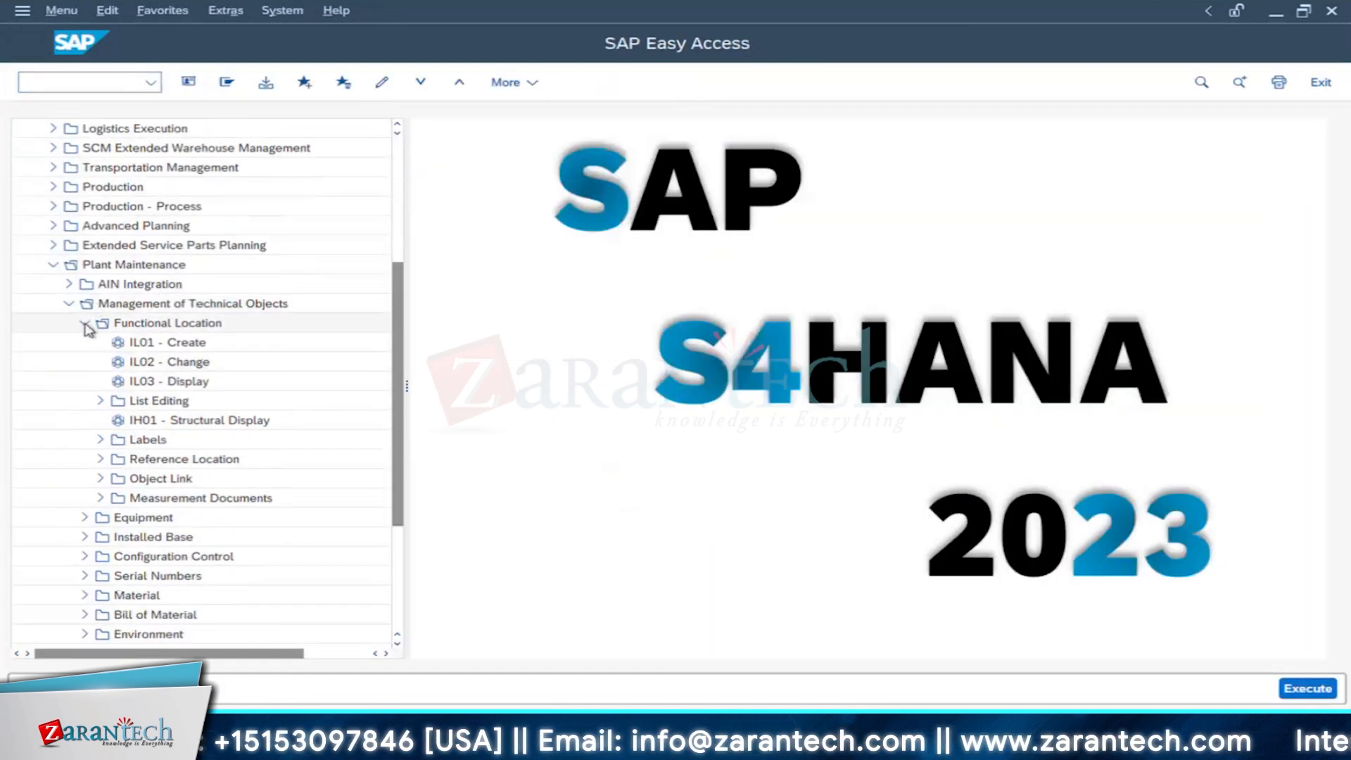
click(85, 324)
click(85, 343)
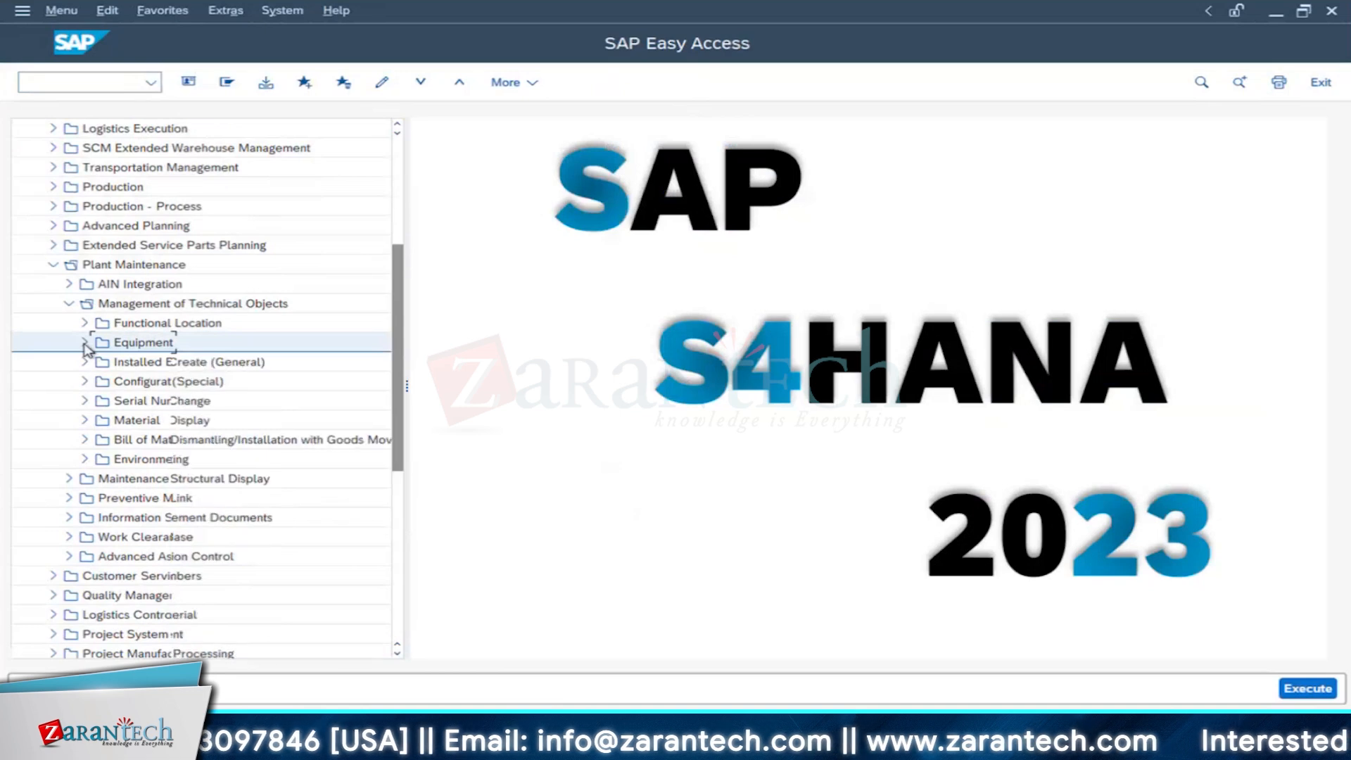
click(179, 364)
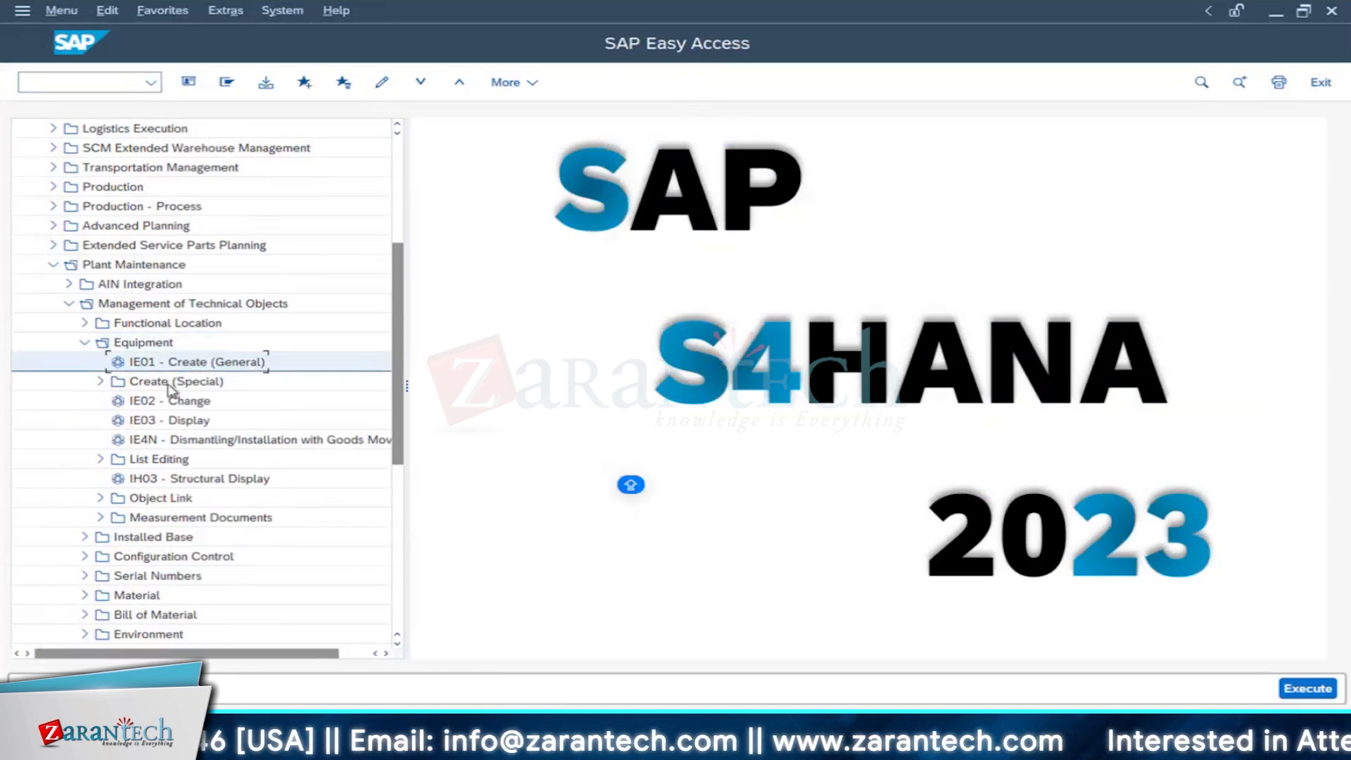
click(178, 402)
click(180, 422)
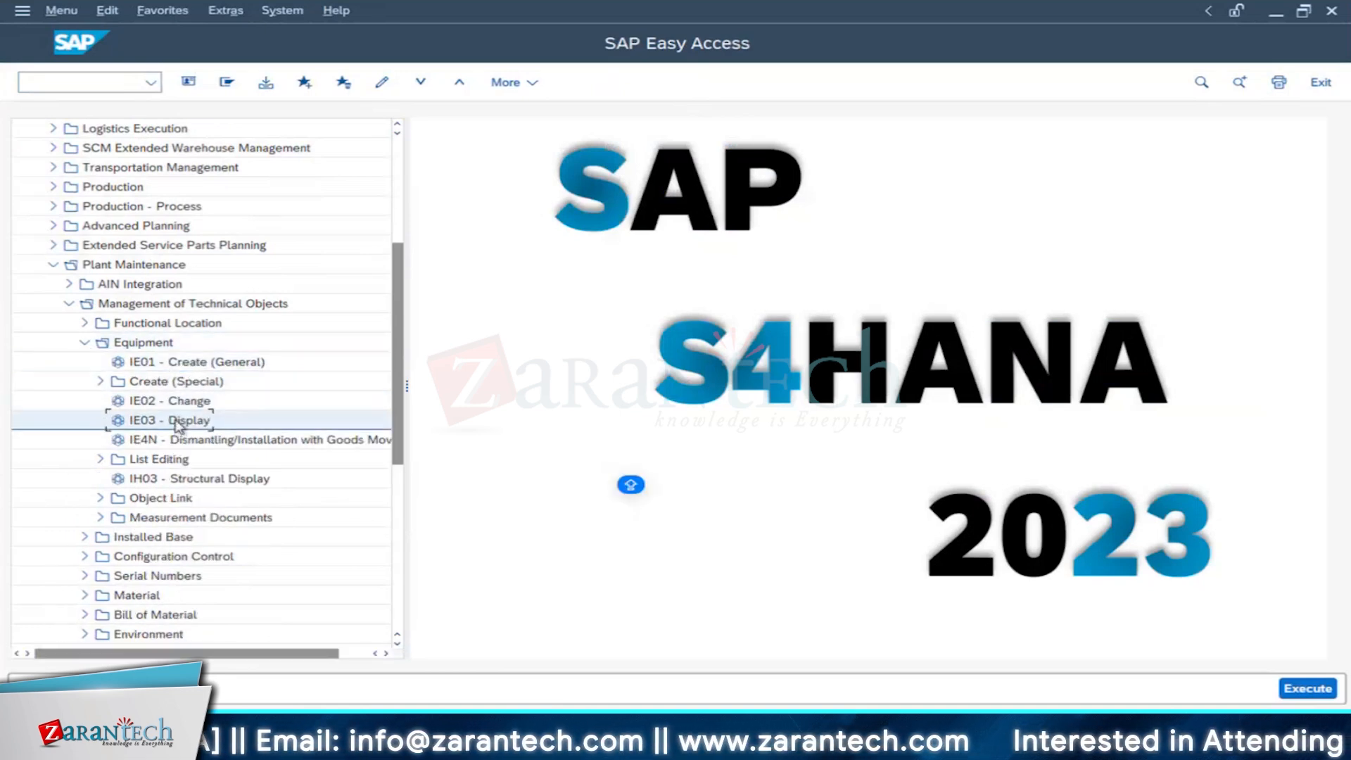
click(169, 401)
click(141, 381)
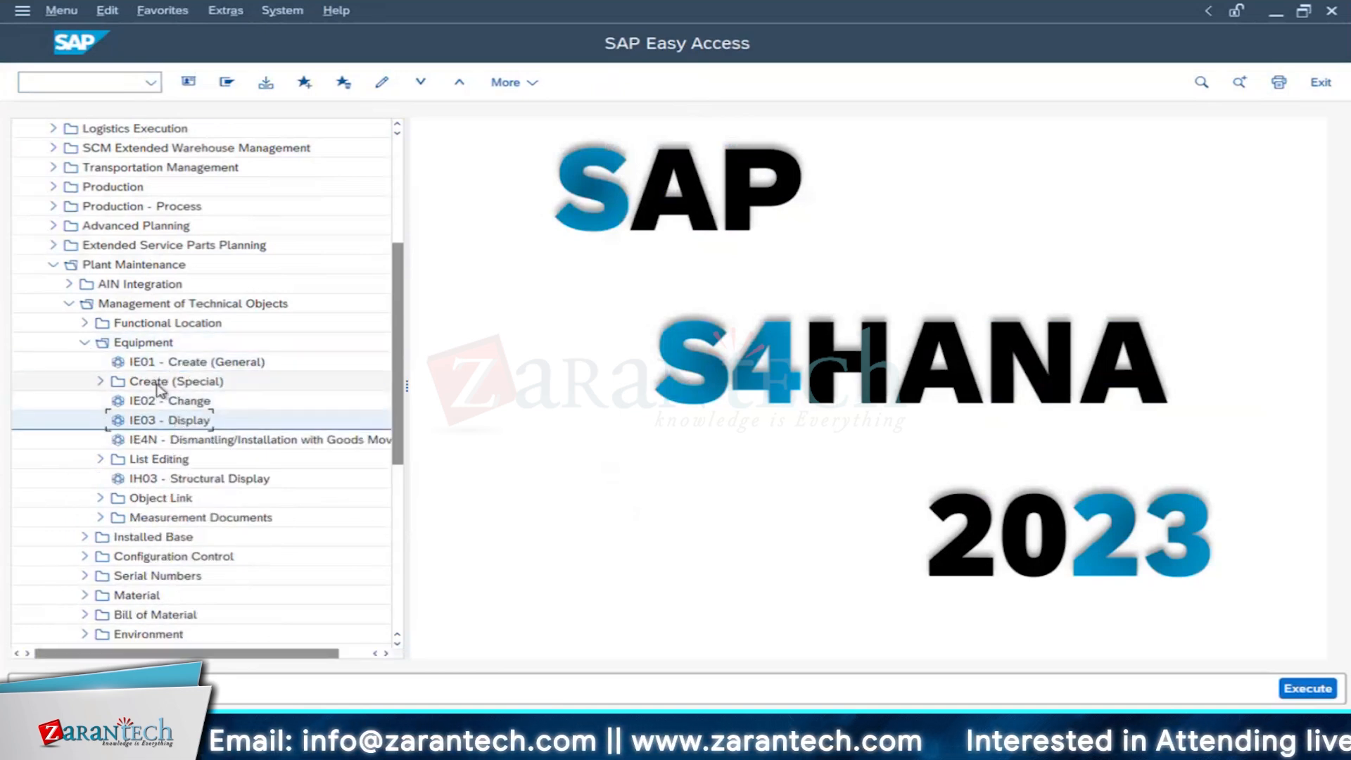
Step: Expand Create (Special) under Equipment and point out the IE25, IE31 and IE01 transactions
click(100, 383)
click(211, 401)
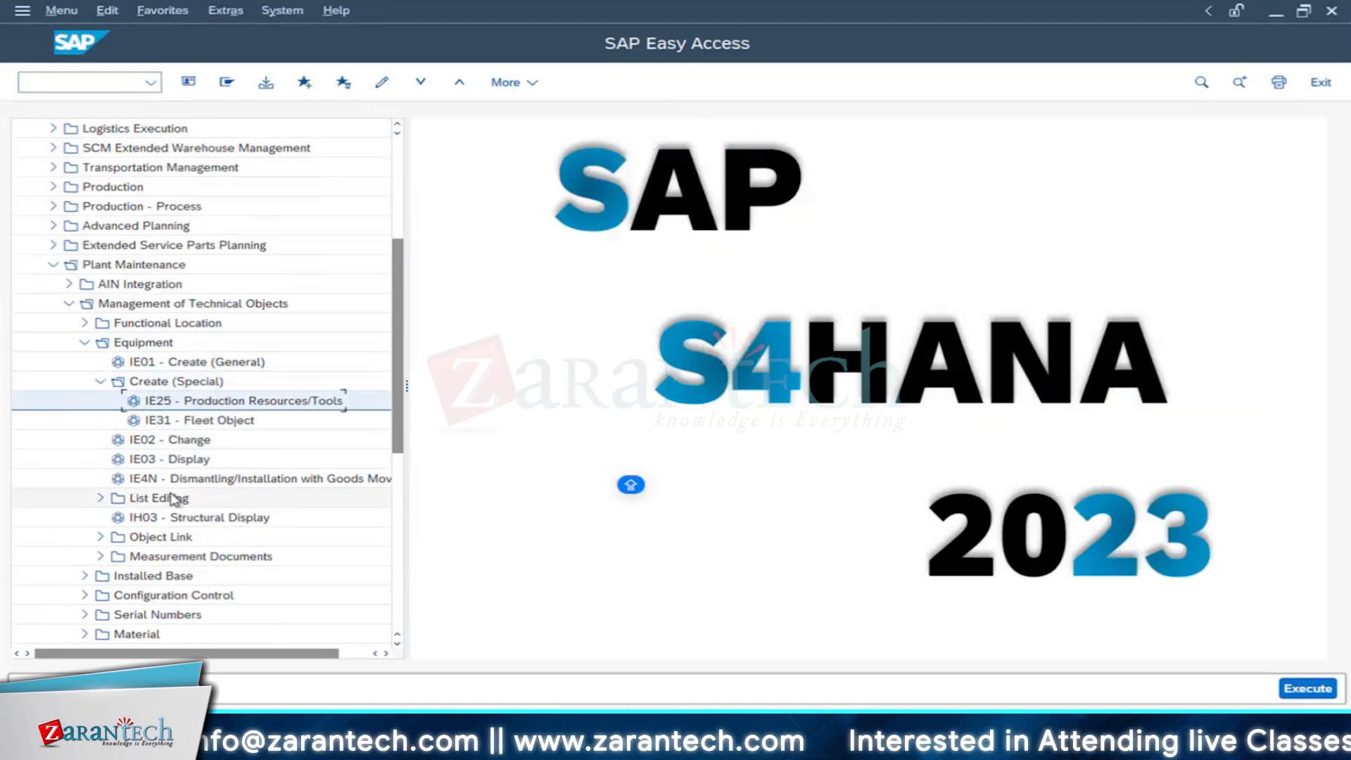
click(181, 422)
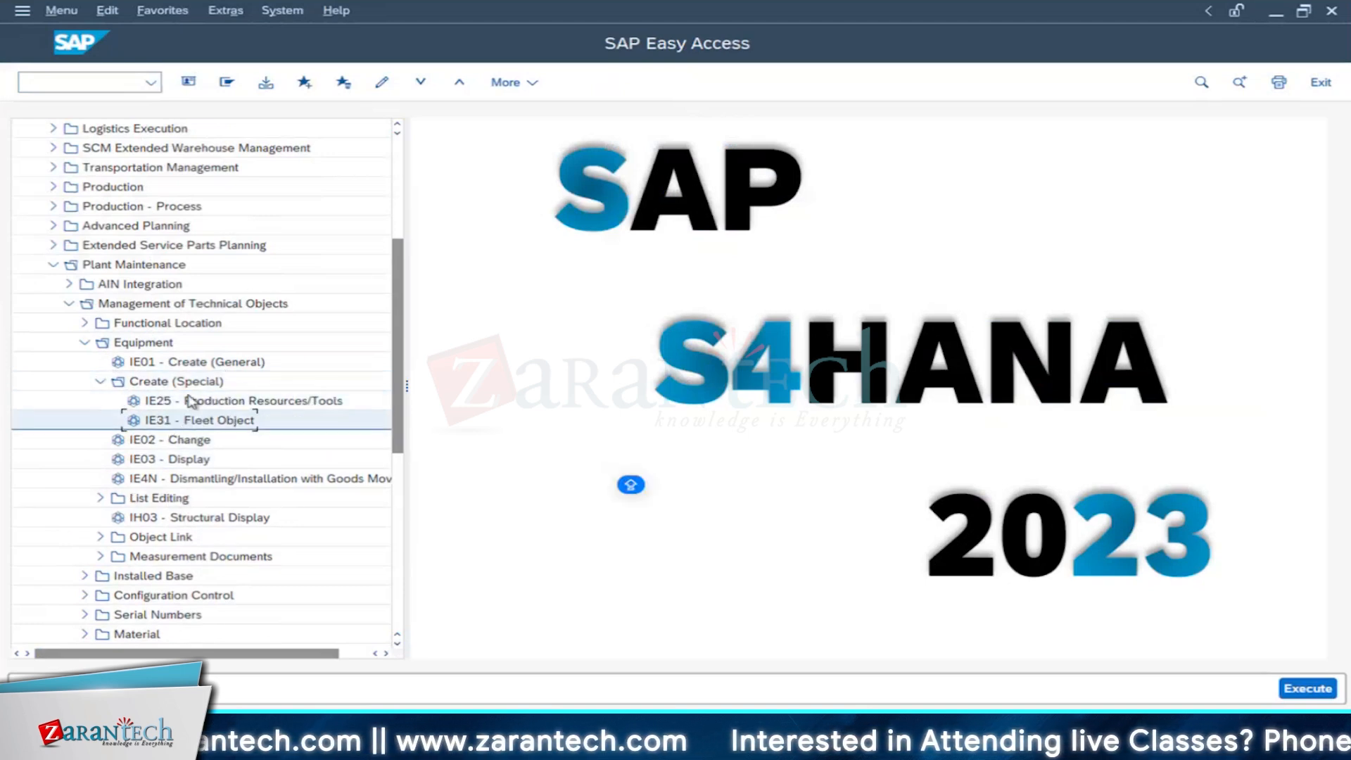
click(188, 362)
Step: Run transaction IE01, check its default equipment category, and return to SAP Easy Access
click(120, 83)
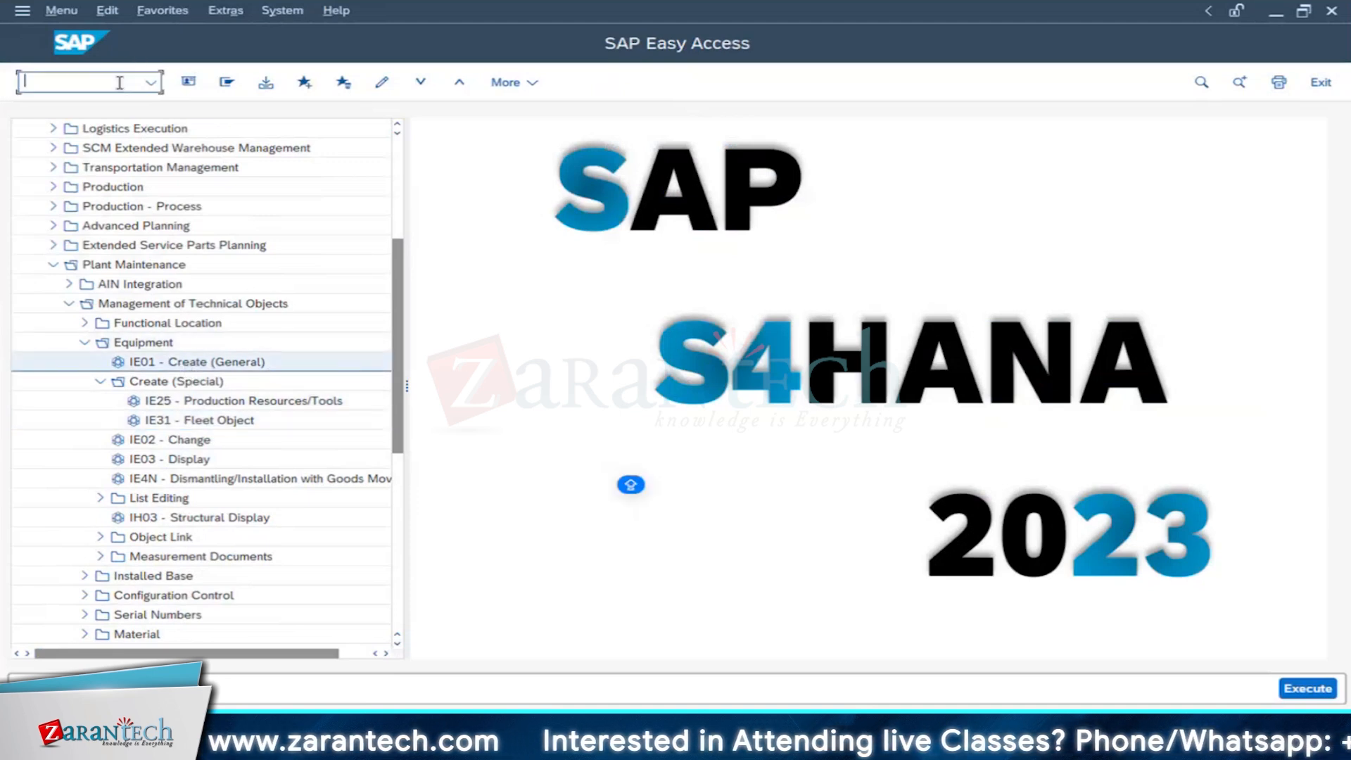
text(IE01)
key(Return)
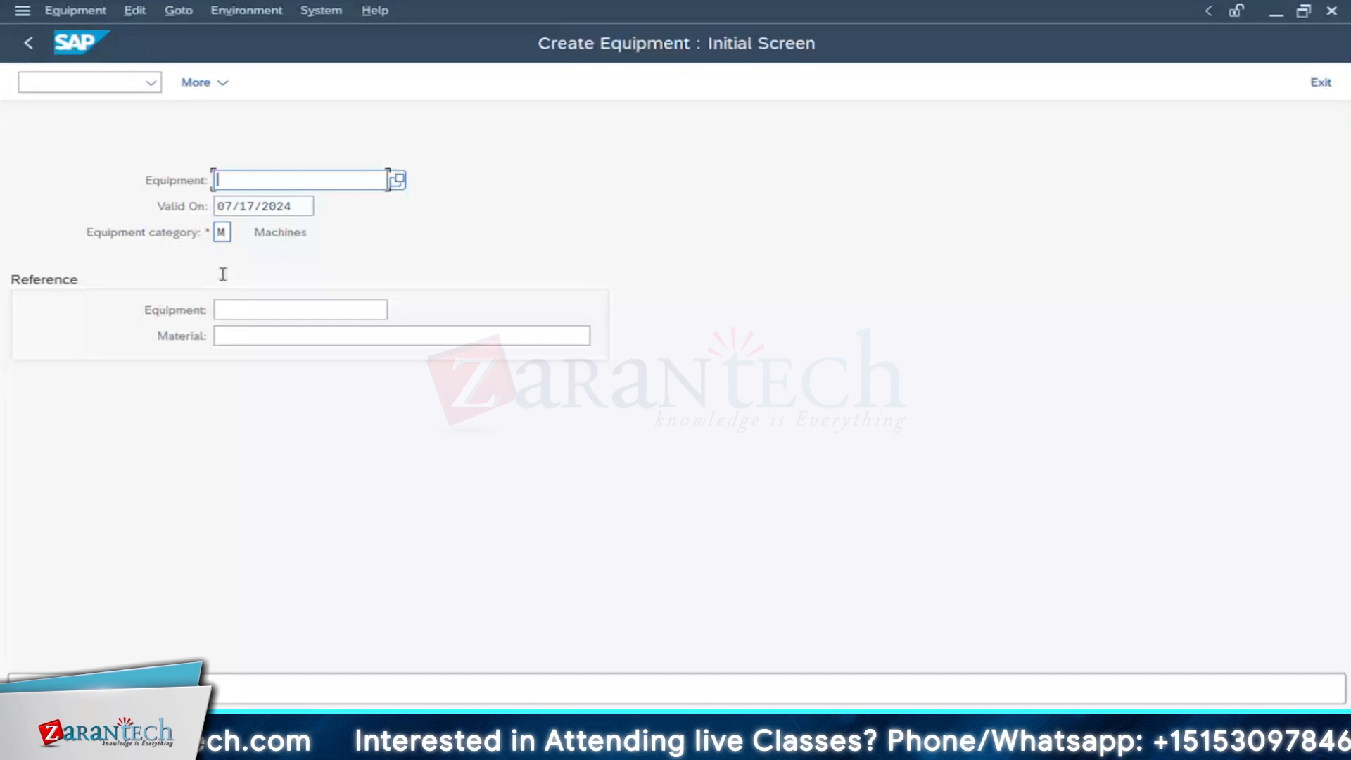
click(223, 233)
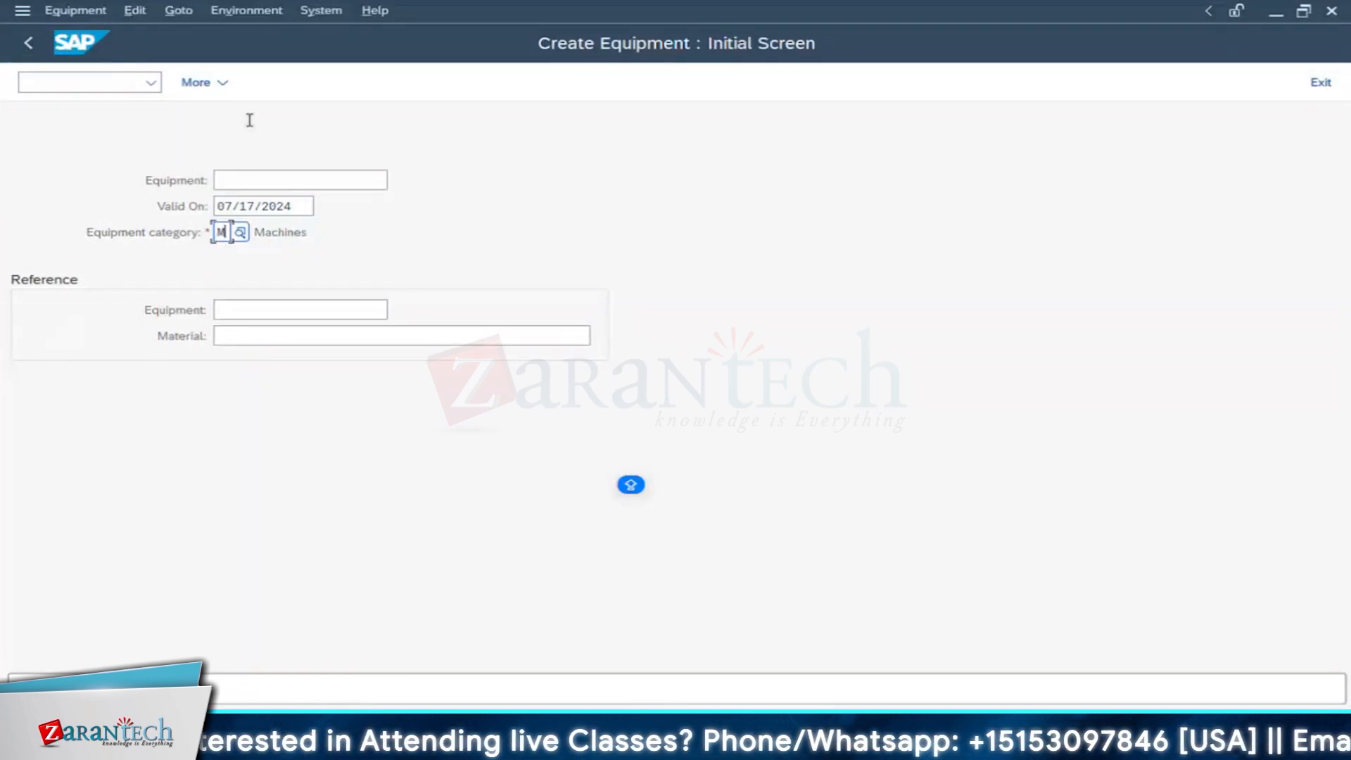
click(29, 43)
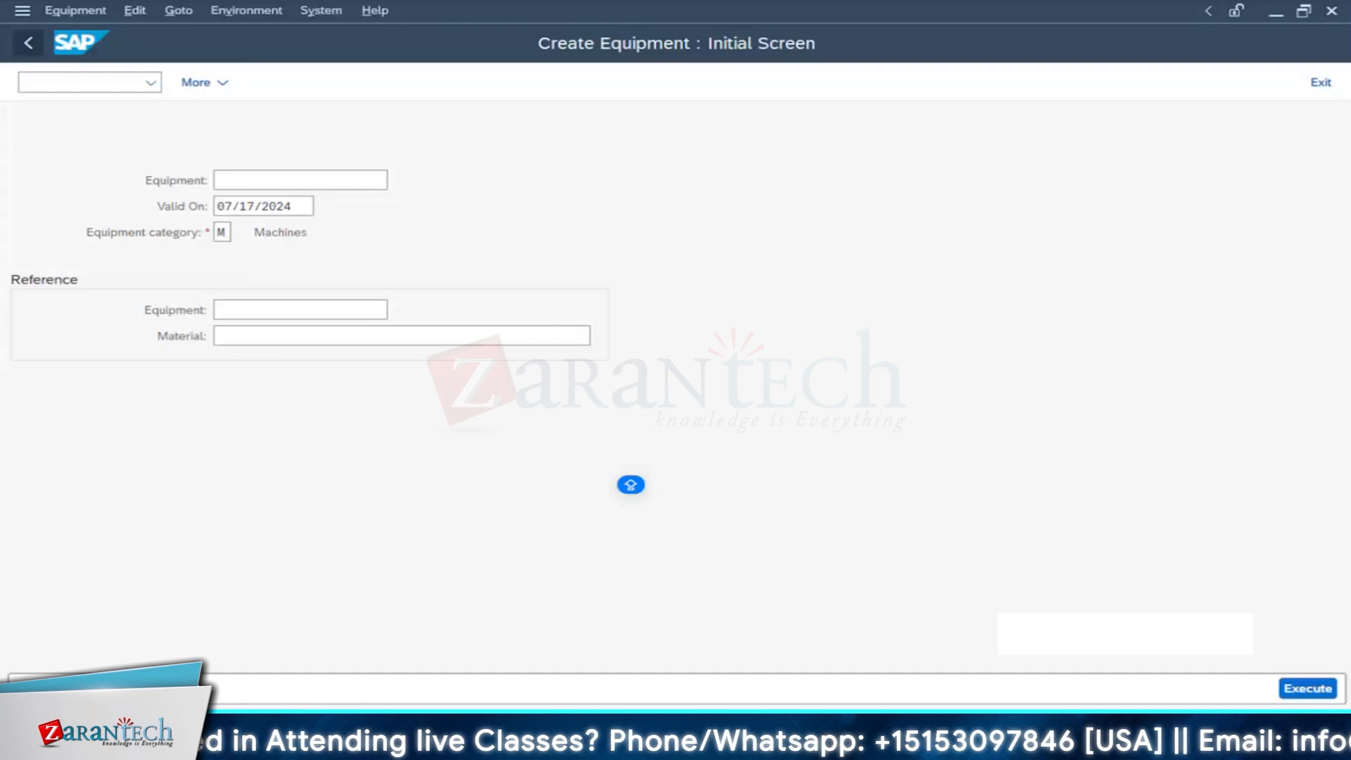
Step: Start IE25 - Production Resources/Tools and continue to the general data with category P and no equipment number
click(195, 406)
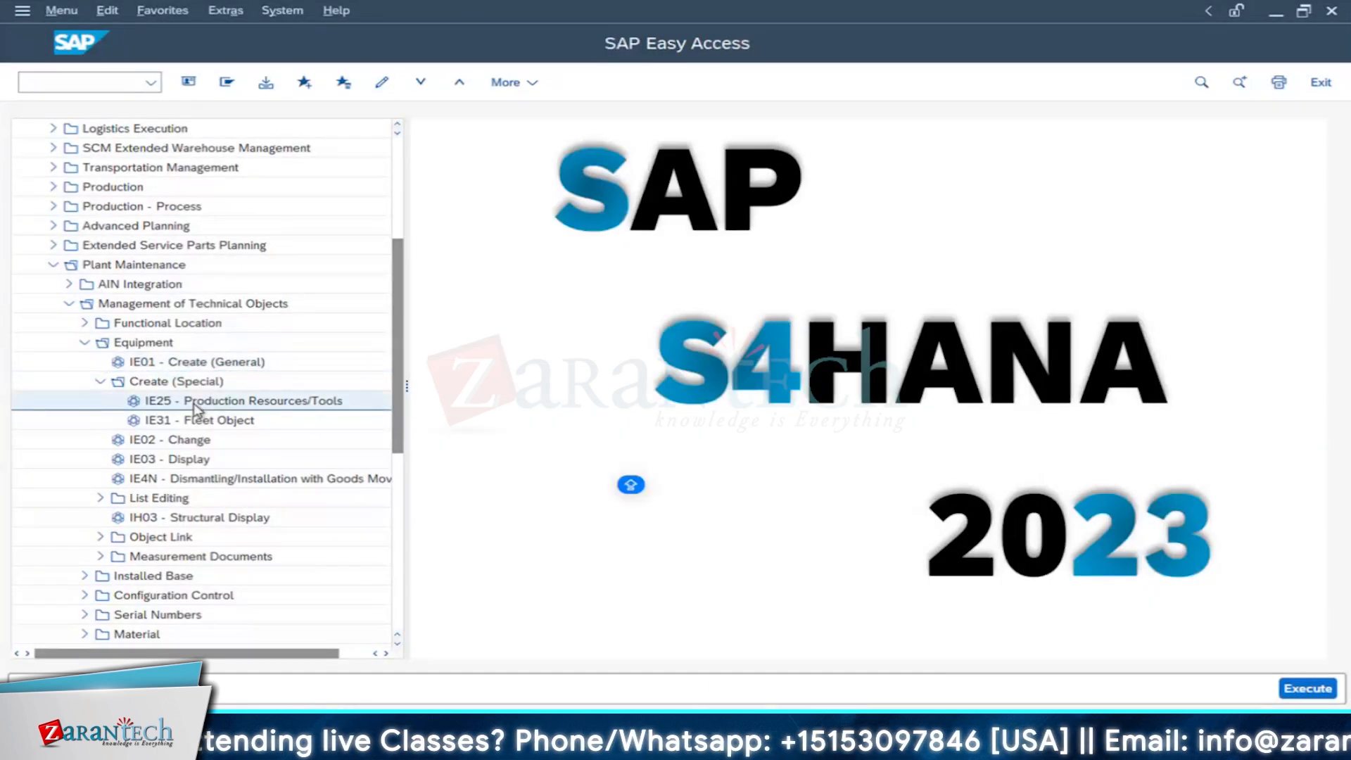
double_click(195, 407)
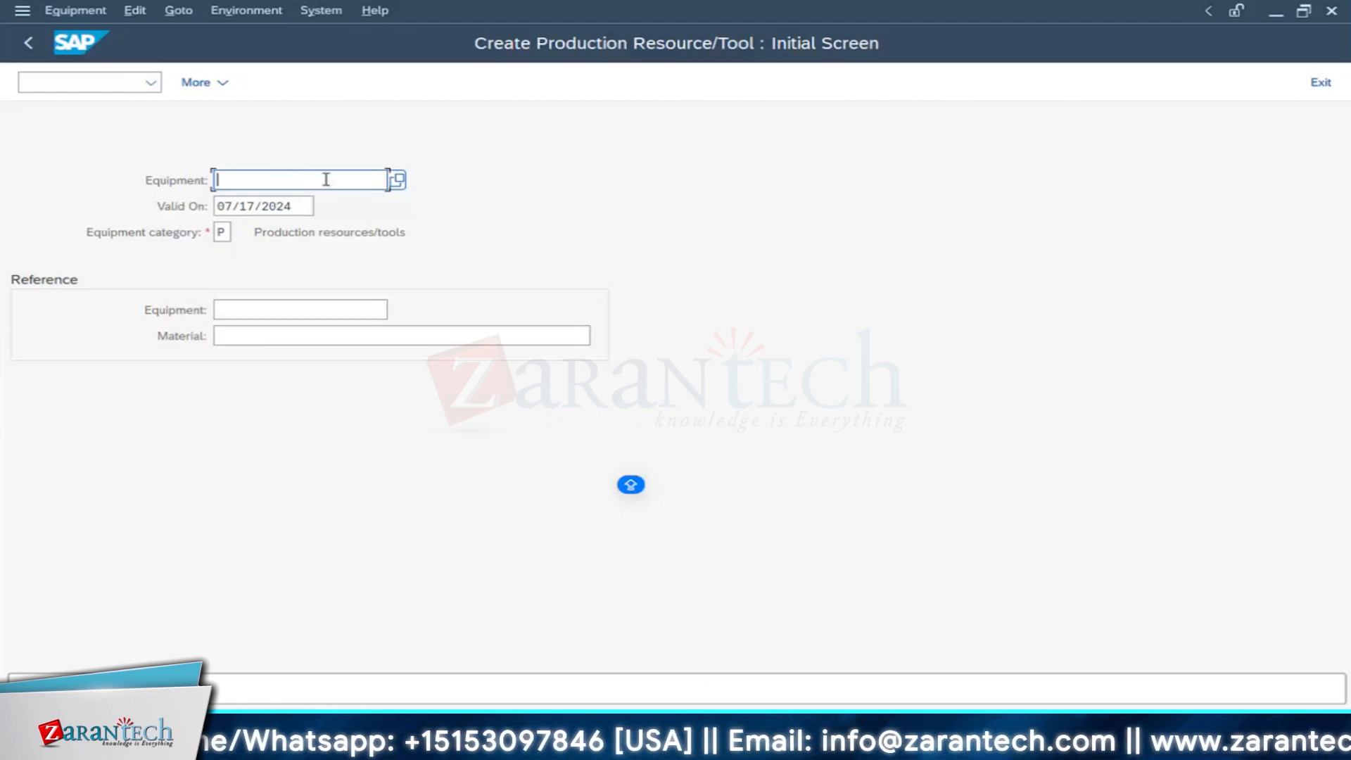
click(321, 244)
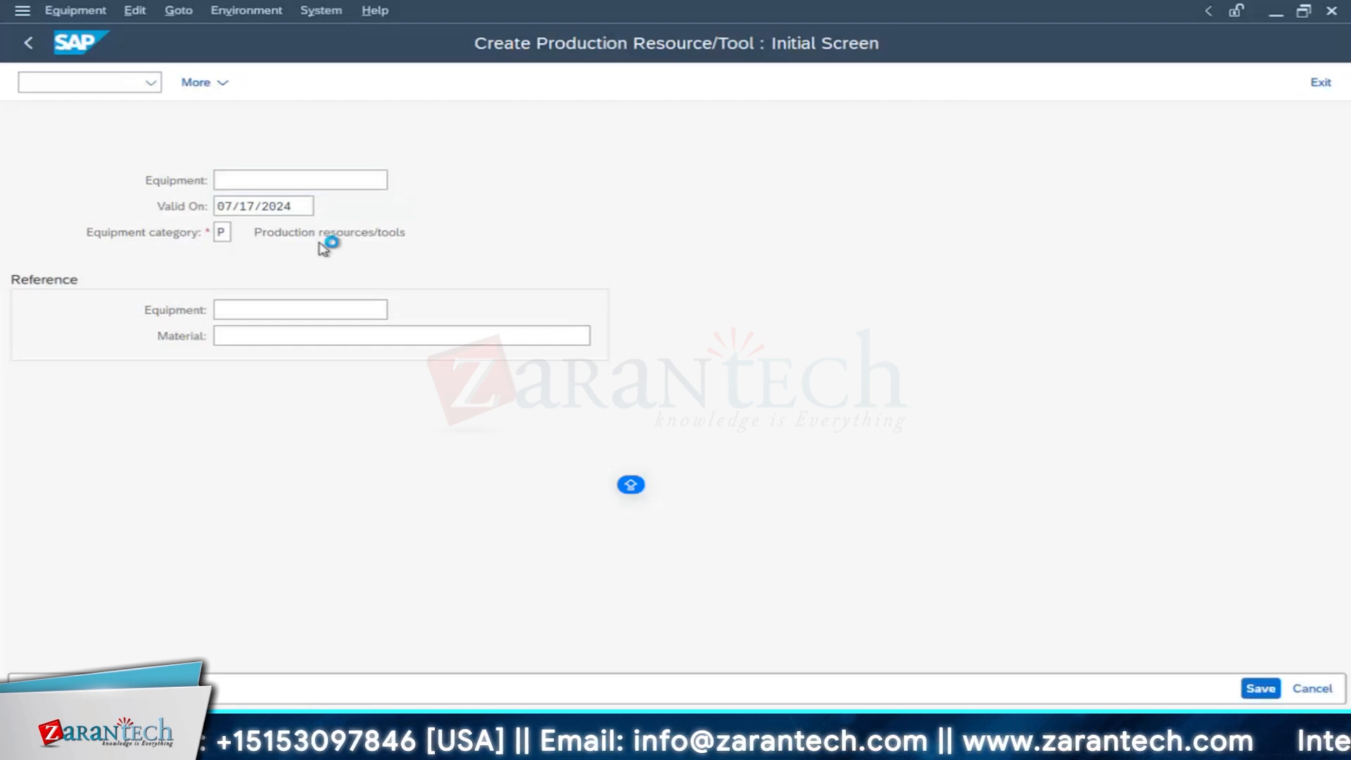
key(Return)
Step: Enter MEGGER - ELECTRICAL as the production resource/tool's description
text(MEGG)
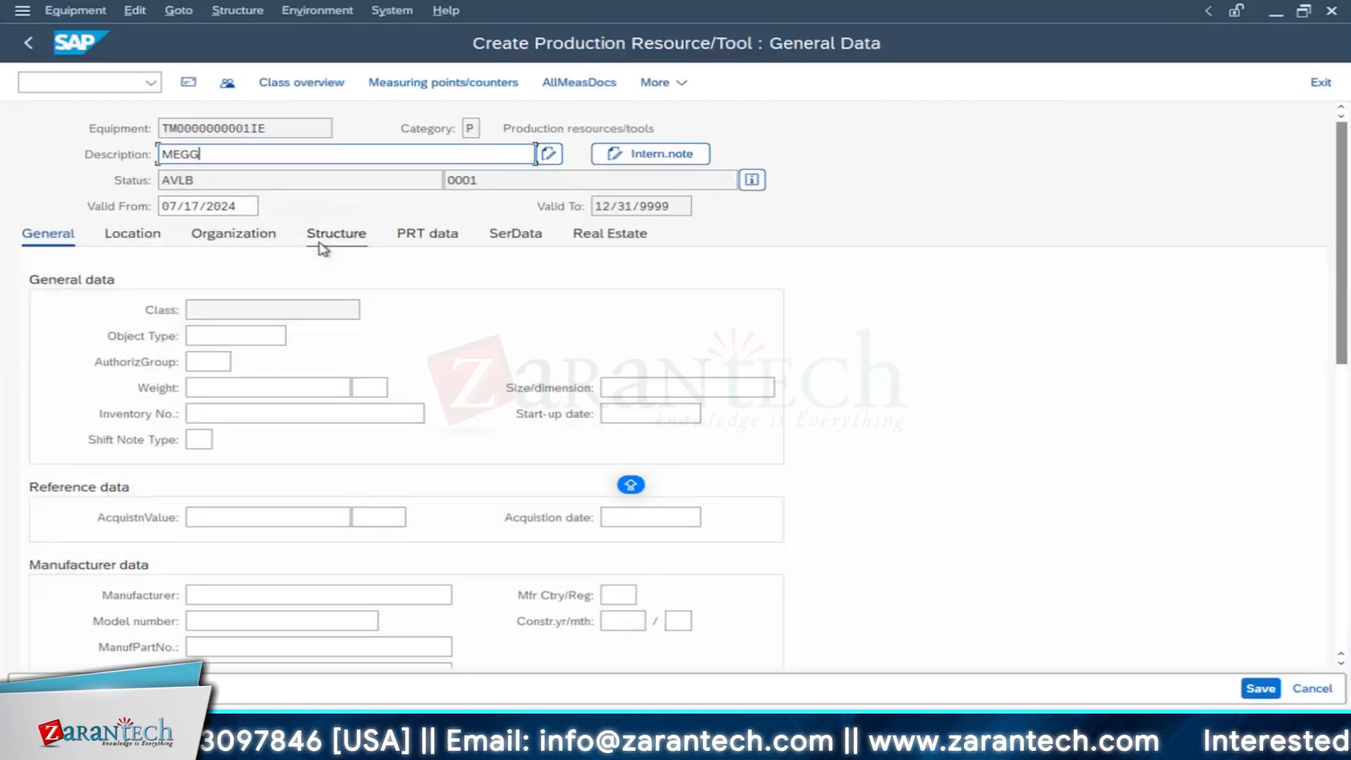
text(ER -)
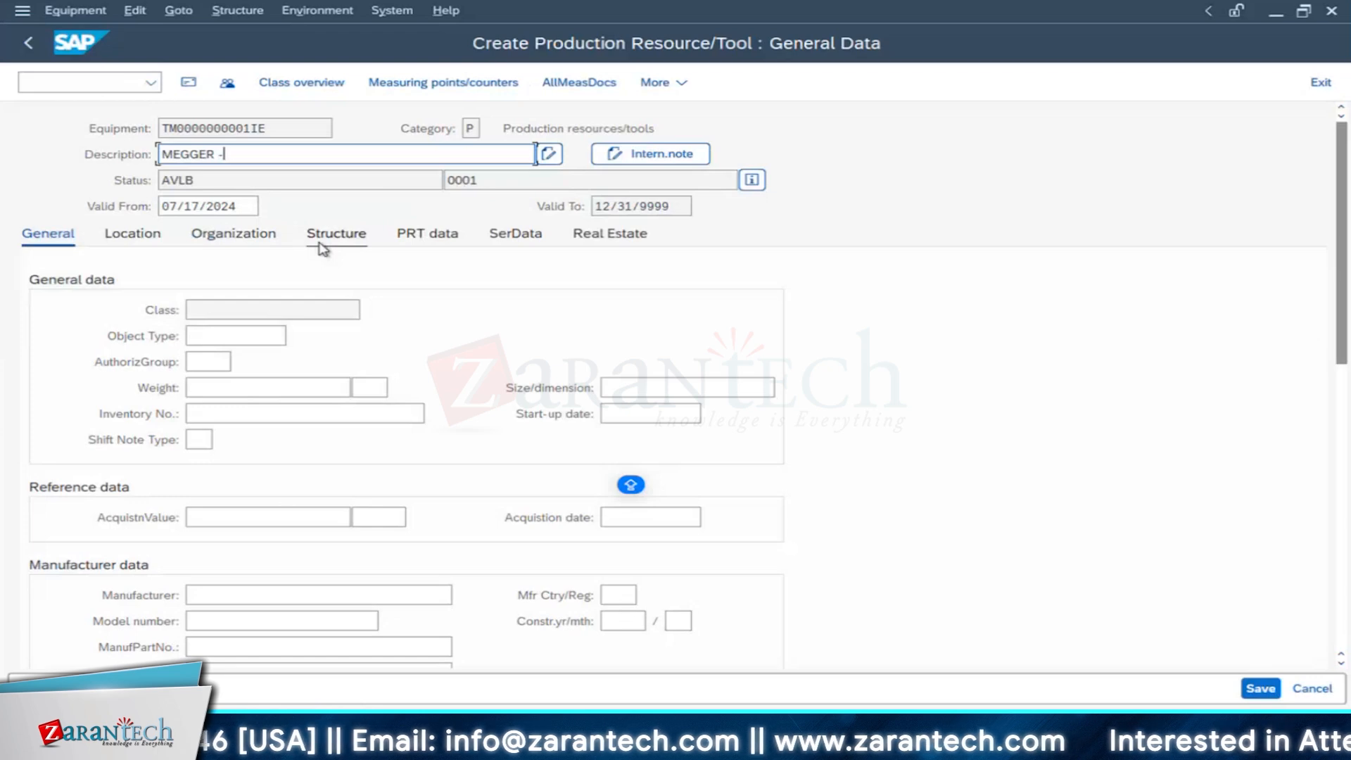
text( ELEC)
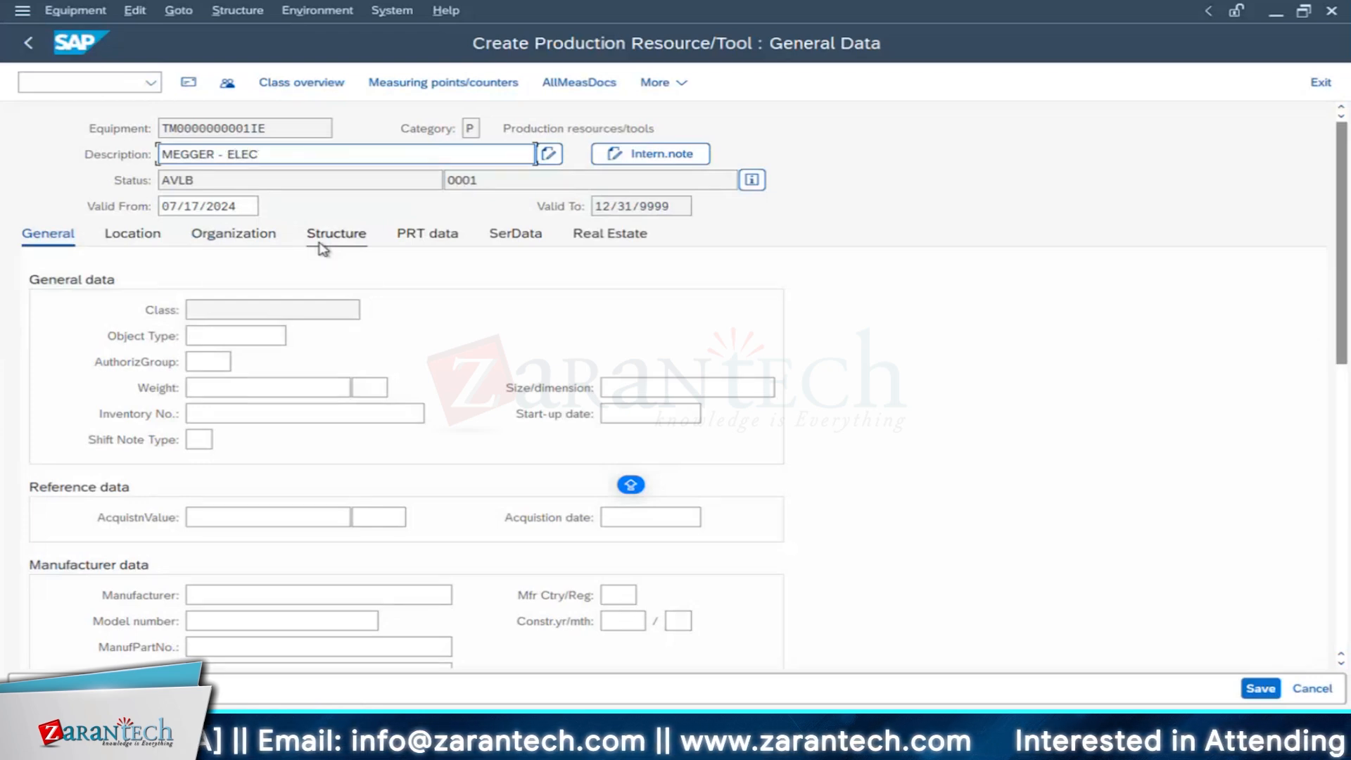
text(TRICAL)
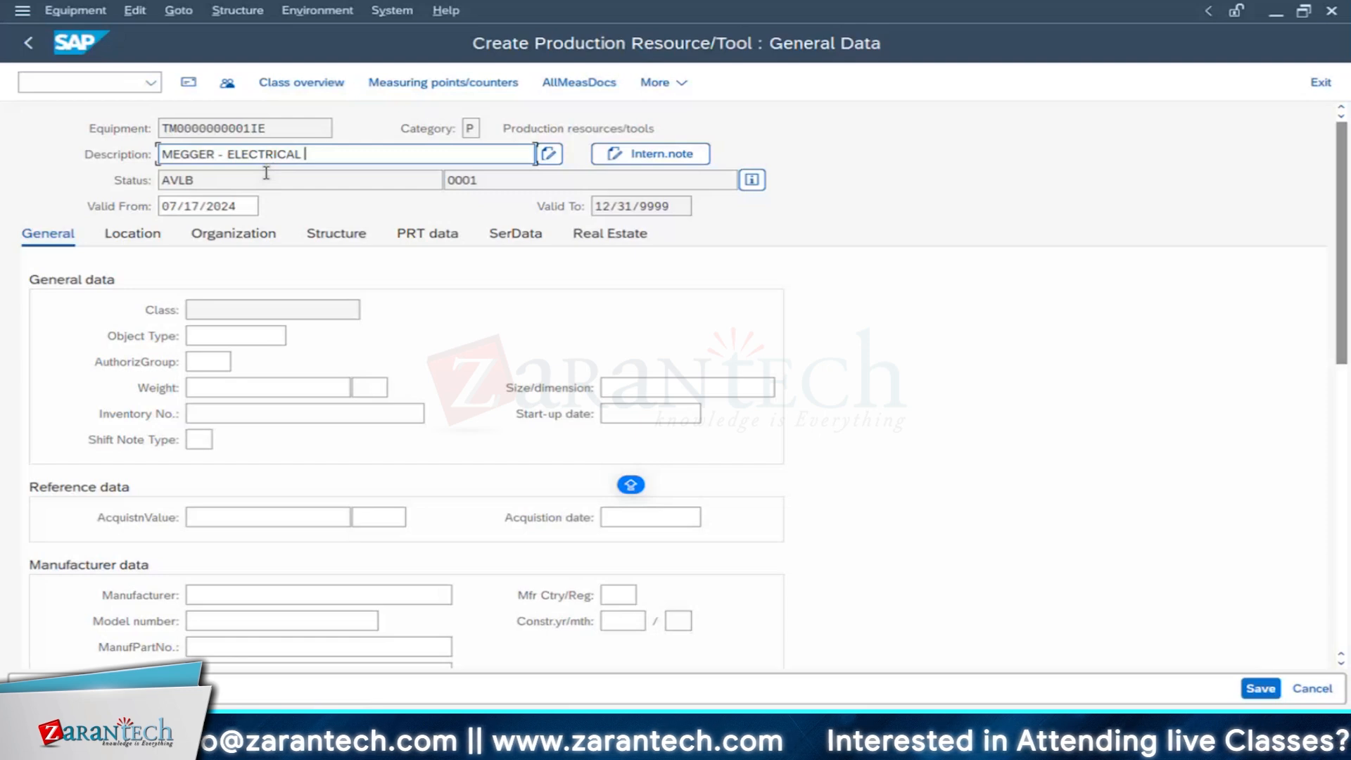
key(Tab)
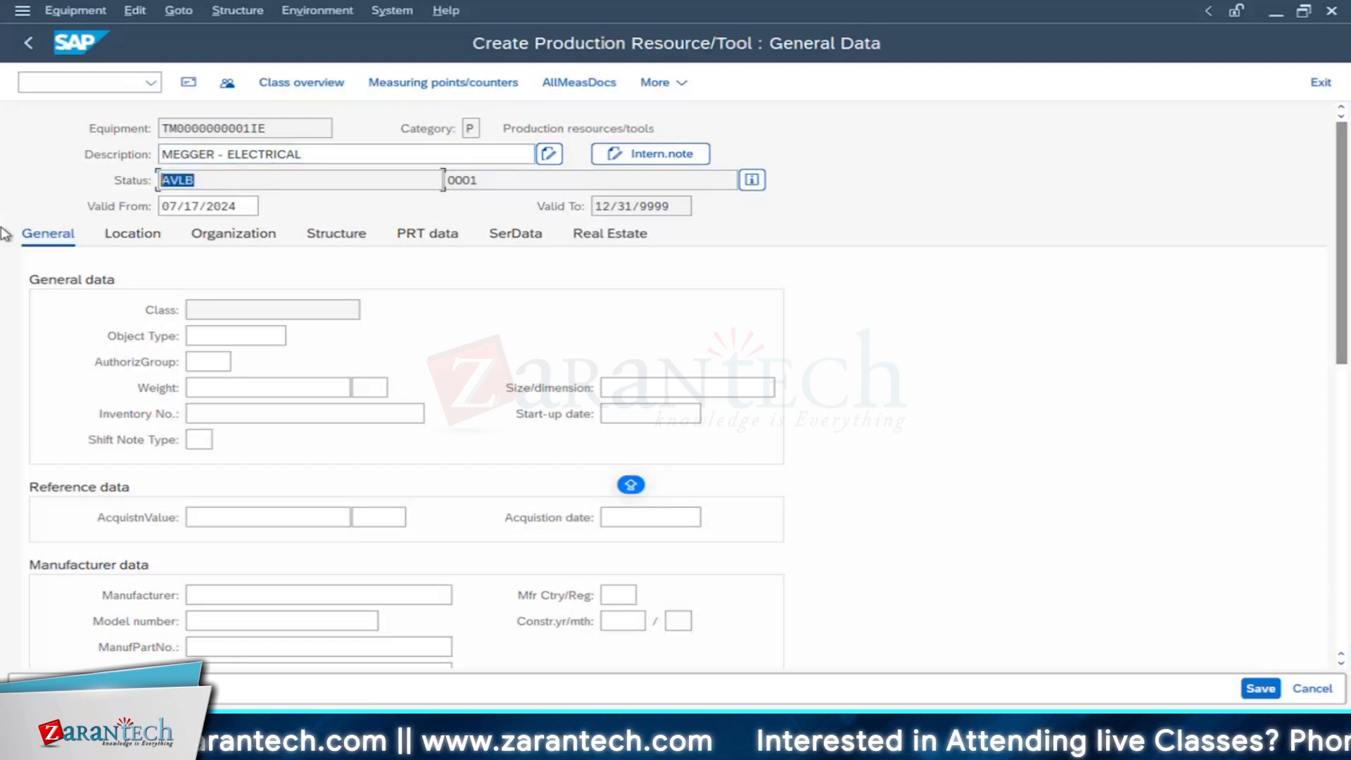
Step: Look through the available technical object types and assign object type 1000, EquipType 1000, to the equipment
click(257, 343)
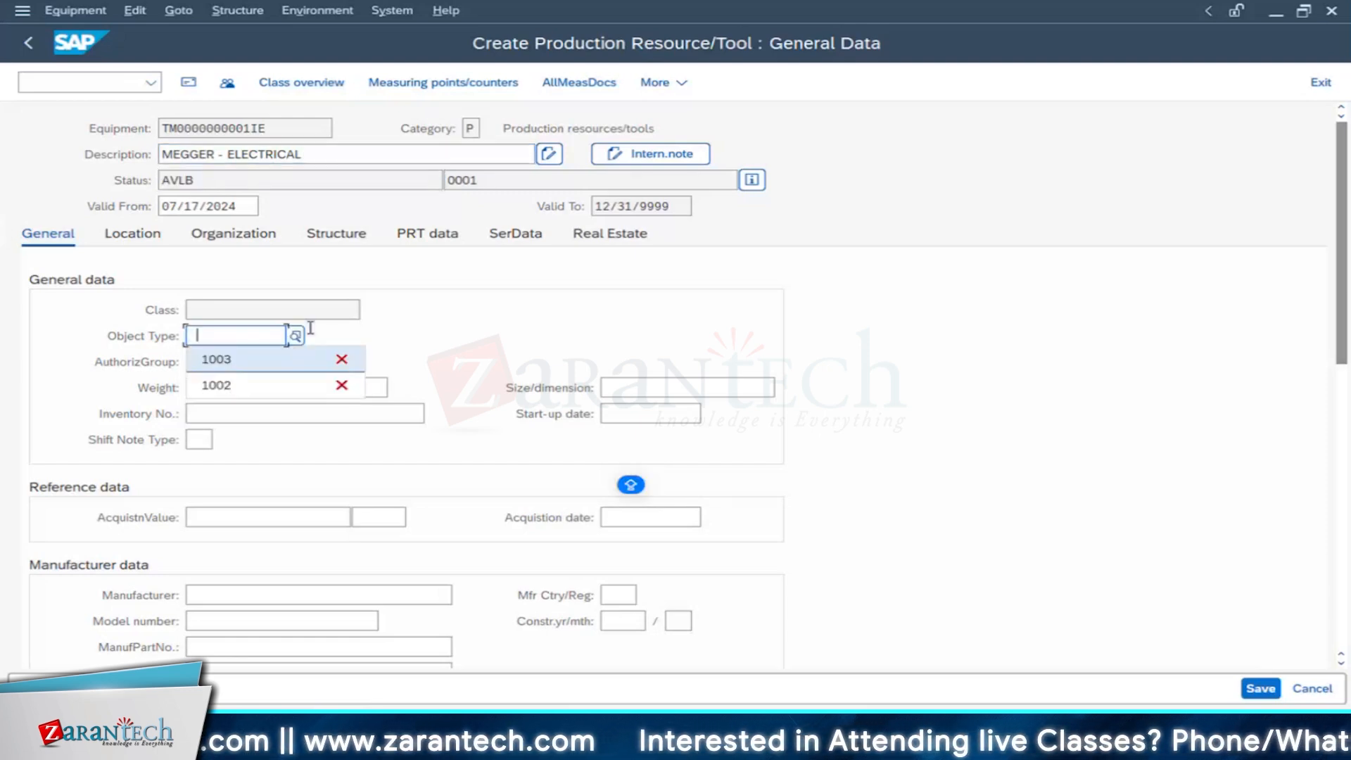
click(296, 337)
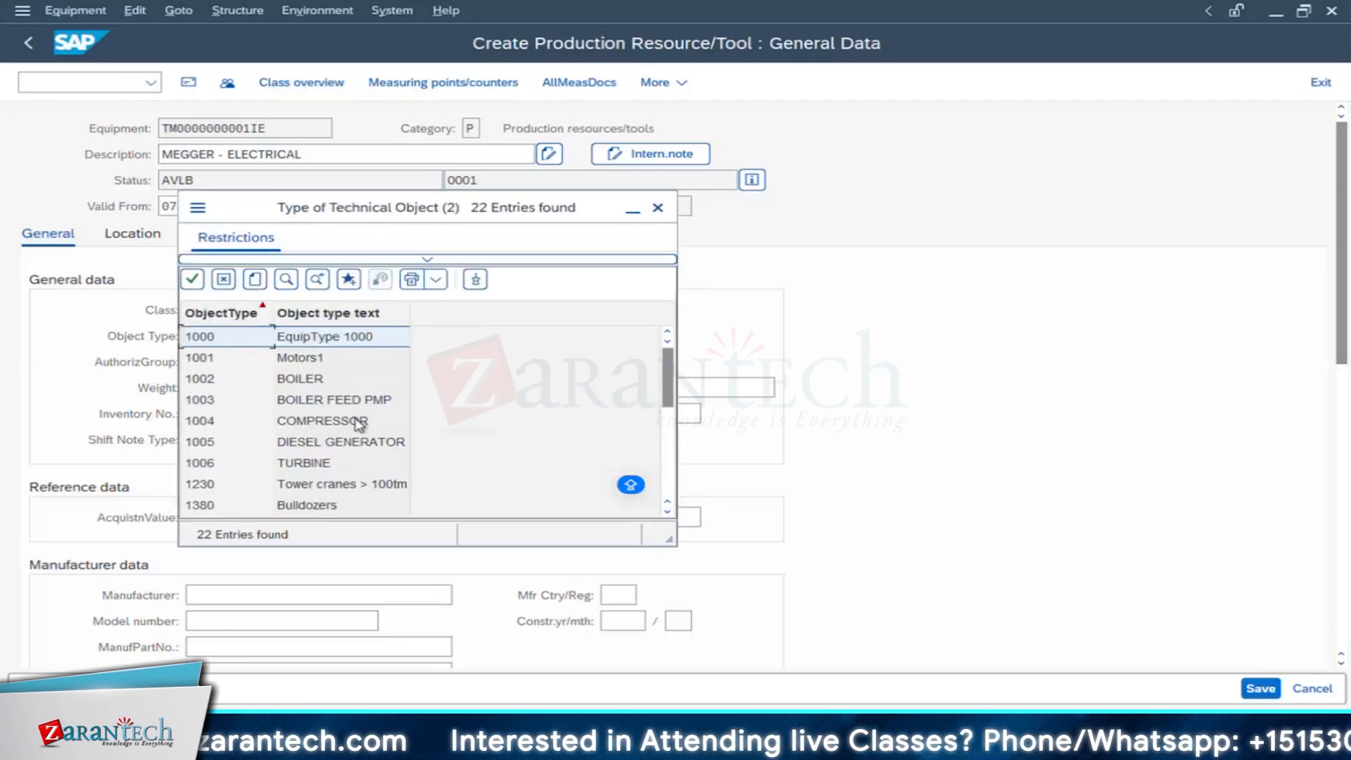
scroll(361, 422, down, 2)
scroll(362, 423, down, 3)
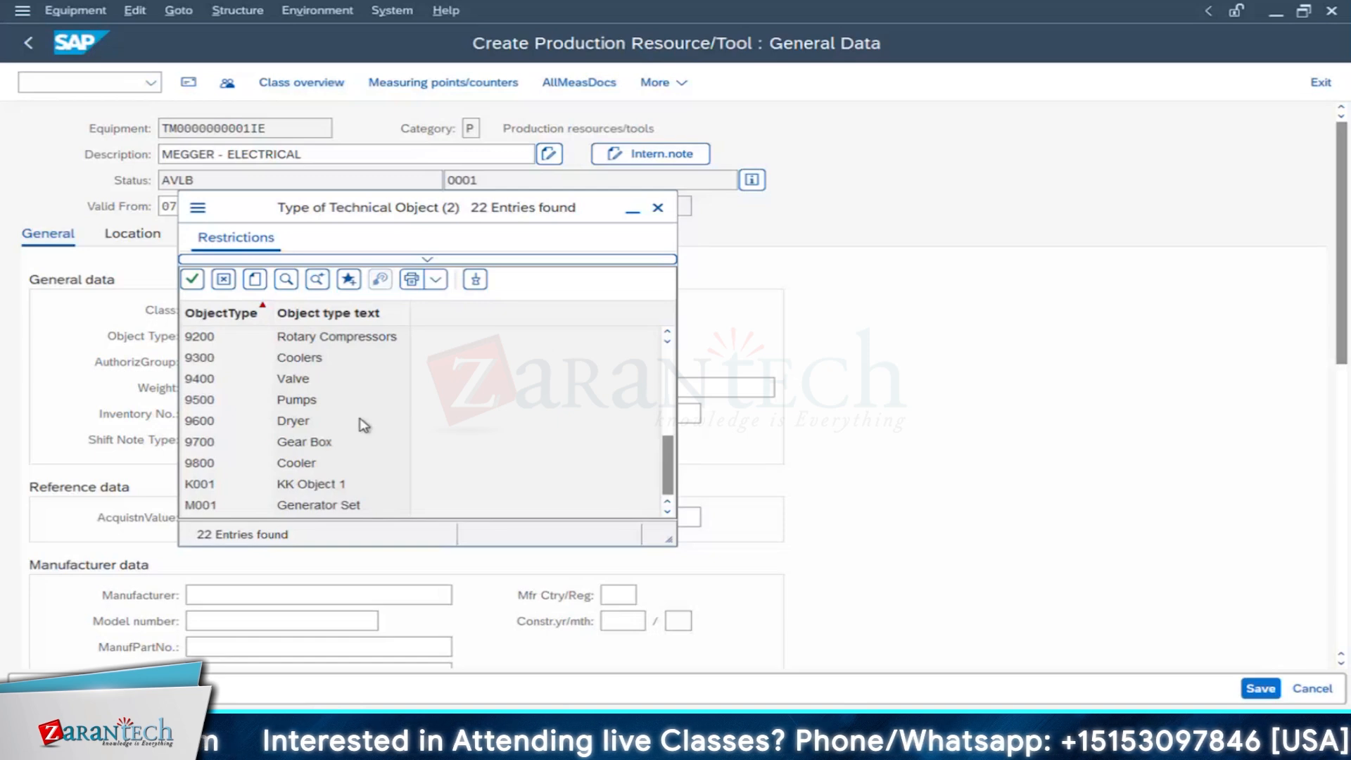
scroll(362, 425, up, 5)
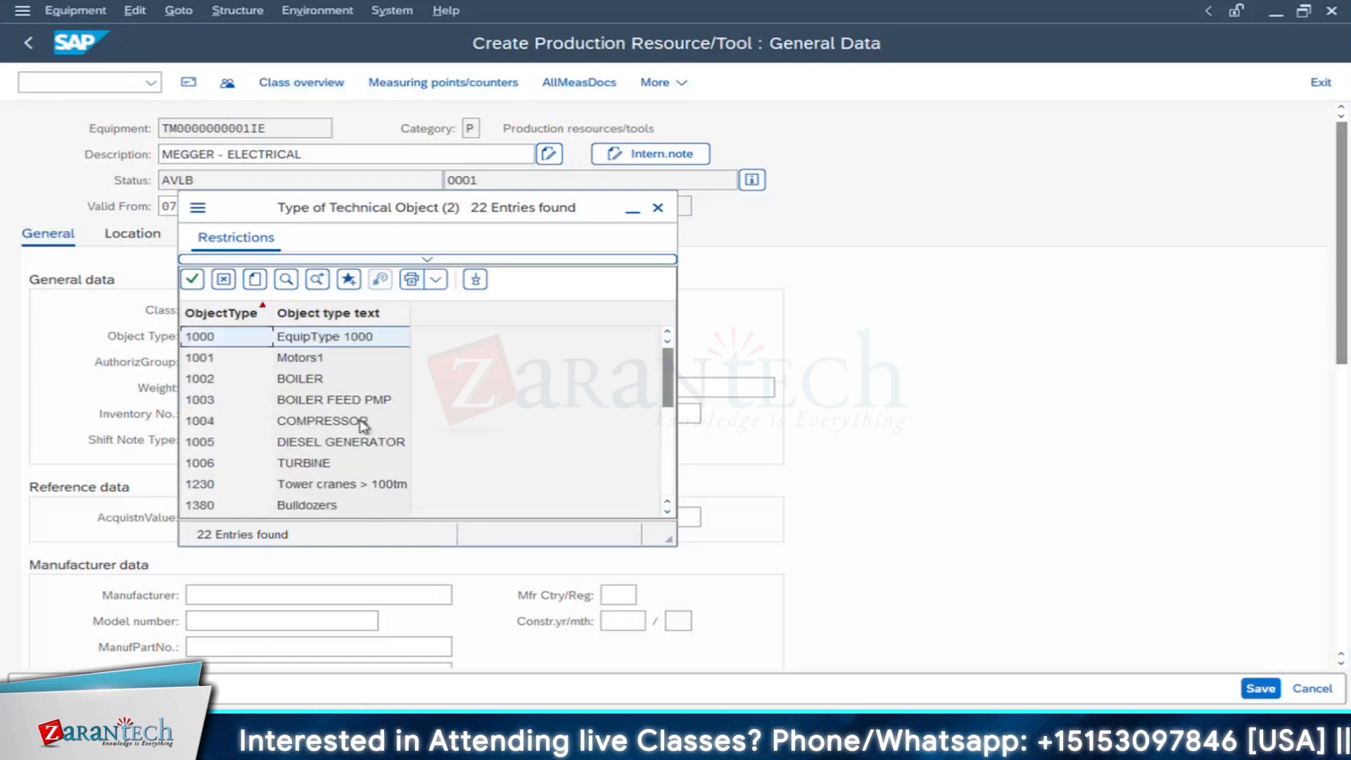
double_click(315, 335)
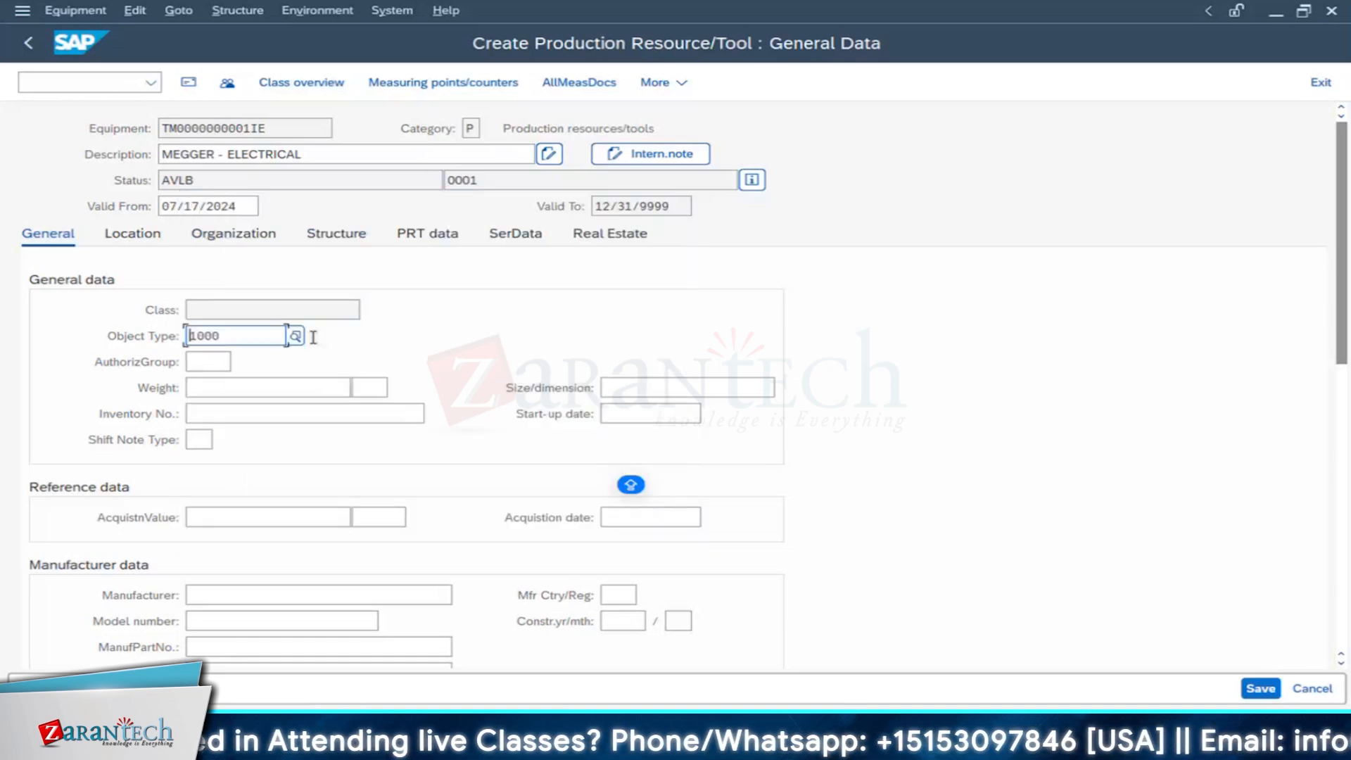
key(Return)
drag(405, 338, 136, 386)
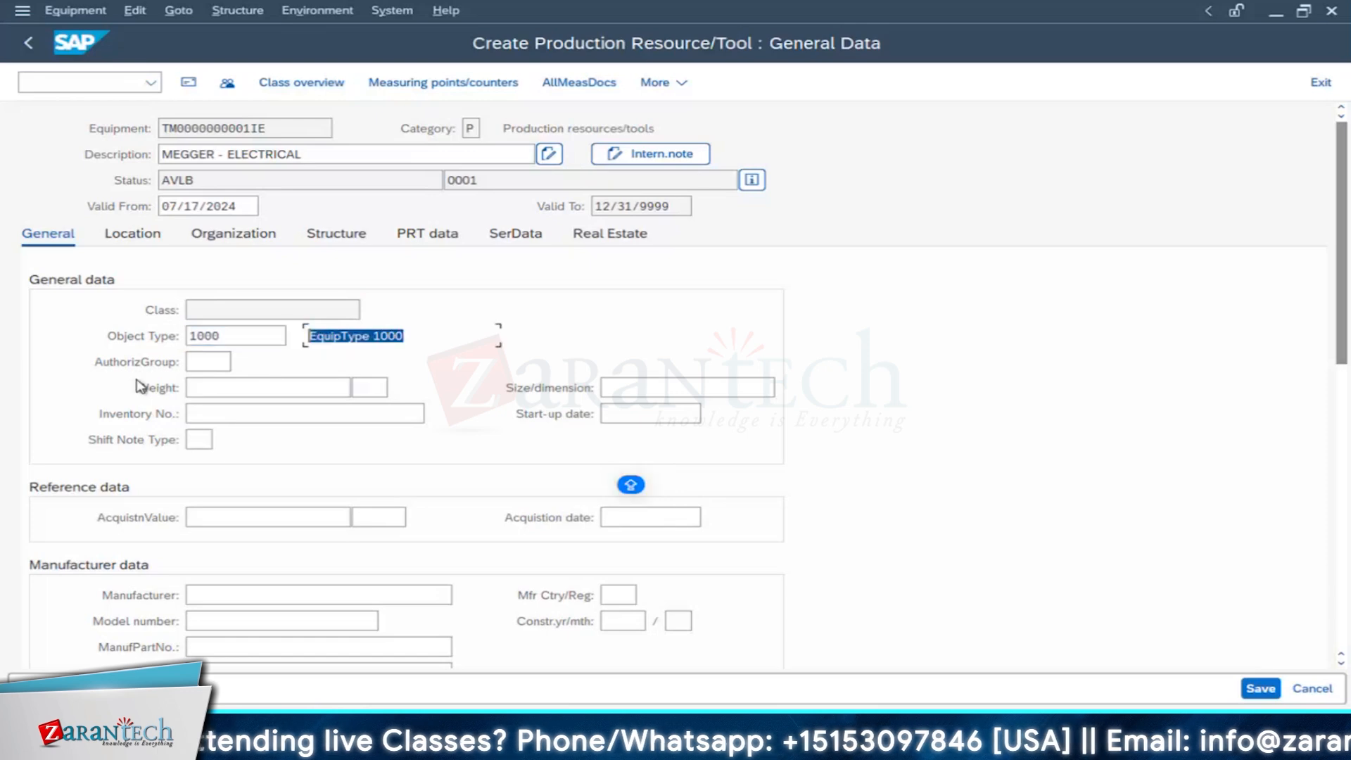
Step: Set the authorization group to 3000 and enter FLUKE as the manufacturer in the general data
click(207, 361)
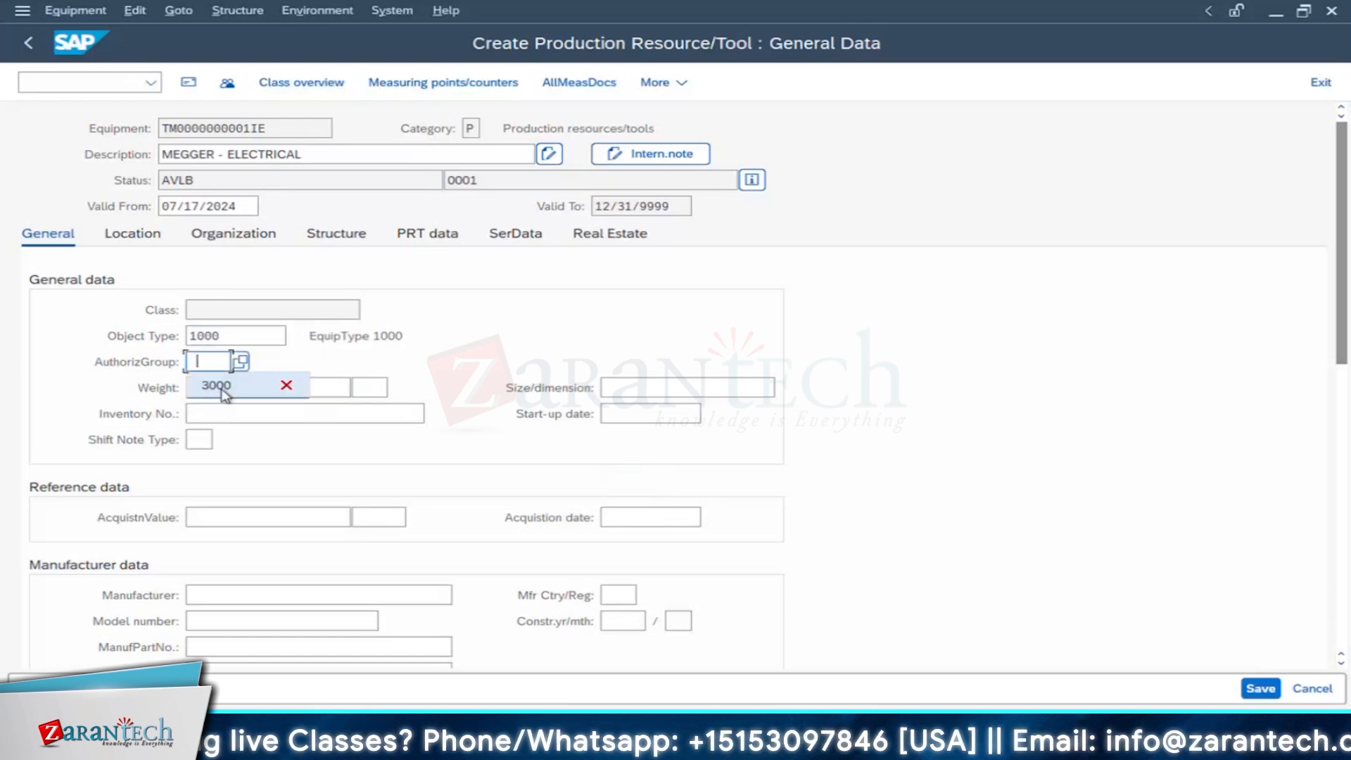
click(218, 386)
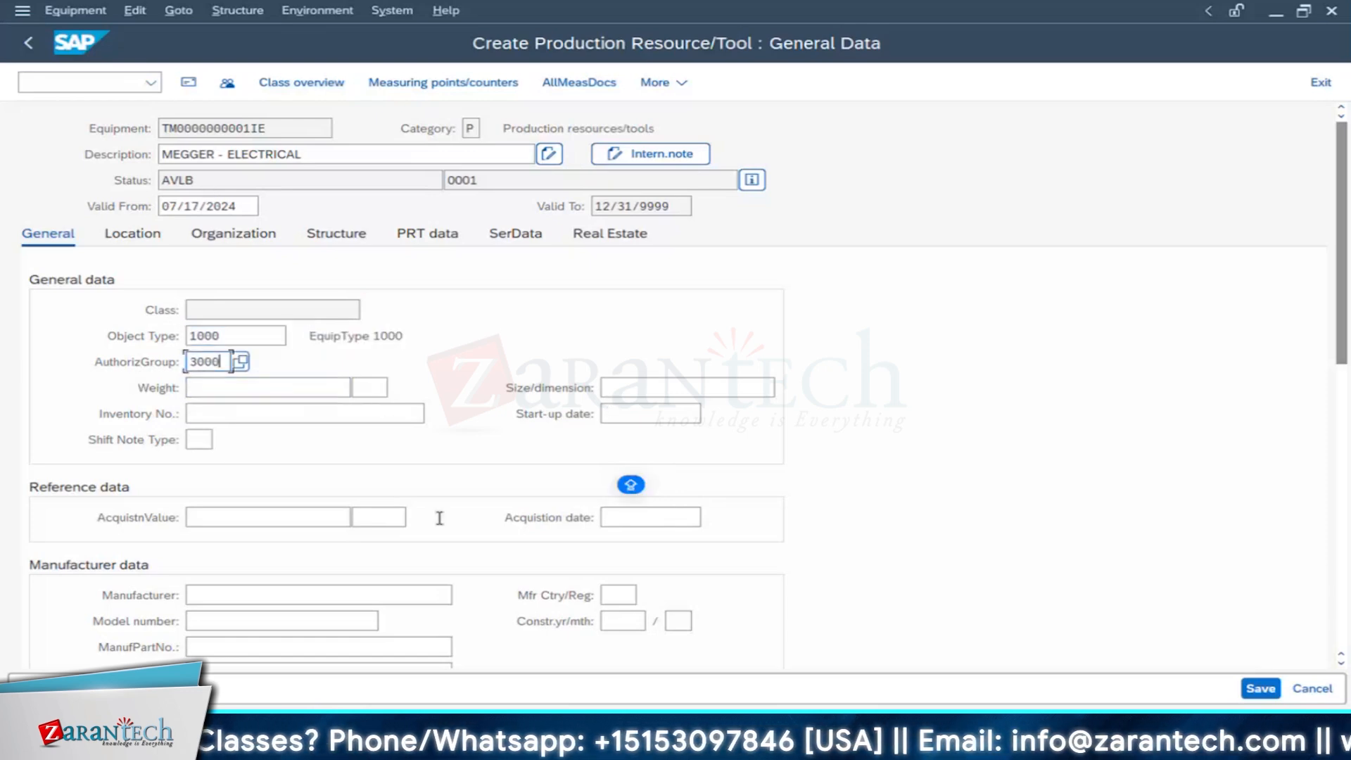
scroll(450, 486, down, 3)
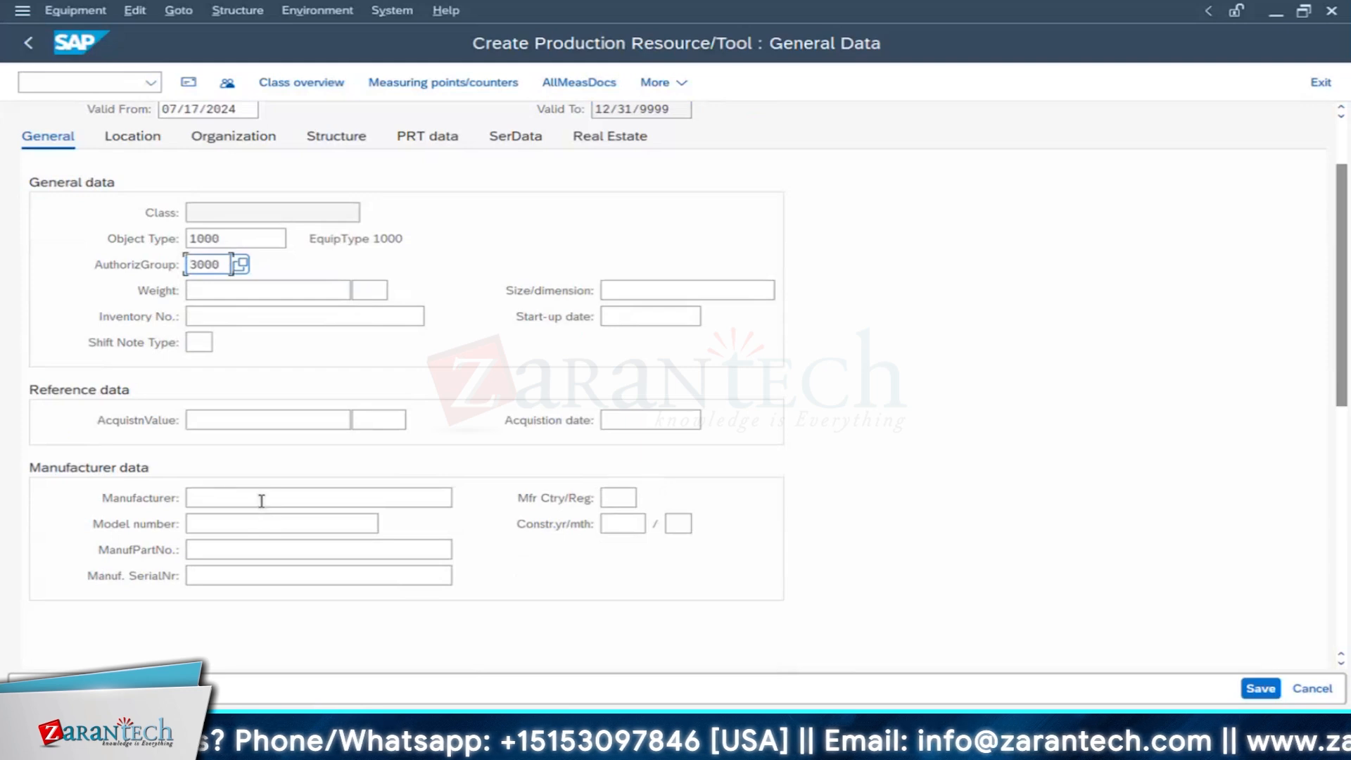
click(261, 501)
text(FLUKE)
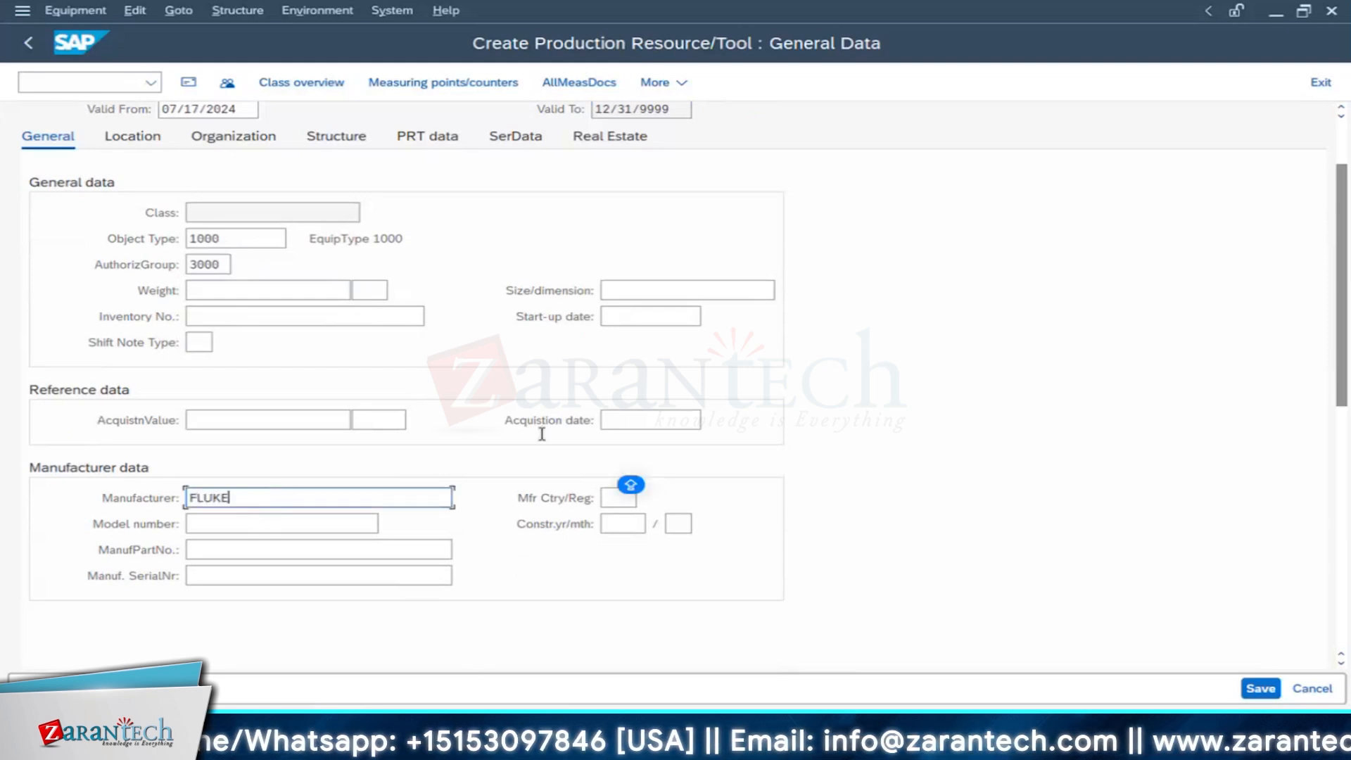
Step: In the location data, set the maintenance plant to 1710 and the location to BOILER
click(130, 145)
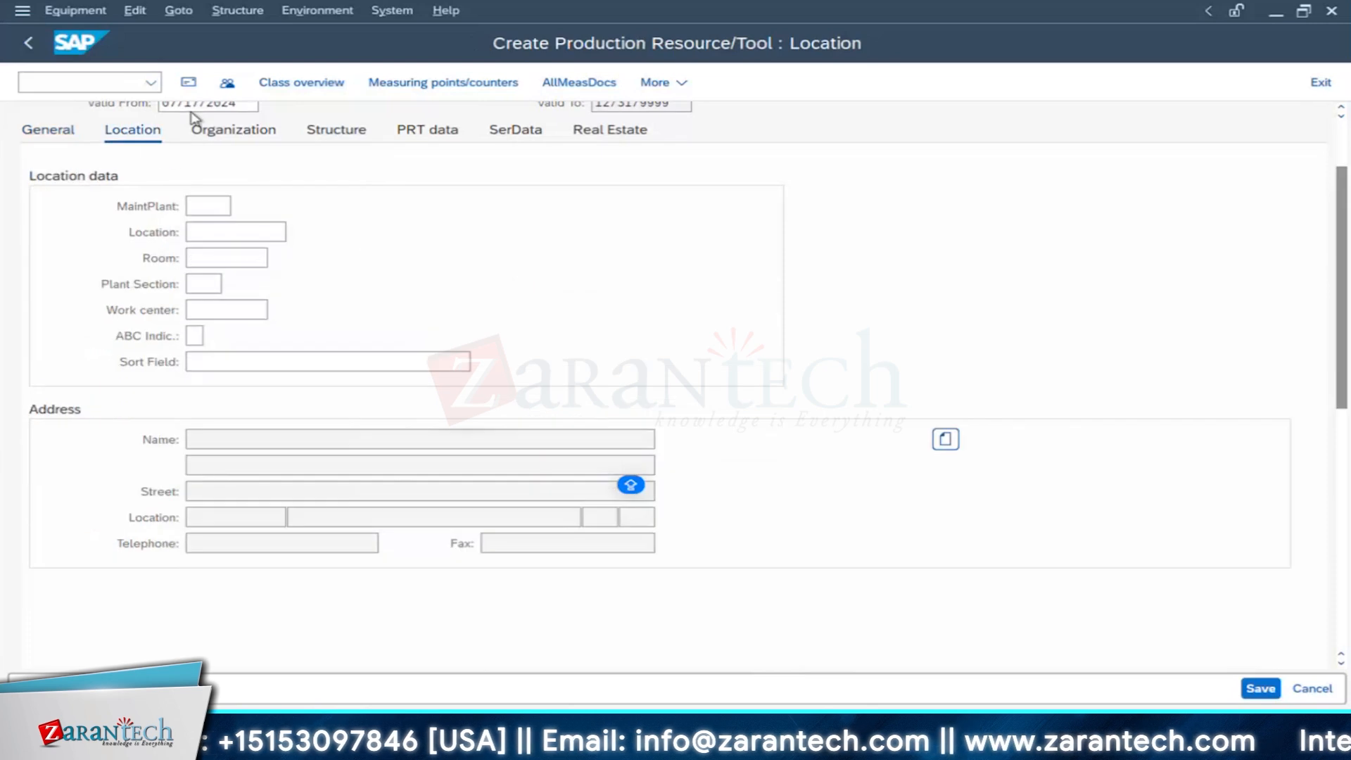
click(211, 205)
click(214, 230)
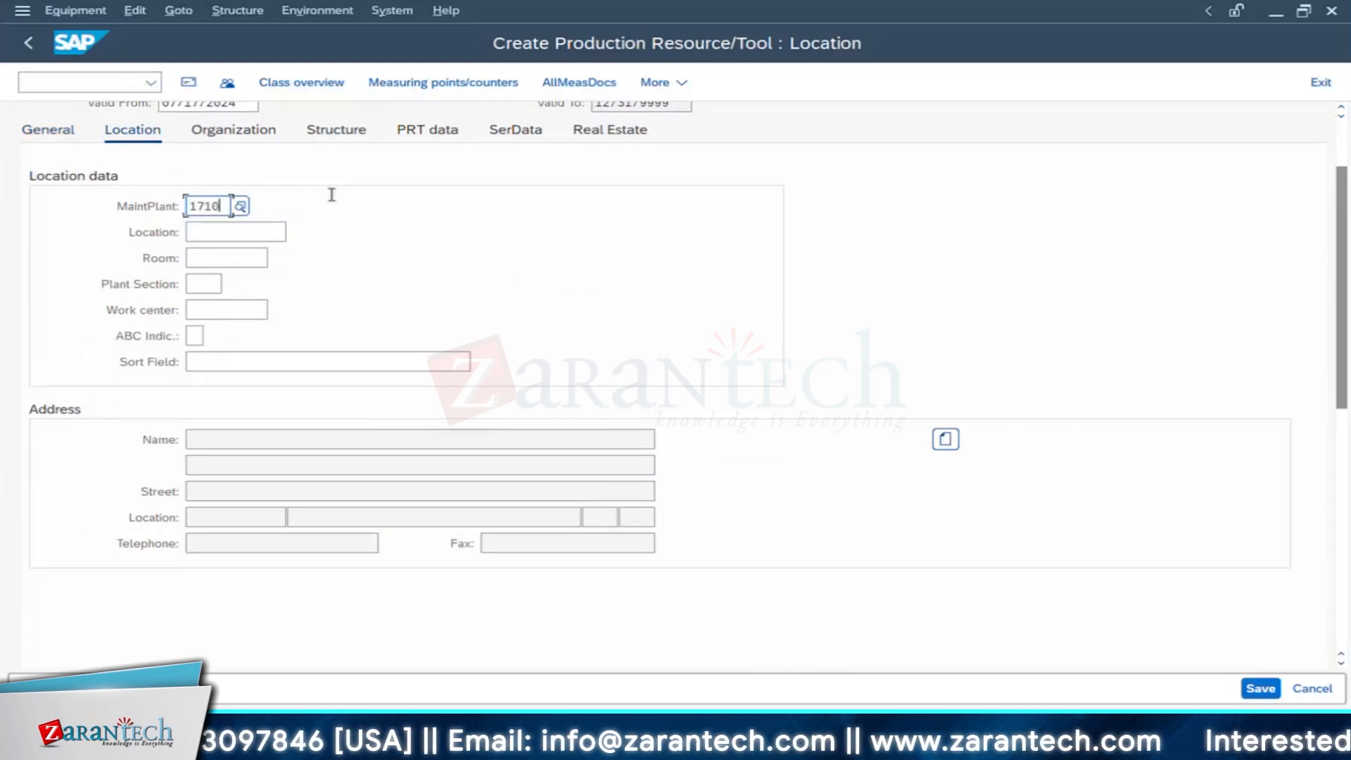
scroll(776, 306, down, 2)
scroll(779, 313, up, 2)
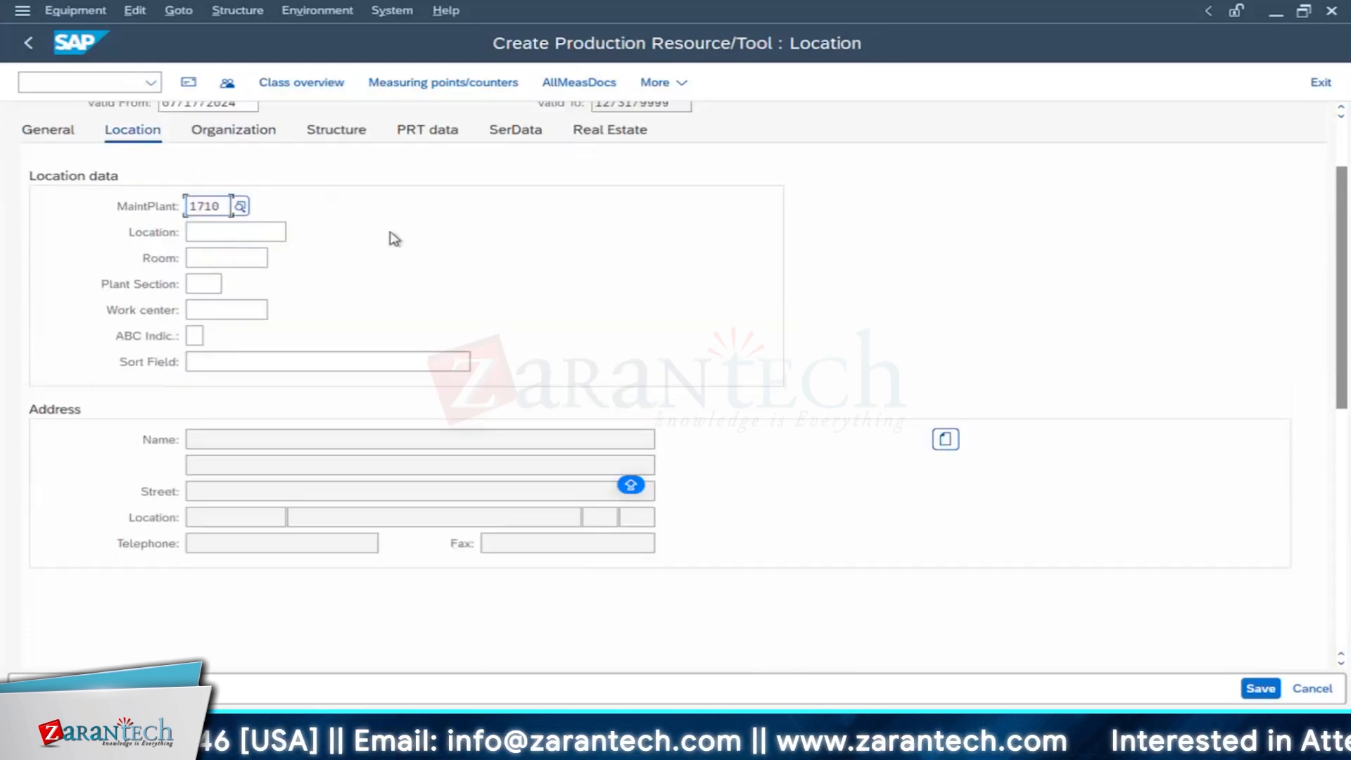
click(231, 230)
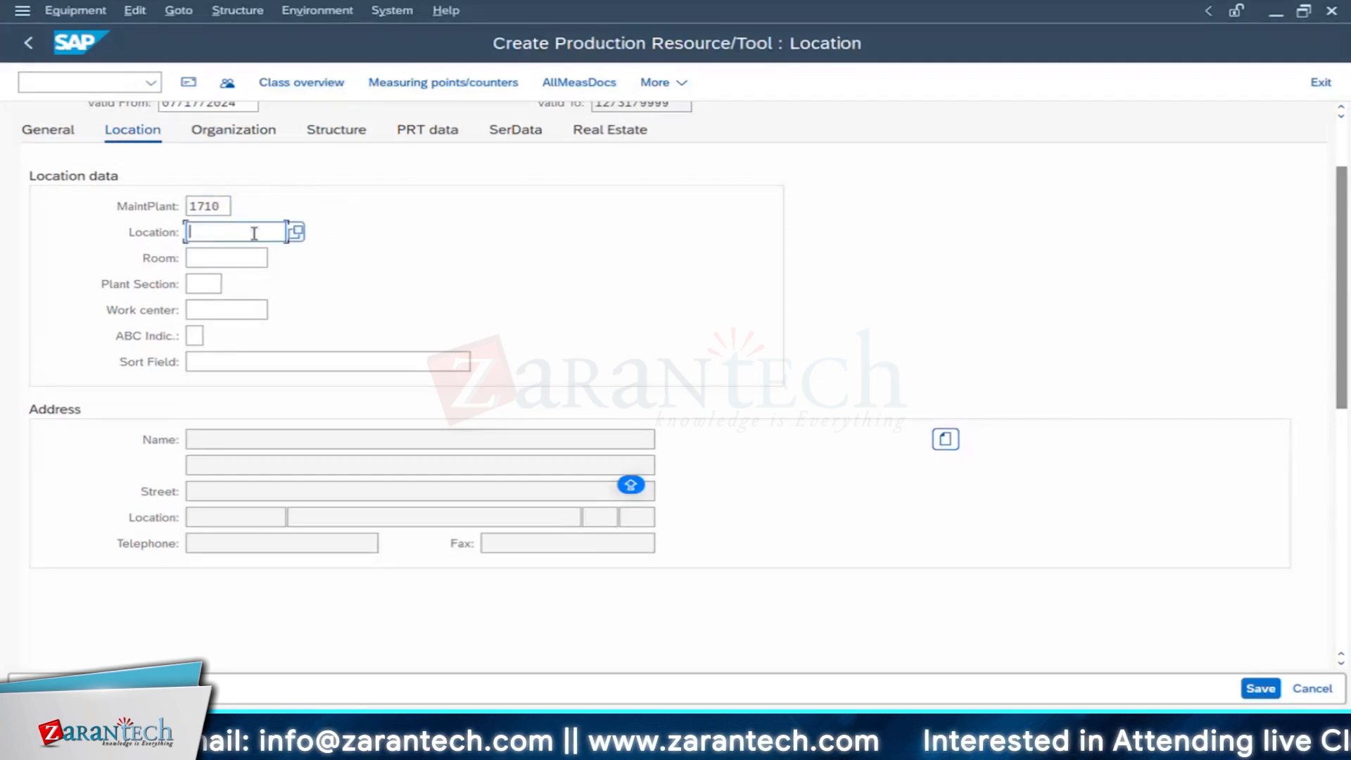
click(254, 234)
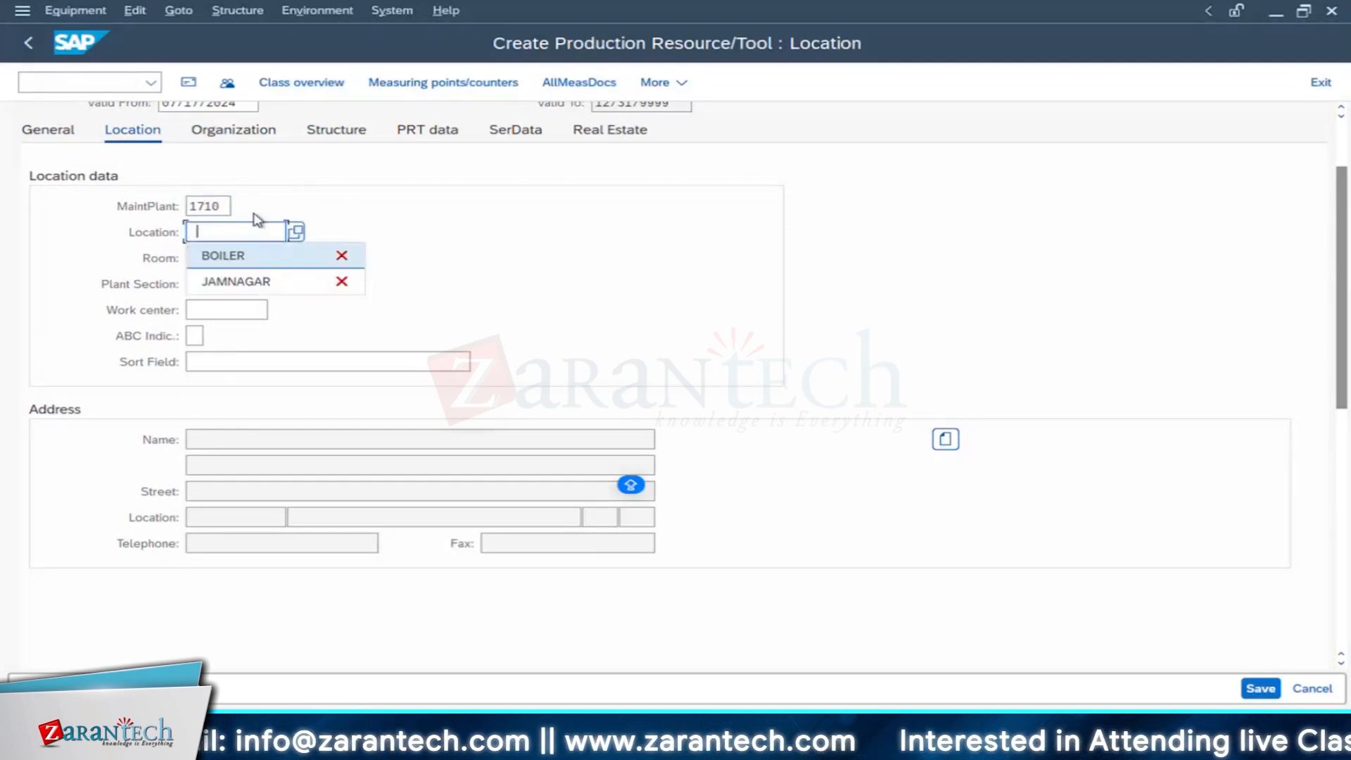
click(241, 256)
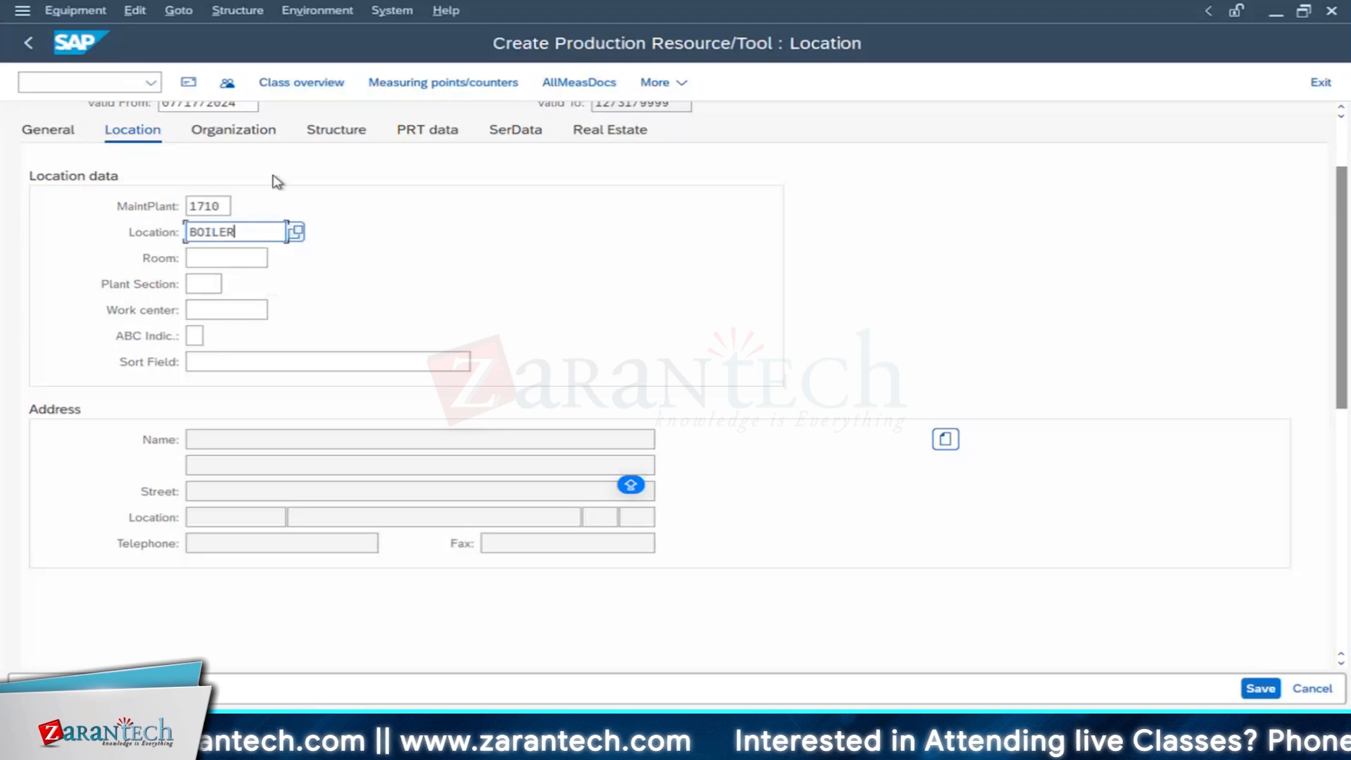
Step: Set the equipment's ABC indicator to C in the location data
click(199, 283)
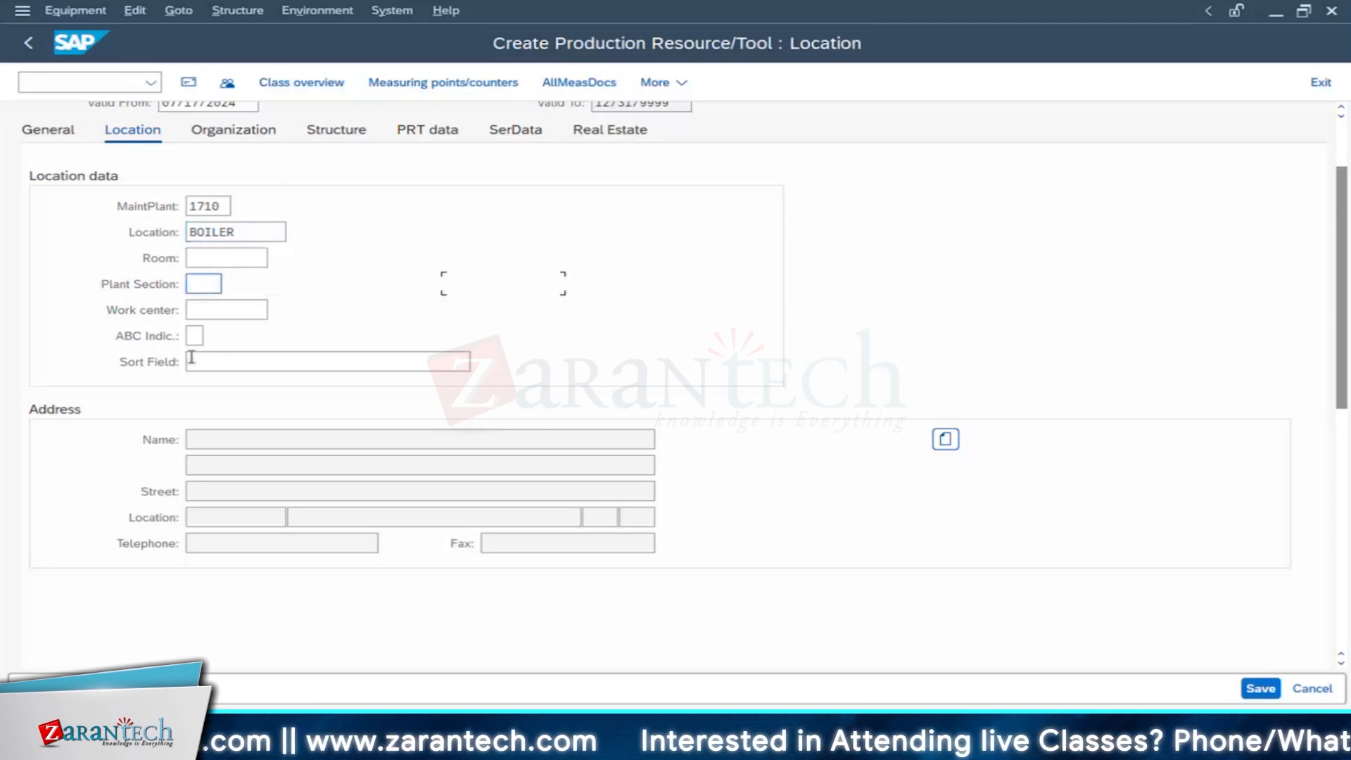
click(200, 338)
click(208, 365)
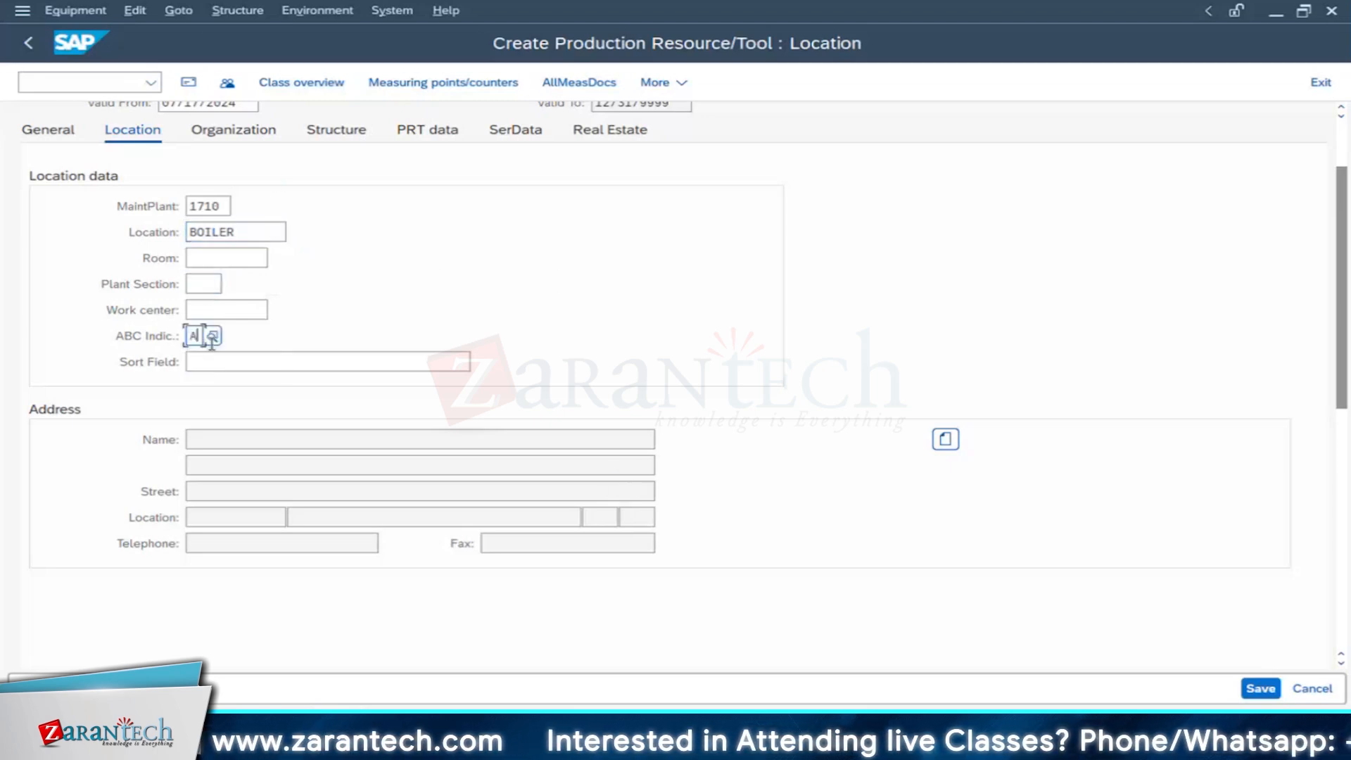
key(BackSpace)
text(C)
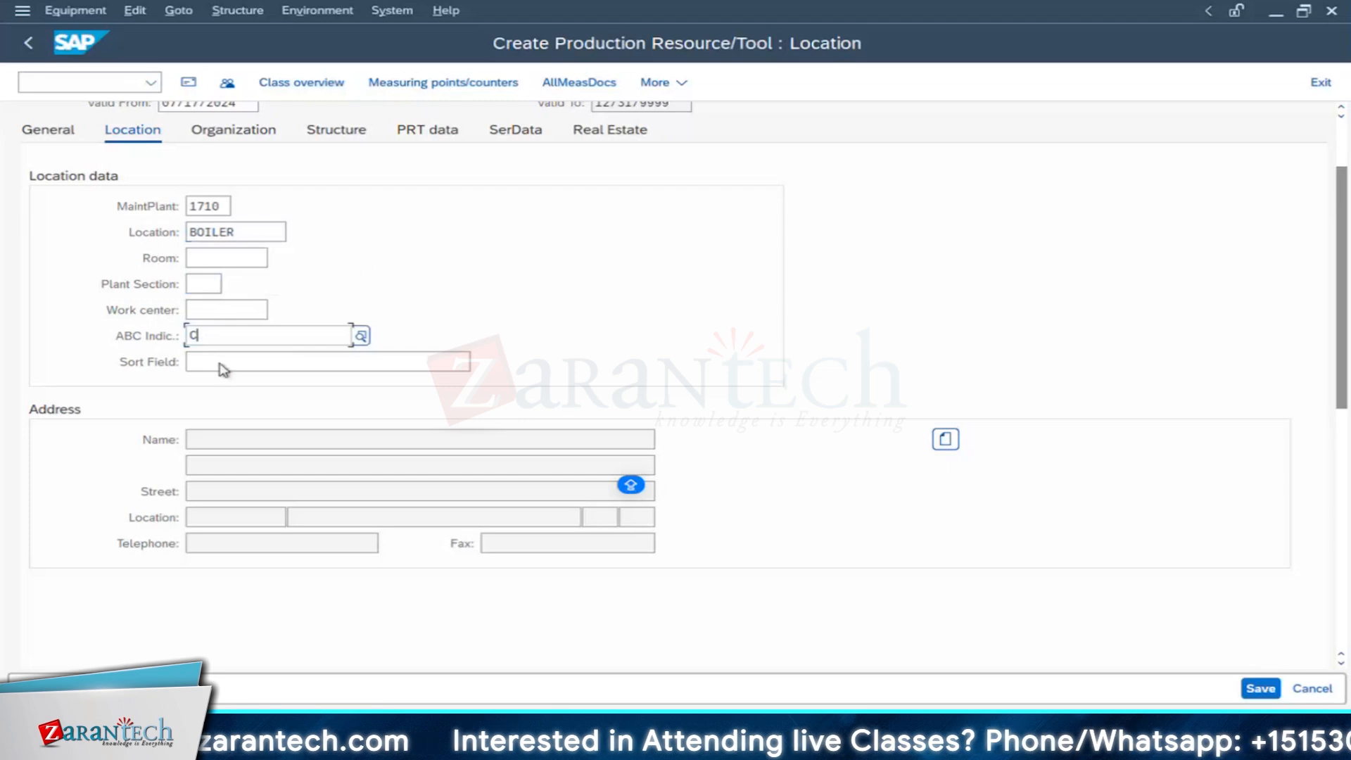
click(226, 412)
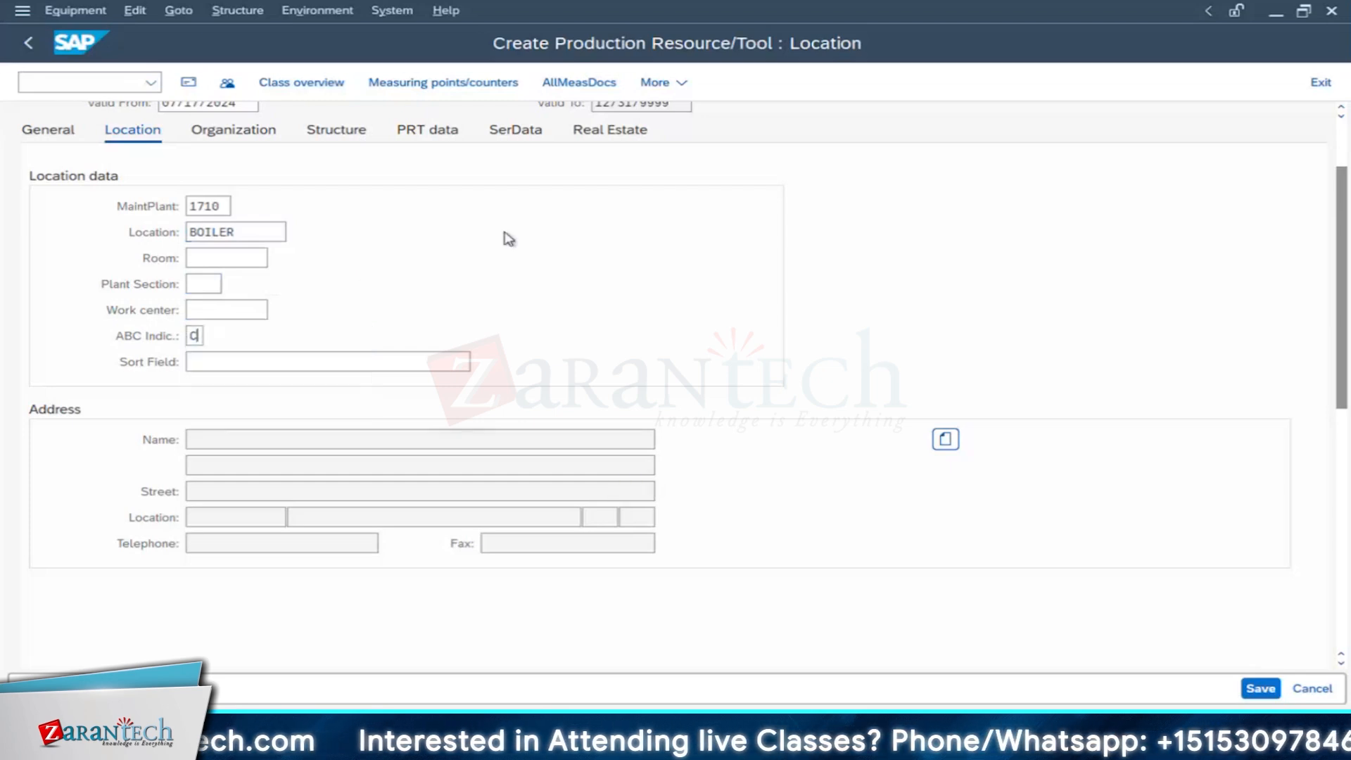
scroll(255, 162, down, 1)
scroll(247, 181, up, 1)
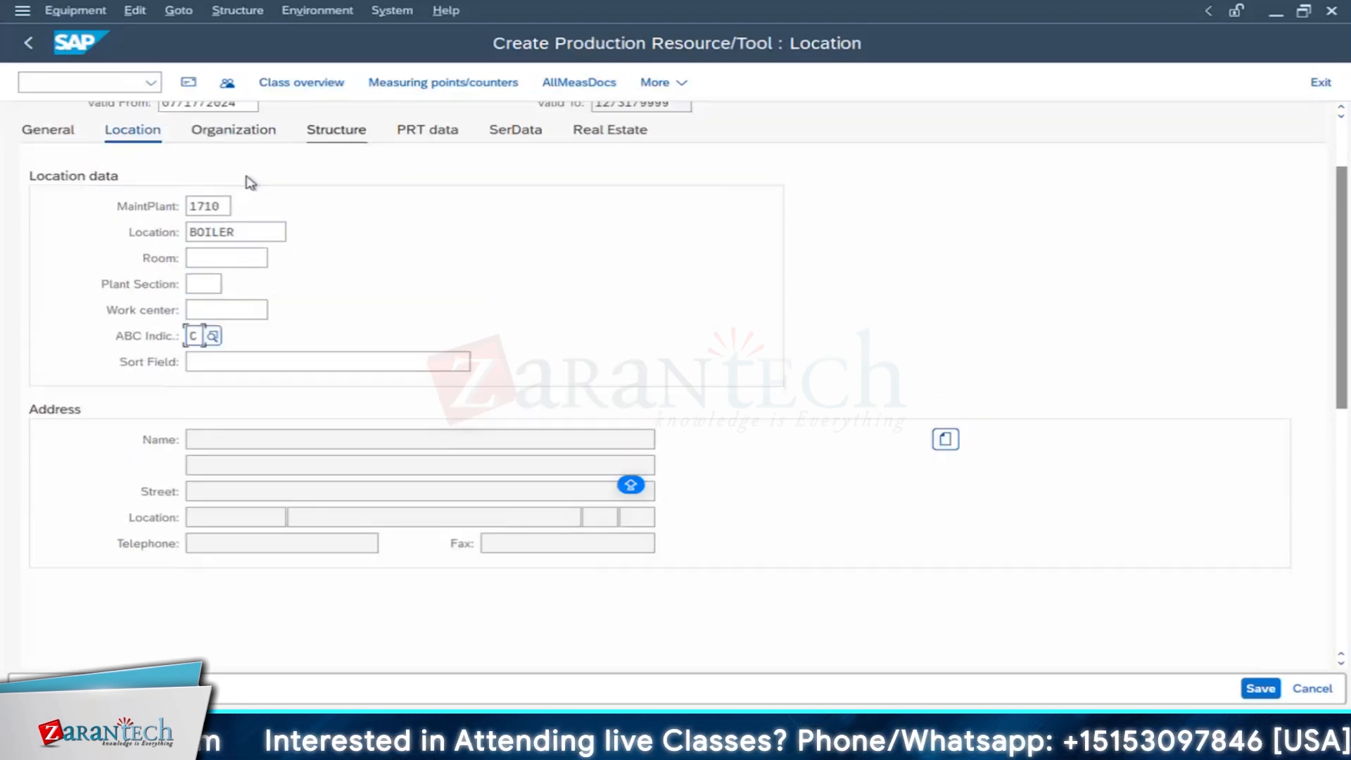
Step: Assign cost center US10_PM in the equipment's organization data
click(243, 135)
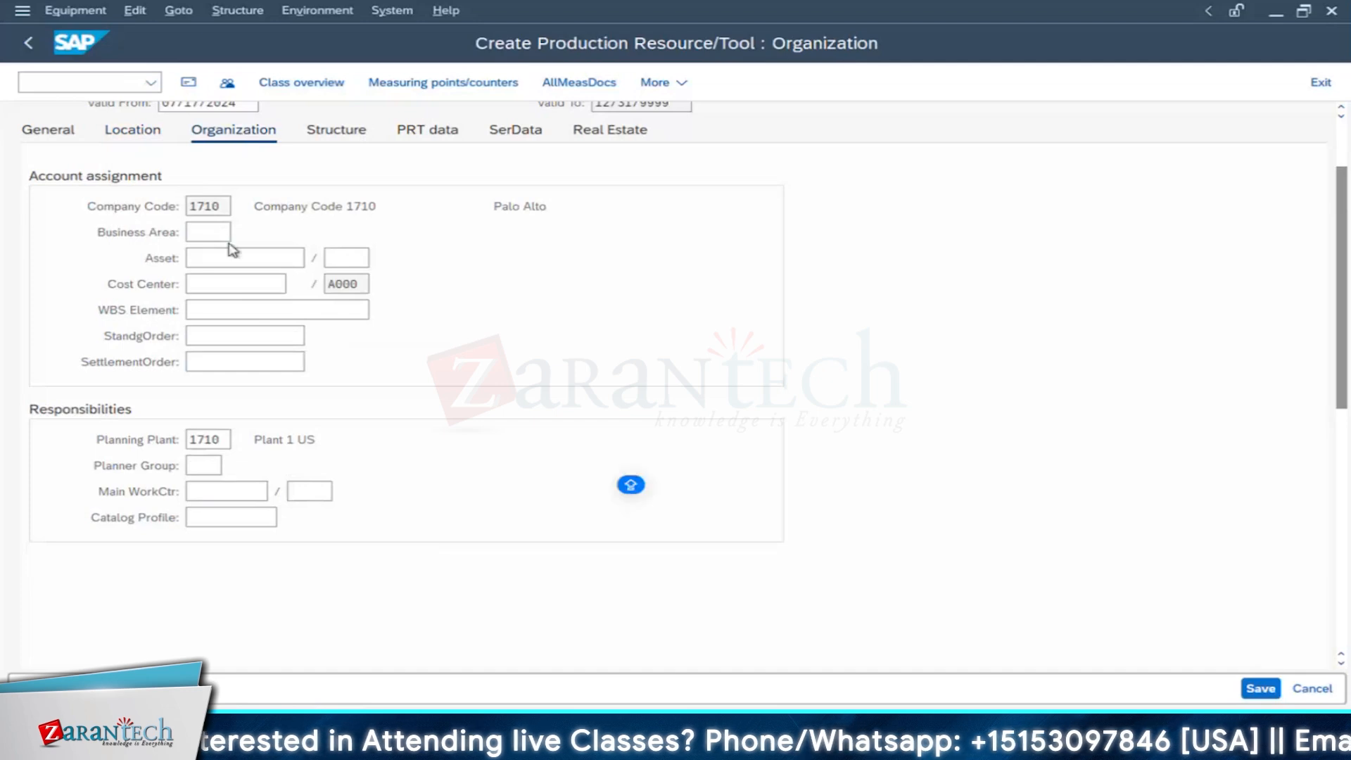
click(226, 285)
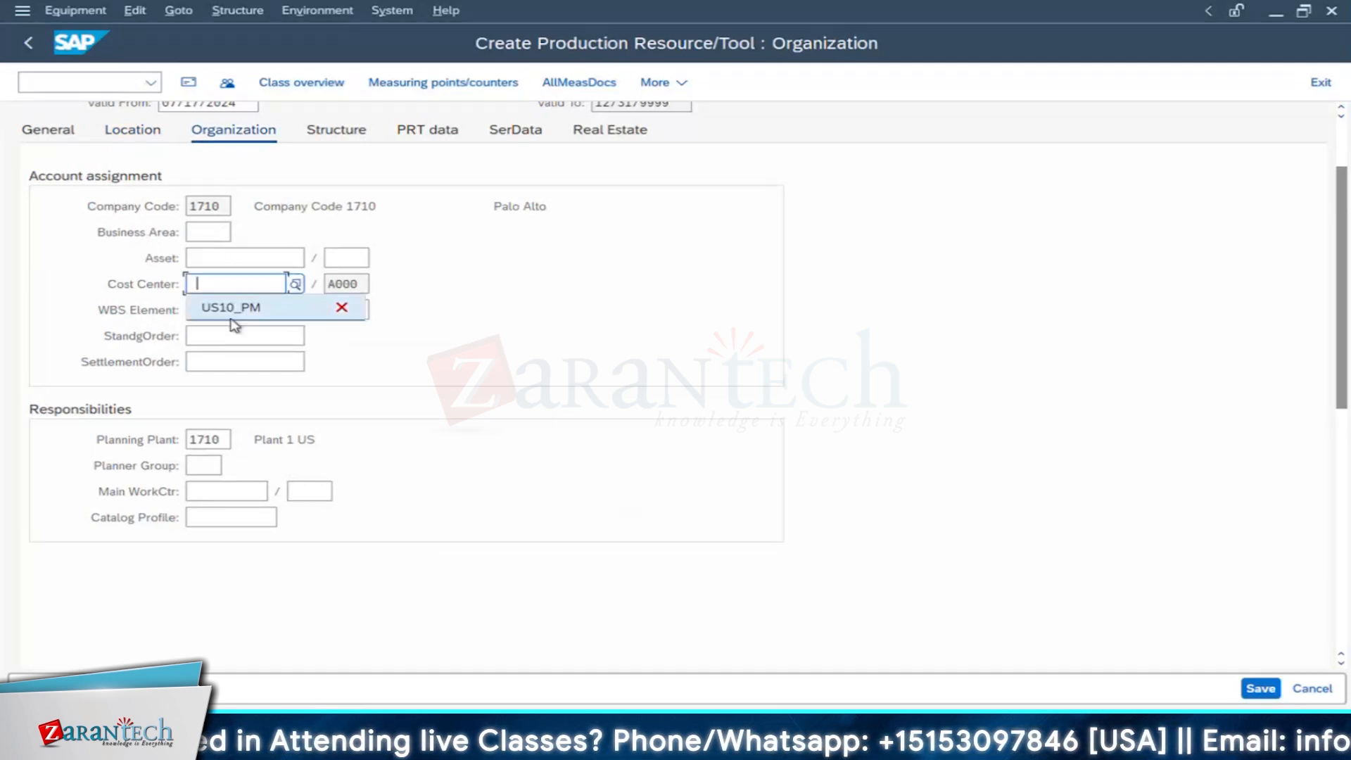
click(231, 313)
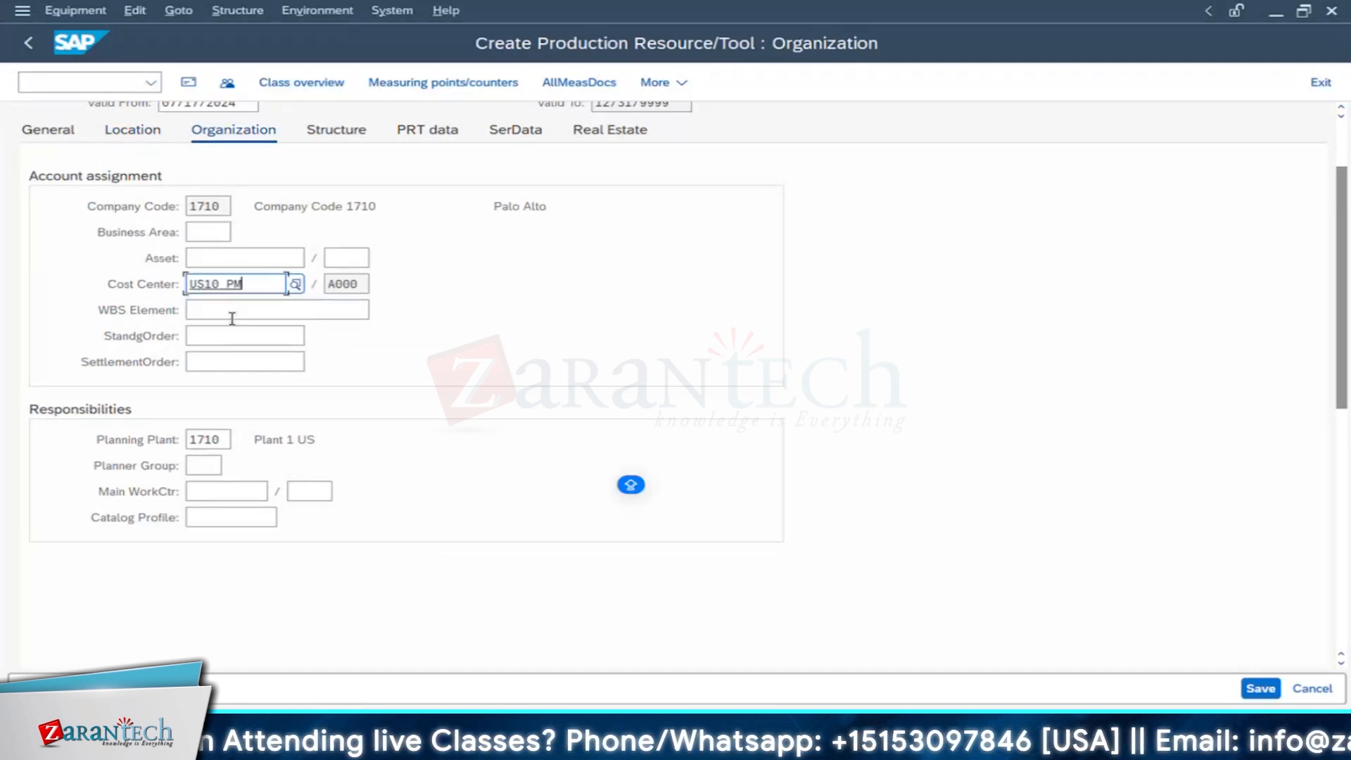
Step: Set planner group 103 and main work center BLECME01 with plant 1710 under the responsibilities
click(202, 466)
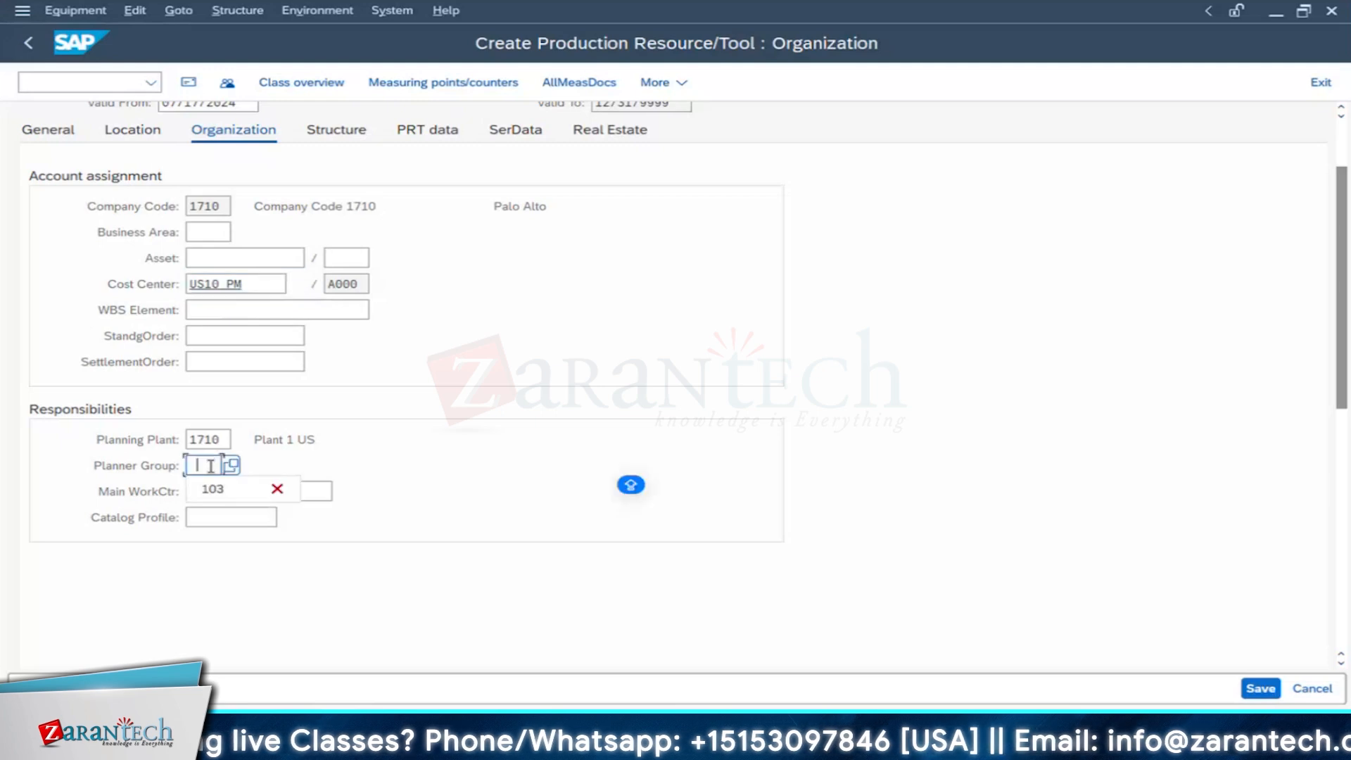
click(214, 493)
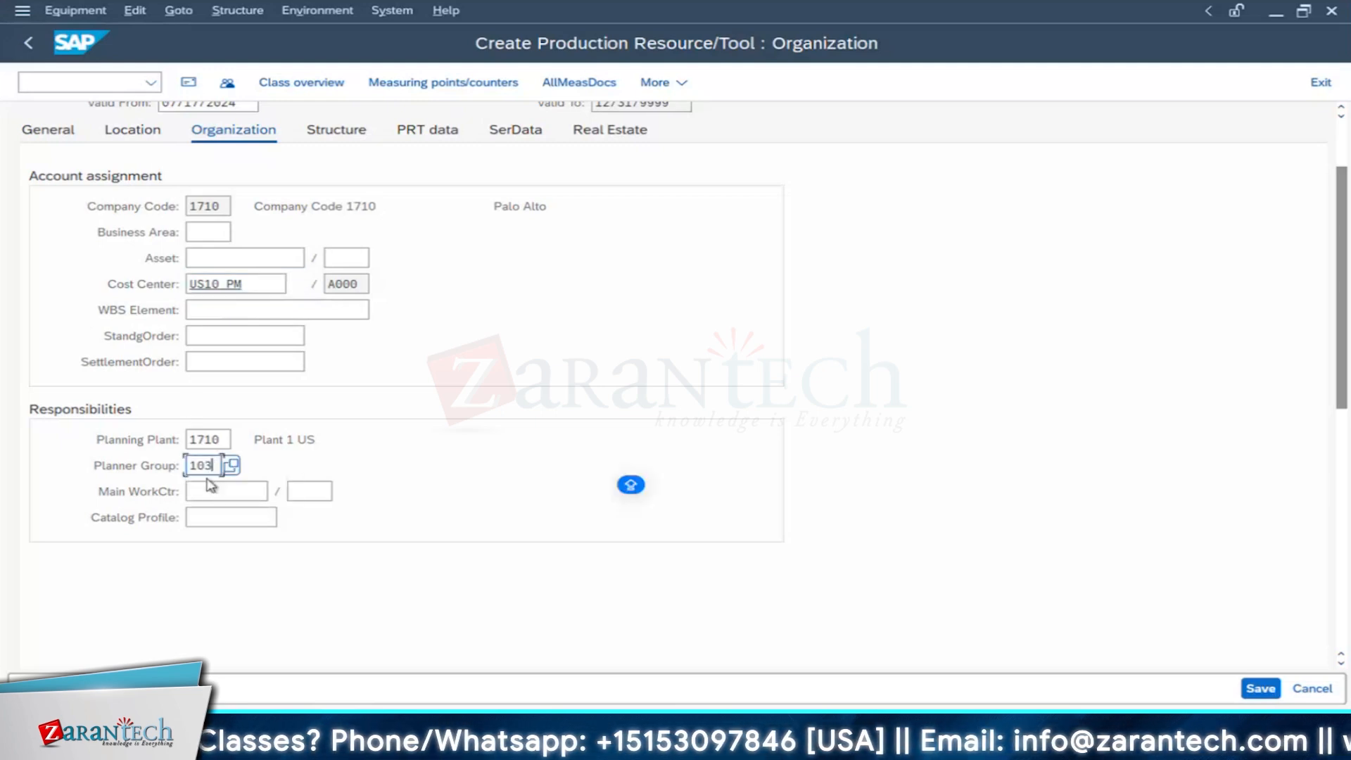
click(208, 487)
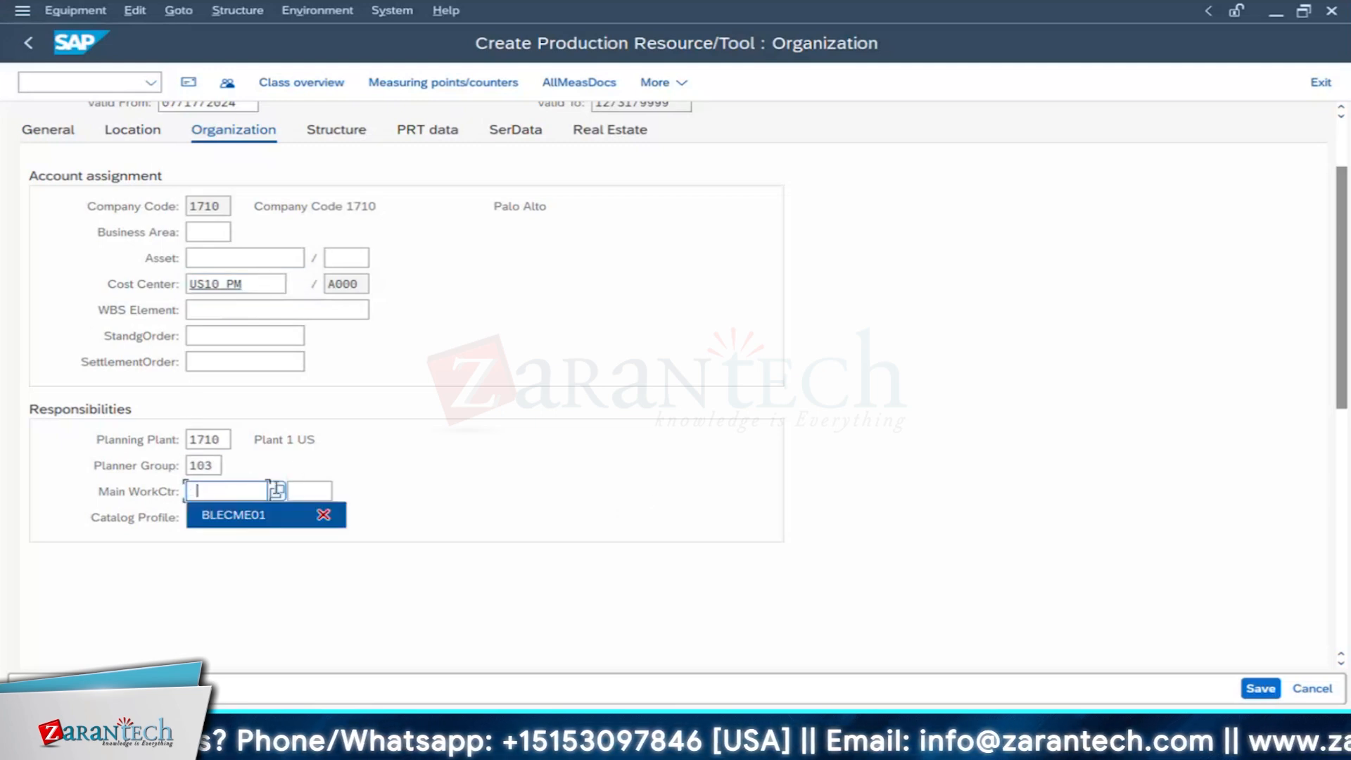
click(233, 514)
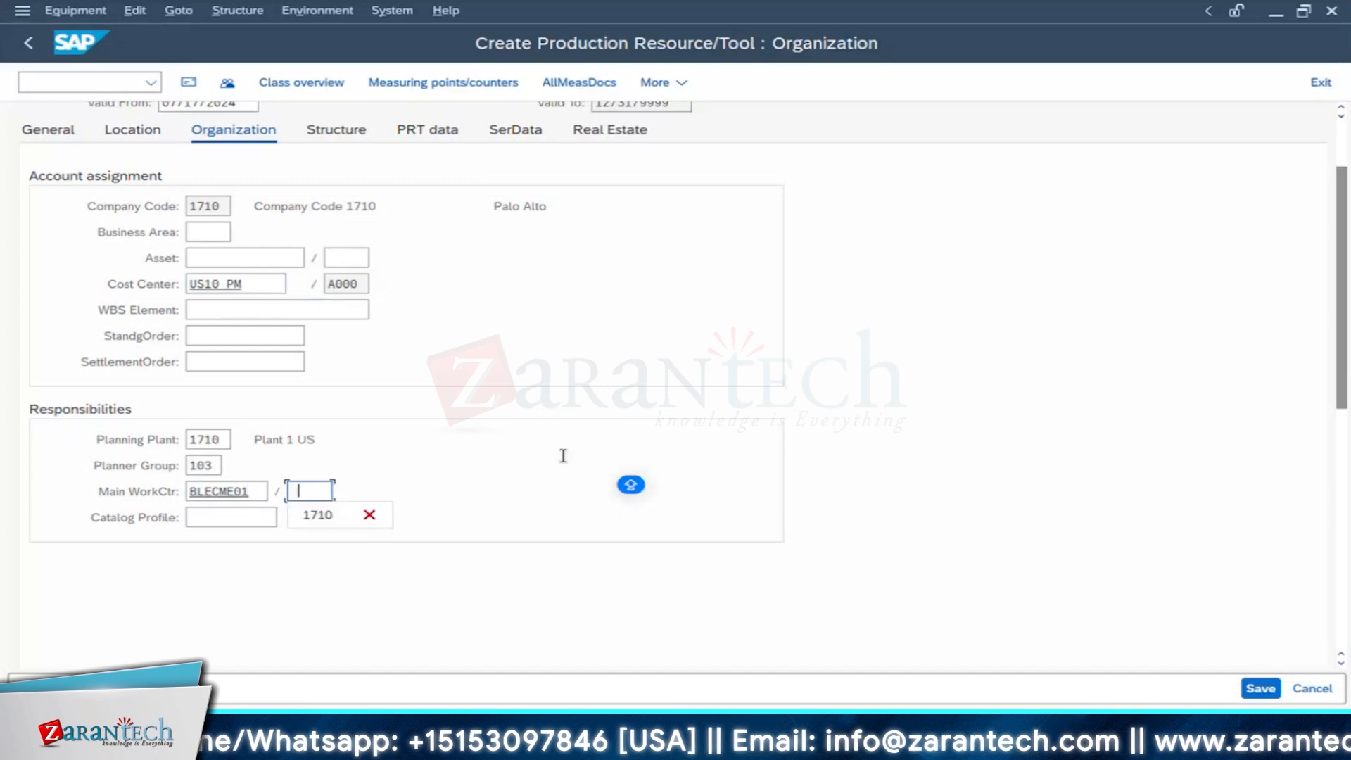
key(Return)
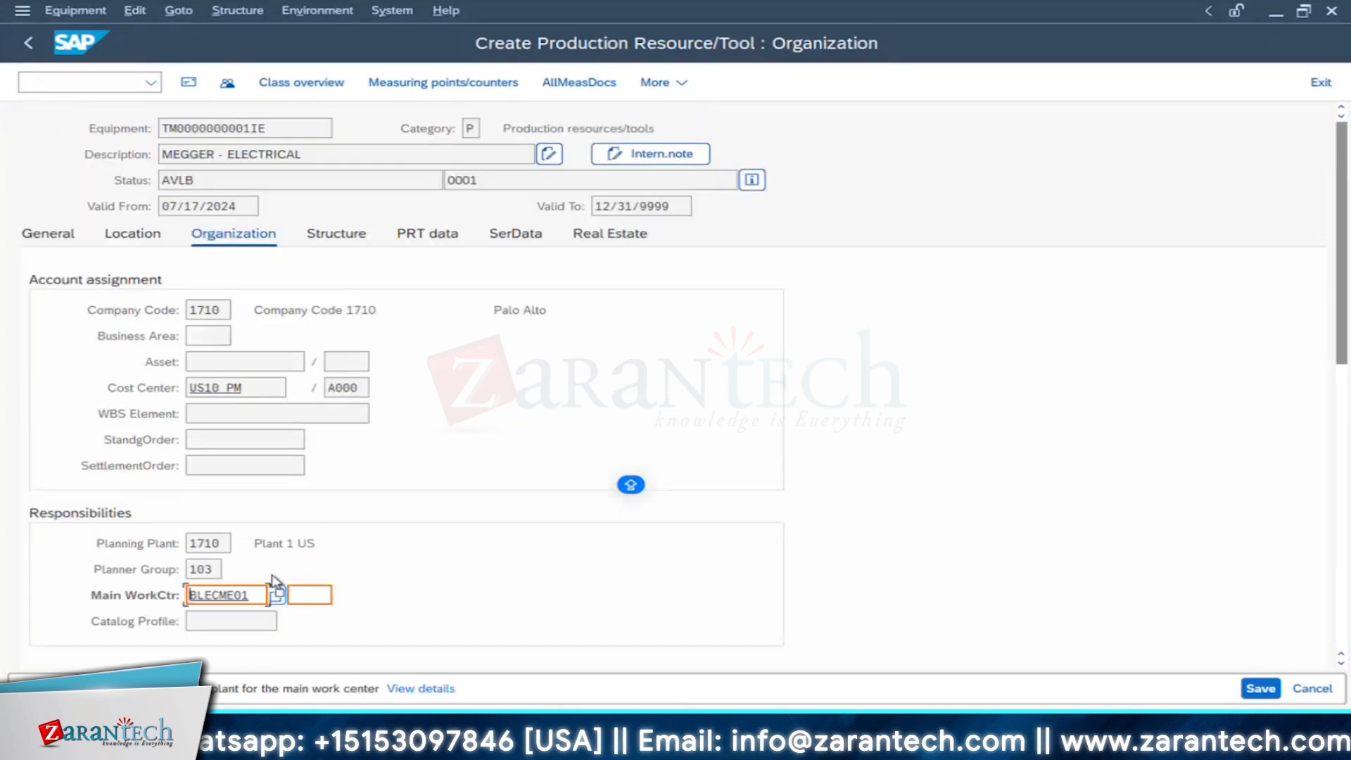
key(Return)
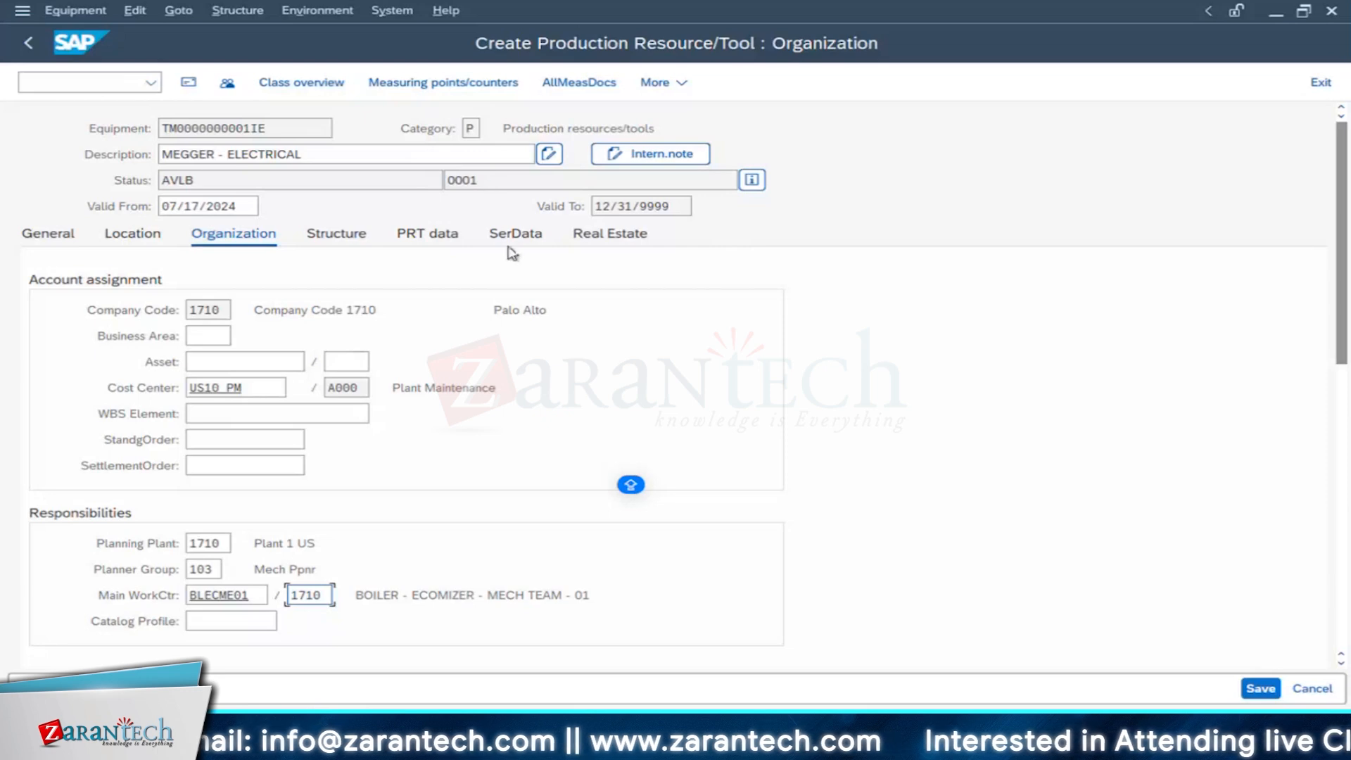
Step: In the structure data, check the equipment's installation location options and set the technical identification number to PRT
click(314, 232)
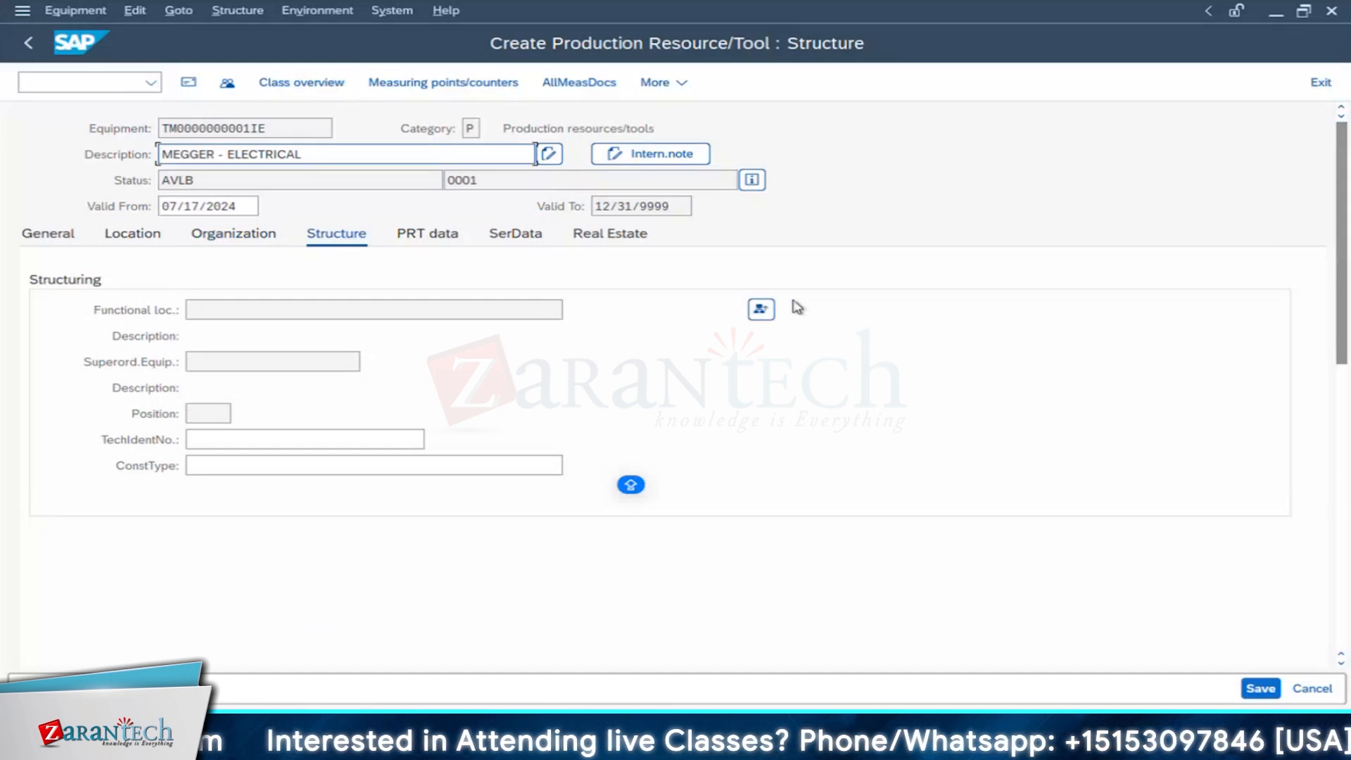
click(763, 310)
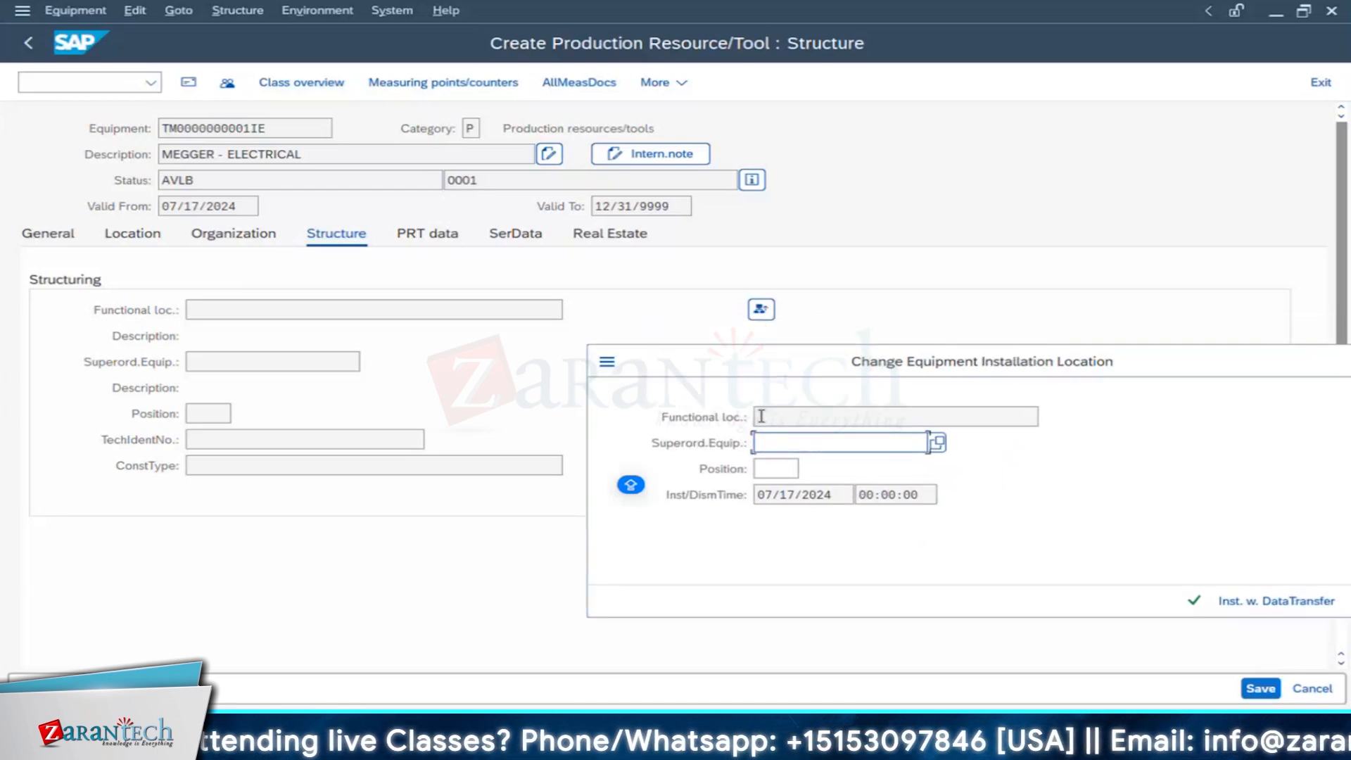
click(774, 413)
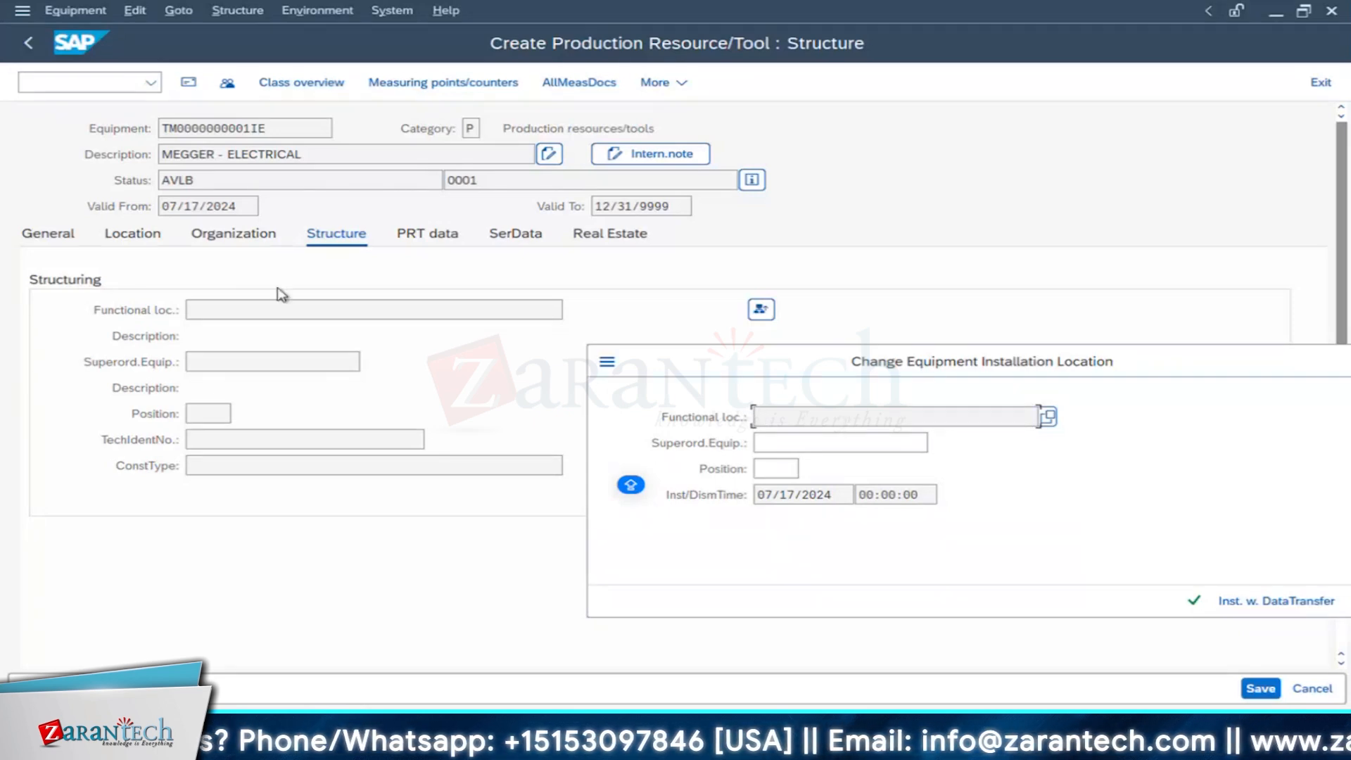
click(786, 442)
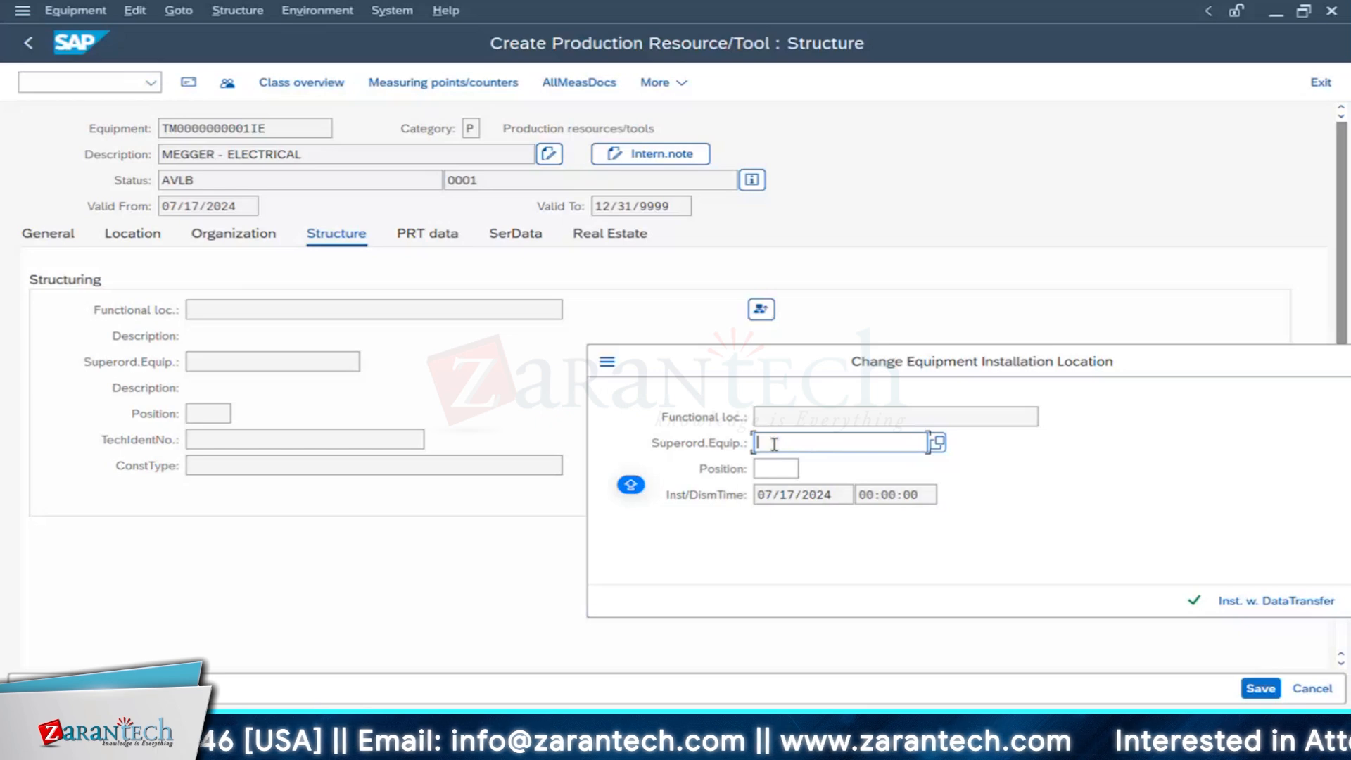
click(829, 416)
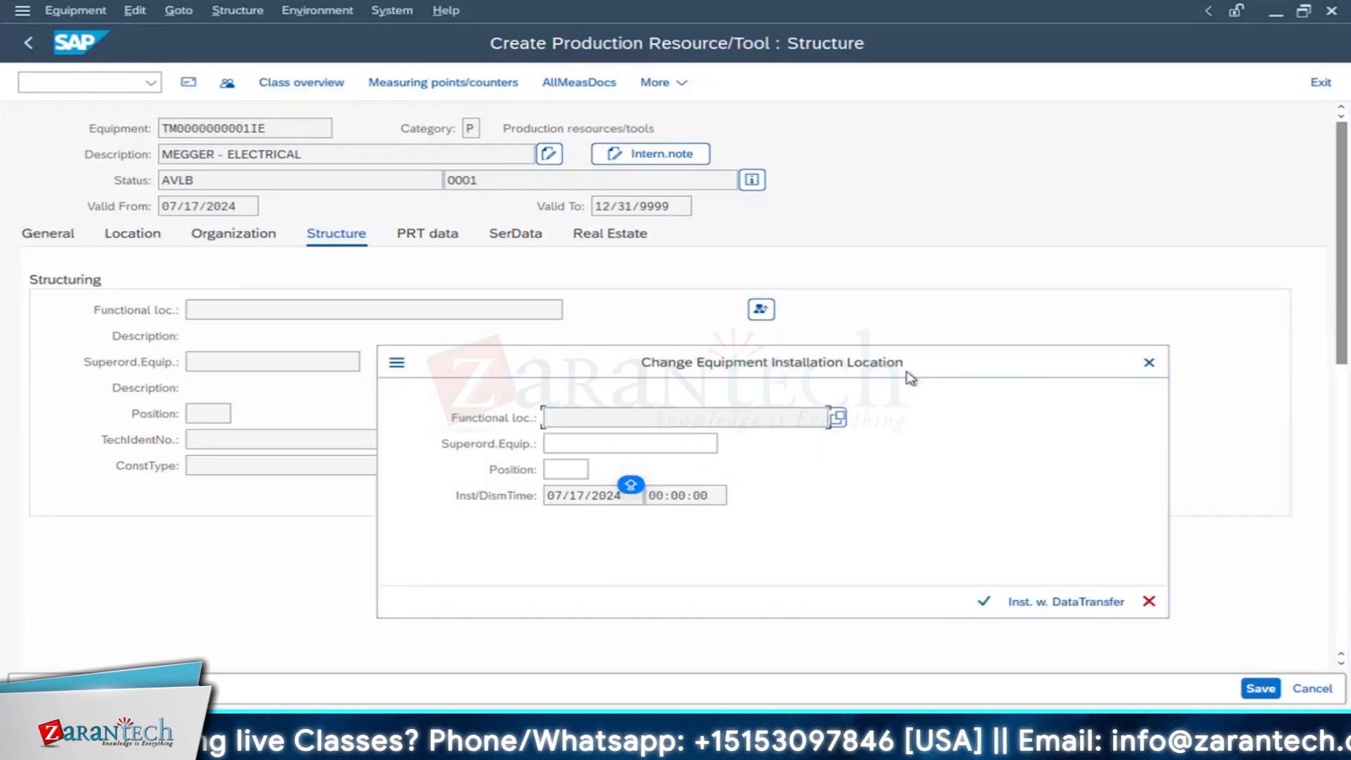
click(1149, 362)
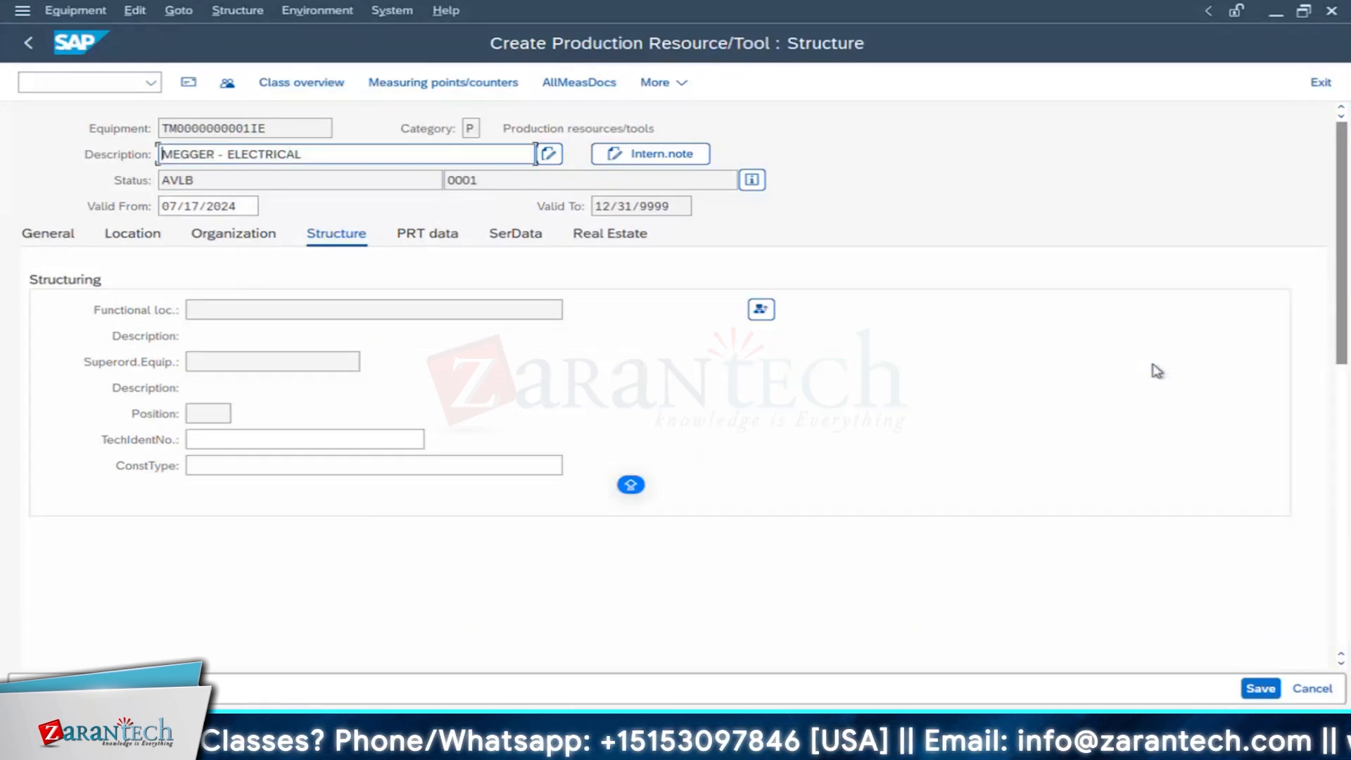
click(212, 437)
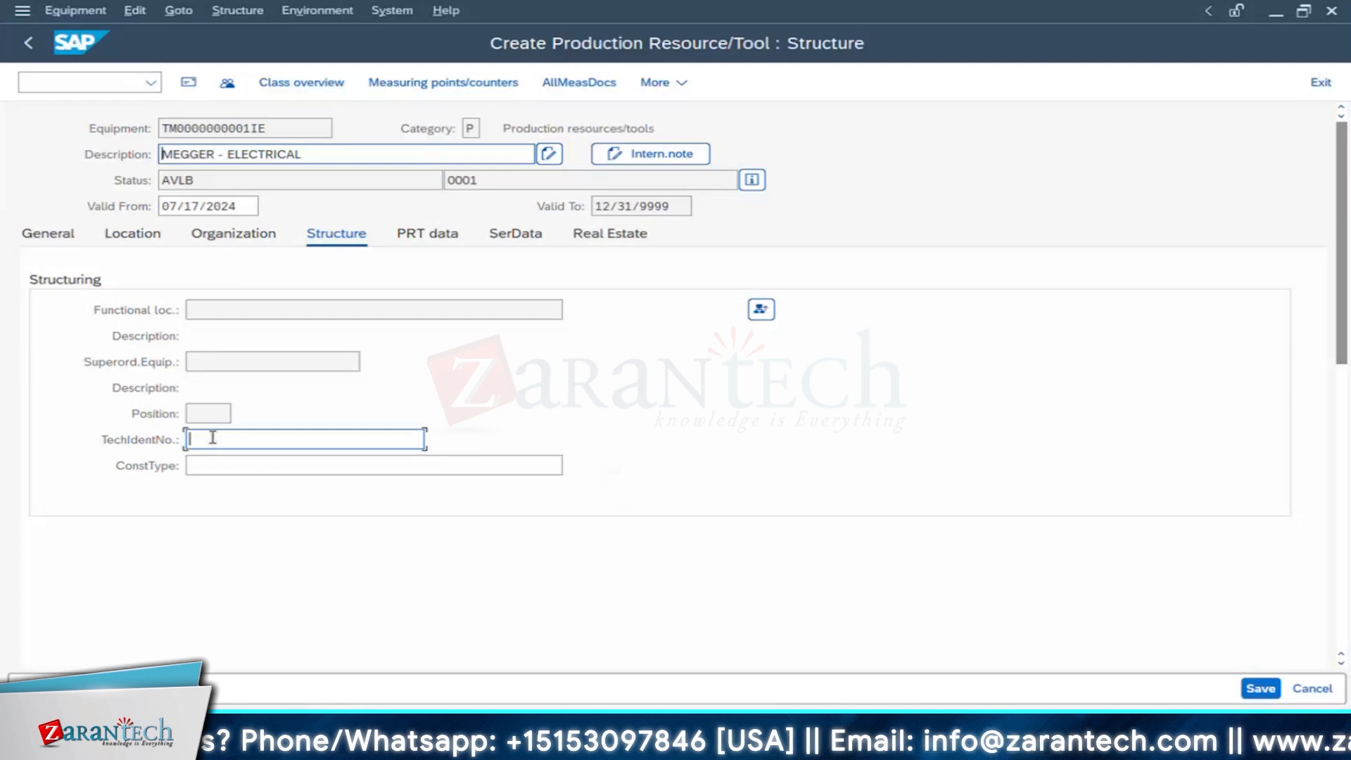
text(PRT)
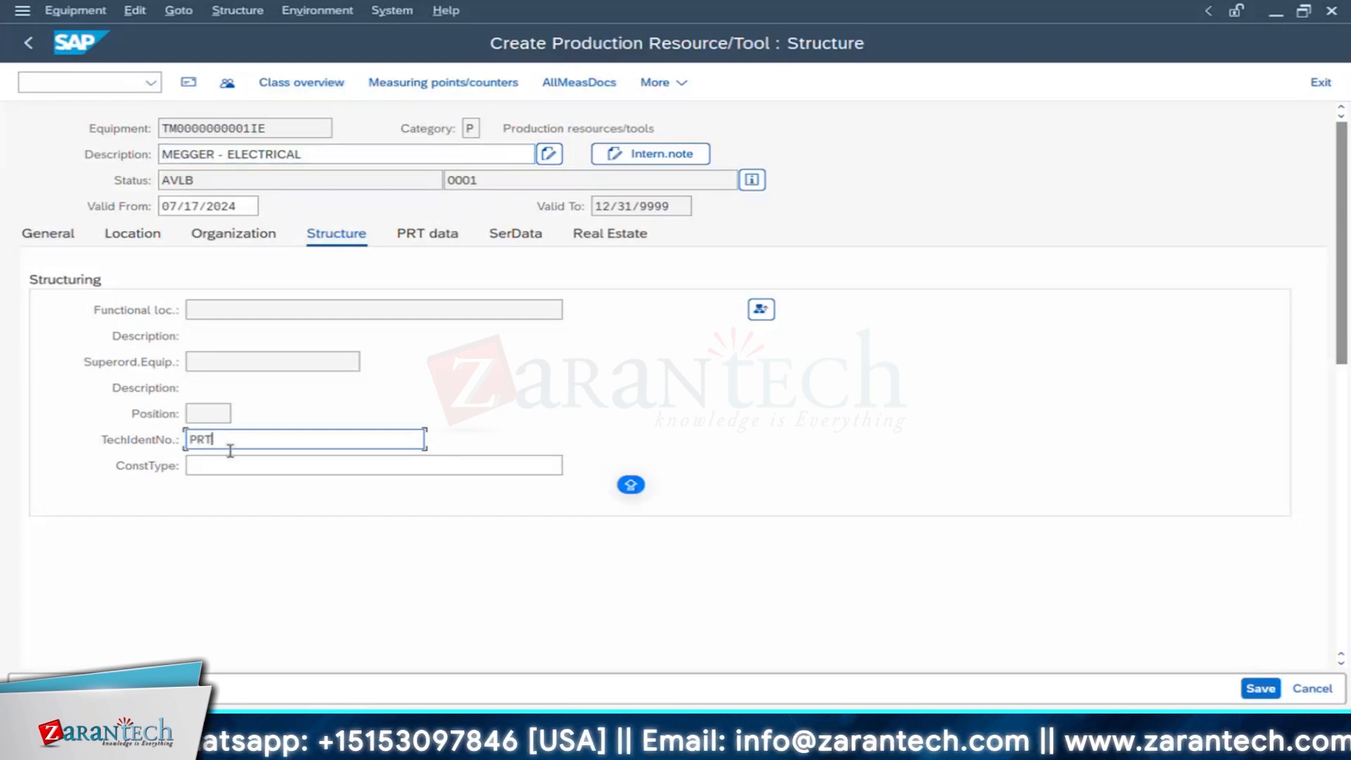
Step: Set the PRT usage to 004 (Only maintenance task lists) in the PRT data and save the equipment record
click(429, 240)
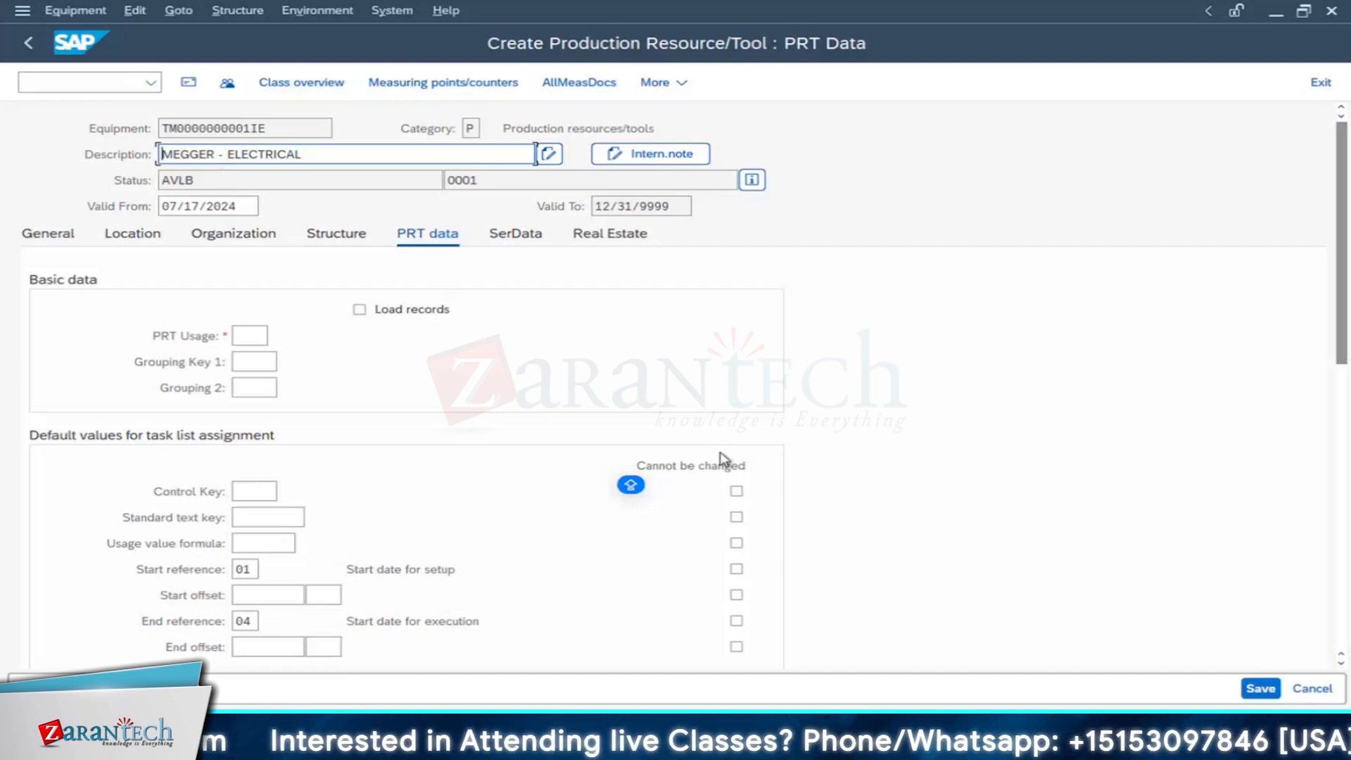
click(262, 336)
click(277, 337)
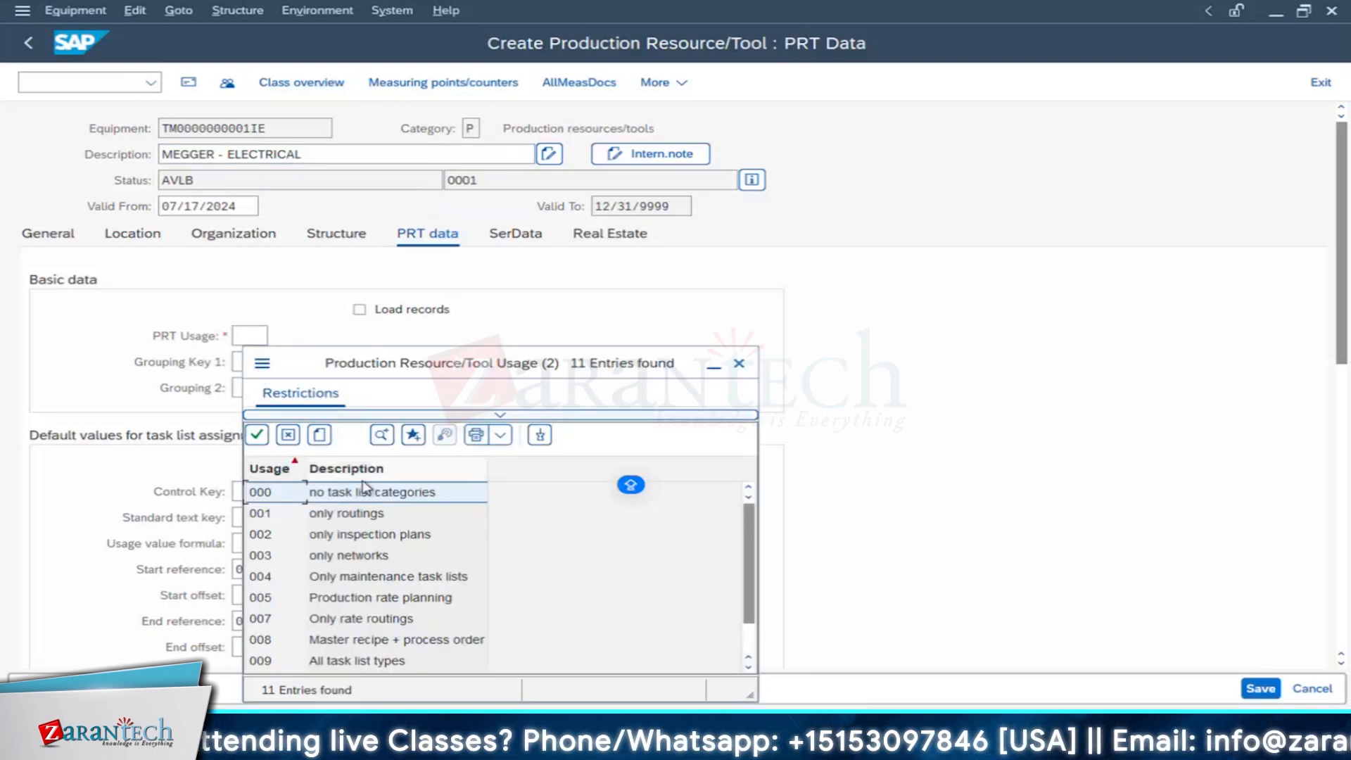
drag(347, 372, 442, 248)
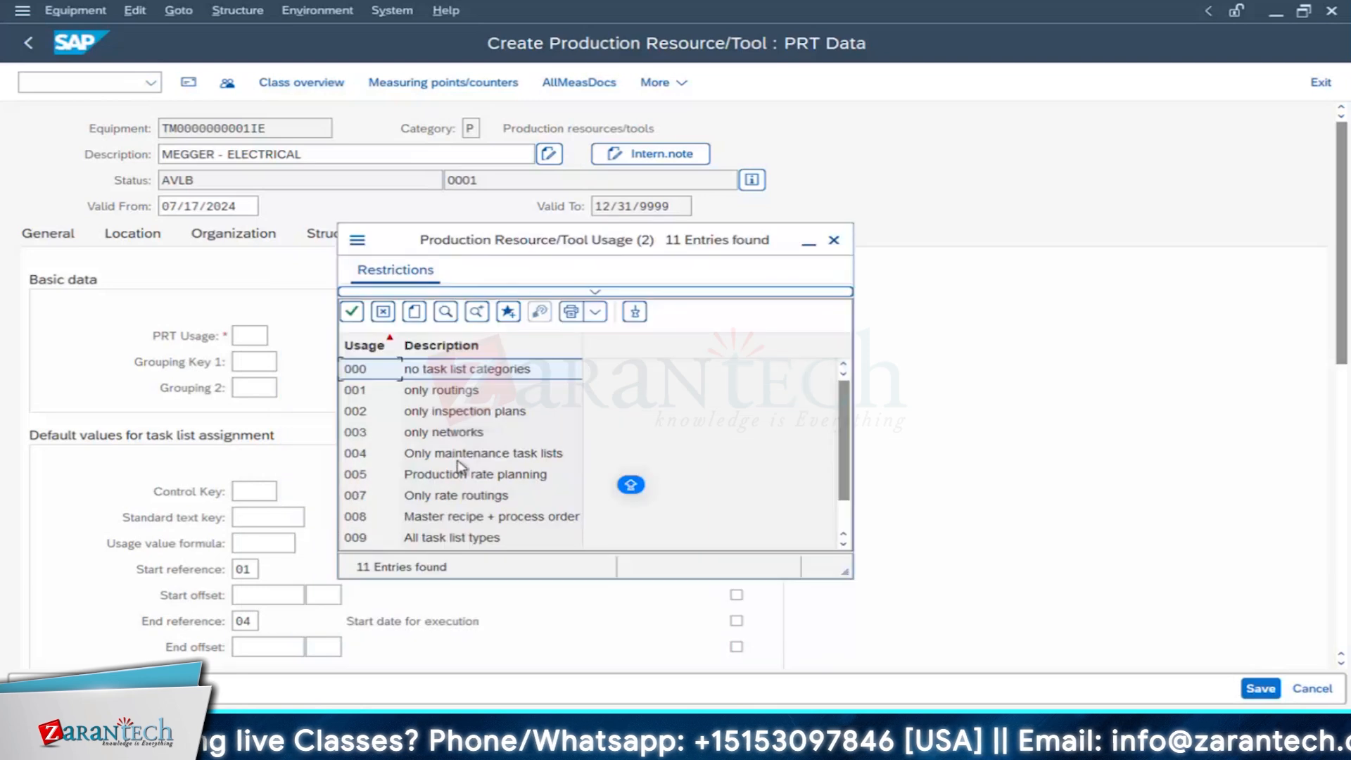
click(356, 456)
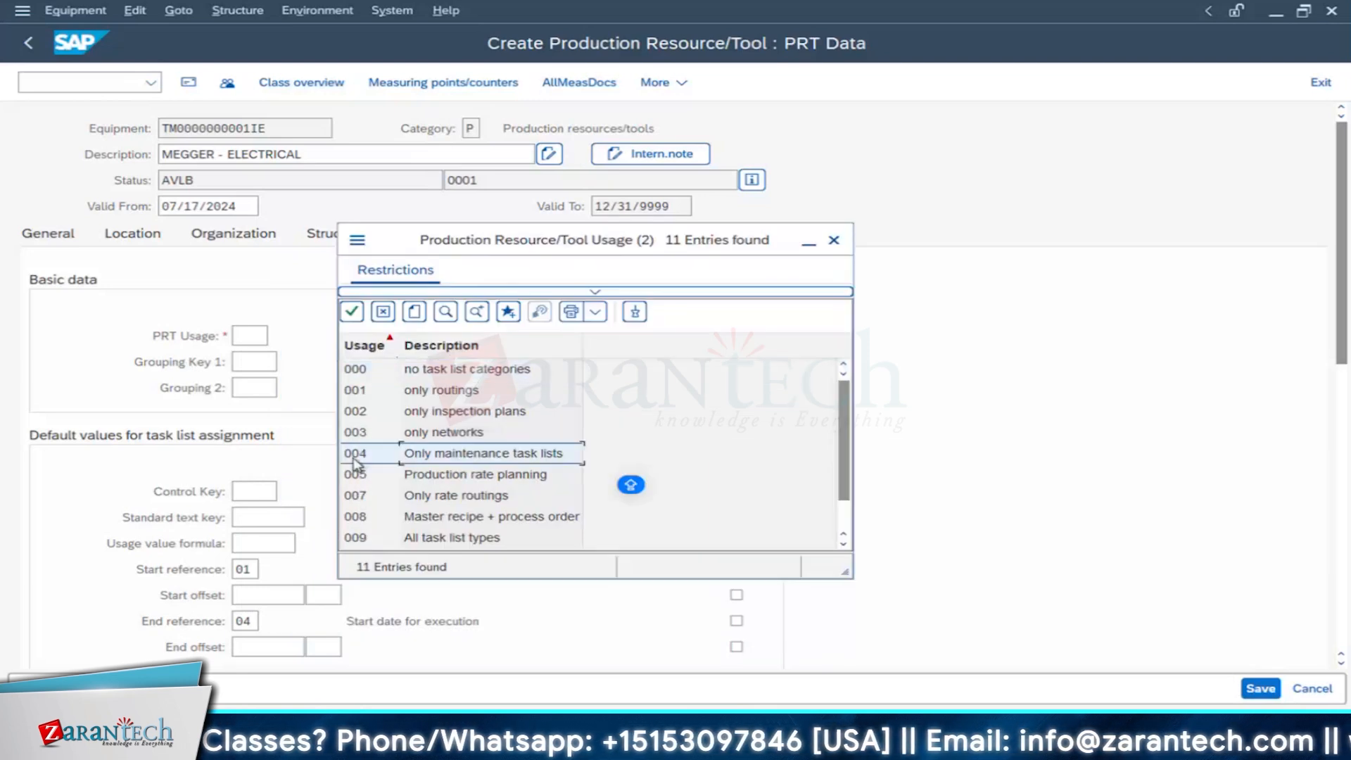
double_click(354, 458)
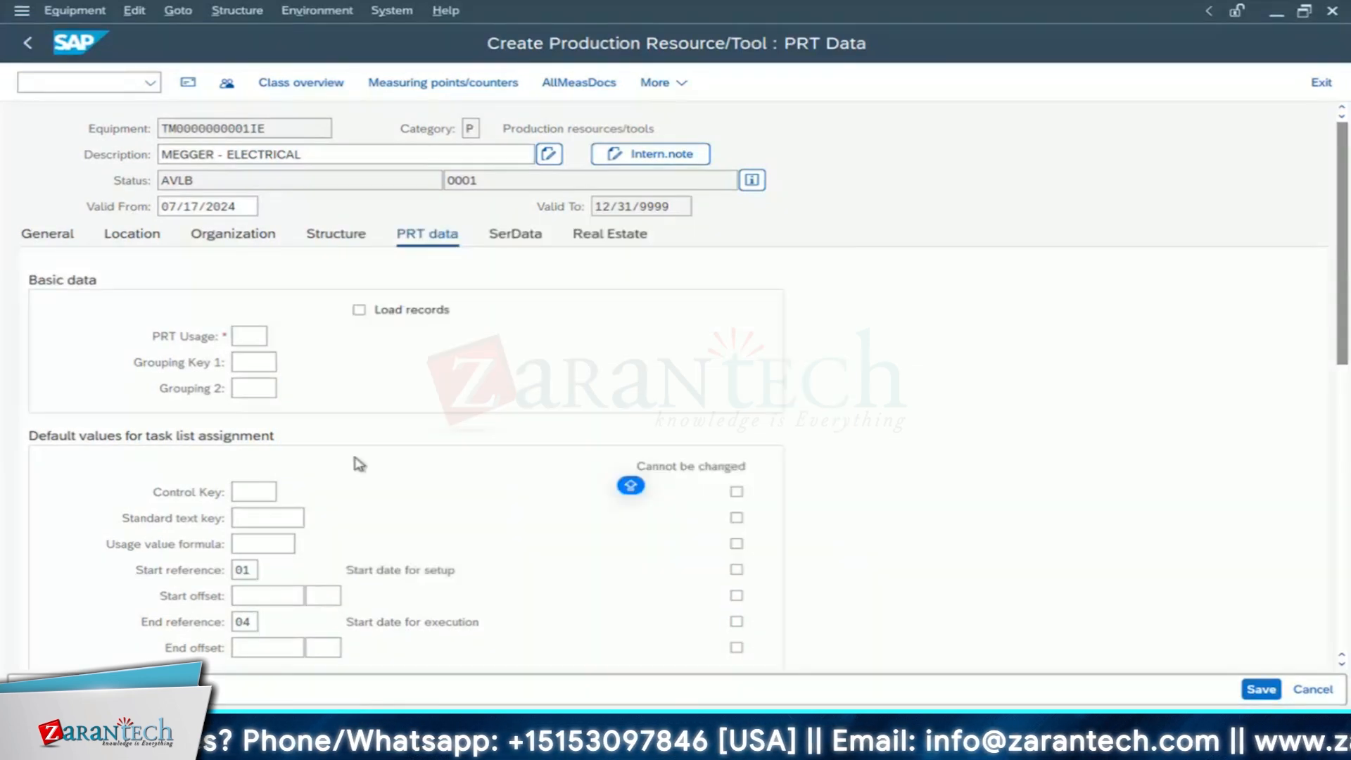
key(Return)
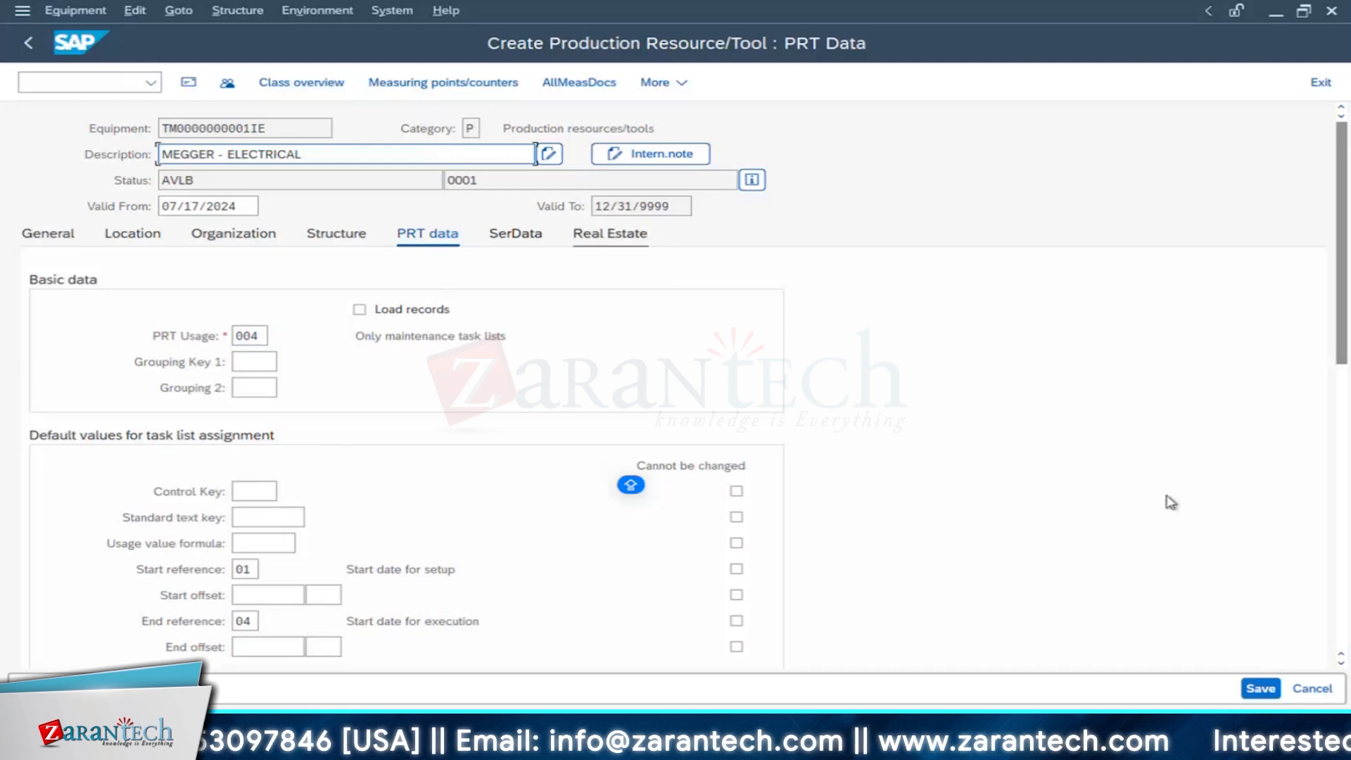
click(1259, 688)
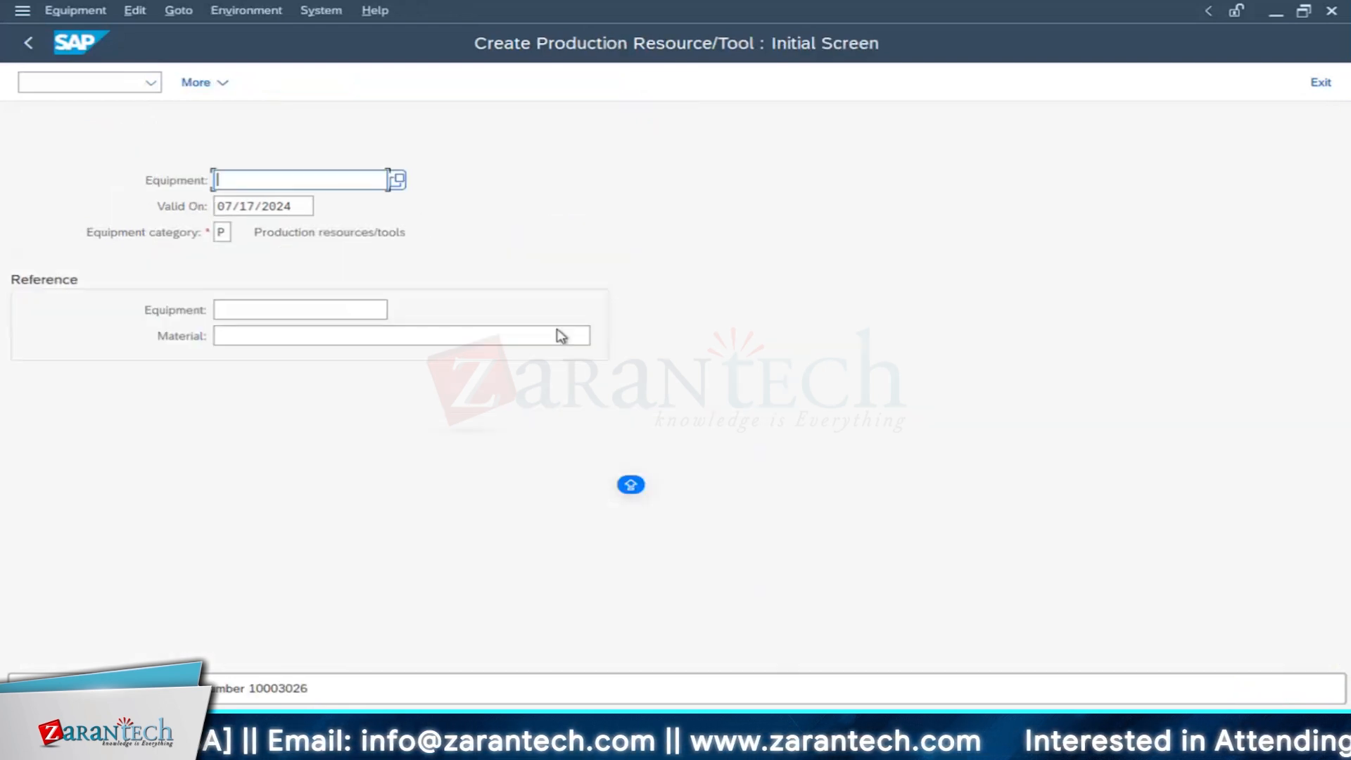
Step: Leave the production resource/tool creation and start creating a fleet object with IE31
click(75, 11)
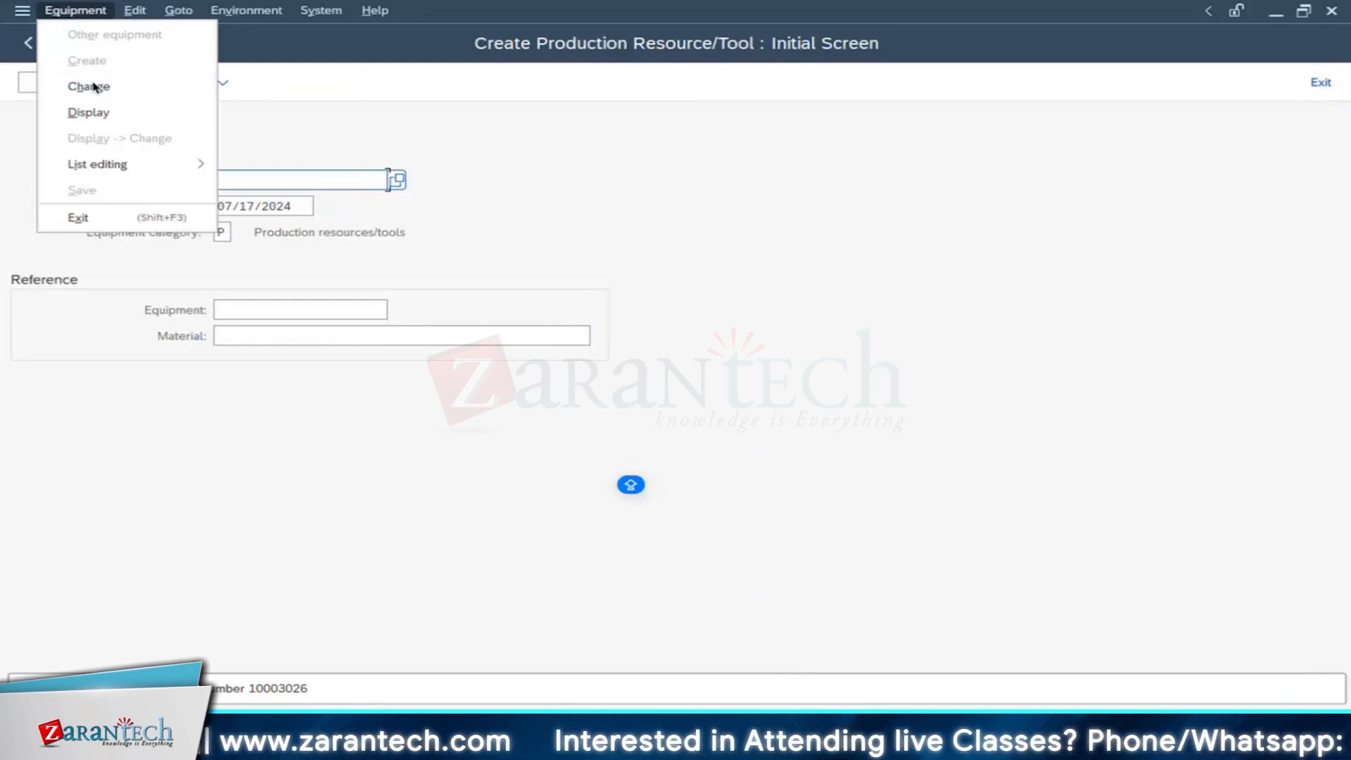
click(371, 120)
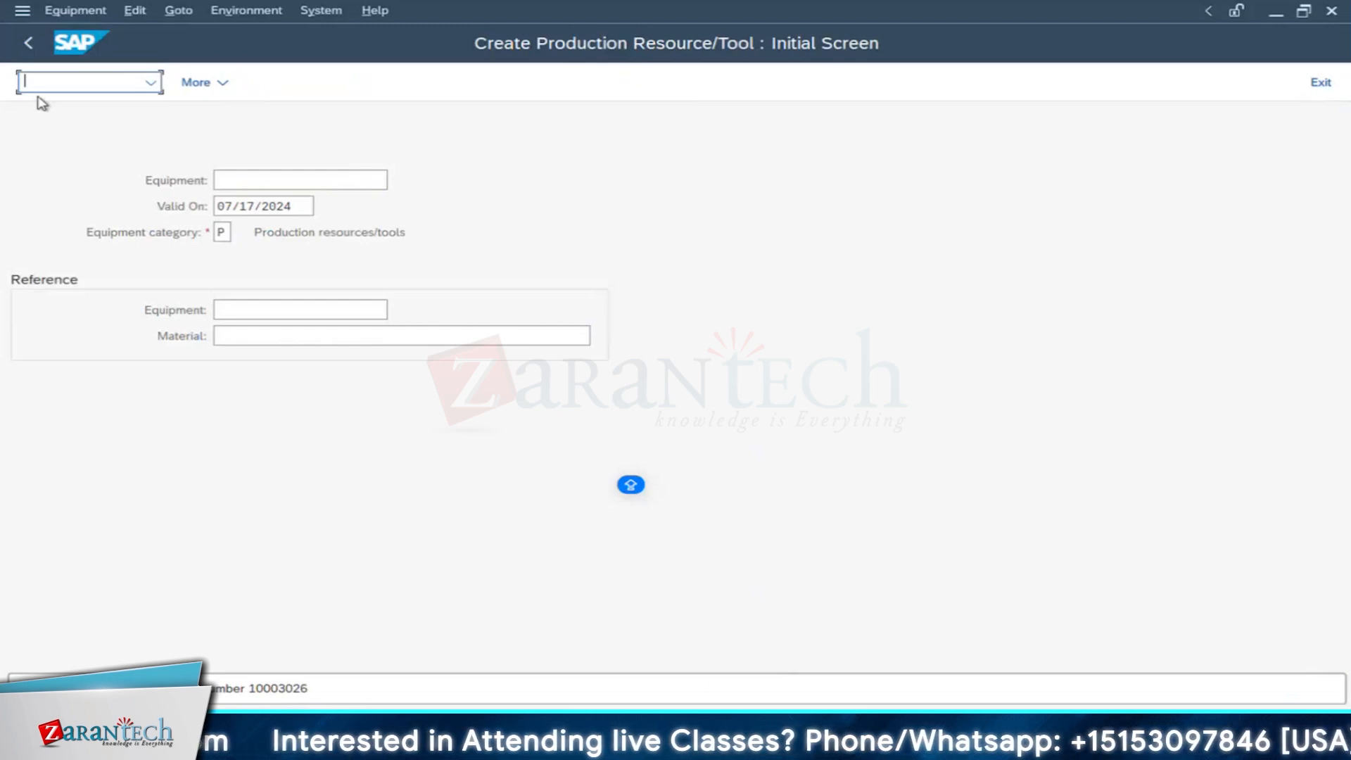
click(28, 42)
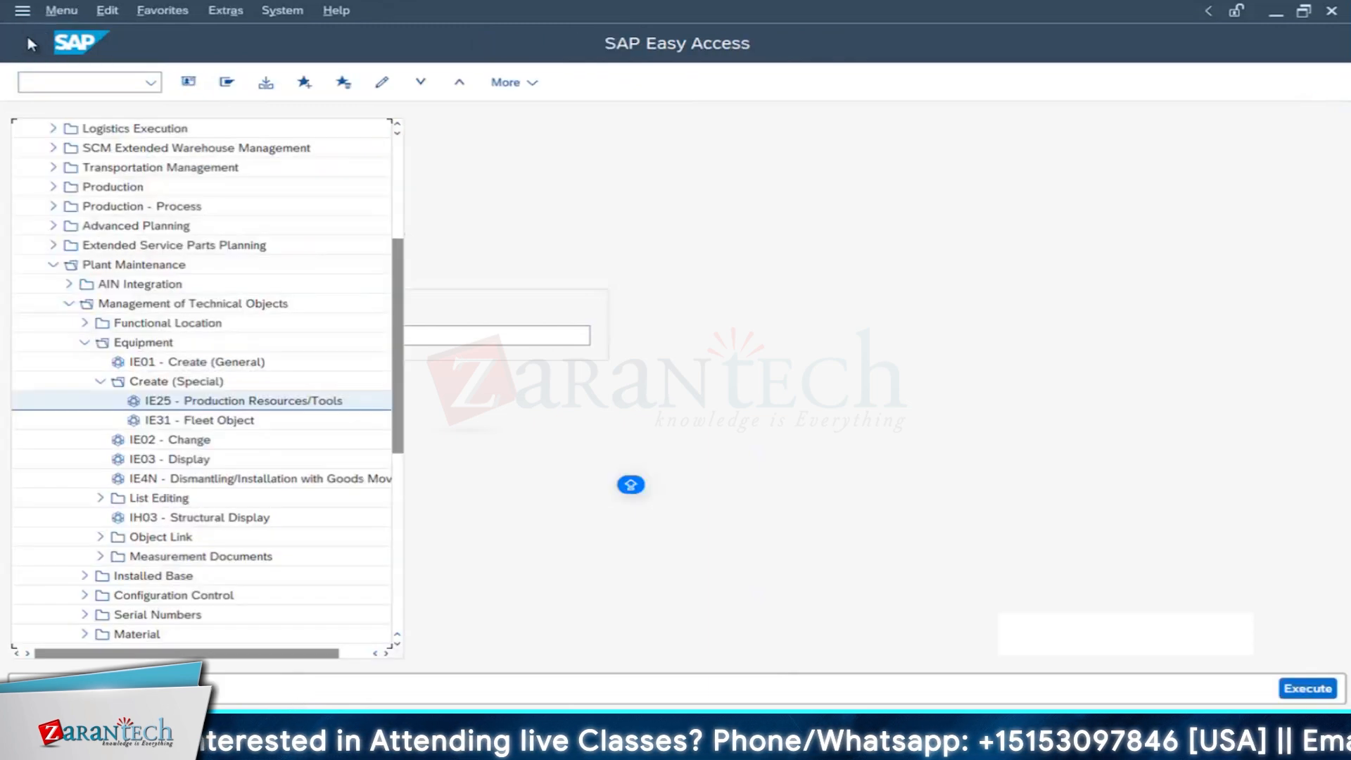
click(165, 421)
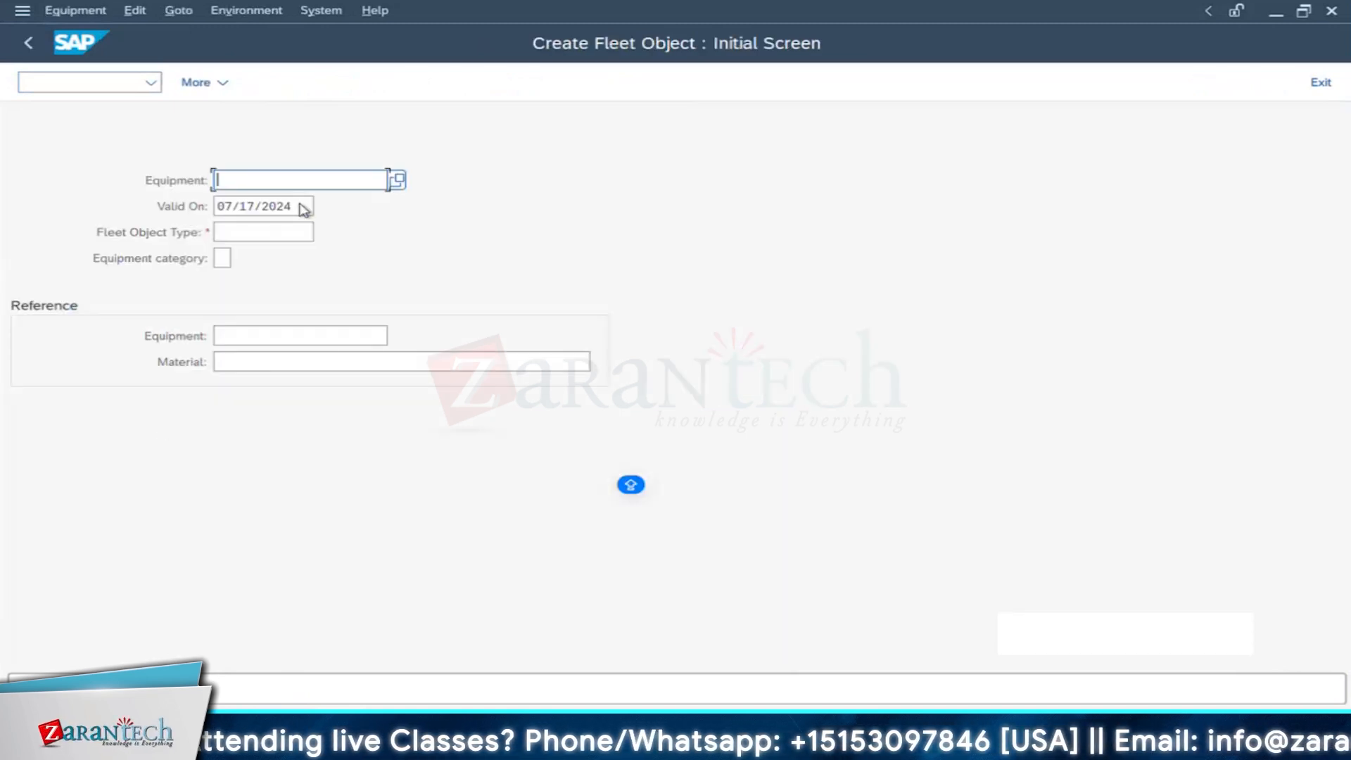
Step: Look up the possible entries for the fleet object type and check the option to edit them
click(264, 232)
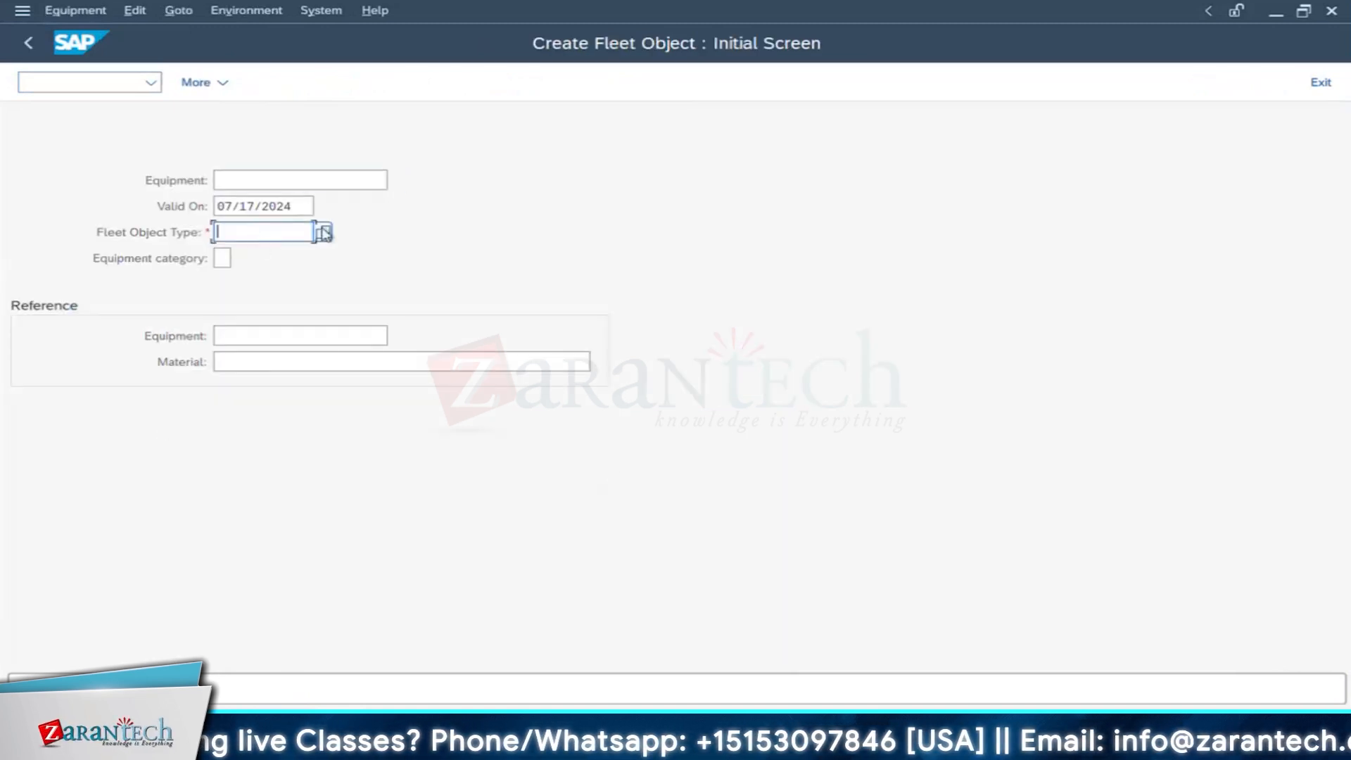
click(324, 232)
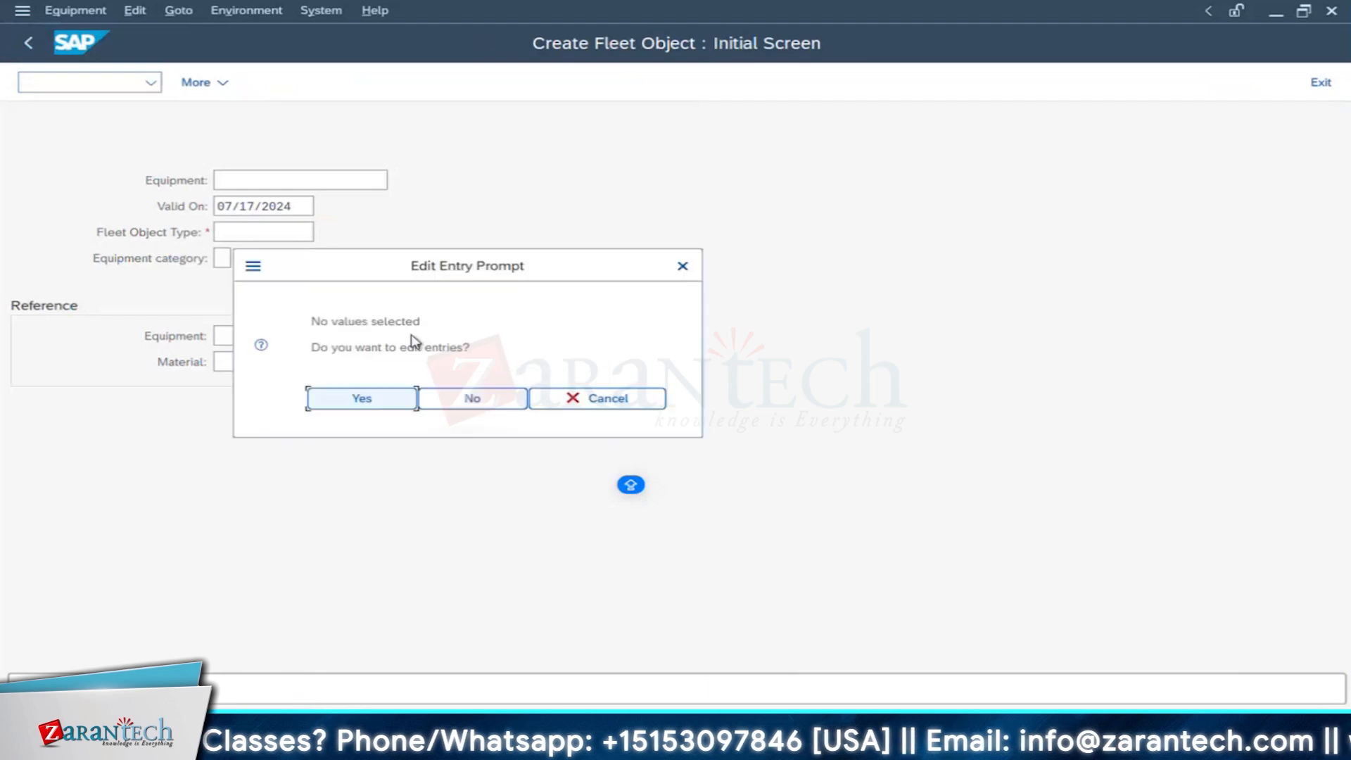
click(363, 401)
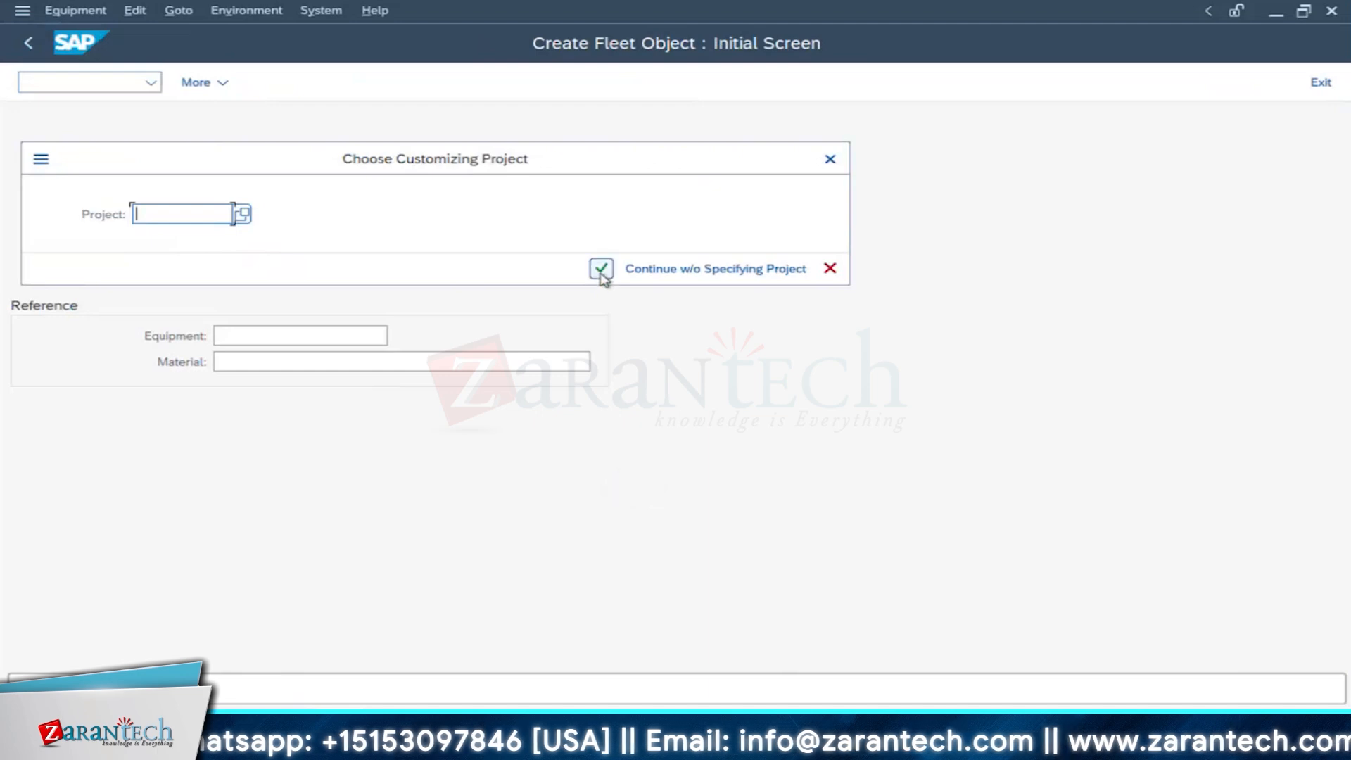
click(601, 271)
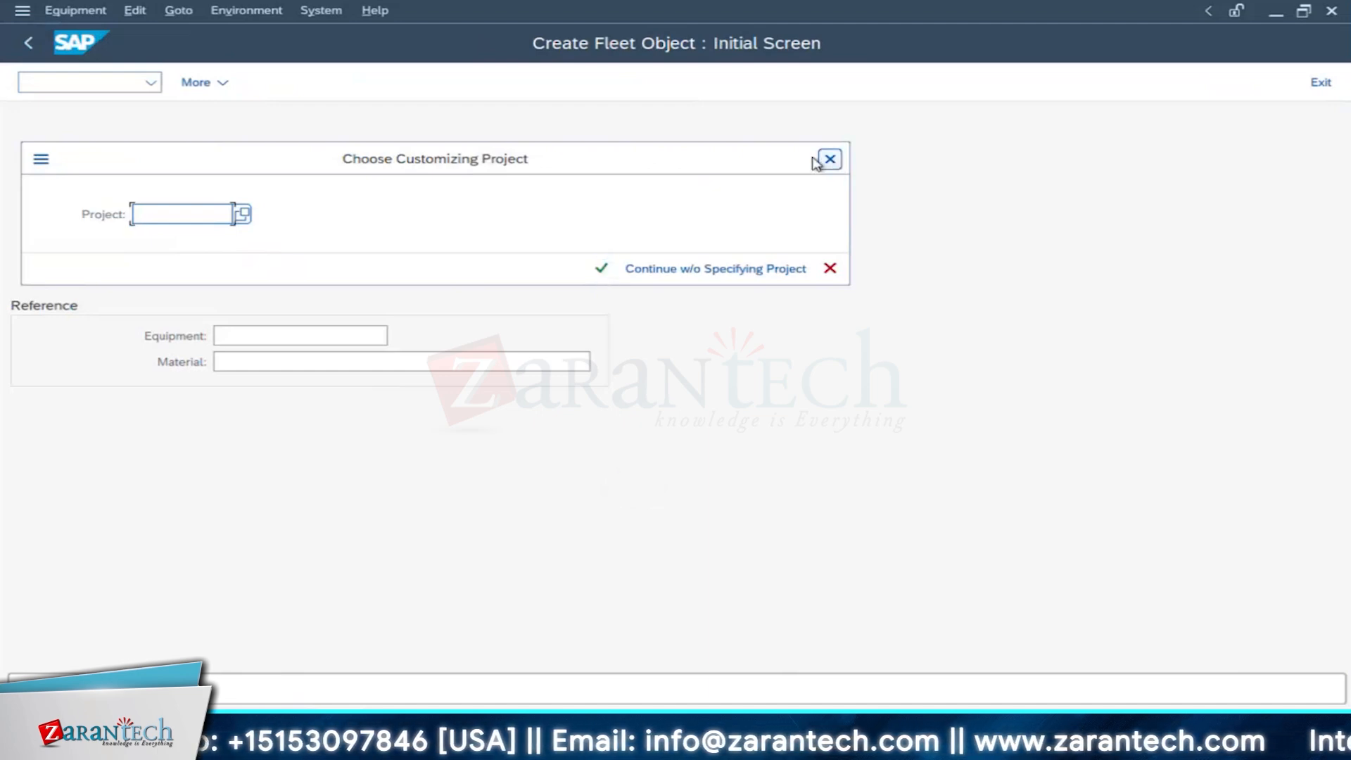
click(489, 398)
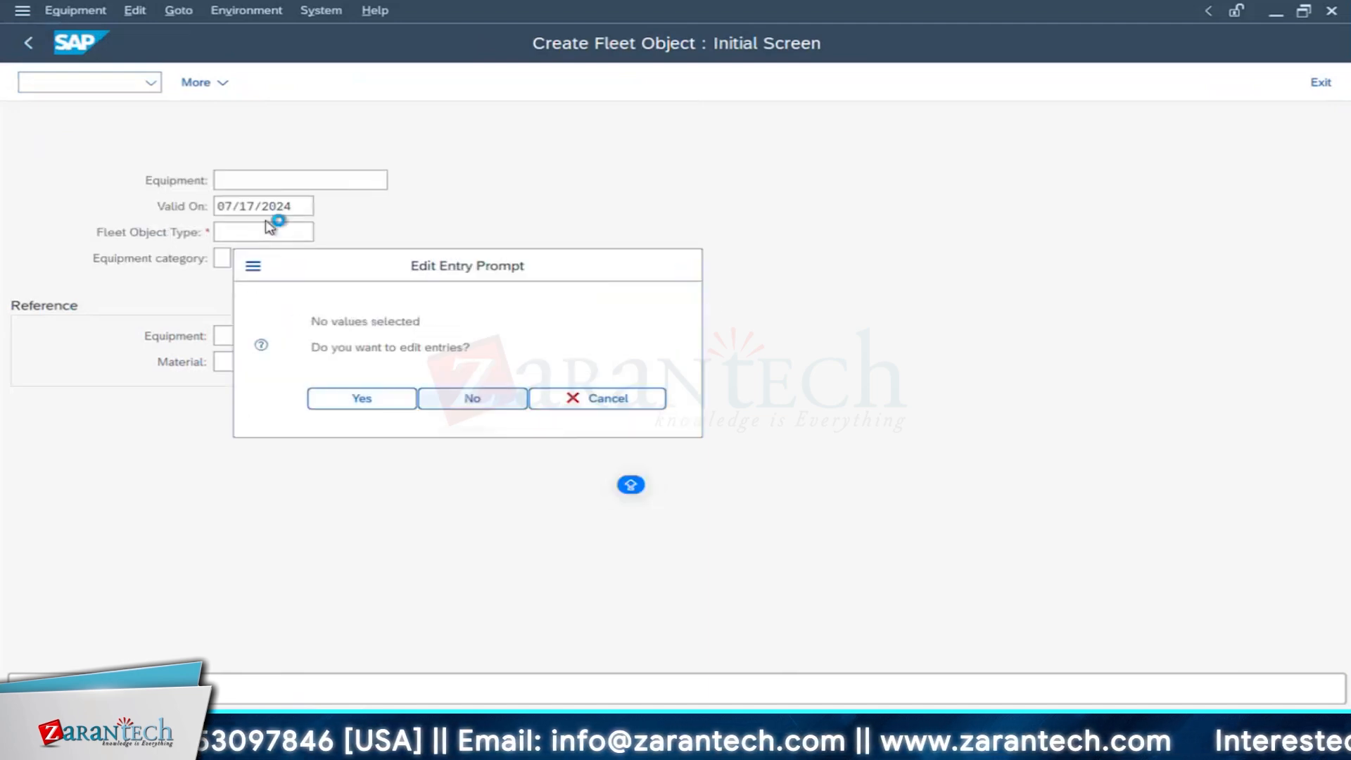
click(332, 230)
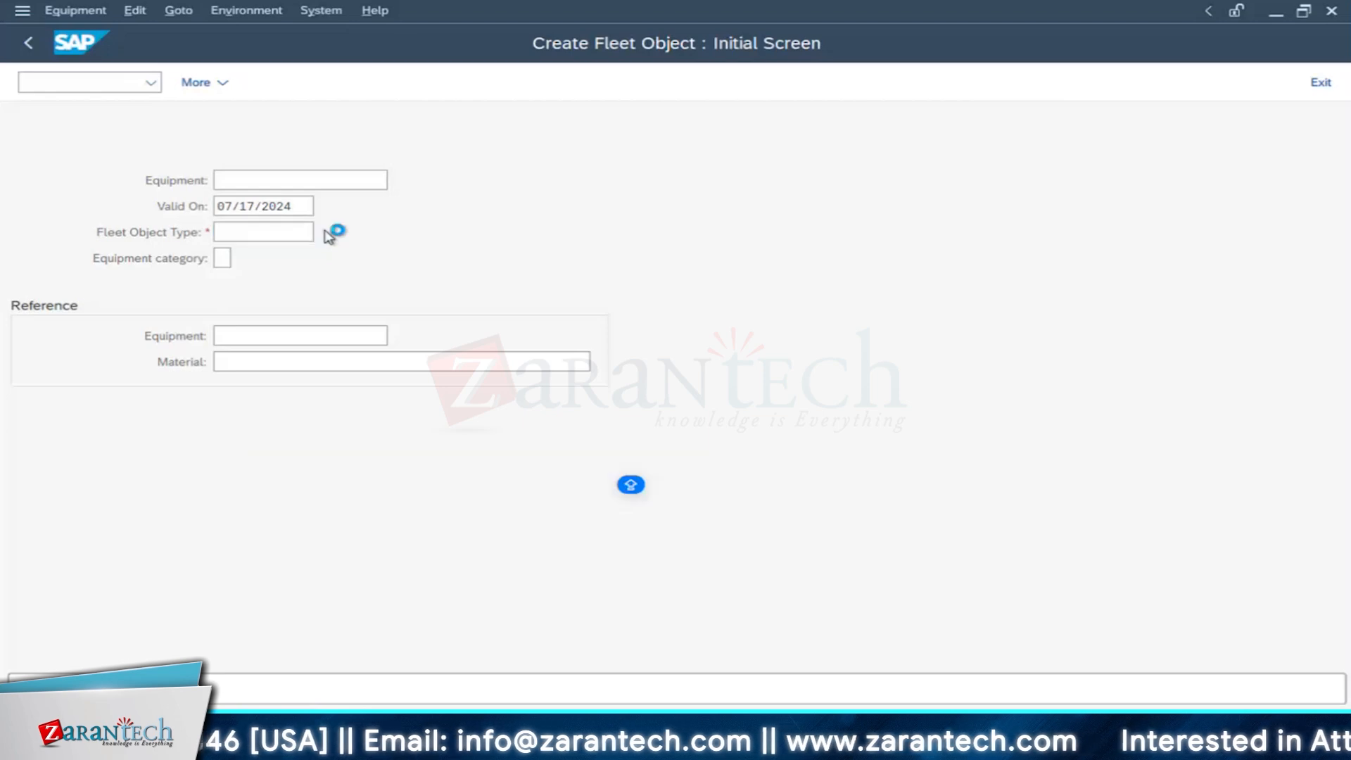
click(498, 407)
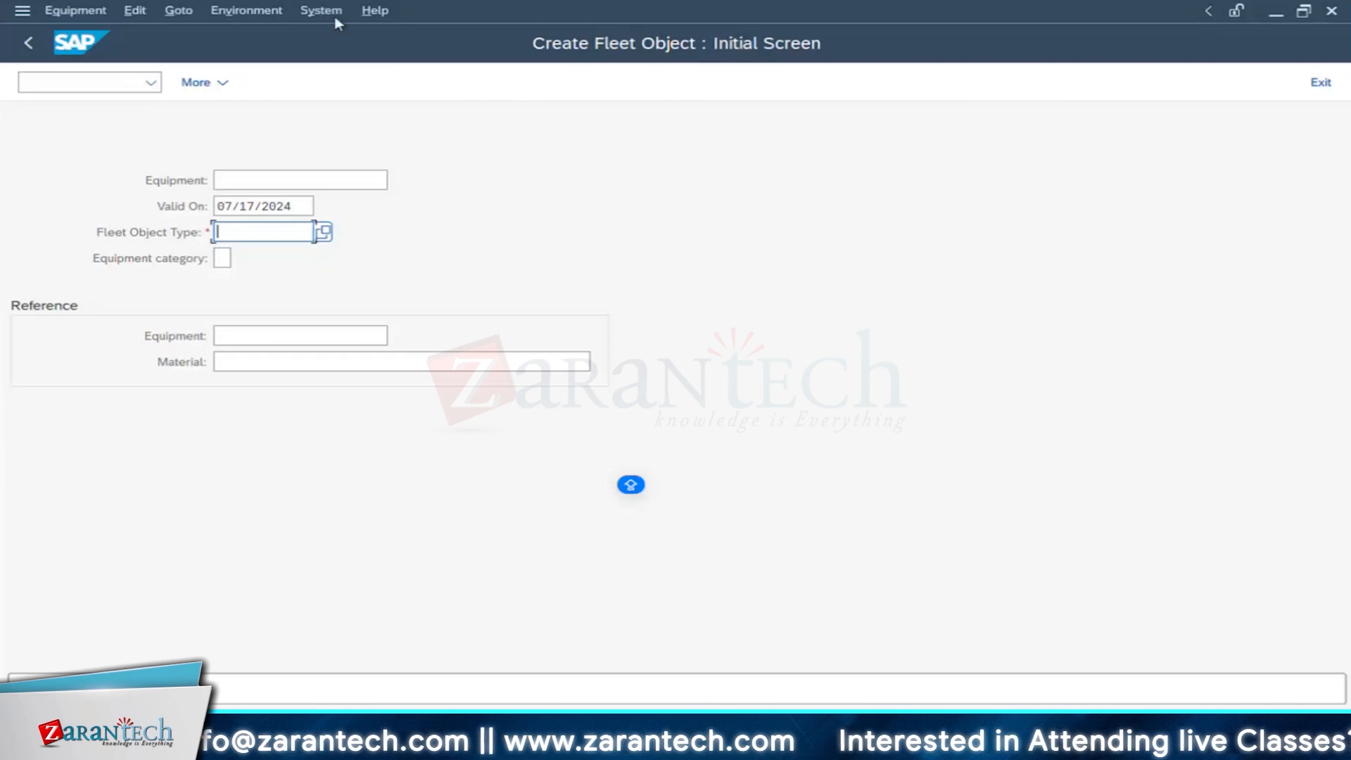
Step: Display the boiler feed pump installed under BOILER2 from the RI01 functional location structure list and examine its object type
click(331, 12)
click(847, 322)
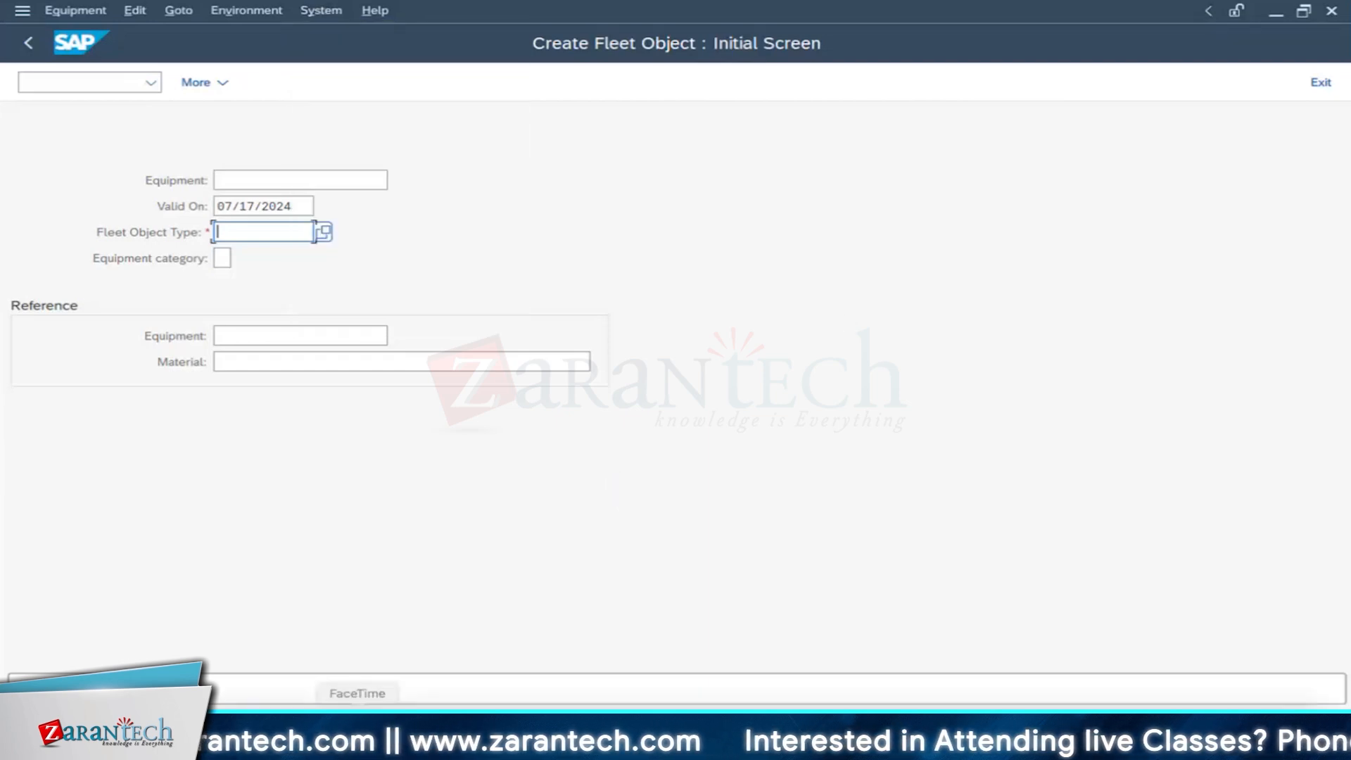
click(373, 745)
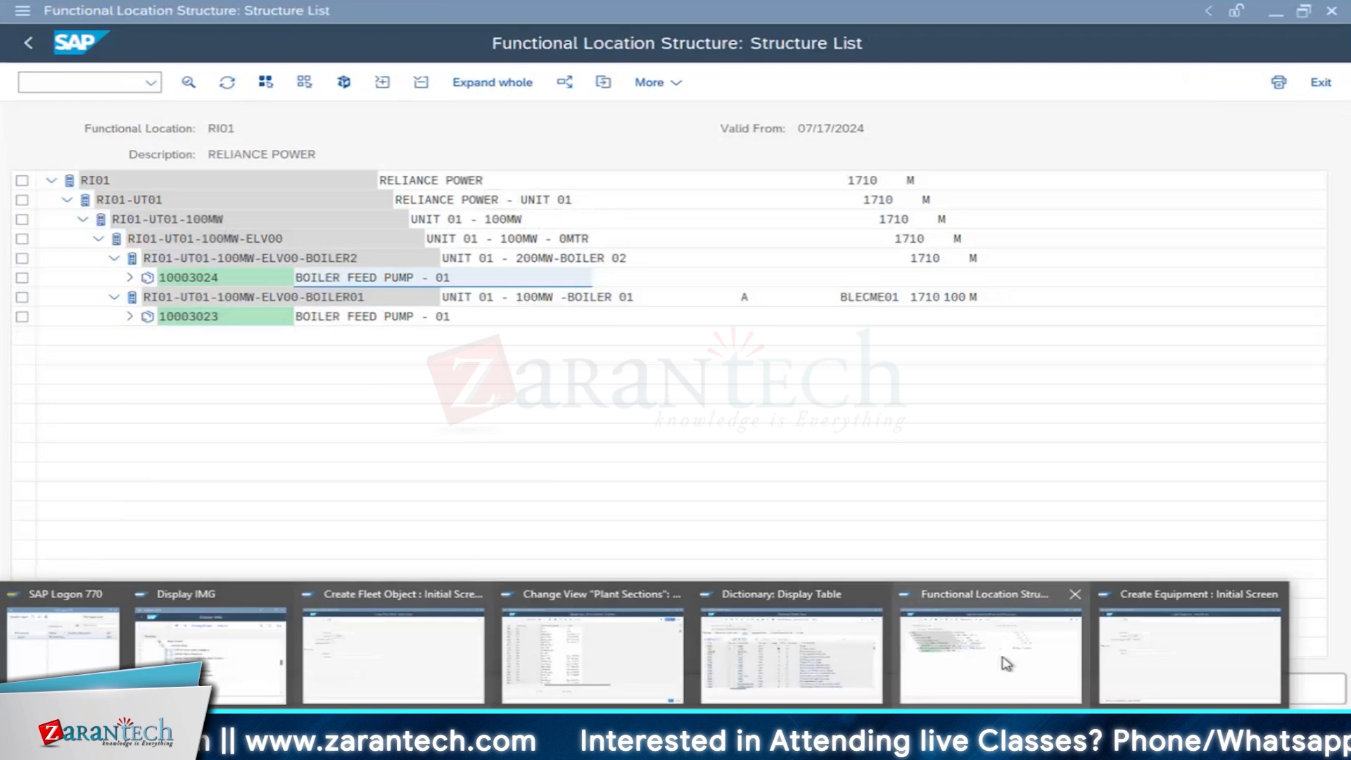
click(991, 658)
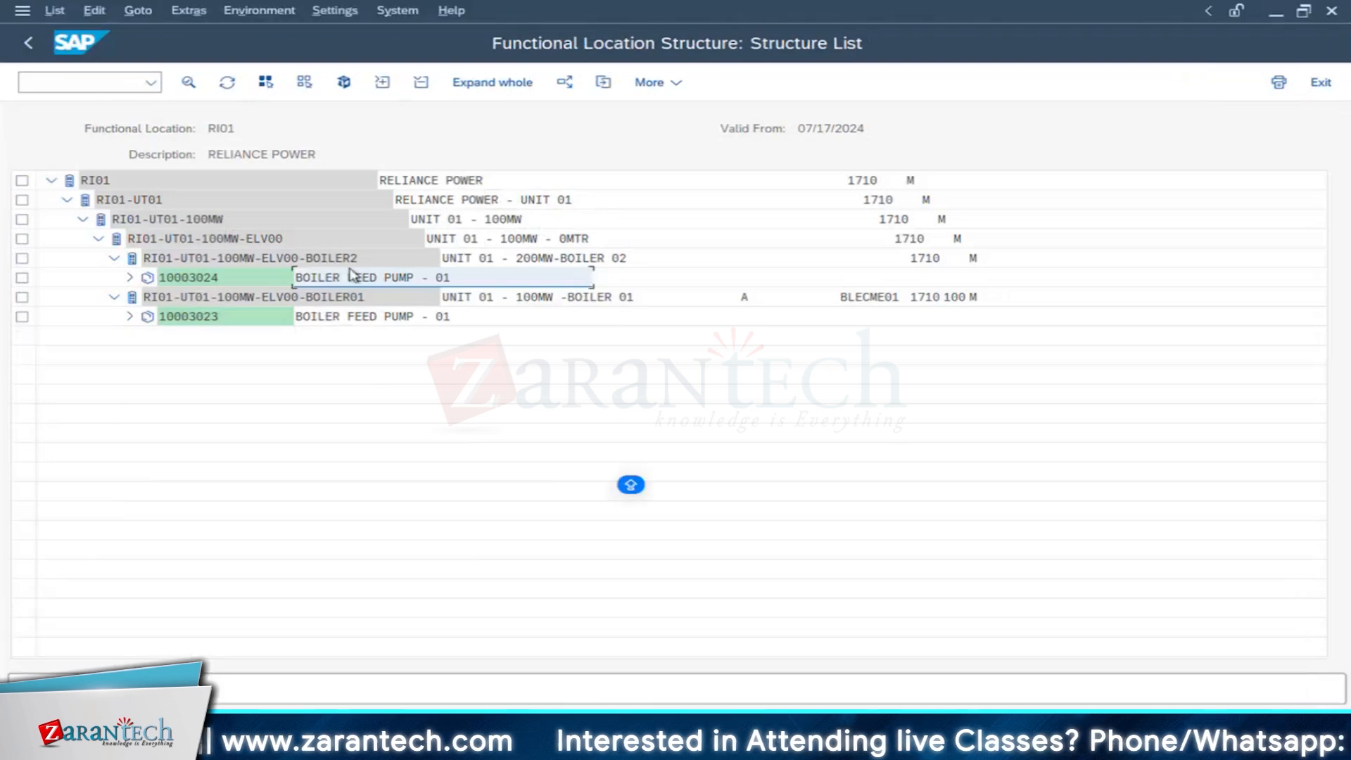
double_click(202, 279)
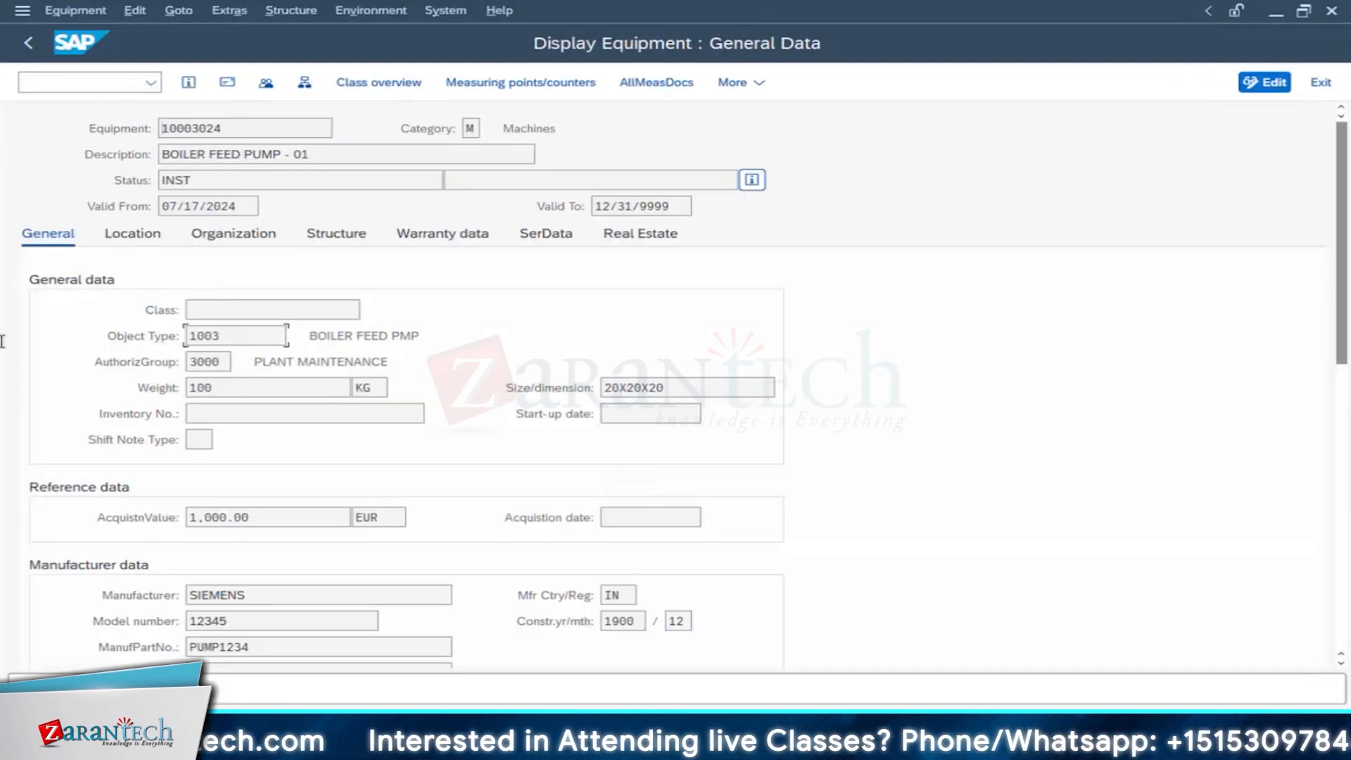
double_click(235, 339)
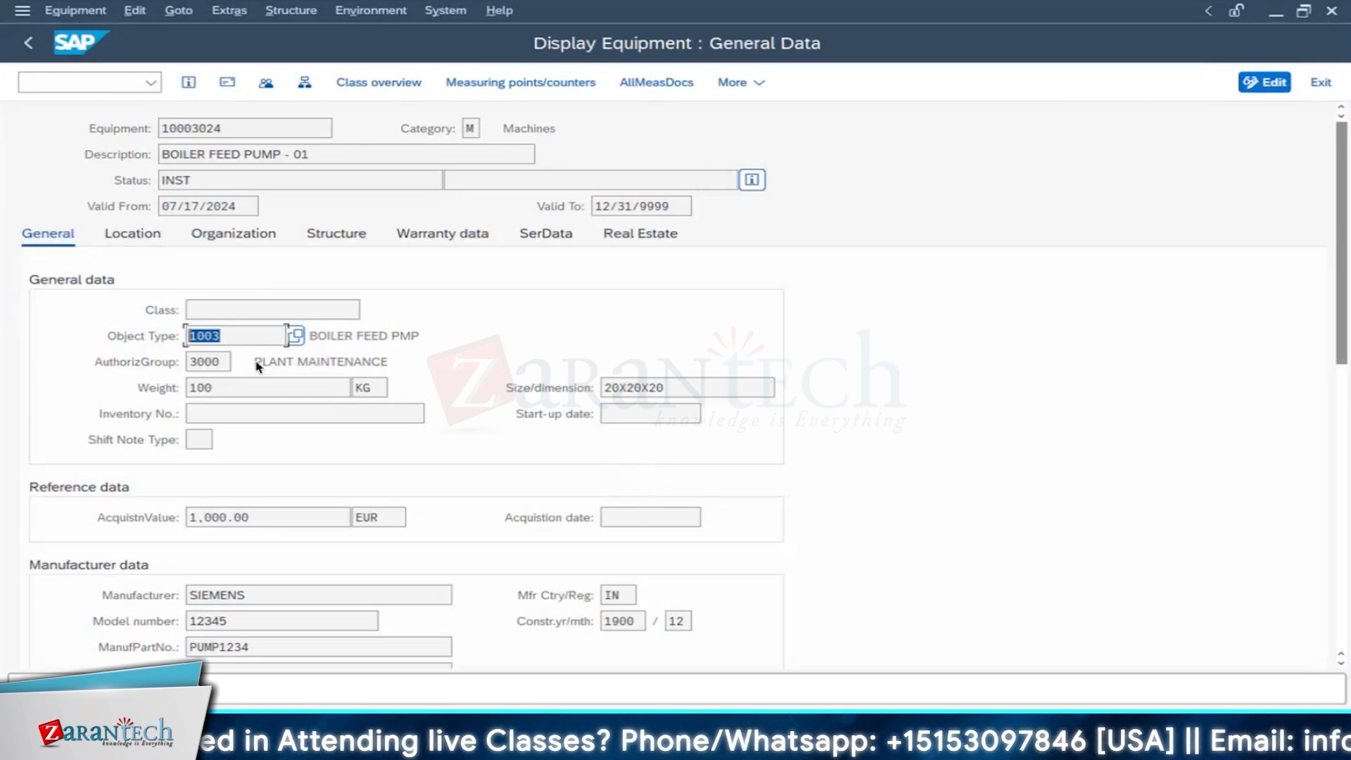
Step: Return from the boiler feed pump display to the Create Fleet Object session
key(super+Tab)
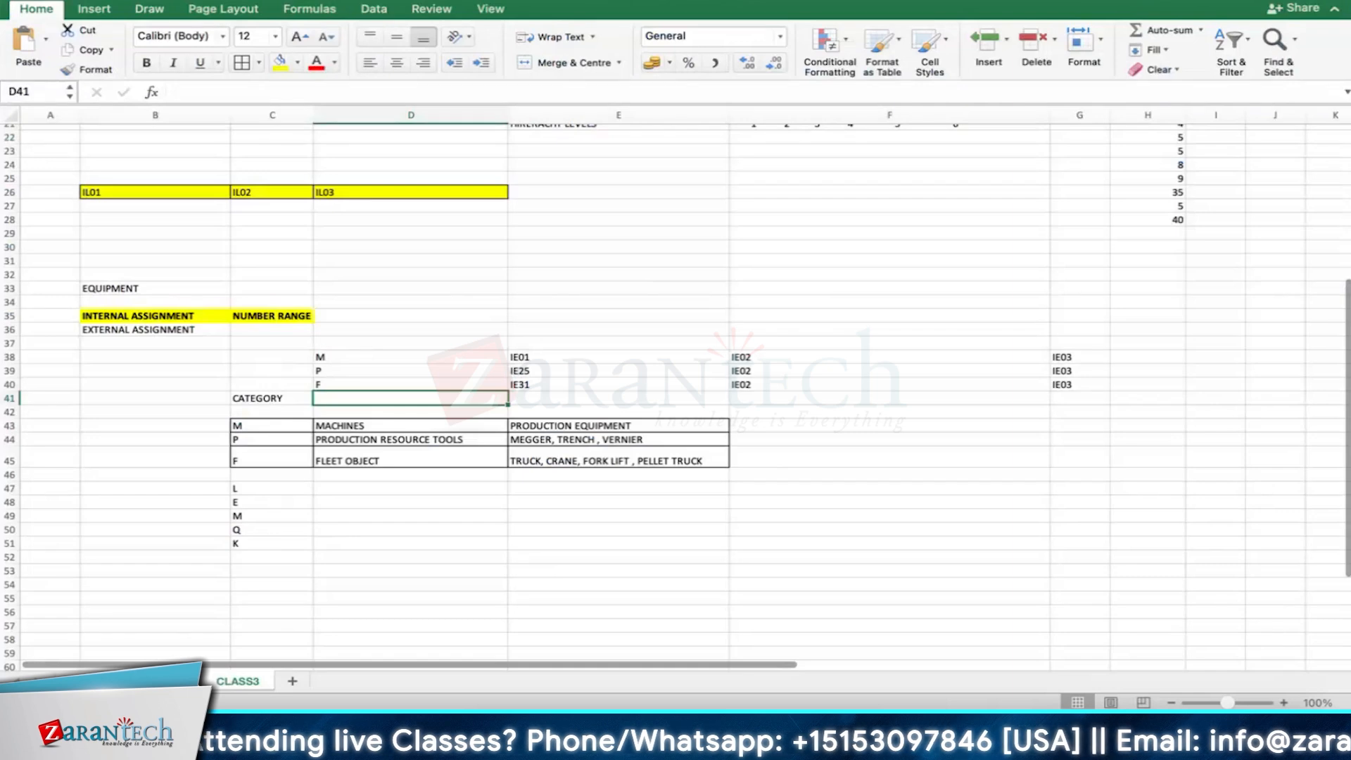
key(super+Tab)
click(394, 732)
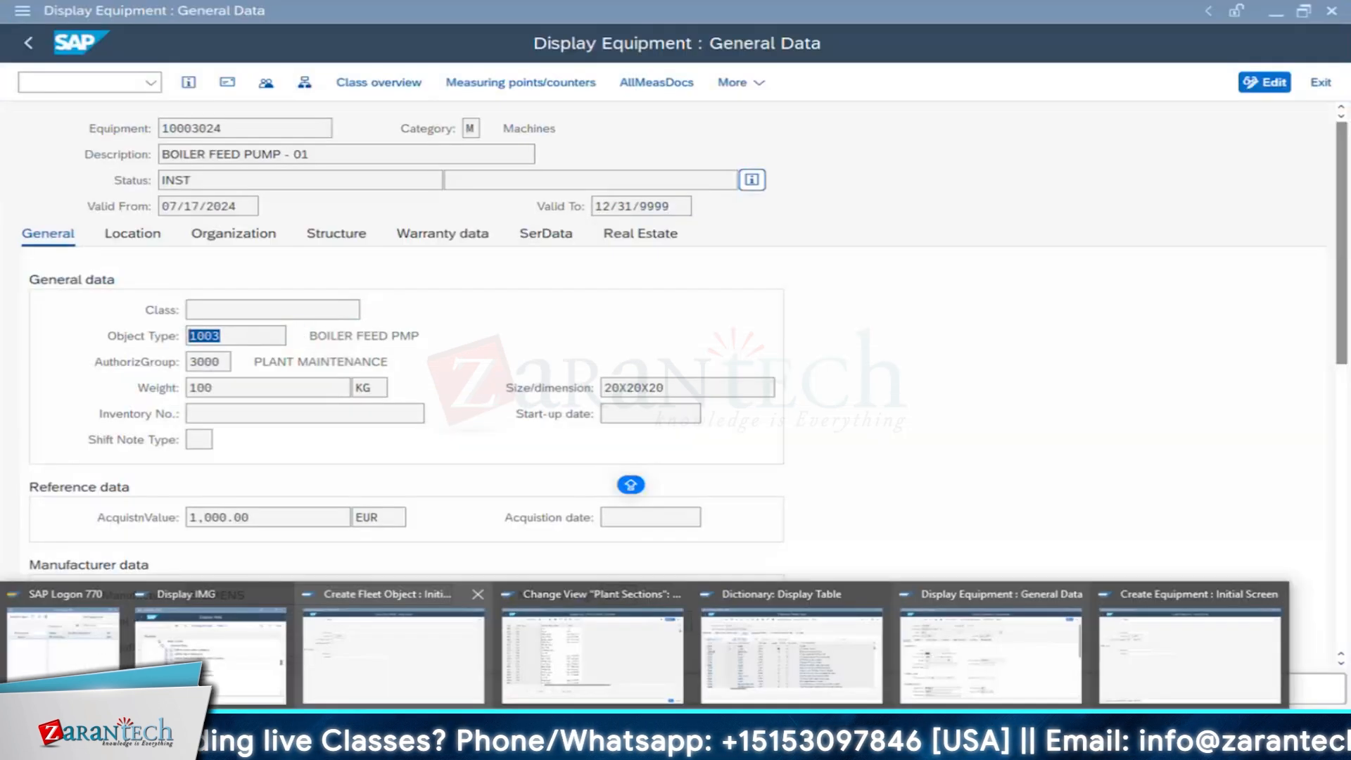
click(382, 660)
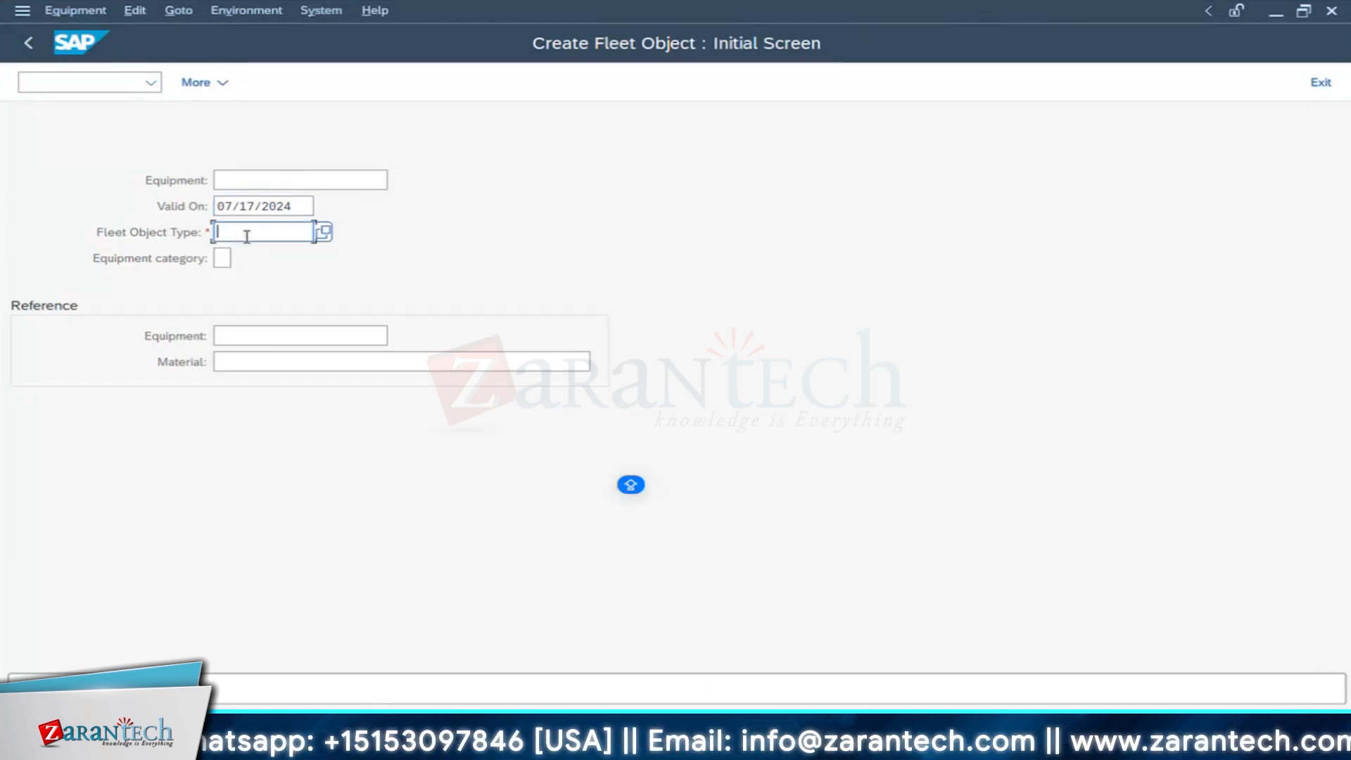
click(320, 14)
key(Escape)
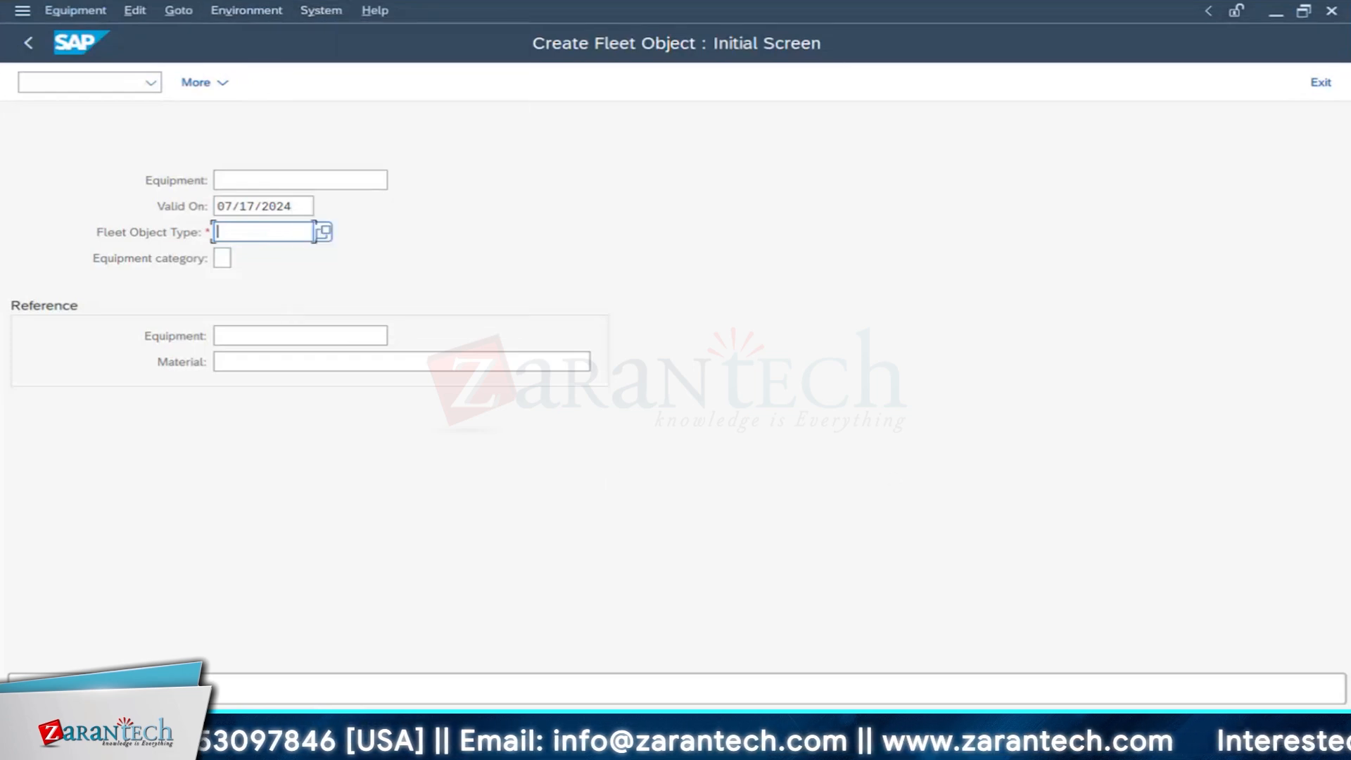
Step: Look up the possible equipment categories for the fleet object and close the list without choosing one
click(408, 736)
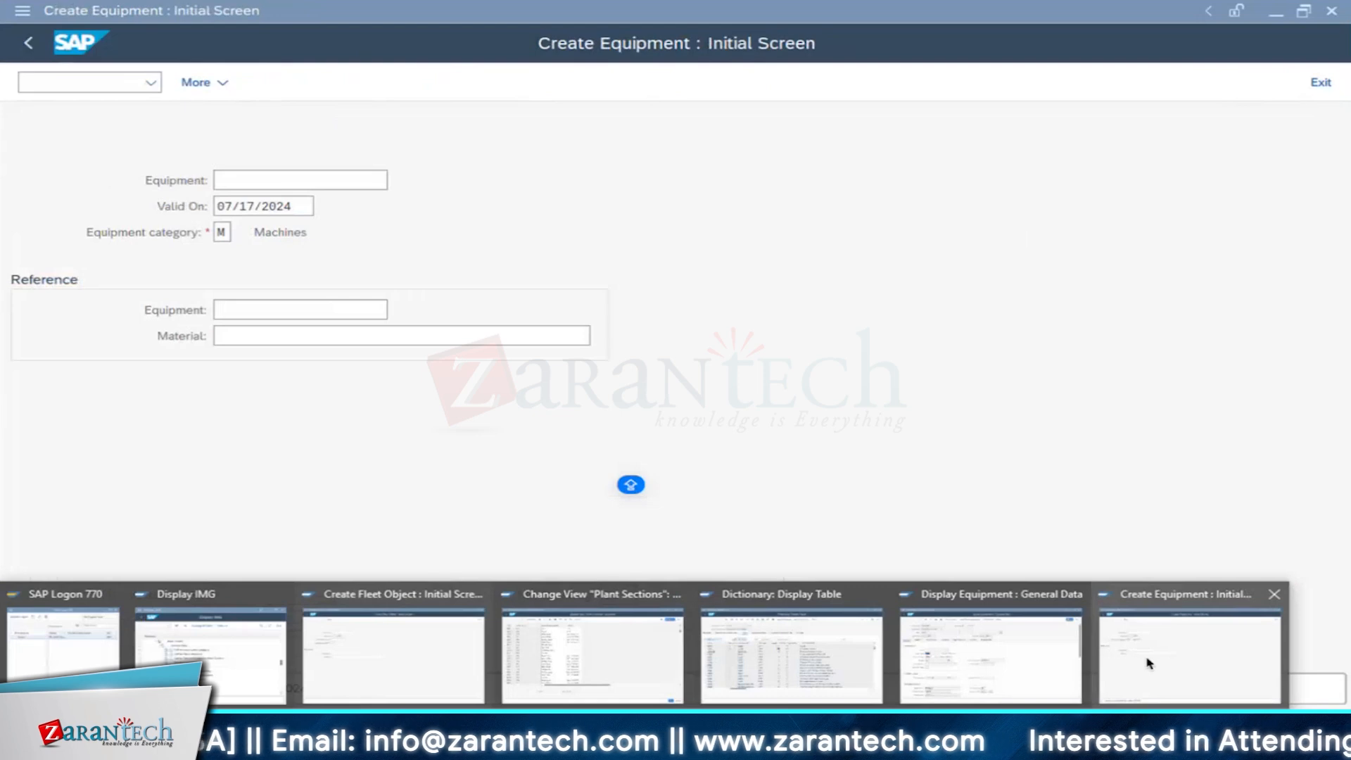
click(394, 655)
click(223, 260)
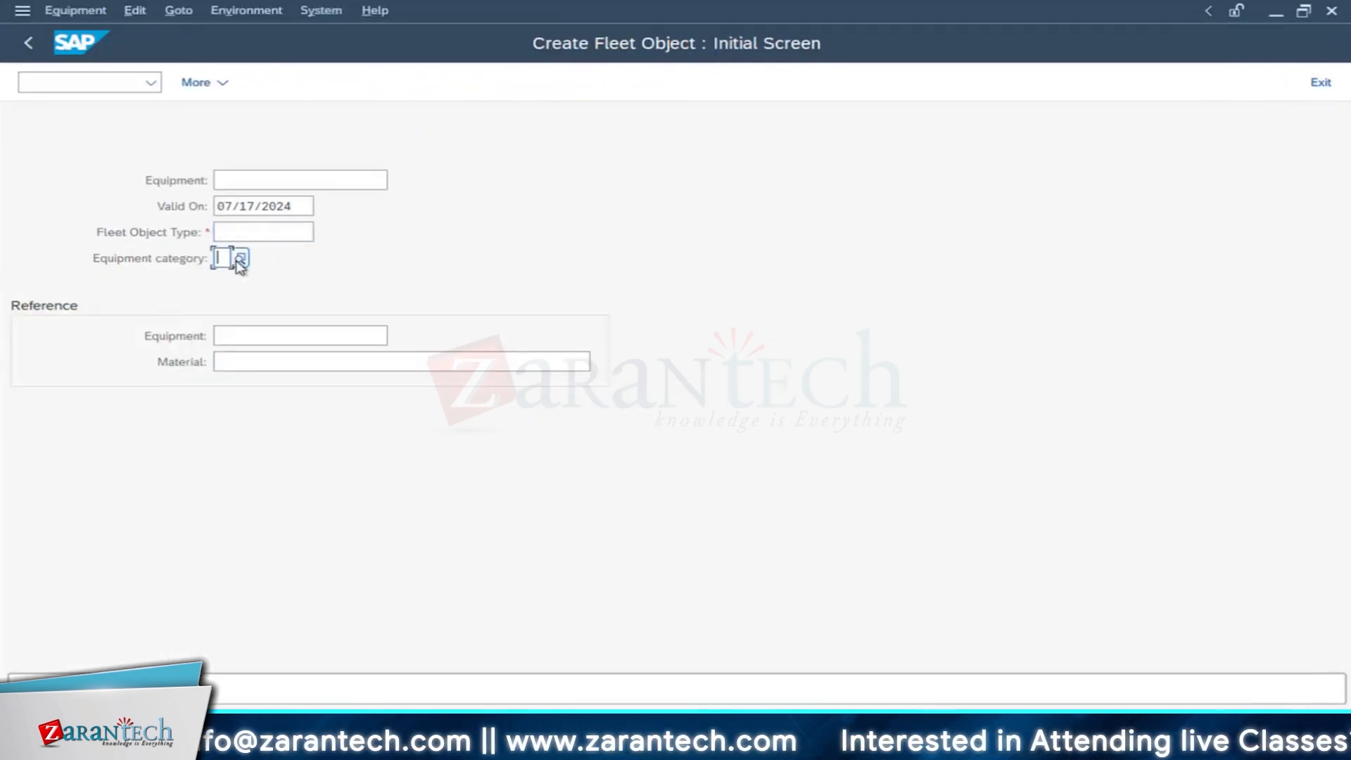
click(235, 259)
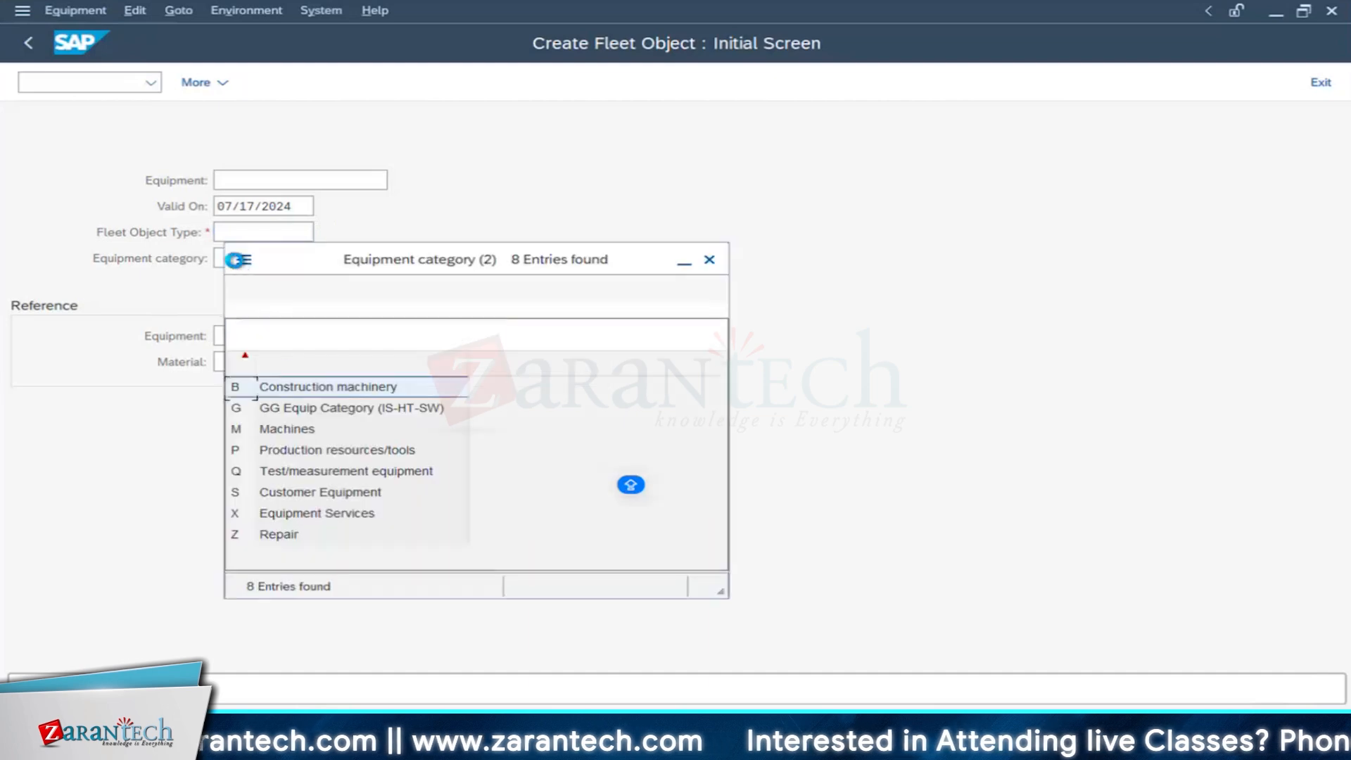
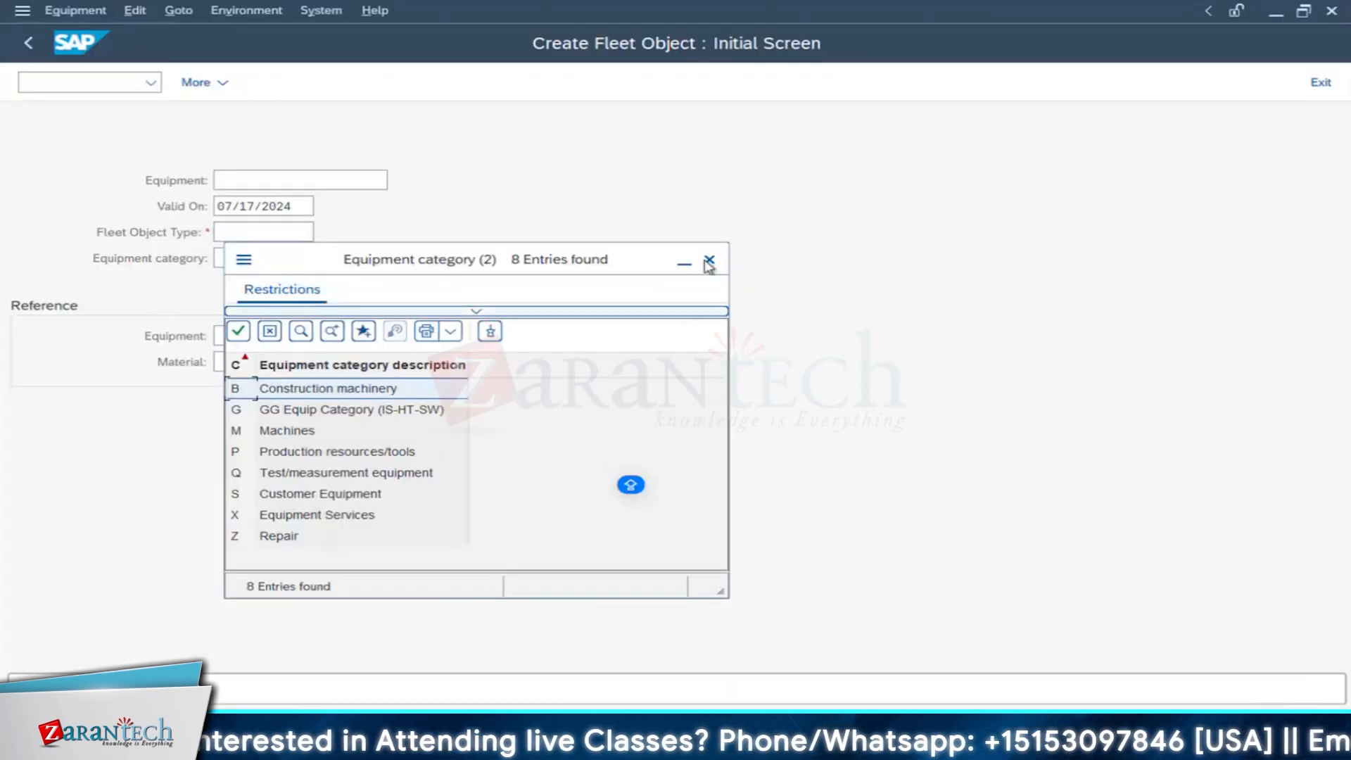
click(709, 259)
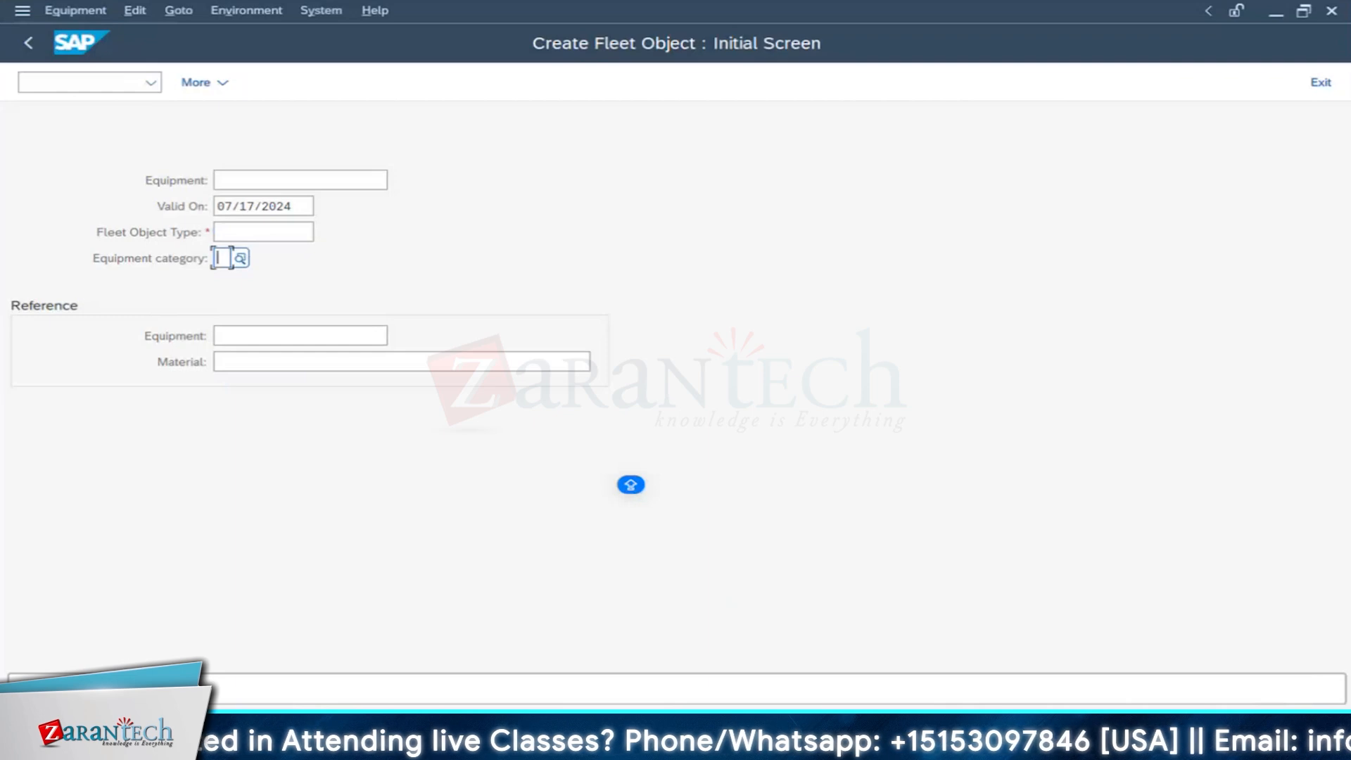
Step: Switch to the Plant Sections customizing session and leave that view for the IMG structure
mouse_move(453, 645)
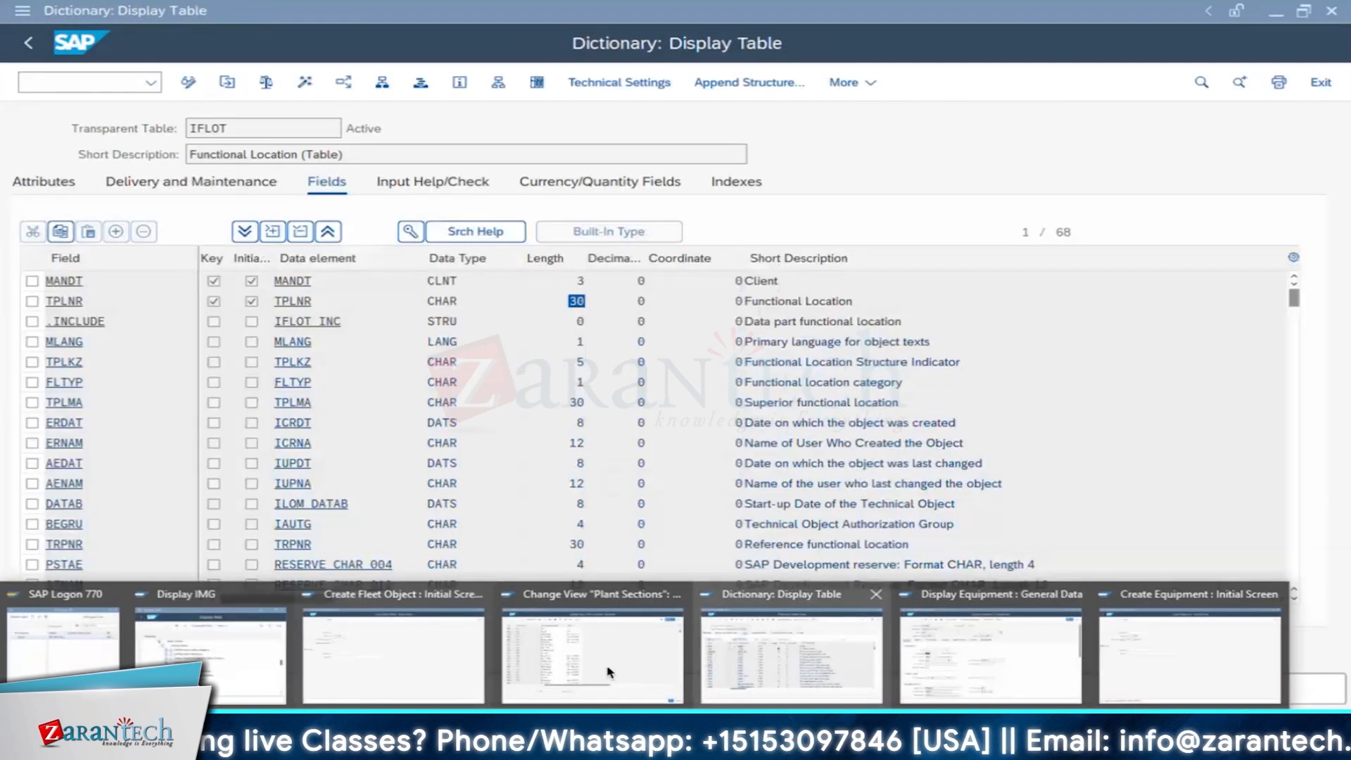
click(591, 654)
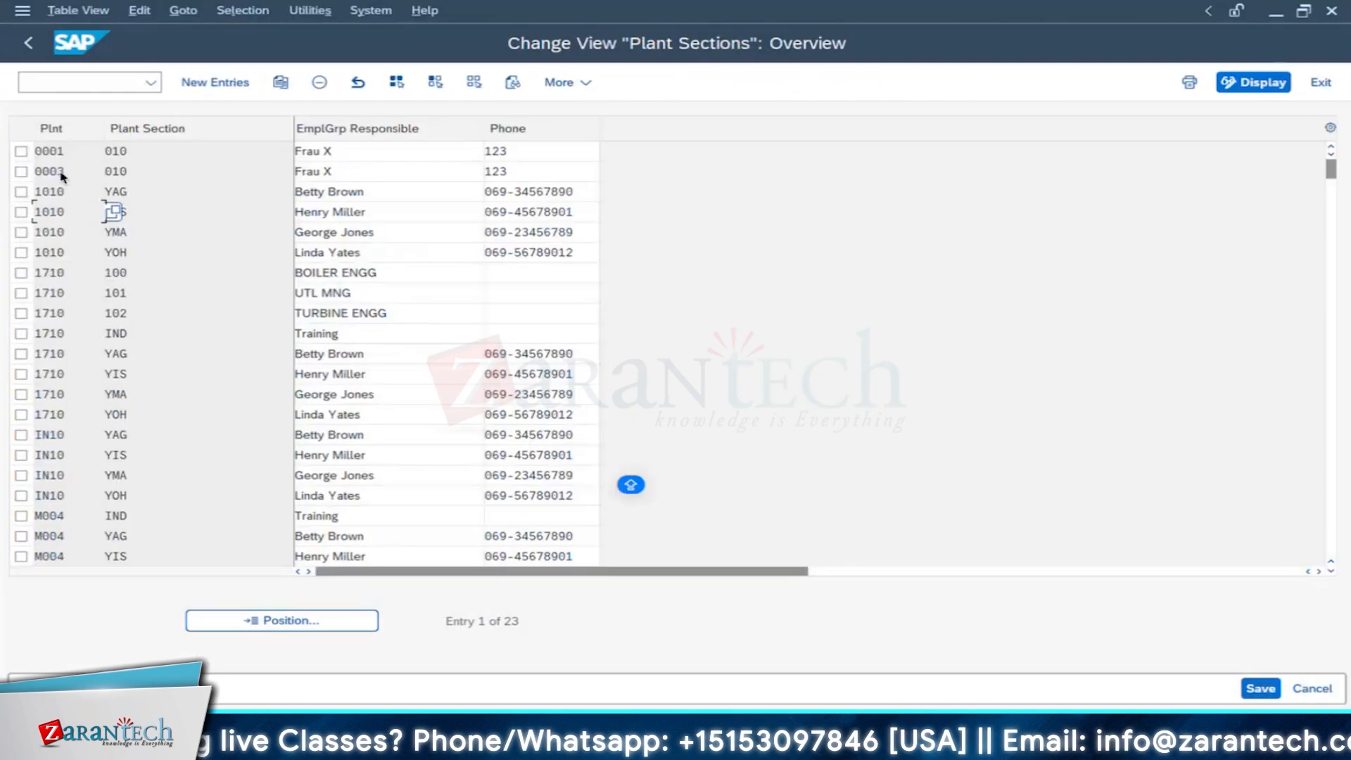
click(28, 45)
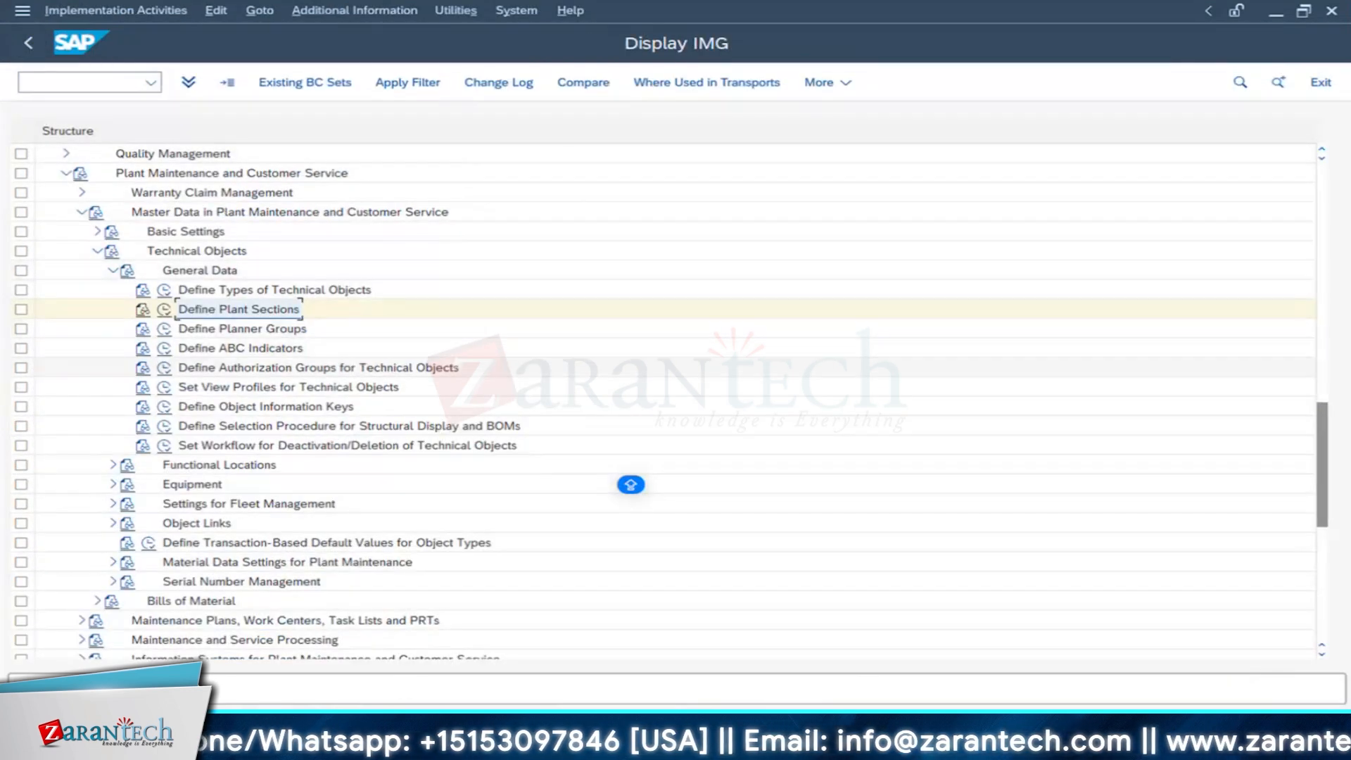
mouse_move(464, 744)
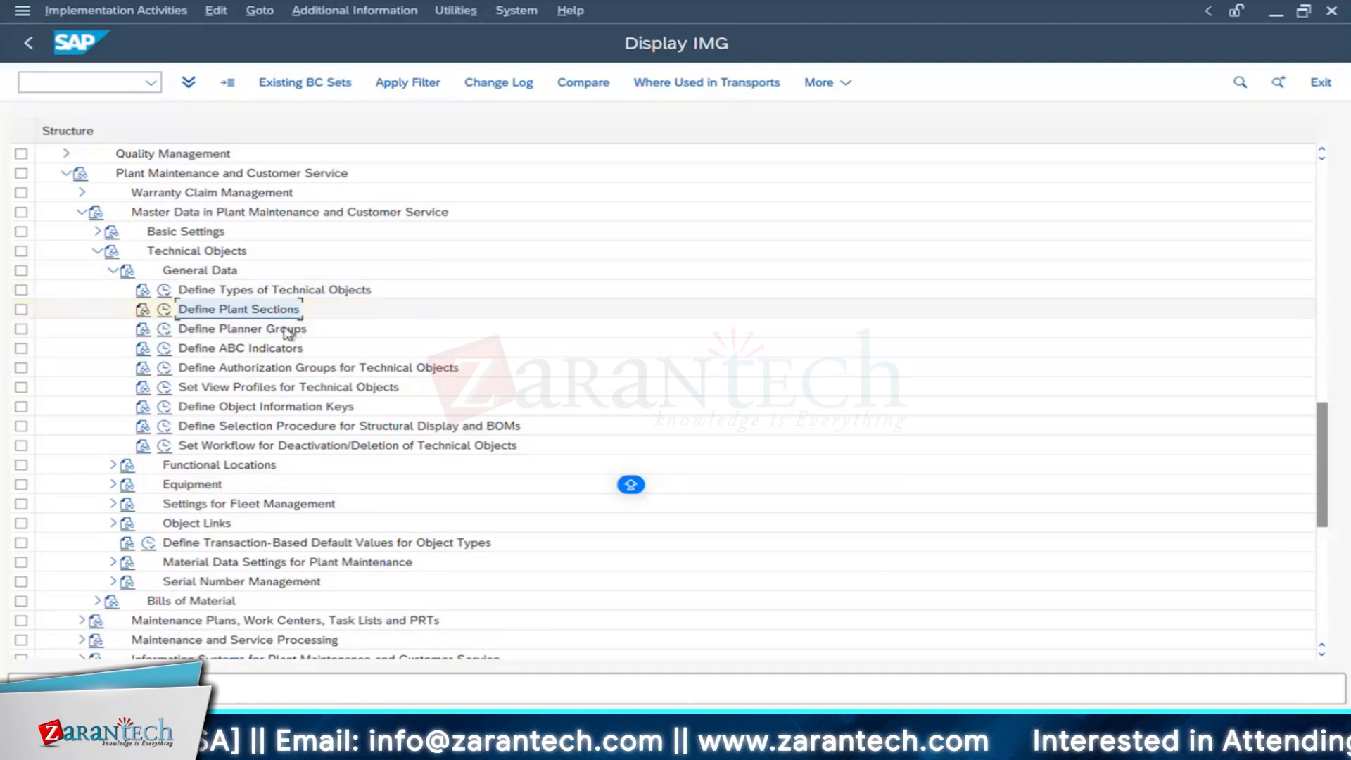
scroll(294, 297, down, 2)
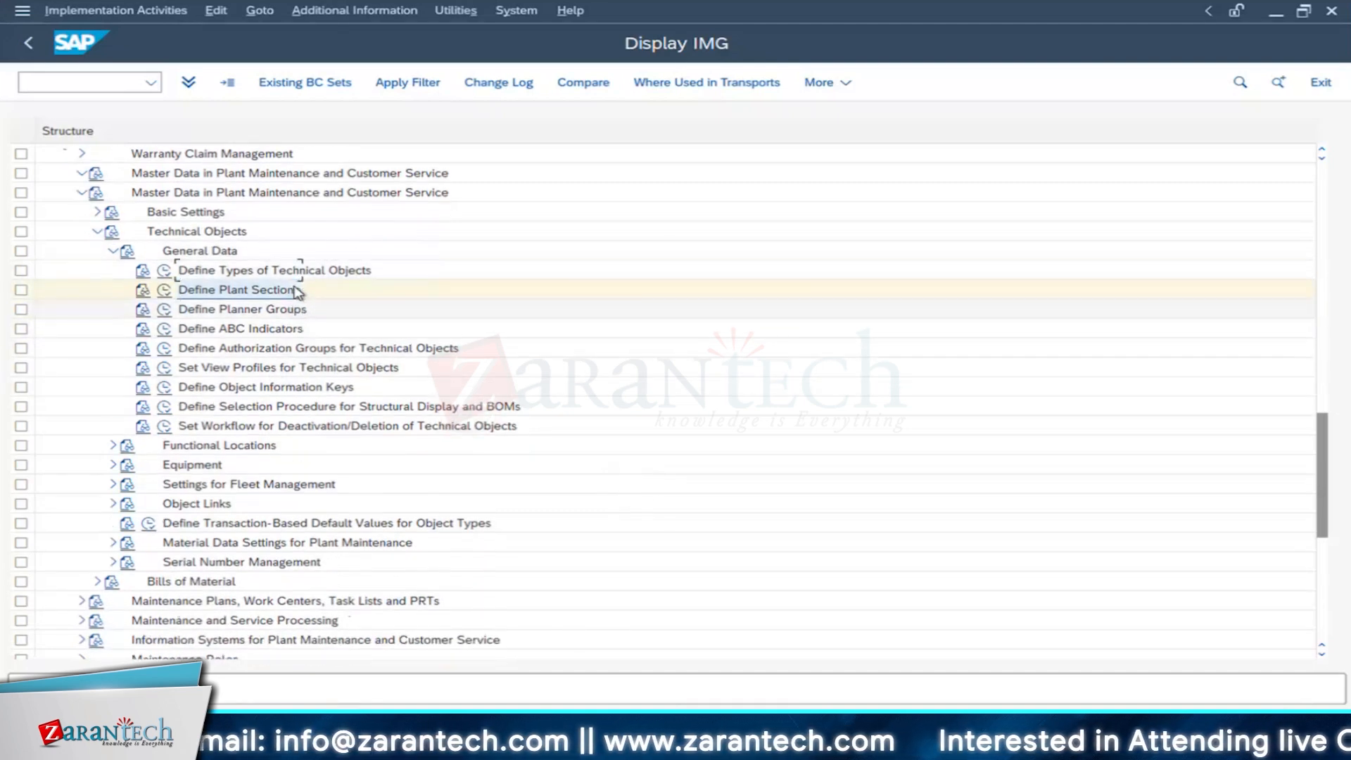
scroll(295, 292, up, 3)
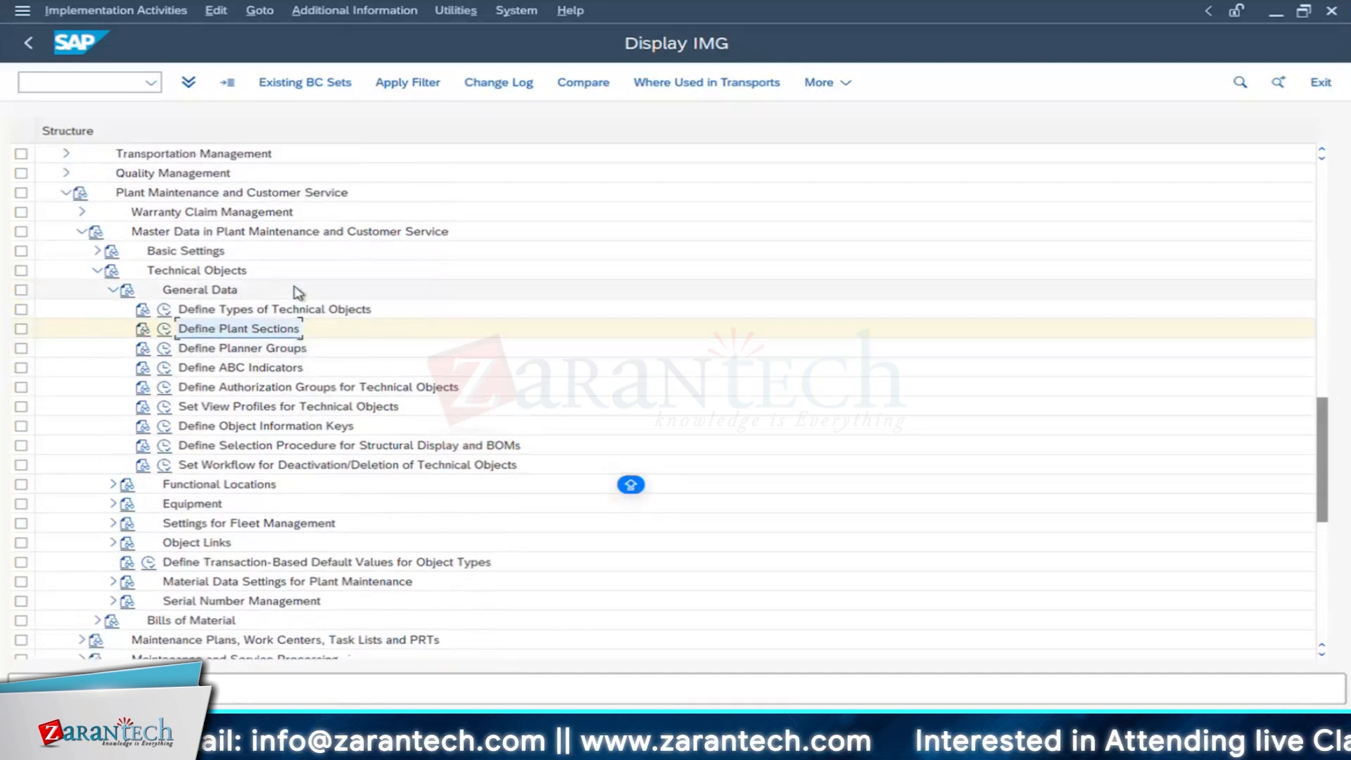
Step: Open the Maintain Equipment Category activity under Technical Objects, Equipment, Equipment Categories in the IMG
click(95, 271)
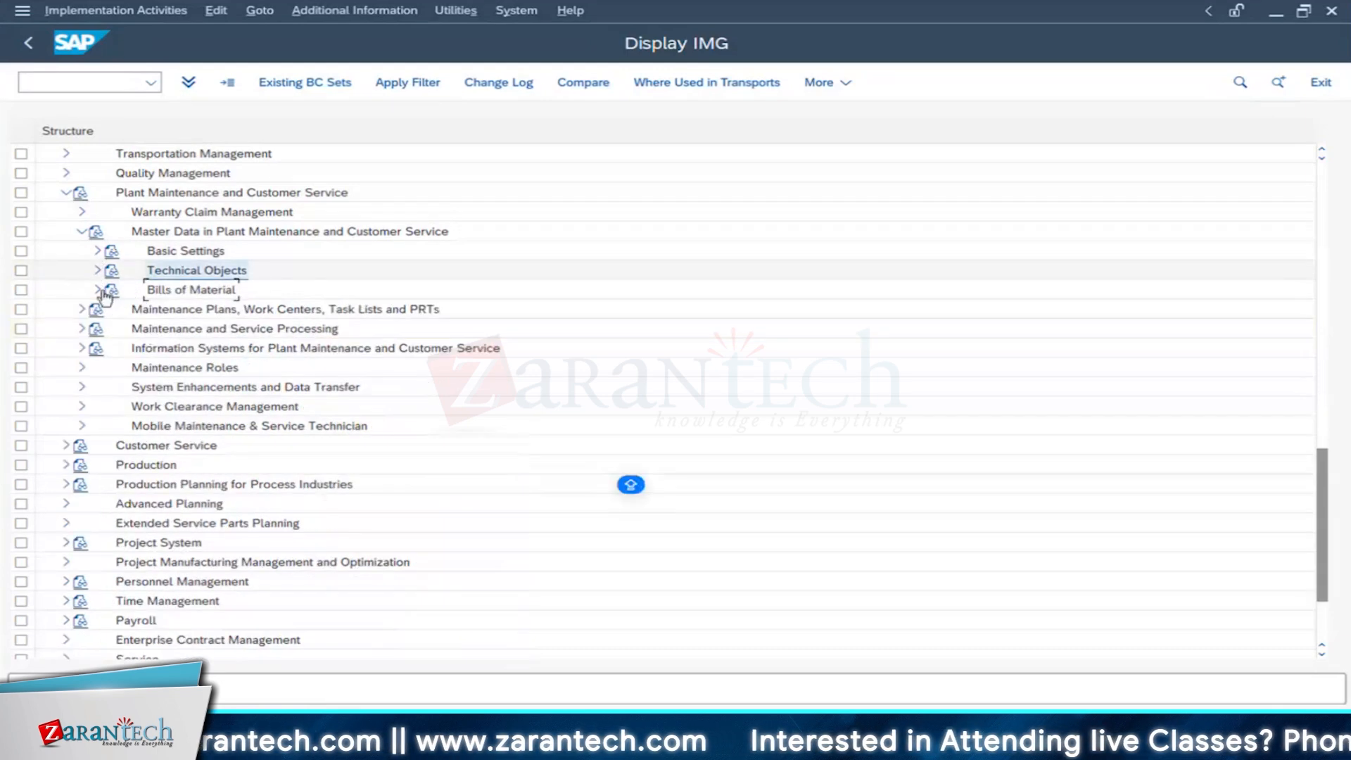
click(97, 272)
click(224, 293)
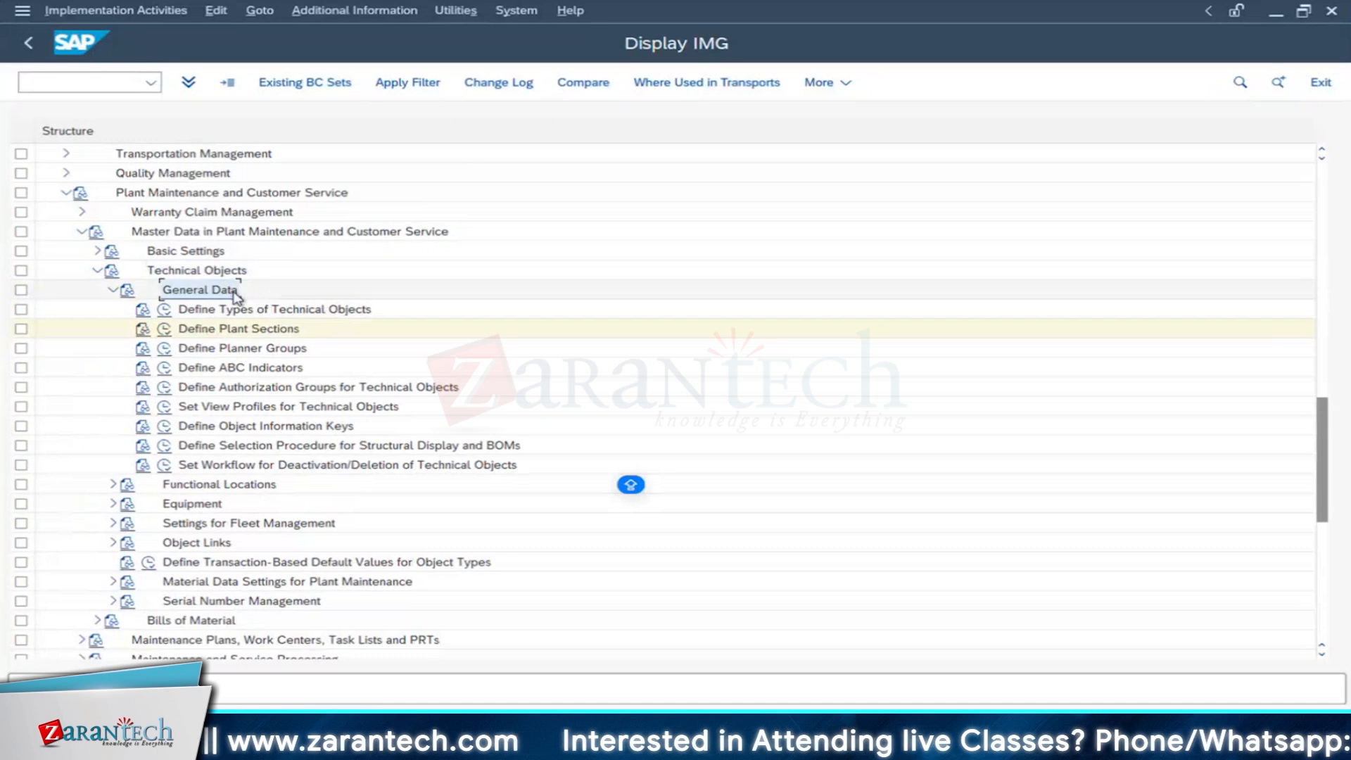
click(113, 290)
click(194, 329)
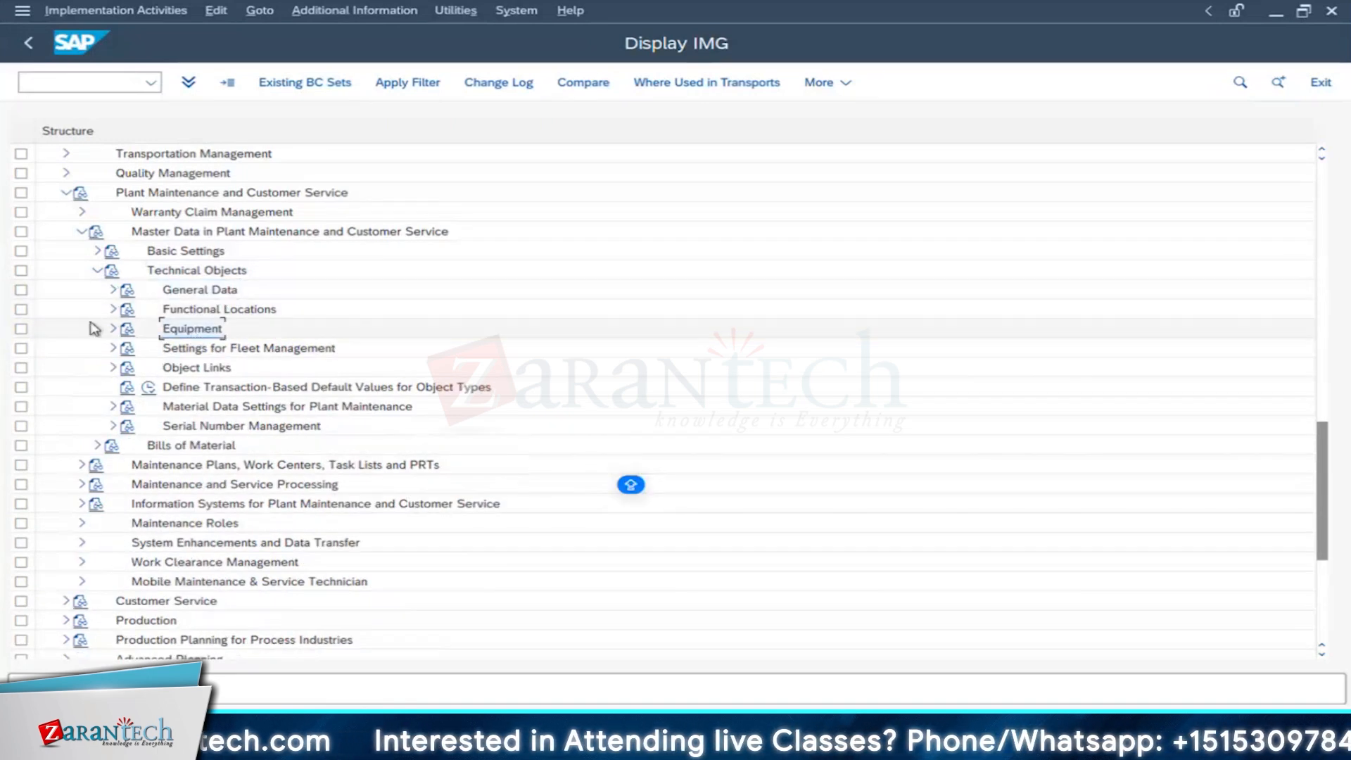
click(113, 329)
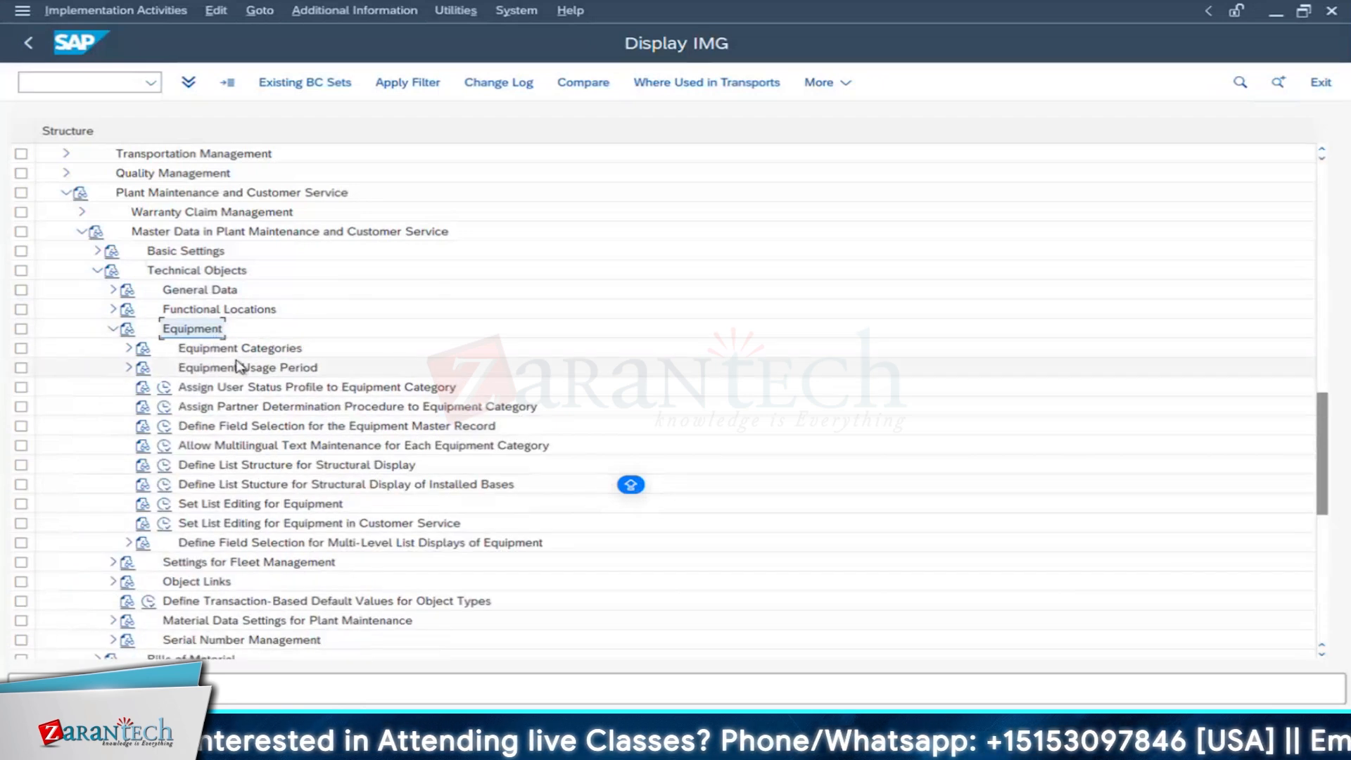
click(129, 349)
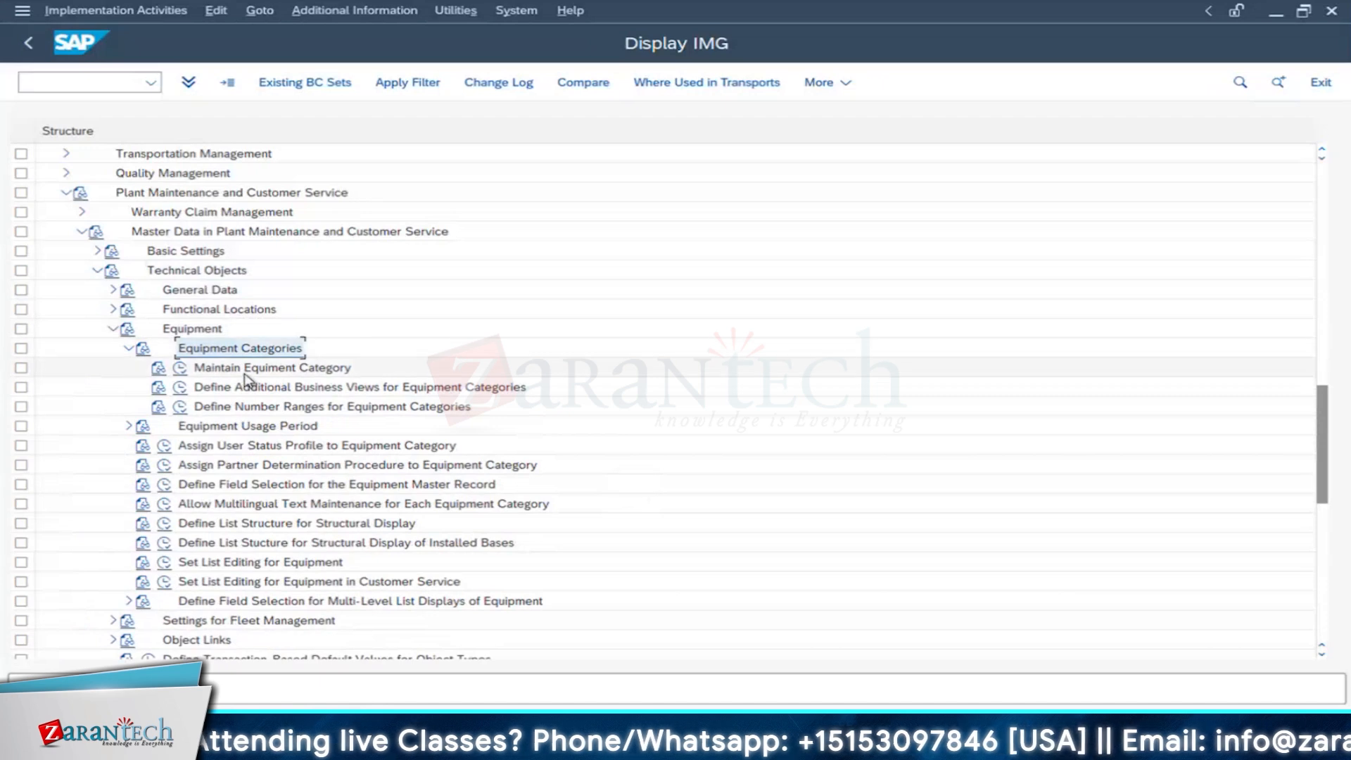
click(245, 371)
click(181, 371)
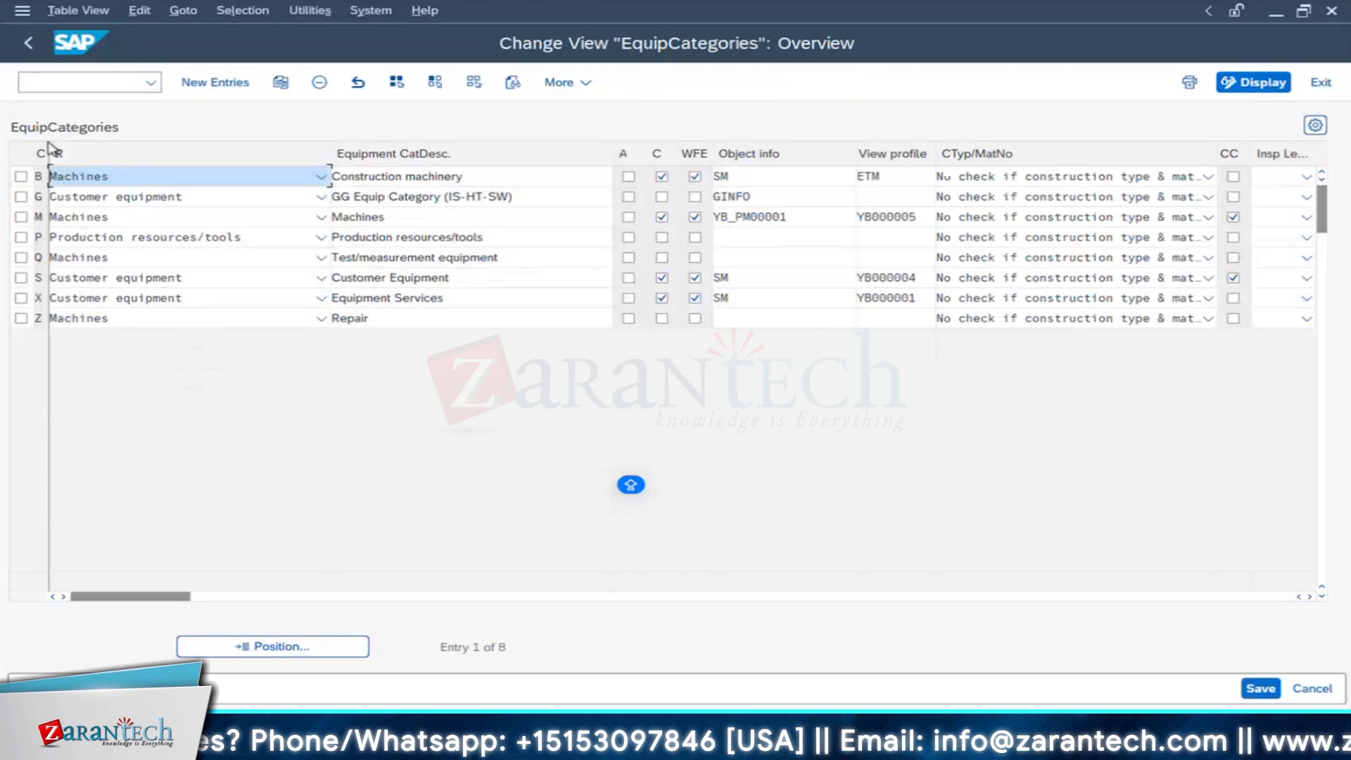
Step: Widen the category code column and narrow the category description column in the EquipCategories overview
drag(50, 149, 67, 150)
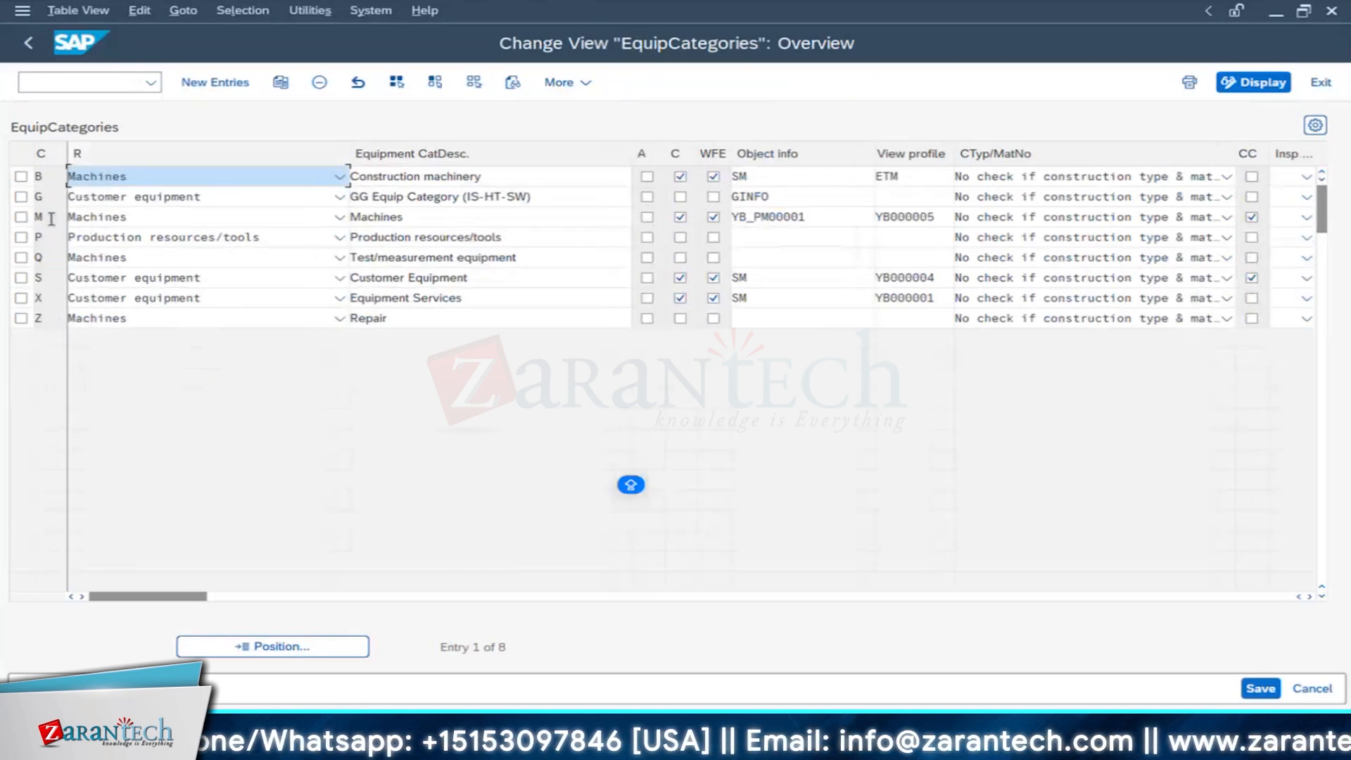
click(47, 238)
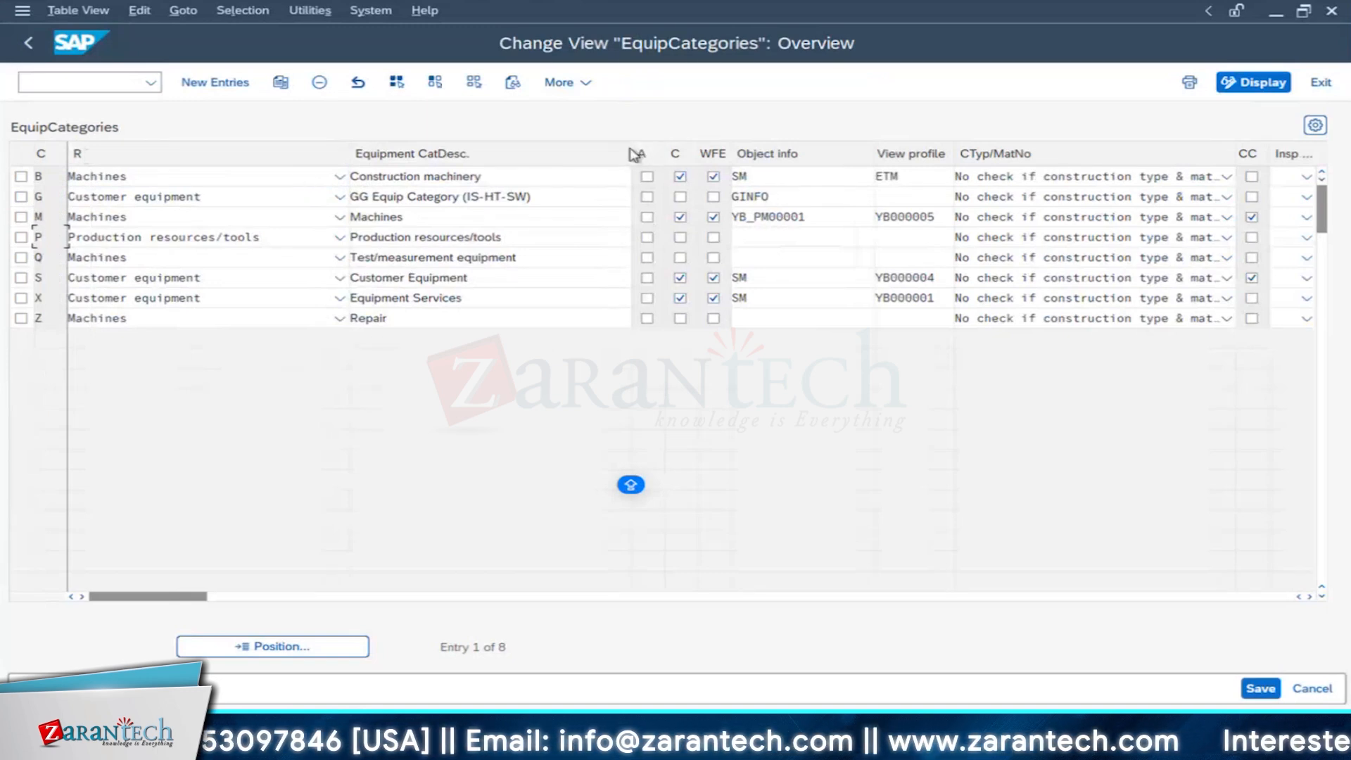
drag(632, 148, 568, 146)
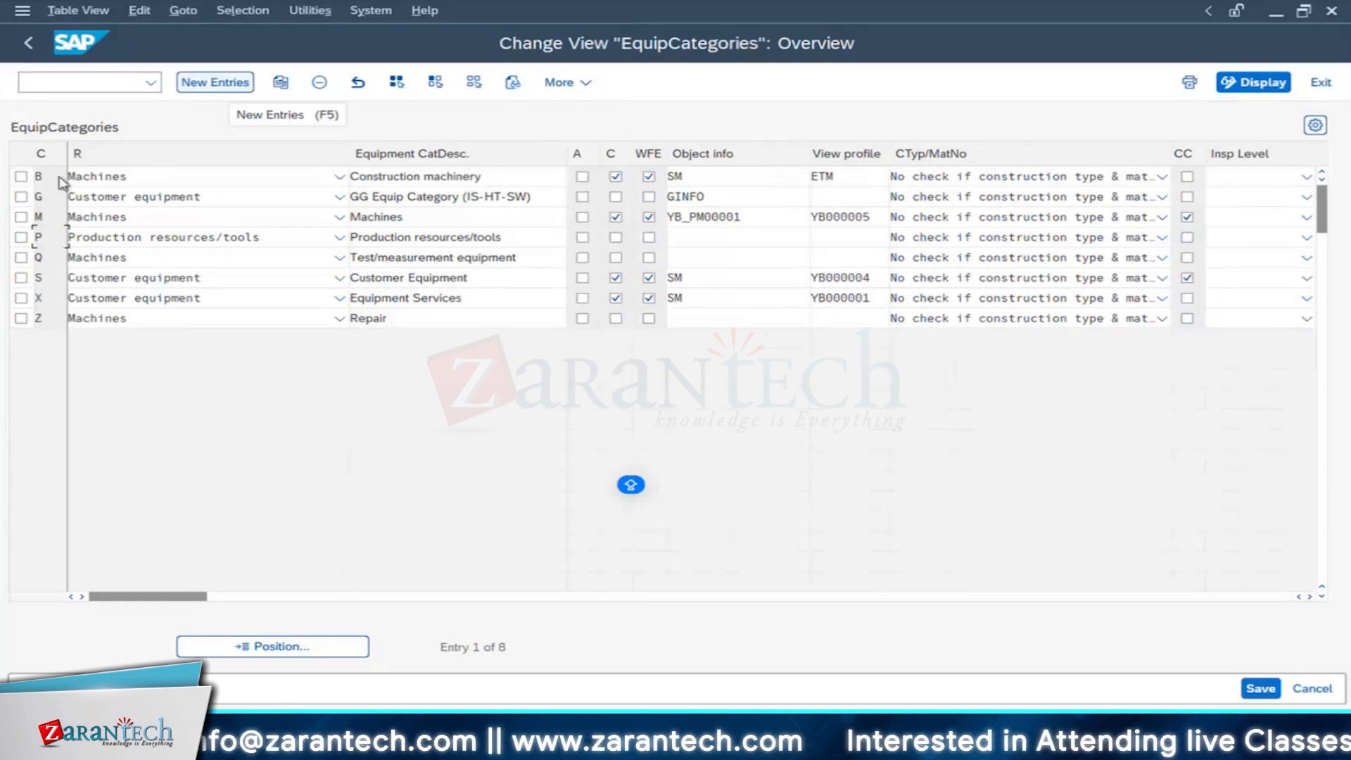
Step: Copy equipment category M as a new category F, keeping Machines as its reference category
click(21, 217)
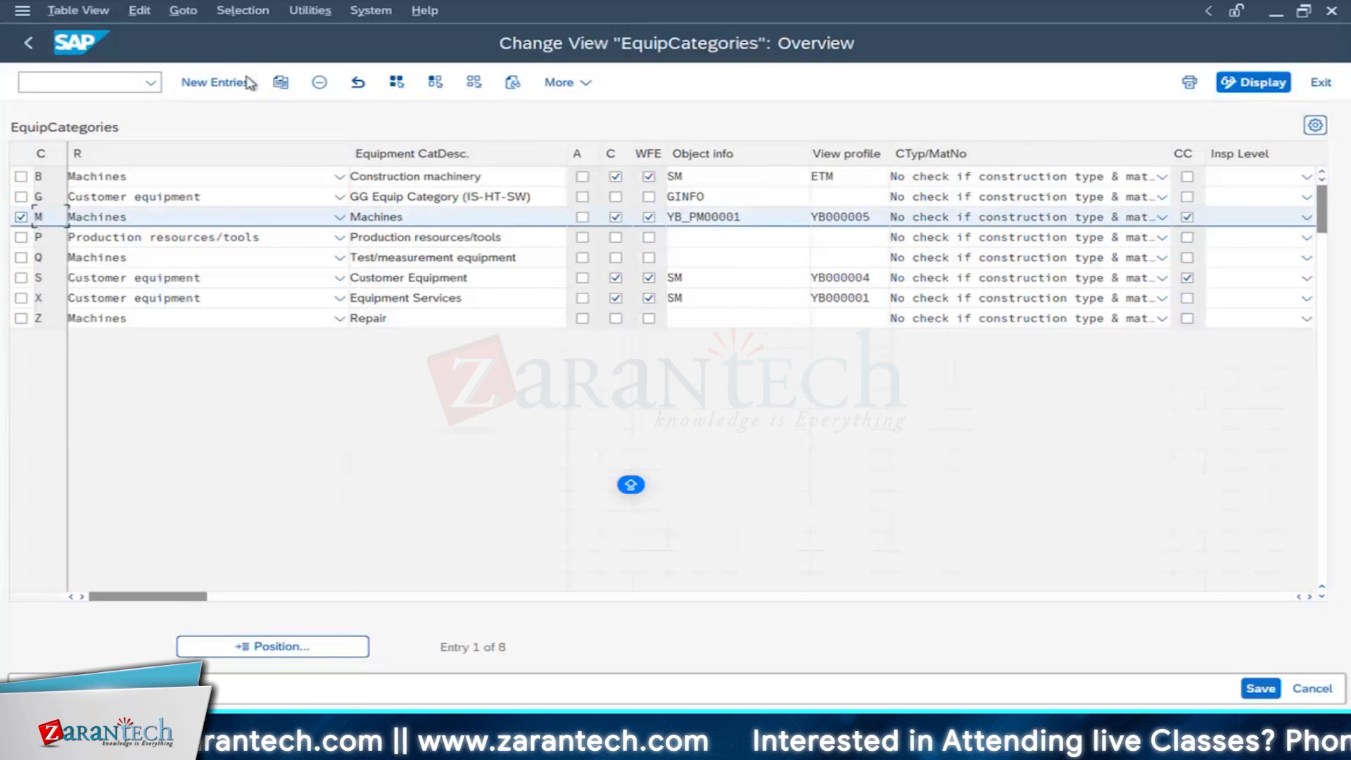
click(282, 83)
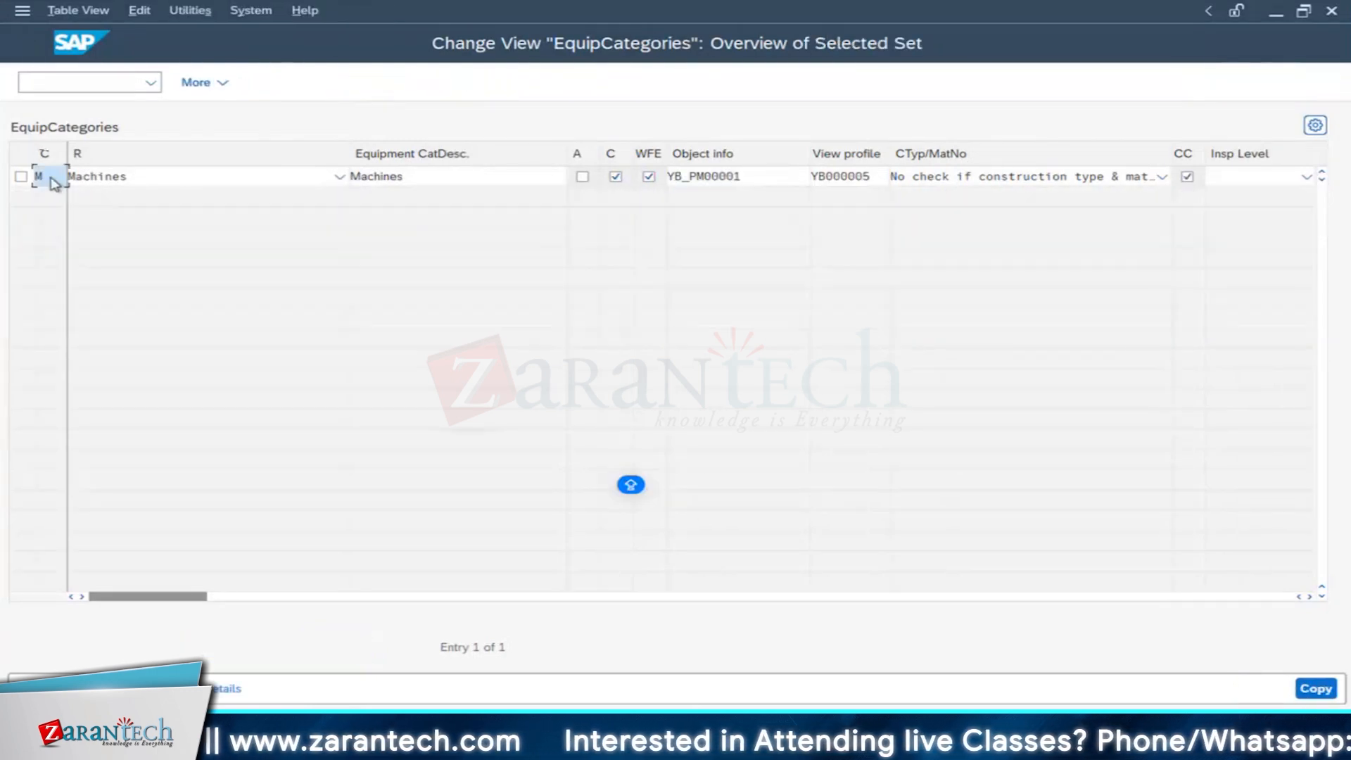
drag(50, 179, 22, 172)
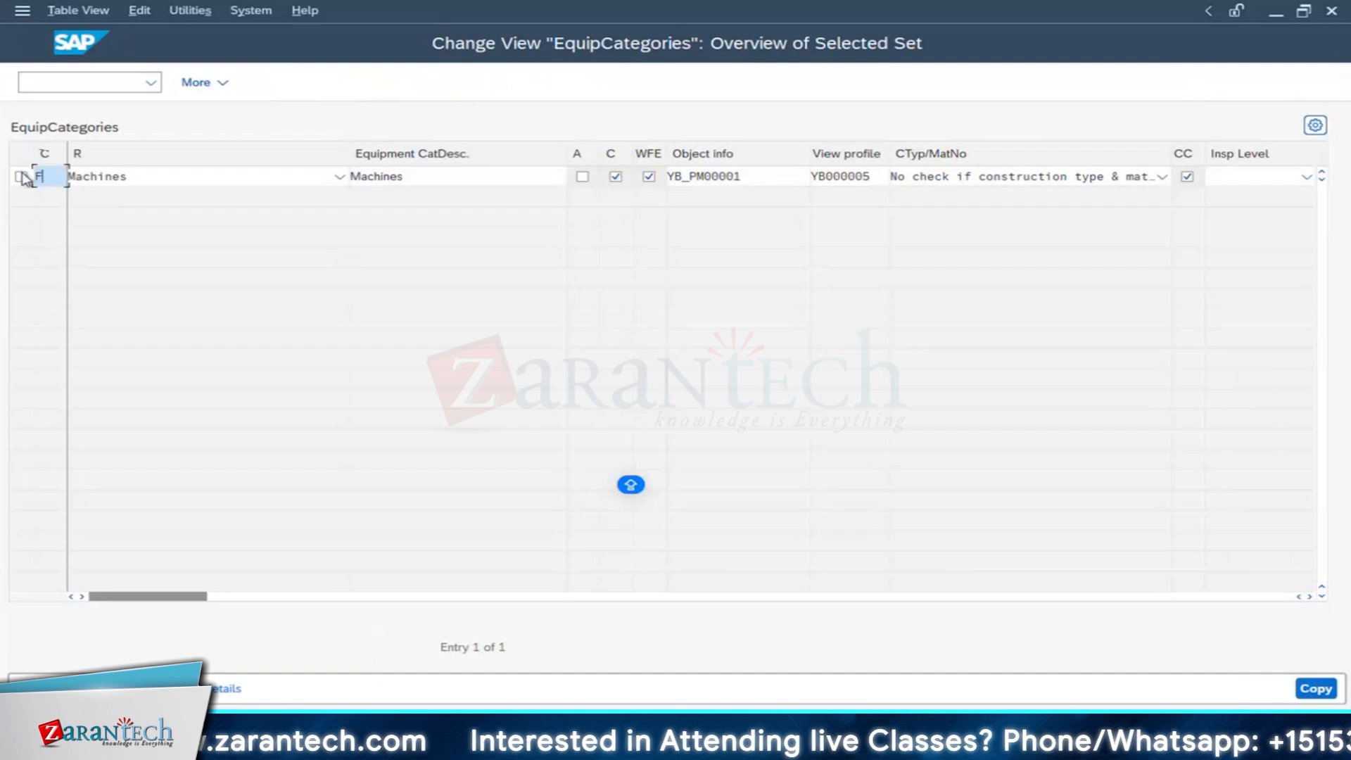
click(340, 177)
click(340, 176)
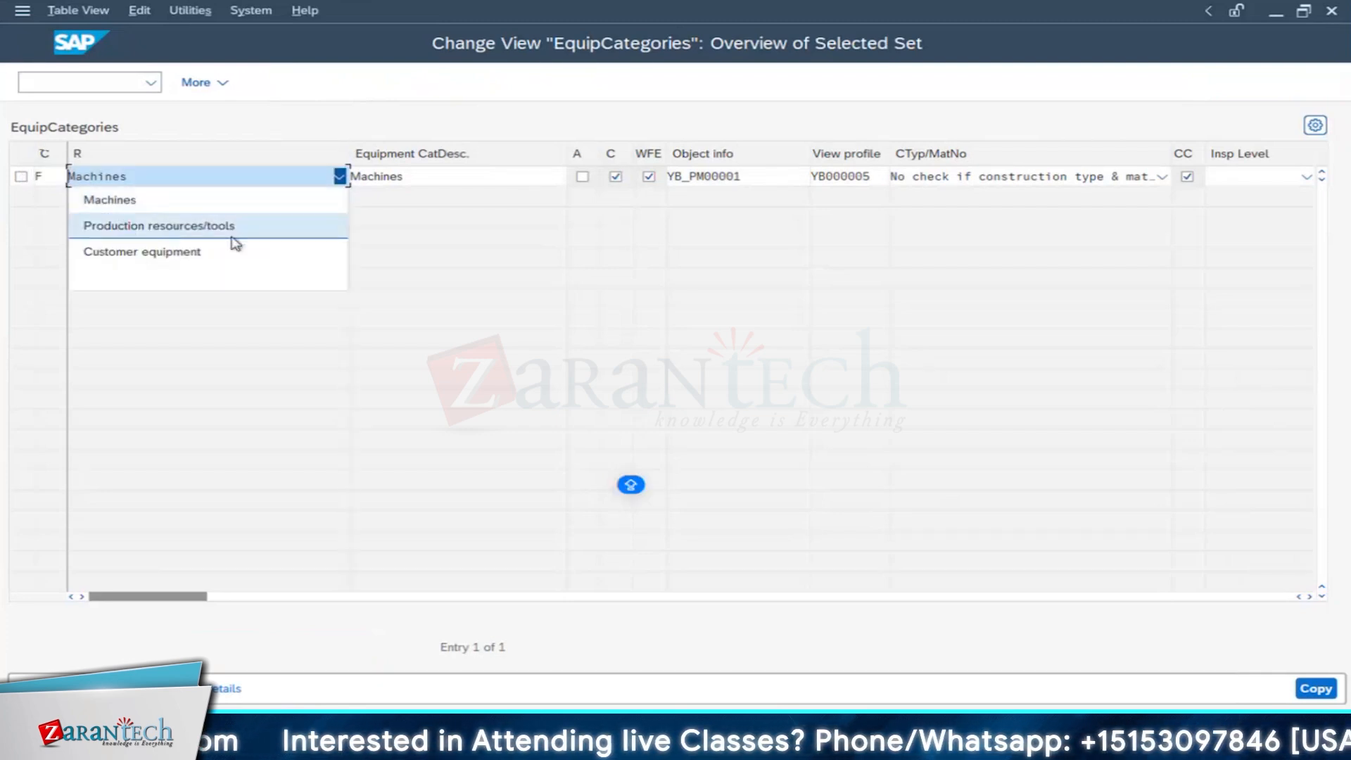
click(123, 200)
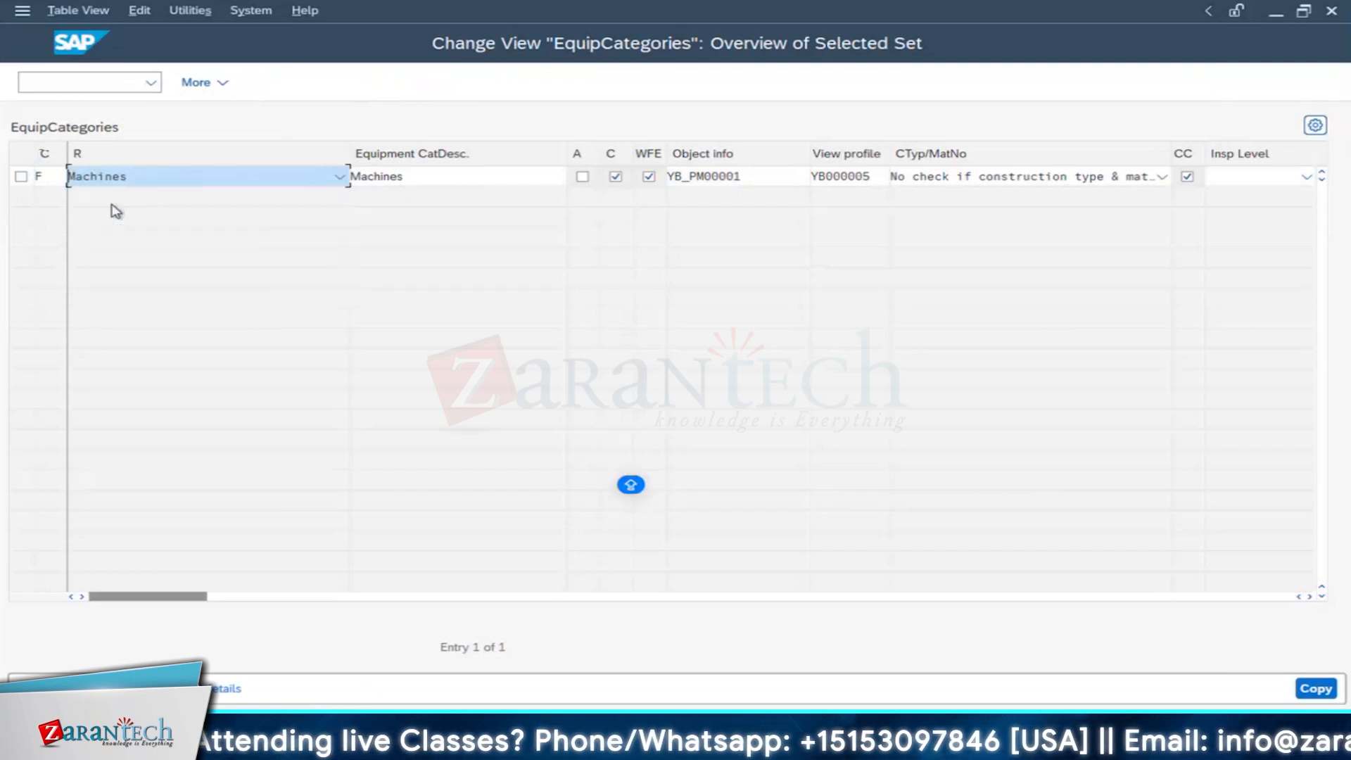
Step: Set the description of category F to Fleet Object and narrow the reference category and description columns
drag(349, 153, 220, 152)
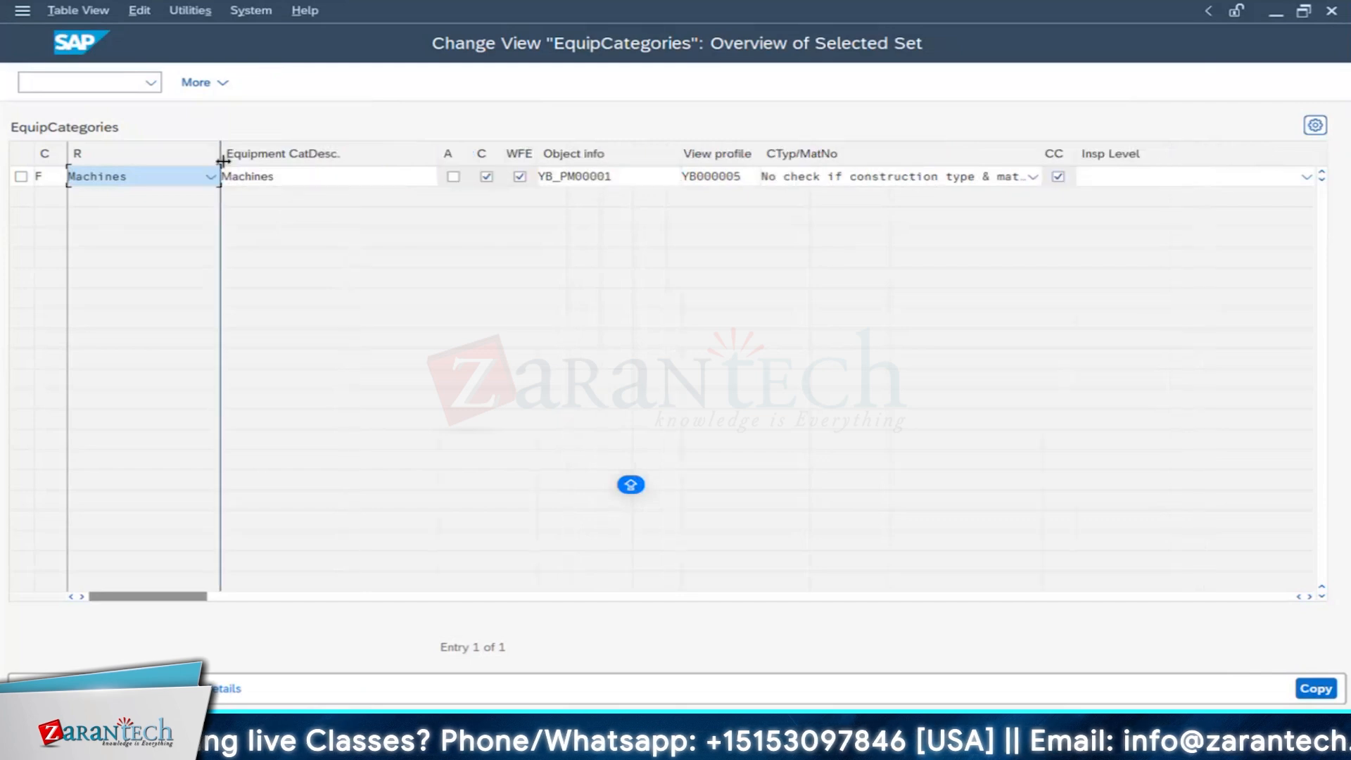
click(296, 183)
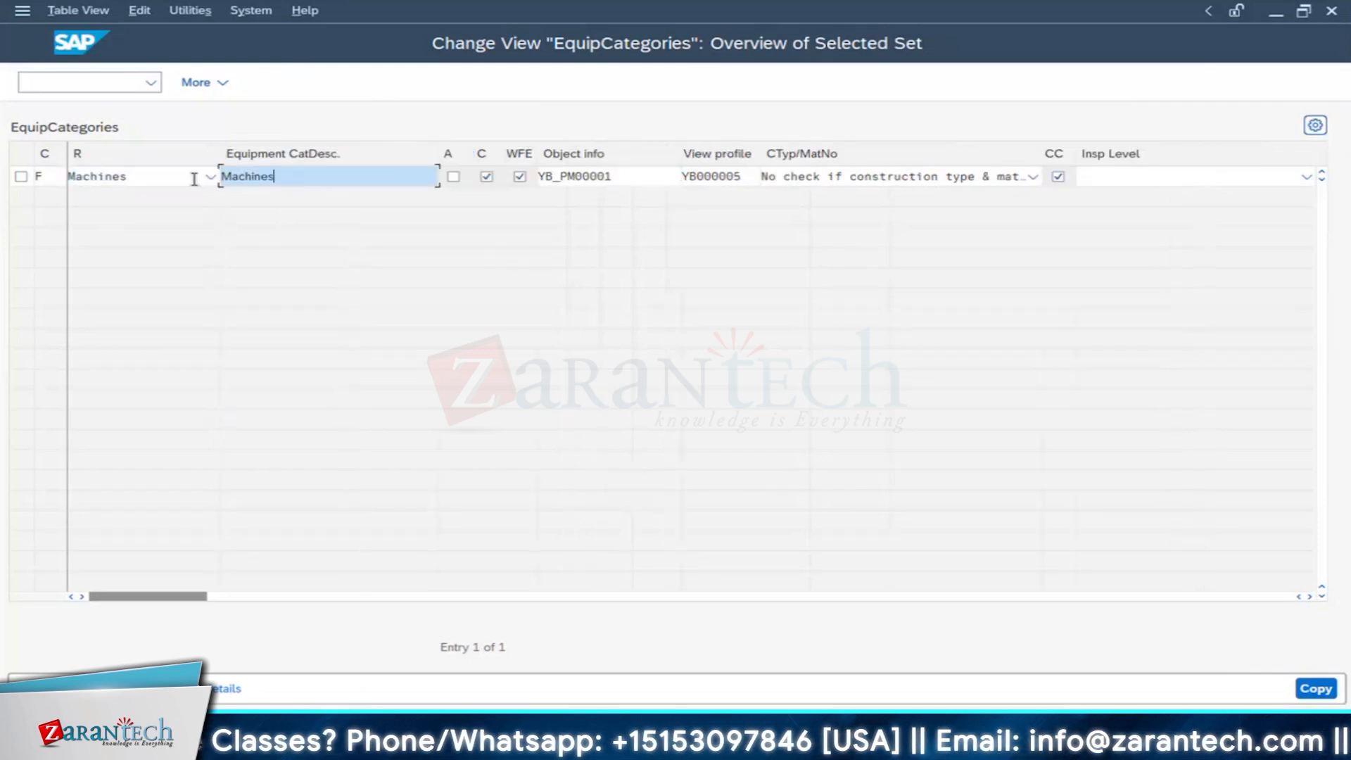
key(shift+Home)
text(F)
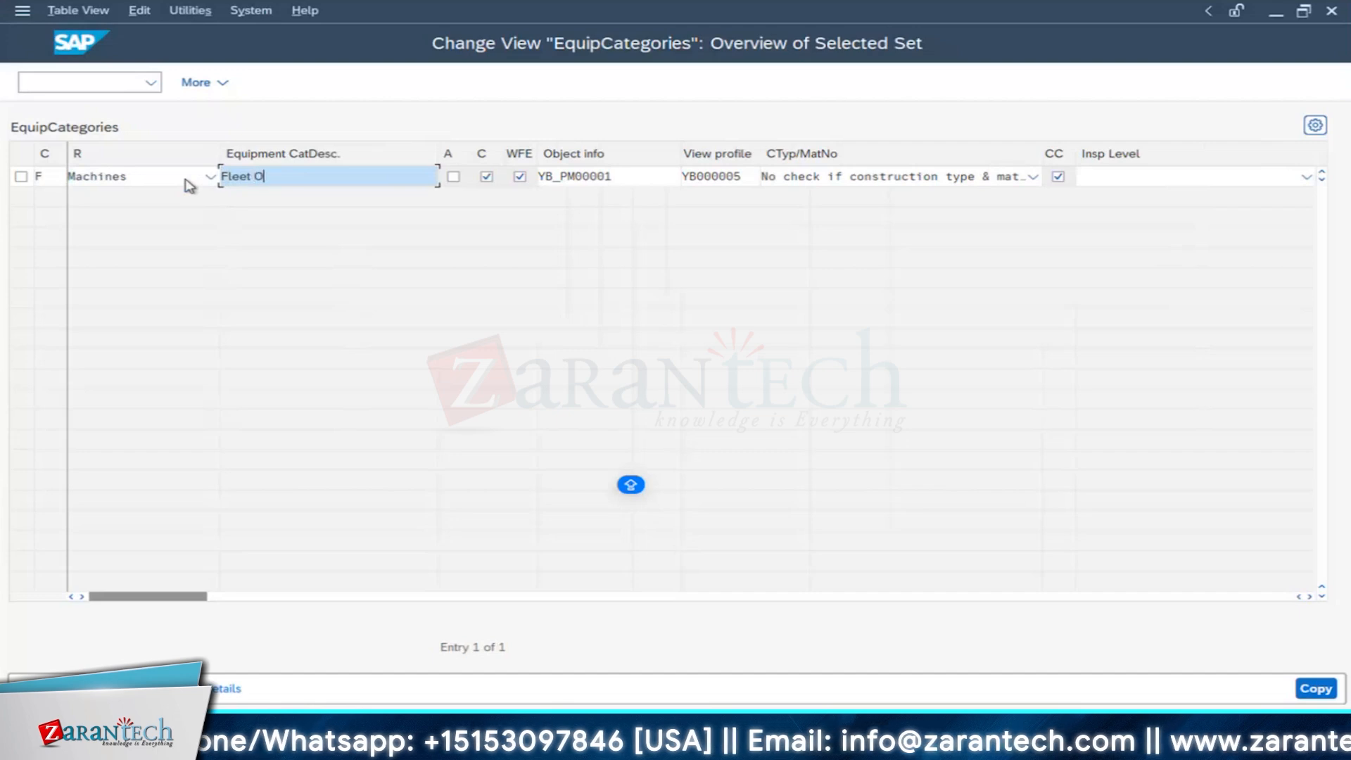
text(leet Object)
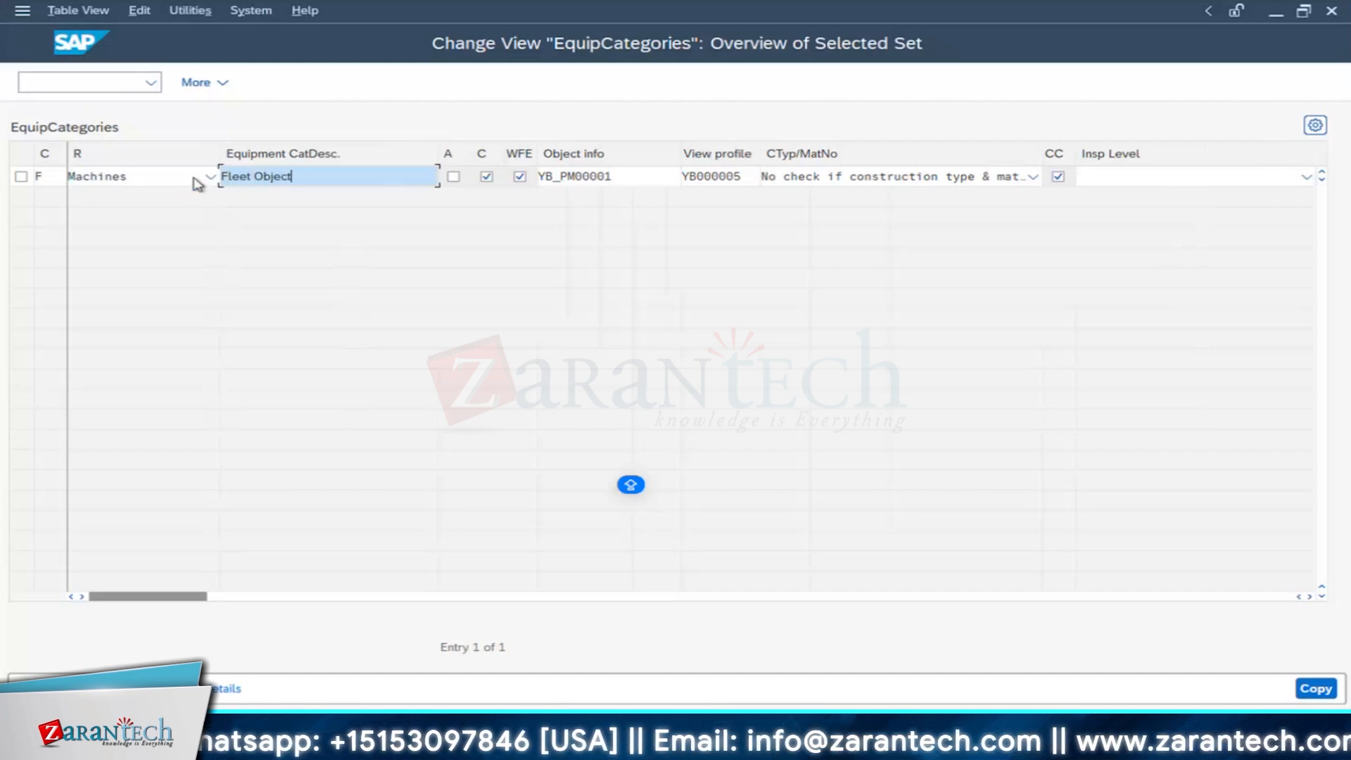
mouse_move(436, 142)
mouse_down()
mouse_move(383, 142)
mouse_move(456, 148)
mouse_up()
mouse_move(415, 149)
mouse_down()
mouse_move(394, 147)
mouse_move(434, 149)
mouse_up()
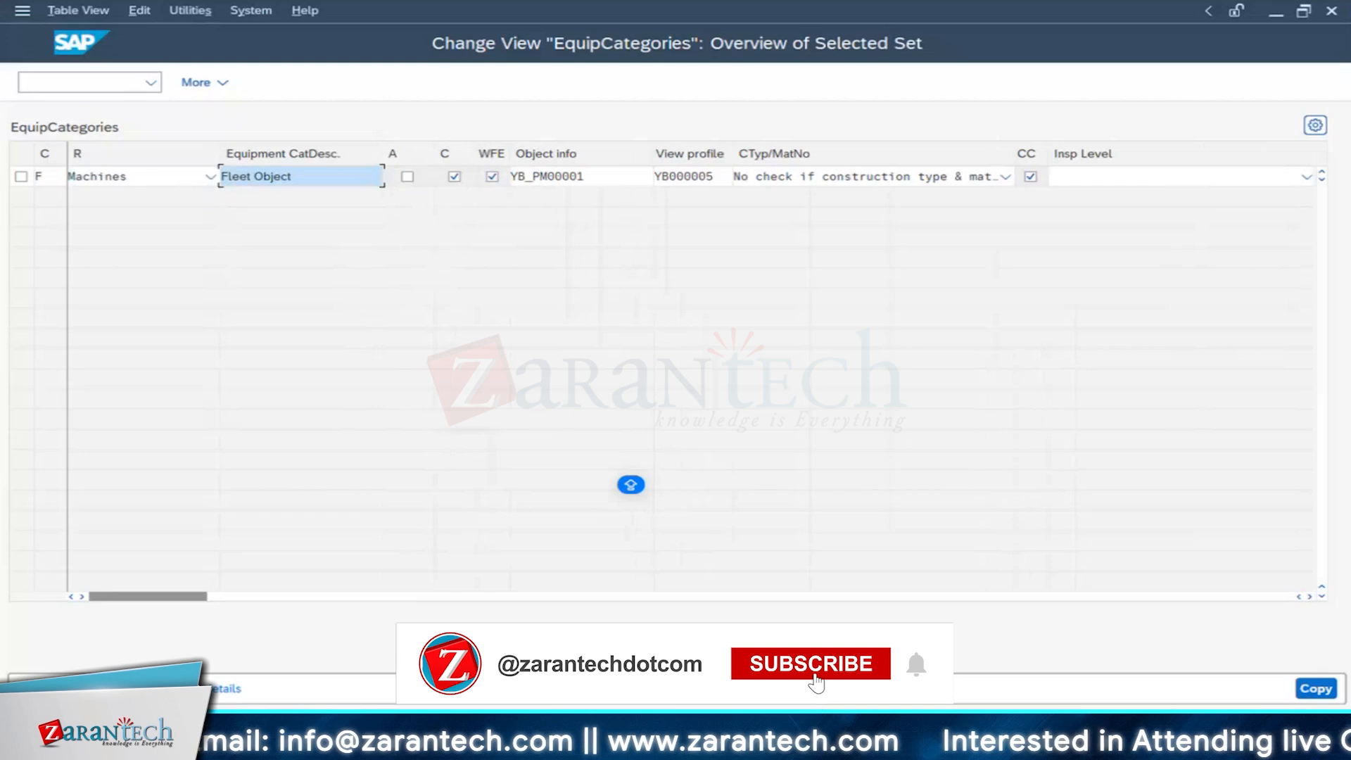
Step: Switch to the boiler feed pump display, go back to the RI01 structure list and examine the pumps under both boilers
mouse_move(408, 739)
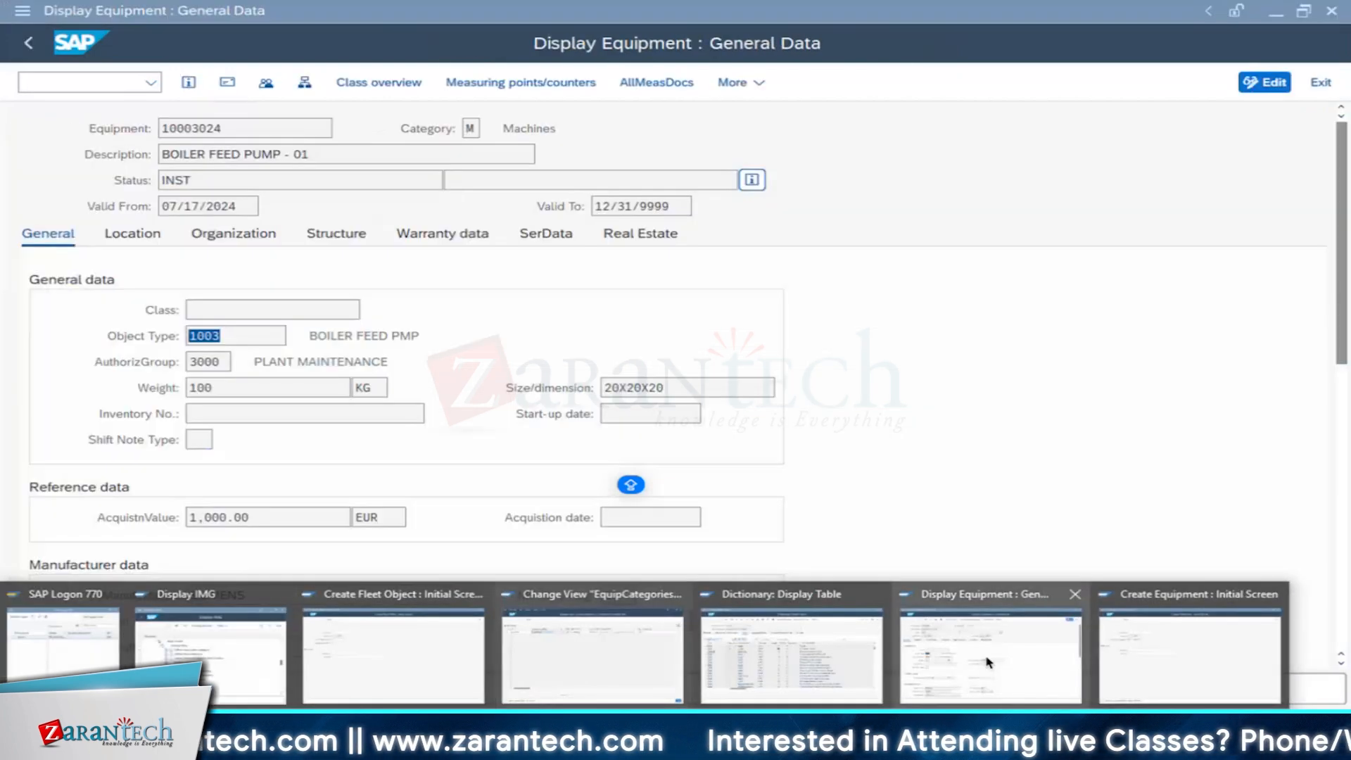
click(988, 661)
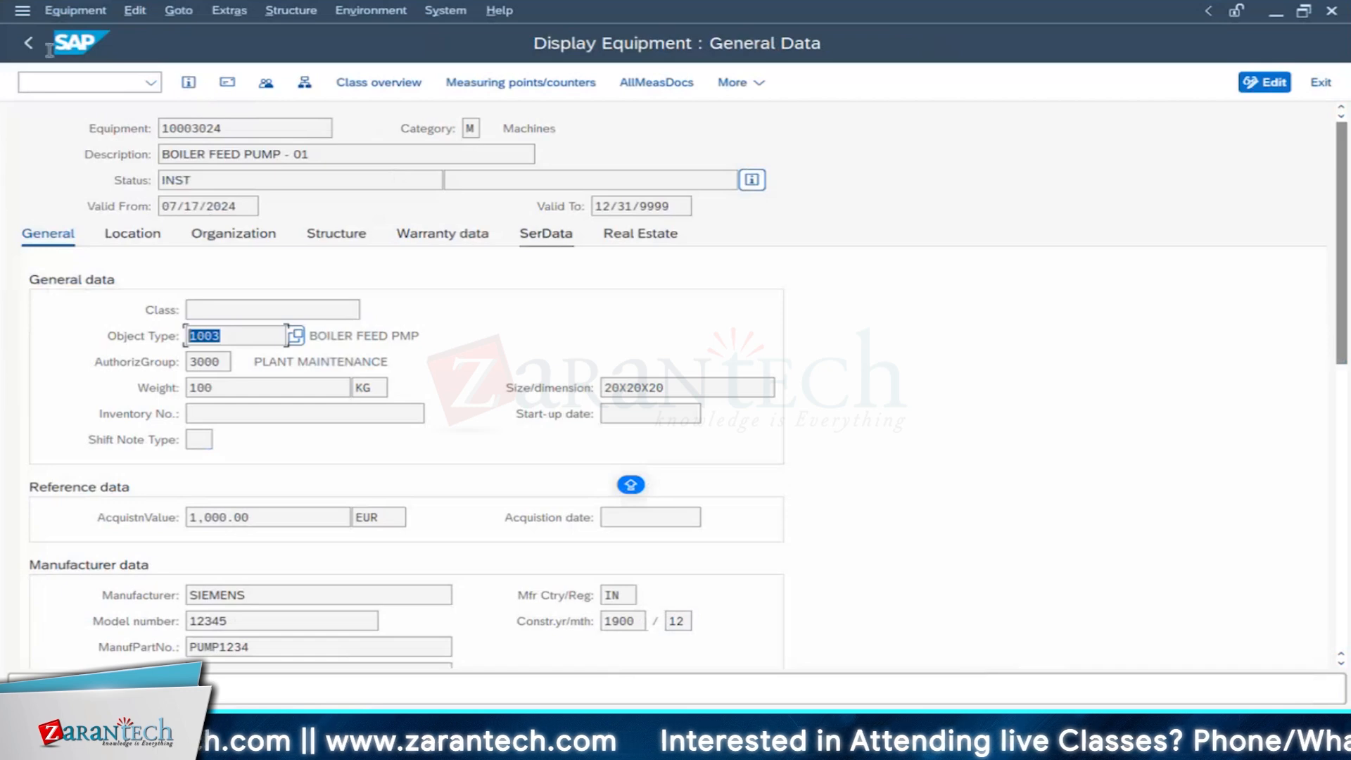
click(29, 44)
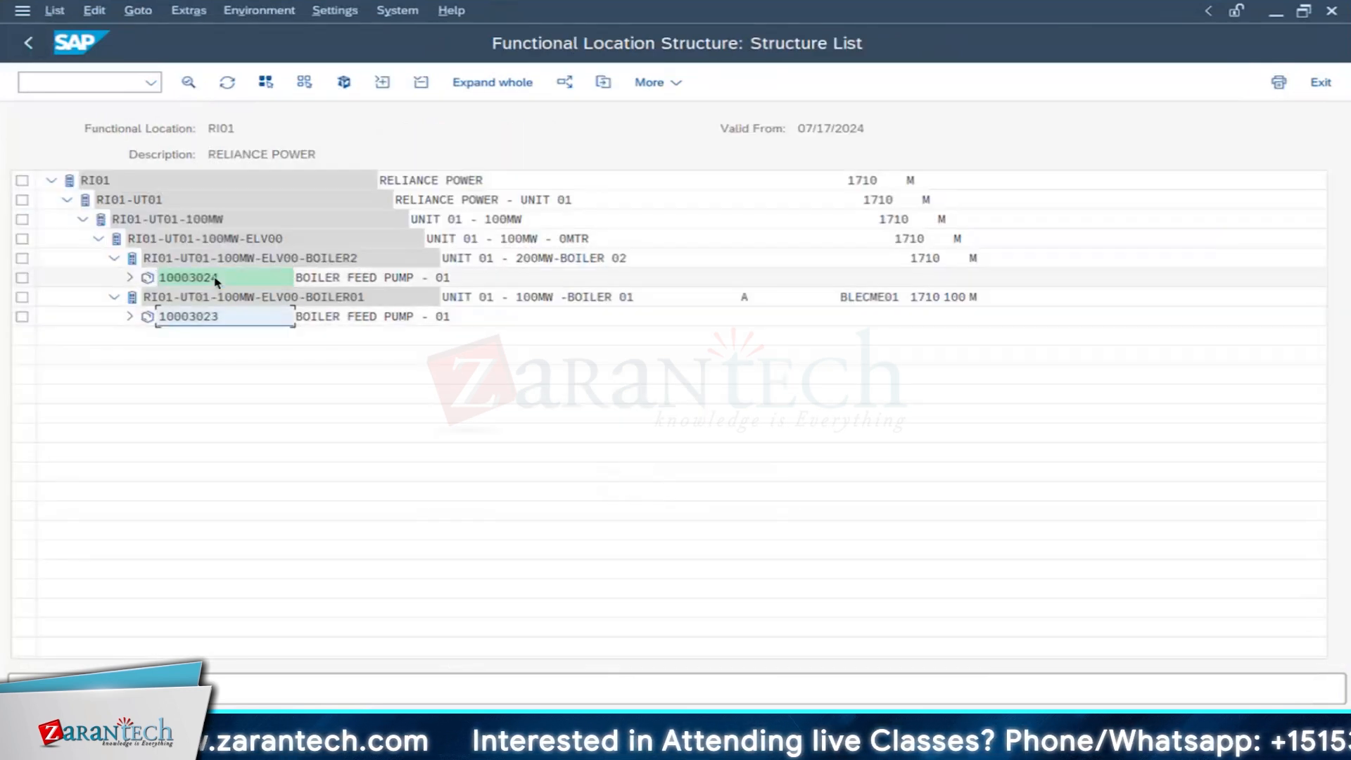
click(201, 320)
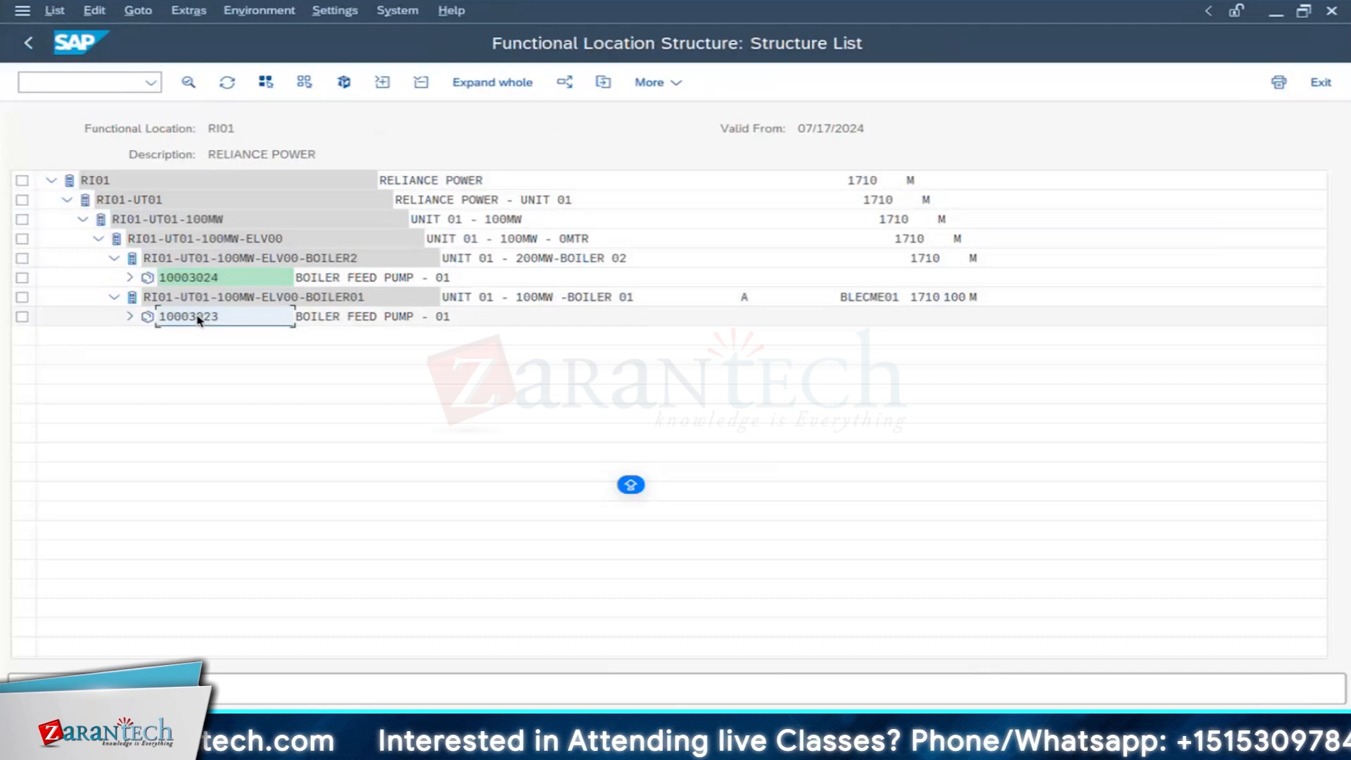
click(171, 279)
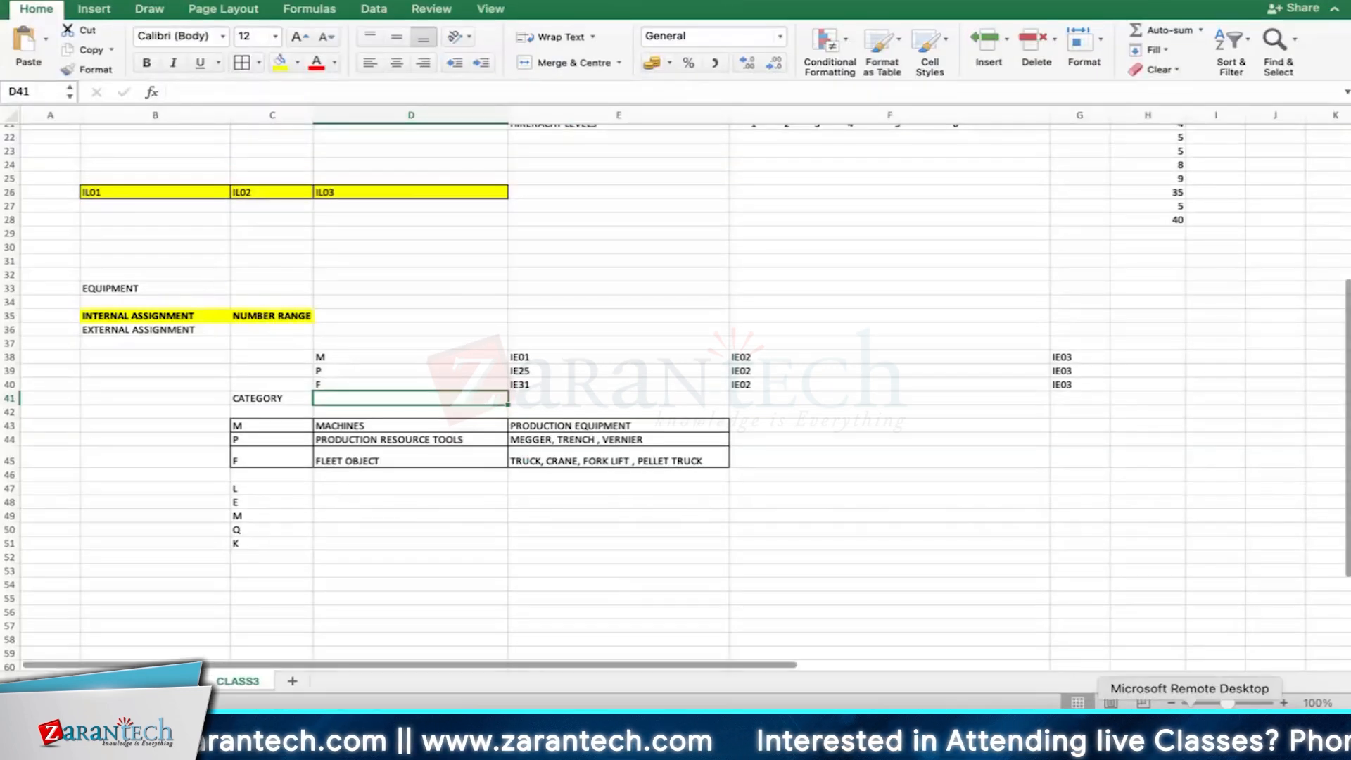
Step: Switch back to SAP's EquipCategories overview and read the help on the no-alphanumeric-numbers indicator of category F
click(1189, 734)
click(331, 735)
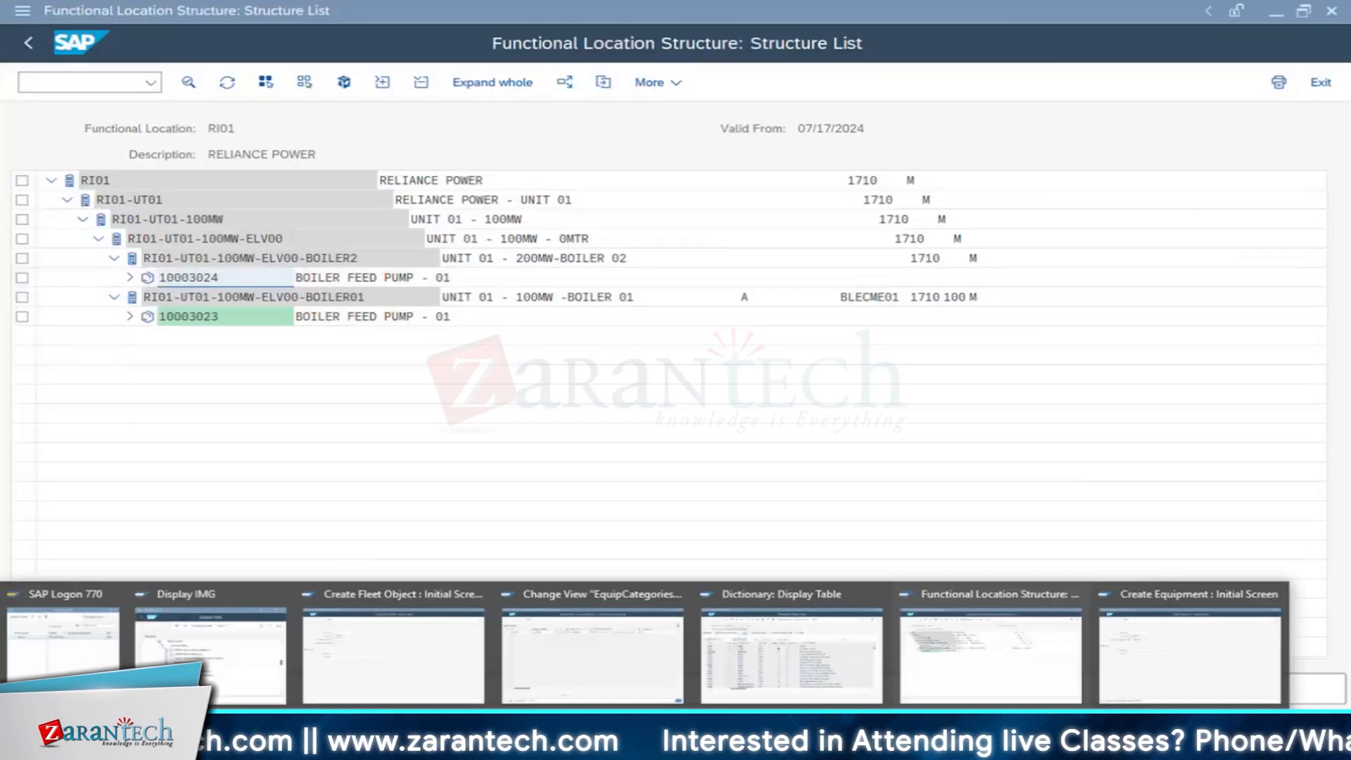
click(390, 657)
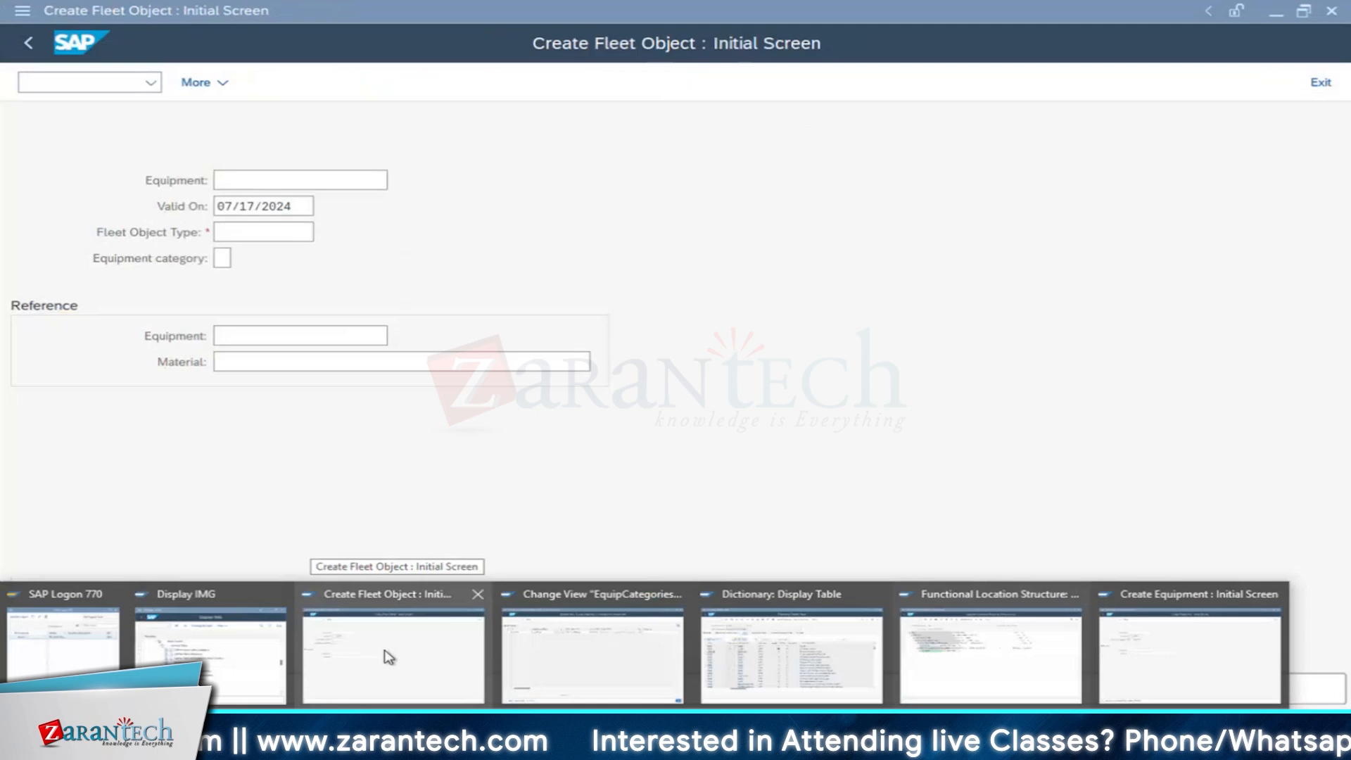
click(576, 664)
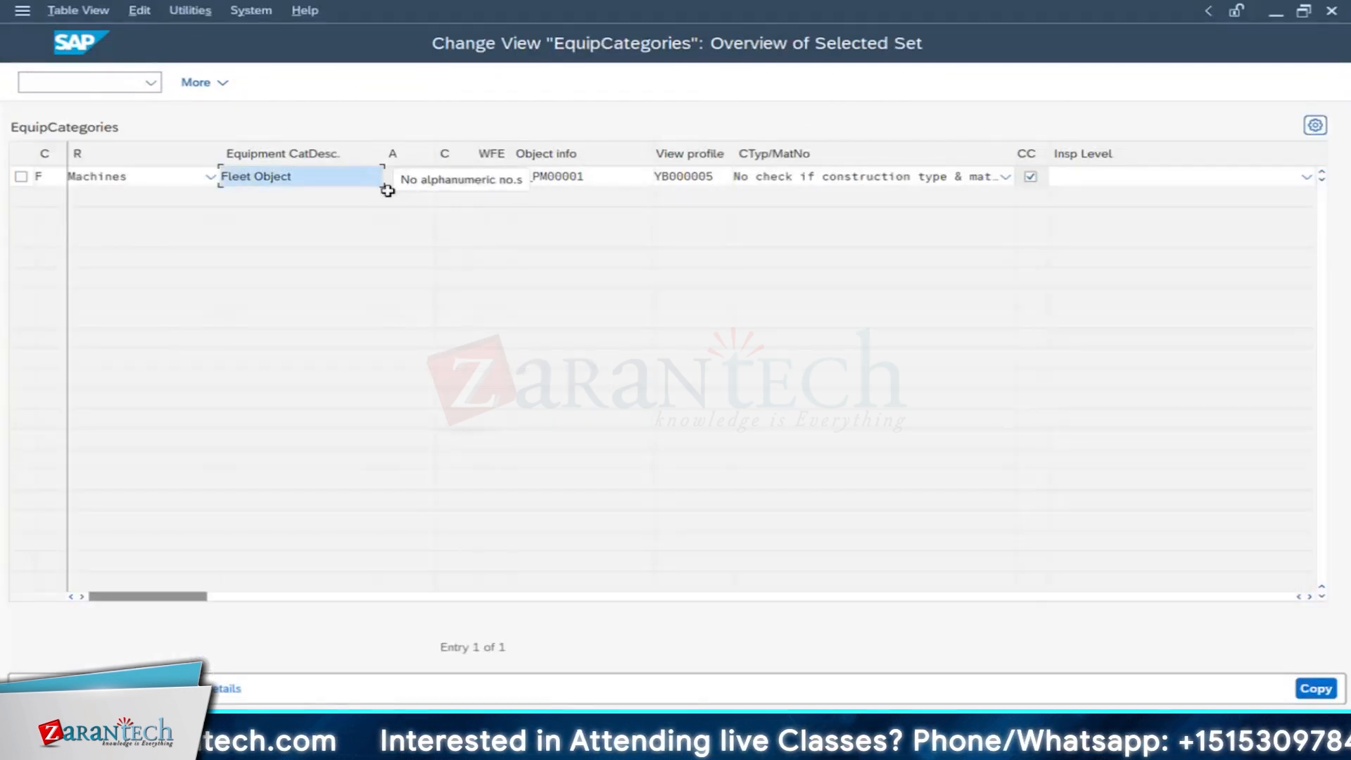
click(409, 178)
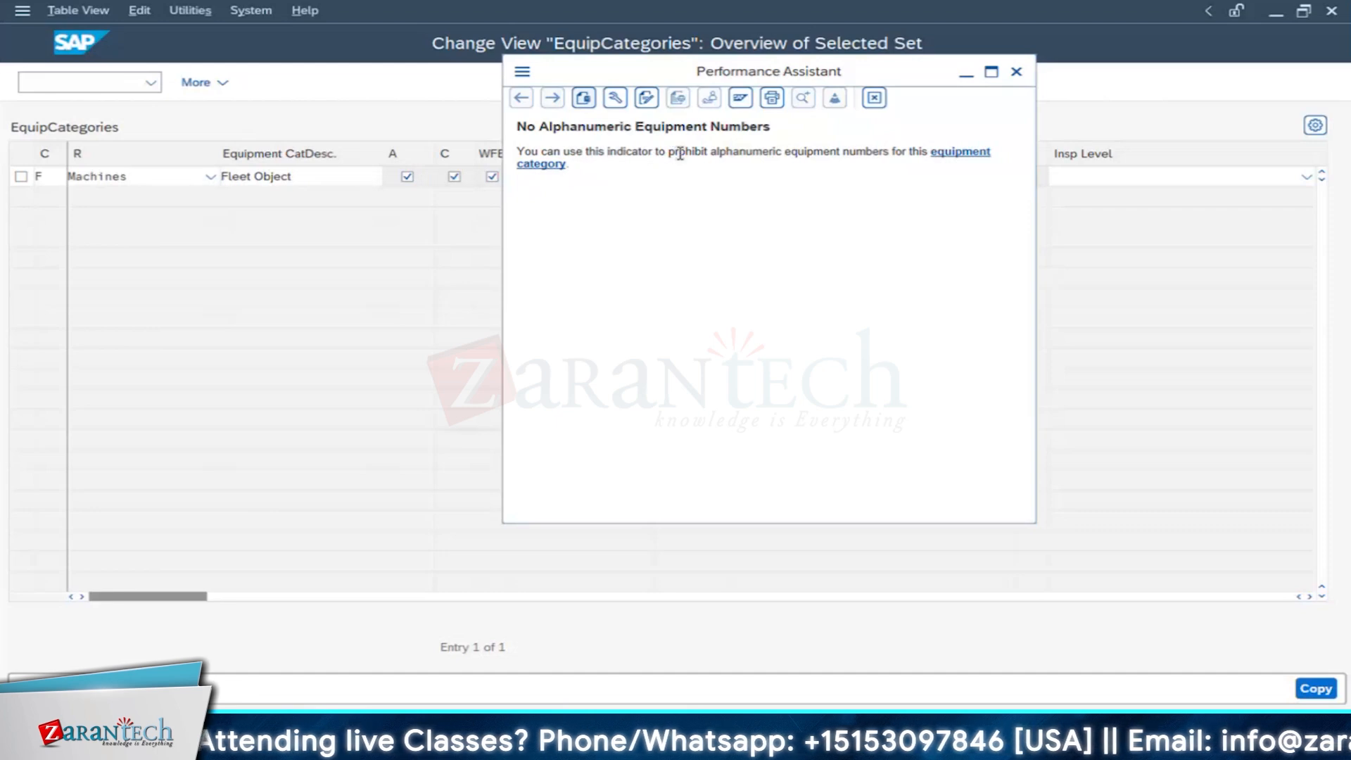
drag(680, 154, 889, 152)
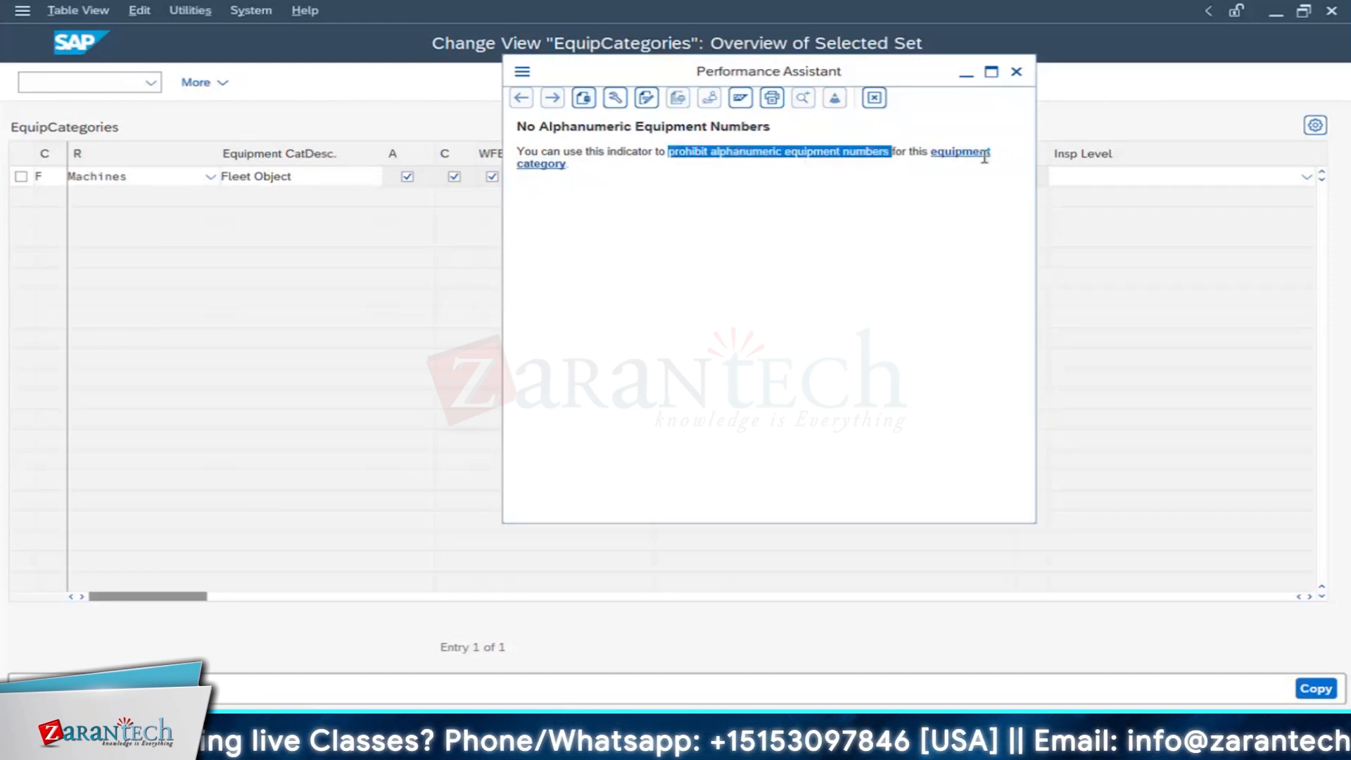
drag(984, 158, 774, 172)
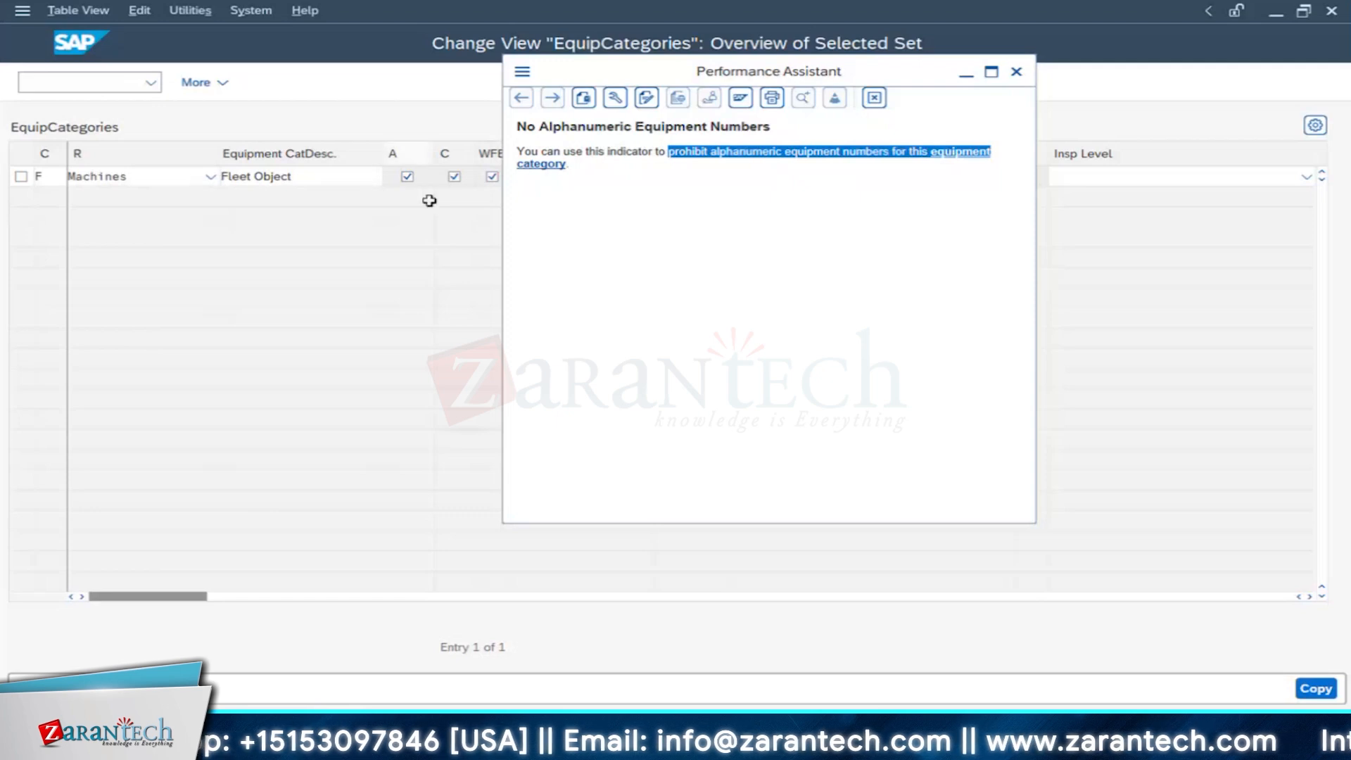
click(1016, 71)
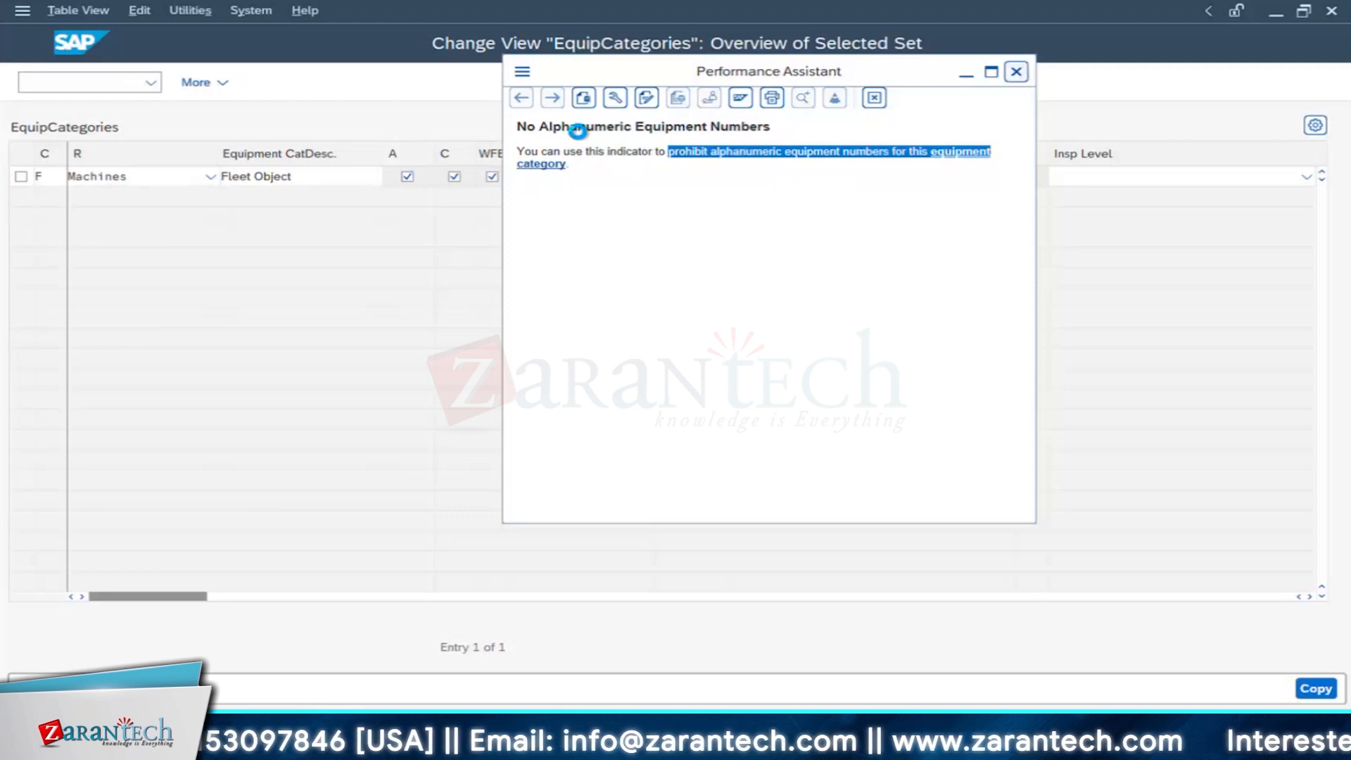
Step: Read the help on category F's change documents indicator, leaving the indicator selected
click(453, 177)
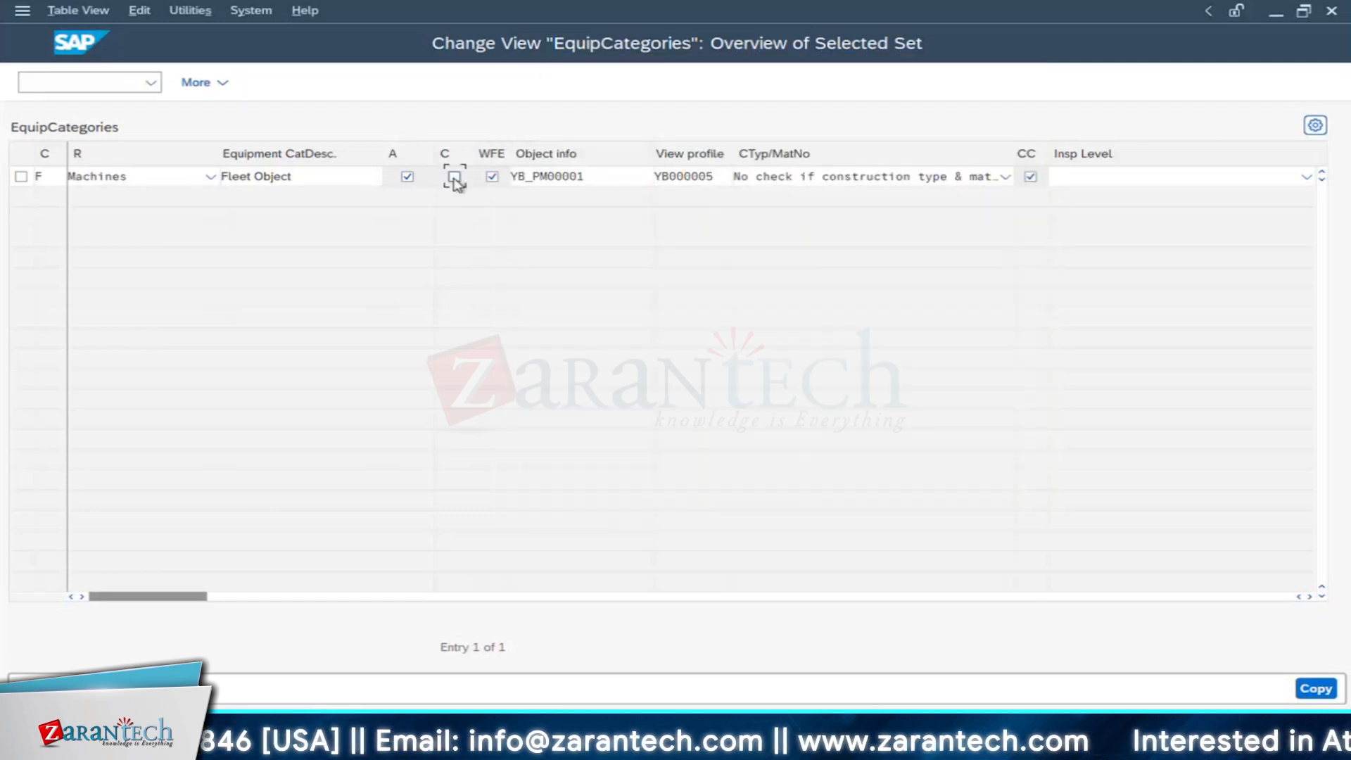
click(454, 177)
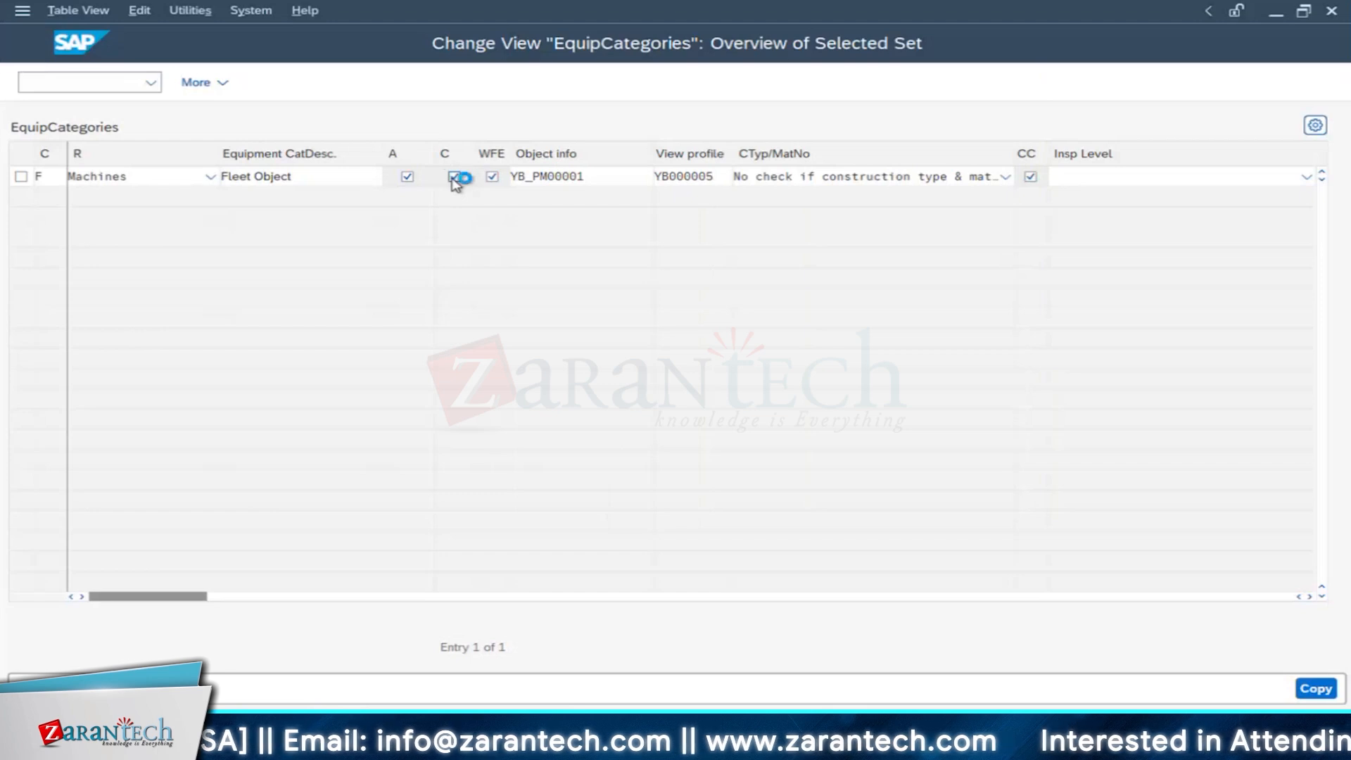
key(F1)
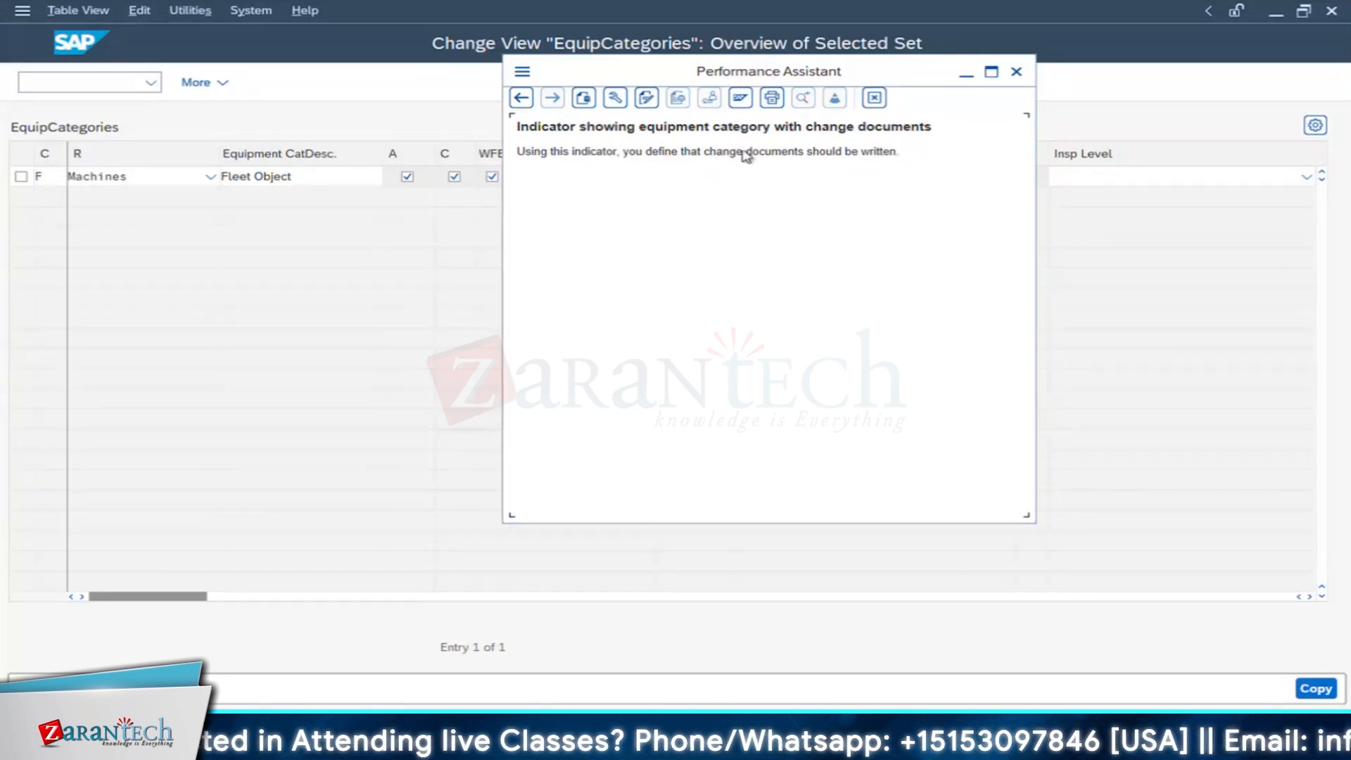
drag(744, 152, 512, 129)
click(877, 182)
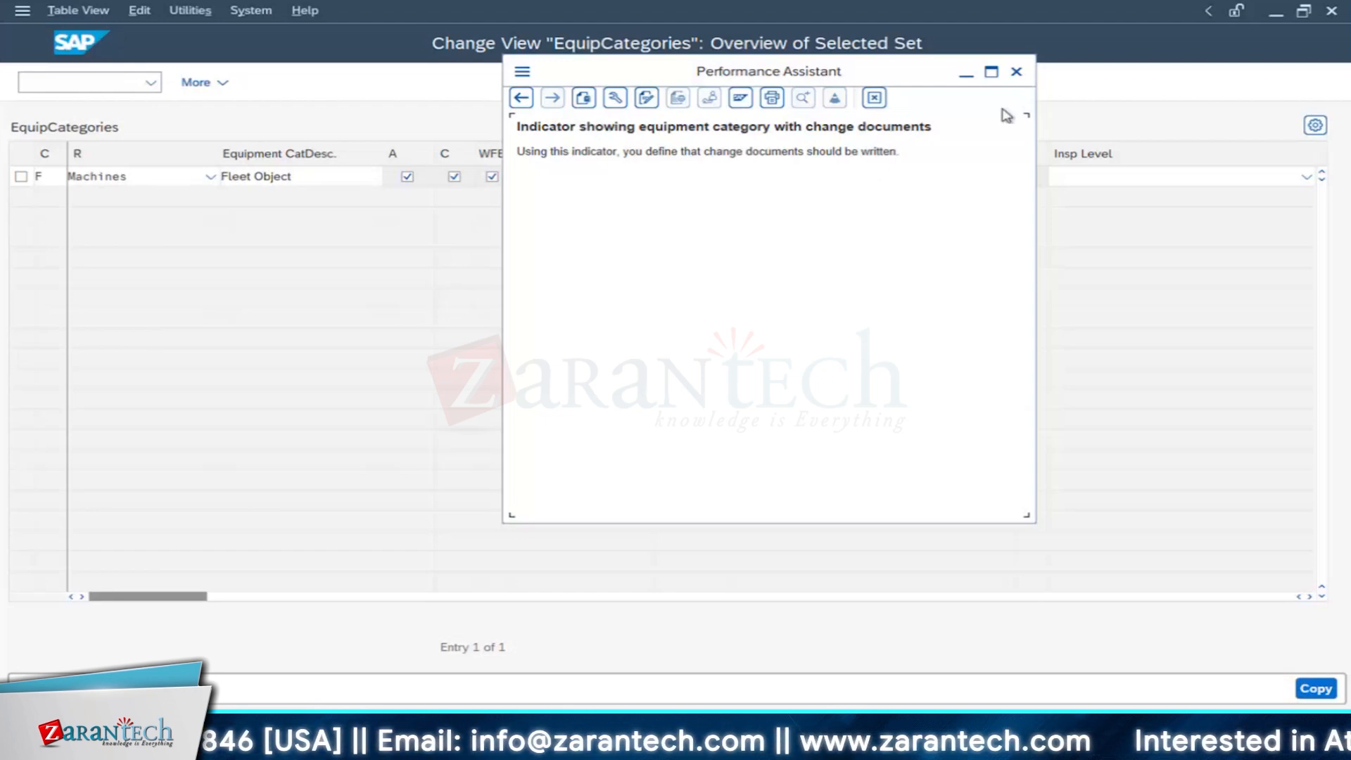
click(1016, 71)
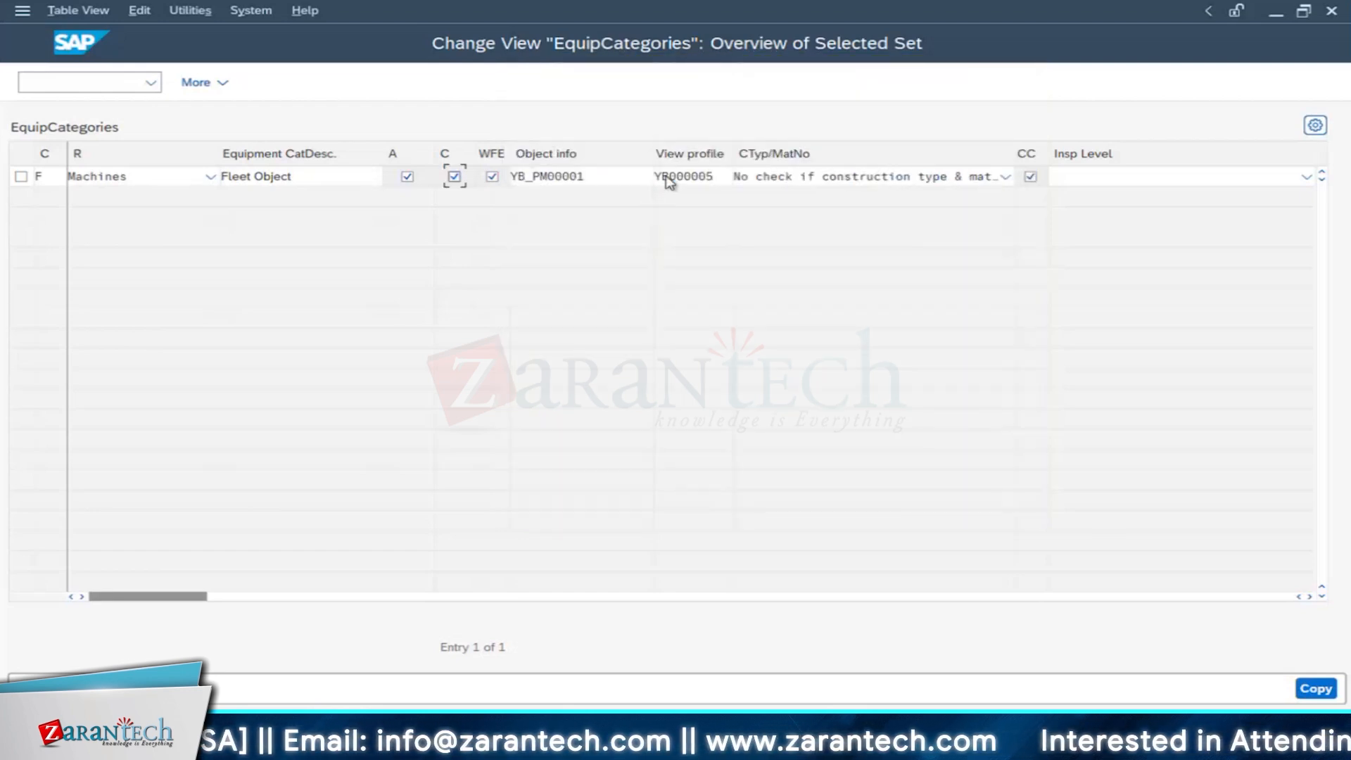
Step: Switch to the Create Equipment session, leave it, and open equipment 10003024 for changing with transaction IE02
click(417, 736)
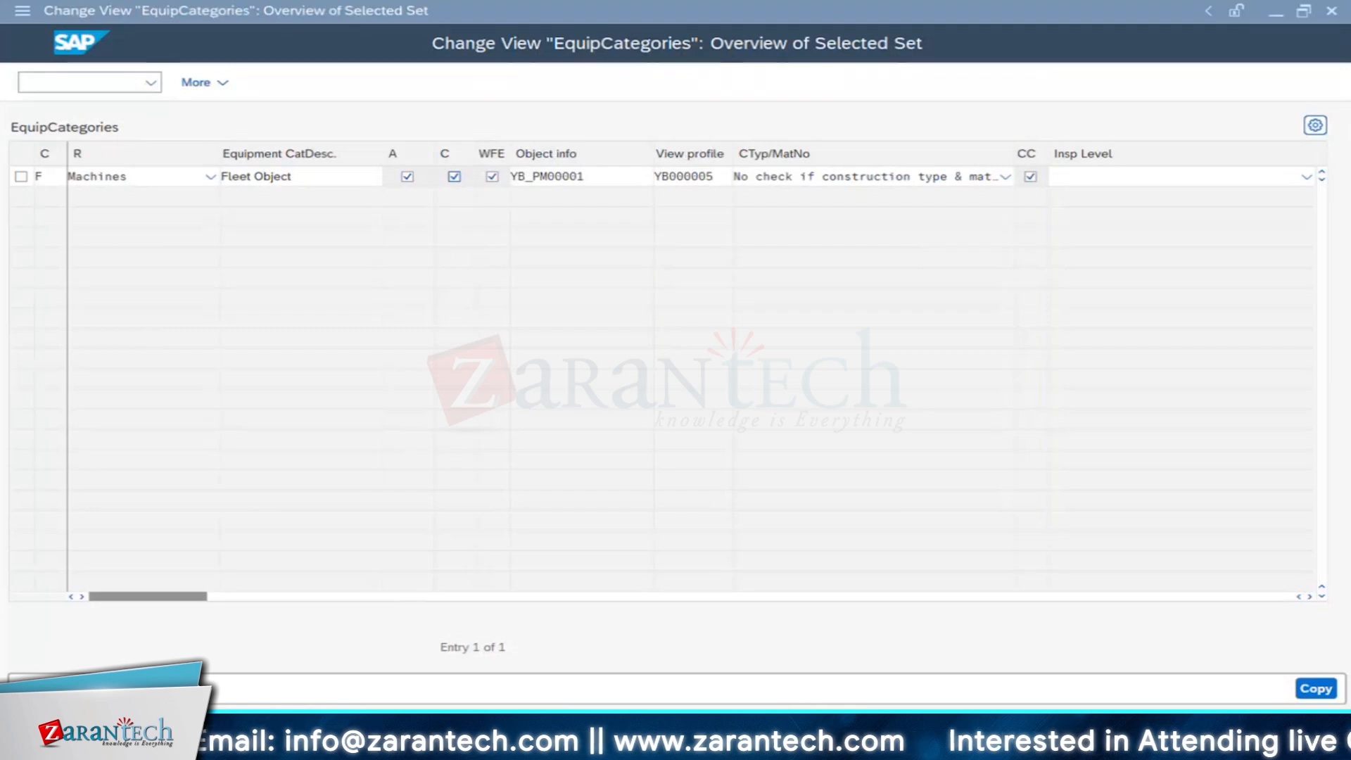
click(1199, 657)
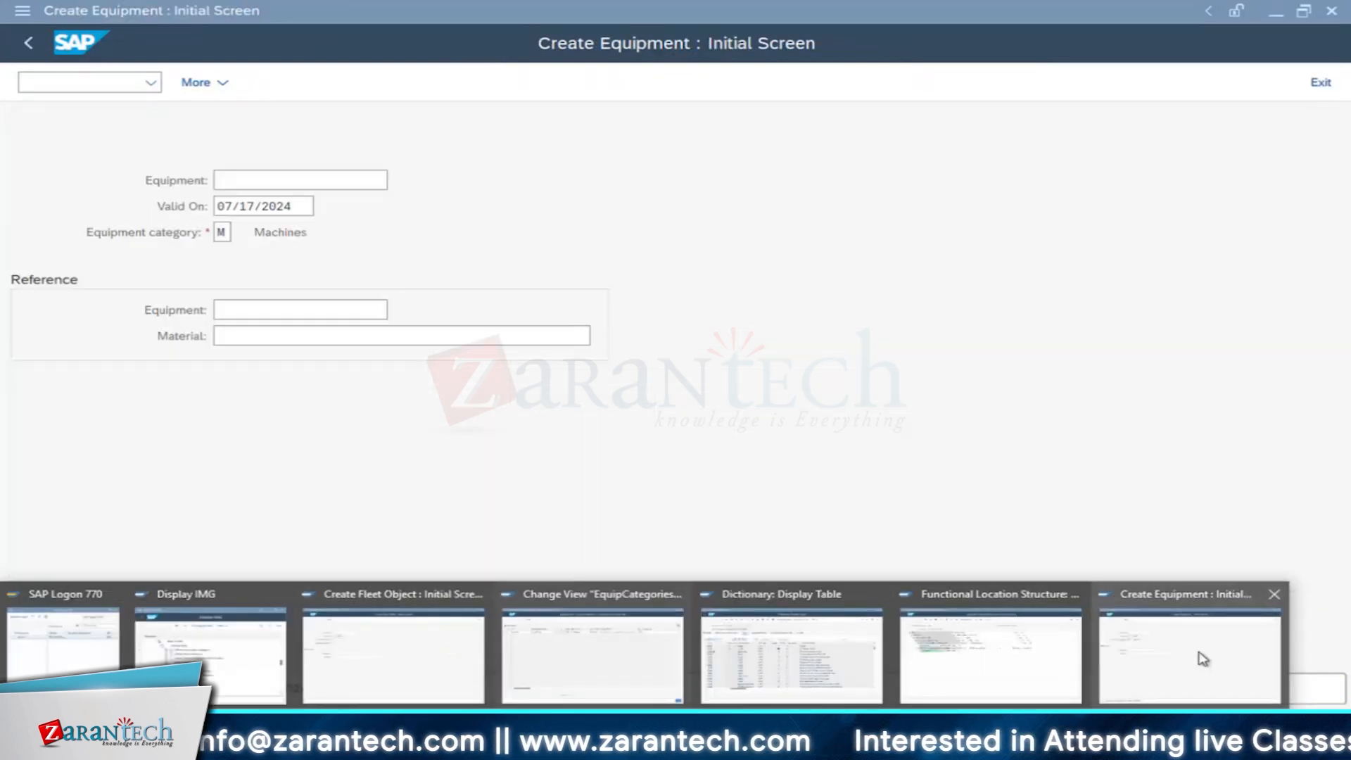
click(32, 47)
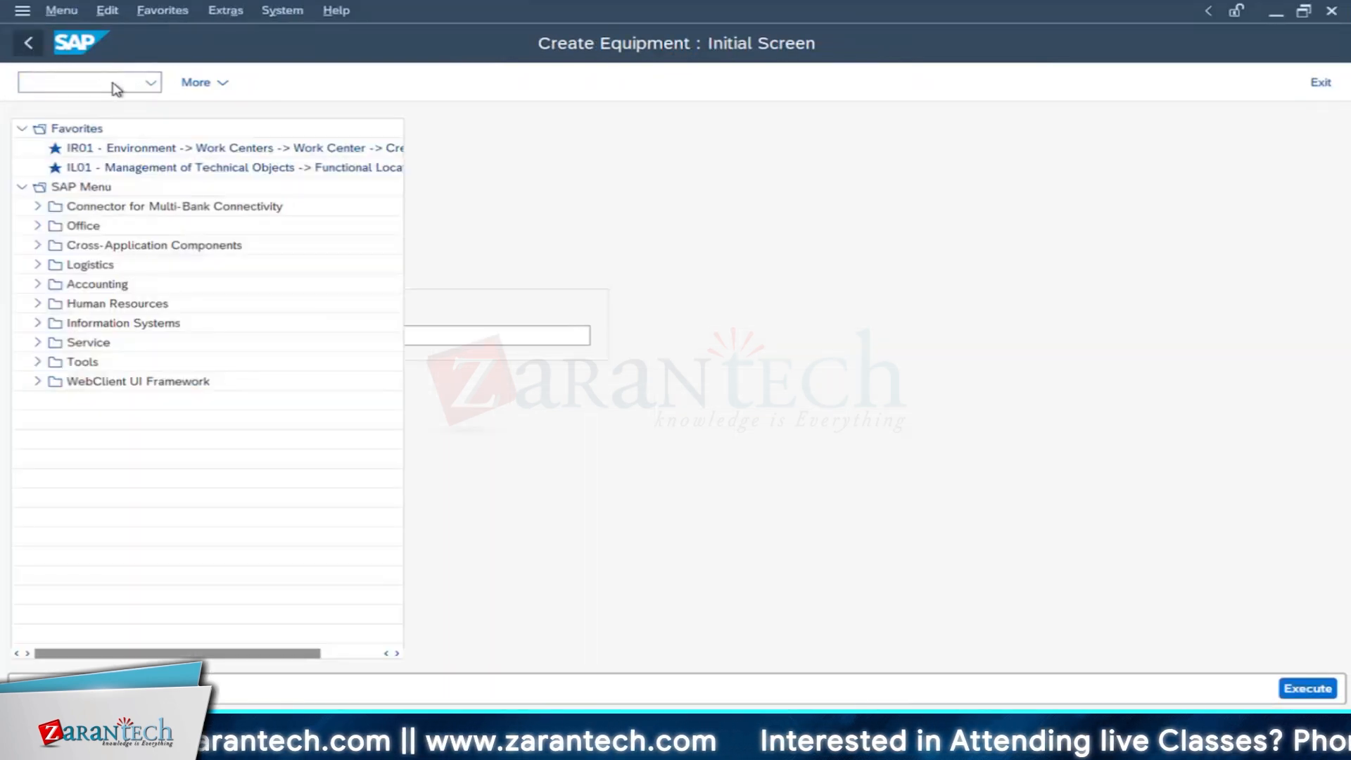
click(116, 88)
text(ie0)
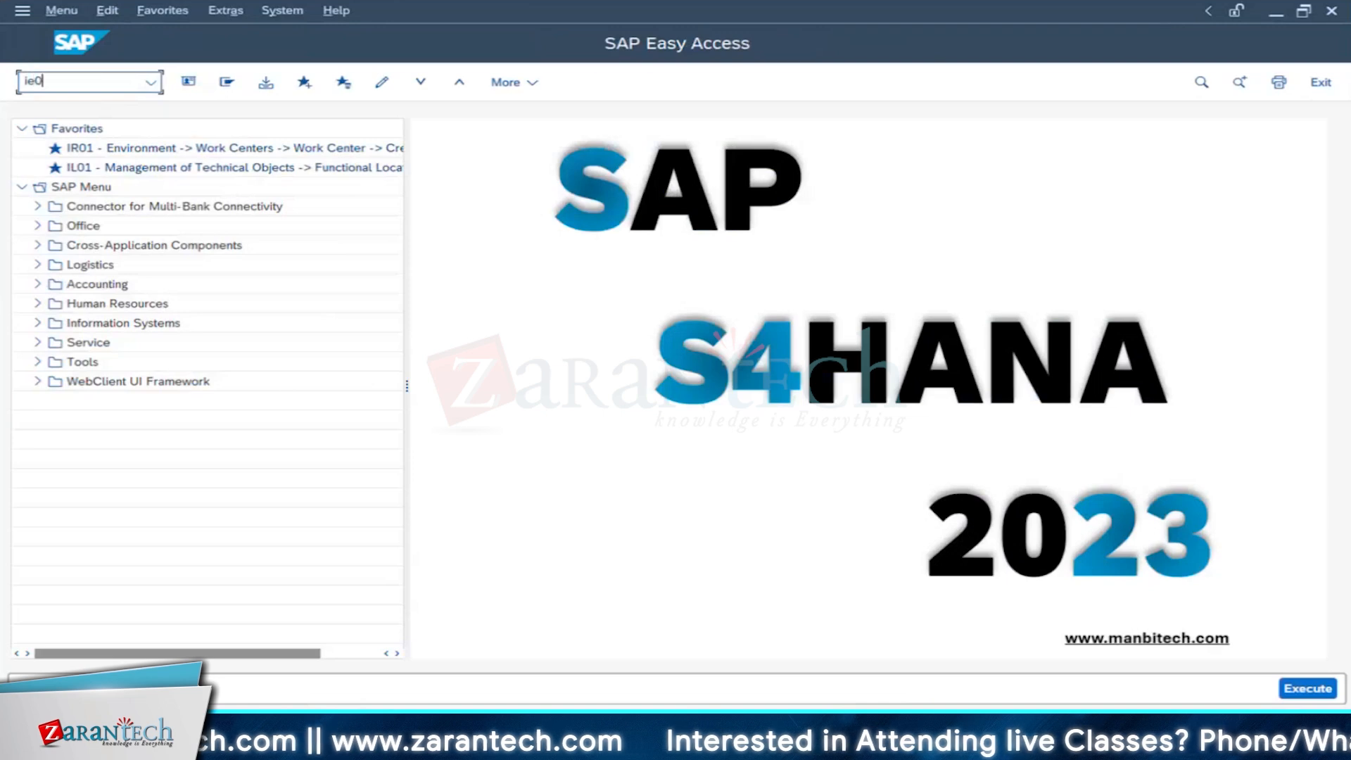
text(2)
key(Return)
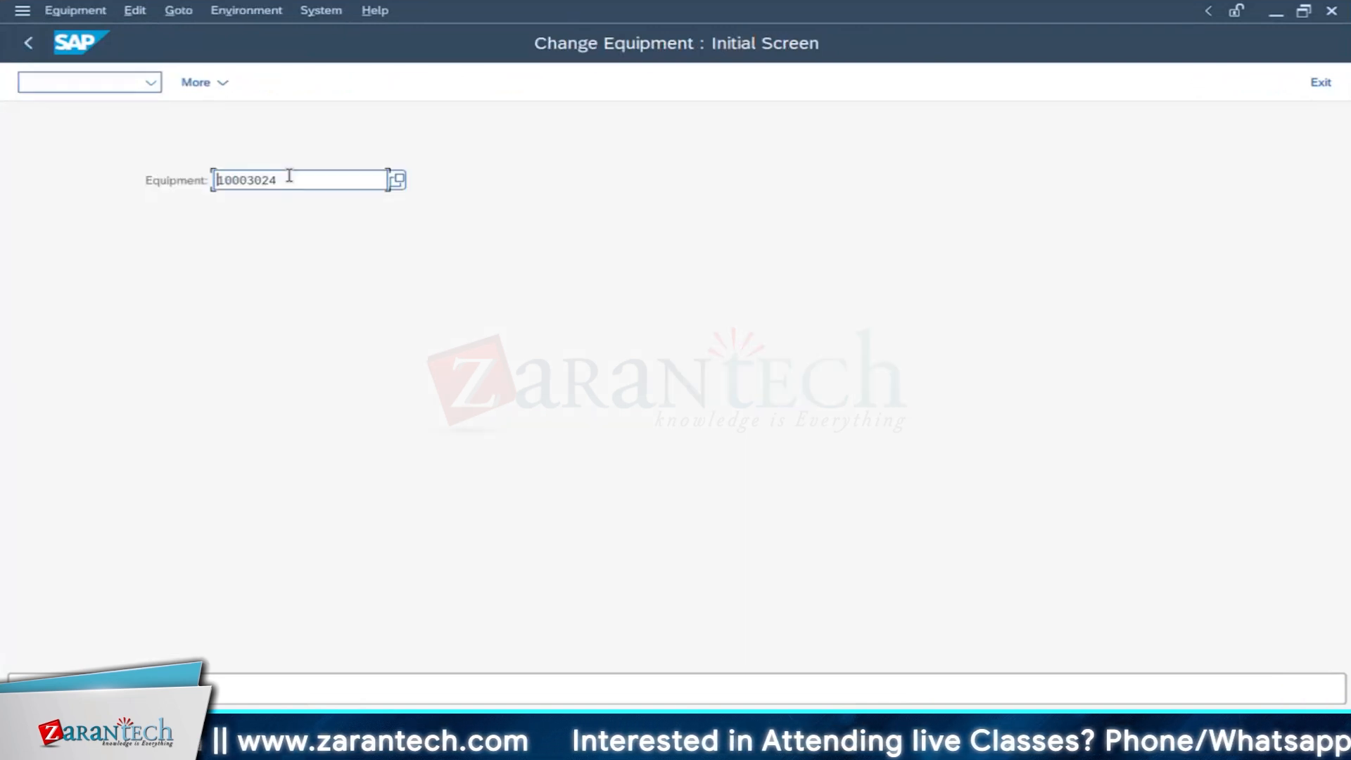
key(Return)
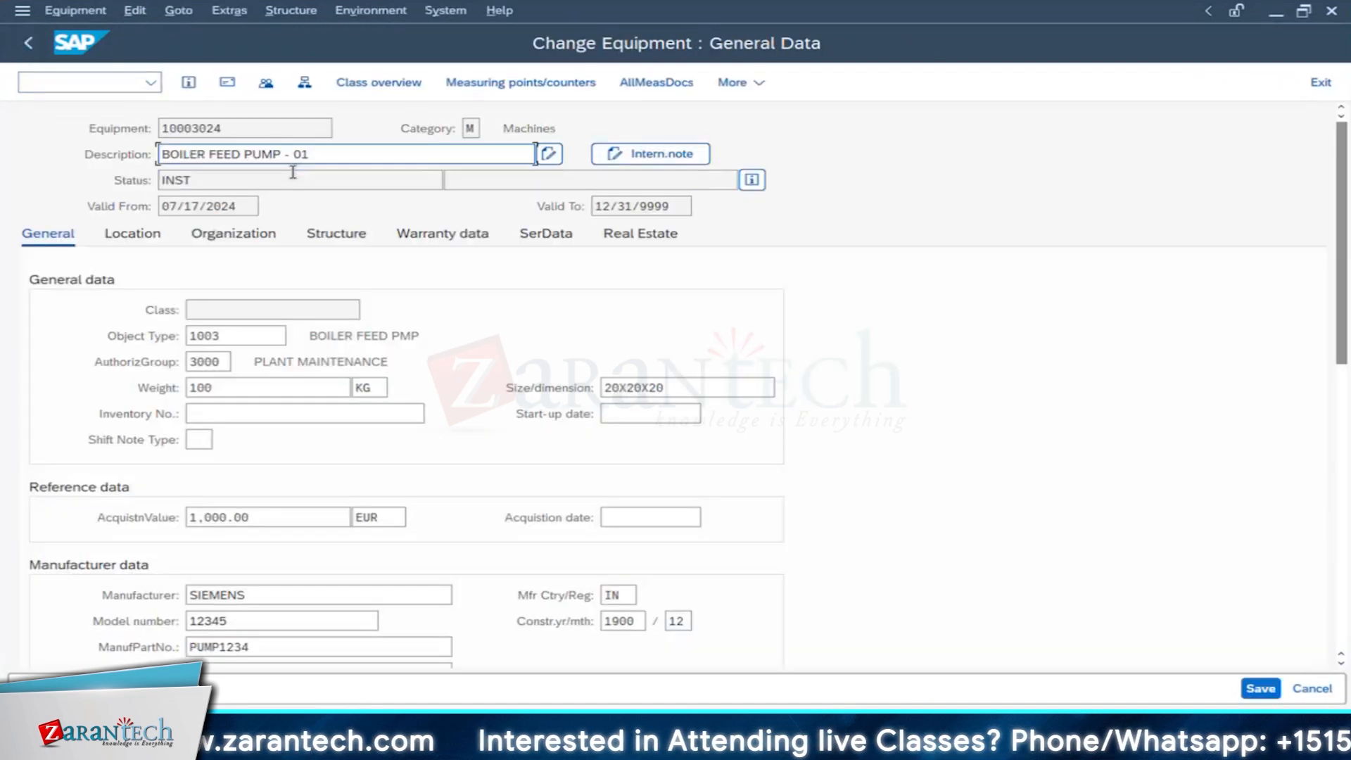
Step: Display the change documents of the boiler feed pump and return to its general data
click(229, 11)
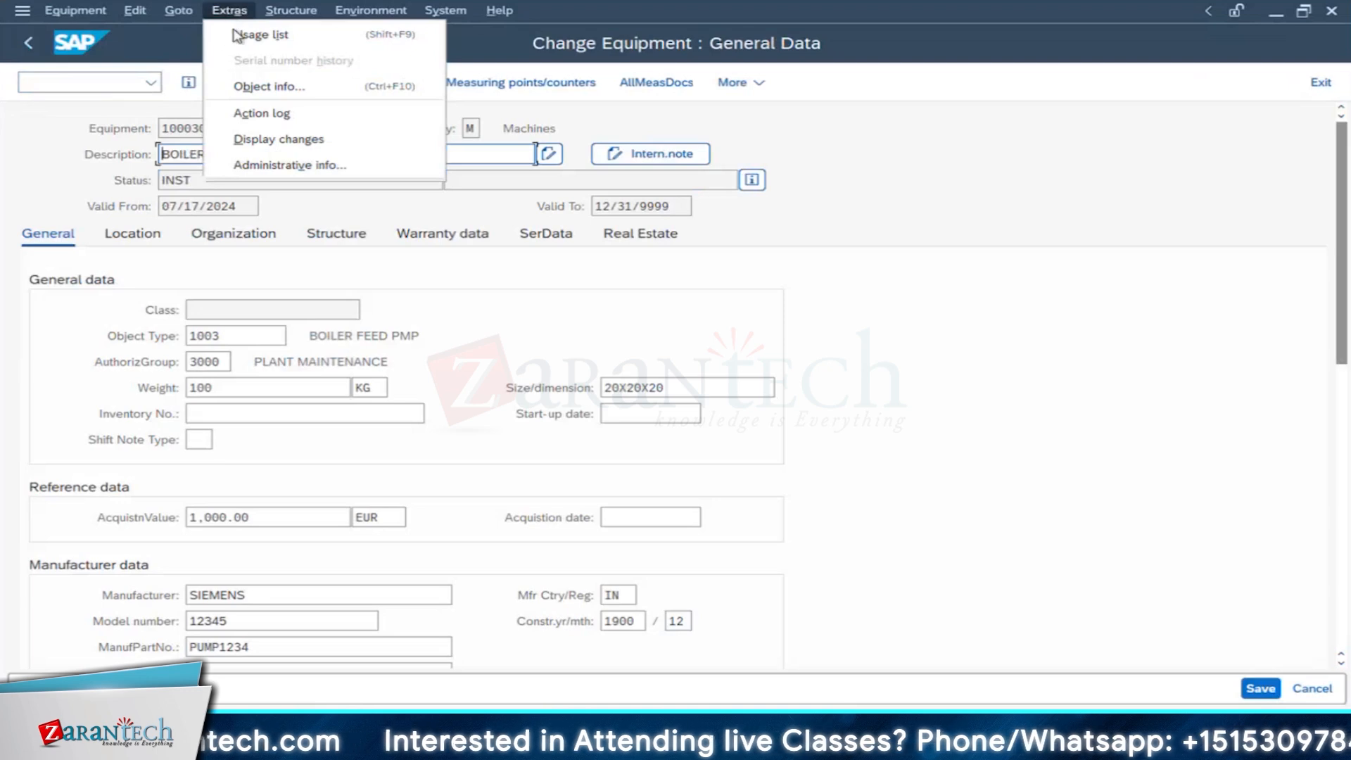
click(279, 139)
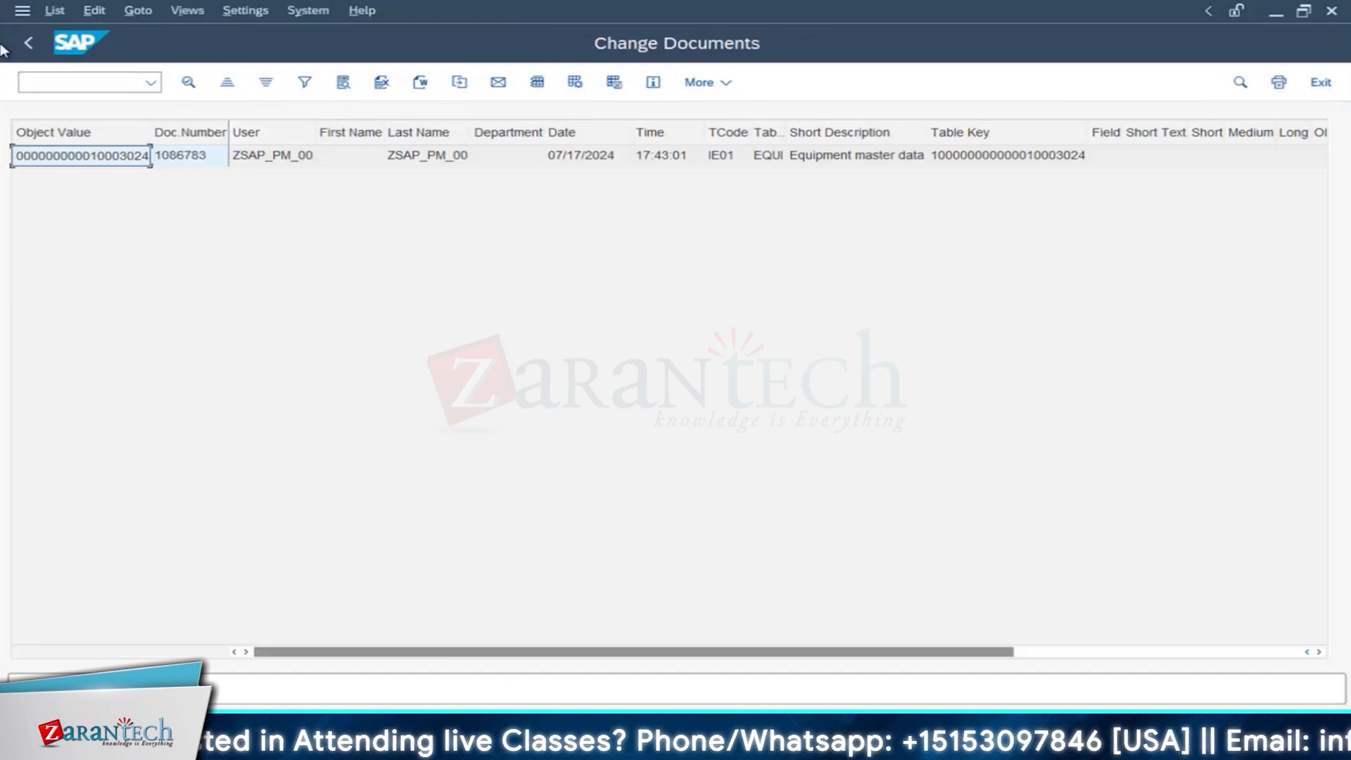
click(28, 42)
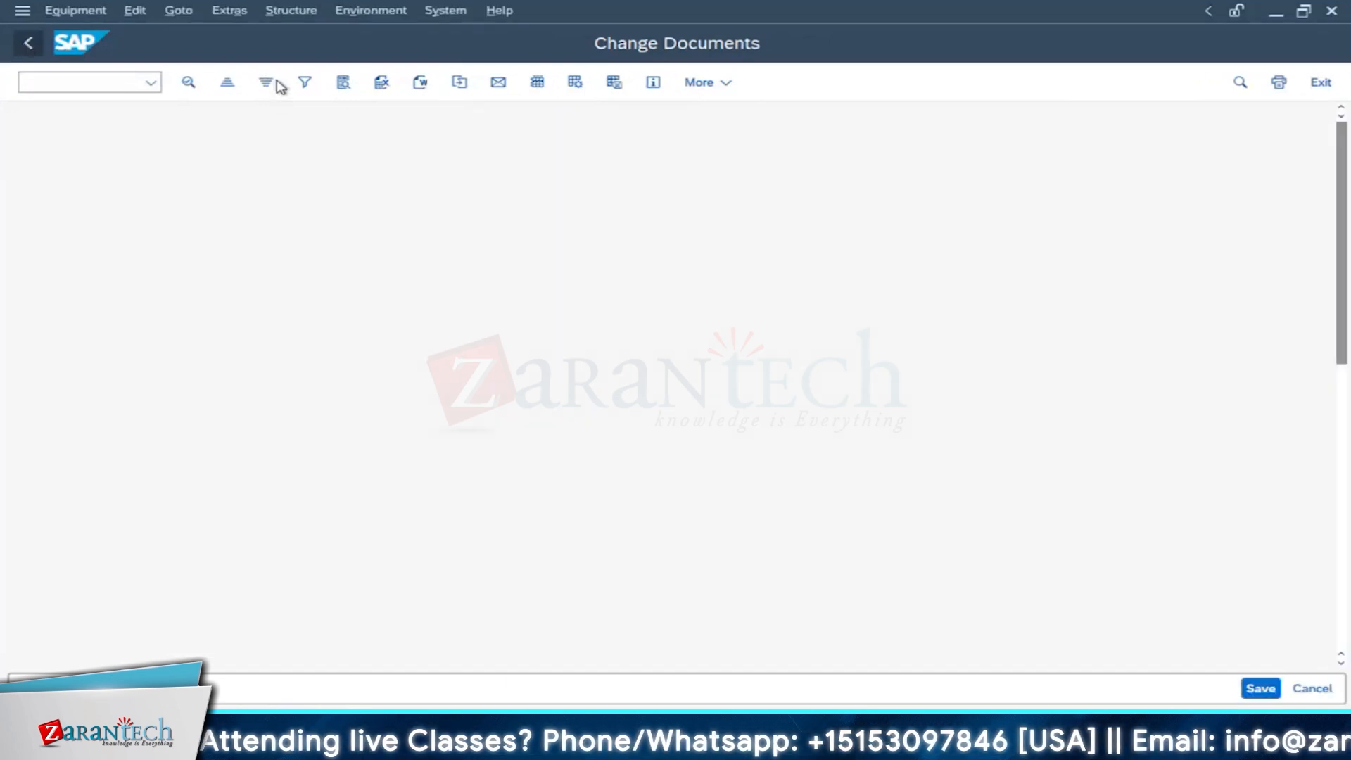
Step: Open the pump's action log, widen its date column and examine the new and old status contents
click(229, 11)
click(274, 105)
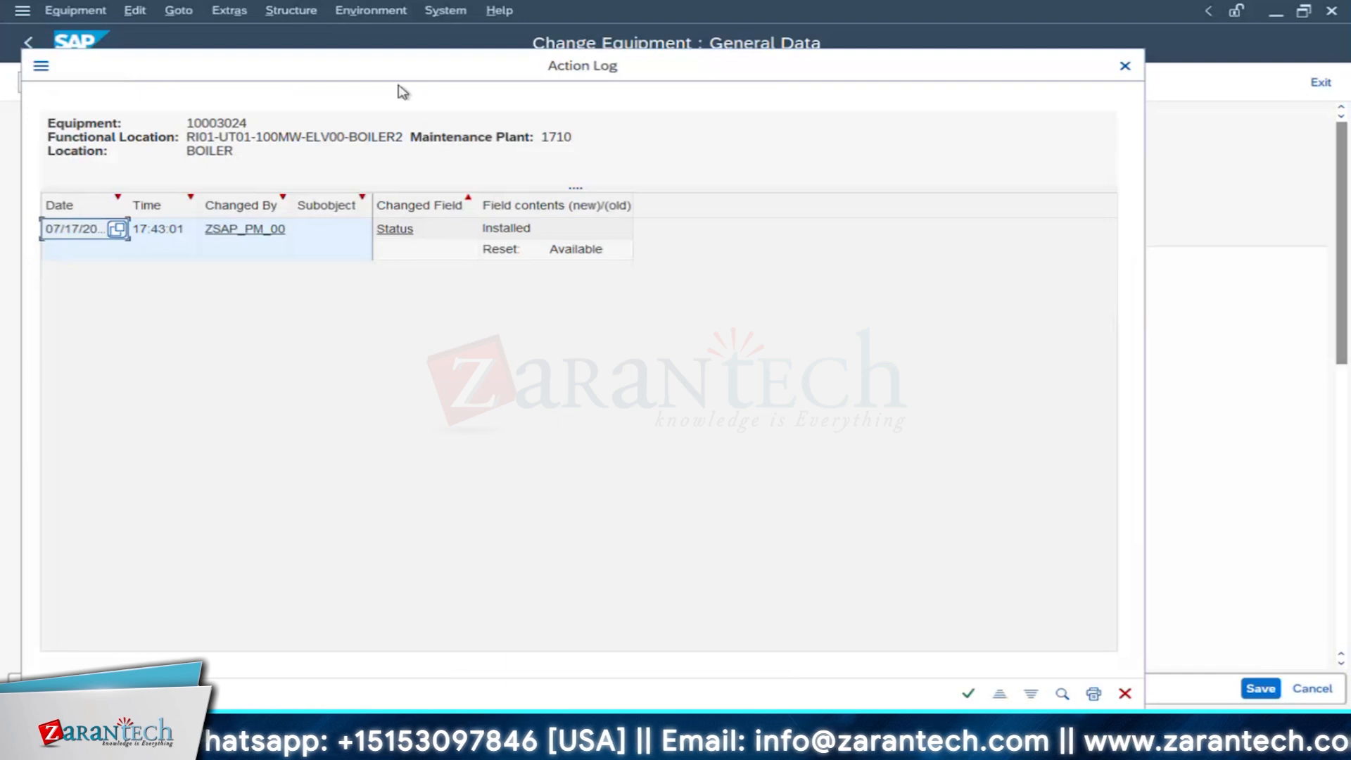
drag(132, 201, 143, 200)
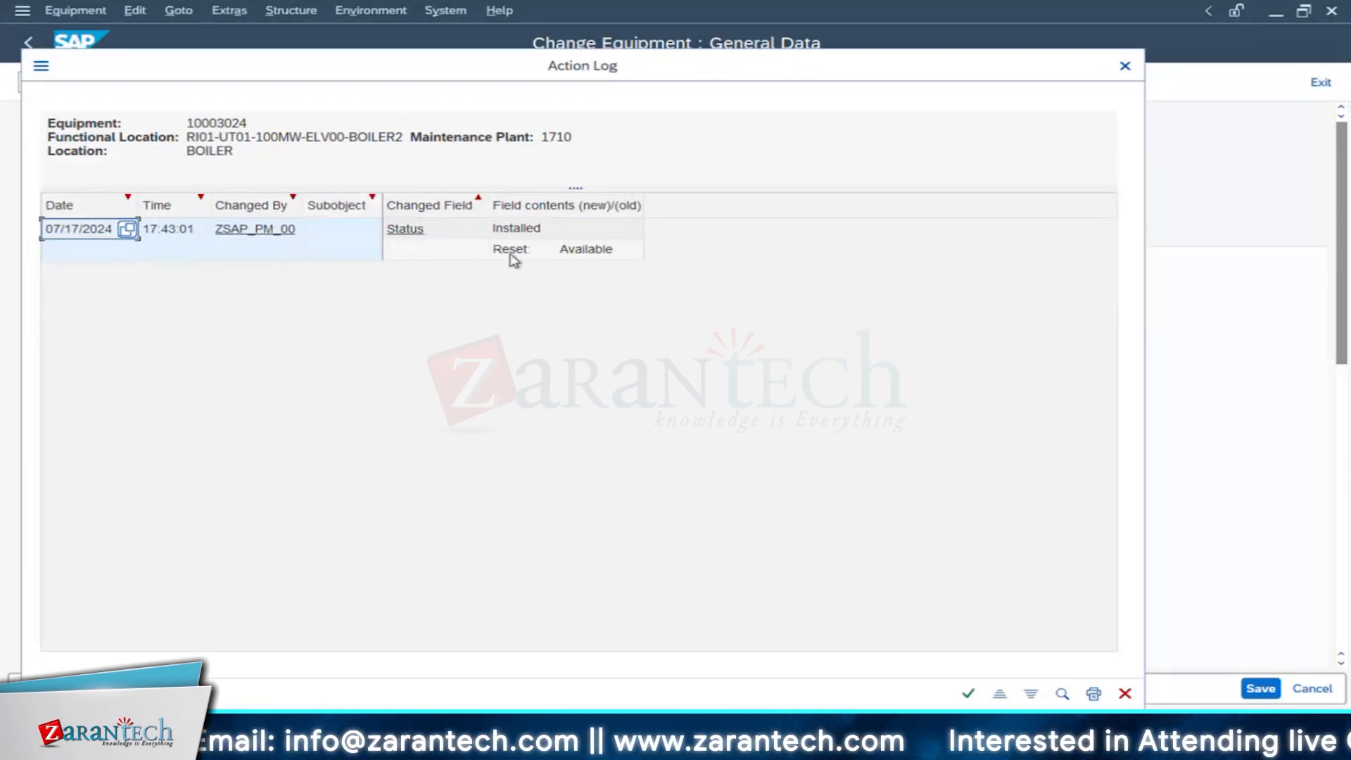
click(591, 251)
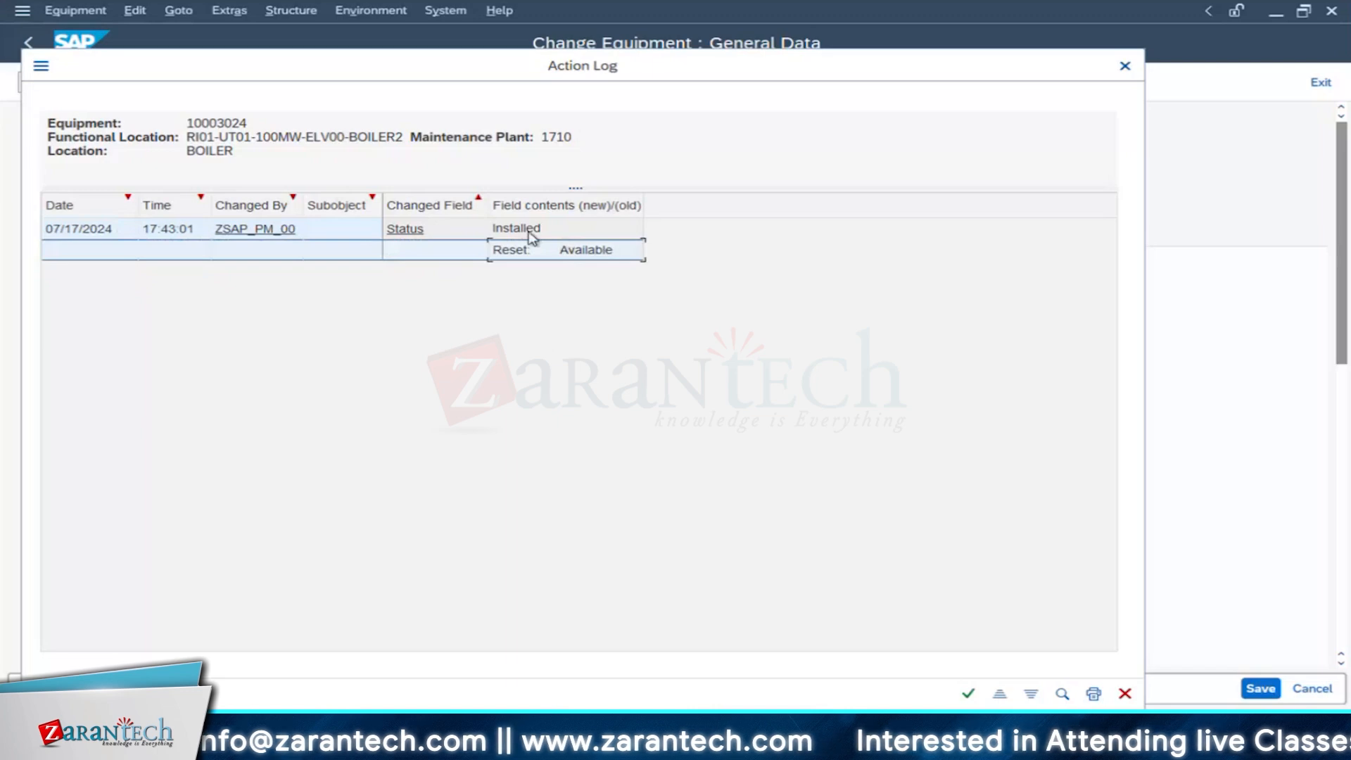
click(531, 230)
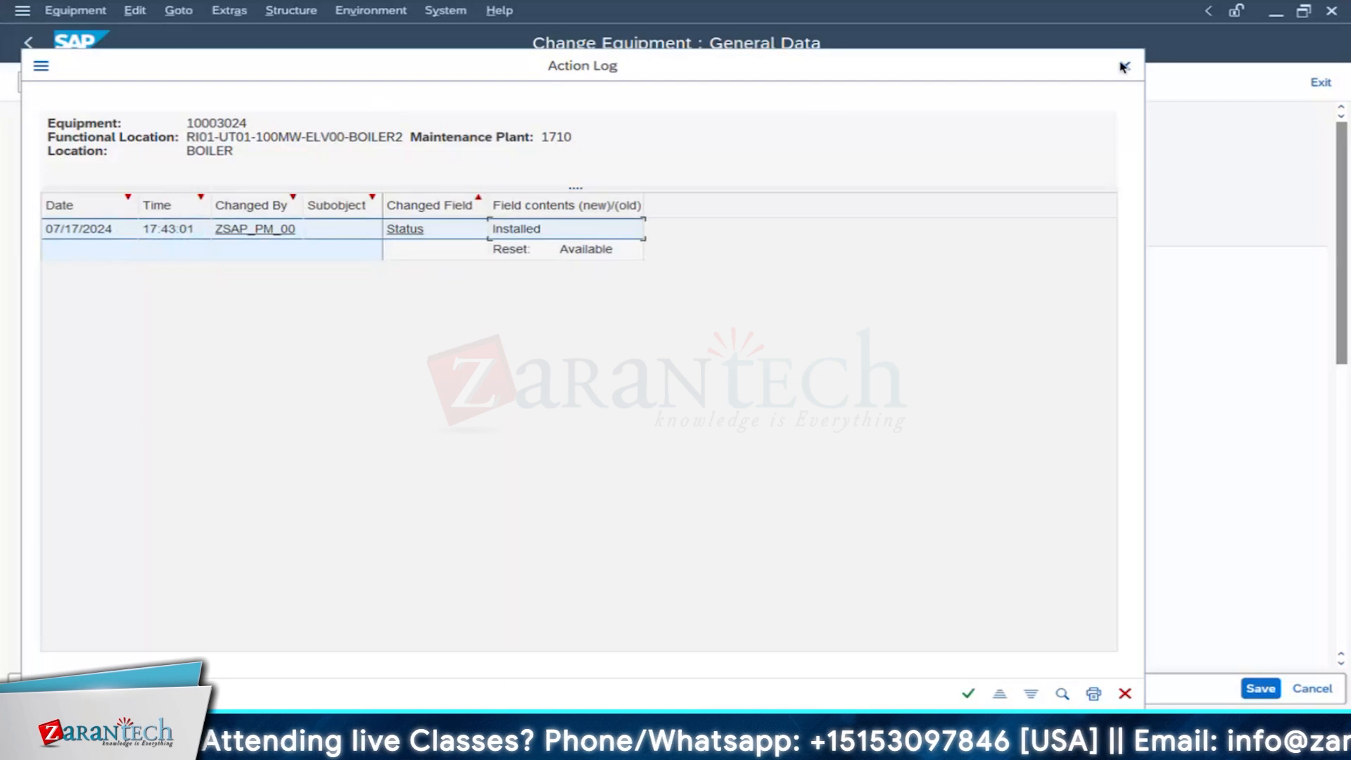
click(1125, 66)
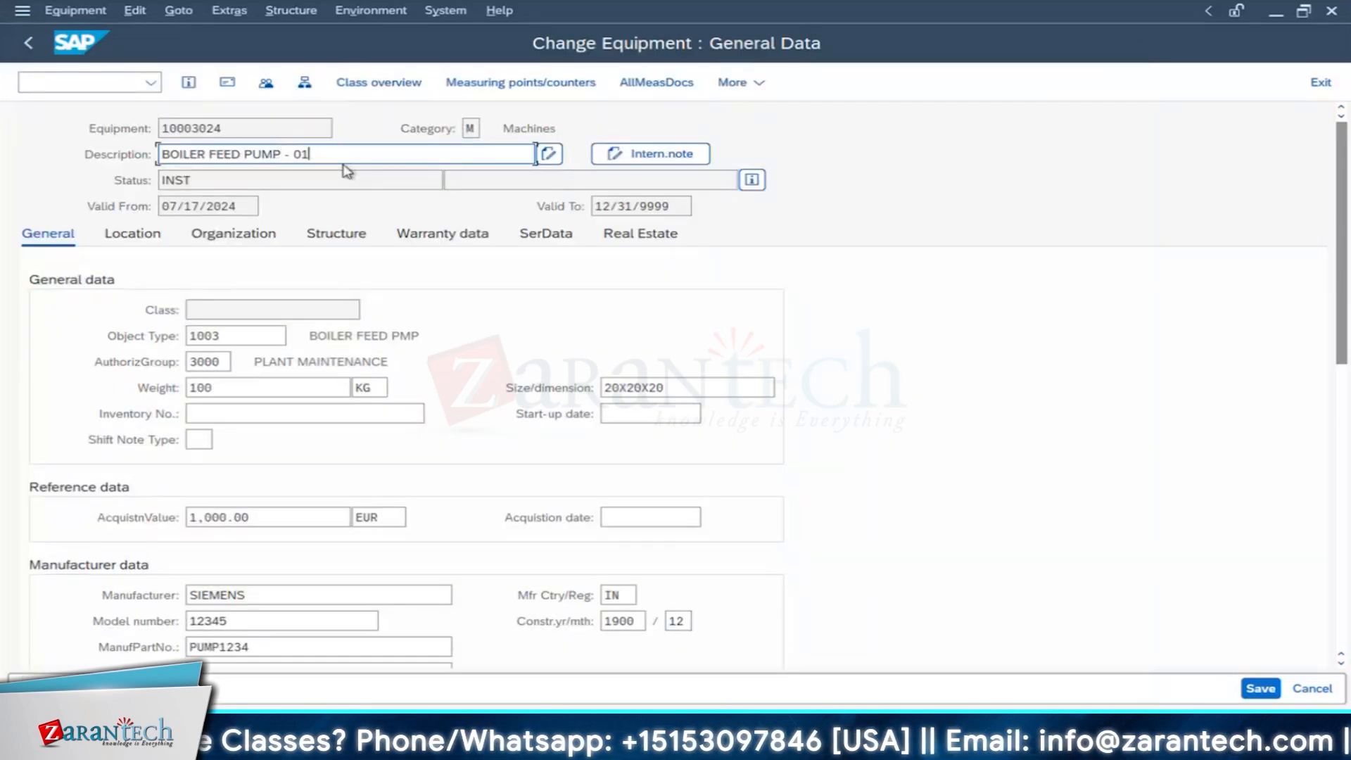
Step: Change the equipment description to BOILER FEED PUMP - 01 - TEST, save it and reopen the same equipment
text(- TEST)
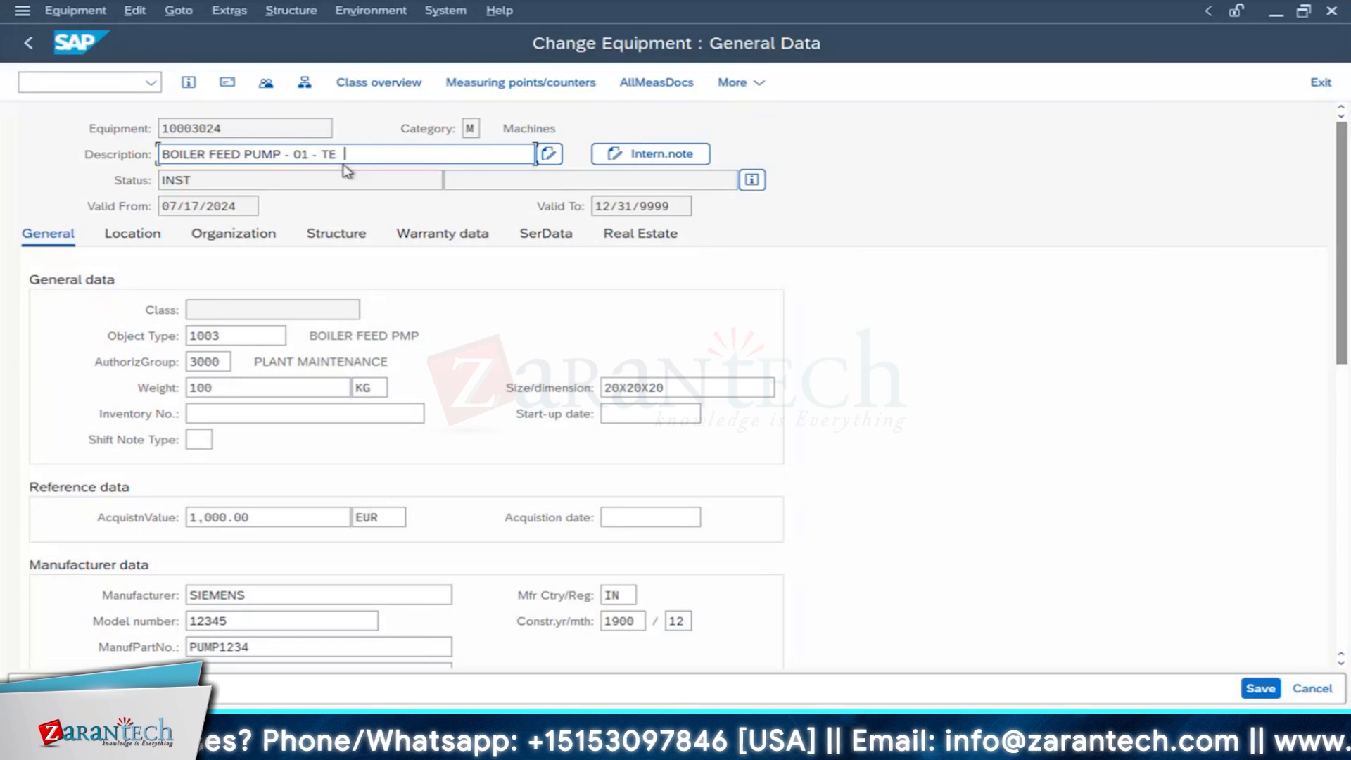
click(1261, 689)
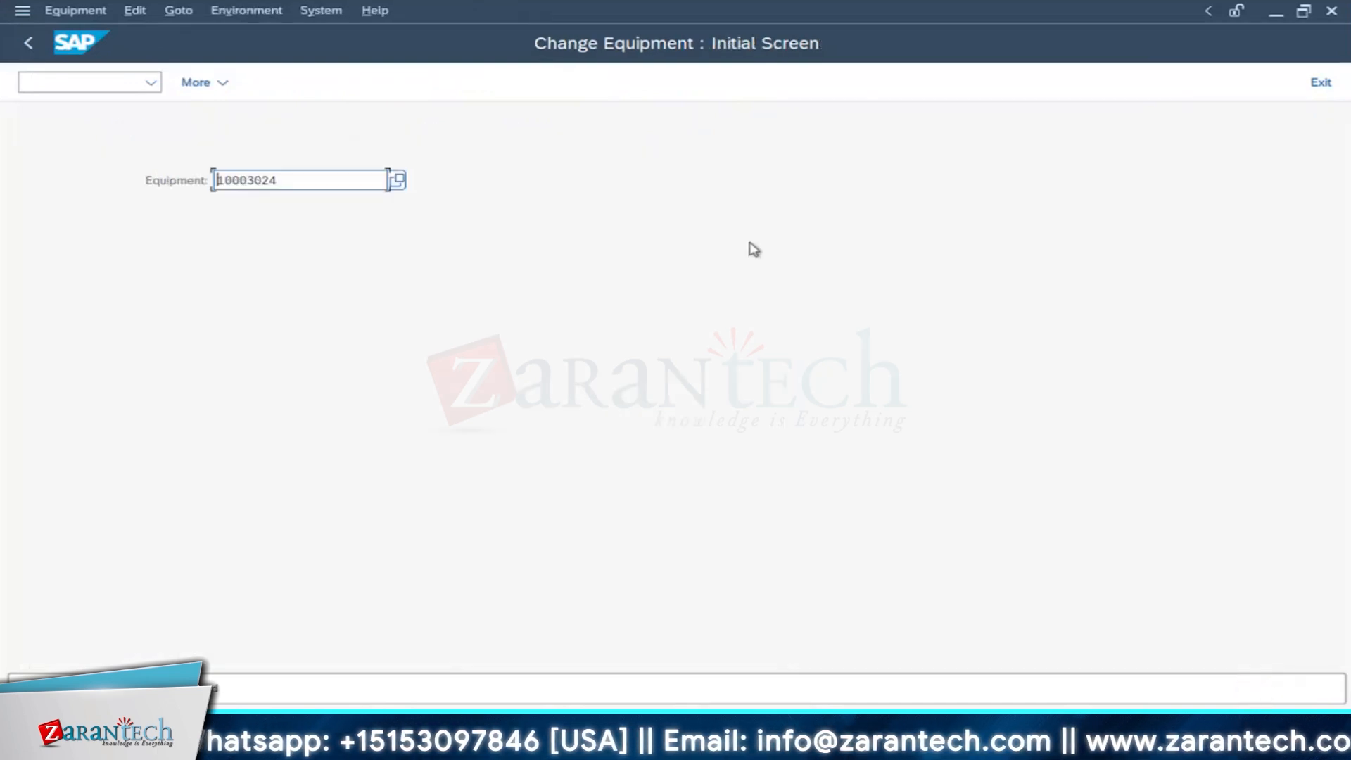
key(Return)
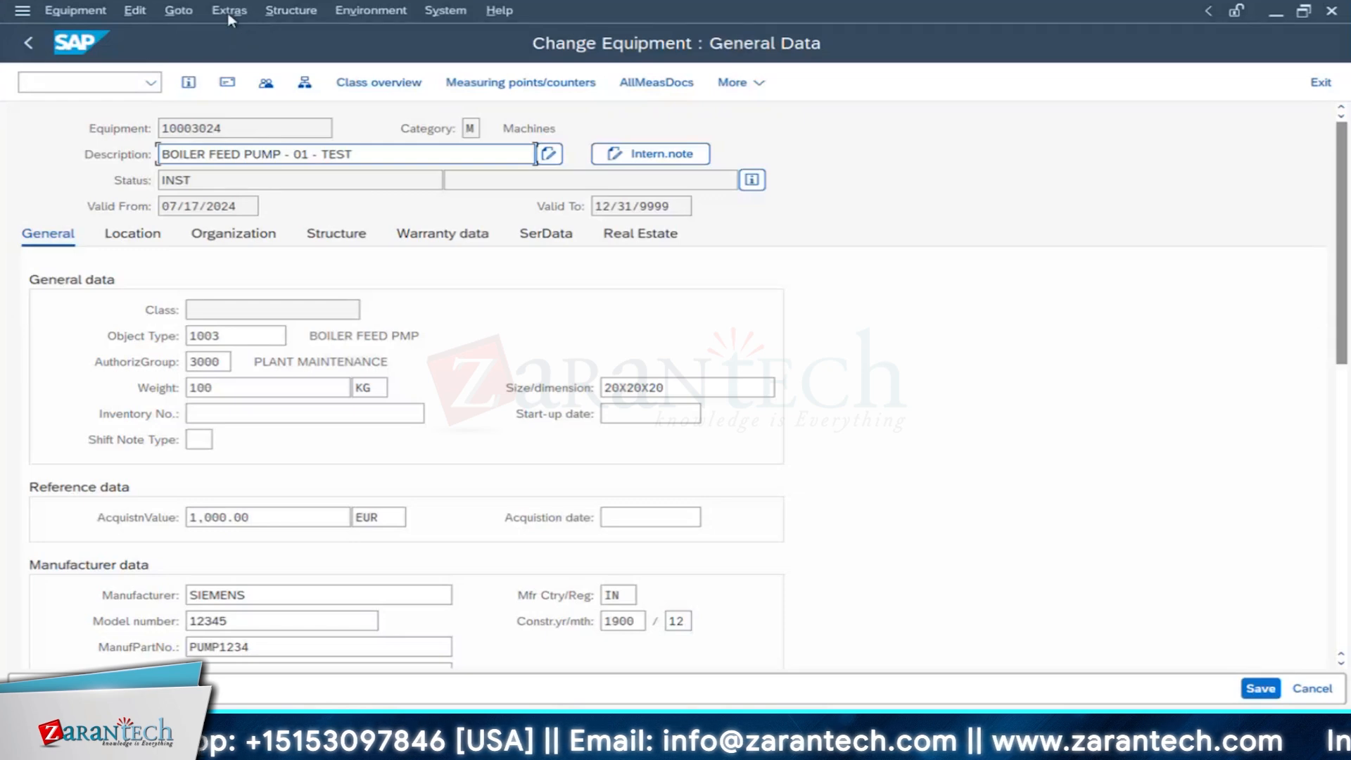
Step: Check the action log for the description change, comparing the new and old field contents, and close it
click(230, 12)
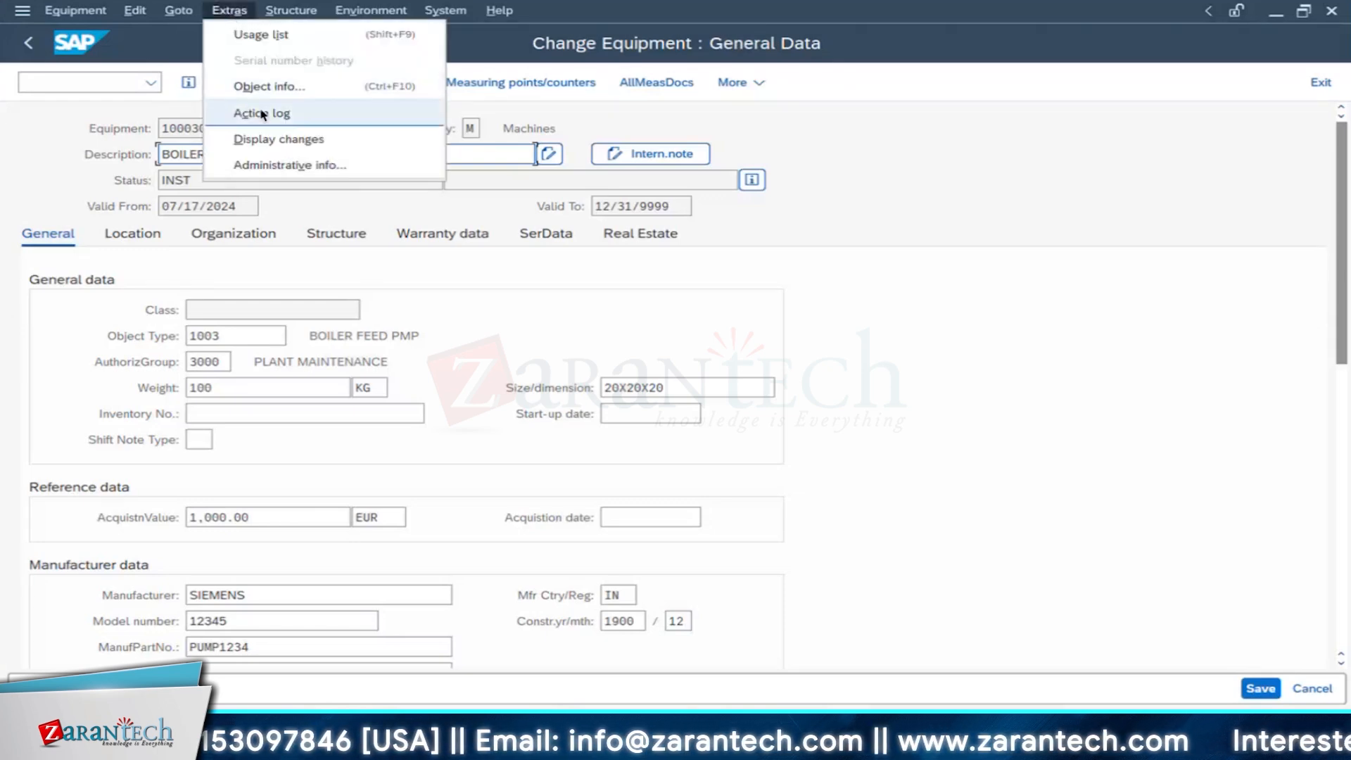
click(261, 114)
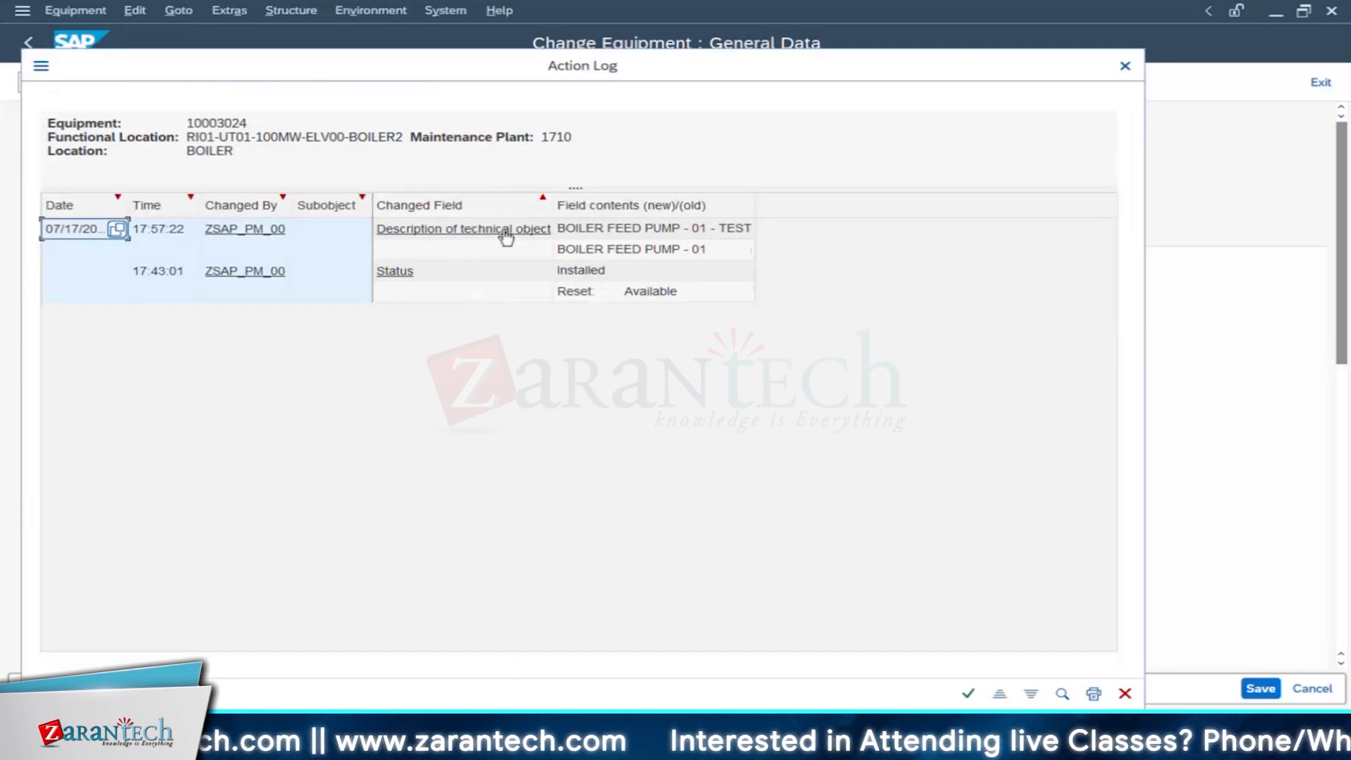
click(696, 251)
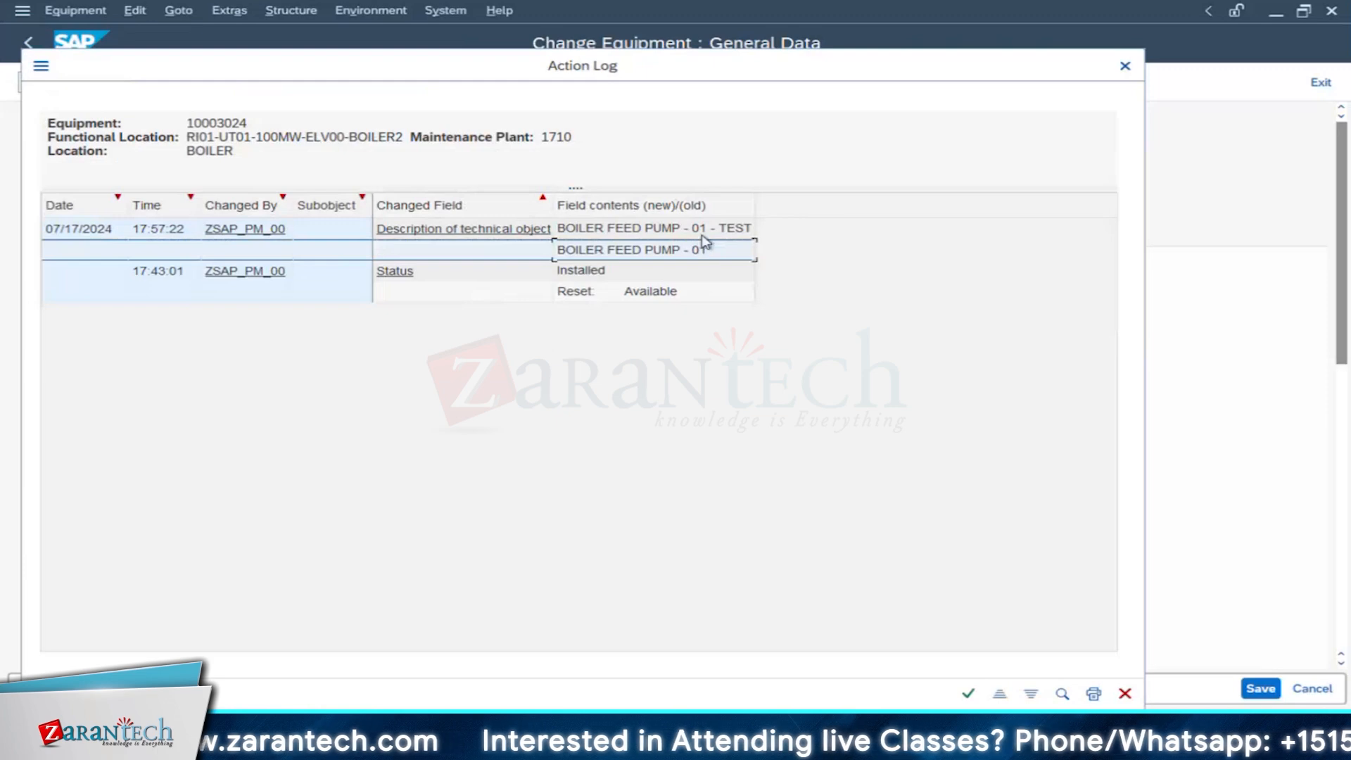
click(703, 229)
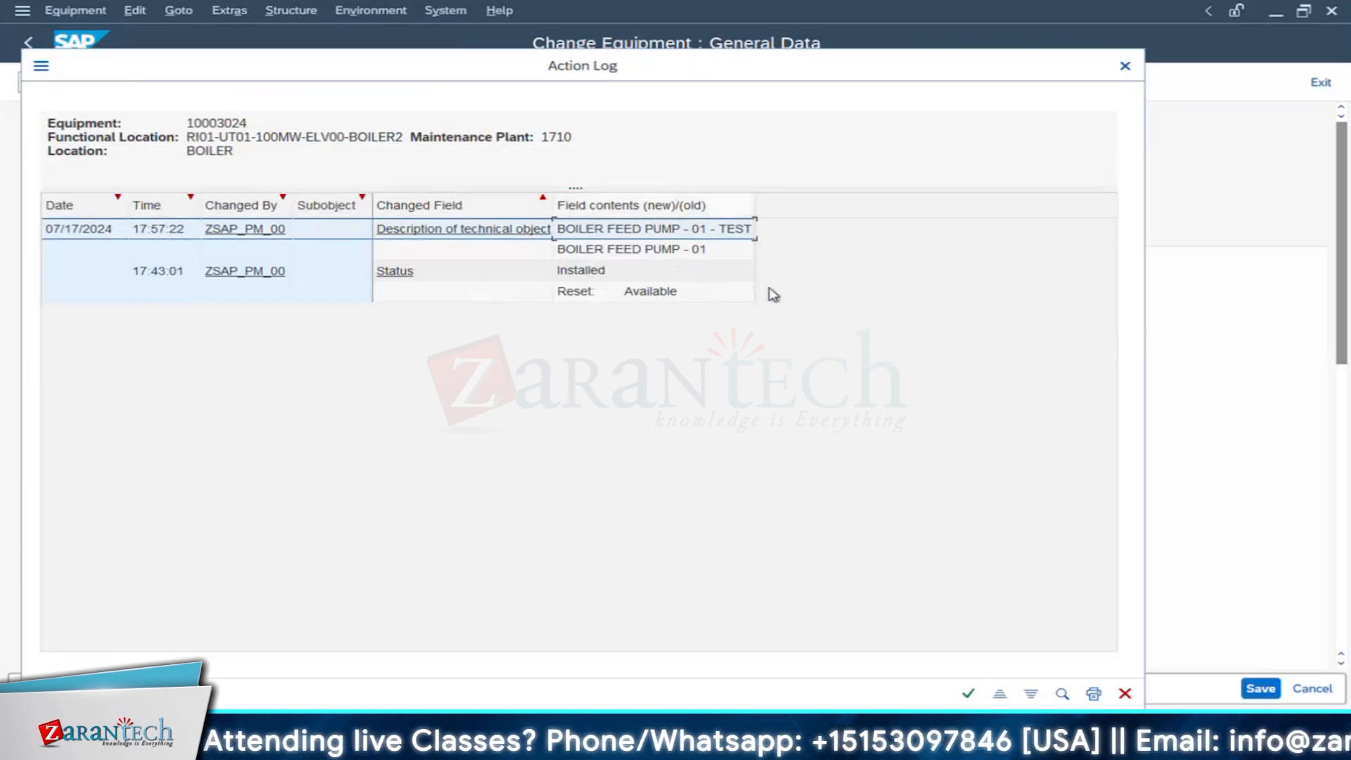
click(1127, 66)
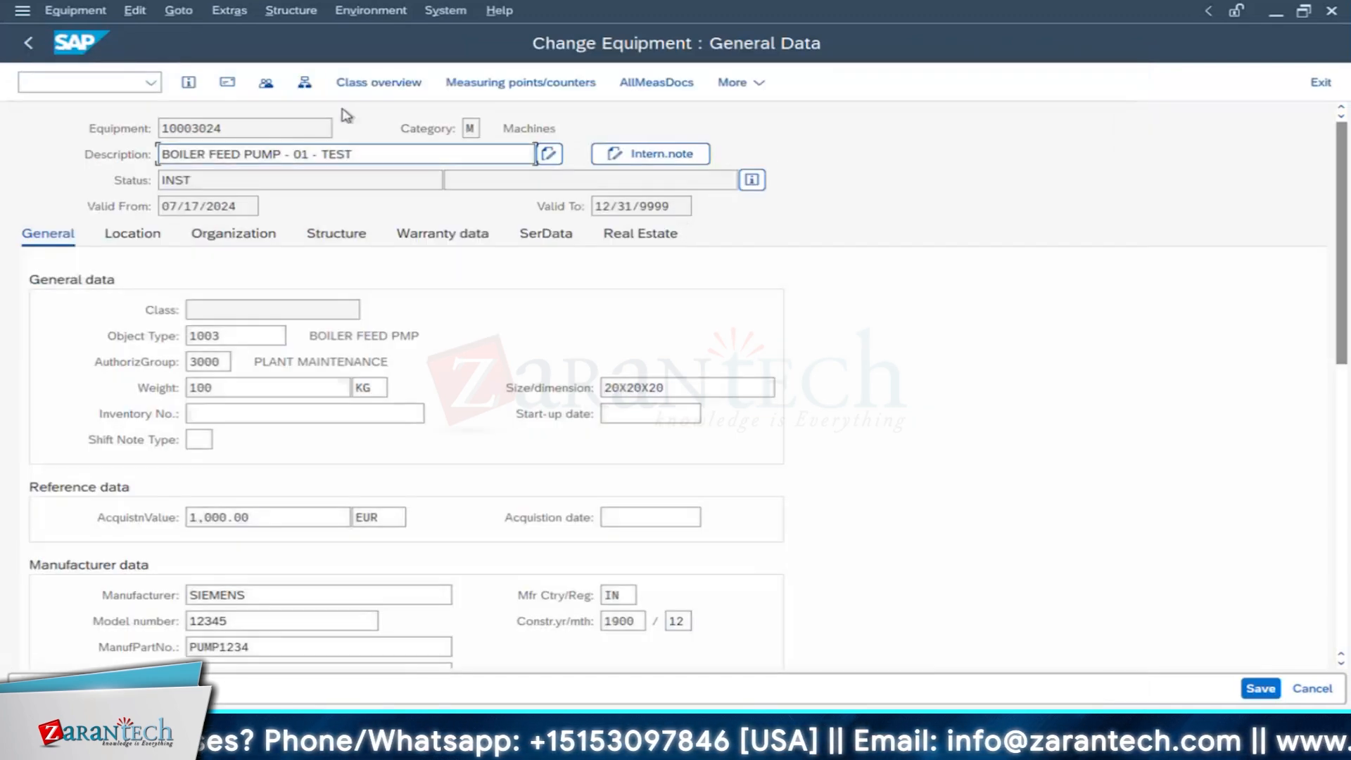
click(328, 706)
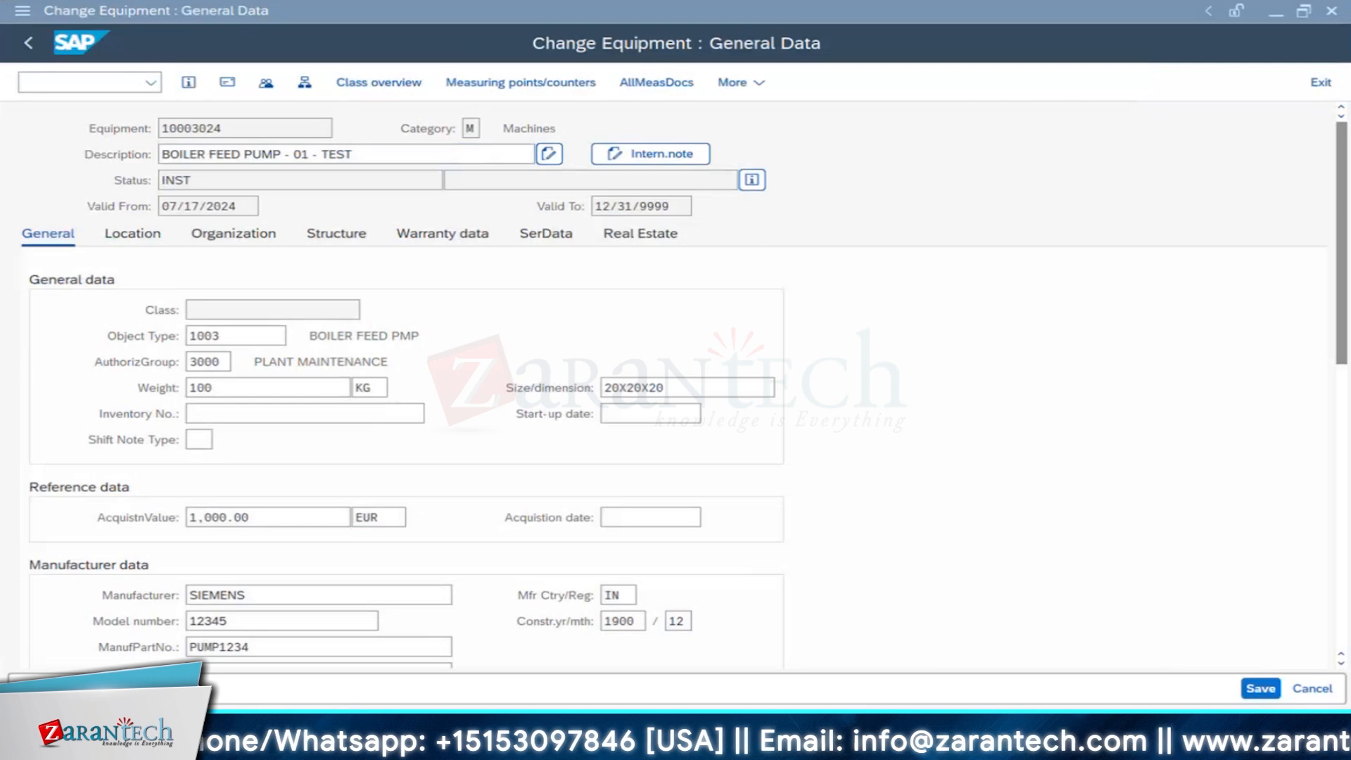
Step: Clear the change documents indicator of equipment category F, finish copying the entry and save it under customizing request NREQ124-DEFINE MASTER DATA
mouse_move(517, 725)
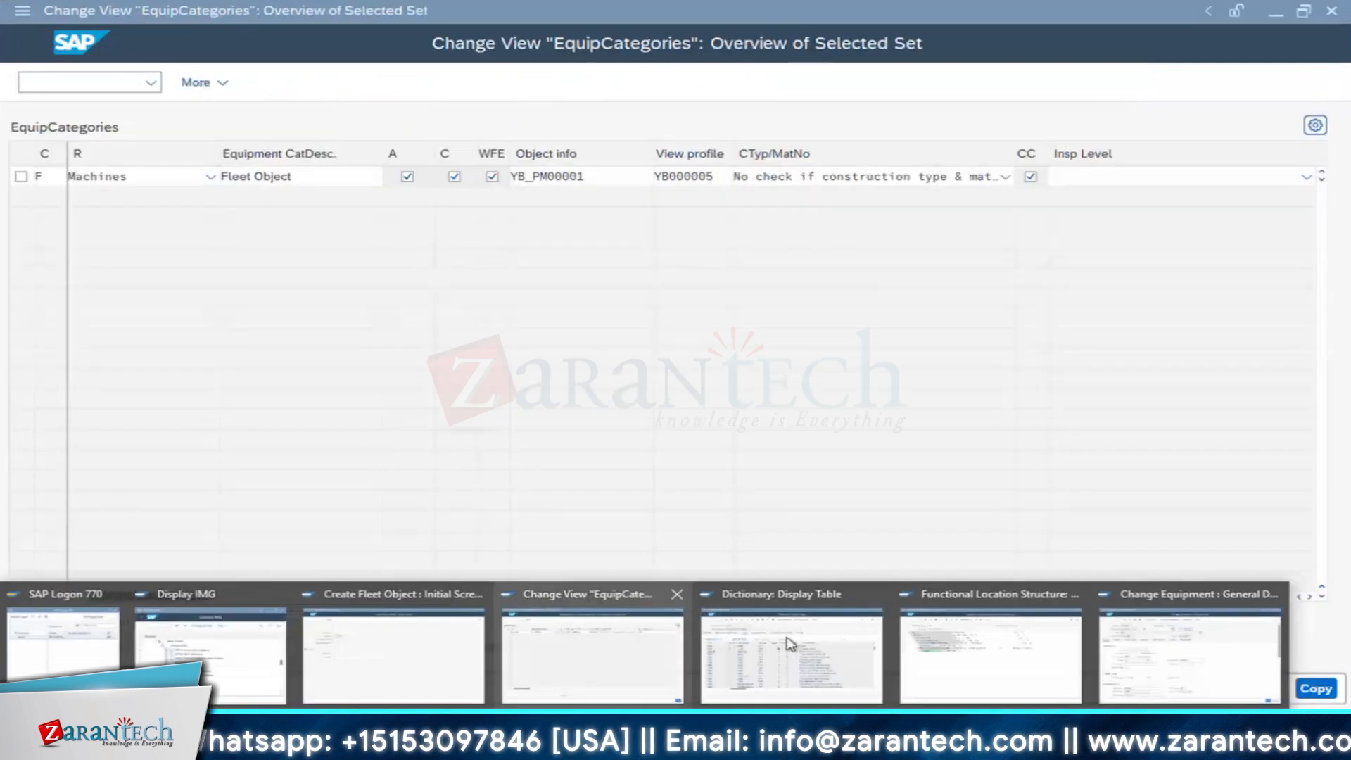
click(619, 651)
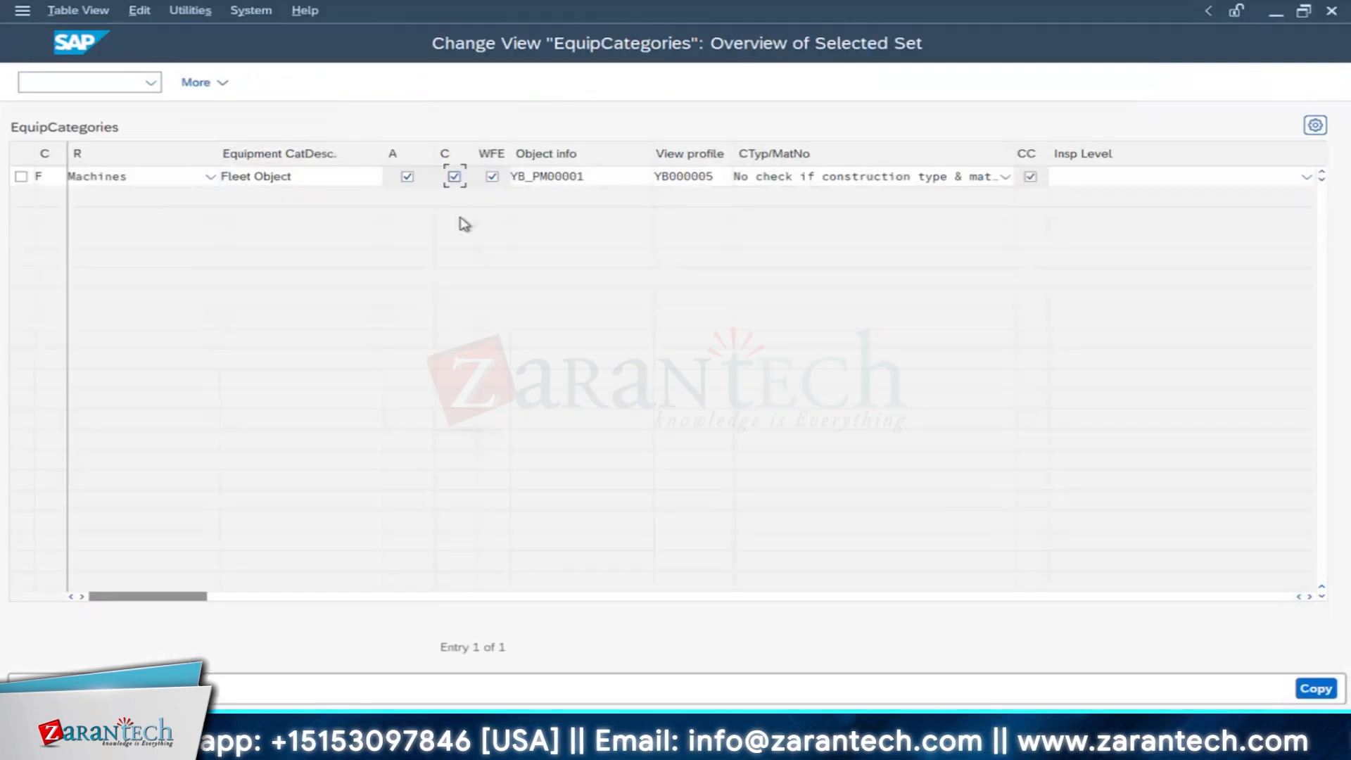
click(455, 178)
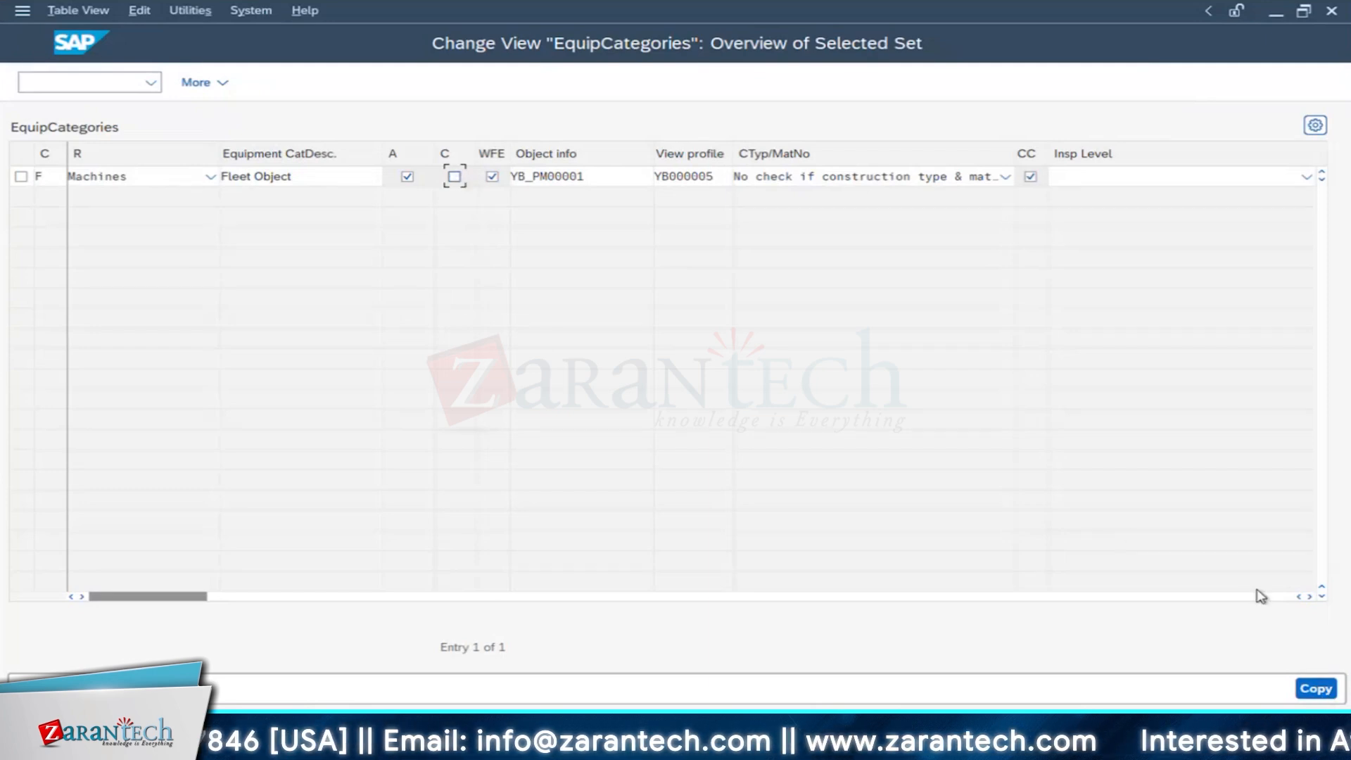
click(1316, 691)
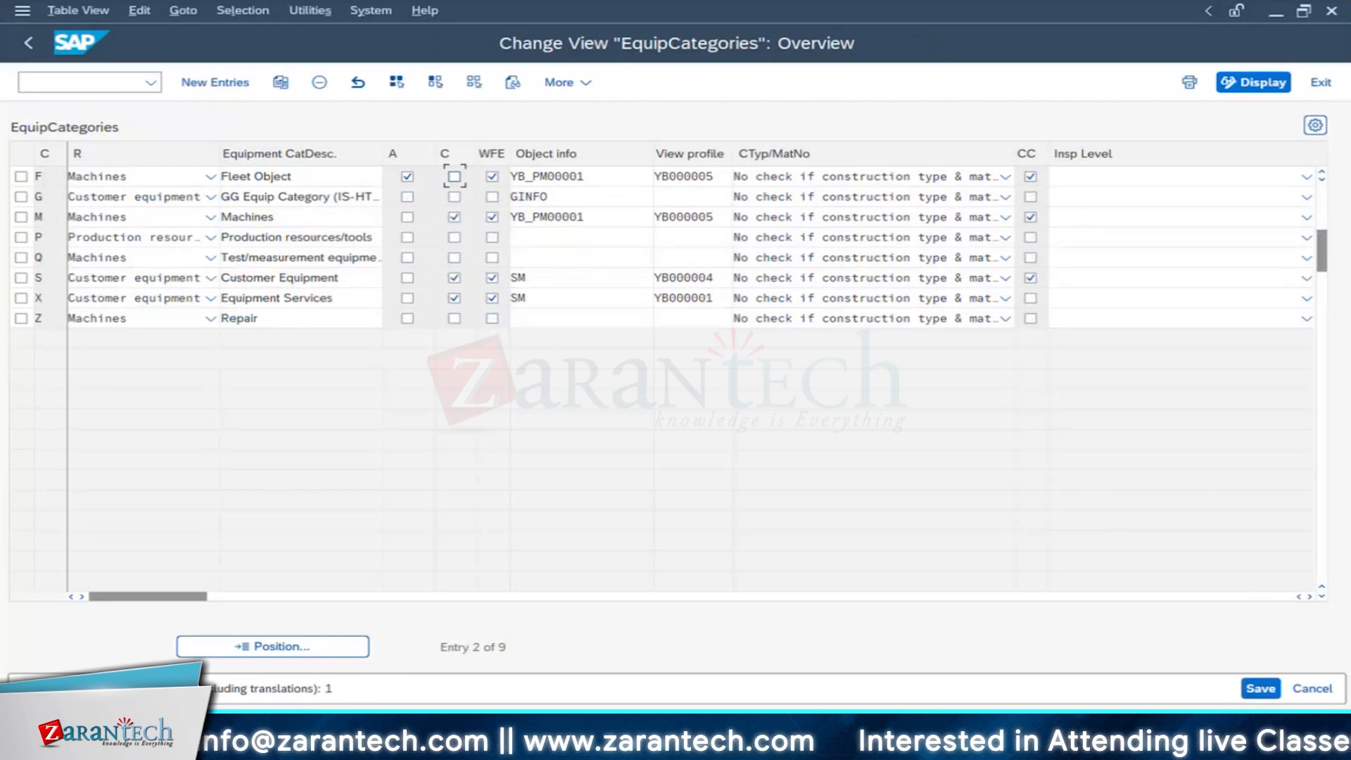
click(1258, 689)
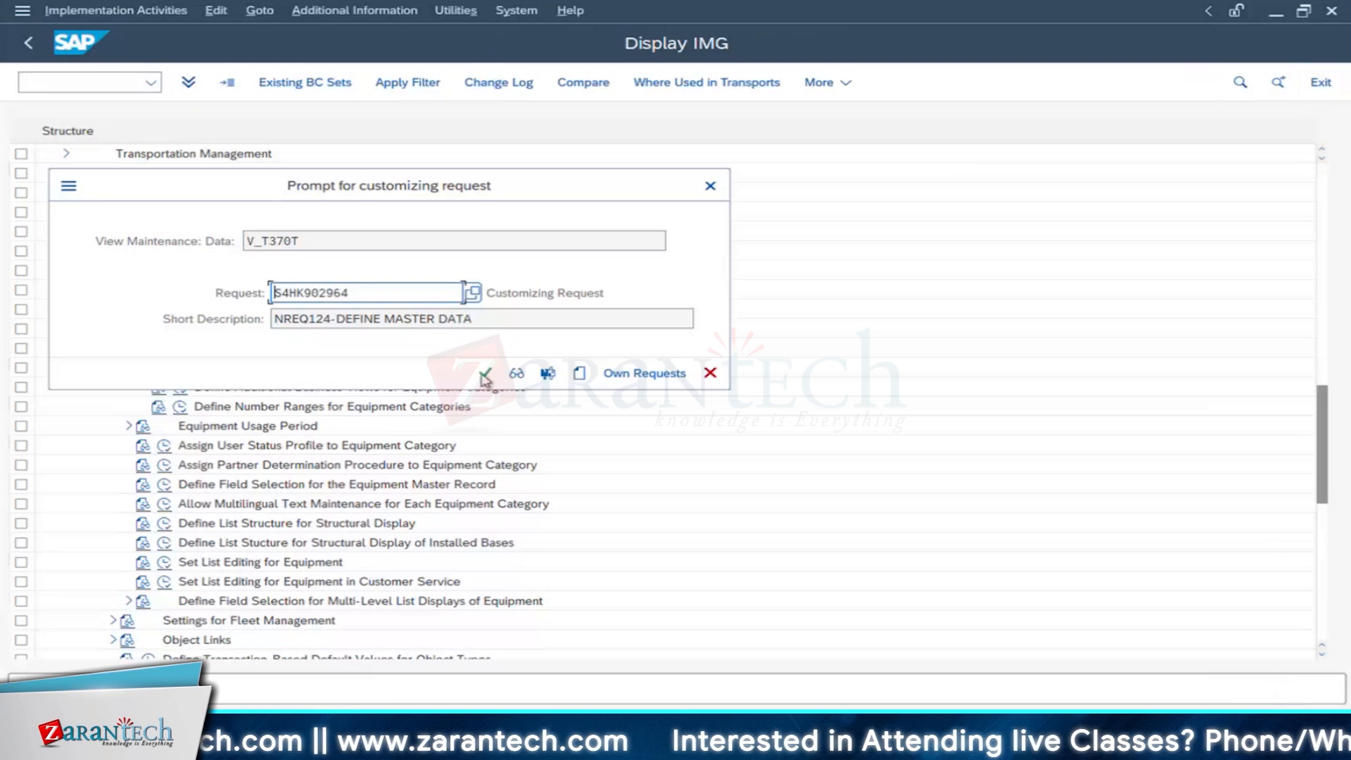
click(485, 373)
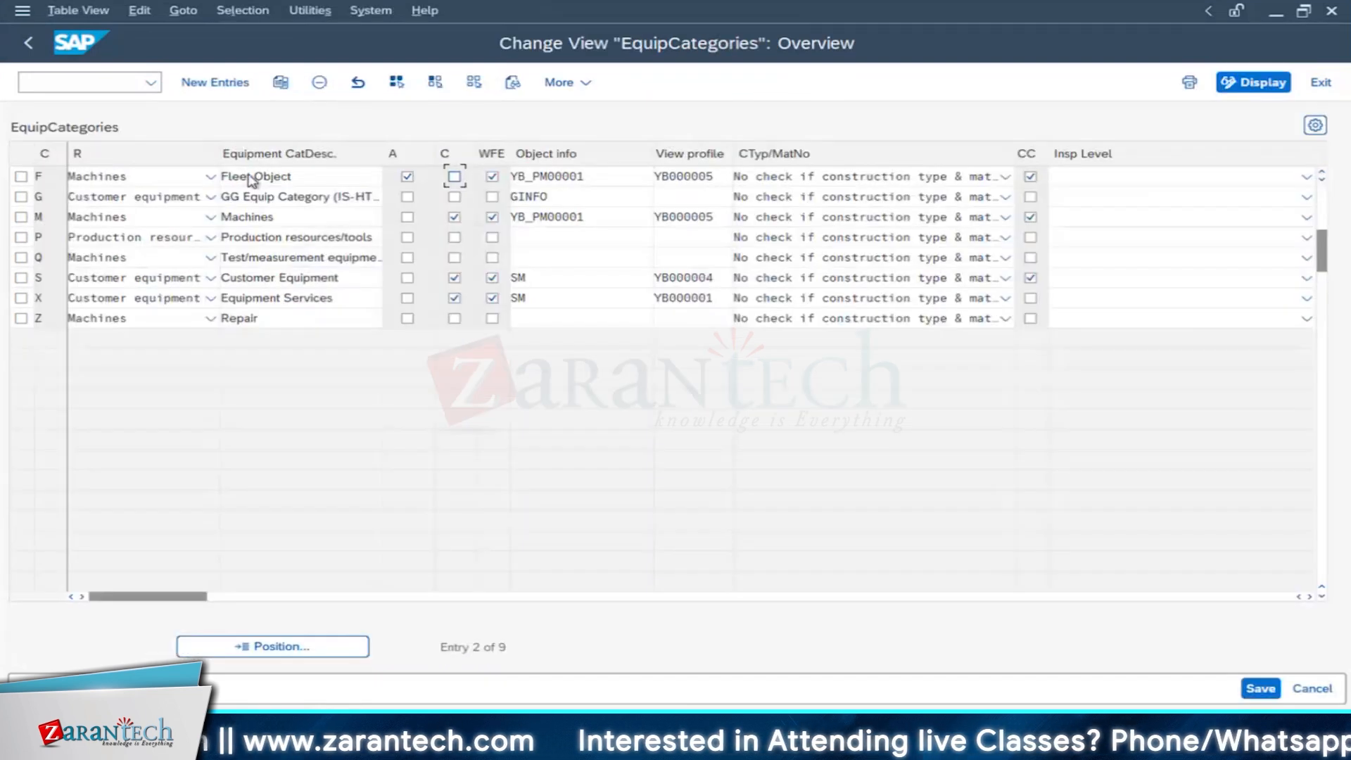
Step: Clear the change documents indicator of equipment category M (Machines) and save the equipment categories
click(407, 217)
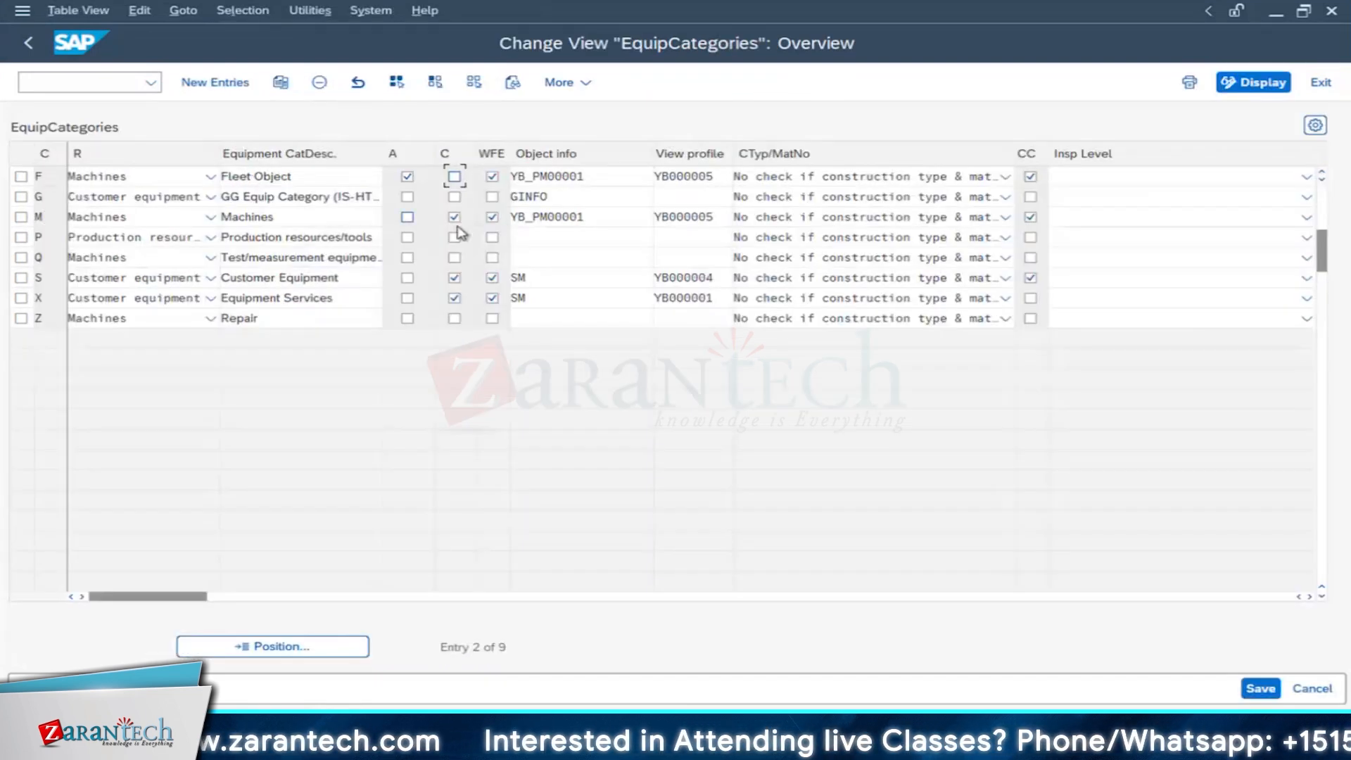
click(454, 217)
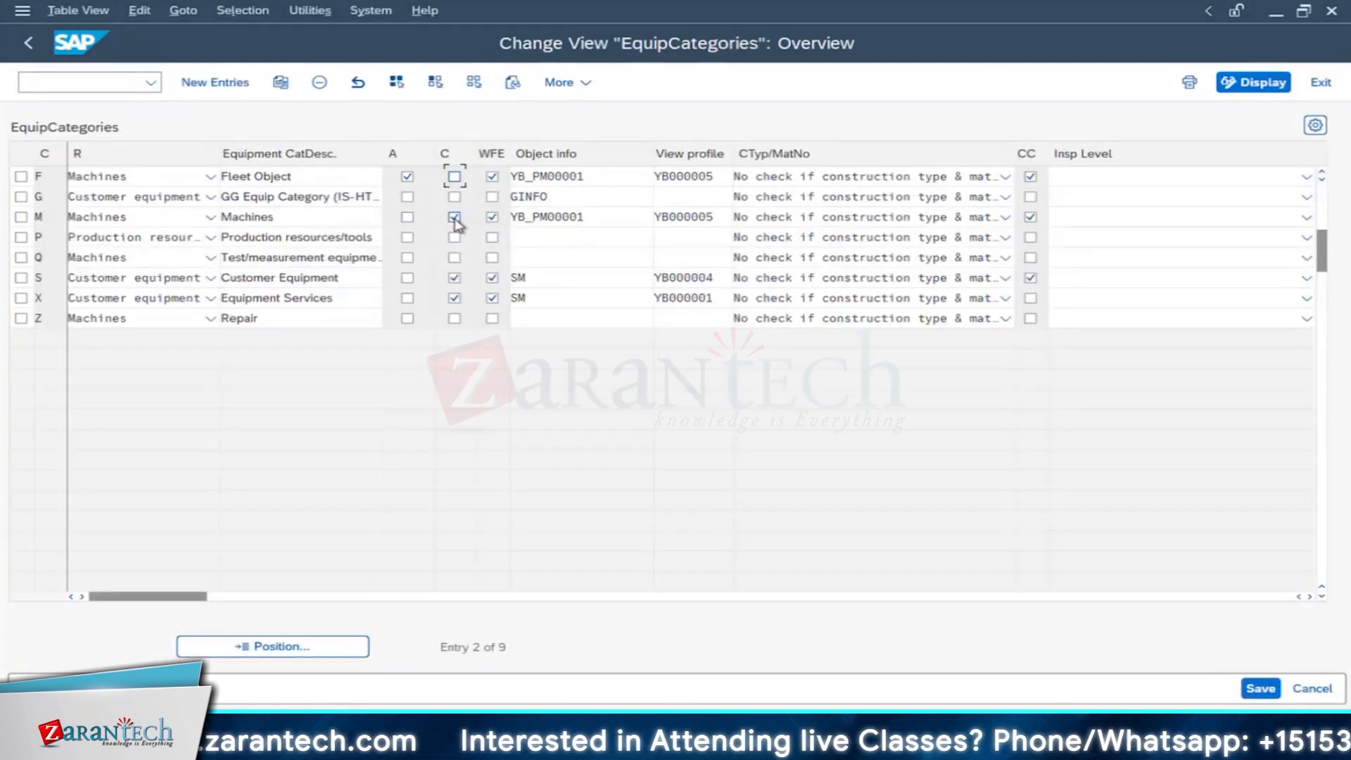
click(1270, 690)
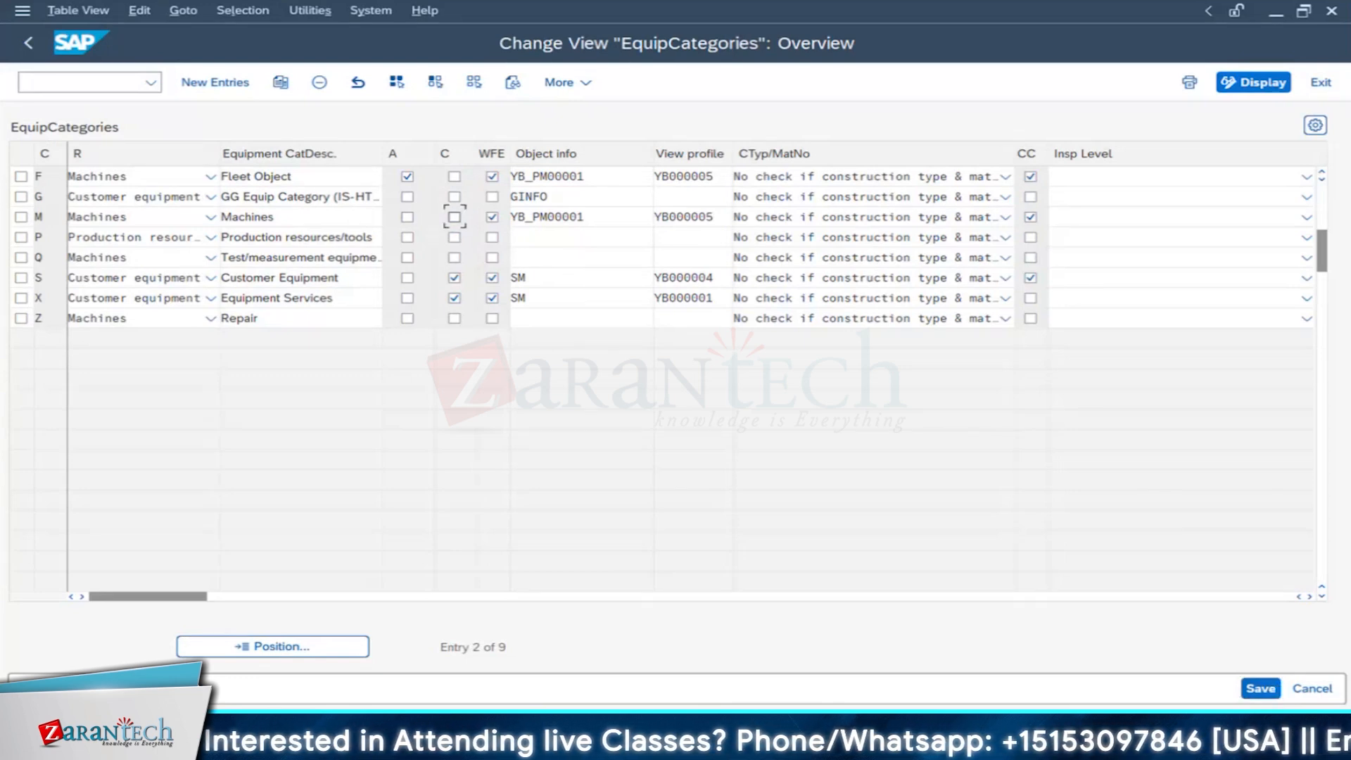
Step: Switch to the equipment session, restart the Change Equipment transaction and reopen the boiler feed pump's general data
click(634, 737)
click(1117, 651)
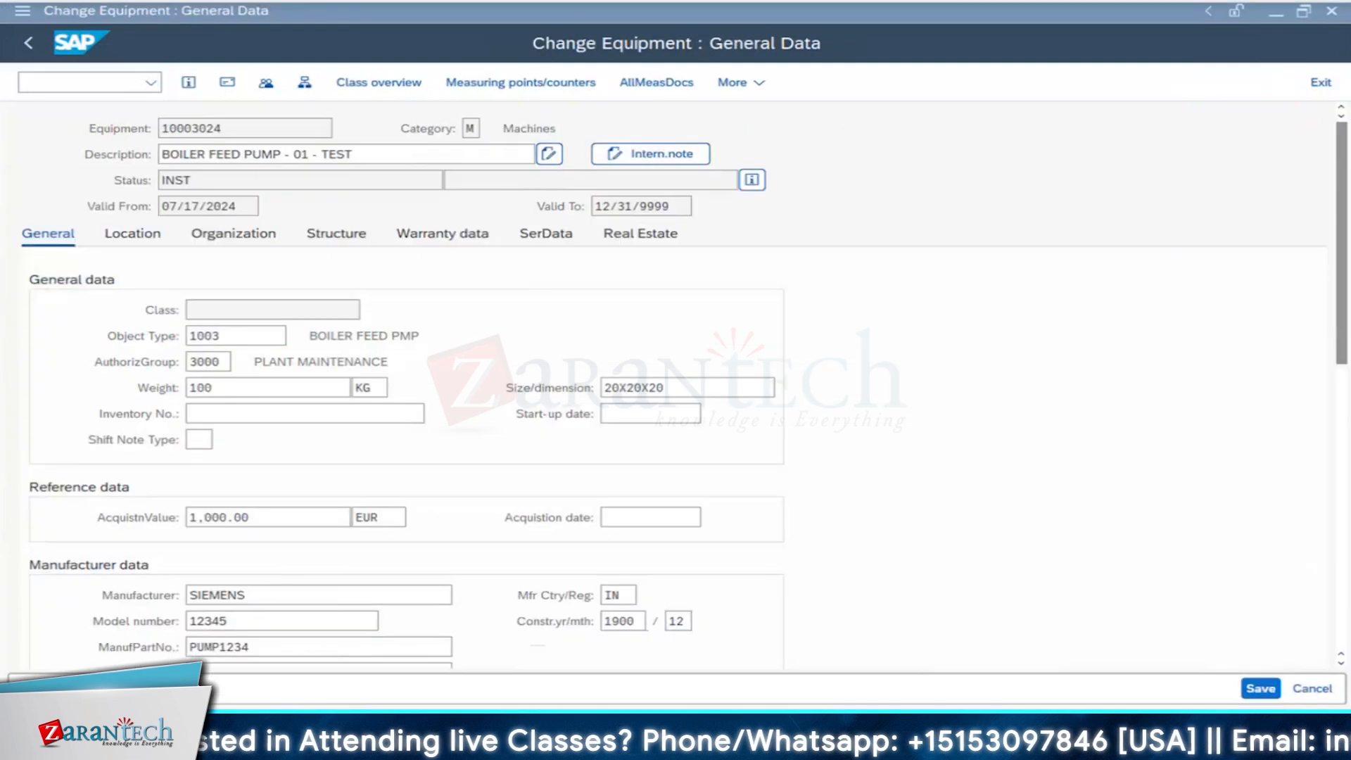
click(28, 43)
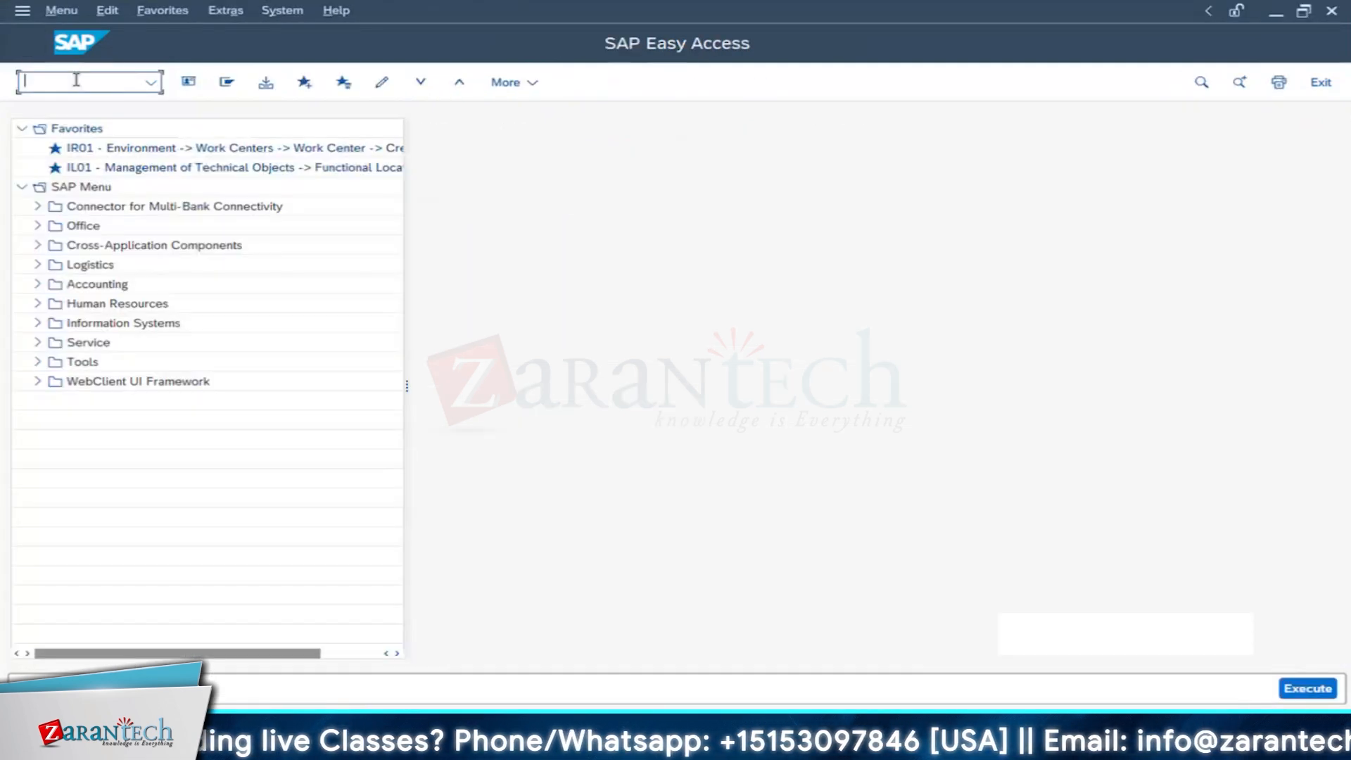
text(IE0)
text(3)
key(Return)
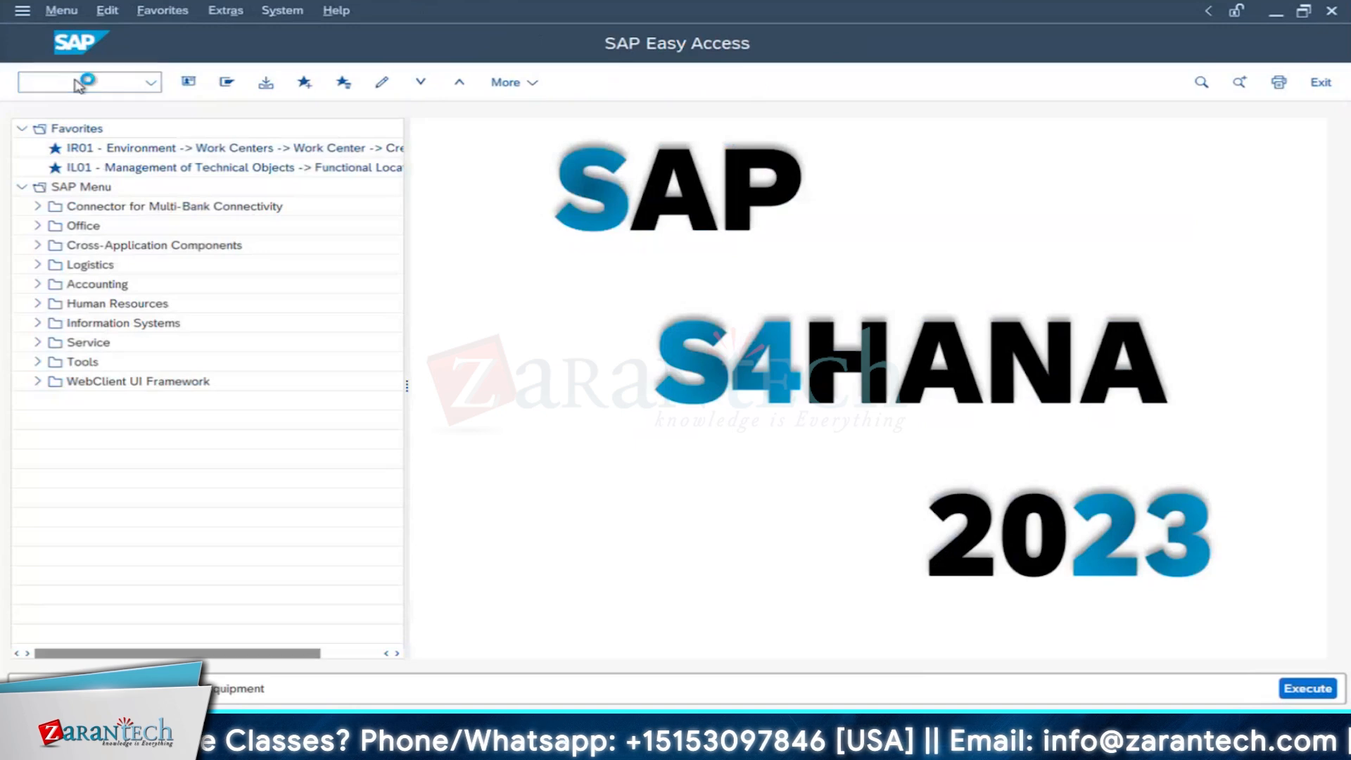
key(Return)
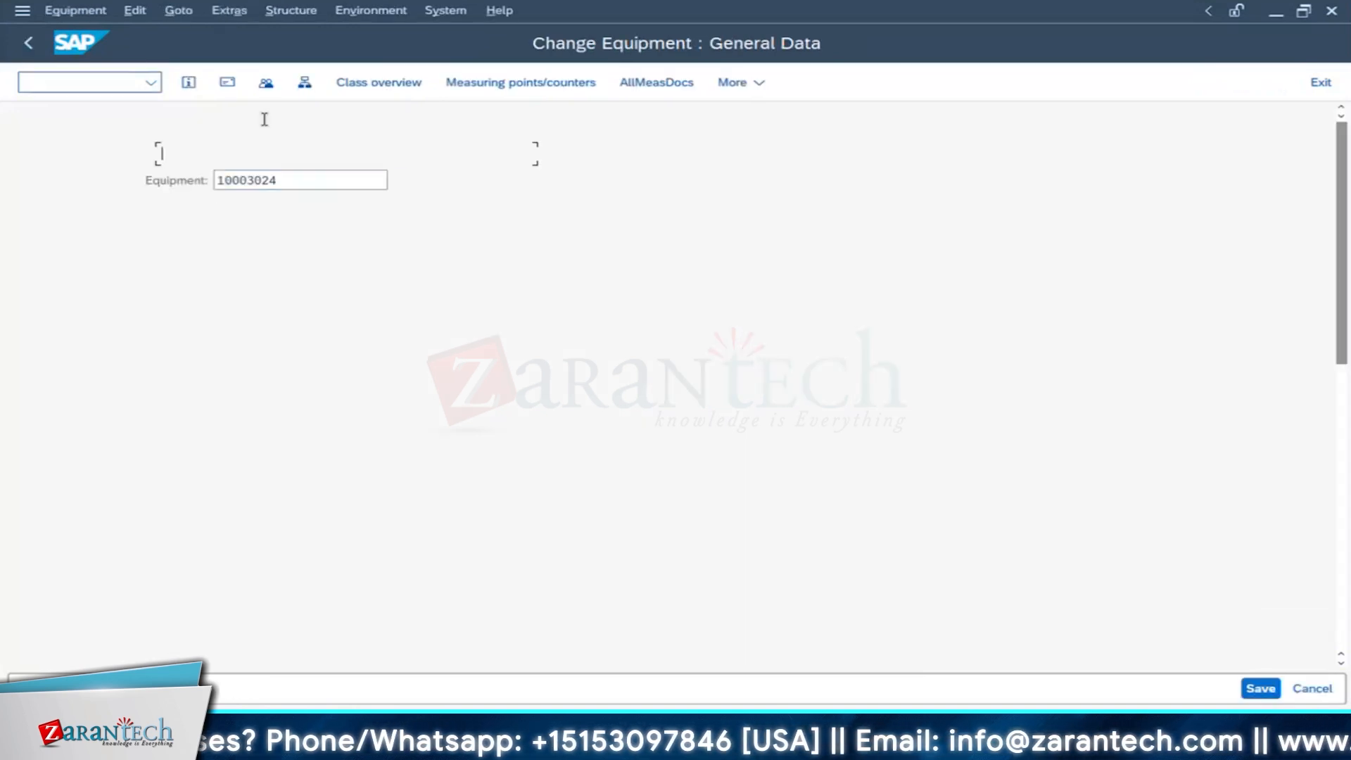
Step: Shorten the equipment description to BOILER FEED PUMP and save the record
click(313, 154)
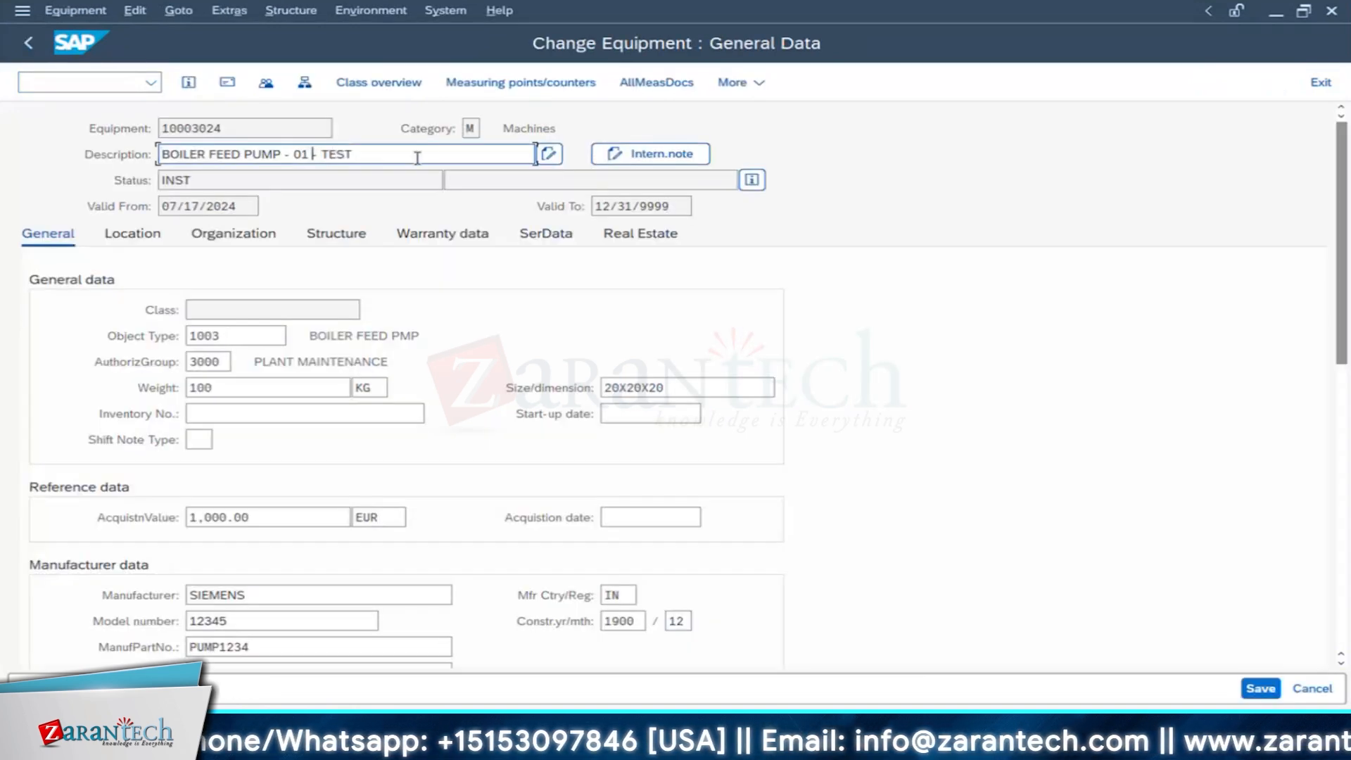
key(Delete)
key(Delete)
key(Delete)
key(Delete)
key(Delete)
key(Delete)
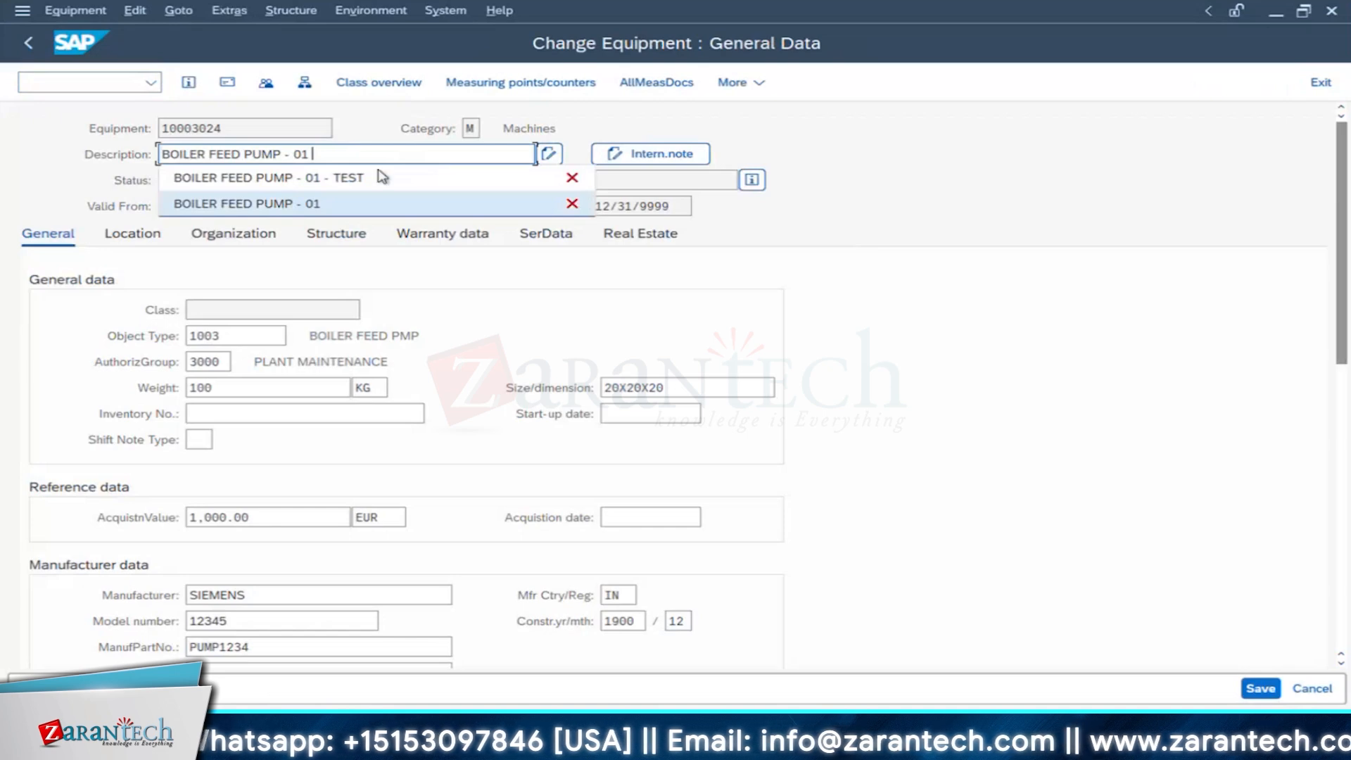
drag(311, 154, 281, 154)
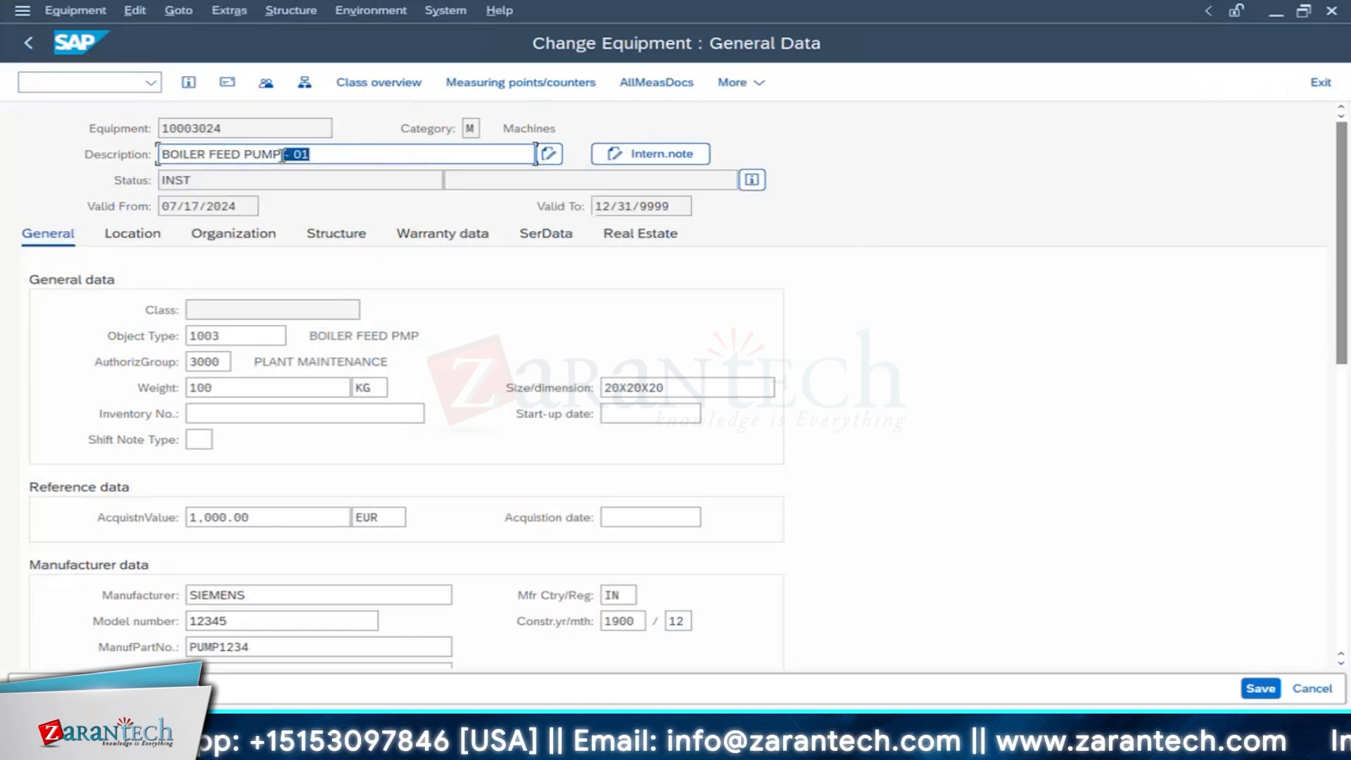
key(Delete)
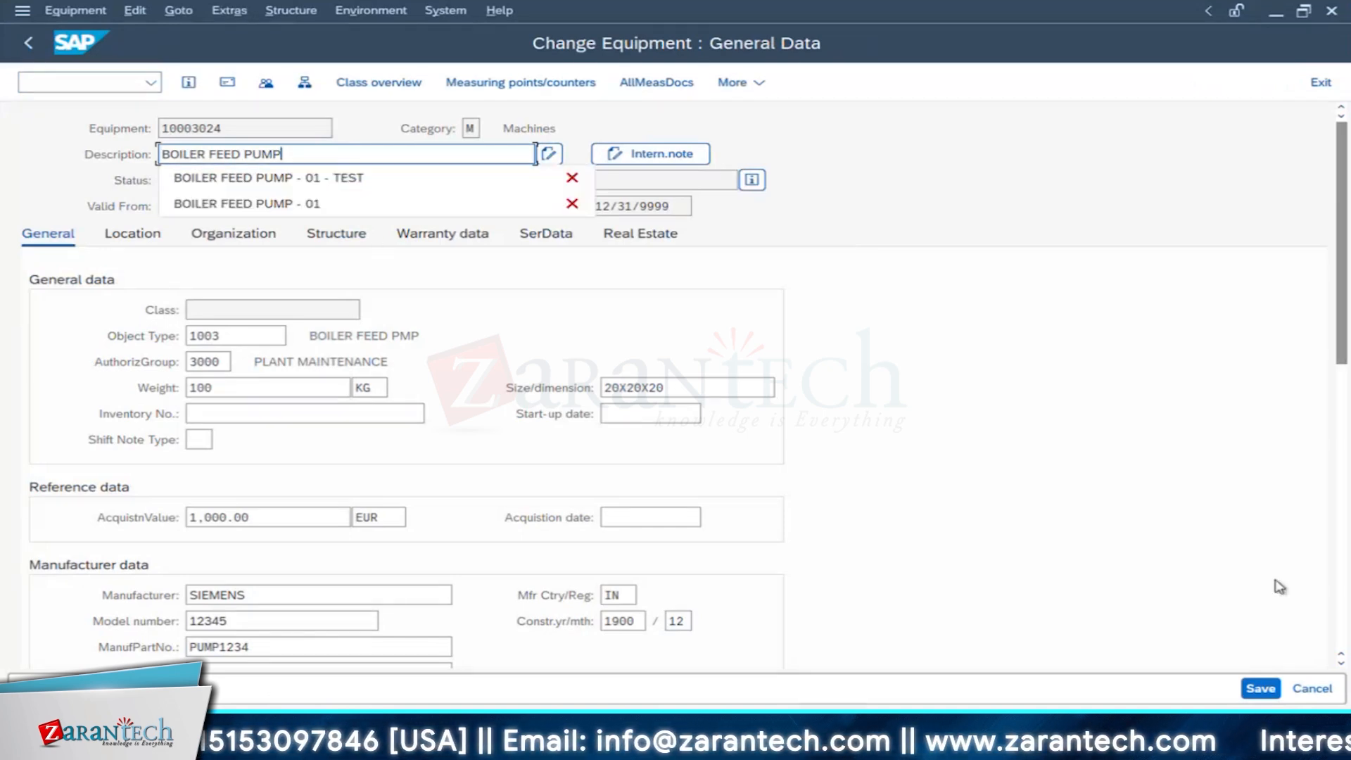
click(1265, 690)
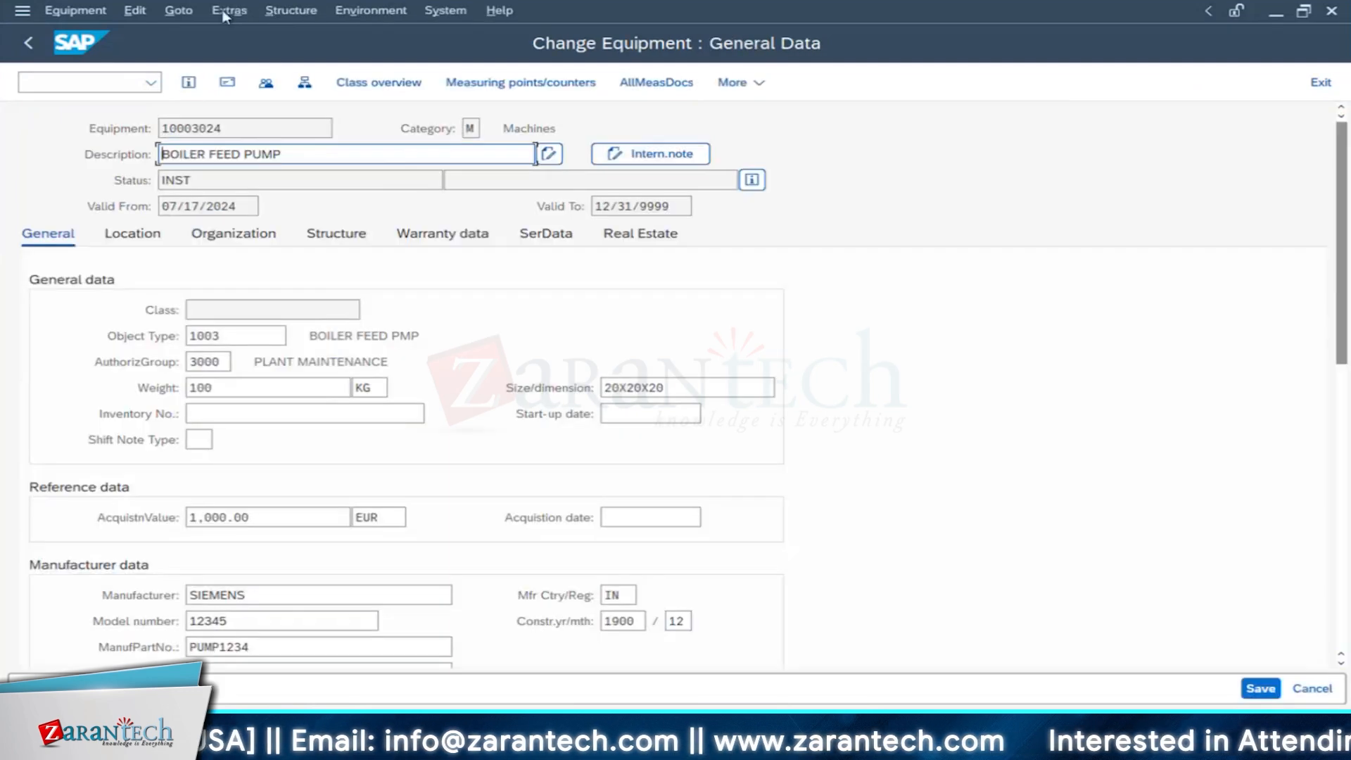
Step: Examine the pump's action log for the shortened description, close it and save the equipment
click(230, 10)
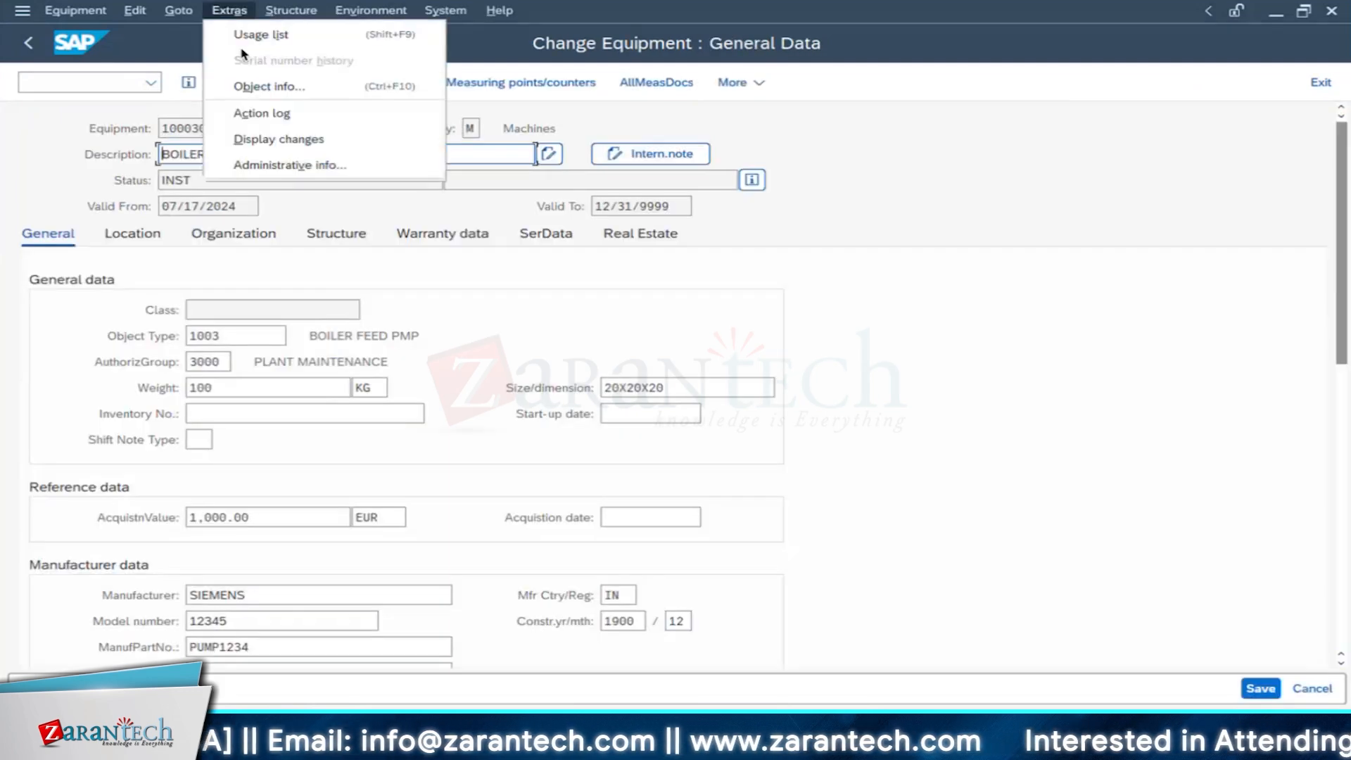
click(267, 113)
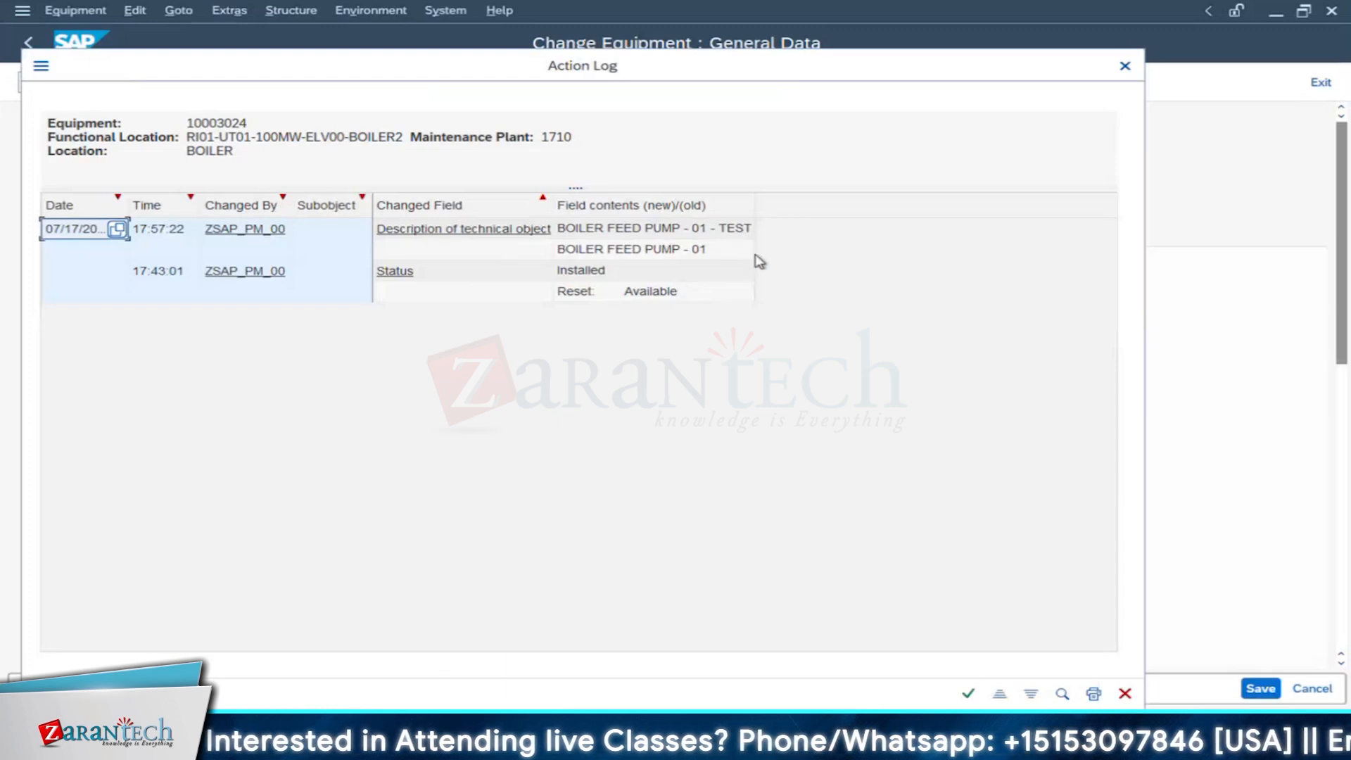
click(1125, 65)
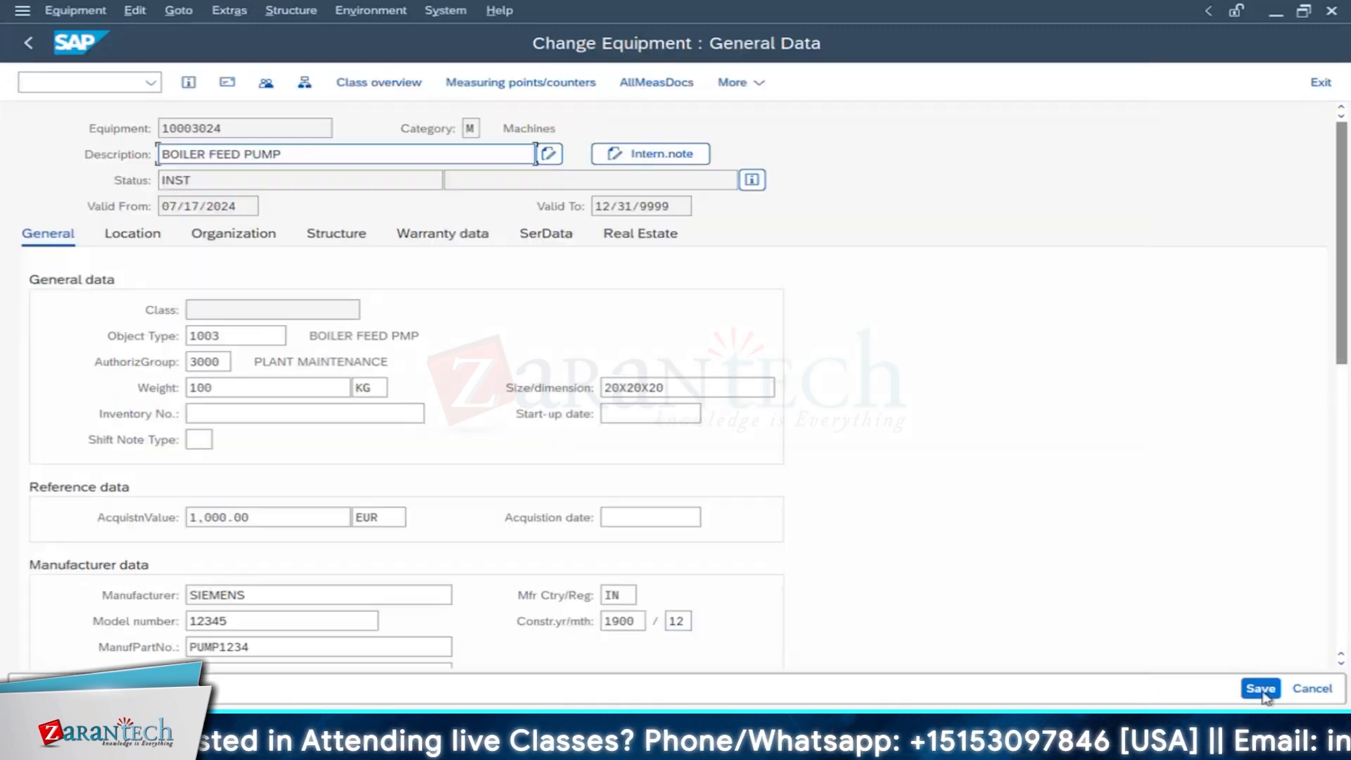
click(1263, 692)
Step: In the equipment categories overview, enable indicators C and A for category M and the change documents indicator for category F
click(450, 745)
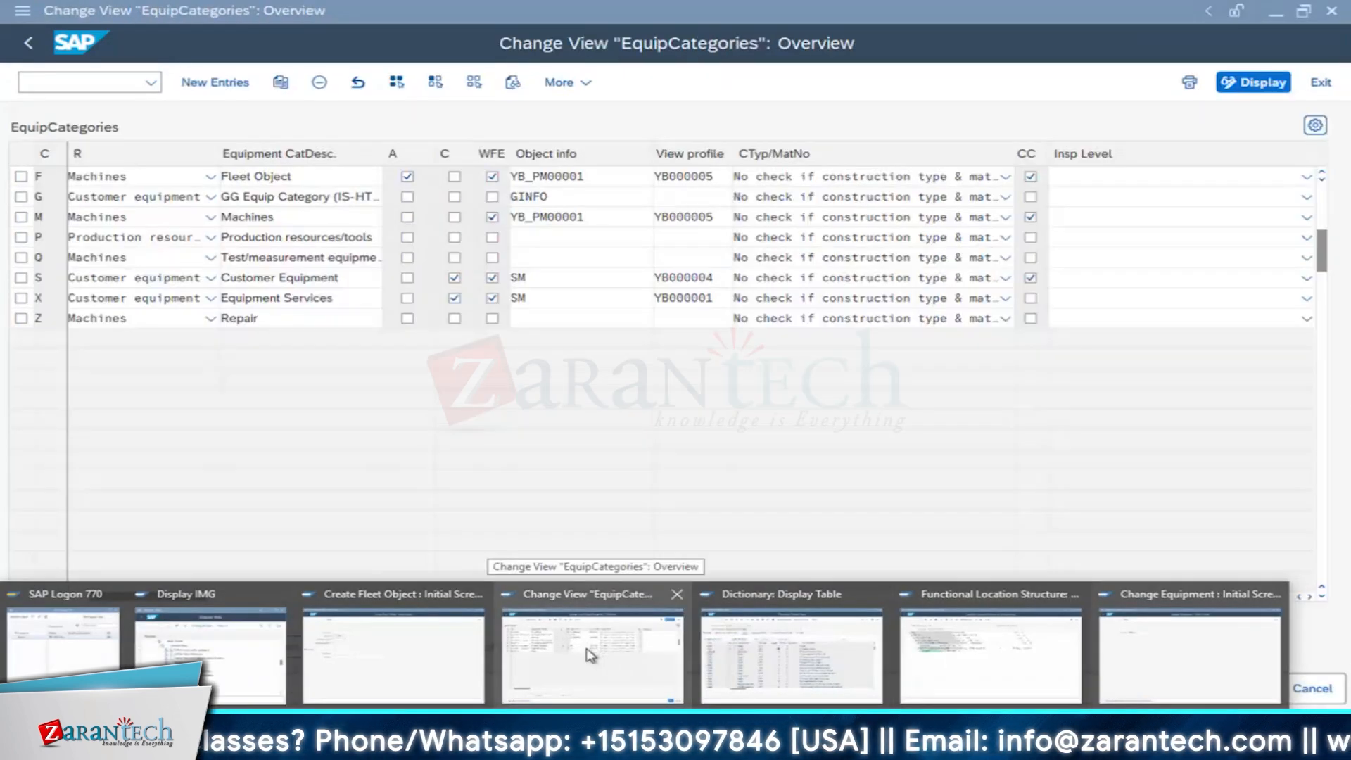
click(593, 652)
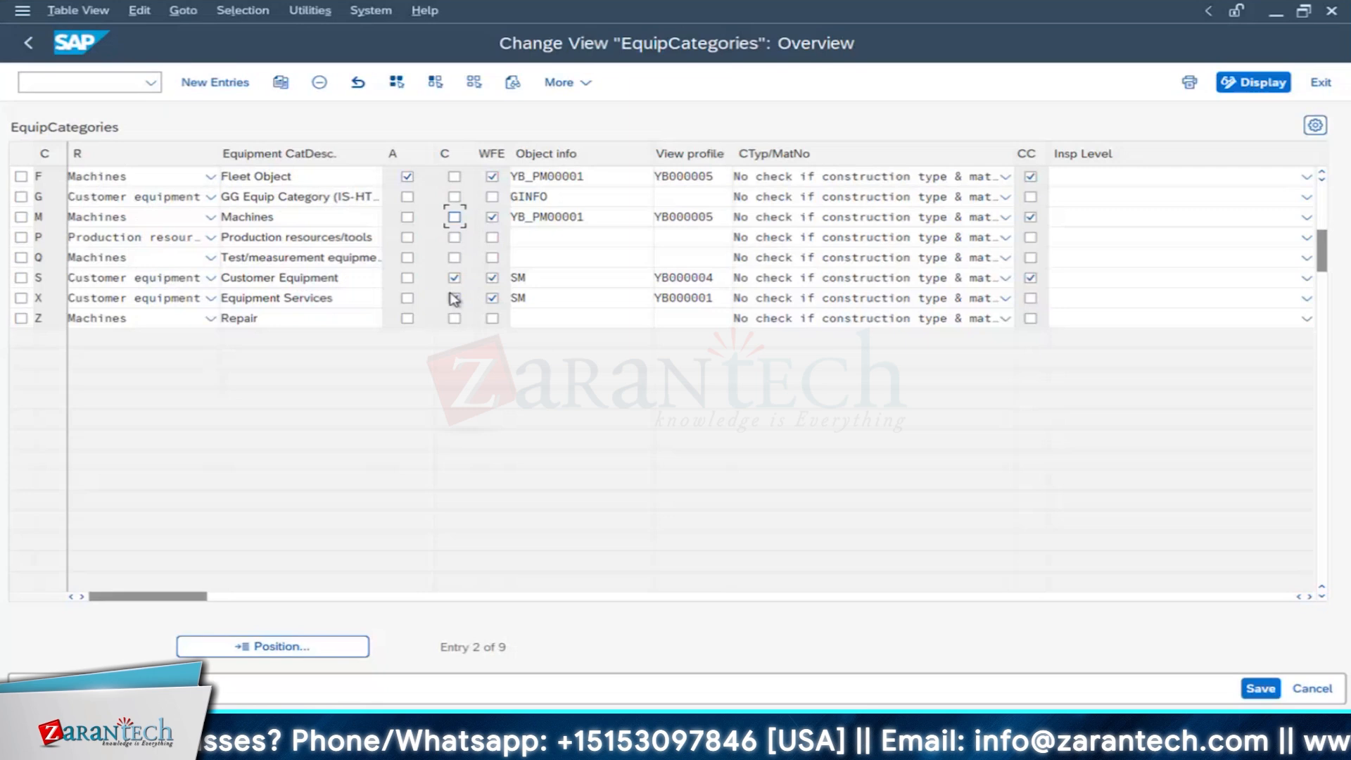
click(454, 217)
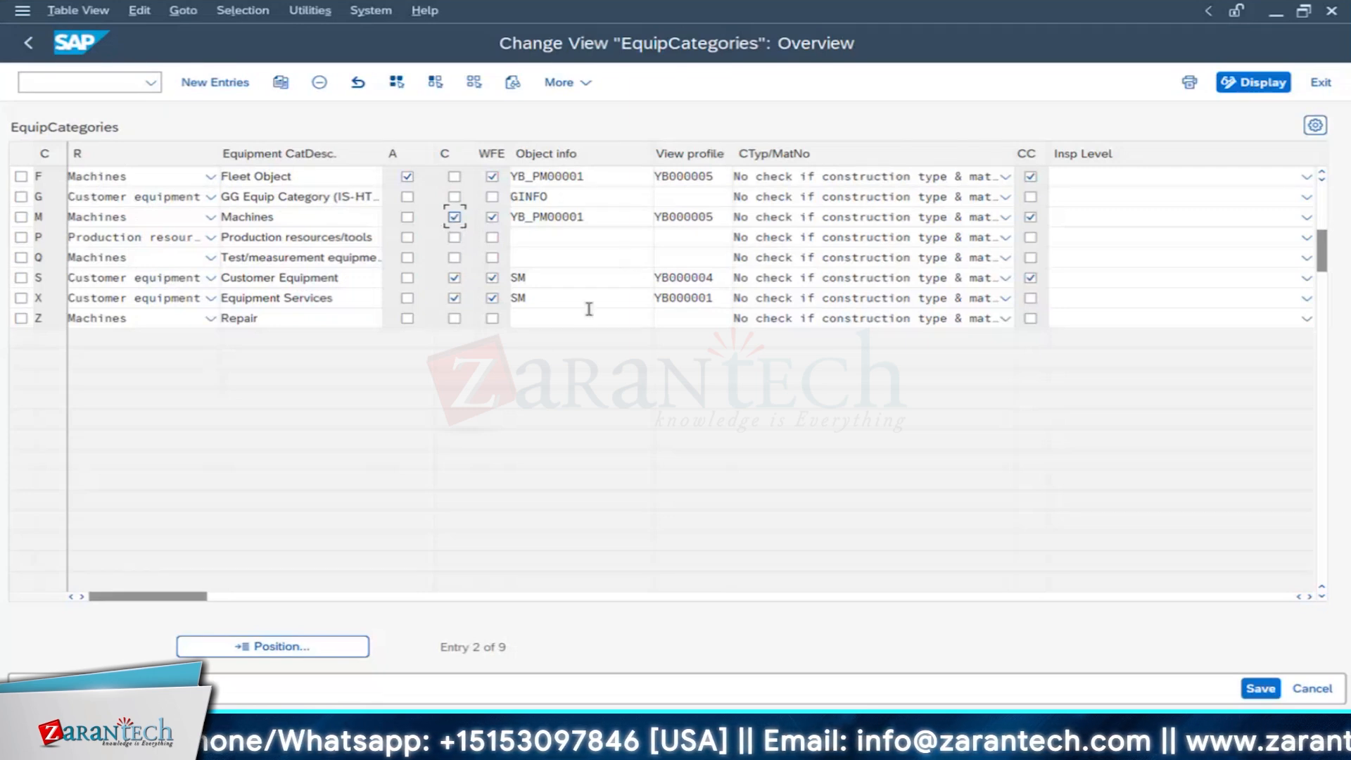
click(407, 220)
click(454, 177)
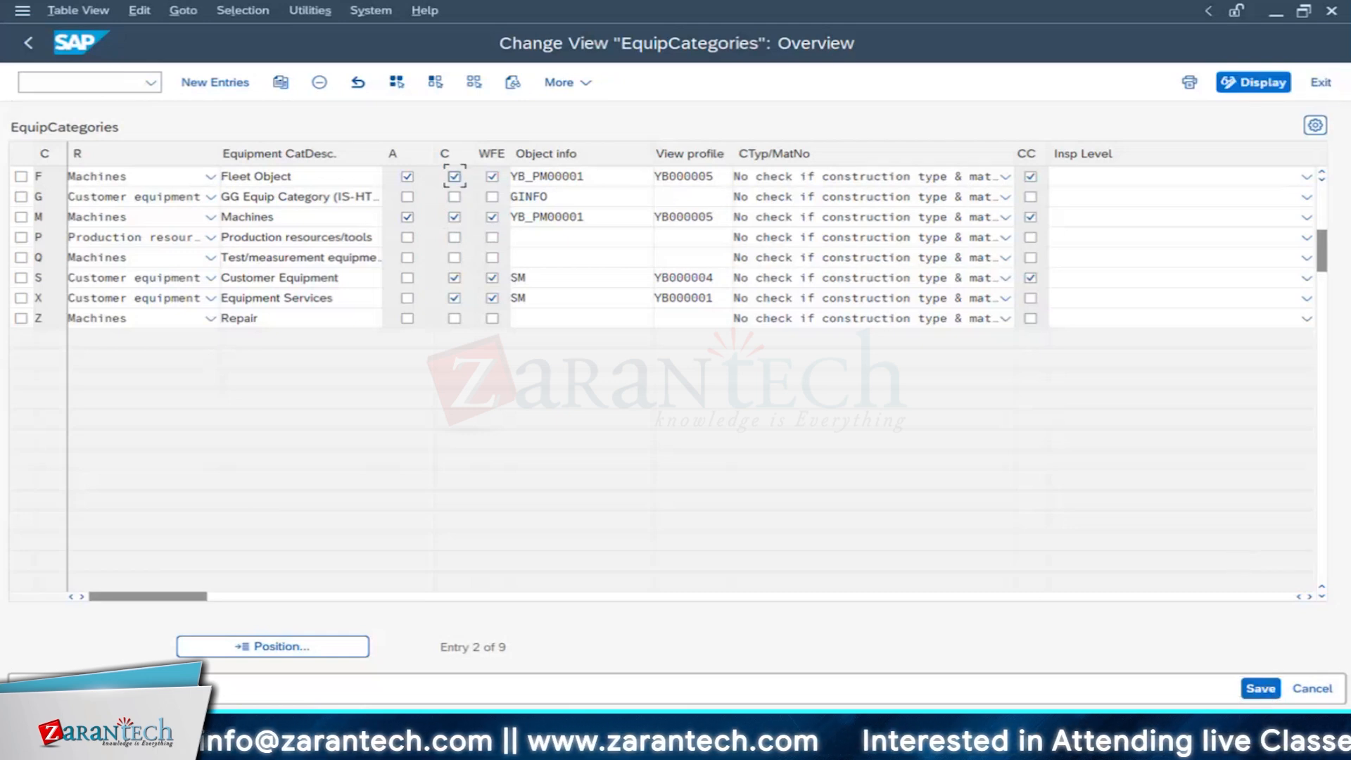
Step: Return to the equipment session, restart Change Equipment and load the boiler feed pump record again
click(1190, 626)
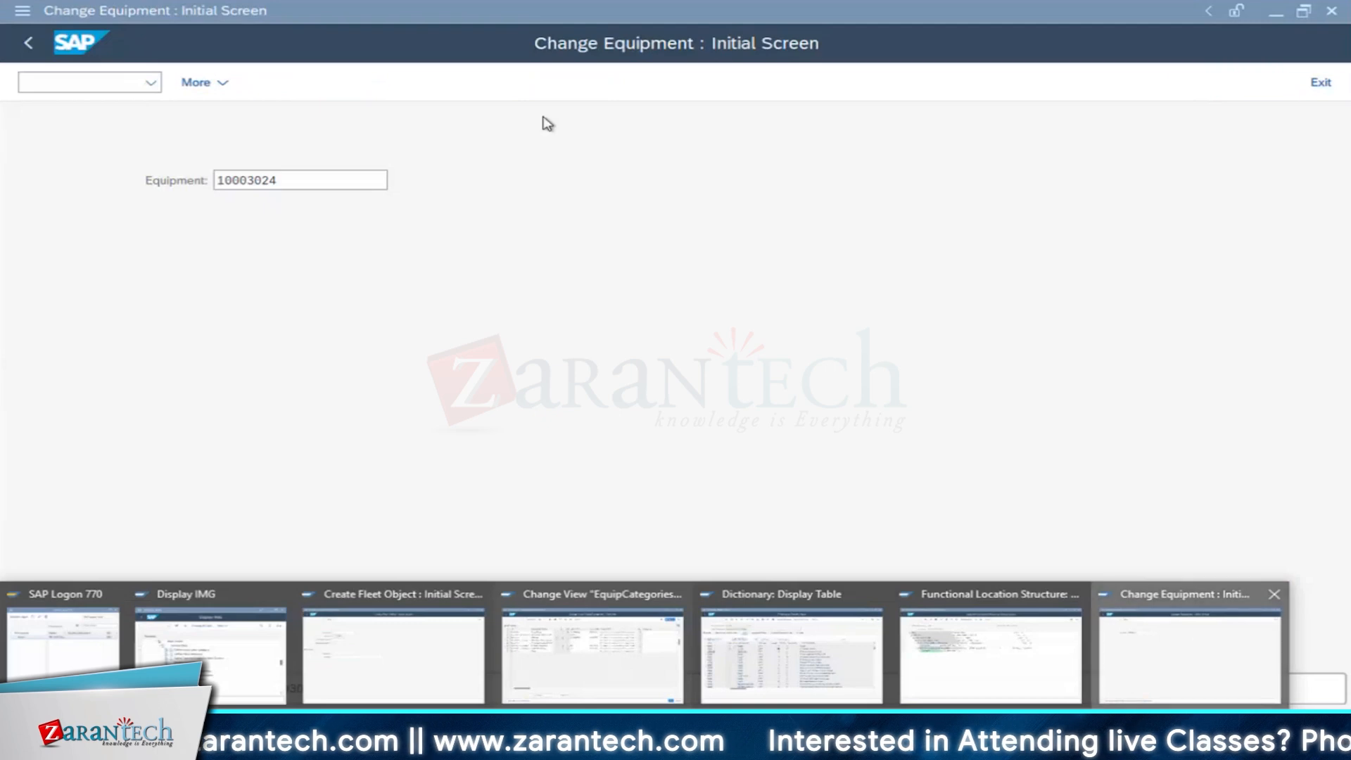
click(29, 43)
key(Return)
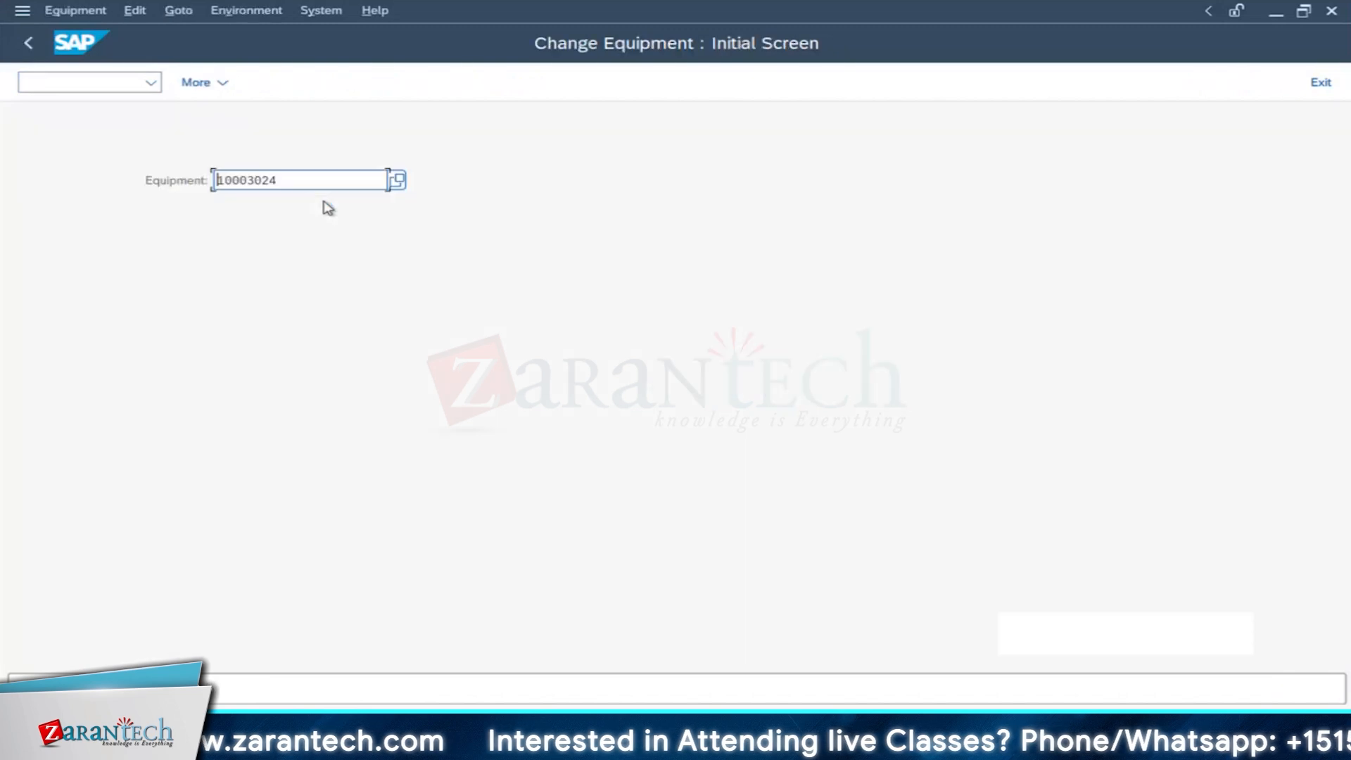
key(Return)
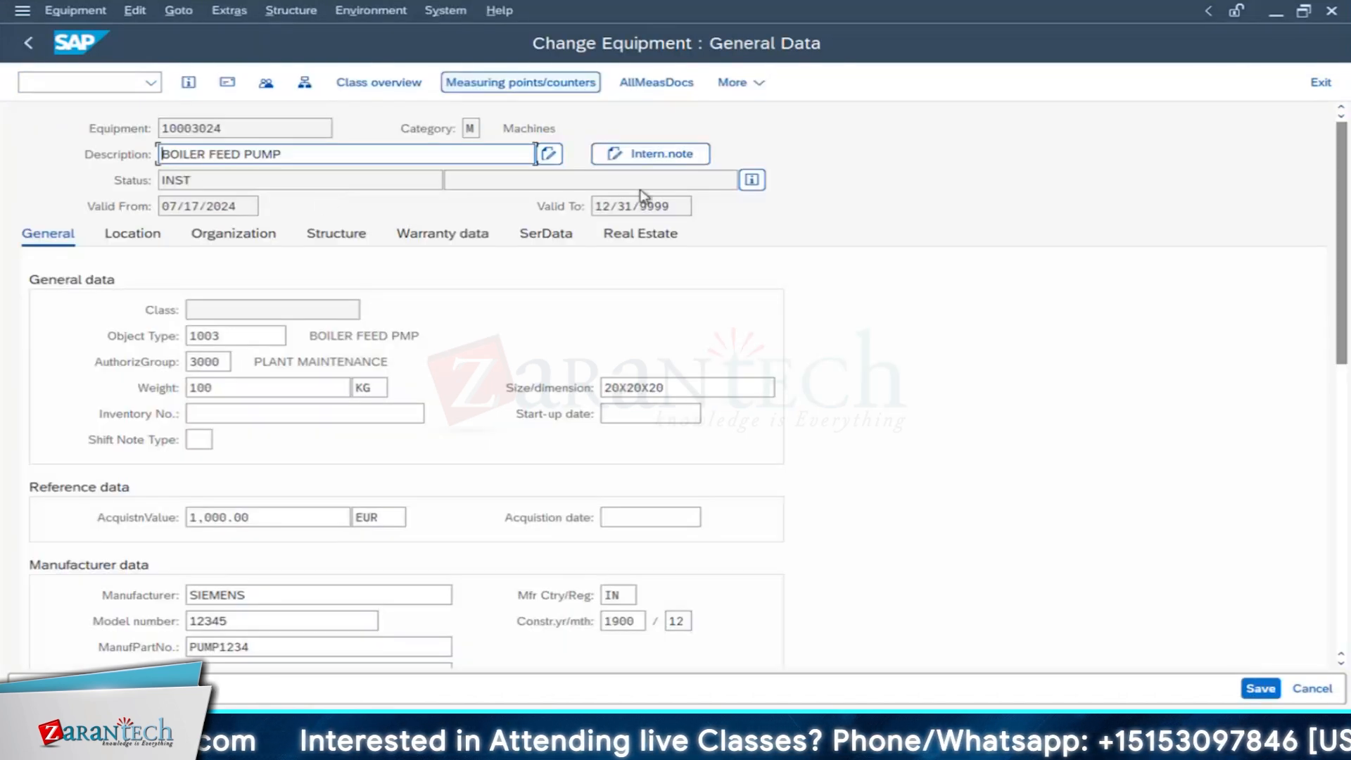
Step: Change the equipment description to BOILER FEED PUMP - 01 and save the record
click(229, 14)
click(230, 151)
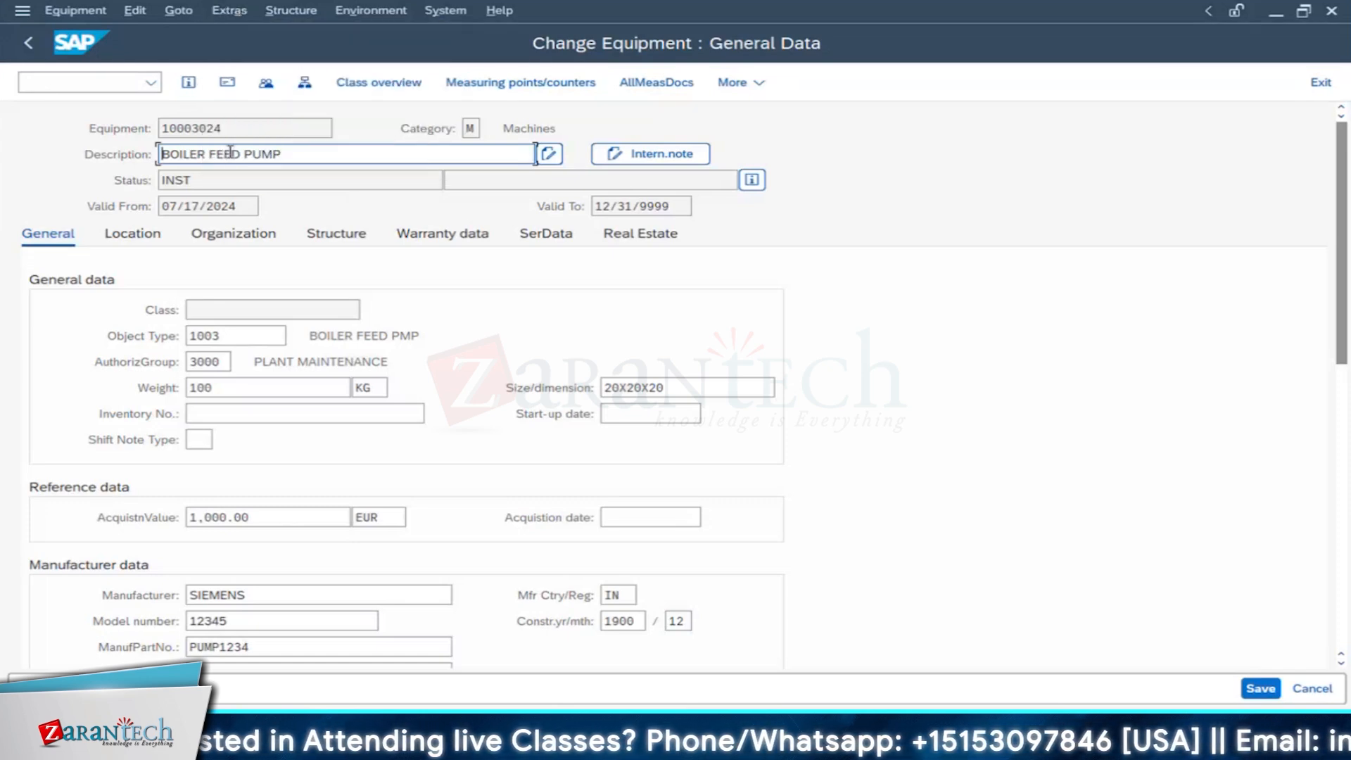
text(- )
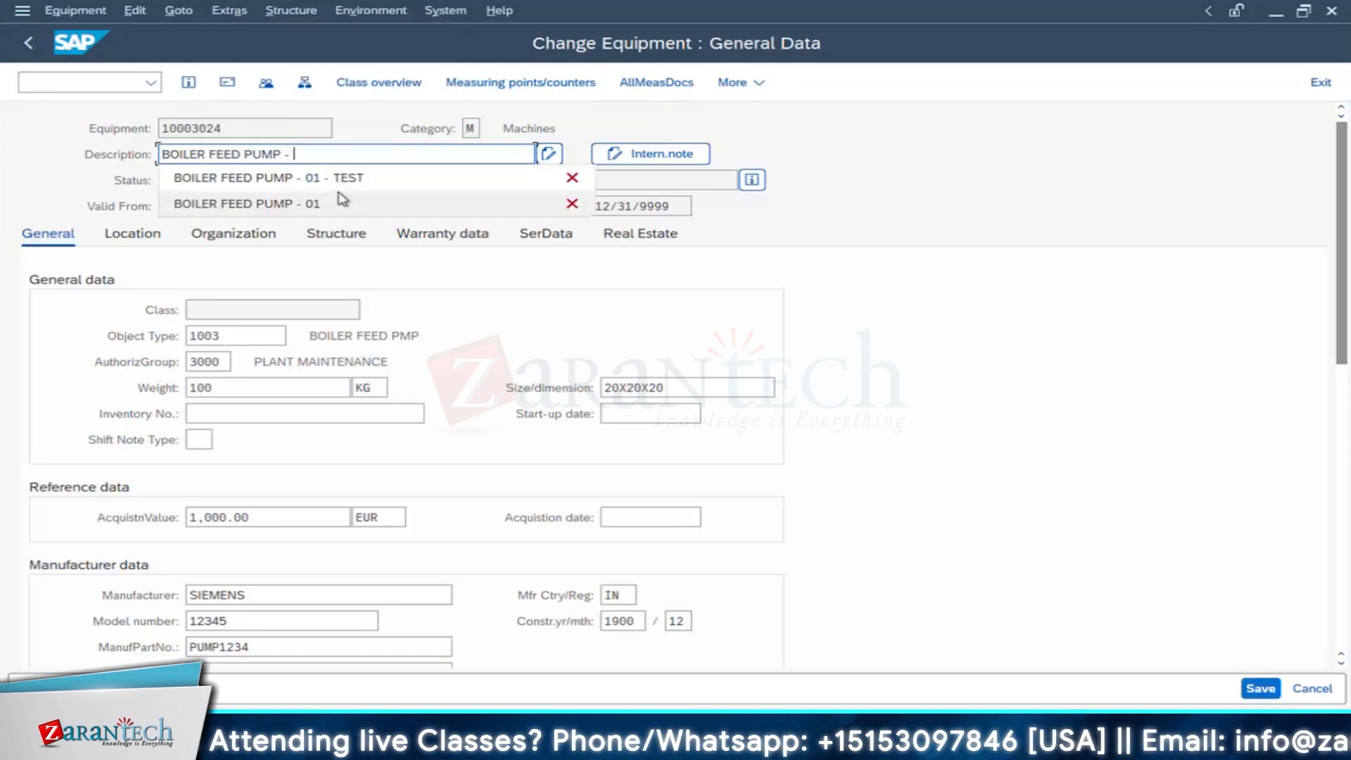
text(01)
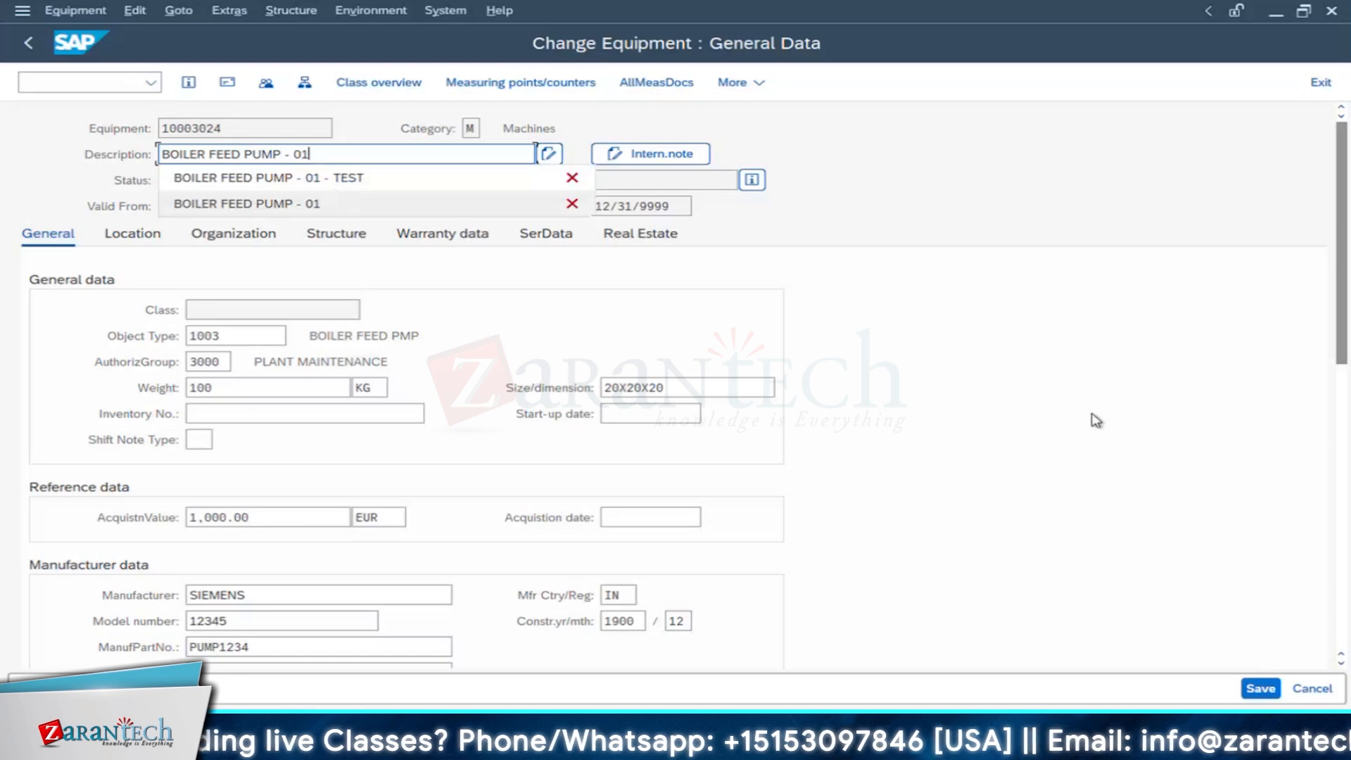
click(1118, 345)
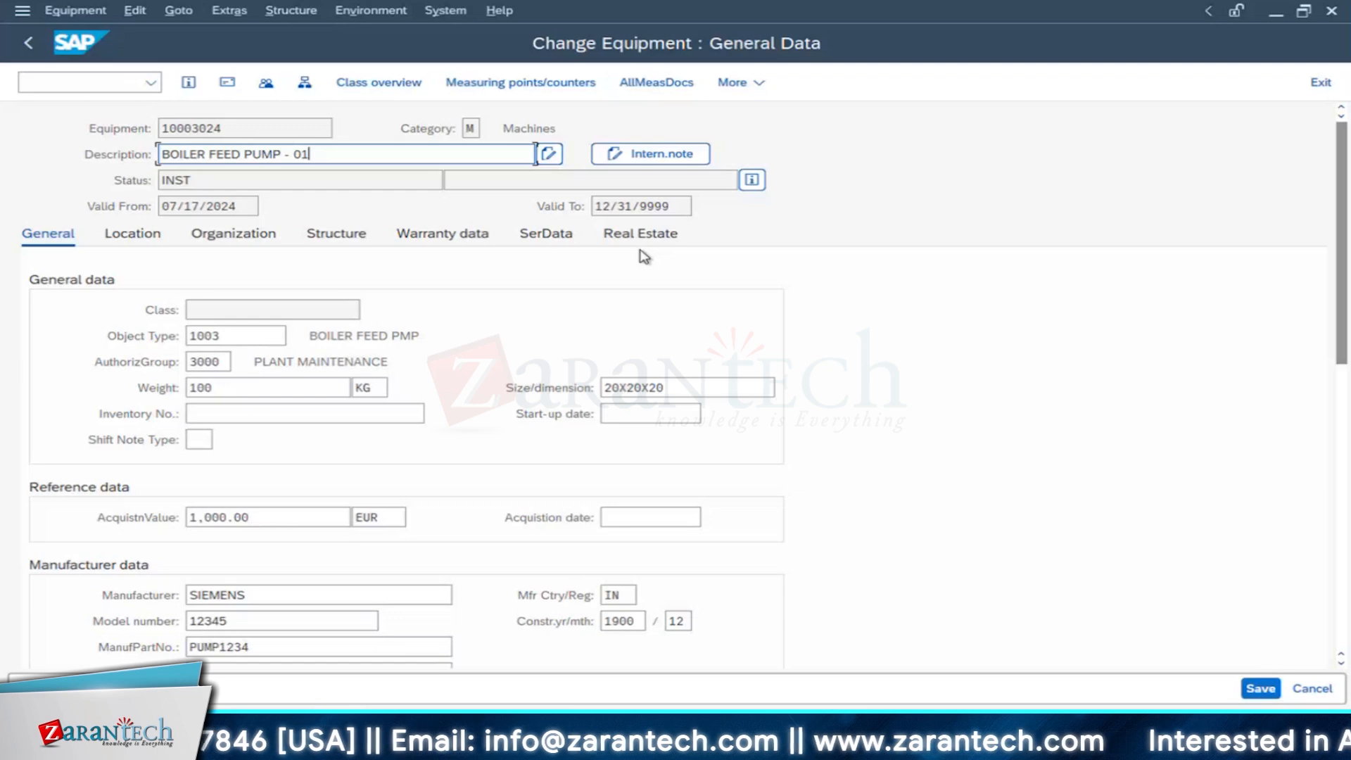
click(1267, 691)
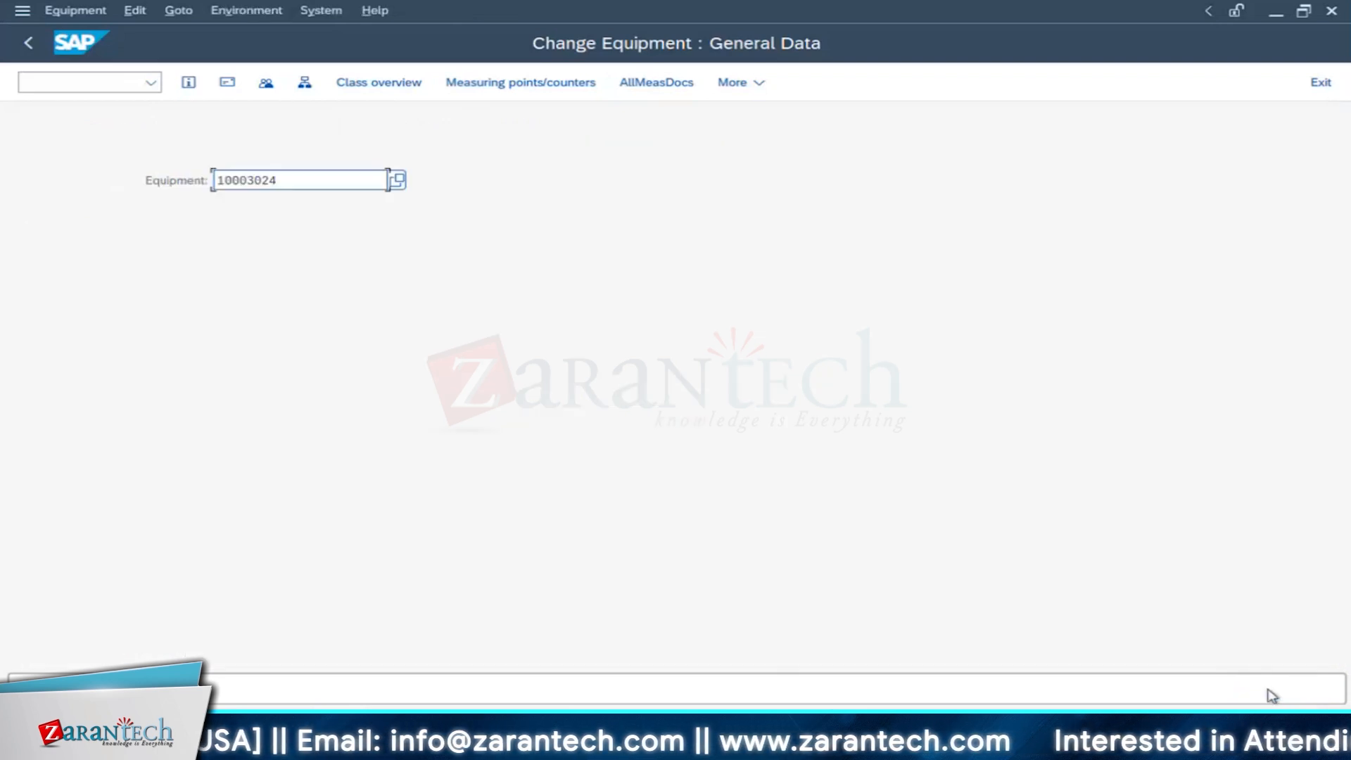
Step: Reopen the boiler feed pump record, examine the description changes in its action log, then close the log and save the equipment
key(Return)
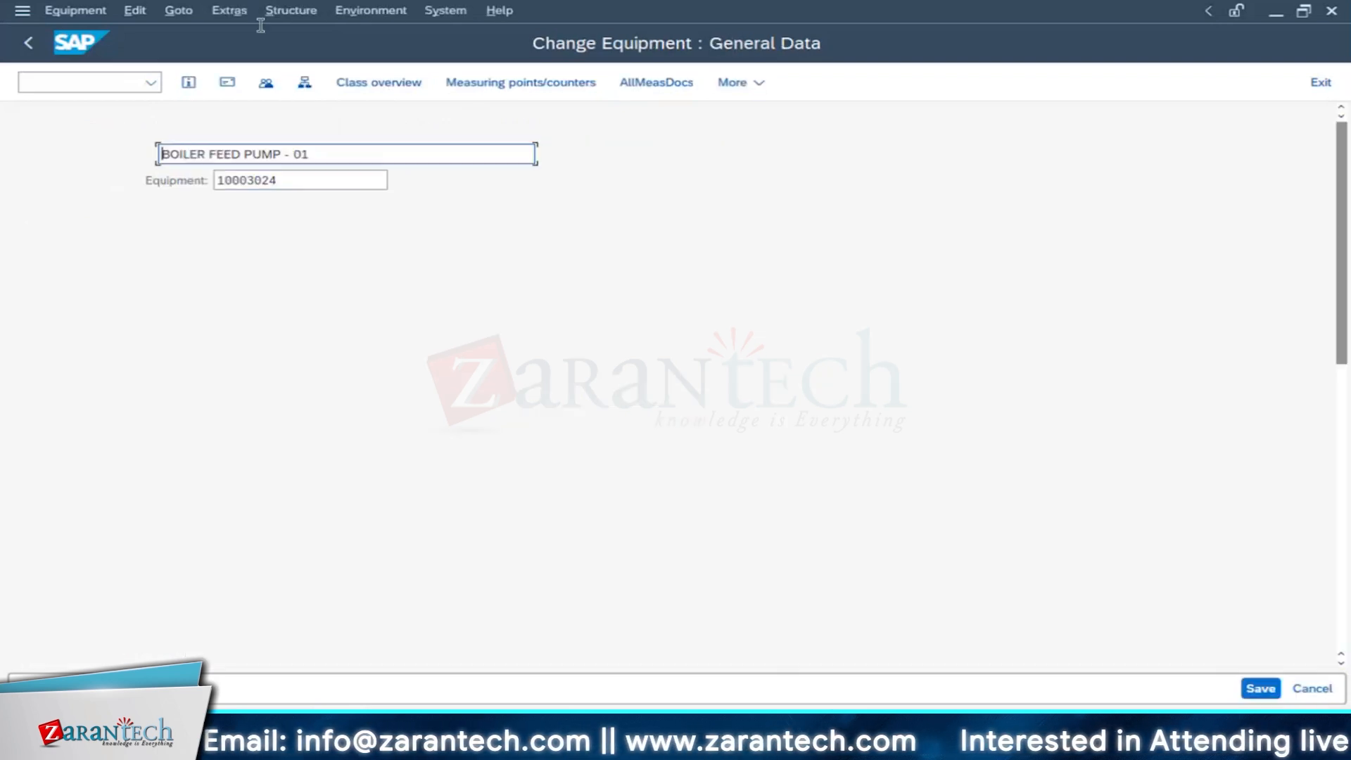
click(228, 11)
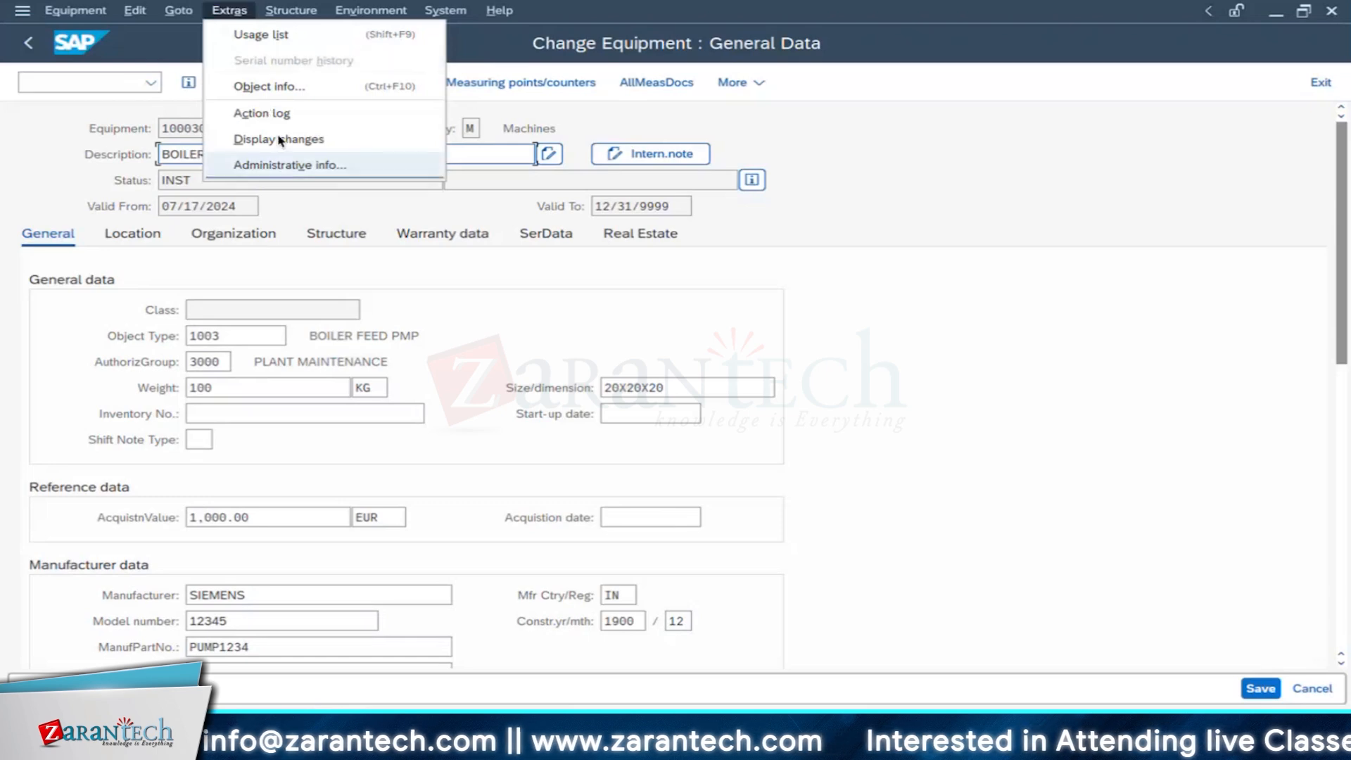
click(276, 115)
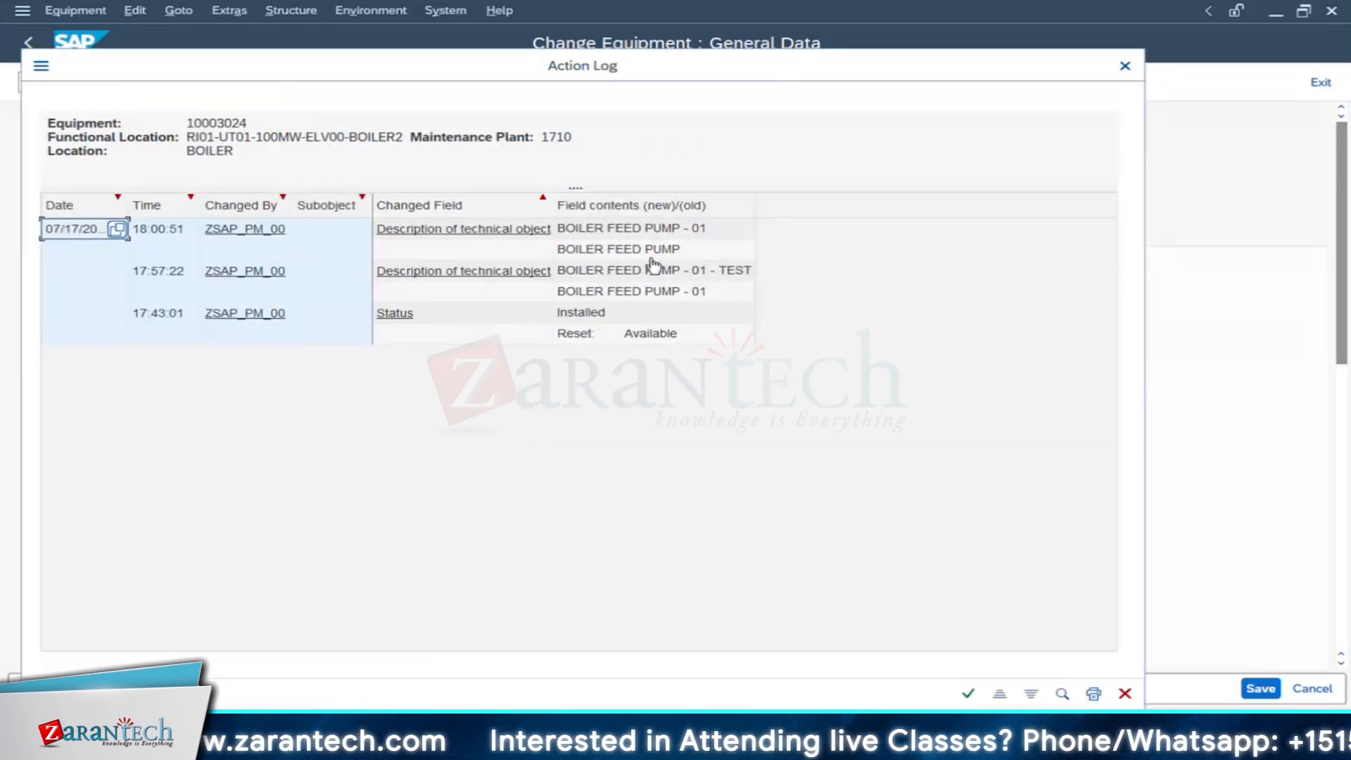
click(700, 273)
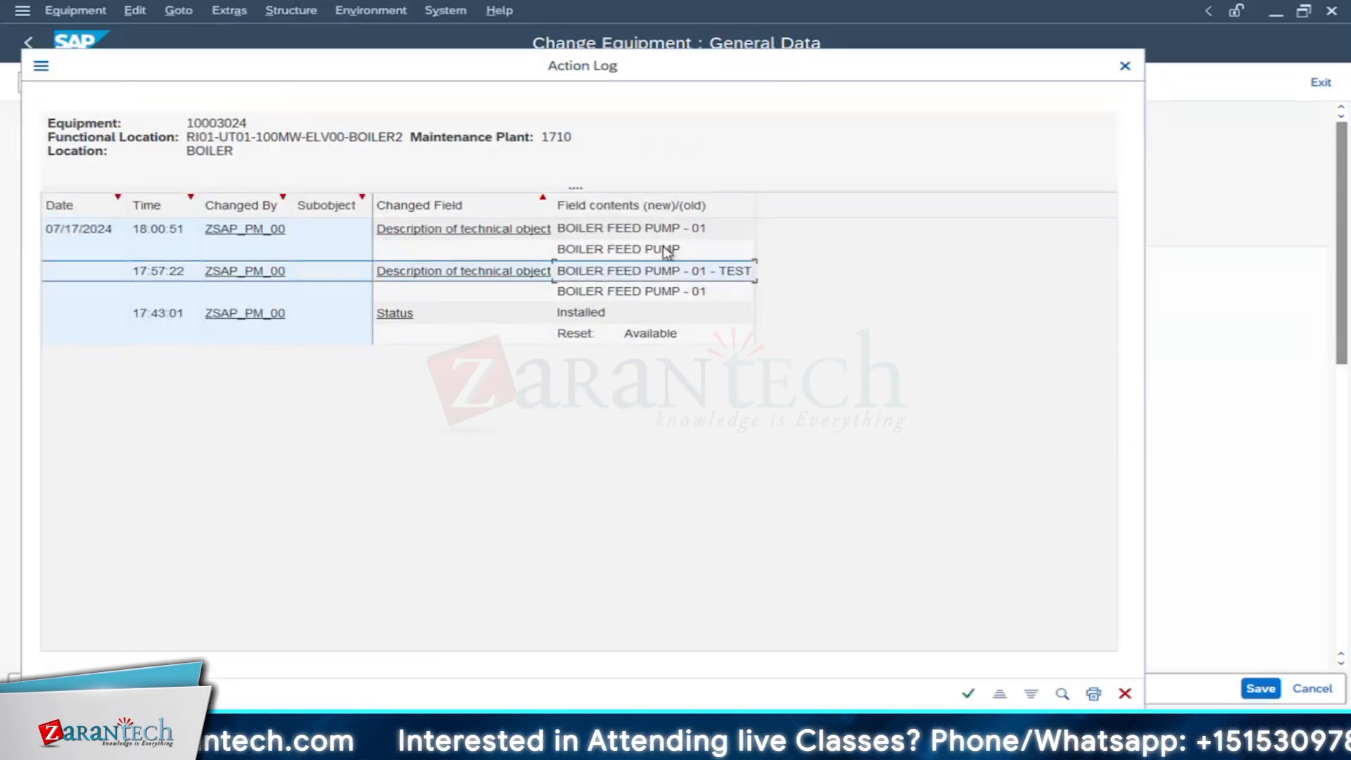
click(664, 246)
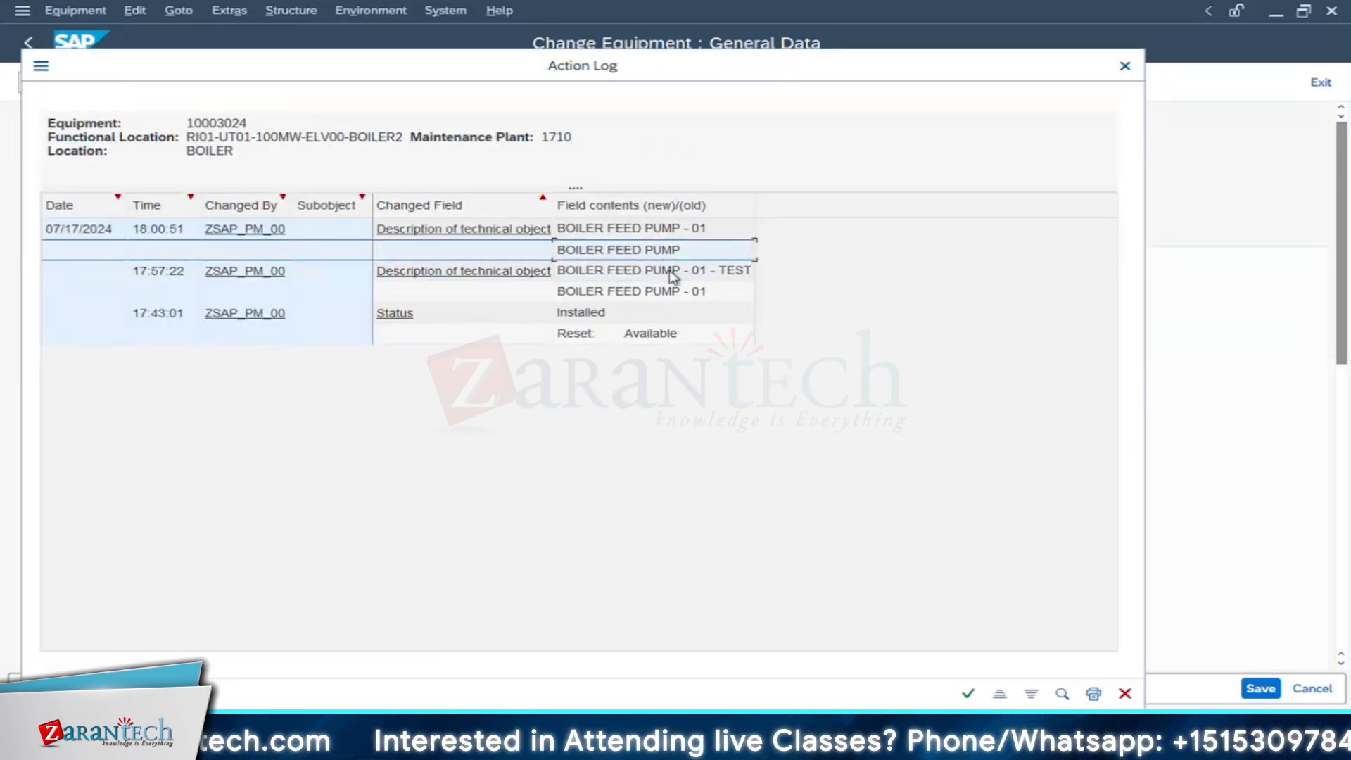
click(679, 232)
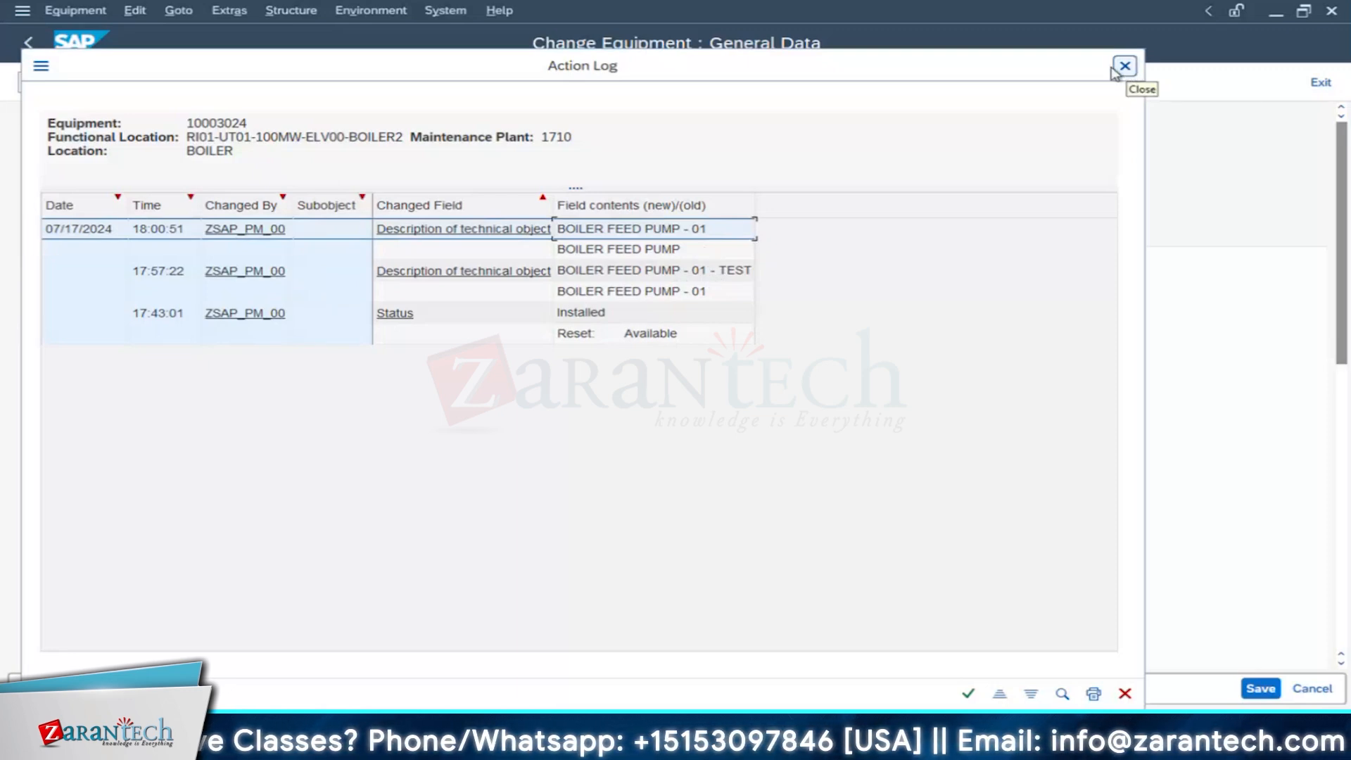
drag(553, 197, 581, 197)
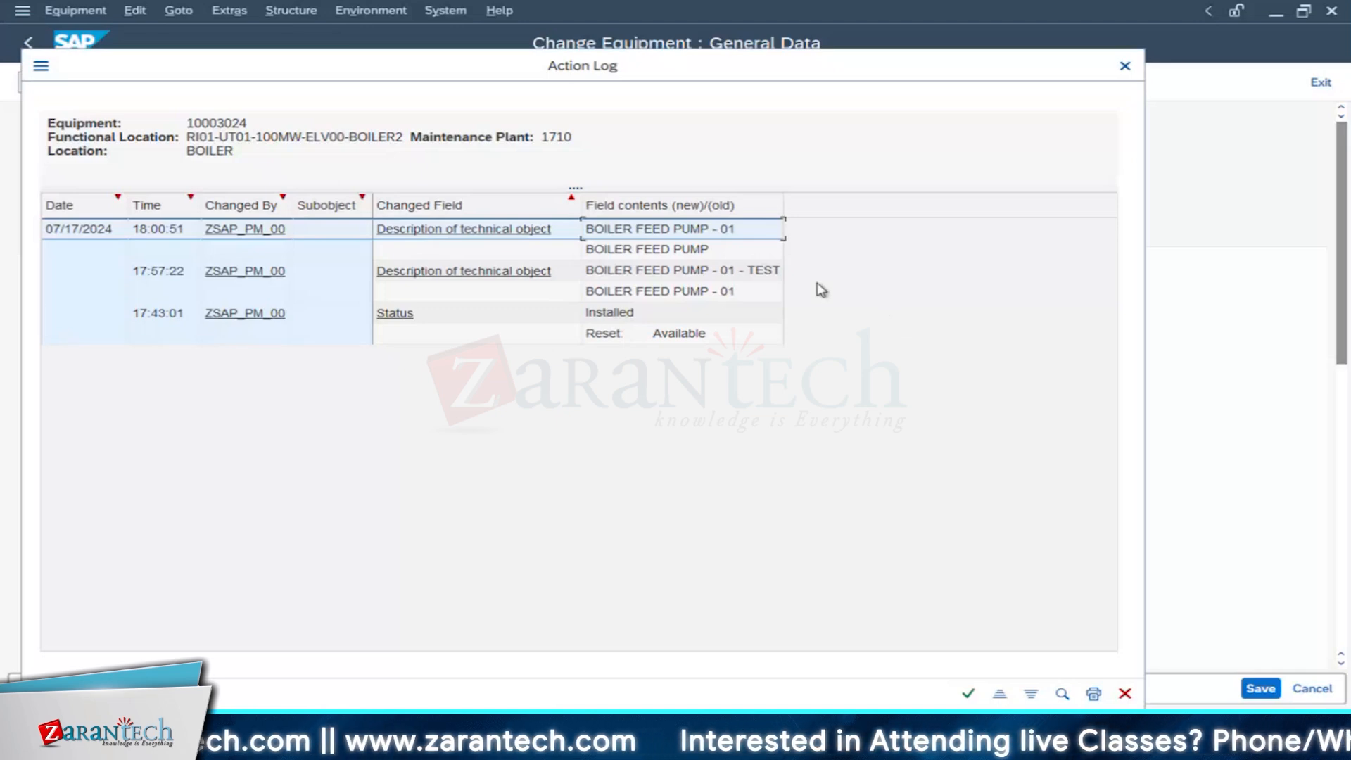
click(1124, 65)
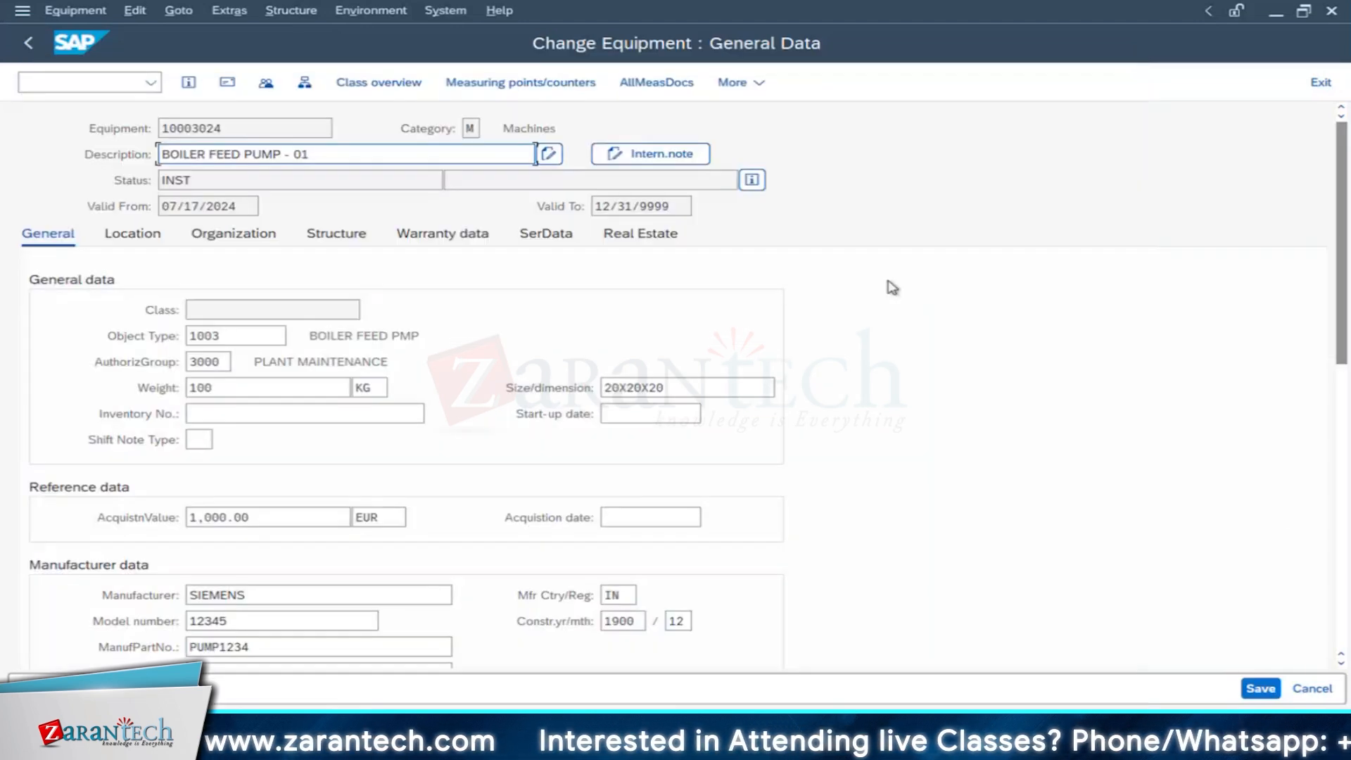
click(1260, 688)
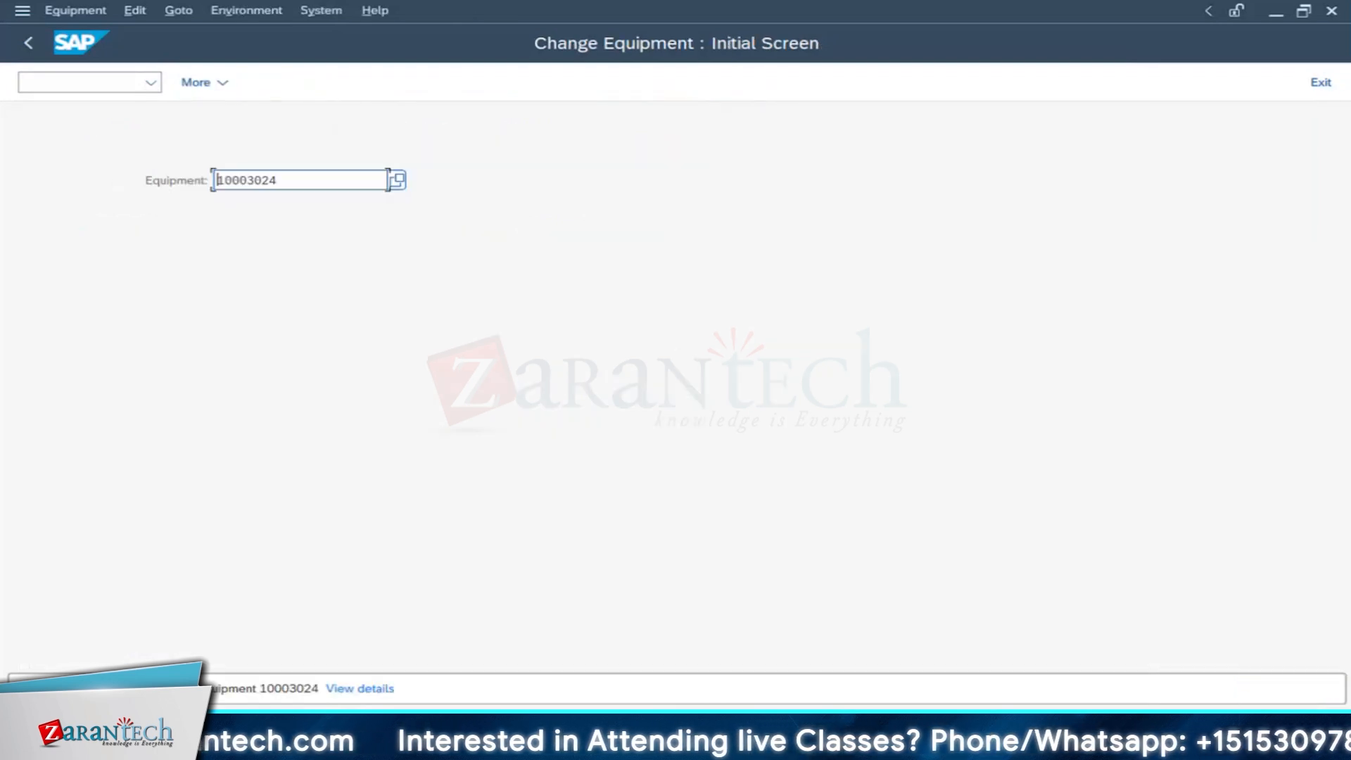
Step: Switch to the equipment categories overview and inspect the object info entries for categories F and M
click(355, 743)
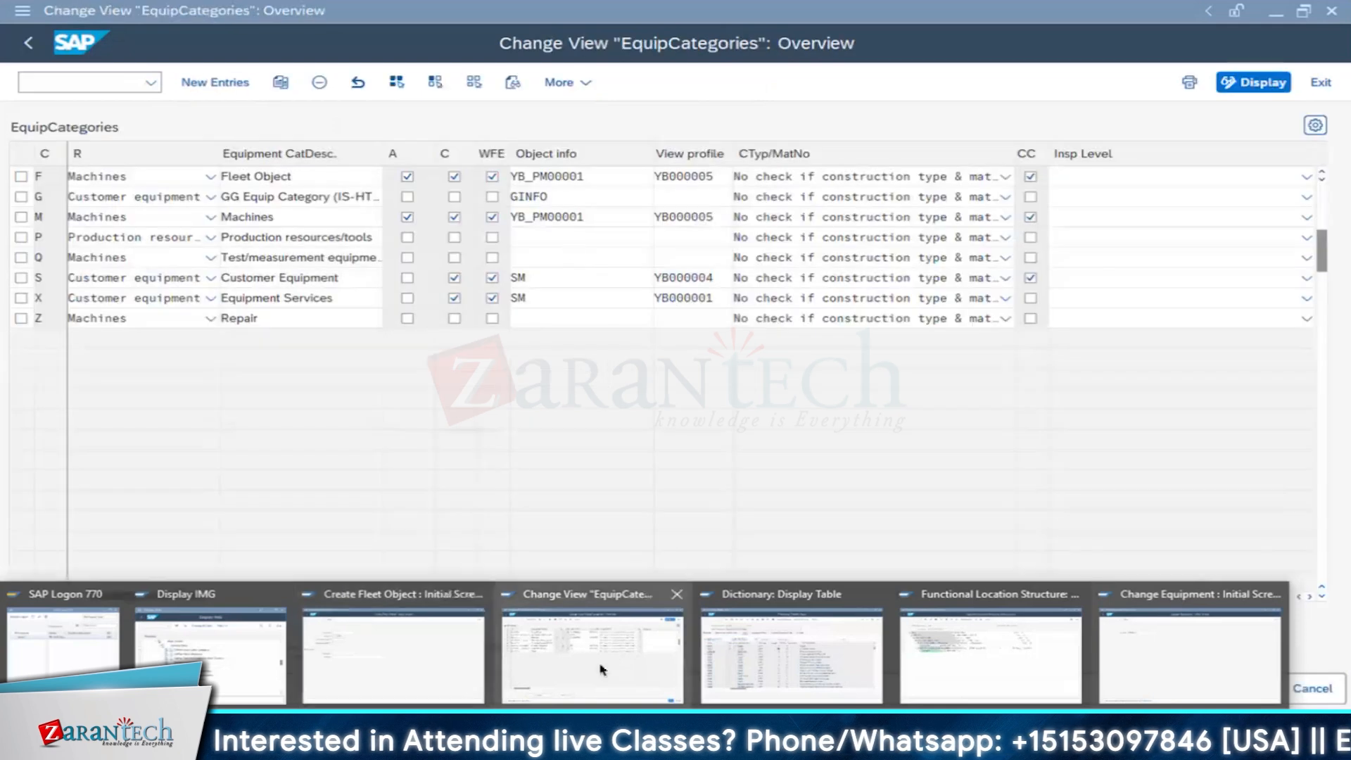
click(591, 655)
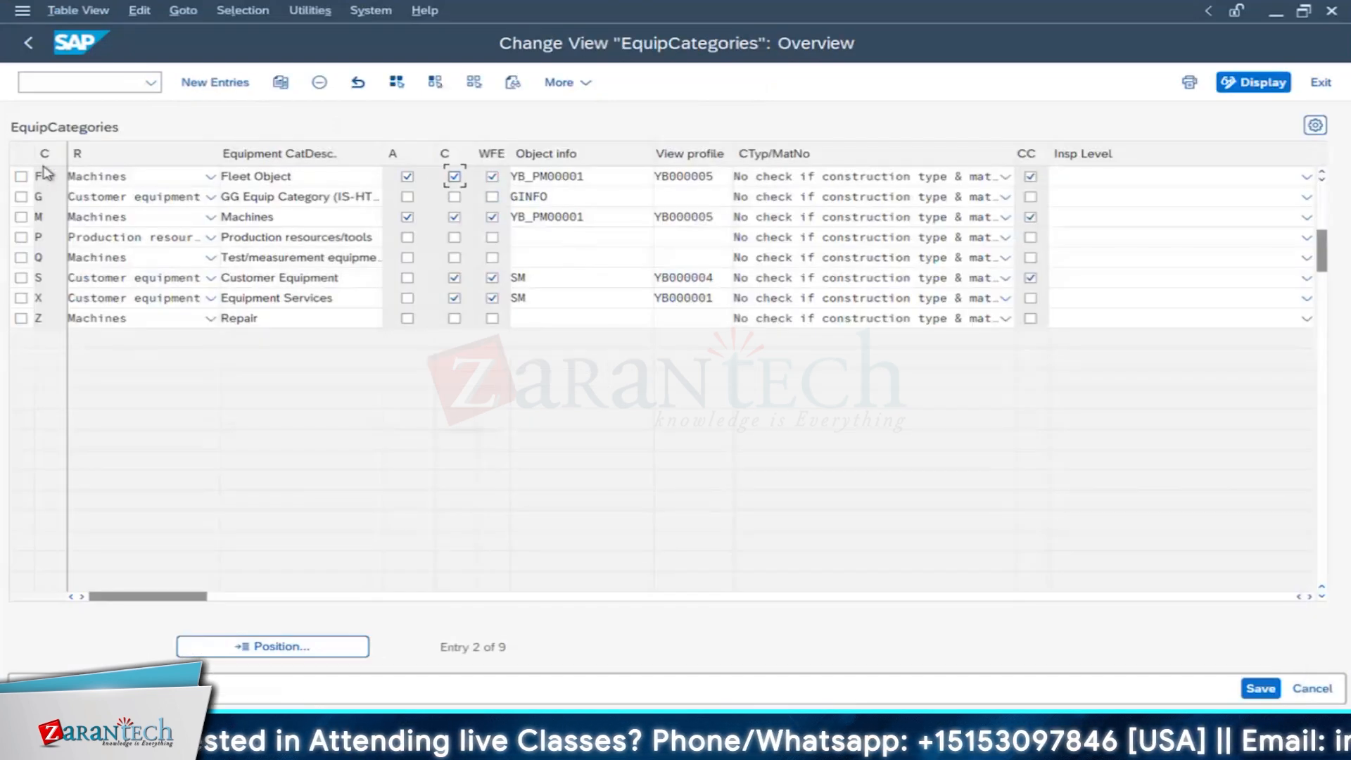
click(600, 183)
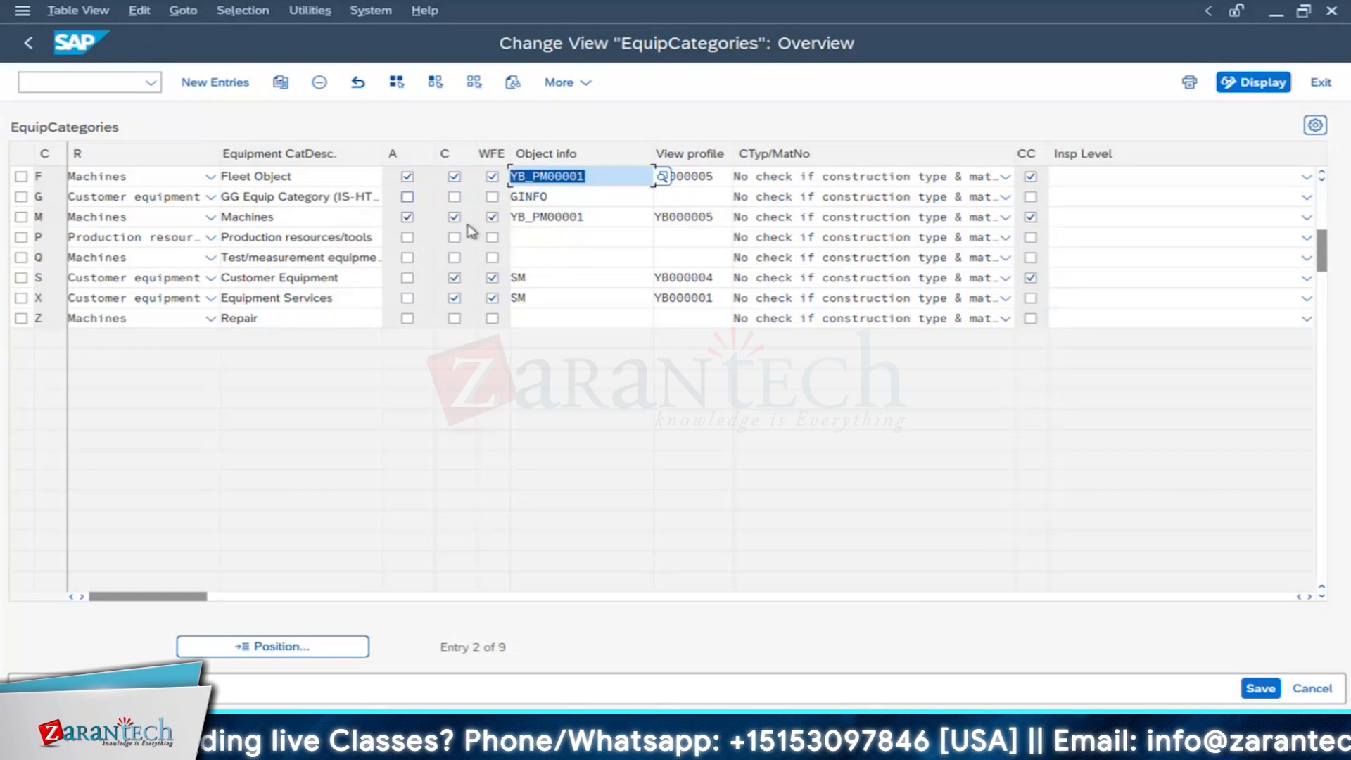
click(585, 216)
Step: Return to the equipment session, reload the boiler feed pump and open its display view from the object information
click(633, 735)
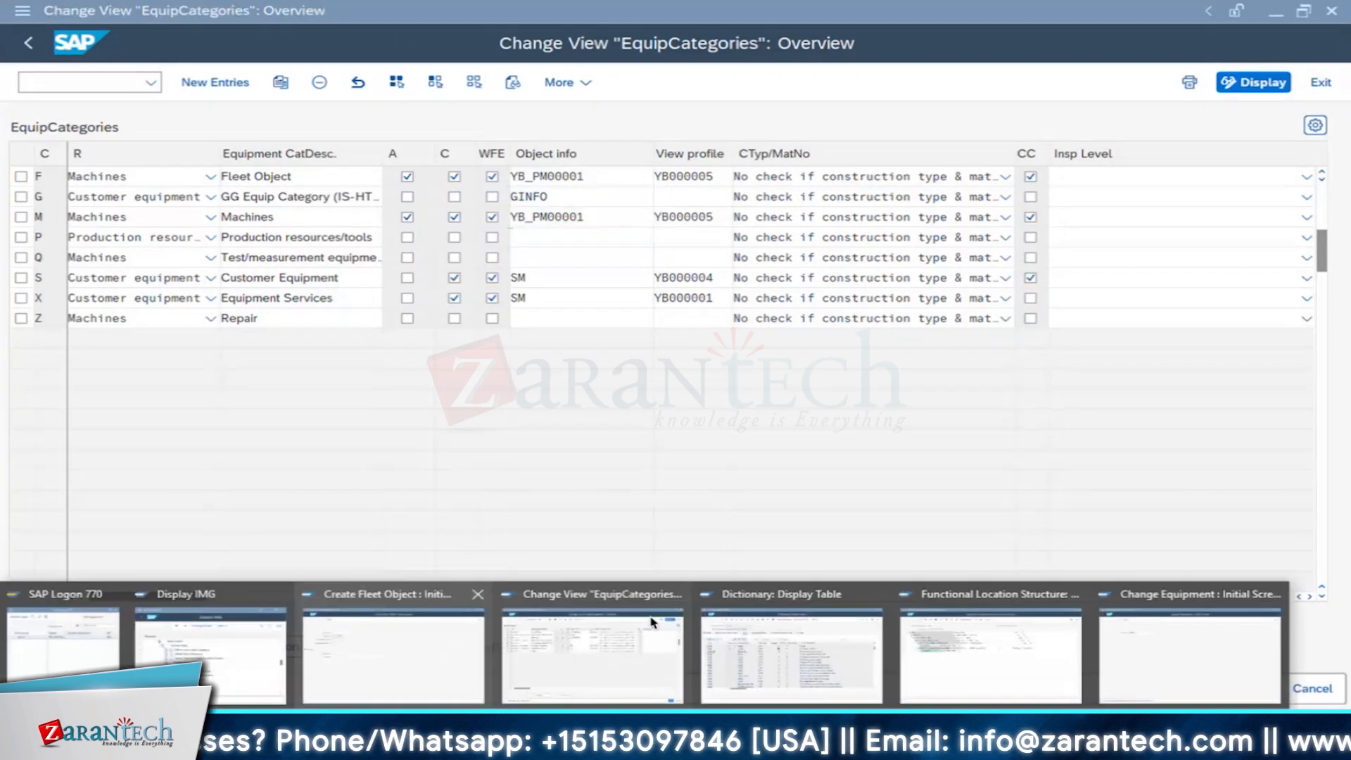
click(1189, 654)
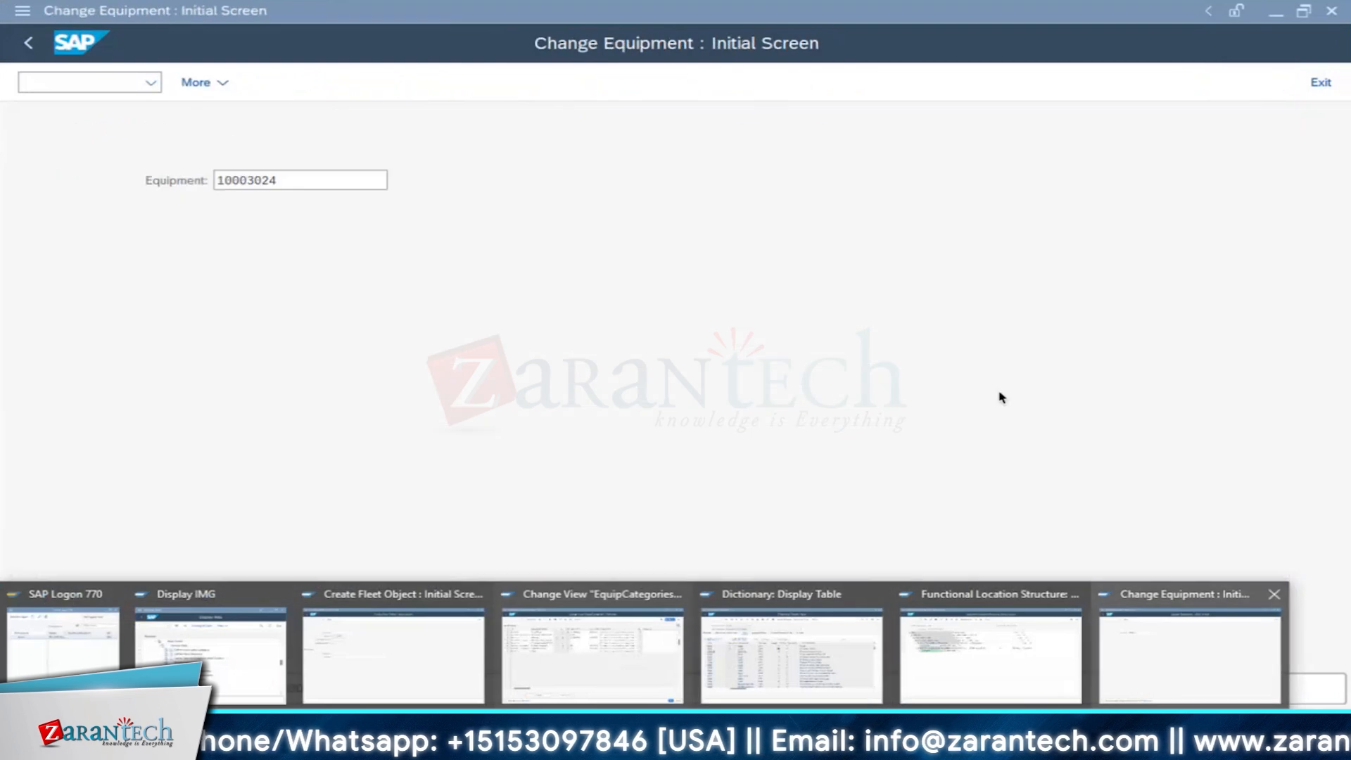
key(Return)
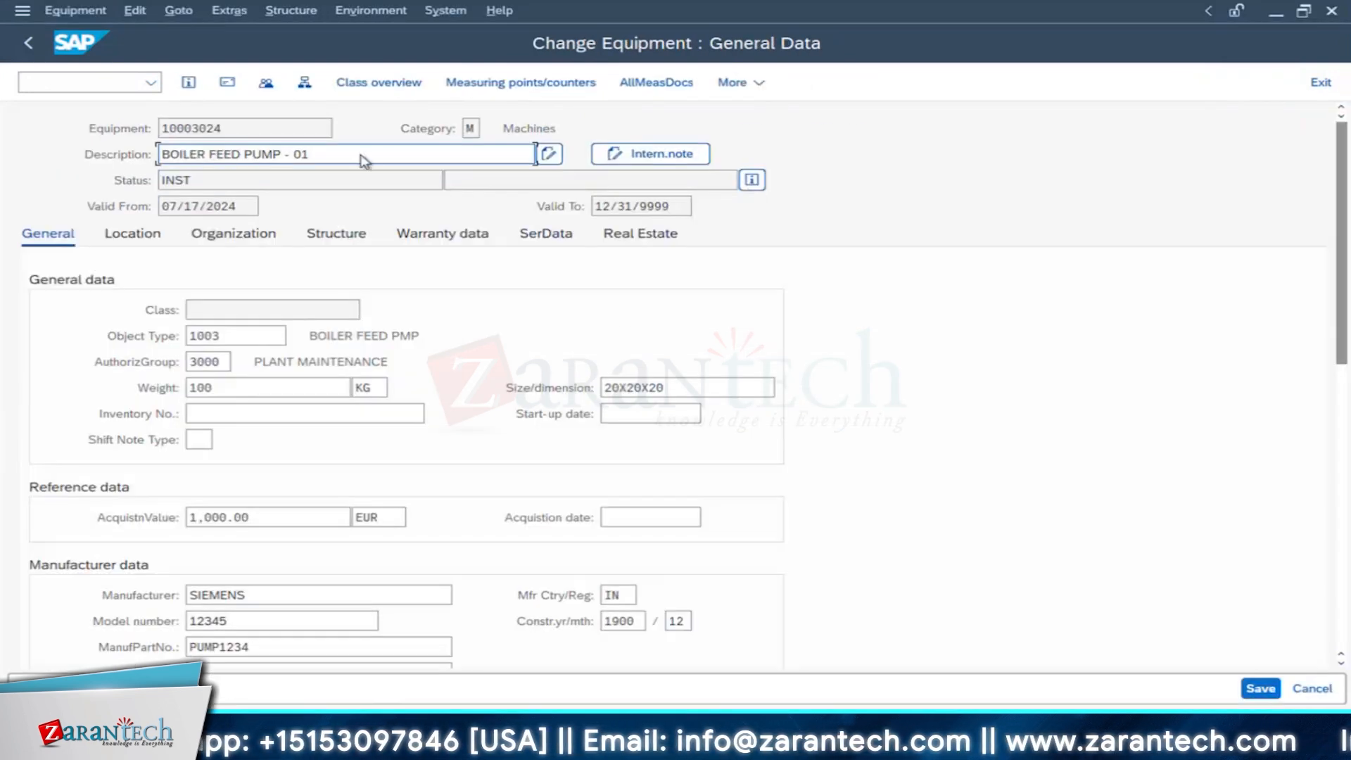
click(188, 83)
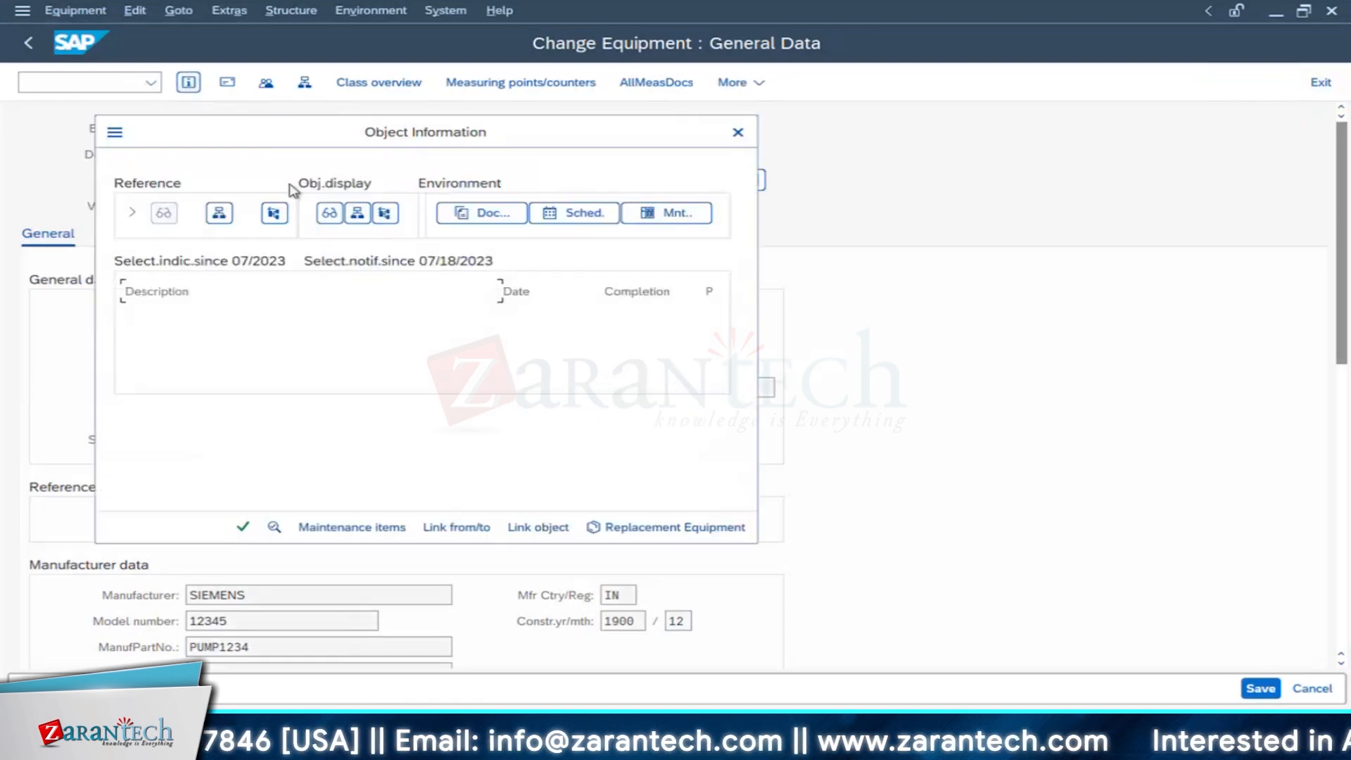
drag(261, 131, 698, 153)
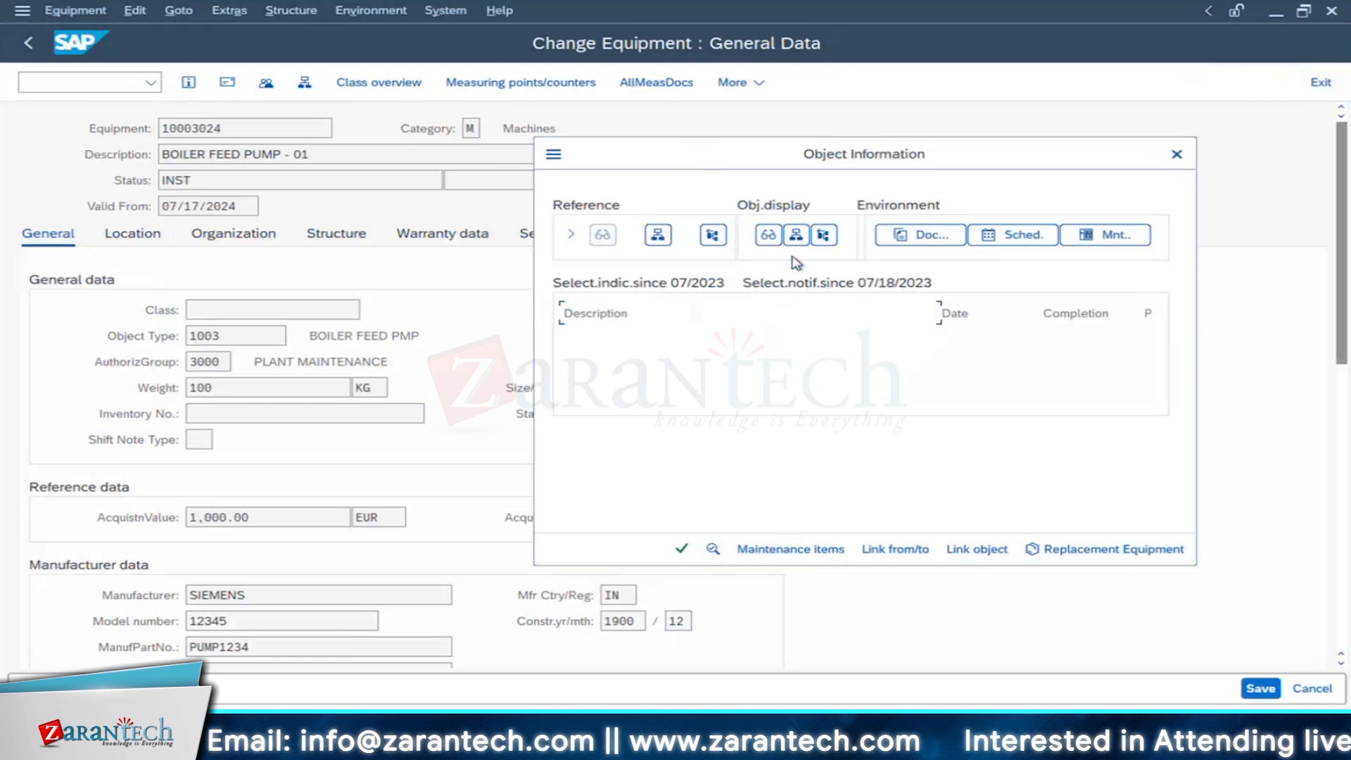
click(772, 238)
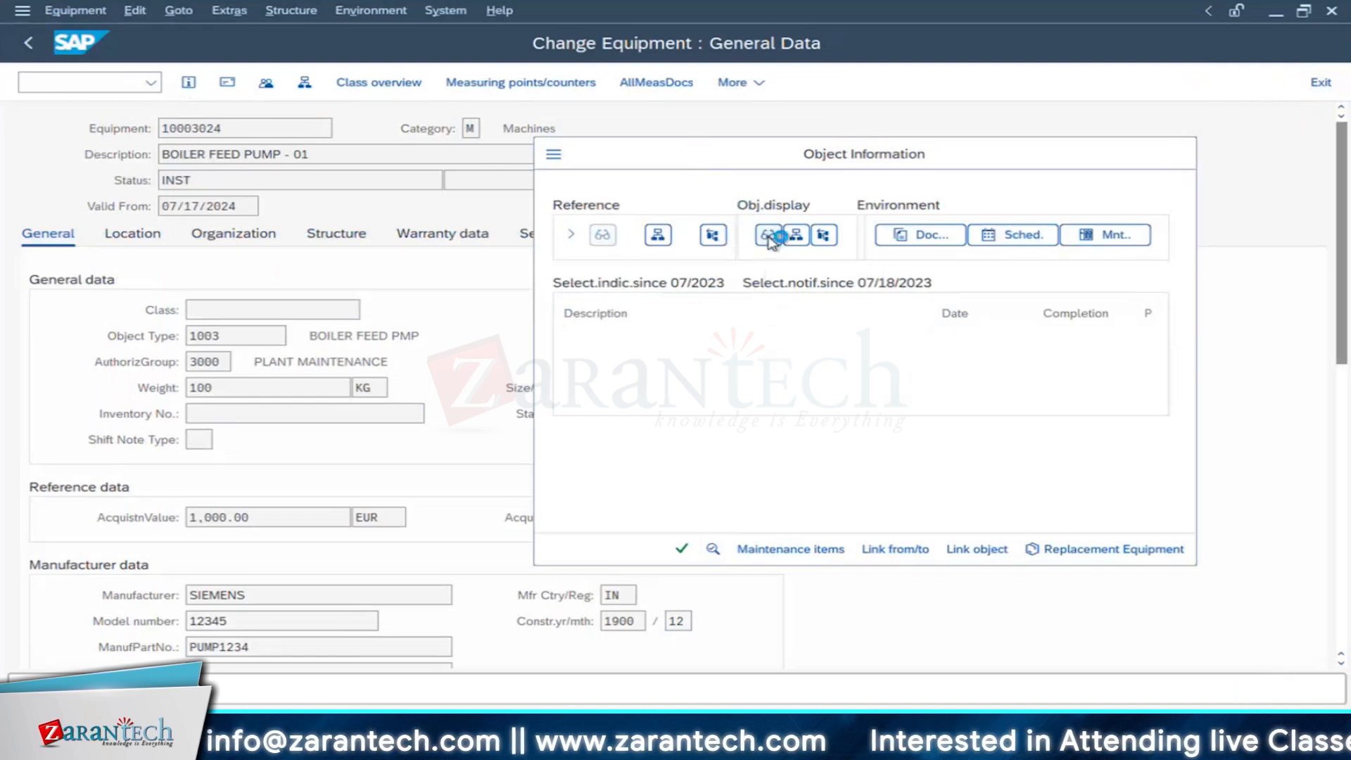
Step: Examine the object information in the pump's display view, moving the dialog clear of the master data, and close it
click(187, 82)
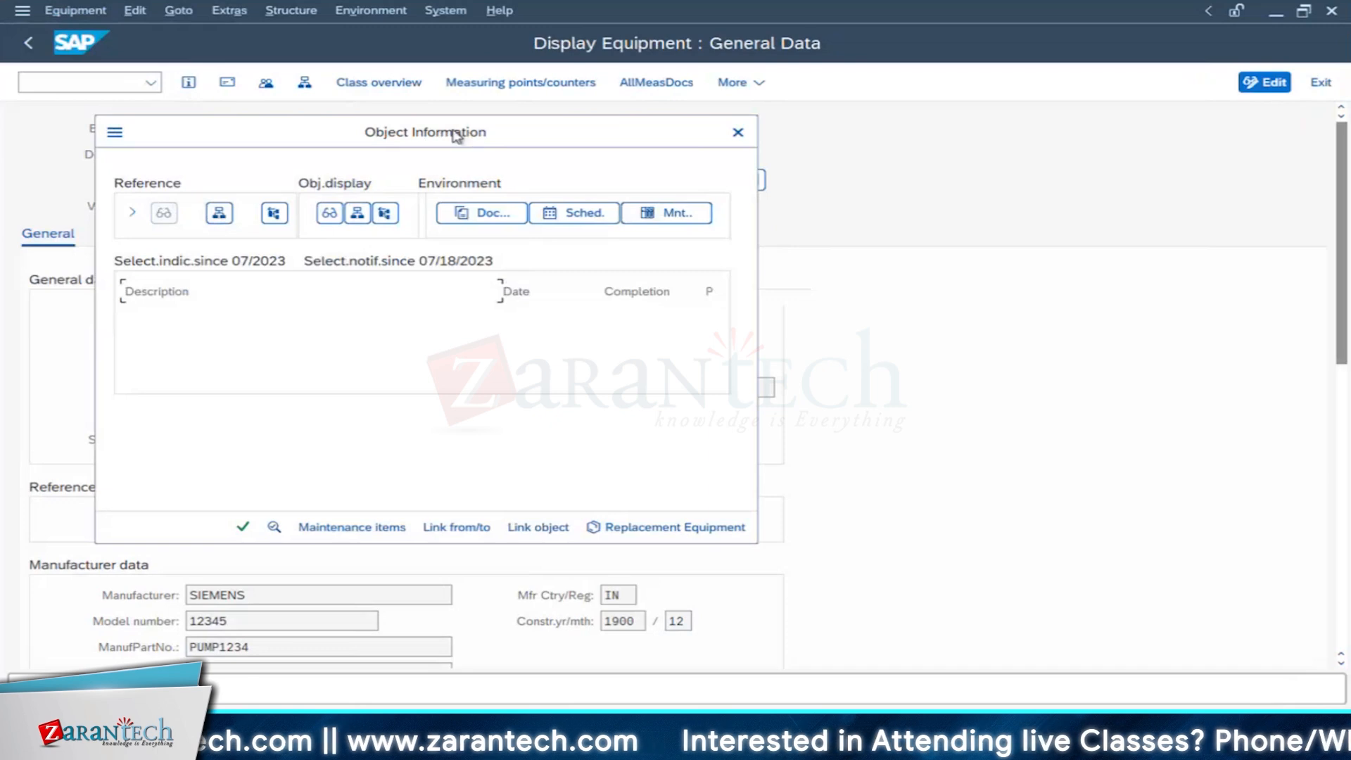
drag(456, 135, 794, 157)
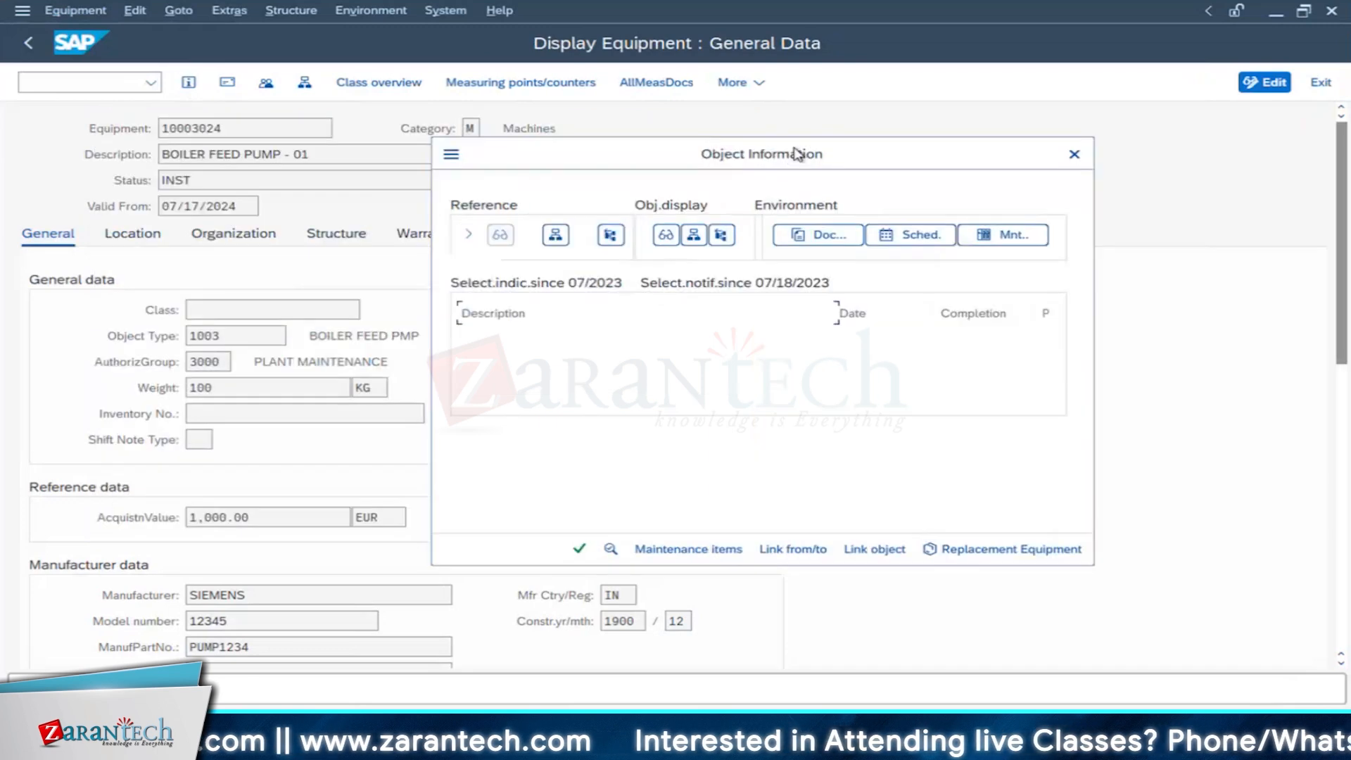
click(610, 550)
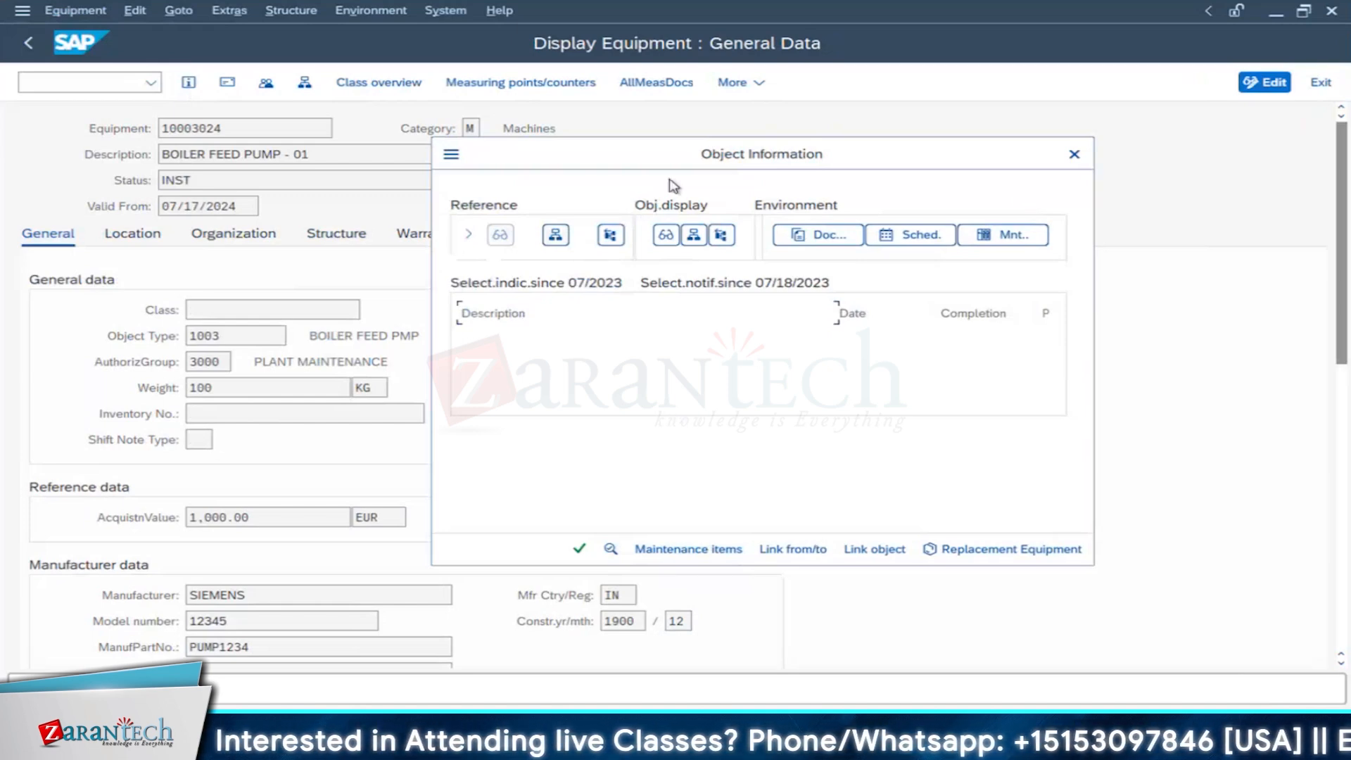
drag(849, 150, 974, 146)
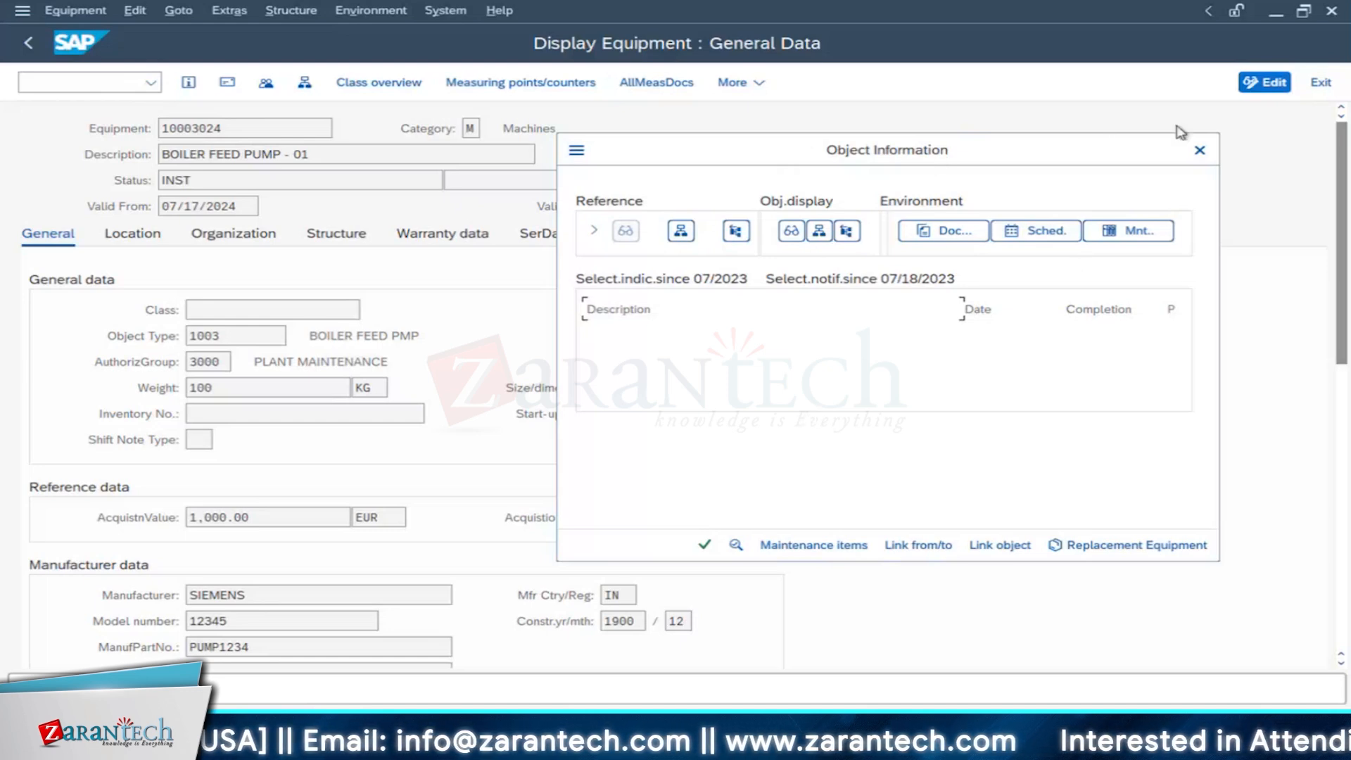
click(1199, 150)
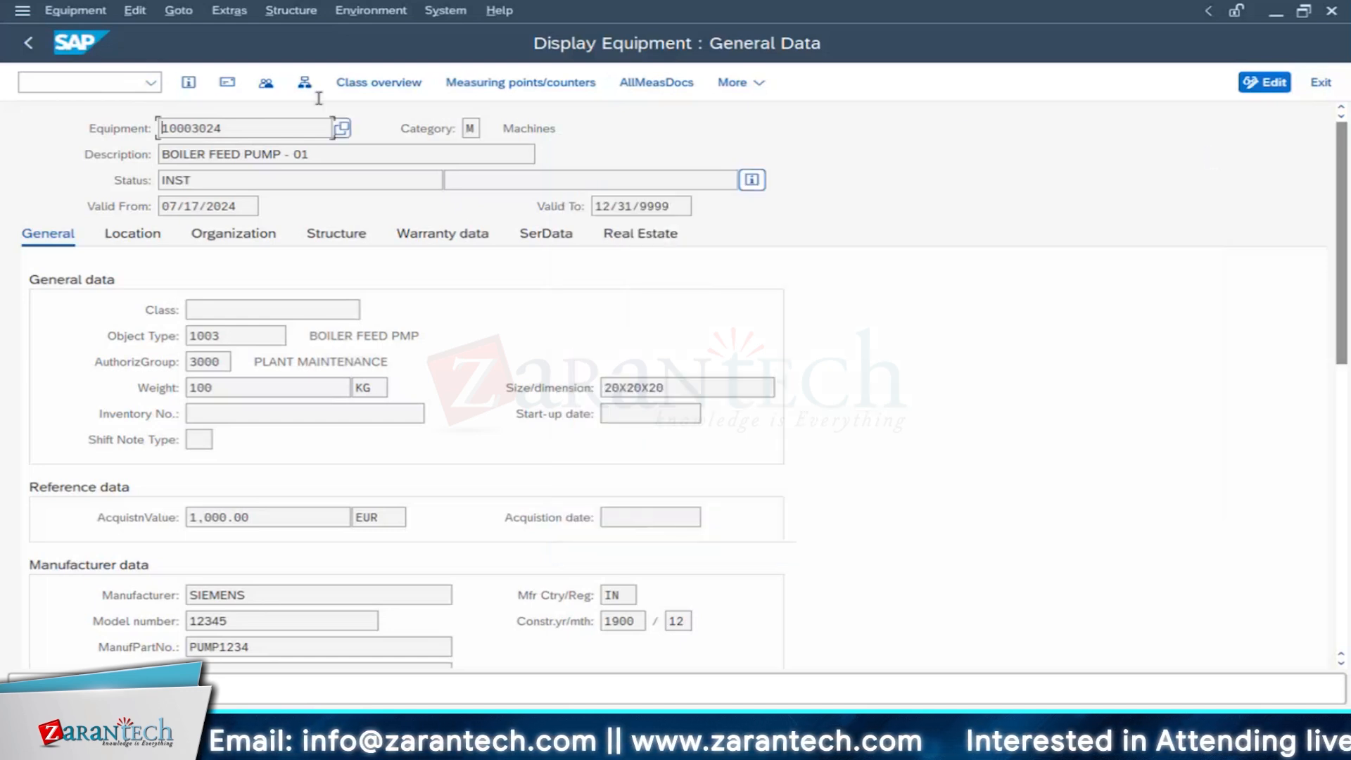
Step: Reopen the object information, view the pump's maintenance item selection, go back and close the object information
click(190, 83)
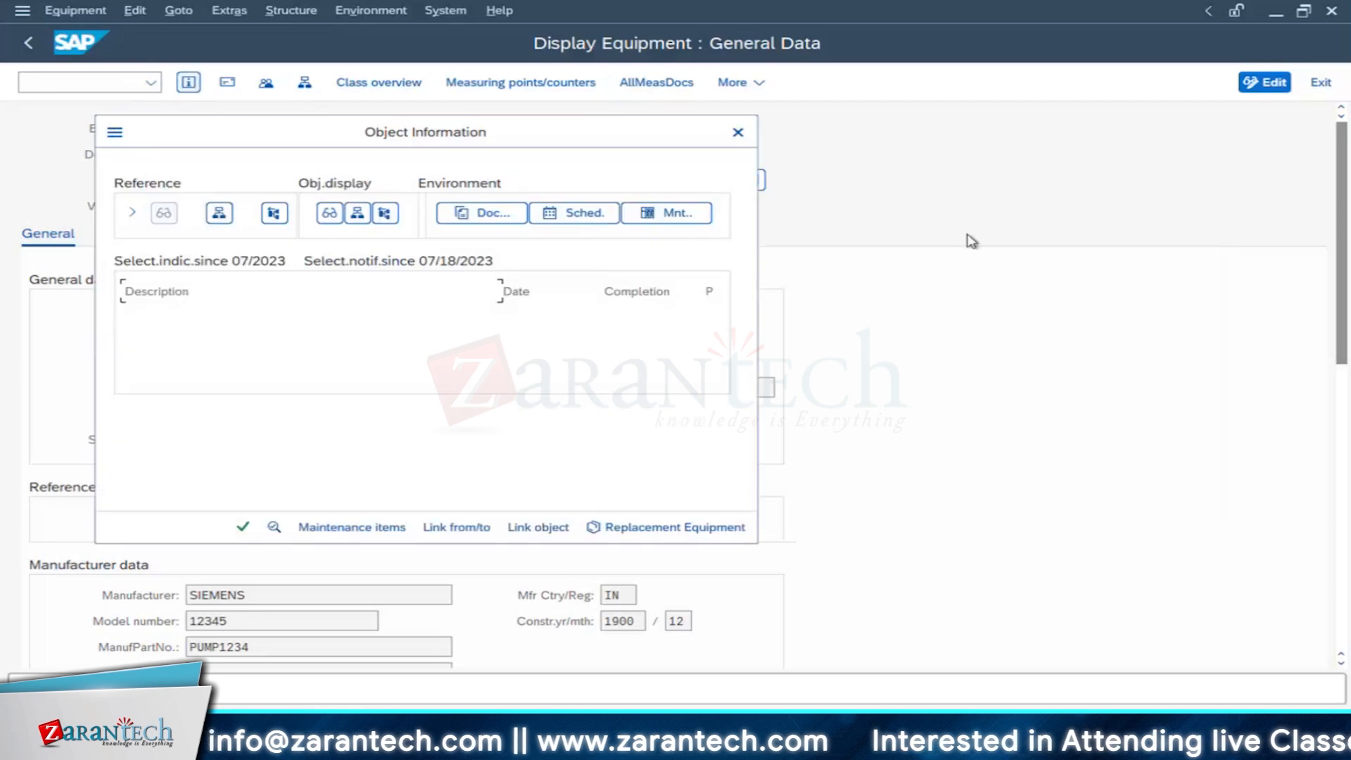
click(678, 216)
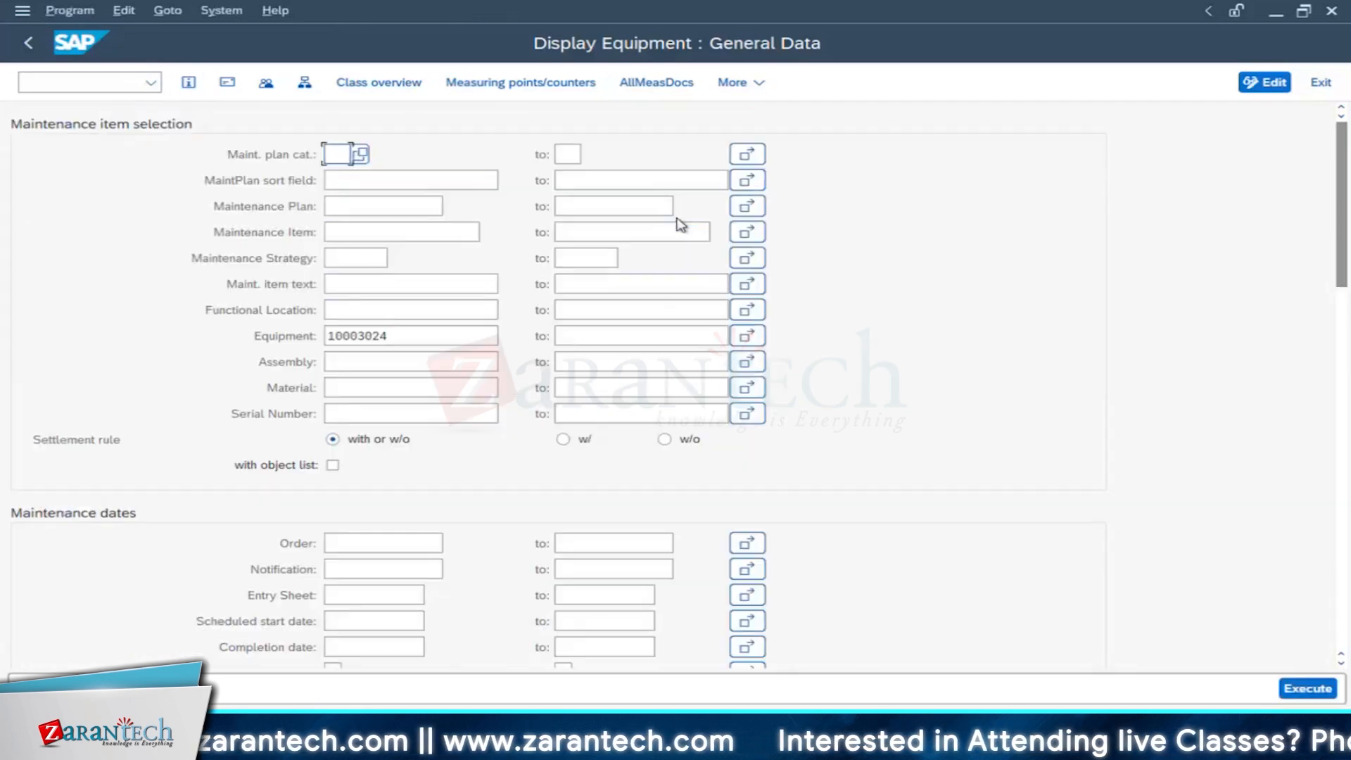
click(28, 43)
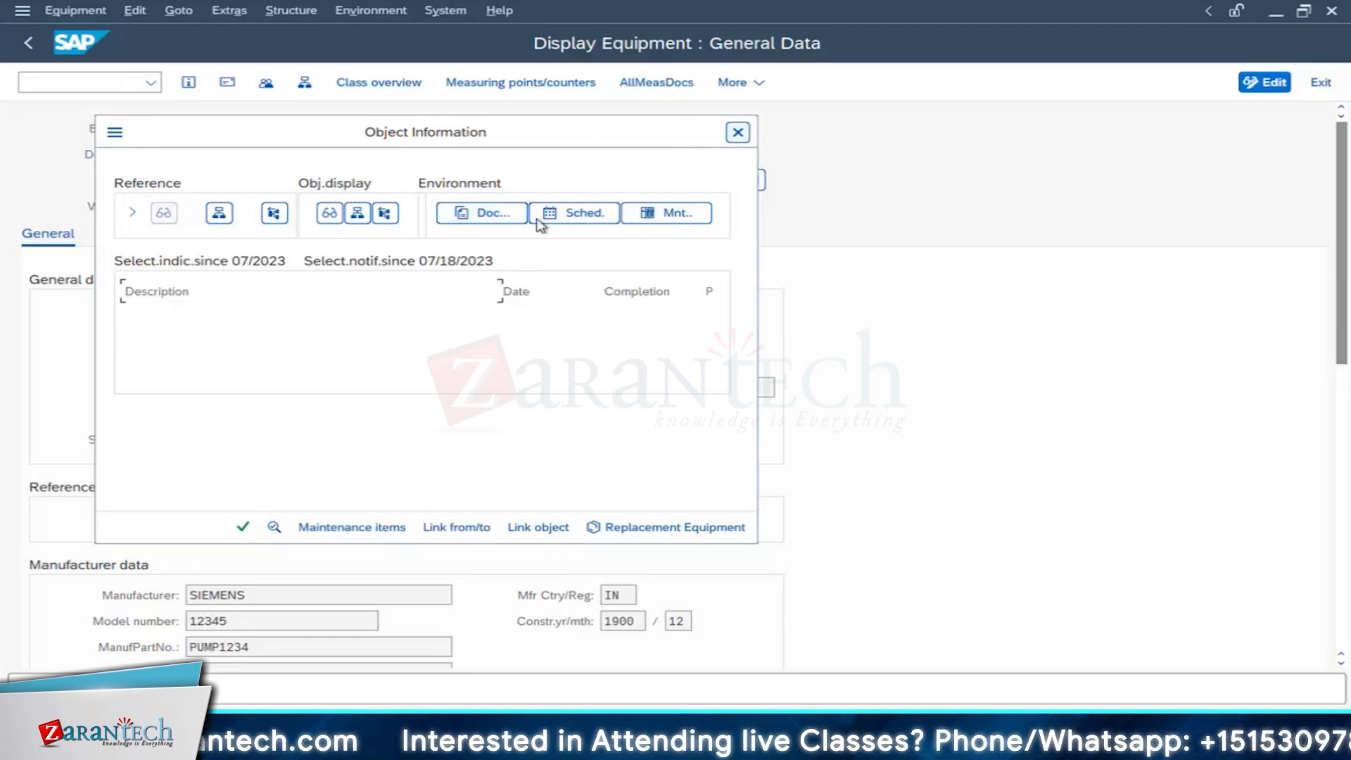
drag(428, 137, 851, 156)
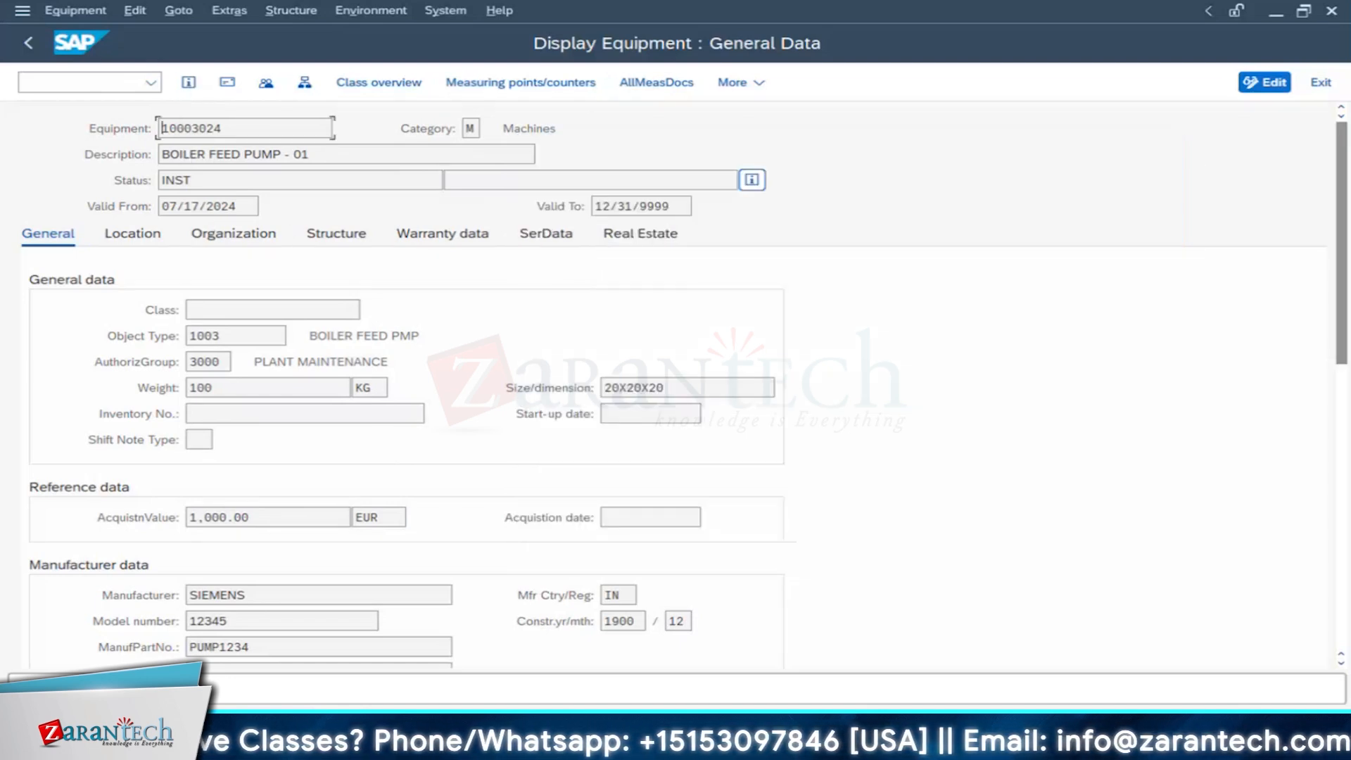
click(1160, 152)
Step: In the equipment categories overview, set the object info for category M (Machines) to PM and save the change
click(646, 739)
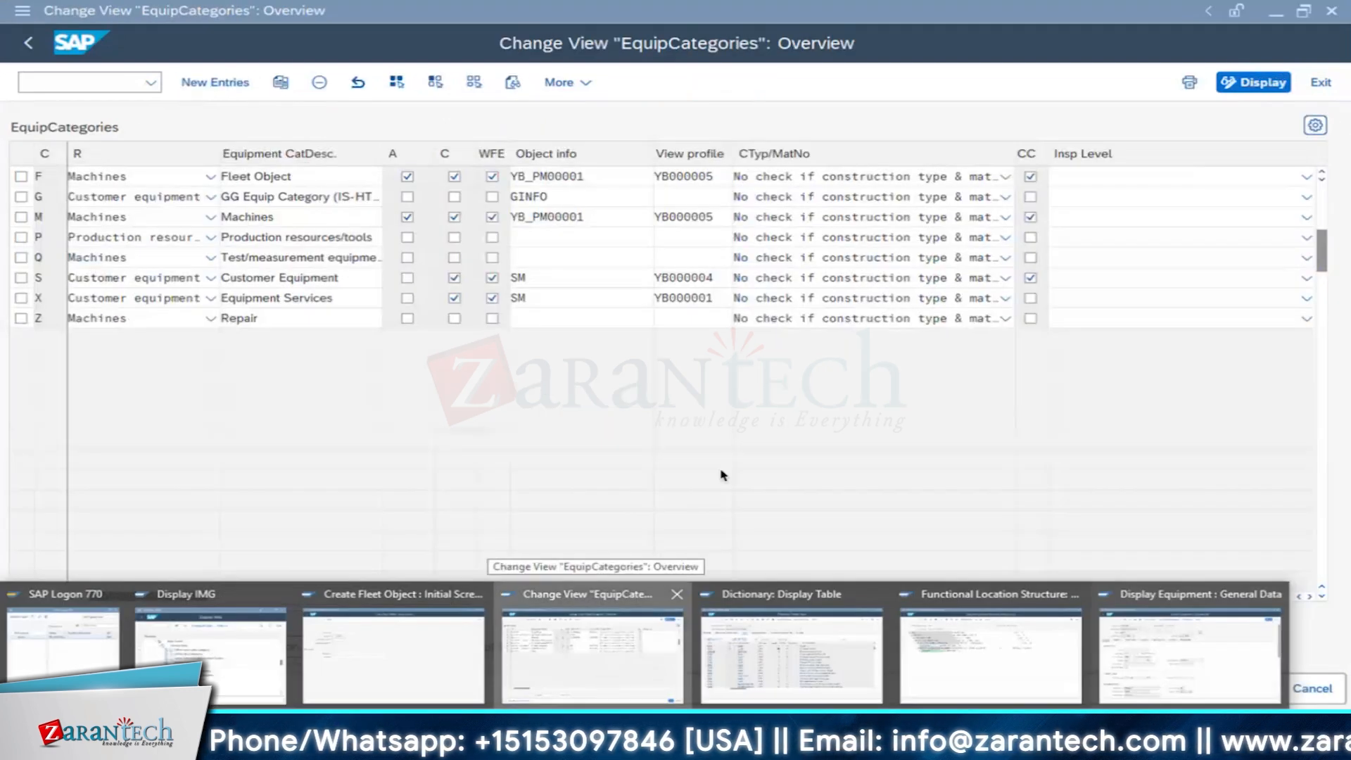
click(641, 675)
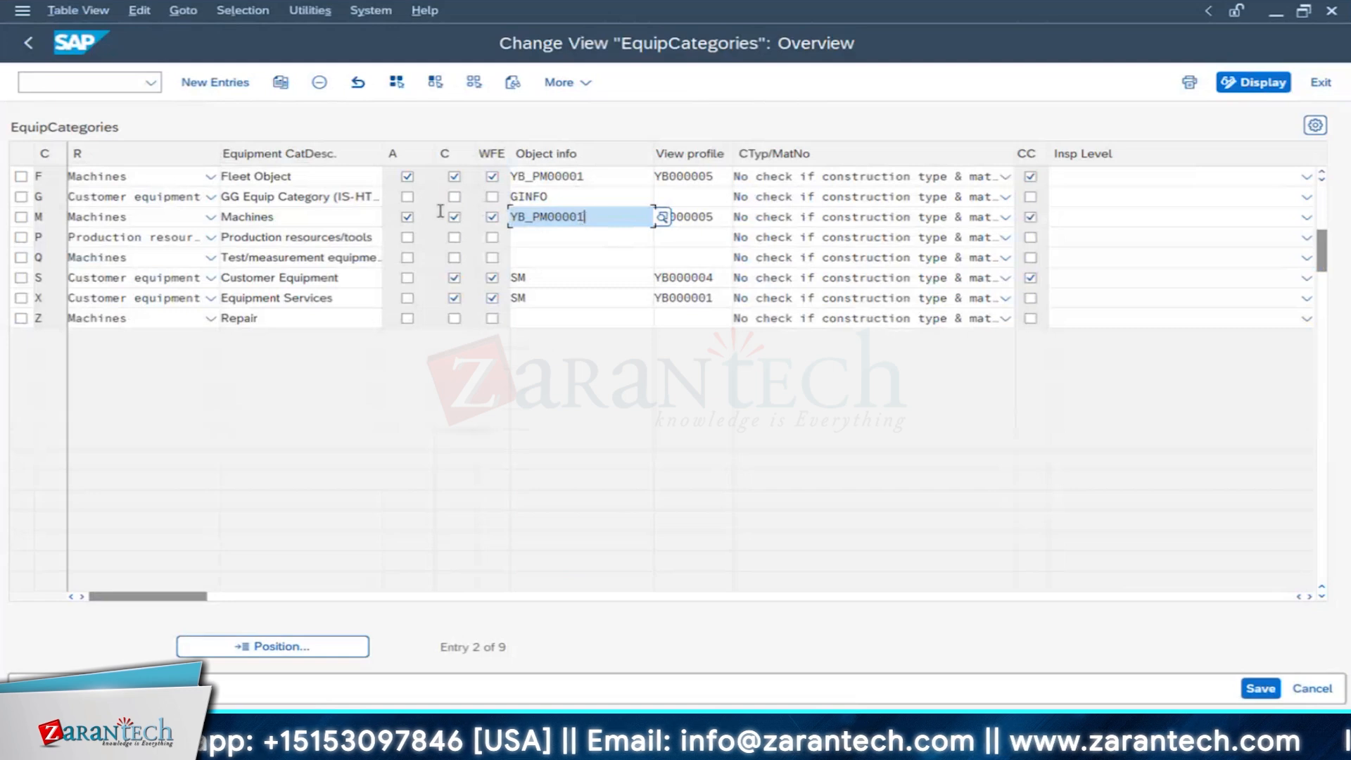
drag(511, 217, 664, 224)
click(662, 218)
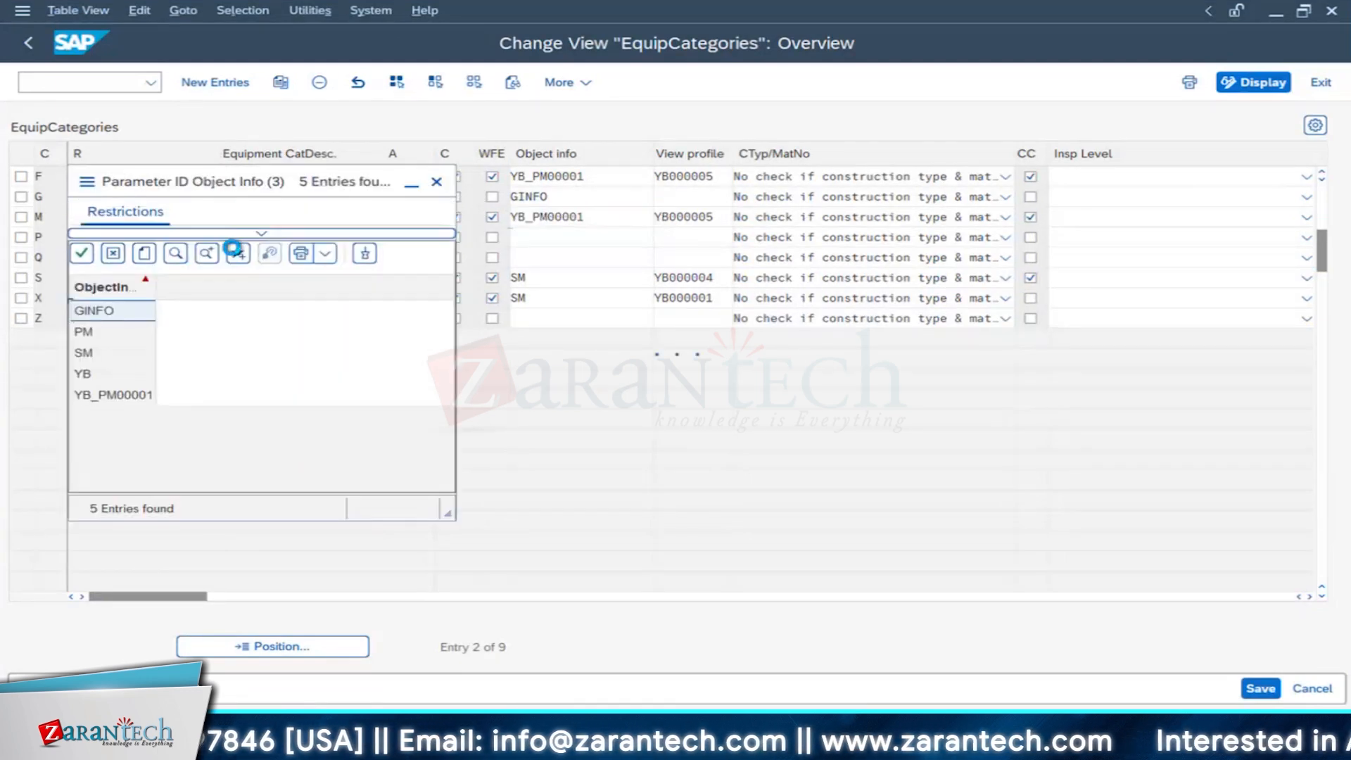
click(85, 335)
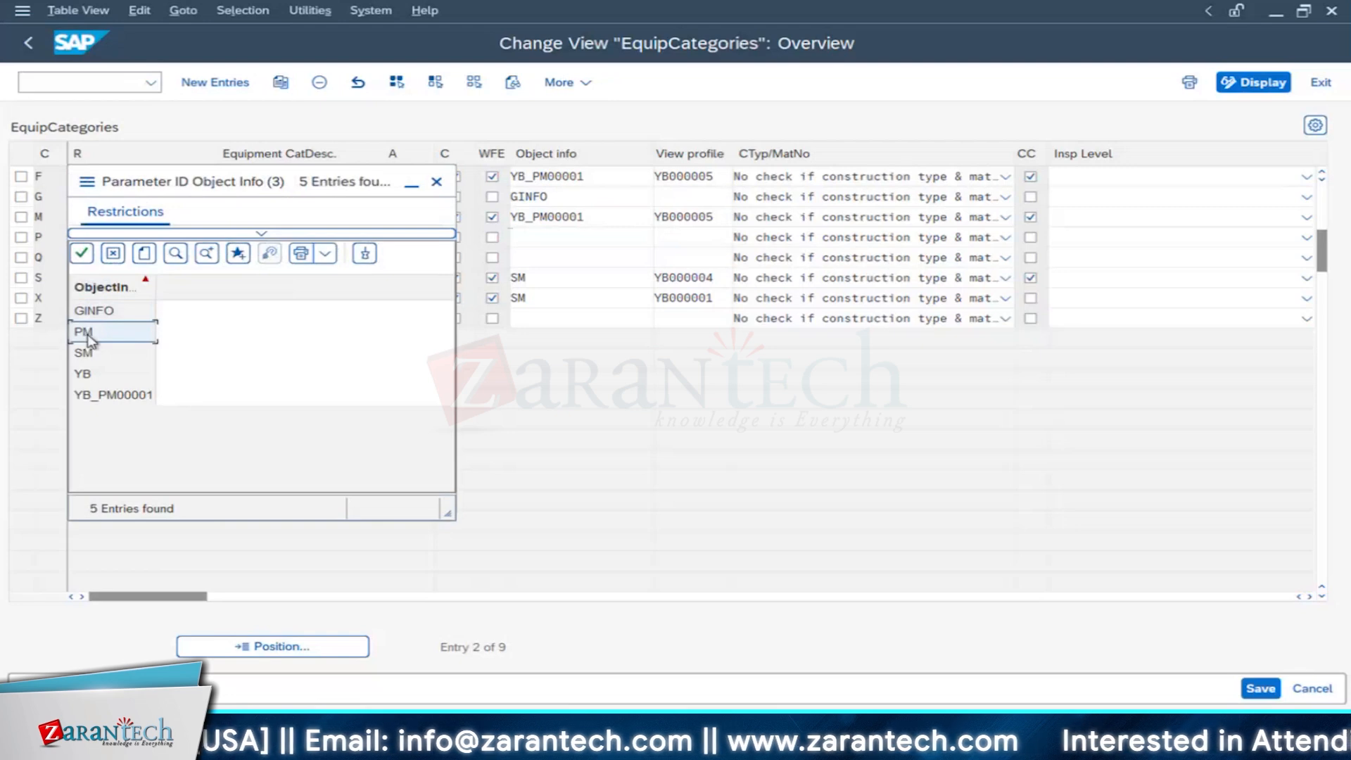
double_click(85, 335)
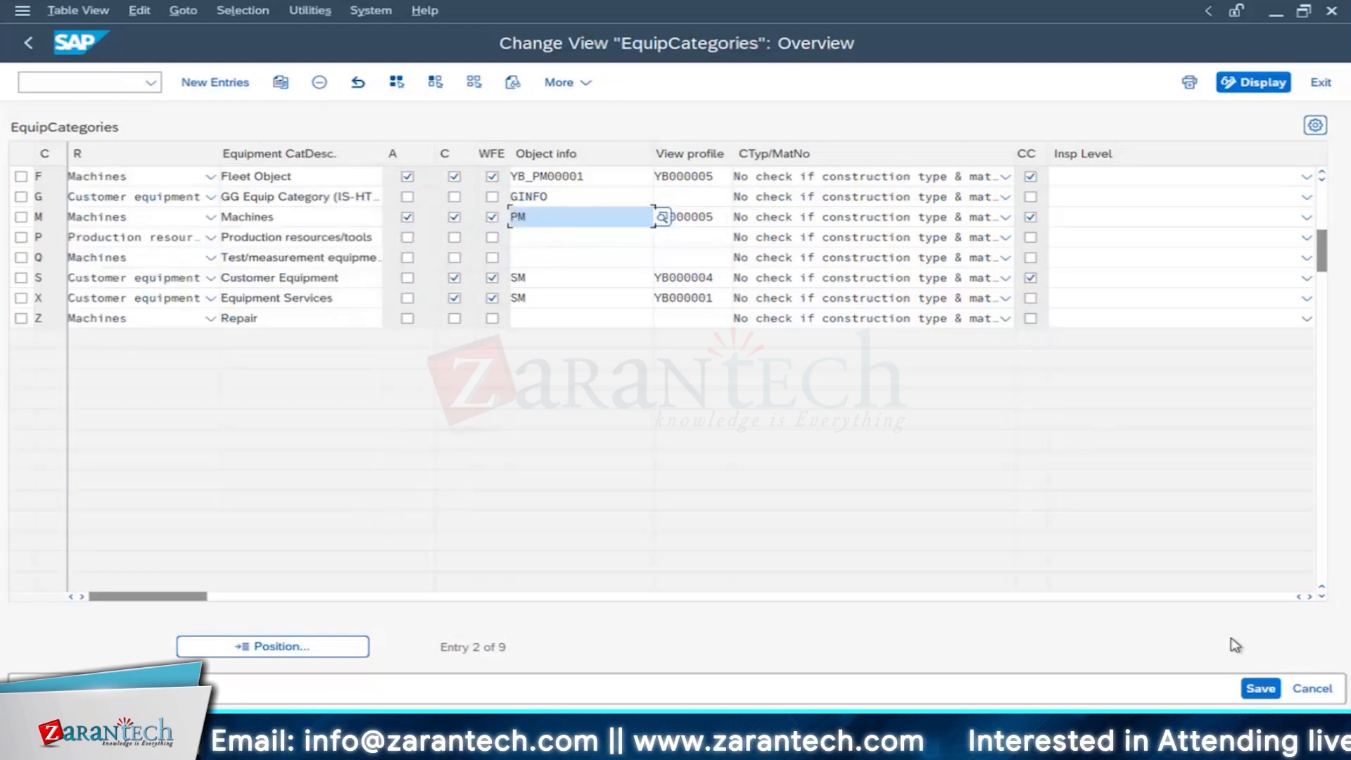
click(1265, 695)
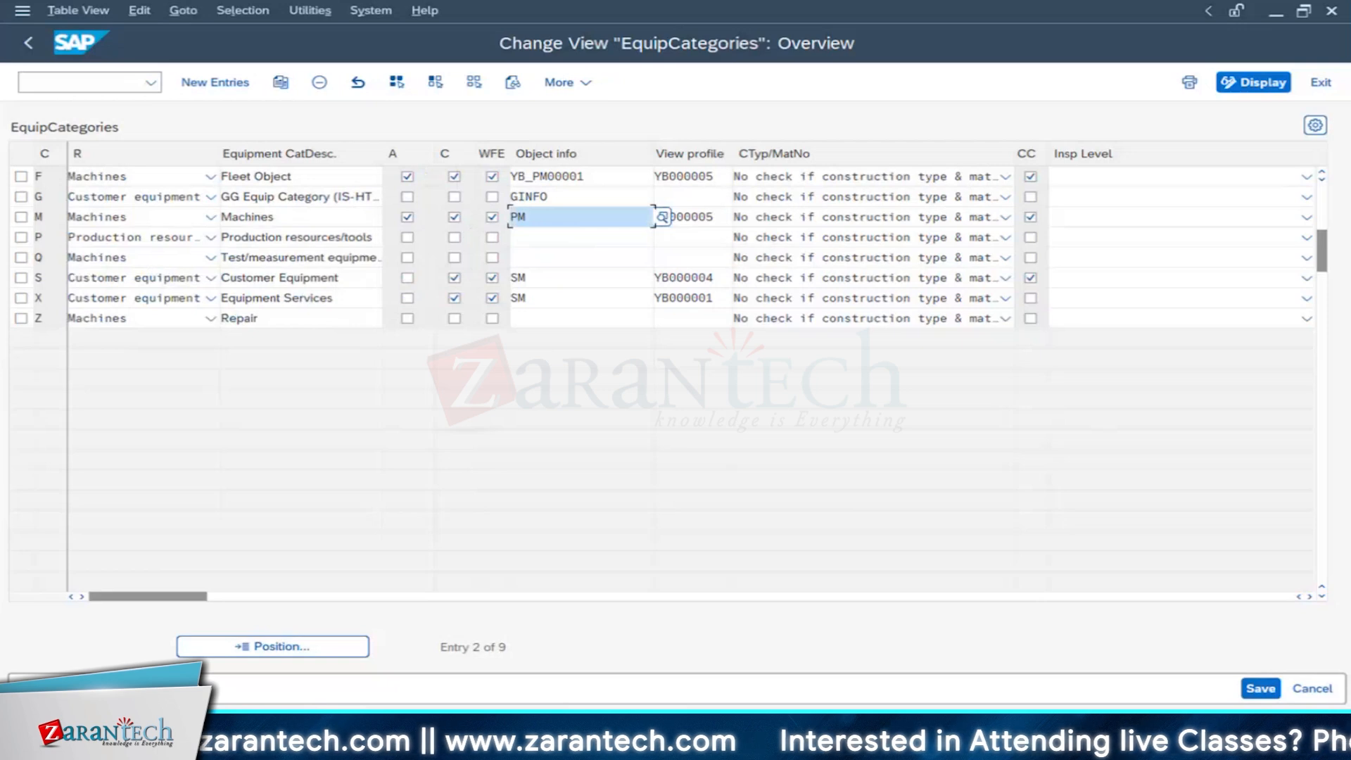
Step: Switch to the equipment session, leave the pump's display view, close the object information and exit the equipment change screens
click(704, 745)
click(1173, 646)
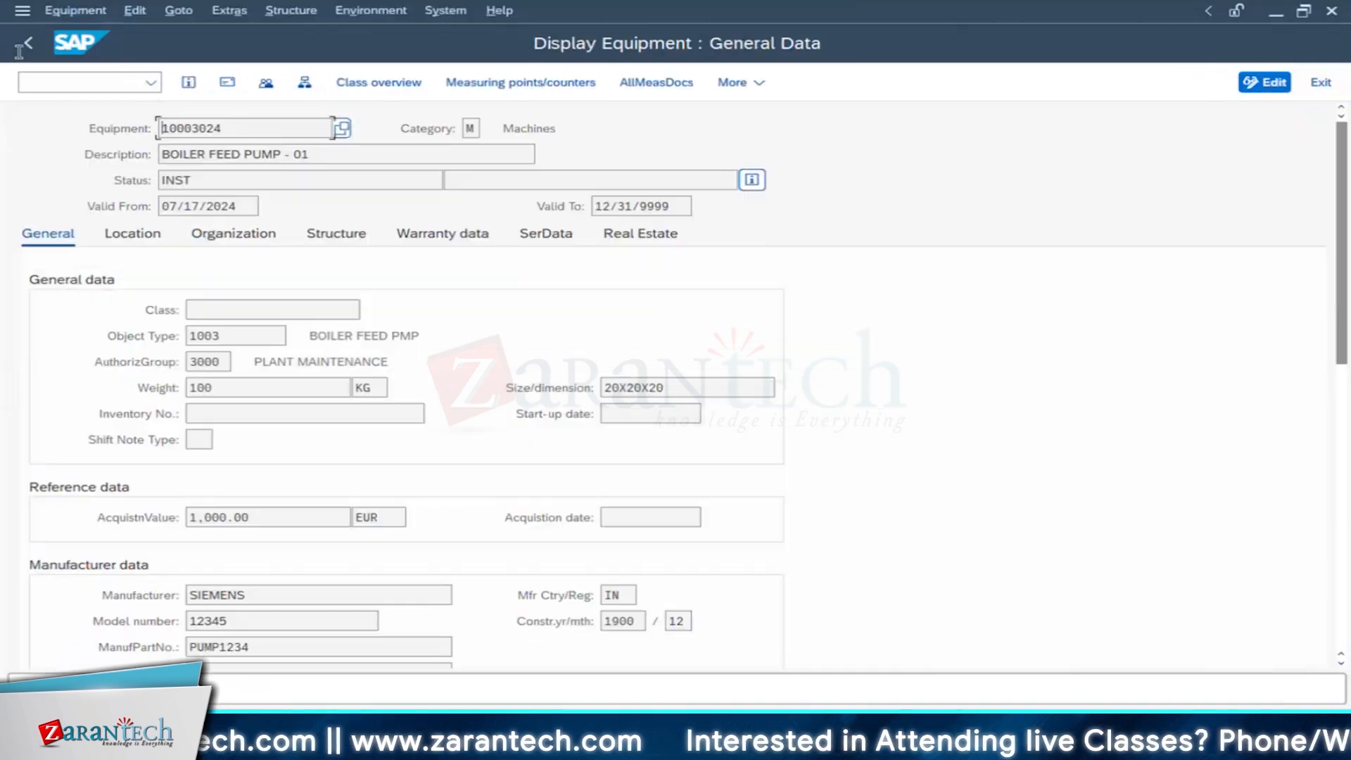
click(28, 49)
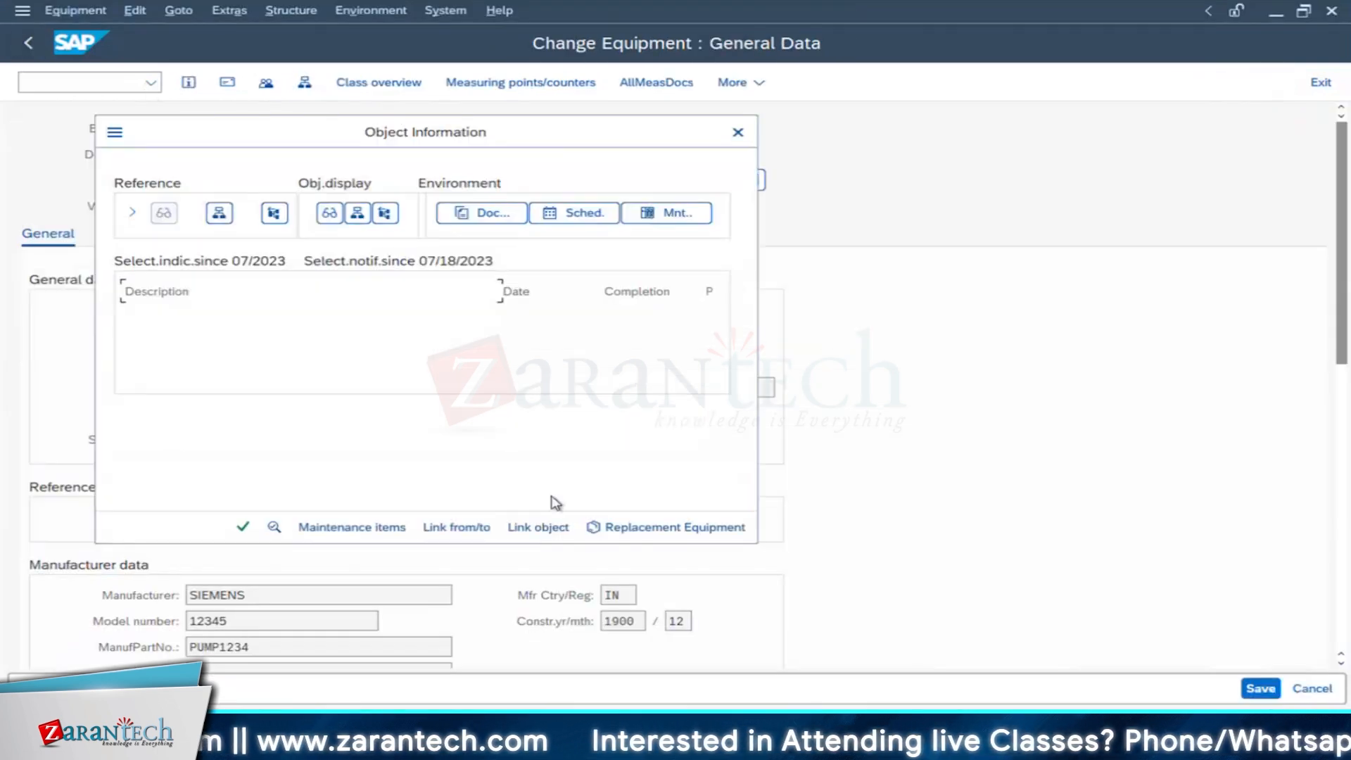
click(742, 137)
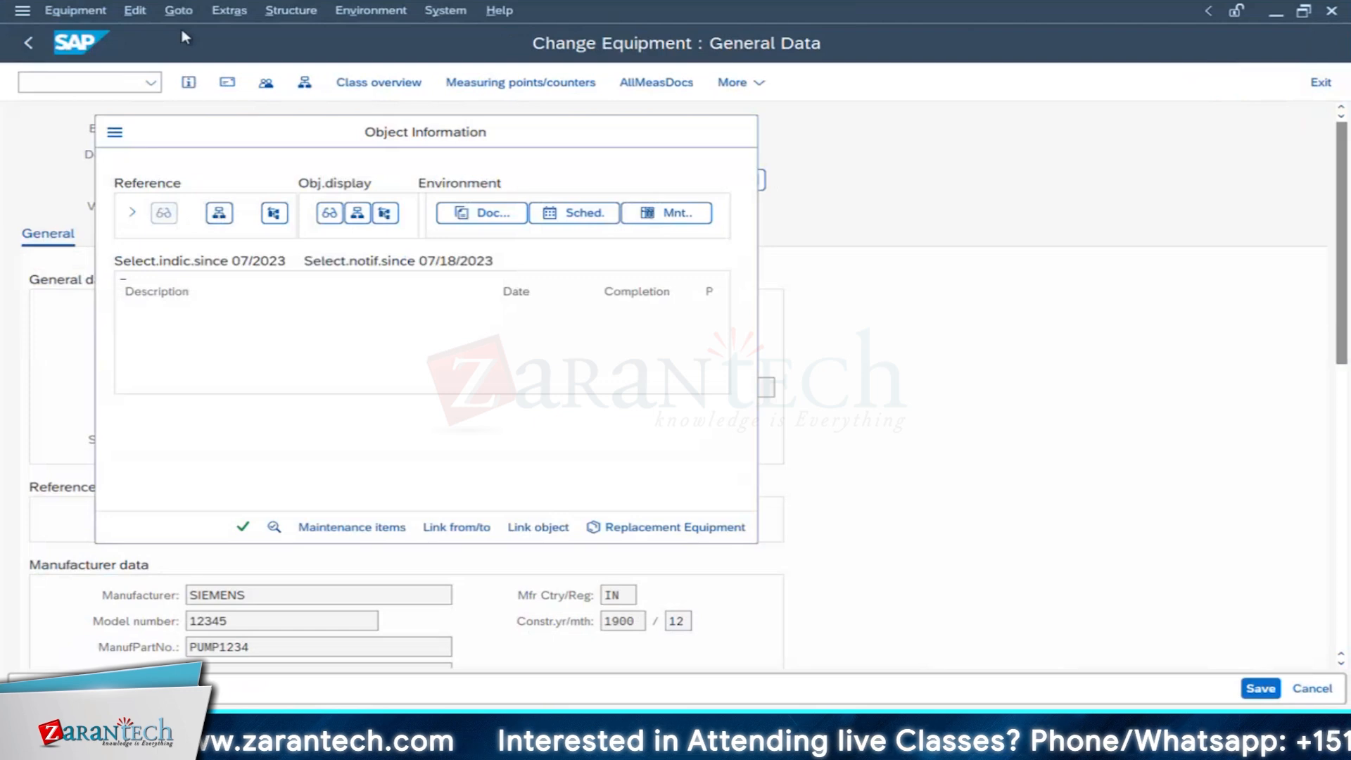
click(30, 44)
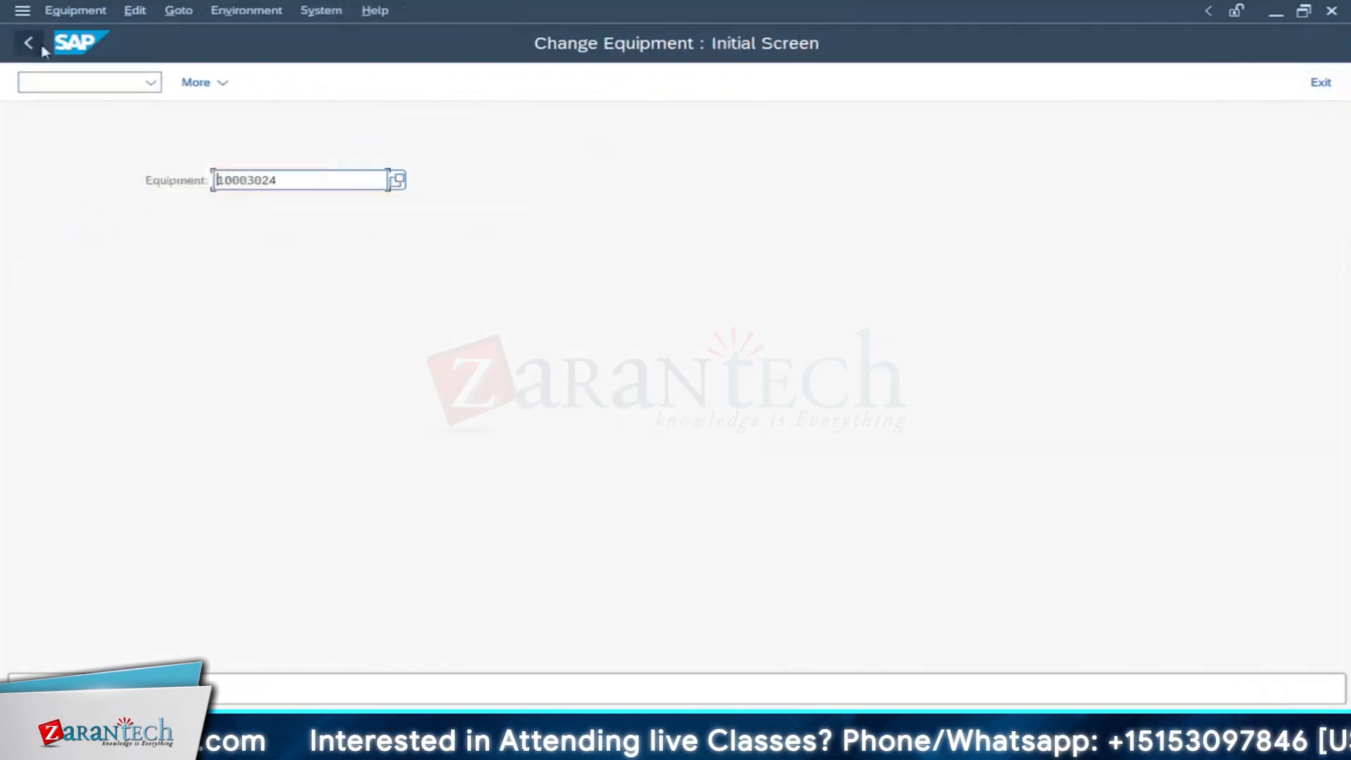
click(31, 43)
Step: Start transaction IE02, load the boiler feed pump and open its object information
text(IE0)
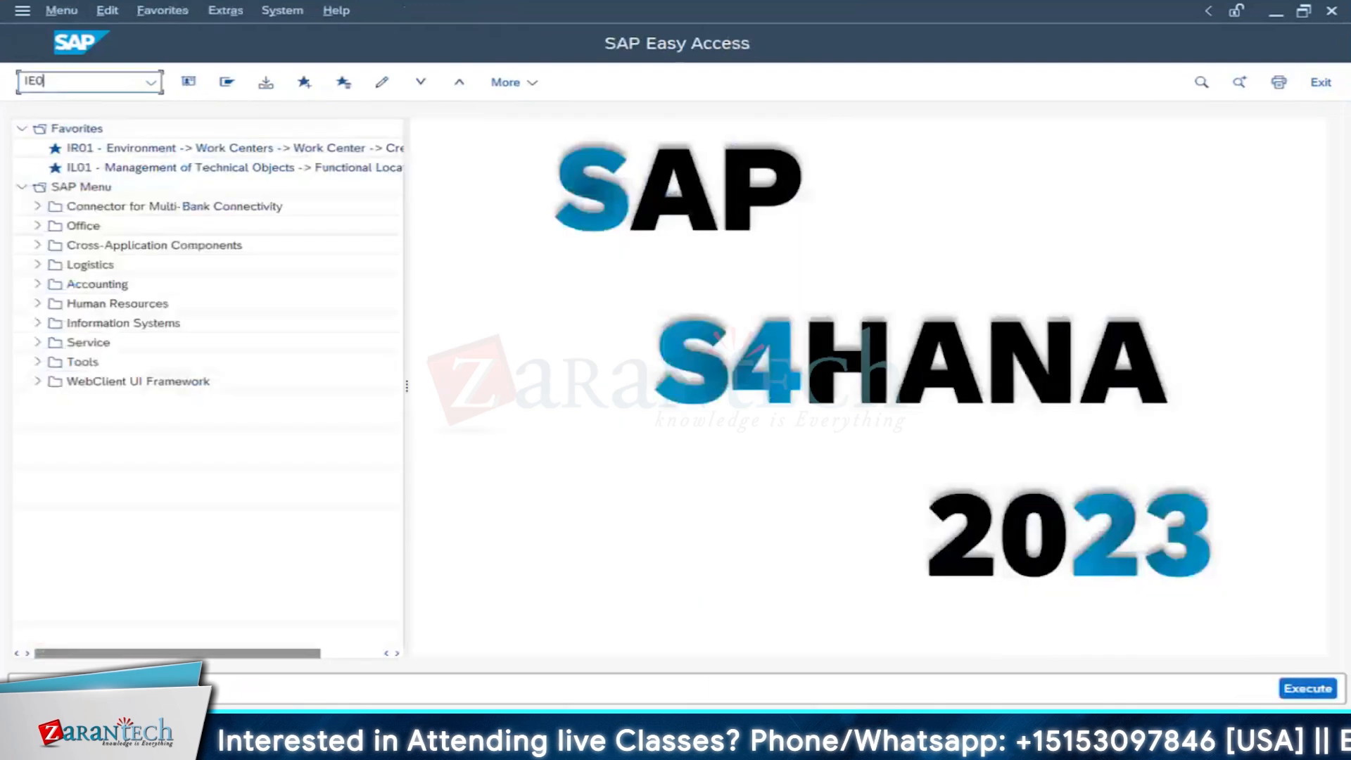
text(2)
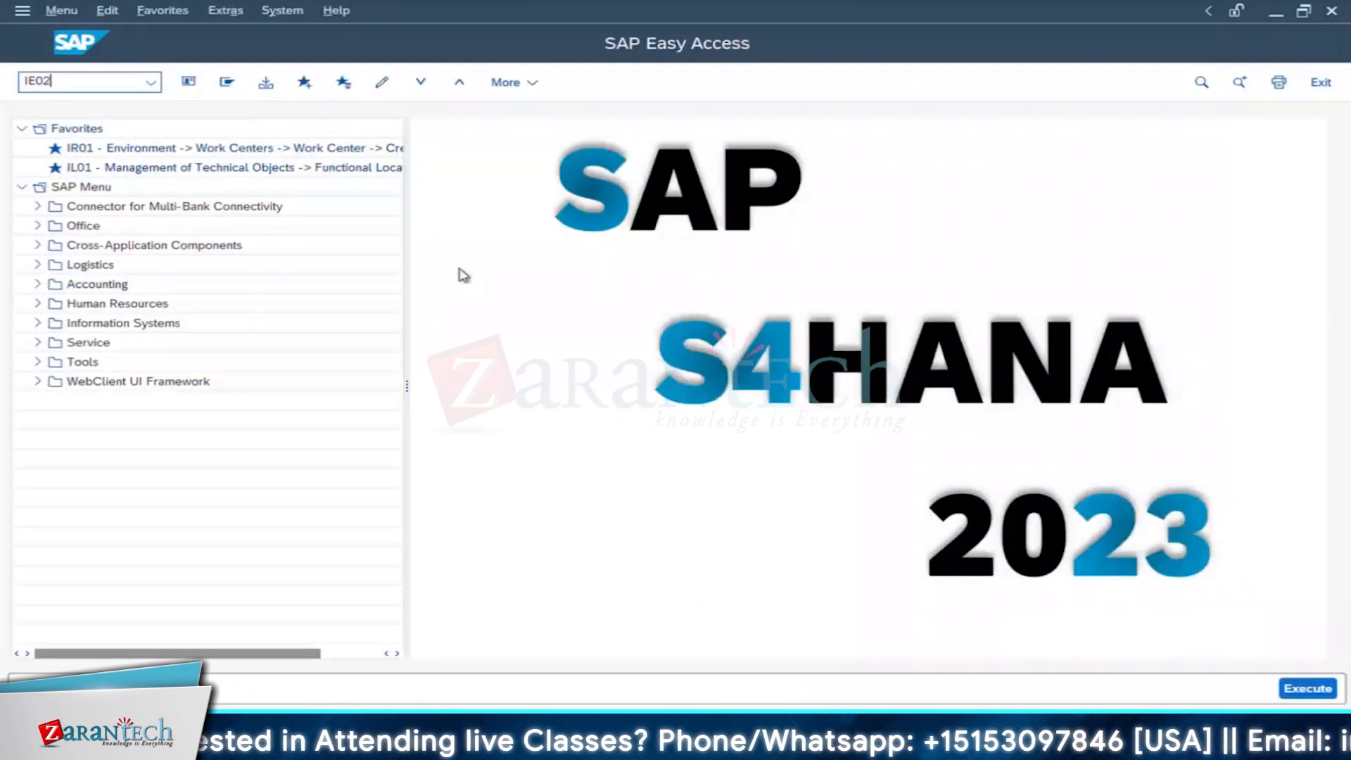
click(189, 83)
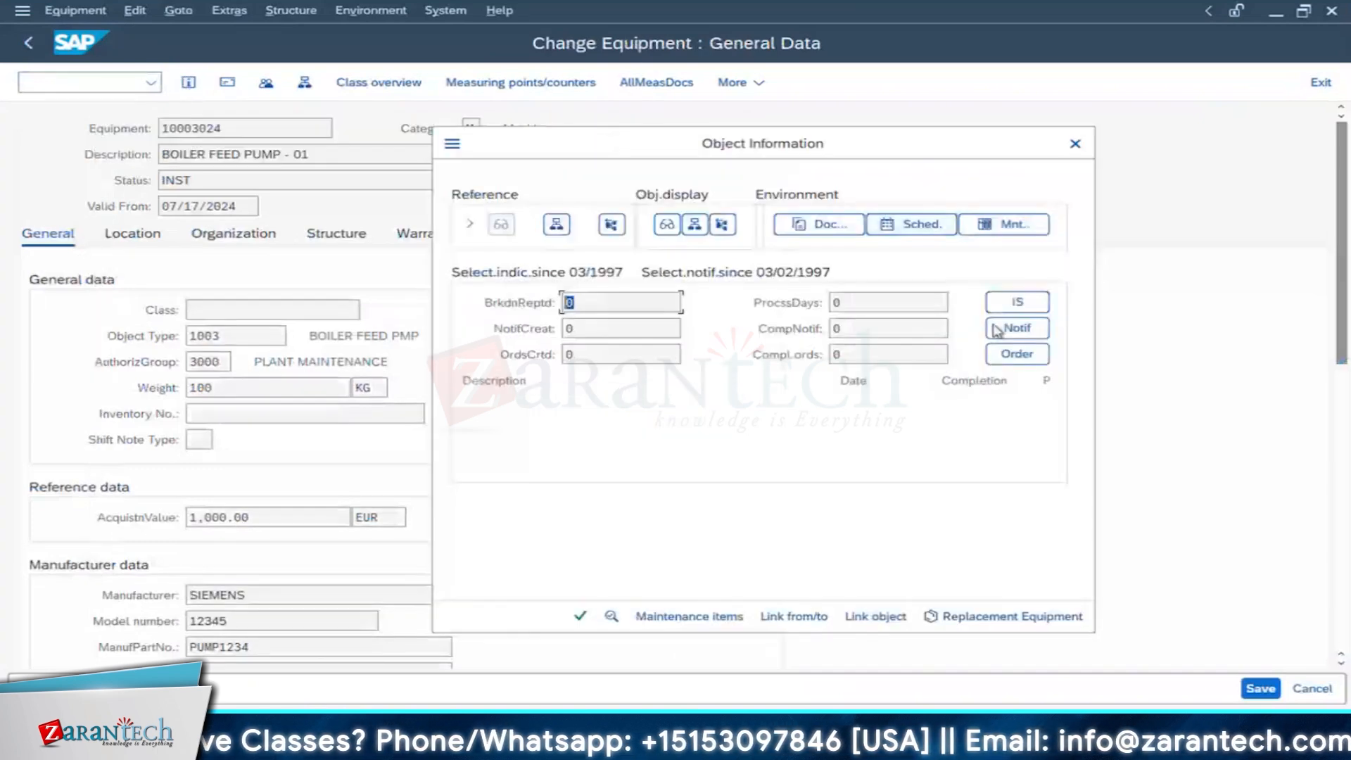
Step: Examine the pump's created and completed notification and order figures, open the order selection from the object information, and return to the equipment
click(574, 330)
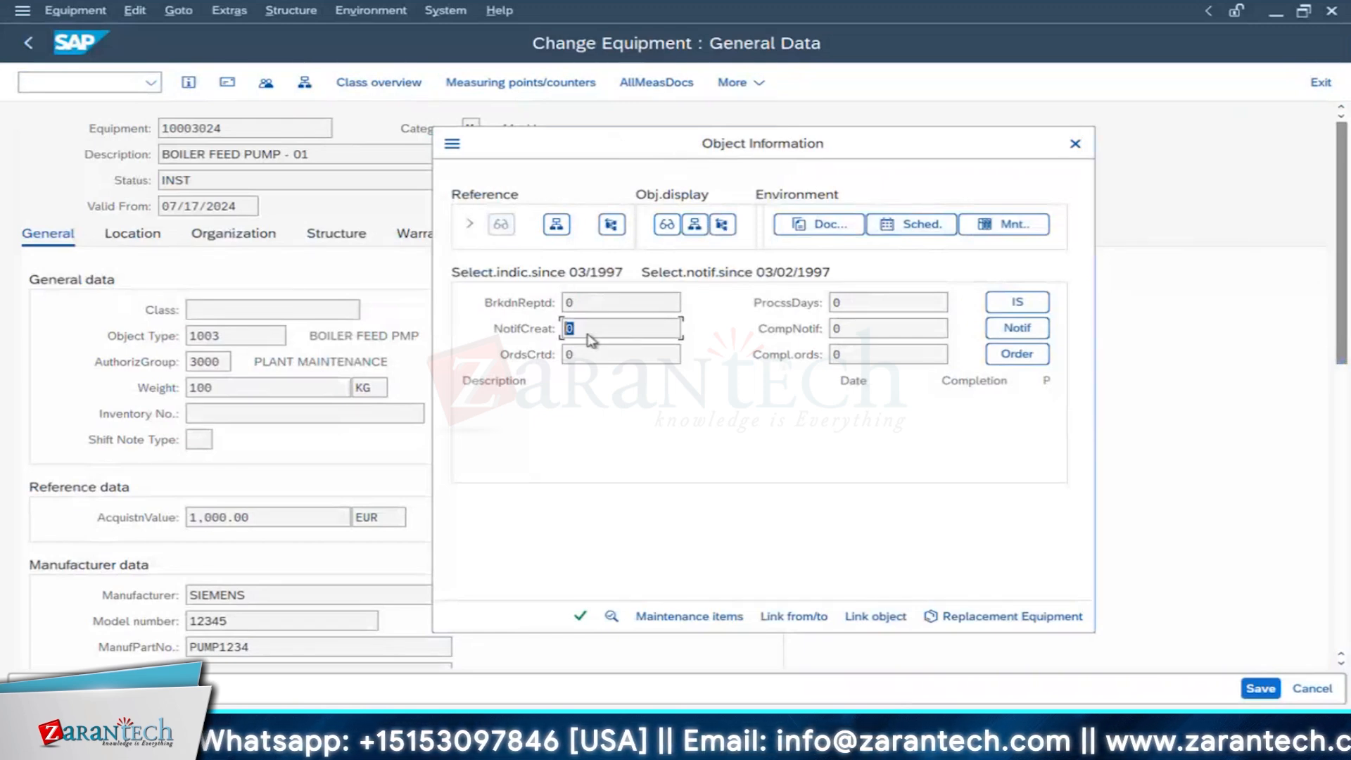
click(590, 352)
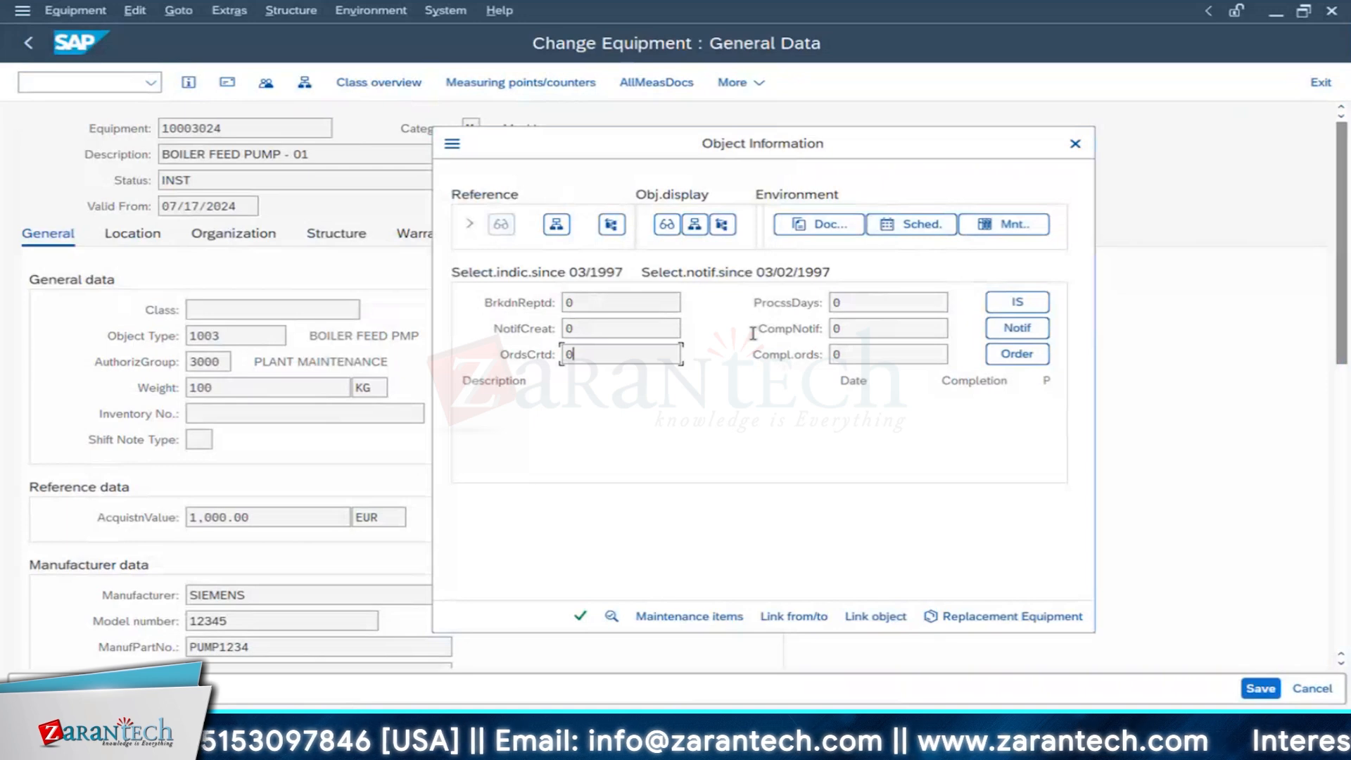
click(836, 302)
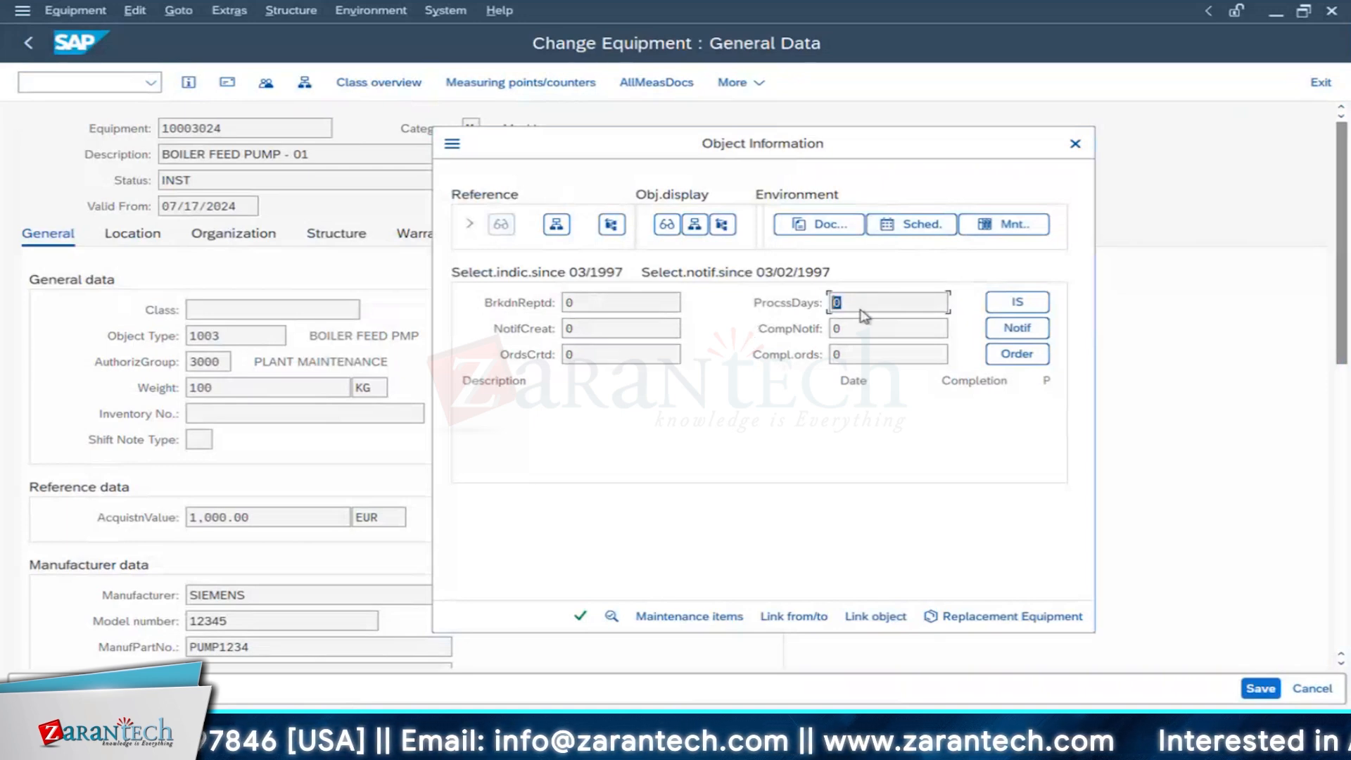
key(Tab)
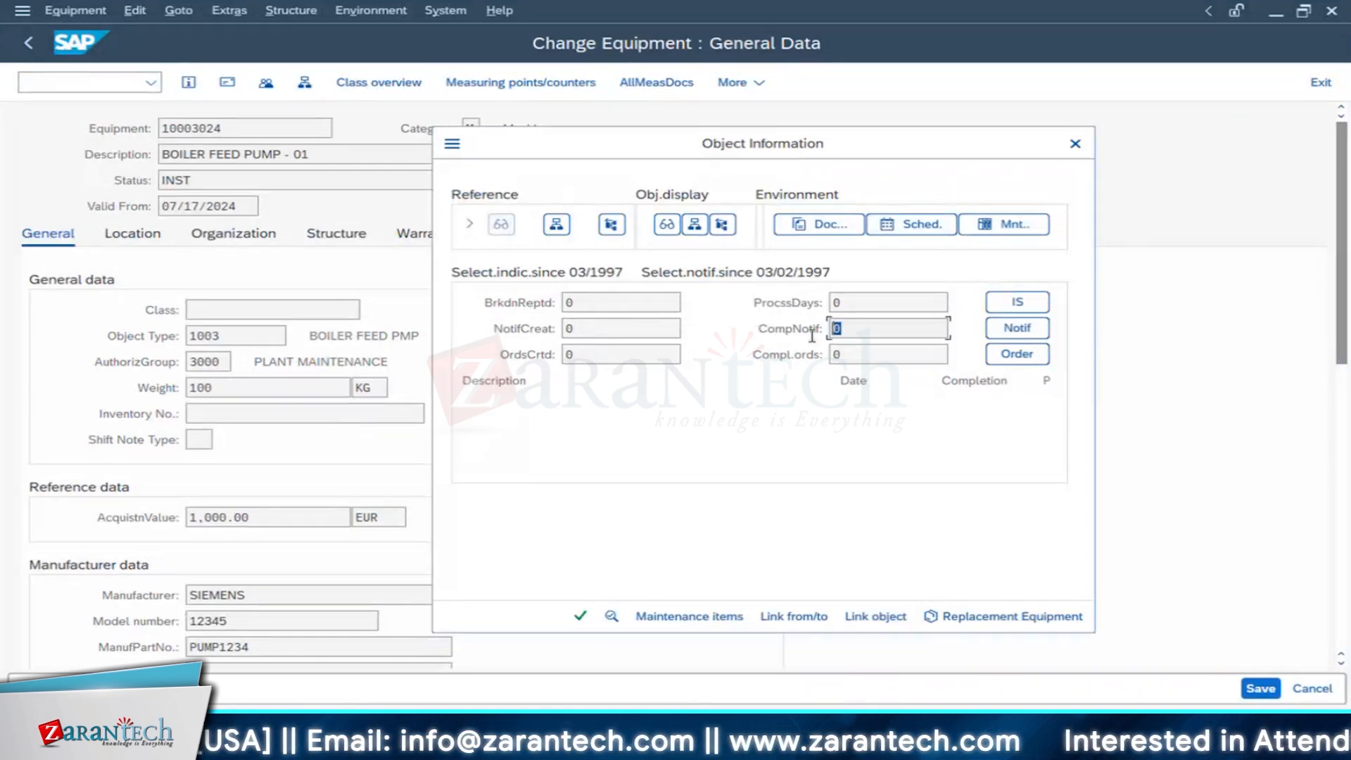
click(567, 328)
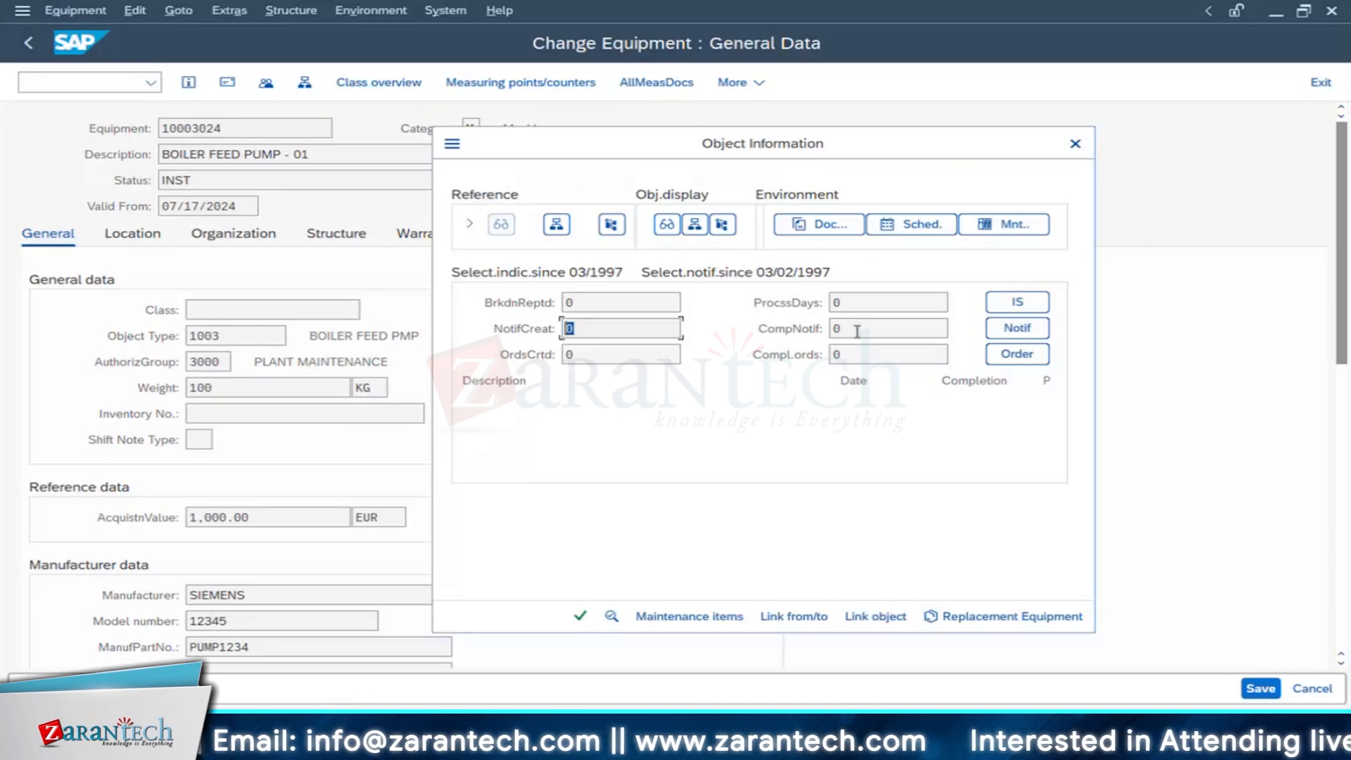
drag(857, 331, 767, 346)
click(842, 354)
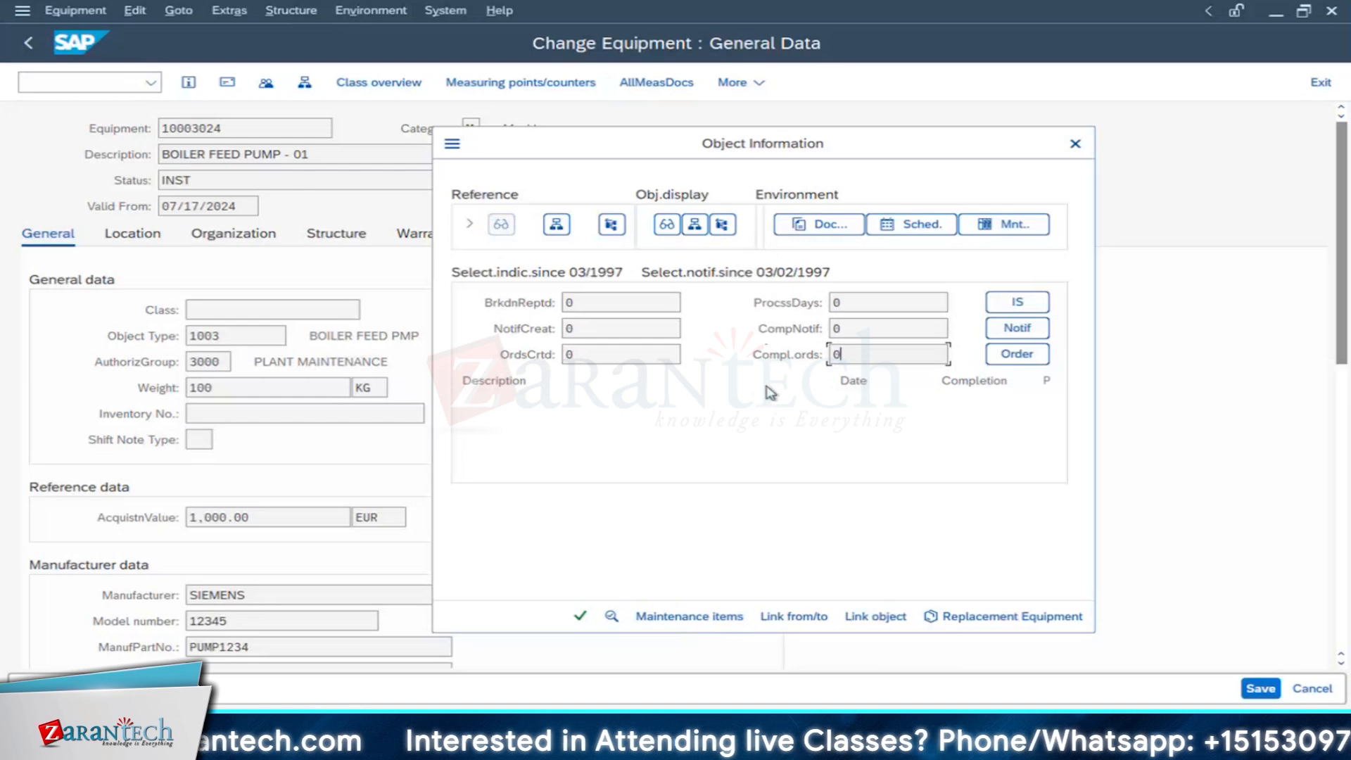
click(1015, 357)
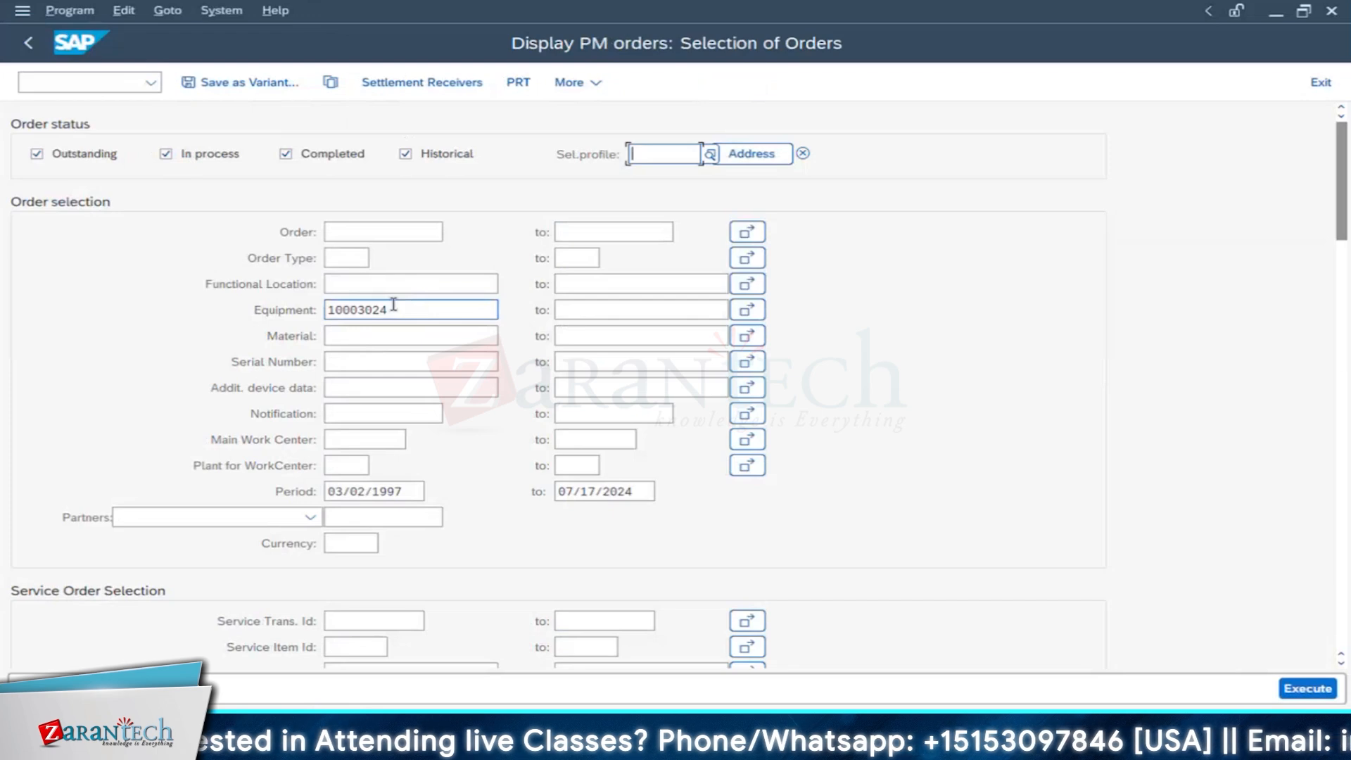
click(31, 47)
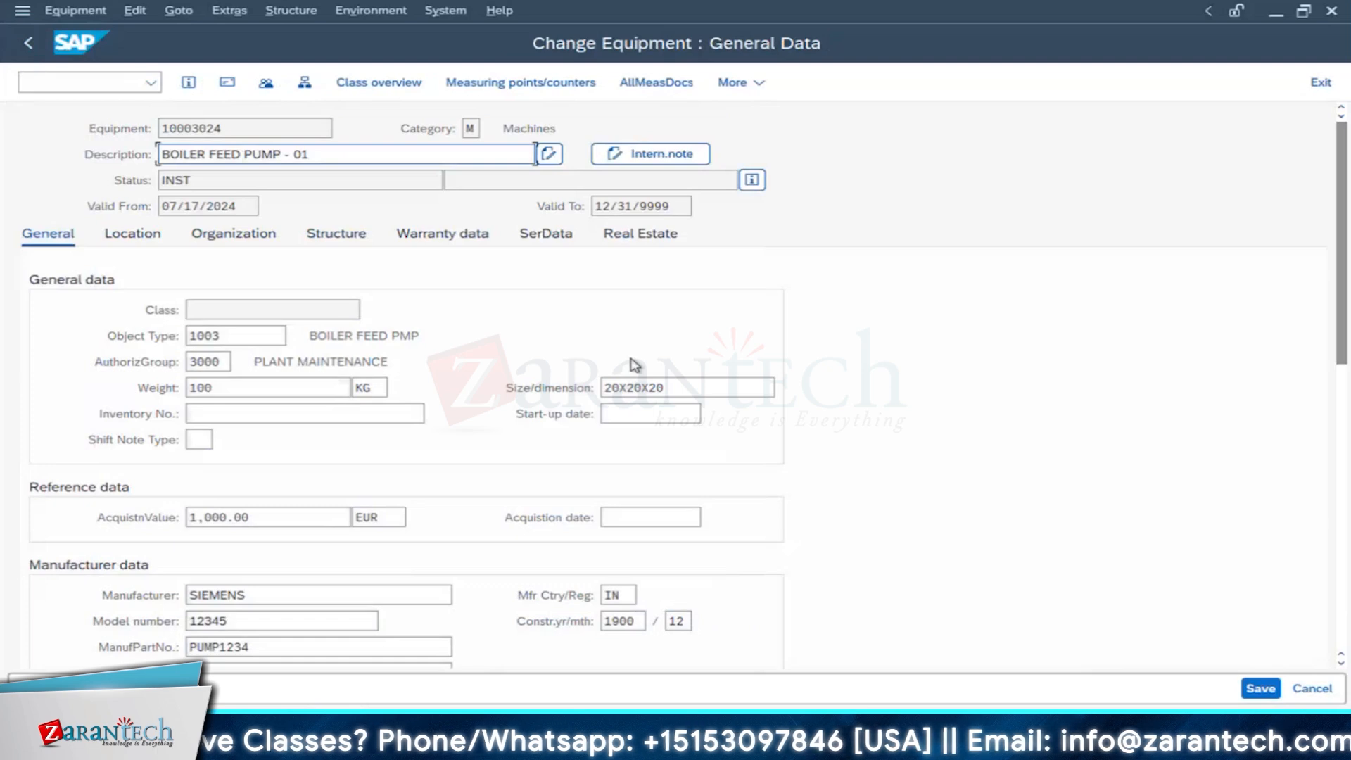
Step: Switch to the equipment categories overview, widen the View profile column and select the view profile of category M (Machines)
click(394, 735)
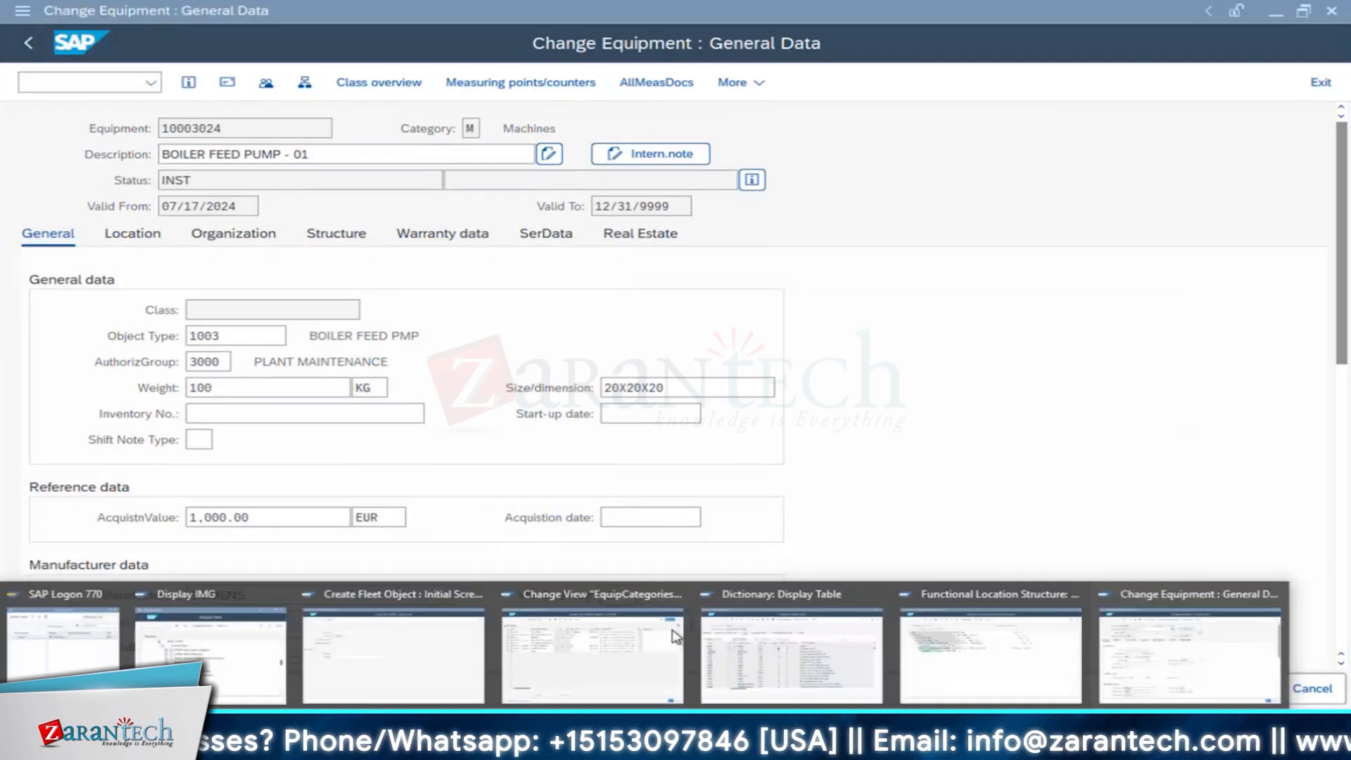
click(645, 650)
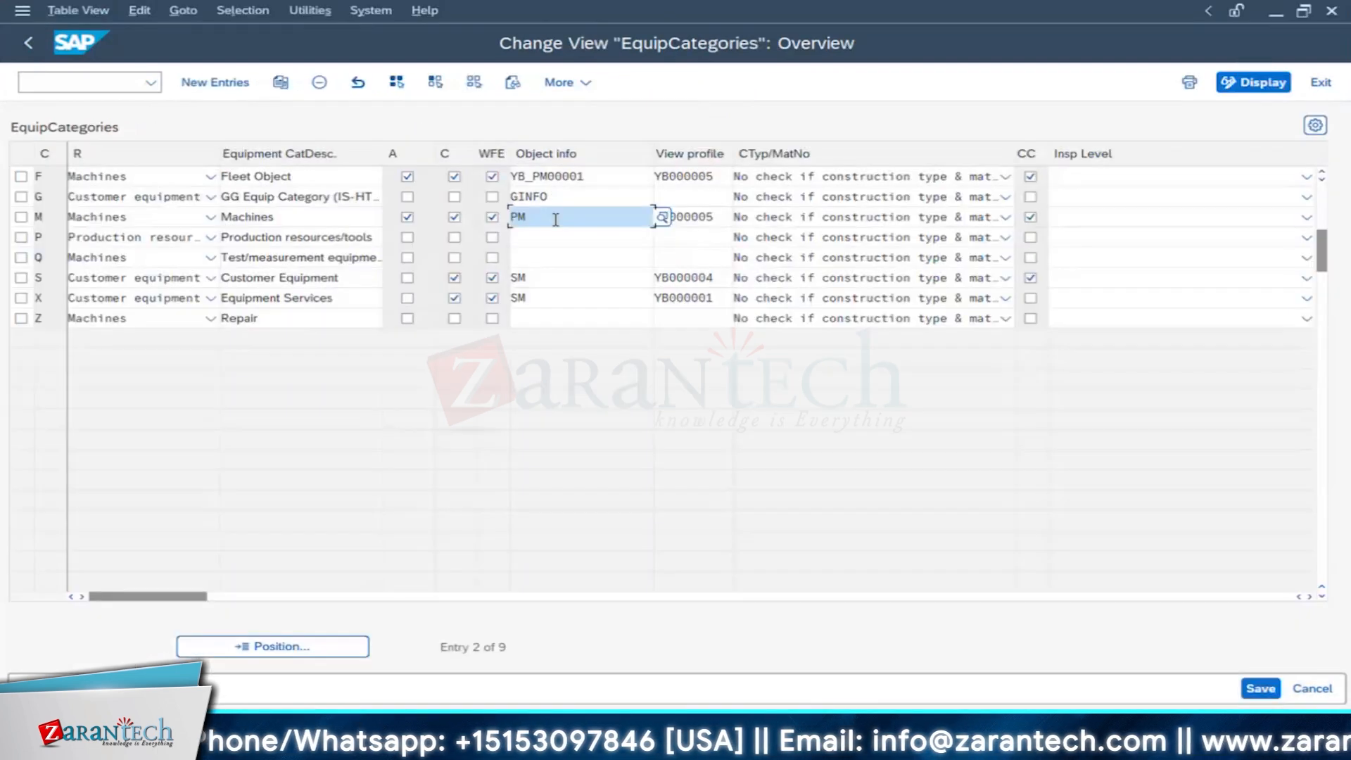
click(682, 216)
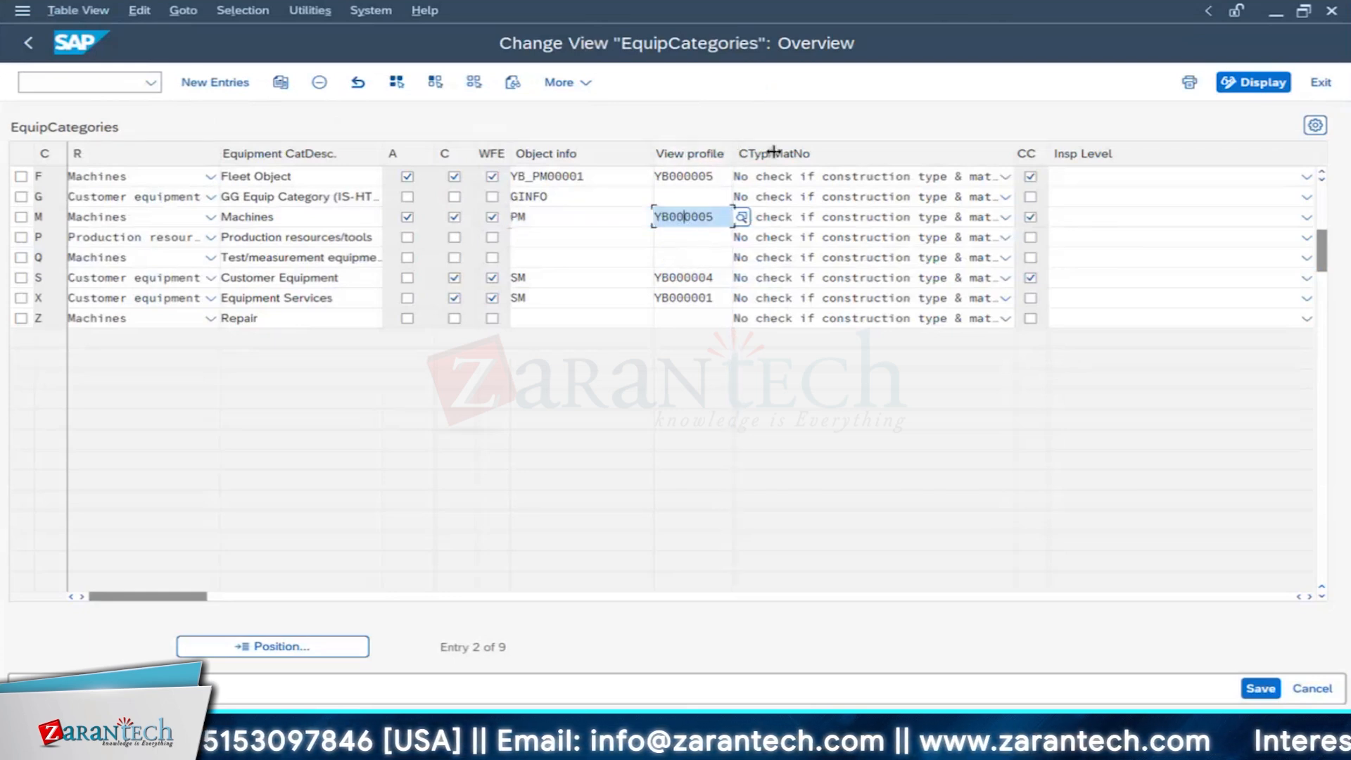
drag(774, 151, 770, 151)
double_click(698, 220)
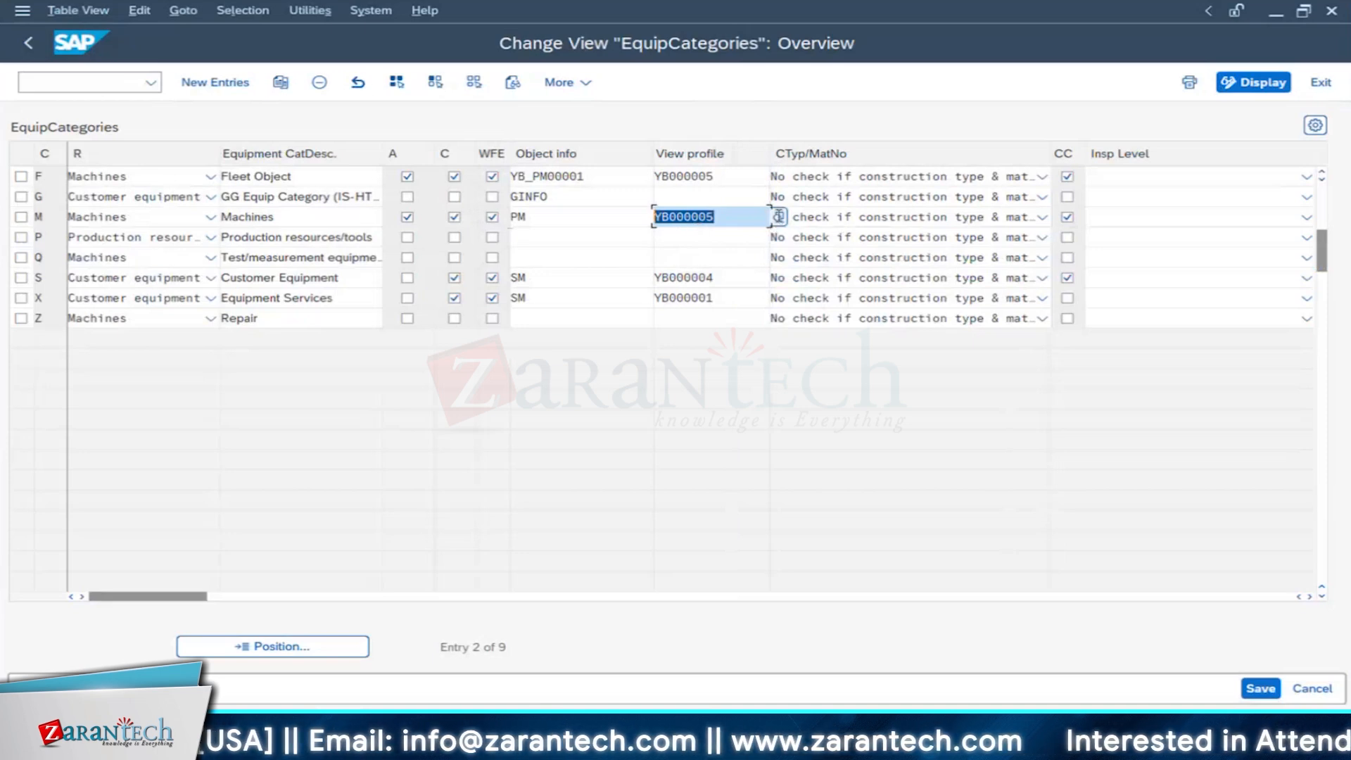
Step: Look through the available view profiles for category M, moving the list clear of the table, and close it without choosing another
click(779, 218)
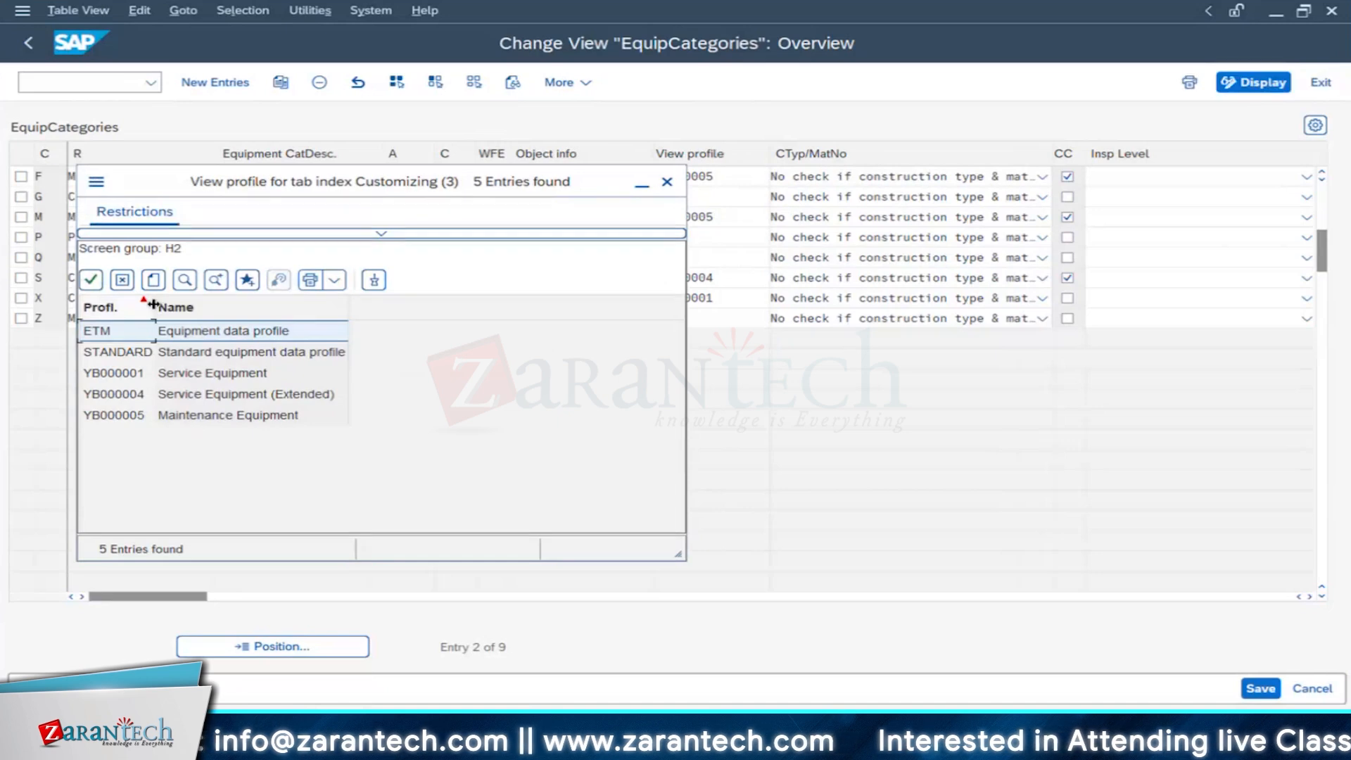
drag(155, 308, 180, 308)
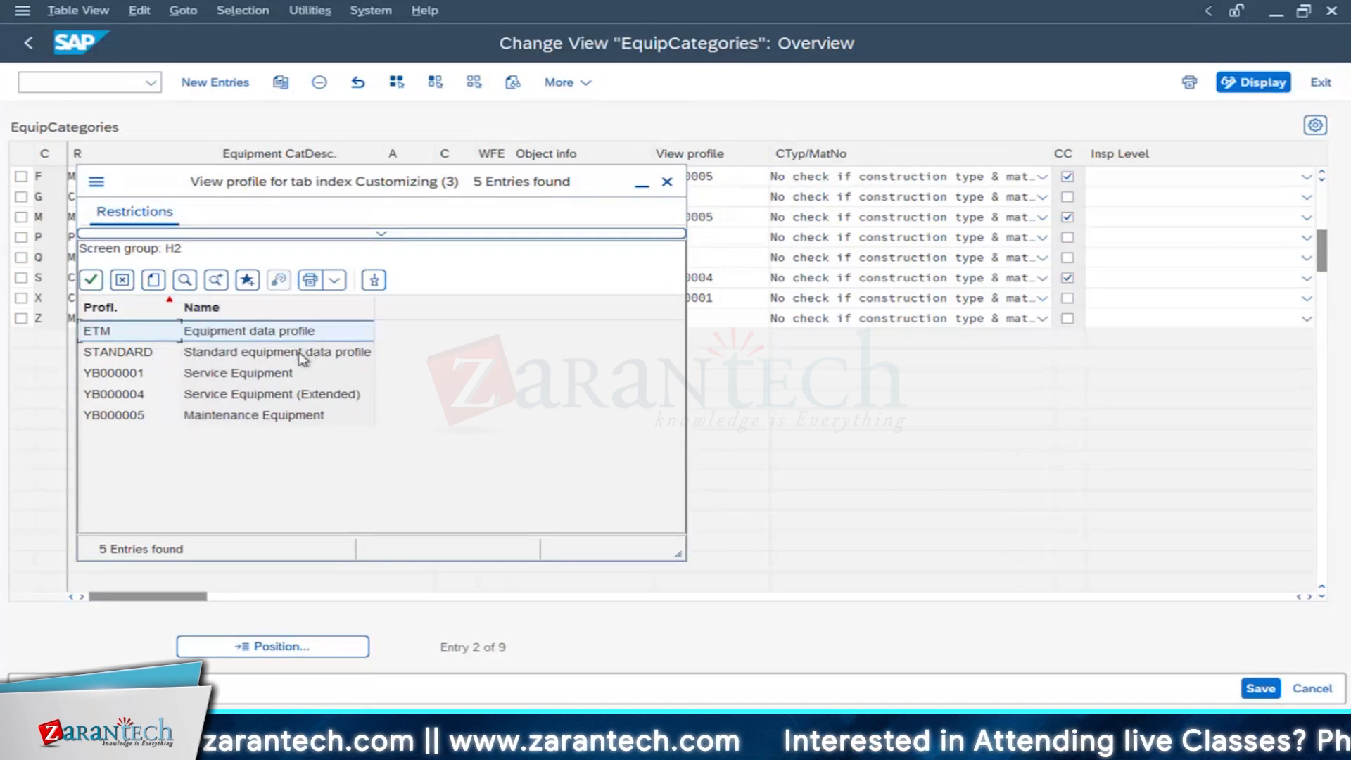
click(297, 356)
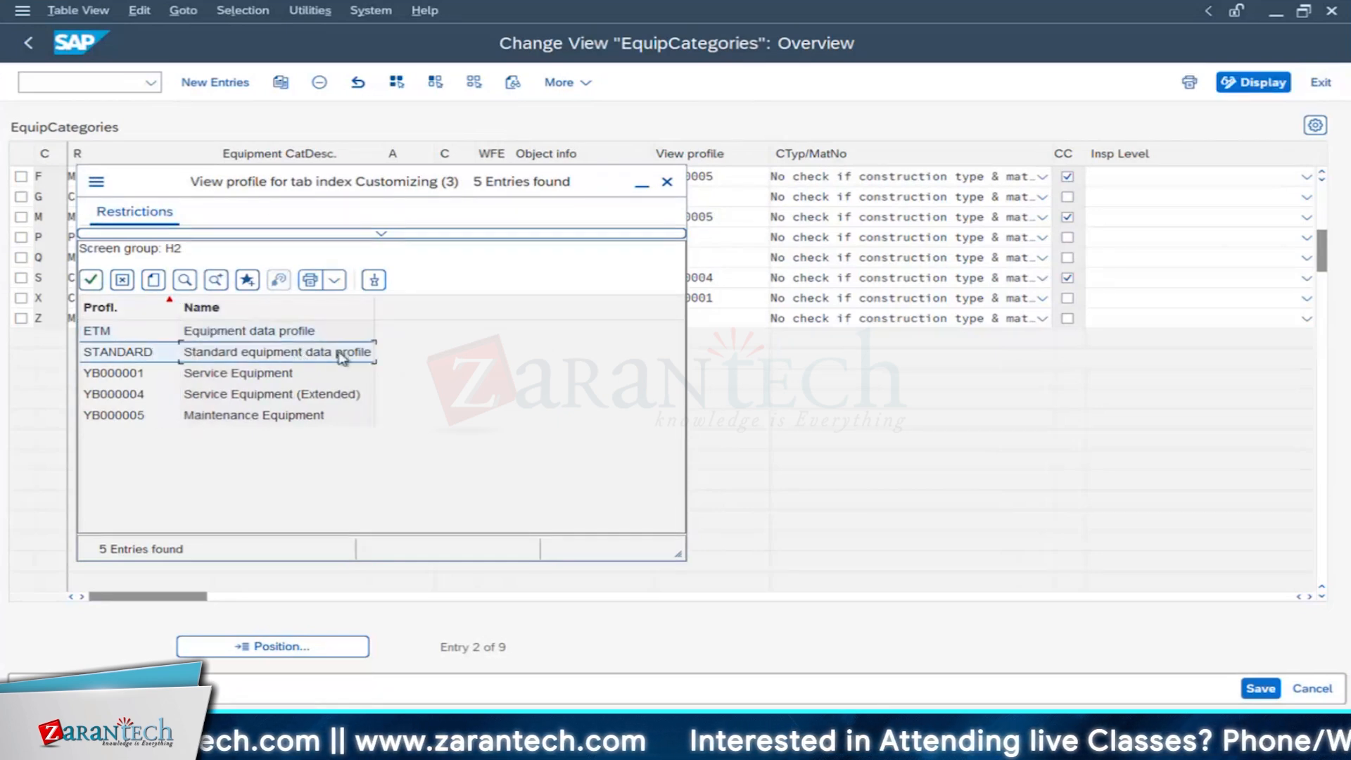
drag(275, 190, 698, 327)
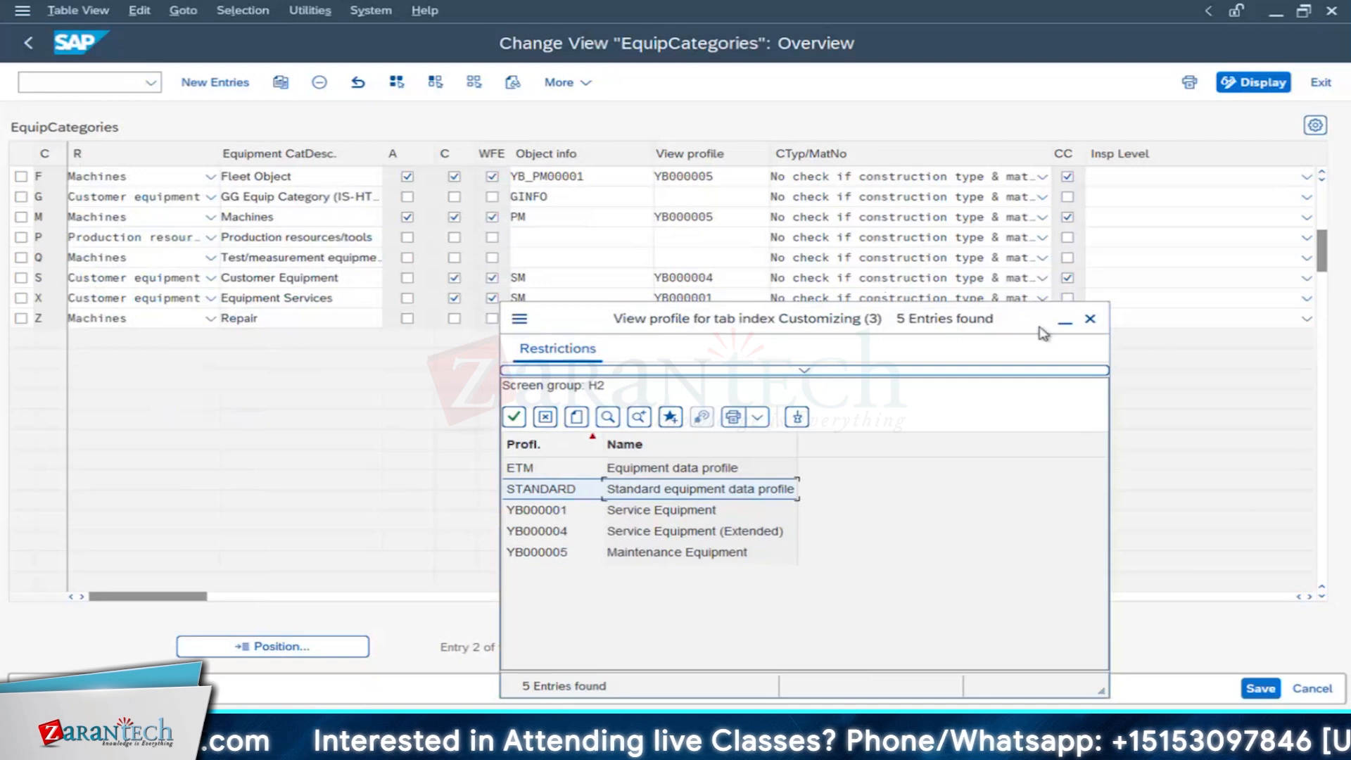
click(1090, 320)
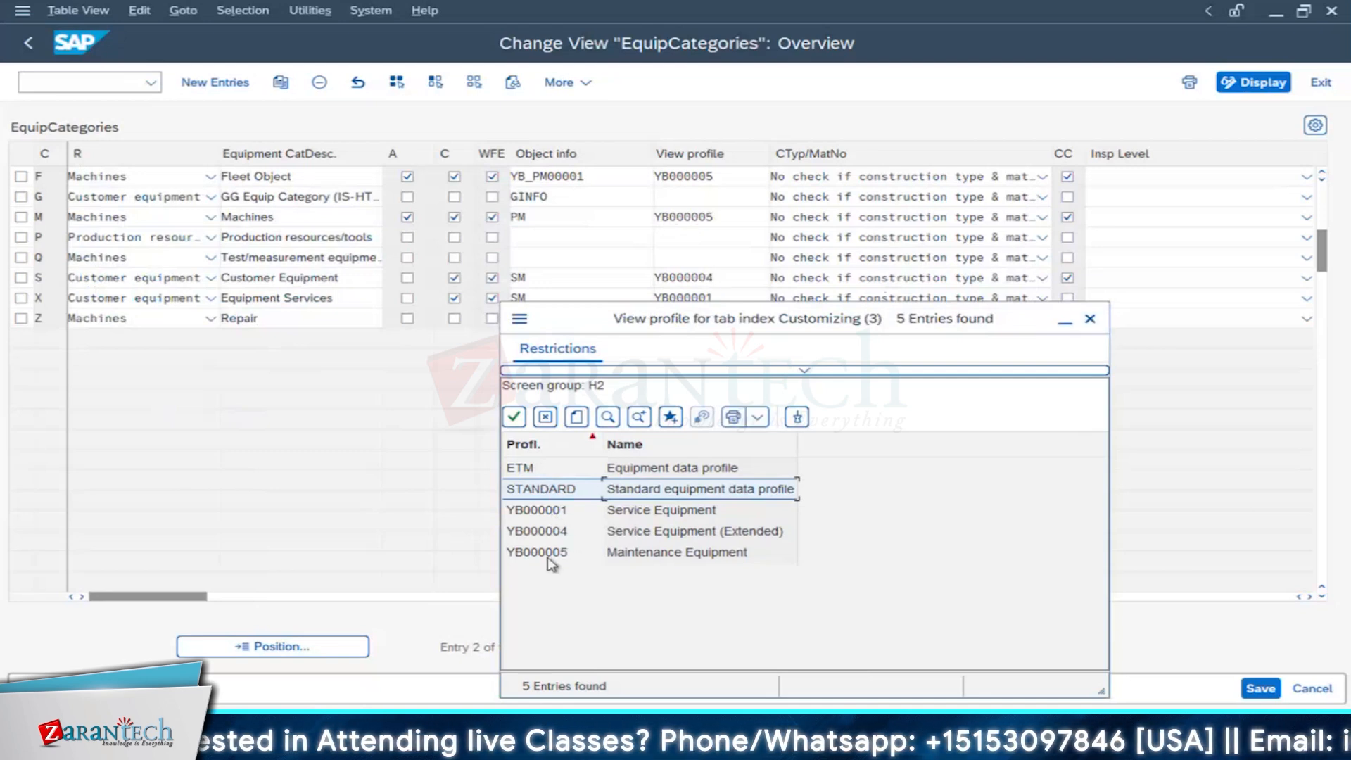
click(1090, 321)
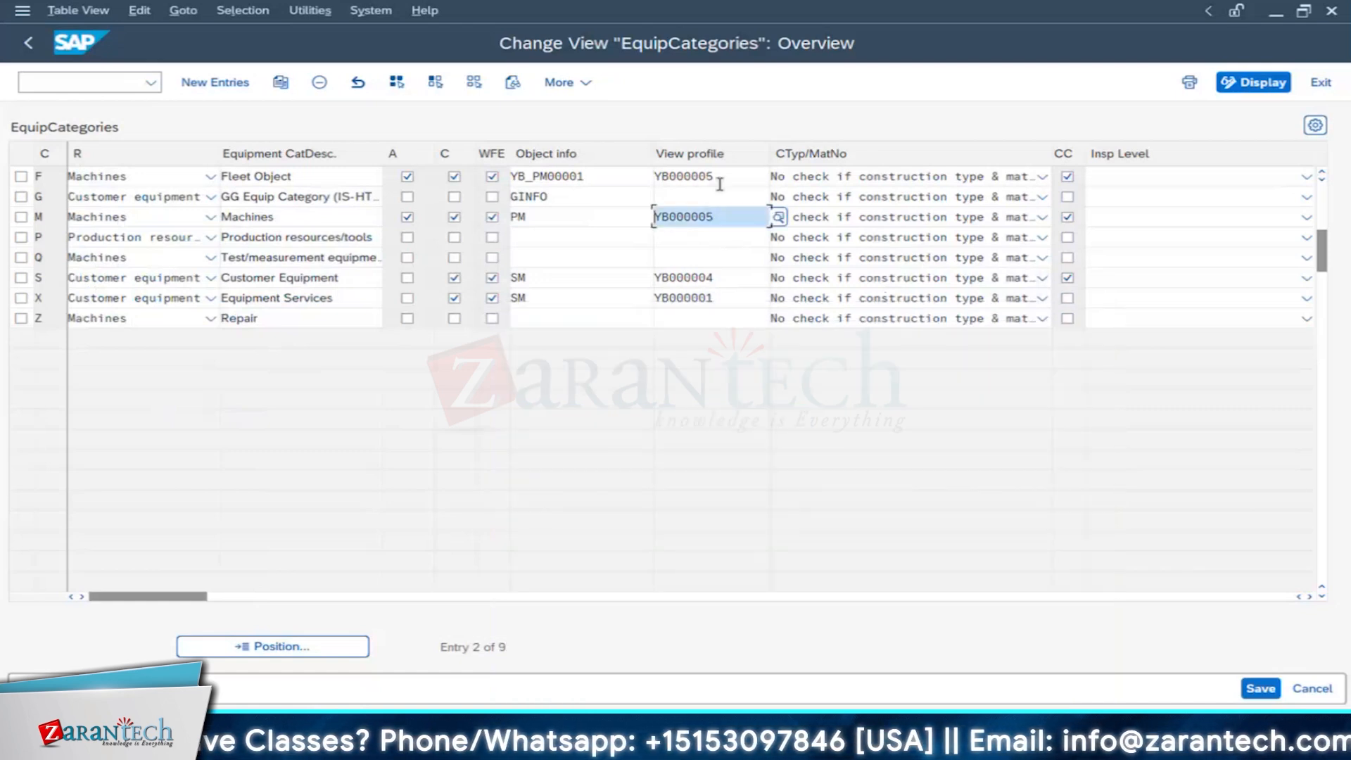
Step: Save the equipment categories table and go back to the IMG structure
click(1260, 689)
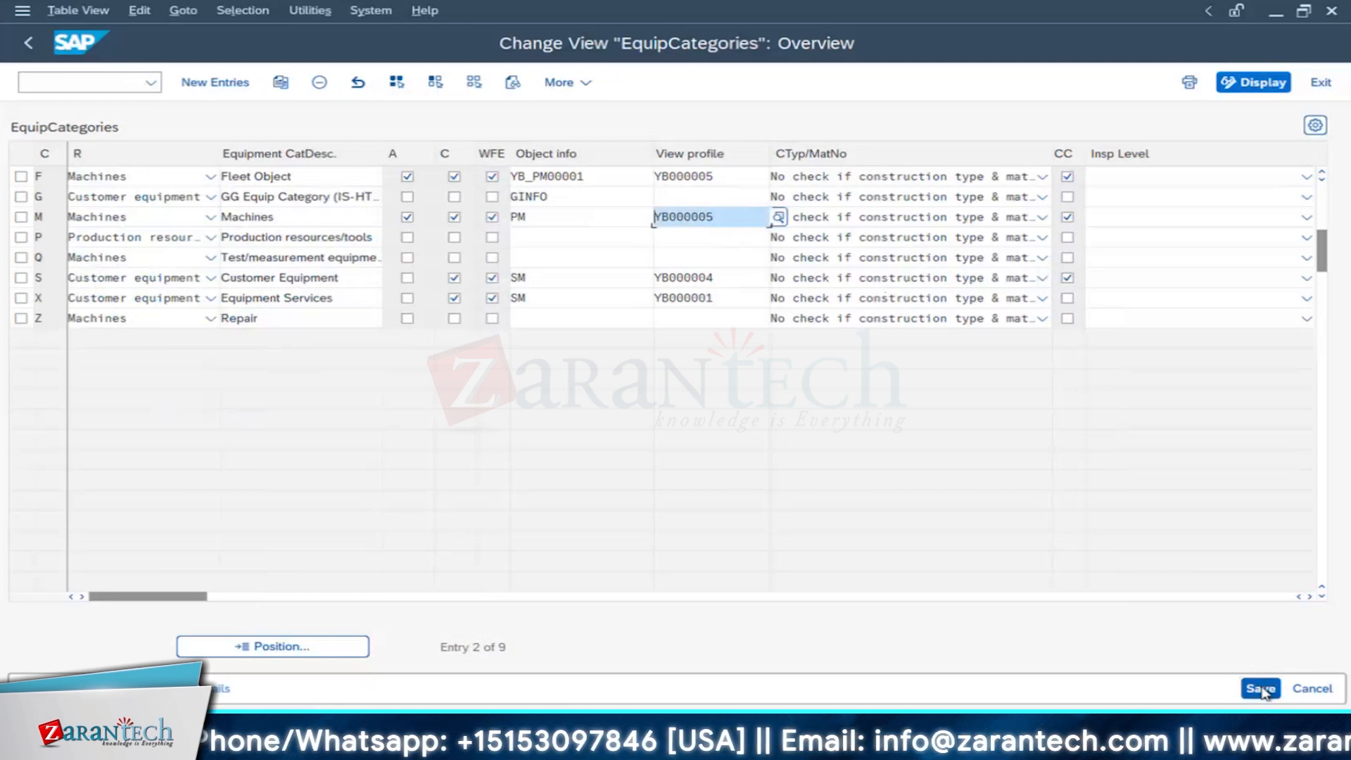
click(1265, 692)
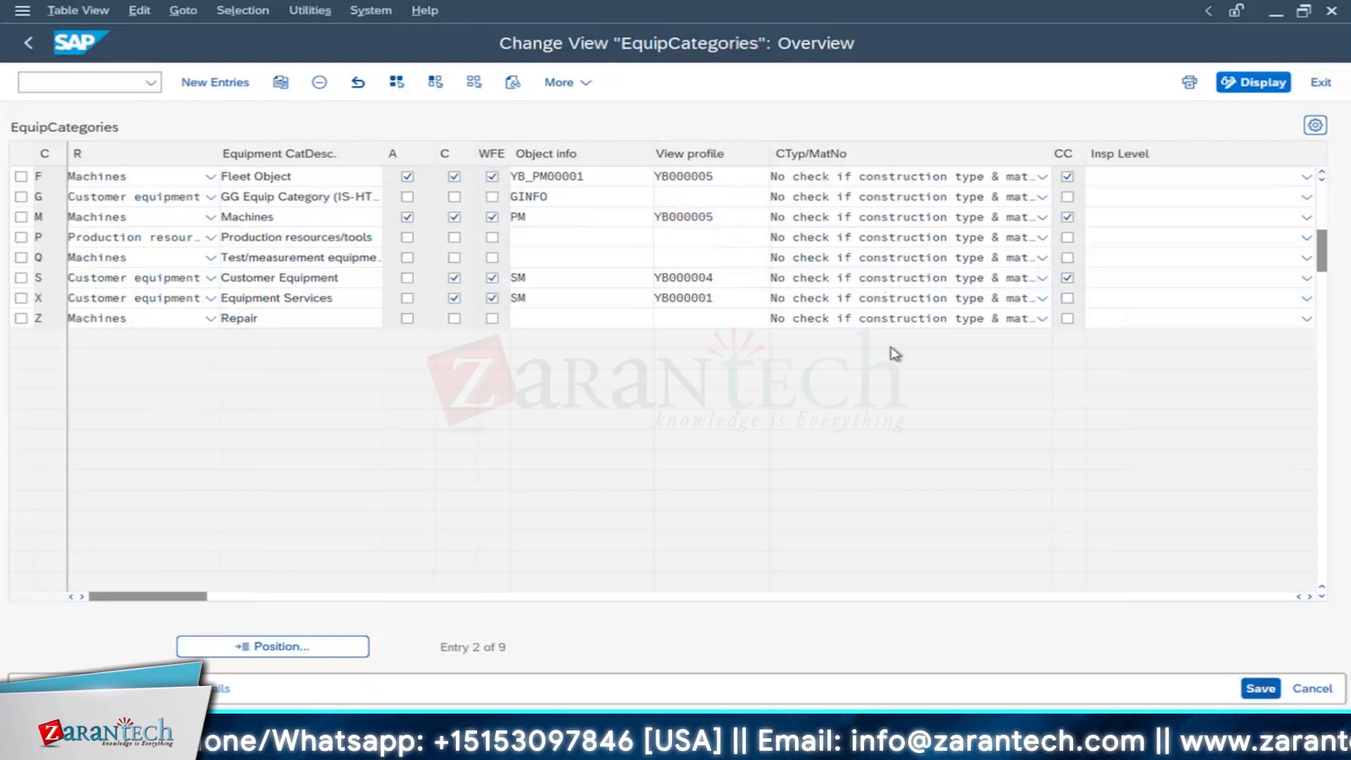
click(28, 44)
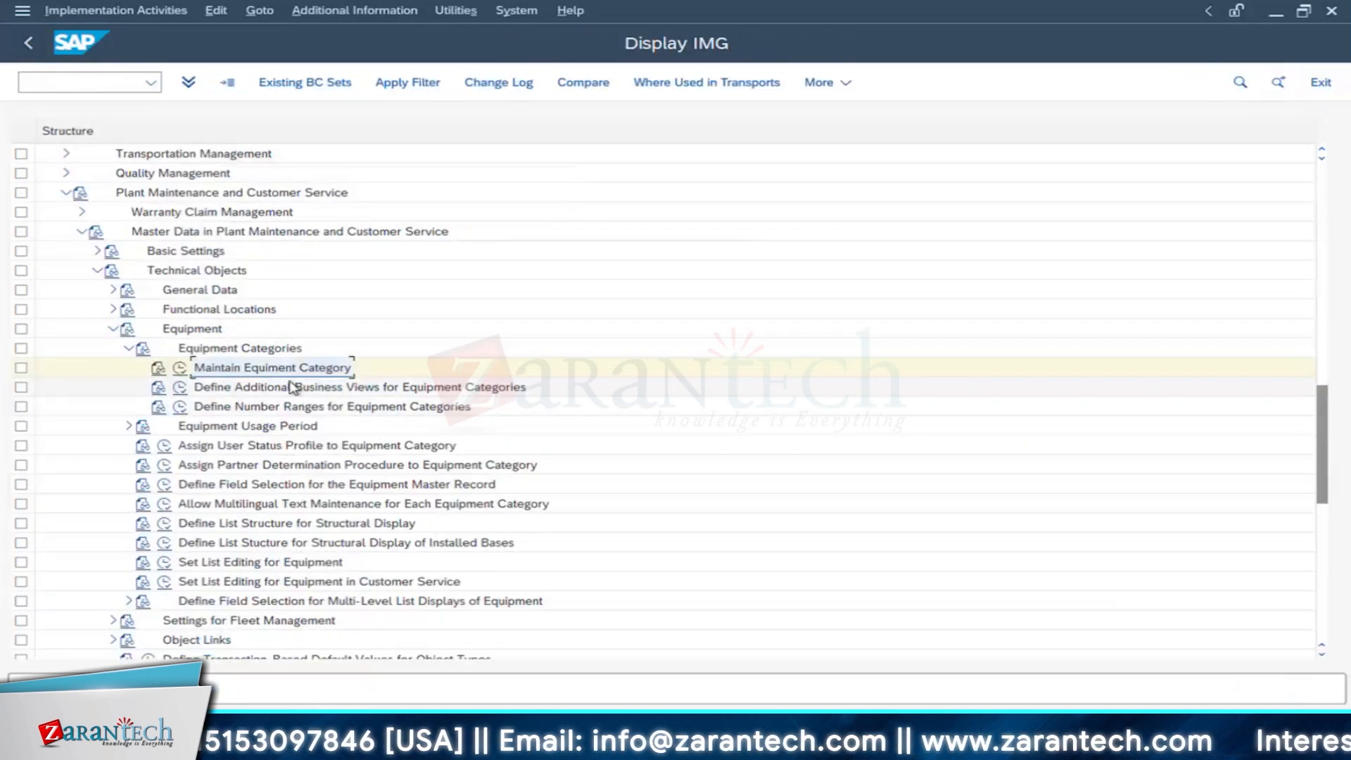
Step: Open Set View Profiles for Technical Objects under General Data of Technical Objects, and widen the screen group and profile columns
scroll(294, 387, up, 3)
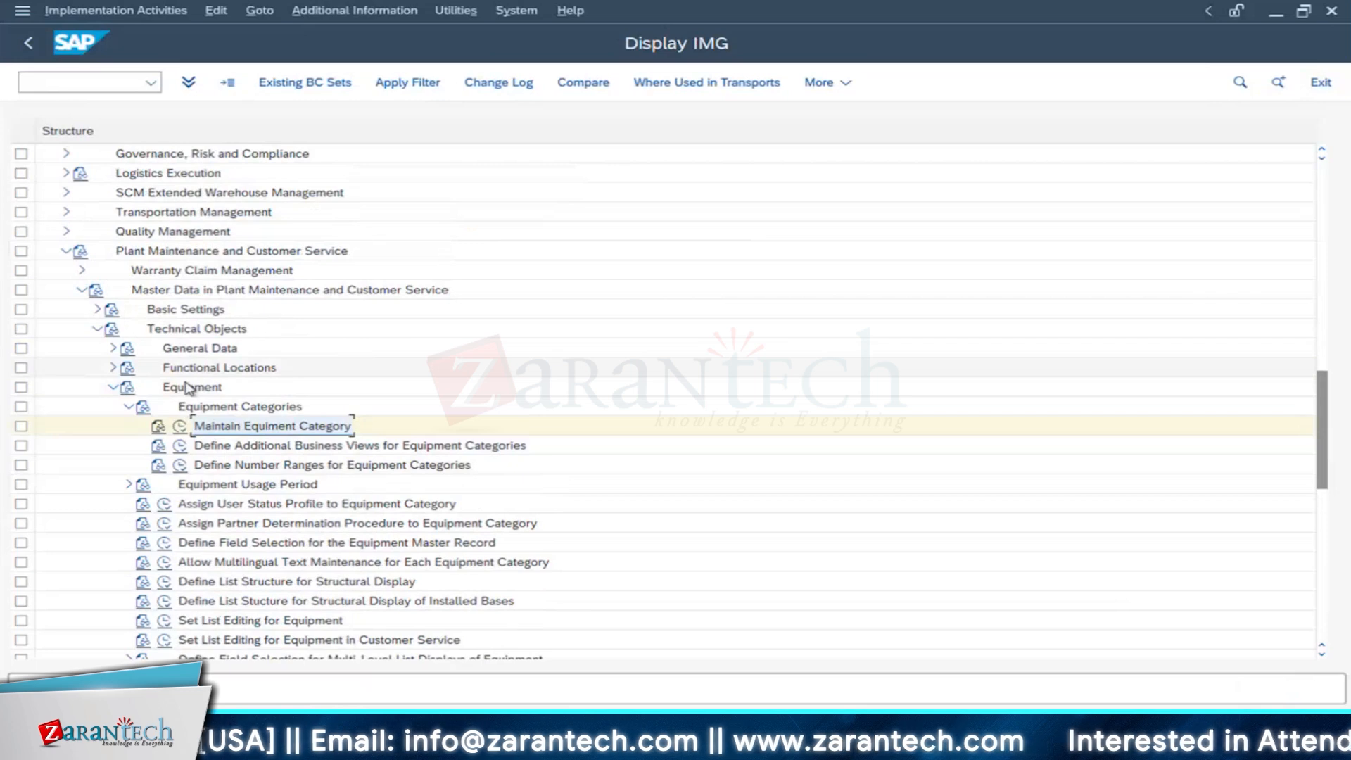
click(112, 387)
click(108, 355)
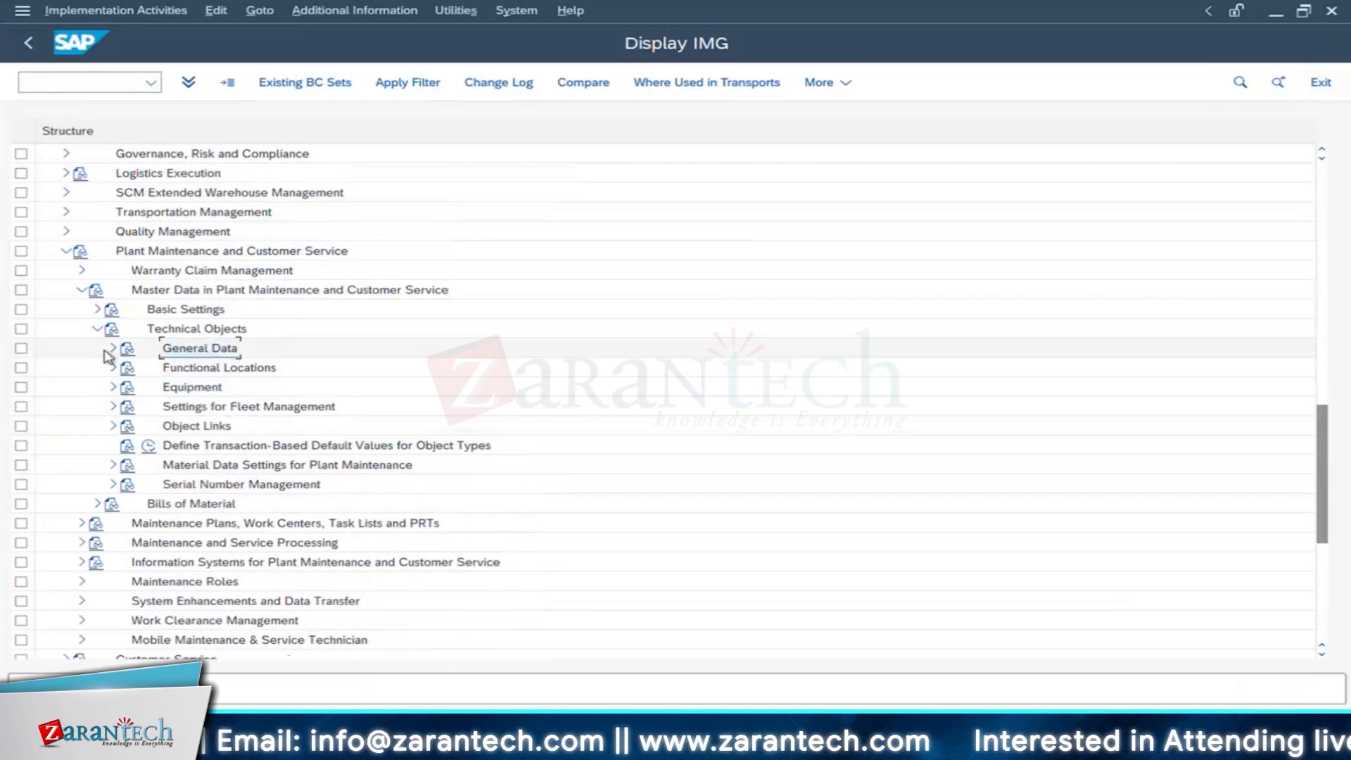
click(111, 350)
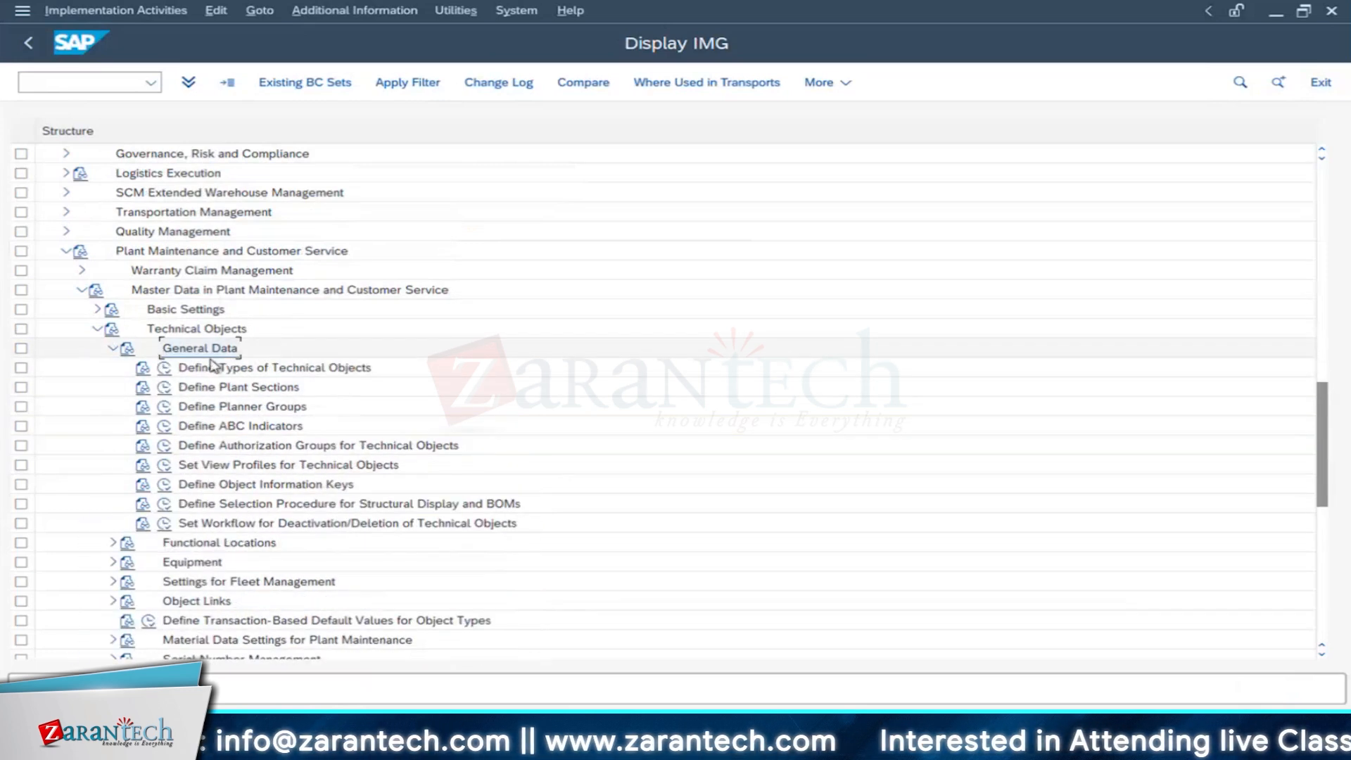
click(261, 467)
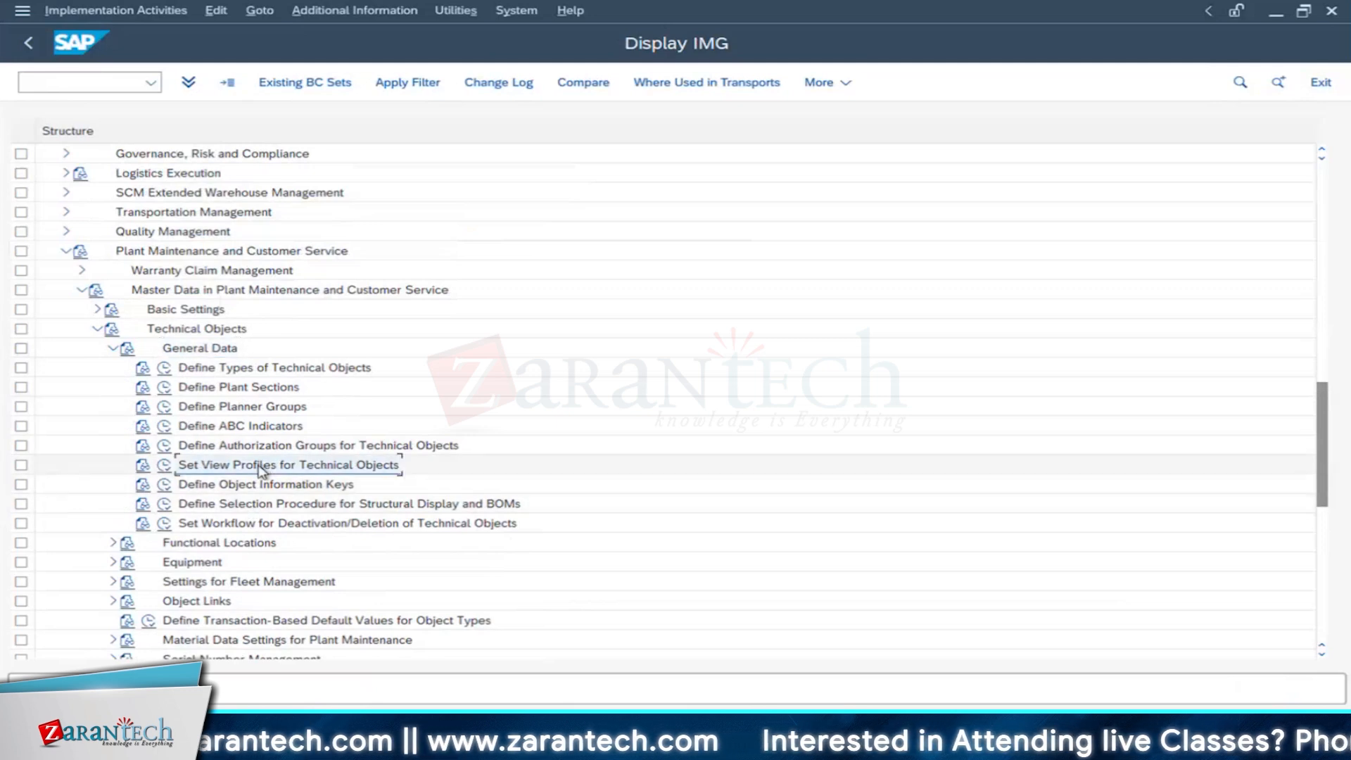
click(165, 466)
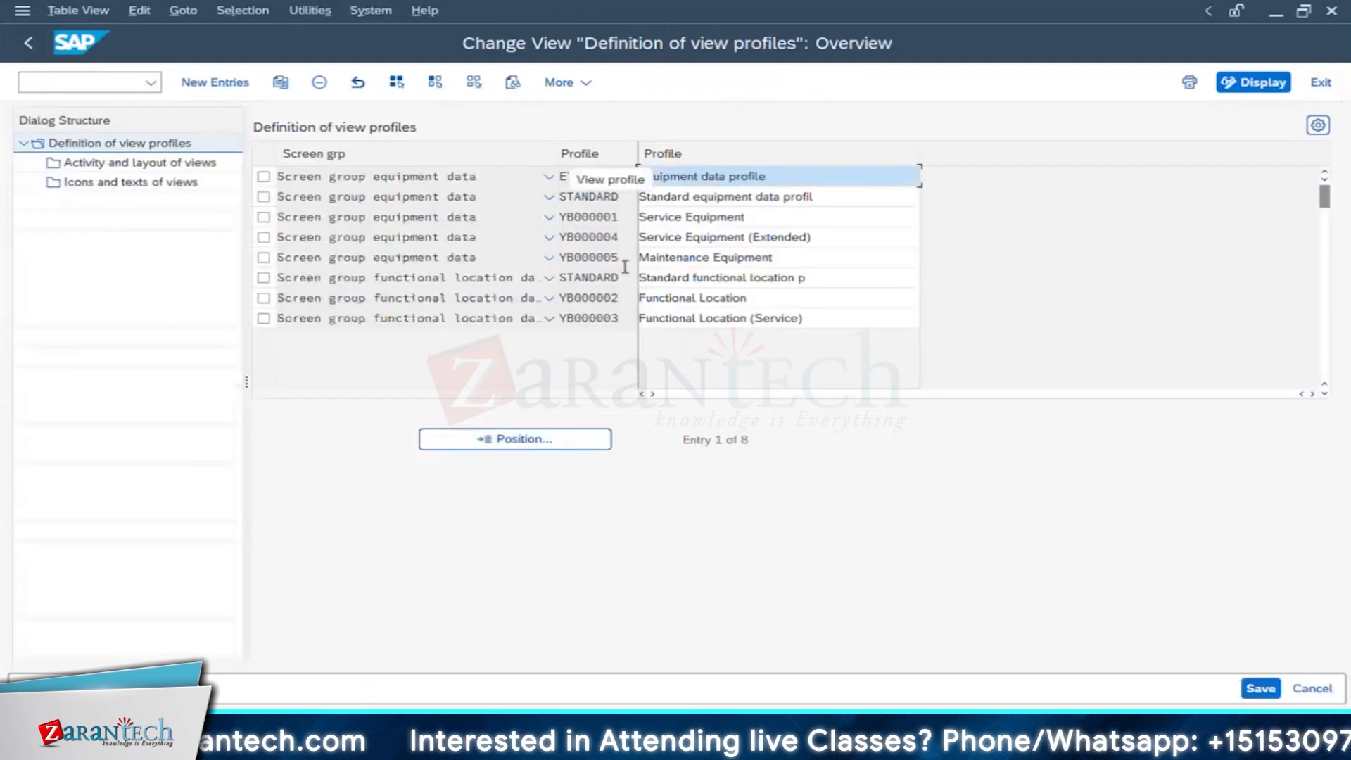
drag(637, 153, 653, 159)
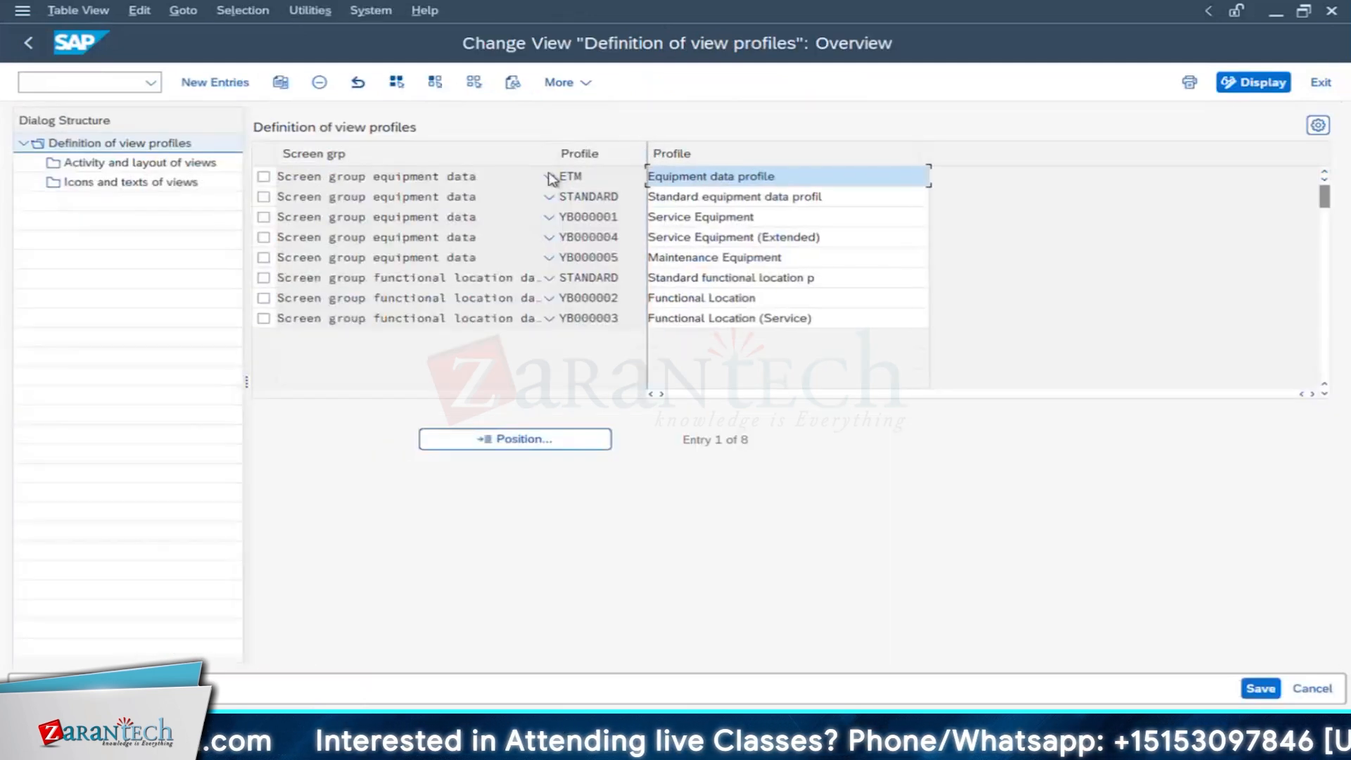
drag(558, 154, 569, 156)
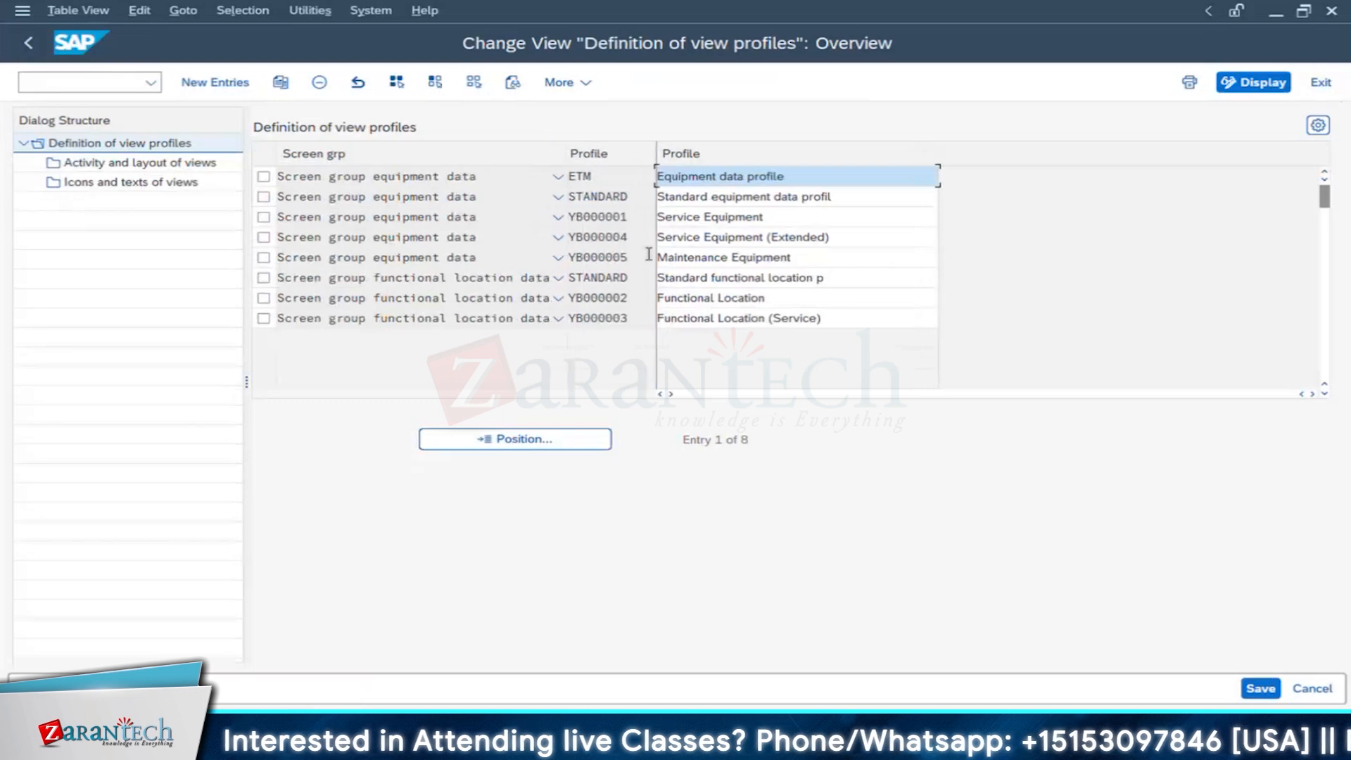
Step: Select the Maintenance Equipment profile YB000005, open its activity and layout of views, and go through the listed view descriptions
drag(629, 259, 194, 276)
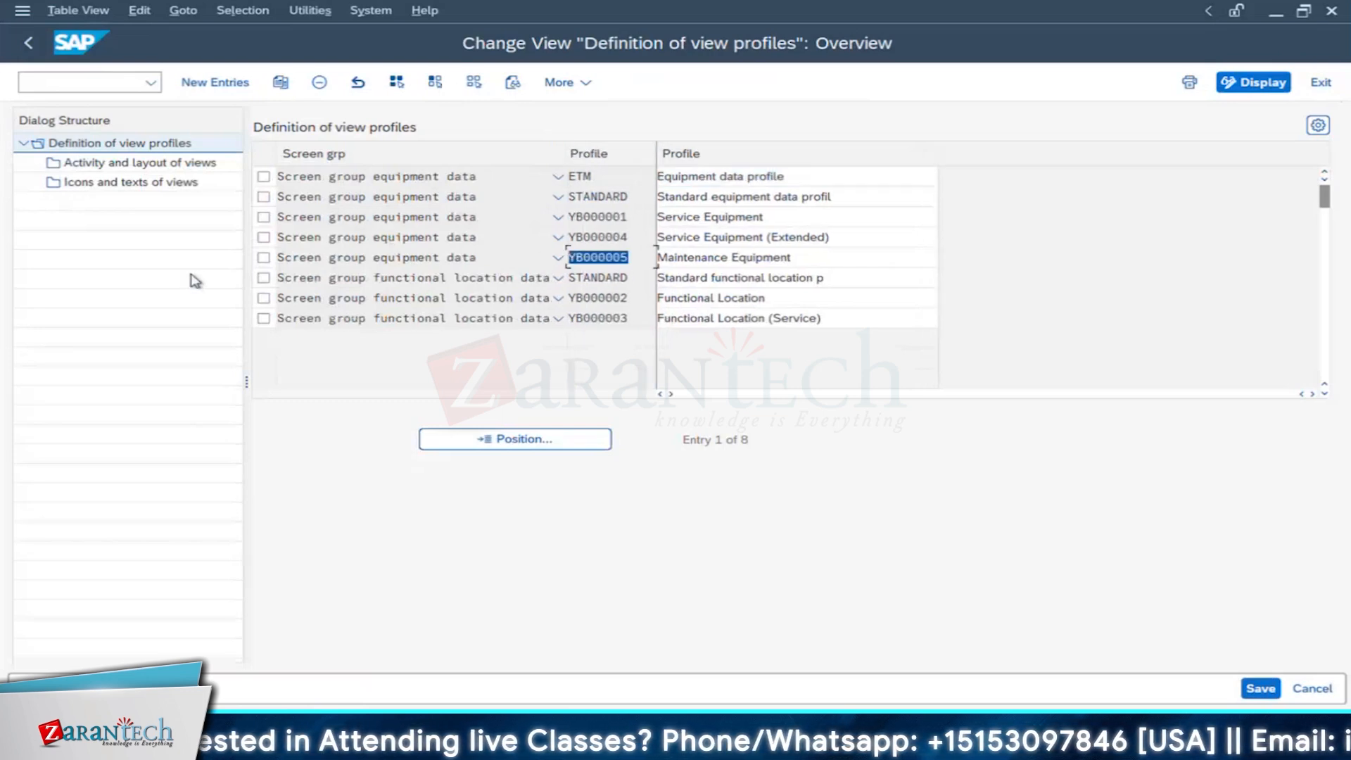
click(264, 258)
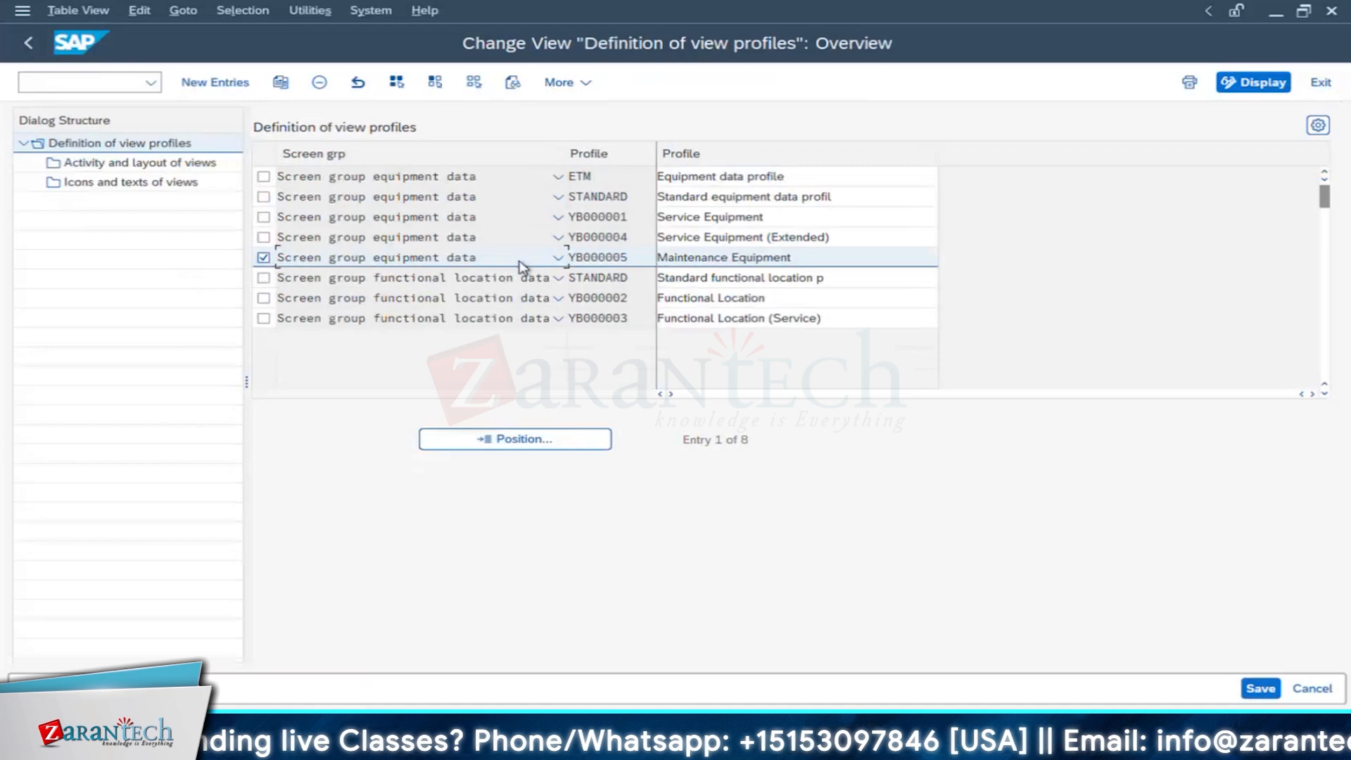
click(149, 167)
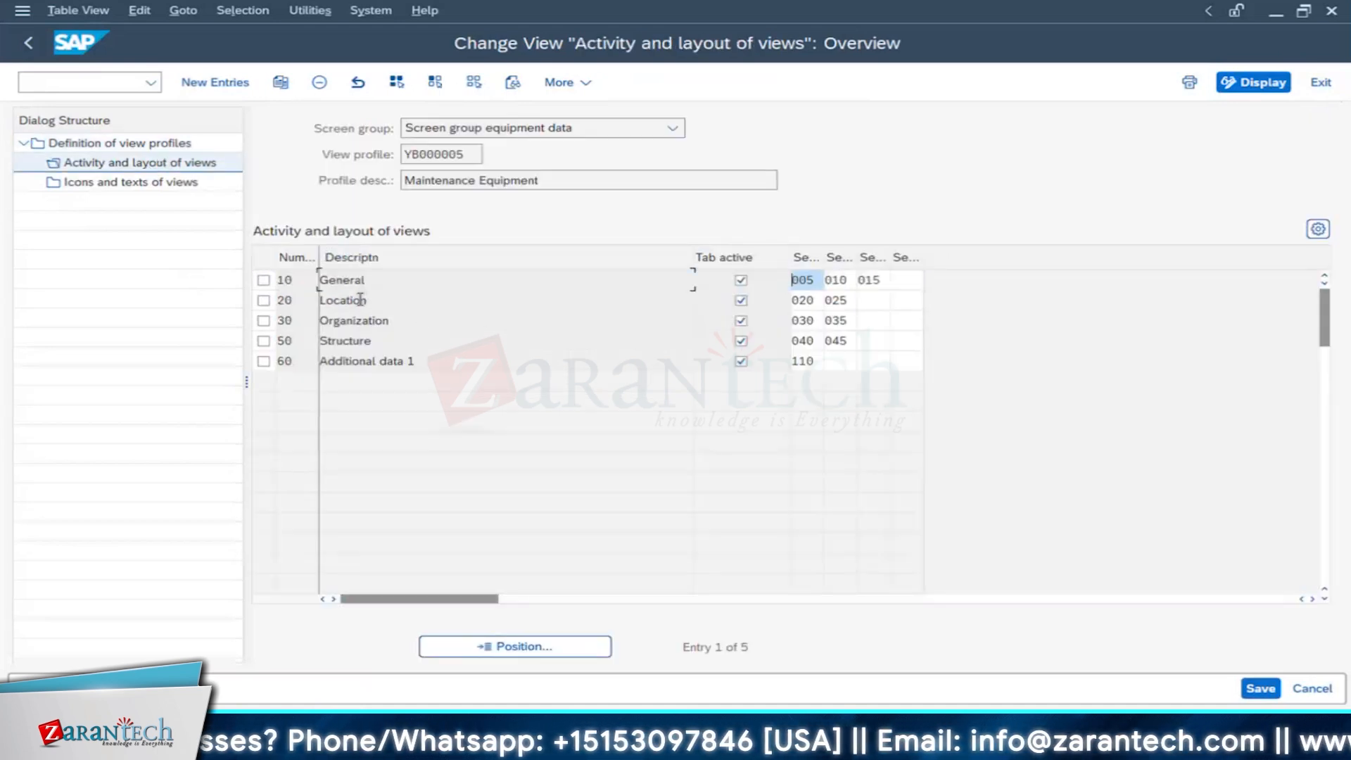
click(360, 299)
click(354, 325)
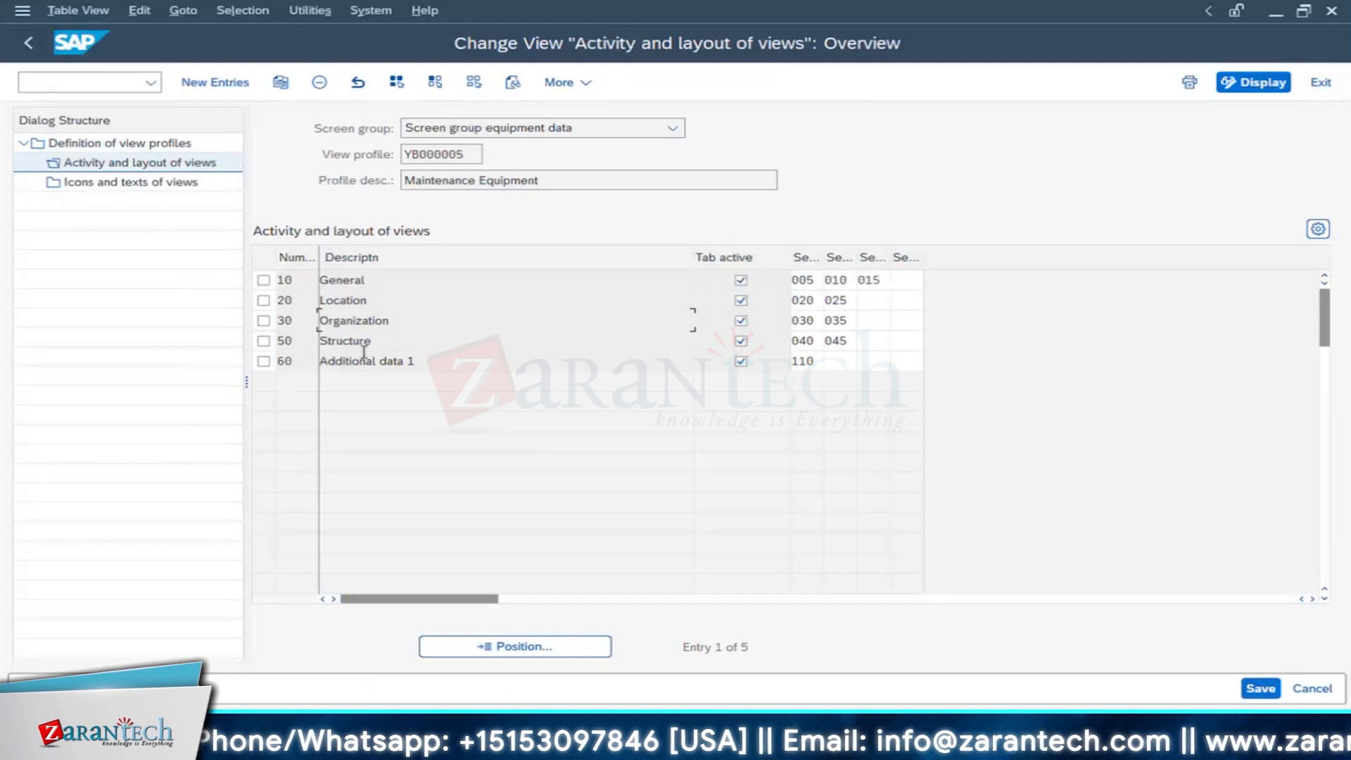
click(364, 356)
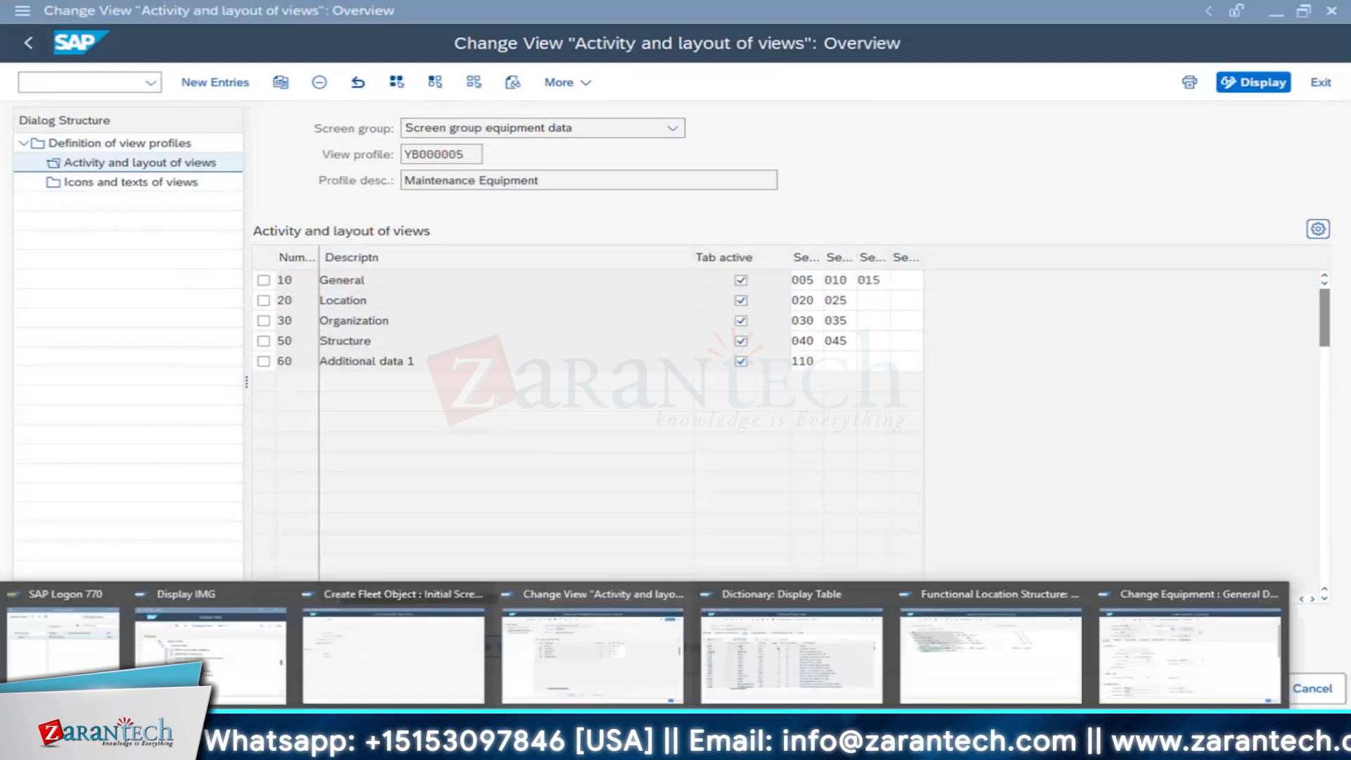
Step: Compare the profile's views with the tabs of the BOILER FEED PUMP - 01 equipment master, and highlight the Additional data 1 description
click(1190, 629)
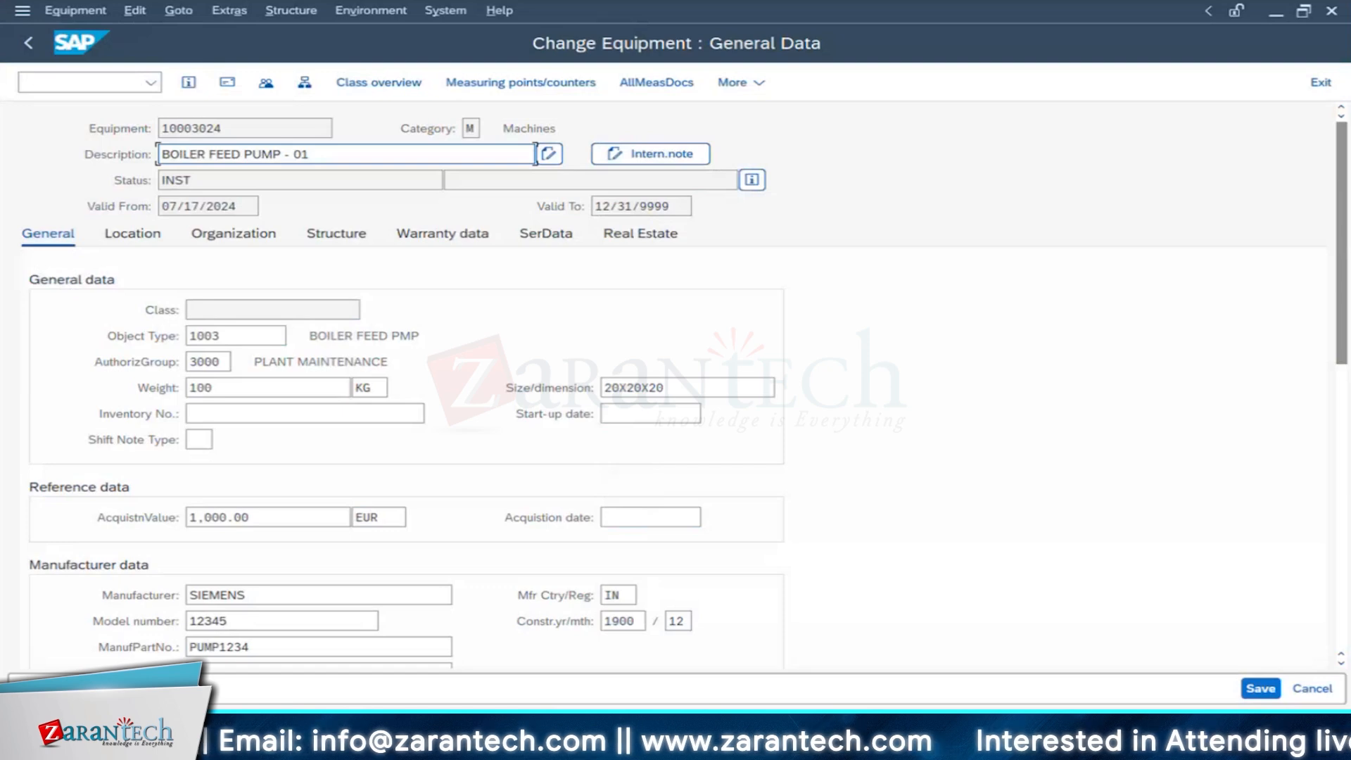
mouse_move(529, 642)
mouse_move(627, 655)
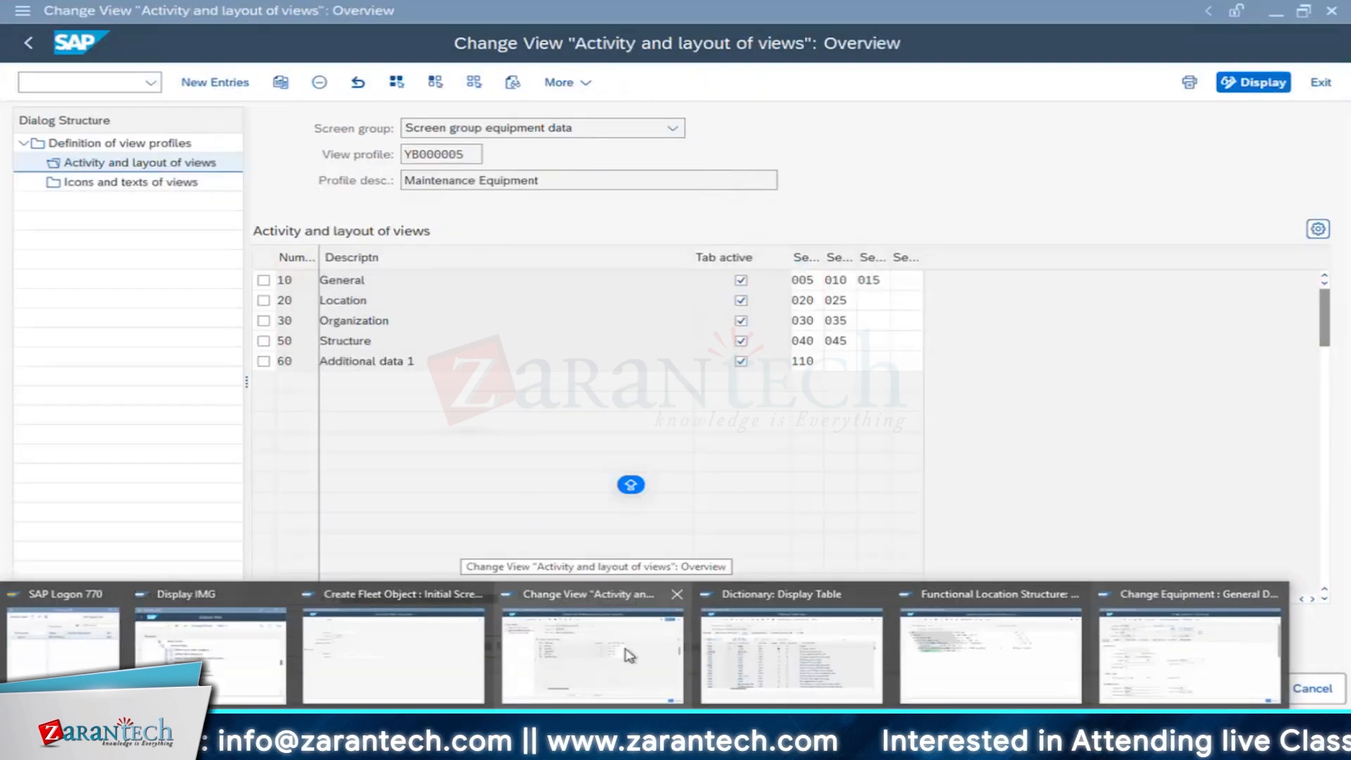
click(628, 654)
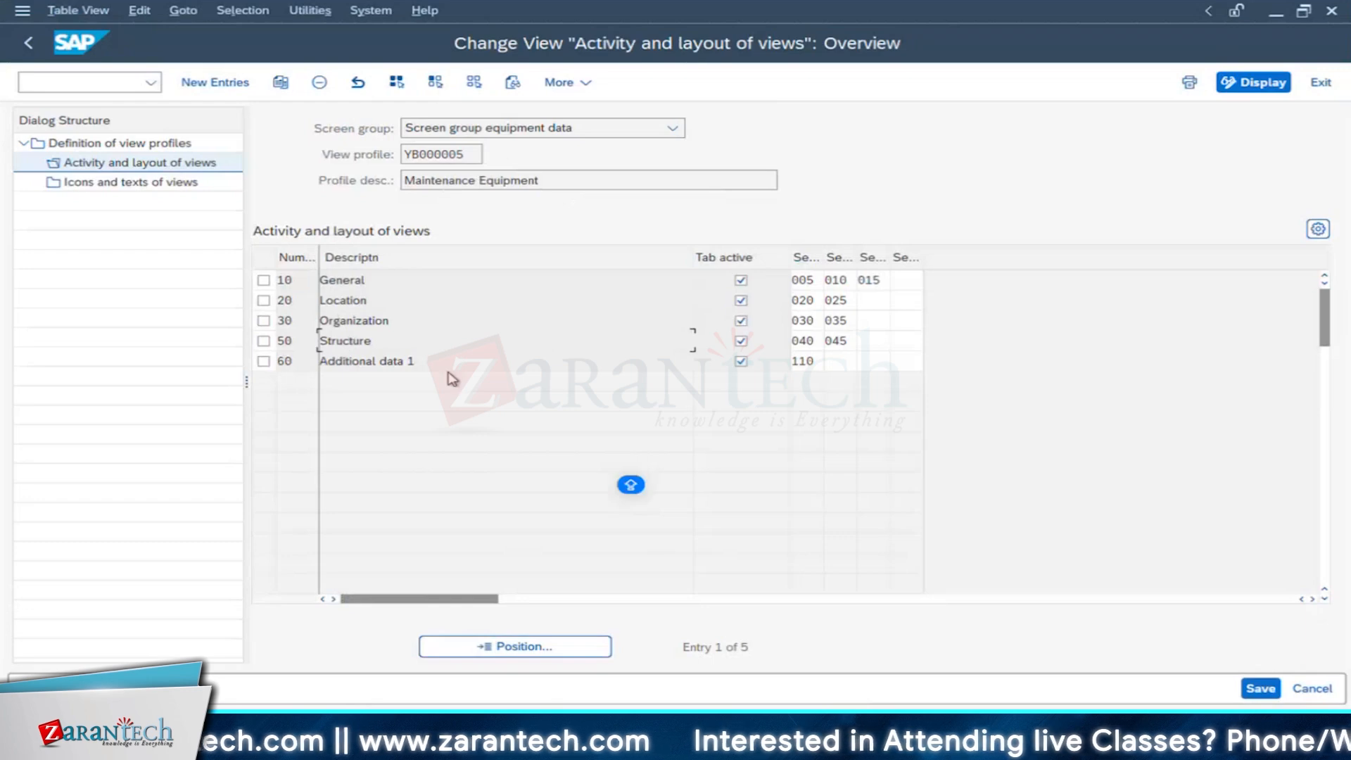
drag(451, 373, 320, 363)
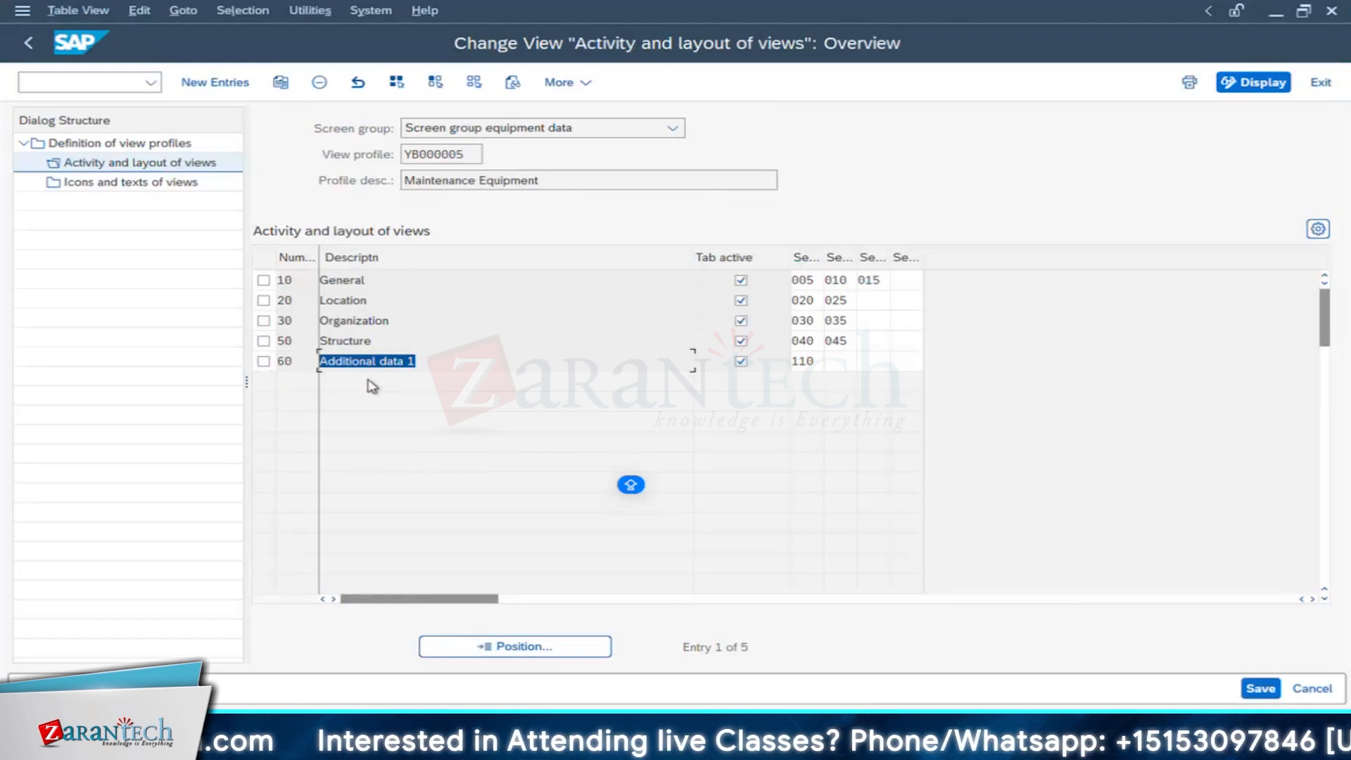
Step: Create a new view entry with number 0100 (Additional data 2) for profile YB000005 and make its tab active
click(214, 83)
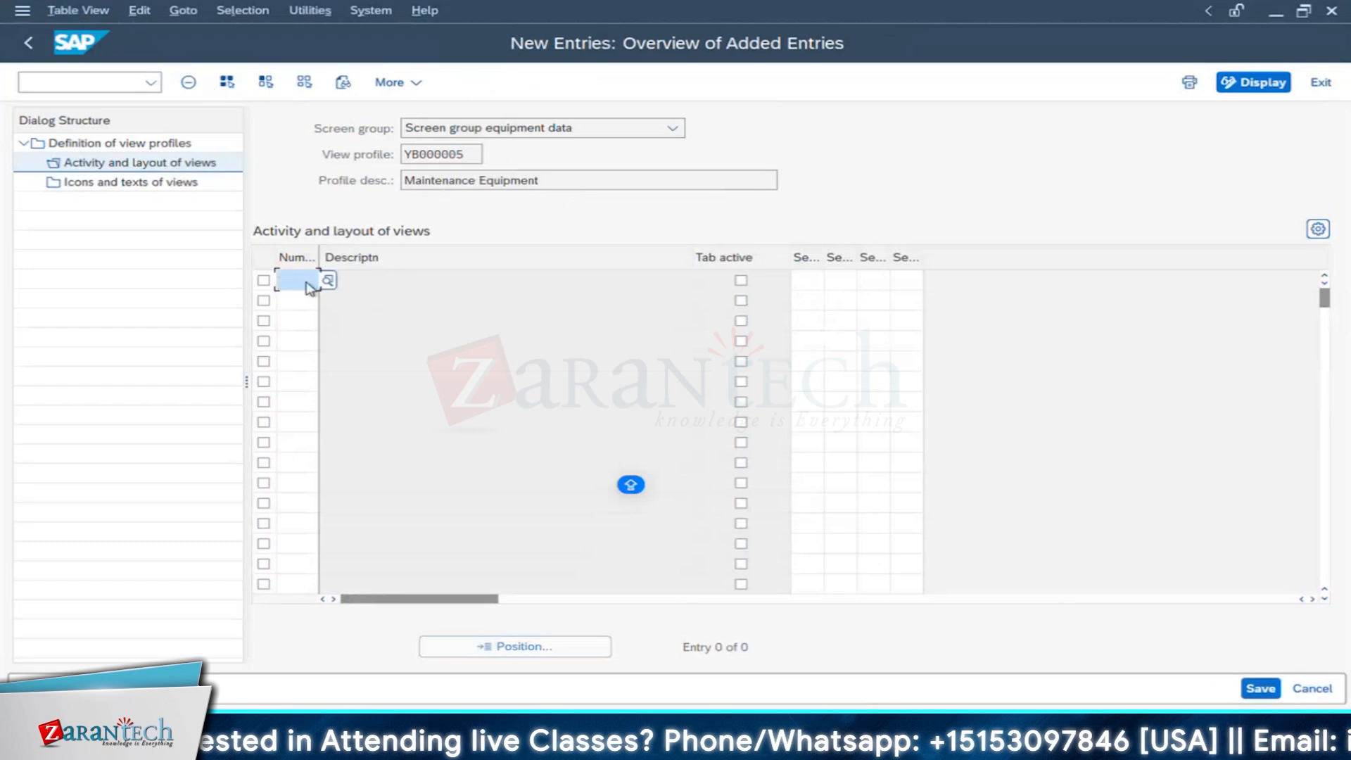
click(328, 281)
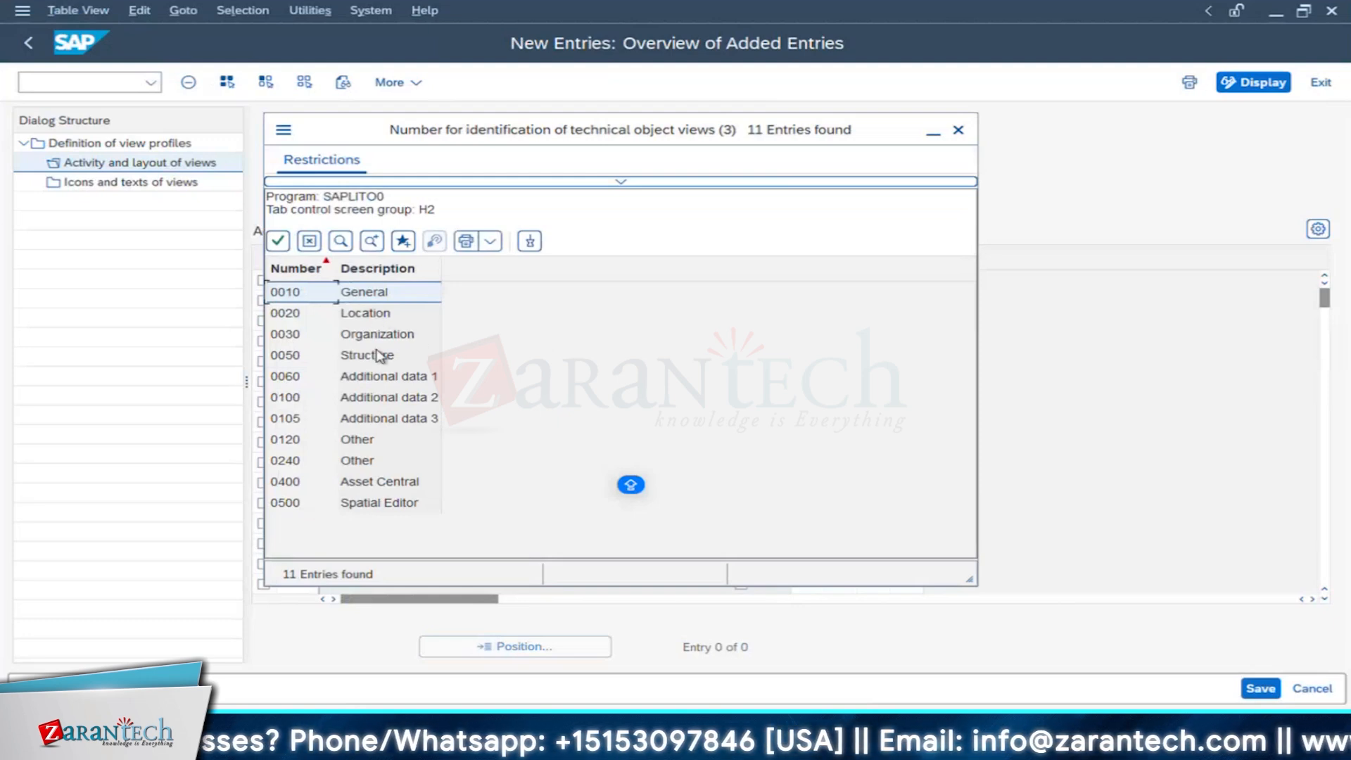
click(410, 404)
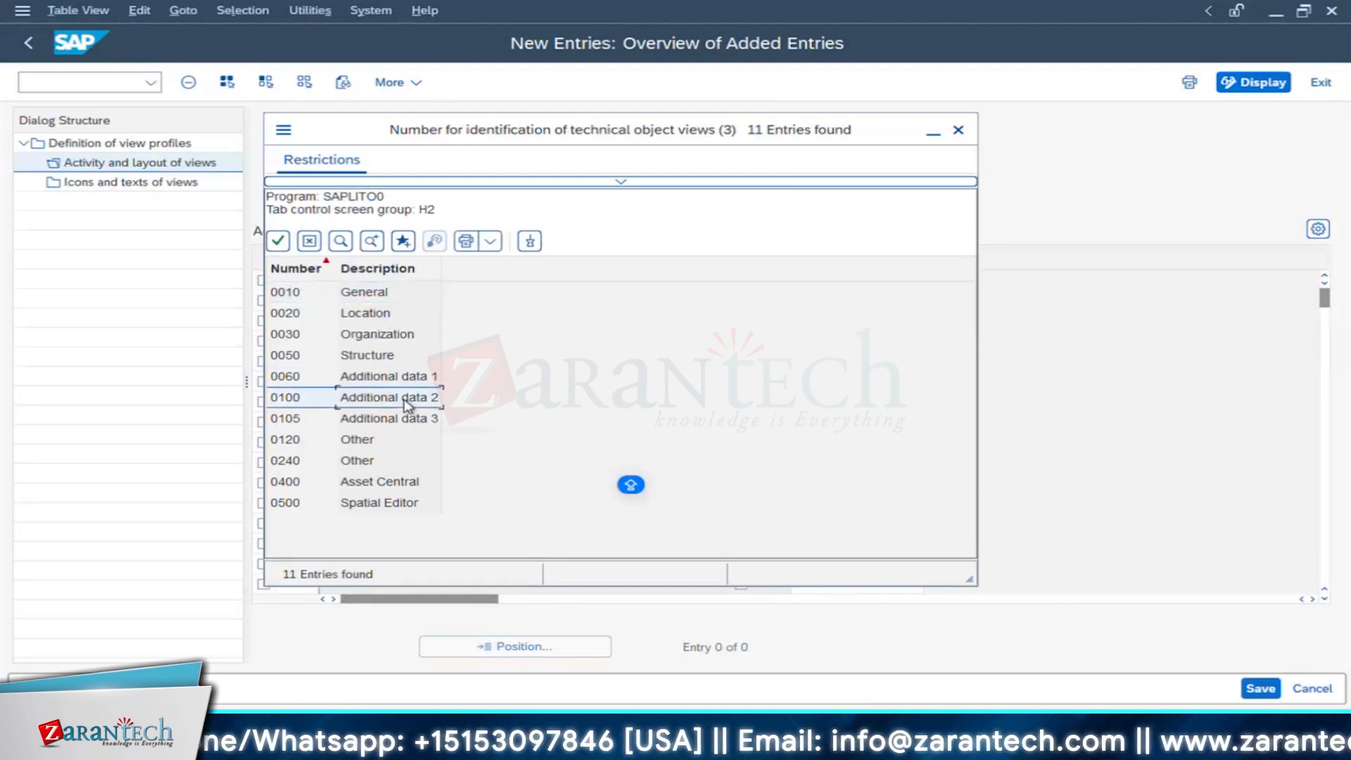
double_click(287, 401)
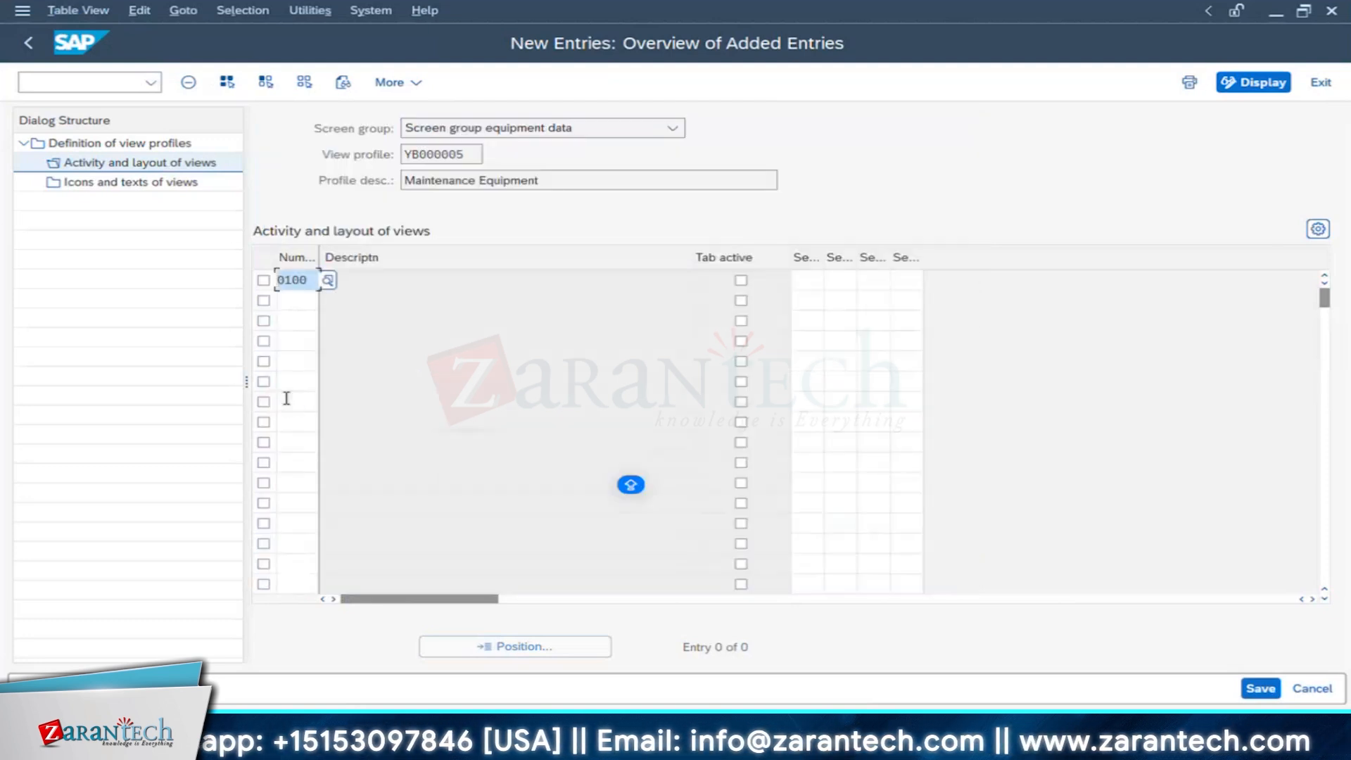
key(Return)
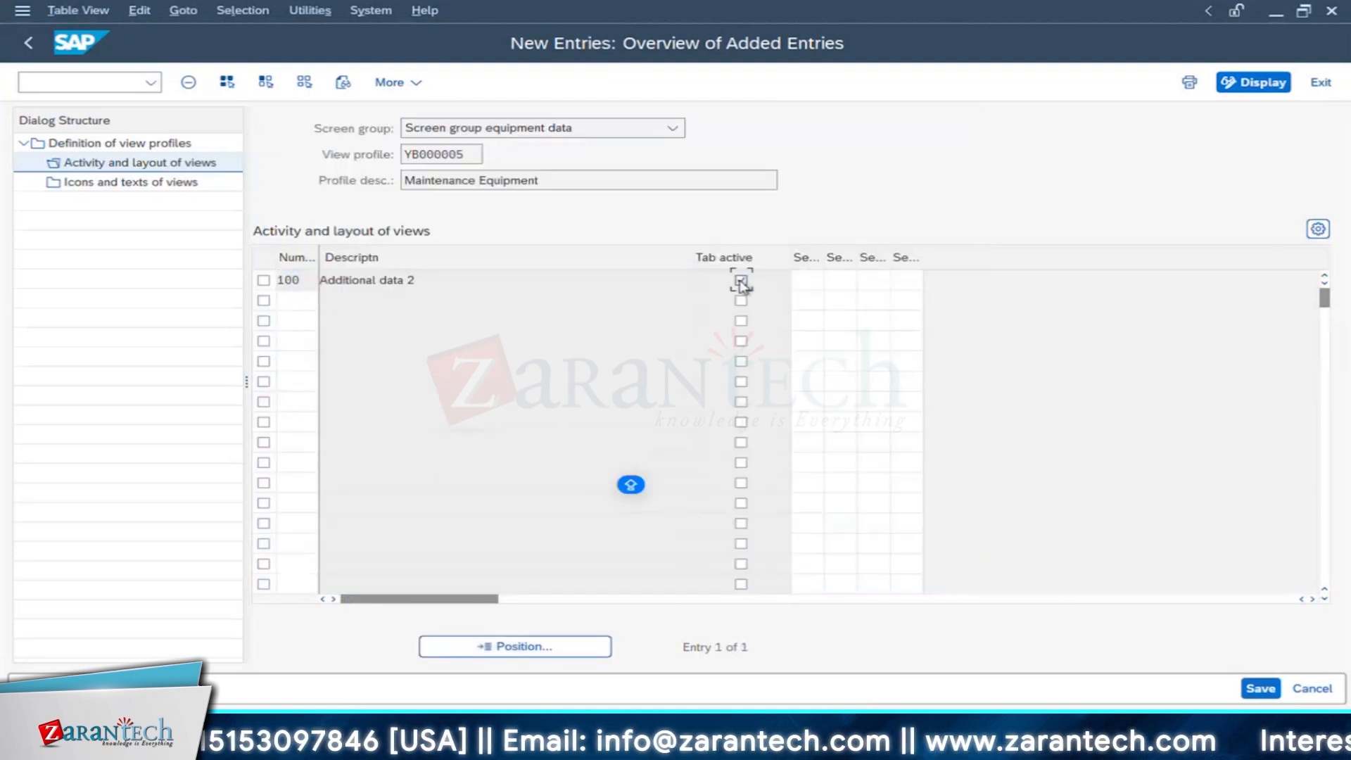
click(742, 281)
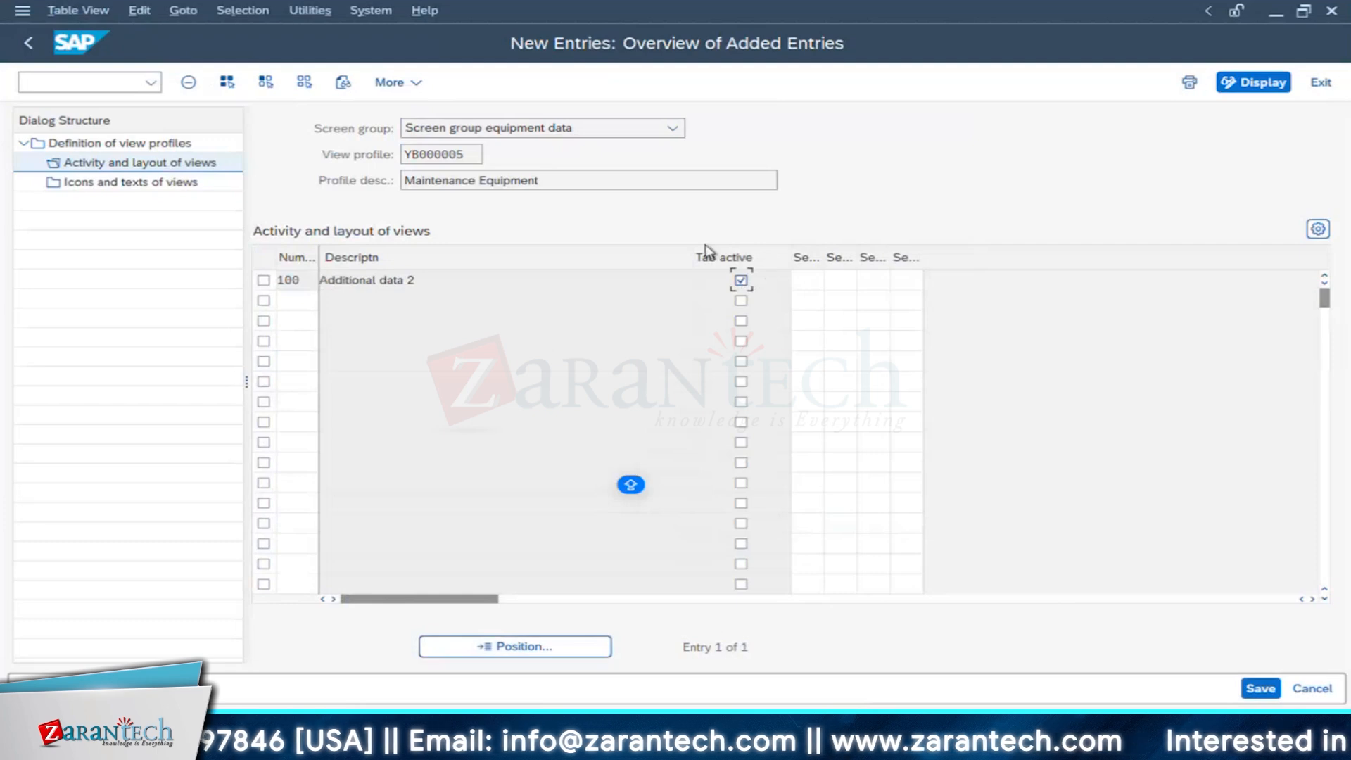
Step: Widen the first sequence number column, open the list of available subscreens for Additional data 2, and widen the list's number column
click(815, 279)
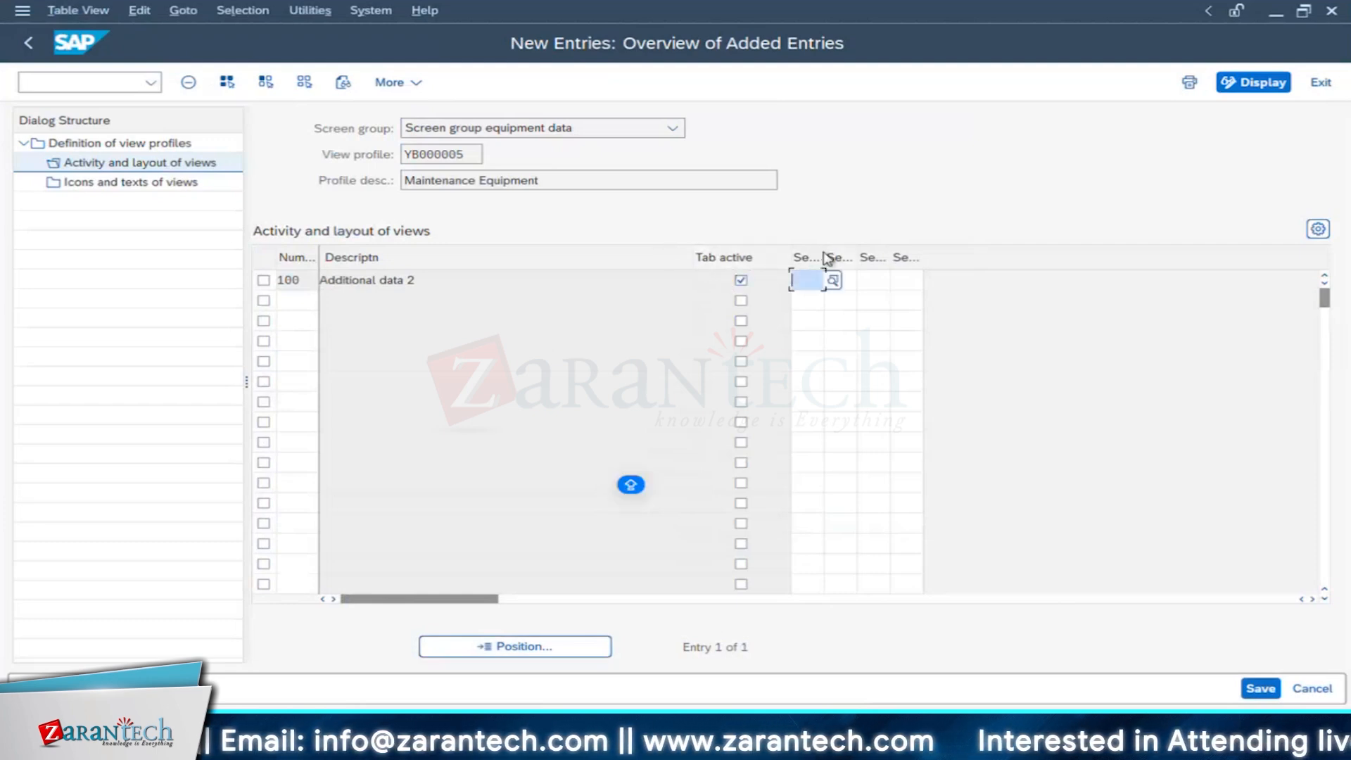
drag(825, 253, 863, 253)
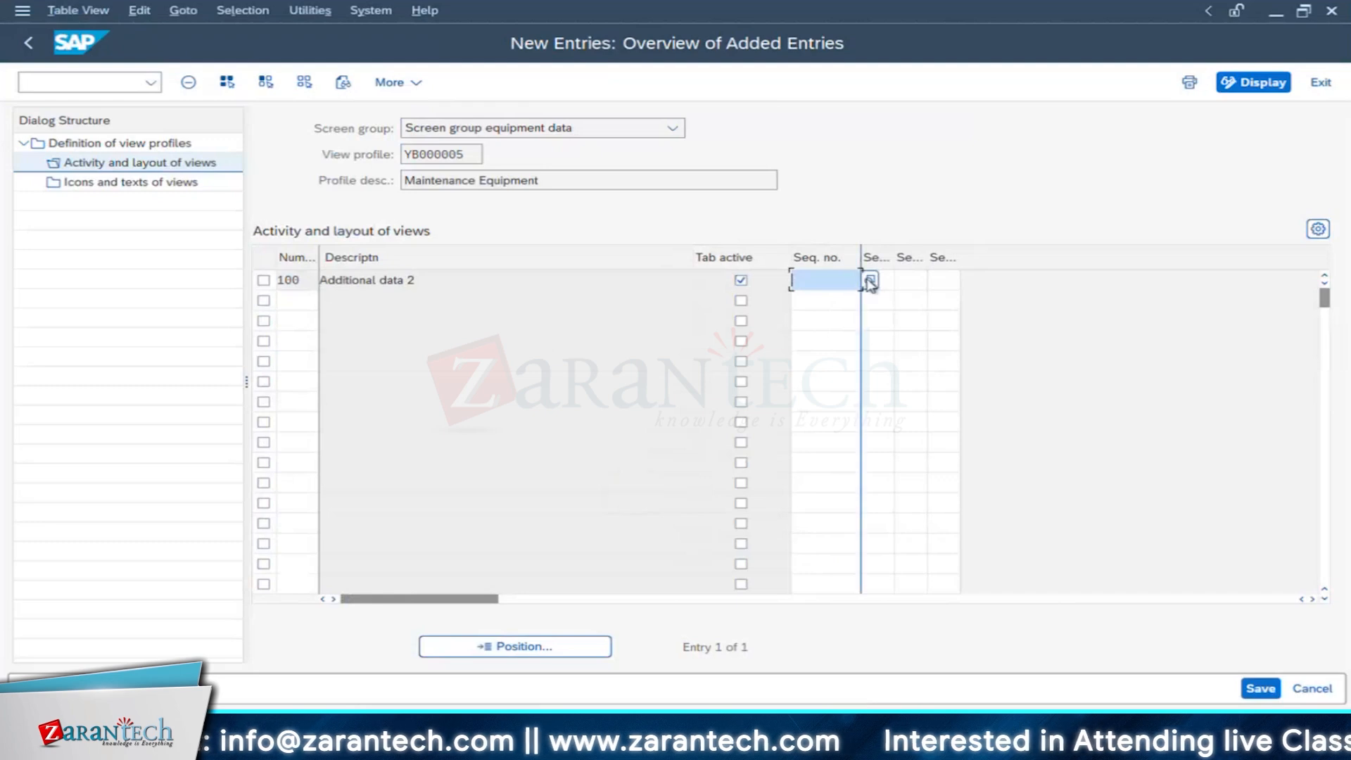
click(867, 280)
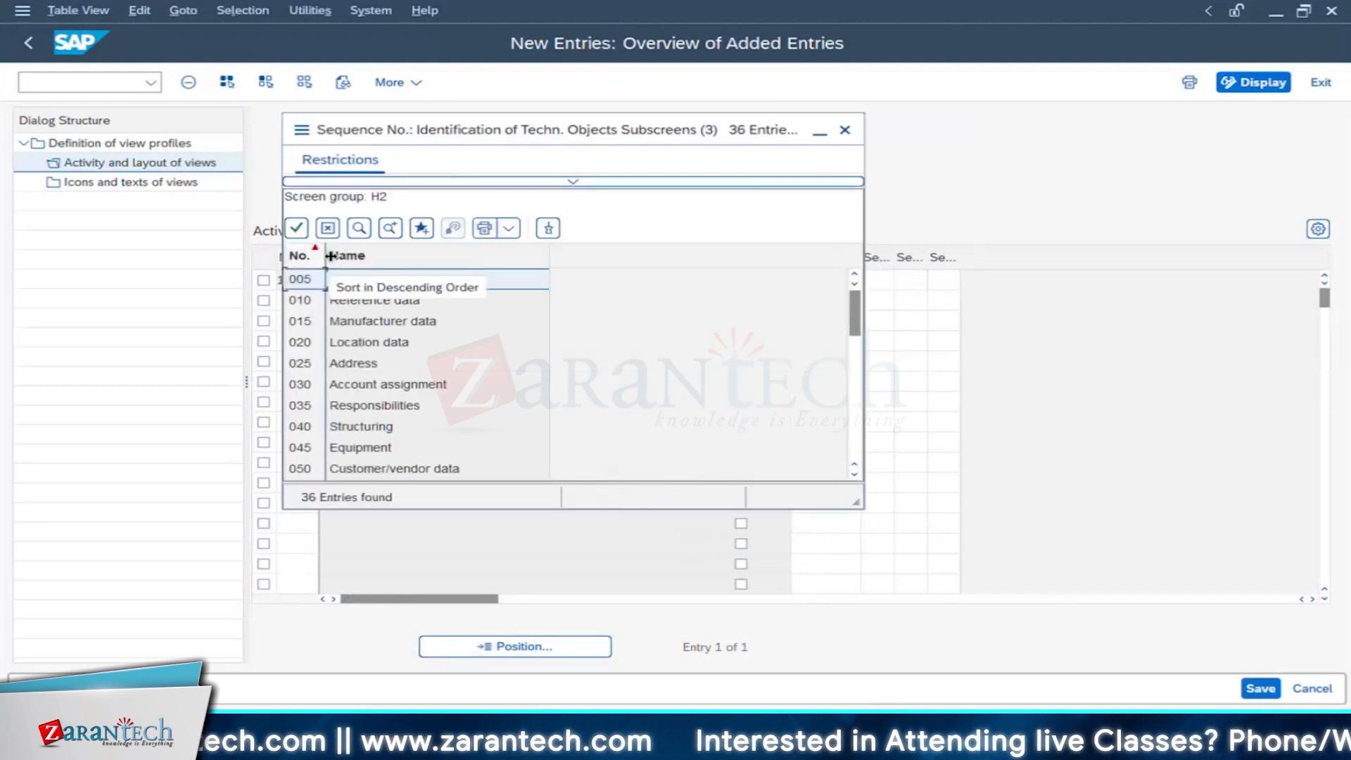
drag(326, 256, 353, 256)
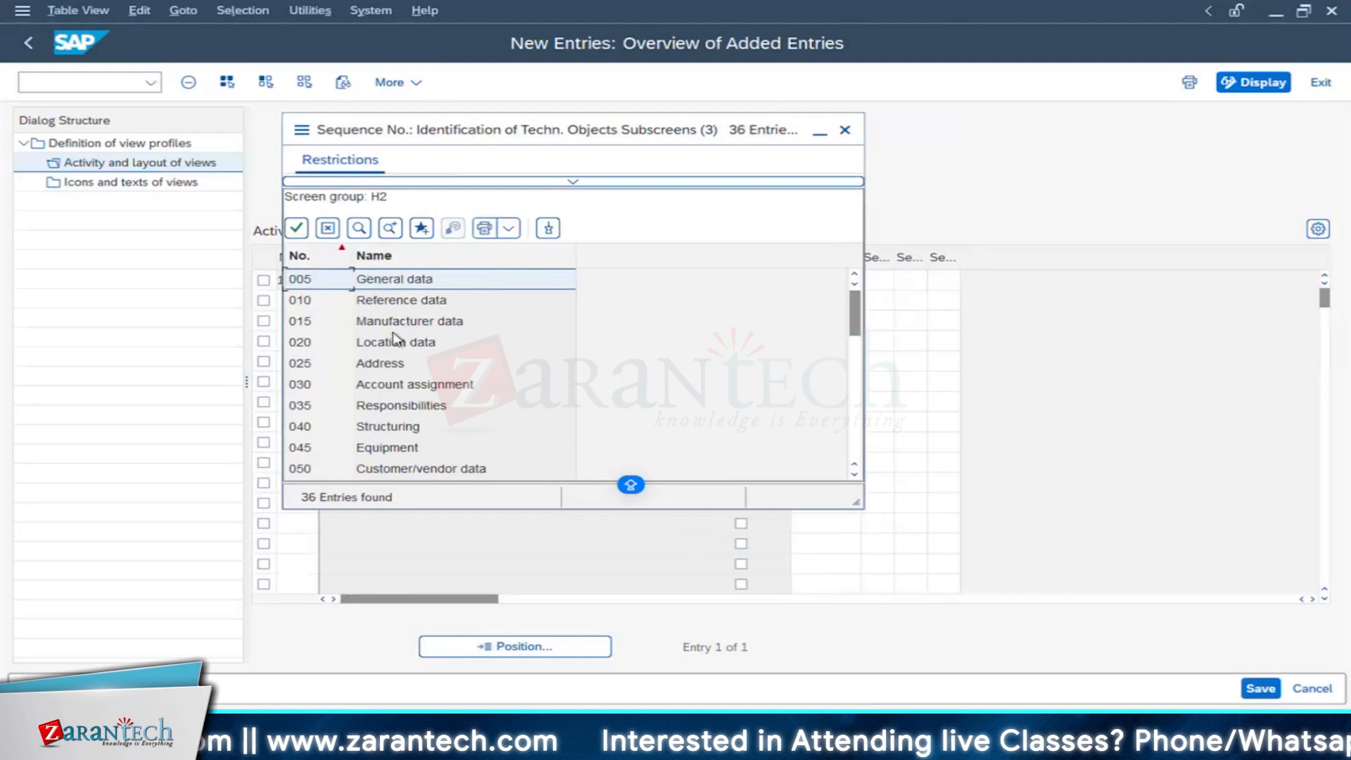
Step: Compare the listed subscreens with the data sections on the General tab of the equipment master, and return to the subscreen list
click(386, 745)
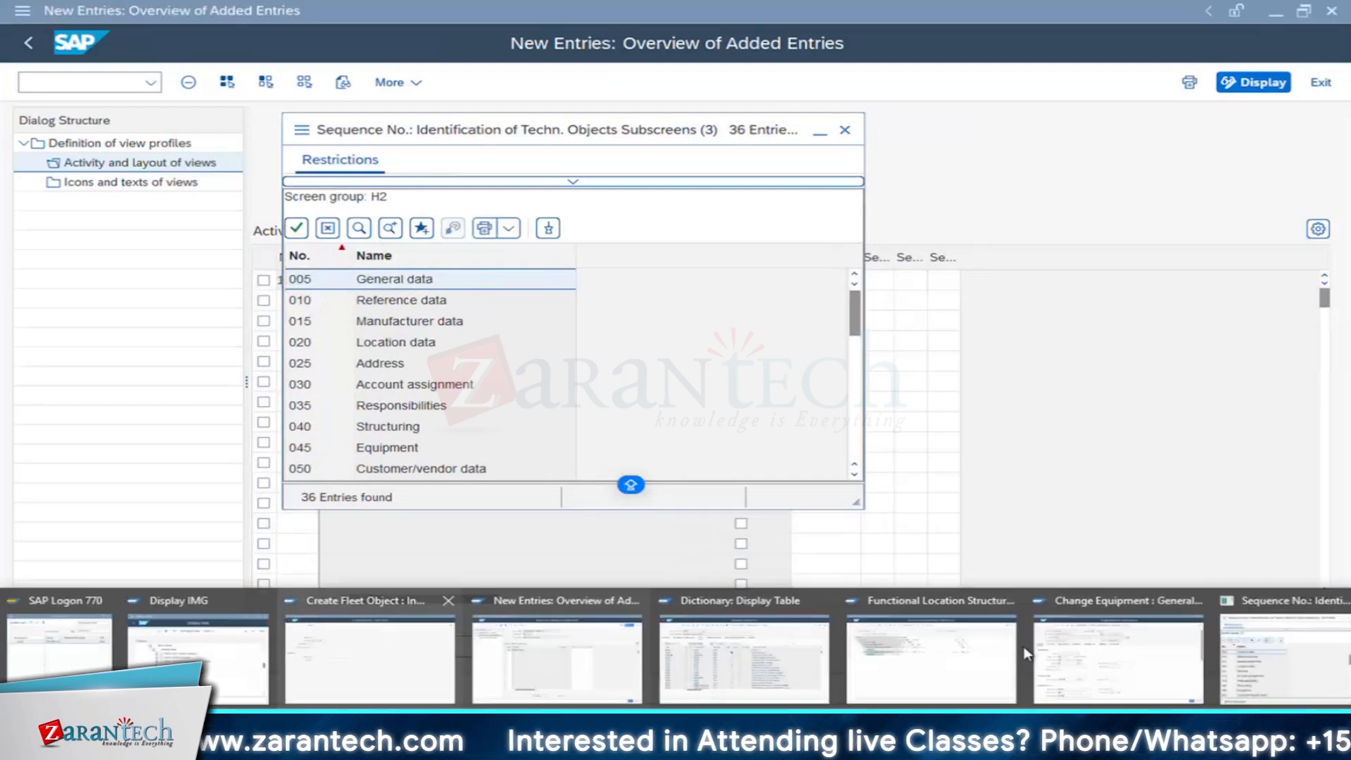
click(1128, 665)
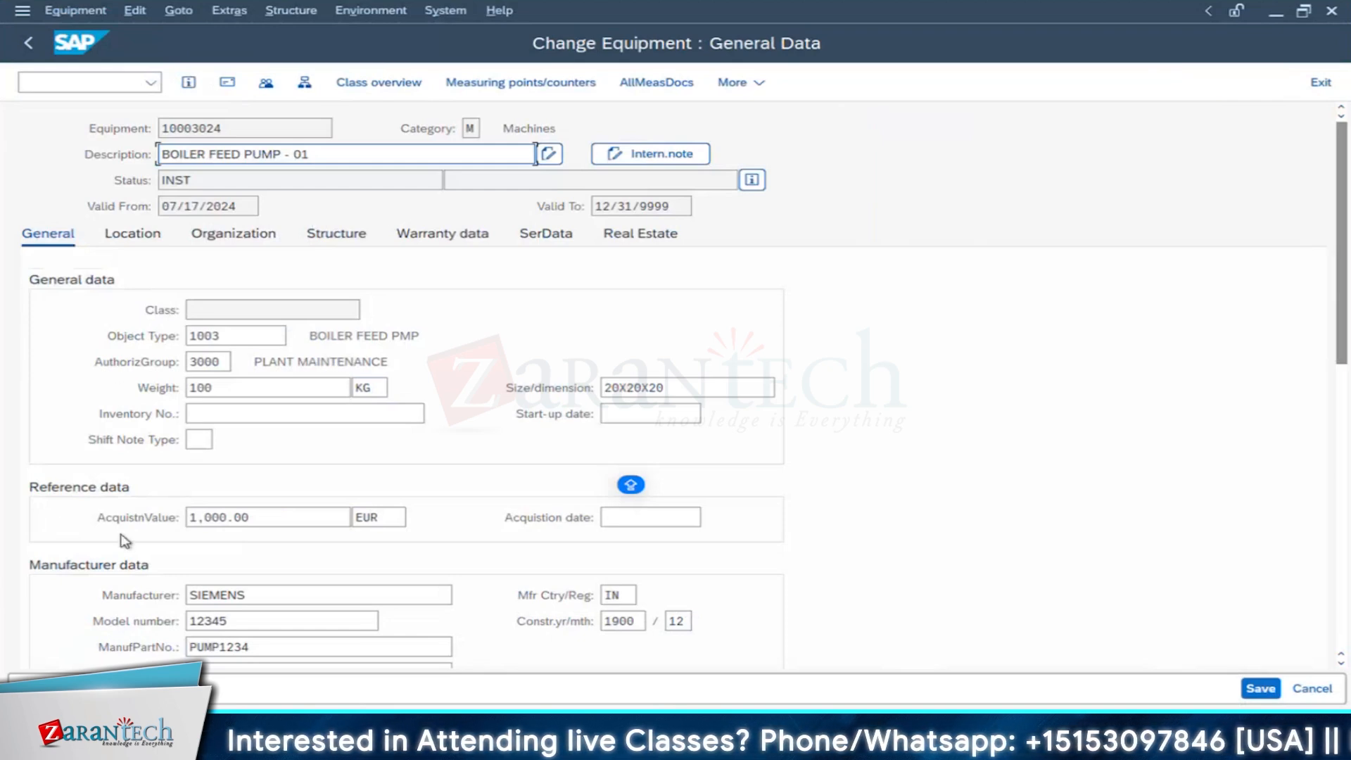
scroll(860, 429, down, 1)
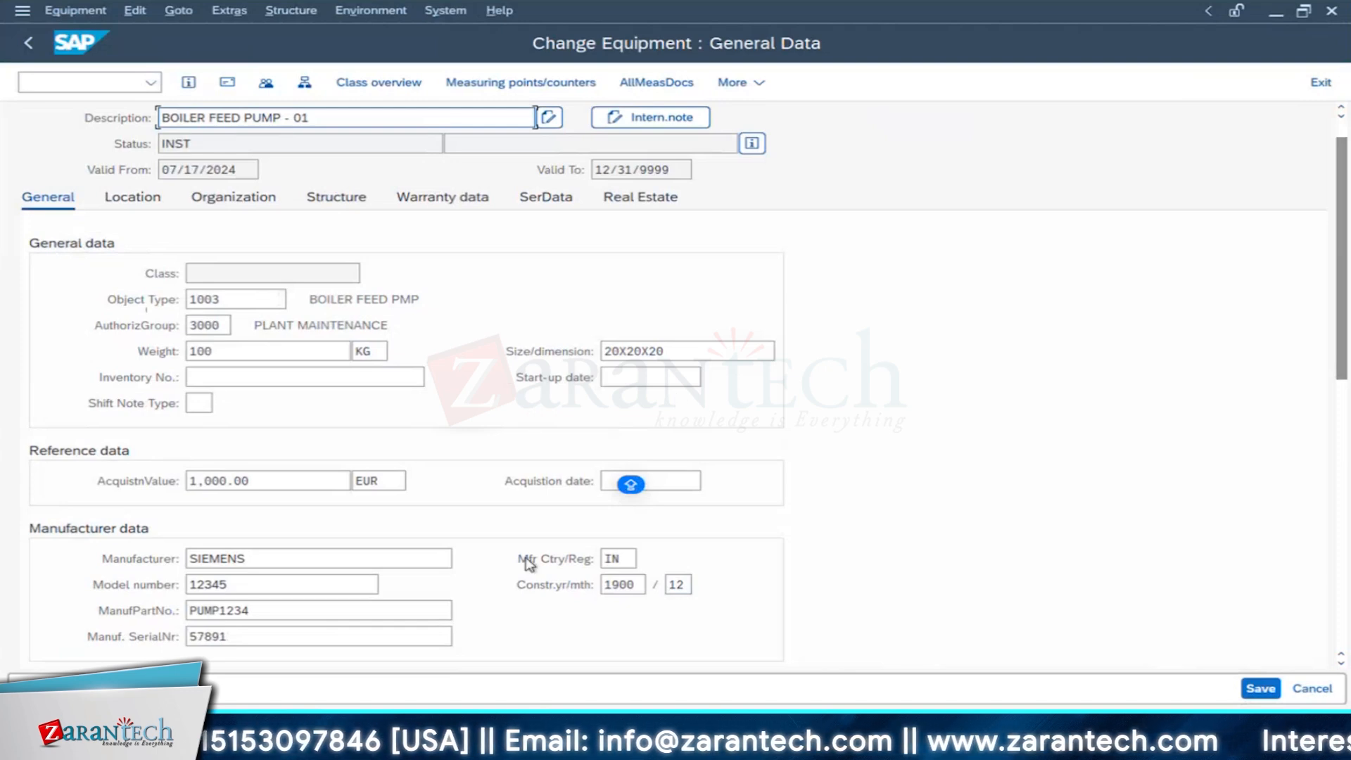
click(366, 731)
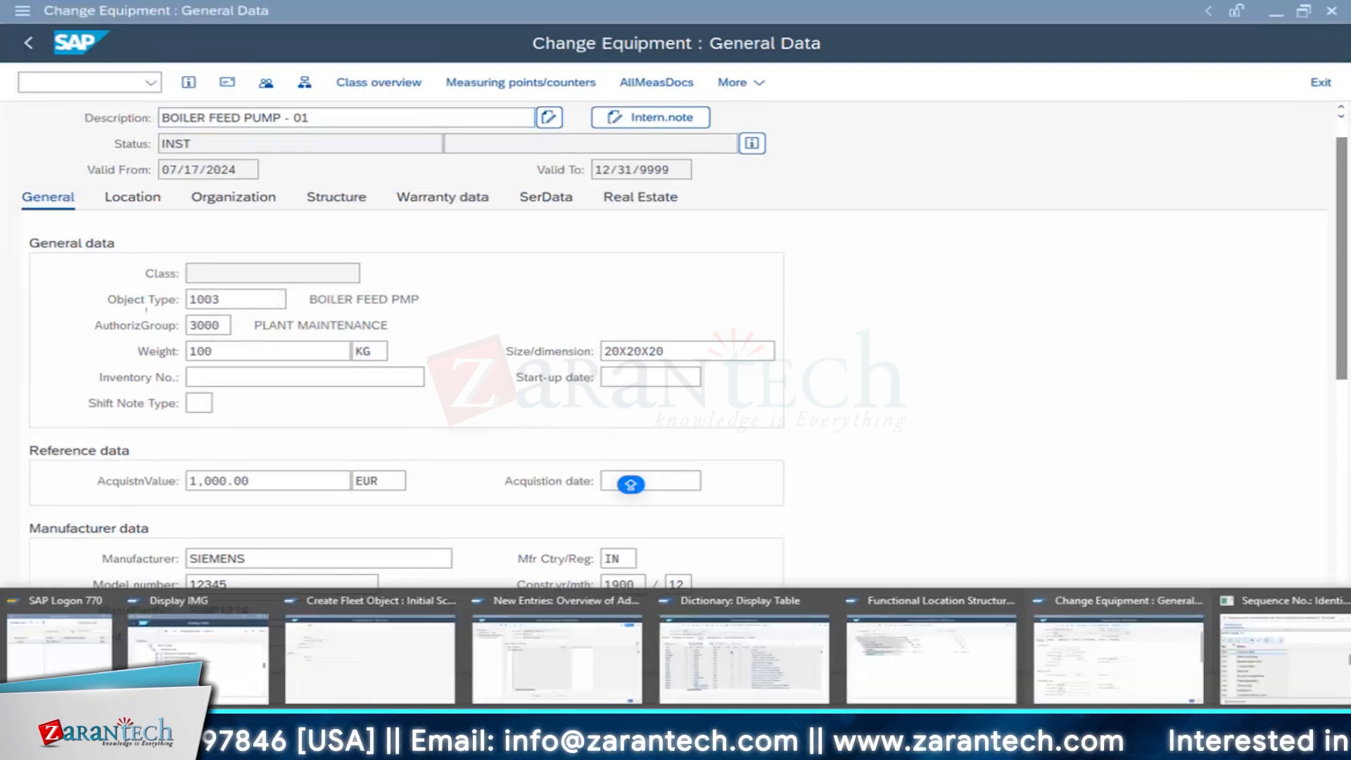
click(1277, 599)
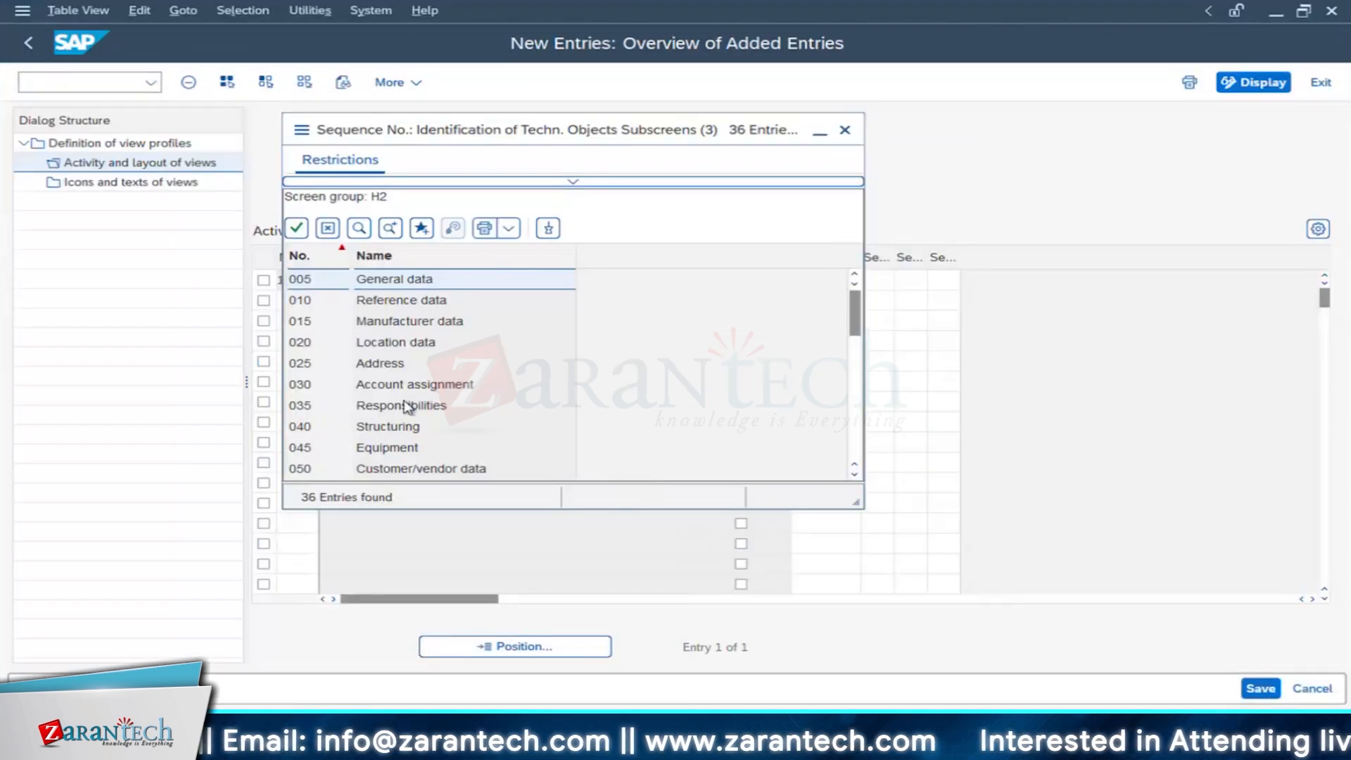
Step: Assign subscreen 105 (Long text) as the first sequence number of the Additional data 2 view
scroll(407, 407, down, 2)
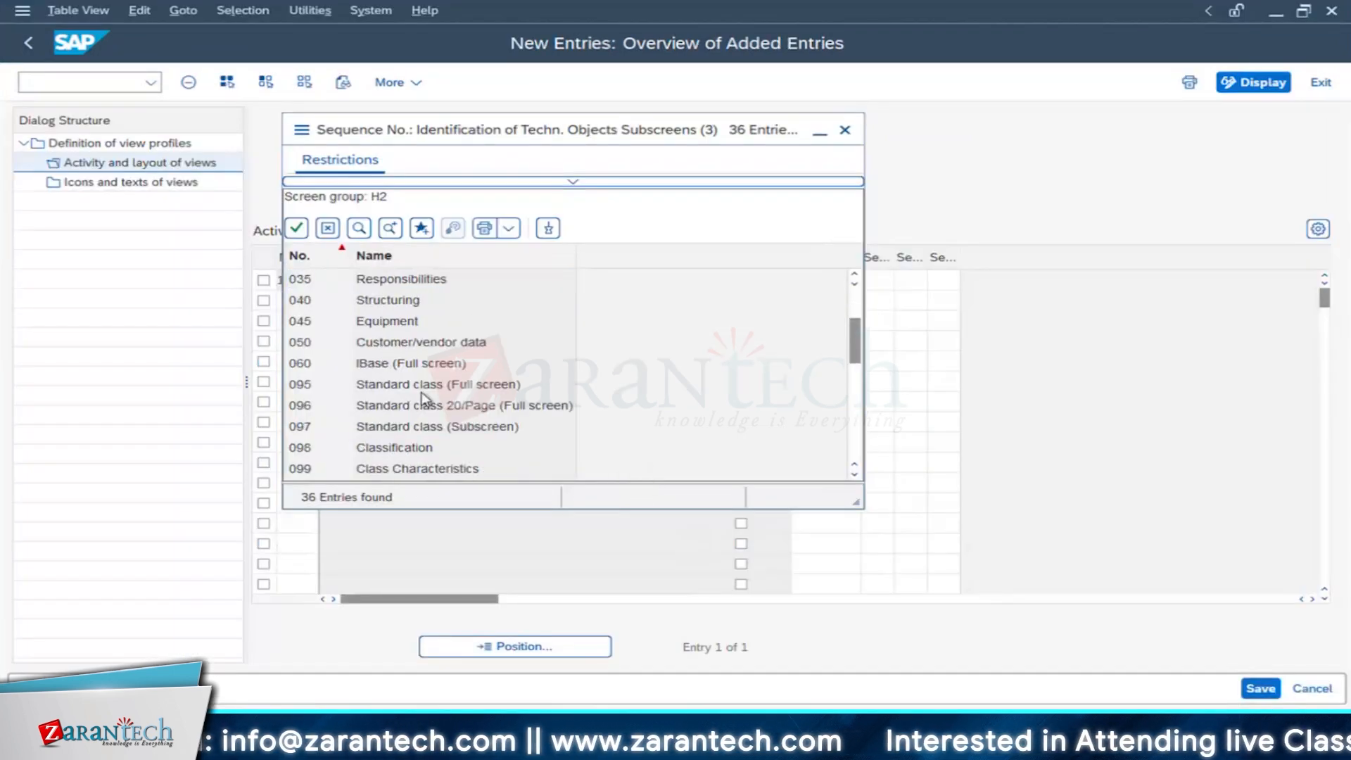
scroll(424, 399, down, 1)
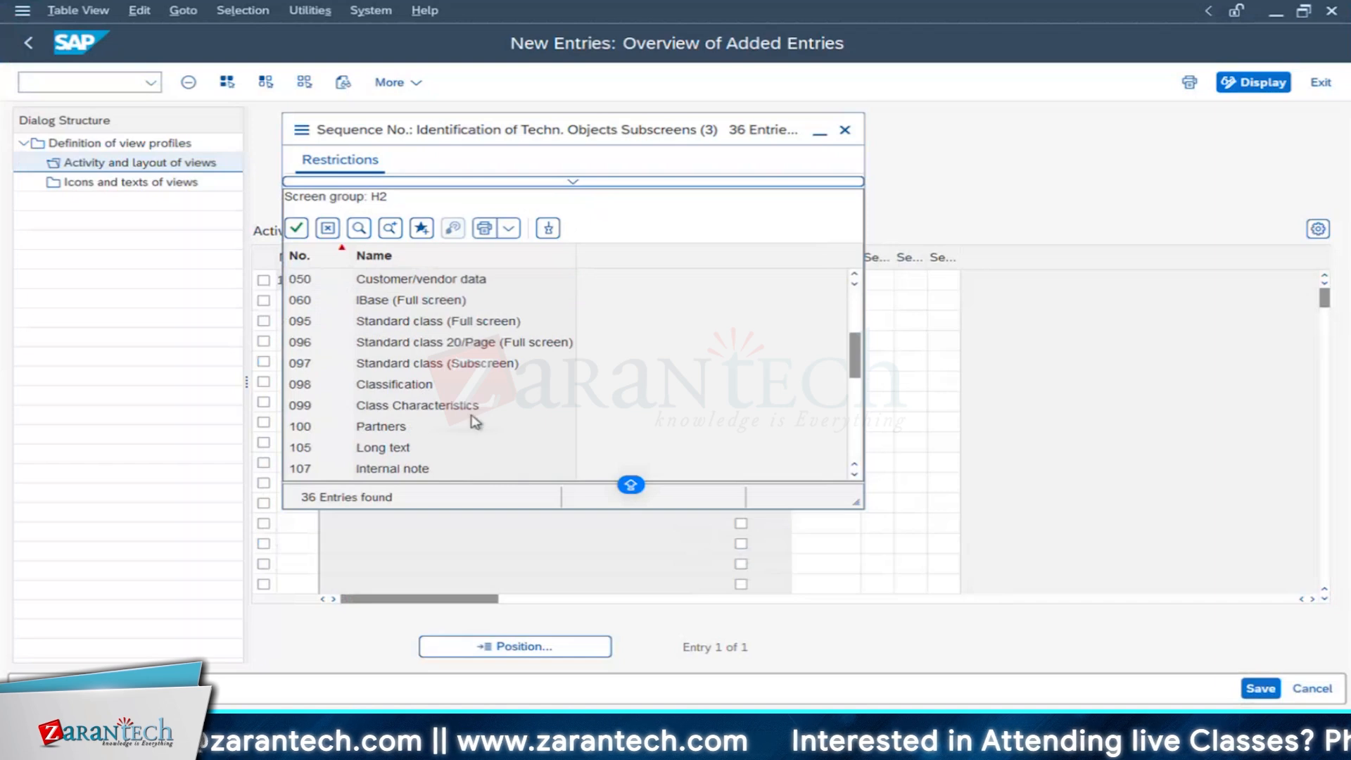
scroll(479, 419, down, 1)
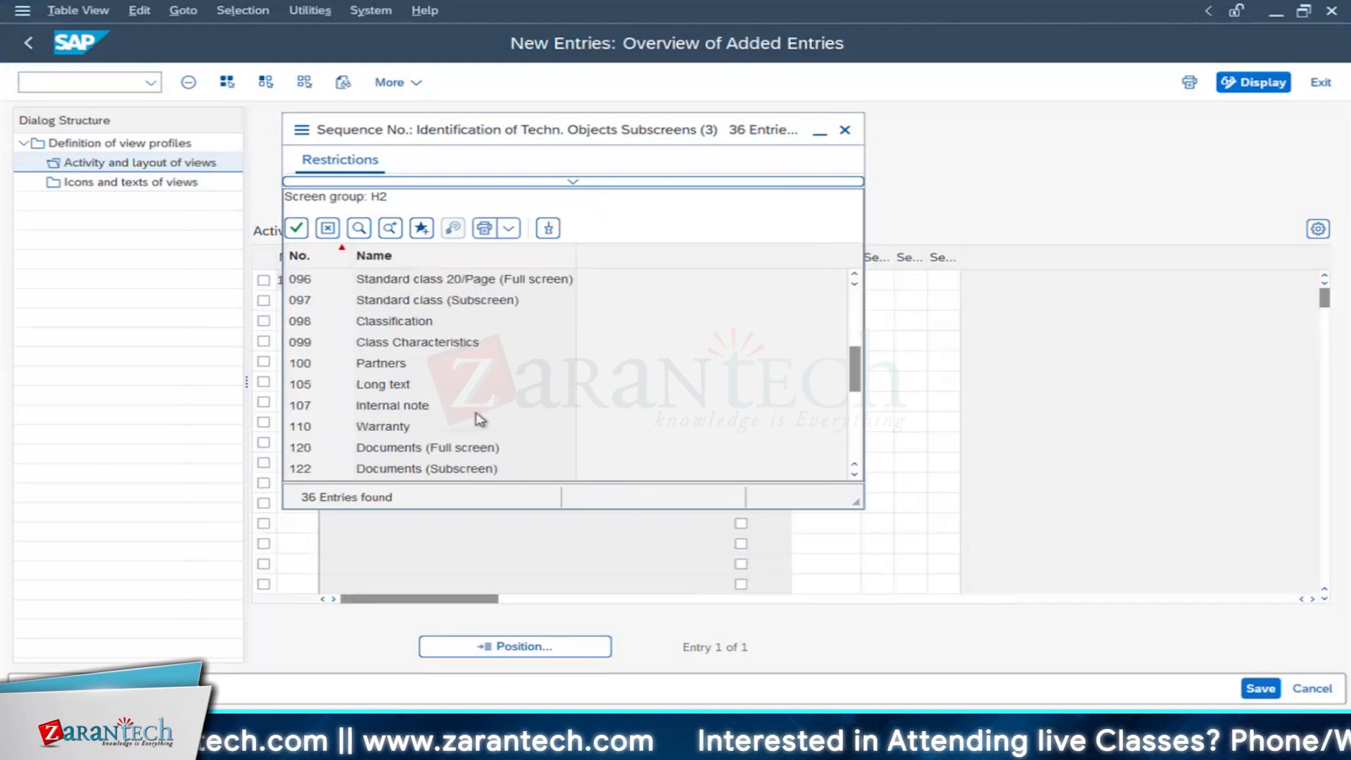
click(380, 385)
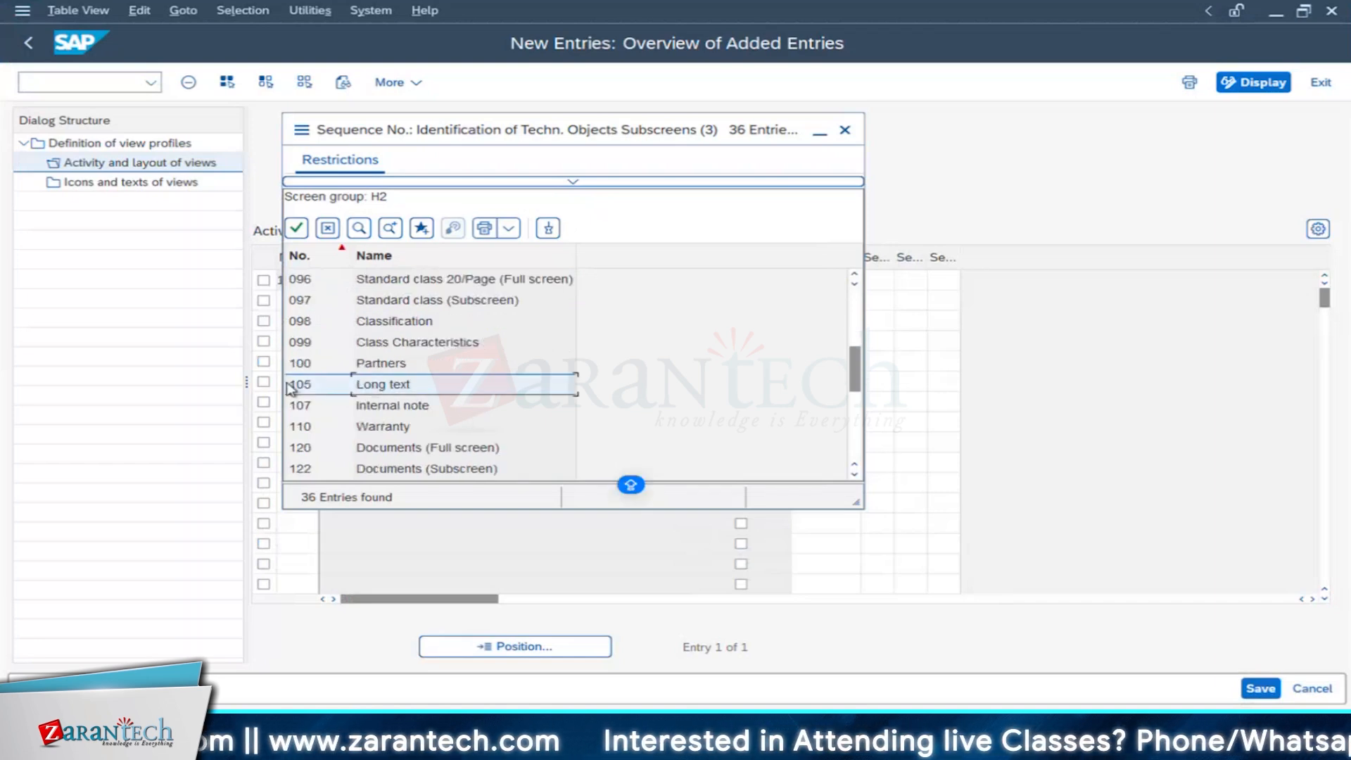
double_click(296, 386)
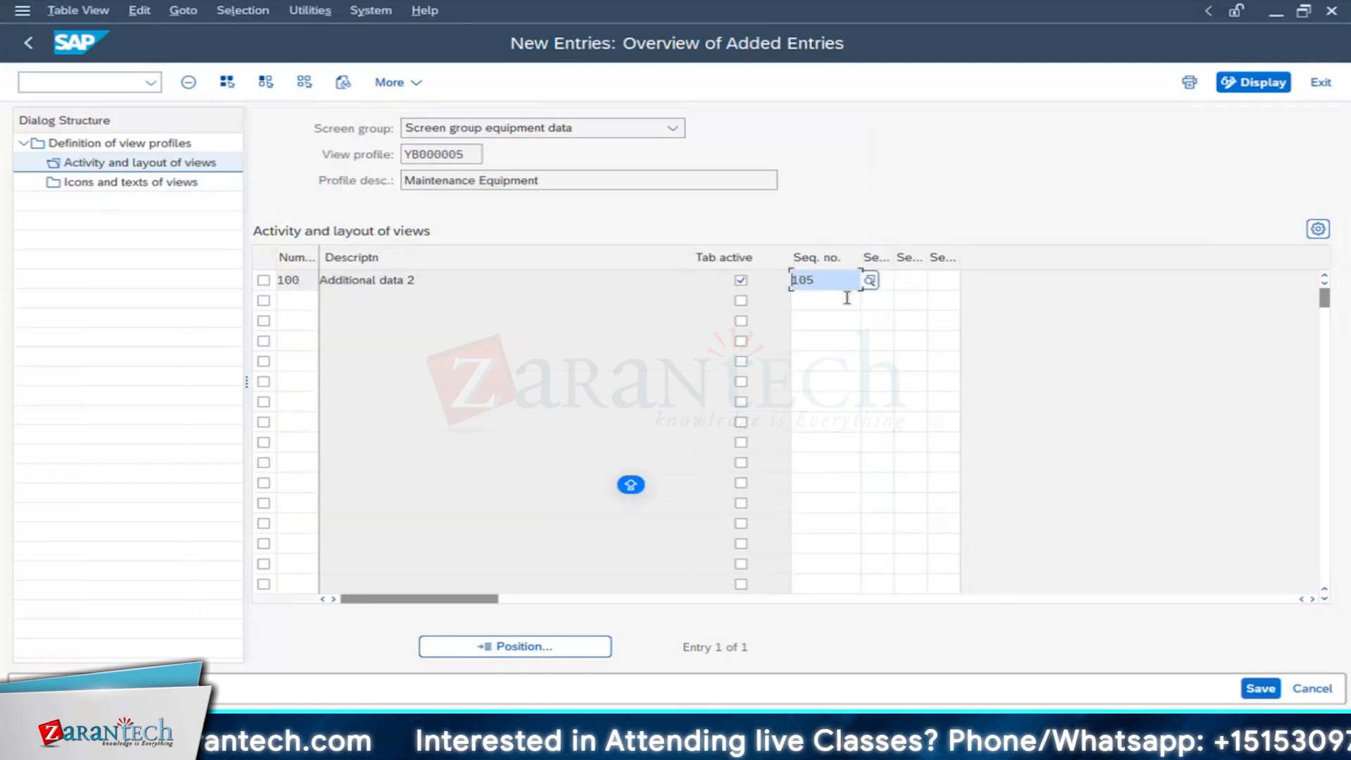
Step: Mark the Additional data 2 entry, narrow the description column and select its description
click(263, 280)
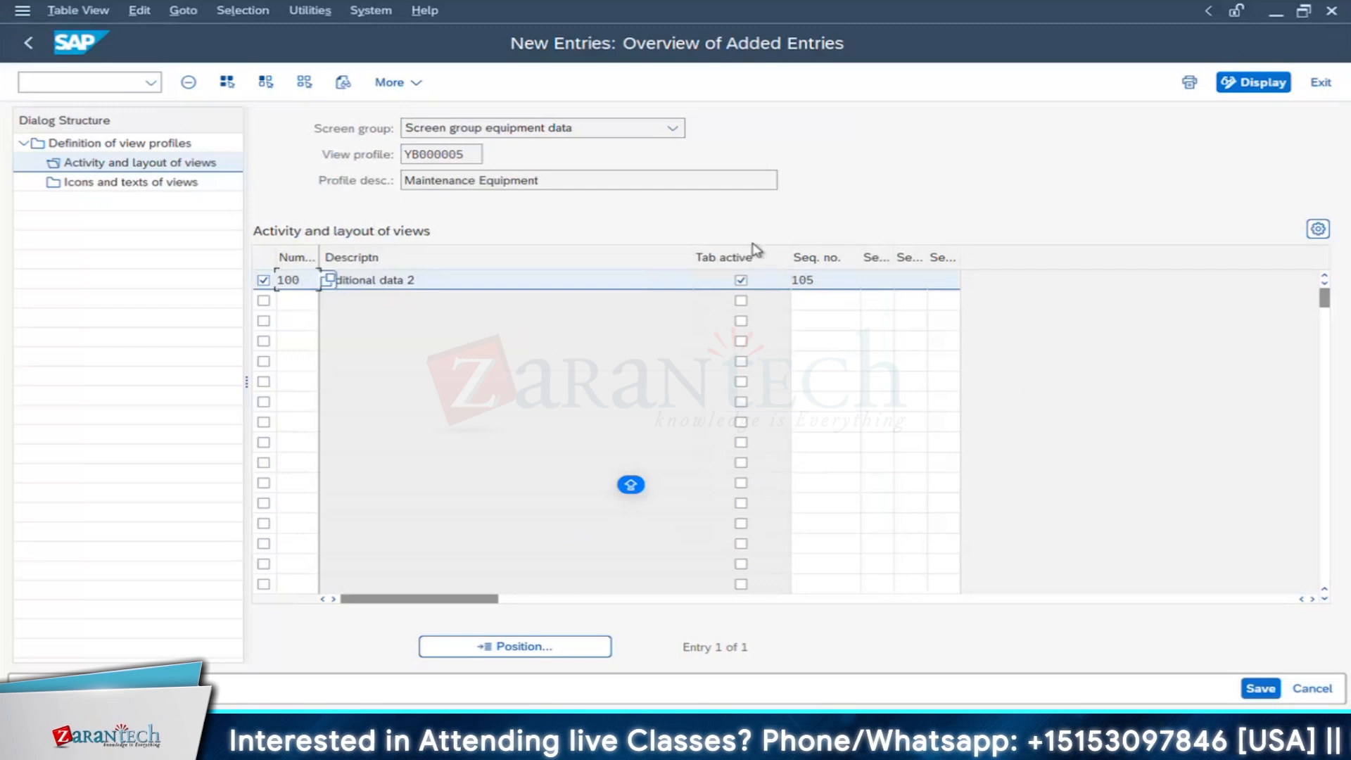
drag(688, 254, 479, 259)
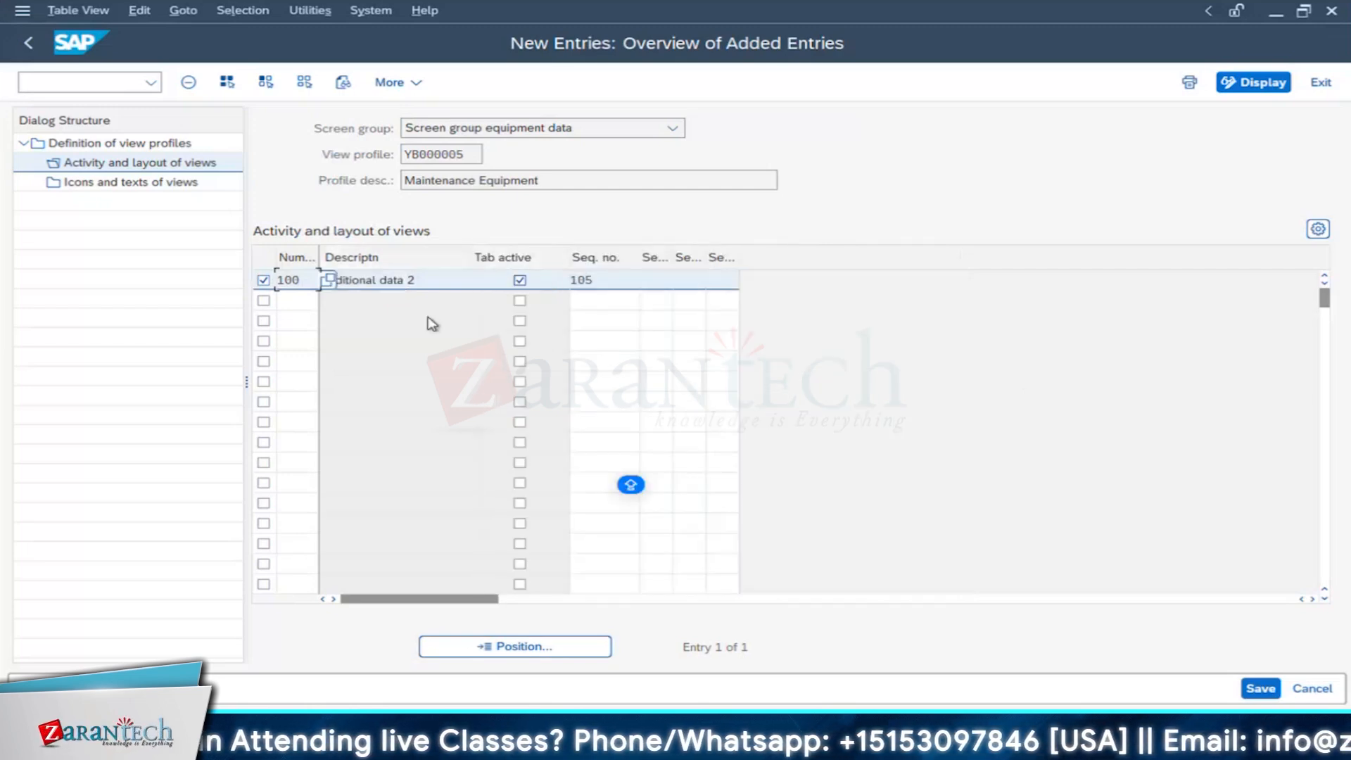
click(424, 284)
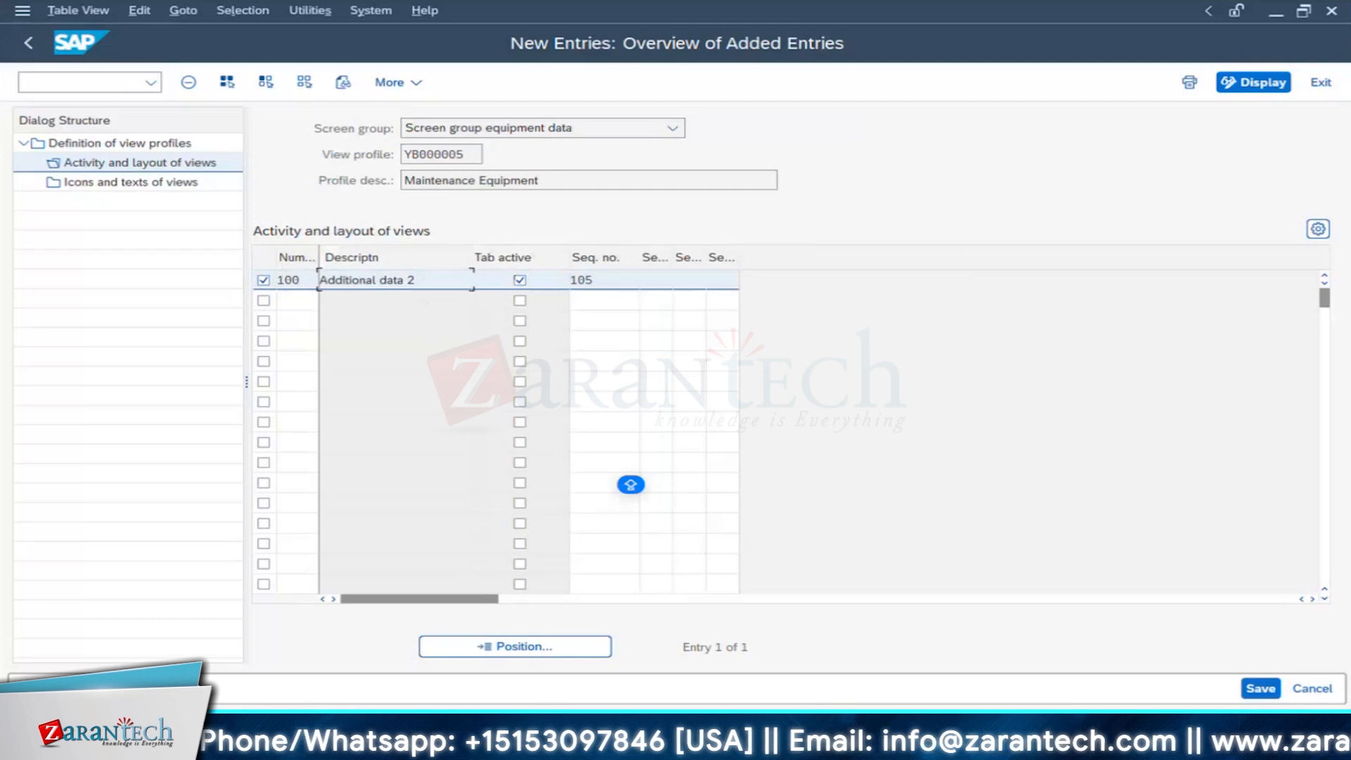
Step: Switch to the Display IMG window and maximize it
click(366, 734)
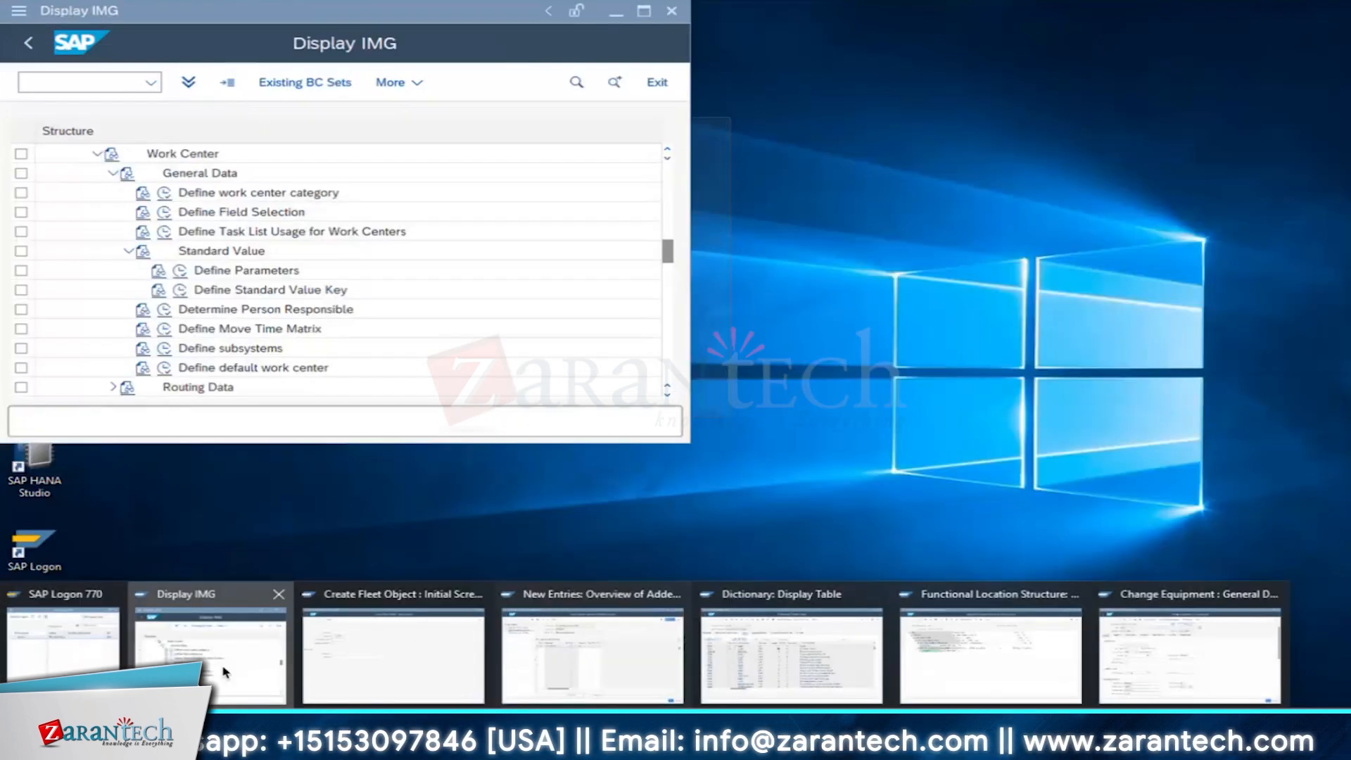
click(225, 672)
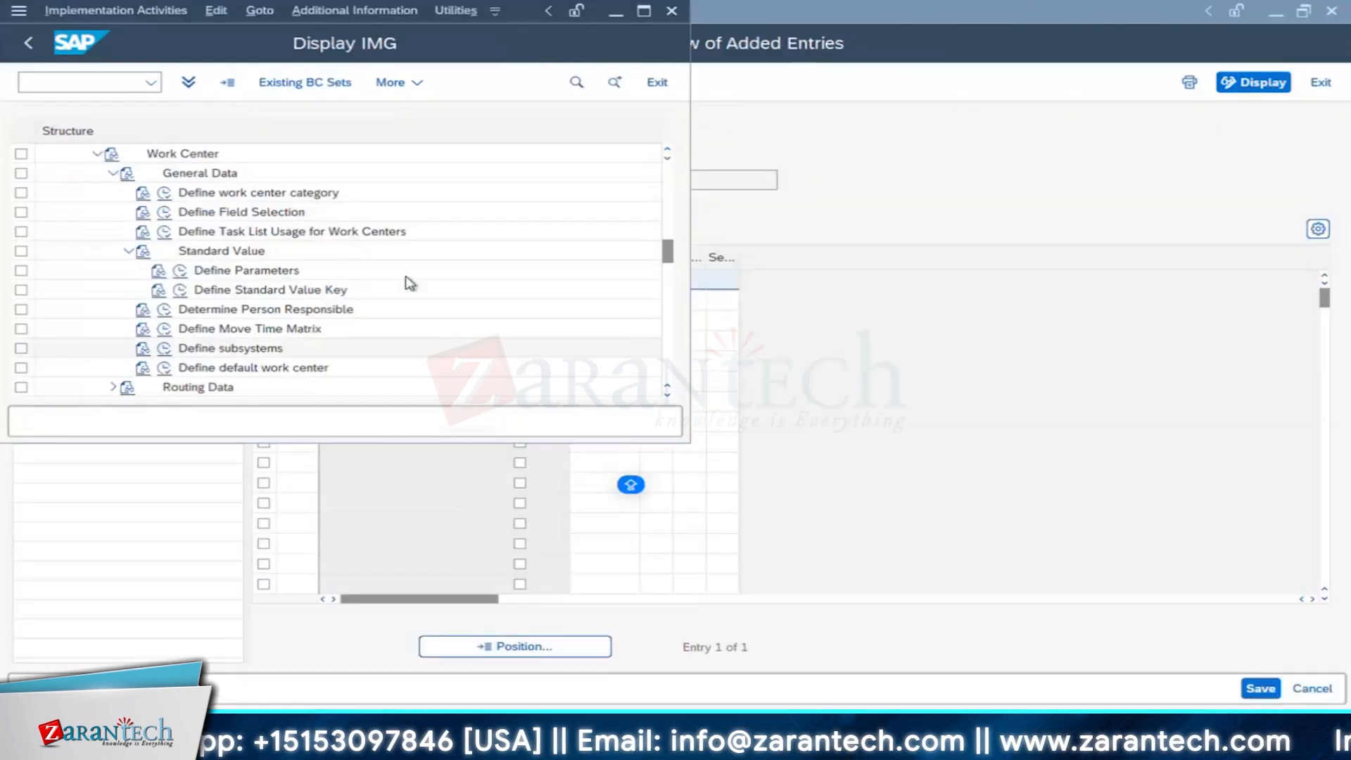
click(644, 11)
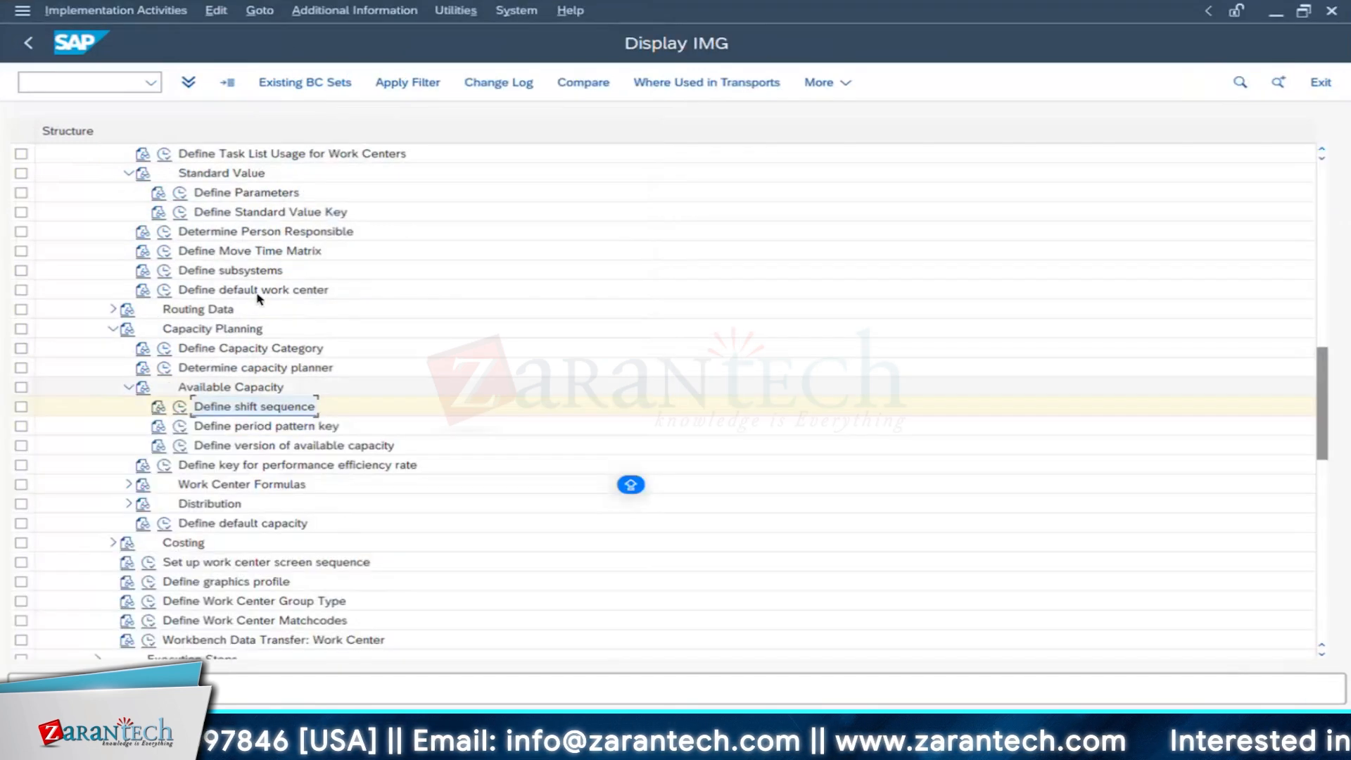
Step: Collapse Available Capacity and look through the IMG structure for the Plant Maintenance and Customer Service branch
click(128, 387)
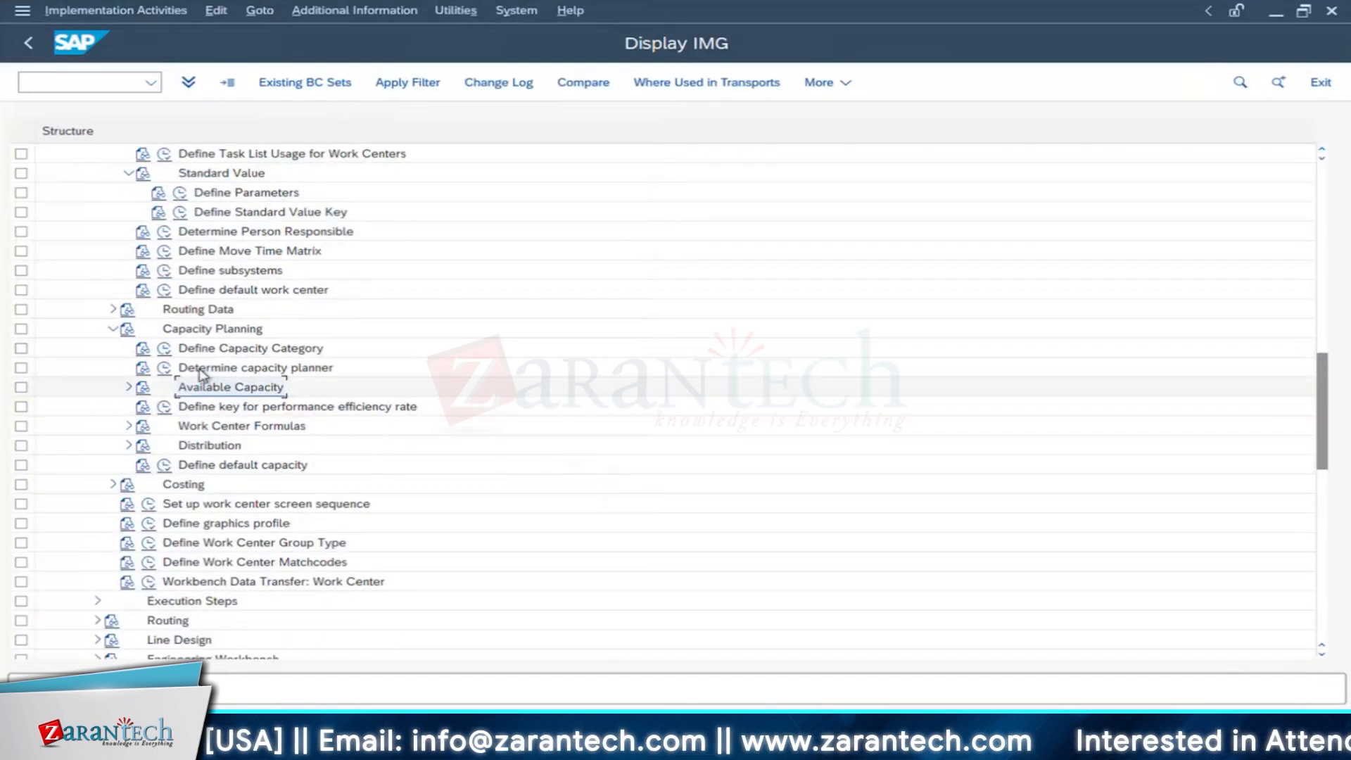
scroll(292, 425, down, 1)
scroll(292, 426, down, 2)
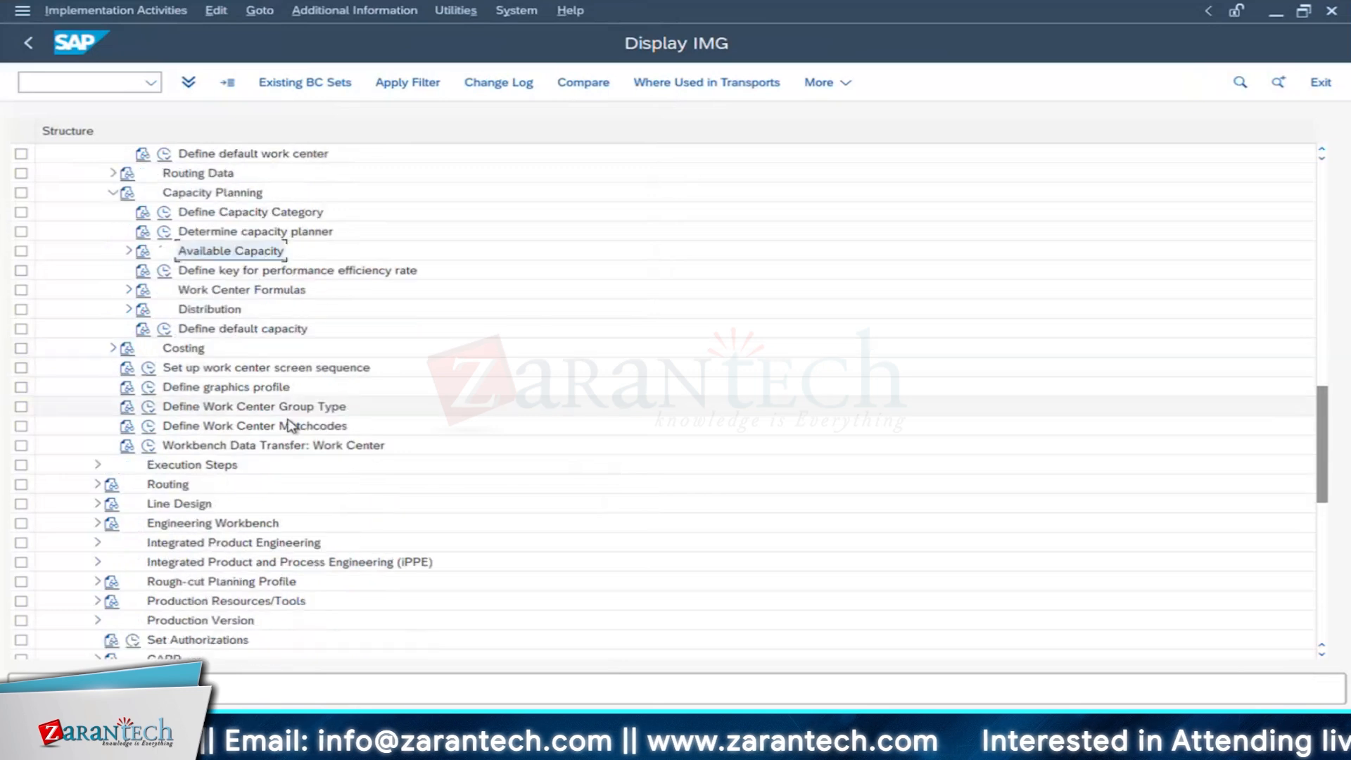
scroll(292, 426, down, 6)
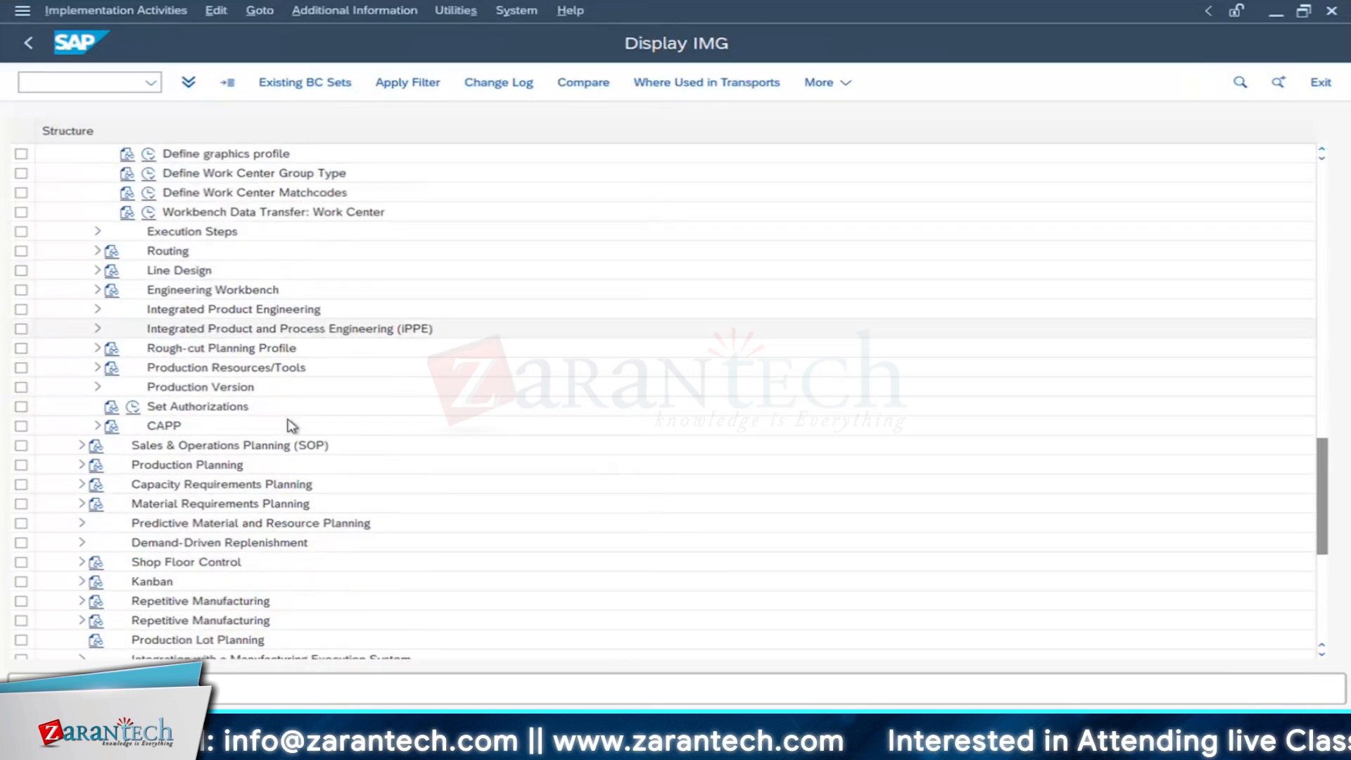
scroll(255, 412, down, 4)
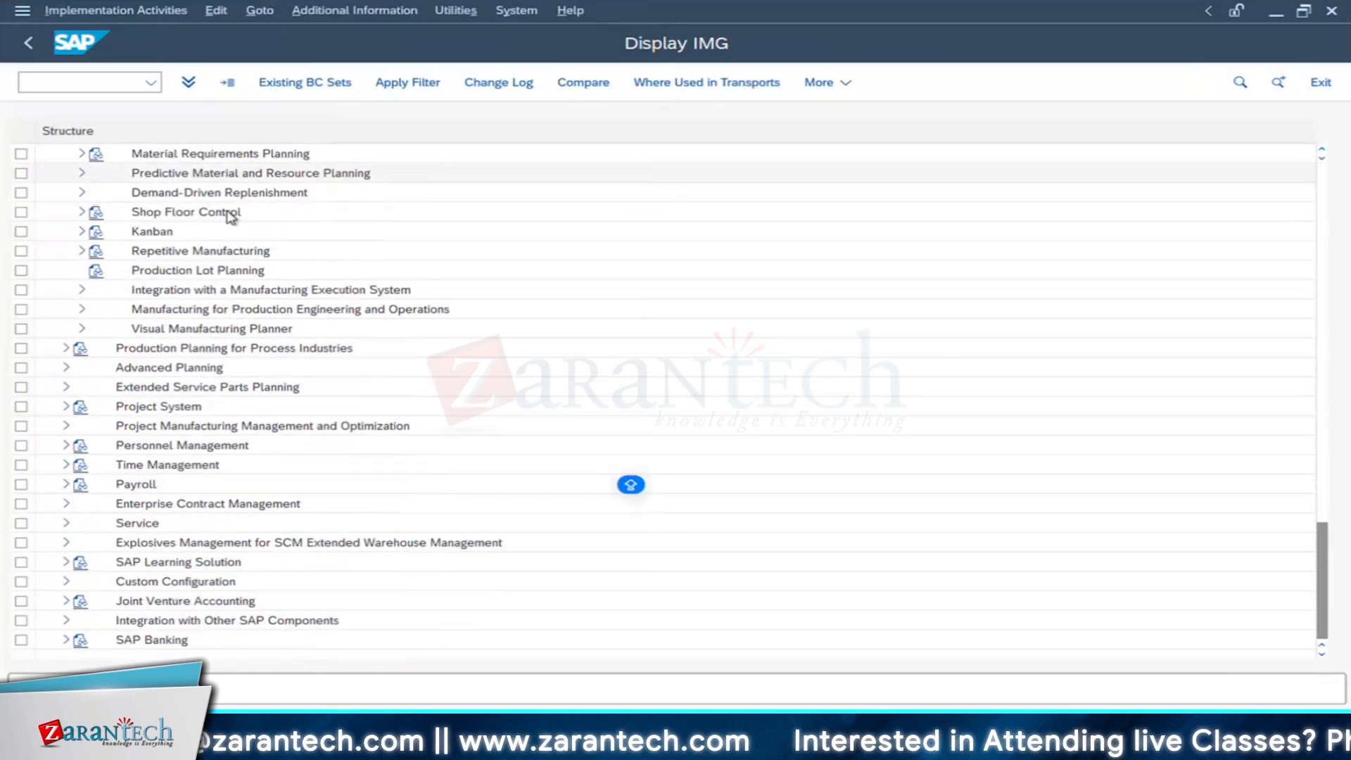
click(232, 213)
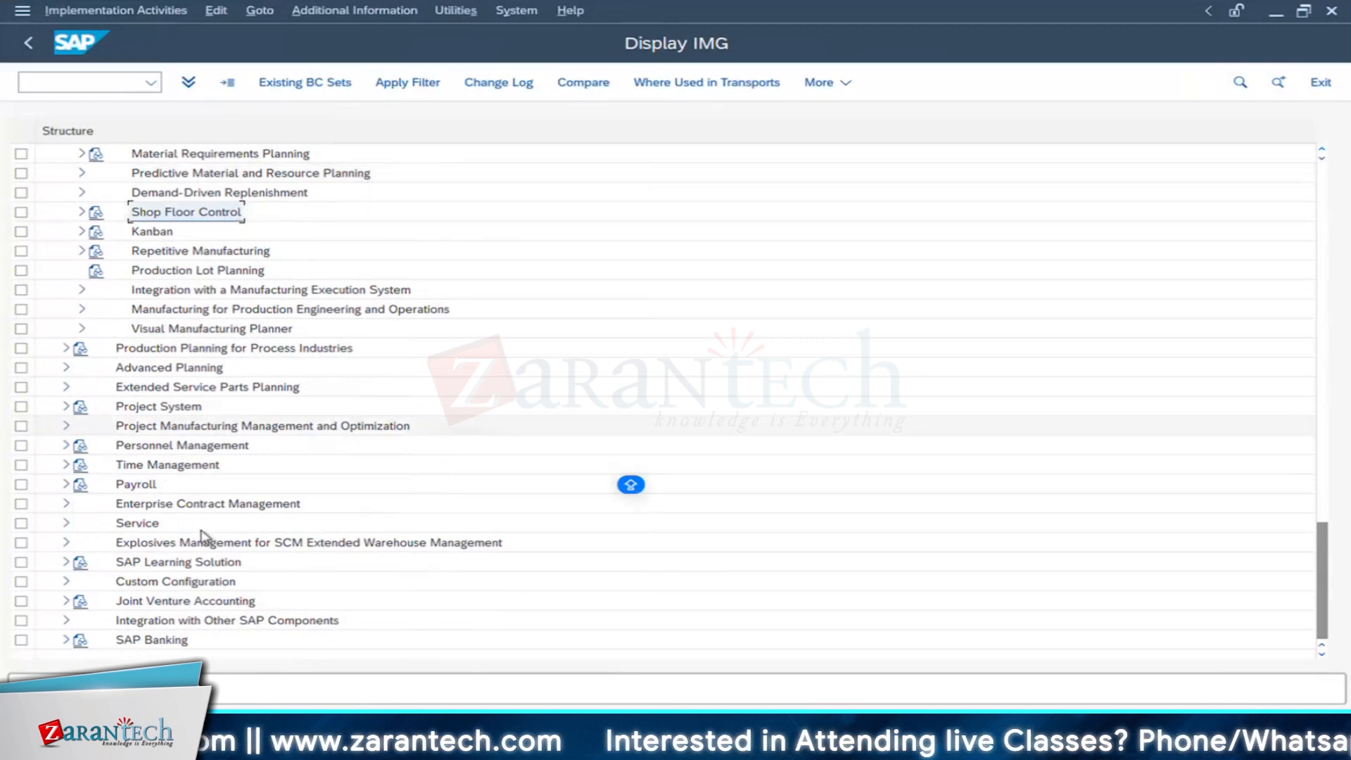
scroll(292, 274, up, 1)
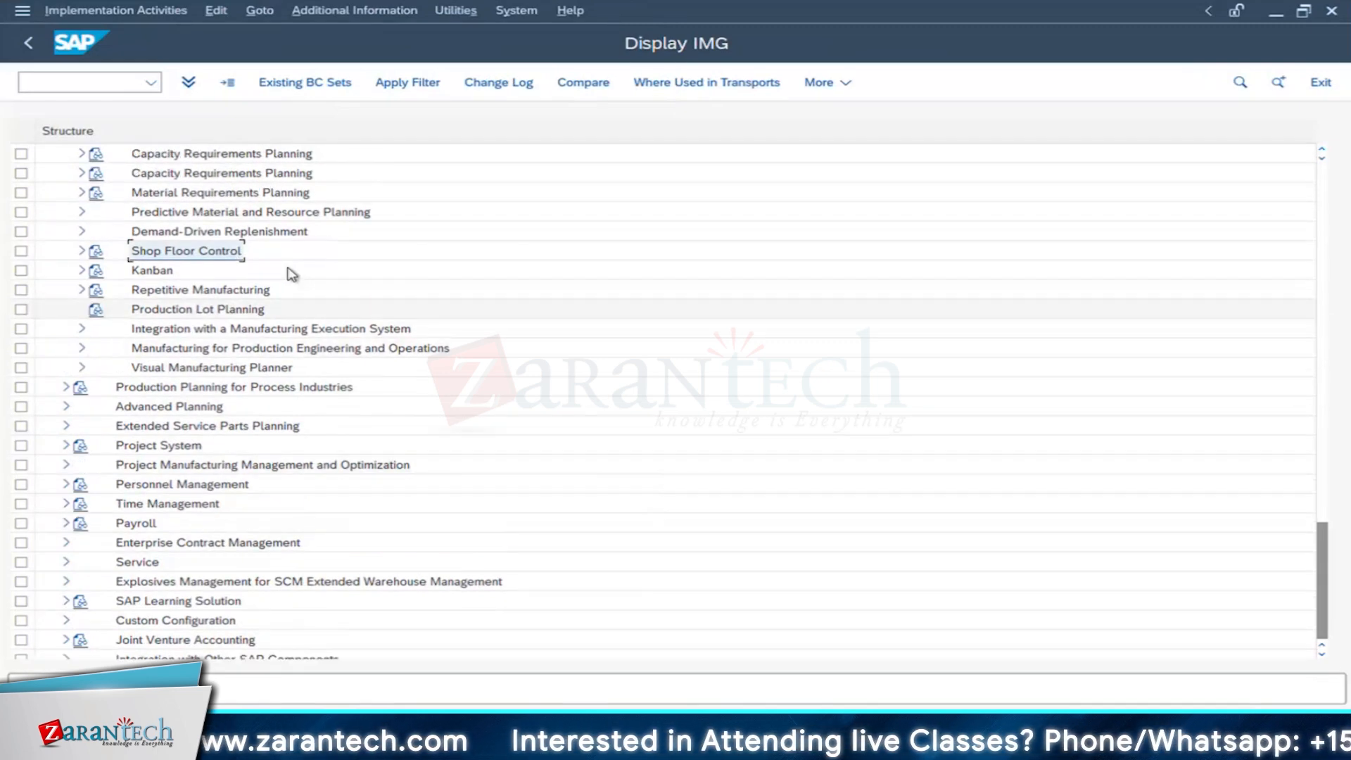
scroll(338, 276, up, 6)
scroll(392, 422, down, 6)
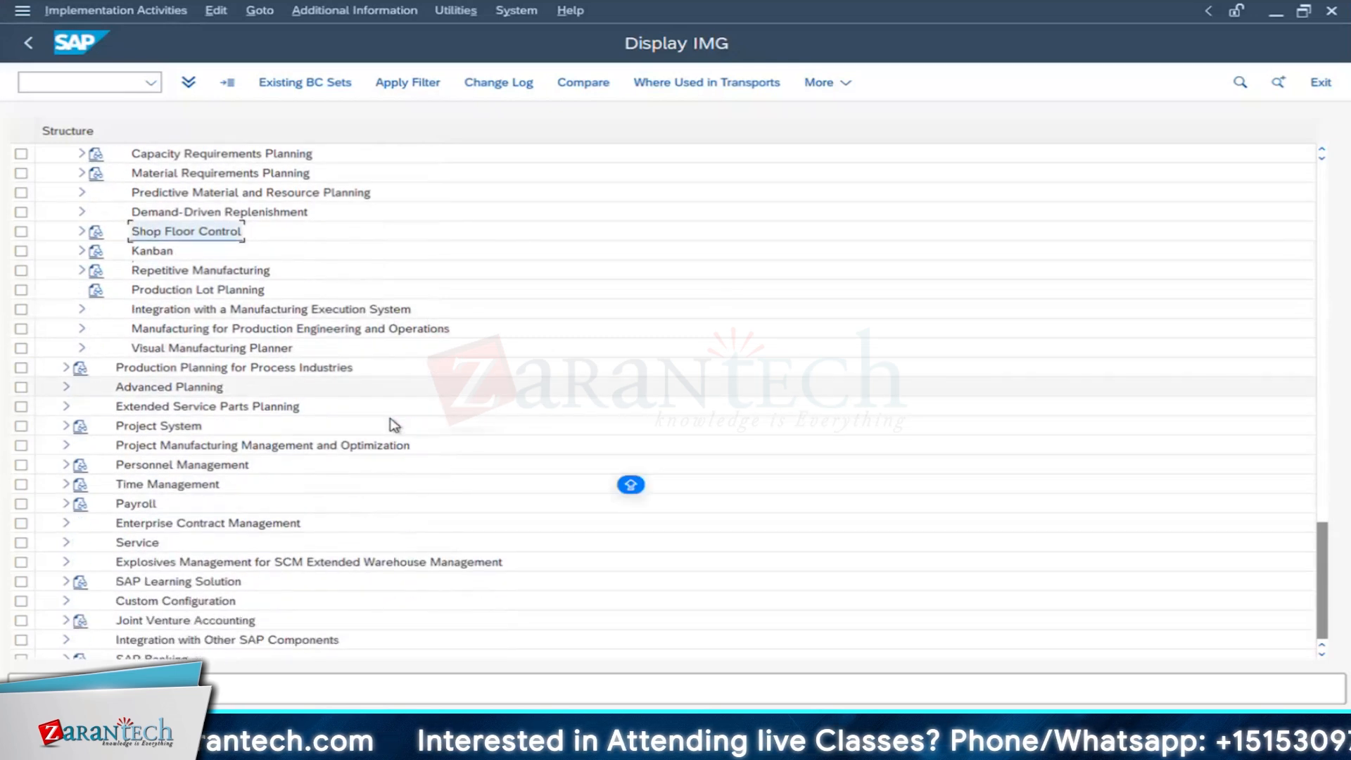
scroll(392, 422, up, 6)
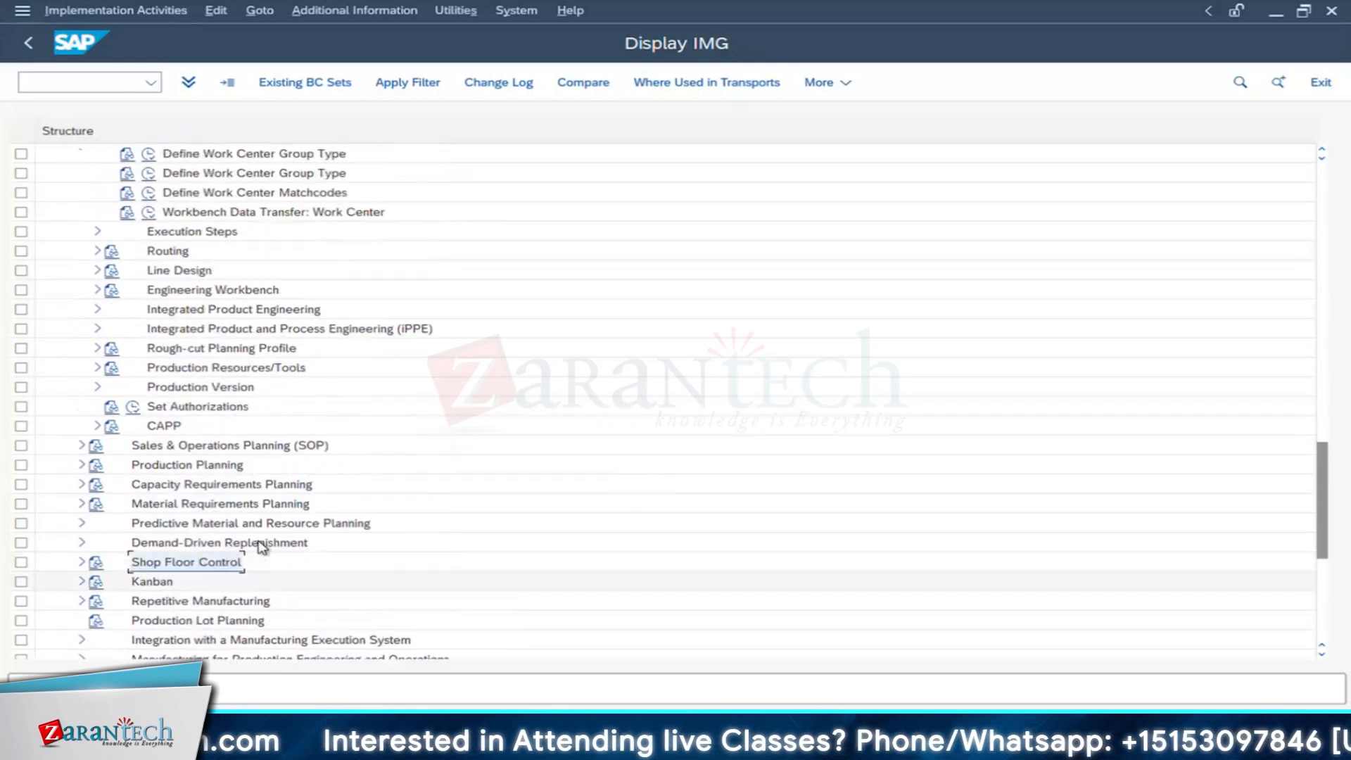
scroll(282, 528, up, 6)
scroll(295, 510, up, 5)
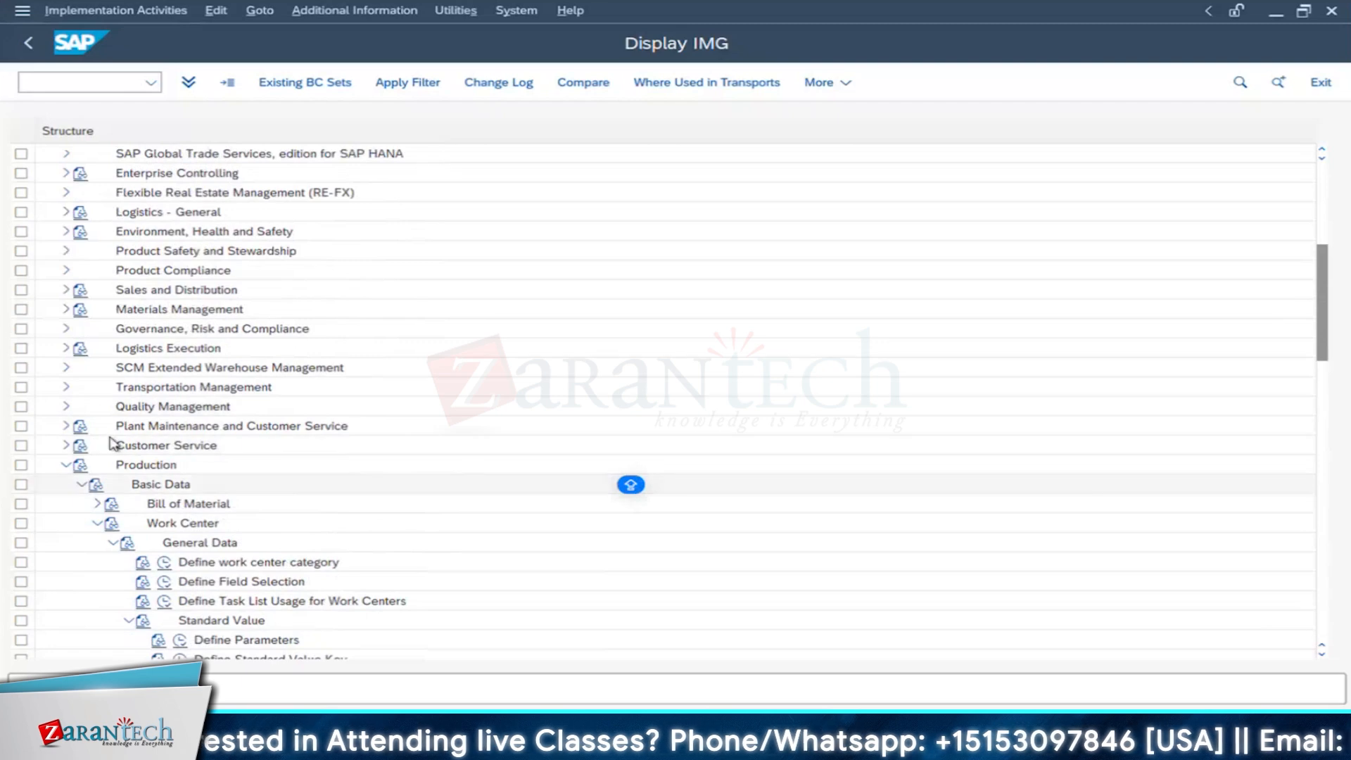
Step: Open the Maintain Equipment Category activity under Plant Maintenance and Customer Service, Technical Objects, Equipment, Equipment Categories
click(66, 426)
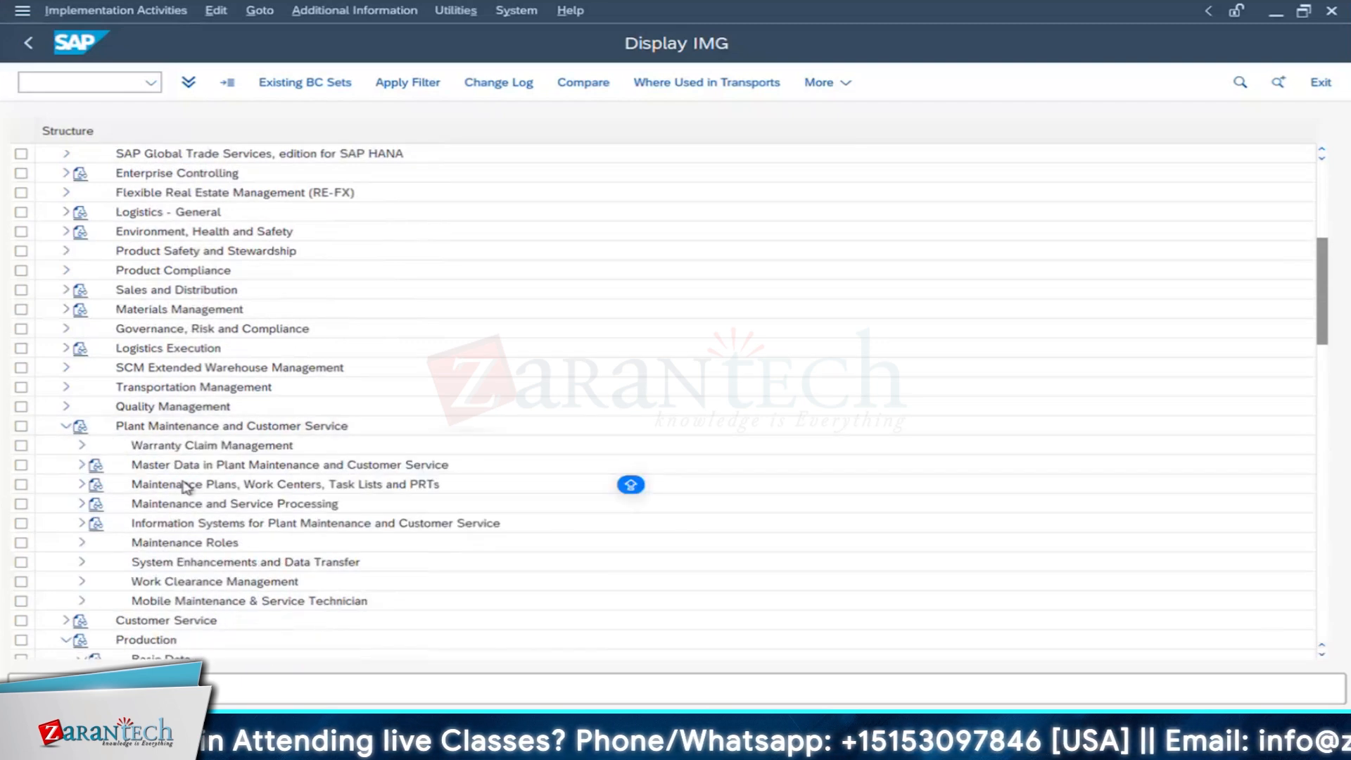
click(96, 470)
click(82, 465)
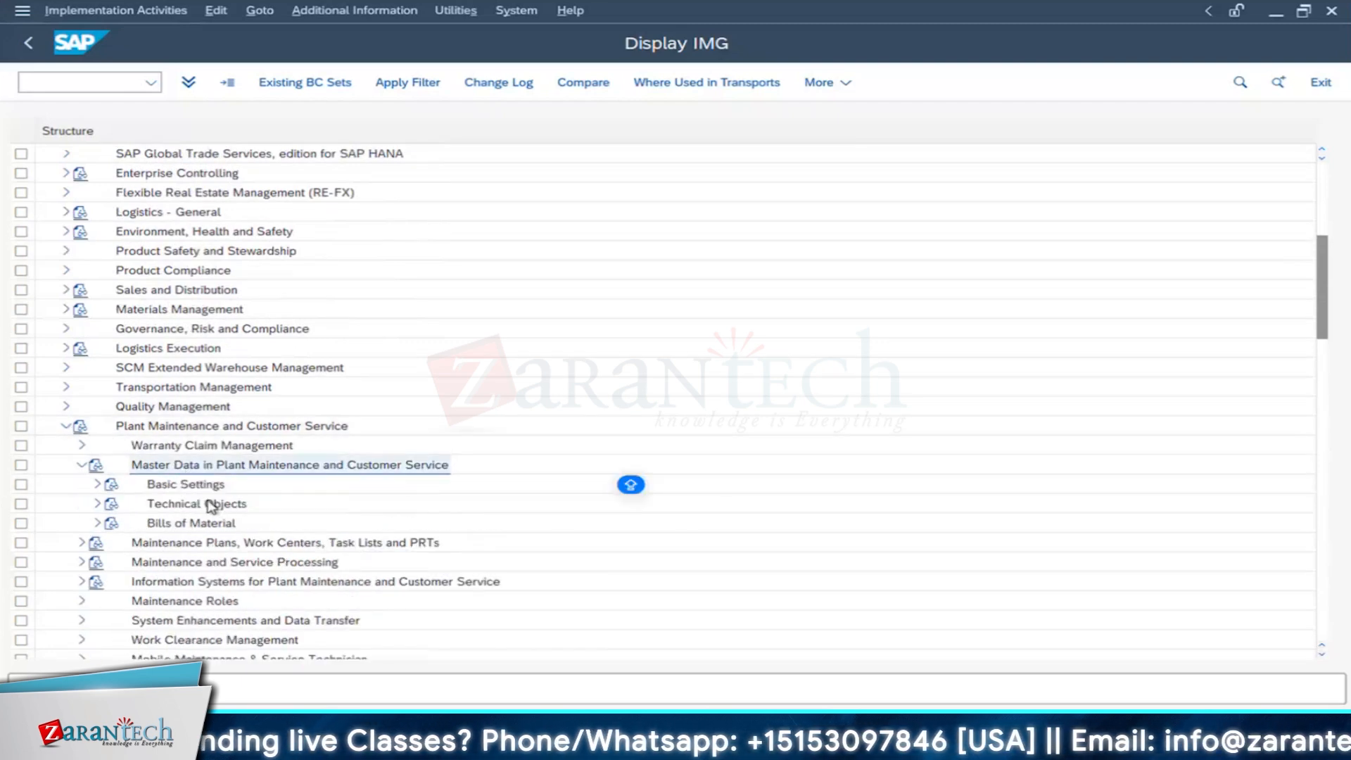
click(97, 504)
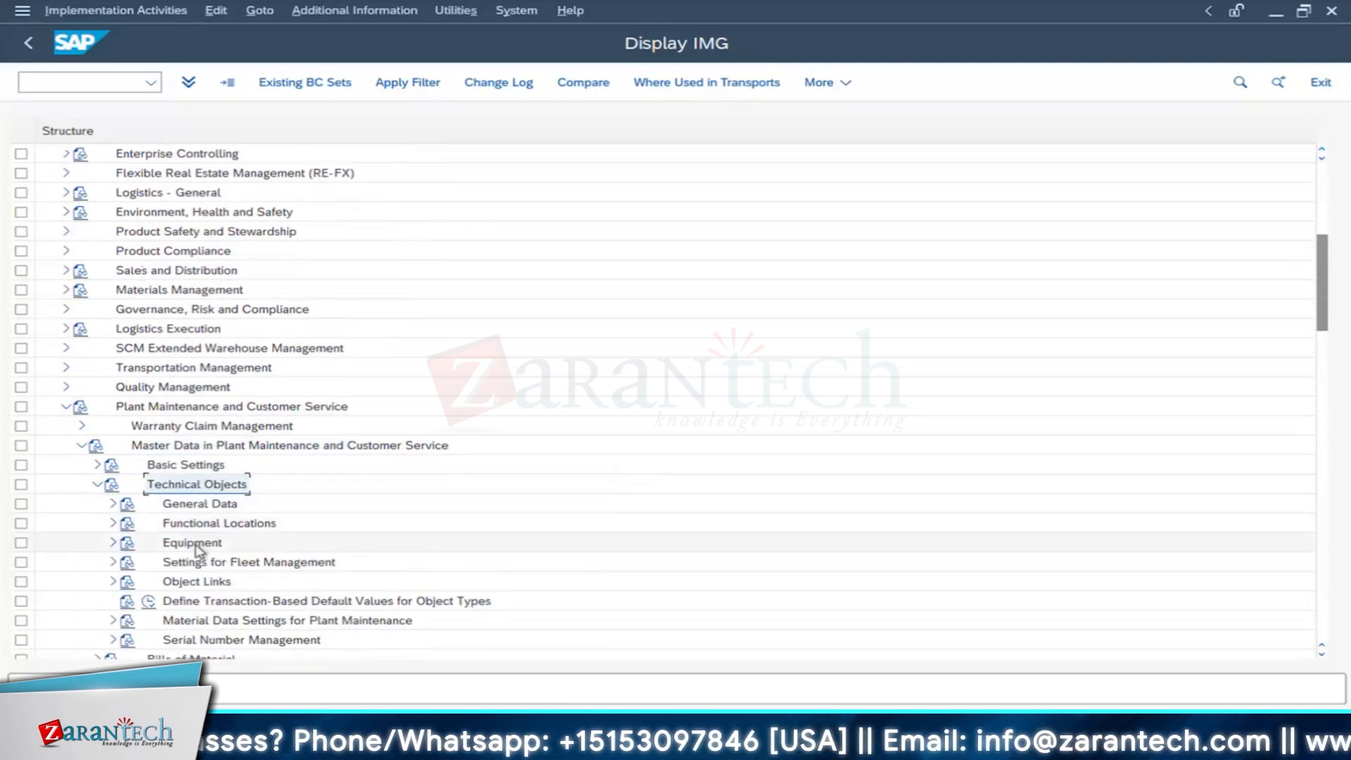
click(200, 543)
click(111, 543)
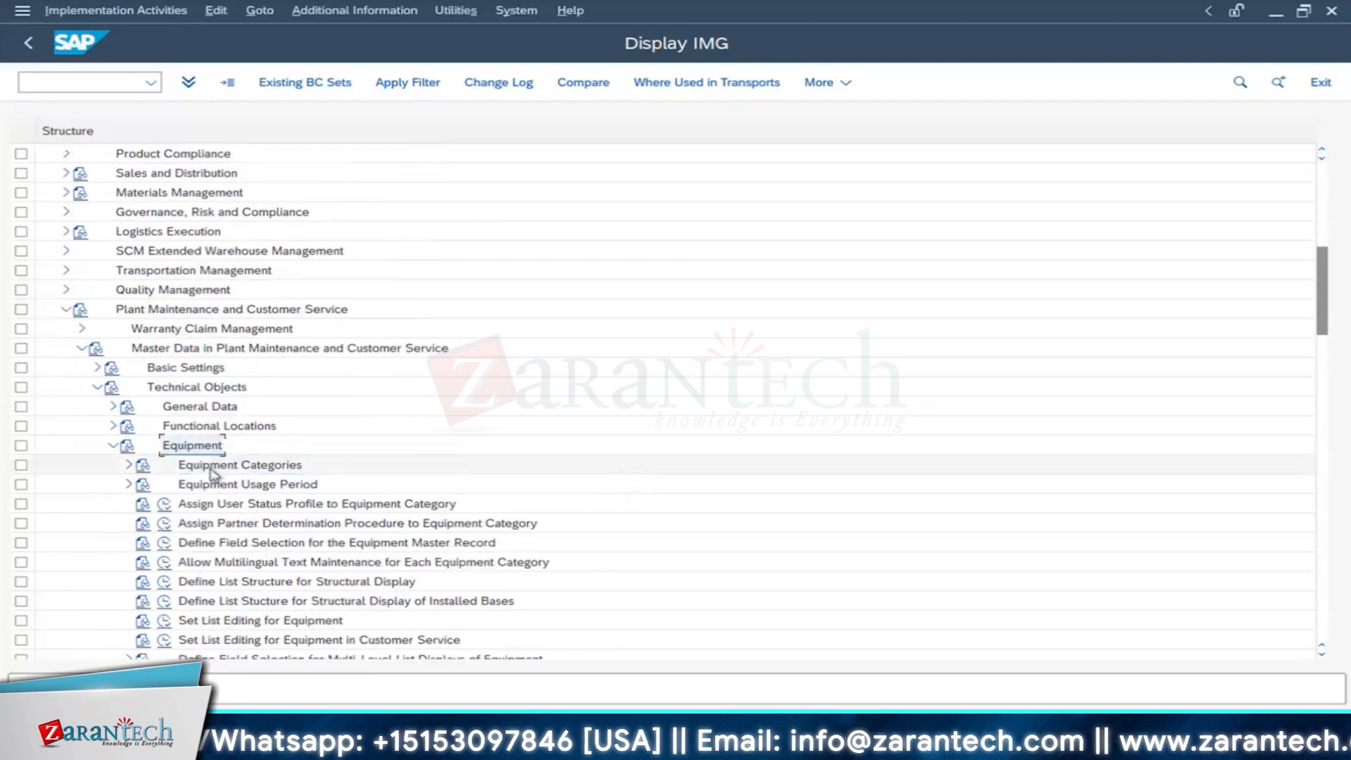
click(127, 465)
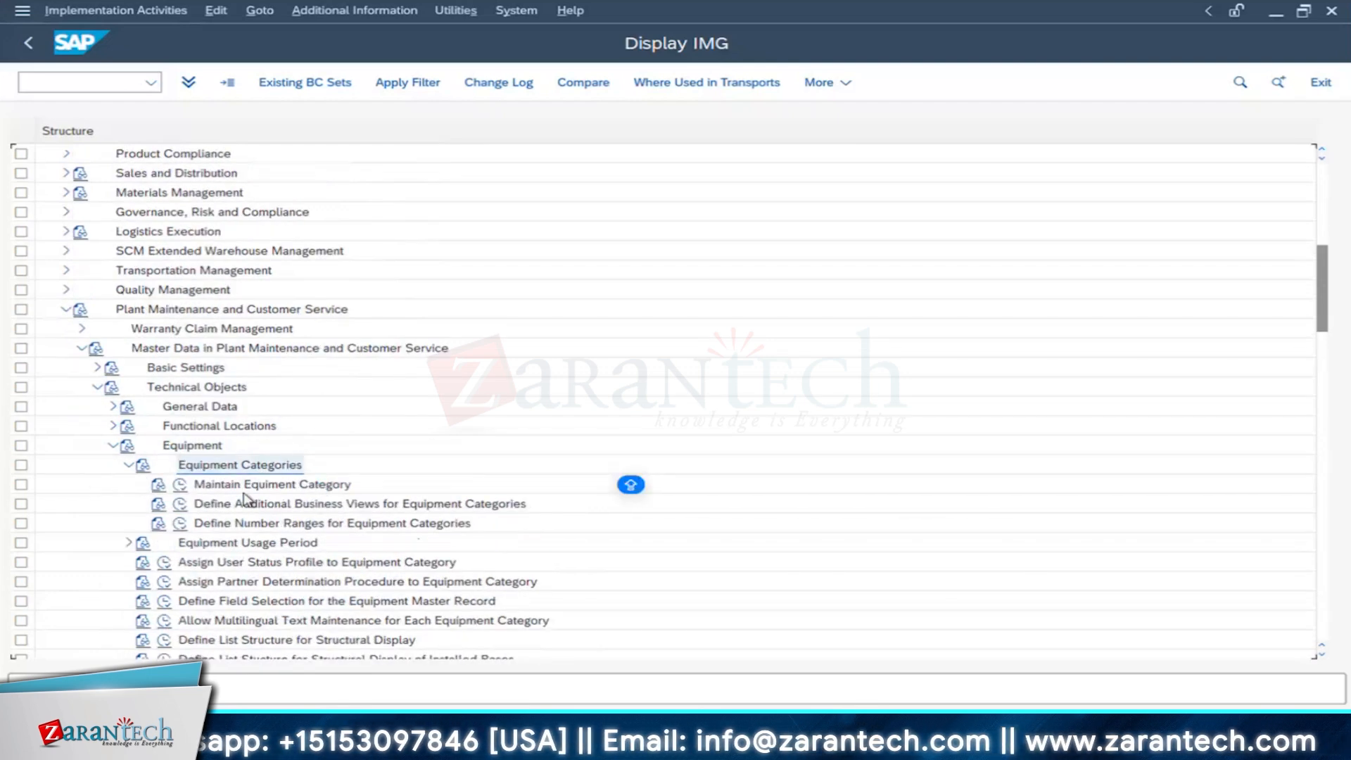
click(184, 488)
click(184, 488)
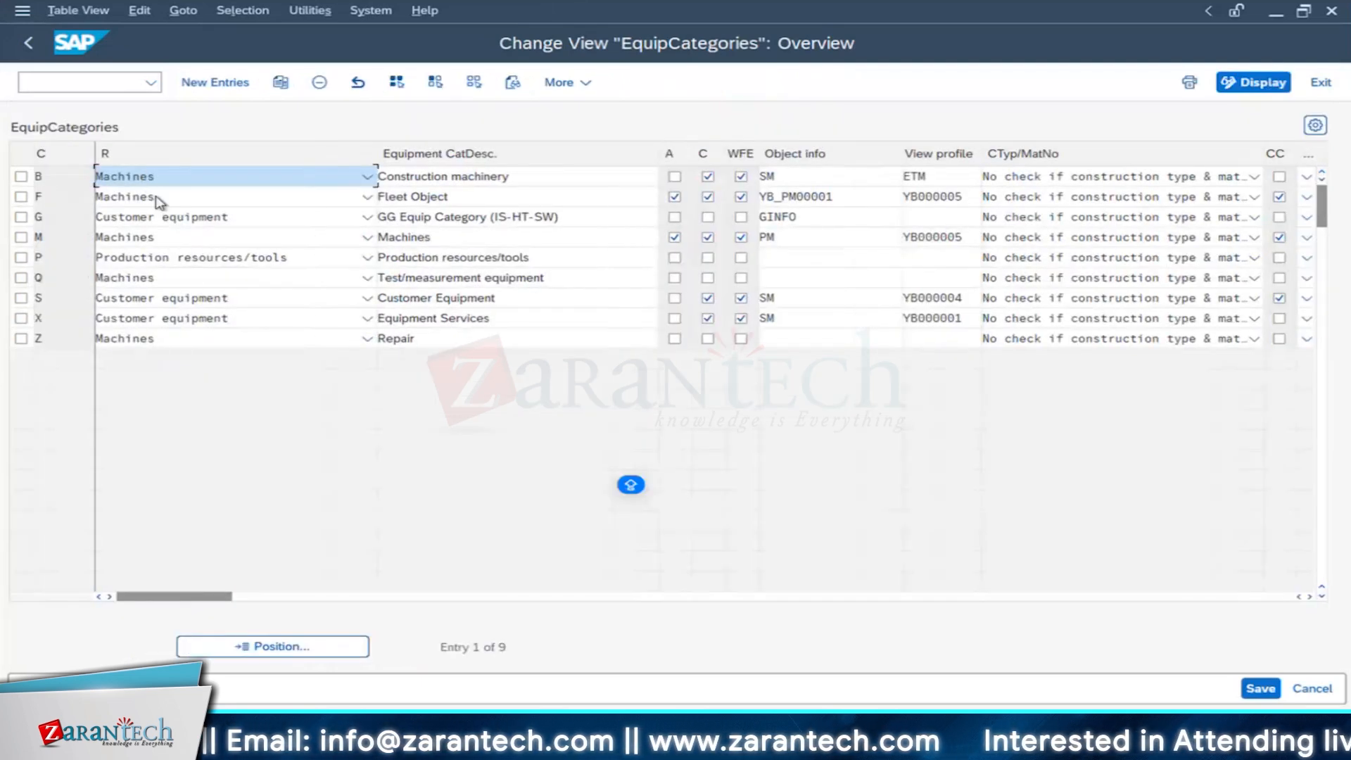
Step: Set the object info of the Fleet Object equipment category F to PM from the value list
click(157, 200)
click(157, 200)
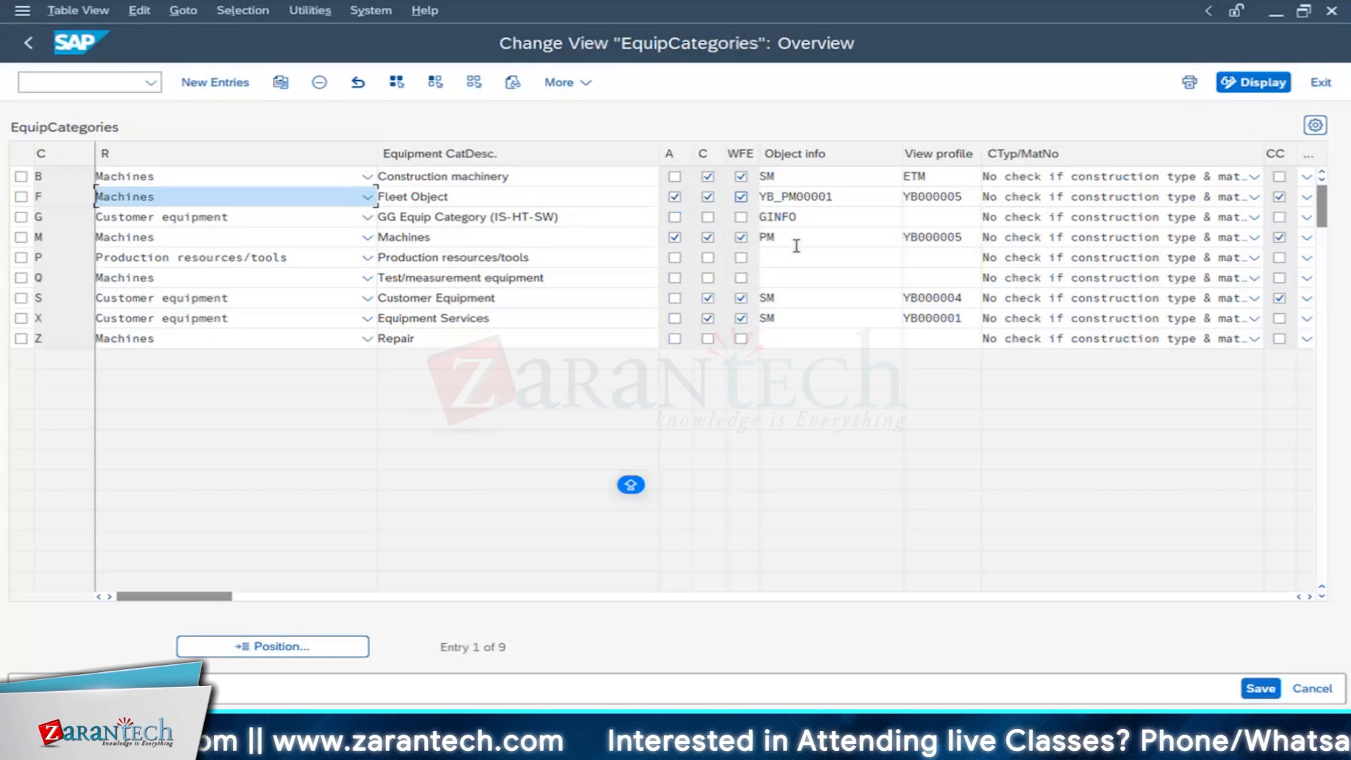
click(862, 196)
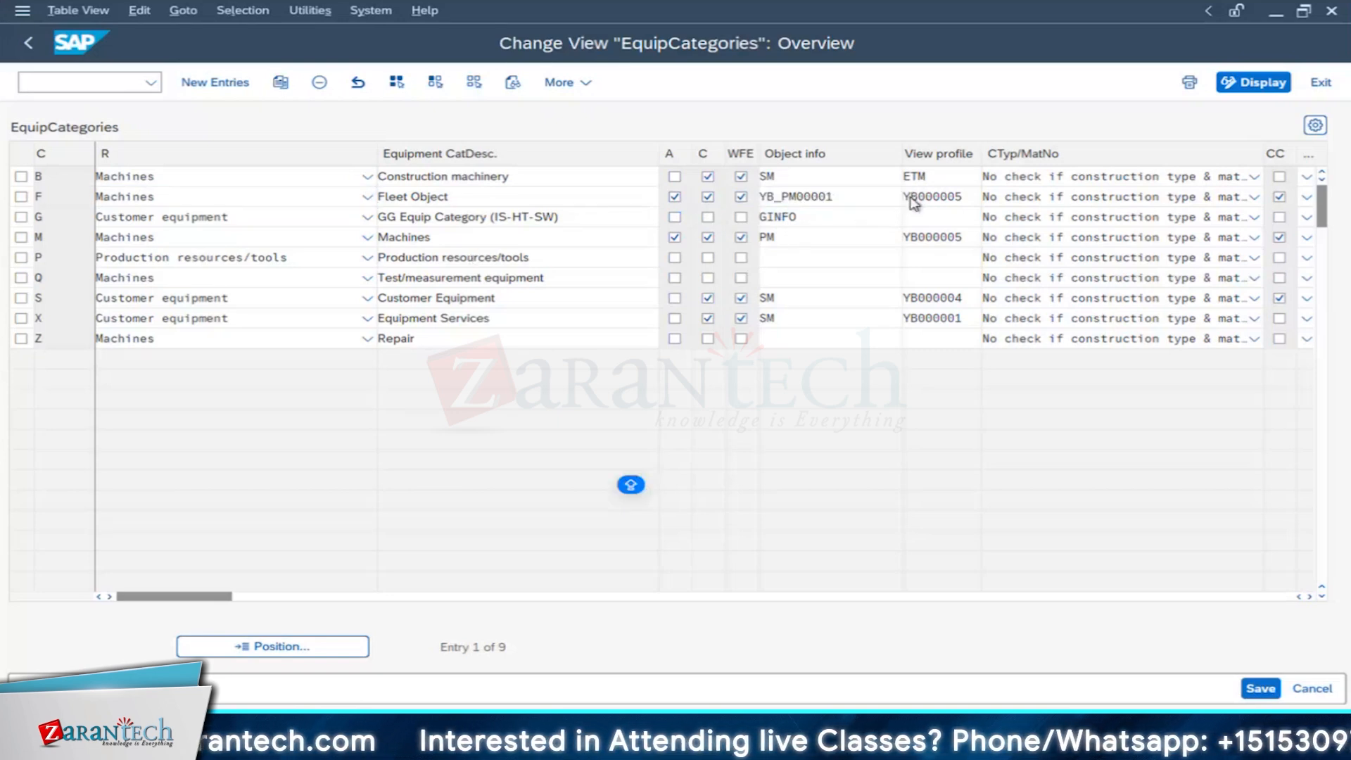
click(912, 200)
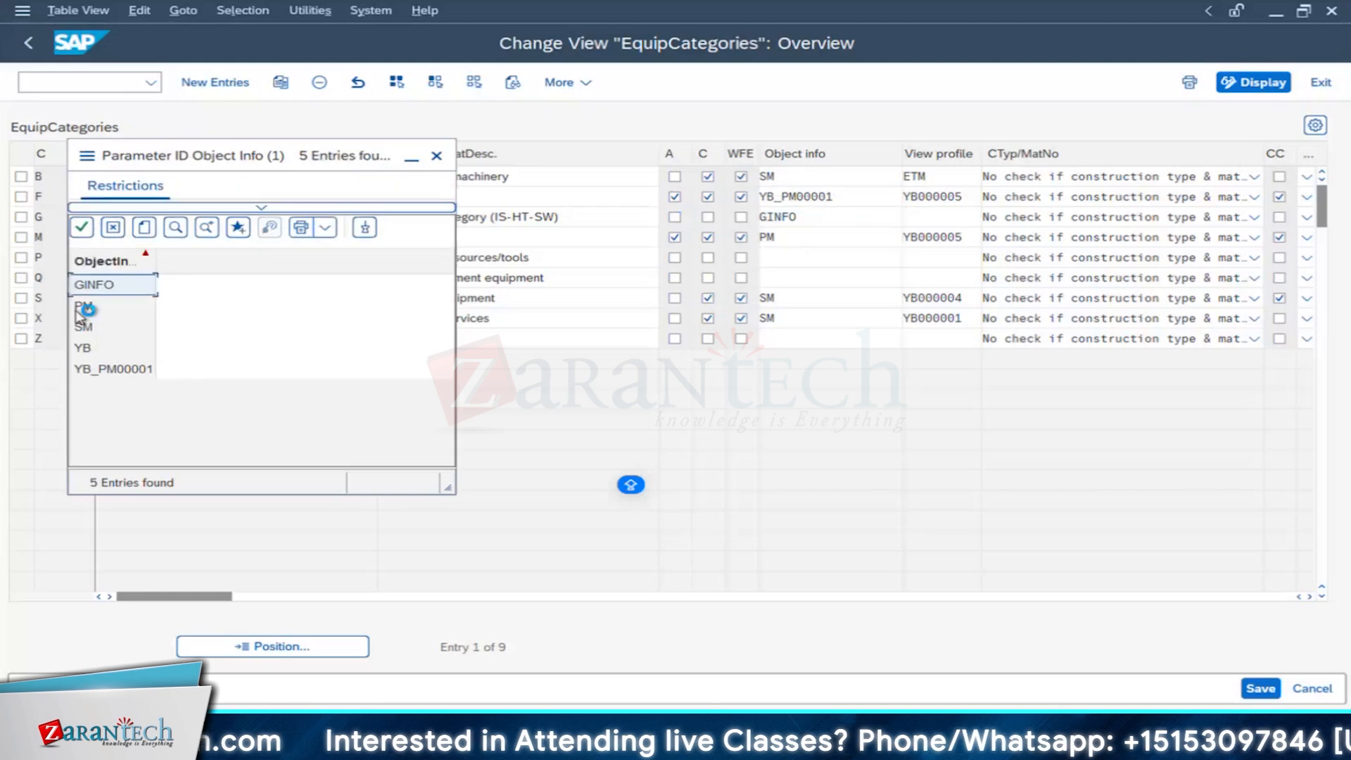
click(86, 310)
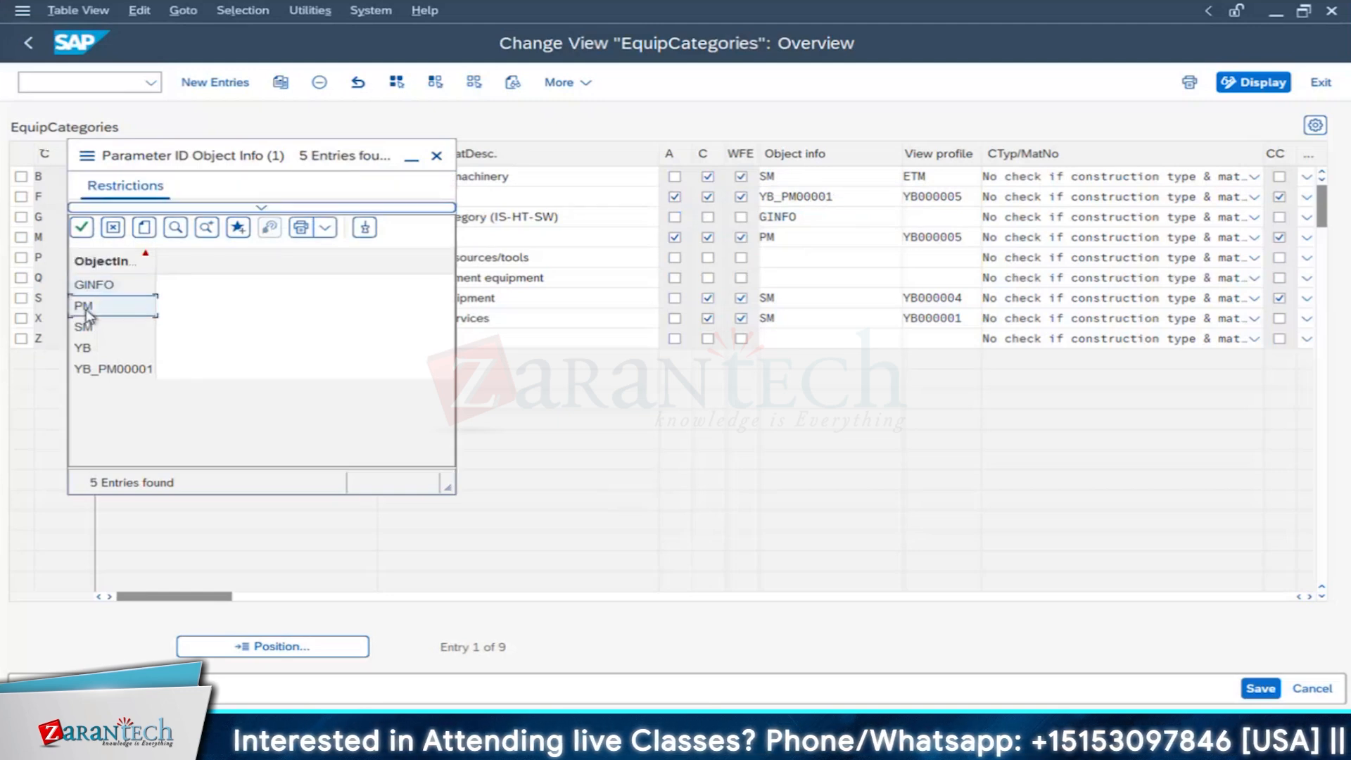
click(84, 310)
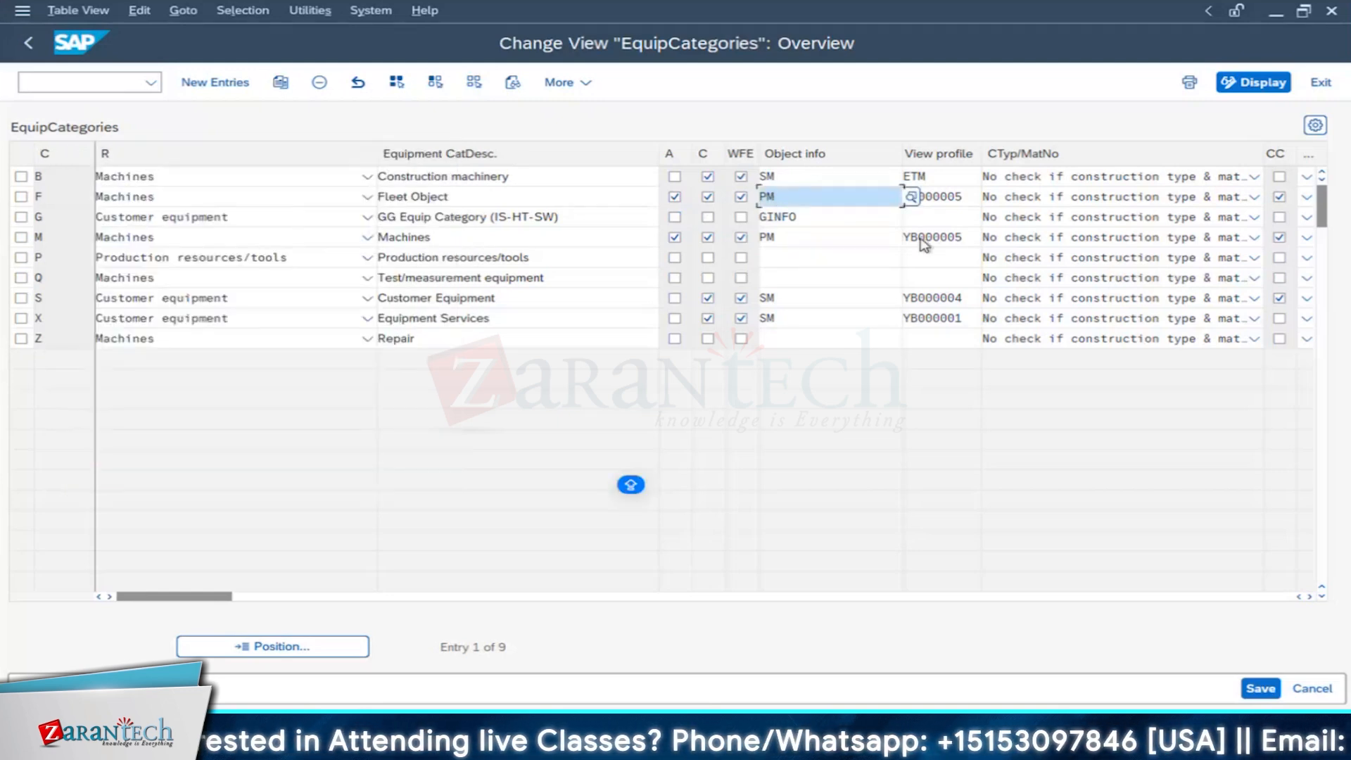
Step: Check the view profiles of the Fleet Object and Machines categories, and compare with the available profile list without choosing one
click(969, 196)
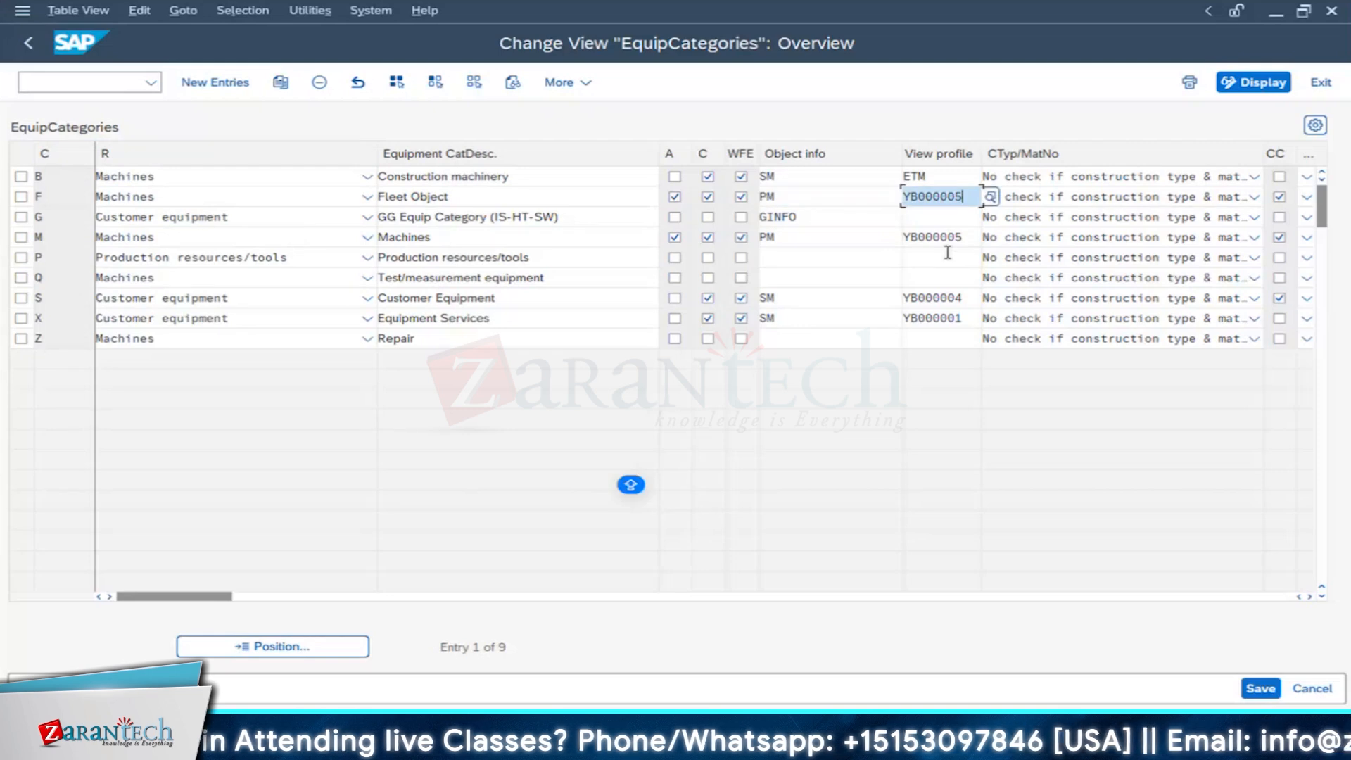
click(957, 237)
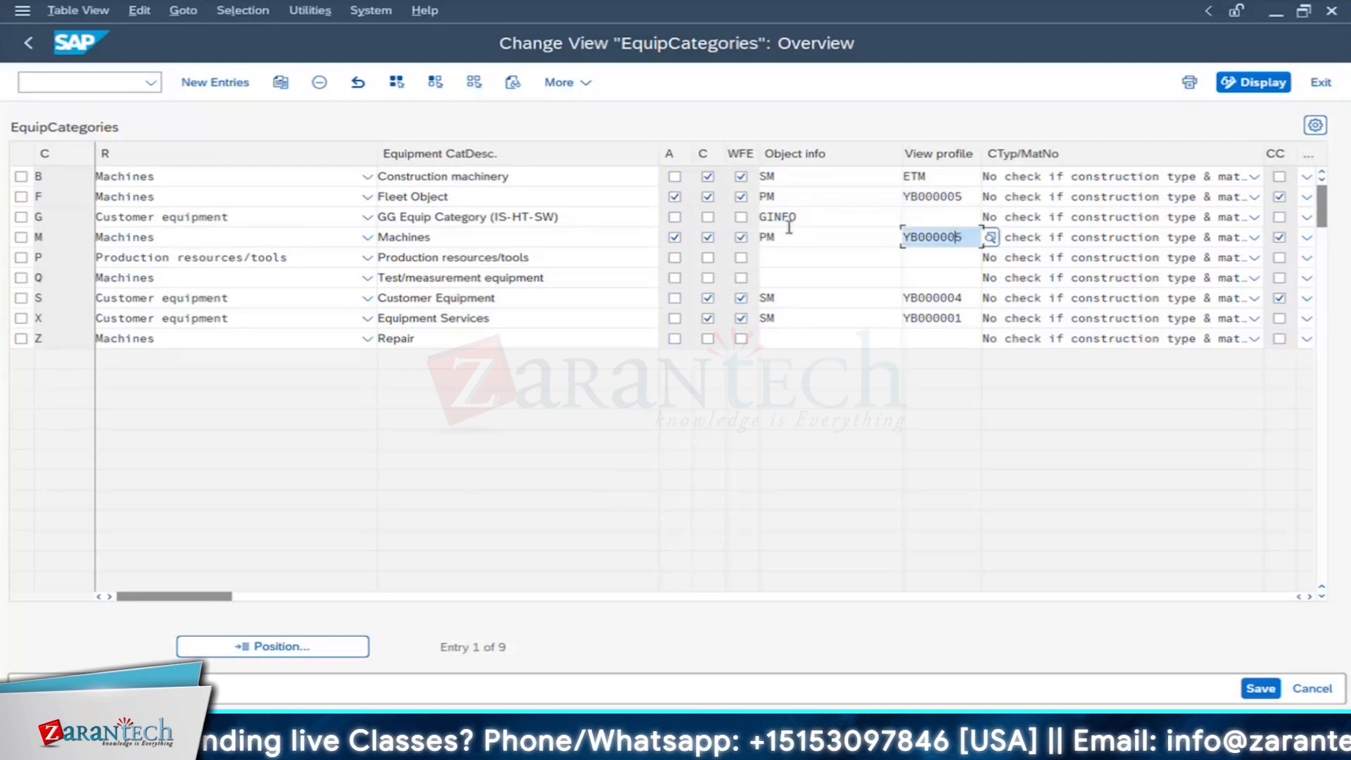
double_click(936, 243)
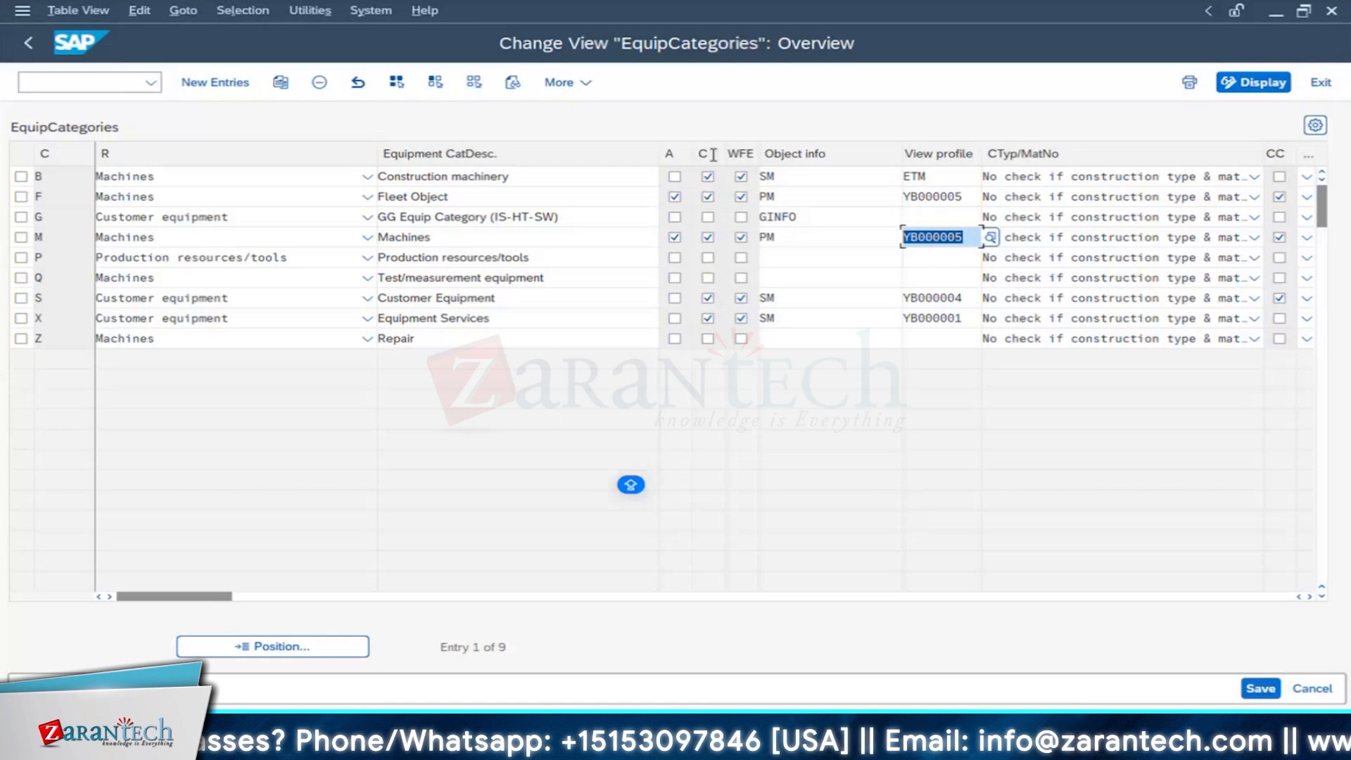
click(988, 237)
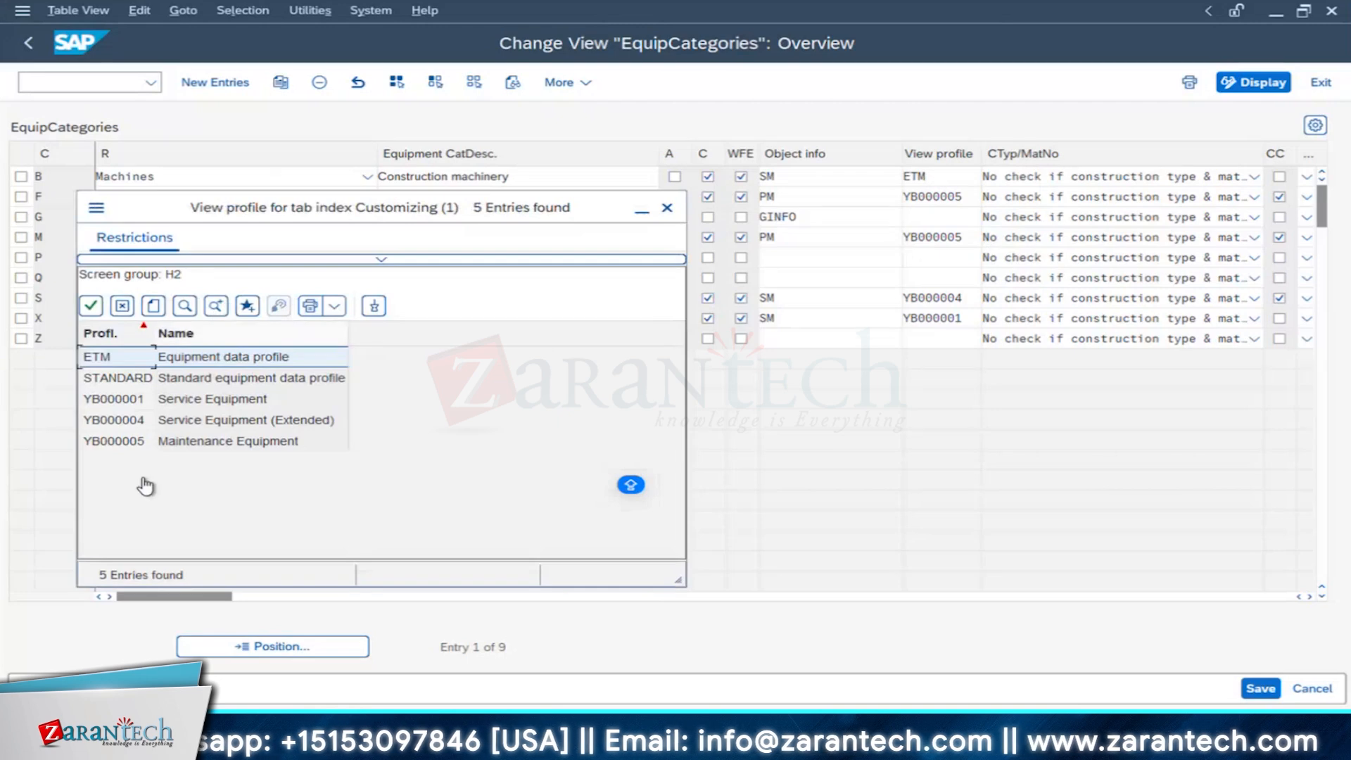
click(134, 444)
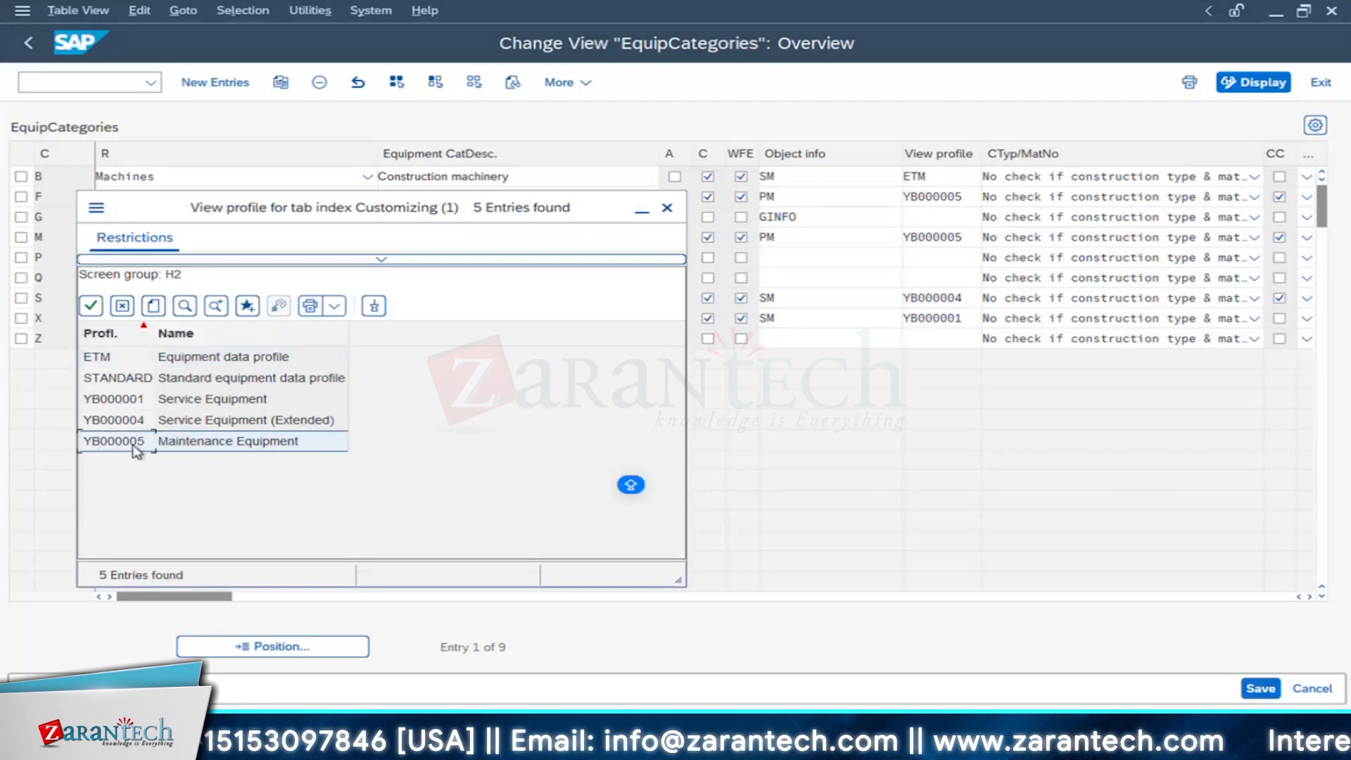
click(667, 207)
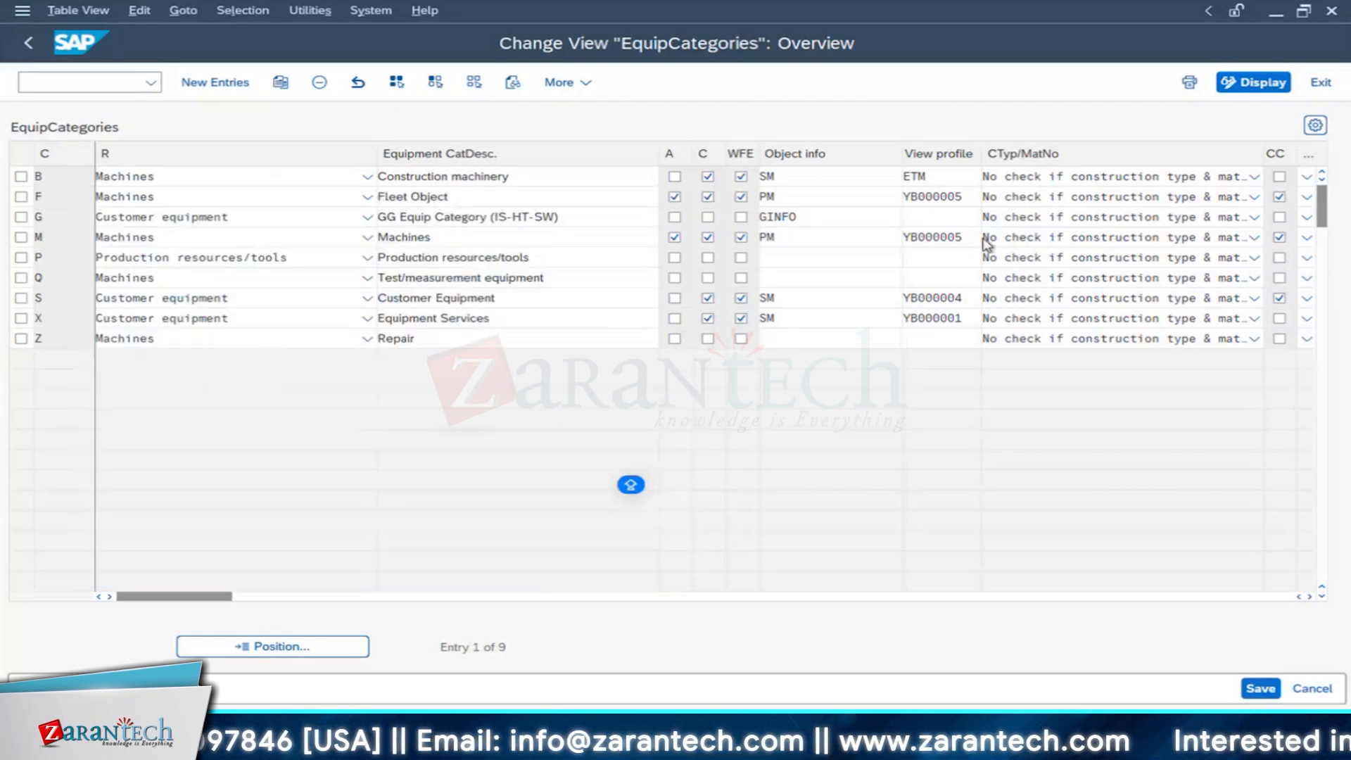
Step: Save the equipment category settings under the proposed customizing request for defining master data
click(981, 239)
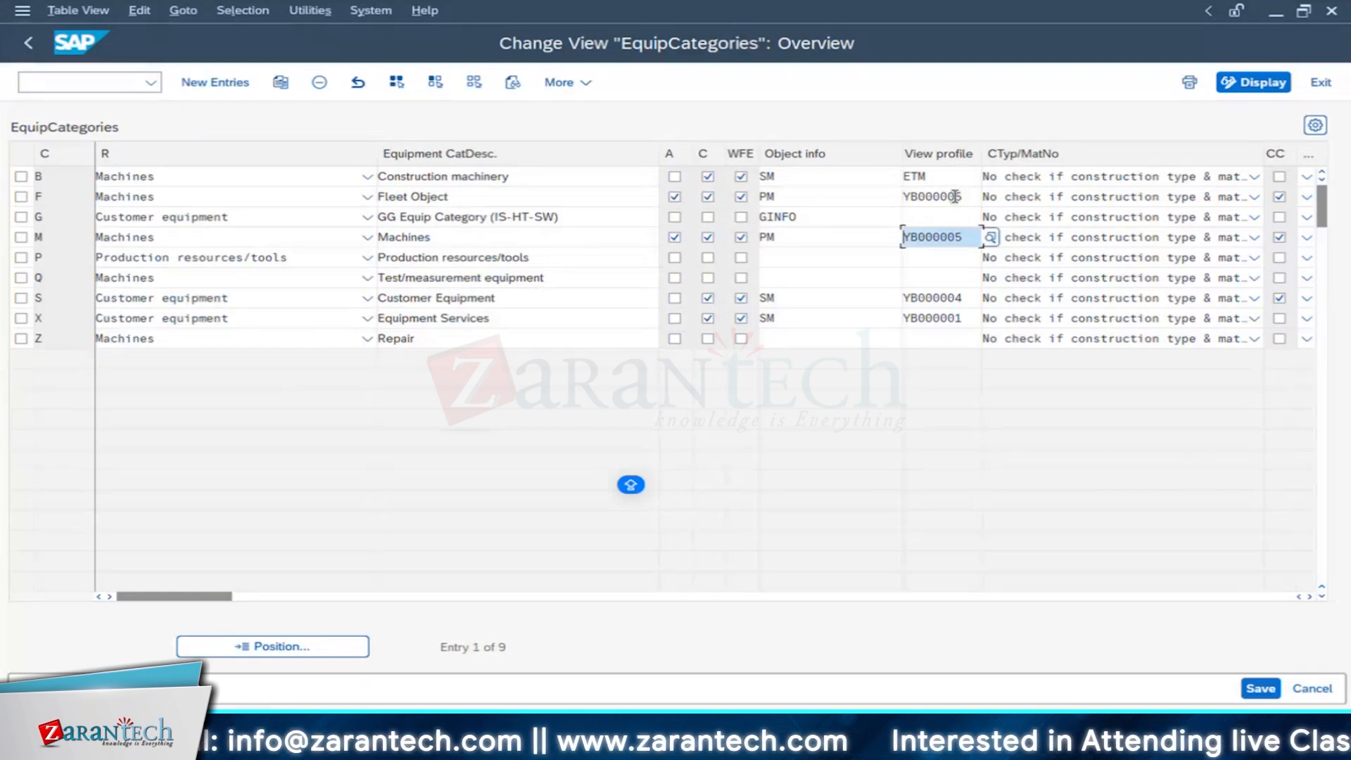
click(1266, 690)
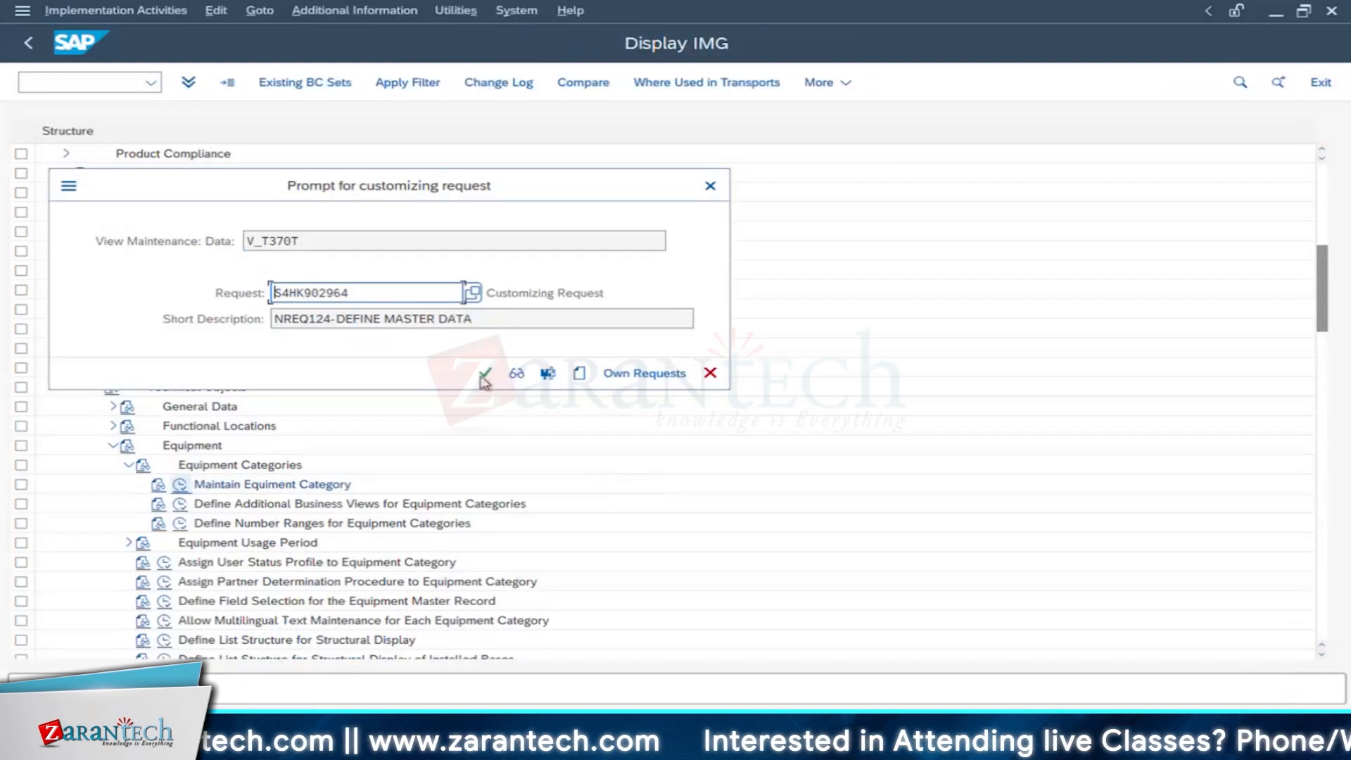
click(485, 375)
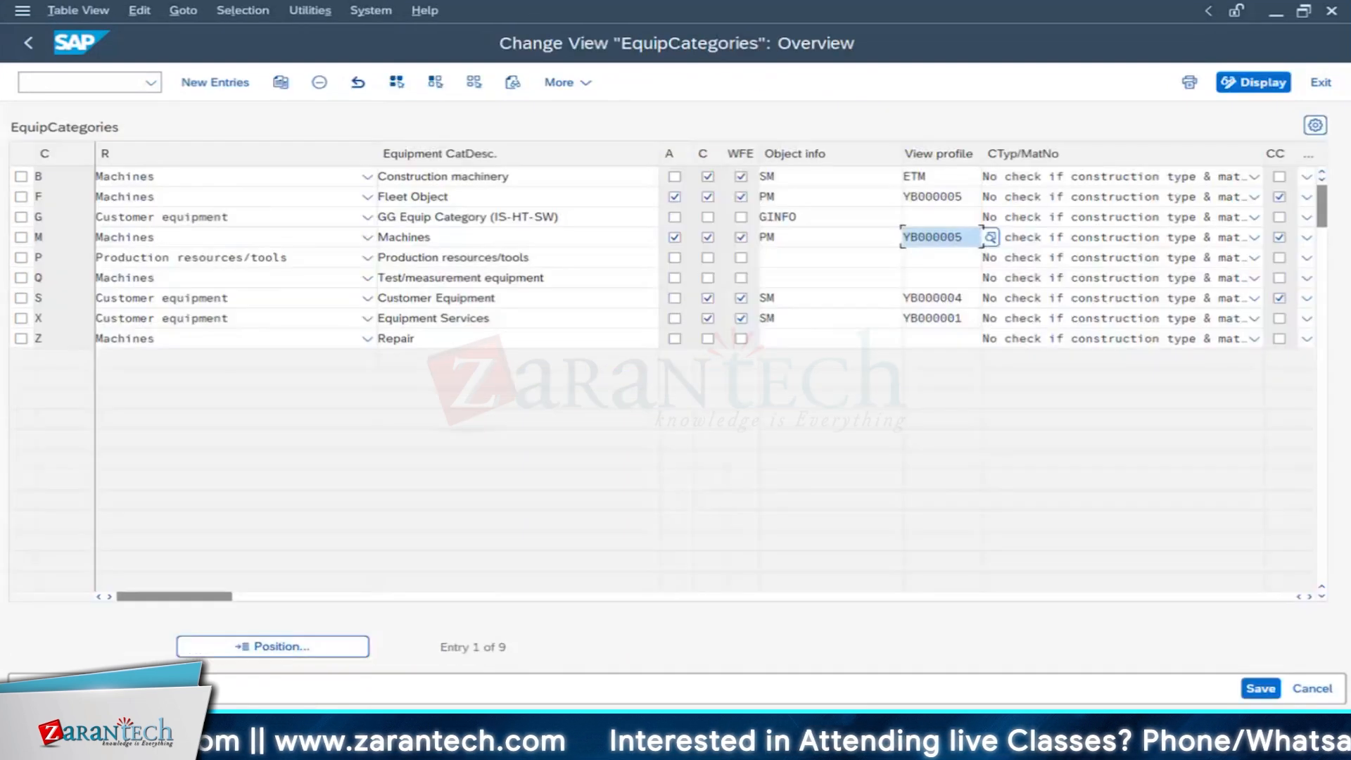
Step: Switch to the window with the Maintenance Equipment view layout and select its view profile key YB000005
click(823, 655)
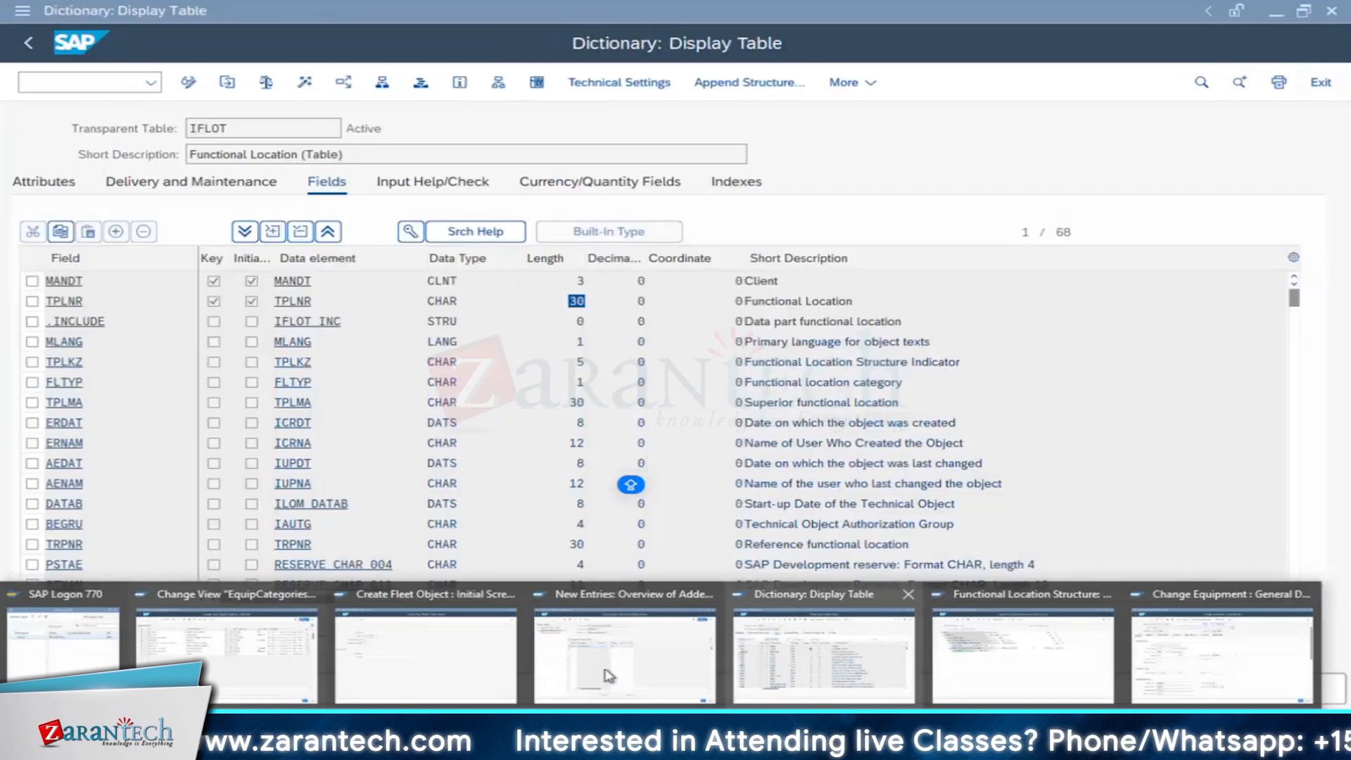
mouse_move(609, 675)
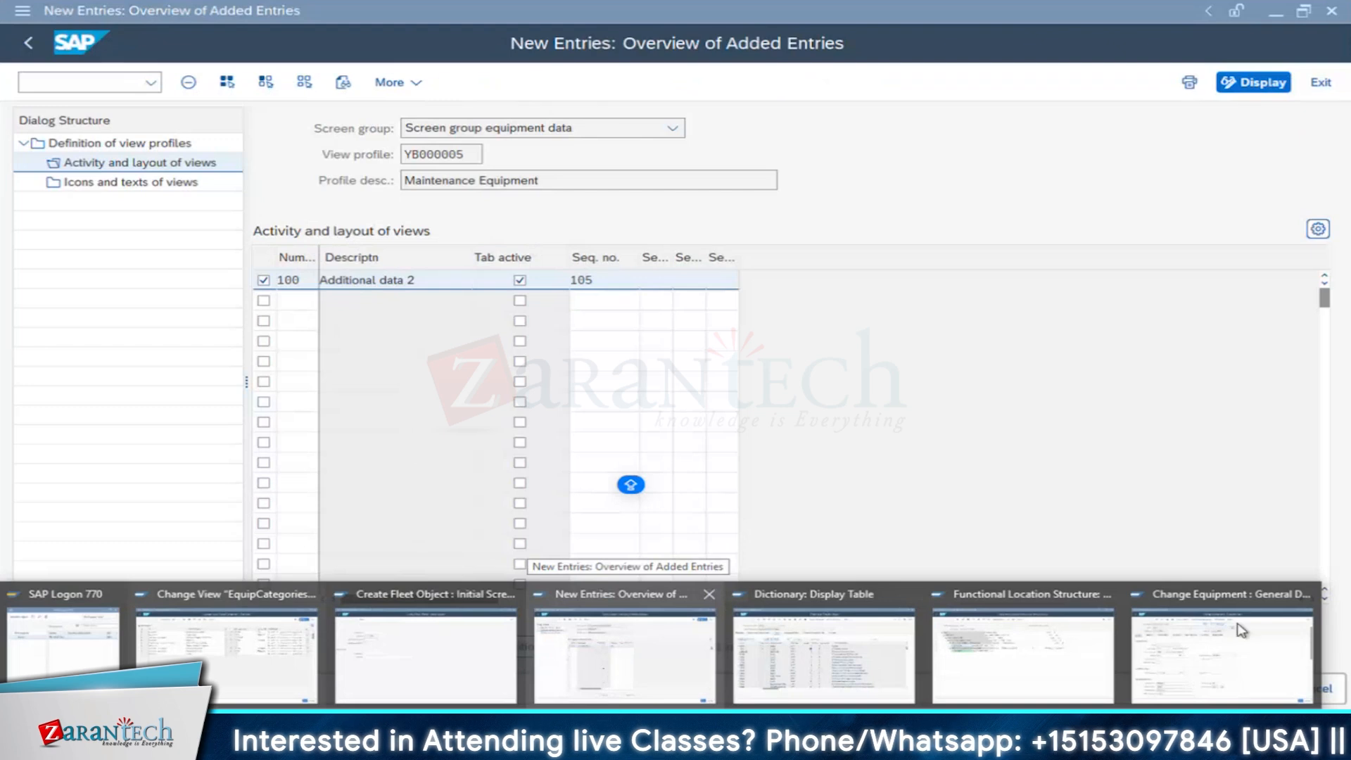
mouse_move(1203, 658)
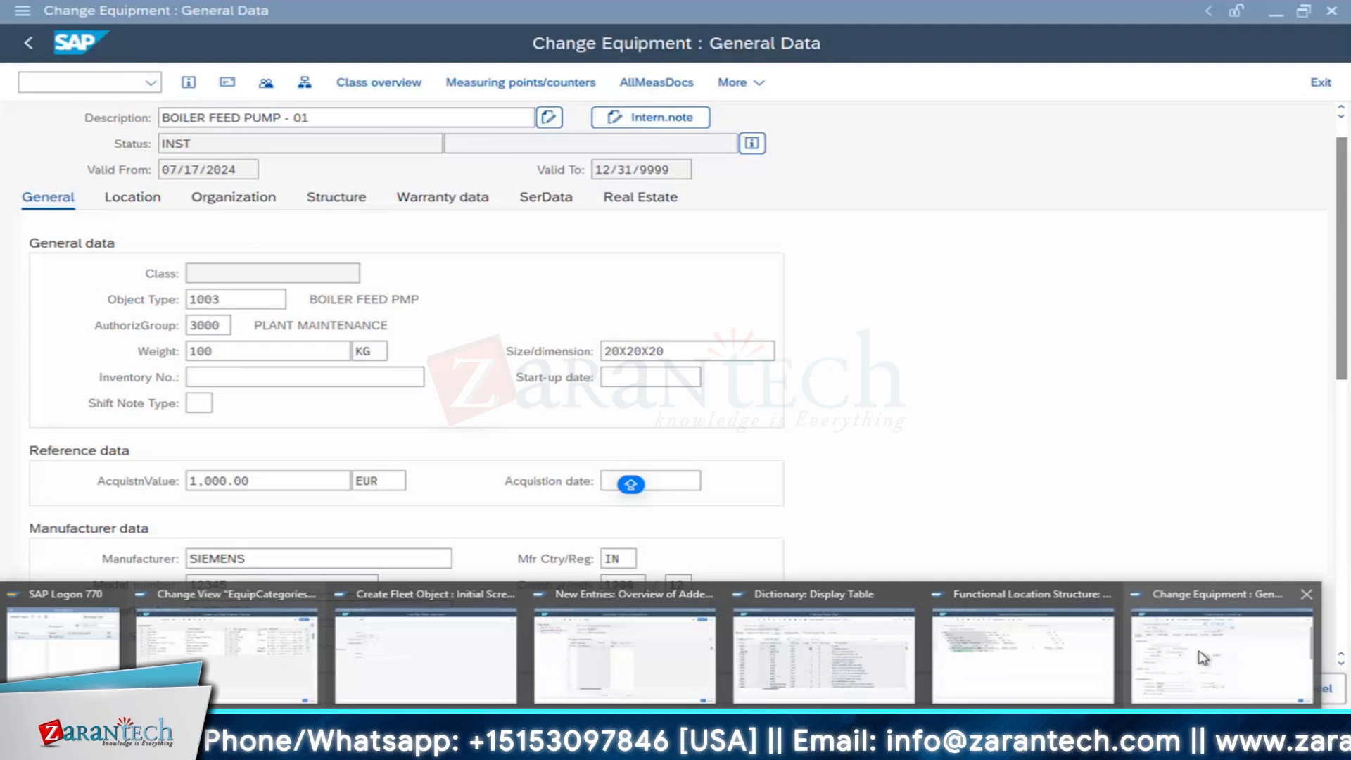
mouse_move(807, 657)
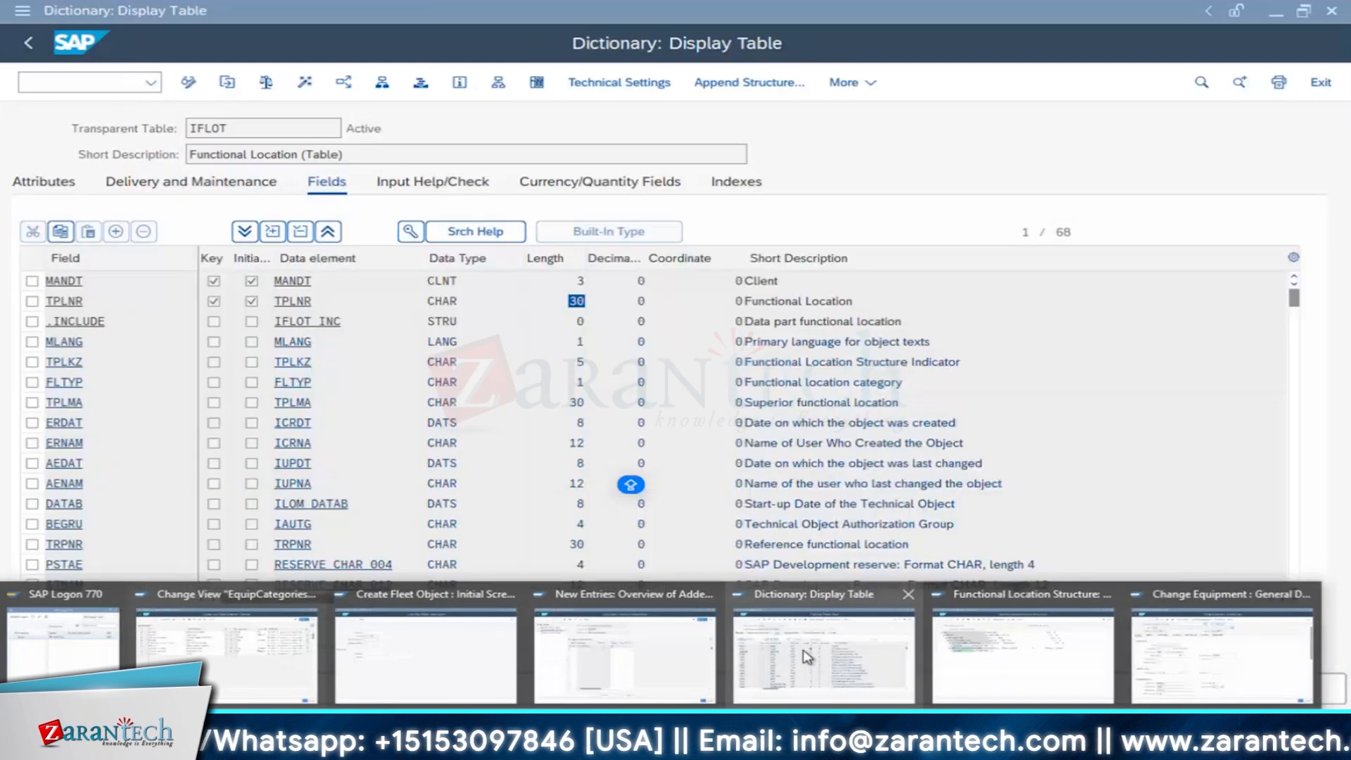
mouse_move(564, 669)
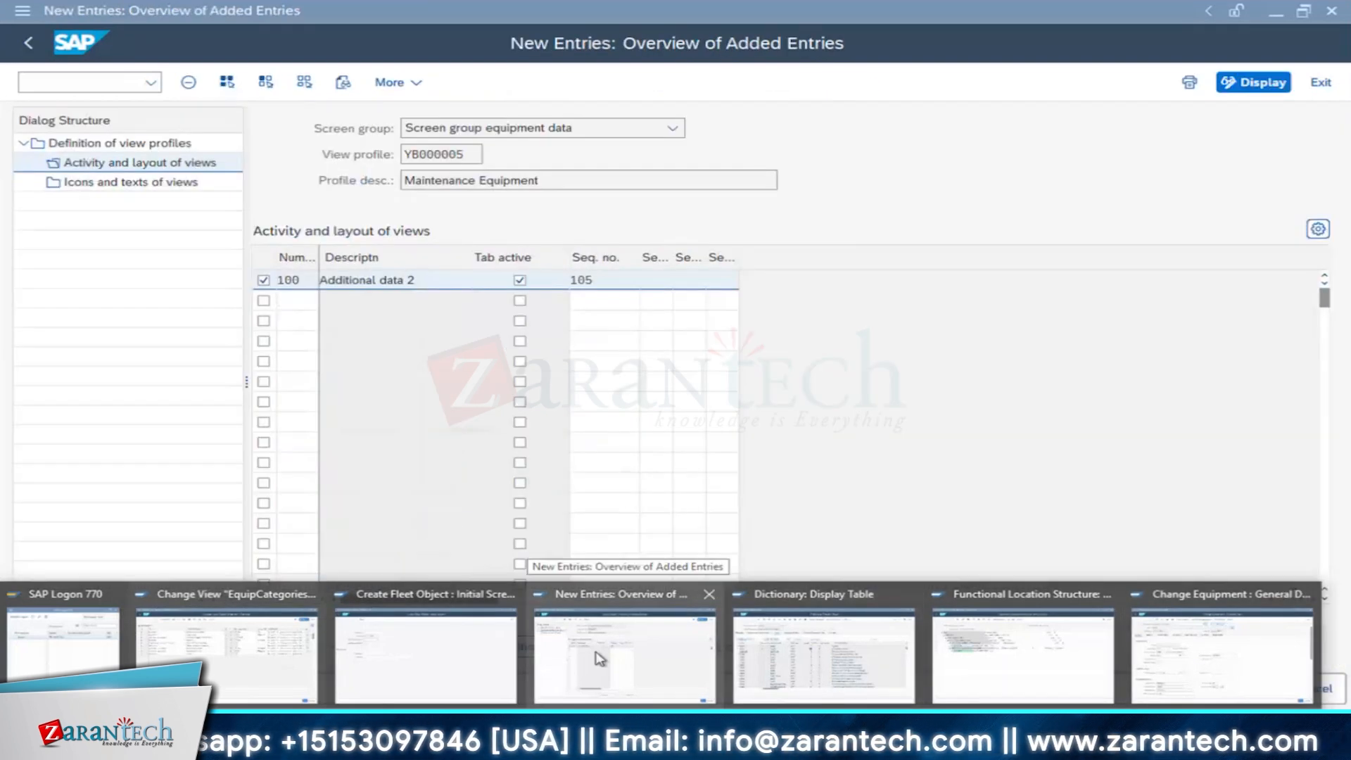
click(564, 669)
drag(470, 153, 399, 146)
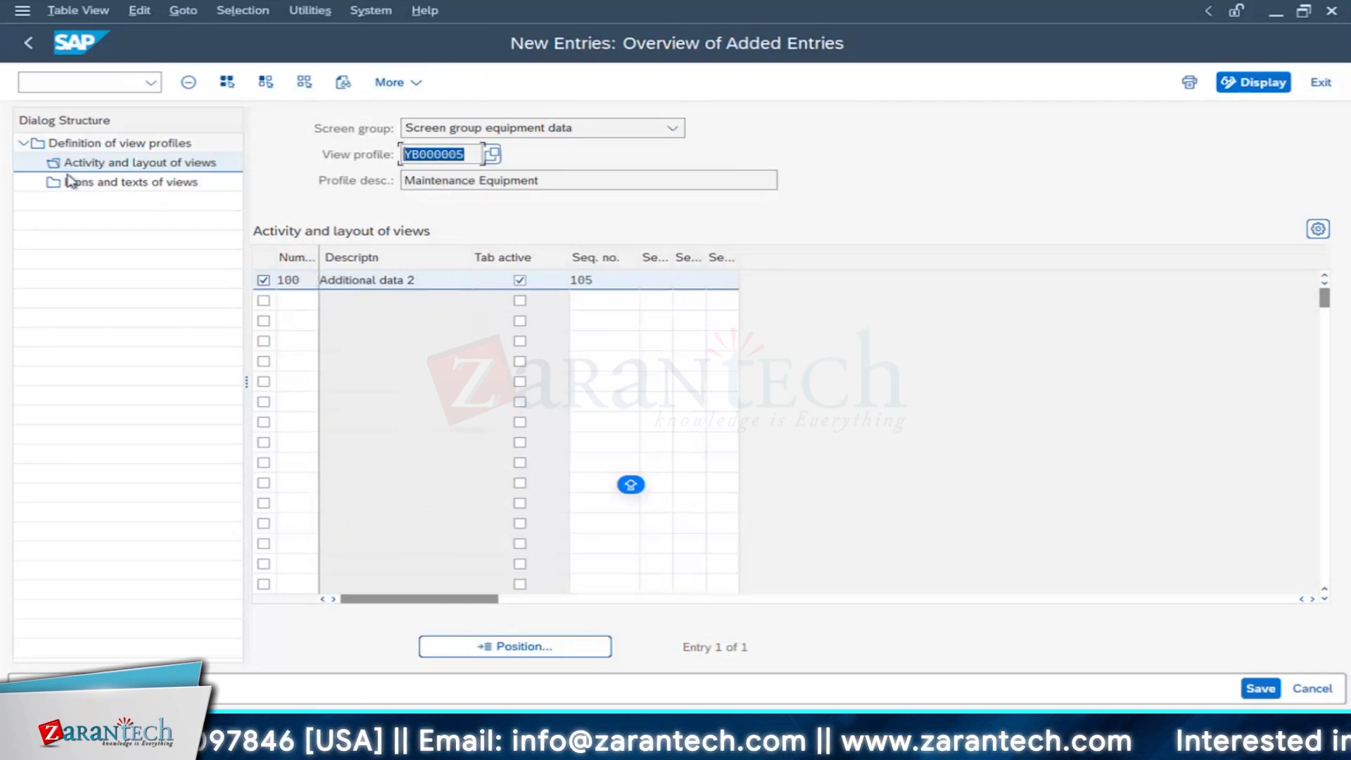
Step: Review the available technical object view numbers for the Additional data 2 row, and close the list without choosing one
click(298, 280)
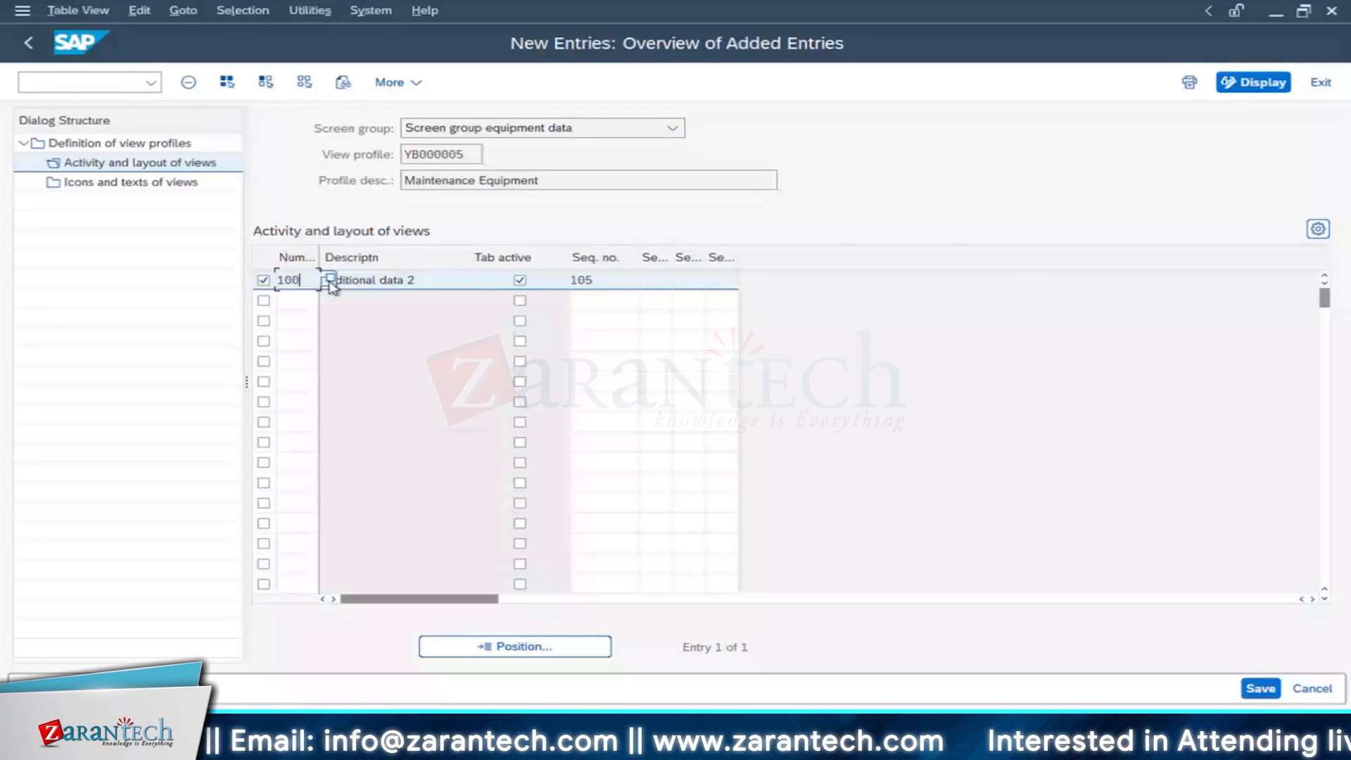
click(330, 281)
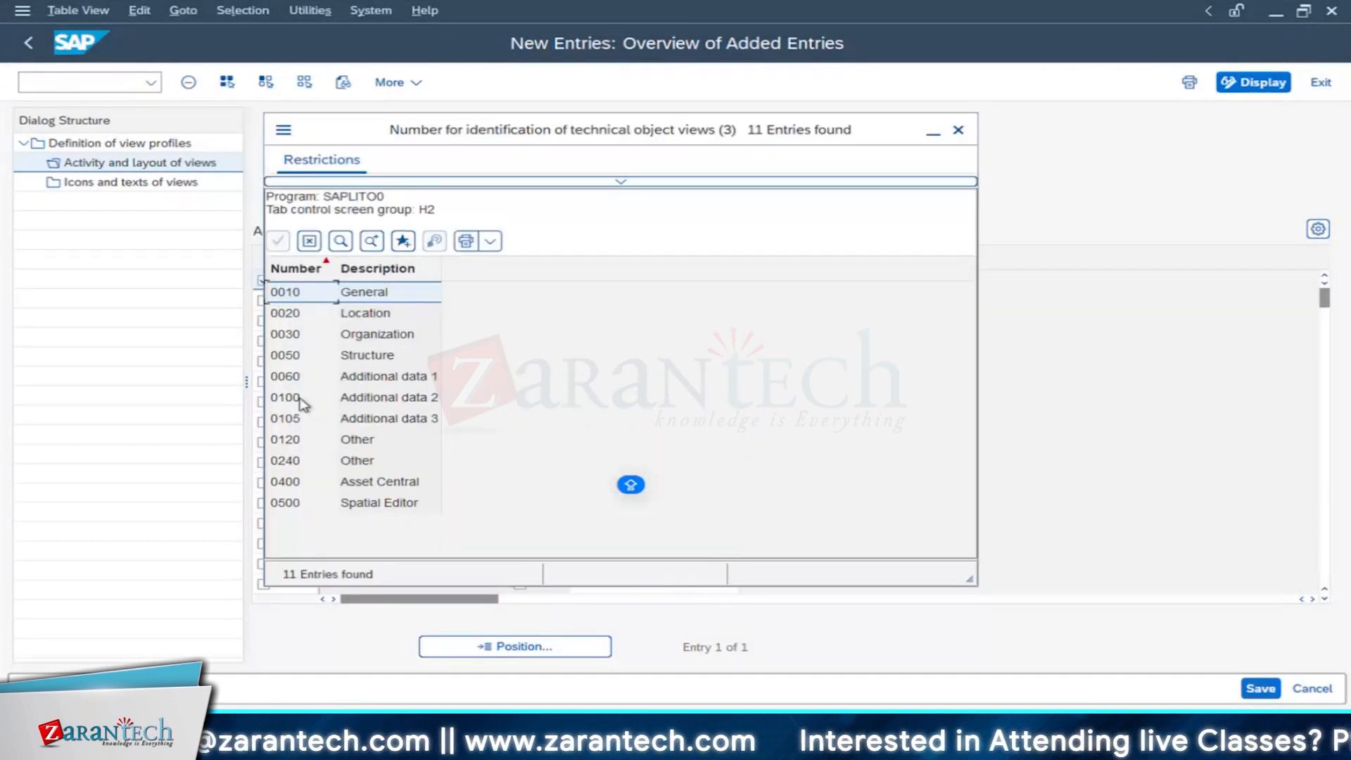
click(296, 401)
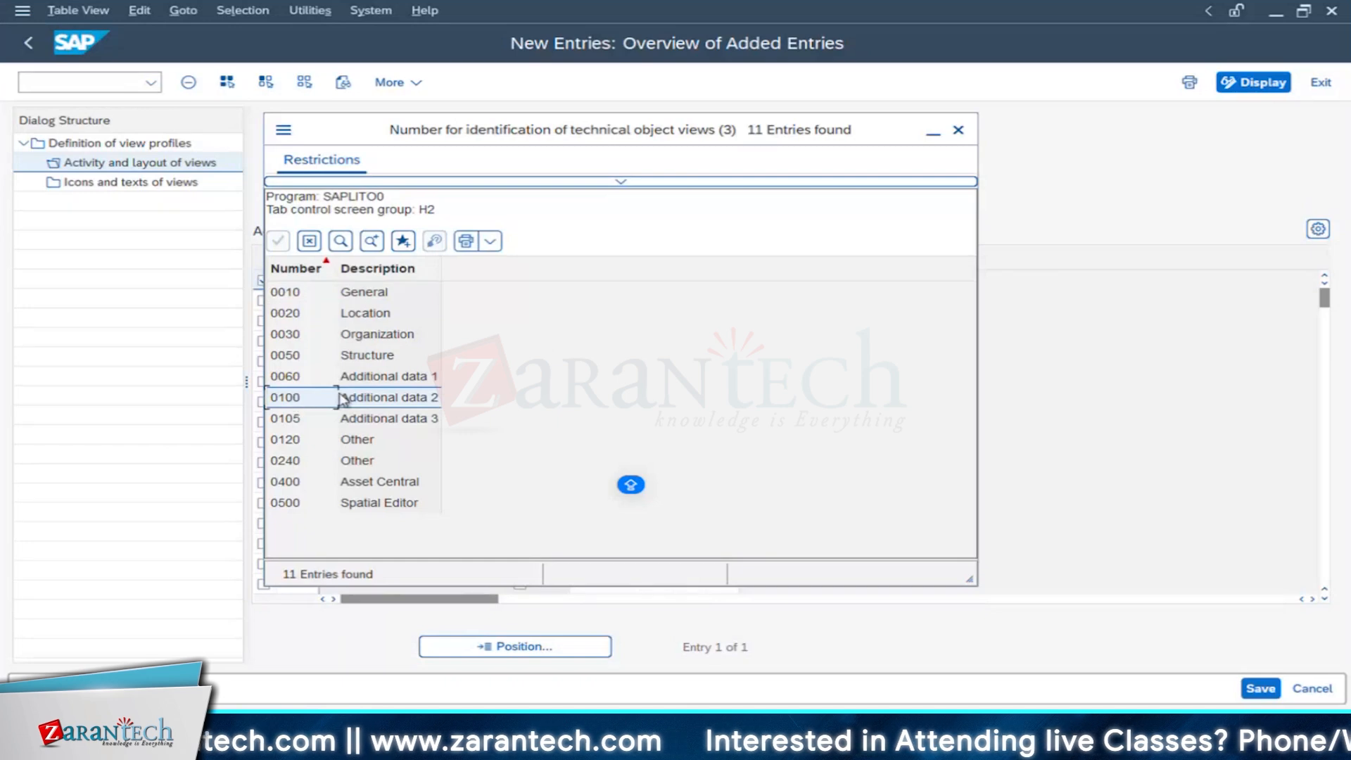
click(959, 131)
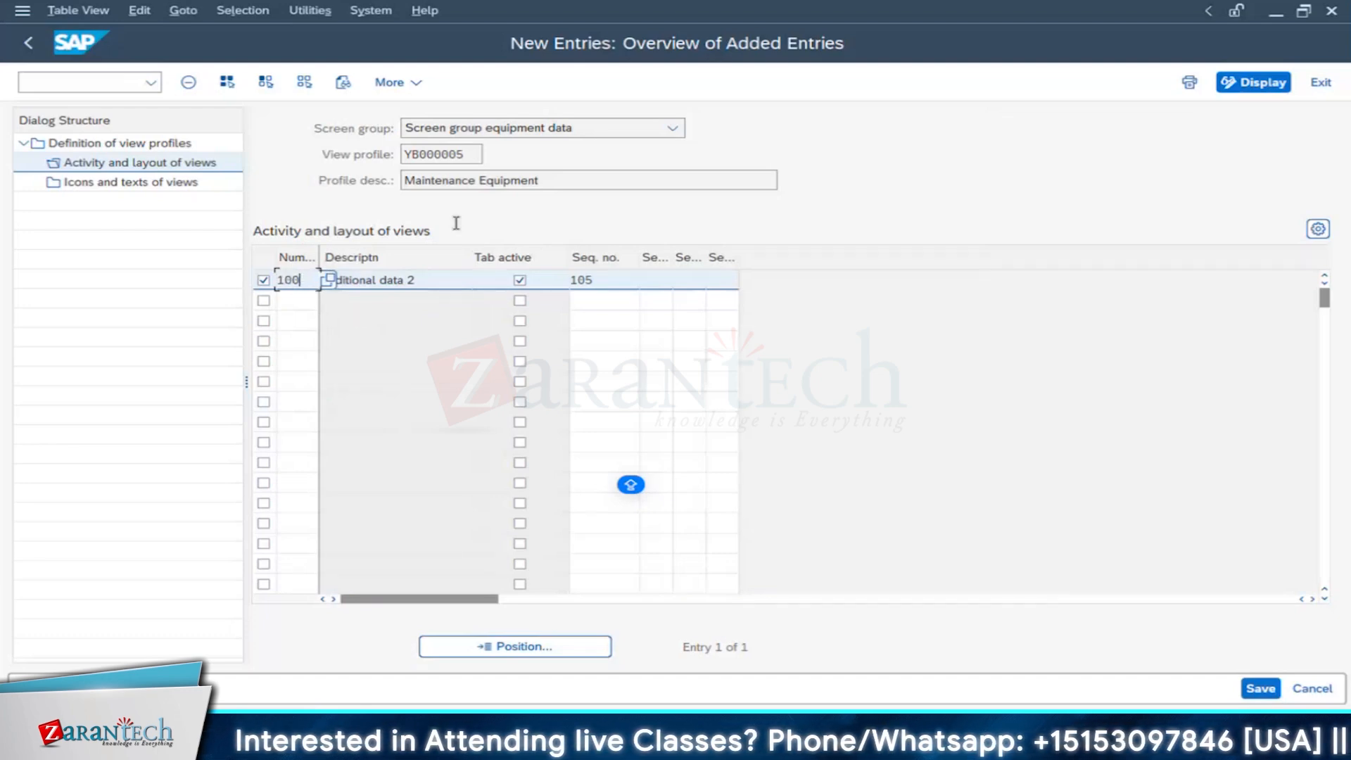
Step: Choose subscreen 105 Long text from the value list as the first sequence number of the Additional data 2 view
click(621, 280)
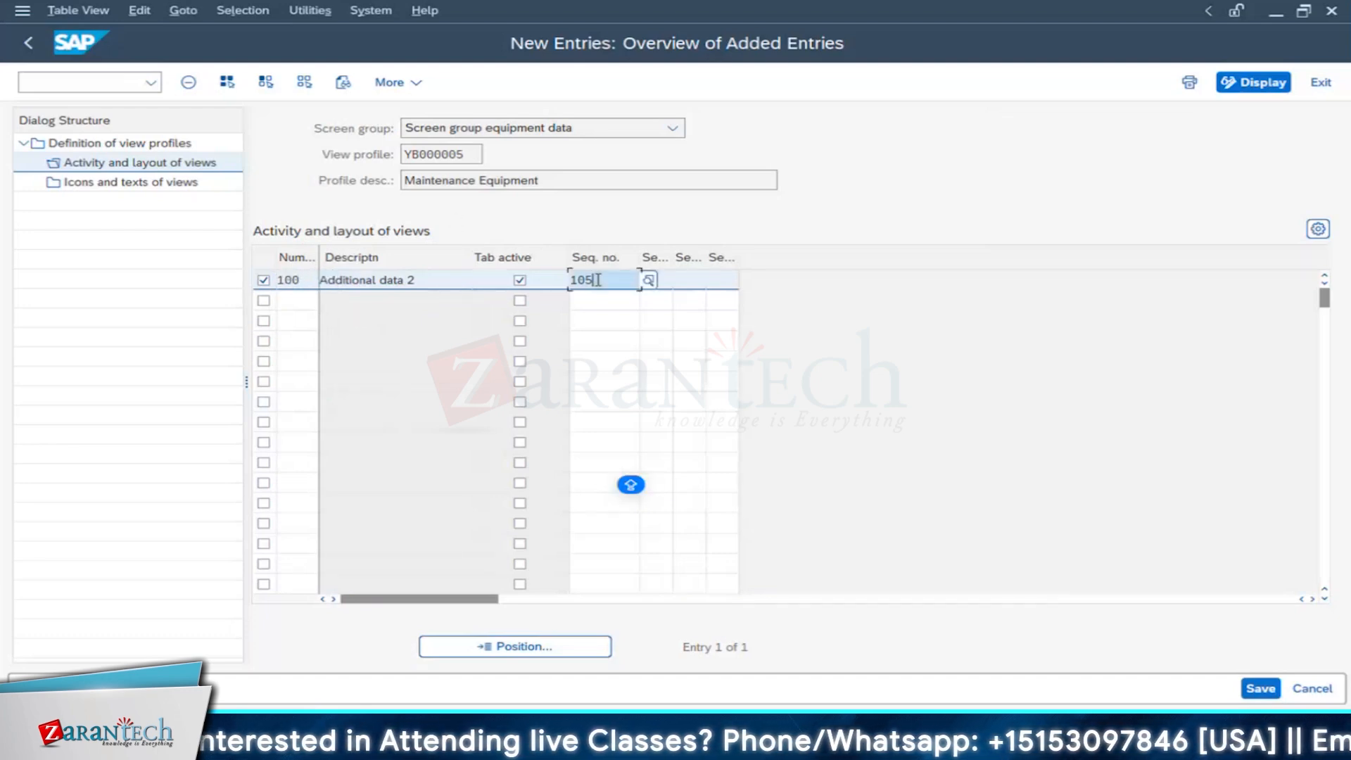
click(649, 280)
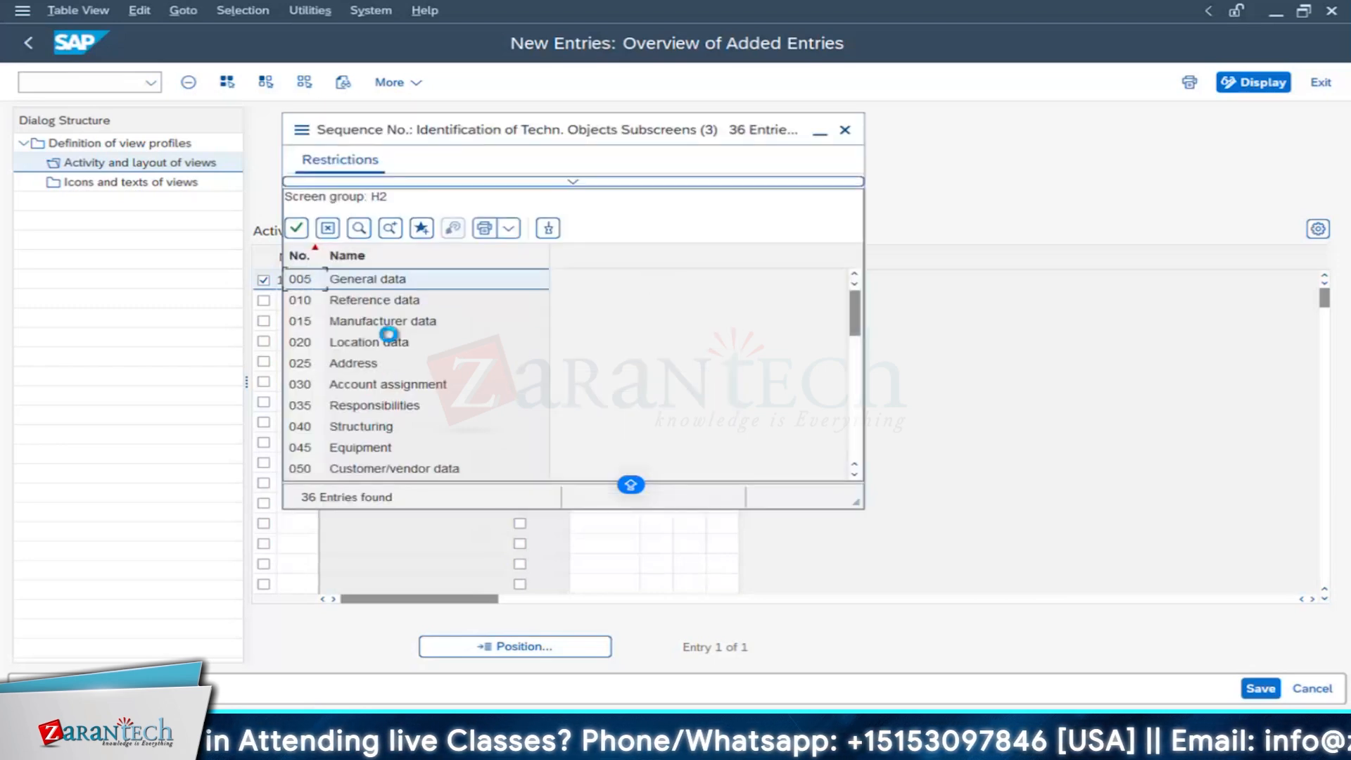
scroll(358, 362, down, 4)
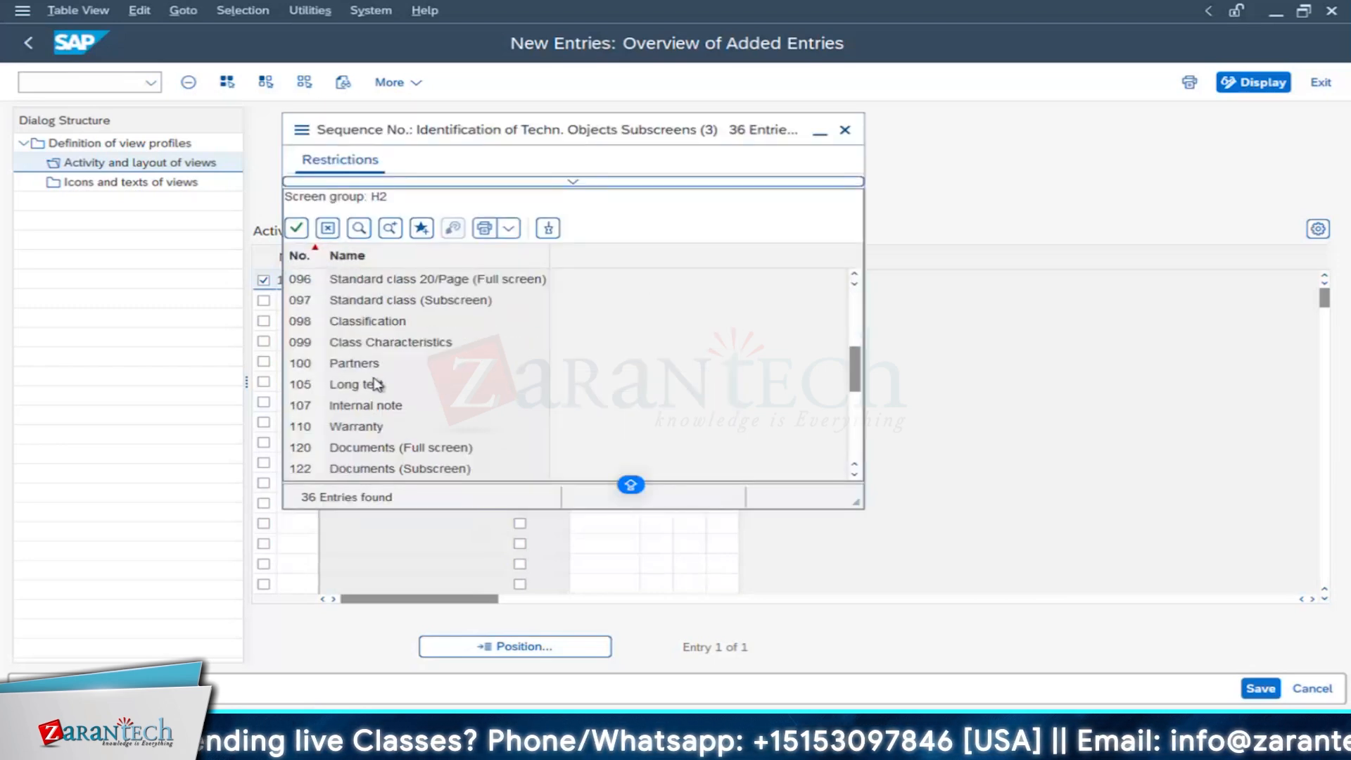
double_click(301, 389)
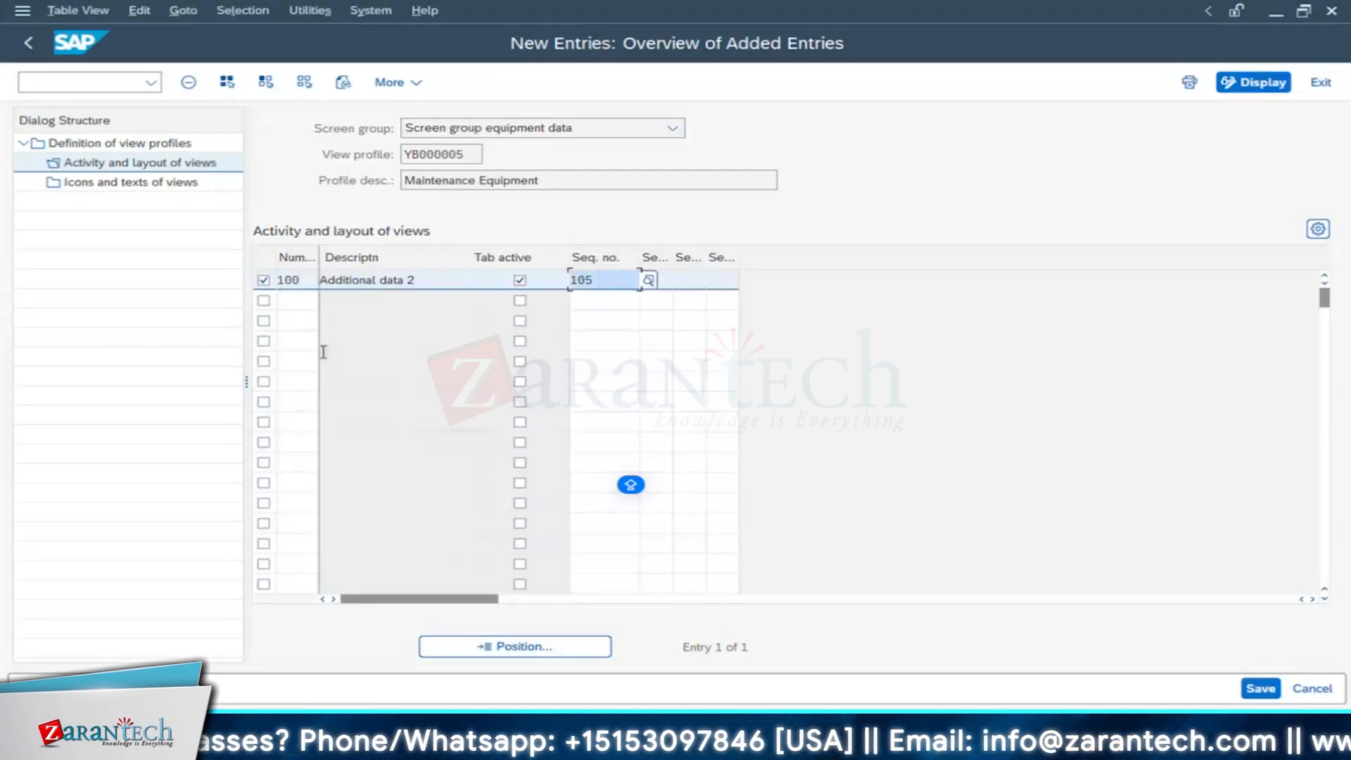
Step: Widen the second sequence number column and assign subscreen 100 Partners there for the Additional data 2 view
drag(673, 255, 692, 253)
click(693, 283)
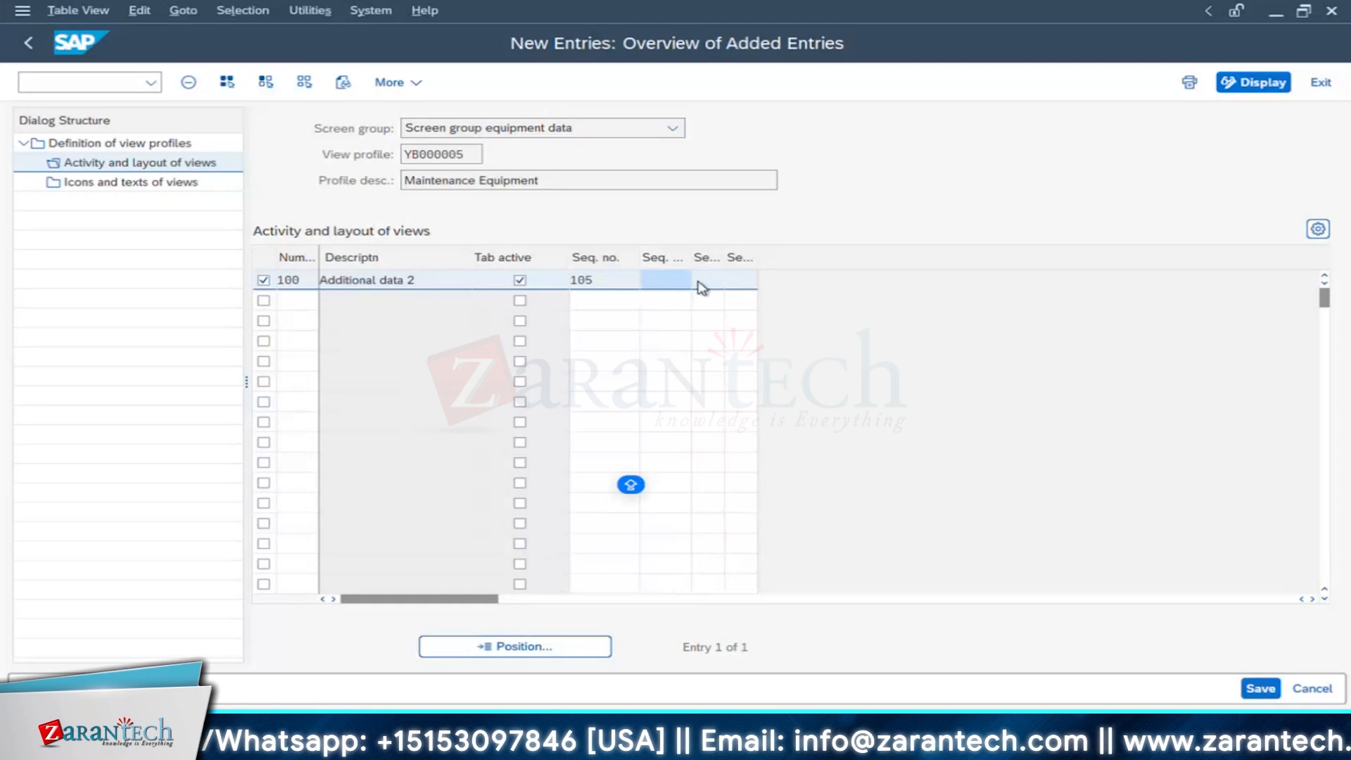
click(698, 282)
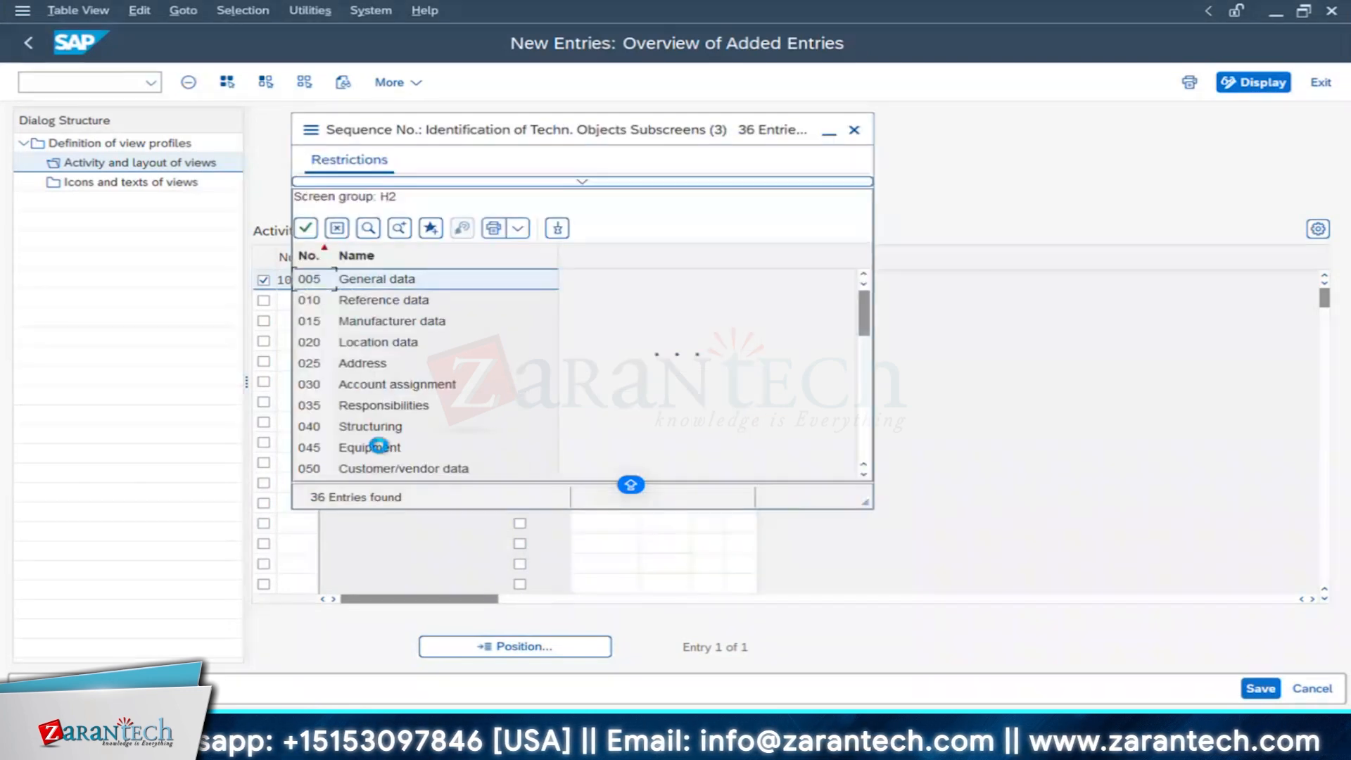
scroll(390, 434, down, 2)
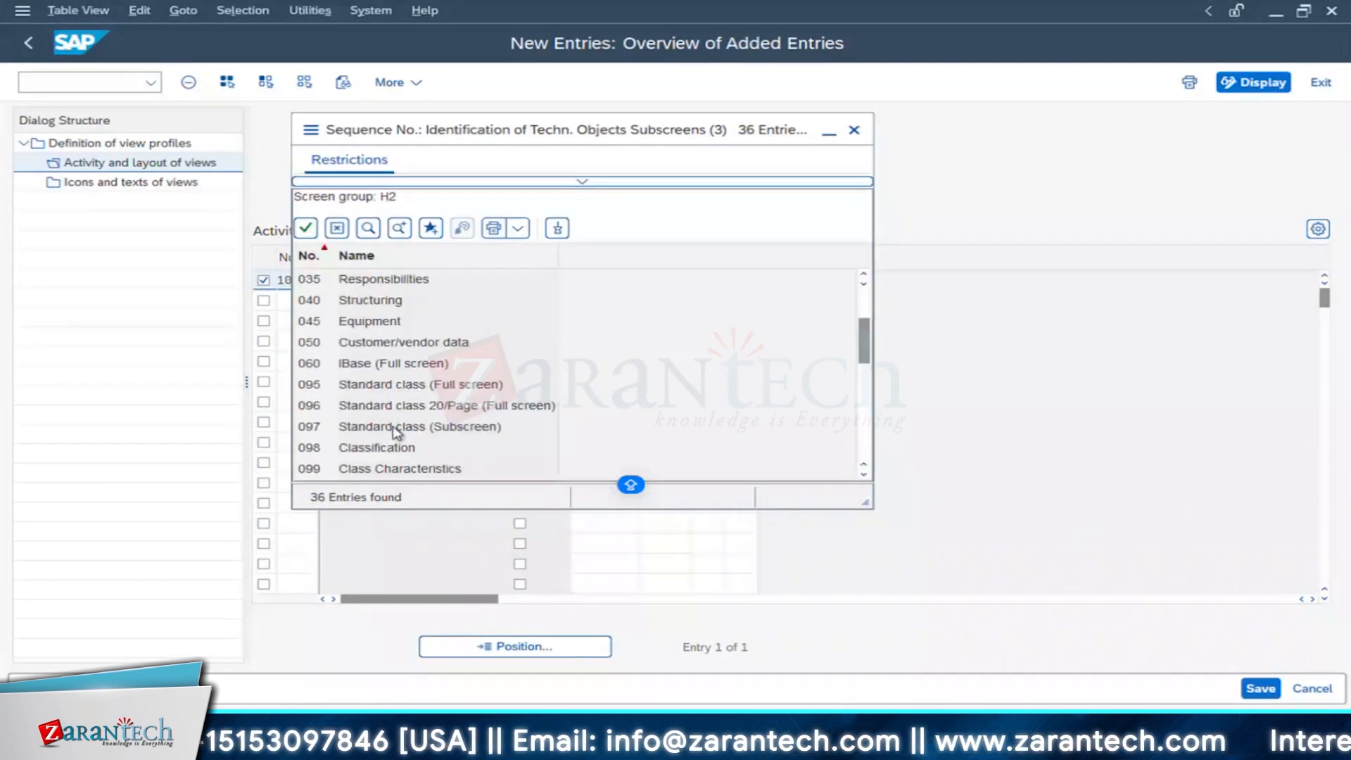
scroll(396, 432, down, 2)
click(364, 368)
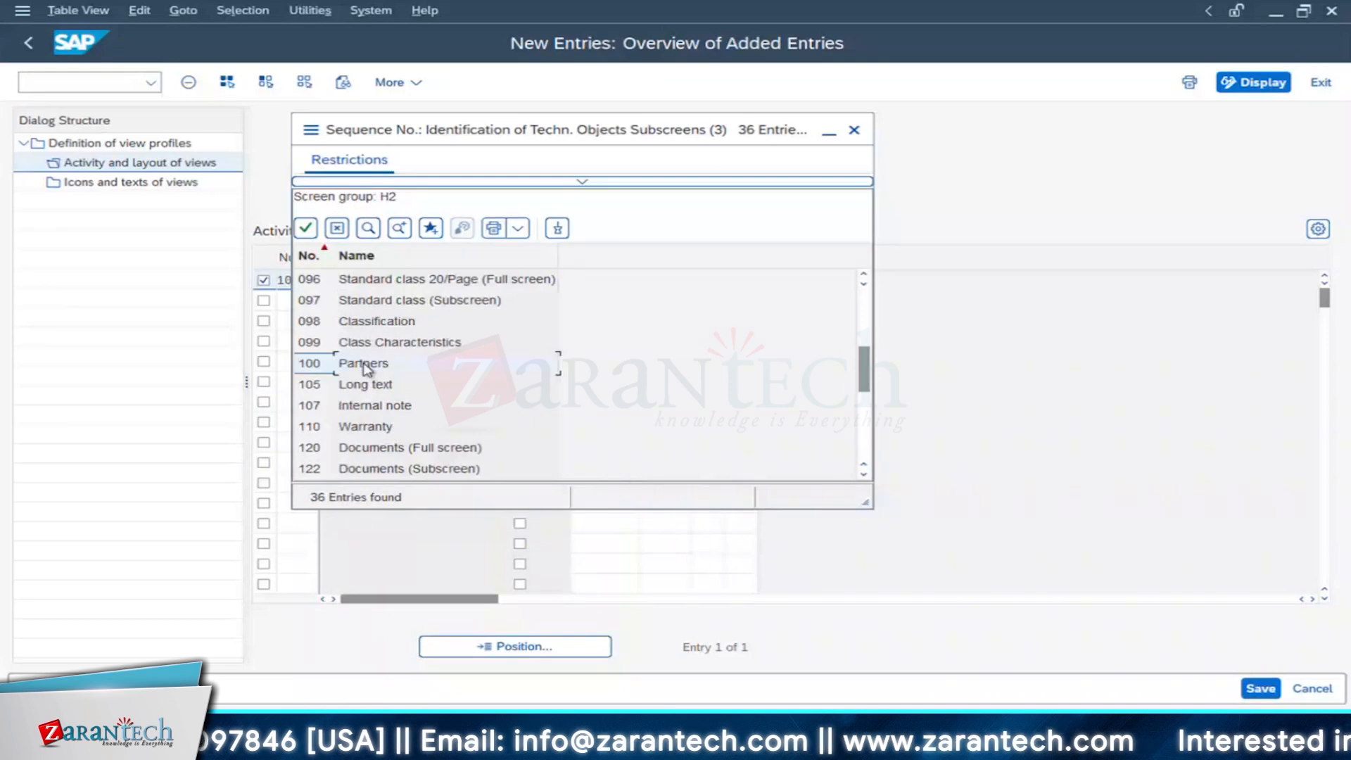
double_click(363, 363)
text(100)
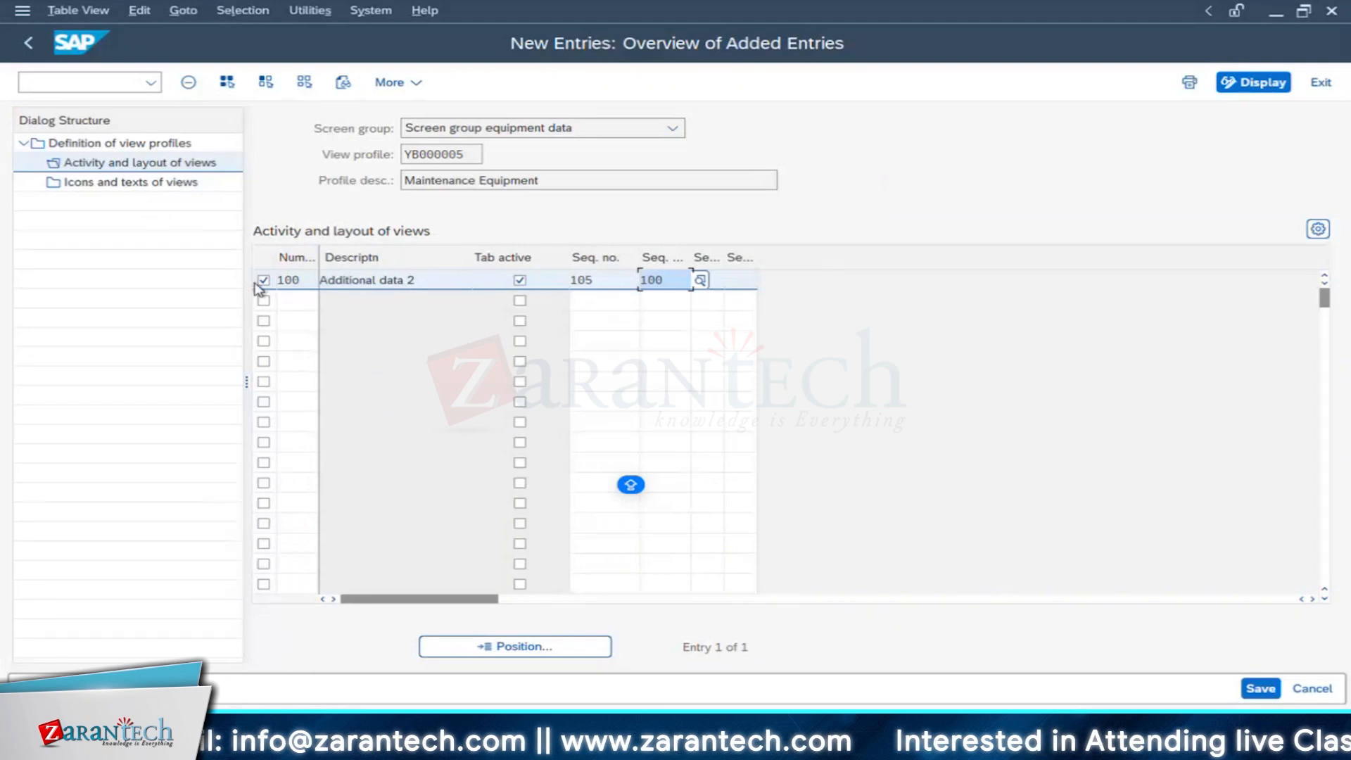
Step: Start new entries in the icons and texts of views for the Maintenance Equipment profile
click(101, 184)
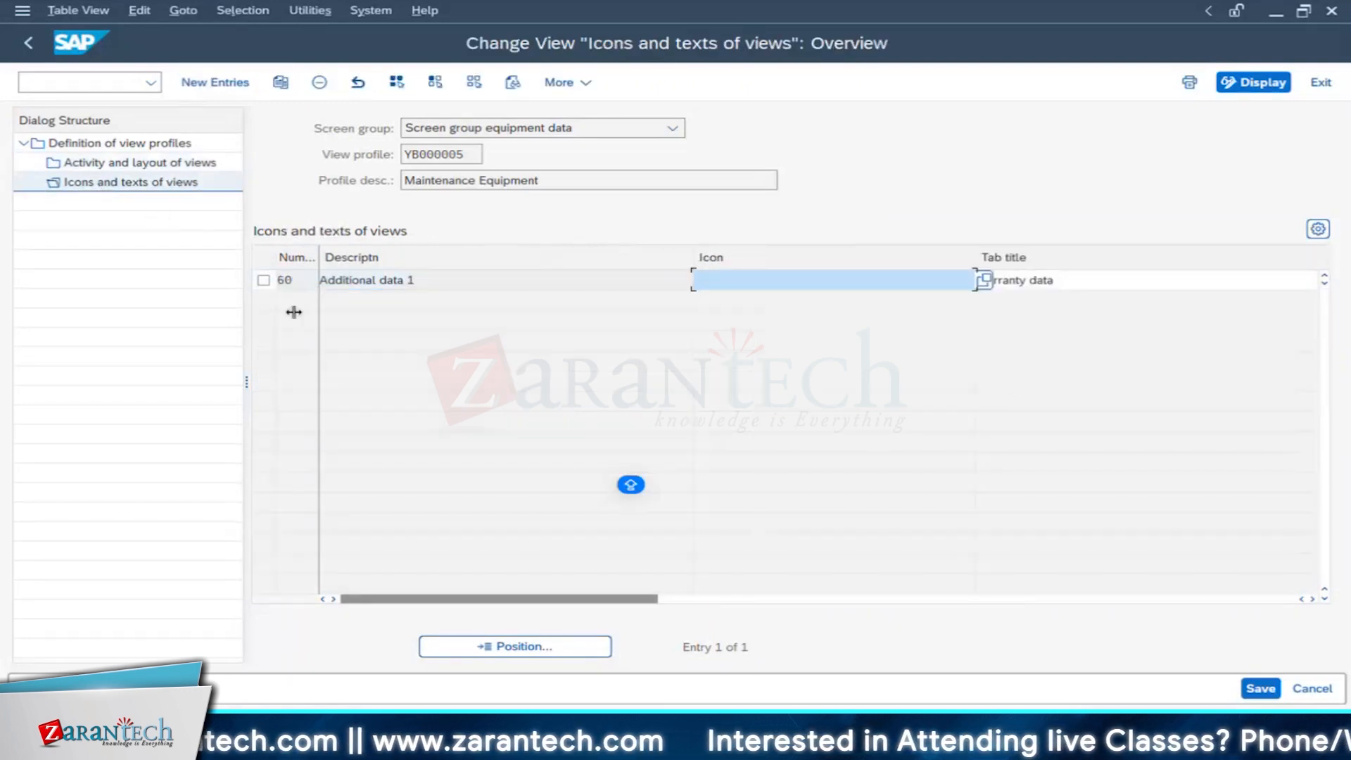
click(213, 84)
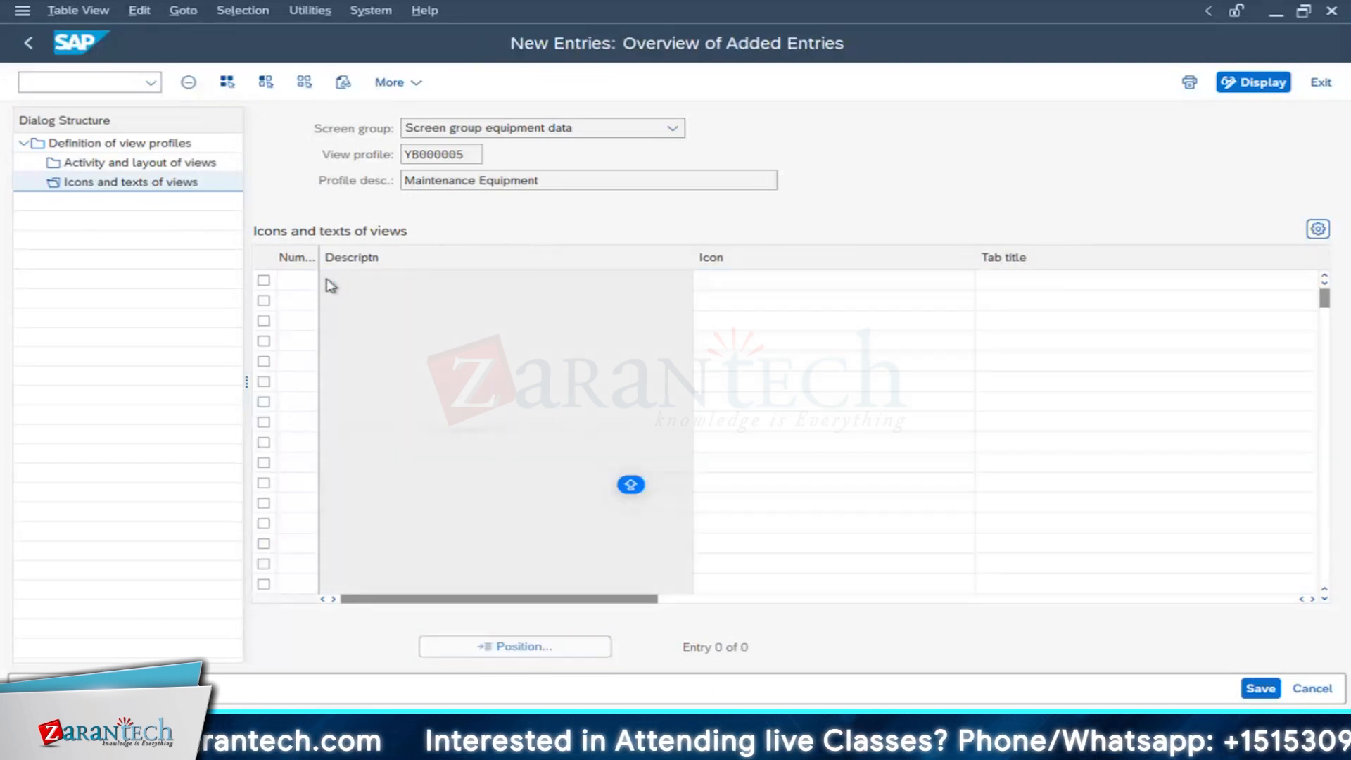
Step: Add an icons-and-texts entry for view number 0100, Additional data 2, to the Maintenance Equipment view profile
click(327, 281)
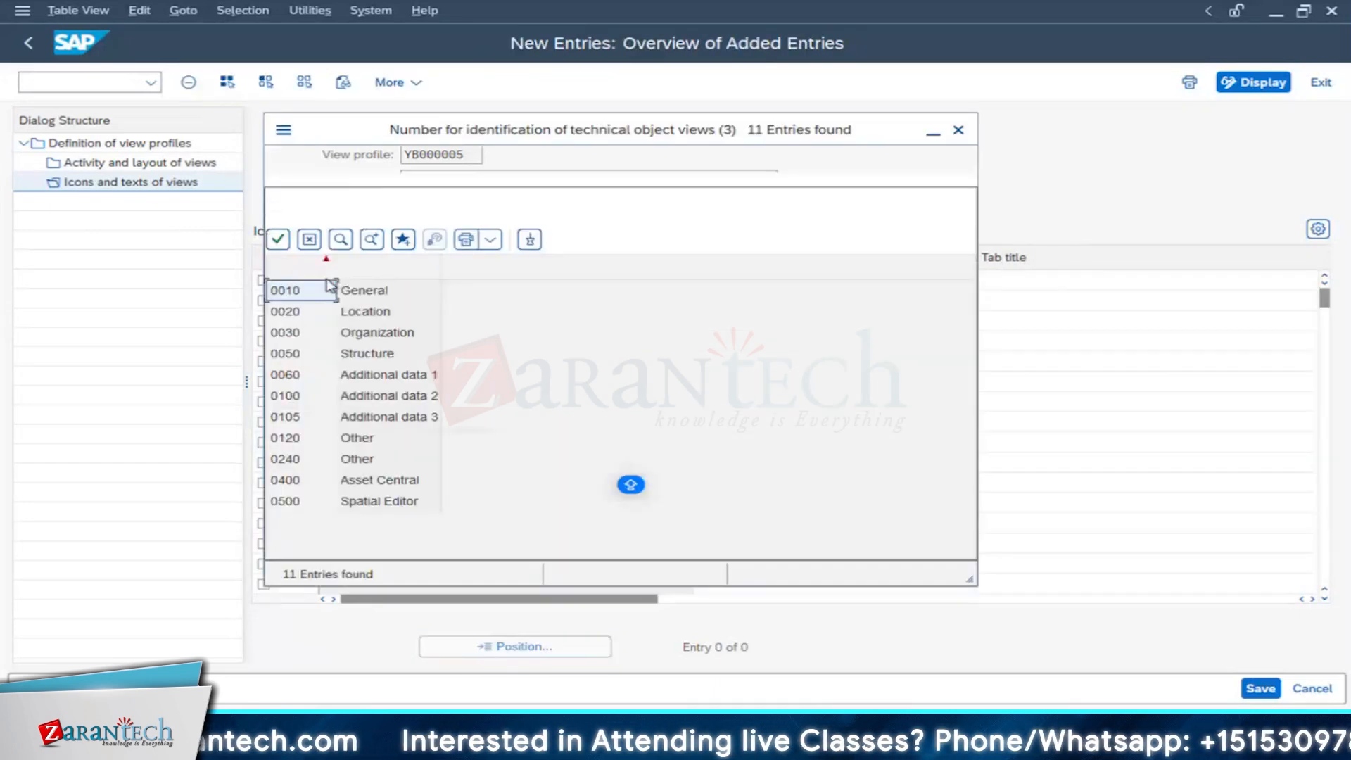
click(365, 399)
double_click(365, 399)
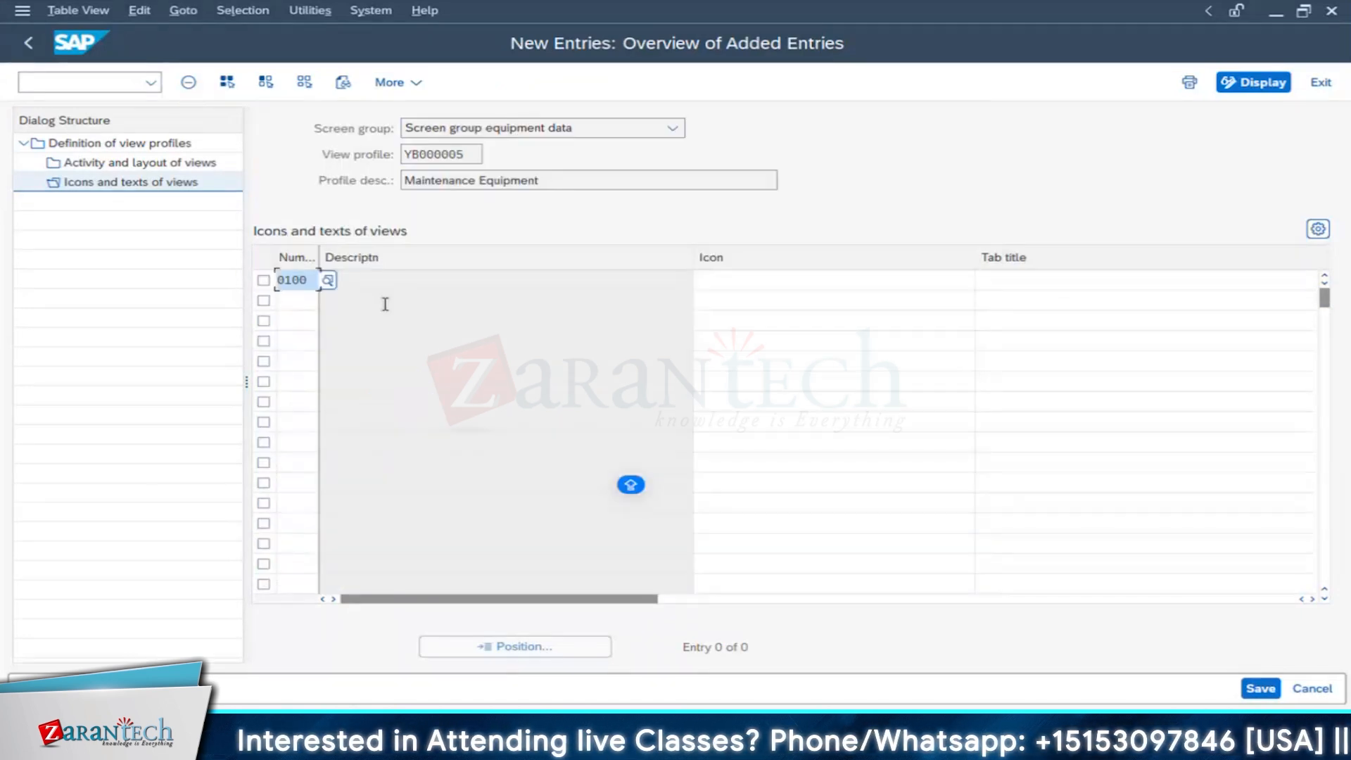
Step: Enter LT-PARTNERS as the tab title of view 0100, leaving its icon value empty
click(731, 284)
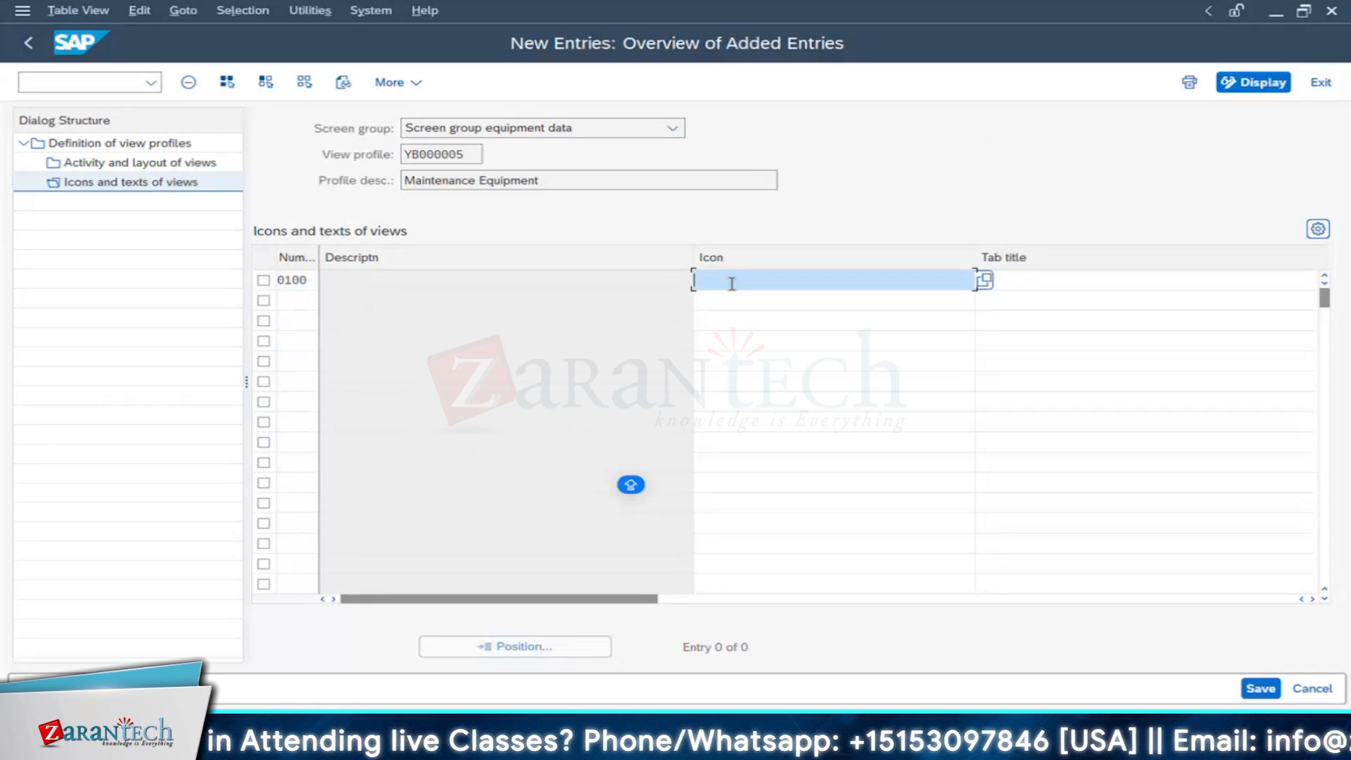
text(@)
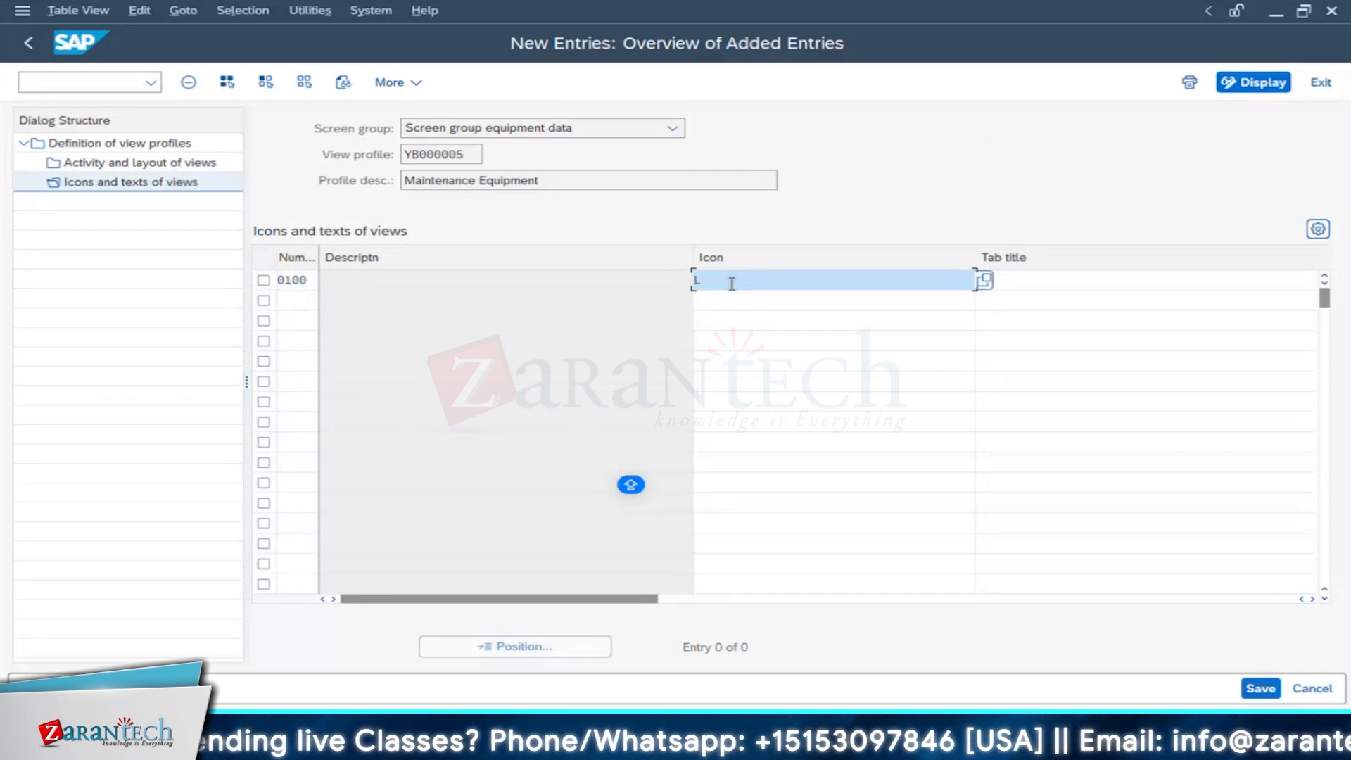
text(T)
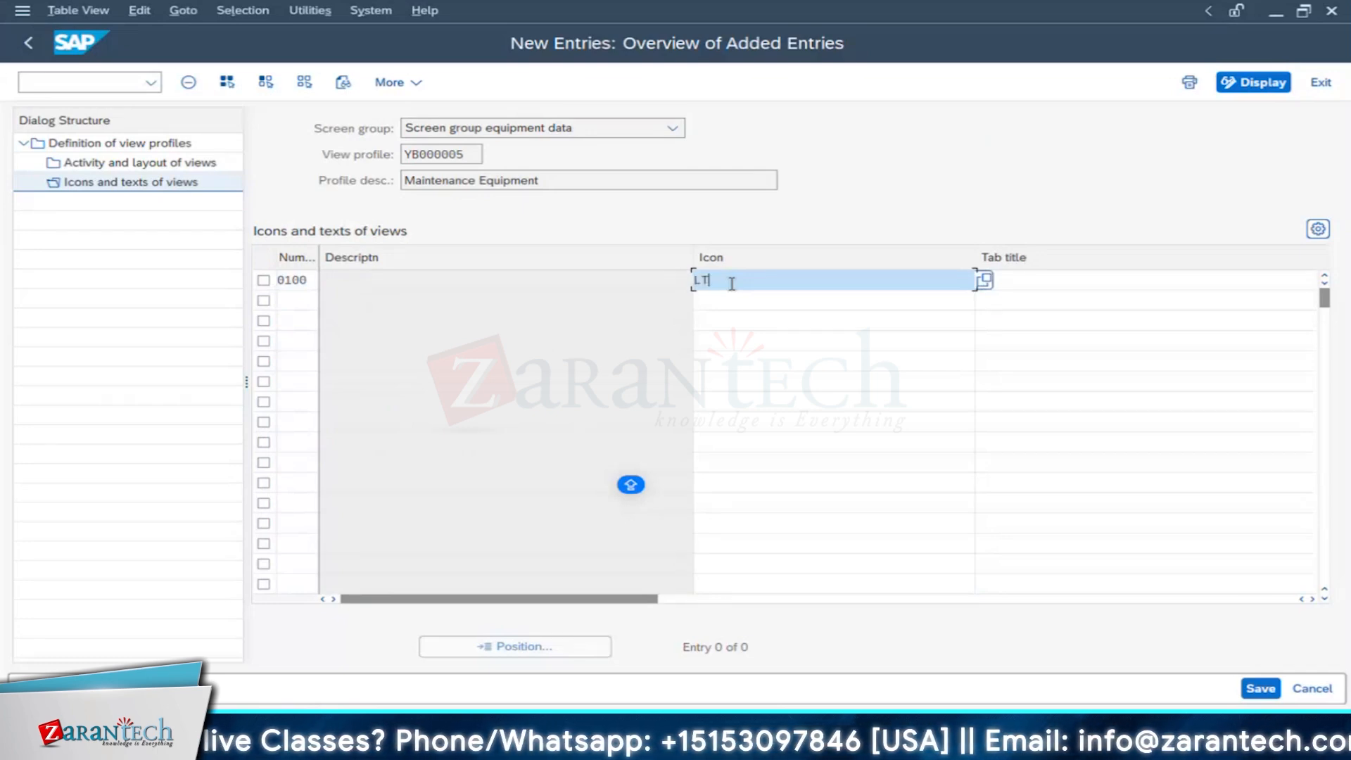
text(-P)
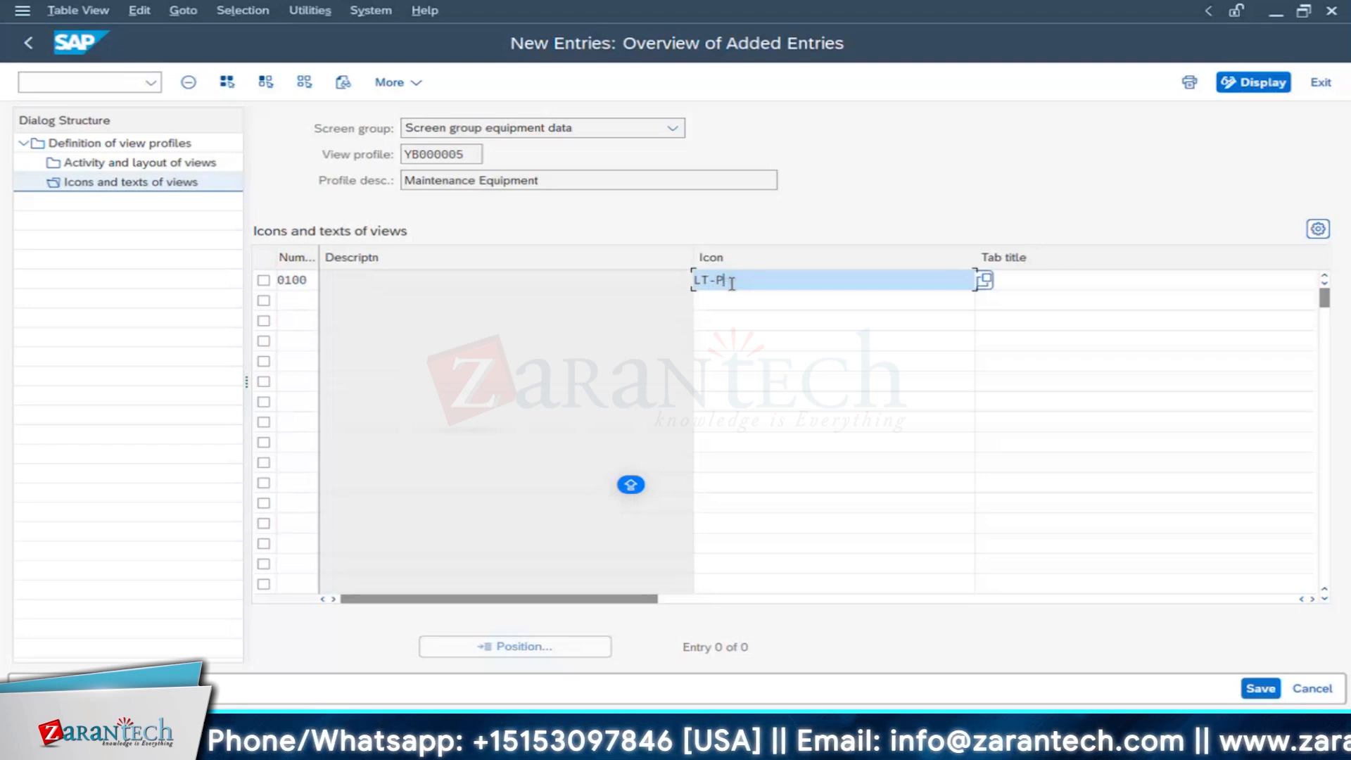
text(aRT)
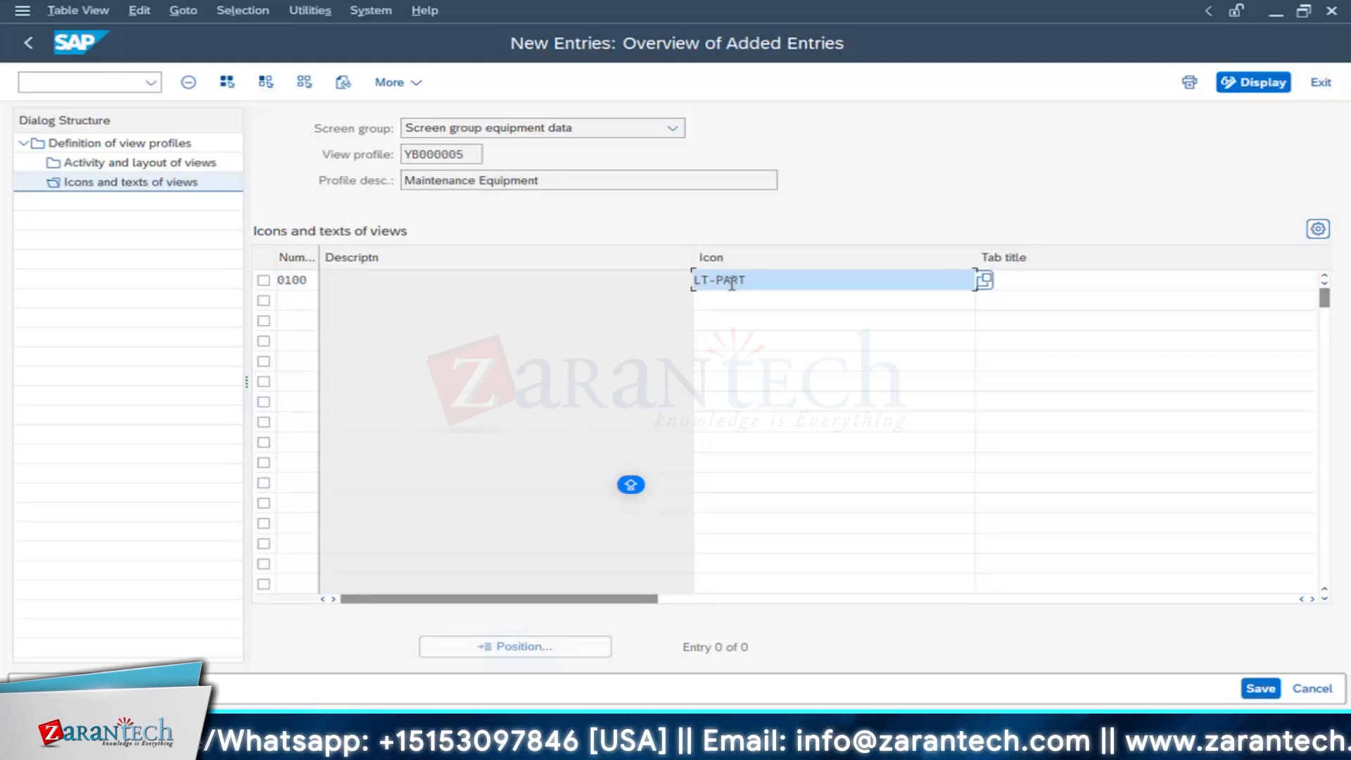
text(NERS)
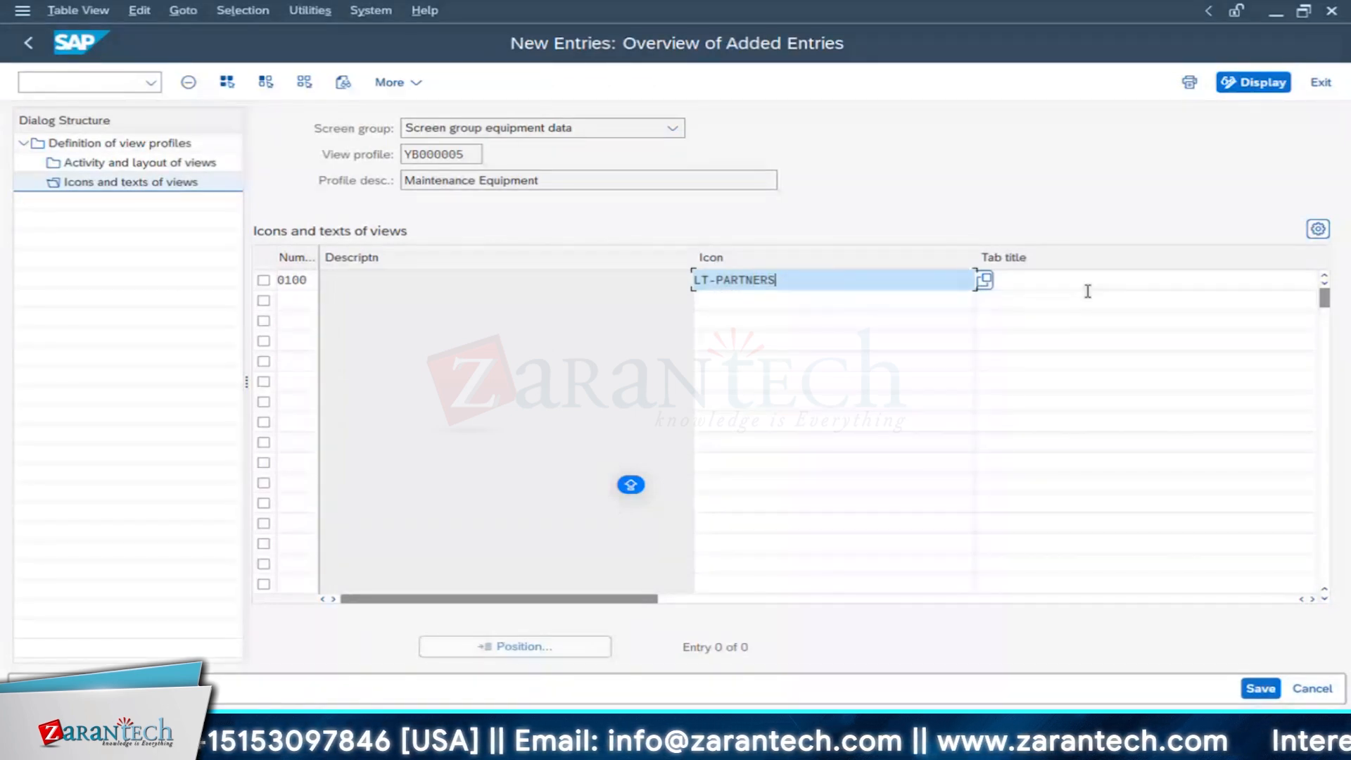
click(836, 272)
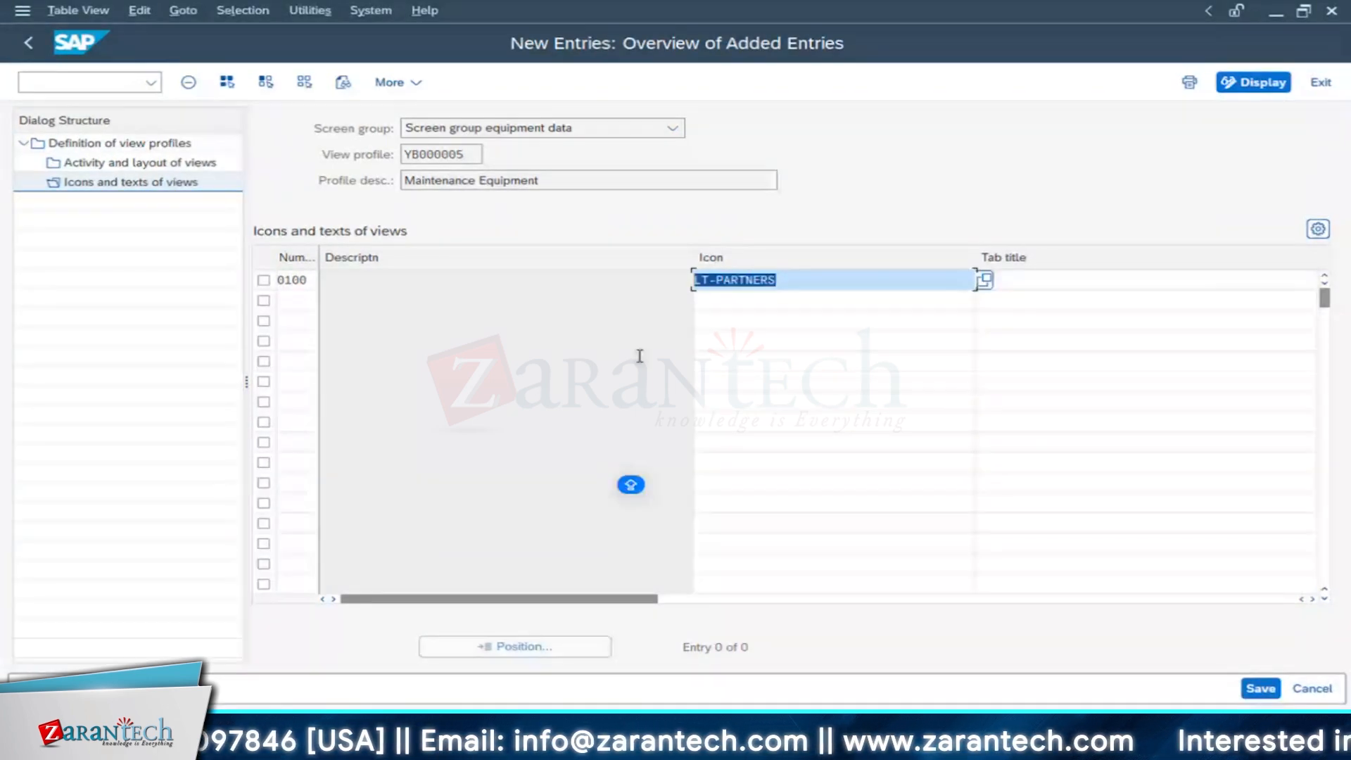
key(ctrl+x)
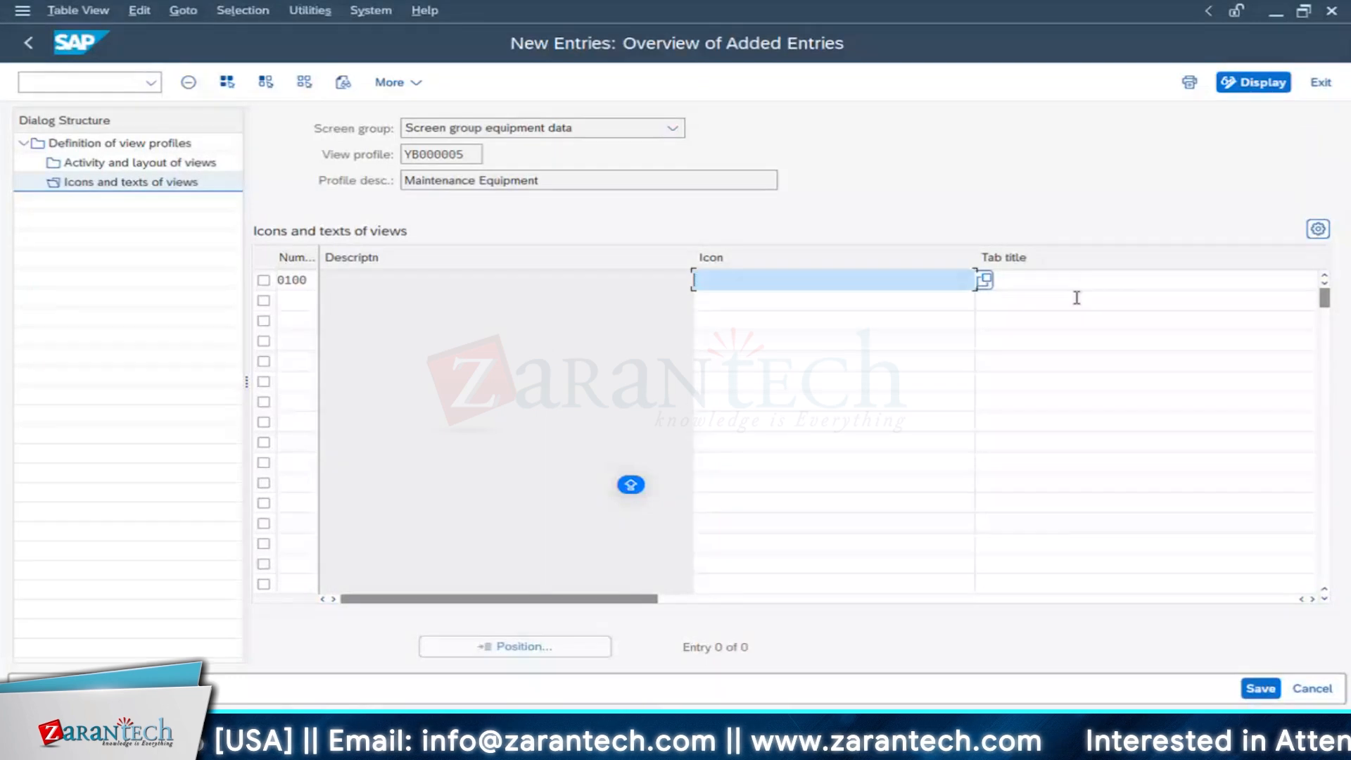
click(1065, 281)
key(ctrl+v)
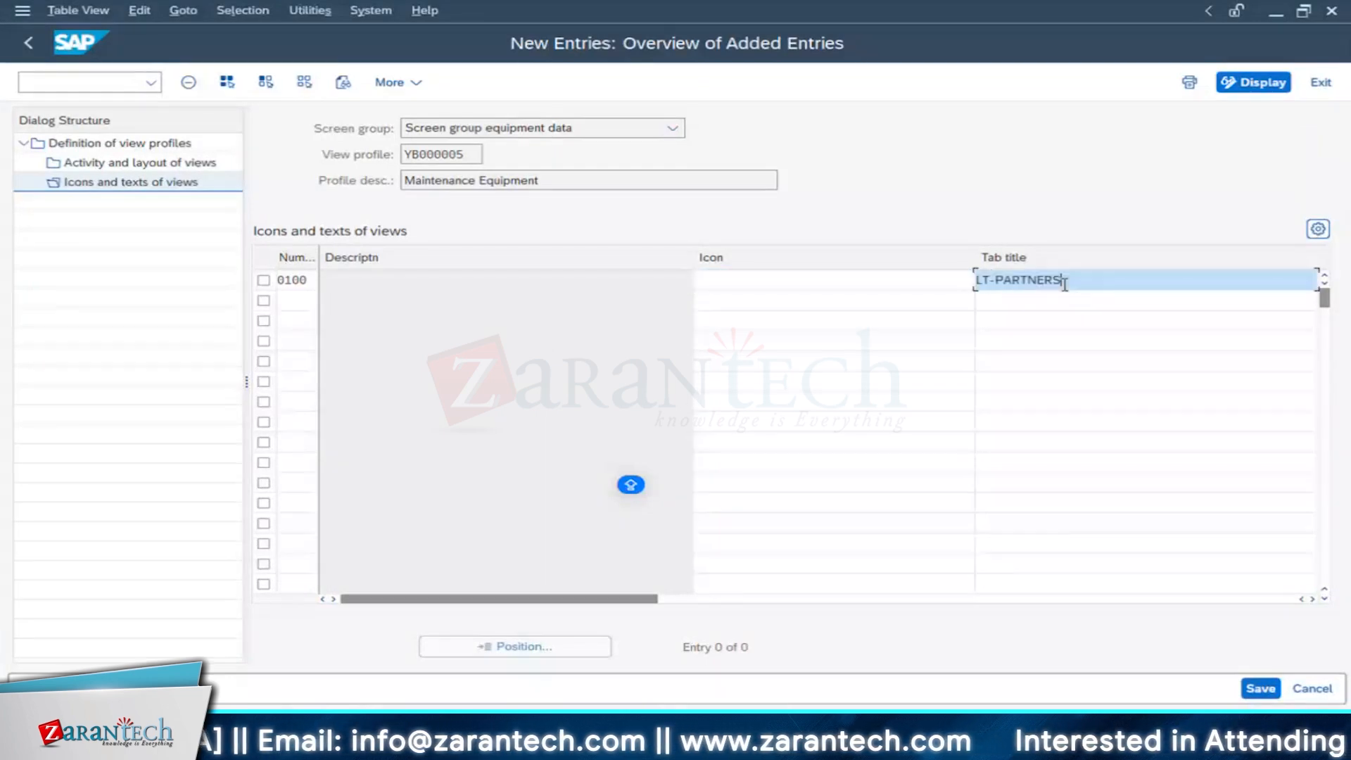
Step: Assign the system icon ICON_START_VIEWER to view 0100 and save the entry in the NREQ124-DEFINE MASTER DATA customizing request
click(837, 281)
click(988, 284)
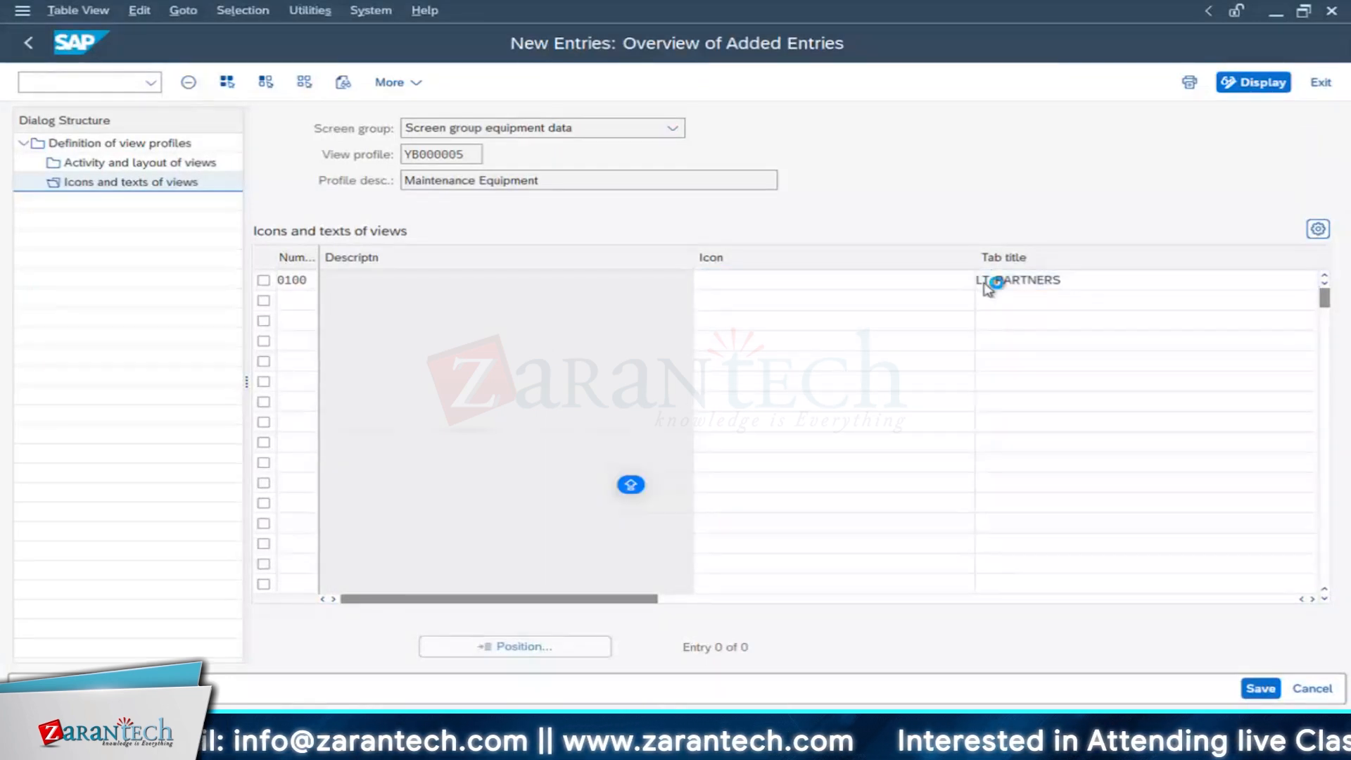
click(711, 289)
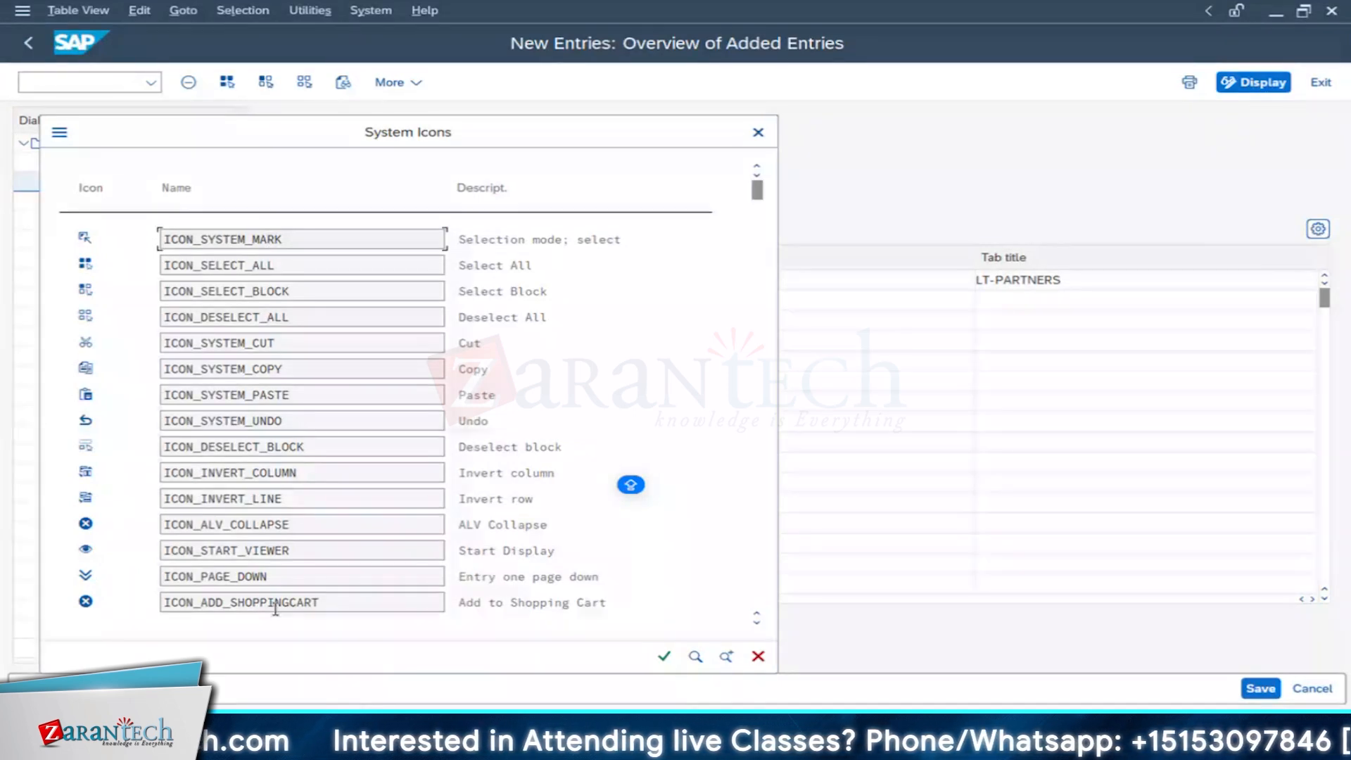
scroll(275, 610, down, 1)
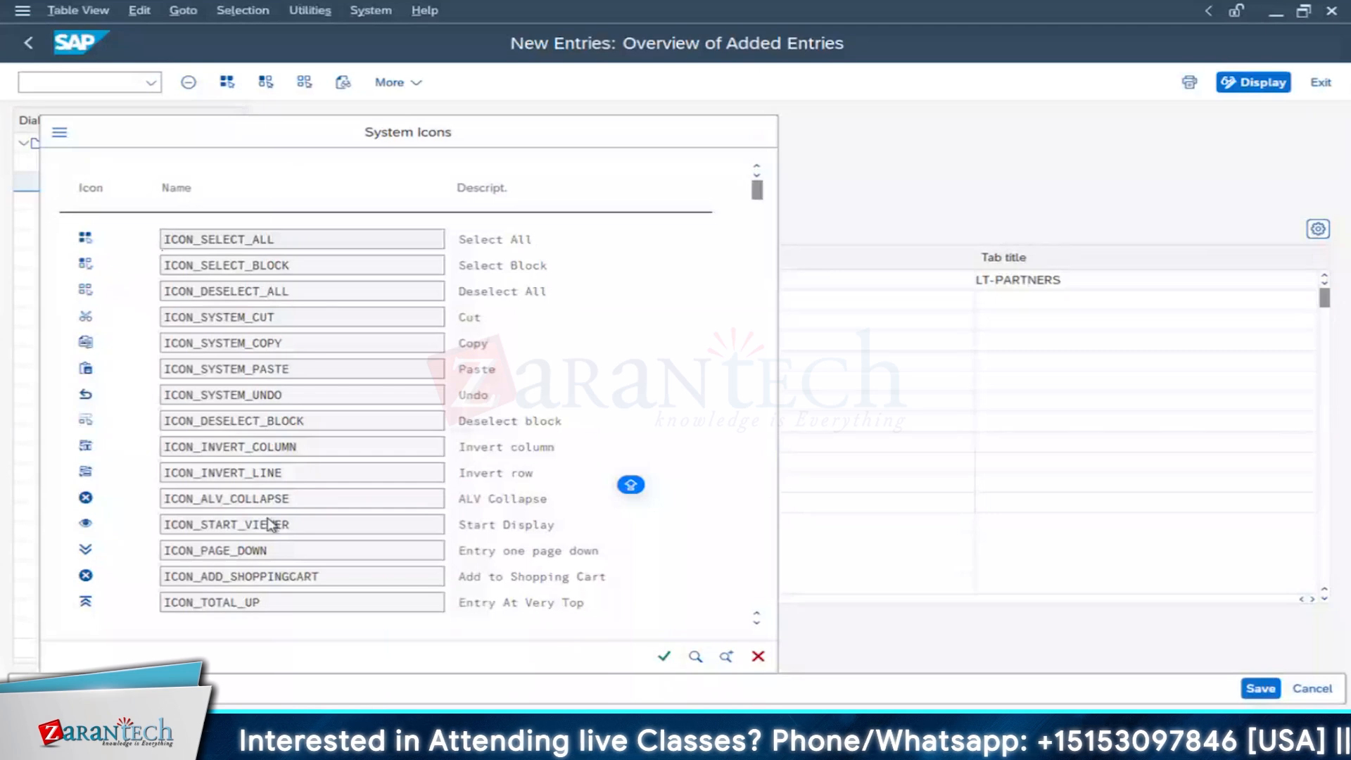
double_click(270, 524)
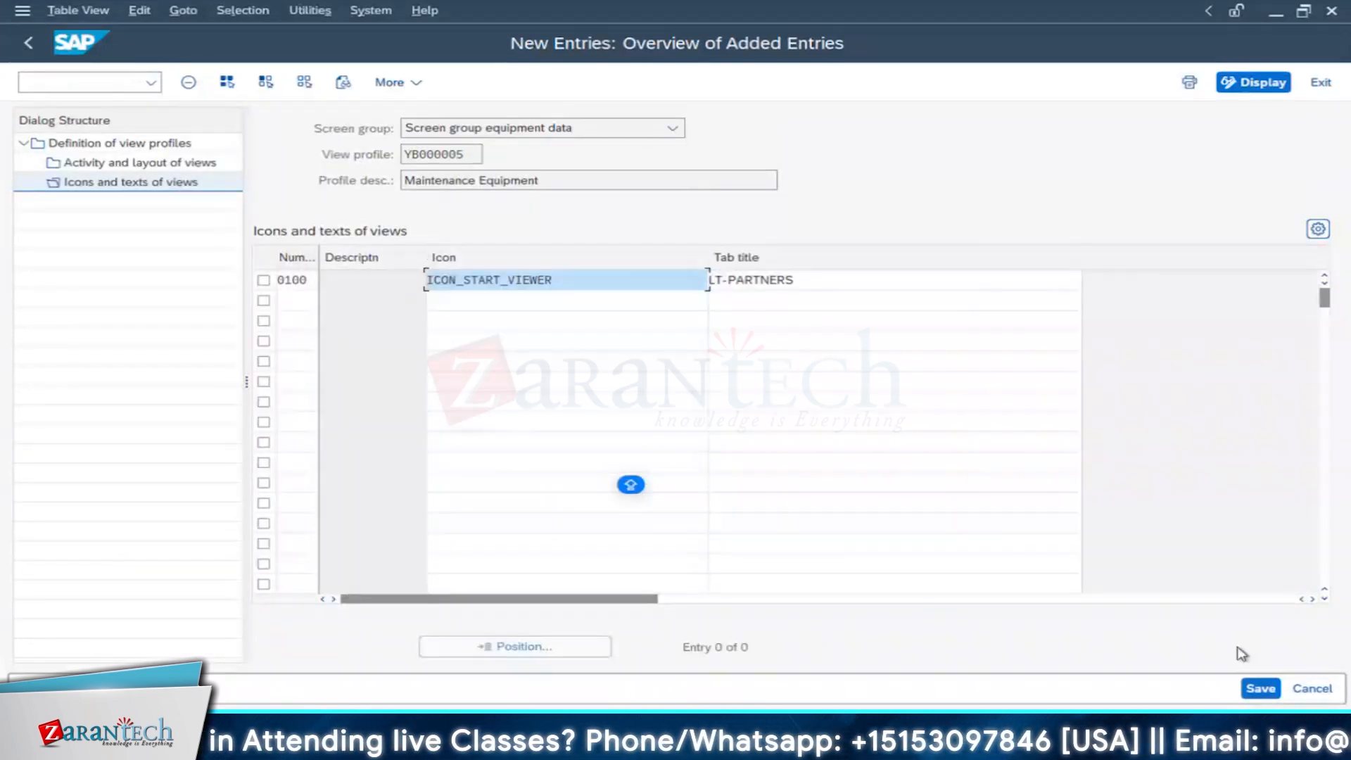
click(1260, 688)
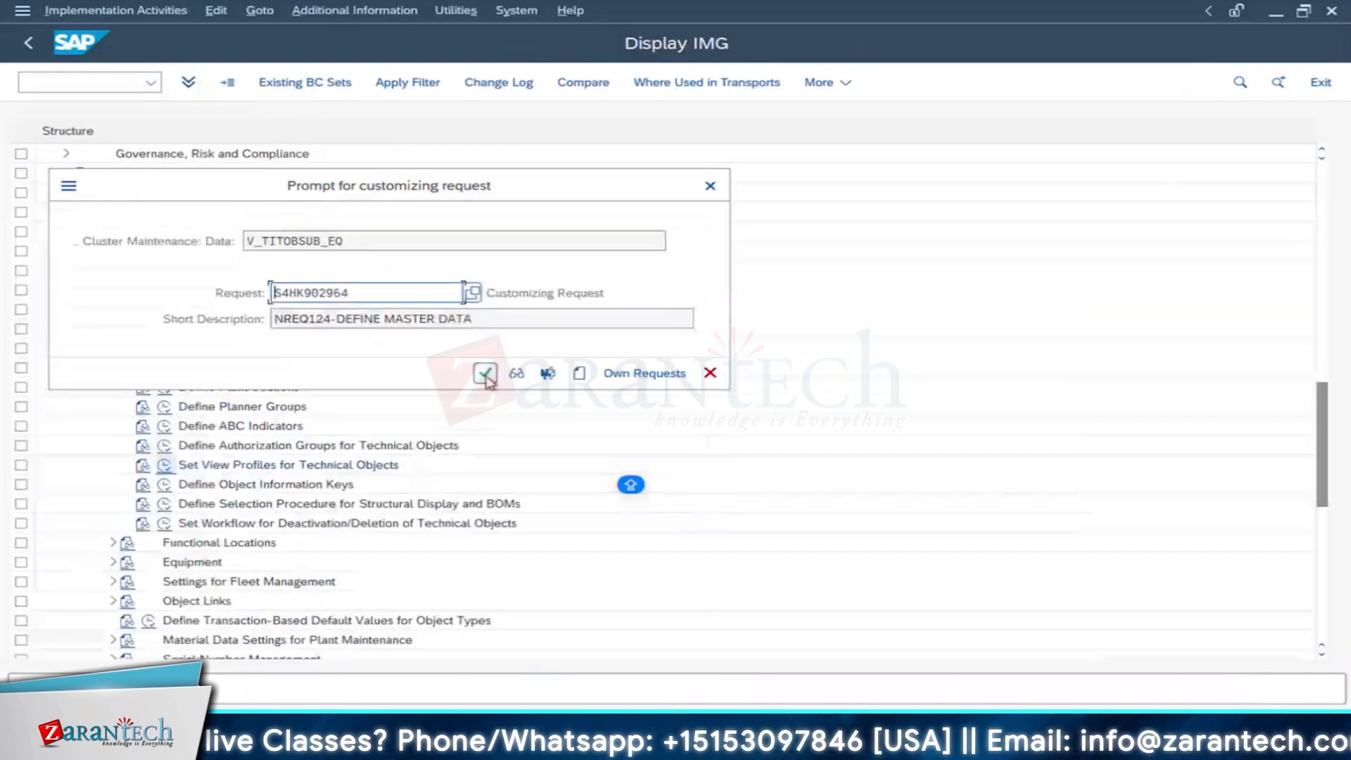
click(485, 373)
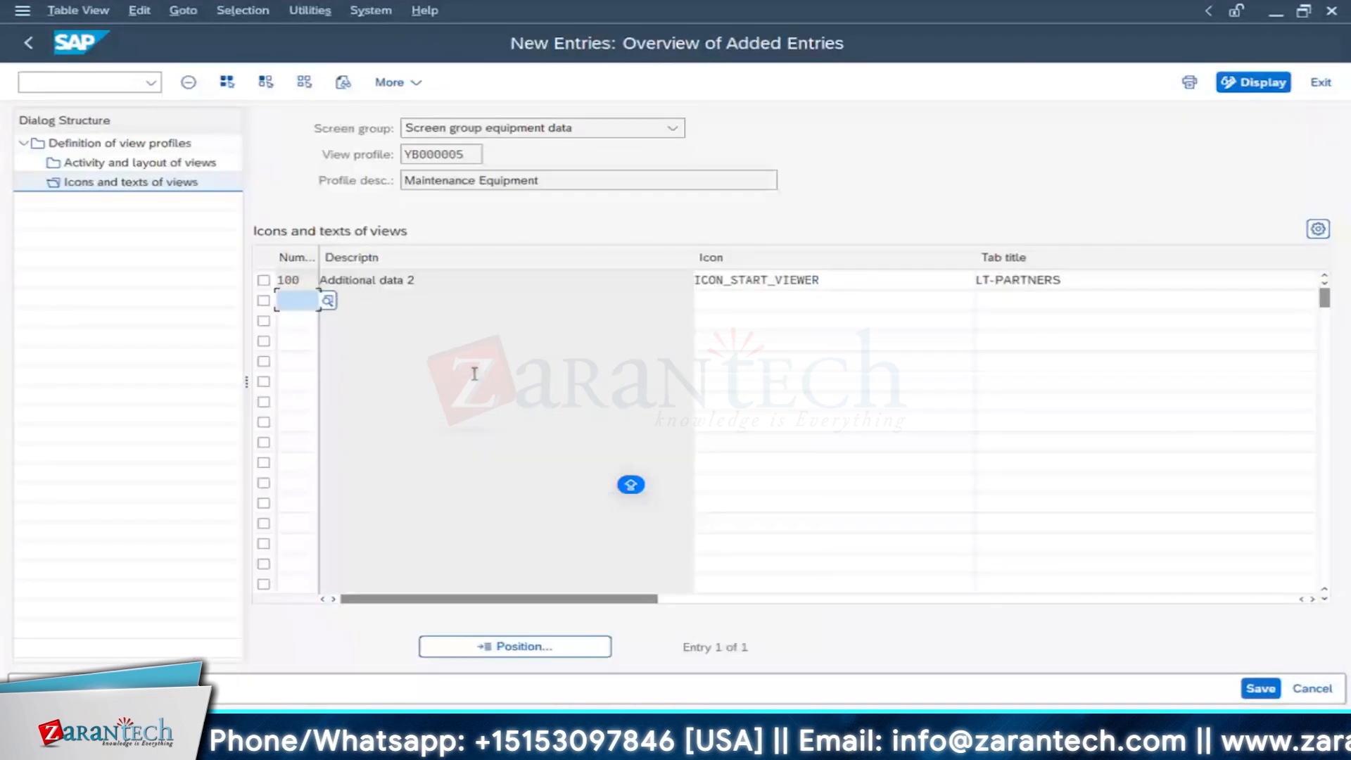
Step: Switch to the Change Equipment session, reopen the BOILER FEED PUMP - 01 equipment with transaction IE02 and display its LT-PARTNERS view
click(619, 734)
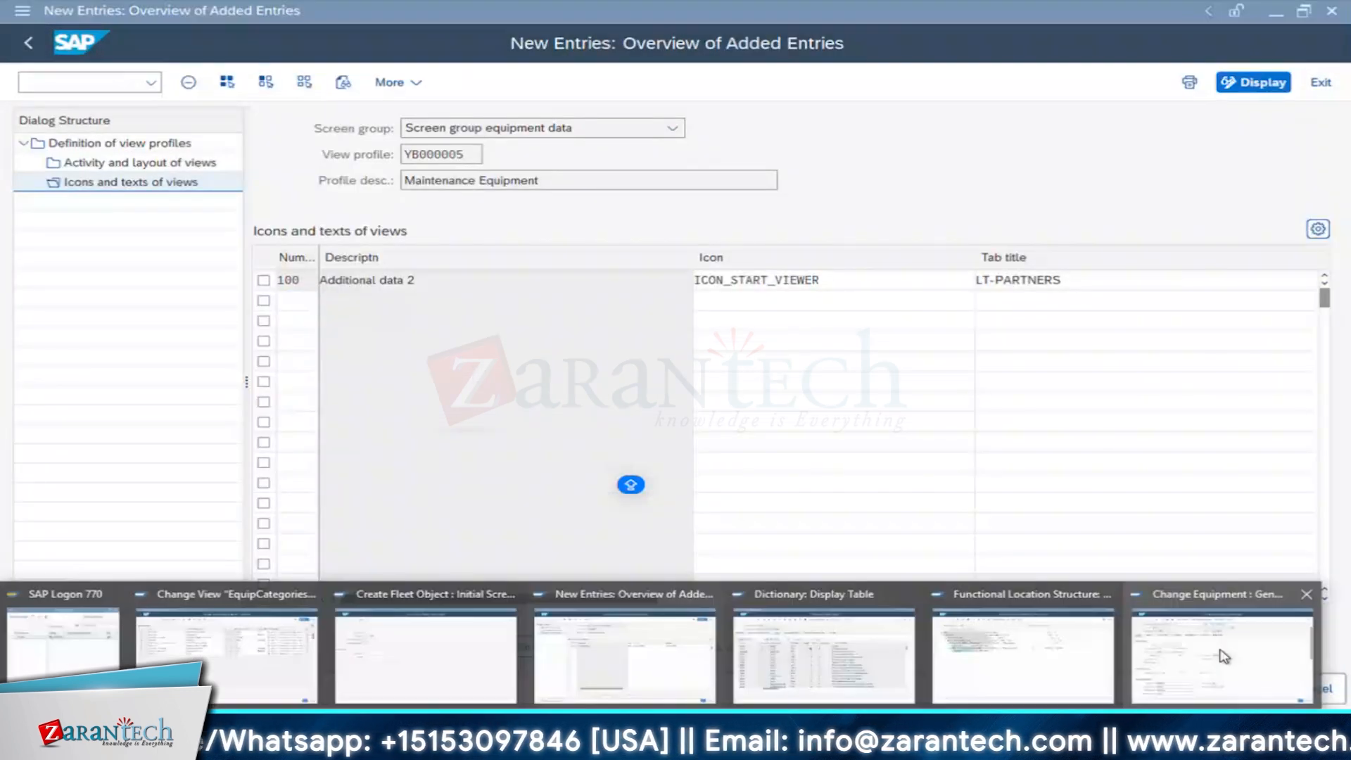
click(1224, 656)
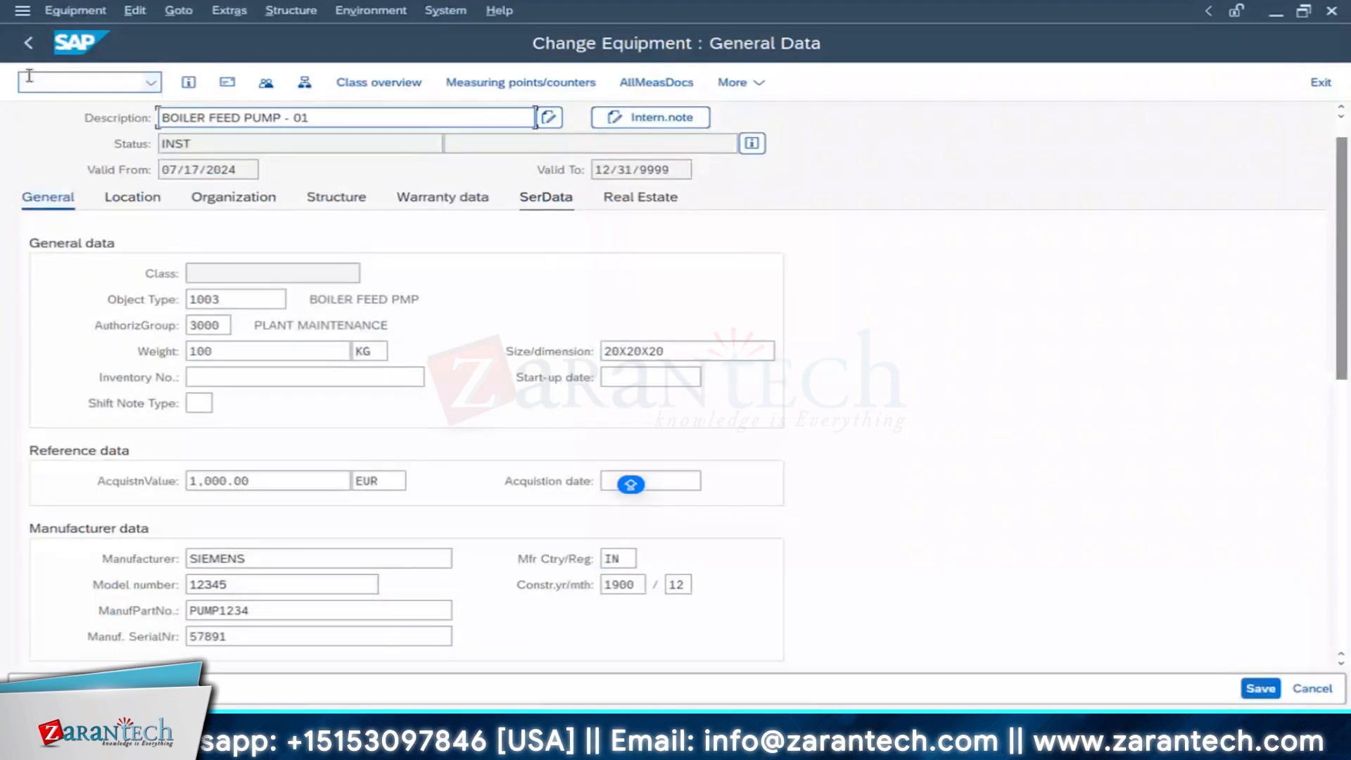
click(28, 42)
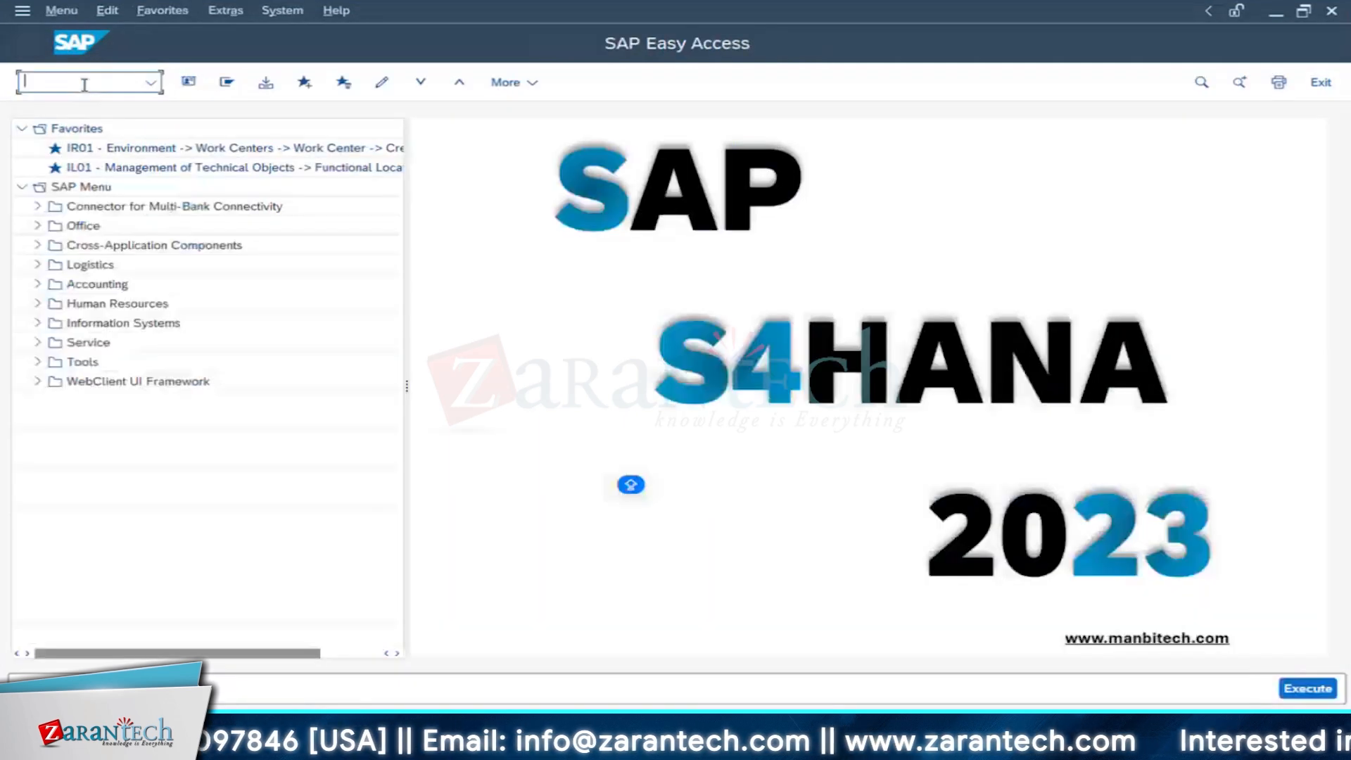
text(IE02)
key(Return)
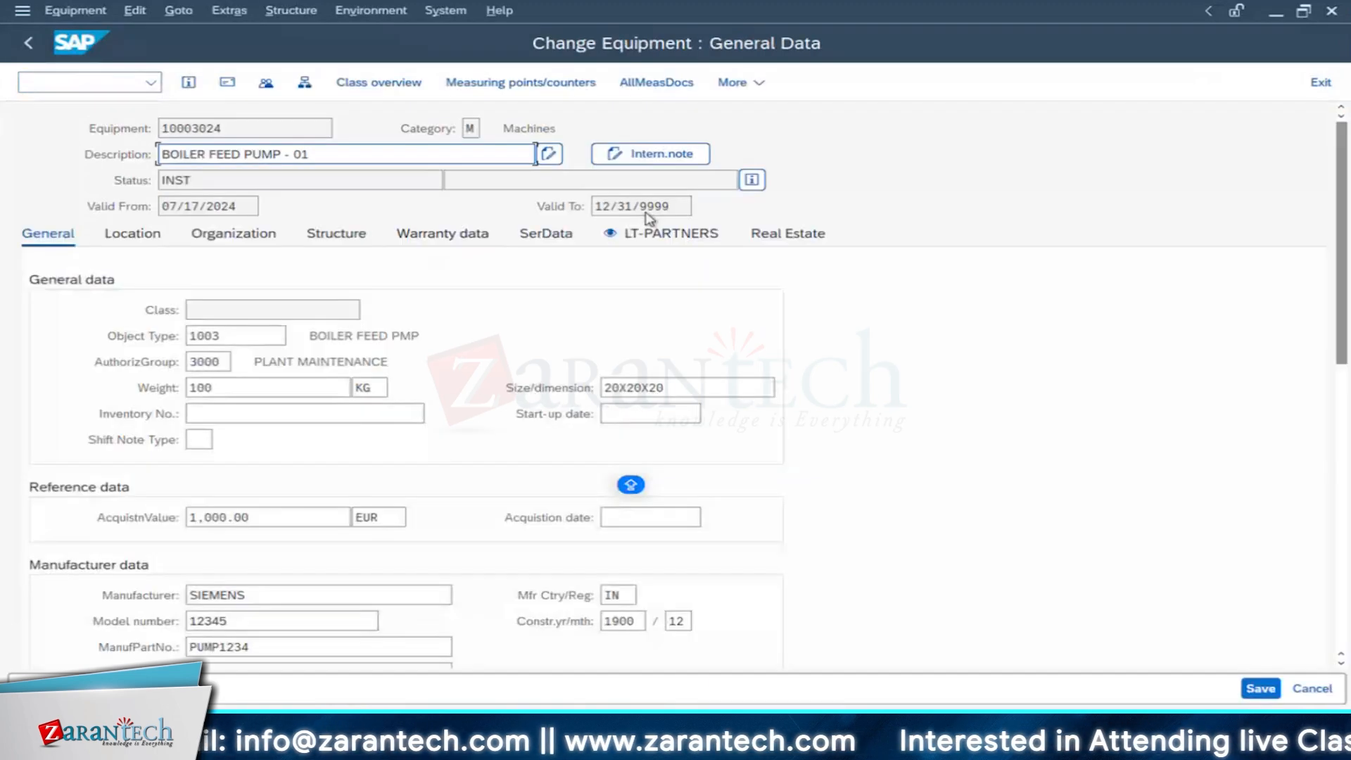
click(646, 239)
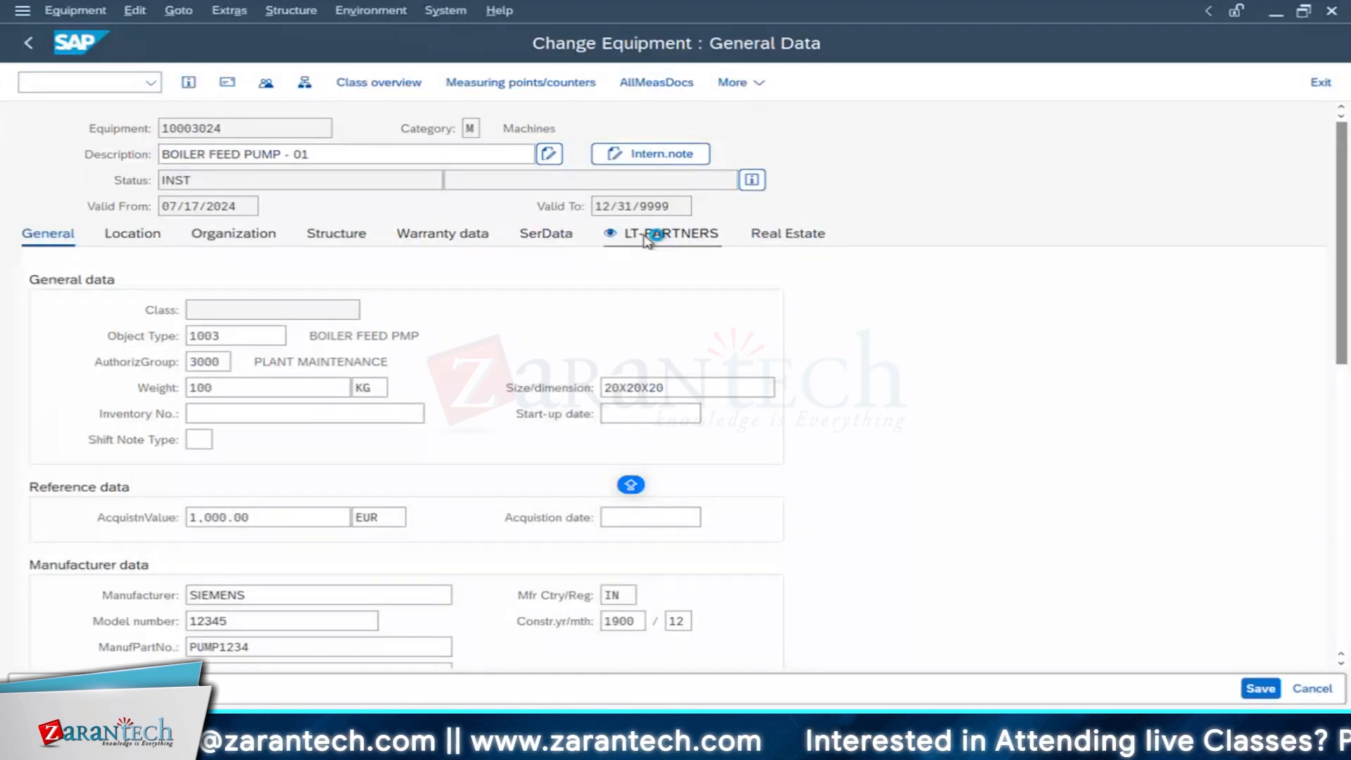
click(181, 345)
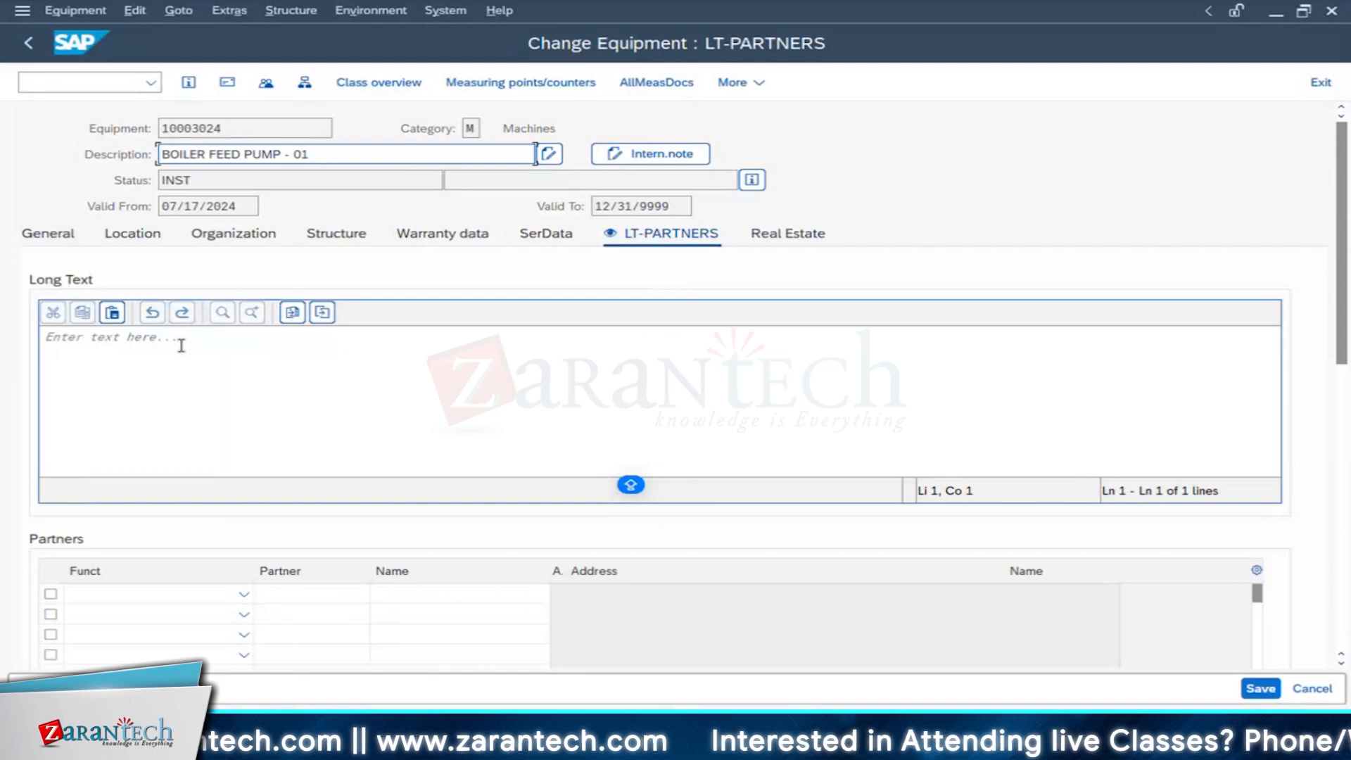
click(181, 345)
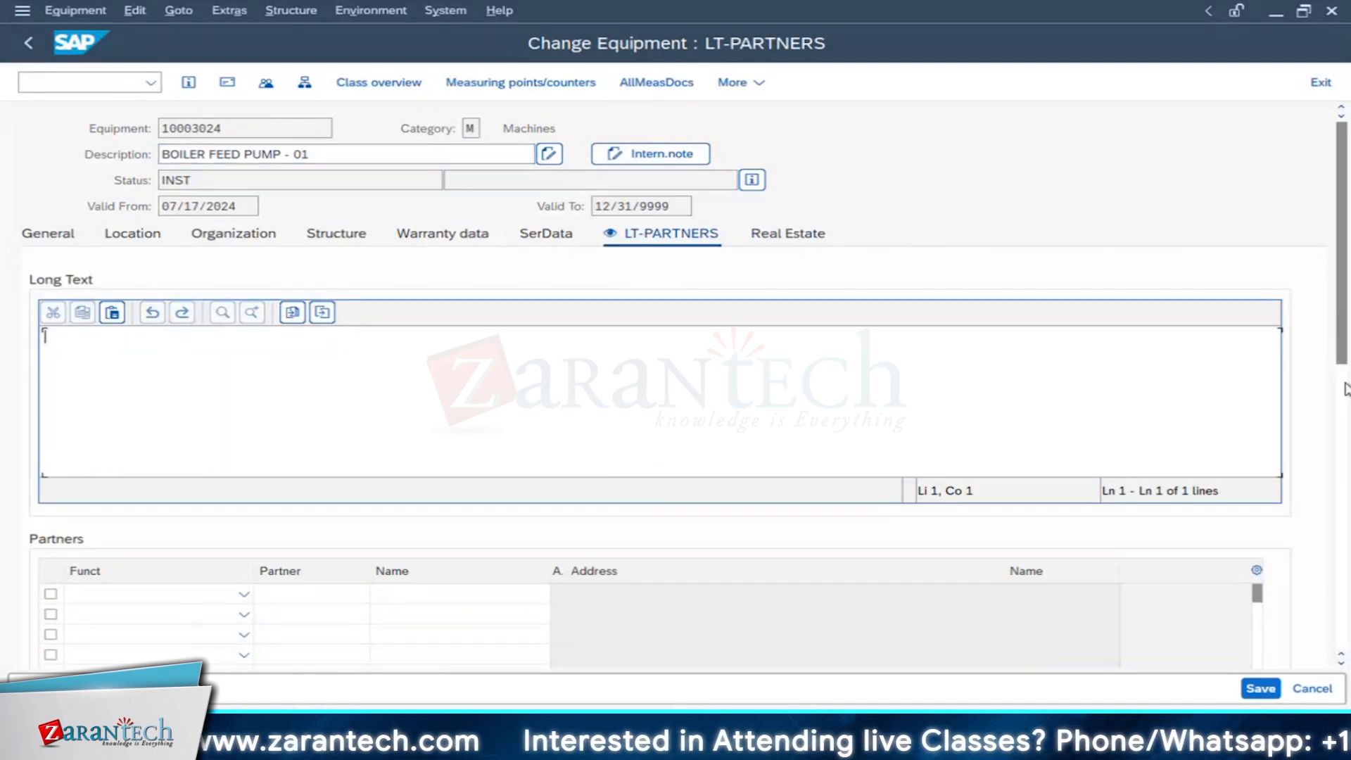
Step: Add a partner with function Supplier to the equipment, choosing supplier 252, MM Vendor Chennai, from the supplier search
scroll(1345, 389, down, 3)
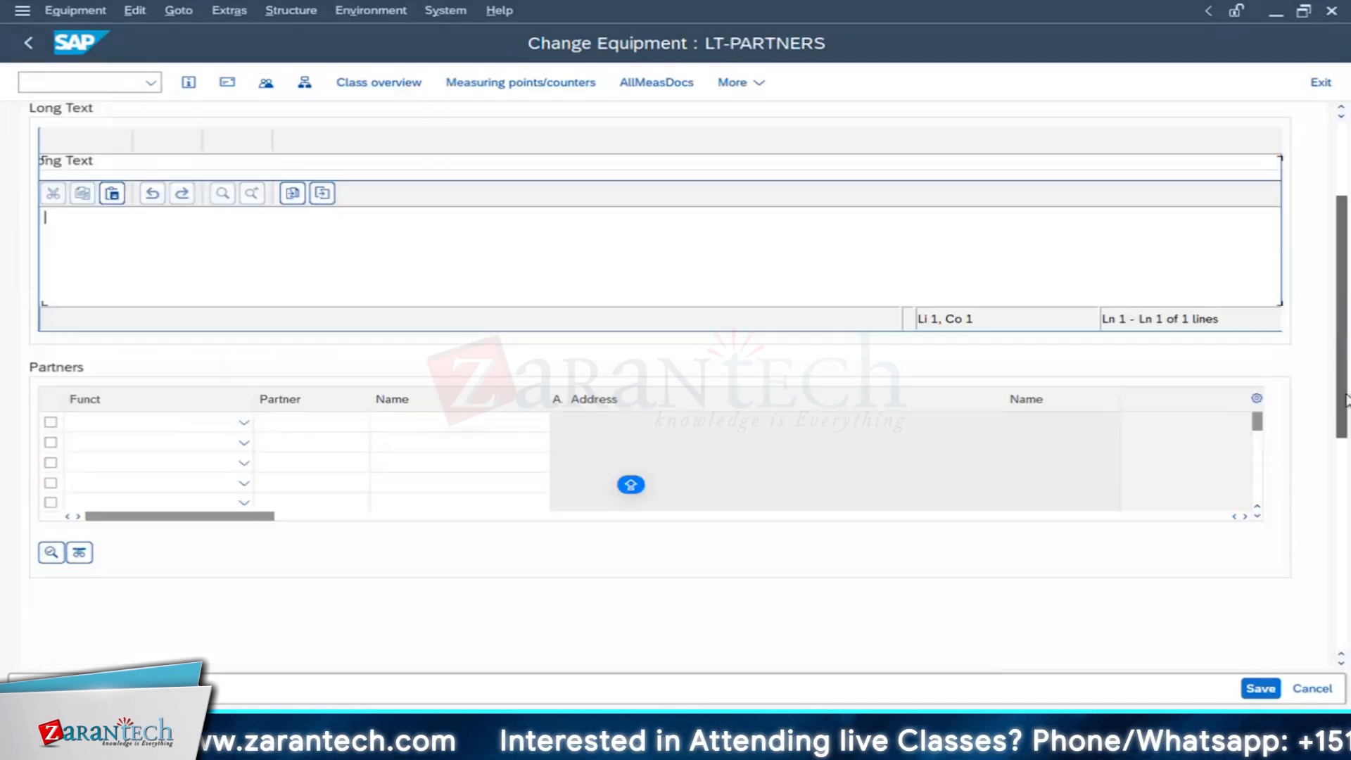
click(242, 421)
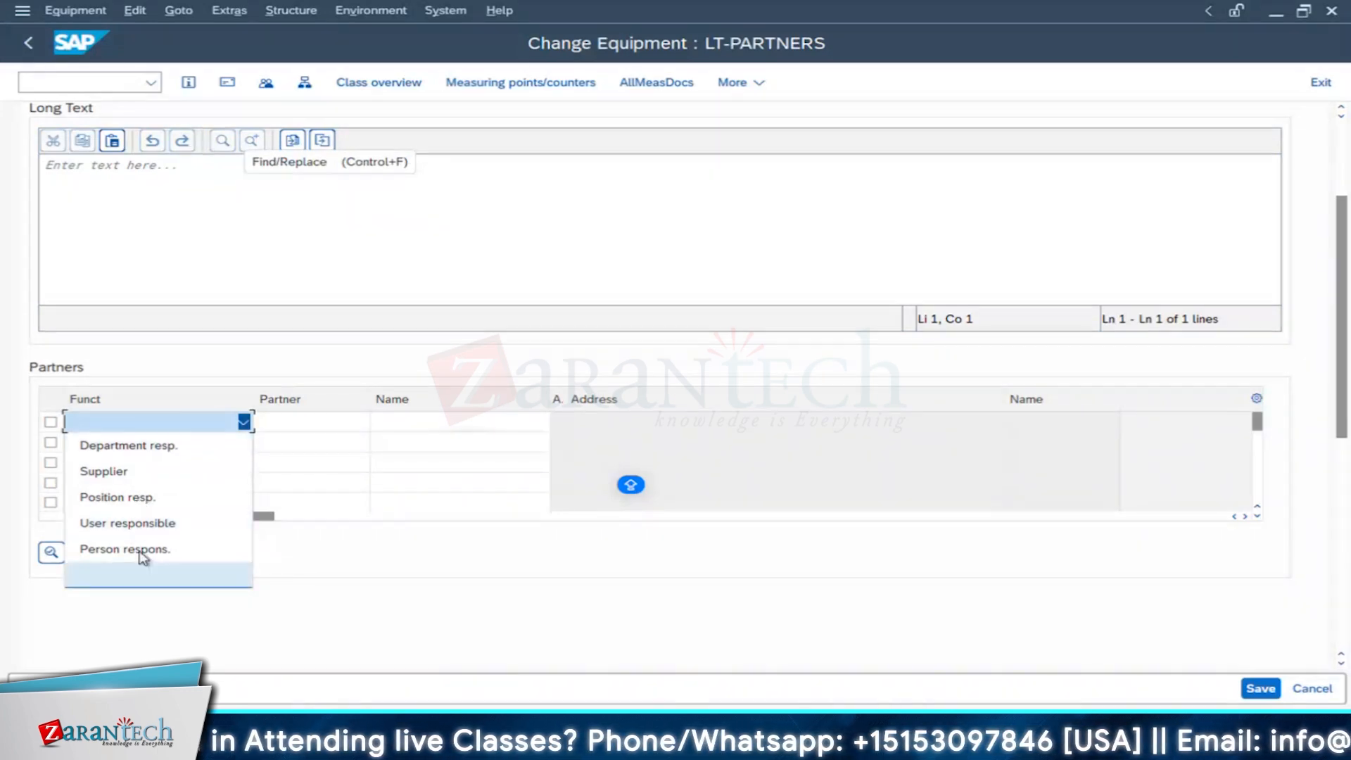
click(127, 471)
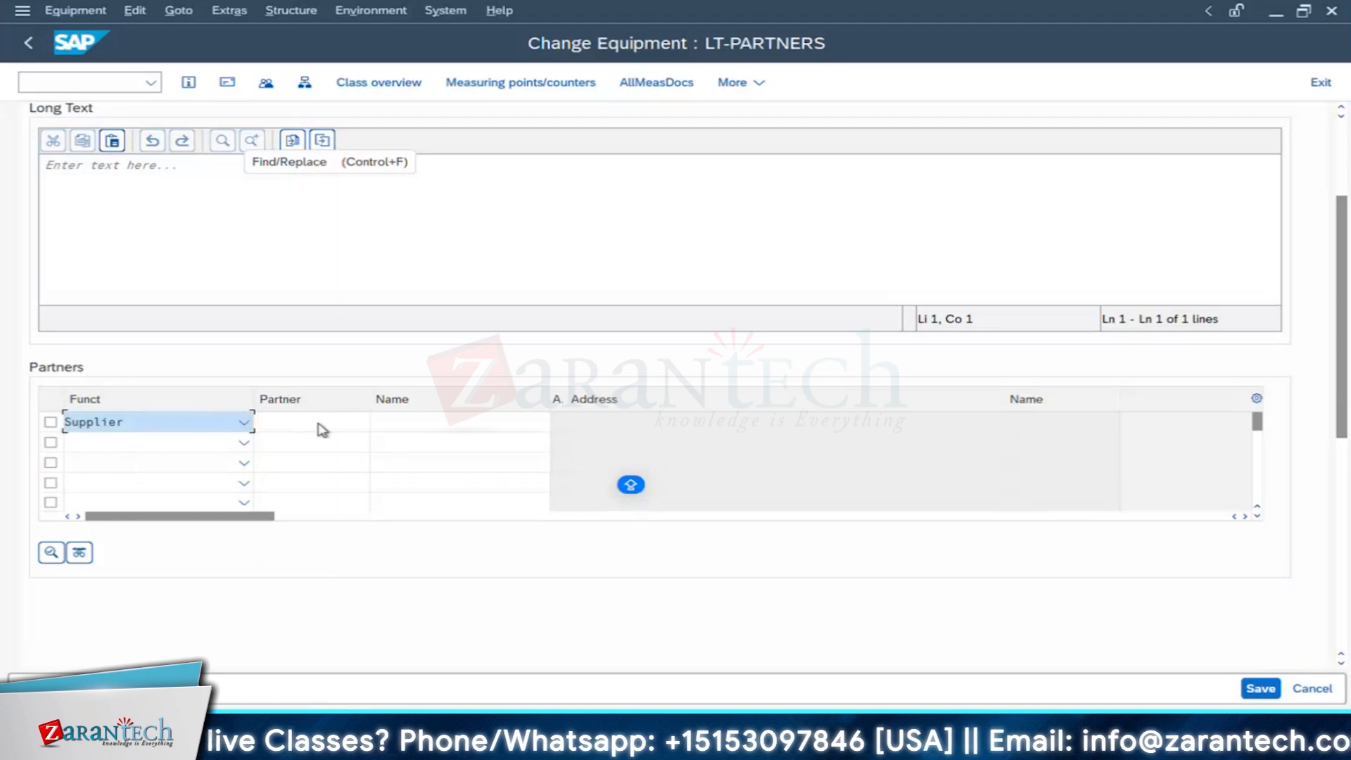
click(363, 422)
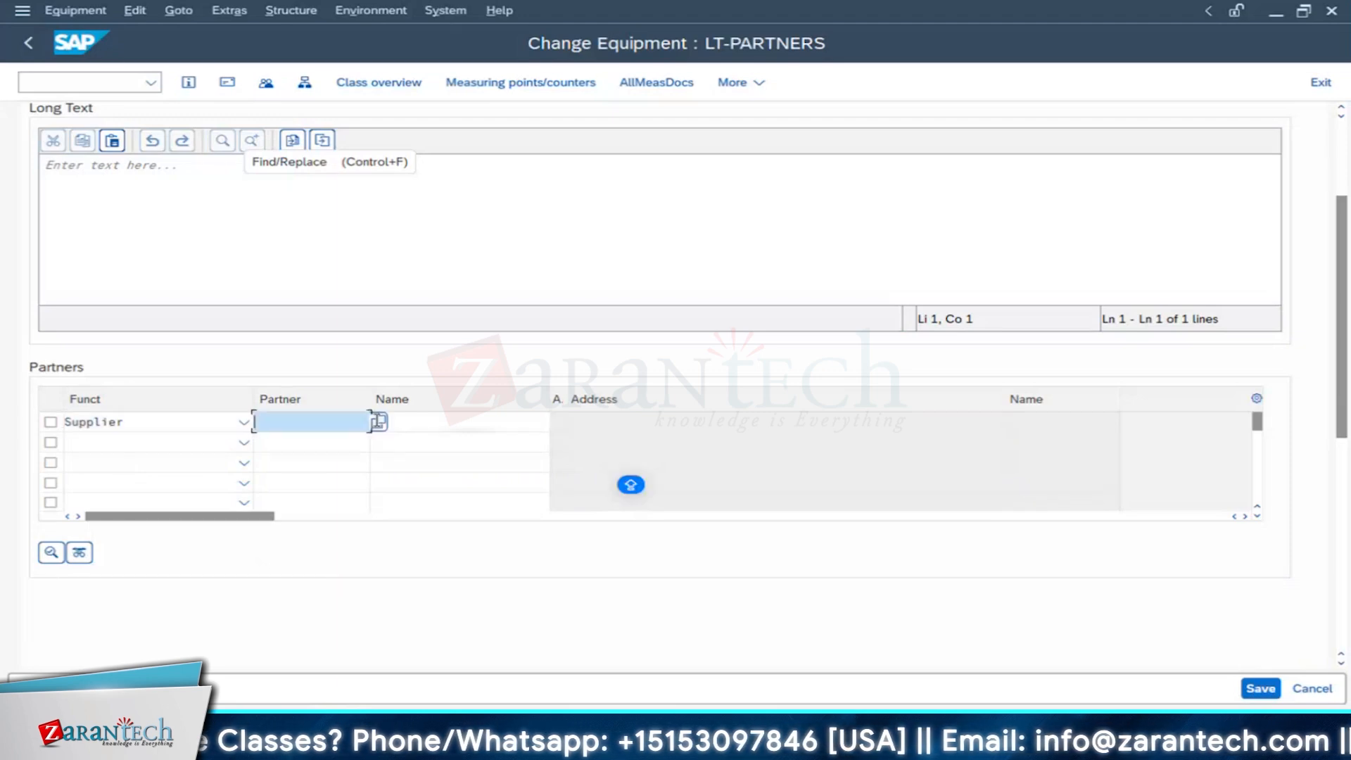
click(378, 425)
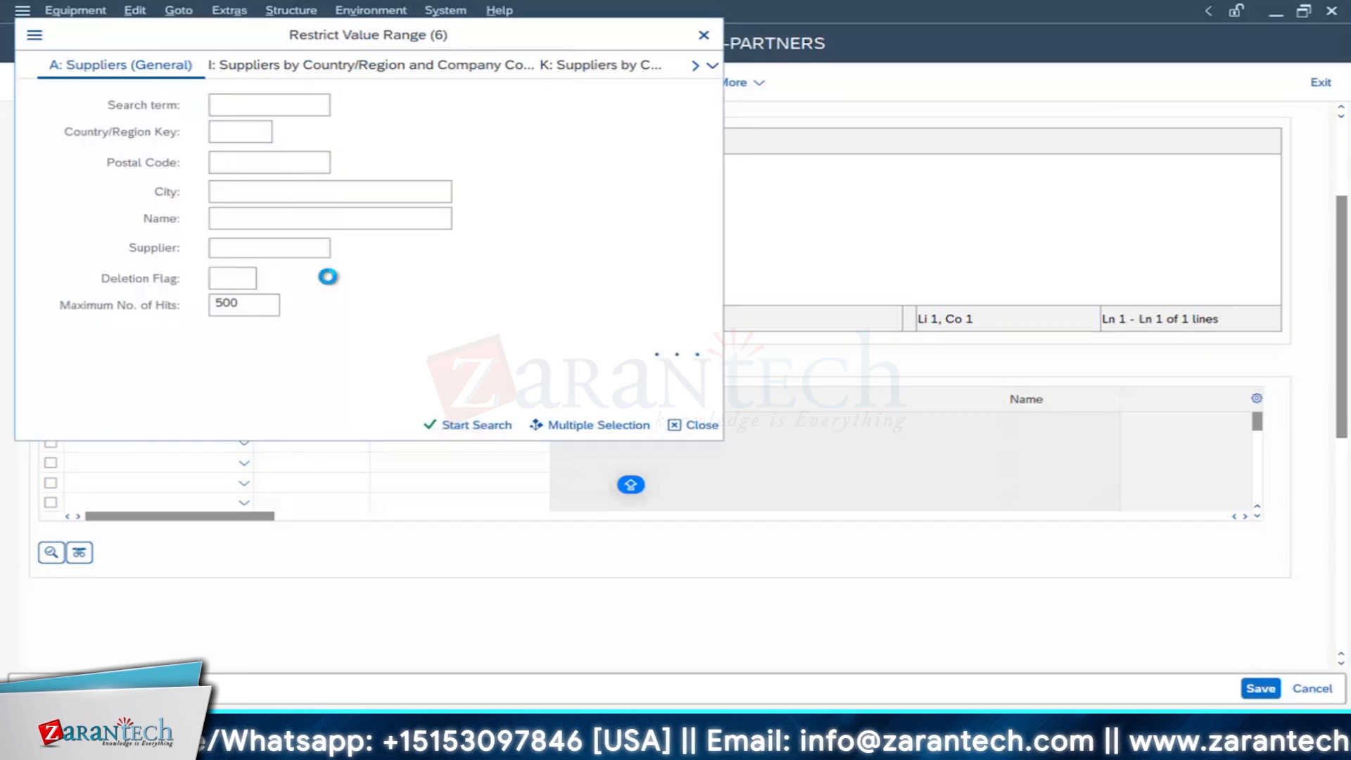
click(442, 424)
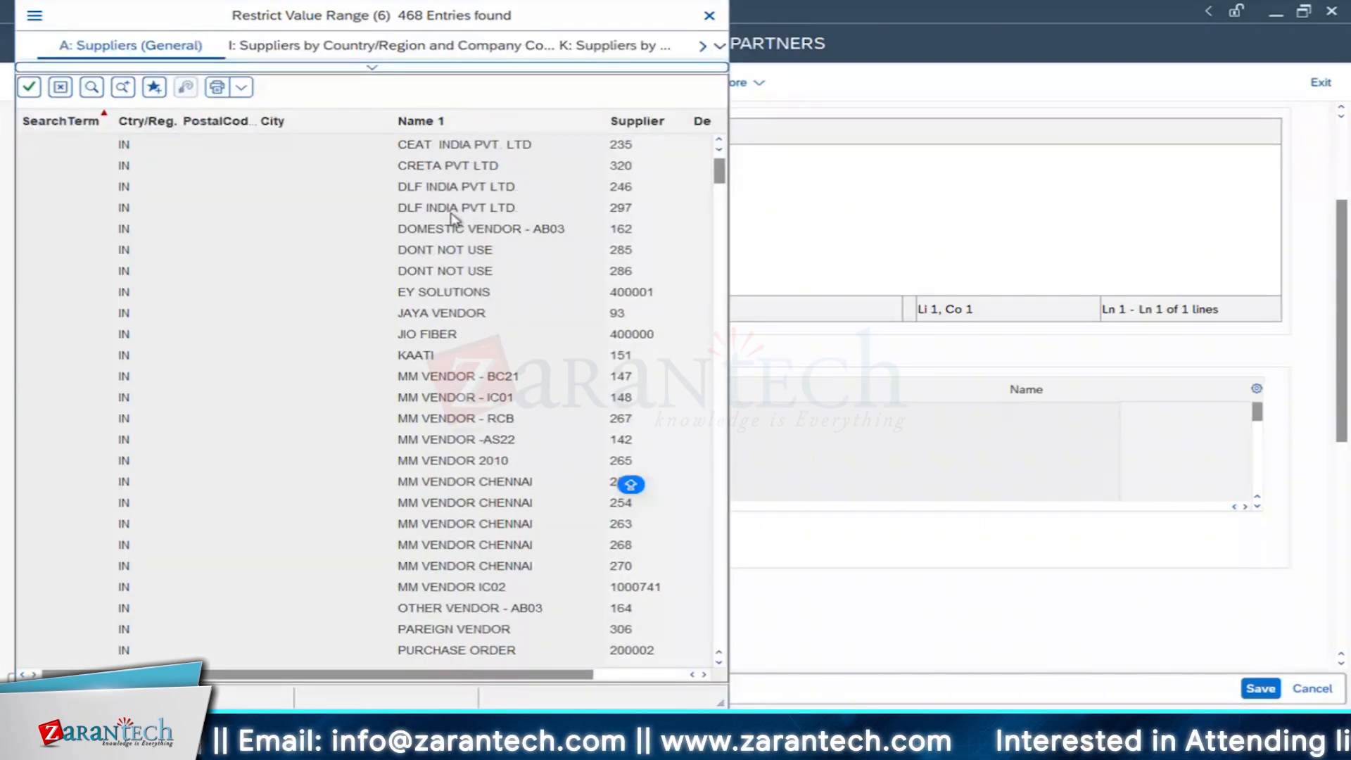
click(462, 484)
double_click(462, 484)
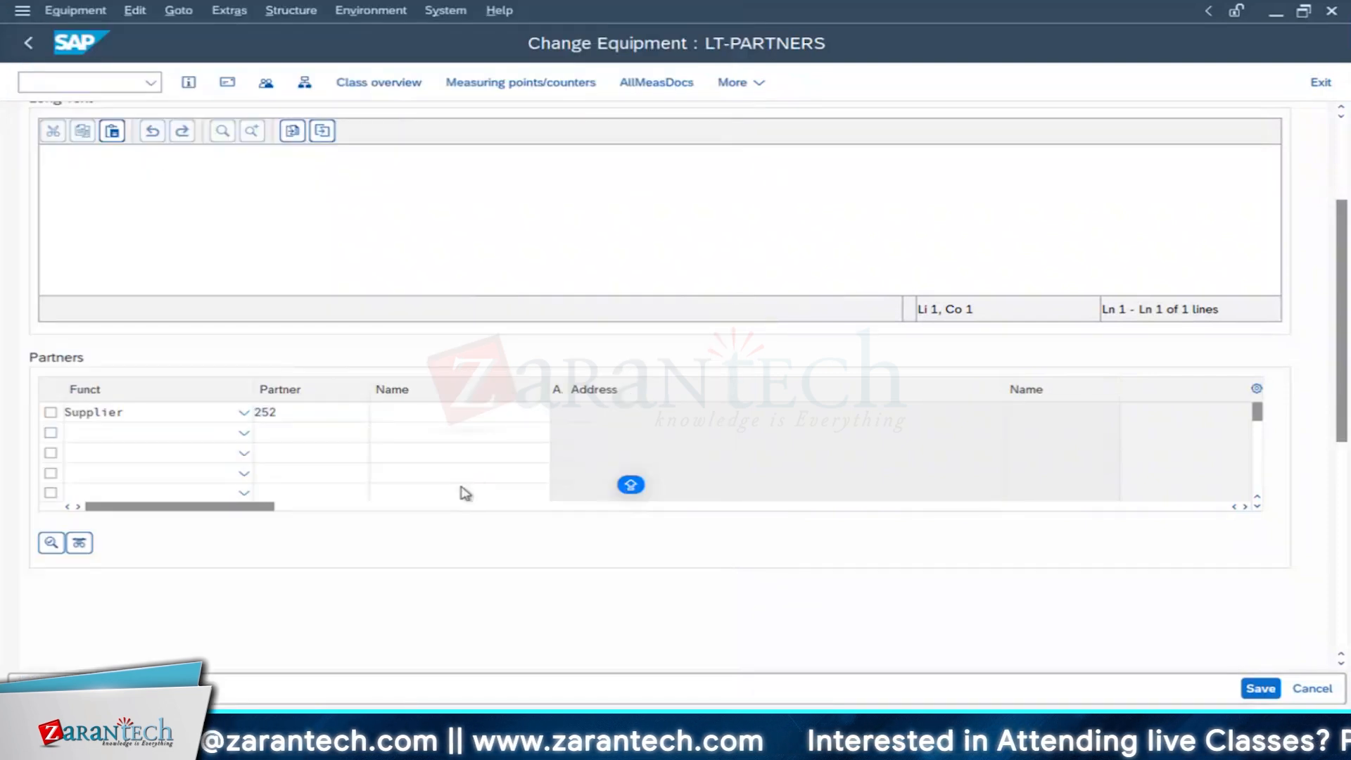
key(Return)
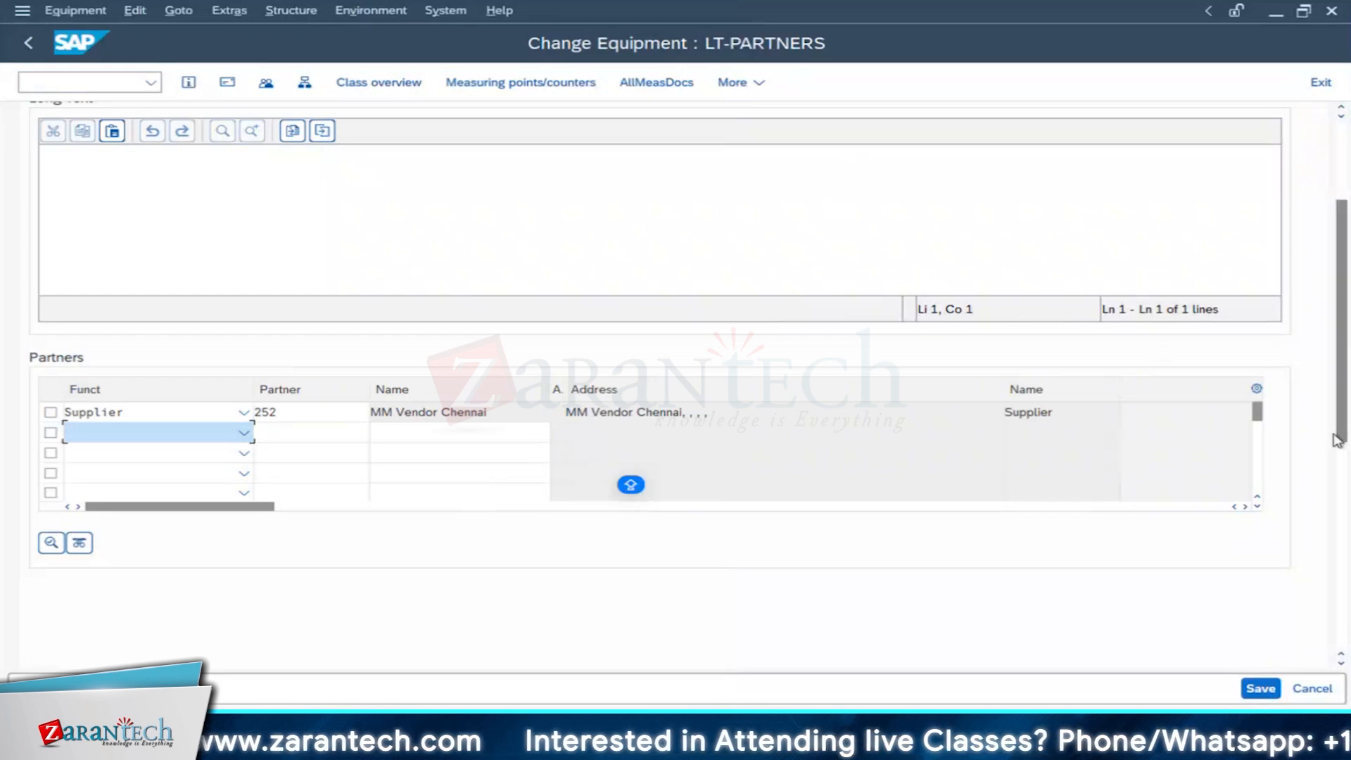
Step: Enter TEST FOR LONG TEXT as the equipment's long text in the LT-PARTNERS view and save the equipment
drag(1344, 429, 1343, 205)
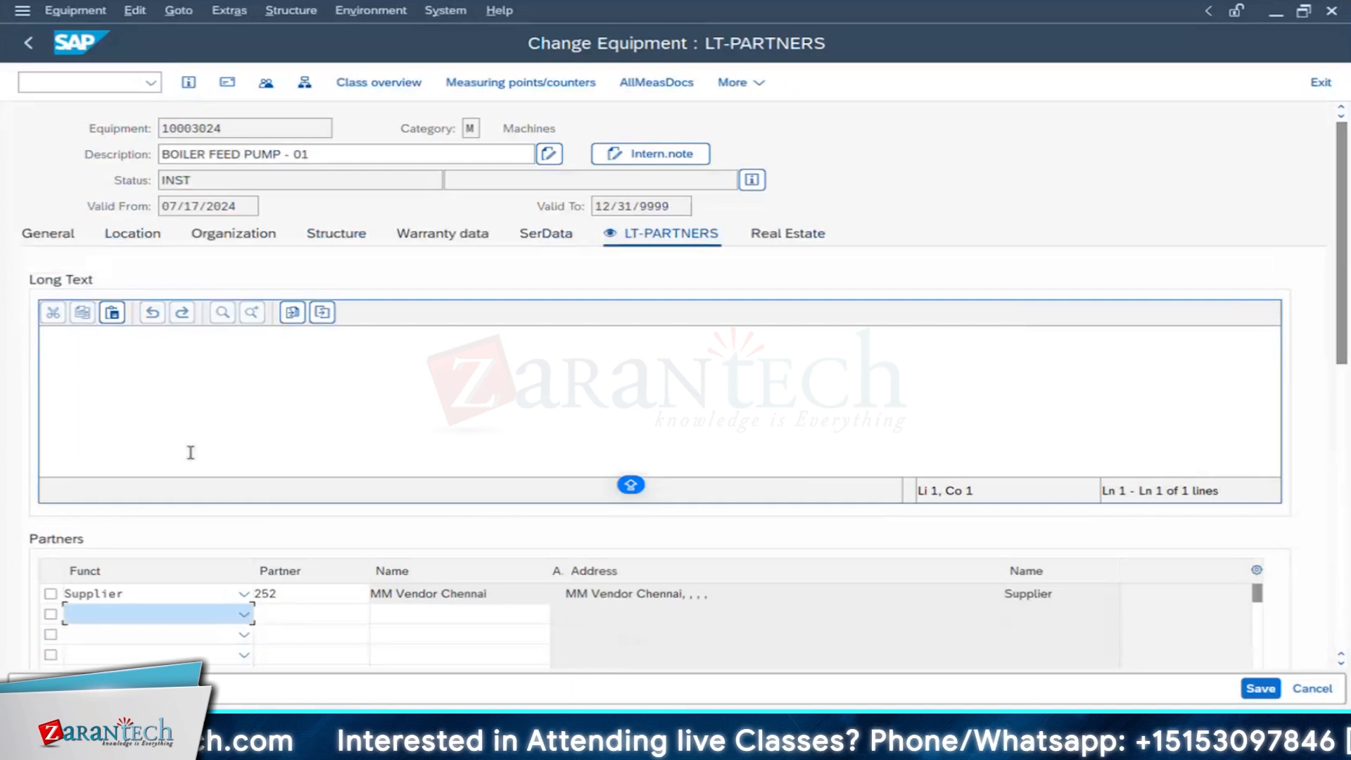
click(162, 352)
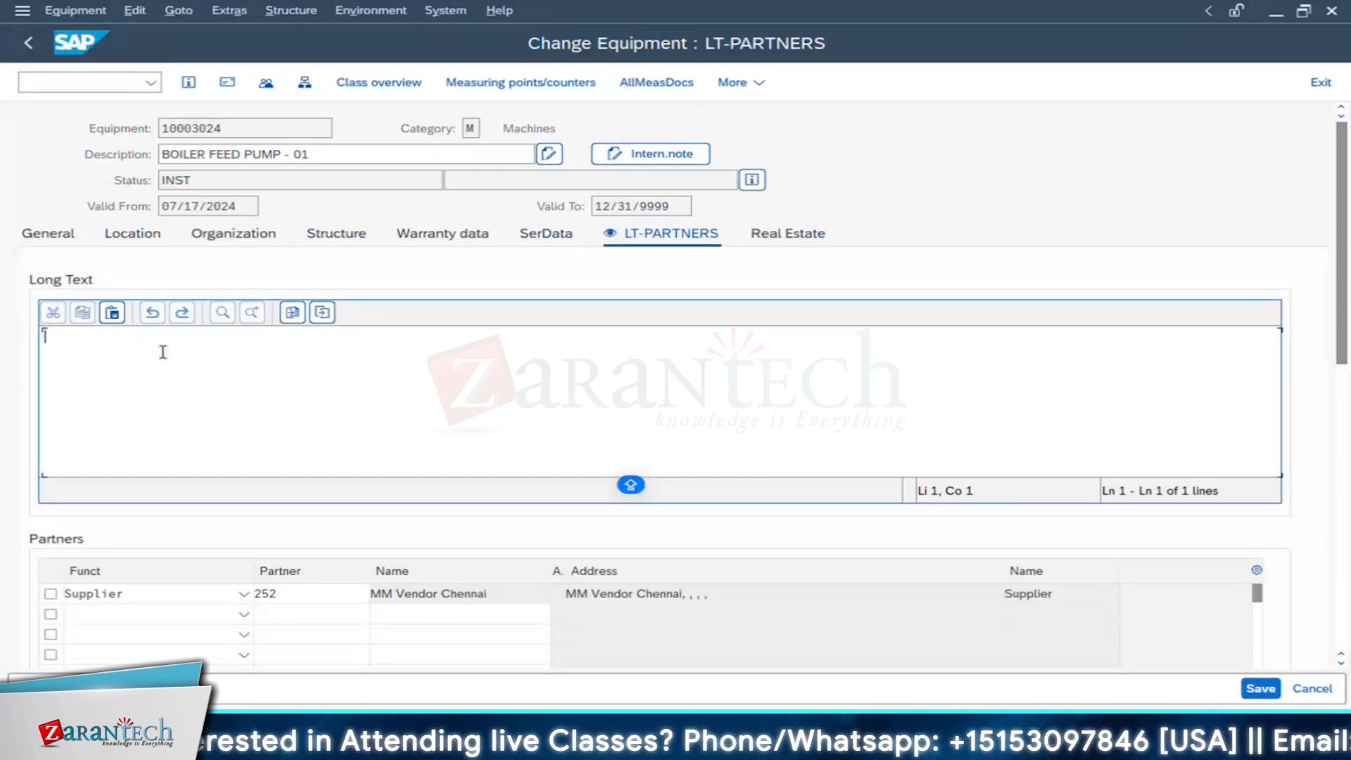
text(TEST FOR LONG )
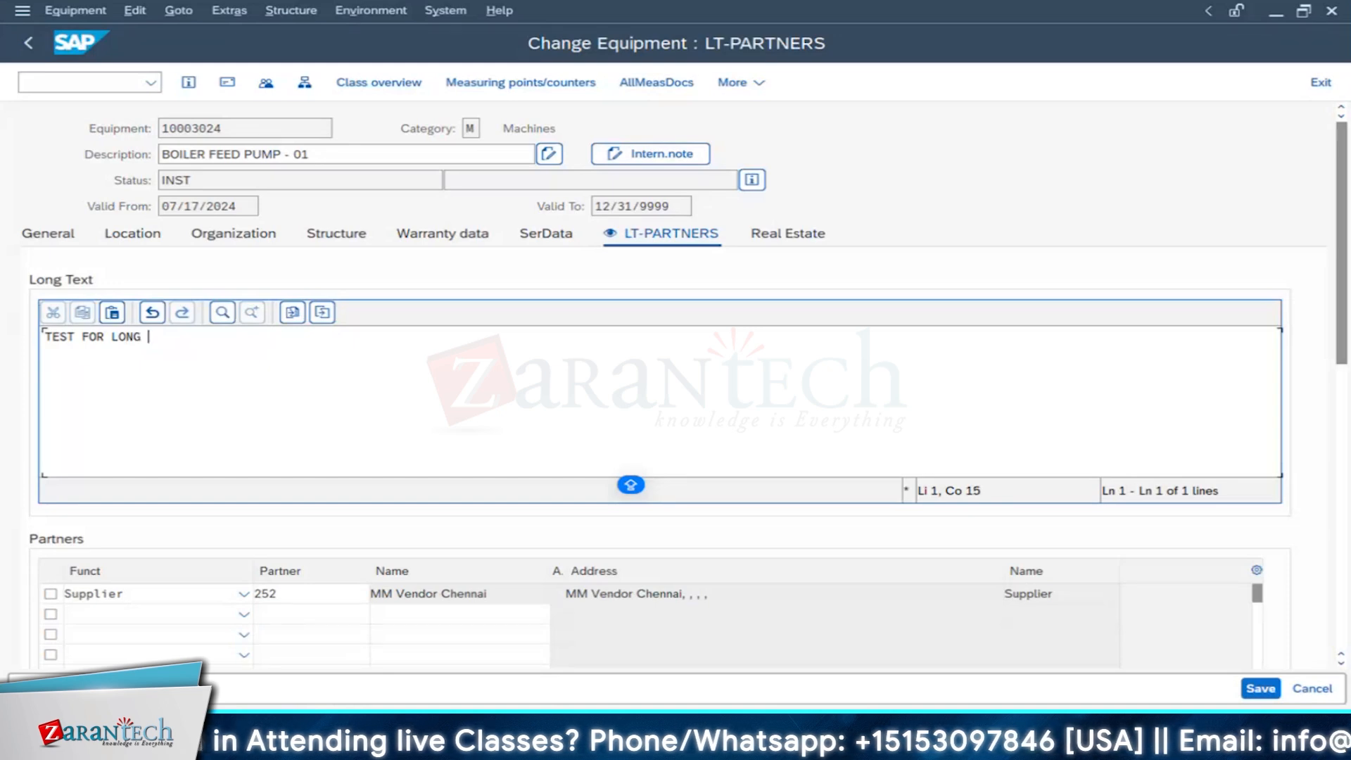
text(TEXT)
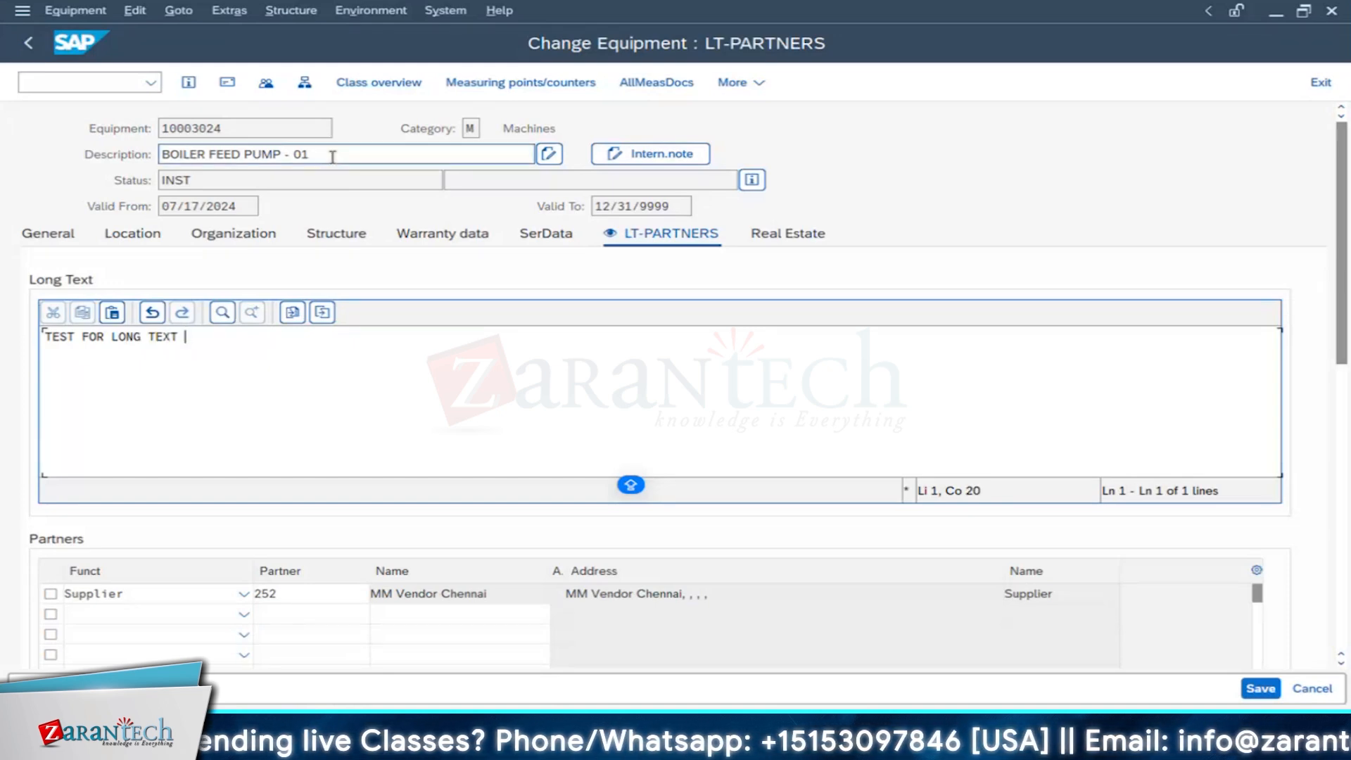
key(ctrl+a)
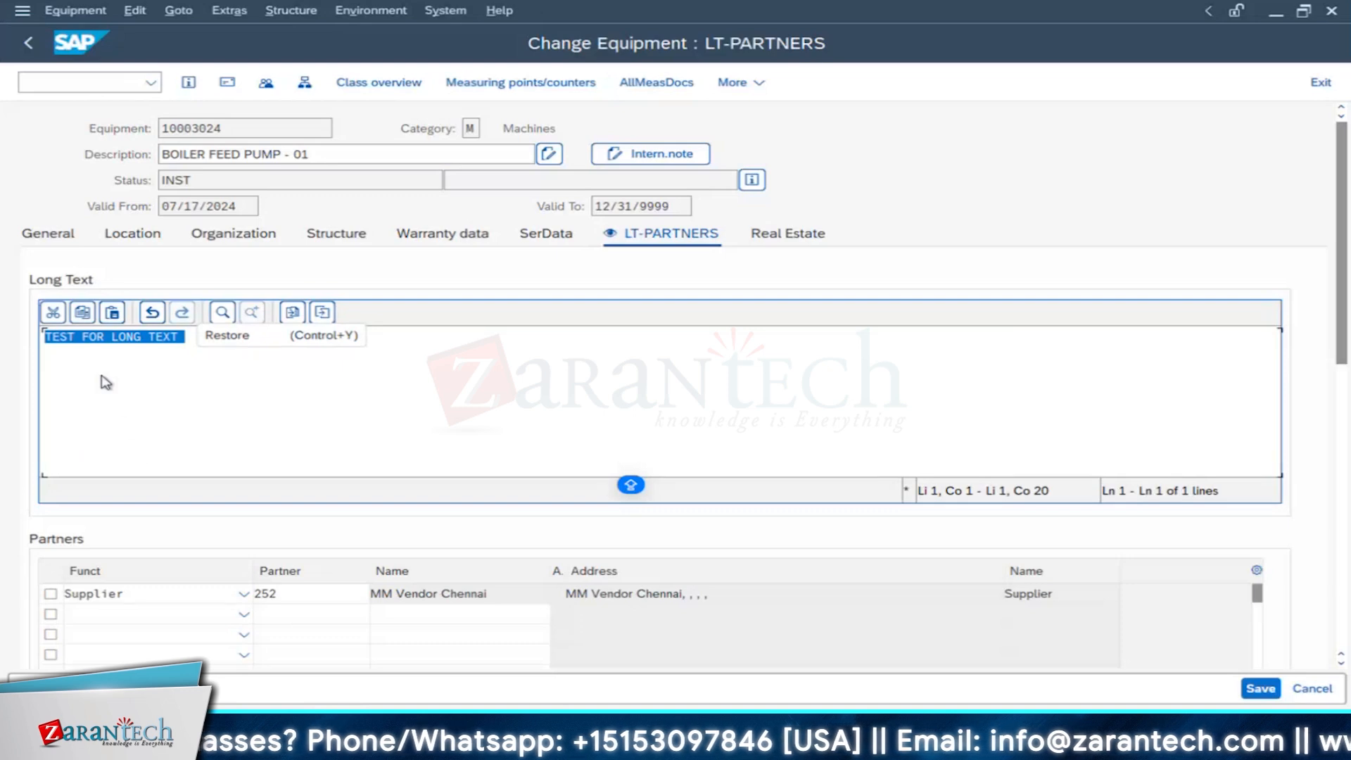
click(113, 424)
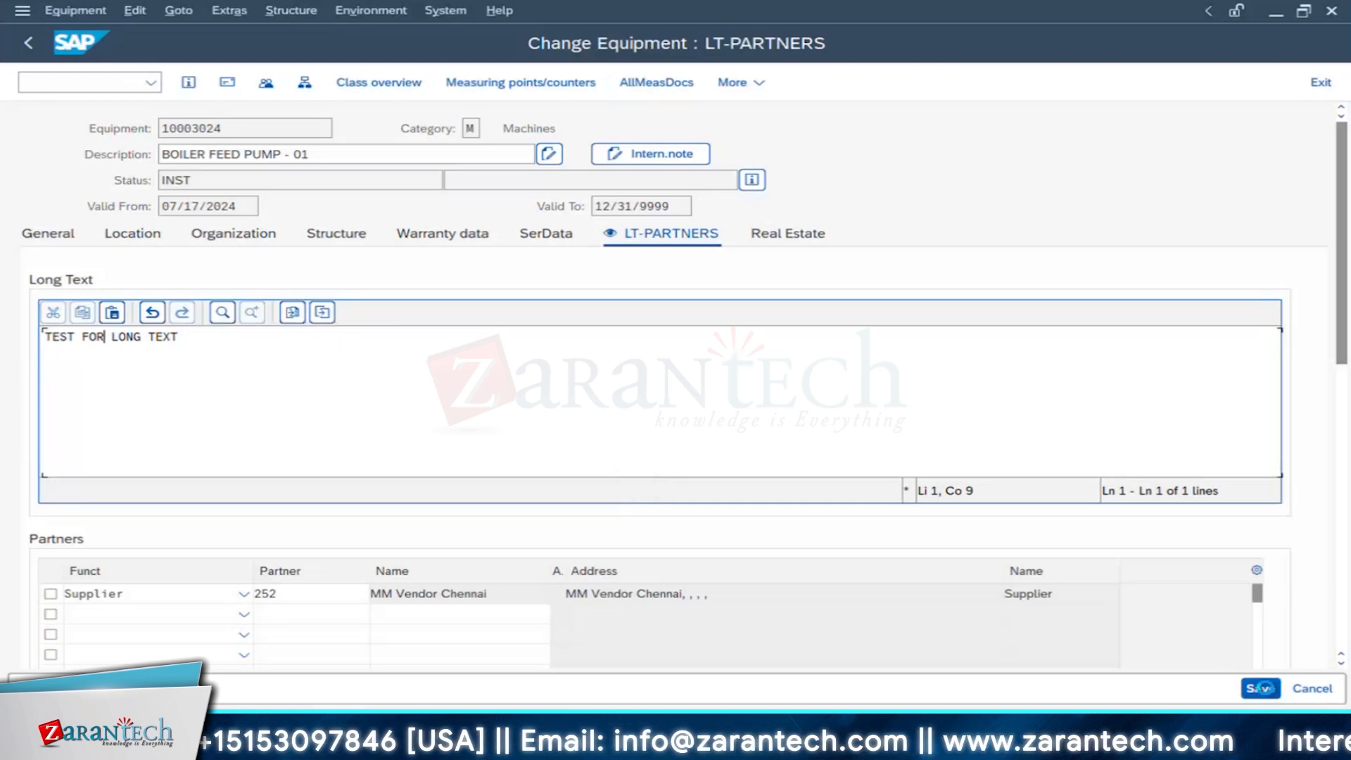
click(1260, 688)
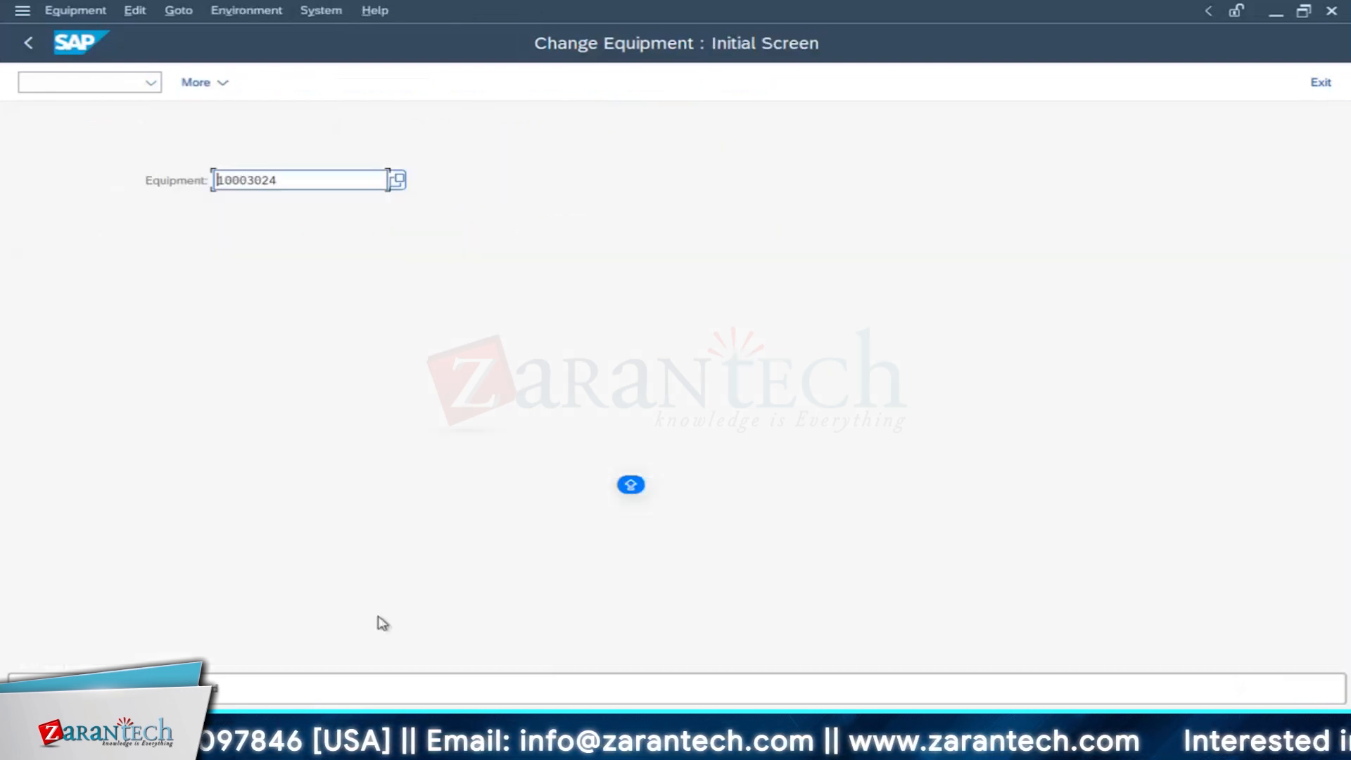
Step: Switch to the view profile customizing session and review the icon and tab title entries of profile YB000005
mouse_move(654, 740)
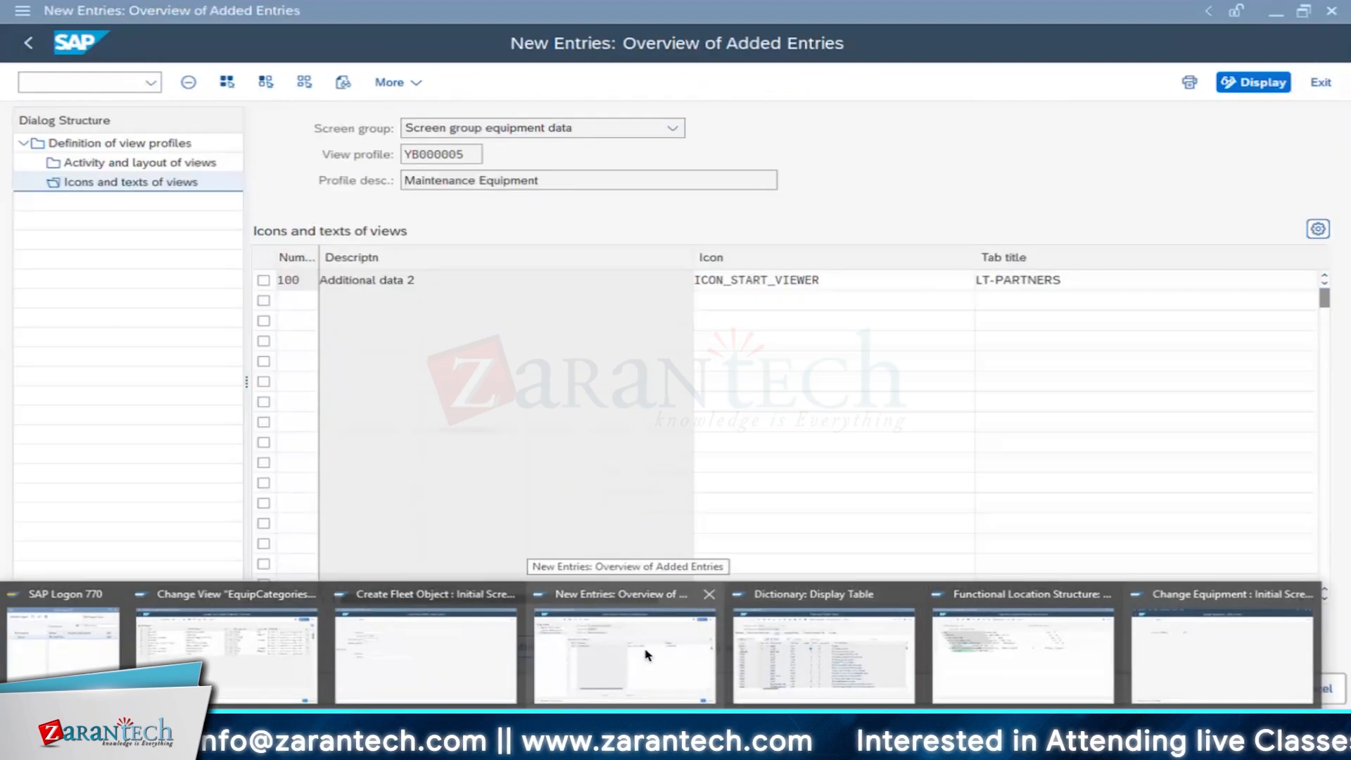
click(648, 655)
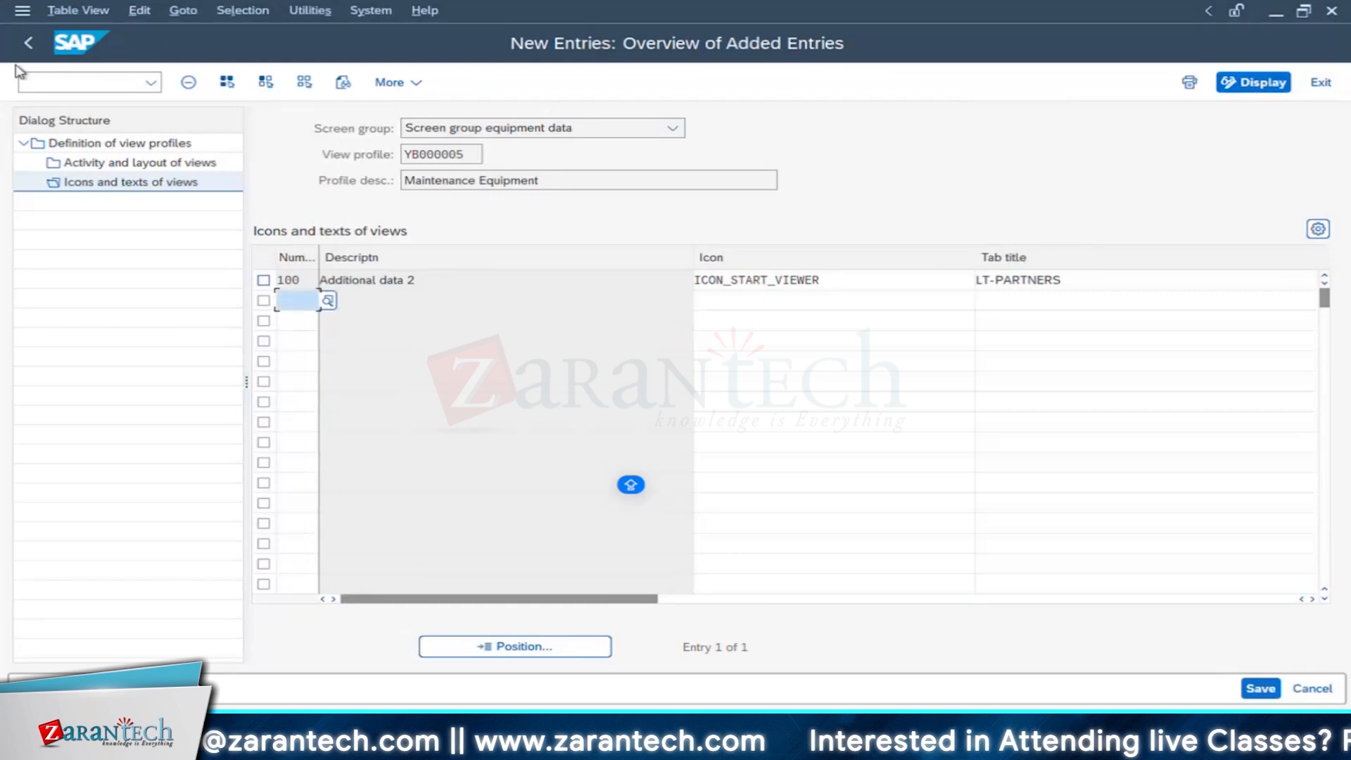
click(30, 43)
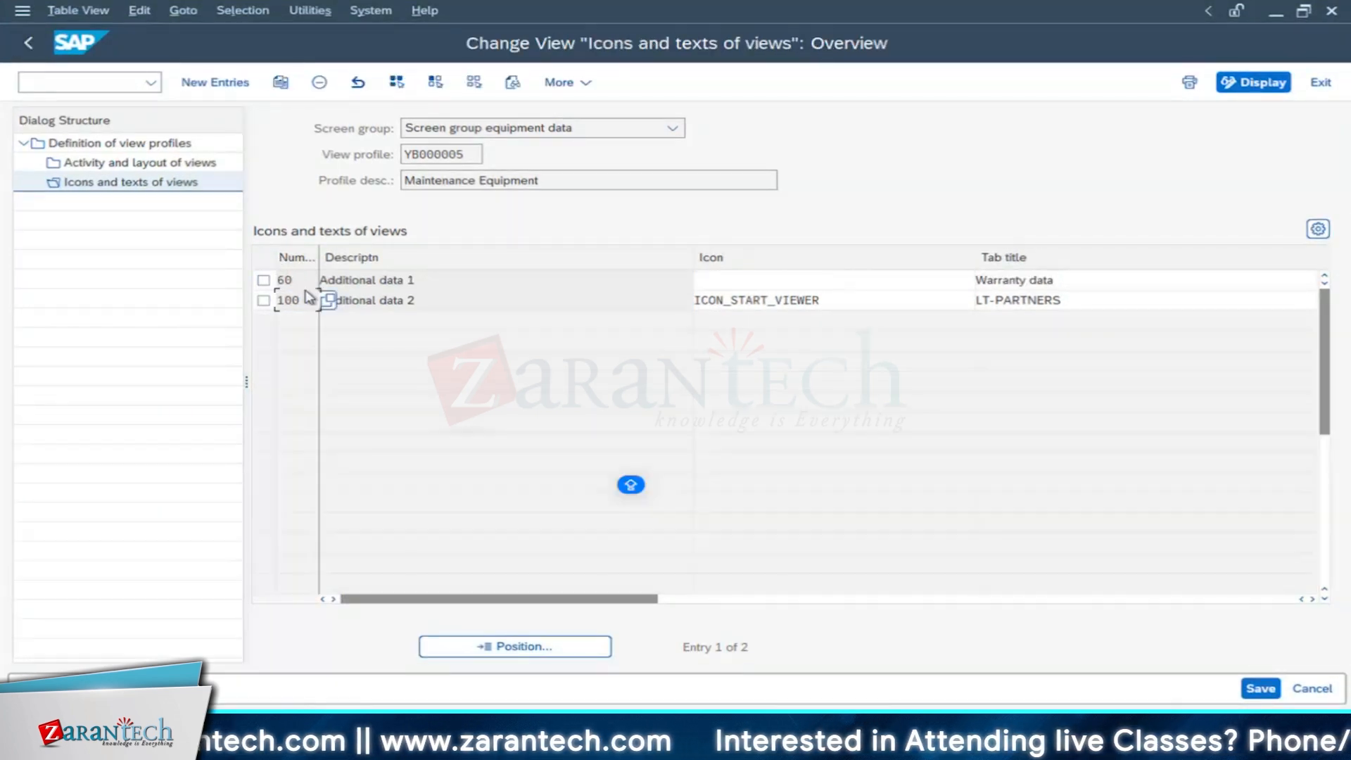
drag(437, 280, 320, 280)
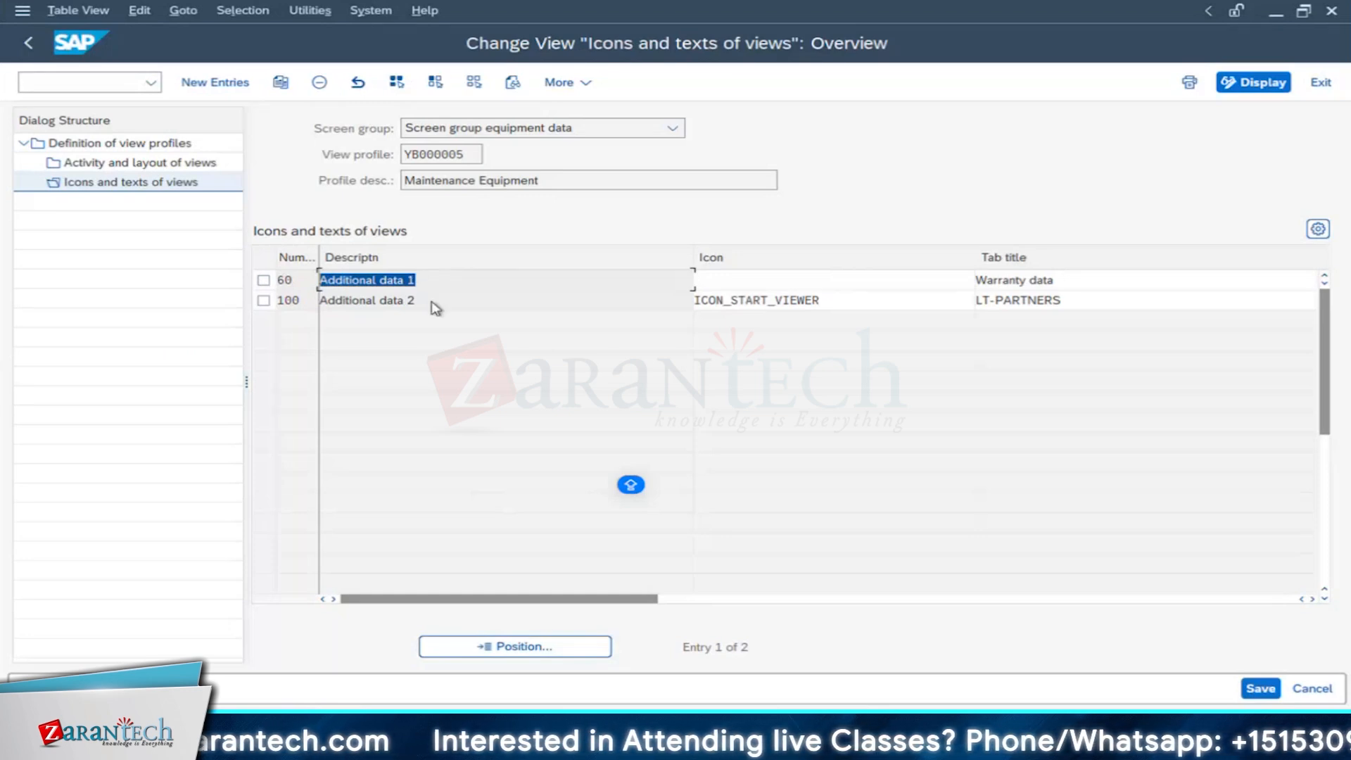
click(441, 280)
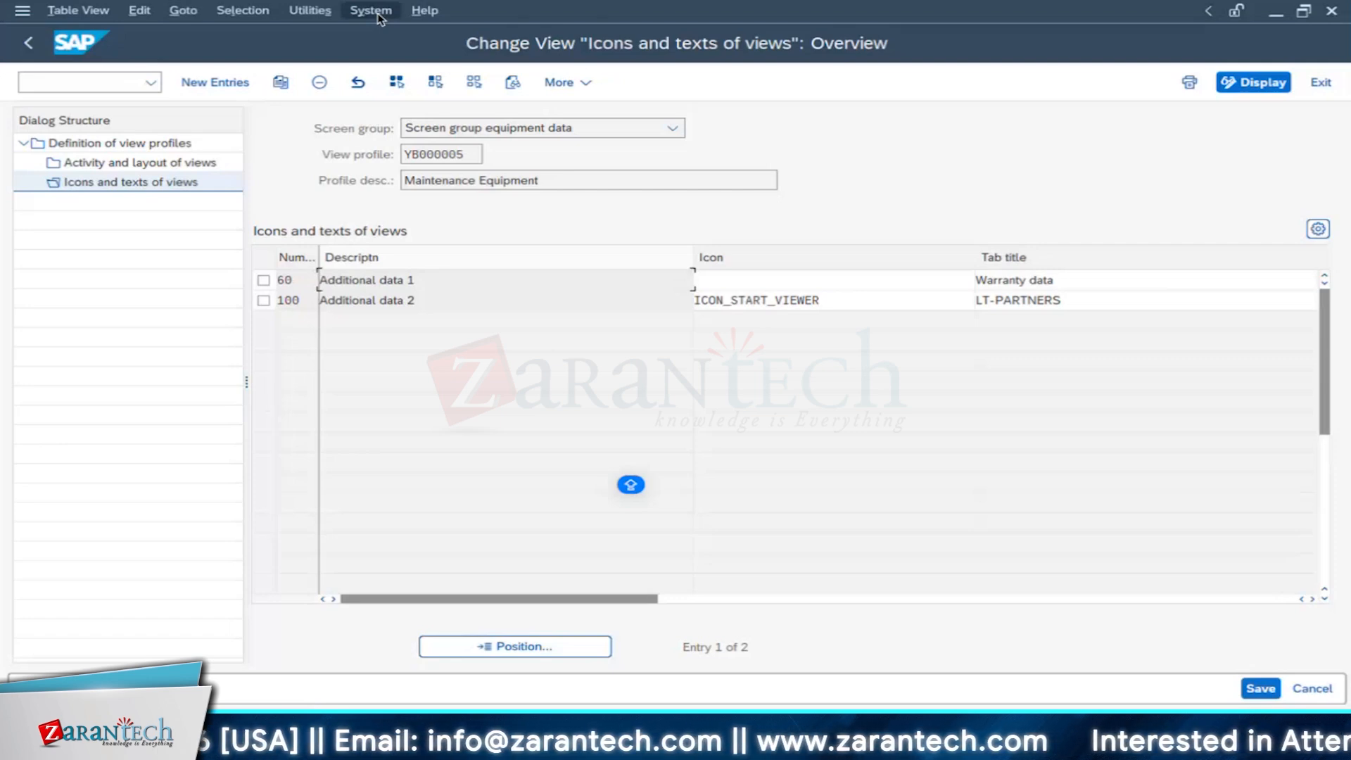
Step: Switch to the Change Equipment session and reopen equipment 10003024 on its general data
click(437, 730)
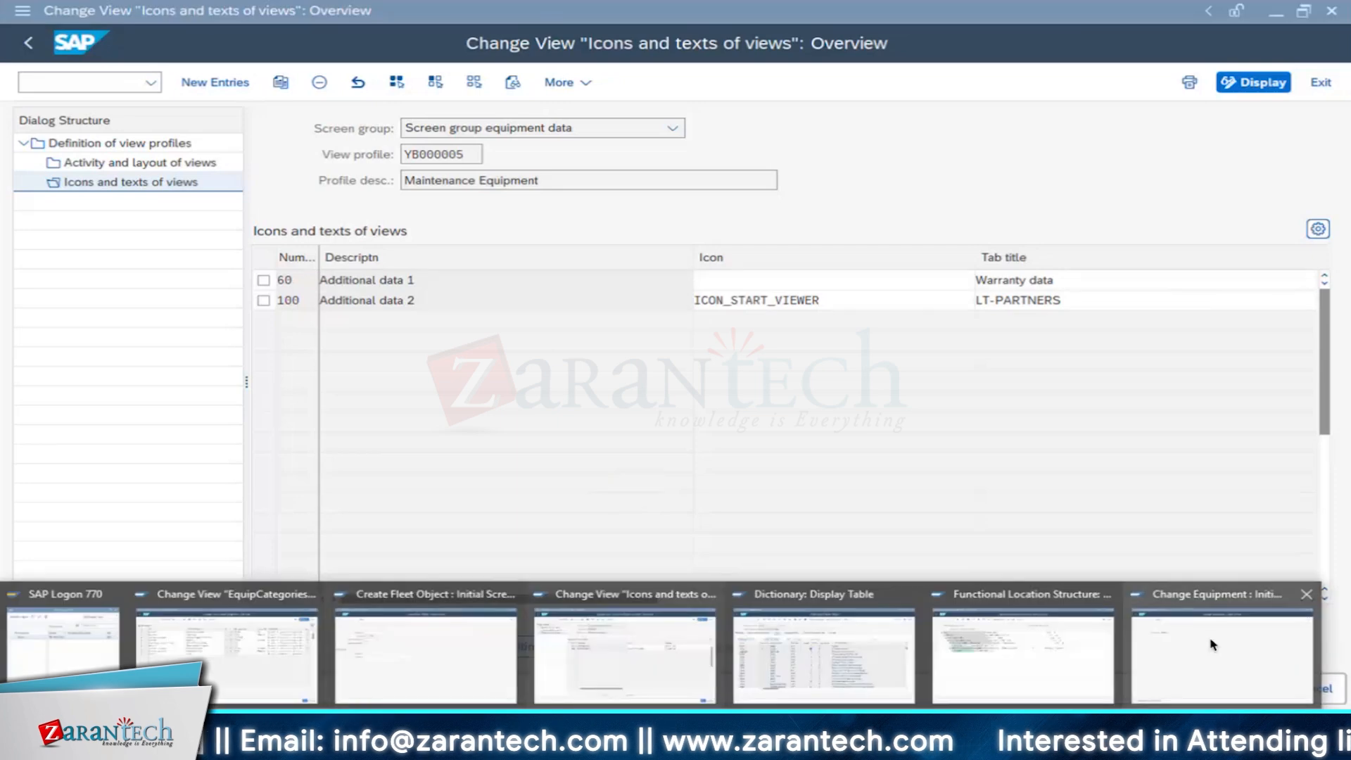
click(1212, 645)
key(Return)
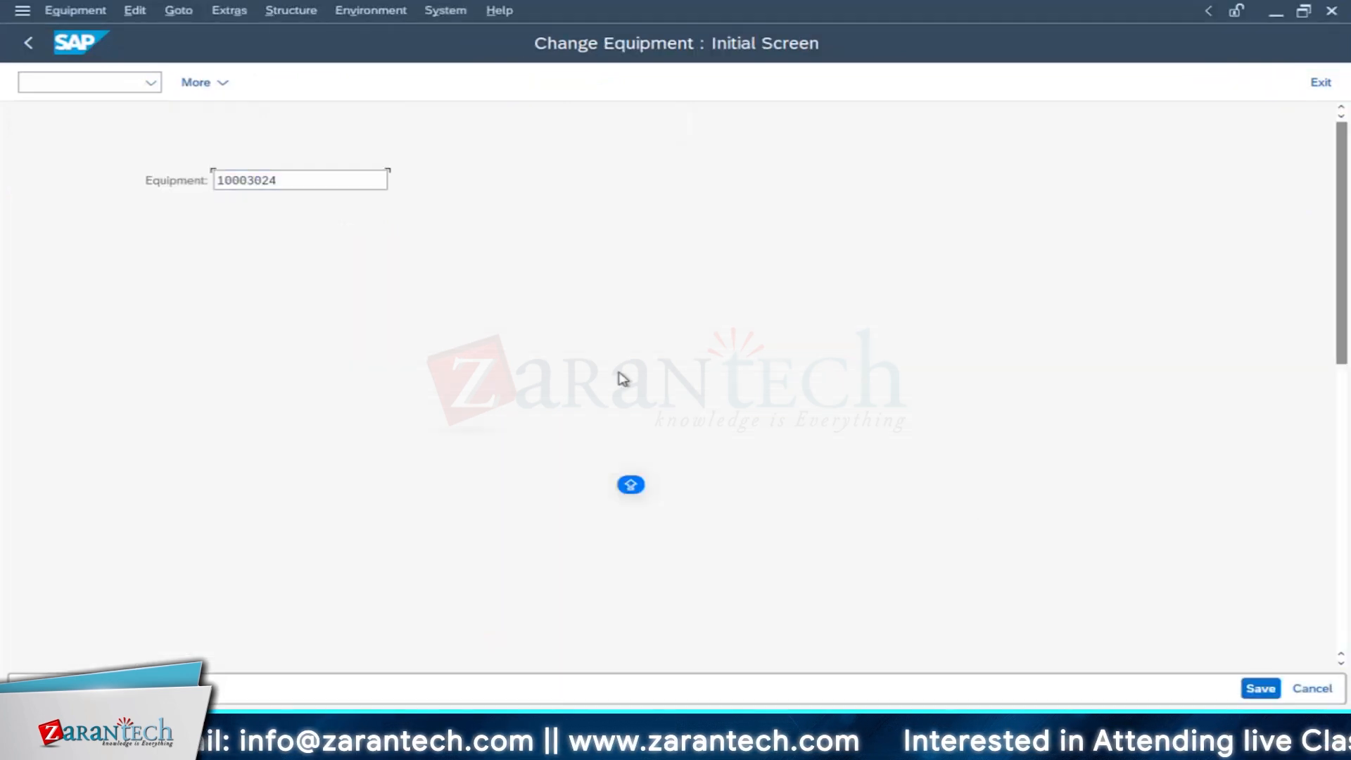
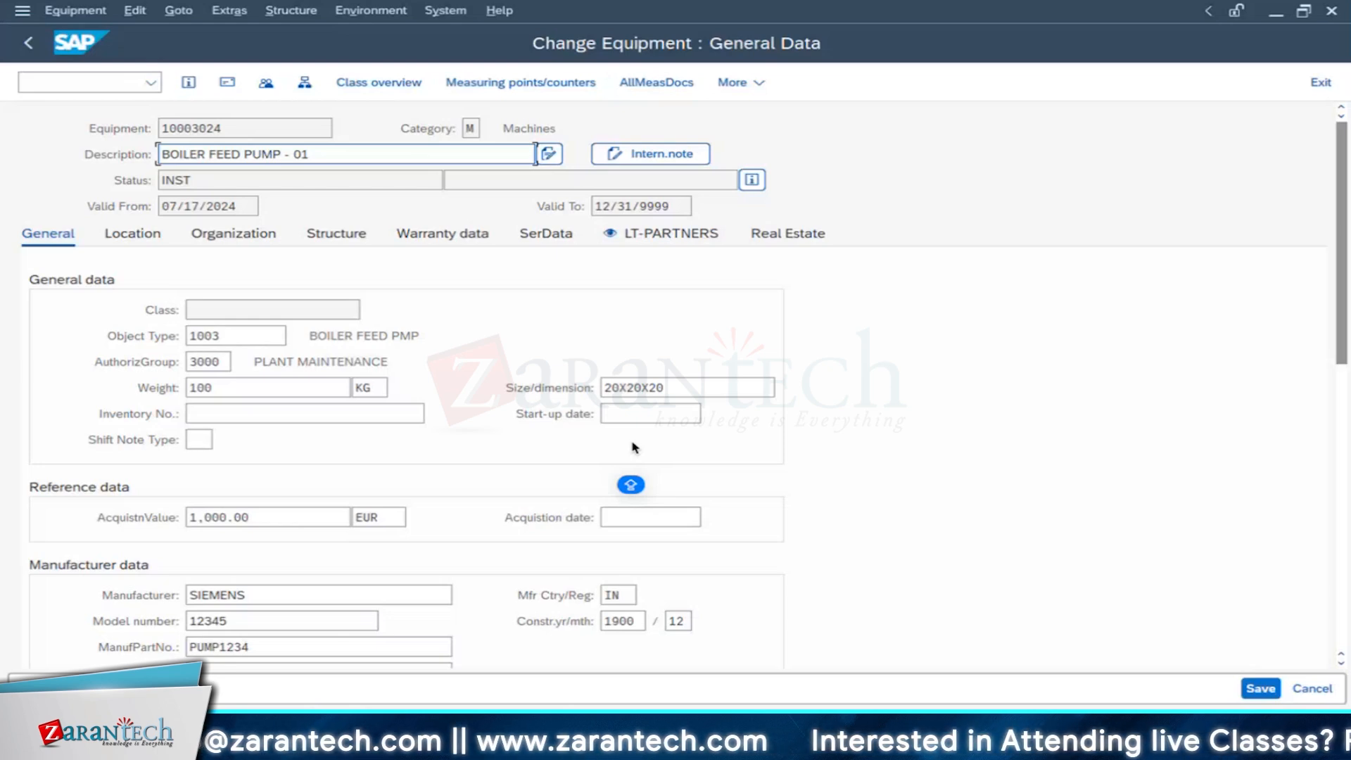
Step: Leave the view profile customizing for the IMG structure and expand the Equipment node under Technical Objects
click(337, 733)
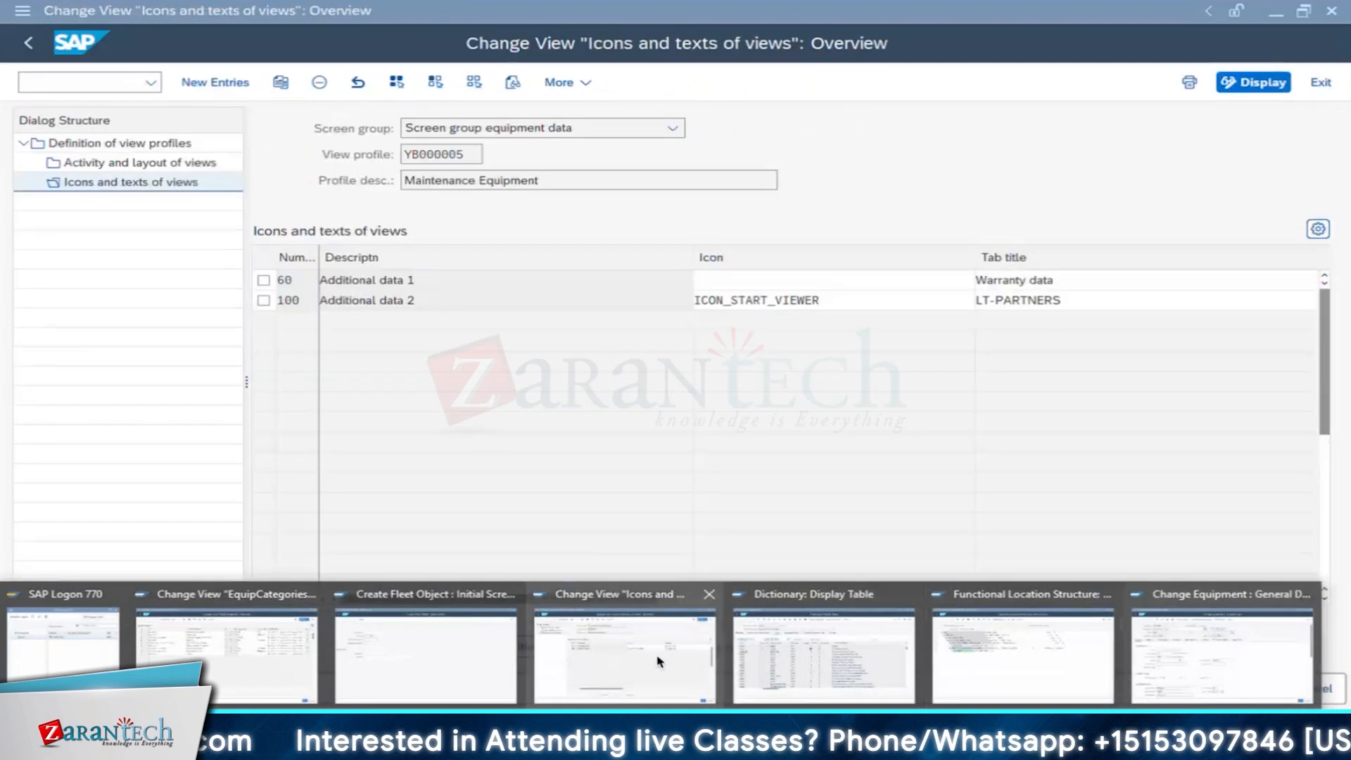
click(625, 655)
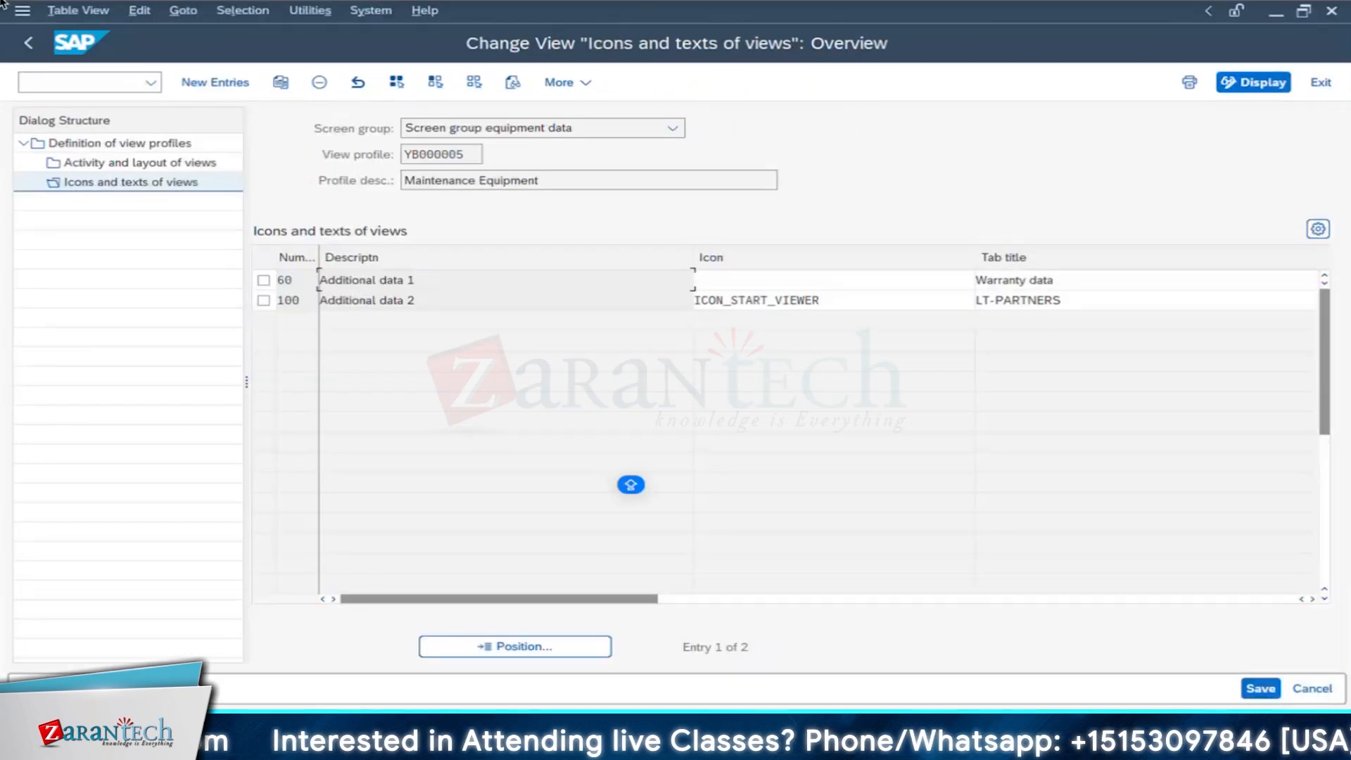
click(40, 42)
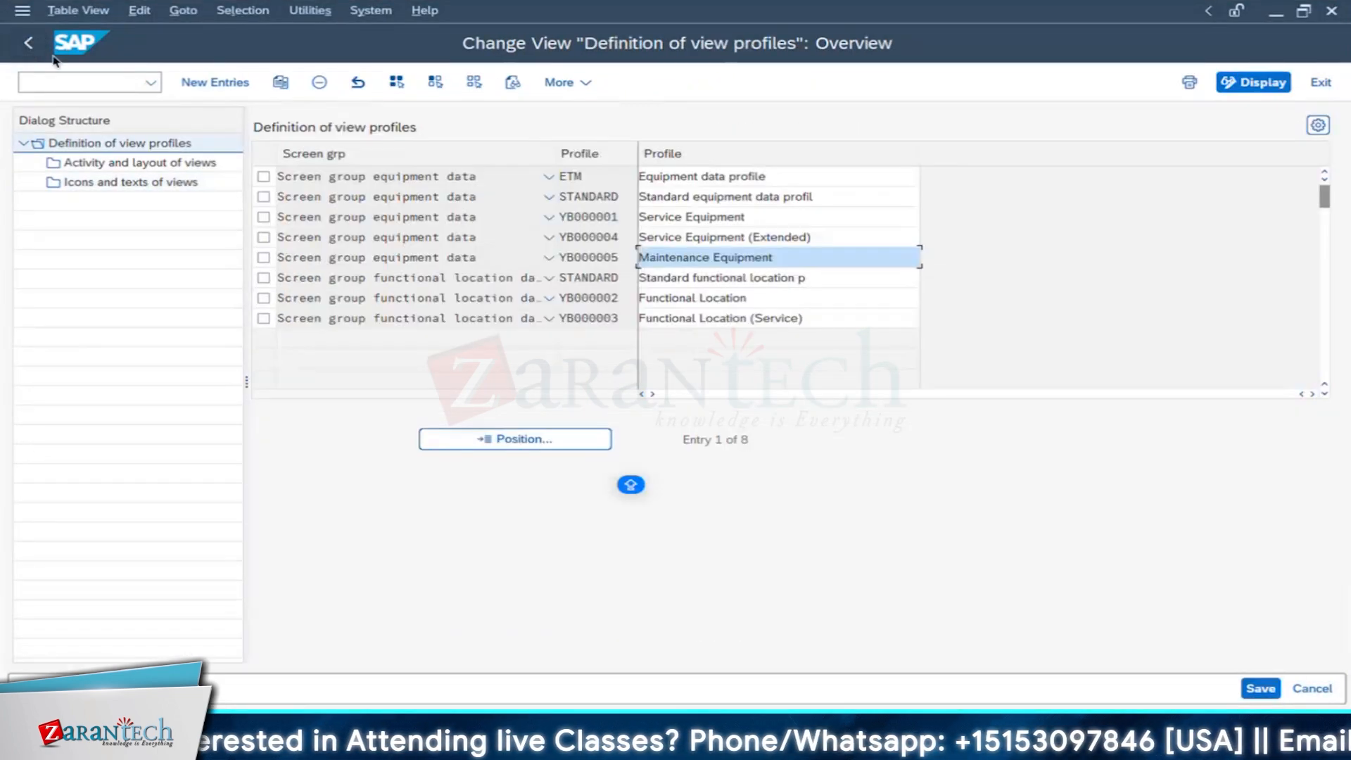
click(24, 44)
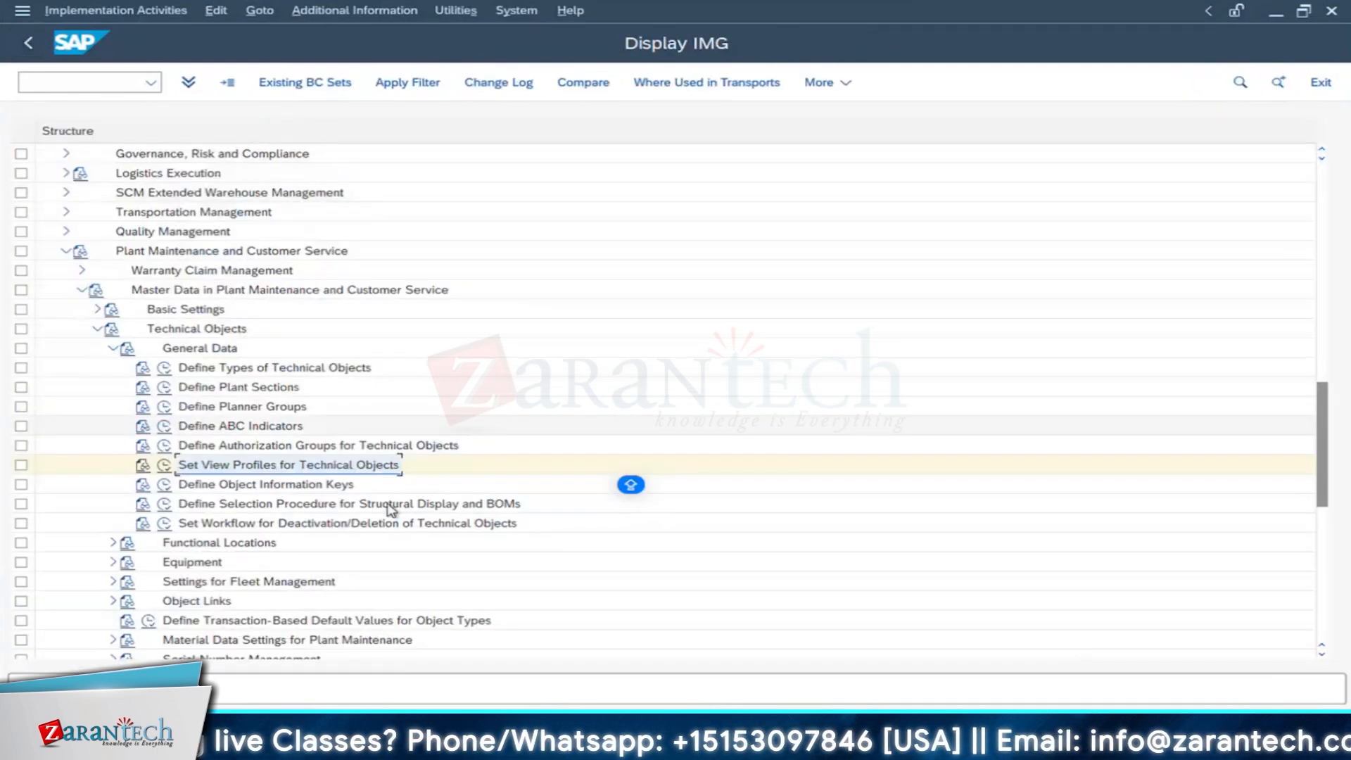
scroll(432, 441, down, 1)
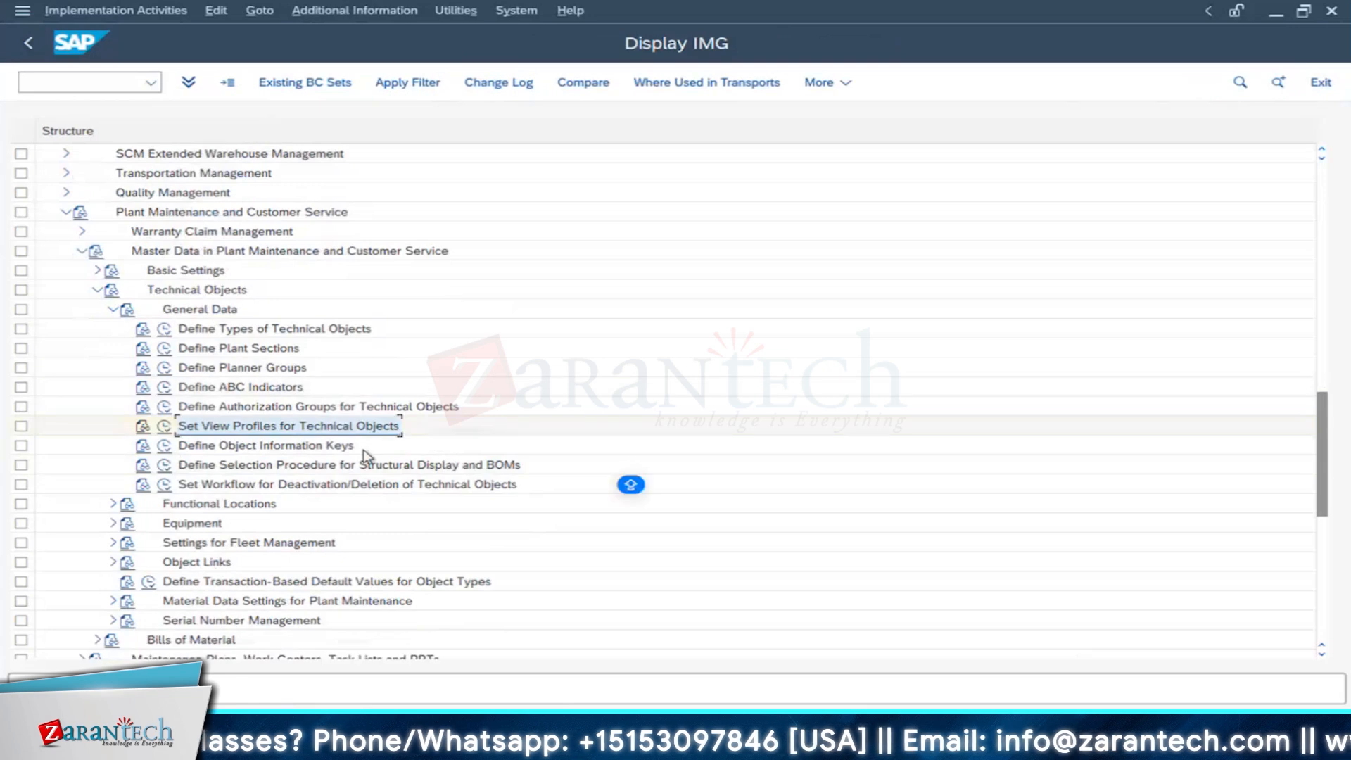
scroll(365, 456, down, 1)
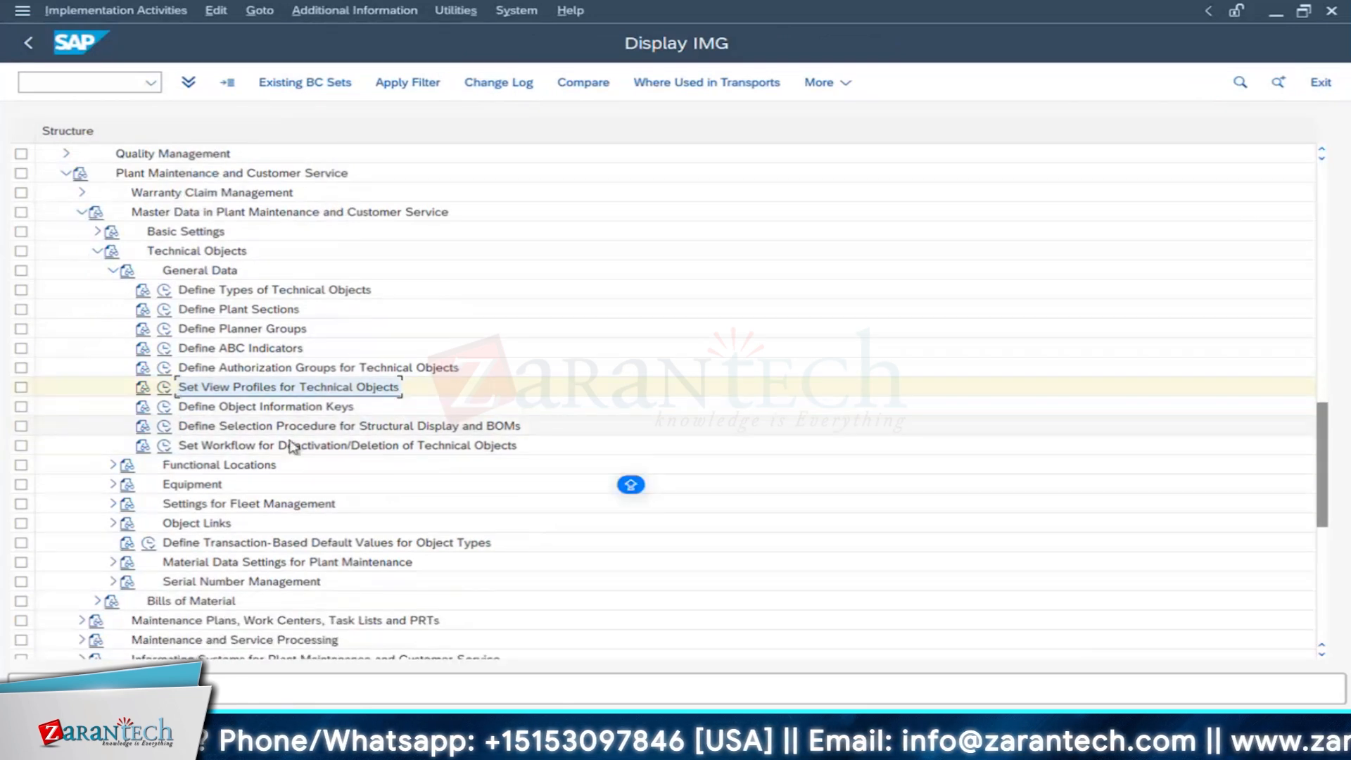
click(112, 484)
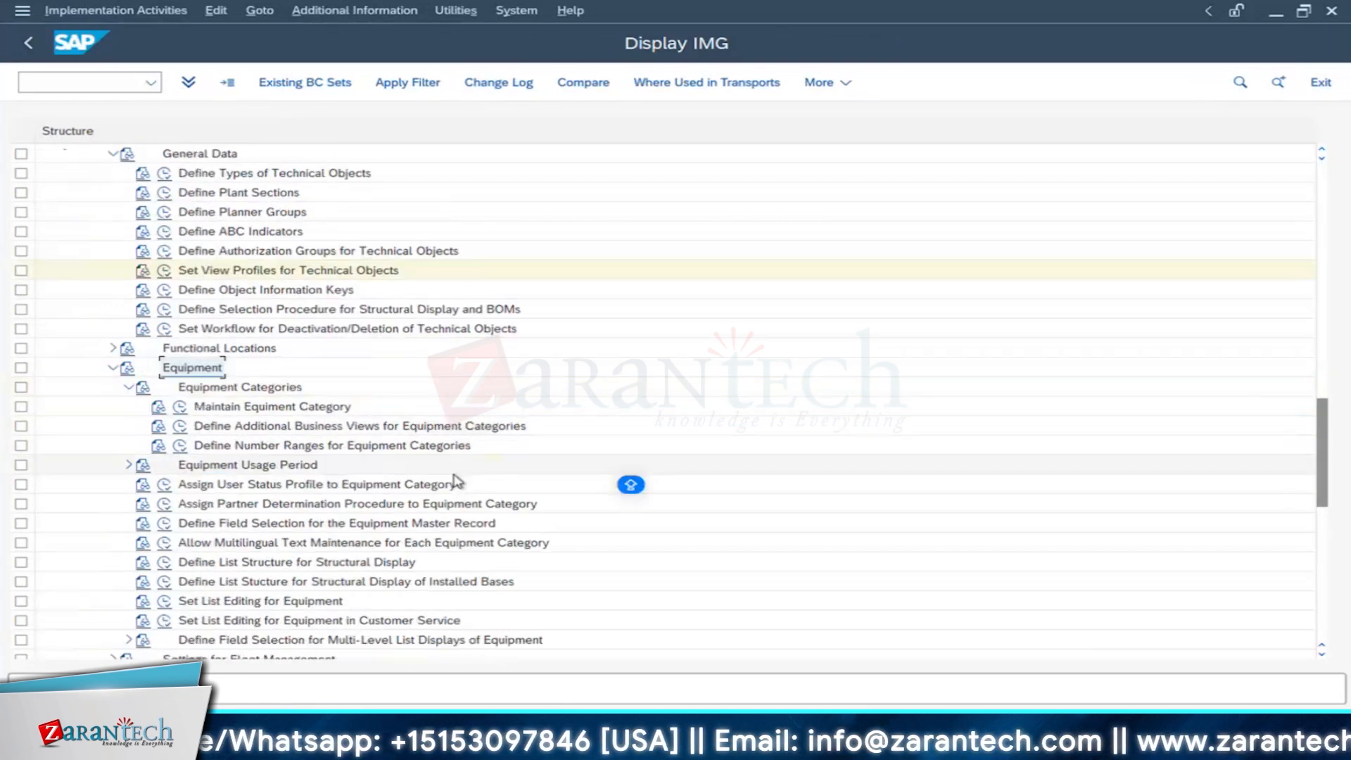
Step: Examine the modifiable fields of Field Selection for Equipment-Specific Fields under Define Field Selection for the Equipment Master Record, then return to the IMG
scroll(433, 451, down, 3)
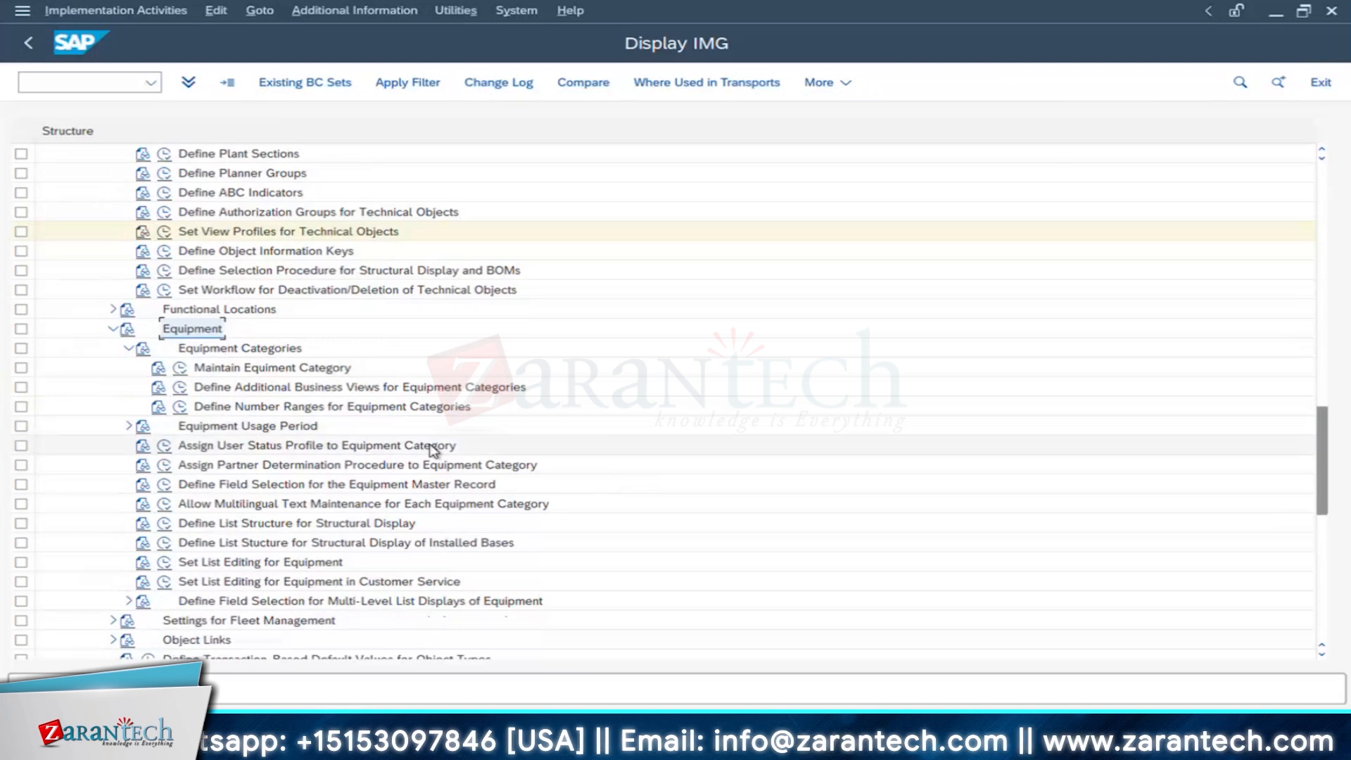
click(165, 466)
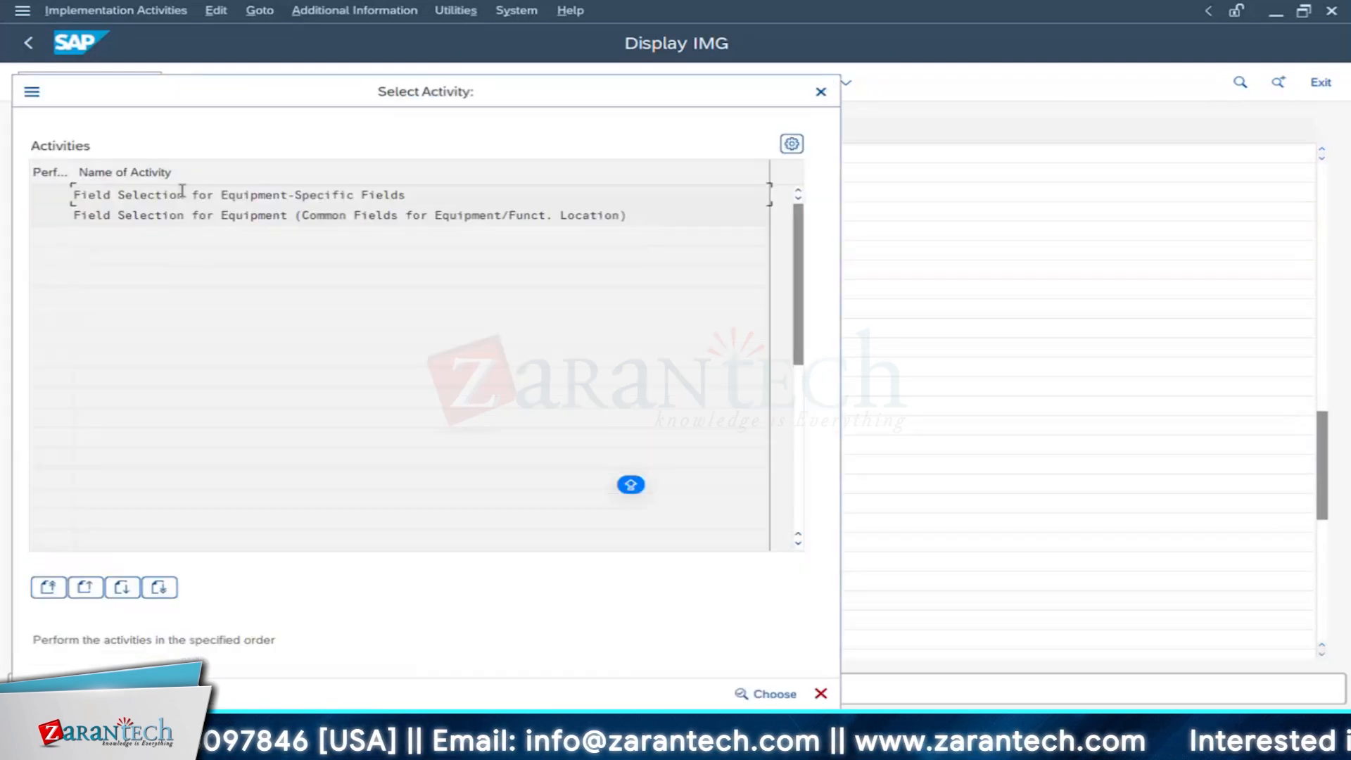
double_click(181, 194)
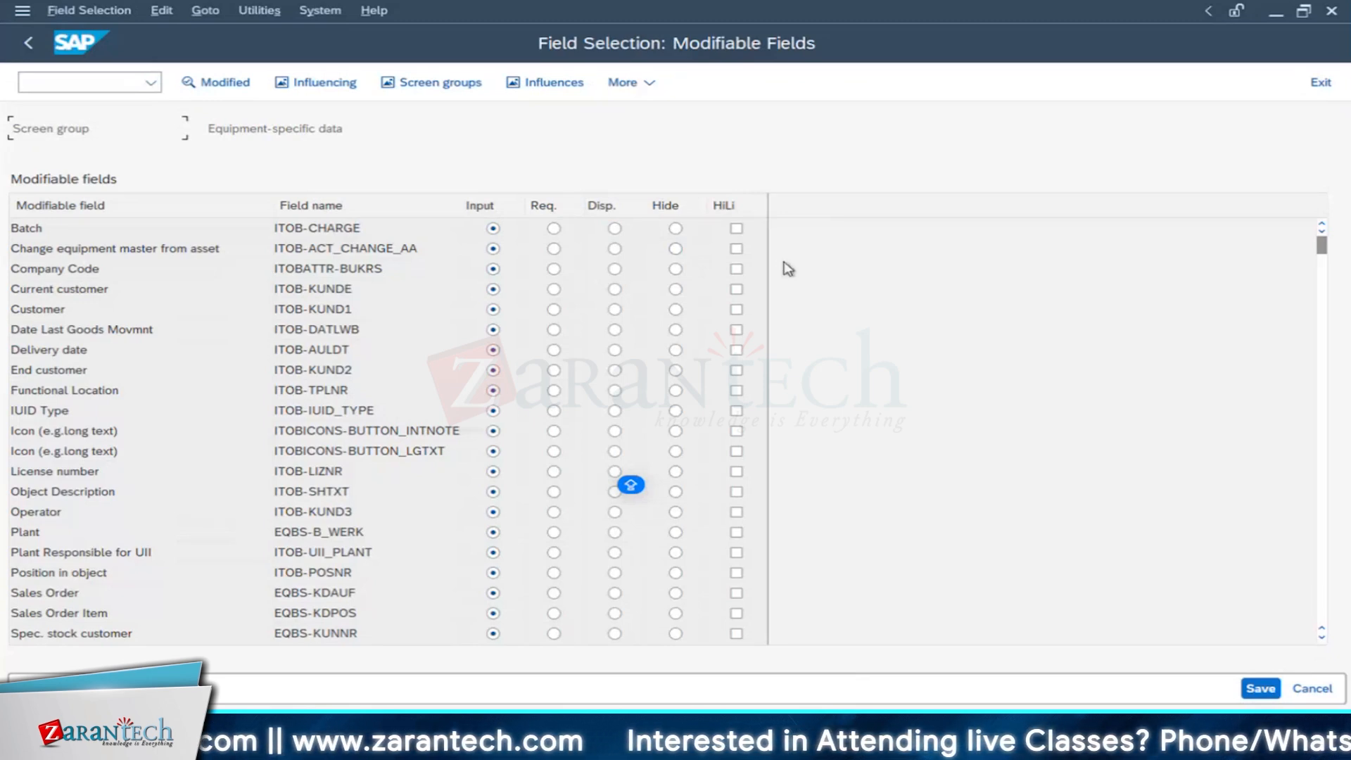
click(28, 43)
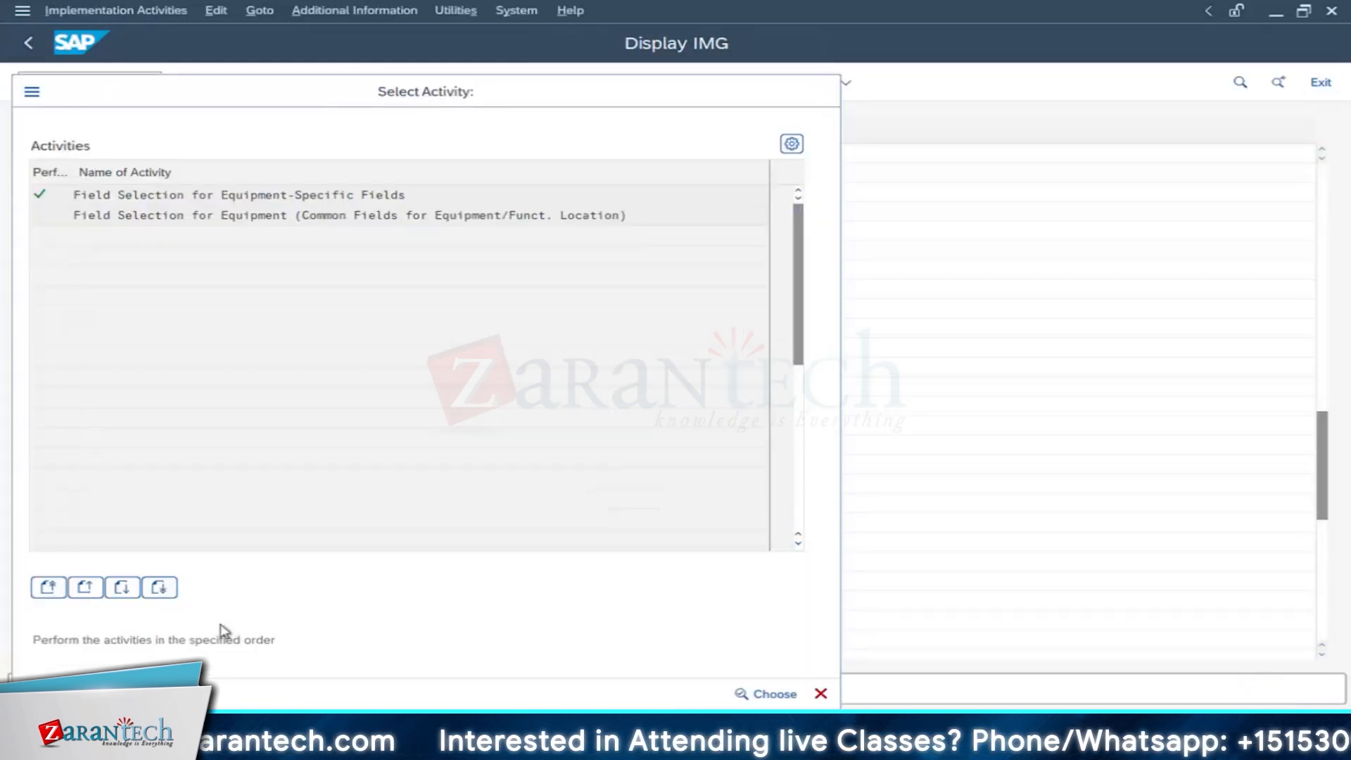
key(Escape)
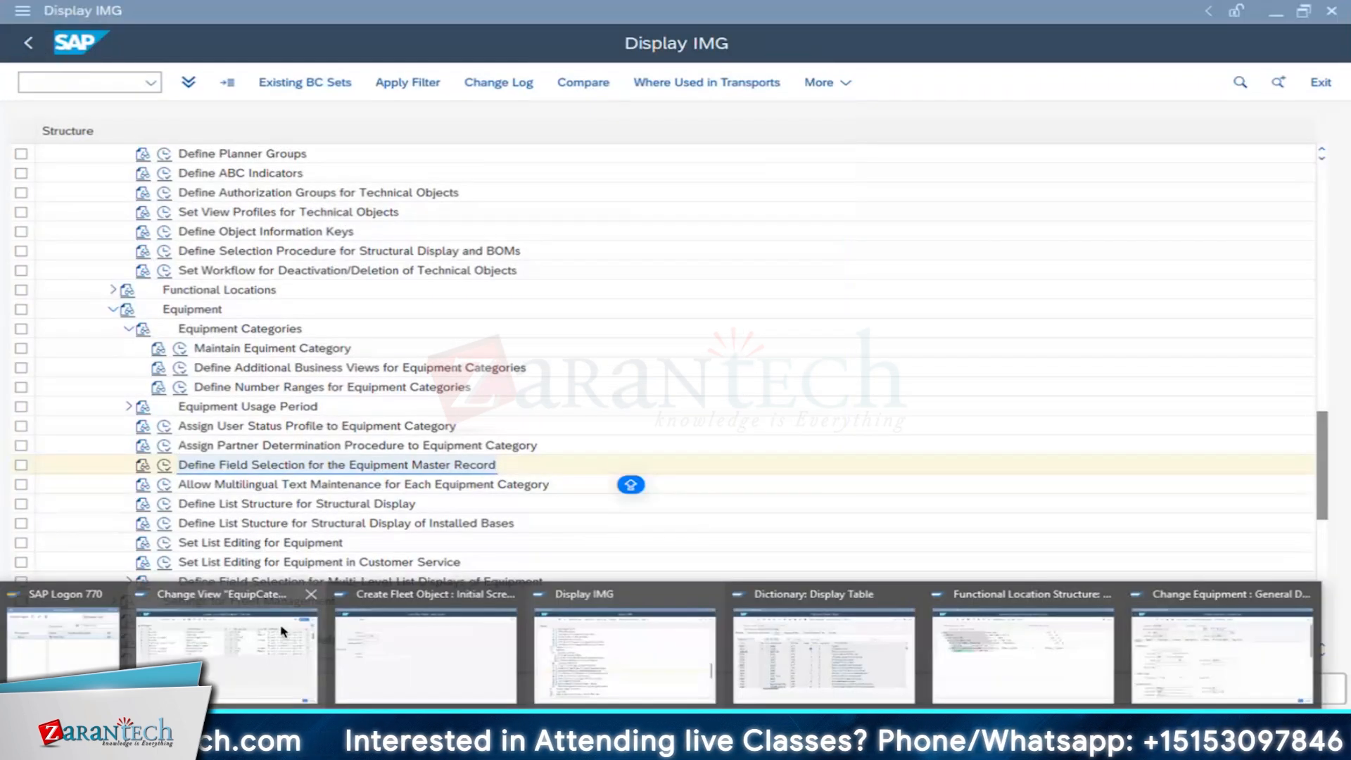
Step: Display the master data of functional location RI01-UT01-100MW-ELV00-BOILER2 from the structure list and return to the list
click(246, 667)
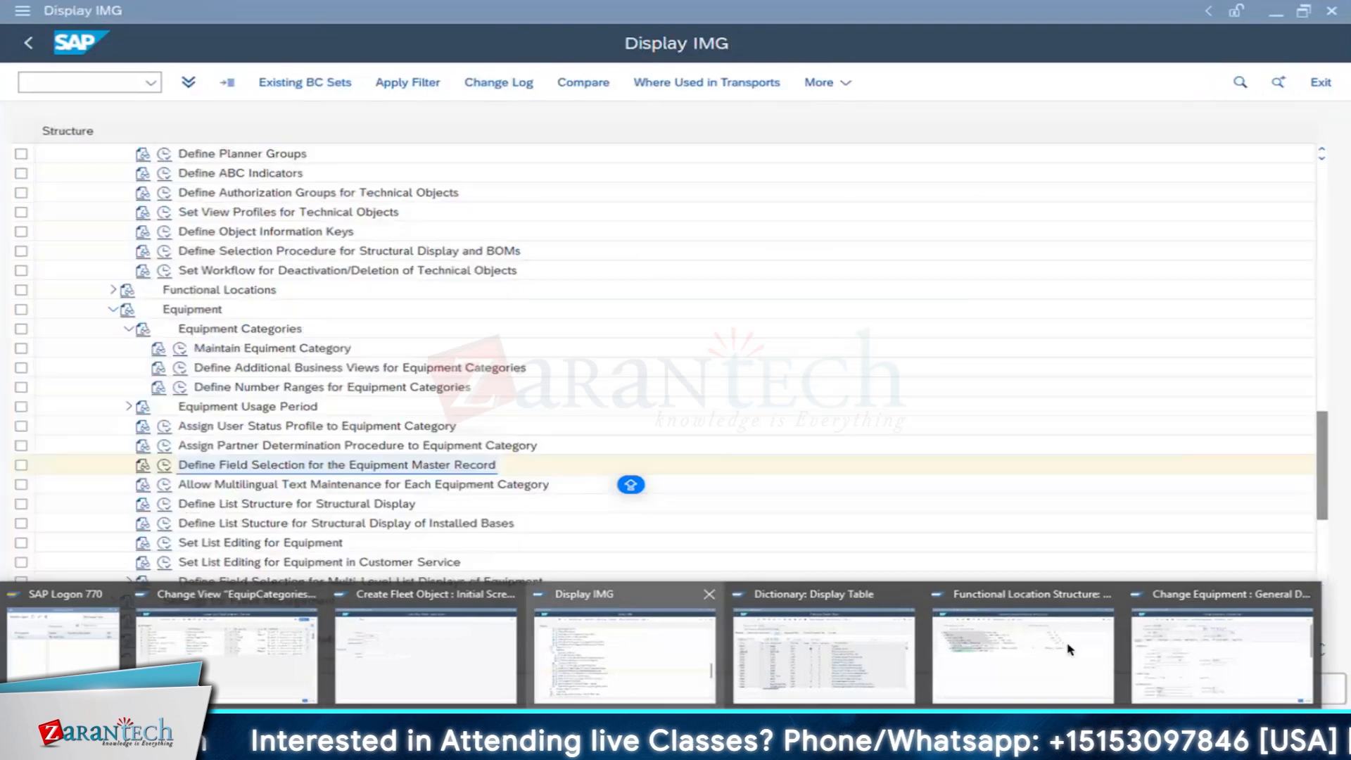
click(1046, 666)
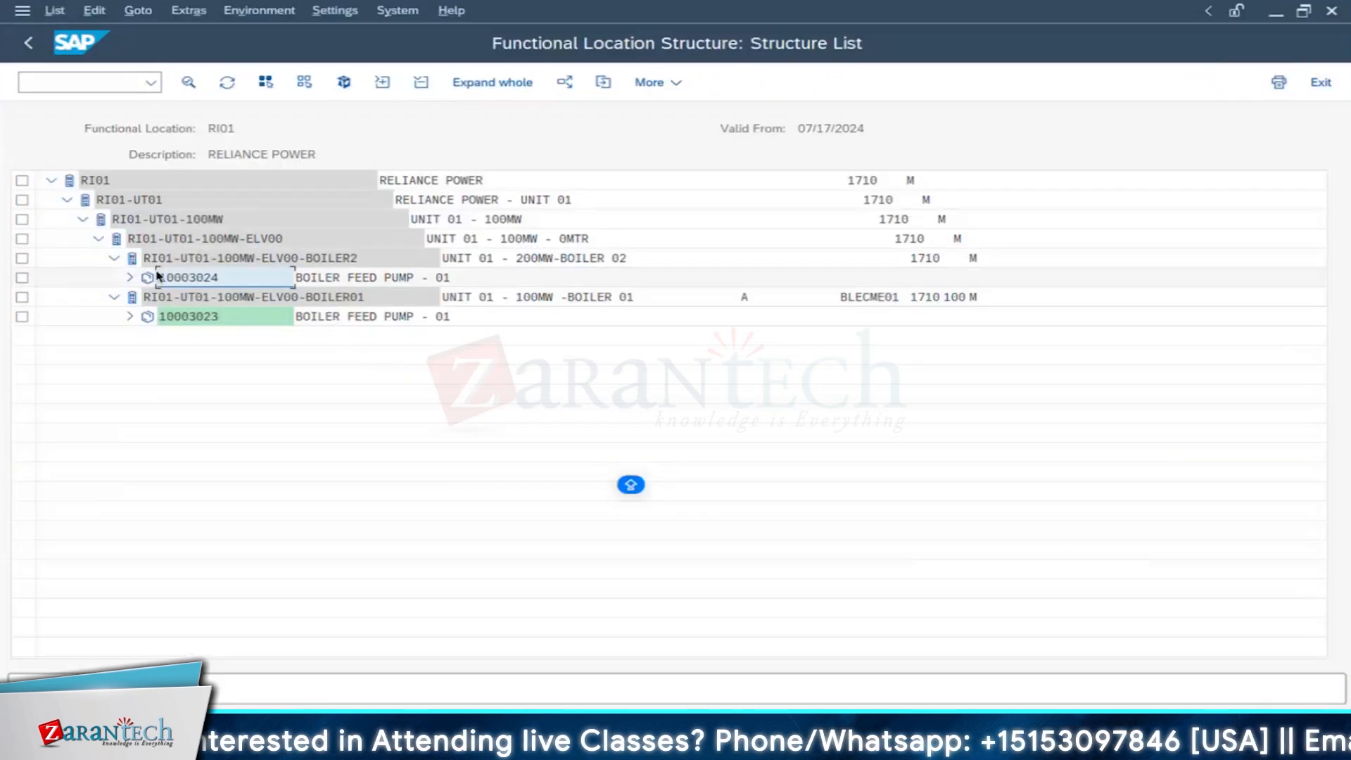
double_click(208, 258)
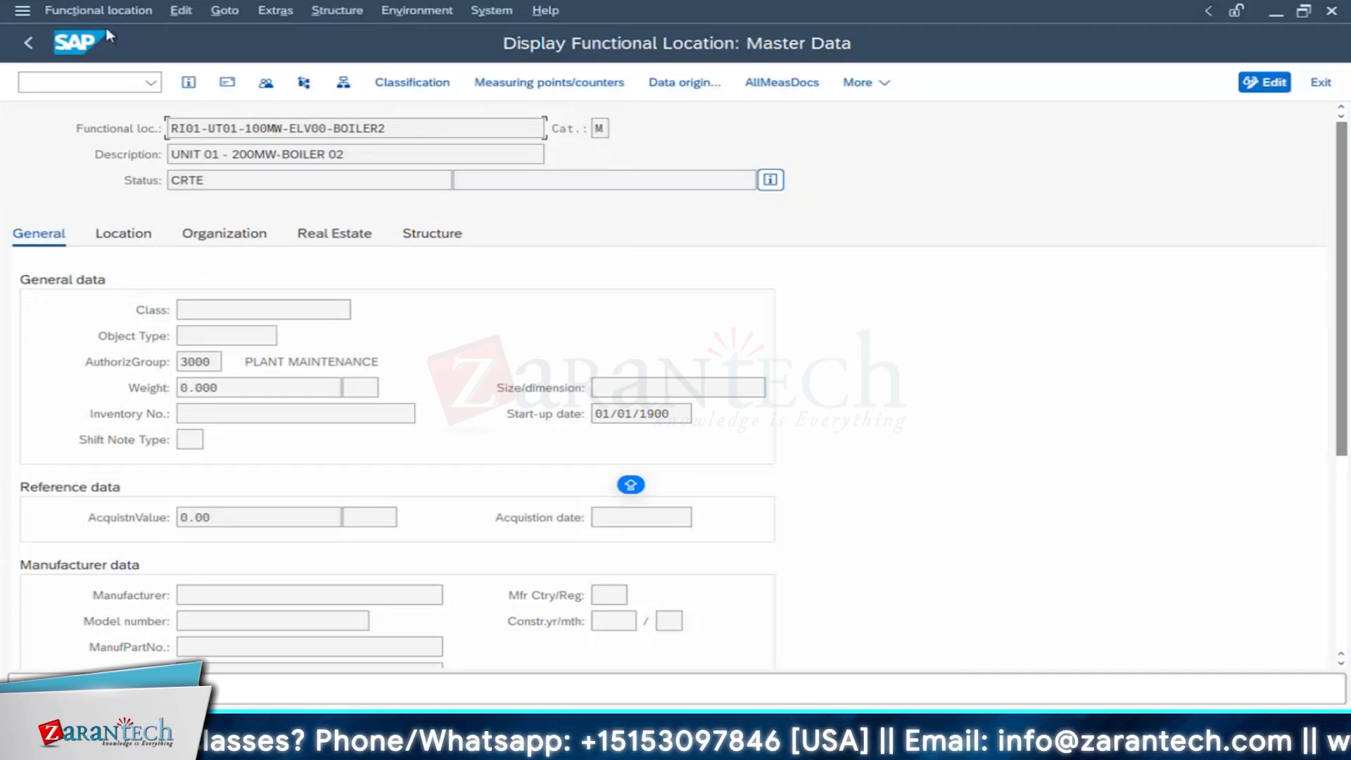
click(29, 43)
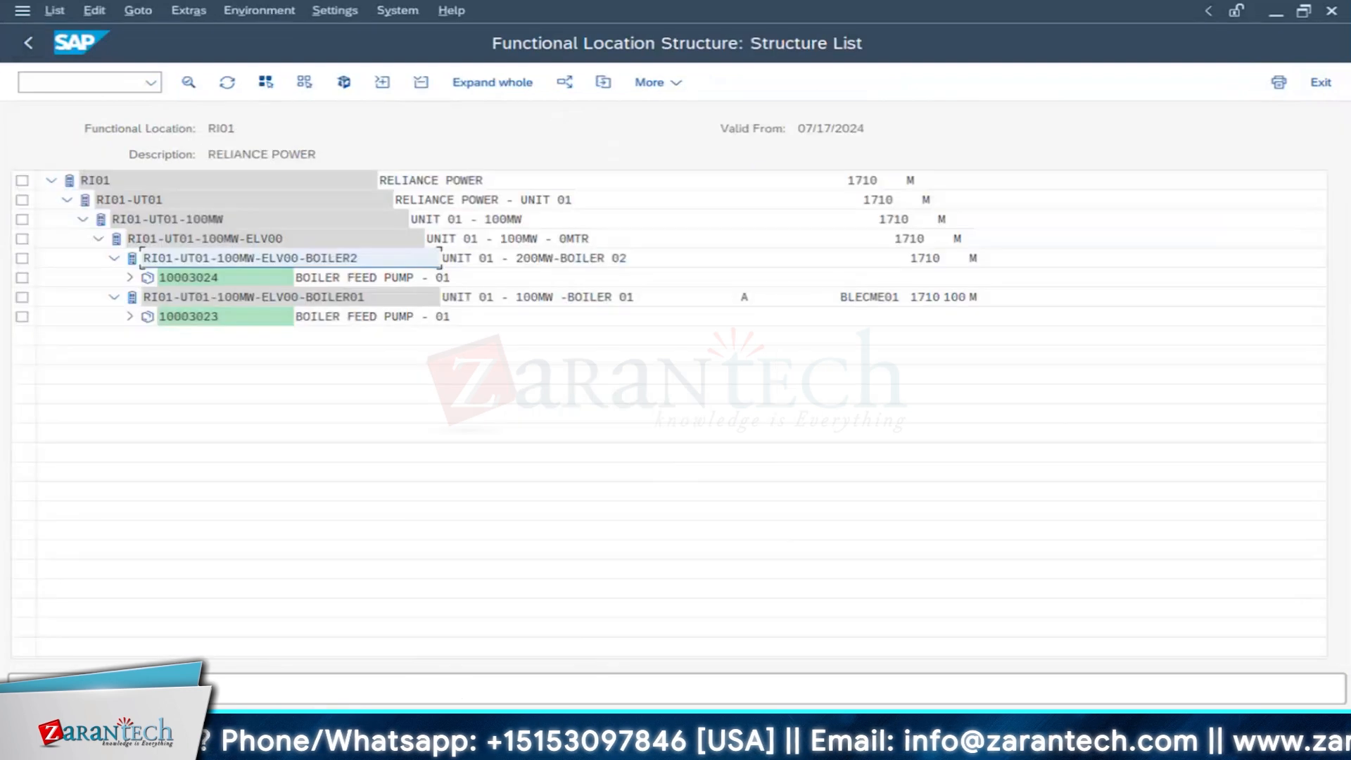
Step: Switch to the IMG session and open Set View Profiles for Technical Objects under General Data
mouse_move(1013, 746)
mouse_move(1222, 651)
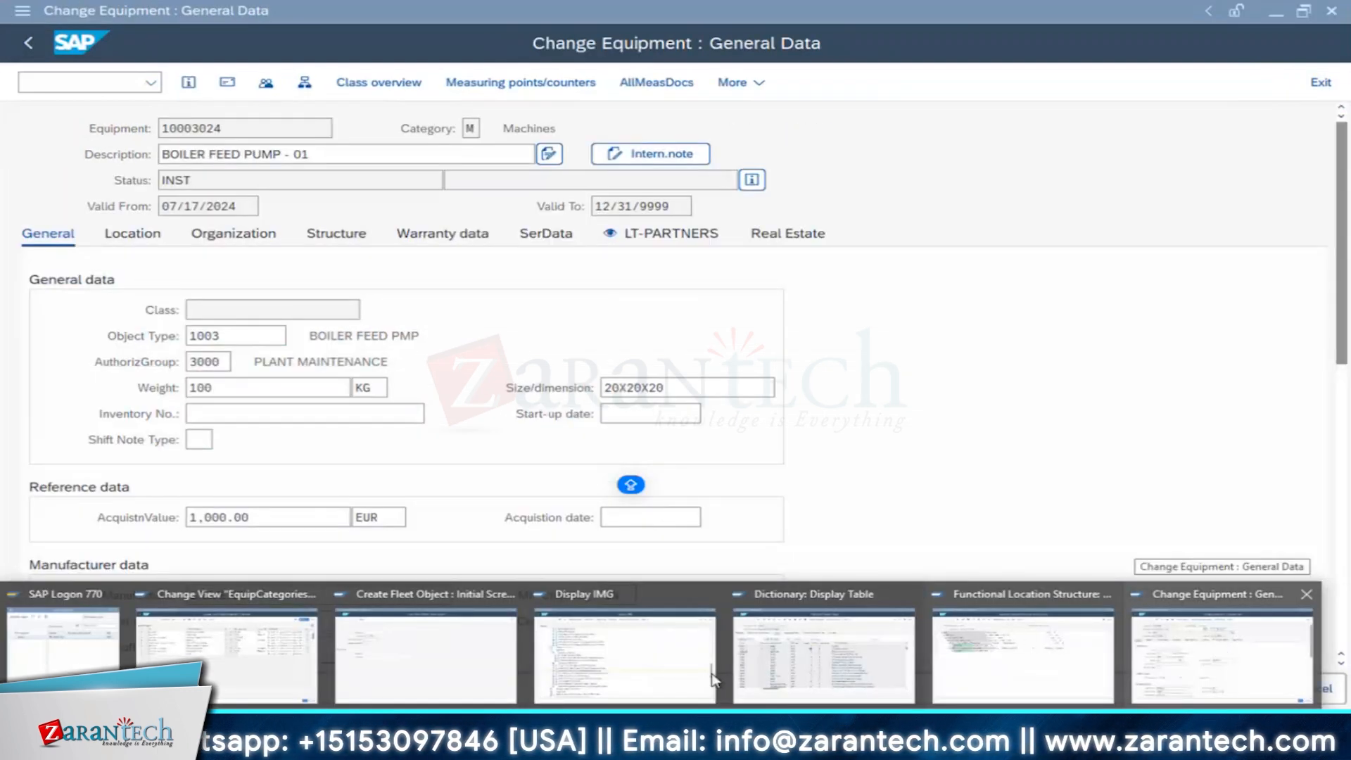
click(625, 655)
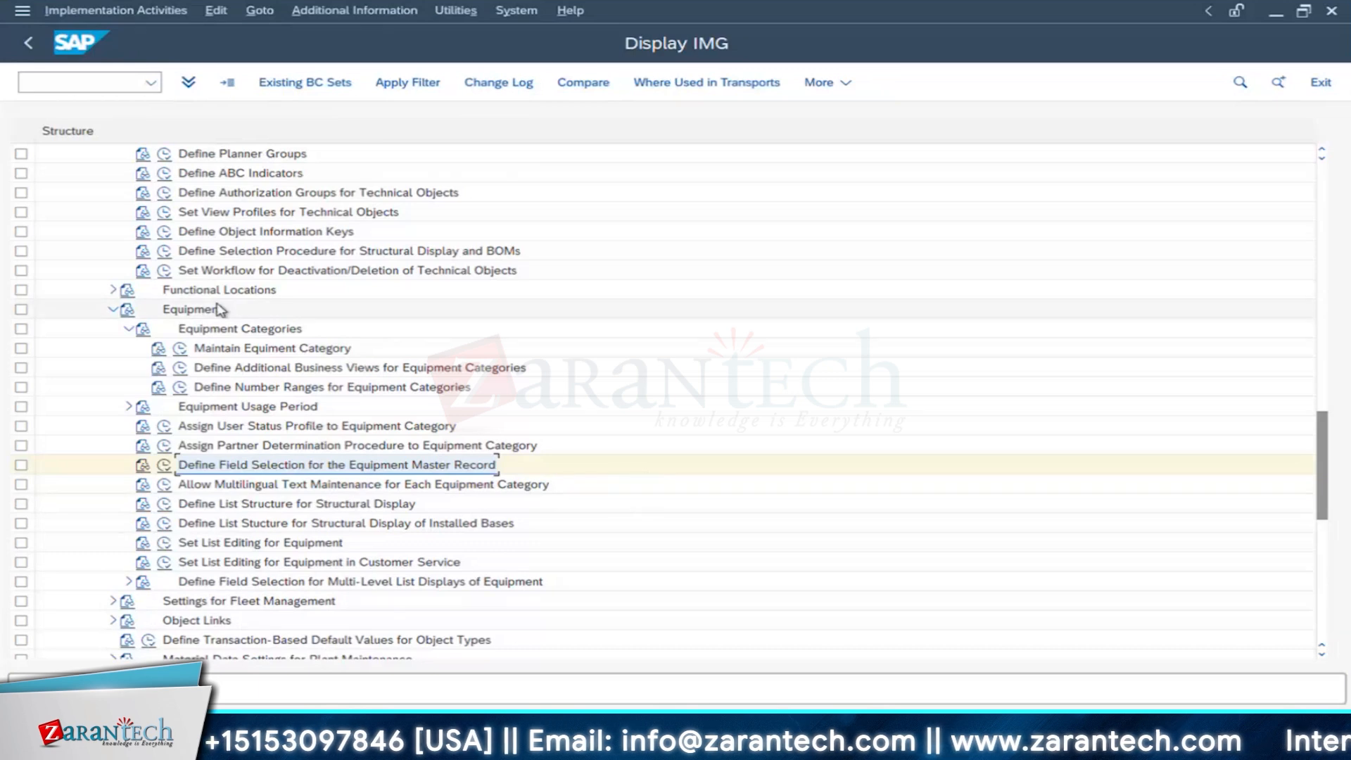
scroll(329, 288, down, 2)
scroll(330, 289, up, 2)
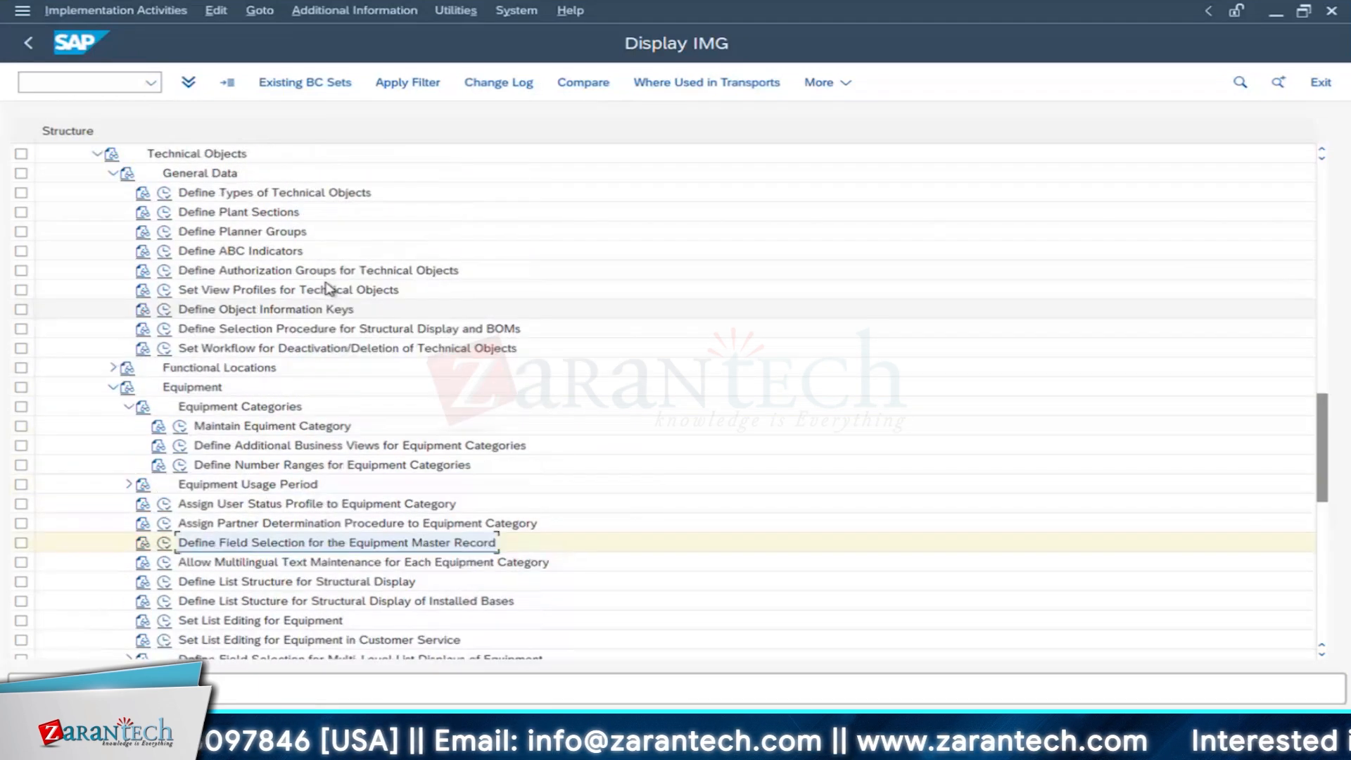
scroll(329, 289, up, 1)
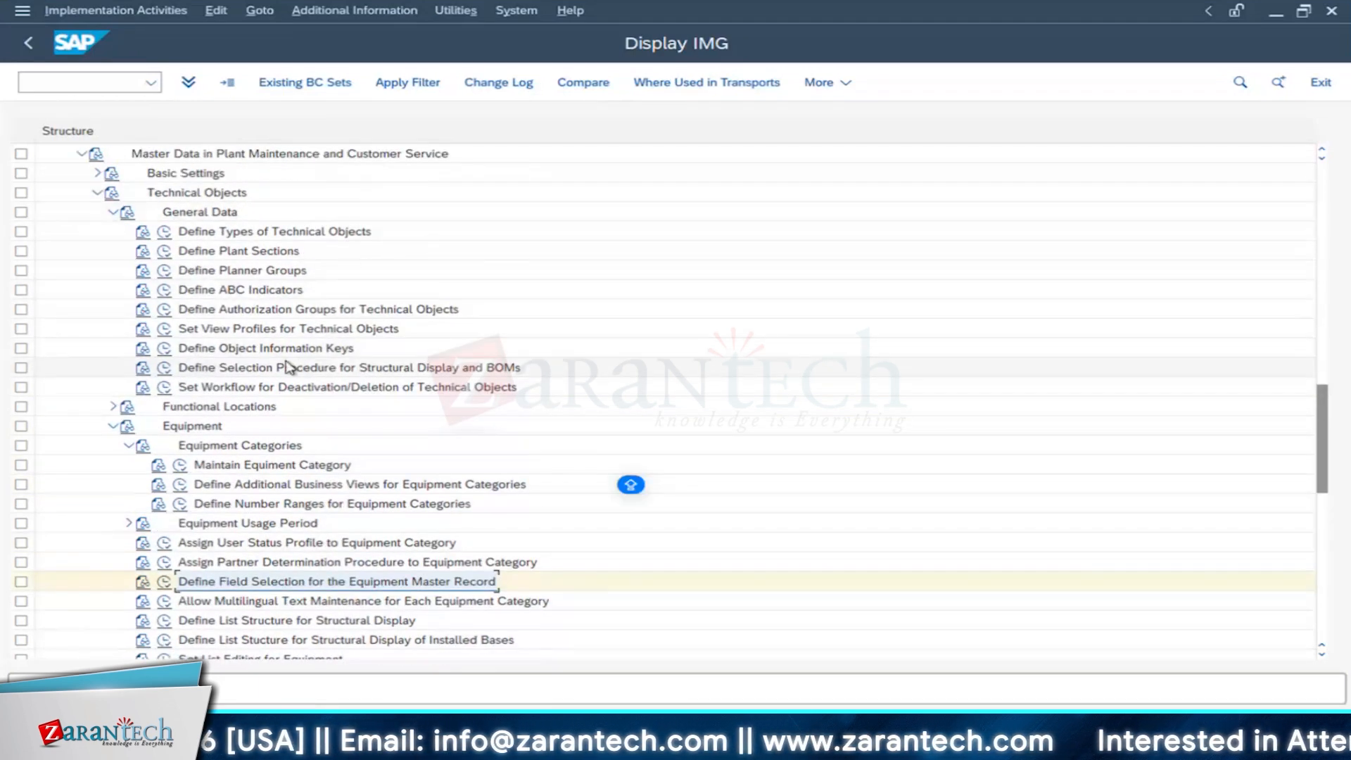
click(277, 329)
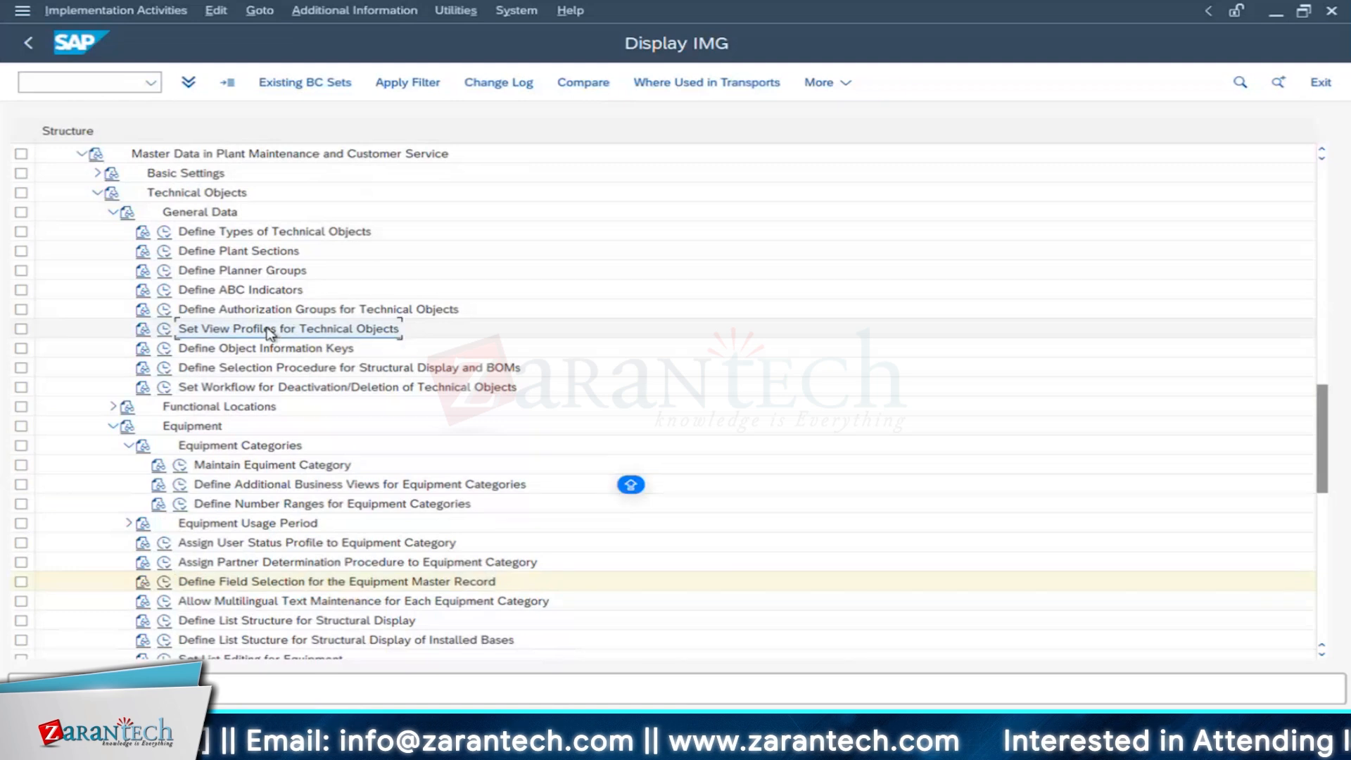
click(164, 331)
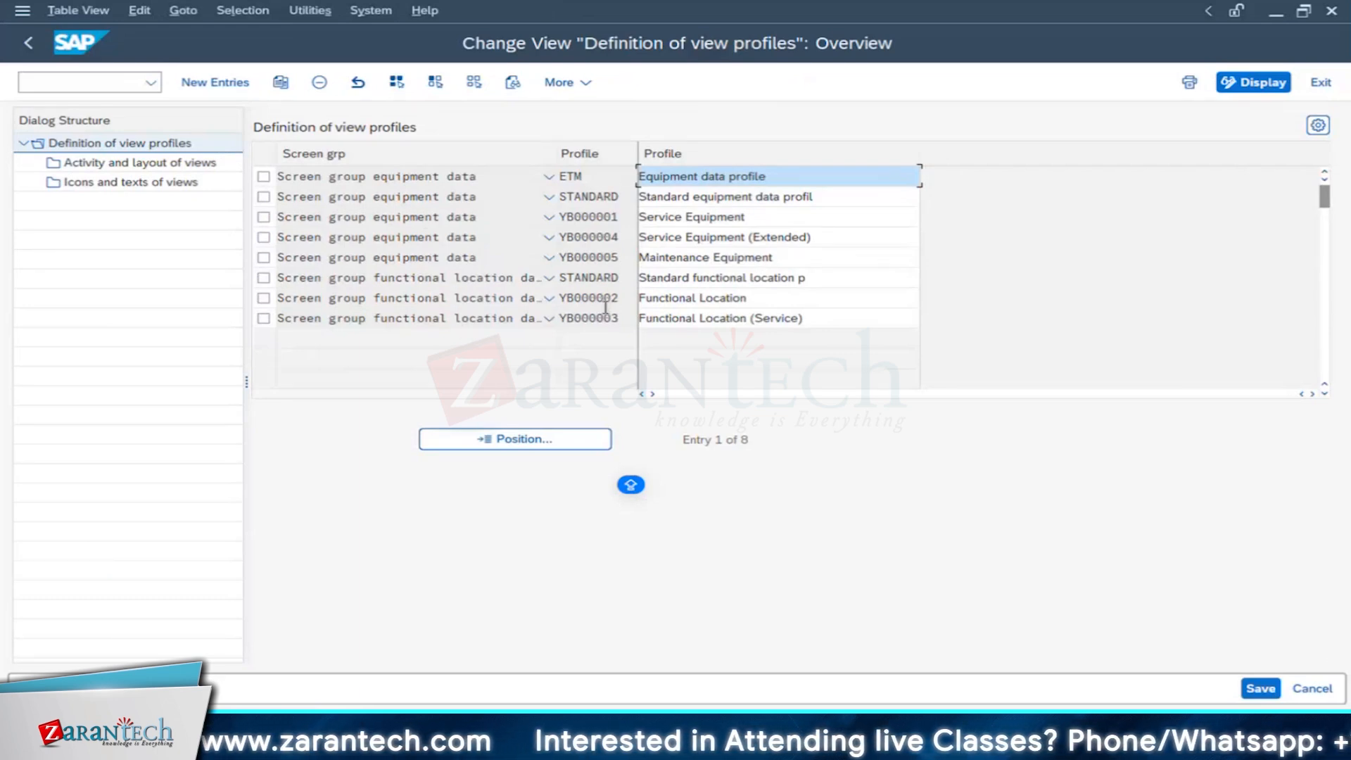
Step: In the equipment categories session, return to the IMG and open Define Category of Functional Location under Functional Locations
mouse_move(244, 647)
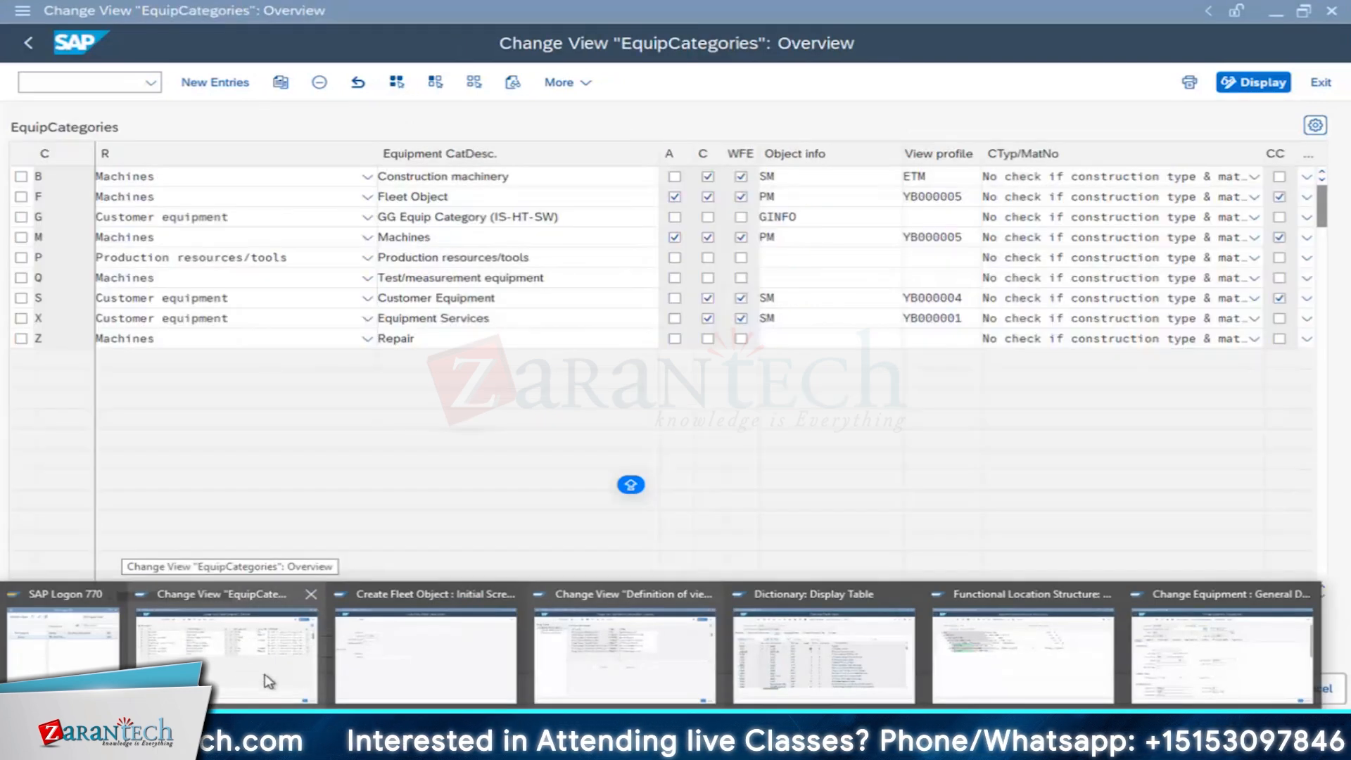
click(267, 681)
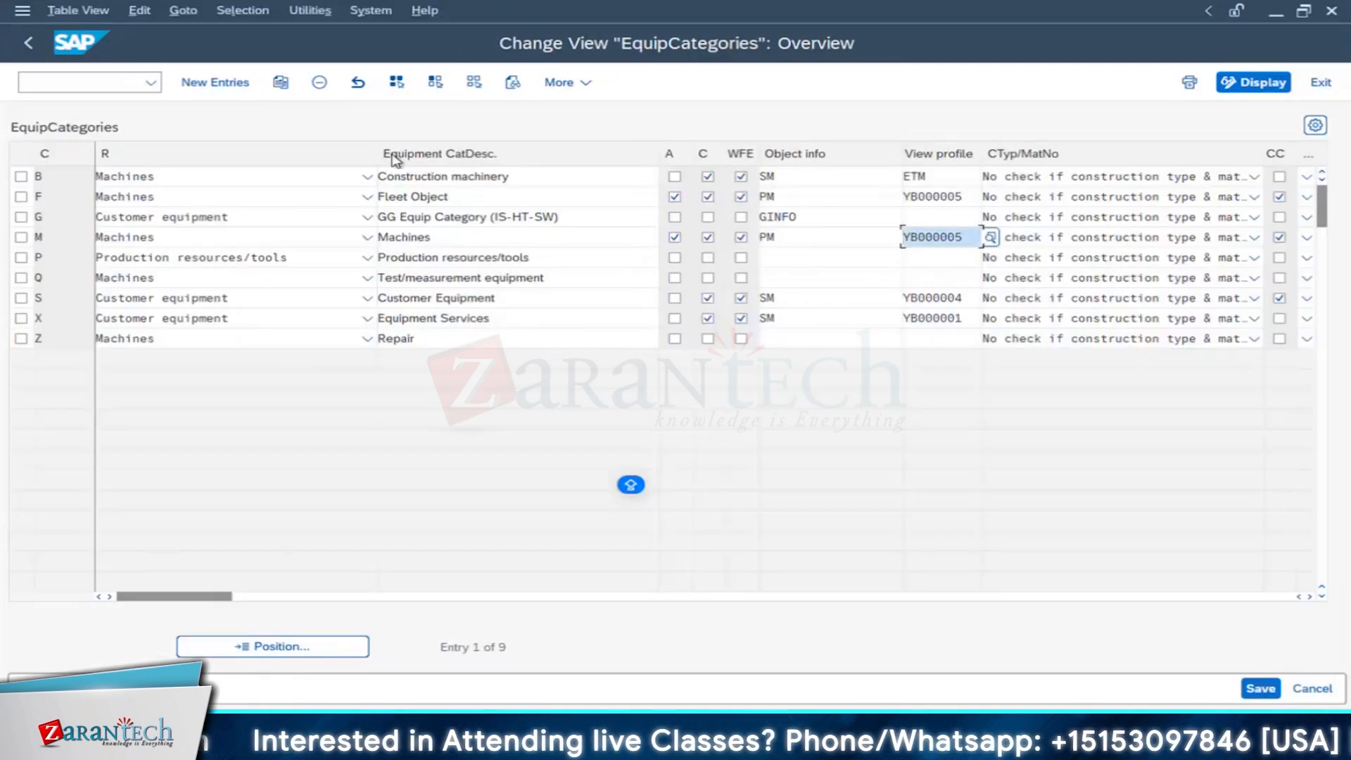
click(31, 45)
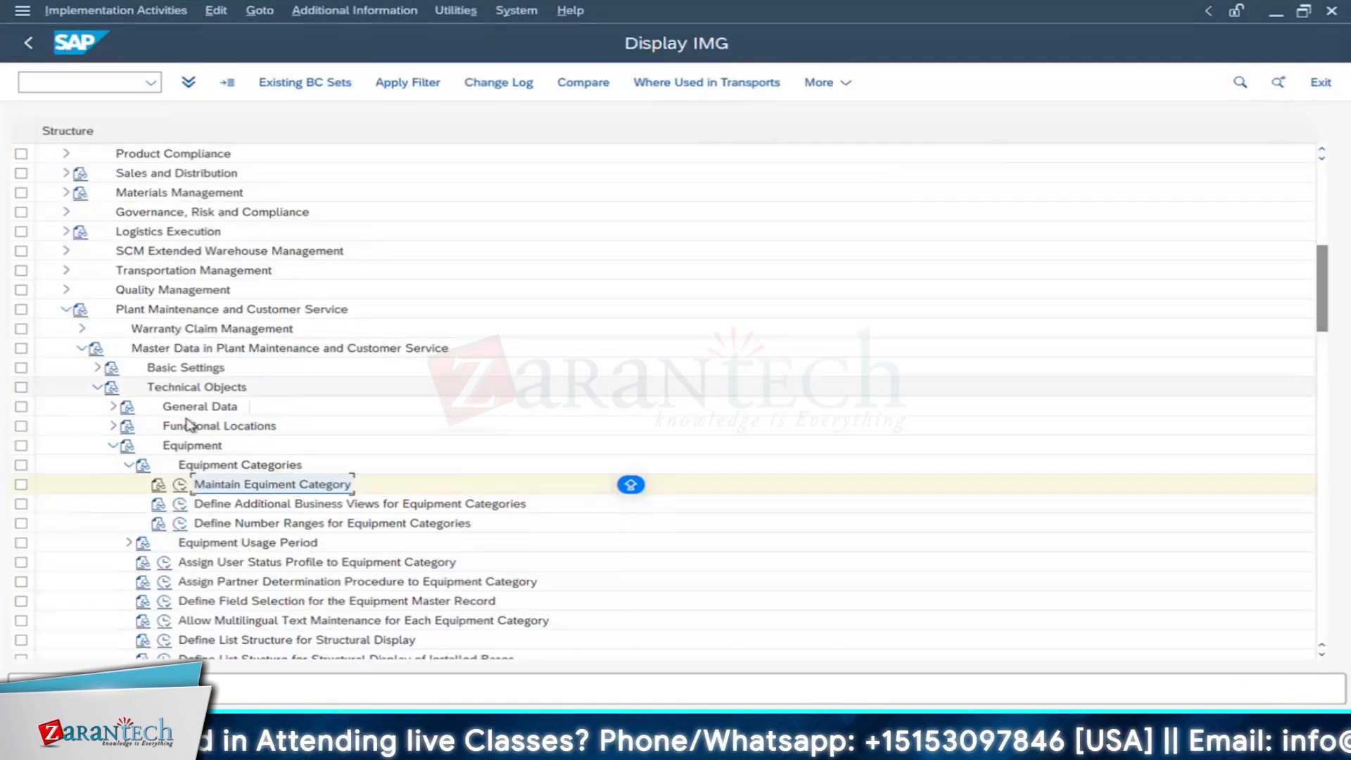
click(112, 427)
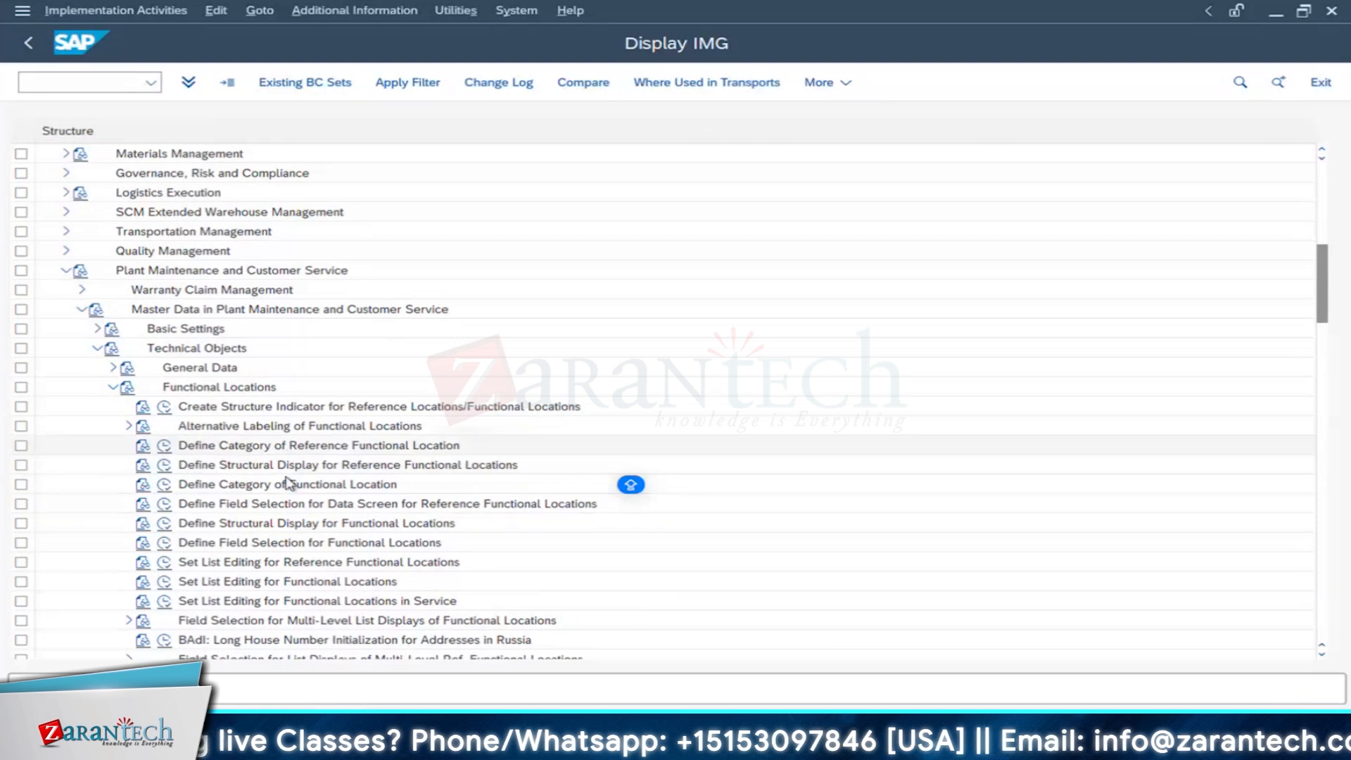
click(166, 488)
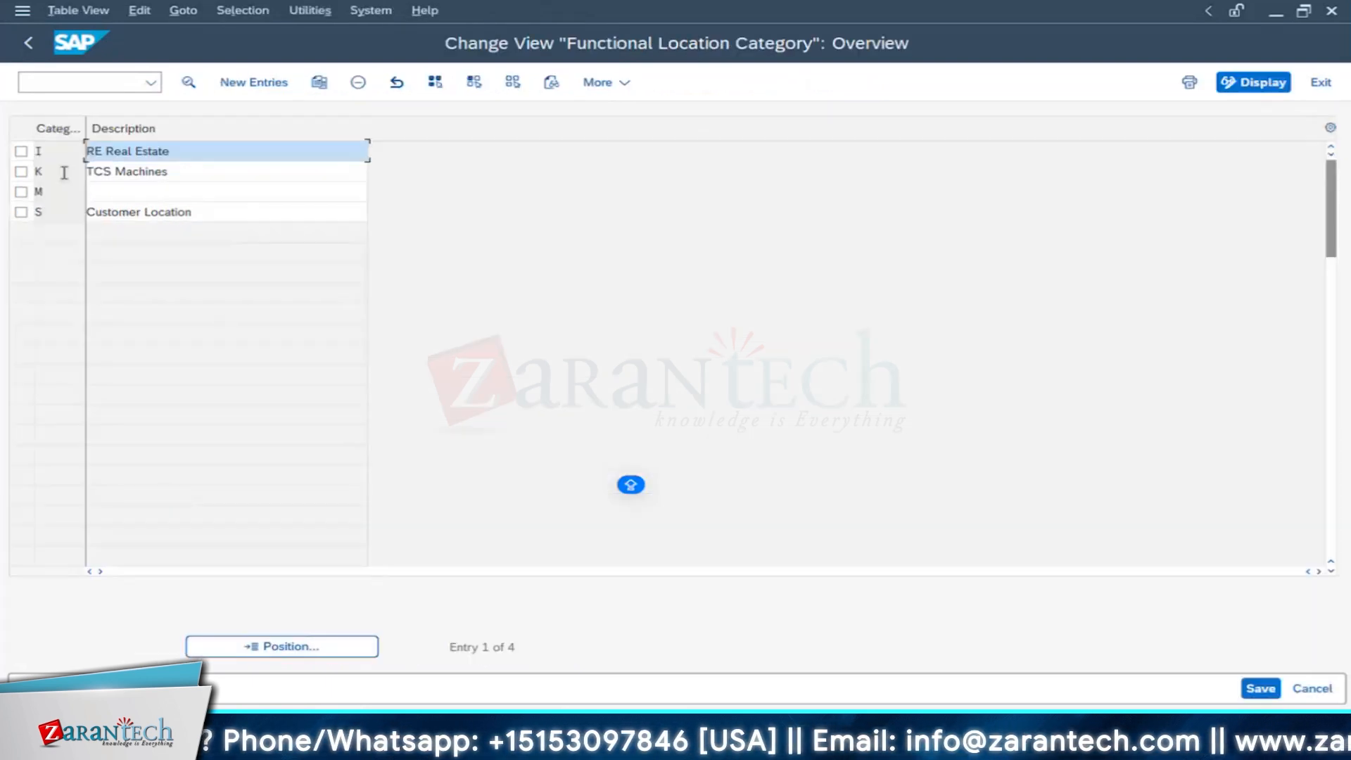
Step: Enter "Floc category" as the description of functional location category M
click(133, 190)
text(F)
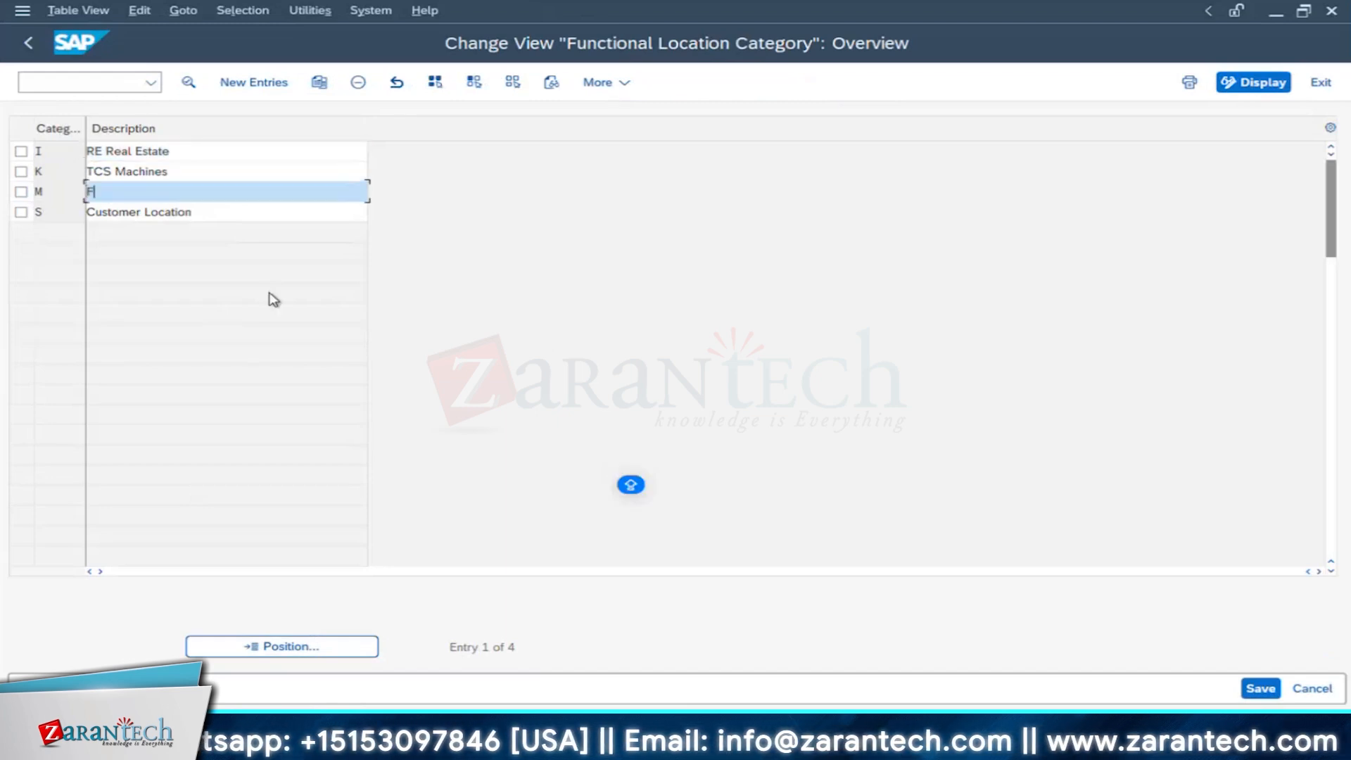
text(loc category)
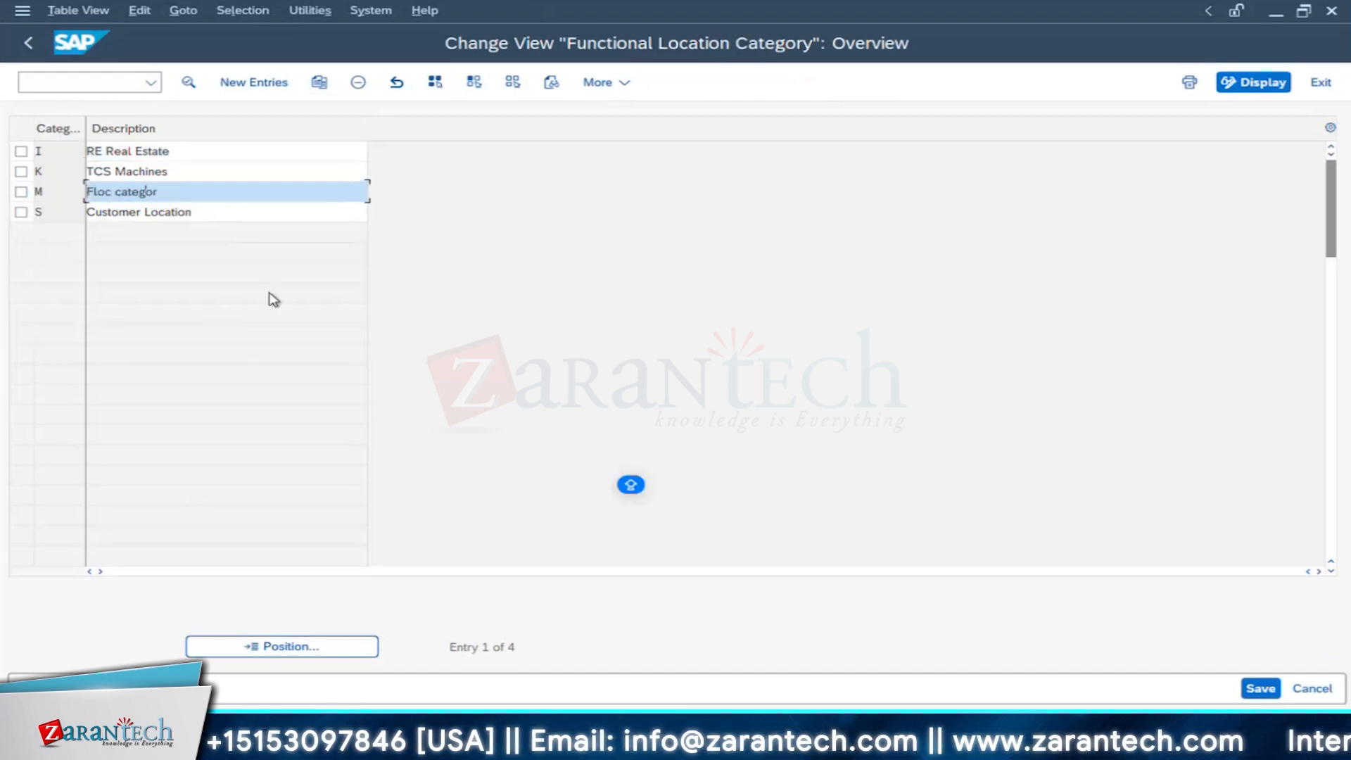
Step: Open the details of functional location category M and check which view profile is assigned
click(21, 191)
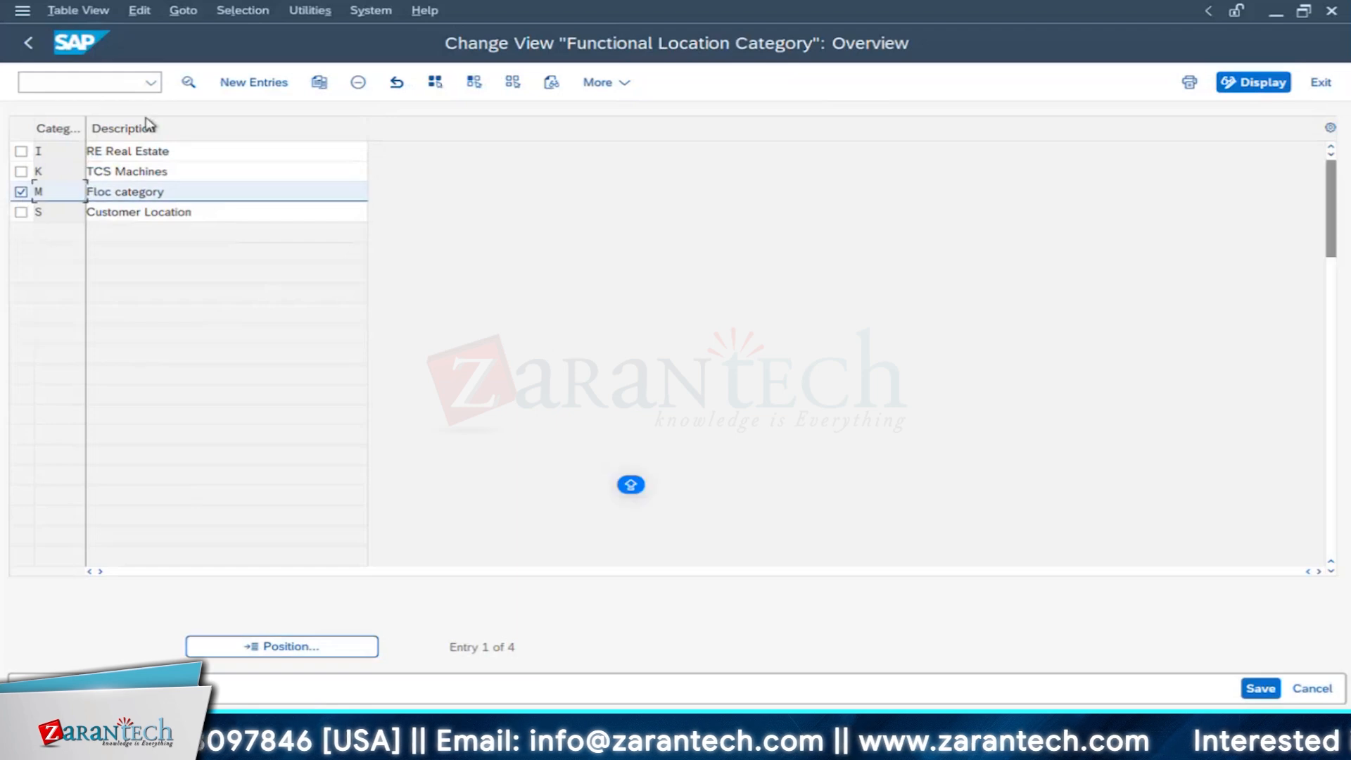
click(188, 83)
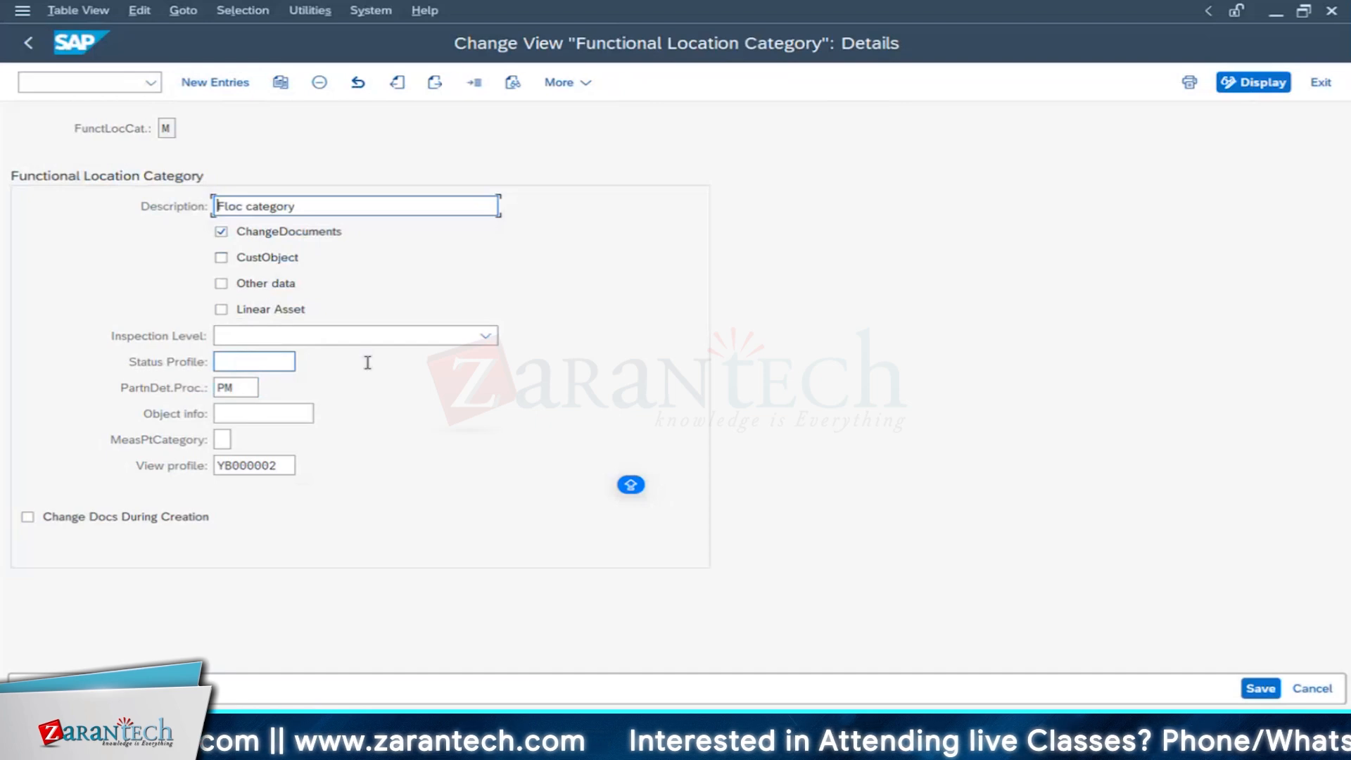
click(278, 465)
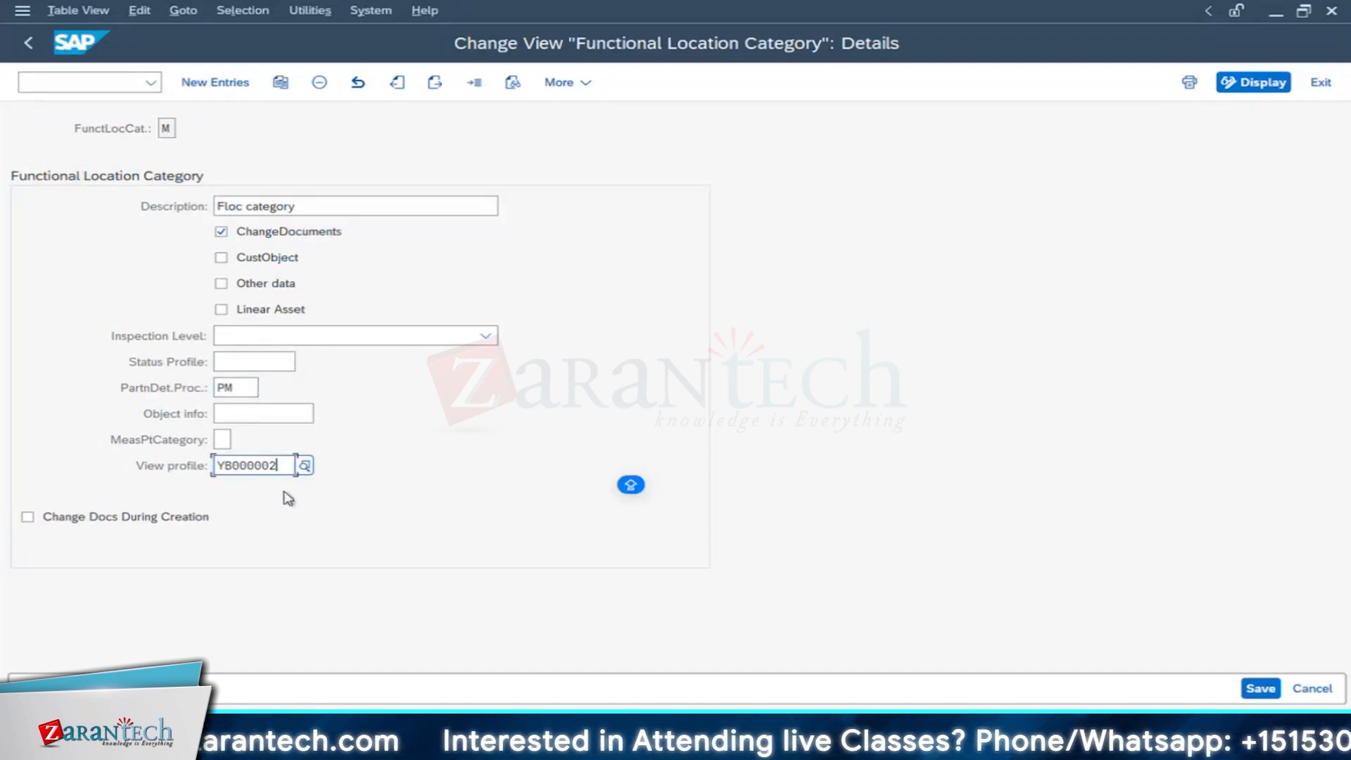
drag(282, 463, 3, 503)
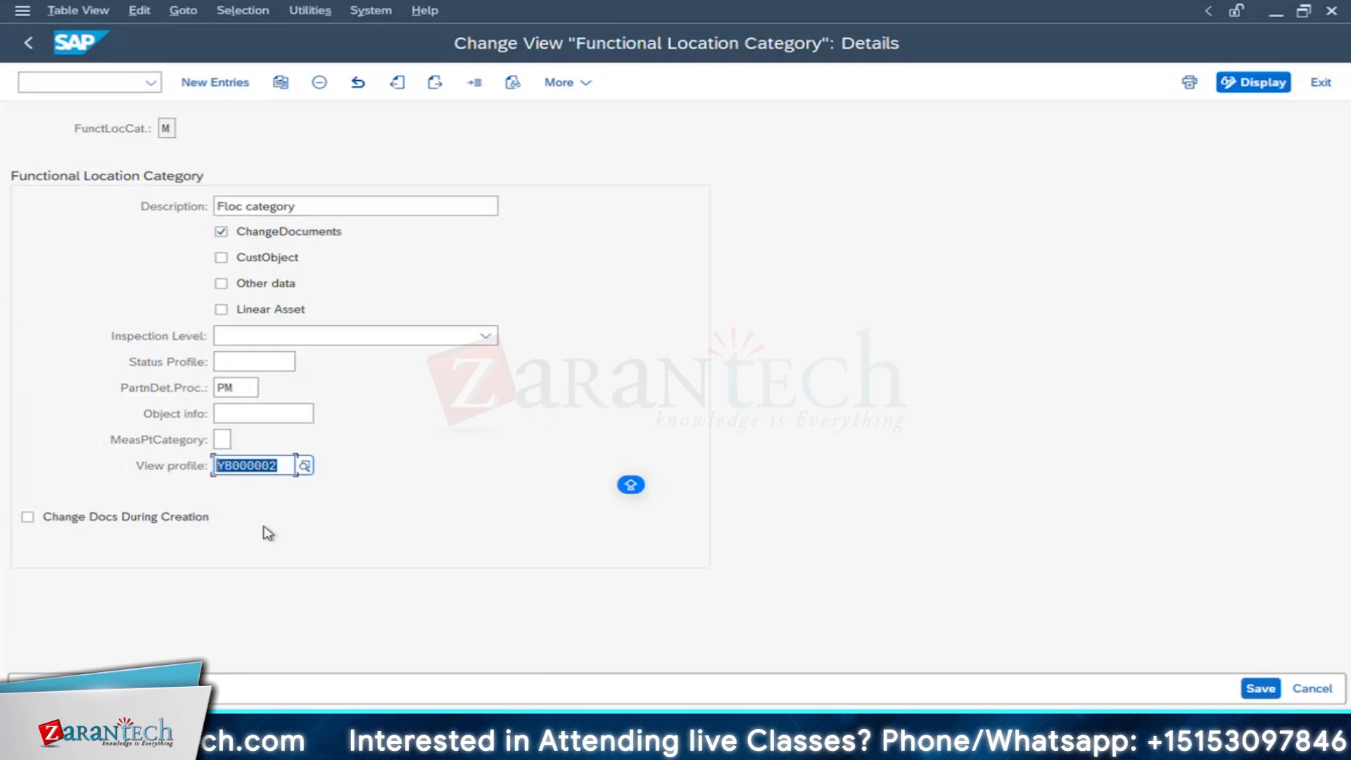
Step: Switch to the view profile definition session and open Activity and layout of views for functional location profile YB000002
click(303, 735)
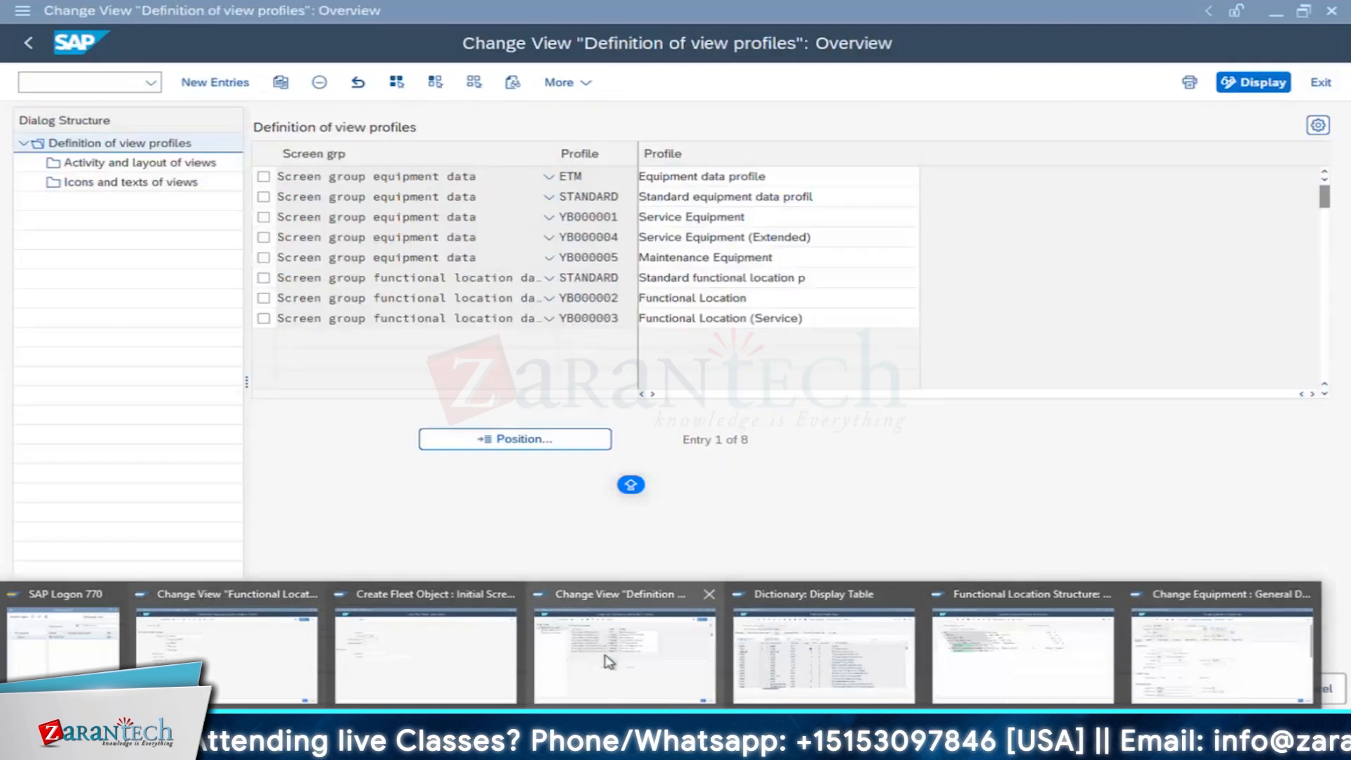
click(626, 655)
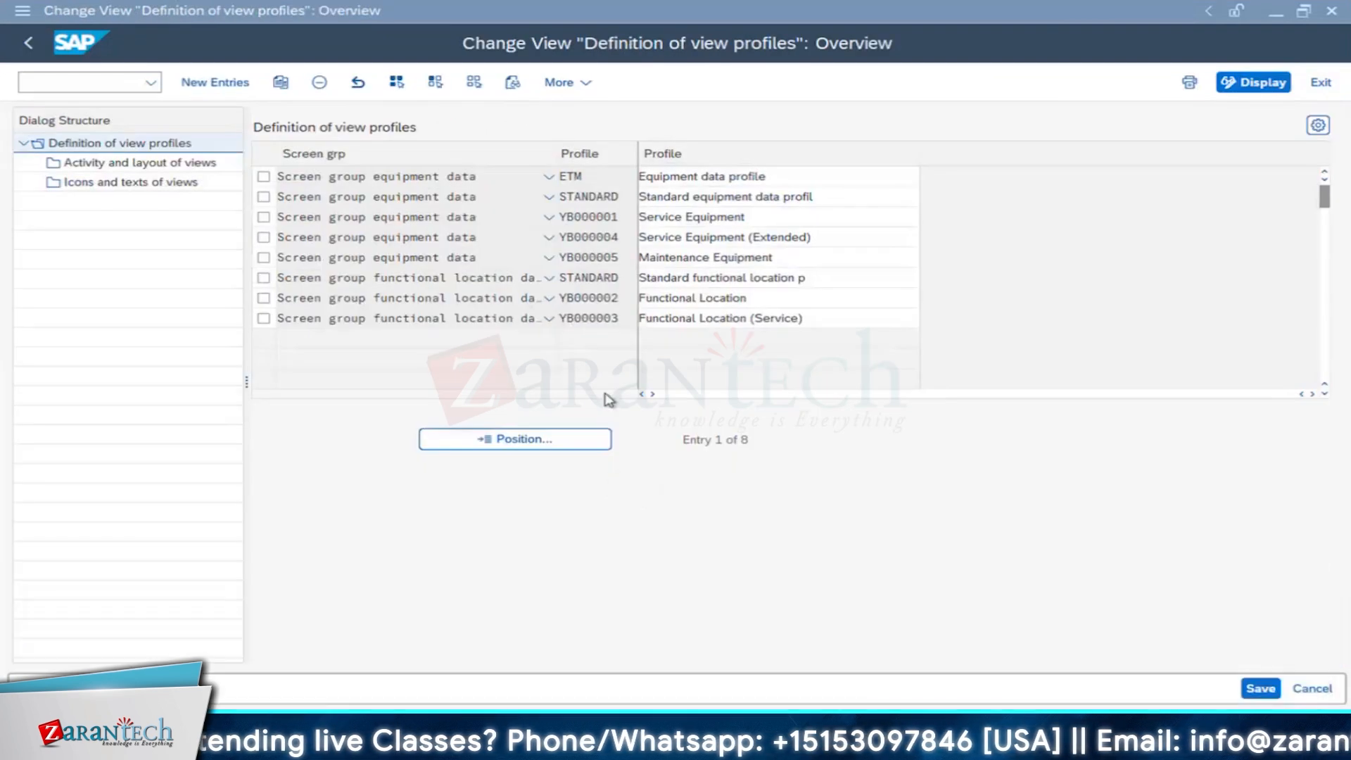
drag(621, 298, 433, 367)
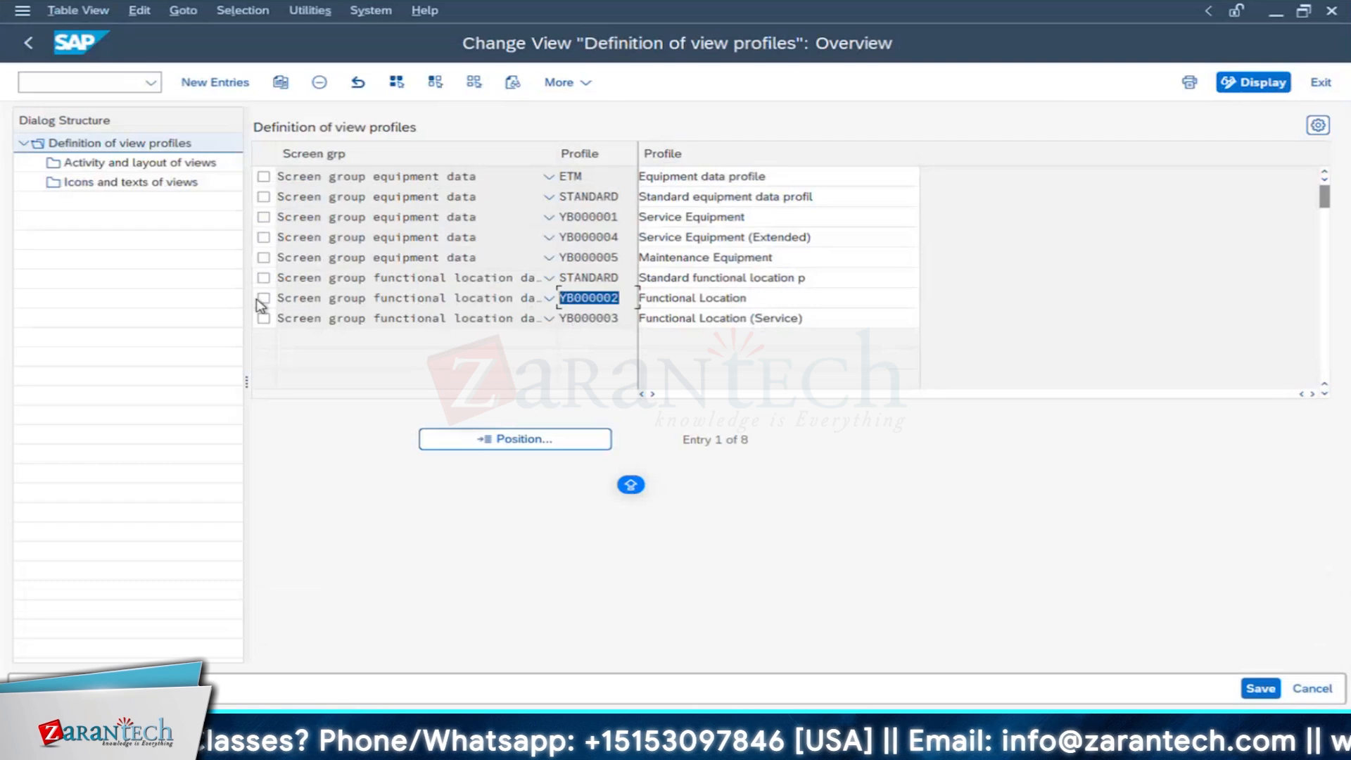
double_click(99, 164)
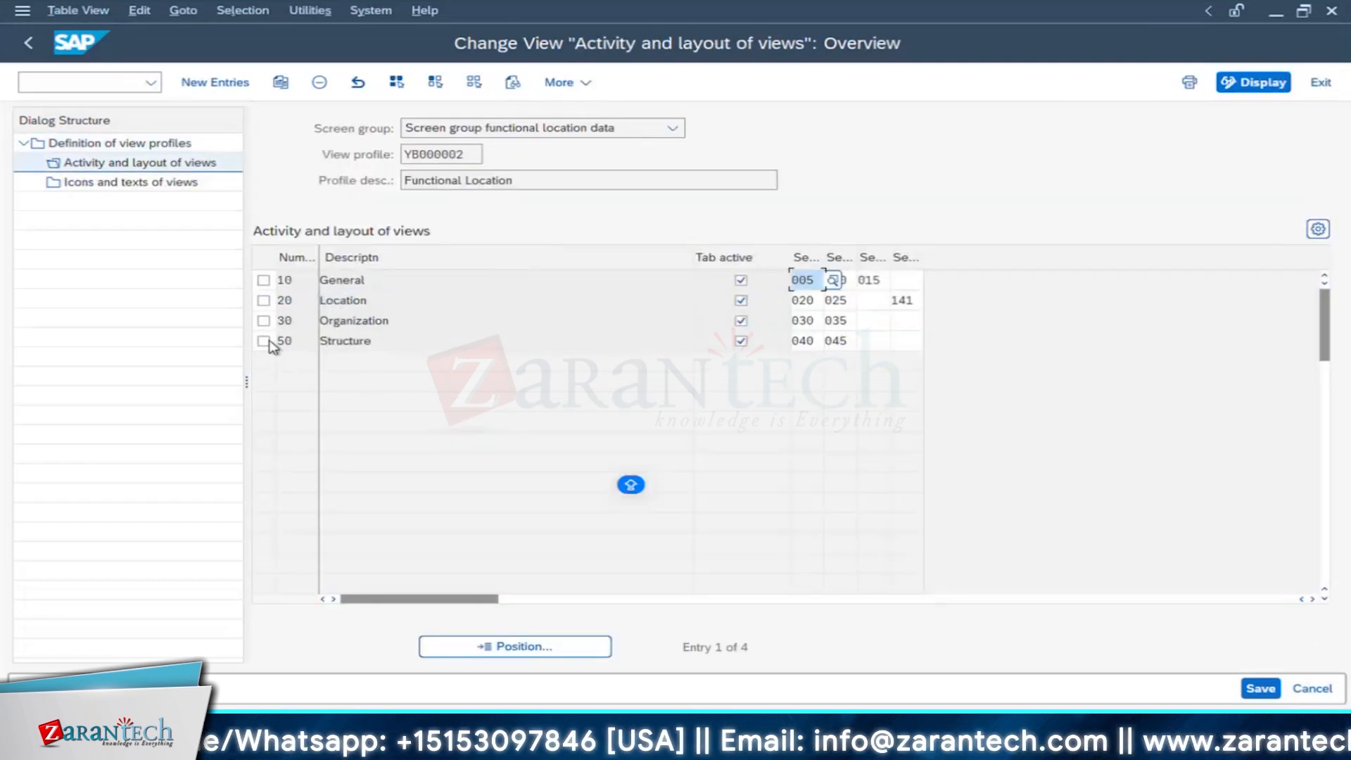
Step: Add a new view entry 60, Additional data 1, with its tab active and 105 as the first screen section
click(215, 82)
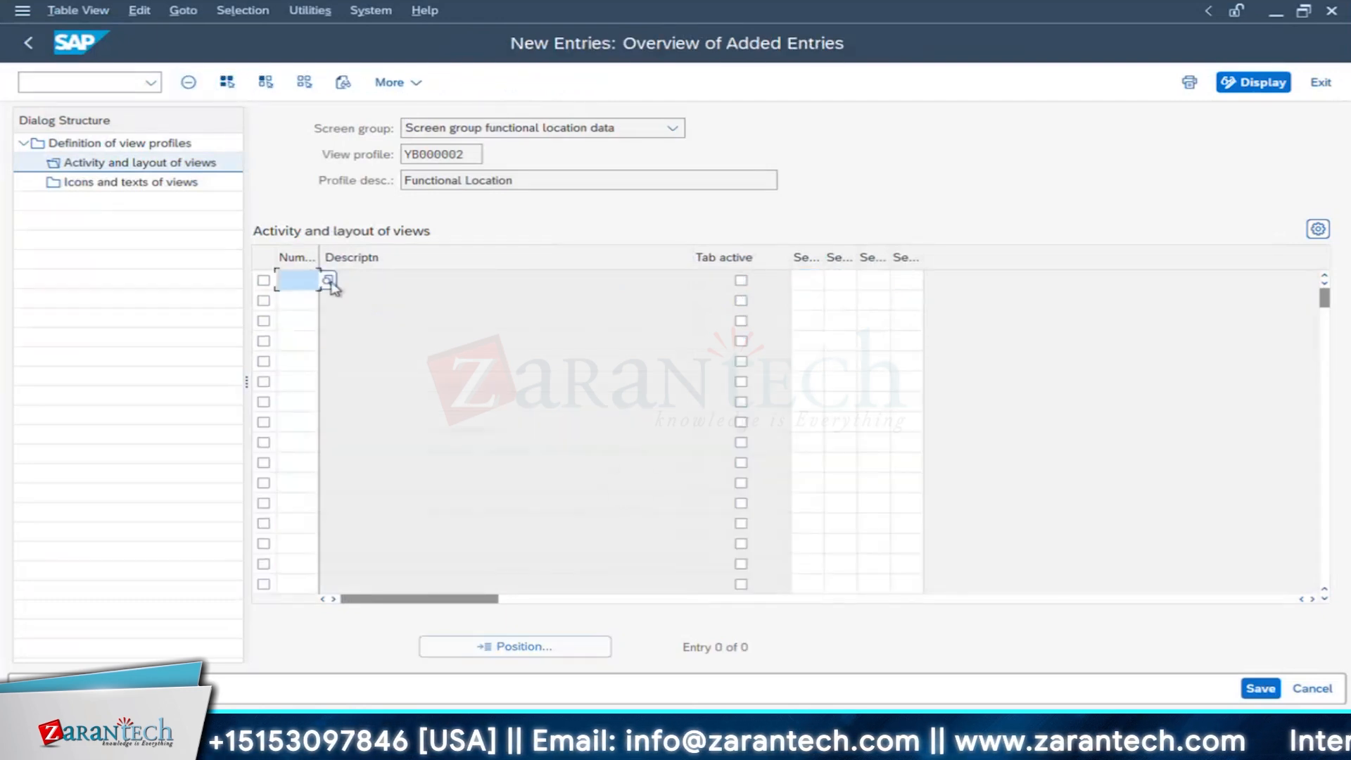
click(330, 283)
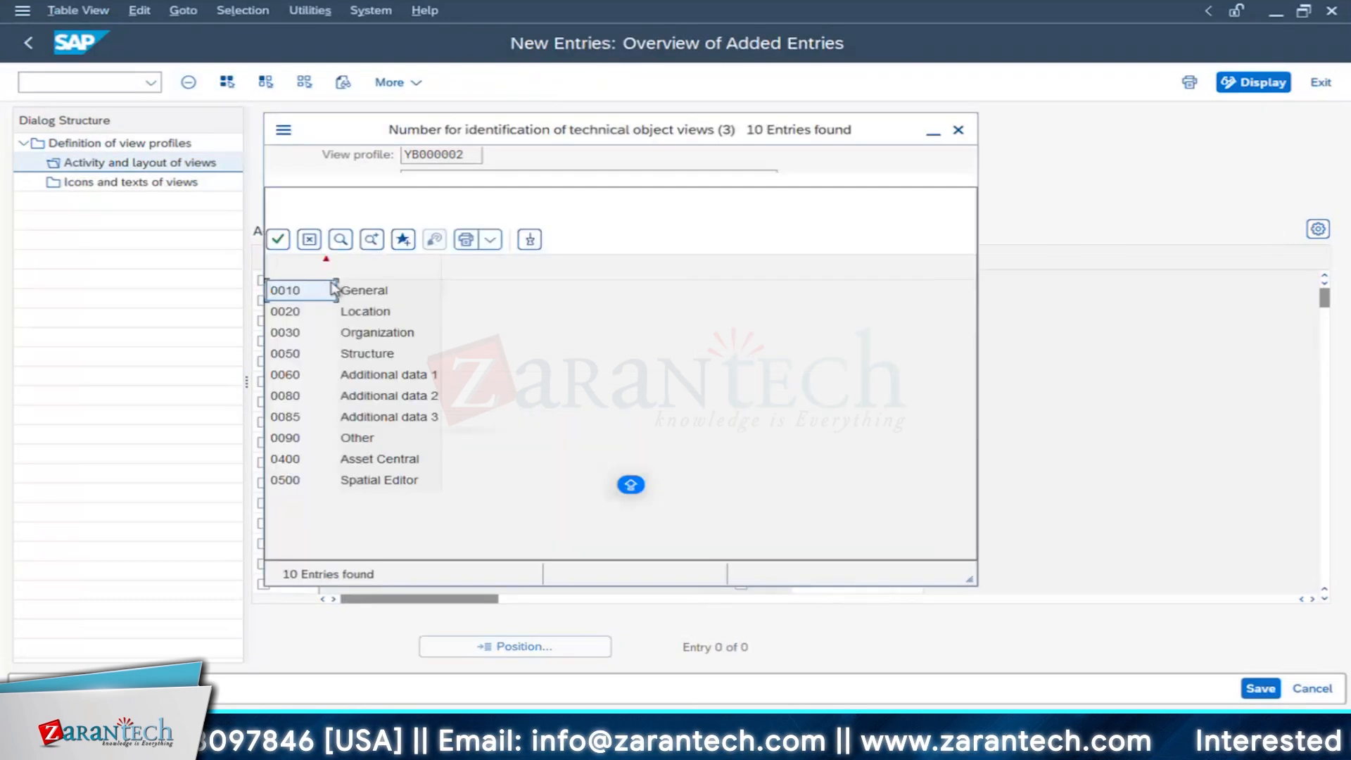
double_click(282, 377)
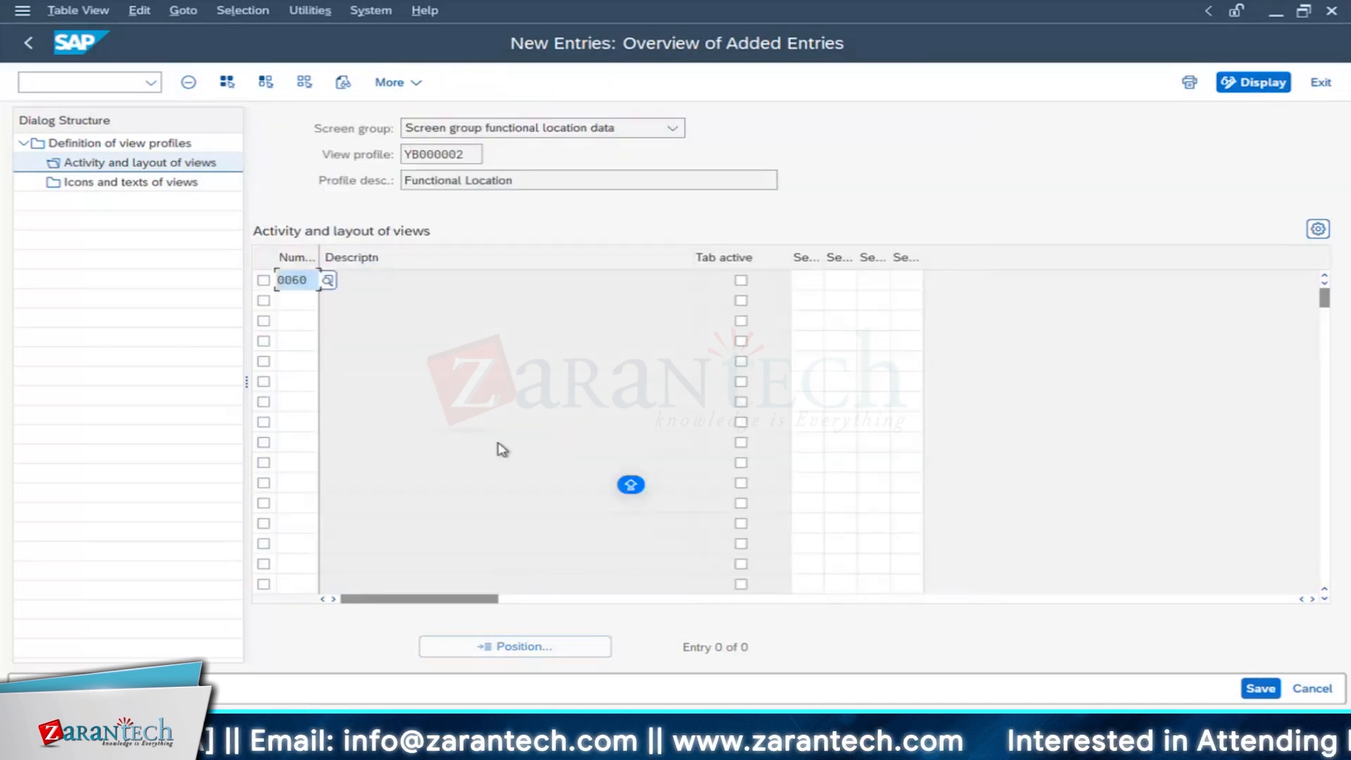
key(Return)
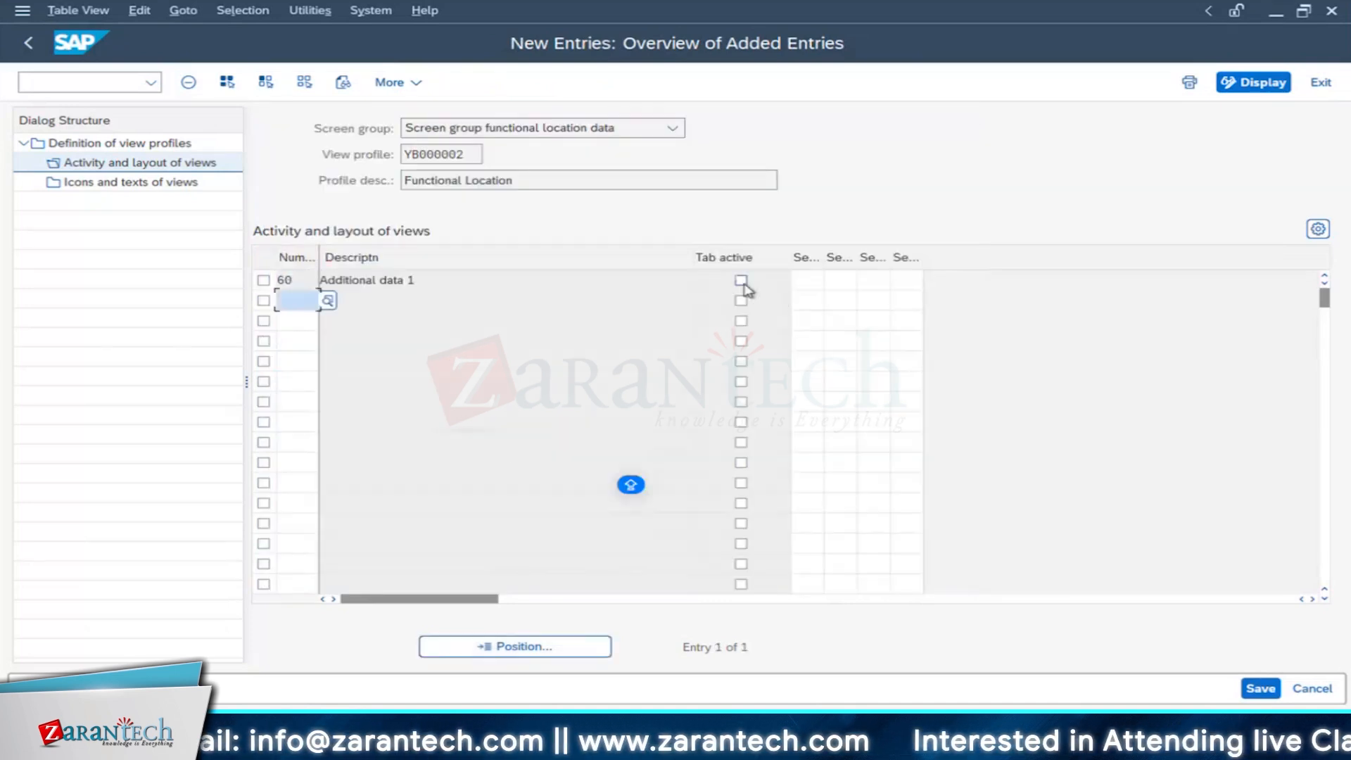
click(741, 280)
click(808, 281)
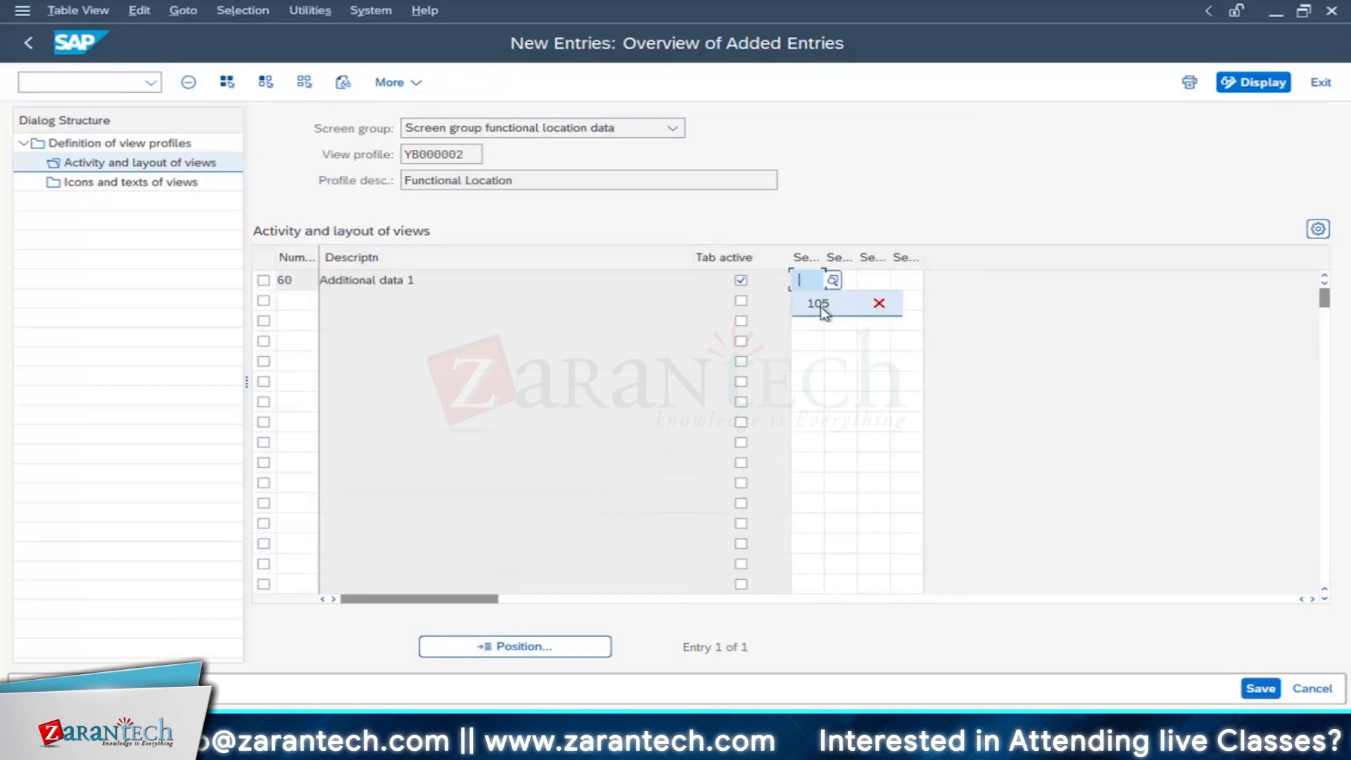
click(821, 305)
key(Return)
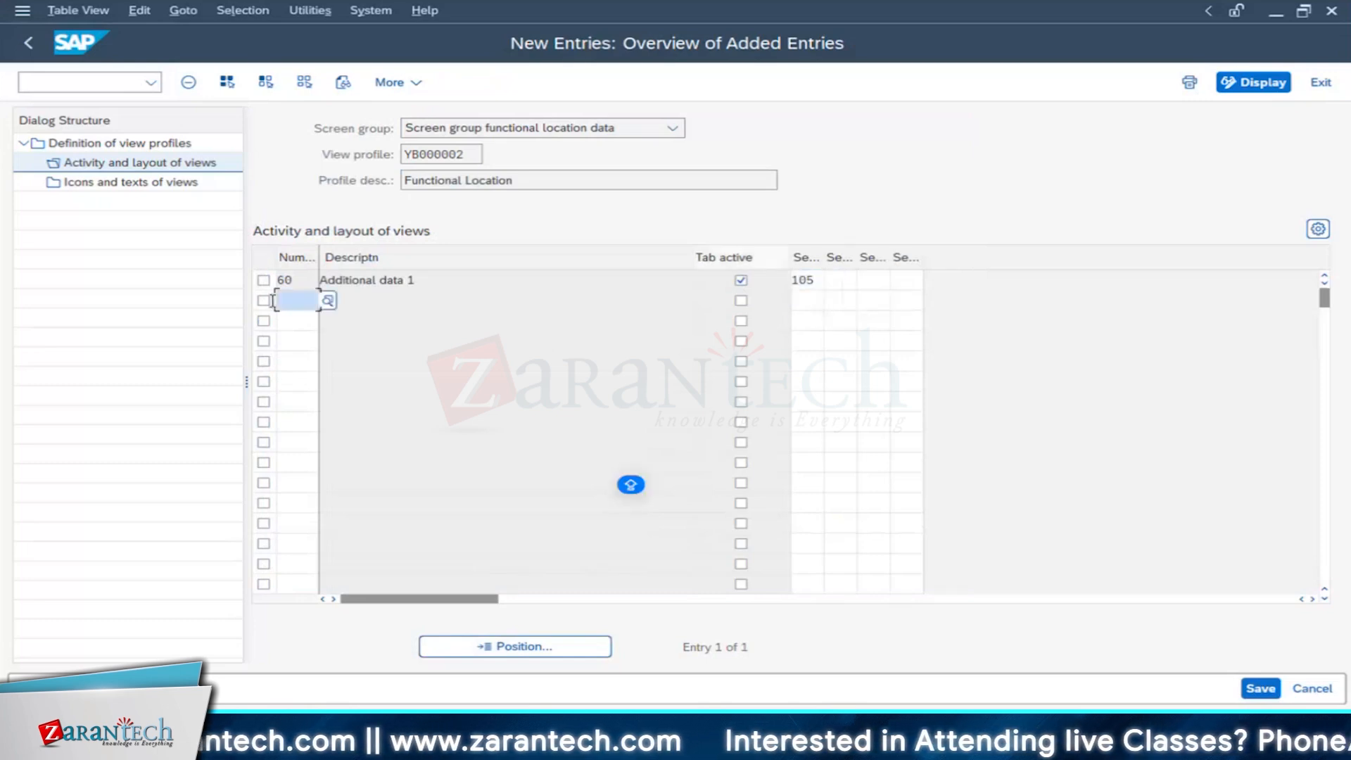
Step: Start a new entry in Icons and texts of views for functional location profile YB000002 with view number 0060, Additional data 1
click(263, 281)
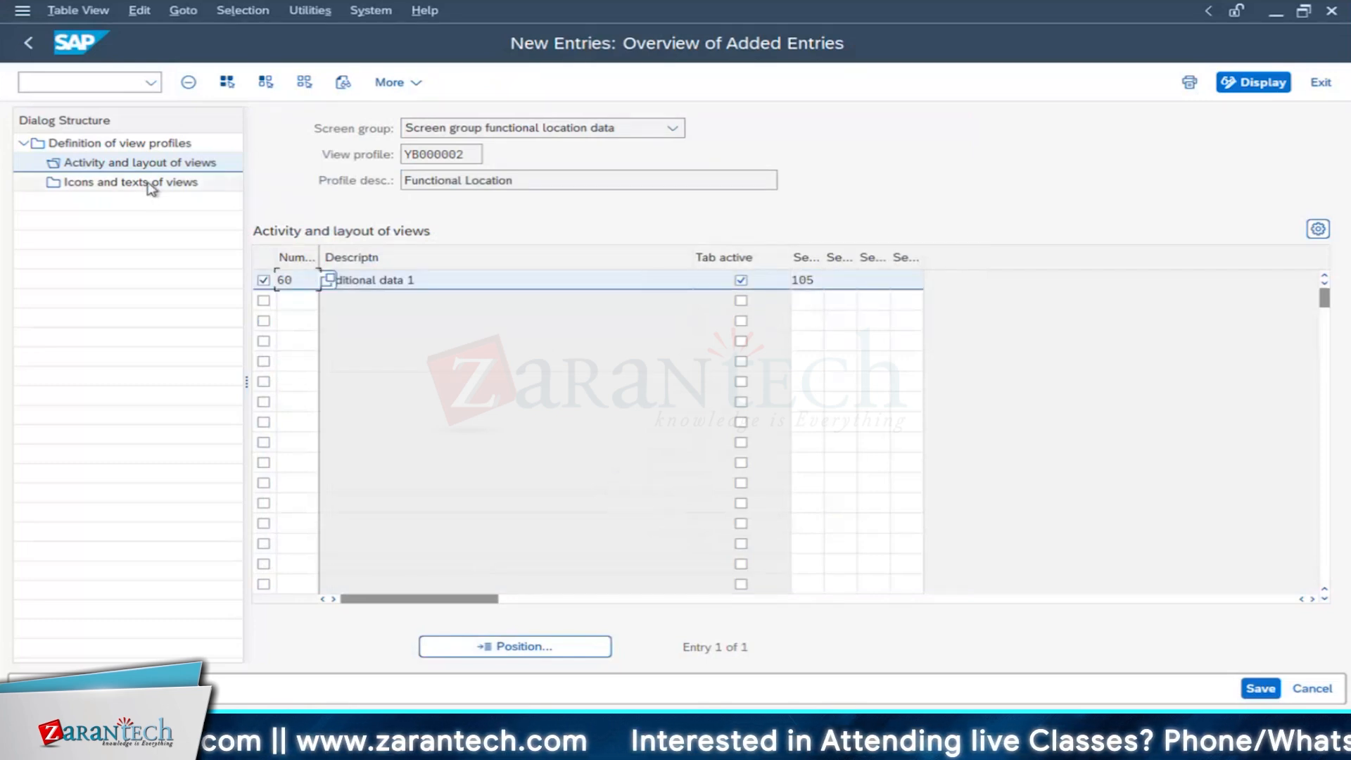
click(150, 184)
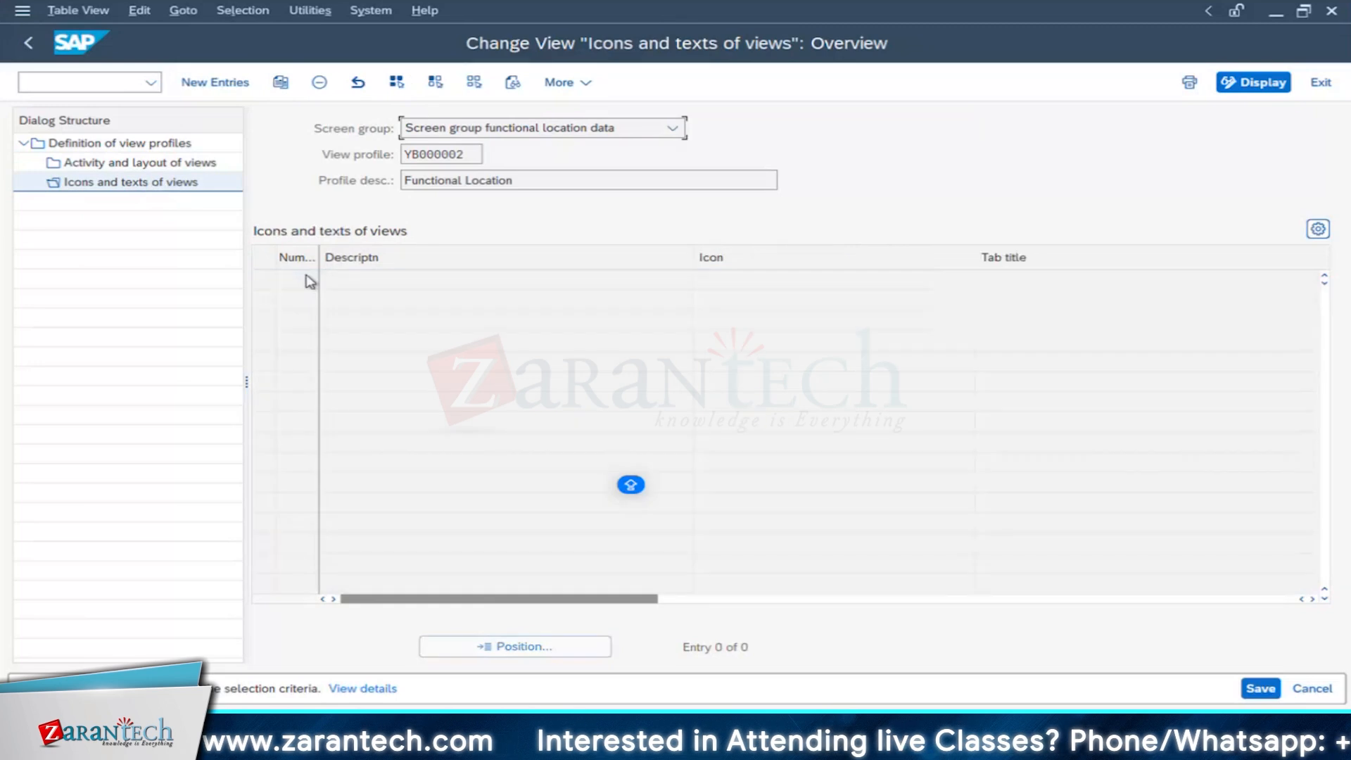
click(225, 82)
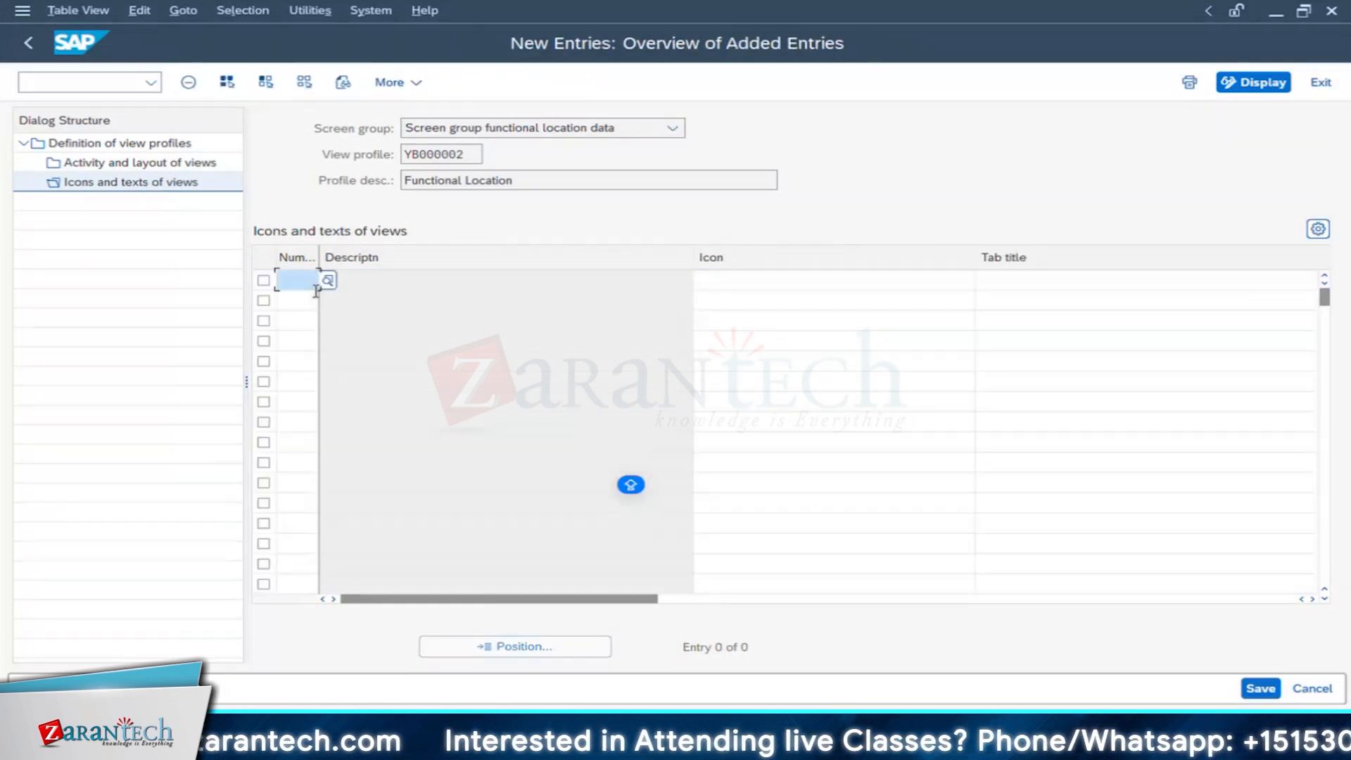
click(327, 281)
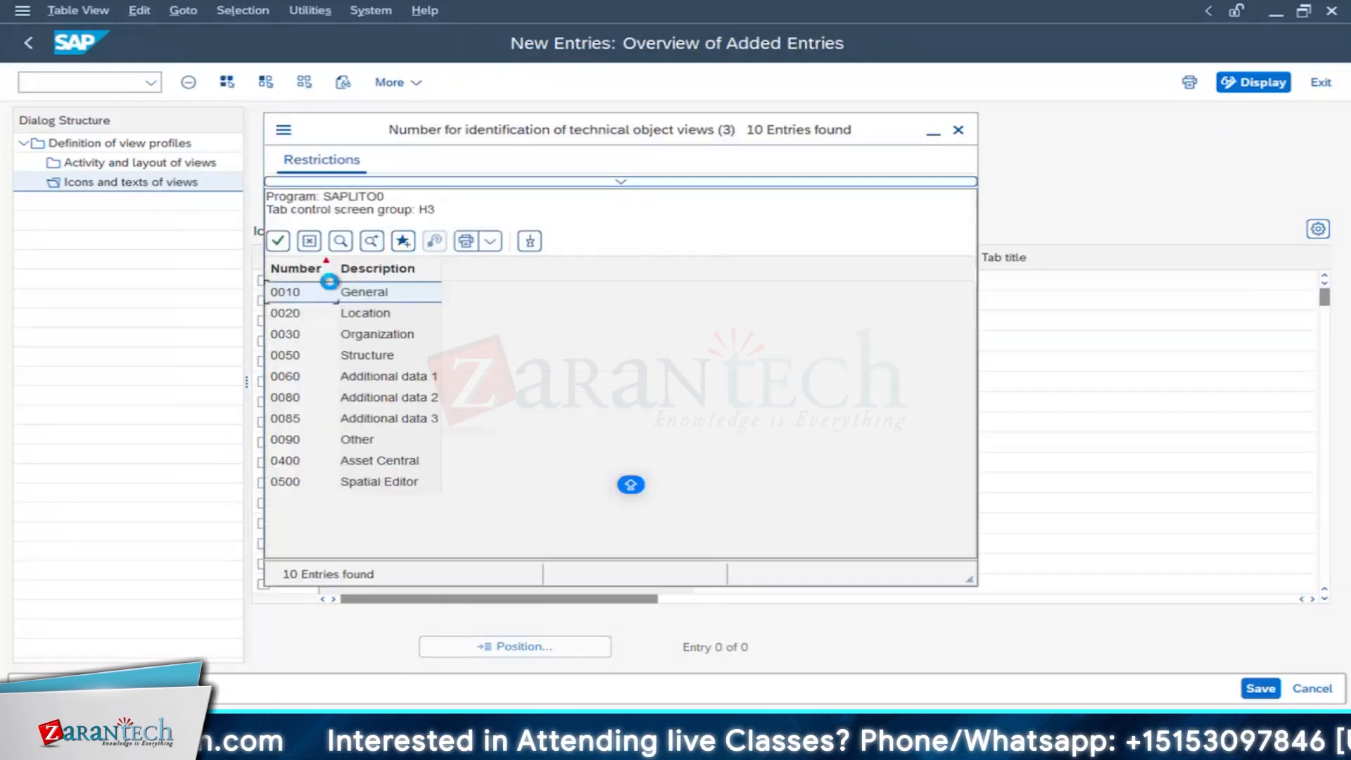
click(373, 380)
click(370, 377)
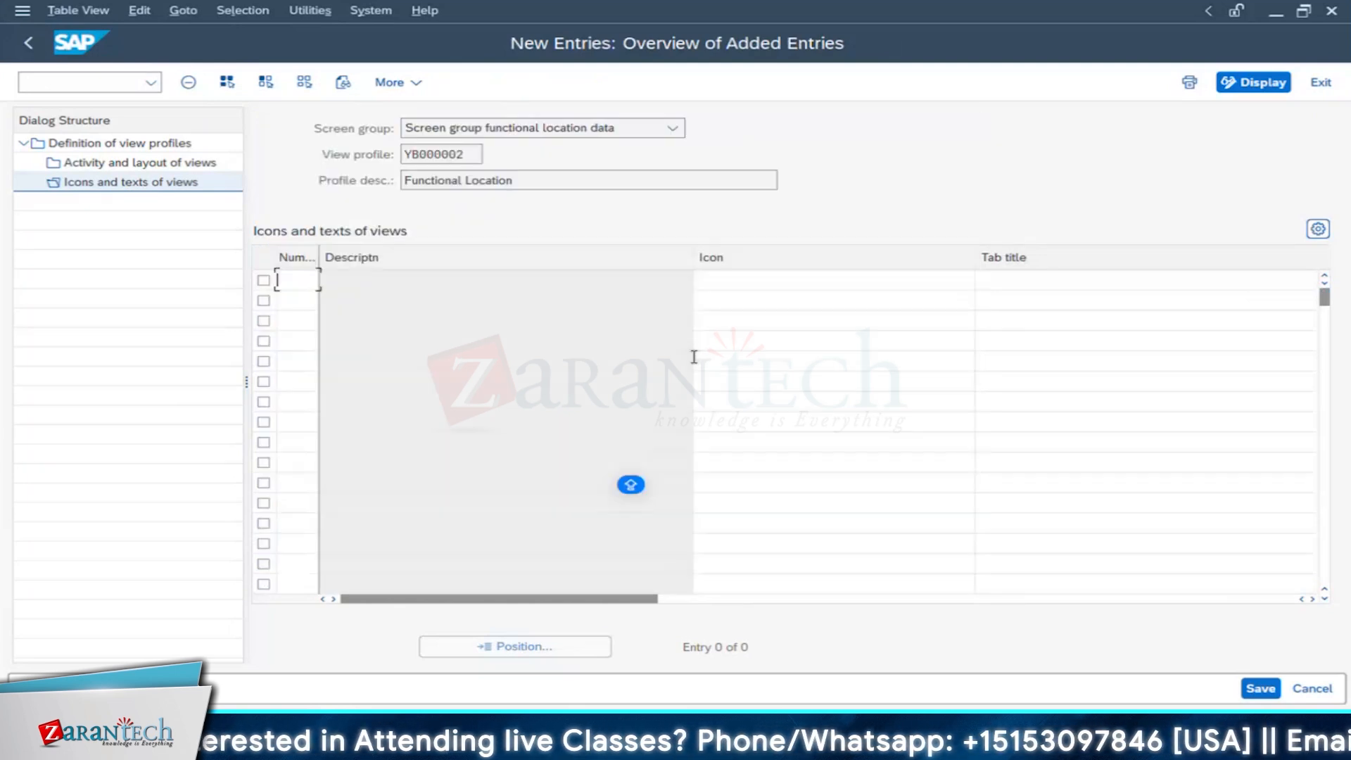
Step: Give view 60 the tab title Warranty and the icon ICON_START_VIEWER, and save it to customizing request S4HK902964
click(1010, 268)
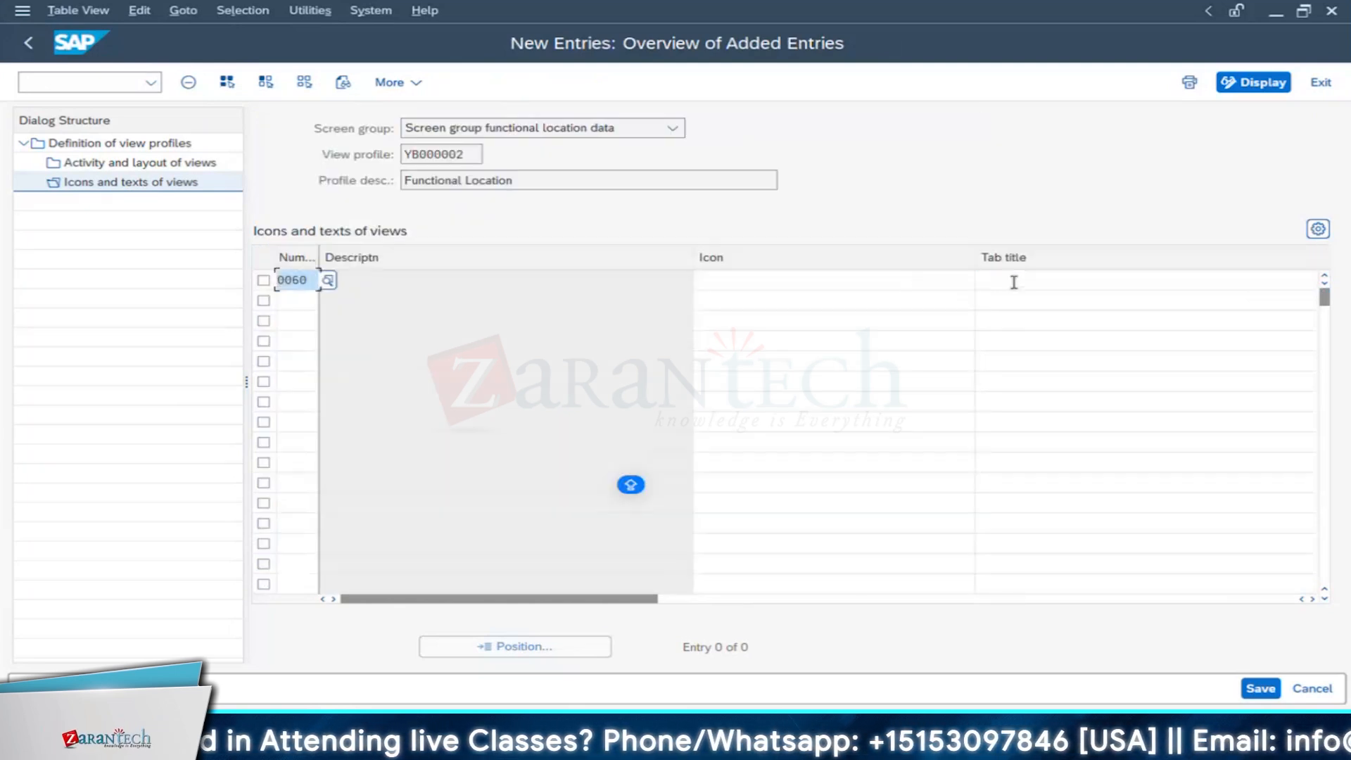
click(1013, 283)
text(Warranty)
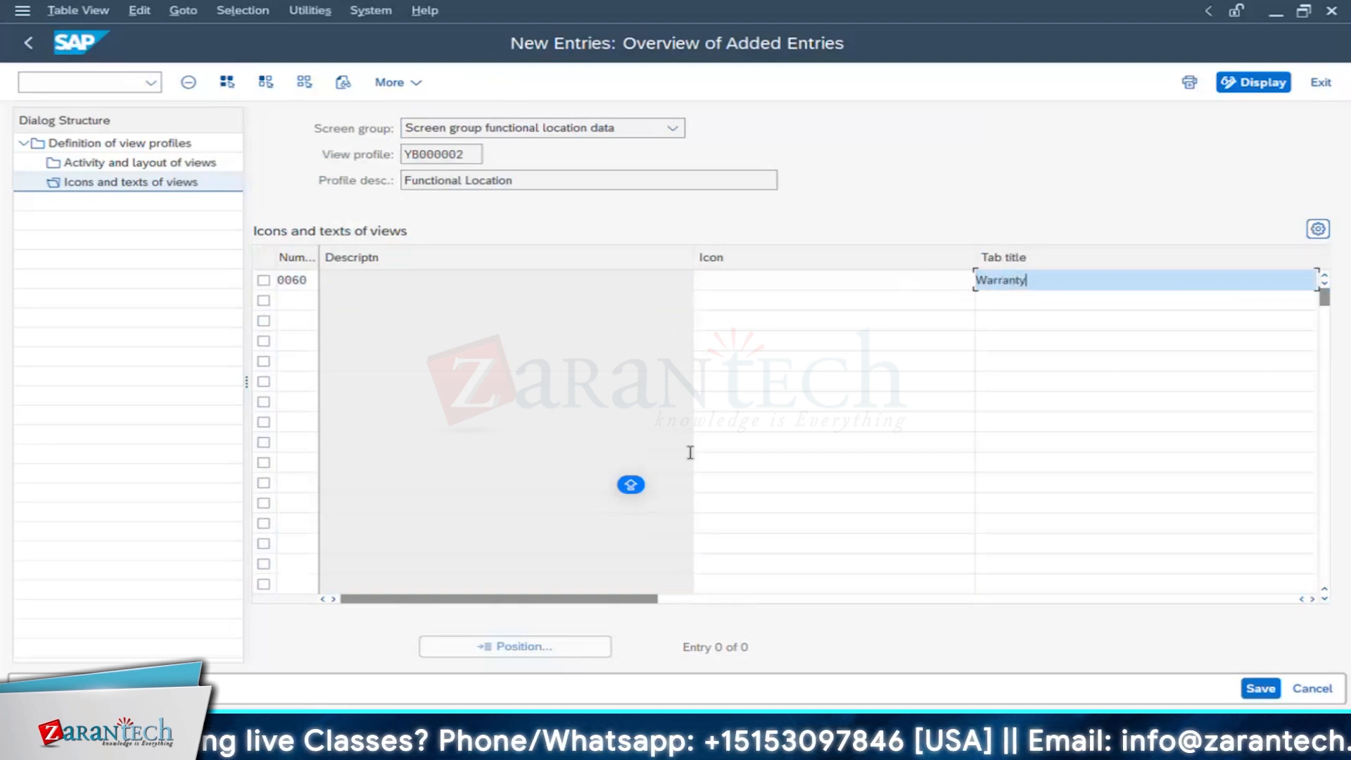
click(760, 283)
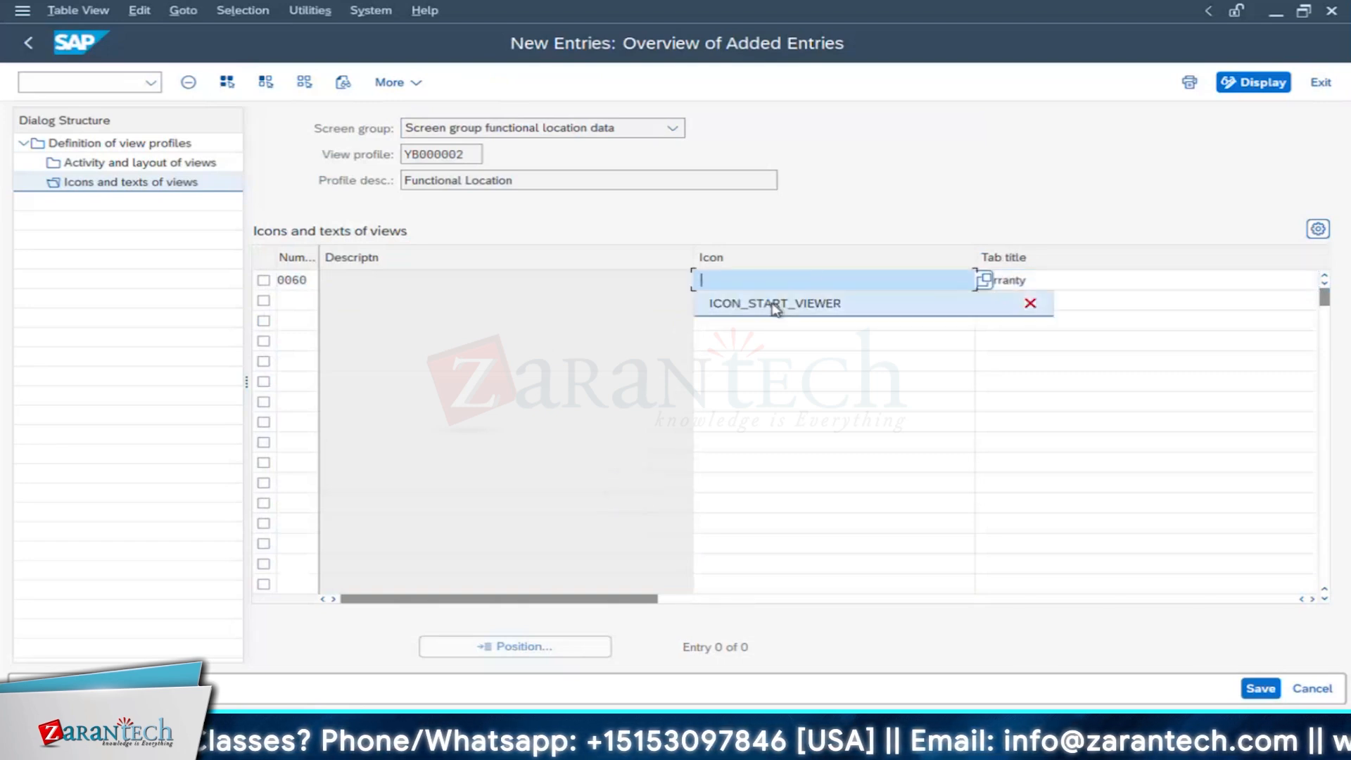
click(775, 304)
drag(697, 262, 603, 262)
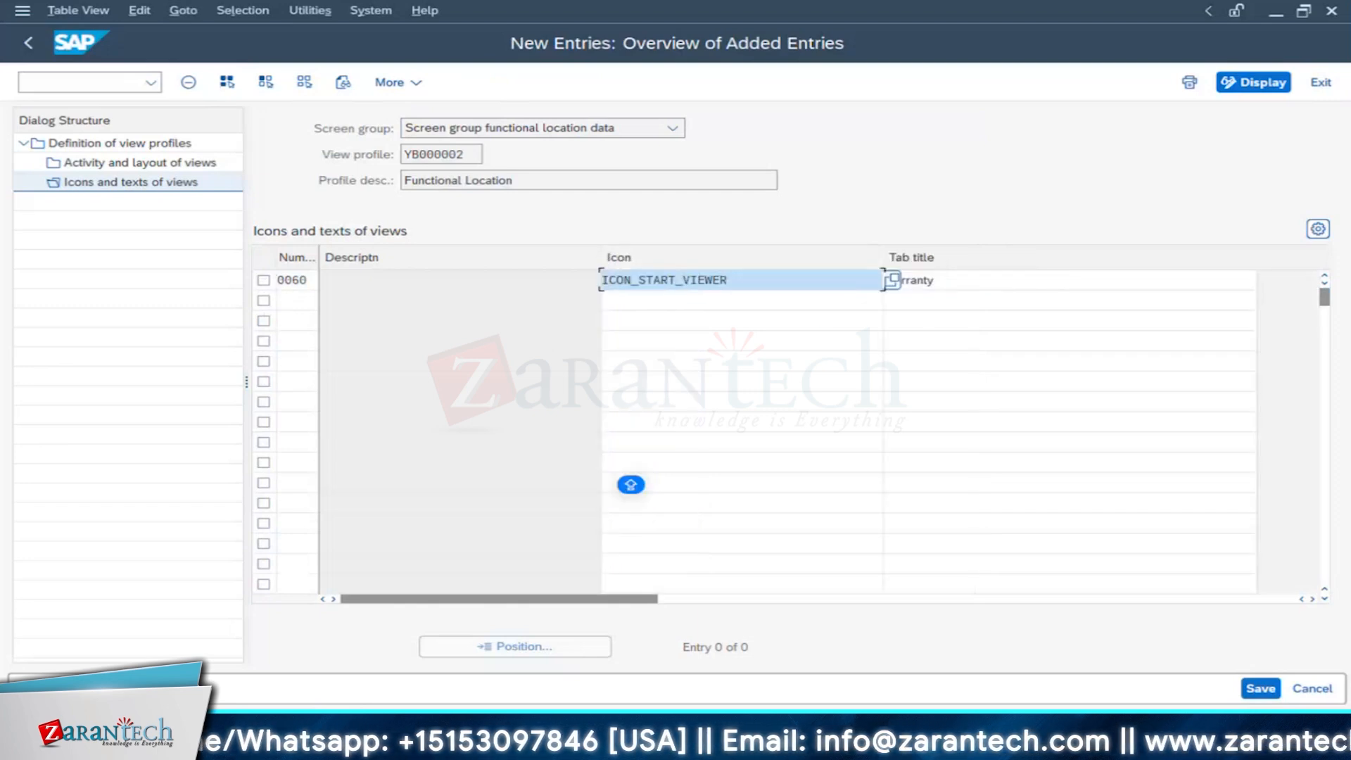
click(1263, 690)
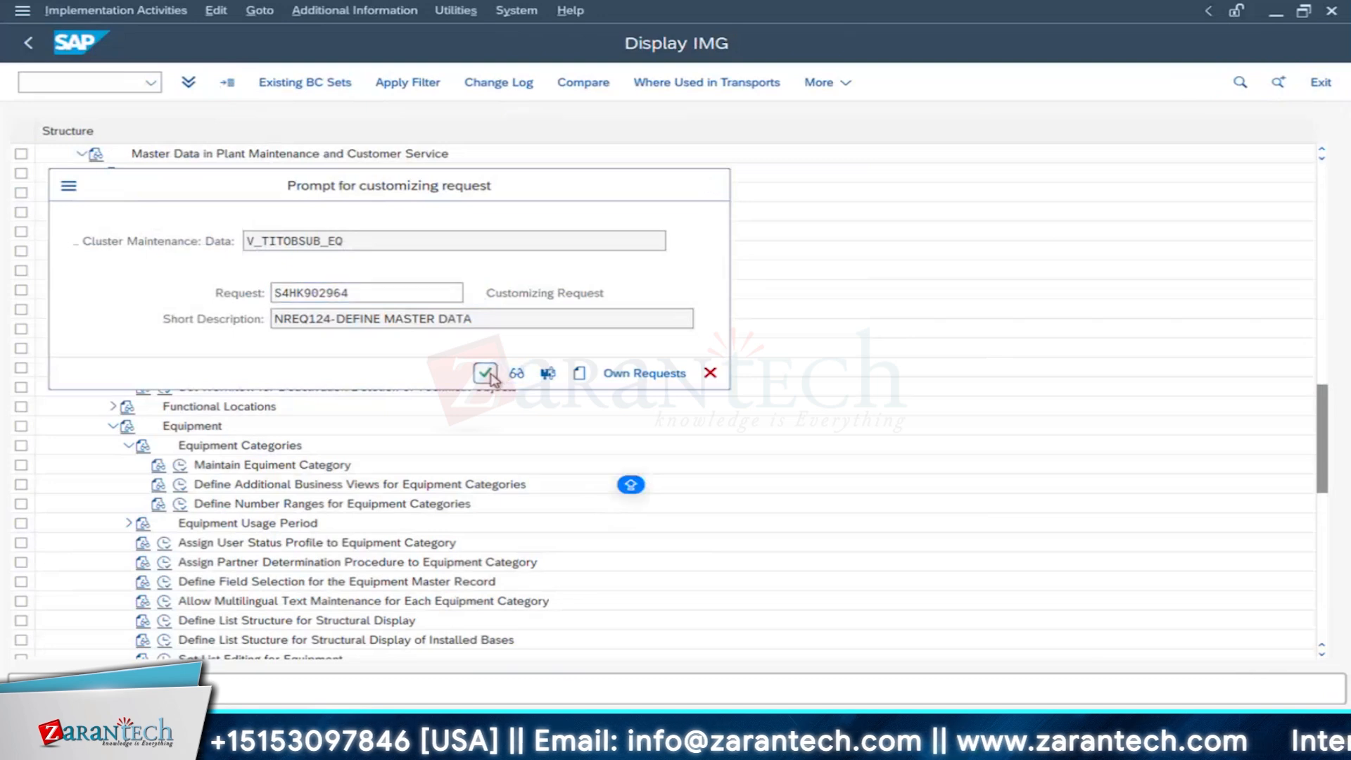
click(487, 374)
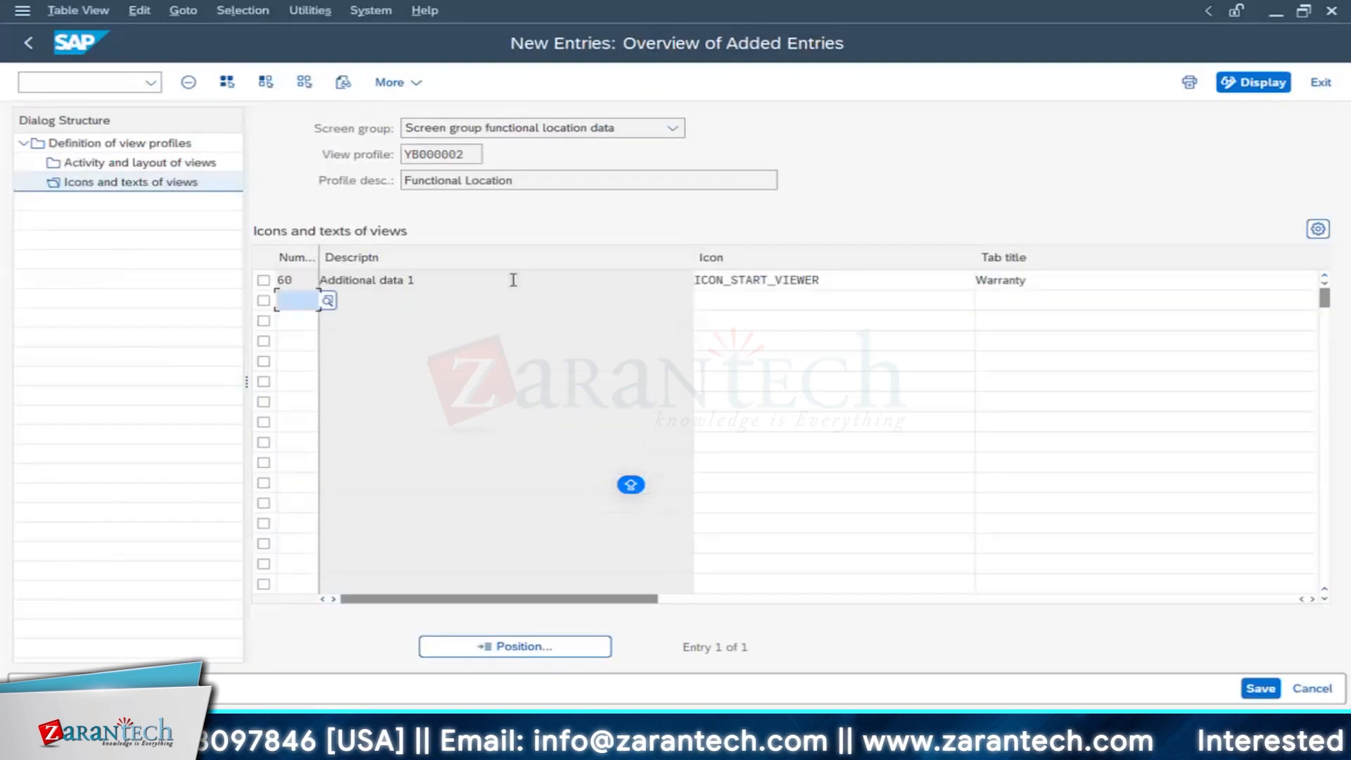
Step: Review the entries in Activity and layout of views for profile YB000002, then save and return to the view profile definitions
double_click(143, 166)
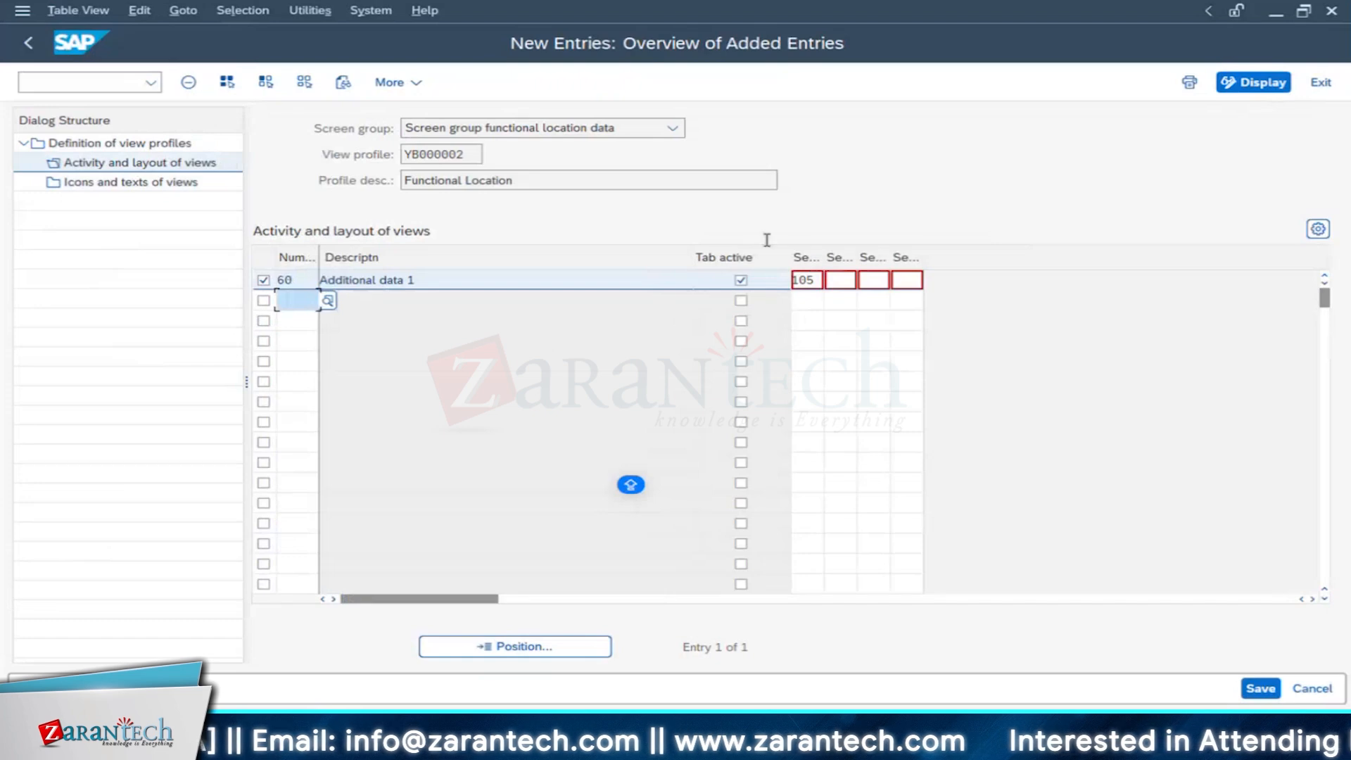
click(30, 44)
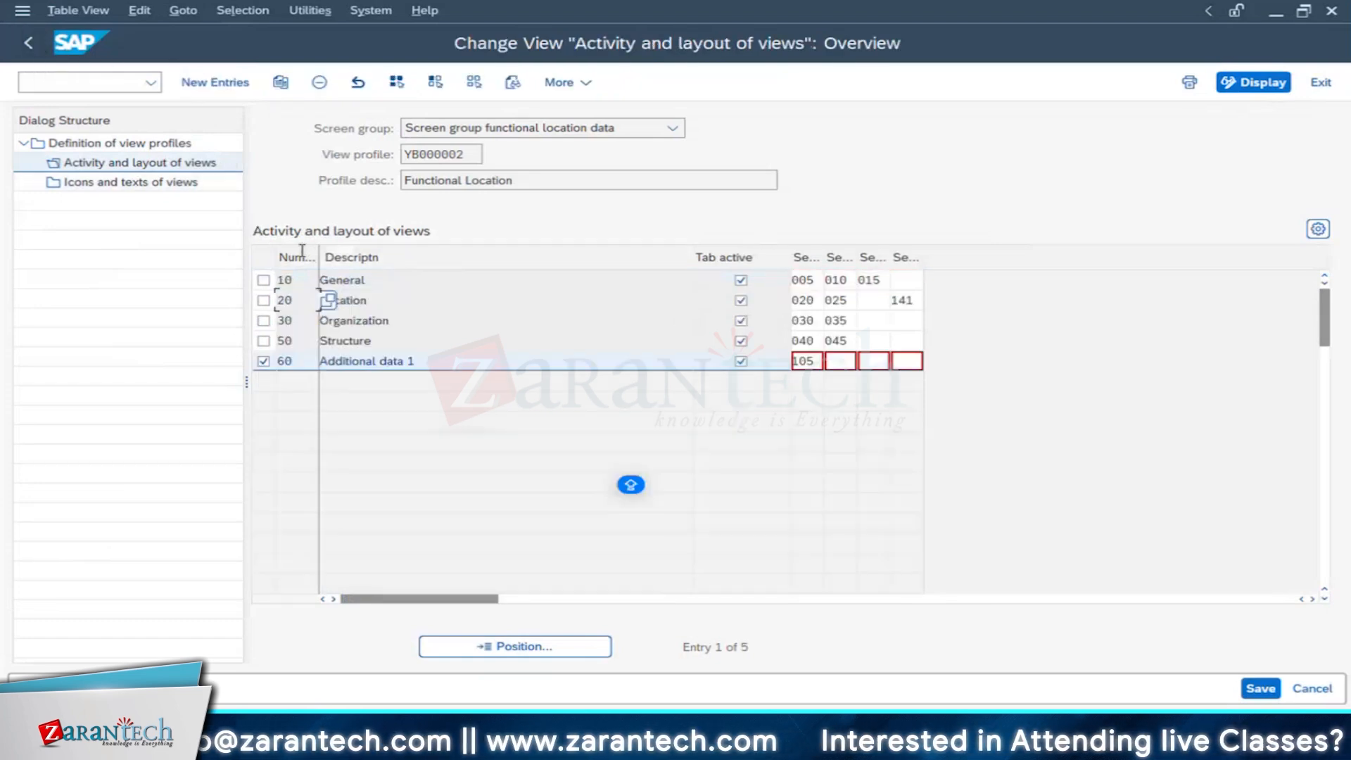
click(874, 300)
click(893, 323)
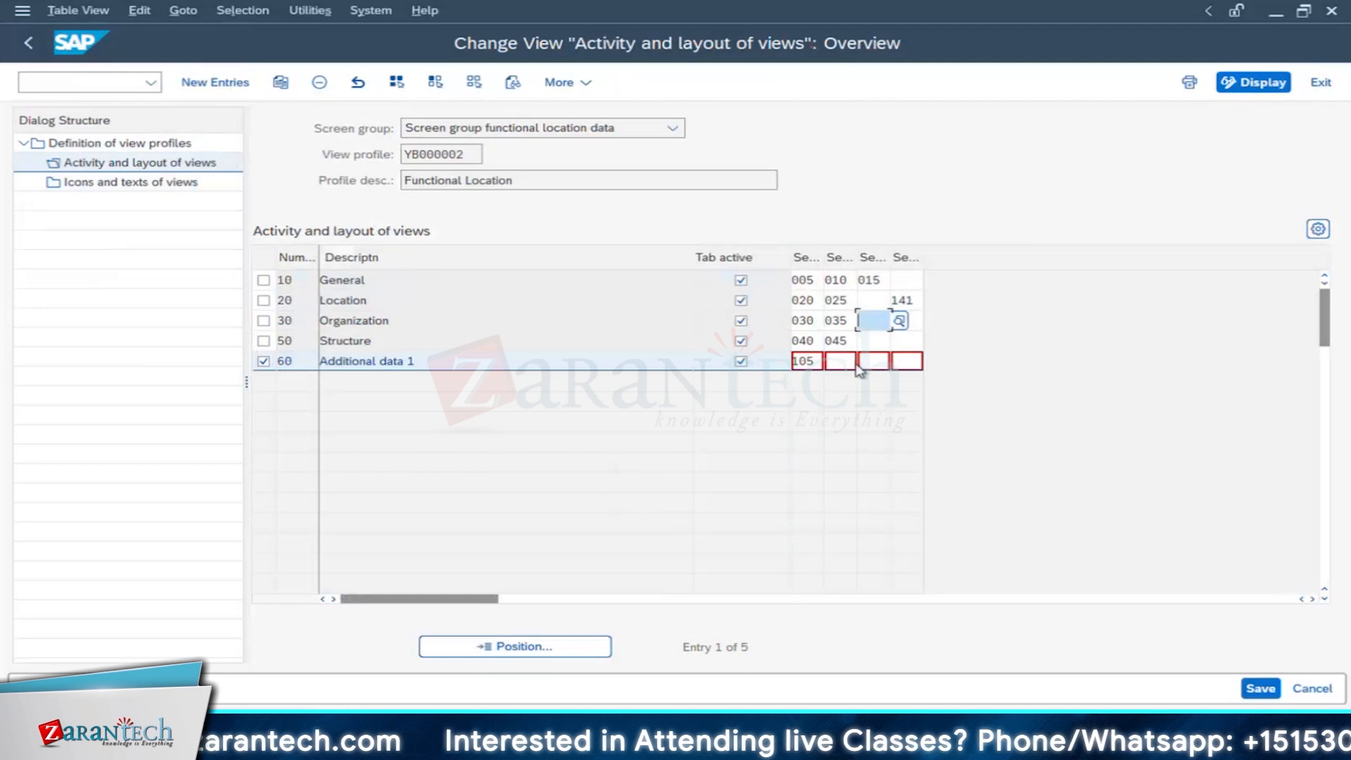
click(1264, 691)
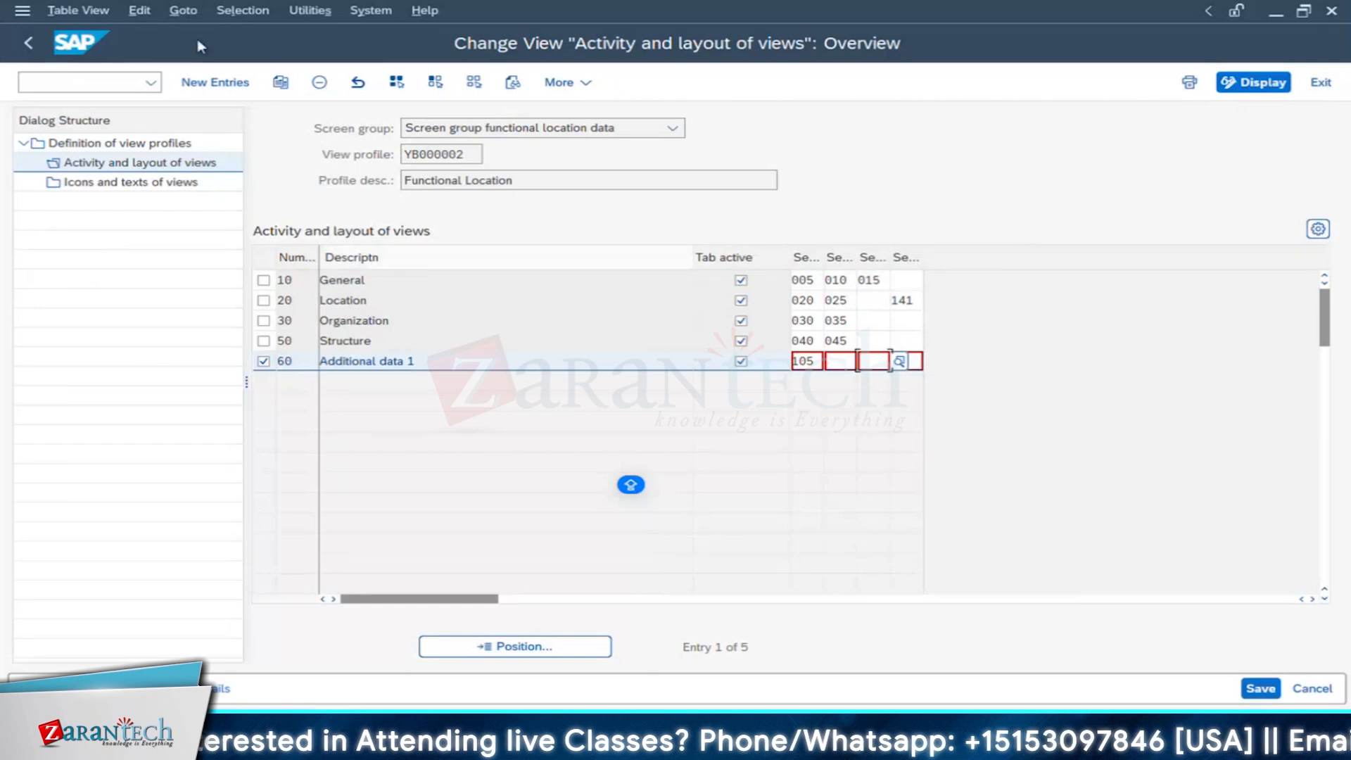
click(29, 43)
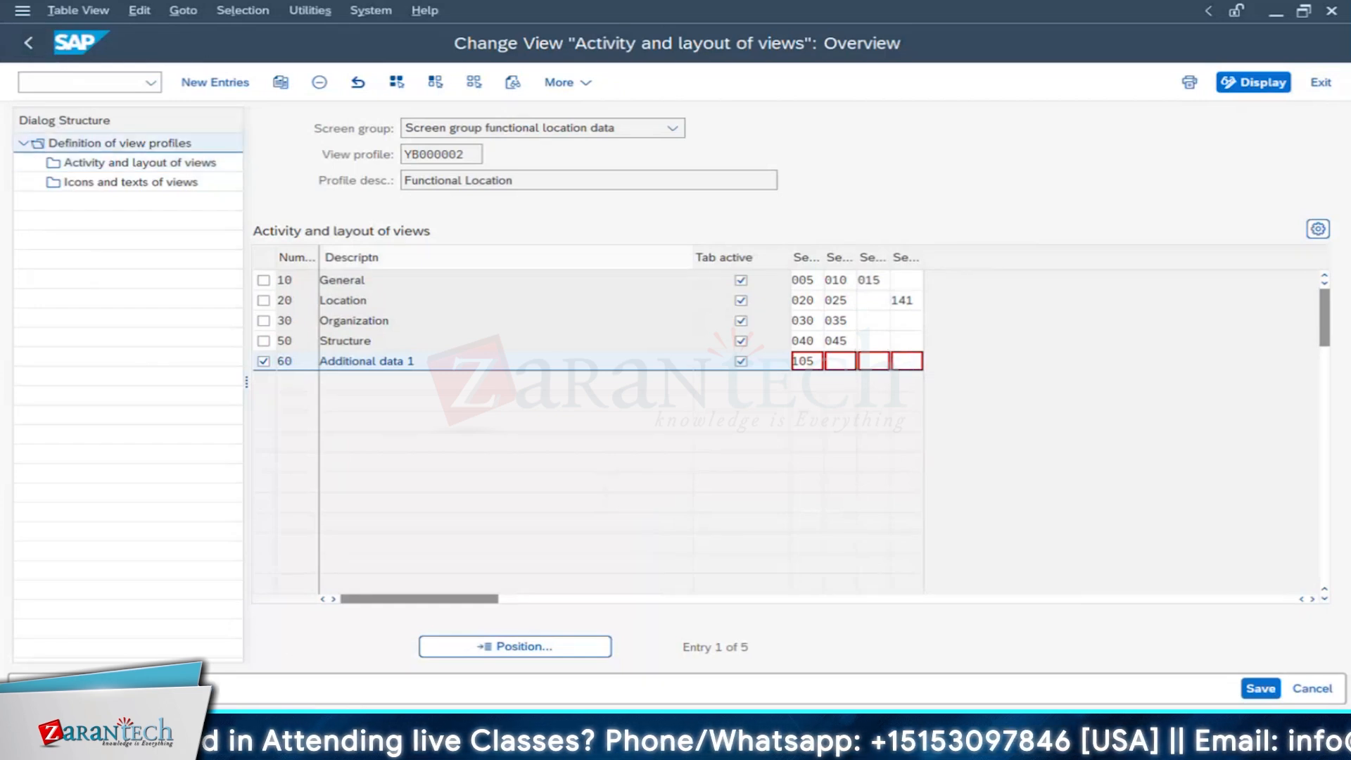
Step: Open functional location RI01-UT01-100MW-ELV00 from the structure list and examine its Warranty tab
click(457, 735)
click(1028, 660)
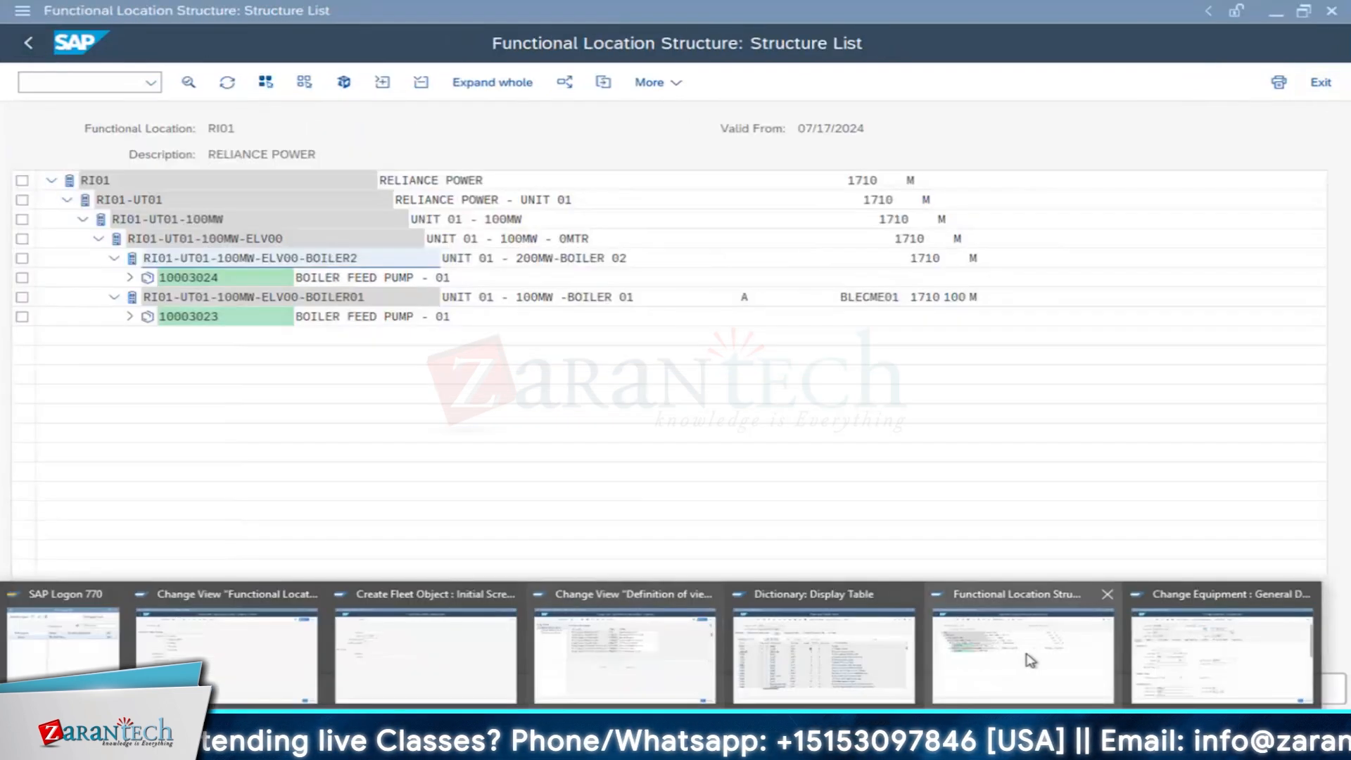
click(226, 87)
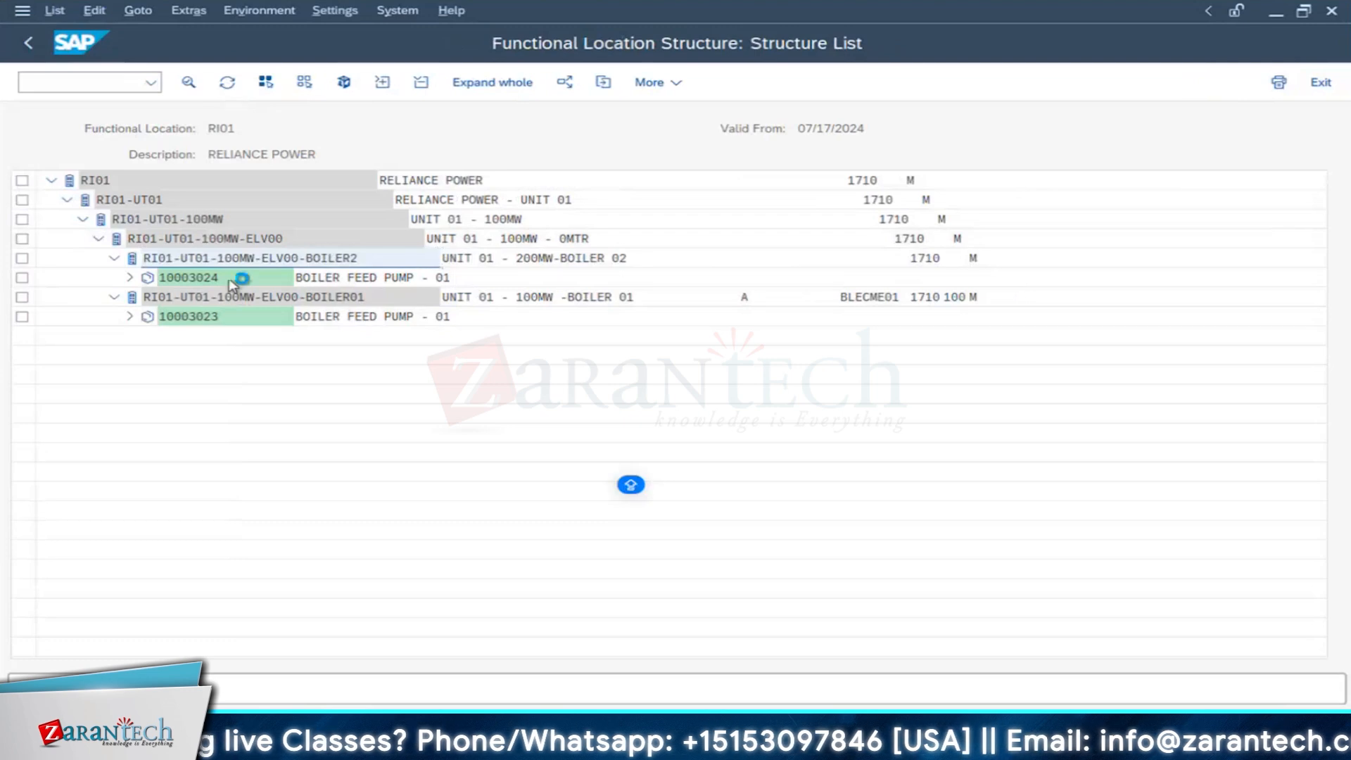
click(221, 241)
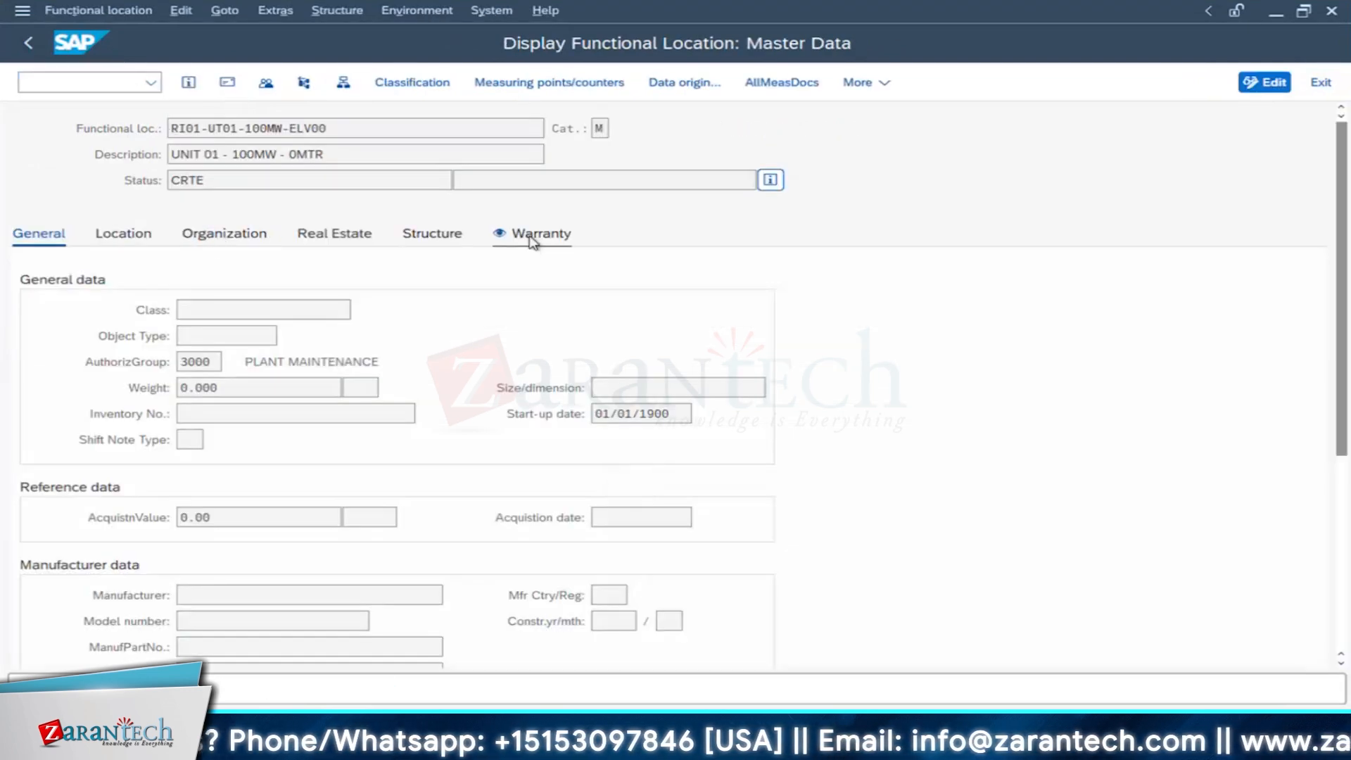
click(536, 236)
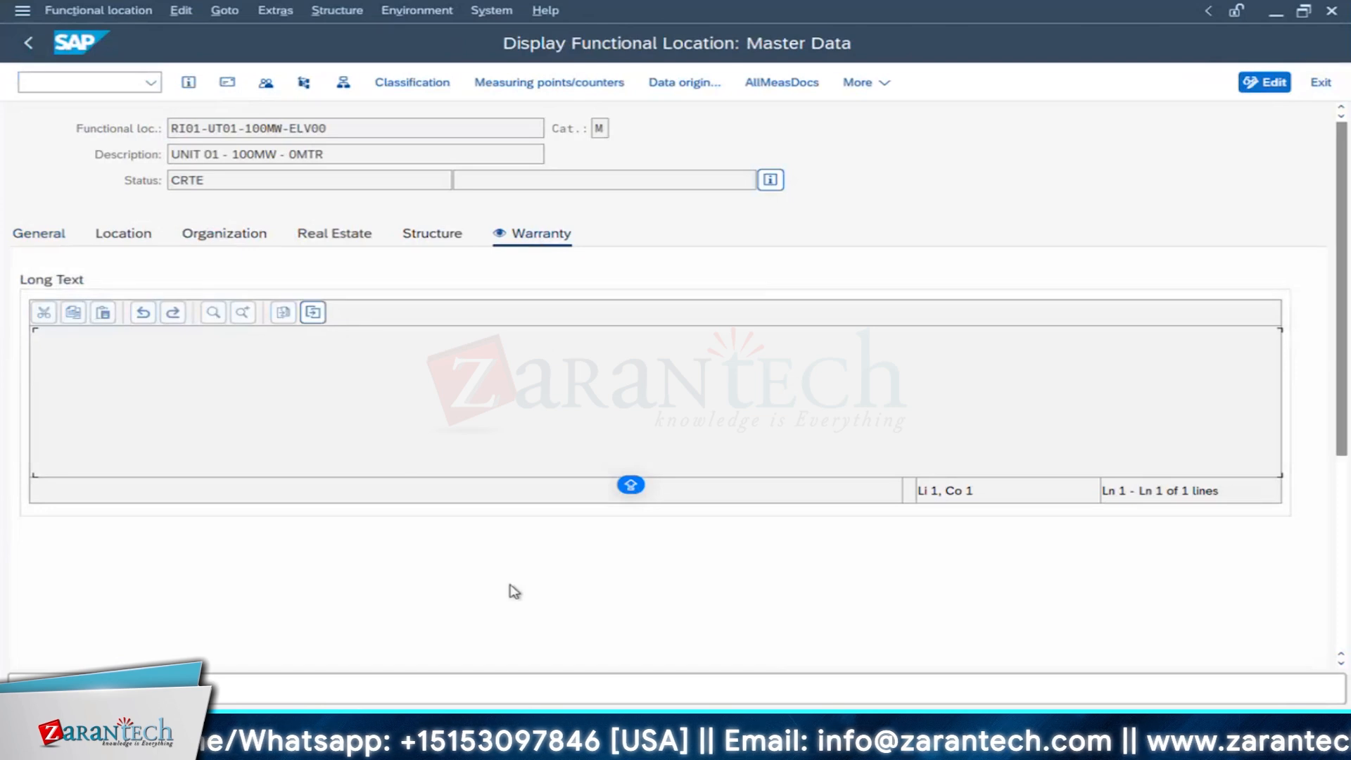
scroll(509, 597, down, 3)
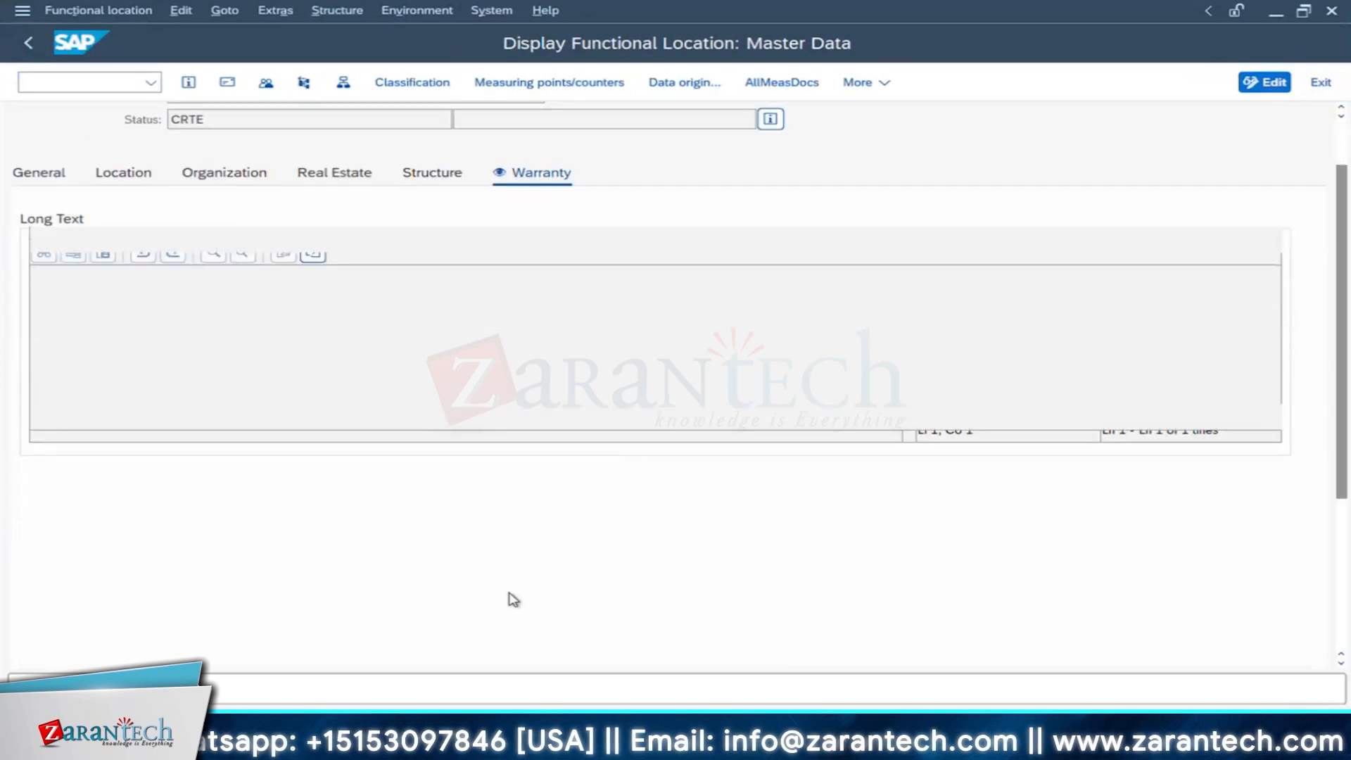
scroll(524, 654, up, 1)
scroll(524, 650, up, 3)
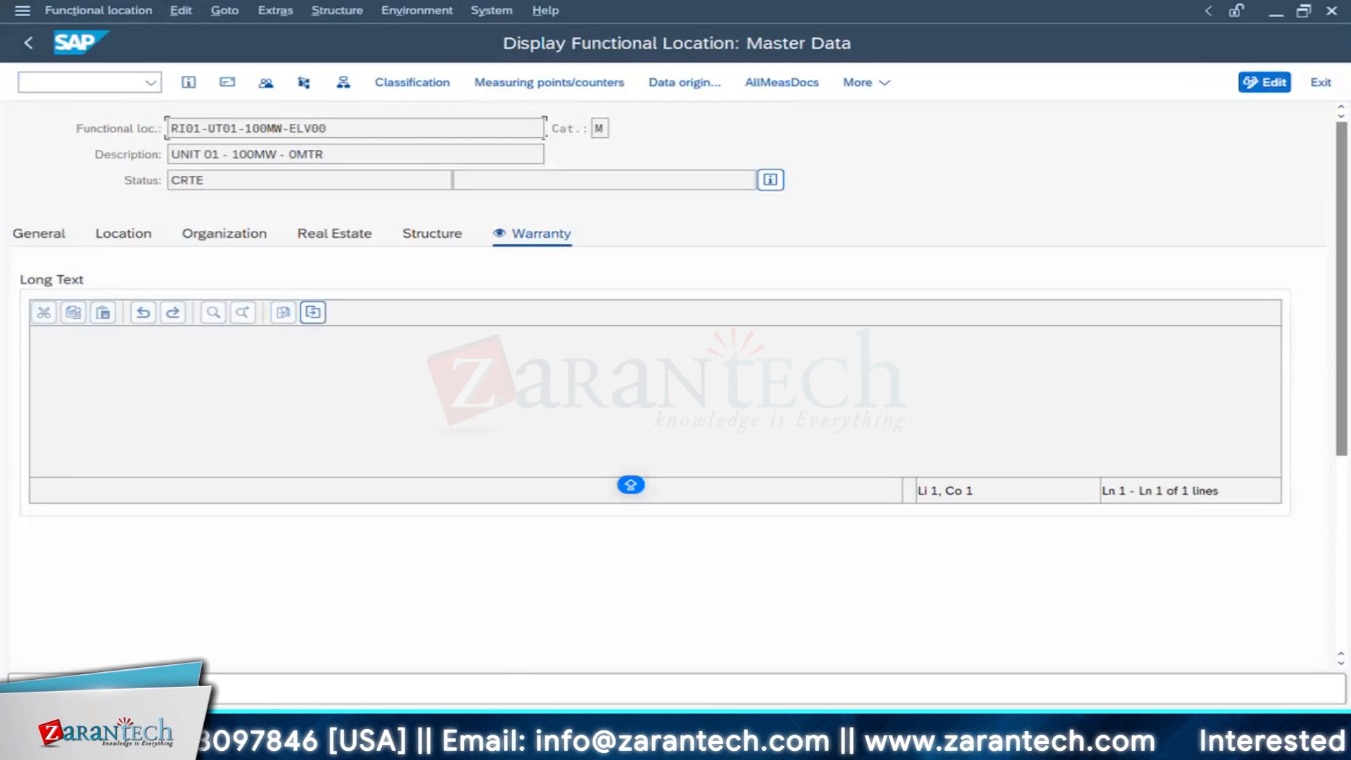
Step: Leave the fleet object creation session and start transaction IR02 to change a work center
click(524, 735)
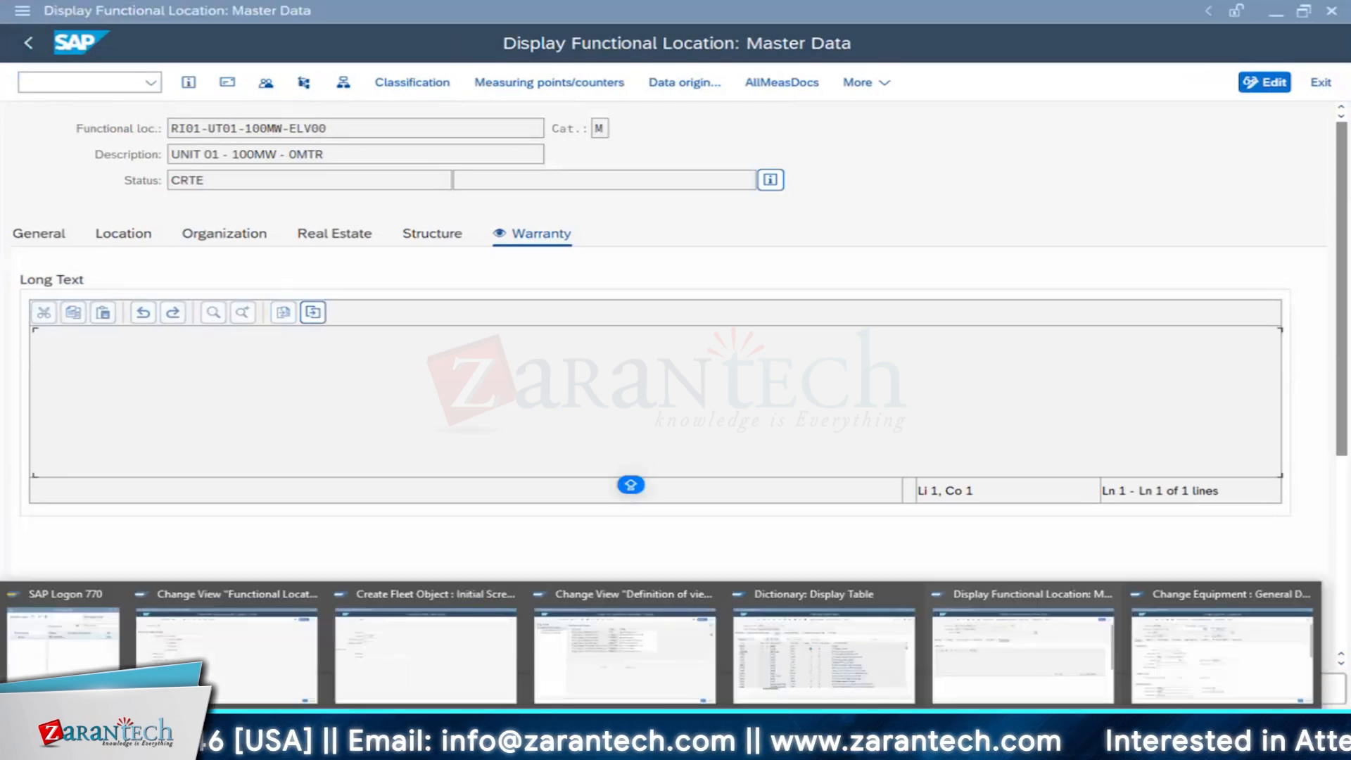
click(482, 662)
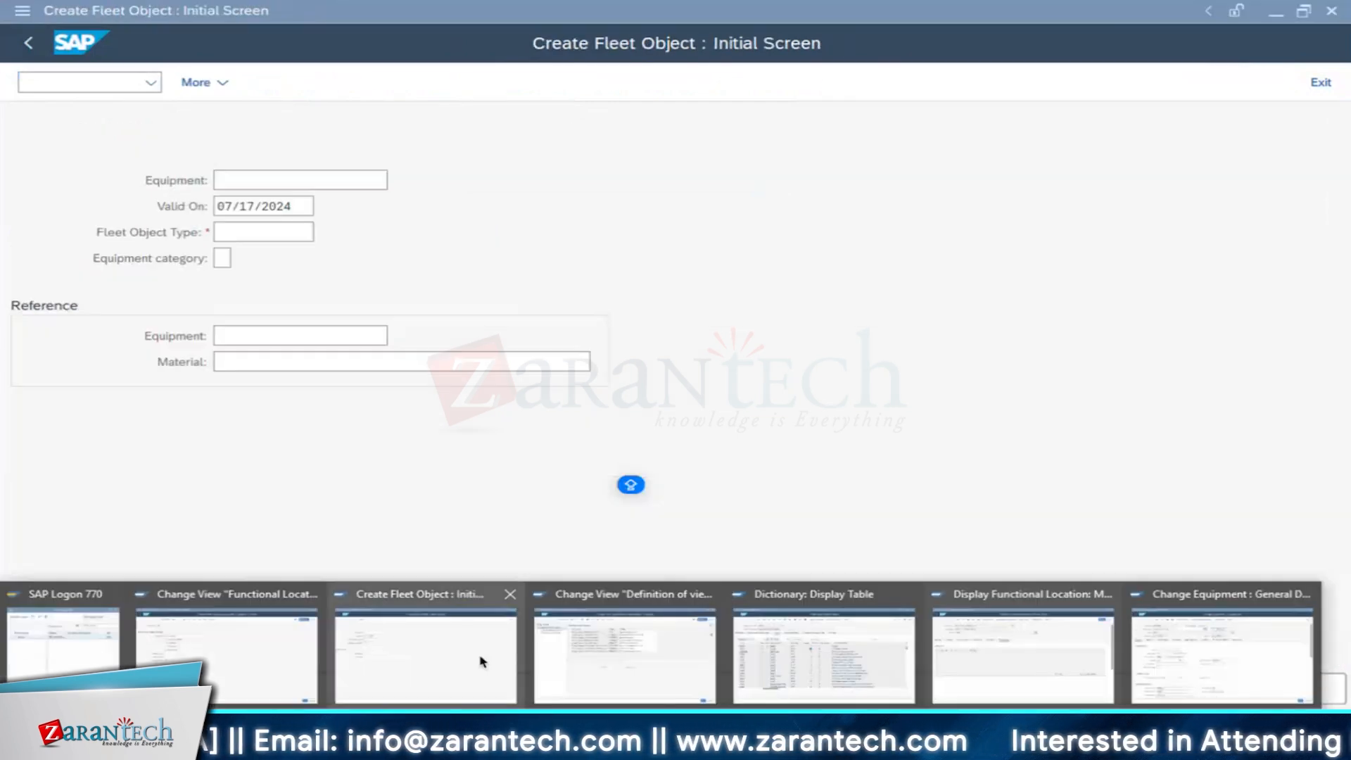
click(482, 661)
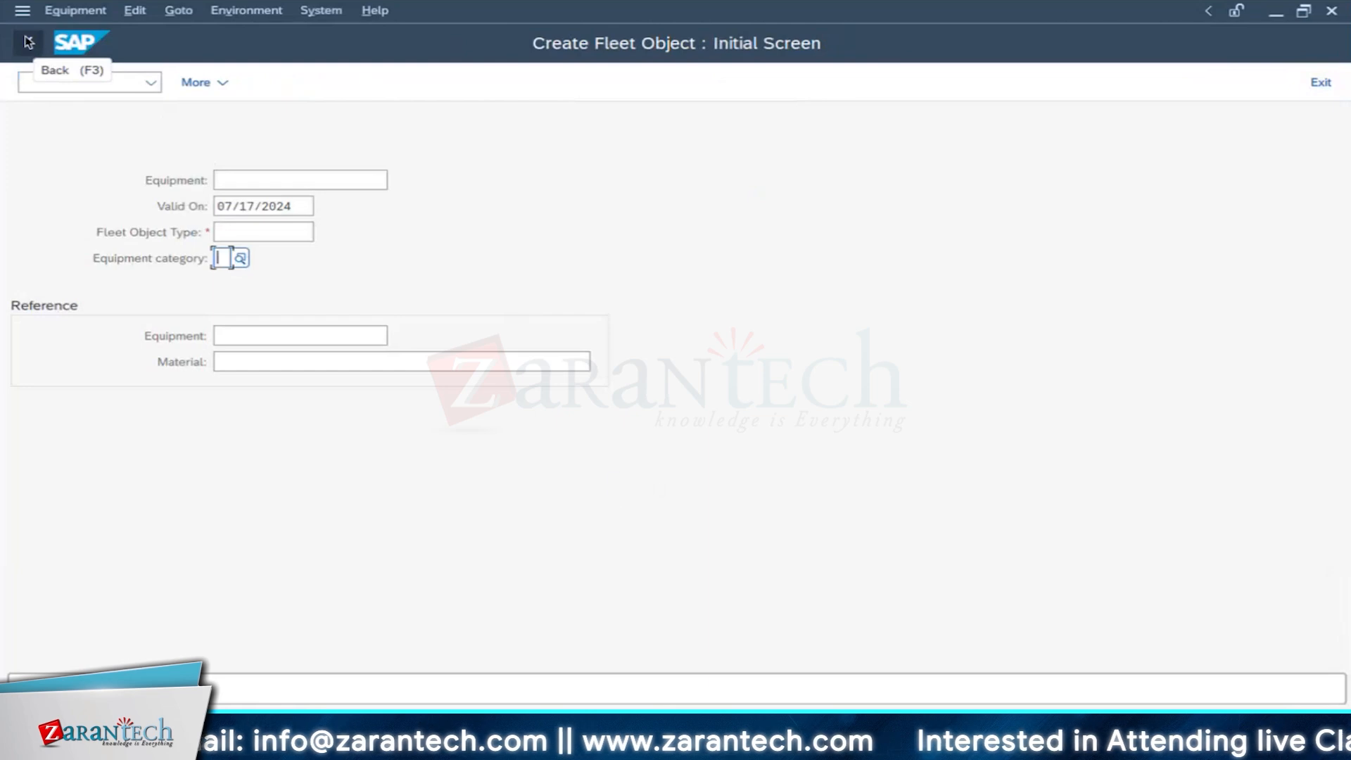
click(28, 43)
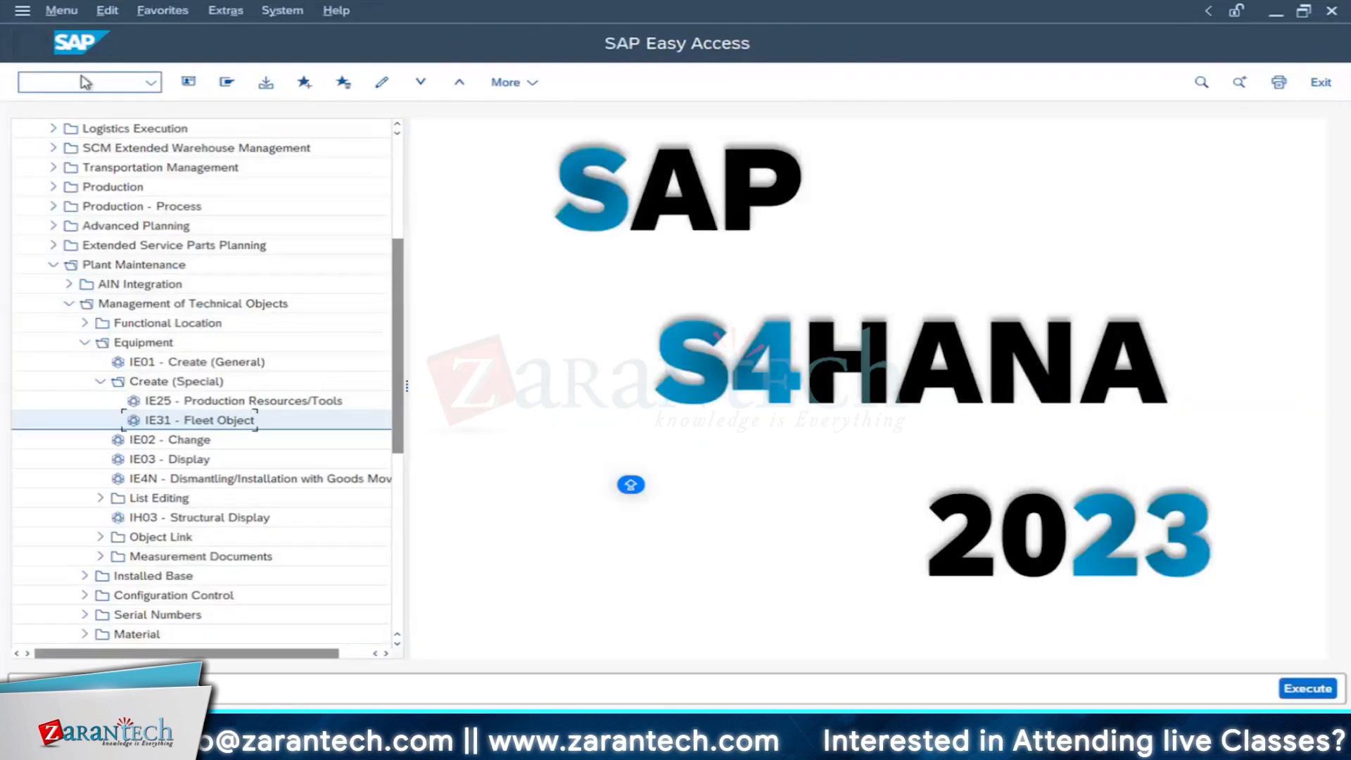
click(80, 82)
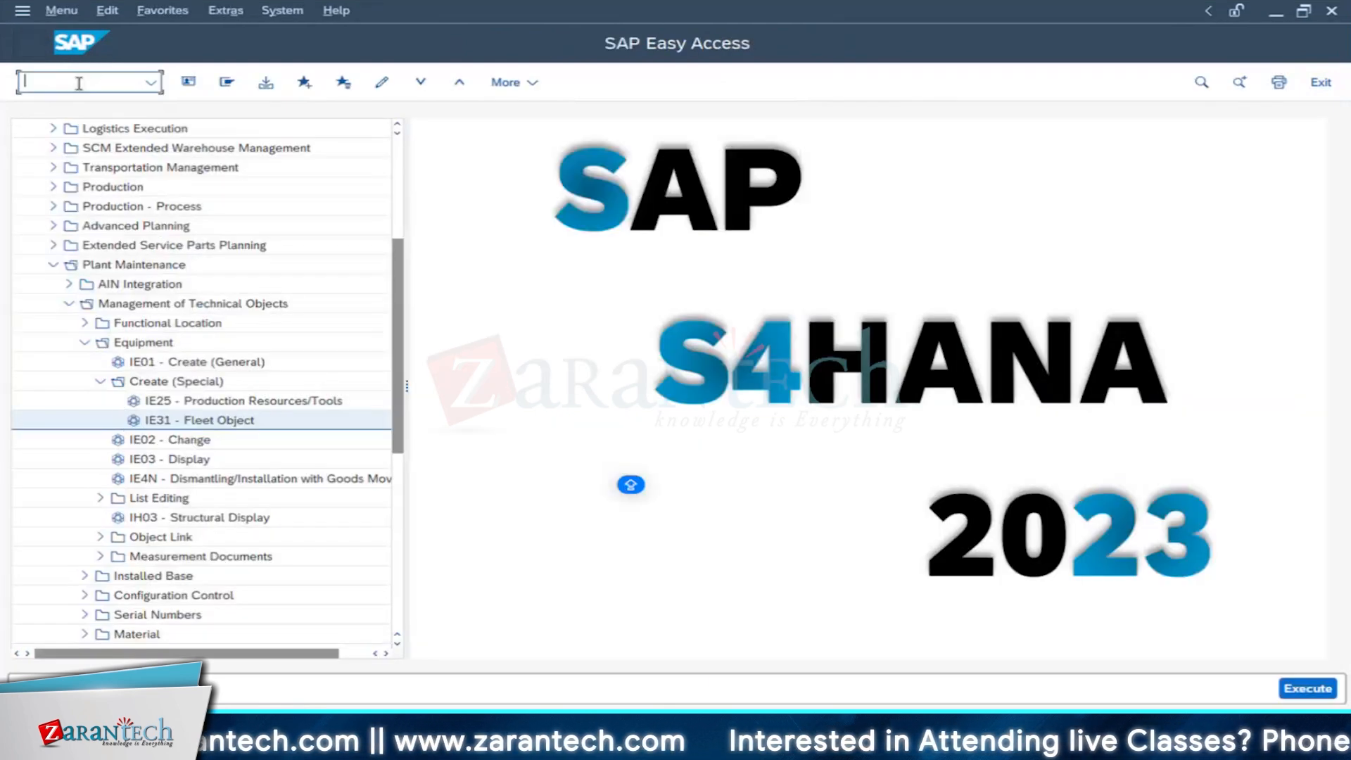
text(ir02)
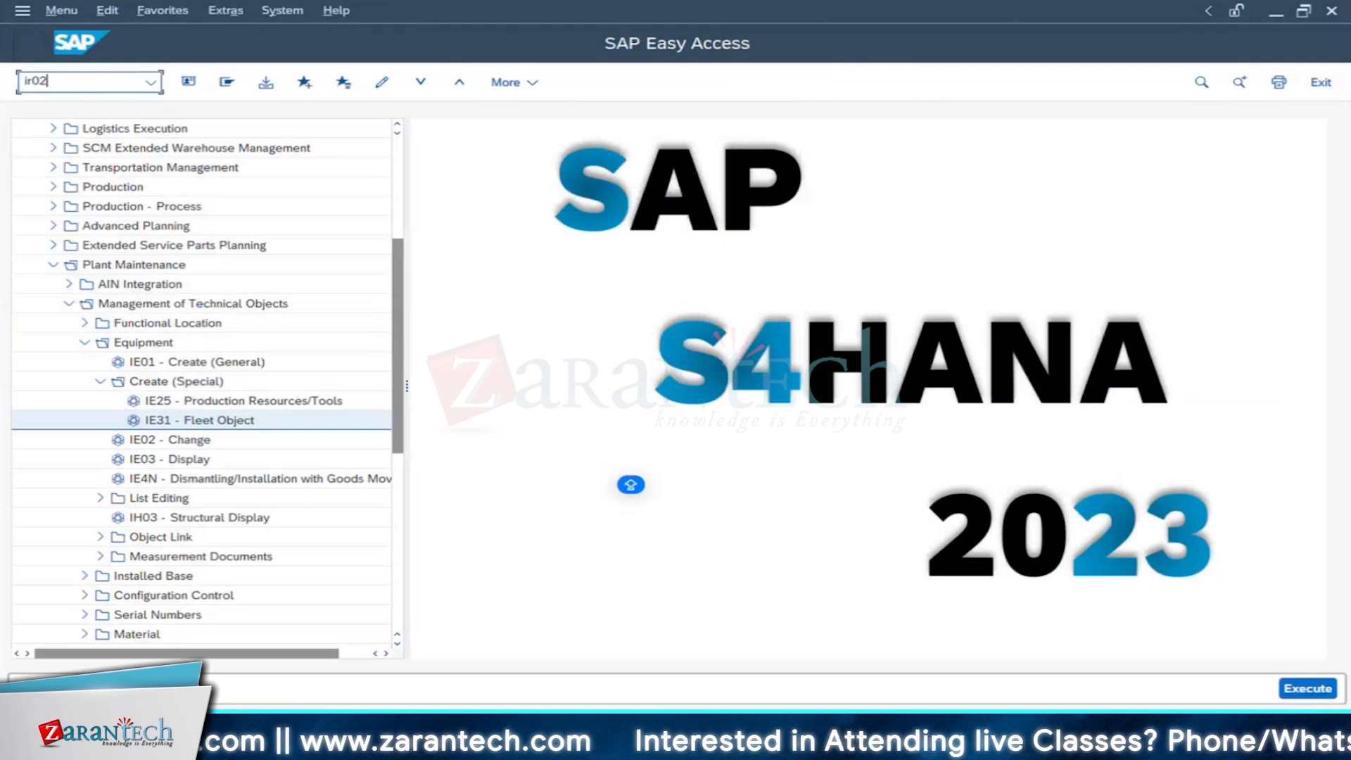
key(Return)
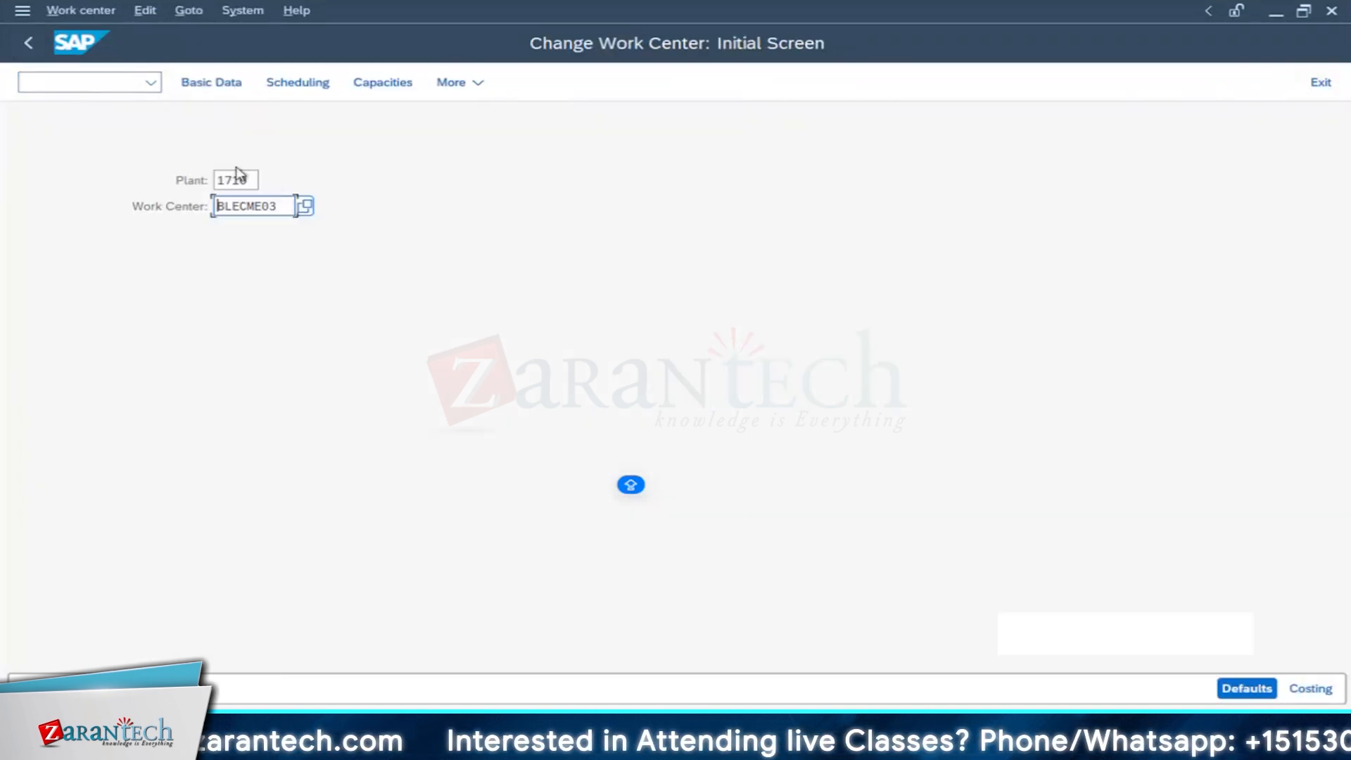
Step: Open work center BLECME01 in plant 1710 and examine the header details of its capacity category 002
click(283, 208)
key(Return)
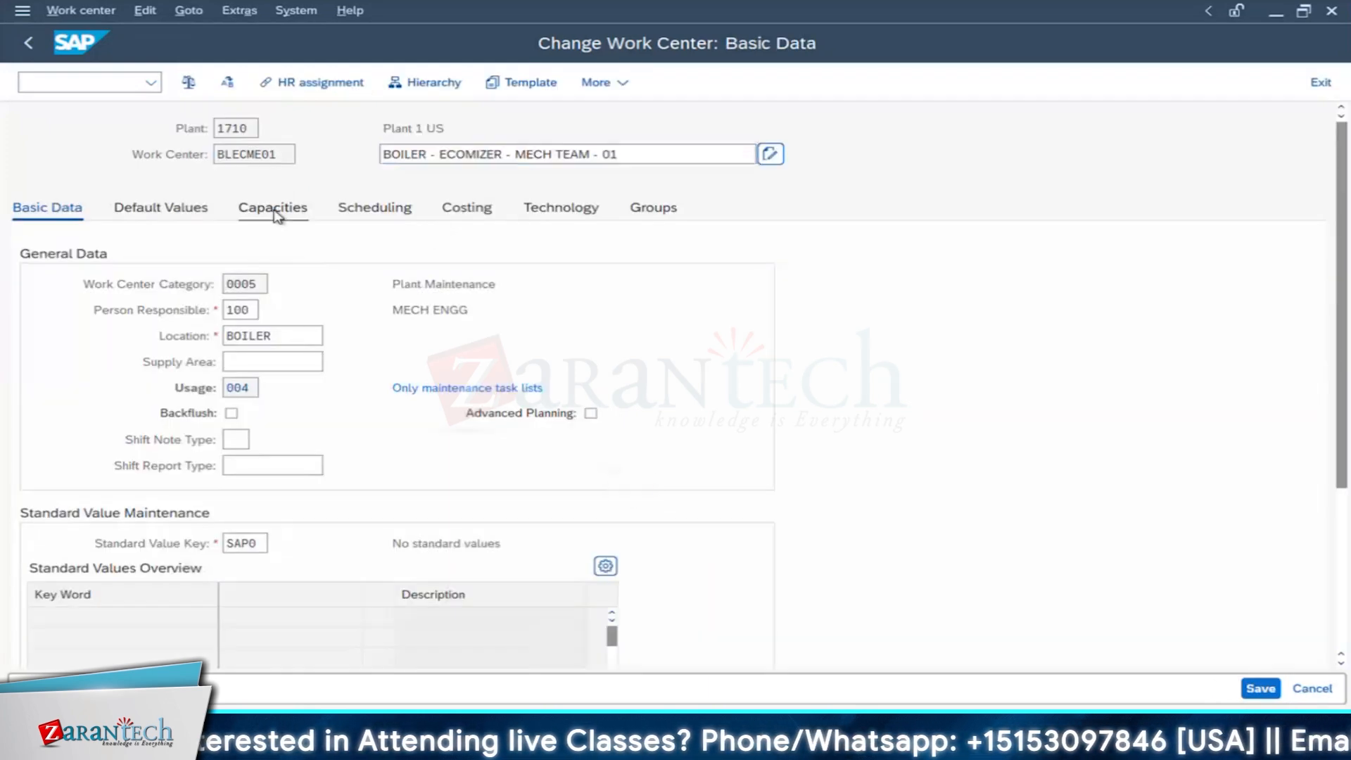
click(276, 211)
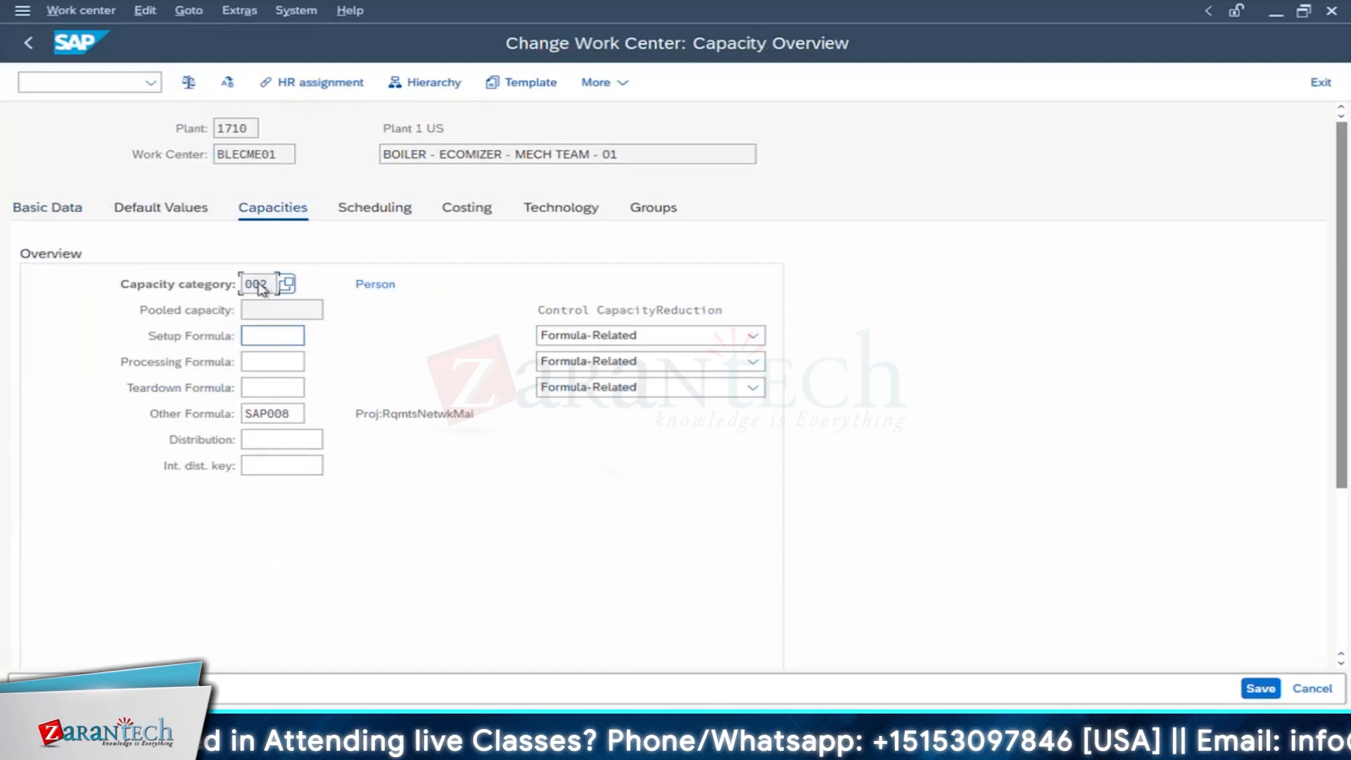
double_click(257, 285)
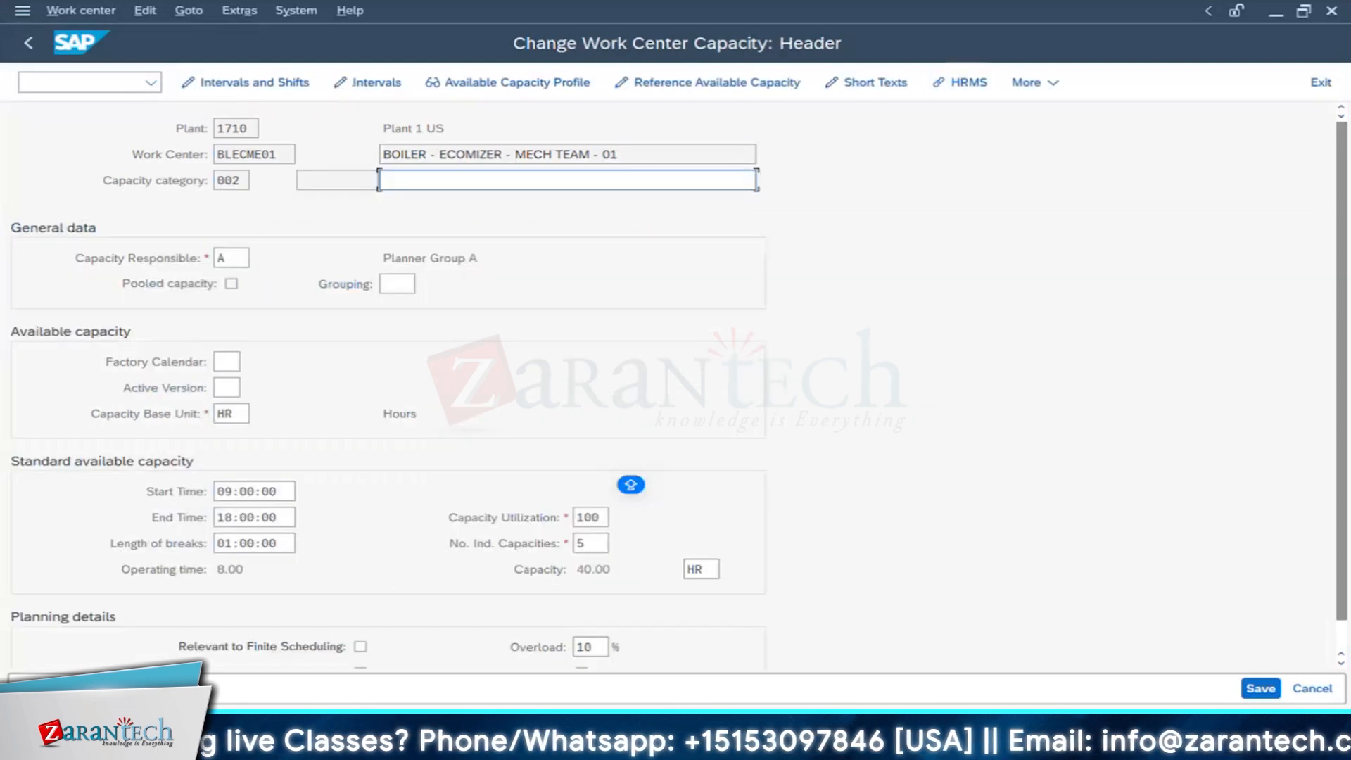
Step: Switch to the customizing session and expand the Production node in the IMG structure
click(405, 738)
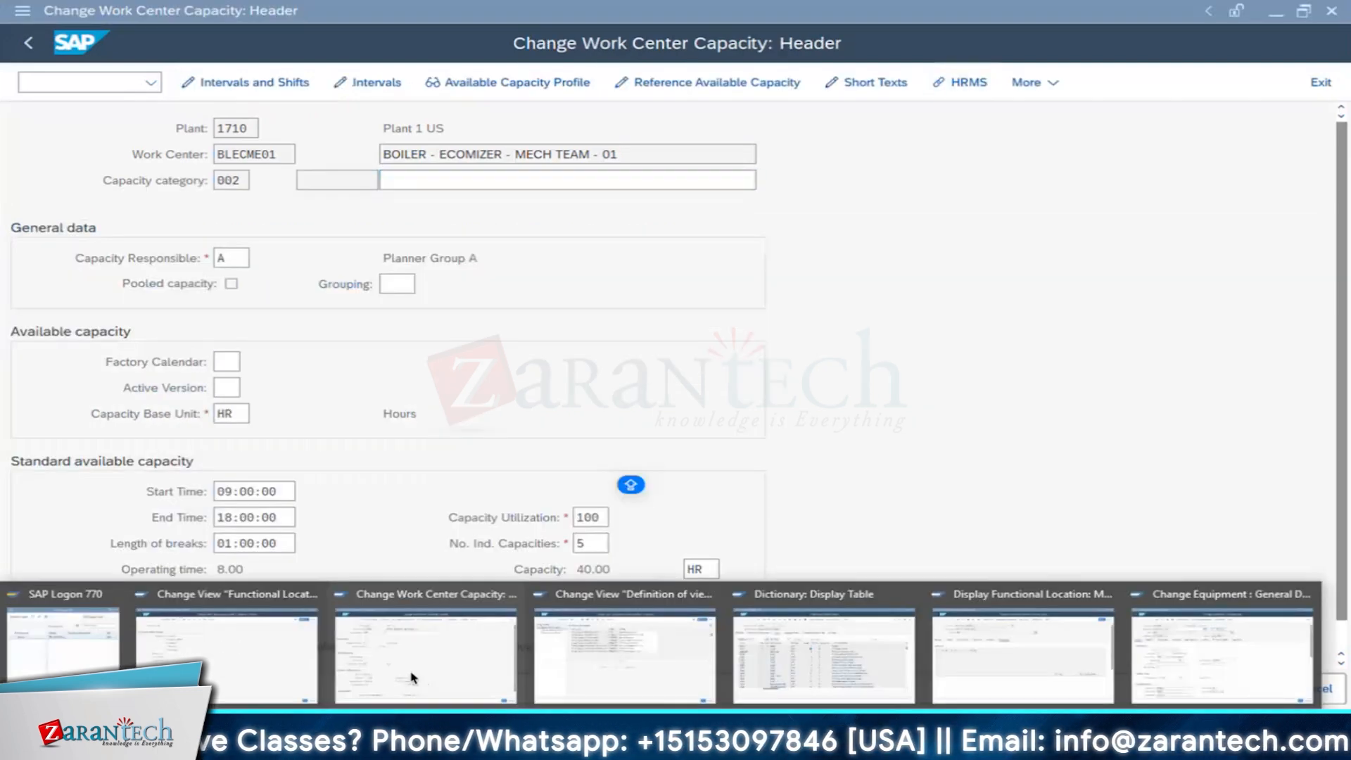
click(624, 654)
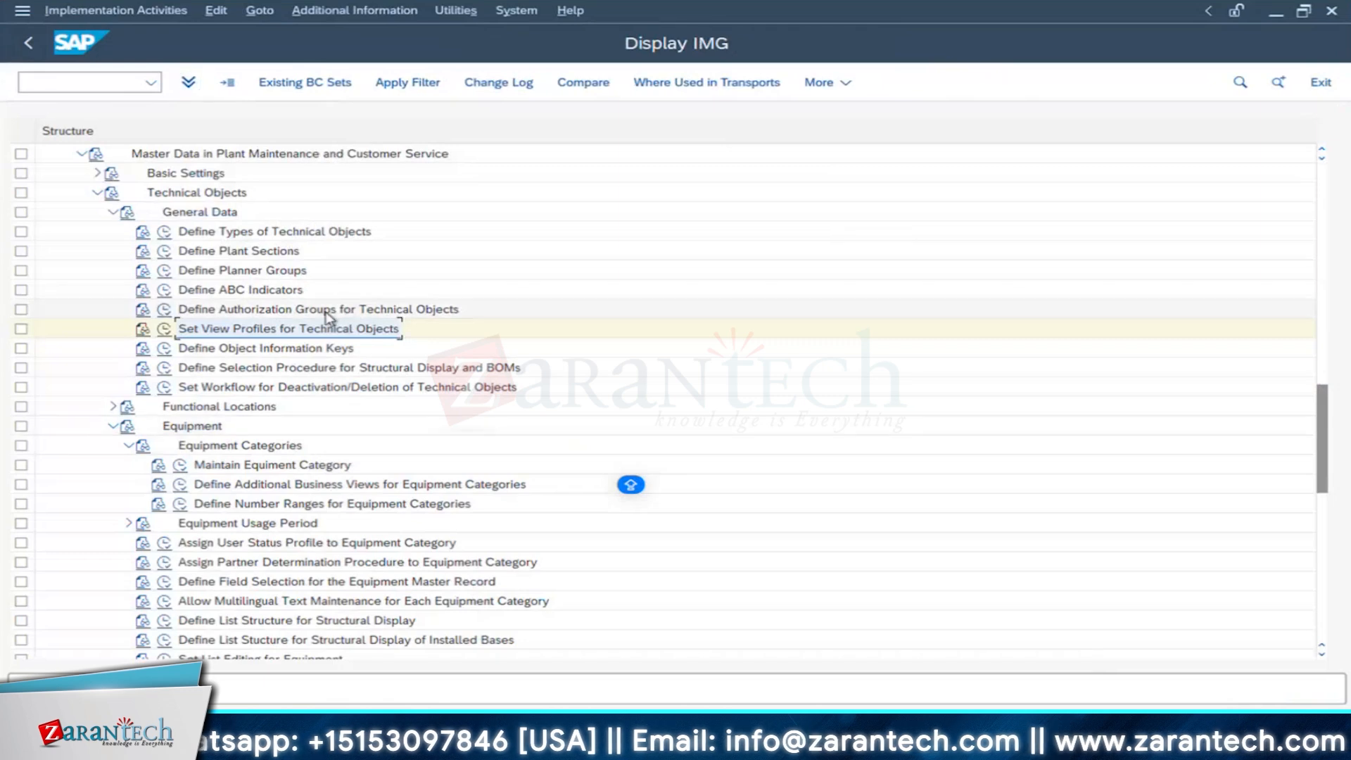
scroll(326, 316, down, 3)
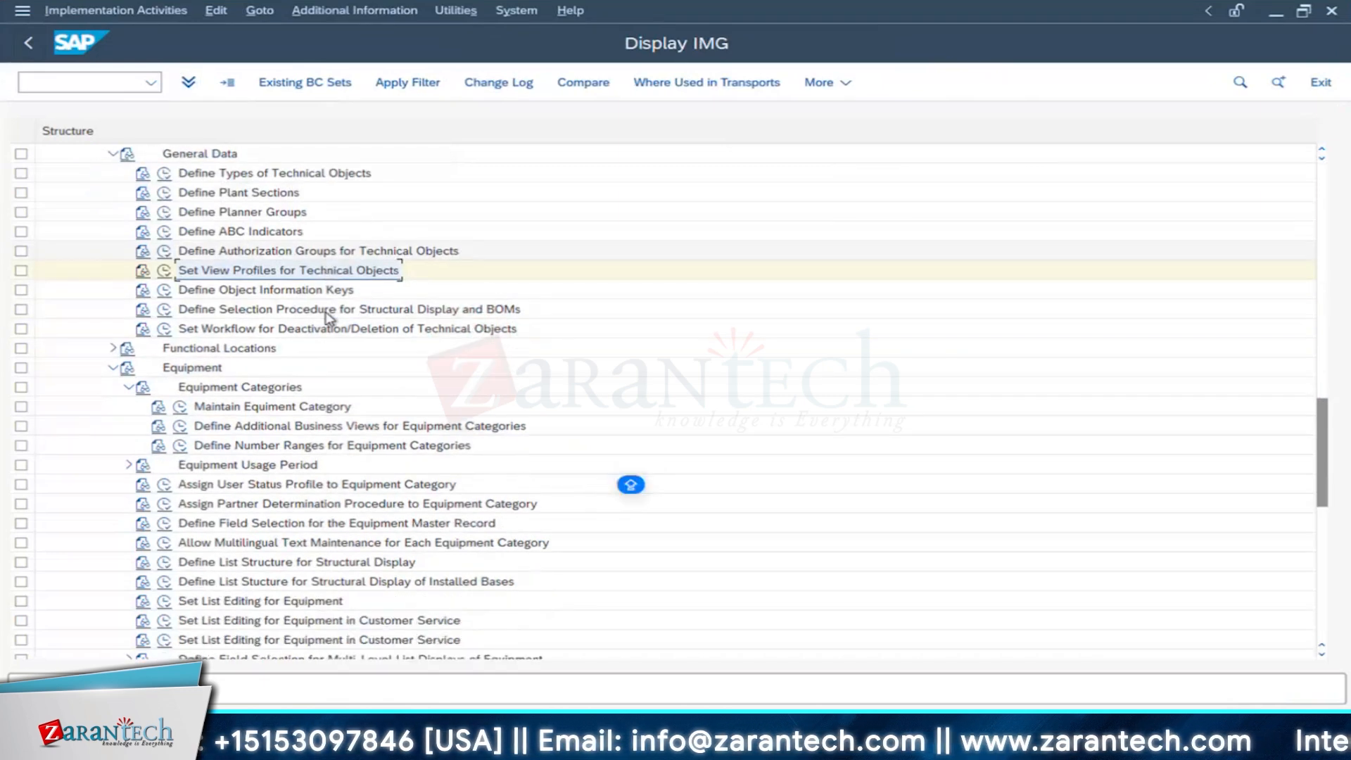
scroll(326, 317, down, 1)
scroll(328, 317, up, 6)
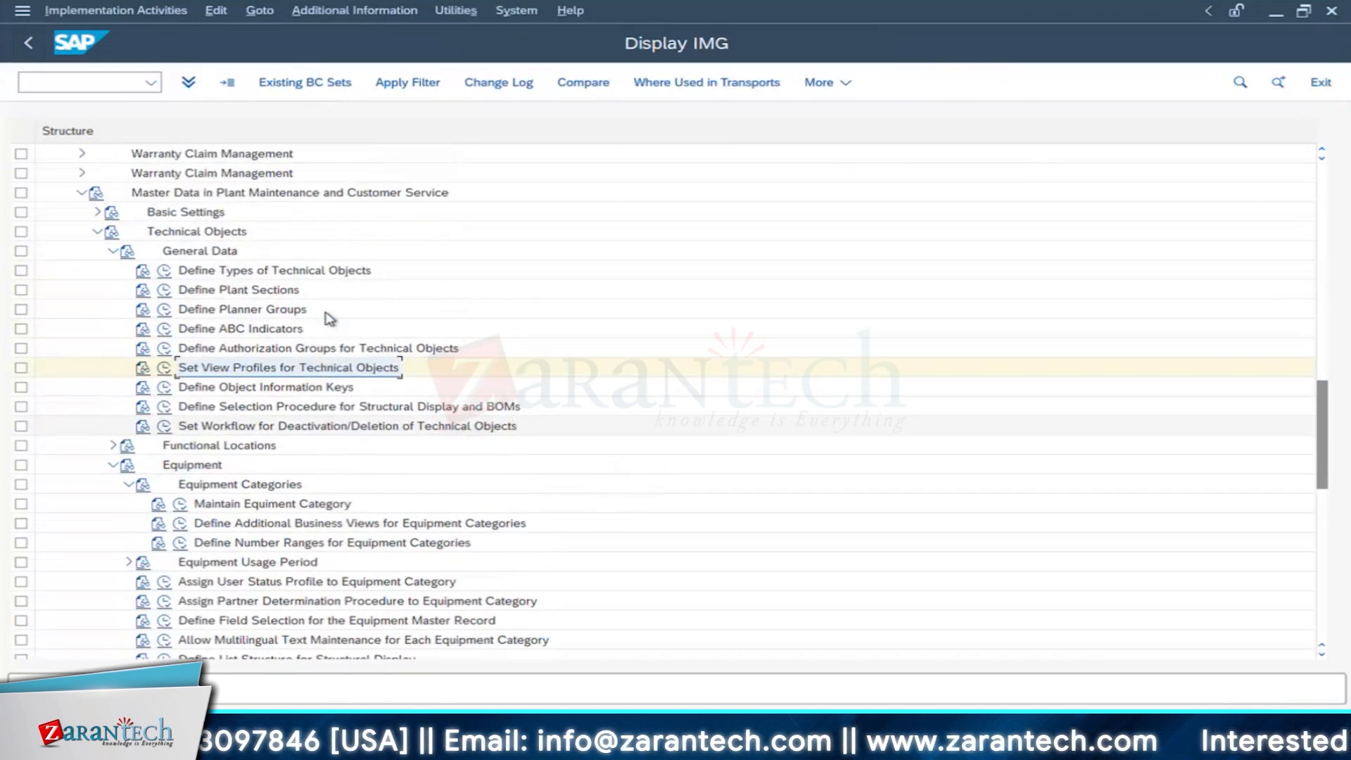
scroll(329, 318, down, 10)
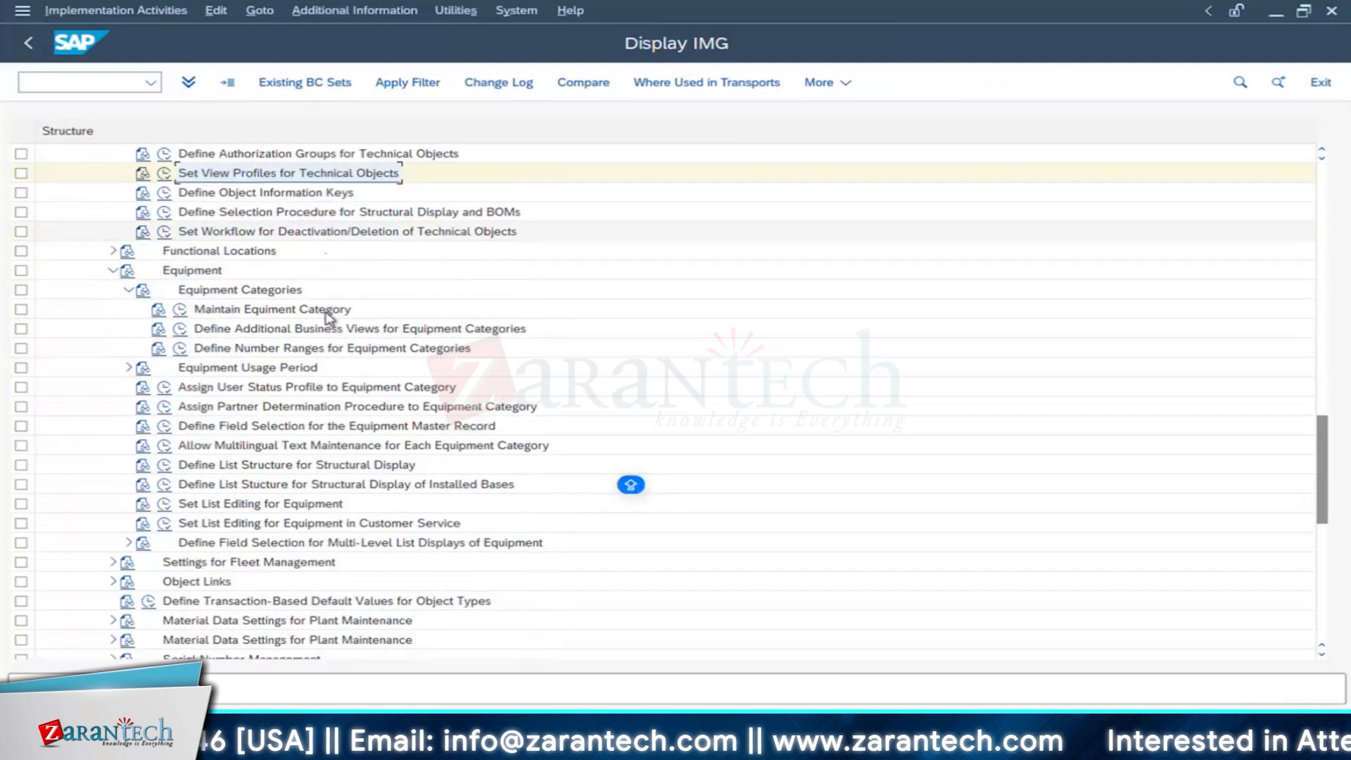
scroll(327, 316, down, 18)
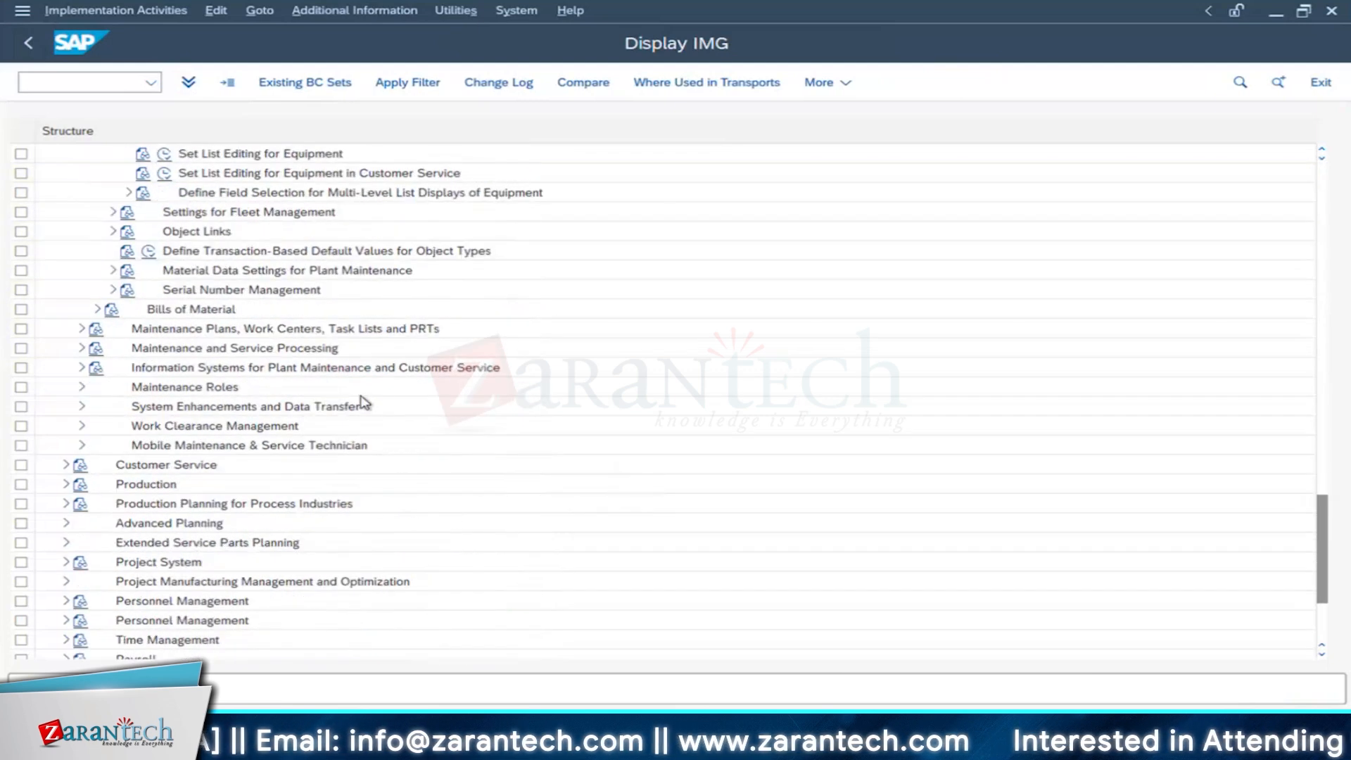
scroll(363, 405, down, 8)
click(207, 387)
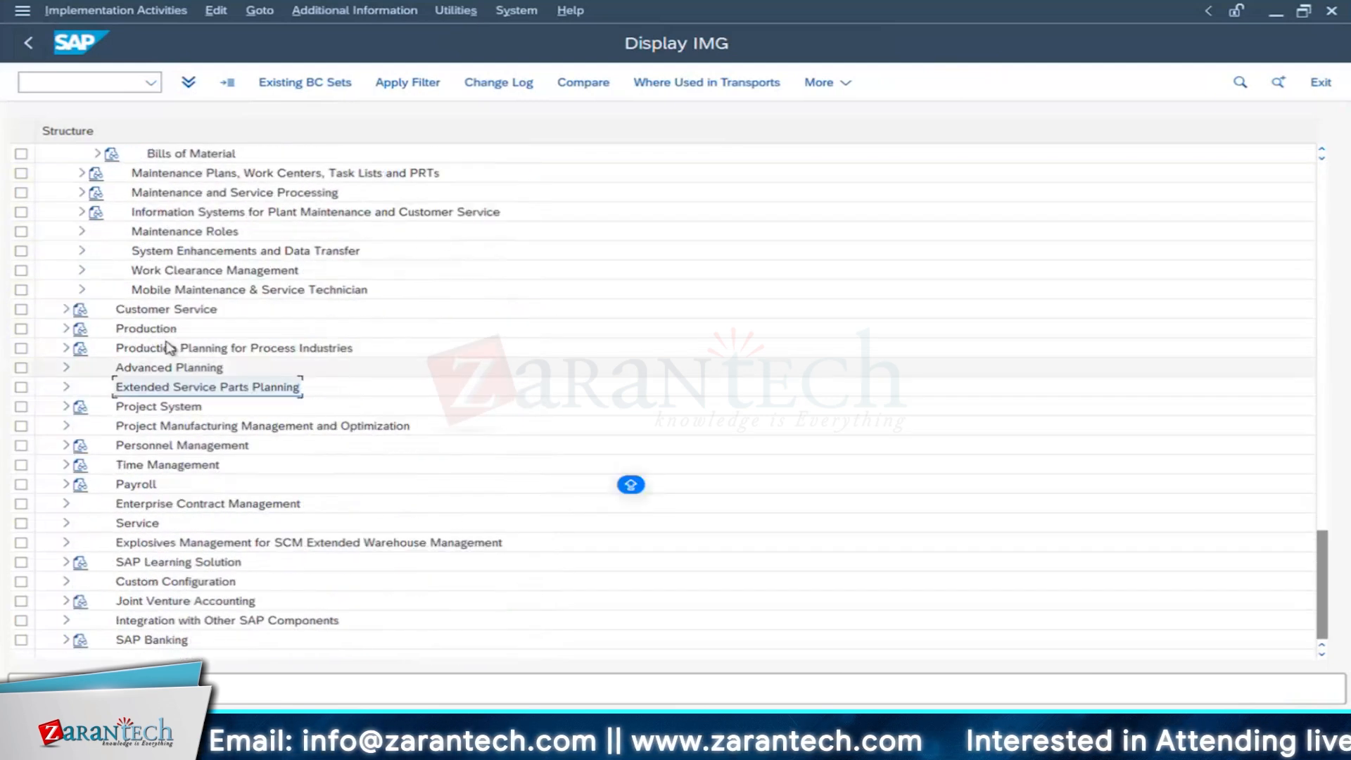
click(66, 329)
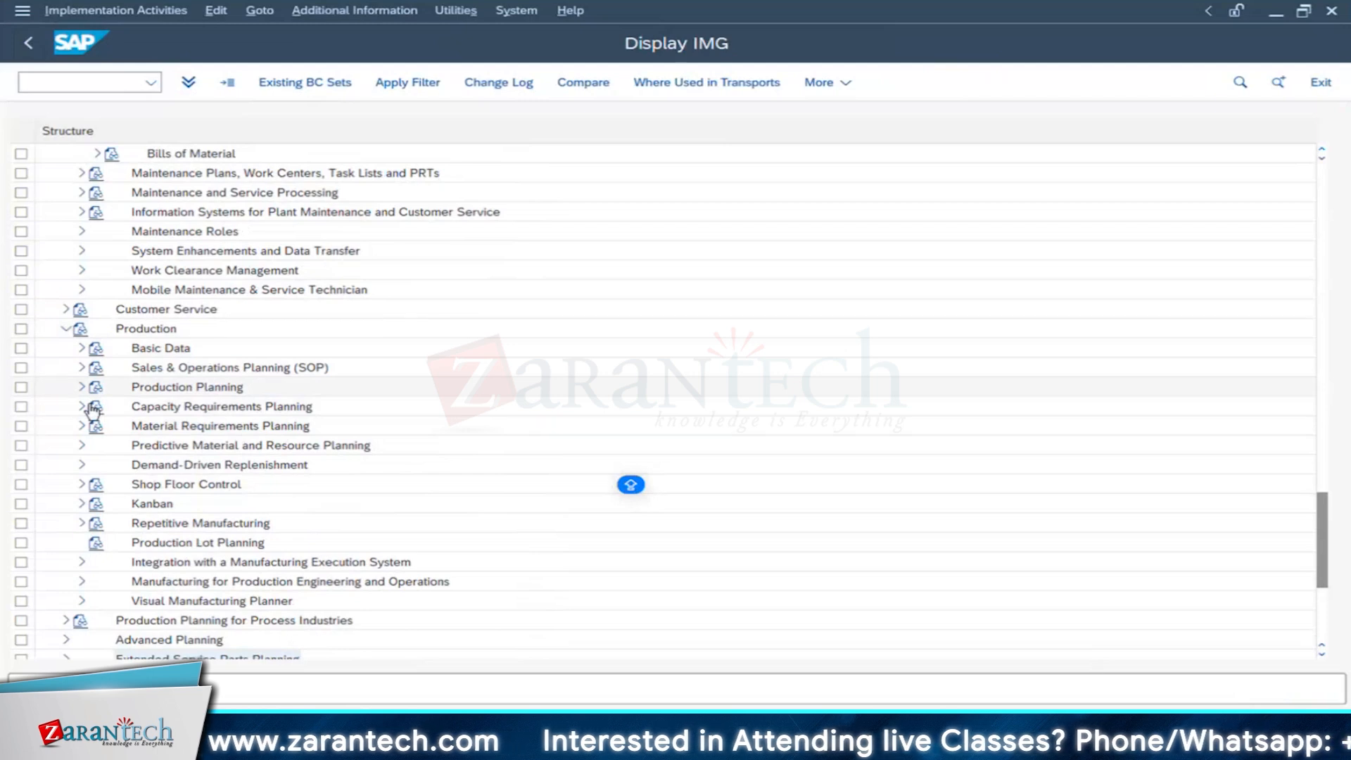
click(82, 348)
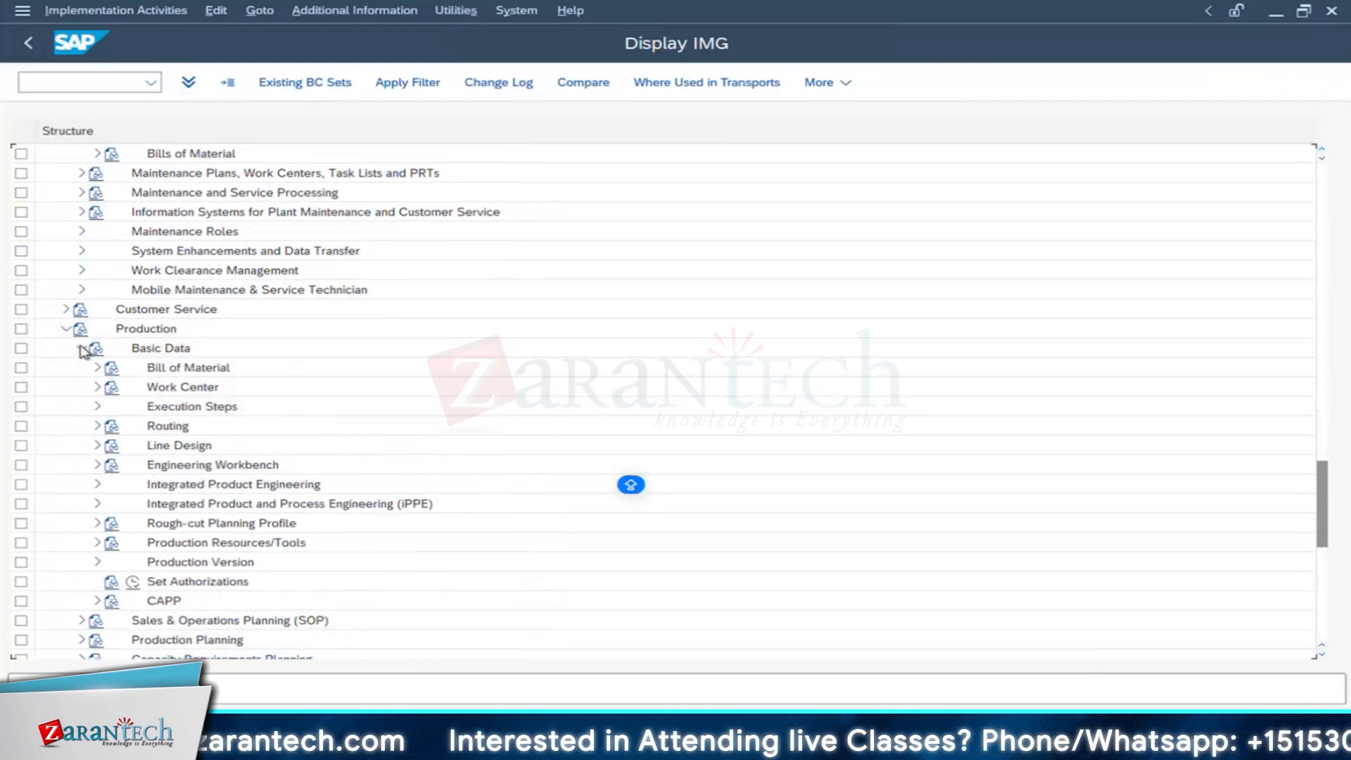
click(82, 348)
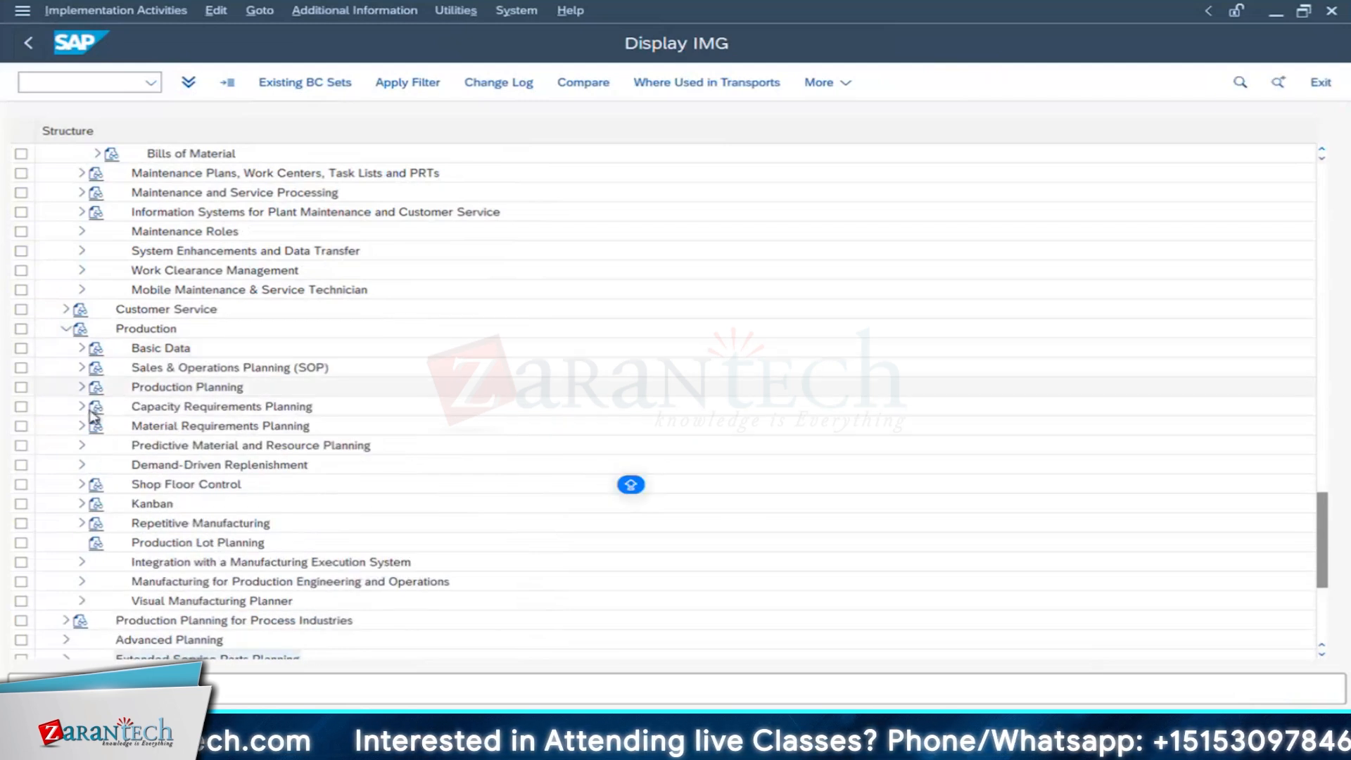
click(83, 408)
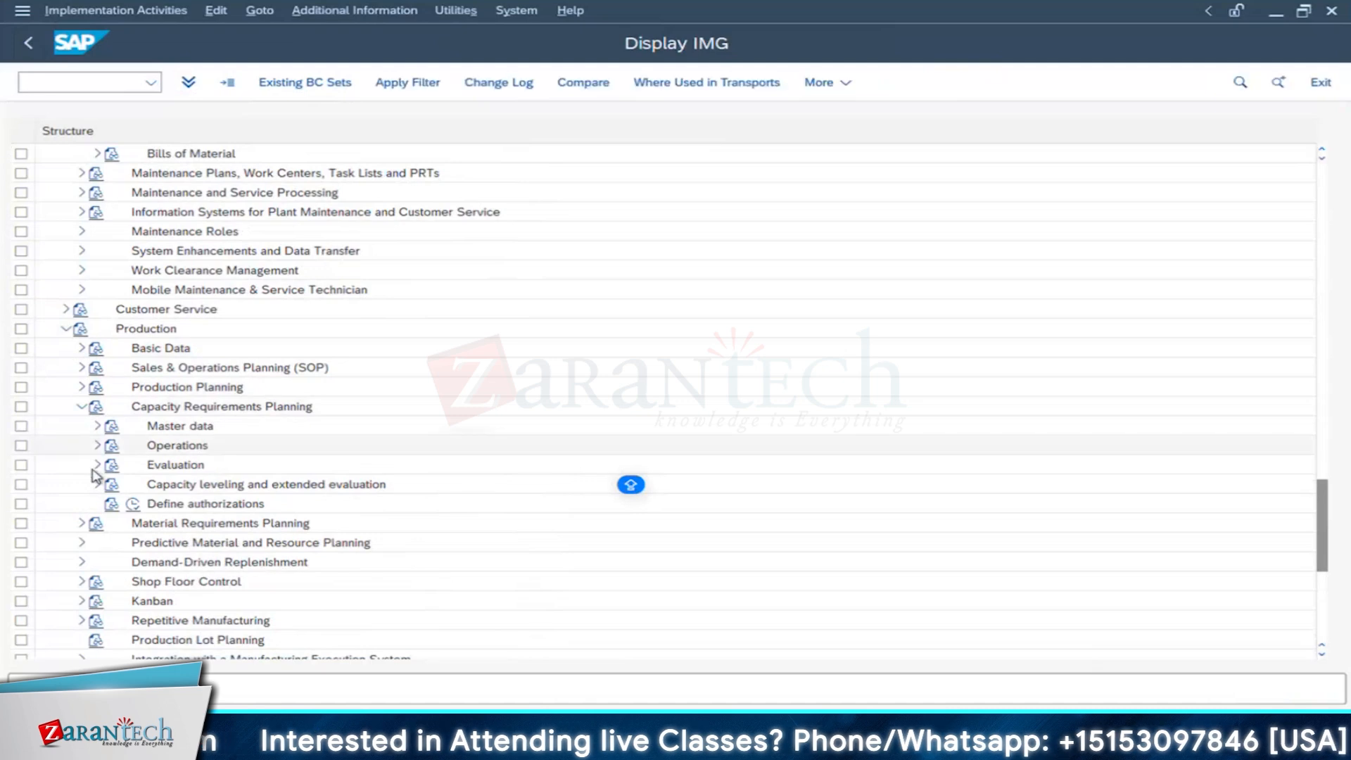
click(81, 408)
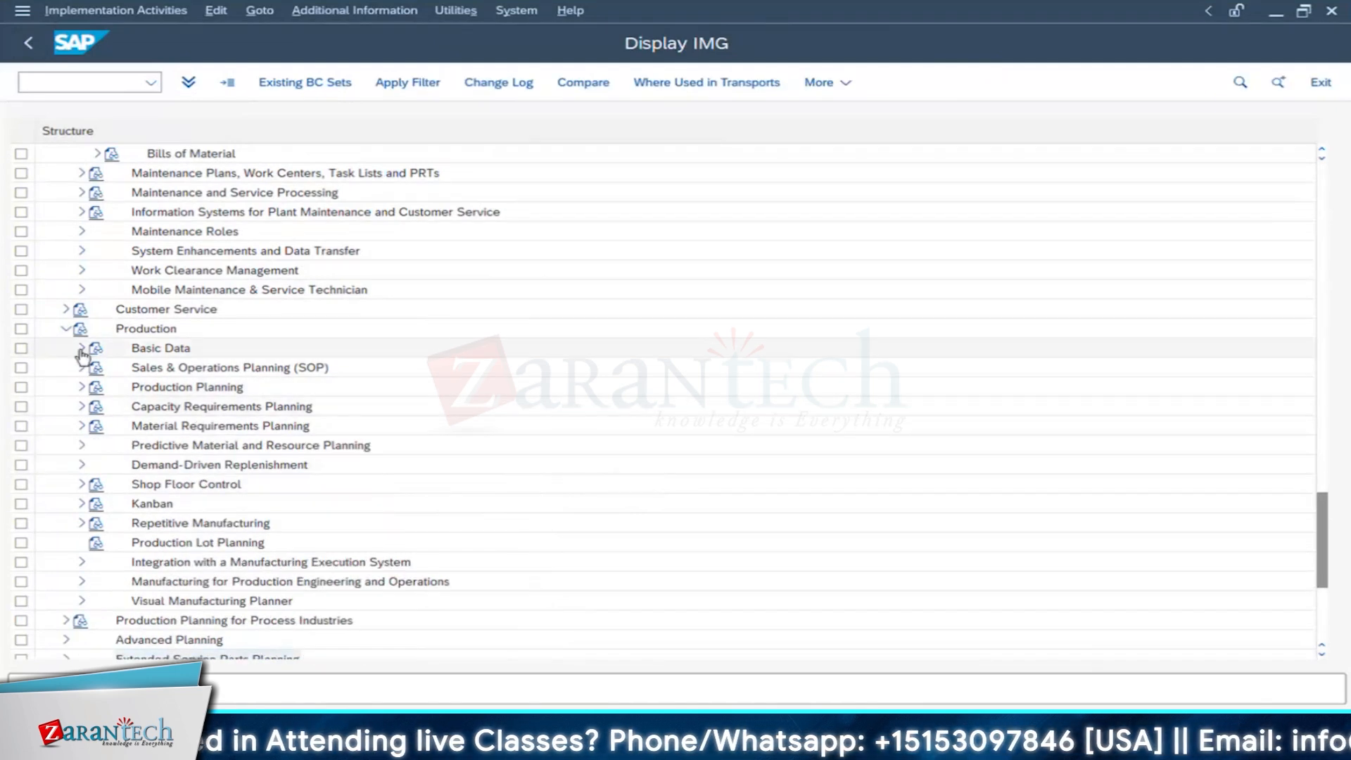
Step: Open the Define Capacity Category activity from Capacity Planning under the Work Center basic data of Production
click(81, 349)
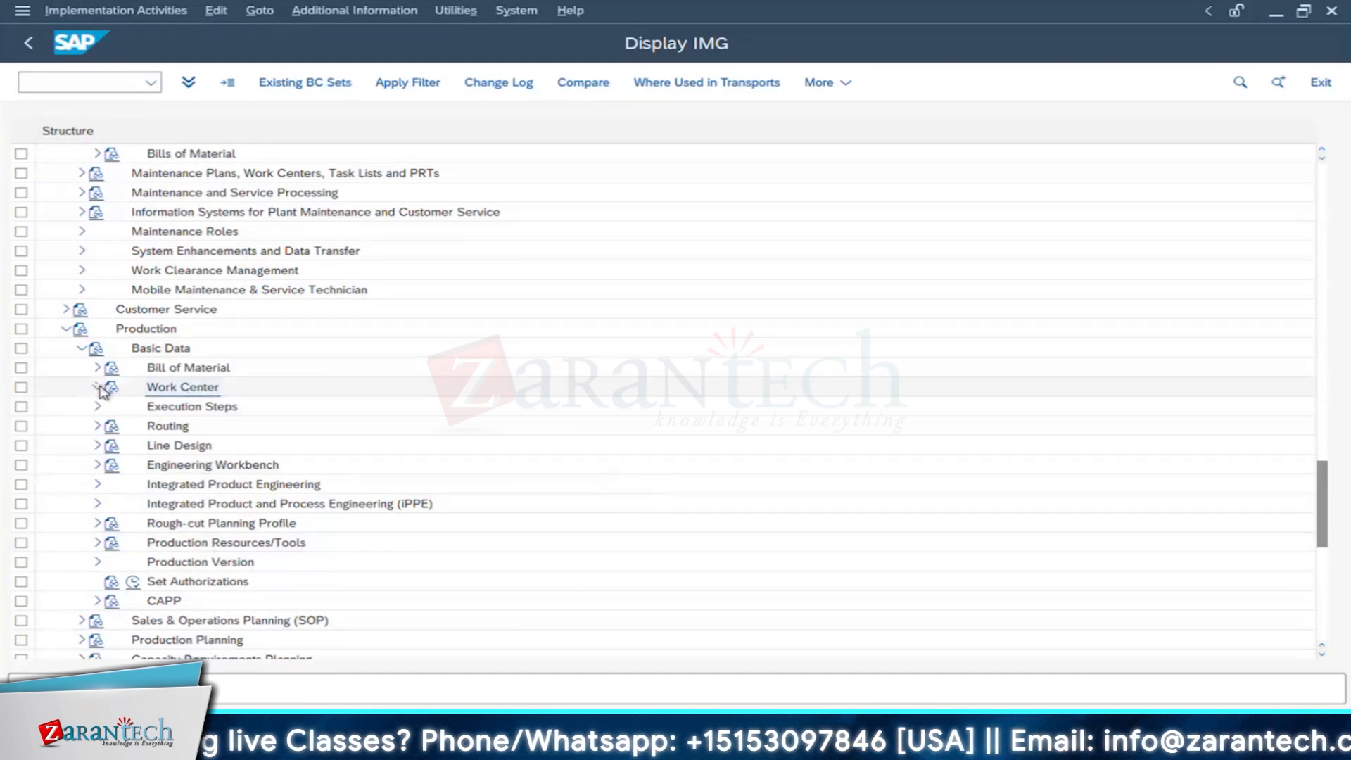
double_click(176, 393)
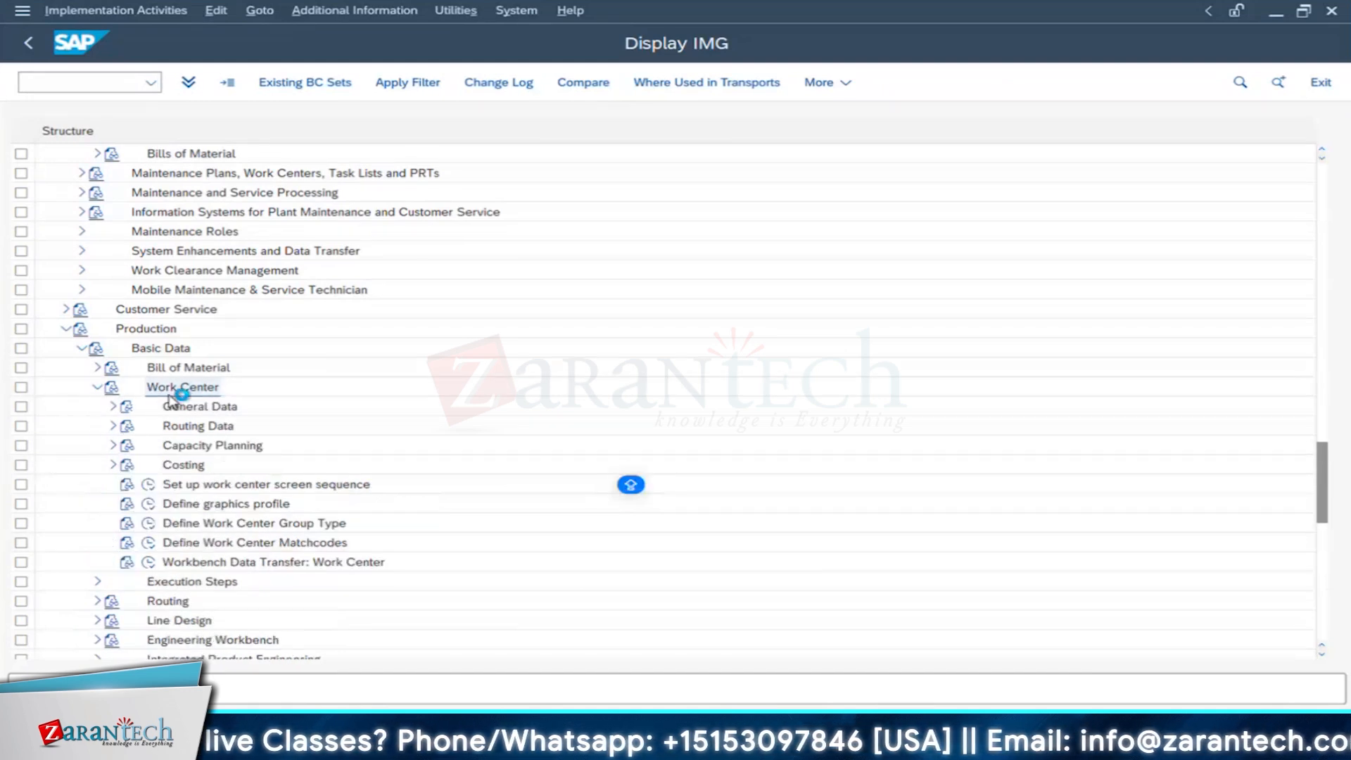
click(232, 446)
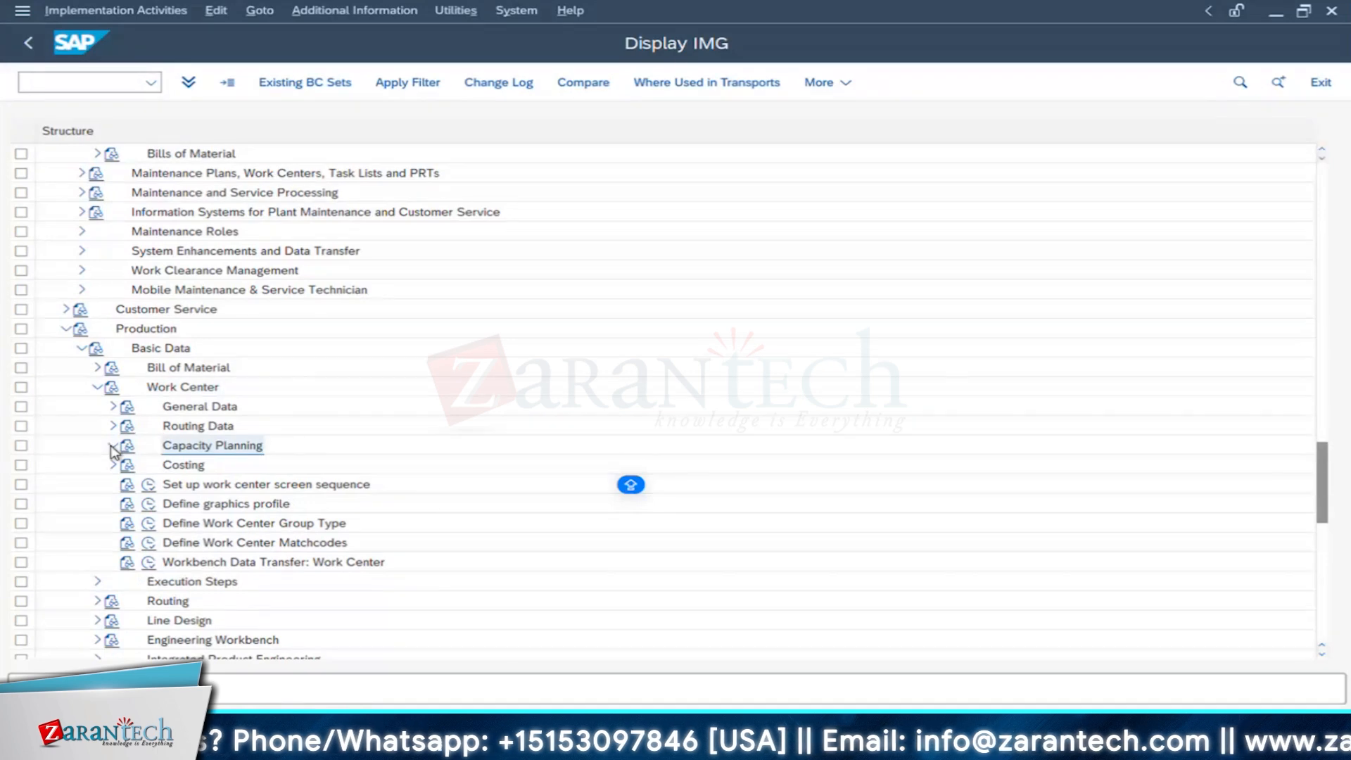
click(112, 446)
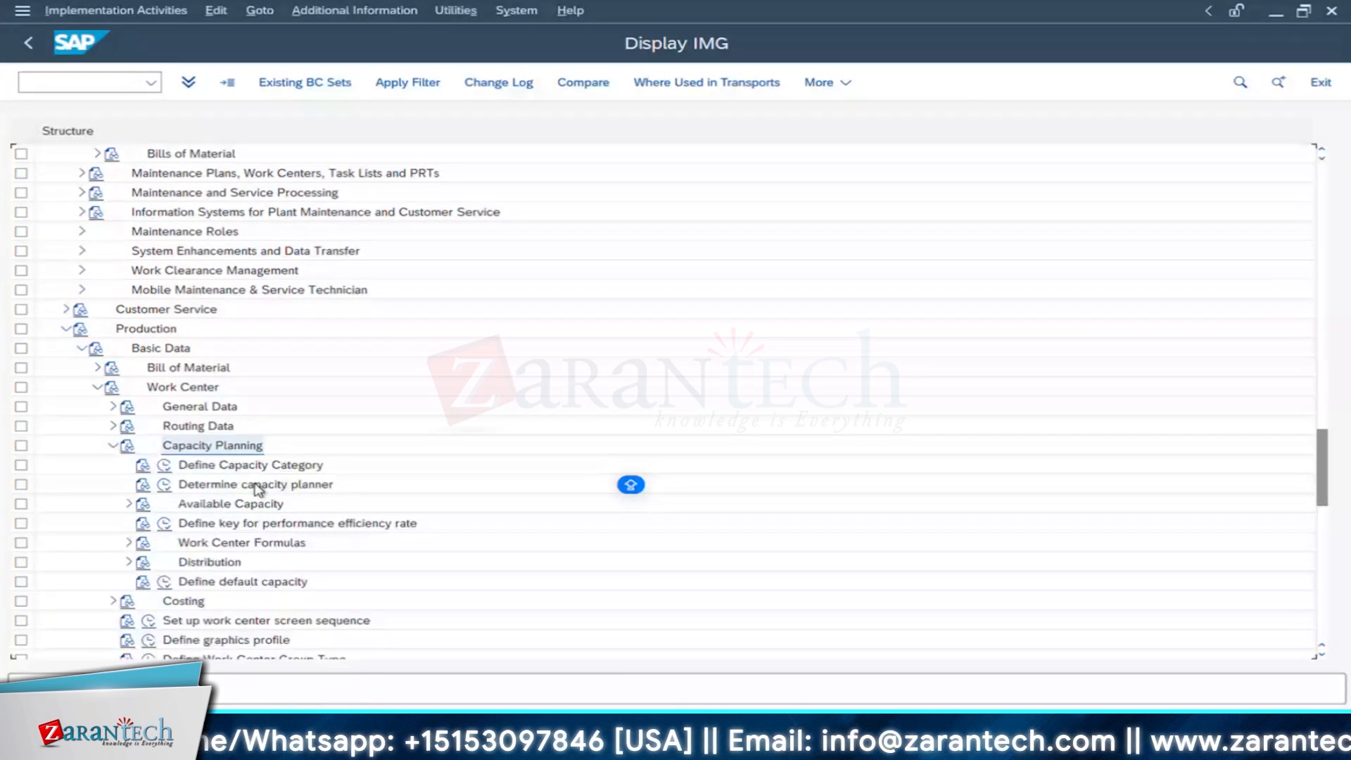
click(166, 470)
click(164, 467)
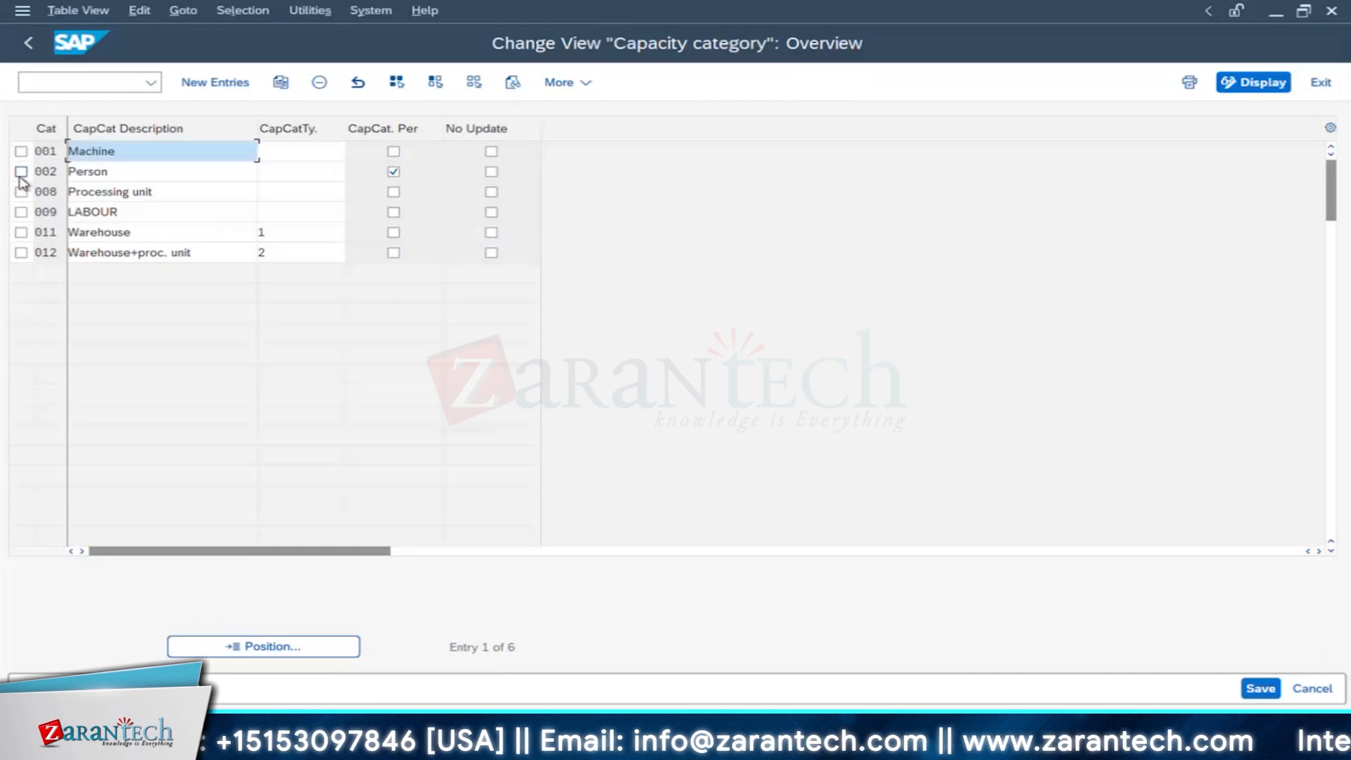
Step: Select capacity category 002 Person for review, then return to the capacity header of work center BLECME01
click(21, 173)
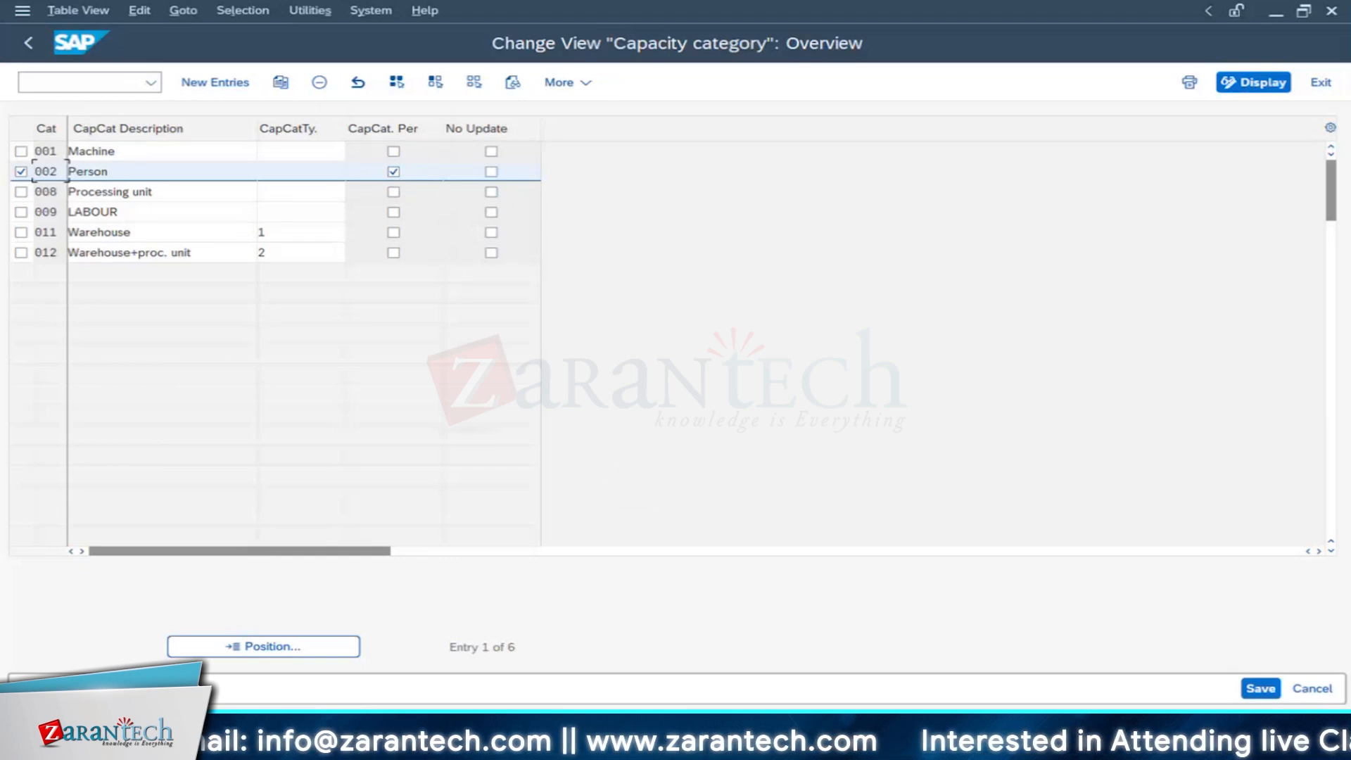
click(485, 736)
click(479, 621)
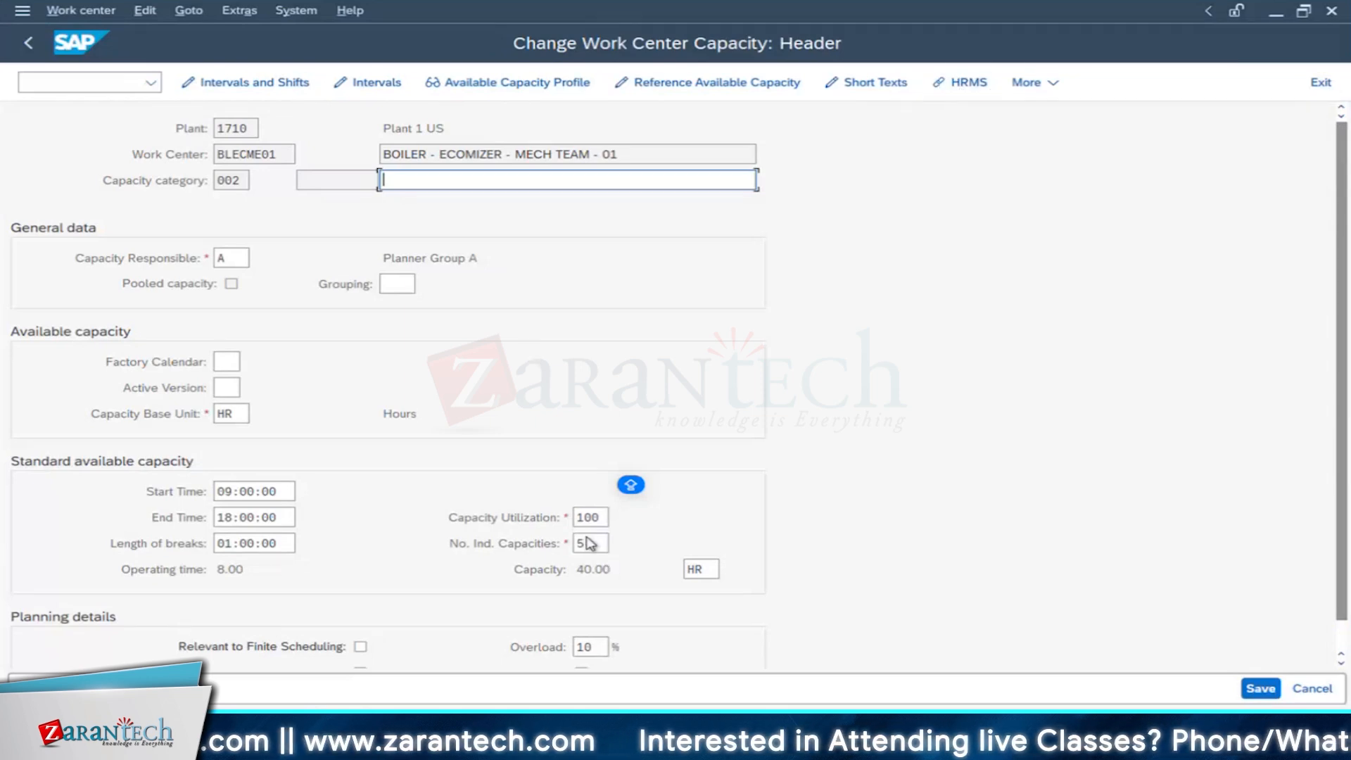
Step: Open the HRMS assignments of the work center capacity, expand category 002 and open the assignment of a person
click(966, 85)
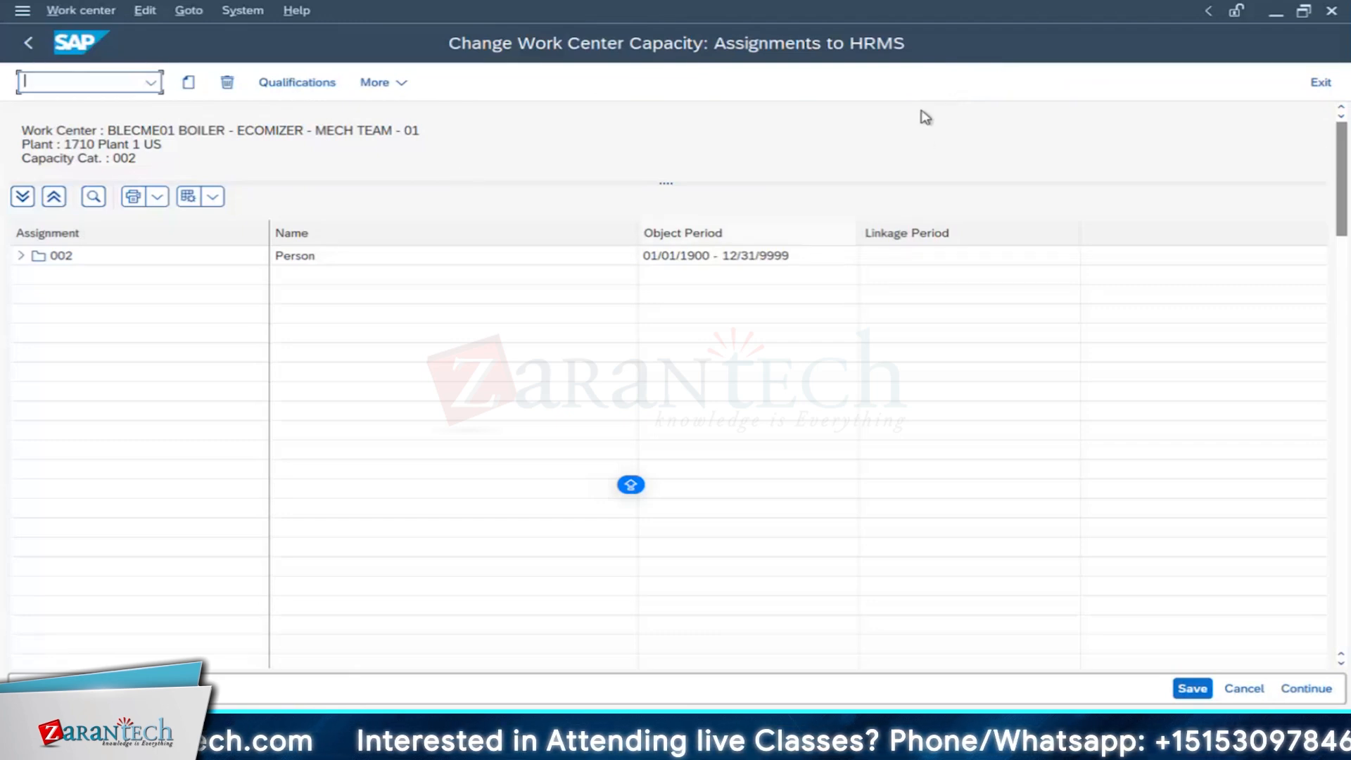
click(21, 256)
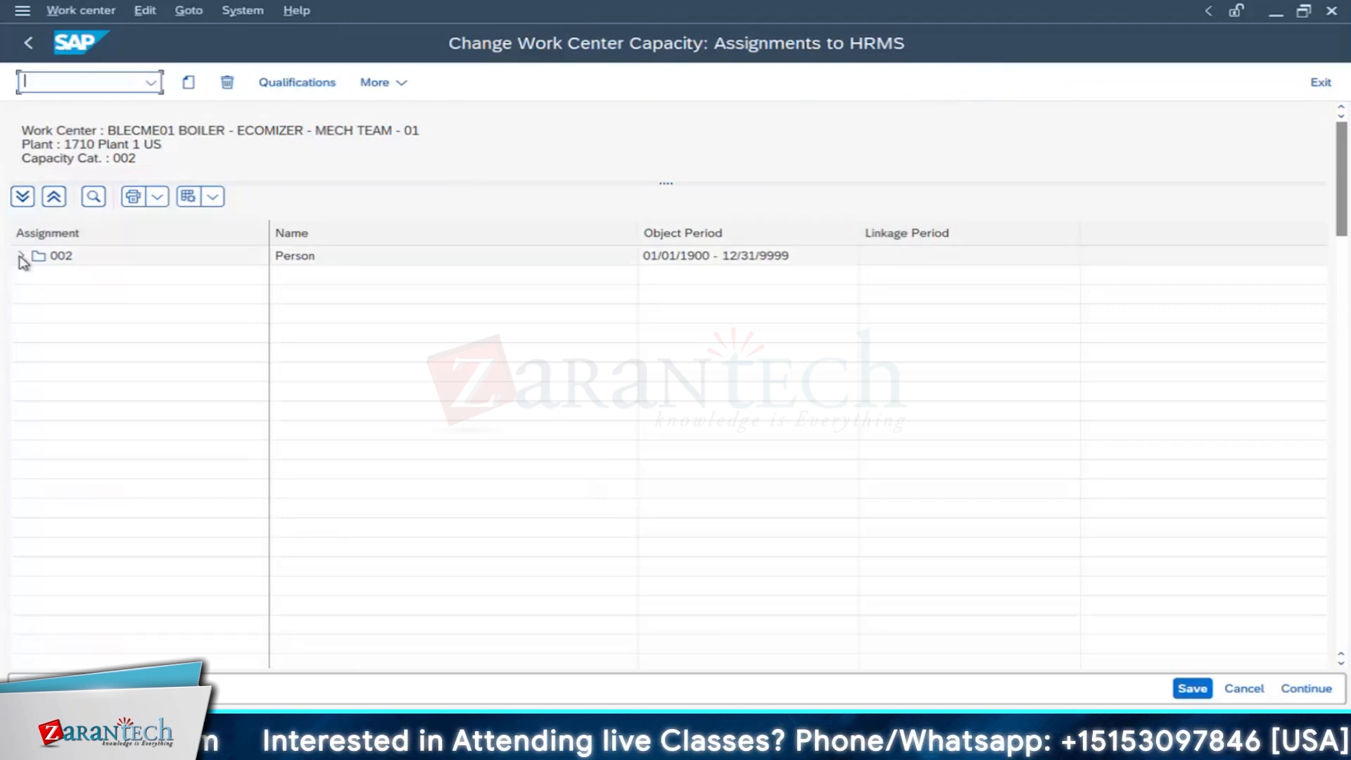
click(85, 277)
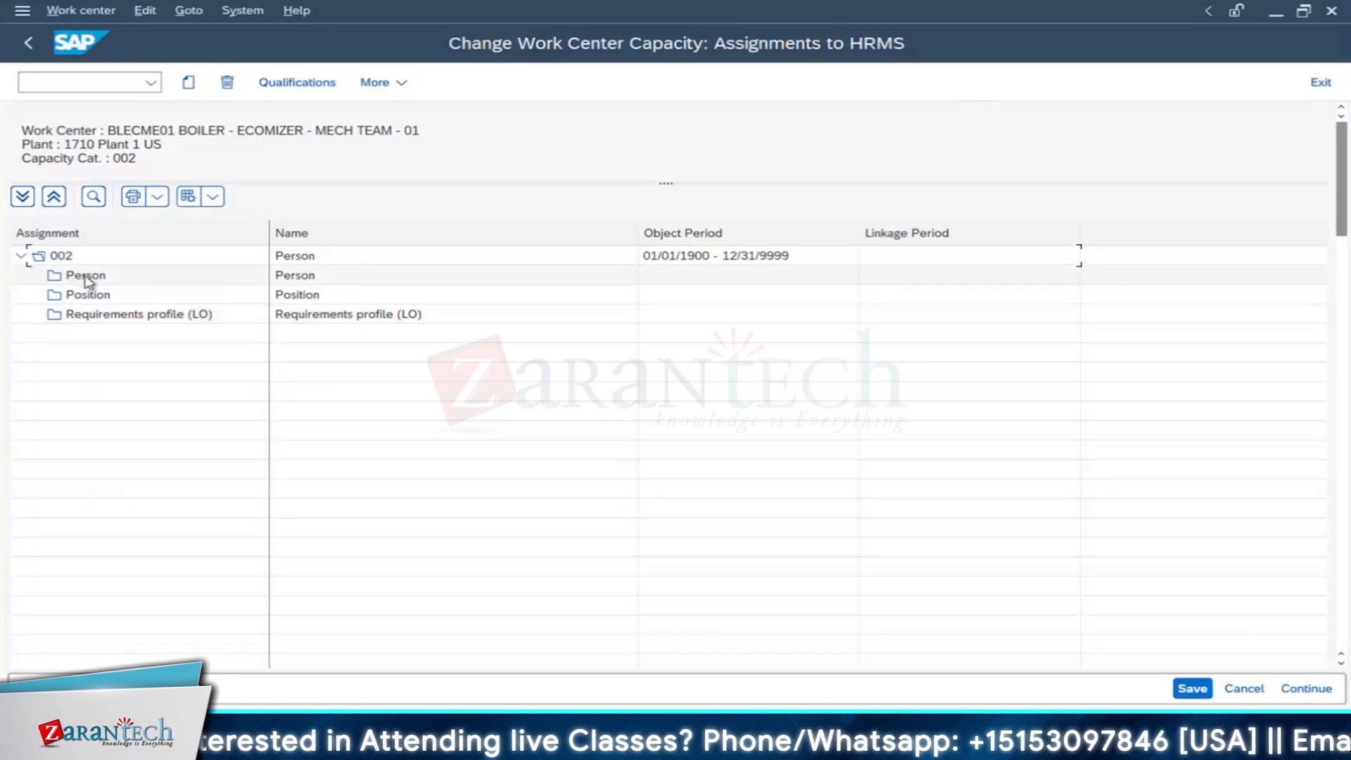
double_click(85, 278)
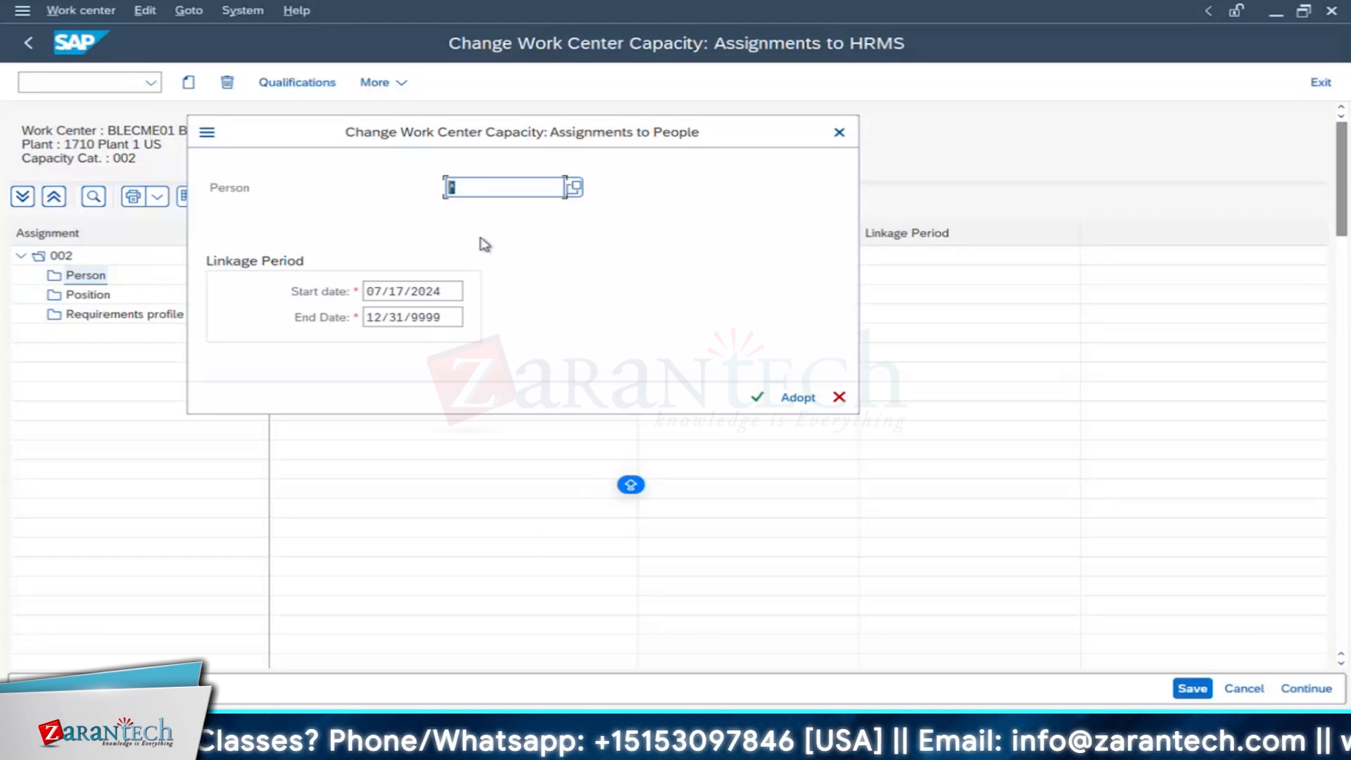
Step: Look through the list of available persons, then try the search patterns *sa and sa* for the person to assign
key(F4)
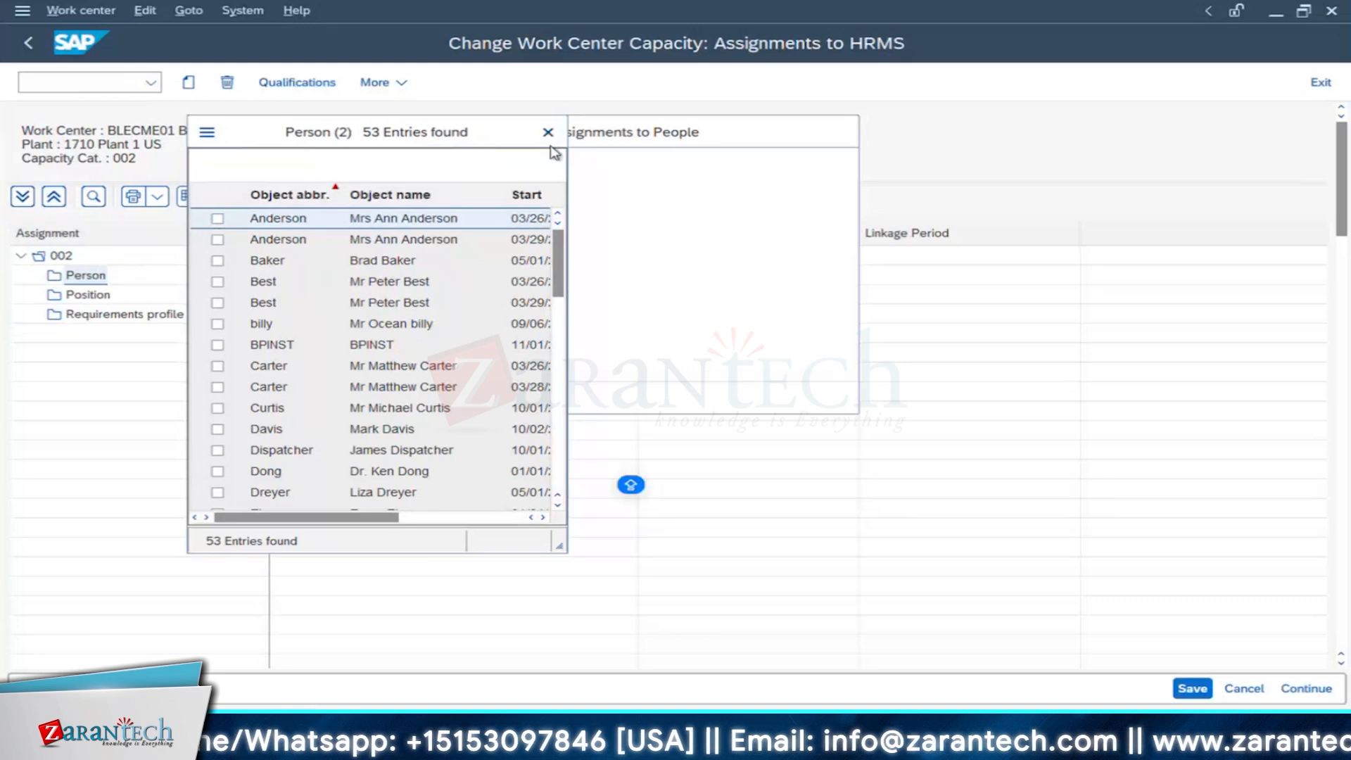
click(548, 132)
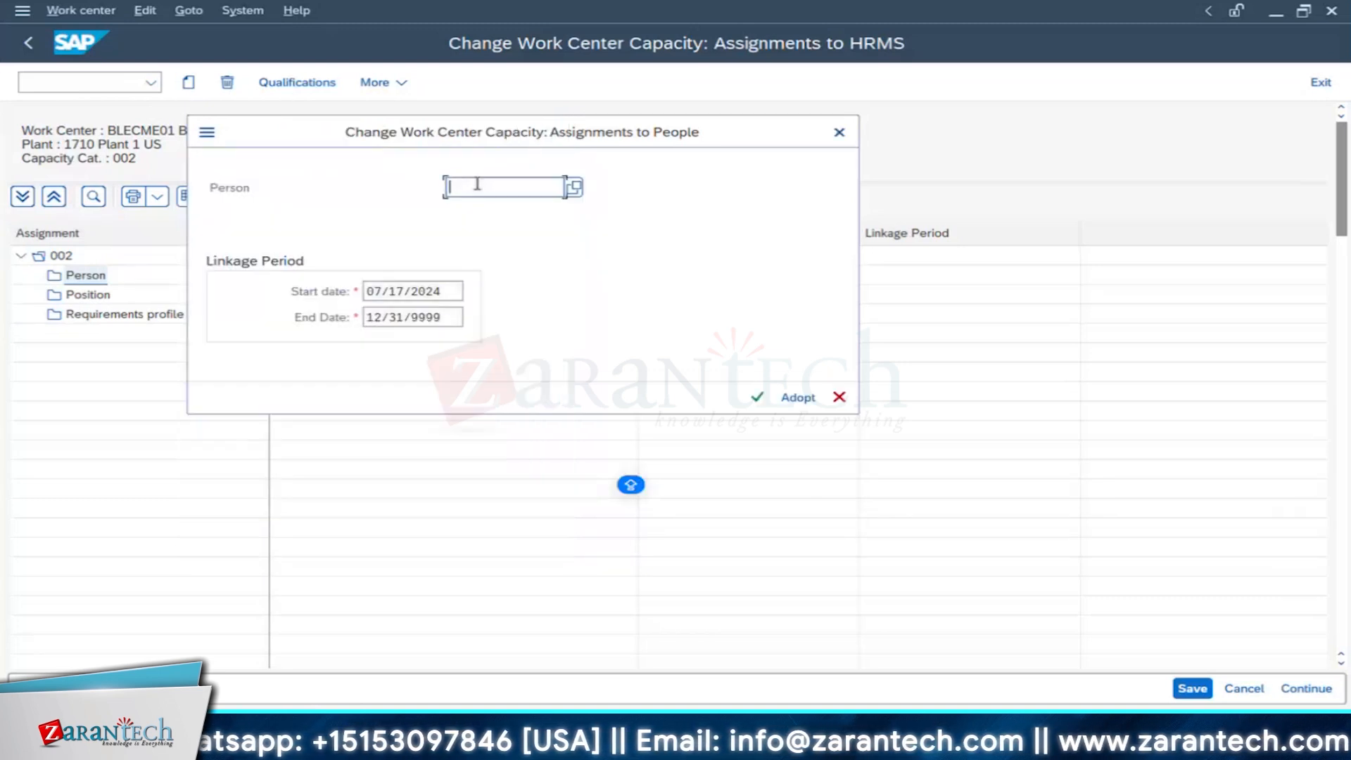
text(*sa)
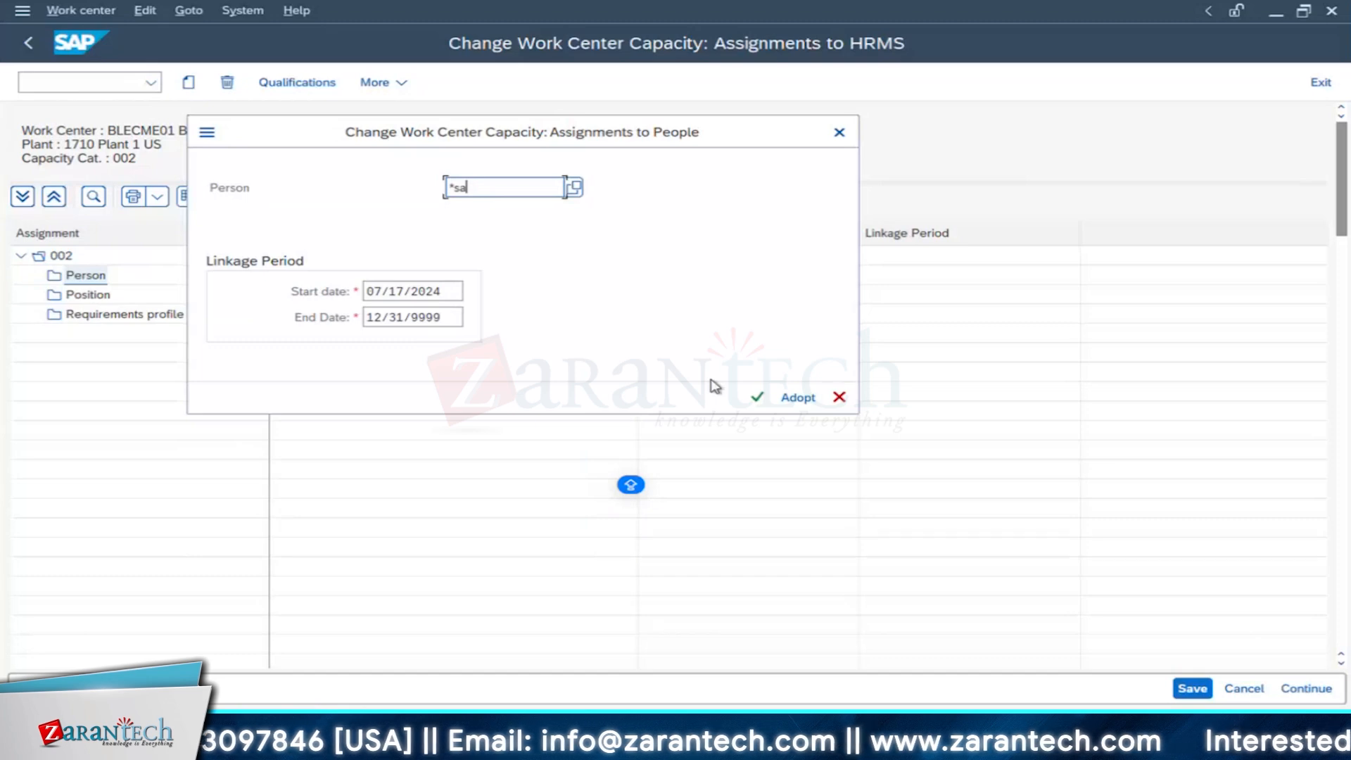
click(758, 397)
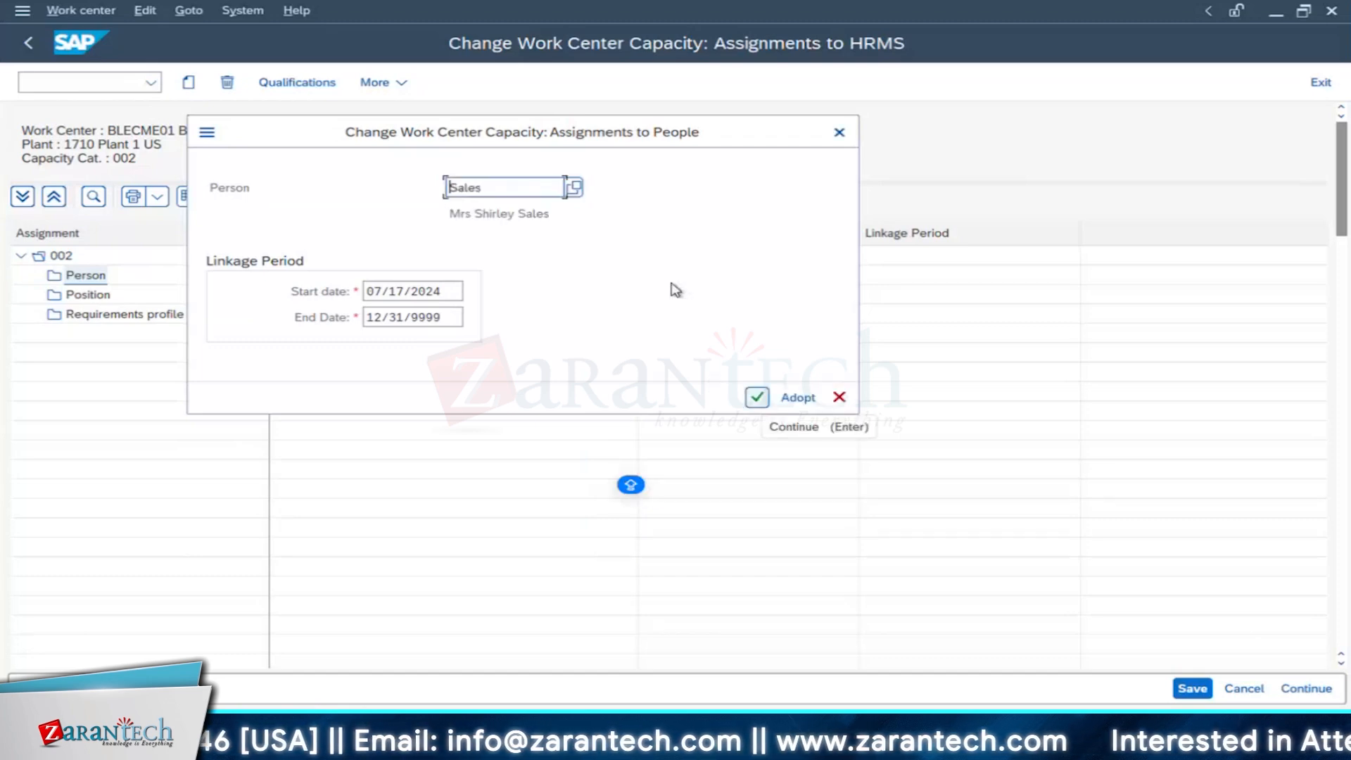
key(ctrl+a)
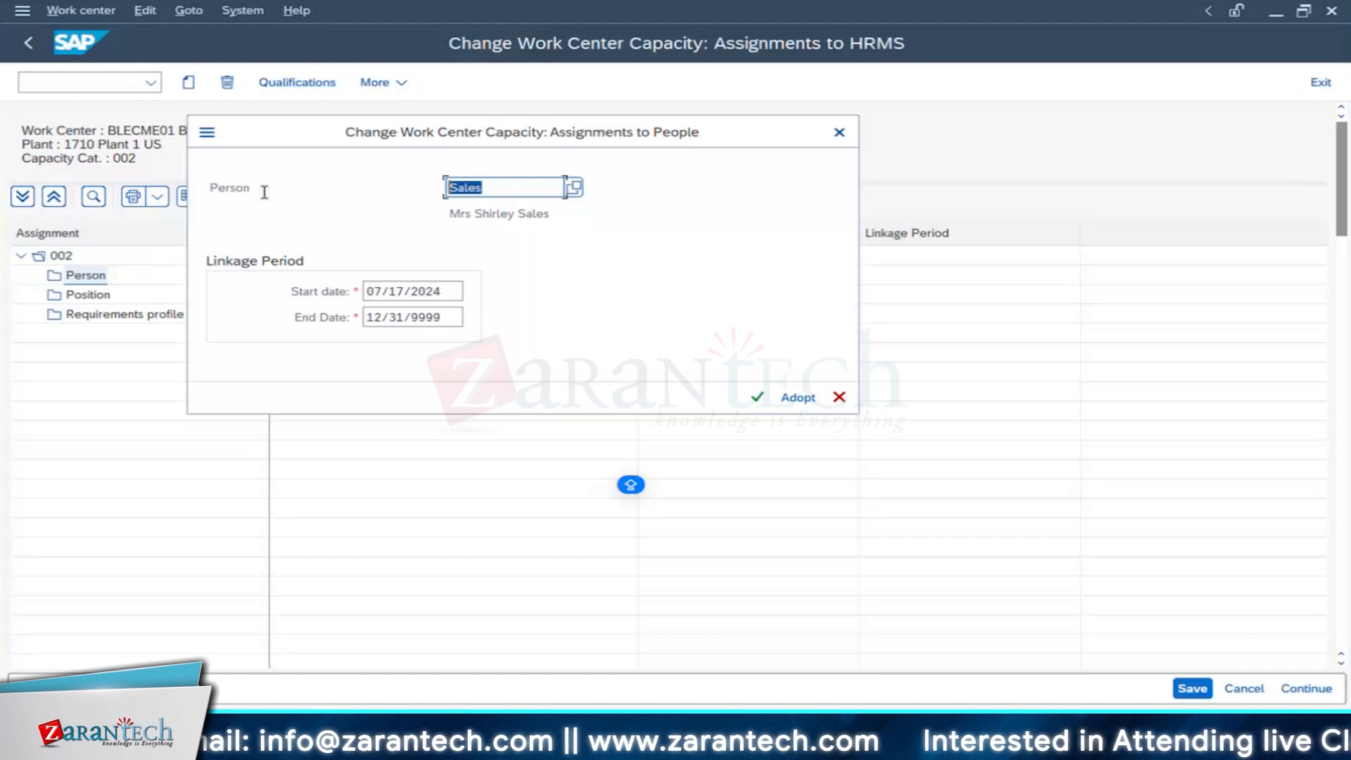
text(sa*)
key(Return)
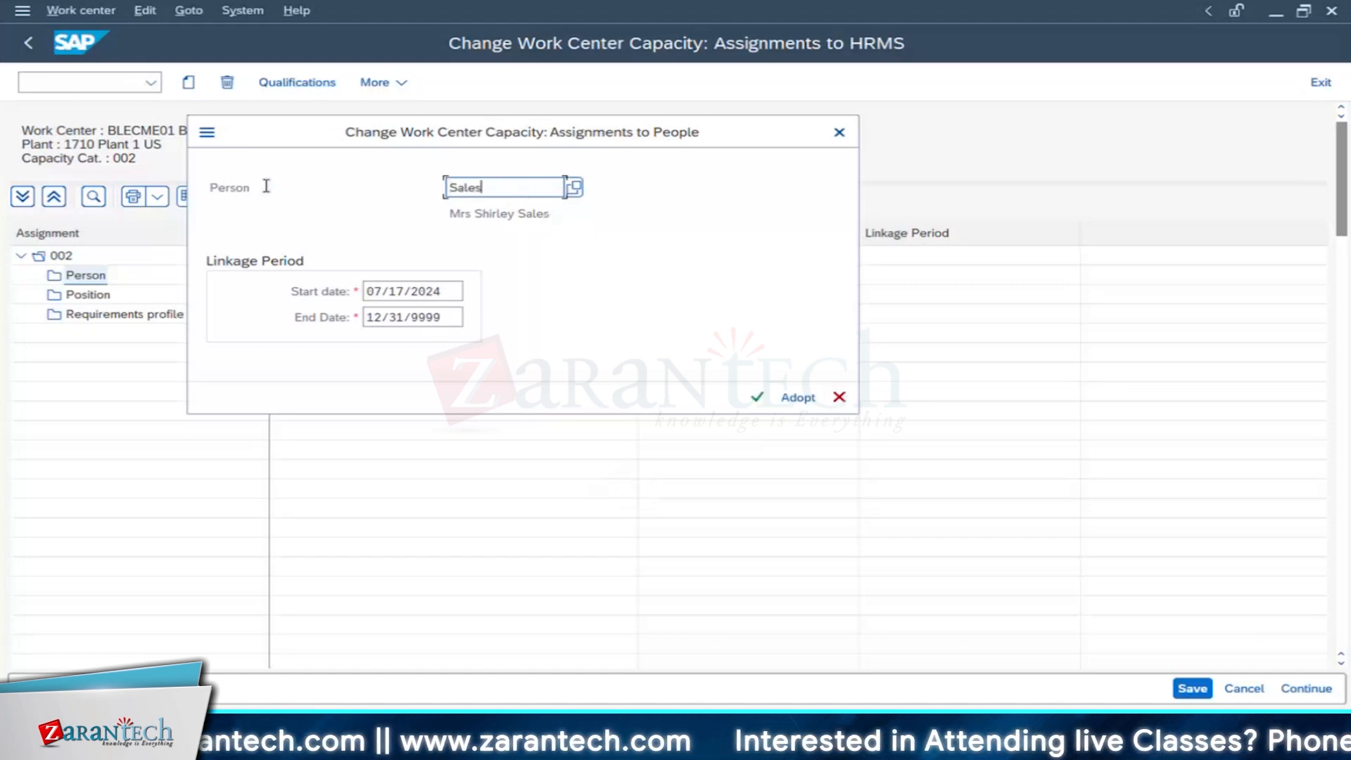
Step: Try to find a person for the assignment with the search pattern ab* and dismiss the resulting dialog
key(ctrl+a)
text(ab*)
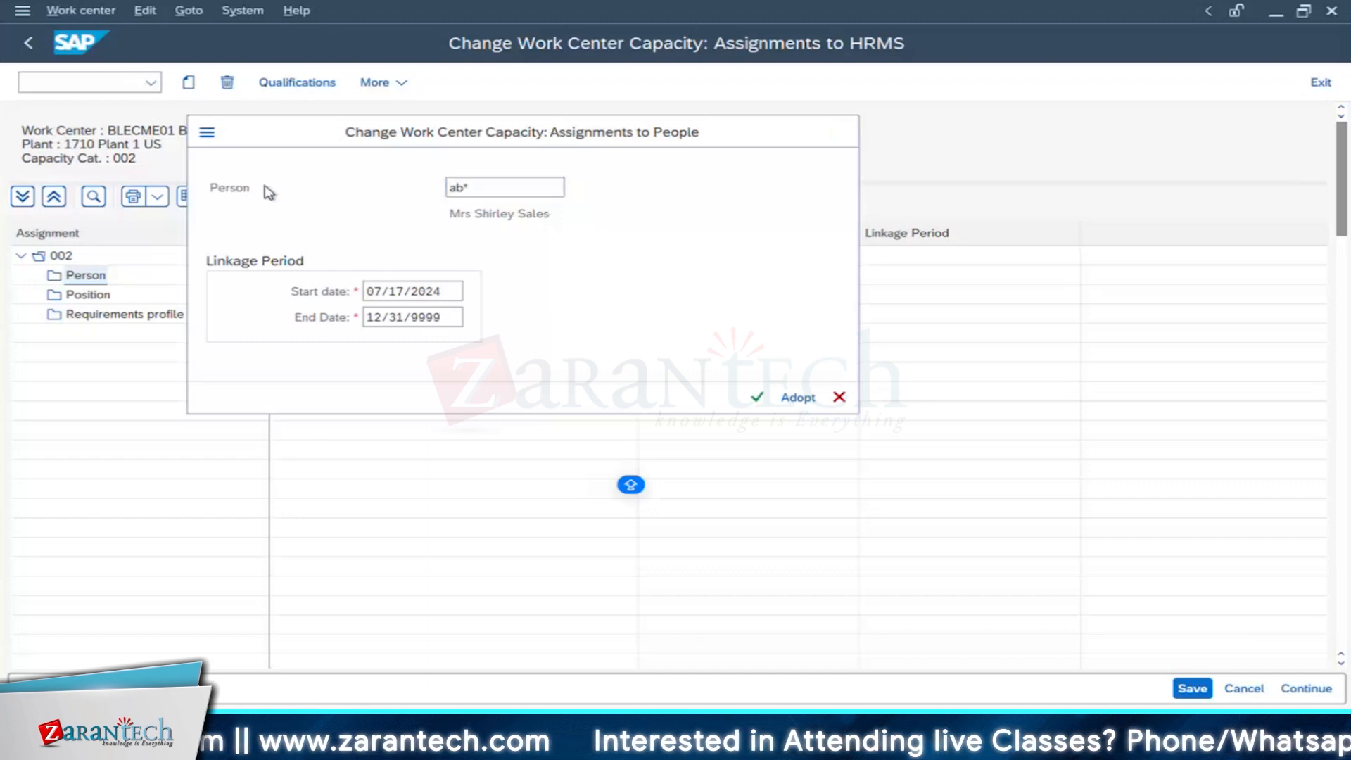
key(Return)
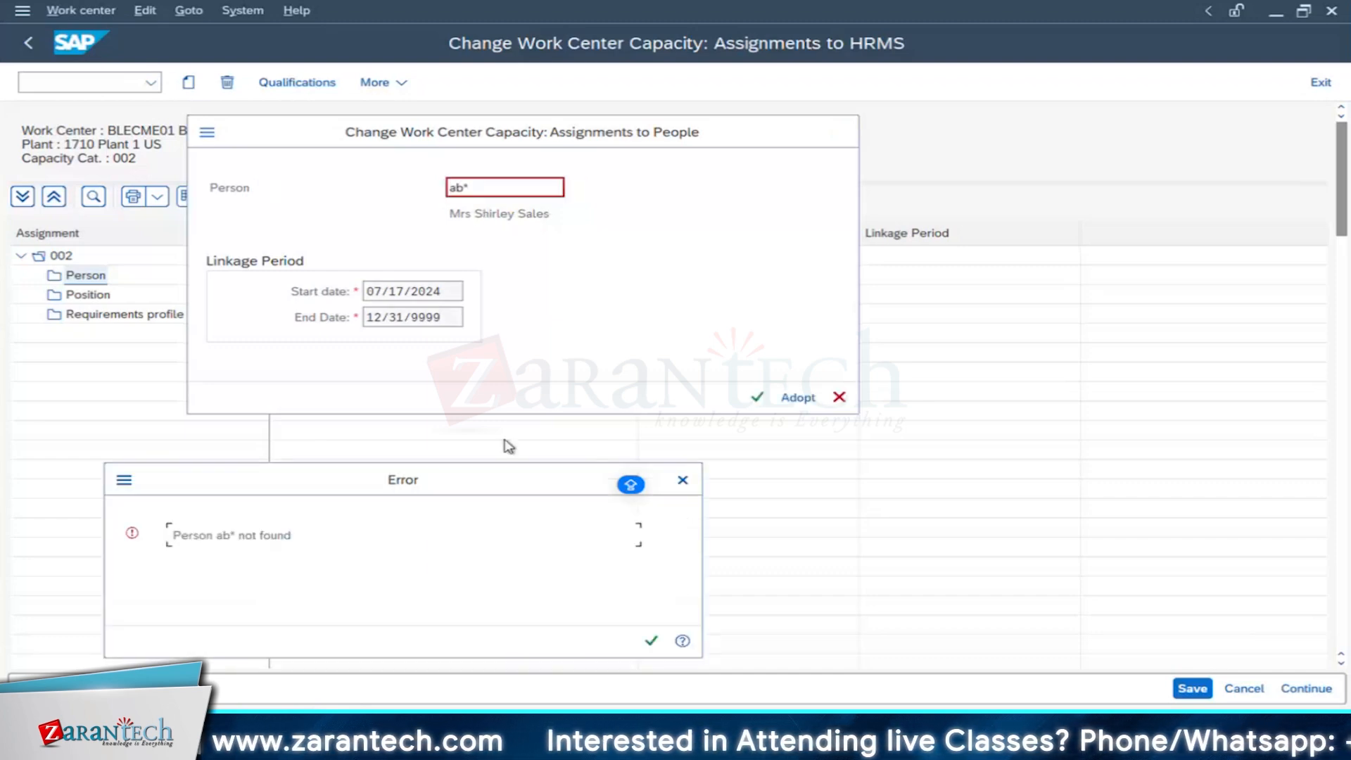
click(651, 641)
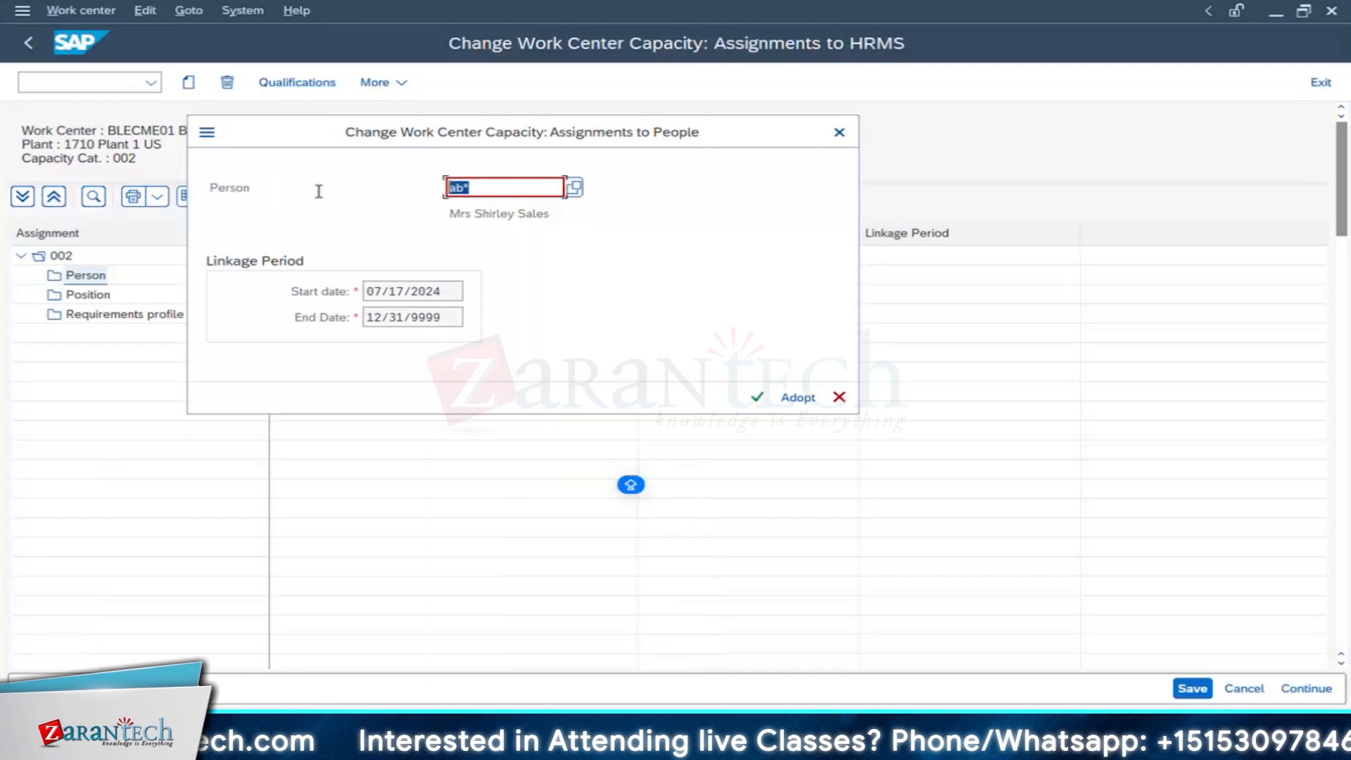
Step: List all persons available for assignment with the wildcard * and move the hit list clear of the assignment dialog
text(*)
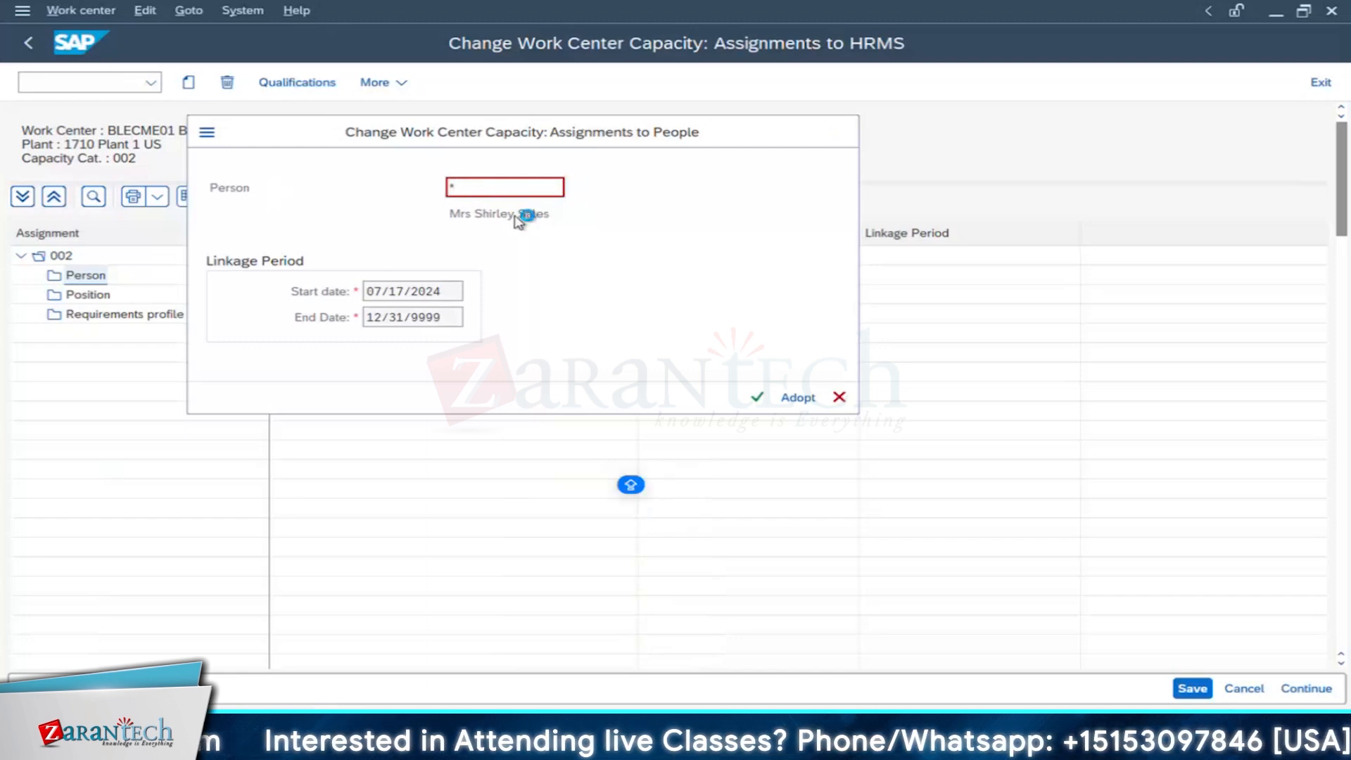
key(Return)
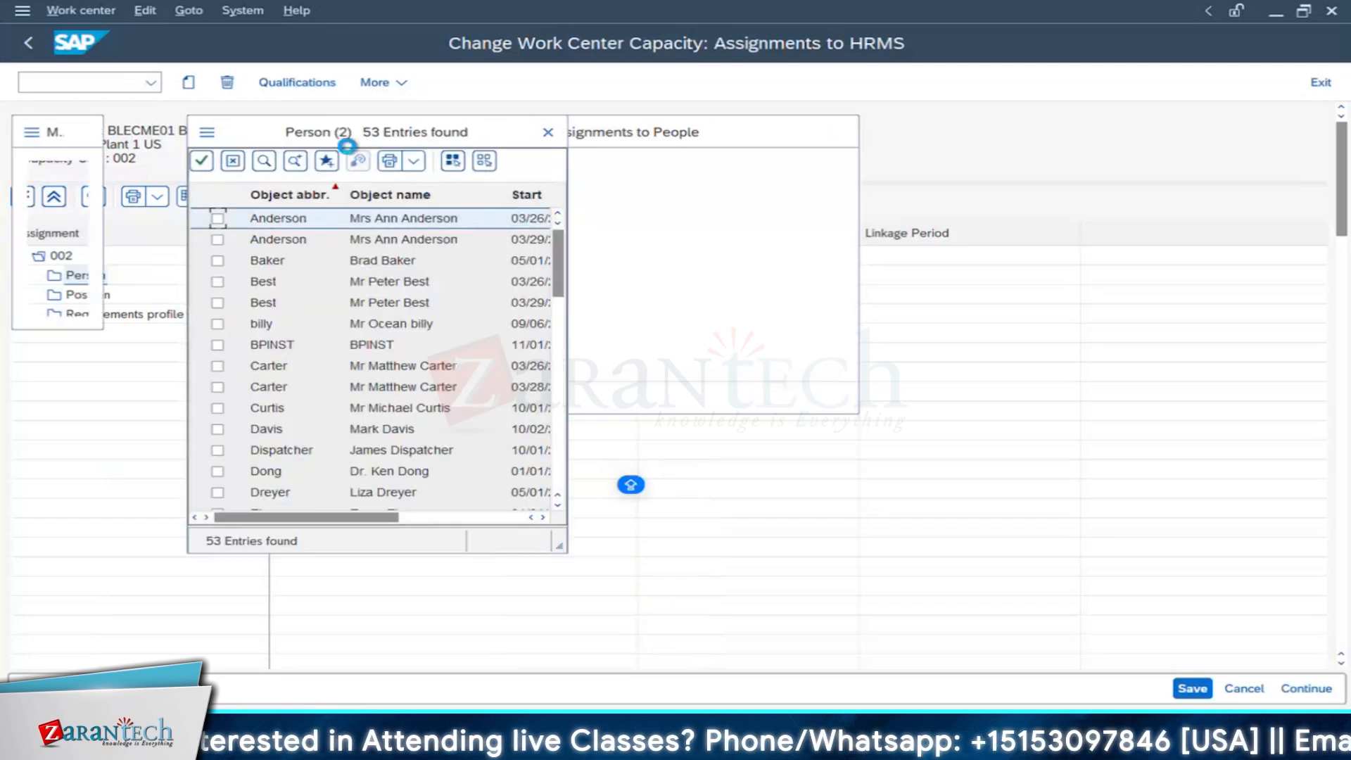
drag(347, 145, 751, 158)
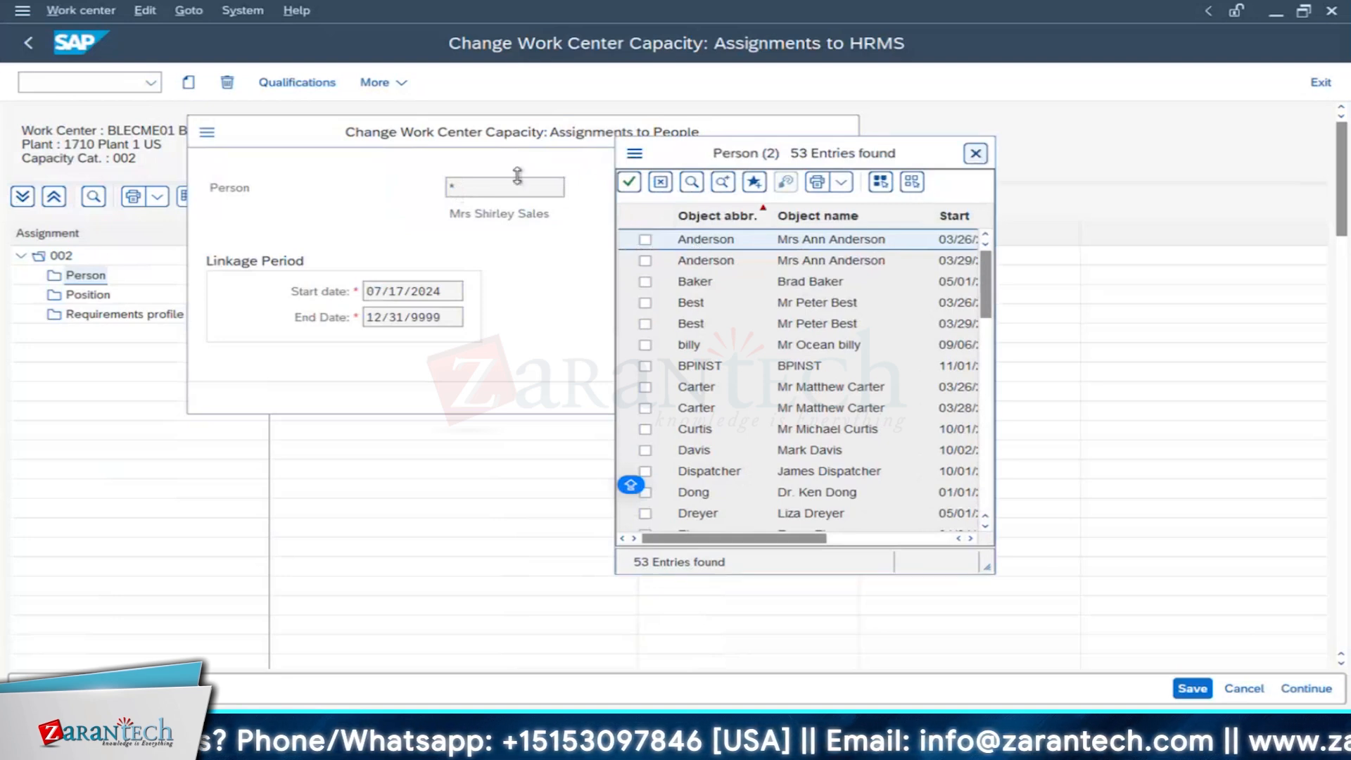
Step: Search for a person to assign with the pattern *an, move the hit list clear of the Person field and dismiss it
click(976, 154)
click(468, 187)
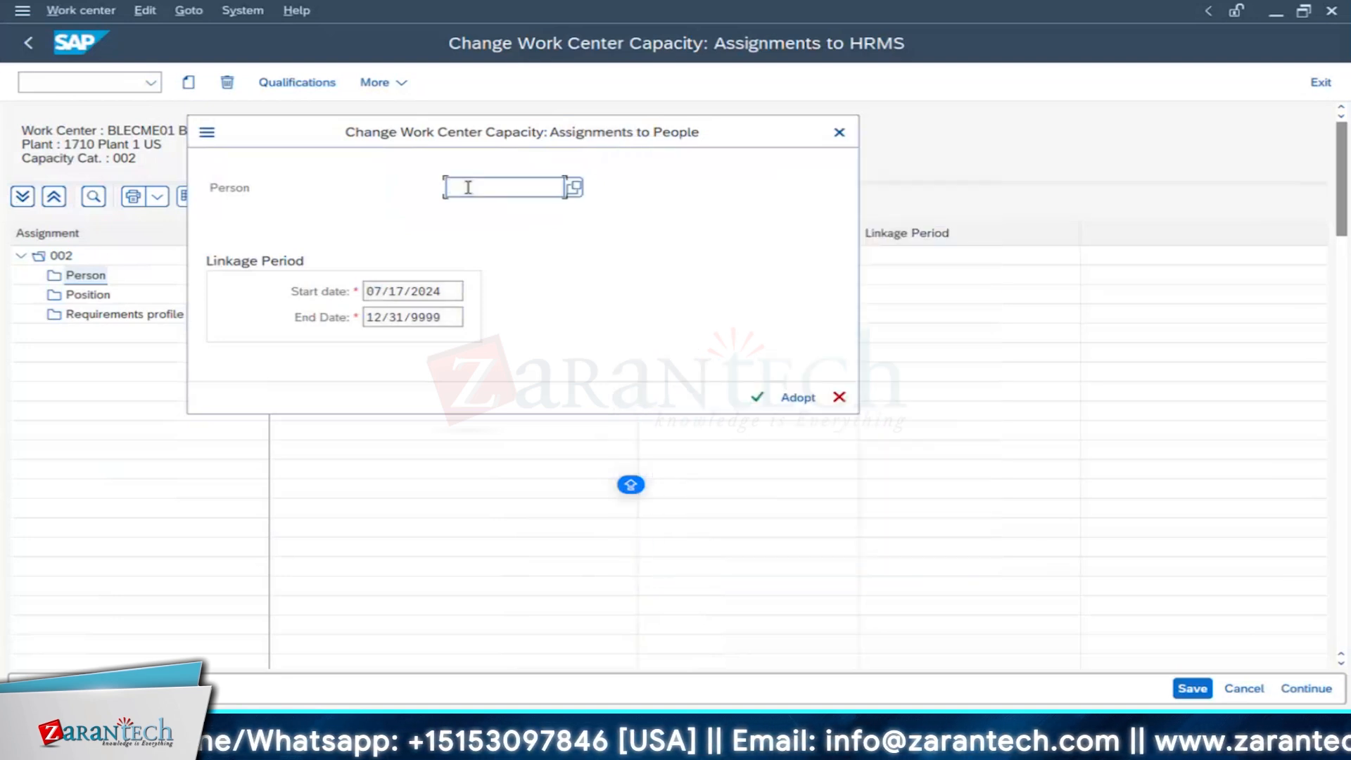
text(*an)
key(Return)
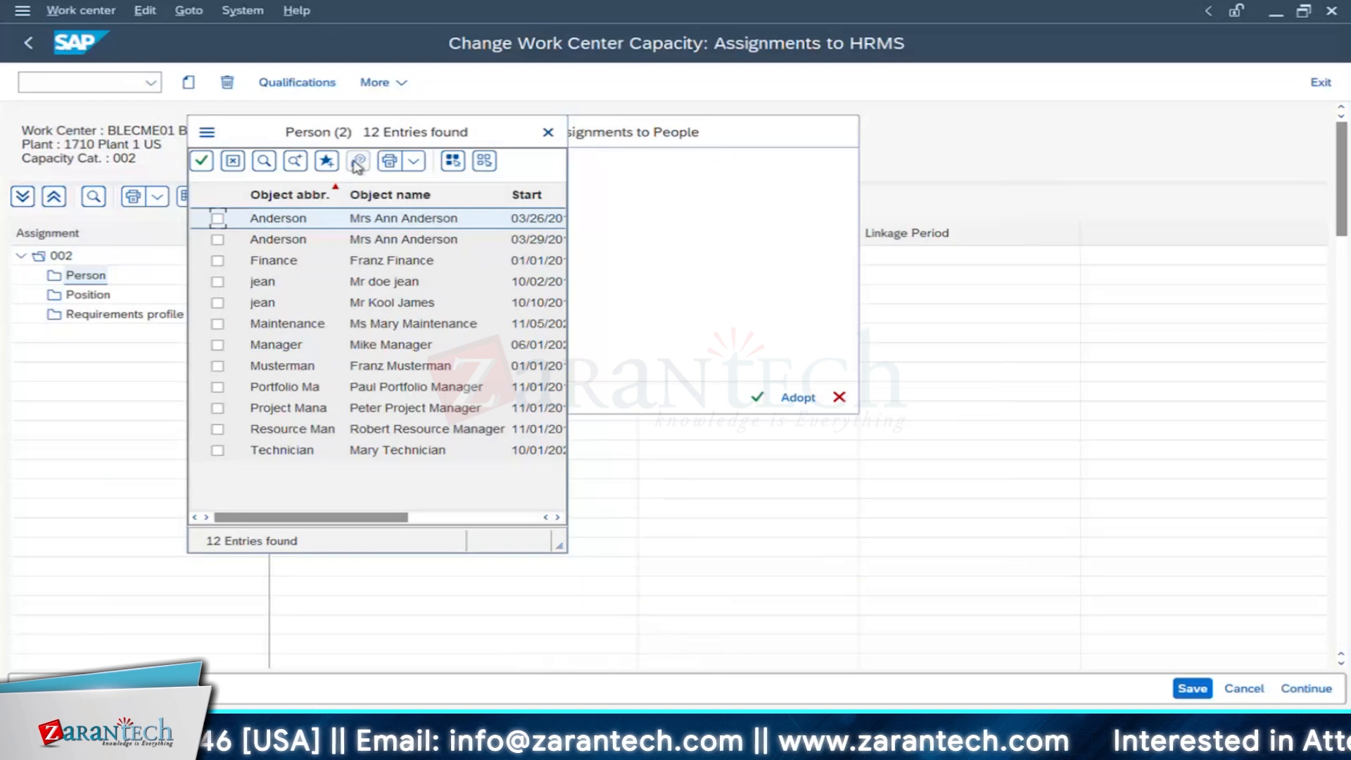
drag(402, 203, 413, 263)
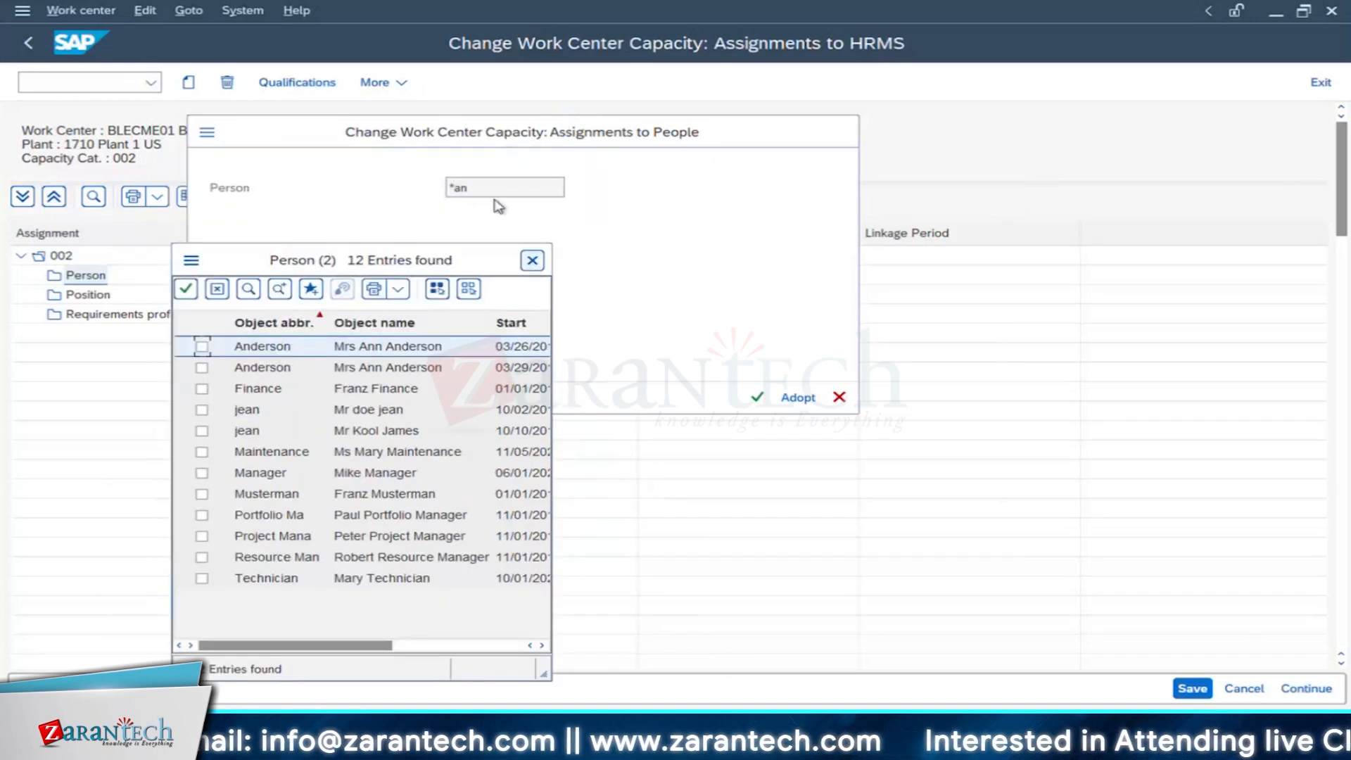
click(533, 262)
Step: Search for a person to assign with the pattern an* and dismiss the hit list without choosing an entry
click(457, 188)
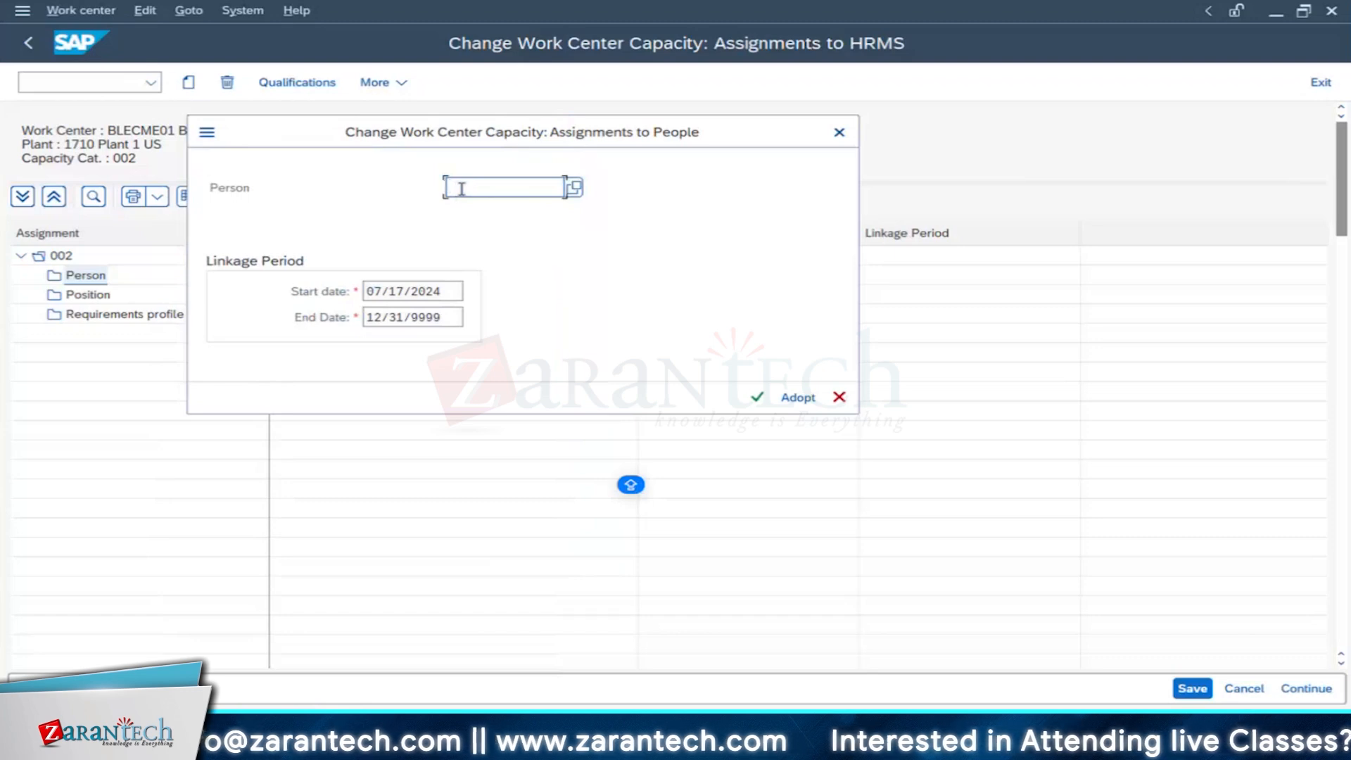
text(an*)
click(575, 187)
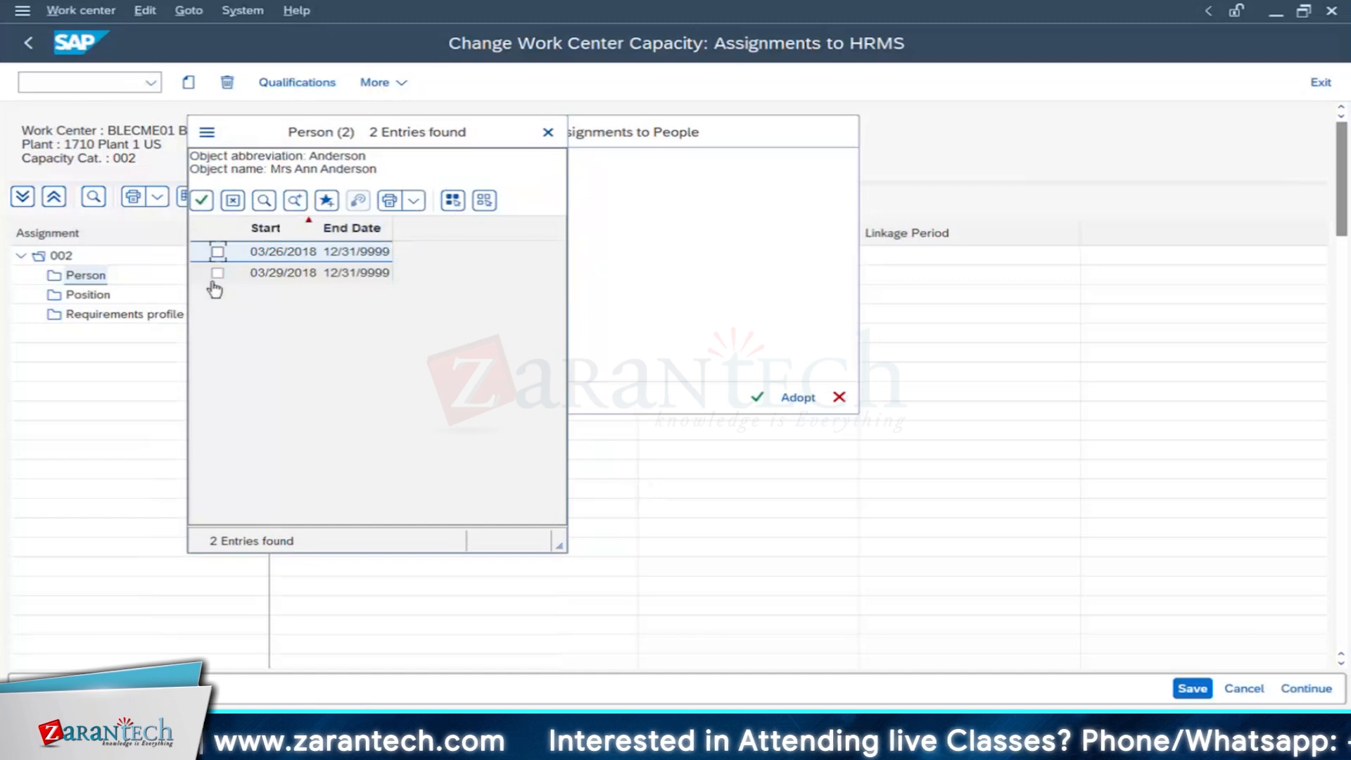
click(548, 132)
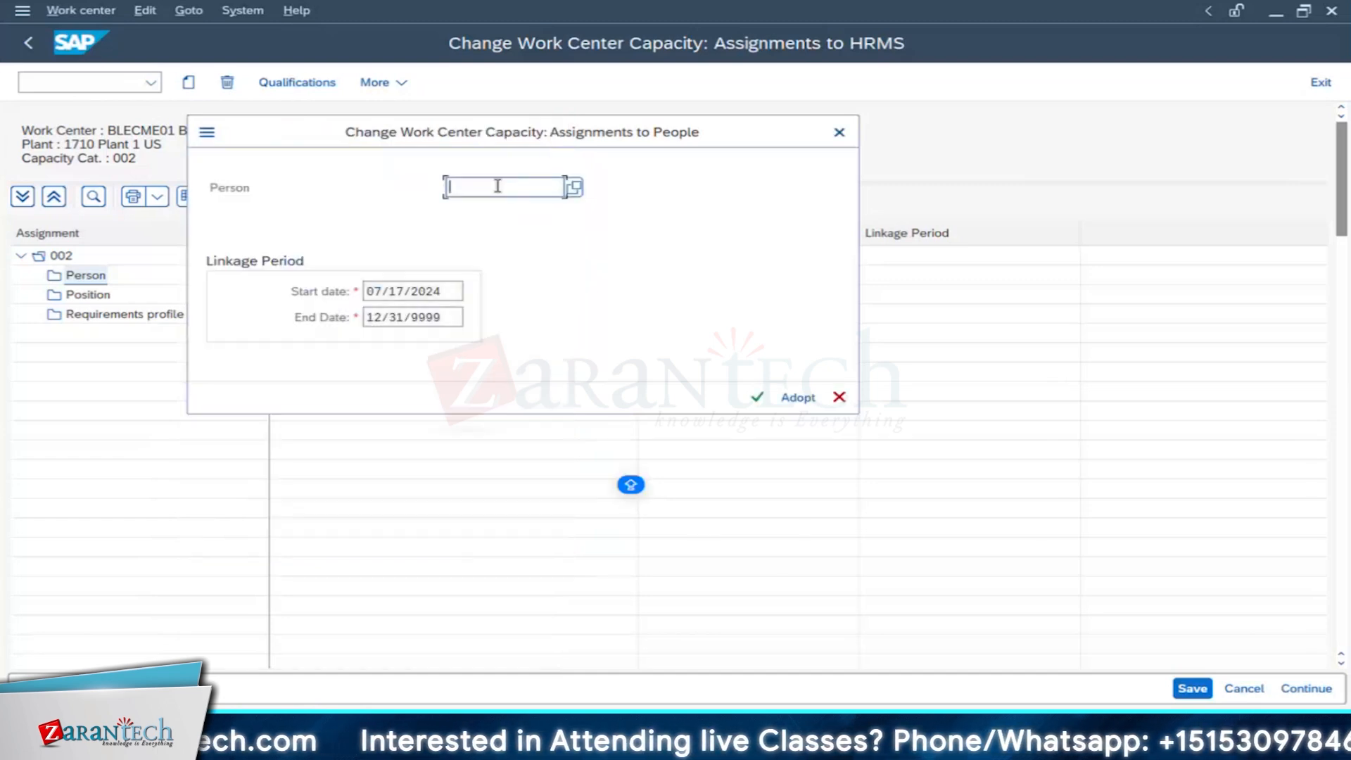
Step: List all persons with the wildcard * and assign the third to seventh entries of the hit list to capacity category 002
text(*)
key(Return)
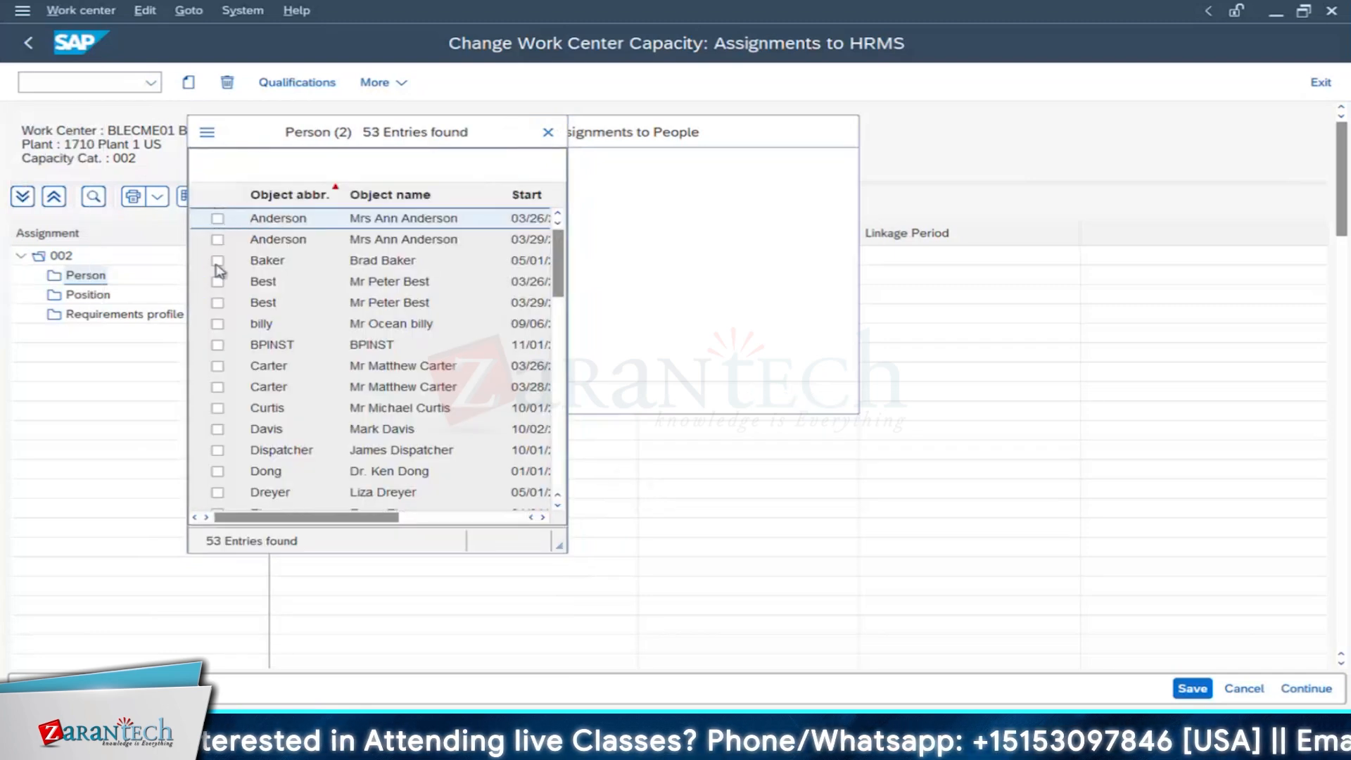
click(217, 261)
click(217, 281)
click(217, 303)
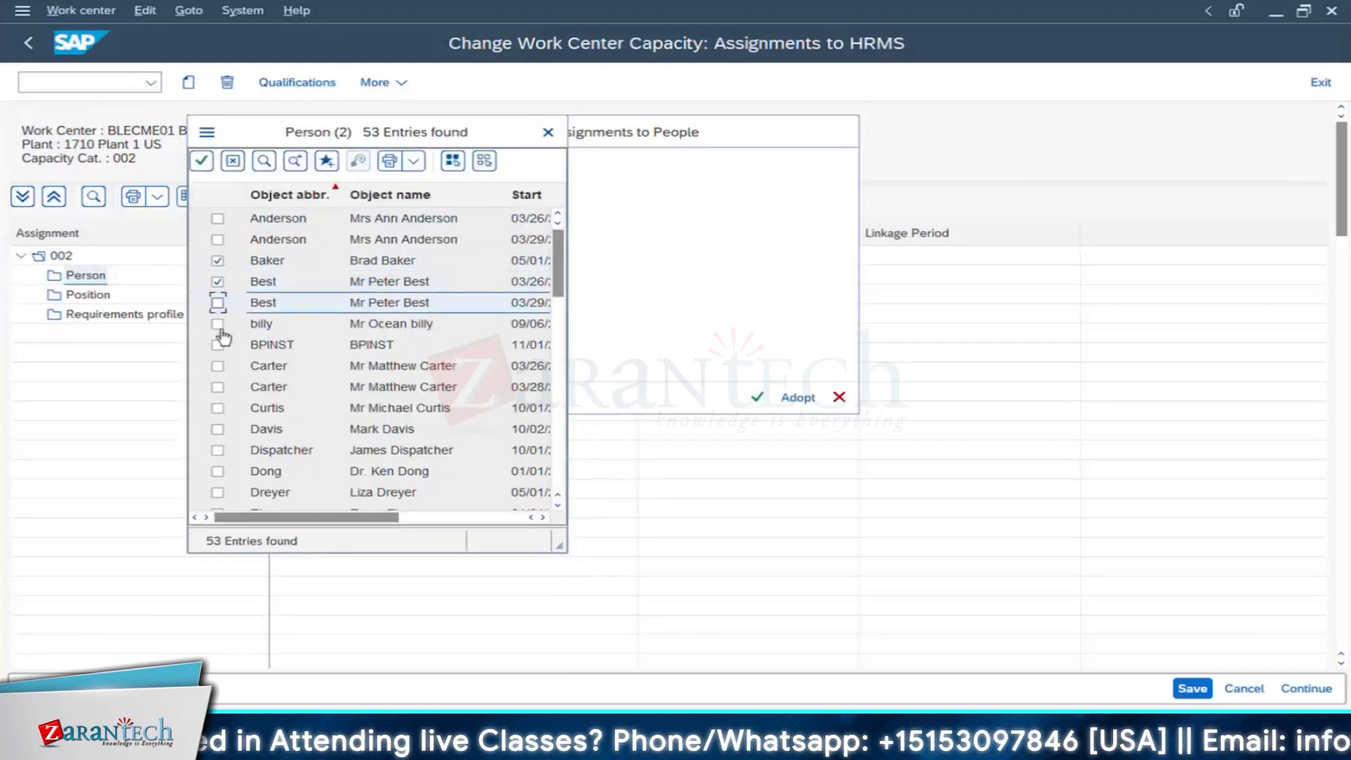
click(217, 323)
click(218, 345)
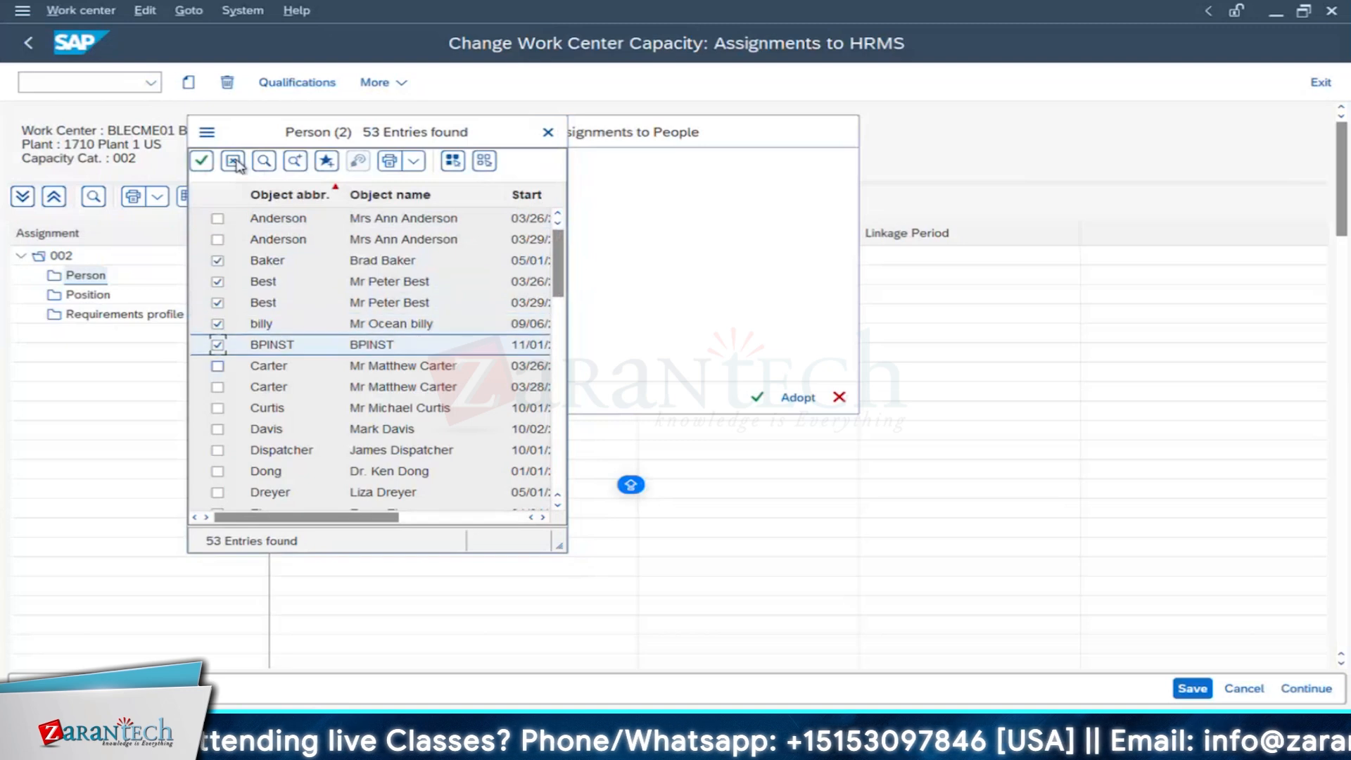
click(211, 164)
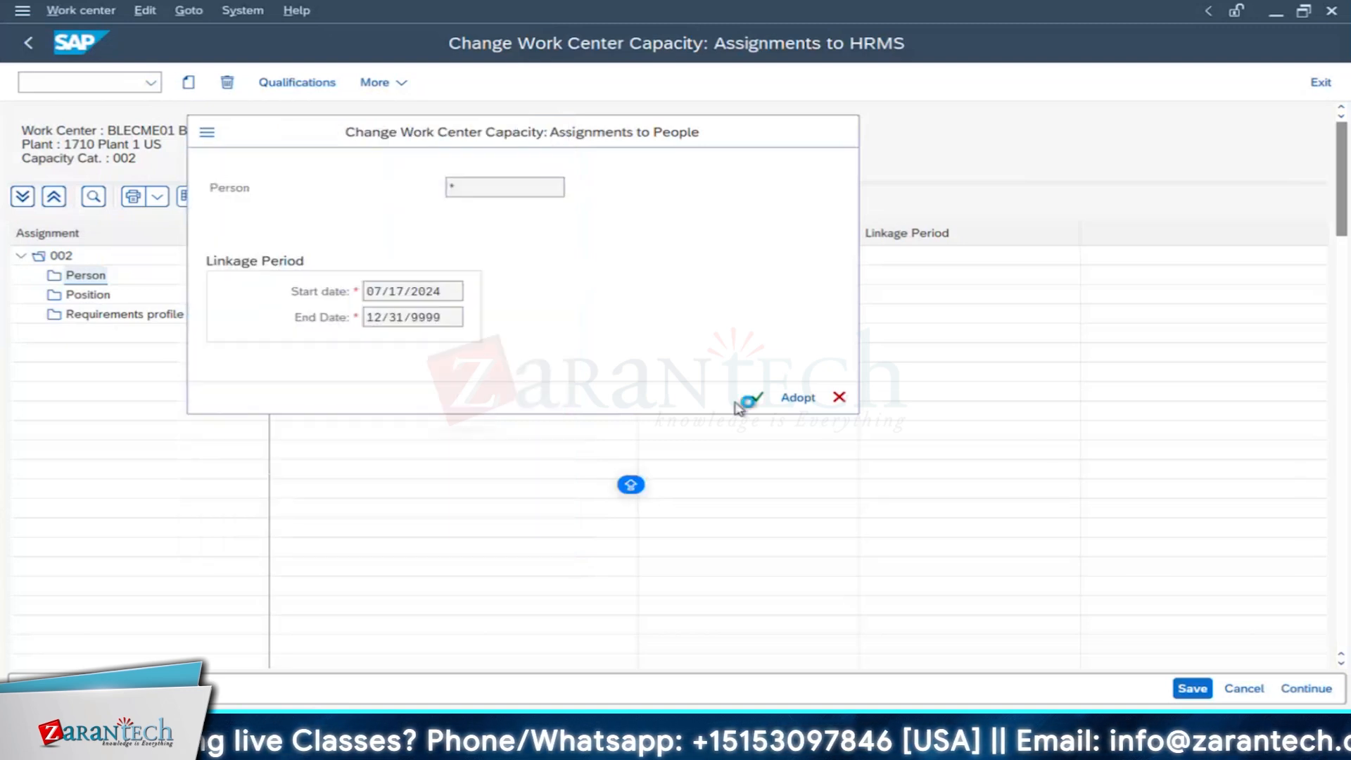
click(755, 401)
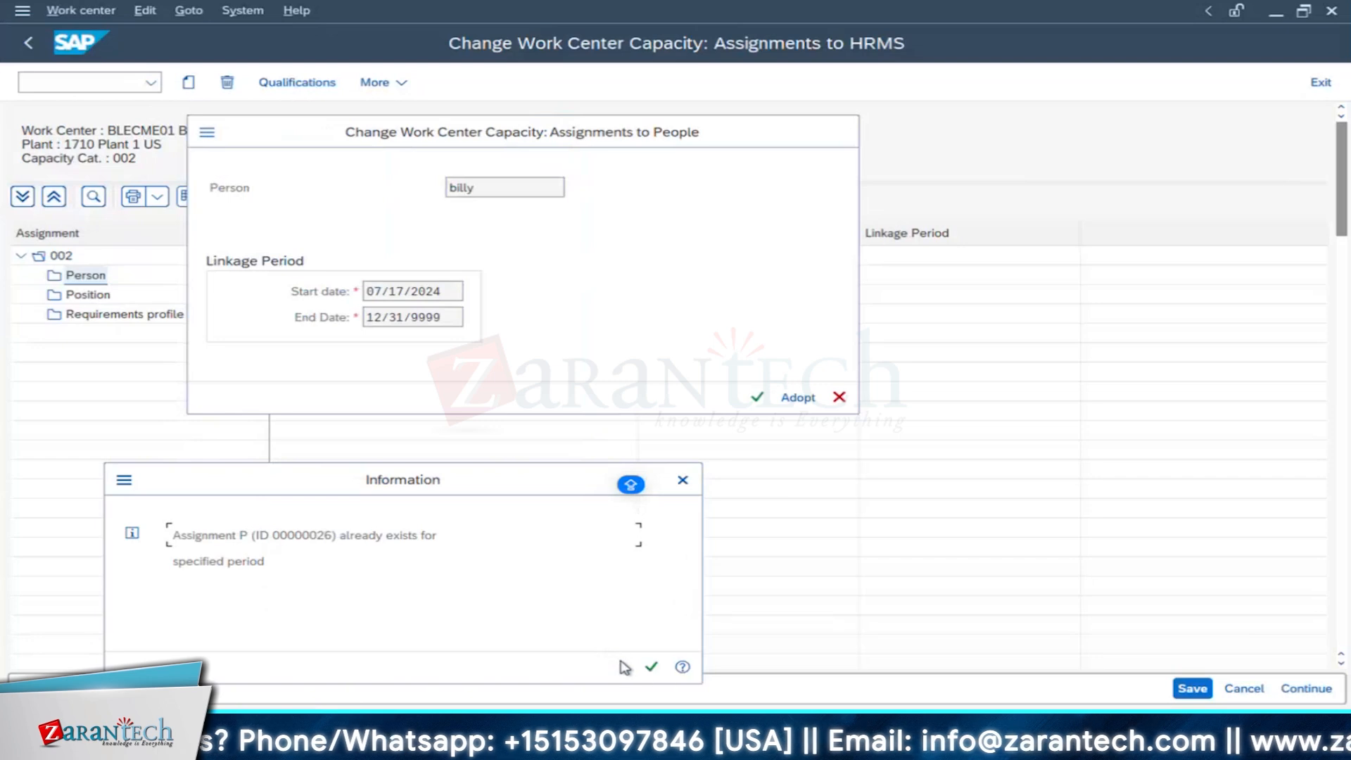
click(654, 670)
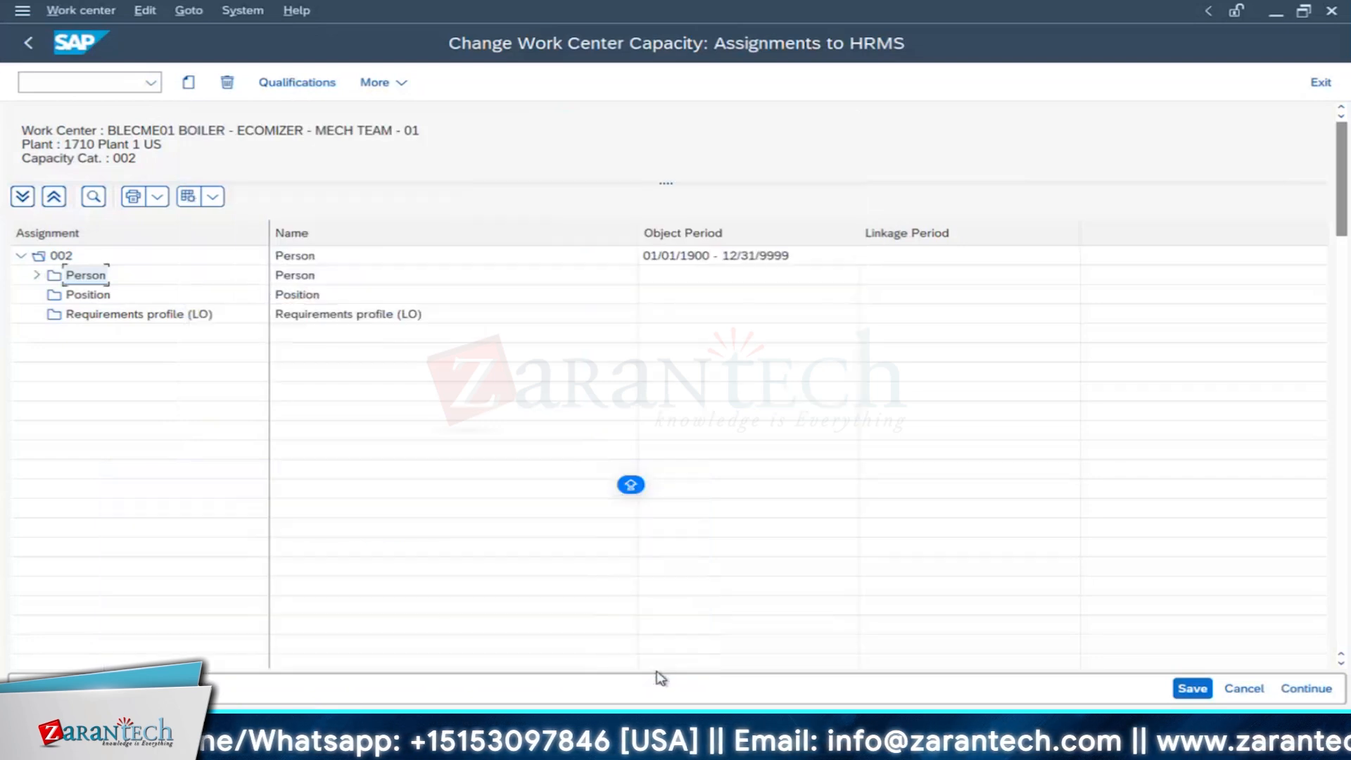
Step: Expand the Person assignments under category 002 to check them, return to the capacity header and save work center BLECME01
click(38, 275)
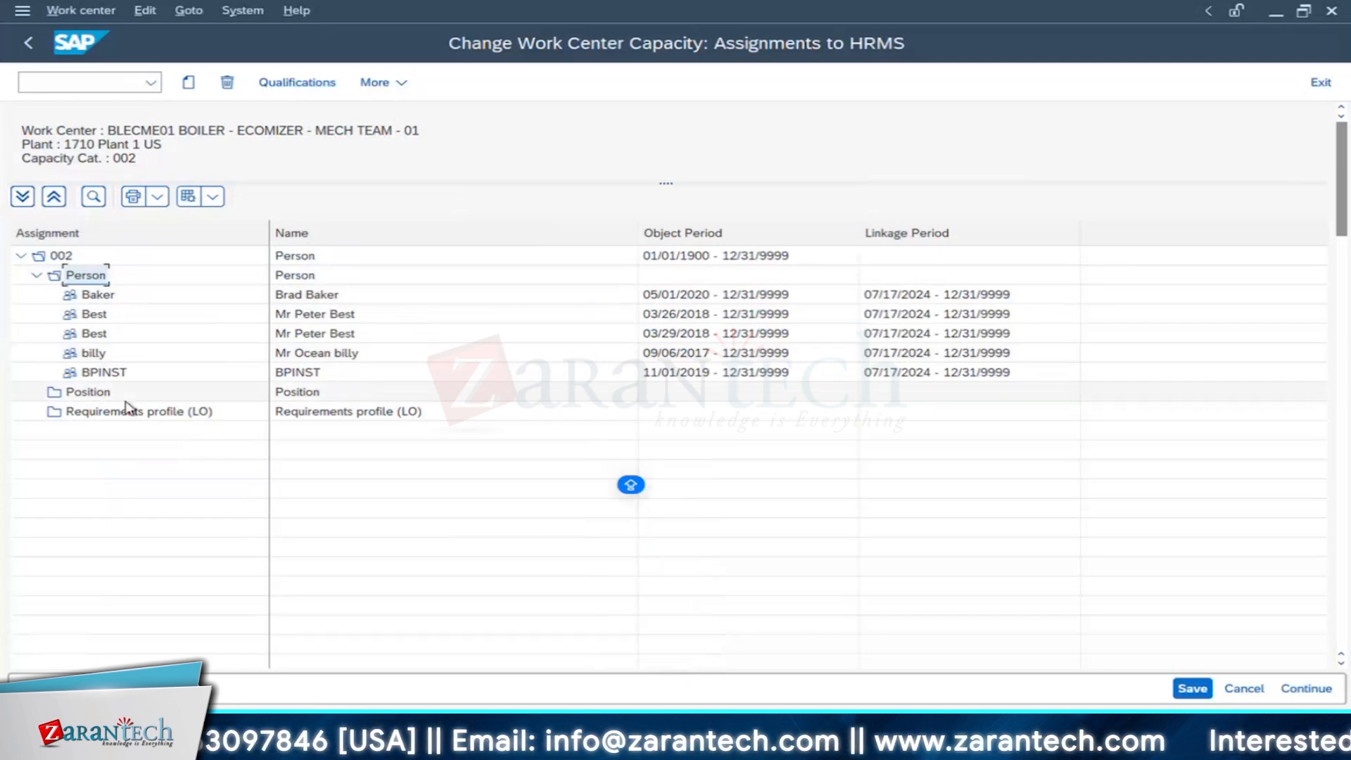
click(98, 297)
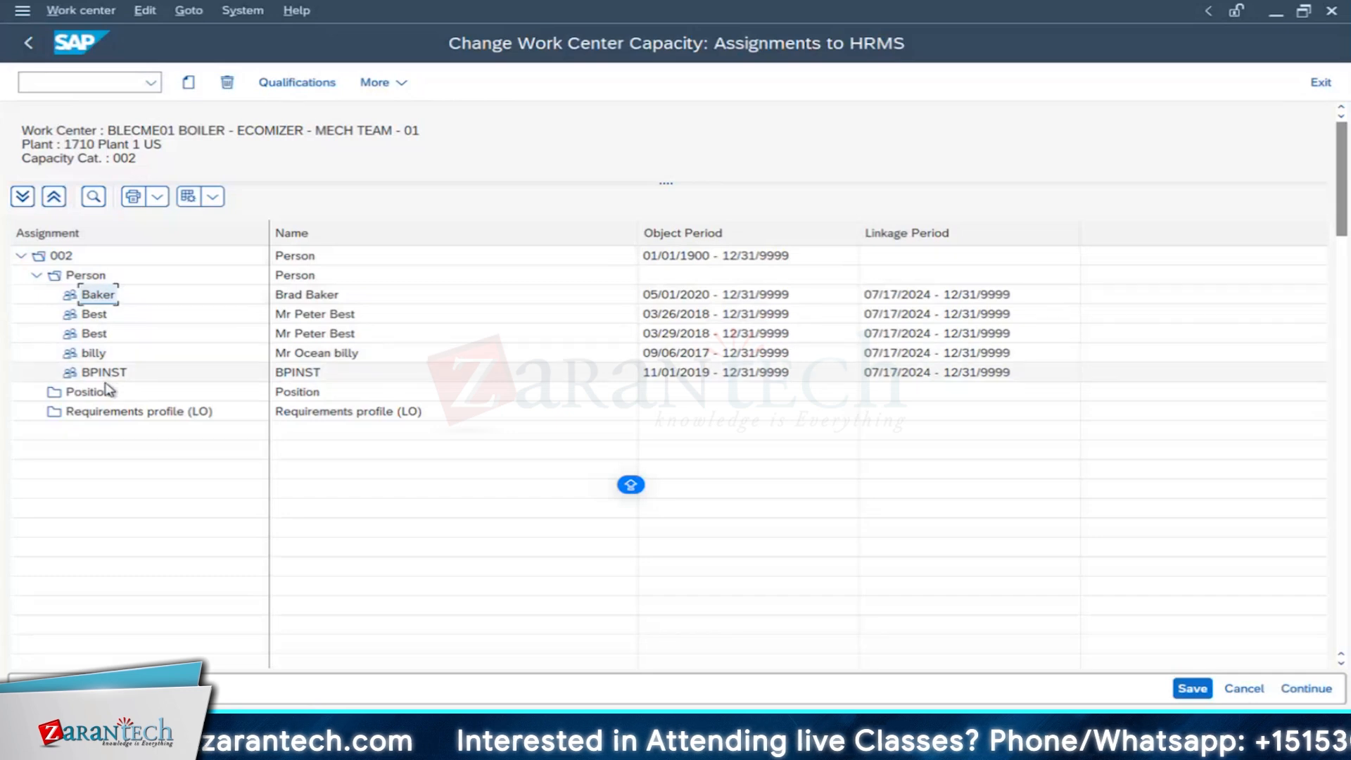
click(32, 42)
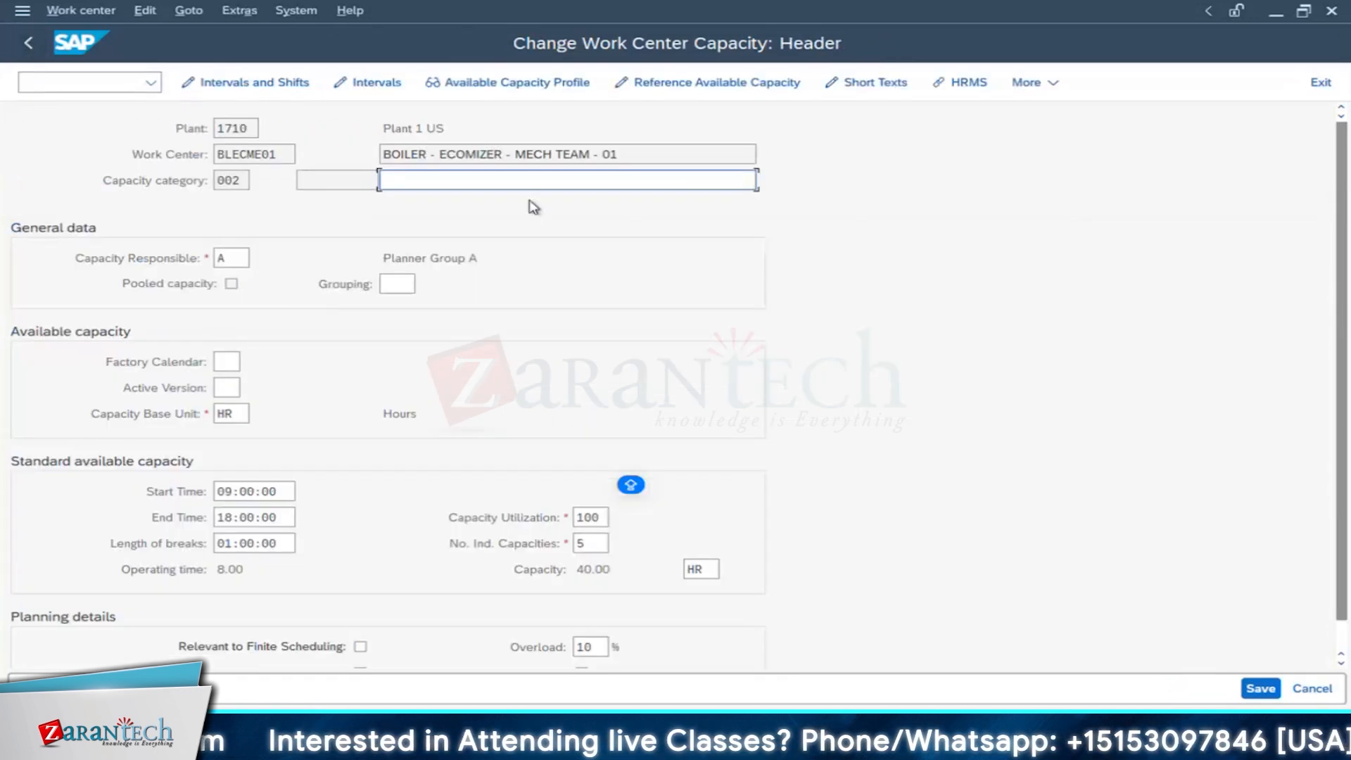
click(1259, 689)
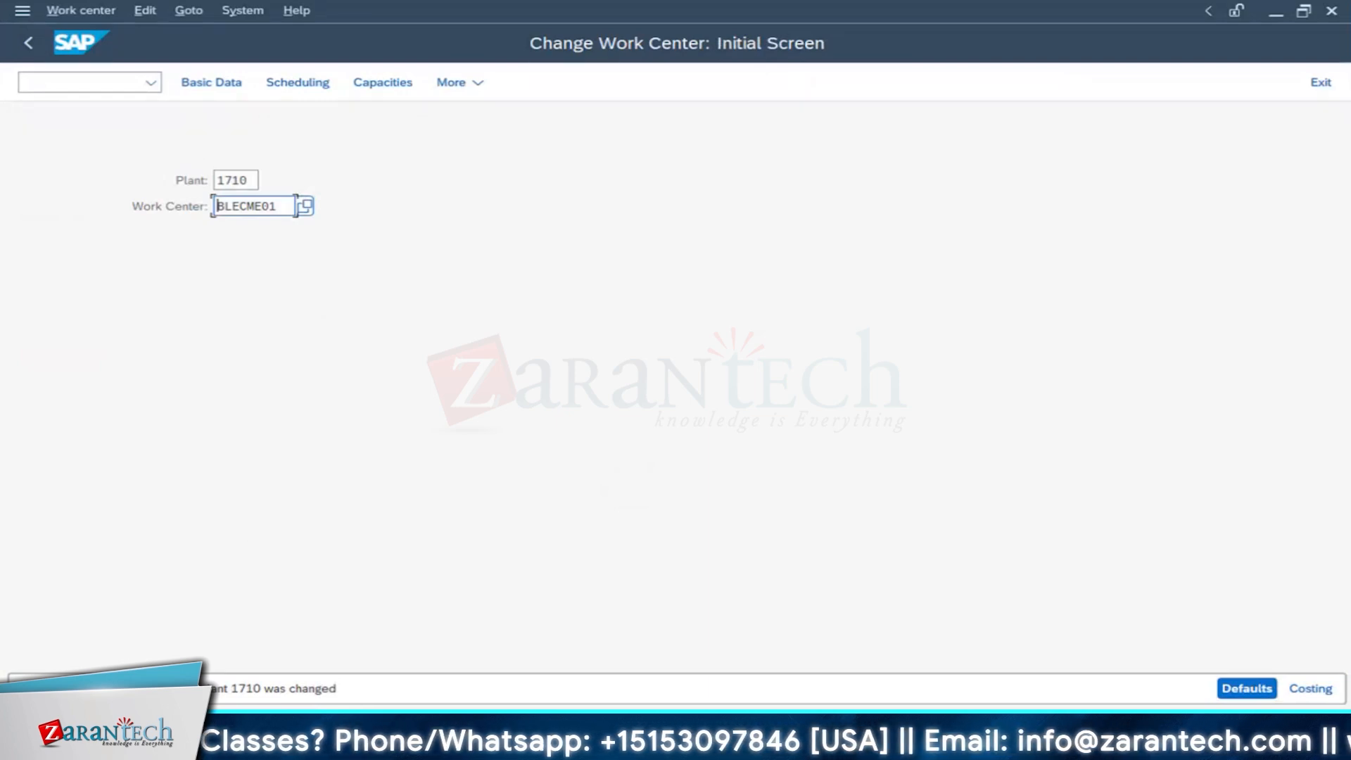
Step: Switch to the functional location display session and return to the structure list of RI01
click(450, 733)
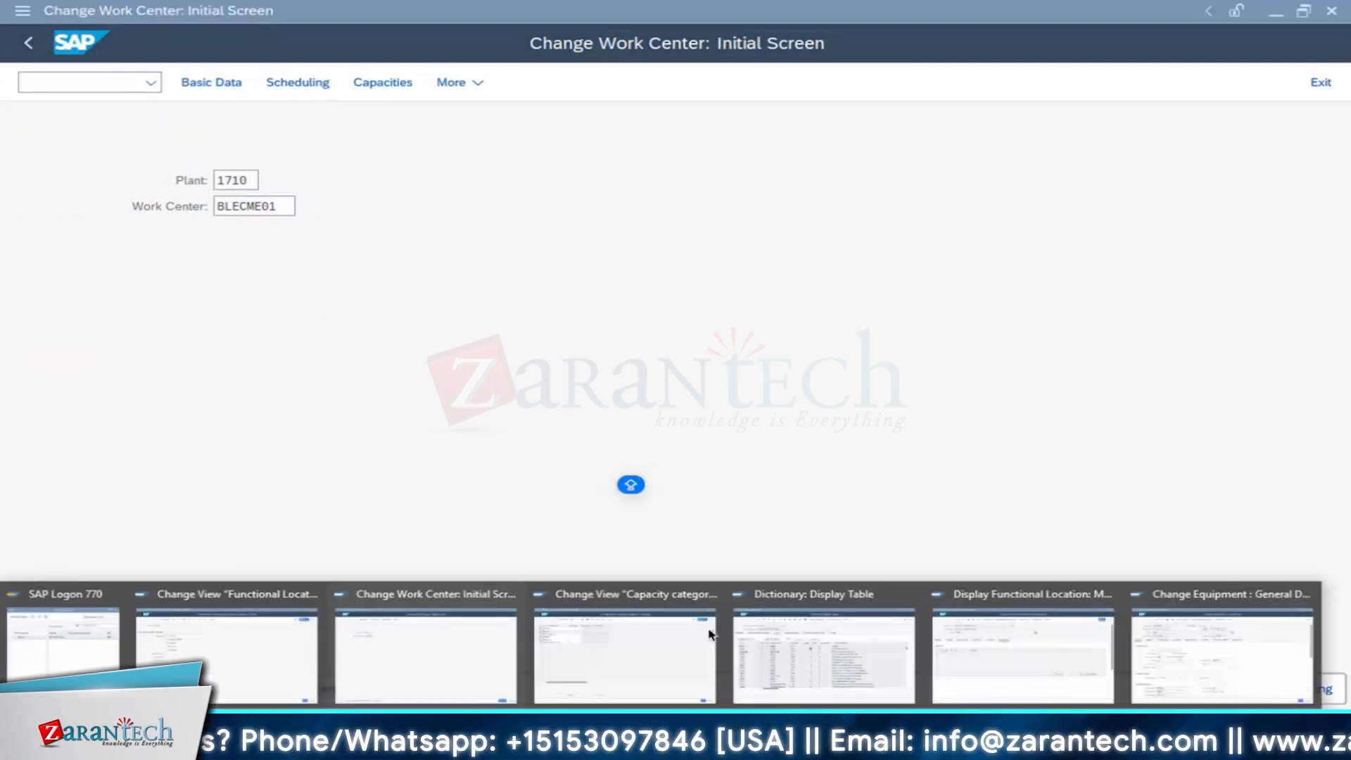
click(681, 634)
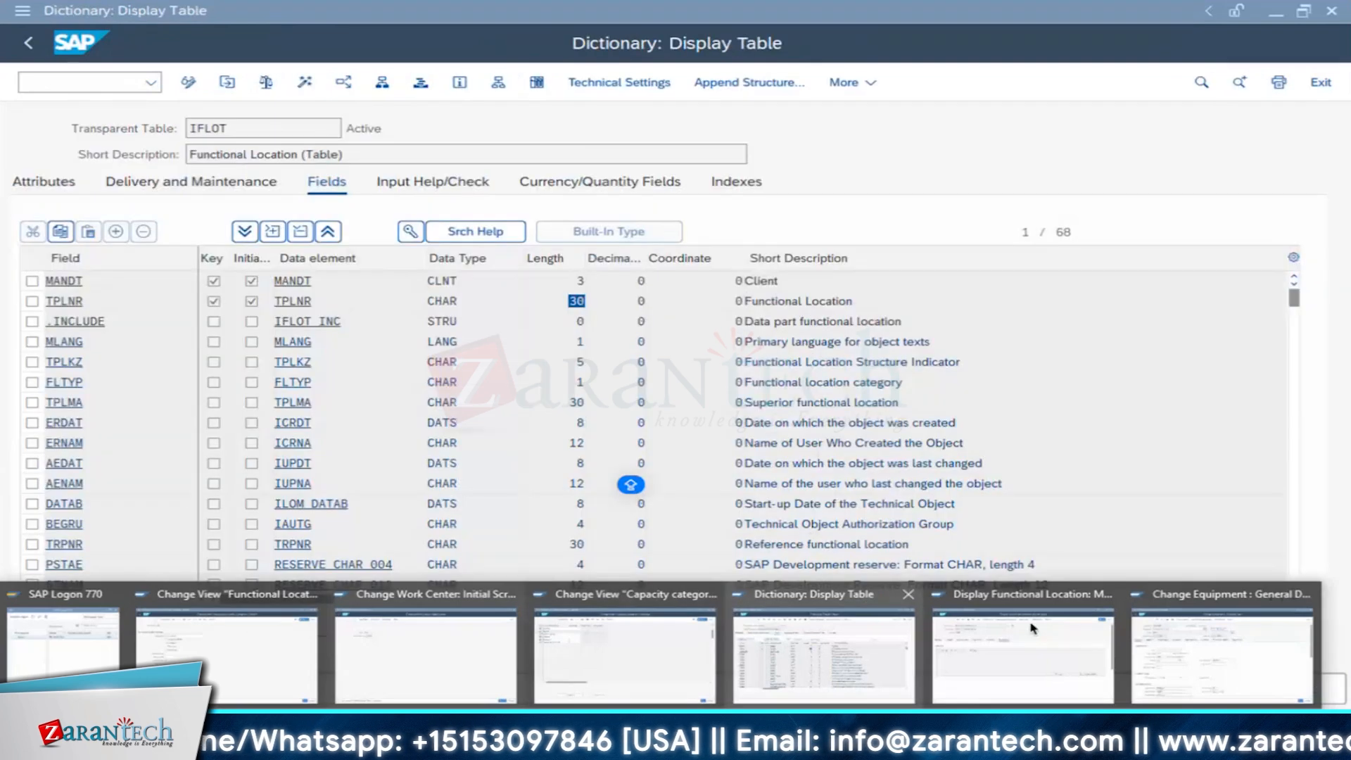
click(1024, 655)
click(28, 43)
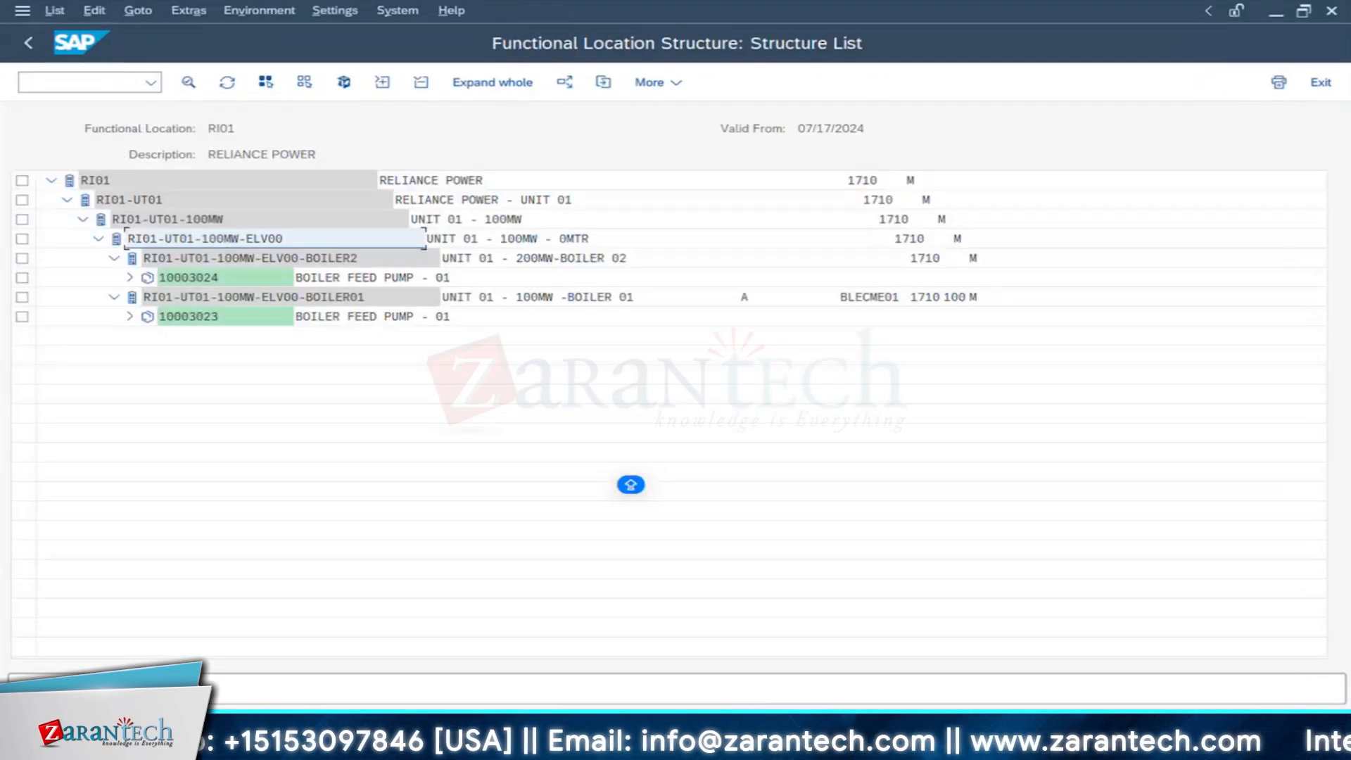
Step: Switch to the Capacity category overview session and leave it for the IMG structure
mouse_move(404, 735)
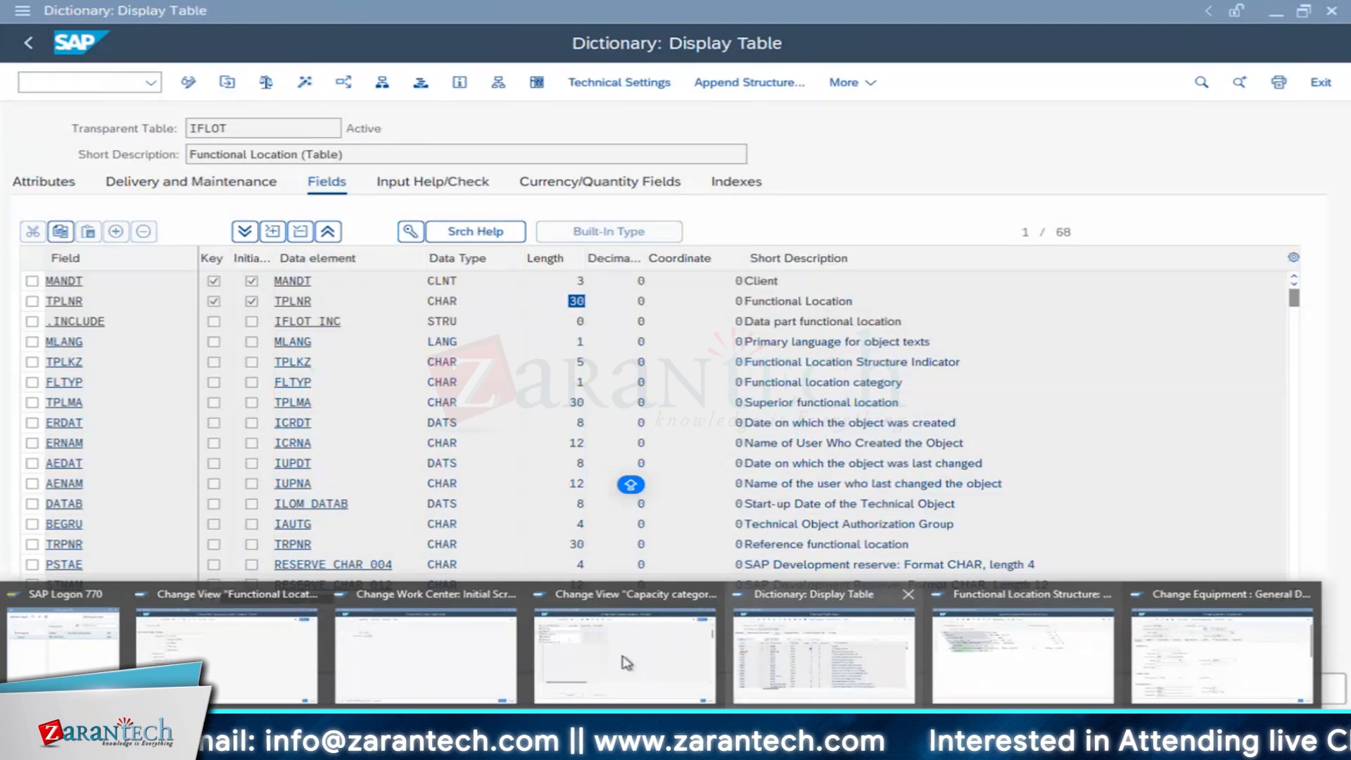
click(625, 662)
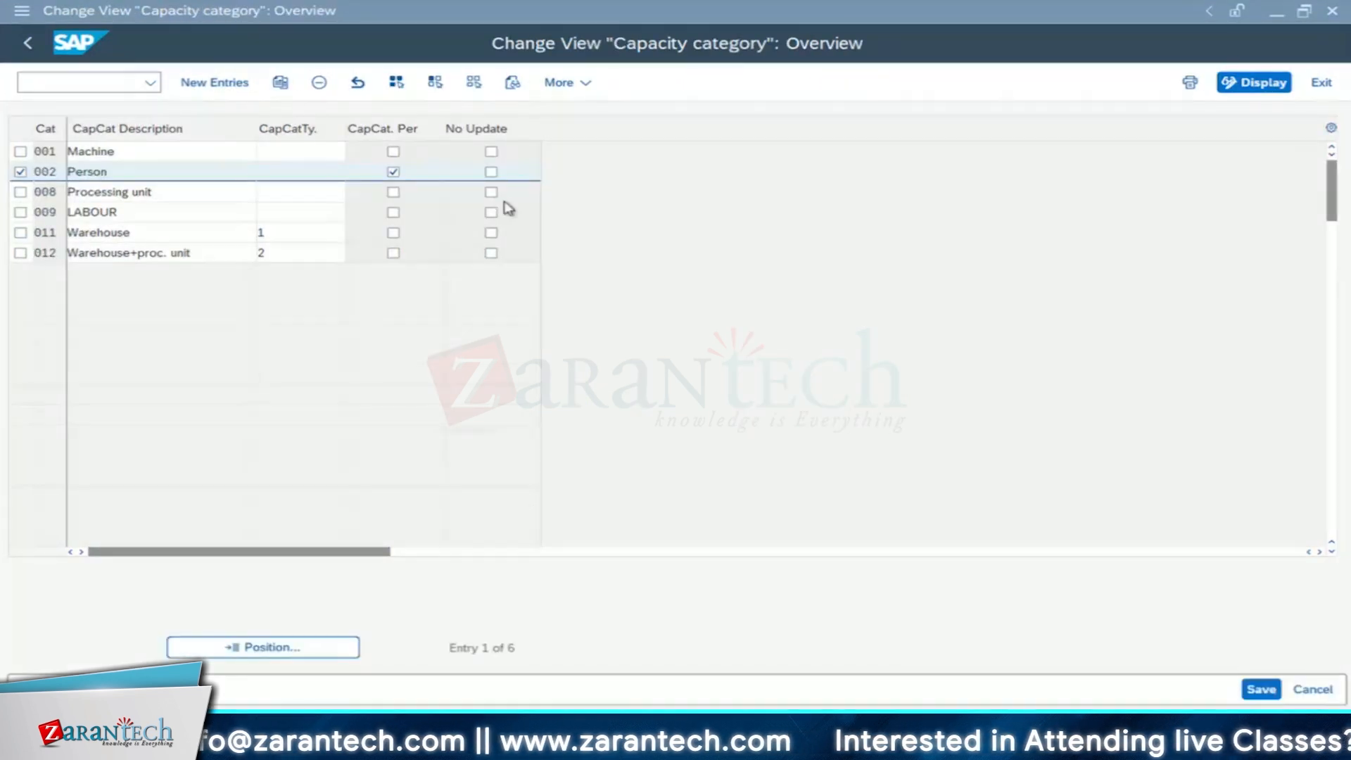
click(33, 41)
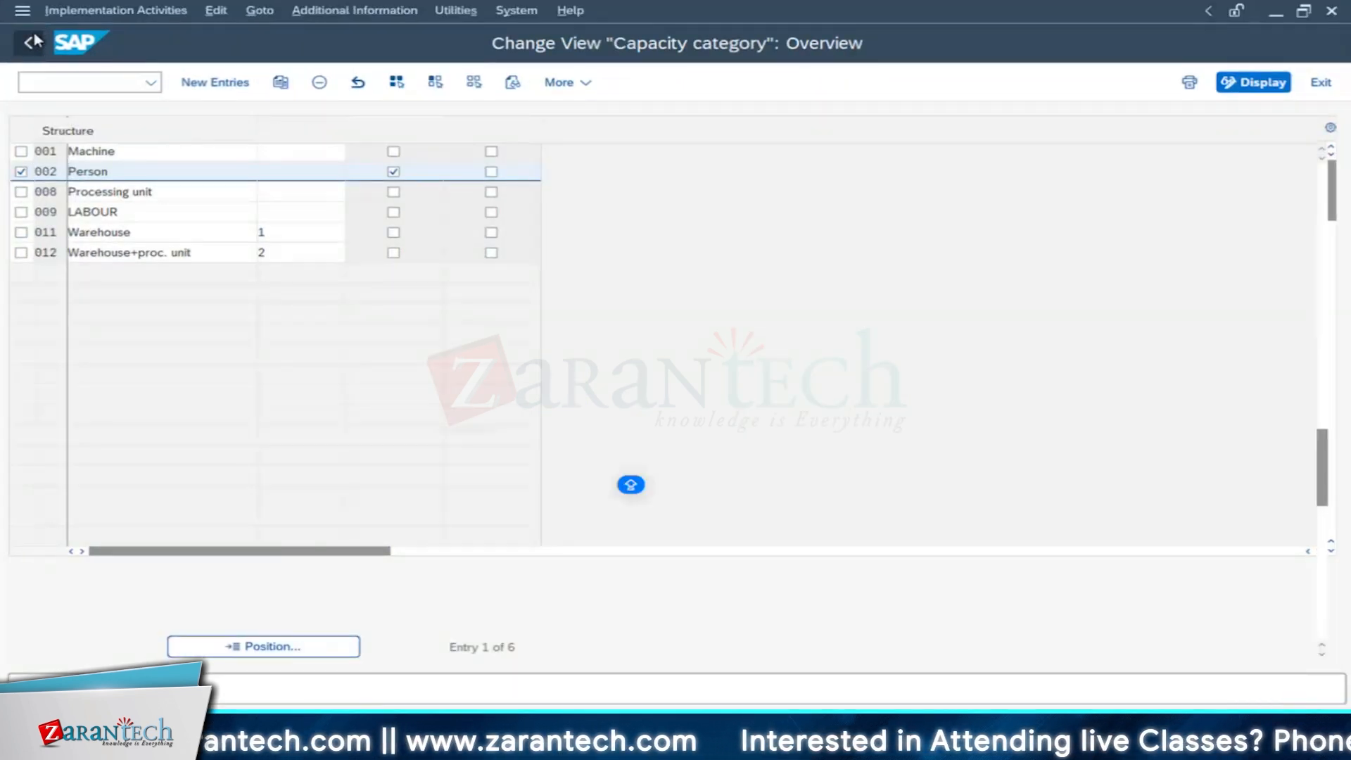
scroll(169, 367, down, 1)
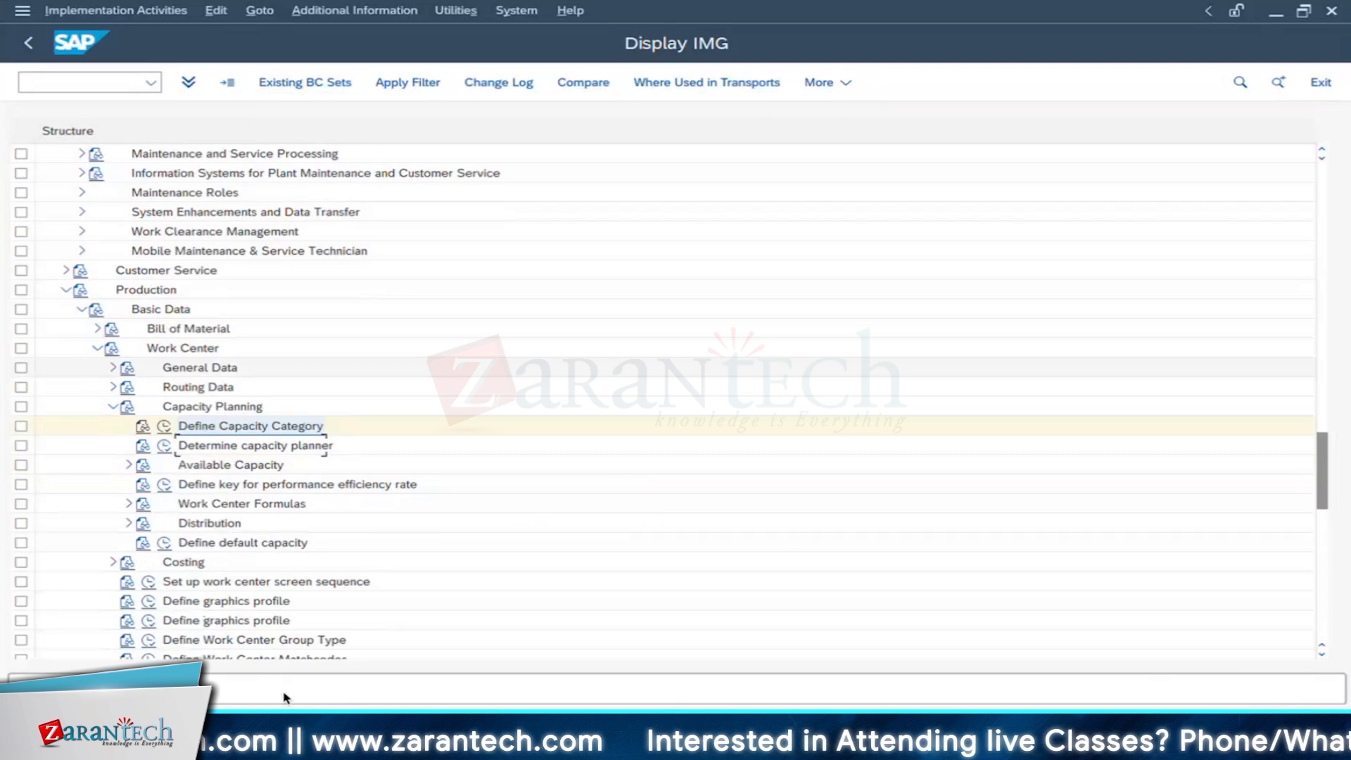
Step: Leave the Functional Location Category maintenance in its session, saving the changes to the customizing request NREQ124-DEFINE MASTER DATA
click(408, 658)
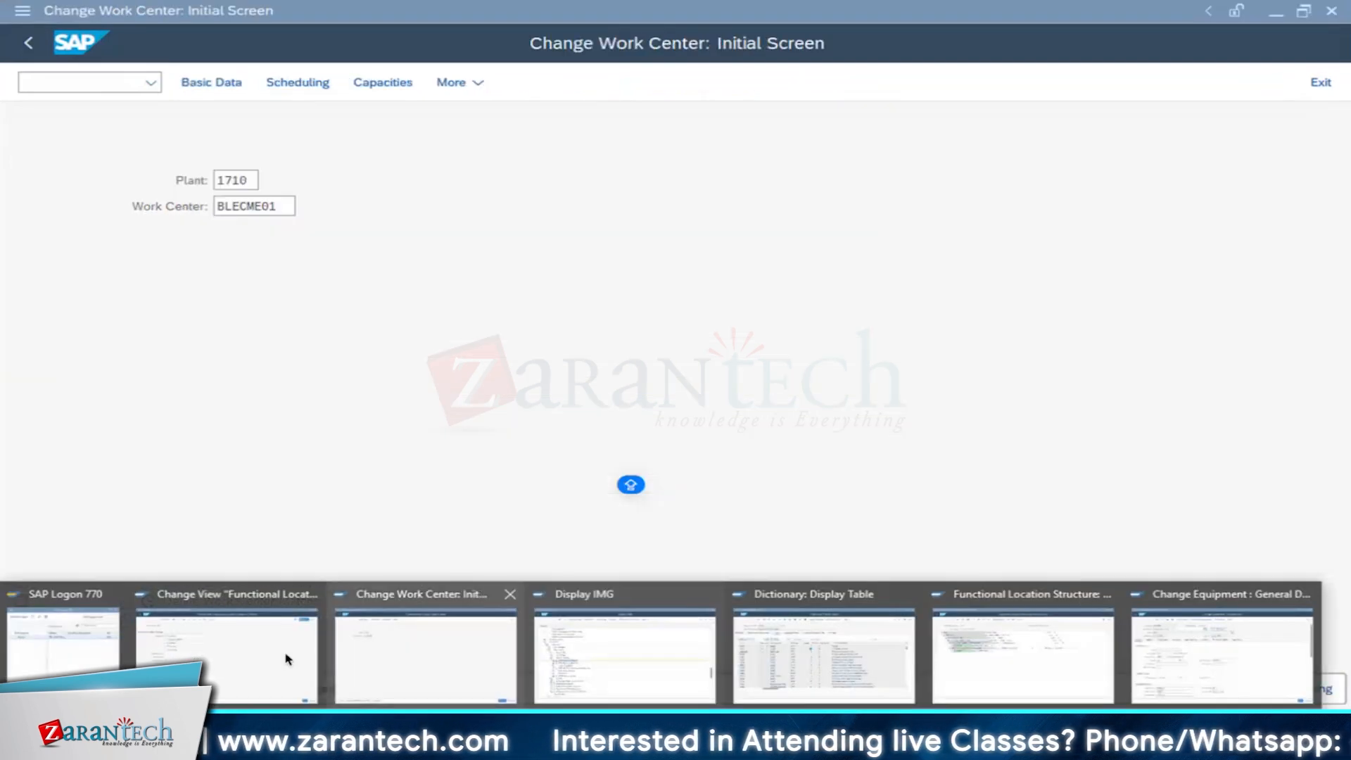
click(287, 659)
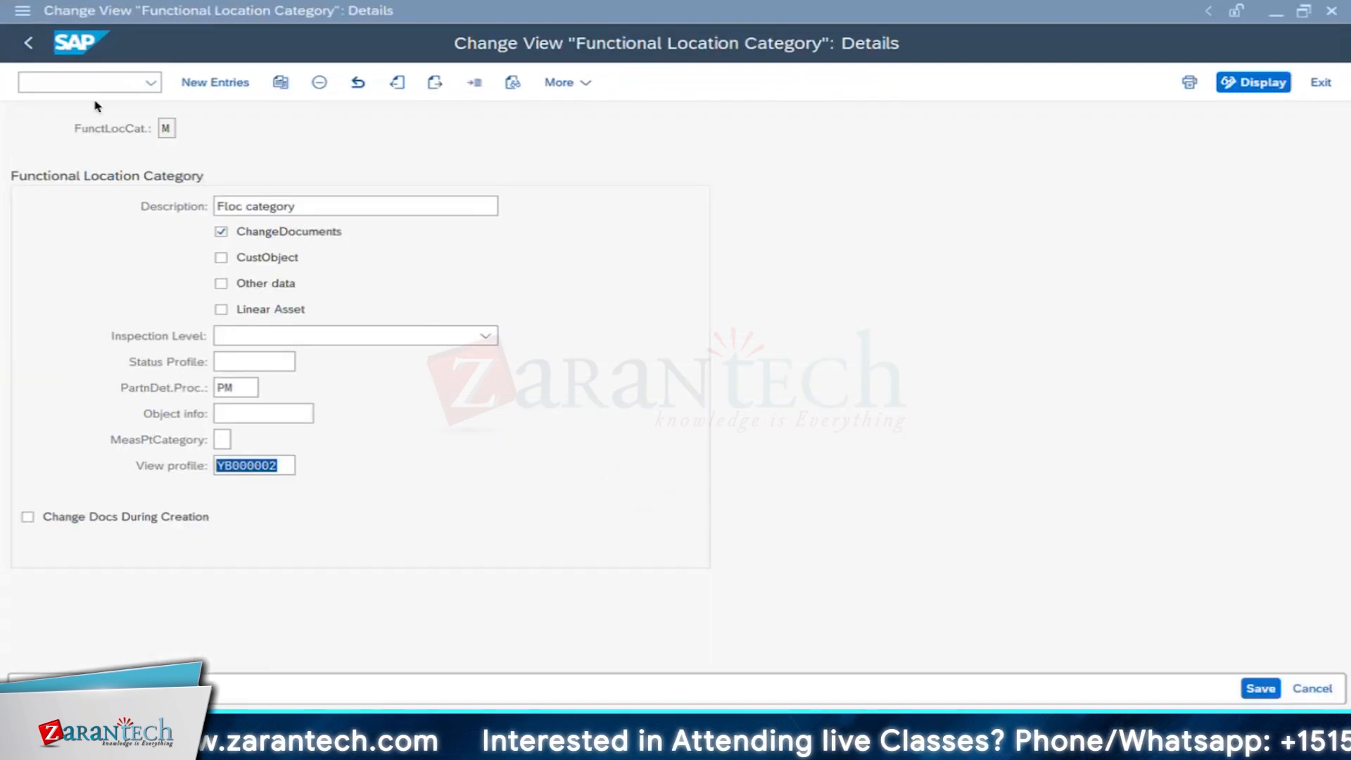
click(26, 43)
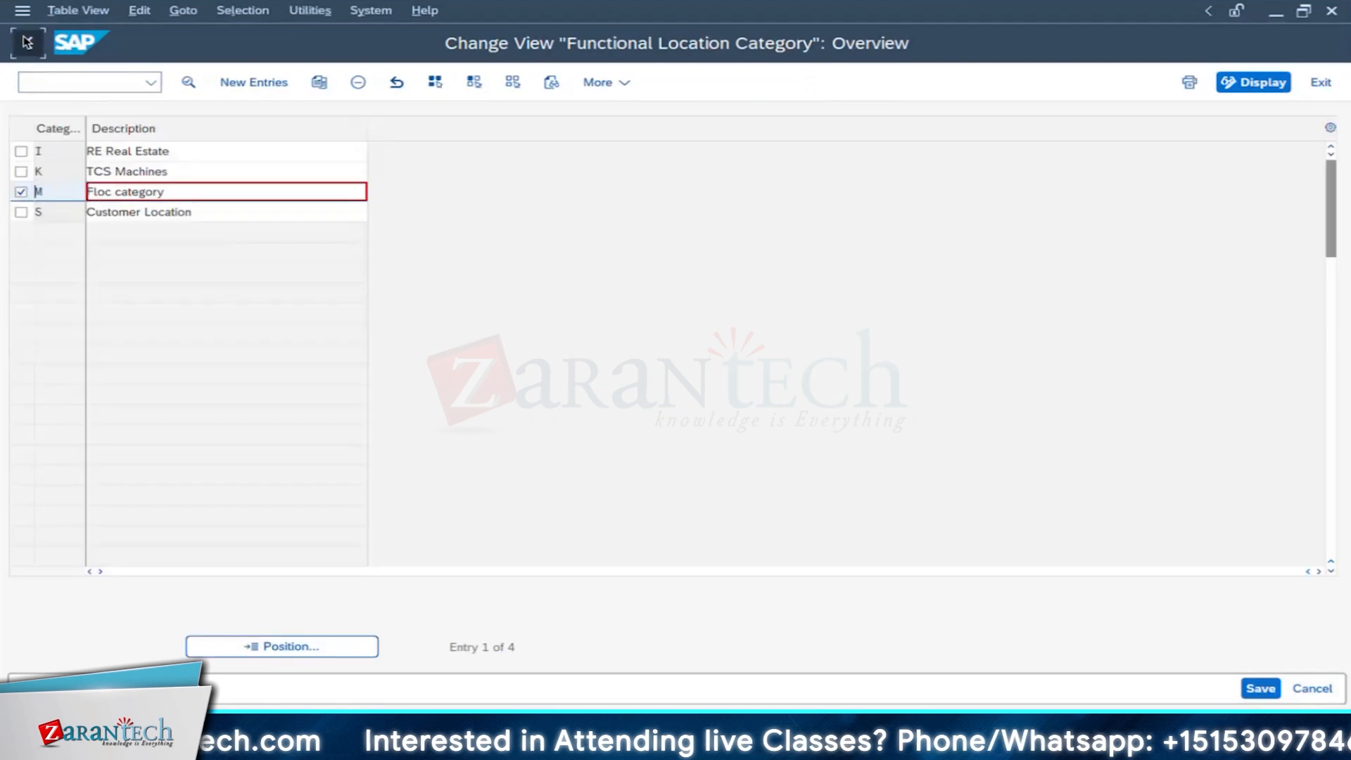
click(26, 42)
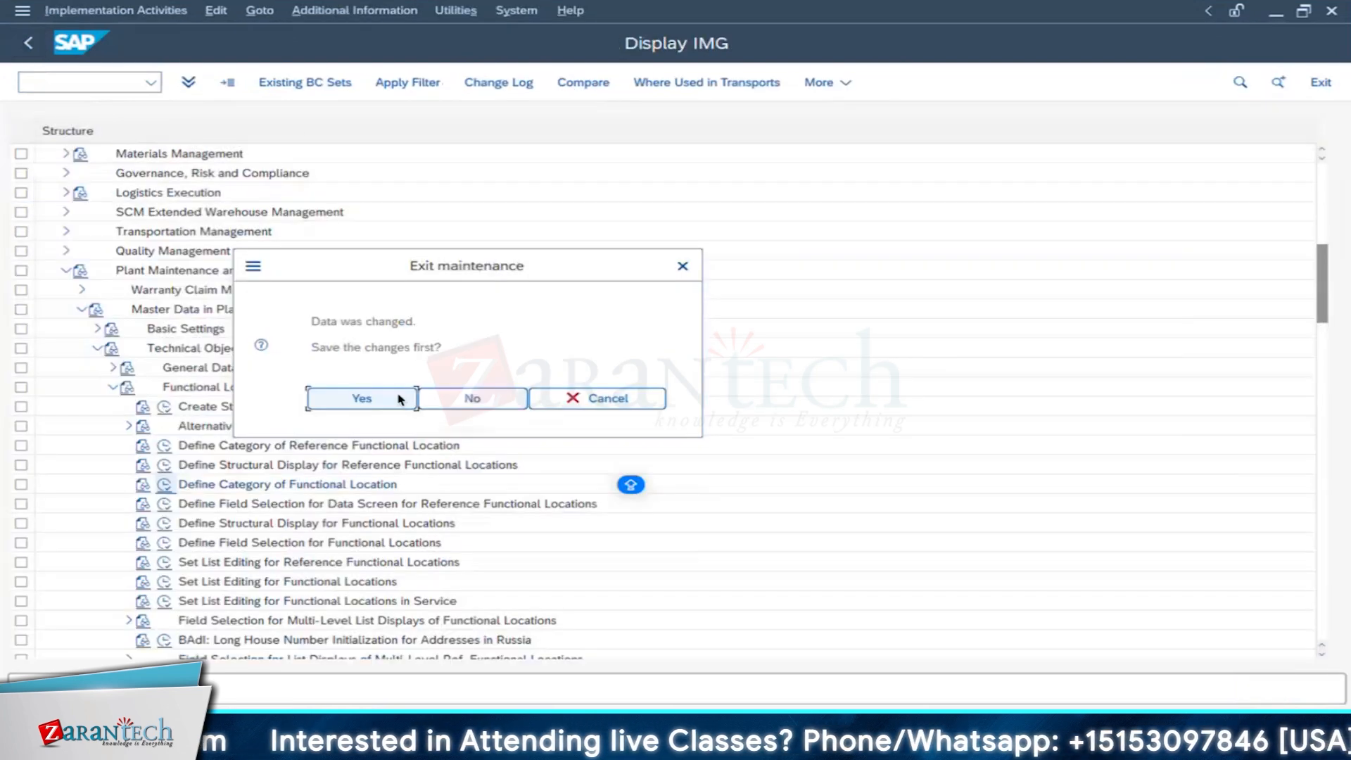
click(398, 399)
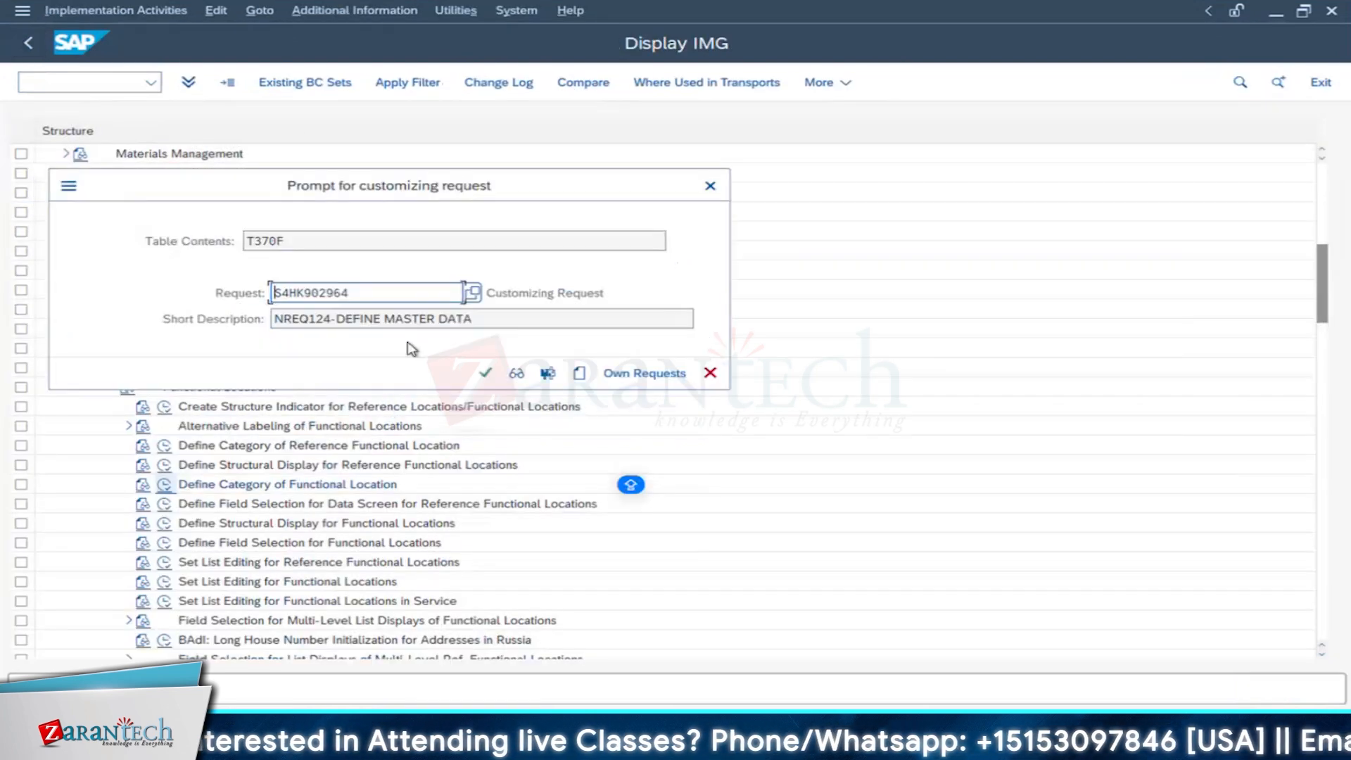
click(485, 373)
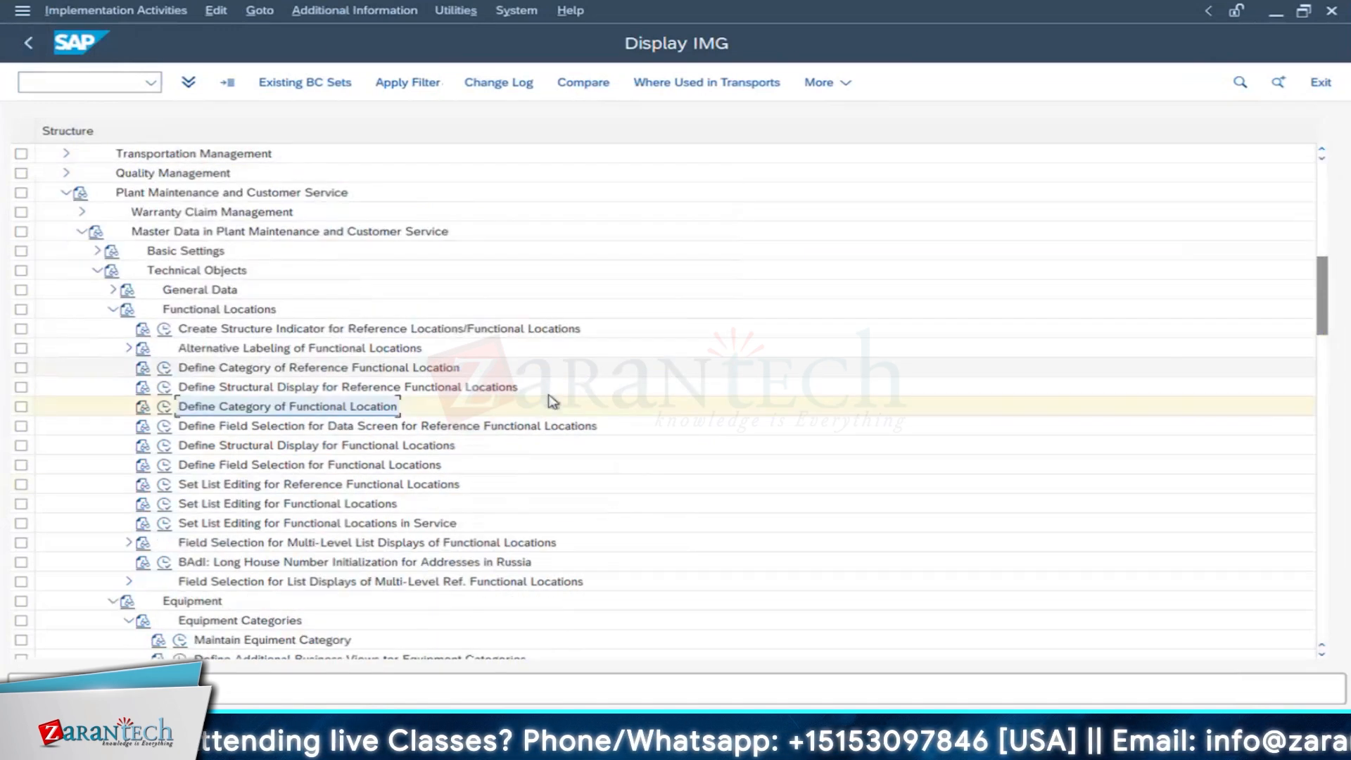
Step: Examine the IMG activities for Equipment Categories: maintaining categories, defining additional business views and defining number ranges
scroll(575, 502, down, 1)
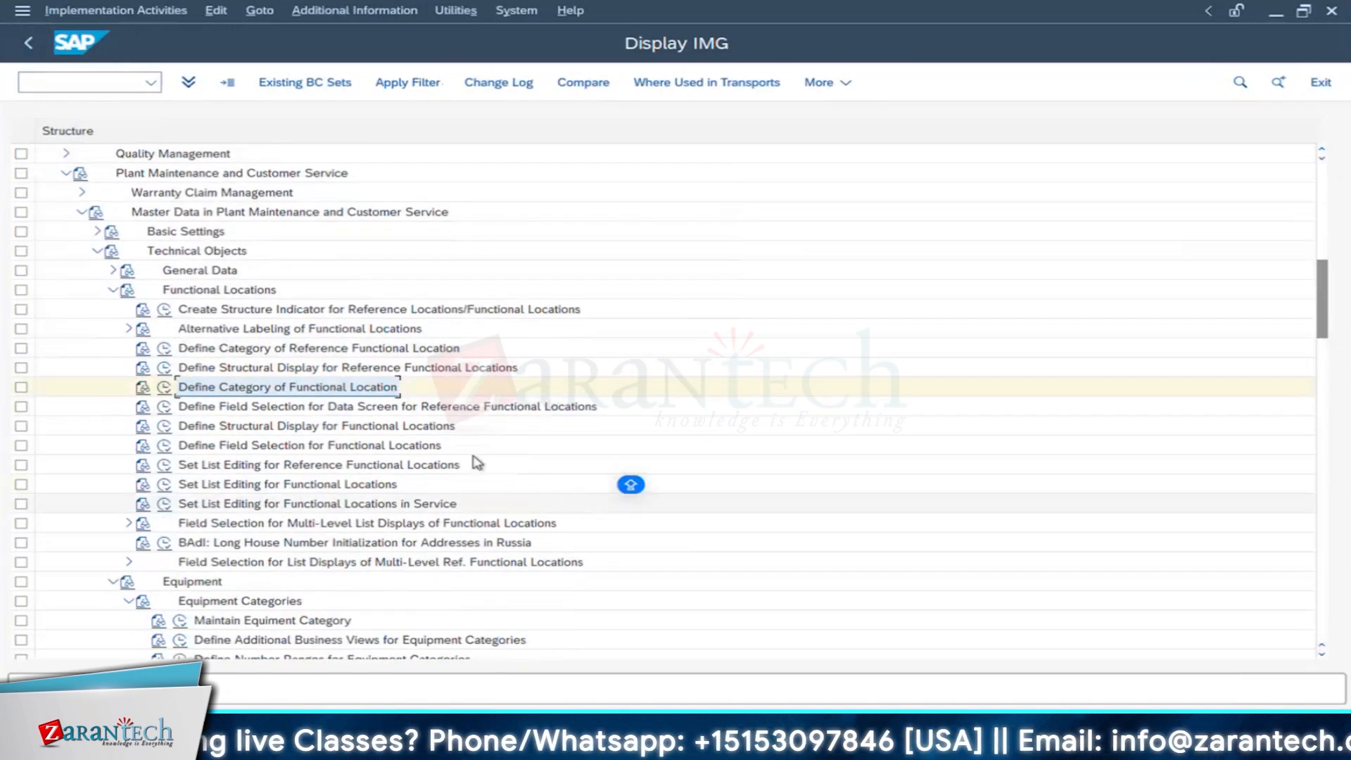
scroll(499, 427, down, 4)
scroll(499, 427, down, 3)
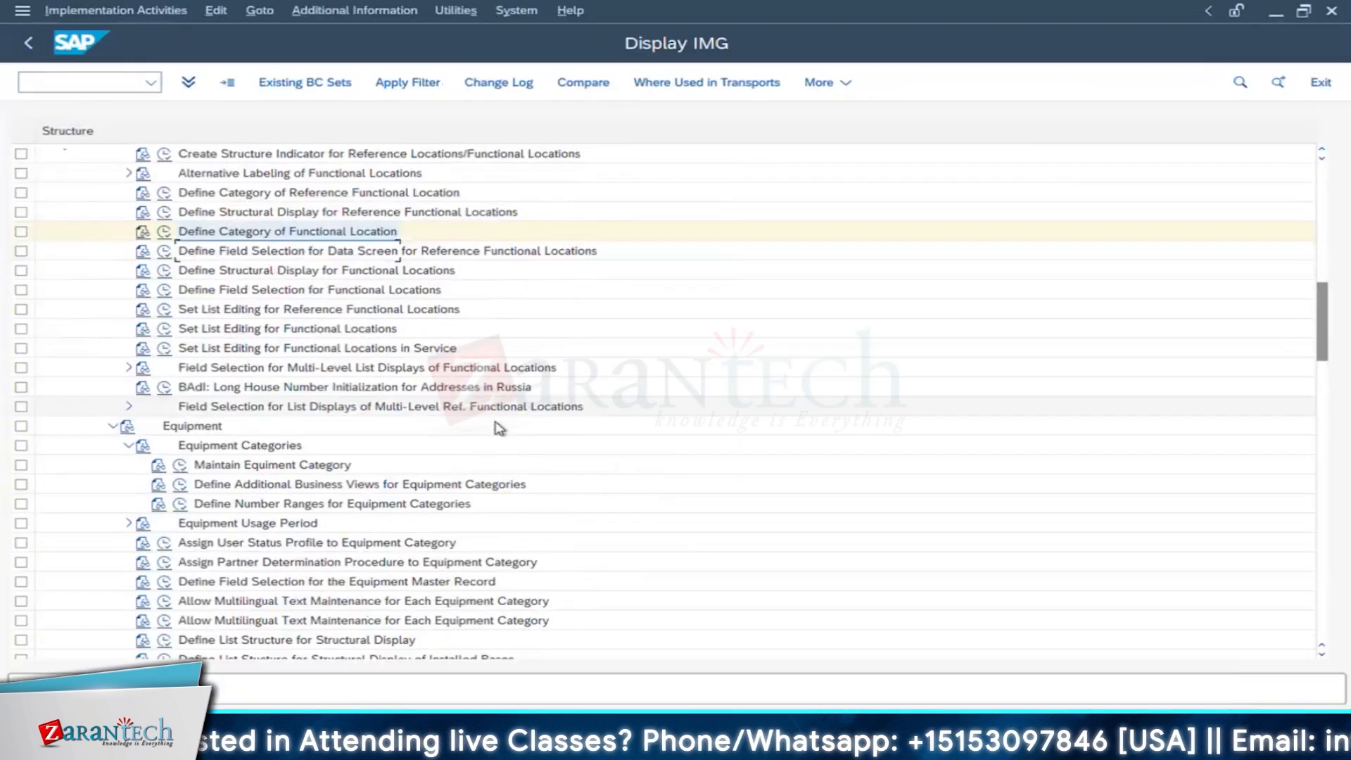
scroll(498, 424, down, 2)
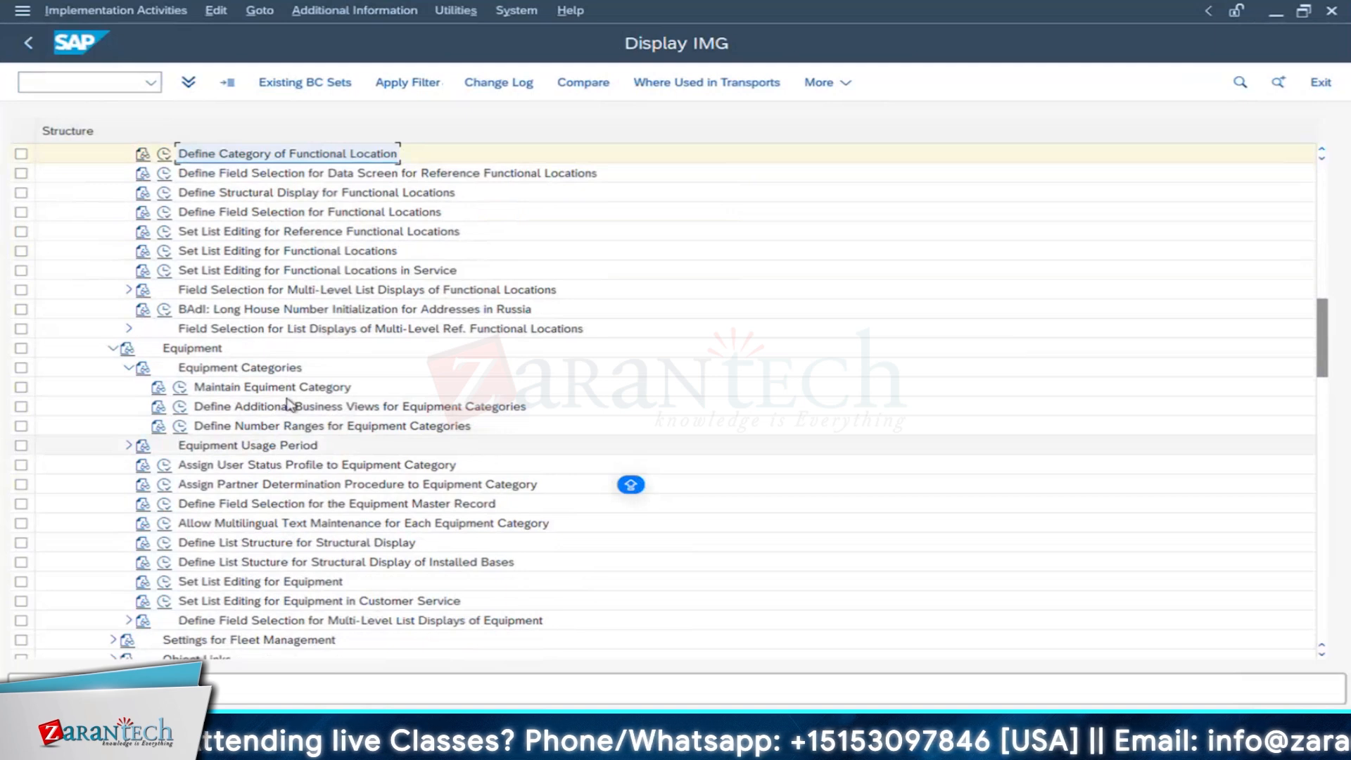
click(218, 388)
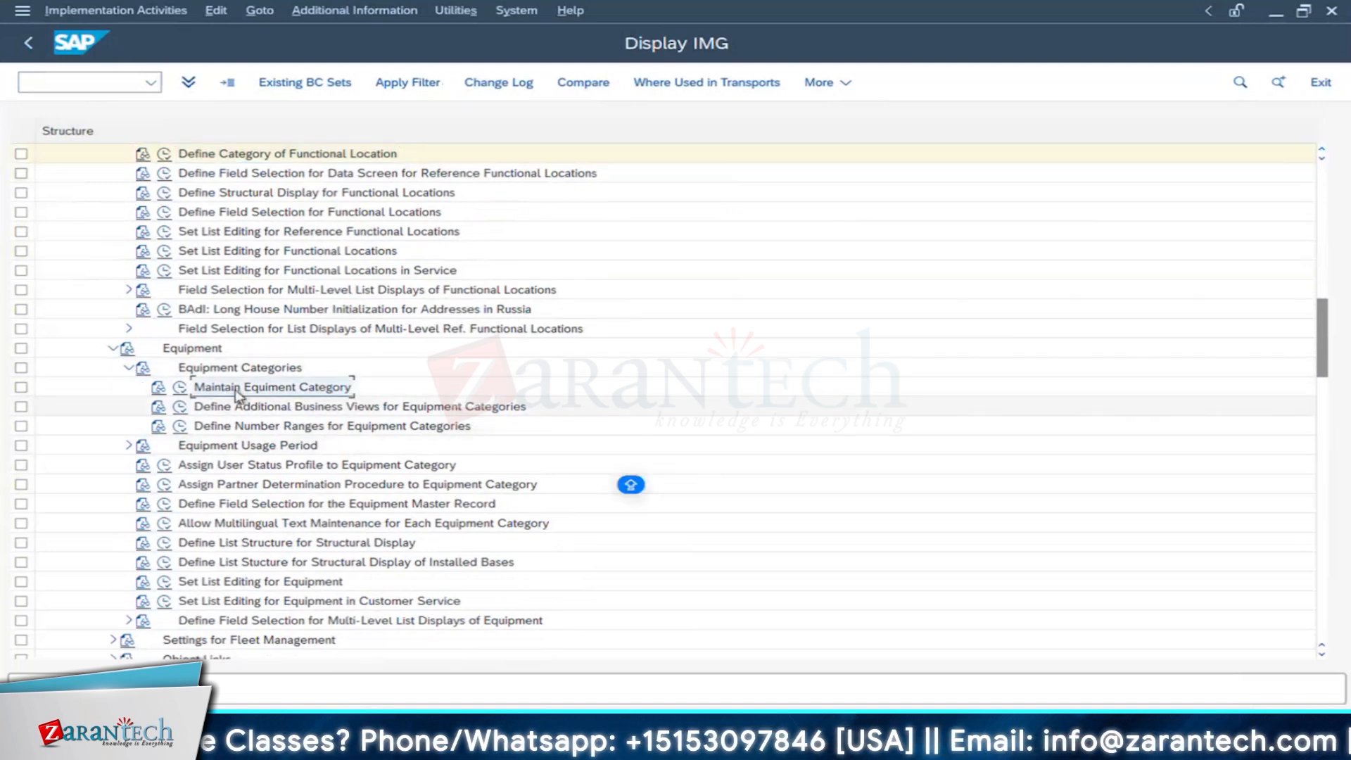
click(283, 412)
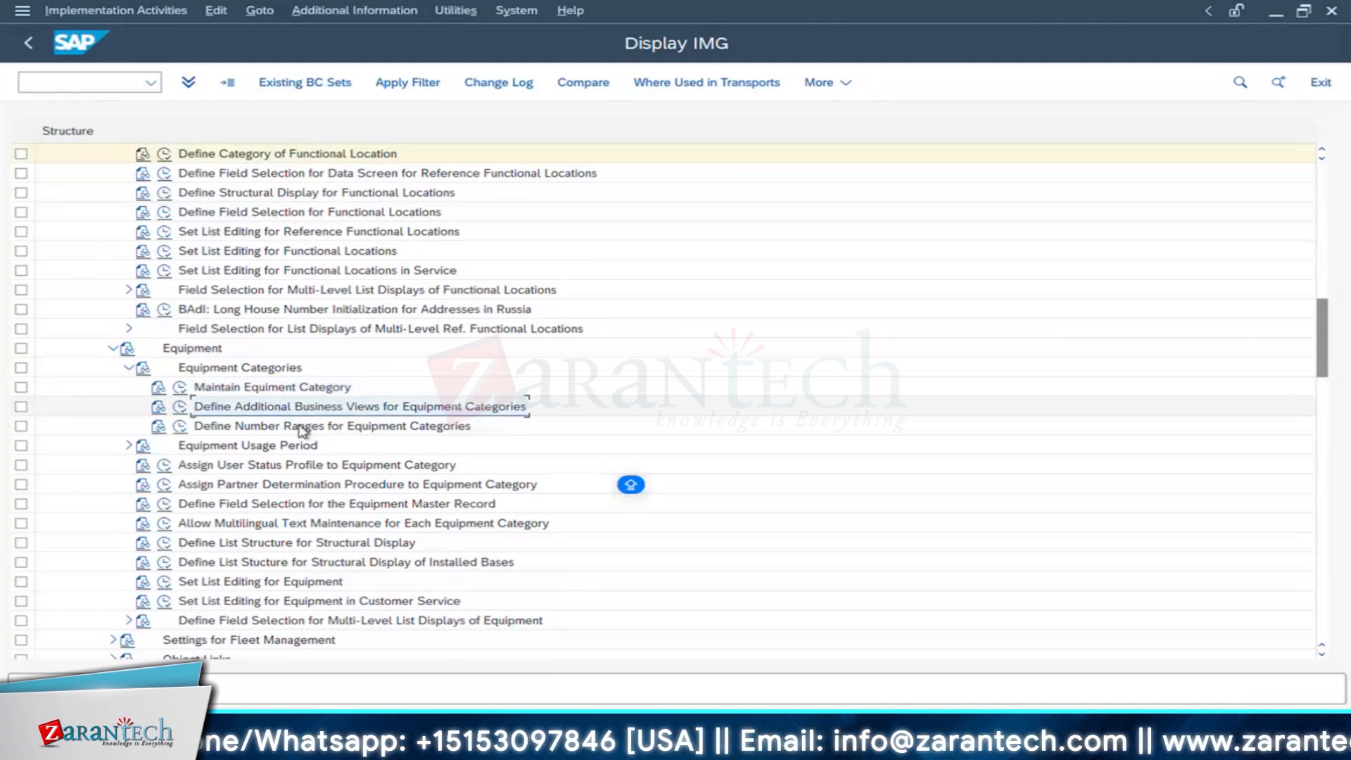
click(194, 429)
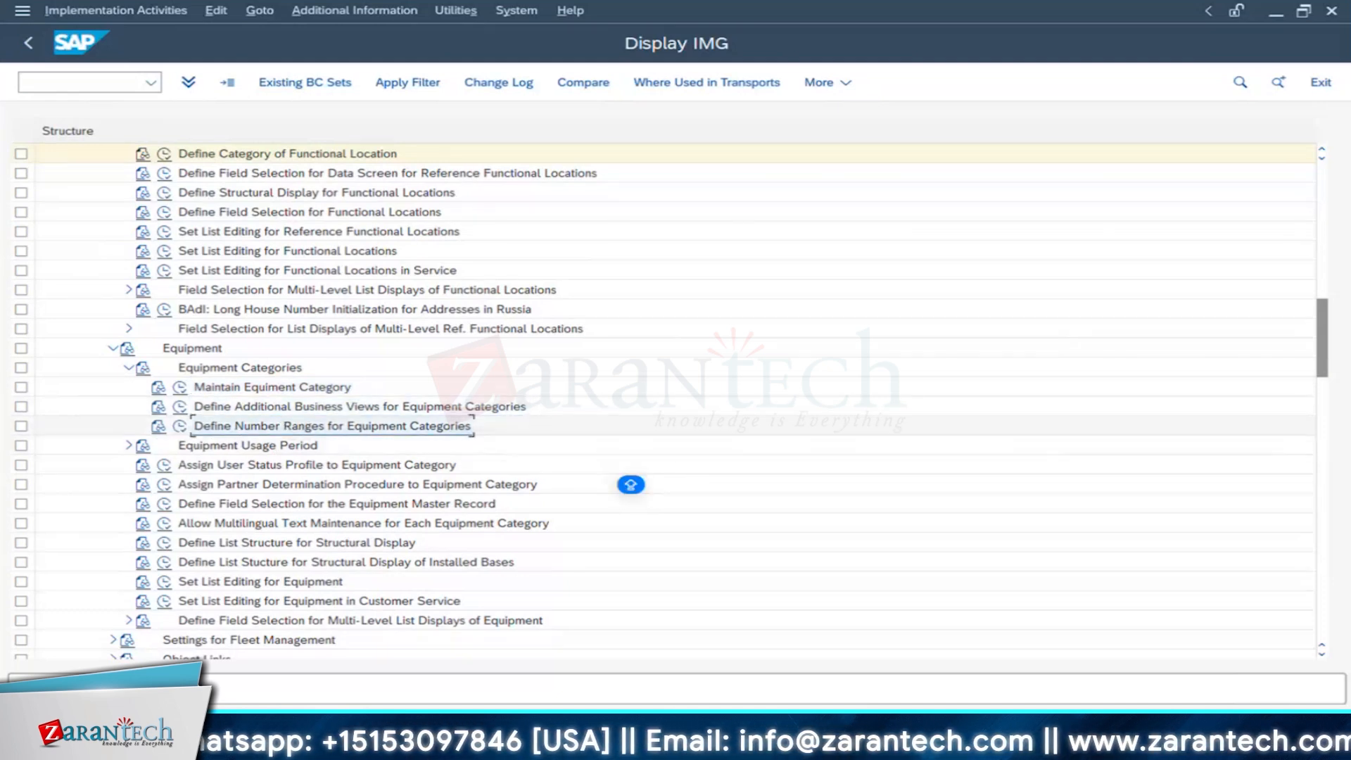
Step: Switch to the Change Equipment session and check the equipment number of BOILER FEED PUMP - 01
click(181, 427)
click(634, 737)
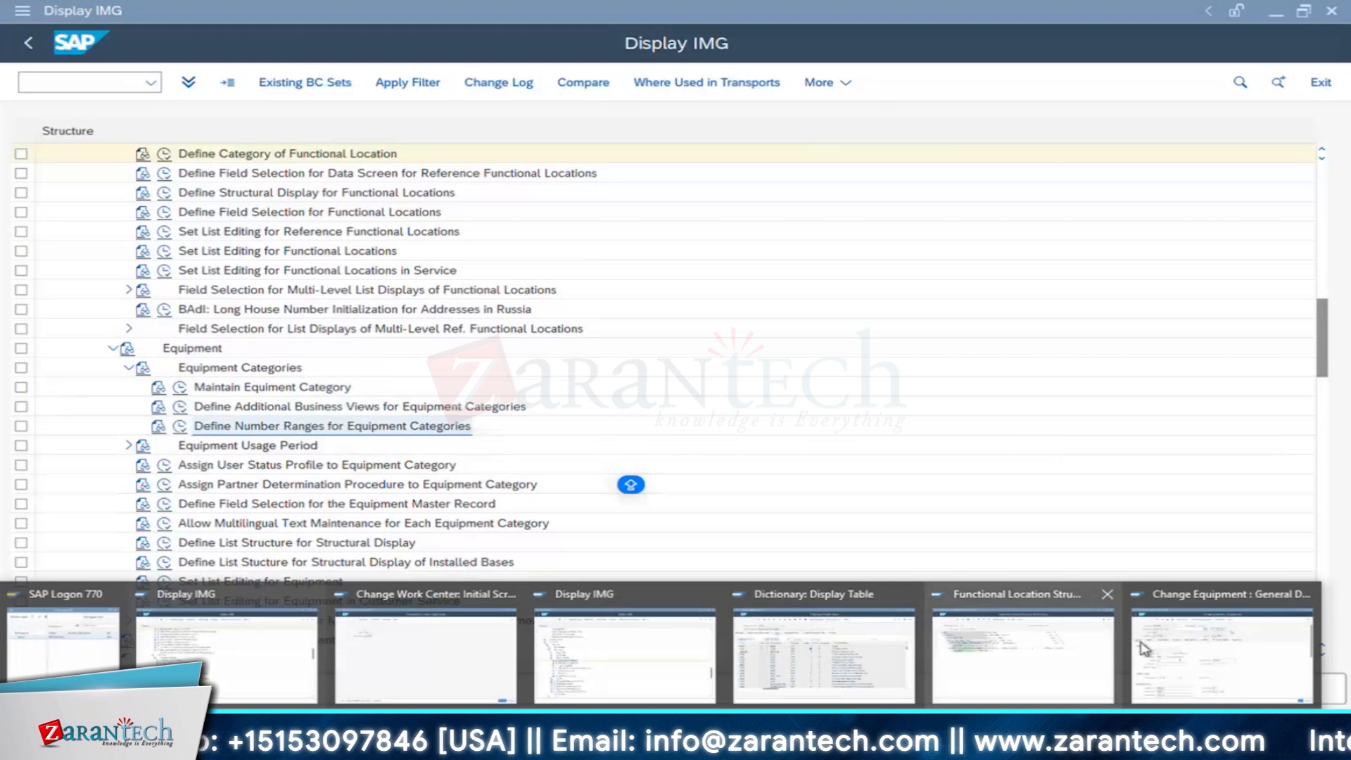
click(1143, 647)
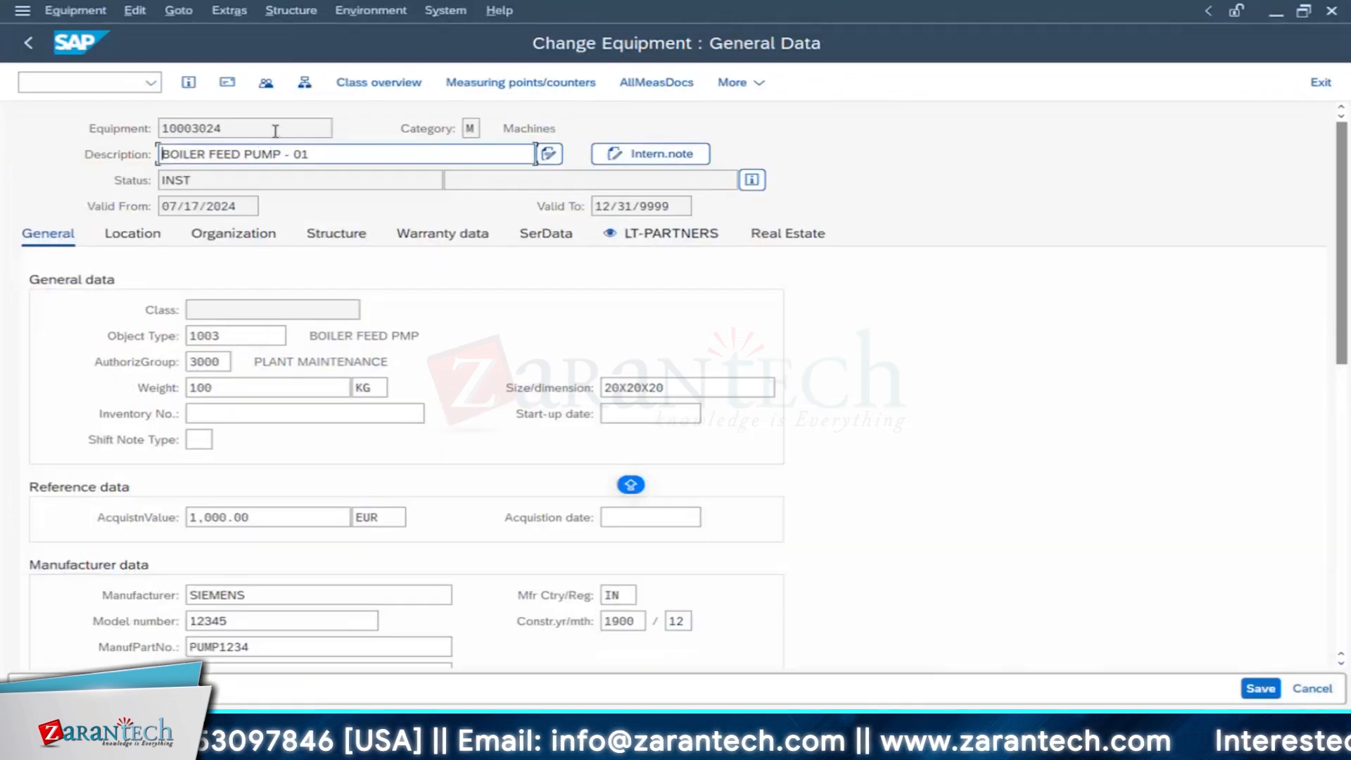
click(275, 131)
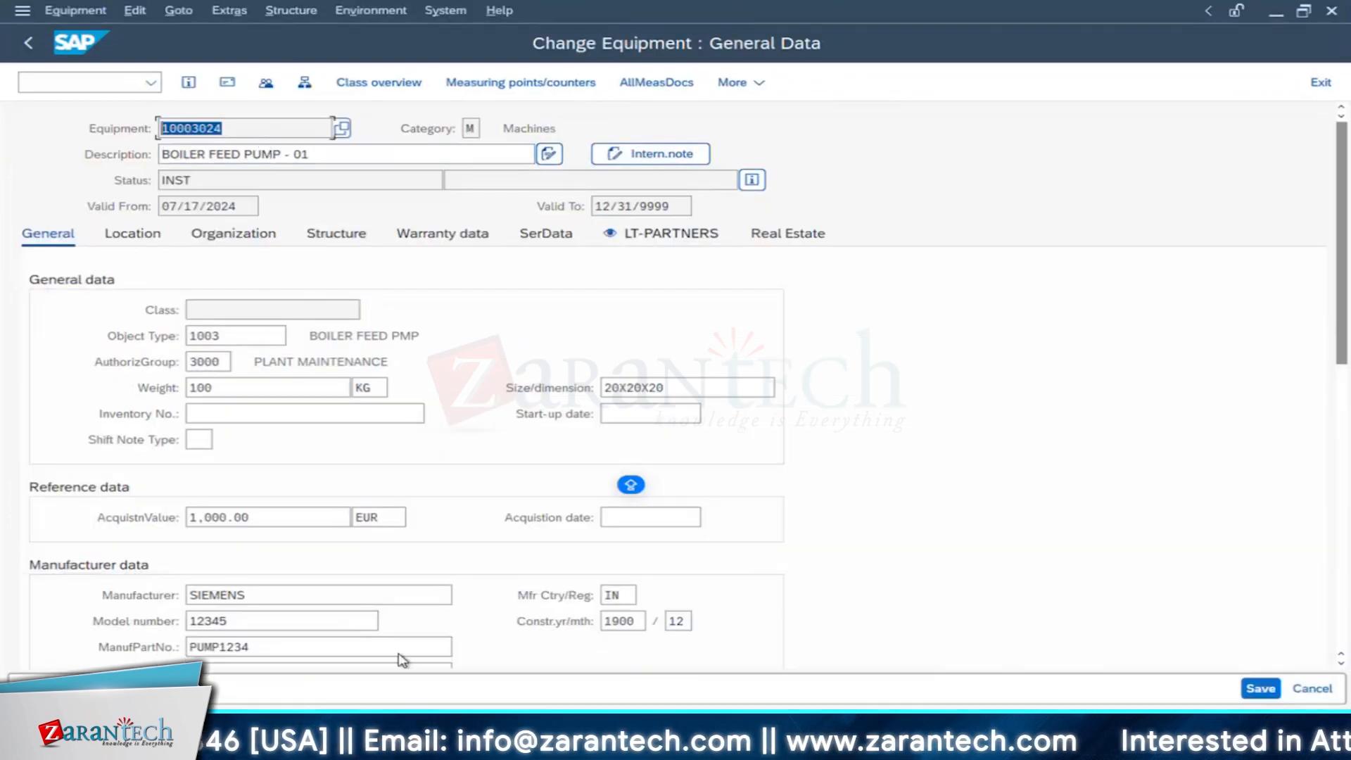
Step: Return to the IMG session showing the Equipment Categories and execute Define Number Ranges for Equipment Categories
mouse_move(422, 746)
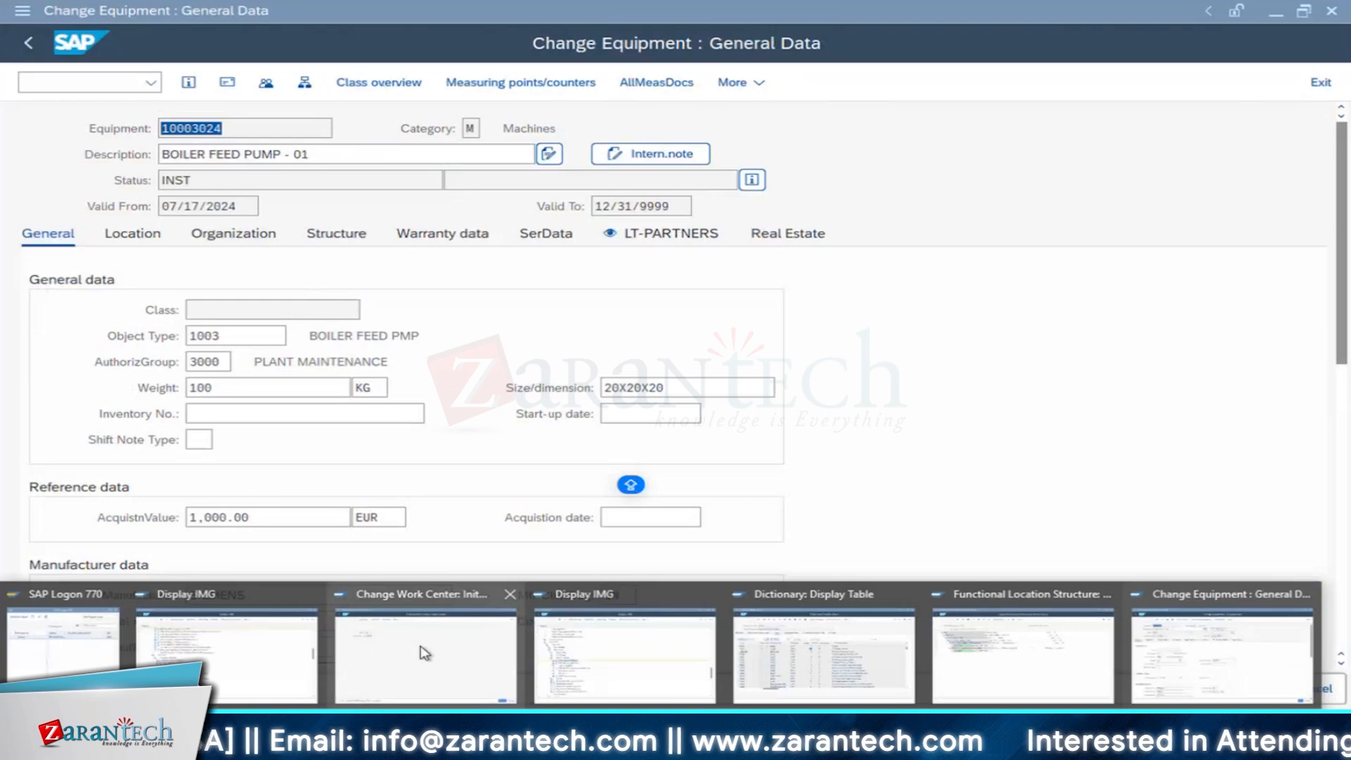
click(630, 664)
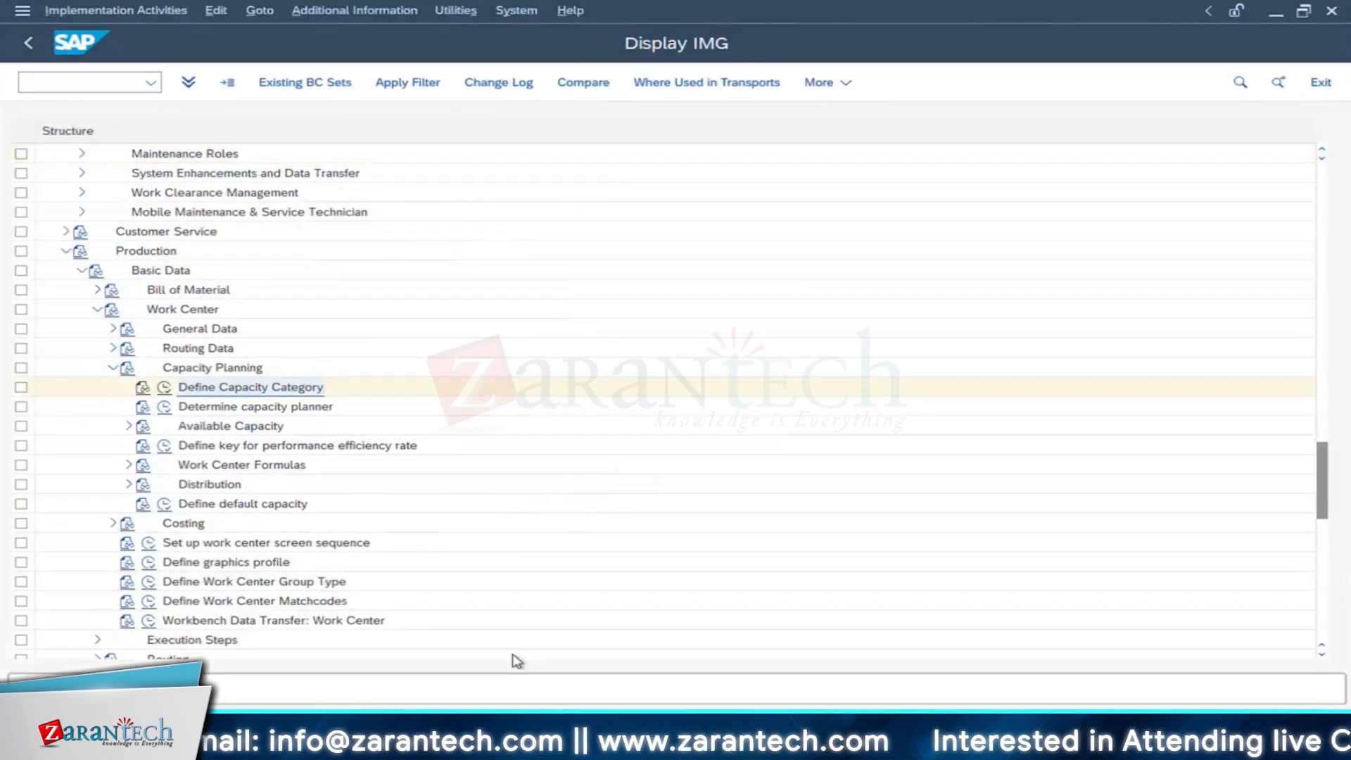
click(422, 746)
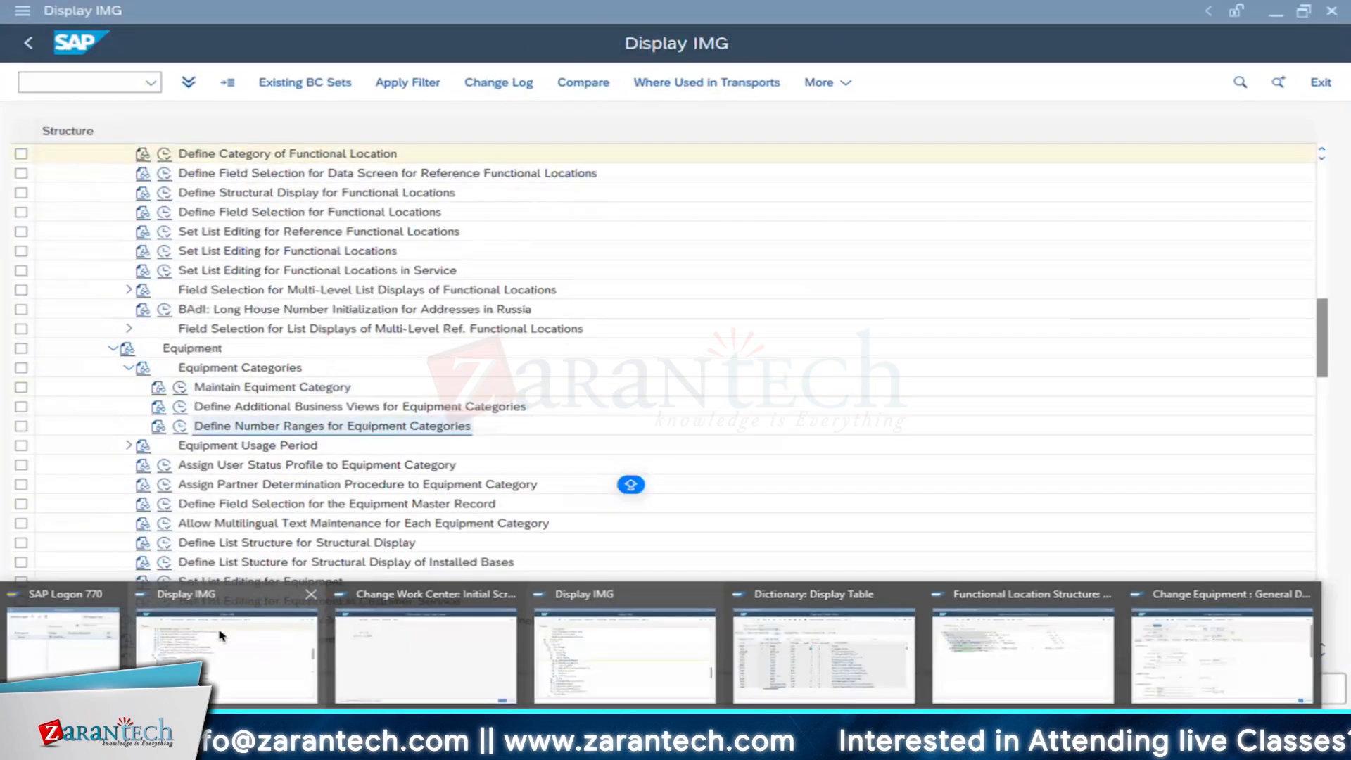
click(220, 636)
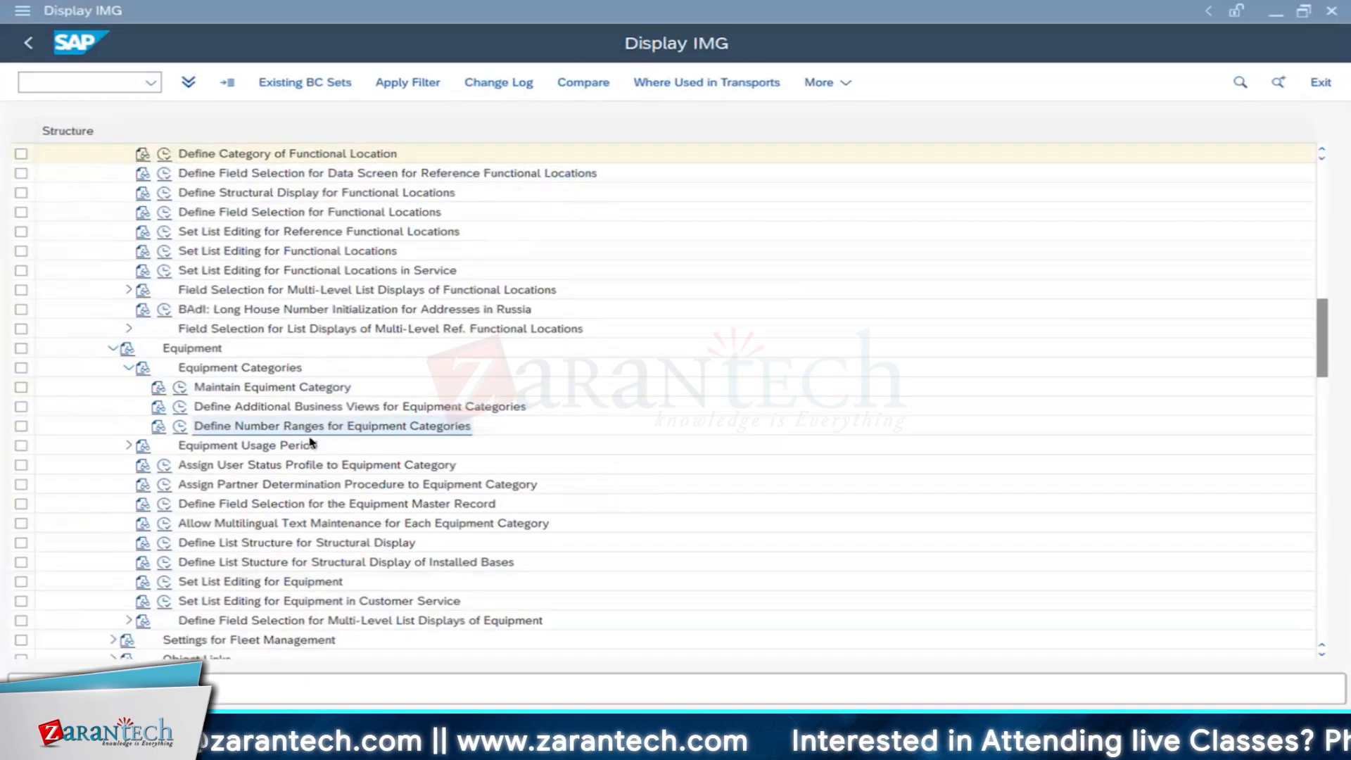
click(180, 427)
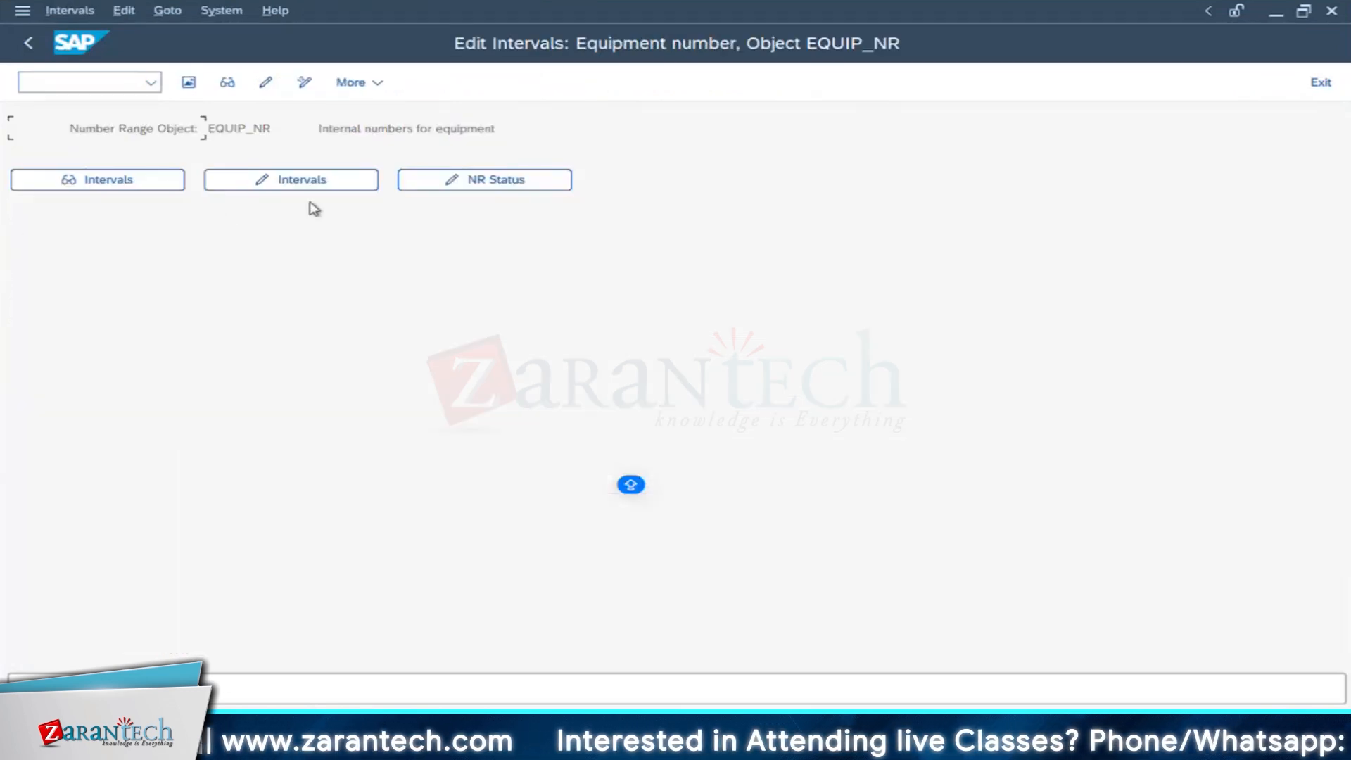
Step: Open the EQUIP_NR intervals in change mode, inspect number ranges 01 and 02, and return to the initial screen
click(276, 181)
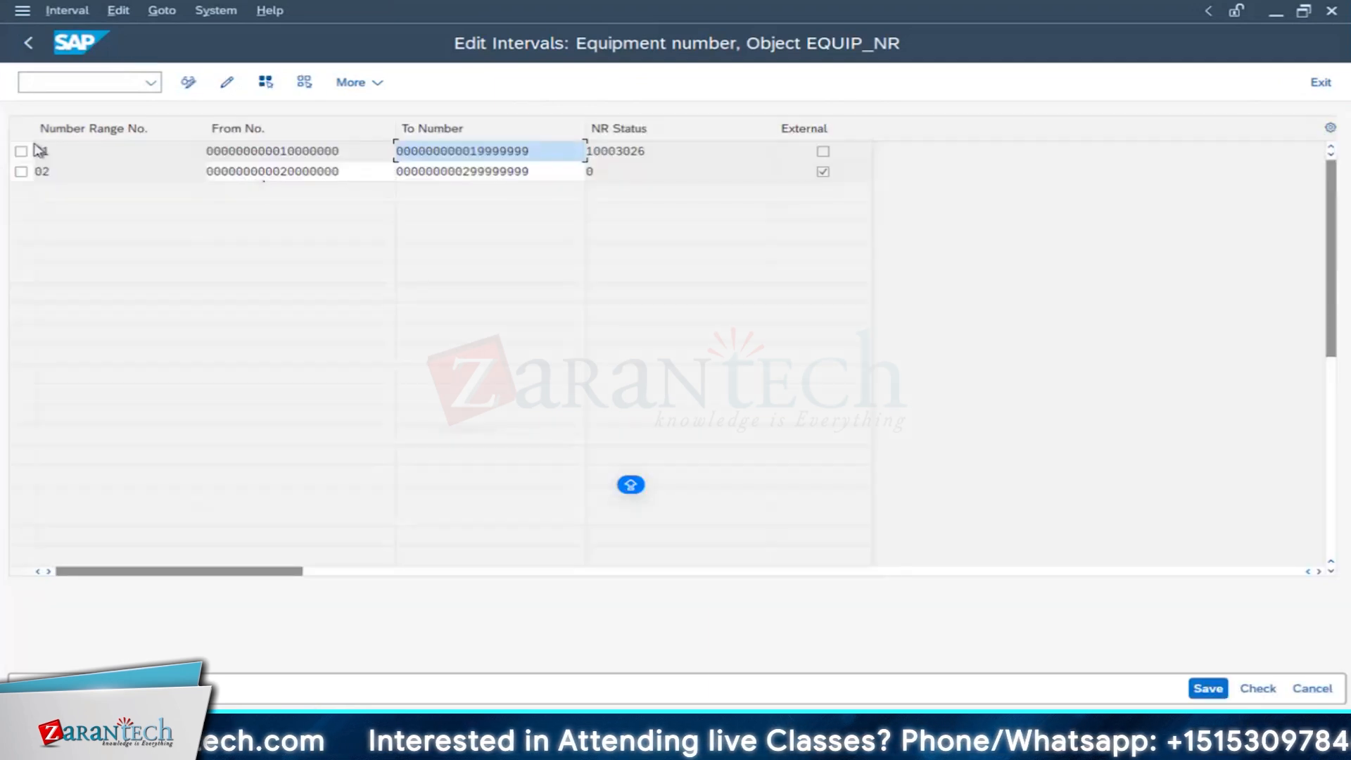
click(47, 172)
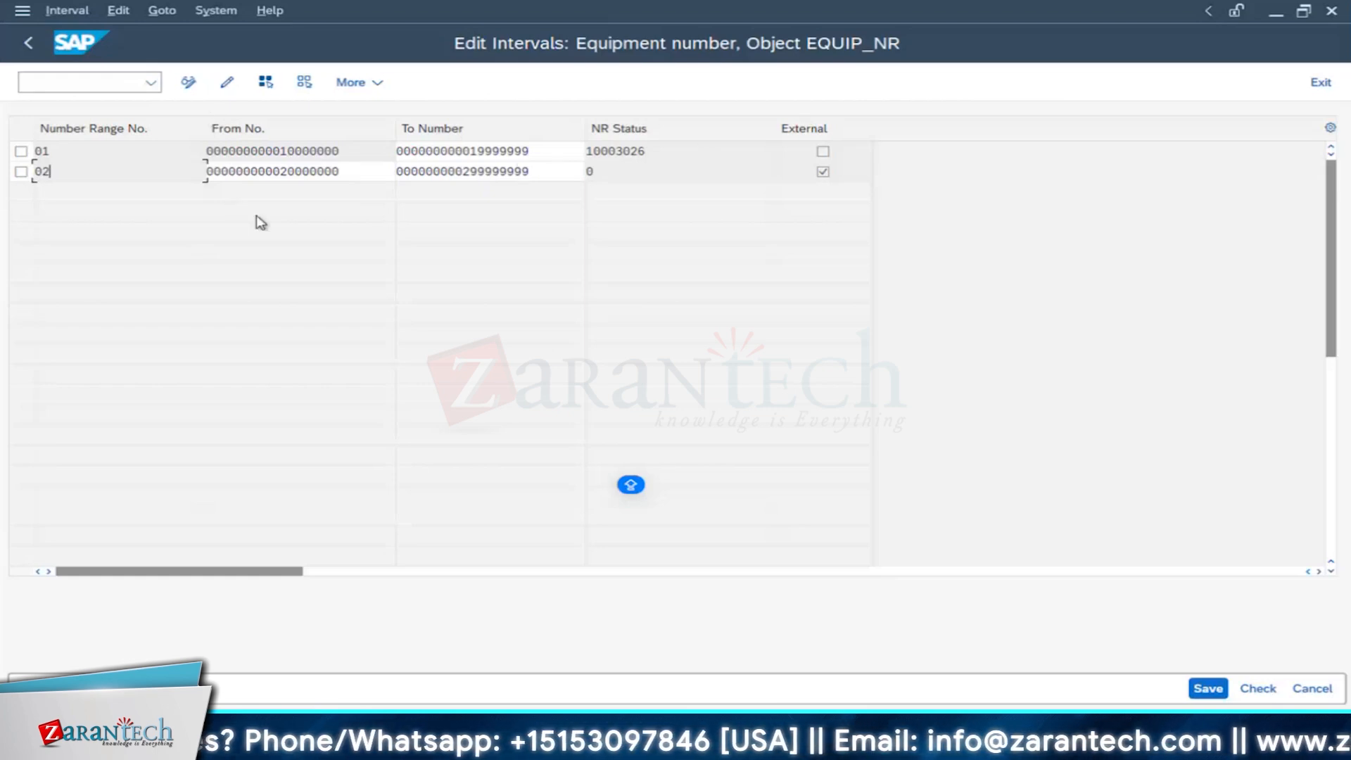
click(74, 14)
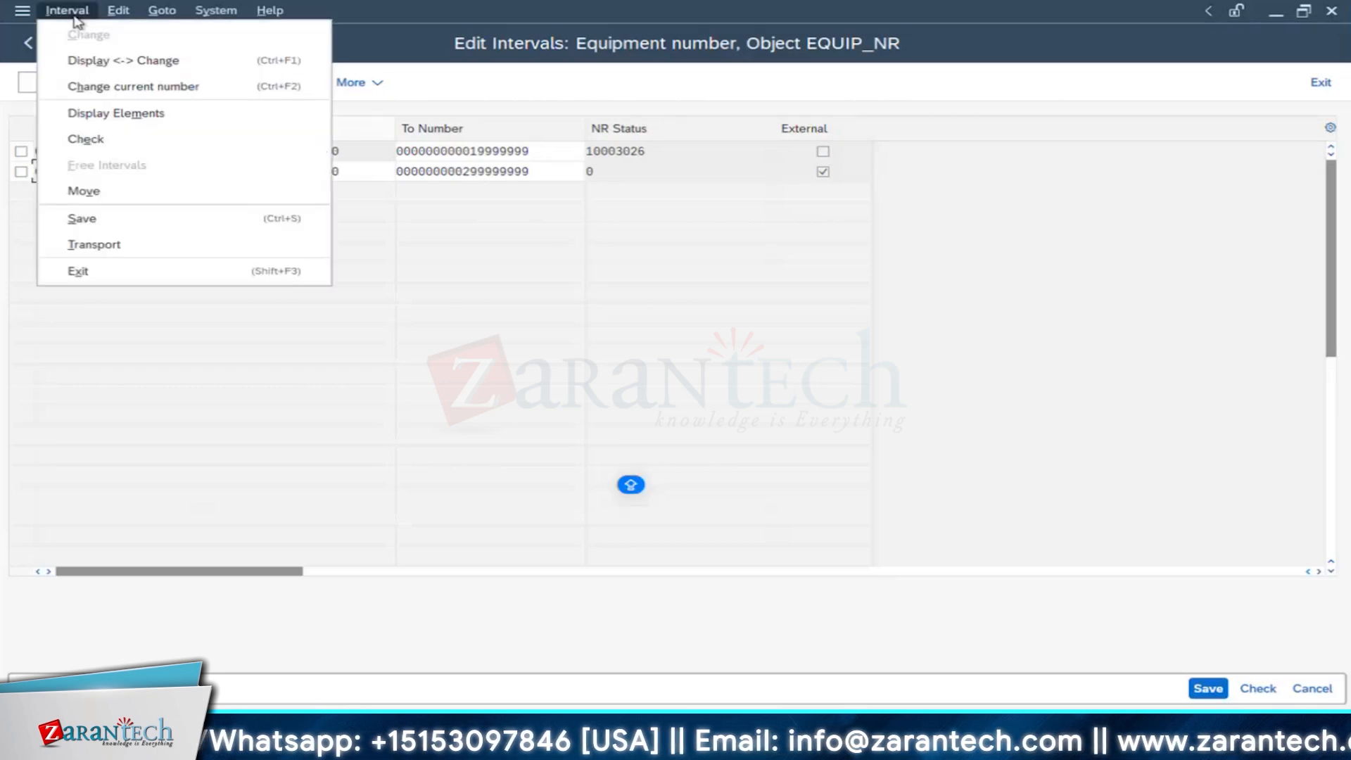
click(383, 399)
click(29, 46)
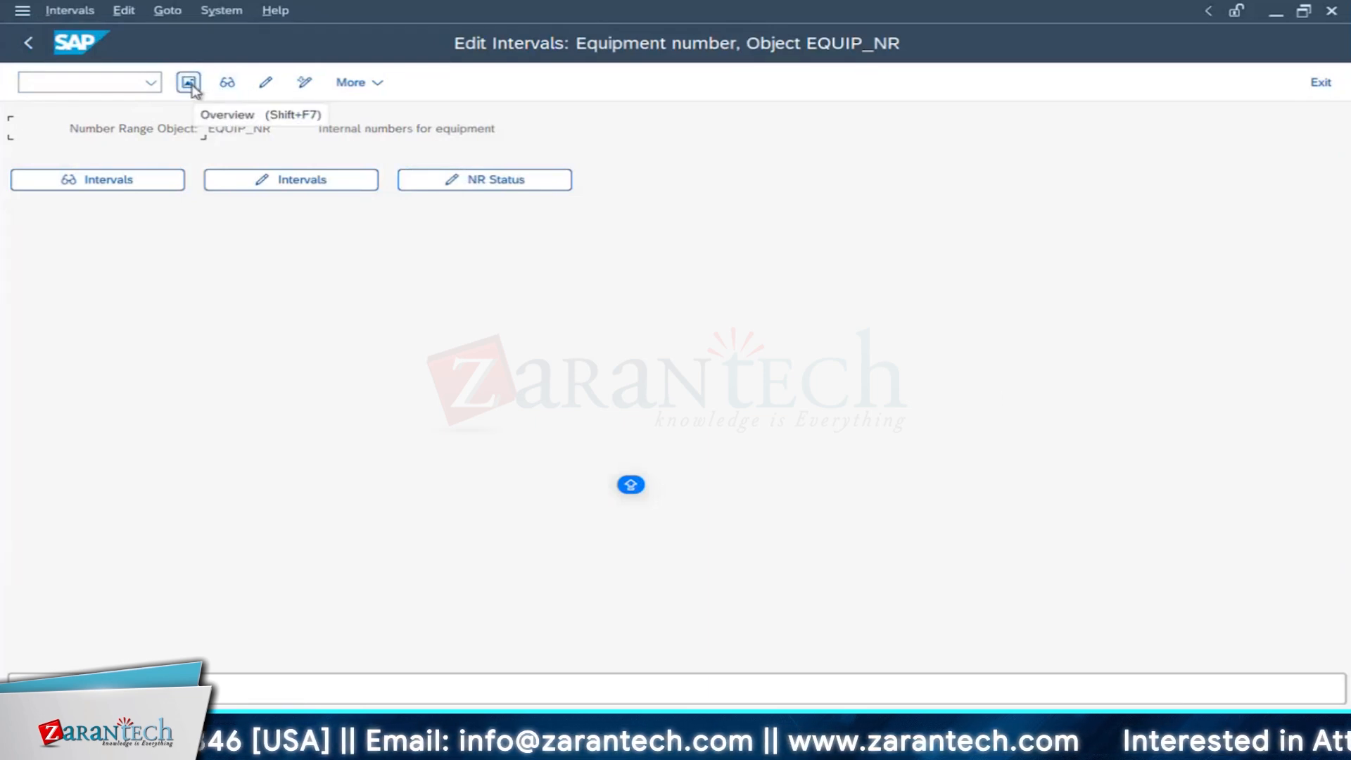
Step: Open the number range groups of object EQUIP_NR in change mode
click(355, 83)
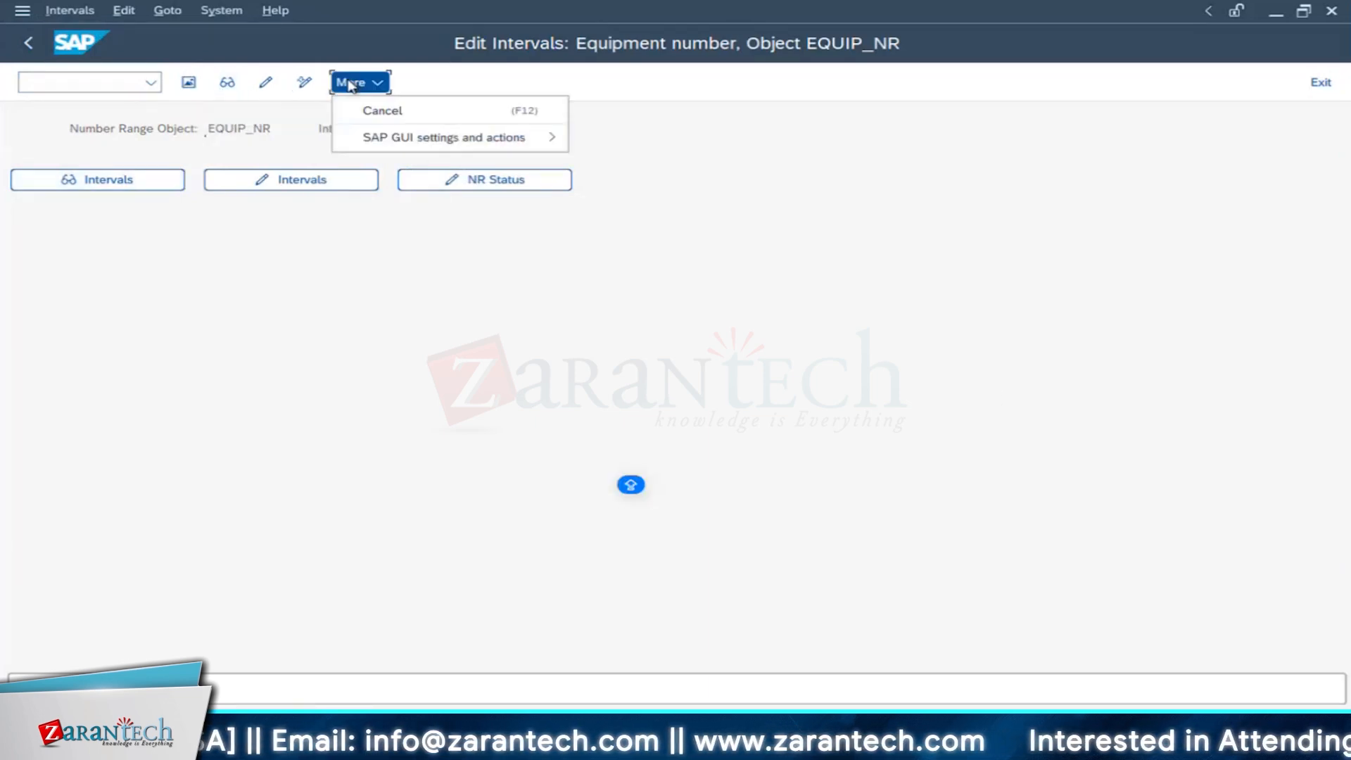
click(70, 10)
mouse_move(167, 10)
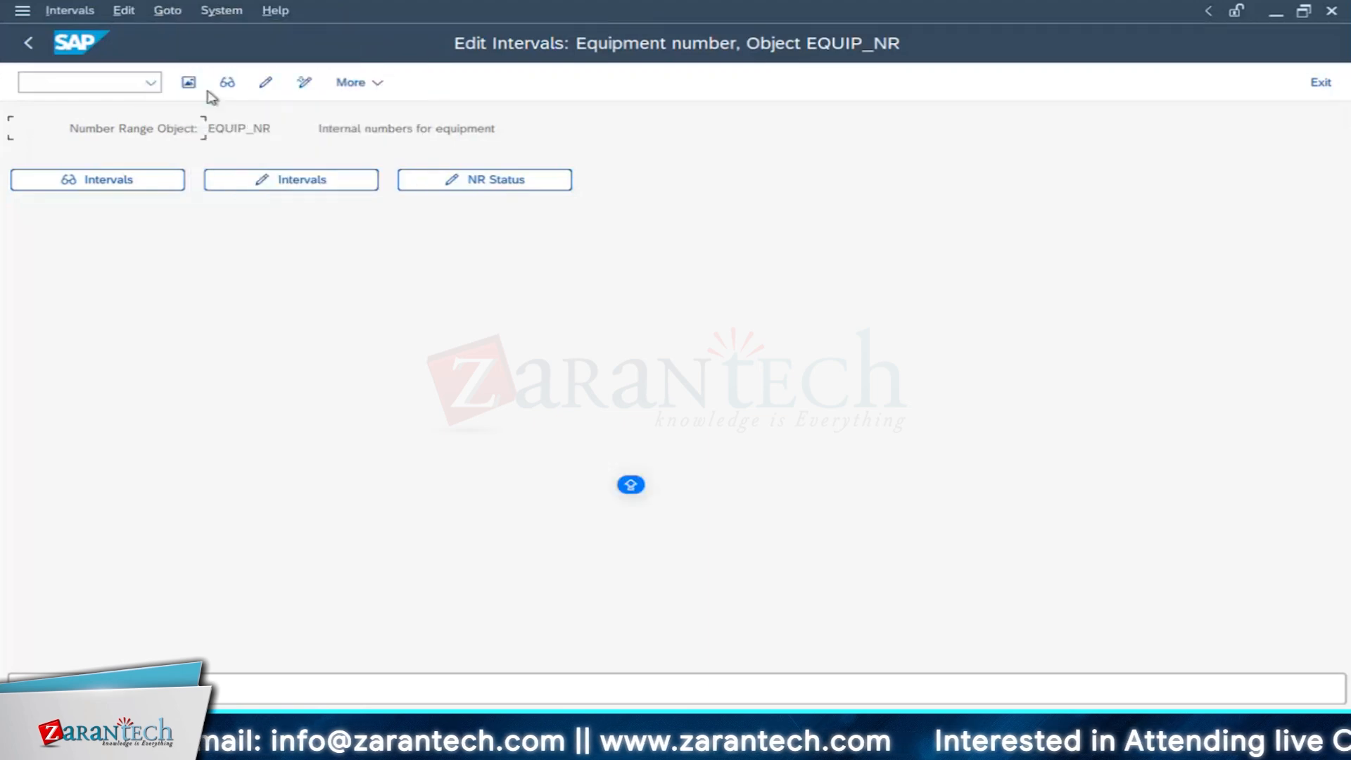
click(265, 82)
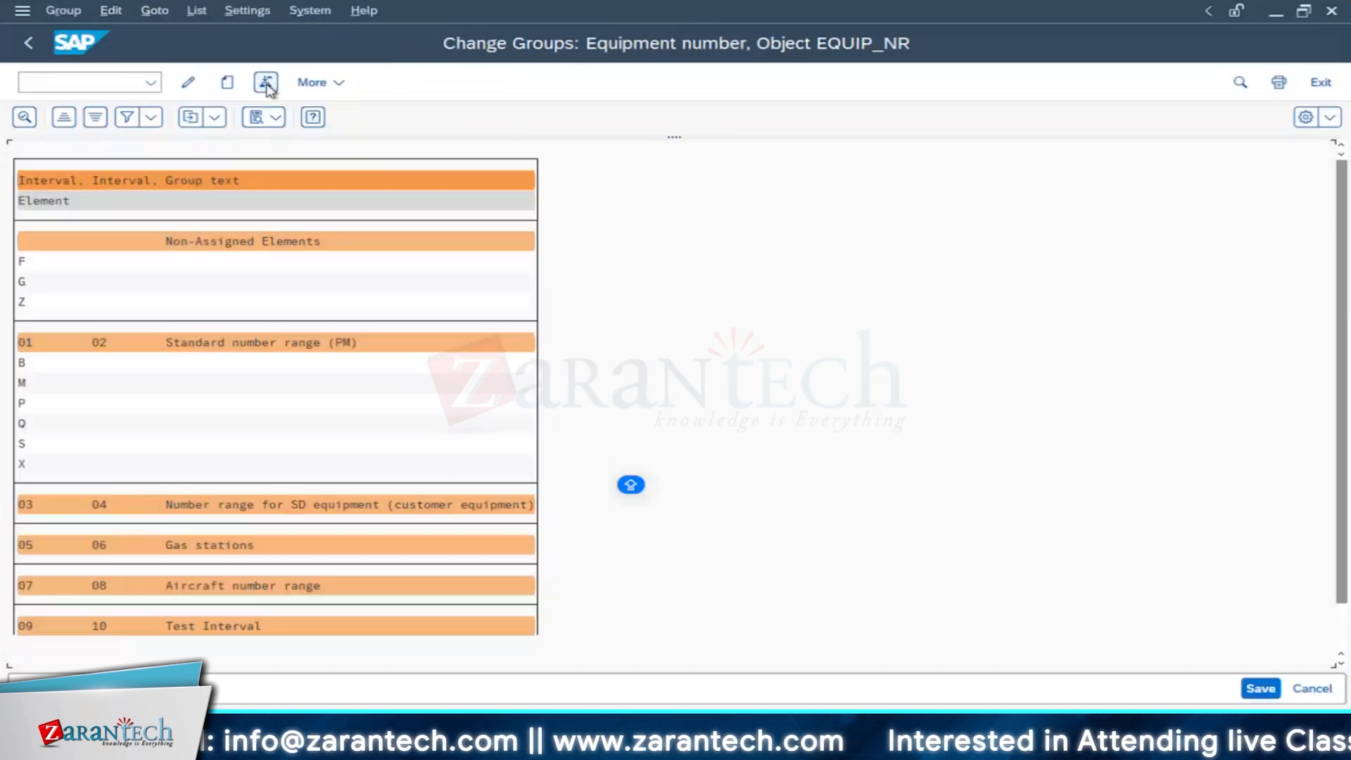
scroll(217, 285, down, 1)
click(29, 44)
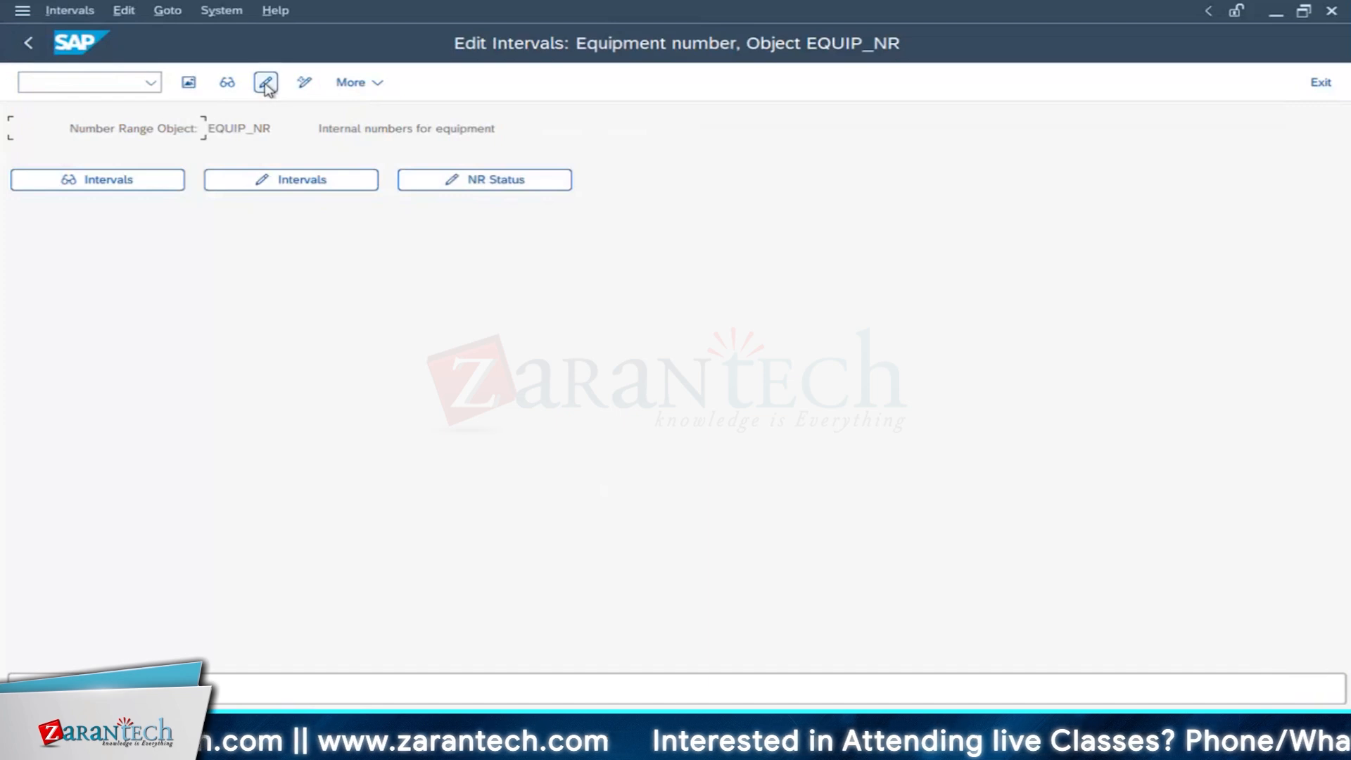
click(265, 83)
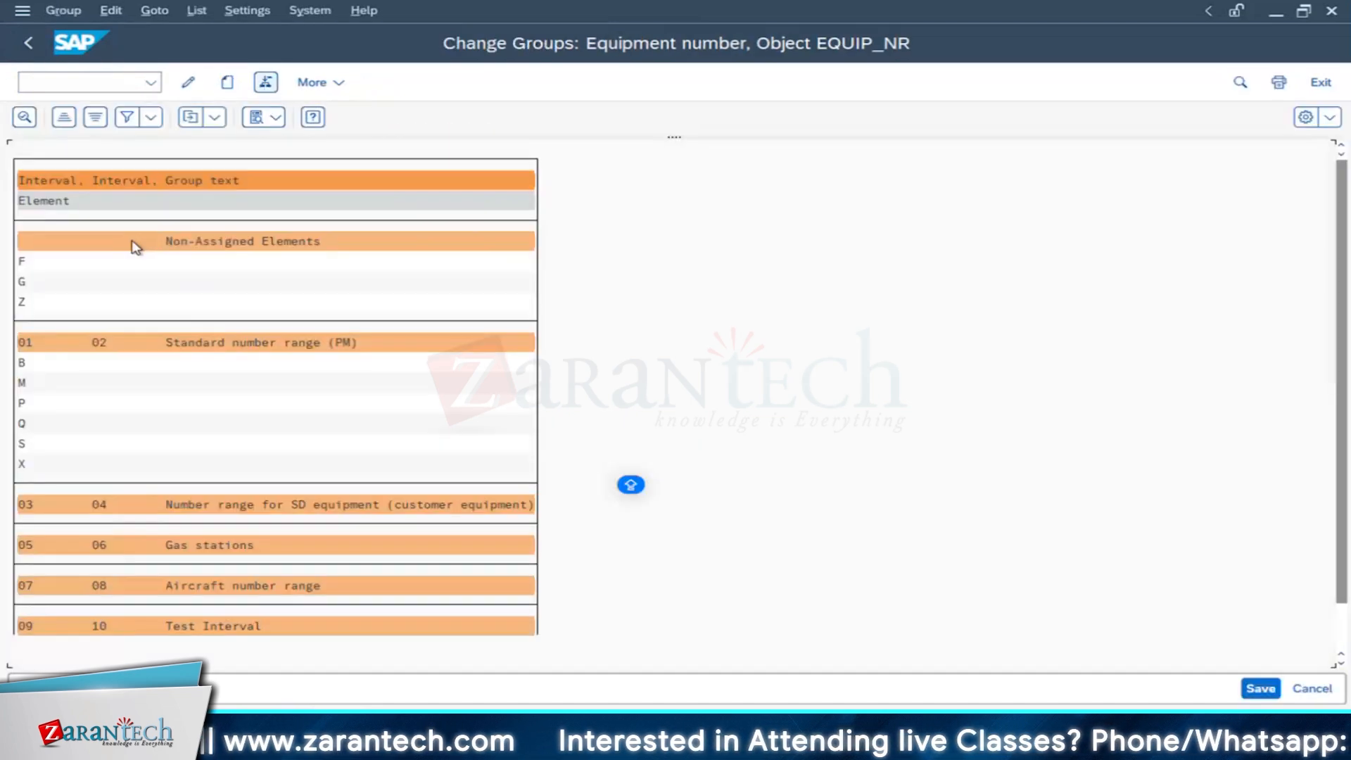
Step: Examine the group assignments, comparing non-assigned element F with elements M and P of the Standard number range (PM)
scroll(163, 316, down, 1)
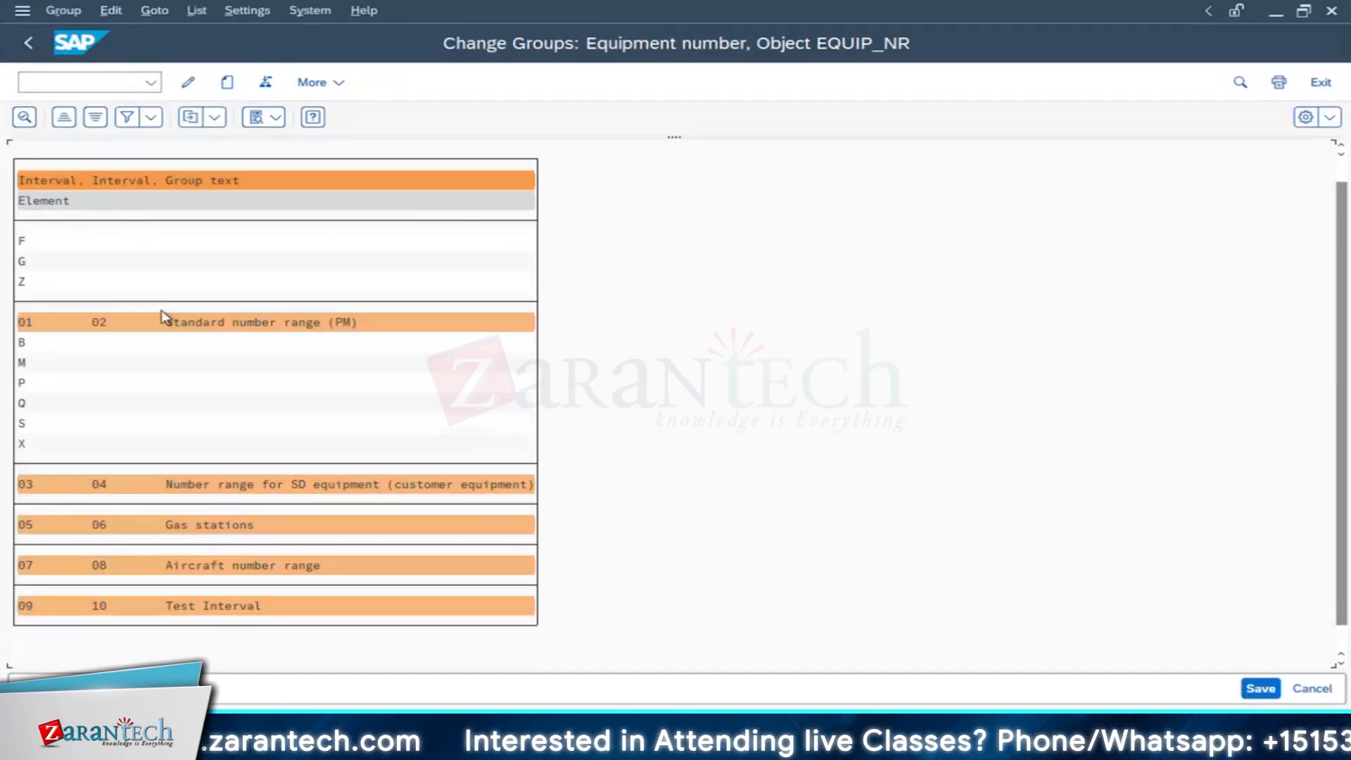
scroll(163, 317, up, 1)
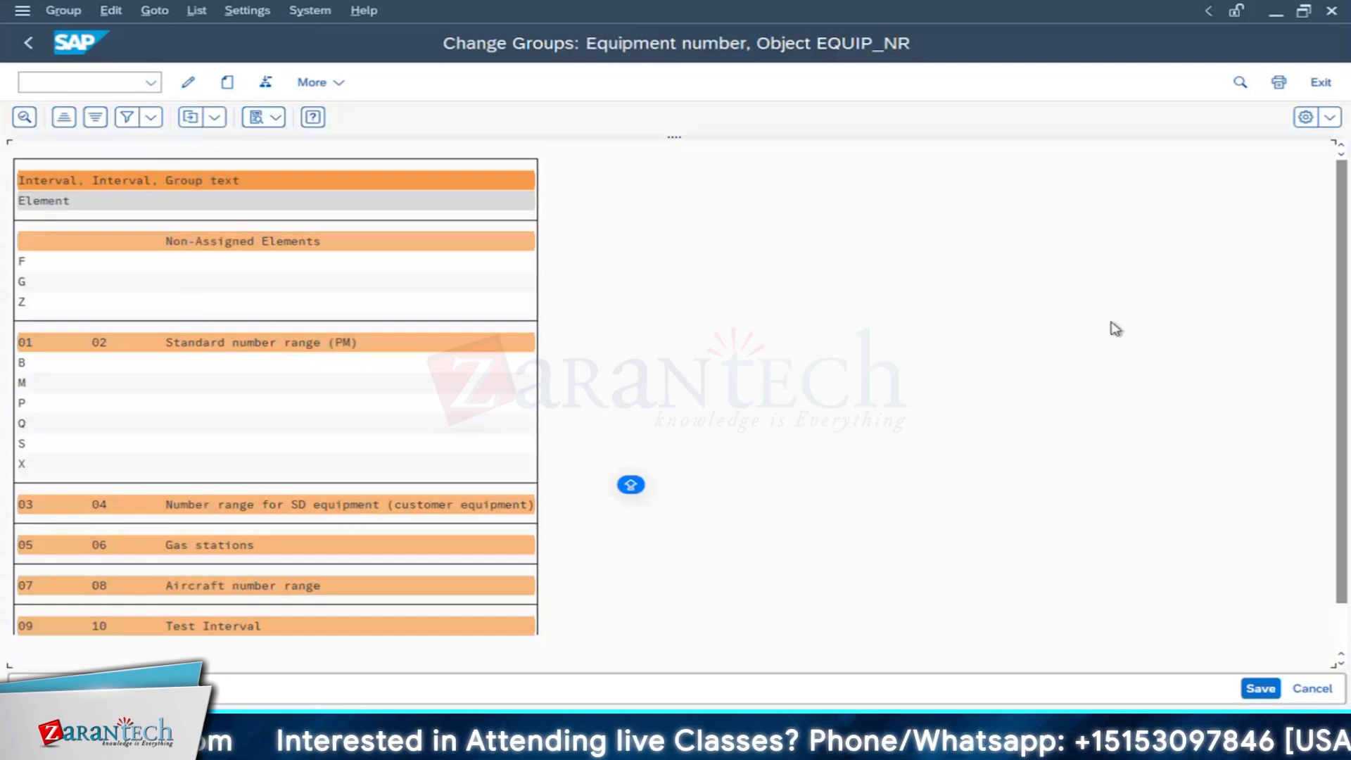
click(32, 271)
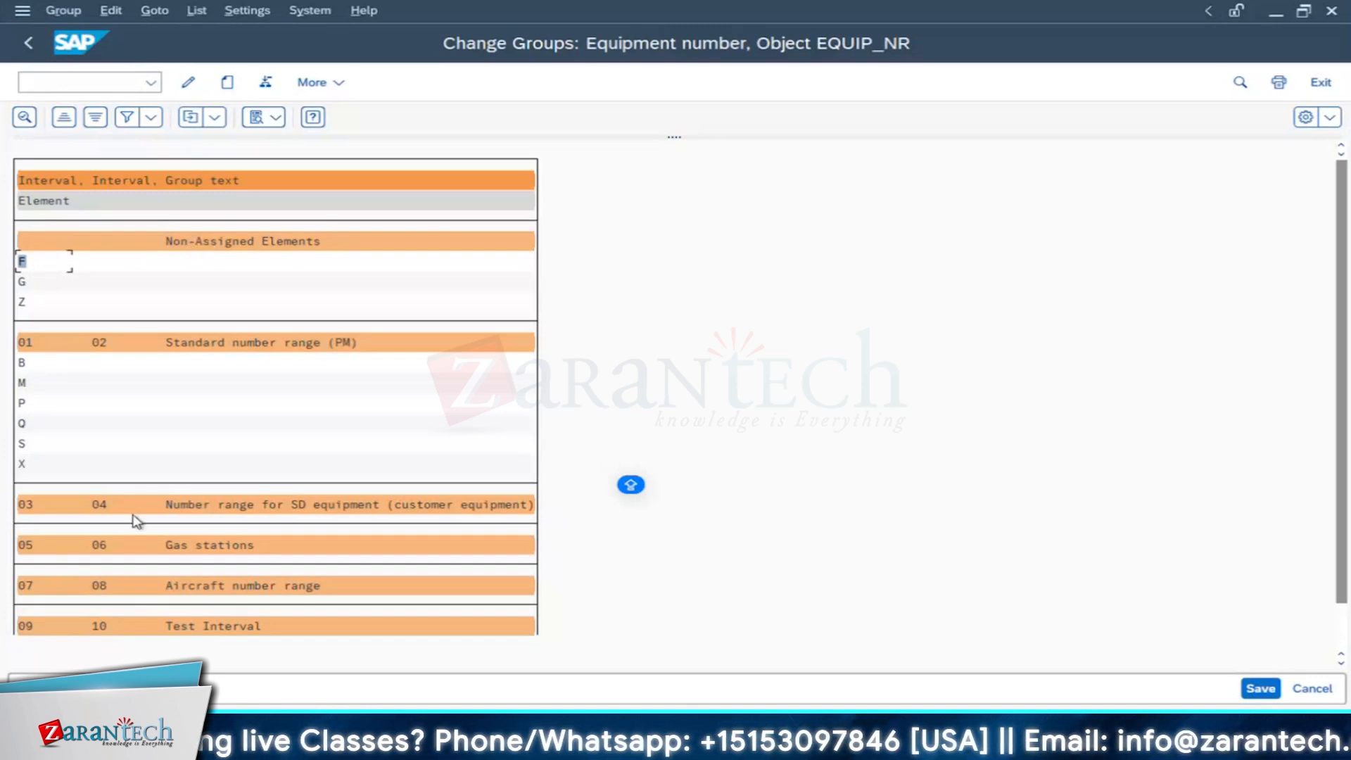
click(24, 384)
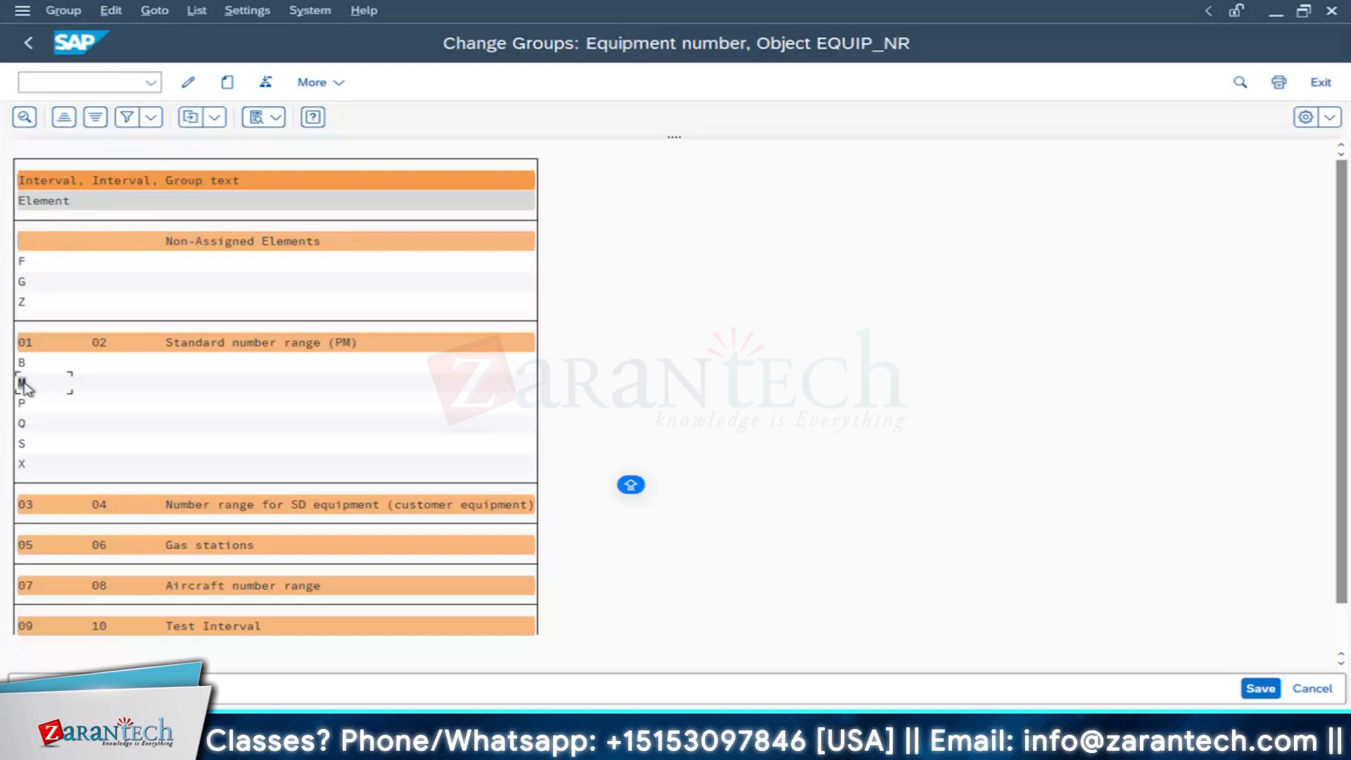
click(26, 404)
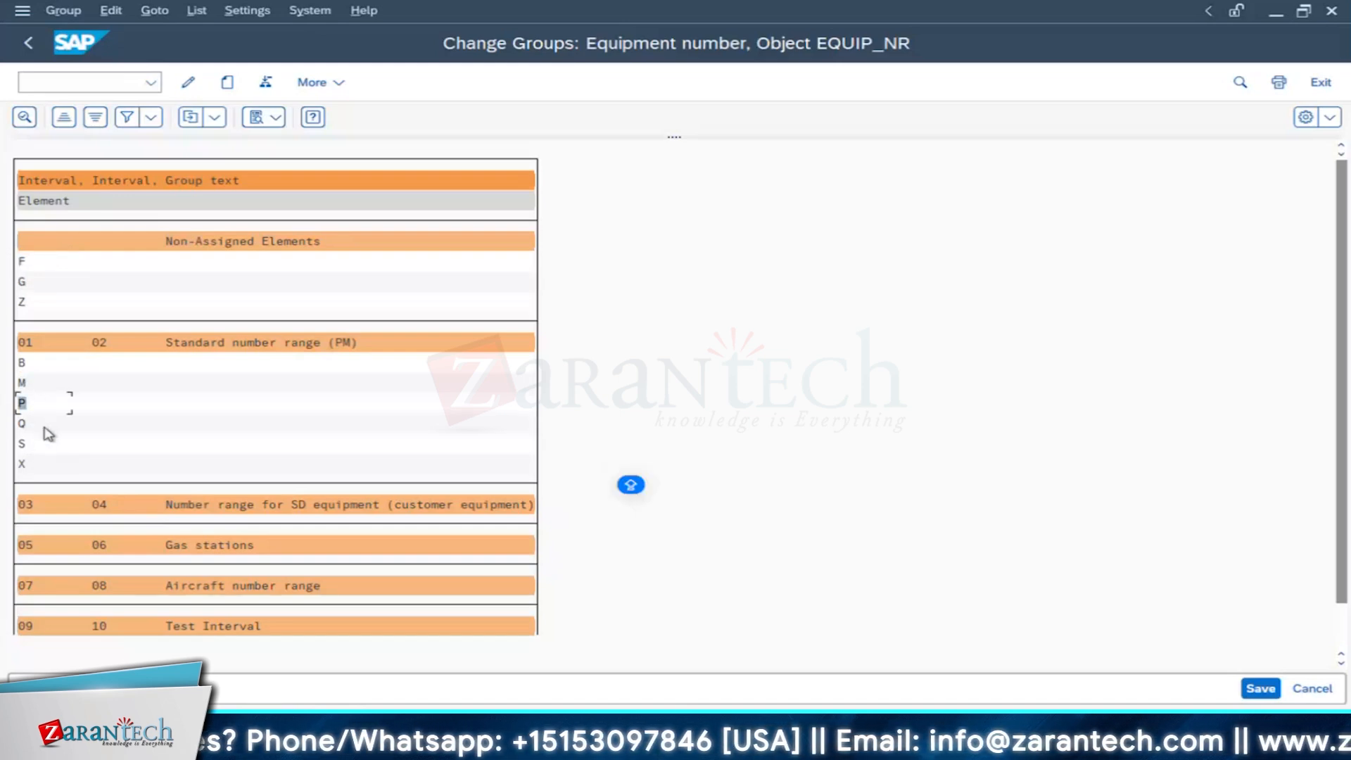
key(Up)
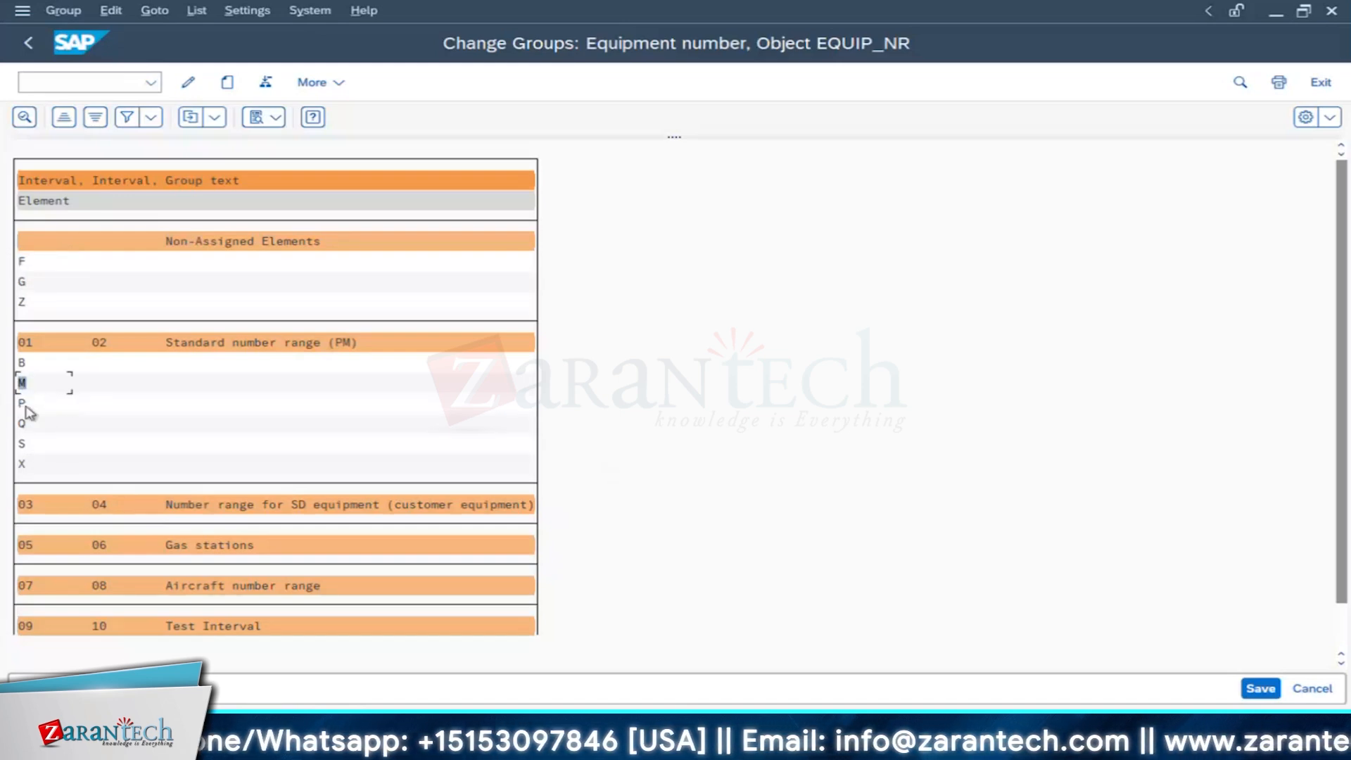
click(26, 406)
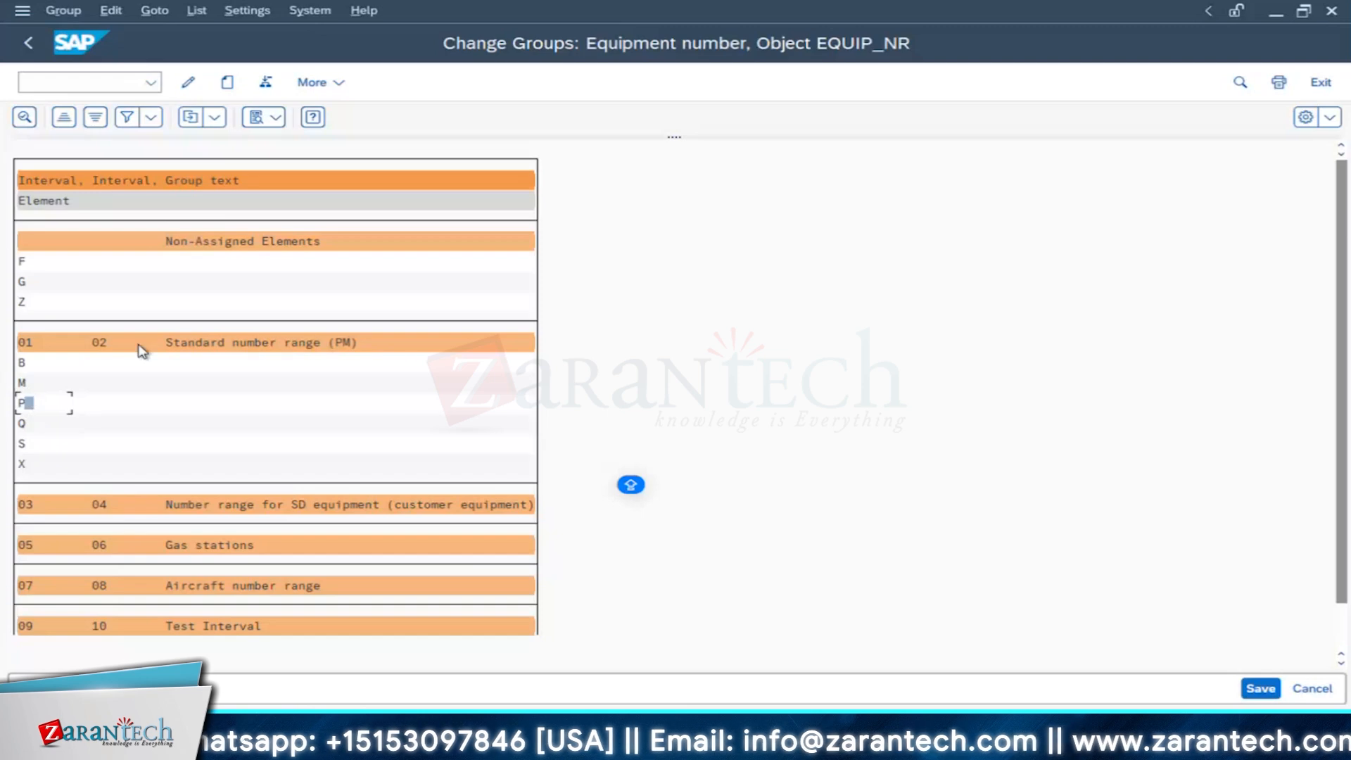
Step: Open the Standard number range (PM) group, check the NR status of range 01, and return to the group overview
click(206, 347)
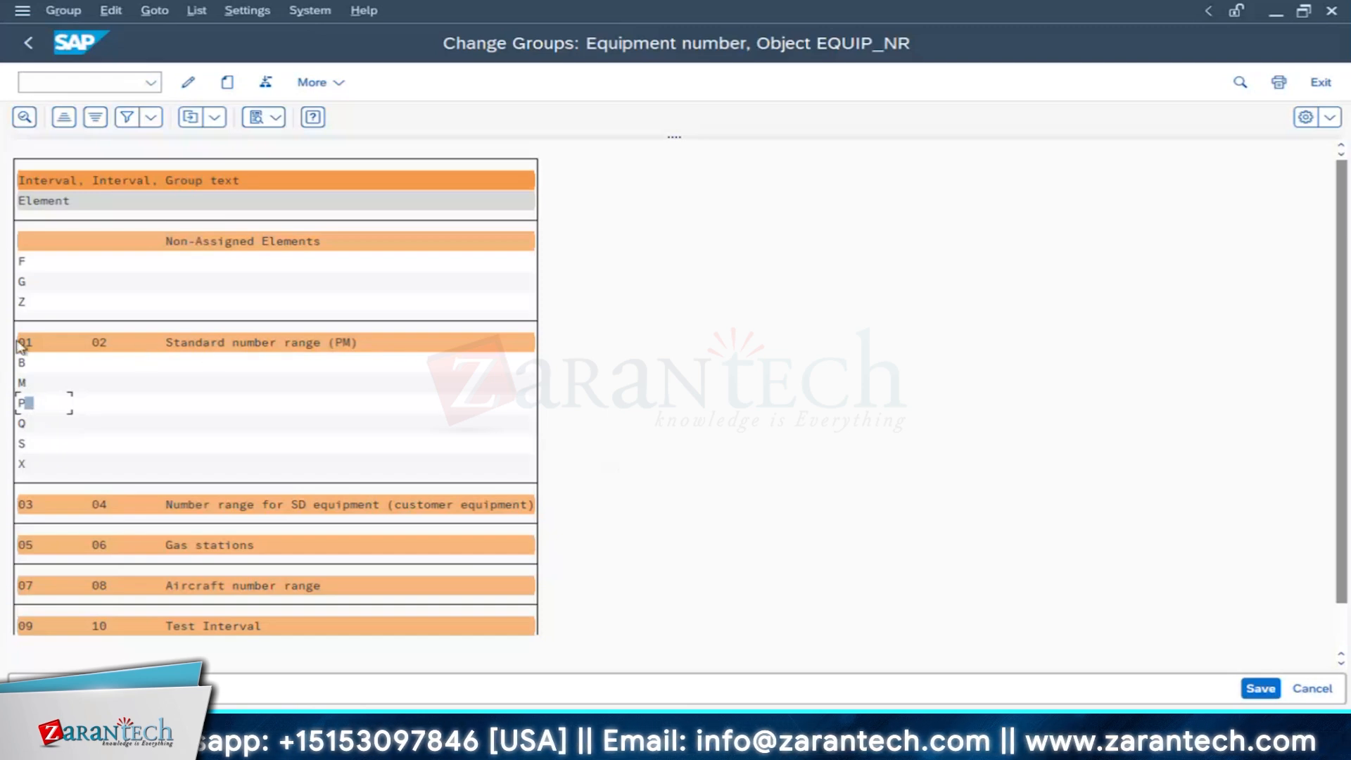
double_click(260, 347)
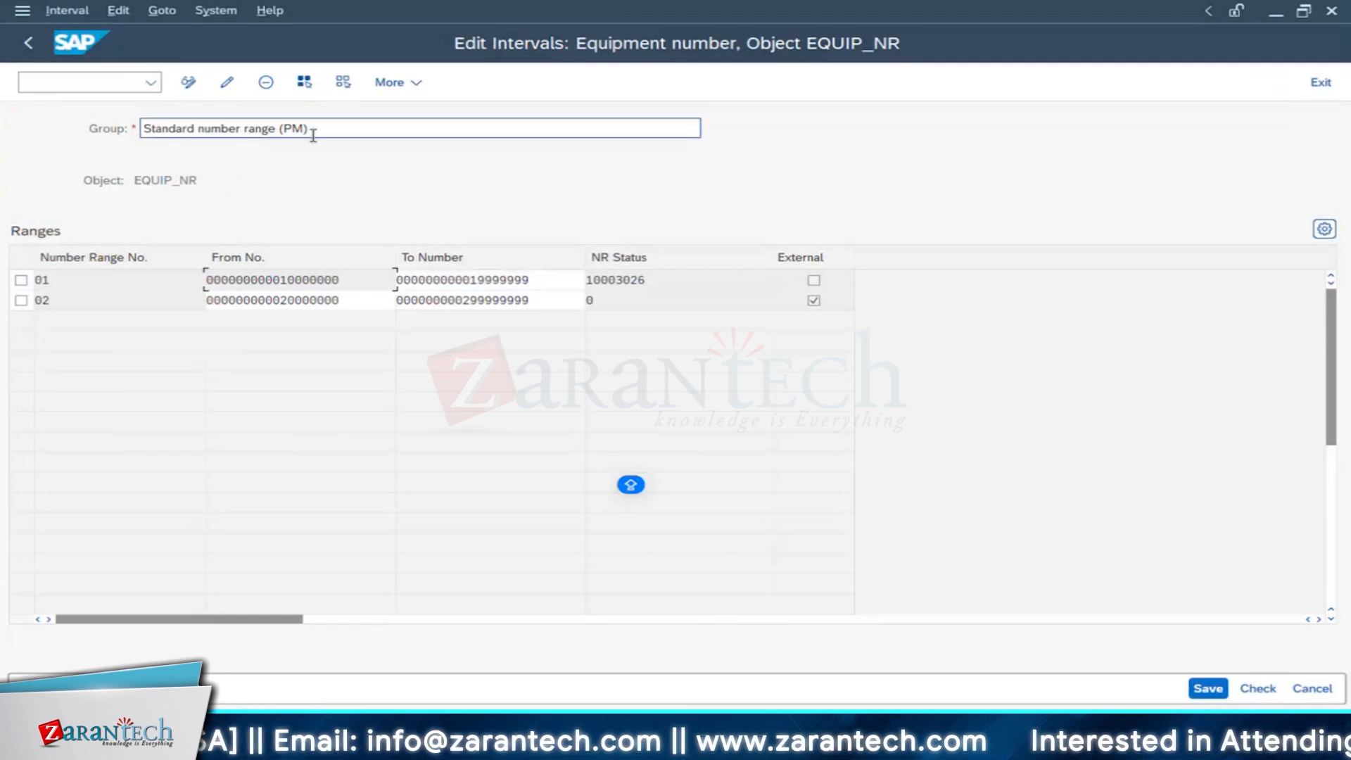
double_click(657, 284)
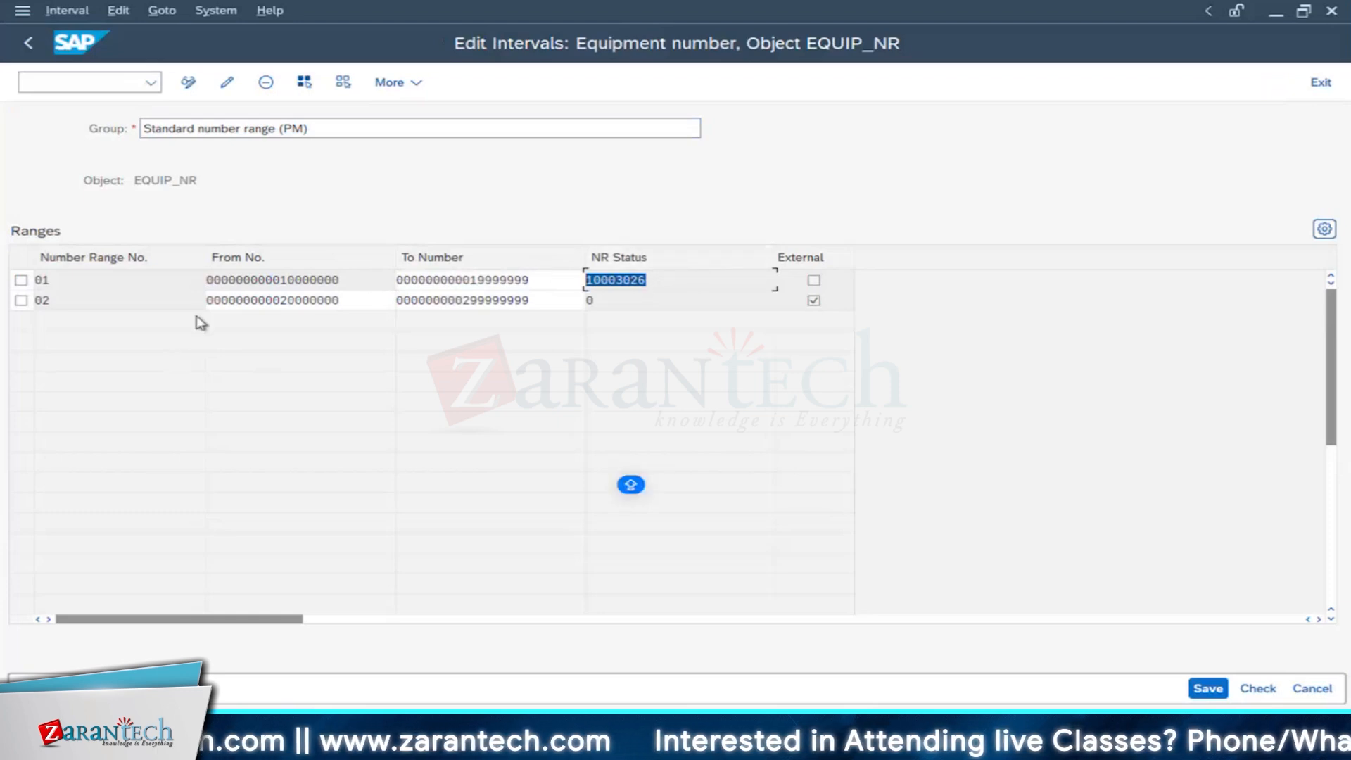
click(30, 44)
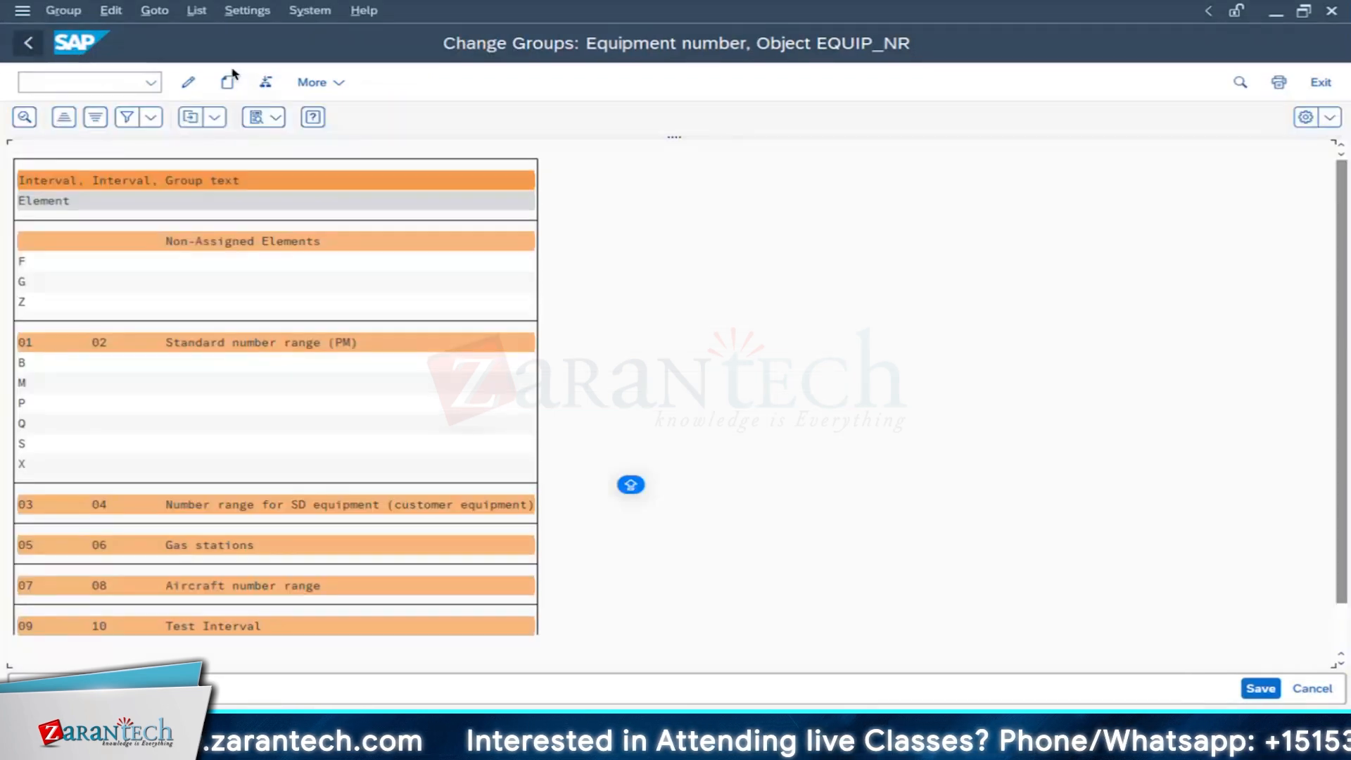
Step: View the blank form for a new group, and inspect the From number and NR status of range 02 in Standard number range (PM)
click(227, 83)
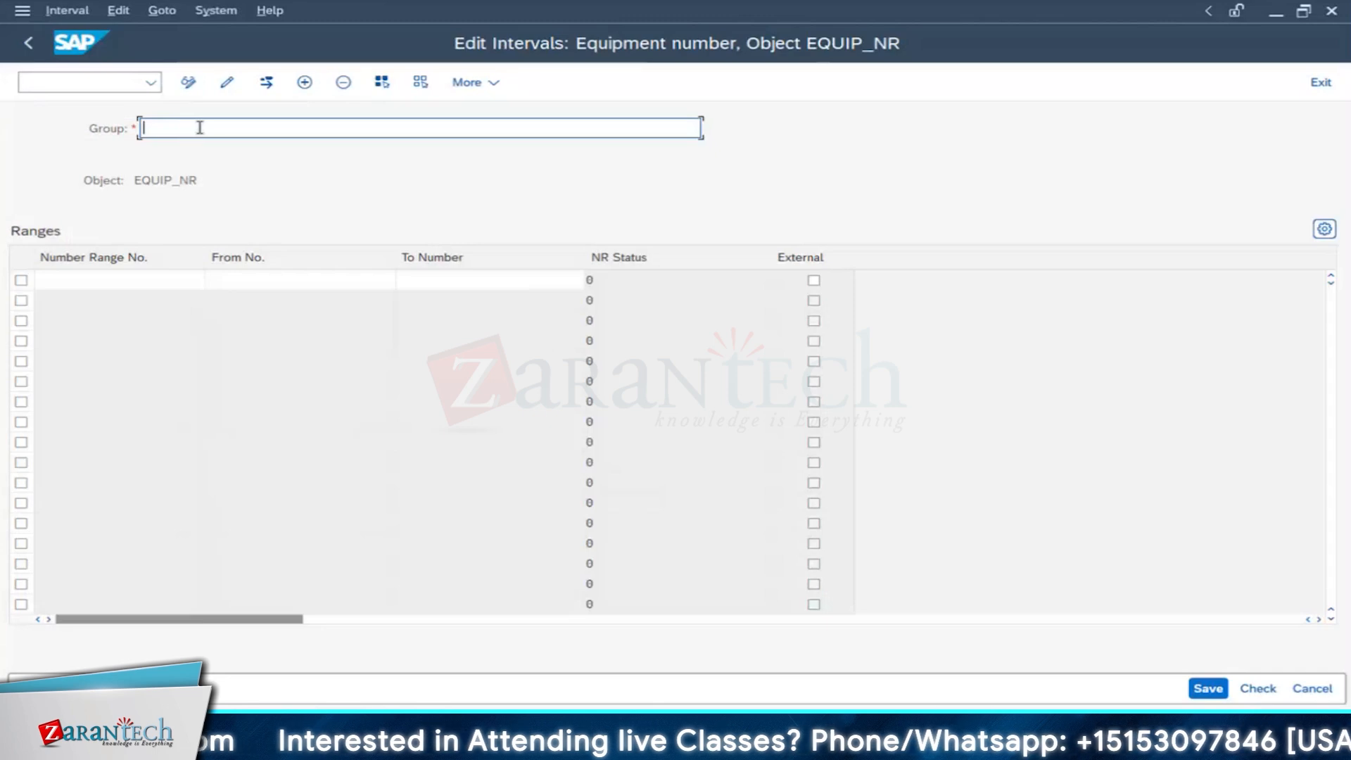
click(26, 41)
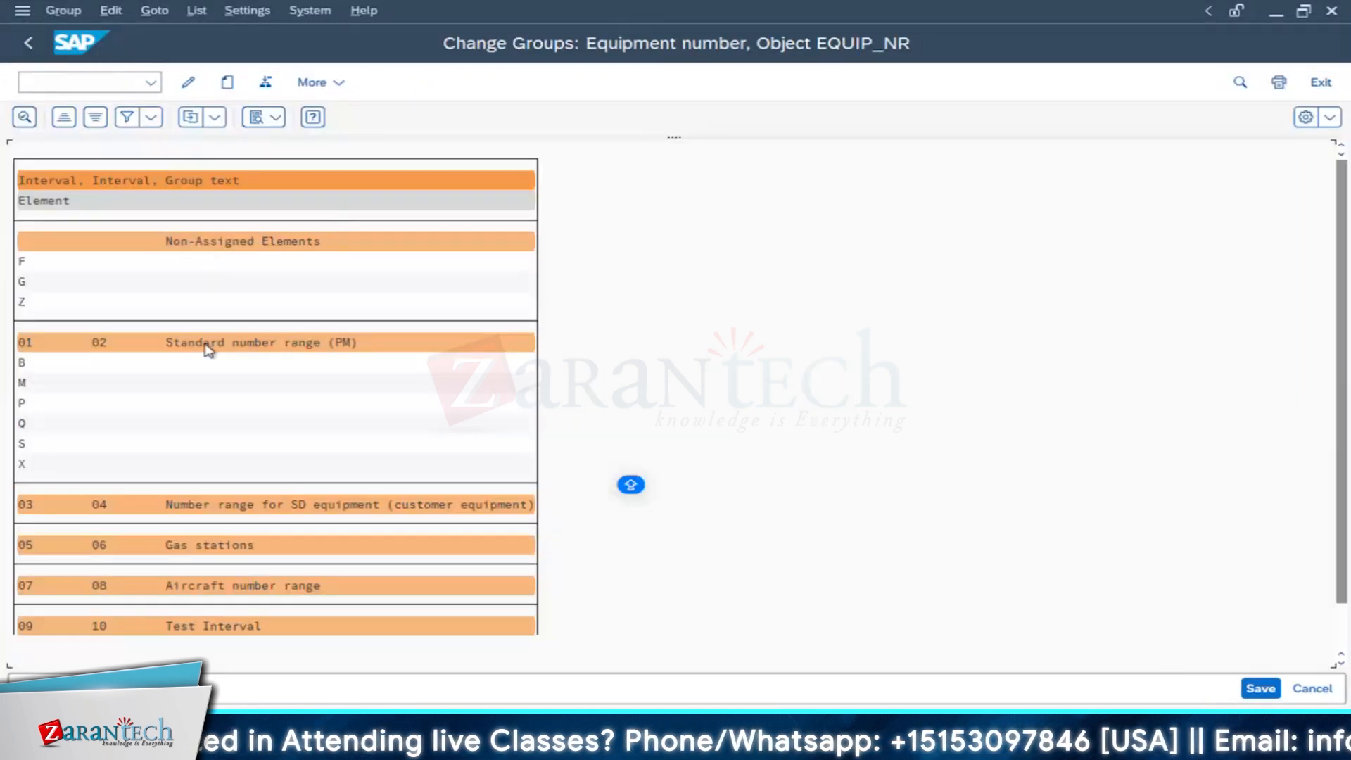
double_click(208, 348)
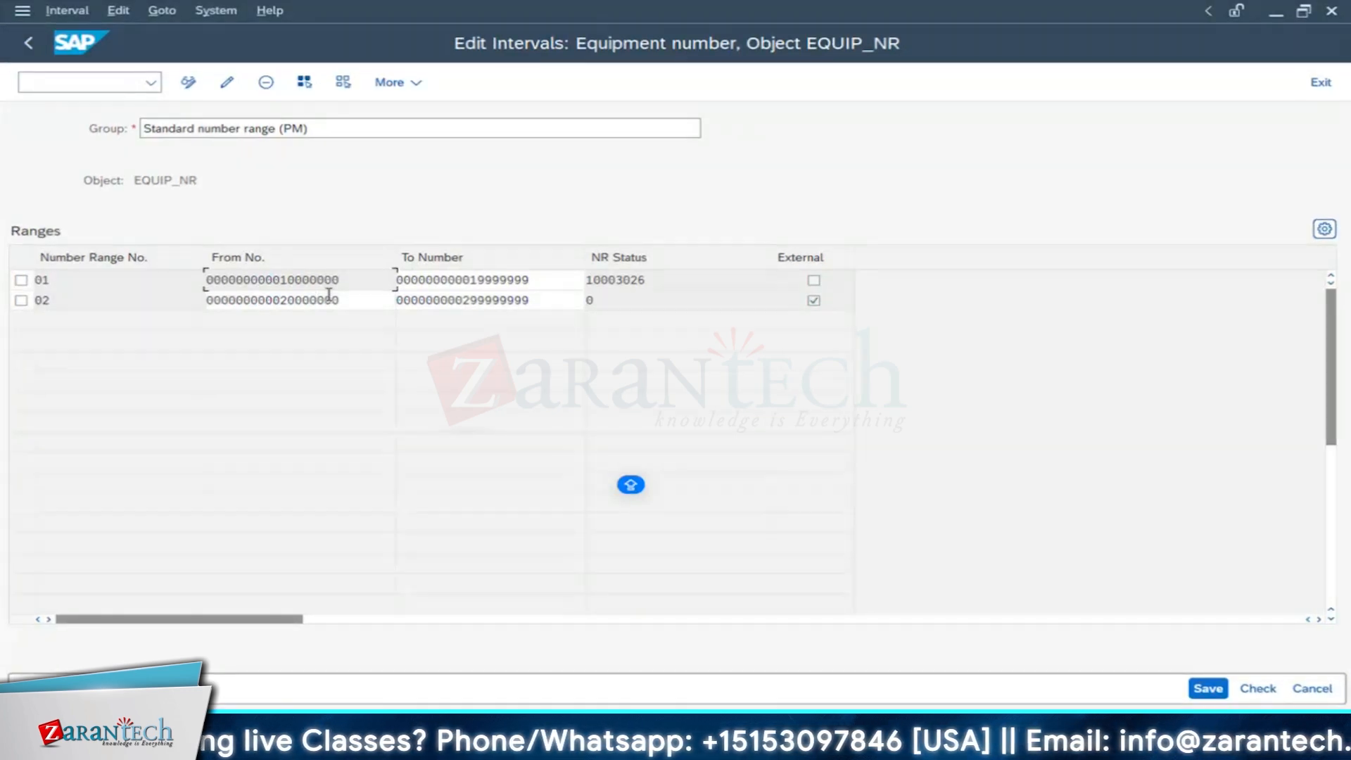
click(282, 294)
key(ctrl+c)
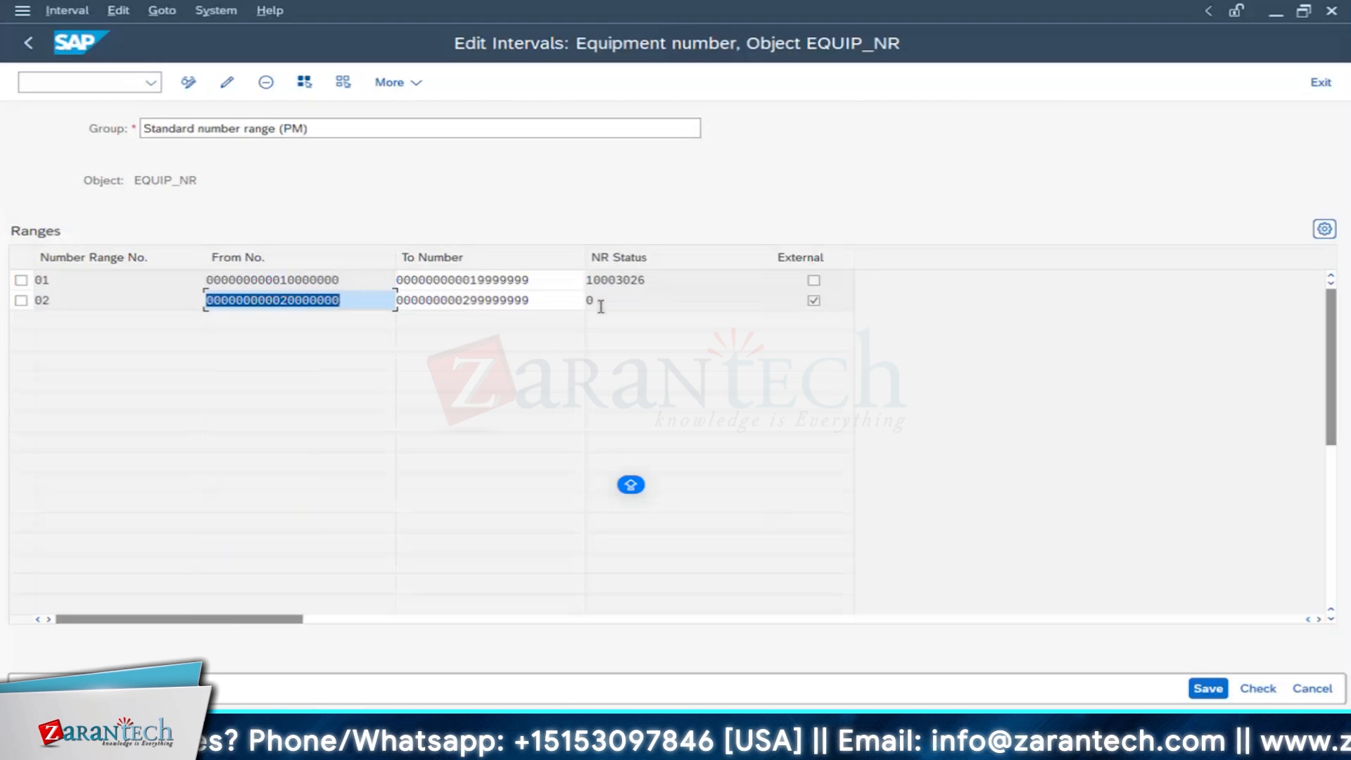
click(590, 305)
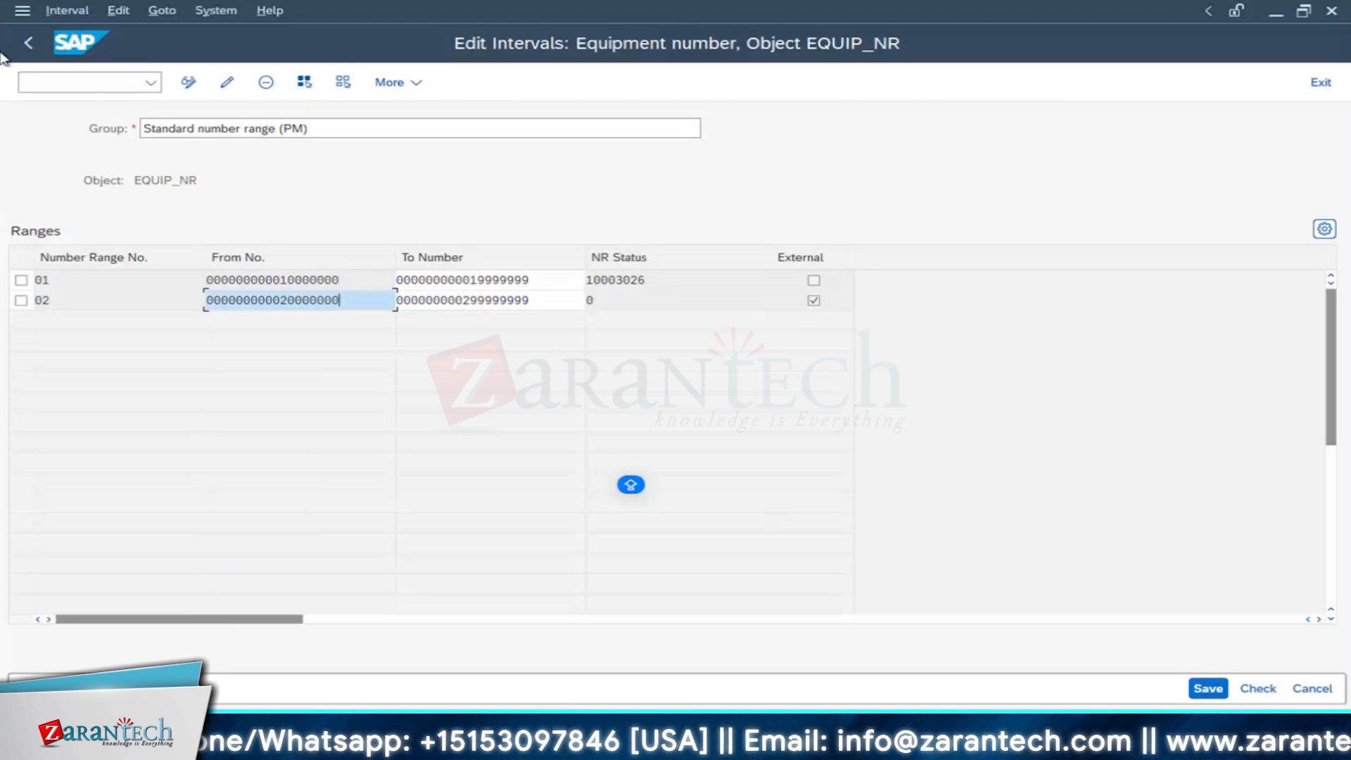
click(28, 43)
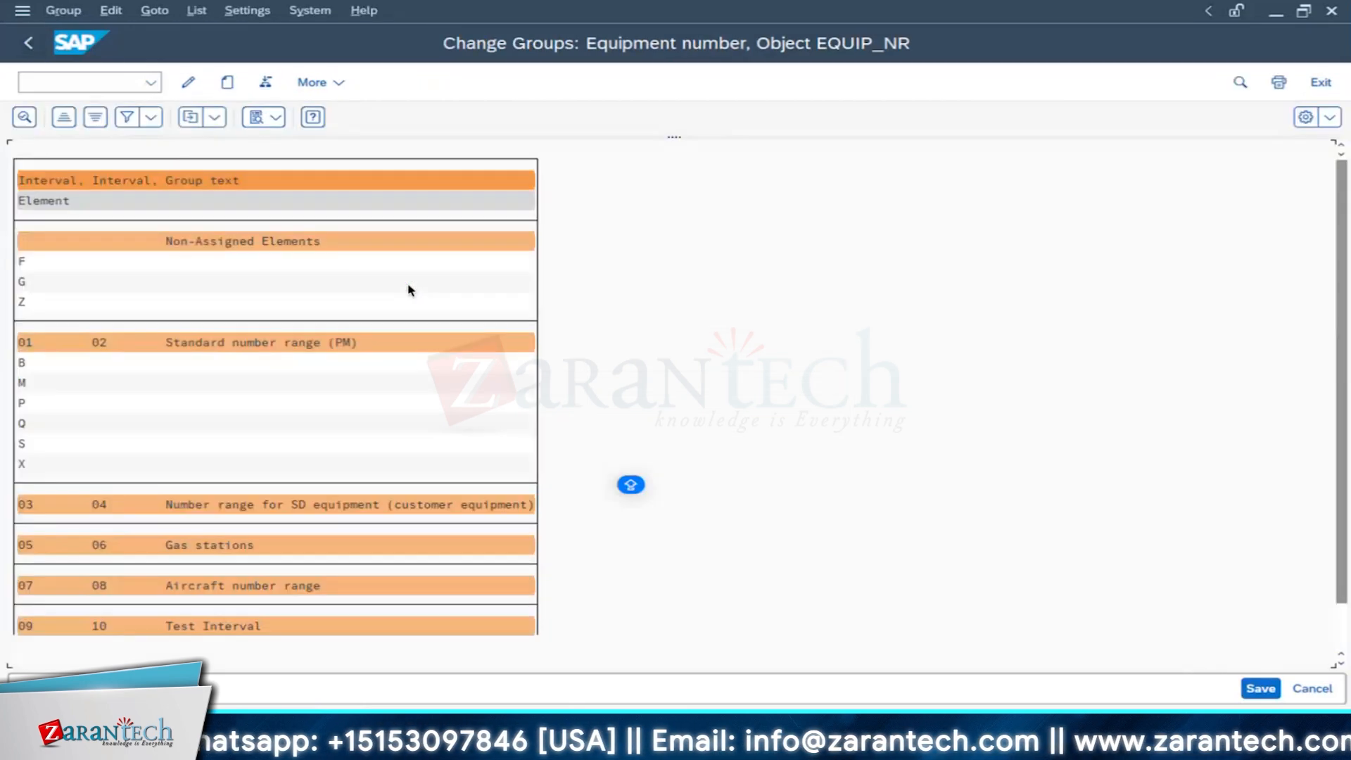
Step: Start a new number range group for object EQUIP_NR and name it Fleet objects
click(227, 85)
click(227, 85)
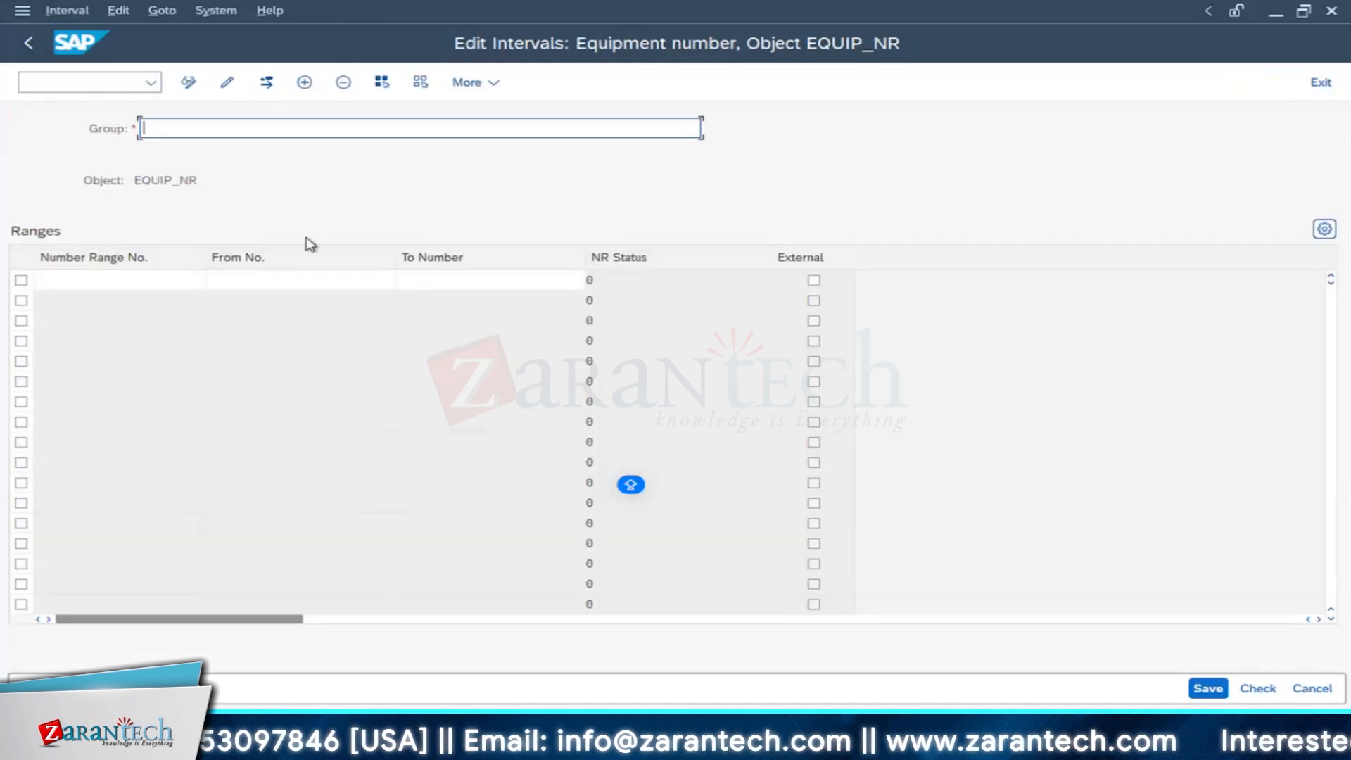
text(flee)
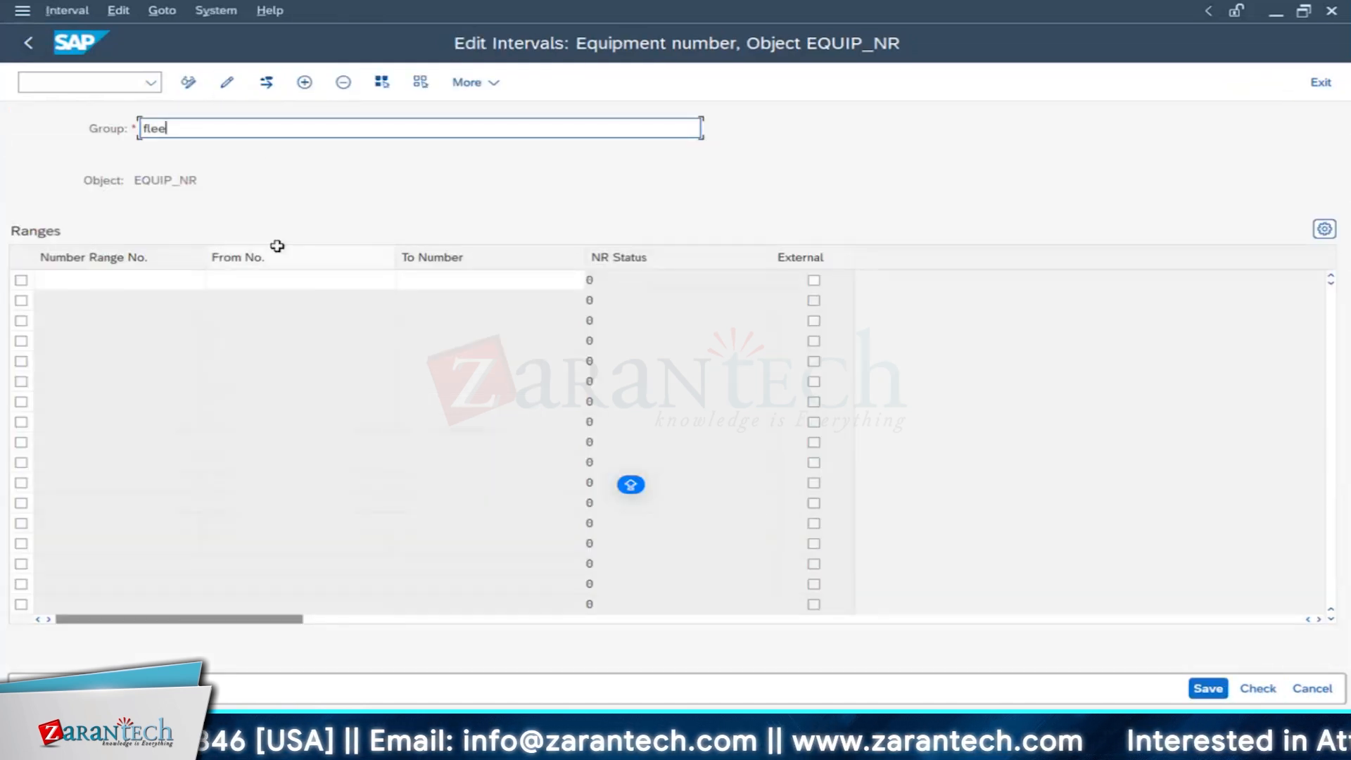
text(t)
key(BackSpace)
key(BackSpace)
key(BackSpace)
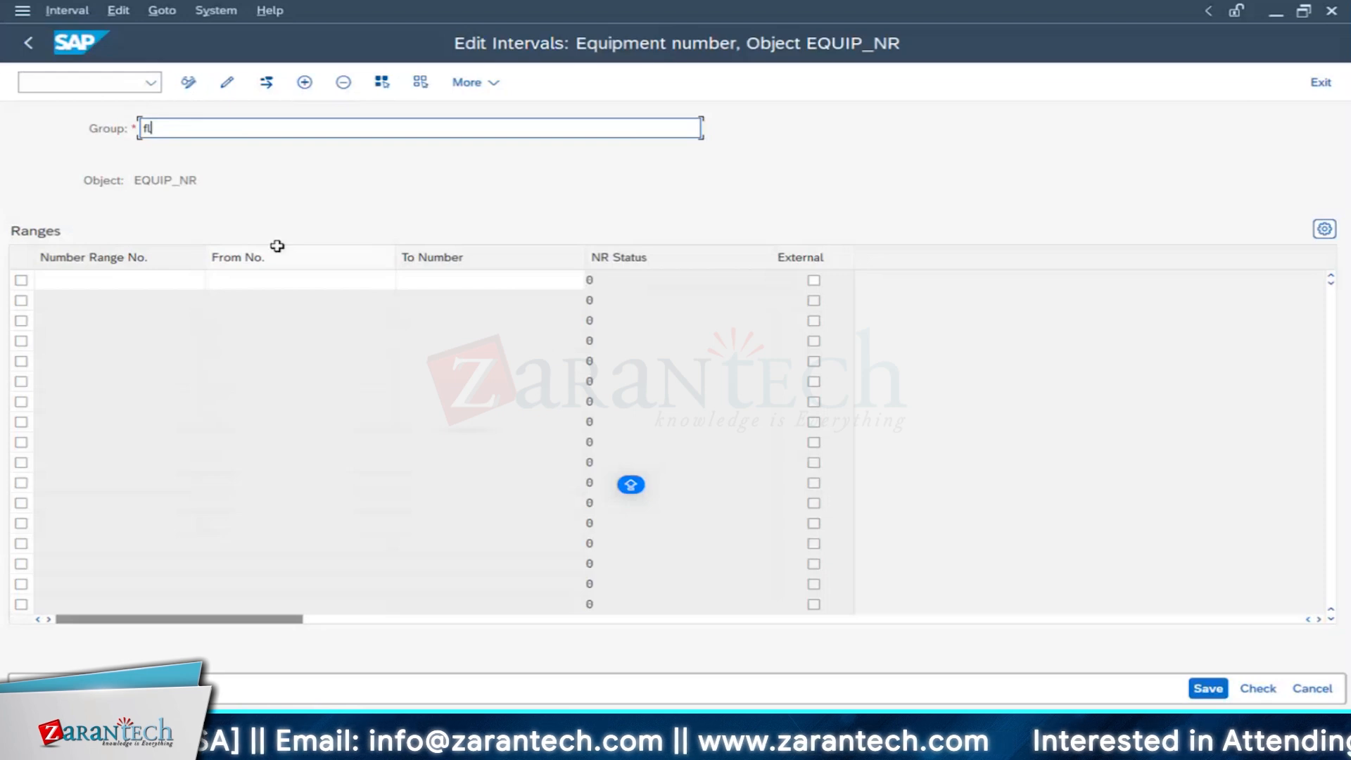
text(leet ob)
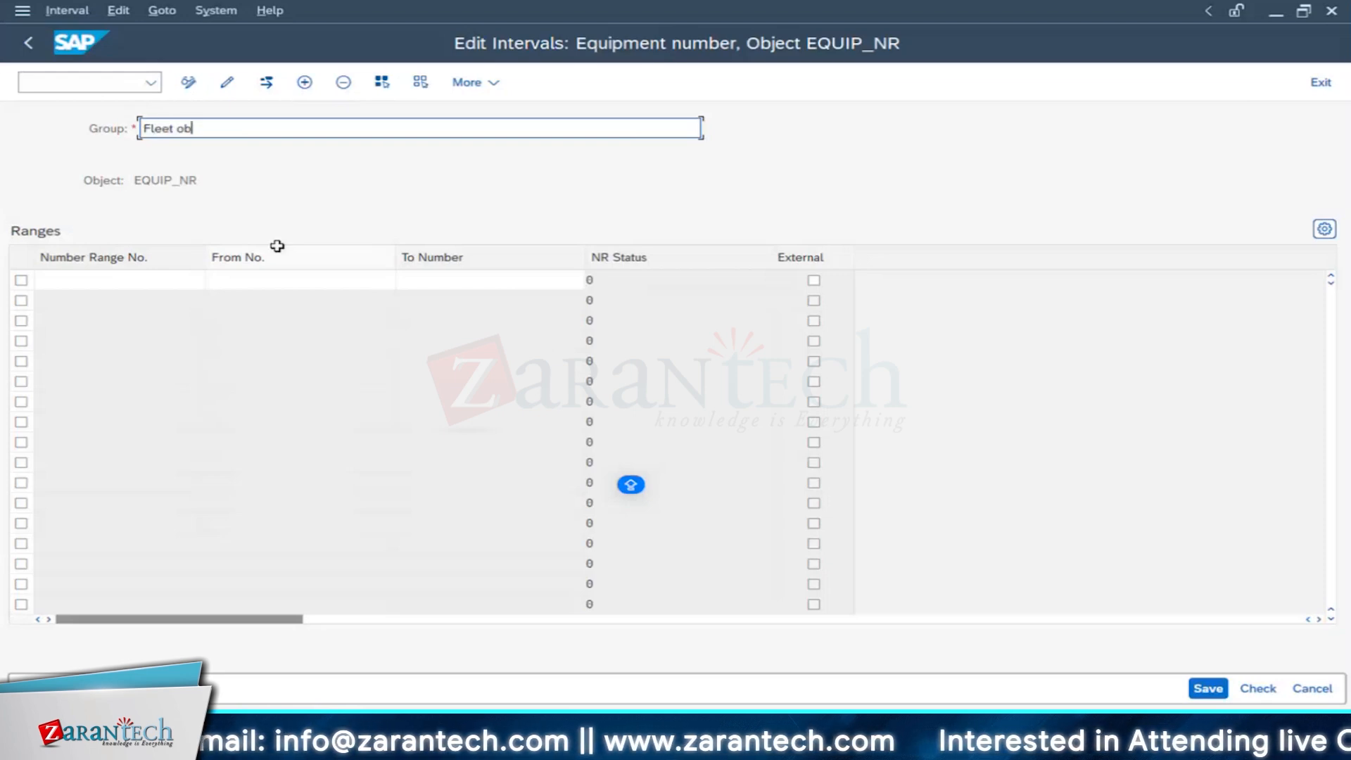
text(jects)
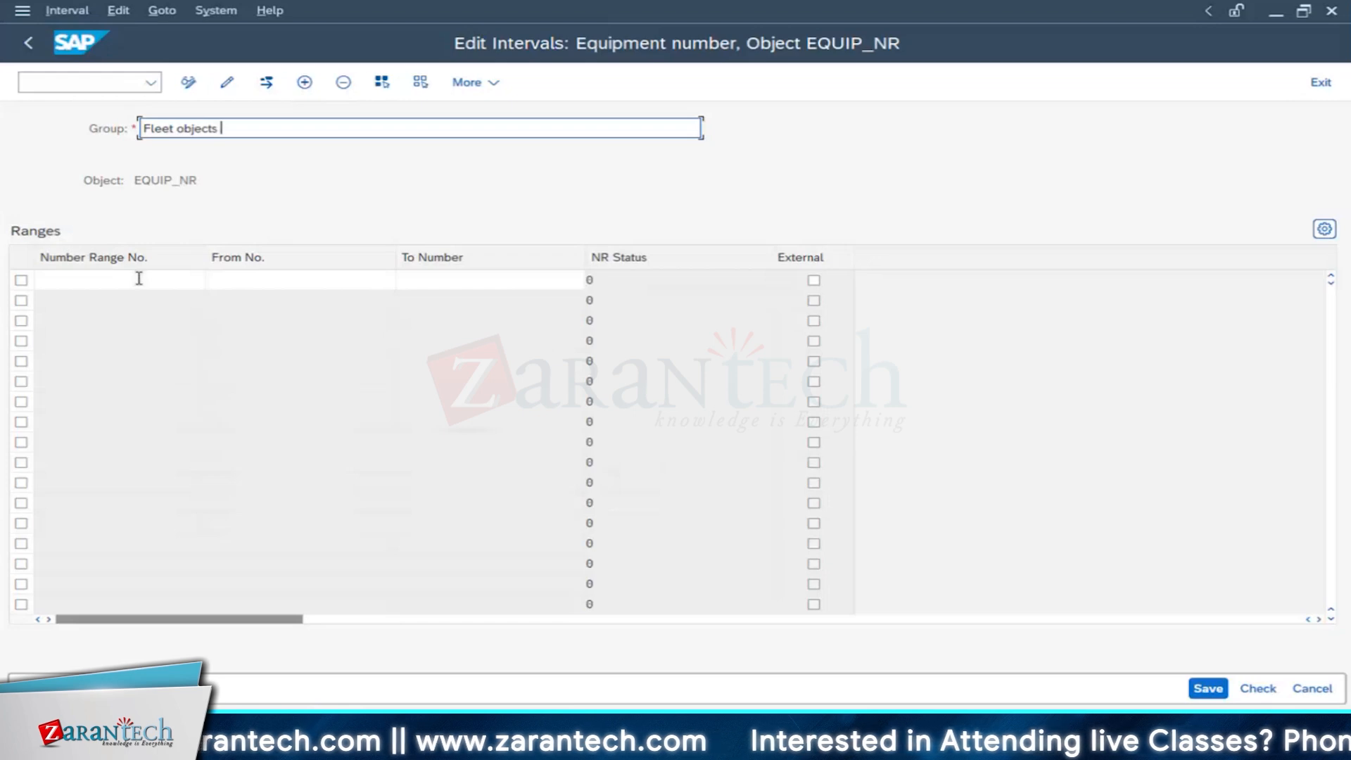
Step: Enter 03 as the number range number in the first row of the Fleet objects group
click(139, 278)
text(00)
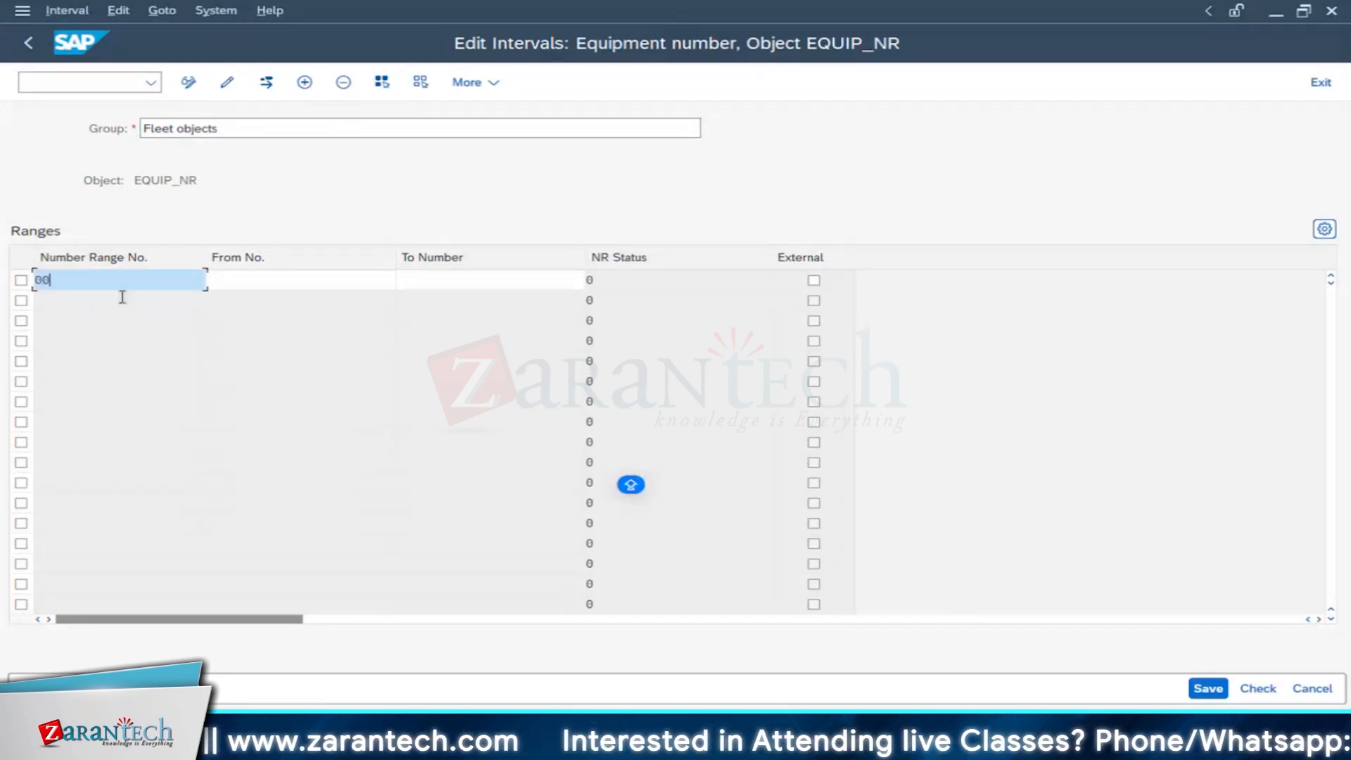
key(BackSpace)
key(BackSpace)
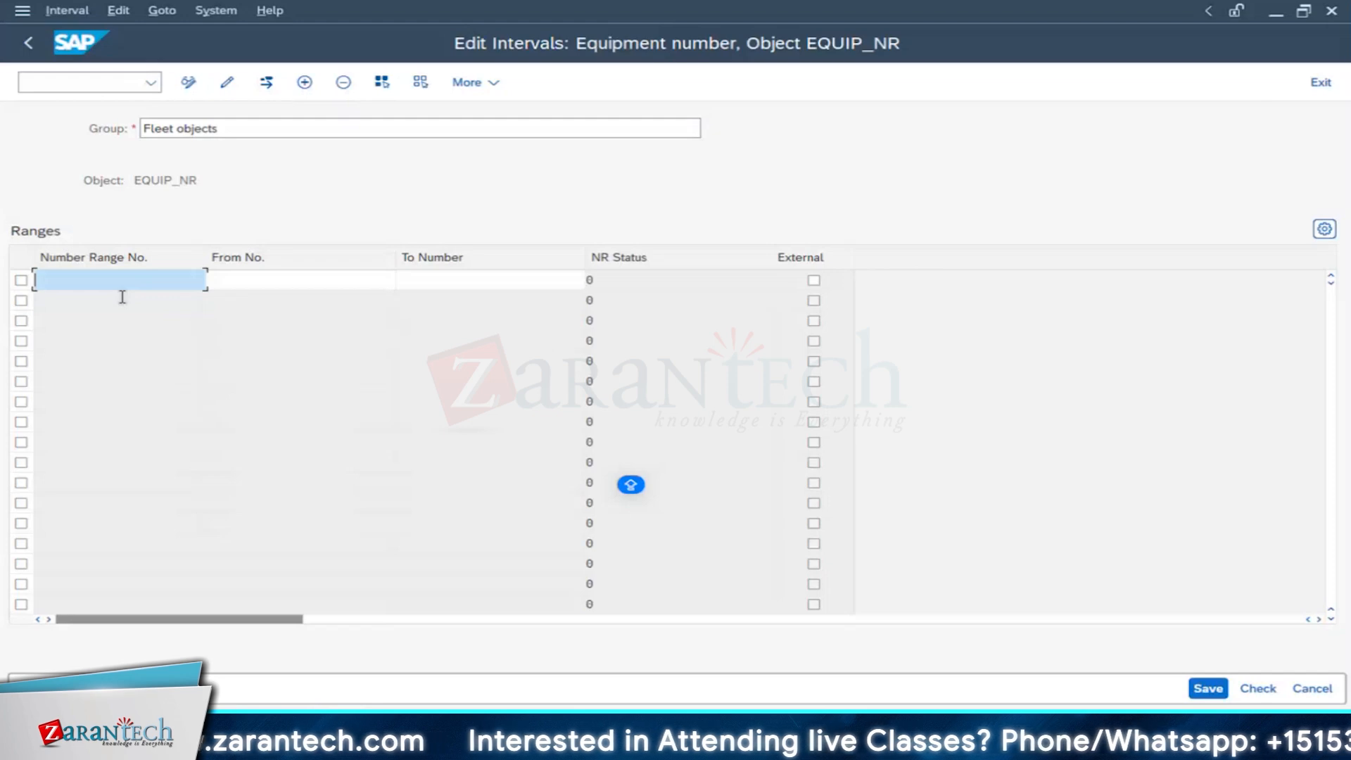
text(30)
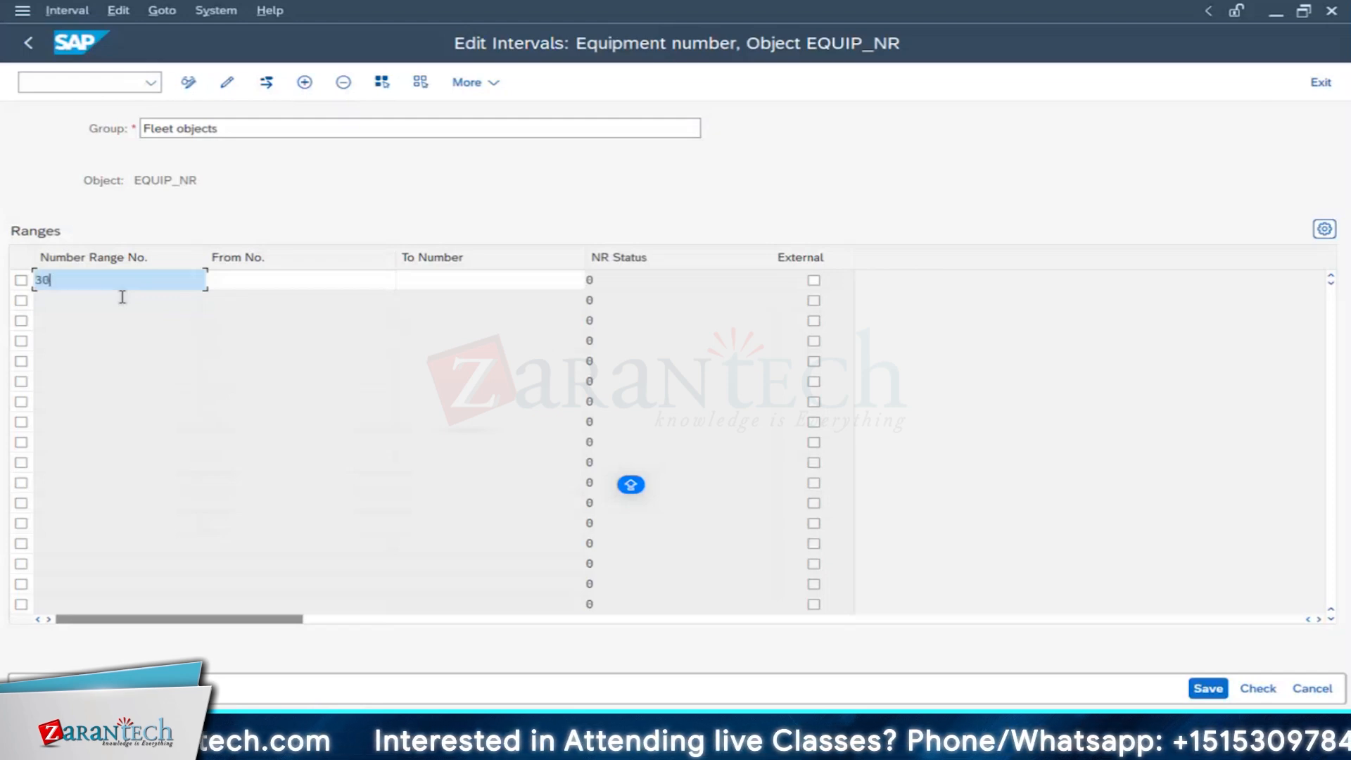
key(BackSpace)
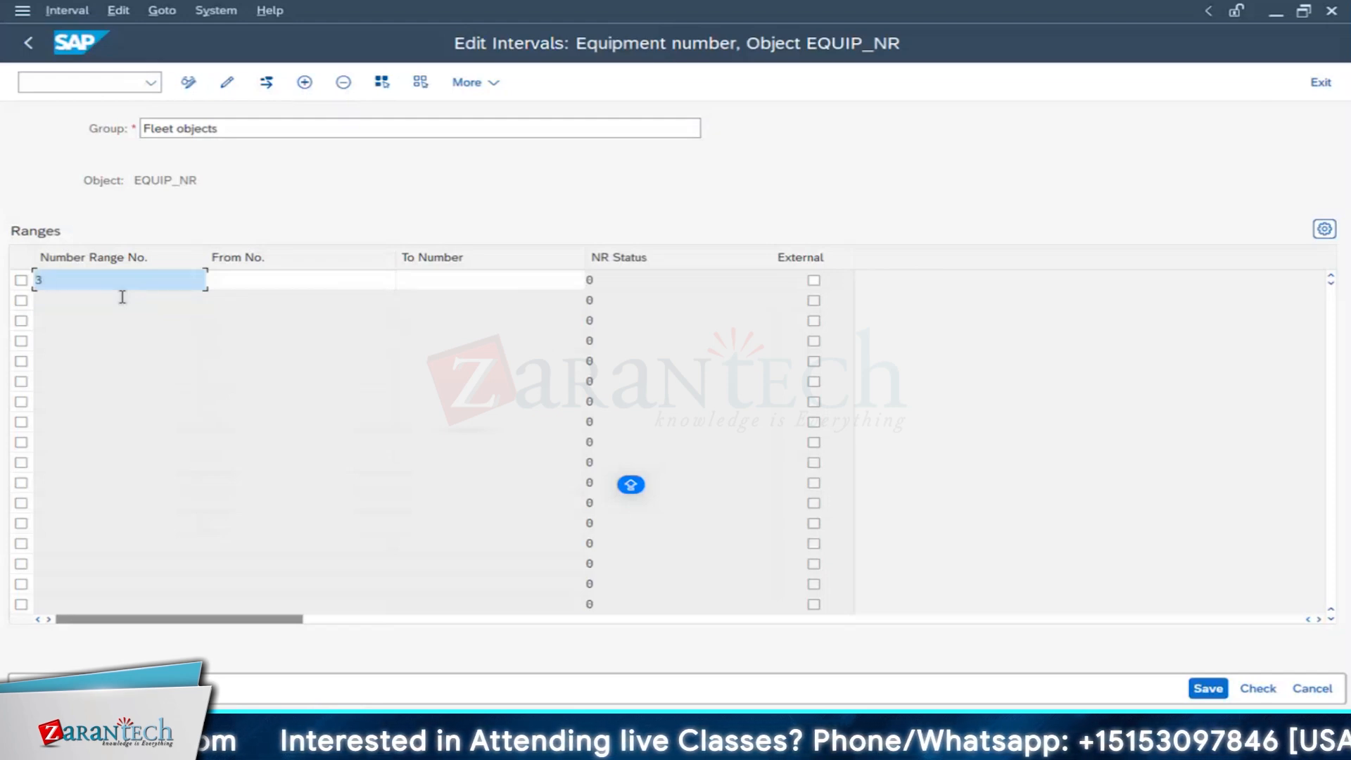
key(BackSpace)
text(03)
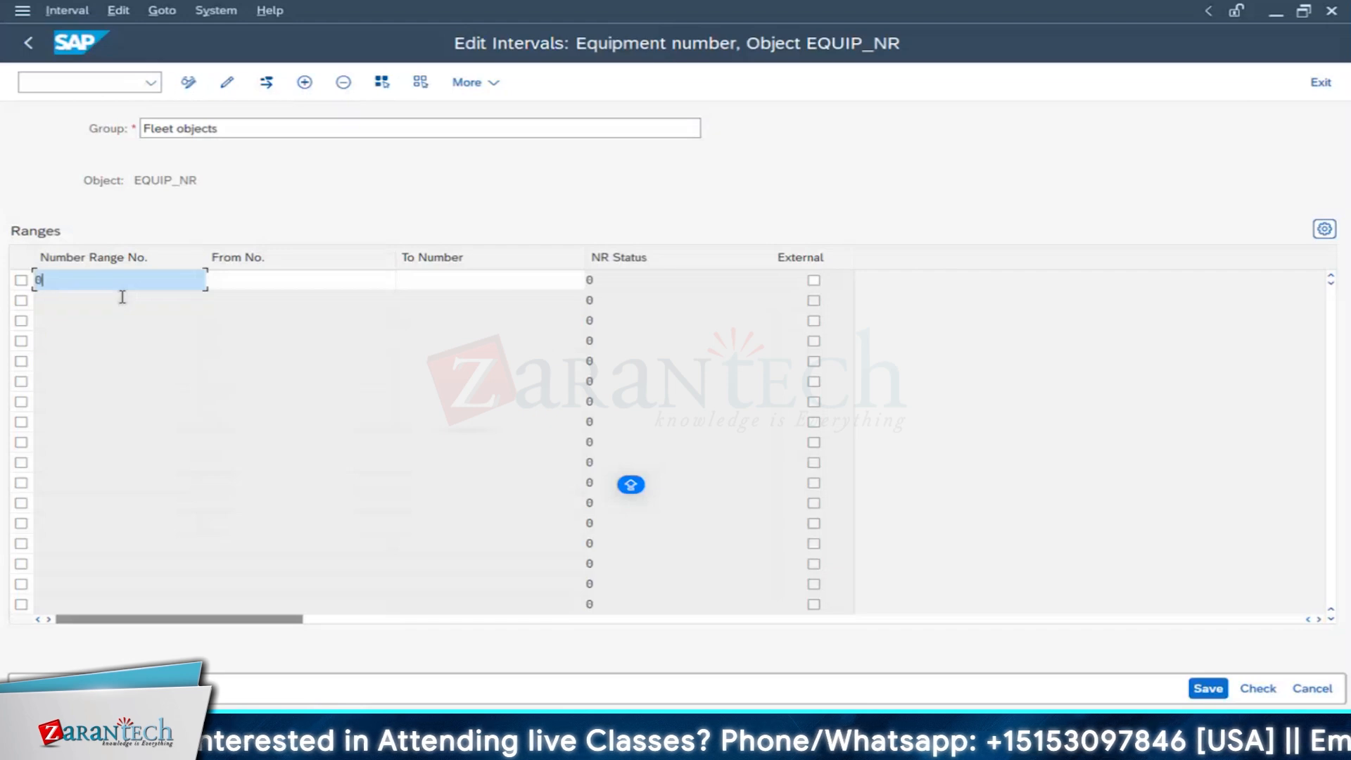
key(Tab)
key(ctrl+v)
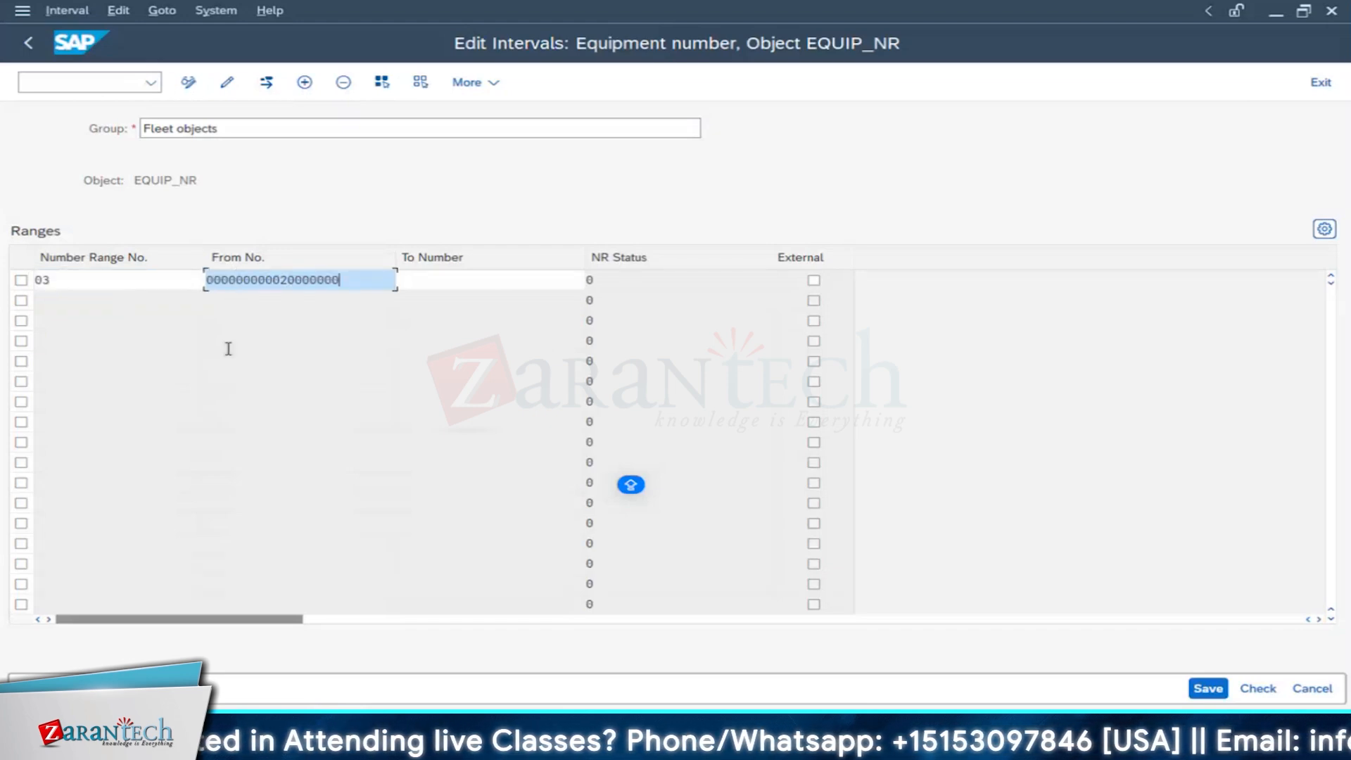
click(287, 279)
key(BackSpace)
text(3)
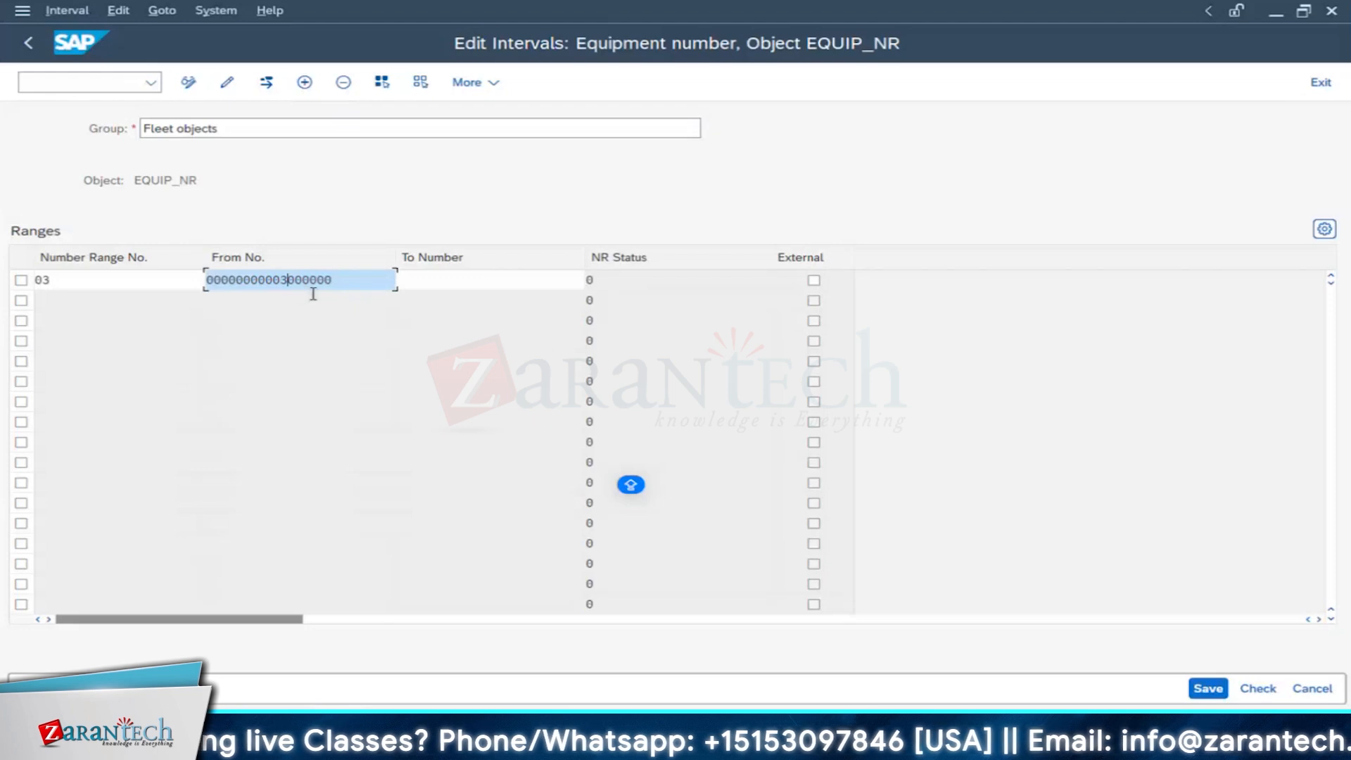
click(352, 280)
text(0)
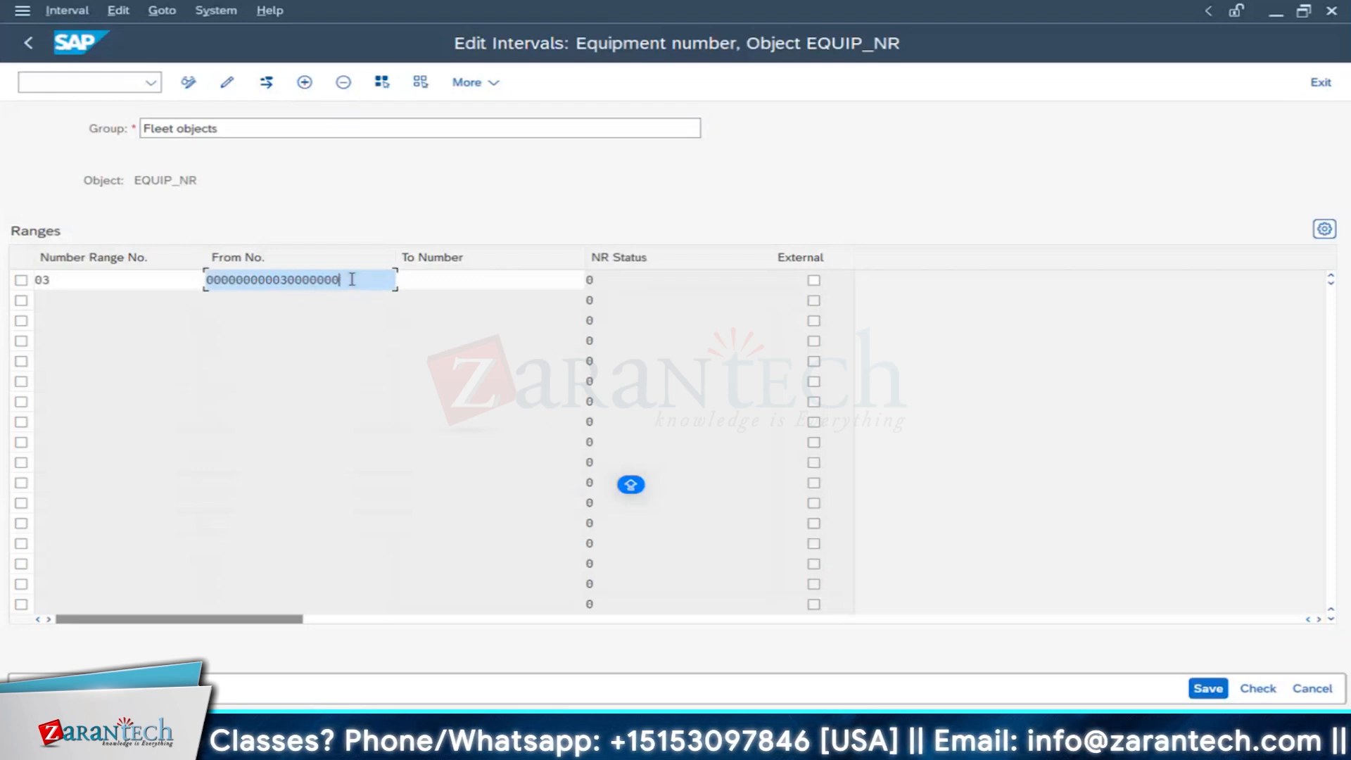
click(420, 281)
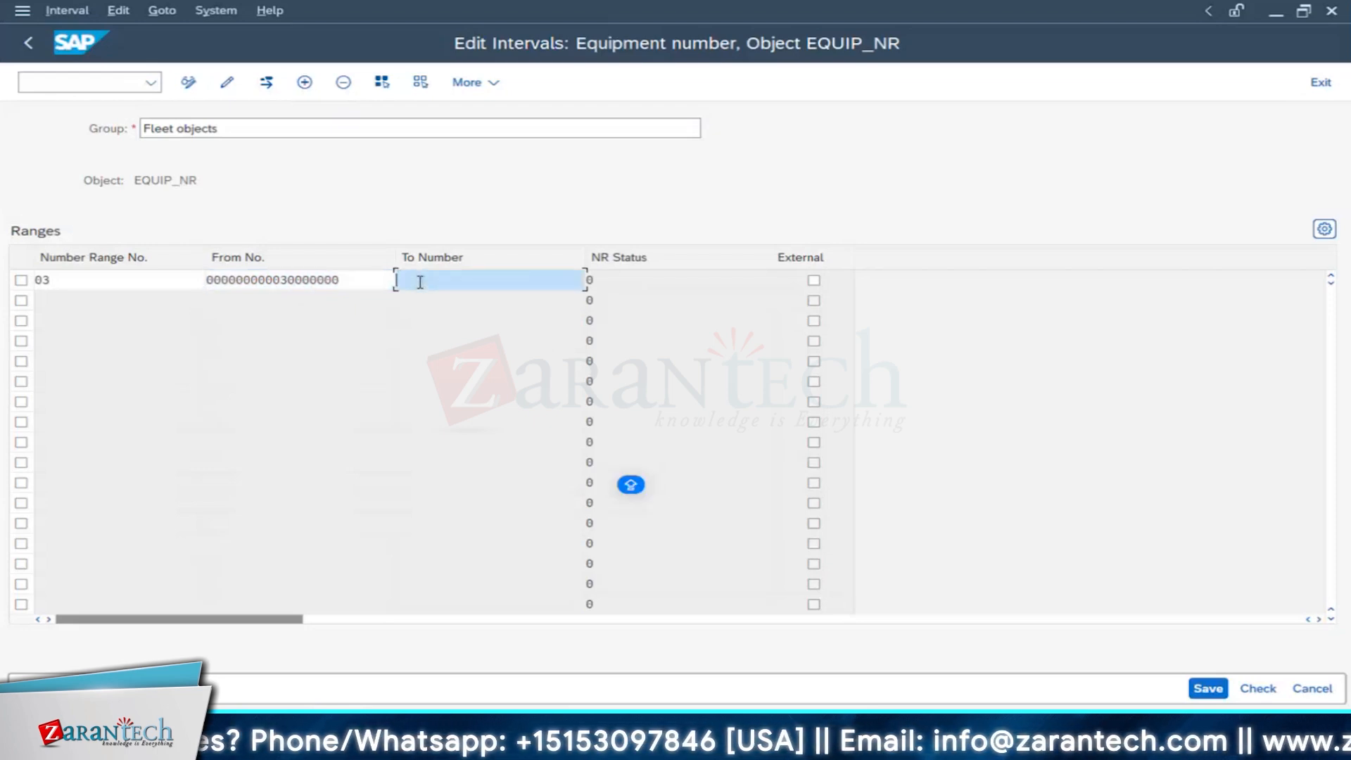
key(ctrl+v)
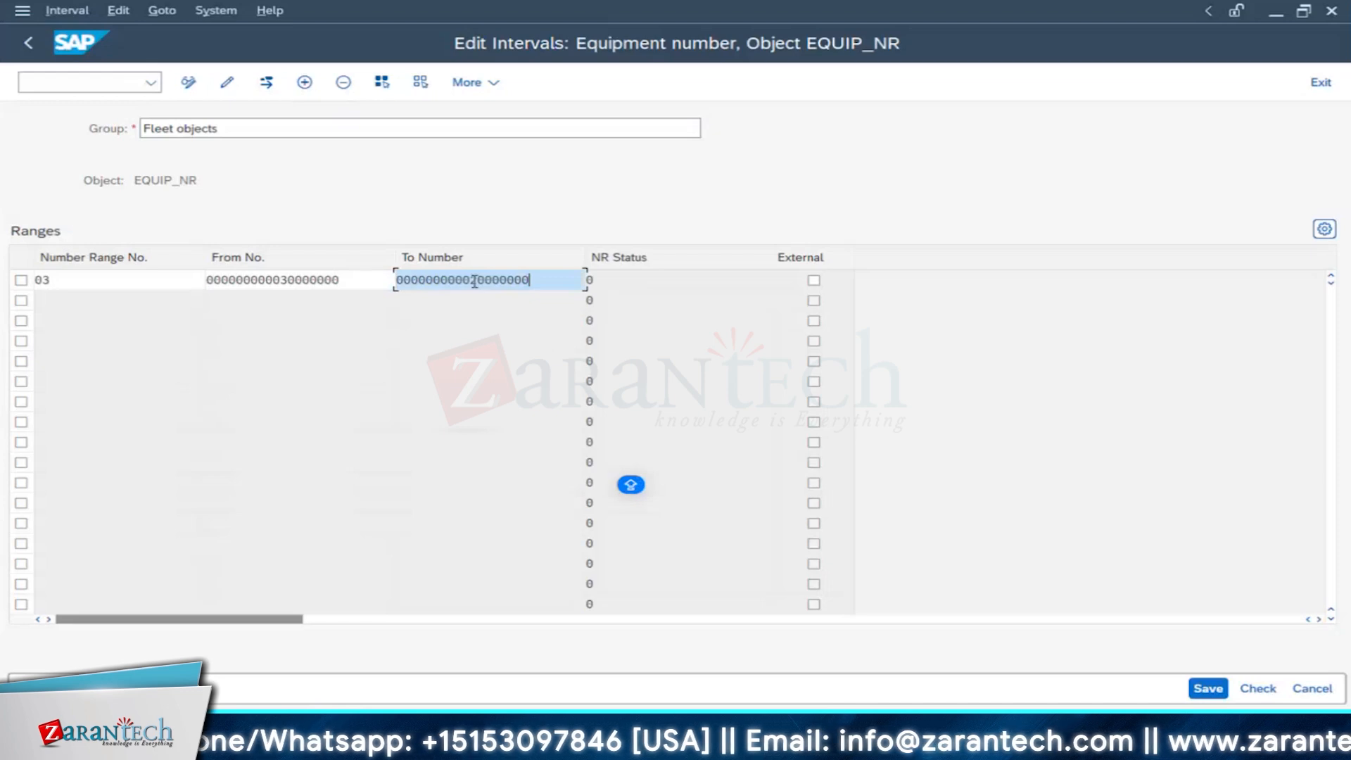
click(474, 282)
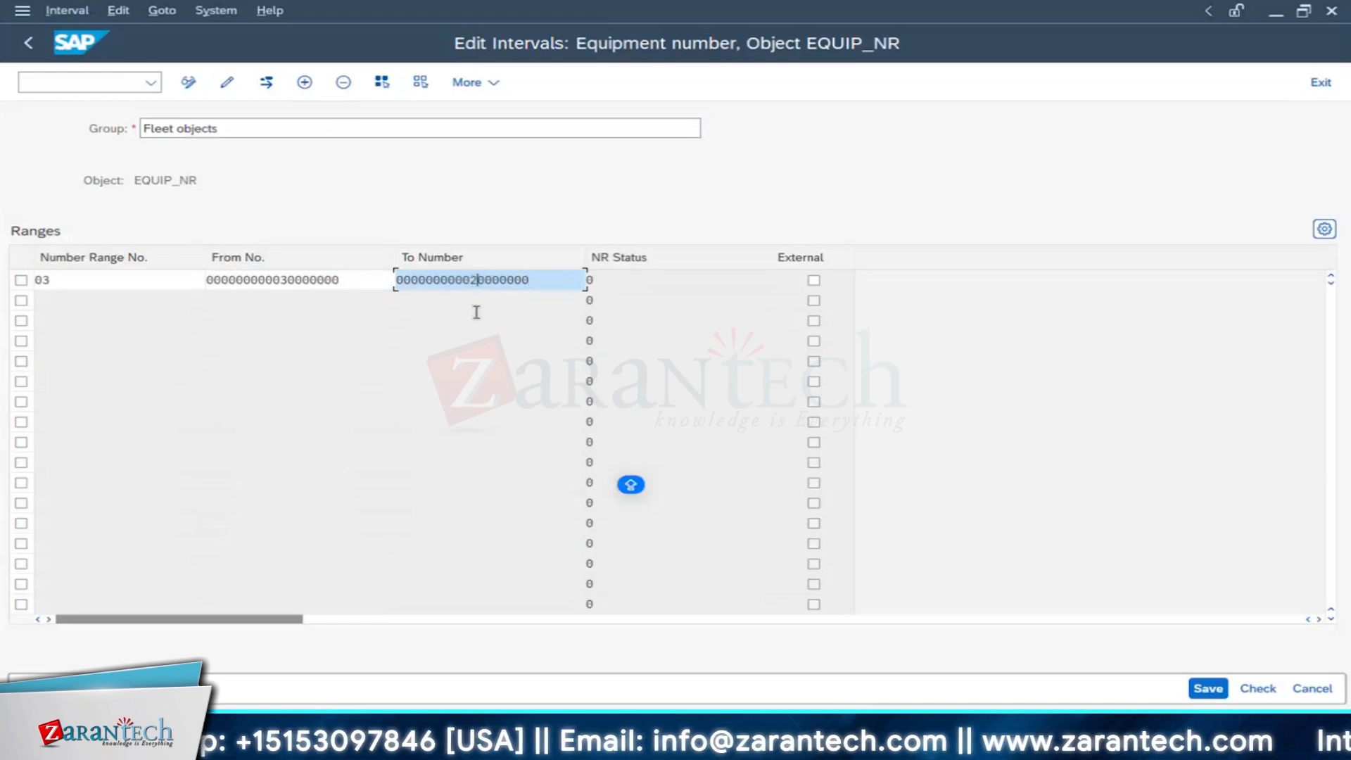
key(BackSpace)
text(3)
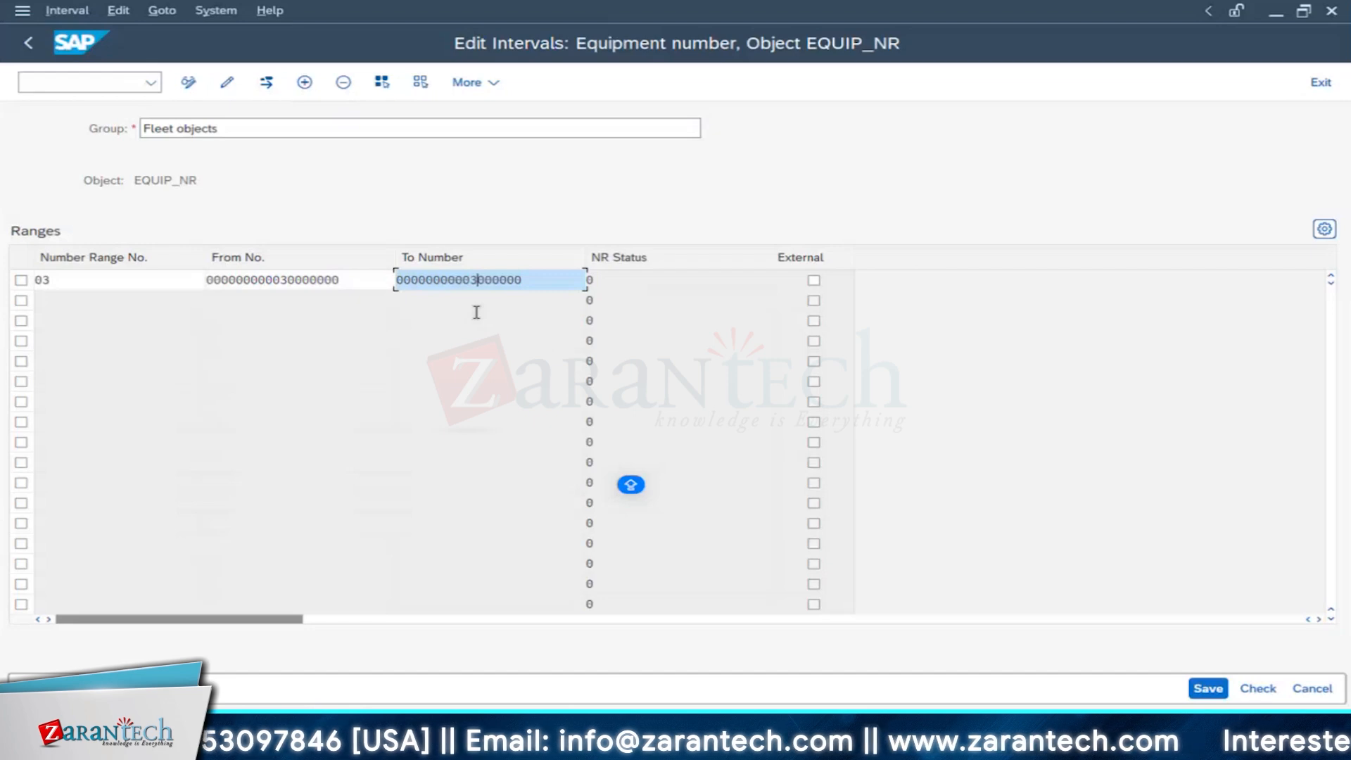
text(99)
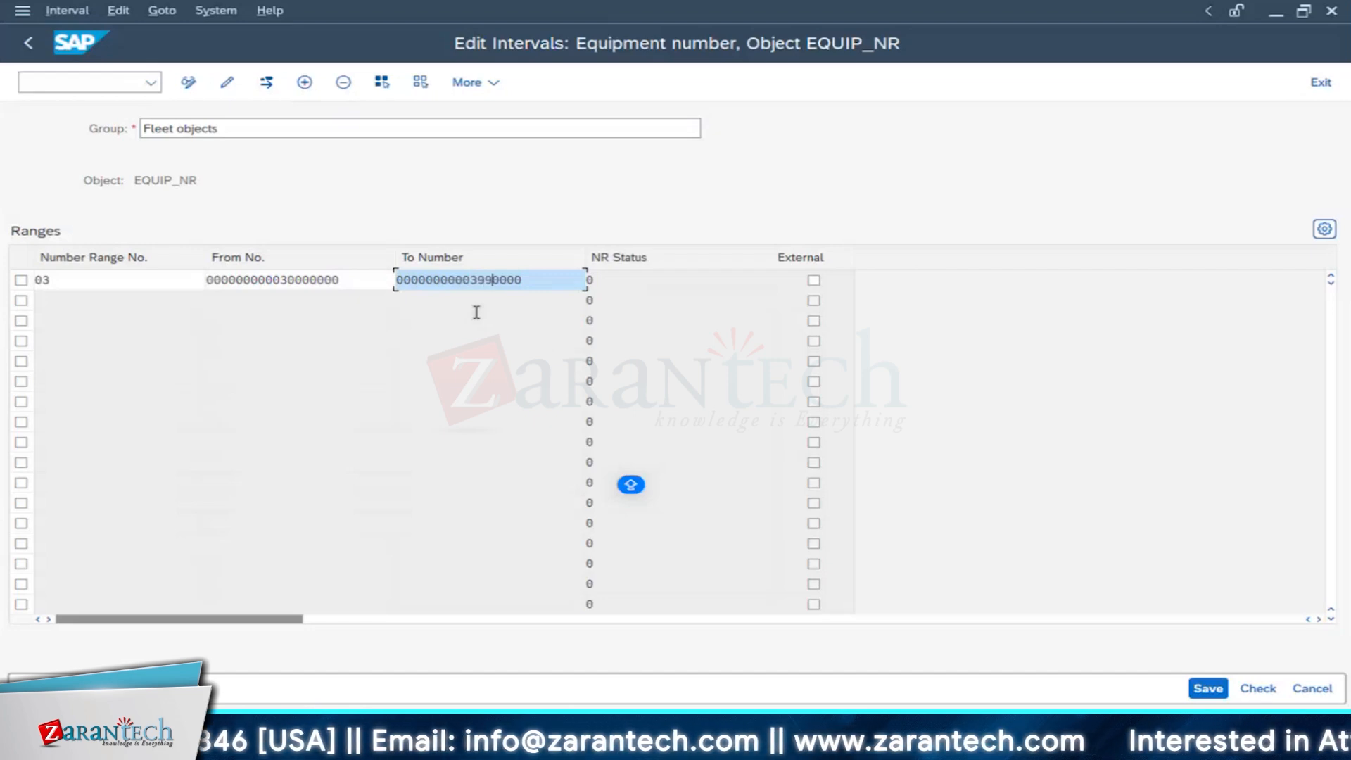
text(9999)
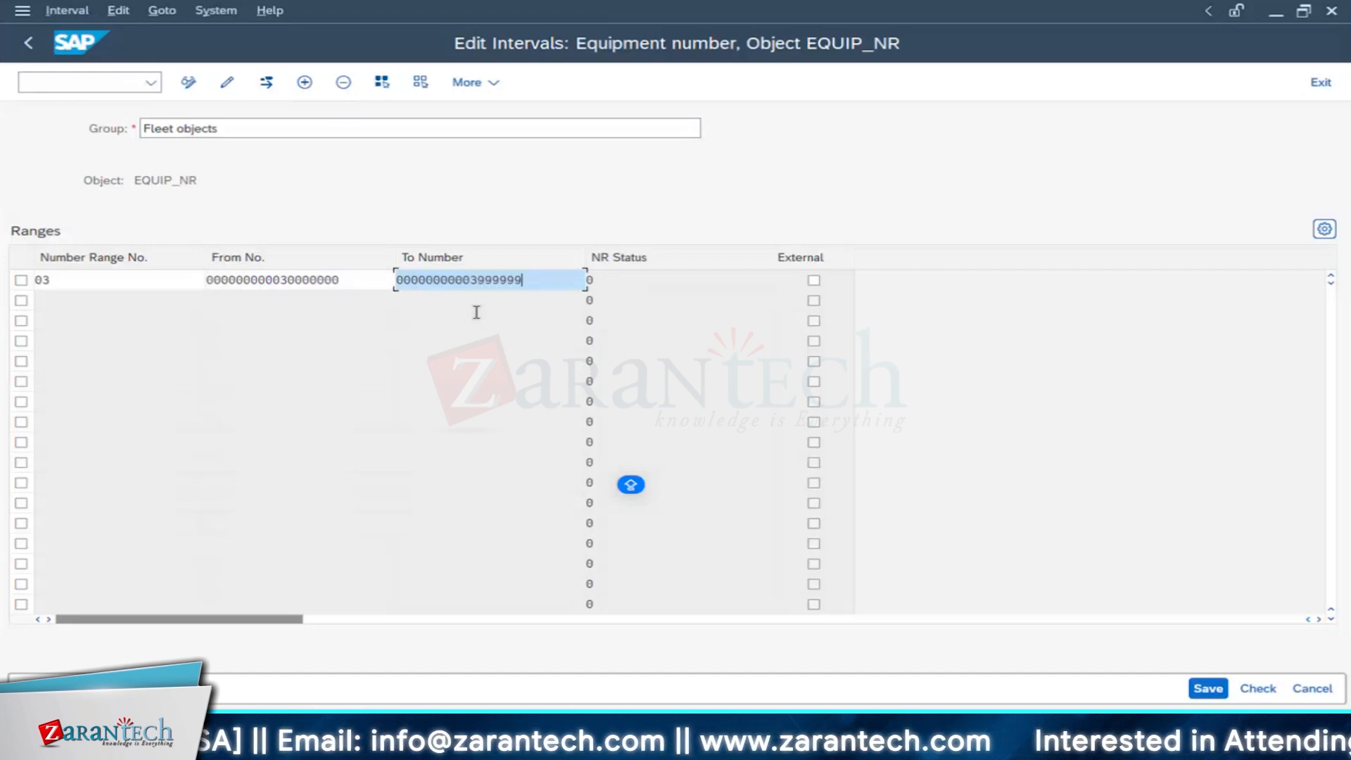
text(9)
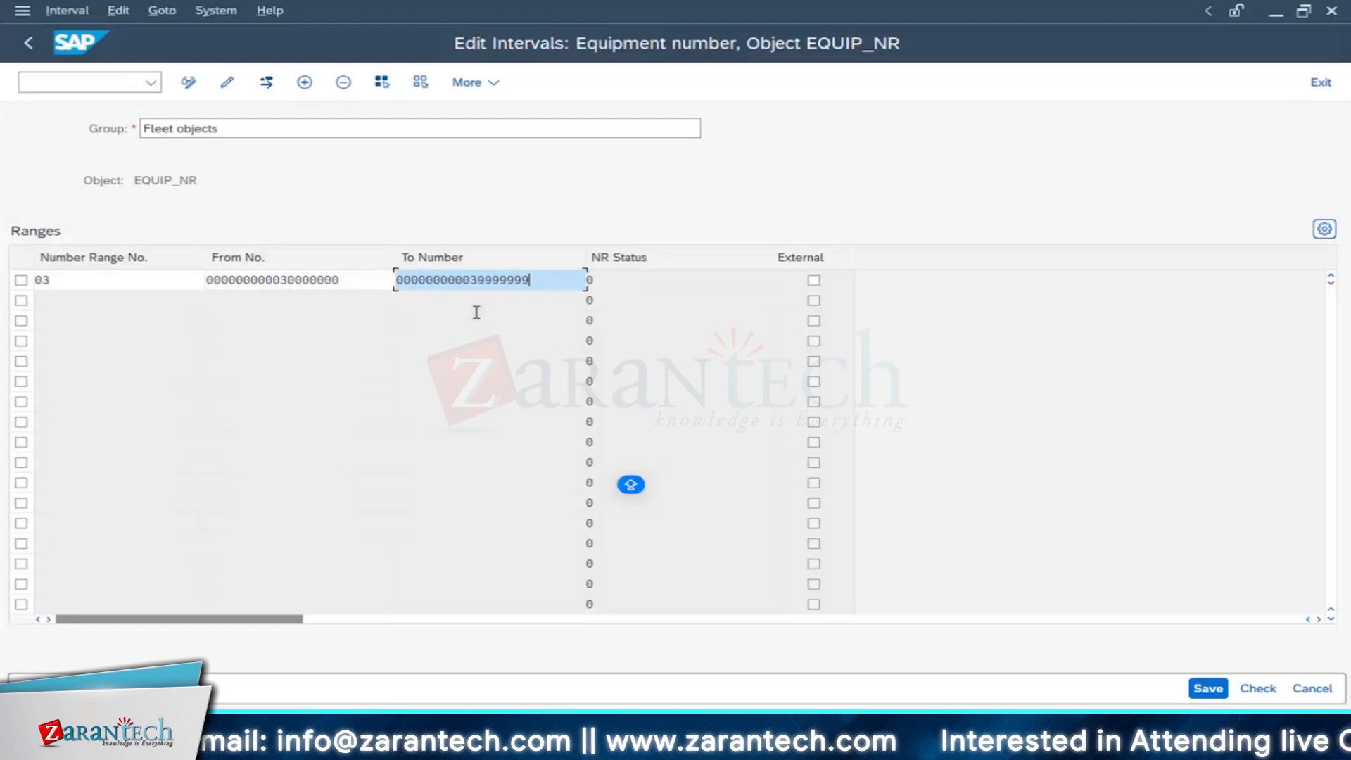
key(Return)
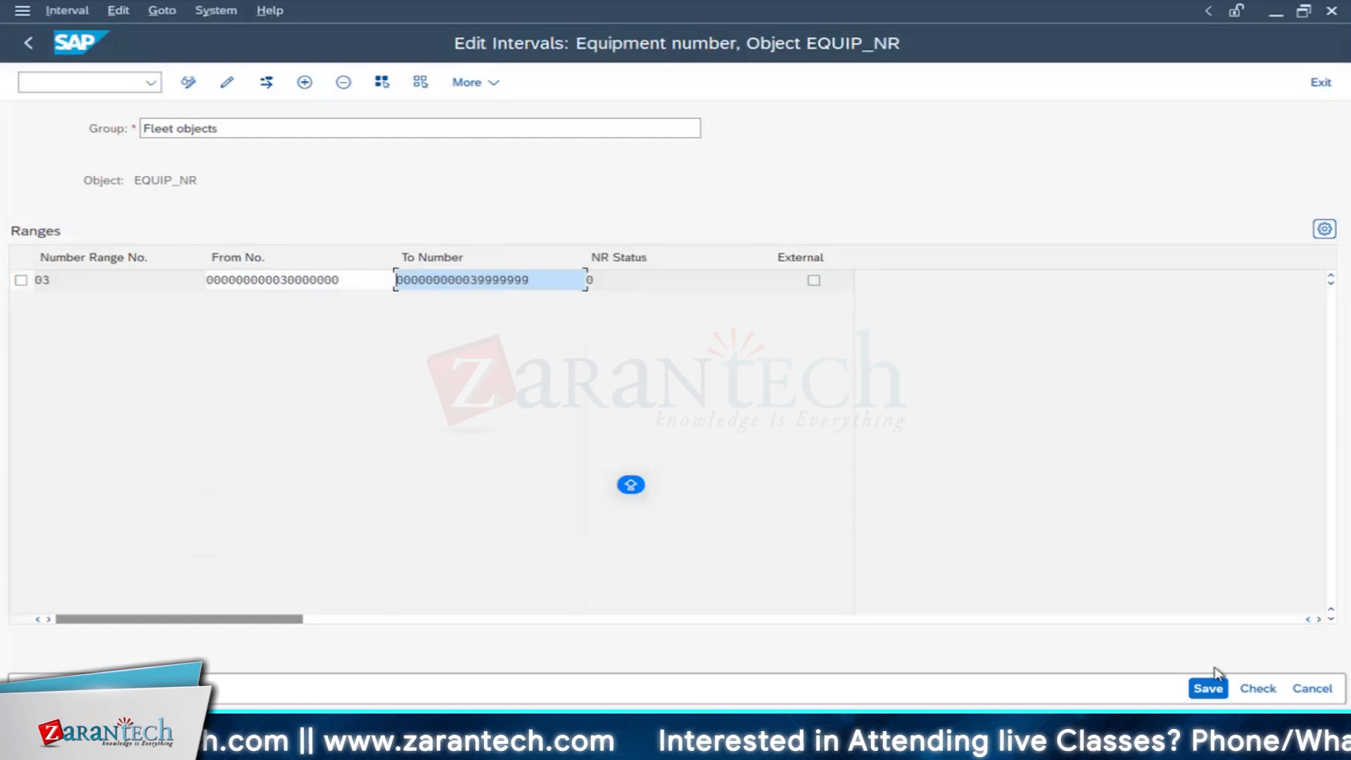
click(1210, 688)
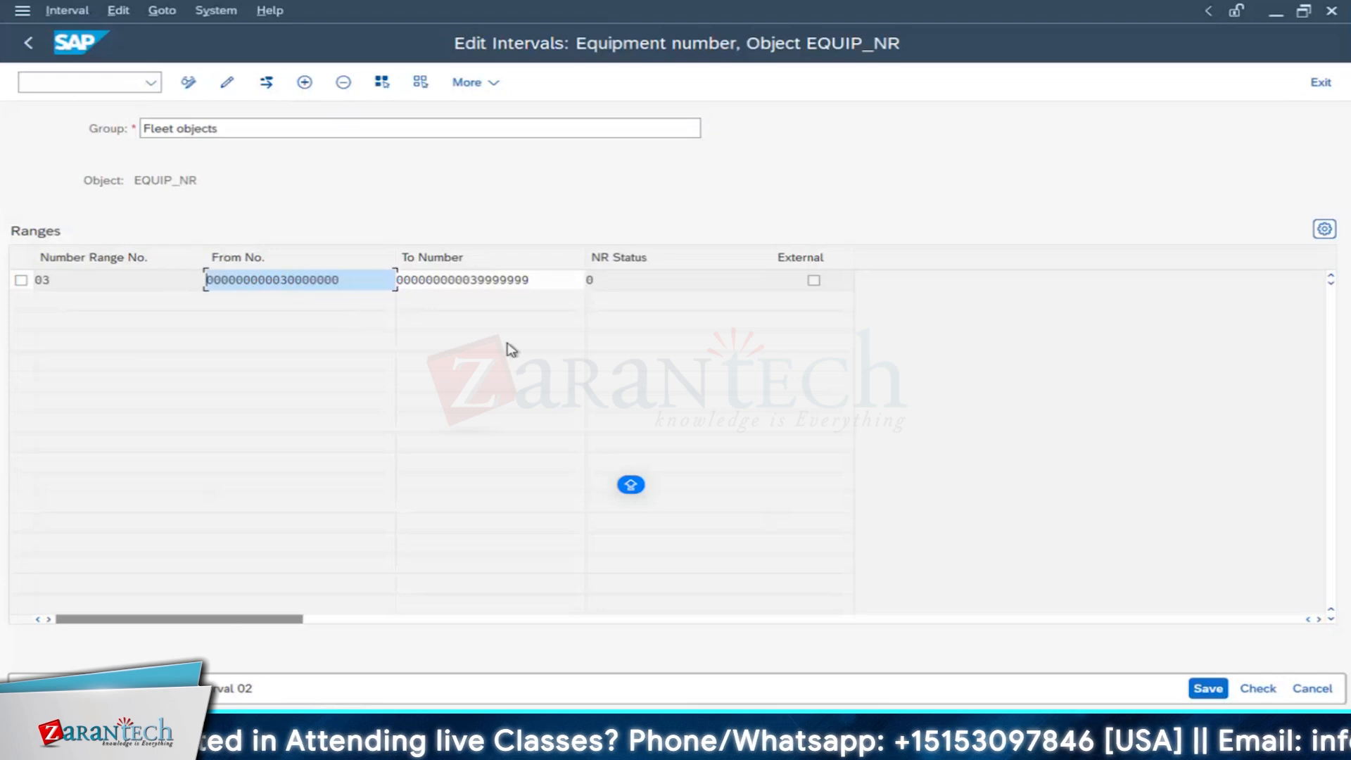
click(347, 279)
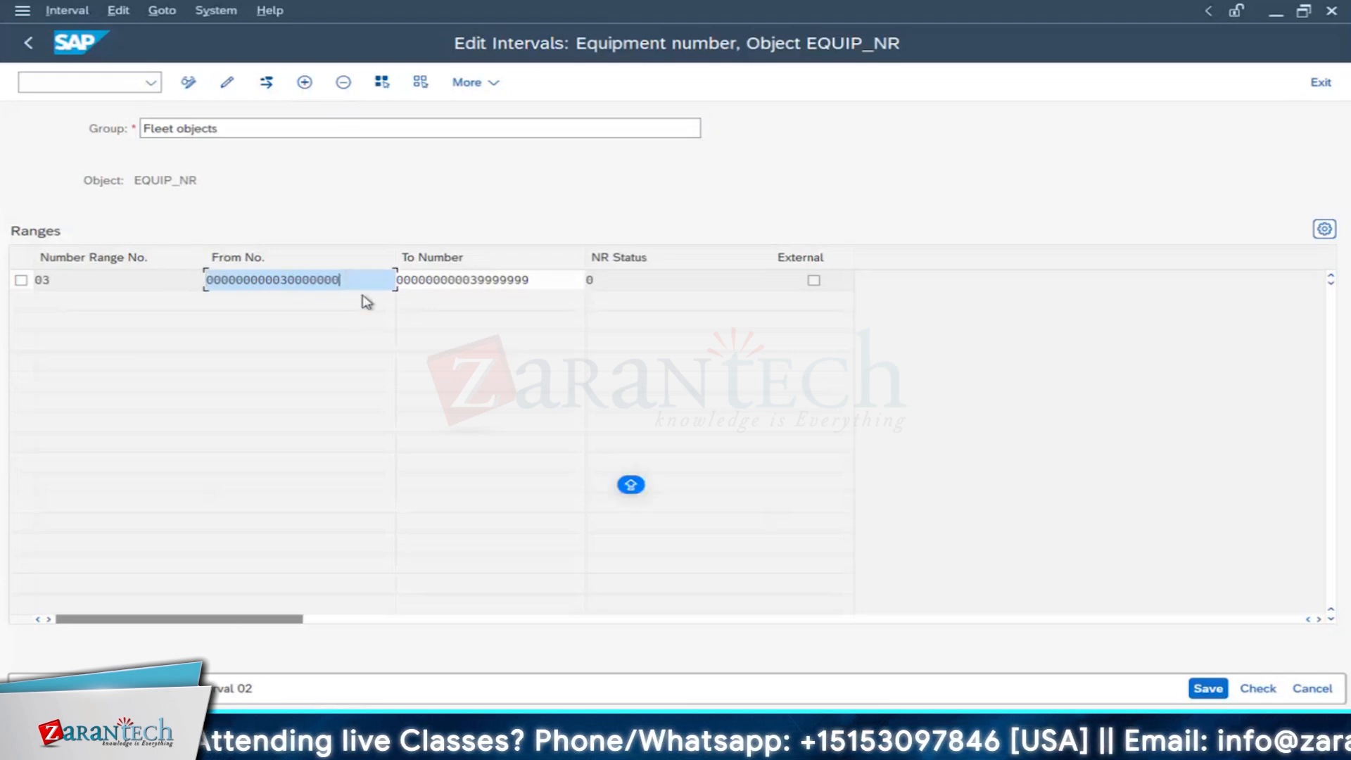
click(274, 280)
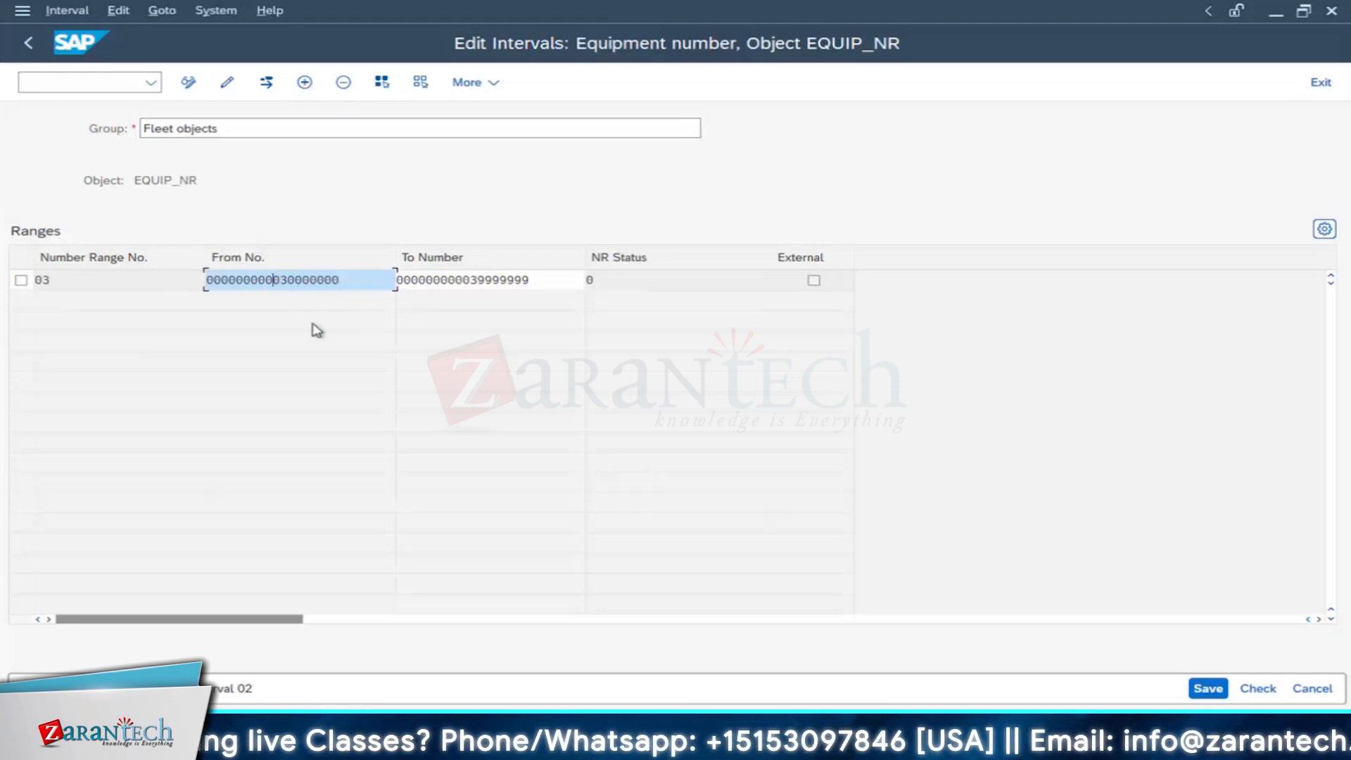
key(Delete)
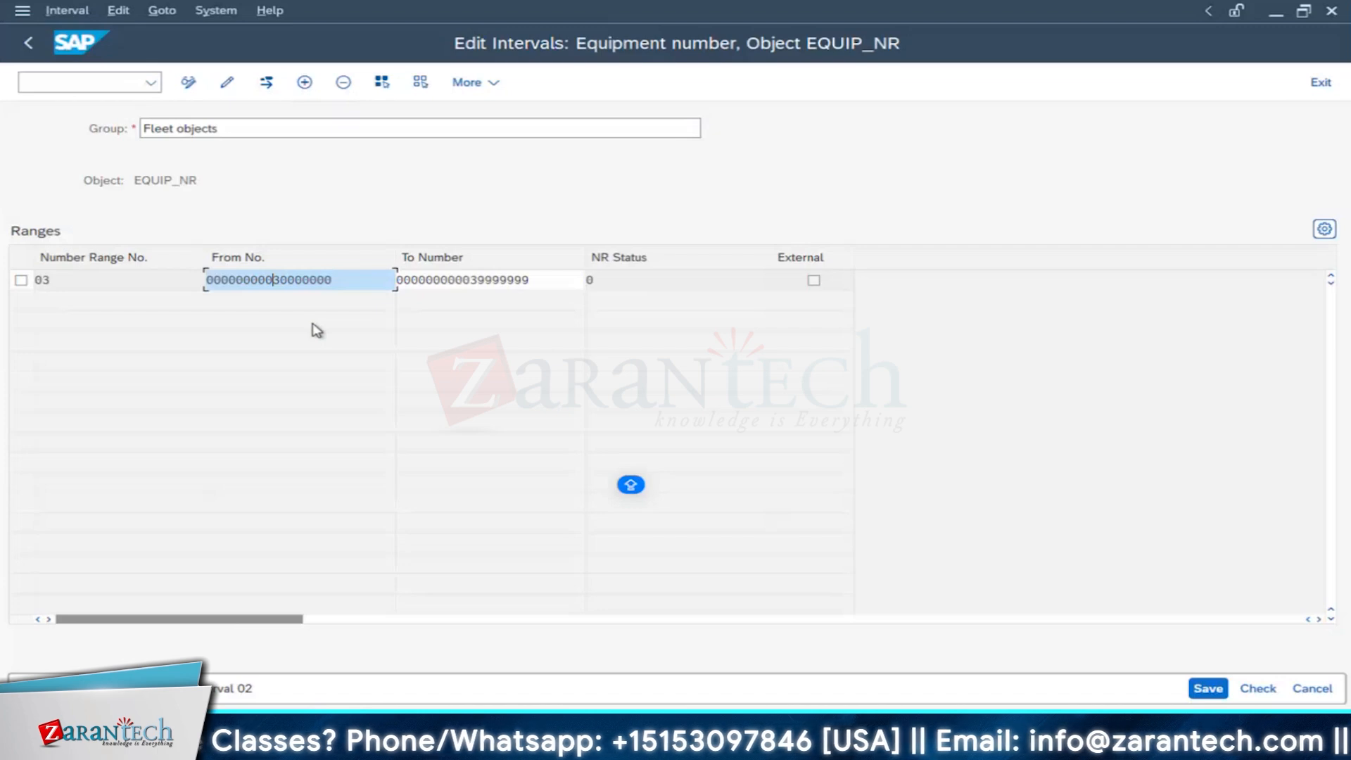
key(Right)
key(BackSpace)
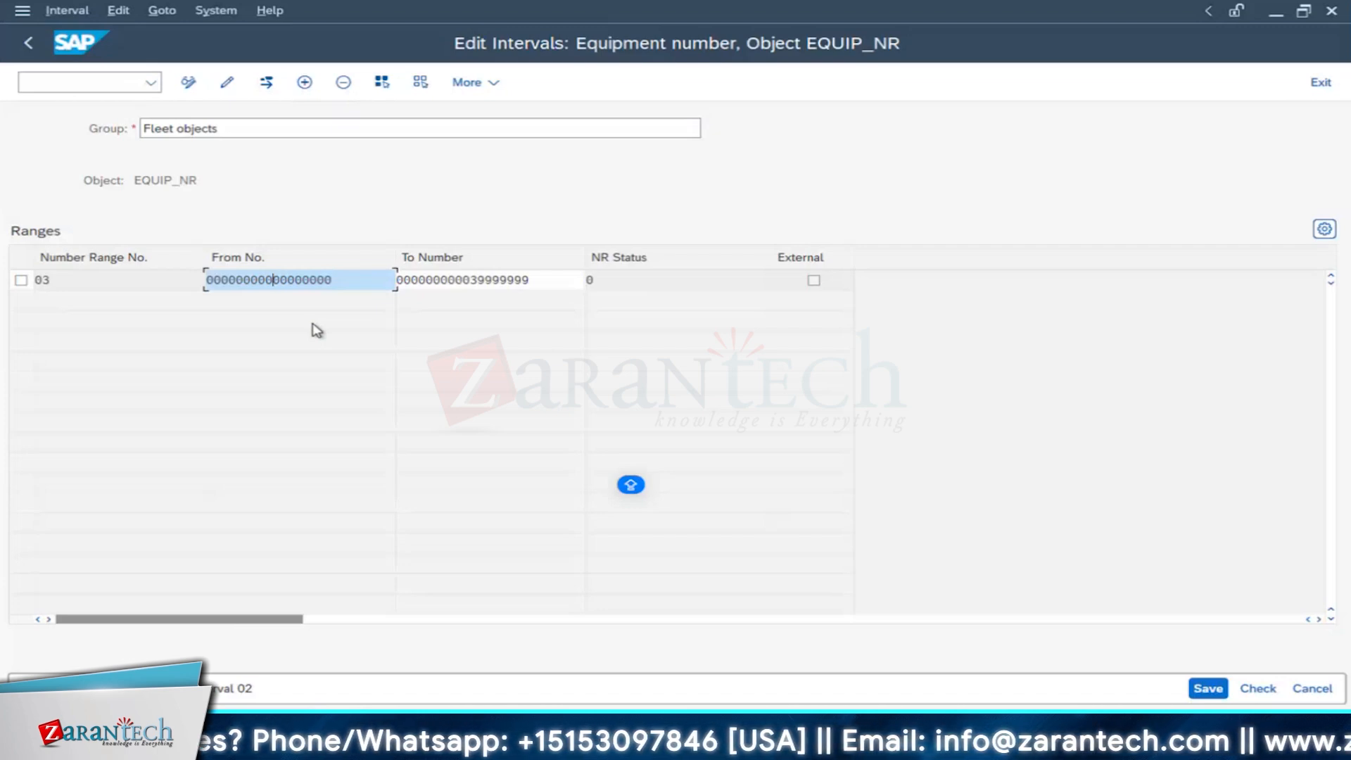
text(1)
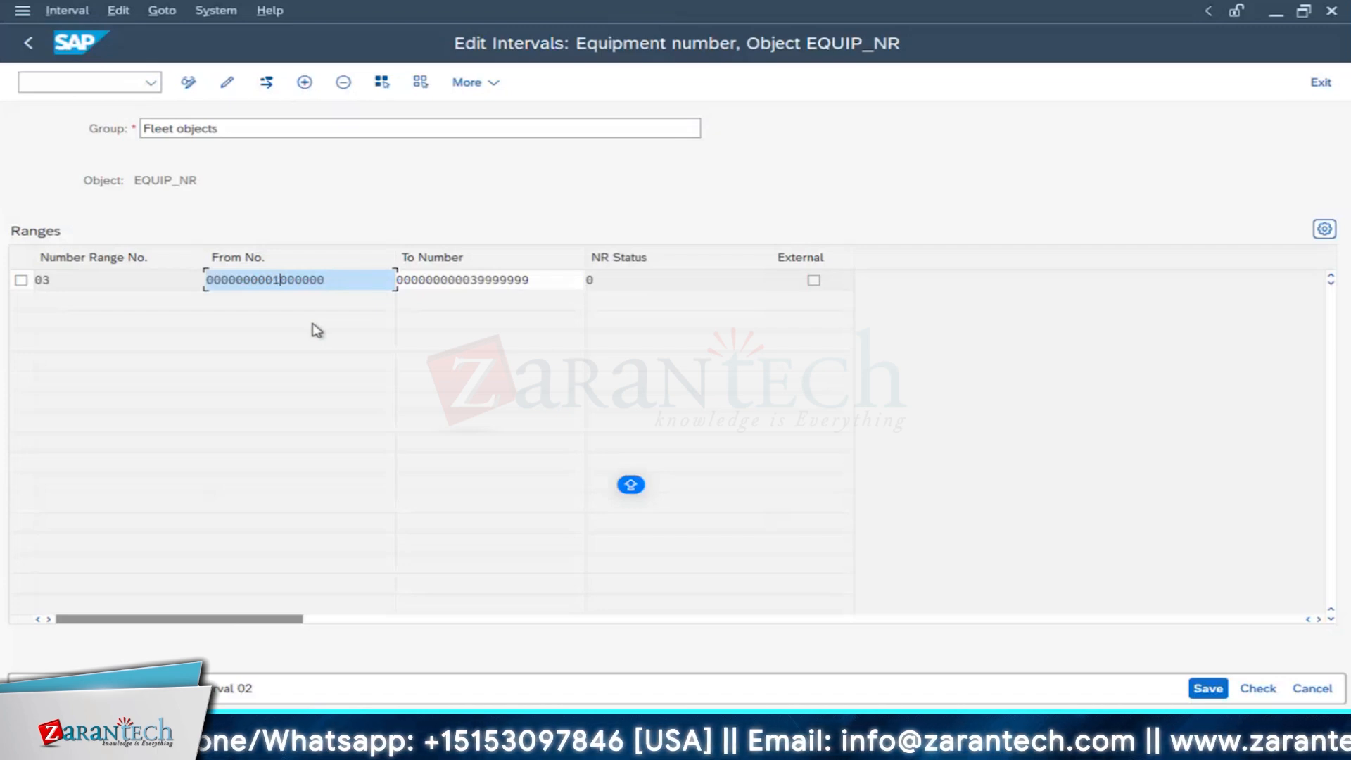
key(BackSpace)
text(50)
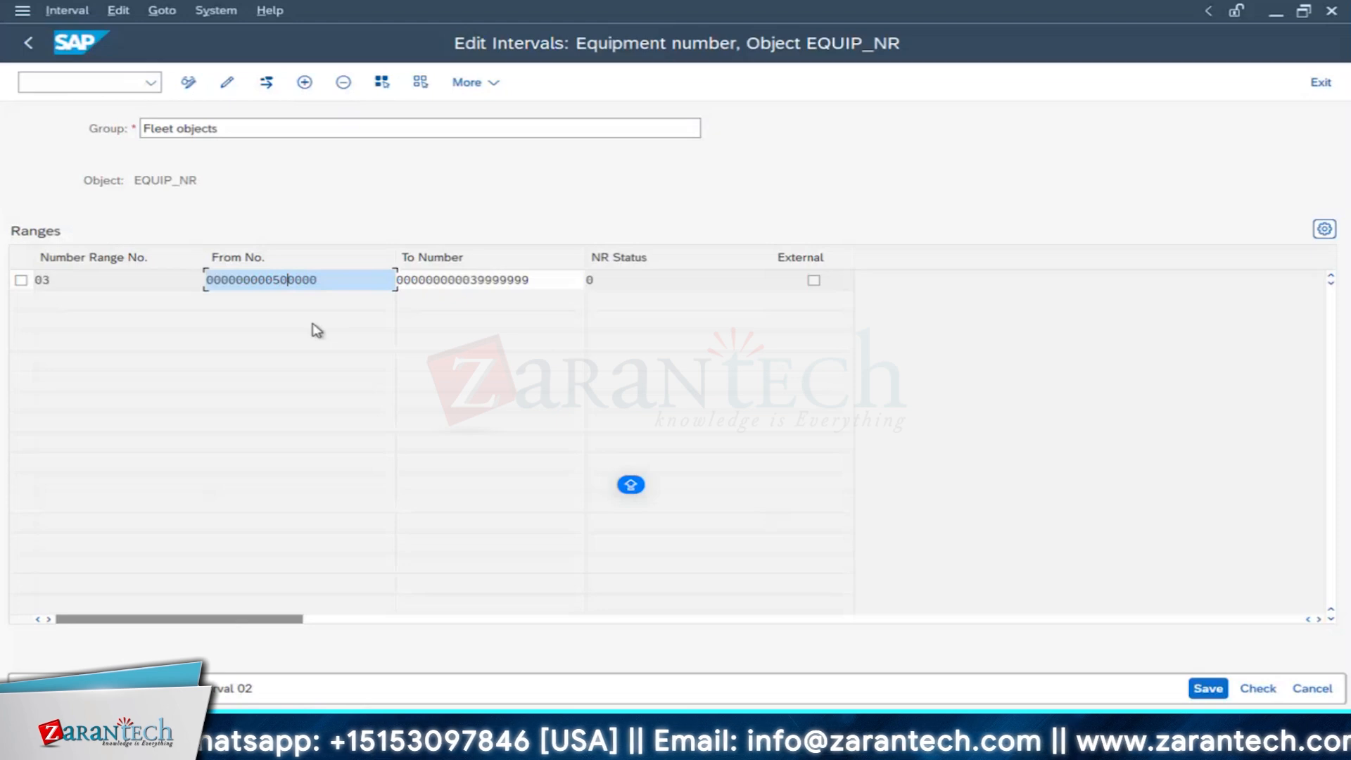
text(0000000)
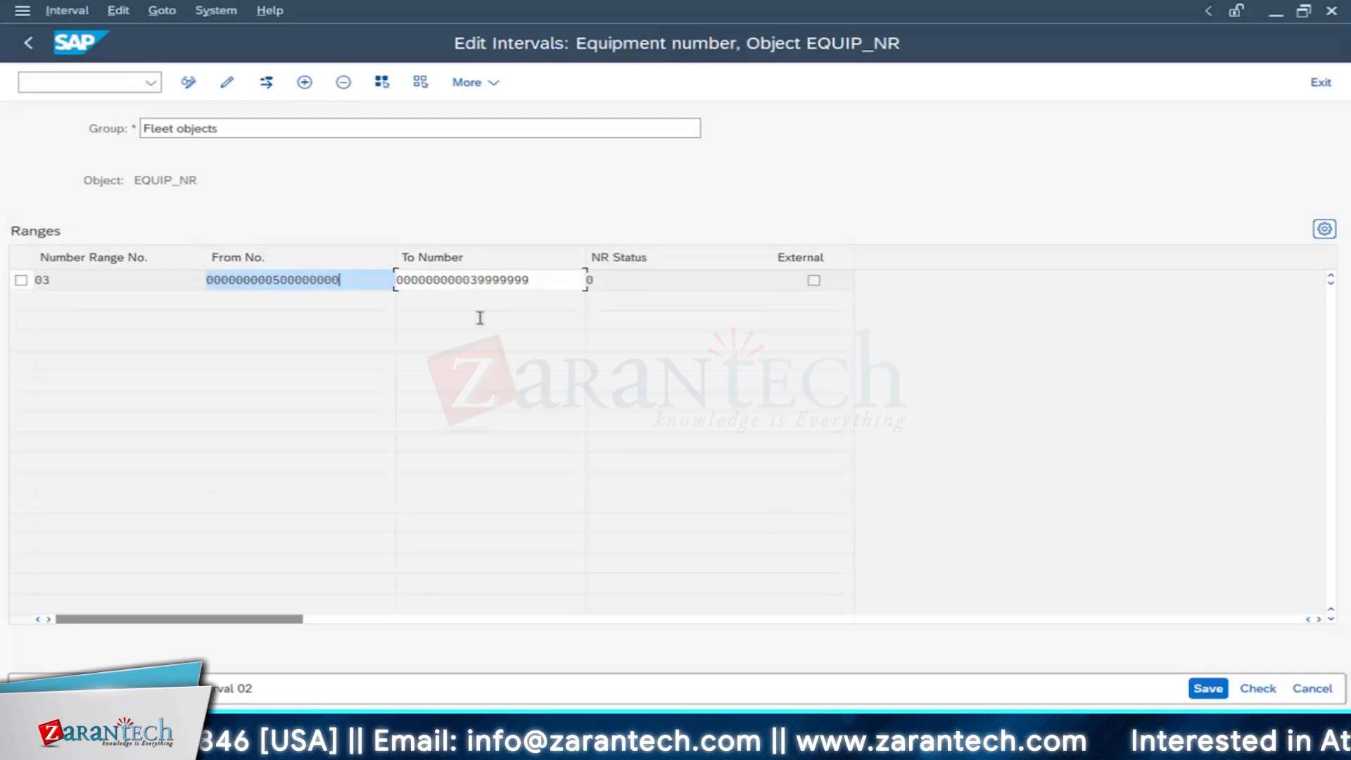
key(Tab)
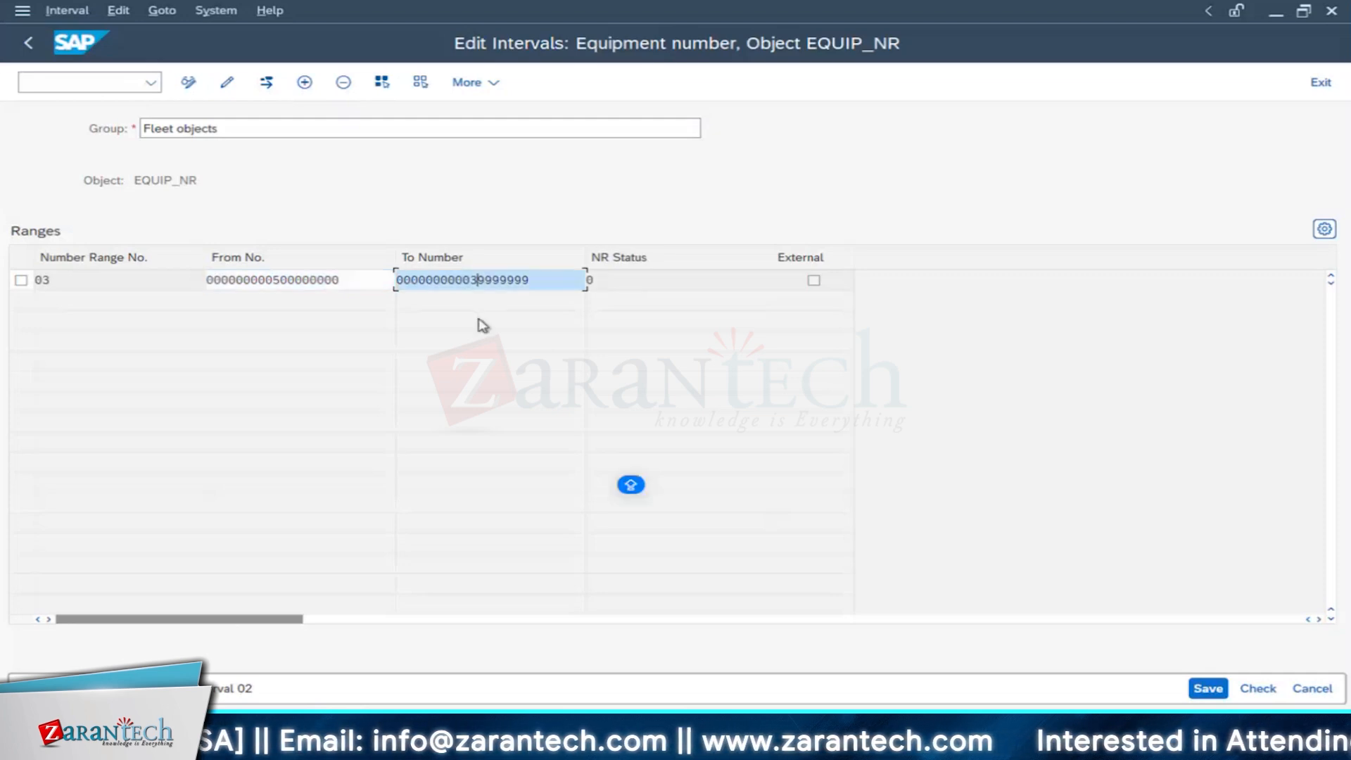
key(BackSpace)
text(5)
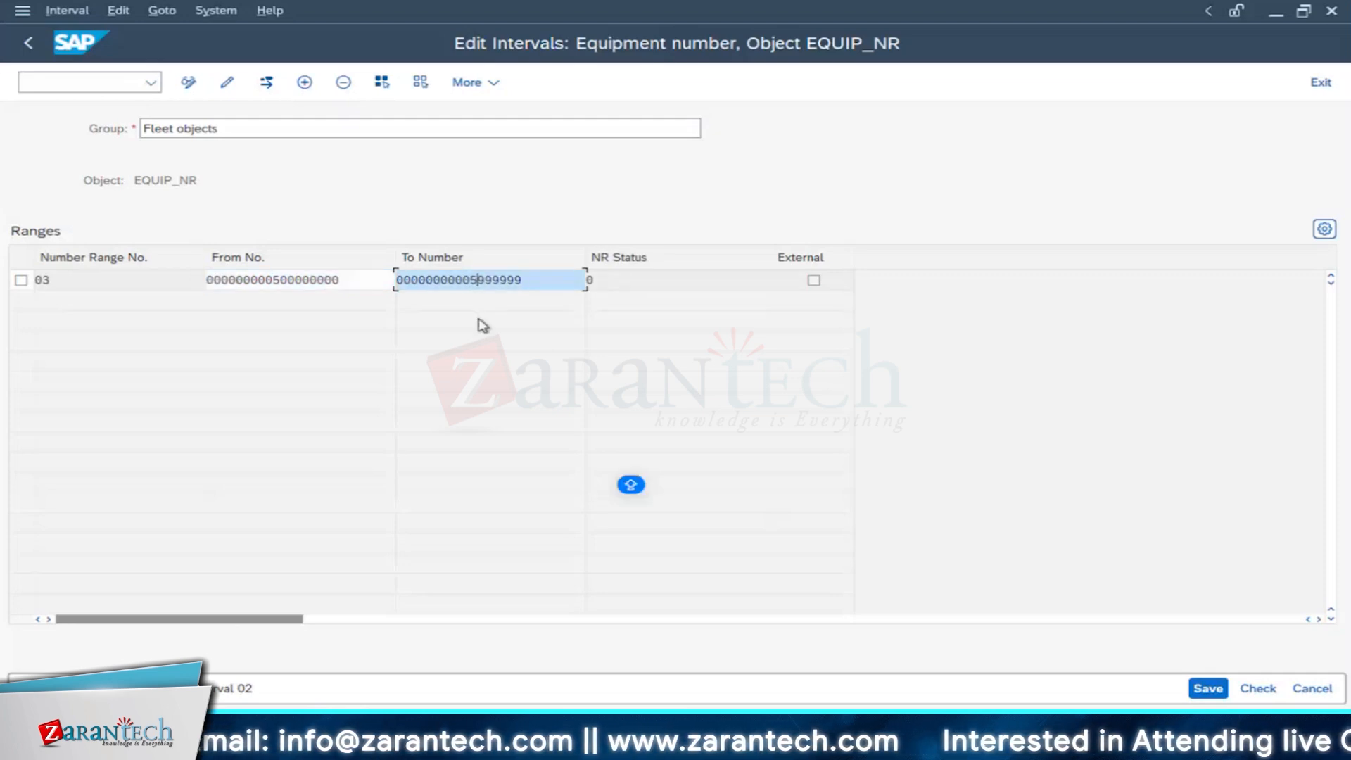
key(Right)
key(Right)
key(Right)
key(Right)
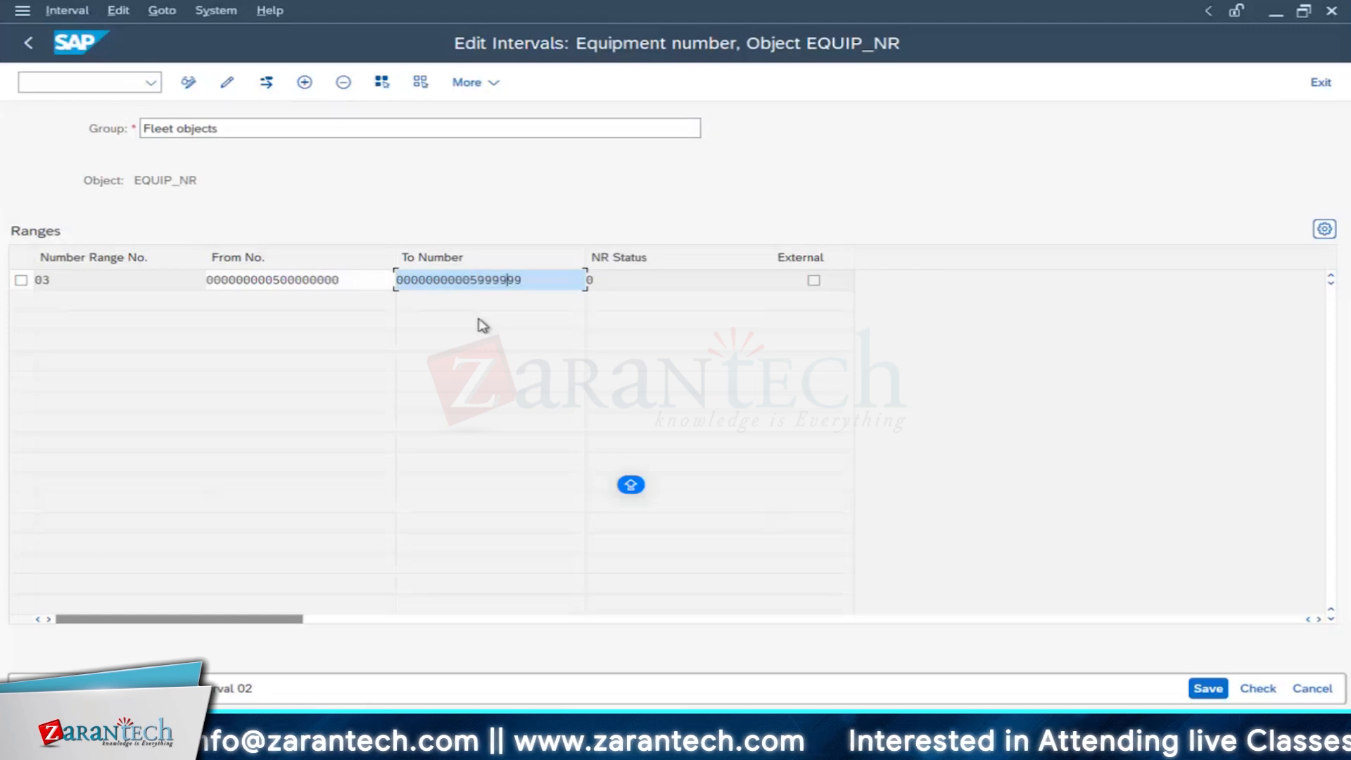
text(9)
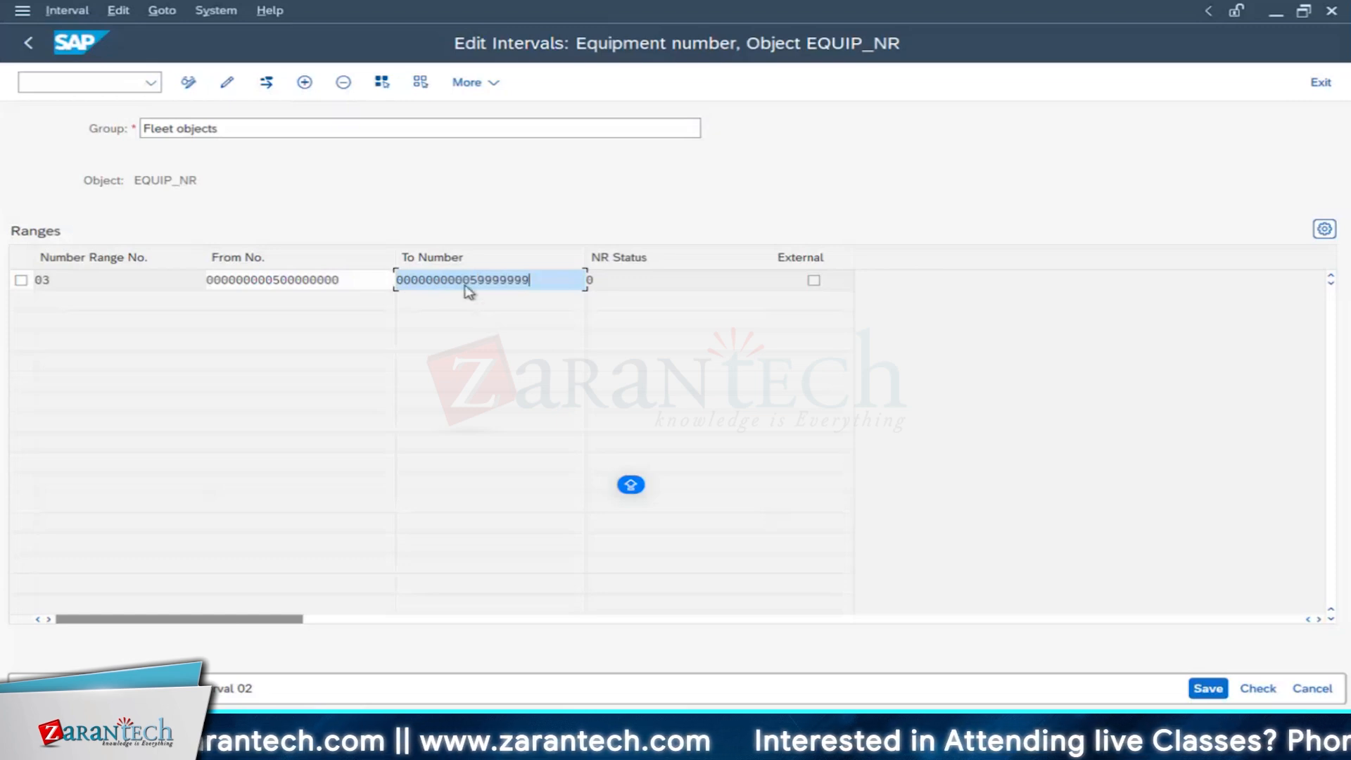
click(467, 286)
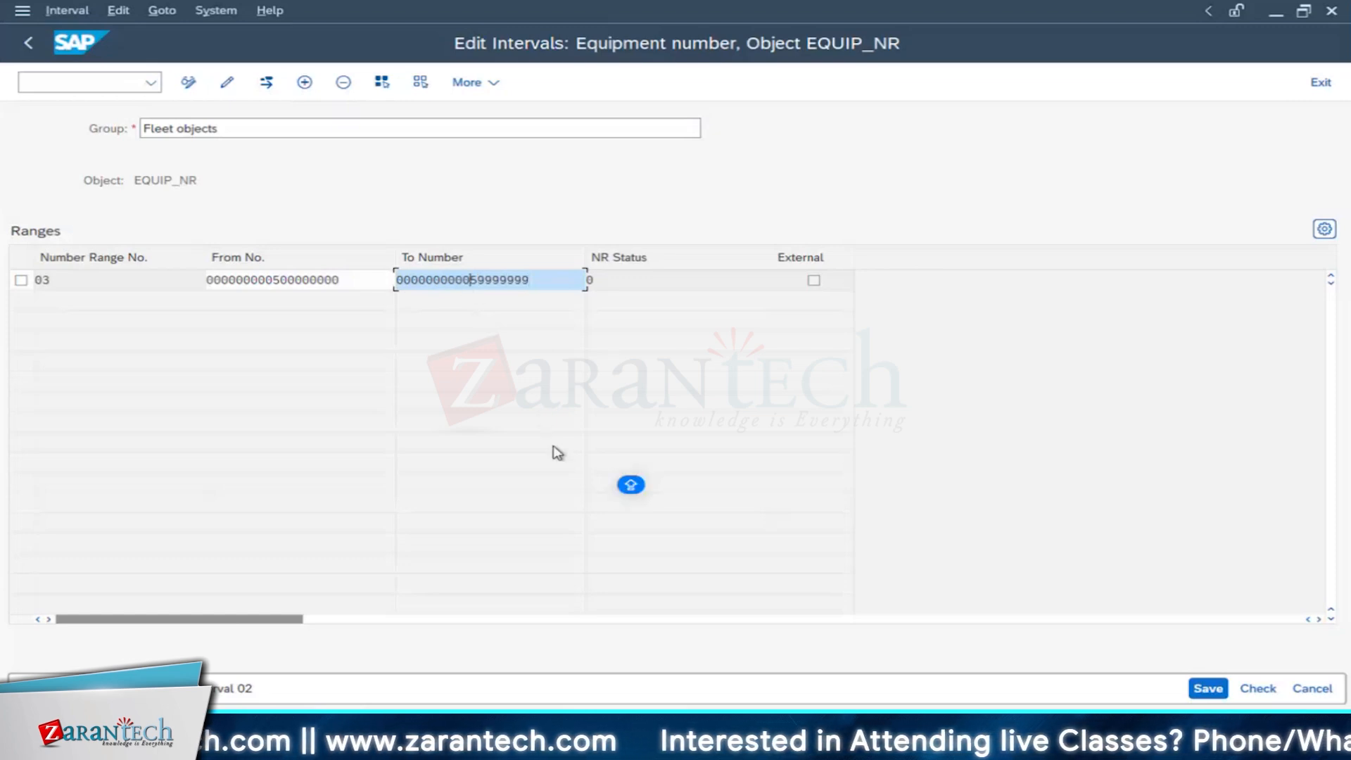
key(BackSpace)
key(BackSpace)
text(55)
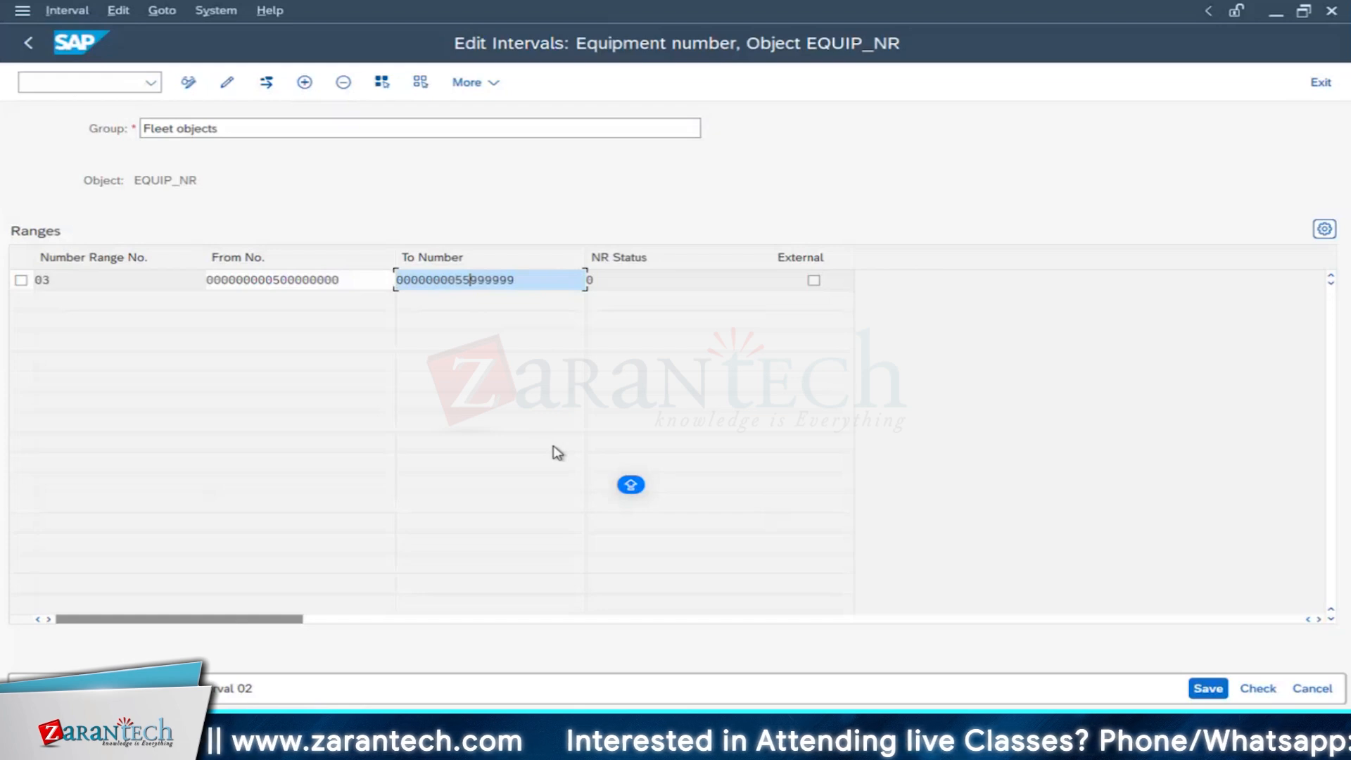
key(BackSpace)
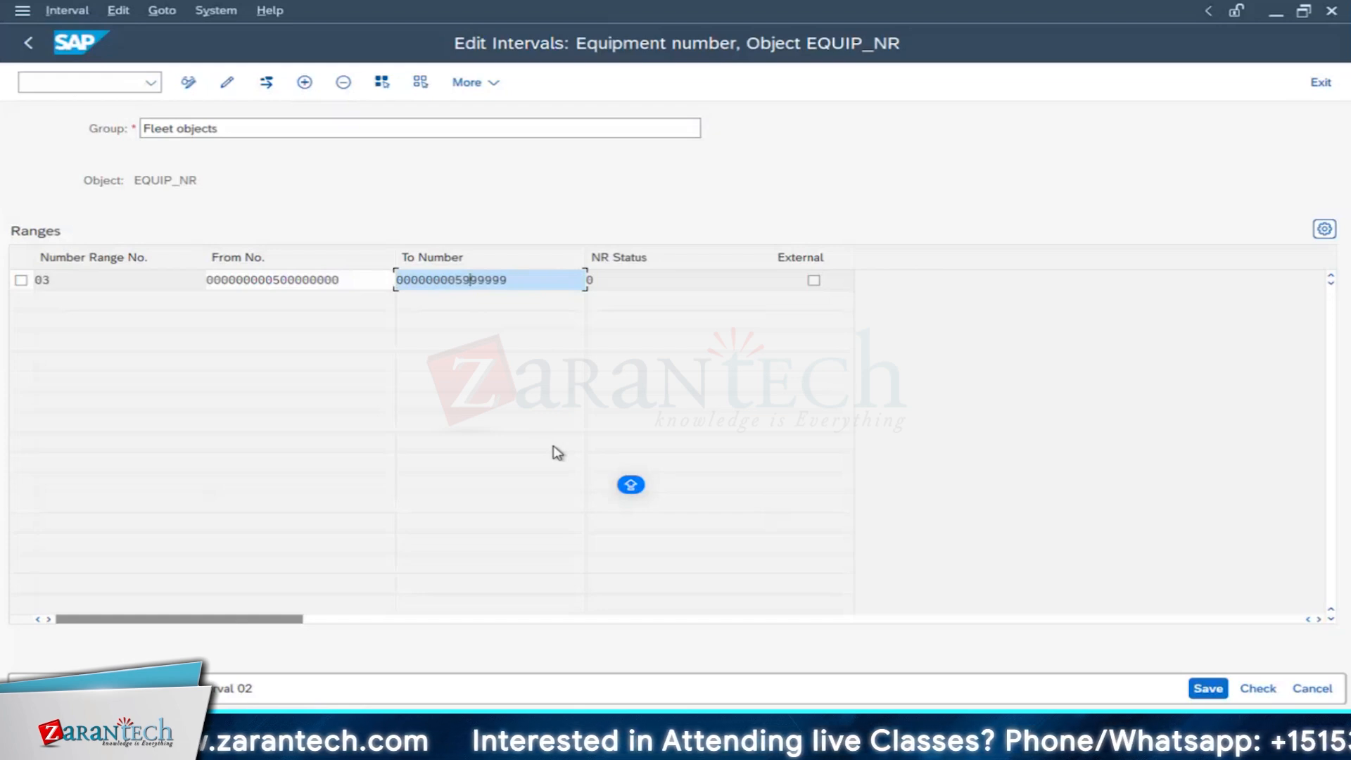
text(9999999)
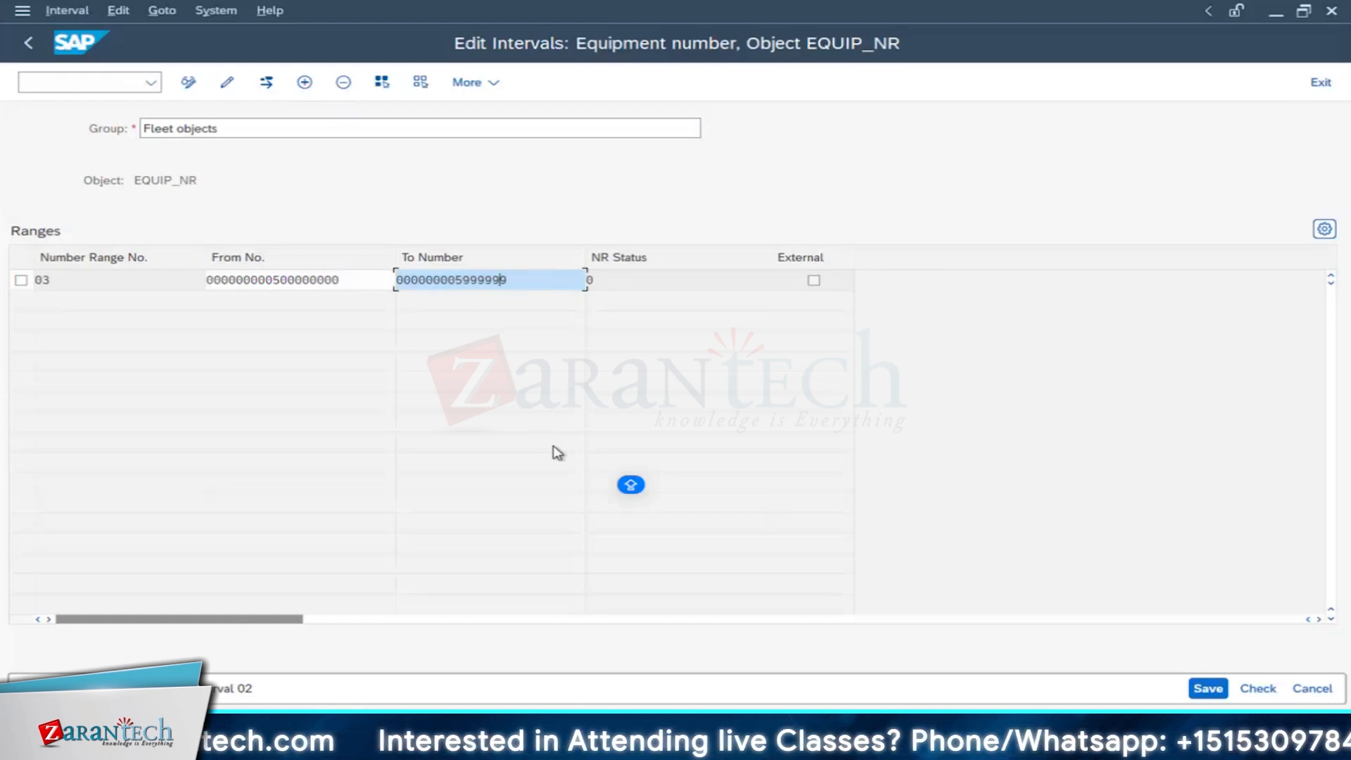
text(9)
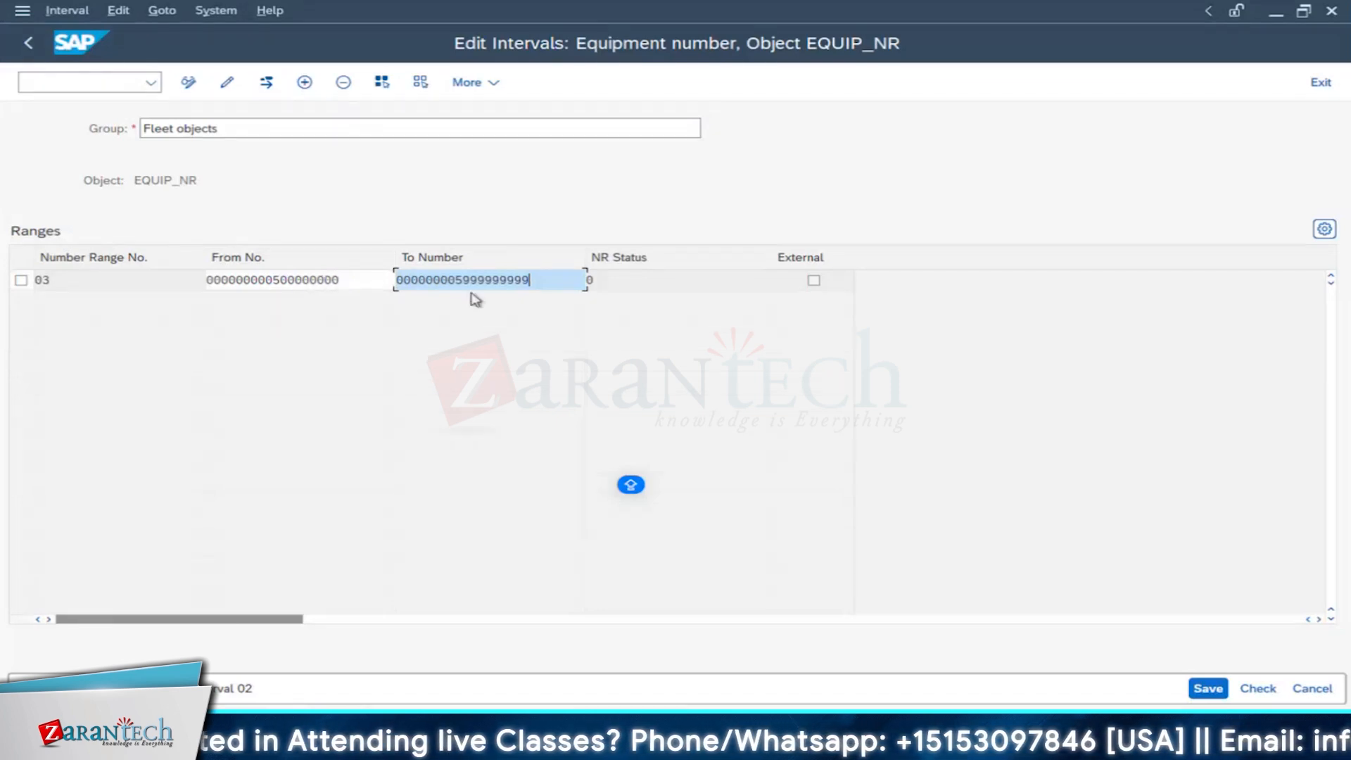
drag(466, 282, 501, 281)
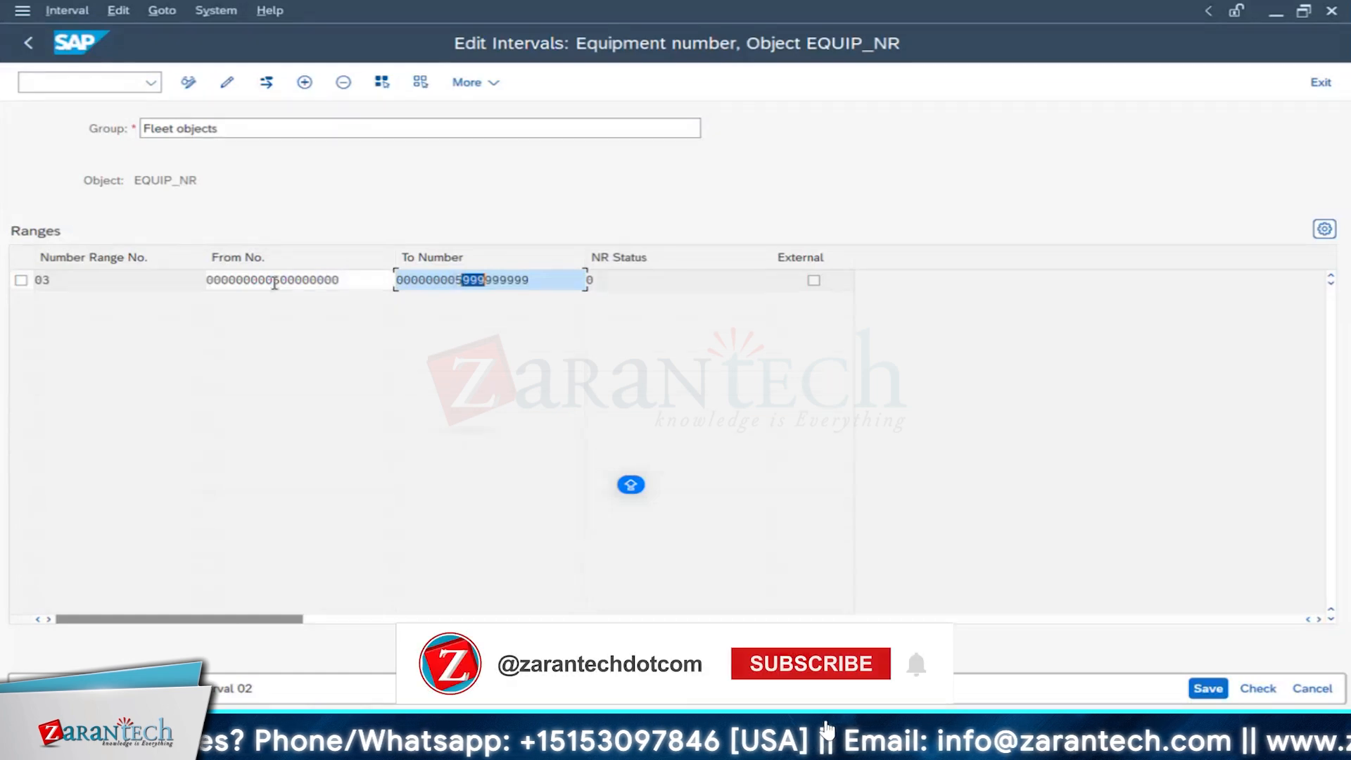
click(273, 280)
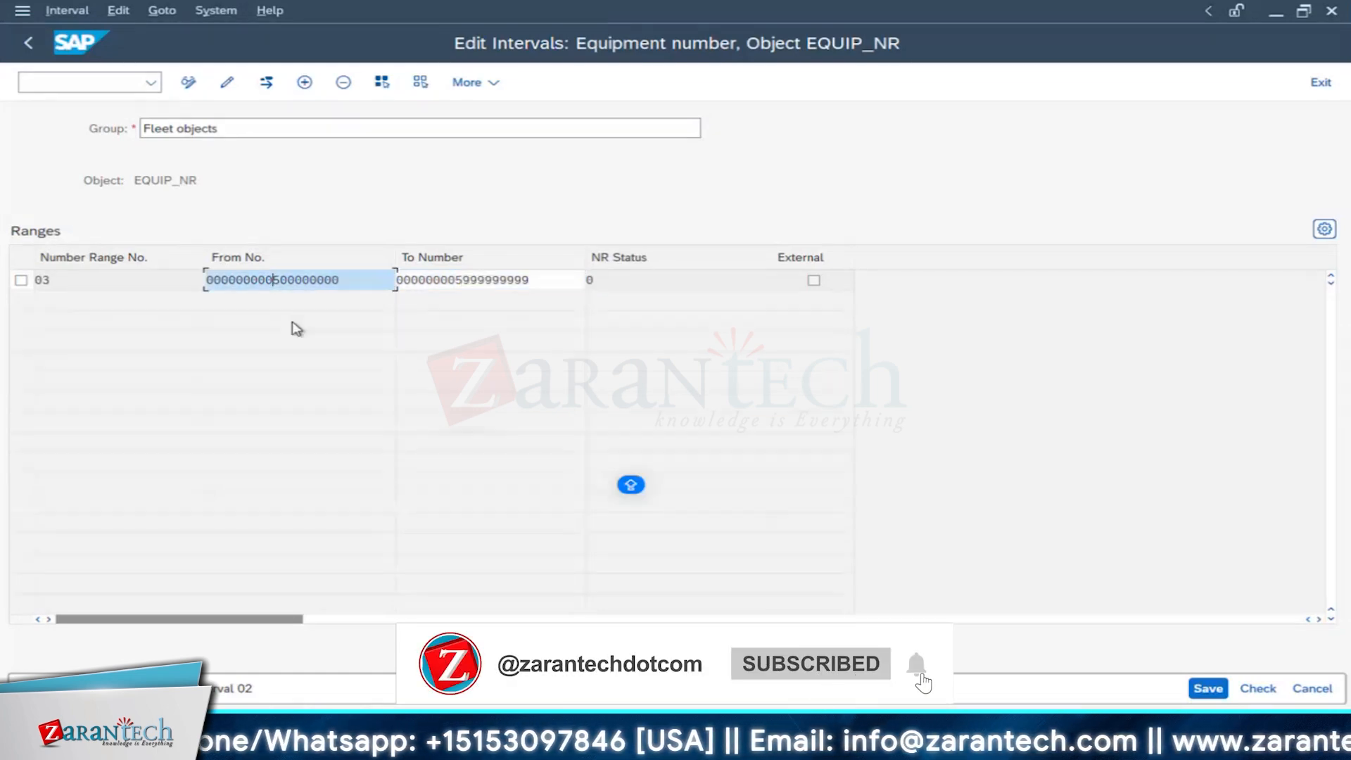
key(BackSpace)
key(Right)
key(Right)
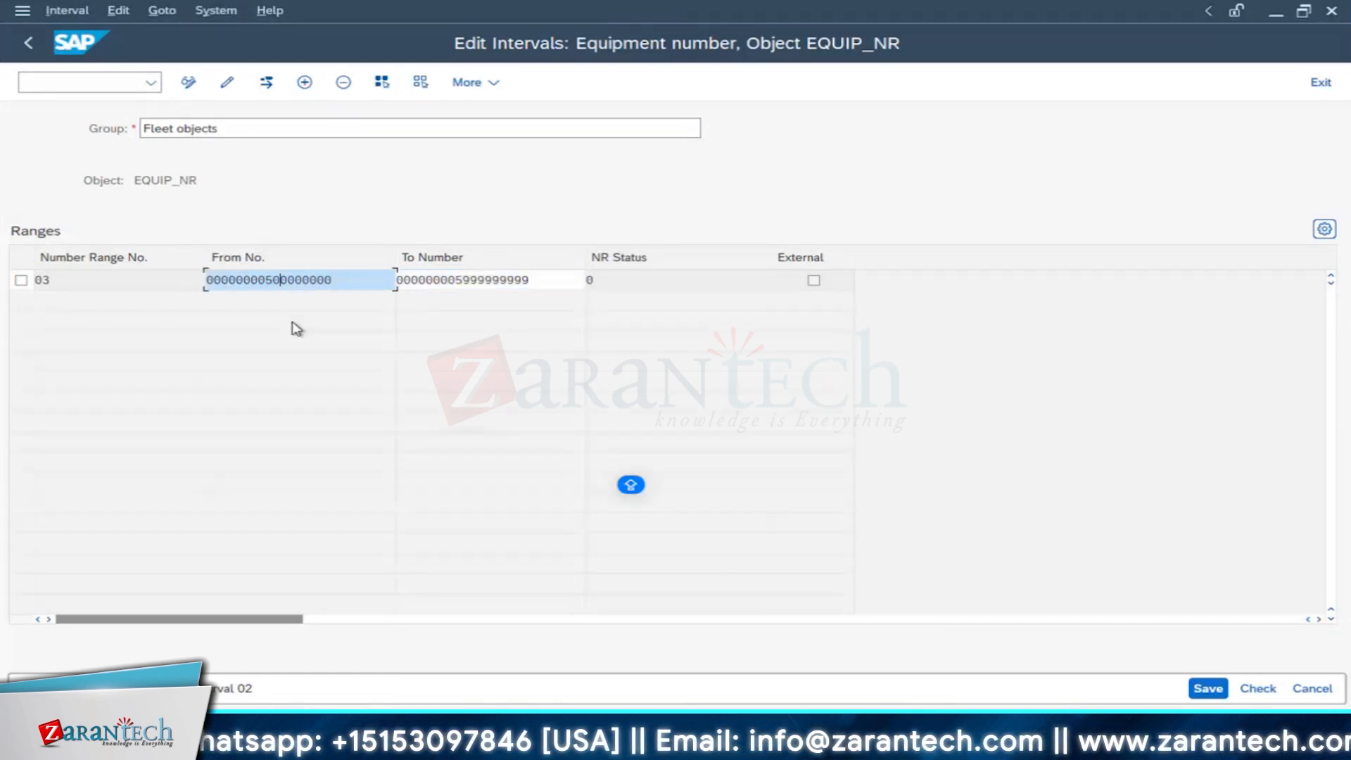
key(Right)
key(Right)
key(Right)
key(Right)
key(Right)
key(Right)
key(Right)
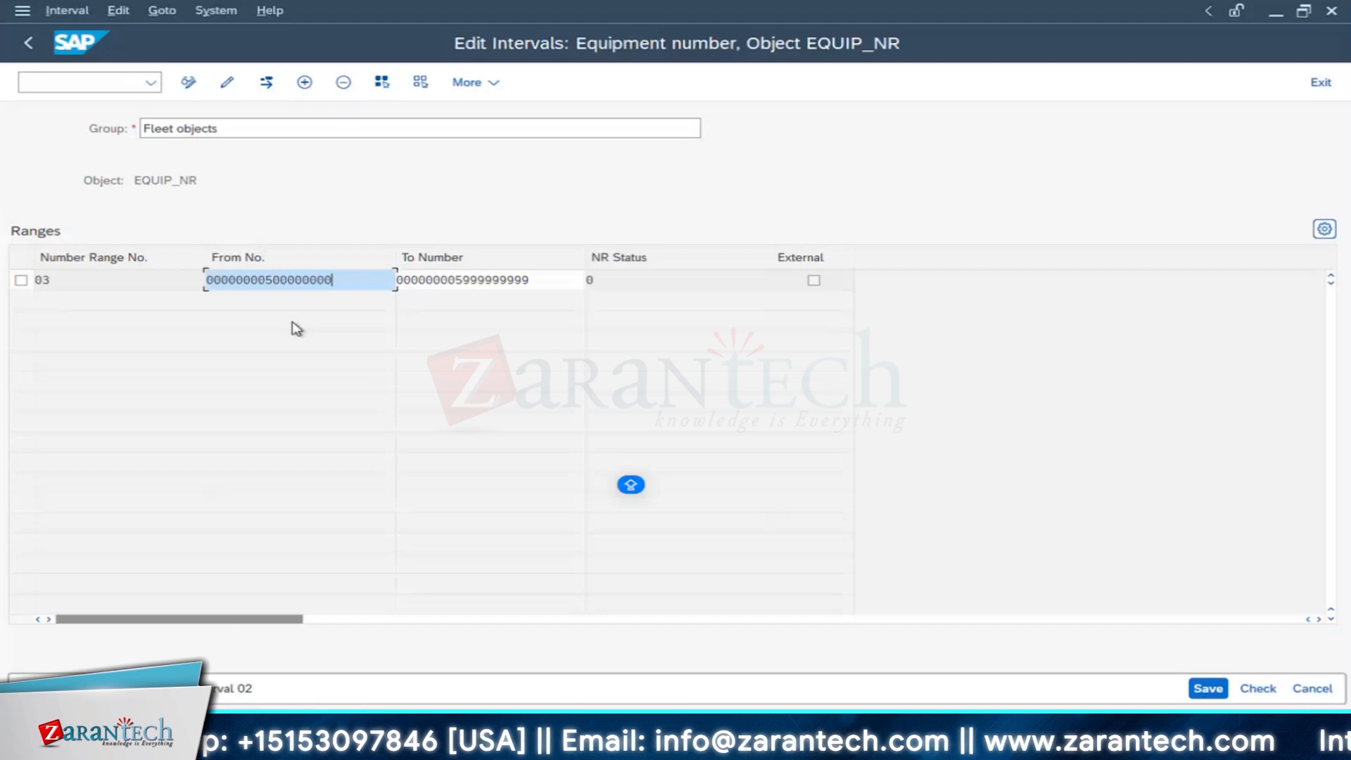
key(Return)
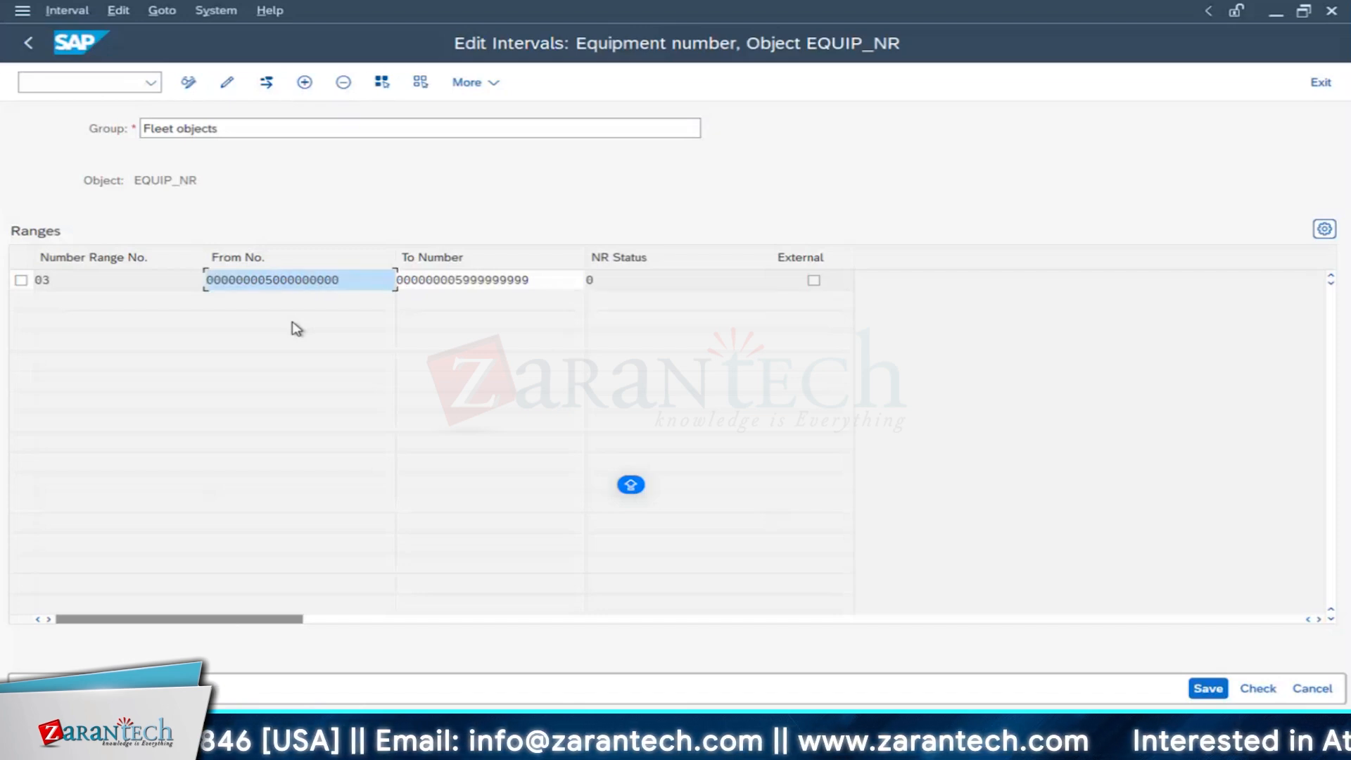
Step: Save the Fleet objects interval, accept the interval transport notice and return to the group overview
click(1207, 689)
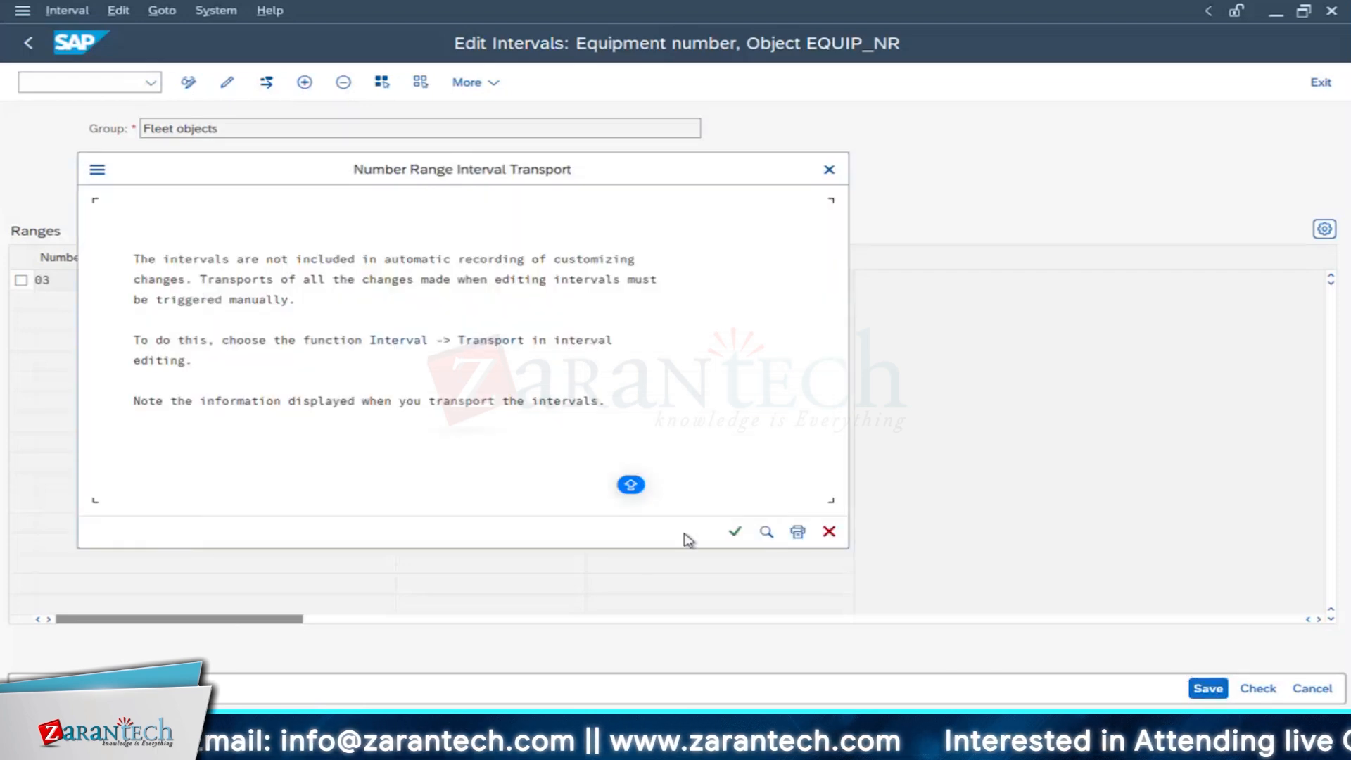
click(733, 535)
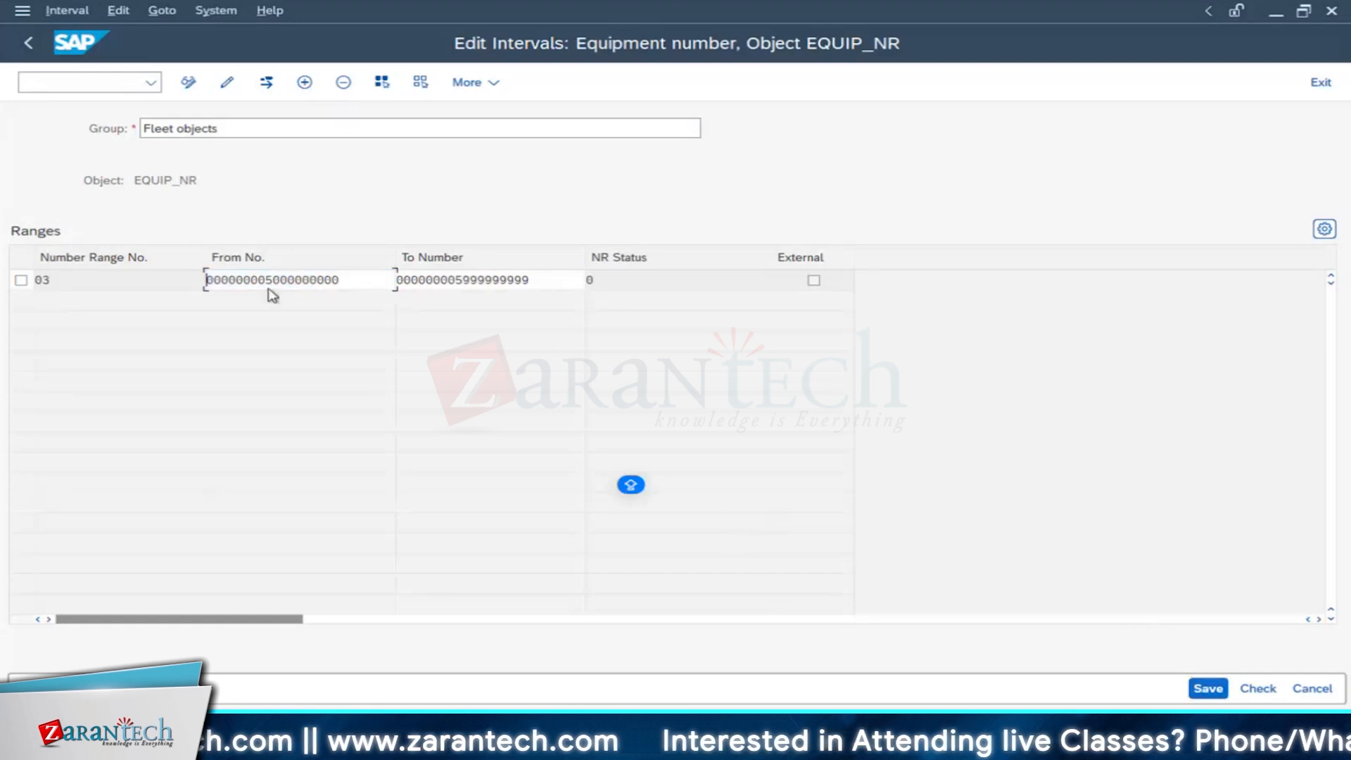
click(28, 43)
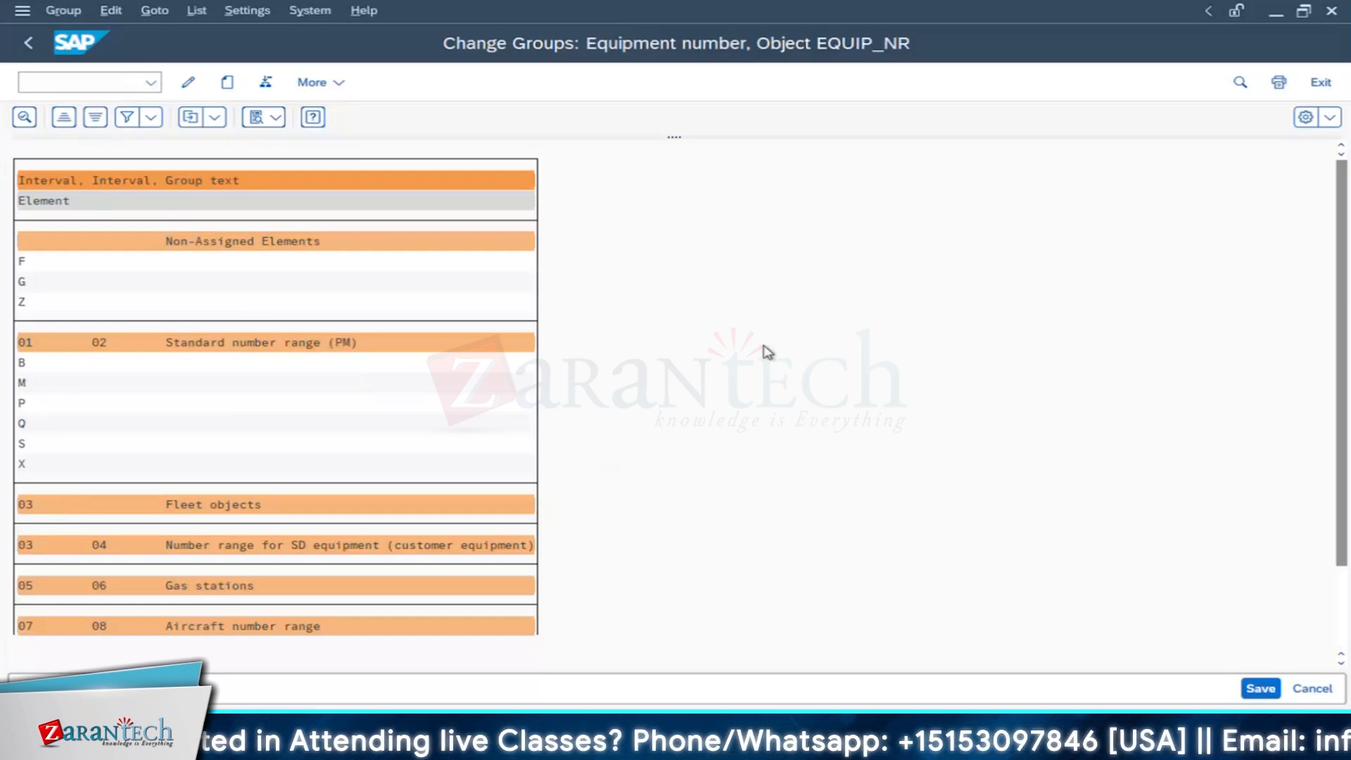
Step: Assign the non-assigned element F to the Fleet objects group
scroll(299, 301, down, 1)
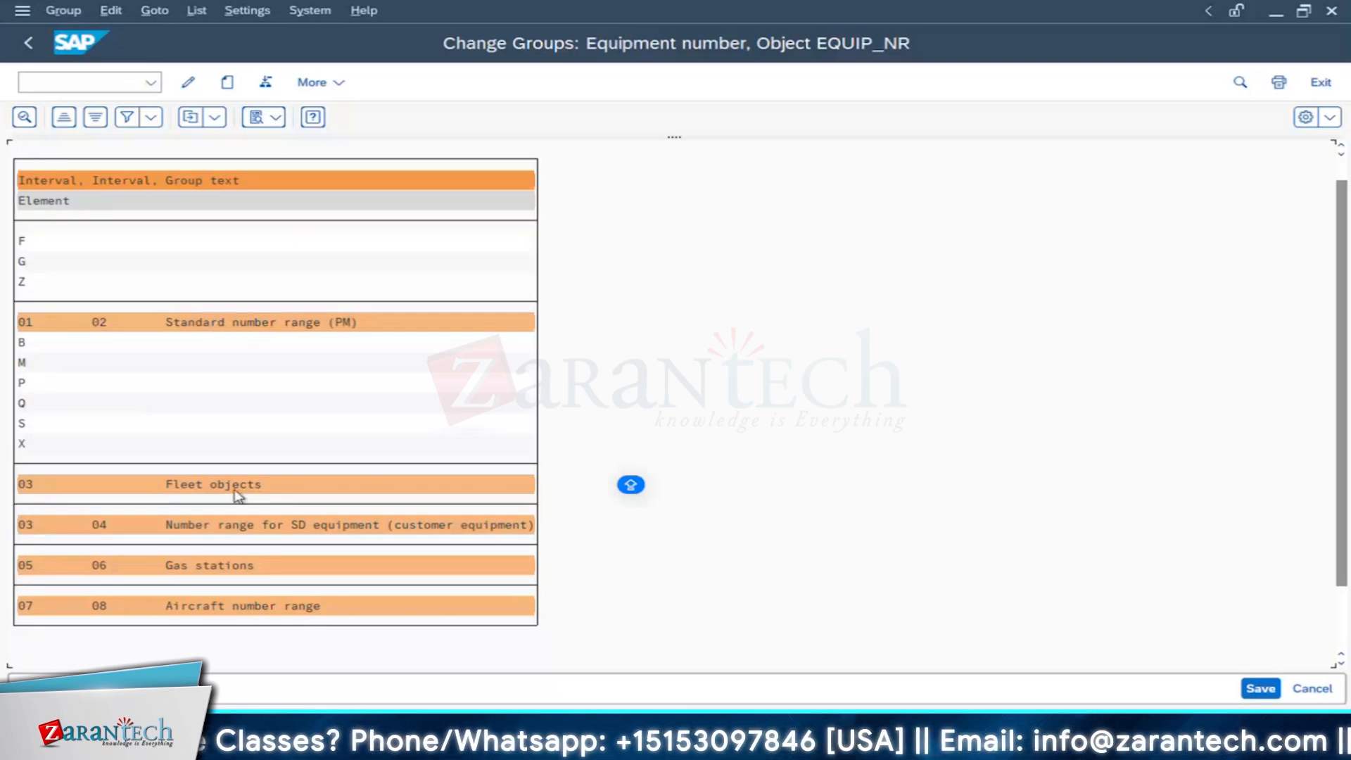
click(23, 242)
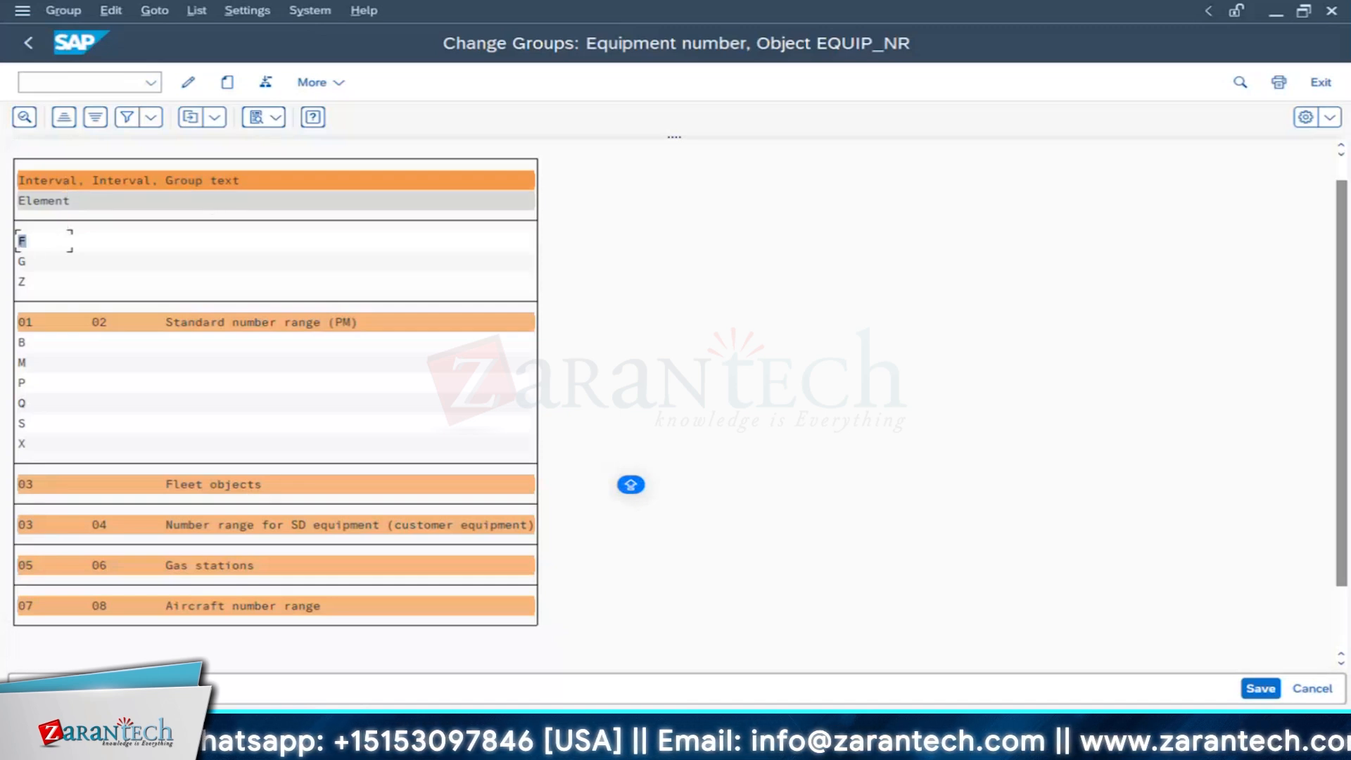
click(1304, 10)
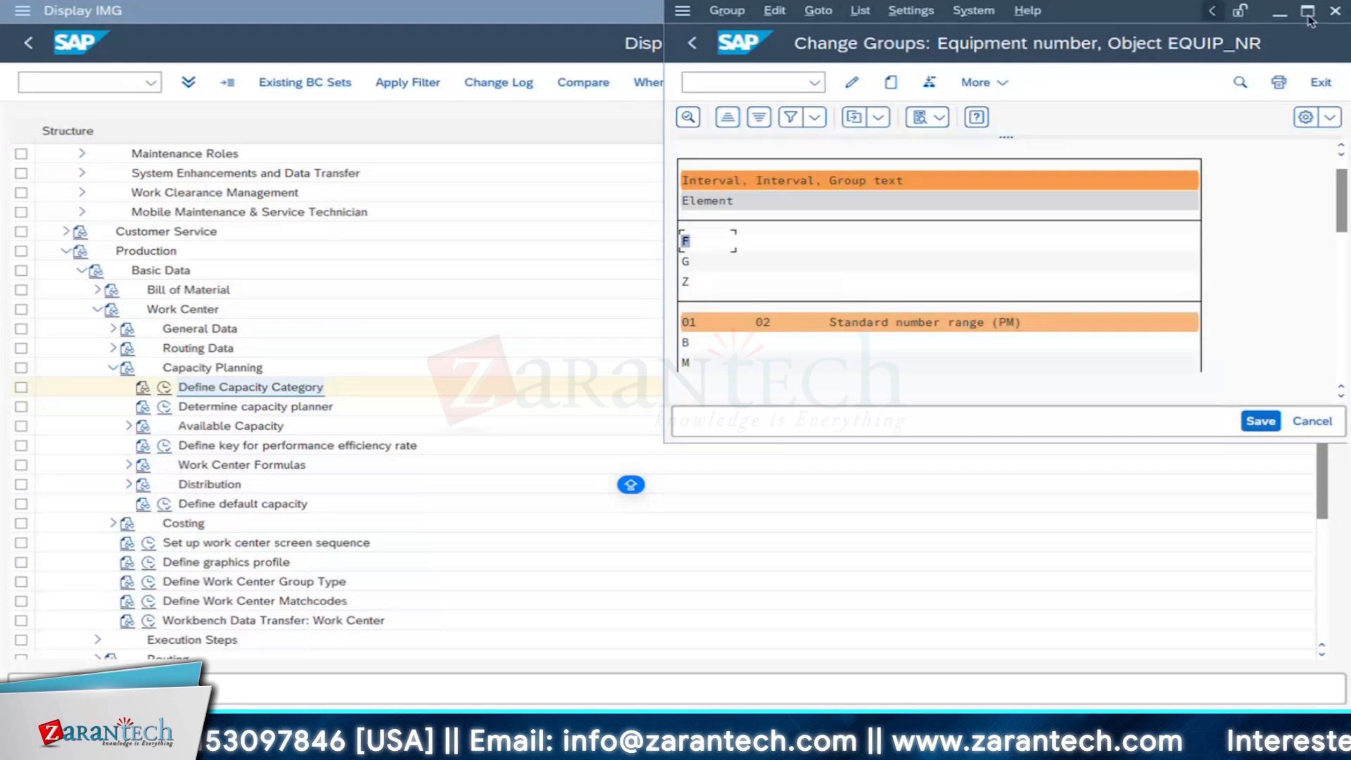
click(1308, 10)
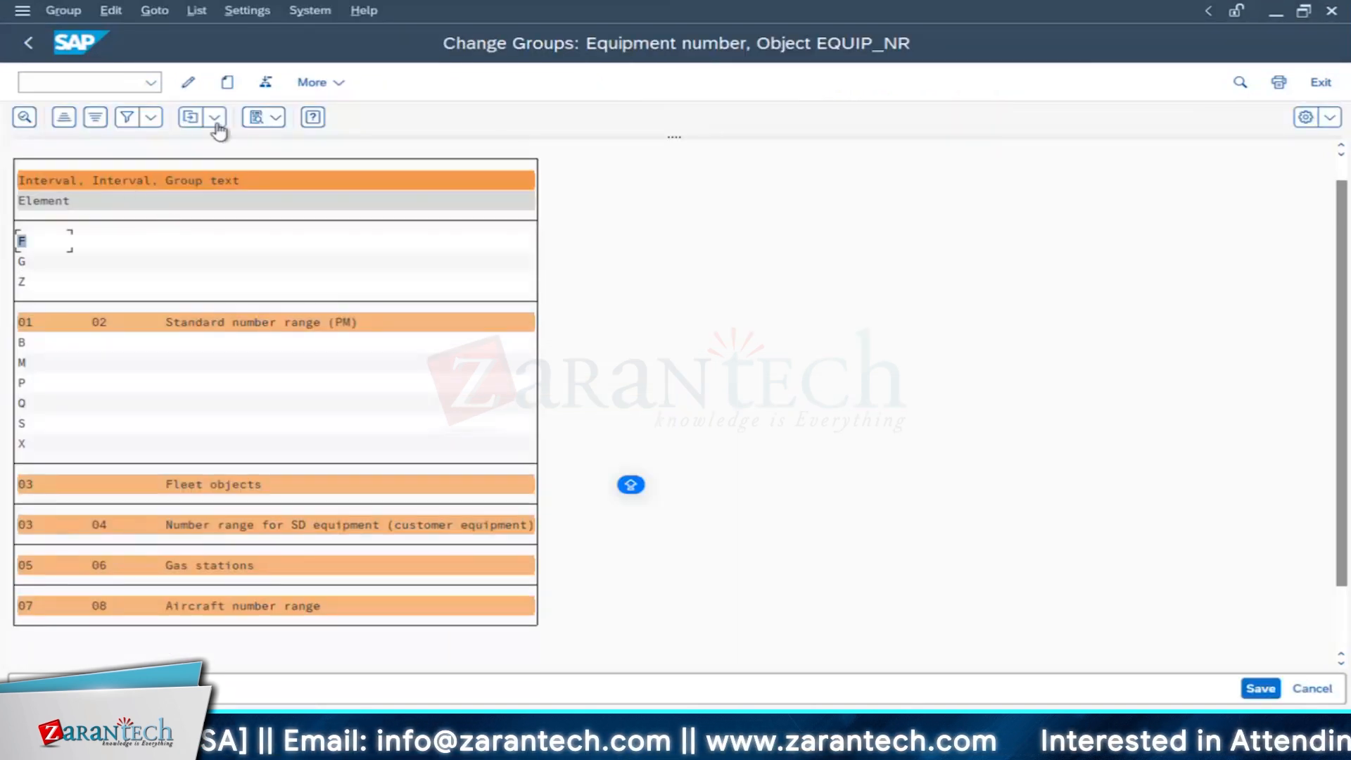
click(267, 84)
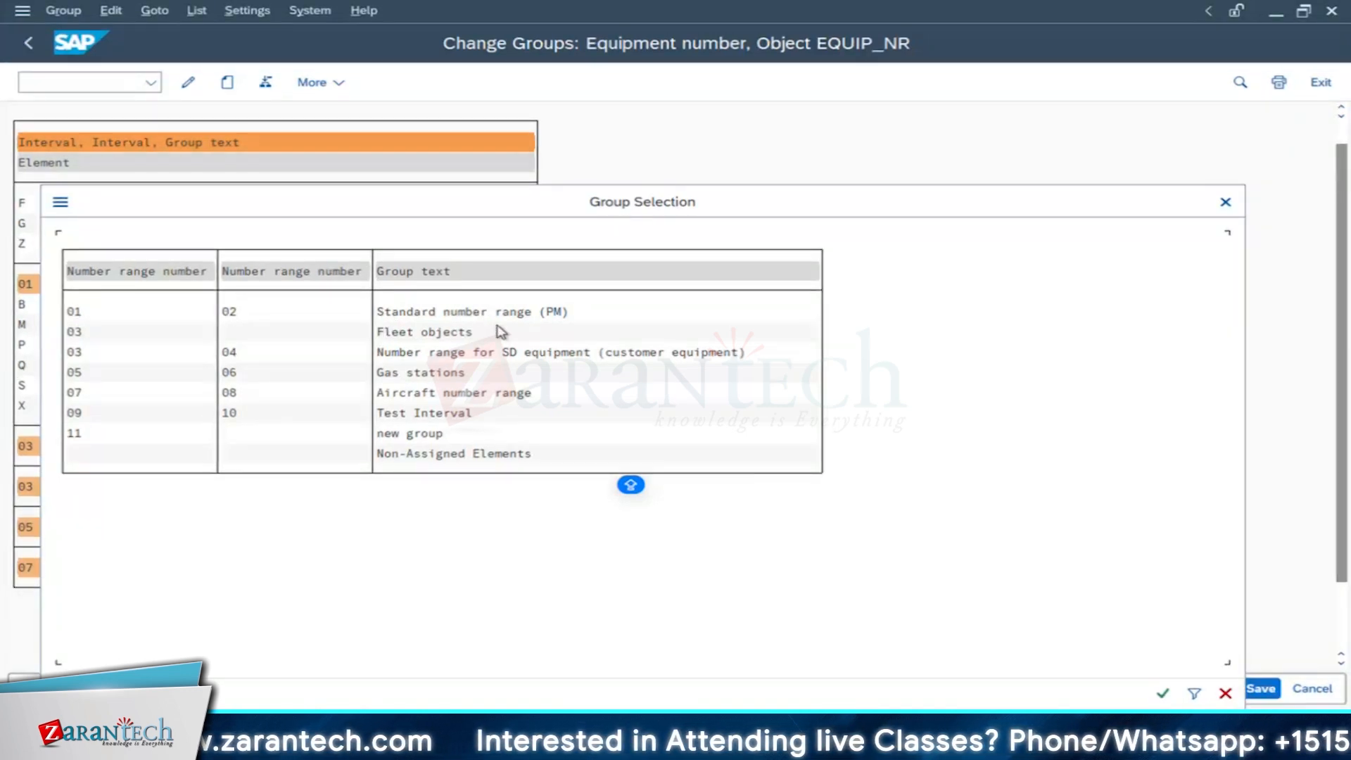
double_click(433, 337)
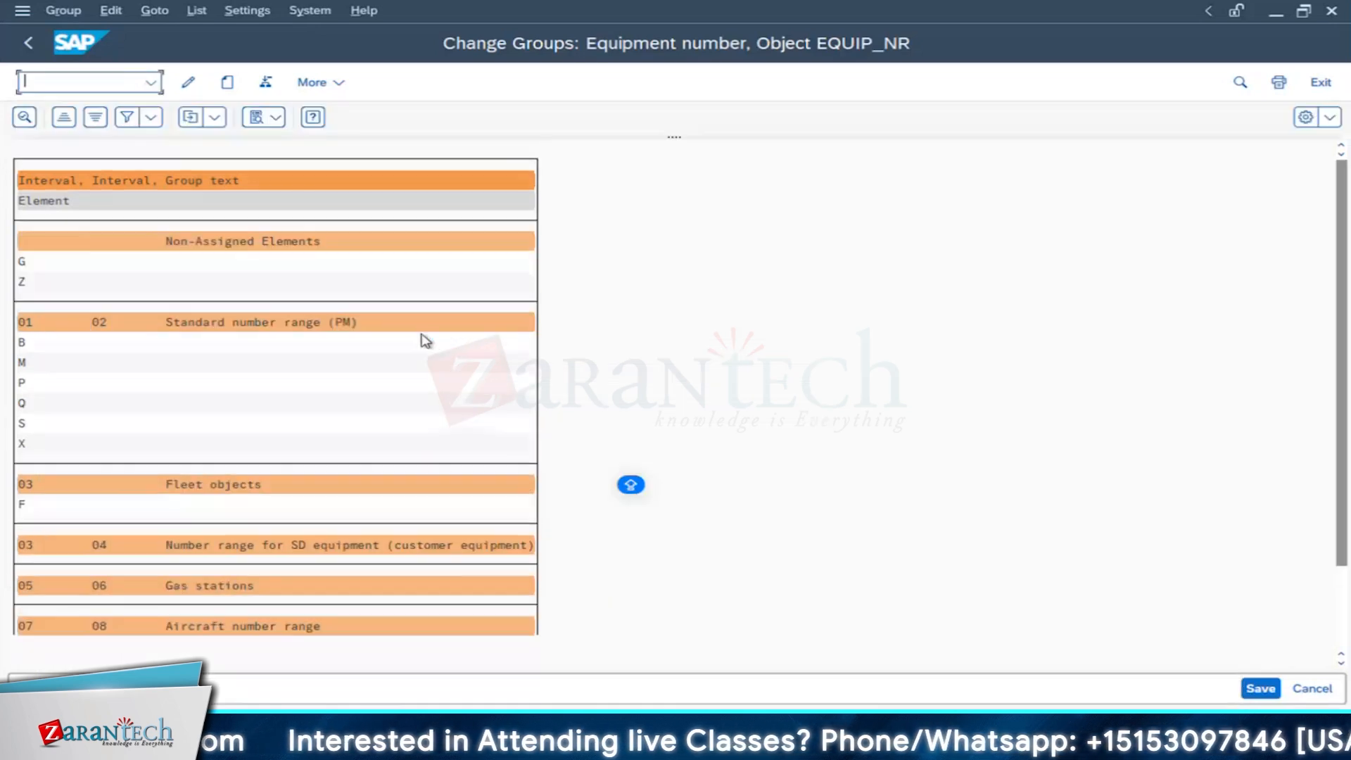
Step: Save the equipment number group assignments and return to the IMG structure
click(1261, 690)
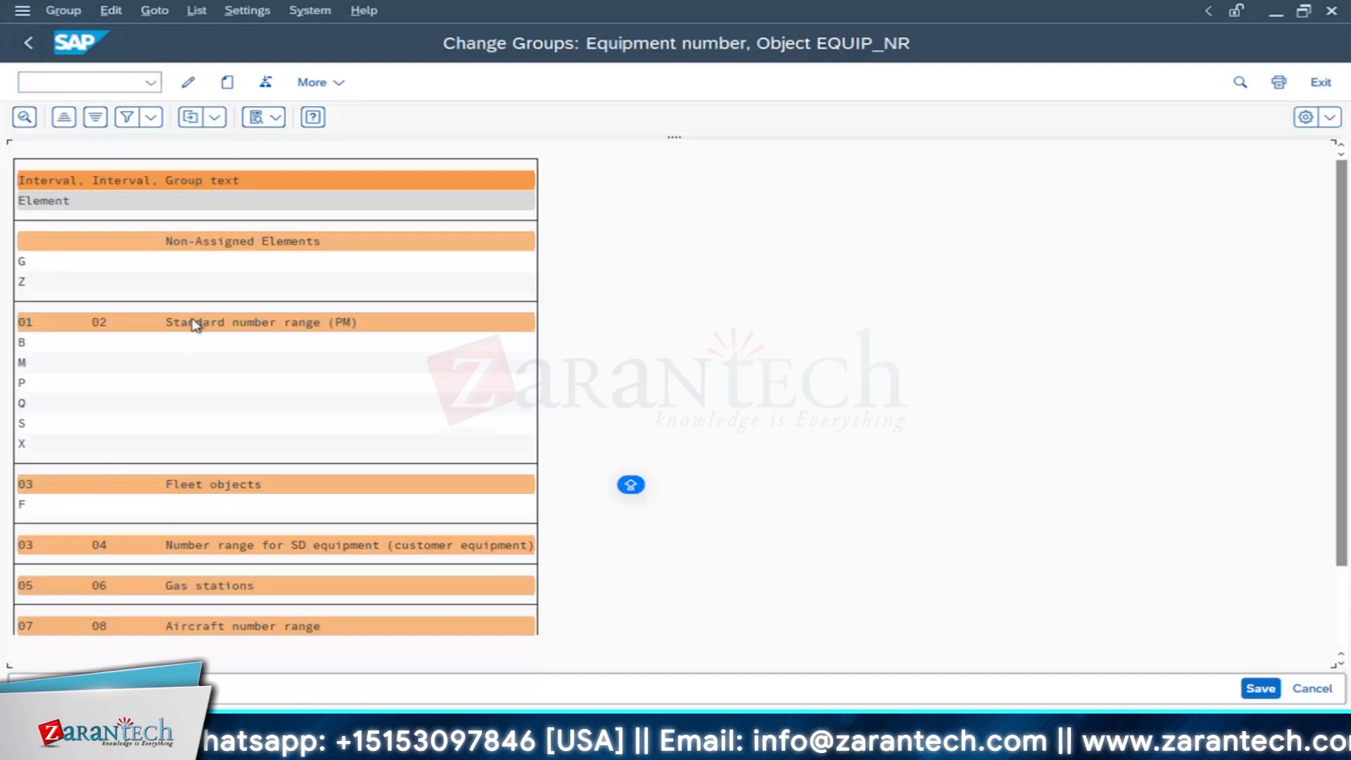
click(43, 45)
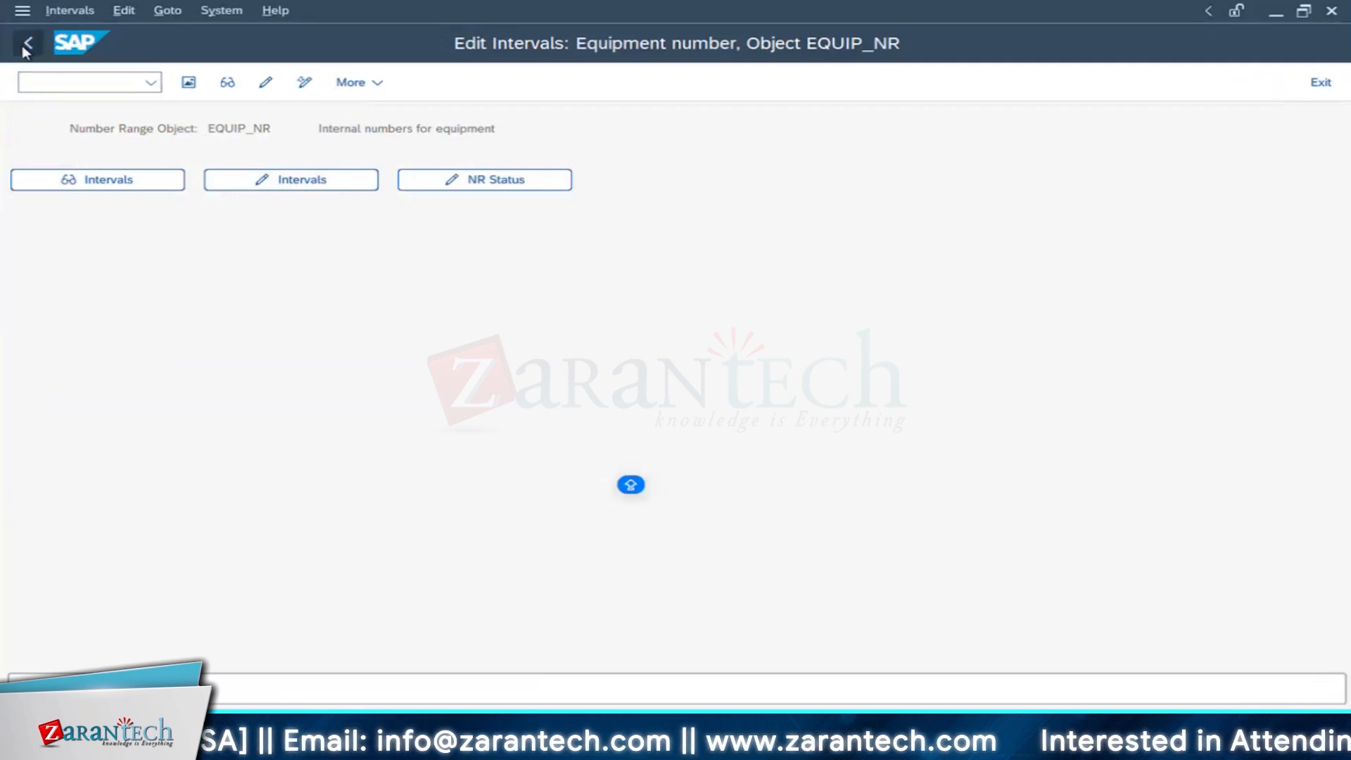
click(27, 45)
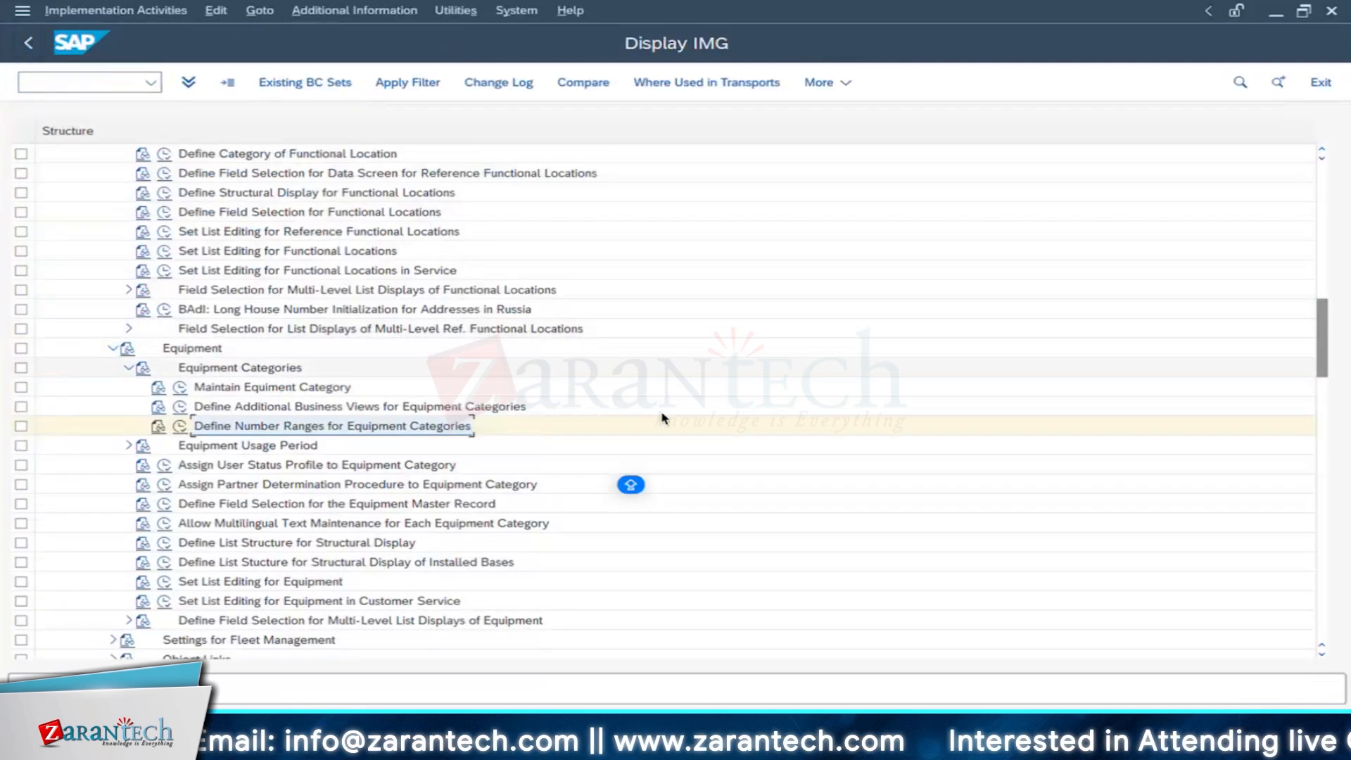
Step: Expand Equipment Usage Period in the IMG and open the Define Installation at Functional Location activity
scroll(661, 418, down, 3)
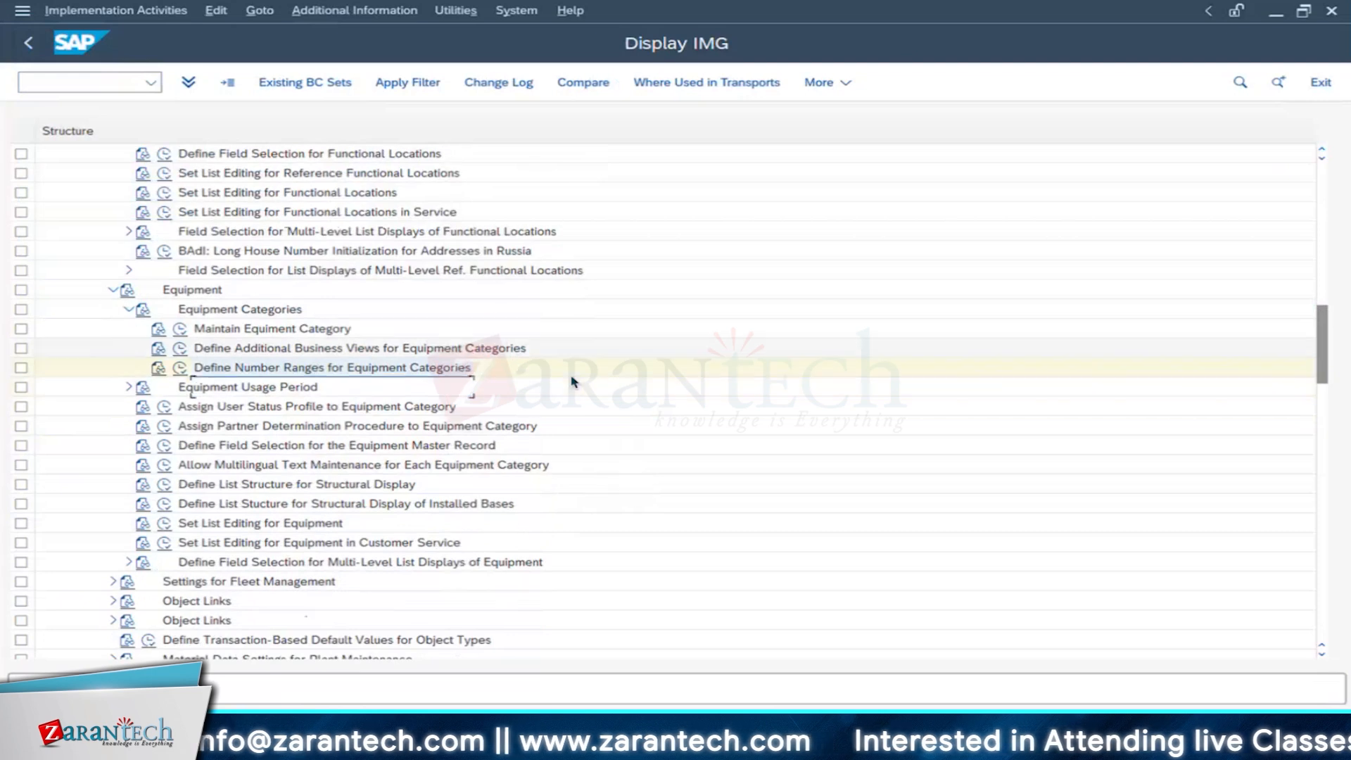
scroll(574, 386, down, 1)
scroll(591, 415, down, 3)
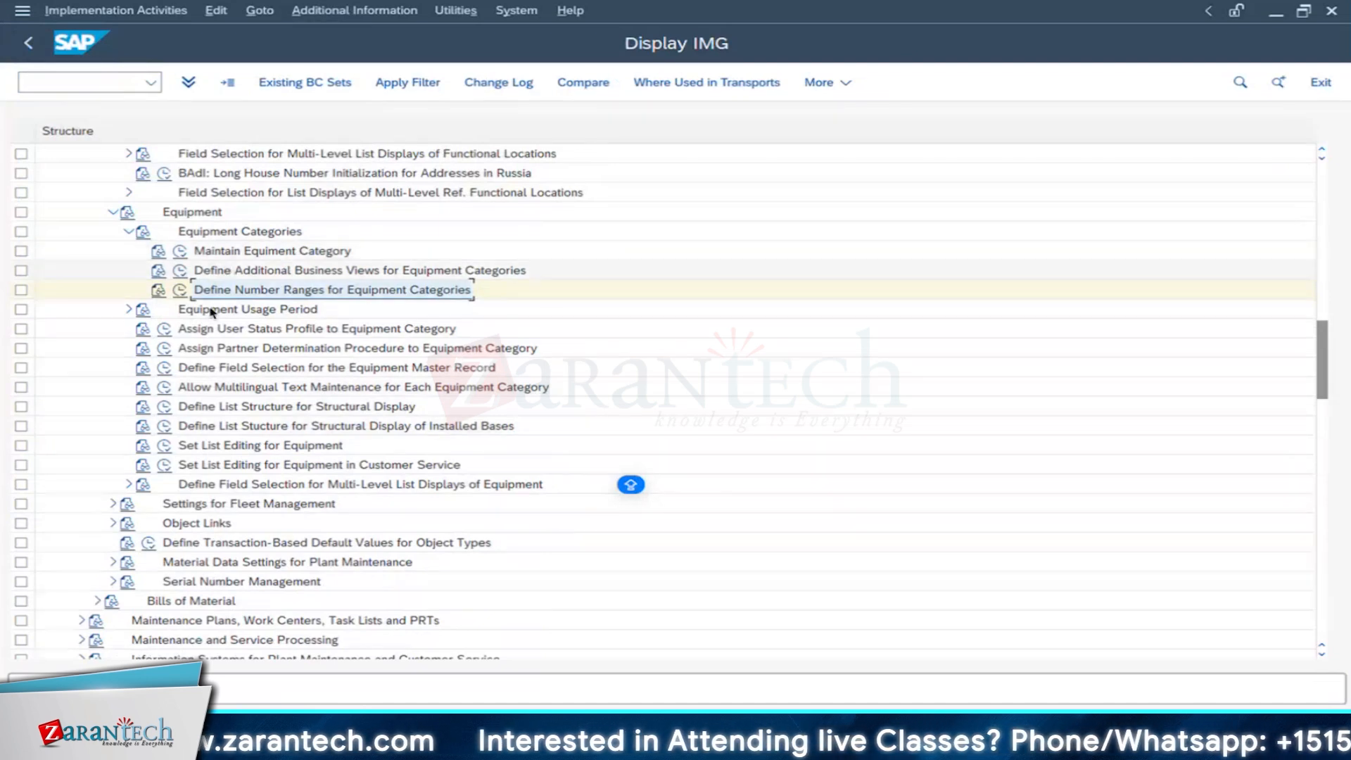
click(121, 312)
click(125, 311)
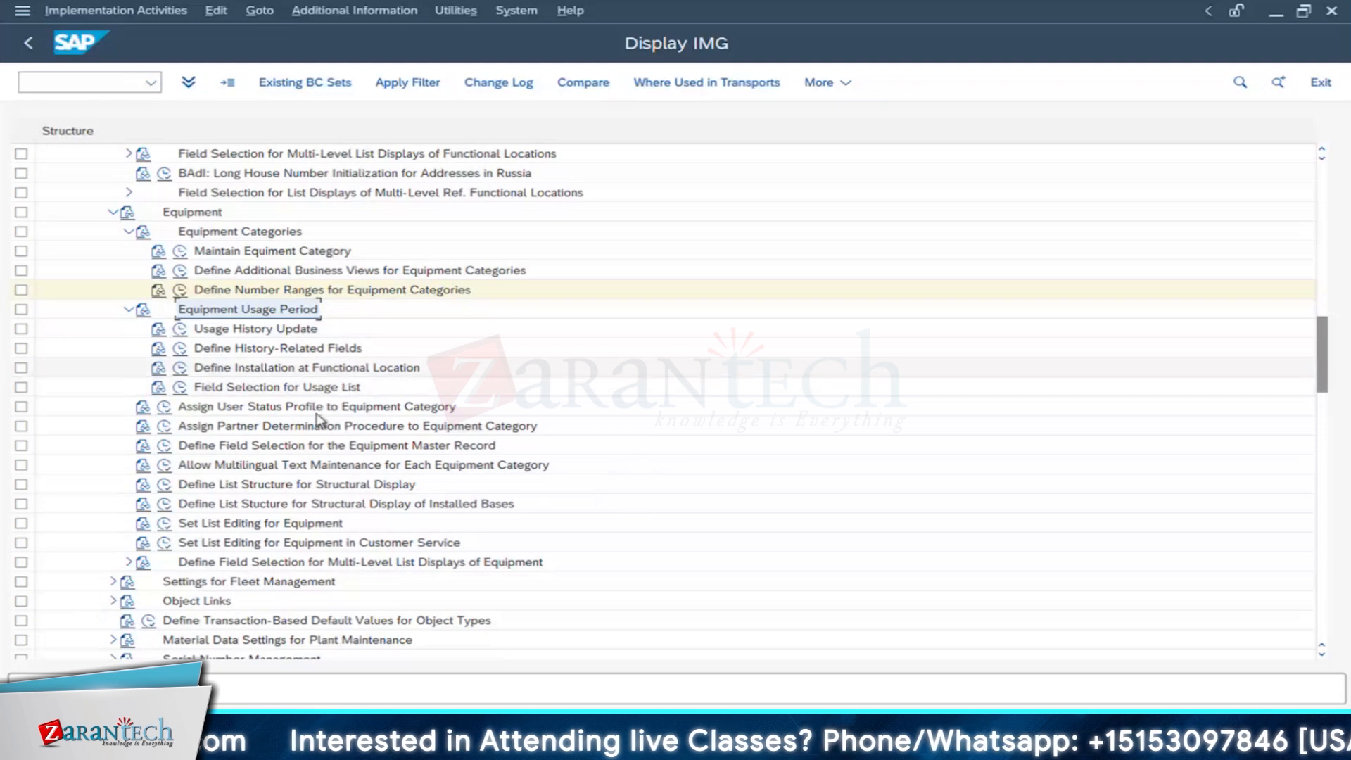
click(318, 369)
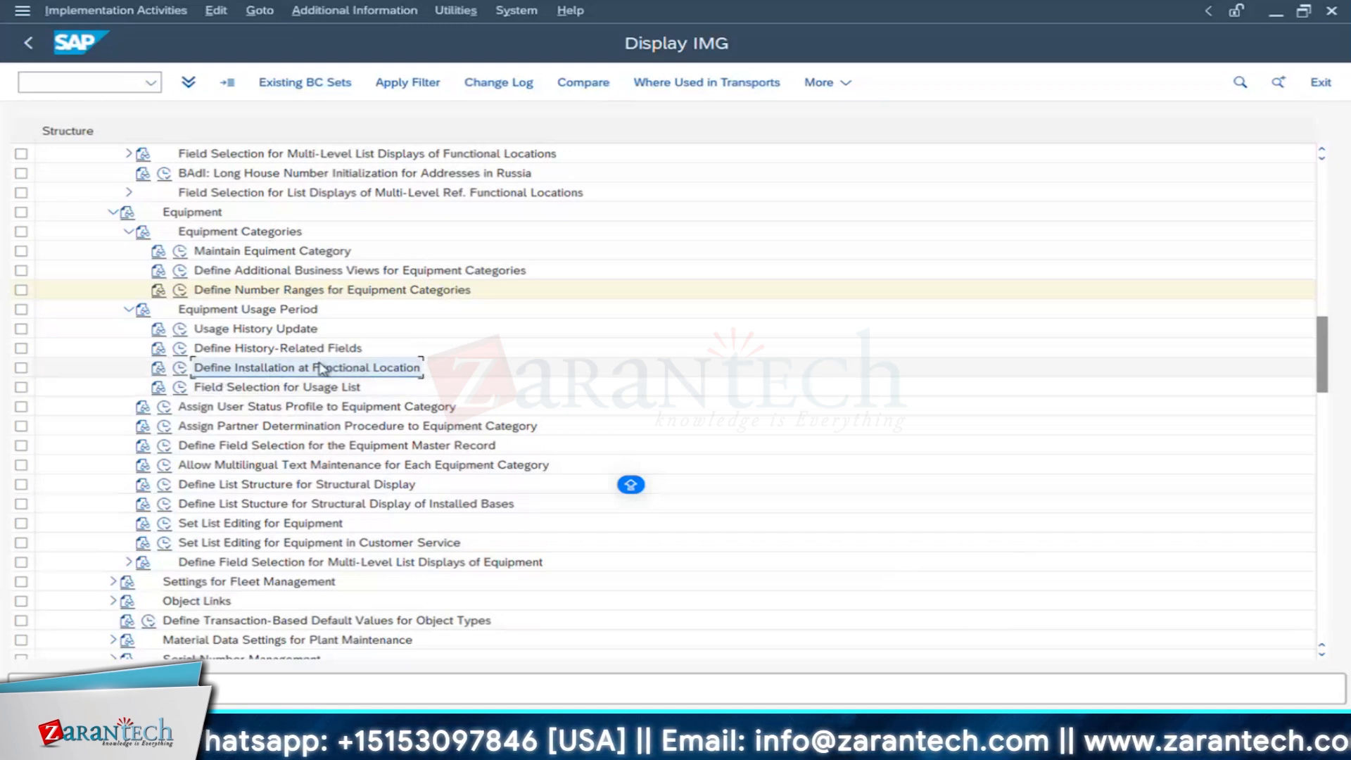
click(180, 368)
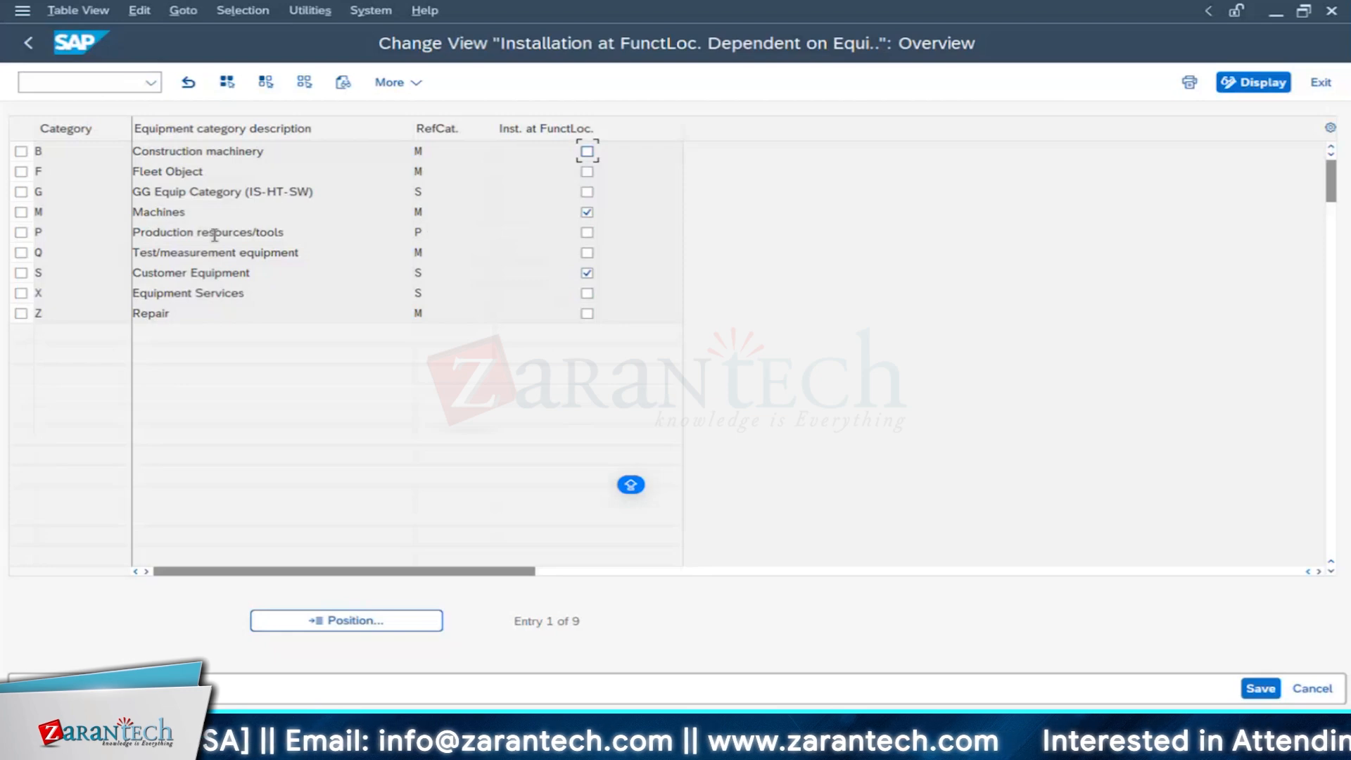
Step: Compare the Production resources/tools category entry with the RI01 functional location structure list, and return to the installation settings
double_click(289, 233)
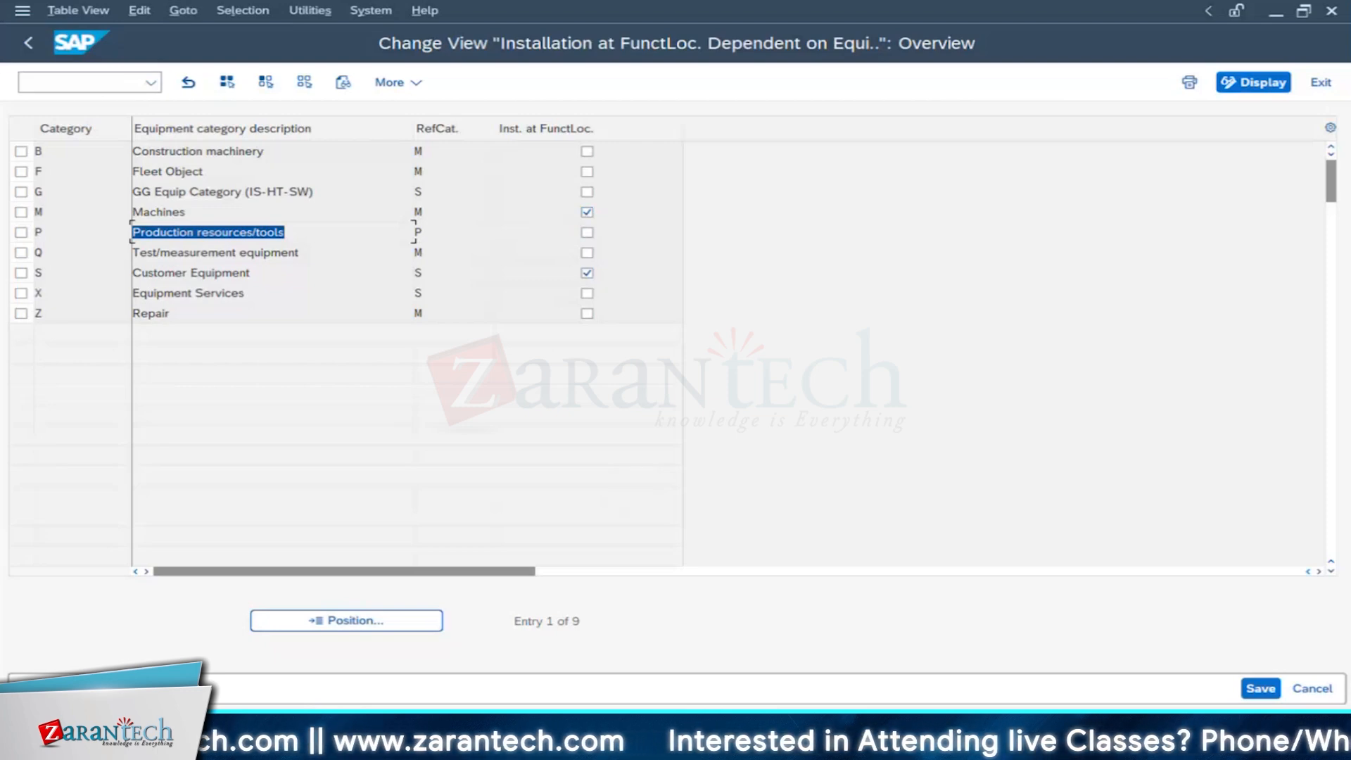
click(564, 737)
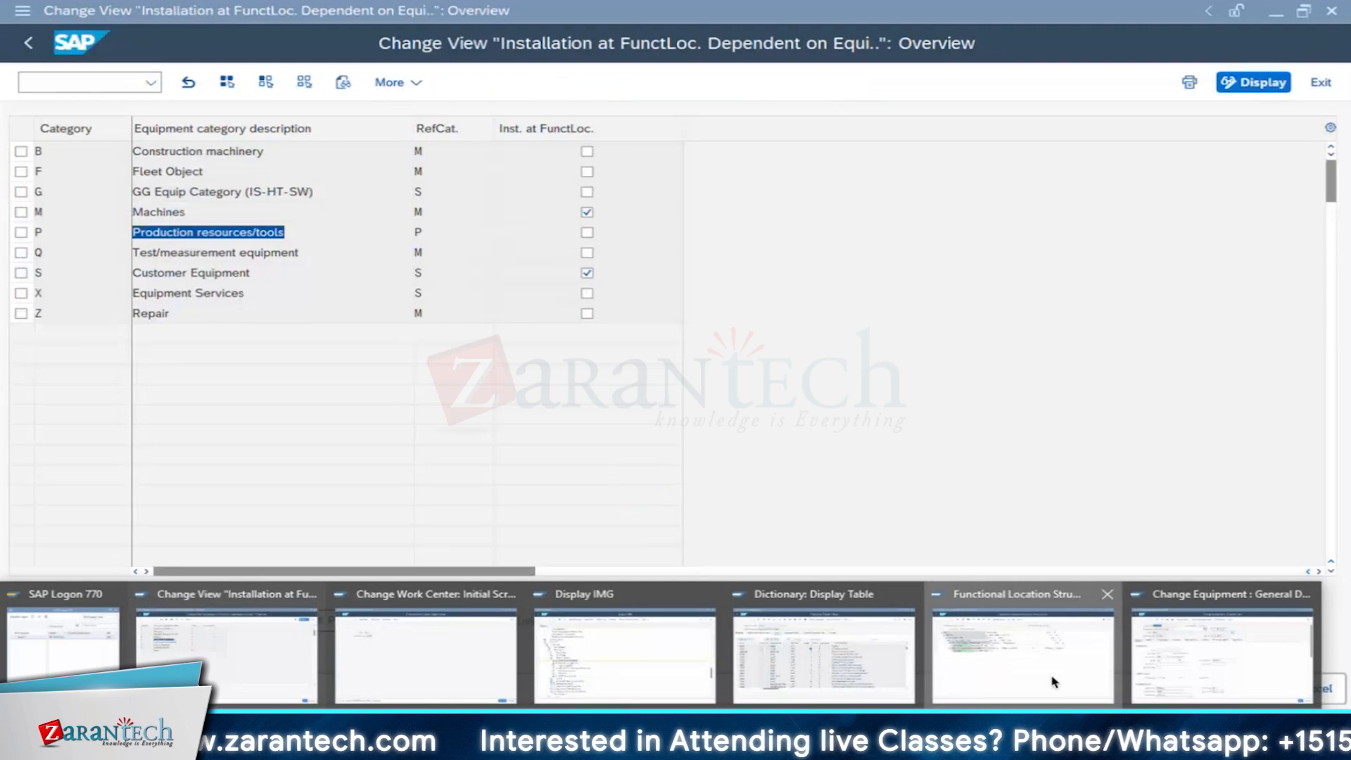
click(1053, 682)
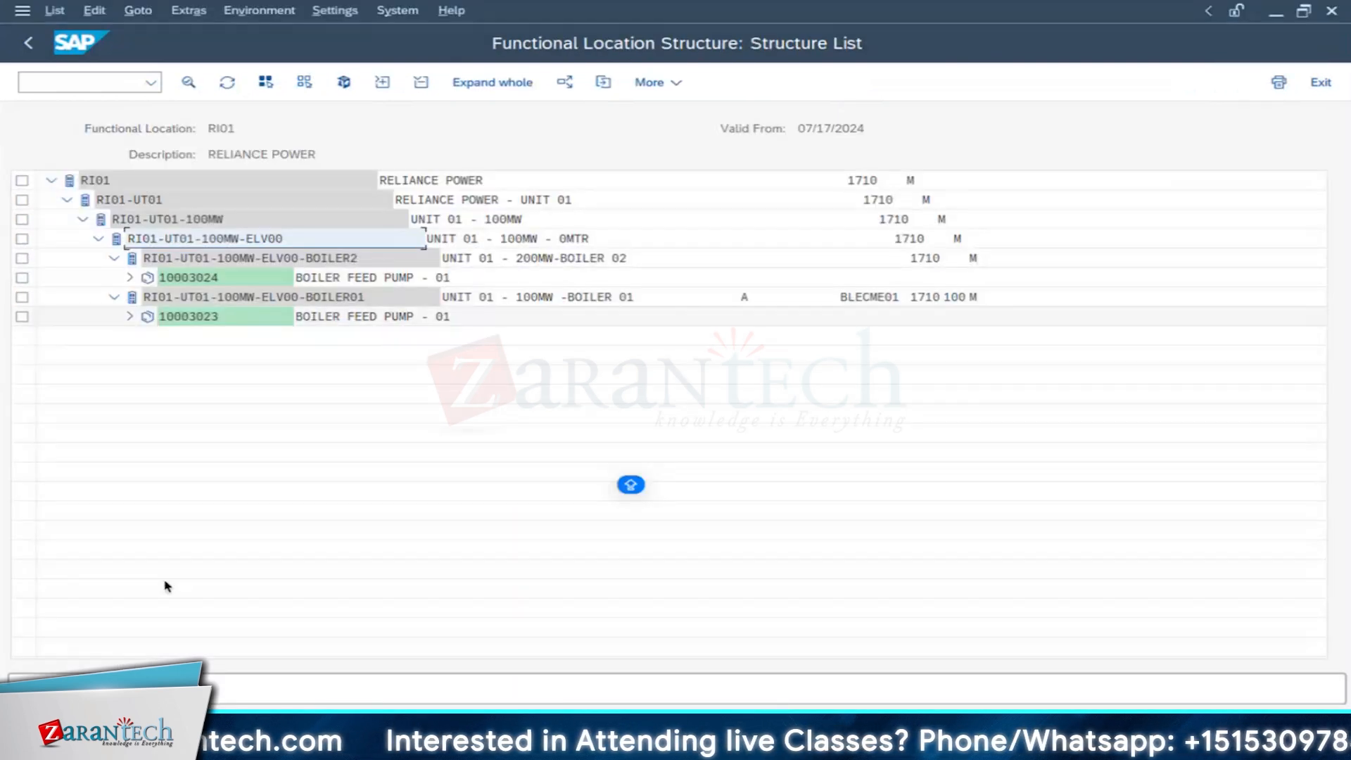
click(565, 737)
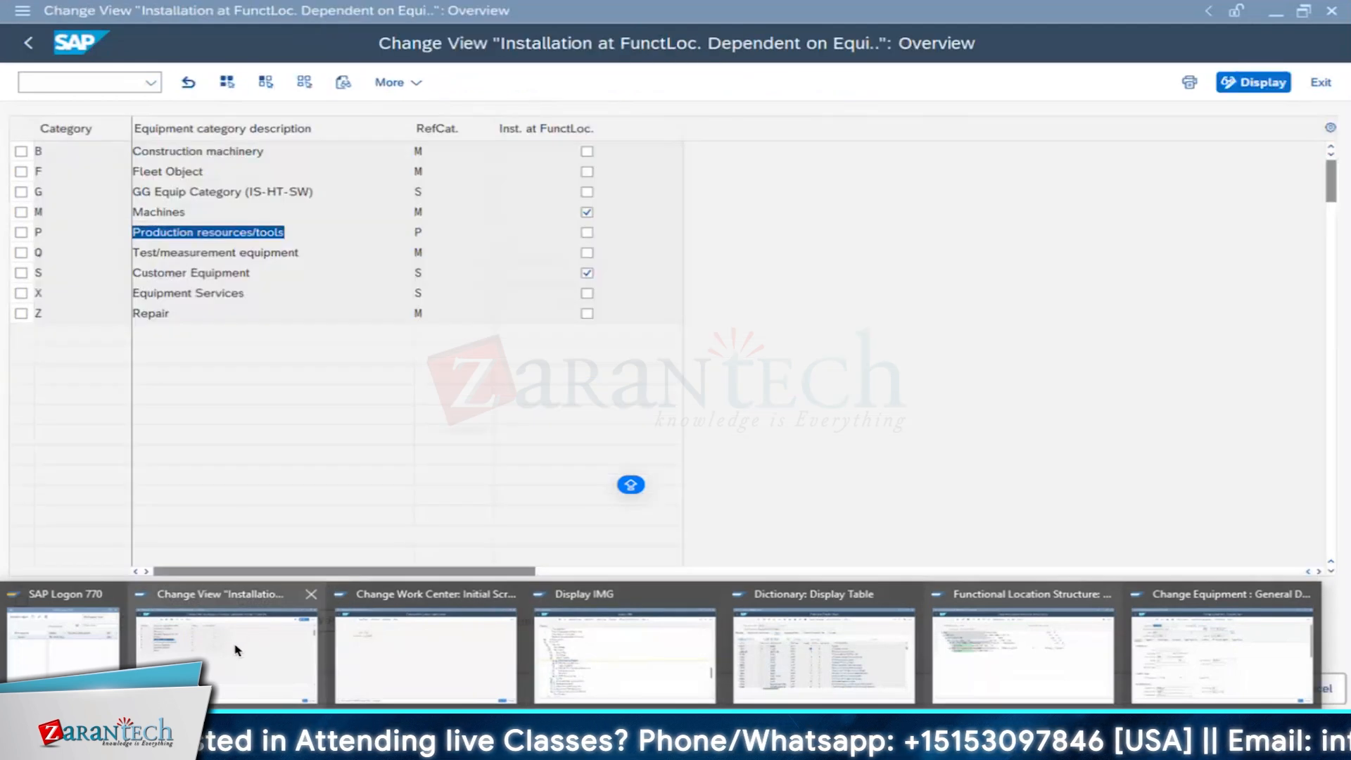
click(251, 640)
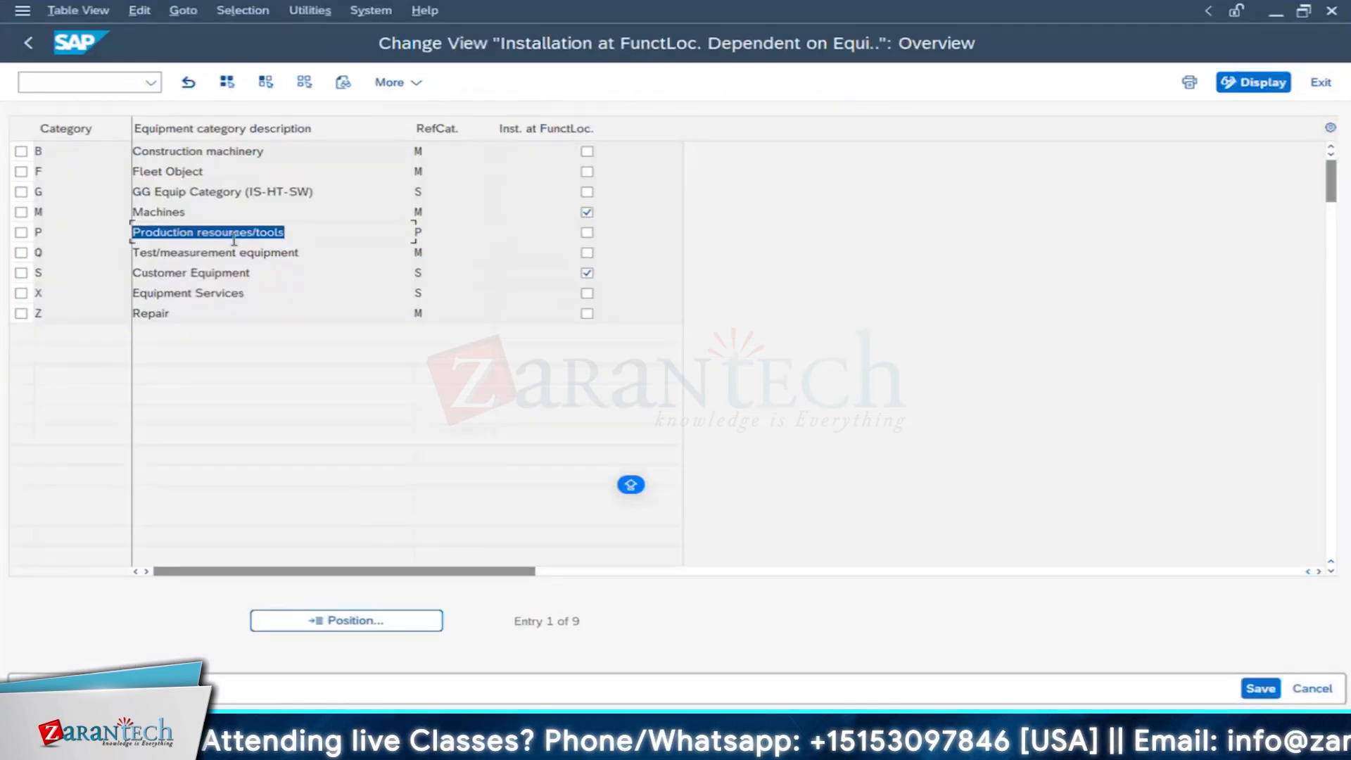
Step: Permit functional location installation for Production resources/tools, check the field's help, and save to customizing request NREQ124-DEFINE MASTER DATA
click(587, 233)
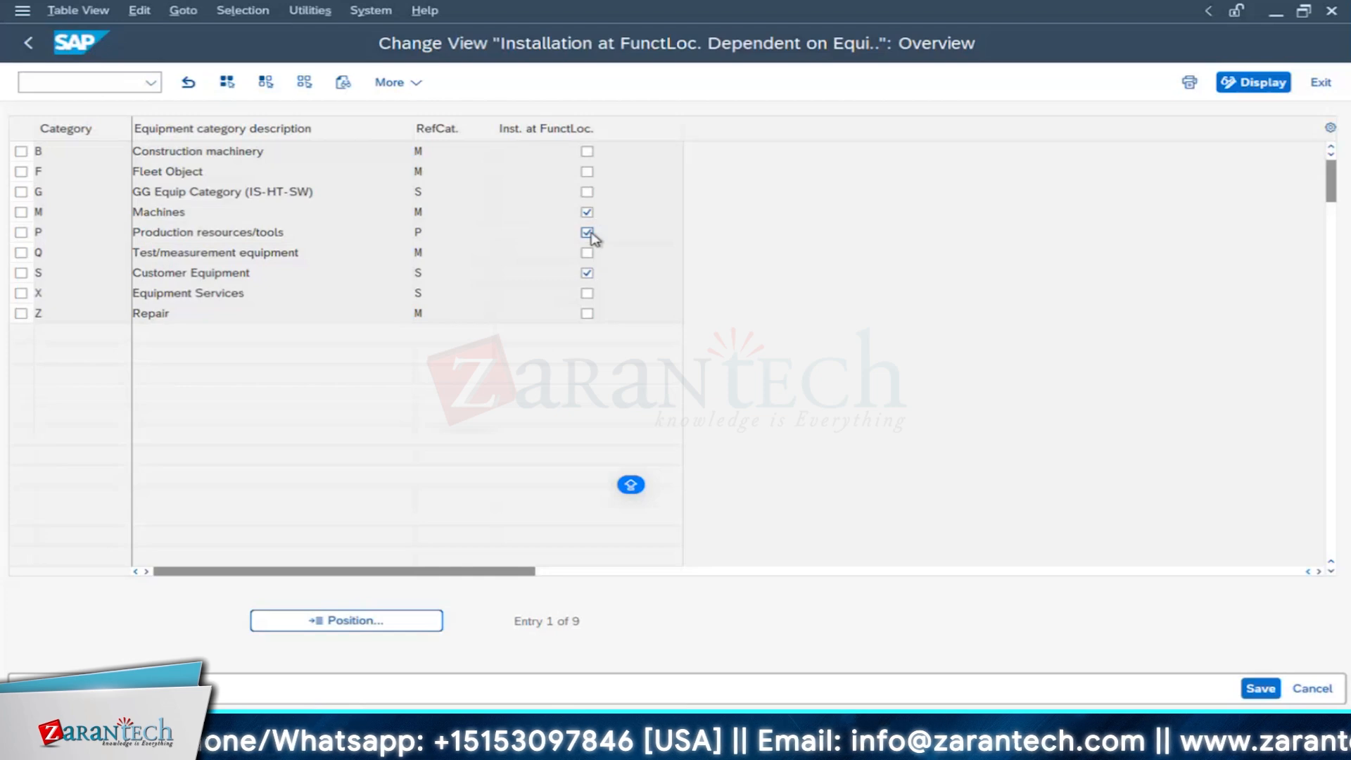
key(F1)
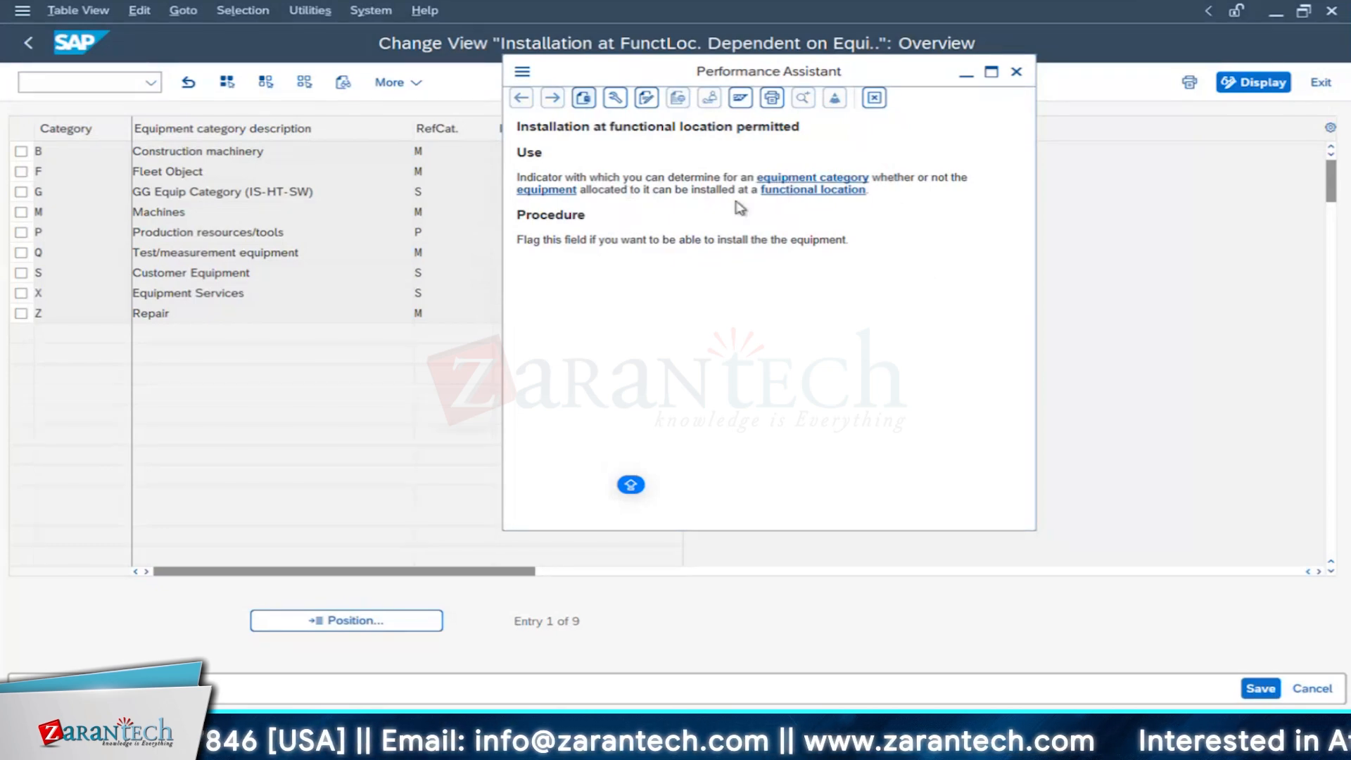
click(1016, 75)
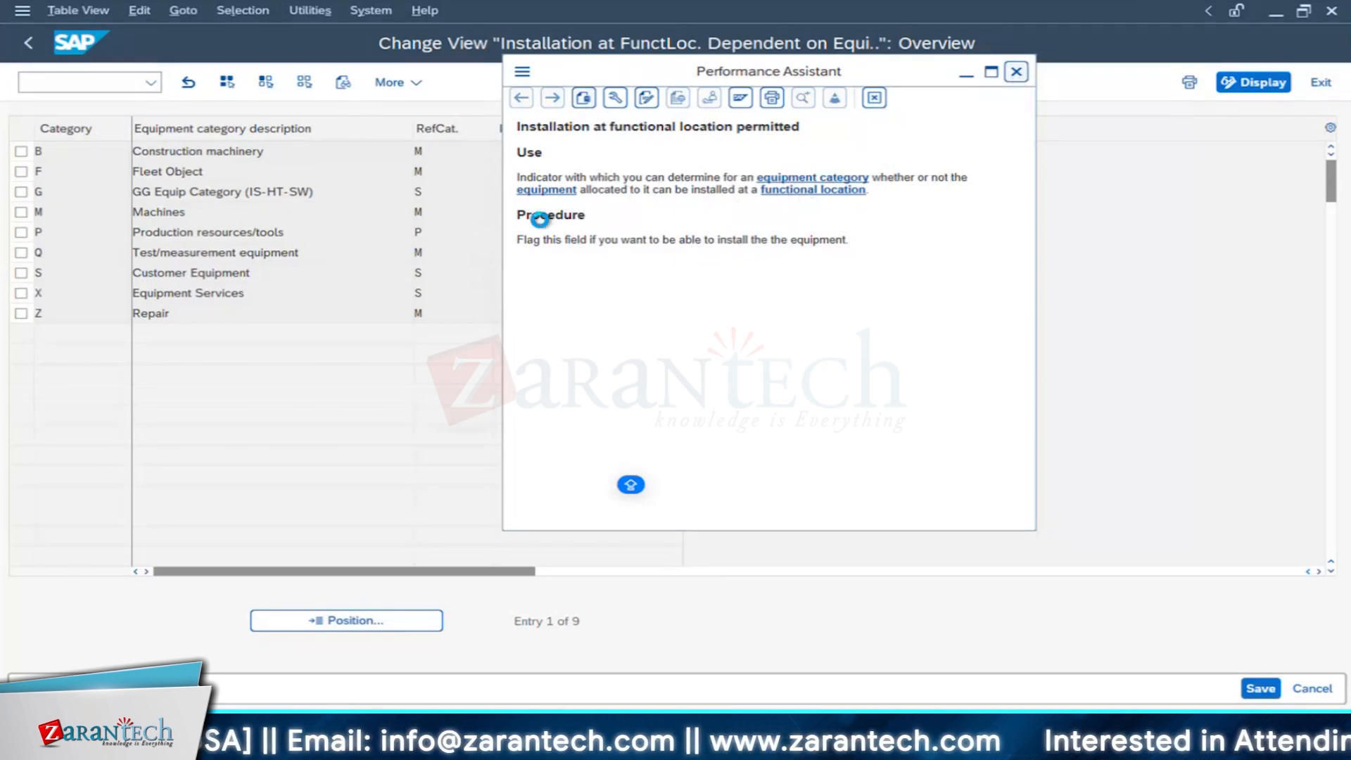
click(1311, 687)
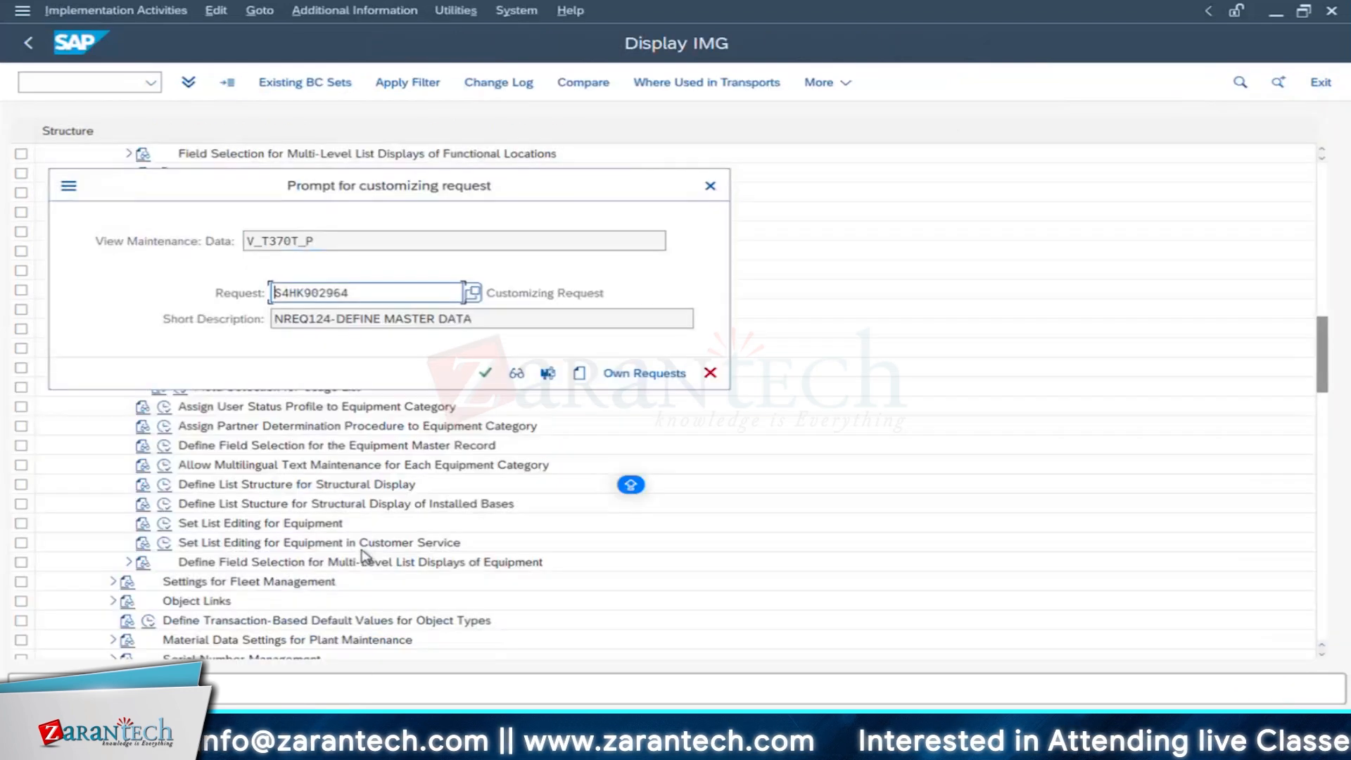
click(493, 382)
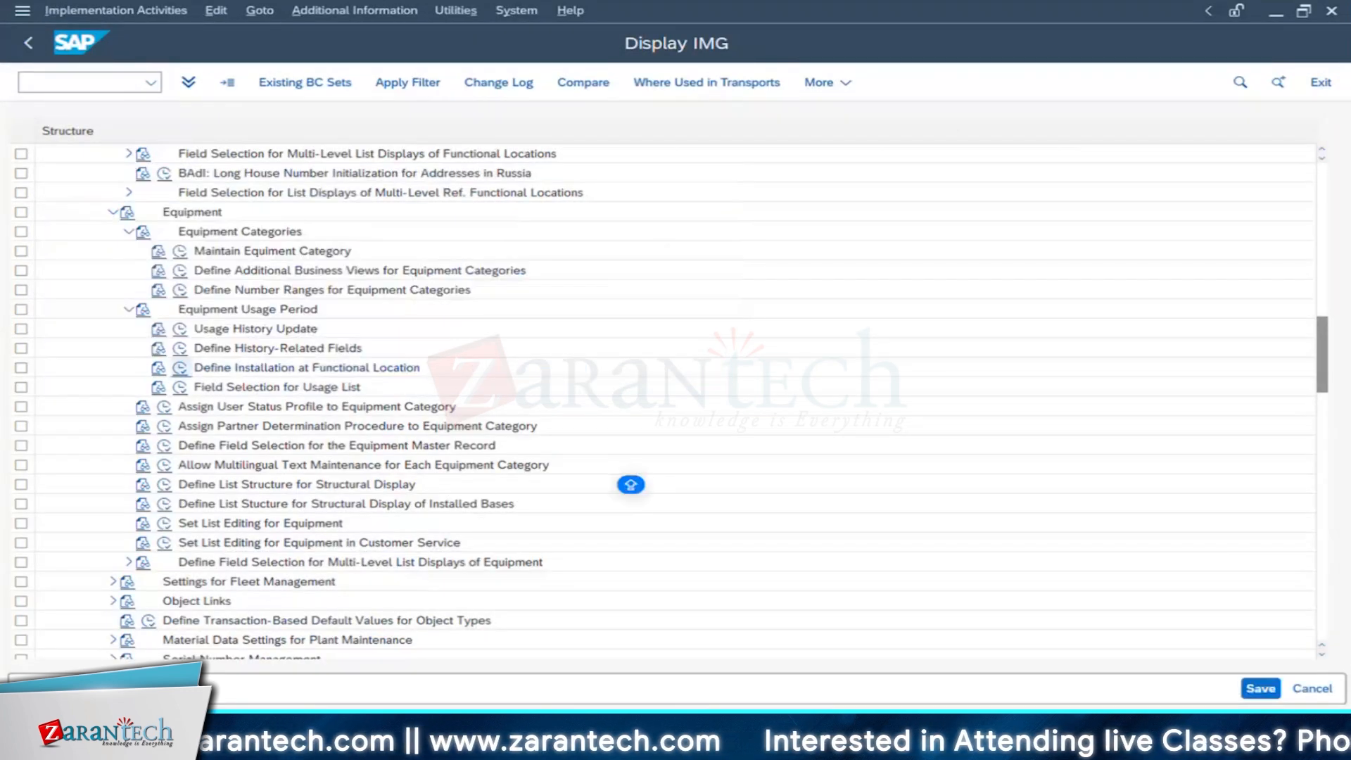
Step: Leave the change equipment session and start transaction IE25 to create a production resource/tool with category P
click(604, 736)
click(1215, 652)
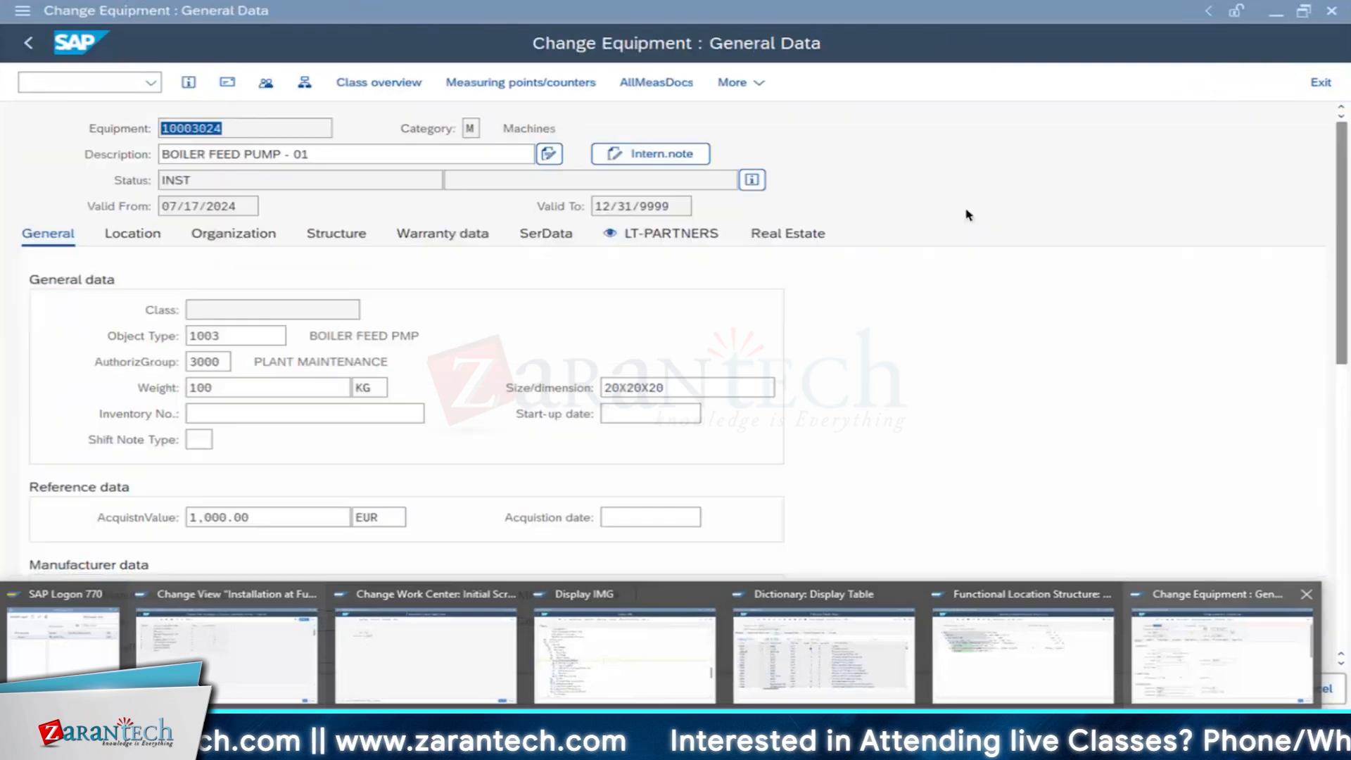
click(28, 44)
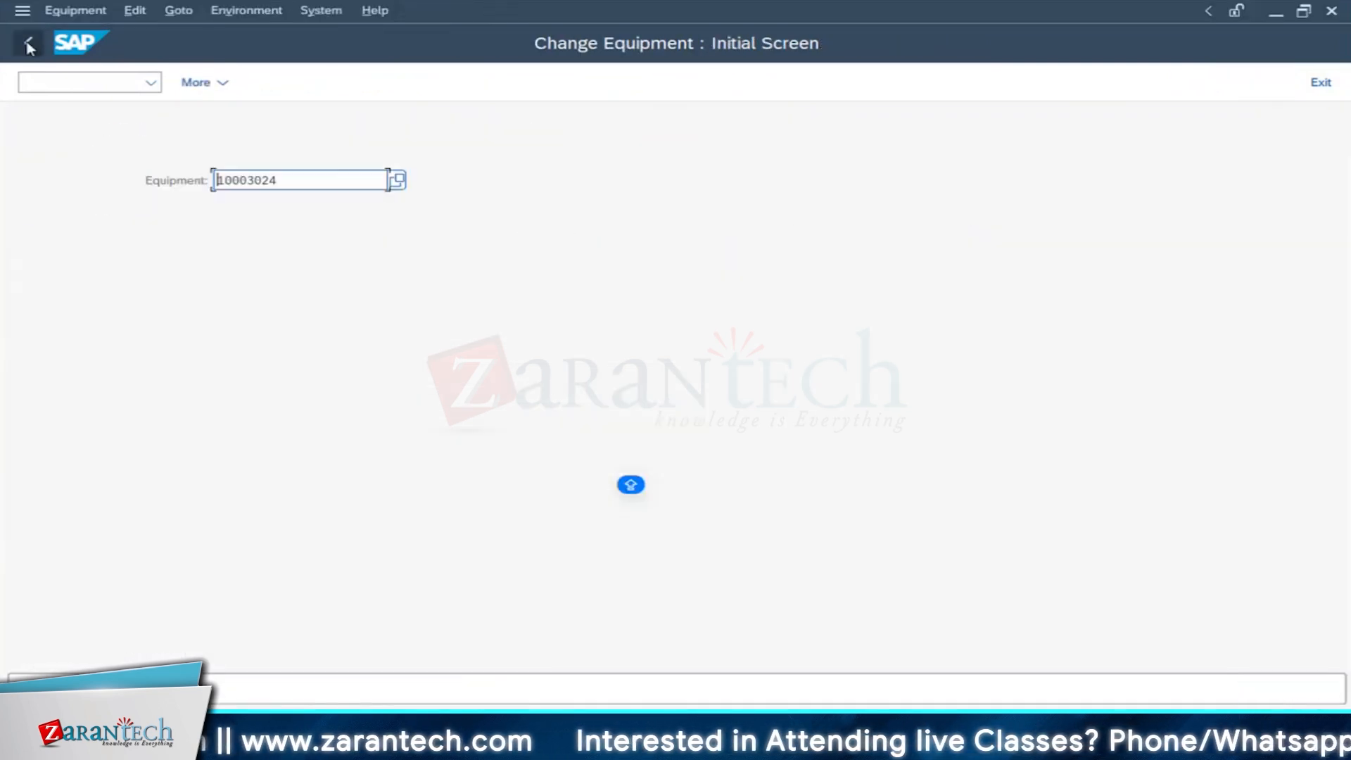
click(28, 44)
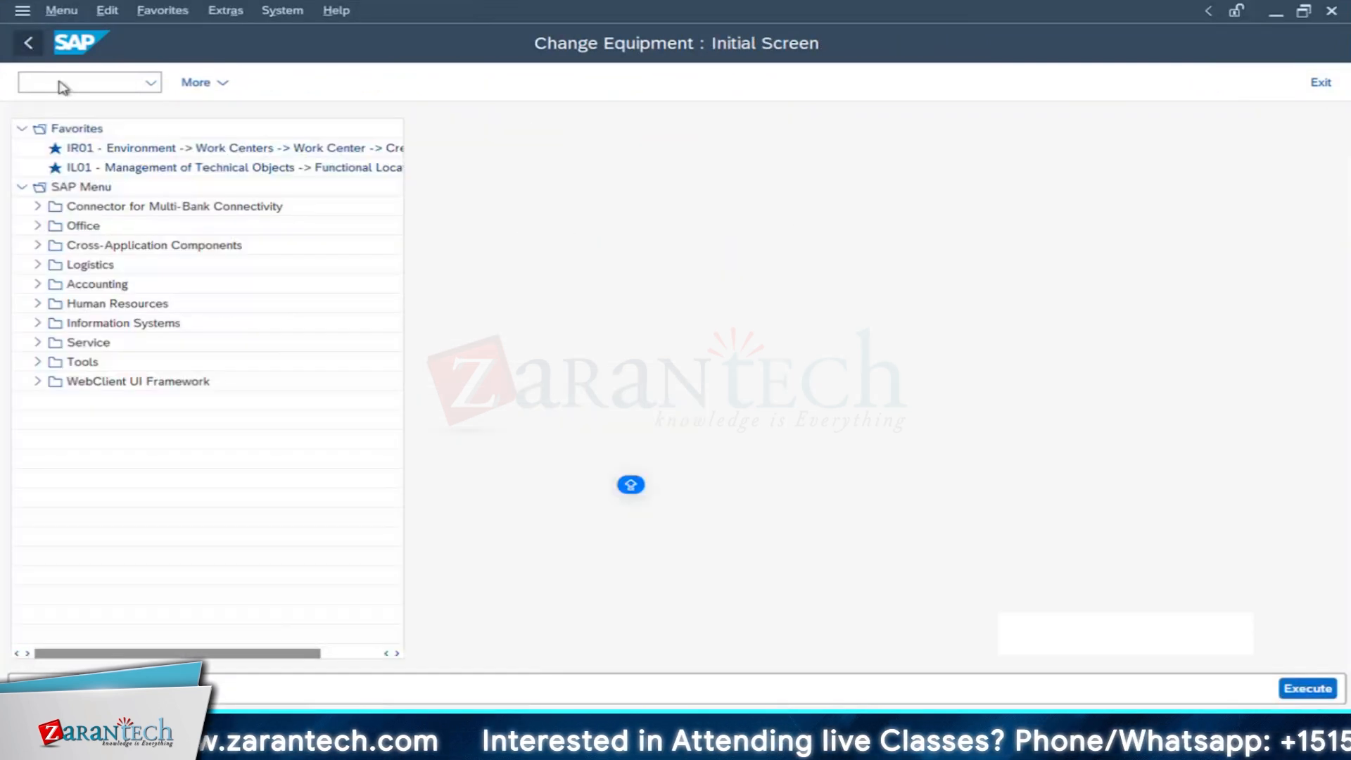
text(I)
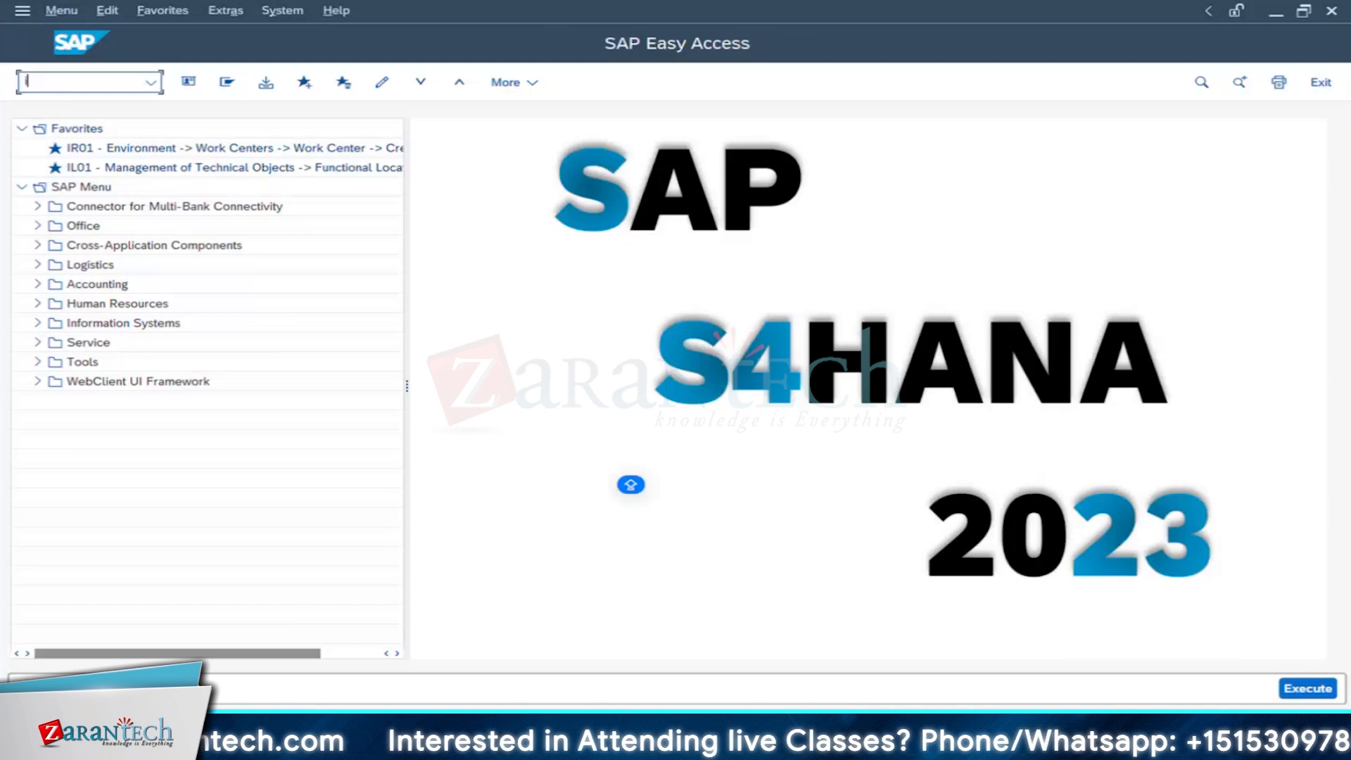
text(E01)
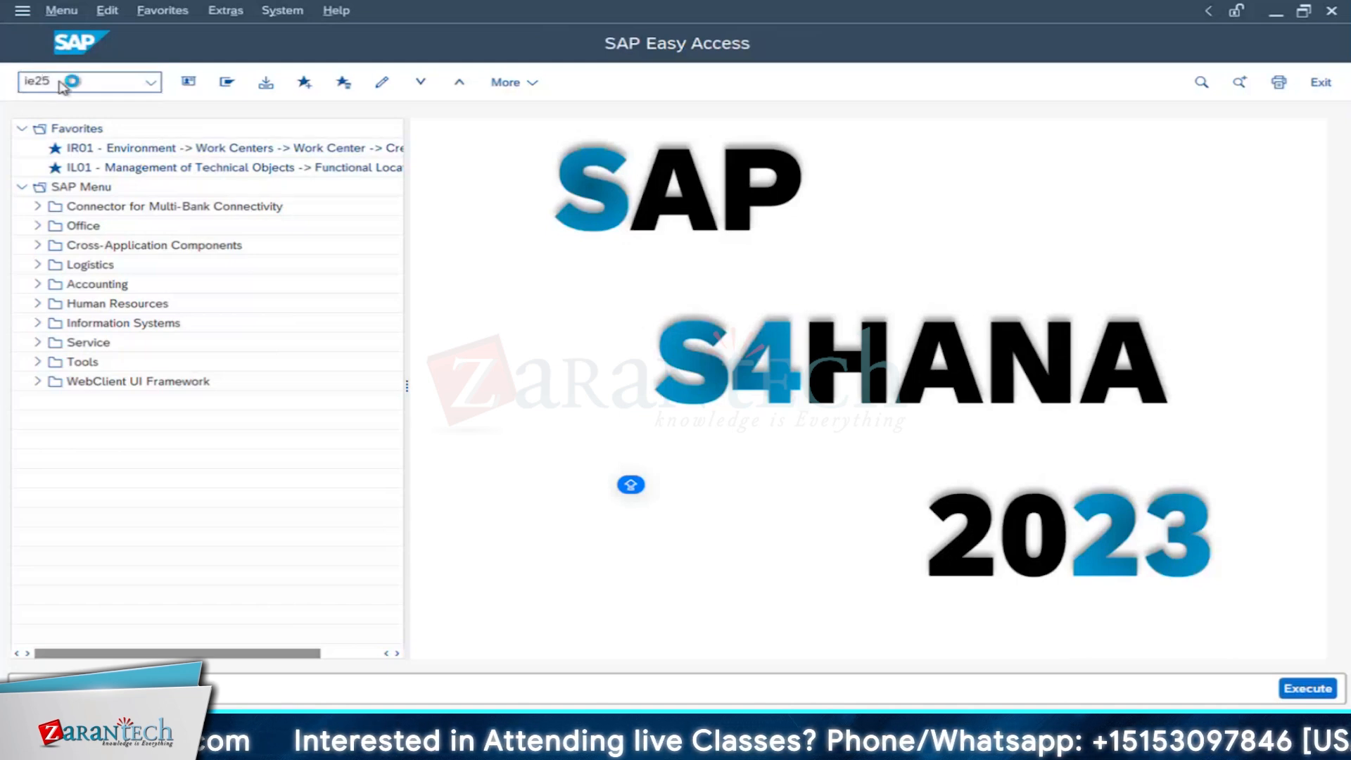
key(Return)
key(Return)
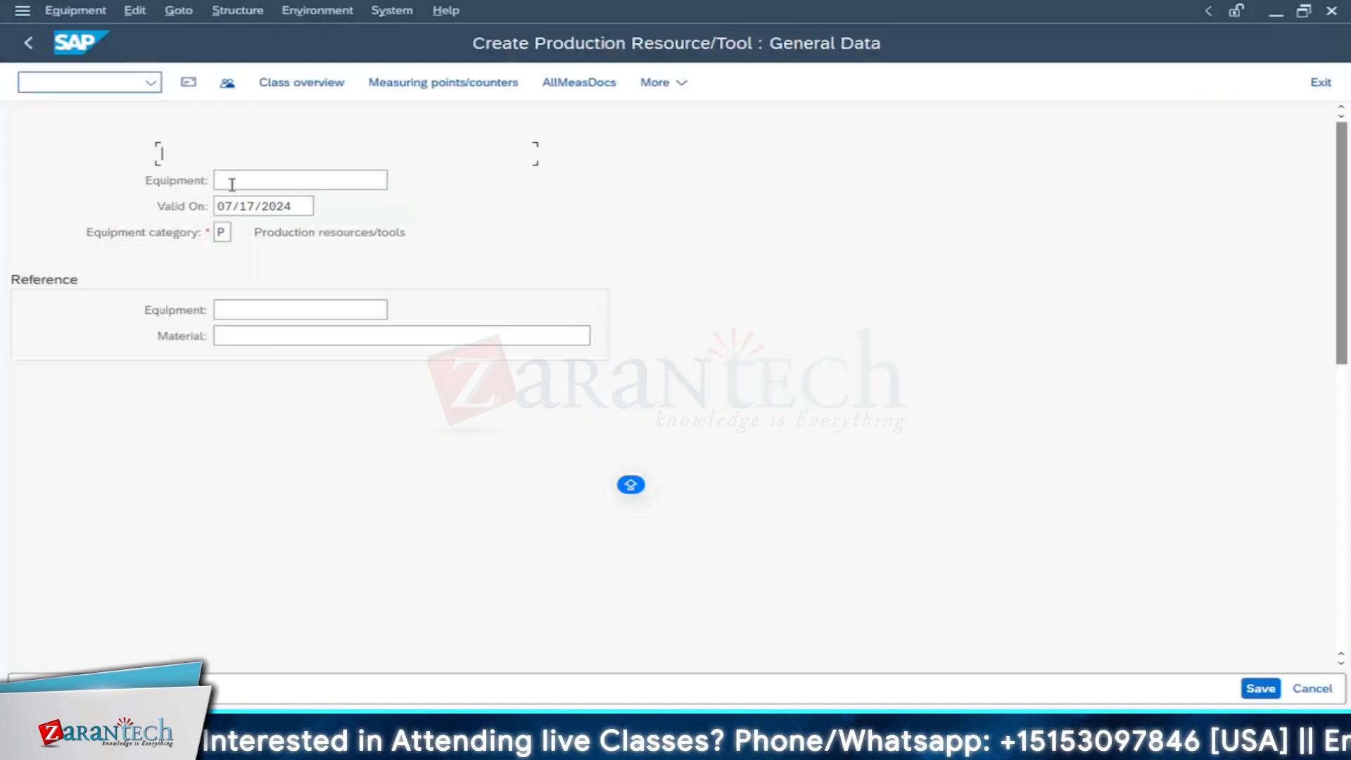
Step: Describe the new production resource/tool as MEGGER - ELECTRICAL 01
key(BackSpace)
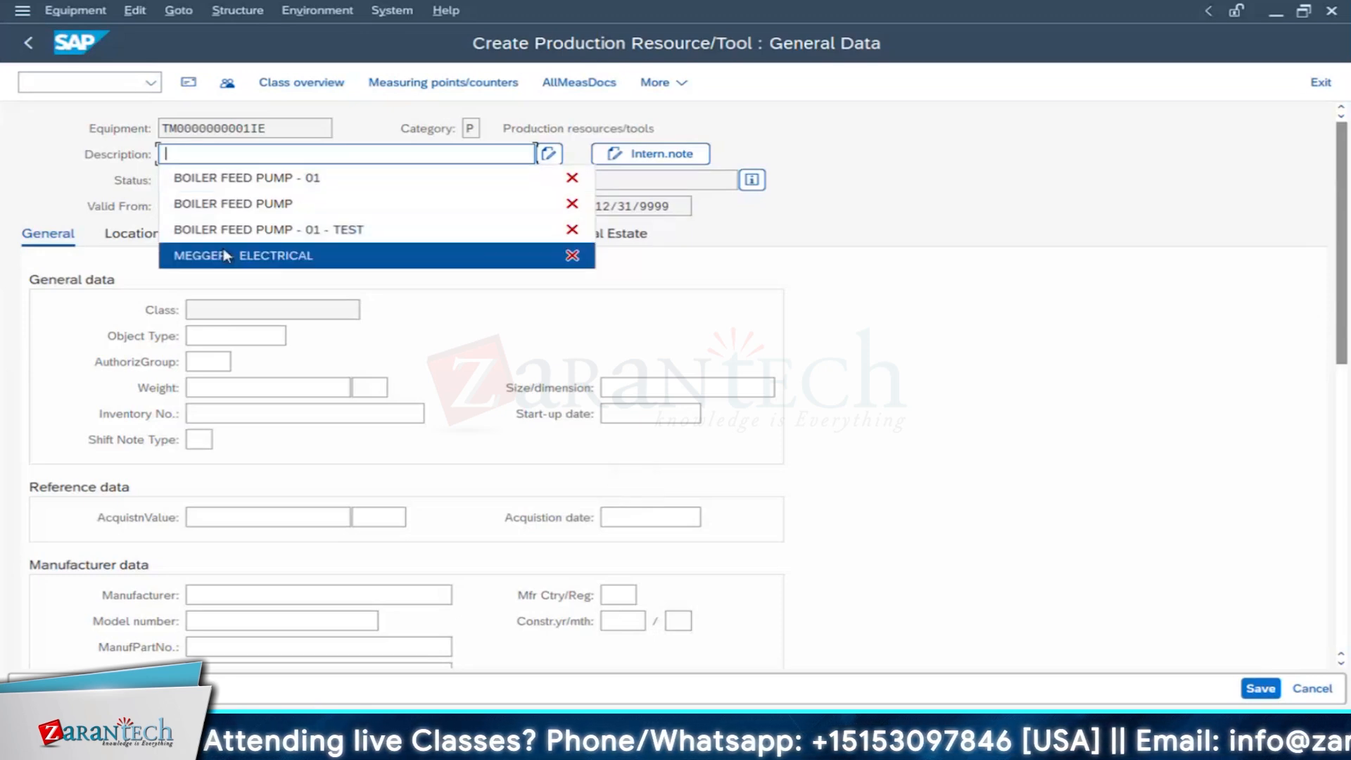
click(226, 257)
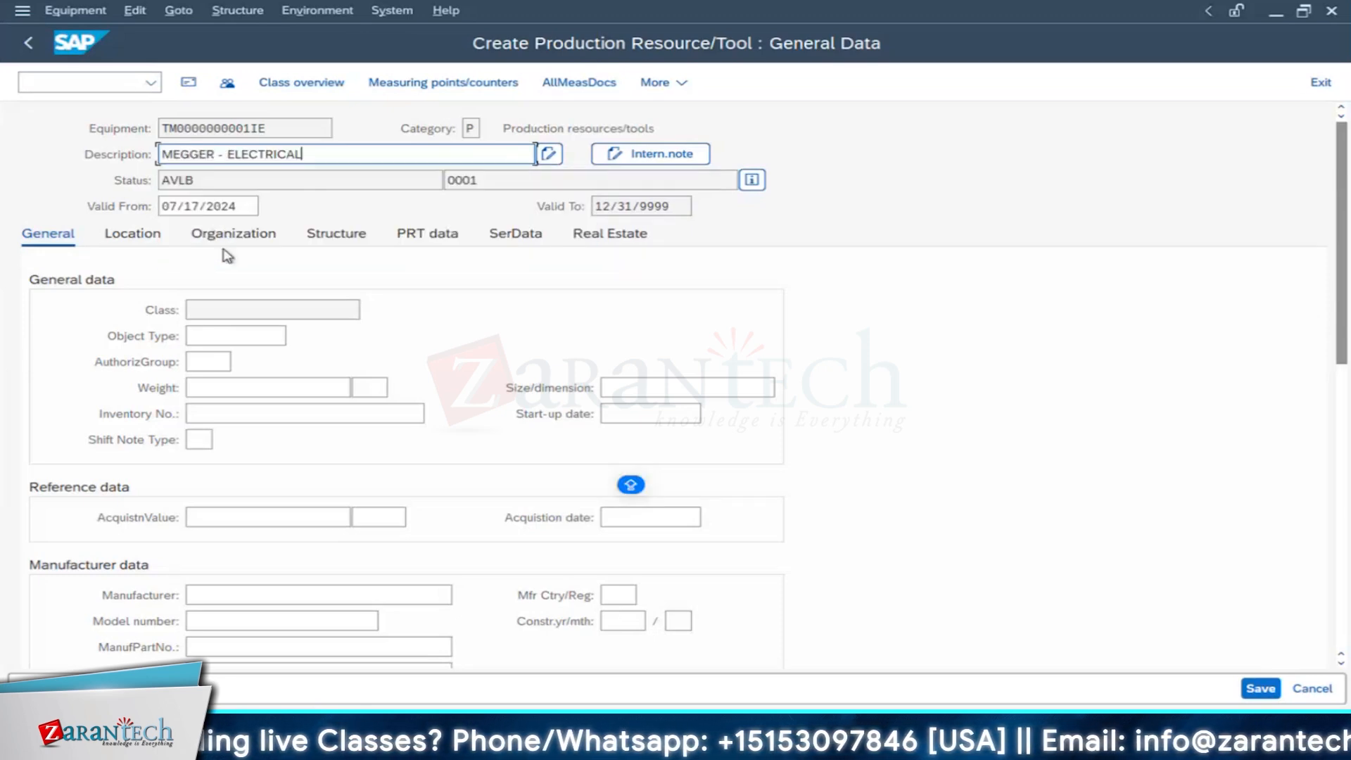
text(01)
Step: Examine the installation location dialog in the tool's structure data, close it and leave the record without saving
click(336, 233)
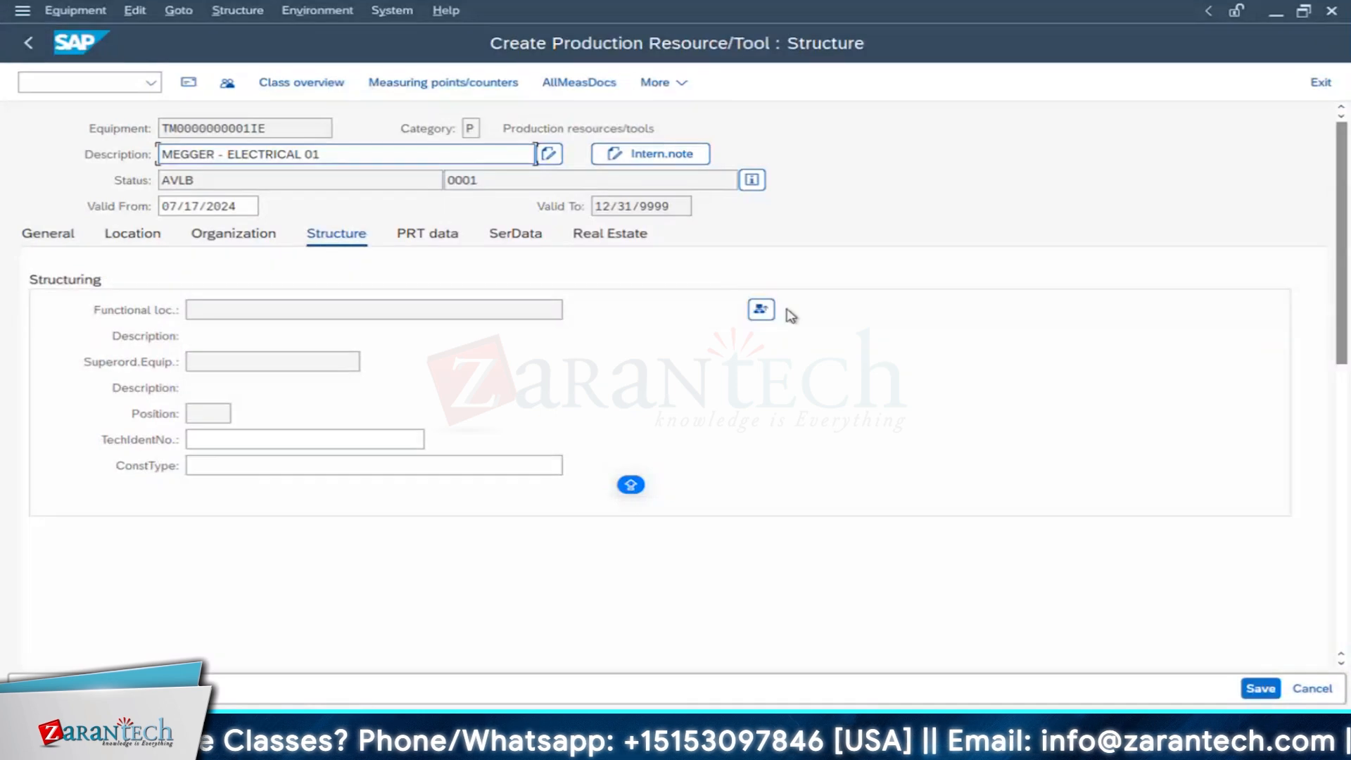
click(760, 311)
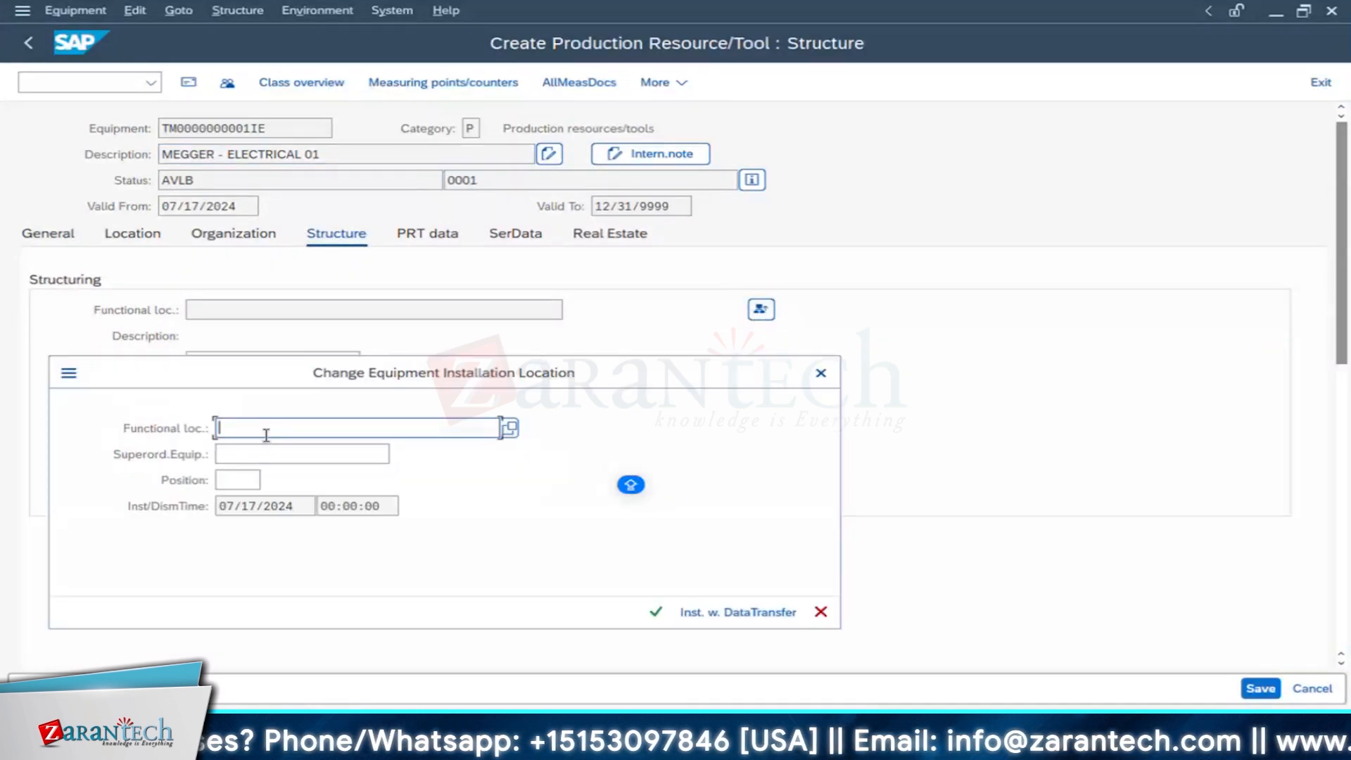
drag(268, 383, 591, 368)
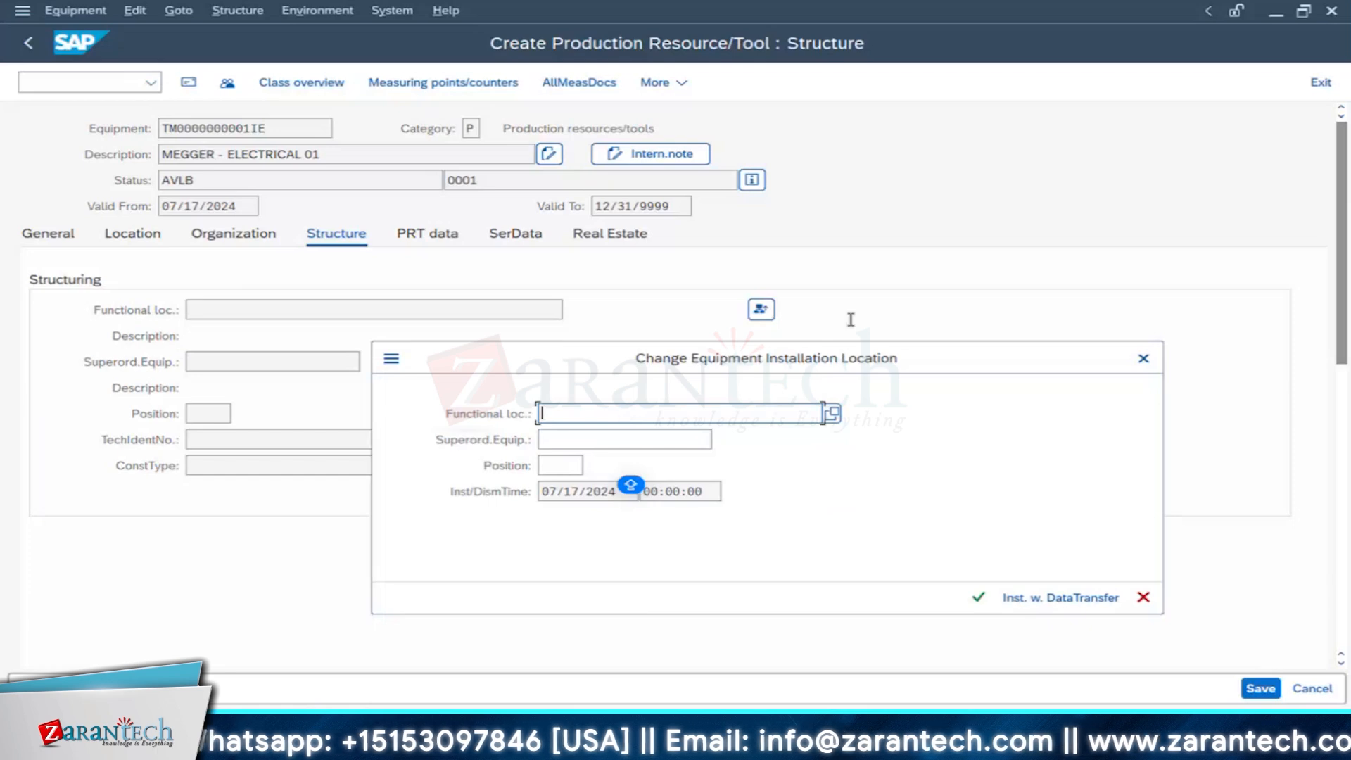
click(1143, 359)
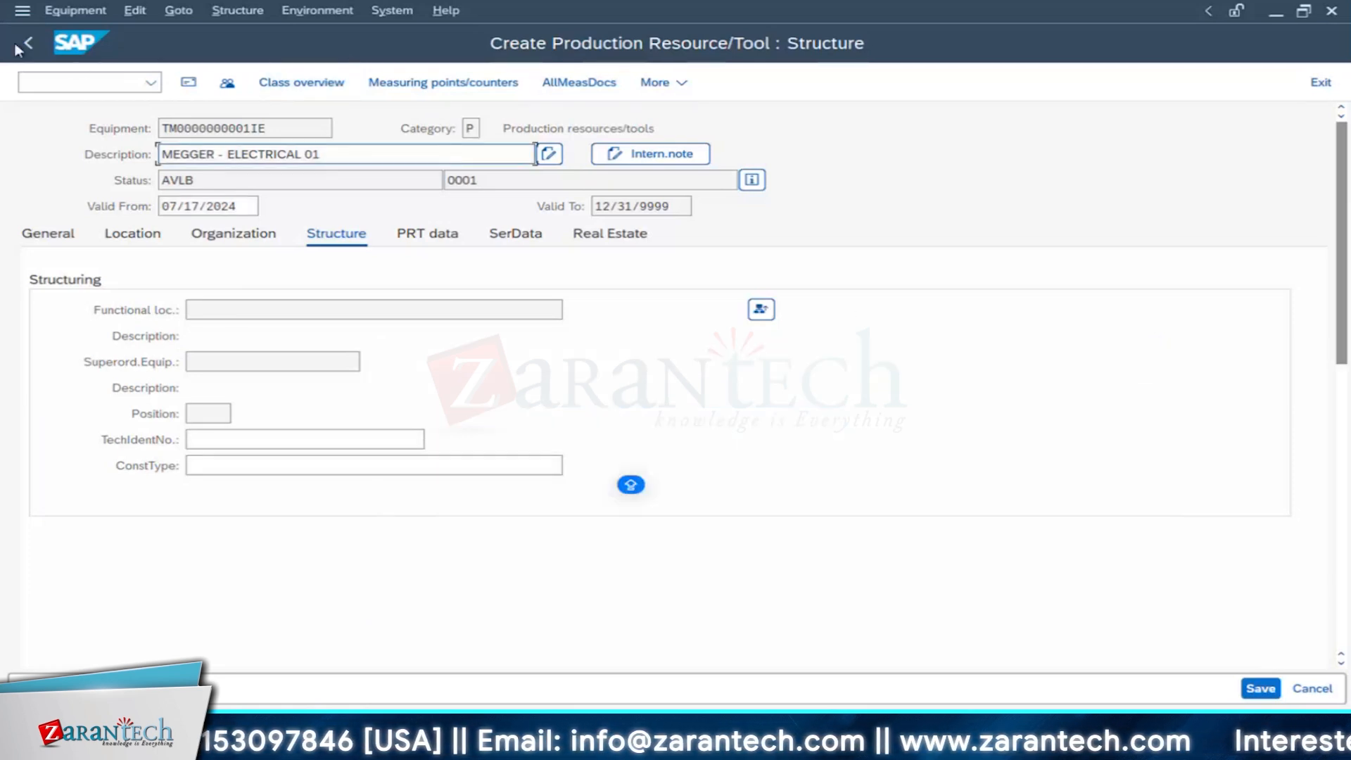
key(F3)
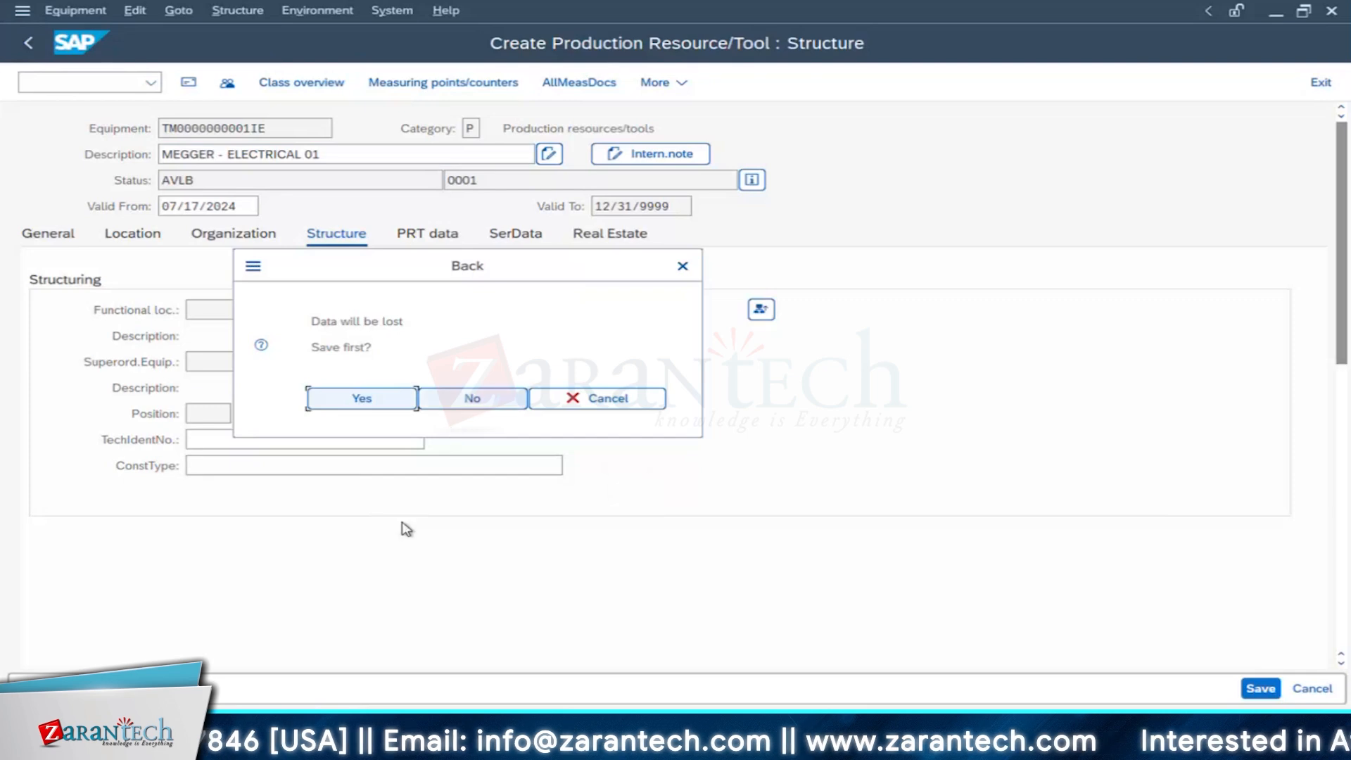
click(472, 398)
Step: Return to the installation settings and clear the functional location installation flag for Production resources/tools
click(493, 739)
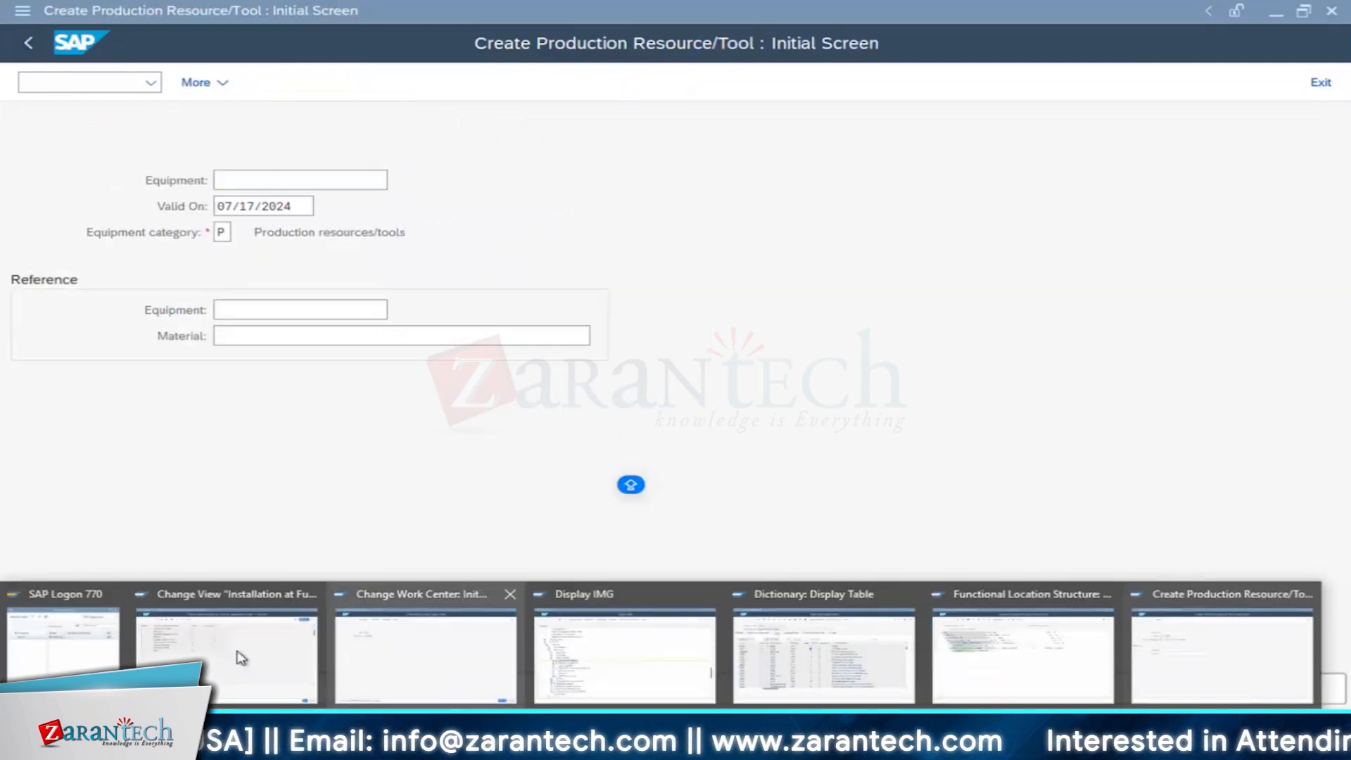
mouse_move(228, 660)
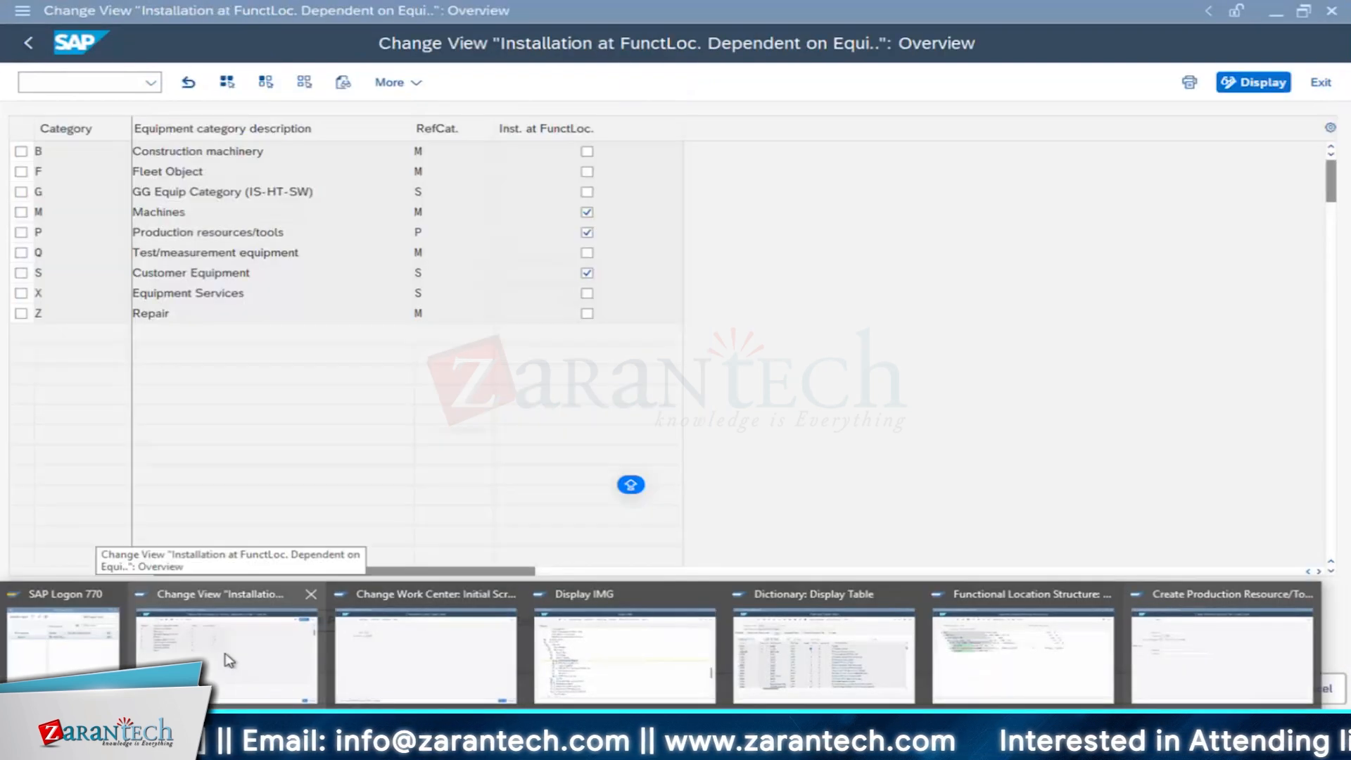
click(511, 434)
click(587, 233)
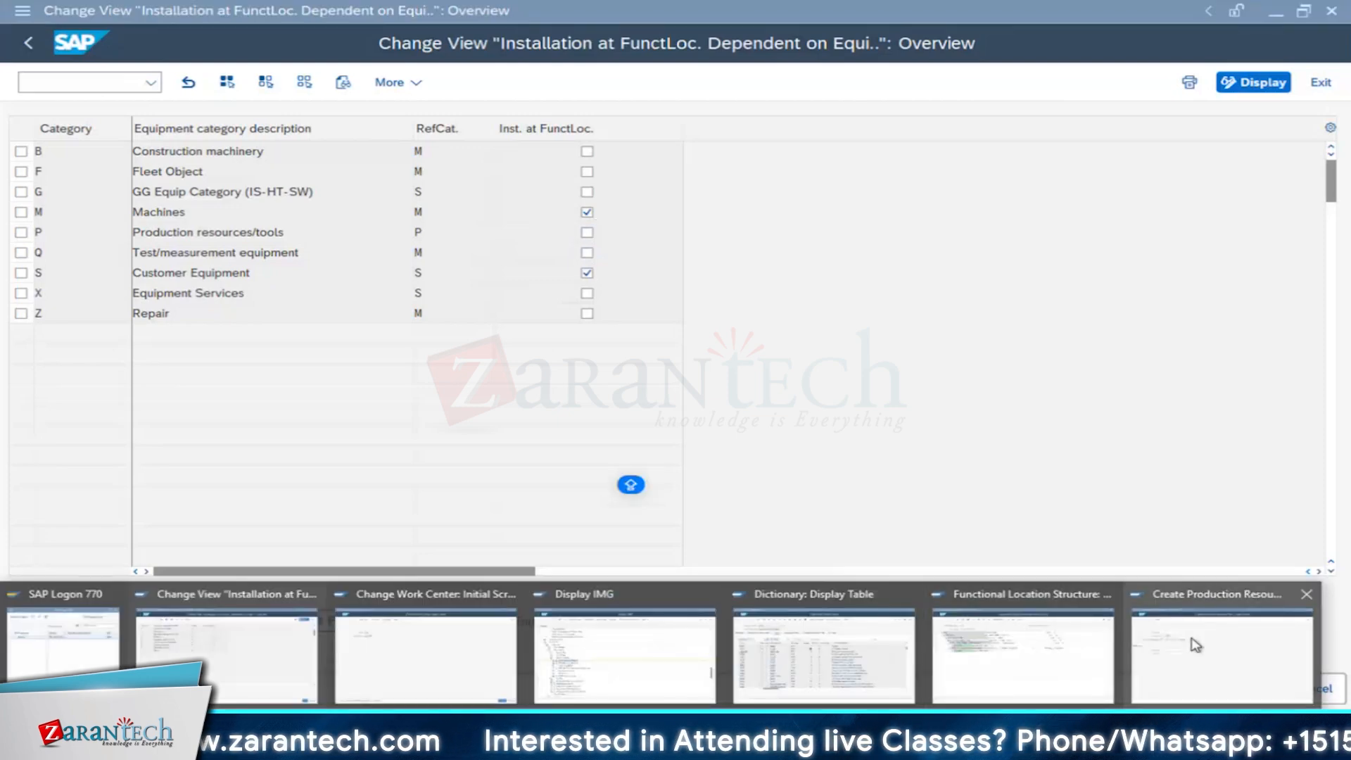
Step: Leave the production resource/tool creation session and start transaction IE02 to change equipment
click(1196, 644)
click(28, 43)
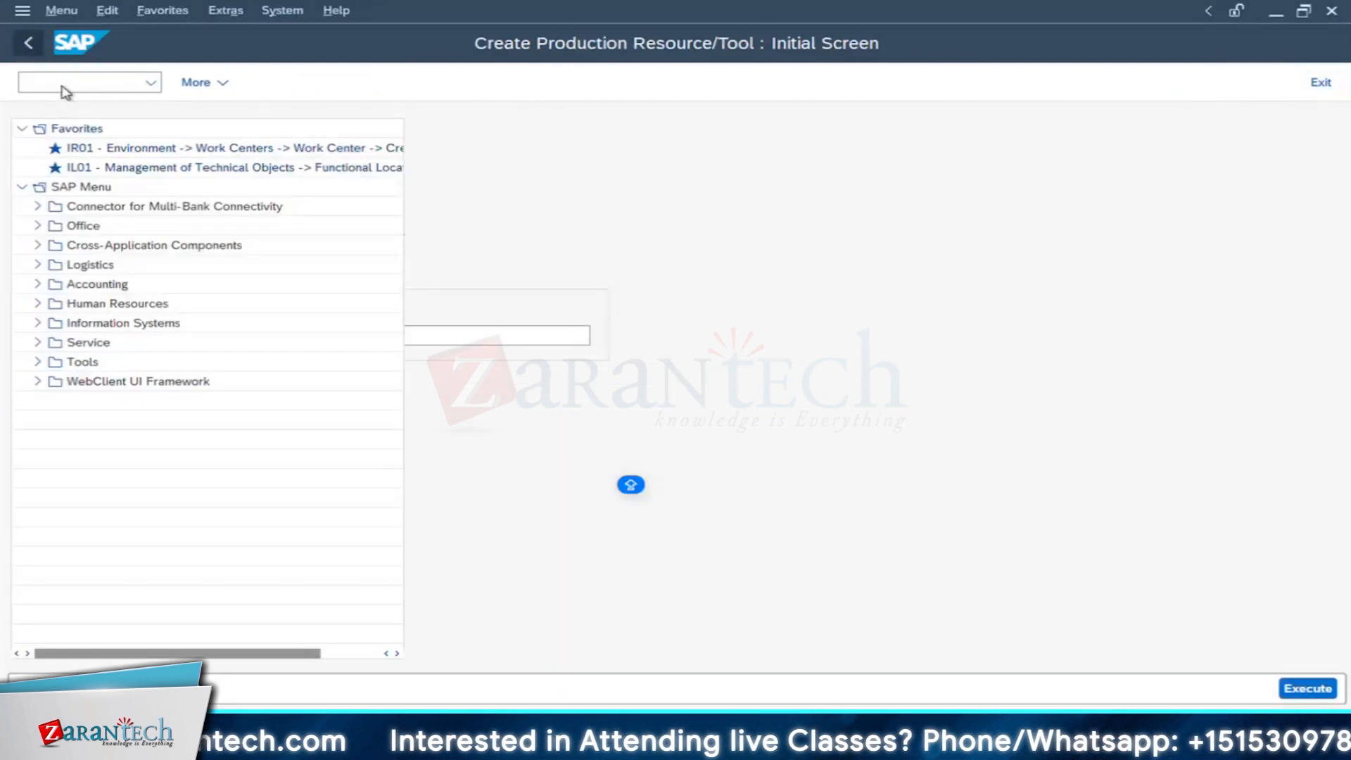
text(ie03)
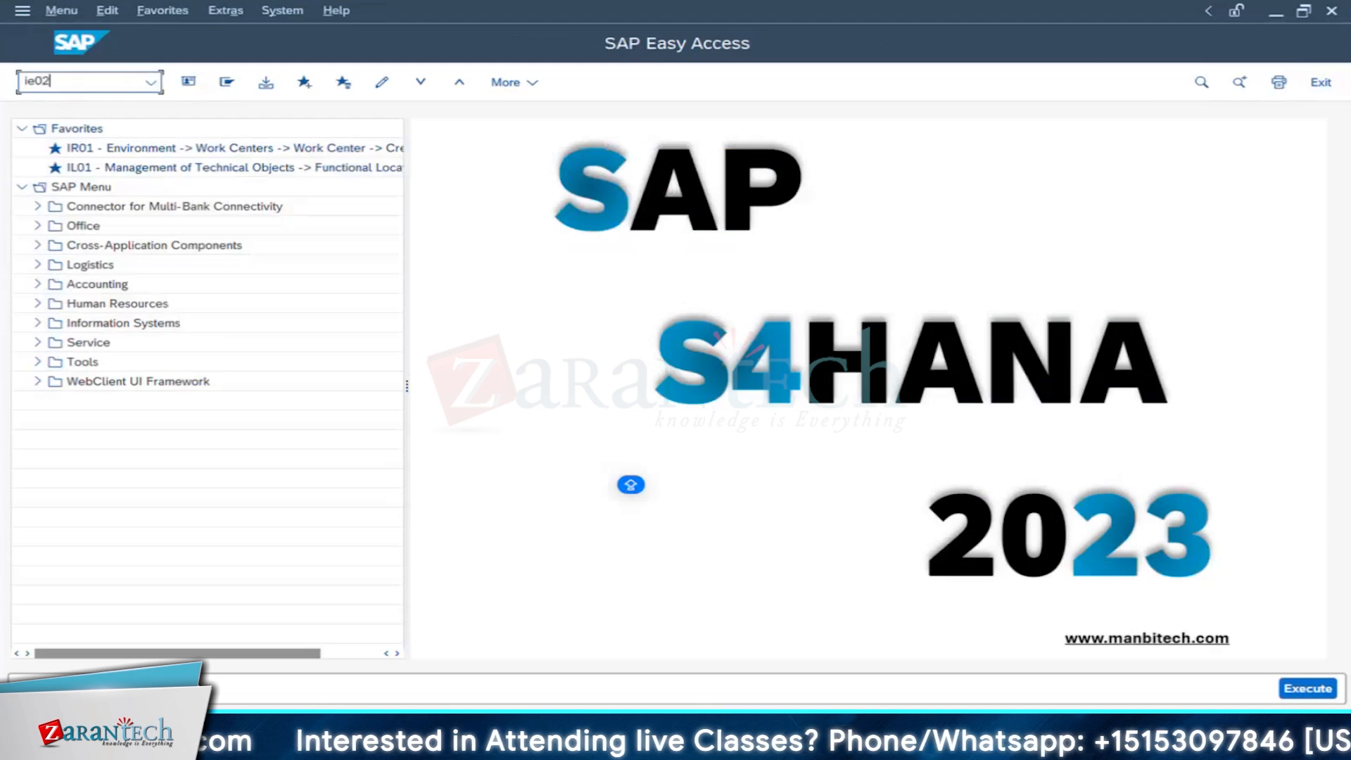
key(Return)
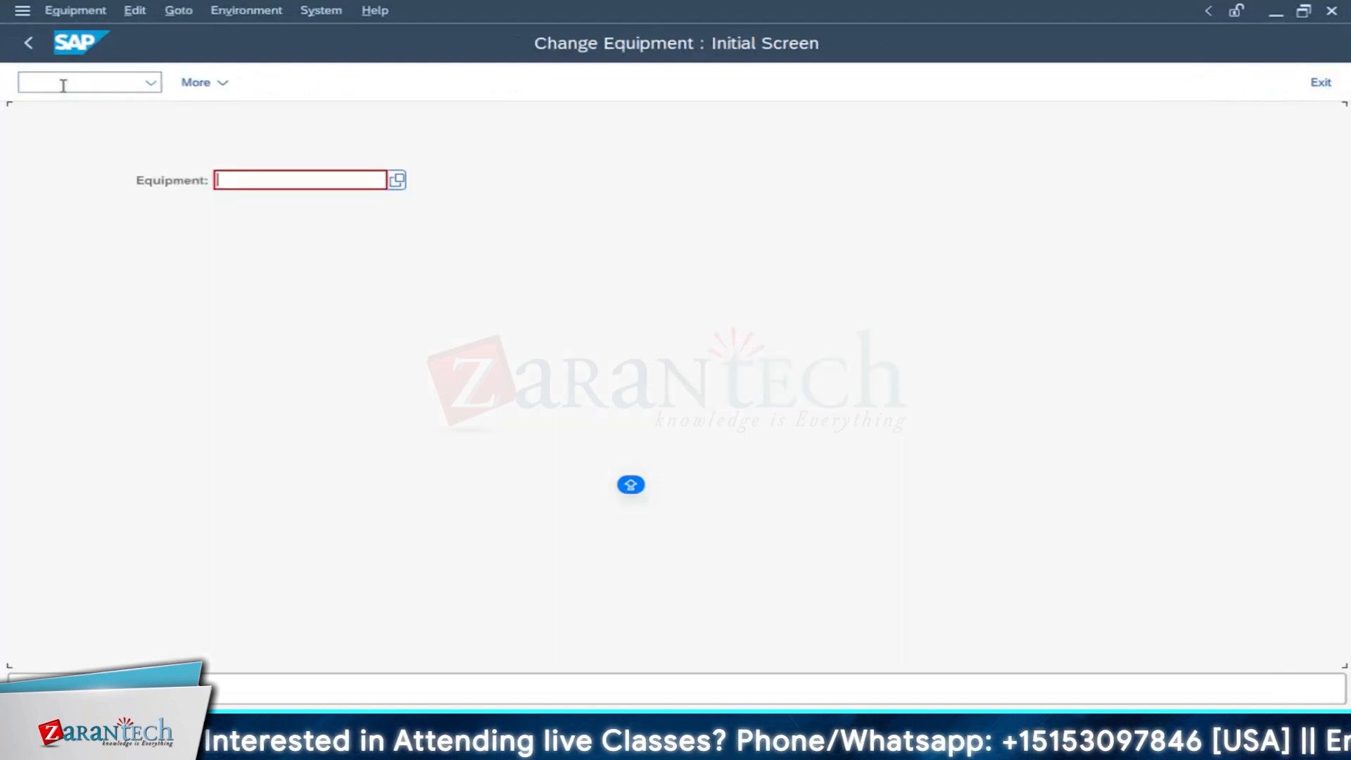
click(275, 180)
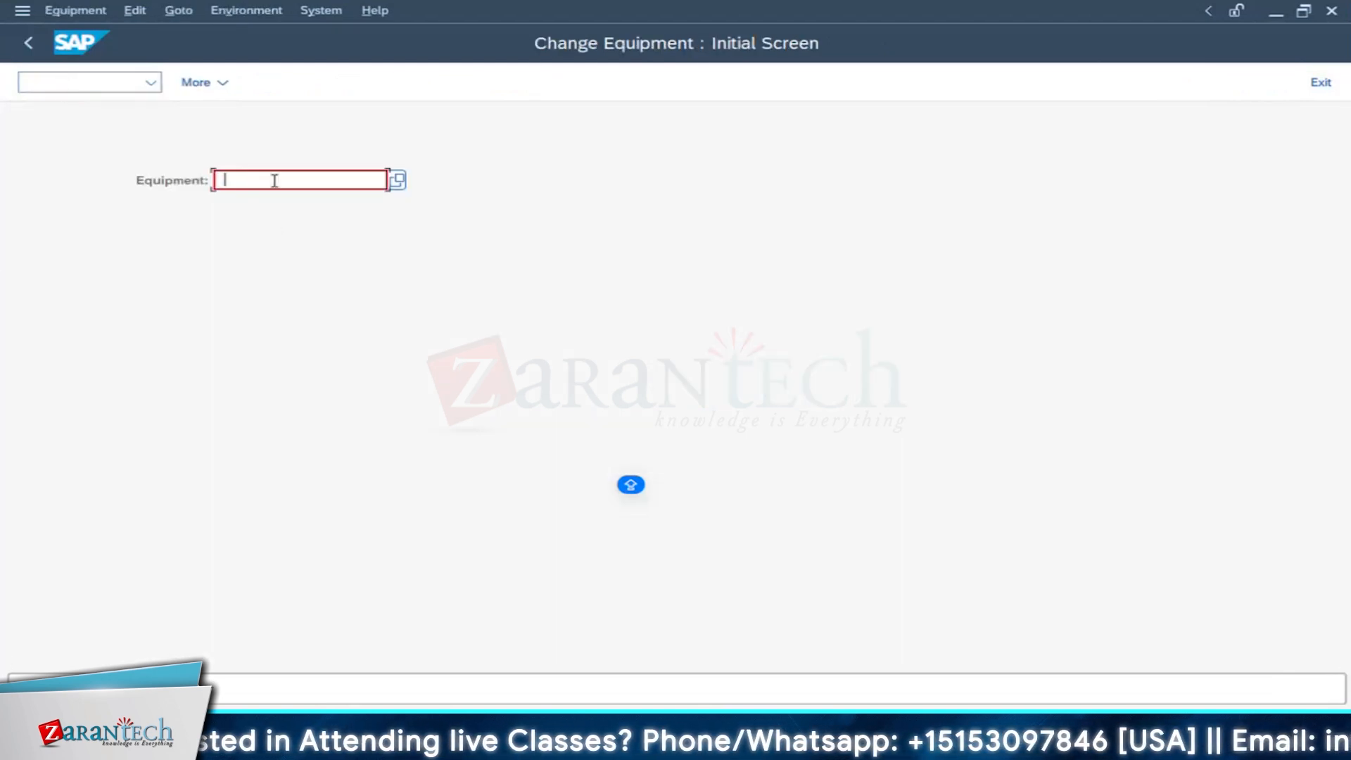
Step: Display the boiler feed pump equipment under BOILER2 from the RI01 structure list and examine its structure and organization data
click(633, 742)
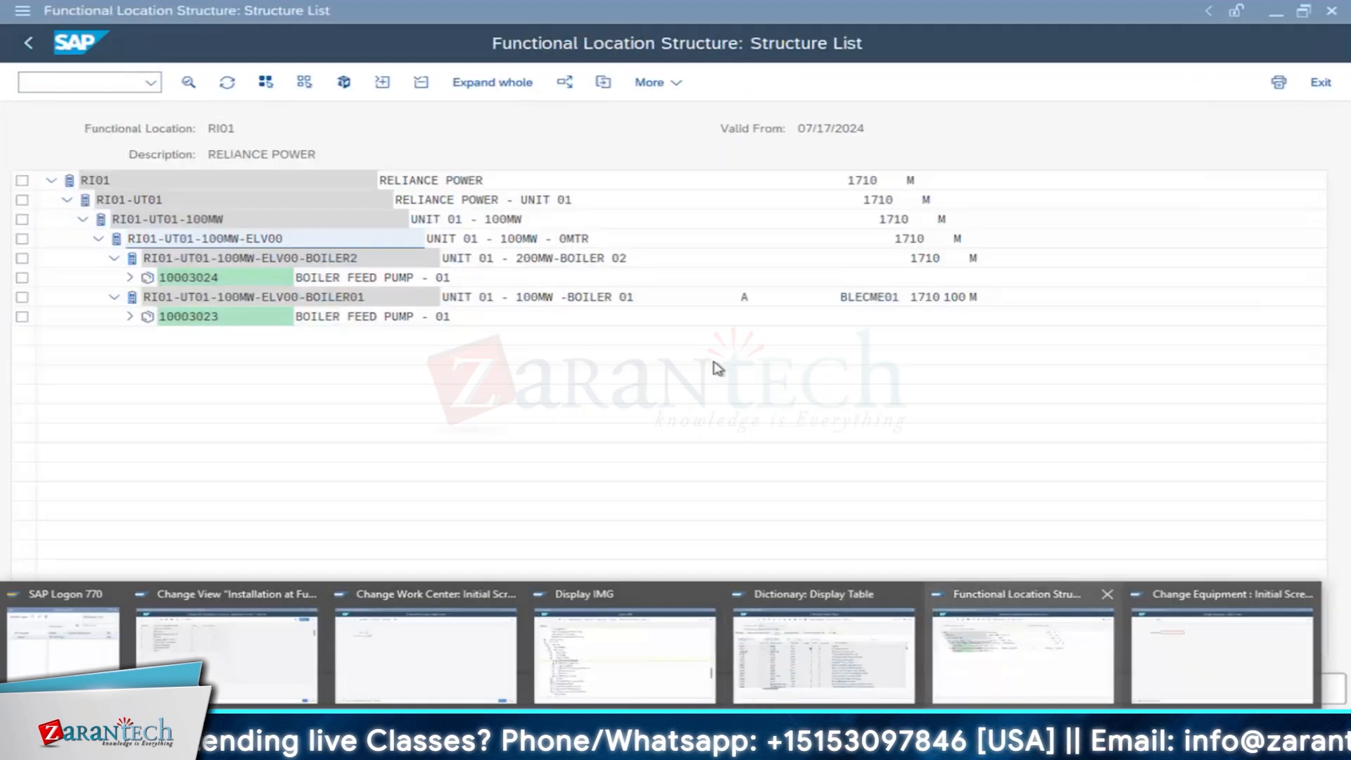
click(1023, 654)
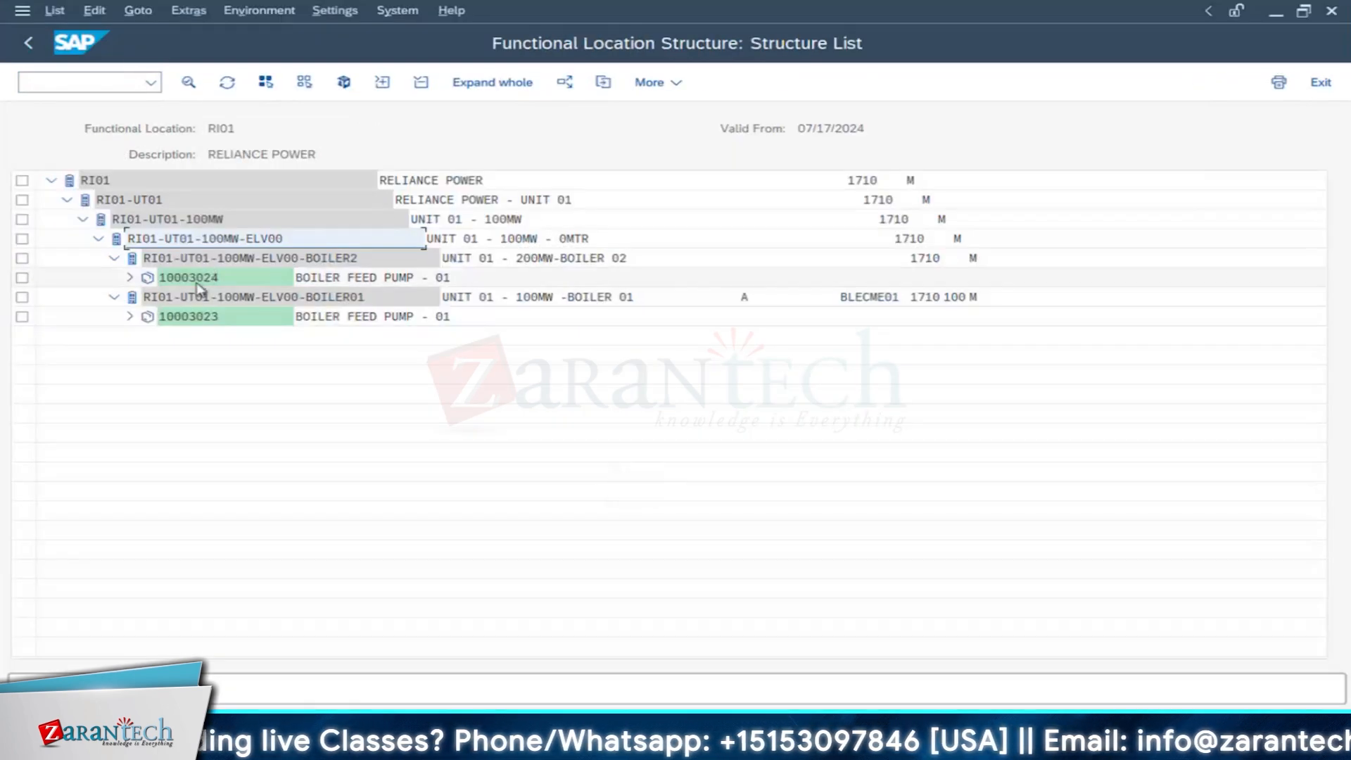
click(200, 282)
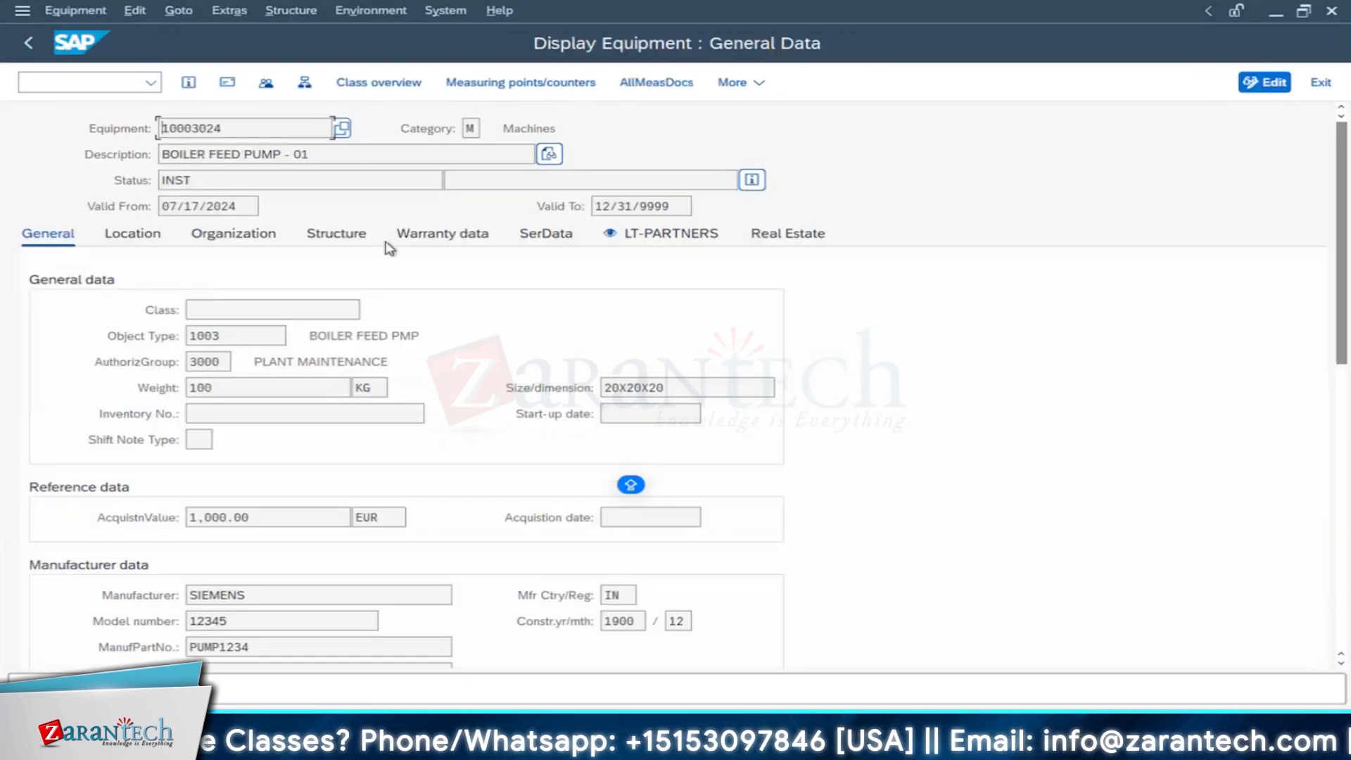
click(352, 239)
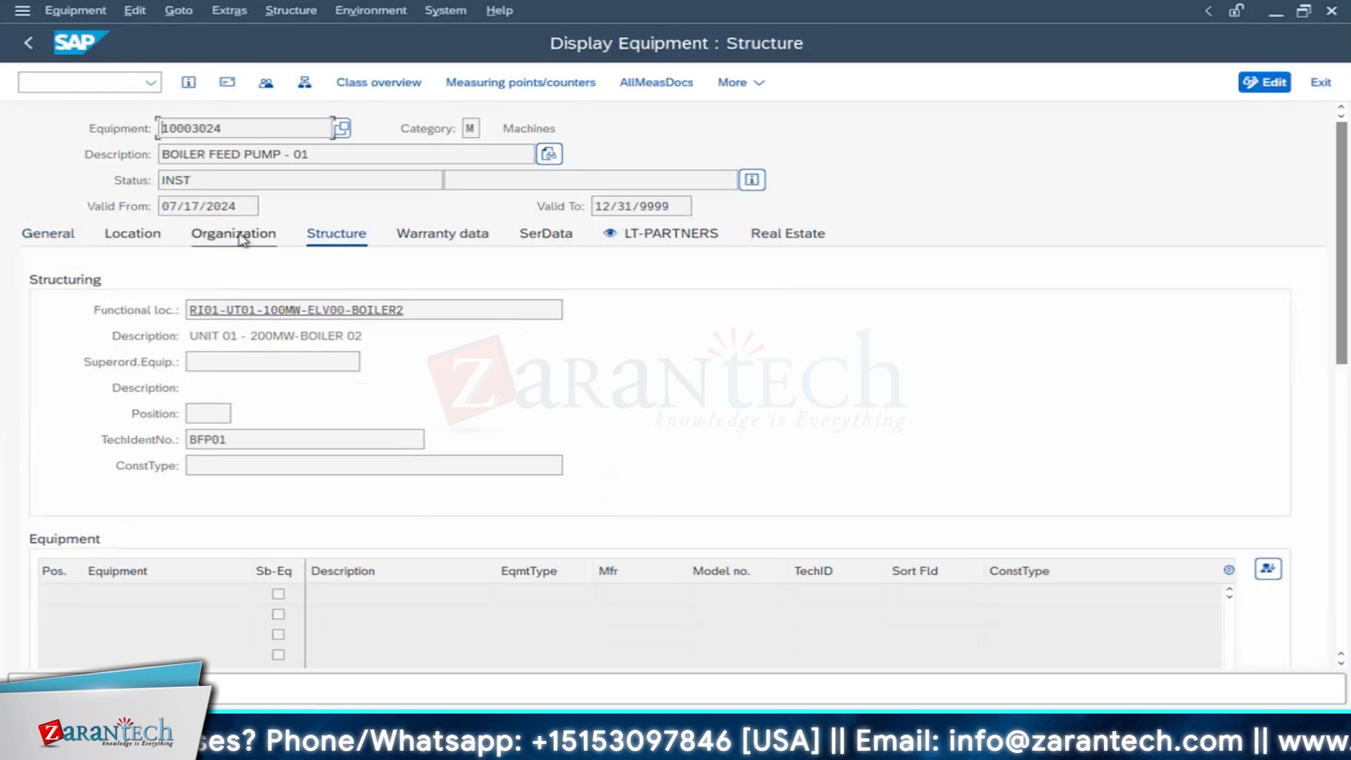
click(241, 237)
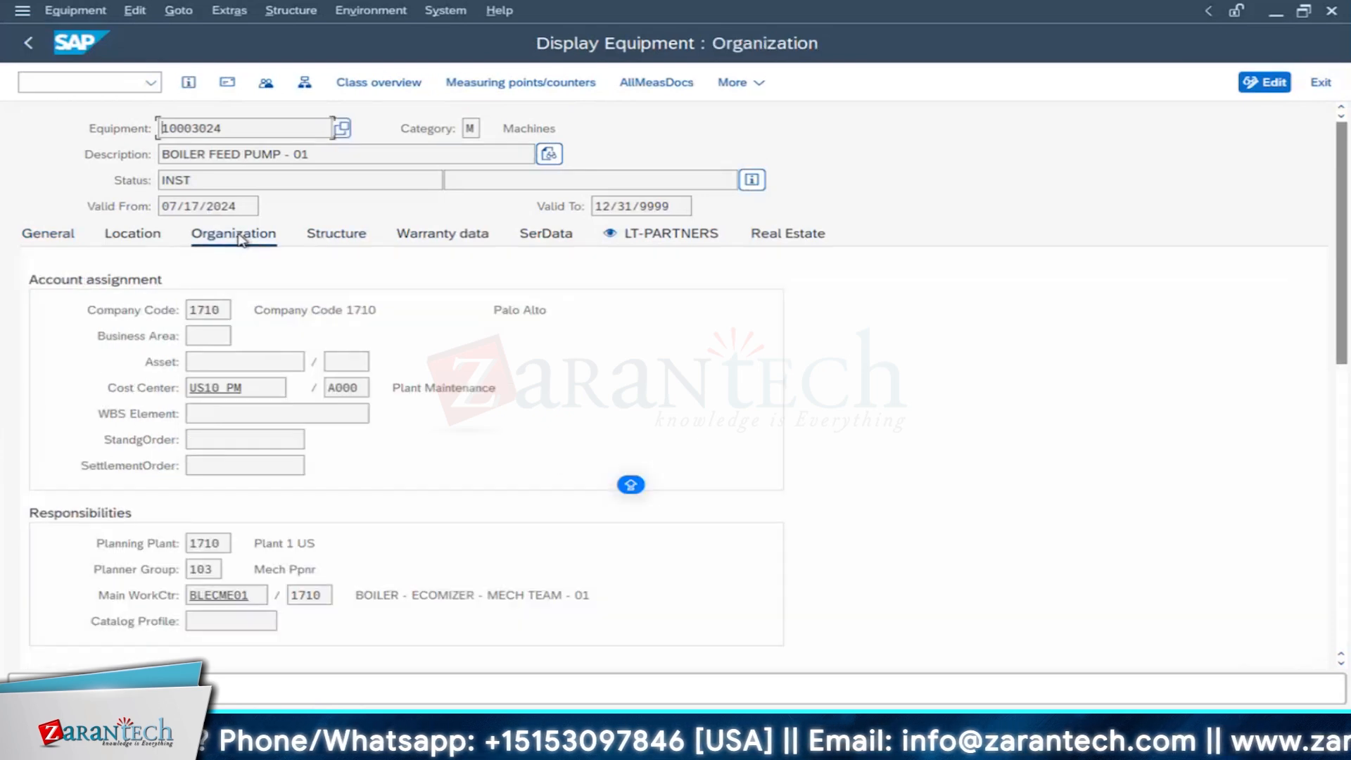
Step: Examine the boiler feed pump's structure data and return to the RI01 structure list
click(332, 239)
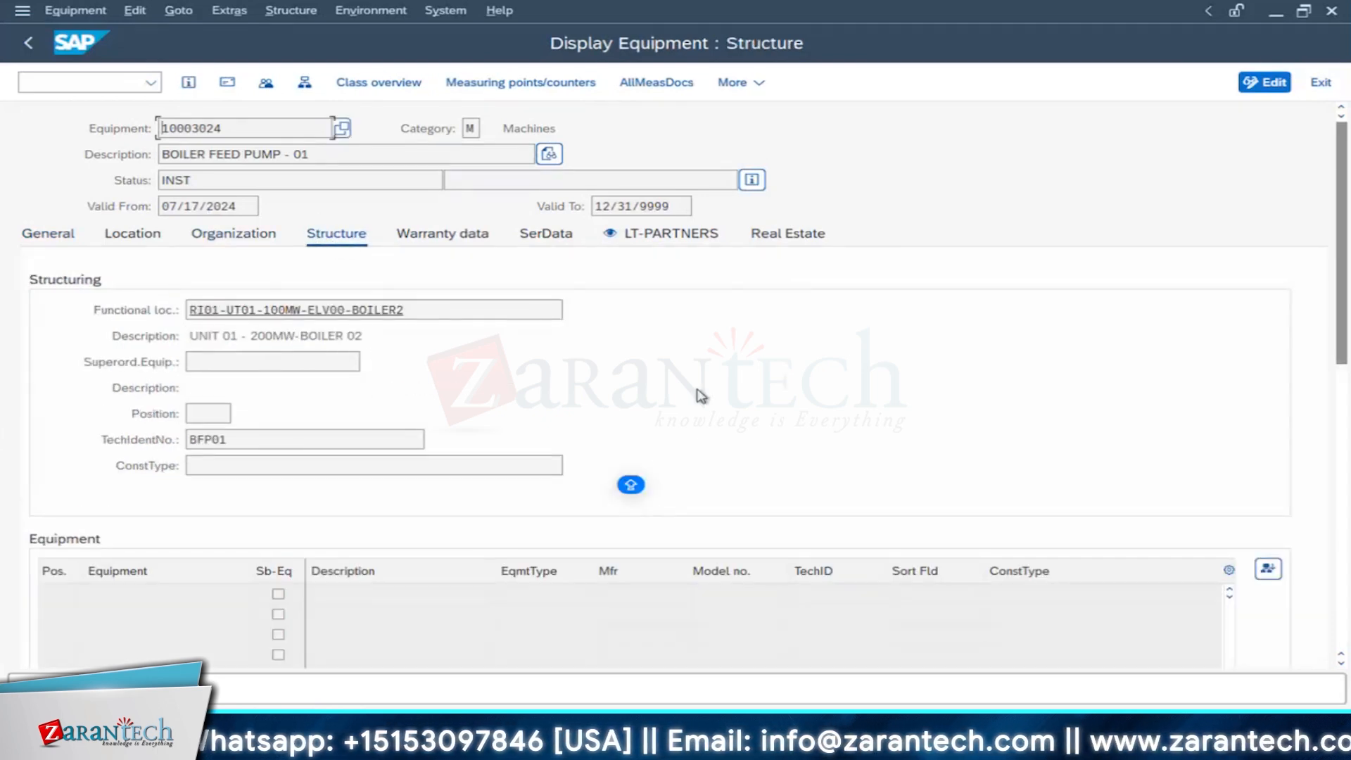
scroll(700, 397, down, 1)
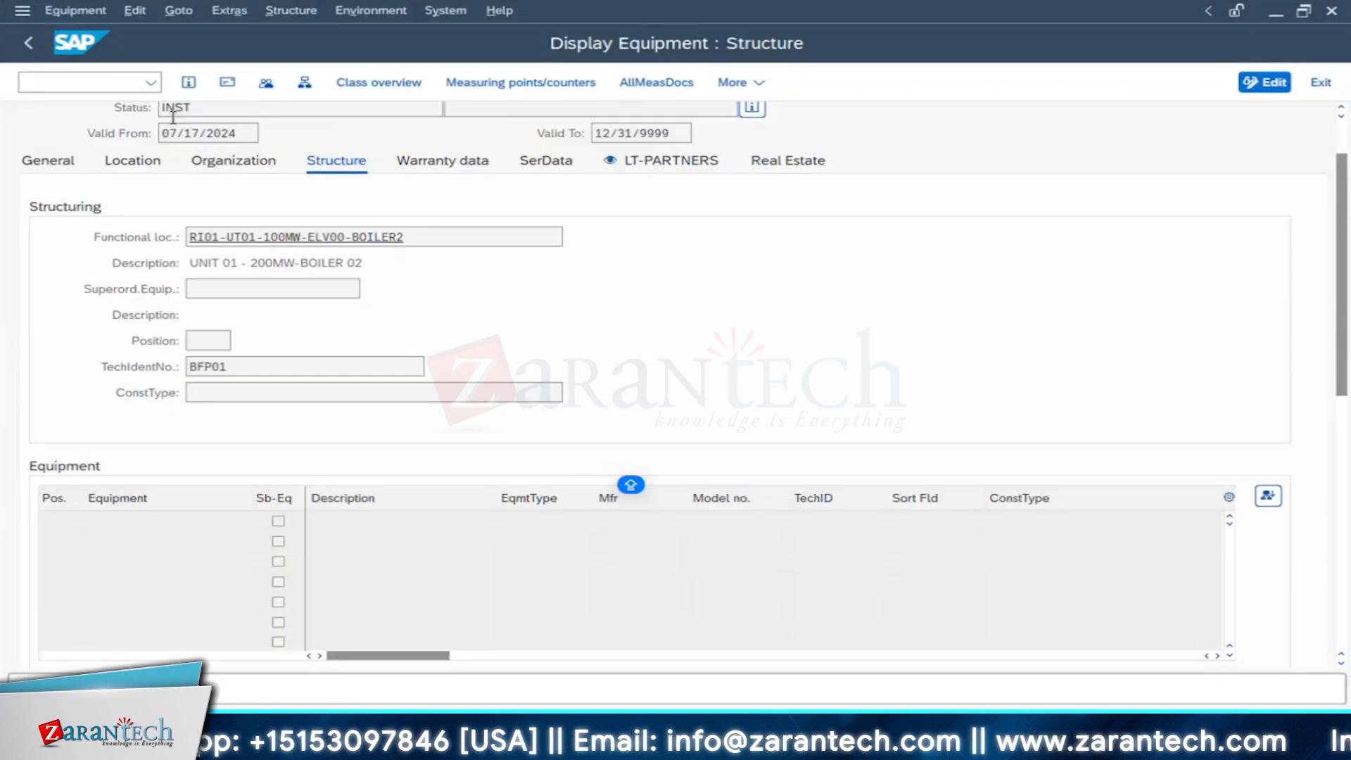
click(32, 45)
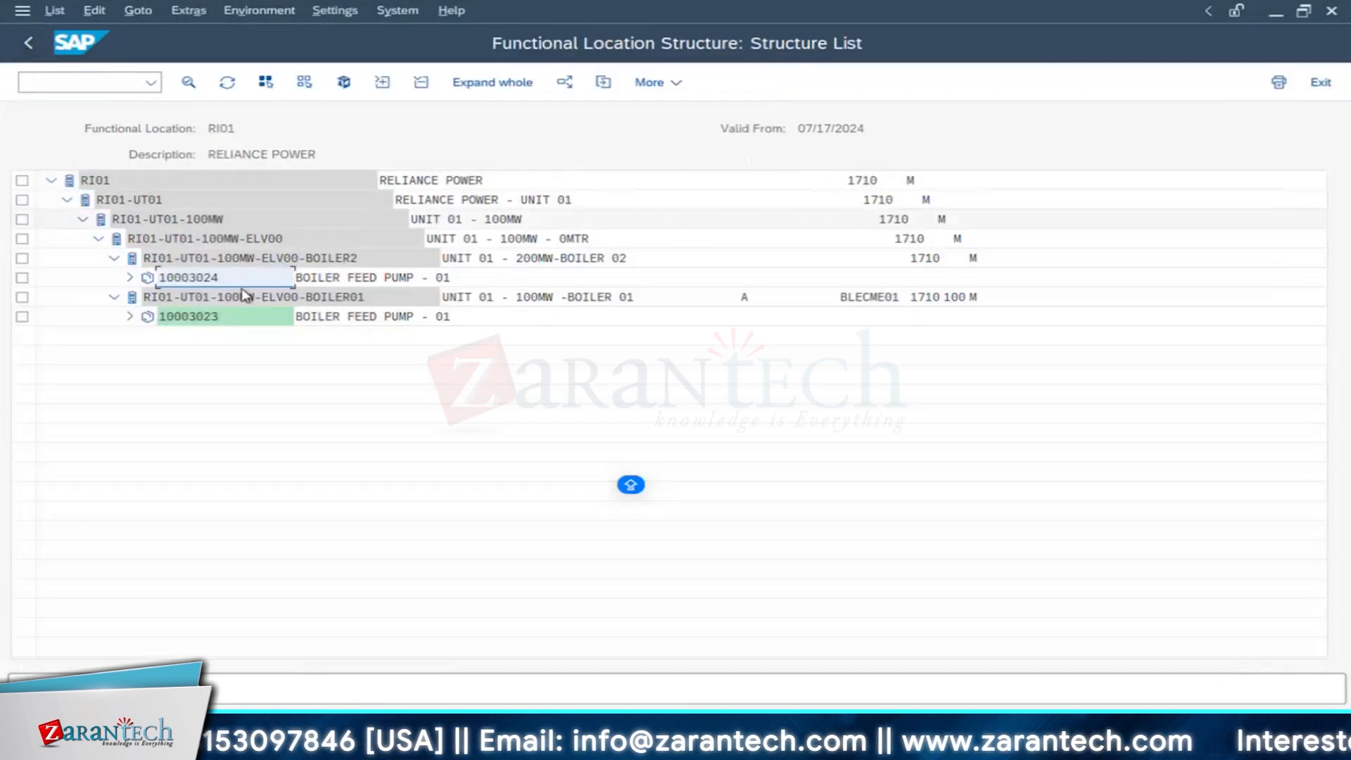
Step: Display functional location RI01-UT01-100MW-ELV00-BOILER2 from the structure list and examine its organization, location and structure data
click(243, 261)
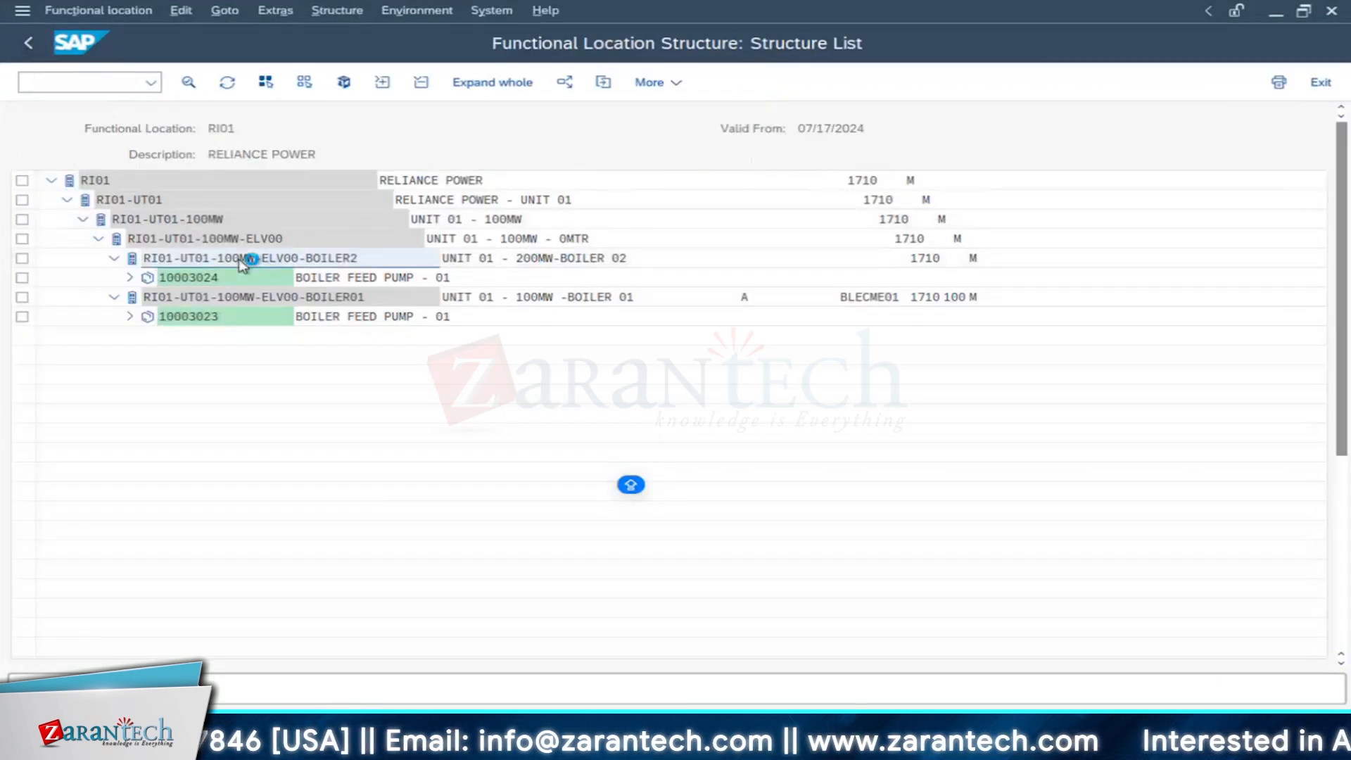
double_click(242, 260)
click(225, 234)
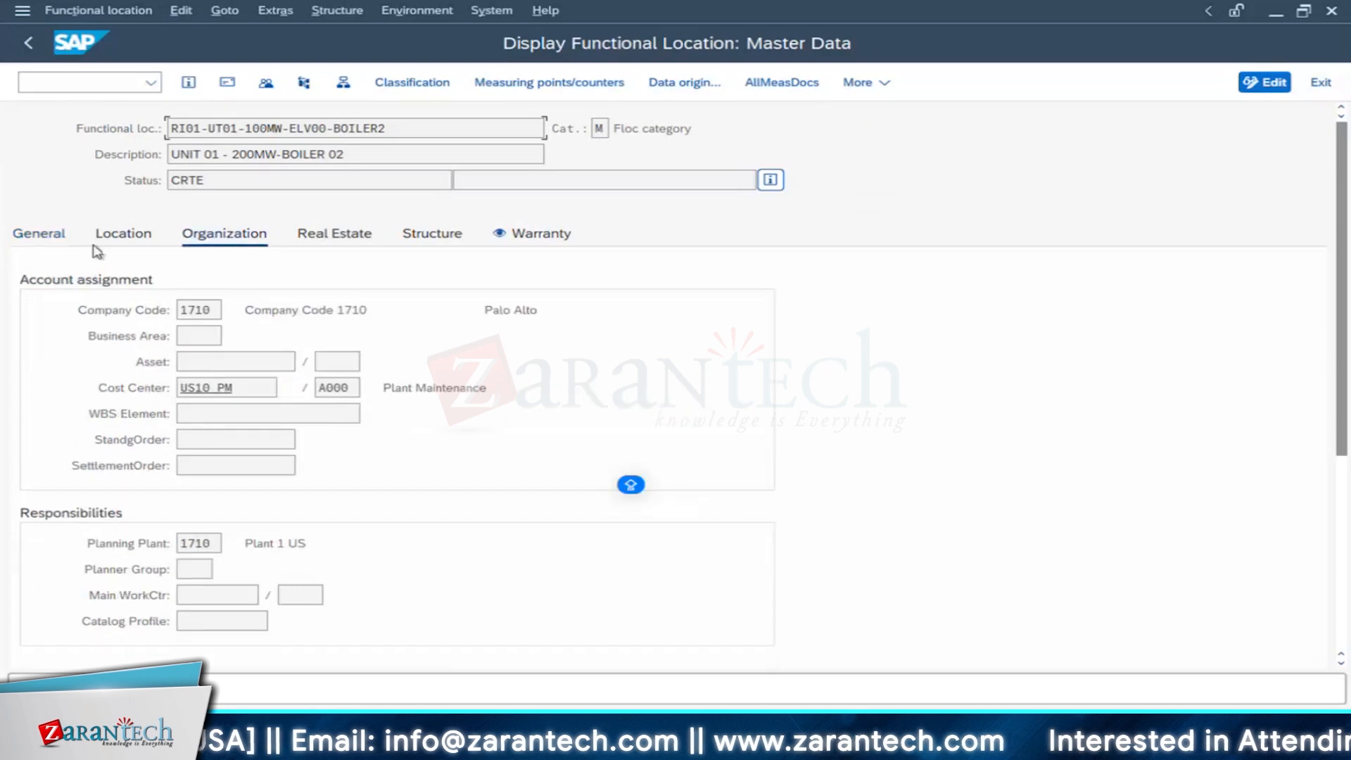
click(124, 233)
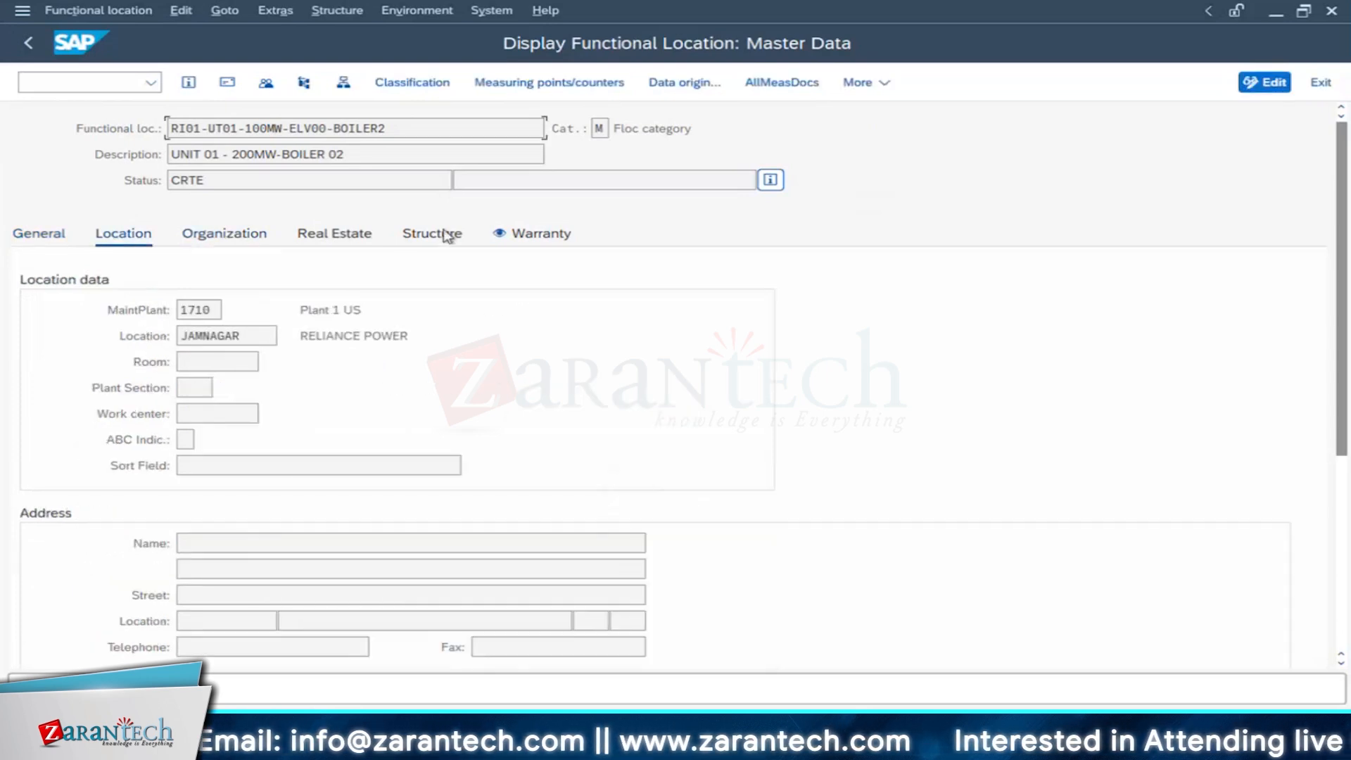
click(446, 237)
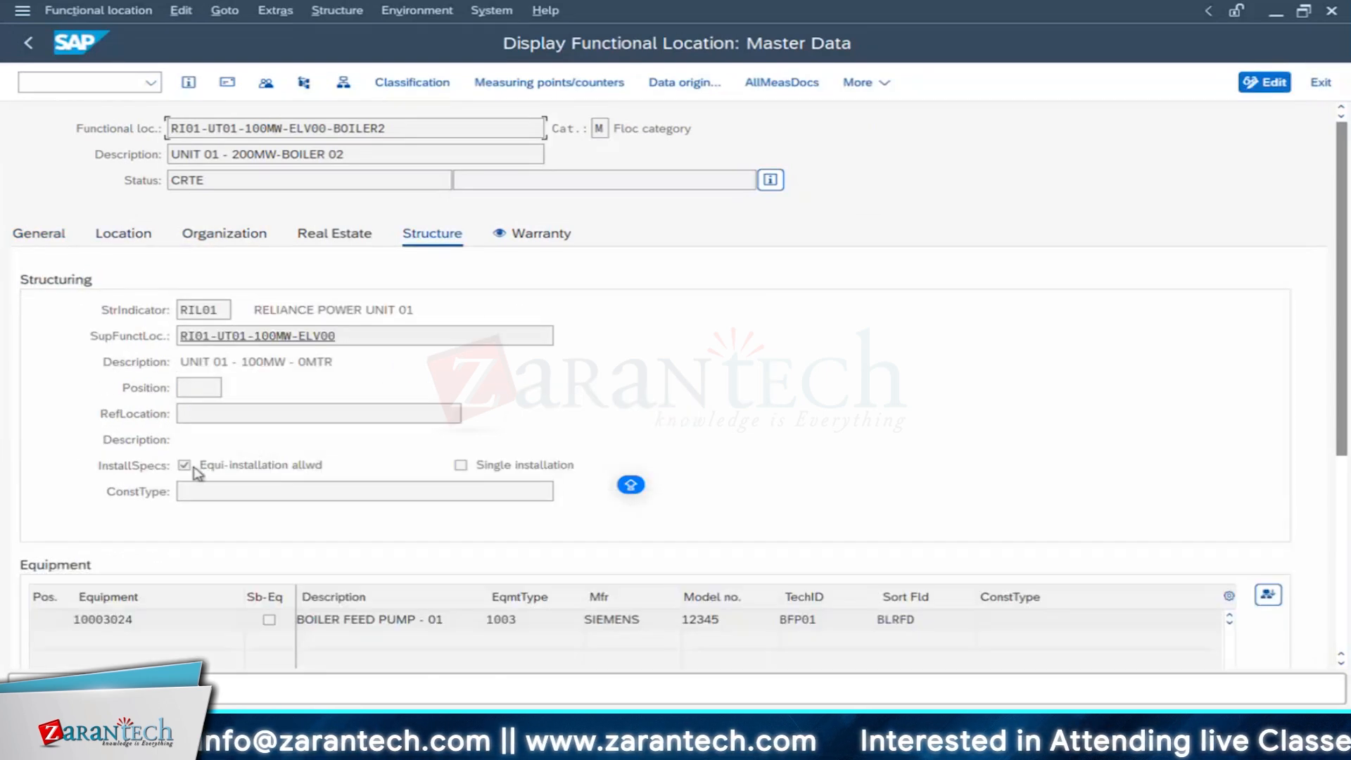
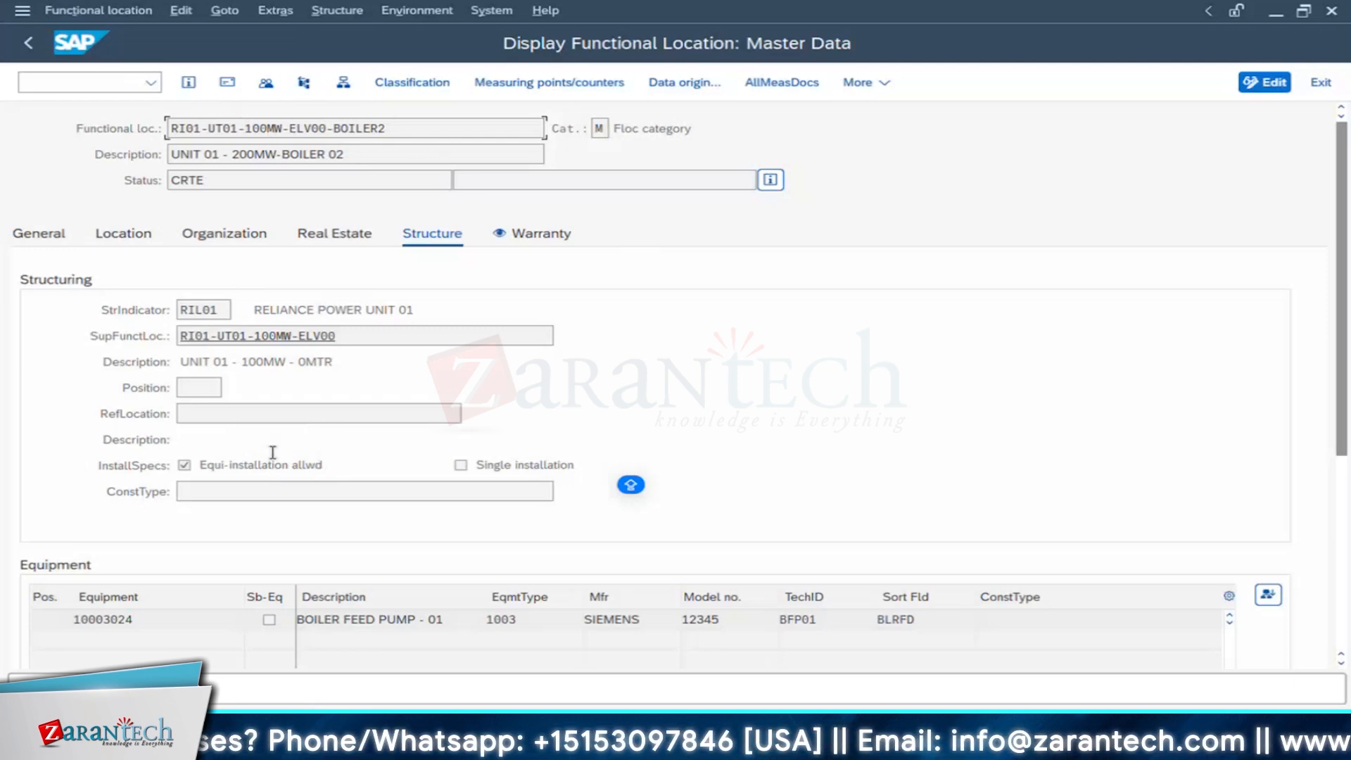
Step: Switch to the functional location installation settings session and leave the settings for the customizing structure
click(395, 739)
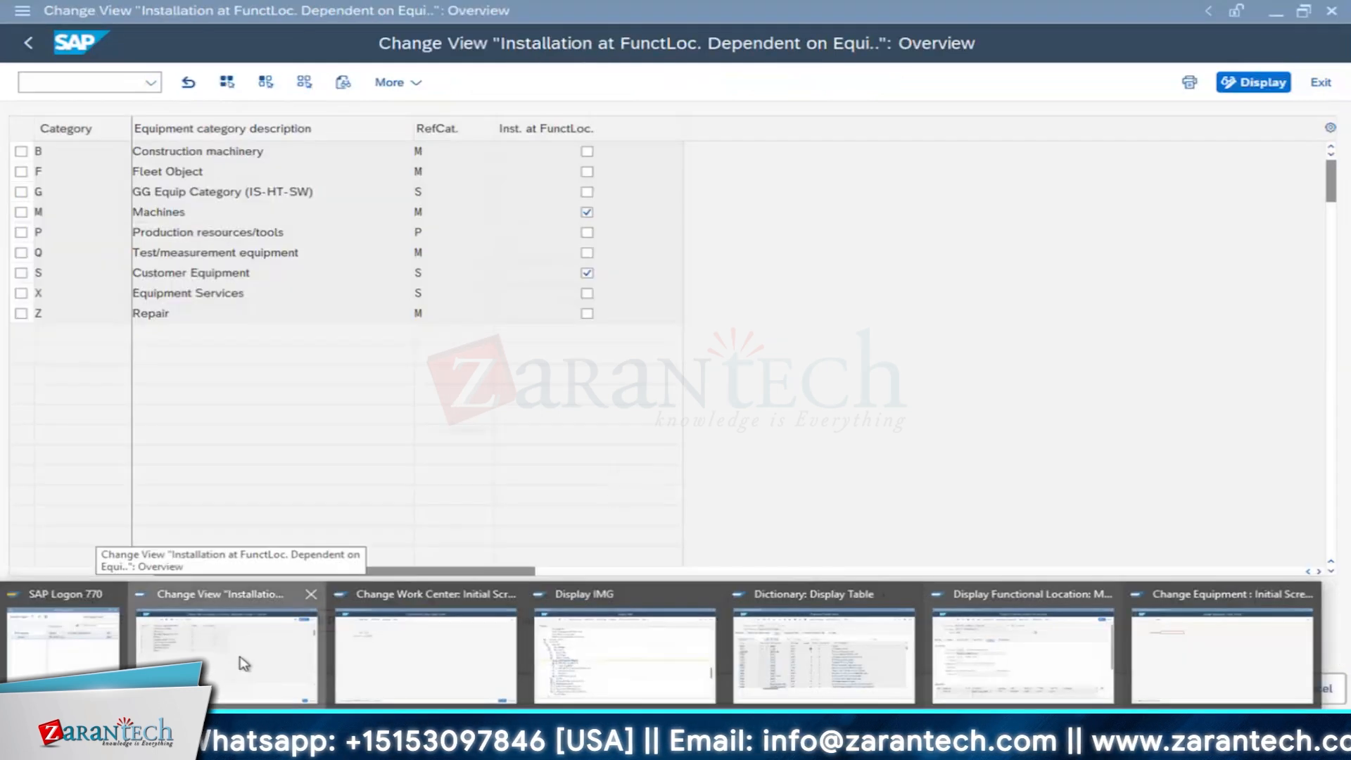
click(247, 668)
click(30, 45)
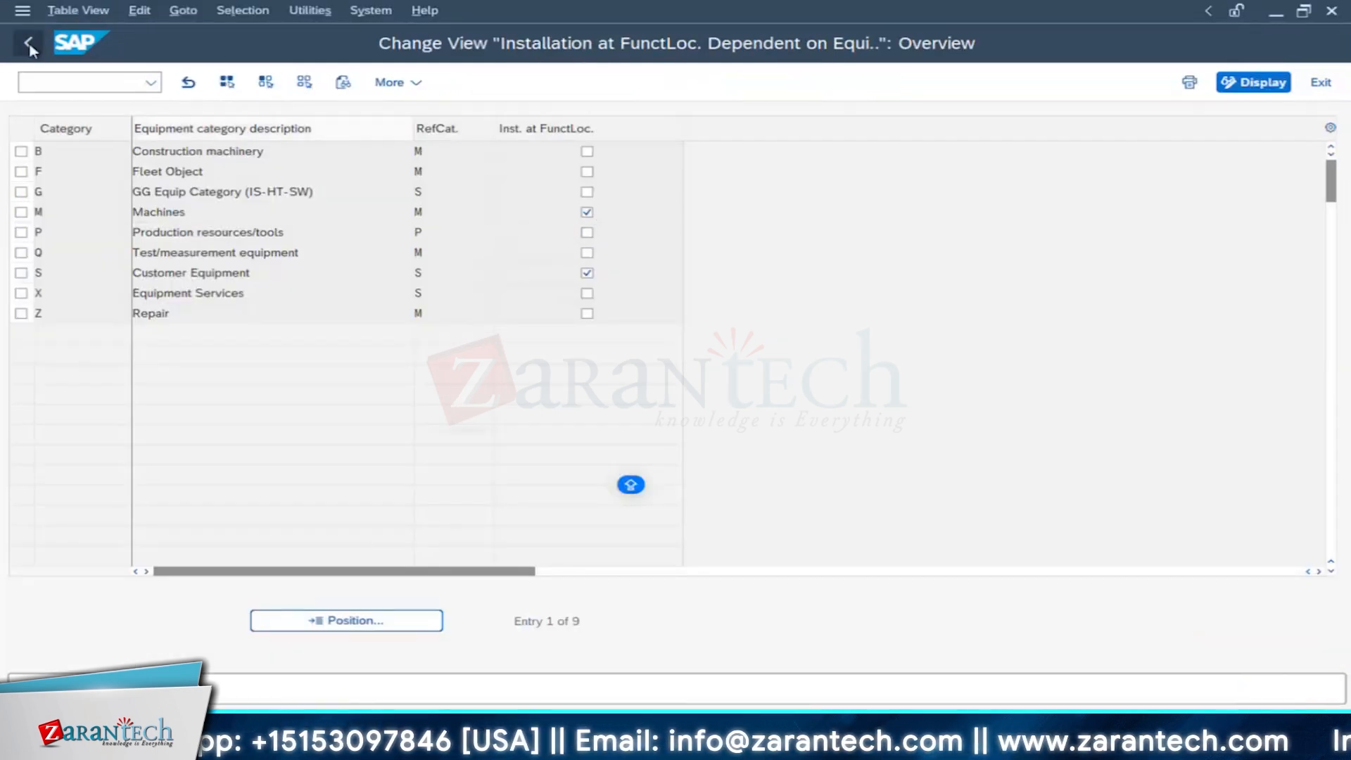
click(362, 398)
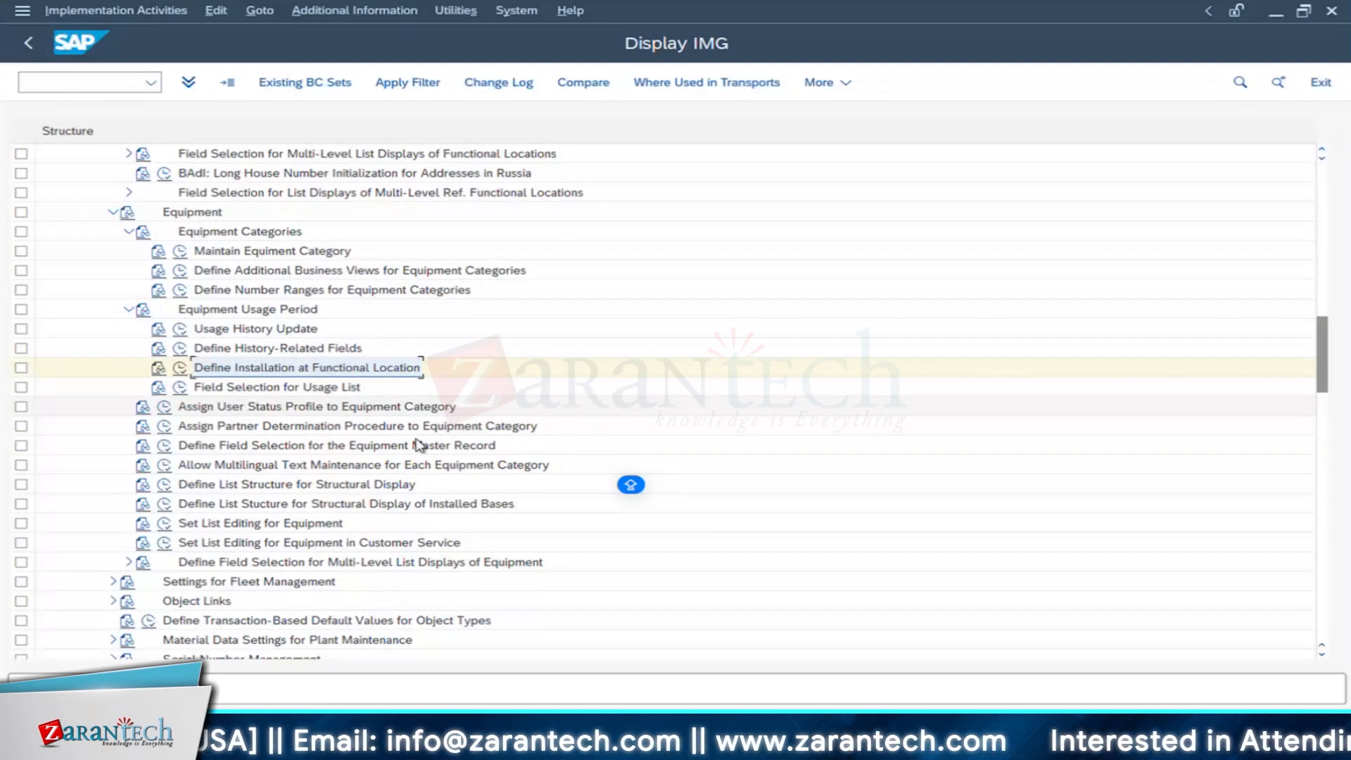
Step: Expand General Data under Technical Objects and open the Define Object Information Keys activity
scroll(686, 373, down, 1)
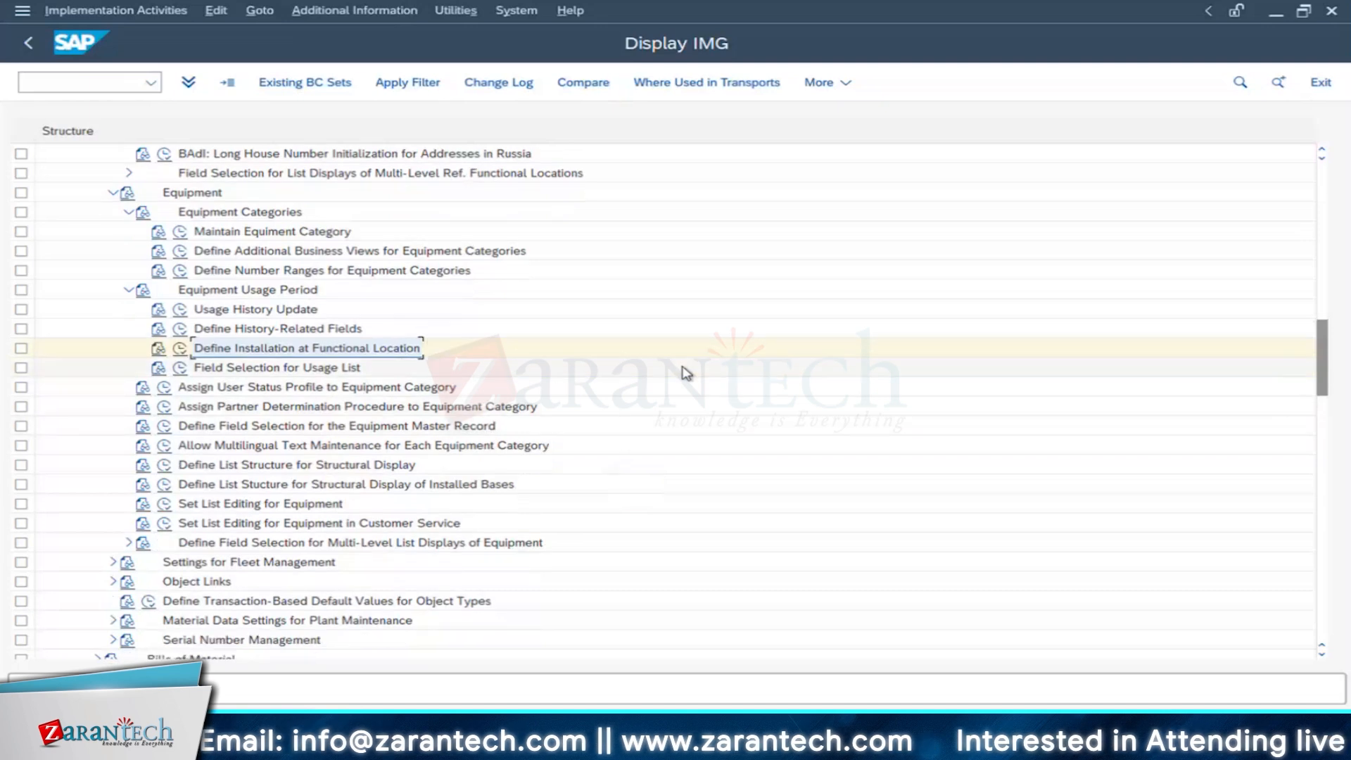
scroll(686, 374, up, 8)
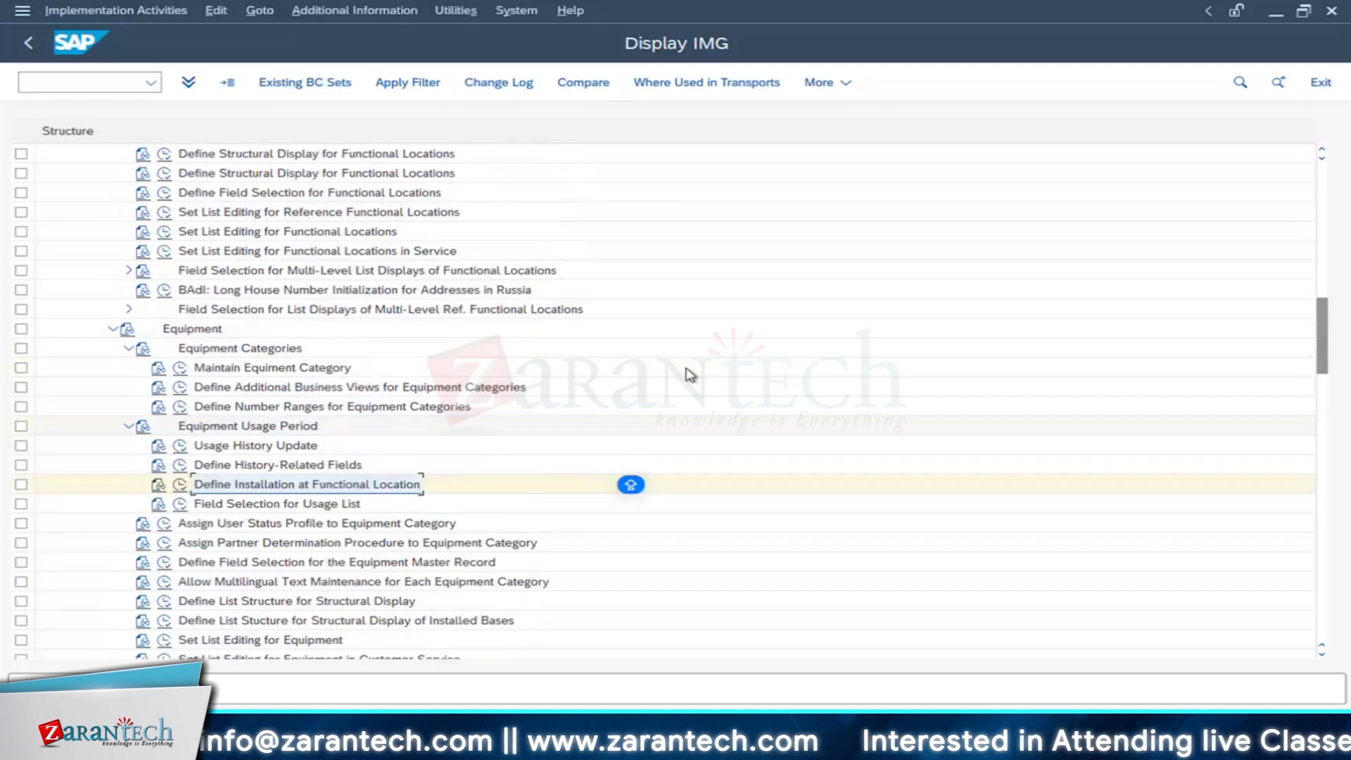
scroll(688, 373, up, 2)
scroll(506, 440, up, 4)
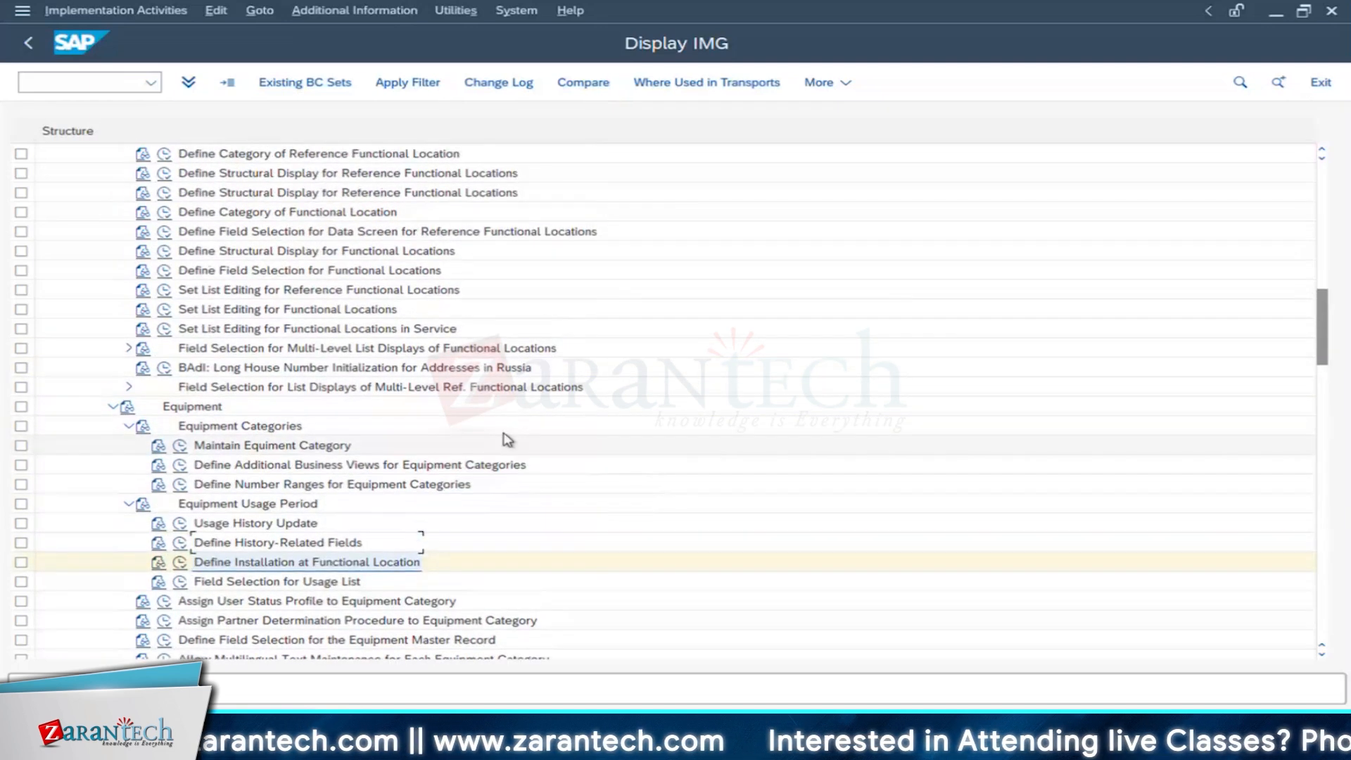
scroll(505, 440, up, 1)
scroll(505, 443, up, 4)
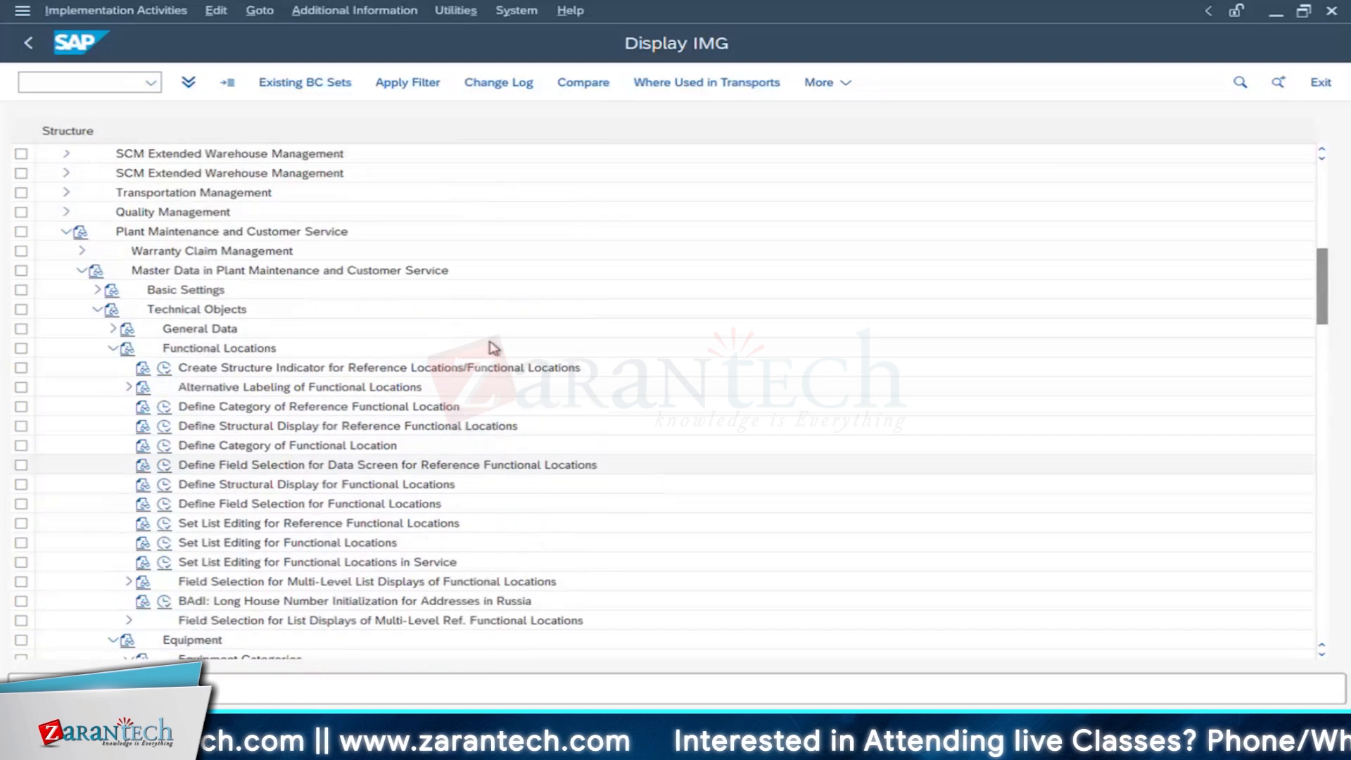
scroll(492, 346, up, 1)
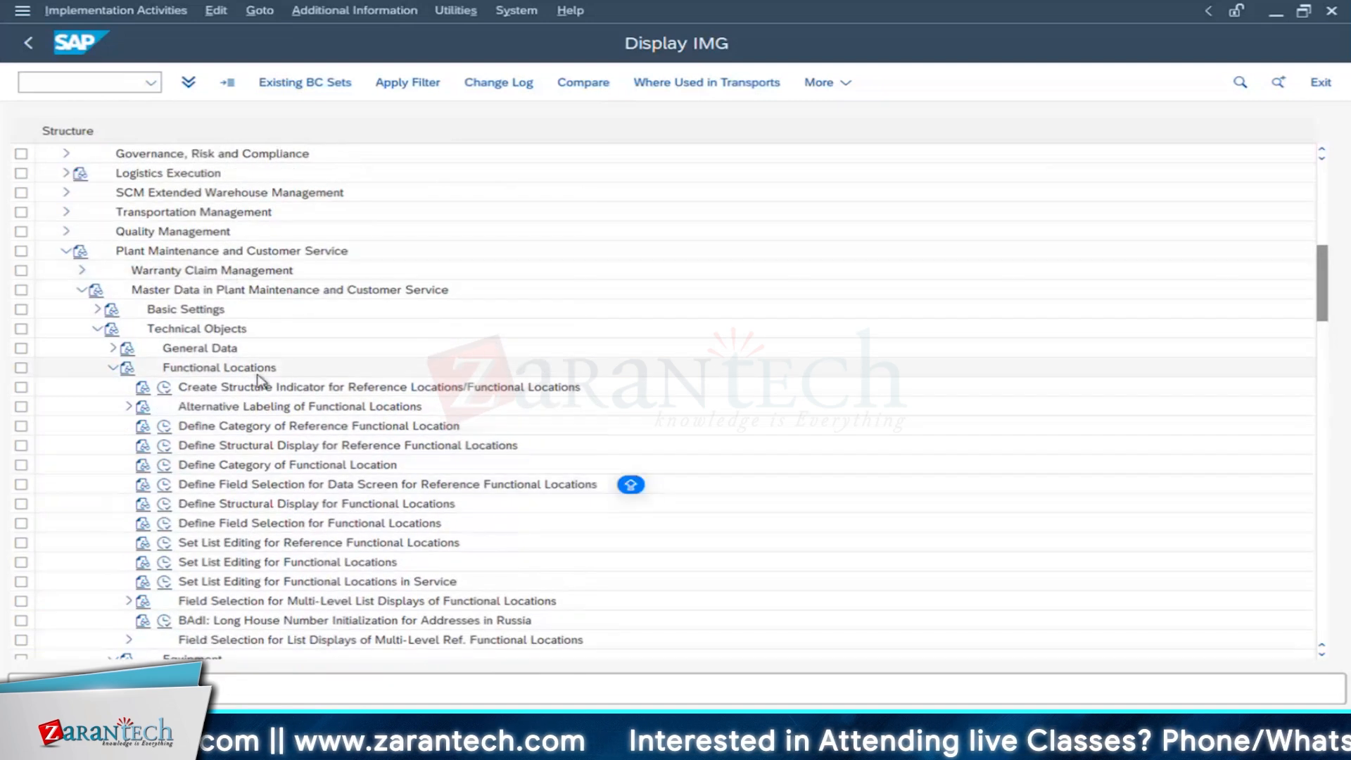
double_click(186, 349)
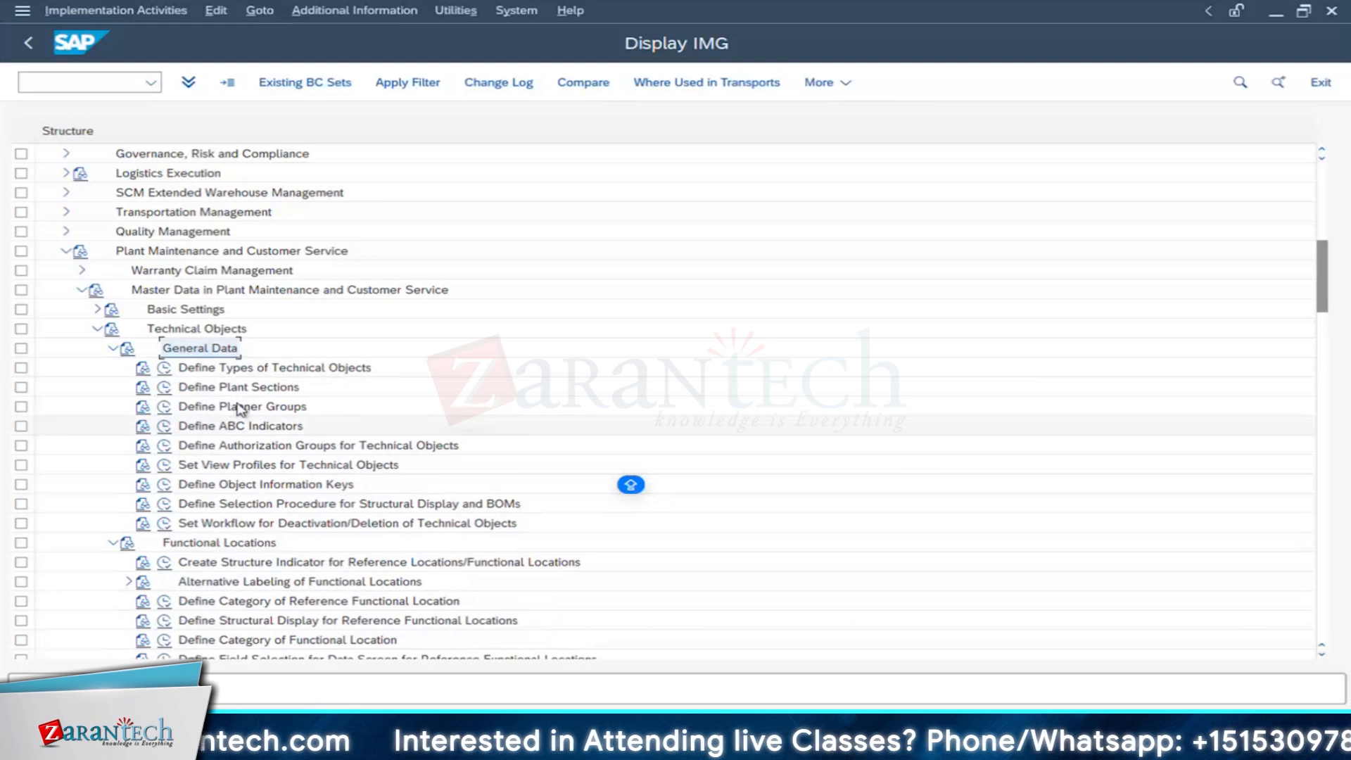
click(226, 485)
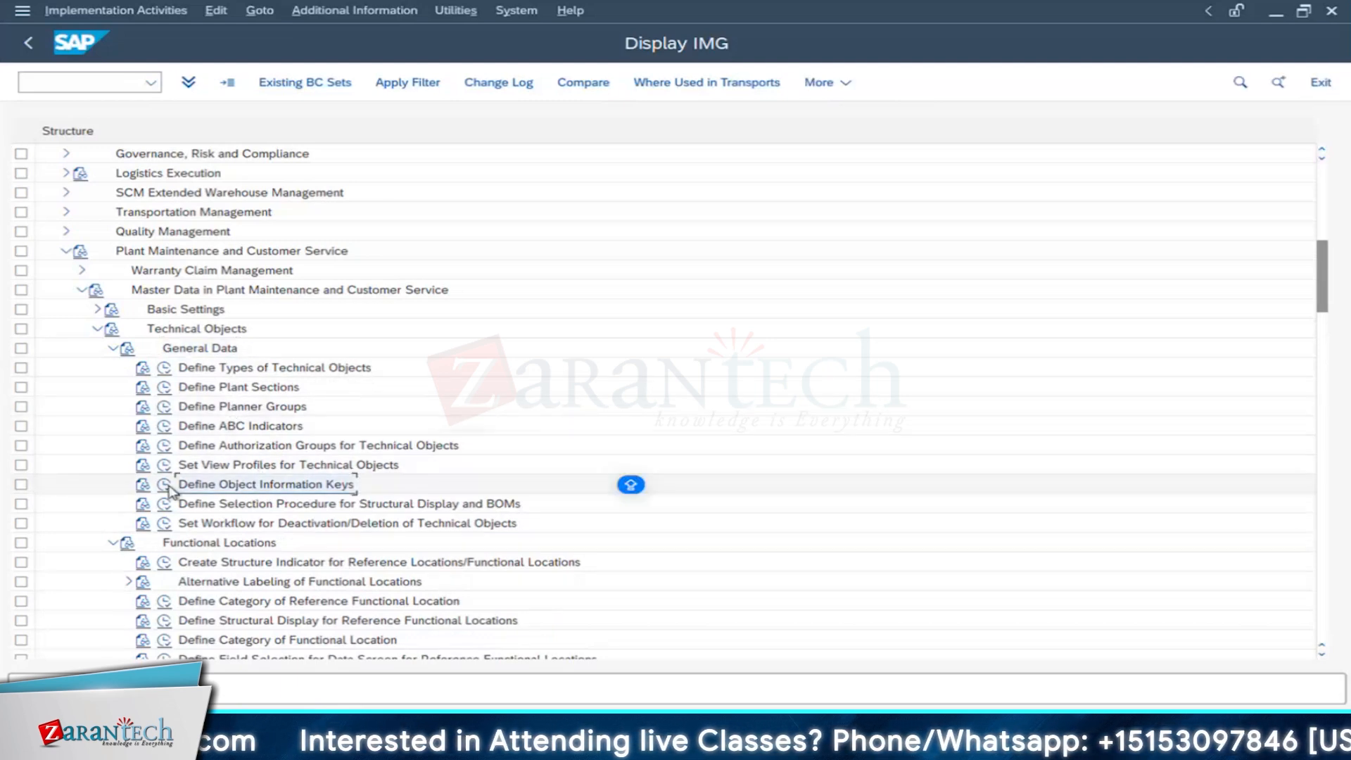
click(165, 485)
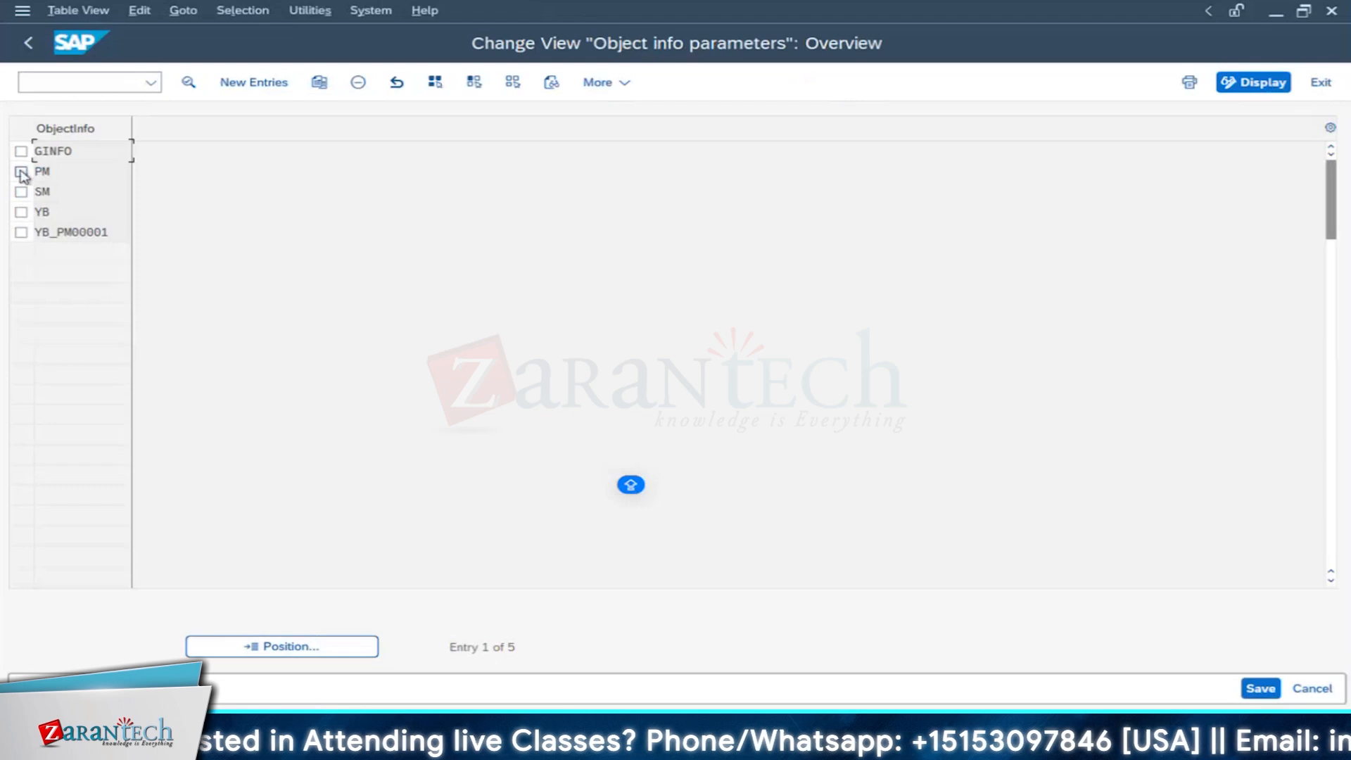
Step: Examine the detail settings of object information key PM and return to the key overview
click(21, 171)
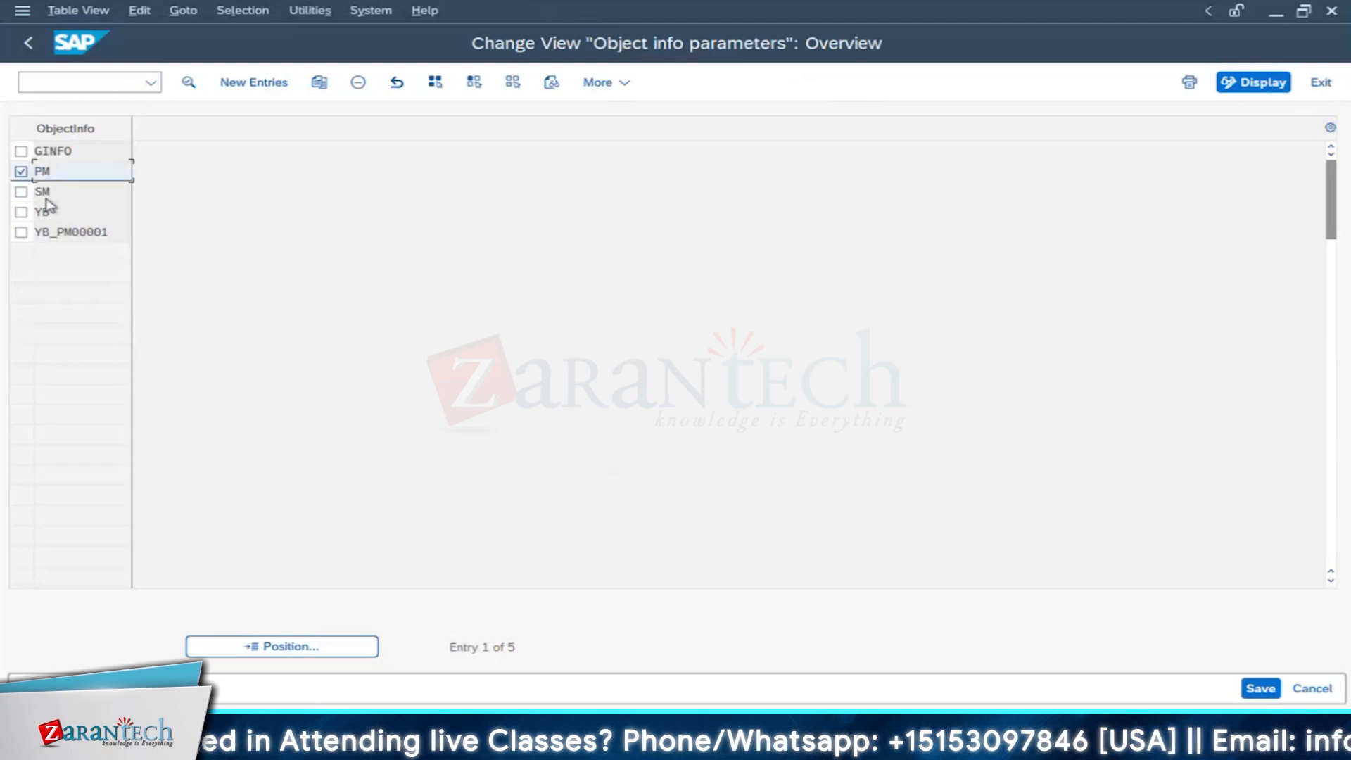
click(188, 83)
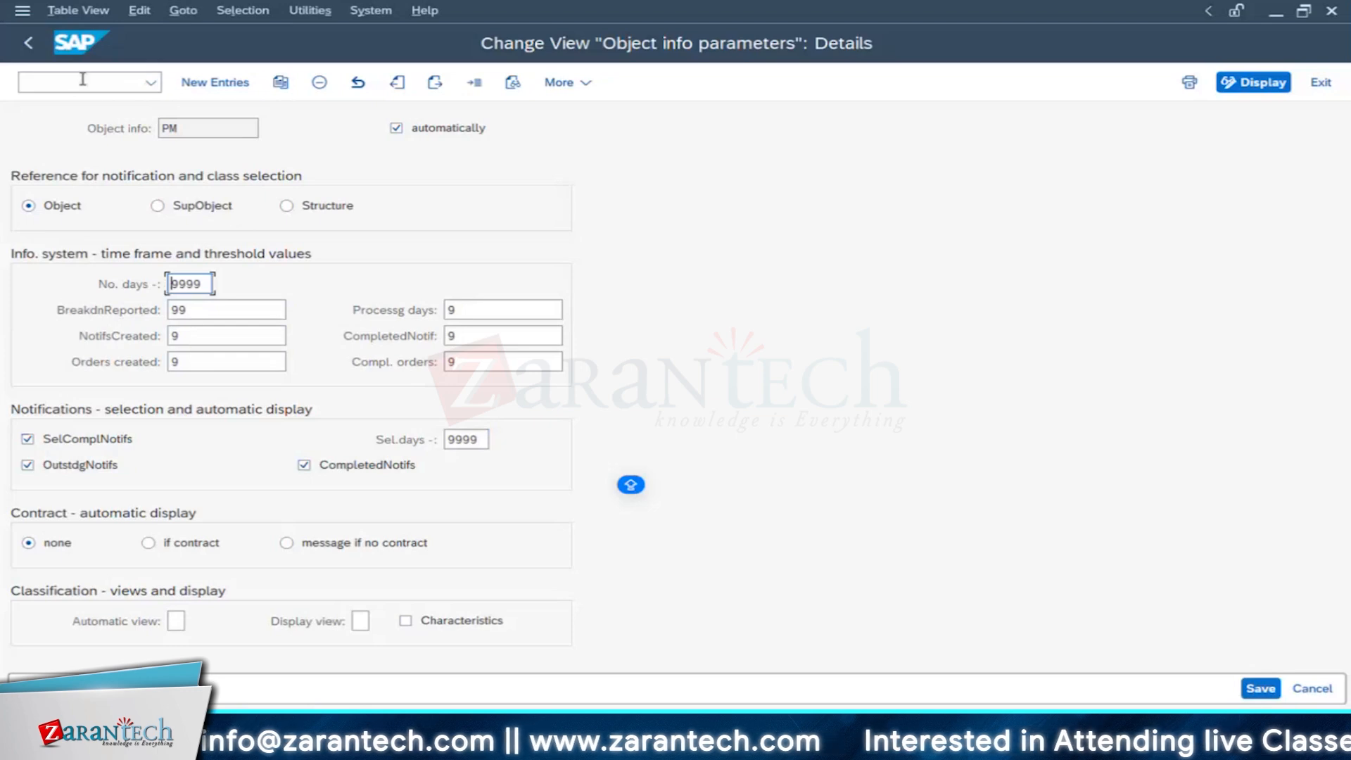
click(27, 44)
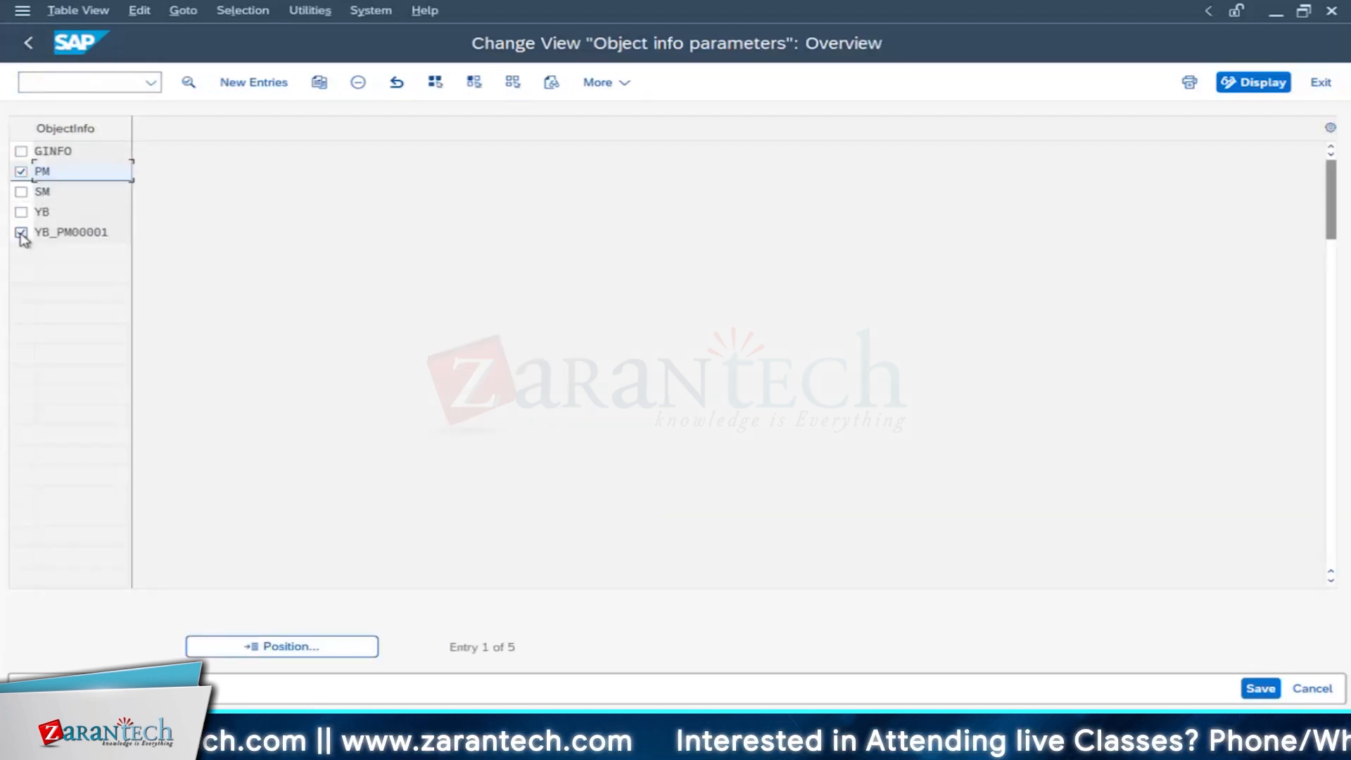
Step: Examine the detail settings of object information key YB_PM00001, clear its selection and return to the customizing structure
click(21, 233)
click(21, 171)
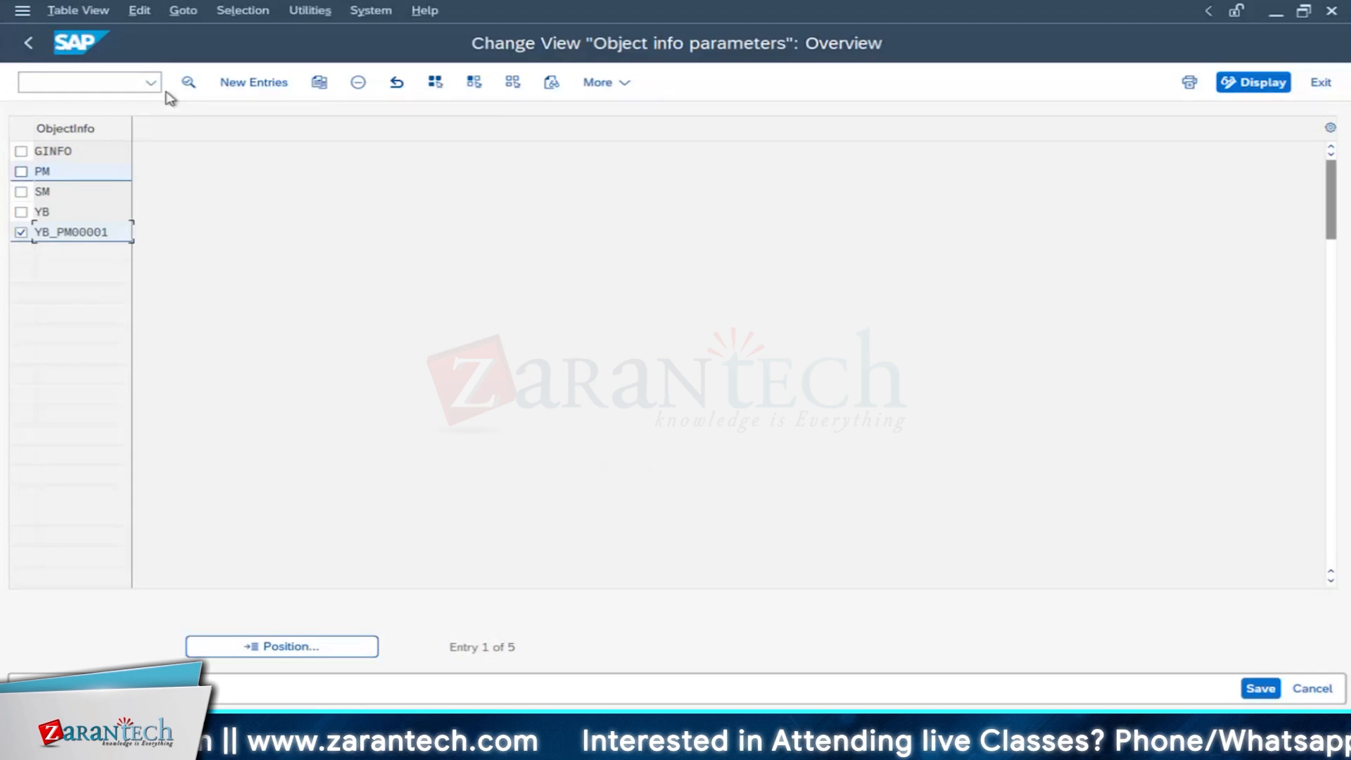
click(188, 83)
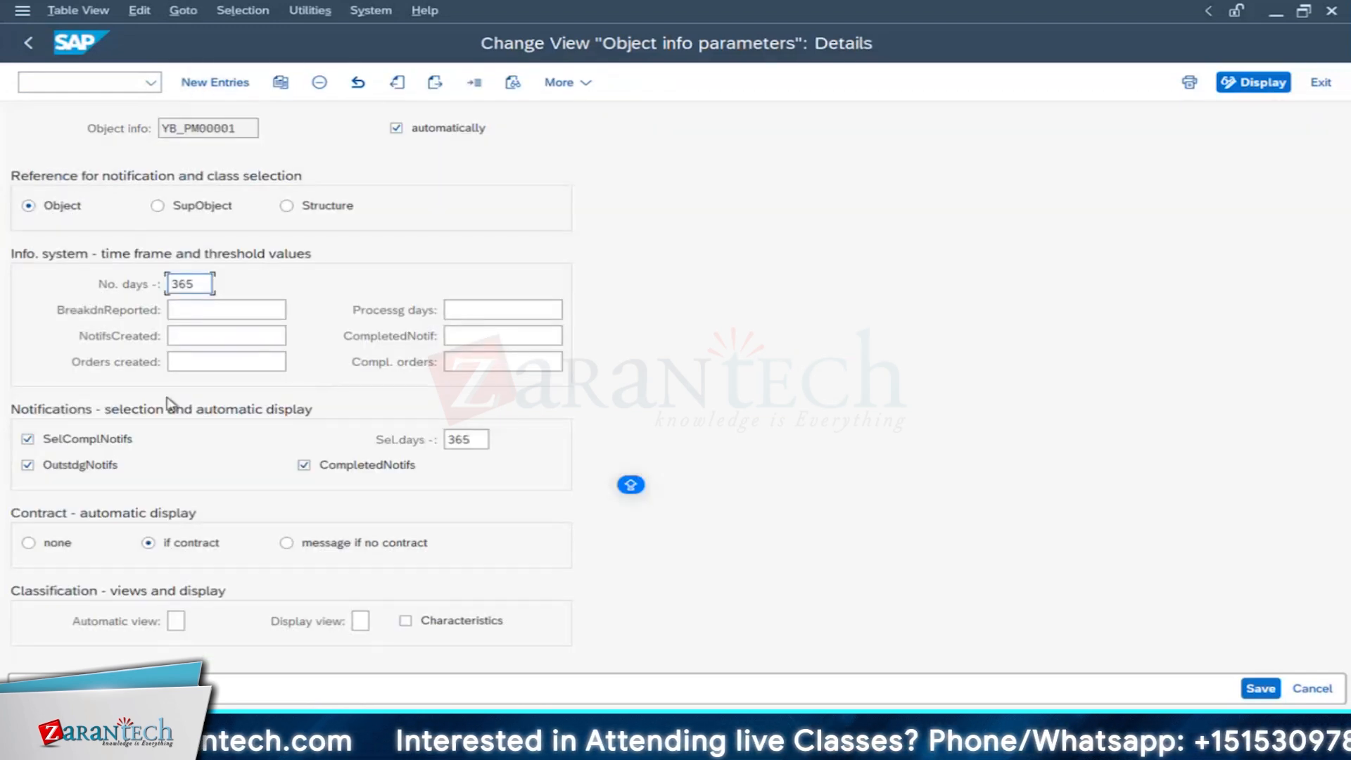
click(28, 43)
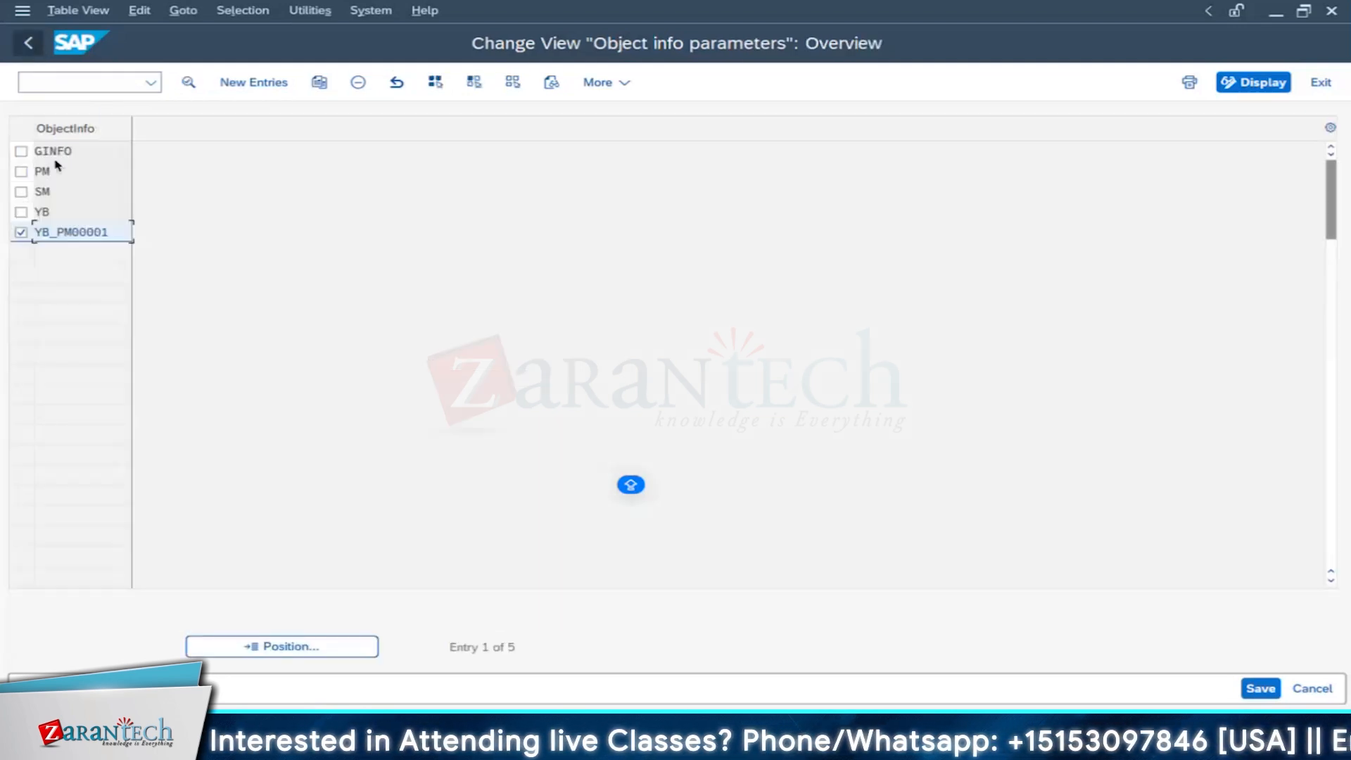
click(22, 233)
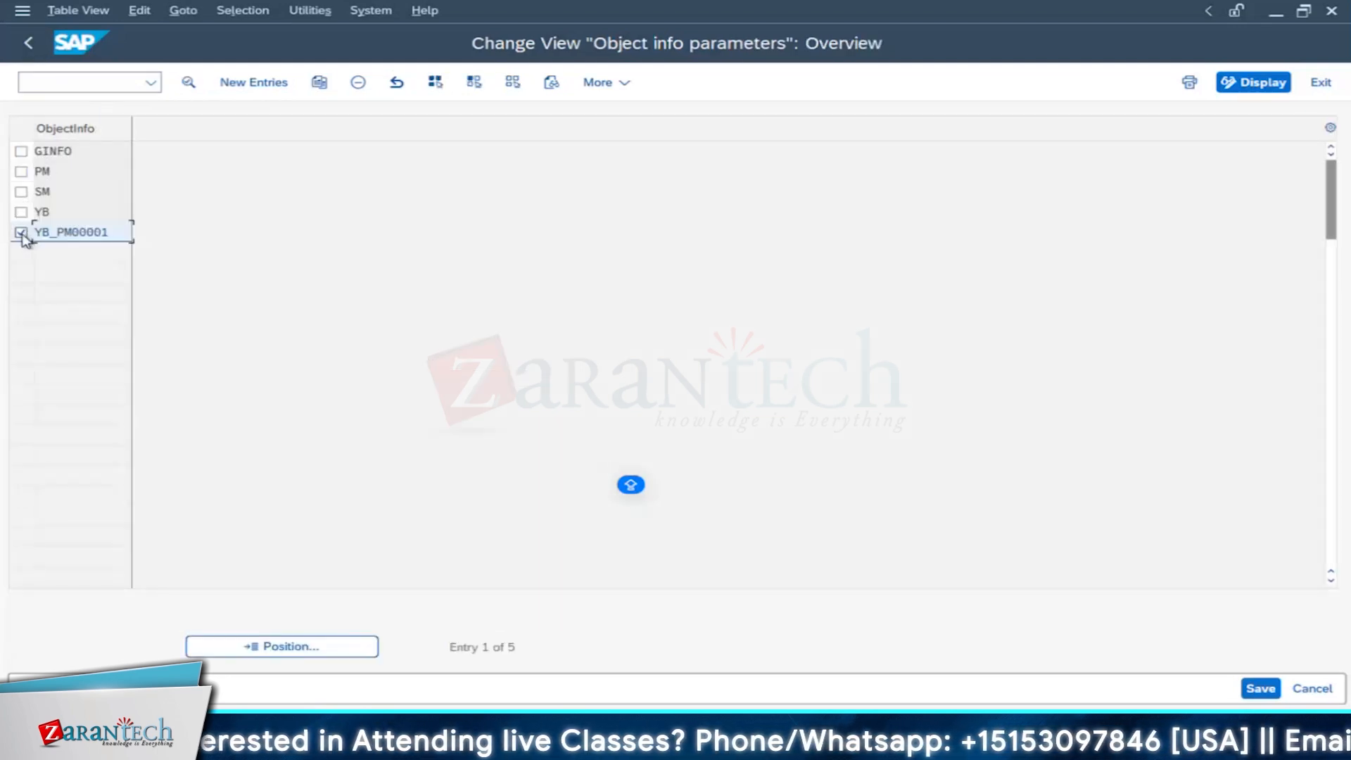
double_click(52, 171)
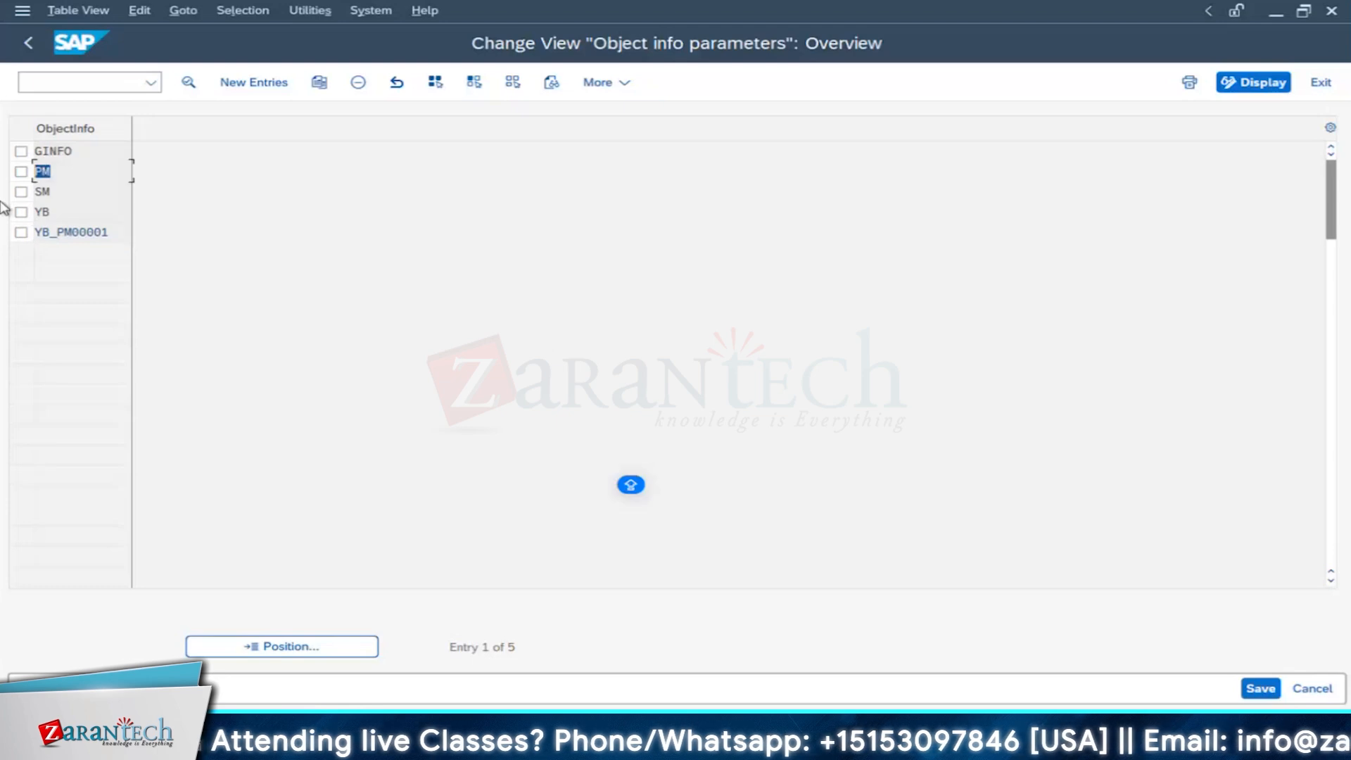
click(29, 43)
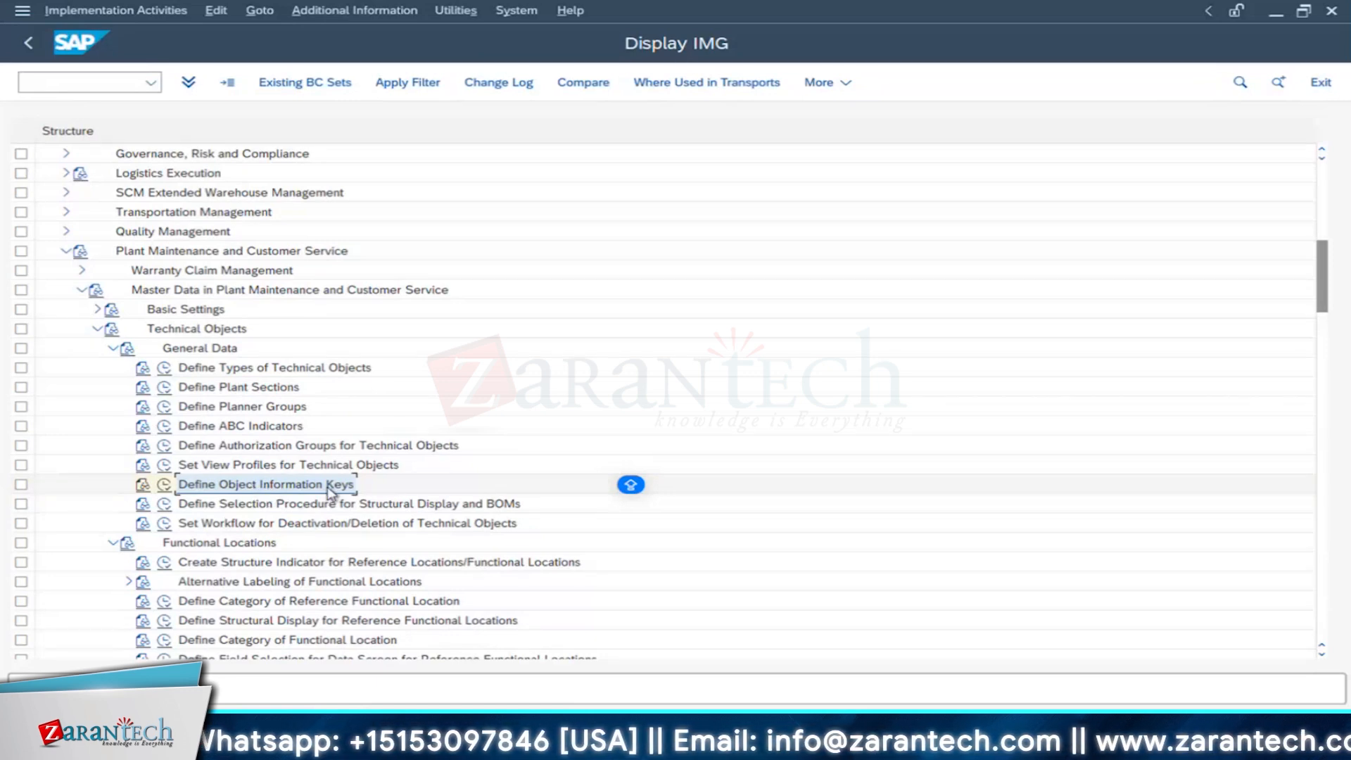
Step: Review the view profile definitions for technical objects, widen the profile key column and return to the customizing structure
click(164, 485)
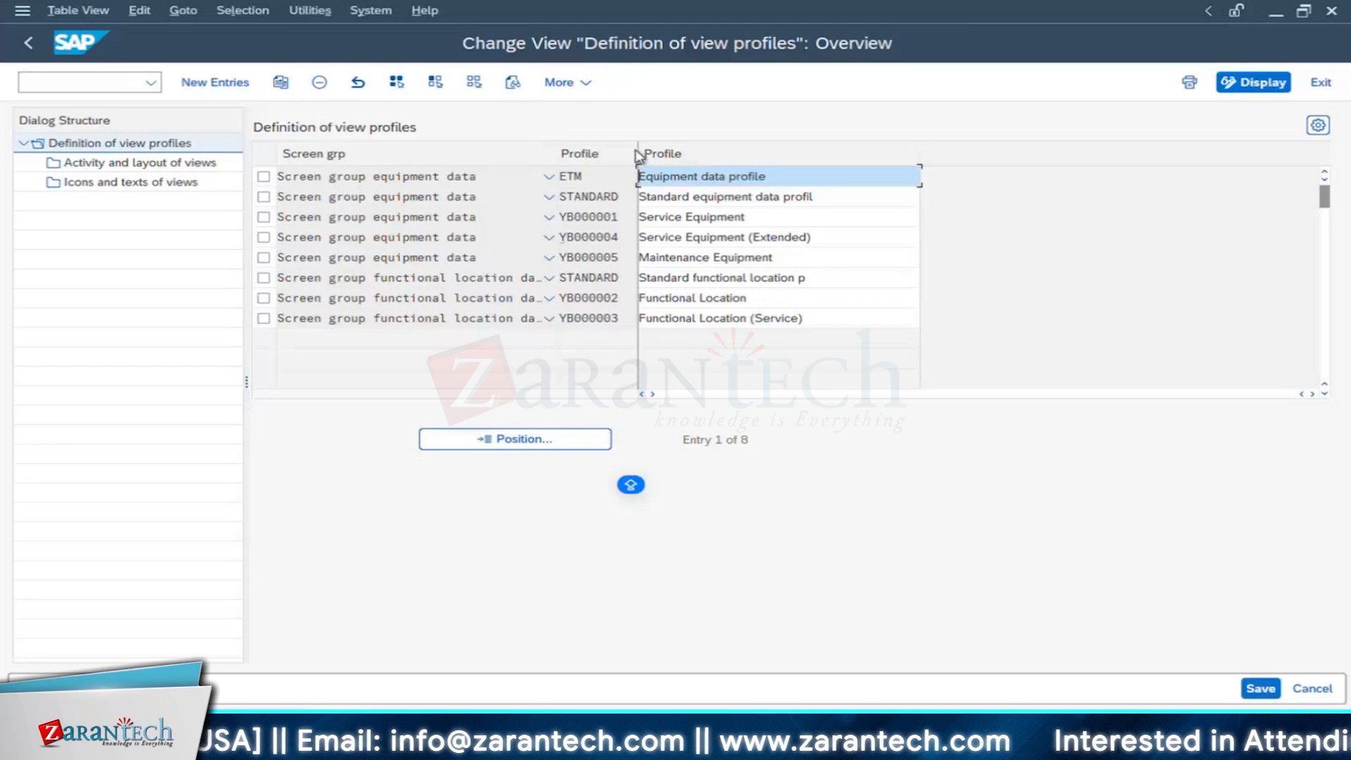
double_click(638, 156)
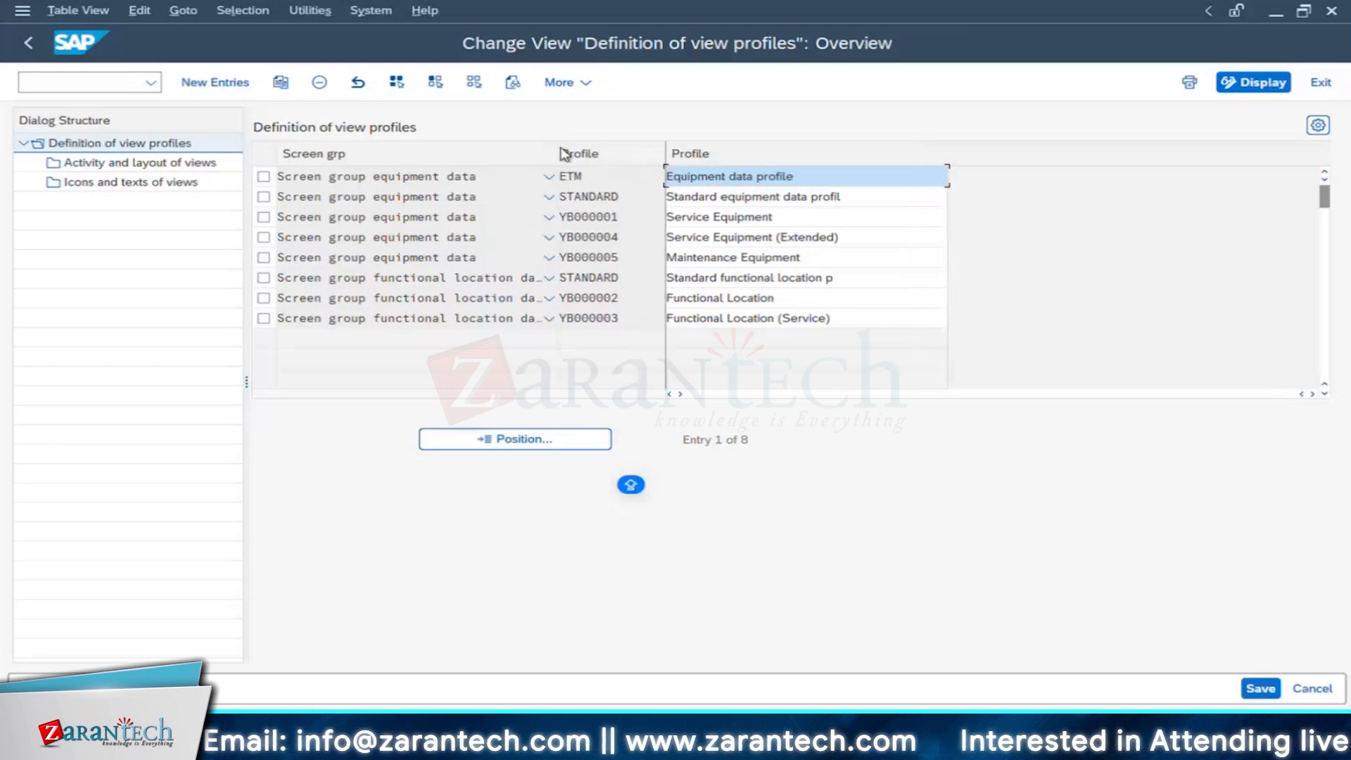
drag(556, 149, 563, 149)
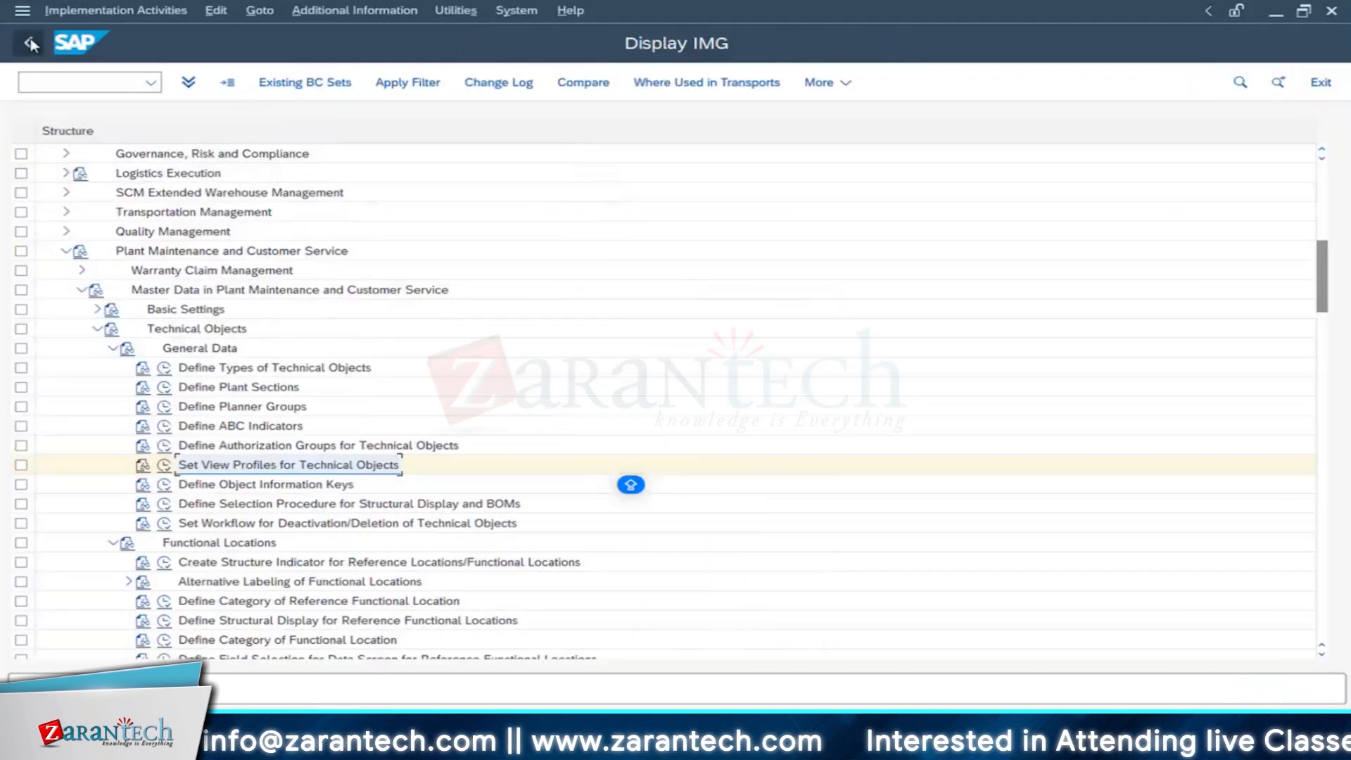
scroll(503, 415, down, 1)
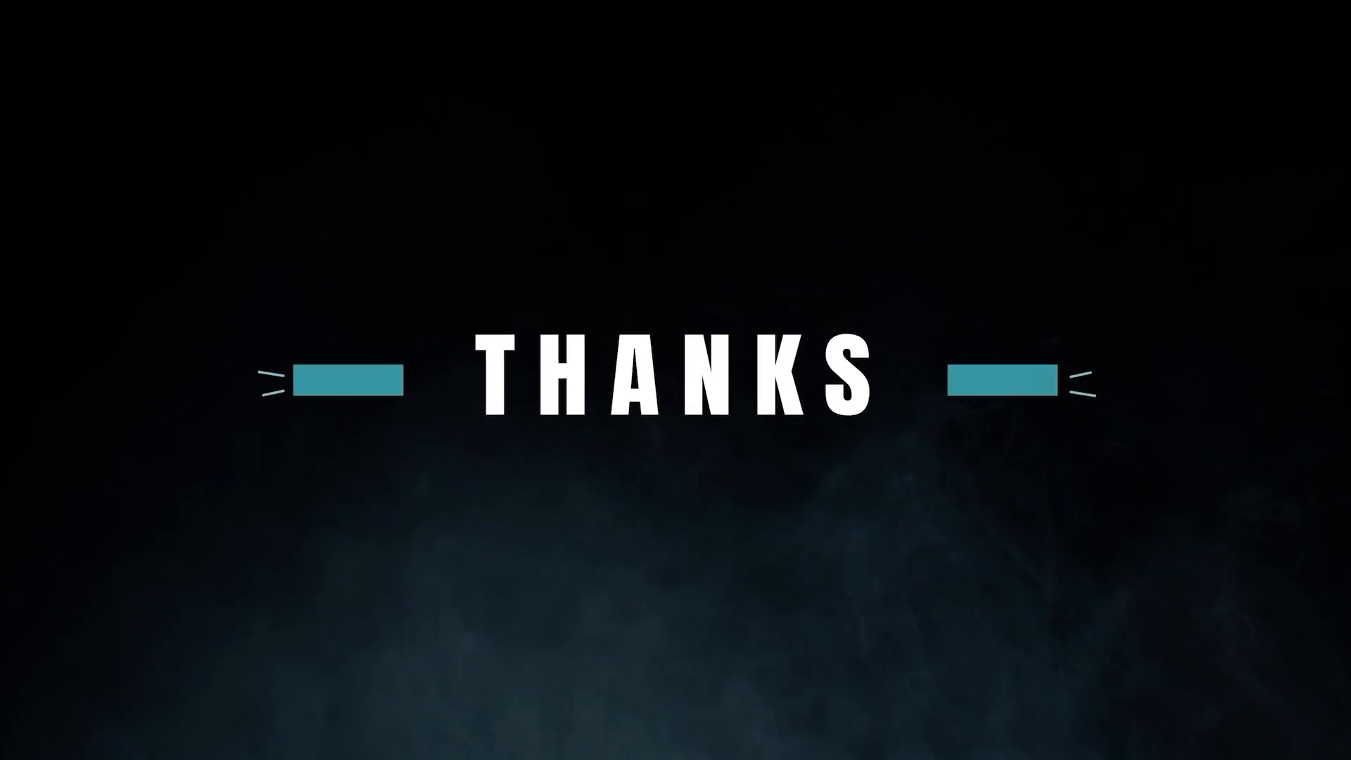